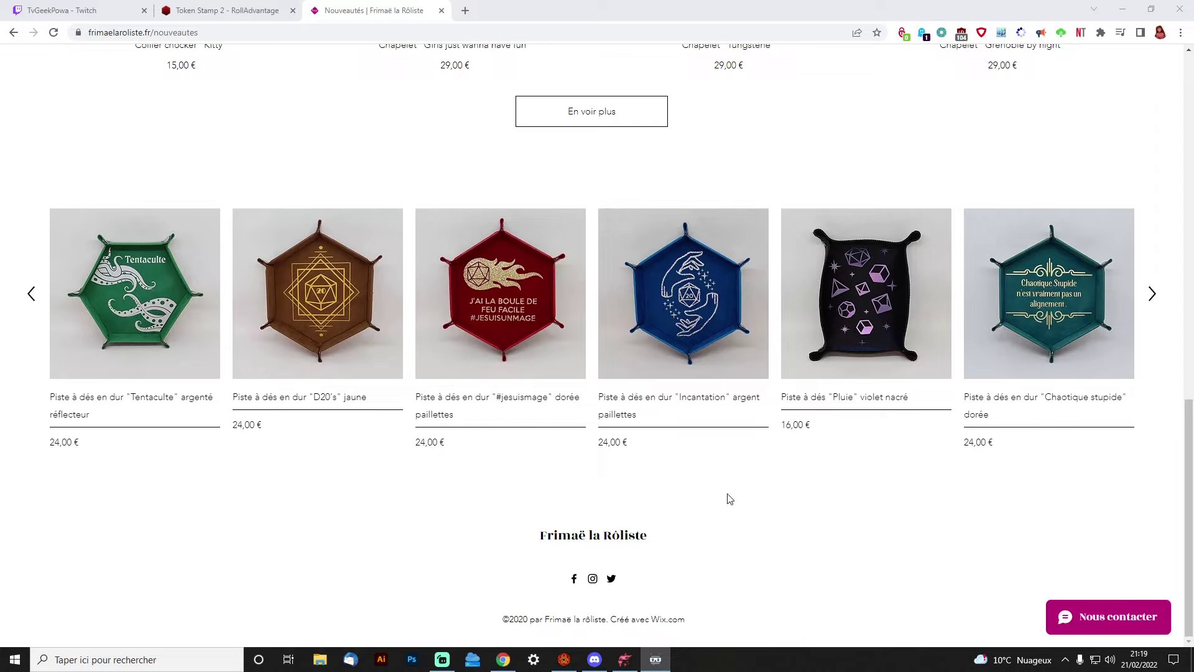
Switch to the Tabula Rasa map in Dungeondraft and reduce the terrain brush size to 3
mouse_move(625, 661)
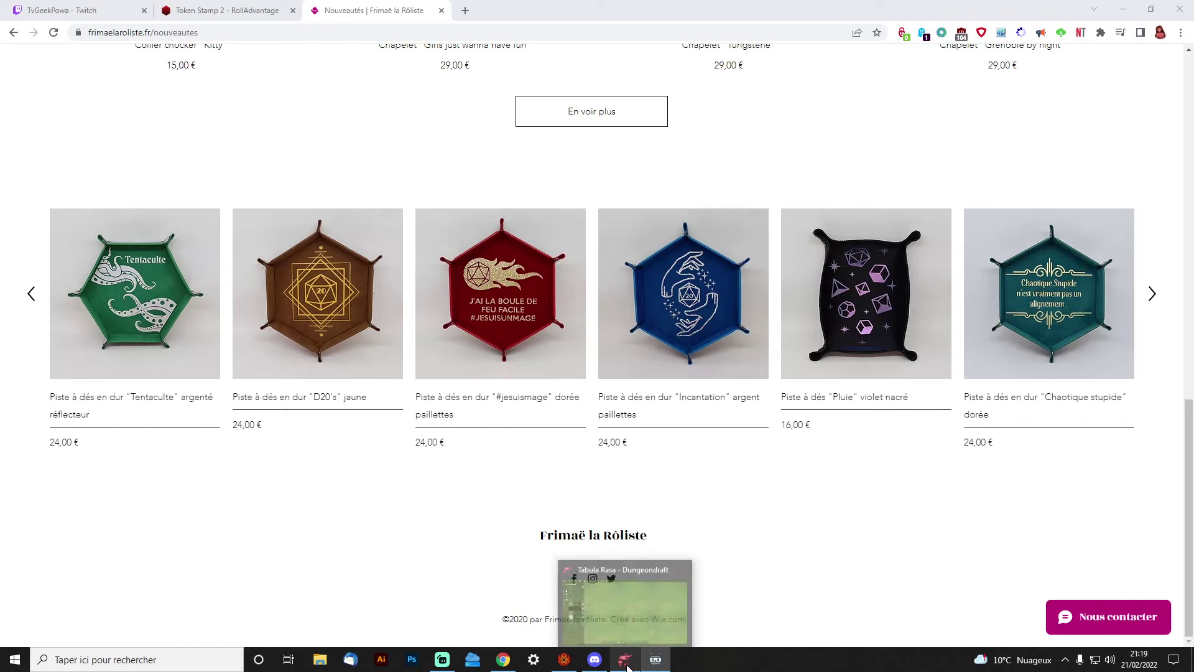
left_click(621, 616)
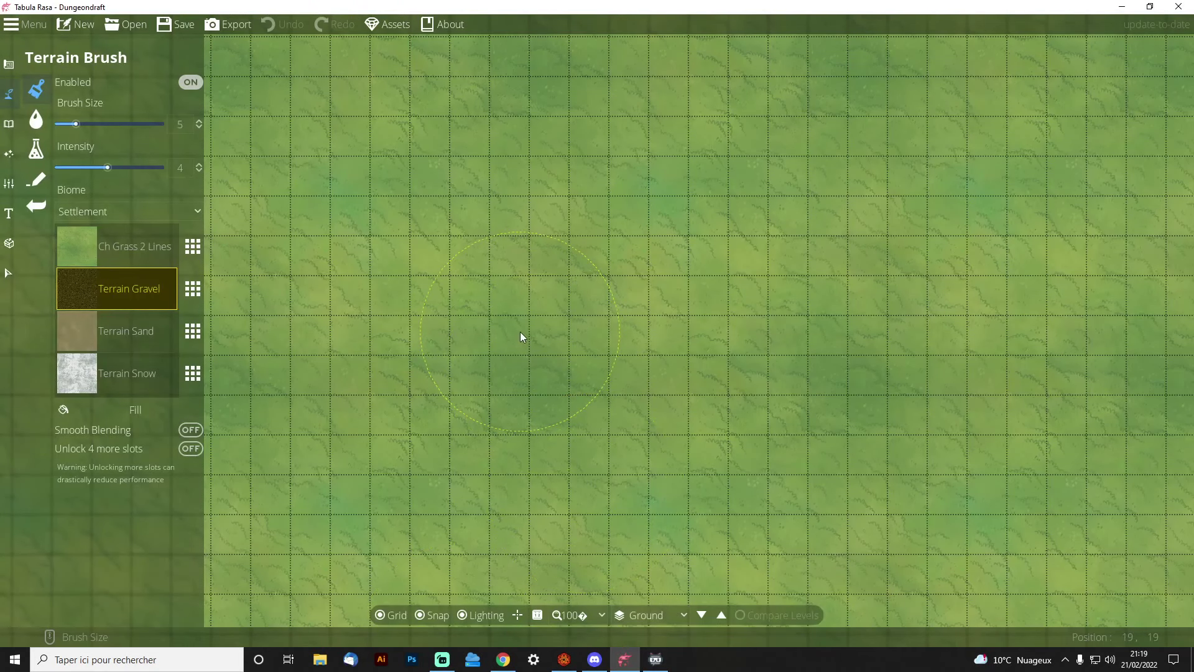
scroll(520, 331, "down", 2)
scroll(609, 364, "down", 2)
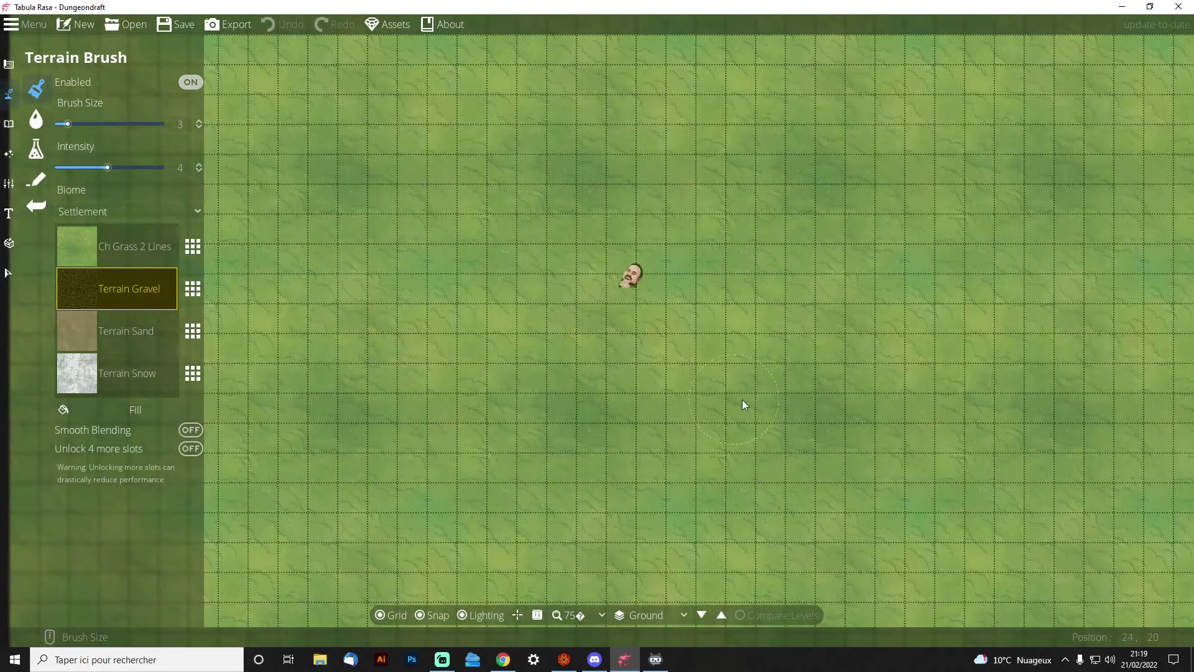
mouse_move(742, 399)
left_mouse_down()
mouse_move(674, 338)
mouse_move(648, 357)
mouse_move(674, 352)
left_mouse_up()
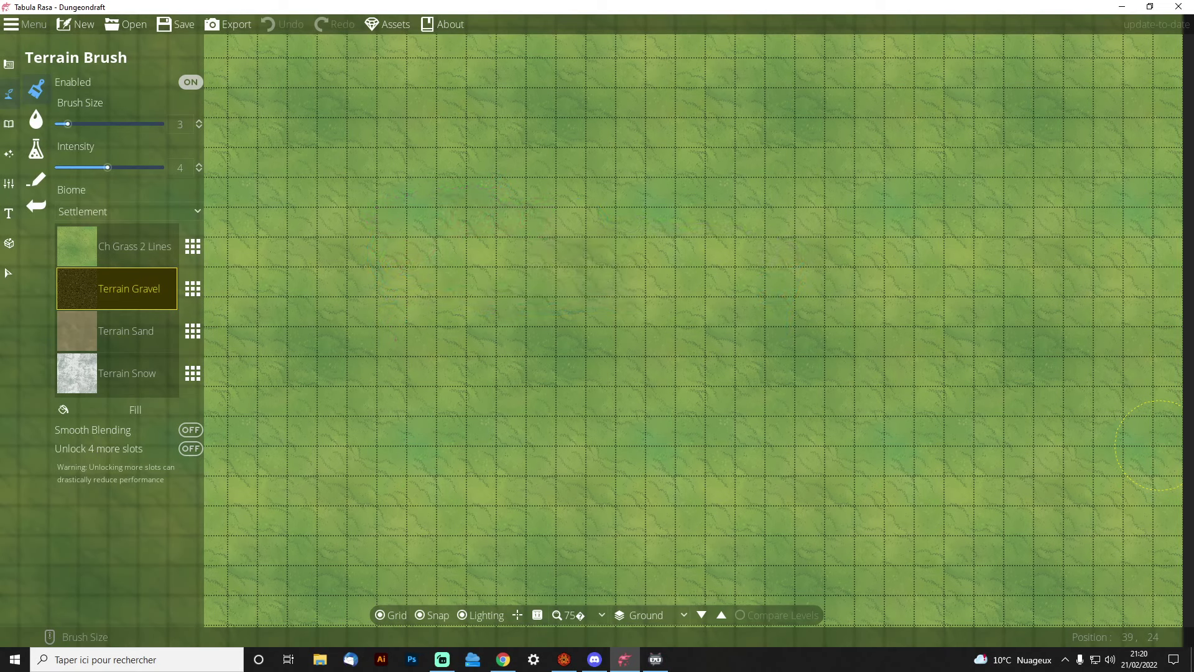
key("alt+Tab")
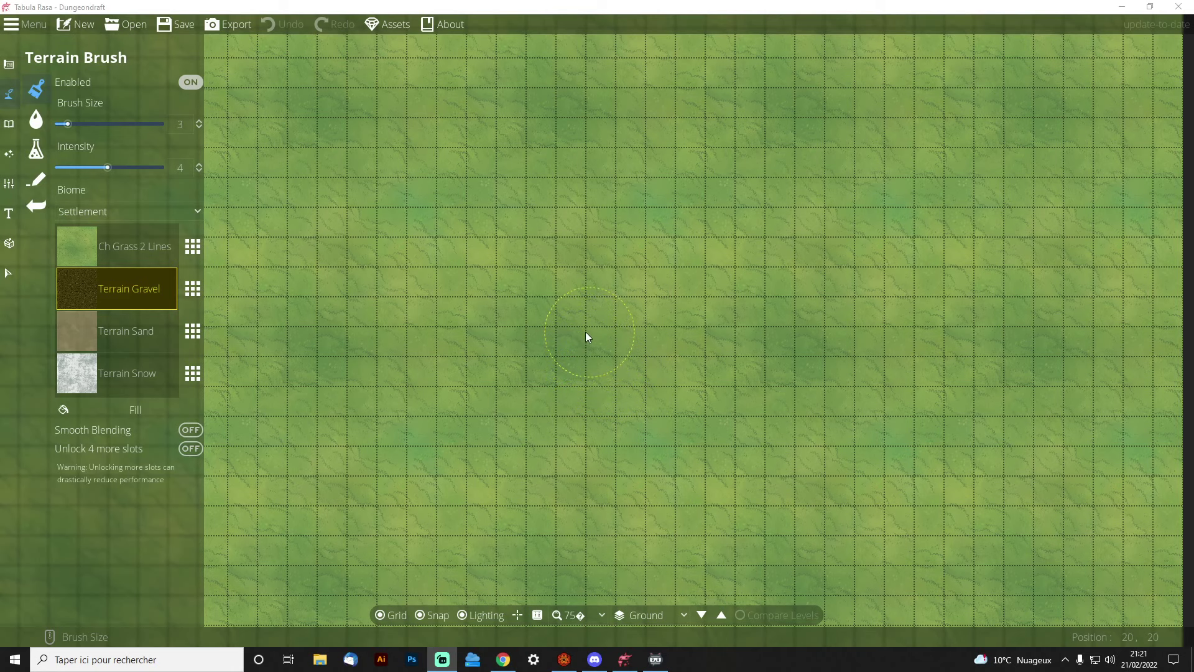
scroll(527, 296, "down", 2)
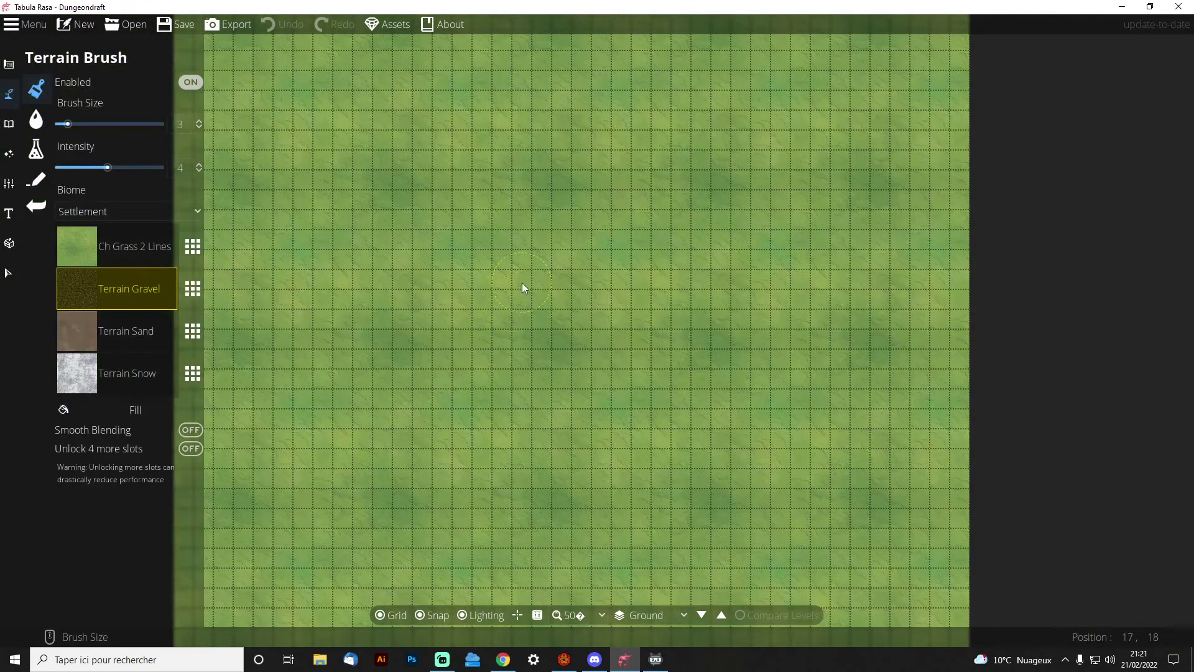
mouse_move(523, 287)
left_mouse_down()
mouse_move(610, 311)
mouse_move(552, 224)
mouse_move(587, 371)
left_mouse_up()
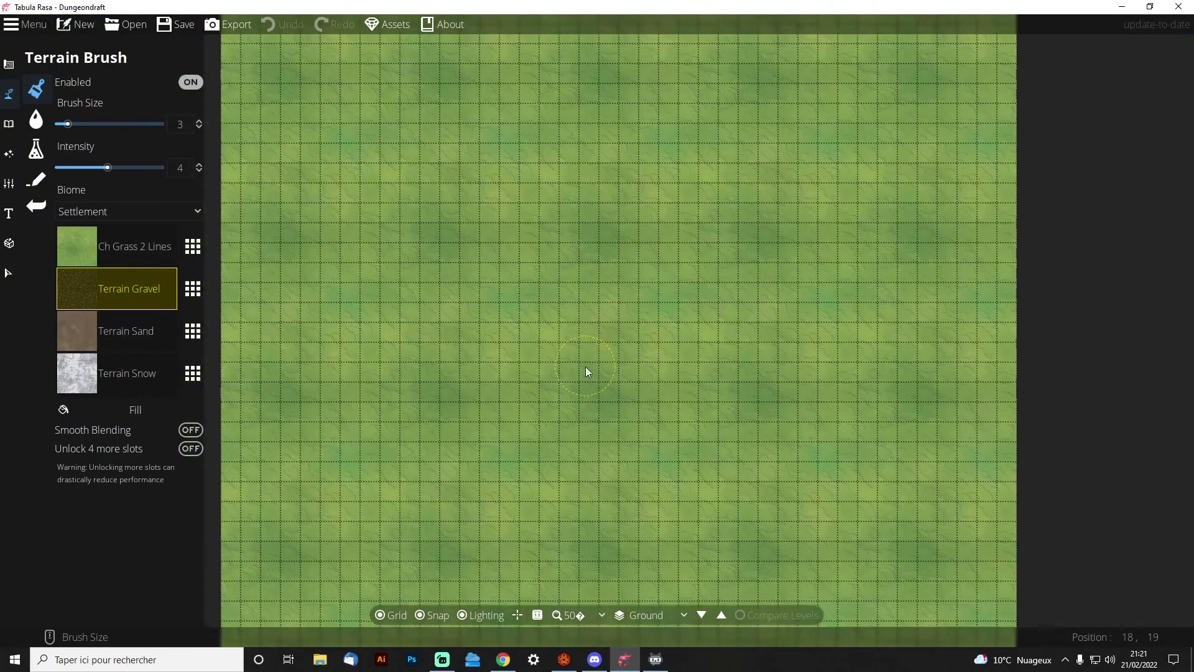
scroll(587, 372, "up", 2)
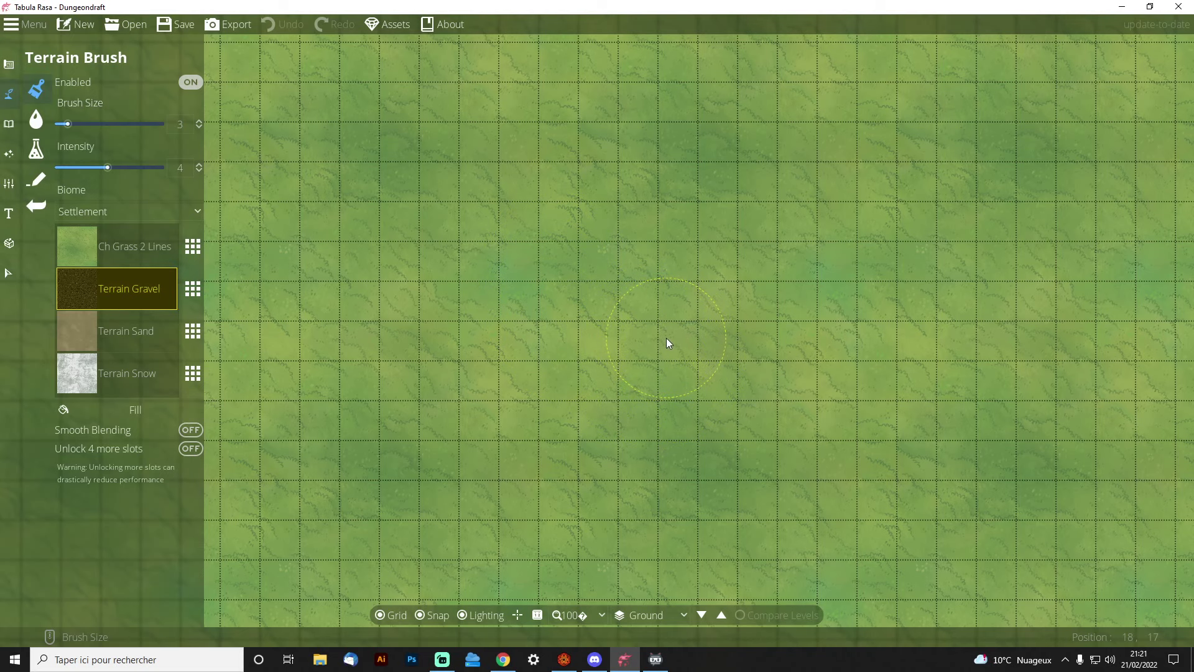
left_click_drag(708, 327, 636, 334)
scroll(658, 332, "down", 1)
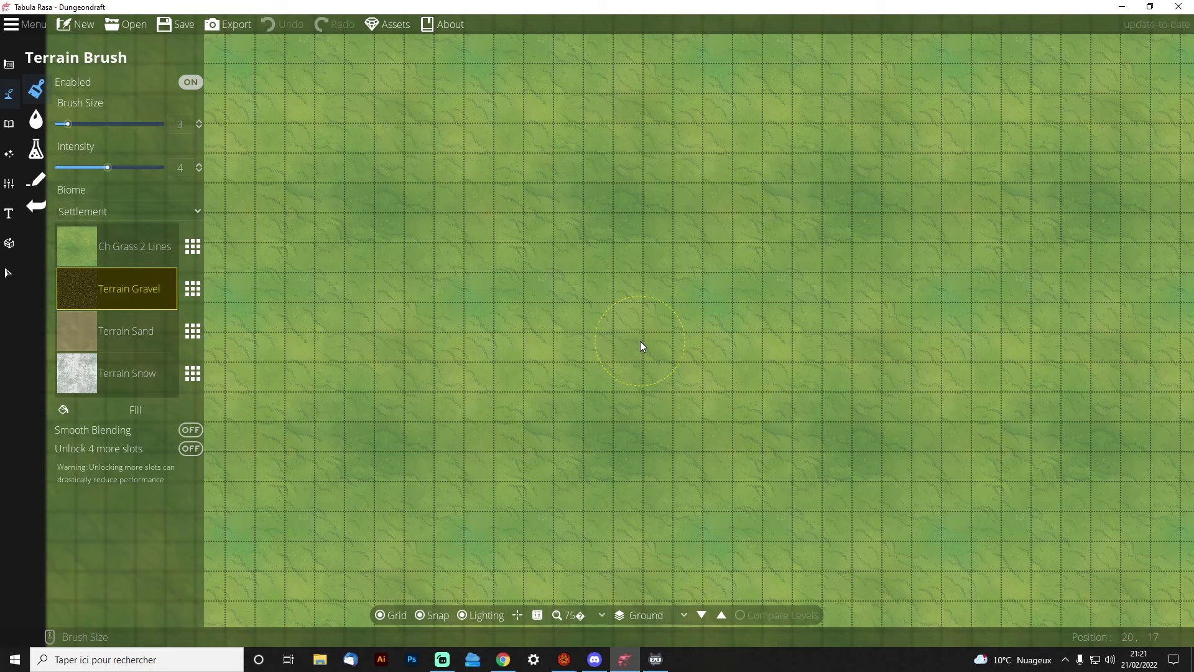
left_click(596, 660)
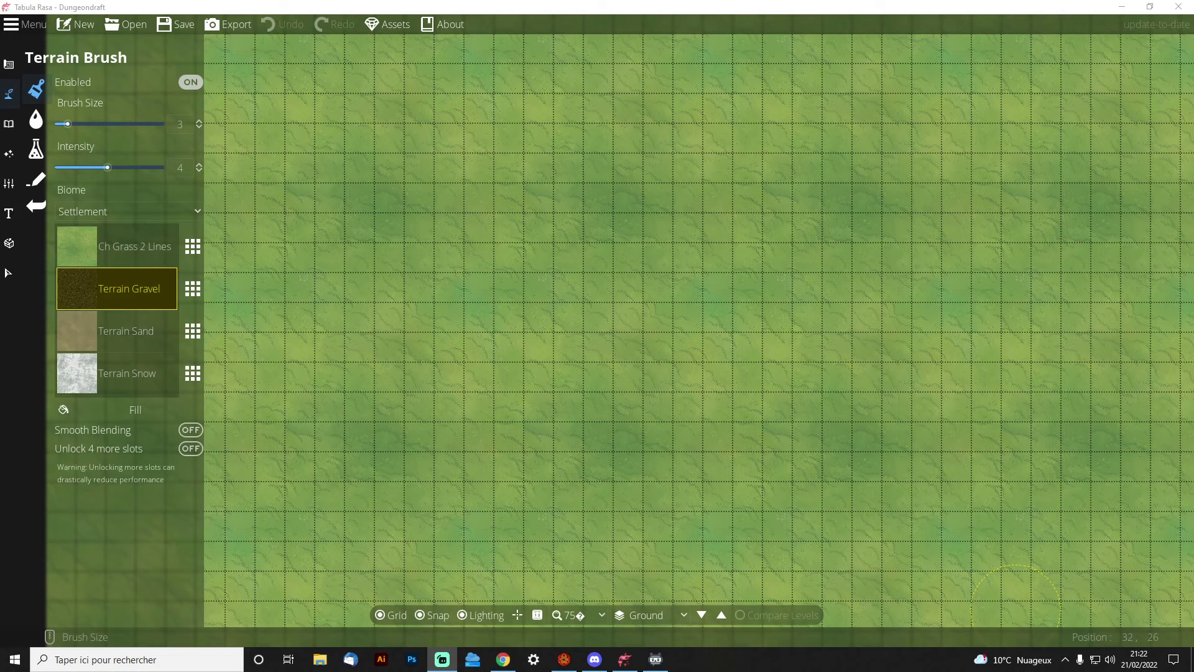
left_click_drag(568, 250, 583, 282)
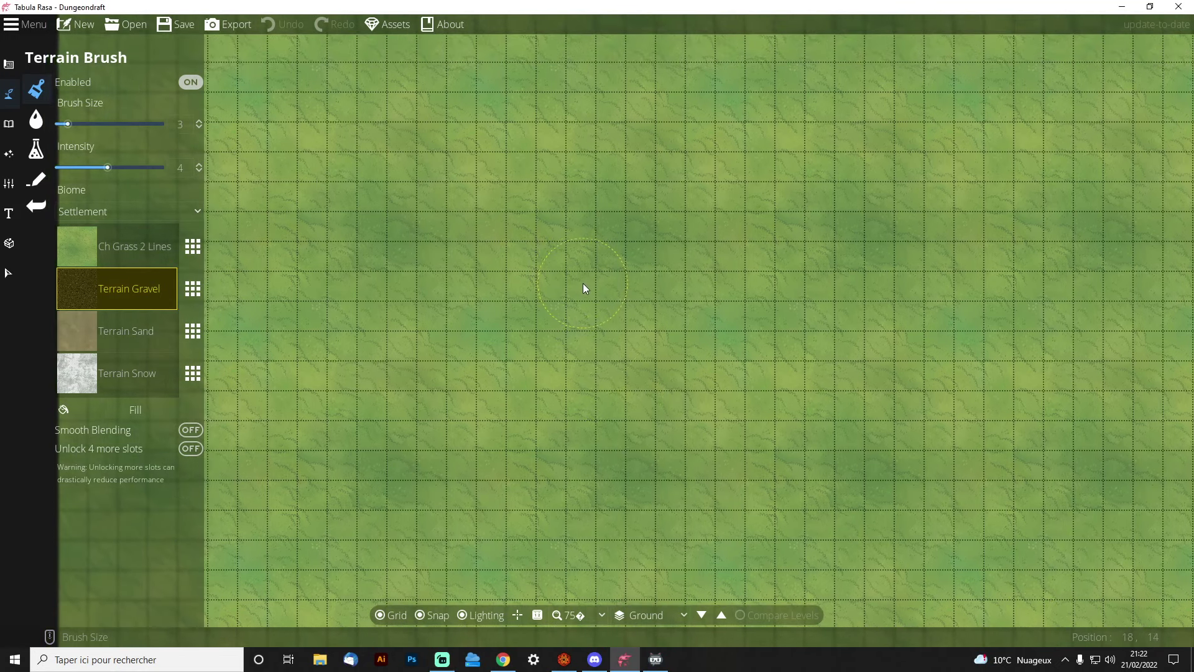
left_click_drag(559, 349, 519, 330)
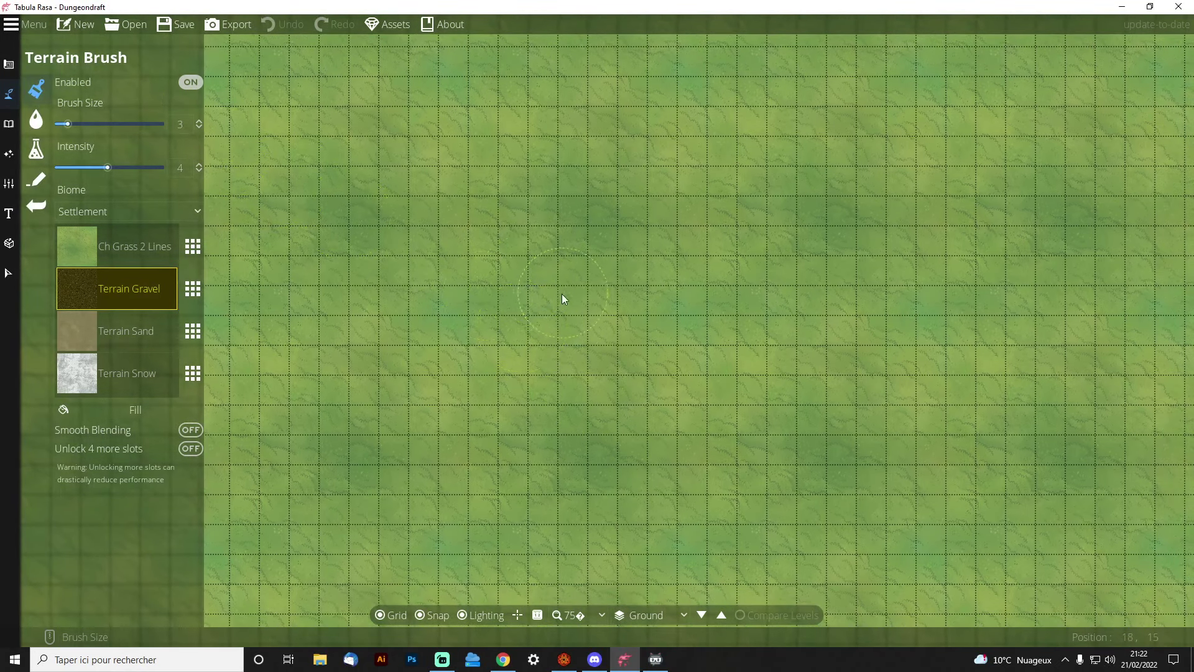
left_click_drag(563, 295, 496, 277)
left_click_drag(409, 212, 498, 260)
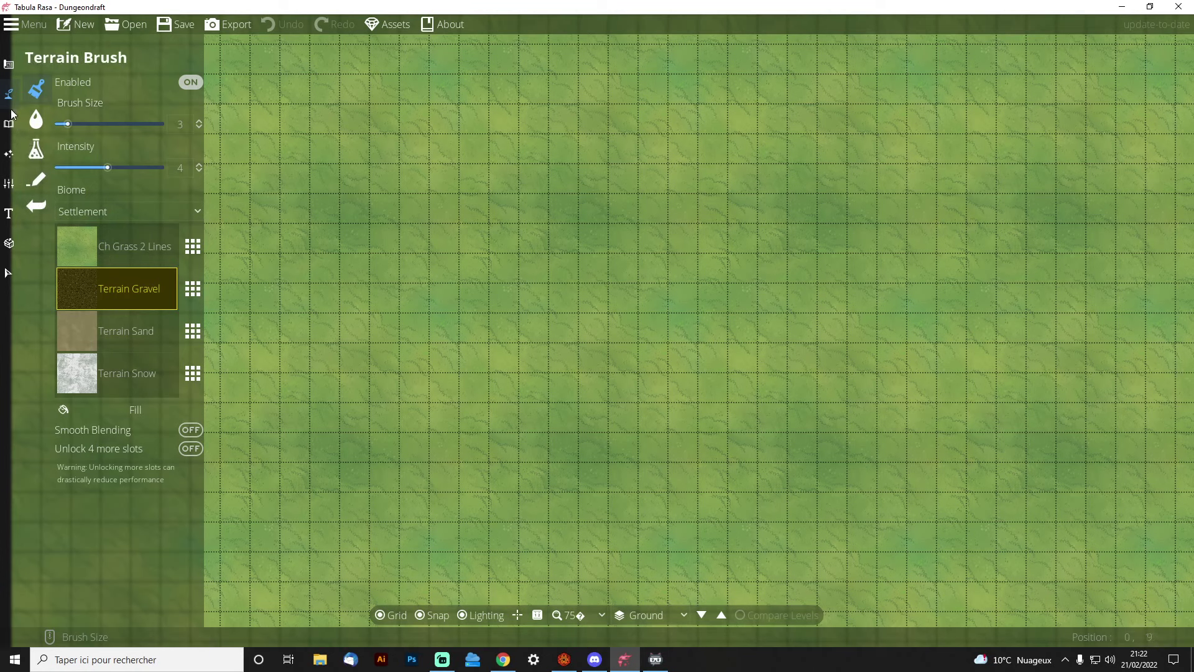
Activate the Building Tool and pick the grey-green square stone tile texture as the floor
left_click(8, 64)
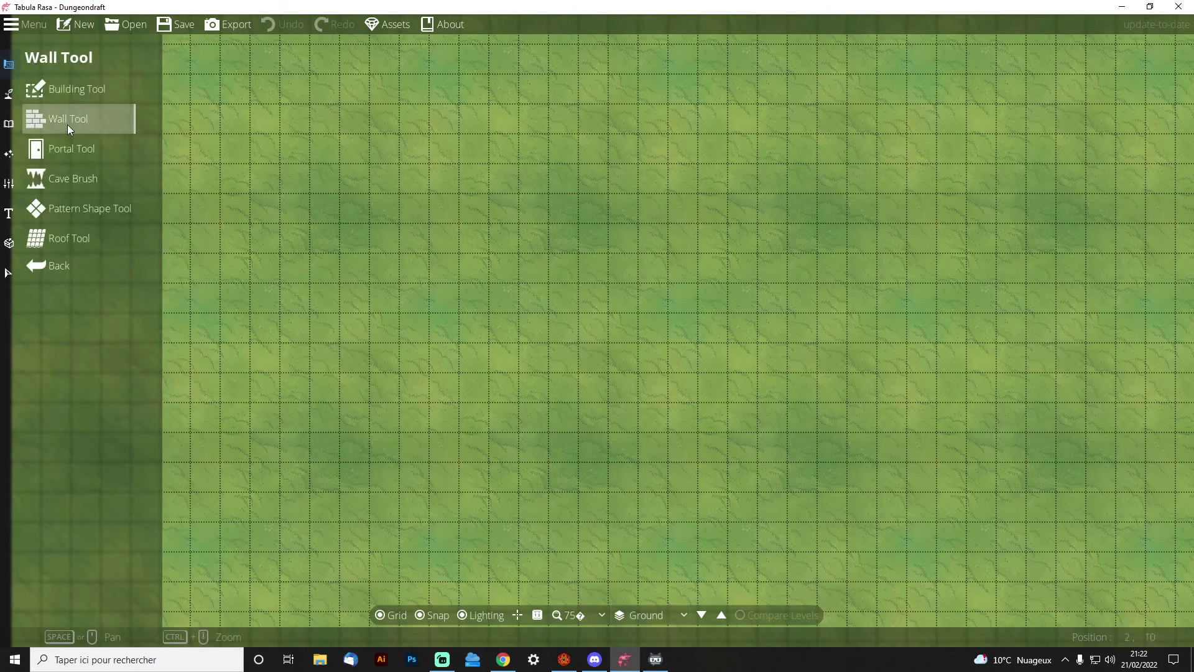
left_click(62, 97)
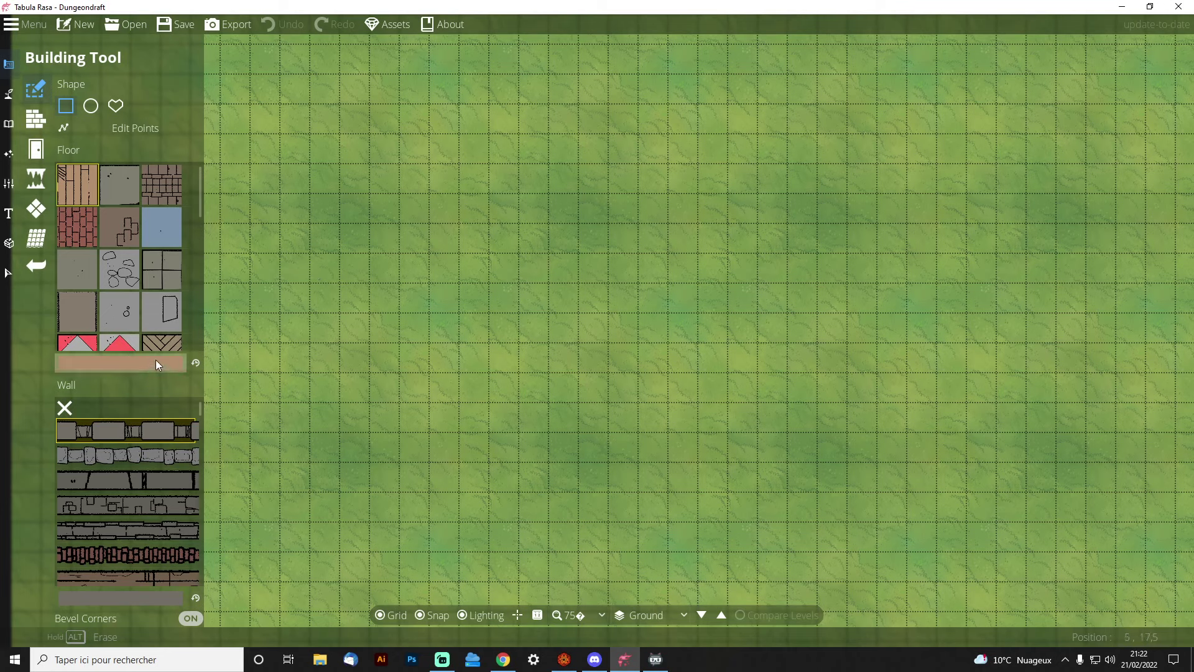
scroll(149, 438, "down", 3)
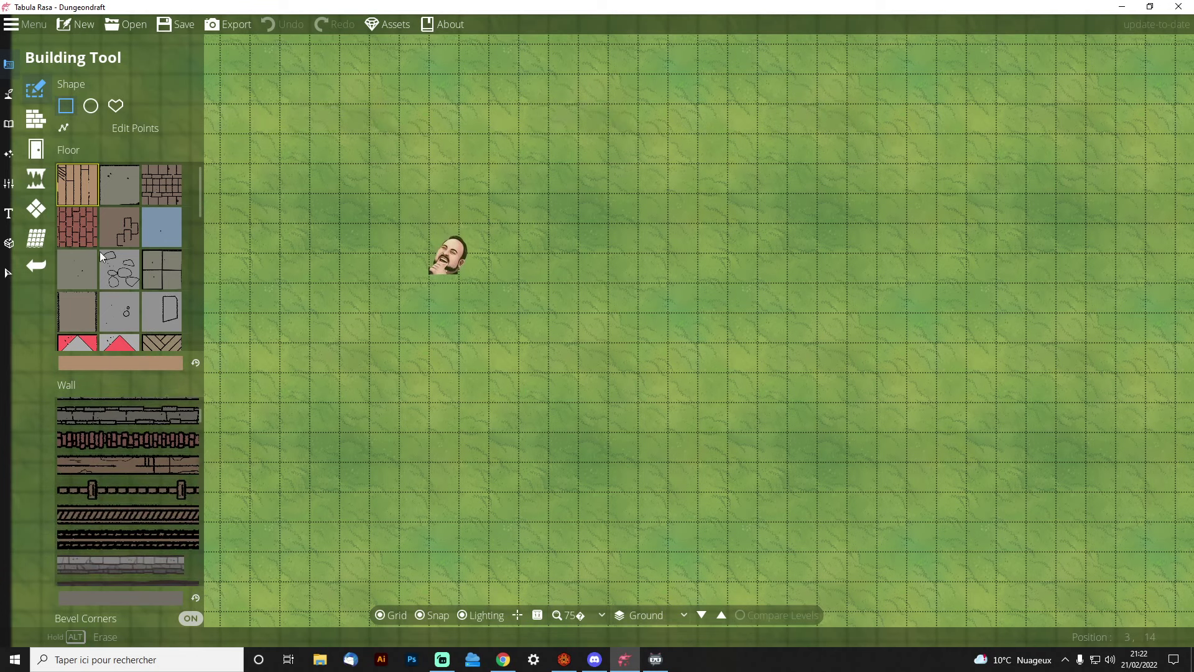
scroll(119, 311, "down", 10)
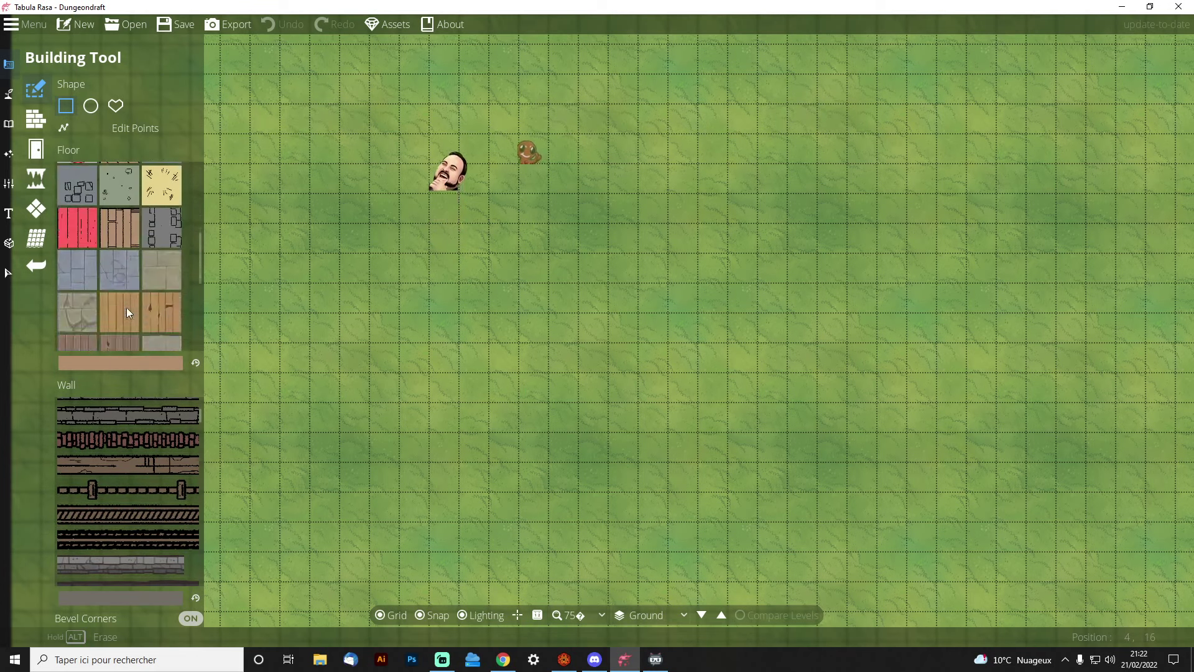
scroll(99, 215, "down", 2)
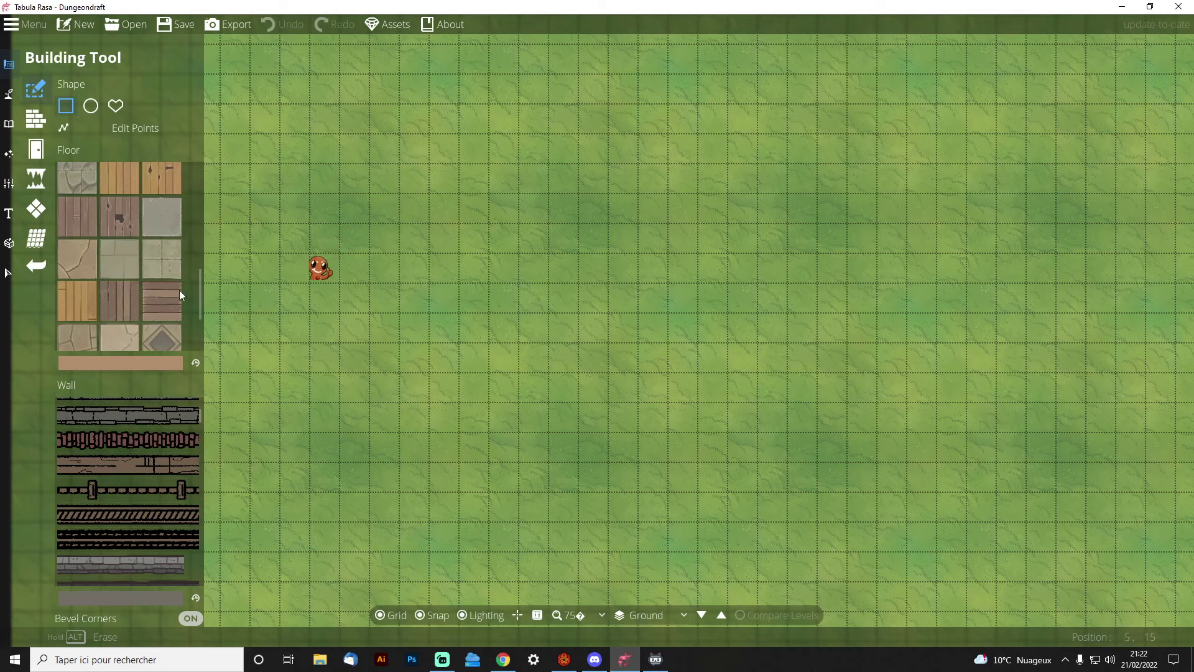
left_click(160, 267)
Browse the wall textures and choose Railingstone for the building's walls
scroll(120, 269, "down", 2)
scroll(151, 459, "down", 4)
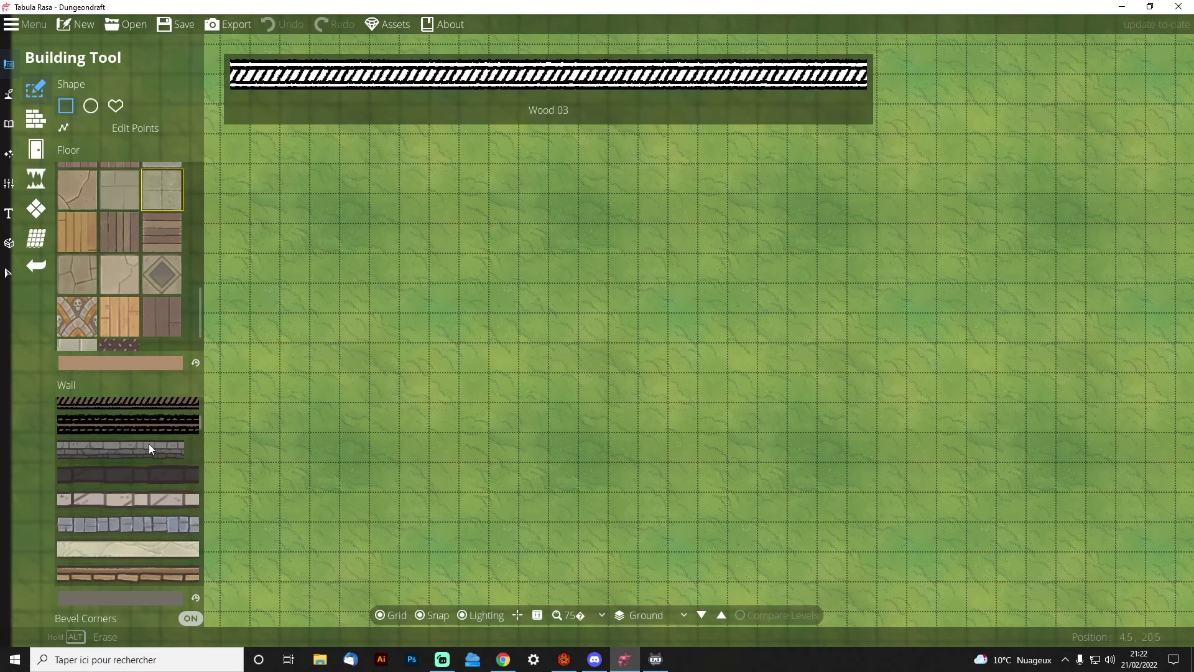
scroll(148, 443, "down", 5)
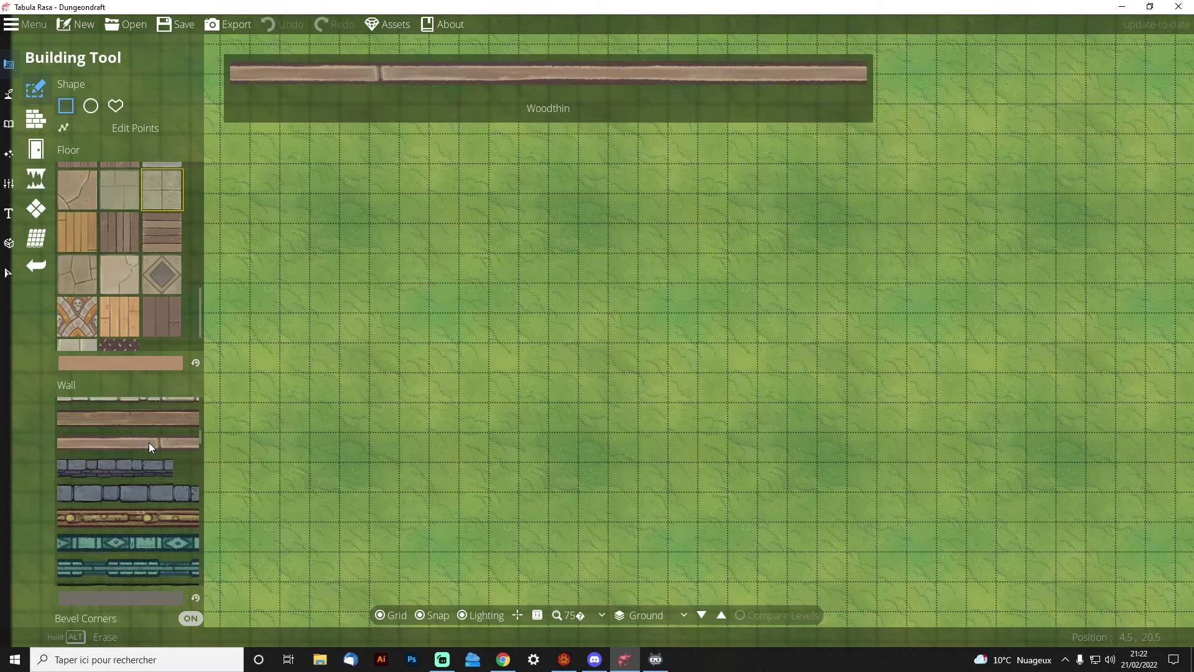
scroll(148, 443, "down", 5)
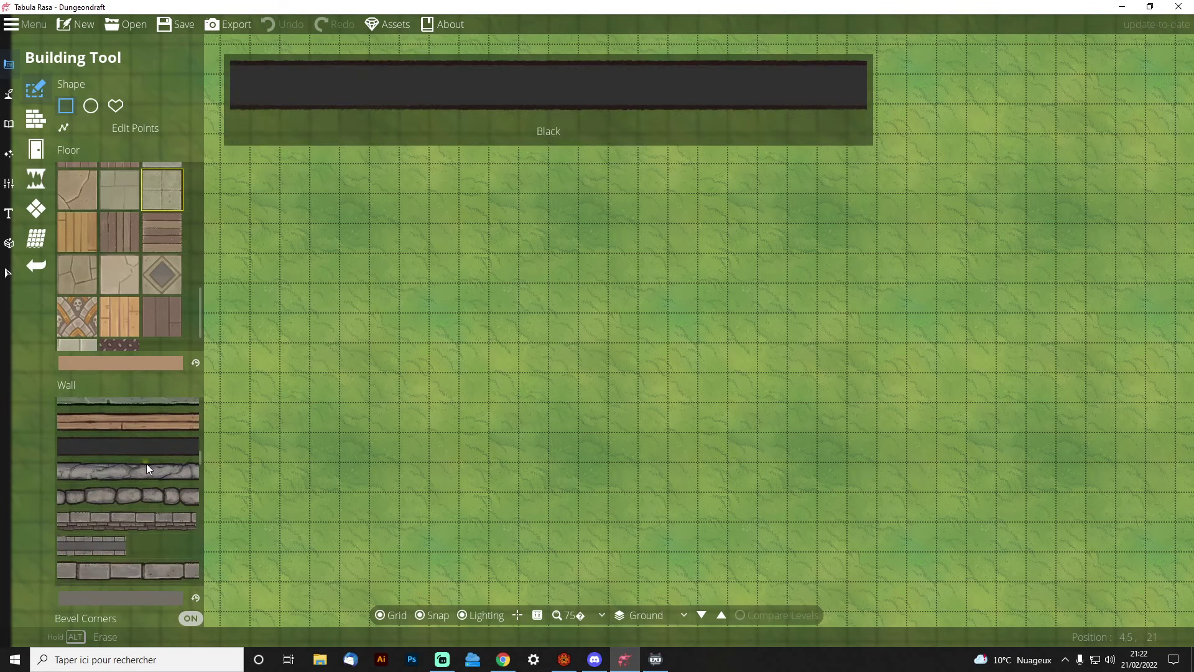
scroll(146, 462, "down", 5)
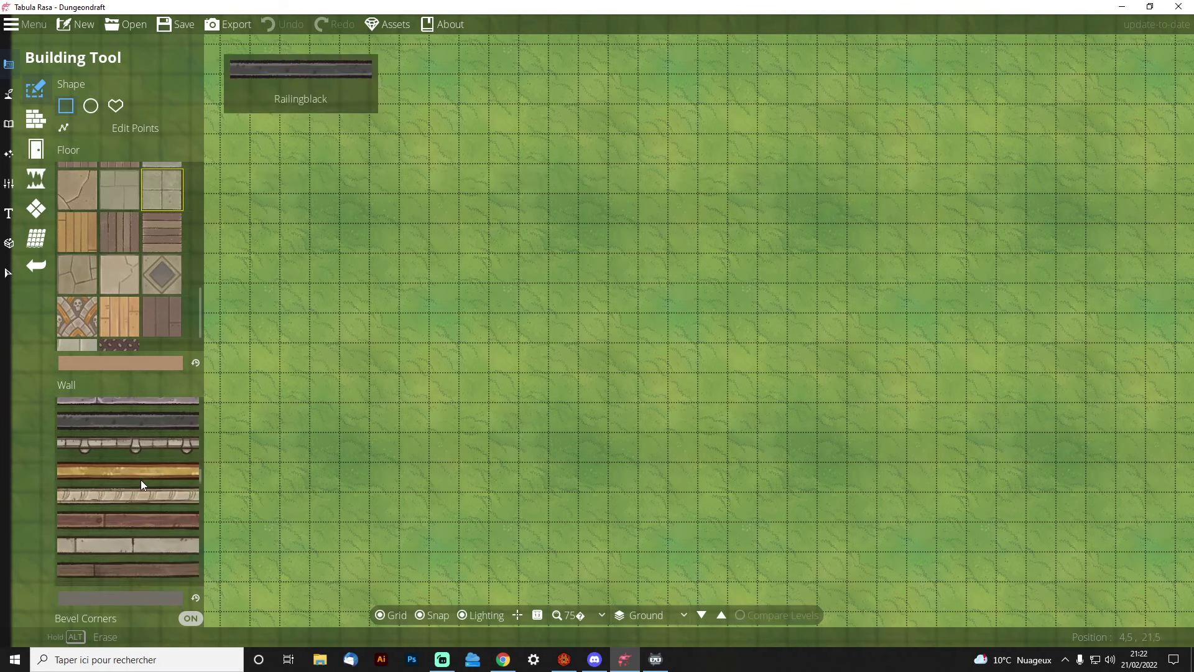
left_click(146, 521)
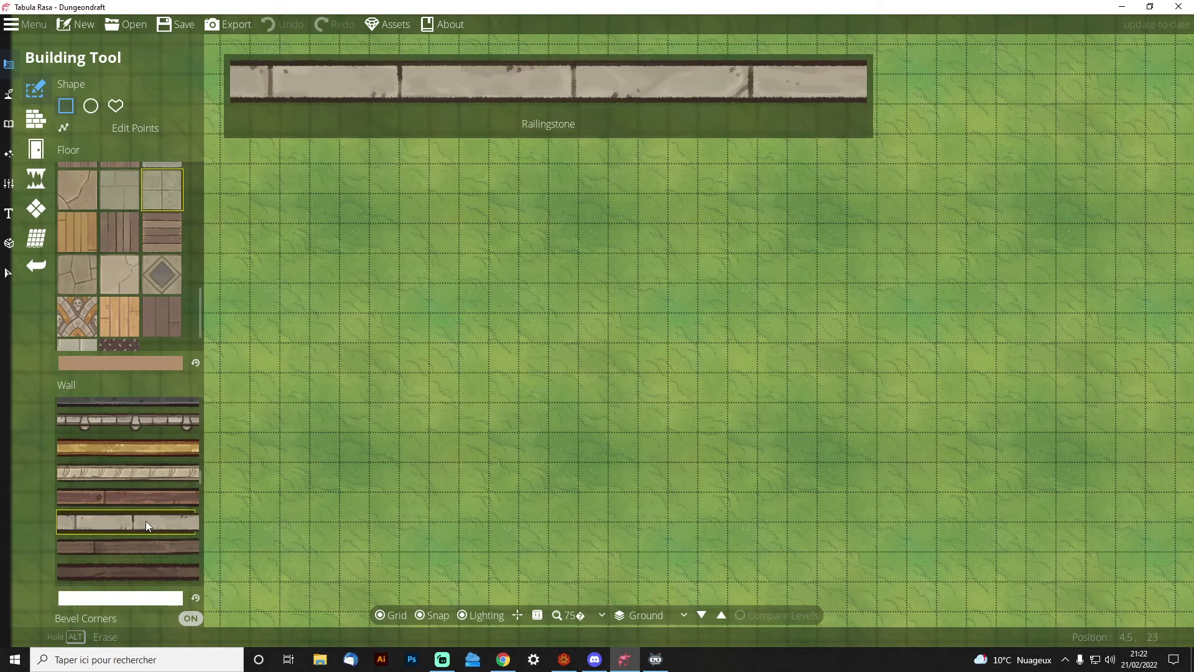
scroll(145, 517, "down", 5)
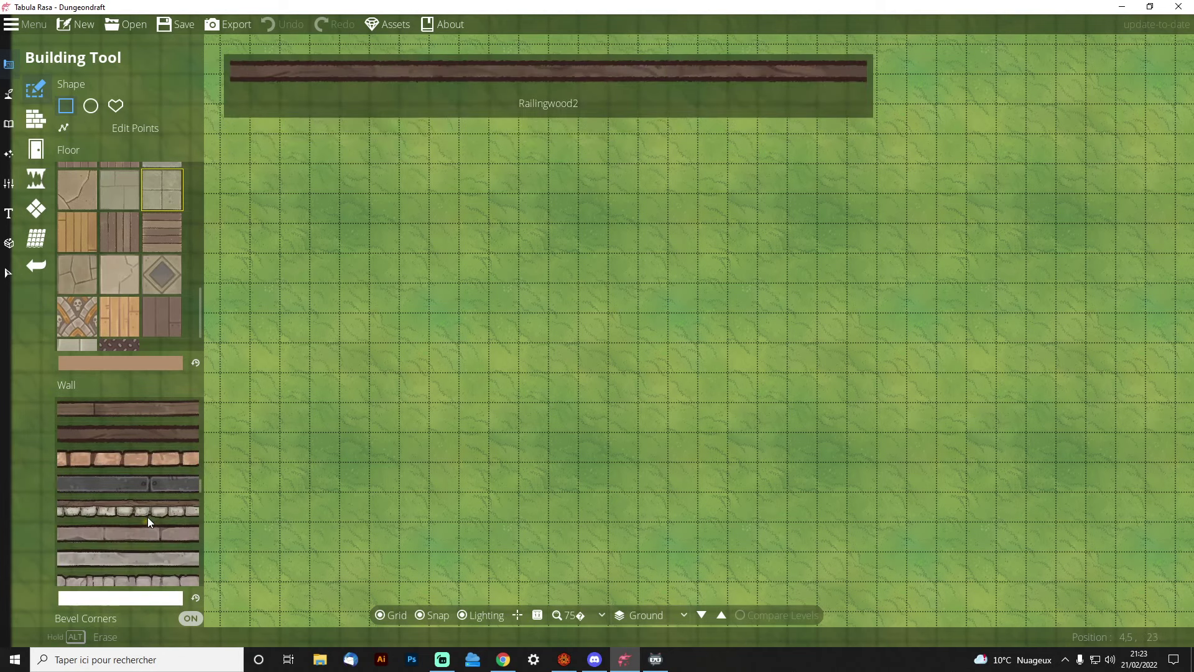
scroll(147, 502, "up", 5)
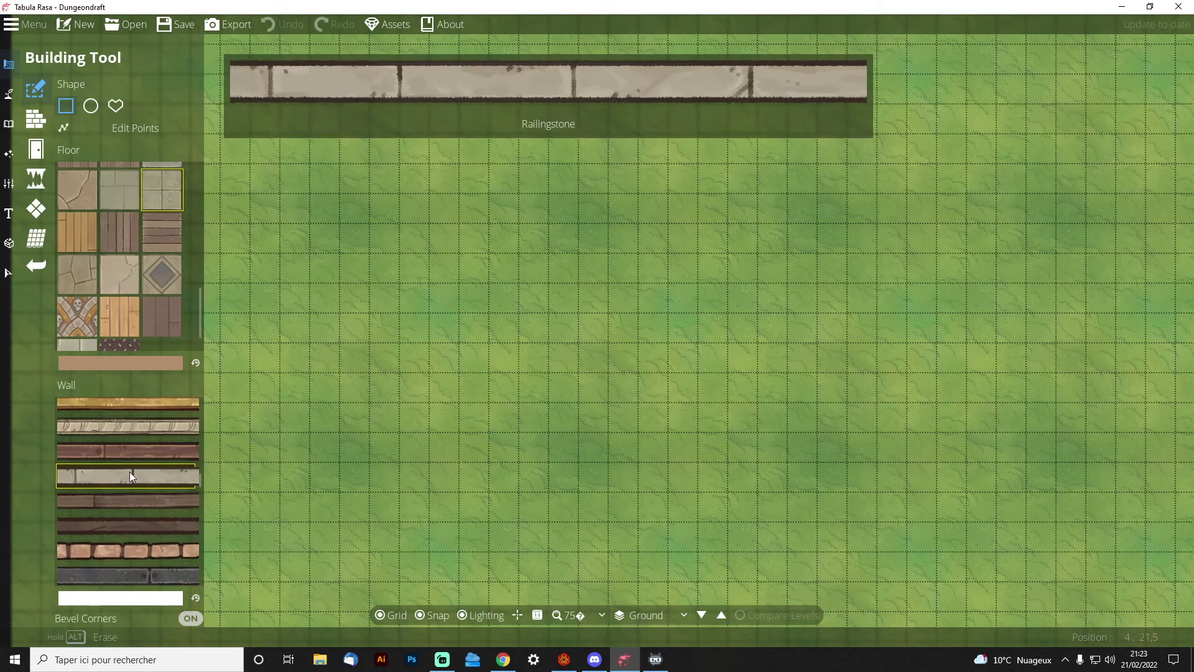
Try out a small rectangular building near the map's centre and undo it
left_click_drag(713, 403, 713, 404)
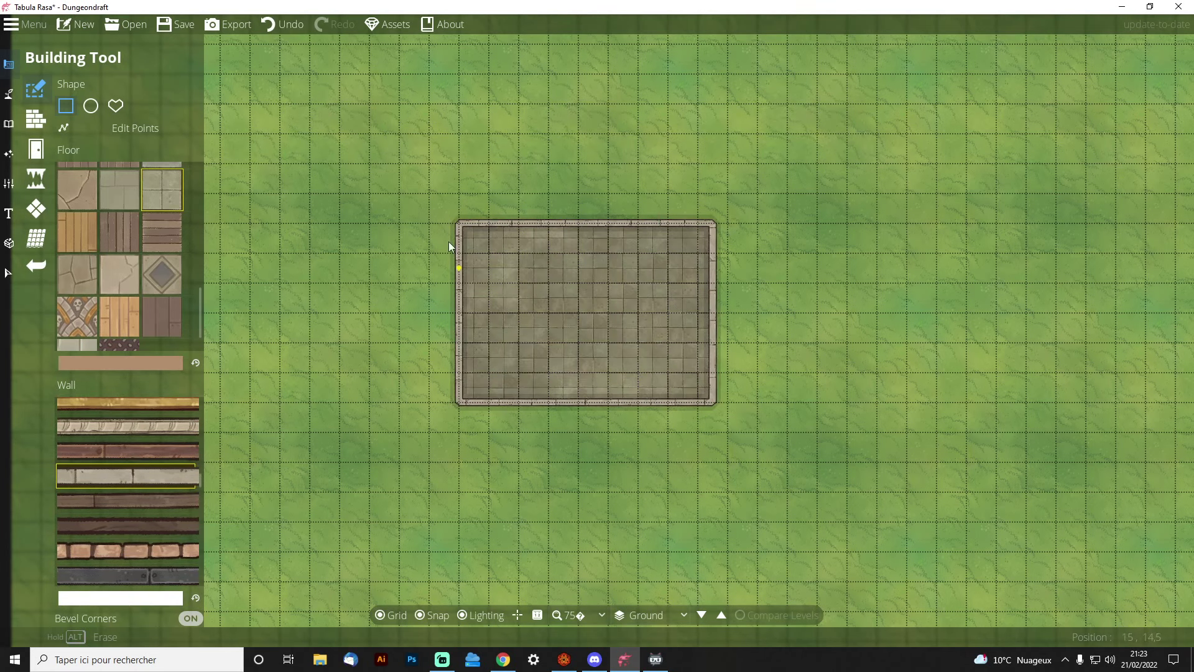
left_click(277, 24)
Change the floor to the irregular rectangular stone slabs and draw a rectangular building about 18 by 10 squares near the map's centre
scroll(162, 249, "up", 1)
left_click(120, 241)
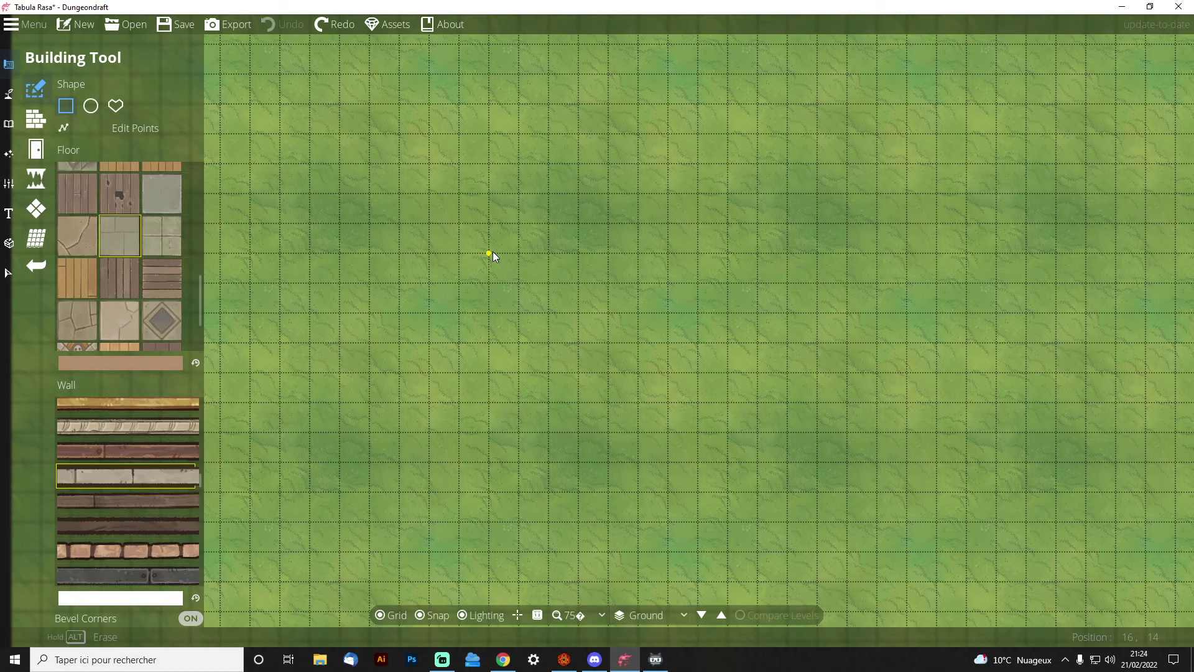
scroll(493, 251, "down", 2)
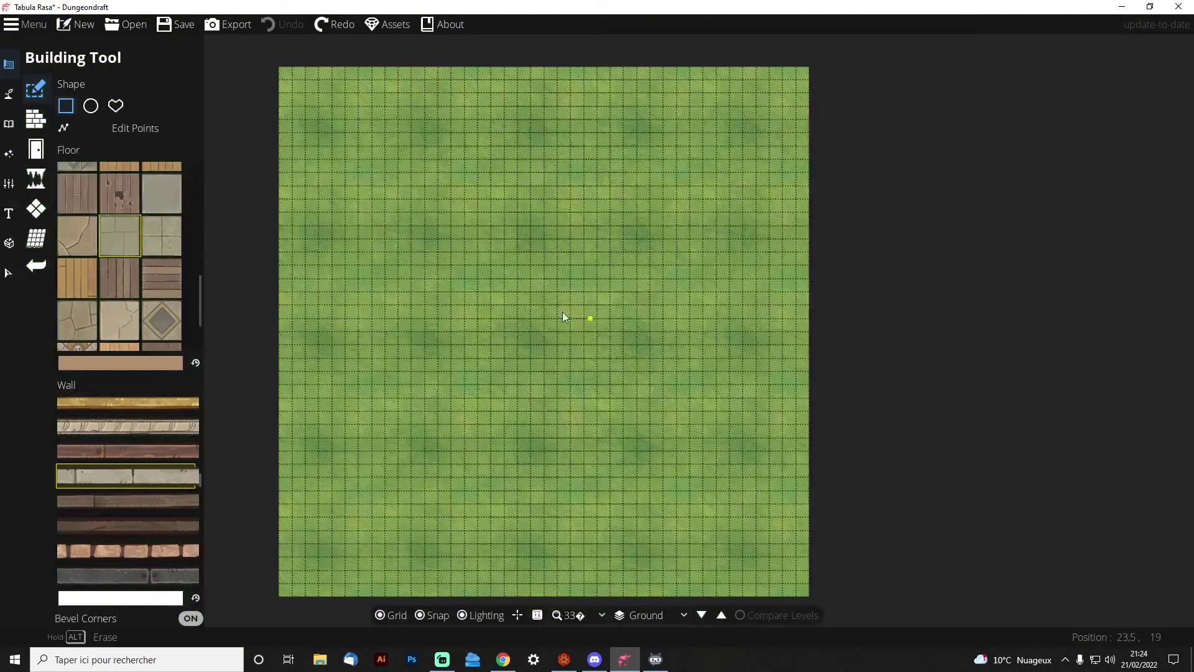
scroll(535, 271, "up", 1)
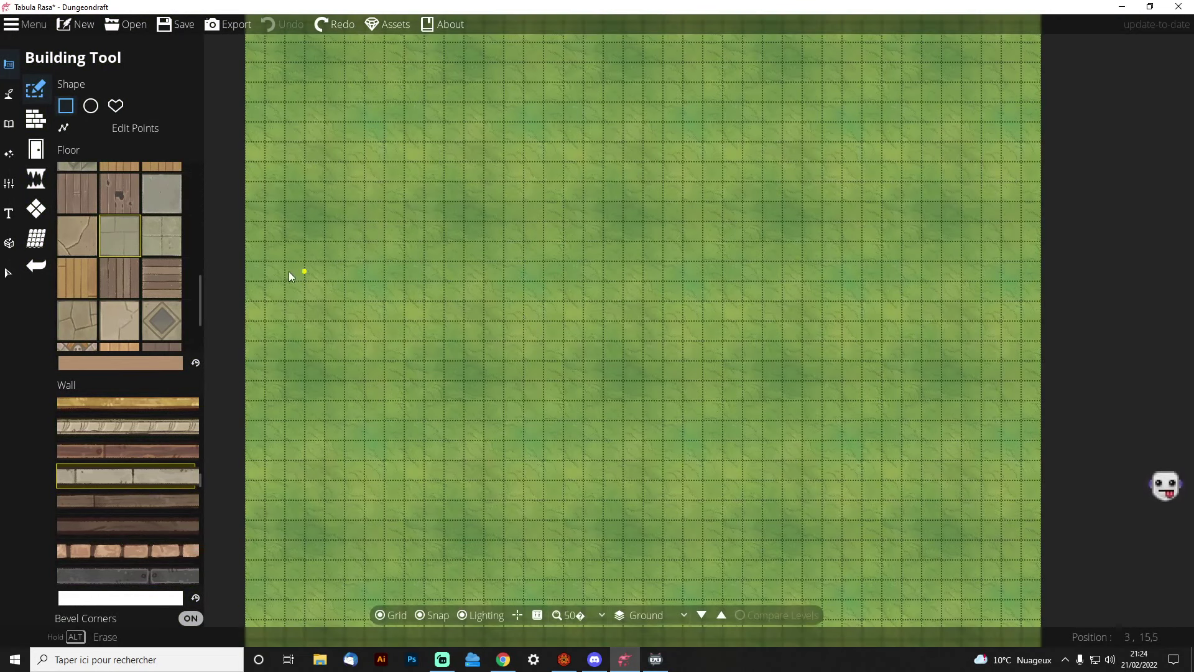
left_click_drag(443, 223, 804, 421)
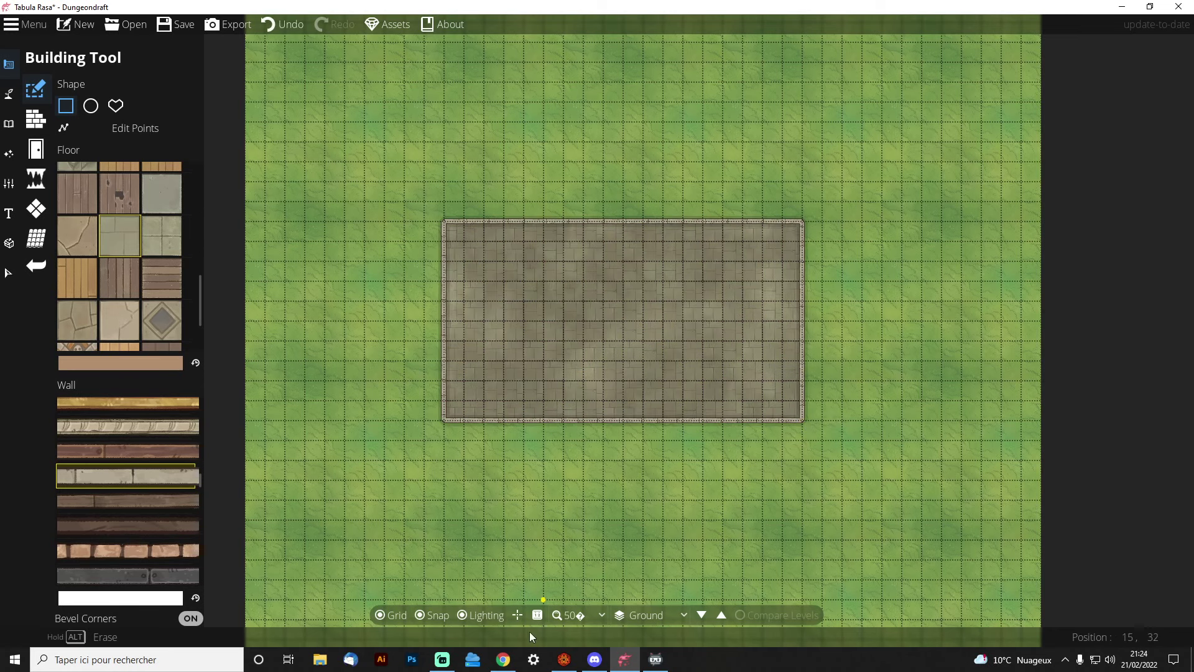
Hide the map grid and inspect the building's floor and walls up close and from afar
left_click(379, 615)
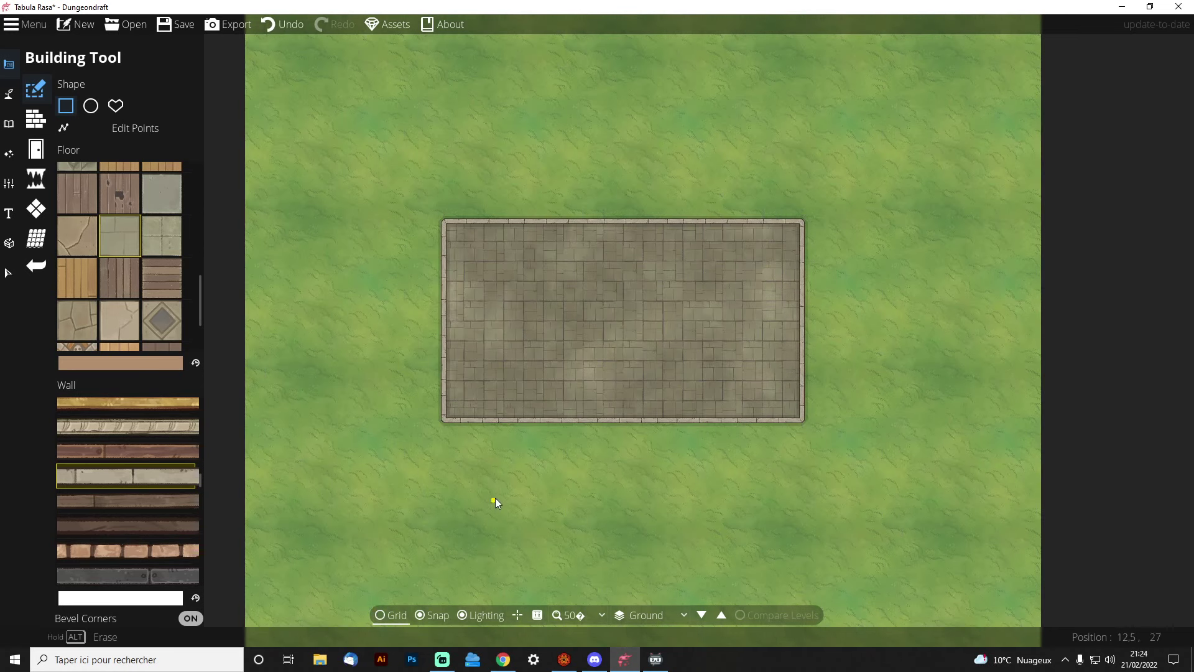
scroll(573, 260, "up", 2)
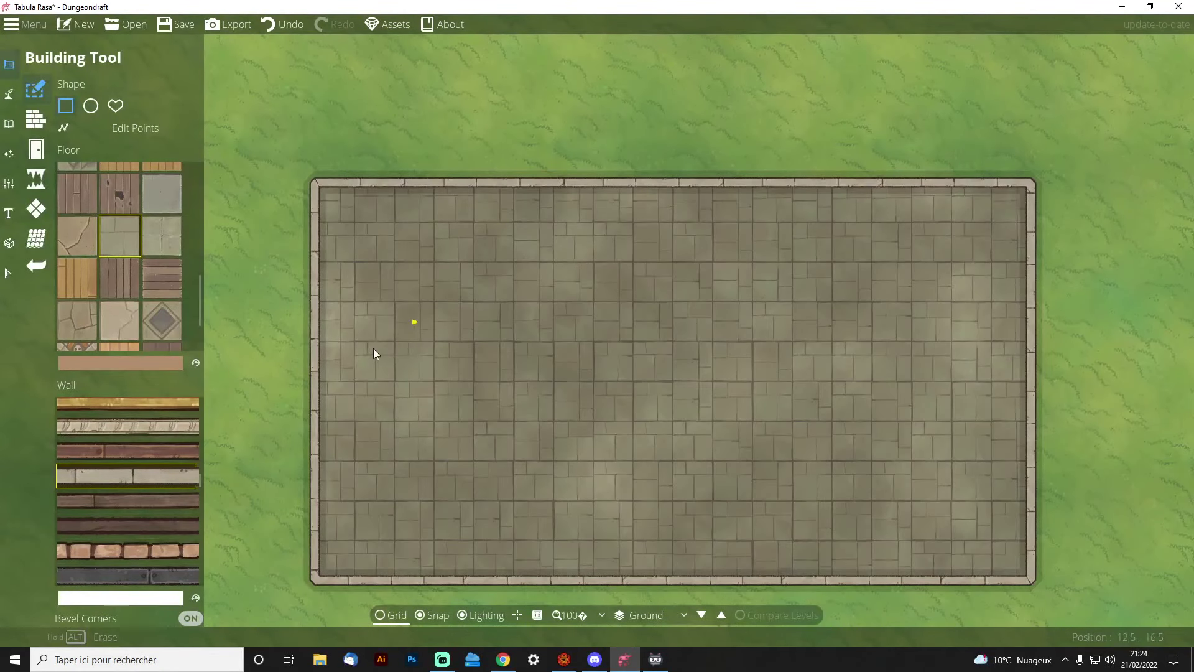
left_click_drag(760, 470, 707, 388)
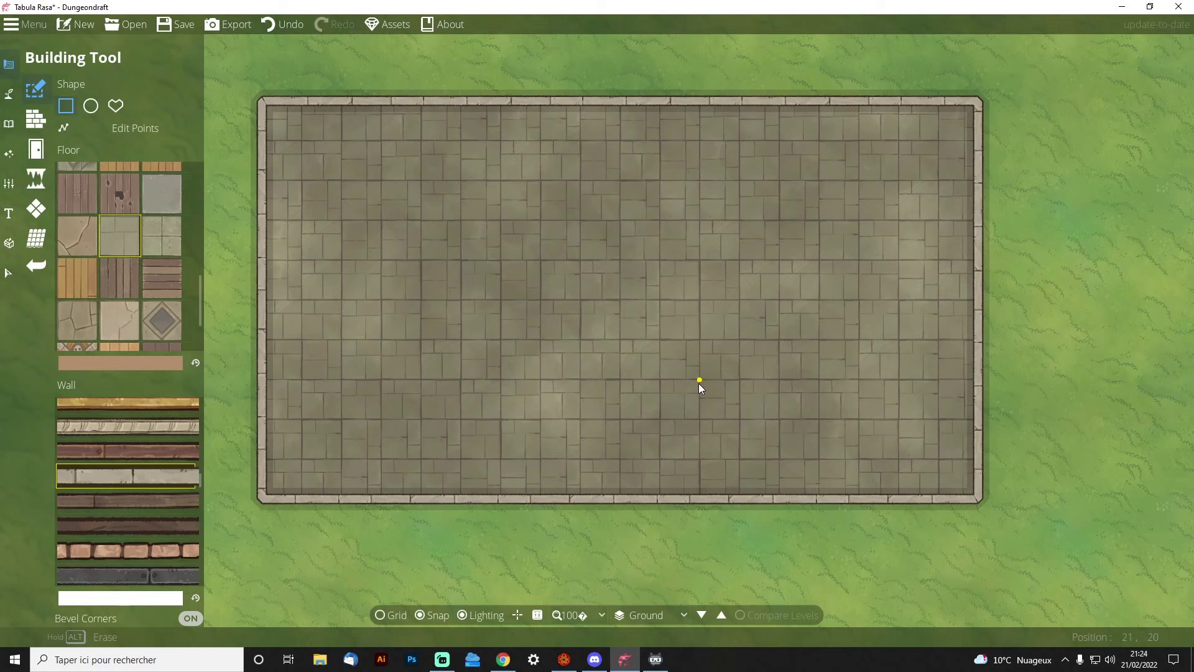
left_click_drag(603, 342, 634, 382)
scroll(715, 352, "down", 2)
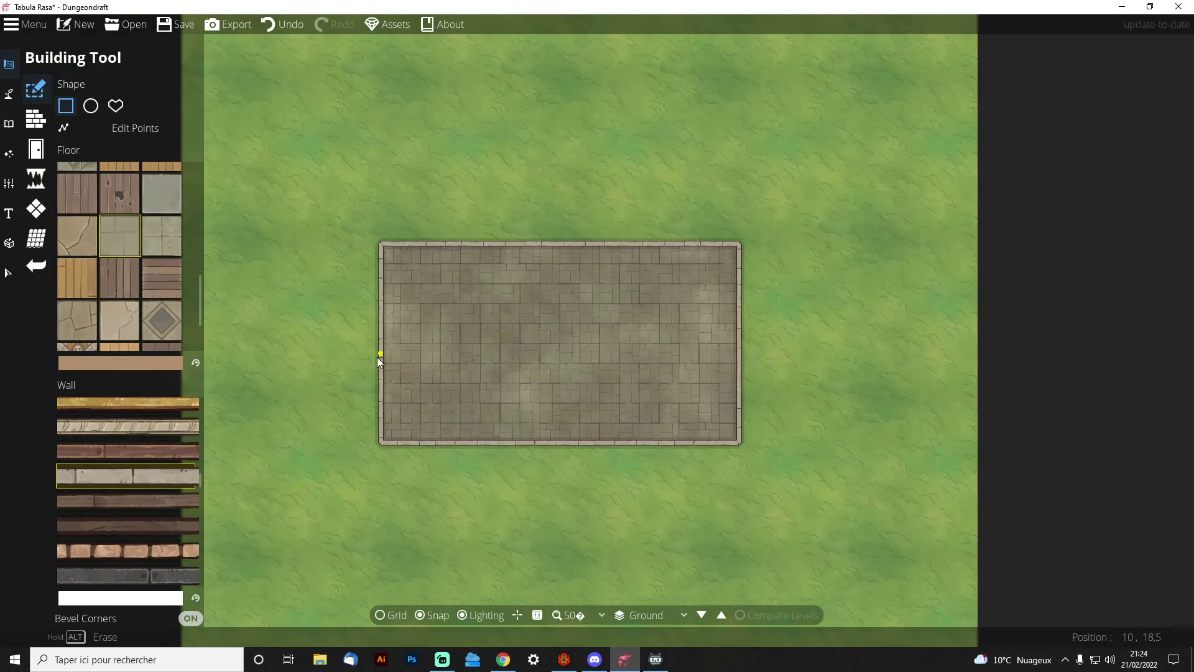
left_click_drag(378, 360, 445, 344)
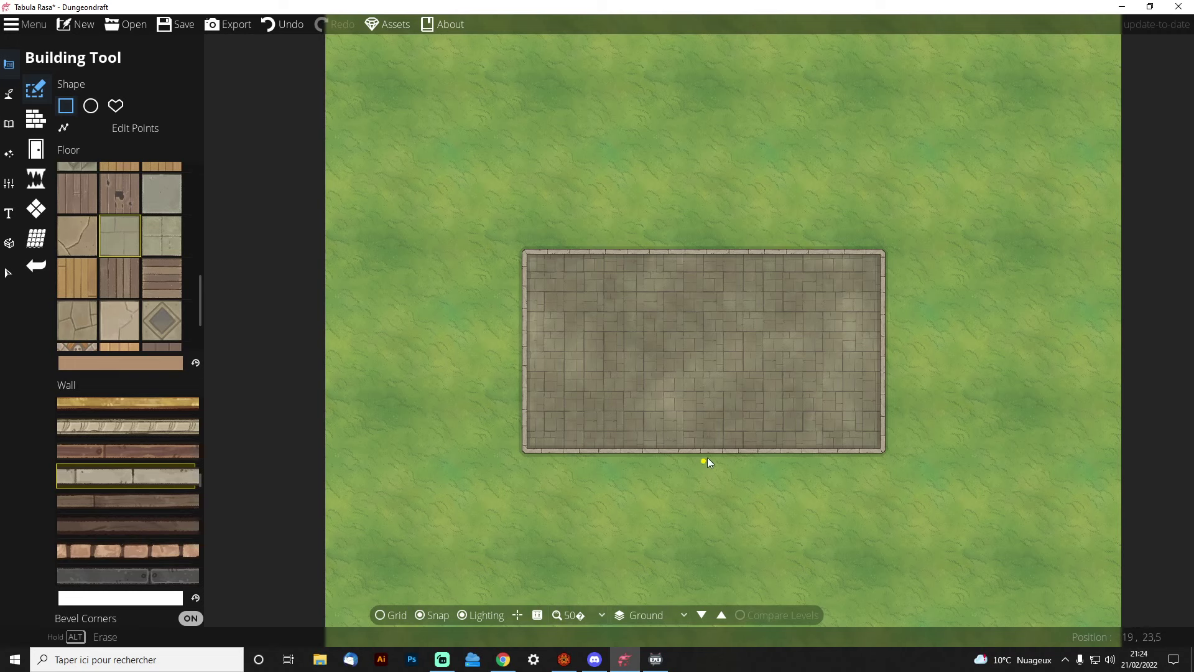
Show the map grid and extend the building with a 4 by 6 square room centred on its west wall
left_click_drag(707, 459, 627, 387)
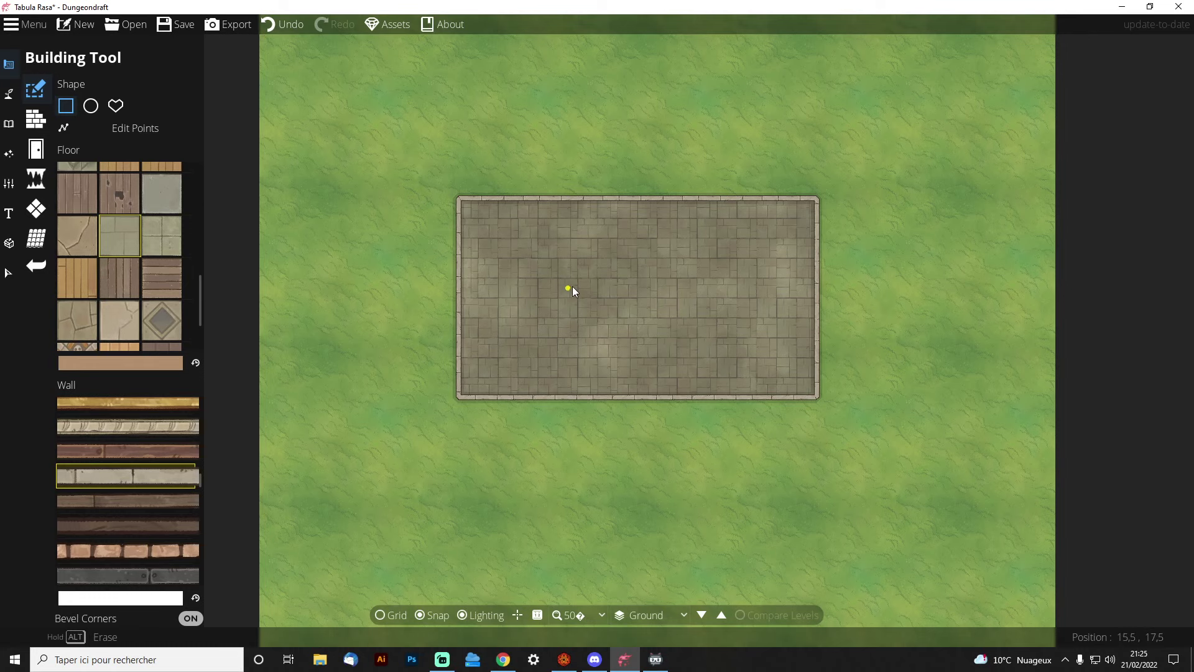
left_click_drag(573, 291, 584, 317)
scroll(521, 328, "up", 1)
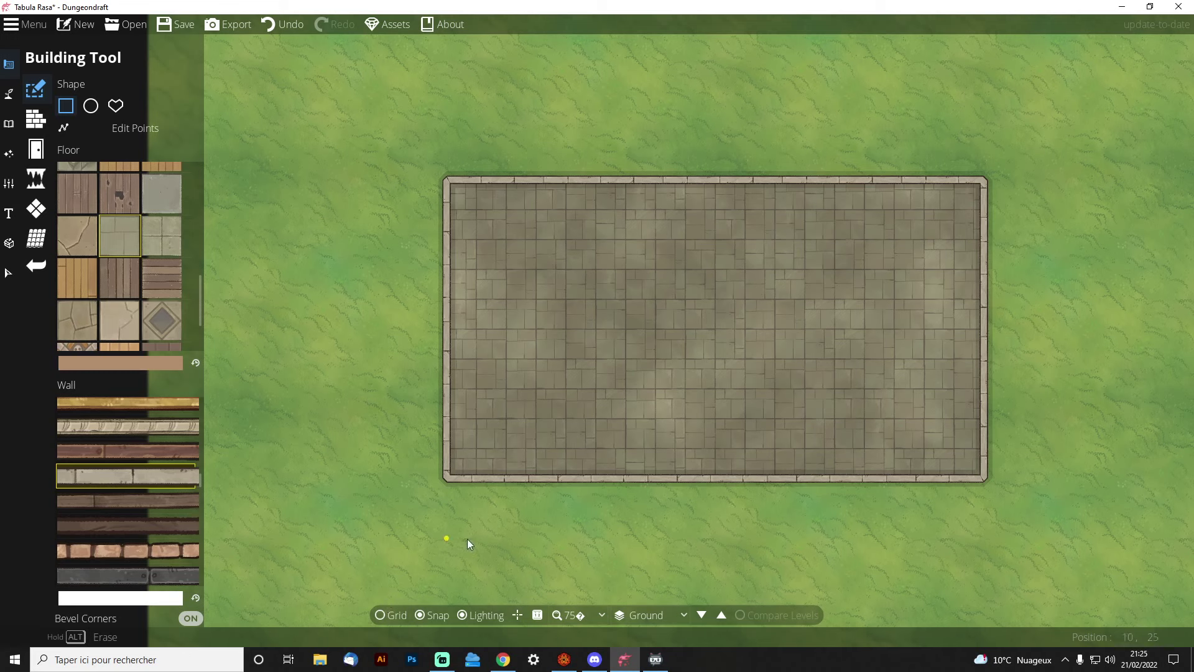
left_click(380, 616)
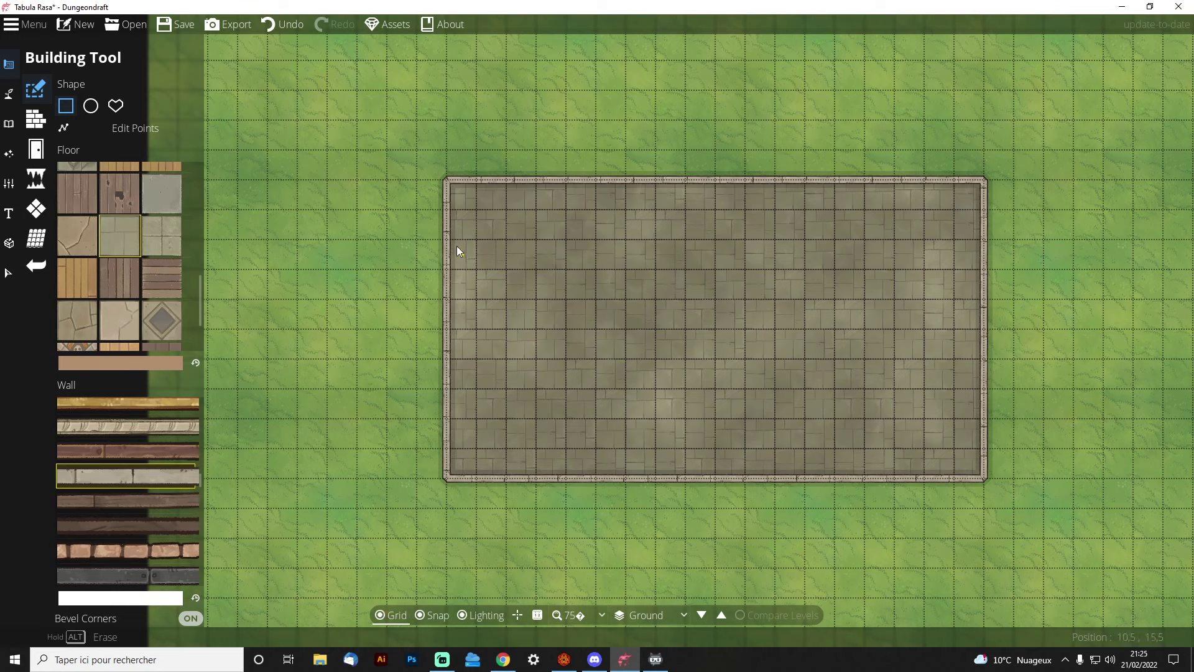
left_click_drag(449, 239, 330, 419)
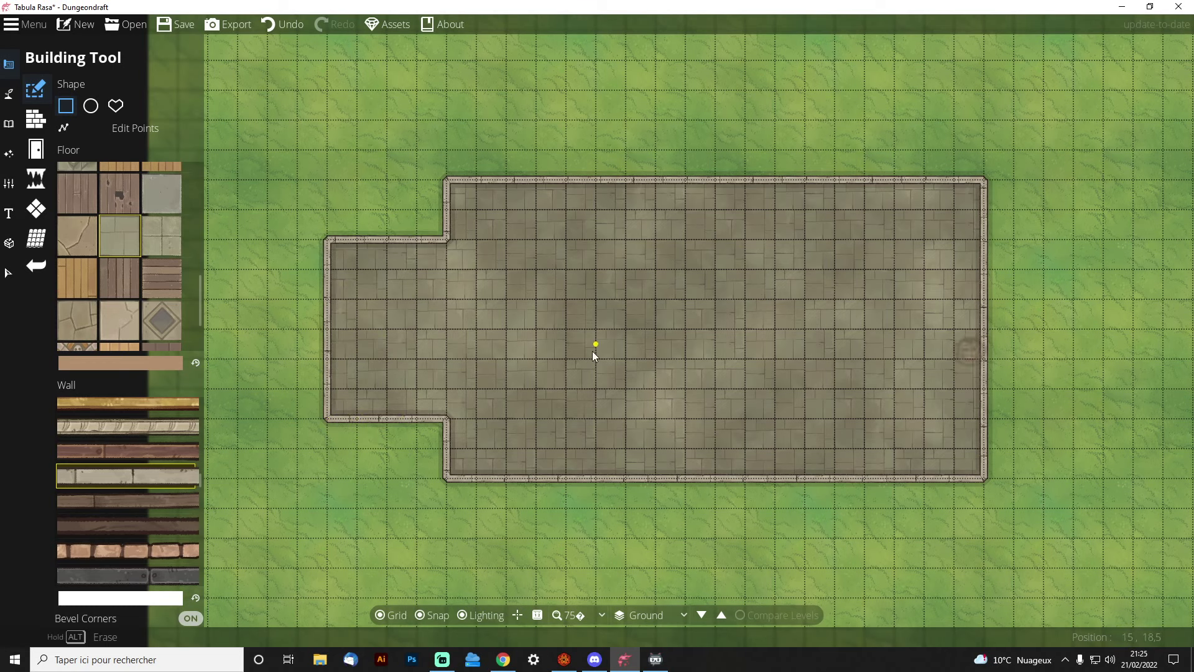
Inspect the extended building's outline and the free grass around it
scroll(560, 358, "down", 1)
scroll(581, 385, "down", 1)
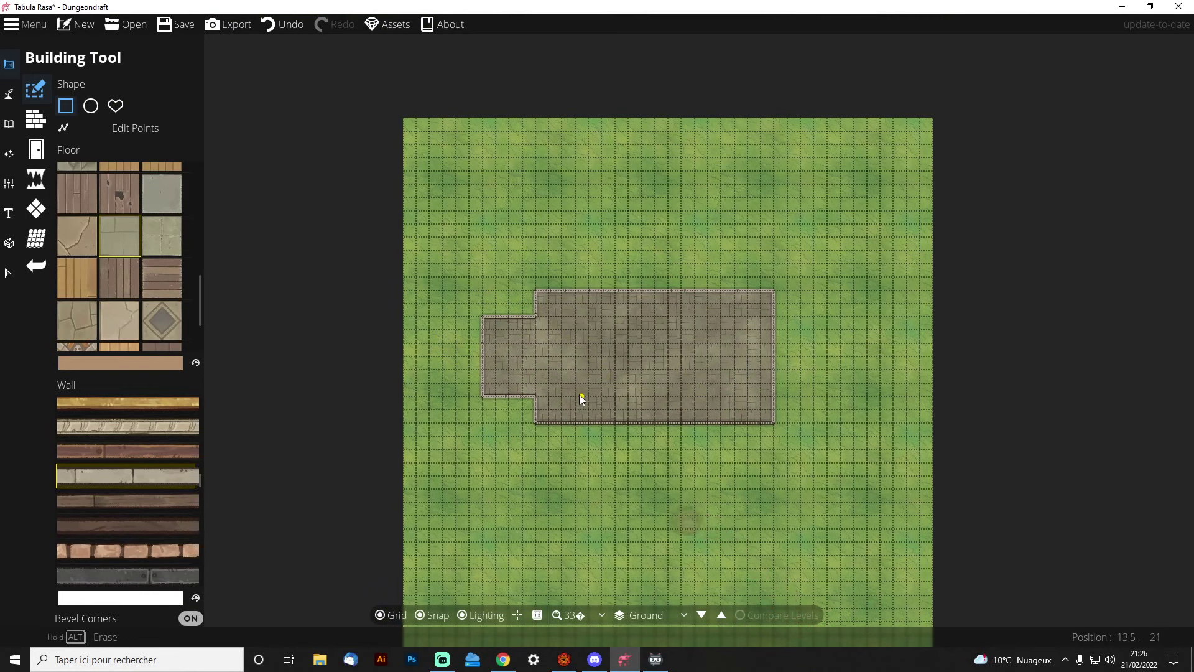
scroll(598, 366, "up", 1)
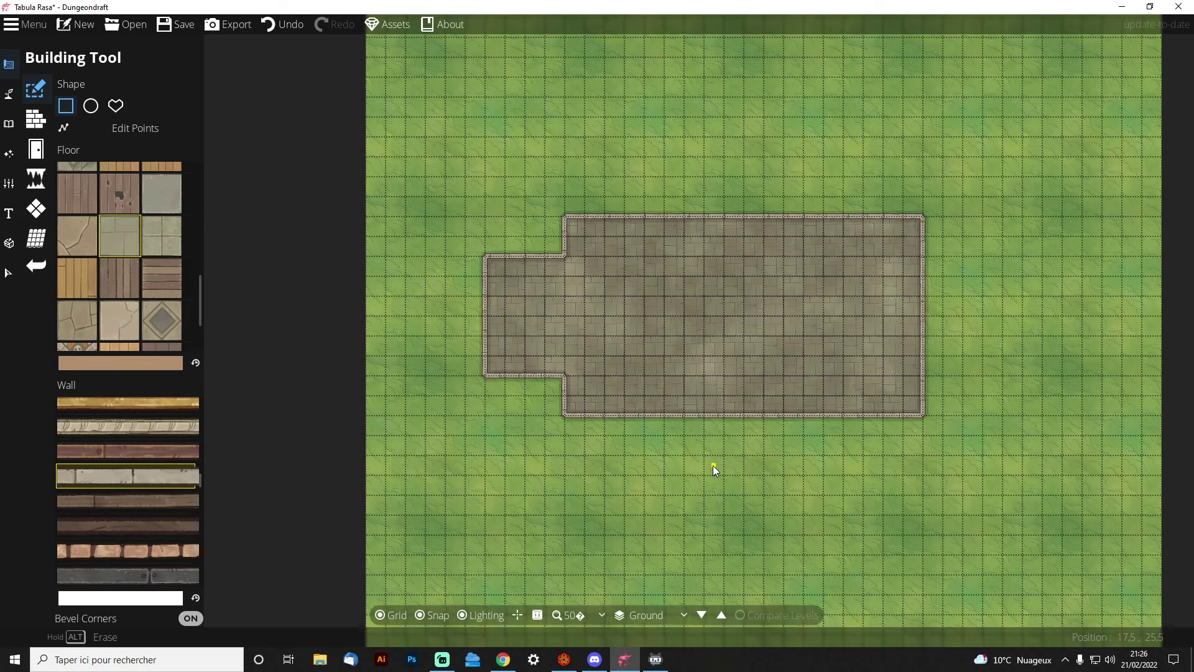
left_click_drag(713, 465, 703, 443)
scroll(609, 416, "up", 1)
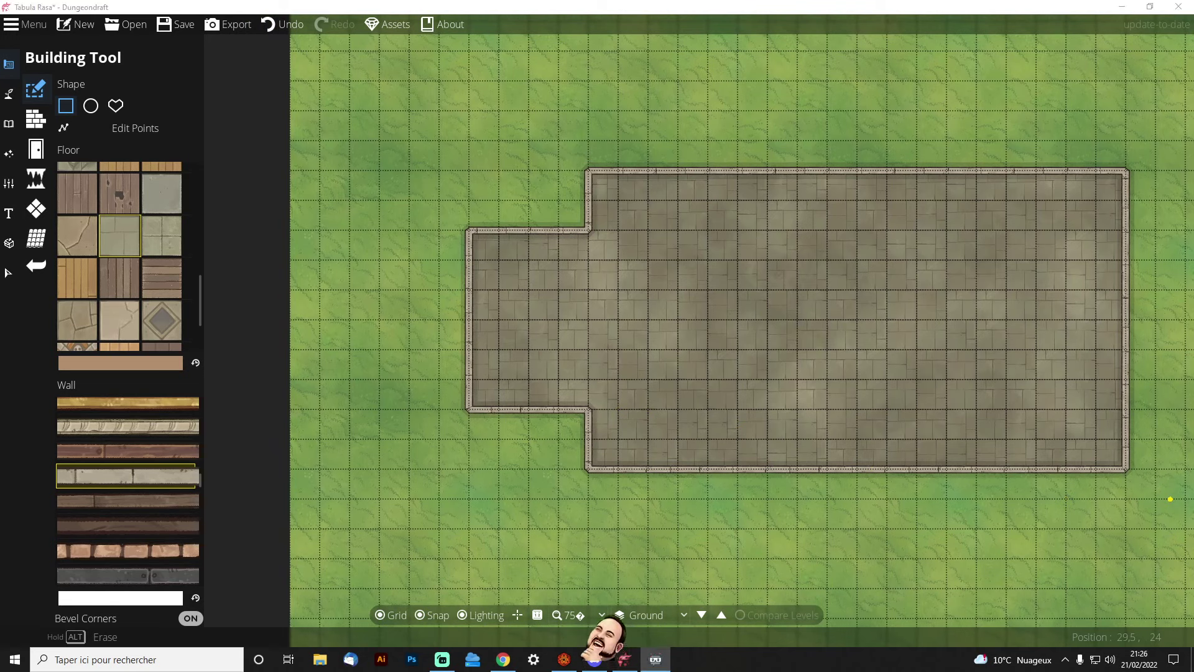
left_click(853, 309)
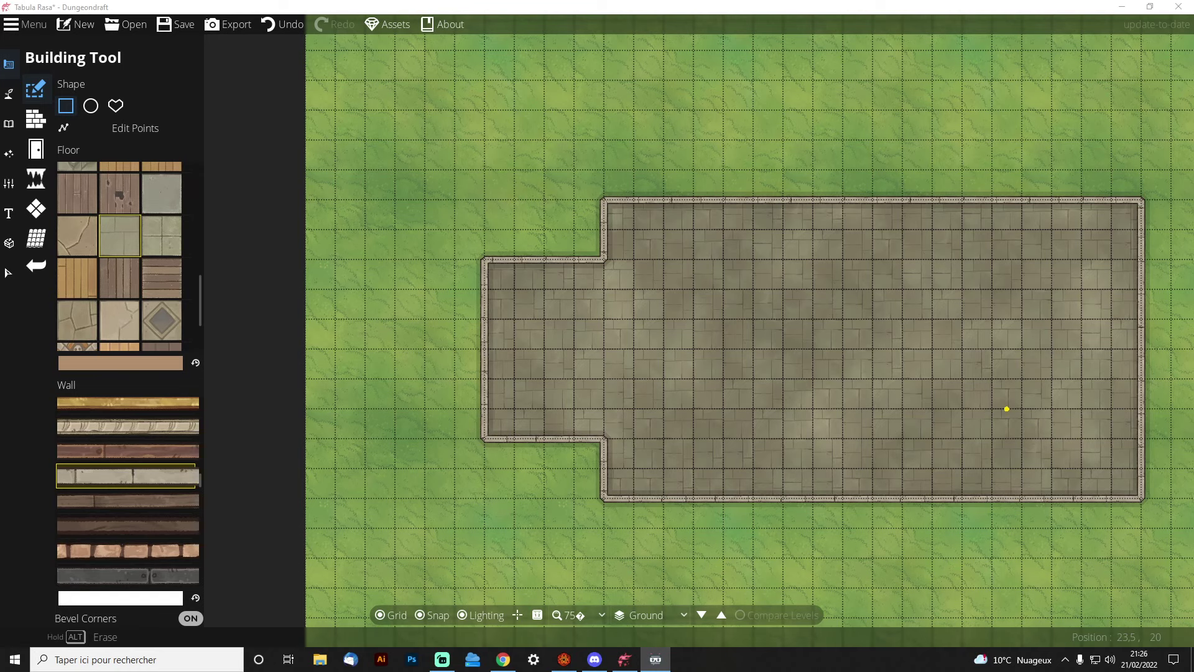
left_click_drag(490, 272, 533, 248)
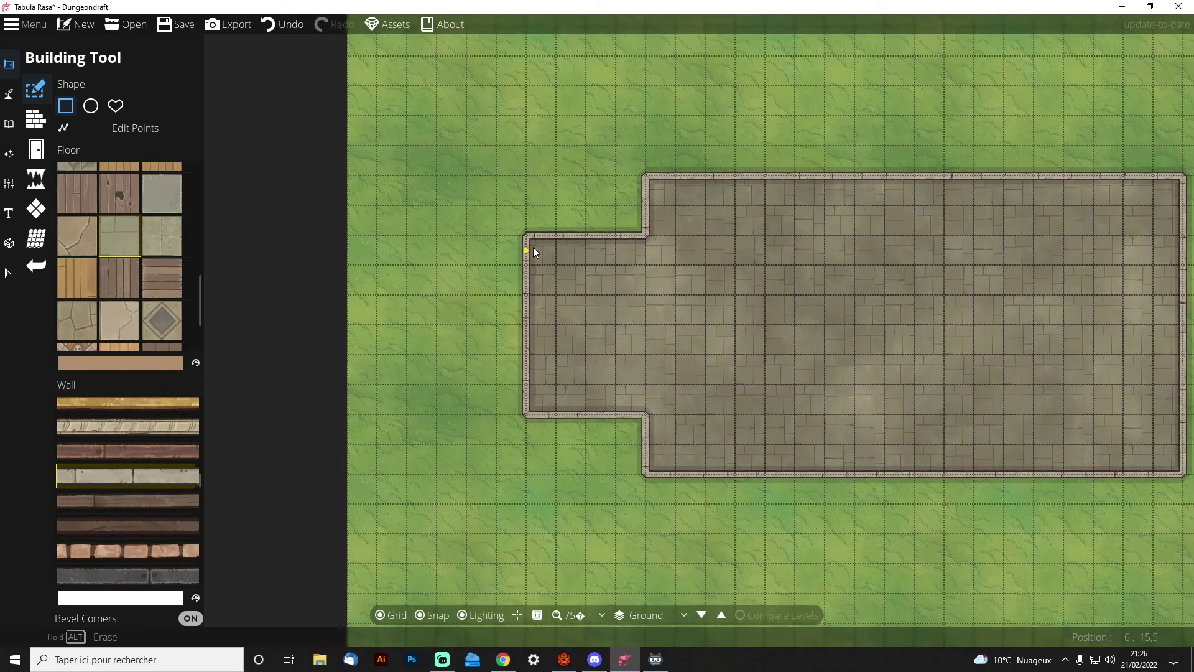
scroll(533, 247, "down", 2)
left_click_drag(659, 302, 549, 288)
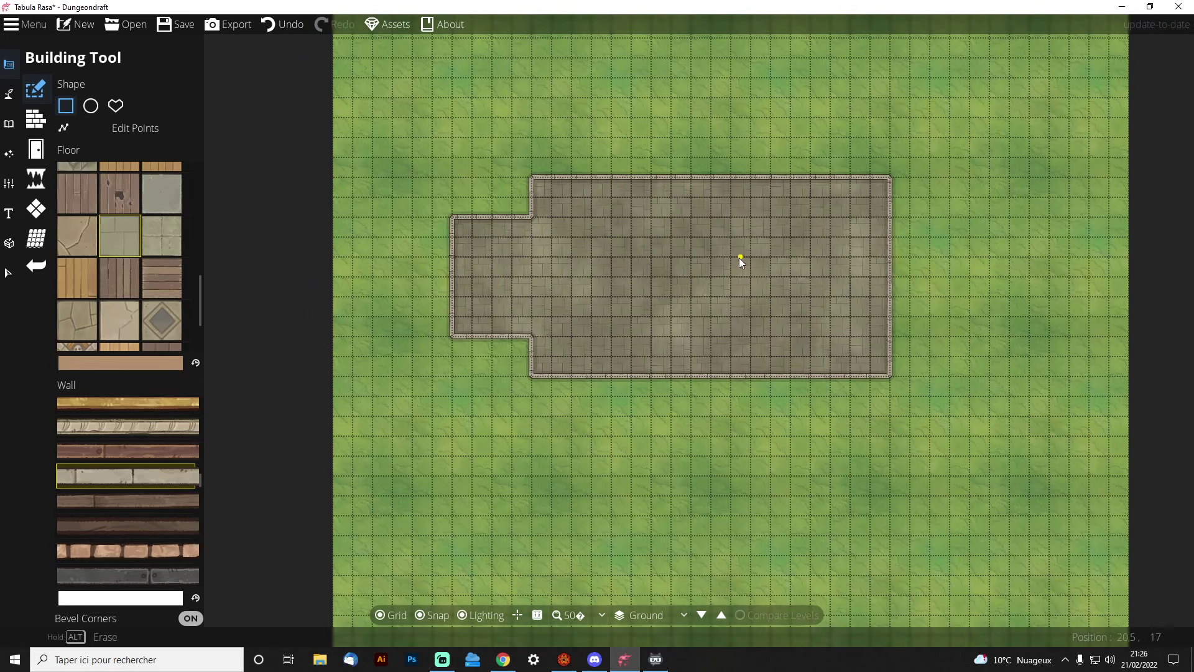
left_click_drag(708, 271, 621, 326)
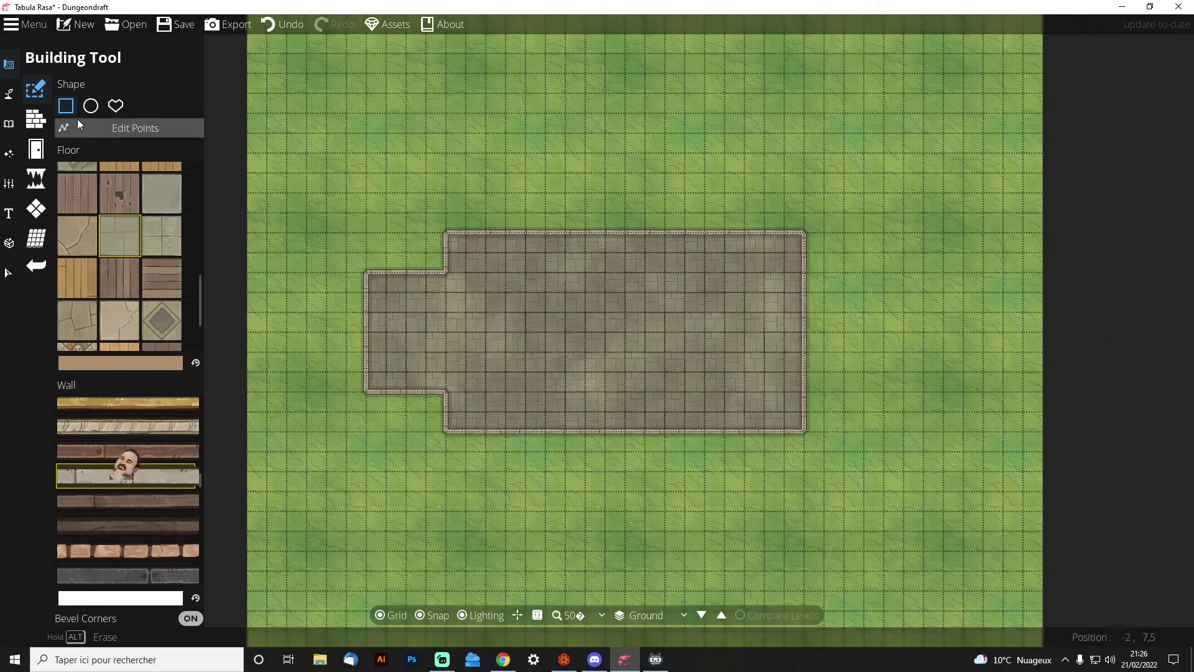
Switch to the Wall Tool and choose the Railingstone texture to match the building's walls
left_click(40, 124)
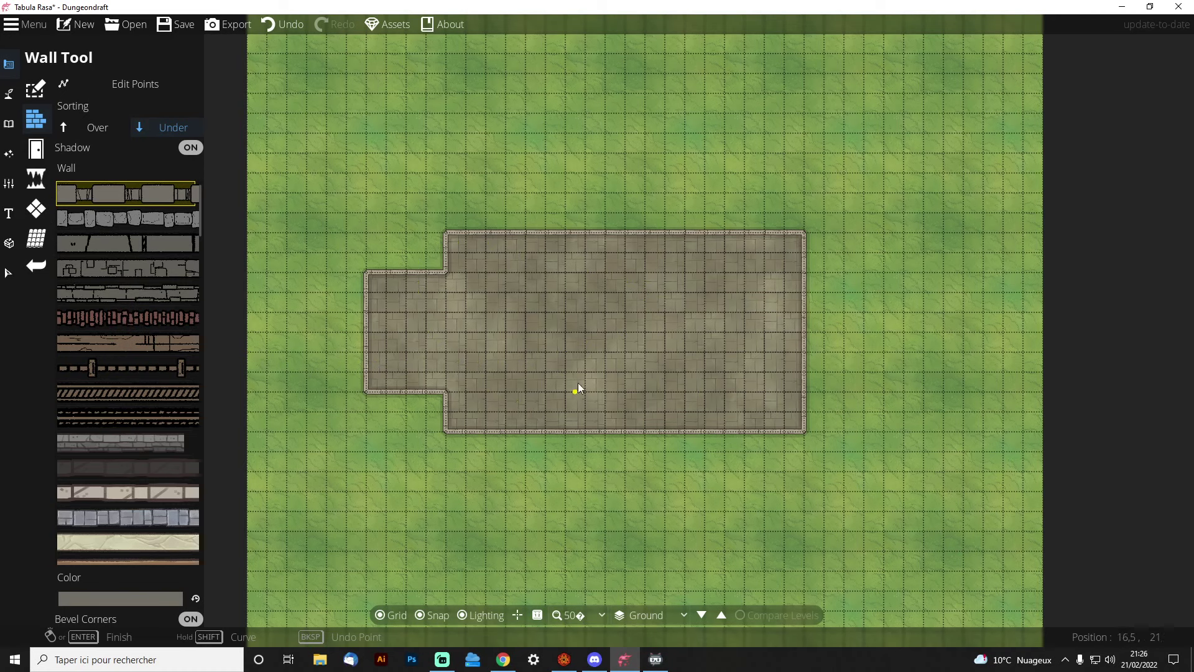
left_click_drag(585, 313, 506, 315)
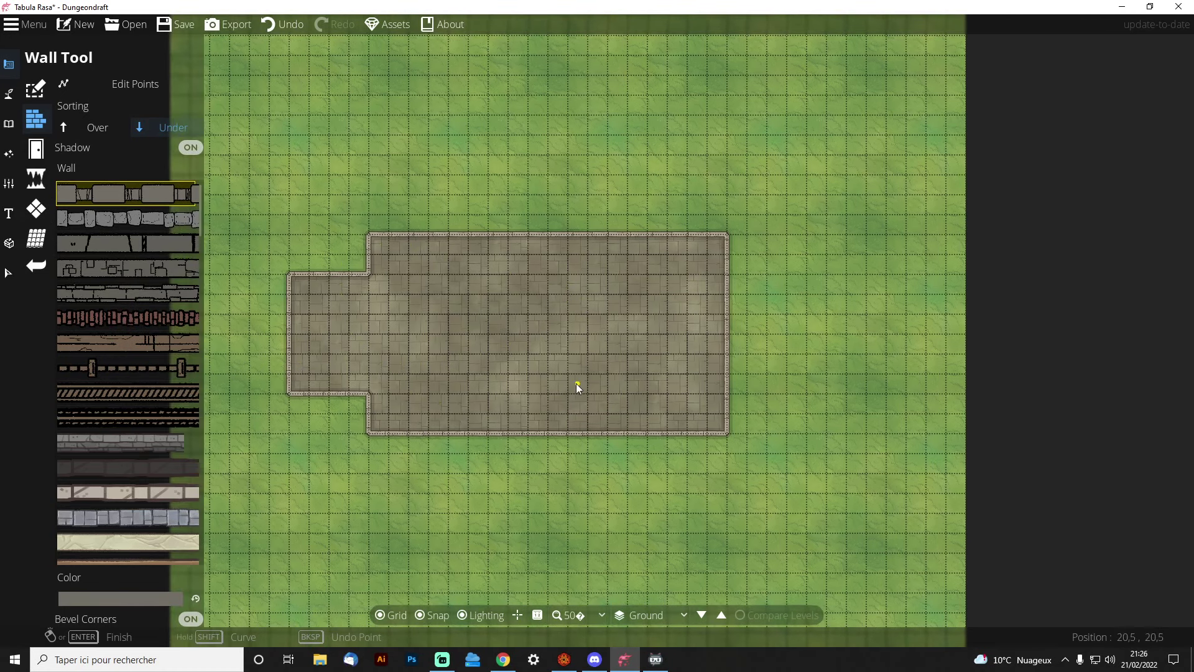
left_click_drag(576, 386, 517, 365)
left_click_drag(584, 387, 517, 345)
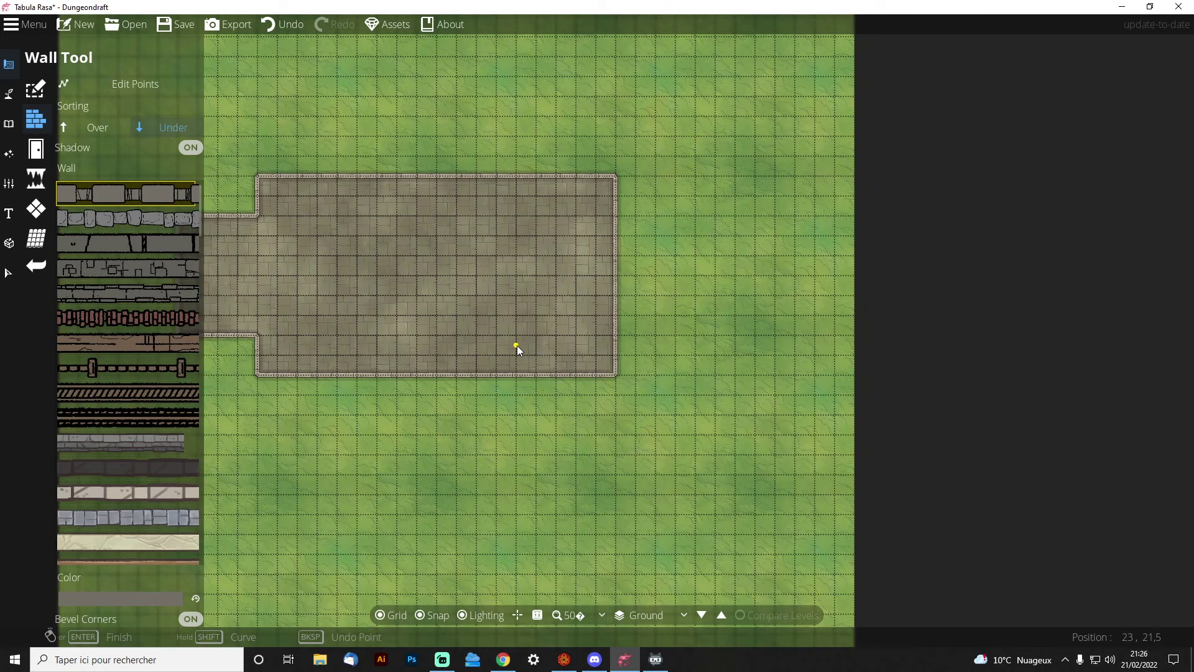
left_click_drag(454, 321, 600, 324)
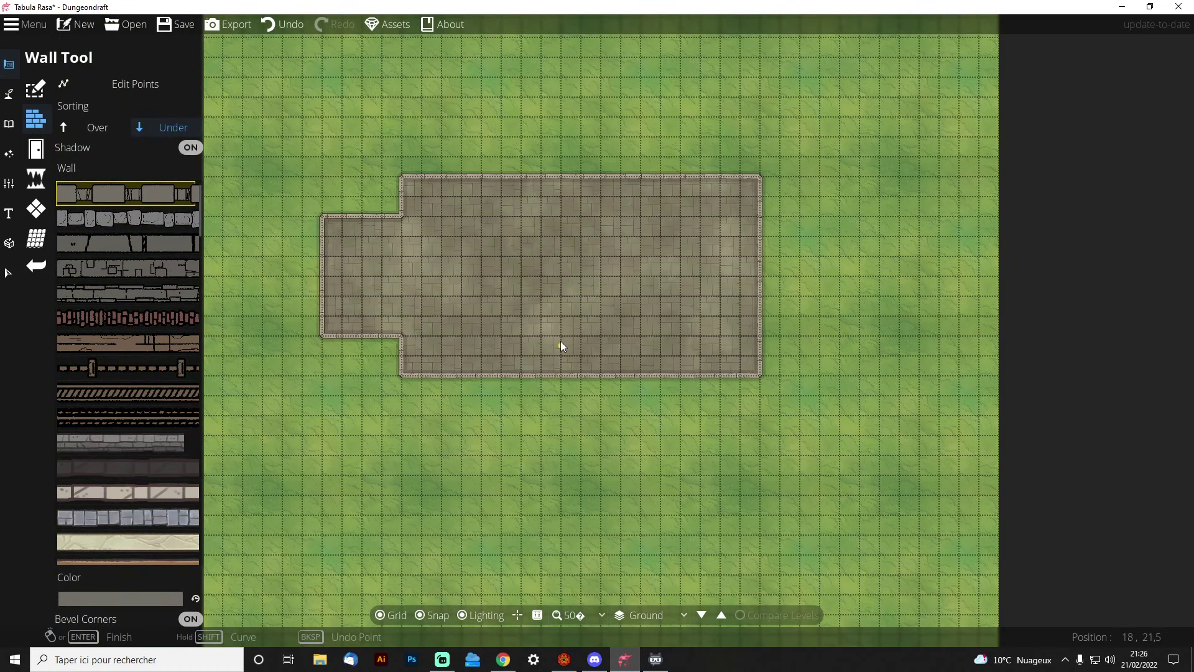
left_click_drag(562, 341, 480, 278)
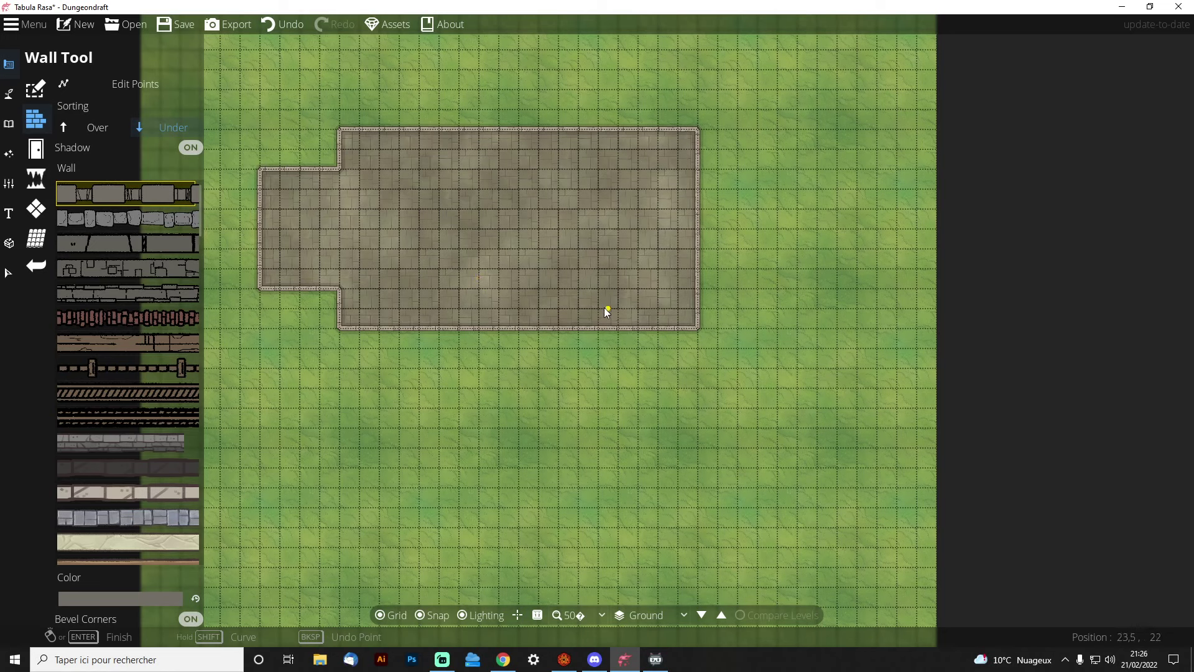
scroll(611, 314, "up", 5)
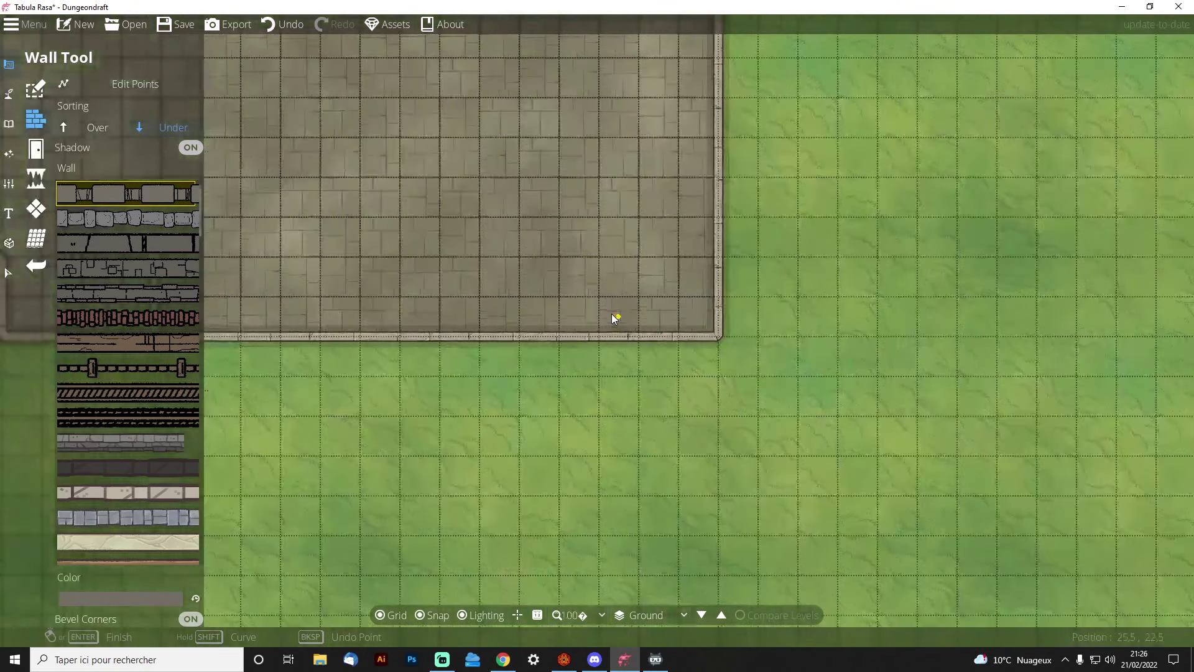
left_click_drag(611, 314, 538, 335)
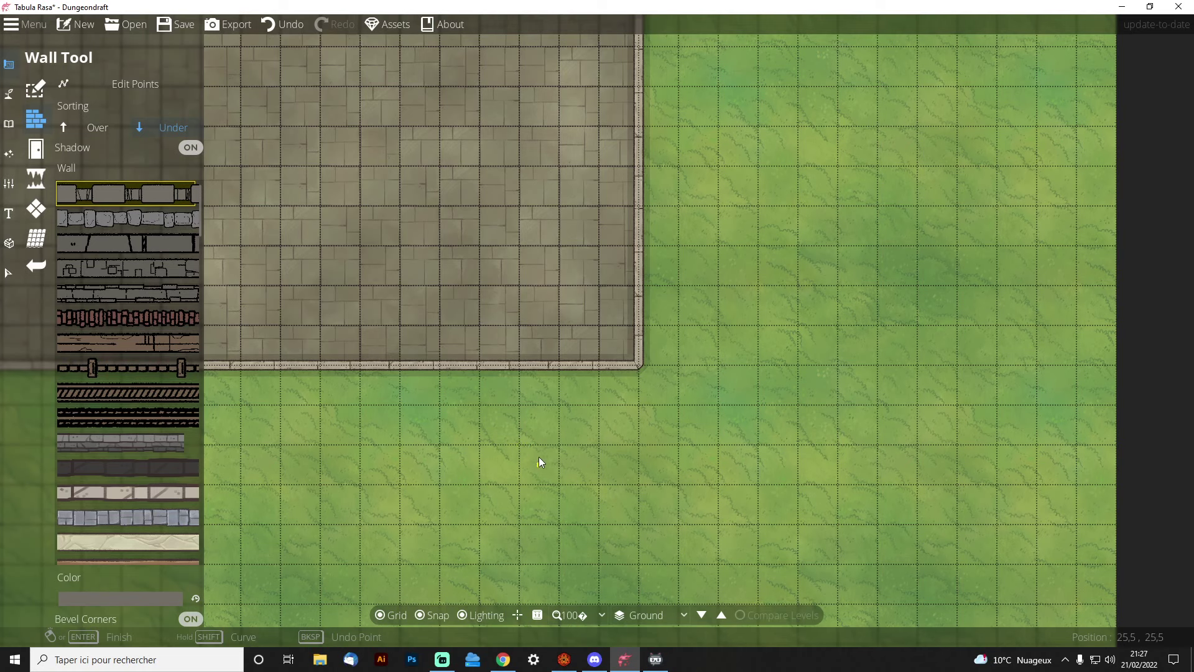
scroll(595, 393, "down", 2)
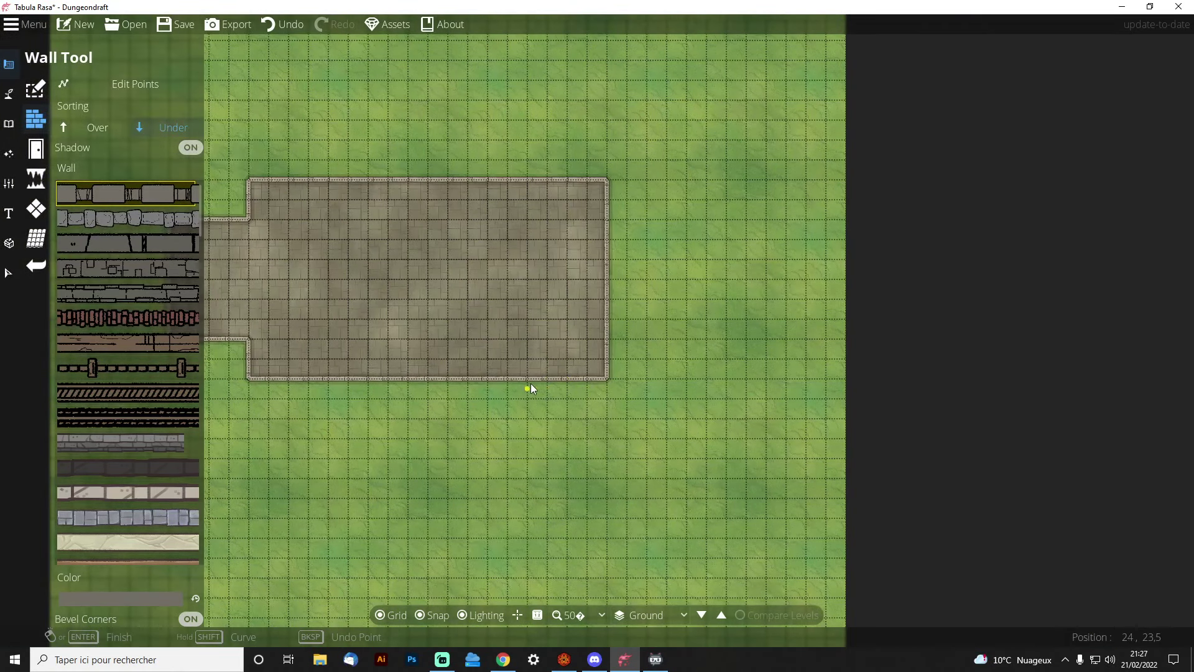
scroll(141, 318, "down", 4)
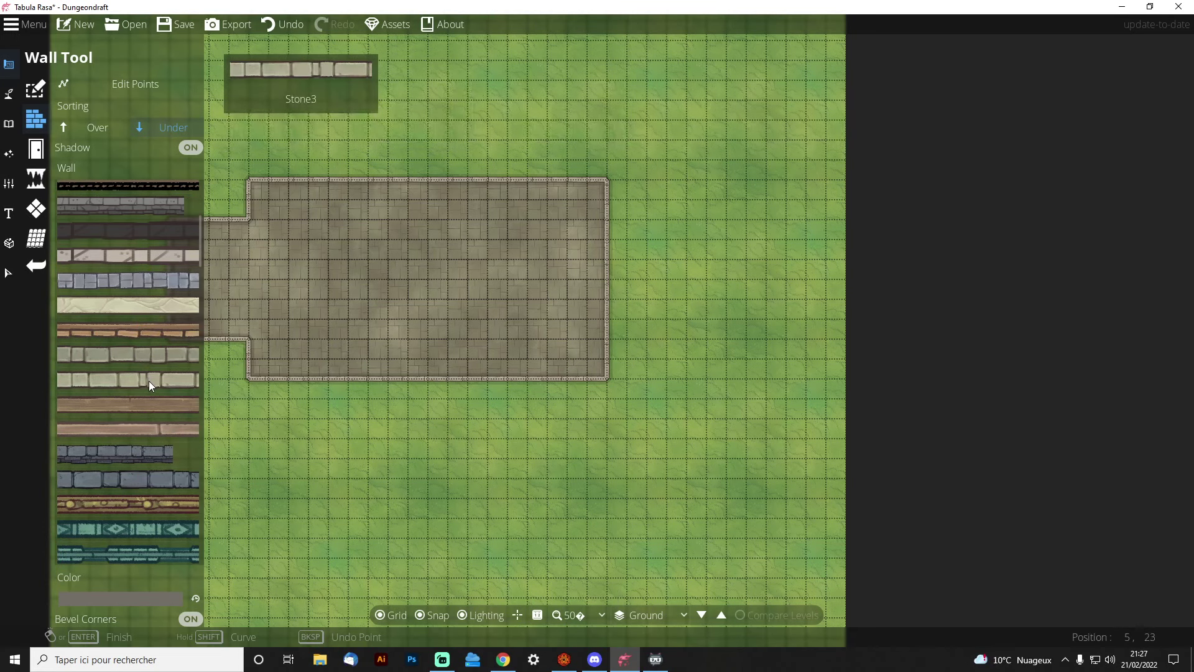
scroll(148, 381, "down", 2)
scroll(149, 381, "down", 6)
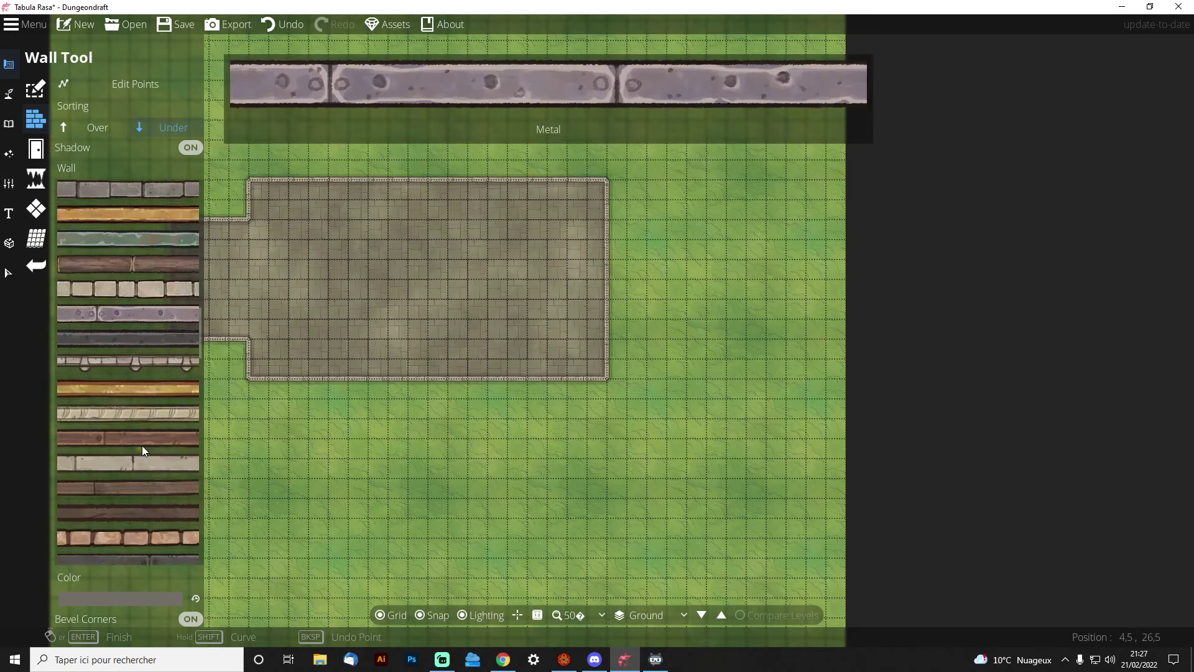
left_click(138, 416)
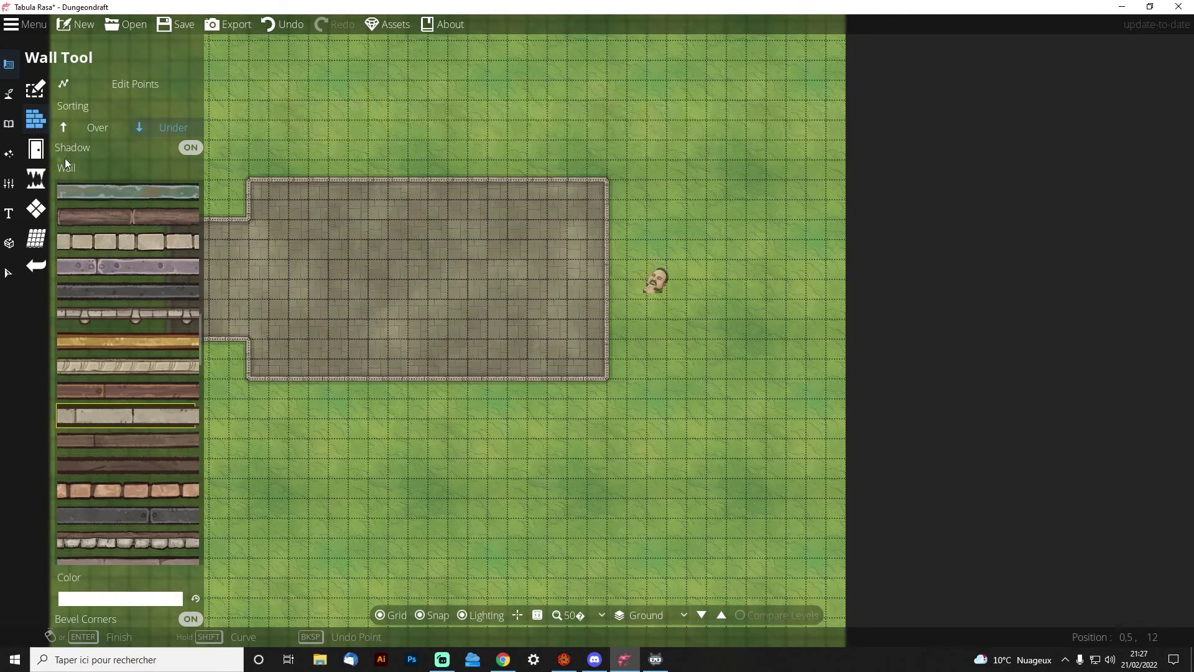
scroll(164, 423, "down", 5)
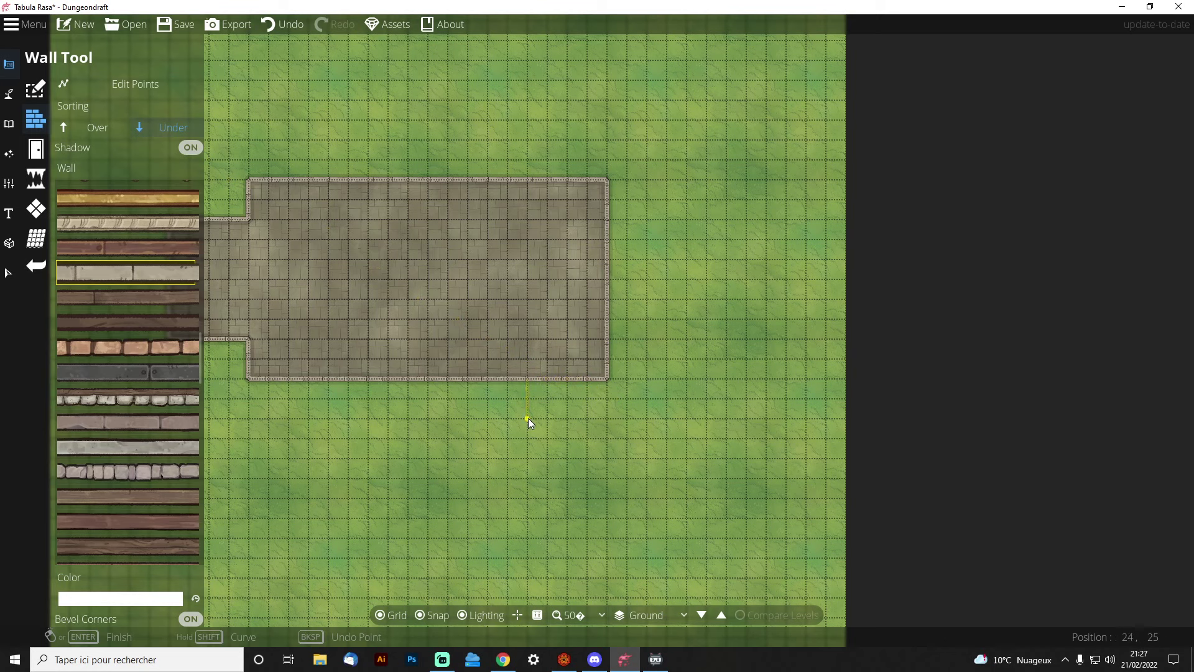
Draw a wall around the building's southeast corner, running 4 squares south, 8 east, 8 north and back west to the east wall
left_click(528, 460)
left_click(689, 298)
double_click(603, 300)
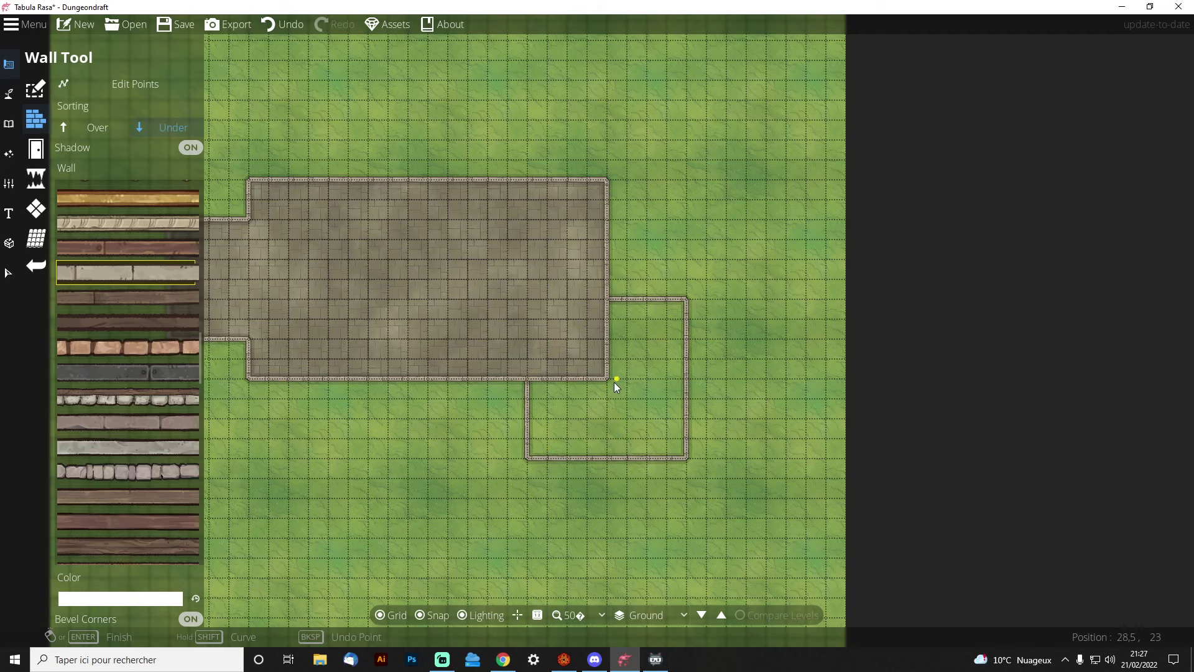
Draw a wall around the northeast corner from the southeast enclosure's upper corner: 4 squares east, 10 north, 12 west and 4 south
left_click_drag(629, 325, 582, 373)
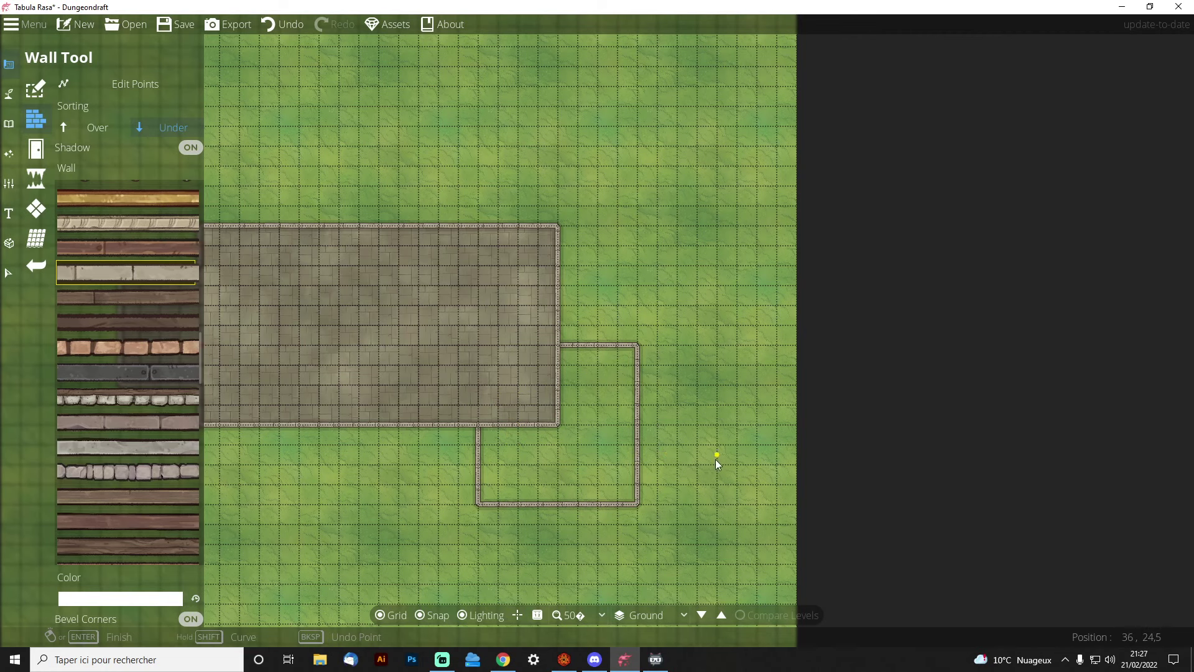
scroll(620, 409, "up", 2)
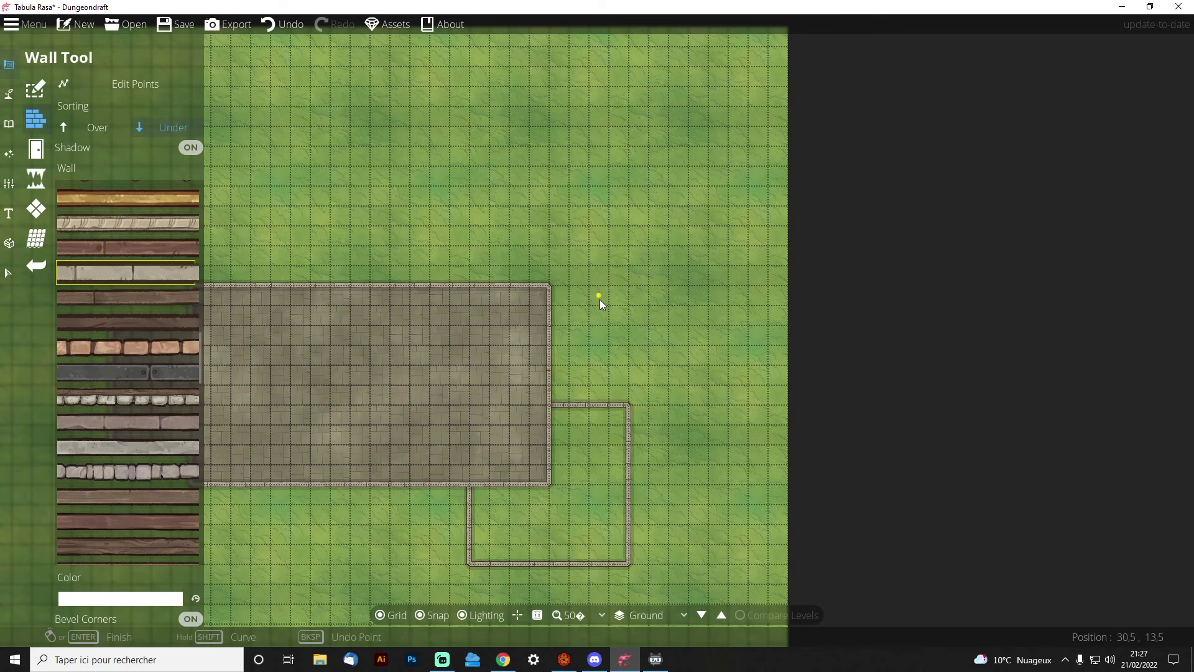
scroll(607, 279, "up", 1)
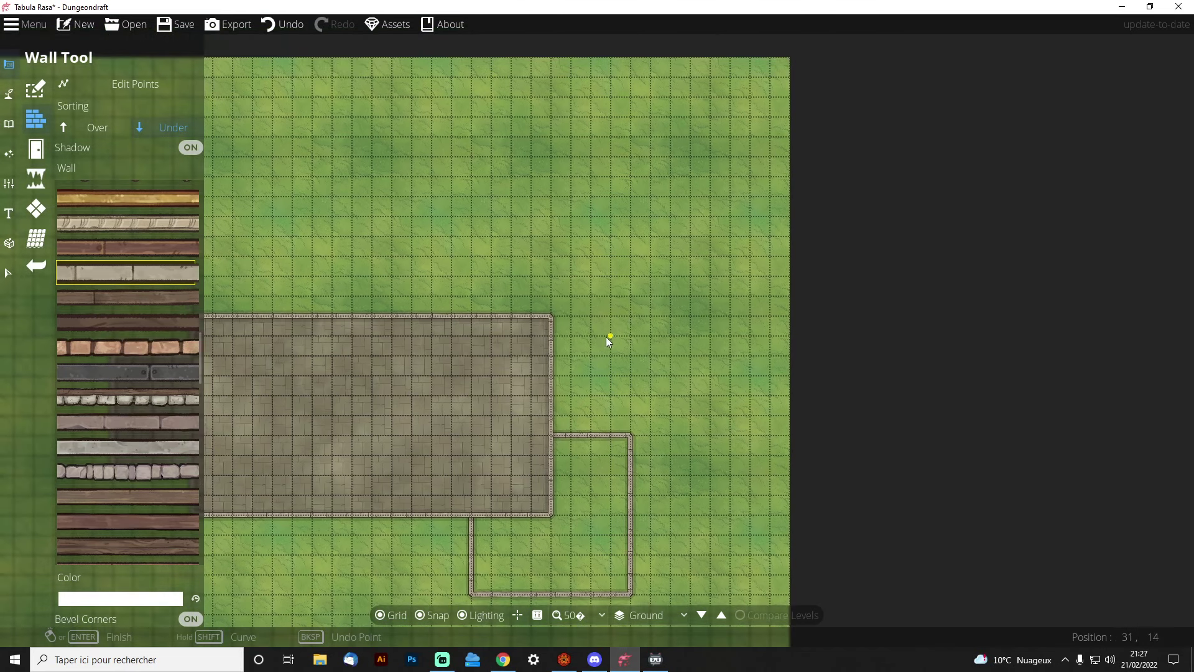
left_click(631, 436)
left_click(710, 236)
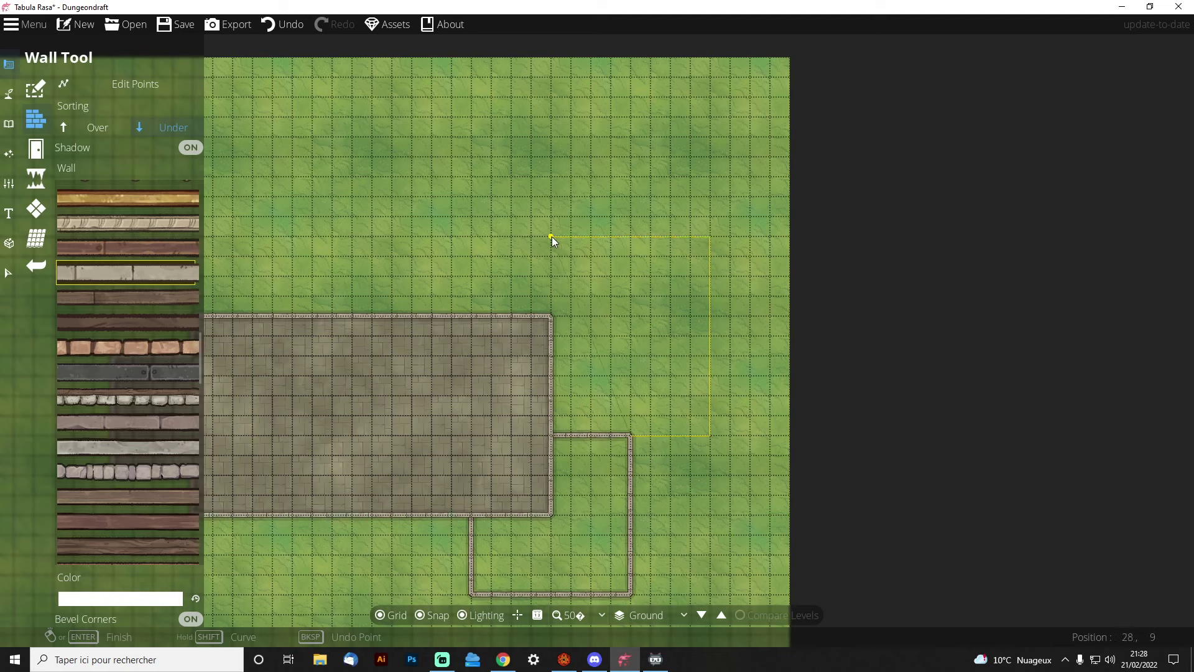
left_click(472, 236)
left_click(472, 314)
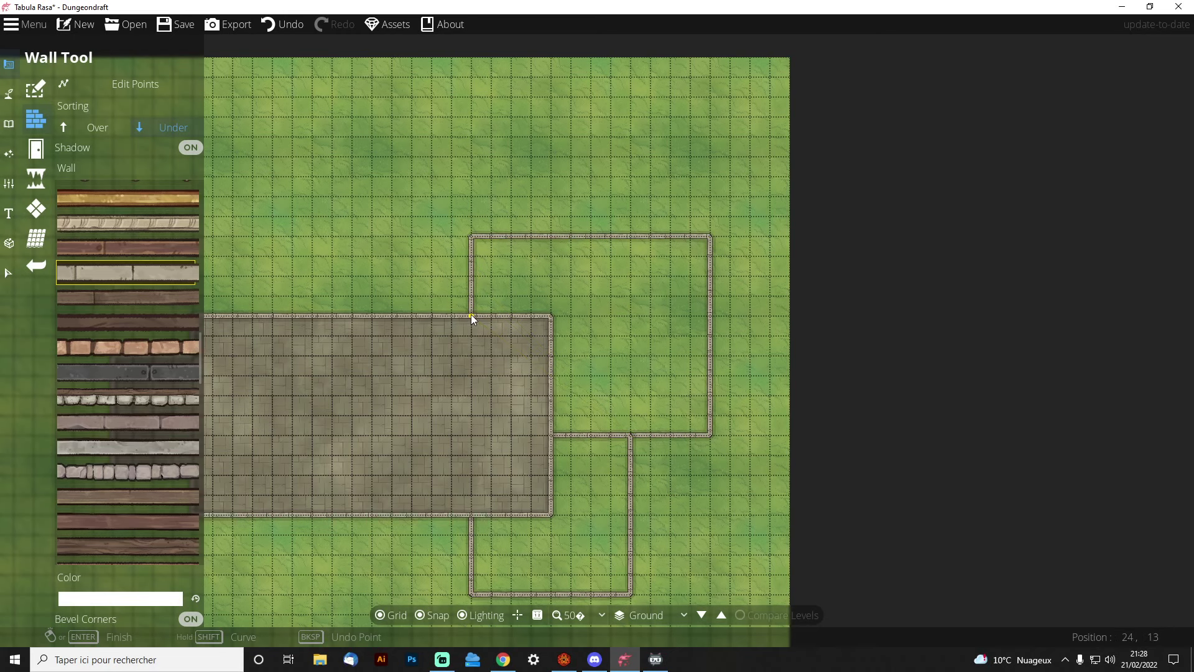
left_click_drag(470, 388, 724, 428)
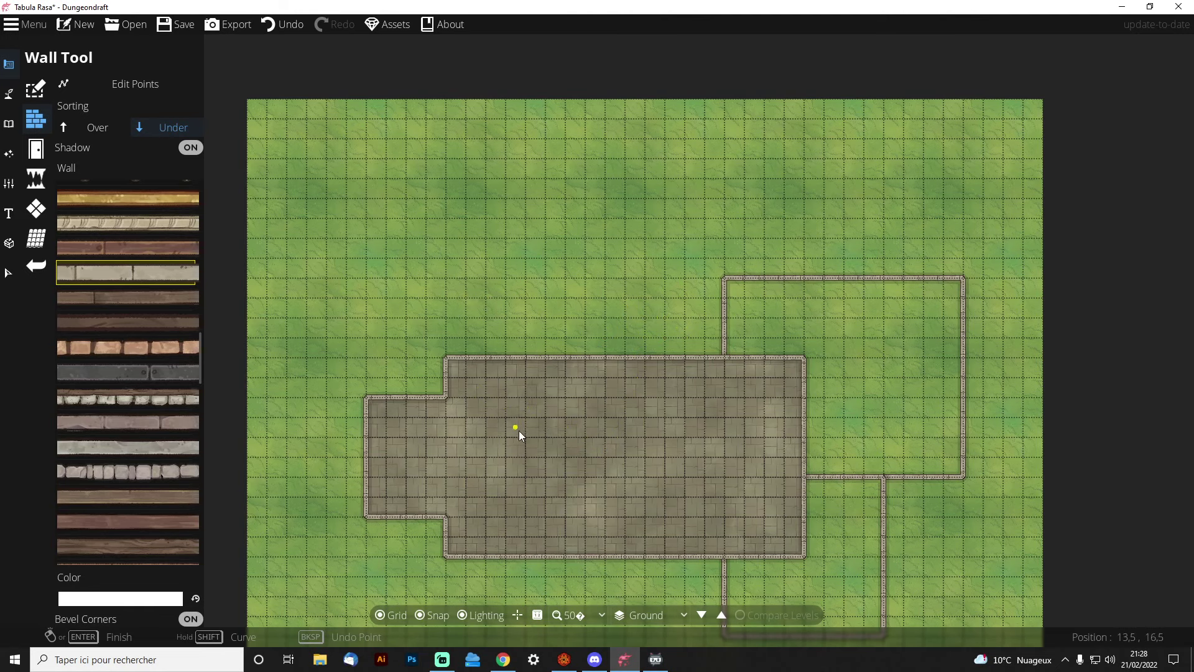
left_click_drag(519, 430, 506, 391)
scroll(507, 391, "up", 1)
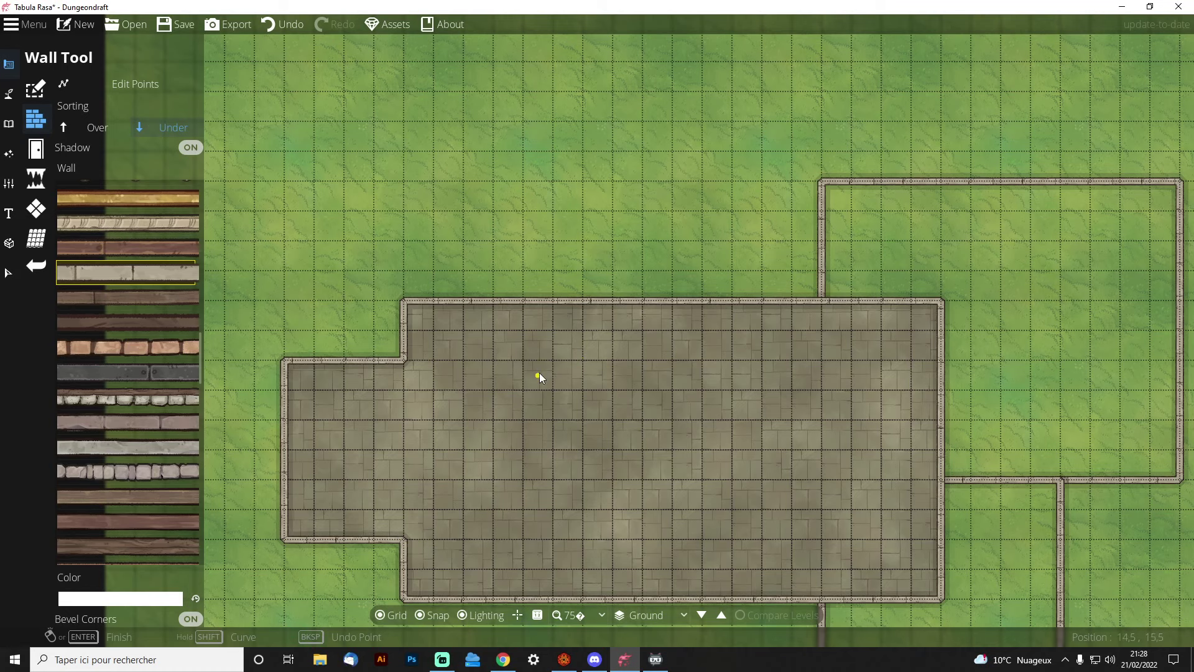
left_click_drag(539, 372, 592, 379)
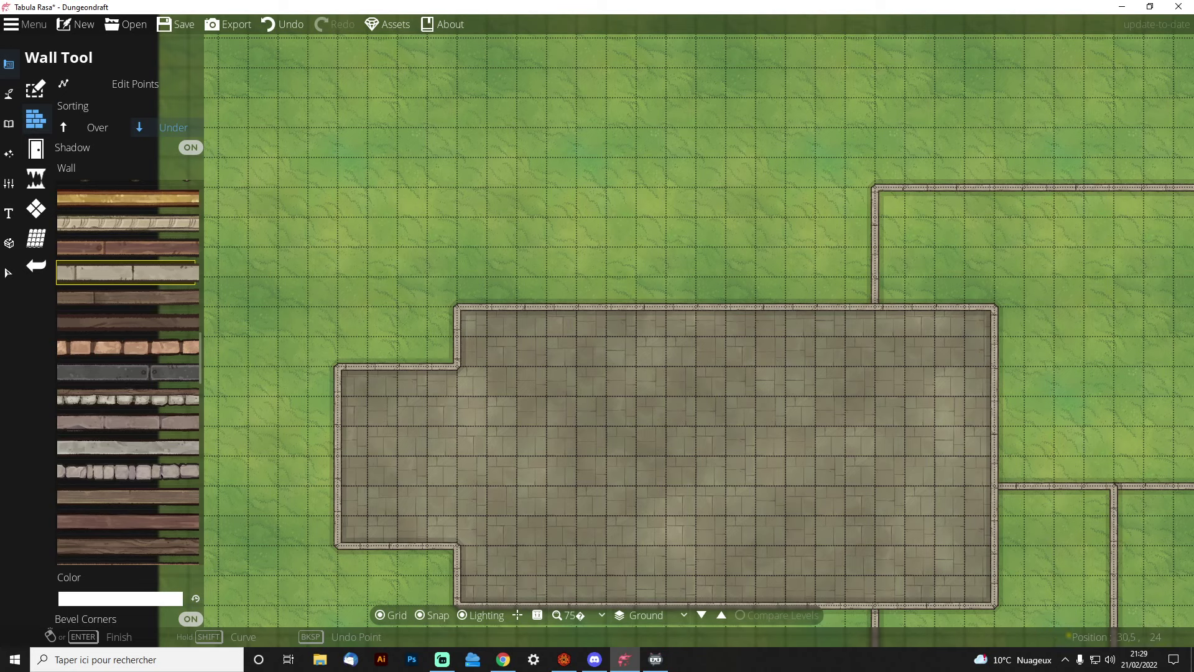
key("alt+Tab")
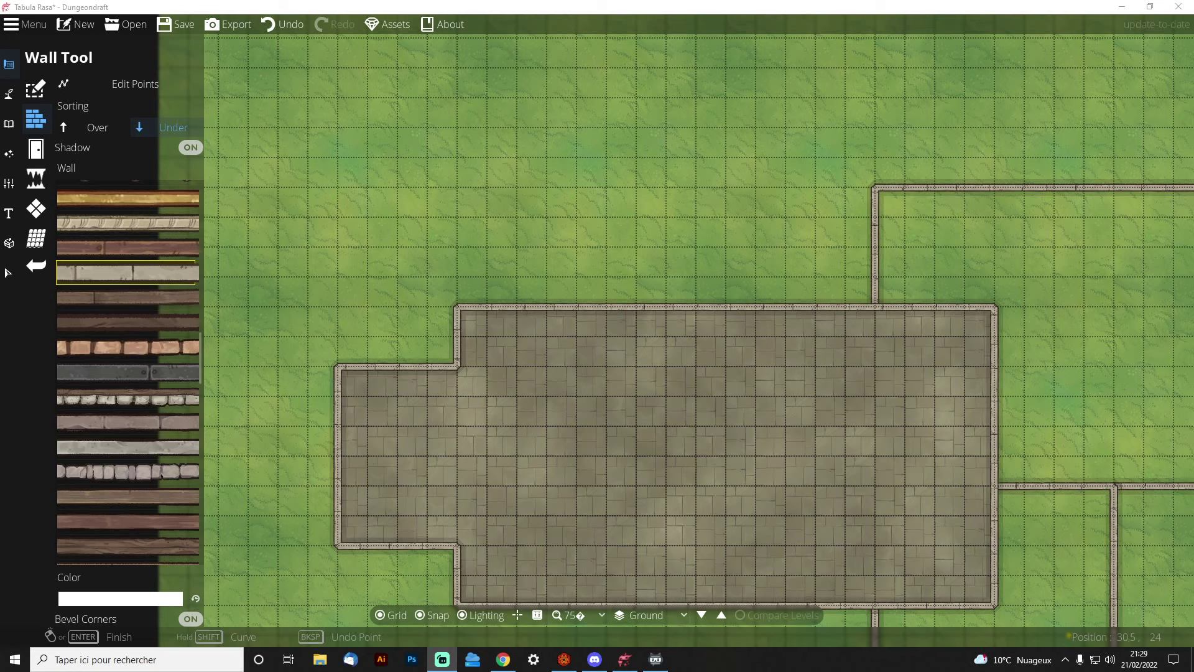
left_click(656, 659)
Draw a room outline 4 squares deep against the north wall, from the main building's northwest corner, with its west side bulging out diagonally one square
mouse_move(576, 323)
left_mouse_down()
mouse_move(517, 323)
mouse_move(539, 346)
mouse_move(569, 342)
left_mouse_up()
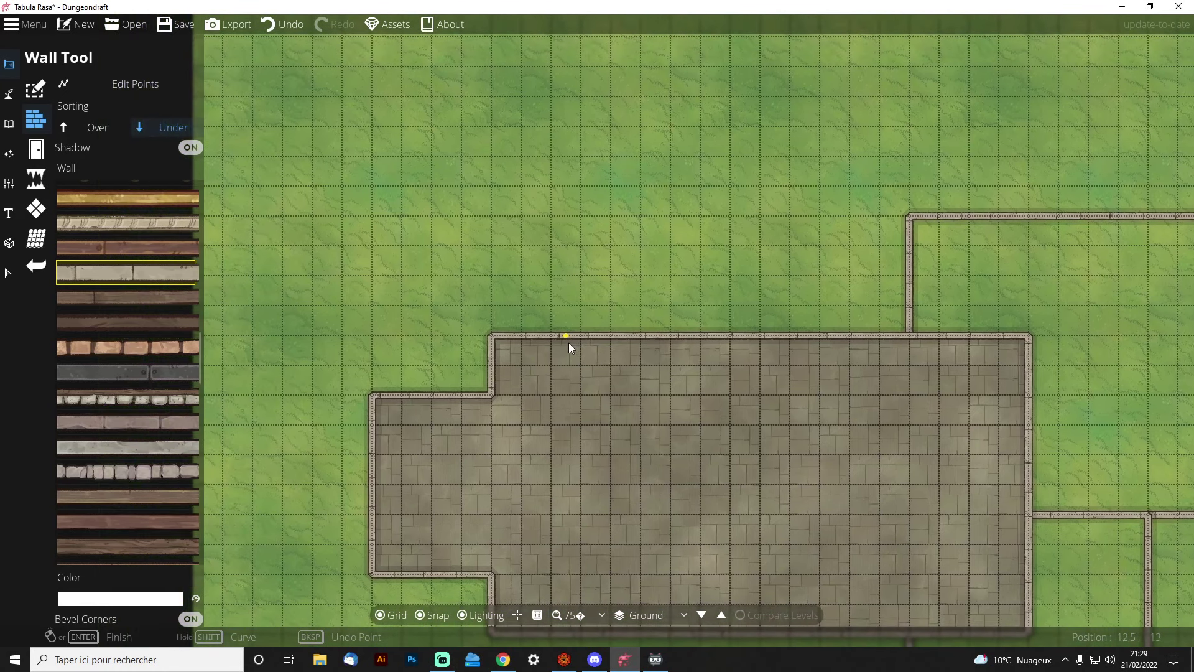
left_click(490, 336)
left_click(491, 217)
left_click(636, 215)
double_click(639, 336)
left_click_drag(768, 270, 679, 279)
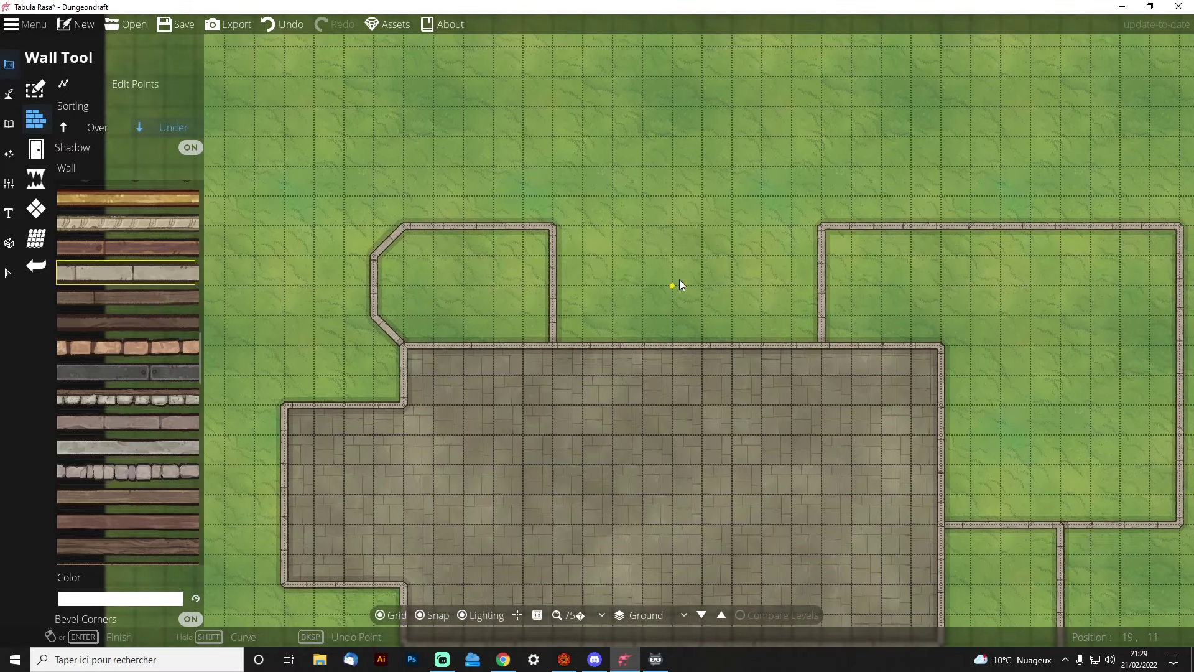
Draw a wall from the northwest room's northeast corner to the northeast enclosure, with two one-square trapezoid bulges northward, separated by 3 straight squares
left_click(554, 226)
left_click(584, 197)
left_click(620, 193)
left_click(643, 225)
left_click(729, 225)
left_click(763, 196)
left_click(794, 194)
left_click(822, 227)
key("s")
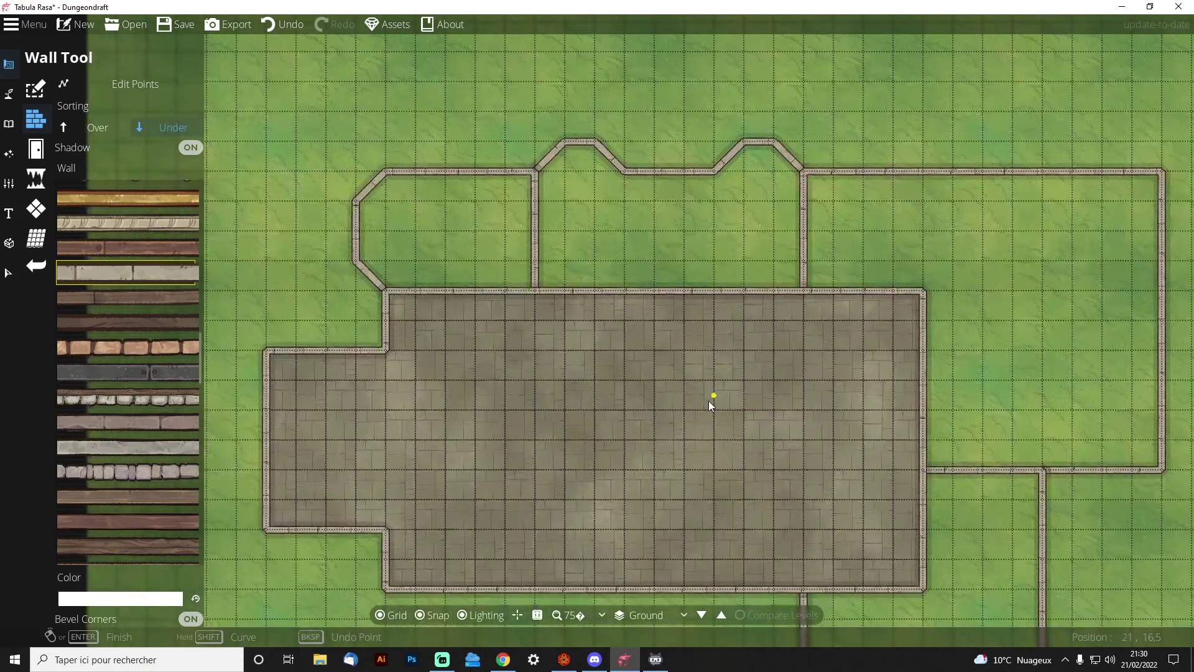
scroll(712, 427, "down", 2)
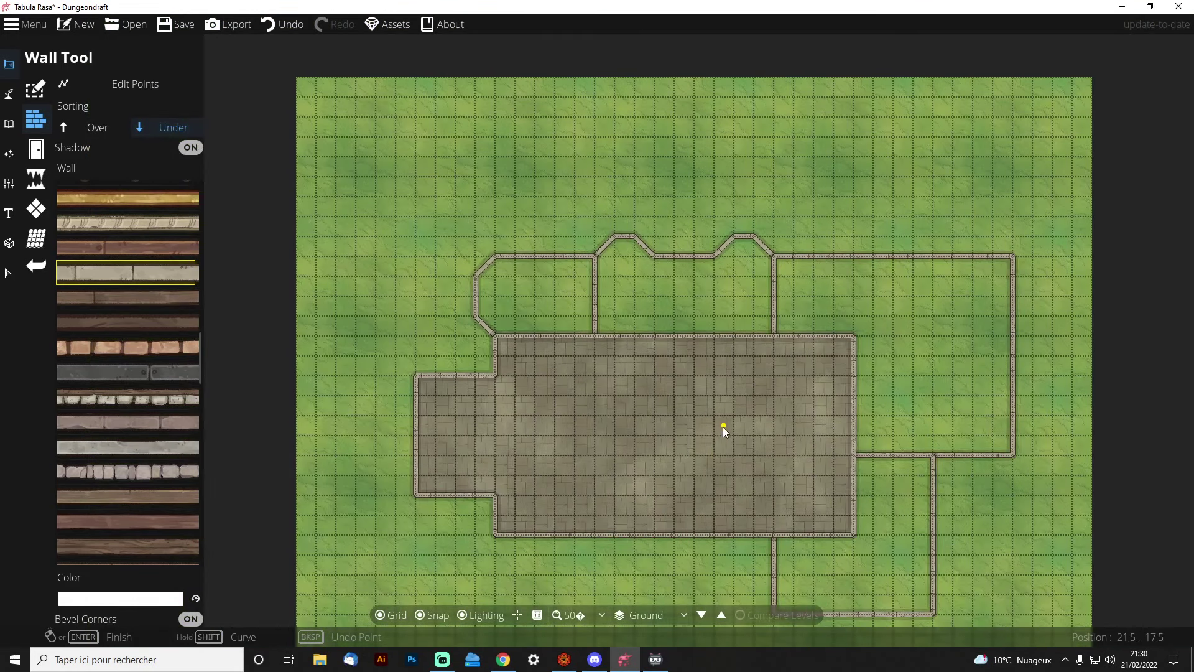
key("s")
key("d")
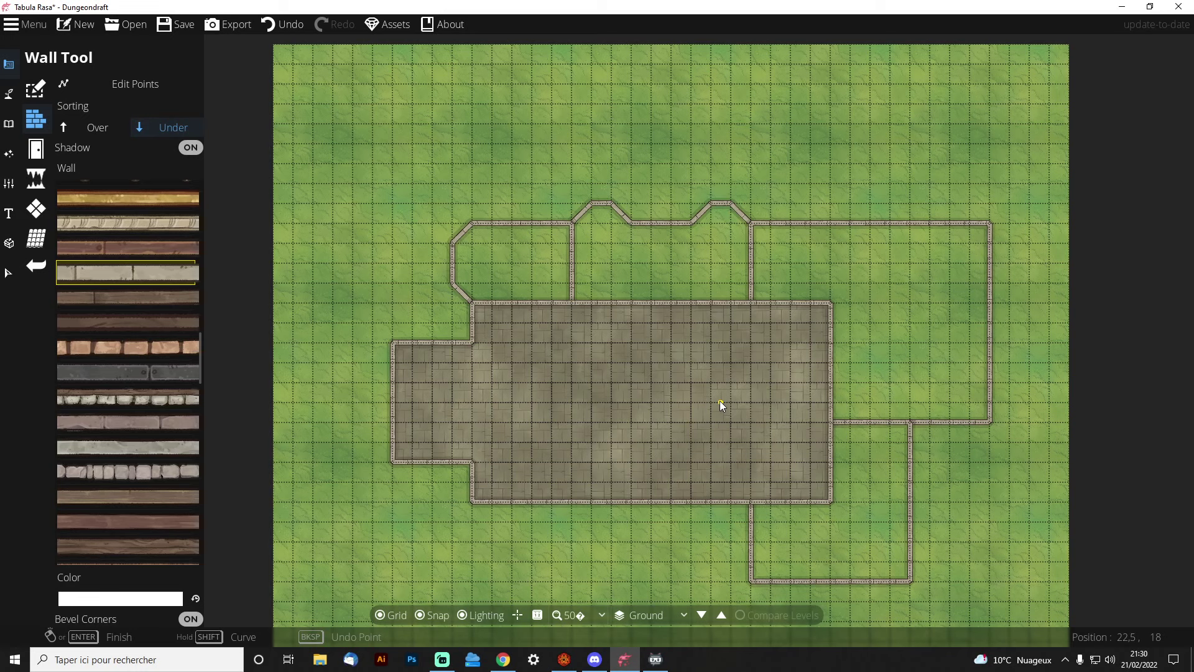
left_click(711, 432)
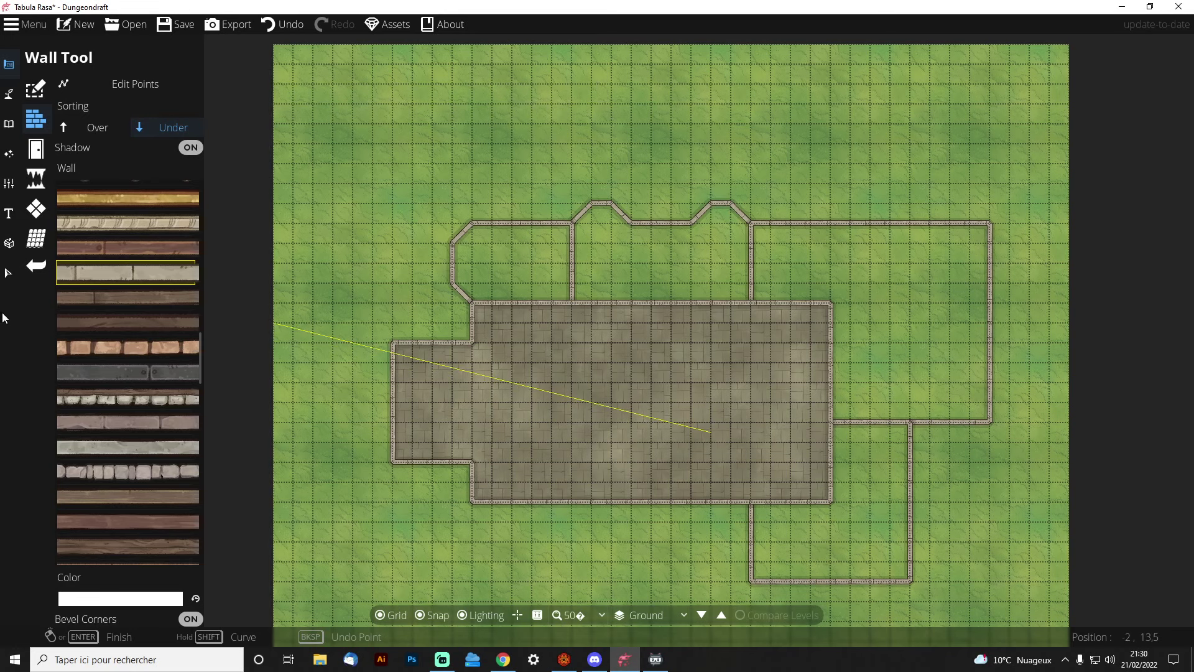
left_click(682, 422)
right_click(677, 430)
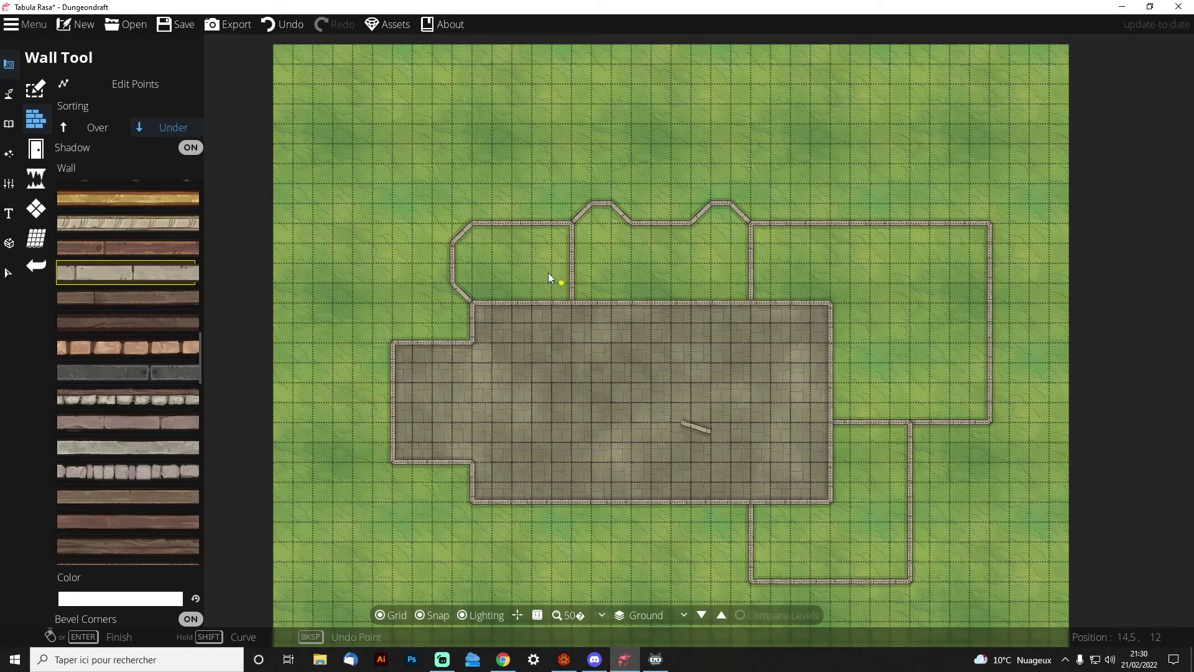
left_click(272, 27)
left_click_drag(725, 451, 752, 438)
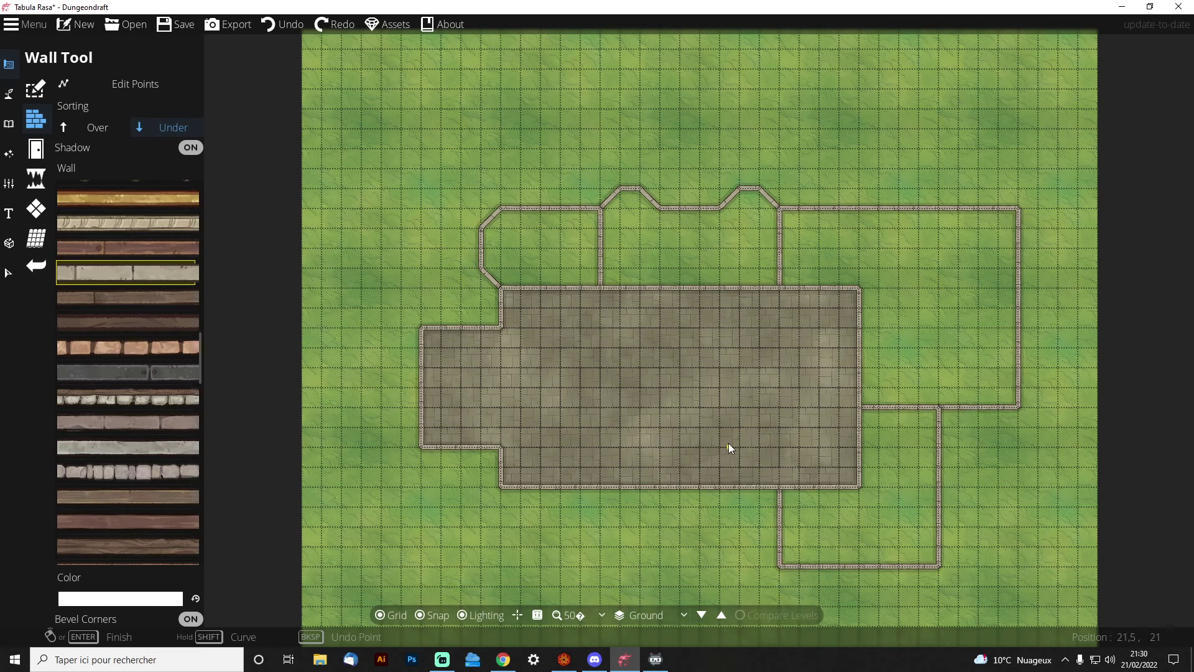
left_click_drag(729, 442, 703, 421)
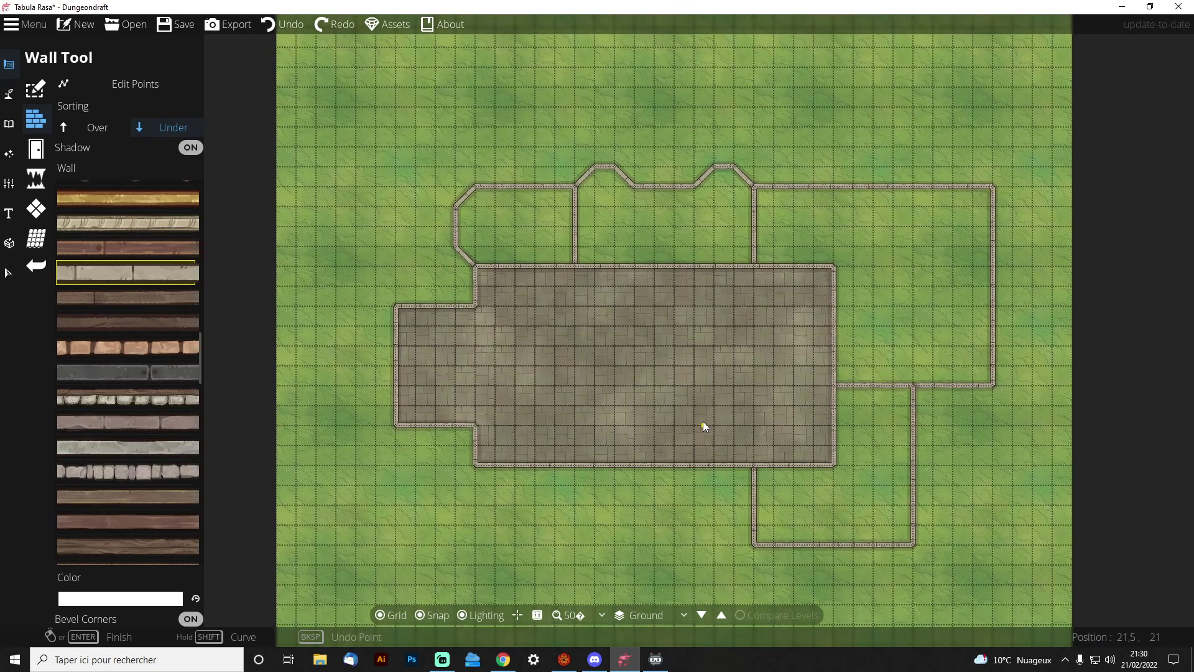
left_click_drag(561, 334, 494, 189)
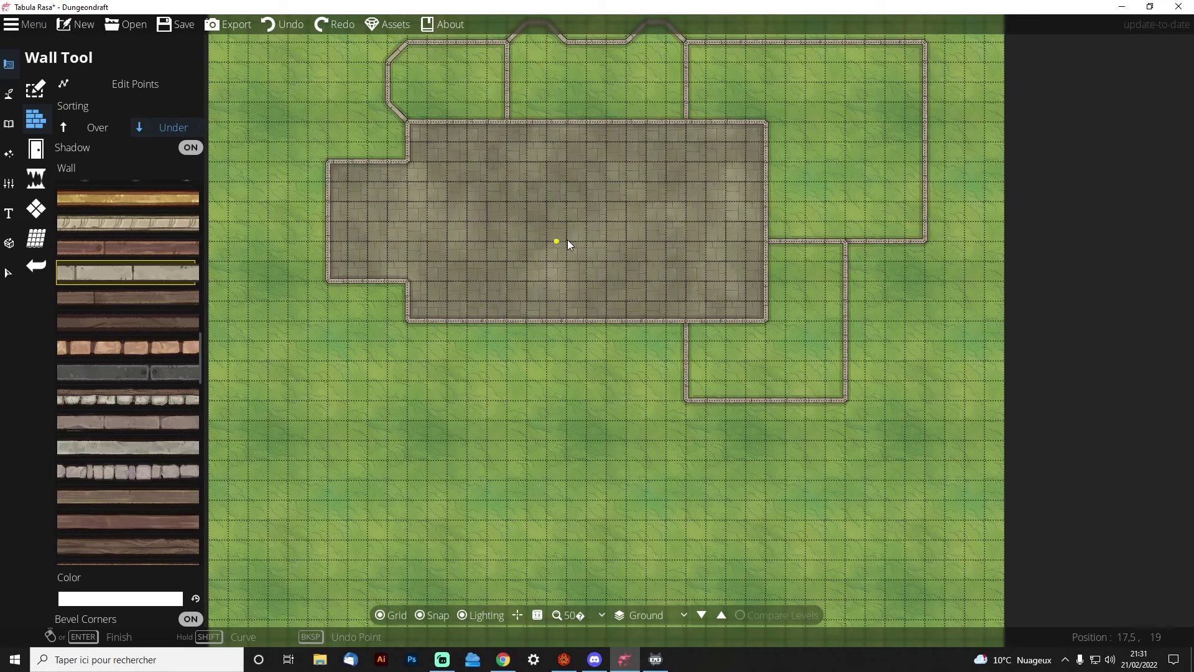
key("Up")
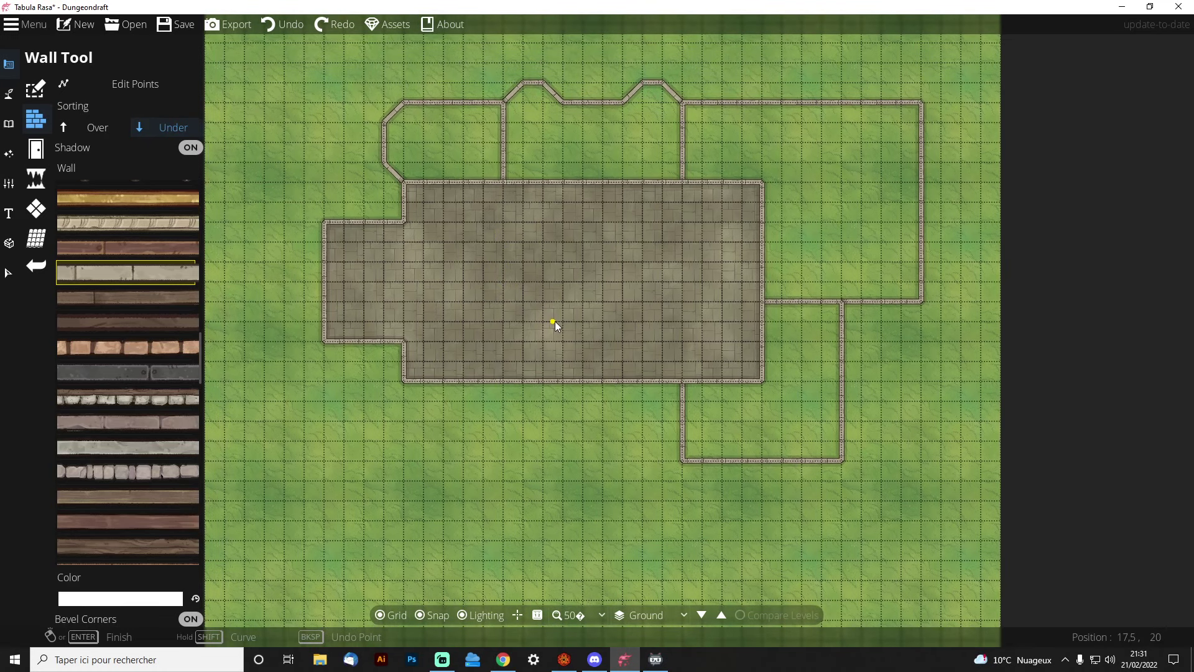
left_click(606, 383)
left_click(600, 458)
left_click(691, 461)
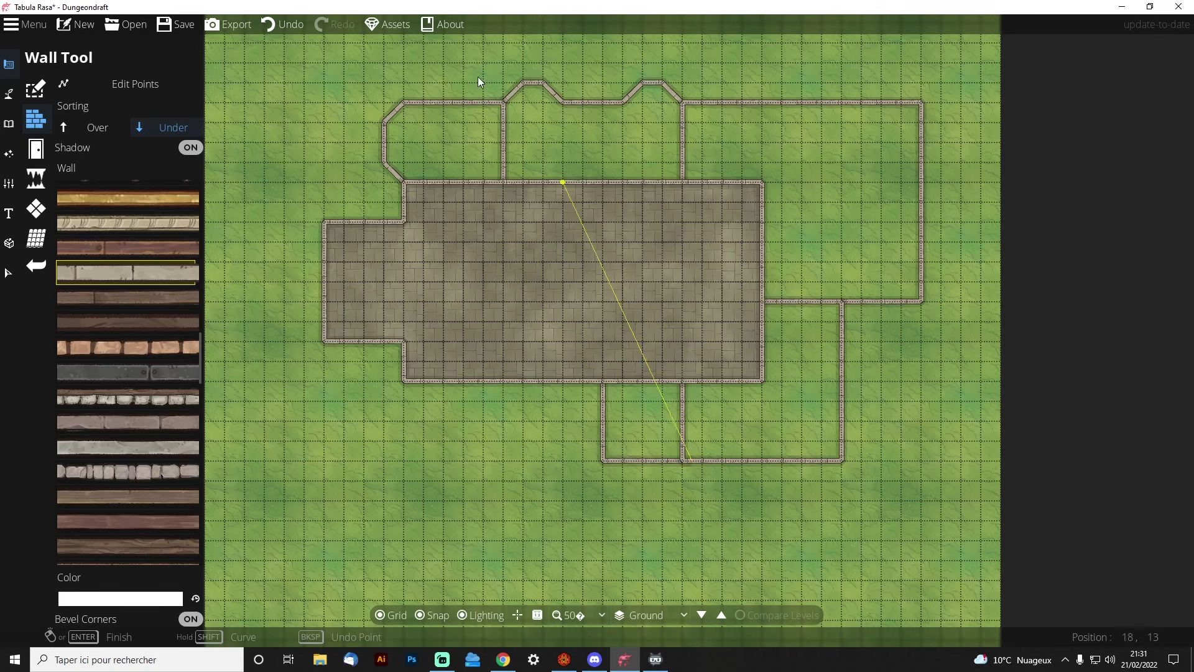
left_click(268, 23)
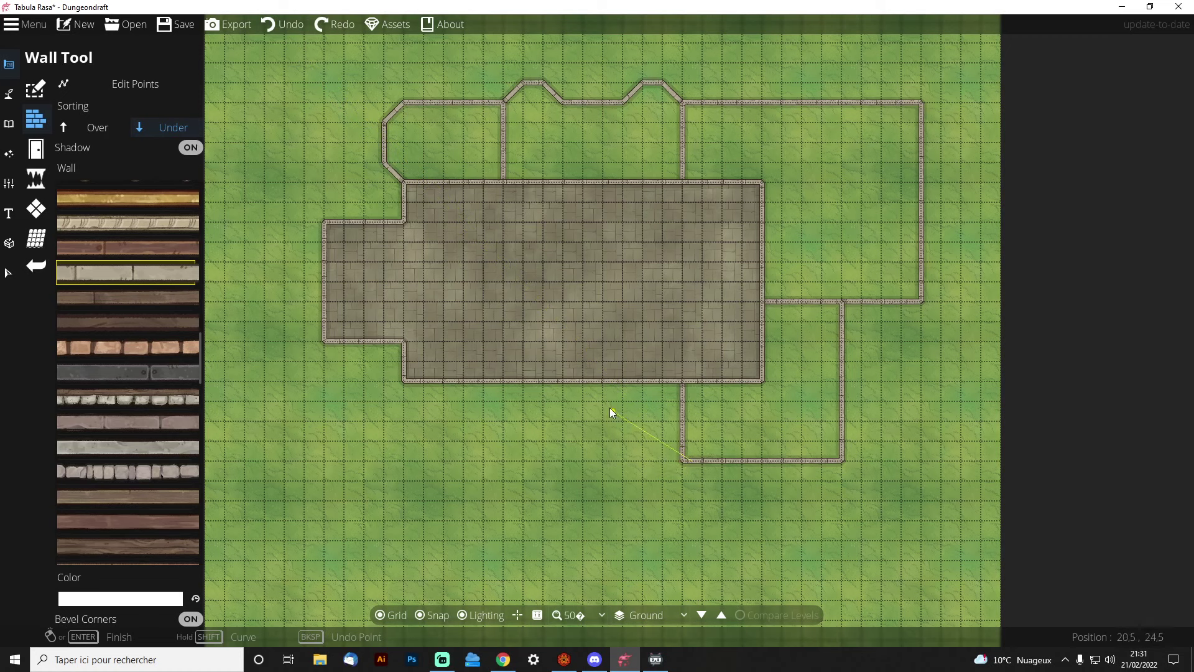
double_click(687, 469)
key("ctrl+z")
Draw a wall from the main building's south wall 4 squares south and 4 squares east to the southeast enclosure's southwest corner
left_click(604, 460)
double_click(682, 461)
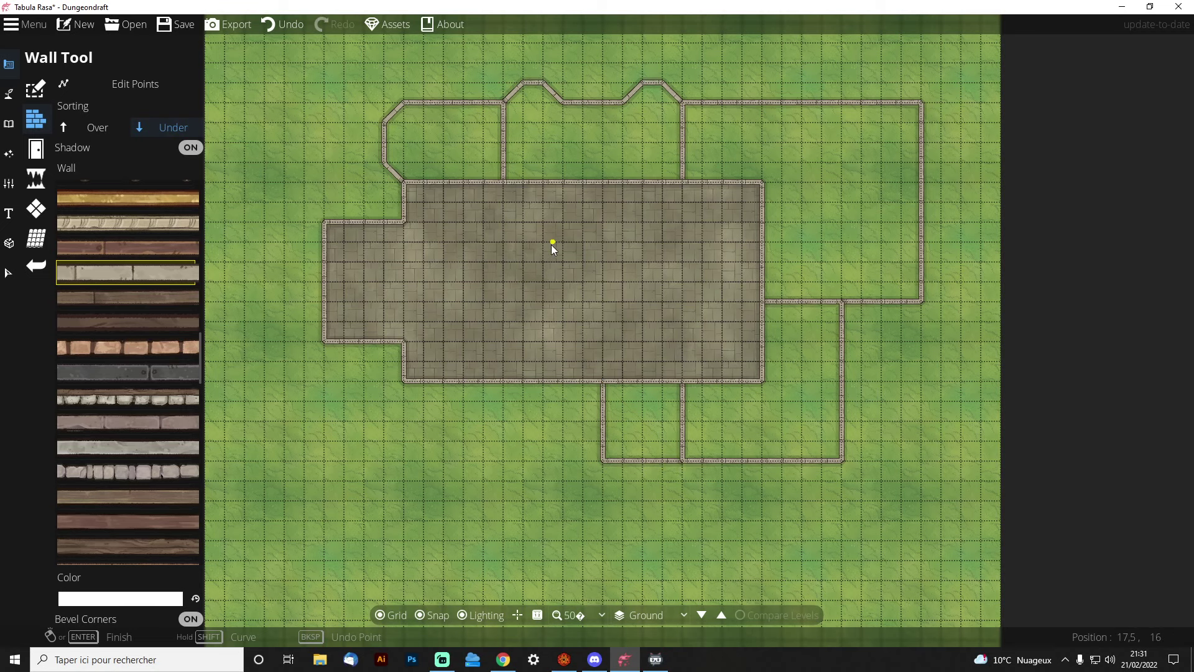
left_click_drag(552, 245, 549, 288)
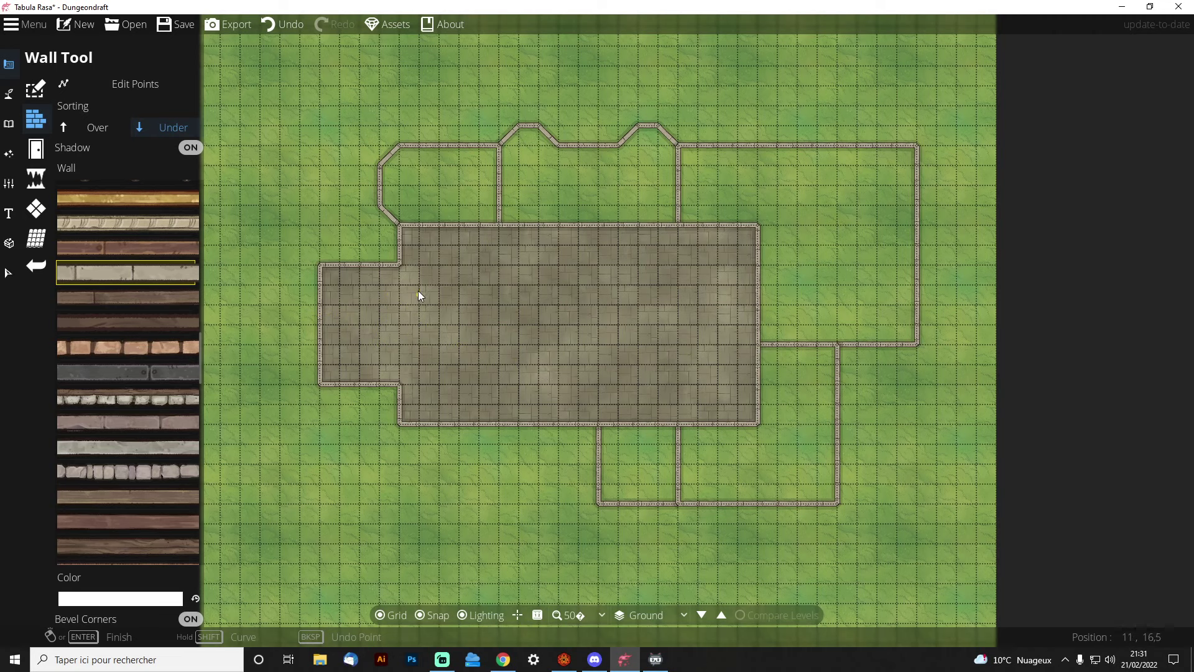
left_click_drag(595, 307, 551, 318)
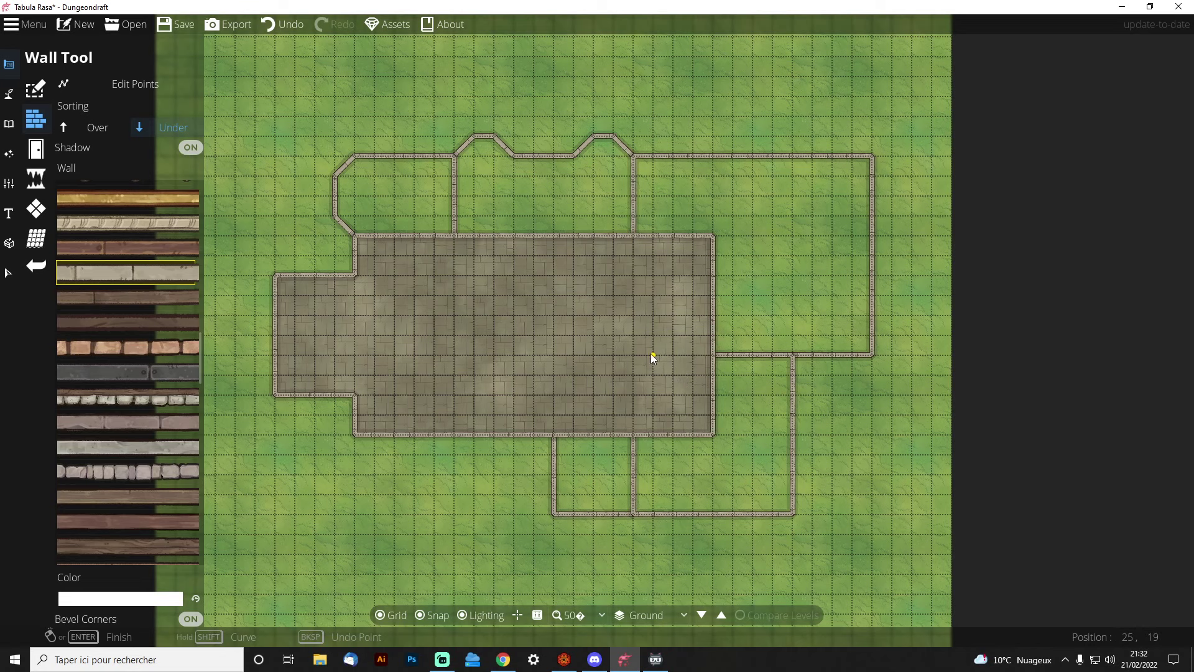
left_click_drag(487, 322, 591, 324)
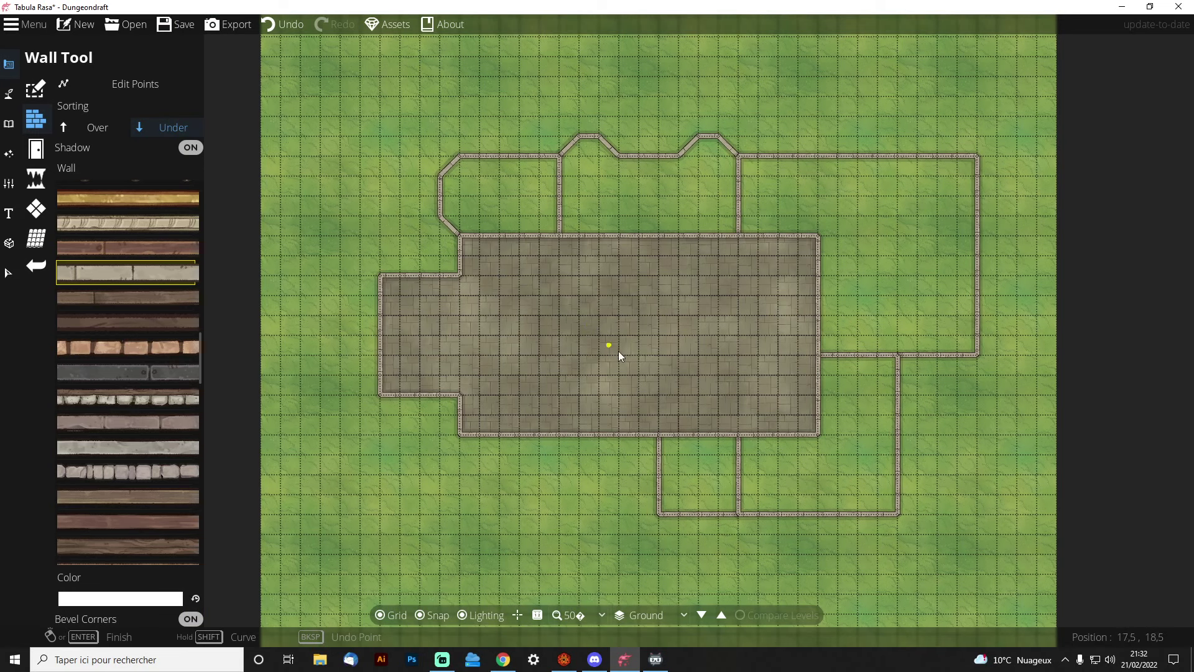
left_click_drag(619, 352, 644, 289)
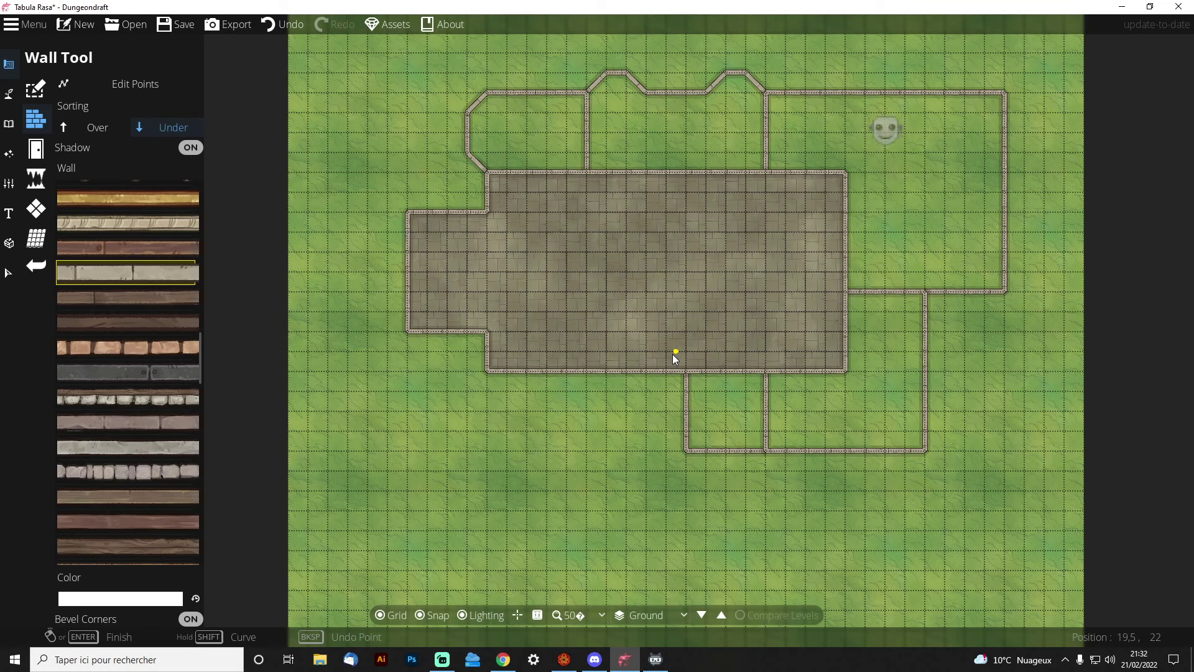
left_click(489, 371)
left_click(468, 392)
left_click(468, 409)
left_click(547, 450)
left_click(566, 429)
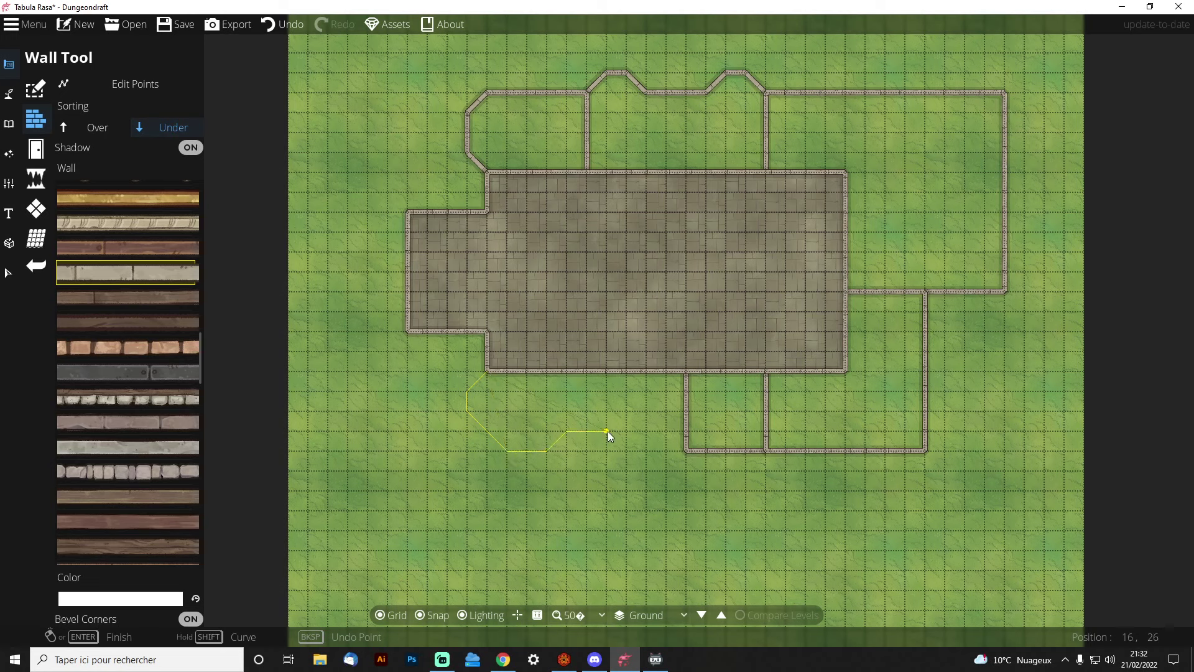
left_click(609, 435)
left_click(627, 450)
left_click(665, 451)
left_click(684, 430)
right_click(684, 430)
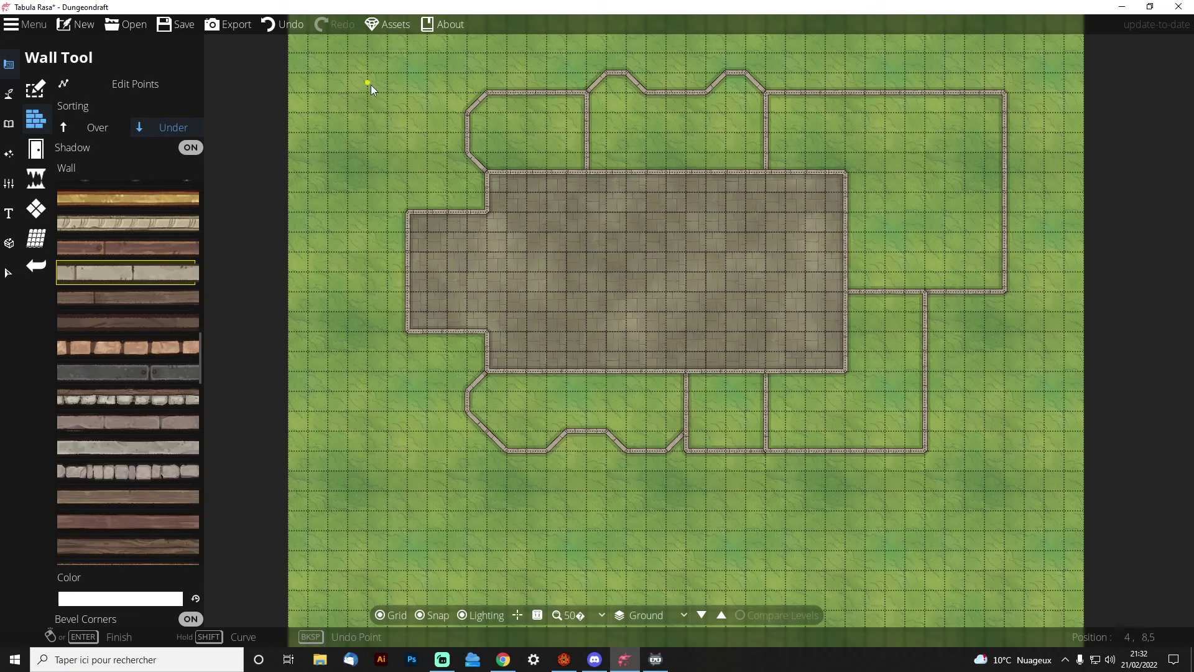
left_click(295, 28)
Draw a wall from the small south room's southwest corner to the main building's southwest corner, with two one-square southward bulges and a bevelled west end
left_click(684, 451)
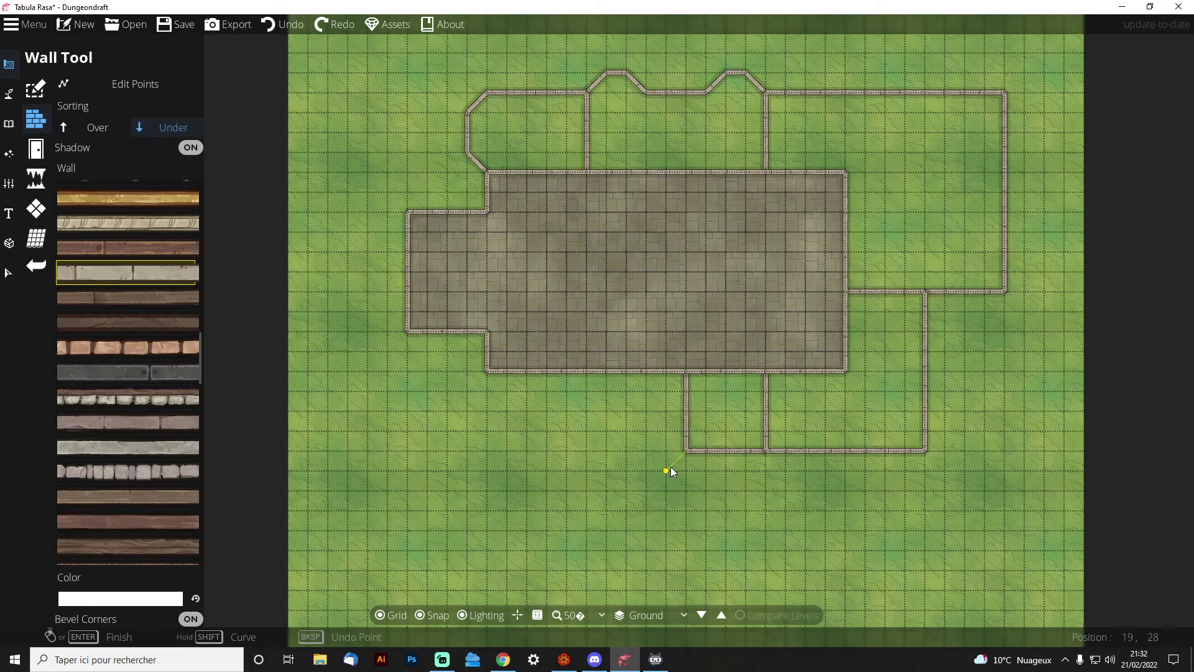
left_click(624, 470)
left_click(507, 470)
left_click(467, 431)
left_click(467, 391)
left_click(487, 372)
left_click_drag(746, 274, 667, 333)
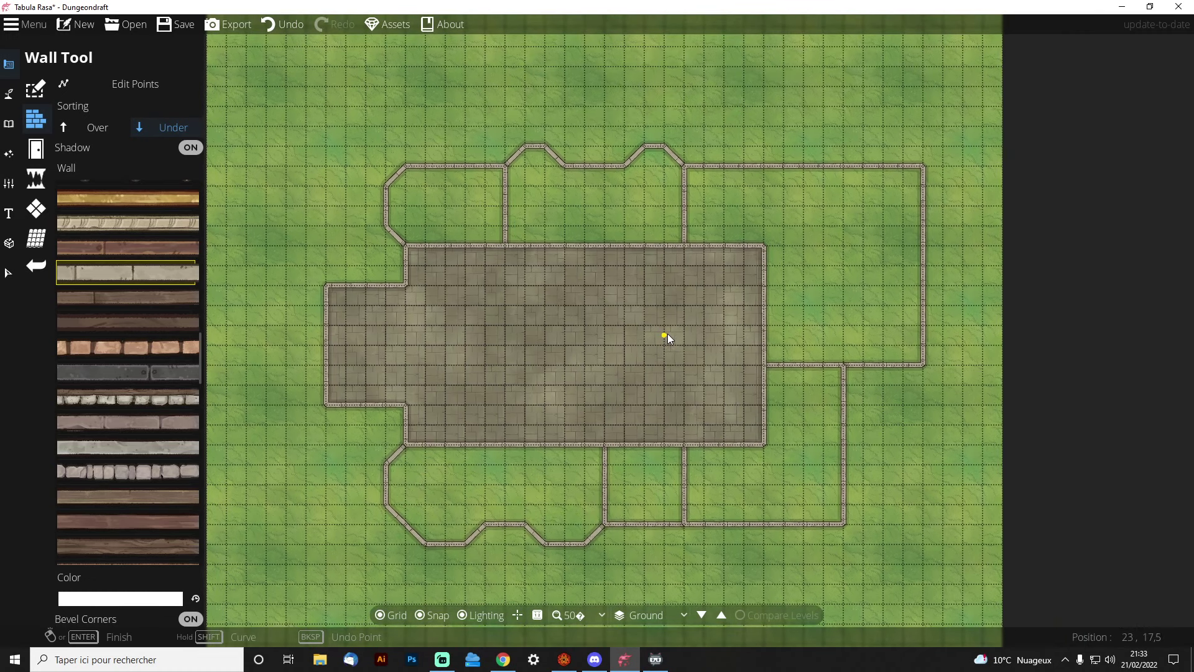
key("ctrl+s")
left_click_drag(524, 310, 558, 318)
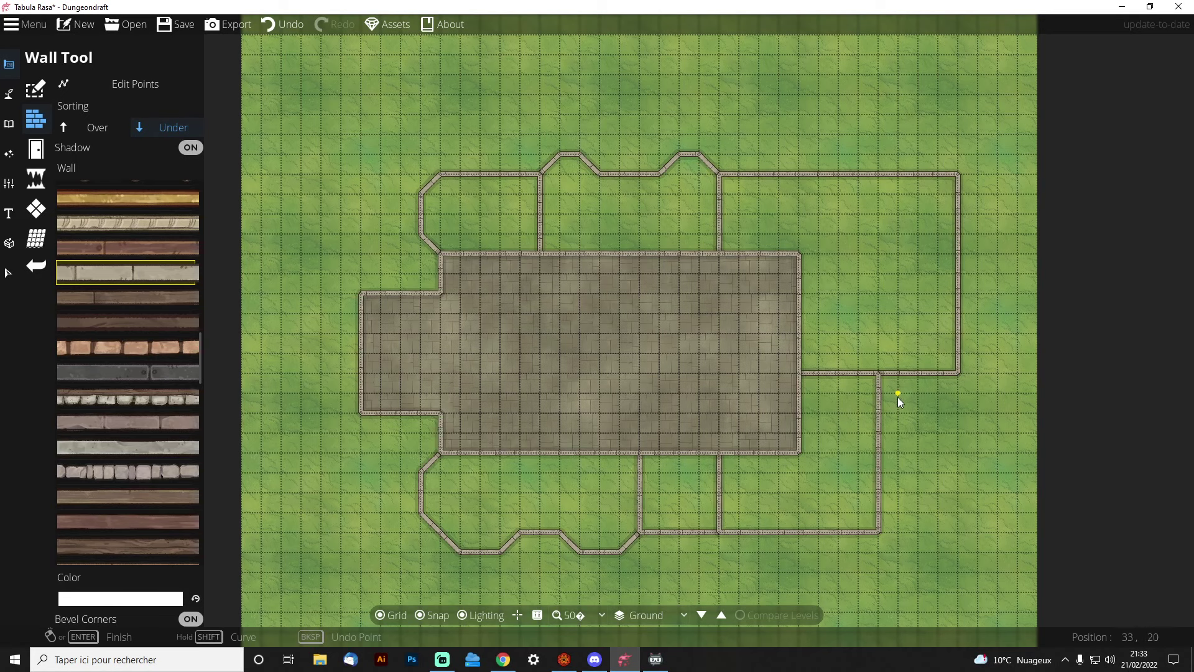
left_click_drag(789, 409, 781, 360)
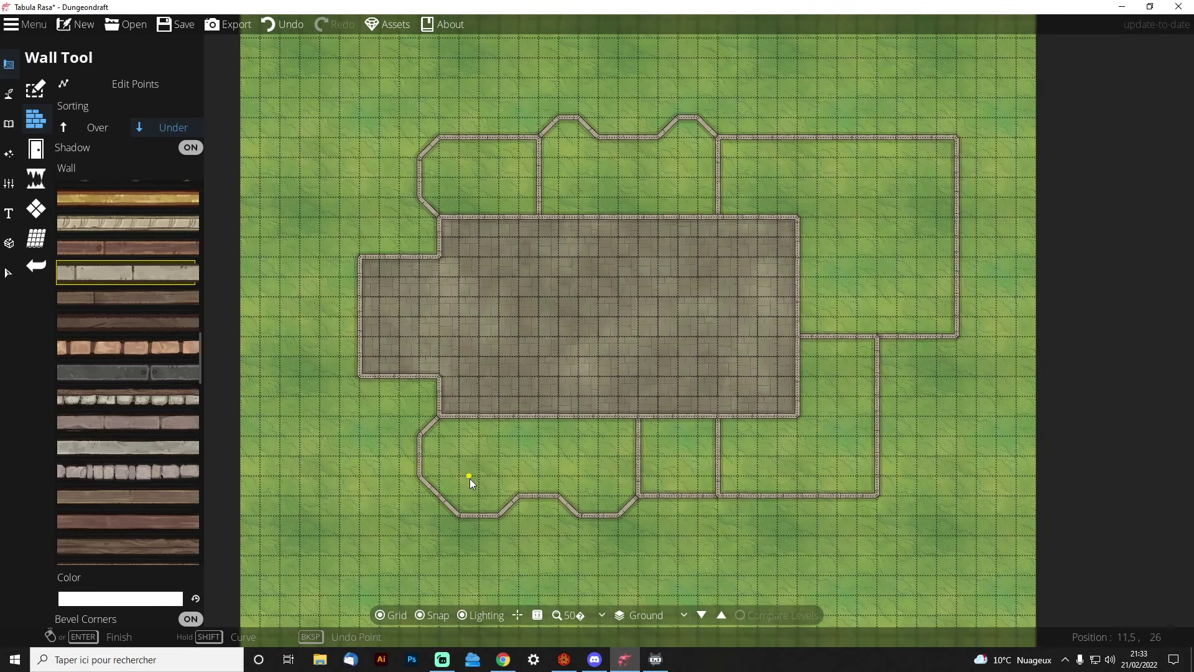
left_click_drag(469, 479, 438, 391)
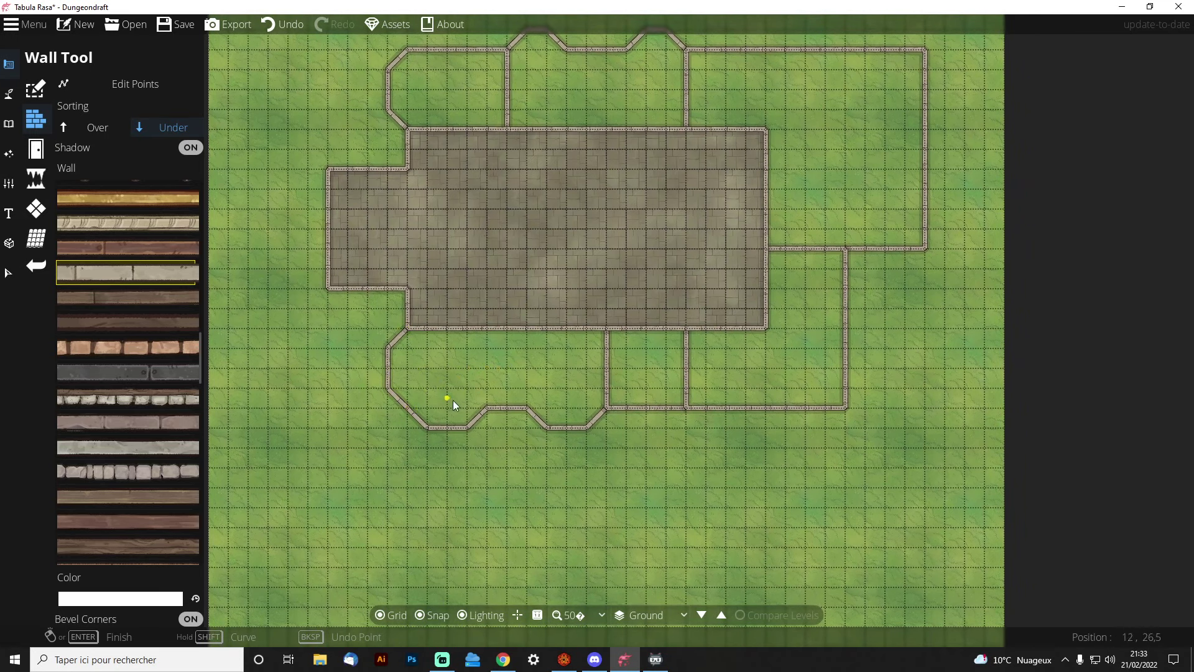
left_click_drag(587, 376, 502, 402)
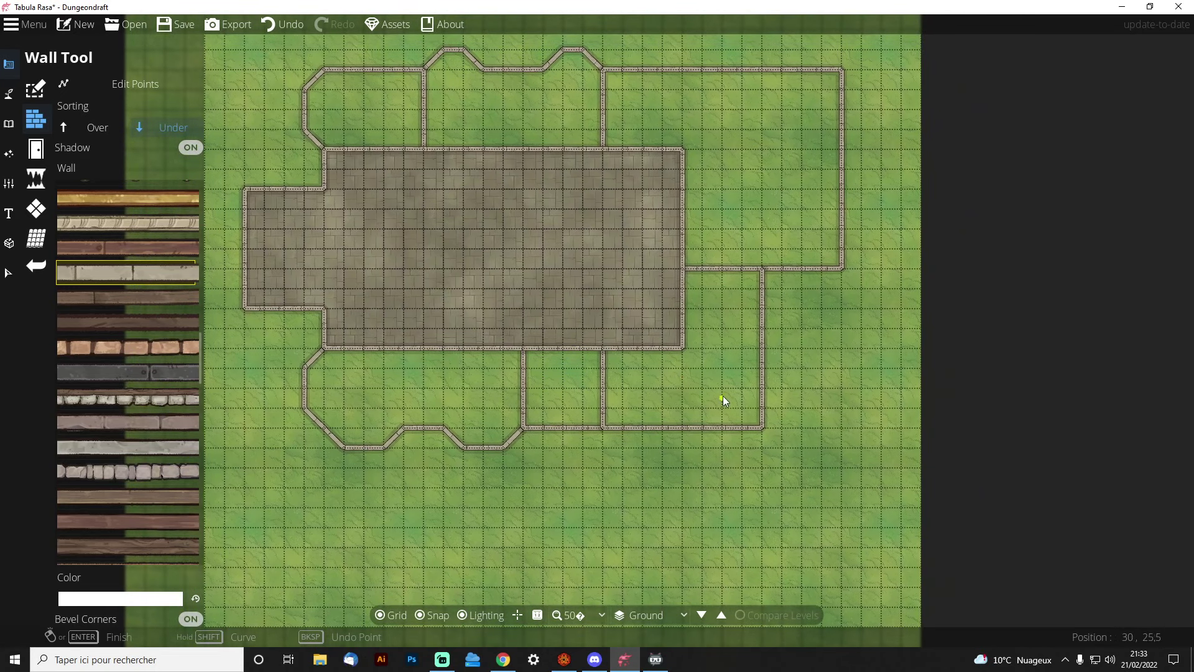
left_click_drag(723, 399, 626, 403)
left_click_drag(624, 275, 645, 412)
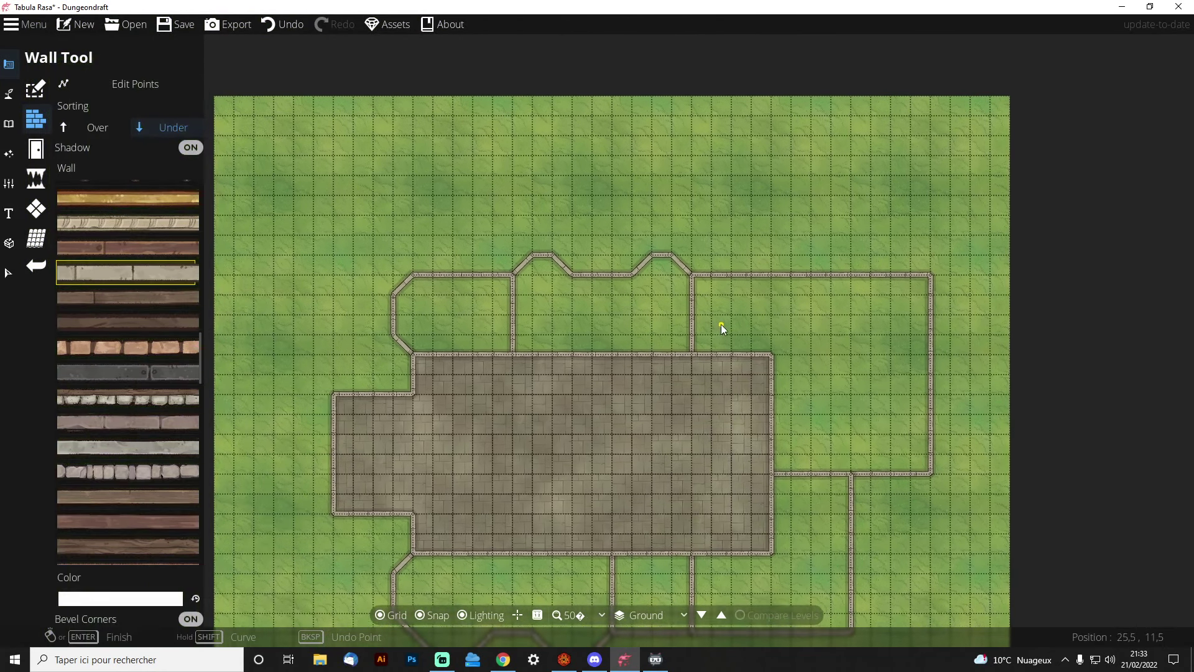
left_click_drag(586, 277, 720, 328)
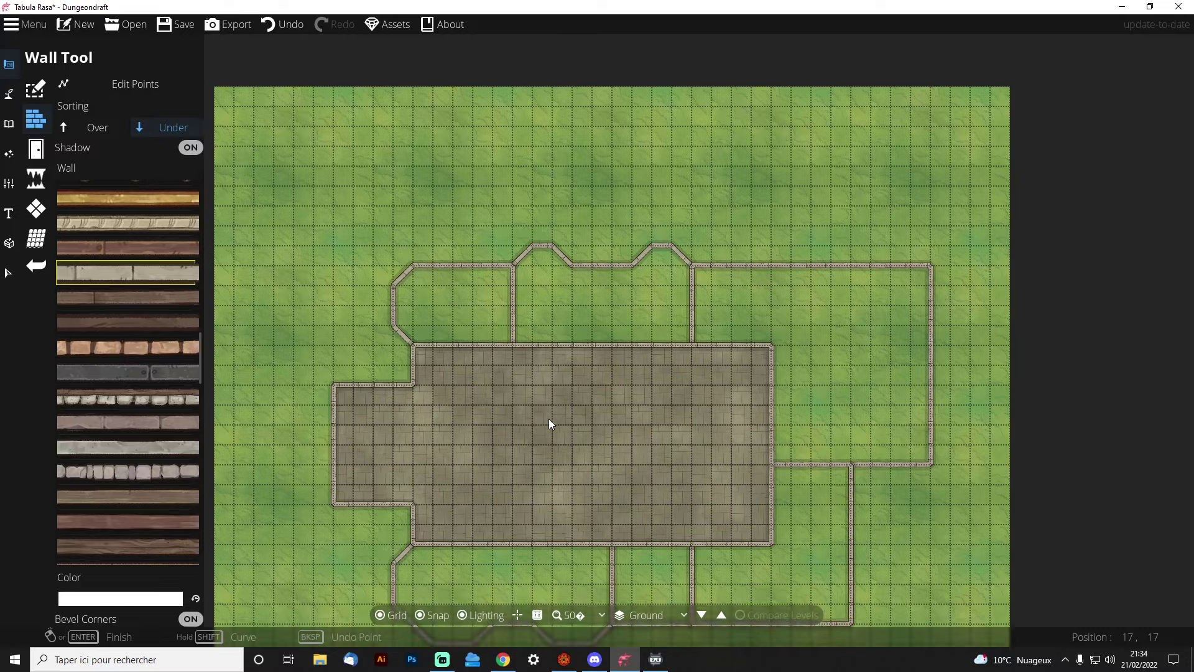
left_click_drag(549, 419, 553, 302)
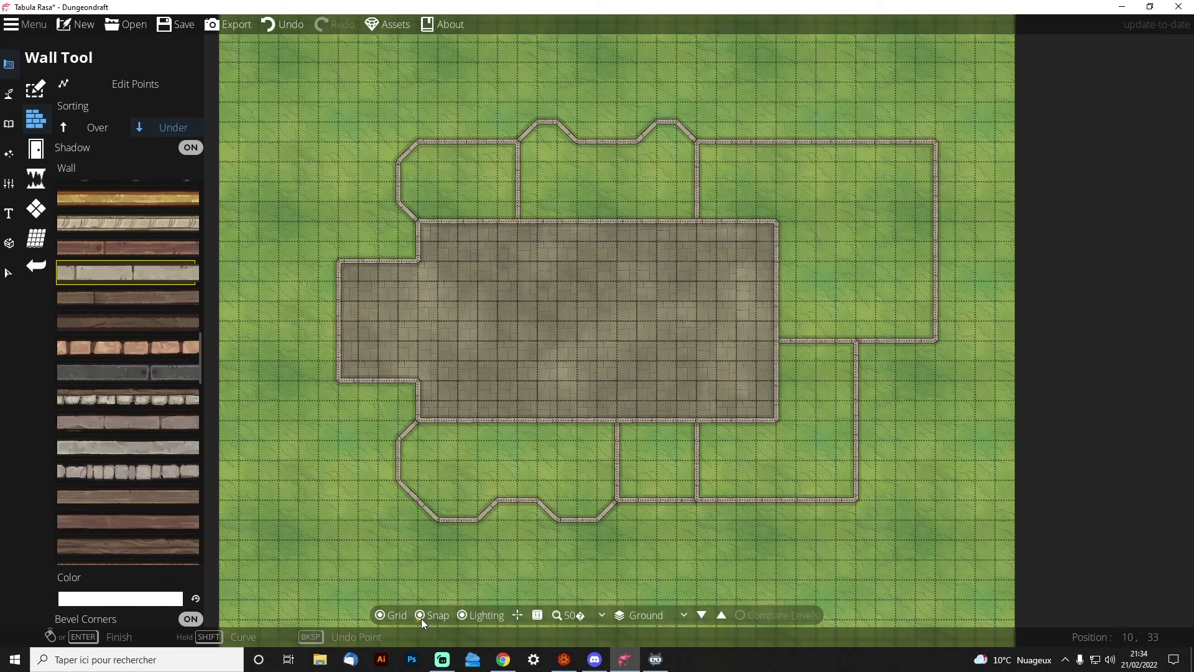
Hide the grid to view the wall layout without it, and show the grid again
left_click(380, 616)
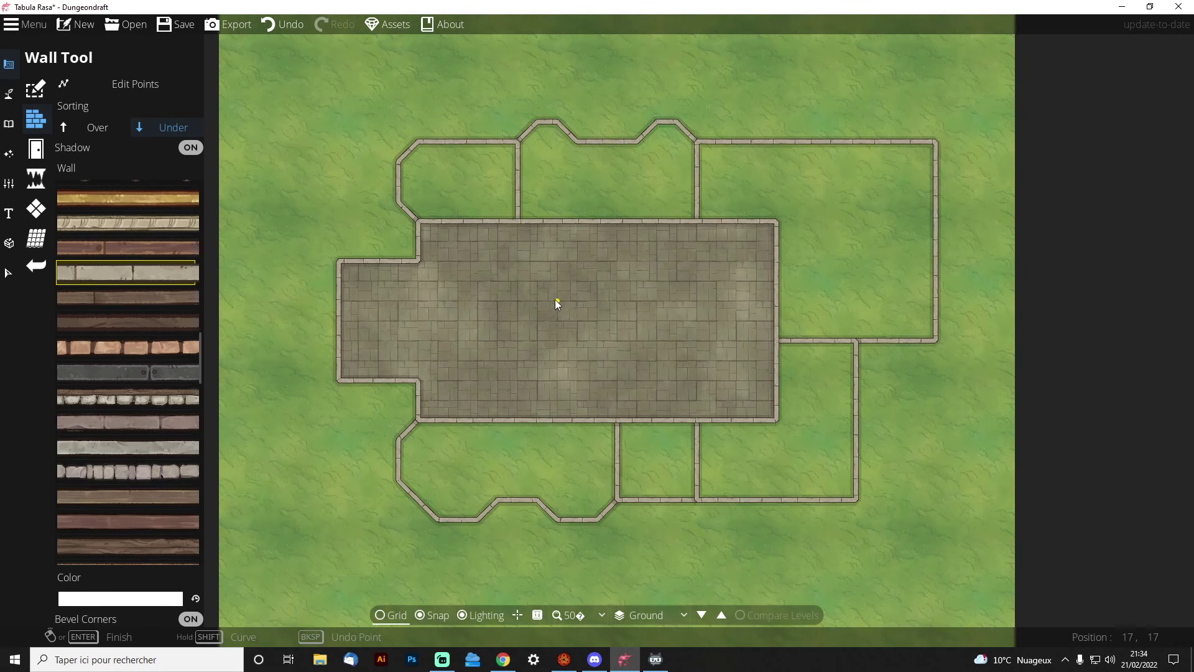
left_click_drag(555, 300, 529, 317)
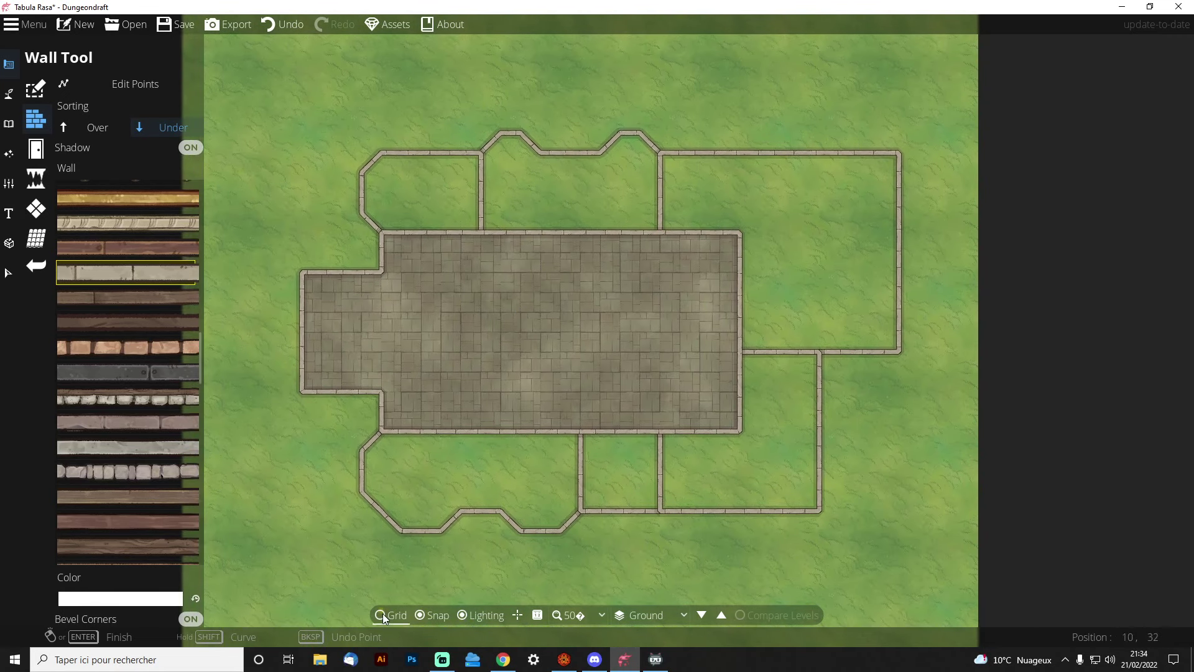
left_click(381, 615)
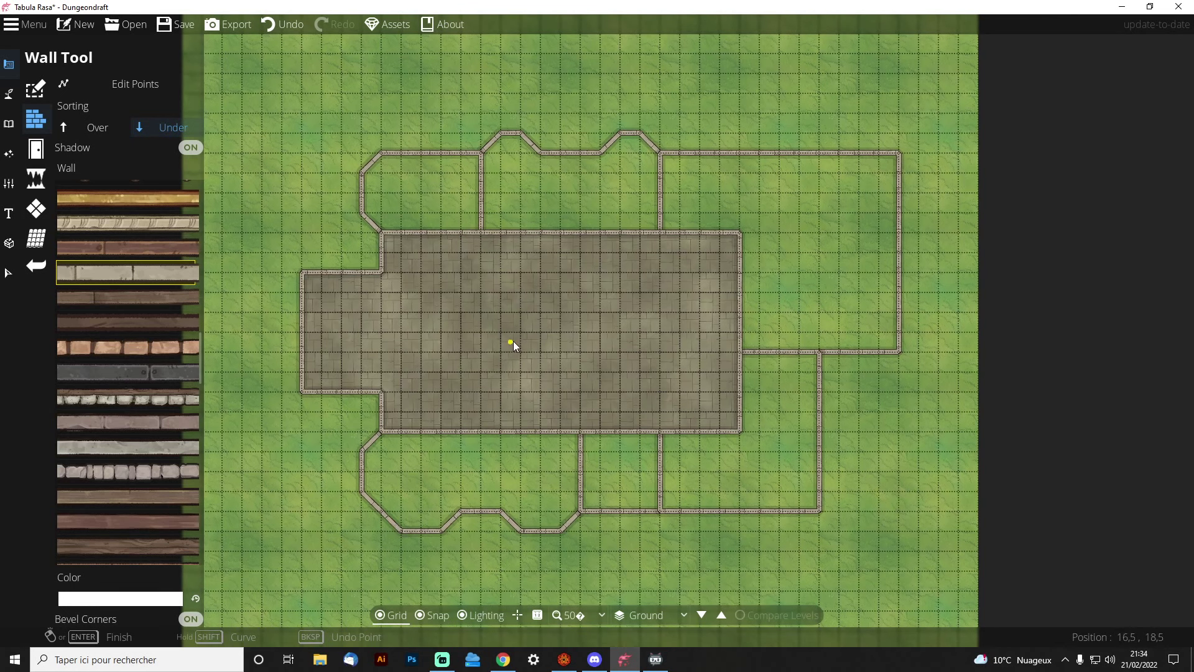
left_click_drag(535, 325, 547, 331)
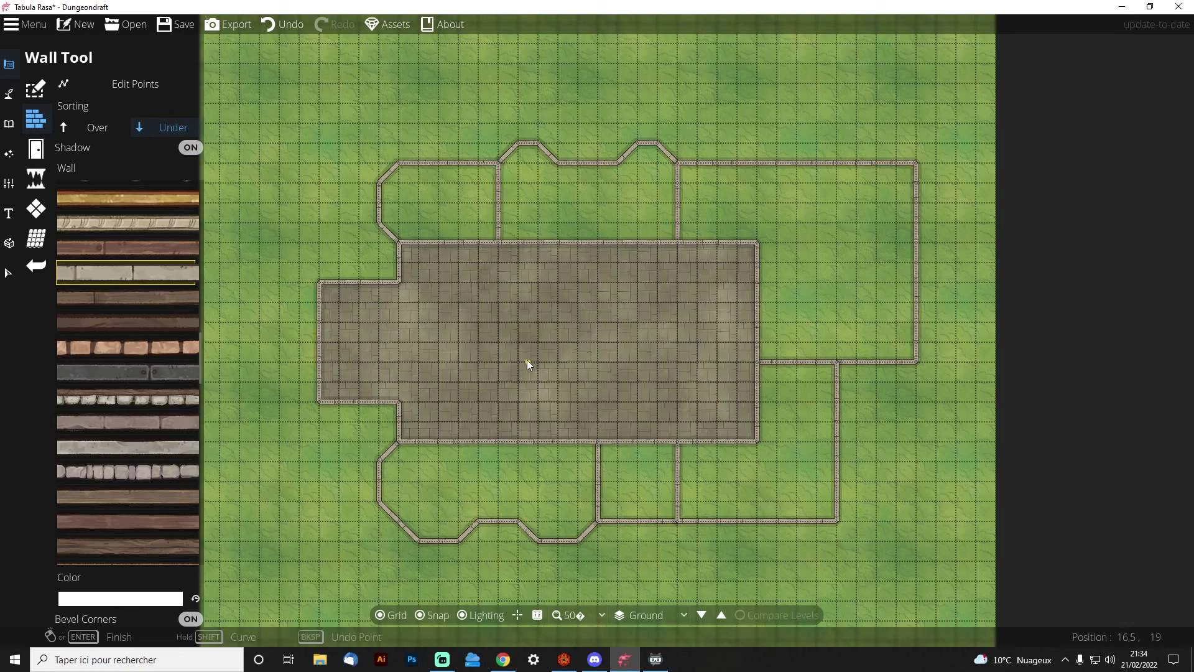
Draw a straight 6-square wall separating the west room from the main hall, between the two inner corners where they meet
scroll(536, 364, "up", 1)
scroll(539, 368, "down", 1)
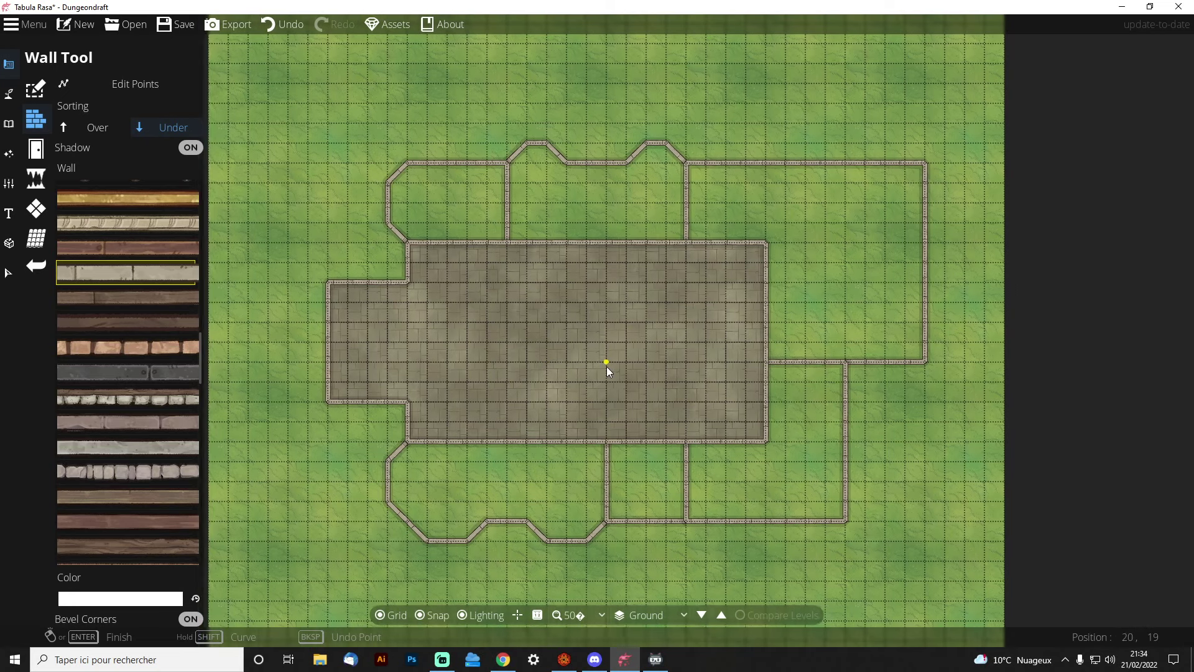
scroll(593, 367, "up", 1)
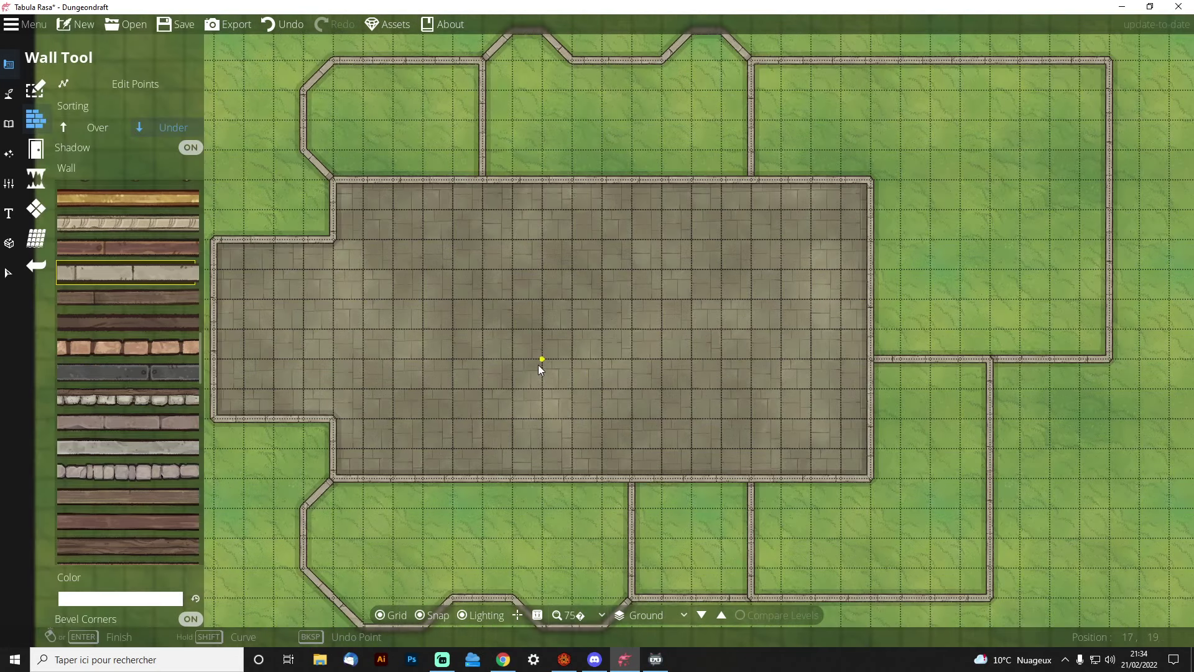
scroll(539, 365, "down", 1)
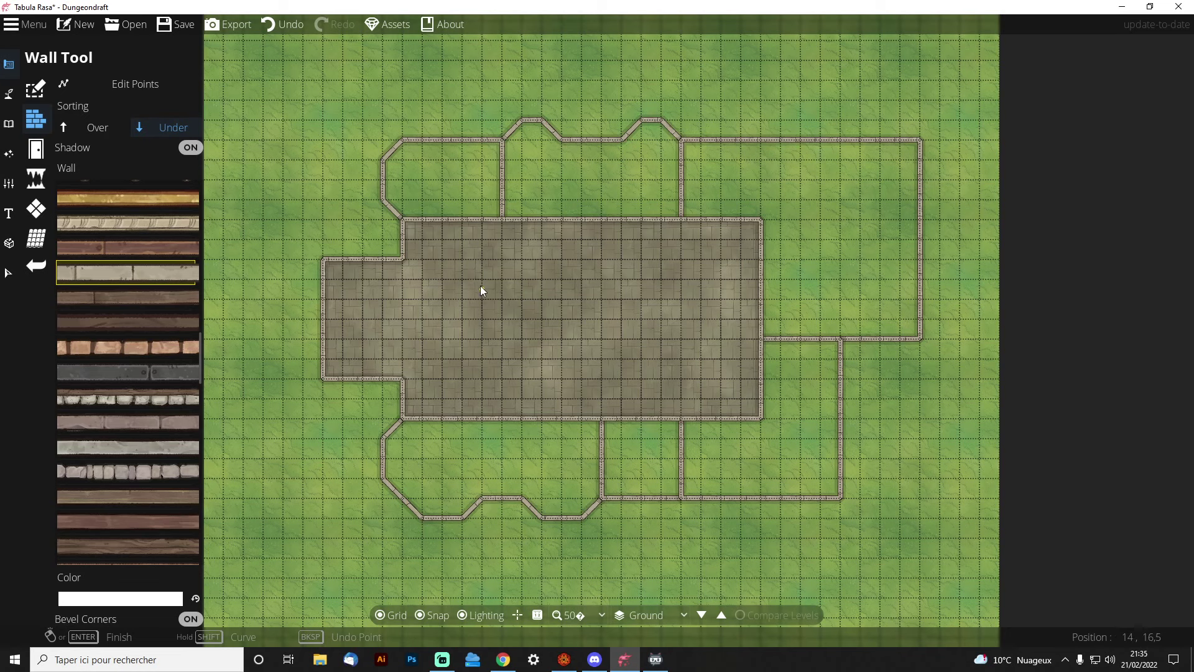
left_click(403, 259)
double_click(402, 382)
left_click_drag(471, 375, 532, 390)
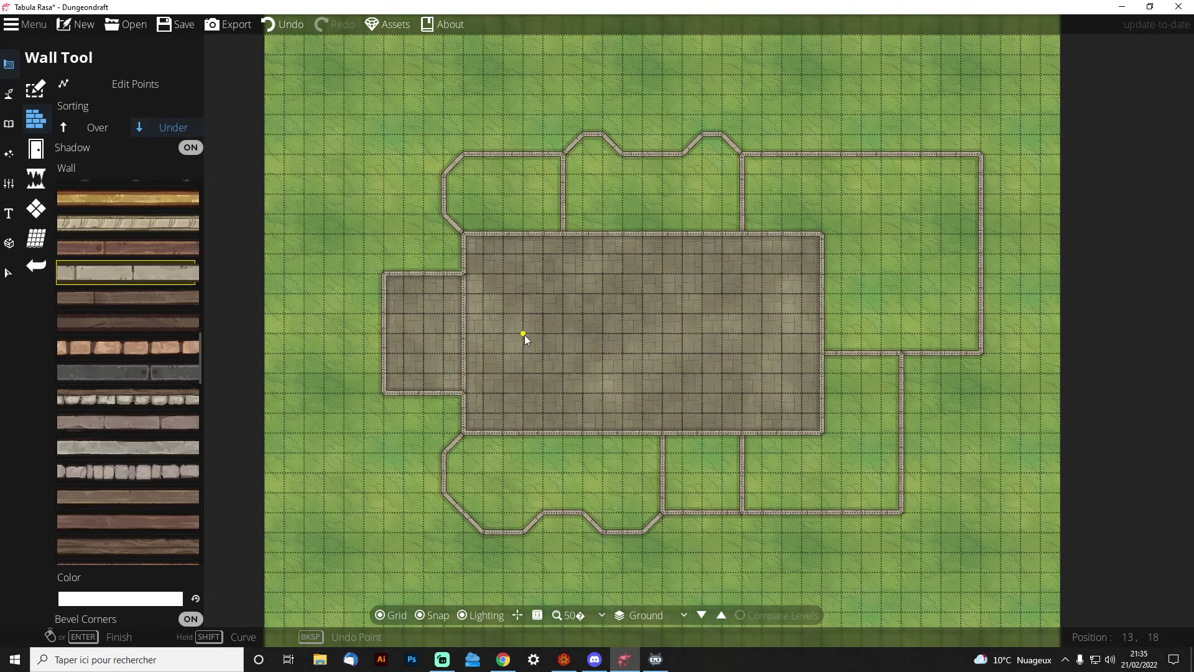
Try to wall off a 3-by-3-square room in the hall's southwest corner with a 7-square wall running north, and undo both walls
left_click(465, 373)
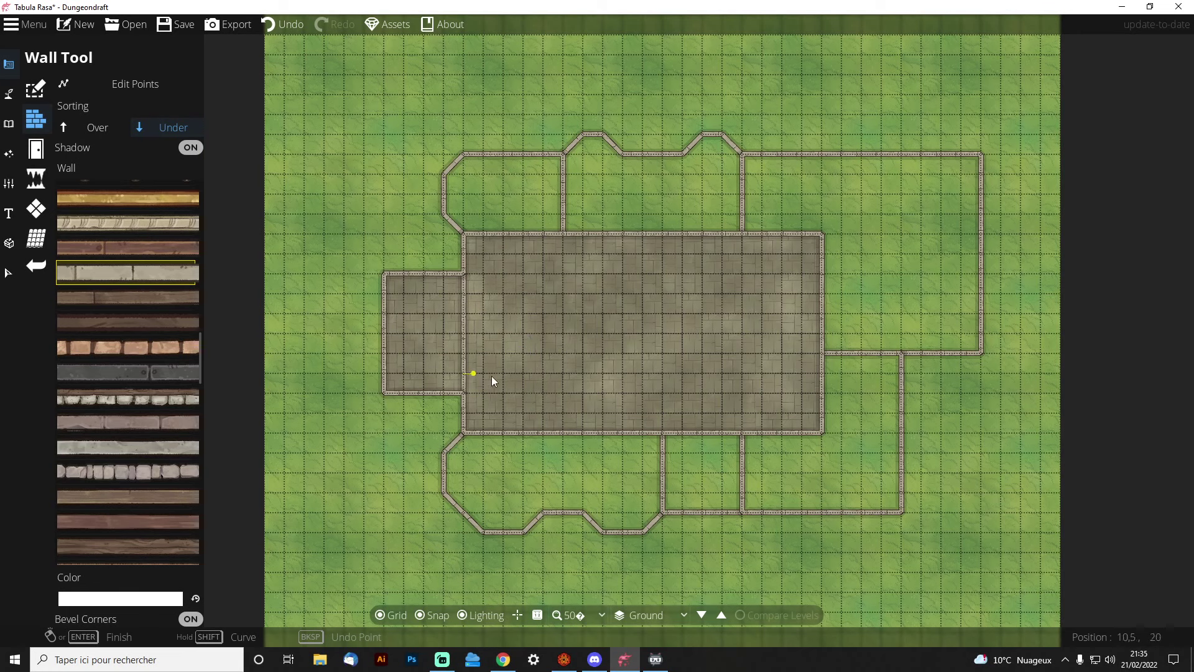
left_click(523, 373)
left_click(522, 430)
right_click(523, 431)
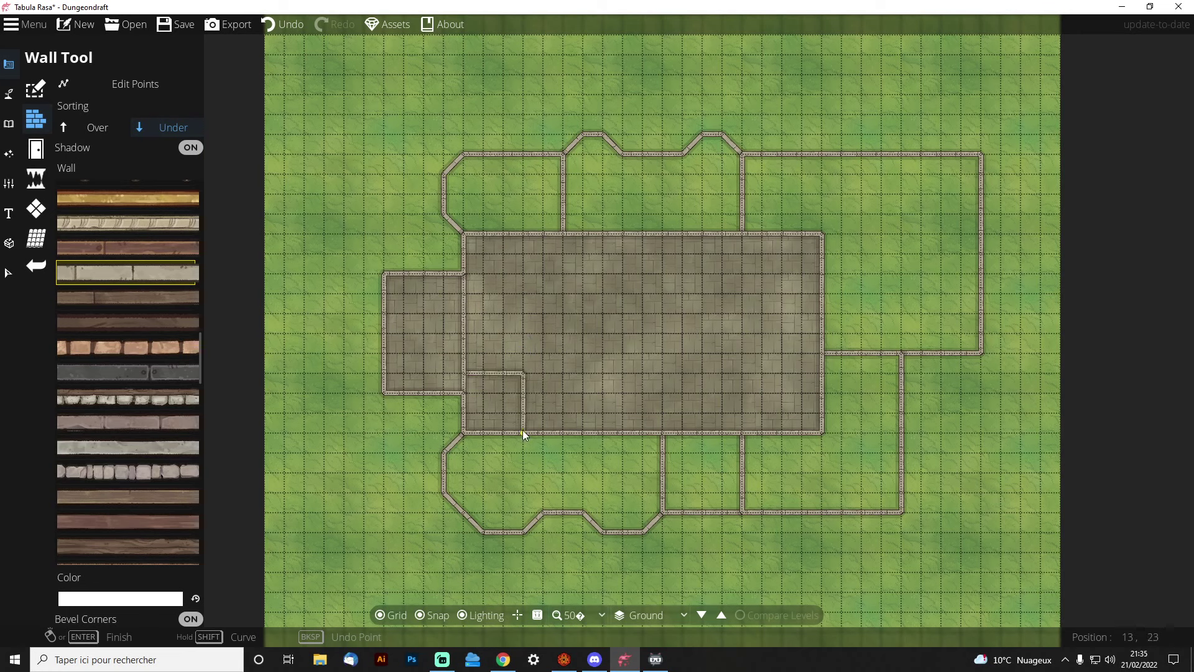
left_click(523, 374)
left_click(523, 235)
right_click(524, 235)
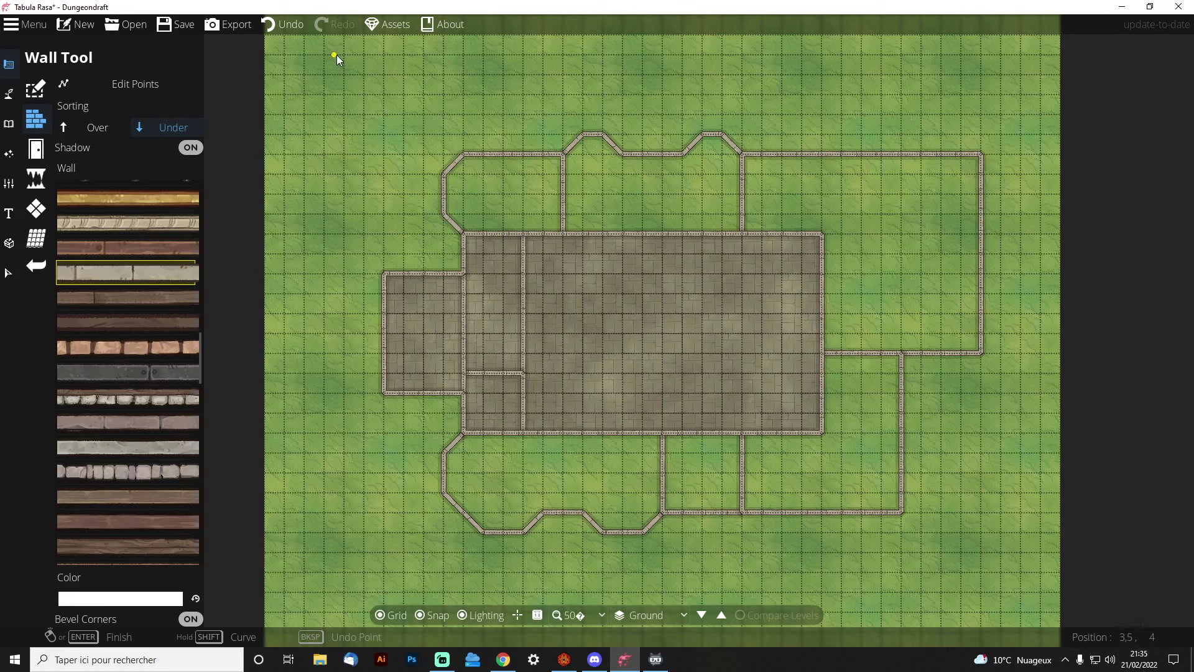
left_click(289, 26)
left_click(289, 26)
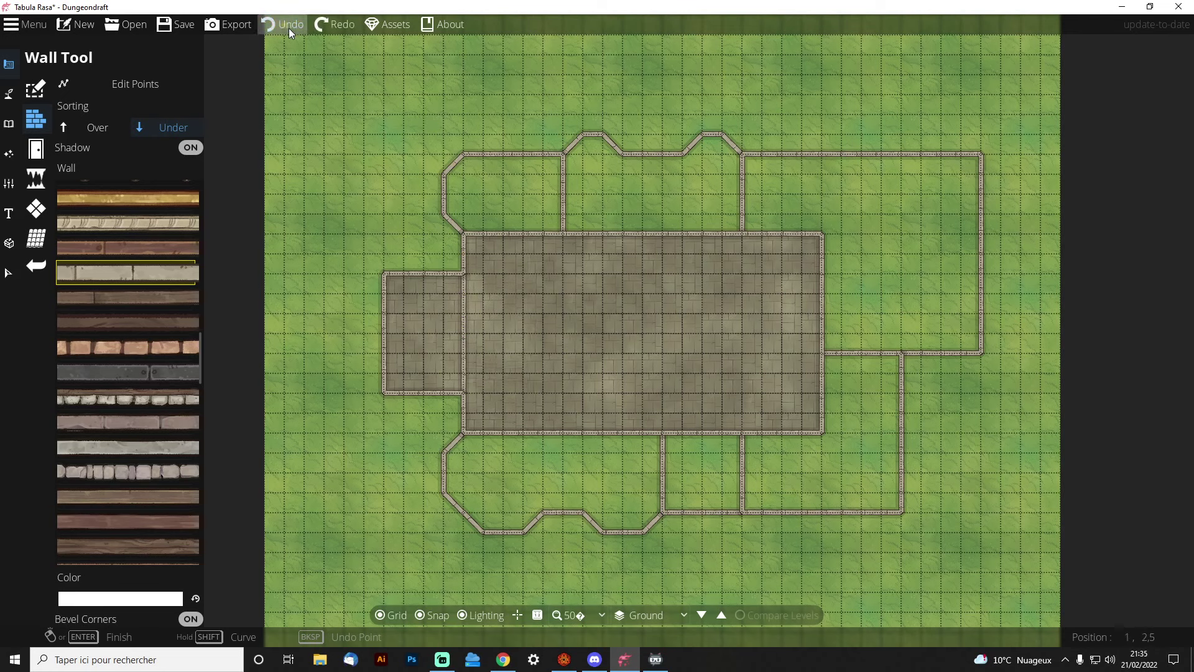
Wall off the main hall's northwest corner, 3 squares east from the west room's north wall and 2 squares north to the hall's north wall
left_click(463, 274)
left_click(523, 273)
left_click(524, 234)
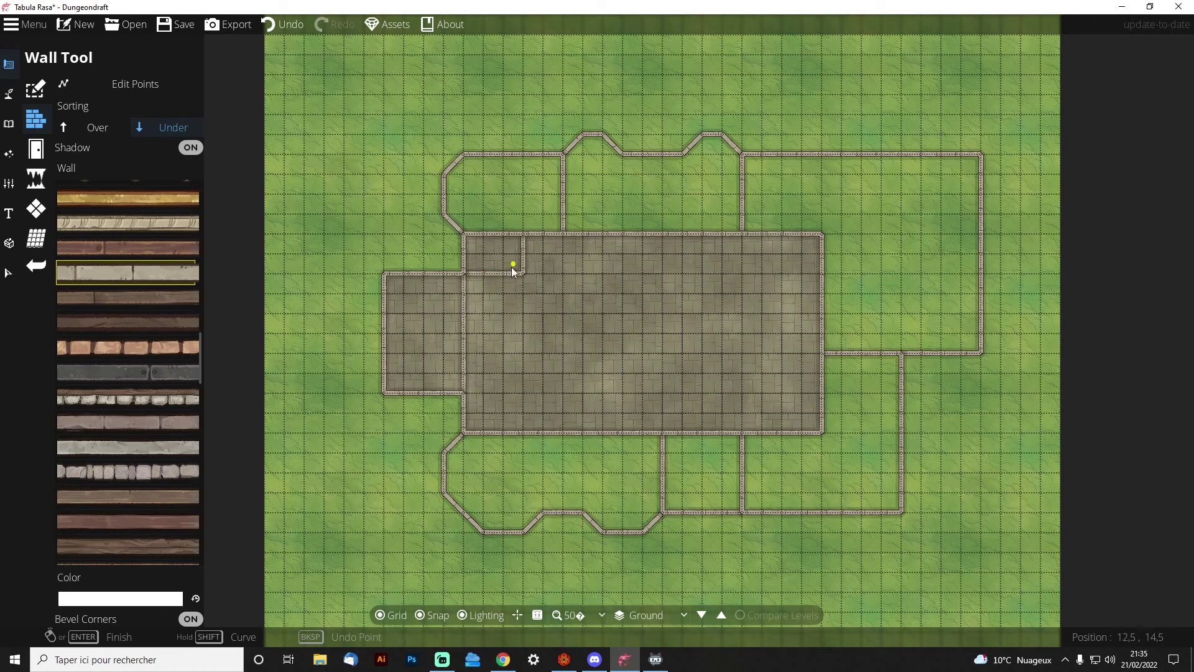
Wall off a 3-by-3-square room directly south of the northwest corner room and a 3-by-2-square room in the hall's southwest corner
left_click(523, 336)
left_click(522, 274)
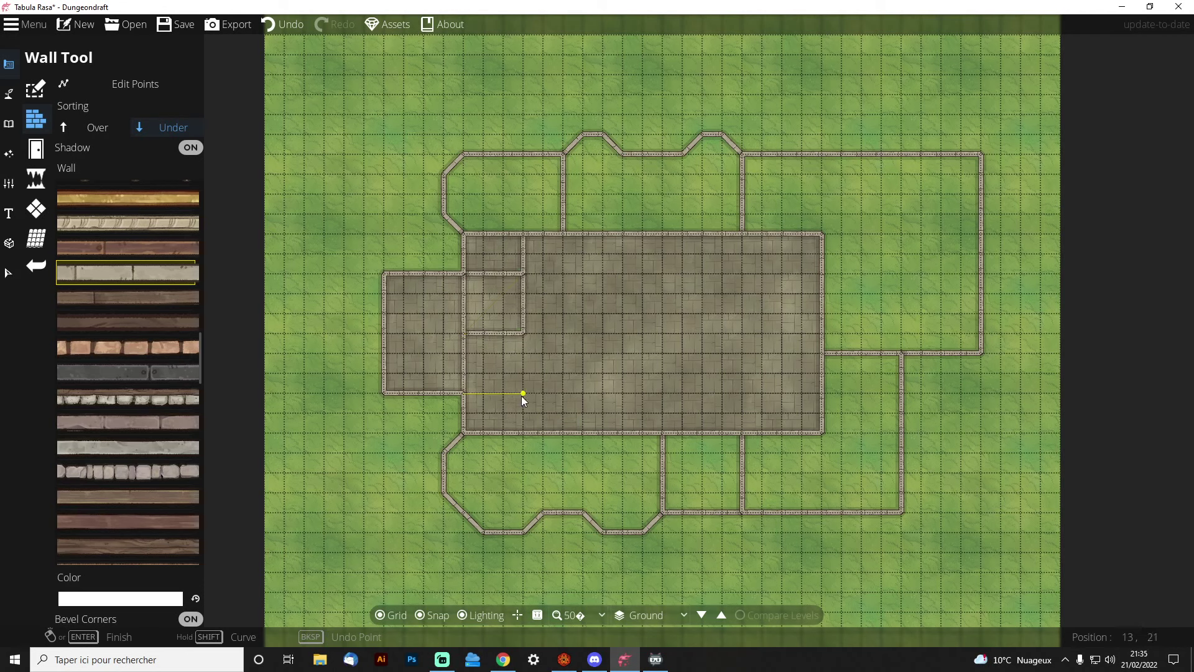
left_click(523, 432)
Save the map as Map_Musee_V1 in the MAP folder
left_click(183, 25)
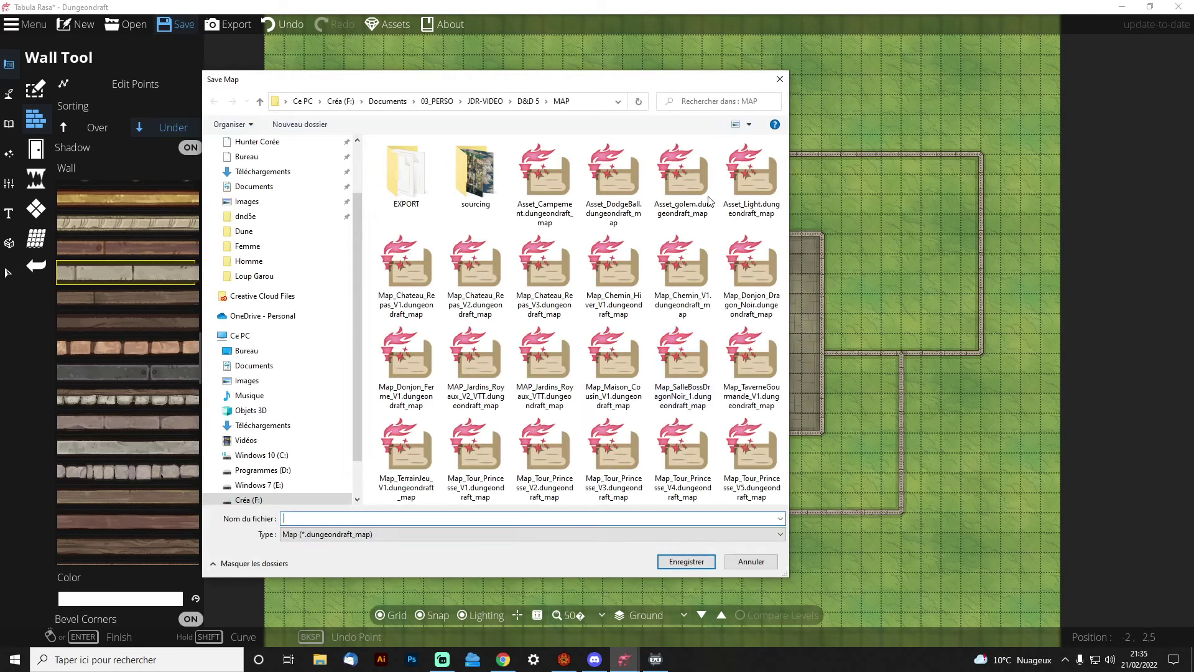
left_click_drag(557, 81, 719, 78)
left_click_drag(625, 76, 562, 75)
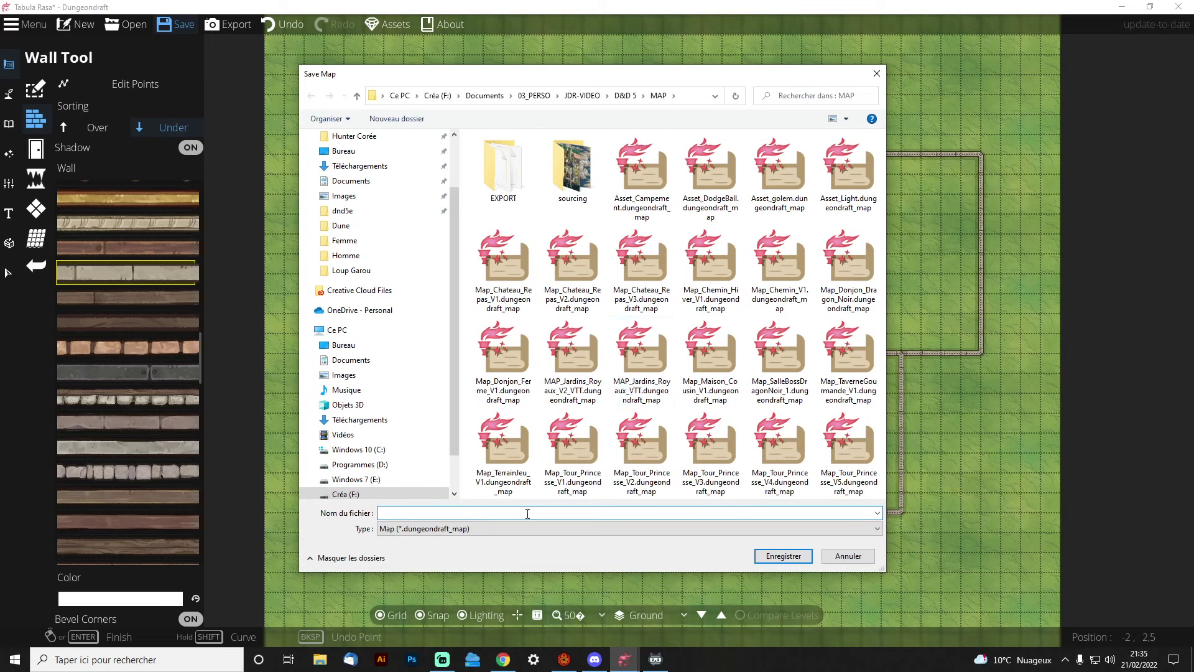
type("Map_")
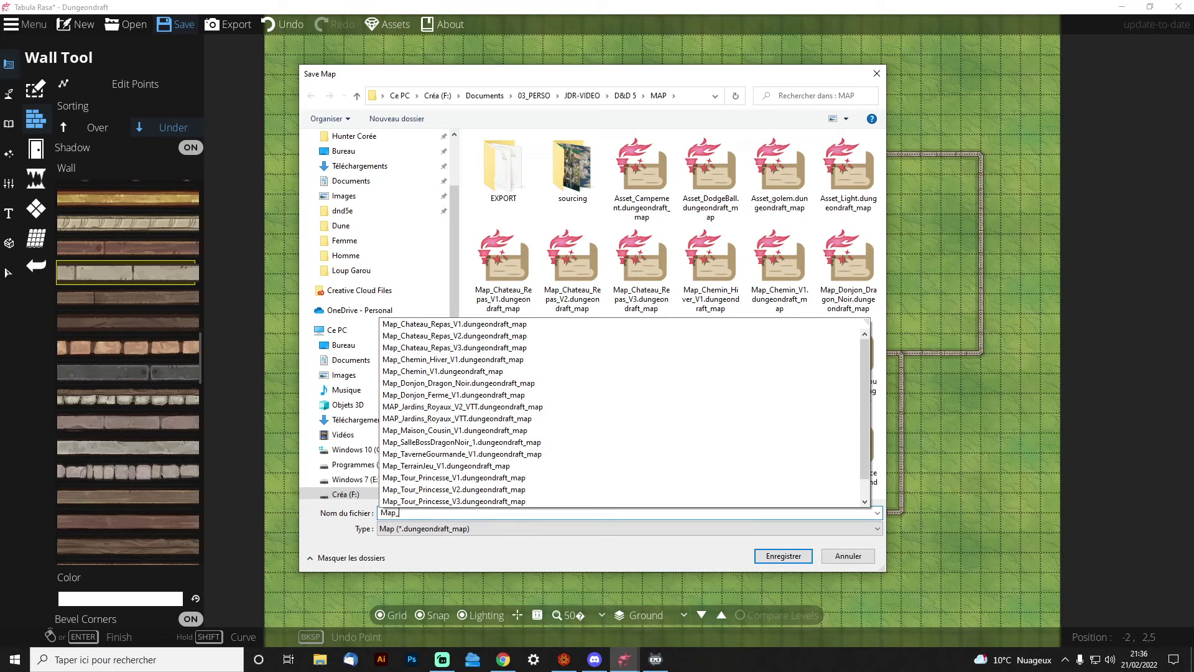
type("Musee_V1")
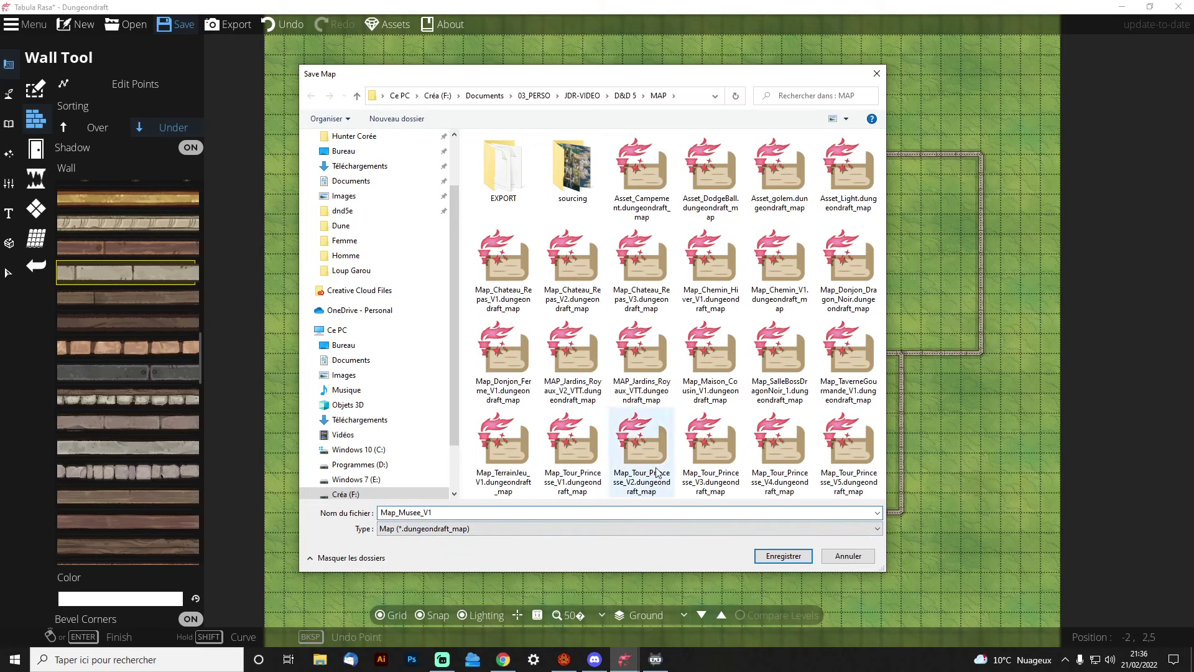
left_click(784, 557)
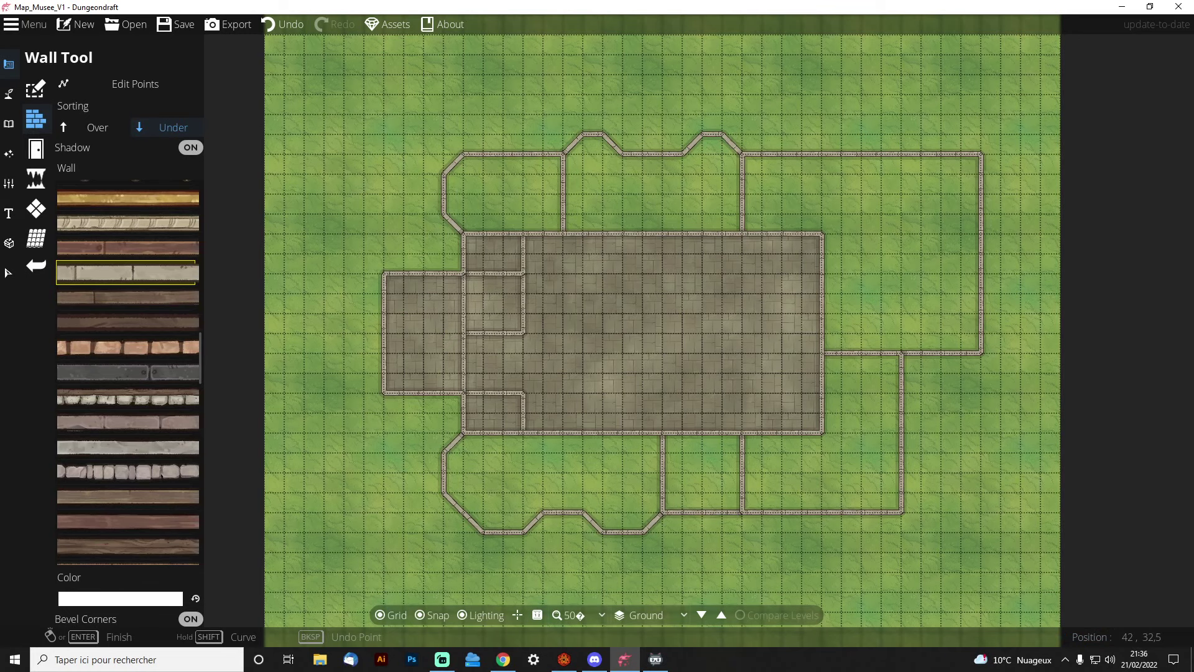
Switch to Streamlabs Chatbot, pick the giveaway winner, and minimize the chatbot to return to the map
key("F11")
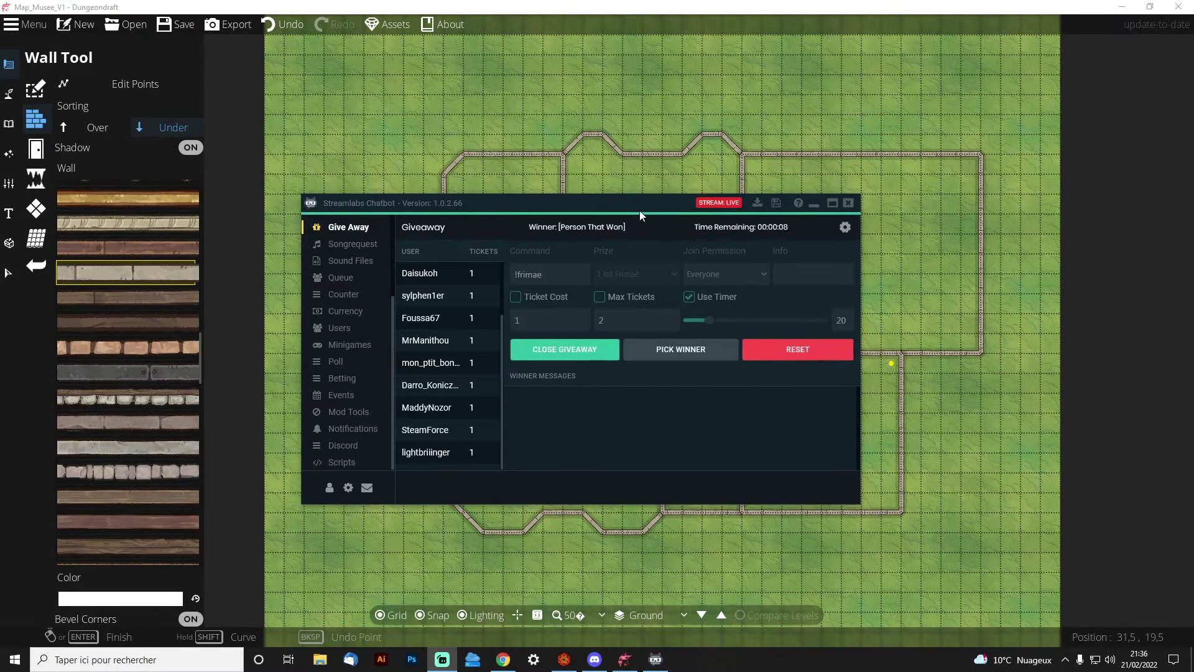
left_click_drag(640, 211, 647, 179)
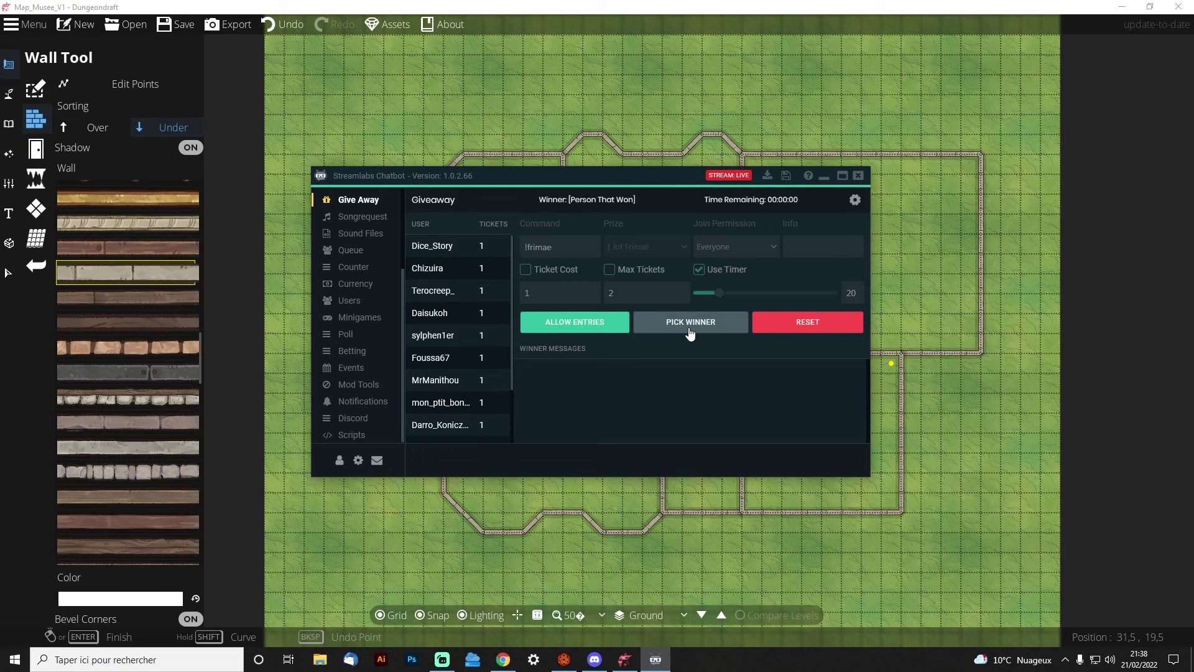
left_click(690, 334)
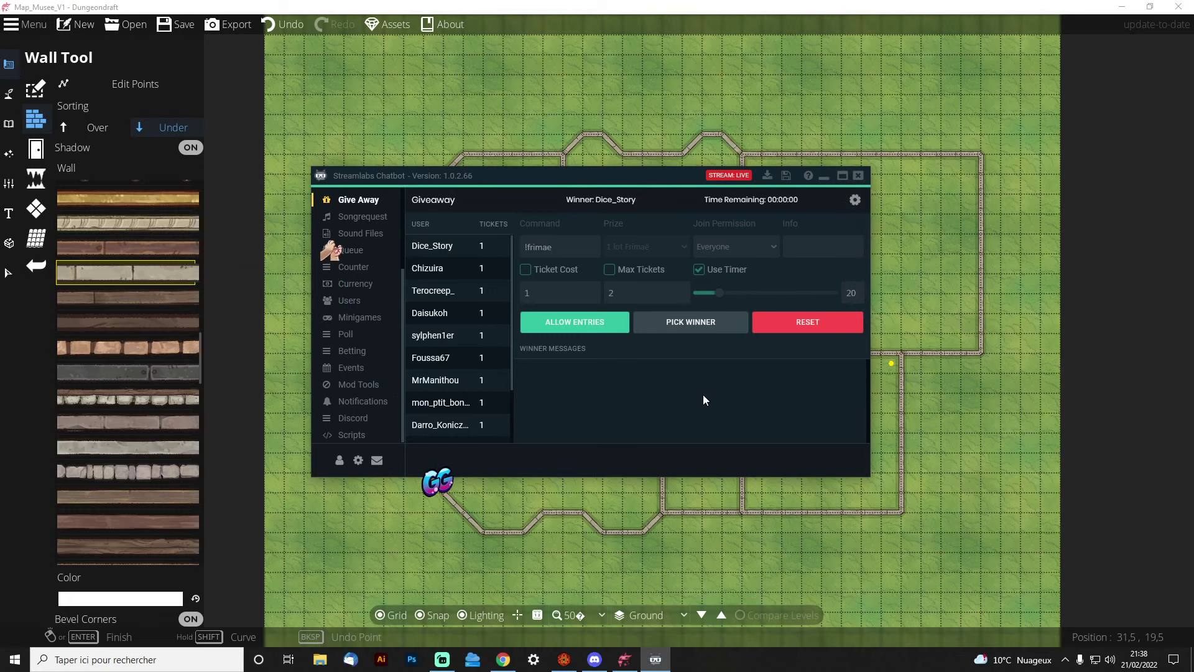
left_click(824, 179)
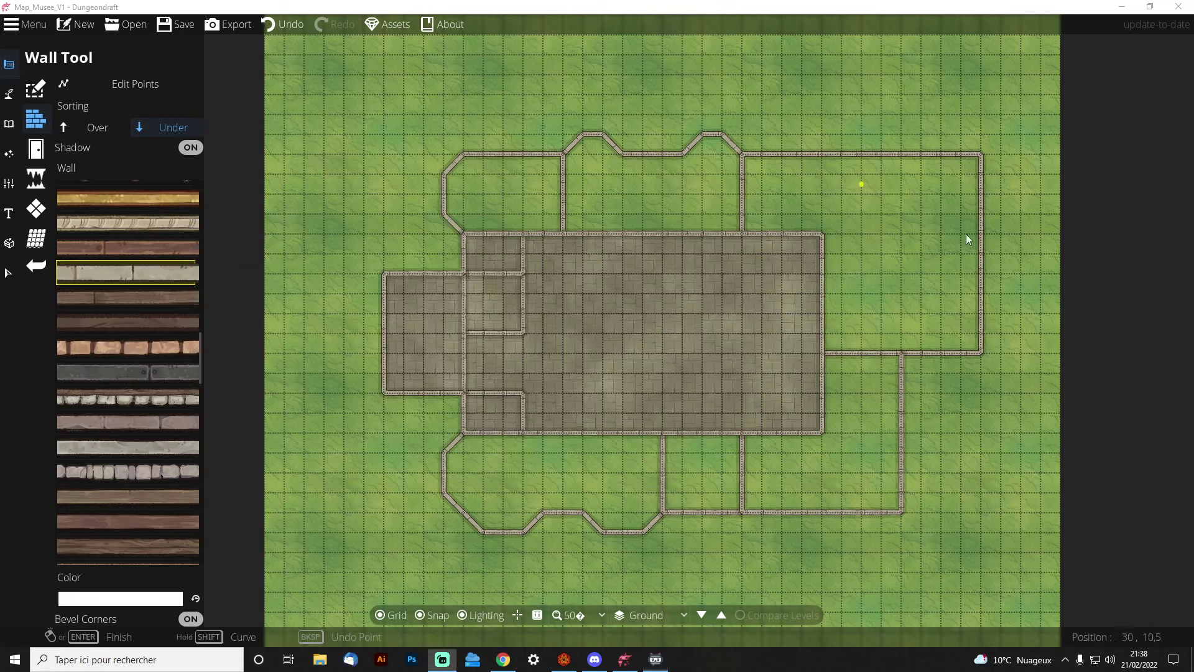
Switch to the Frimaë la Rôliste new products page in the browser and examine the necklaces, rosaries and dice trays
key("F11")
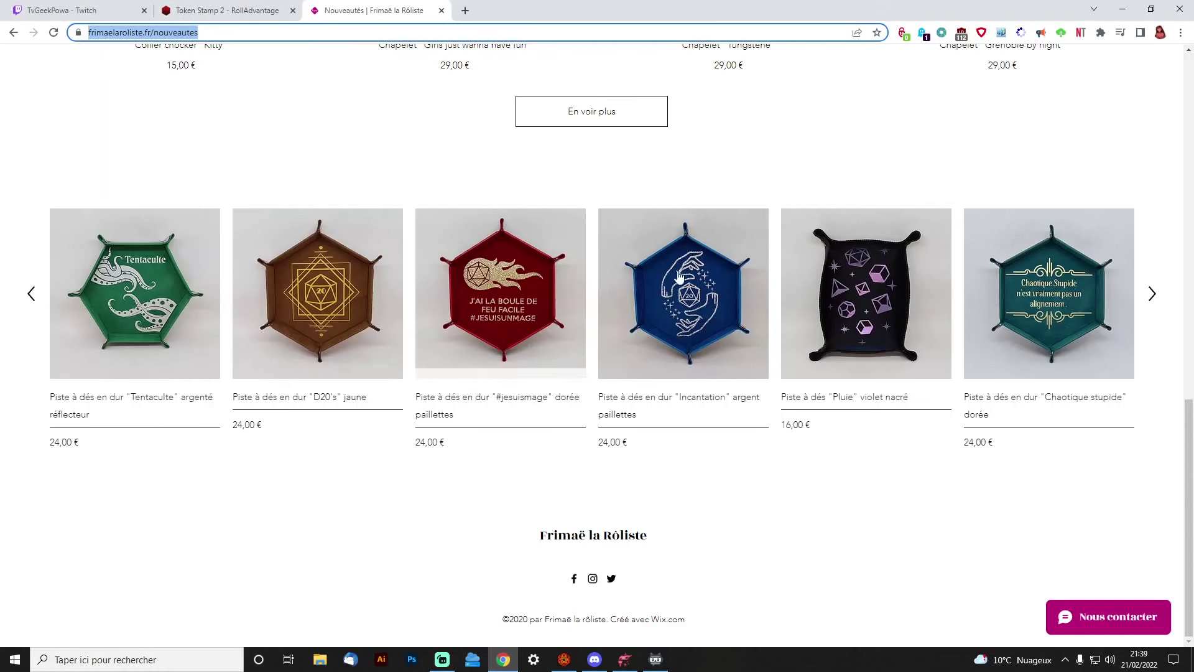
scroll(771, 400, "up", 9)
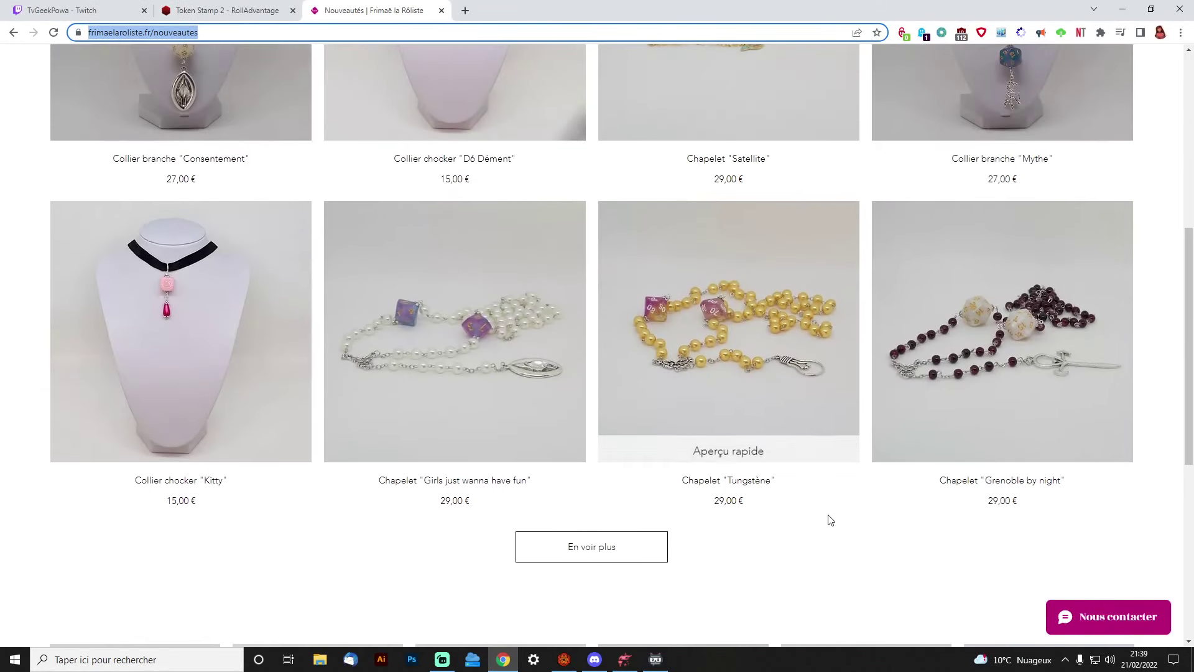
scroll(830, 527, "up", 3)
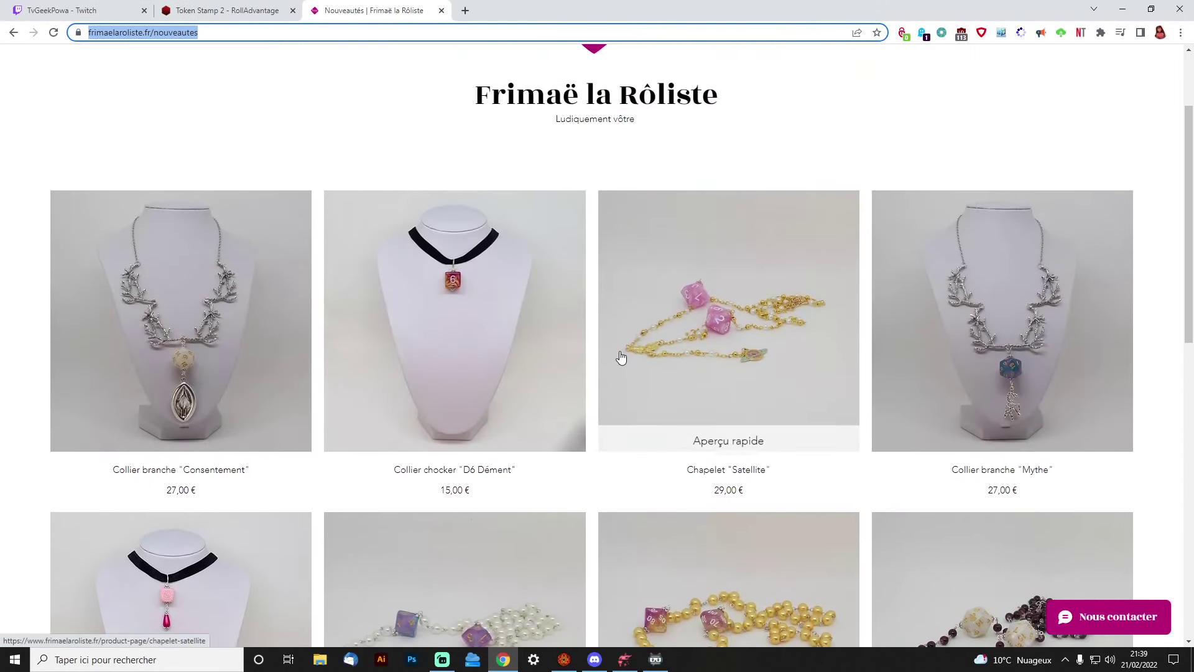
scroll(626, 367, "up", 2)
scroll(616, 289, "down", 2)
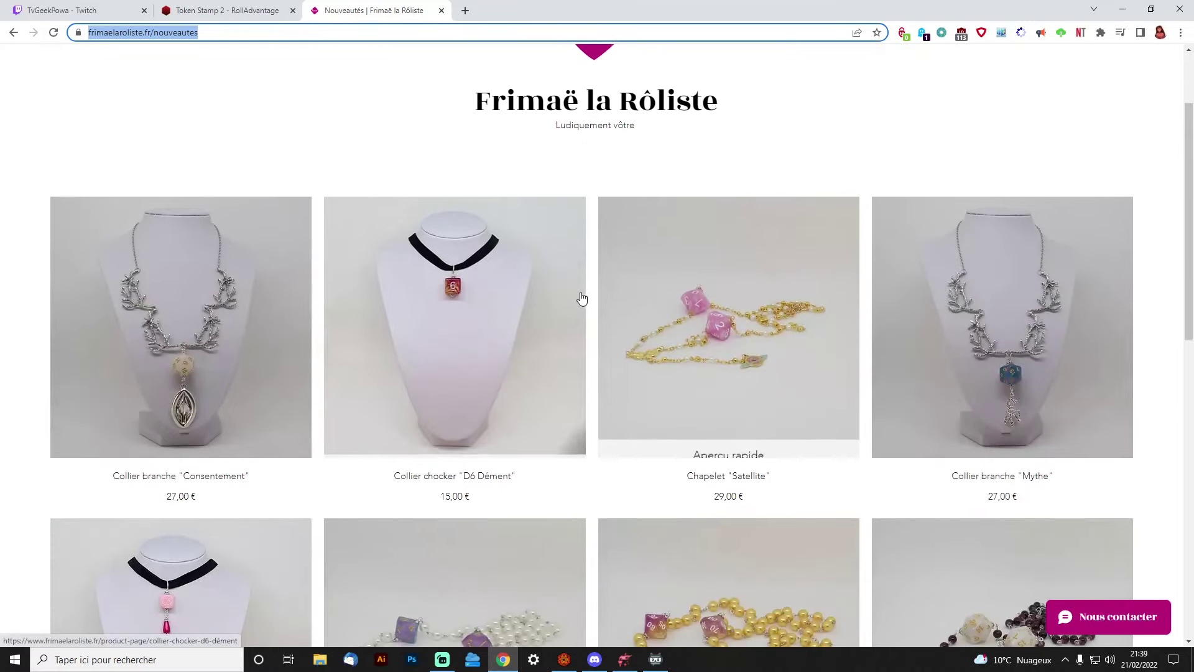
scroll(585, 300, "down", 3)
scroll(590, 303, "down", 8)
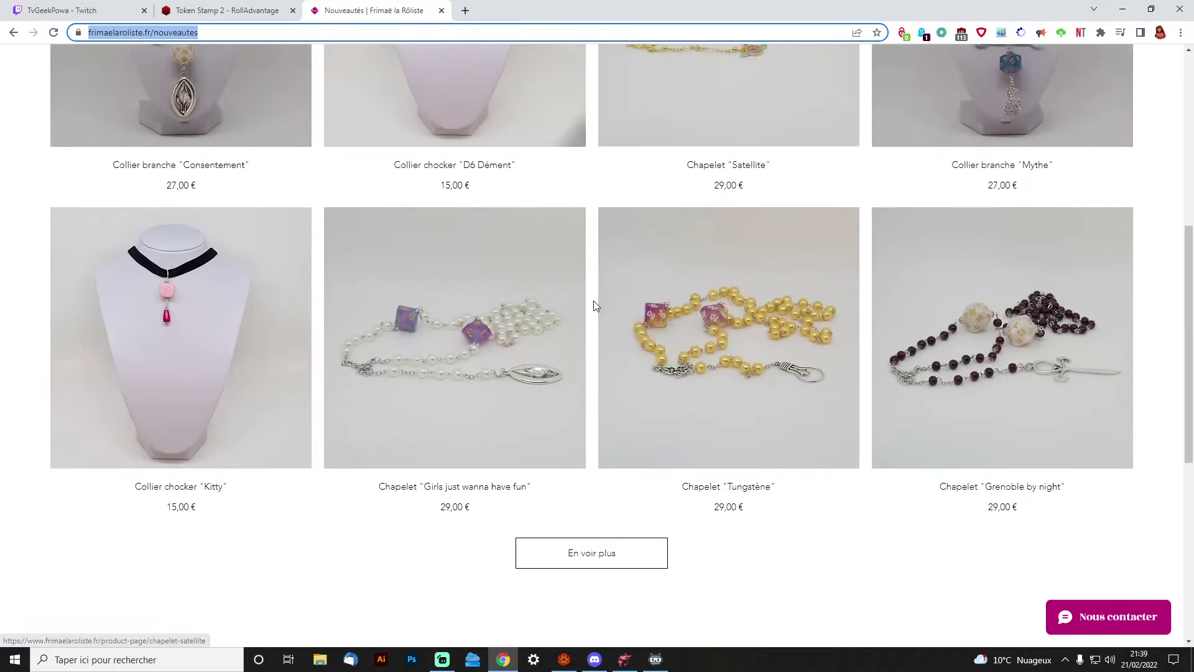
scroll(586, 368, "down", 2)
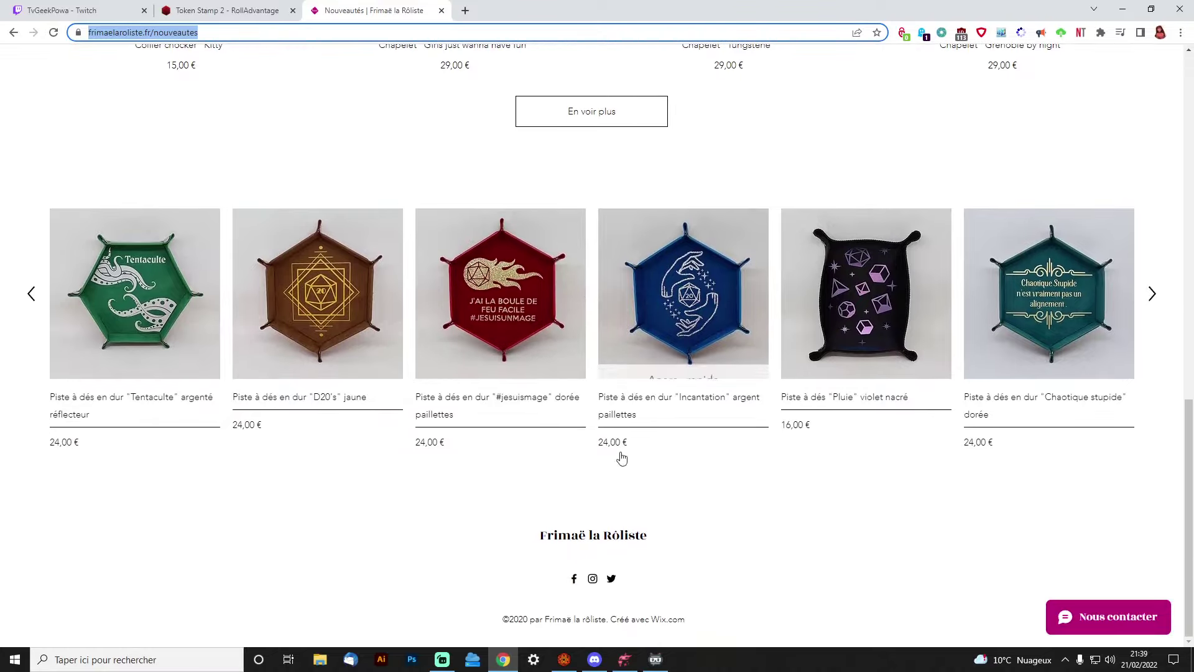
Browse forward through the dice tray carousel and examine the Incantation, Pluie and Chaotique stupide designs
left_click(1152, 295)
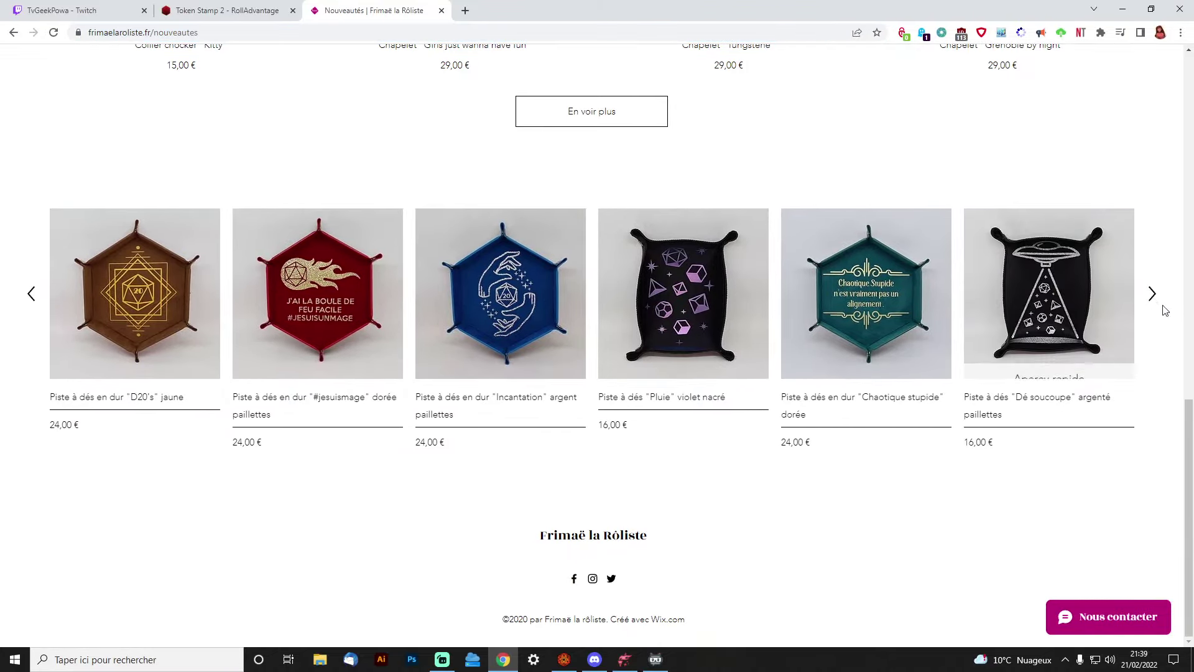
left_click(1154, 297)
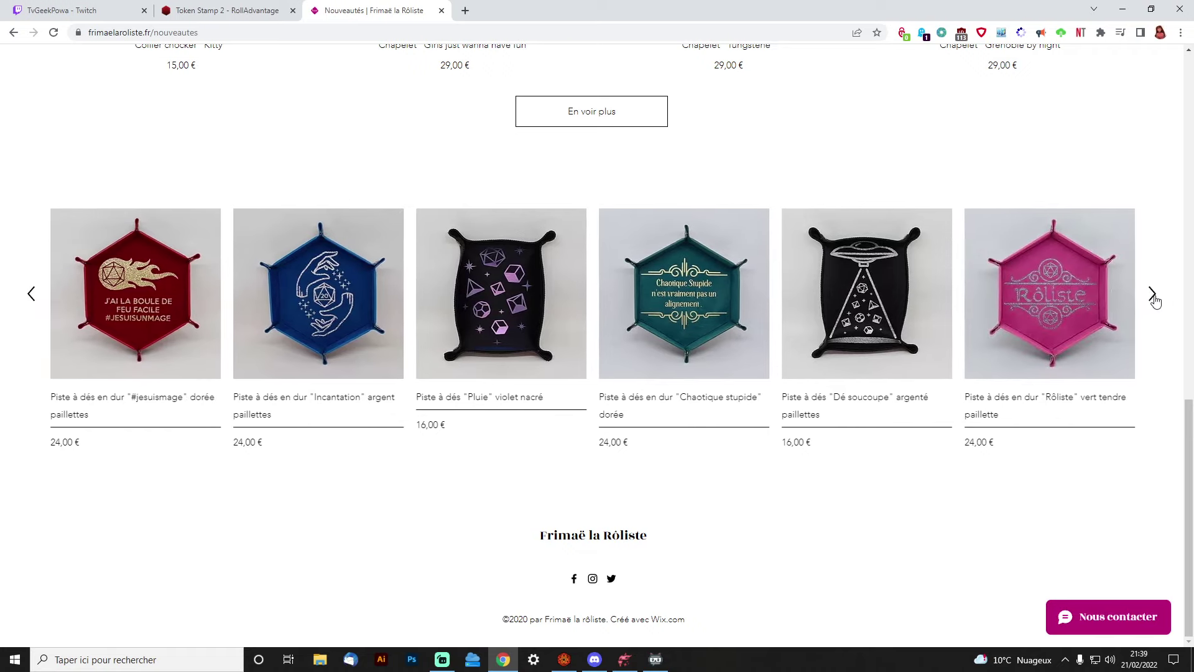
left_click(1154, 297)
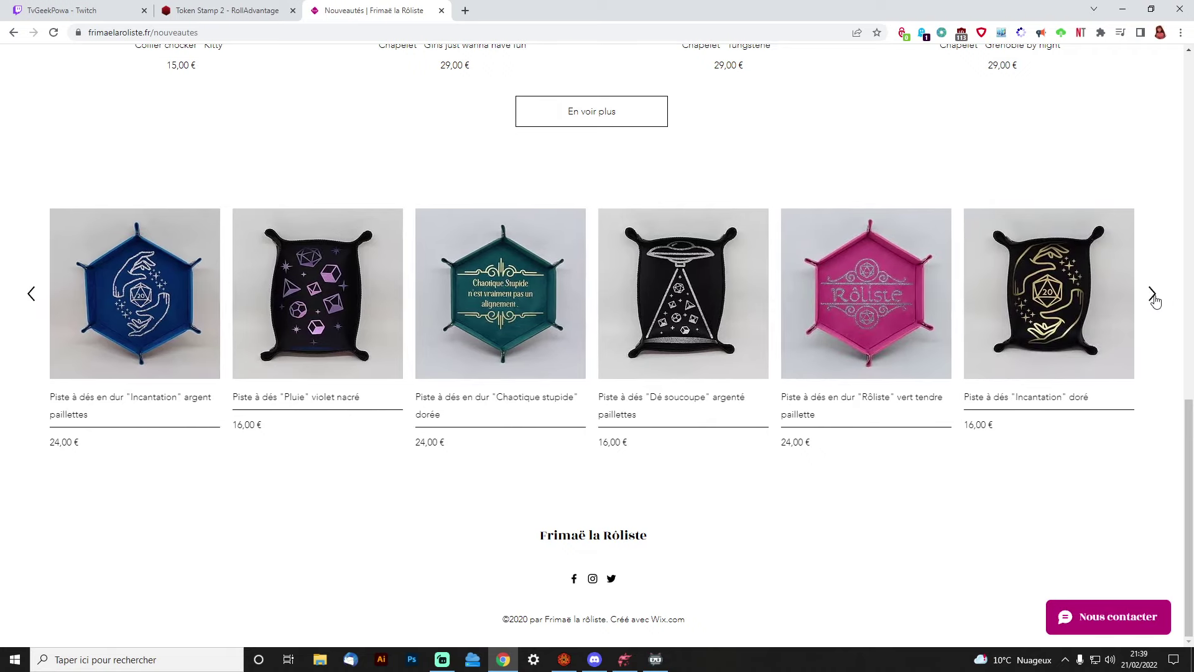
left_click(1155, 301)
left_click(1156, 300)
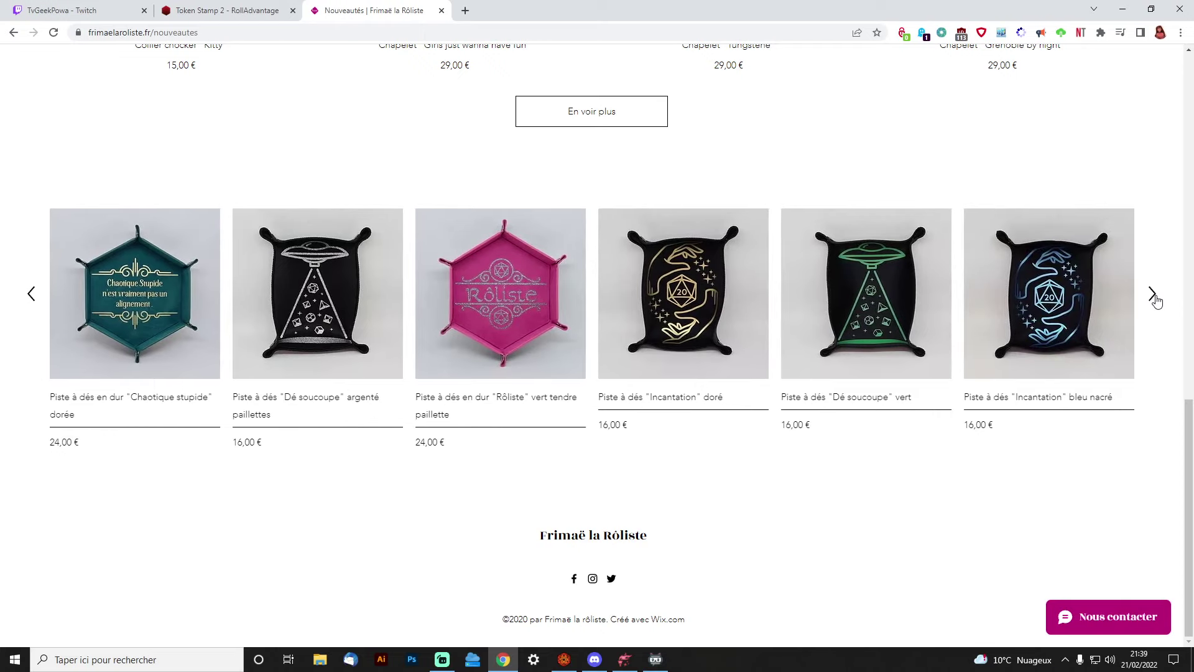
left_click(1155, 301)
left_click(1154, 299)
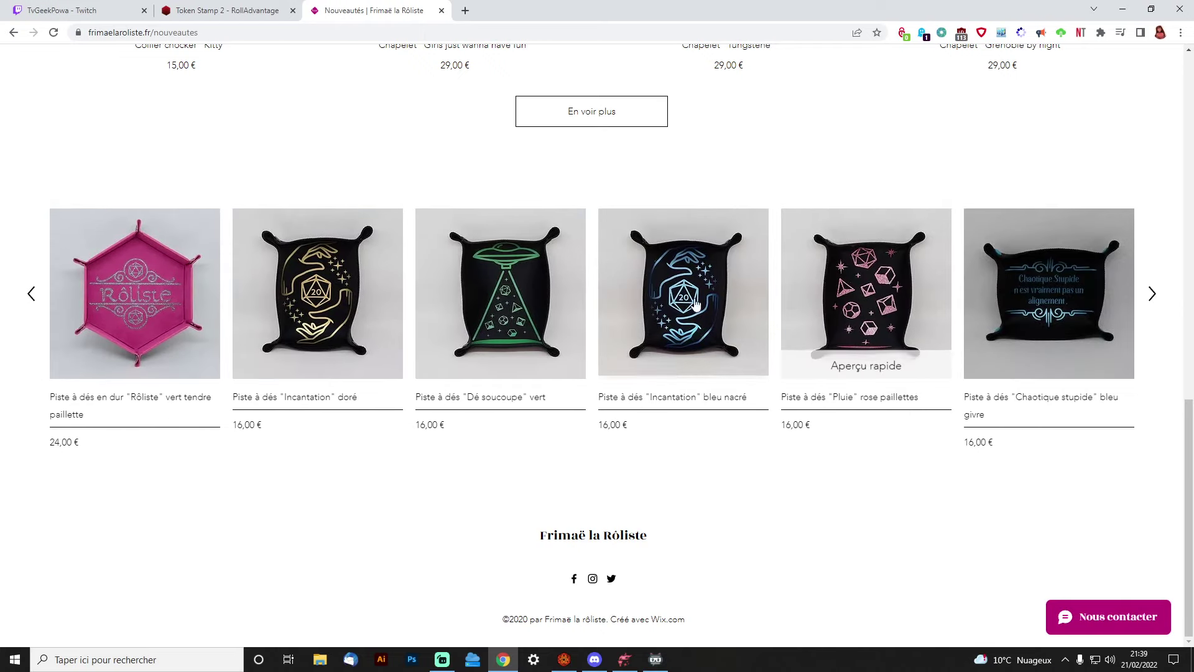
mouse_move(685, 307)
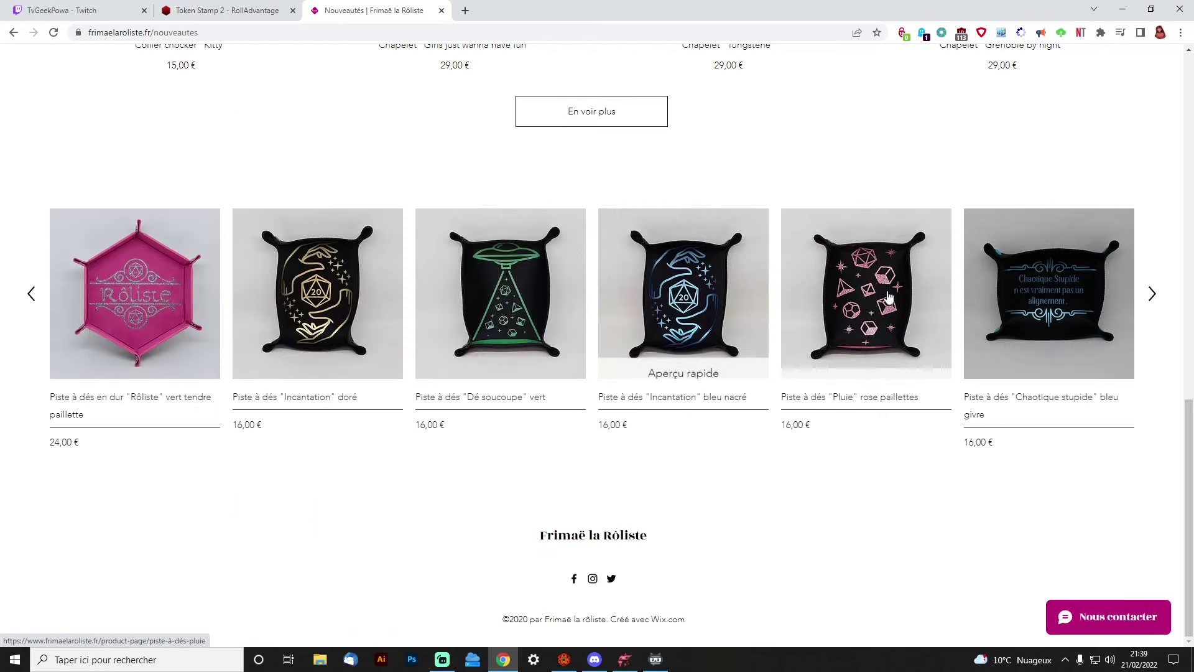
mouse_move(997, 297)
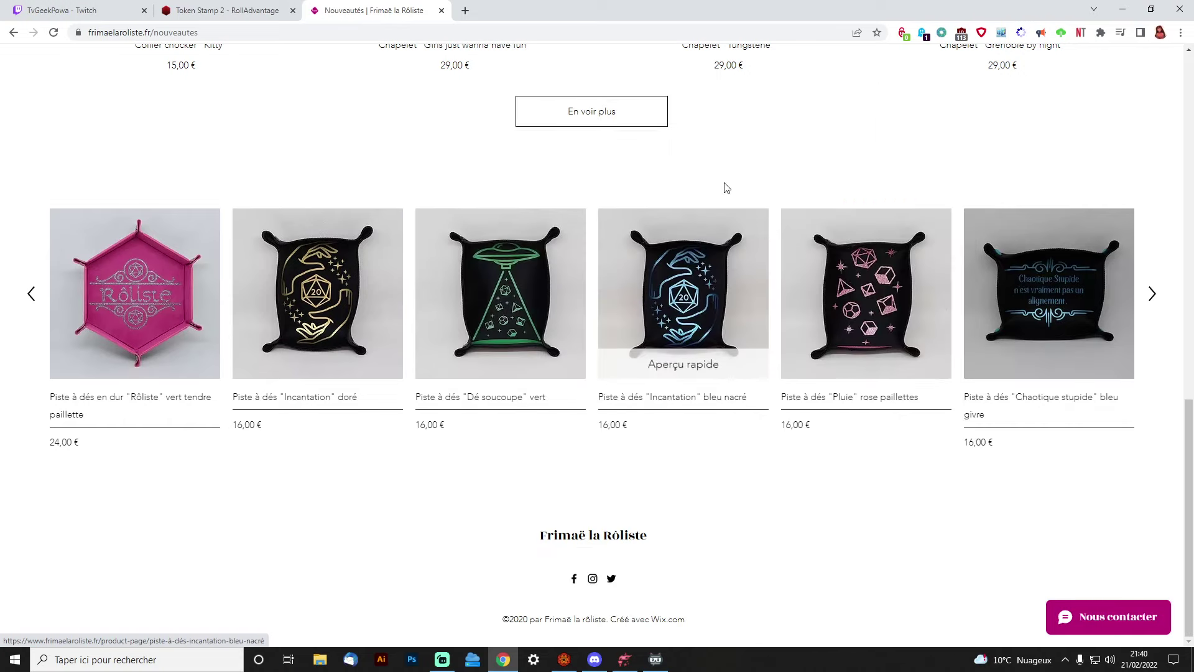
Review the whole new products page again, from the shop header and jewellery down to the dice trays
scroll(722, 184, "up", 6)
scroll(595, 280, "up", 8)
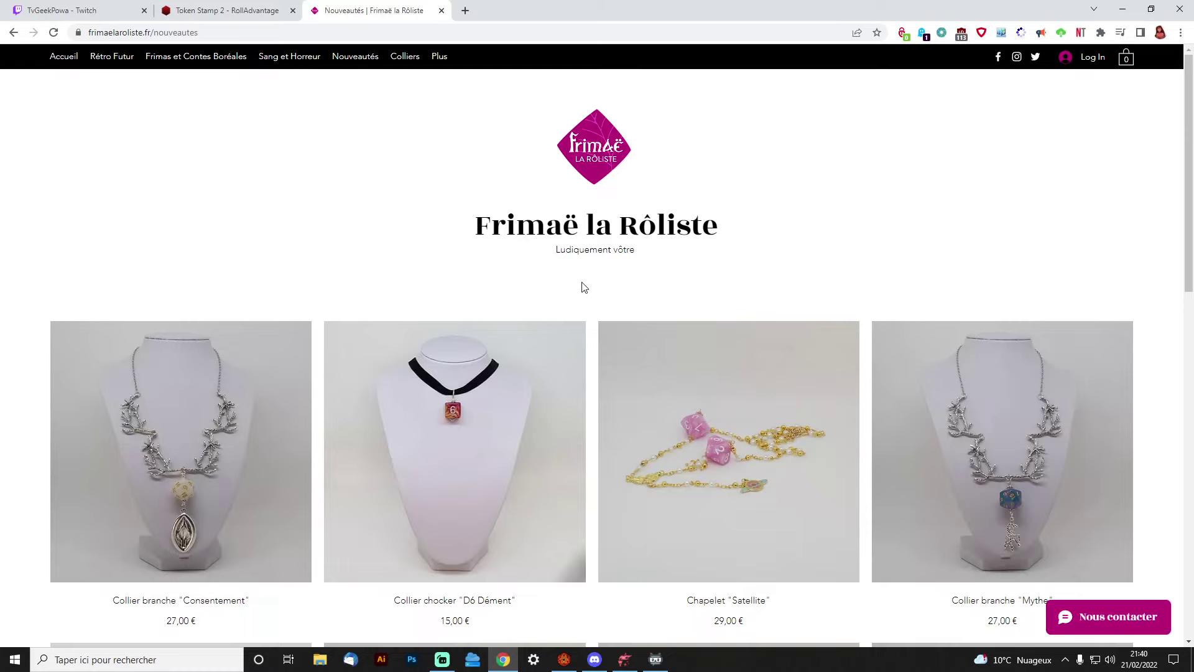
scroll(585, 292, "down", 1)
scroll(594, 303, "down", 1)
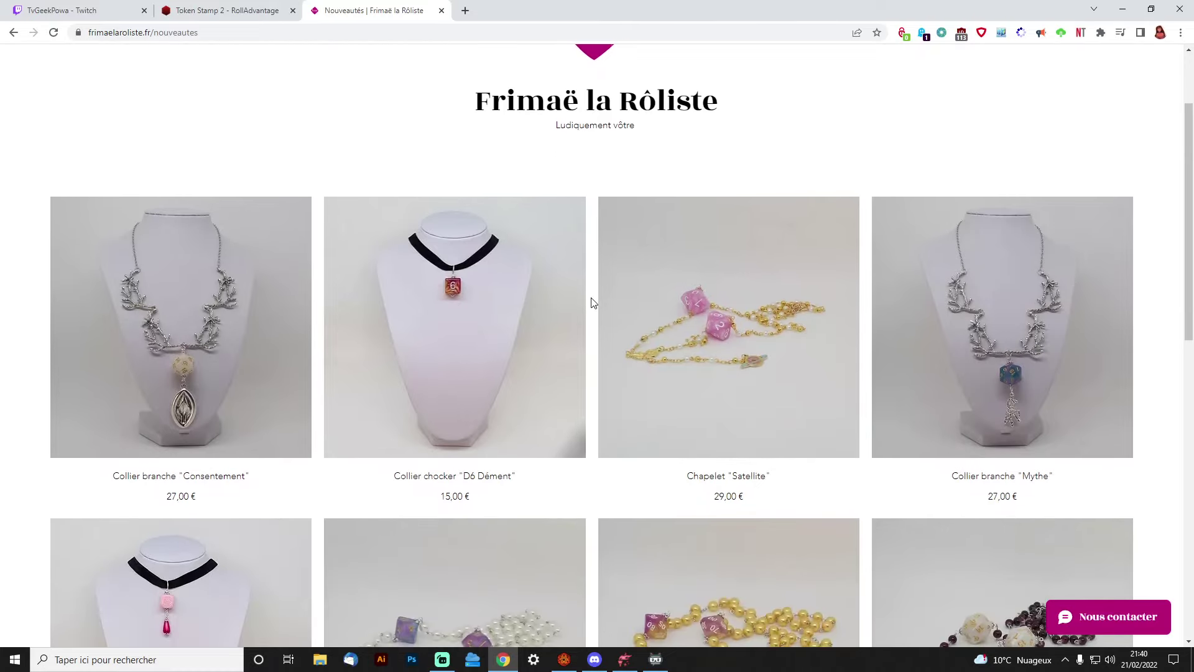
scroll(593, 303, "down", 9)
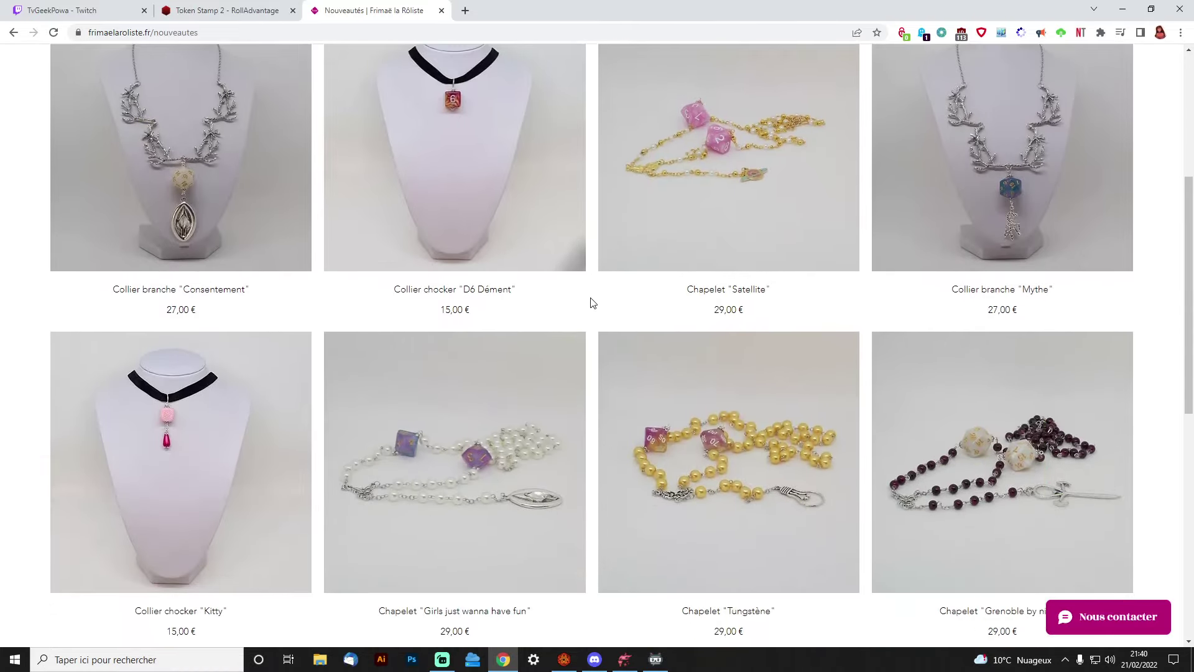
scroll(592, 305, "down", 3)
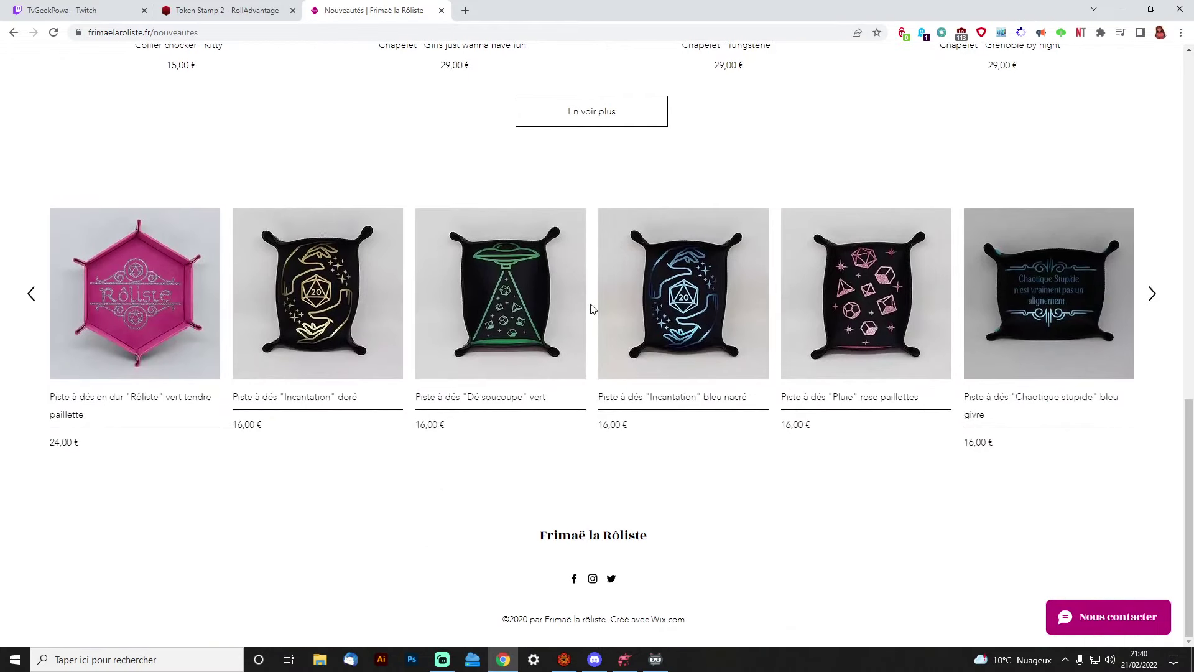
scroll(592, 308, "up", 3)
scroll(592, 317, "up", 11)
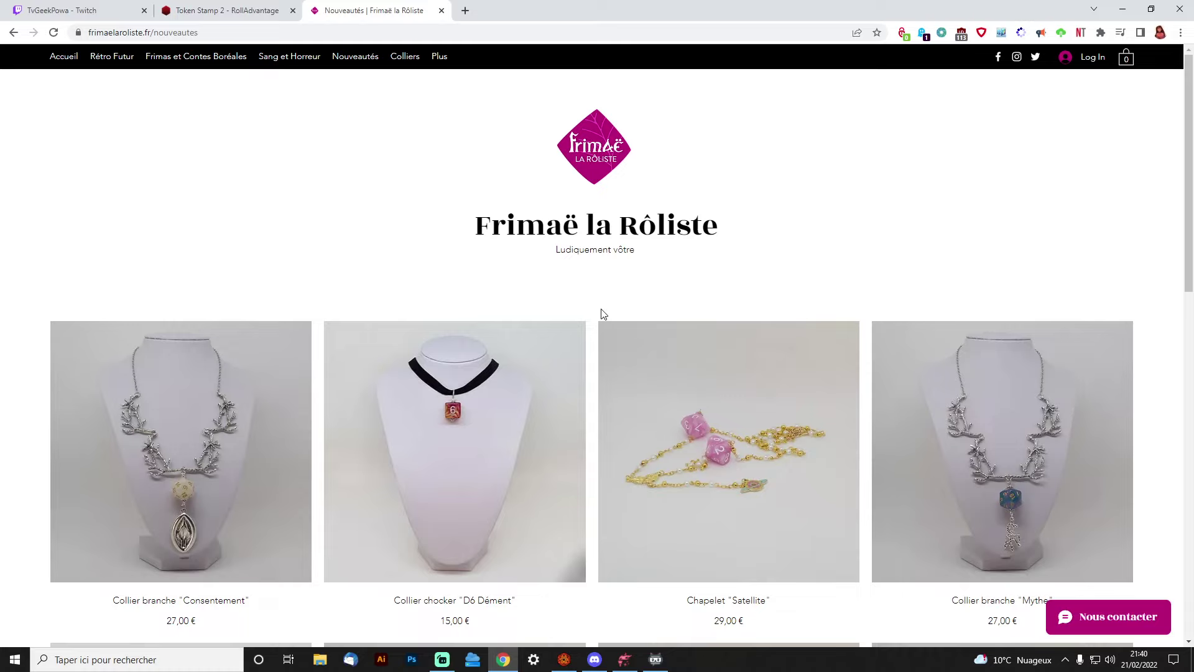
scroll(601, 315, "down", 7)
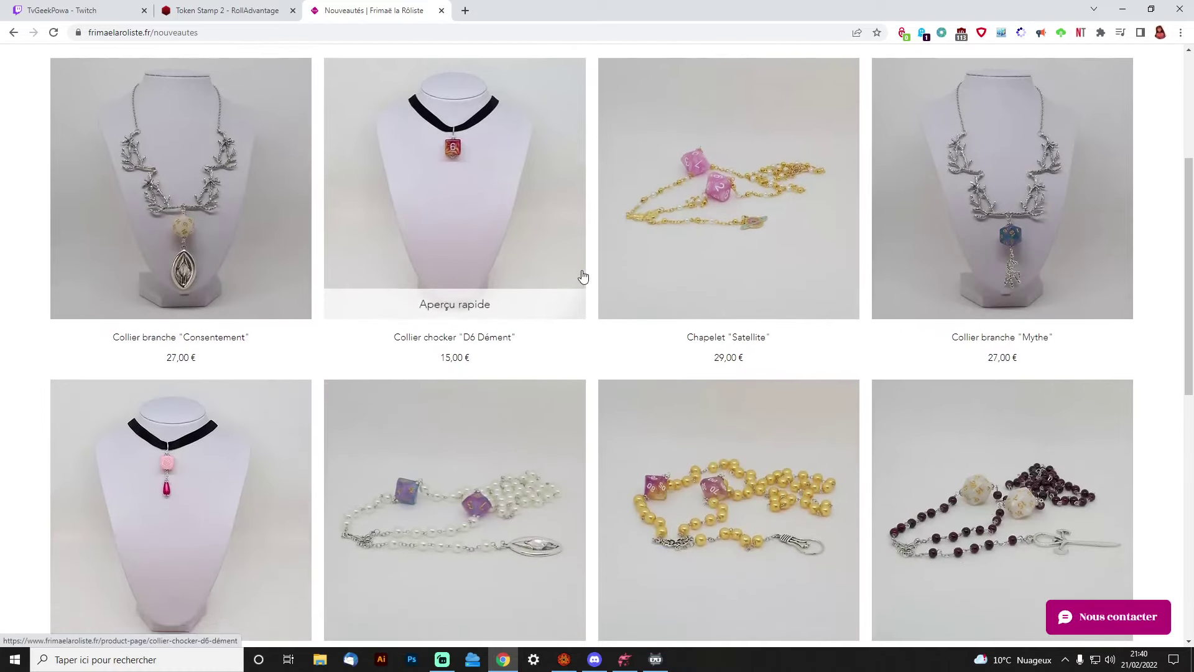
scroll(624, 366, "down", 4)
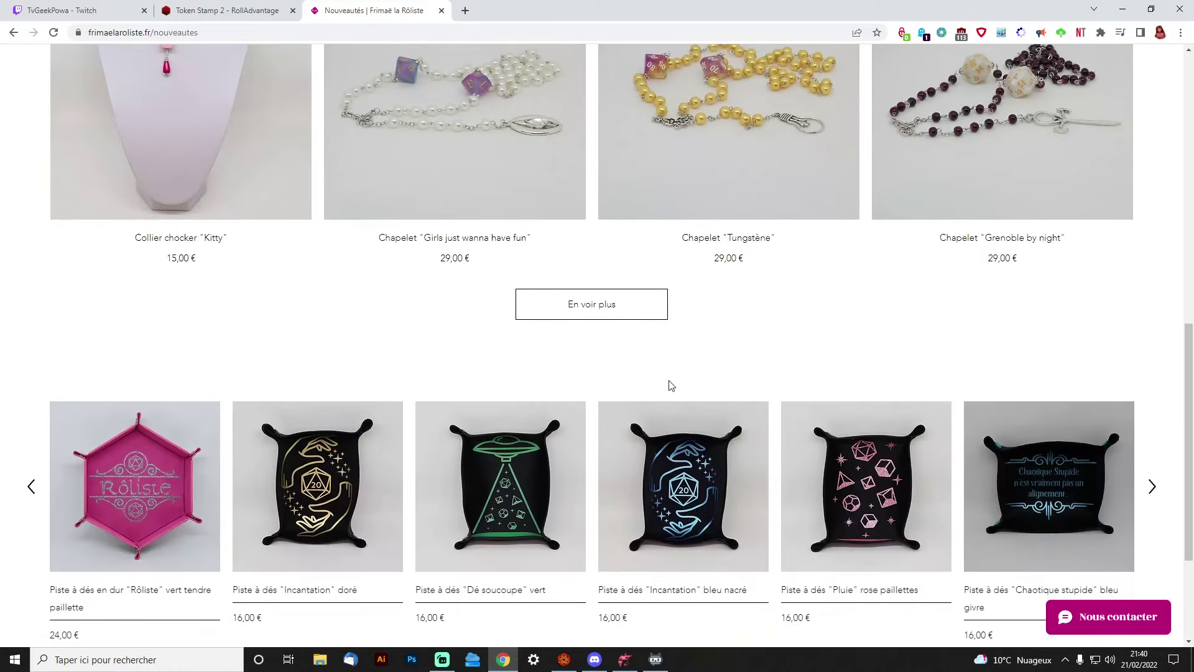
Examine the dice tray row on the new products page down to the page footer
scroll(651, 406, "down", 2)
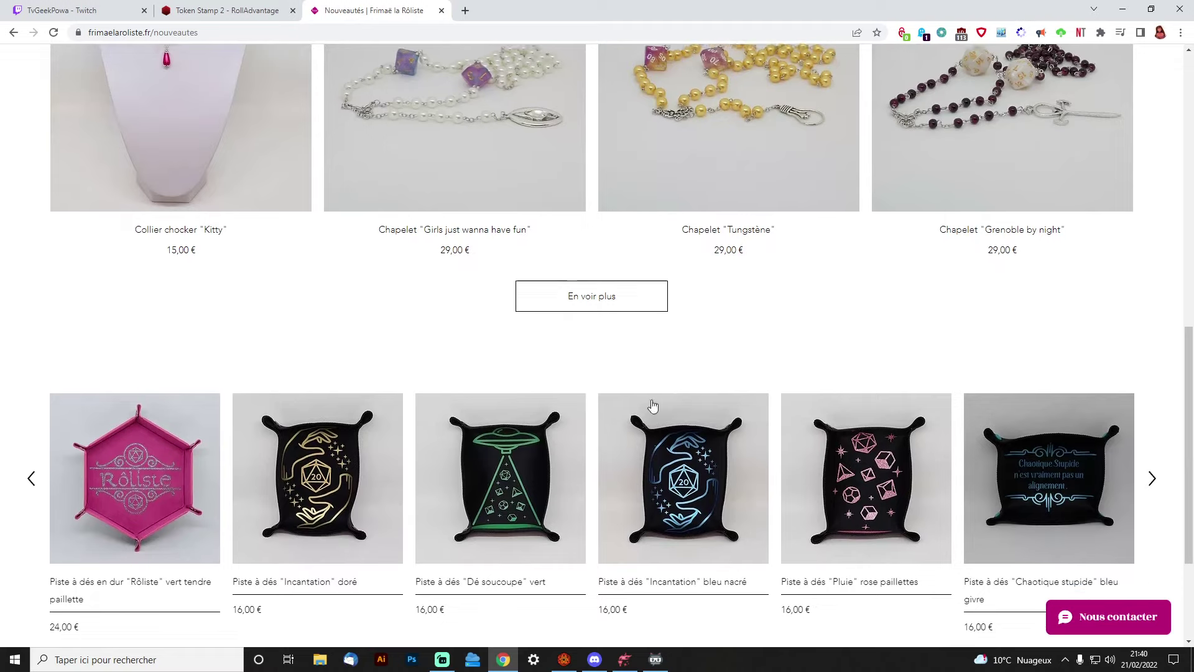
scroll(651, 409, "down", 1)
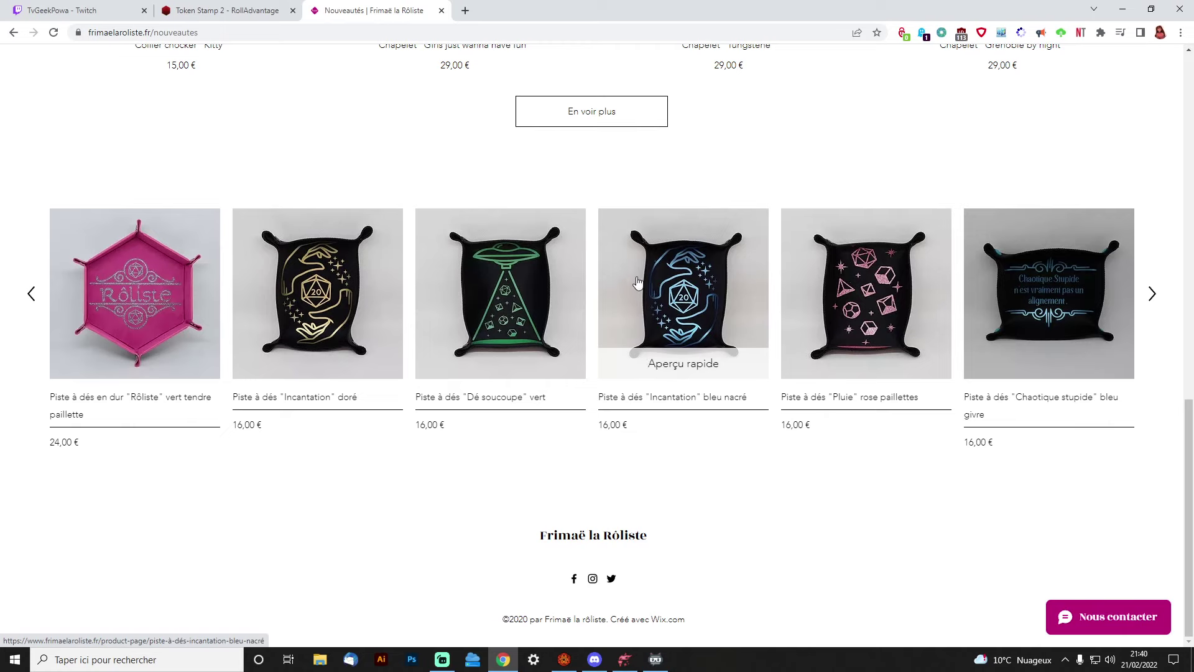
mouse_move(635, 271)
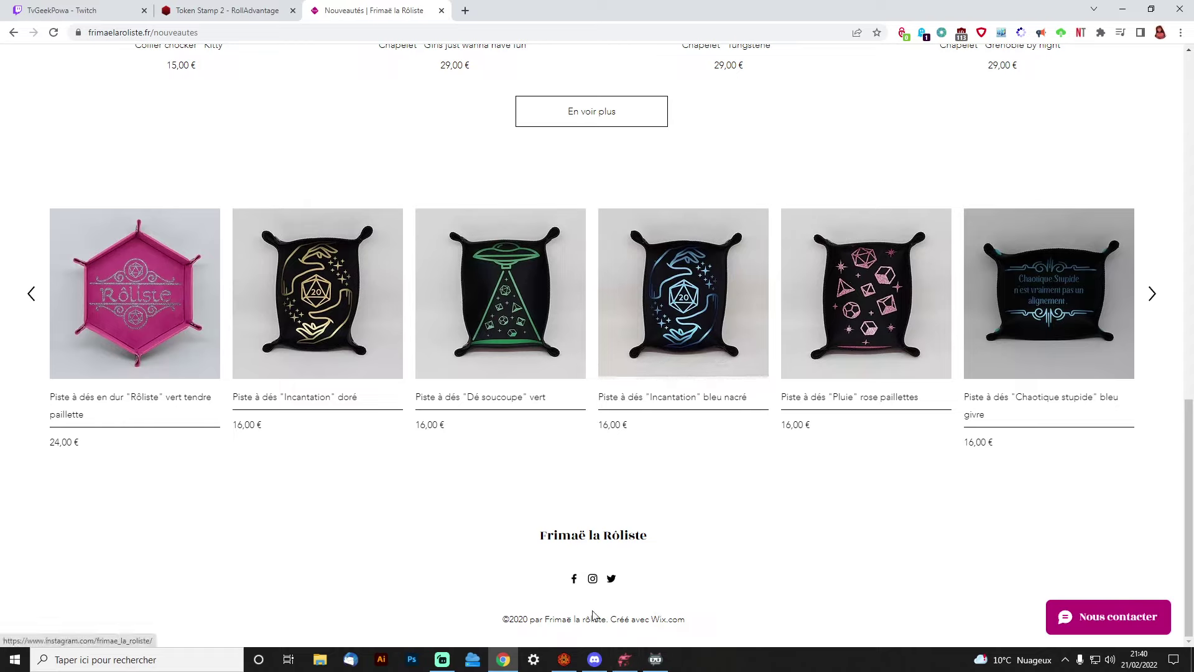
Switch back to Dungeondraft and draw a three-square wall joining the ends of the two partitions at the hall's west end
left_click(627, 662)
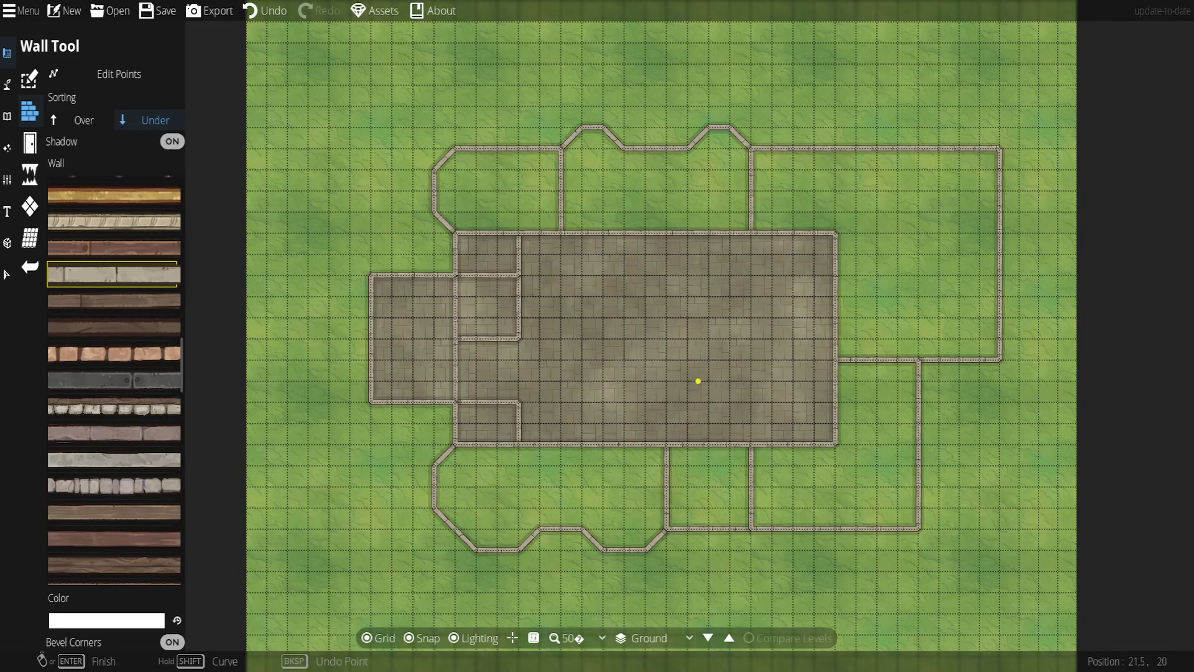
left_click_drag(696, 381, 684, 354)
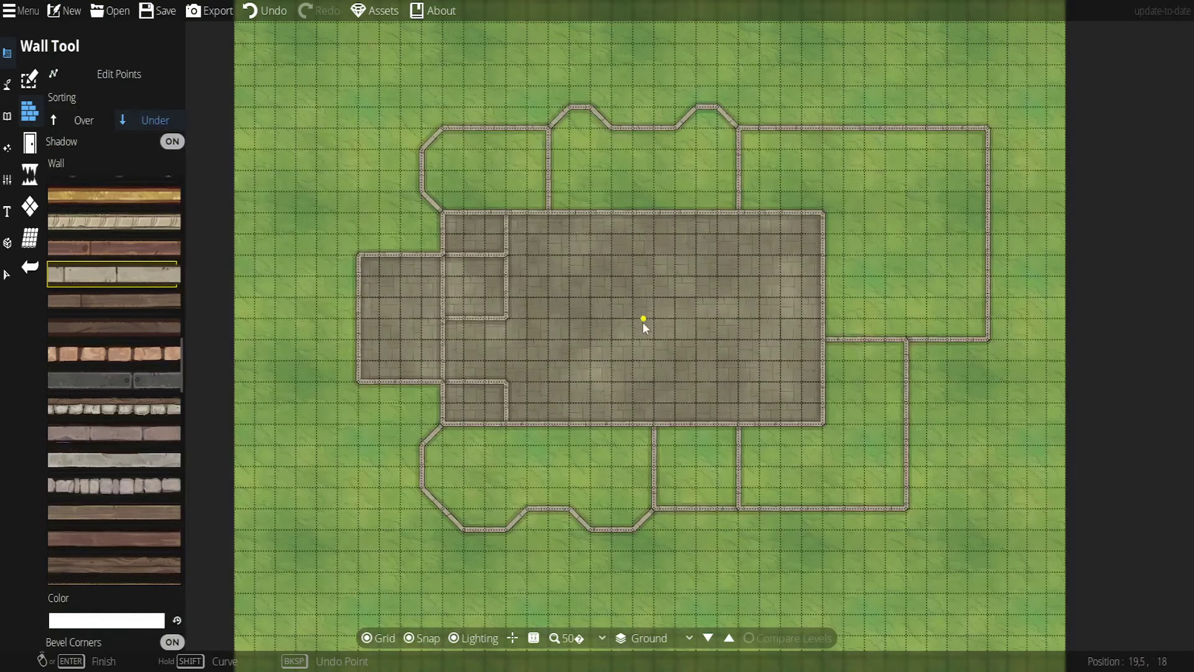
left_click_drag(643, 322, 598, 336)
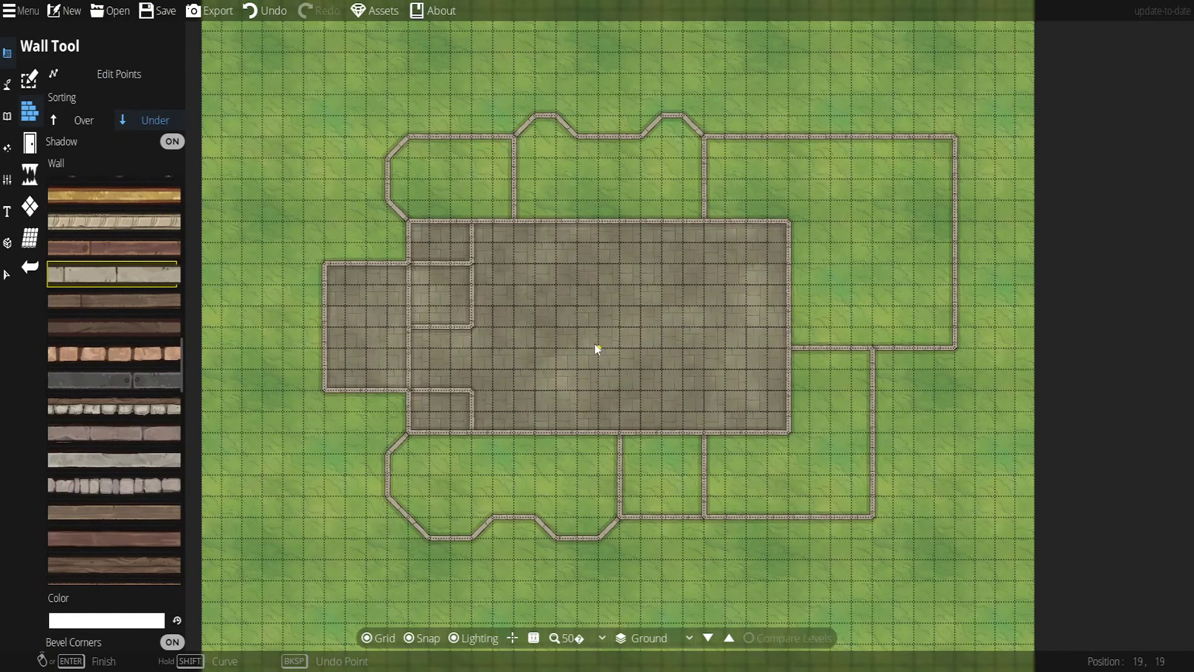
left_click_drag(598, 346, 629, 324)
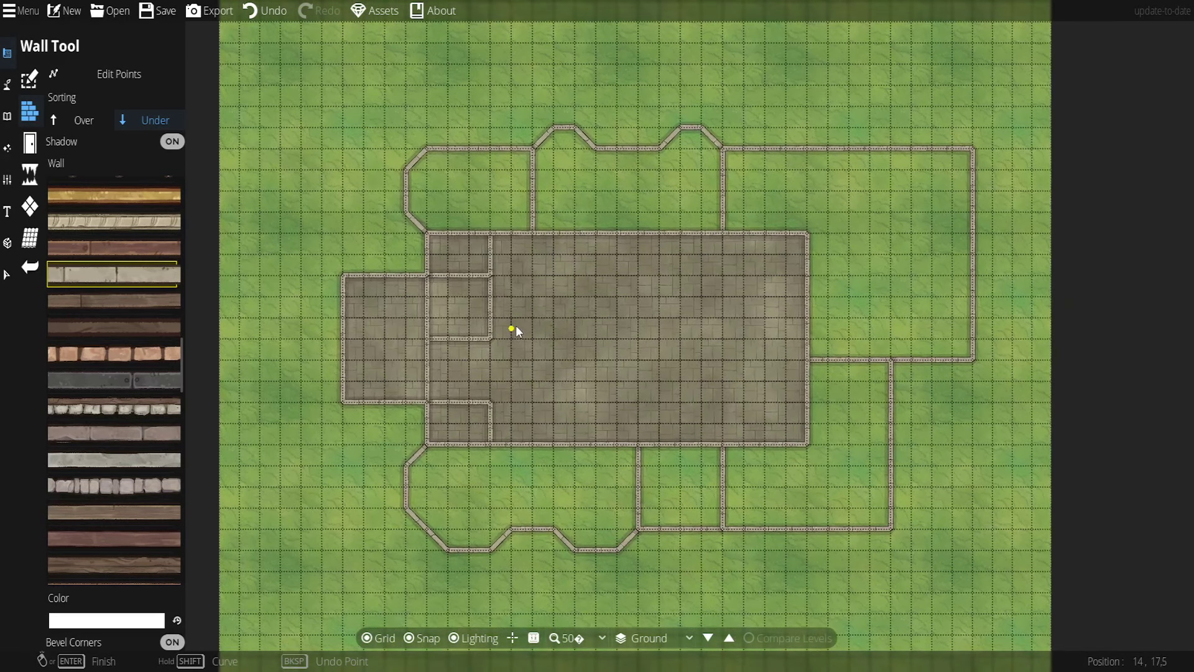
scroll(563, 310, "up", 2)
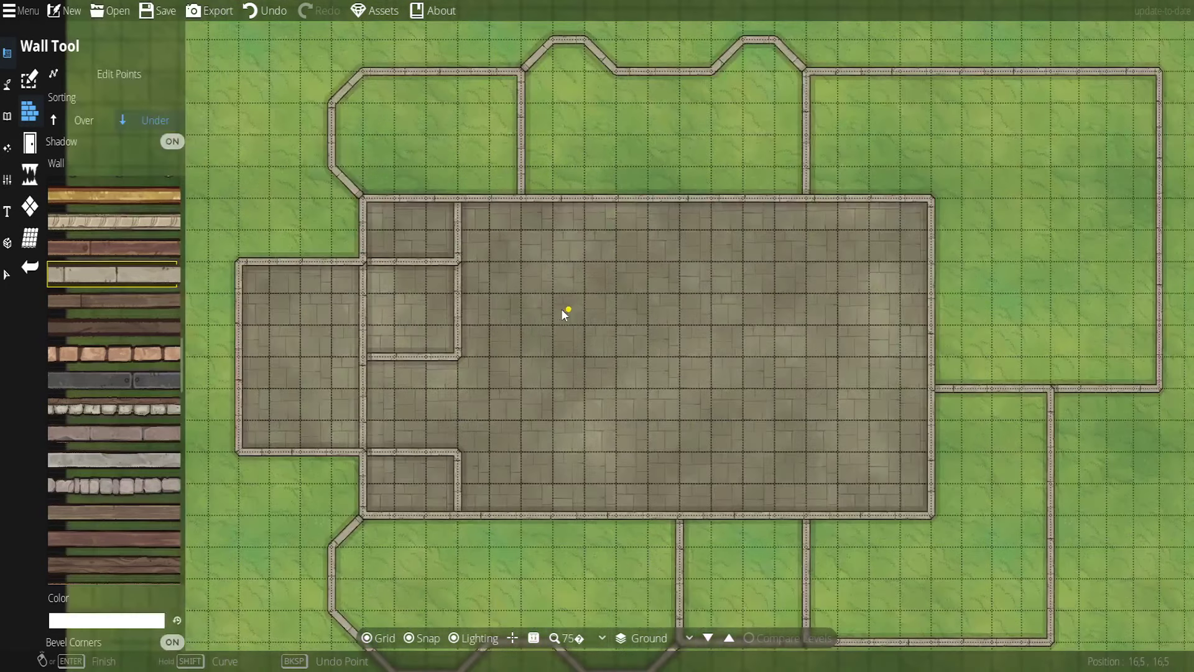
scroll(554, 304, "down", 2)
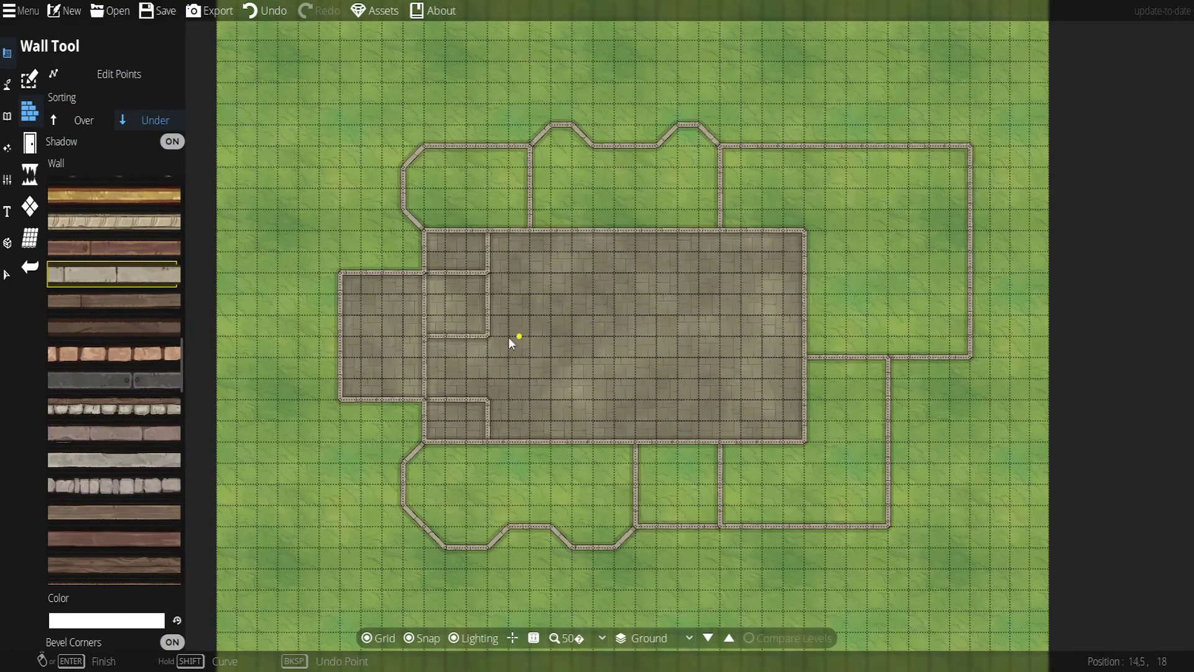
left_click(489, 399)
right_click(489, 400)
left_click_drag(618, 338, 599, 349)
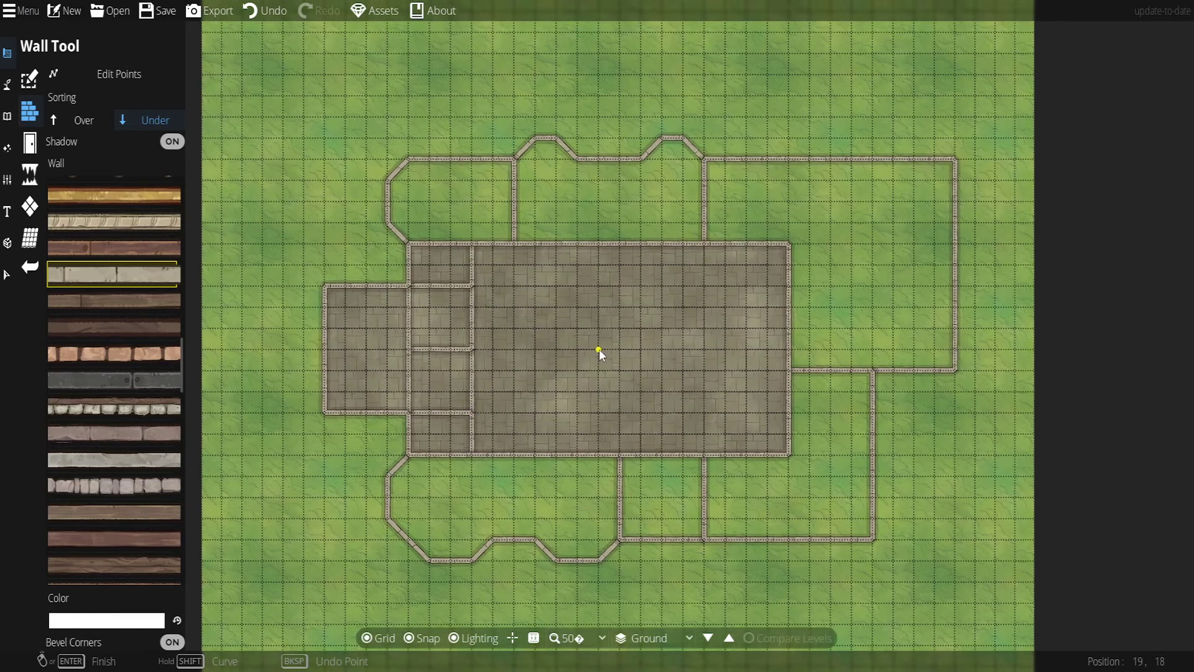
Place Door Wood 08 and Door Wood 09 side by side, rotated 180, as a double door in the wall between the two south bays
left_click(31, 141)
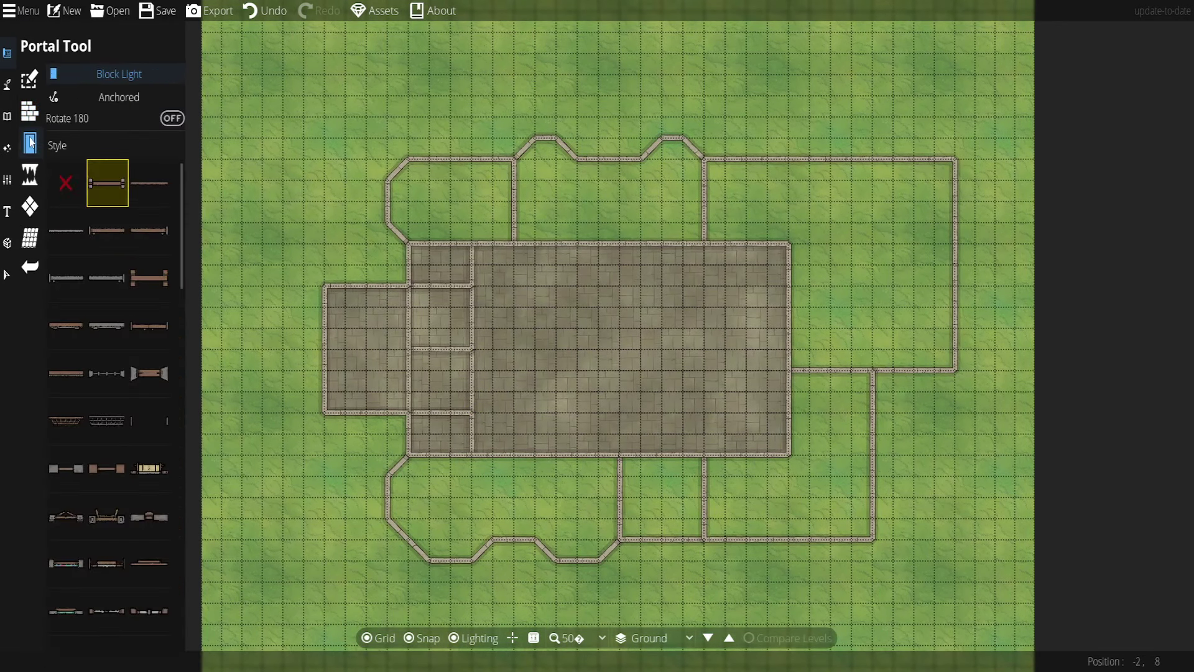
scroll(137, 363, "down", 10)
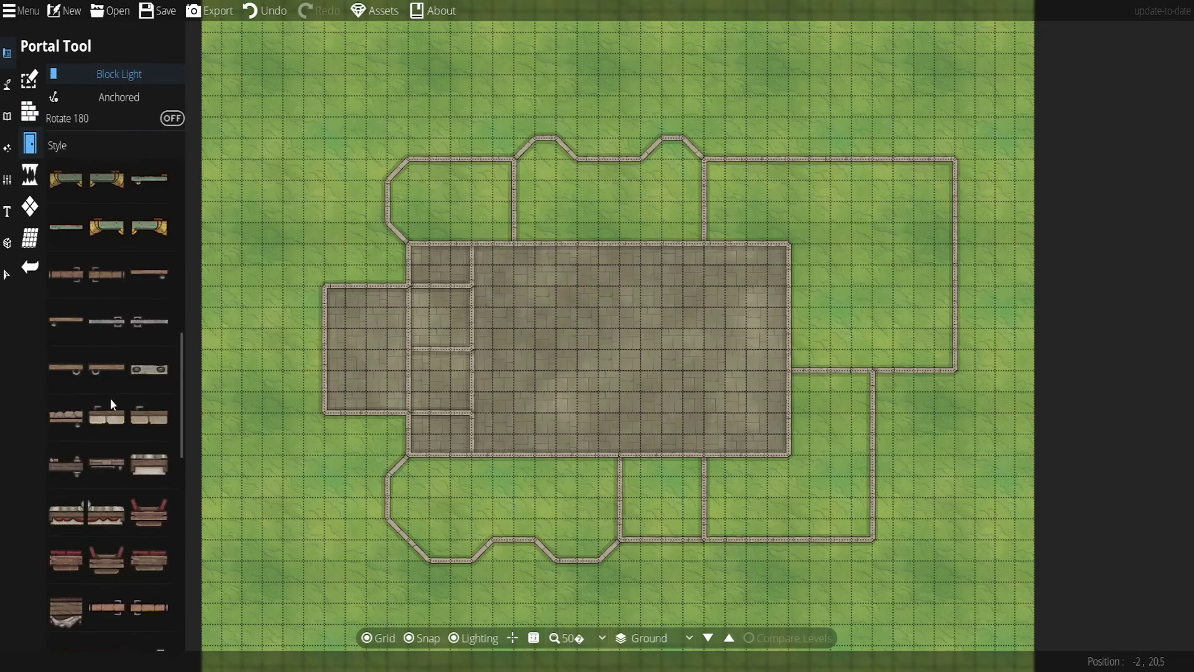
scroll(119, 417, "down", 5)
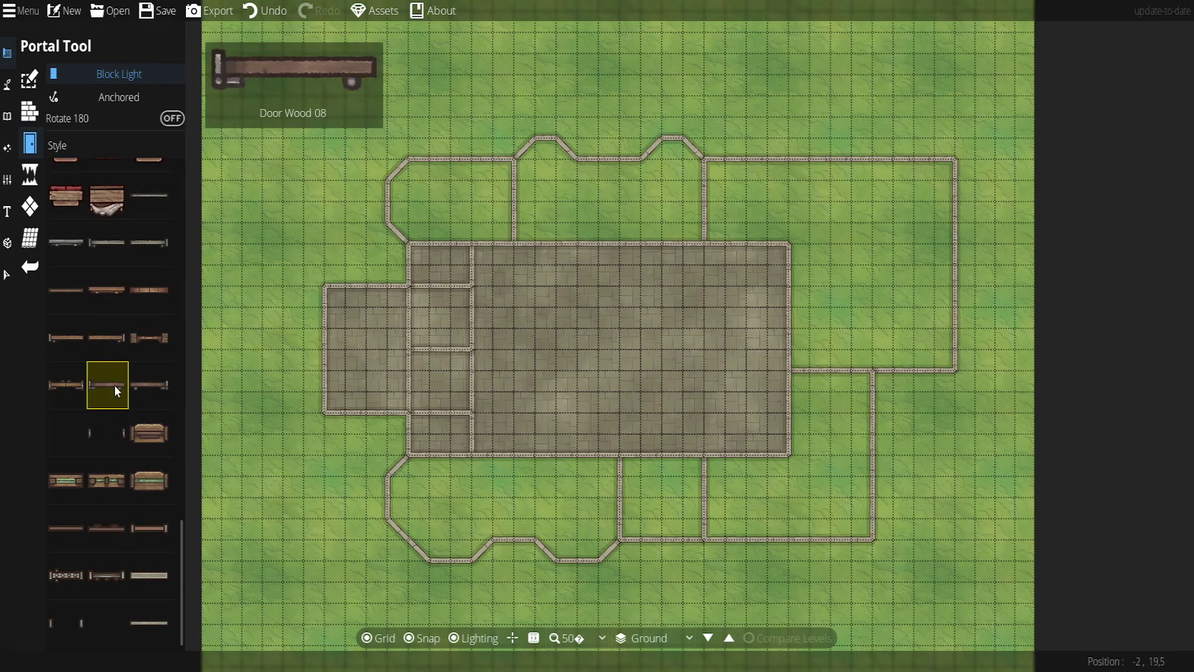
scroll(507, 544, "up", 5)
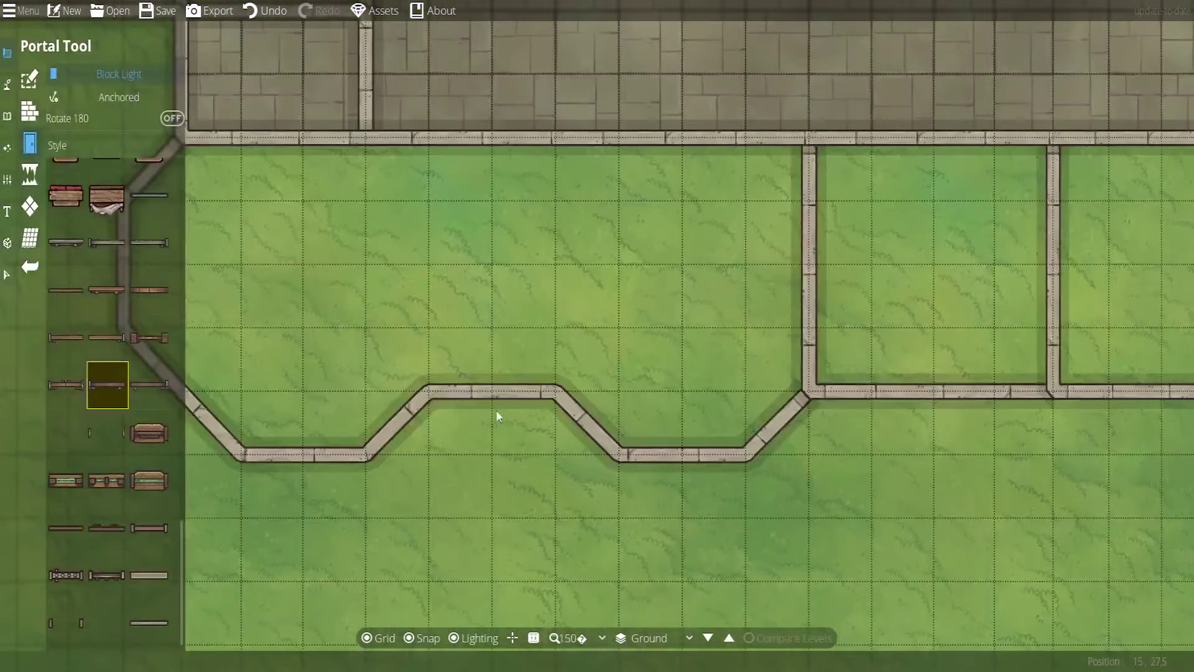
left_click(171, 118)
left_click(468, 389)
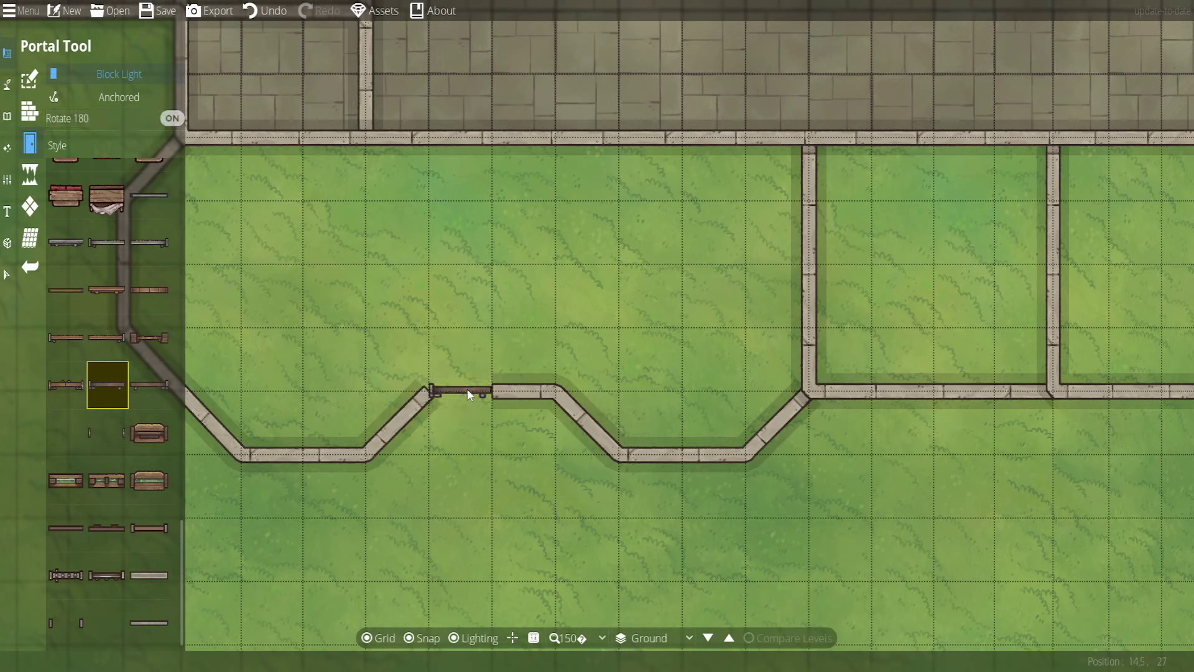
left_click(150, 385)
left_click(523, 393)
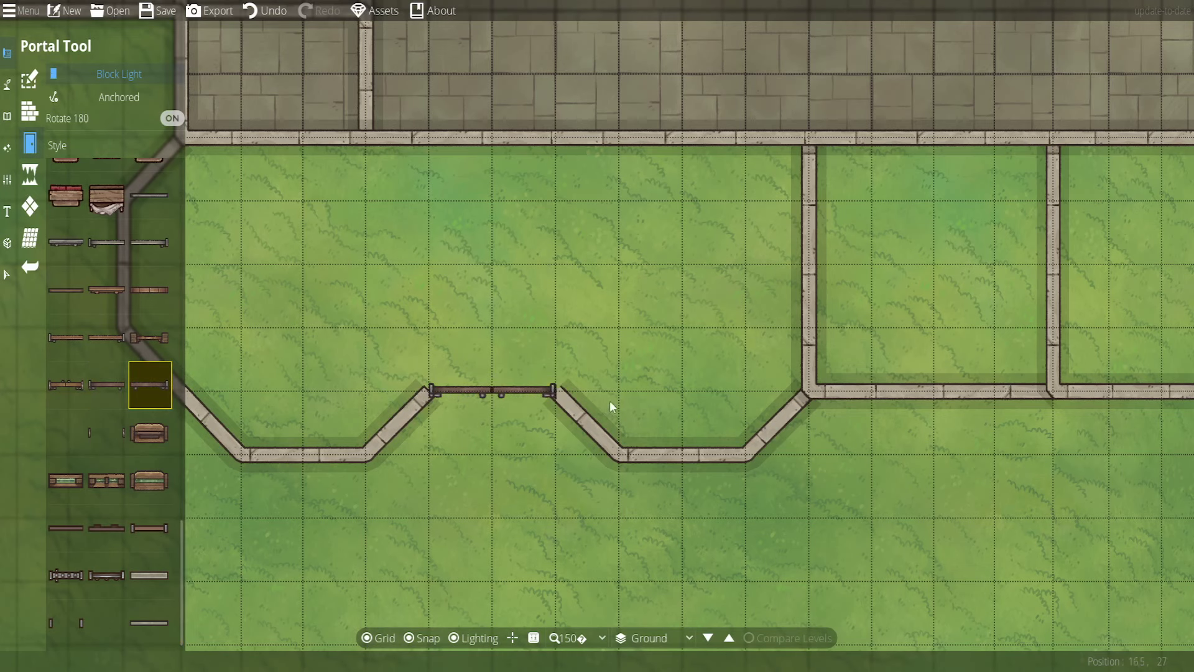
Place a single unrotated Door Wood 08 in the hall's south wall, opening into the southeast room
scroll(606, 386, "down", 2)
key("d")
key("w")
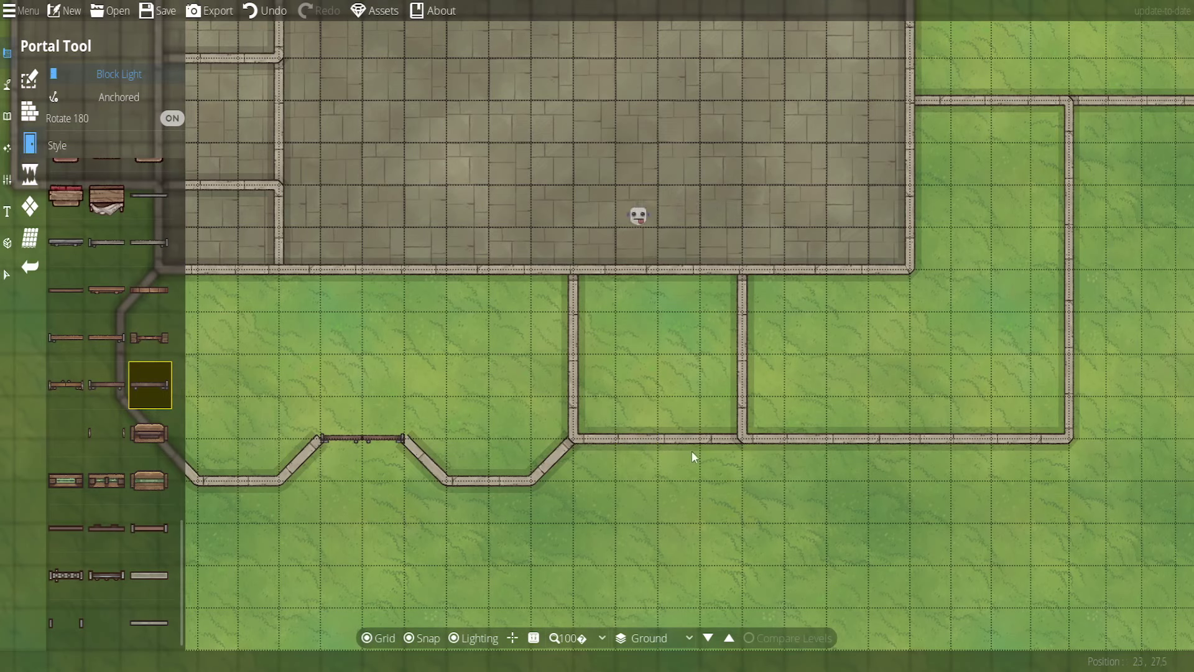
key("d")
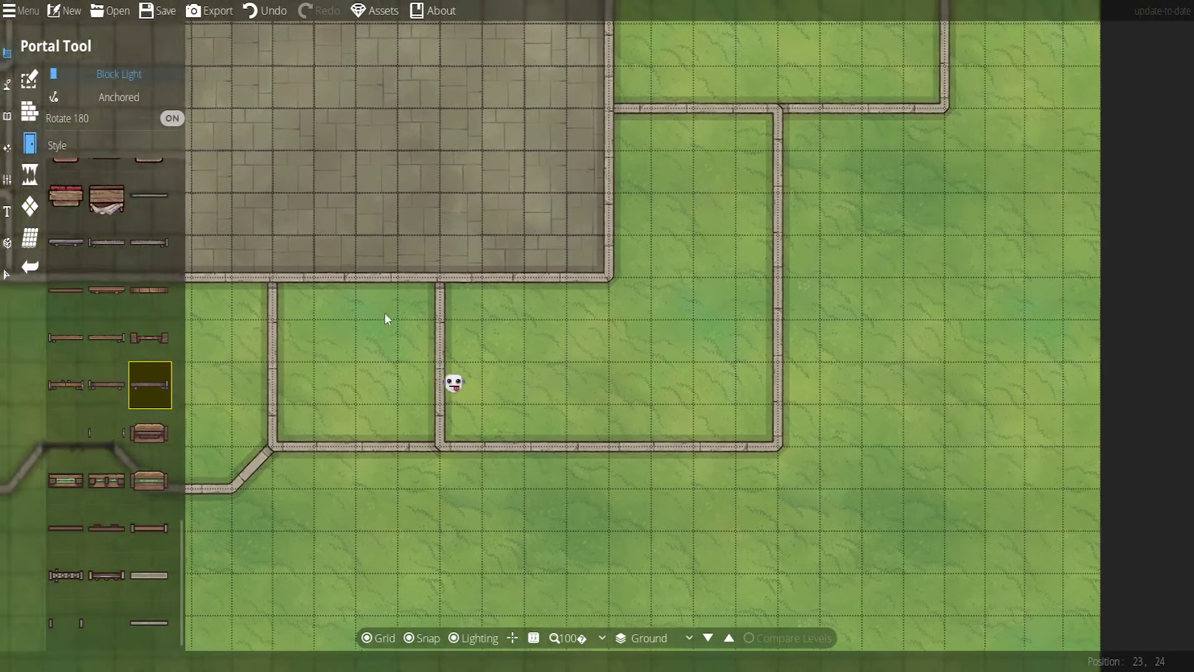
key("w")
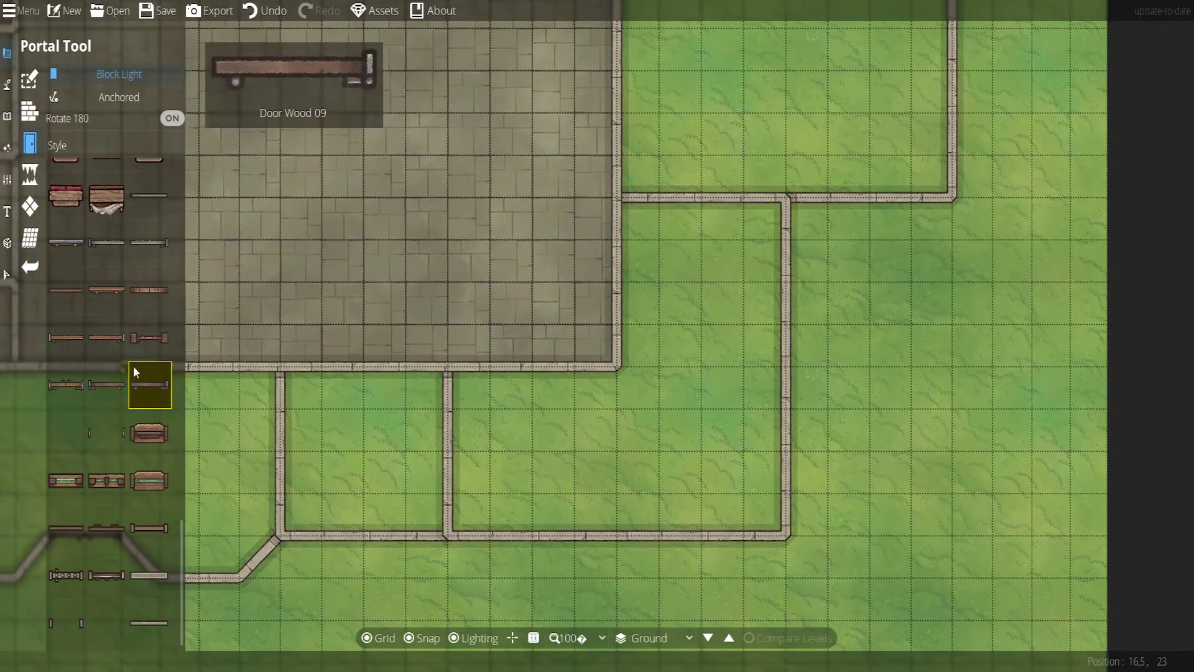
left_click(112, 386)
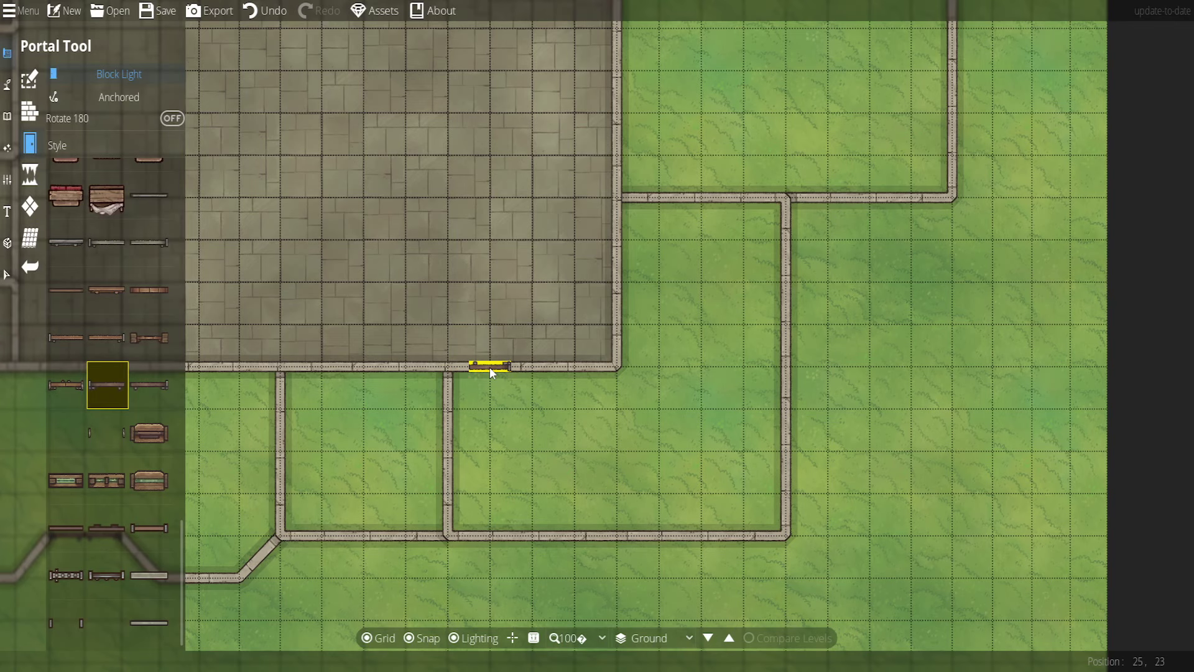
left_click(490, 367)
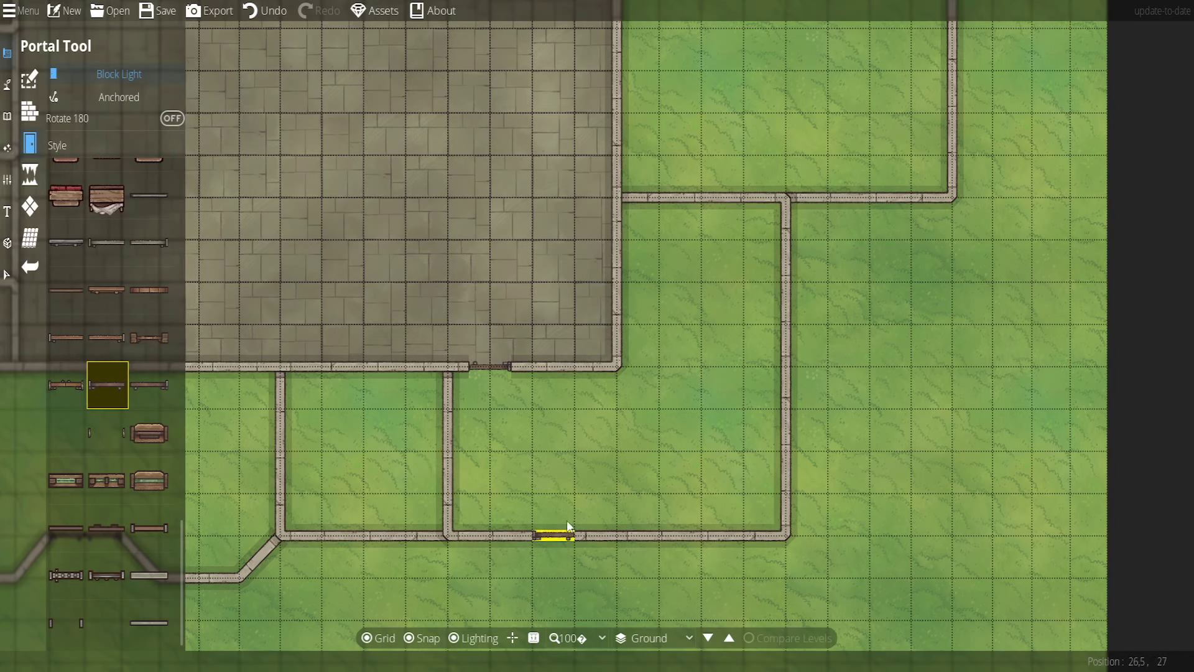
Place a Door Wood 08 rotated 180 in the wall between the northeast and southeast rooms, near the hall
left_click_drag(685, 317, 634, 437)
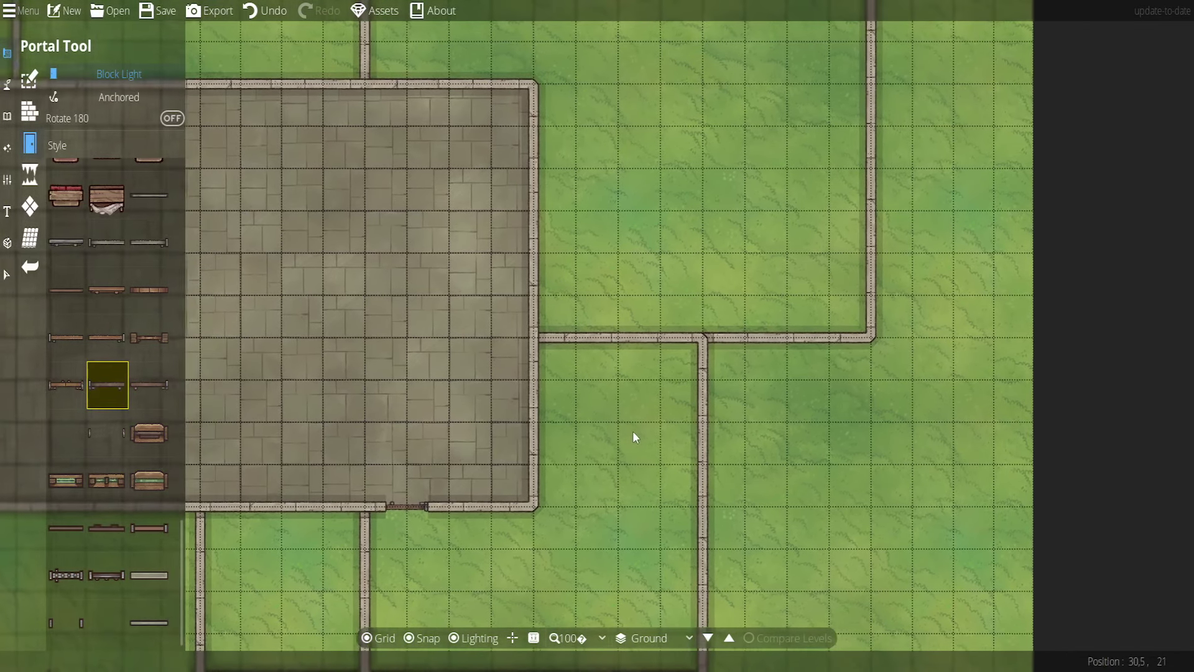
mouse_move(159, 393)
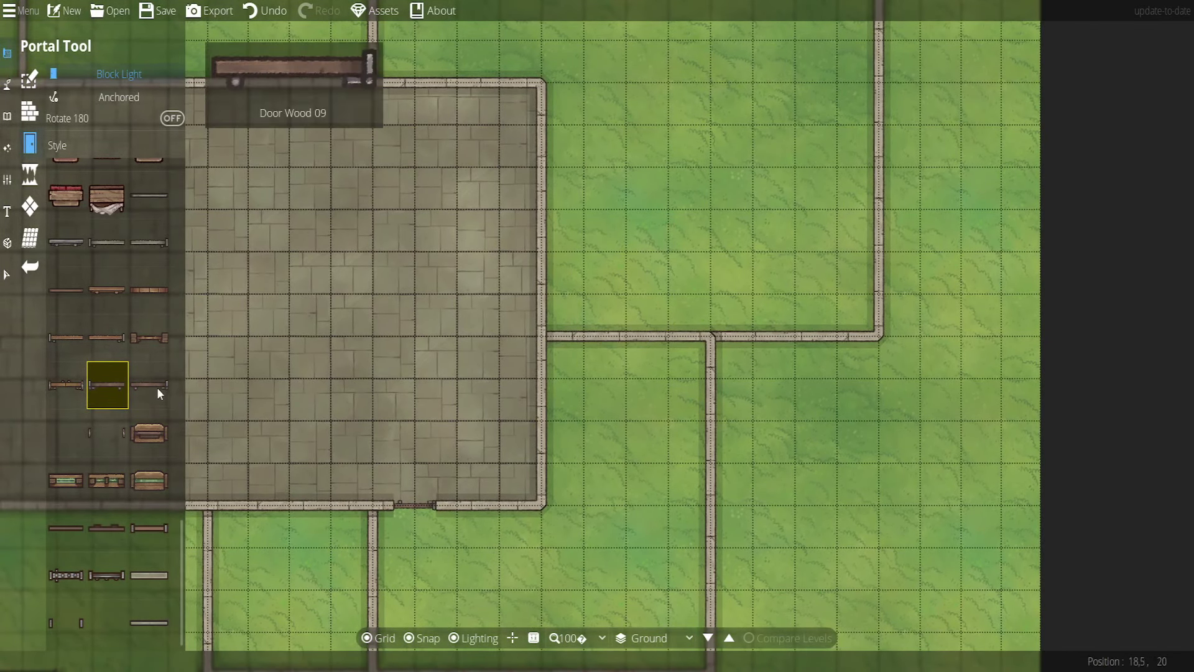
left_click(168, 122)
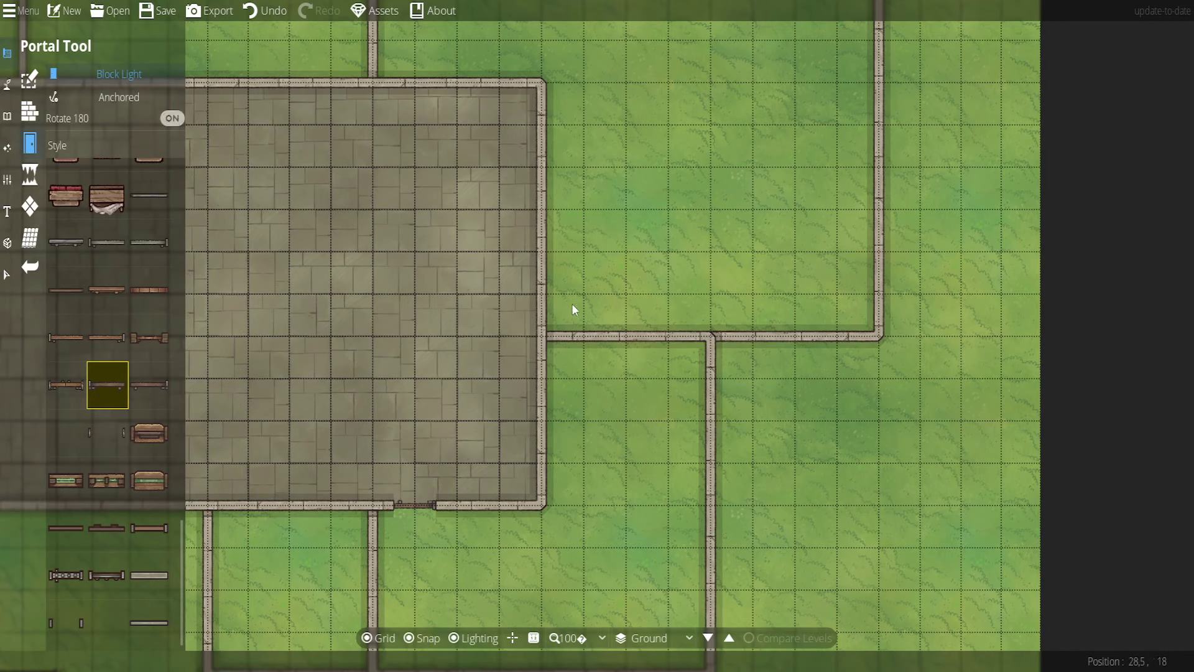
left_click(591, 336)
Place Door Wood 08 and Door Wood 09, rotated 180, as a double door in the outer wall between the two north bays
left_click_drag(630, 429, 652, 321)
left_click_drag(588, 173, 585, 605)
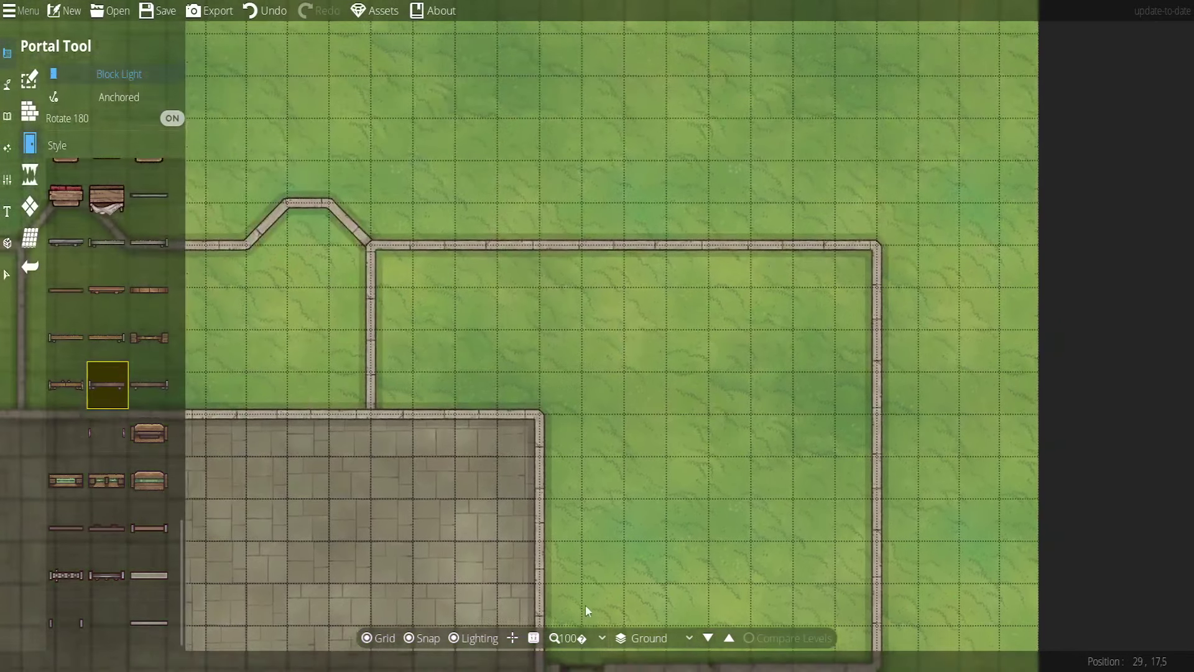
scroll(729, 394, "down", 2)
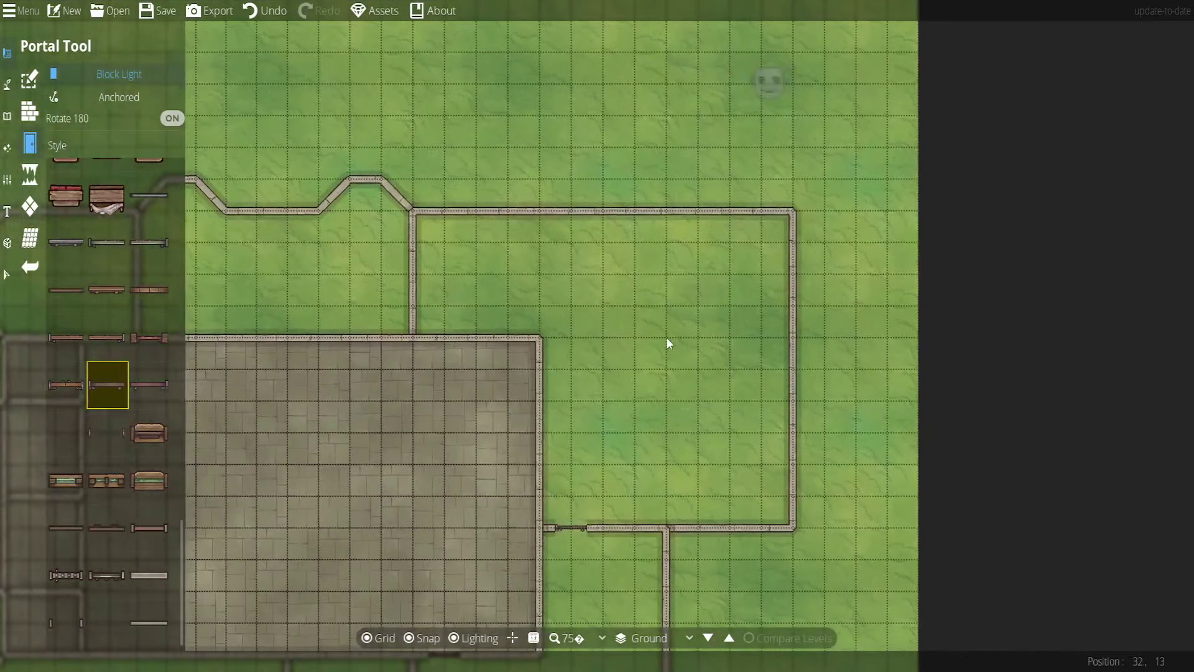
scroll(560, 315, "up", 2)
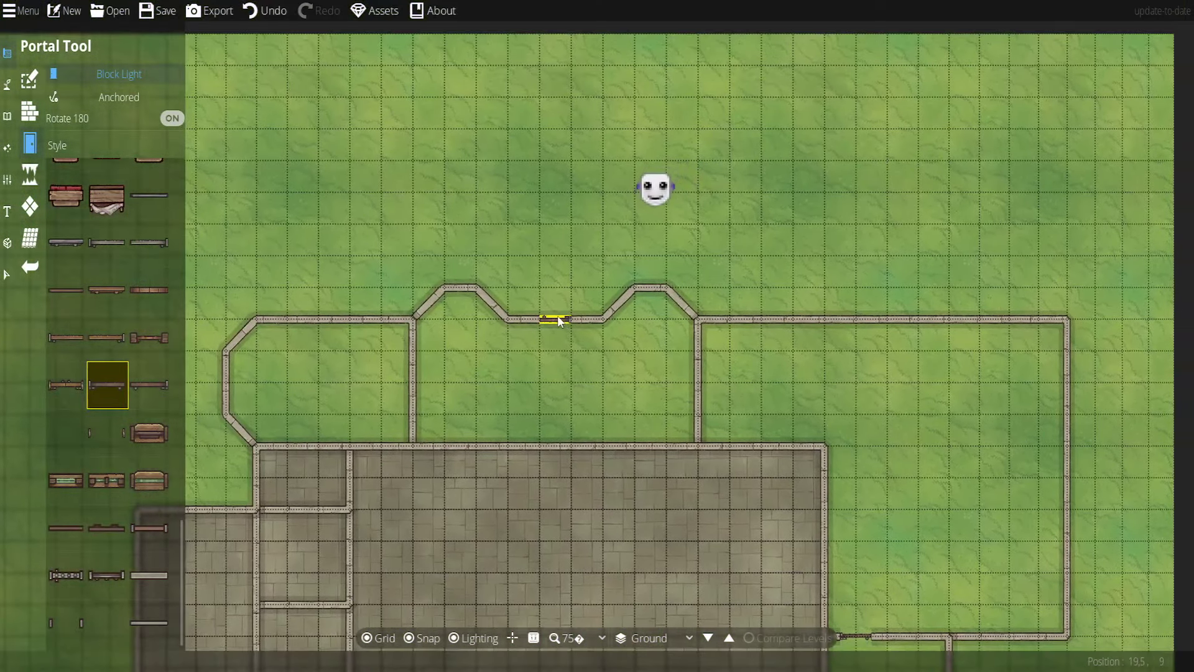
left_click(576, 323)
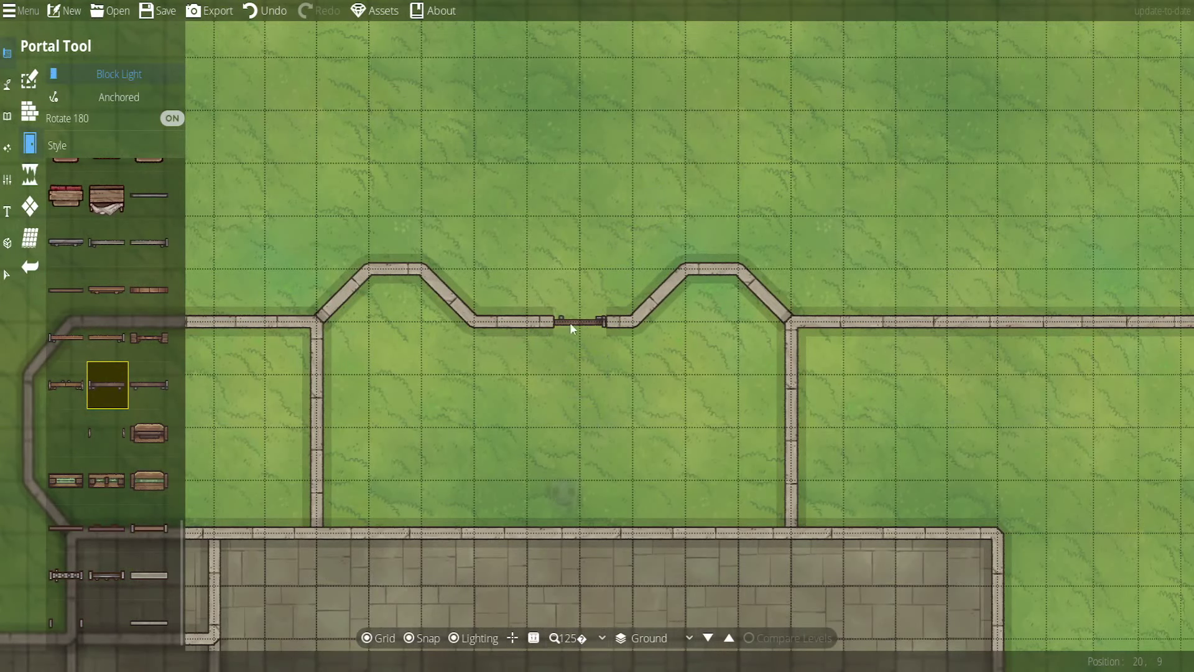
left_click(142, 375)
left_click(526, 367)
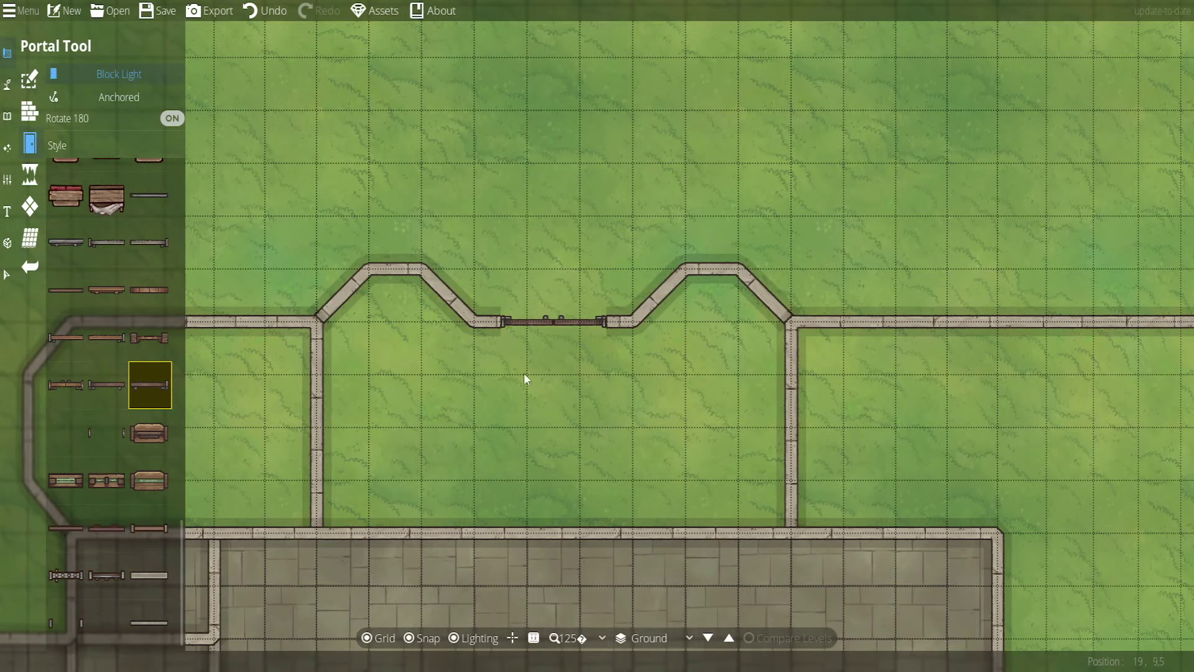
Place Door Wood 09 and Door Wood 08, rotated 180, as a double door in the northwest room's north wall
left_click_drag(526, 374, 874, 342)
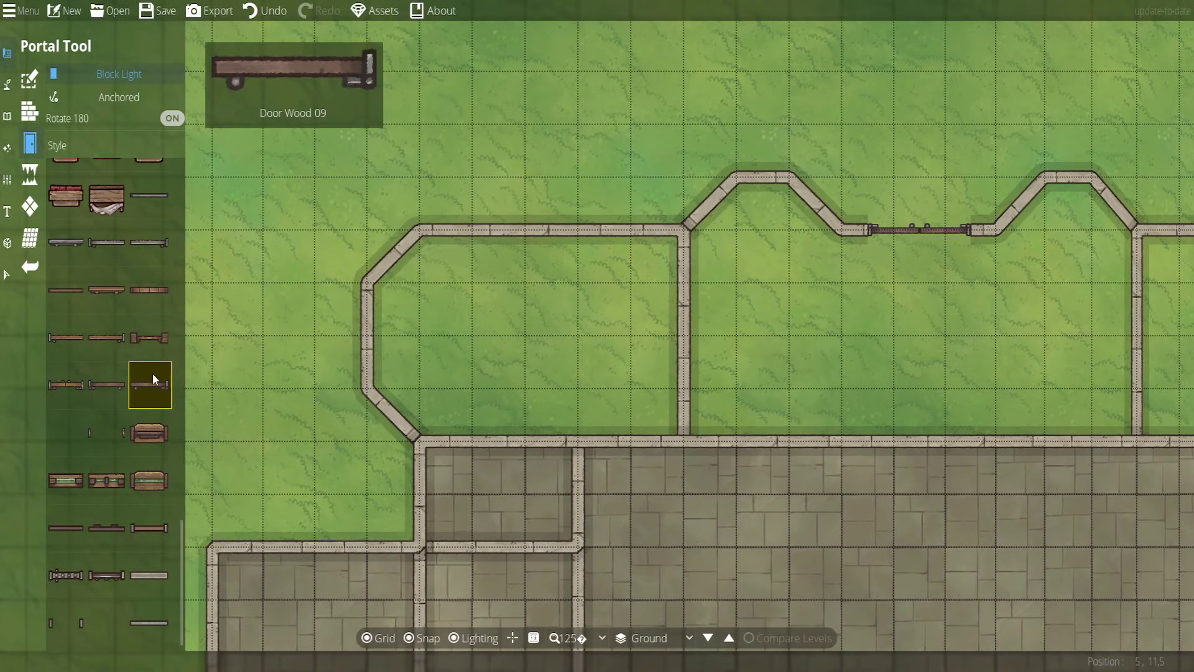
key("Up")
key("Right")
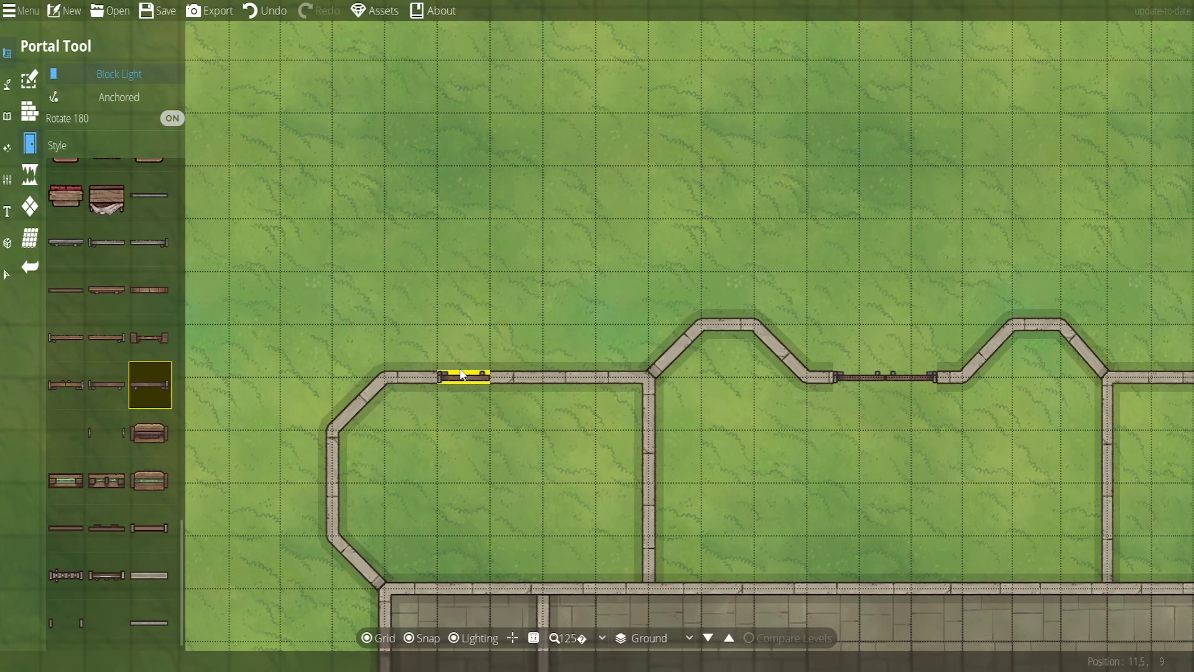
left_click(488, 375)
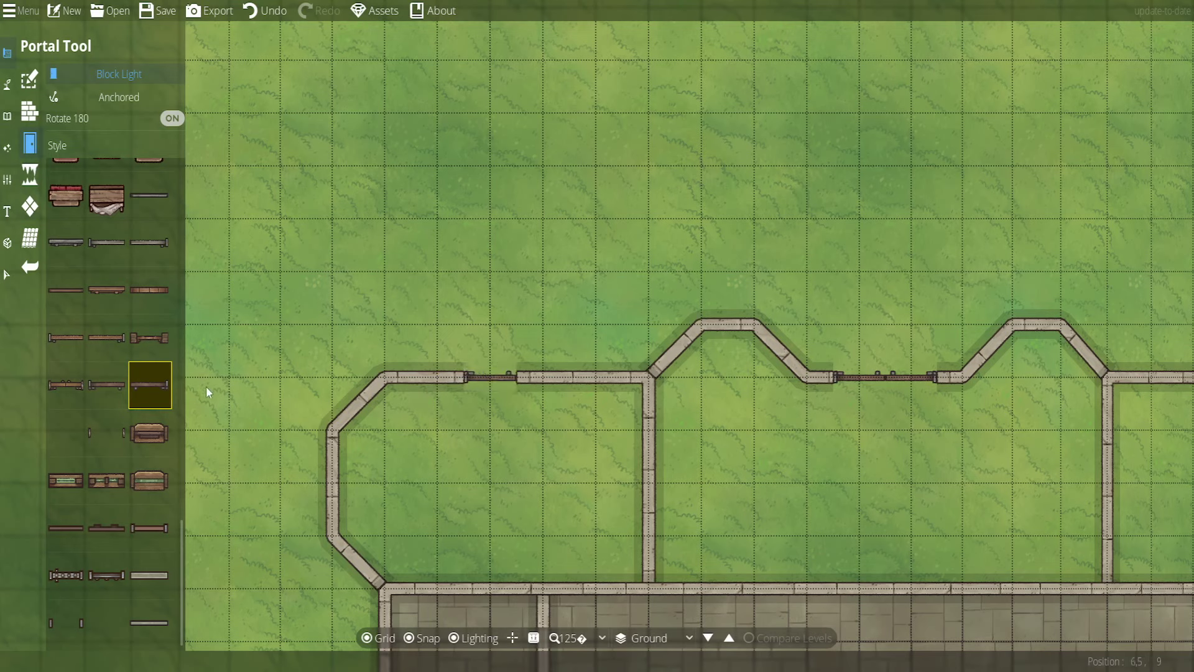
left_click(107, 385)
left_click(543, 377)
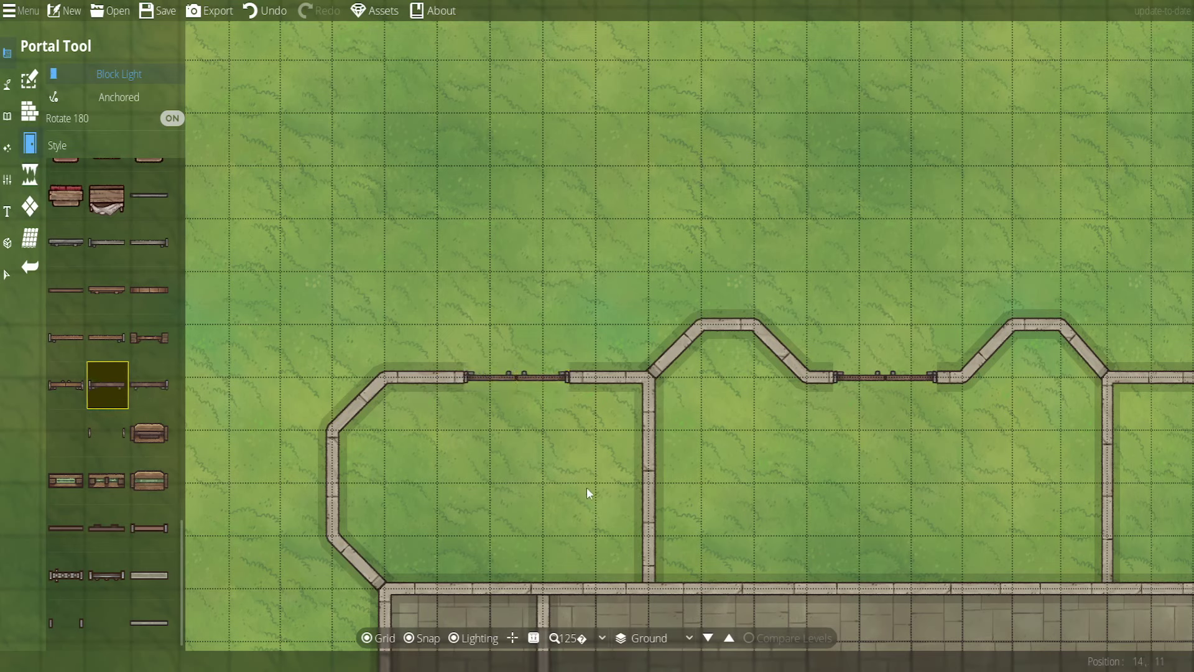
Place the gold-framed green door style, rotated 180, just south of the midpoint of the western block's outer west wall
scroll(596, 489, "down", 3)
scroll(554, 421, "down", 1)
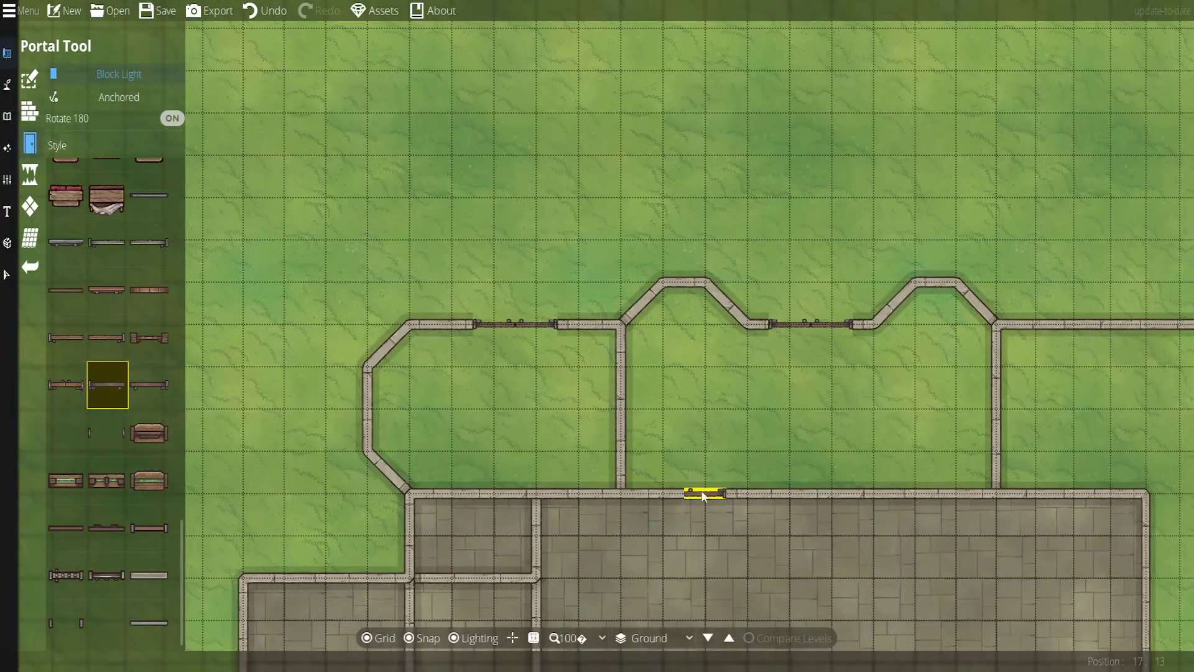
scroll(701, 488, "down", 4)
scroll(720, 392, "down", 2)
left_click_drag(645, 445, 744, 278)
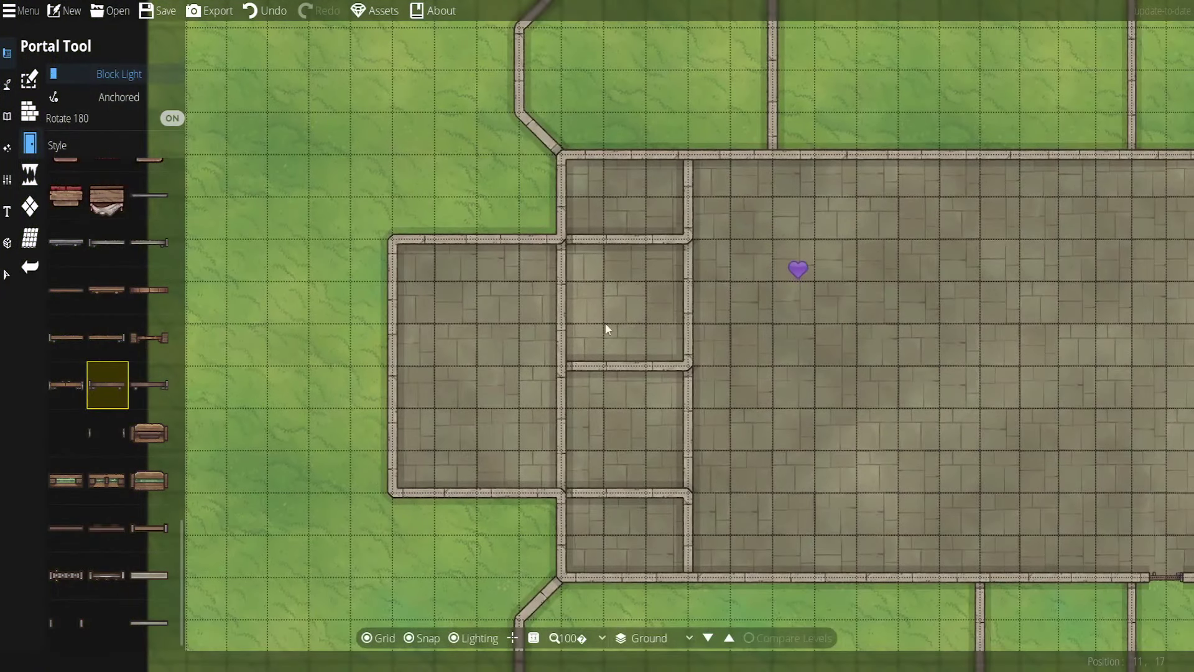
left_click_drag(608, 330, 618, 271)
scroll(621, 408, "up", 2)
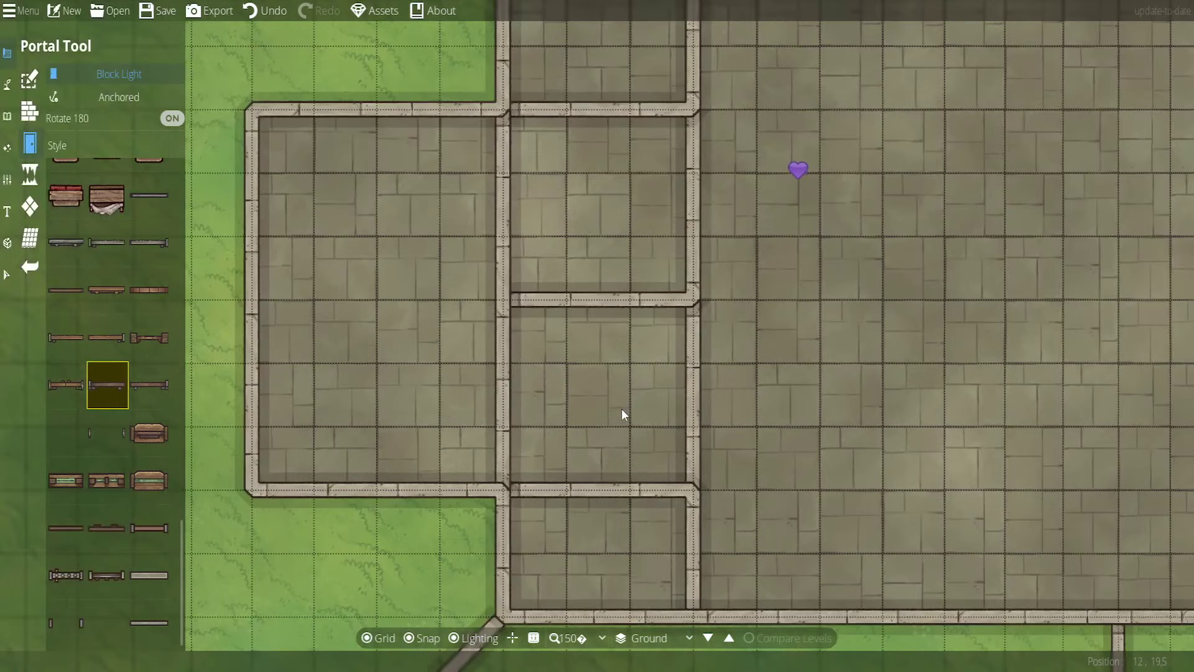
left_click(691, 373)
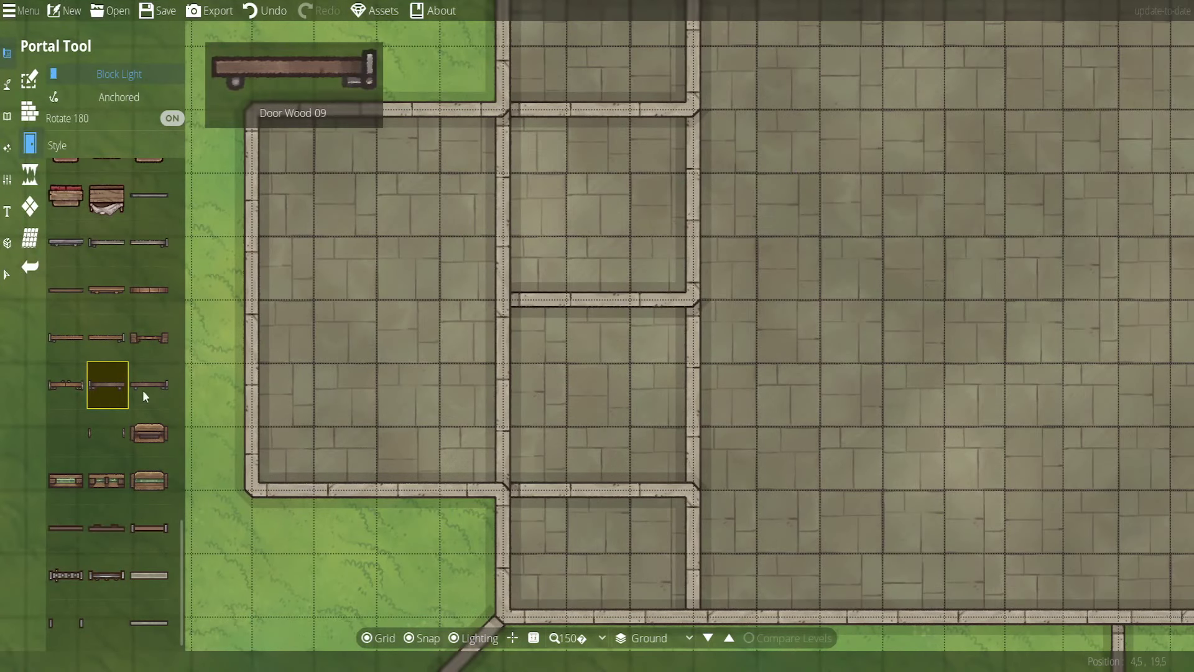
scroll(136, 367, "up", 3)
scroll(131, 342, "up", 4)
left_click_drag(331, 372, 600, 421)
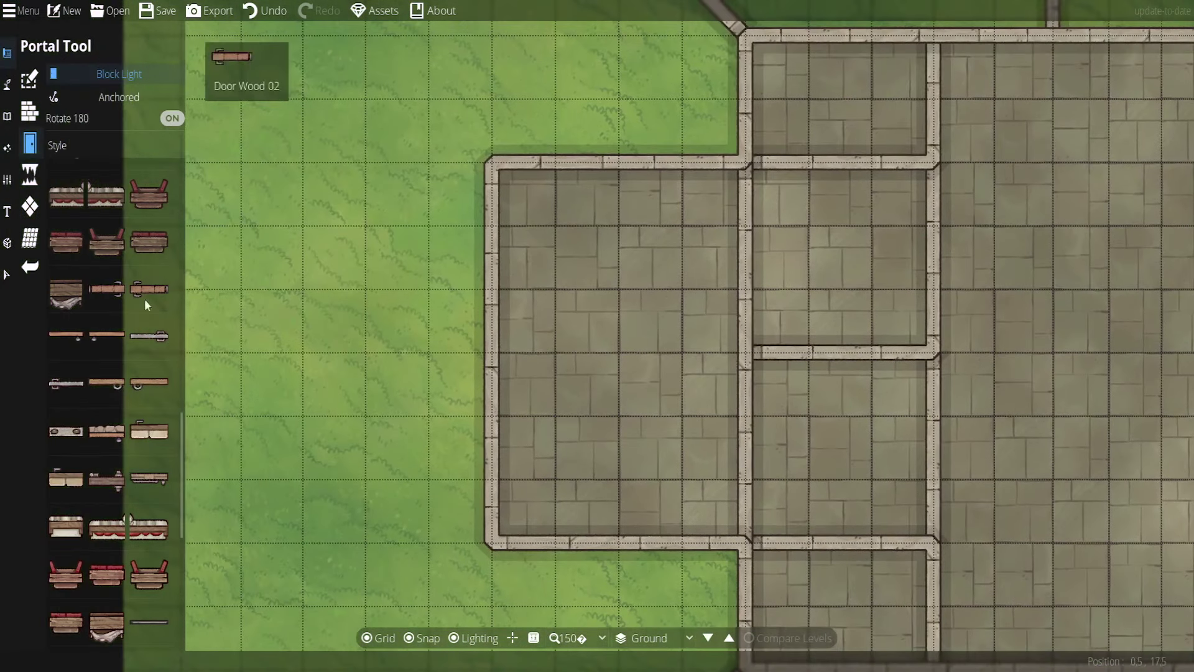
scroll(144, 320, "up", 5)
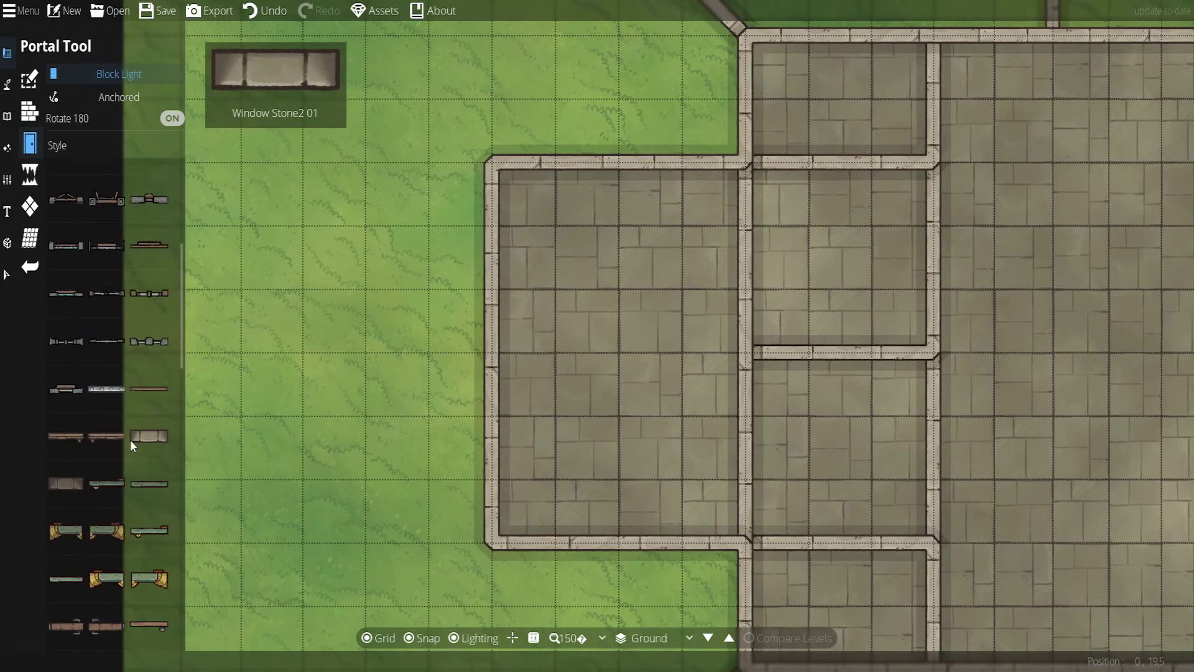
left_click(149, 396)
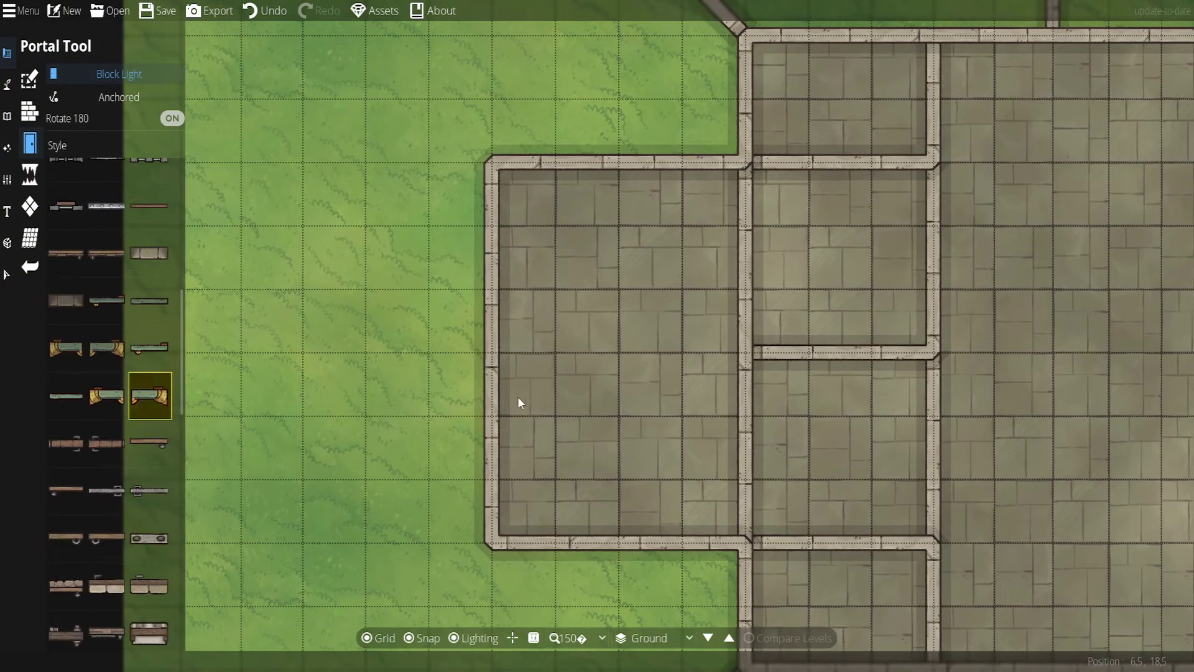
left_click(492, 393)
Complete the west entrance by placing the mirrored gold-framed door directly north of the first leaf, with snapping off
left_click(107, 381)
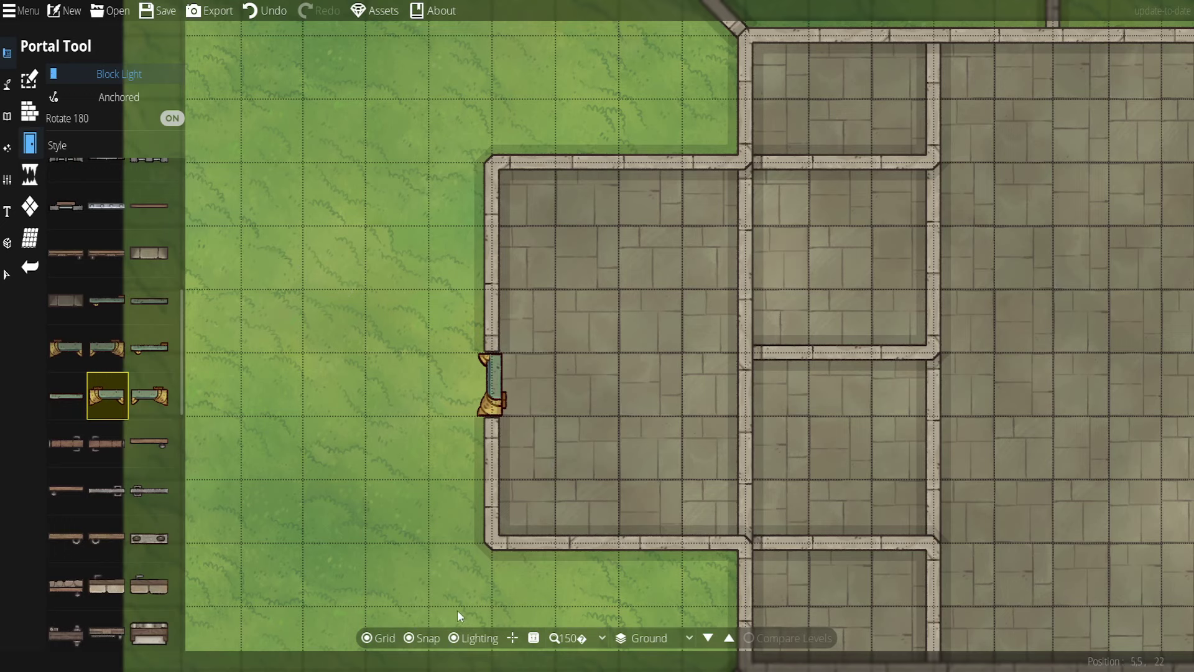
left_click(410, 639)
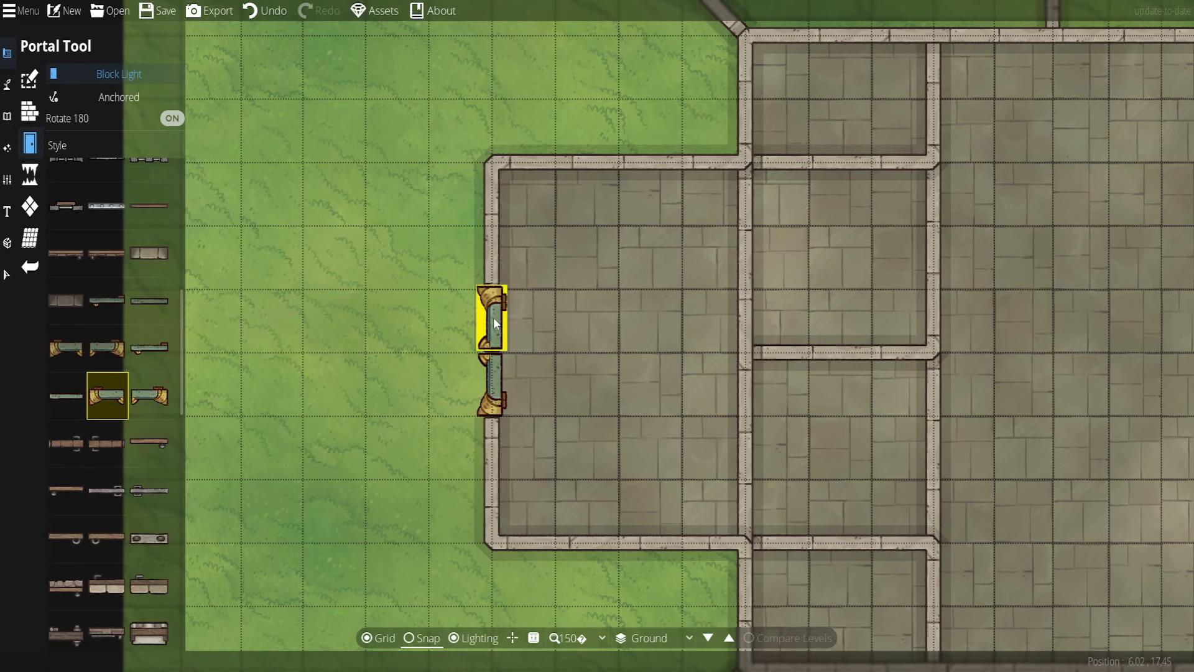
left_click(493, 318)
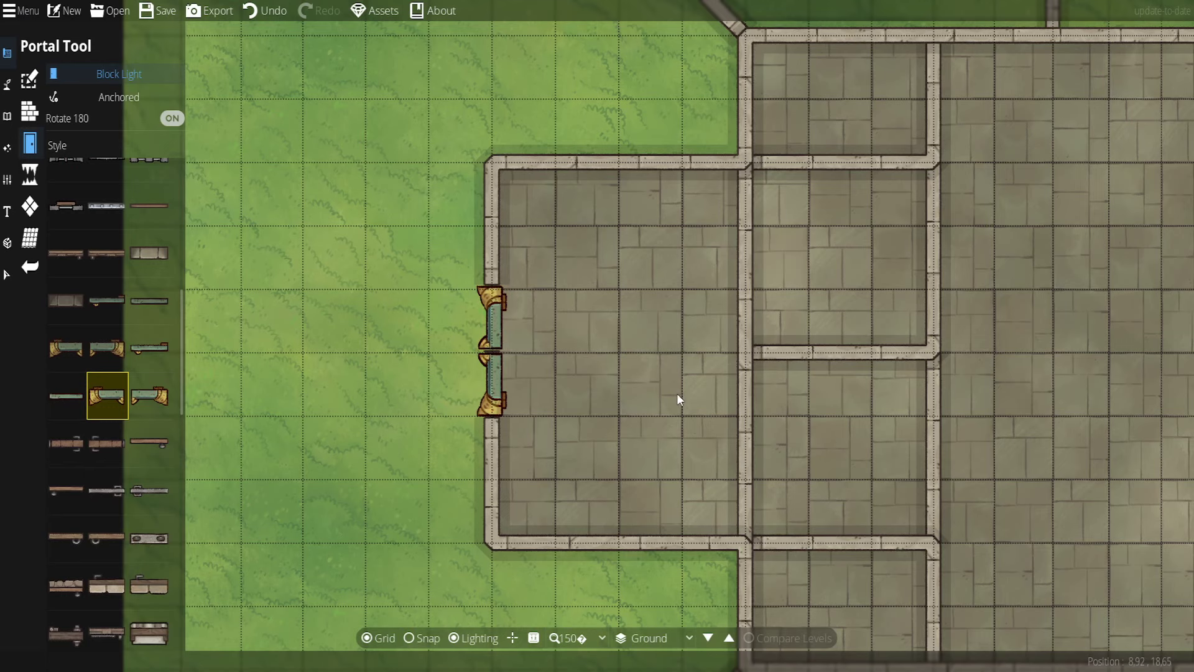
Choose the plain brown wooden door style with its handle at the east end for the interior doors
left_click_drag(997, 460, 901, 439)
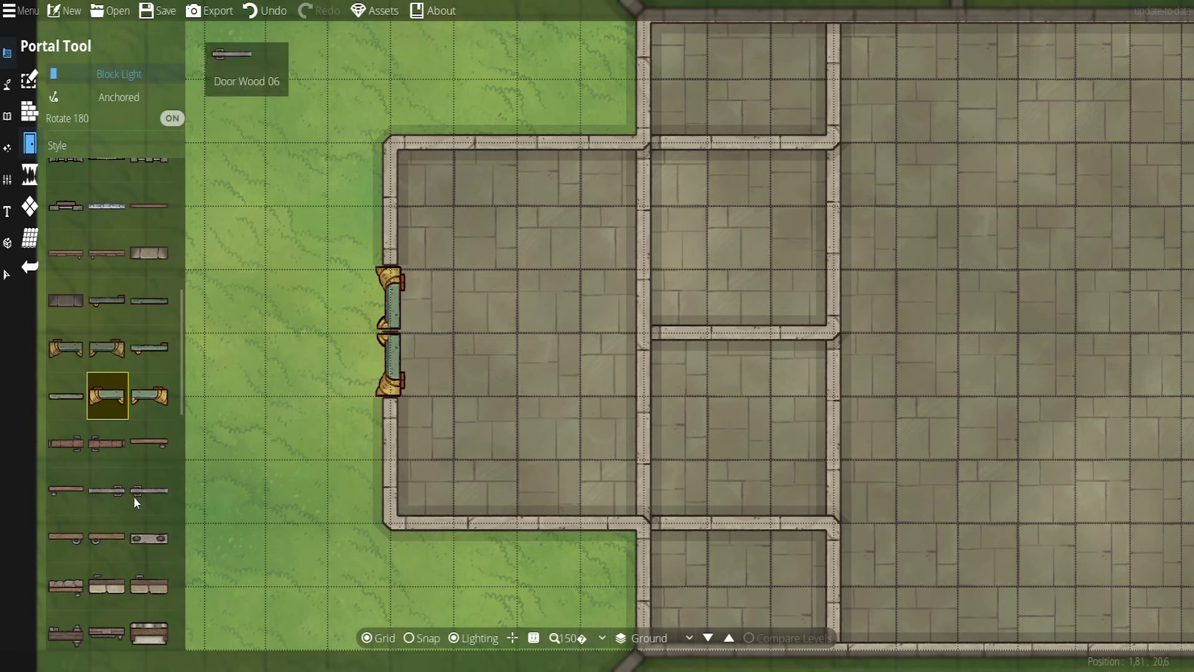
scroll(125, 494, "down", 2)
scroll(606, 292, "down", 2)
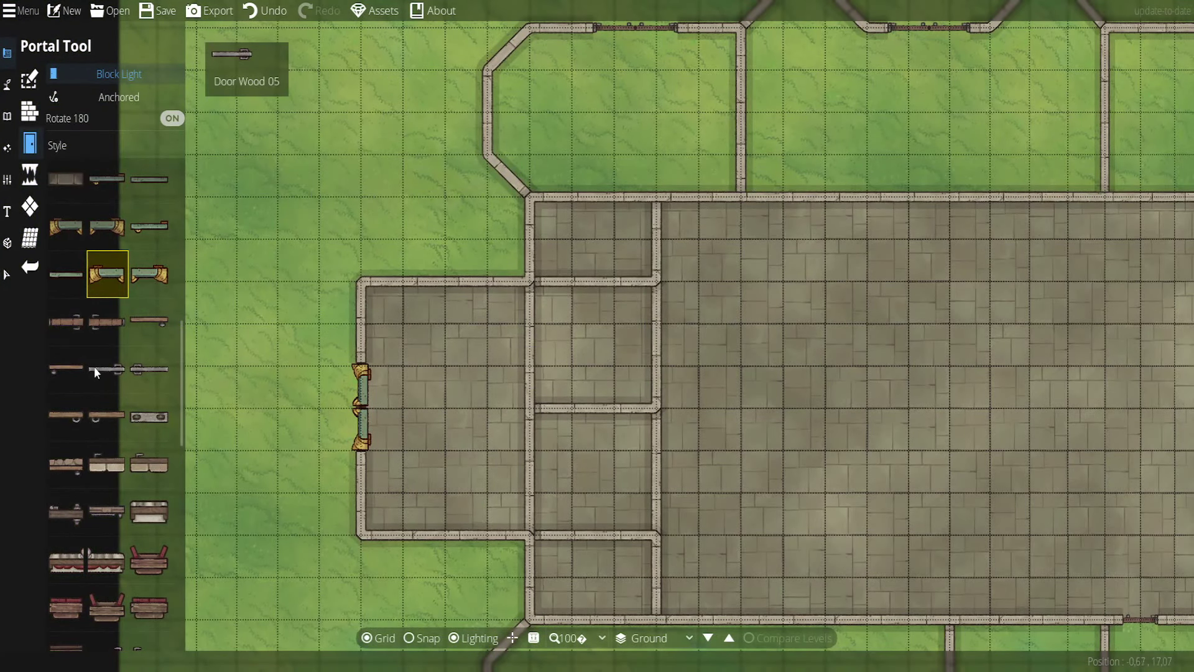
left_click(149, 319)
left_click_drag(592, 480, 585, 390)
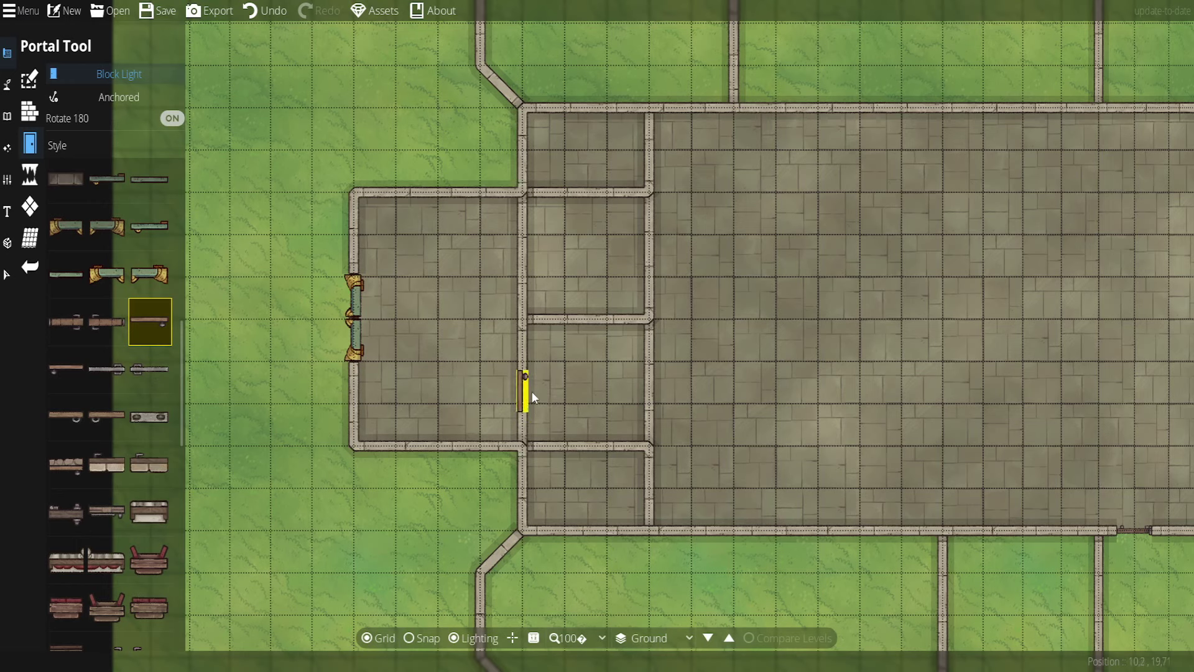
With snapping on, delete the wall points of the partitions dividing the western block and reattach the southern cross partition to its corner
left_click(6, 274)
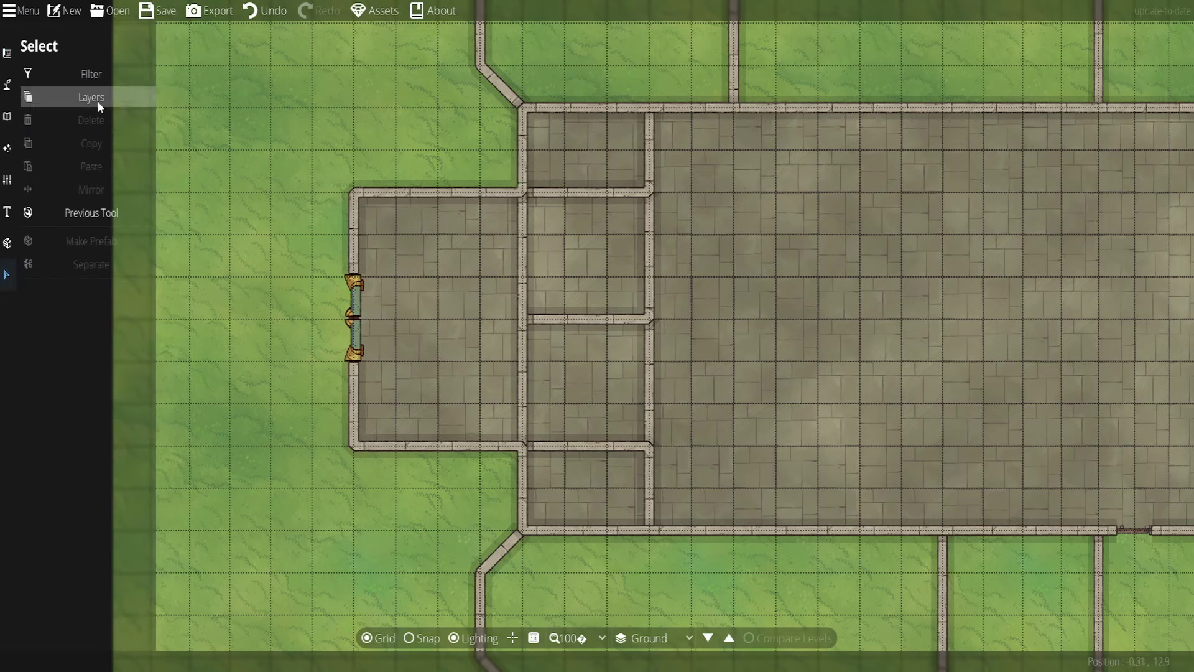
left_click(8, 55)
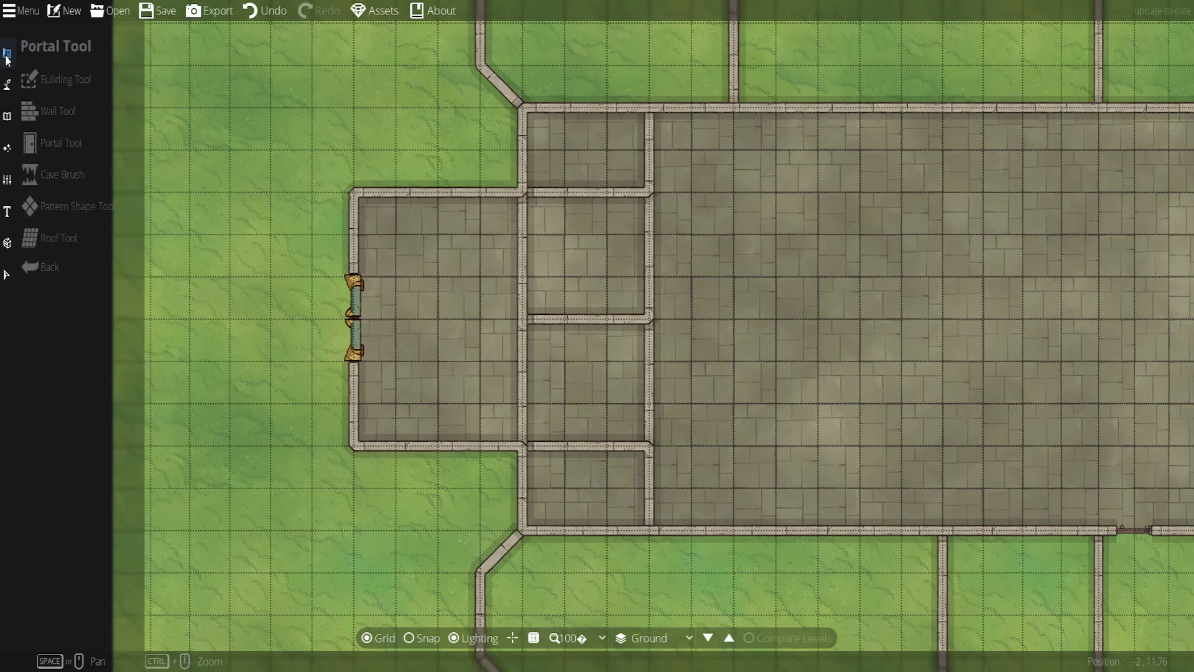
left_click(40, 104)
left_click(111, 76)
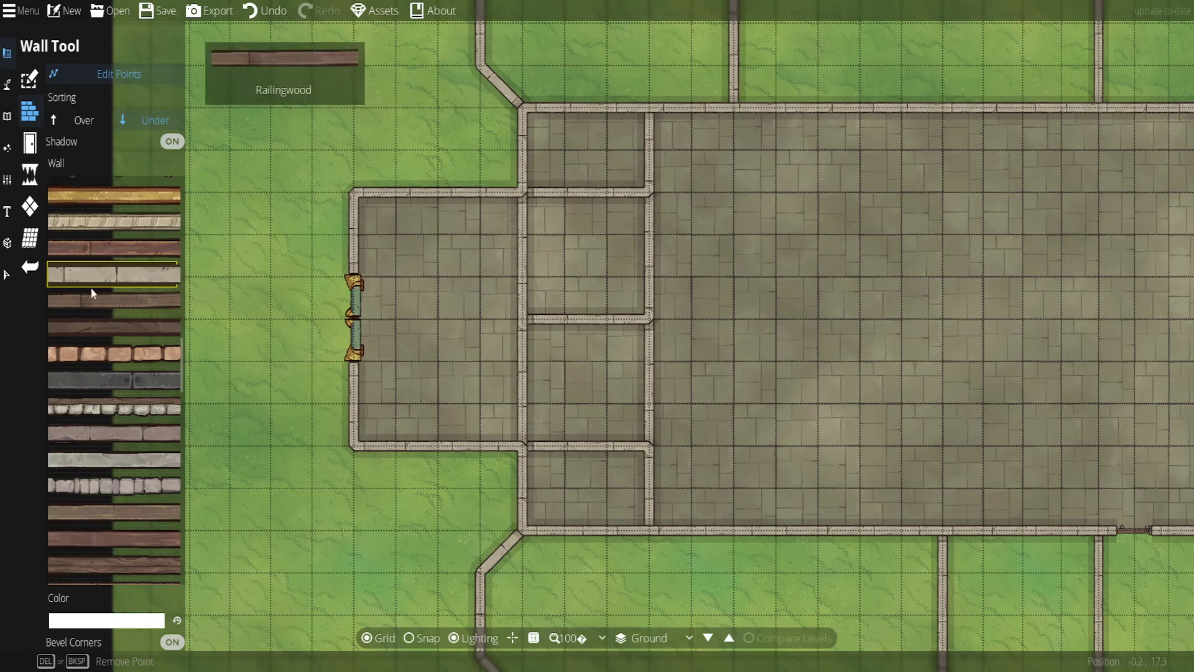
left_click_drag(517, 337, 525, 423)
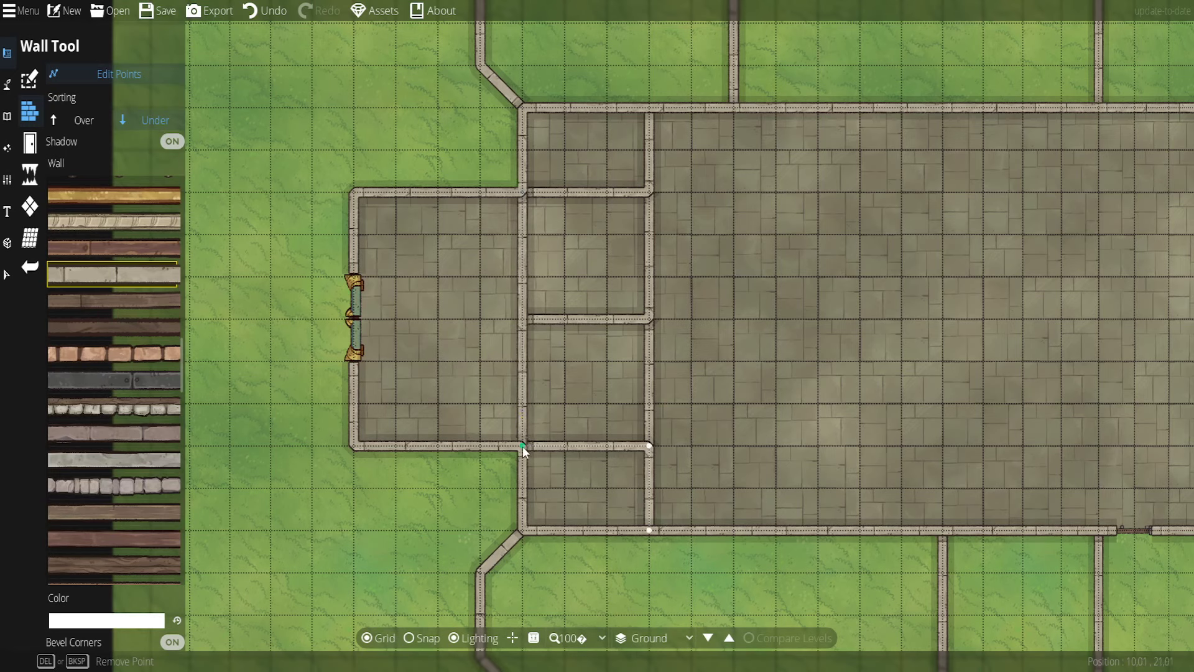
left_click_drag(523, 446, 525, 319)
left_click(418, 641)
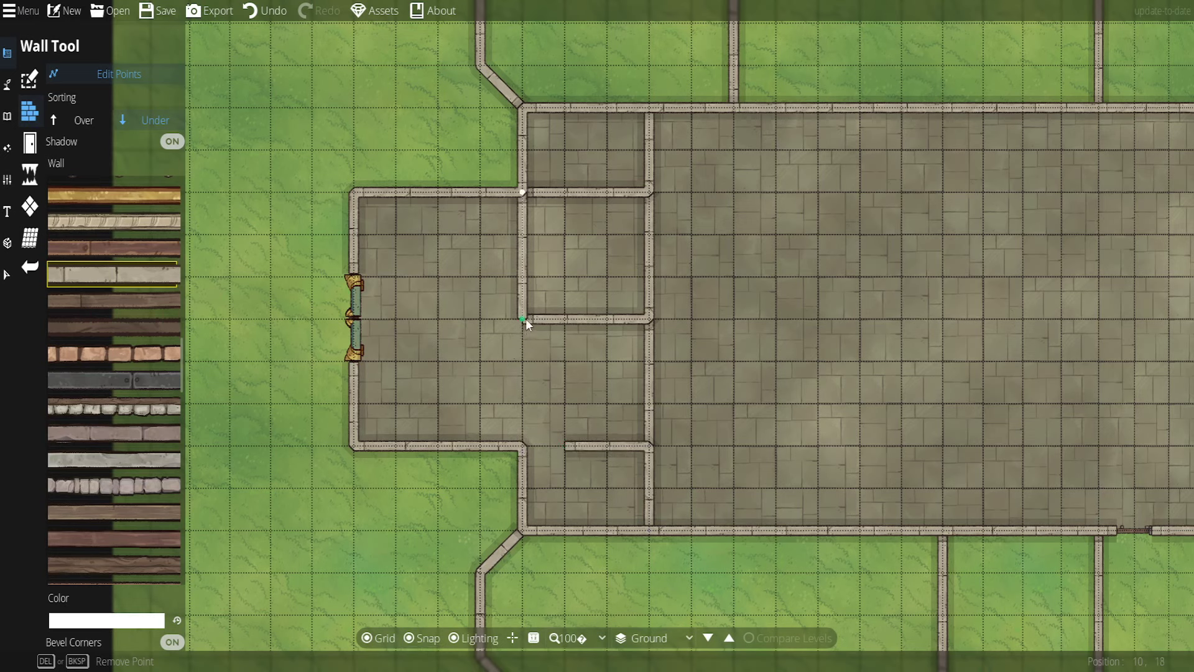
key("Delete")
key("Delete")
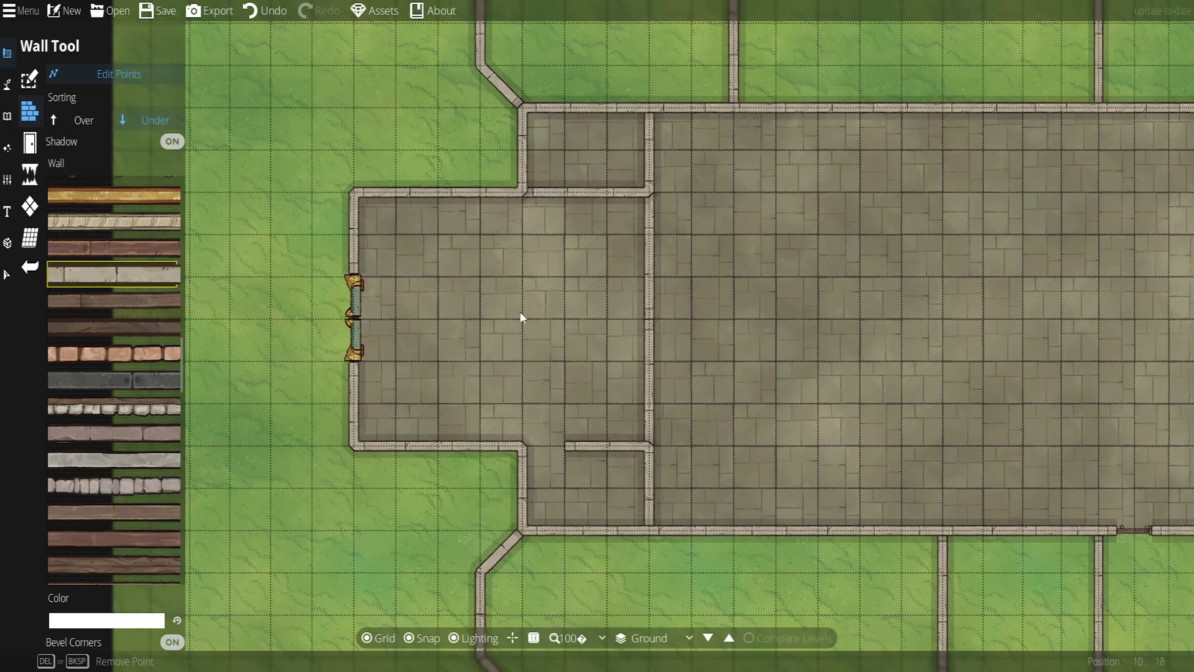
left_click(563, 446)
left_click_drag(566, 445, 525, 450)
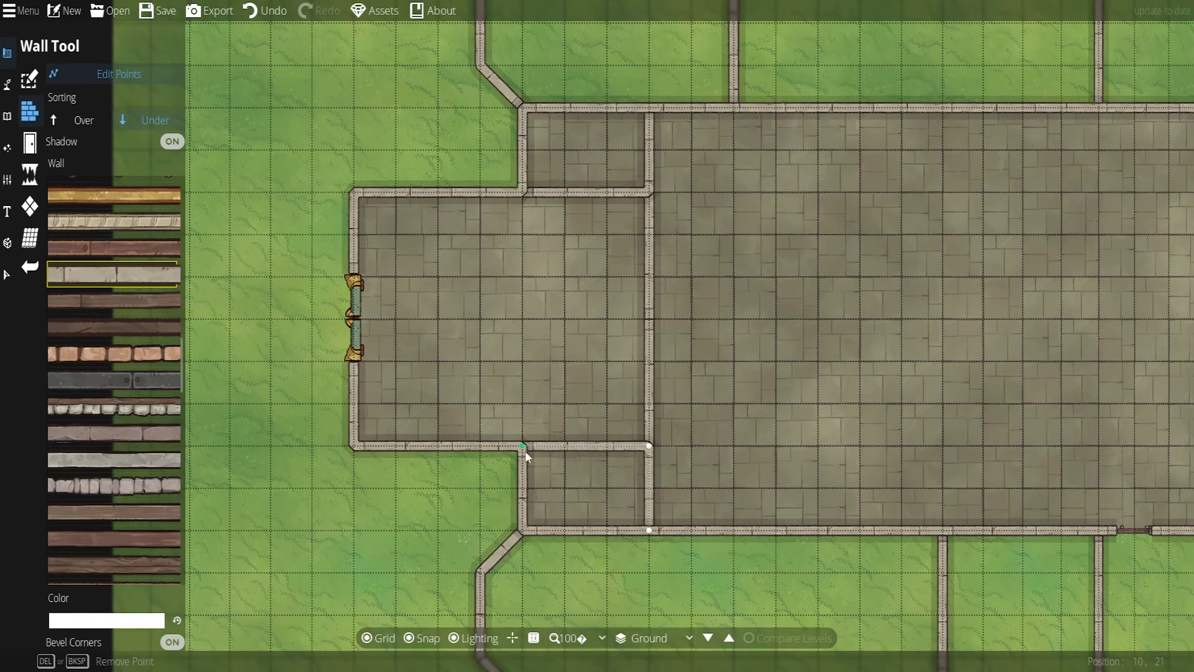
Draw an L-shaped stone wall from the northern partition's west corner, three squares south and three squares east to the hall's partition
mouse_move(118, 277)
left_click(113, 74)
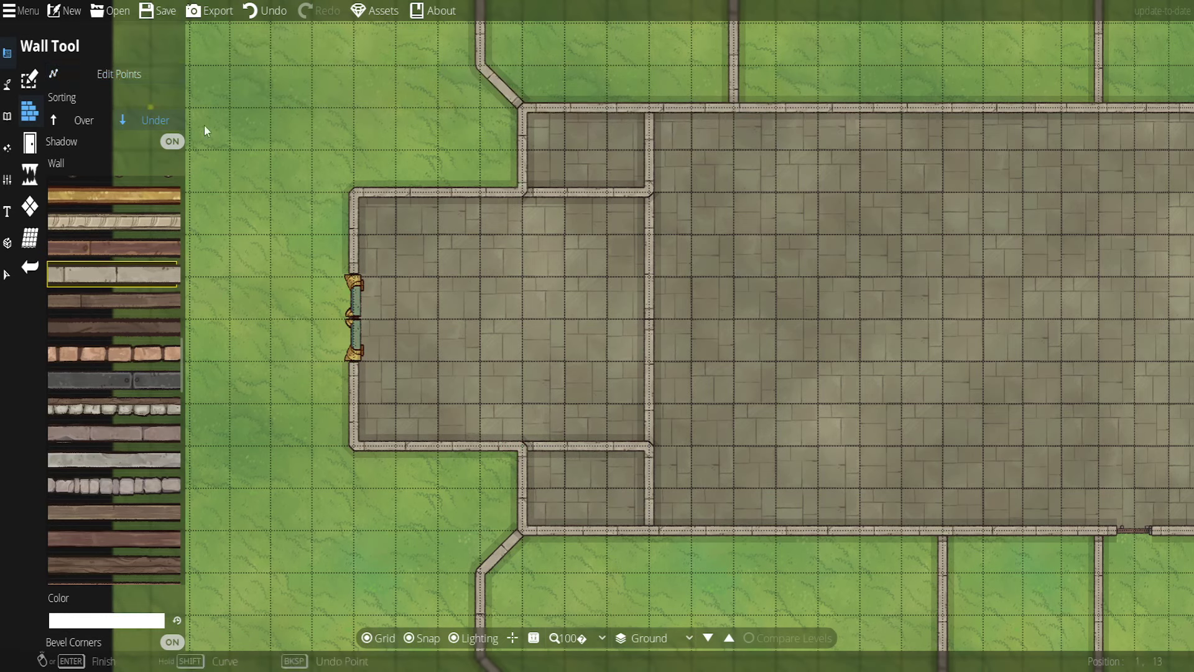
left_click(528, 186)
left_click(524, 318)
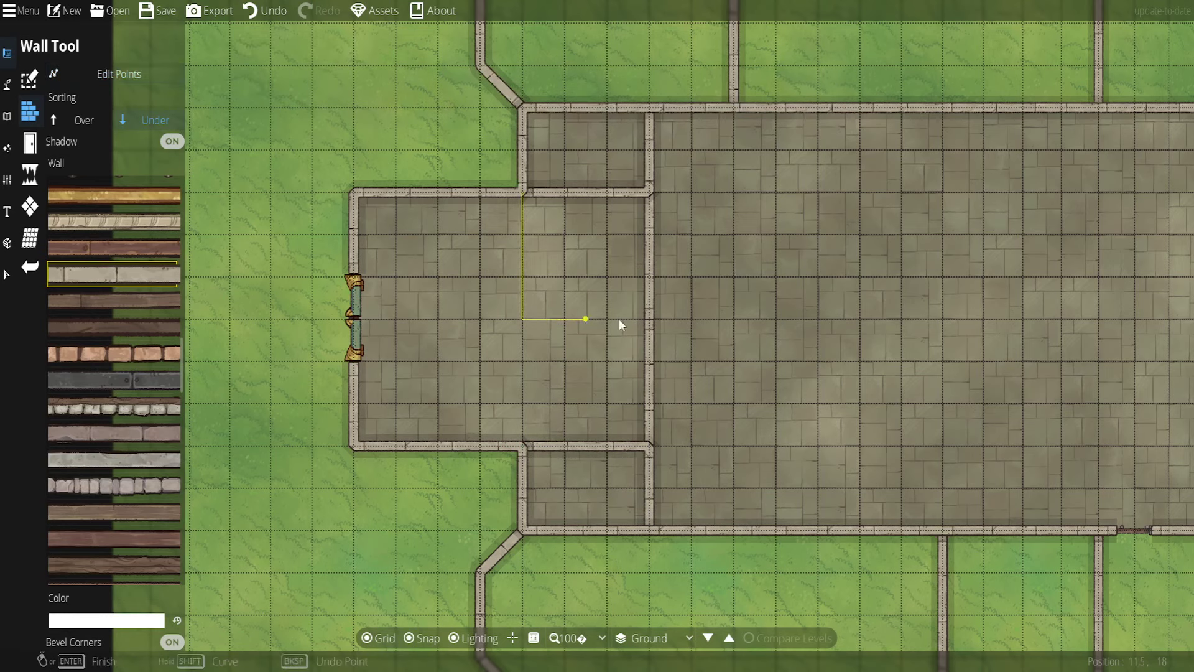
left_click(651, 319)
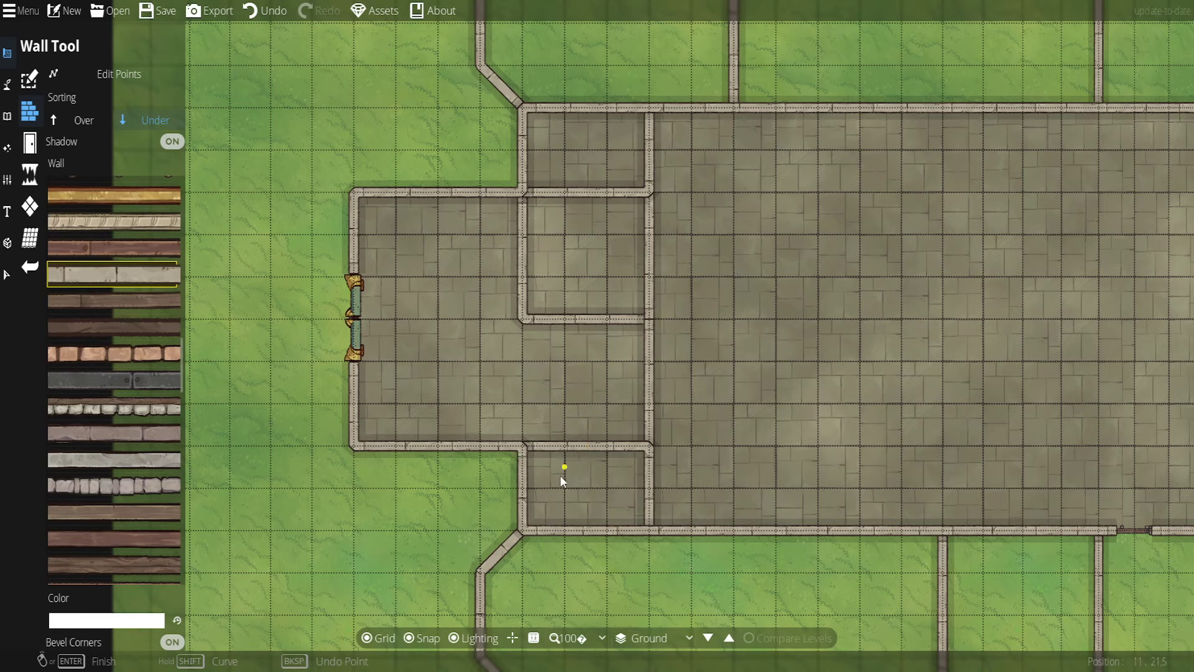
Place unrotated plain wooden doors in the partition between the entrance and the hall and in the L-shaped wall's south side
left_click_drag(602, 367, 463, 382)
left_click(30, 143)
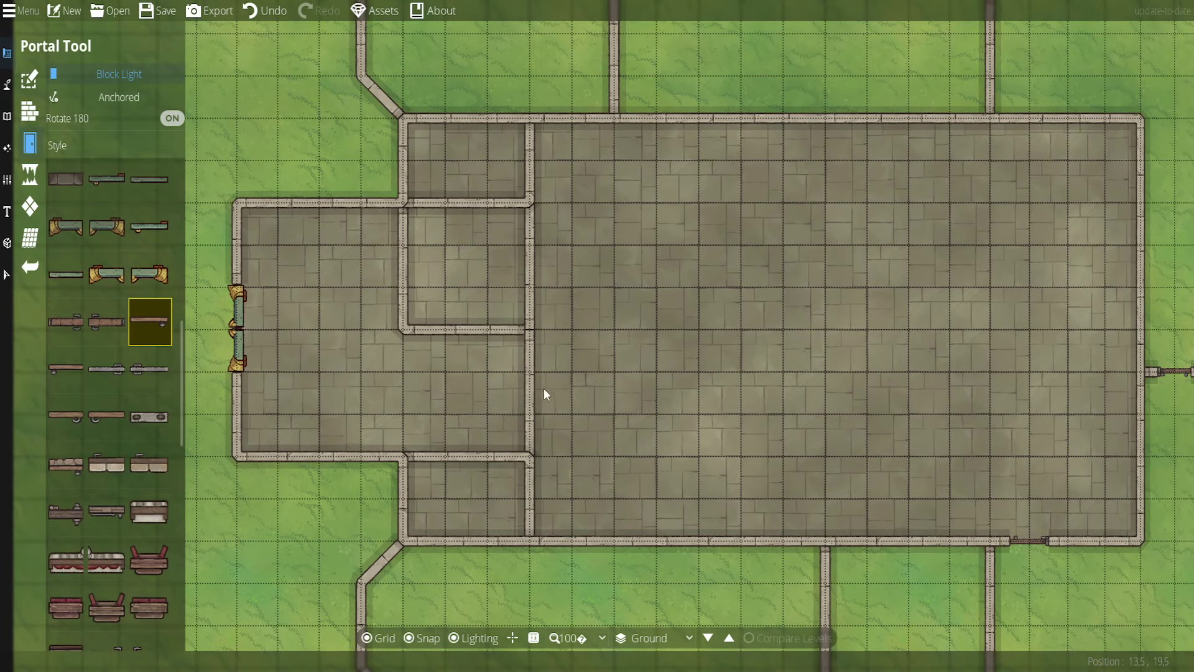
left_click(172, 119)
left_click(536, 391)
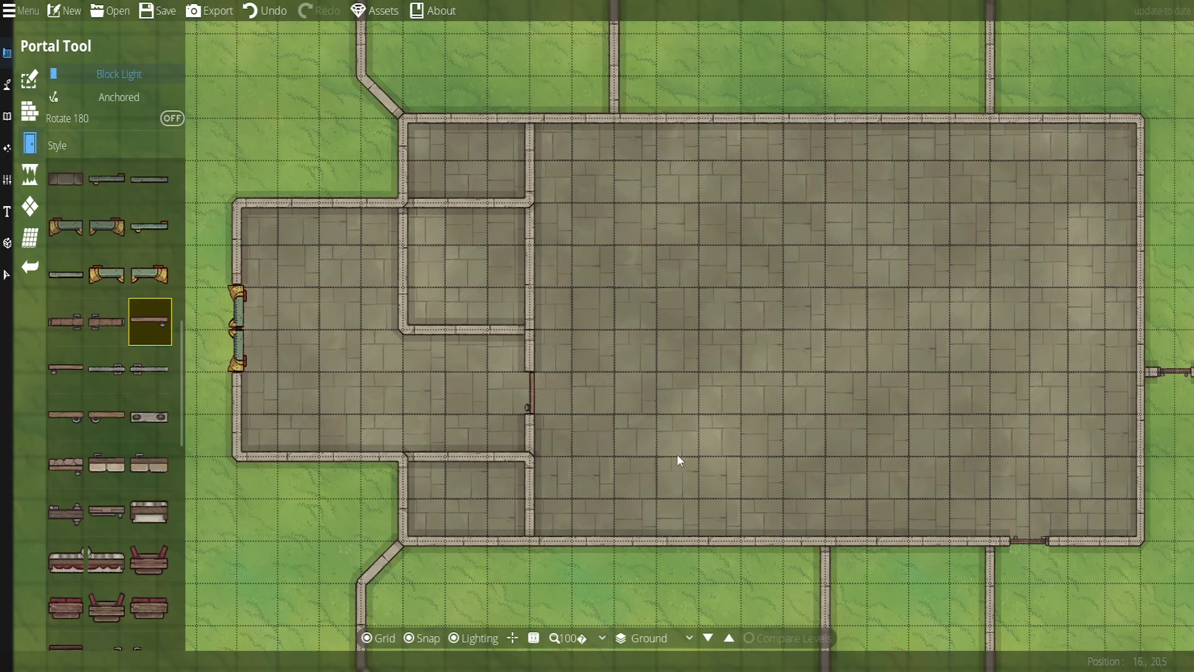
left_click_drag(677, 454, 710, 394)
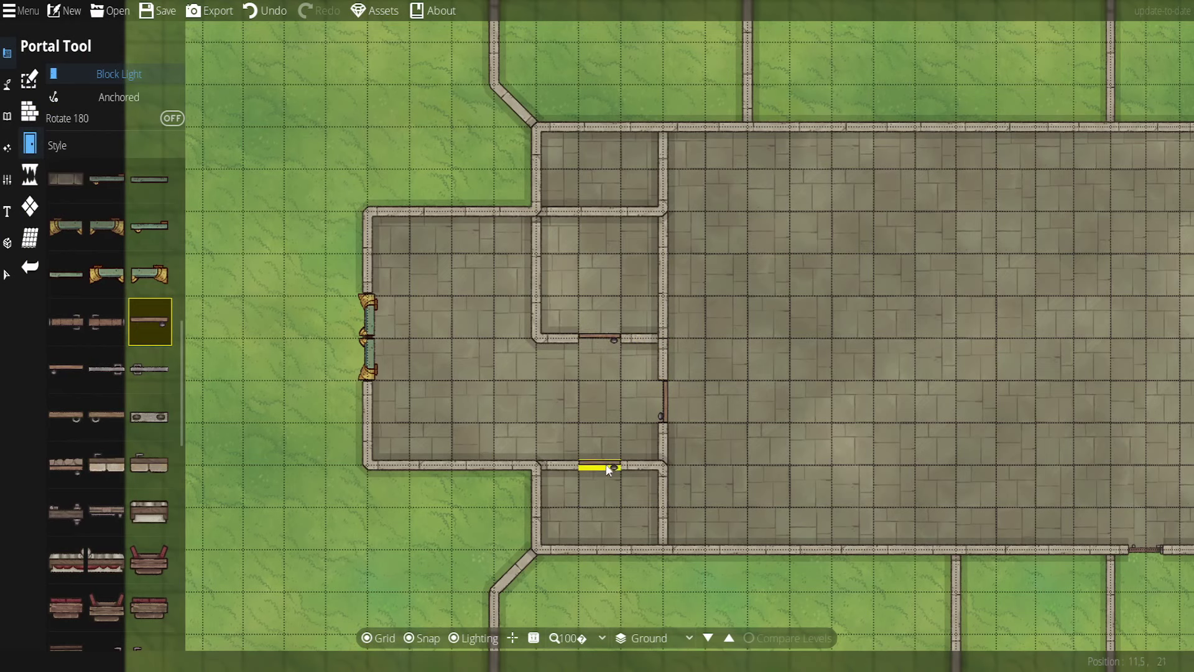
Place the mirrored plain wooden door, rotated 180, in the wall of the small southern room, facing the entrance area
left_click(75, 378)
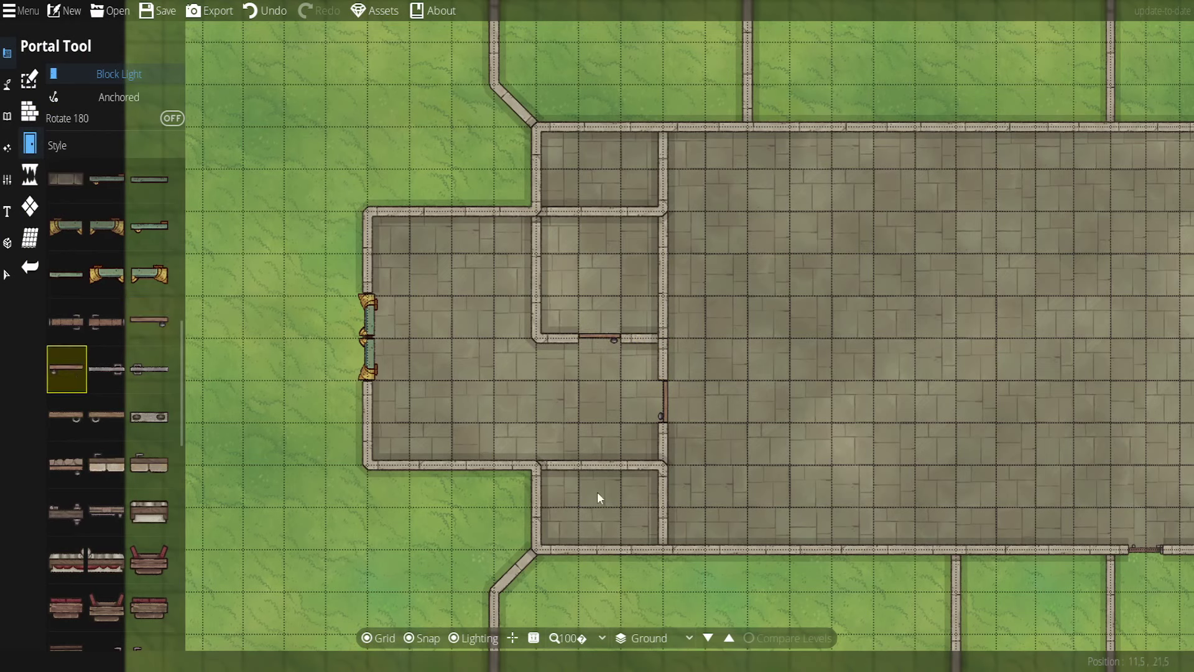
left_click(172, 119)
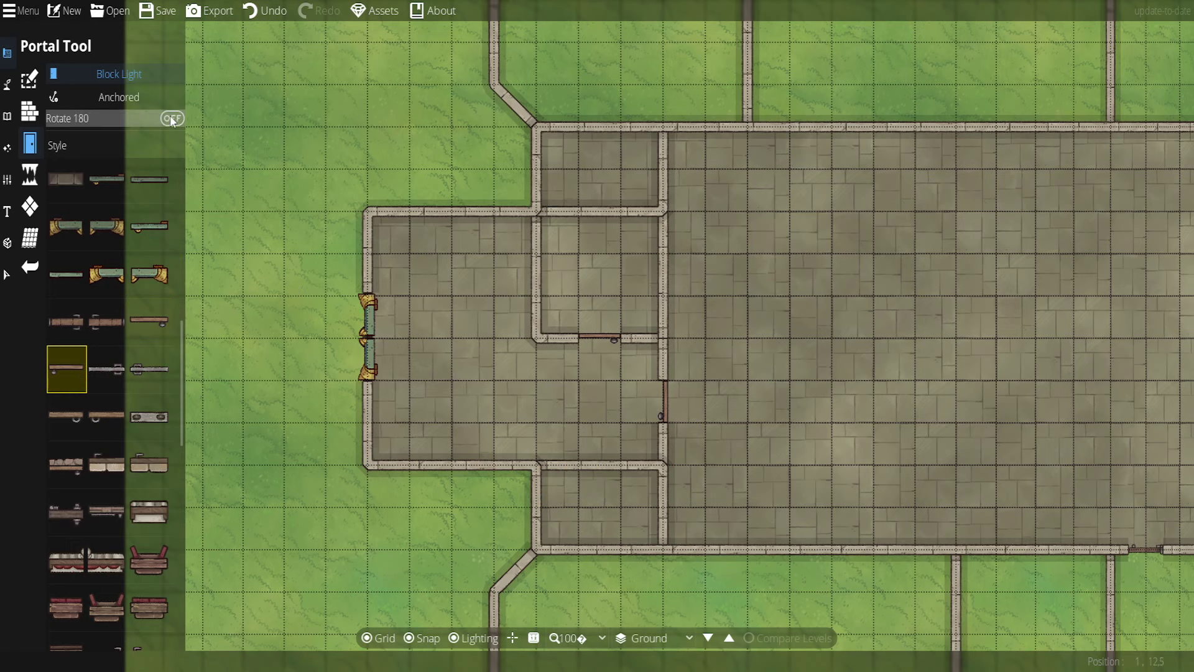
left_click(609, 472)
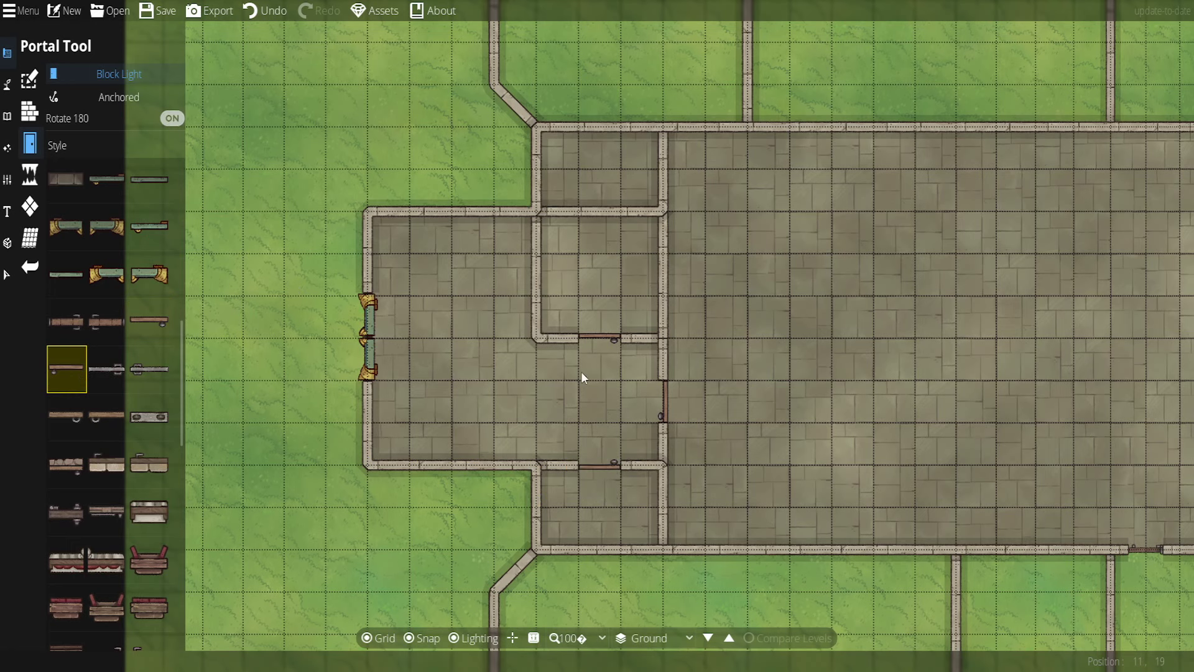
Place an unrotated plain wooden door near the east end of the wall between the two small northern rooms
key("w")
key("d")
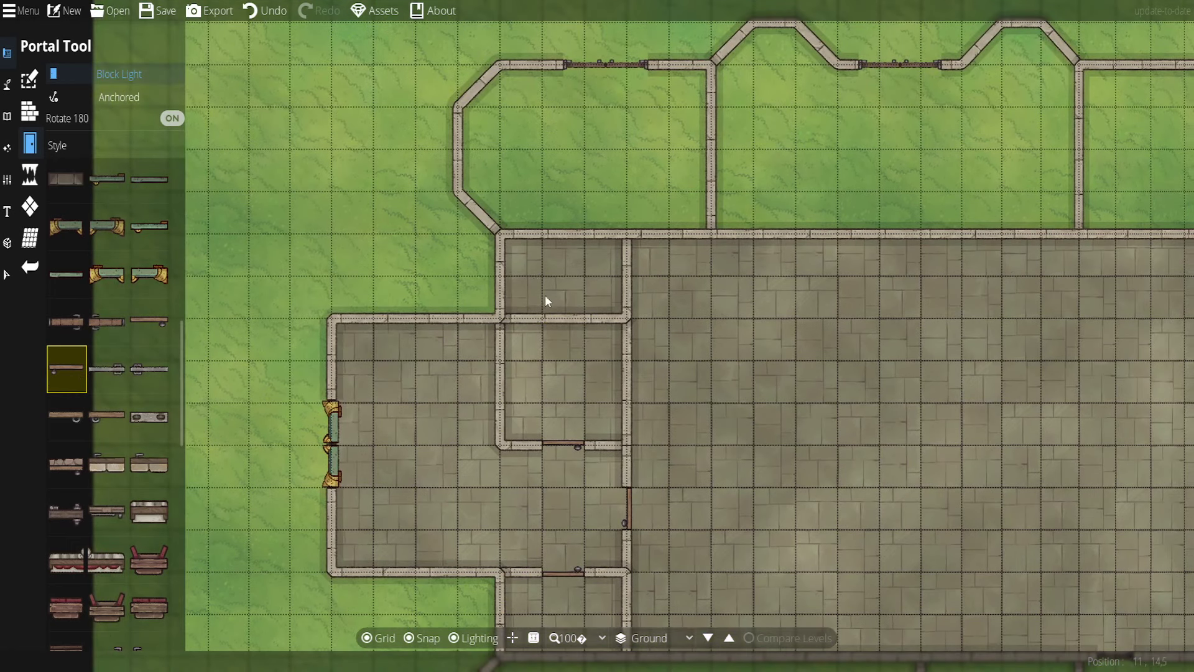
left_click(152, 322)
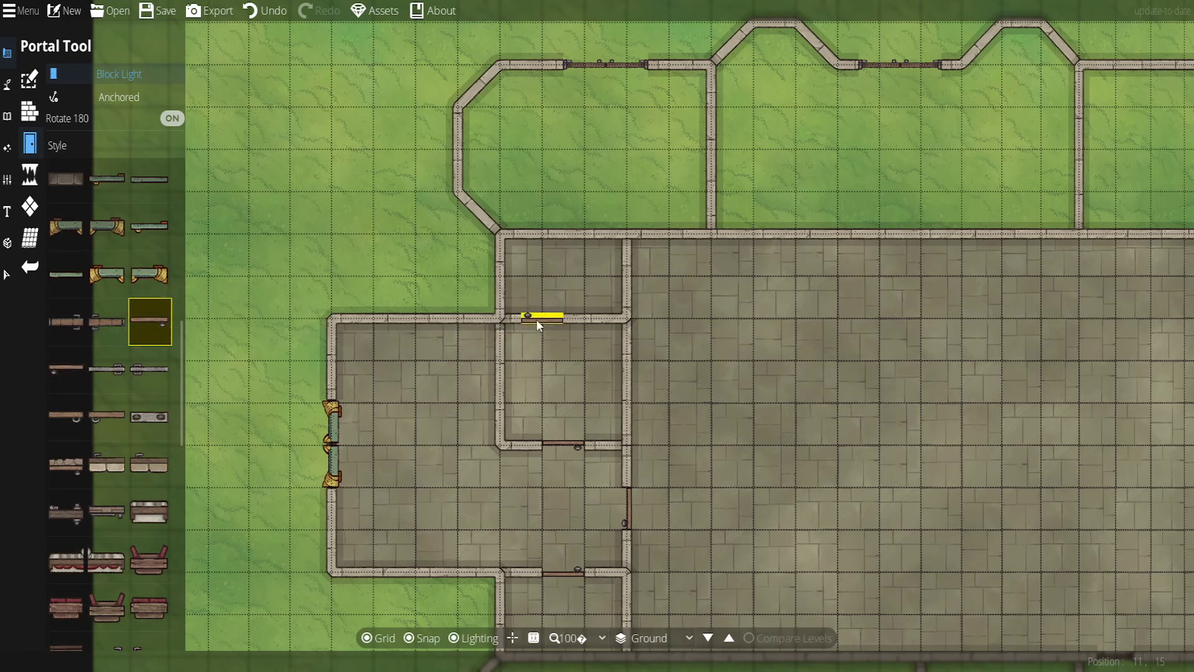
left_click(172, 119)
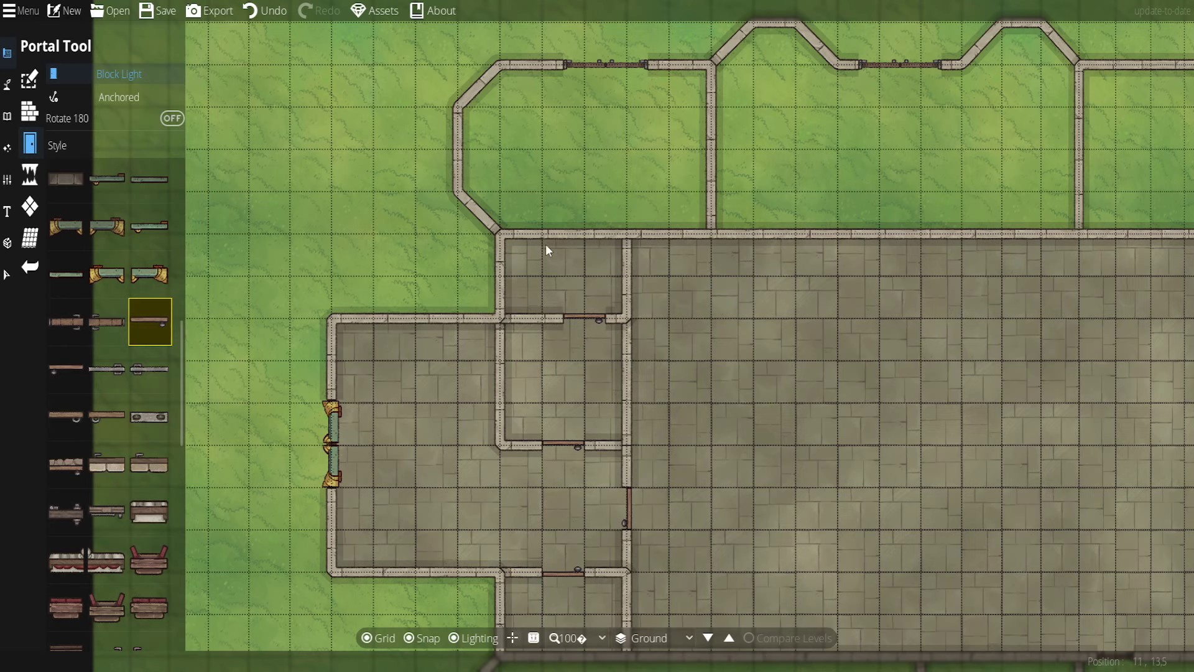
Draw a two-square north-south stone wall across the northernmost small room, one square from its west wall
left_click(30, 114)
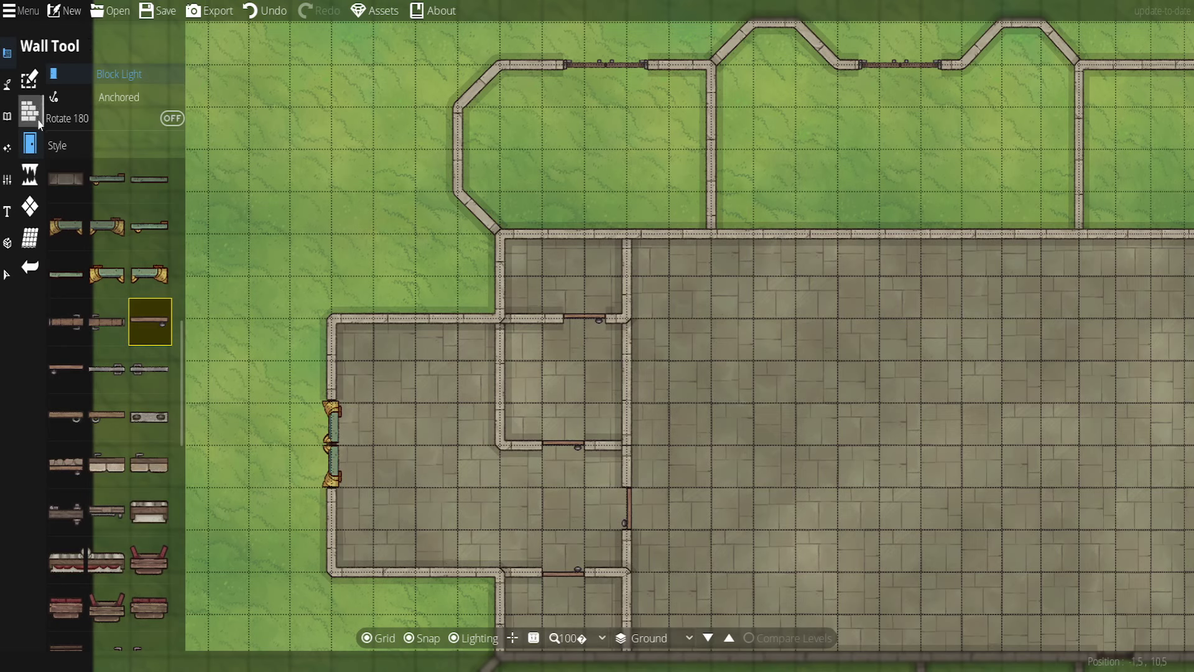
left_click(543, 319)
right_click(543, 318)
Place the plain wooden door, rotated 180, at the south end of the short wall in the northernmost small room, and save the map
left_click(33, 146)
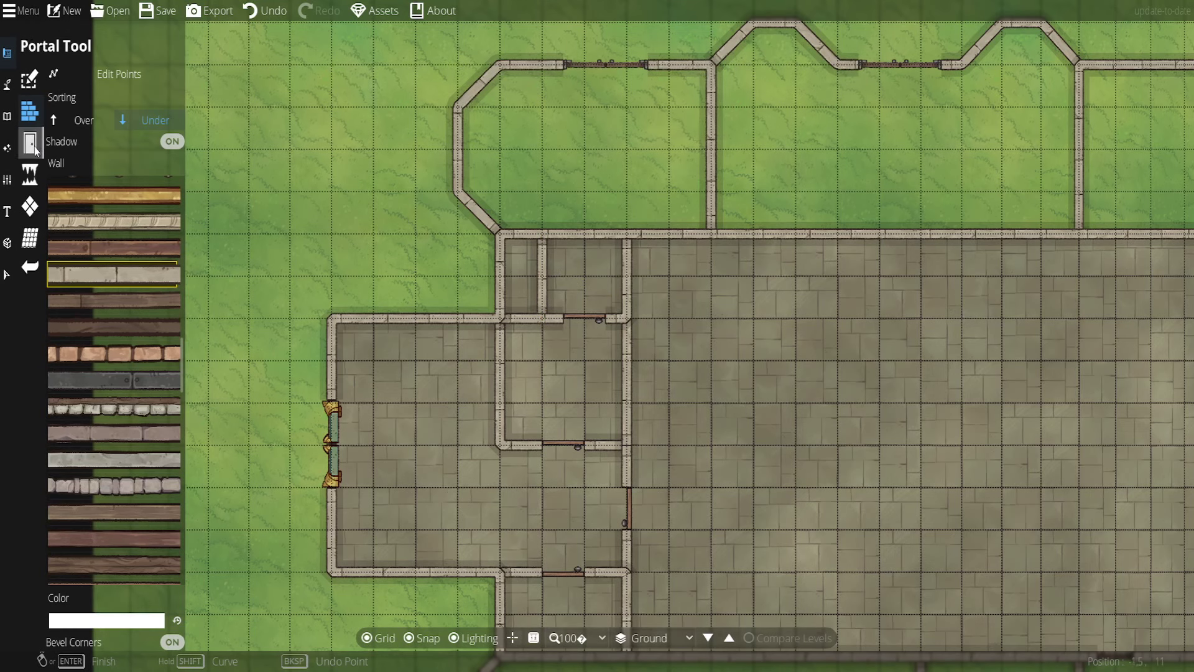
left_click(172, 118)
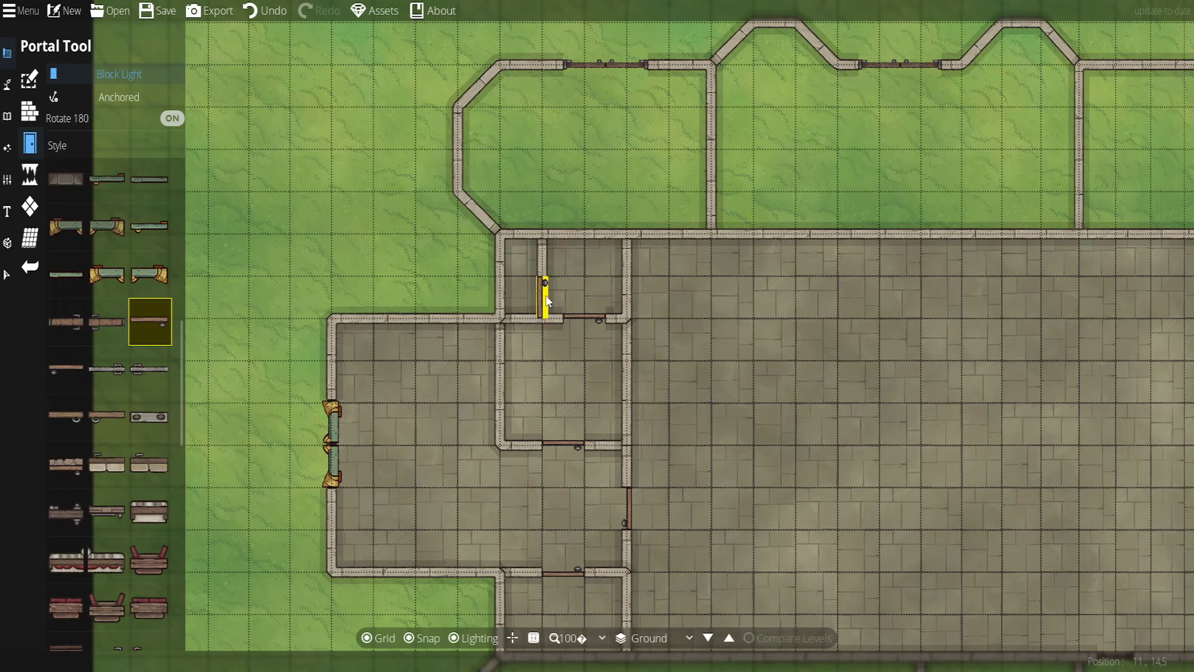
scroll(701, 394, "down", 1)
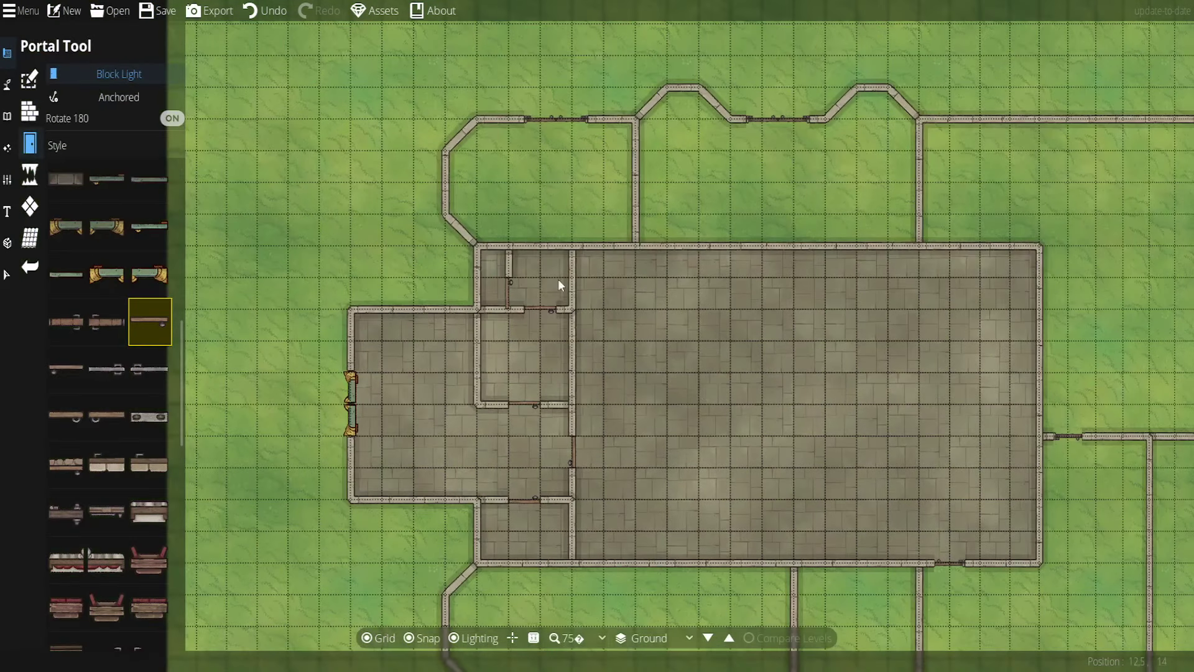
left_click_drag(729, 402, 692, 373)
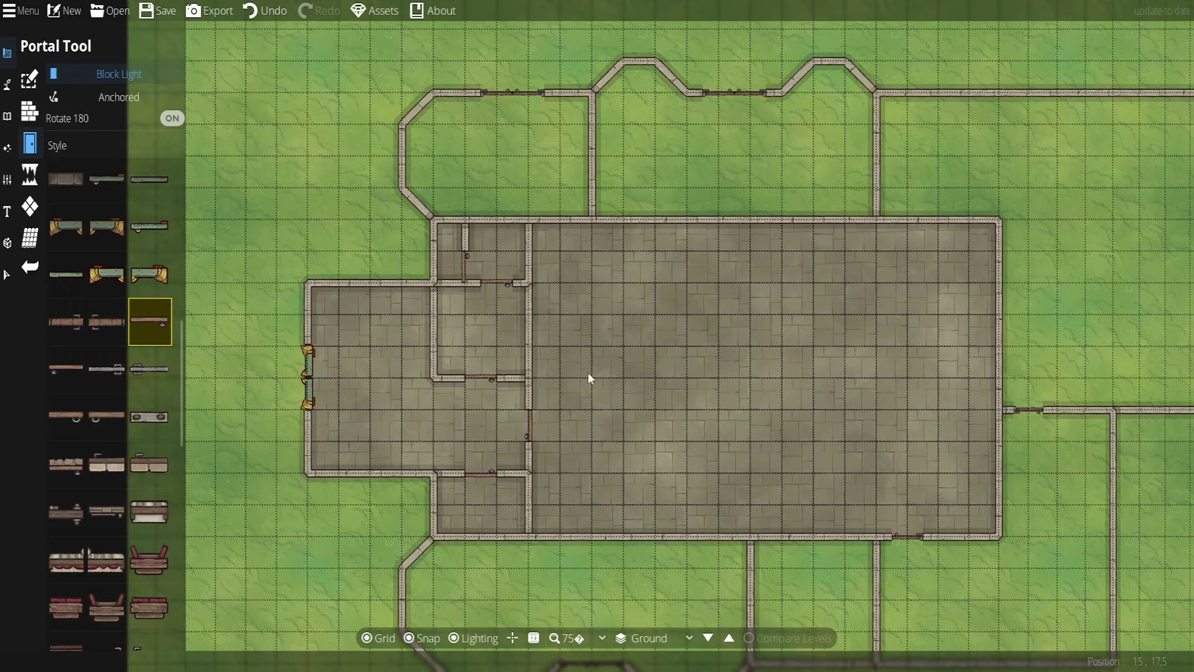
left_click_drag(687, 409, 577, 415)
left_click(172, 13)
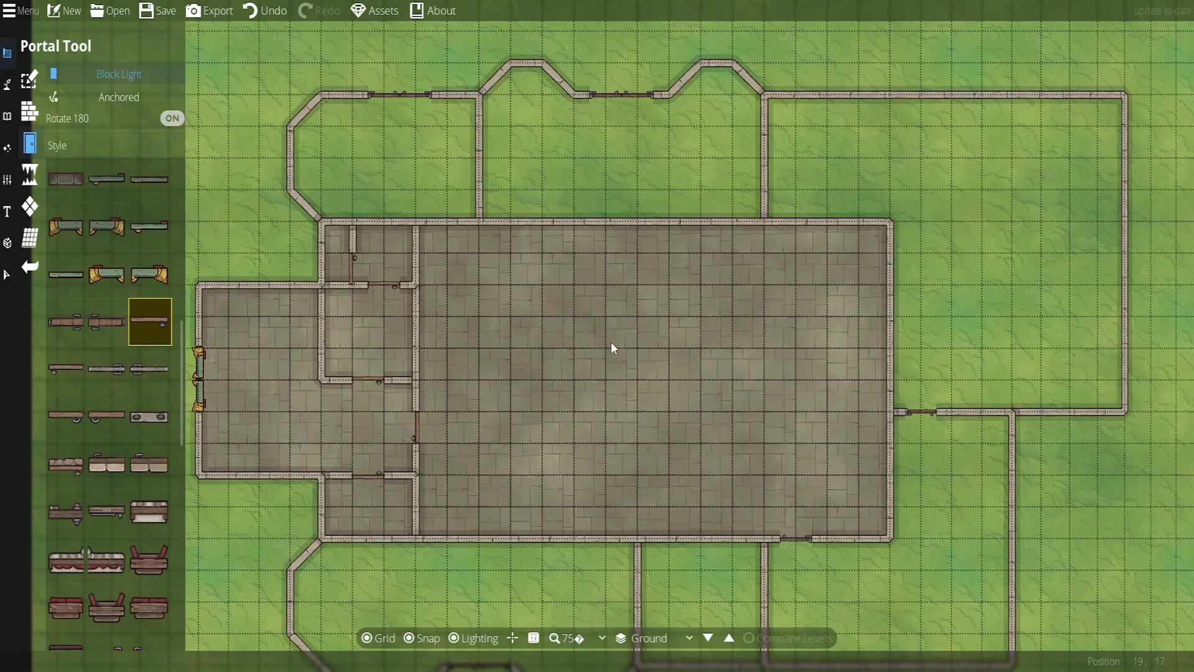
Place an unrotated plain wooden door in the hall's south wall, leading into the small square room south of the hall
left_click_drag(645, 405, 716, 401)
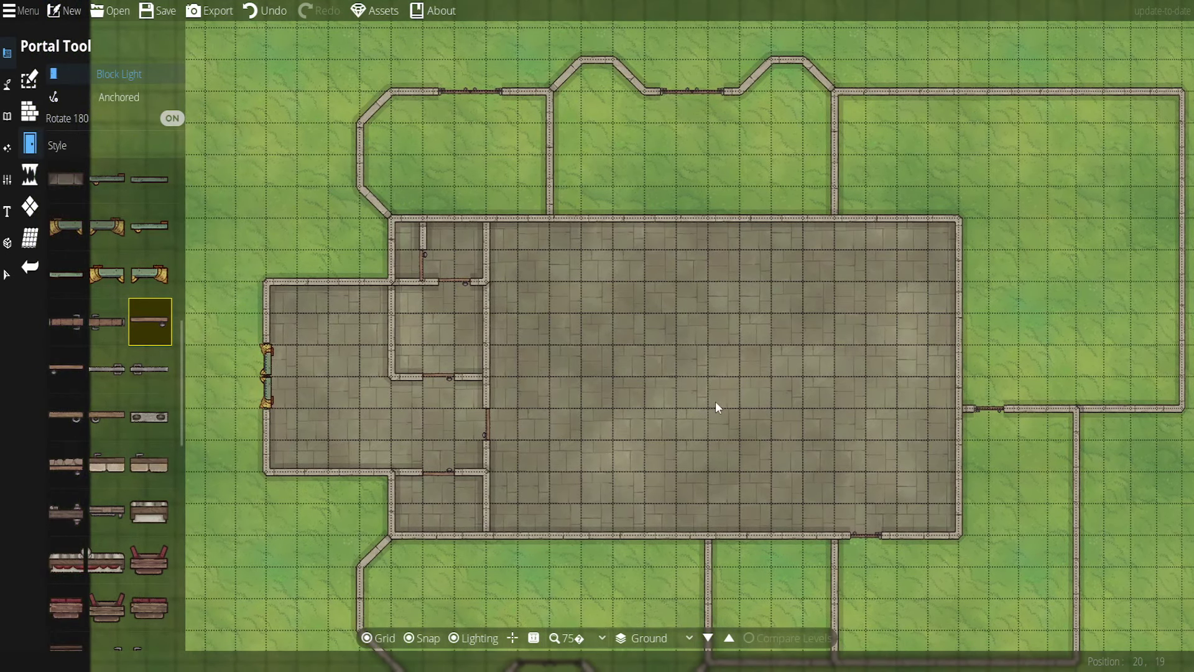
left_click_drag(848, 458, 745, 525)
scroll(767, 419, "down", 2)
left_click_drag(734, 446, 760, 306)
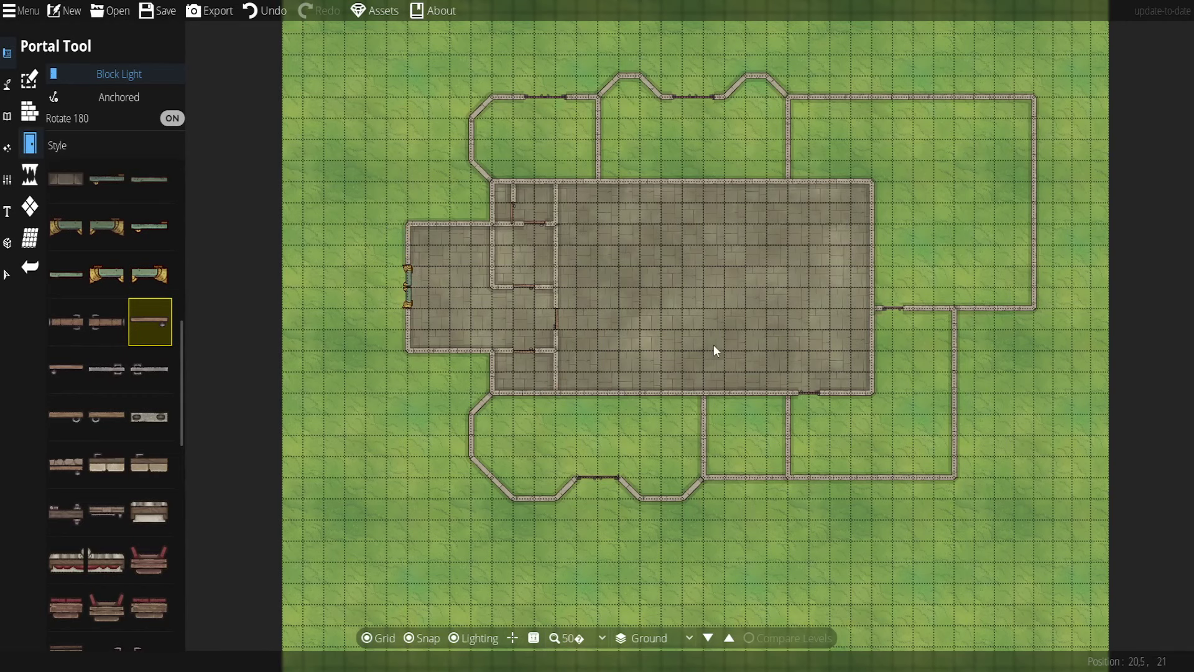
left_click_drag(714, 345, 570, 377)
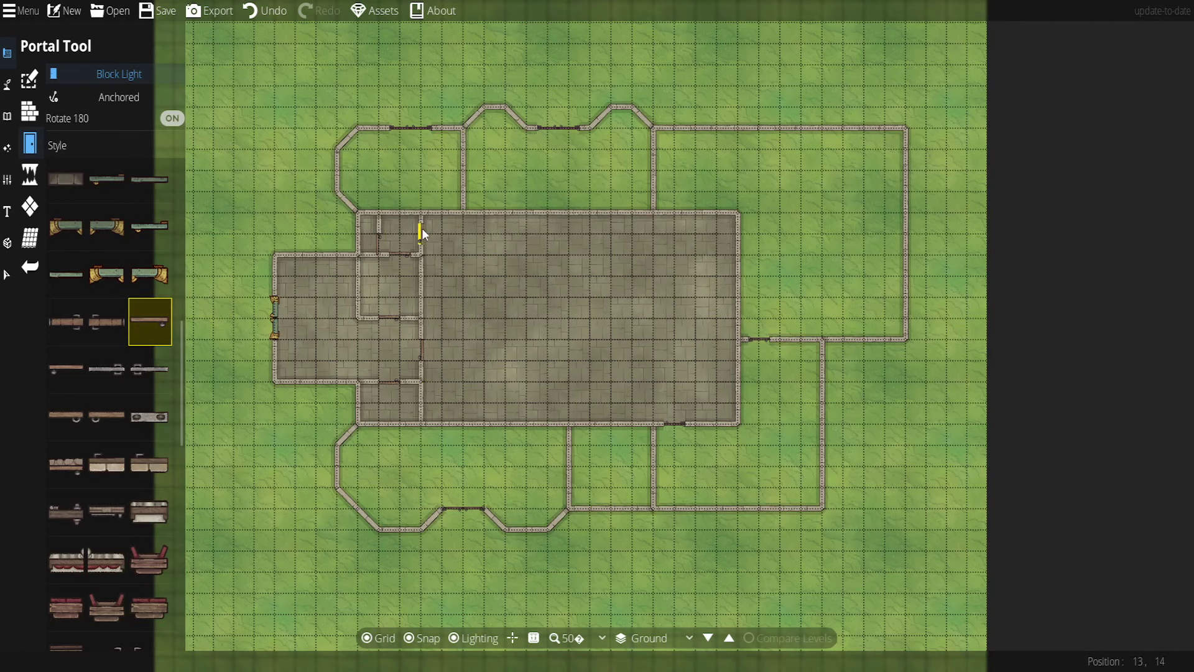
scroll(604, 416, "up", 5)
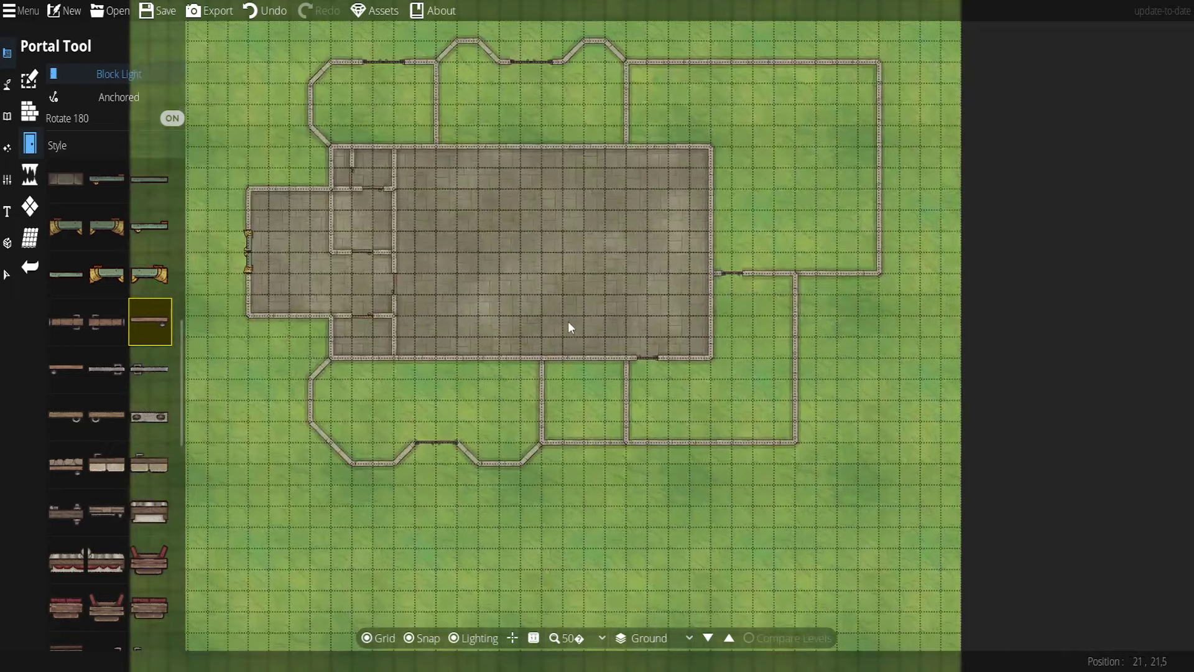
scroll(529, 342, "down", 3)
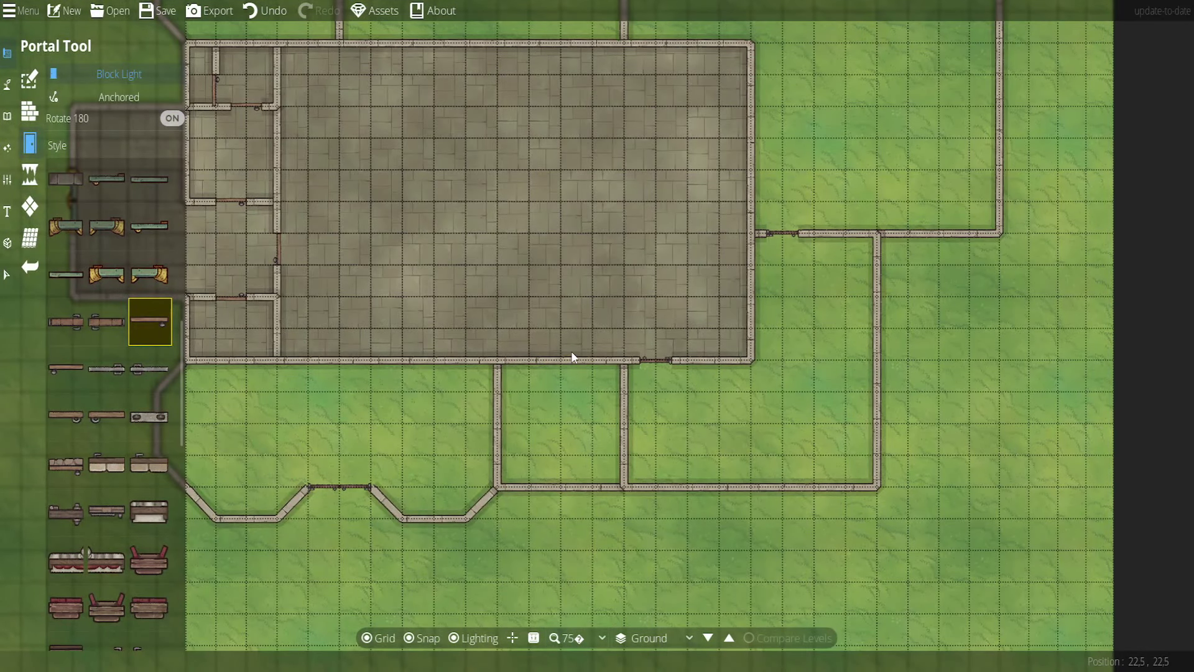
scroll(566, 350, "up", 3)
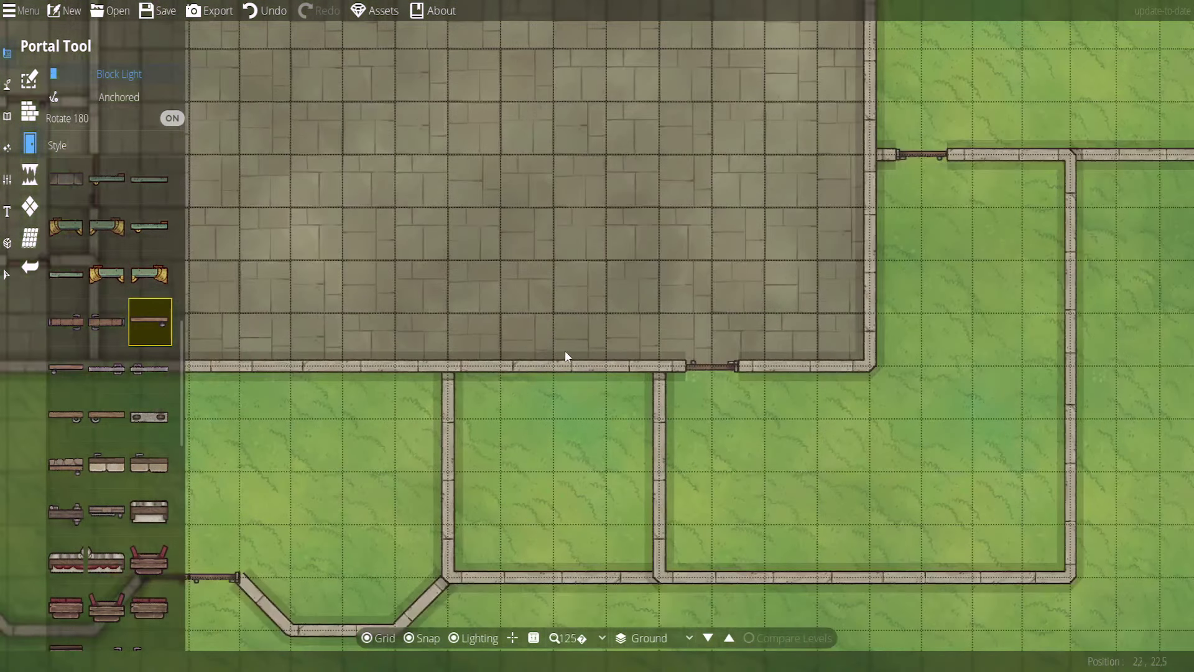
left_click(173, 118)
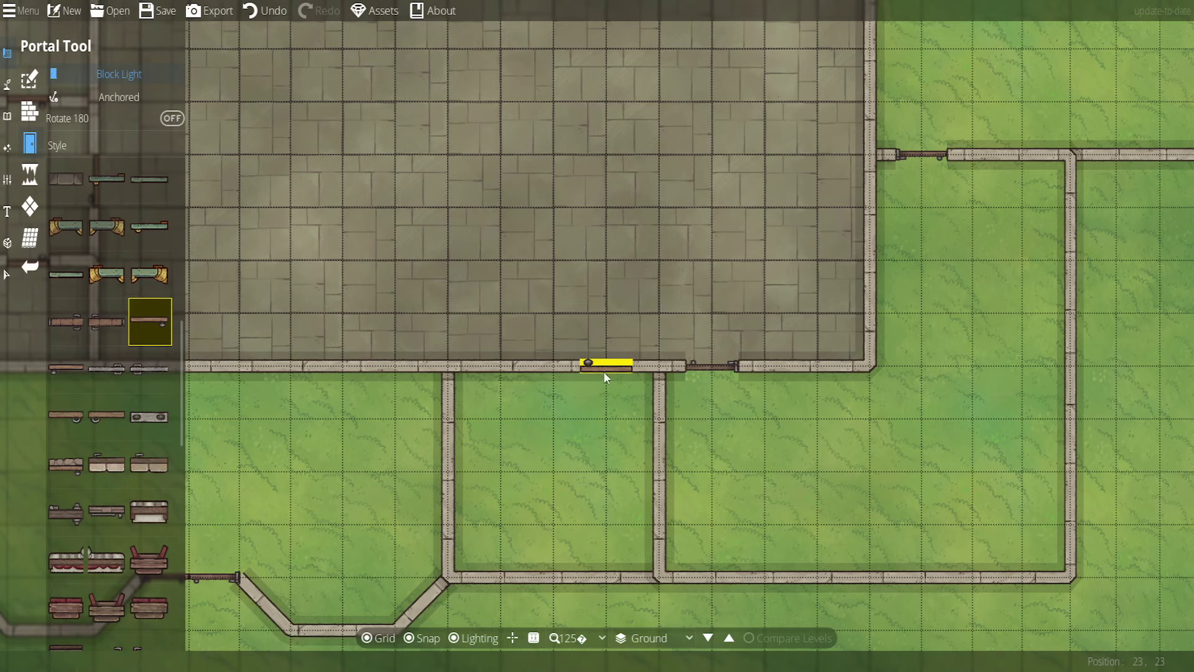
left_click(605, 369)
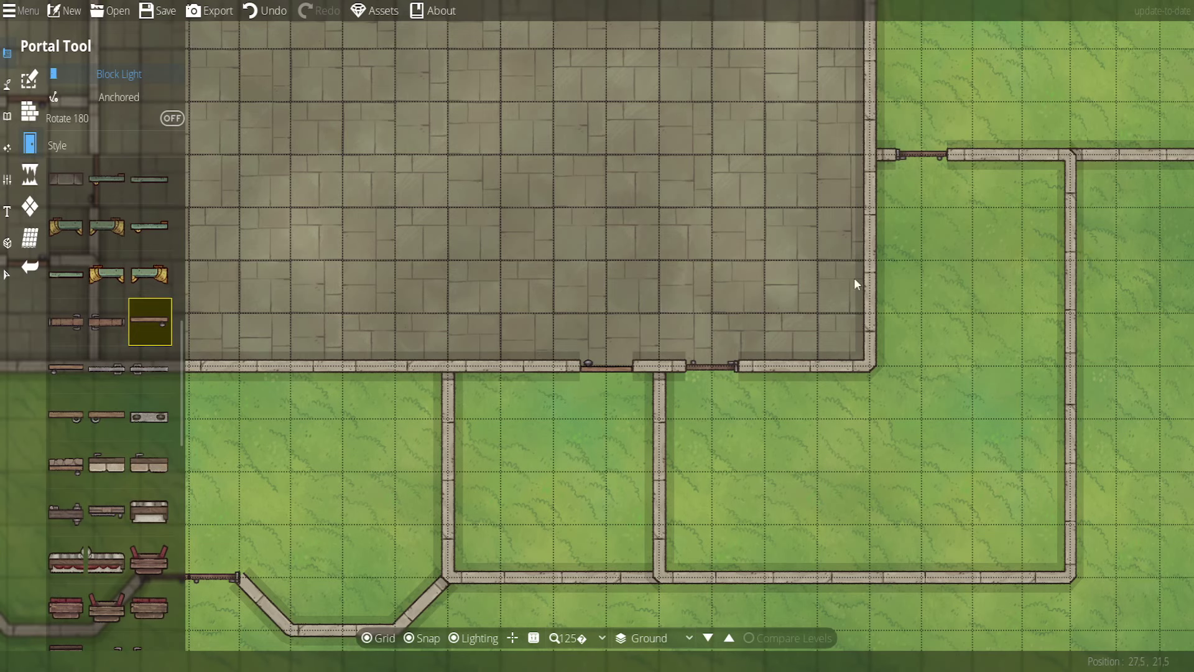
Inspect the double door between the two northern bays and review the available door styles
left_click_drag(853, 278, 760, 499)
left_click_drag(868, 173, 1119, 529)
scroll(684, 292, "up", 1)
scroll(665, 257, "up", 3)
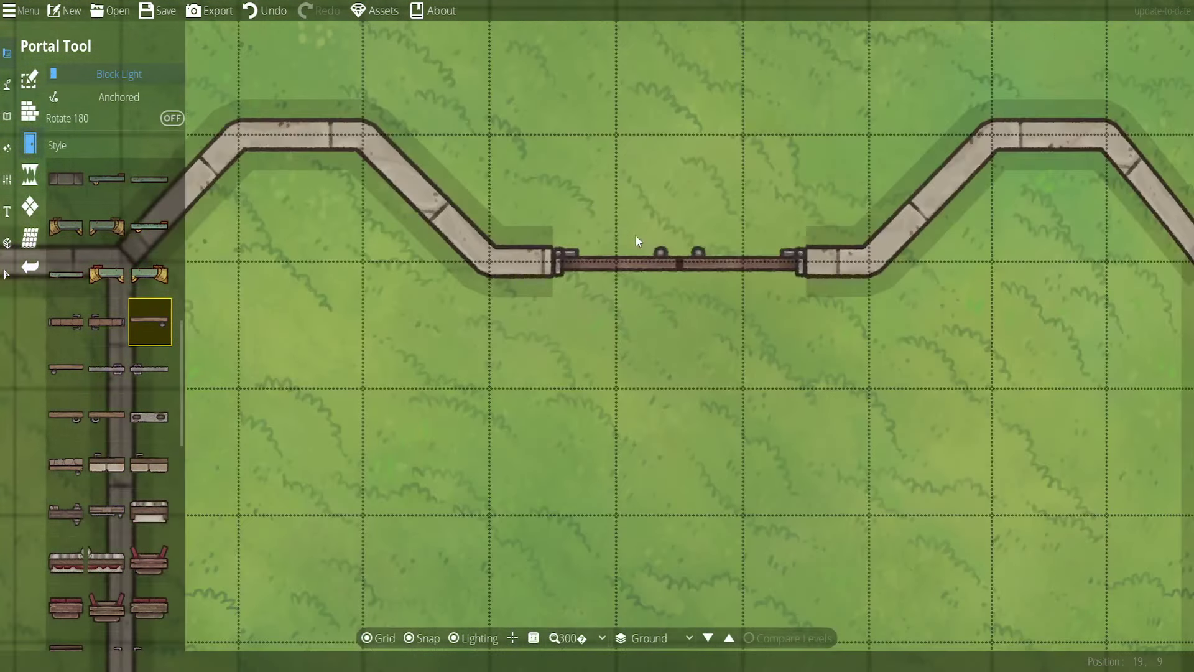
scroll(611, 265, "down", 5)
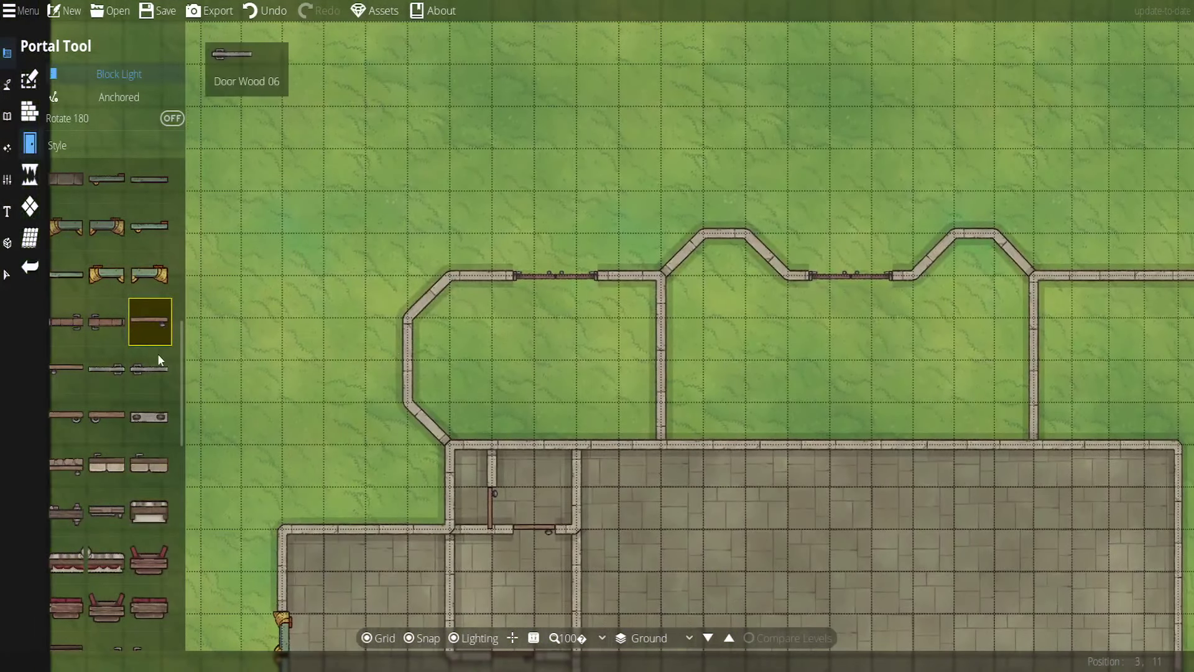
scroll(146, 319, "up", 2)
scroll(133, 311, "up", 2)
scroll(136, 336, "down", 5)
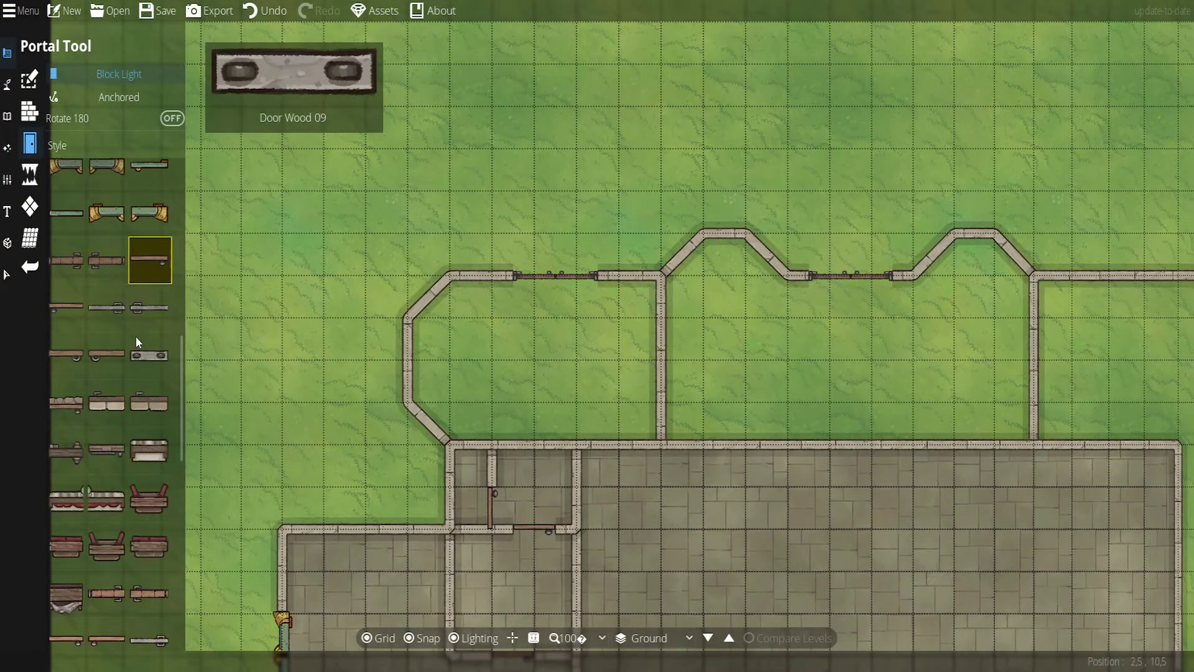
scroll(112, 368, "down", 1)
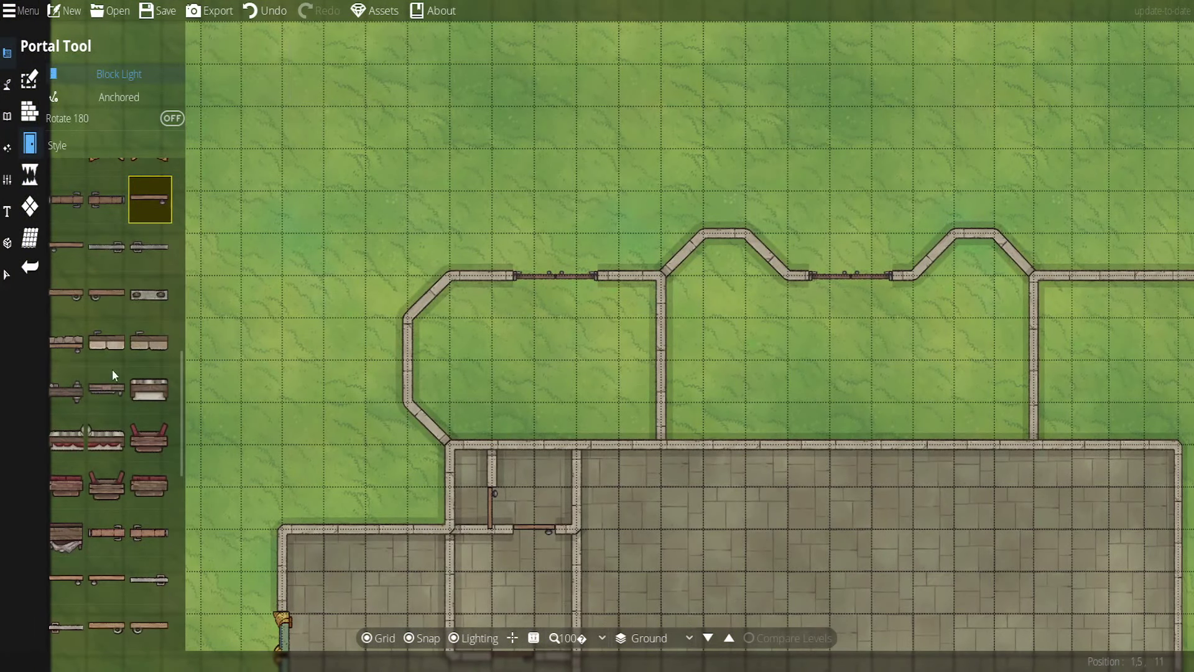
Delete the wooden double doors from the outer north walls of the two northwestern rooms
left_click(7, 274)
left_click(533, 274)
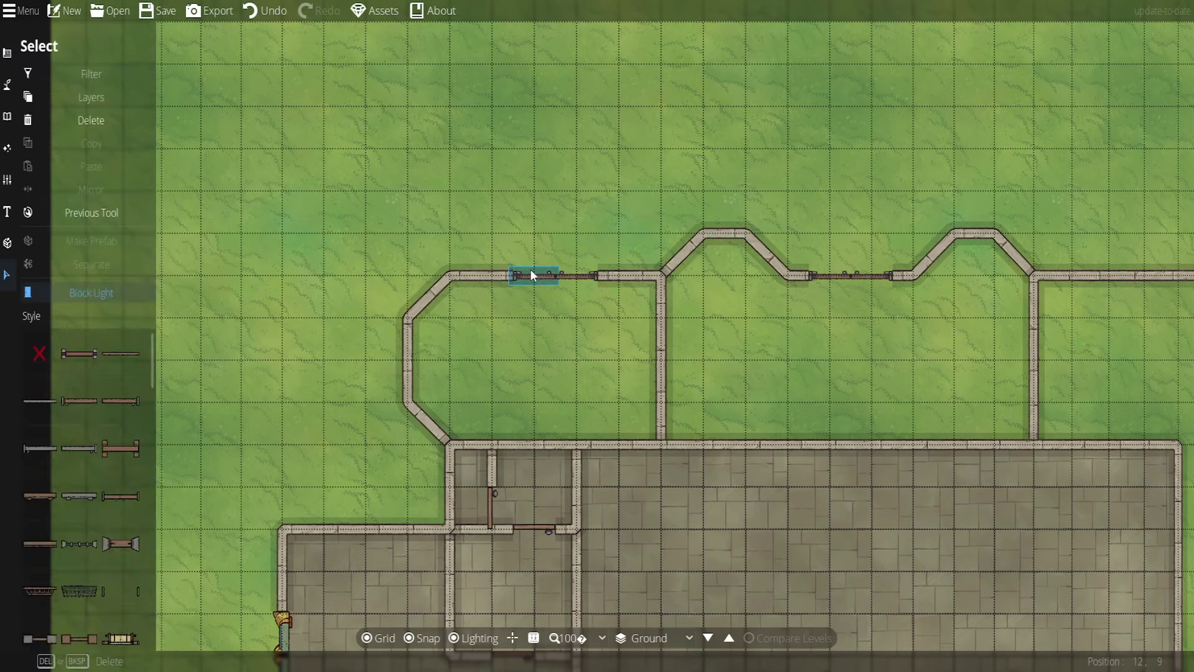
left_click_drag(533, 274, 869, 278)
left_click(949, 394)
left_click_drag(950, 394, 409, 387)
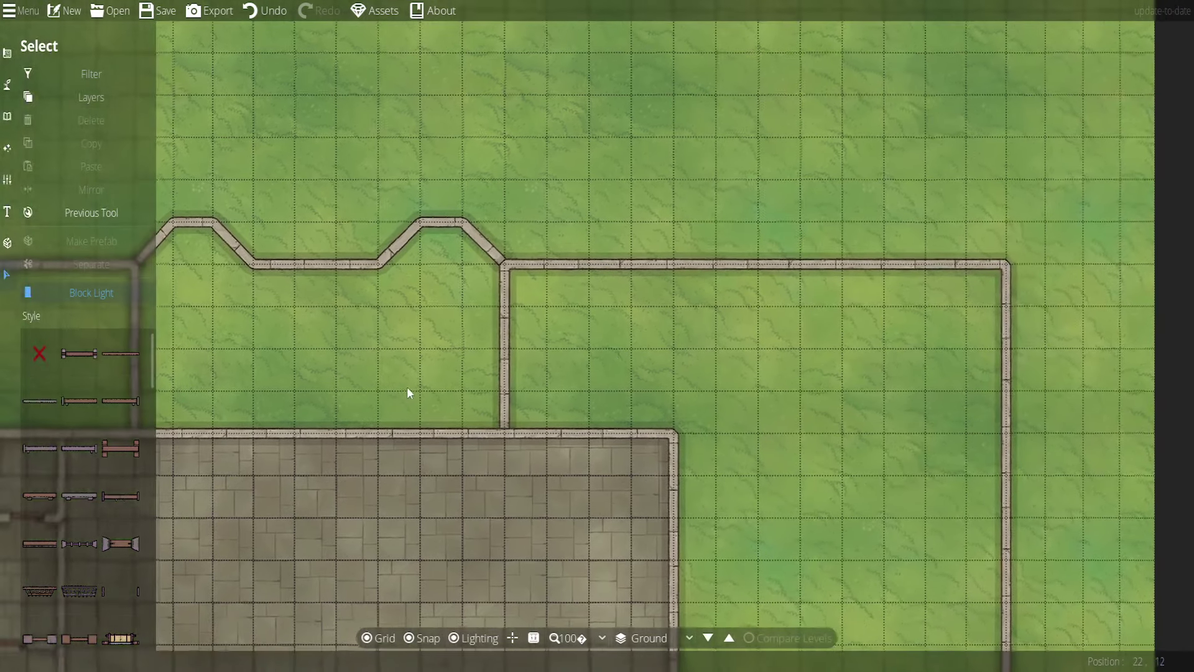
Delete the door east of the hall, the easternmost door in the hall's south wall, and the southern bay room's double door
left_click_drag(850, 390, 763, 85)
left_click_drag(778, 431, 763, 282)
left_click(750, 229)
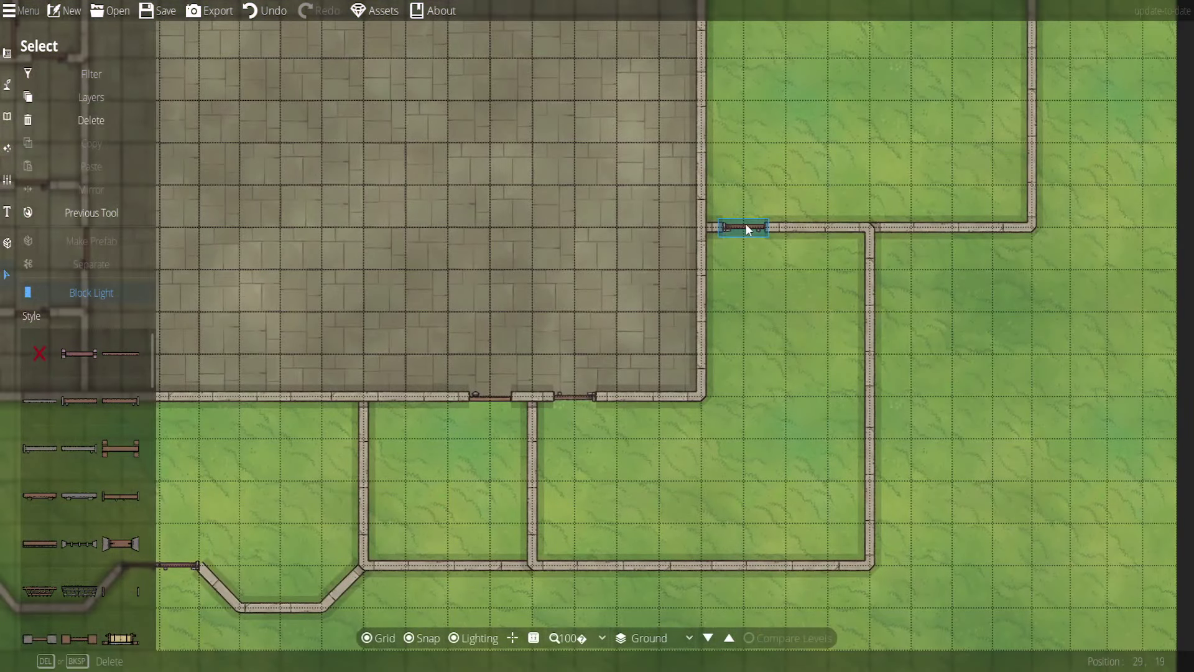
left_click_drag(750, 229, 805, 376)
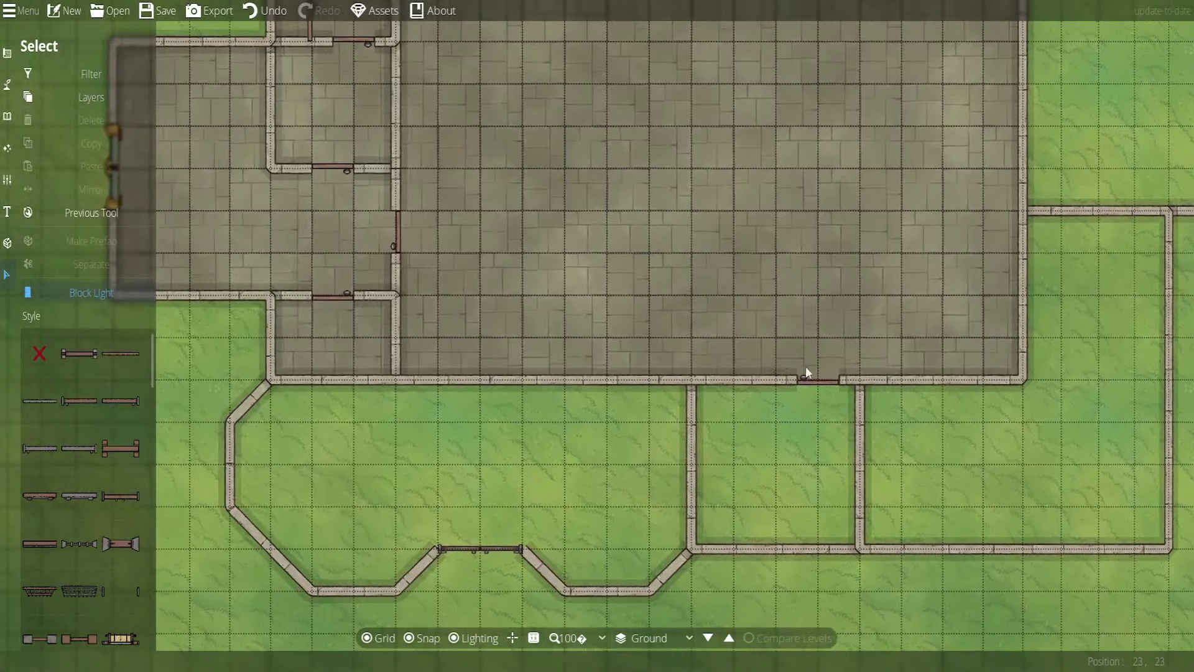
left_click_drag(548, 501, 676, 398)
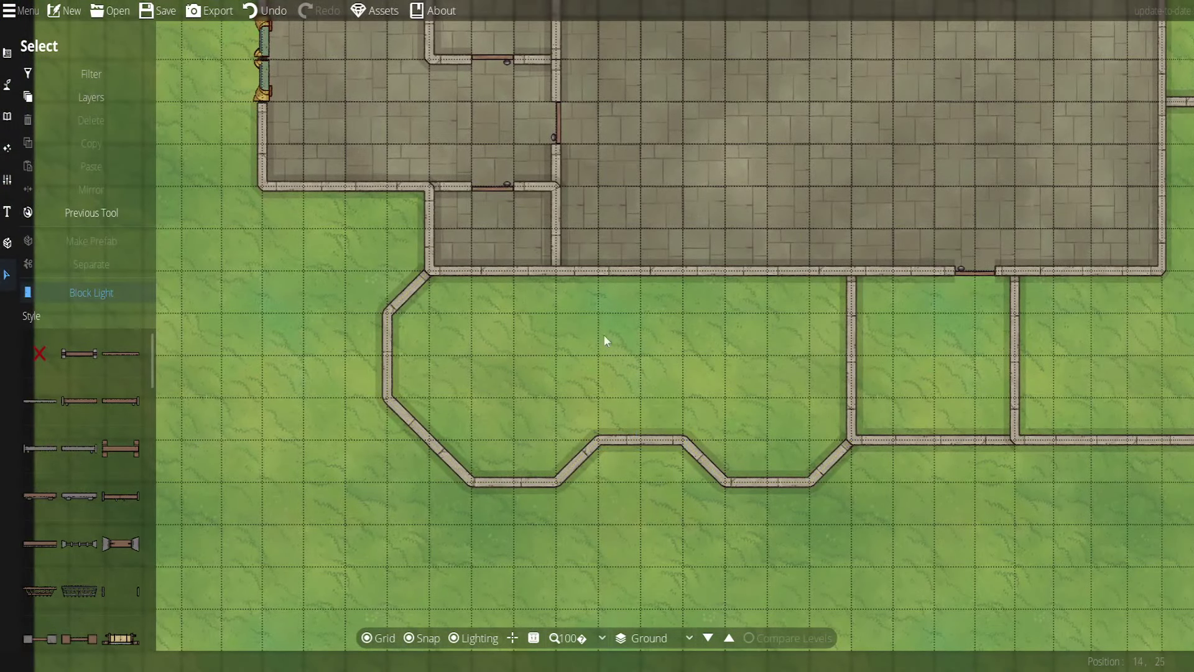
Delete the plain wooden doors from the L-shaped wall's south side, the entrance-hall partition and the small southern room's north wall
left_click_drag(606, 336, 729, 633)
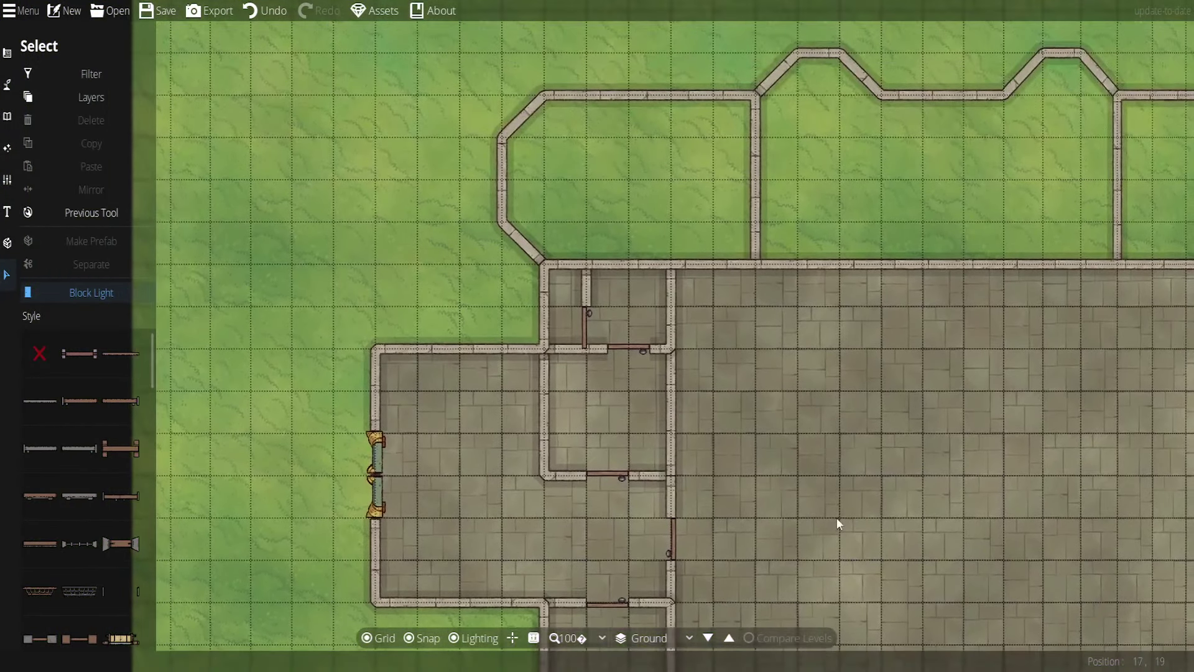
left_click_drag(695, 461, 402, 312)
scroll(73, 441, "down", 5)
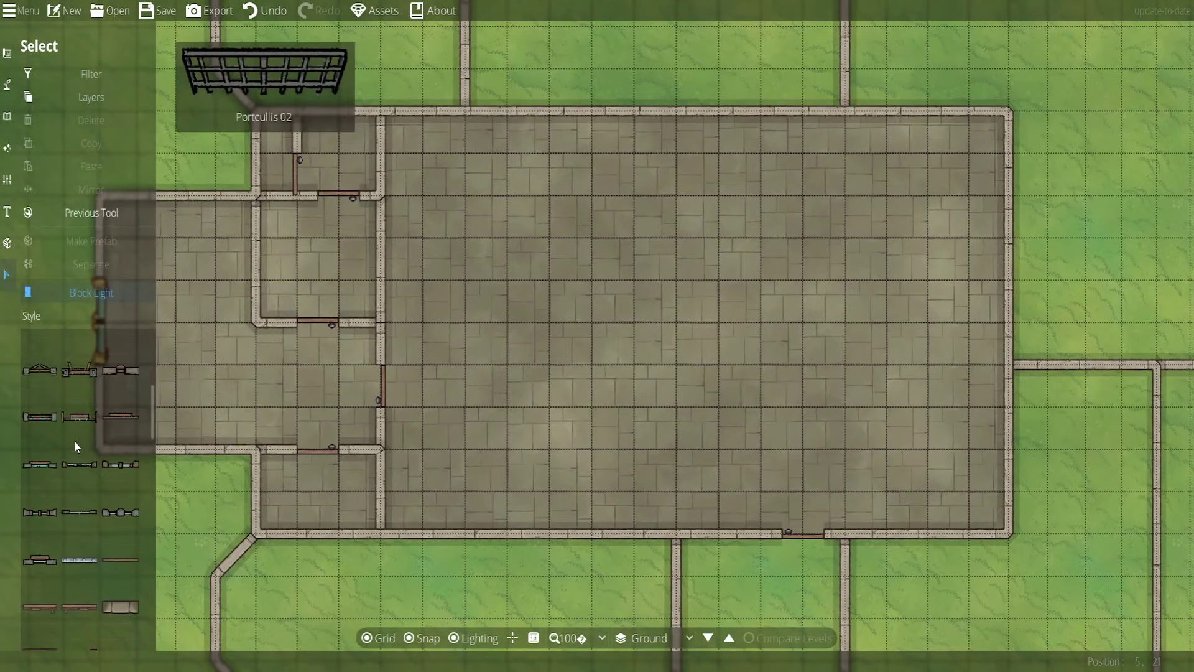
scroll(81, 504, "down", 1)
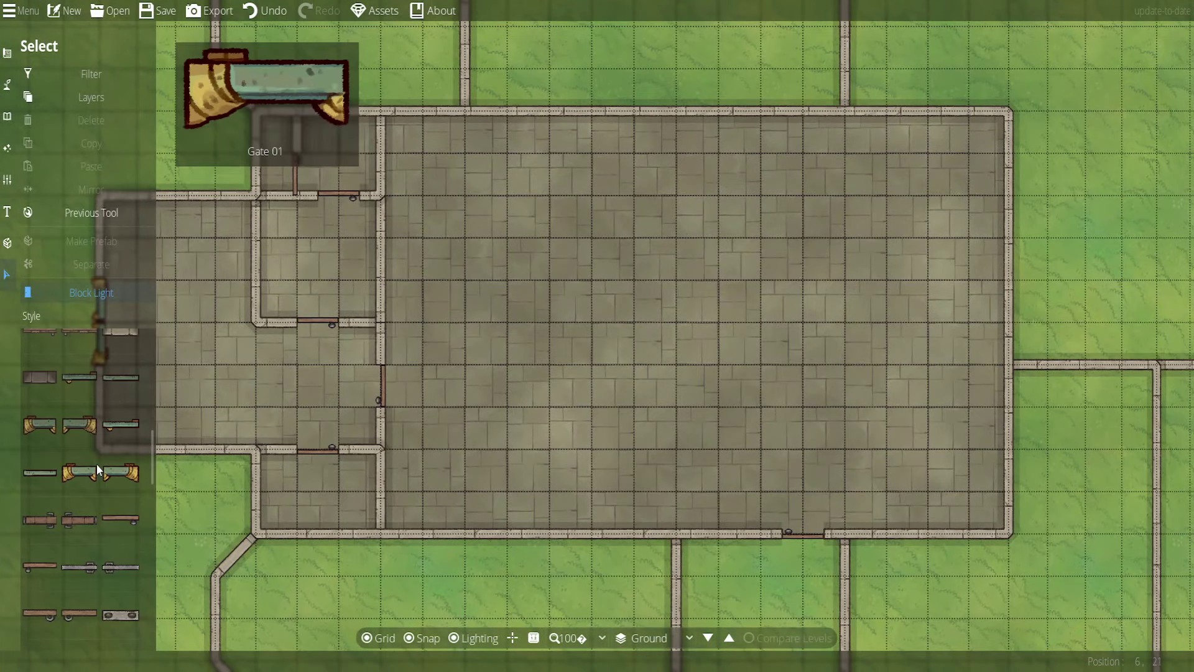
scroll(102, 462, "down", 1)
left_click_drag(513, 394, 696, 428)
scroll(468, 398, "up", 1)
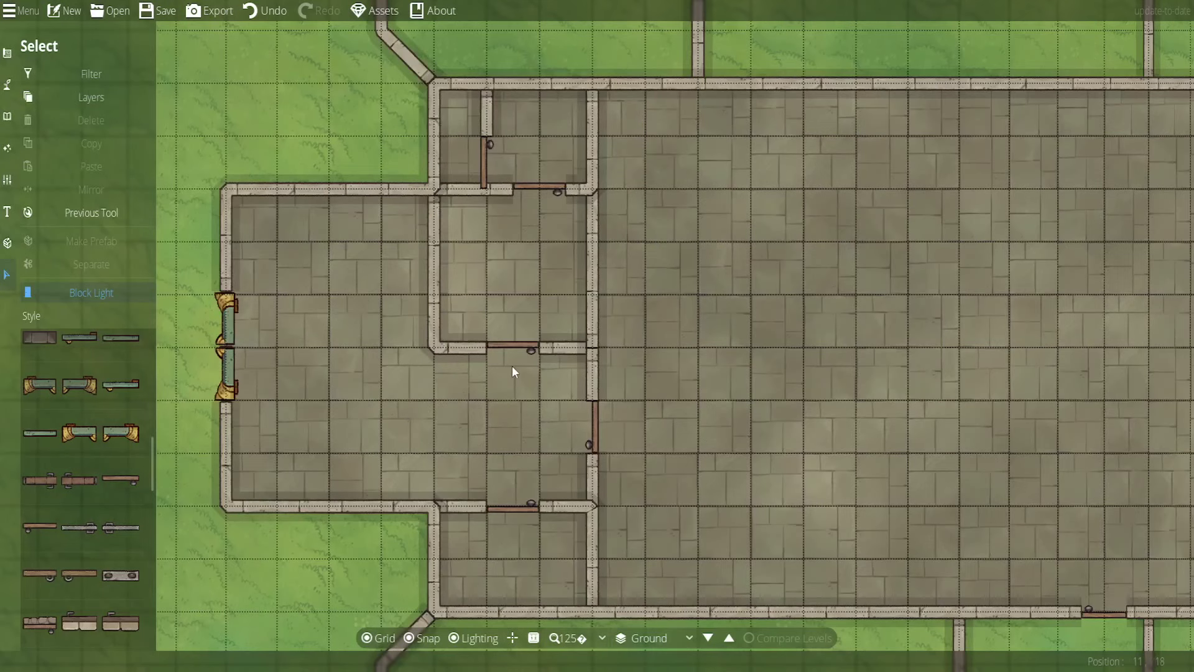
left_click(498, 344)
key("Delete")
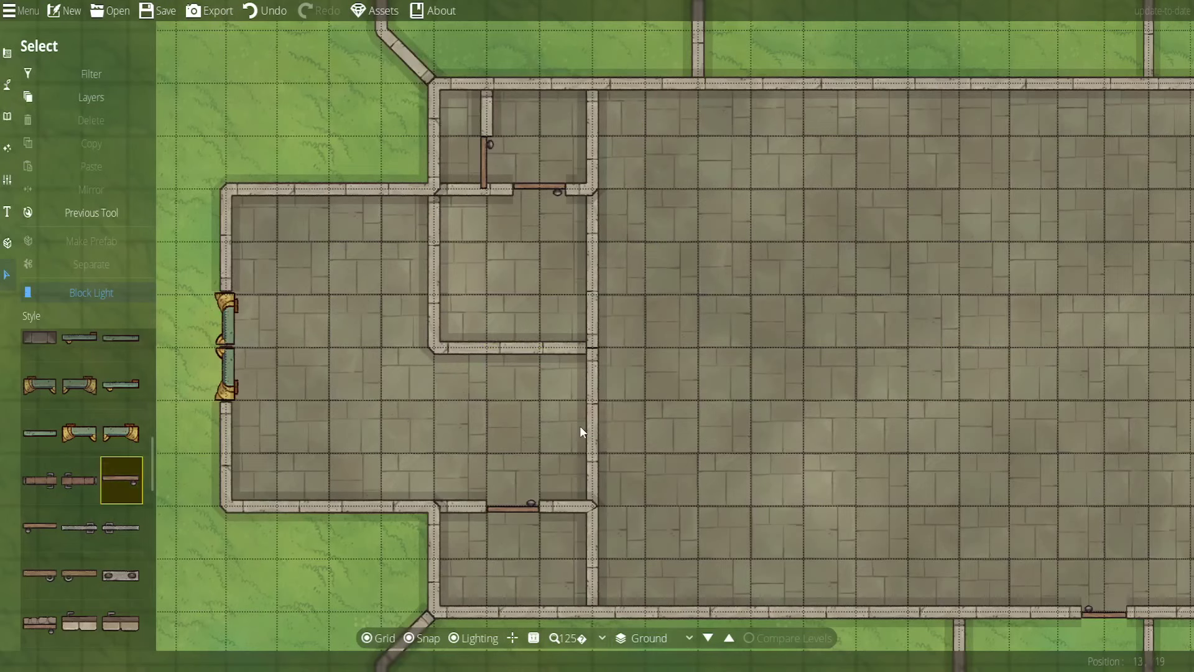
left_click(514, 505)
key("Delete")
Place an unrotated green Door 01 in the south side of the L-shaped wall, facing the entrance area
scroll(140, 404, "up", 2)
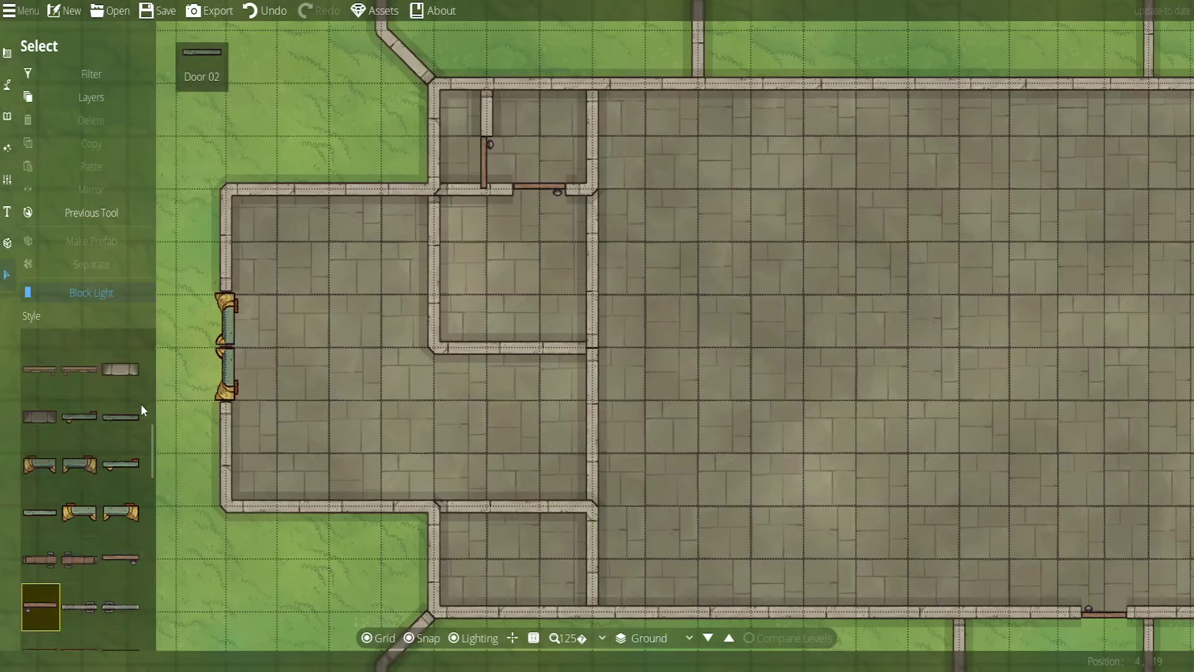
left_click(128, 461)
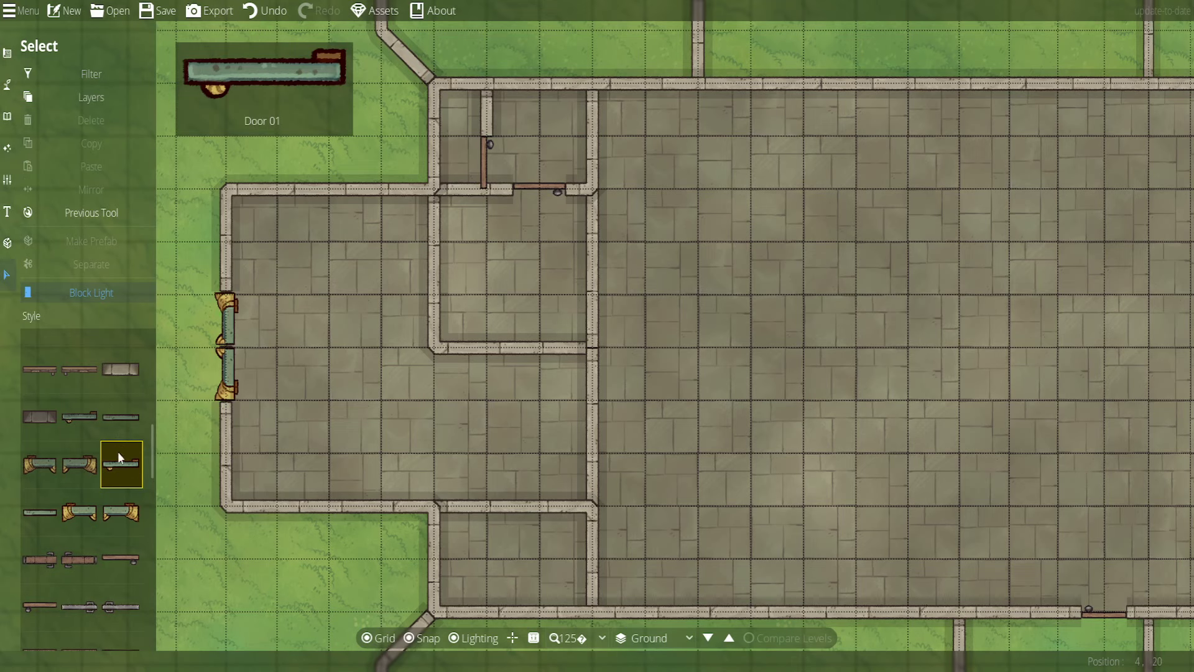
left_click(87, 211)
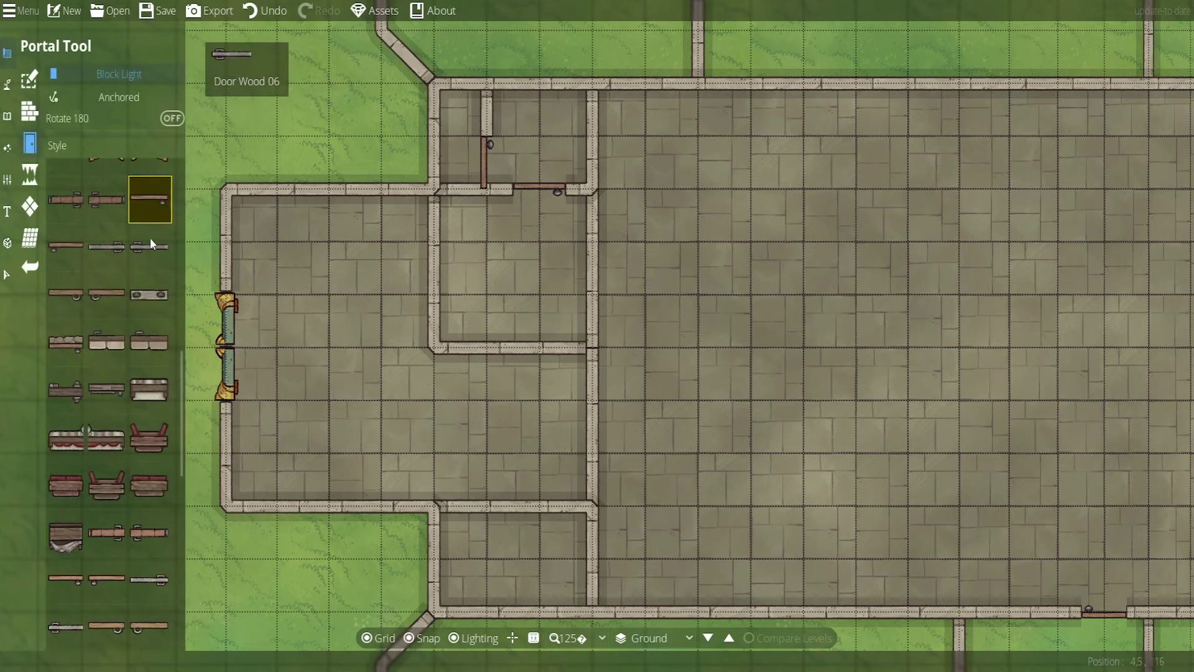
scroll(129, 505, "up", 6)
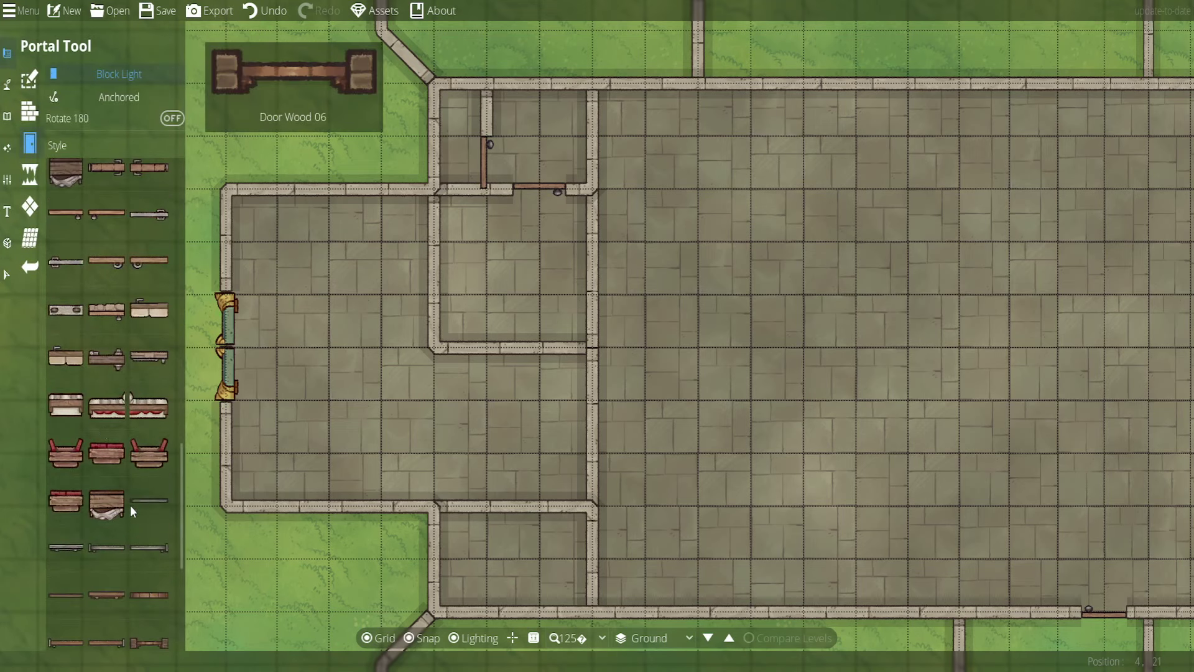
scroll(132, 363, "up", 1)
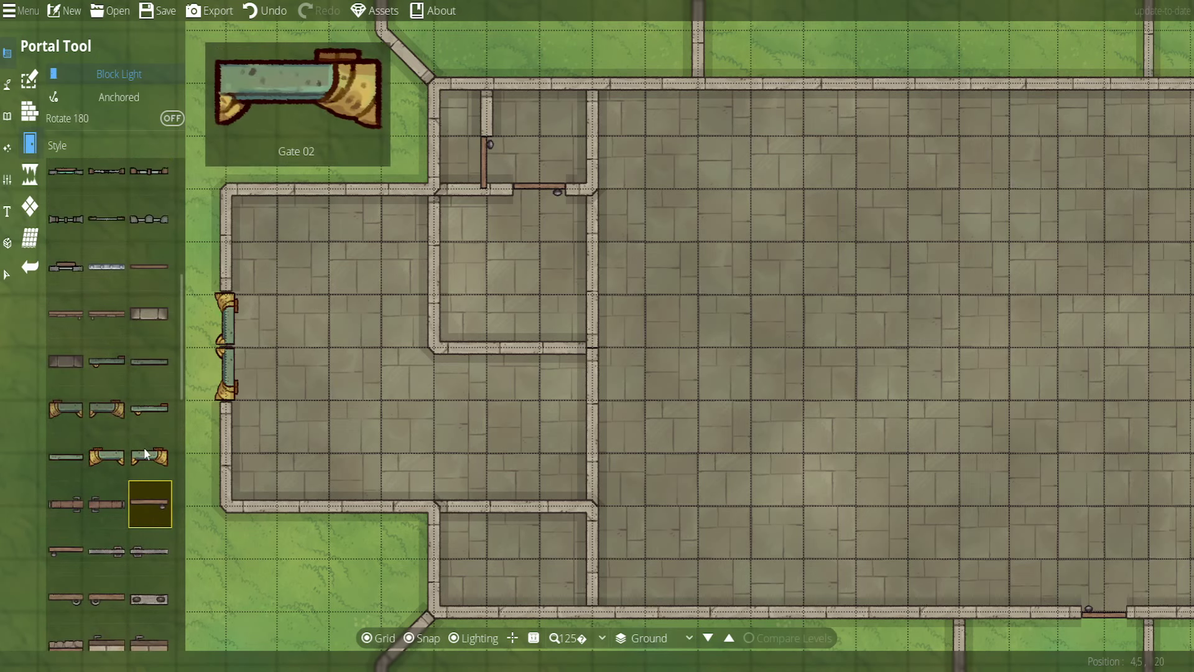
left_click(150, 411)
left_click(505, 344)
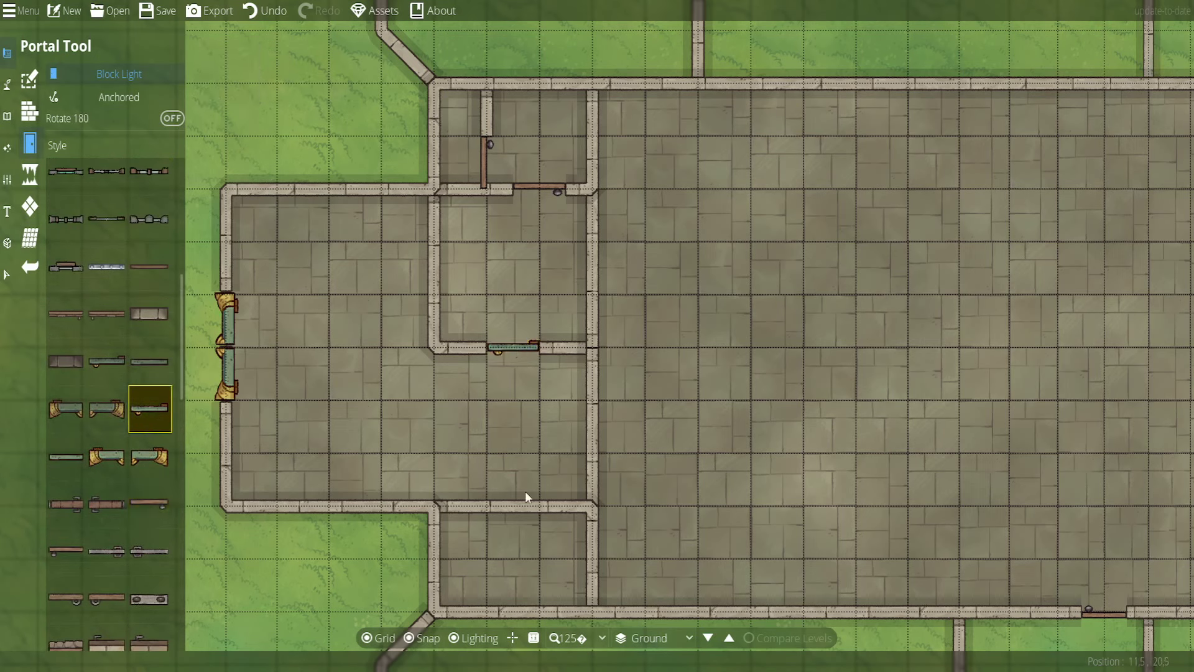
Place Door 01 rotated 180 in the small southern room's north wall, and an unrotated one in the entrance-hall partition
left_click(173, 118)
left_click(520, 508)
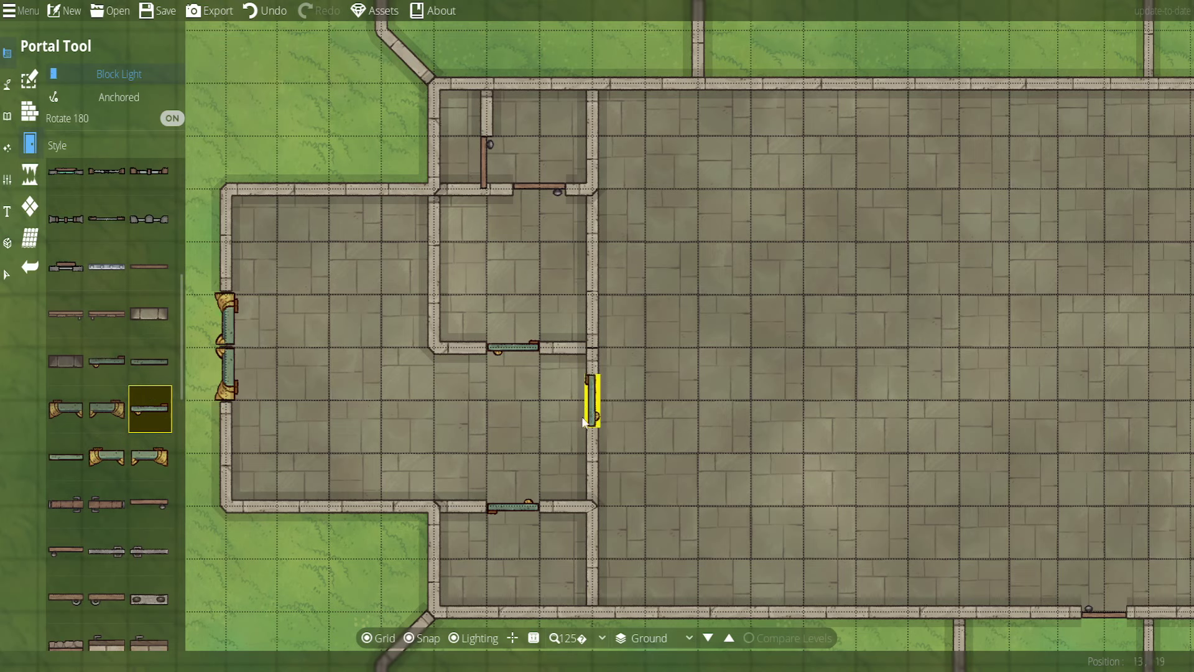
left_click(172, 119)
left_click(594, 451)
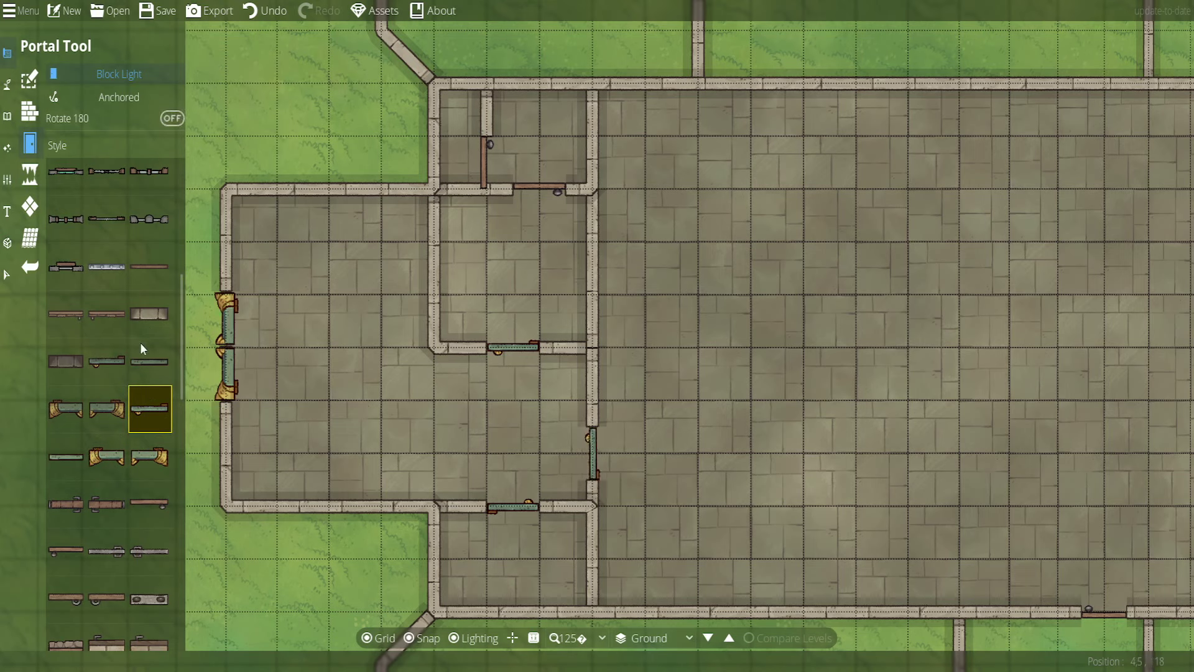
left_click(105, 361)
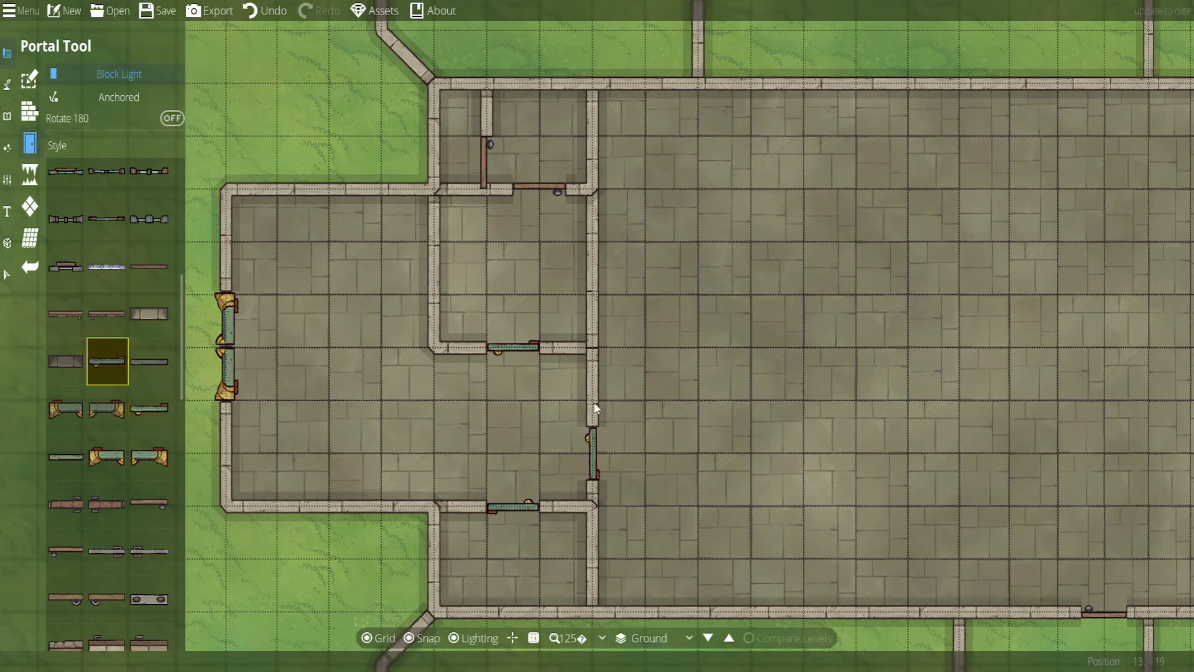
left_click(151, 425)
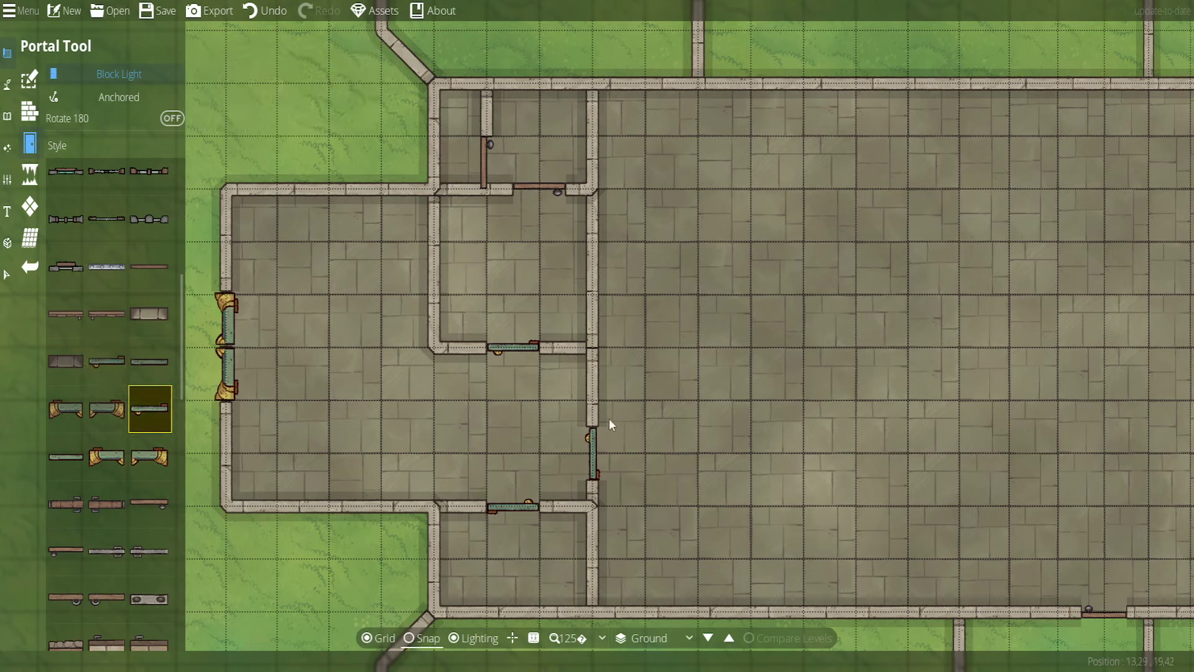
left_click(169, 118)
left_click(106, 359)
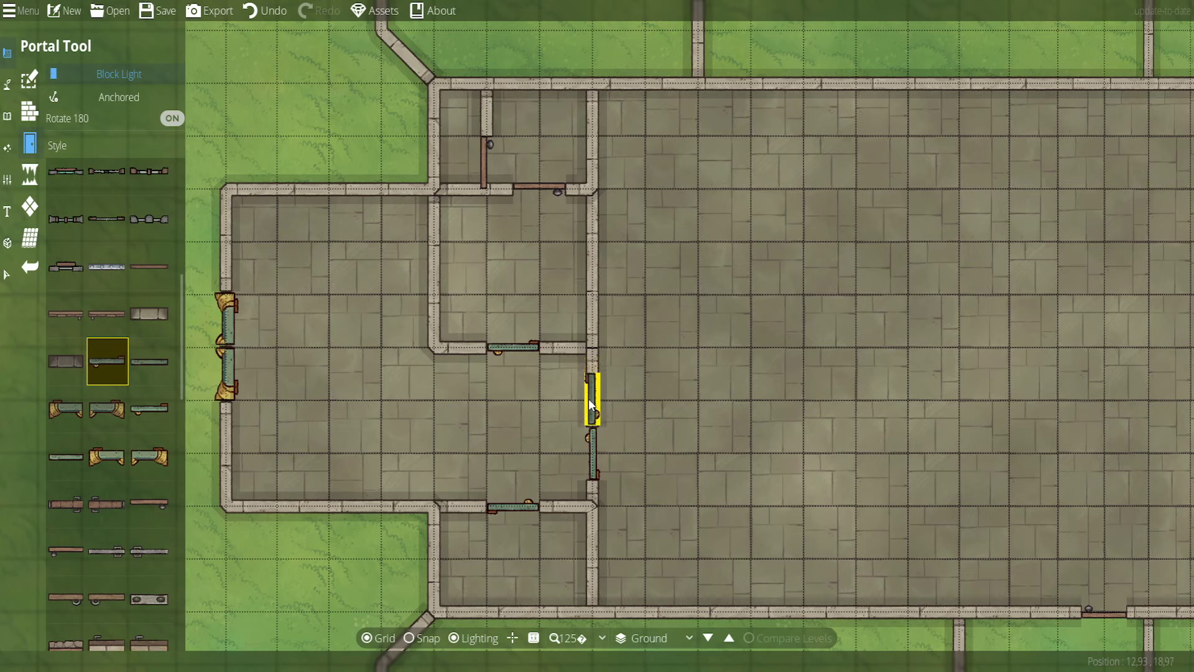
left_click(67, 458)
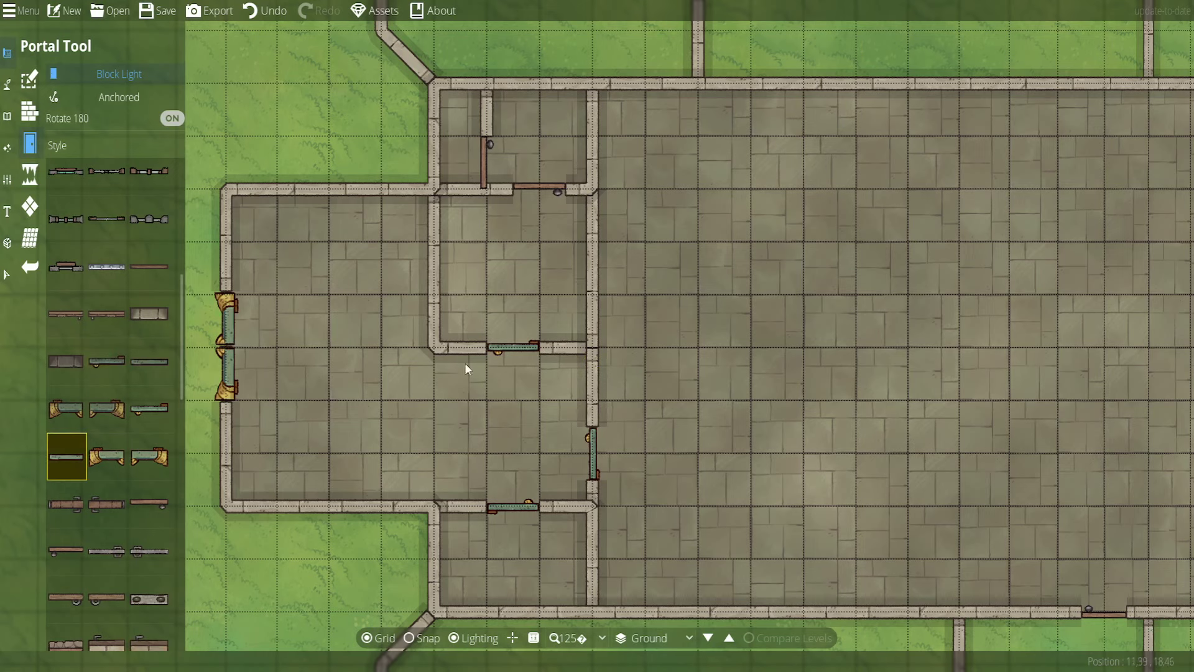
Undo the green Door 01 in the entrance-hall partition and place it again, unrotated and snapped, half a square further north
left_click(267, 10)
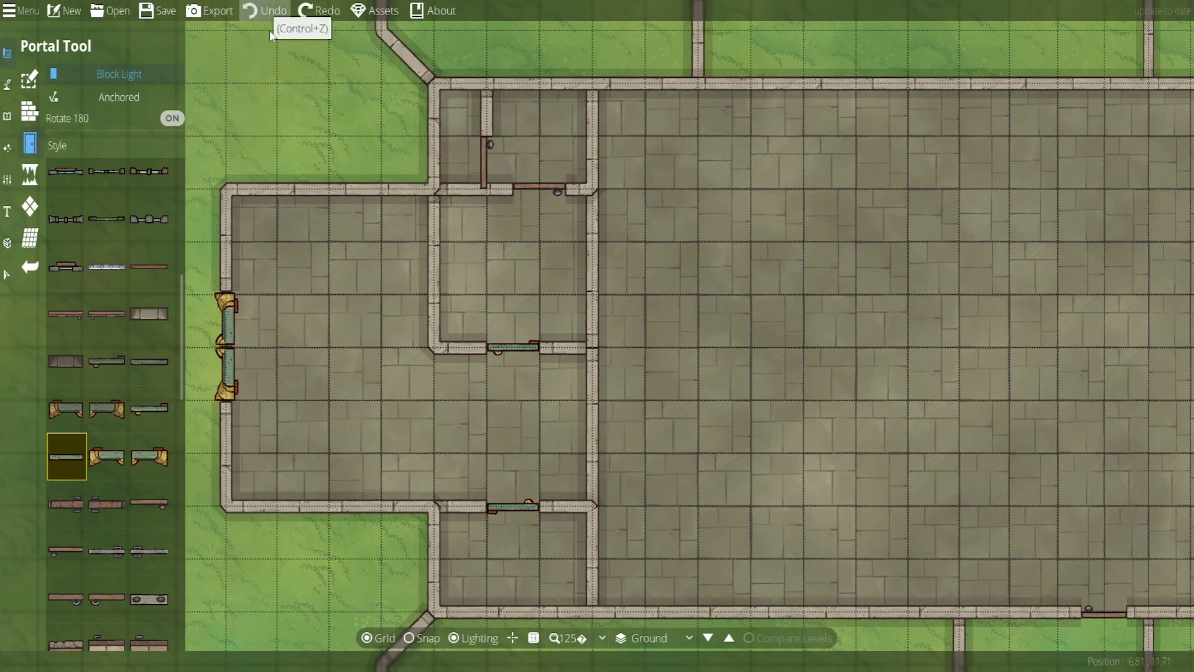
left_click(146, 407)
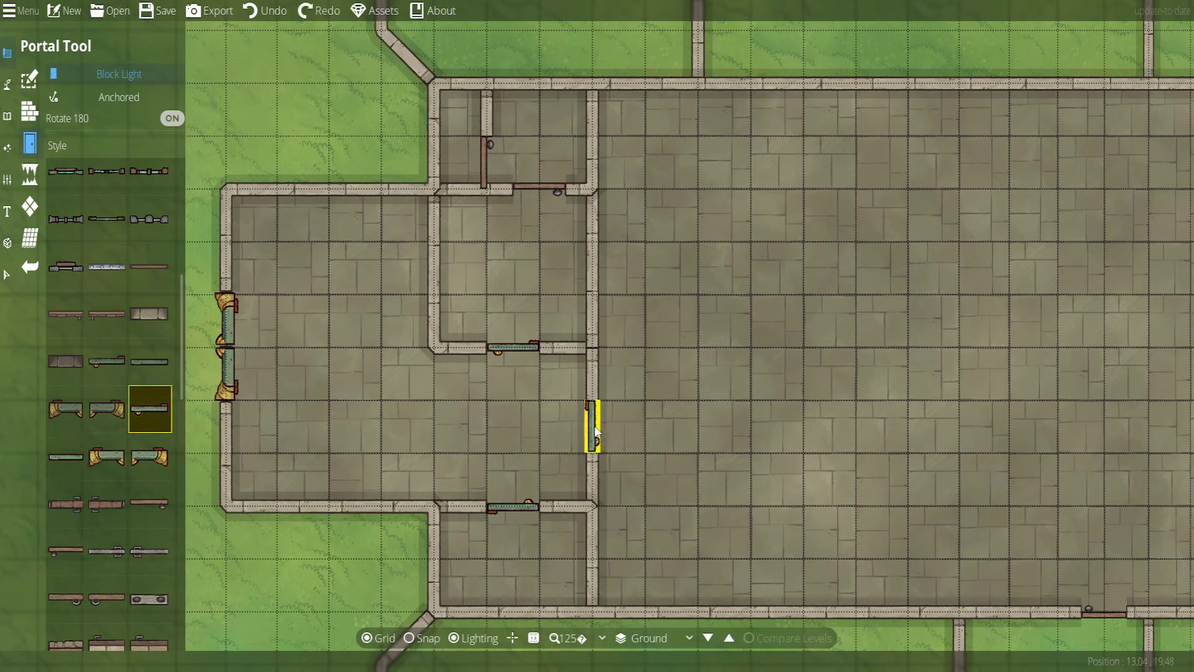
left_click(172, 119)
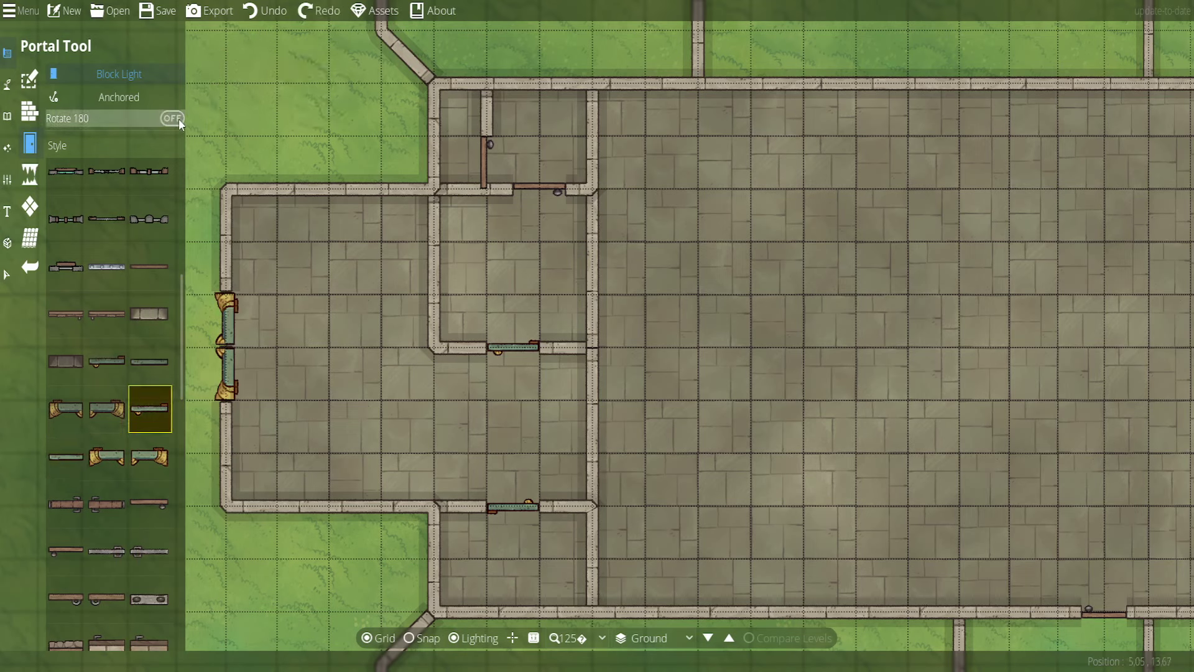
left_click(426, 639)
left_click(594, 427)
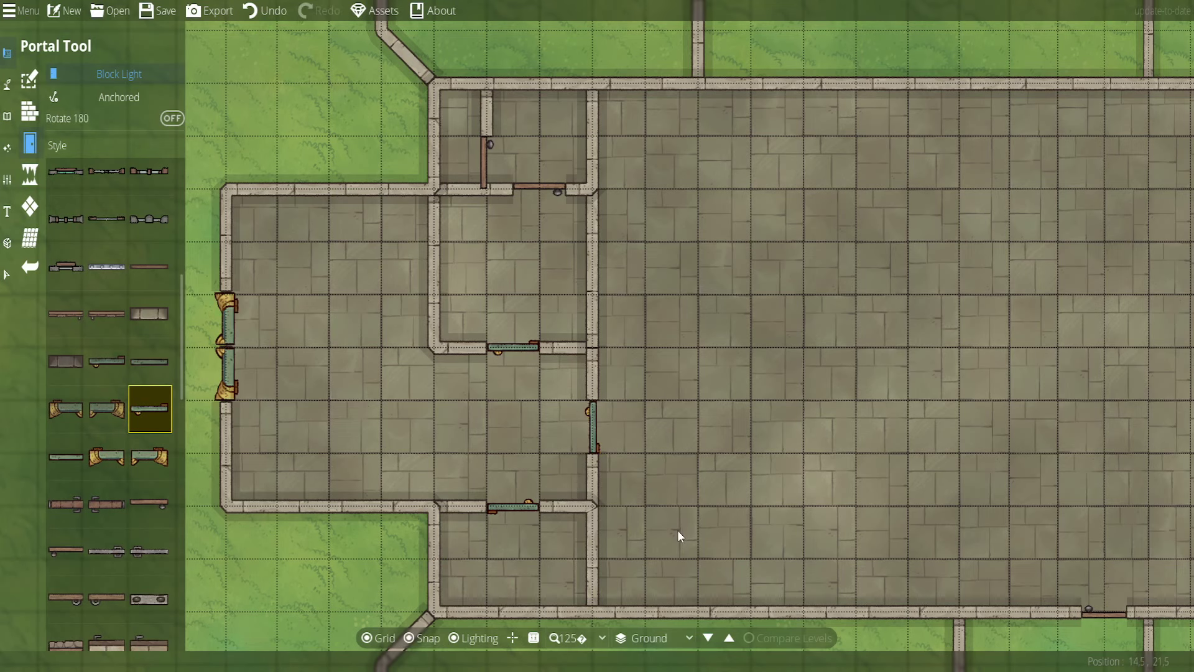
Place two mirrored wooden doors with ring handles, rotated 180, side by side in the recessed middle of the southern bay room's south wall
left_click_drag(678, 530, 715, 505)
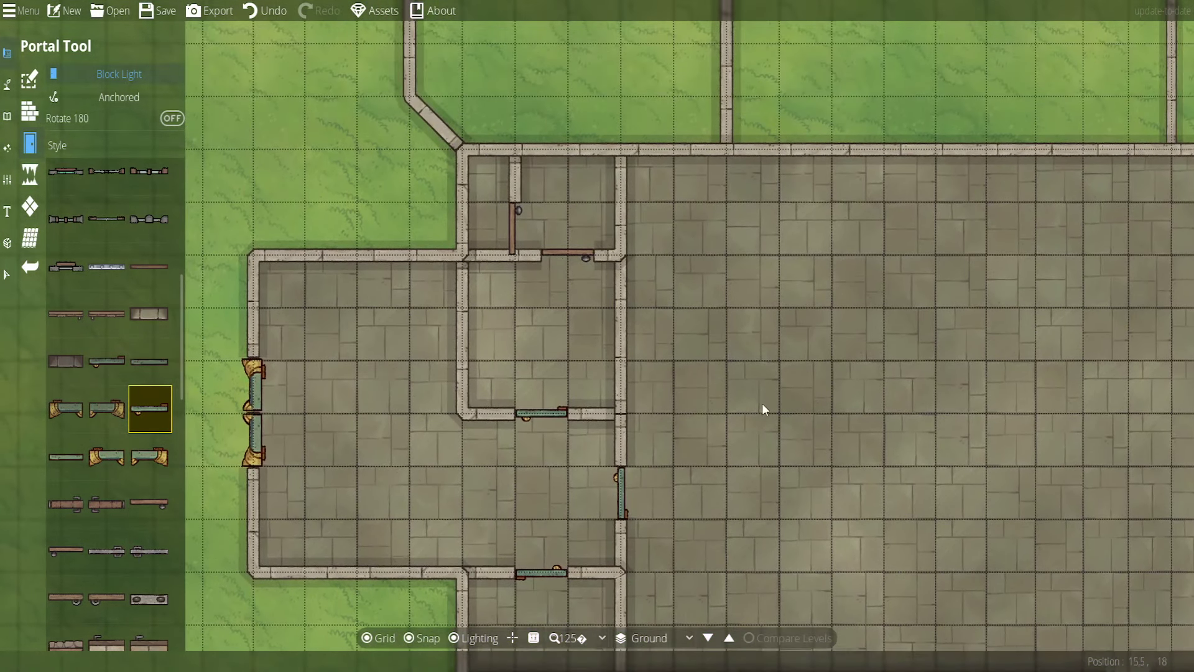
left_click_drag(764, 405, 542, 211)
left_click_drag(643, 410, 721, 146)
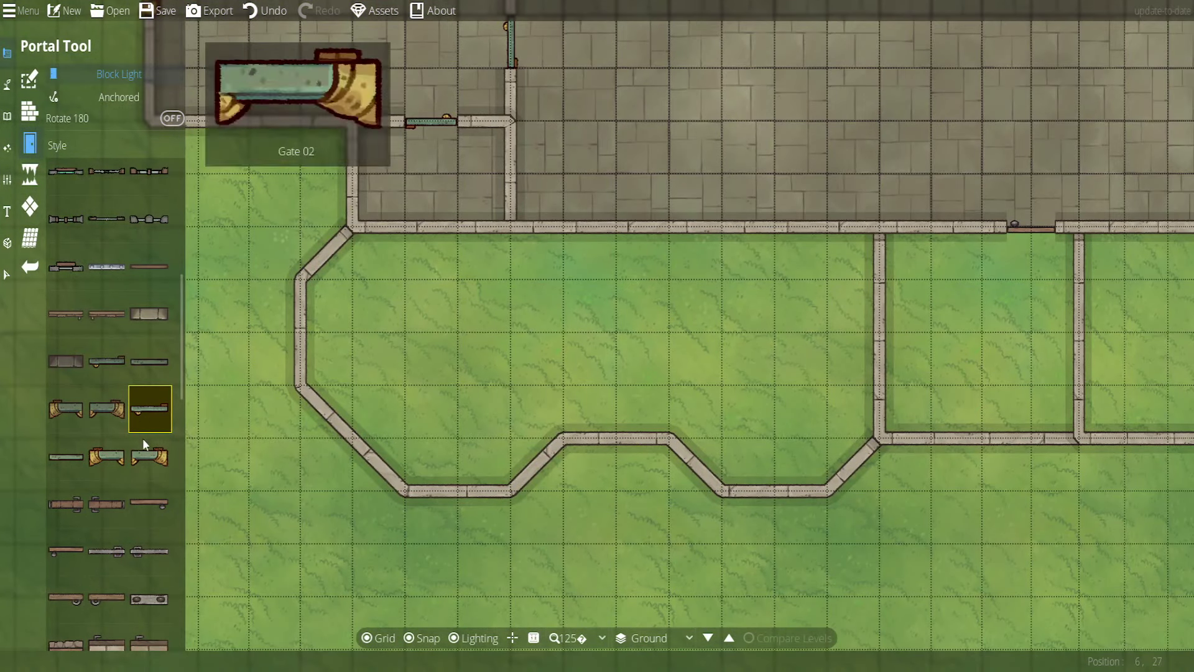
scroll(144, 429, "down", 5)
scroll(137, 431, "down", 6)
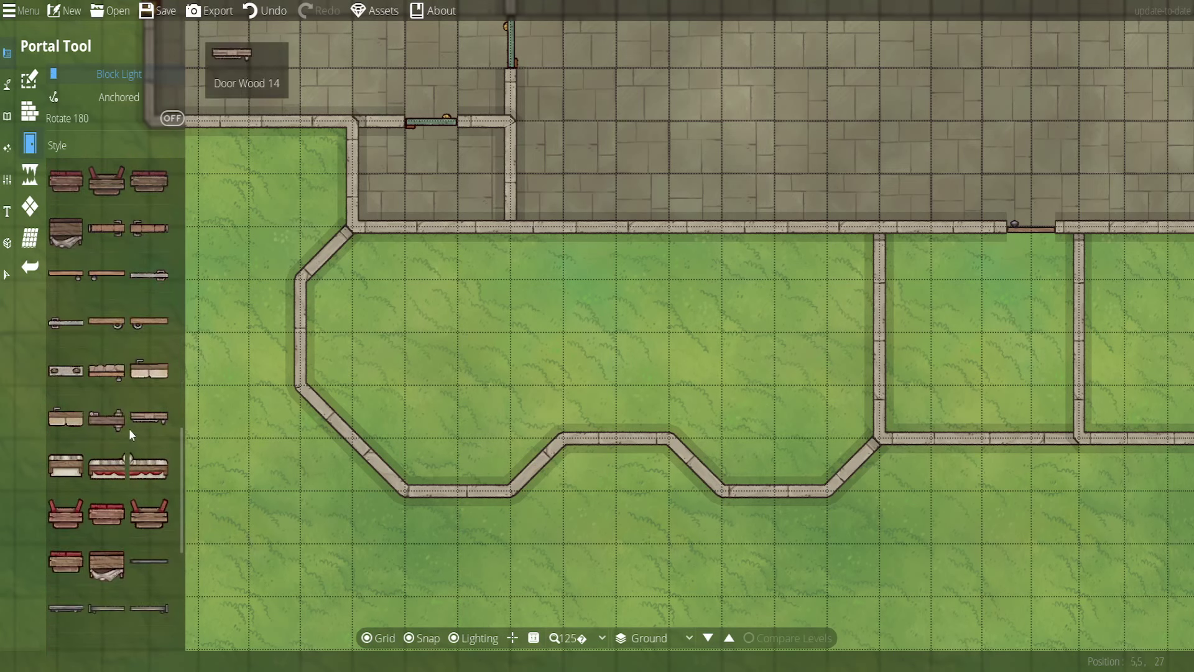
left_click(102, 319)
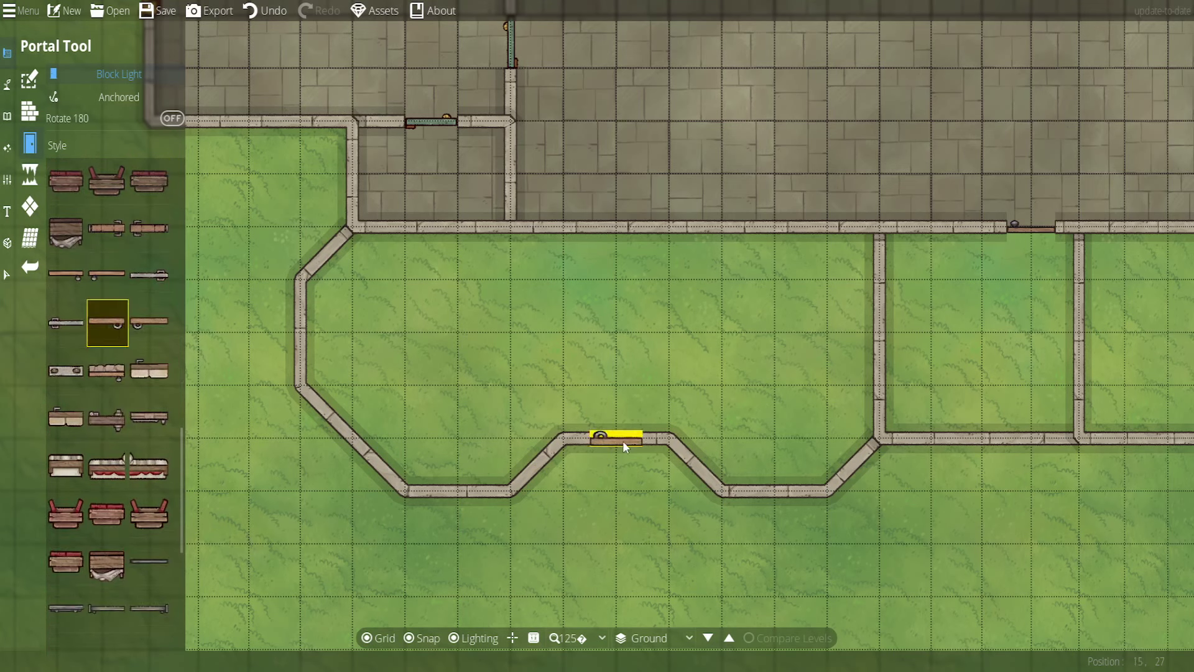
left_click(172, 118)
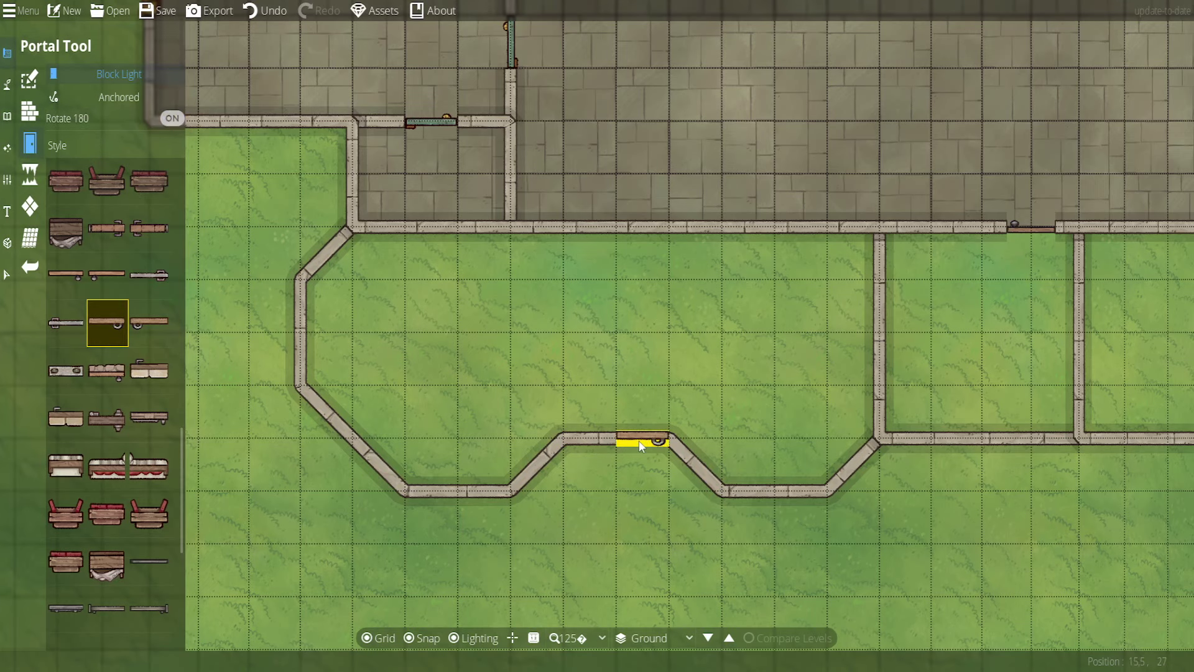
left_click(585, 446)
left_click(134, 318)
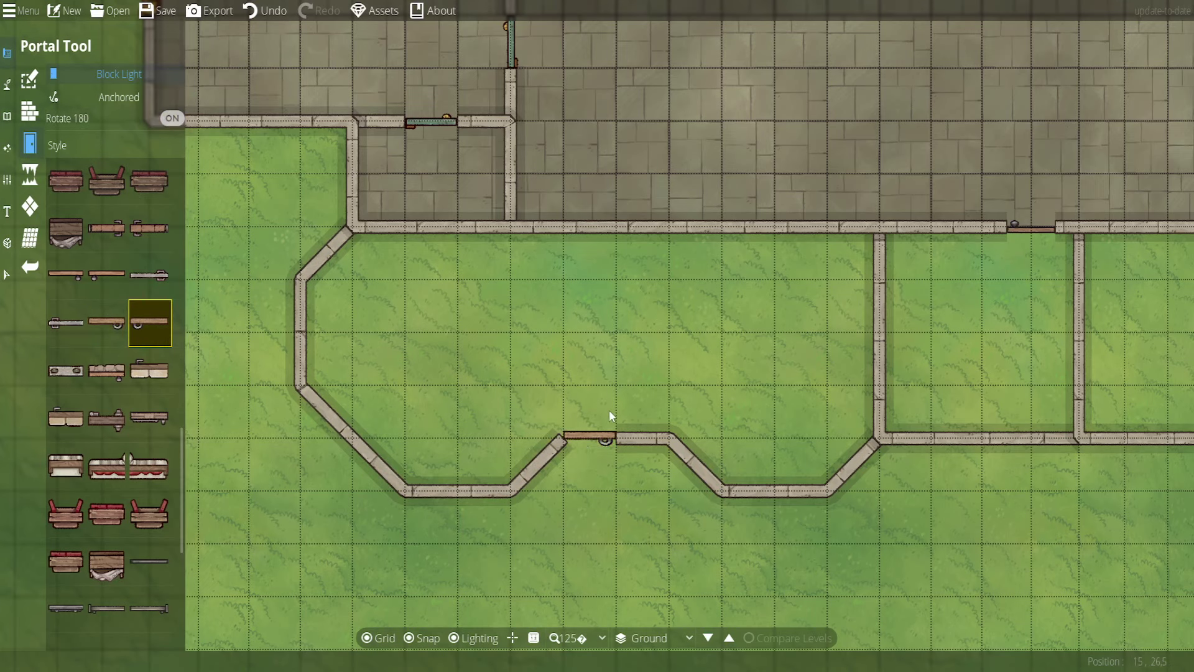
Place the mirrored pair of ring-handled wooden doors, rotated 180, in the recessed north wall of the middle northern room
key("Right")
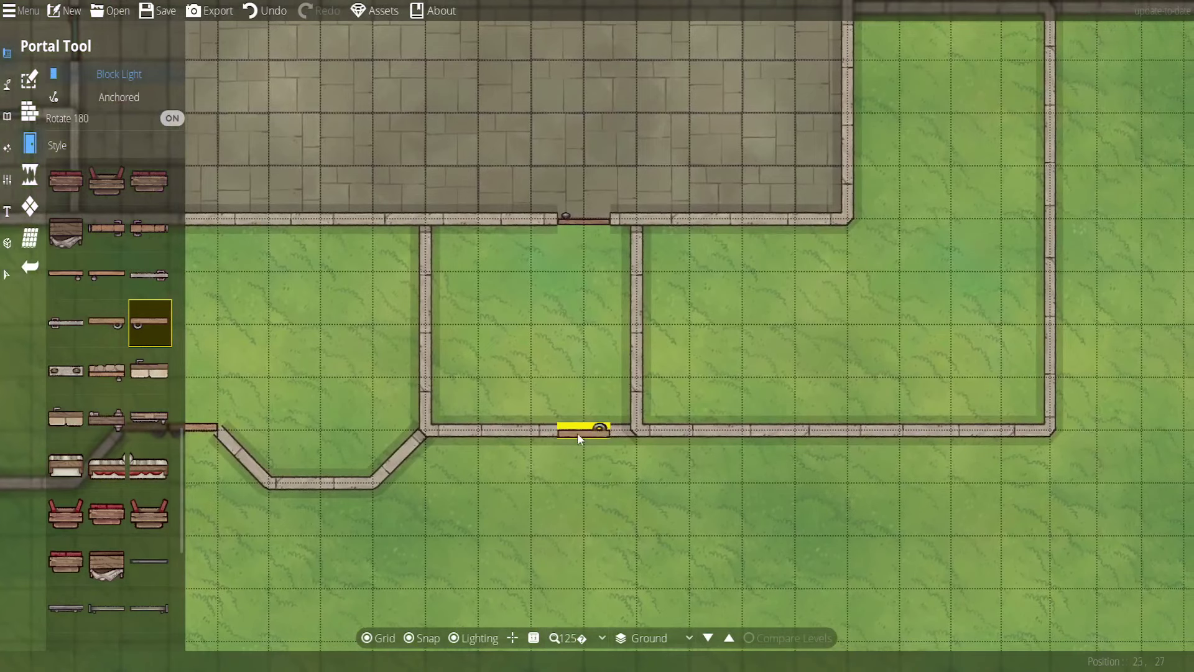
key("Up")
key("Right")
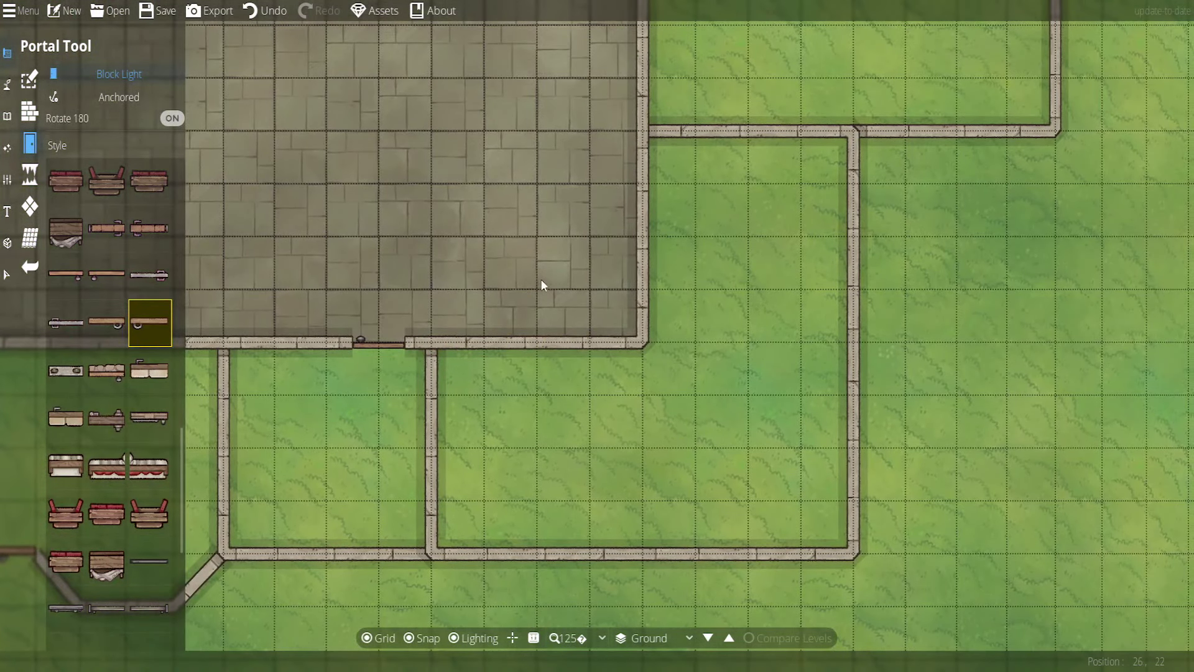
key("Up")
key("Right")
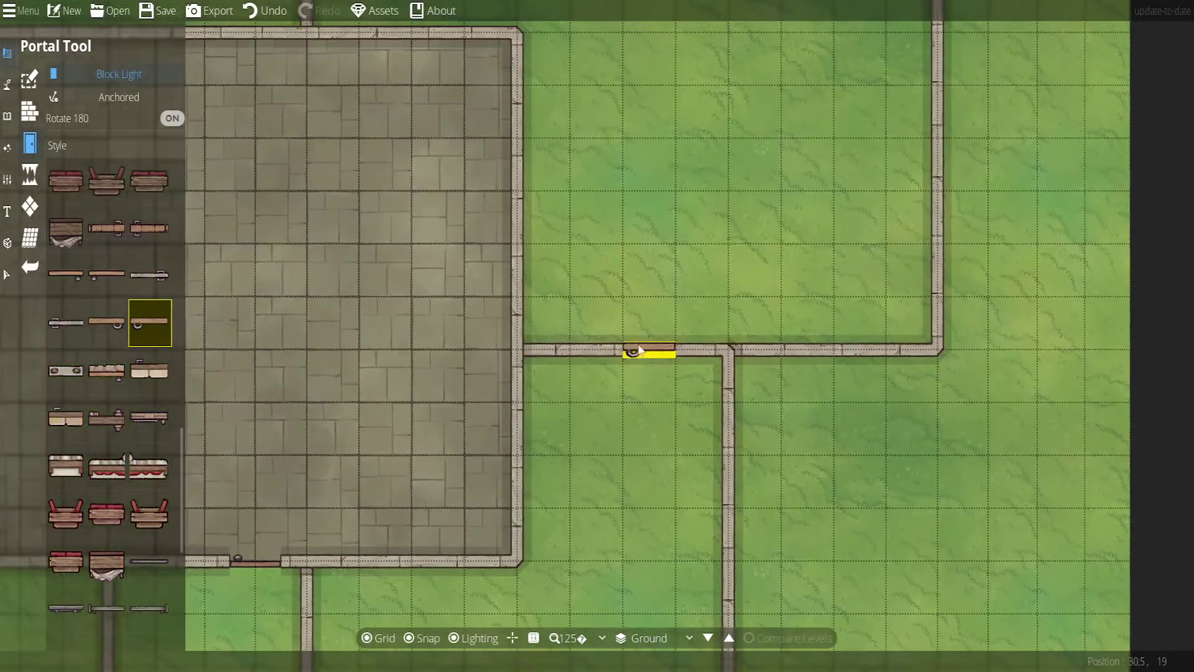
key("Up")
key("Left")
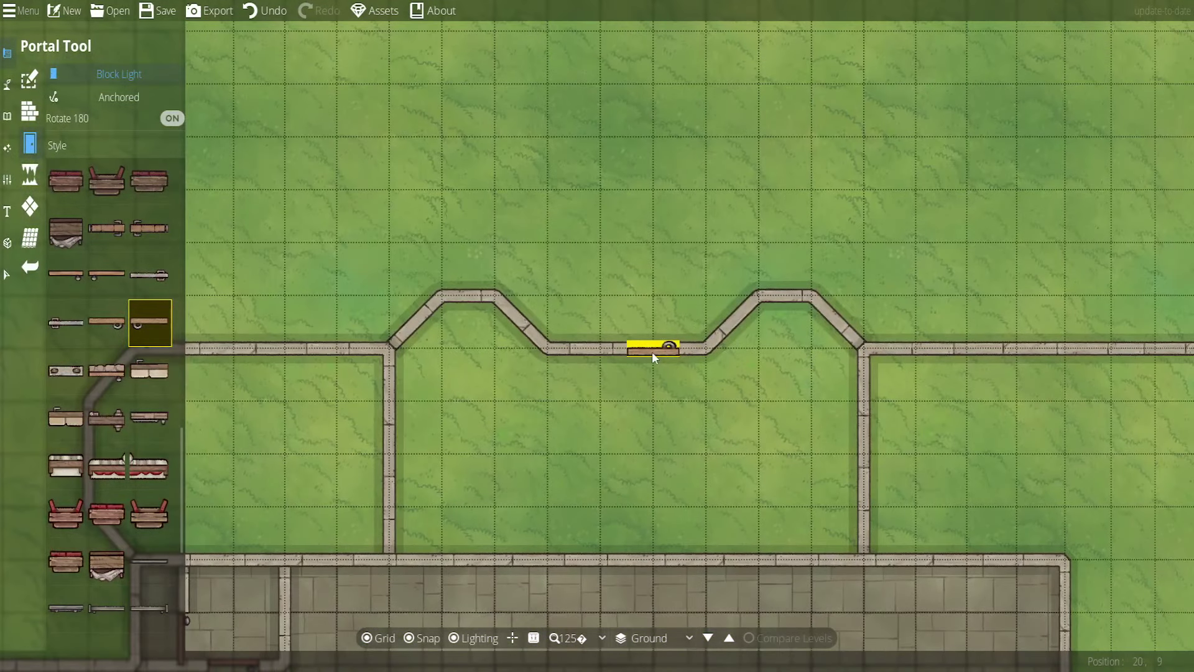
left_click(598, 355)
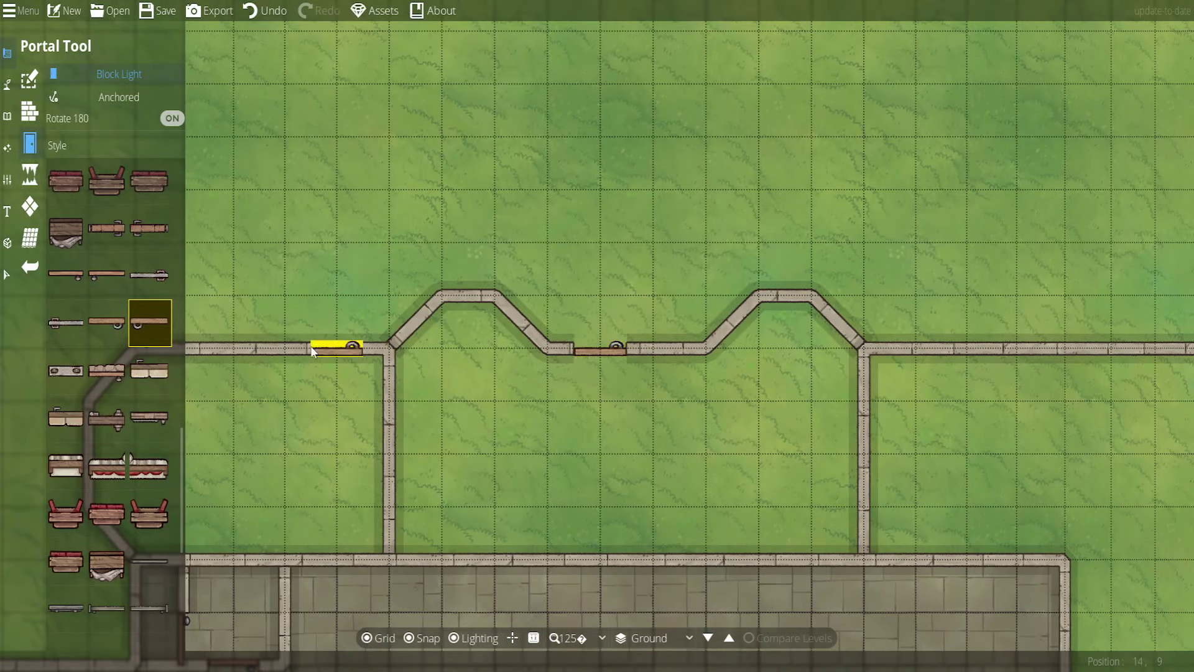
left_click(103, 329)
left_click(650, 352)
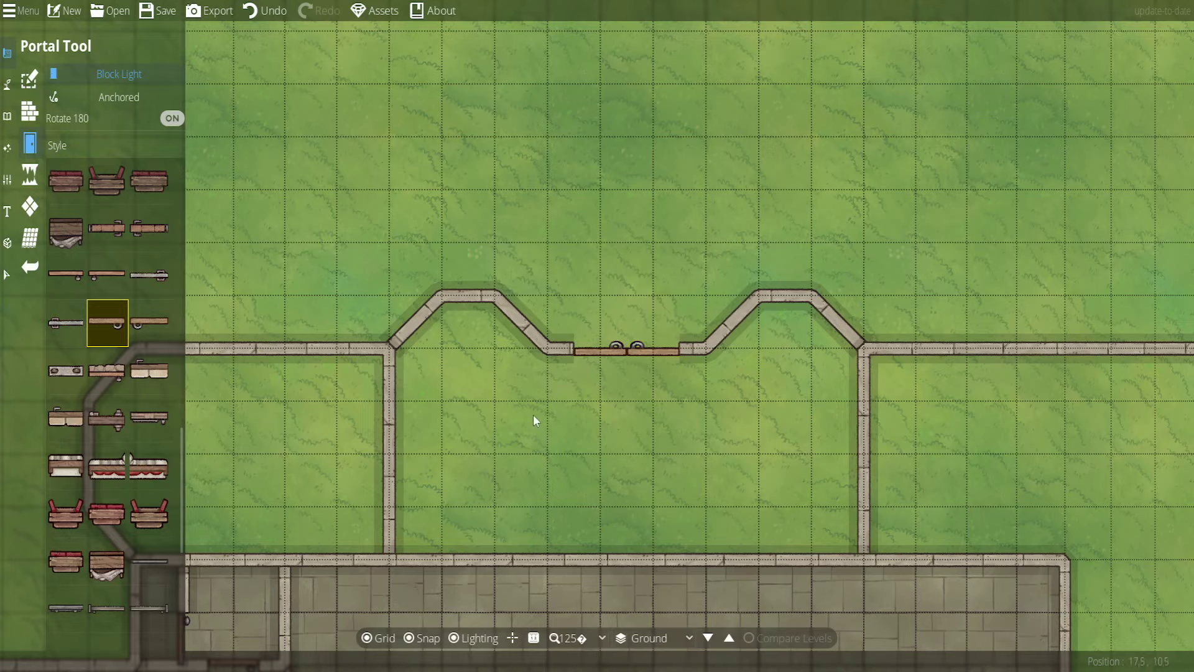
Place a mirrored pair of ring-handled wooden doors, rotated 180, in the north wall of the northwestern room
key("Left")
key("Up")
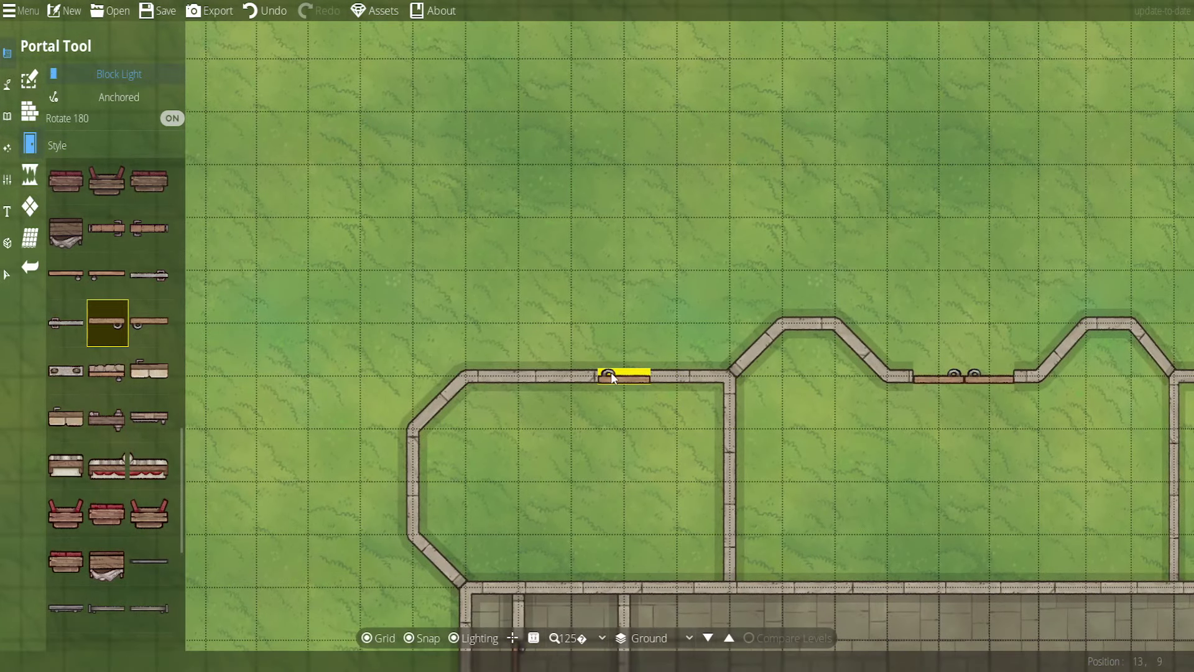
left_click(155, 326)
left_click(576, 371)
Place a single dark-knobbed wooden door, unrotated, in the hall's south wall just east of the partition between the two southeastern rooms
left_click_drag(640, 479, 609, 207)
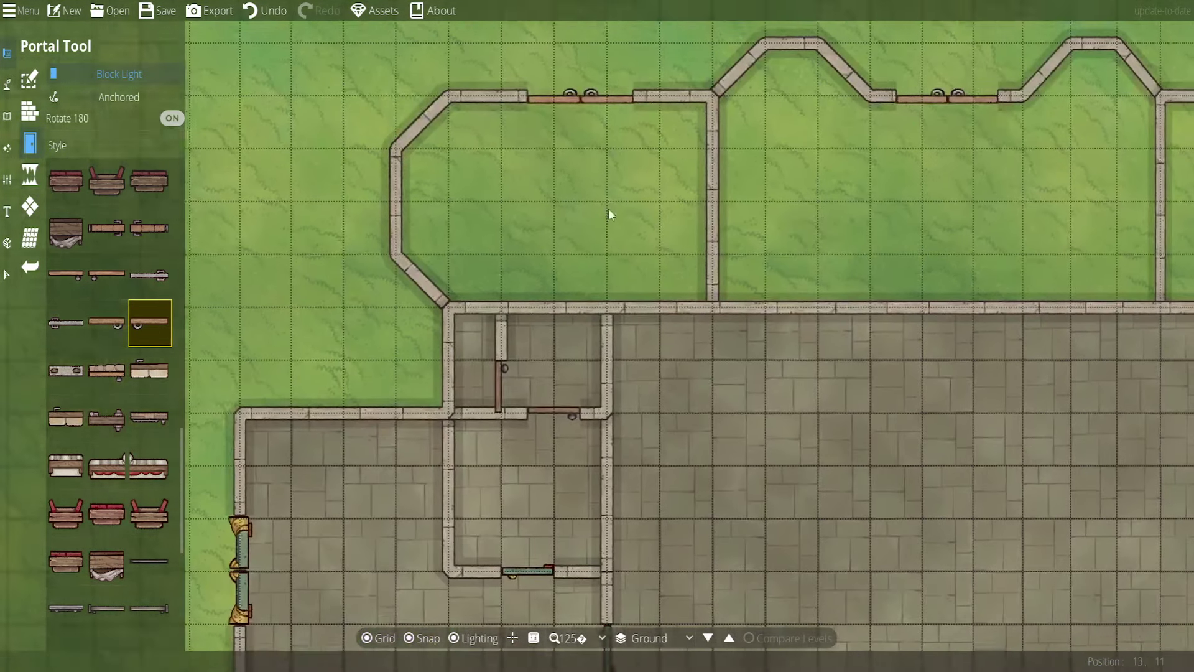
left_click_drag(802, 554, 584, 251)
left_click_drag(778, 230, 541, 344)
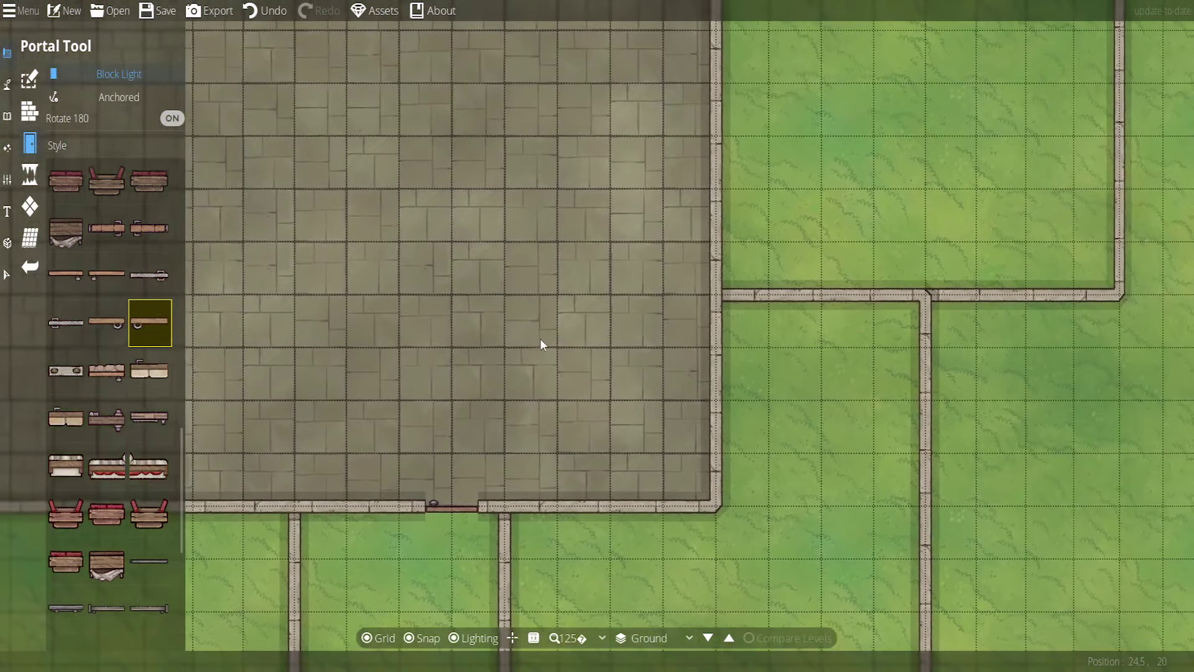
left_click(67, 277)
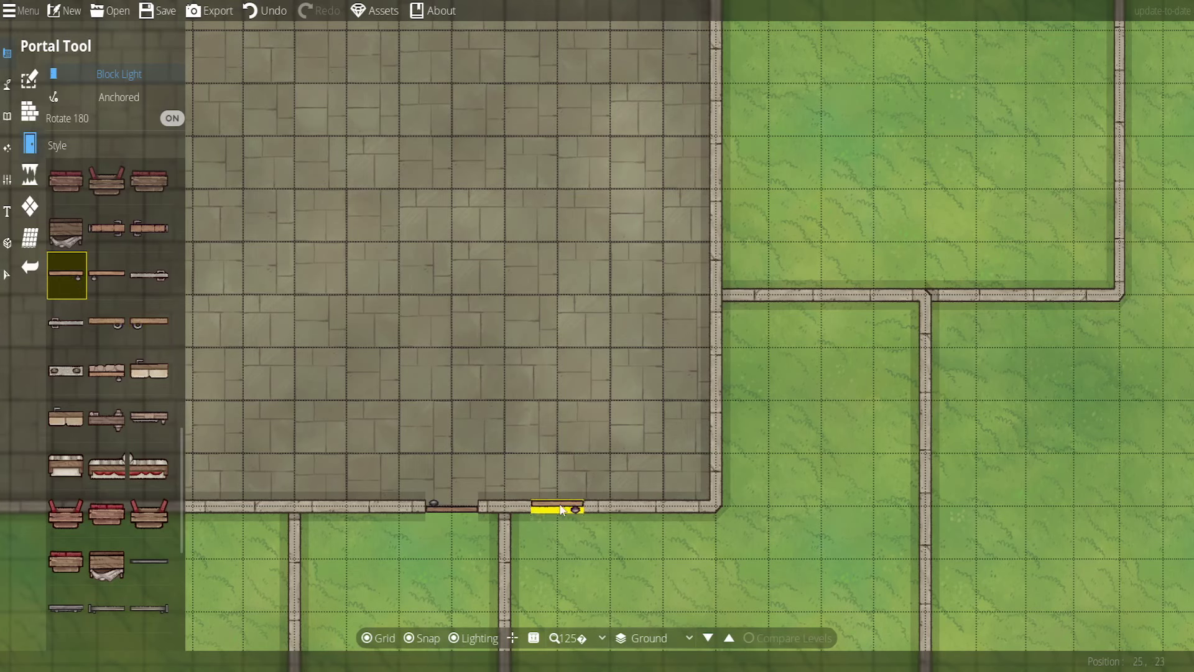
left_click(90, 280)
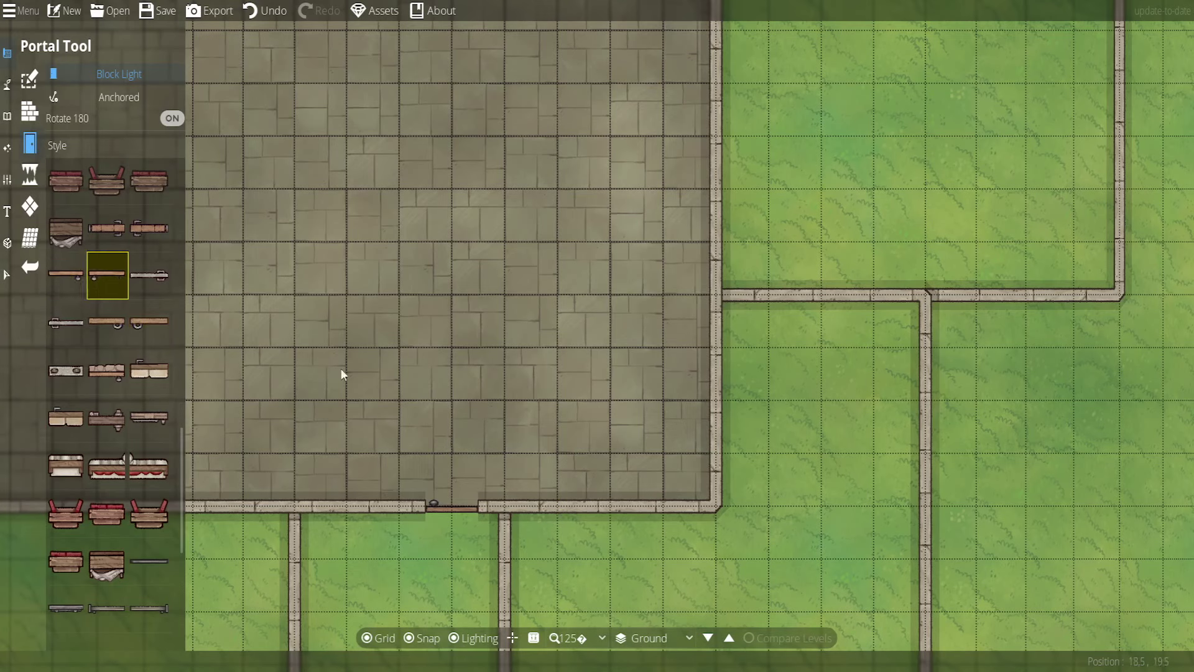
left_click(173, 118)
left_click(554, 510)
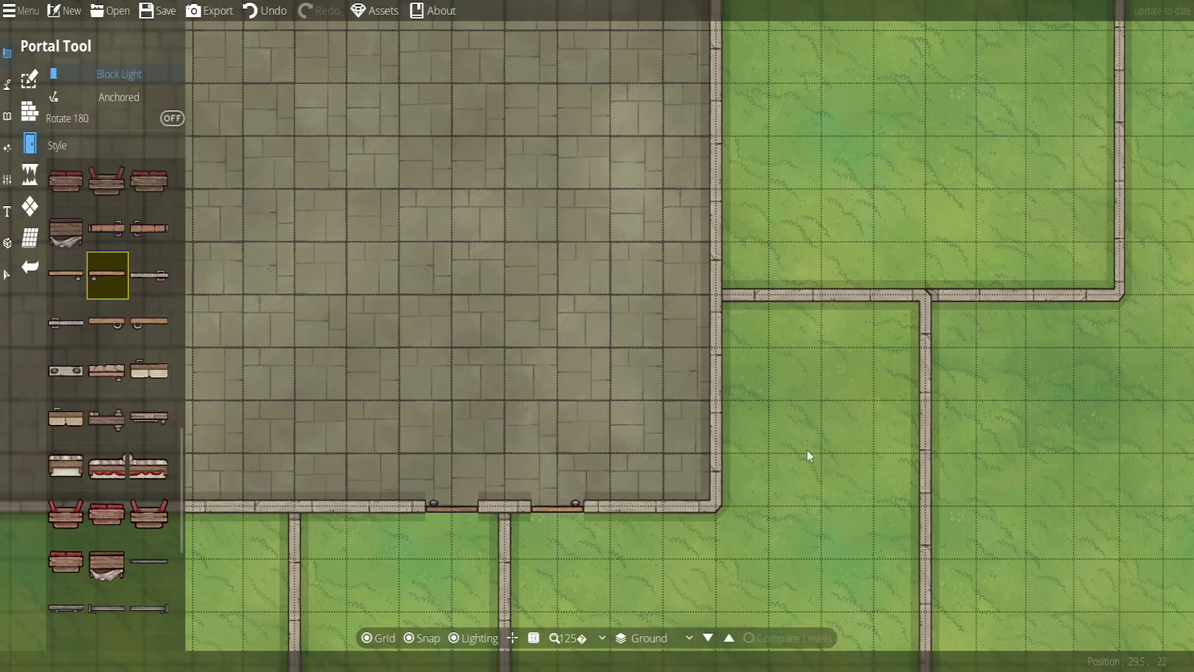
Place a single dark-knobbed wooden door, rotated 180, in the northeastern room's south wall close to the hall
left_click(58, 274)
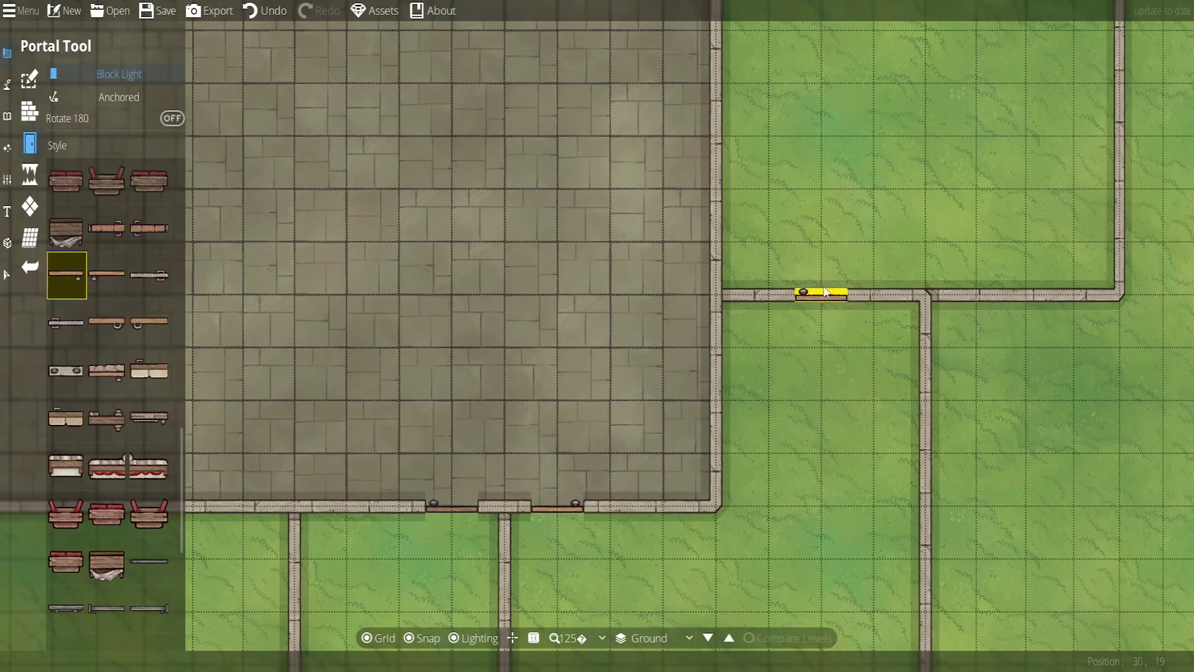
left_click(105, 275)
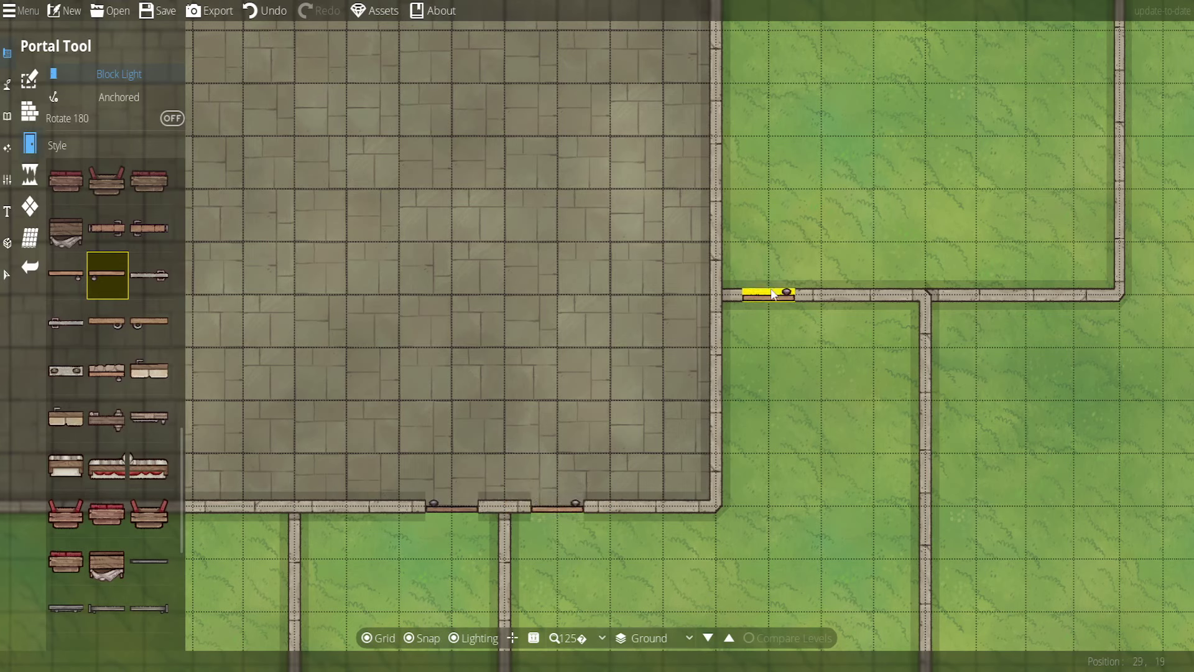
left_click_drag(824, 446, 760, 275)
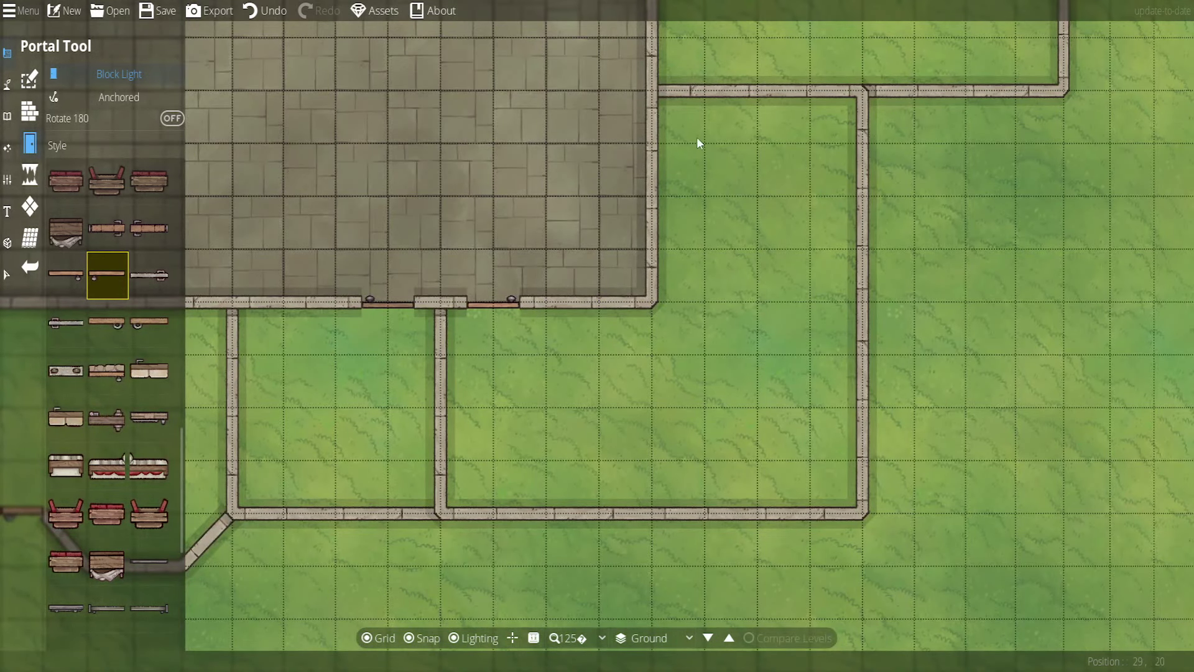
left_click_drag(696, 96, 646, 327)
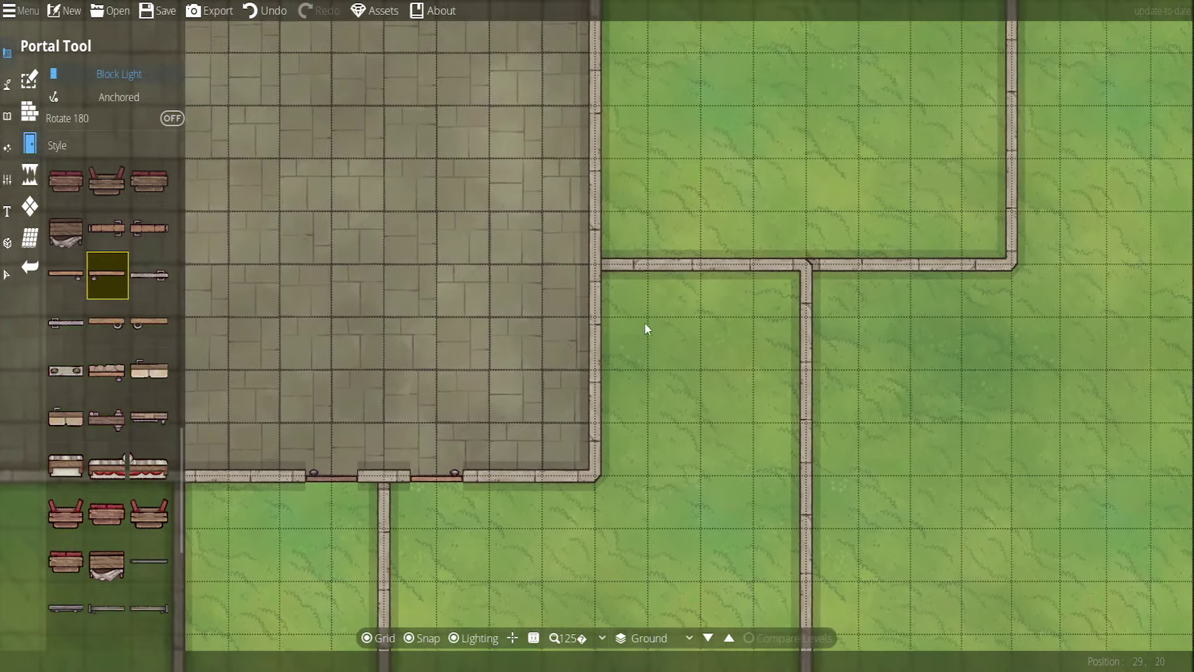
left_click(73, 274)
left_click(172, 119)
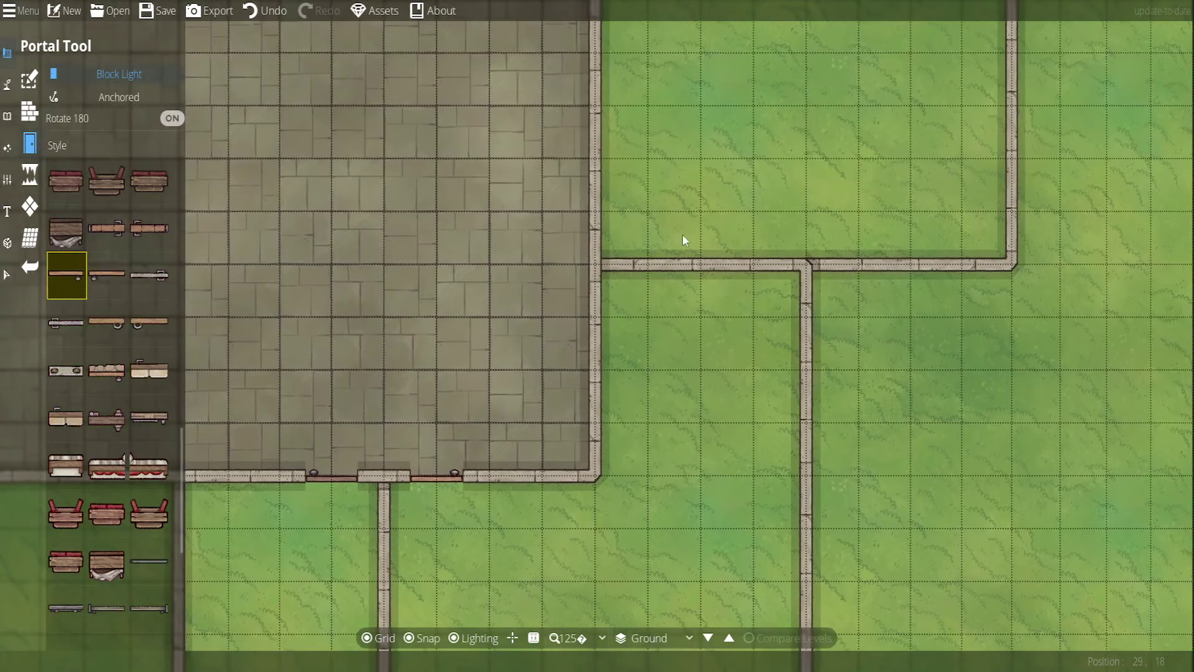
left_click(651, 267)
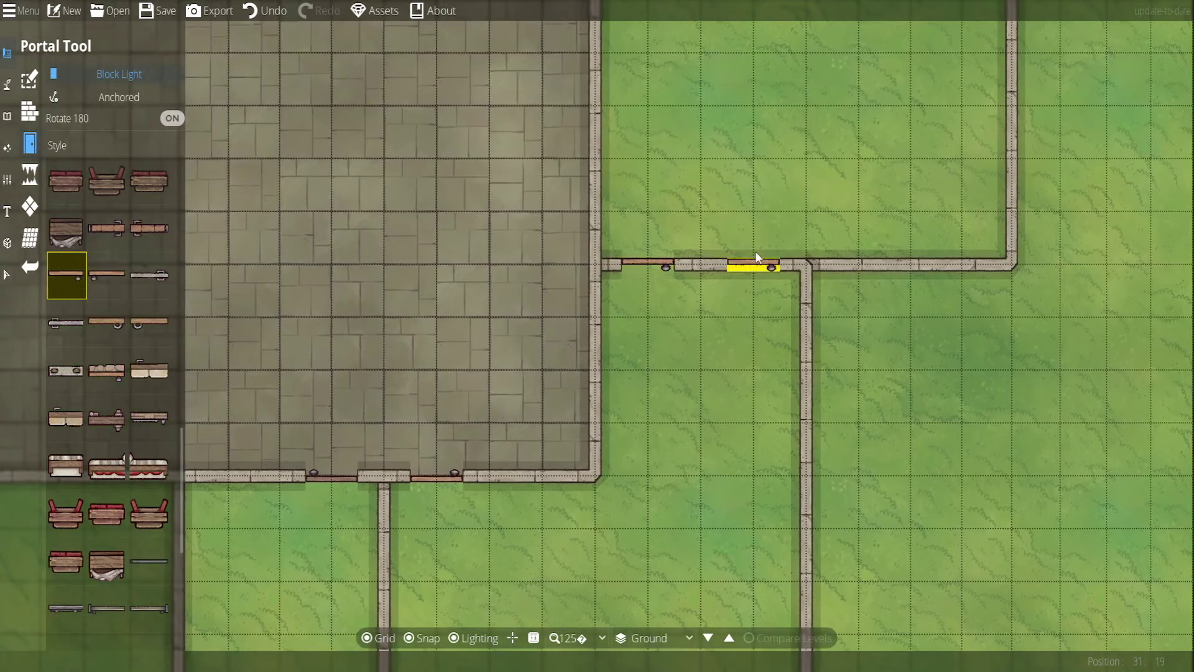
Zoom the map out to 75% and save it
left_click_drag(752, 160, 748, 181)
scroll(743, 163, "down", 1)
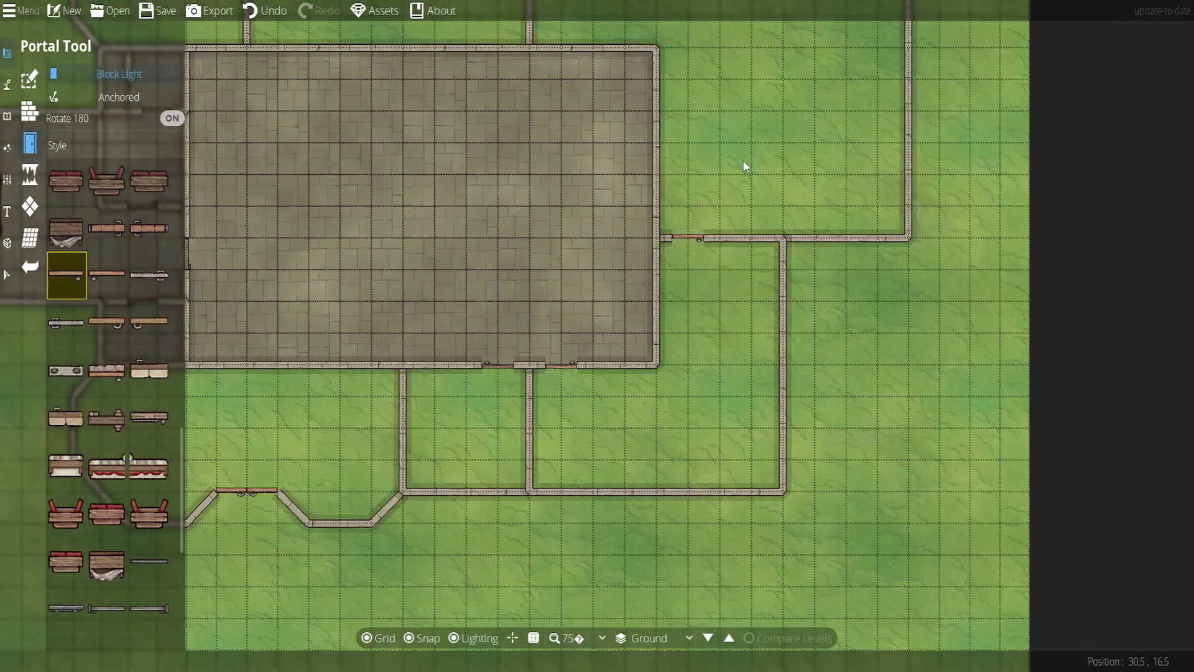
left_click_drag(743, 163, 794, 402)
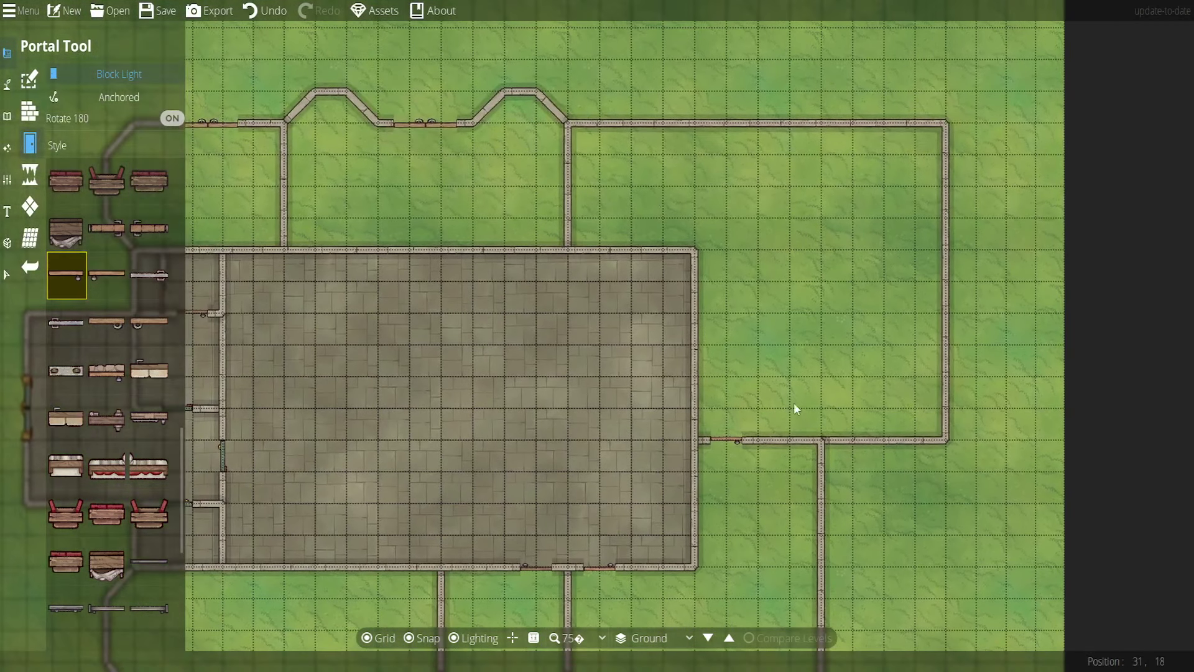
left_click(158, 10)
left_click_drag(760, 381, 862, 323)
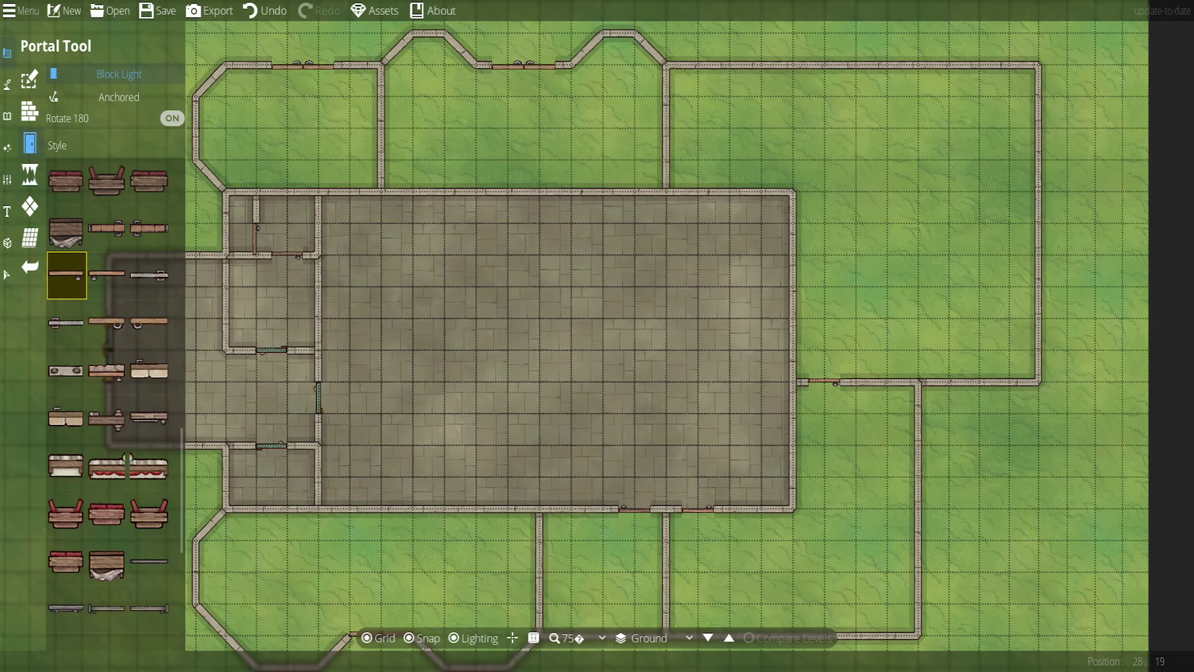
Zoom the map out to 50% and save the map with its new doors
left_click_drag(825, 460, 852, 382)
scroll(833, 375, "down", 1)
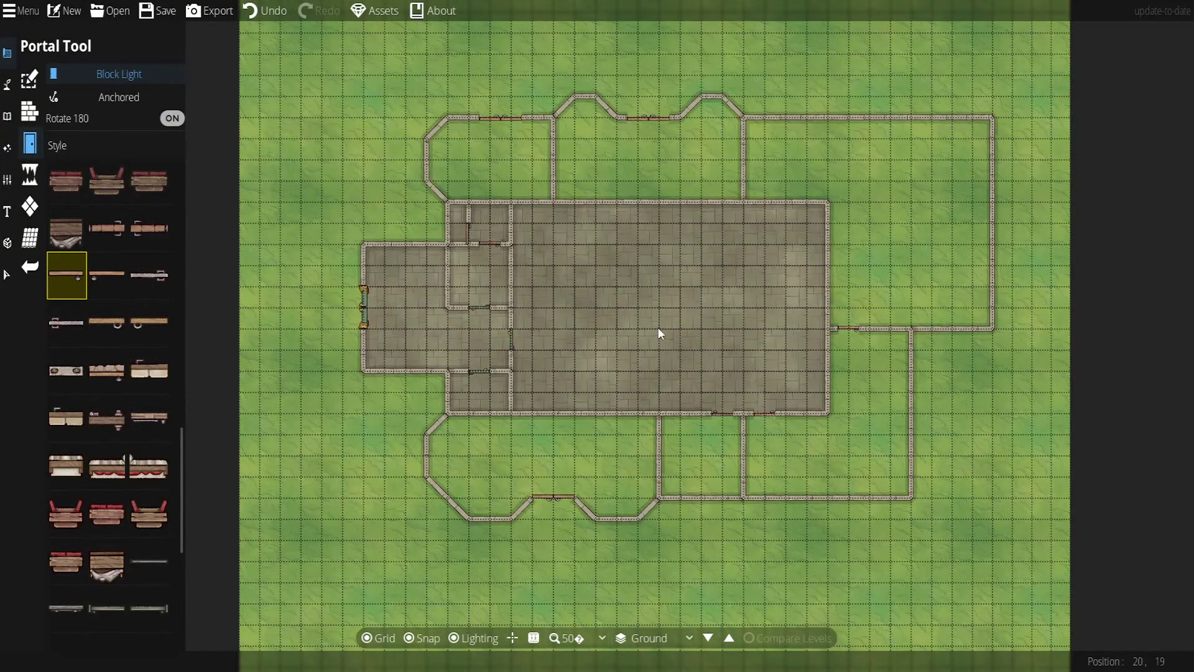
left_click_drag(660, 334, 584, 334)
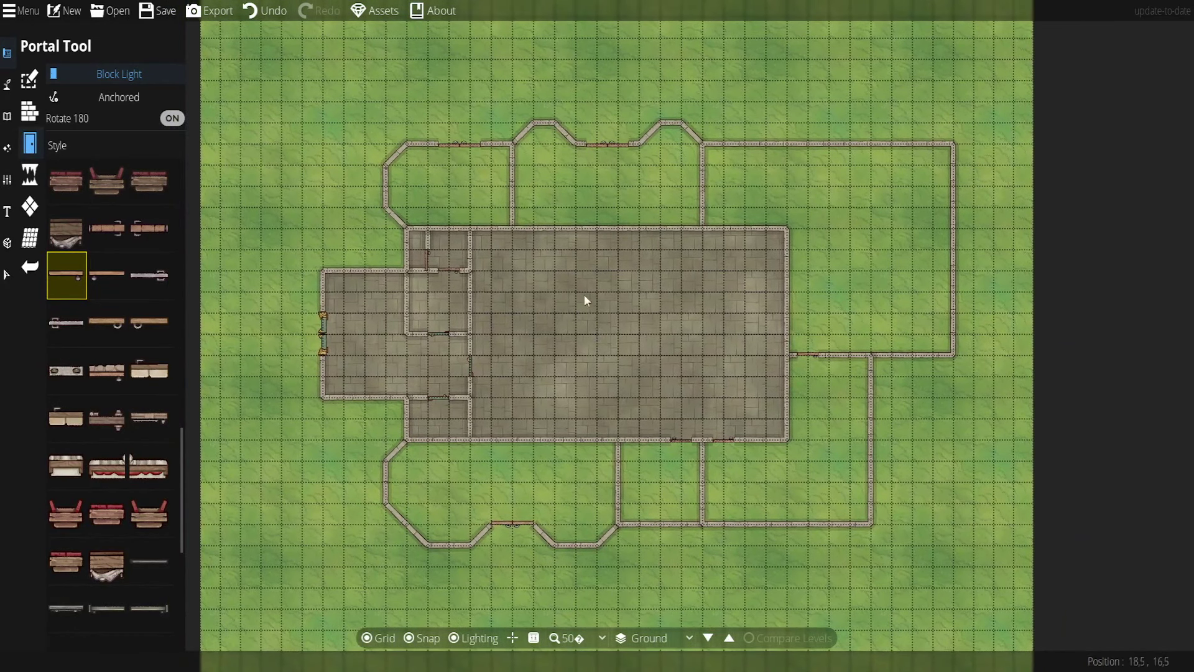
left_click(159, 10)
Set up the Pattern Shape Tool with the light wooden vertical-plank pattern and the custom polygon shape
left_click(29, 206)
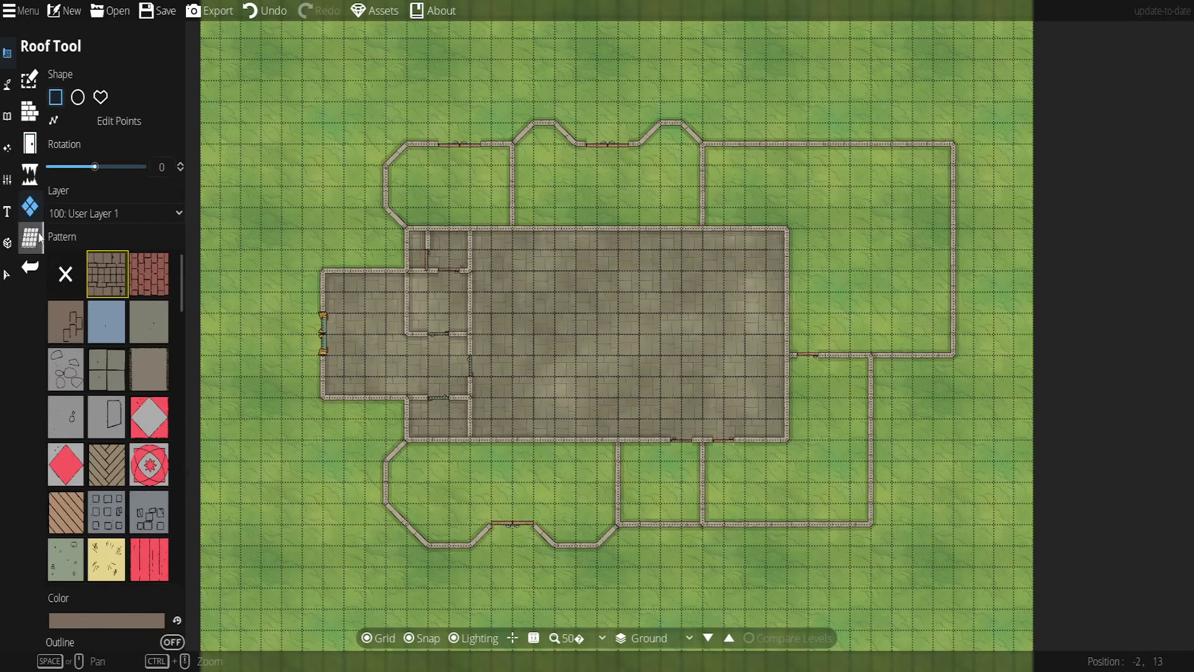
scroll(103, 429, "down", 2)
scroll(110, 423, "down", 5)
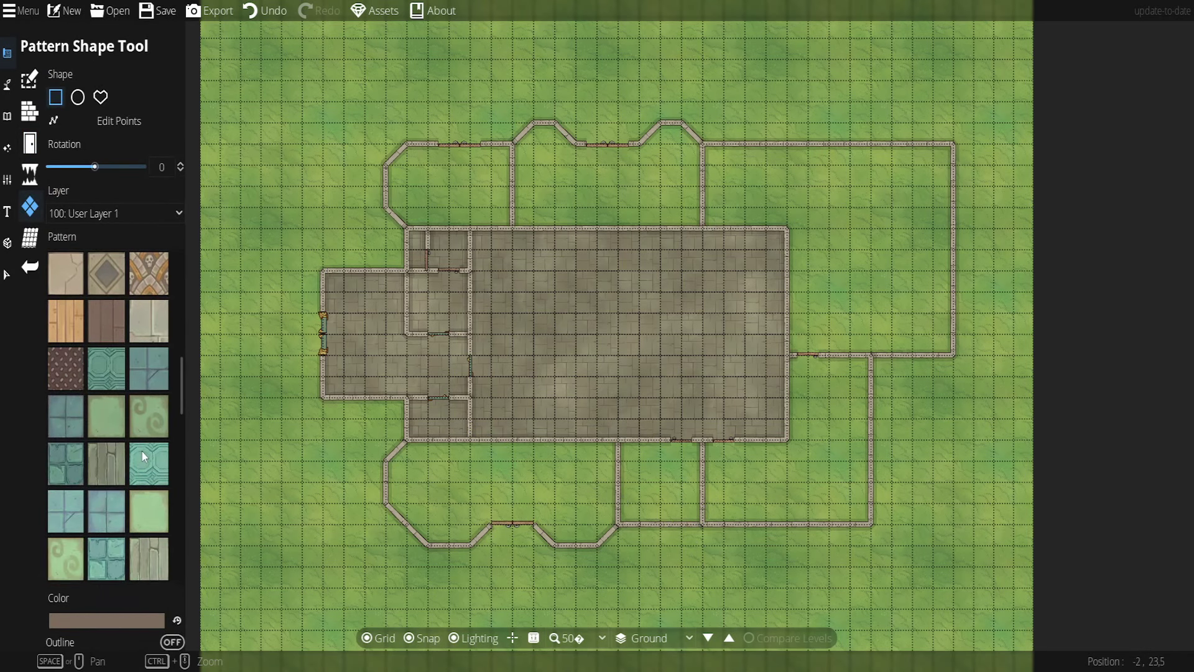
scroll(148, 450, "down", 5)
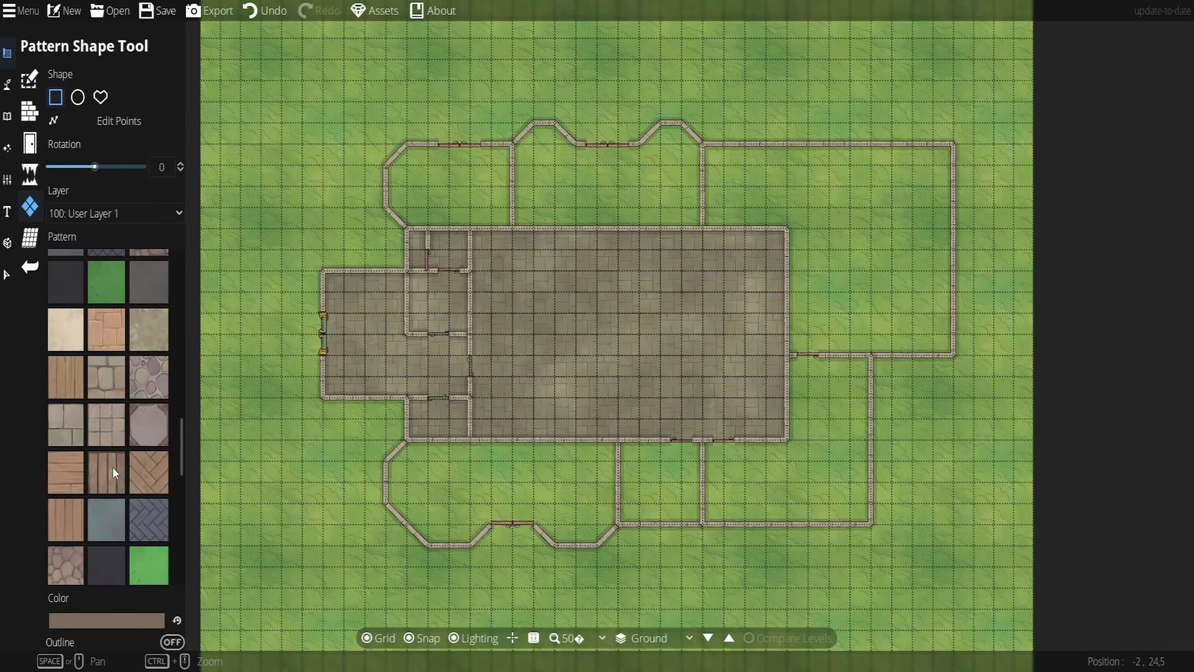
scroll(109, 468, "down", 2)
scroll(113, 492, "down", 3)
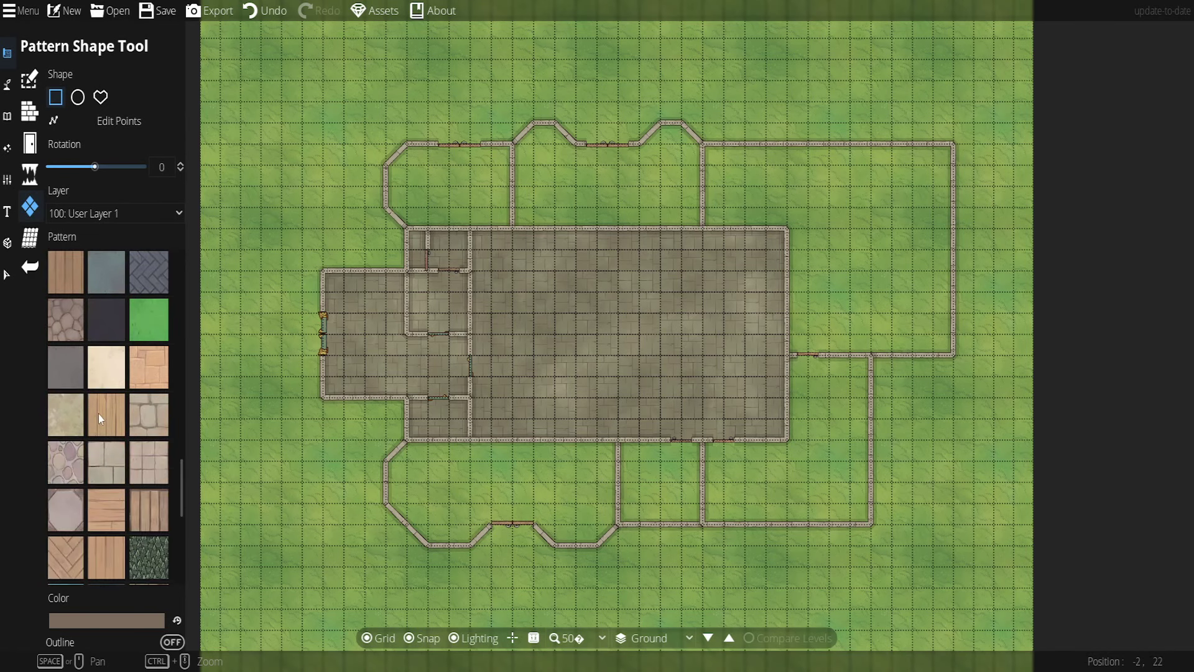
left_click(100, 413)
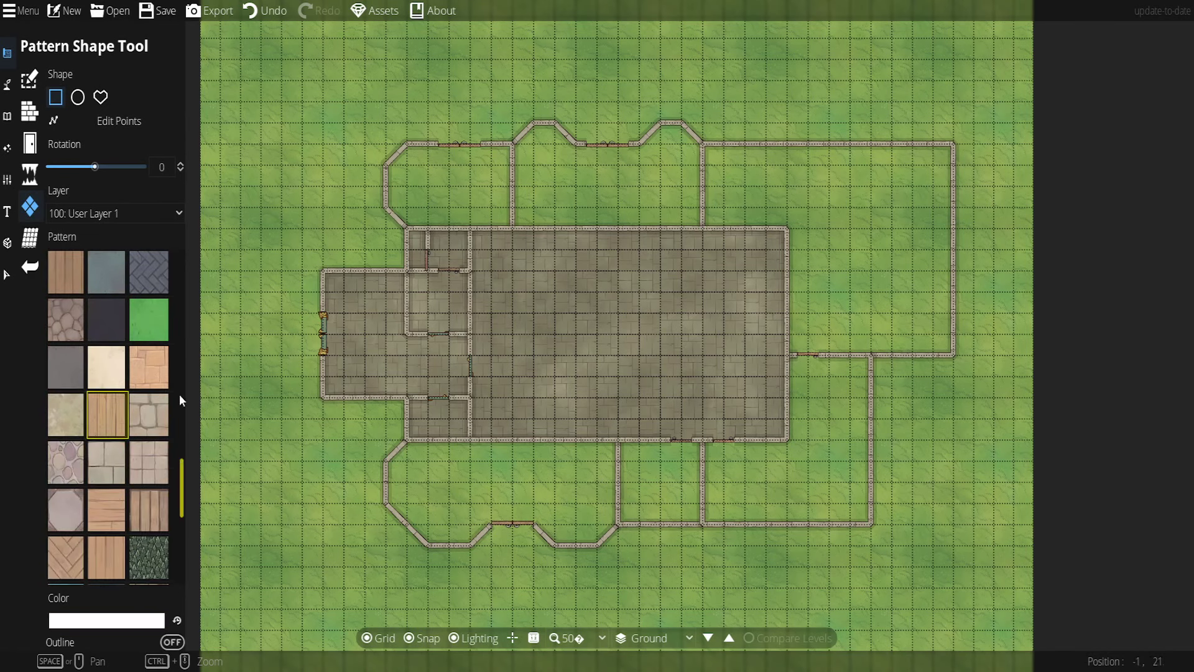
left_click(101, 98)
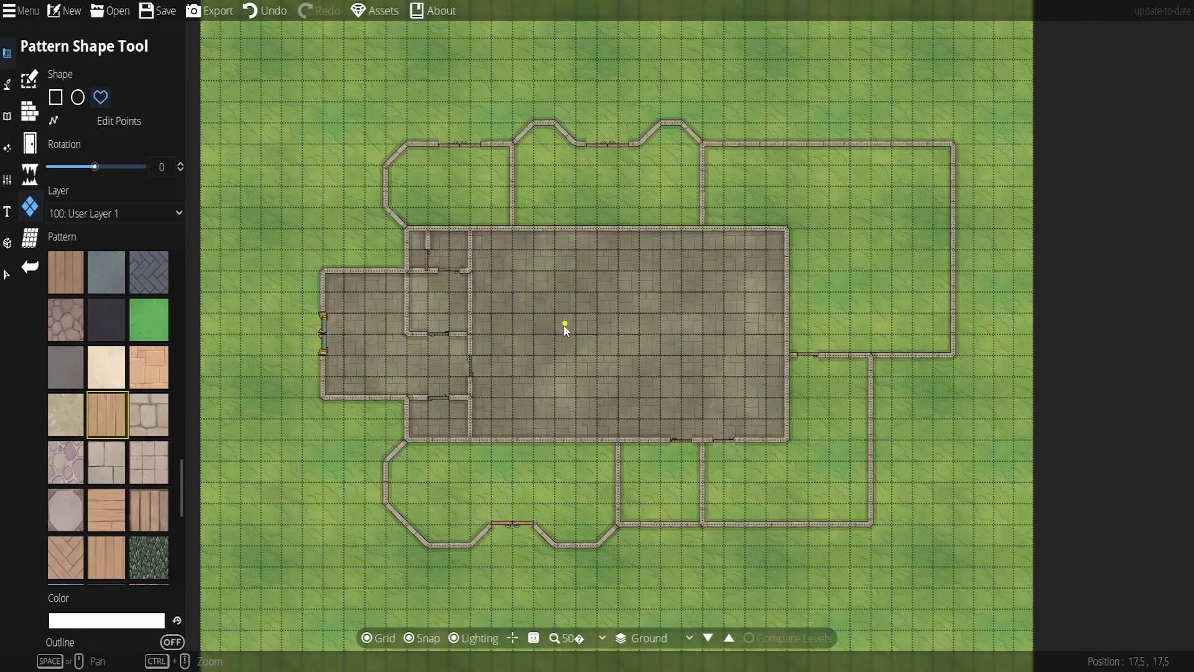
Floor the northwestern room with light vertical planks by tracing a polygon along its walls
scroll(577, 325, "up", 2)
scroll(932, 345, "up", 5, "ctrl")
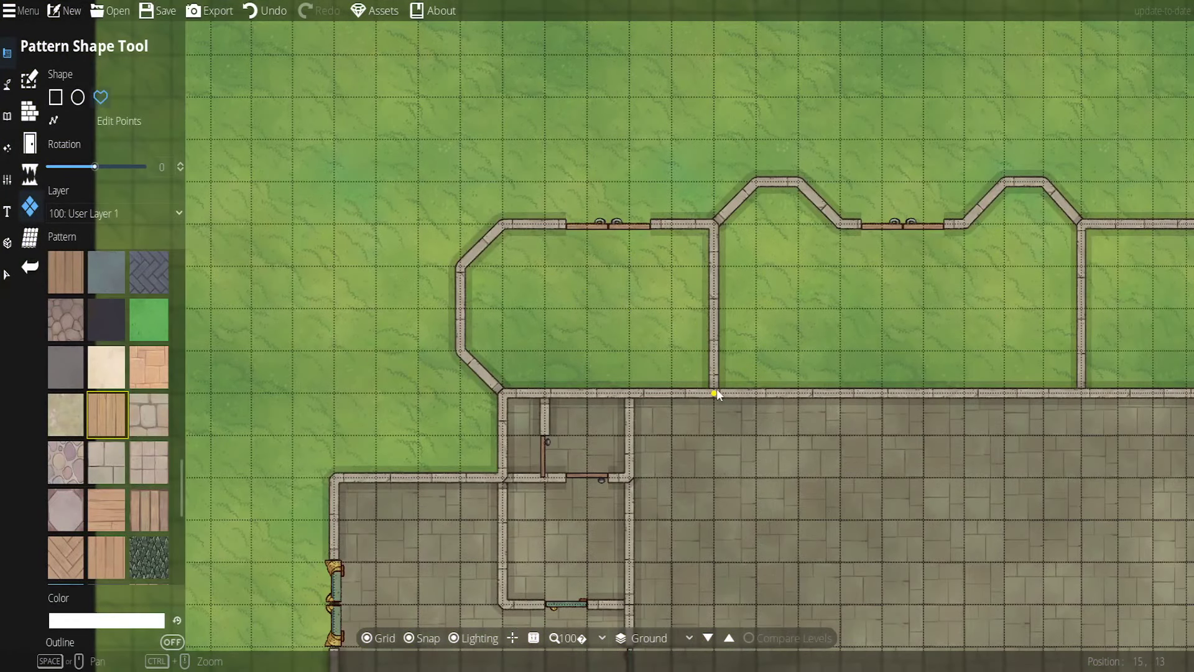
left_click(714, 224)
left_click(461, 352)
left_click(502, 391)
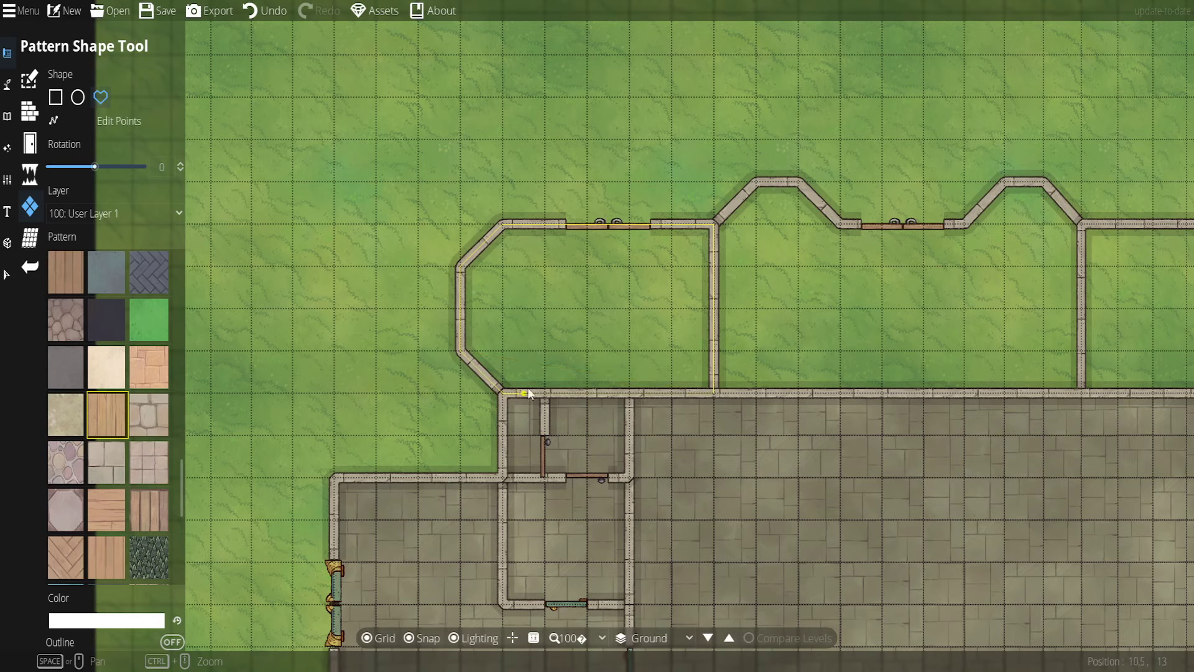
left_click(714, 394)
Floor the L-shaped northeastern room with light vertical planks, tracing its outline around the hall's corner
left_click_drag(861, 432, 618, 365)
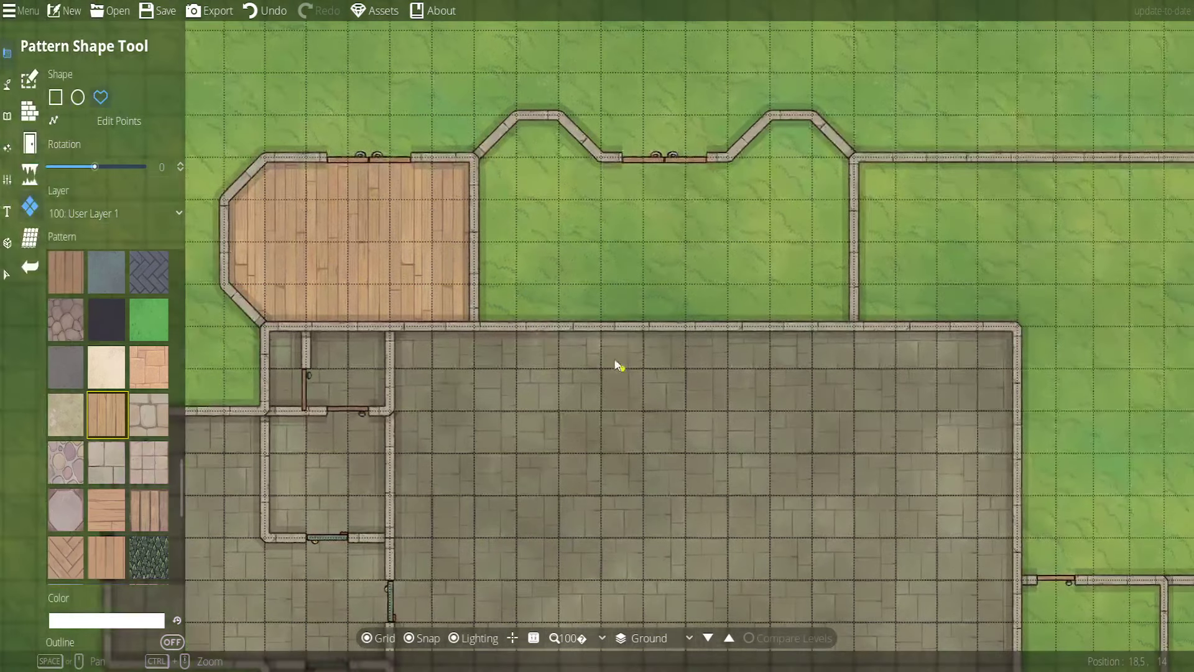
scroll(633, 294, "down", 1, "ctrl")
left_click_drag(731, 380, 629, 253)
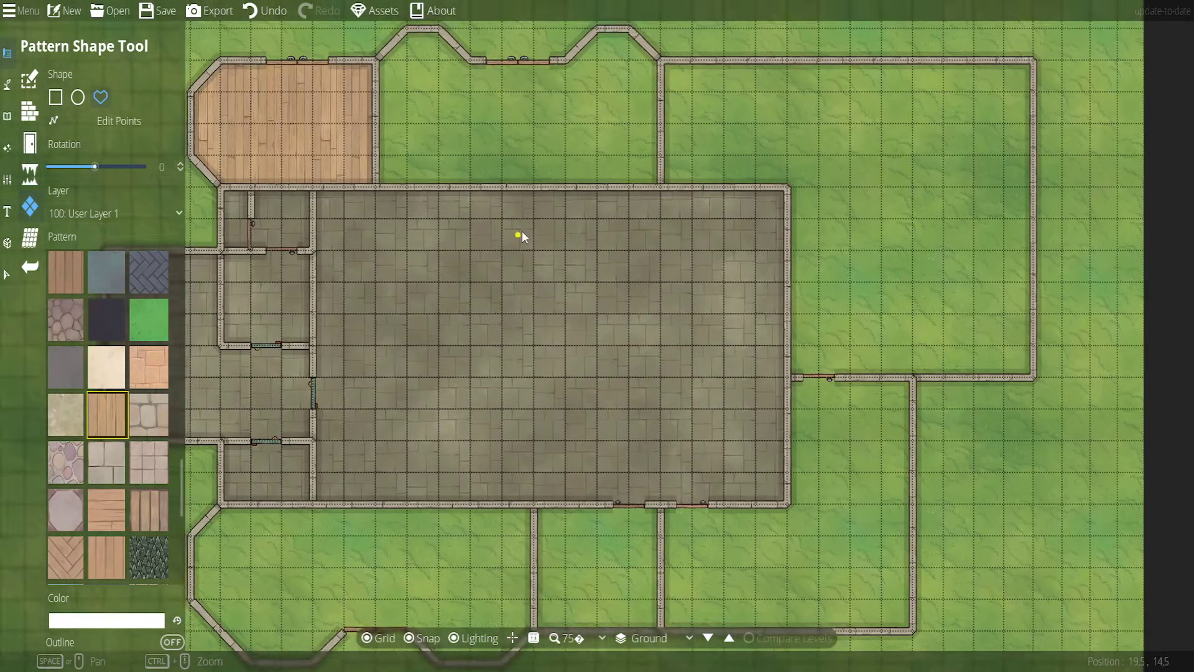
left_click_drag(523, 234, 618, 307)
left_click_drag(712, 330, 498, 356)
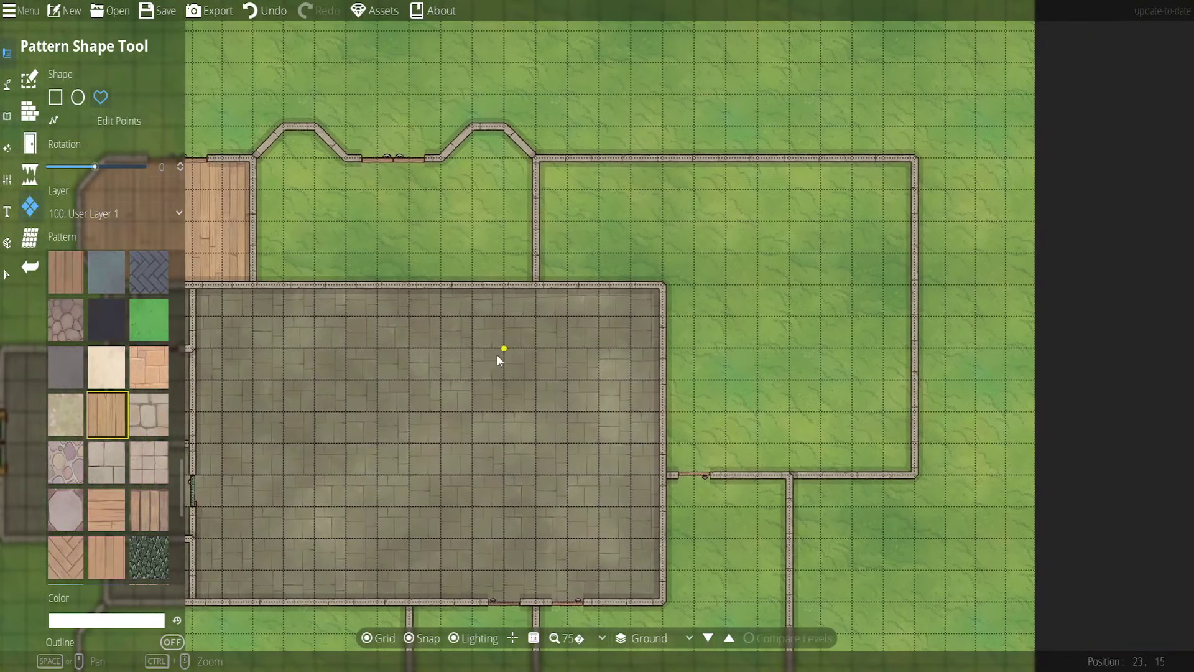
left_click(536, 160)
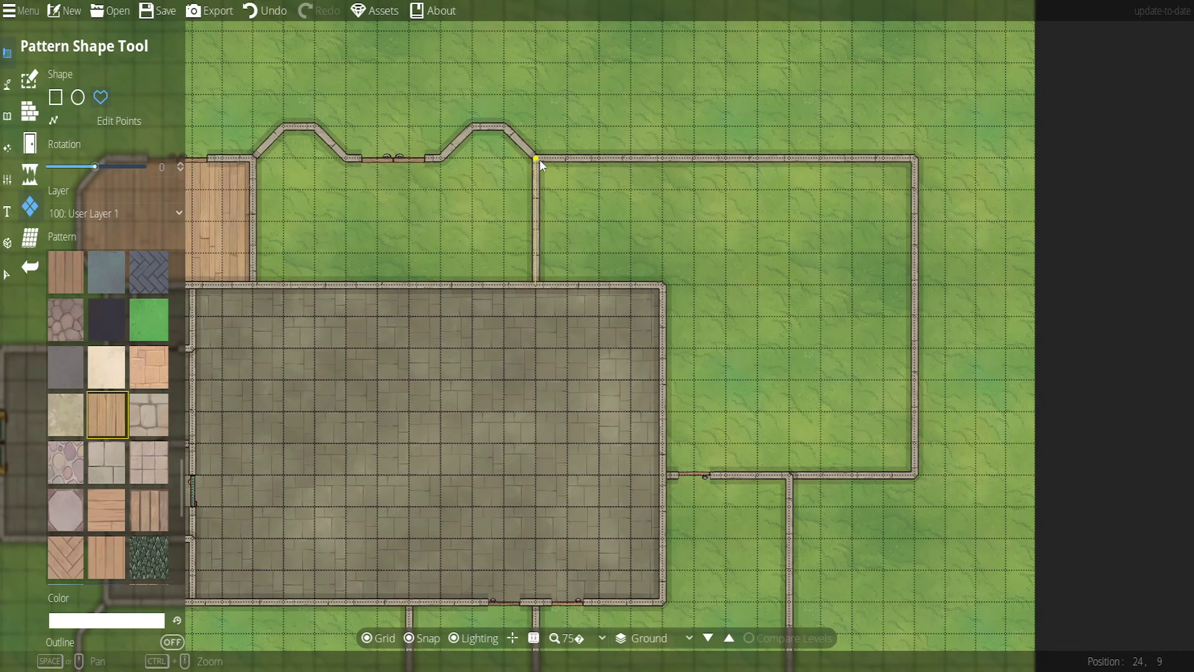
left_click(914, 159)
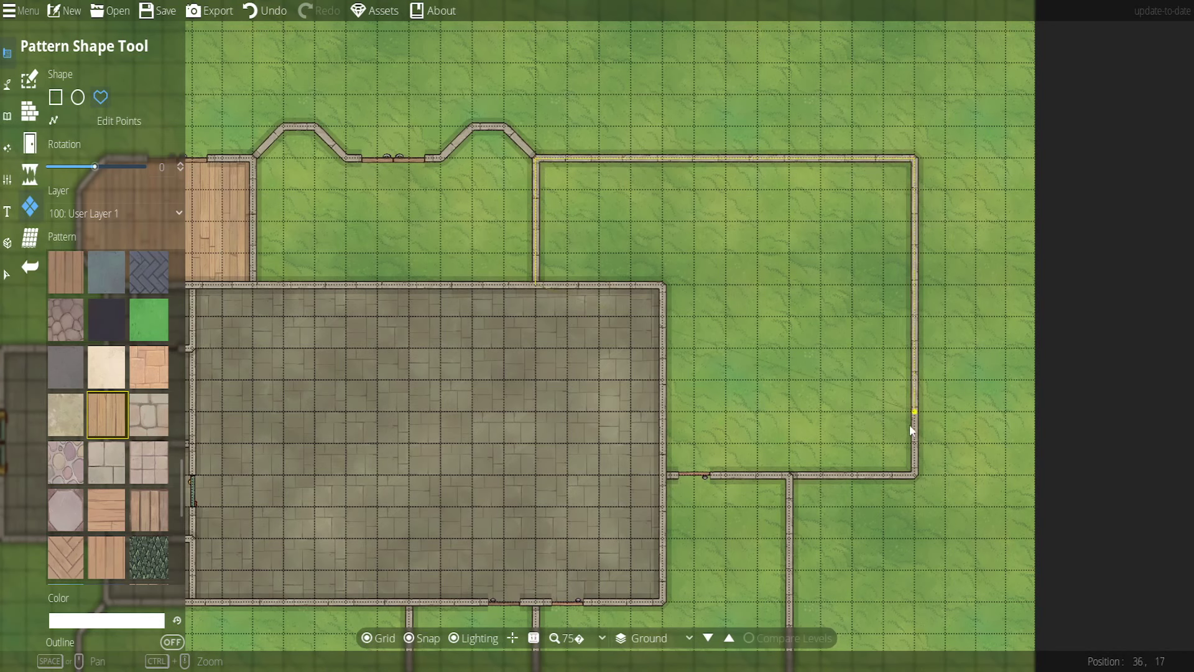
left_click(914, 474)
left_click(665, 474)
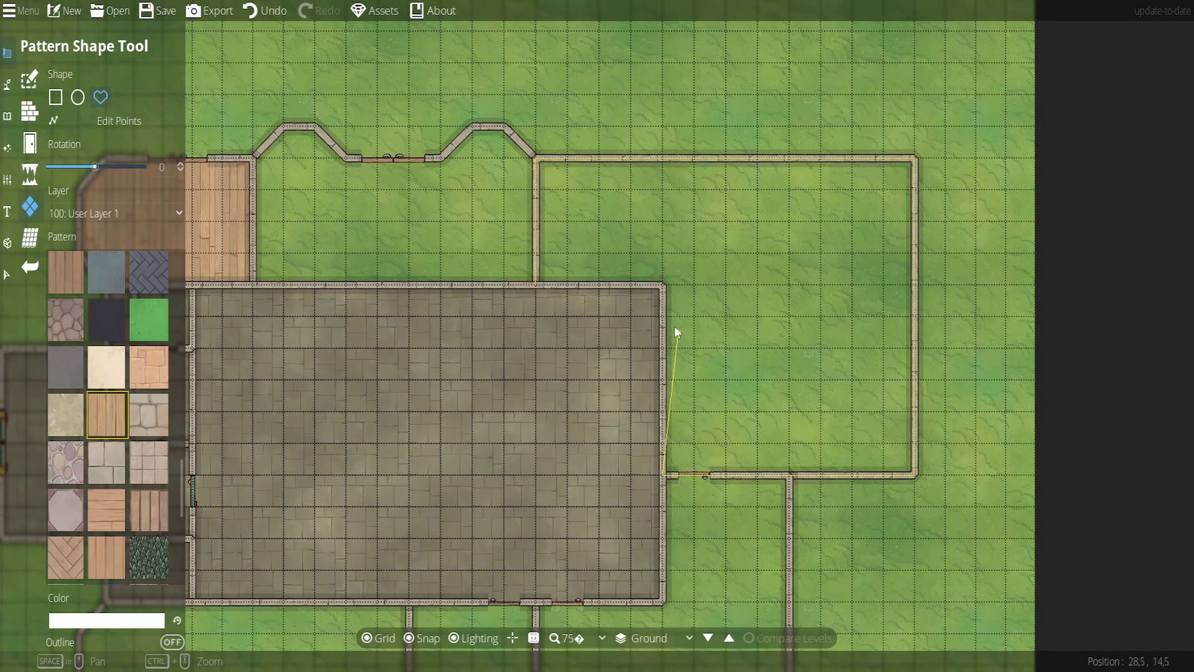
left_click(664, 285)
left_click(534, 284)
Floor the southwestern room with light vertical planks, following its angled walls and the recessed double door
left_click_drag(529, 329, 634, 255)
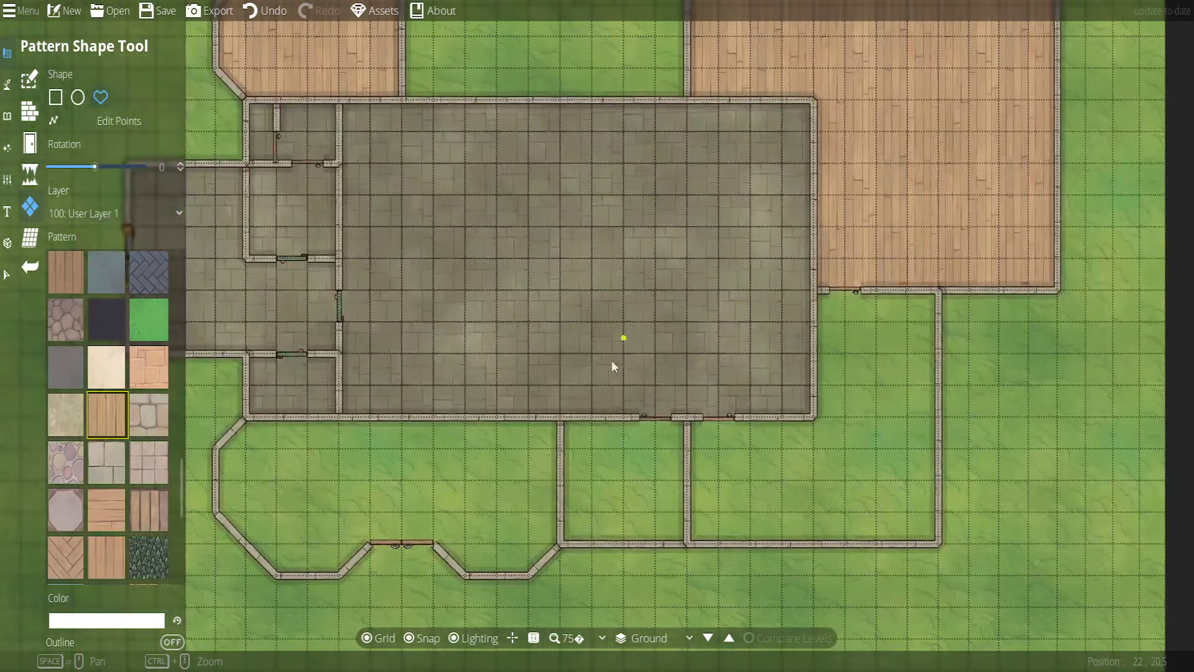
left_click_drag(613, 365, 799, 356)
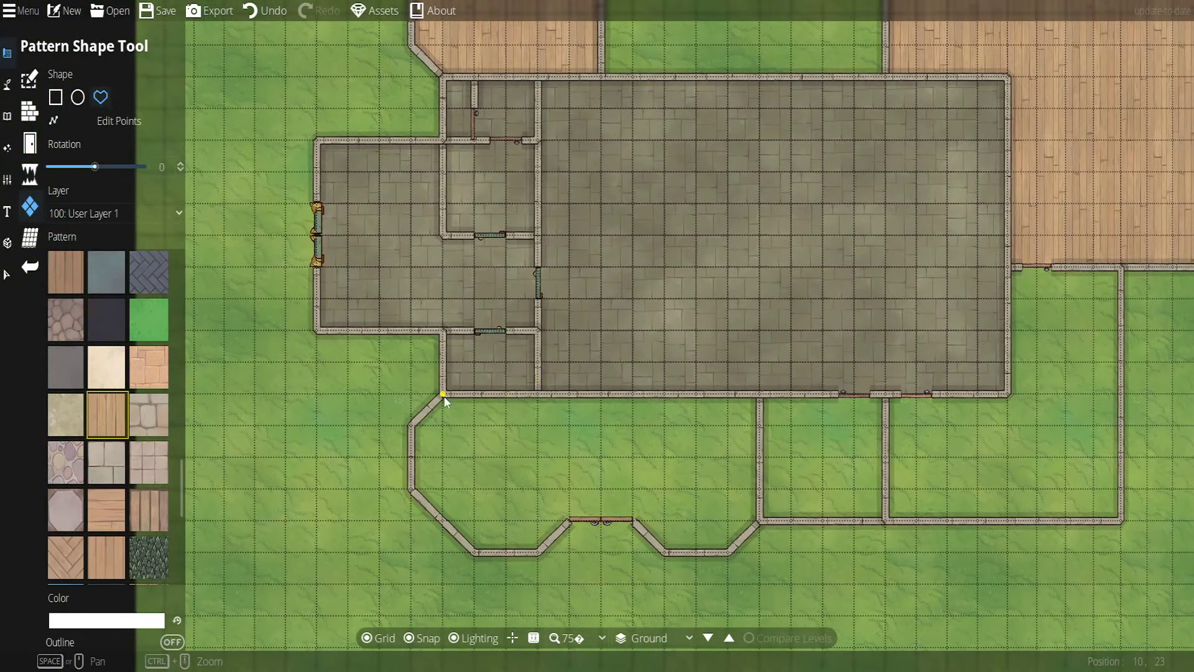
left_click(410, 489)
left_click(570, 519)
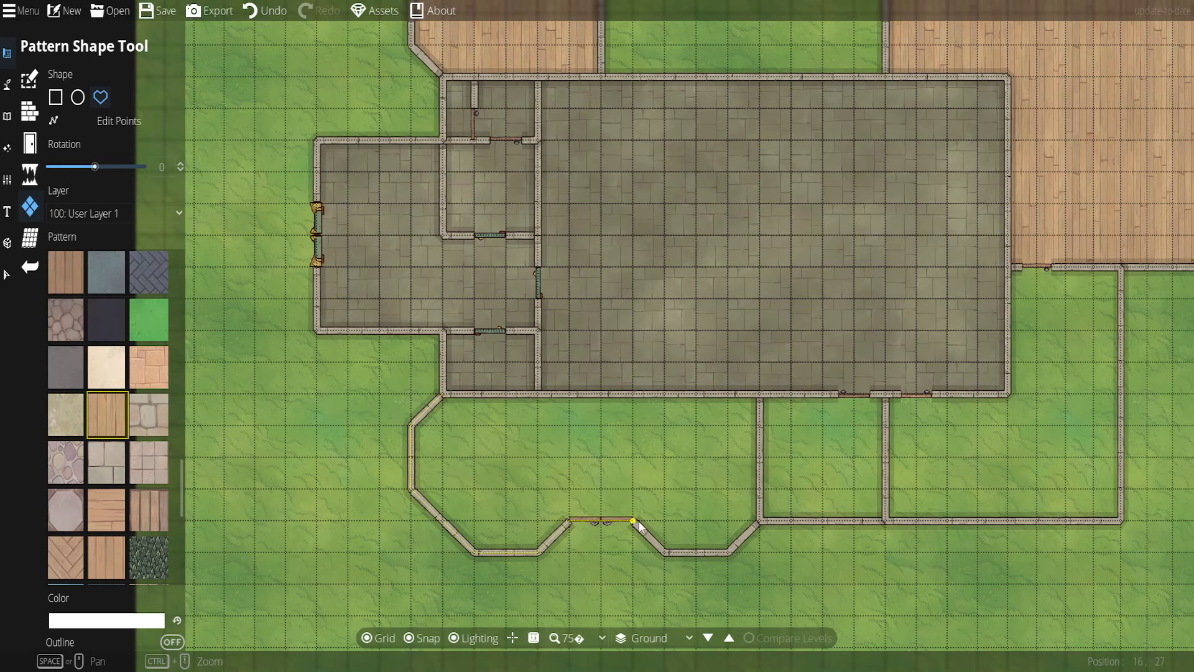
left_click(664, 550)
left_click(728, 551)
left_click(760, 520)
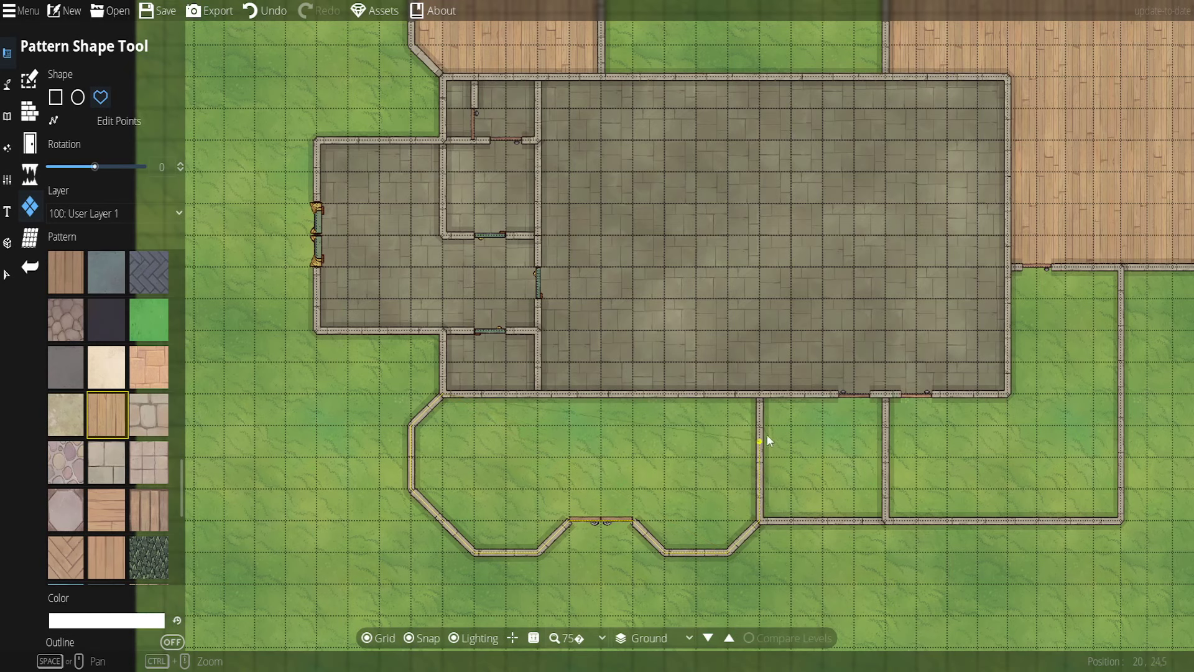
left_click(759, 394)
left_click(439, 394)
Floor the L-shaped southeastern room with the reddish horizontal-plank pattern, tracing its outline around the hall's corner
left_click_drag(816, 368, 514, 366)
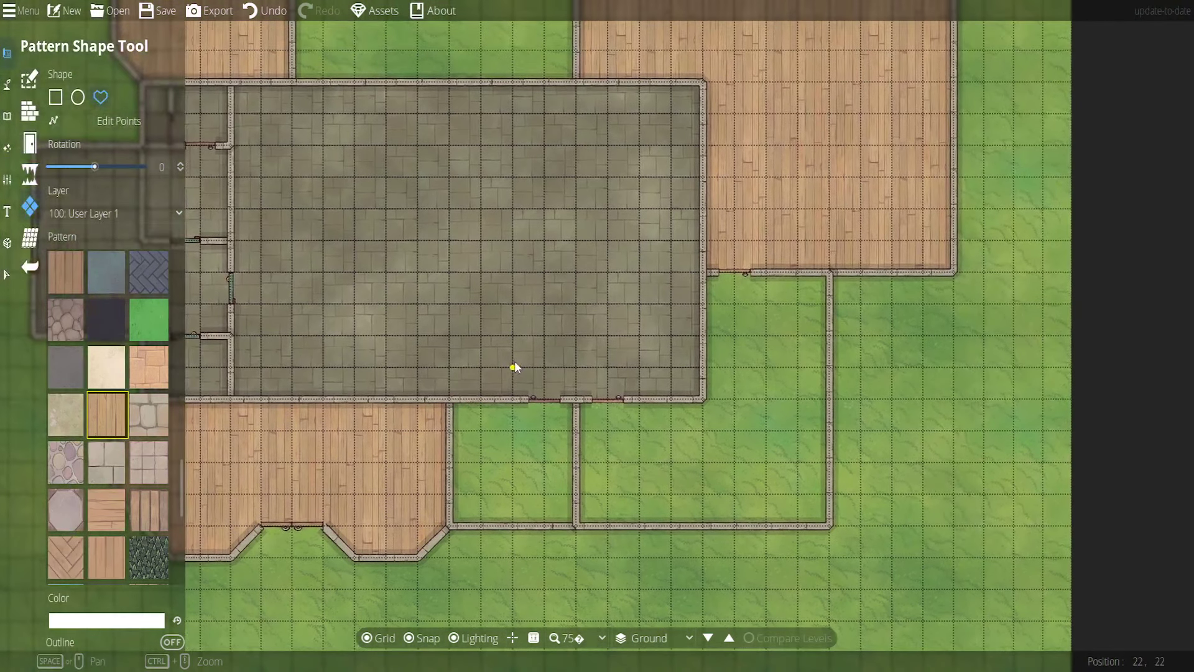
left_click(103, 514)
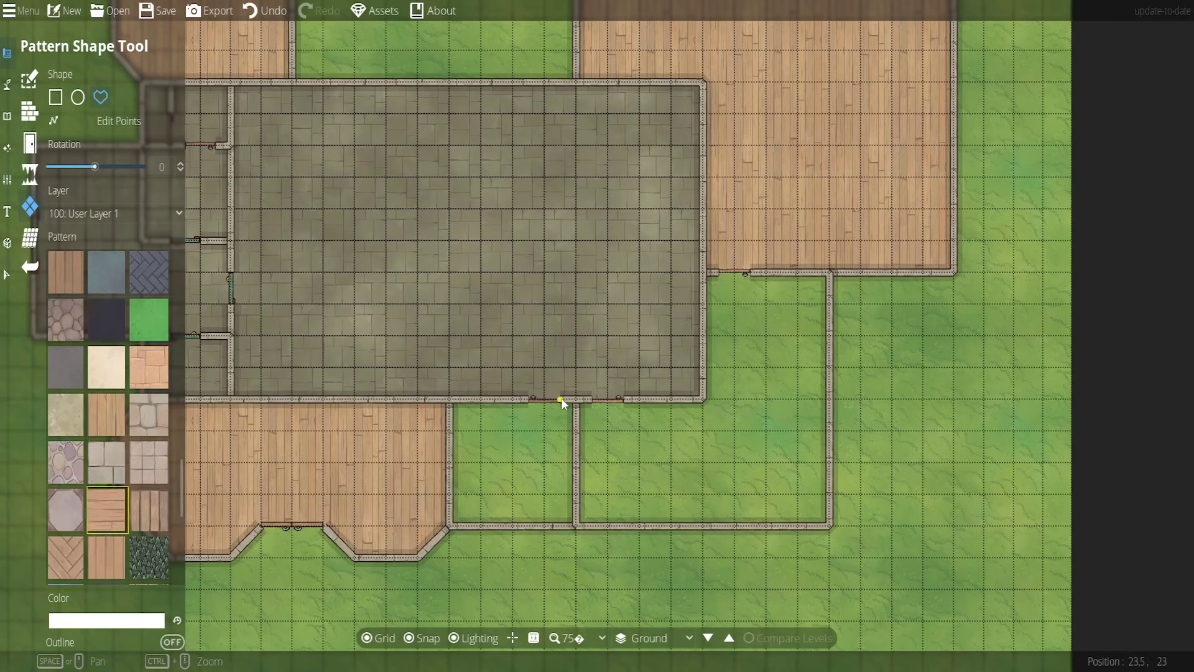
left_click(579, 399)
left_click(702, 399)
left_click(705, 274)
left_click(829, 273)
left_click(832, 525)
left_click(578, 526)
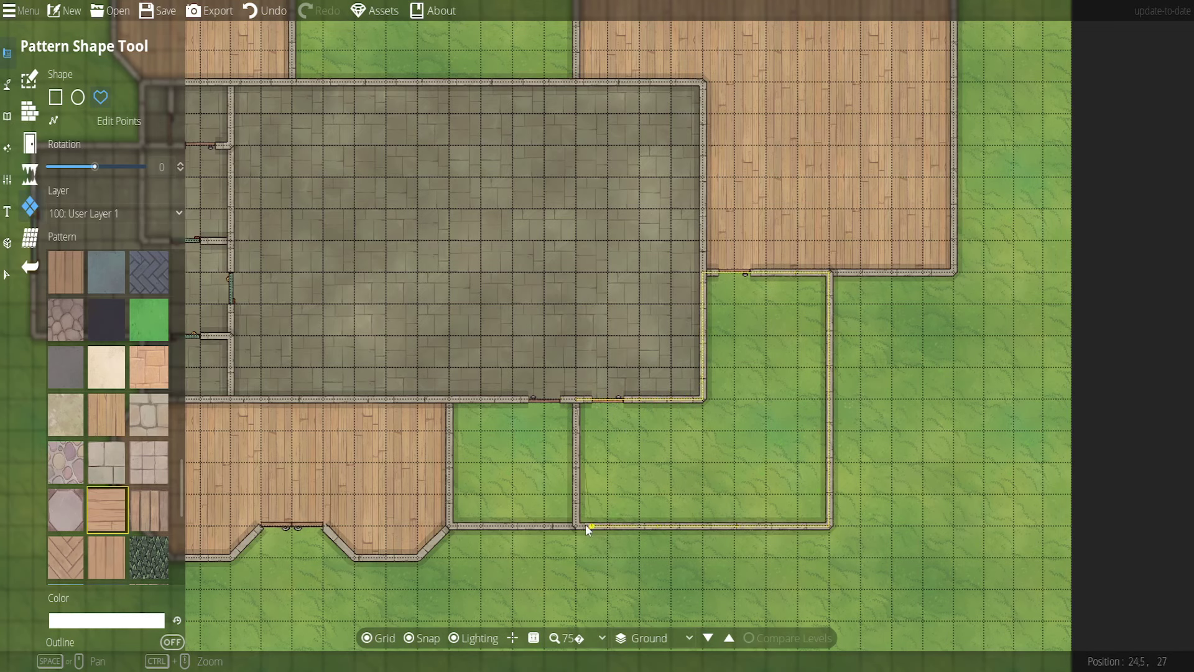
left_click(578, 399)
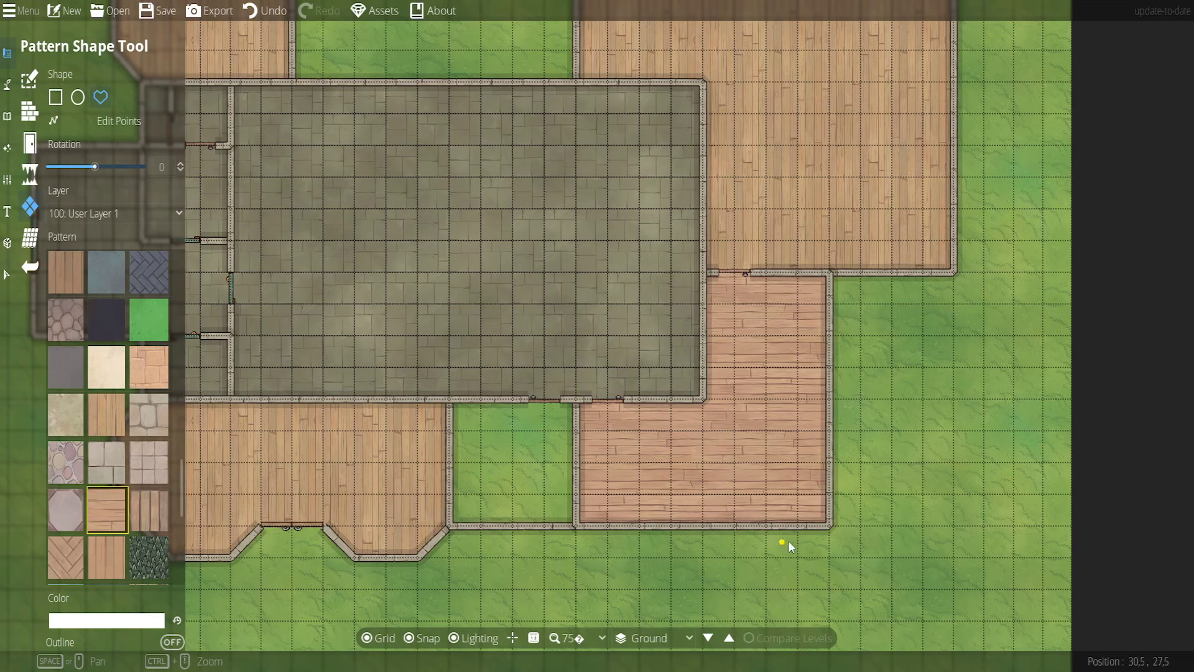
Floor the northern middle room with reddish horizontal planks, following its two angled bays and the recessed double door
left_click_drag(558, 371, 784, 592)
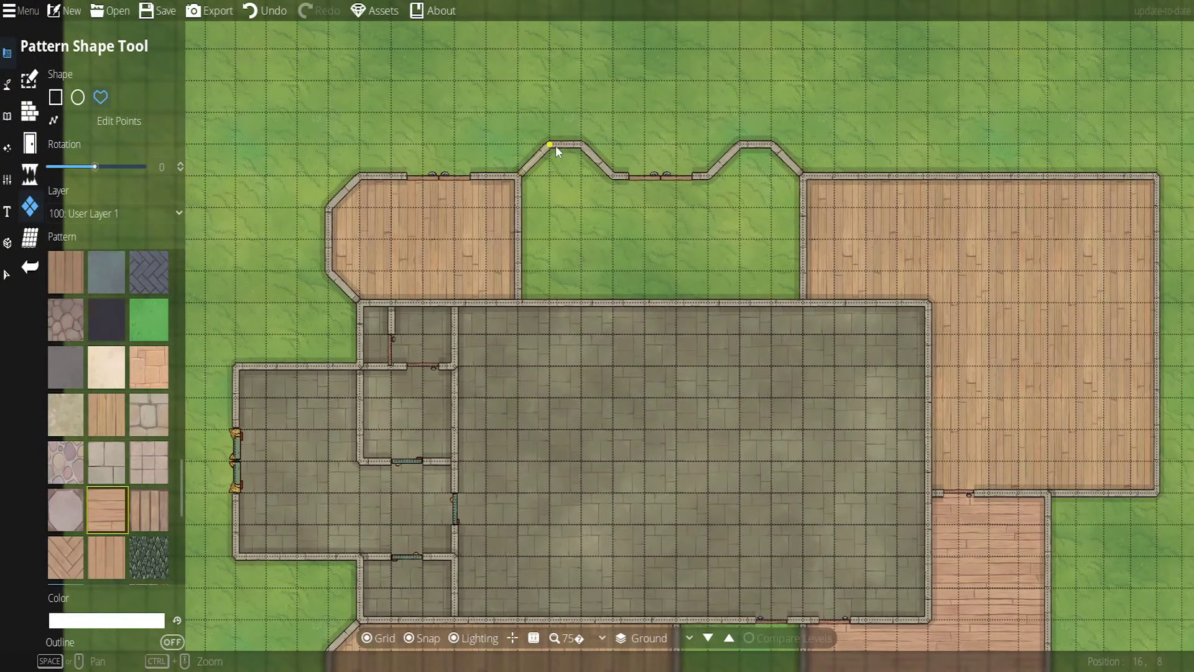
left_click(581, 146)
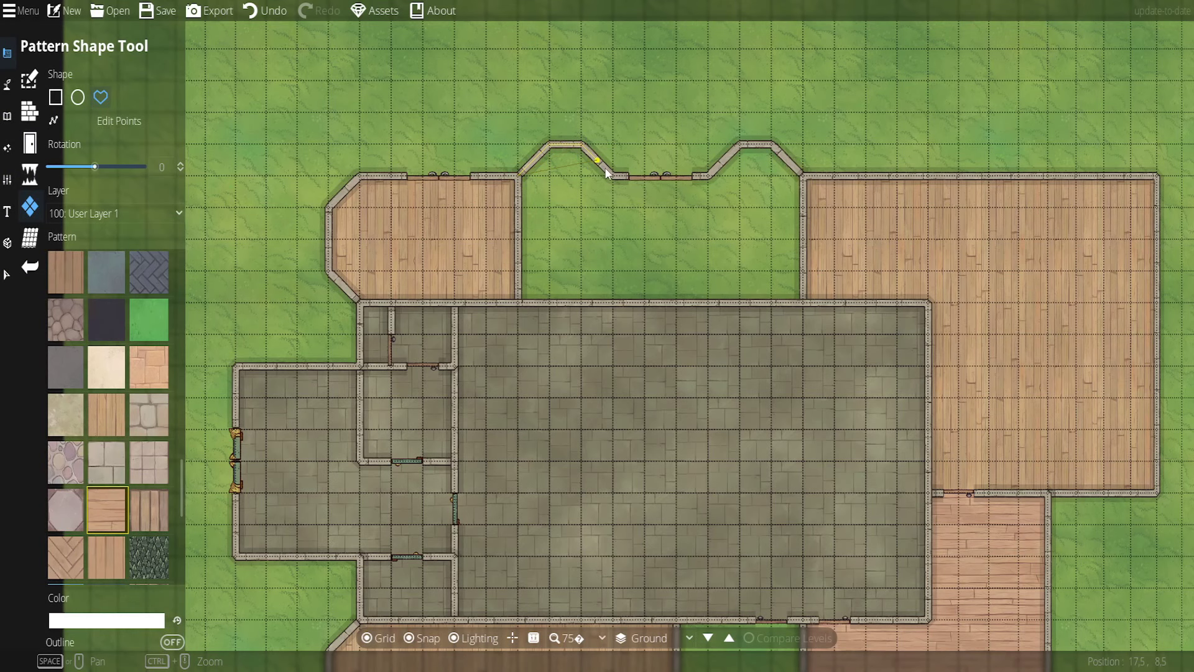
left_click(708, 176)
left_click(770, 144)
left_click(802, 177)
left_click(802, 303)
left_click(521, 305)
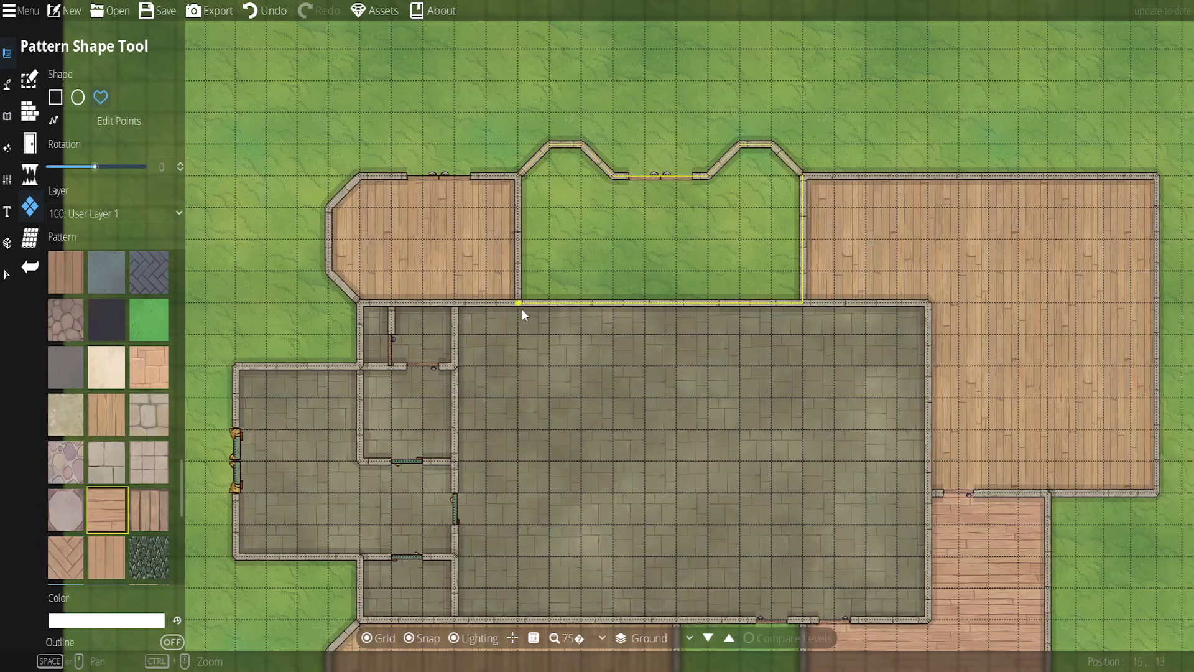
left_click(522, 176)
Draw a test rectangle of reddish horizontal planks, about 6 by 3 squares, on the grass north of the building
left_click_drag(444, 162, 514, 377)
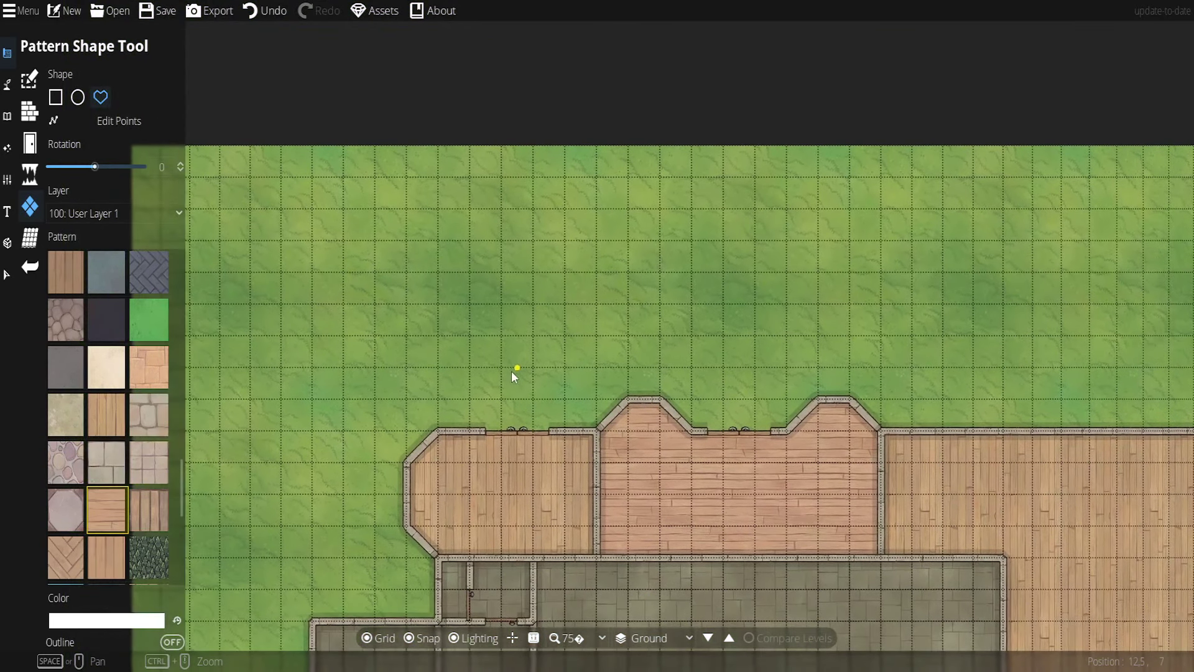
left_click(56, 98)
left_click_drag(440, 241, 628, 336)
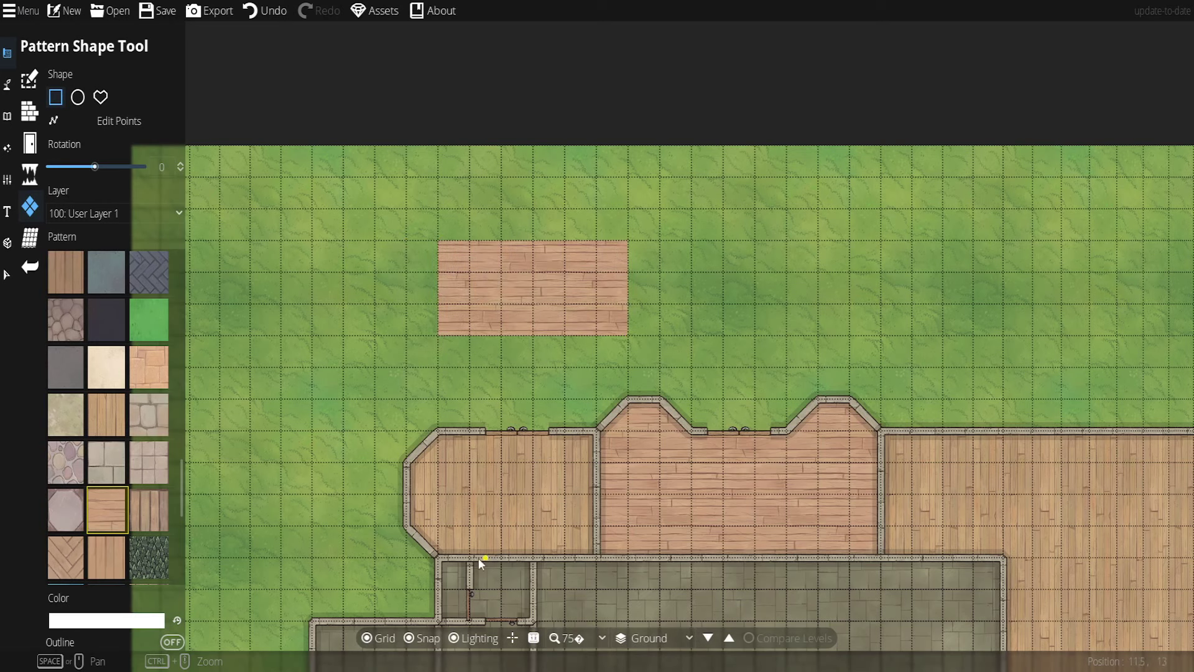
Turn off the grid display and zoom in to 100% on the test rectangle
left_click(366, 639)
left_click_drag(744, 333, 572, 320)
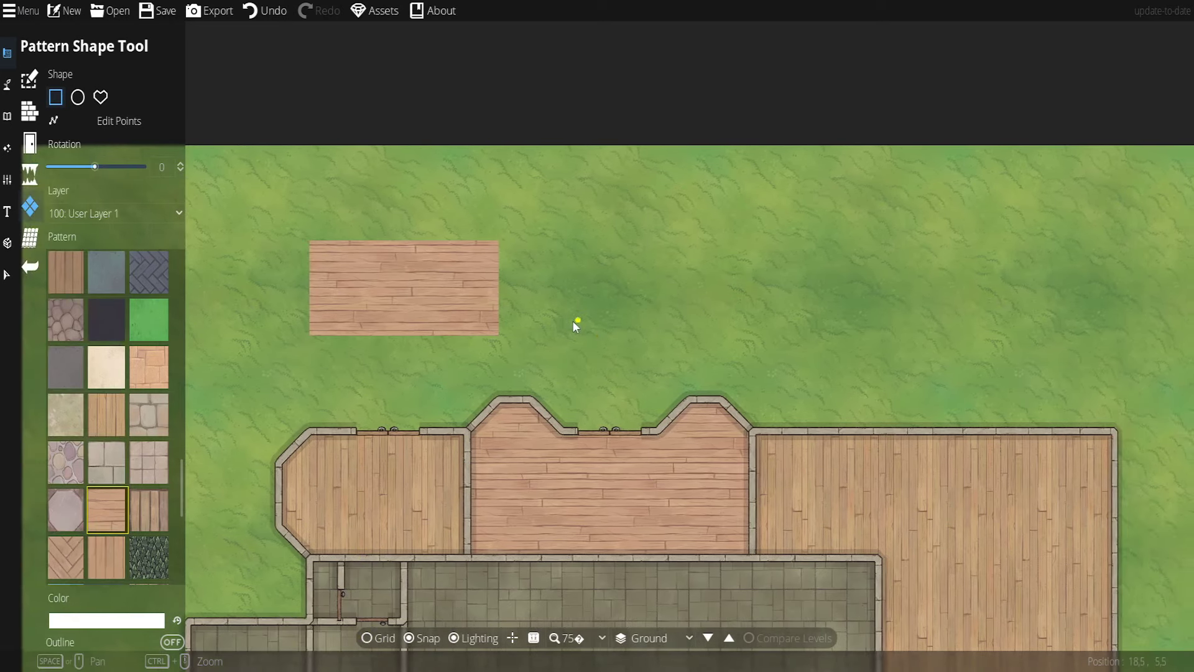
scroll(572, 320, "up", 2)
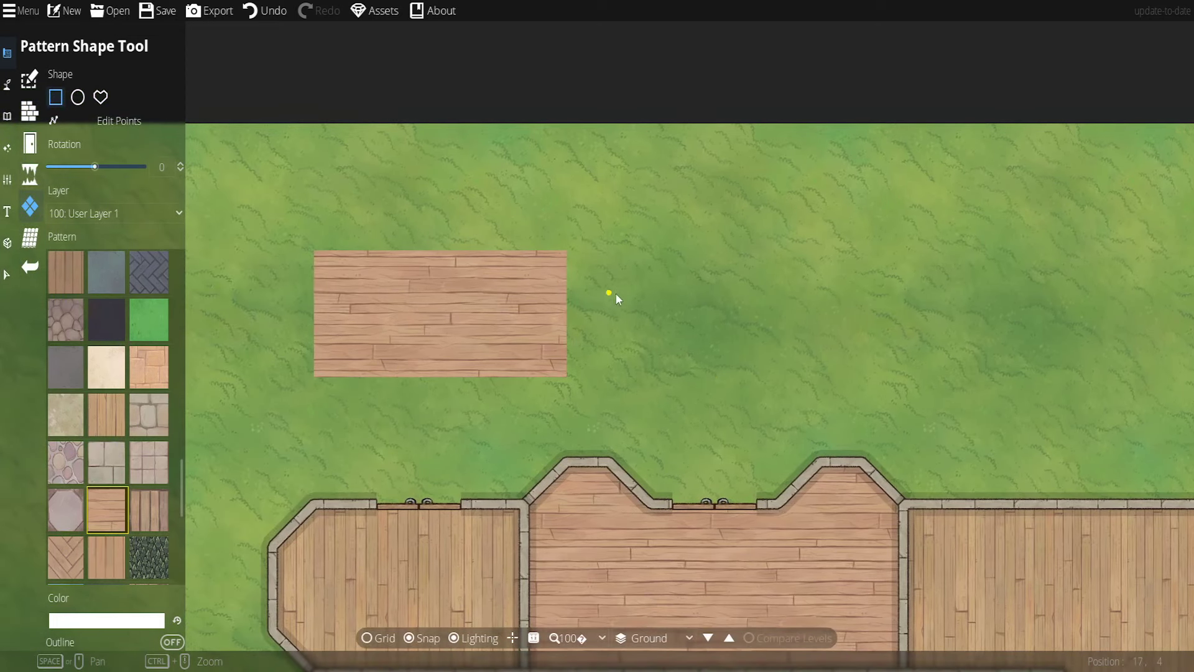
Set the pattern rotation to 90 and draw a second test rectangle, about 4 by 3.5 squares, east of the first
type("5")
type("0")
mouse_move(648, 252)
left_mouse_down()
mouse_move(680, 299)
mouse_move(821, 398)
left_mouse_up()
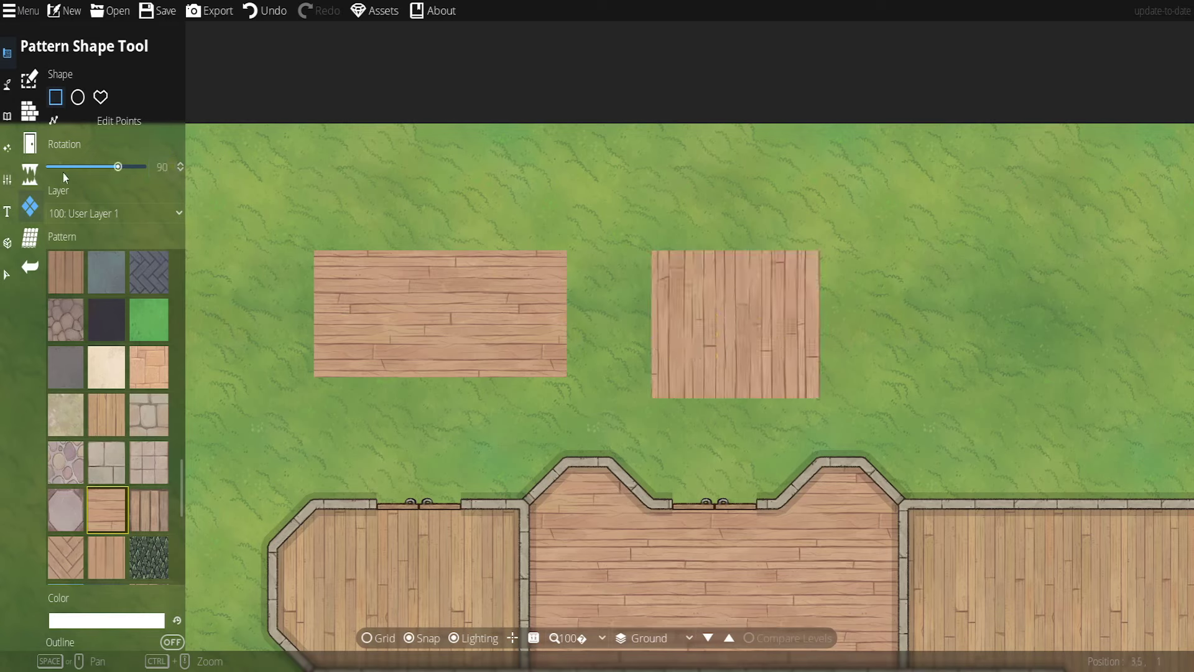
Reset the pattern rotation to 0 and undo both test rectangles on the grass
left_click(162, 167)
type("0")
key("Return")
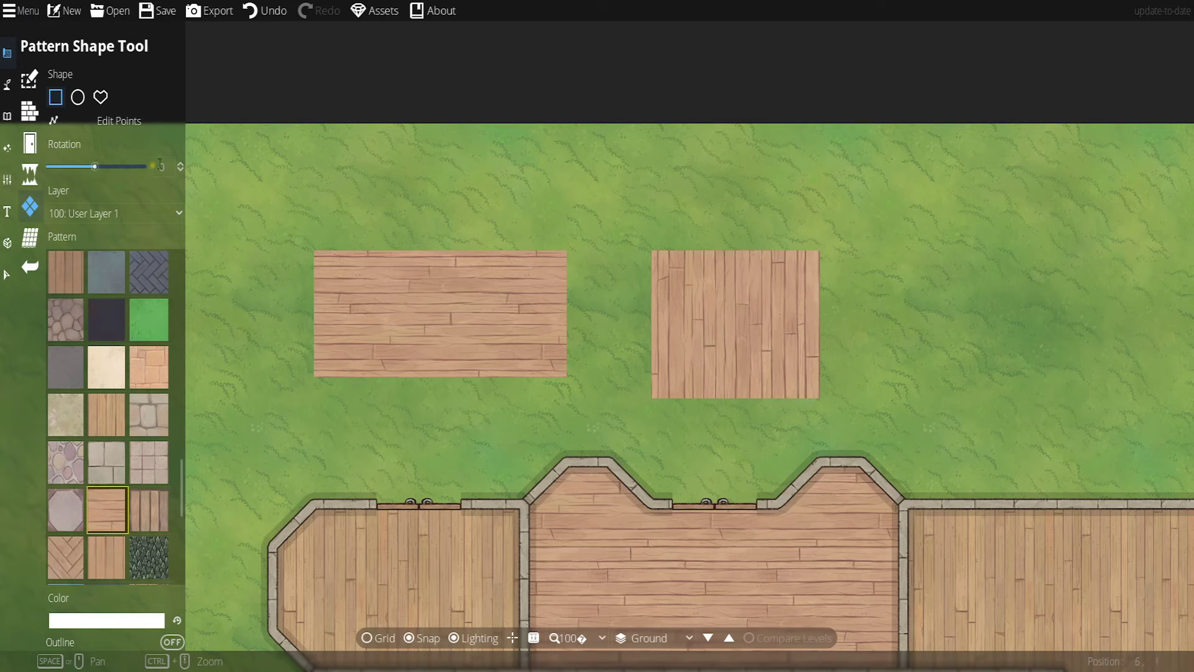
left_click(274, 18)
left_click(270, 16)
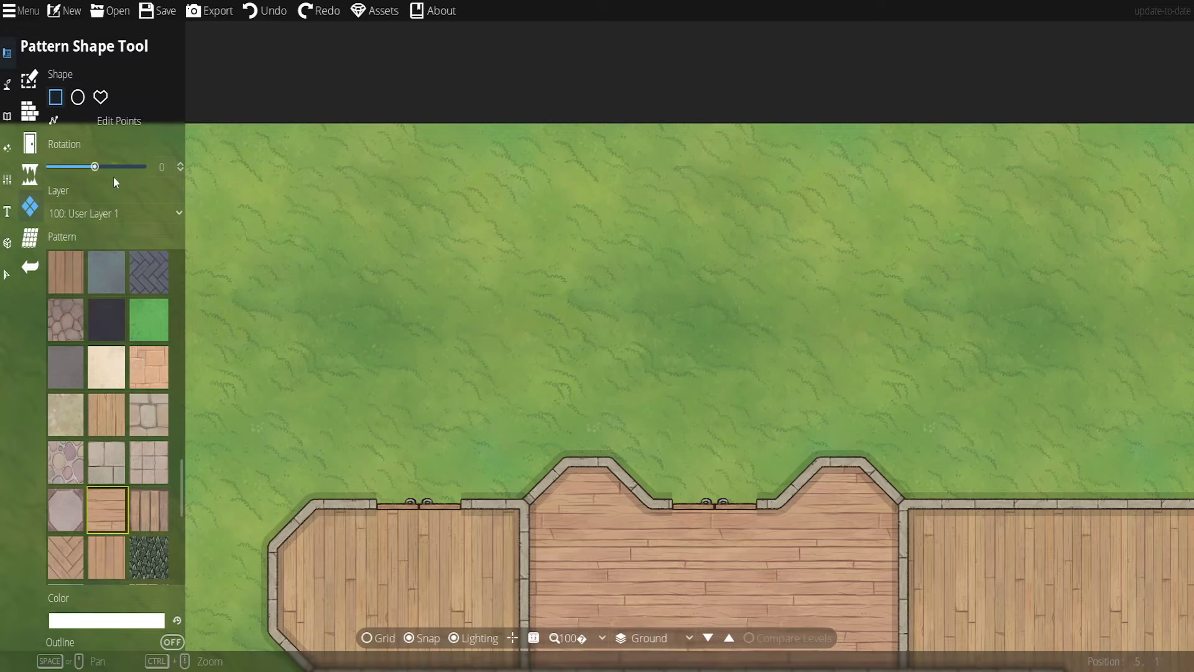
scroll(526, 262, "down", 1)
left_click_drag(733, 534, 665, 296)
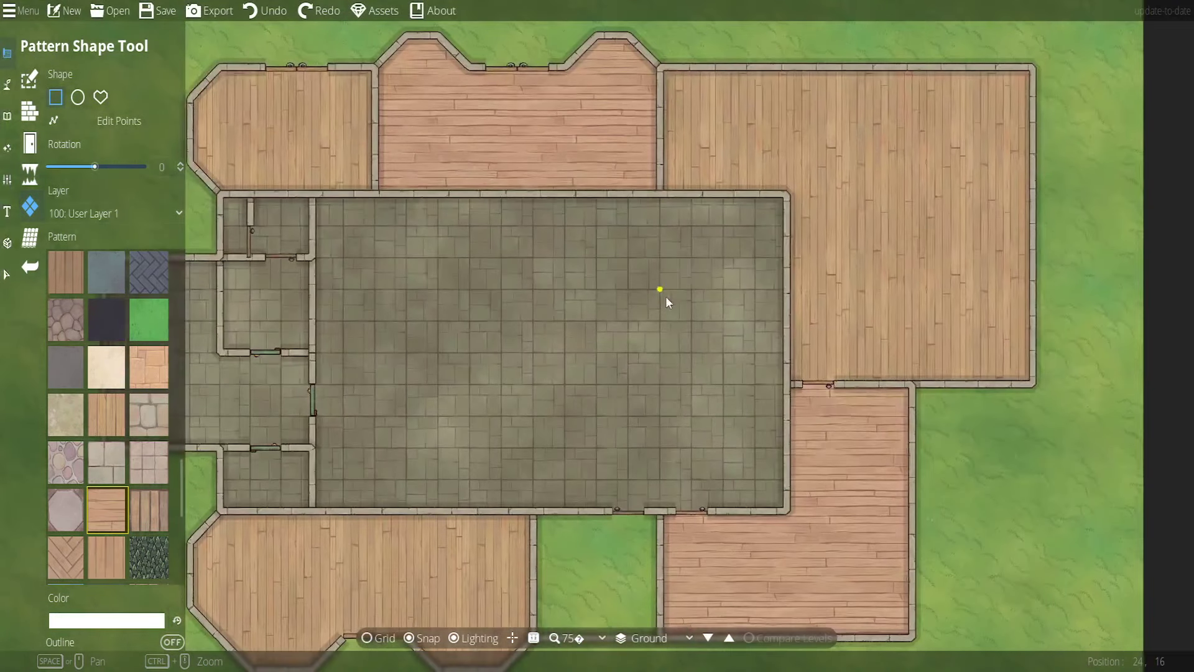
Fill the grass-floored room south of the hall with blue and cream checkered tiles, about 4 by 4 squares
key("Down")
key("Left")
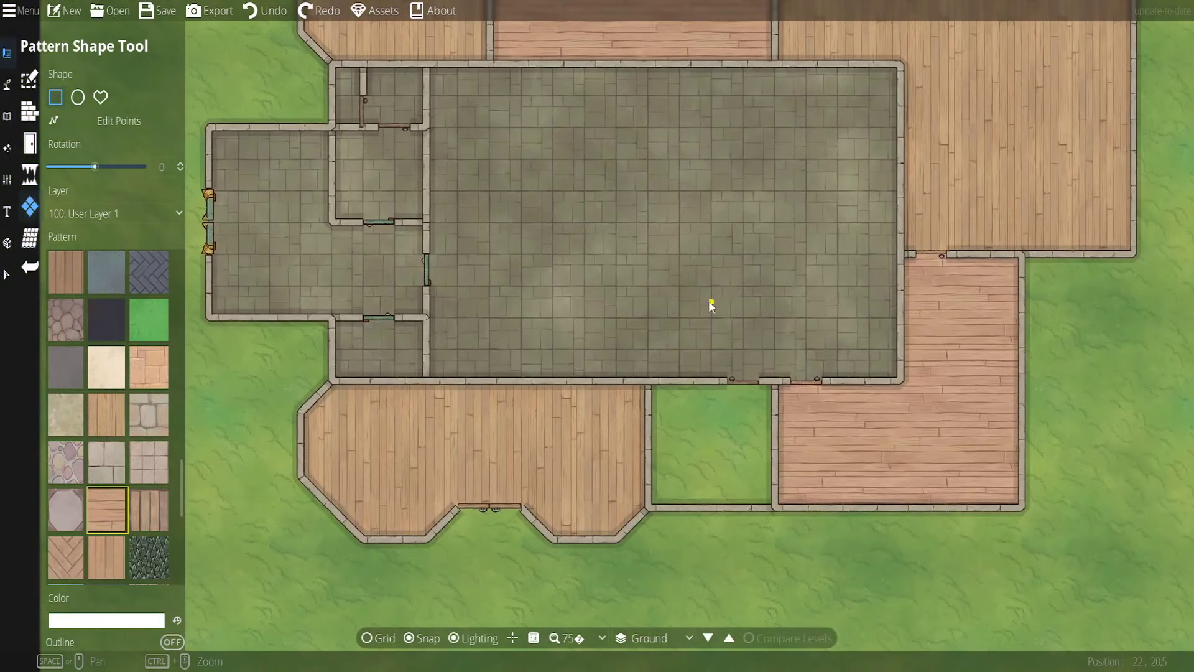
left_click(144, 459)
scroll(110, 423, "down", 2)
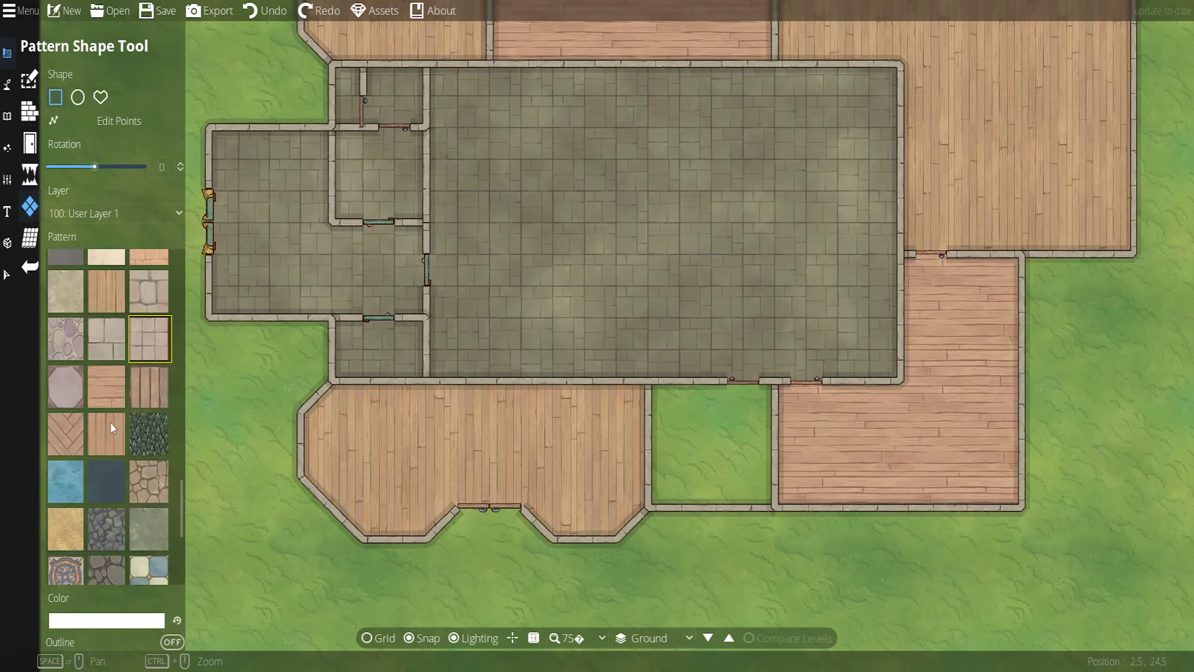
scroll(110, 423, "down", 2)
left_click(137, 479)
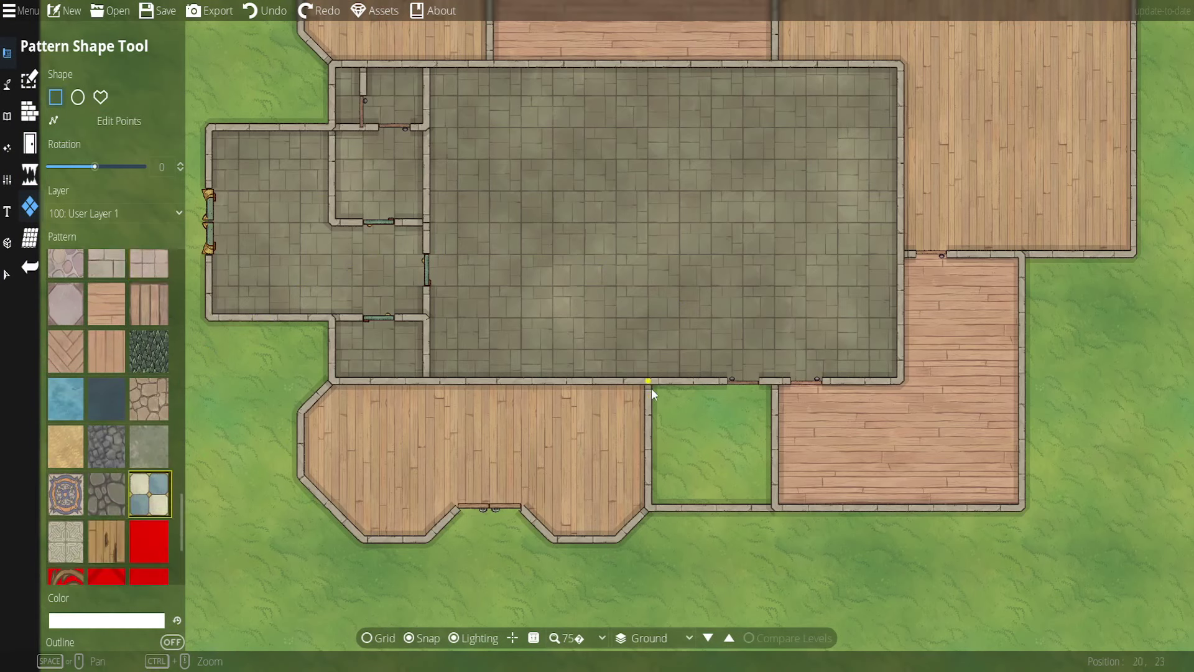
left_click_drag(651, 388, 772, 502)
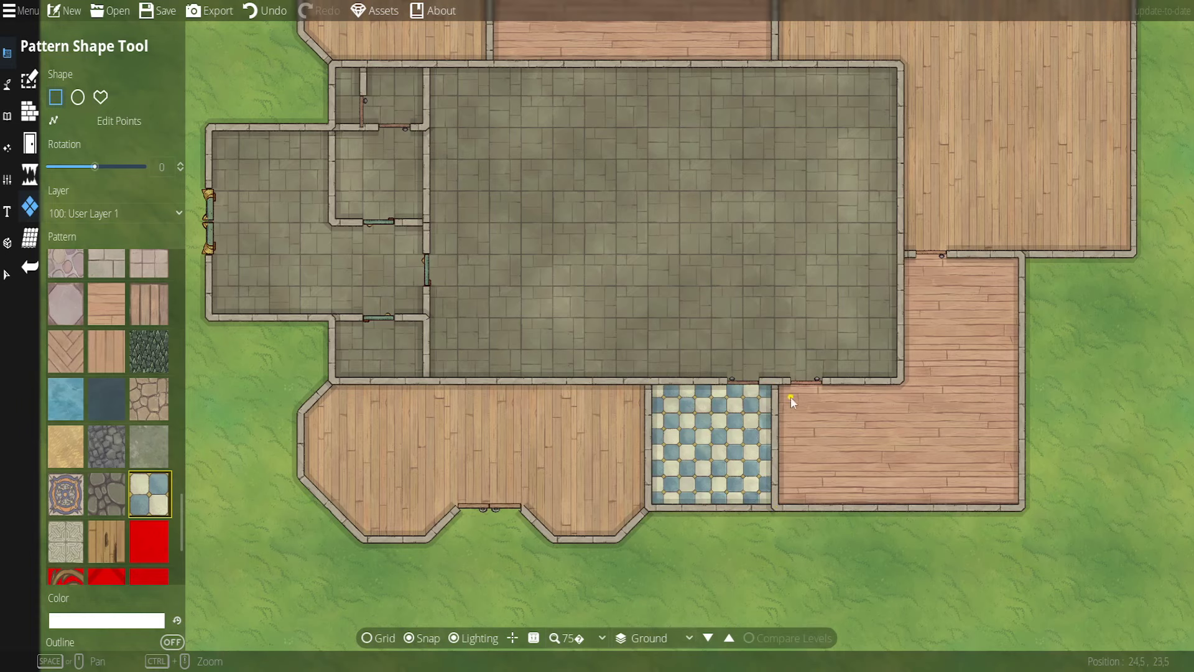
Lay the same checkered tiles, about 4 by 4 squares, in the northwest corner of the large eastern plank room
scroll(684, 251, "up", 6)
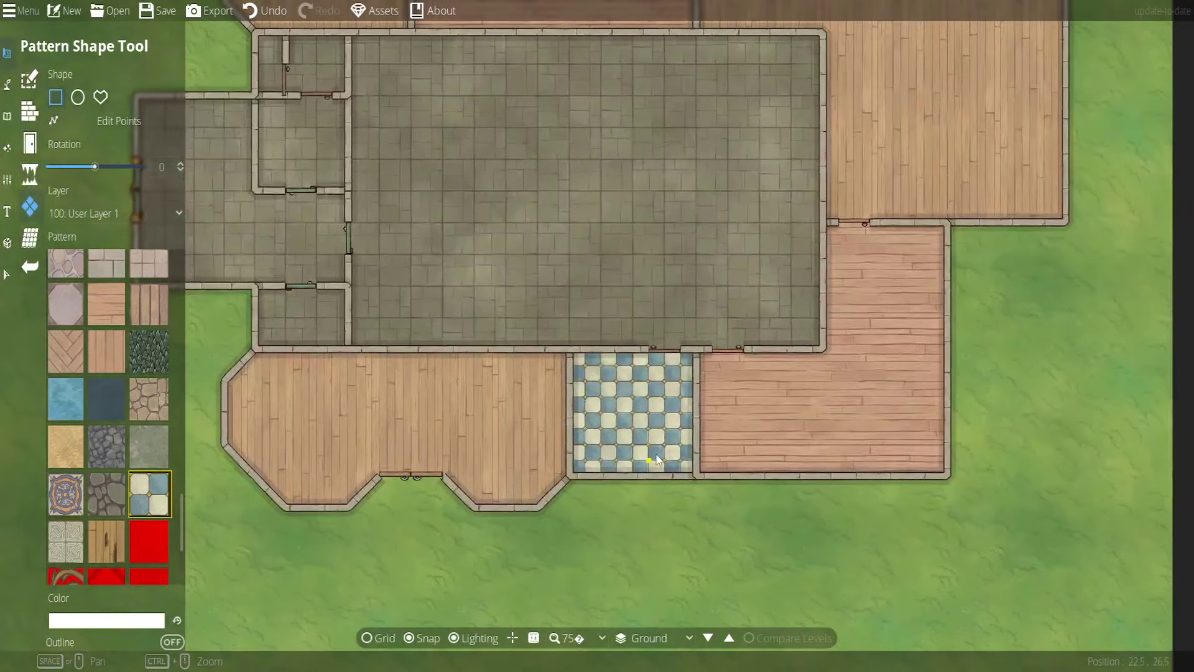
scroll(630, 397, "down", 4)
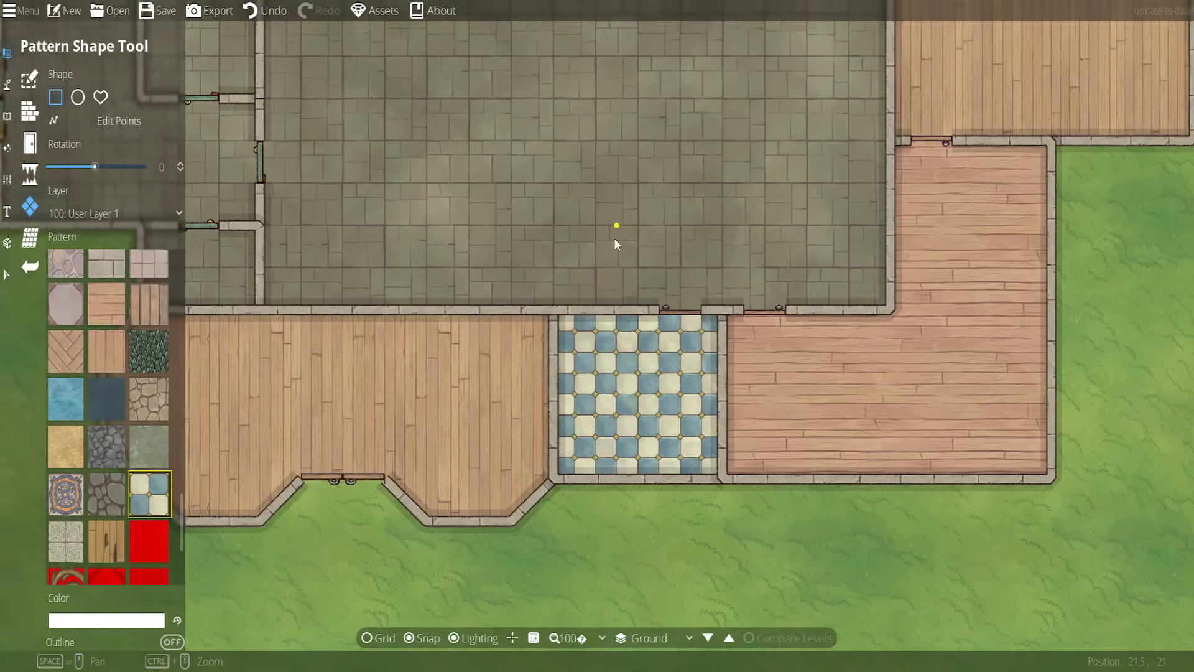
left_click_drag(617, 244, 665, 385)
scroll(665, 384, "down", 1)
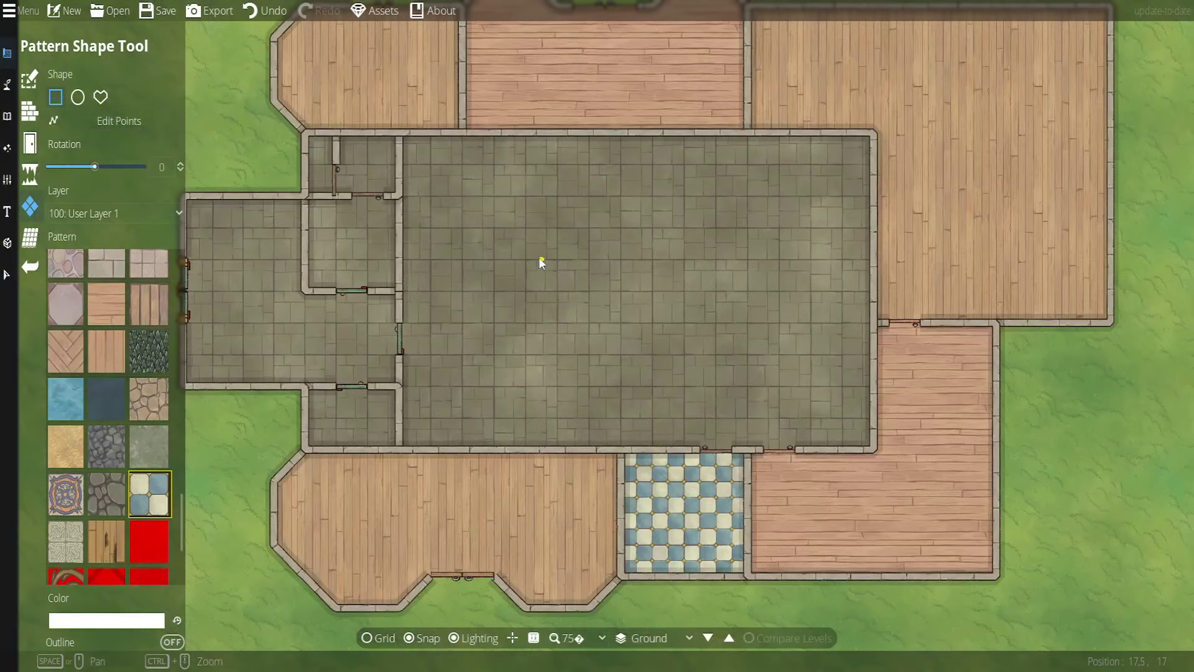
left_click_drag(538, 256, 340, 417)
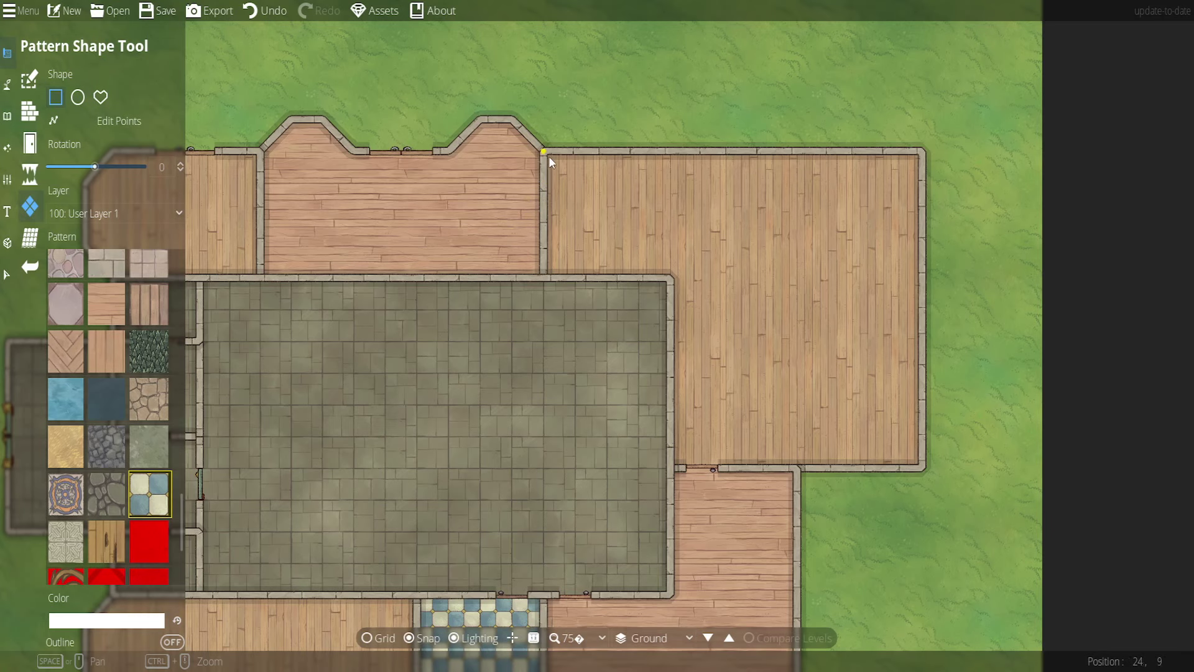
left_click_drag(549, 156, 678, 285)
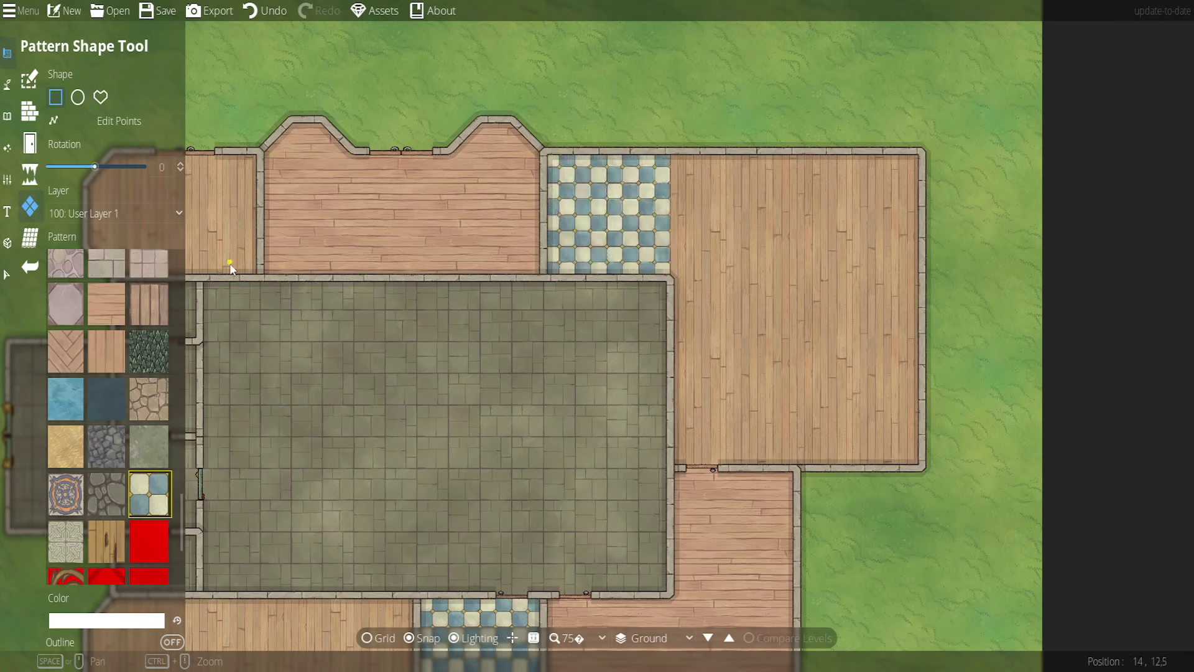
Draw a stone wall along the new tiles' east edge, from the north wall down to the hall's northeast corner
left_click(29, 174)
left_click(30, 112)
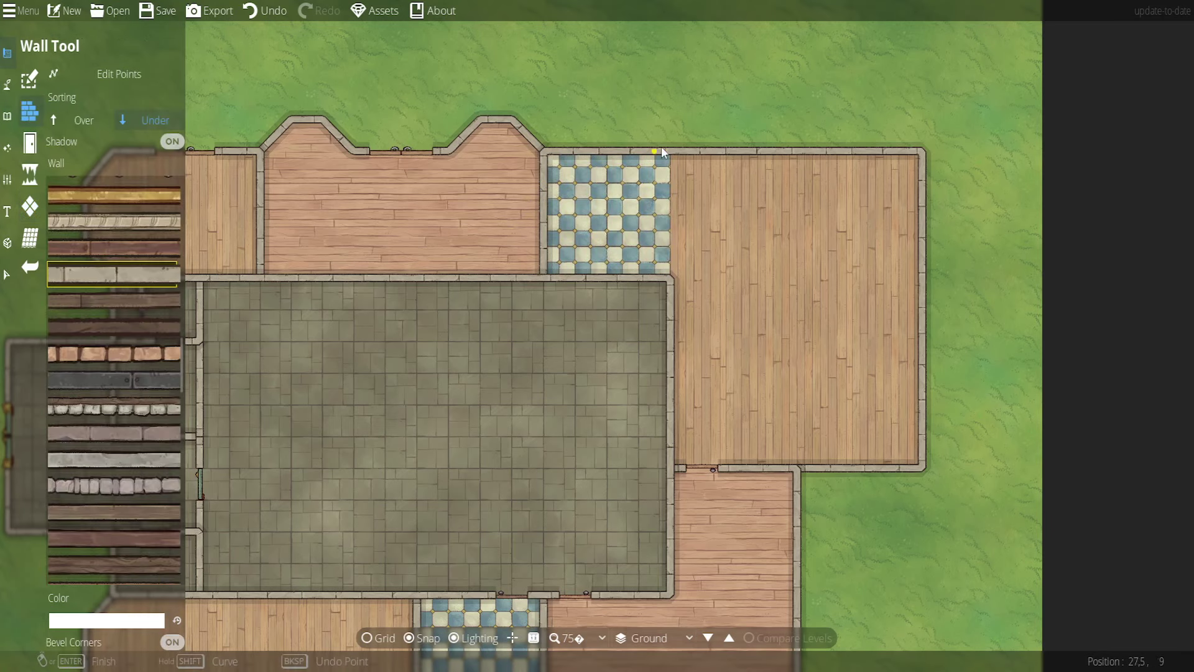
left_click(670, 152)
left_click(671, 280)
right_click(671, 280)
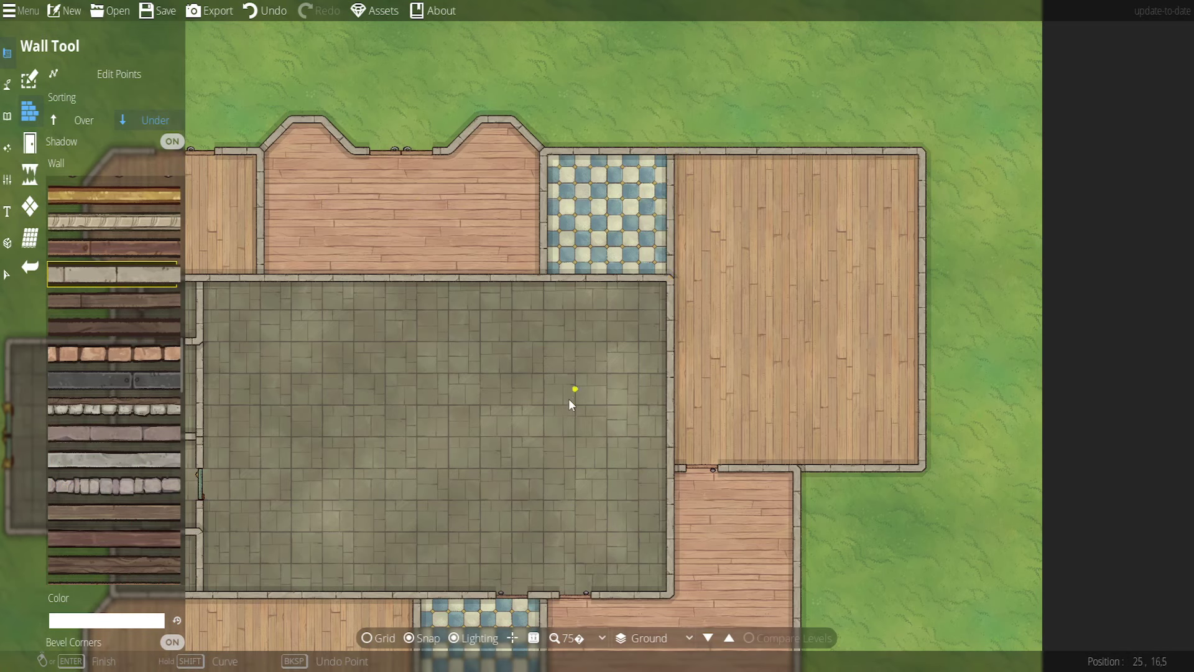
left_click_drag(570, 395, 687, 326)
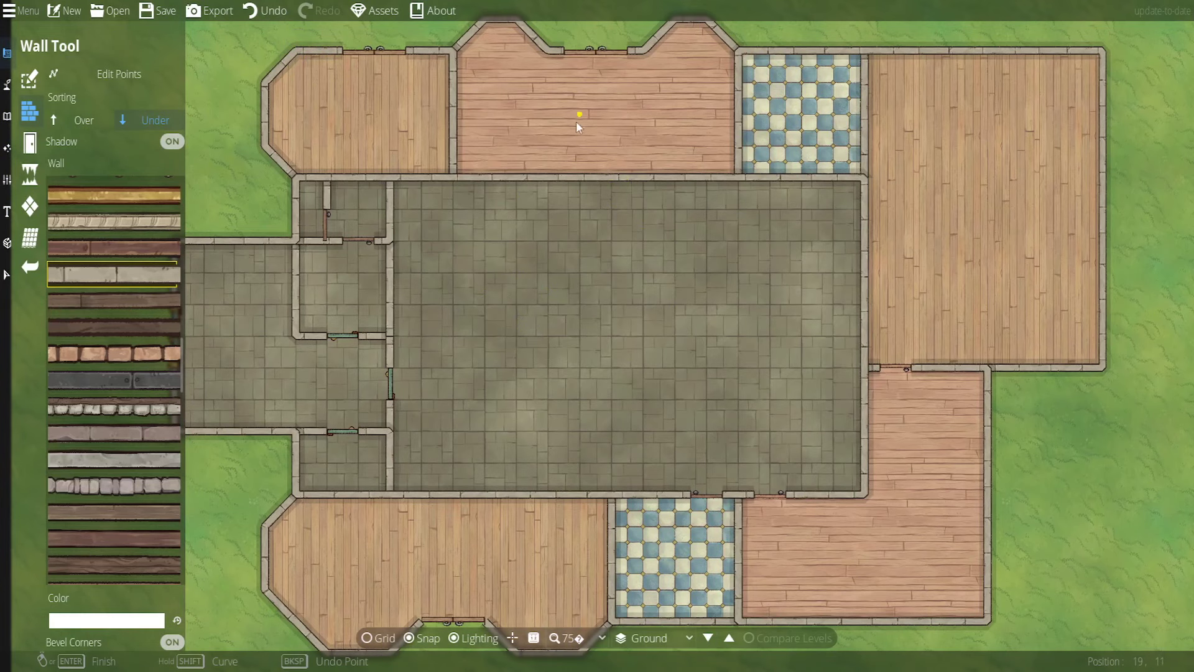
left_click_drag(577, 123, 562, 179)
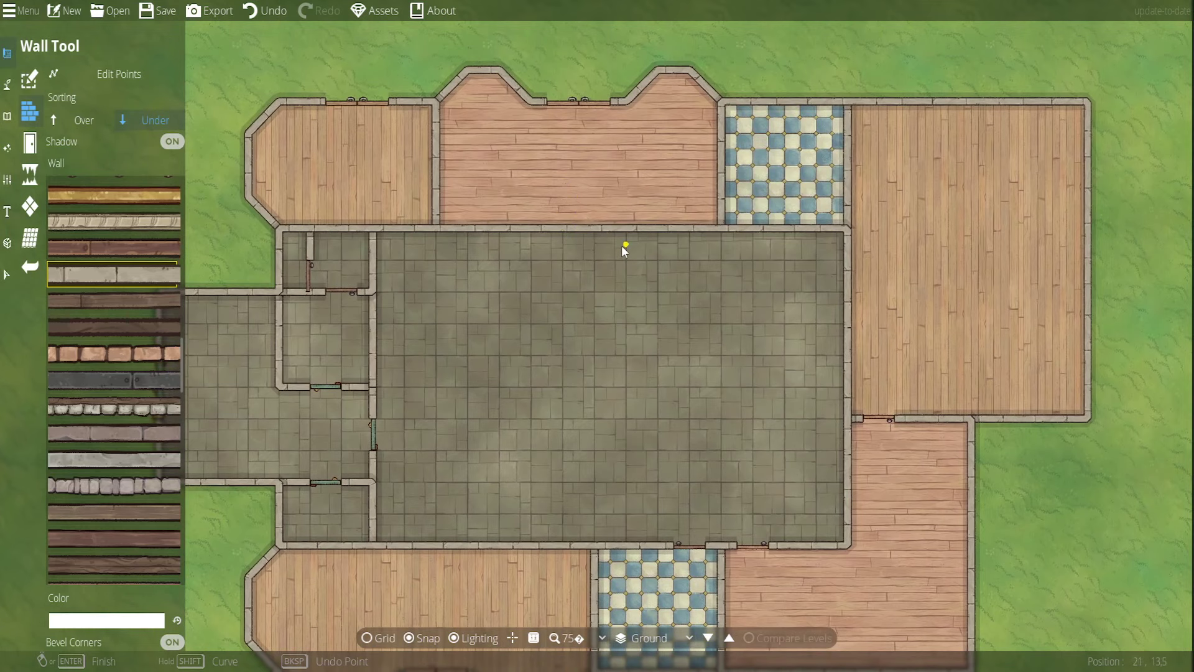
left_click_drag(563, 386, 636, 359)
scroll(580, 371, "down", 2)
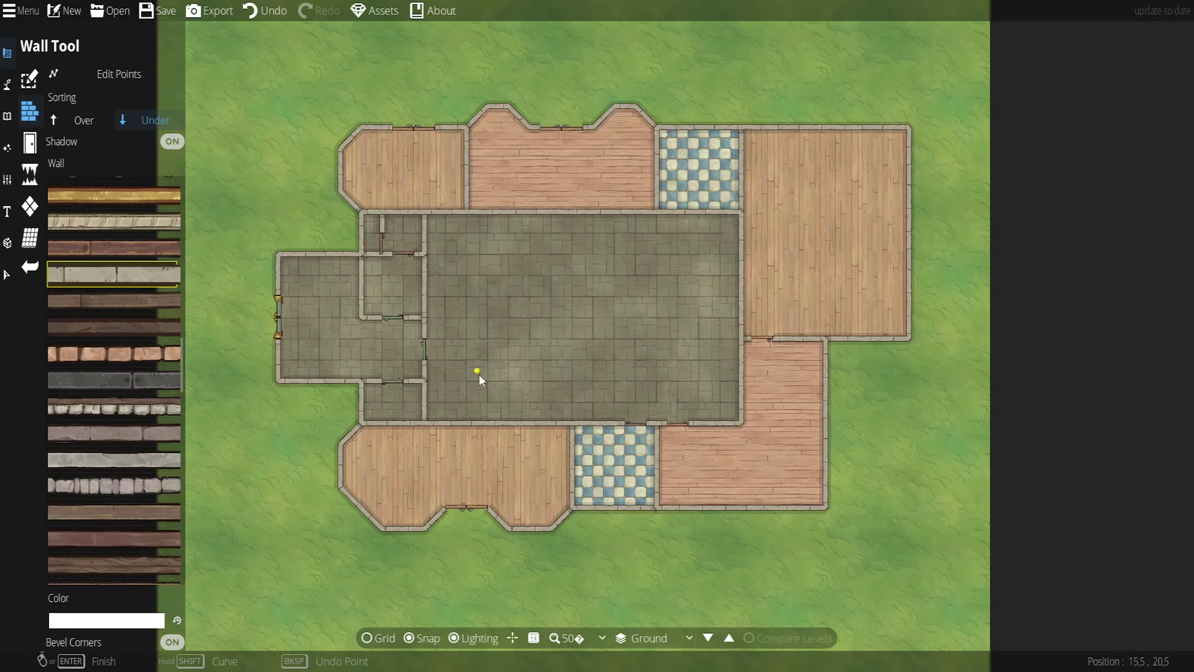
Filter the object library by the Decor tag and pick the gold-framed wall painting for placement
left_click(7, 116)
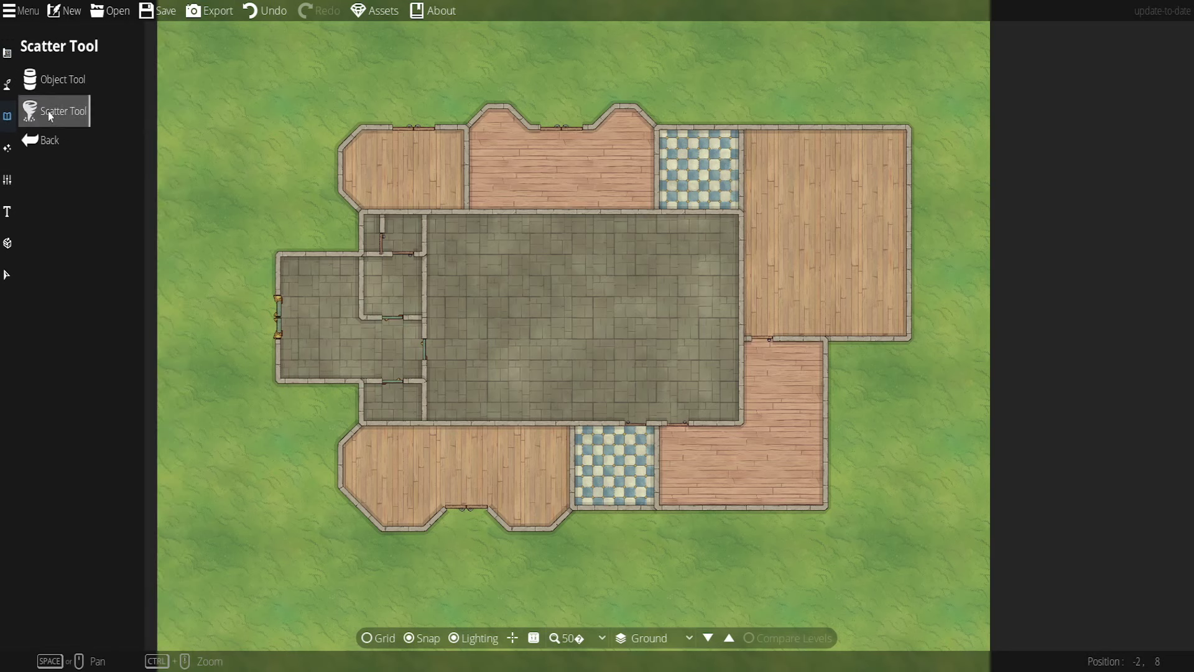
left_click(54, 82)
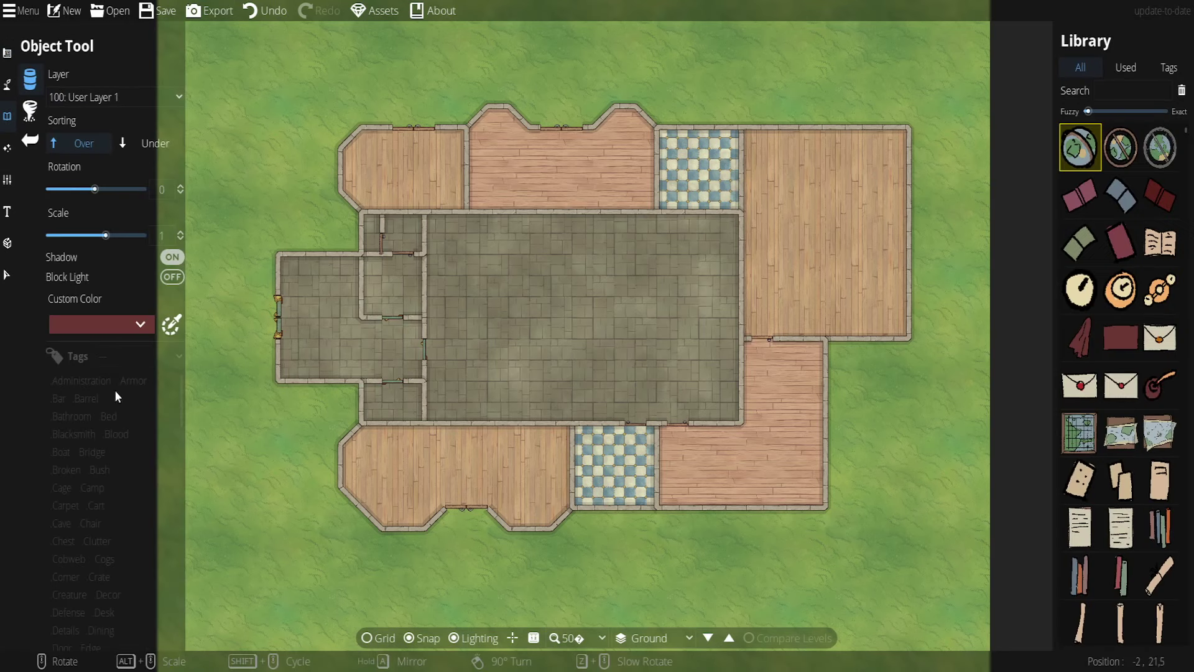
left_click(98, 380)
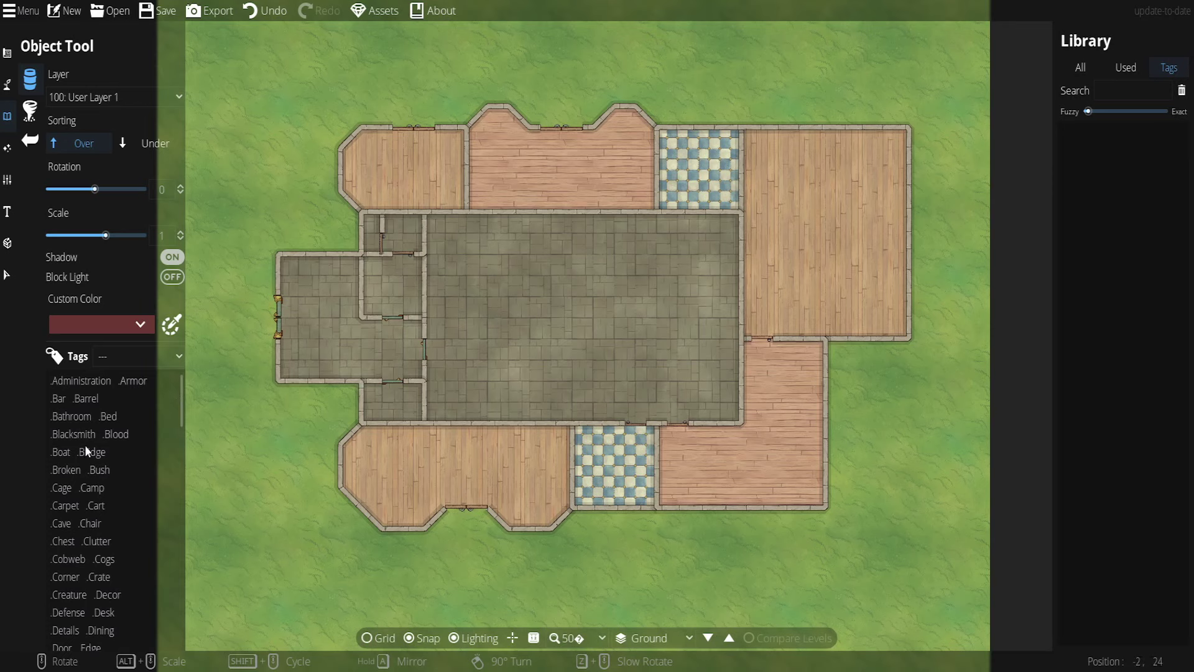
scroll(95, 455, "down", 2)
scroll(99, 455, "down", 2)
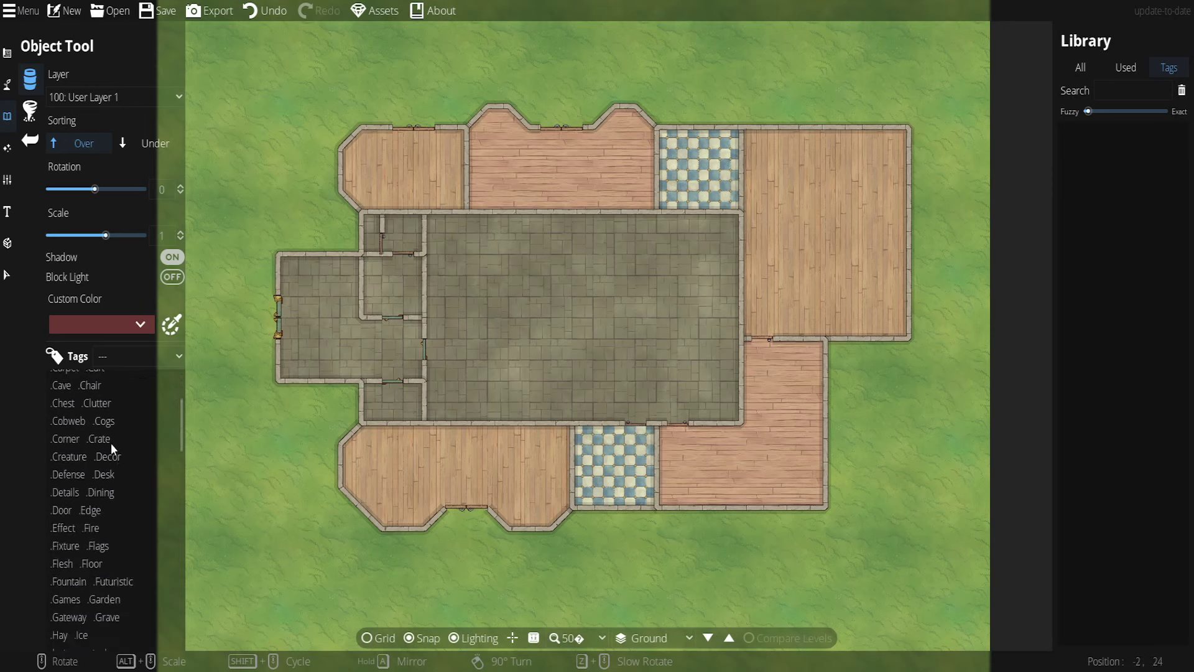
left_click(110, 462)
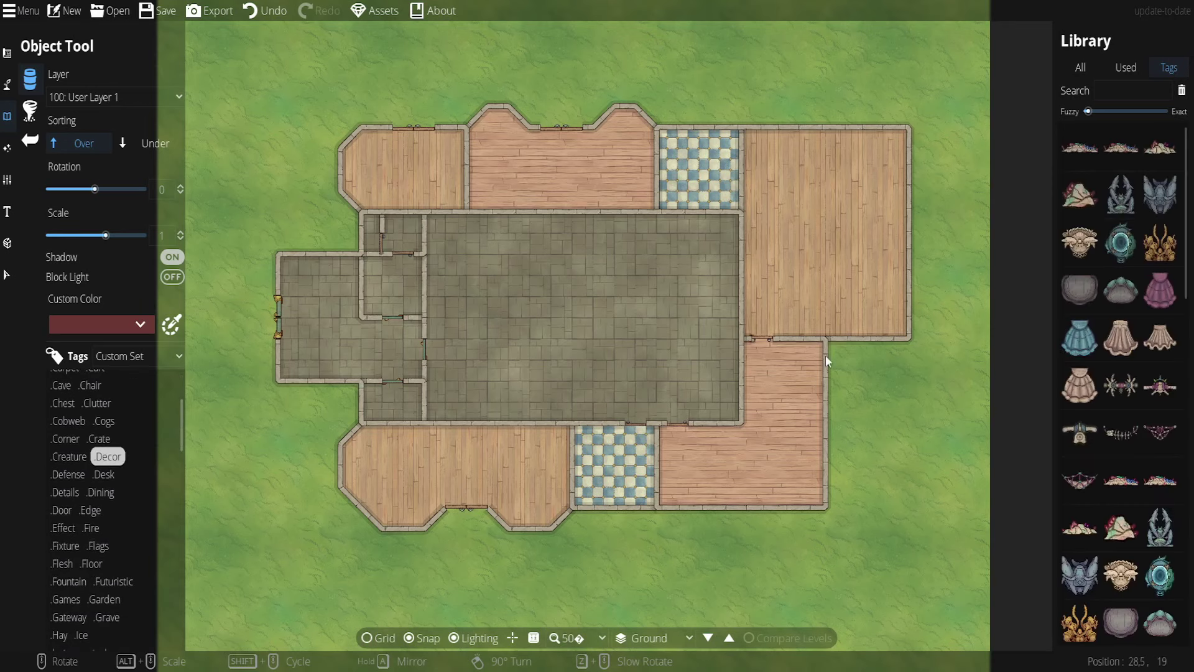
scroll(1113, 423, "down", 3)
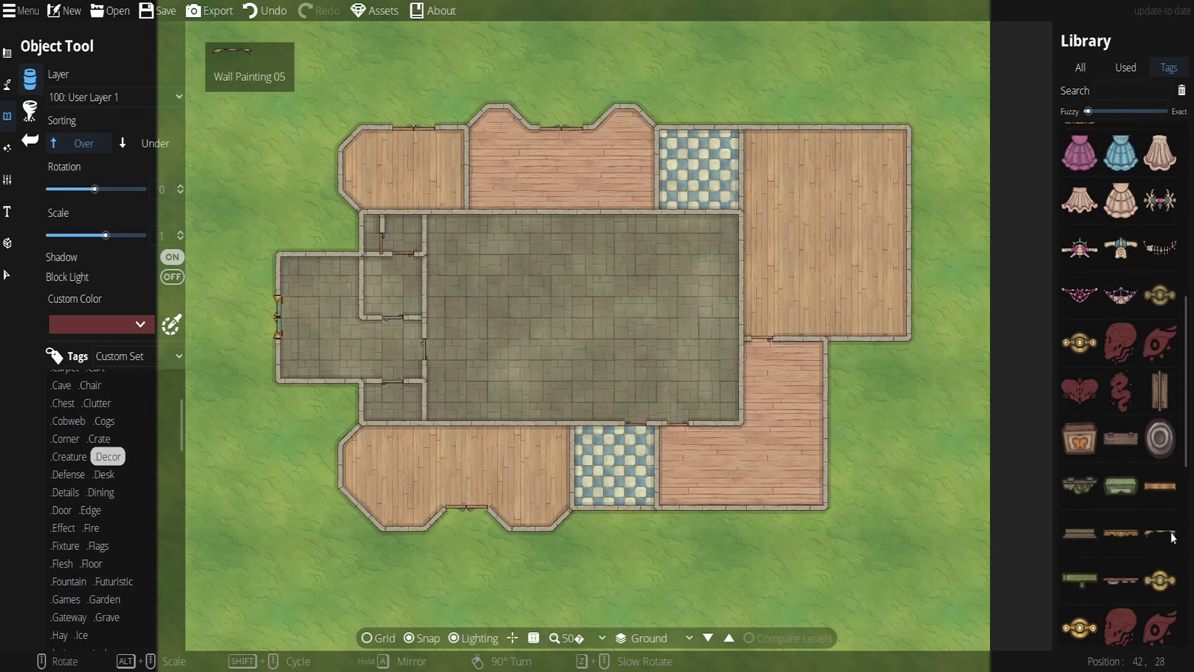
left_click(1160, 486)
scroll(563, 288, "up", 3)
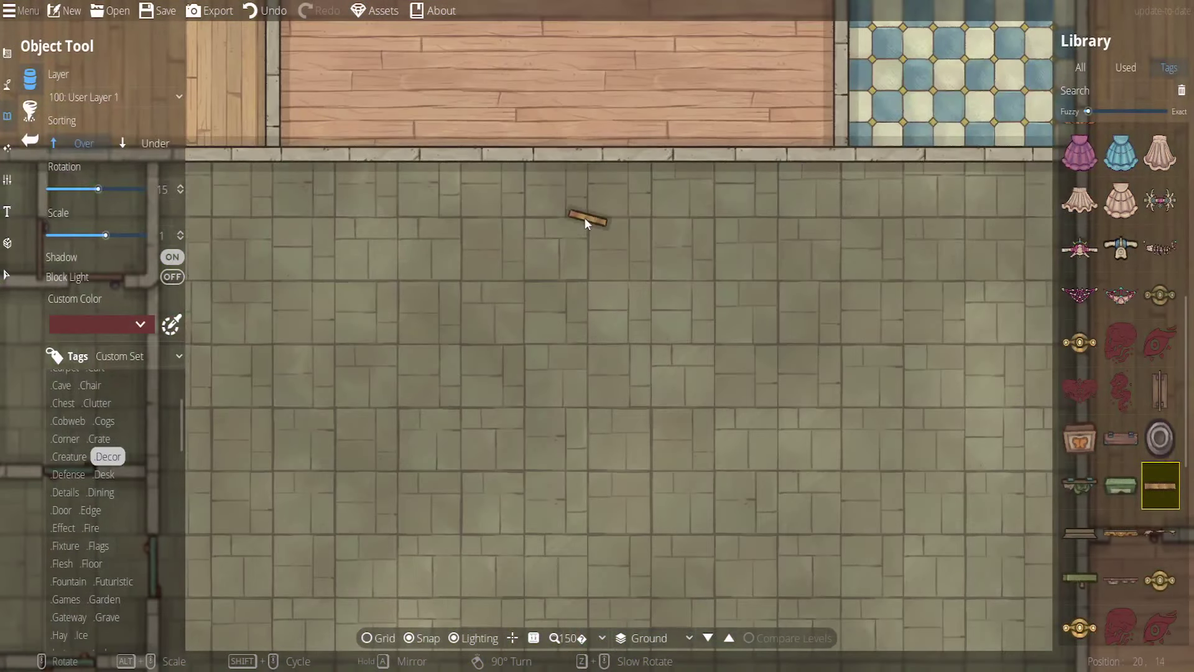
scroll(568, 171, "down", 2)
scroll(581, 205, "down", 3)
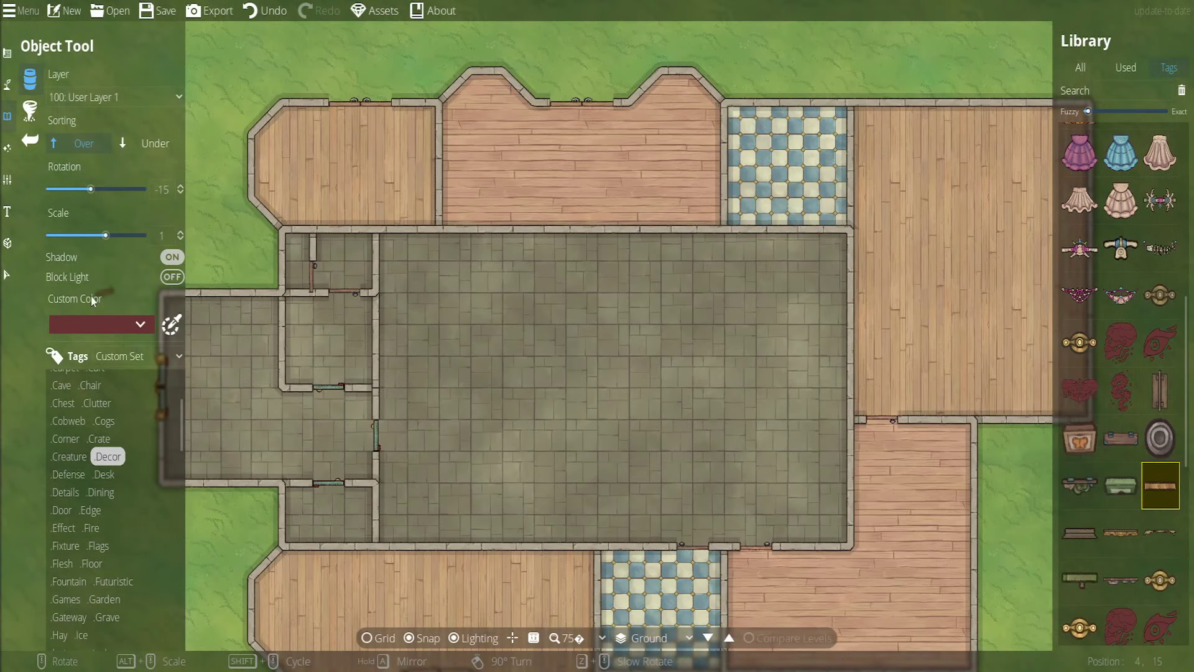
left_click(8, 275)
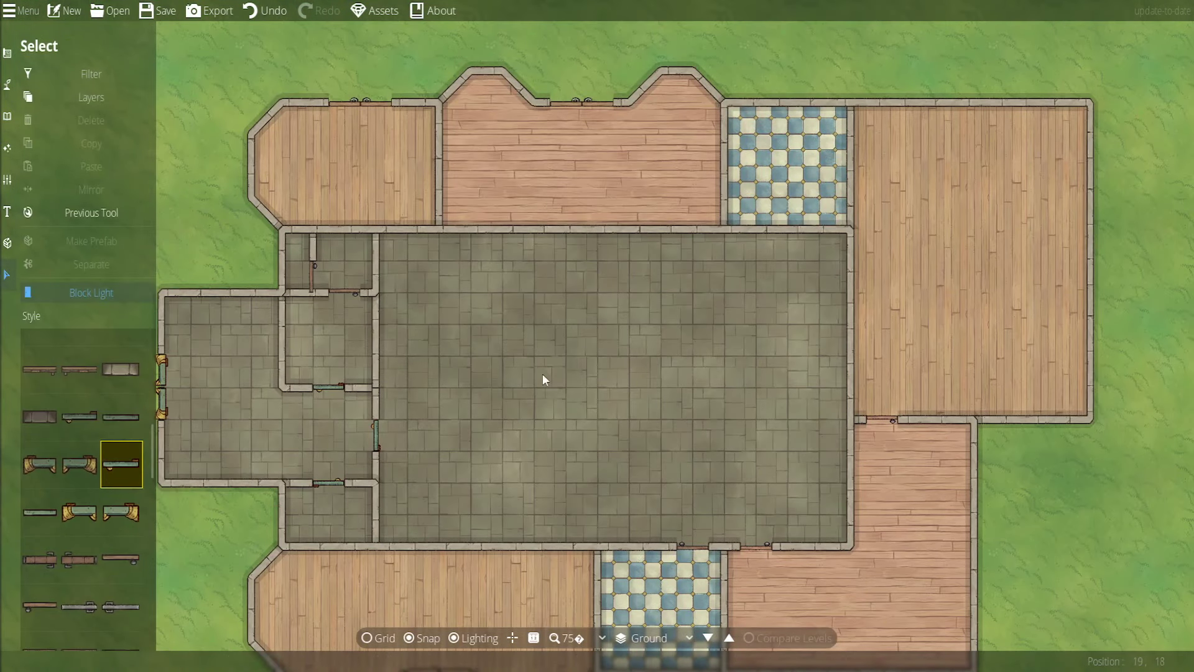
left_click_drag(501, 372, 572, 365)
scroll(125, 461, "down", 3)
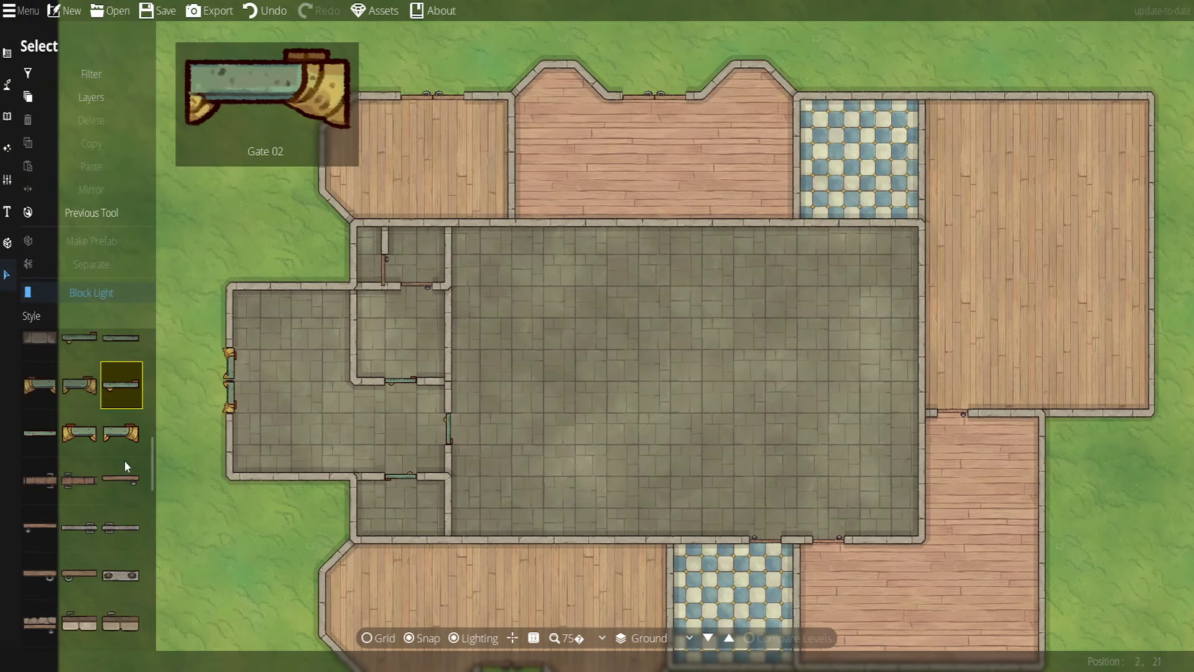
left_click(8, 116)
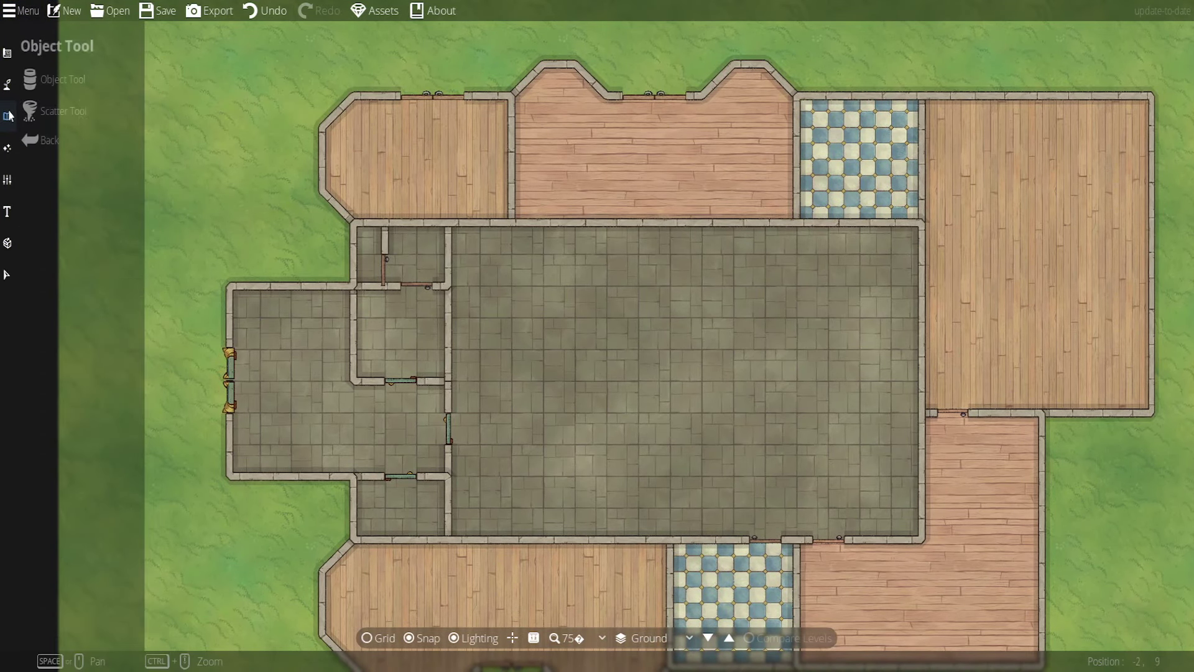
left_click(50, 82)
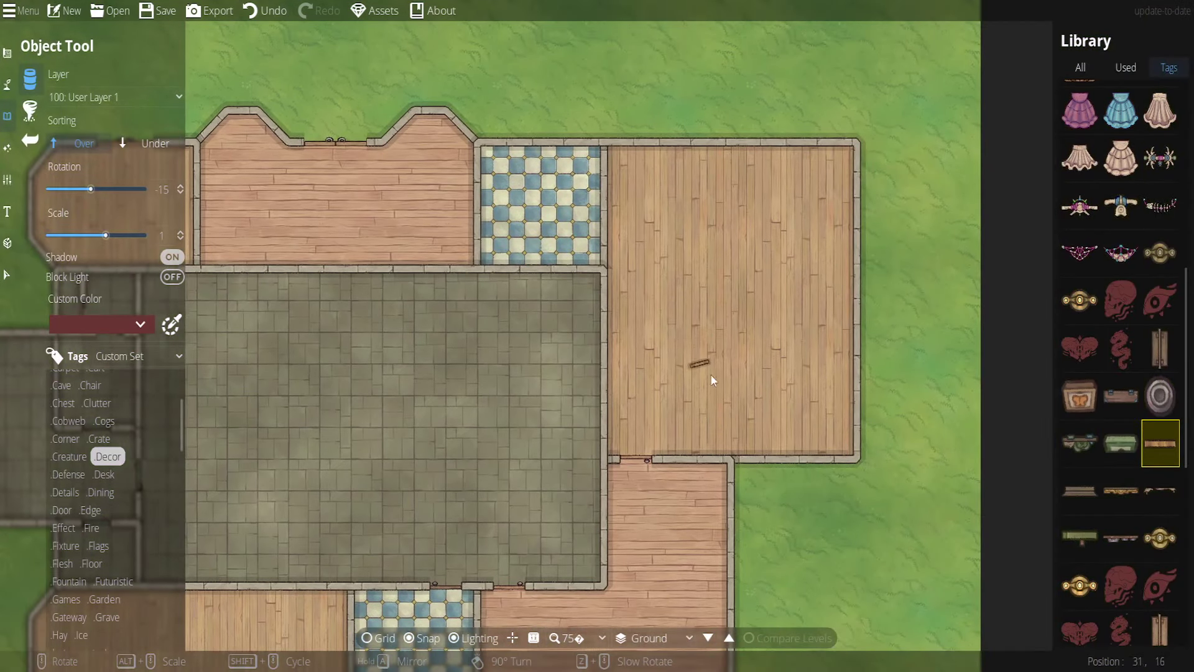
key("a")
key("s")
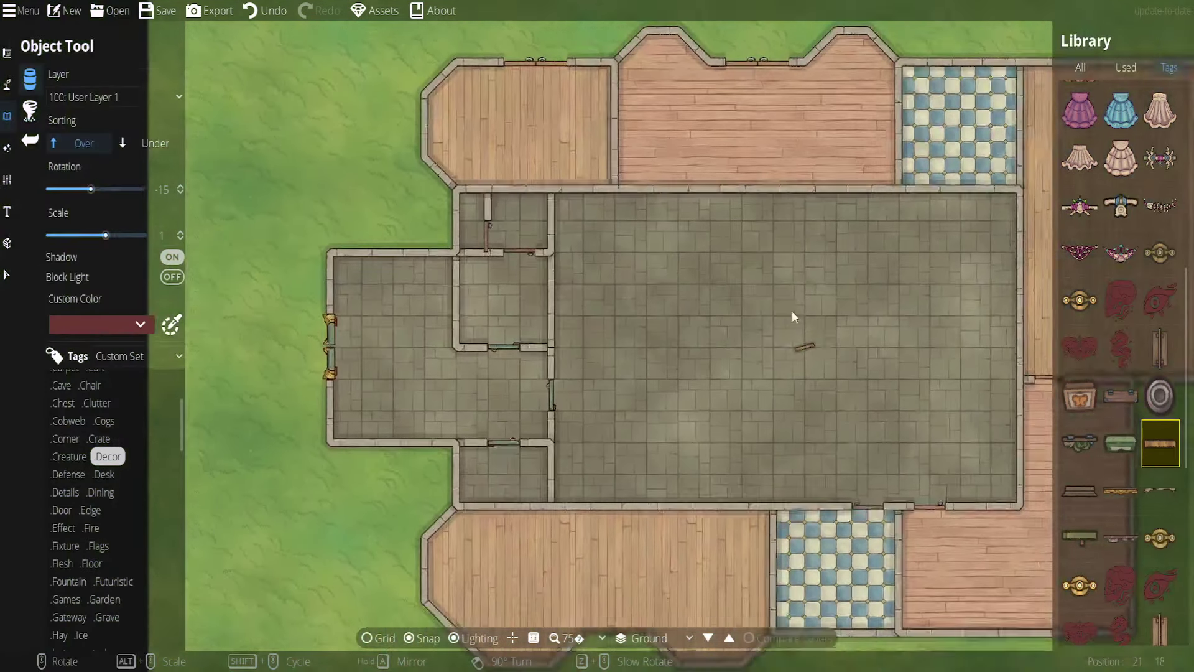
scroll(687, 299, "down", 1)
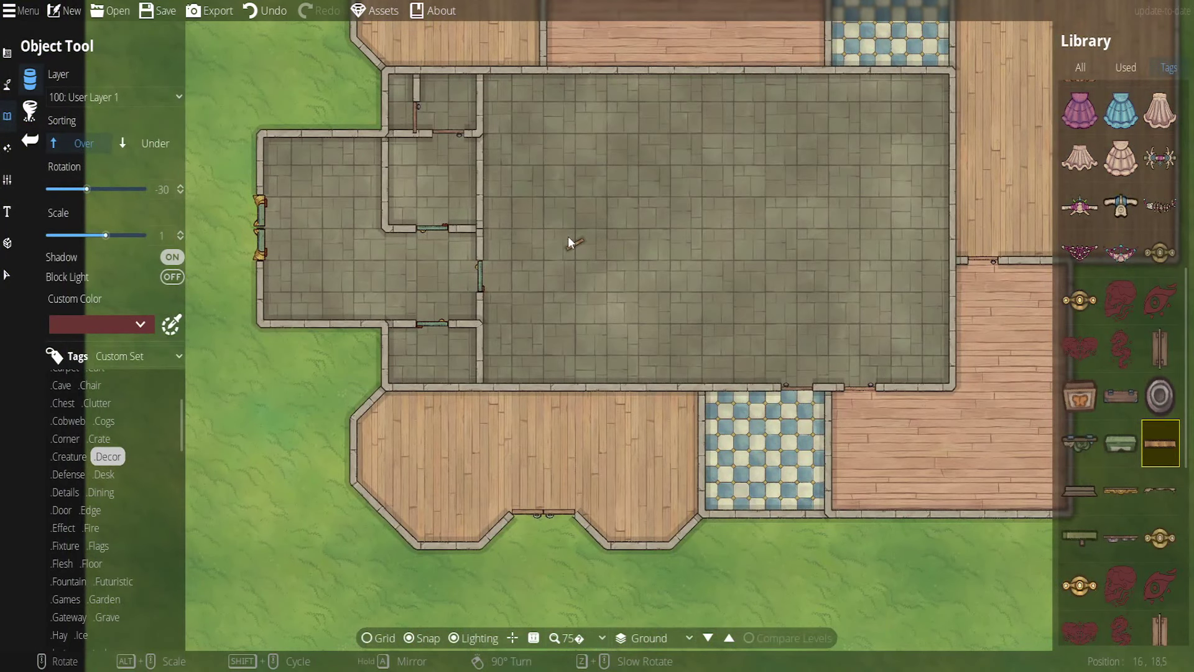
key("w")
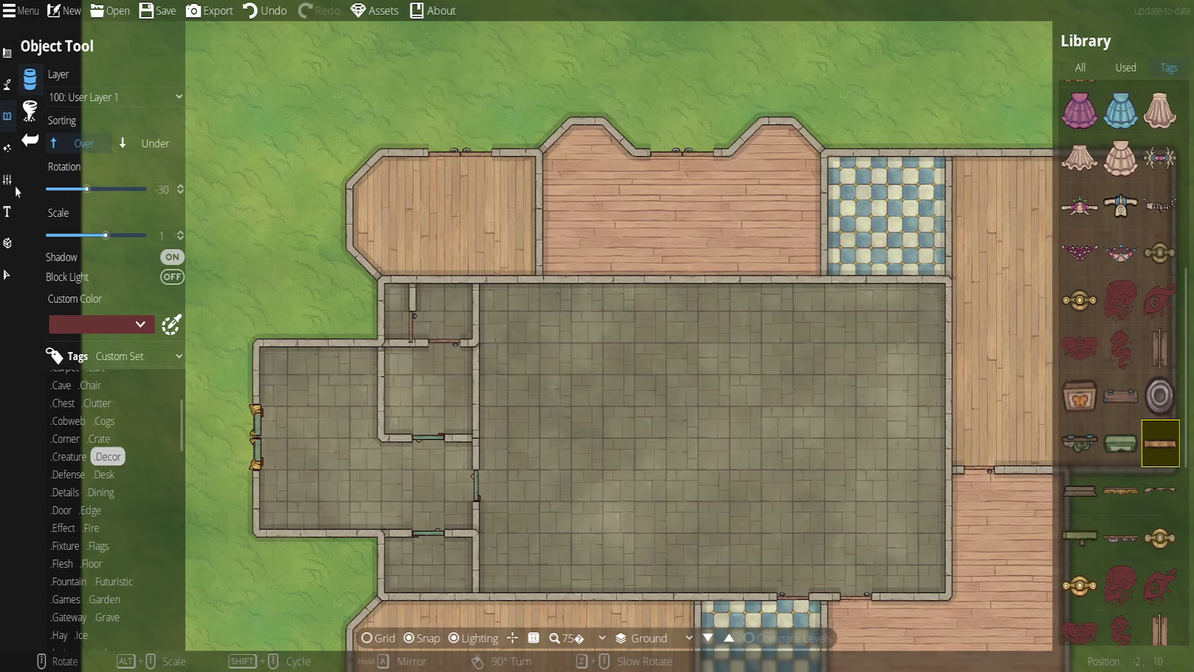
Look through the door and window styles for a wooden window with red shutters
left_click(13, 277)
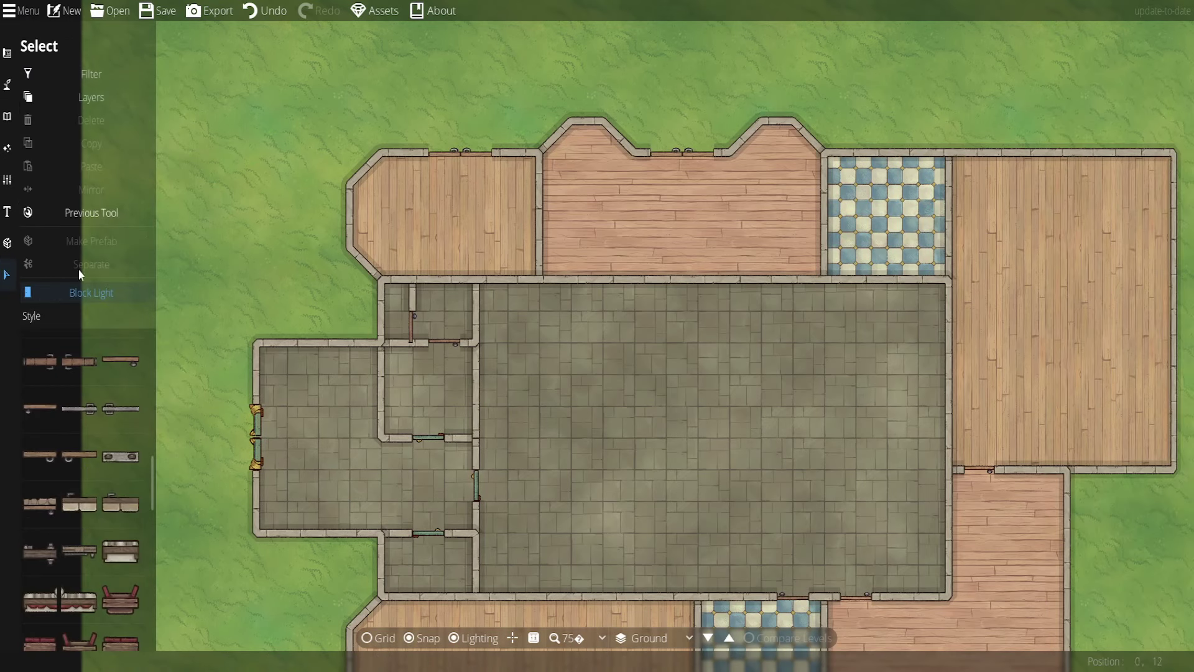
scroll(125, 505, "down", 2)
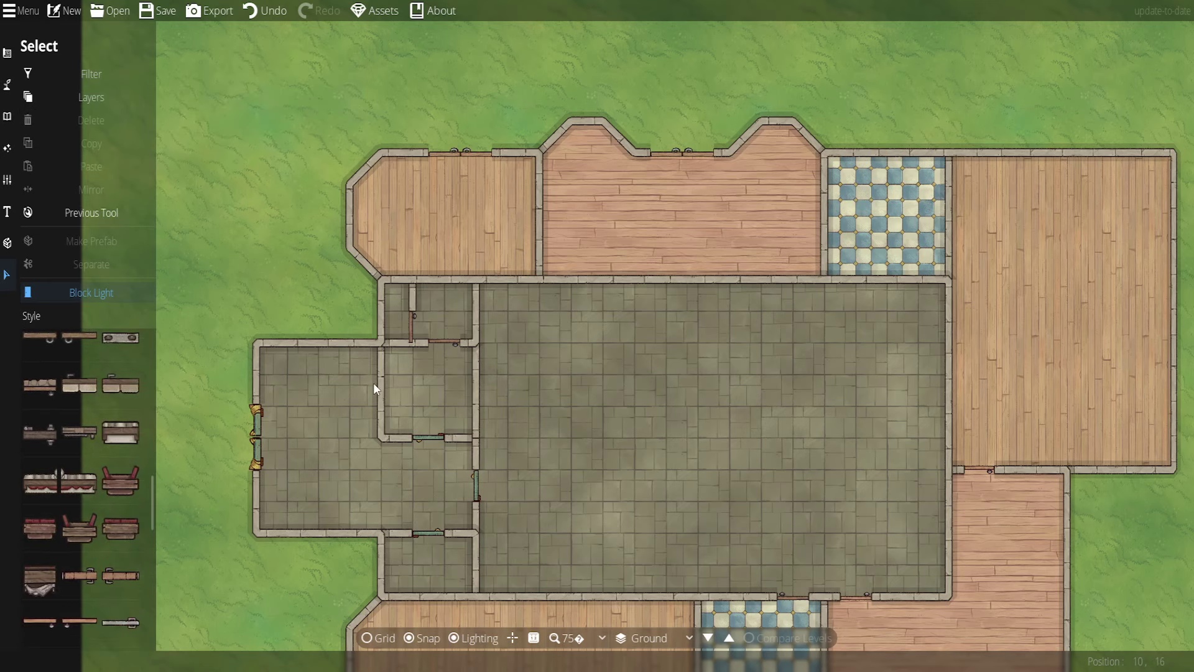
left_click_drag(296, 439, 346, 400)
scroll(109, 517, "down", 2)
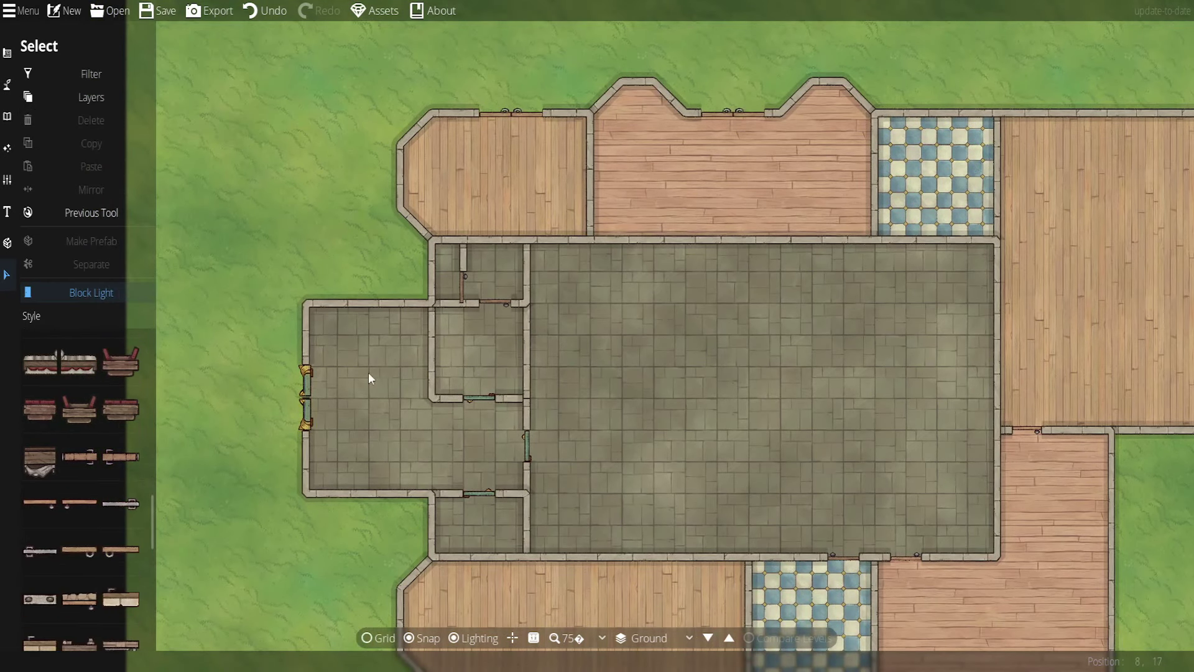
scroll(115, 472, "down", 2)
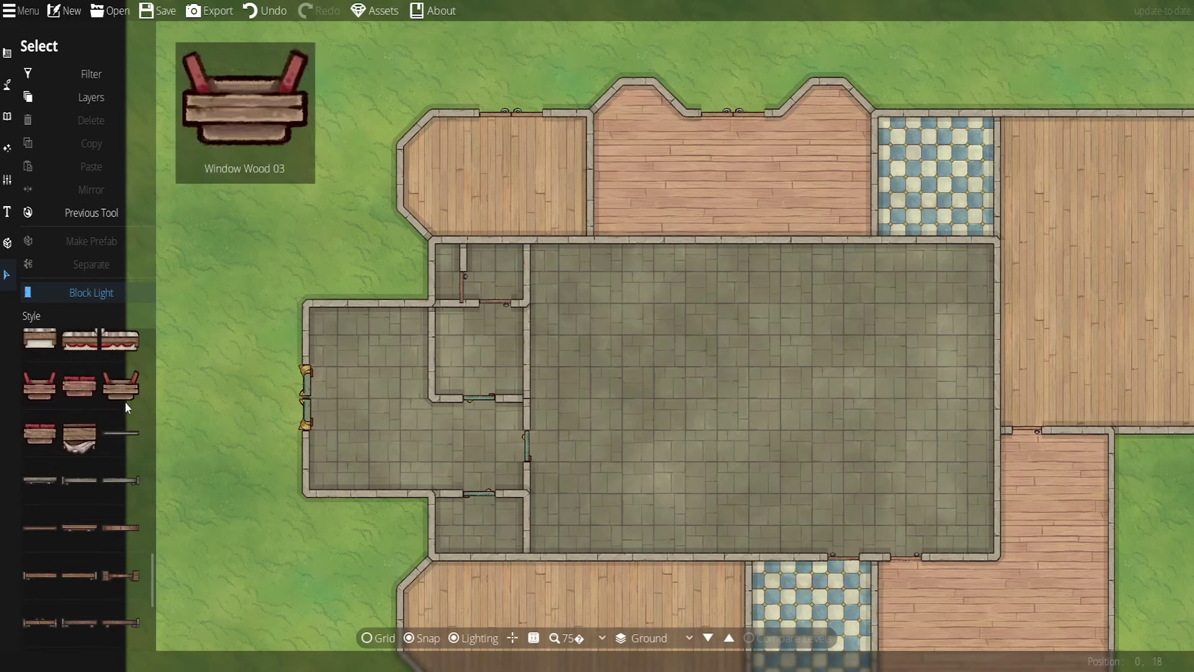
scroll(124, 401, "down", 3)
scroll(115, 408, "down", 1)
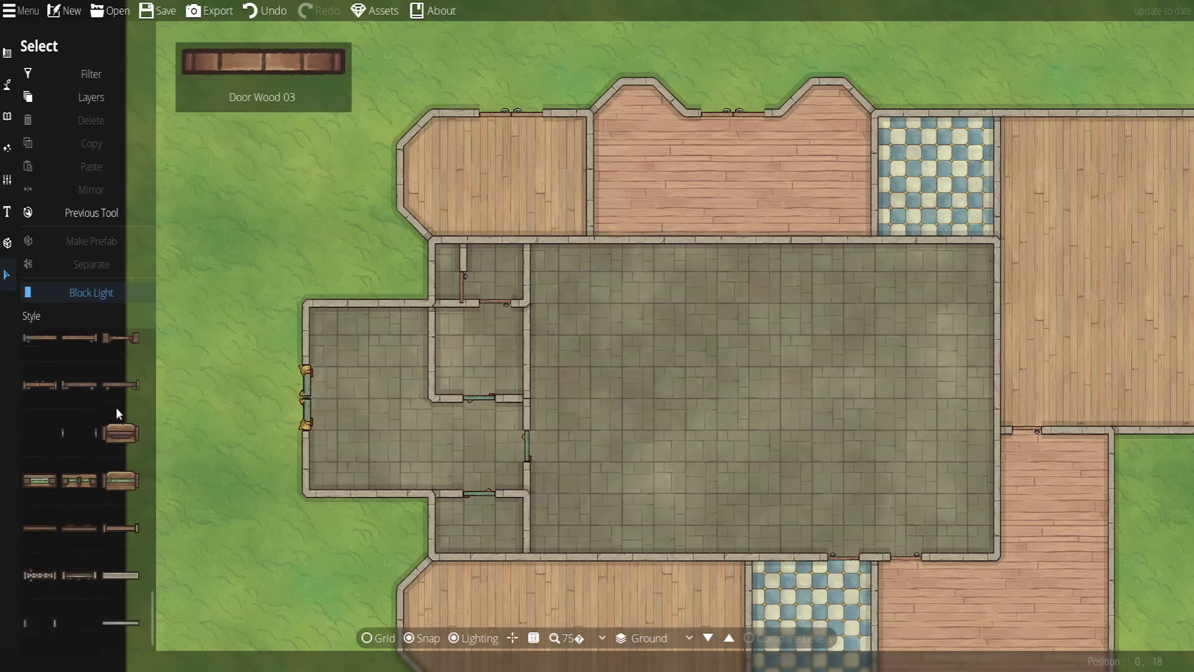
scroll(115, 412, "up", 3)
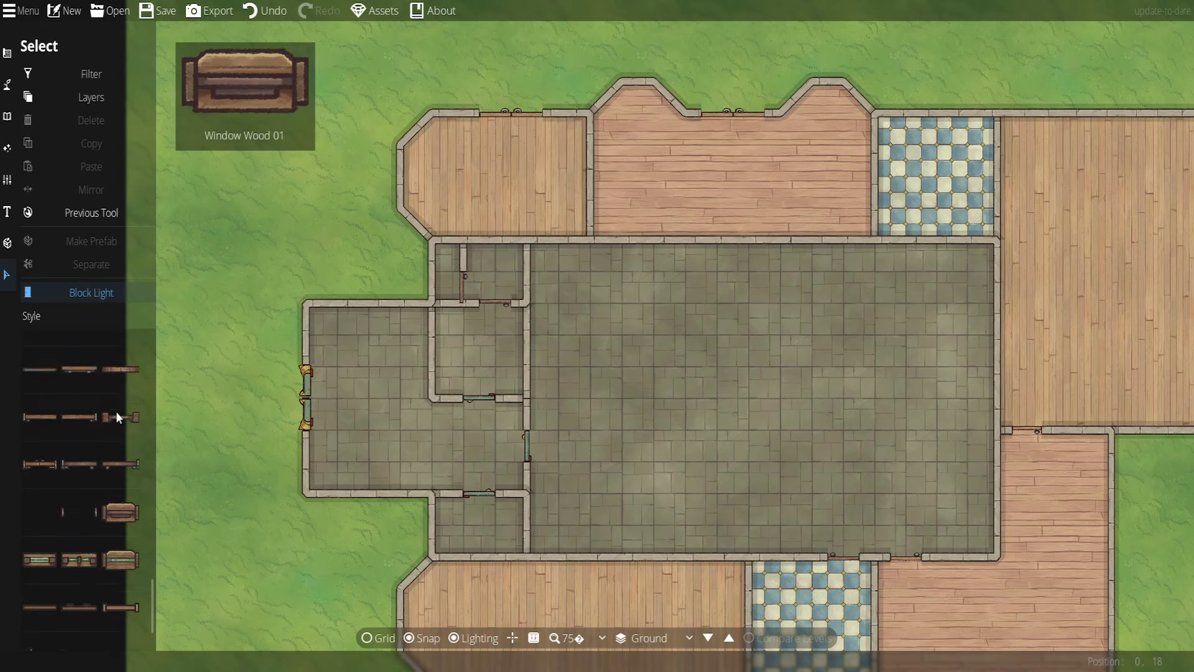
left_click(128, 349)
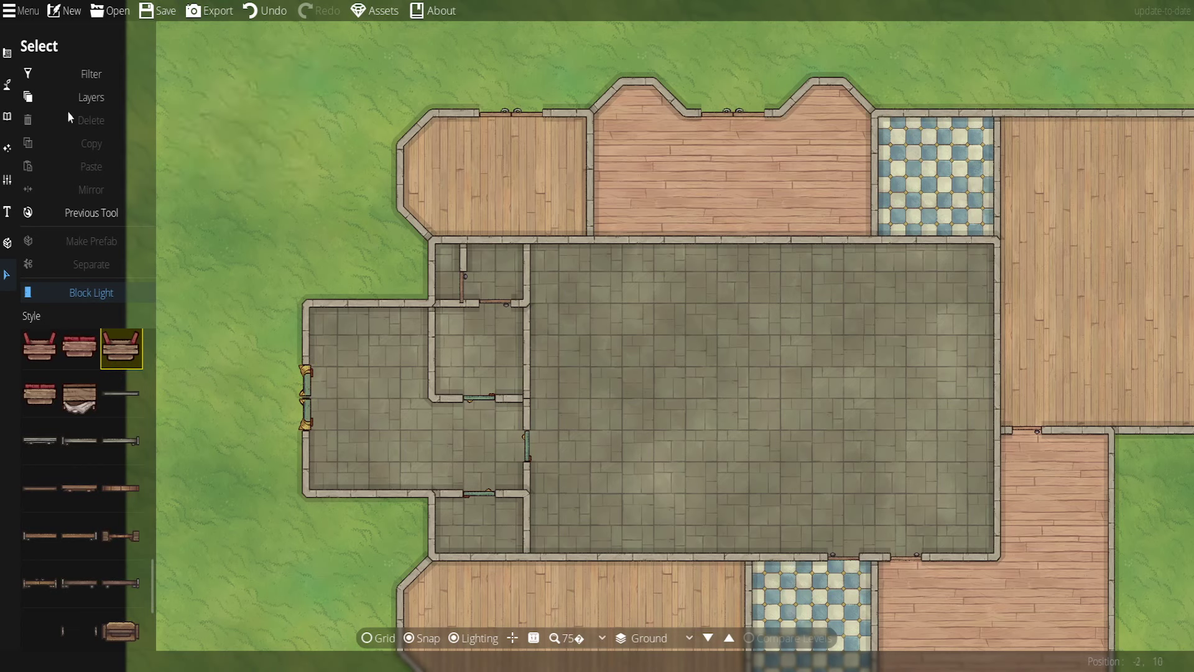
left_click(100, 215)
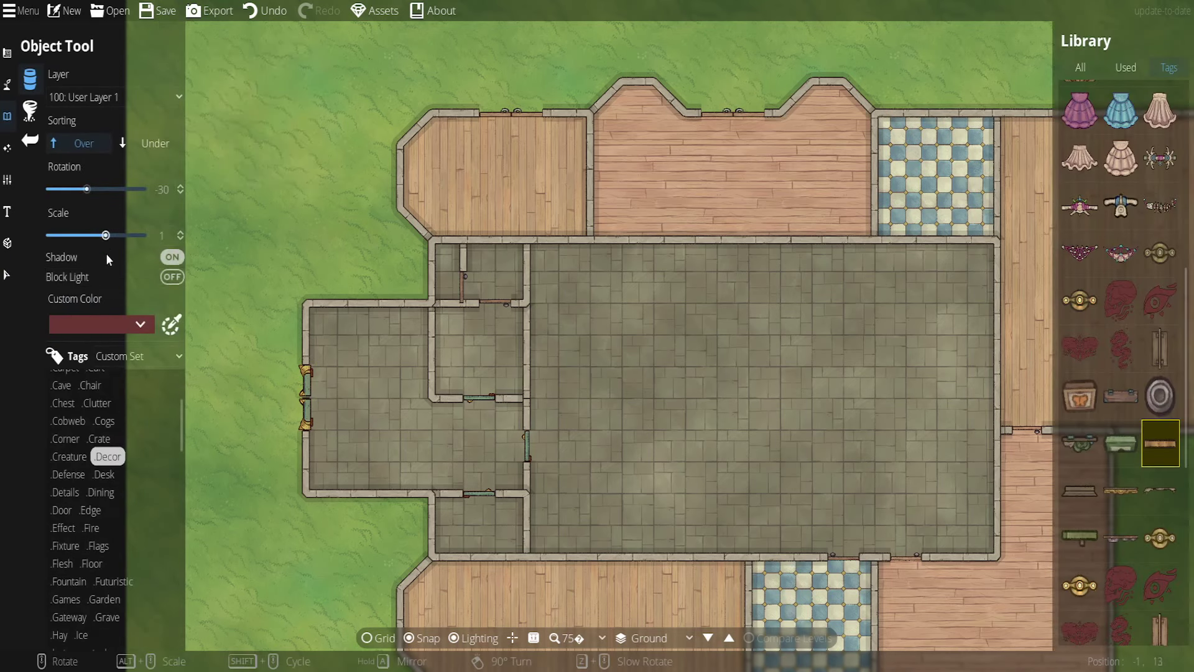
Place the red-shuttered Window Wood 03 portal in the west wall of the small inner room, opening onto the entrance room
left_click(7, 52)
left_click(44, 145)
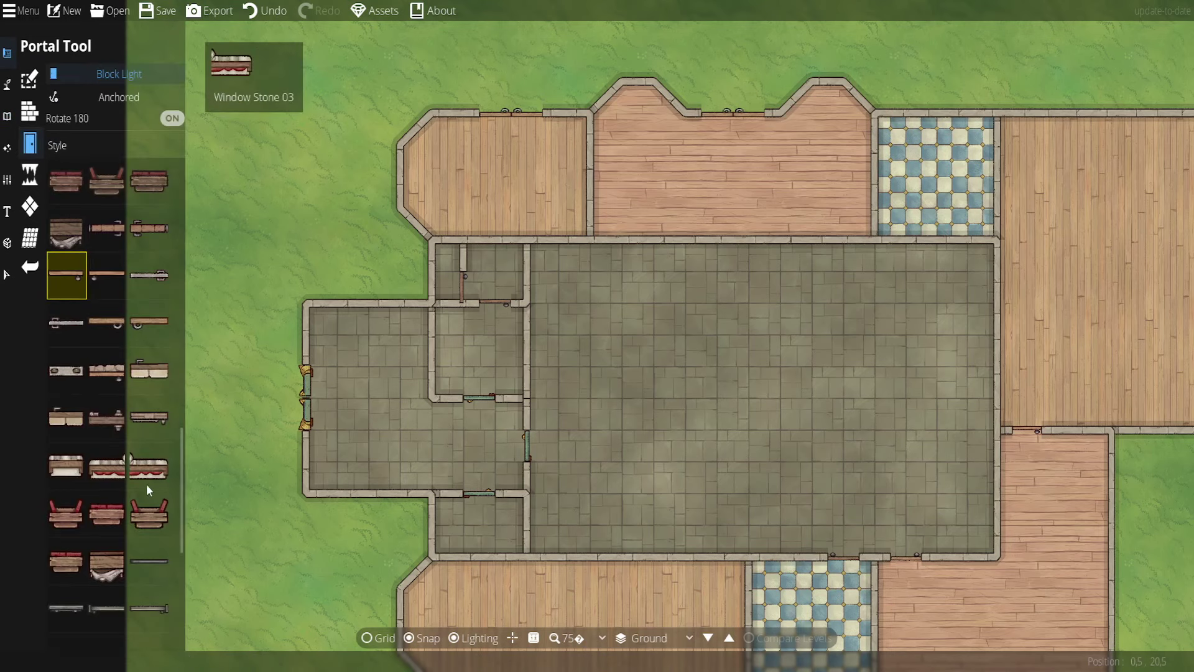
left_click(149, 511)
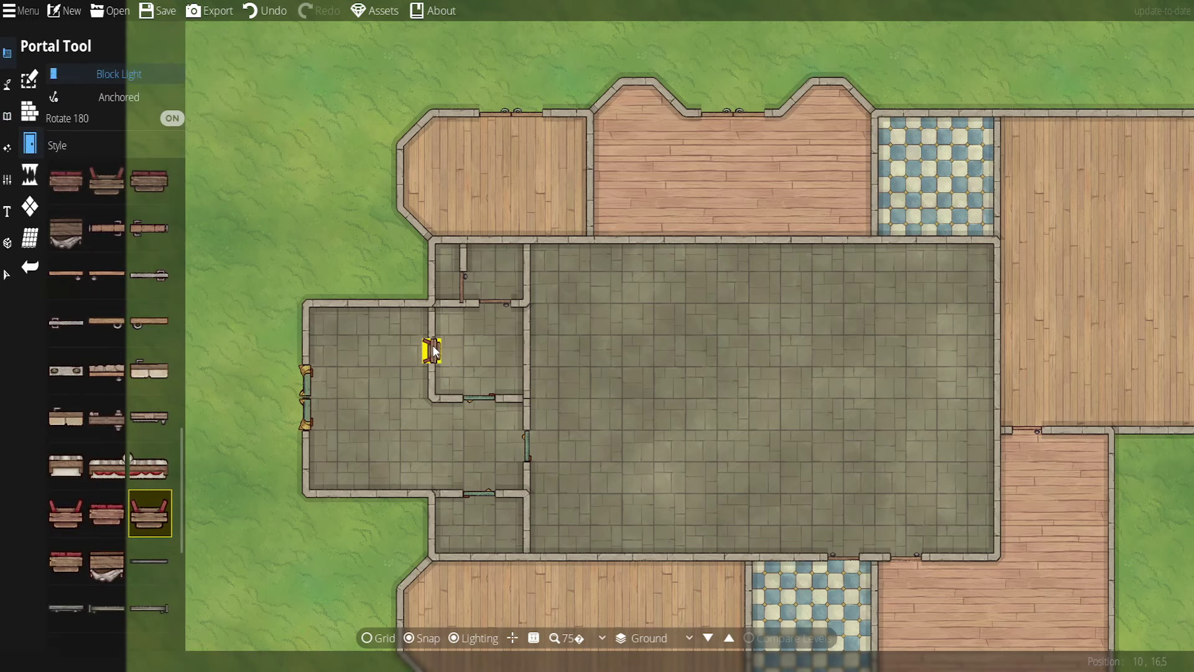
scroll(434, 352, "up", 7)
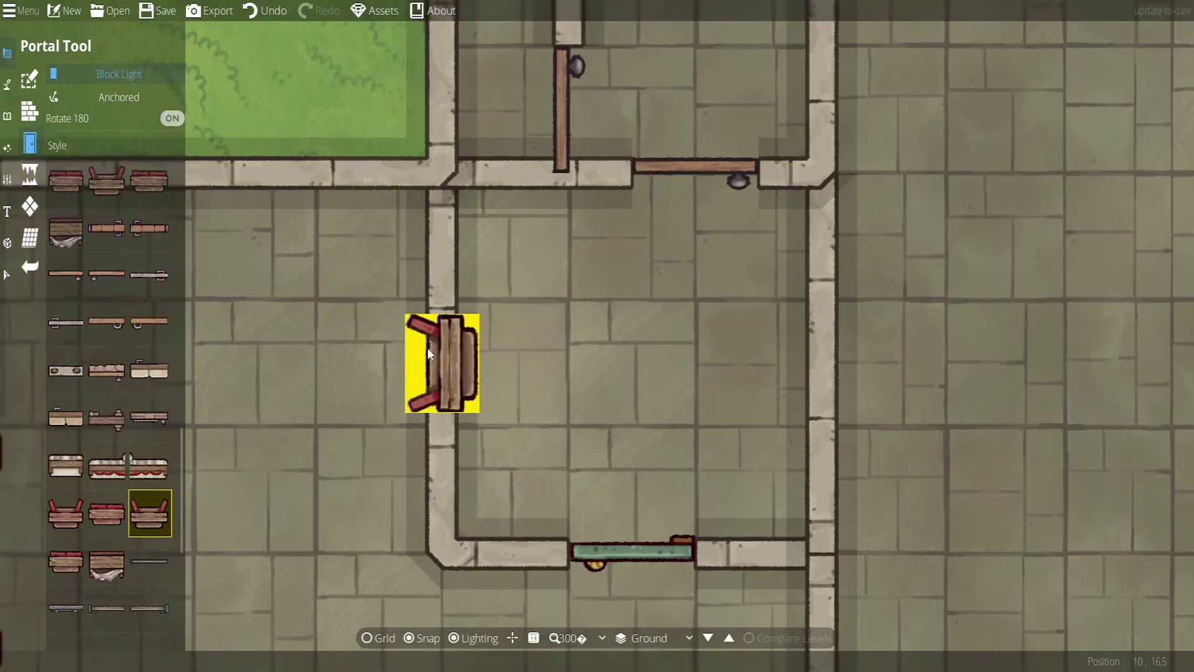
scroll(427, 348, "down", 4)
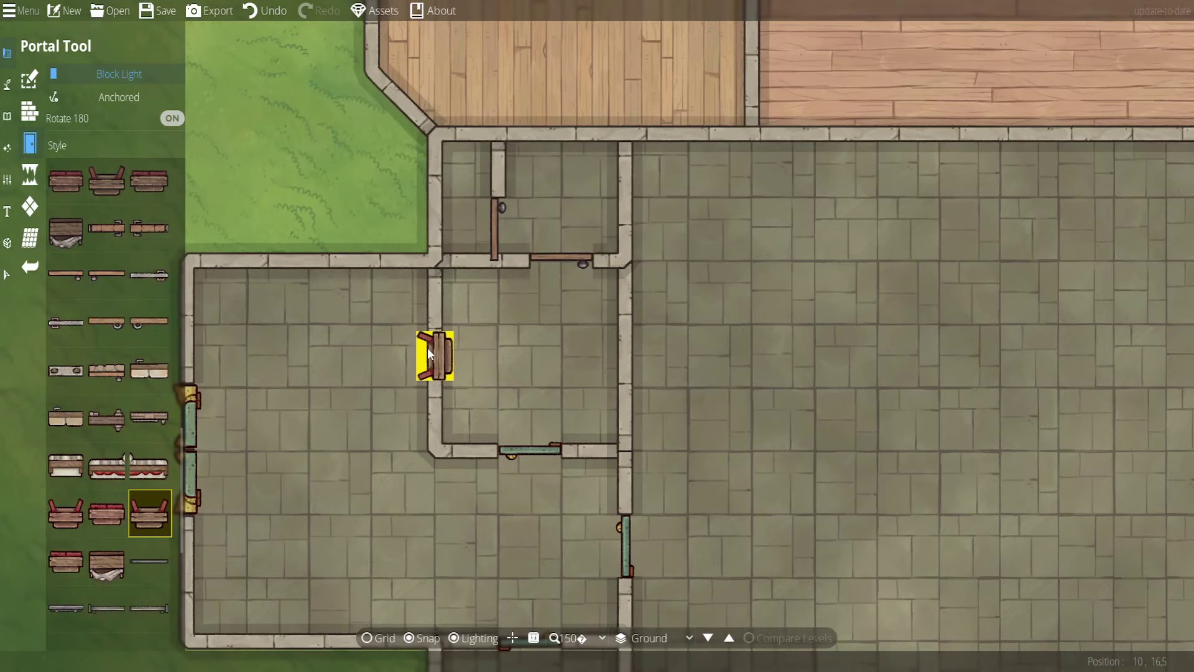
left_click(428, 349)
left_click_drag(386, 514, 480, 435)
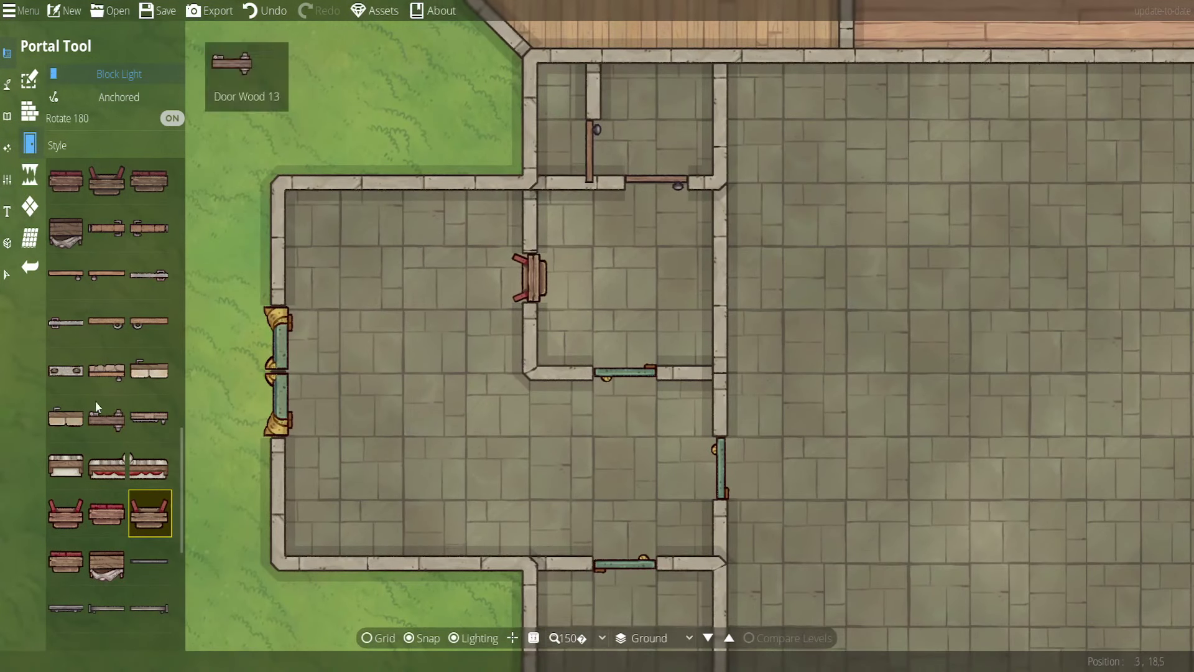
left_click(5, 275)
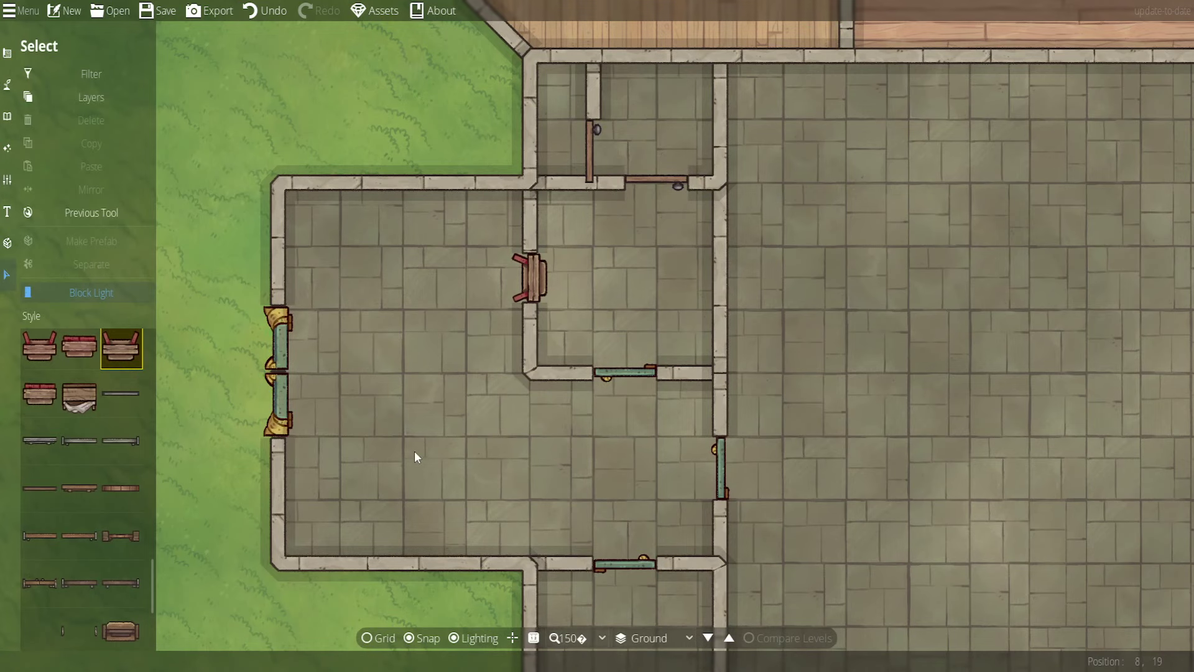
left_click_drag(414, 450, 496, 468)
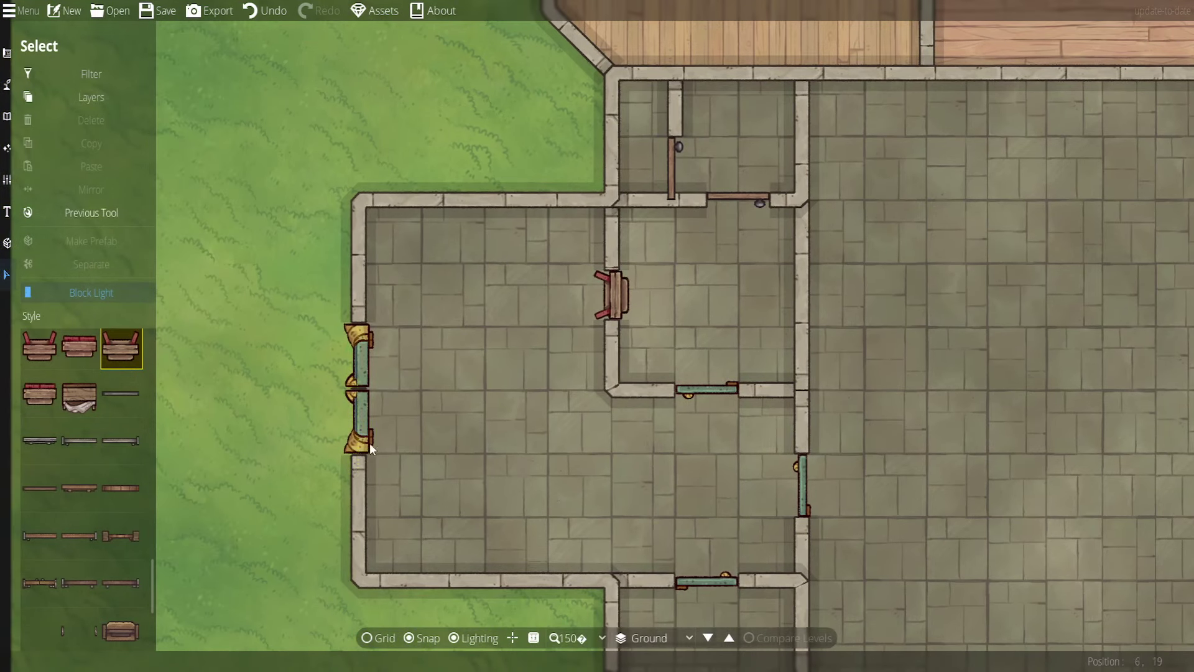
left_click(13, 117)
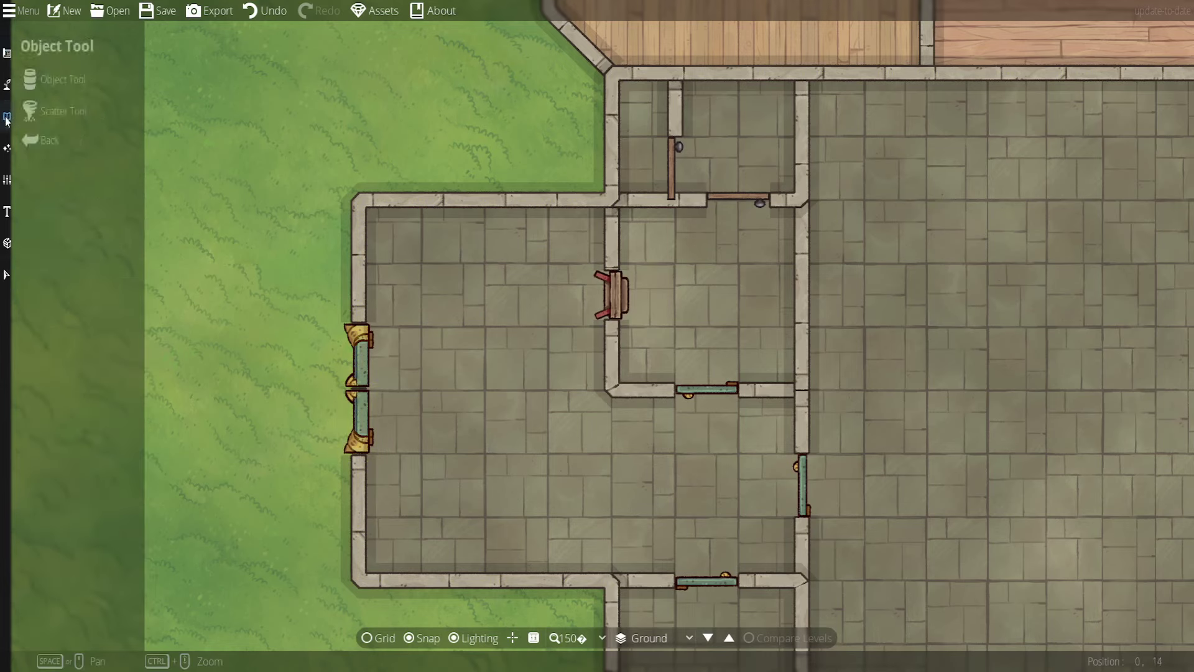
left_click(49, 141)
left_click(114, 212)
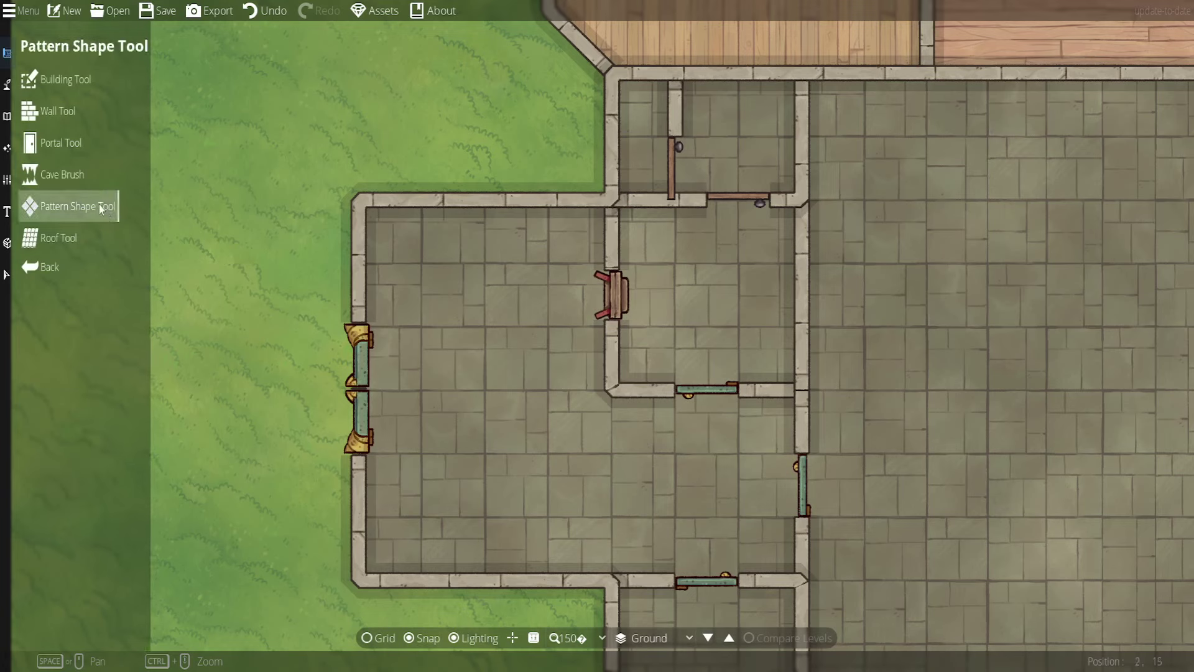
left_click(102, 181)
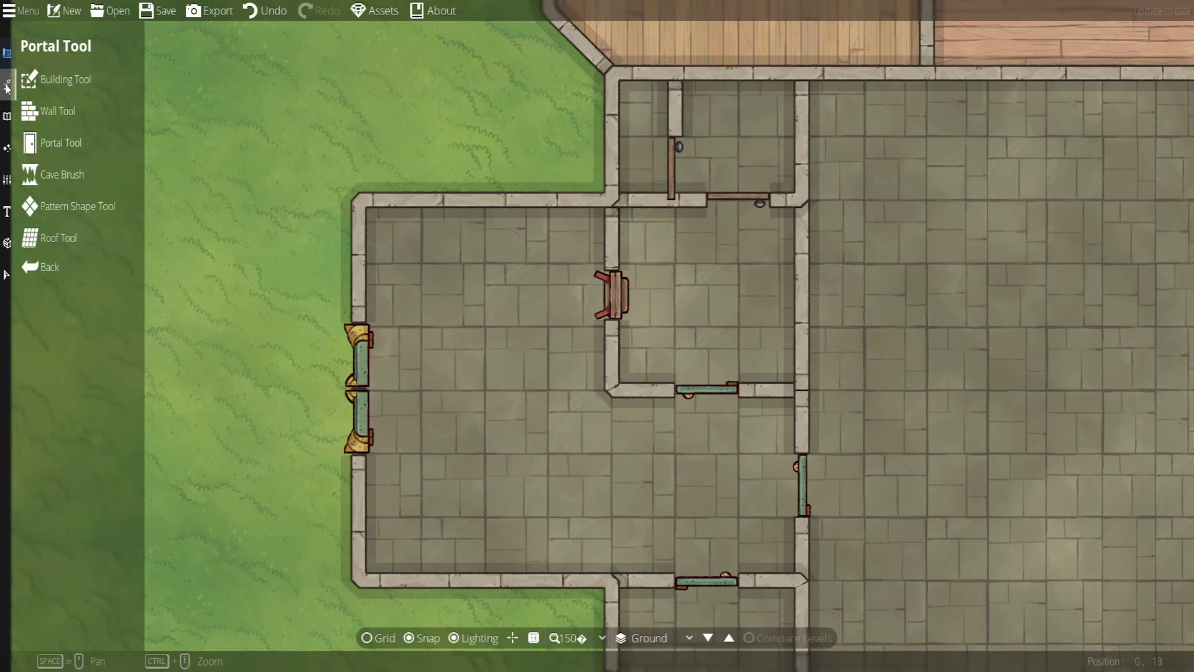
Start the Path Tool and choose the thin beige knotted rope from the path library
left_click(43, 180)
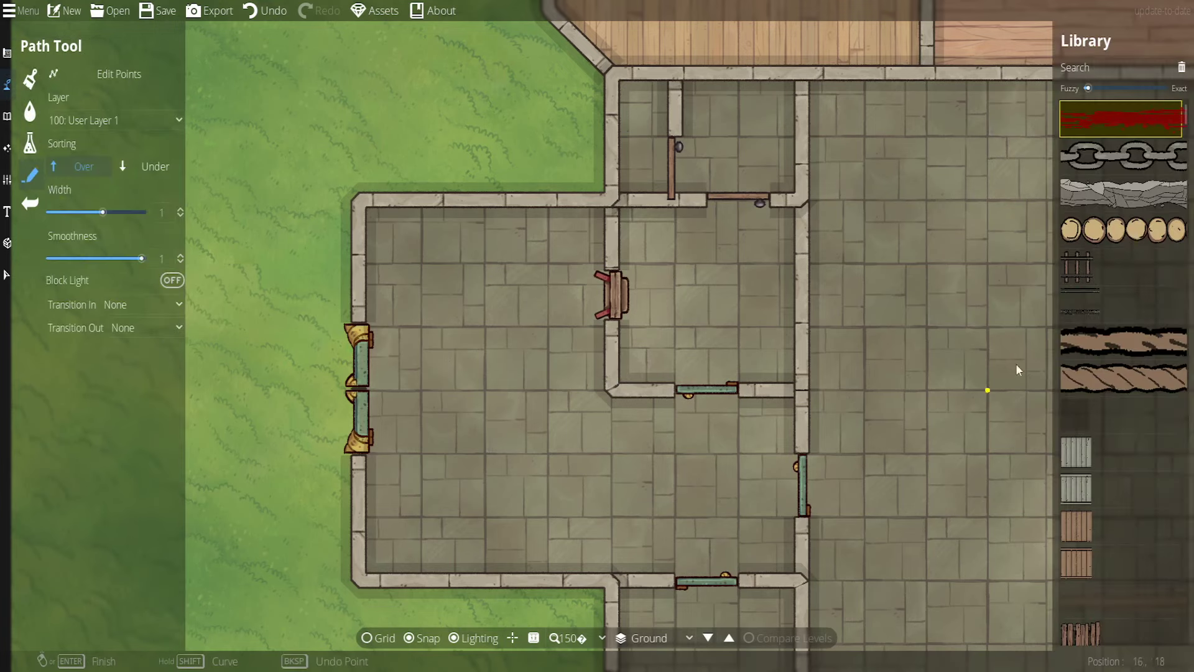
scroll(1120, 423, "down", 5)
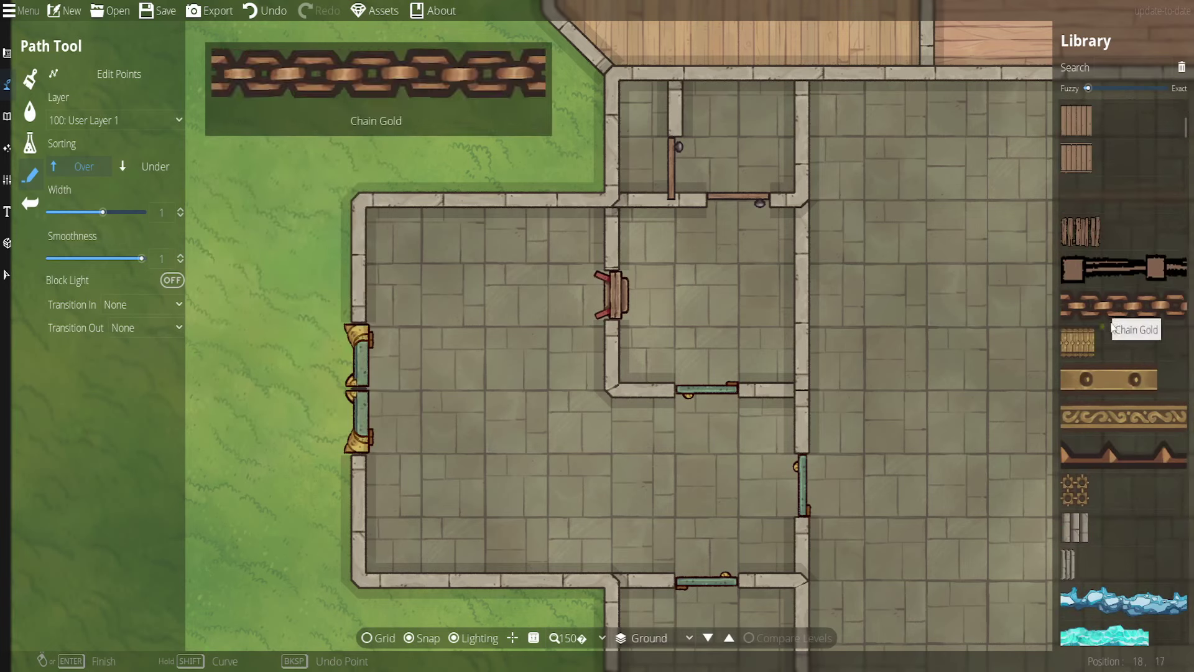
scroll(1114, 312, "down", 6)
scroll(1103, 386, "down", 10)
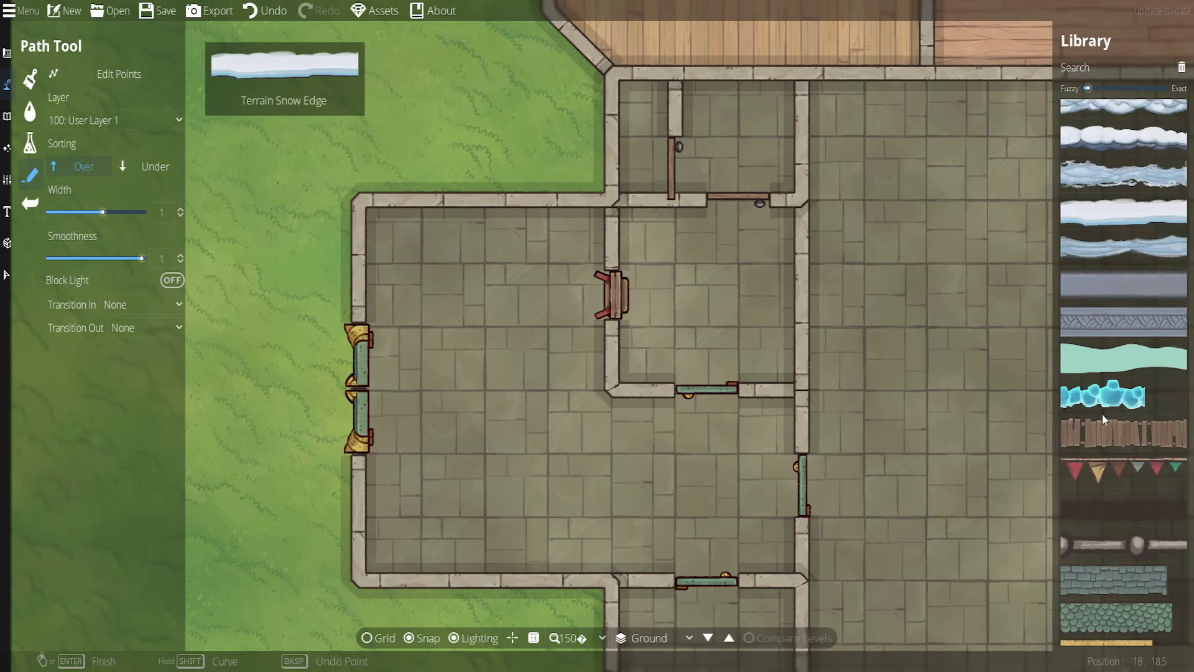
scroll(1100, 421, "up", 1)
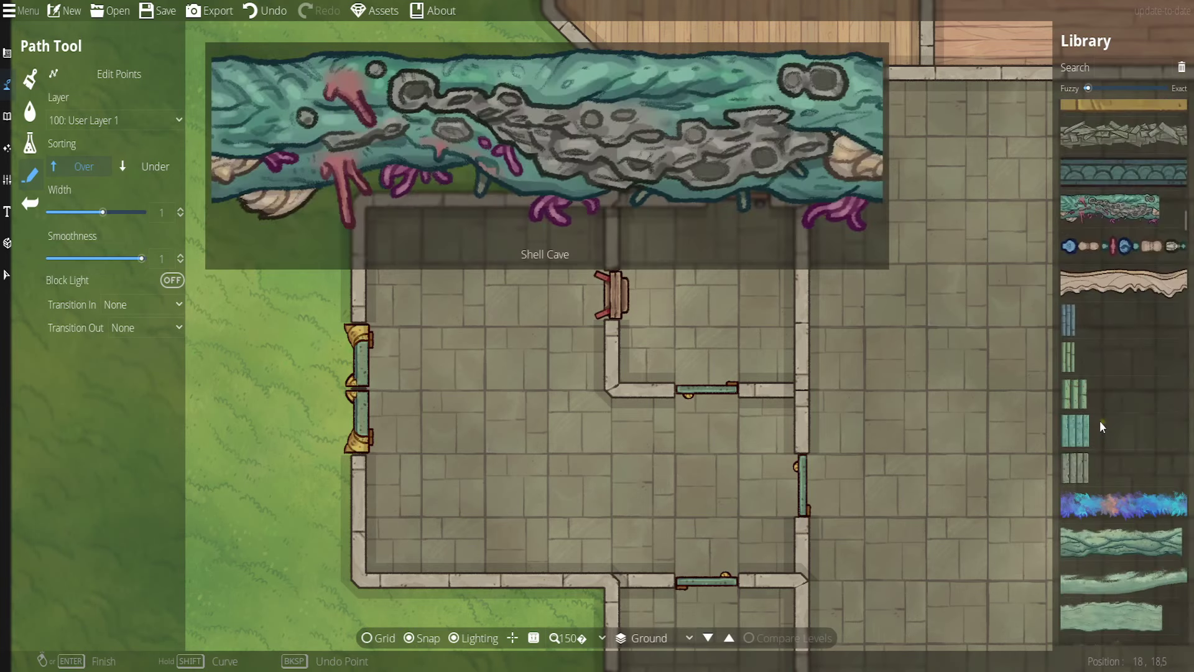
scroll(1095, 314, "up", 4)
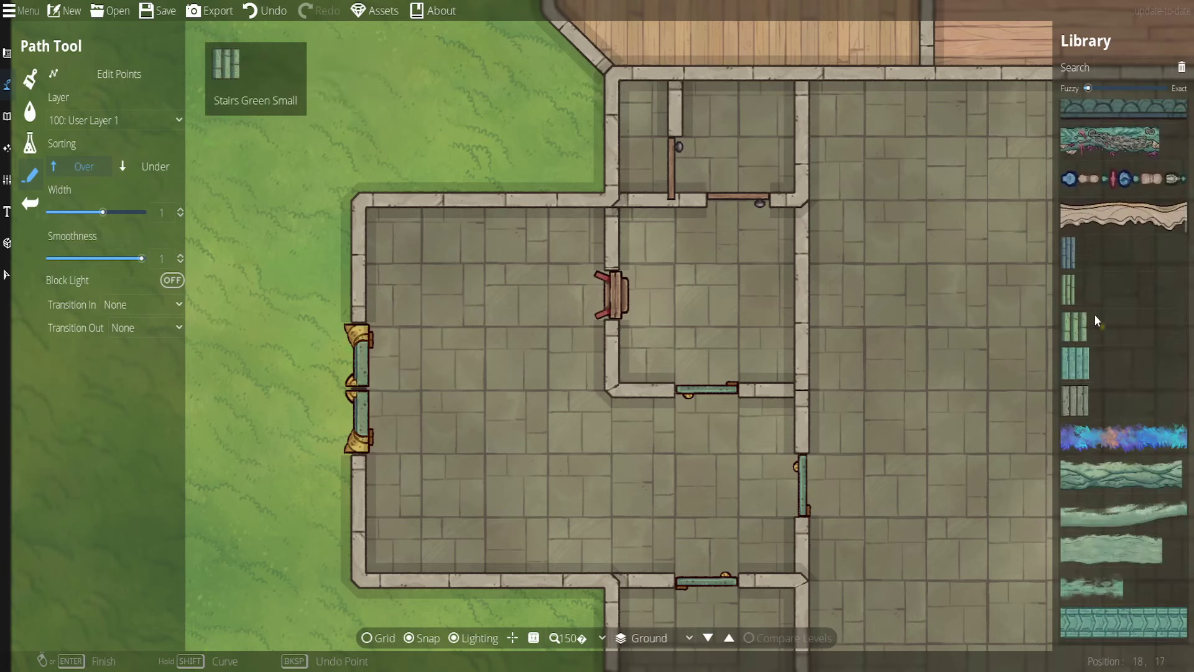
scroll(1080, 380, "down", 8)
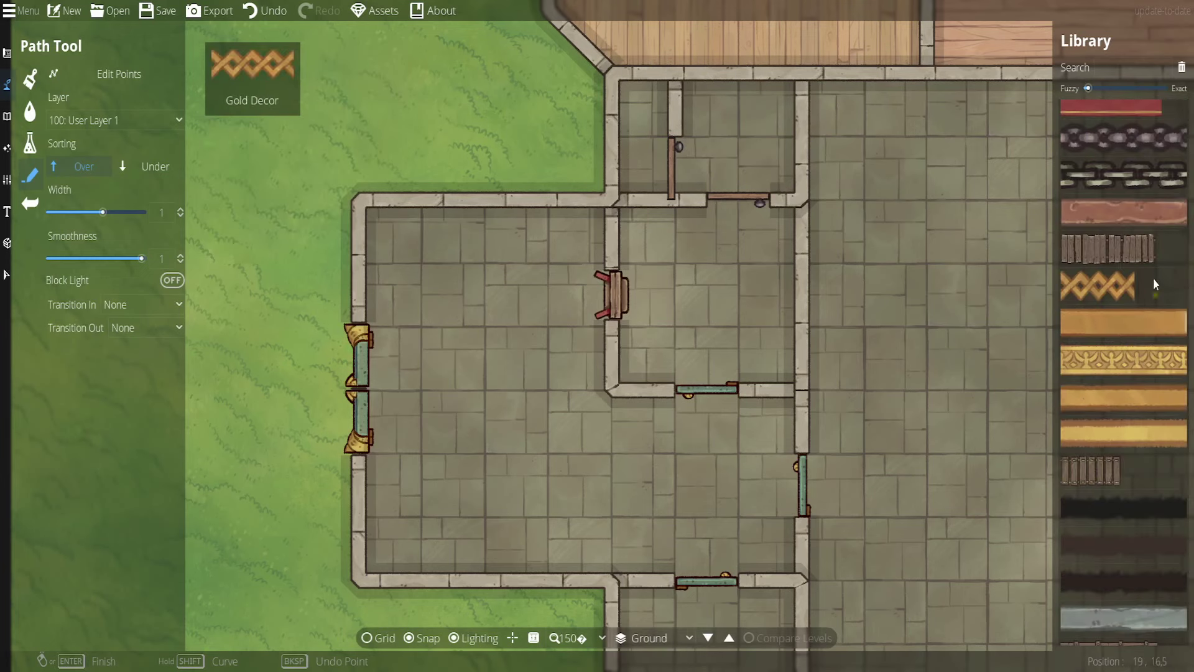
scroll(1153, 278, "down", 10)
scroll(1118, 360, "up", 4)
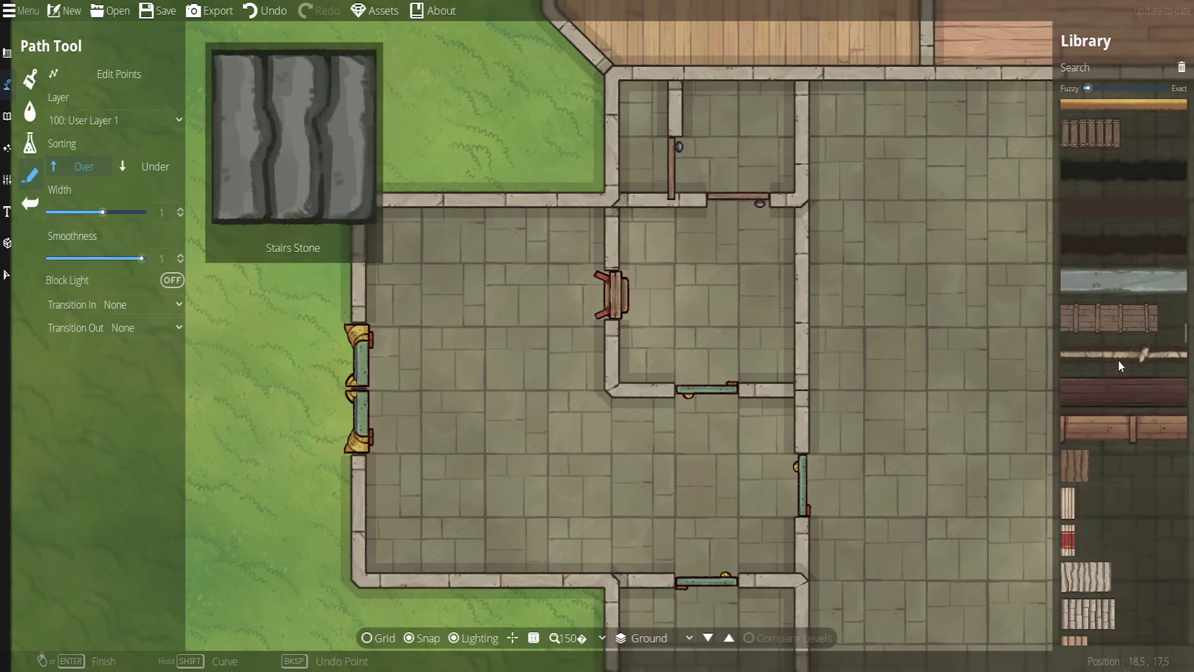
left_click(1119, 356)
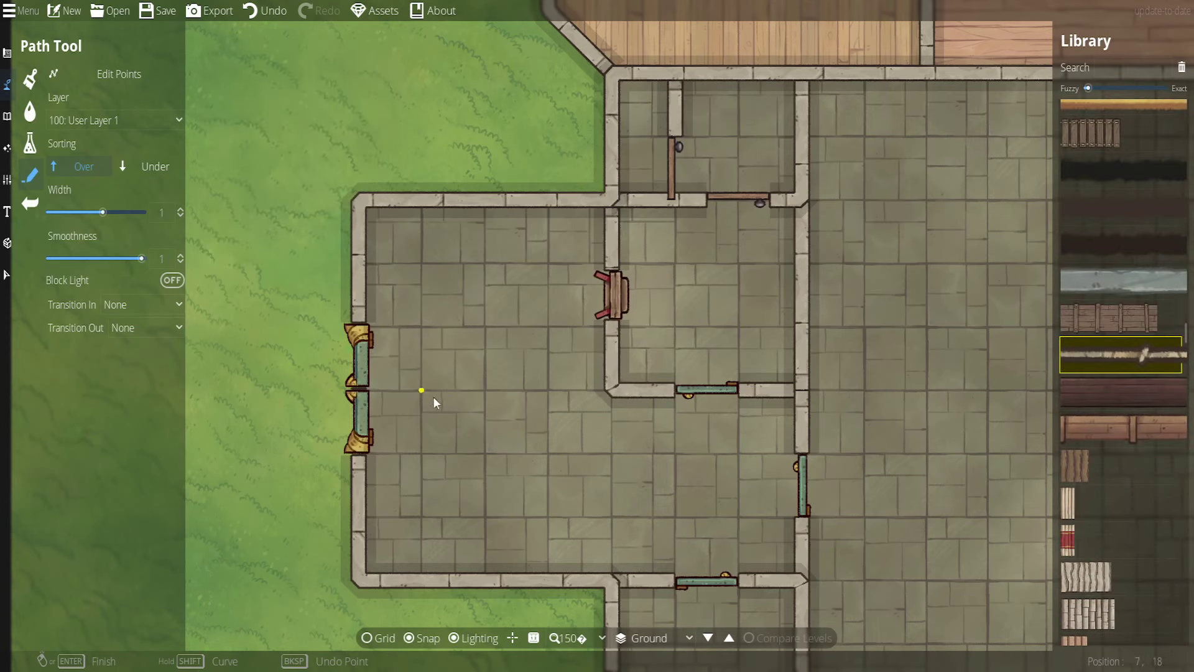
Try a smoothed rope path from the south end of the entrance doors into the room and northward, and undo it
left_click(356, 454)
left_click(427, 457)
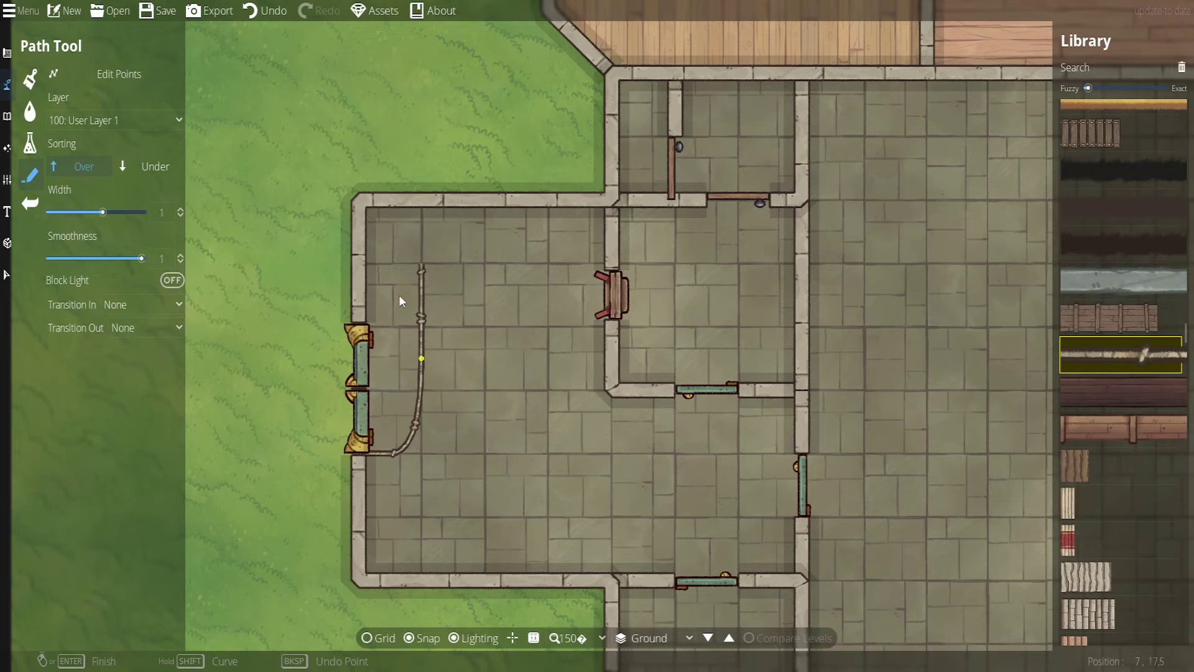
left_click(269, 12)
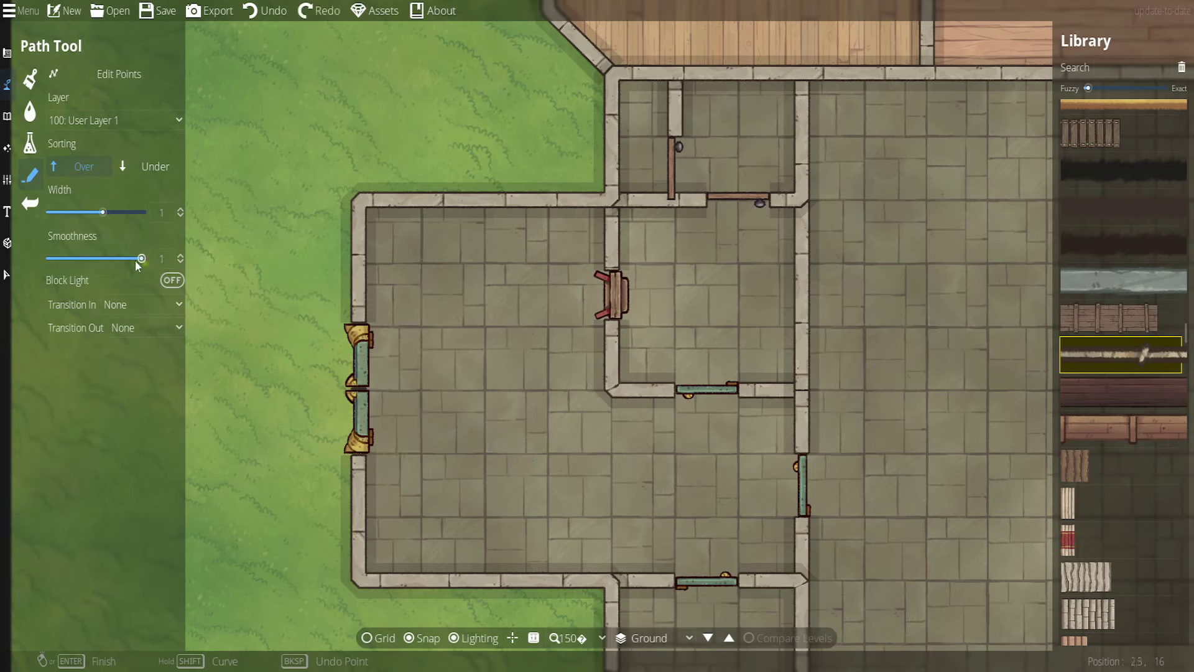
With smoothness 0, draw a rope from the entrance doors' south end one square east and about three squares north
left_click_drag(135, 260, 50, 269)
left_click(419, 453)
left_click(422, 266)
right_click(421, 265)
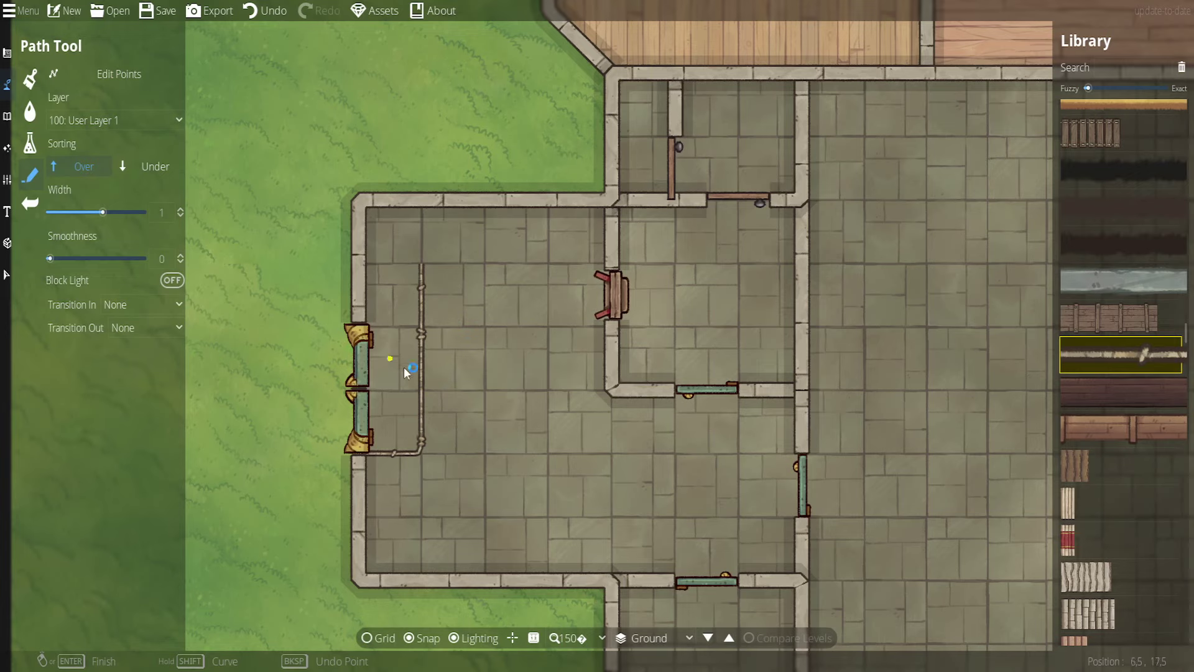
Add two more rope lines further east: an L-shaped one reaching the north wall and a straight one about five squares north from the south wall
left_click(487, 215)
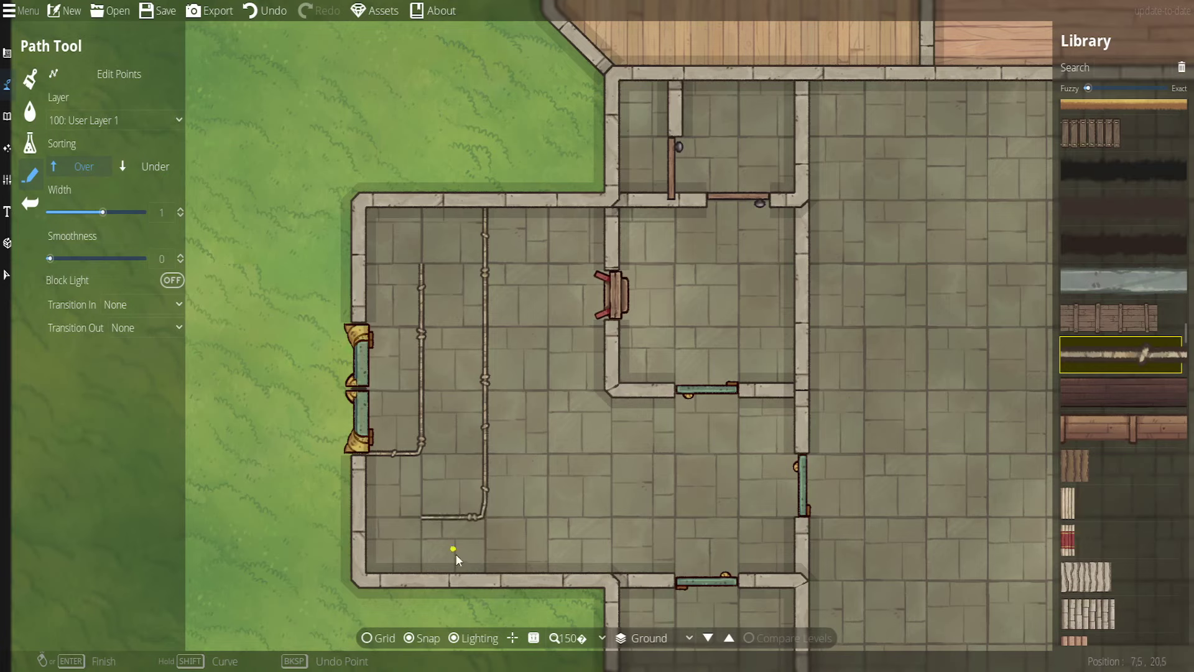
left_click(545, 575)
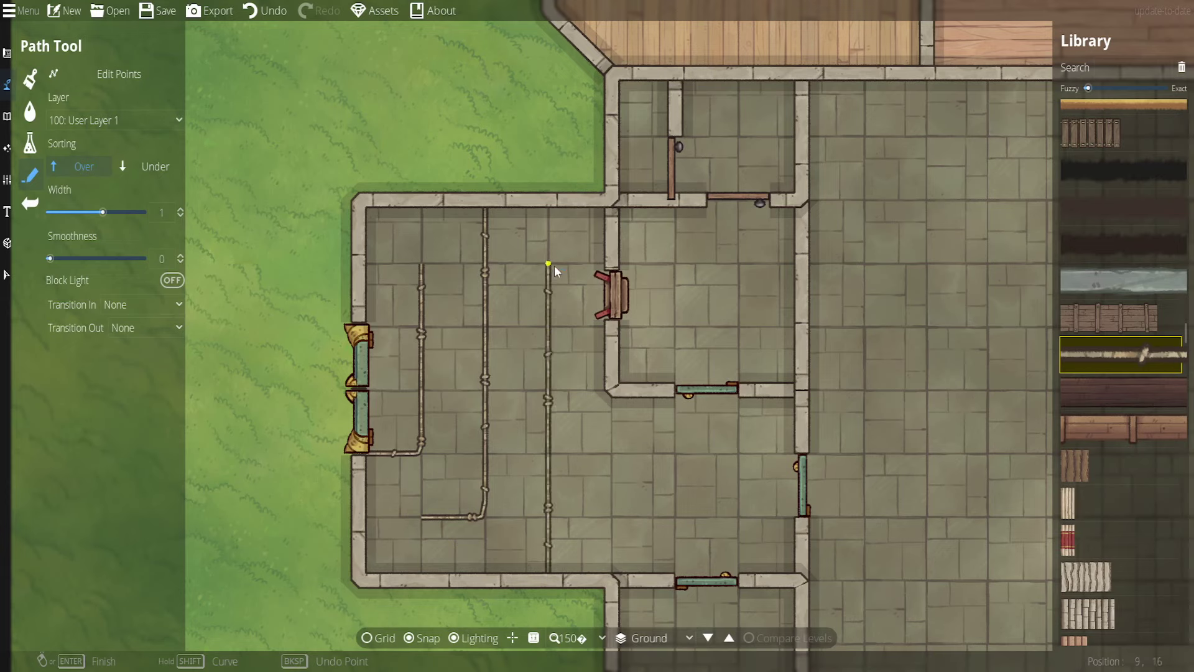
right_click(554, 265)
key("d")
key("s")
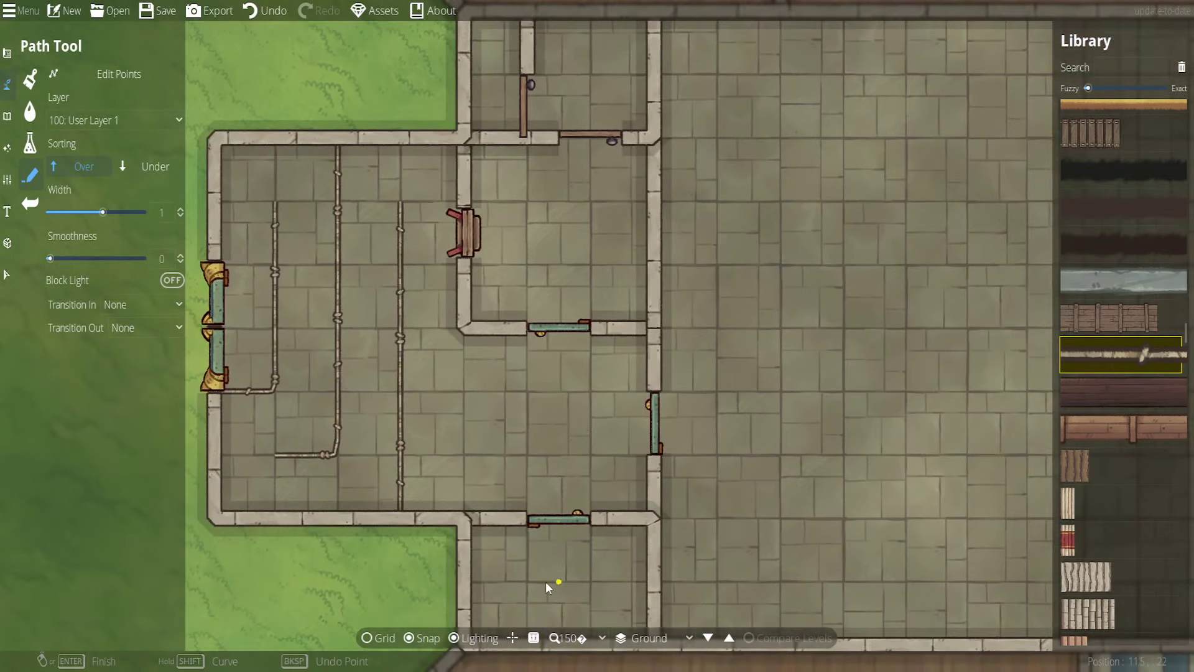
key("s")
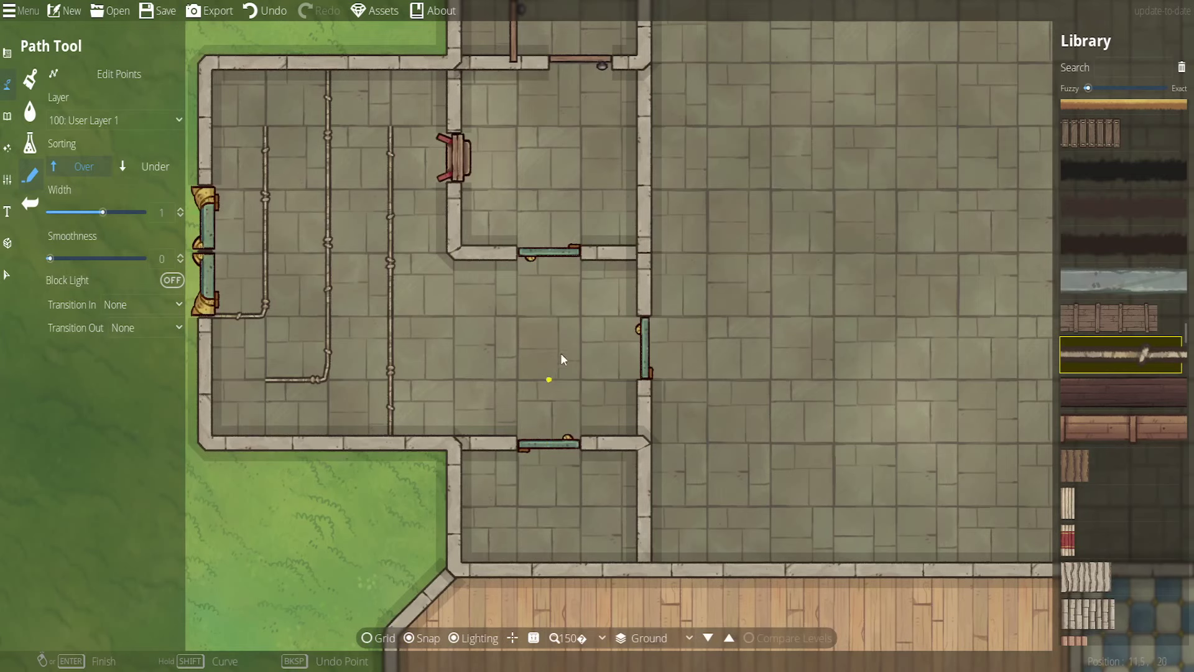
key("w")
key("d")
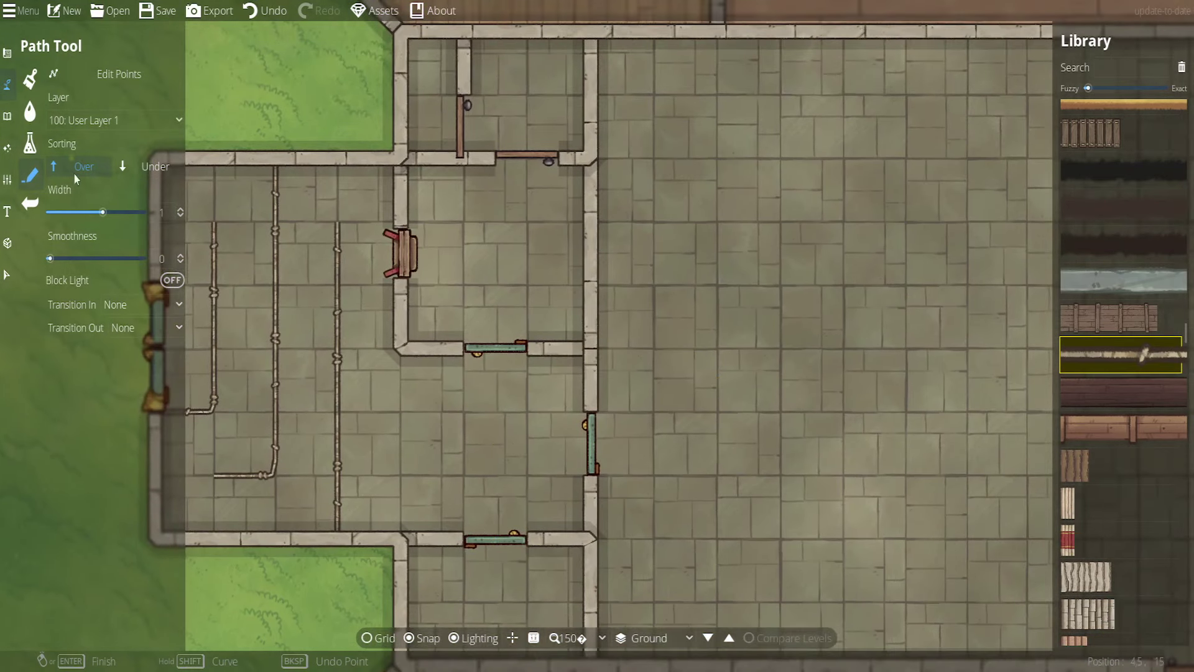
Examine the entry room with its rope lines, doors and the small room behind the service window
left_click(6, 275)
key("a")
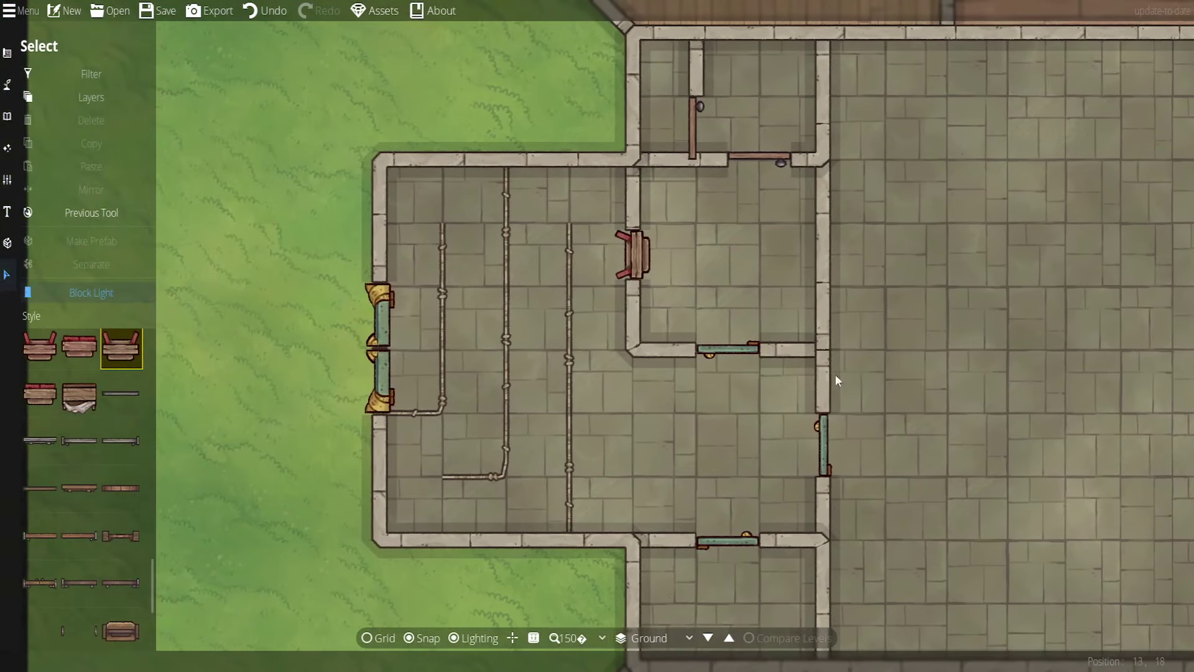
scroll(835, 380, "down", 1)
key("d")
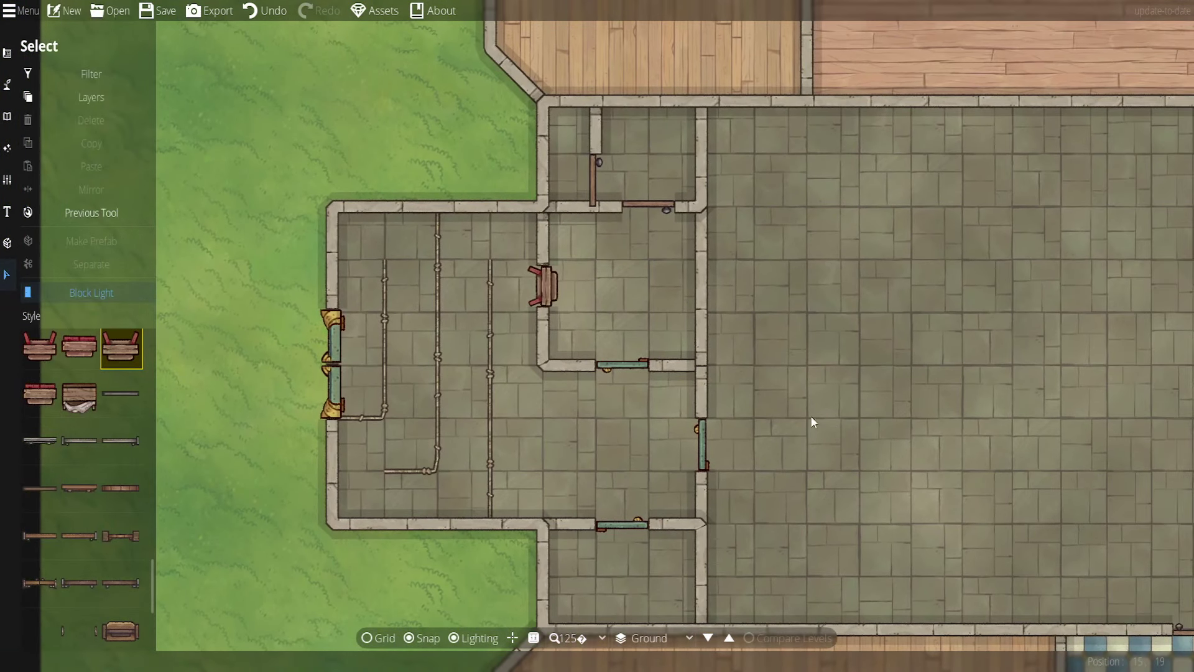
scroll(460, 359, "up", 3)
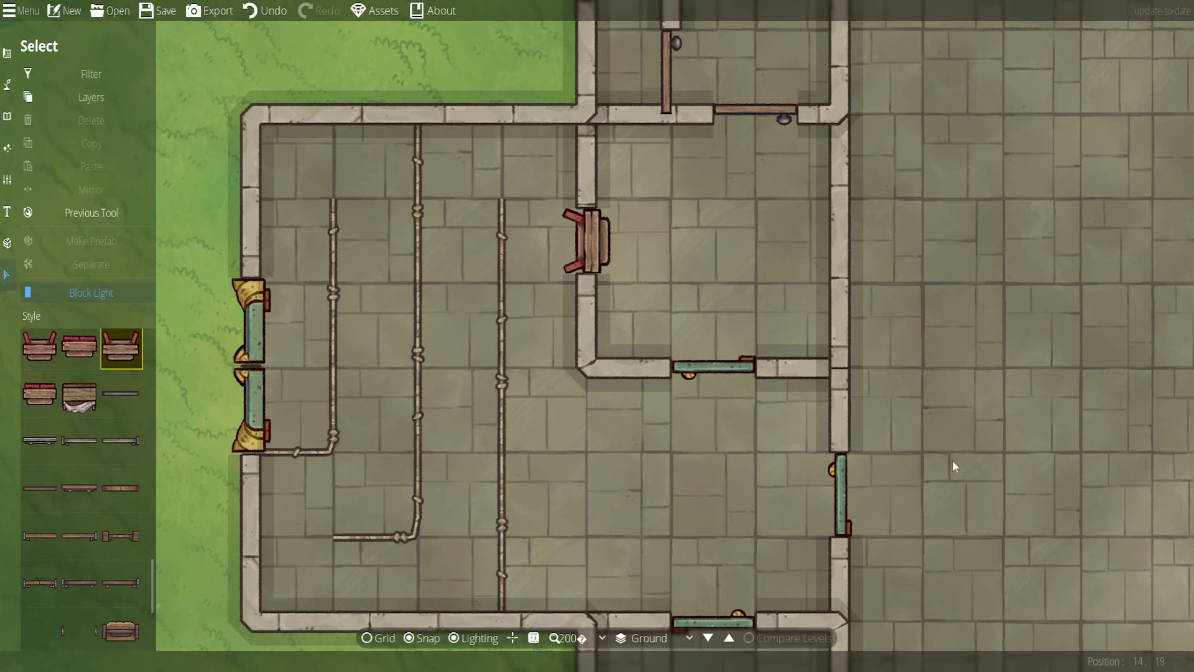
key("d")
key("a")
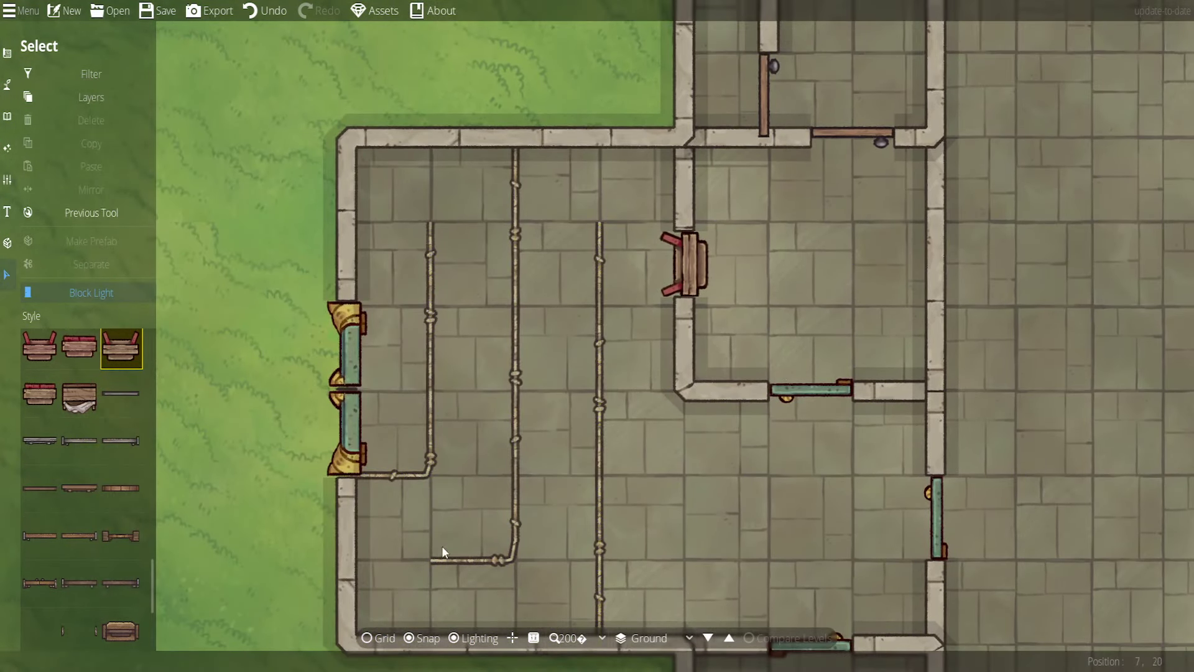
scroll(118, 483, "down", 4)
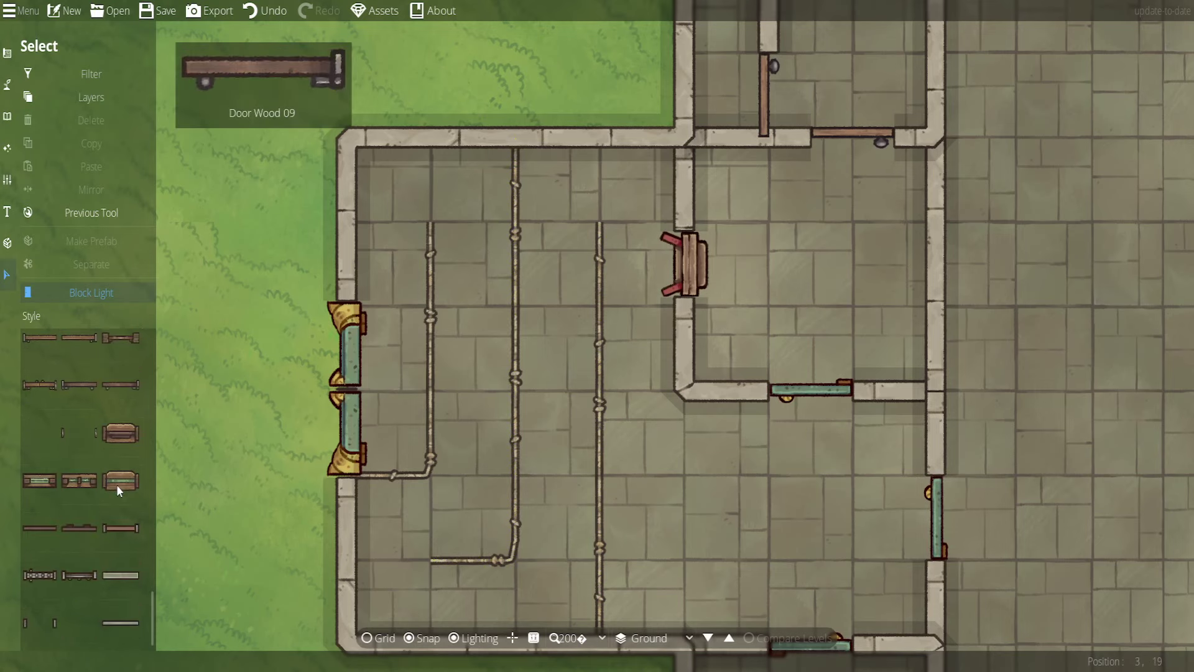
scroll(117, 484, "up", 4)
key("d")
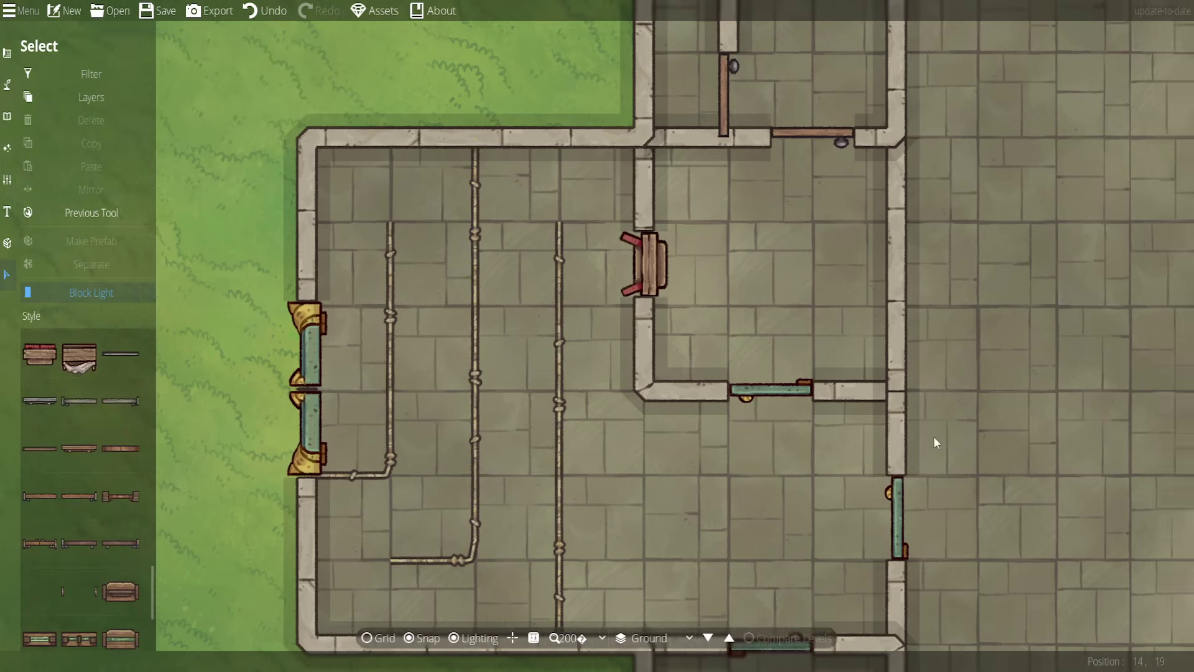
Review the ground floor layout around the large stone hall and its adjoining rooms
scroll(463, 259, "down", 3)
key("d")
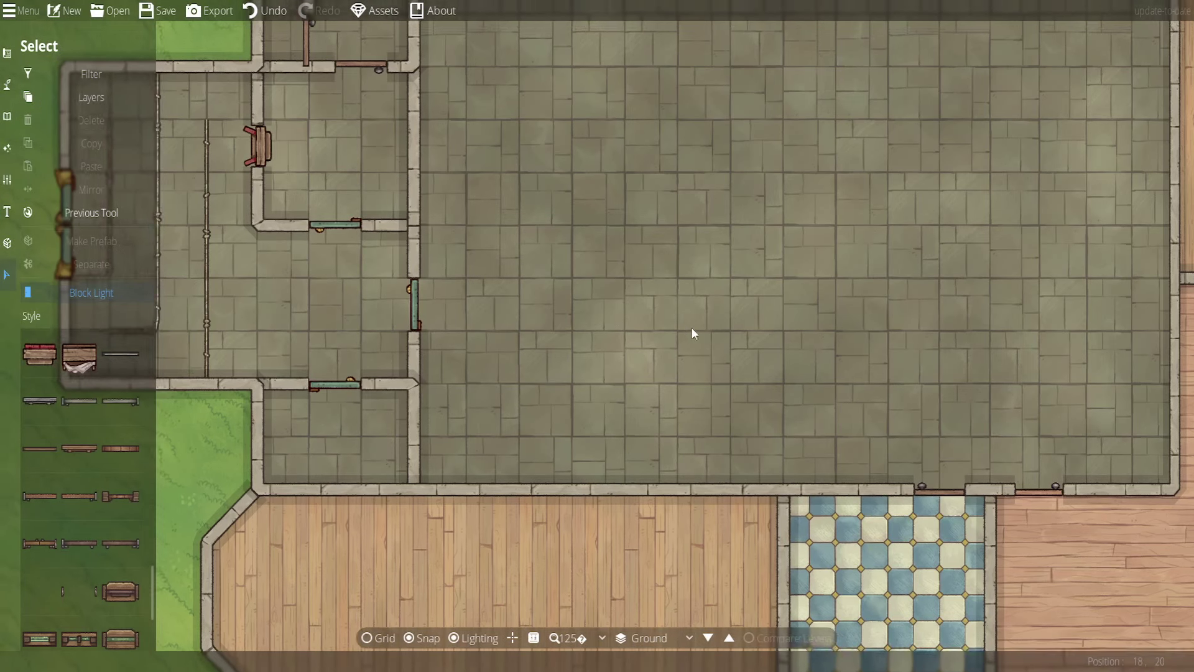
left_click_drag(693, 333, 908, 381)
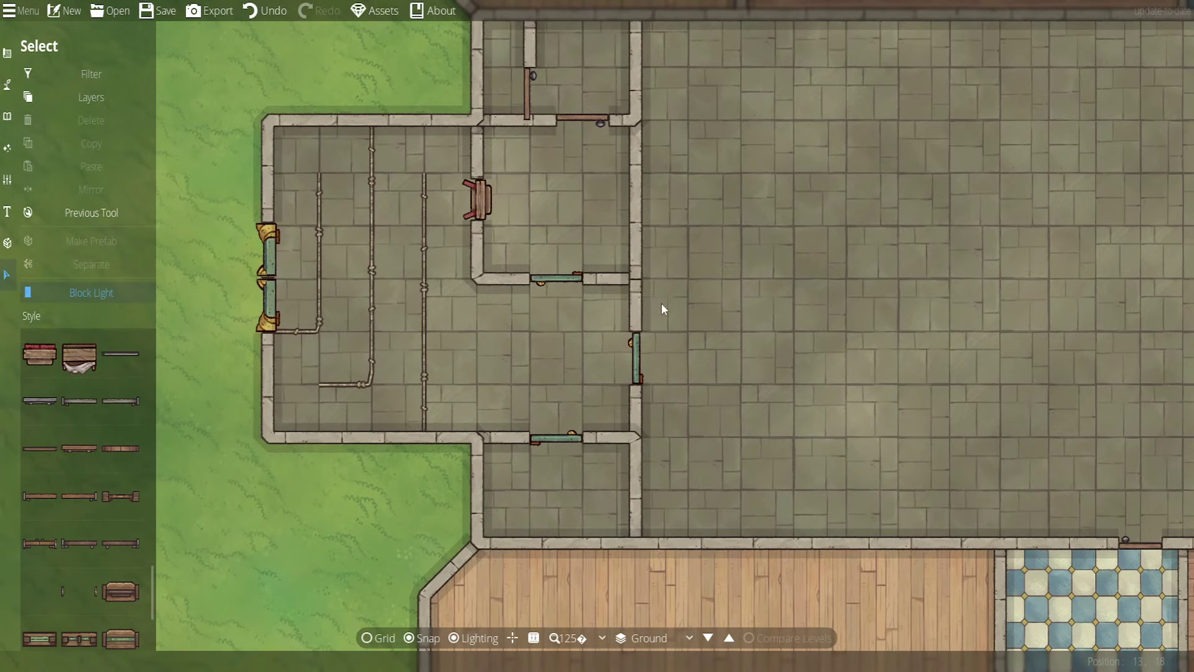
scroll(694, 315, "down", 1)
left_click_drag(770, 308, 678, 349)
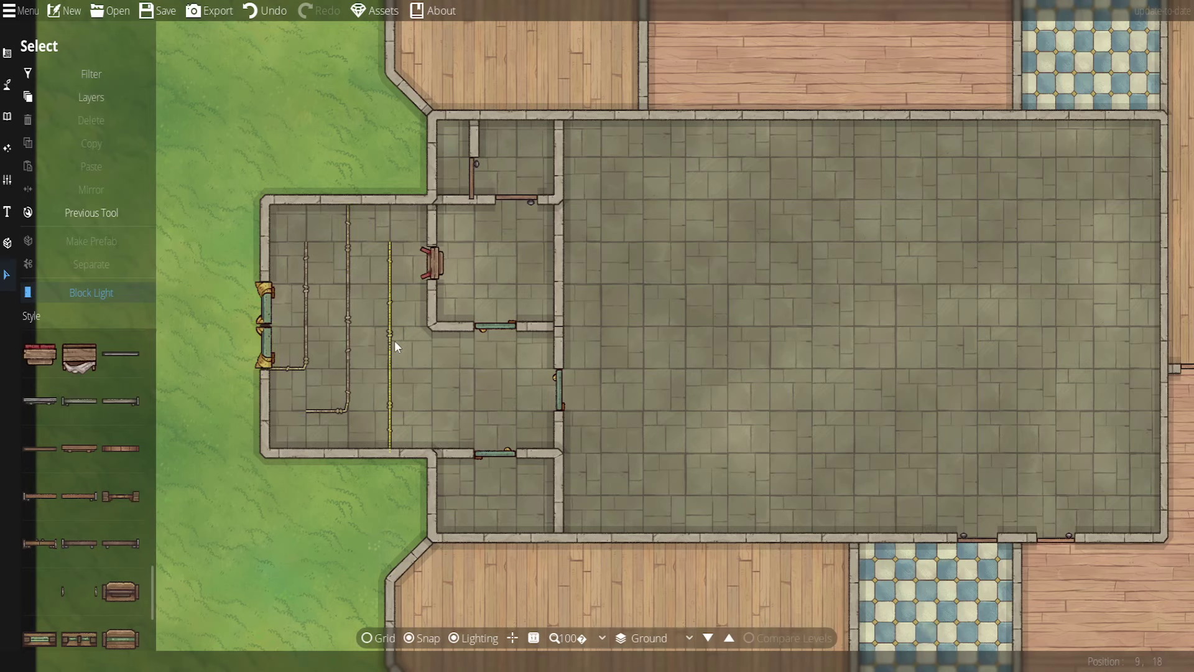
scroll(808, 365, "down", 2)
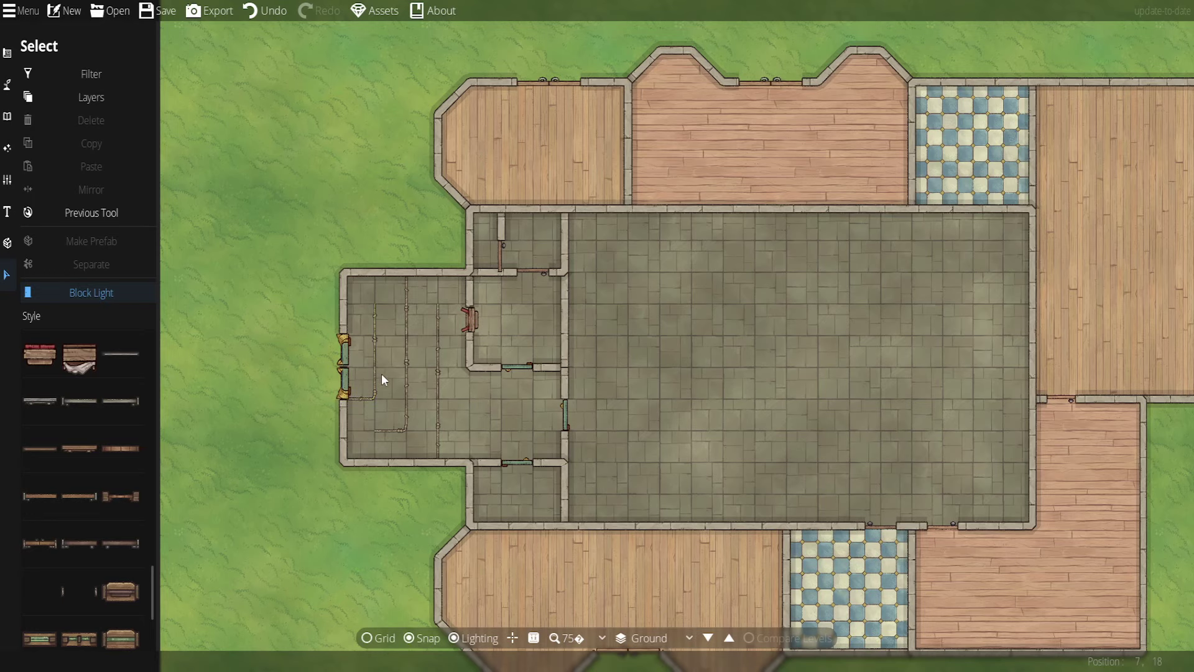
scroll(382, 374, "up", 1)
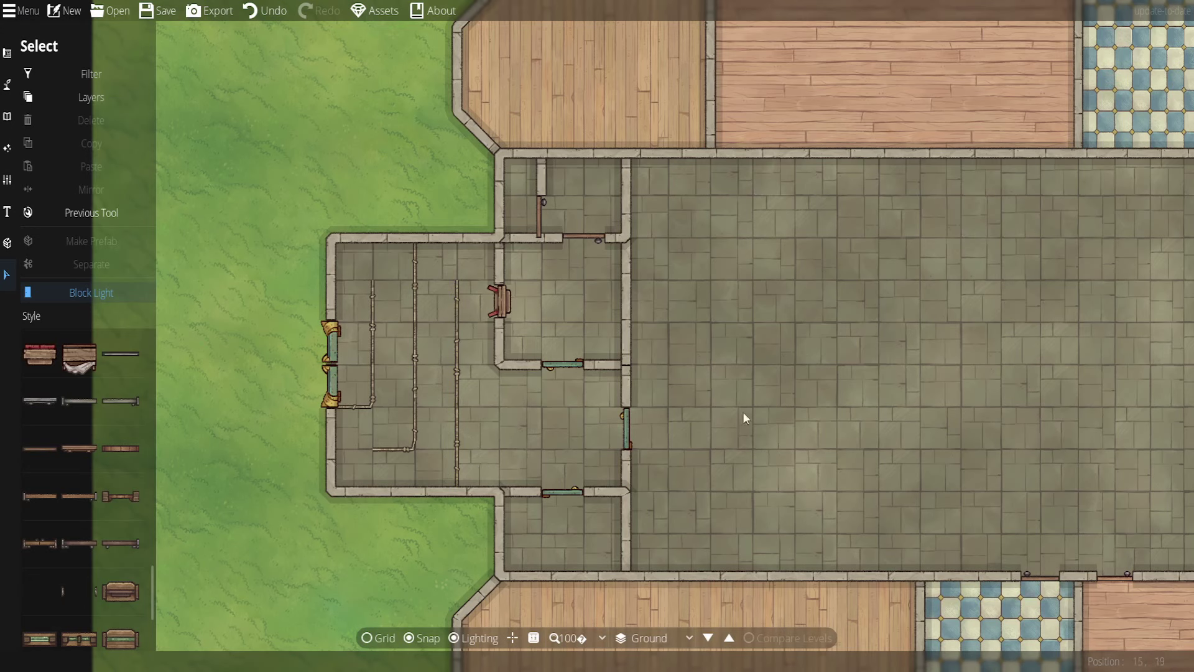
left_click_drag(782, 336, 655, 377)
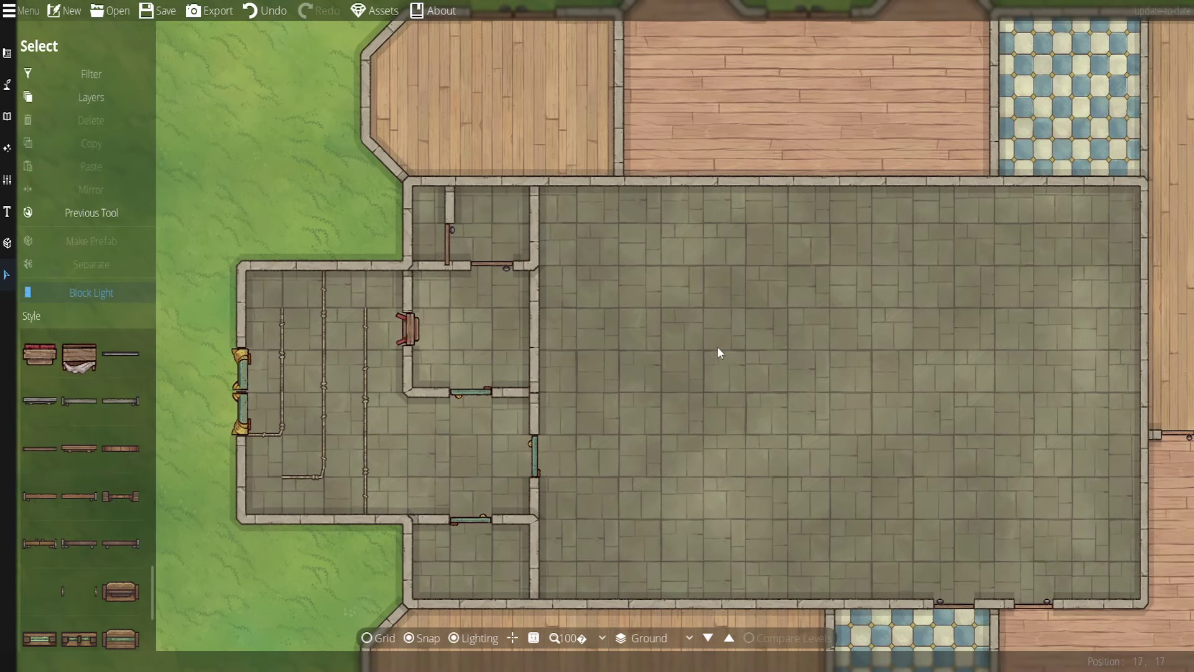
left_click_drag(718, 353, 594, 352)
scroll(611, 402, "down", 1)
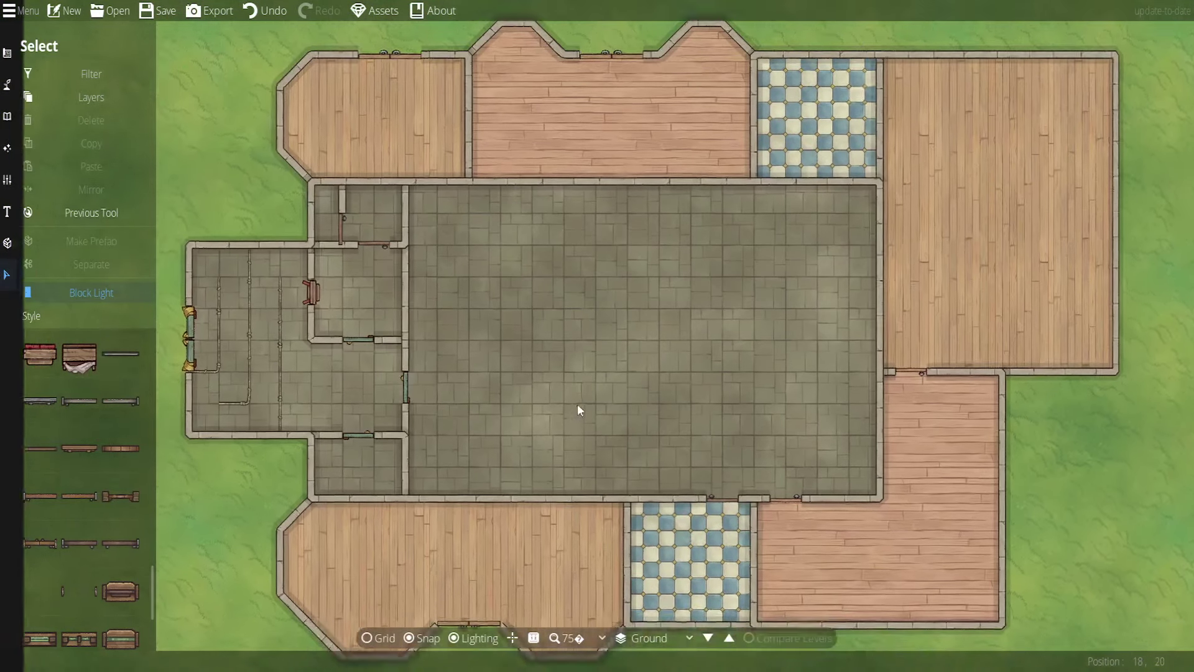
left_click_drag(578, 405, 692, 340)
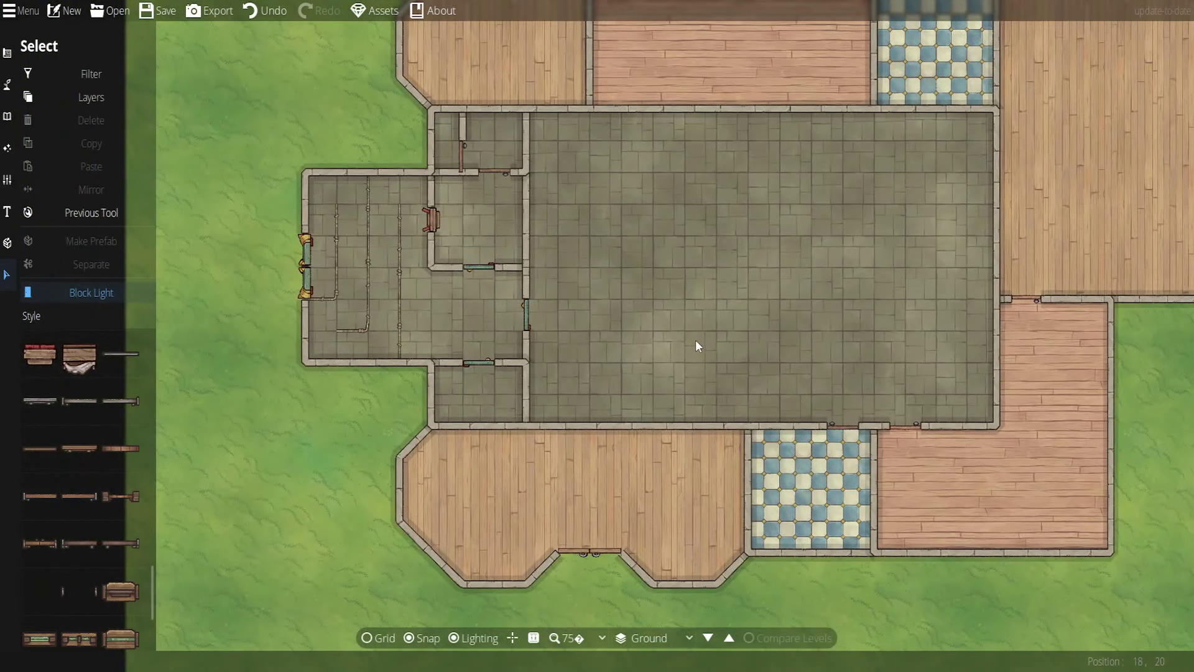
Activate the Object Tool and preview the animal statue from the Decor set at several rotations in the large stone hall
left_click(6, 116)
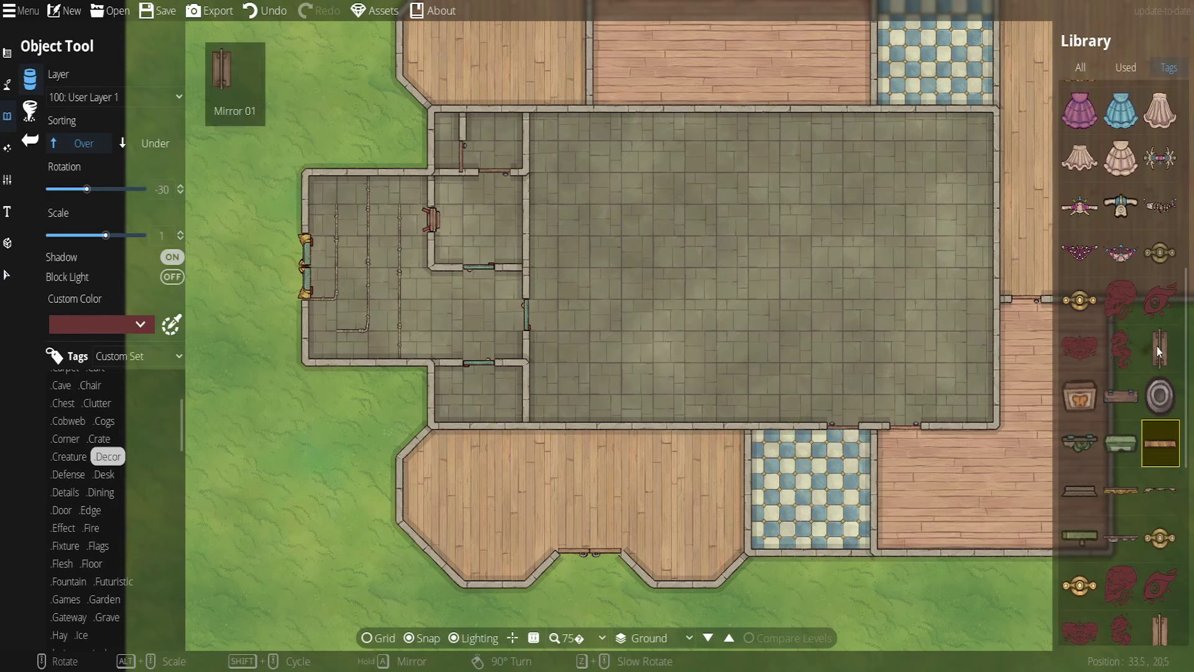
scroll(1137, 415, "down", 3)
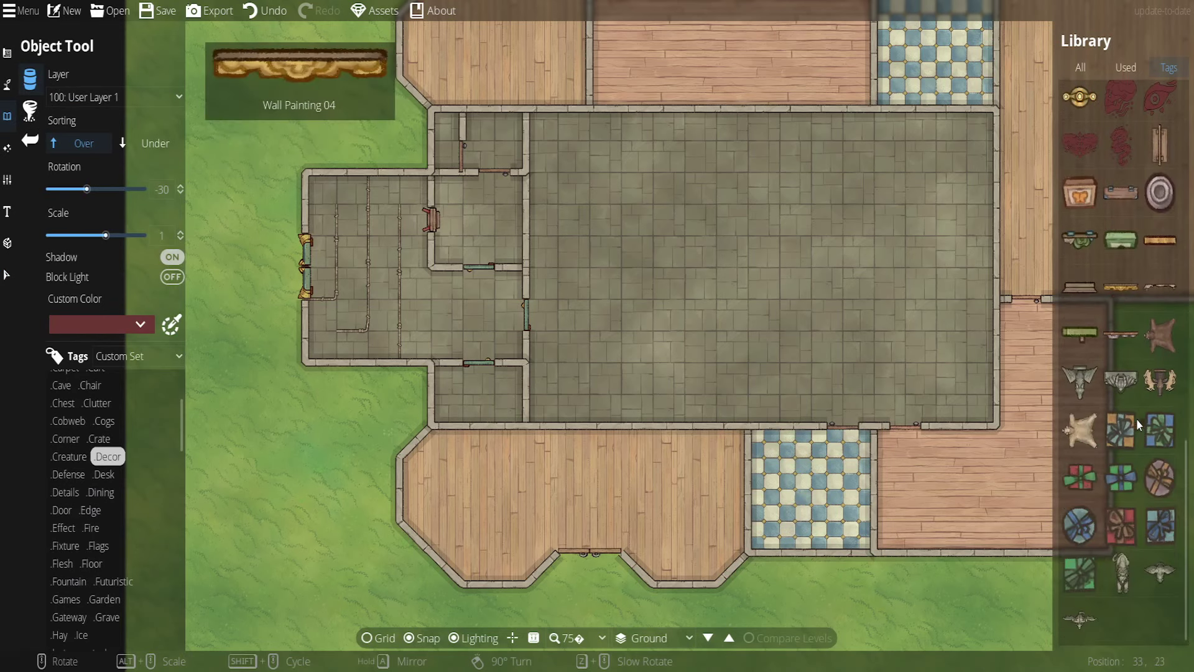
left_click(1129, 576)
key("Up")
key("Right")
scroll(548, 280, "up", 9)
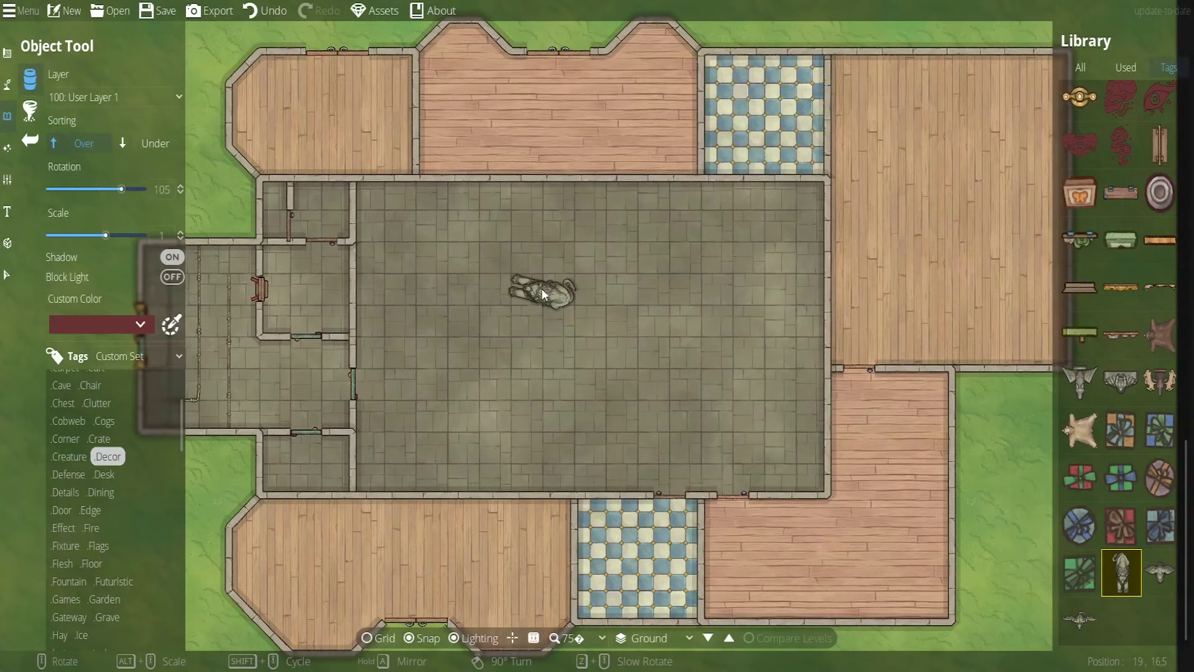
scroll(769, 237, "down", 1)
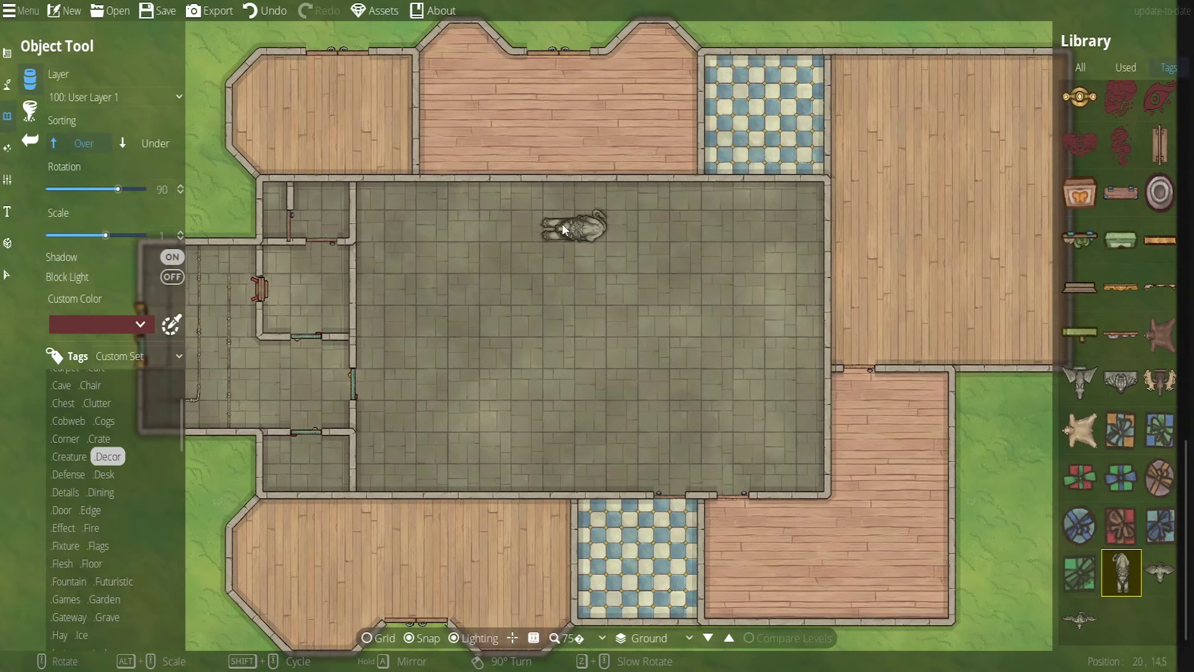
scroll(457, 296, "down", 11)
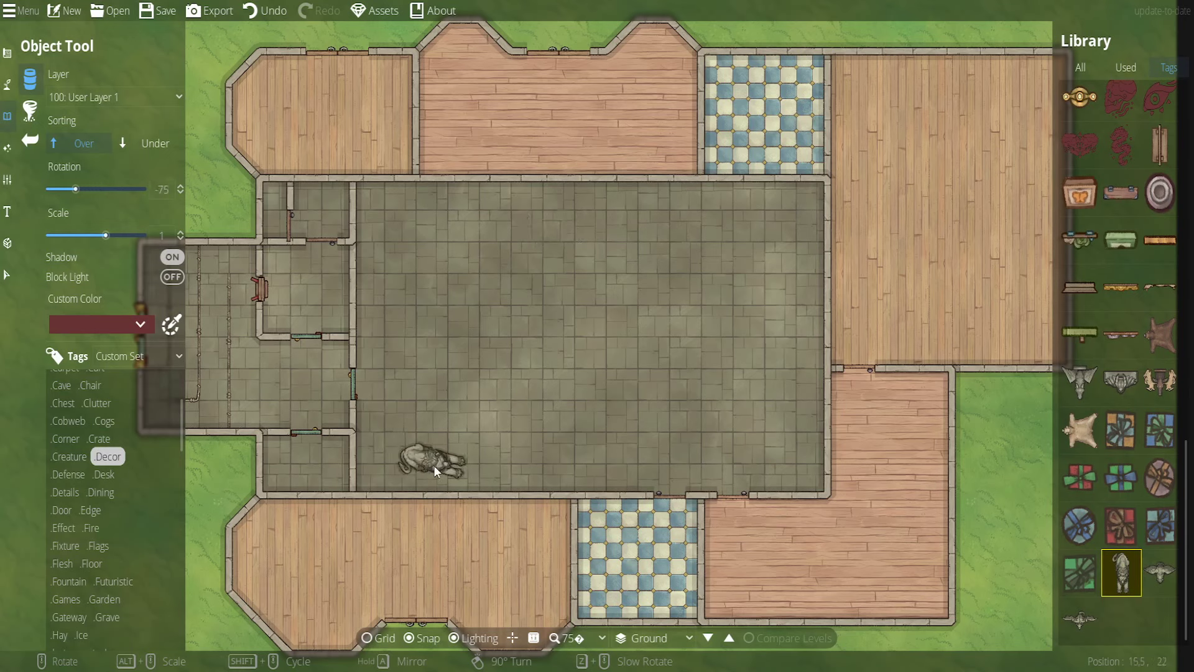
left_click(1120, 542)
scroll(593, 297, "up", 2)
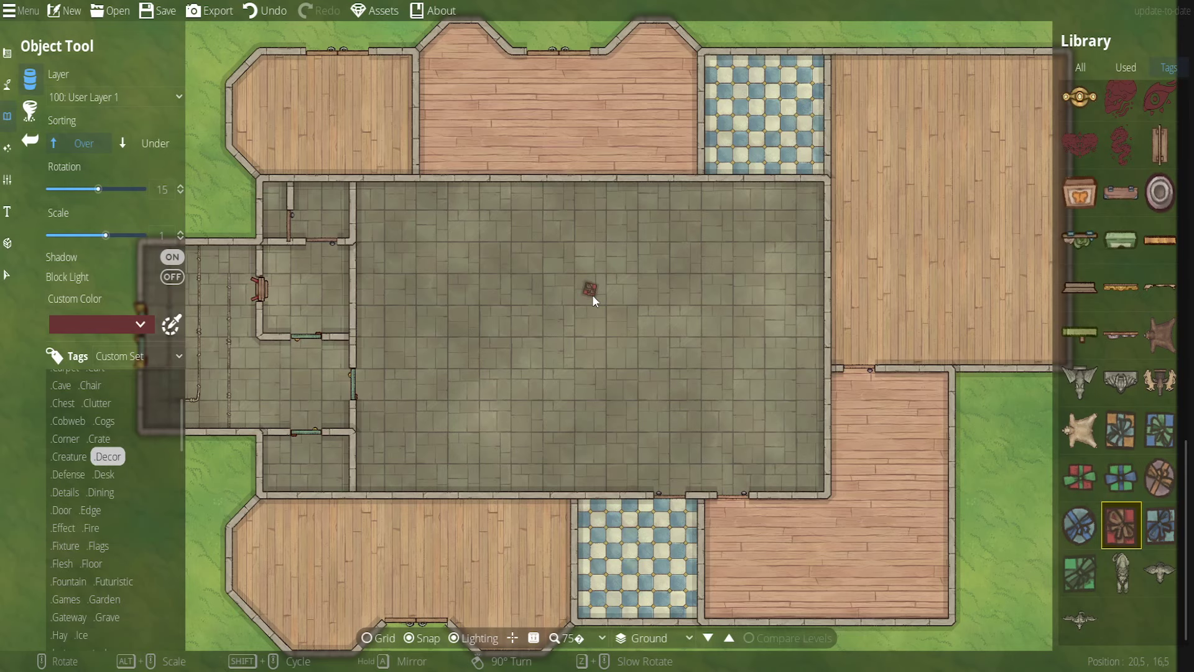
scroll(593, 297, "up", 6)
scroll(593, 301, "down", 5)
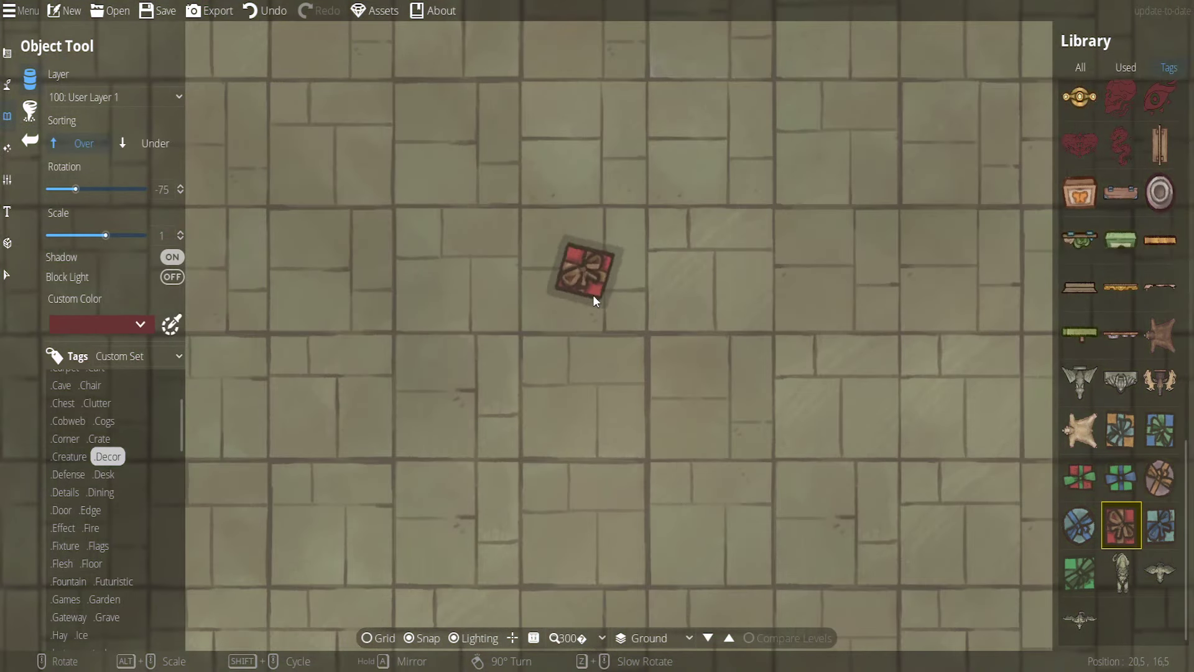
scroll(1150, 373, "up", 3)
scroll(1162, 385, "up", 10)
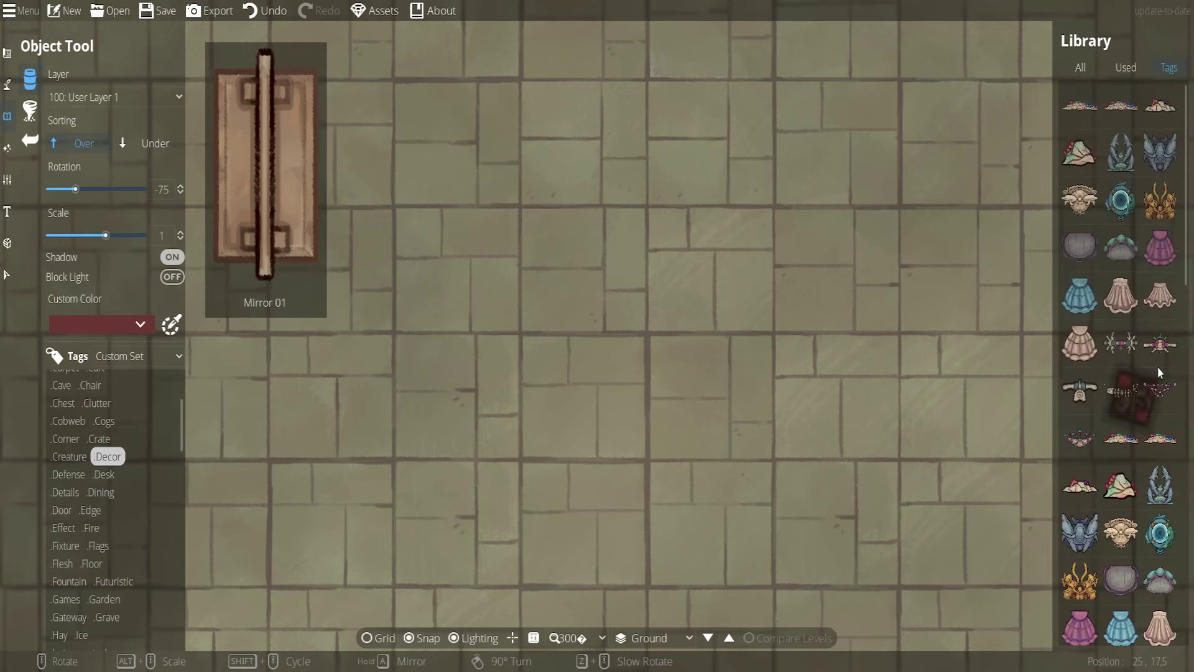
Place a long wooden counter from the Desk set across the service window wall, rotated 90 degrees with snapping turned off
left_click(102, 474)
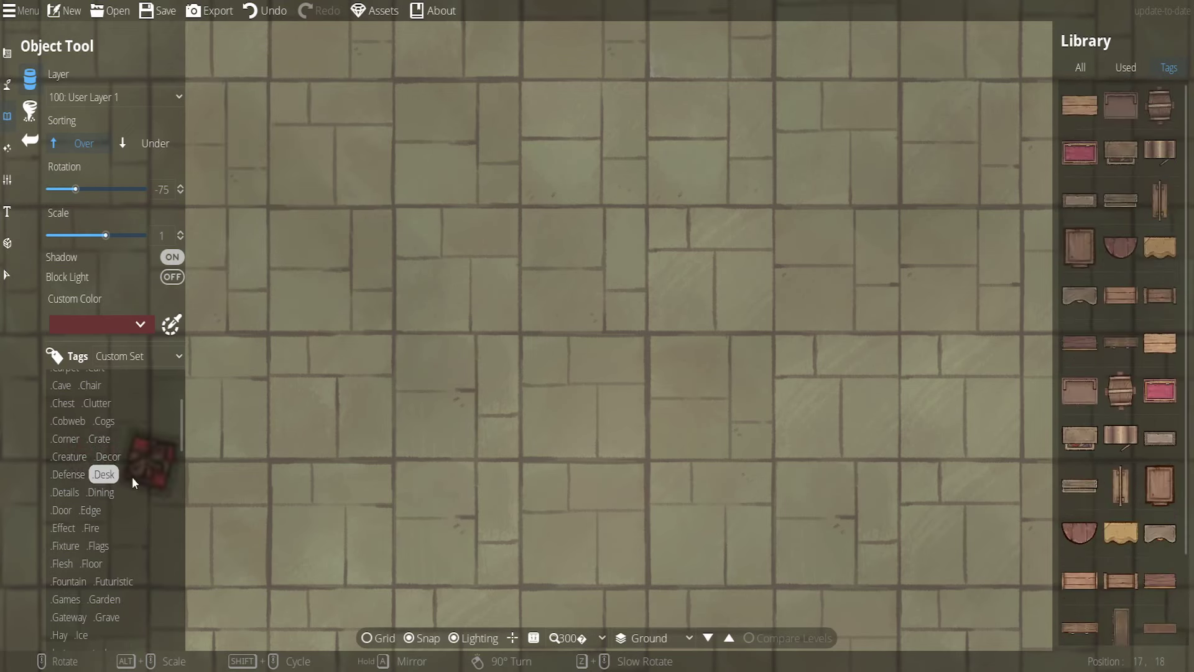
scroll(759, 330, "down", 3)
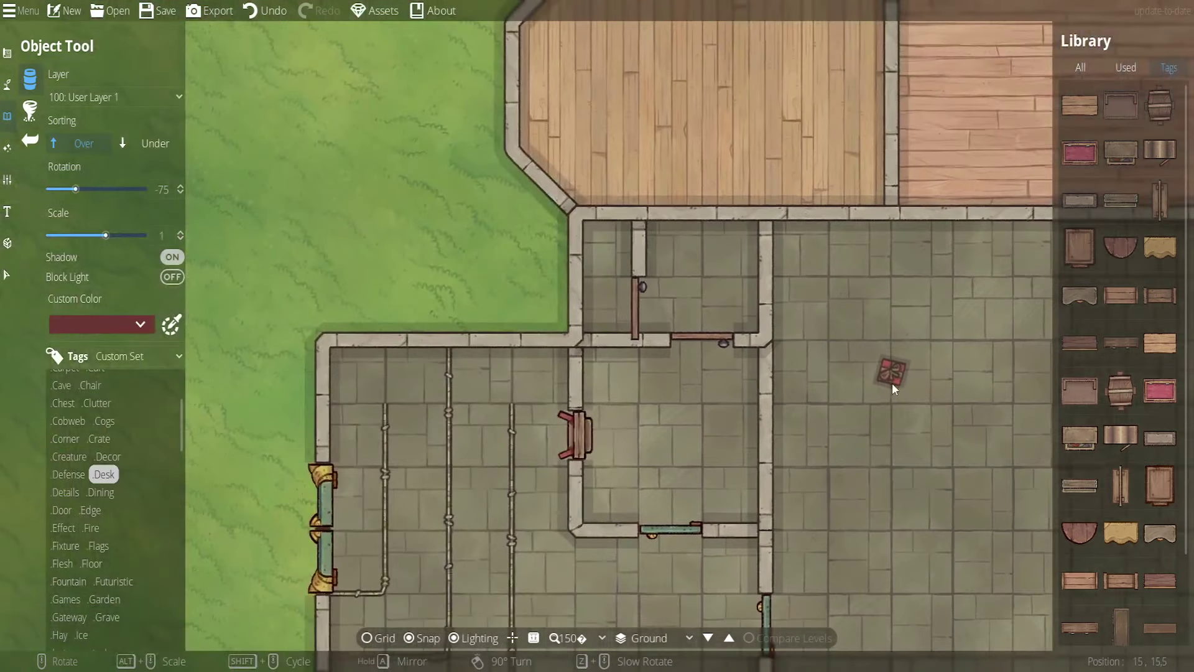
scroll(1145, 461, "down", 1)
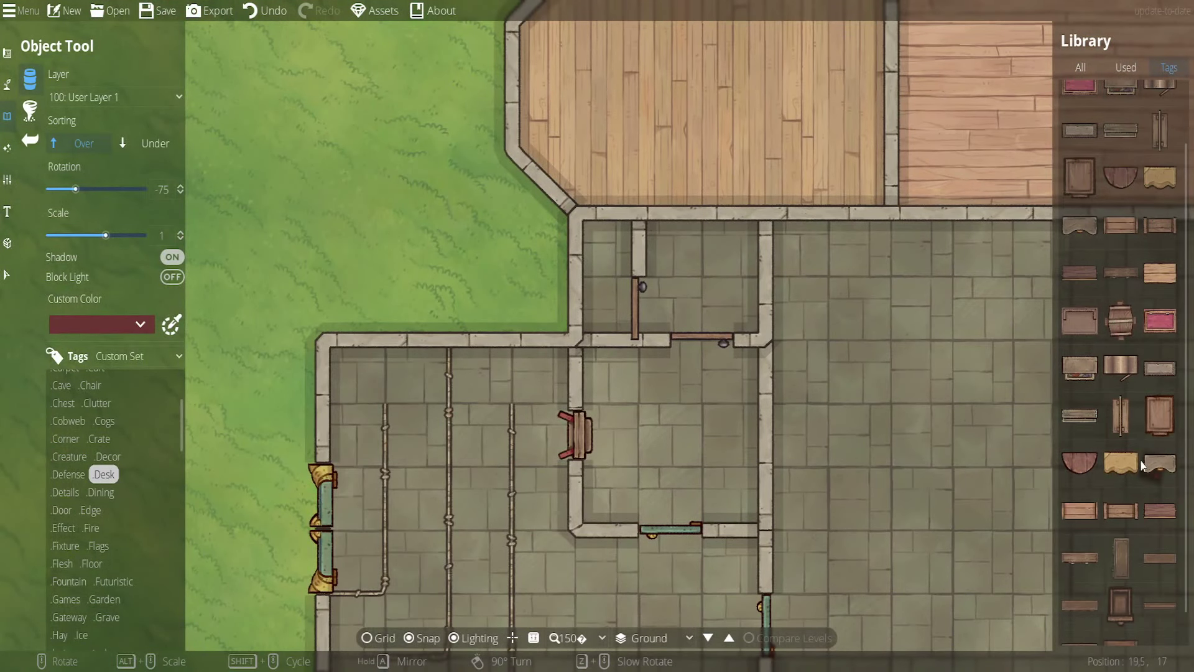
left_click(1085, 417)
scroll(605, 436, "down", 1)
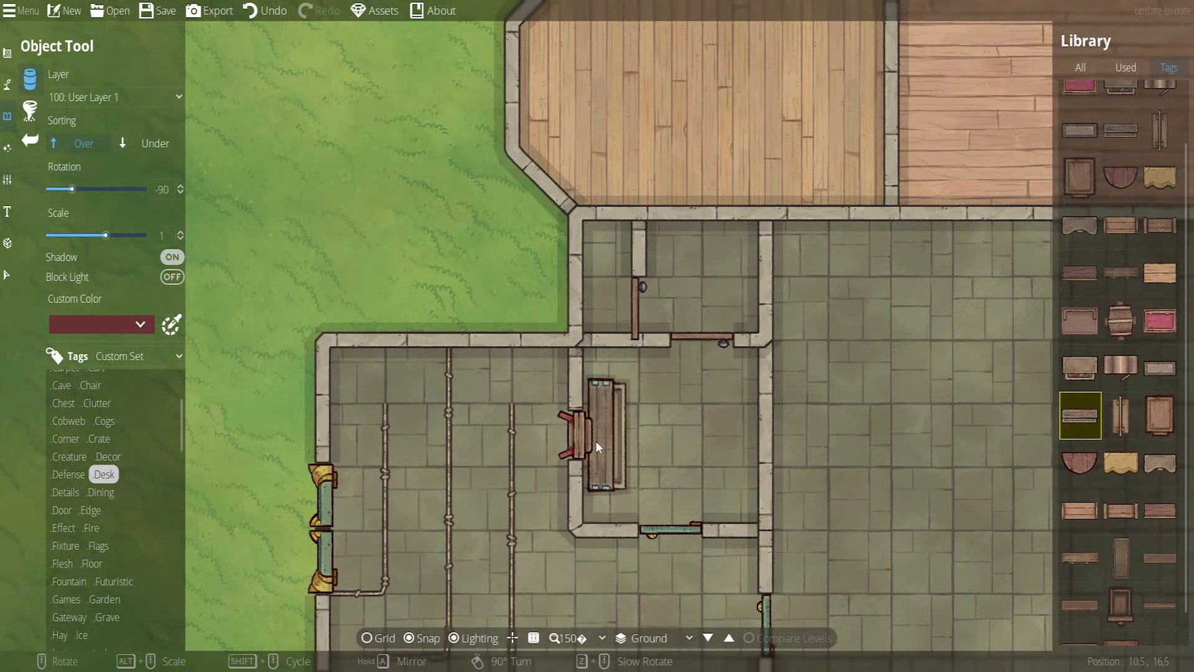
left_click(418, 638)
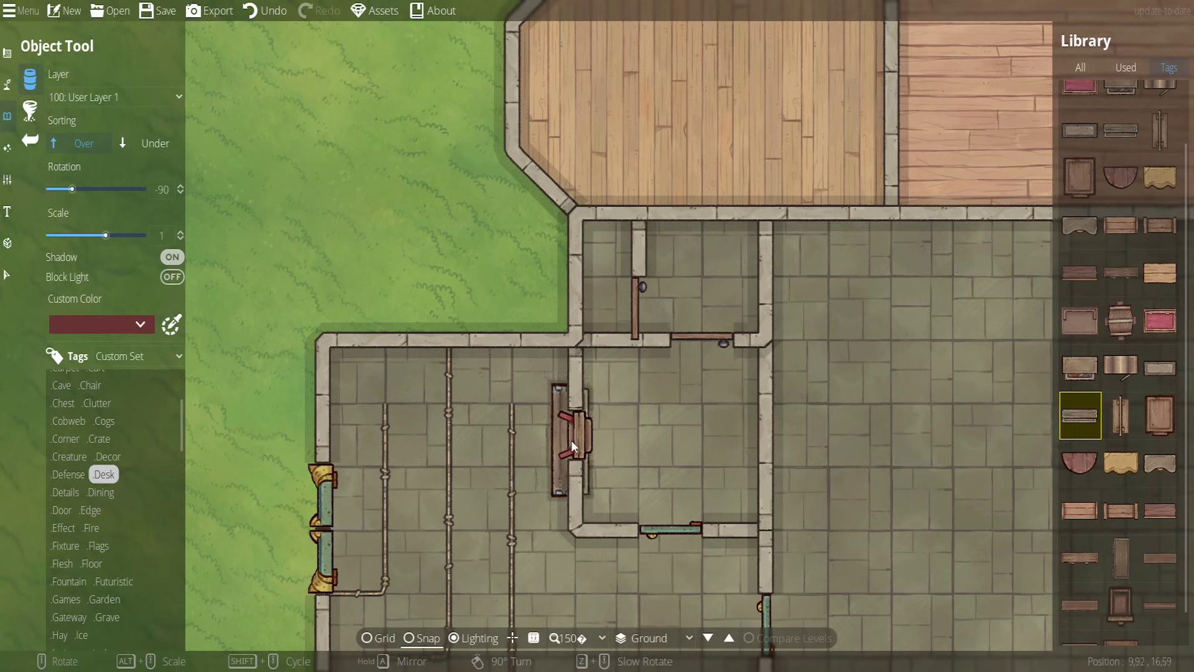
scroll(571, 439, "up", 11)
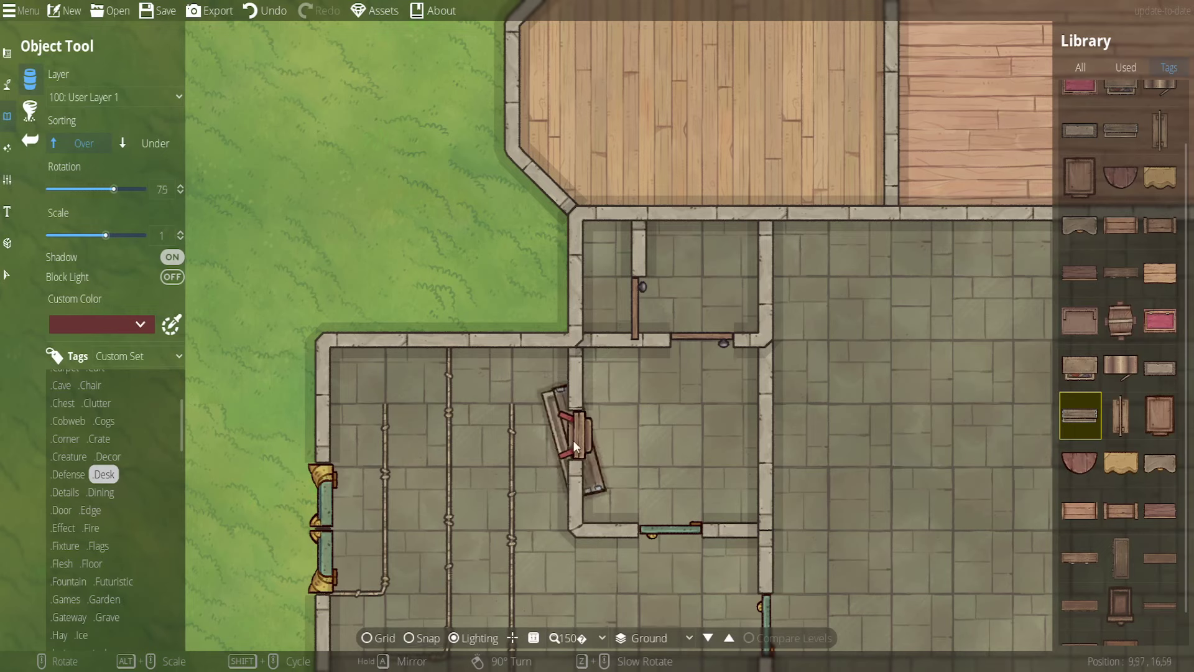
scroll(573, 439, "up", 1)
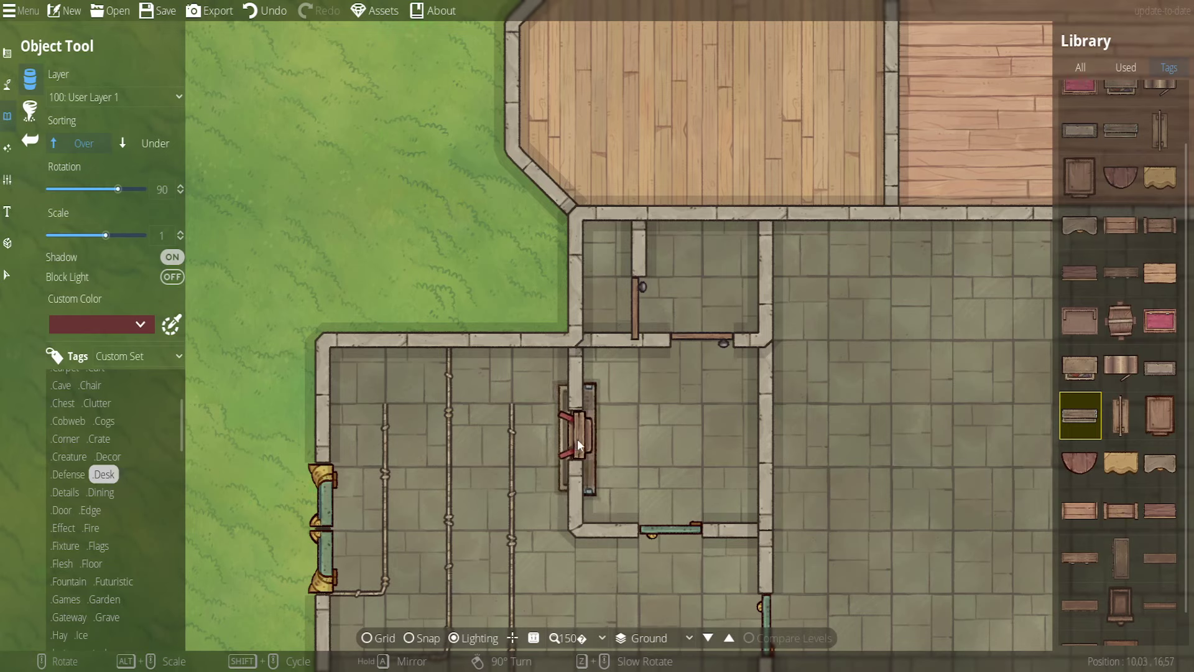
left_click(577, 438)
Place a wooden desk-set piece with a central bar against the east wall of the small room south of the entry, at rotation 0
mouse_move(1164, 381)
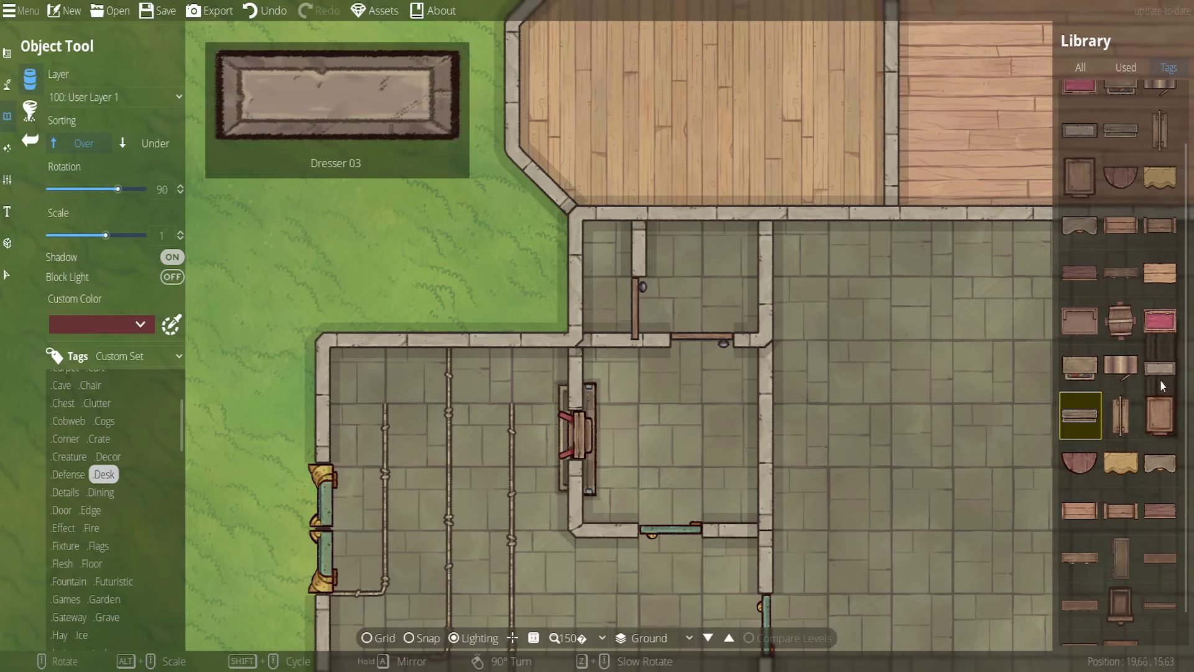
scroll(1160, 381, "down", 1)
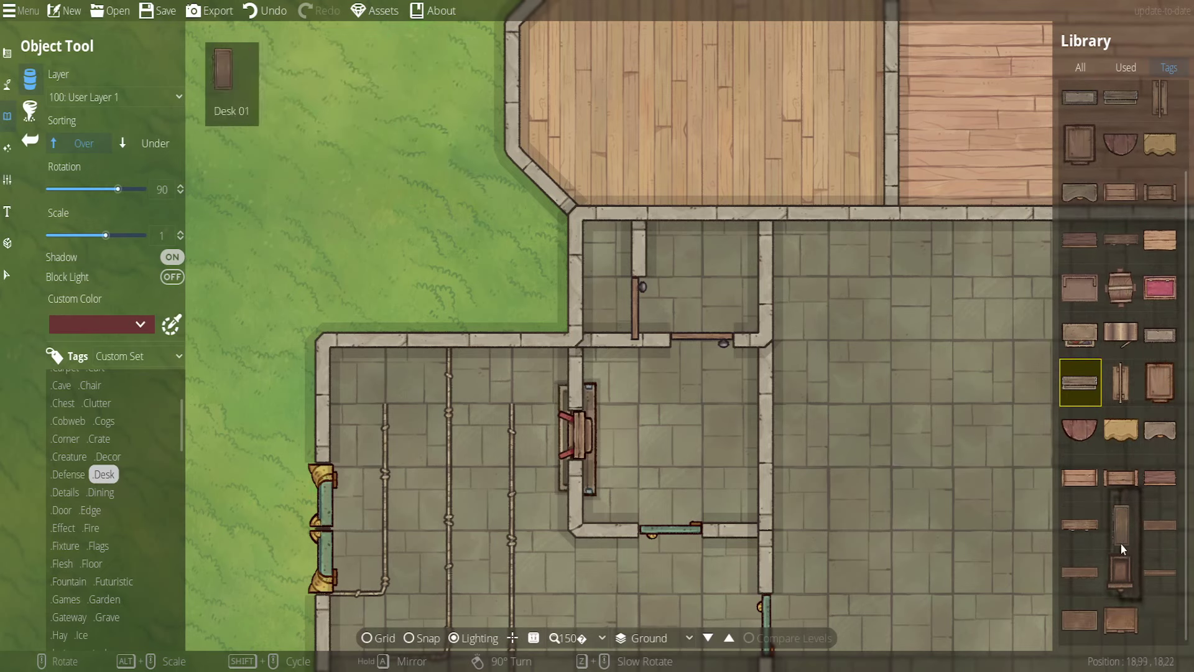
scroll(988, 487, "down", 1)
left_click_drag(988, 487, 936, 189)
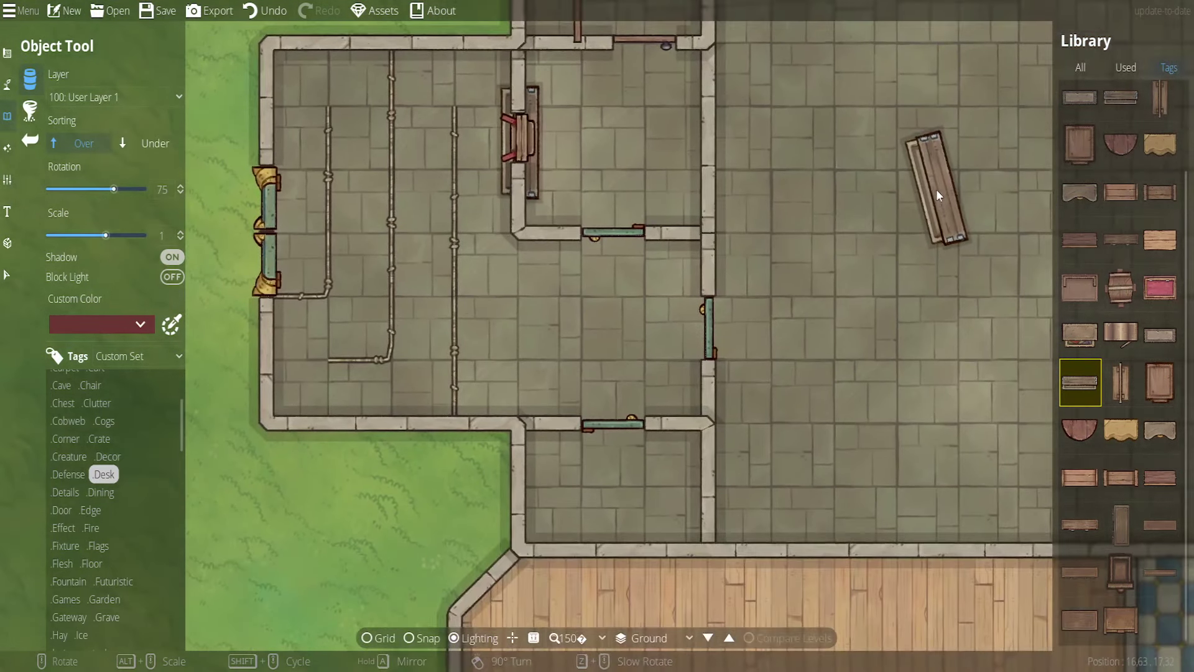
left_click(1122, 382)
scroll(666, 488, "down", 3)
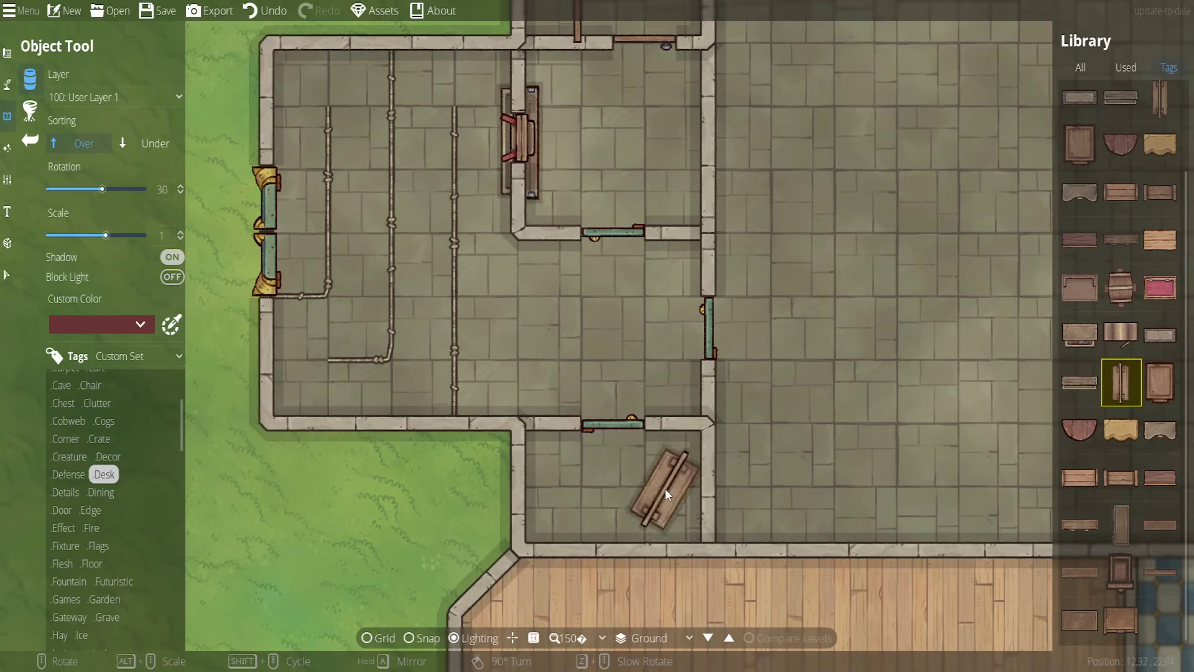
scroll(665, 488, "down", 2)
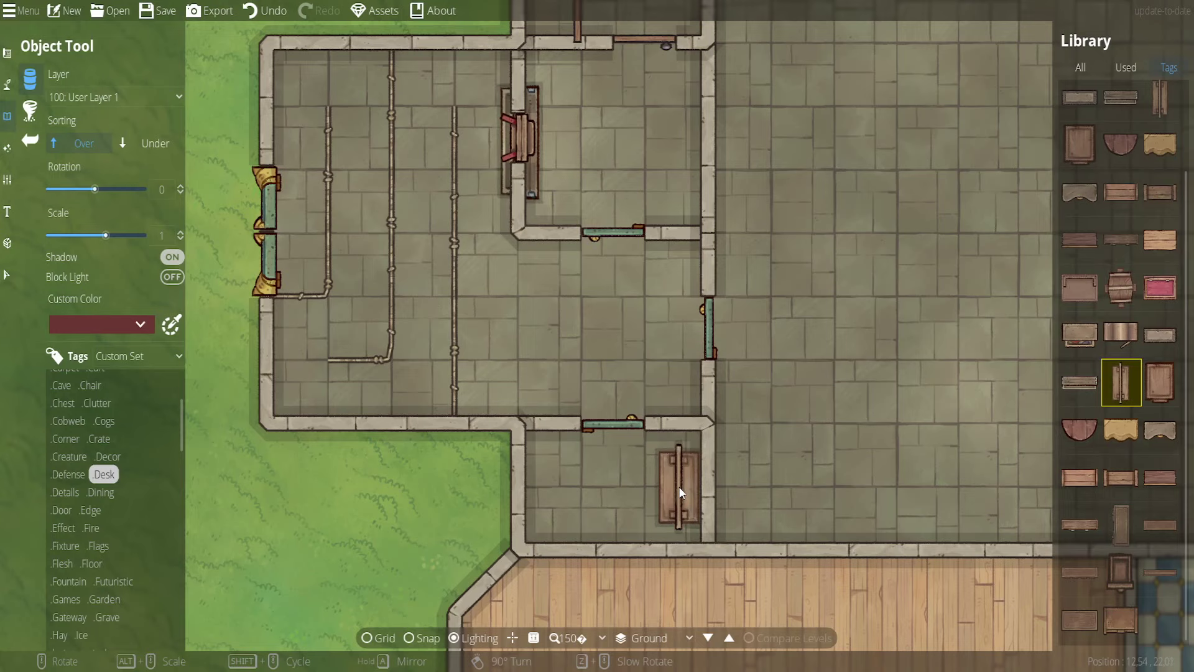
left_click(680, 492)
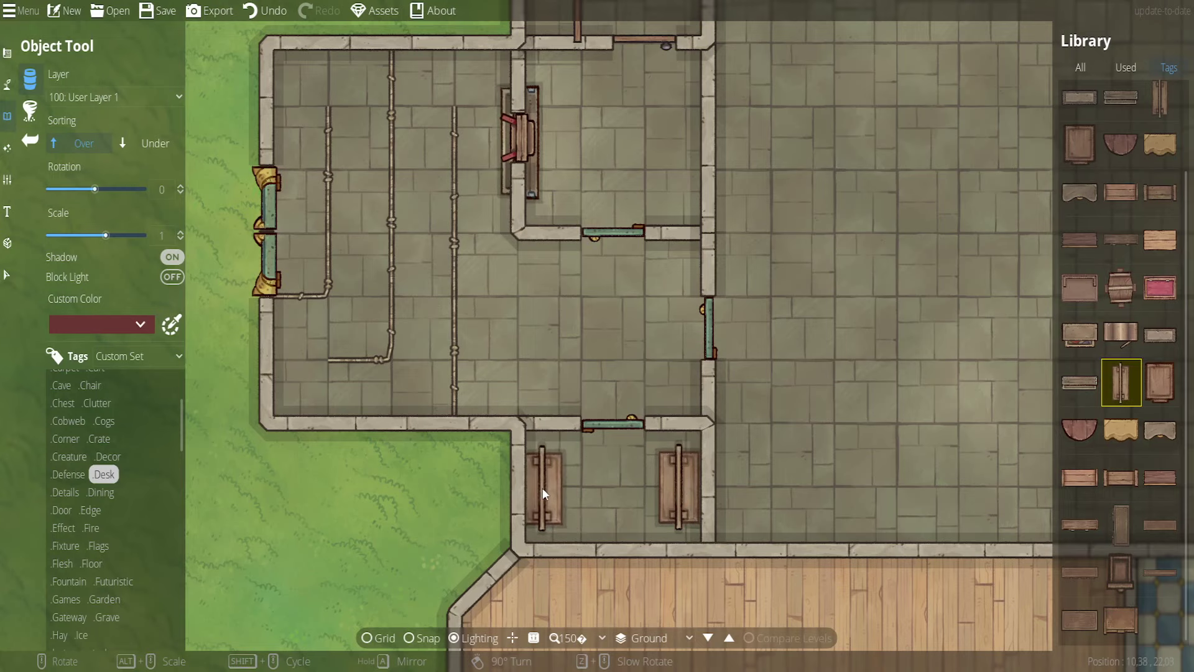
Place a second wooden piece with a central bar against the west wall of the small room south of the entry
left_click(547, 488)
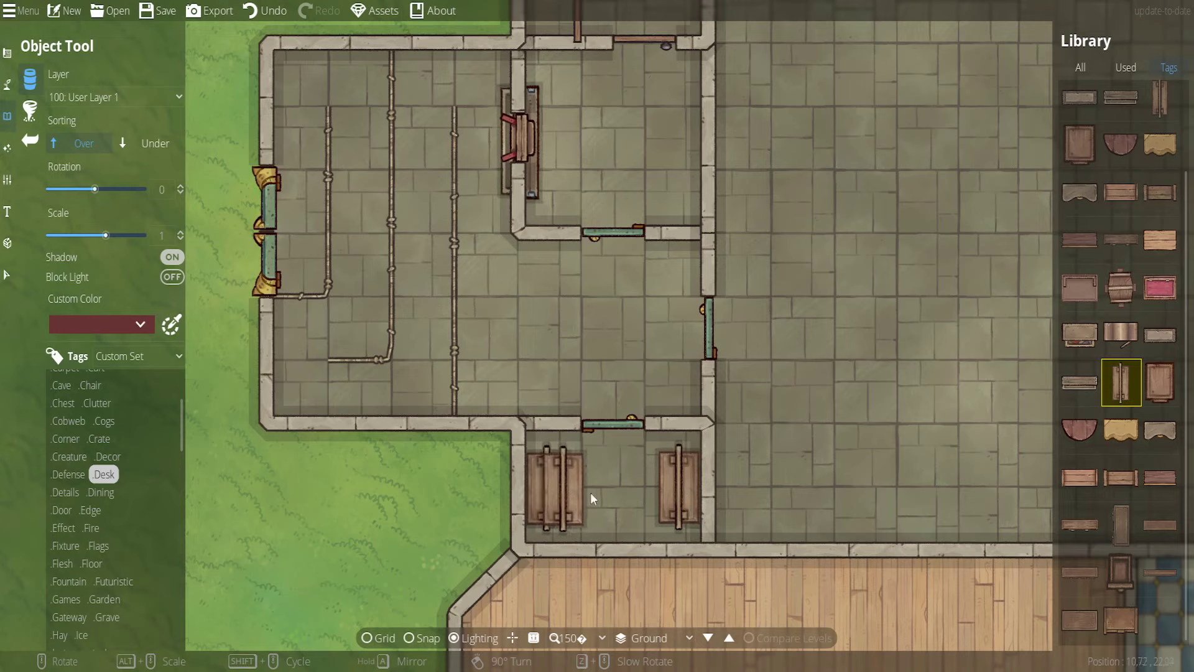
key("d")
left_click_drag(735, 405, 765, 214)
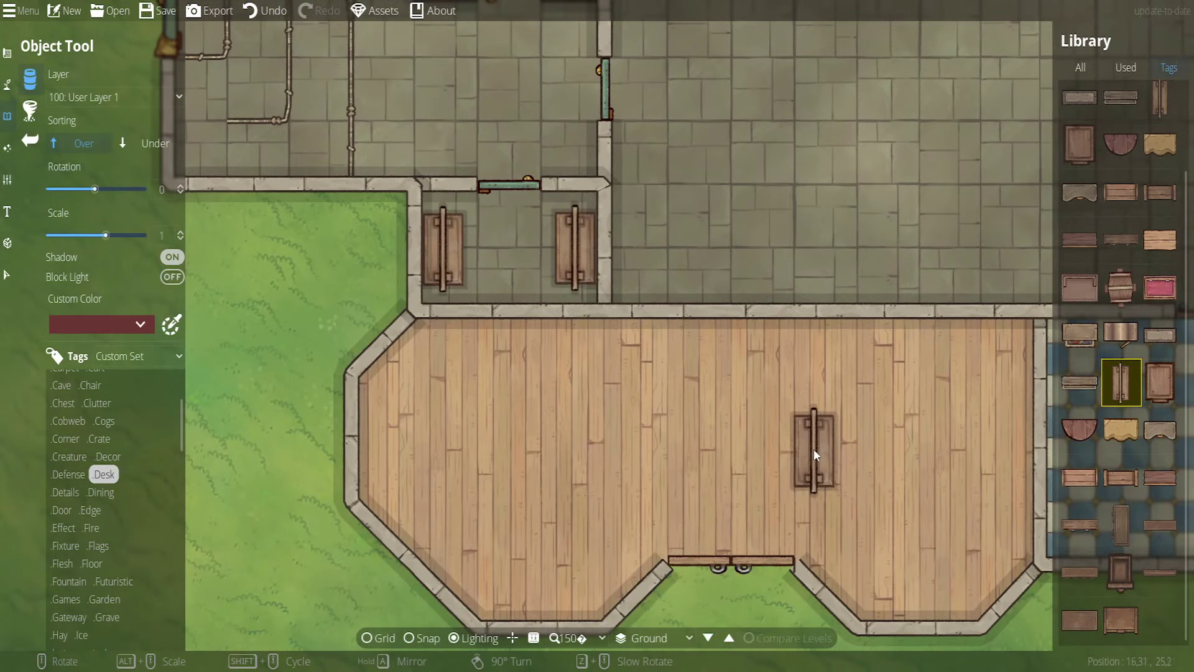
left_click_drag(813, 449, 718, 404)
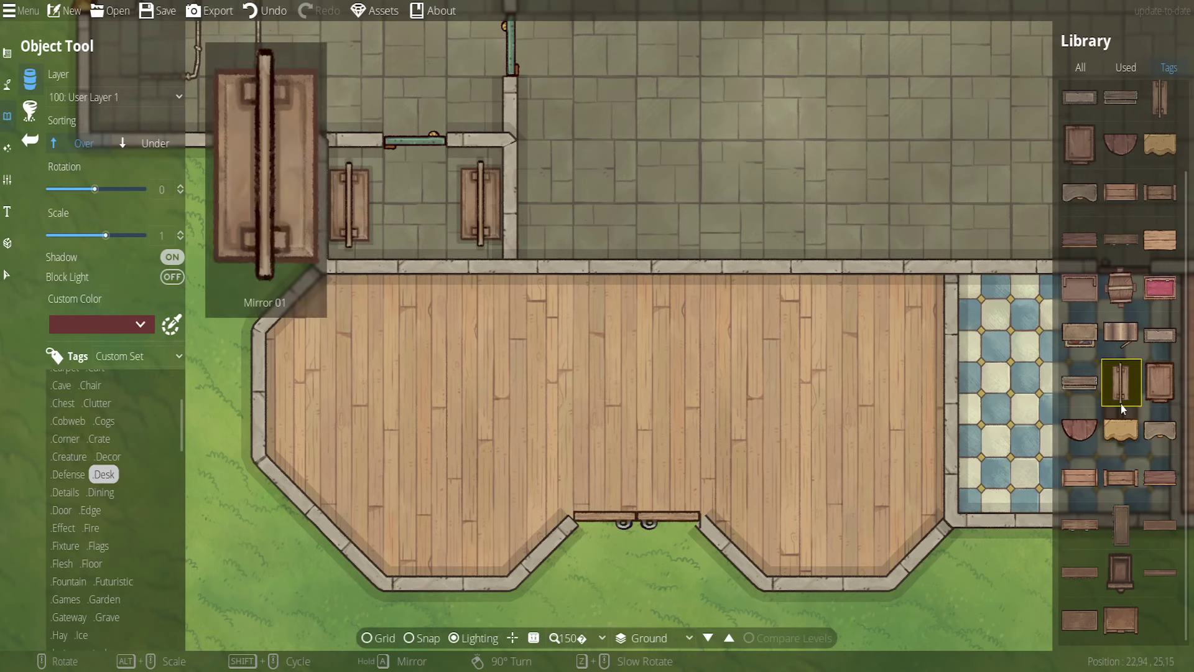
Preview a drawer desk and Desk 03 from the Desk set in the southwest wooden room at different rotations
scroll(1121, 404, "up", 2)
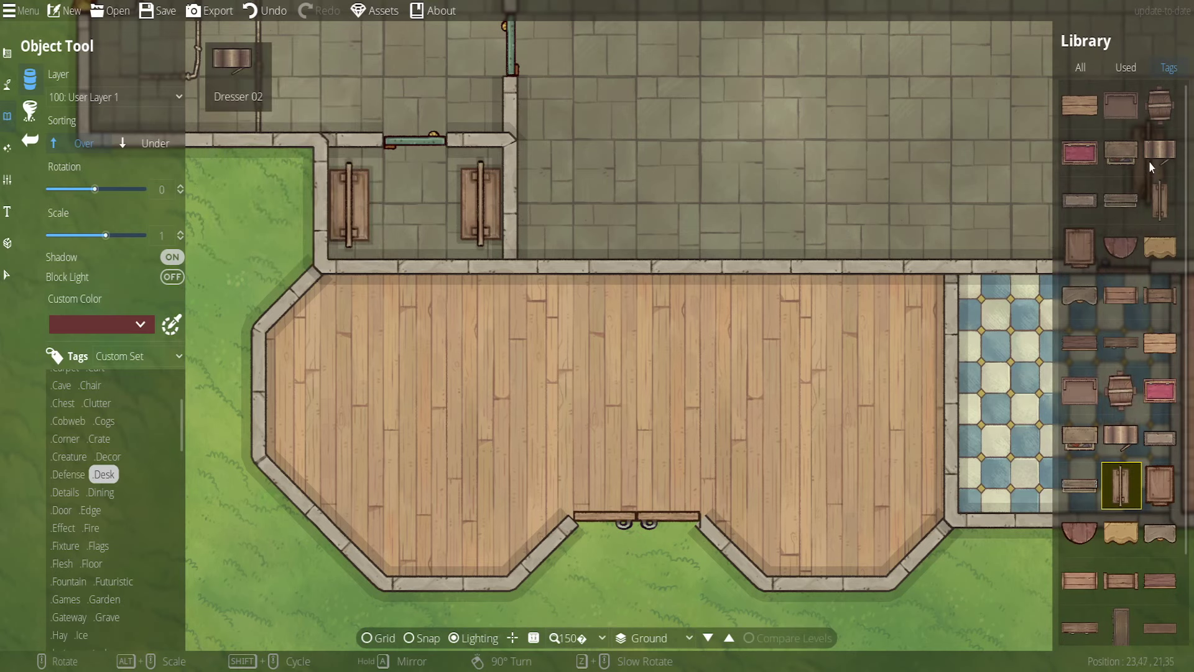
left_click(1113, 155)
key("w")
key("d")
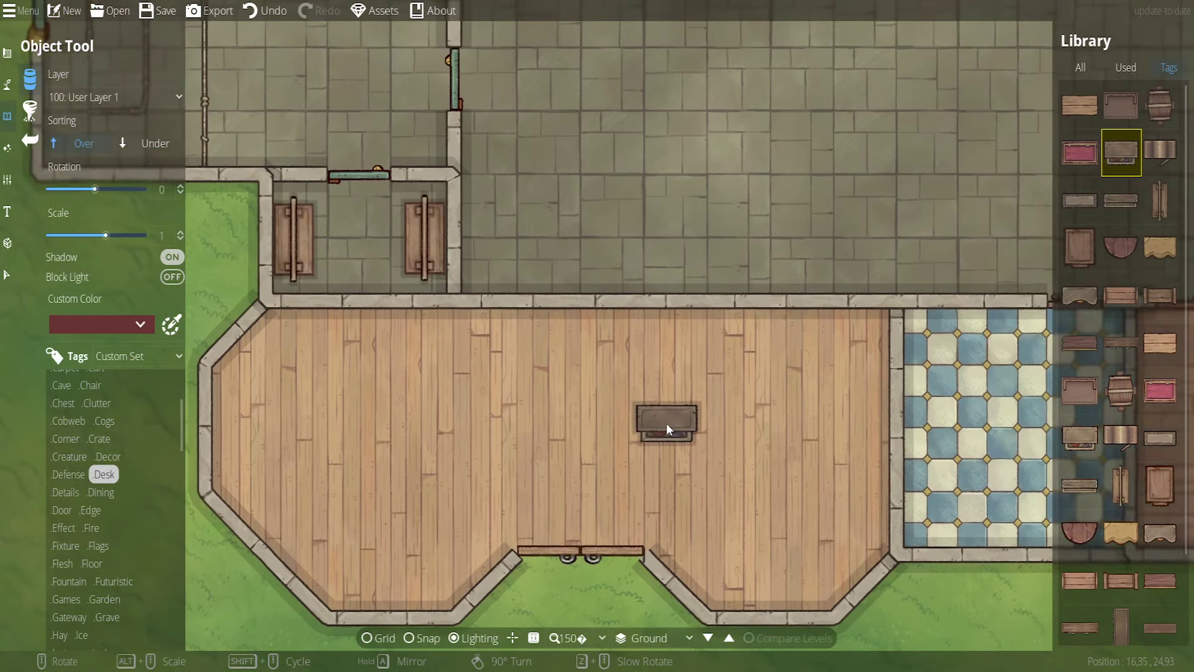
scroll(596, 391, "up", 5)
scroll(596, 391, "up", 5)
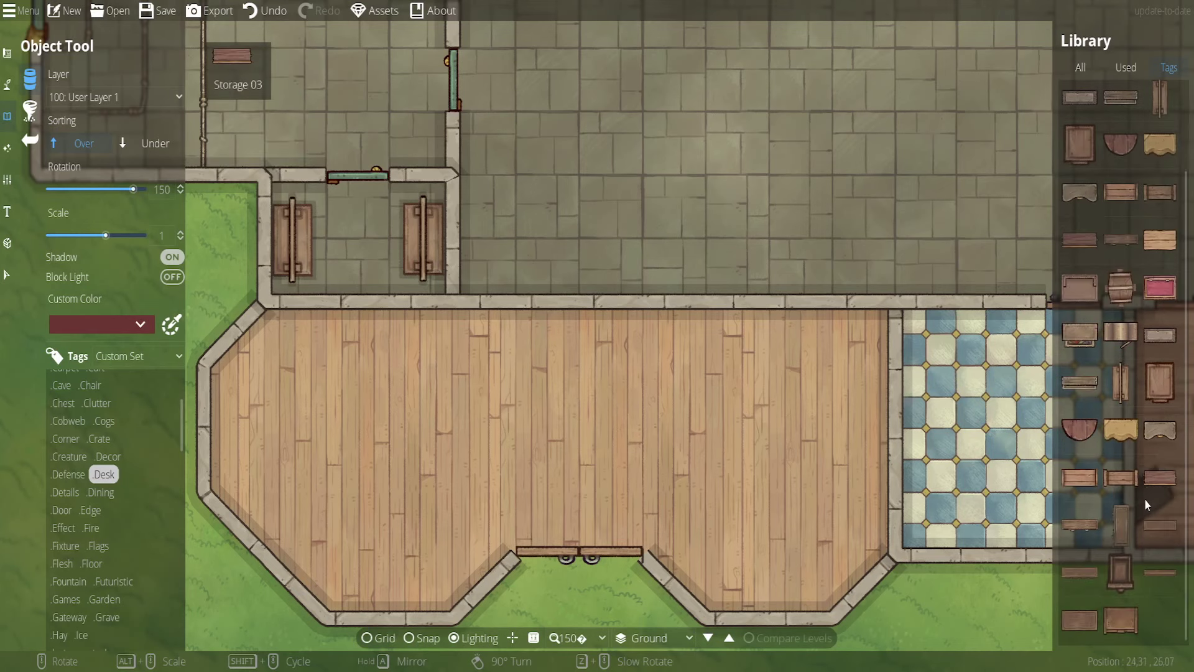
scroll(1144, 513, "down", 2)
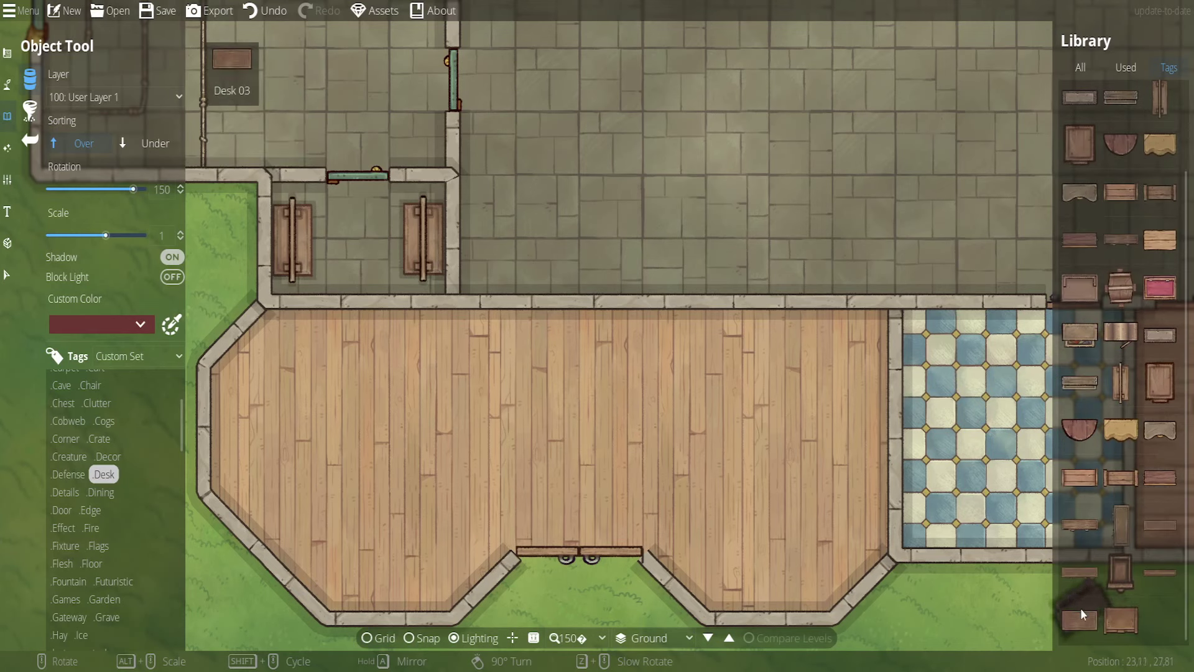
left_click(1081, 619)
scroll(559, 393, "up", 2)
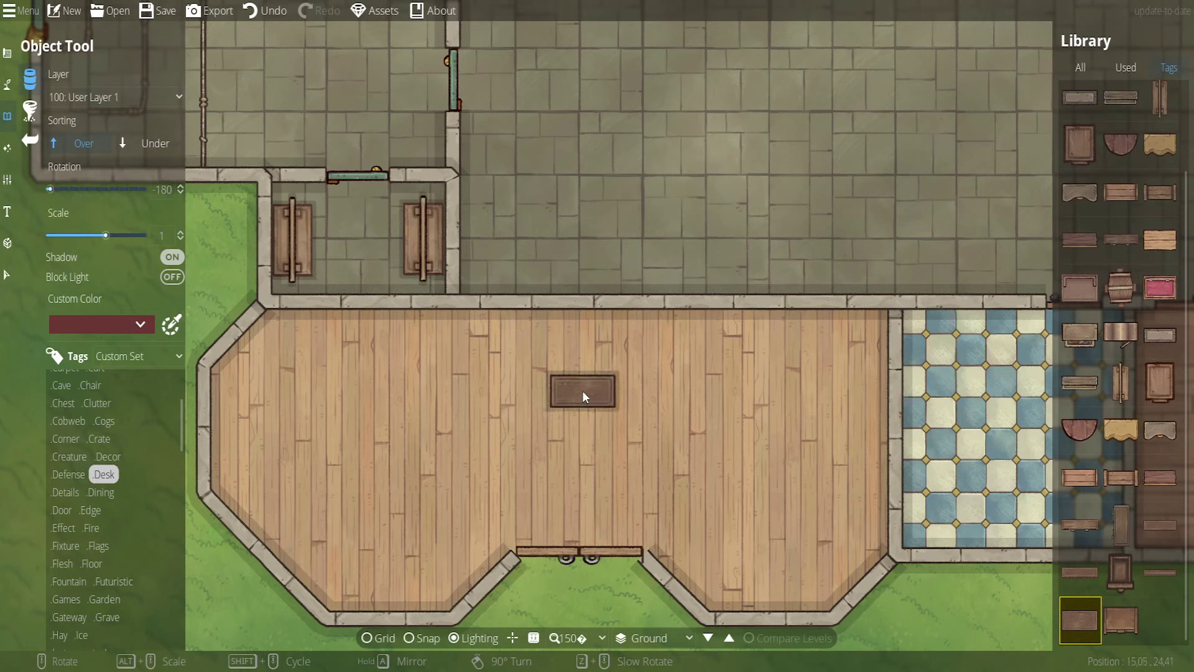
Compare Desk 02 and Storage 03 as alternatives, previewing Storage 03 at rotation -90 in the southwest wooden room
scroll(1126, 329, "up", 2)
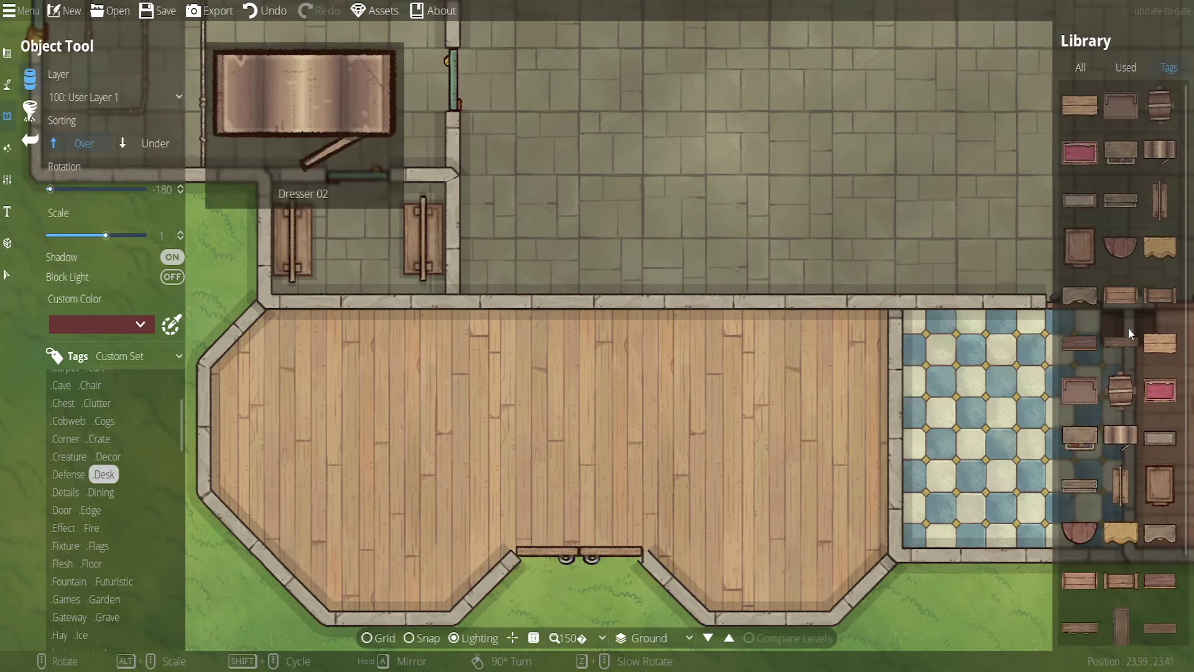
left_click(1122, 105)
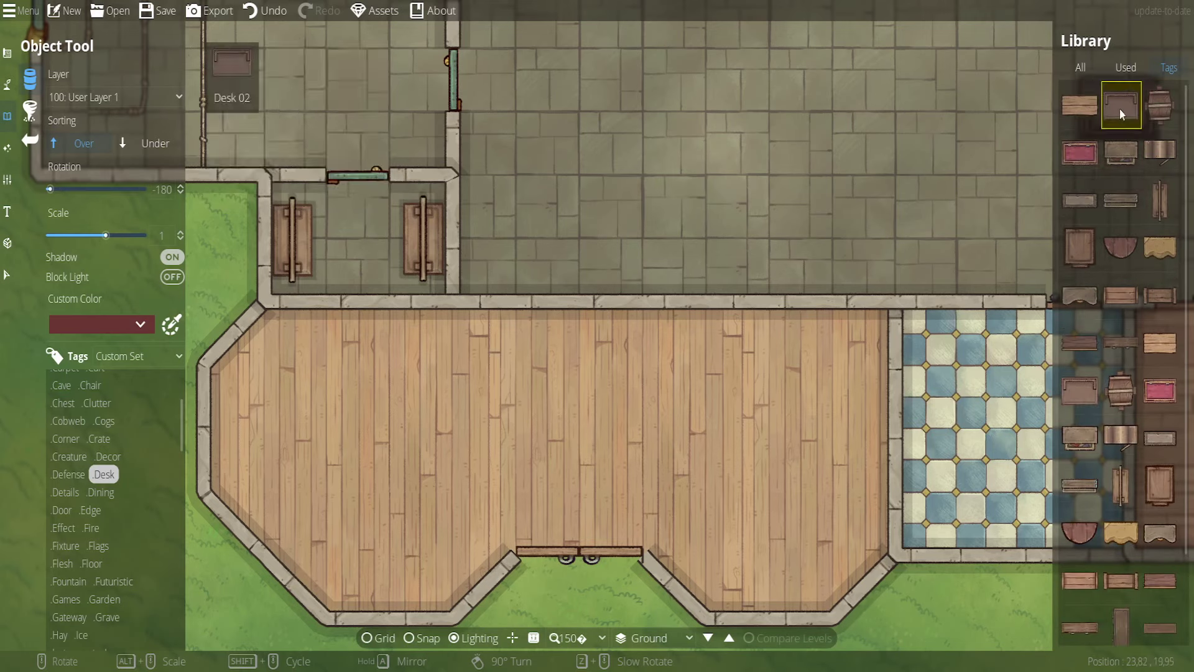
scroll(1124, 541, "down", 2)
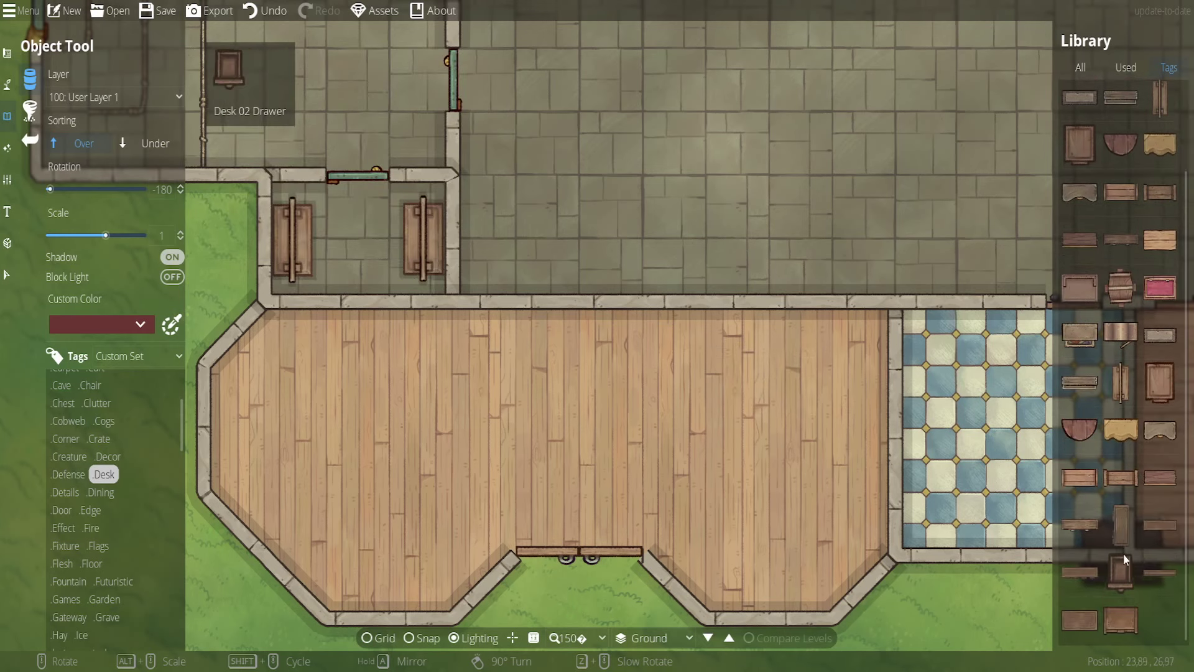
left_click(1160, 477)
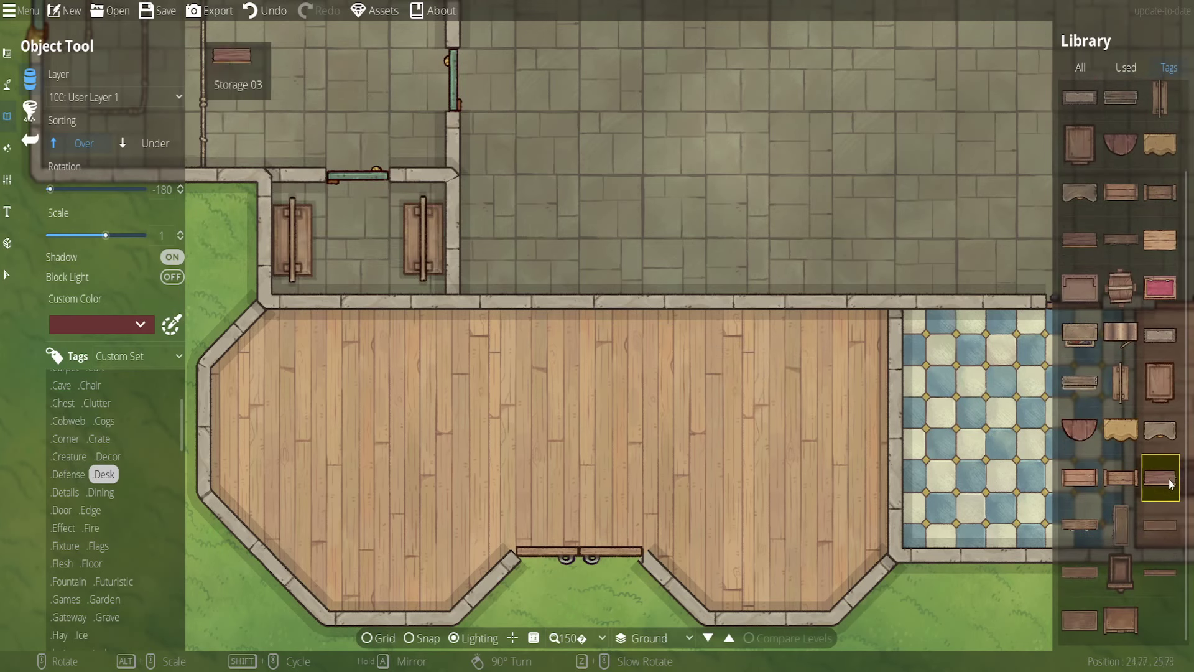
scroll(728, 430, "up", 6)
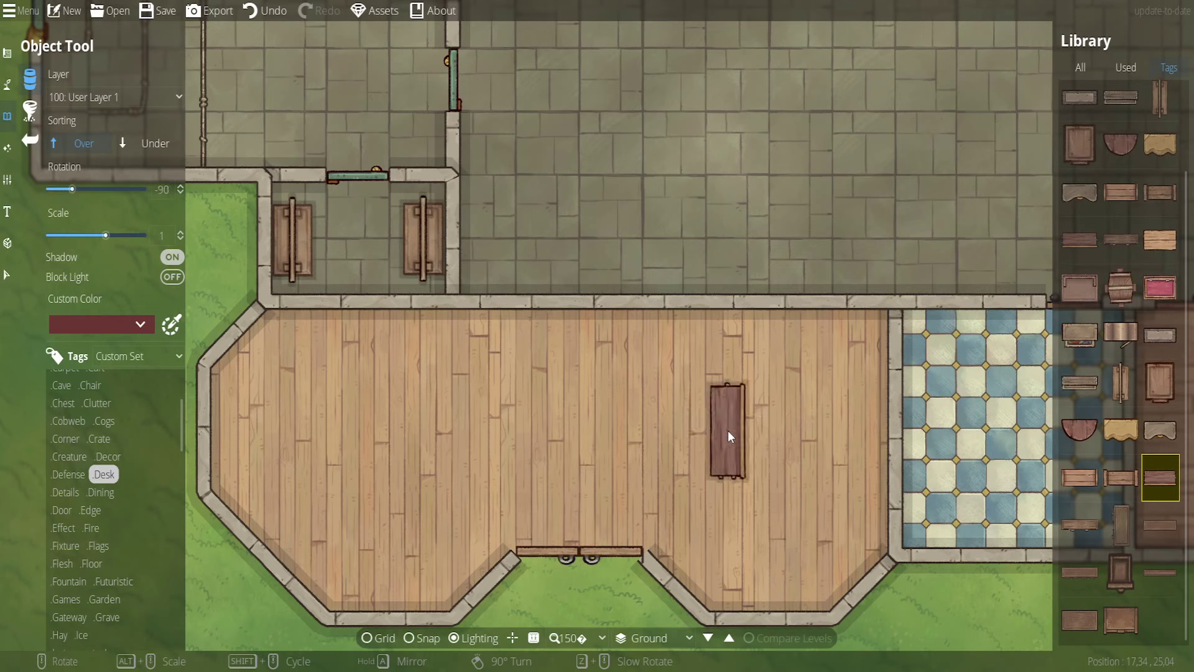
Place Desk 03 at rotation 0 in the southwest wooden room, centred north of the double doors
left_click(1080, 623)
scroll(607, 418, "up", 6)
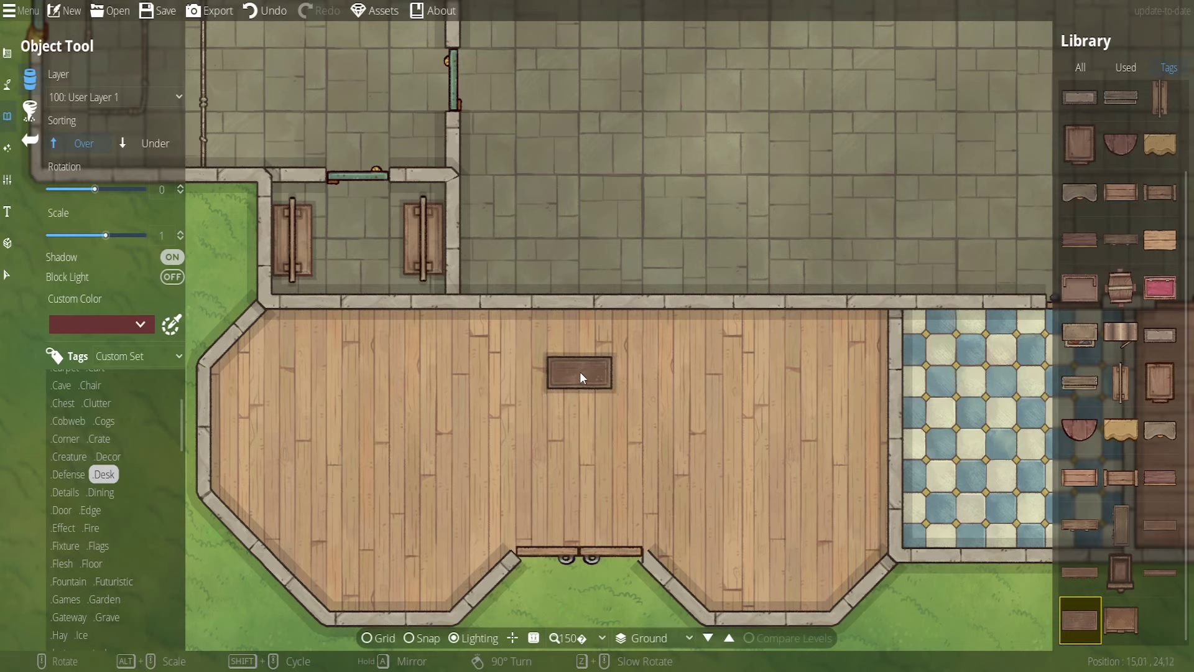
left_click(579, 395)
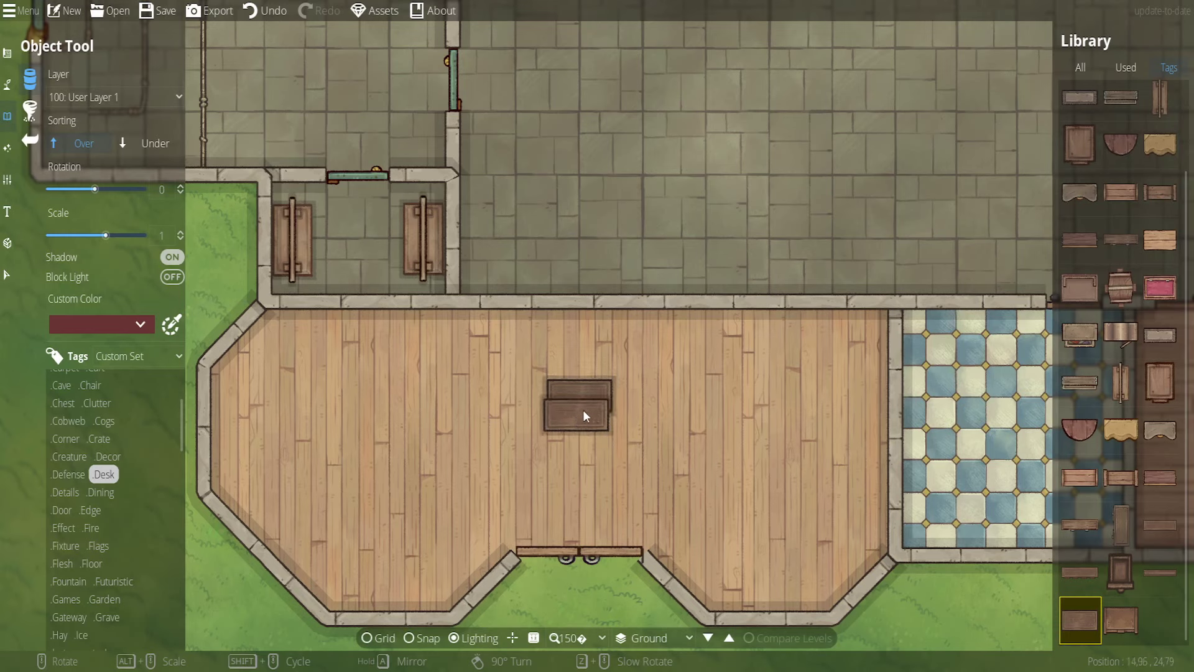
Place a wooden armchair from the Chair set on the desk's north side, sorted Under and rotated 15 degrees
scroll(100, 439, "up", 3)
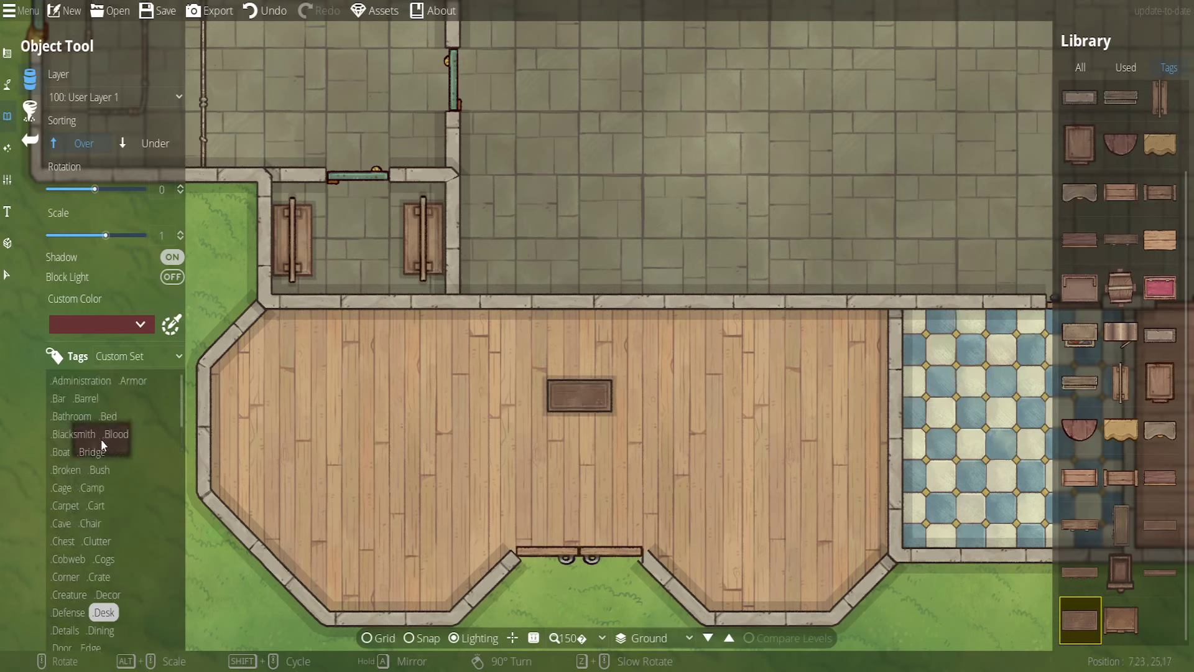
left_click(90, 523)
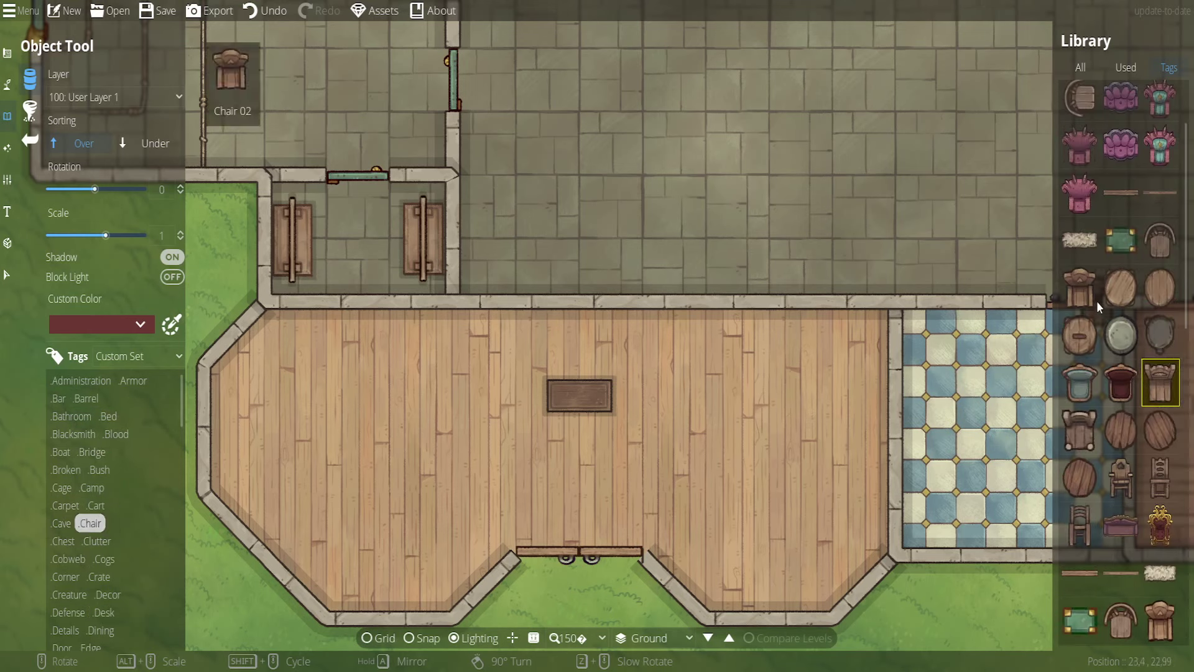
left_click(1081, 287)
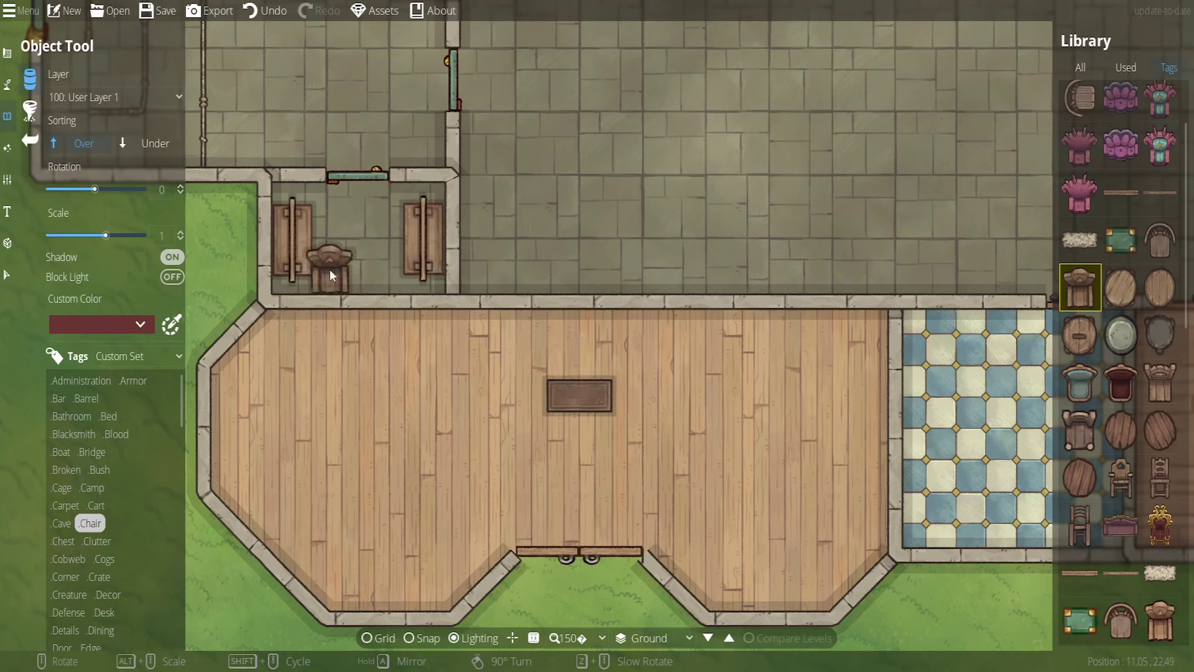
left_click(152, 138)
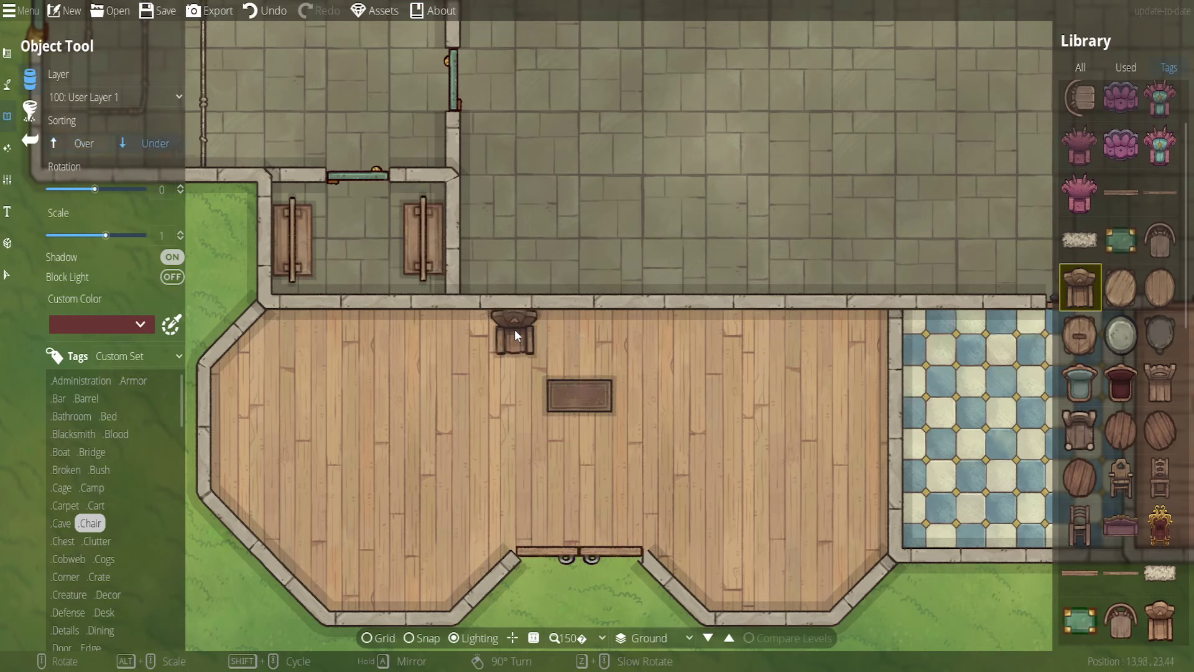
scroll(578, 355, "up", 1)
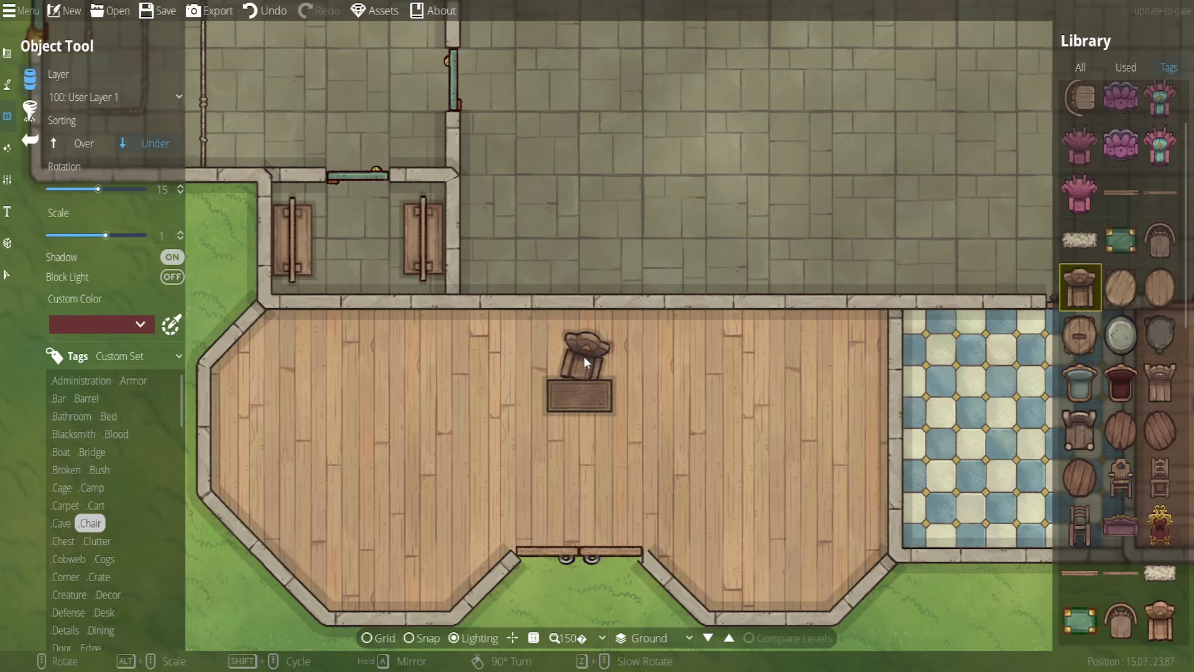
Try to box-select the desk and chair with the Select tool, and undo the accidental move of the wooden floor
left_click(7, 274)
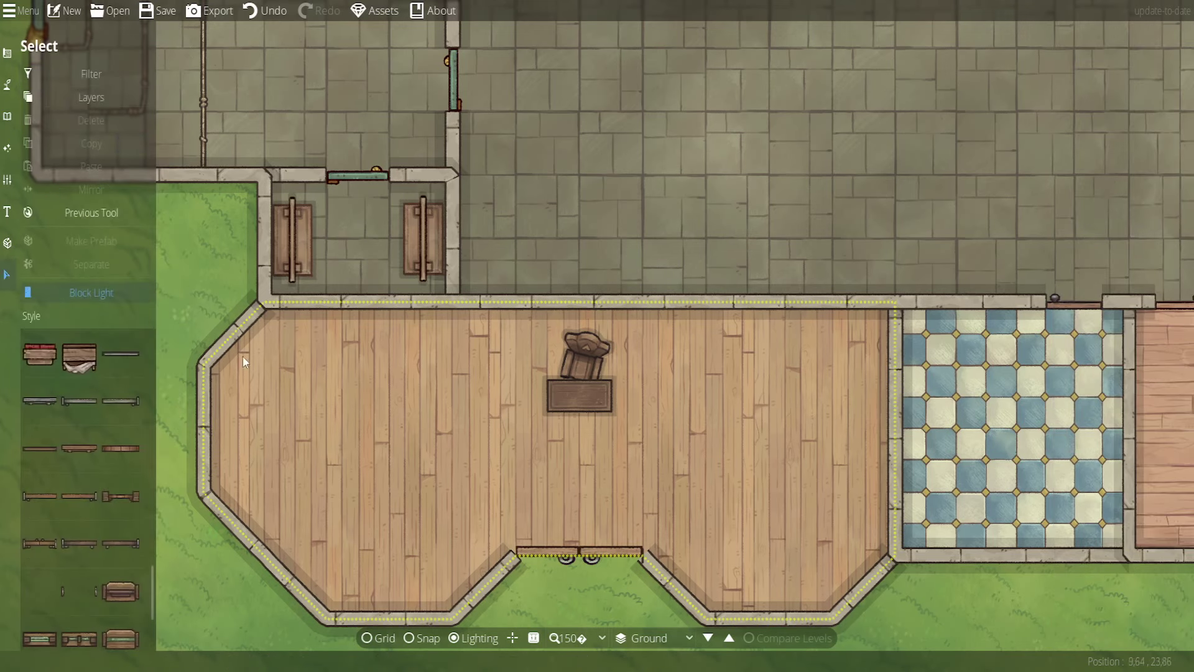
left_click_drag(513, 435, 625, 383)
key("Escape")
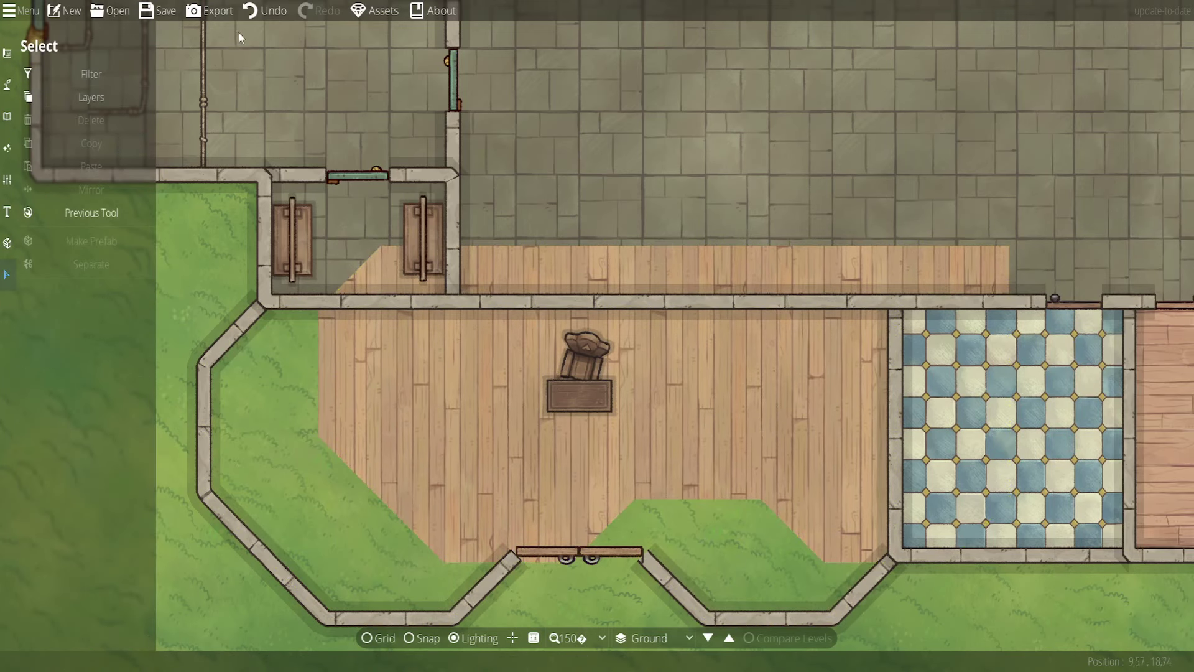
left_click(264, 13)
Restrict the selection filter to objects, and select and copy the desk together with its chair
left_click(30, 69)
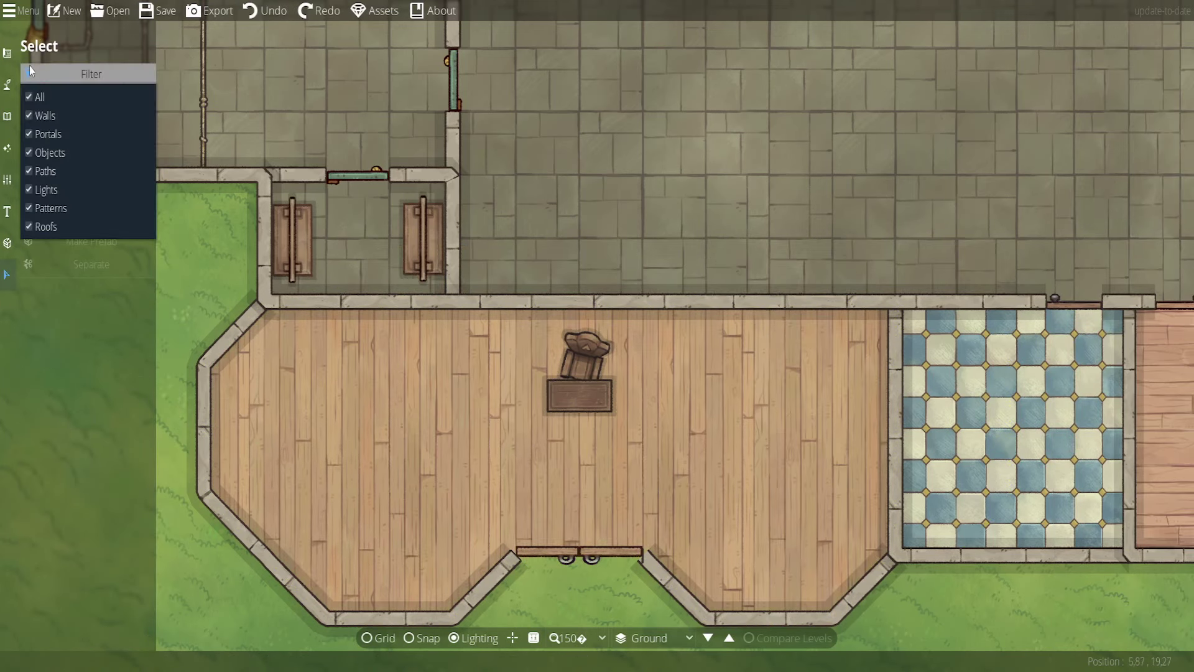
left_click(30, 153)
left_click(499, 478)
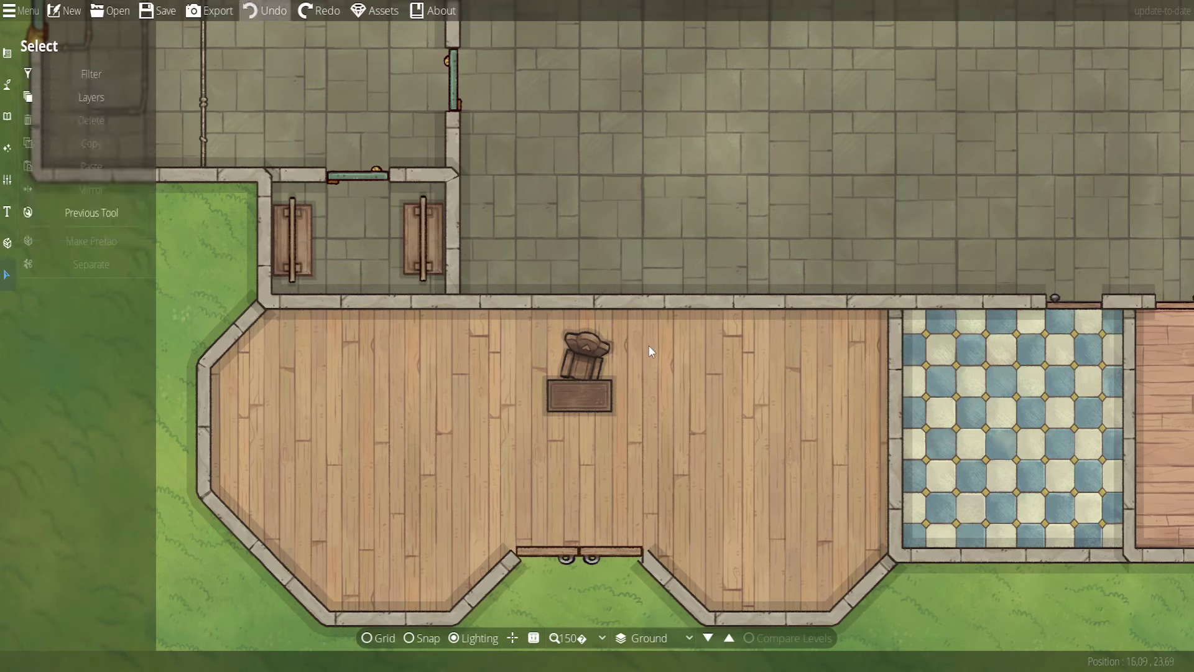
left_click_drag(472, 448, 659, 330)
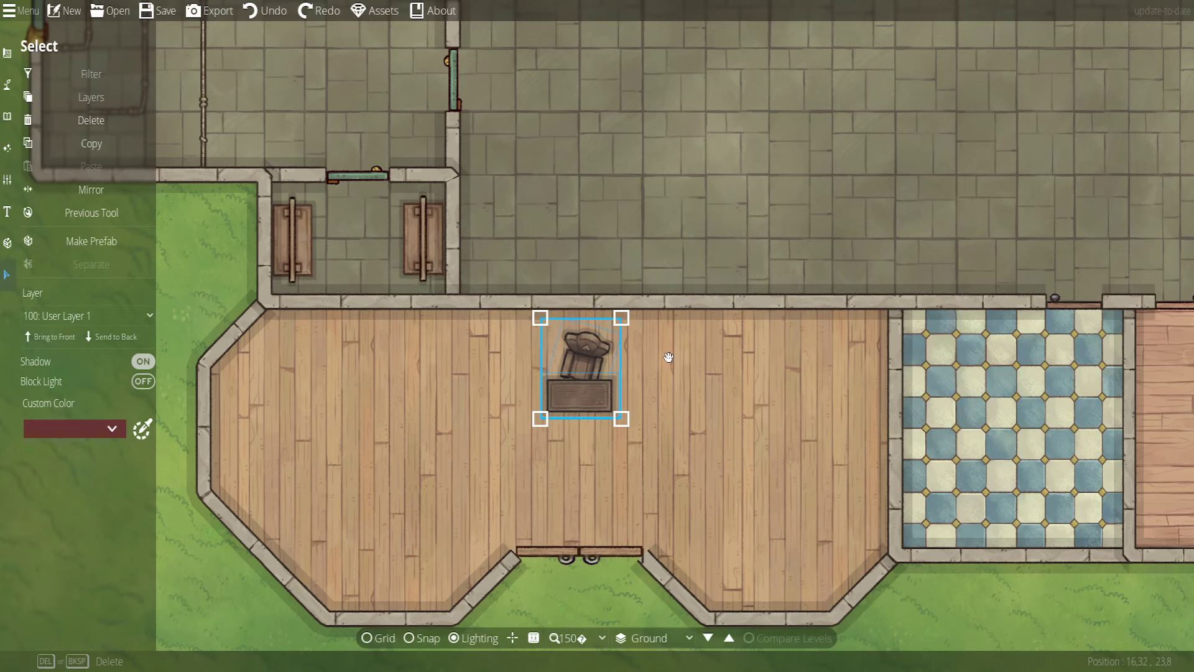
key("ctrl+c")
Rotate the selected desk and chair together slightly clockwise
scroll(778, 403, "down", 6)
scroll(781, 405, "up", 6)
scroll(644, 391, "down", 1)
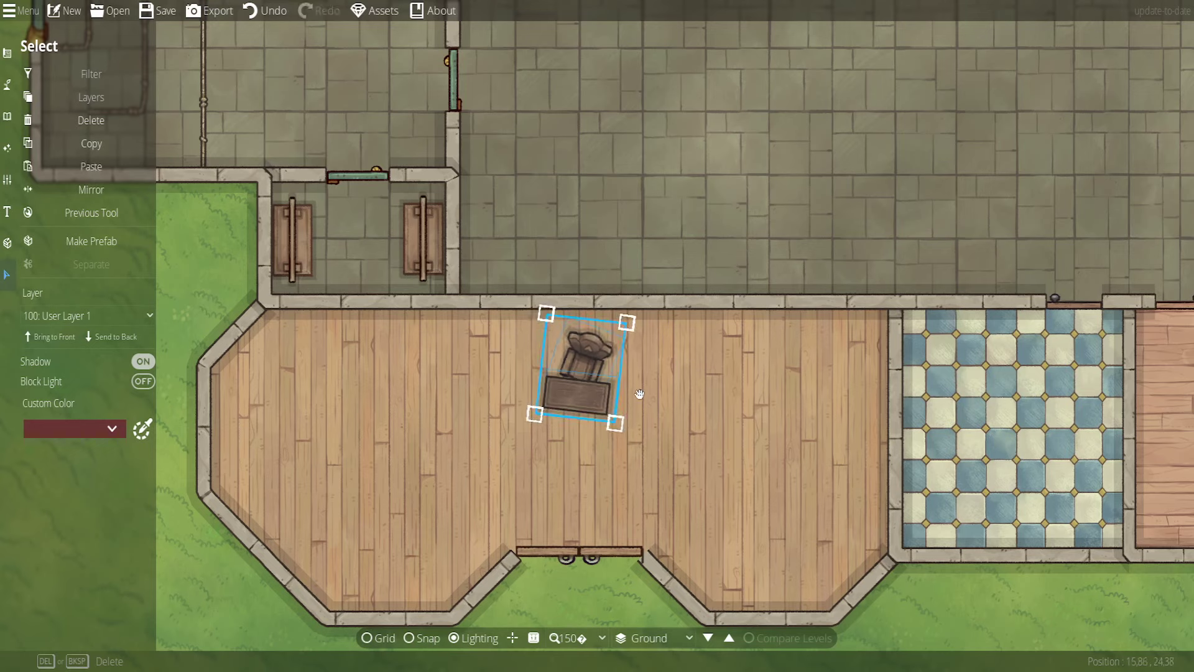
scroll(643, 394, "up", 1)
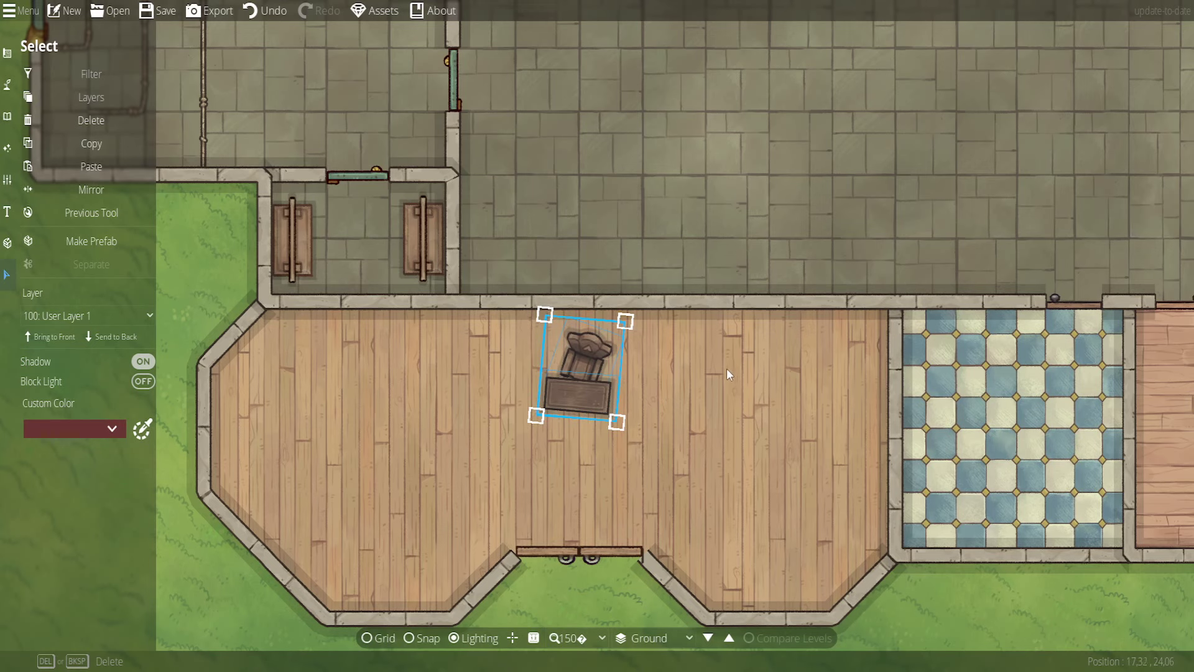
Paste the copied desk and chair into the northwest wooden room, near its south wall
left_click(742, 214)
scroll(741, 214, "down", 2)
left_click_drag(742, 214, 712, 592)
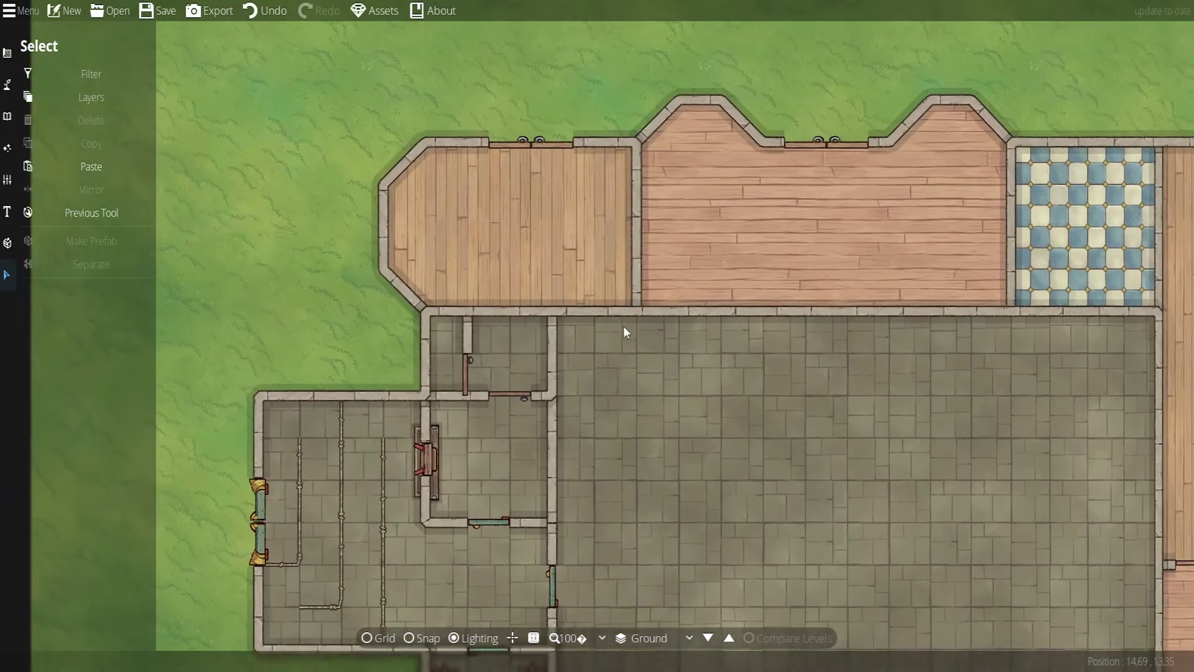
key("ctrl+v")
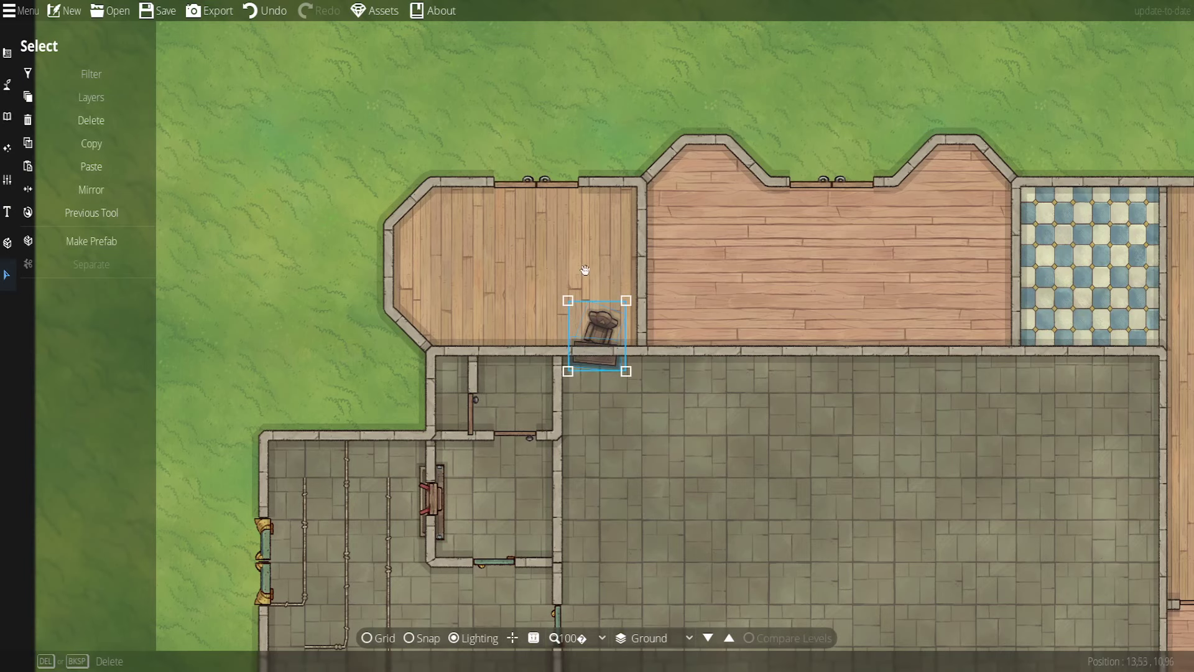
left_click_drag(598, 326, 509, 312)
left_click(575, 321)
key("ctrl+z")
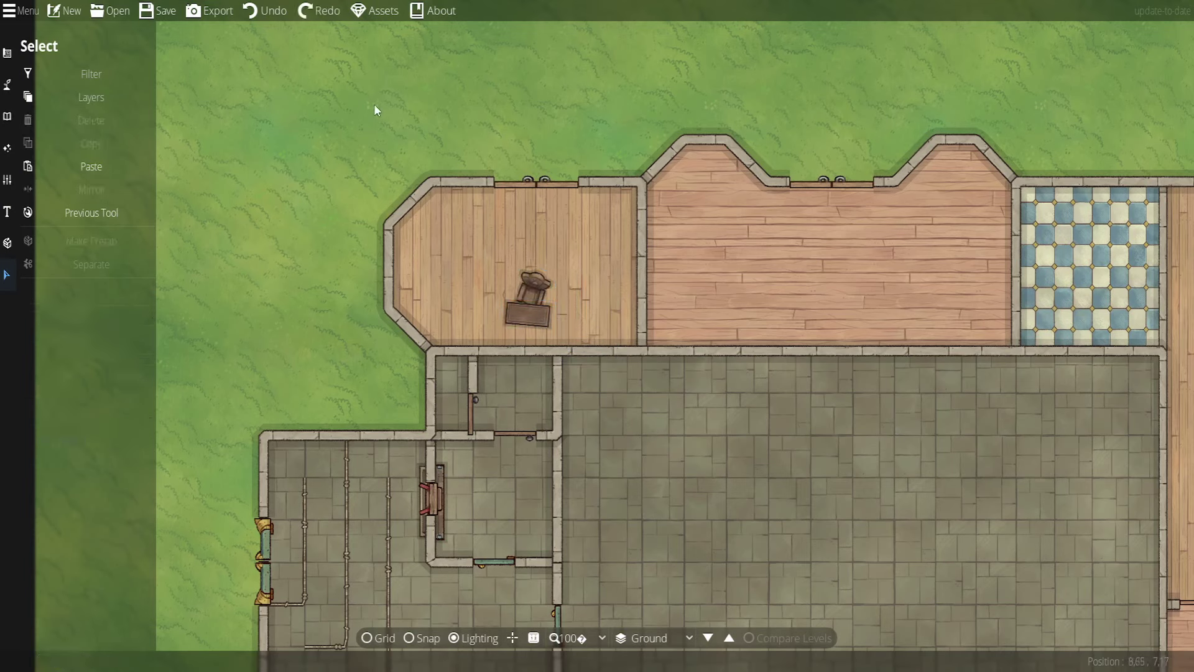
Turn the pasted desk and chair around so the desk lies straight, facing the north doors, with the chair on its south side
left_click_drag(469, 262, 562, 323)
left_click_drag(560, 245, 504, 303)
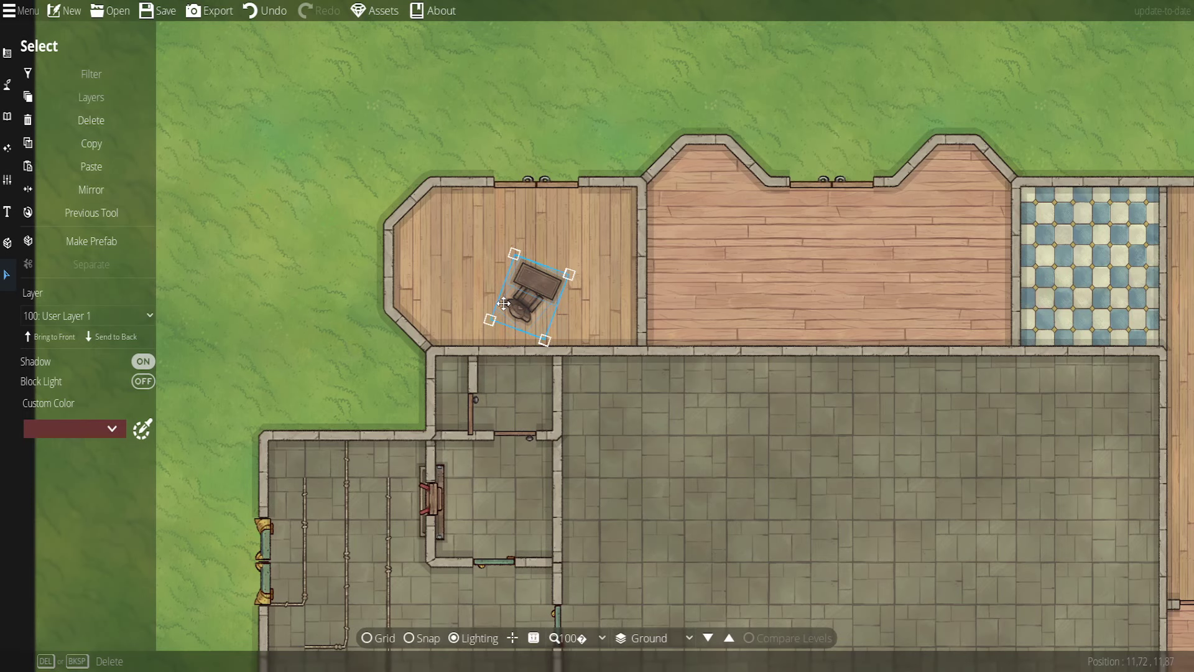
scroll(573, 332, "up", 2)
left_click_drag(551, 229, 522, 282)
left_click(530, 85)
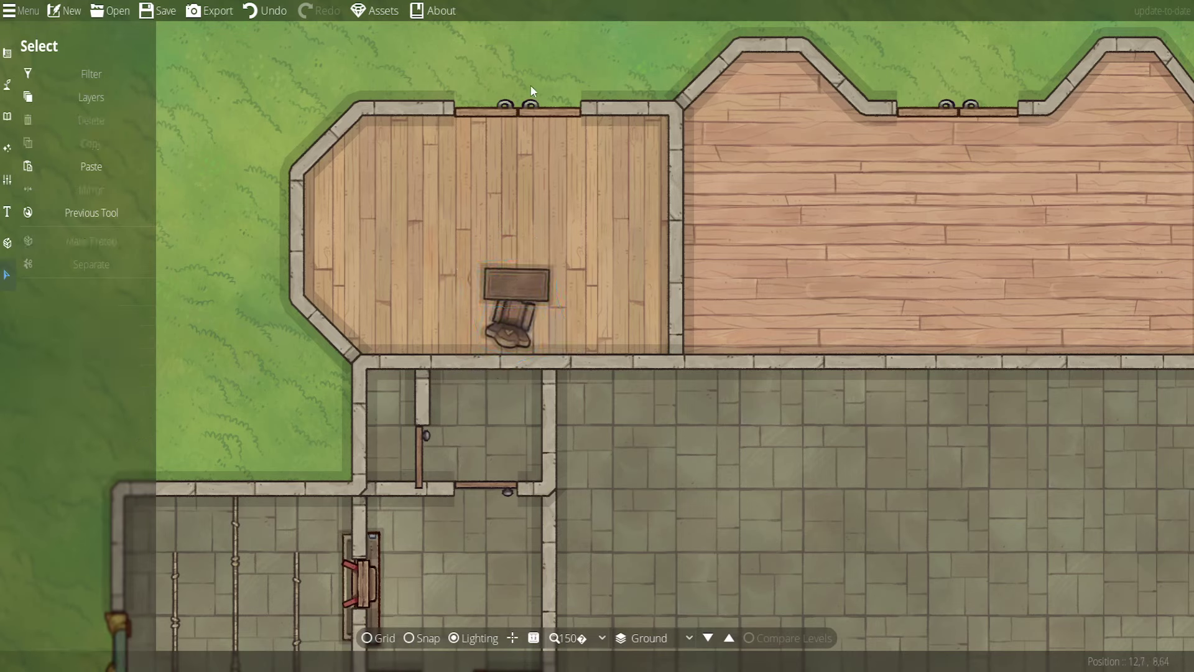
Delete the chair on the south side of the desk in the northwest wooden room
scroll(616, 303, "down", 8)
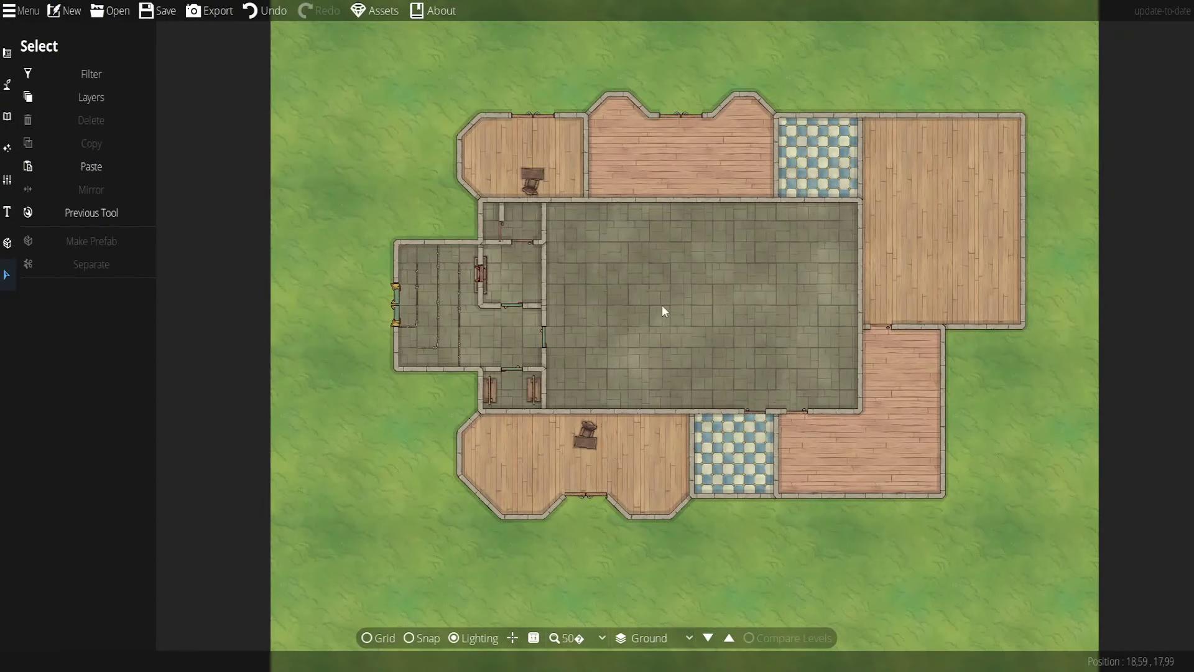
scroll(575, 162, "up", 5)
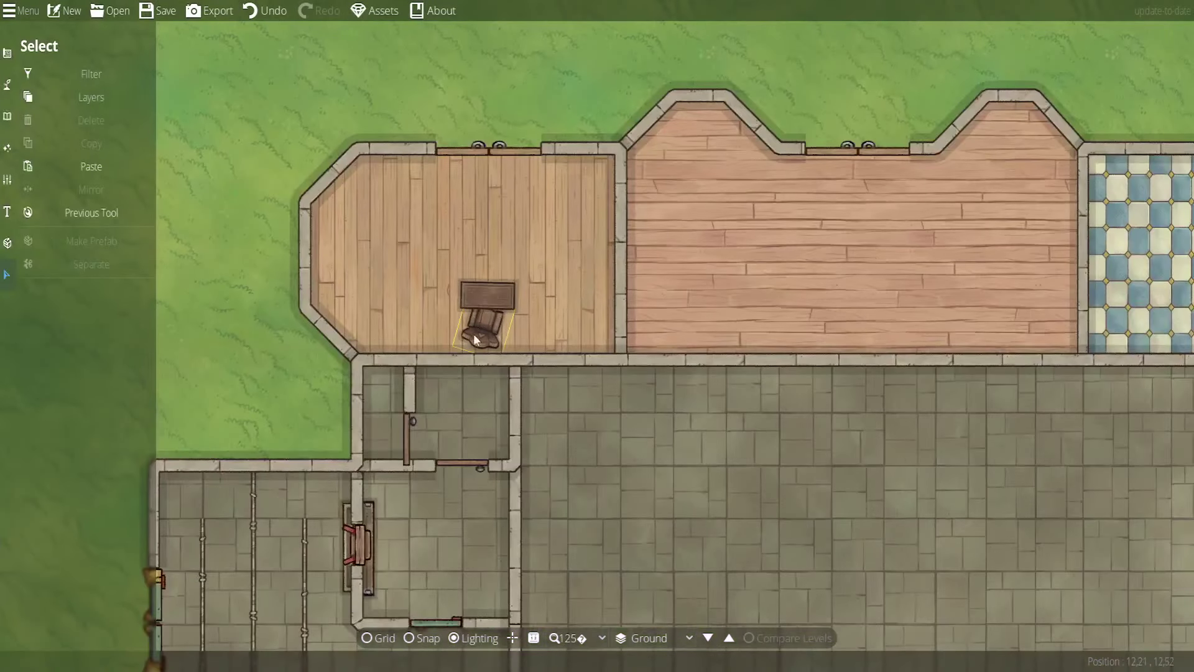
left_click(488, 324)
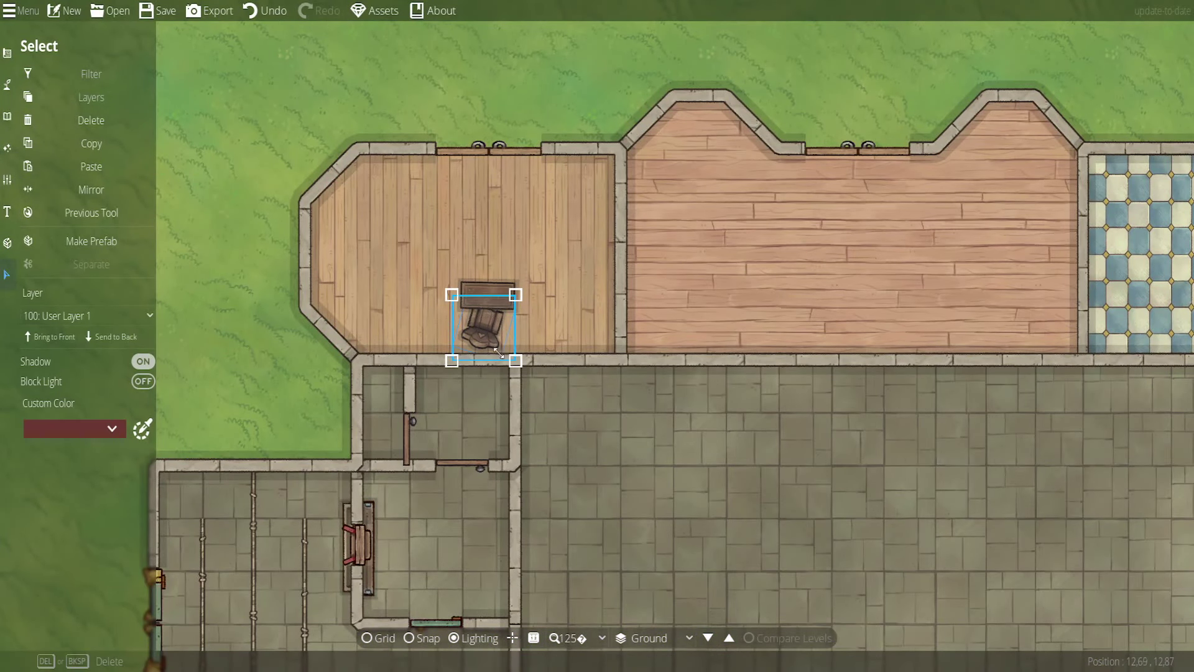
key("Delete")
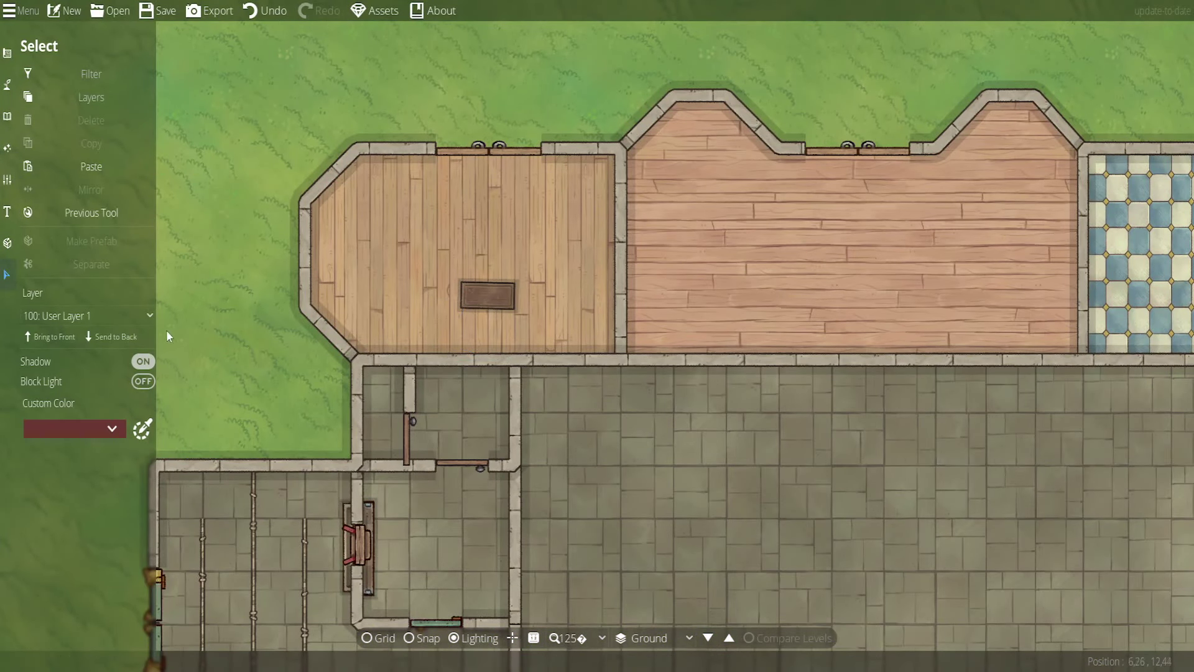
Place a different high-backed wooden chair on the south side of the northwest room's desk, rotated to 165 degrees
left_click(10, 125)
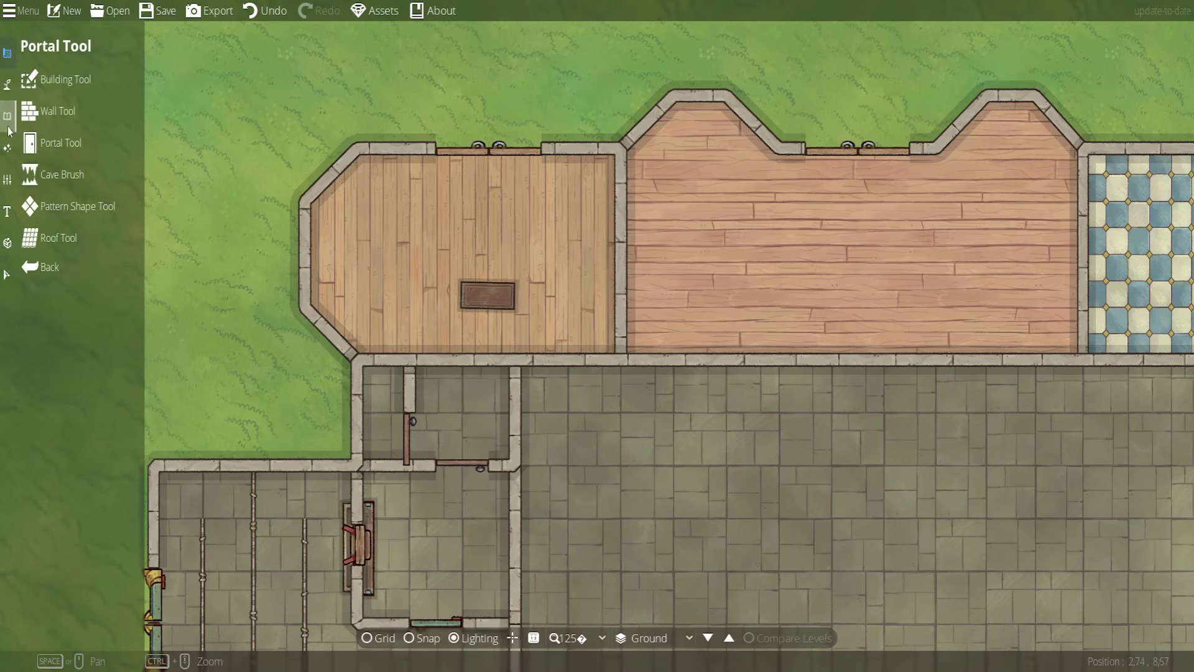
left_click(7, 148)
left_click(42, 78)
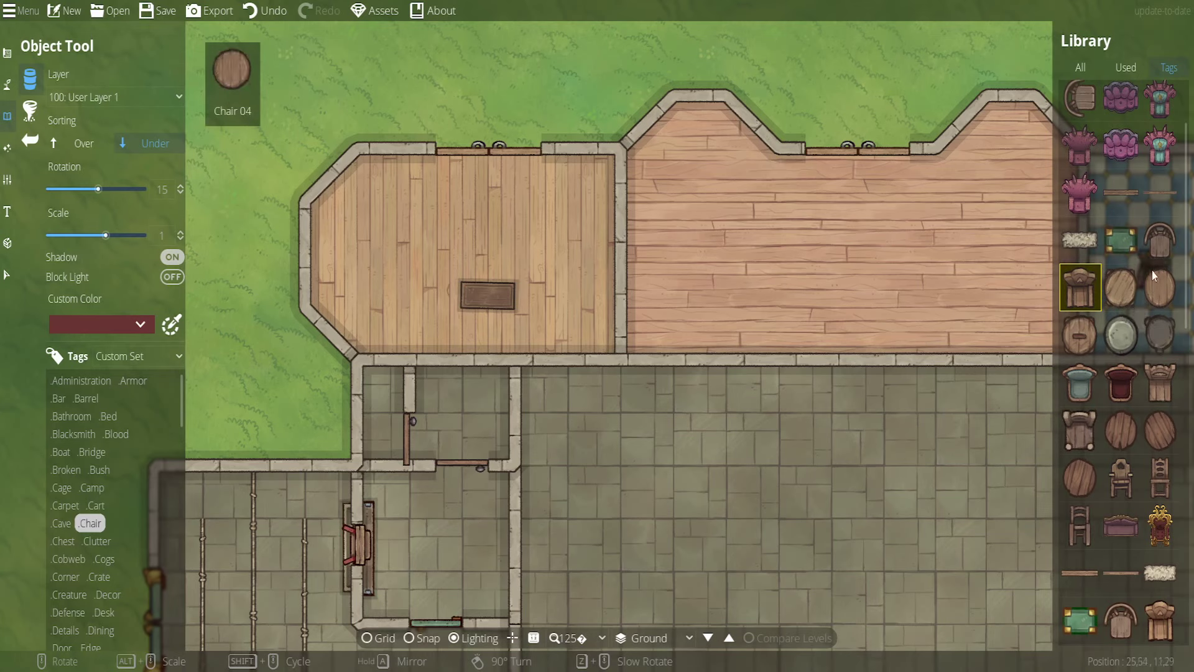
left_click(1160, 382)
scroll(509, 322, "up", 12)
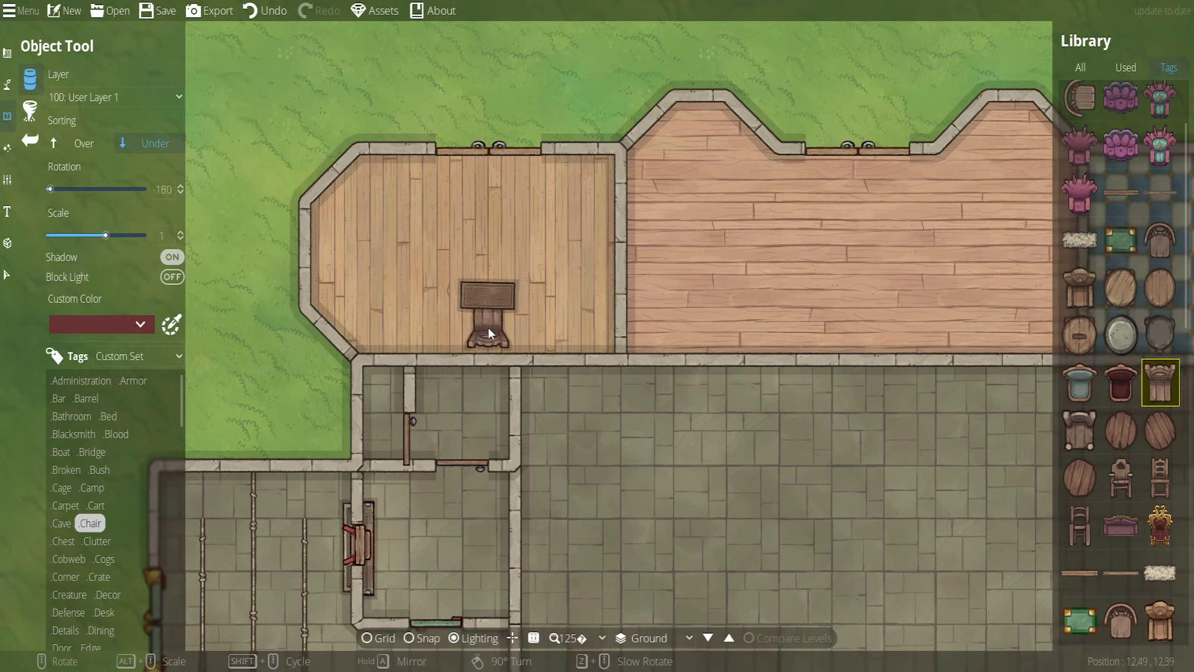
scroll(488, 327, "down", 1)
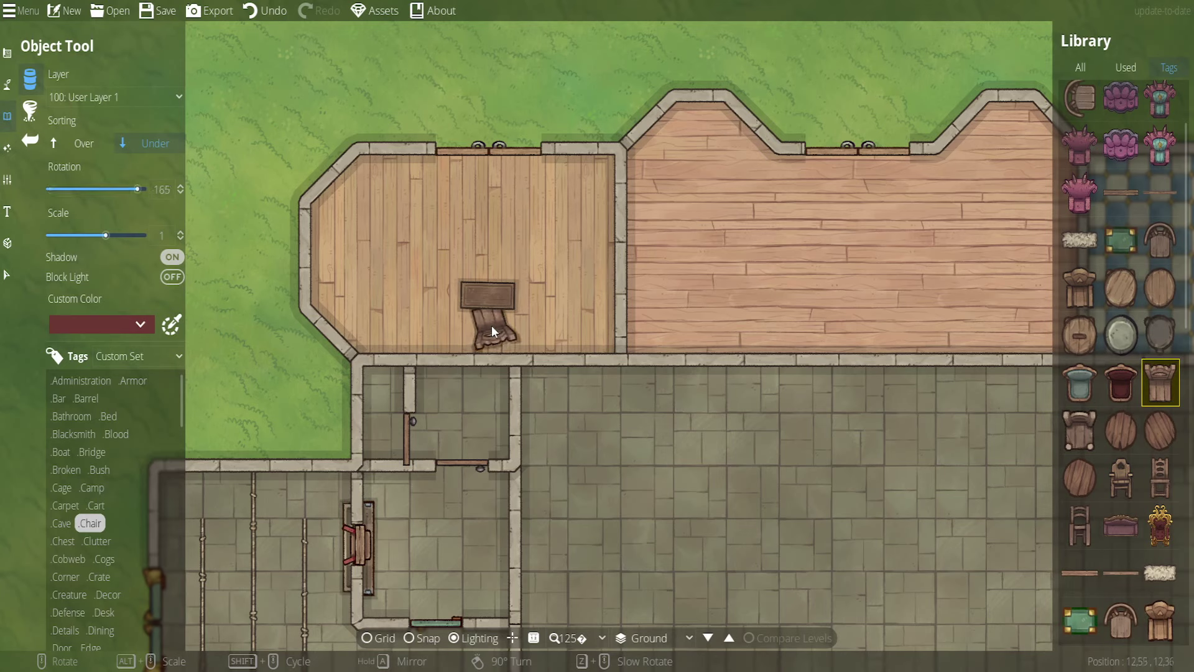
Pick the Mirror 01 object from the Desk tag for placement in the southwest wooden room
left_click_drag(857, 357, 760, 333)
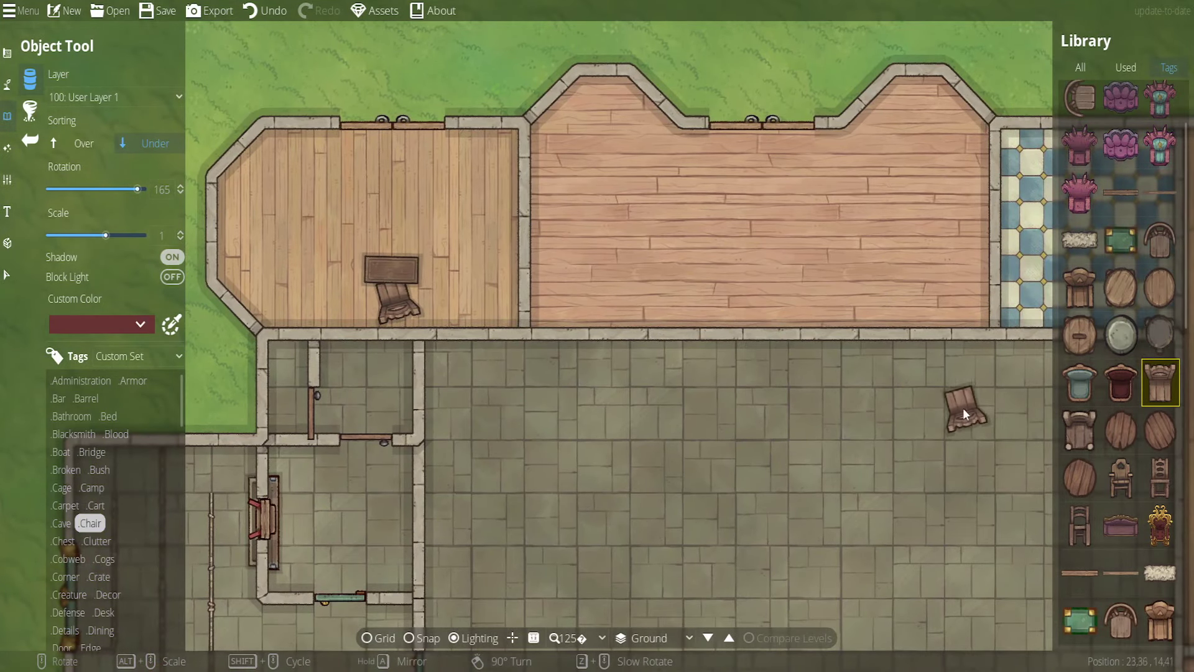
left_click_drag(897, 413, 725, 405)
scroll(1127, 412, "down", 5)
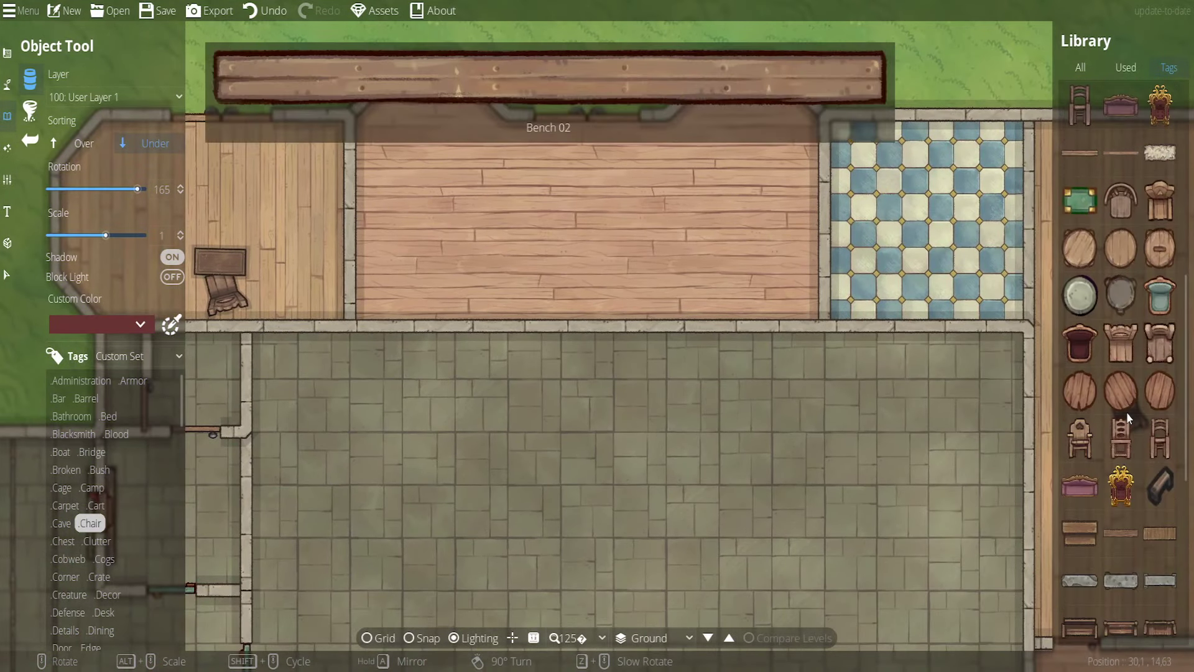
left_click_drag(883, 440, 494, 230)
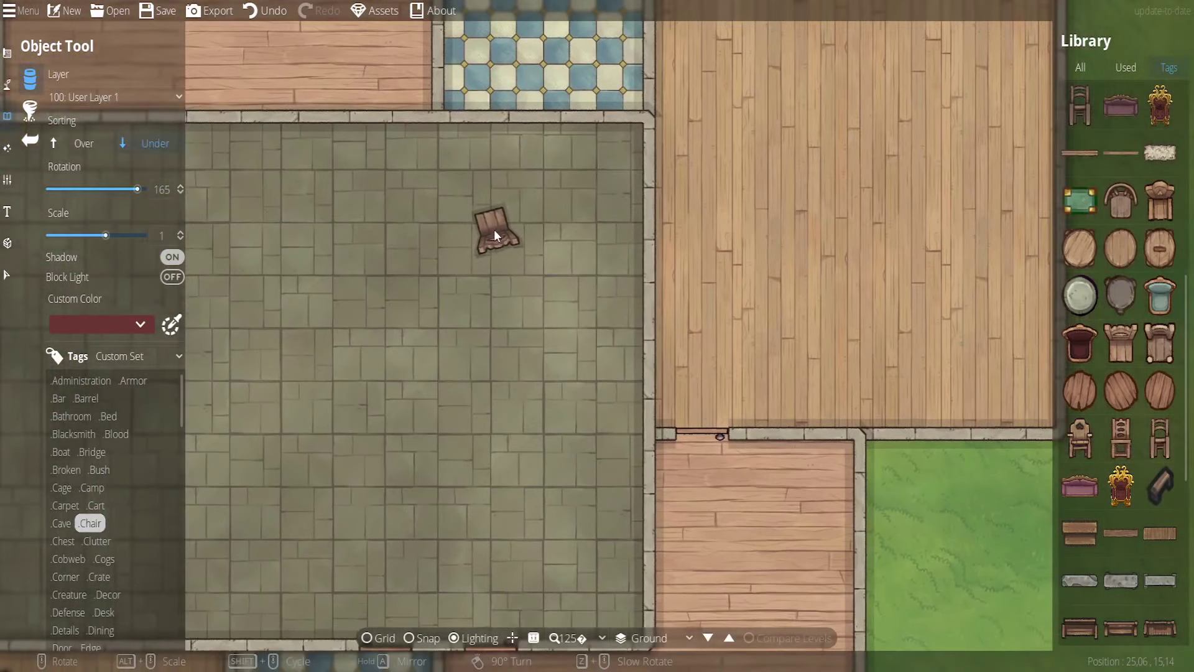
left_click_drag(731, 380, 779, 84)
scroll(742, 299, "down", 1)
key("a")
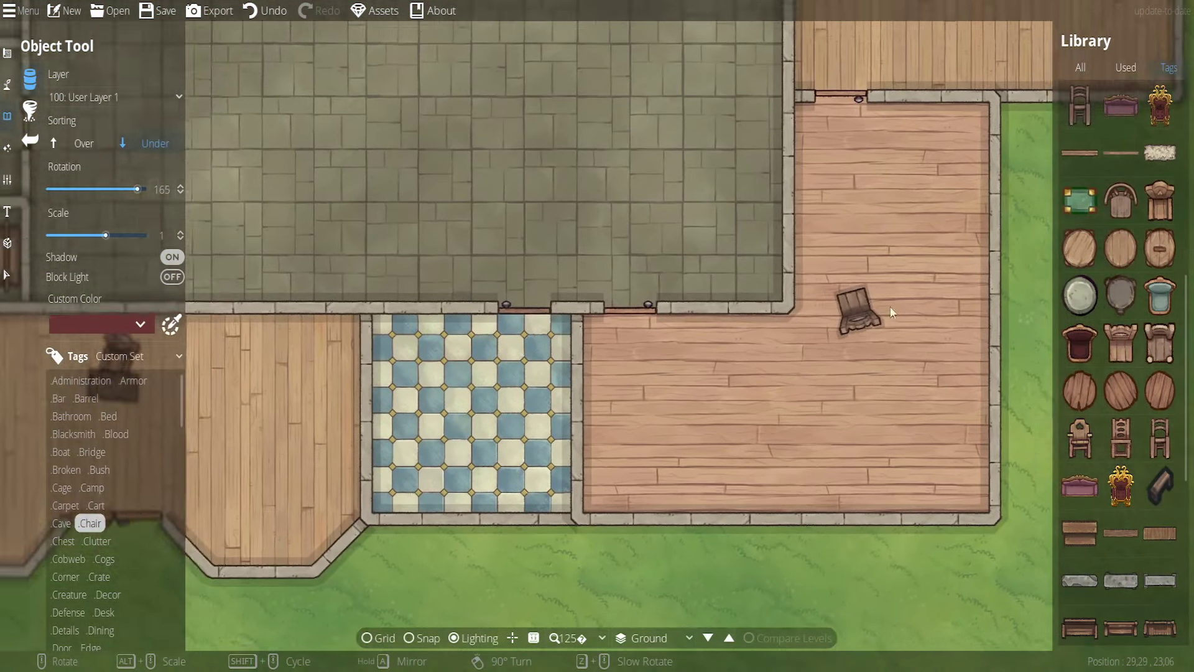
scroll(113, 476, "down", 3)
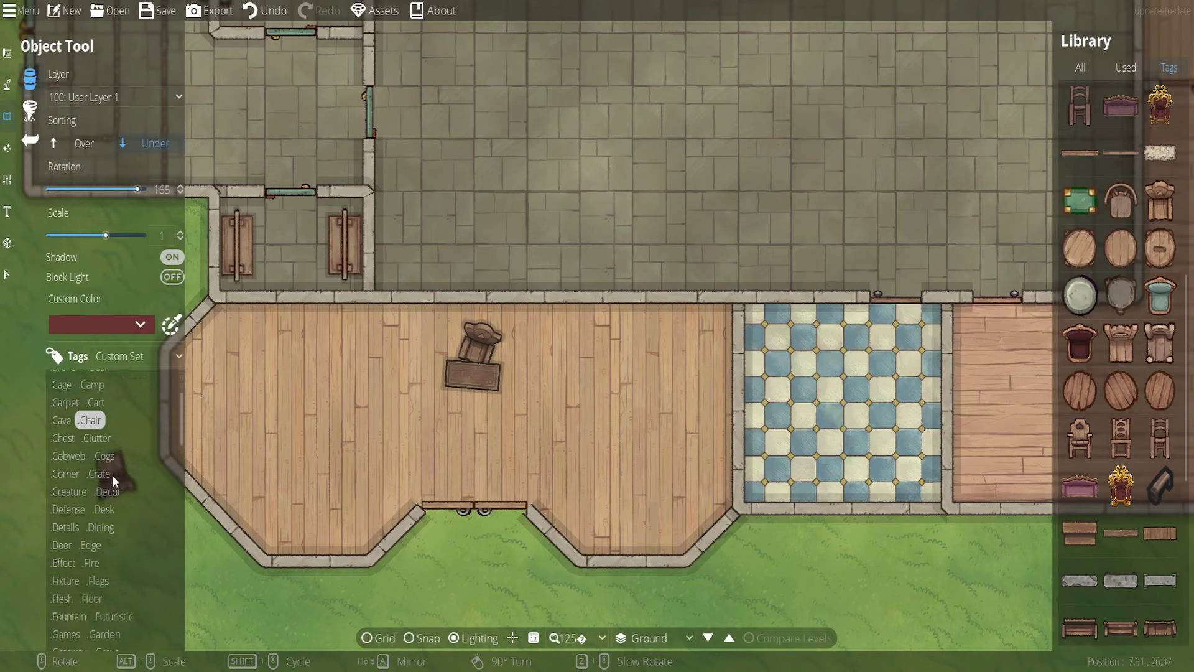
left_click(104, 508)
left_click(1122, 382)
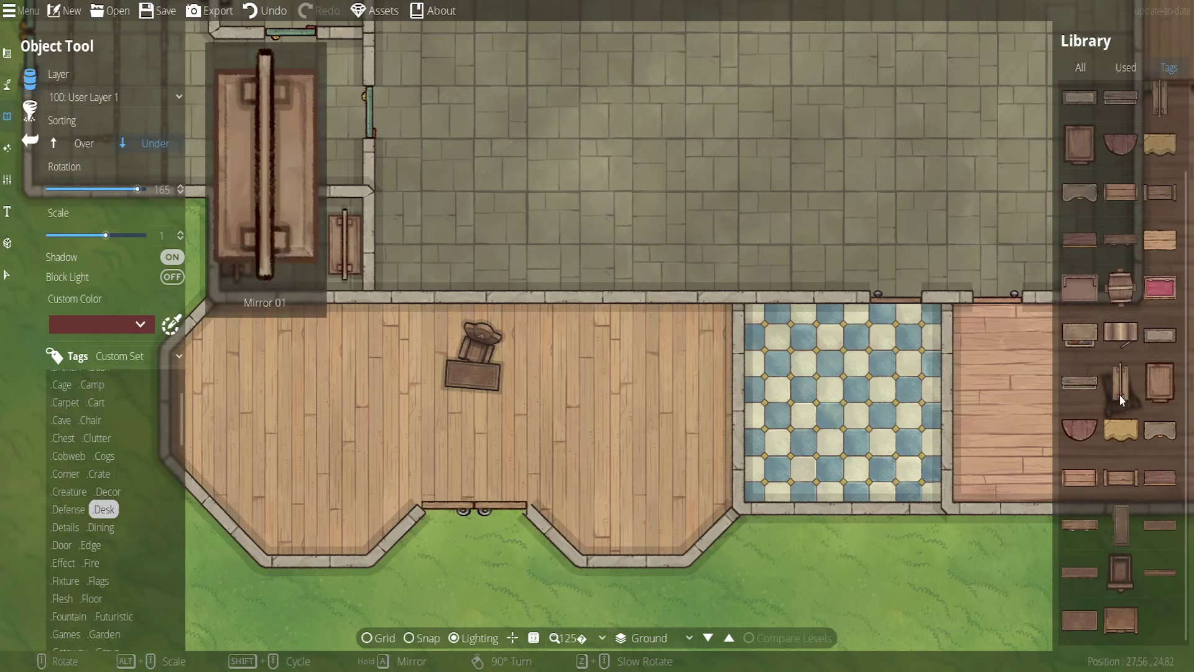
Place a Mirror 01 rotated to 90 degrees in each of the two south bays of the southwest wooden room
scroll(578, 355, "down", 1)
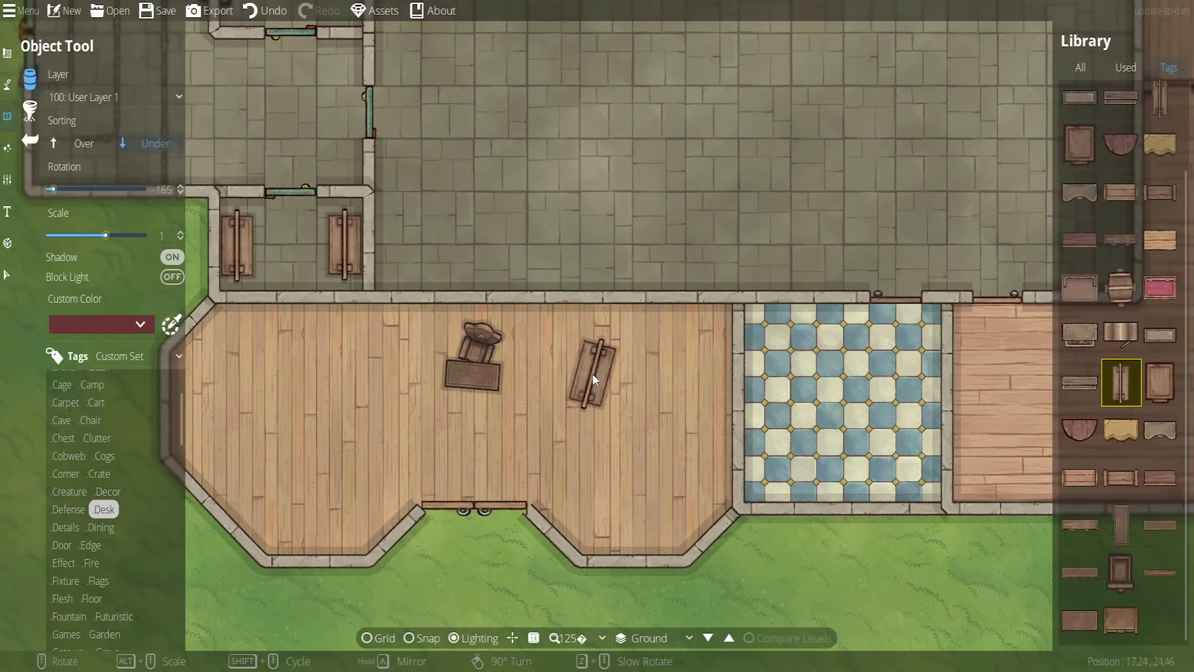
scroll(593, 373, "down", 14)
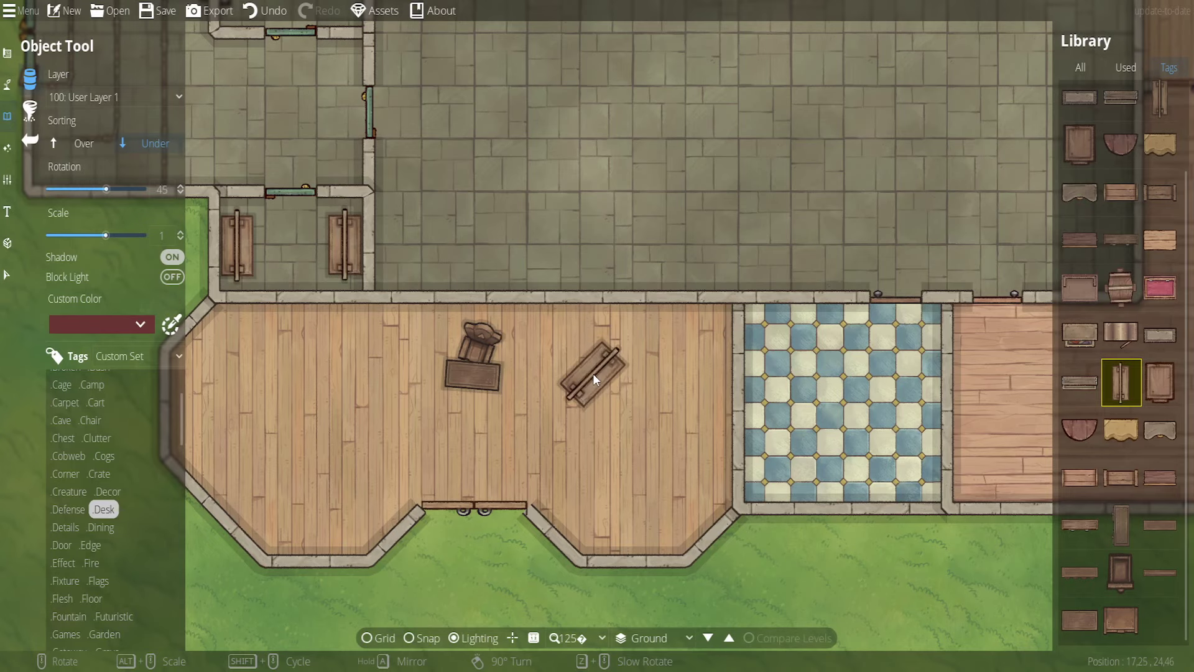
scroll(592, 373, "up", 3)
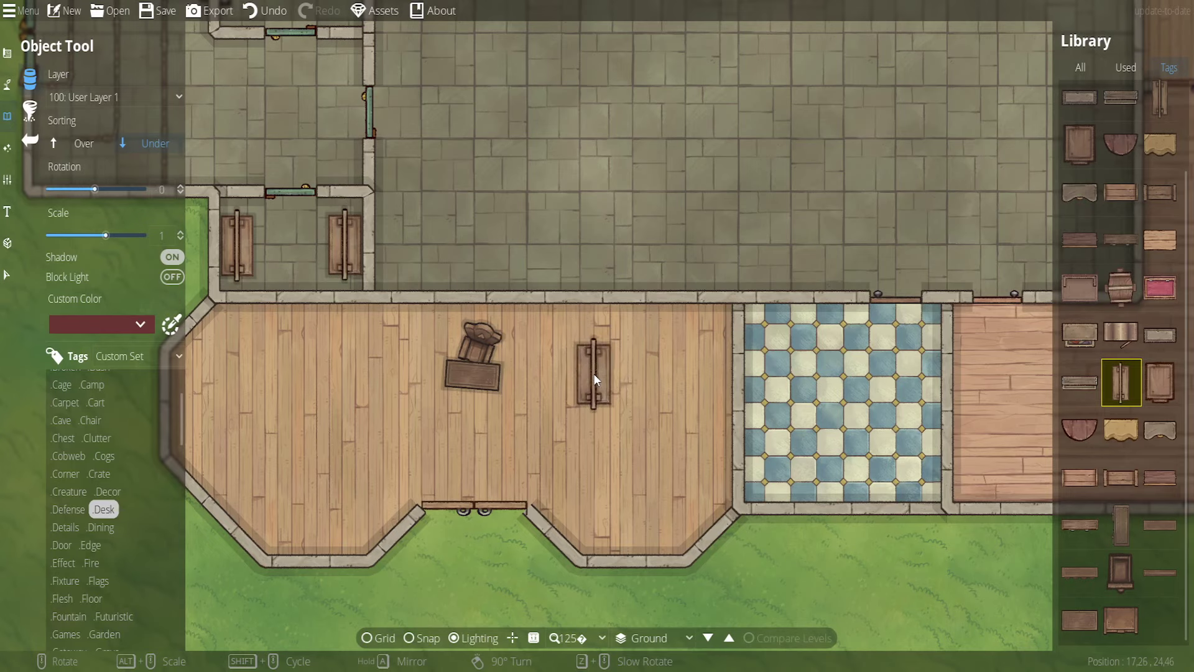
left_click_drag(580, 386, 752, 419)
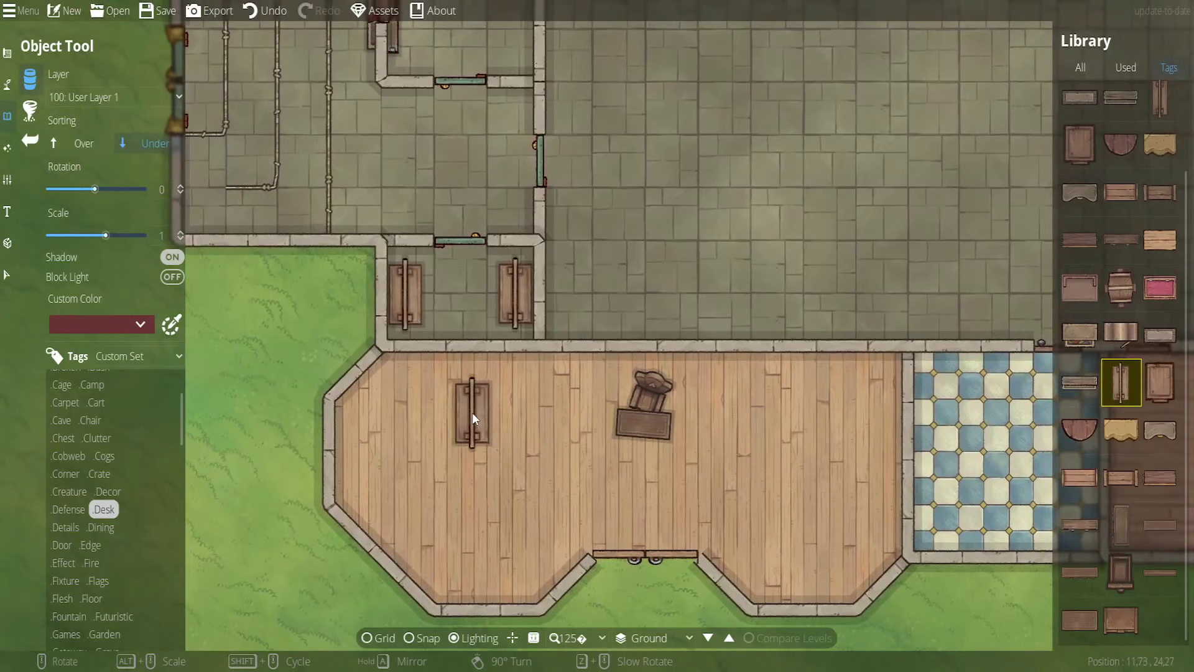
left_click_drag(458, 418, 420, 312)
scroll(420, 313, "down", 10)
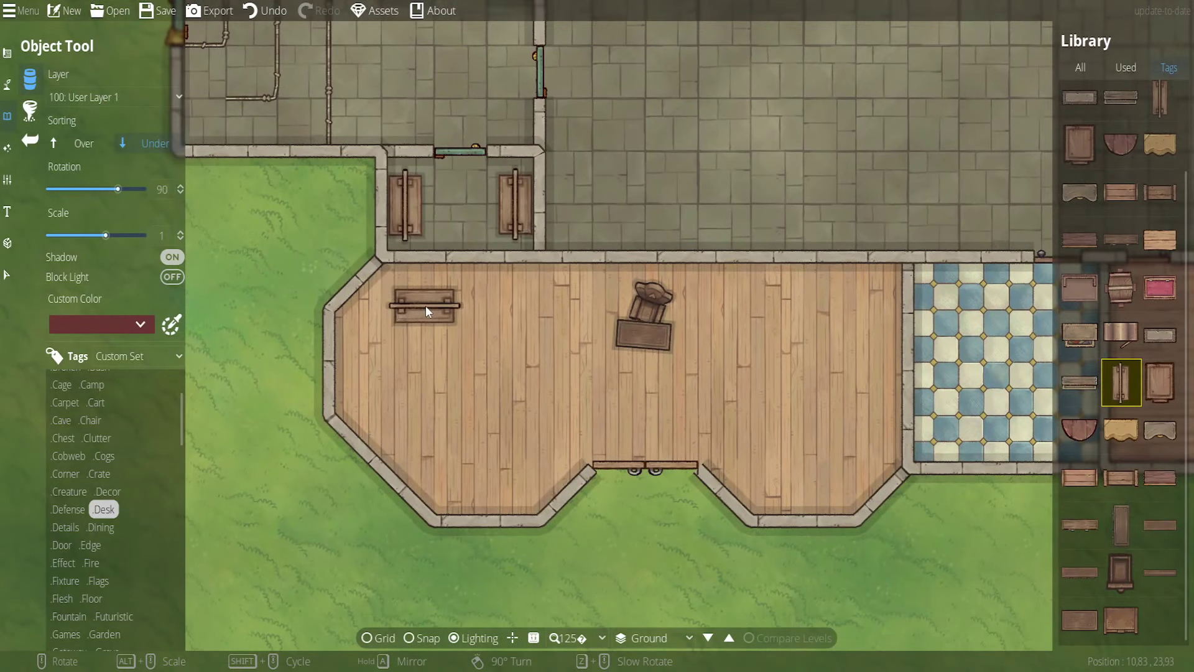
scroll(424, 296, "up", 5)
scroll(479, 471, "down", 3)
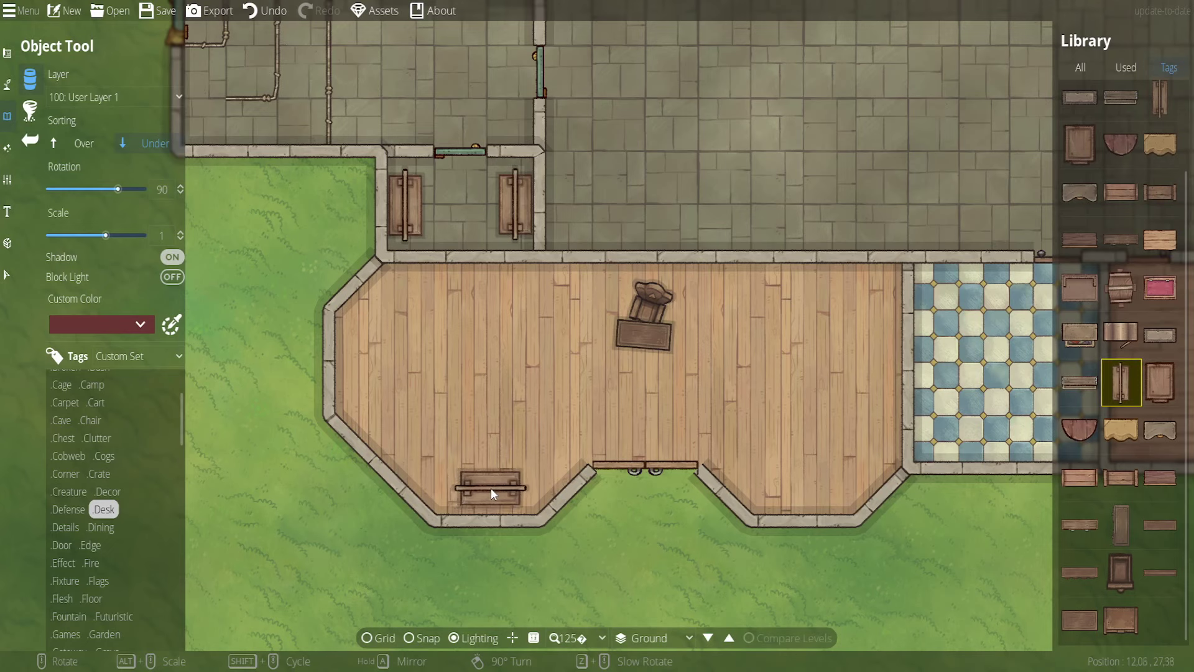
left_click(492, 489)
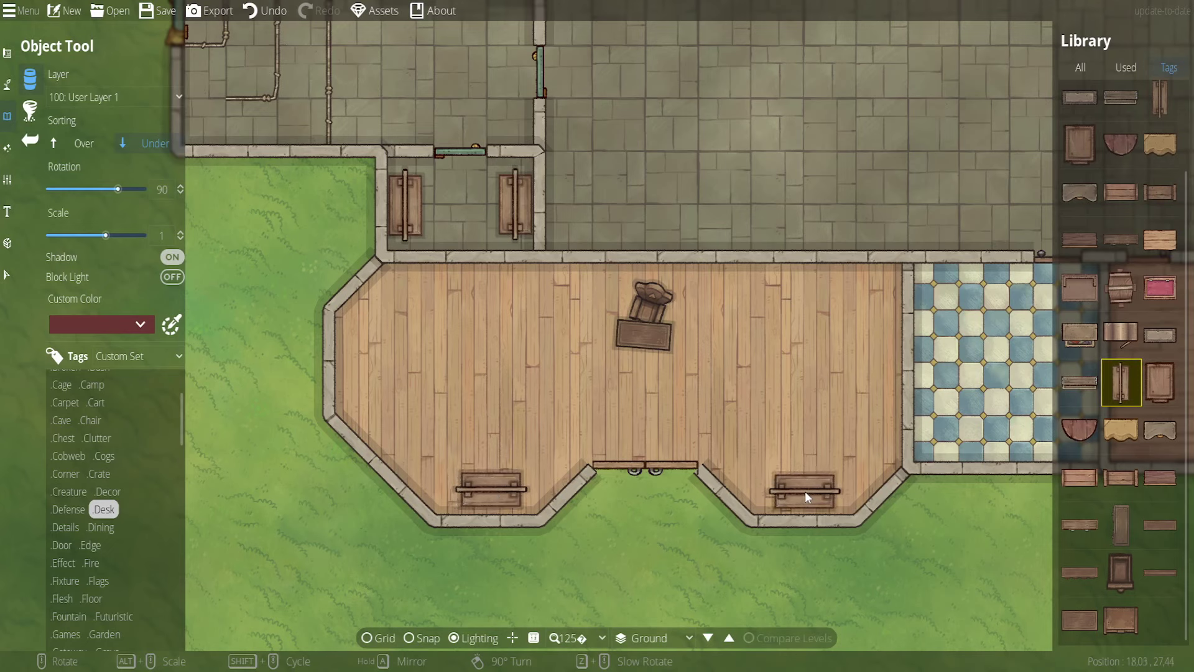
left_click(805, 491)
Place a Mirror 01 at 135 degrees along the room's southwest diagonal wall and another at -180 degrees along the west wall
scroll(463, 428, "down", 3)
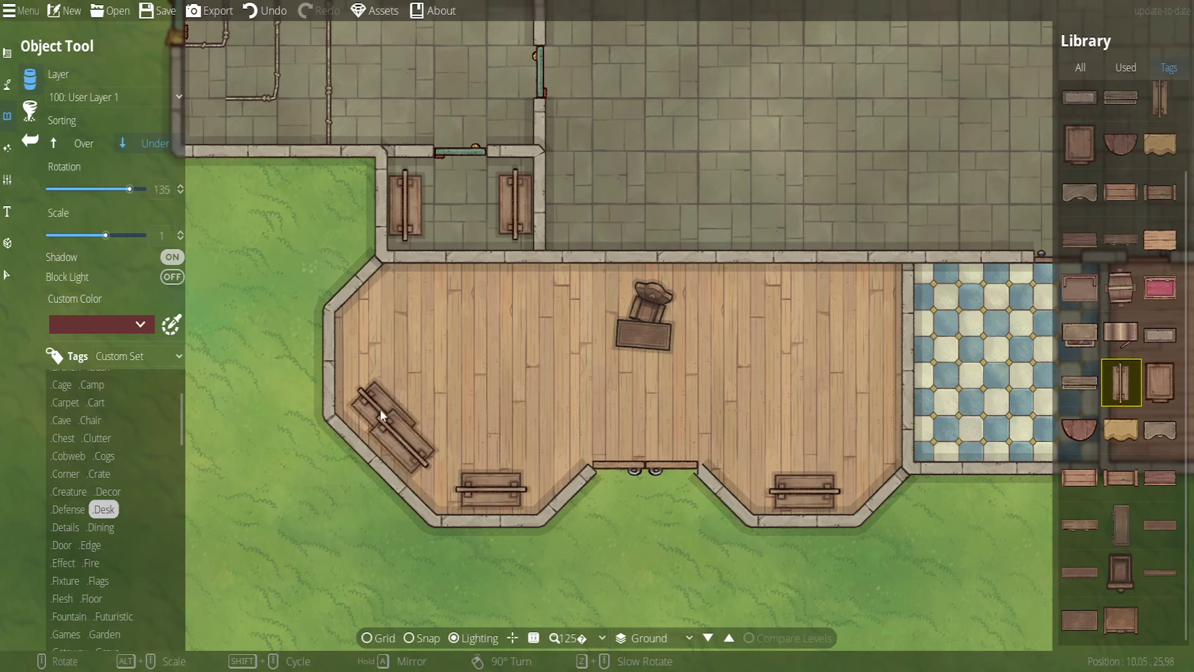
scroll(365, 361, "down", 3)
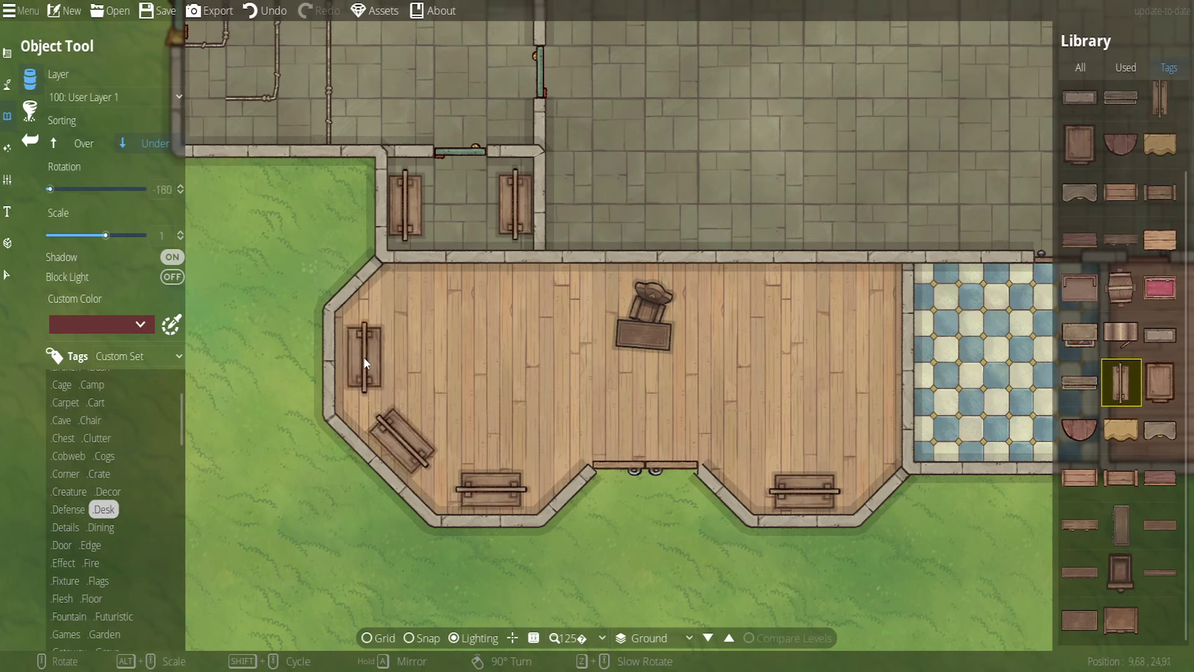
left_click(364, 358)
Place two Mirror 01 objects side by side at 90 degrees along the north wall, west of the desk
scroll(808, 323, "up", 3)
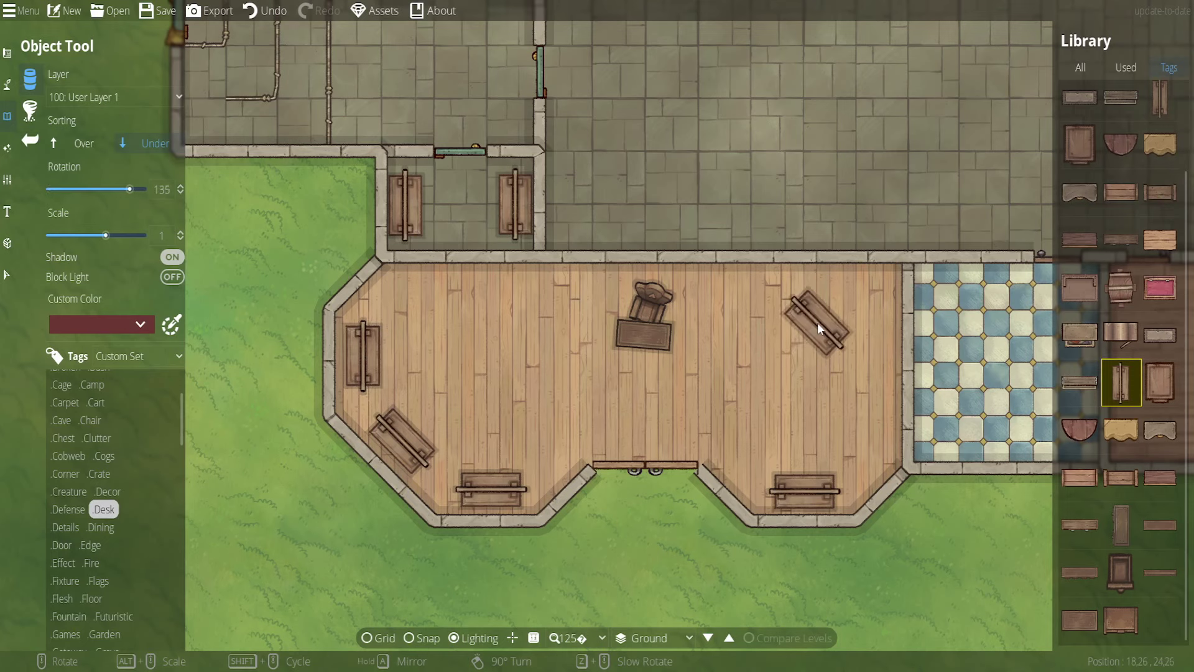
scroll(467, 283, "up", 2)
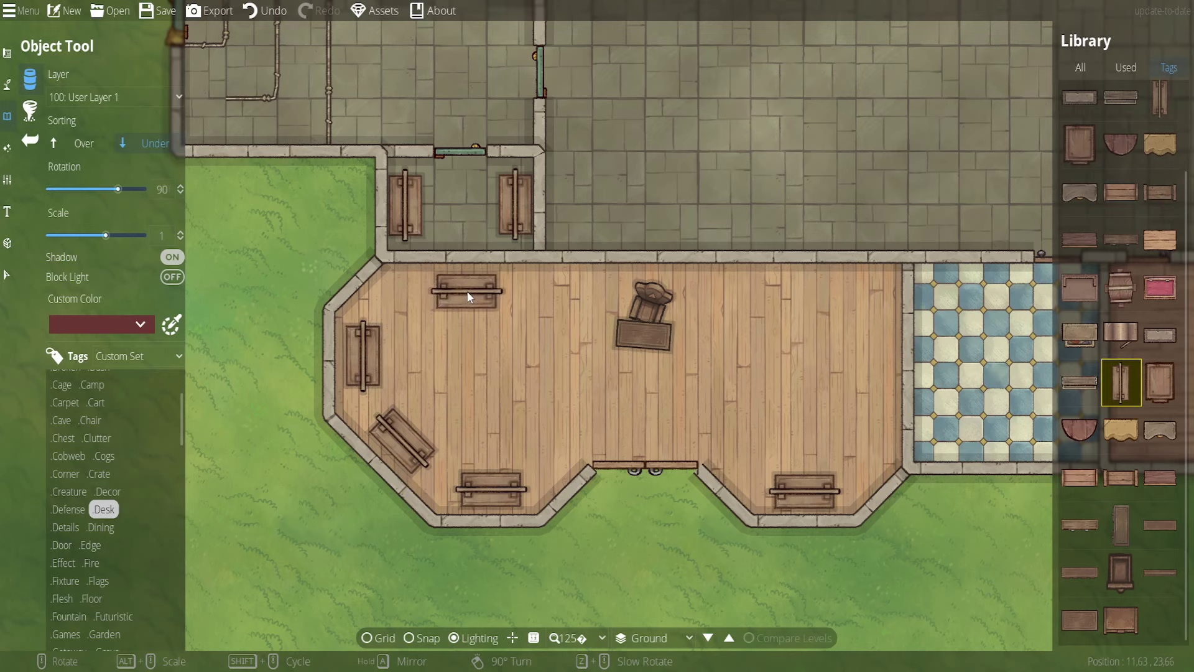
left_click_drag(468, 291, 420, 294)
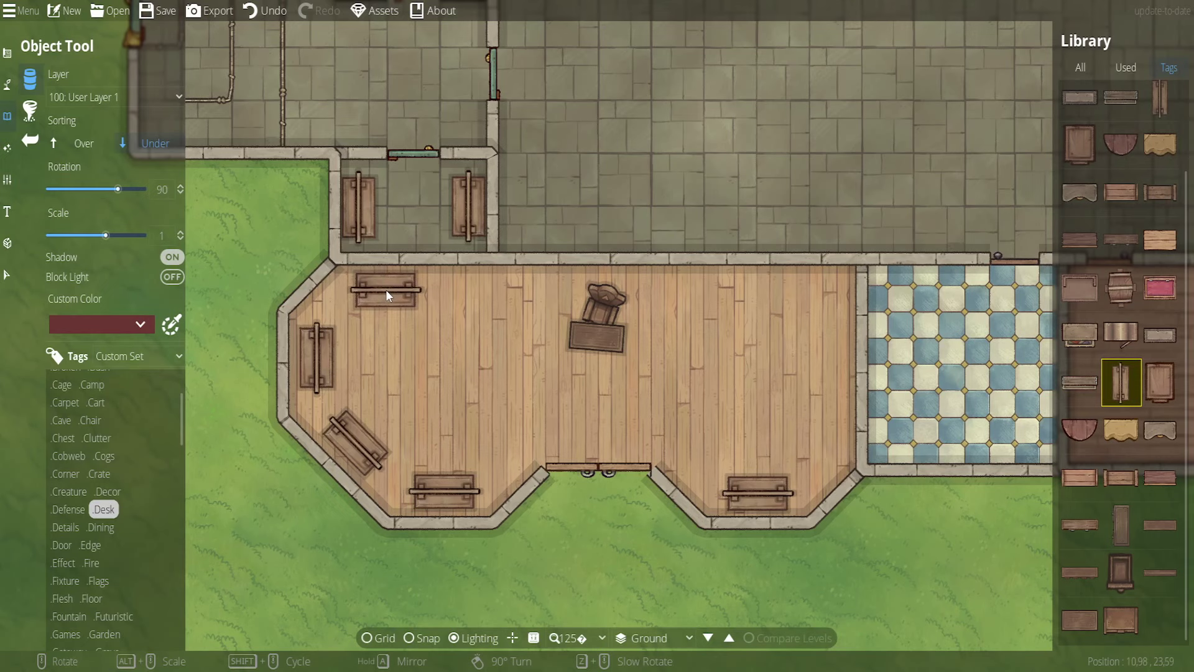
left_click(466, 289)
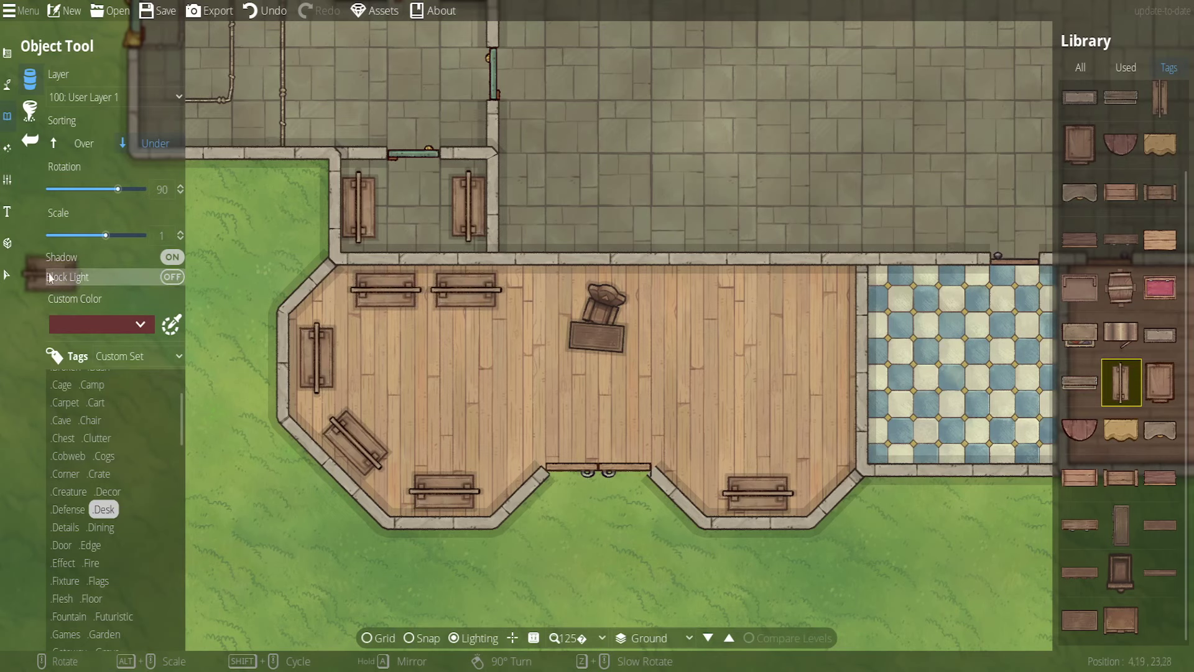
With grid and snapping on, draw a stone wall with a diagonal middle section enclosing the northeast corner of the southwest wooden room
left_click(6, 54)
left_click(7, 84)
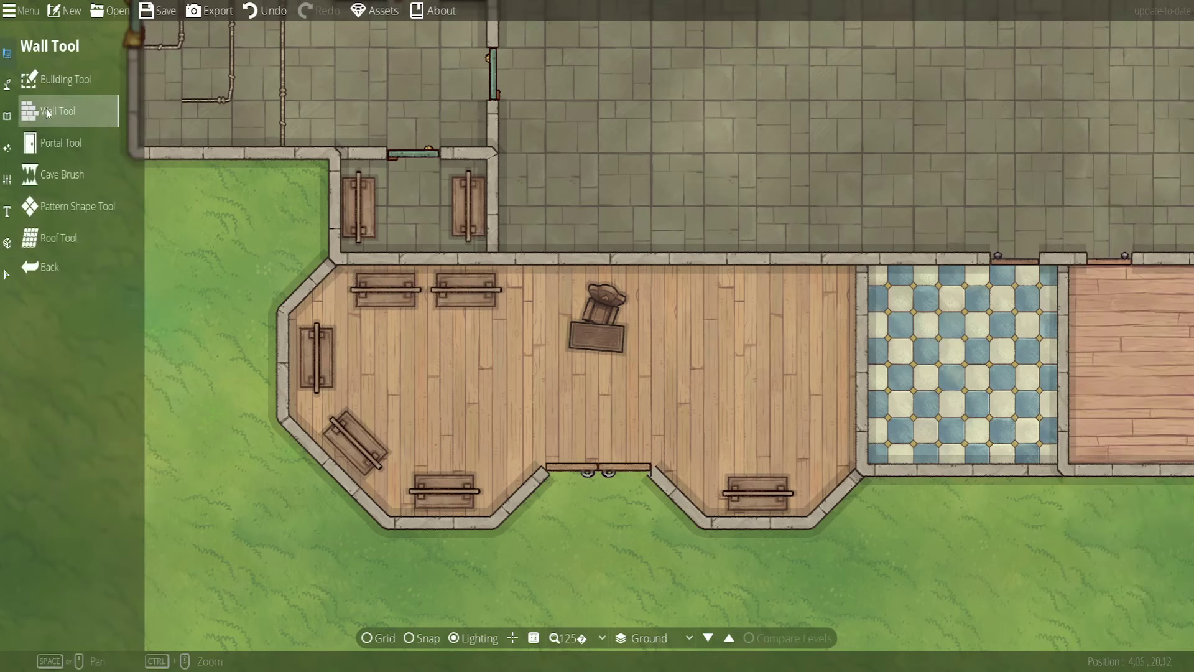
left_click(69, 109)
left_click(172, 15)
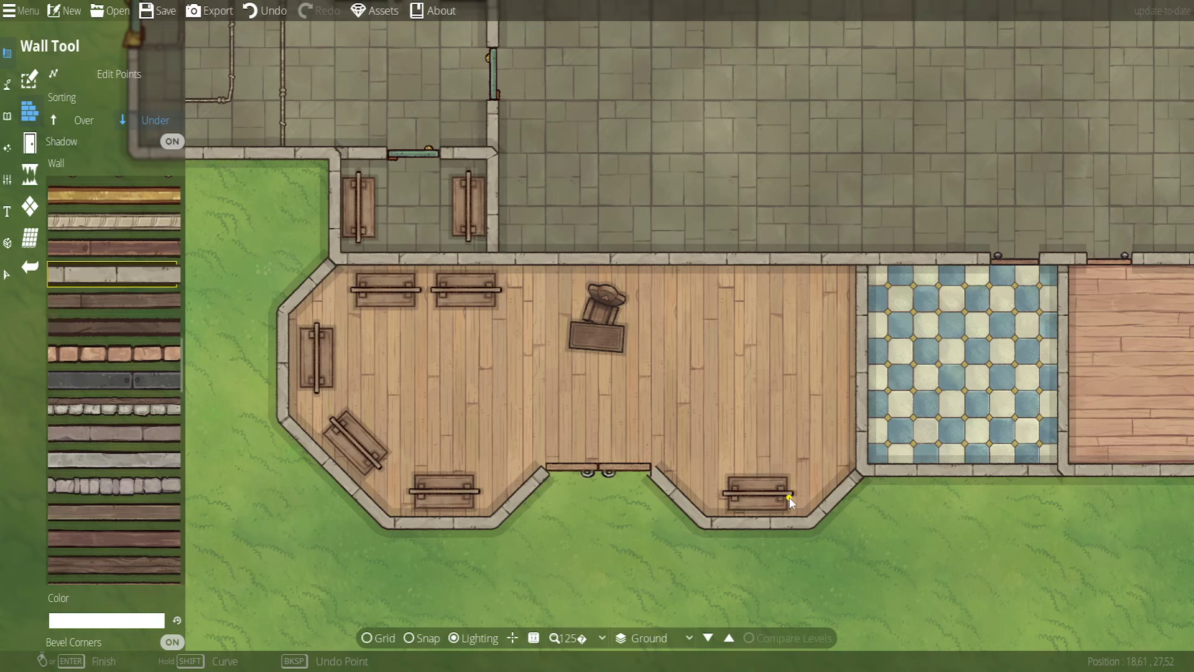
left_click_drag(711, 367, 563, 358)
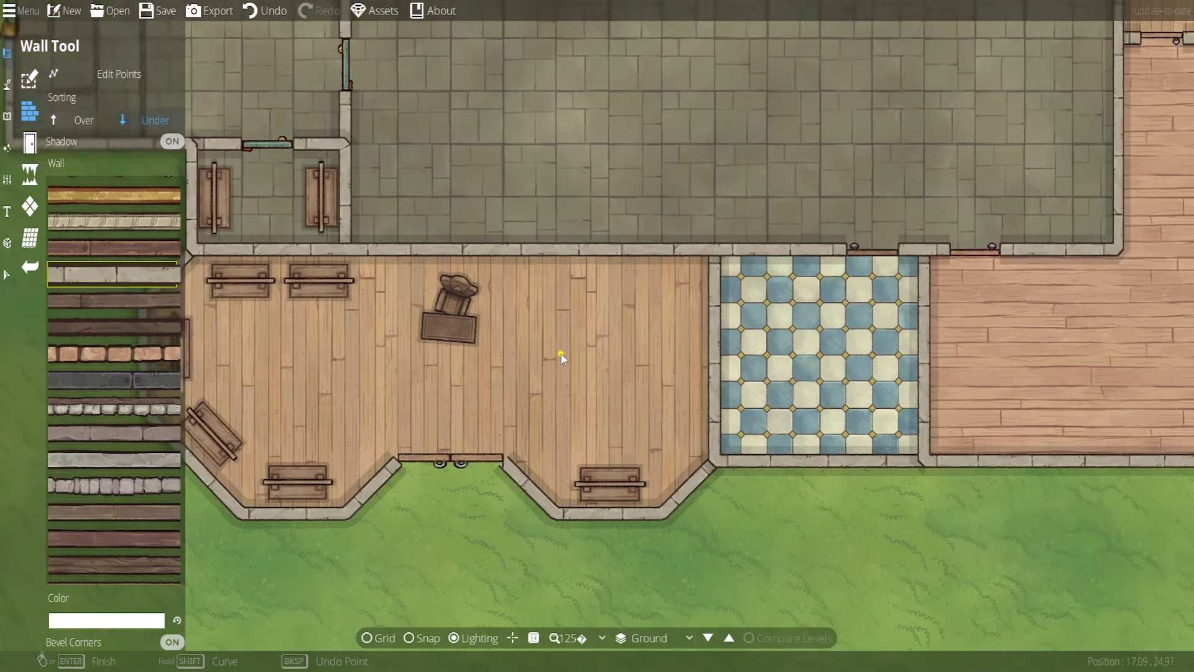
left_click(380, 639)
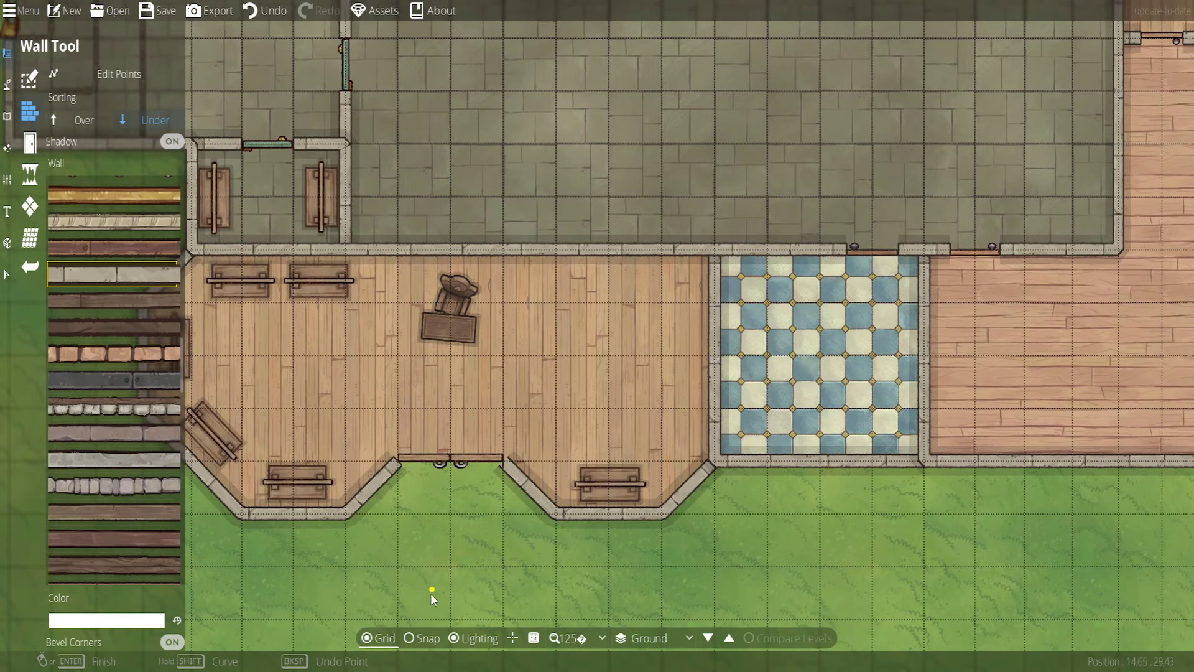
left_click(421, 641)
double_click(714, 354)
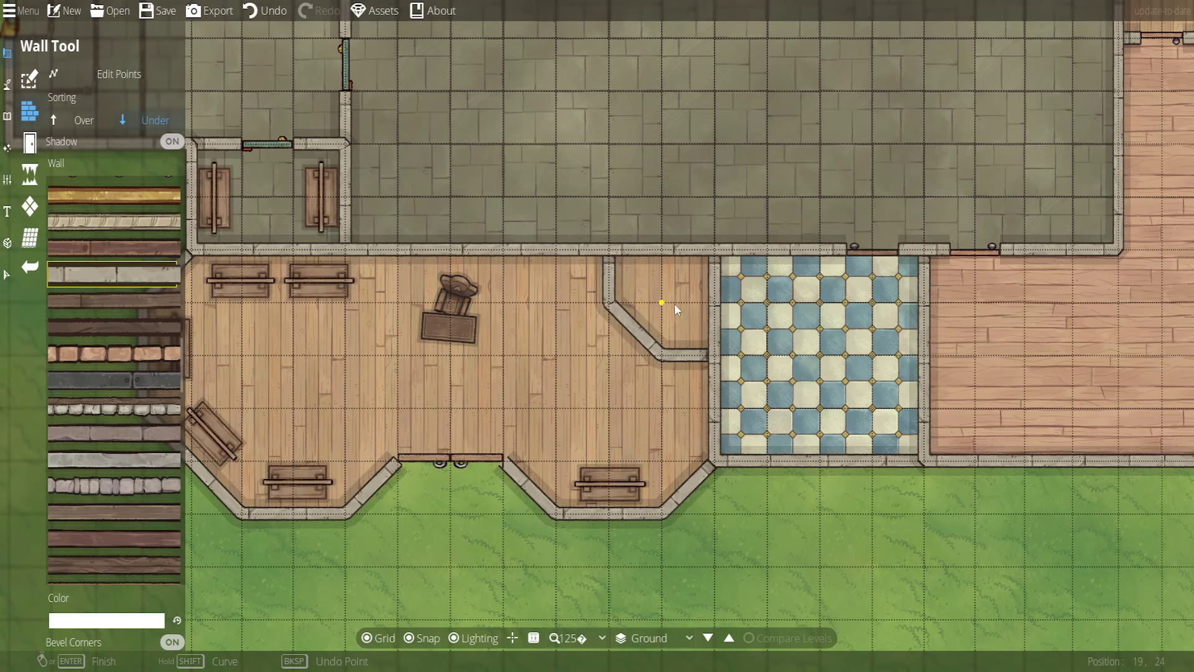
Place a Mirror 01 rotated to -180 degrees along the east wall of the southwest wooden room, south of the partitioned corner
left_click_drag(565, 390, 650, 420)
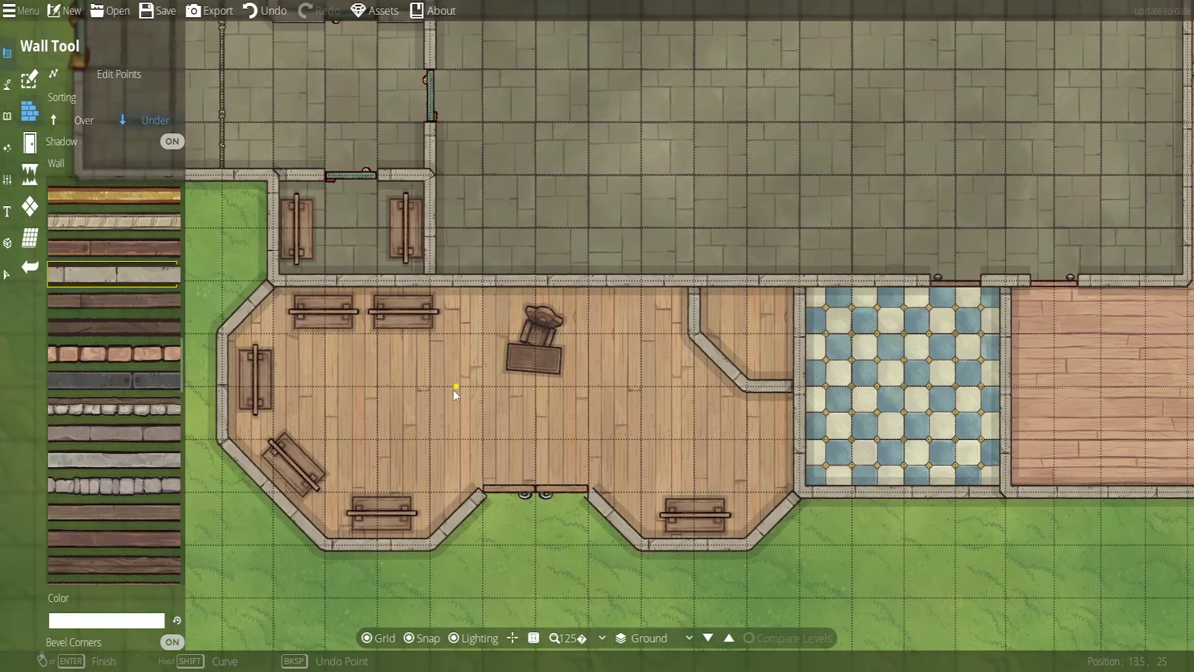
left_click(8, 89)
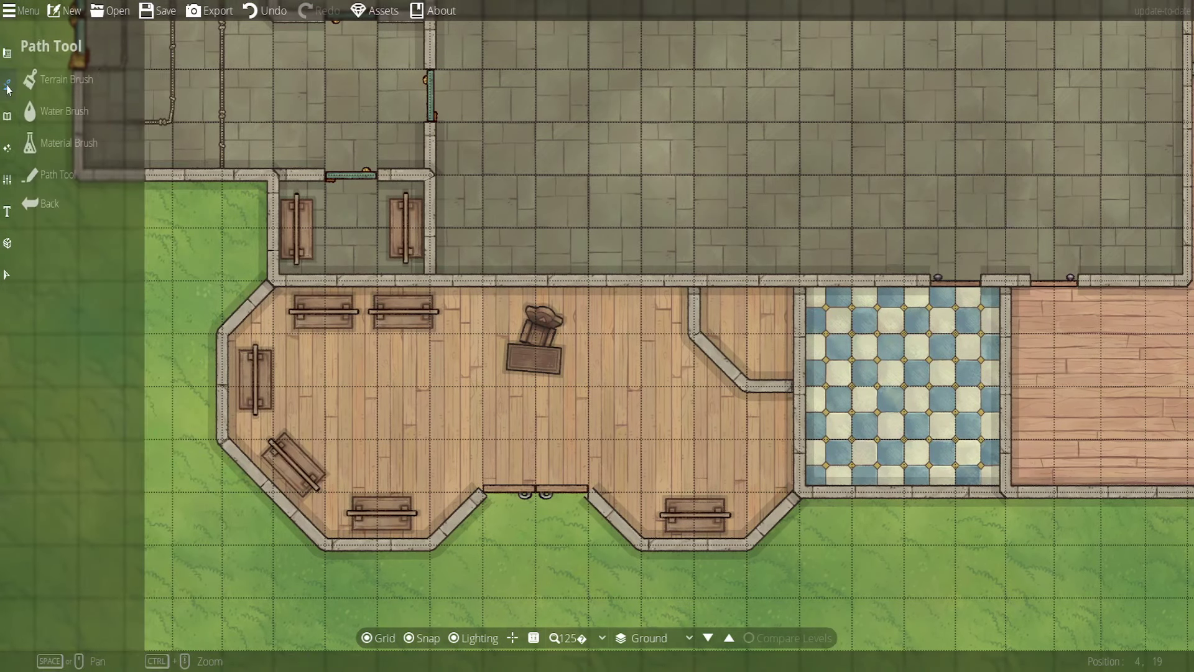
left_click(9, 276)
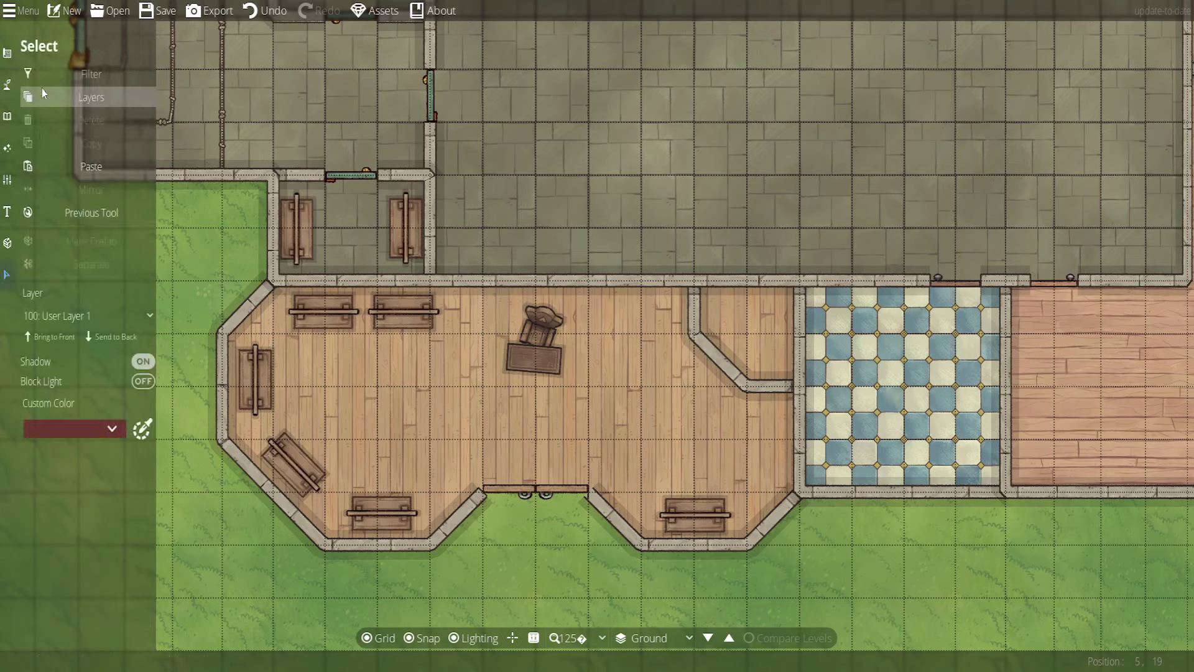
left_click(8, 117)
left_click(38, 85)
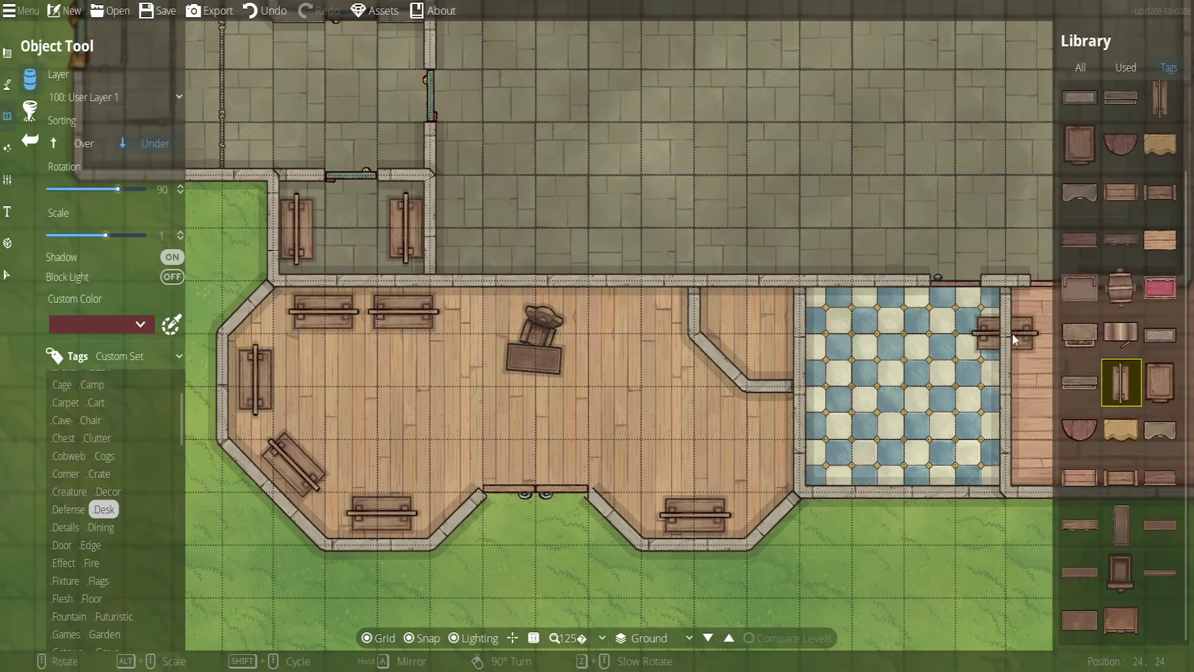
scroll(769, 428, "down", 6)
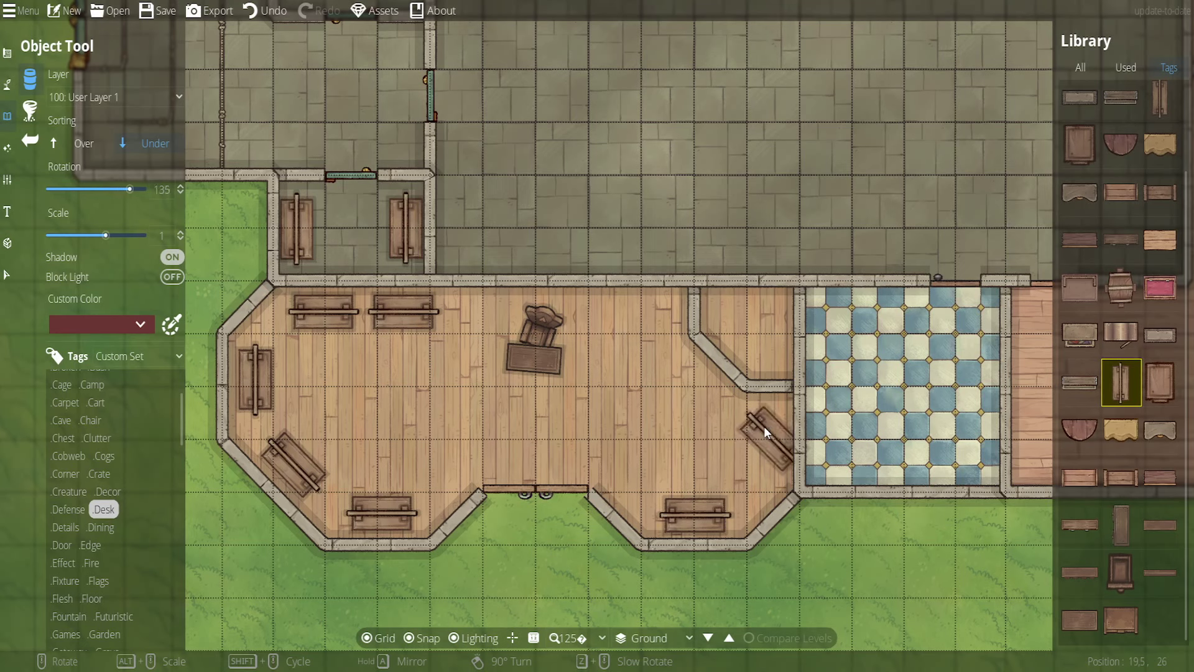
left_click(764, 427)
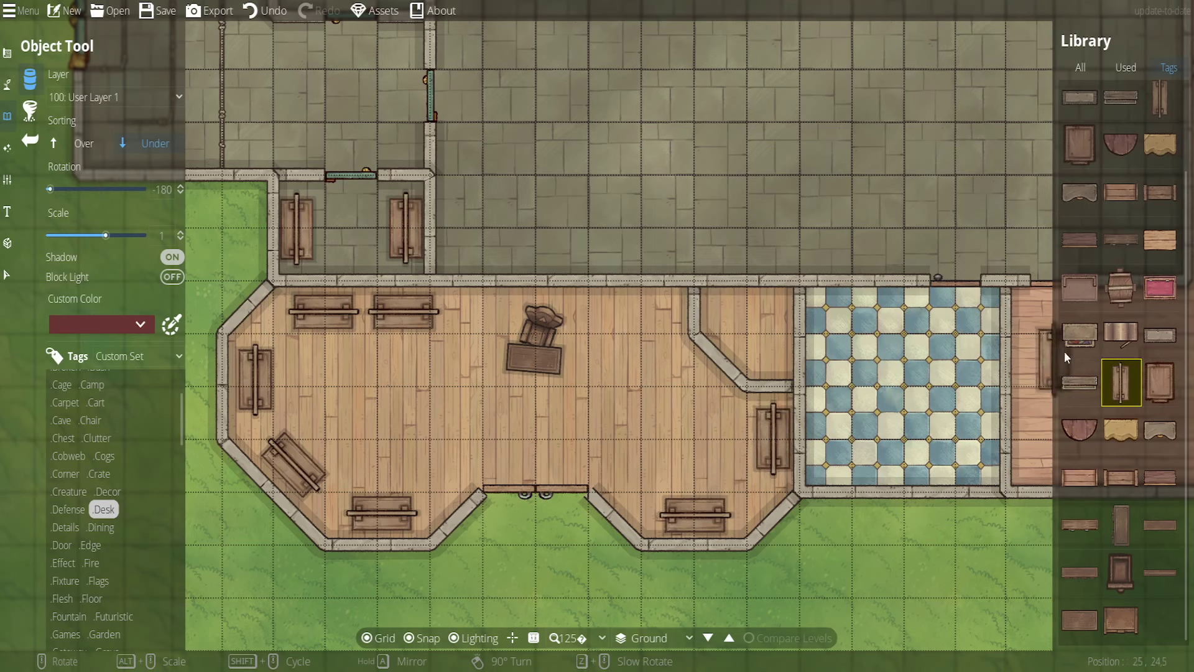
With snapping off, place a small dresser at 0 degrees against the room's north wall, just west of the partitioned corner
left_click(1080, 334)
scroll(614, 301, "down", 11)
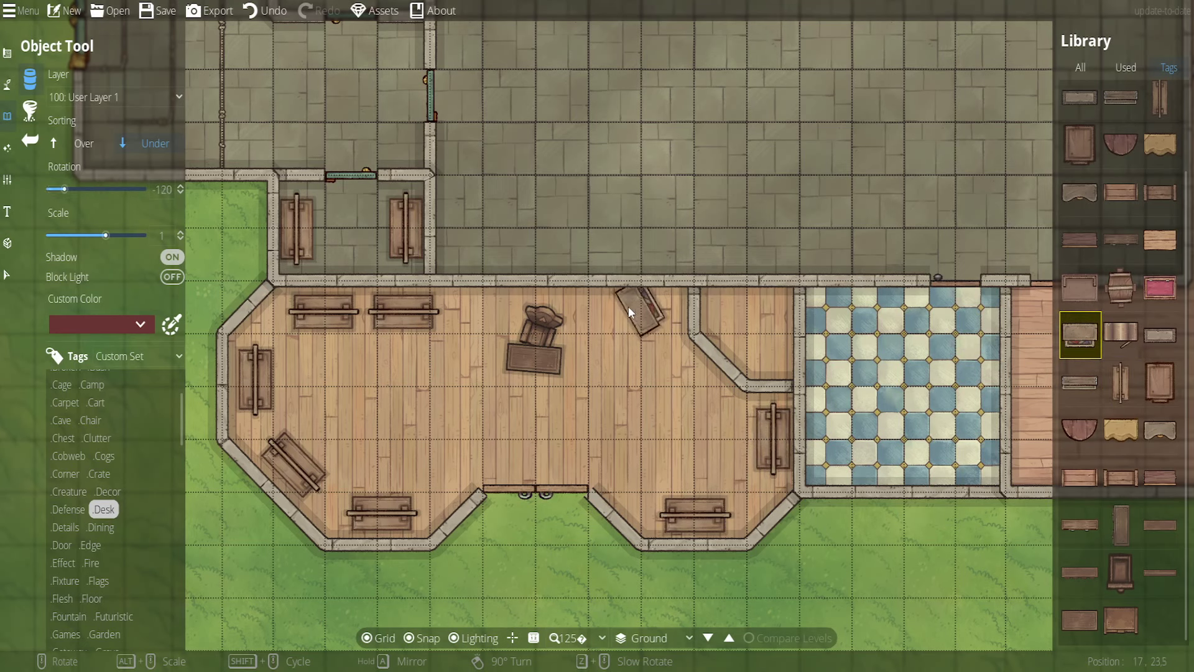
left_click(409, 637)
scroll(643, 316, "down", 1)
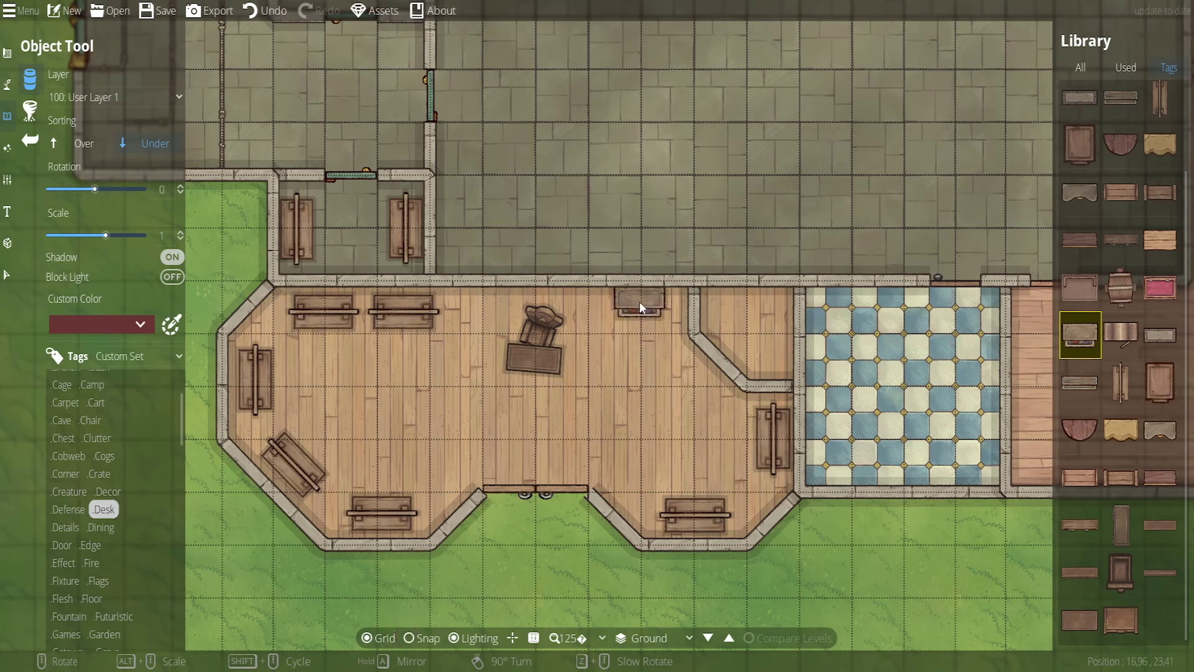
left_click(639, 301)
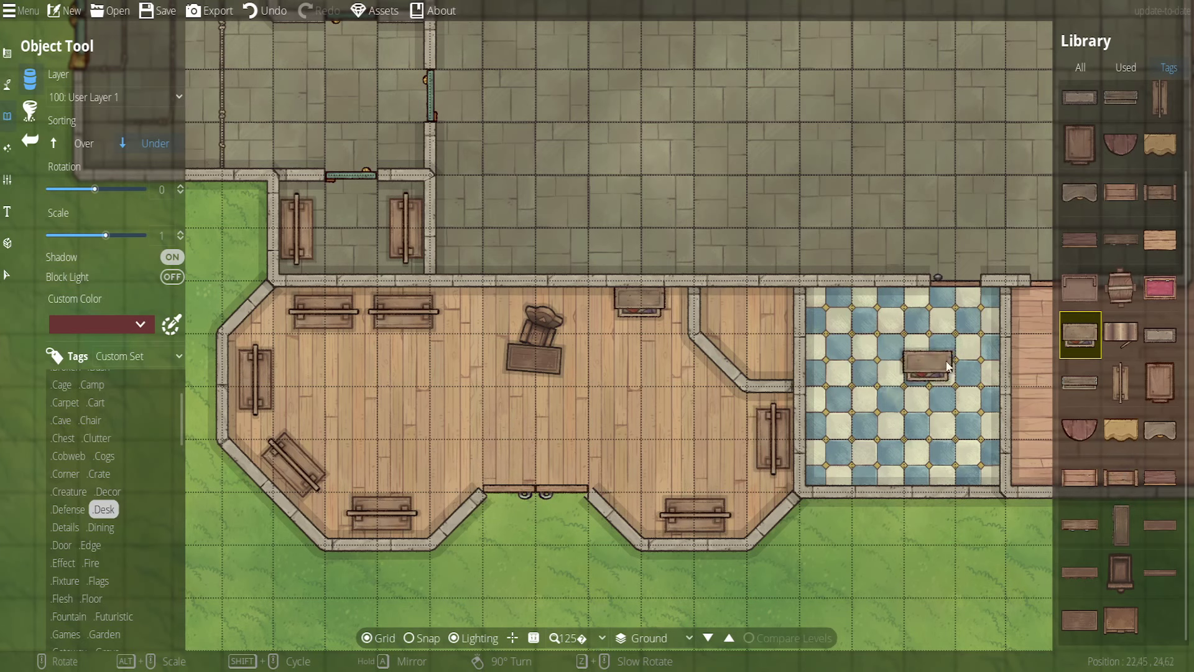
Filter the object library by the Storage tag and look through its objects
scroll(1147, 408, "up", 2)
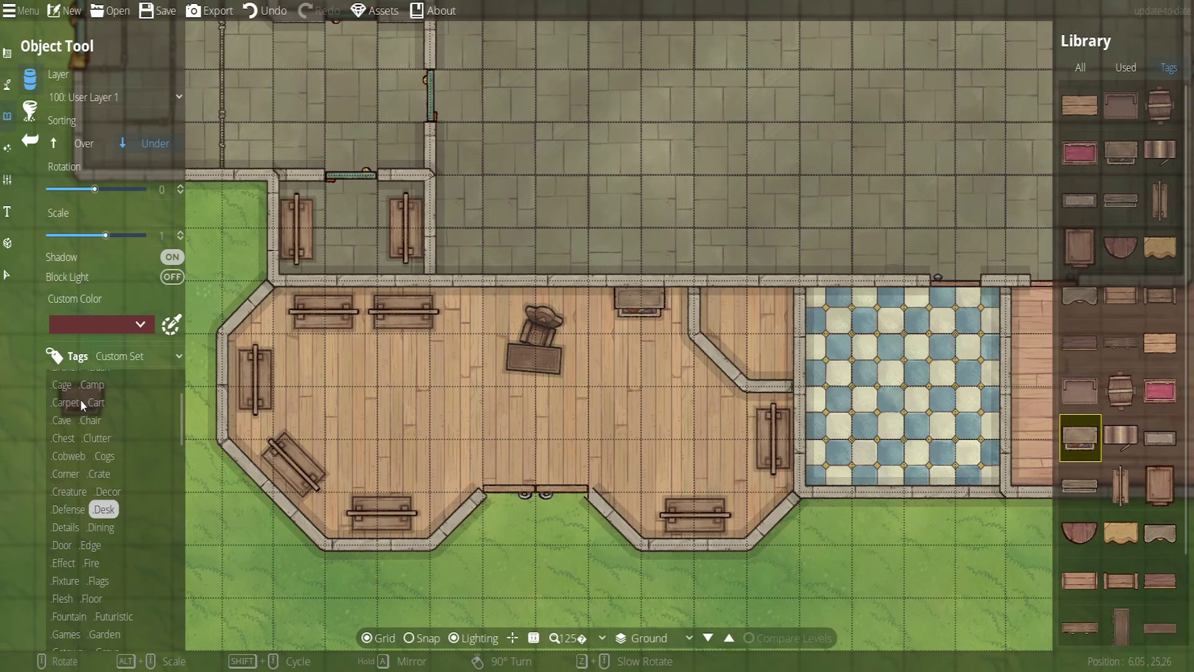
scroll(137, 465, "down", 2)
scroll(124, 556, "down", 3)
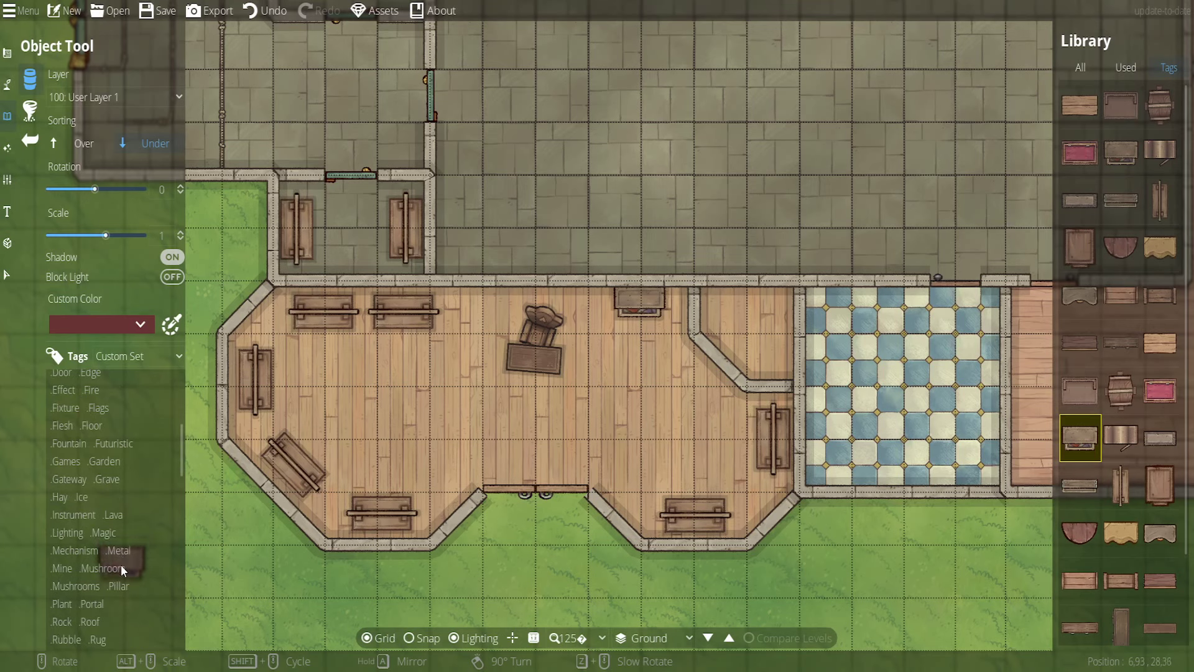
scroll(83, 590, "down", 1)
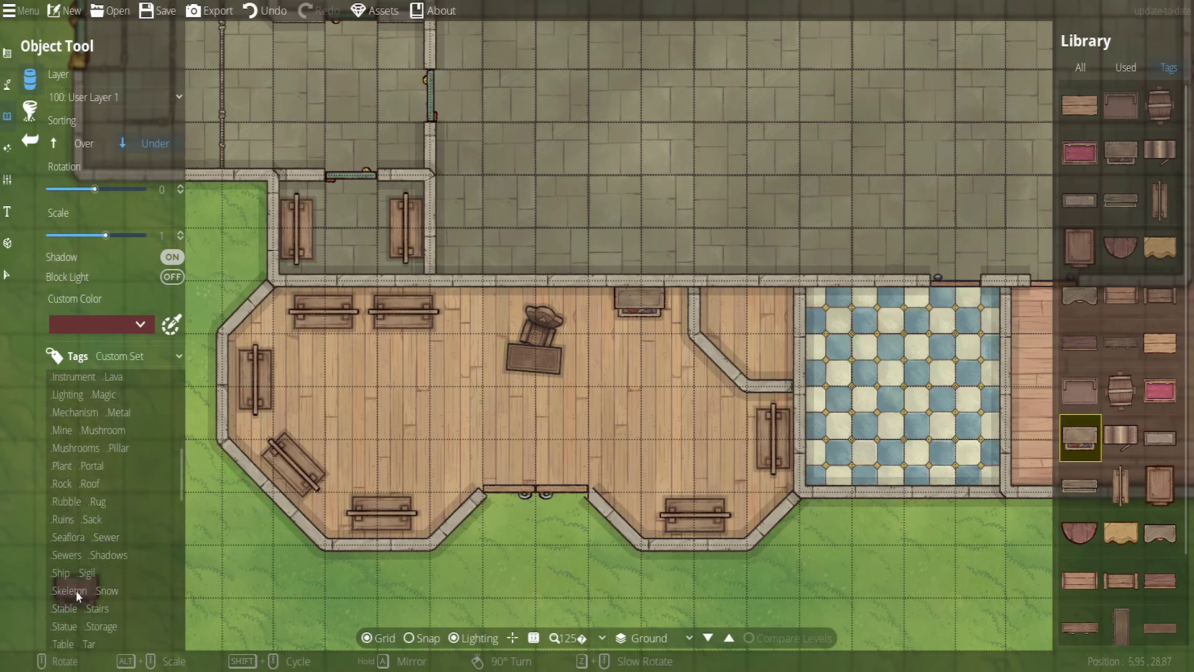
left_click(100, 626)
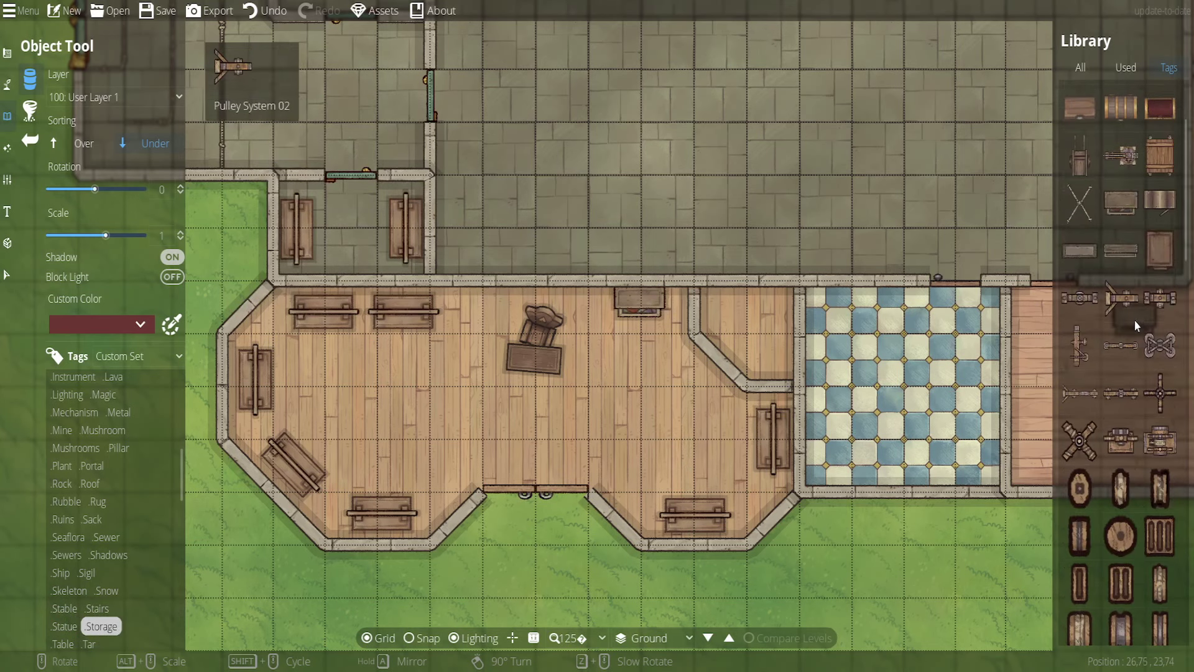
scroll(1132, 335, "down", 5)
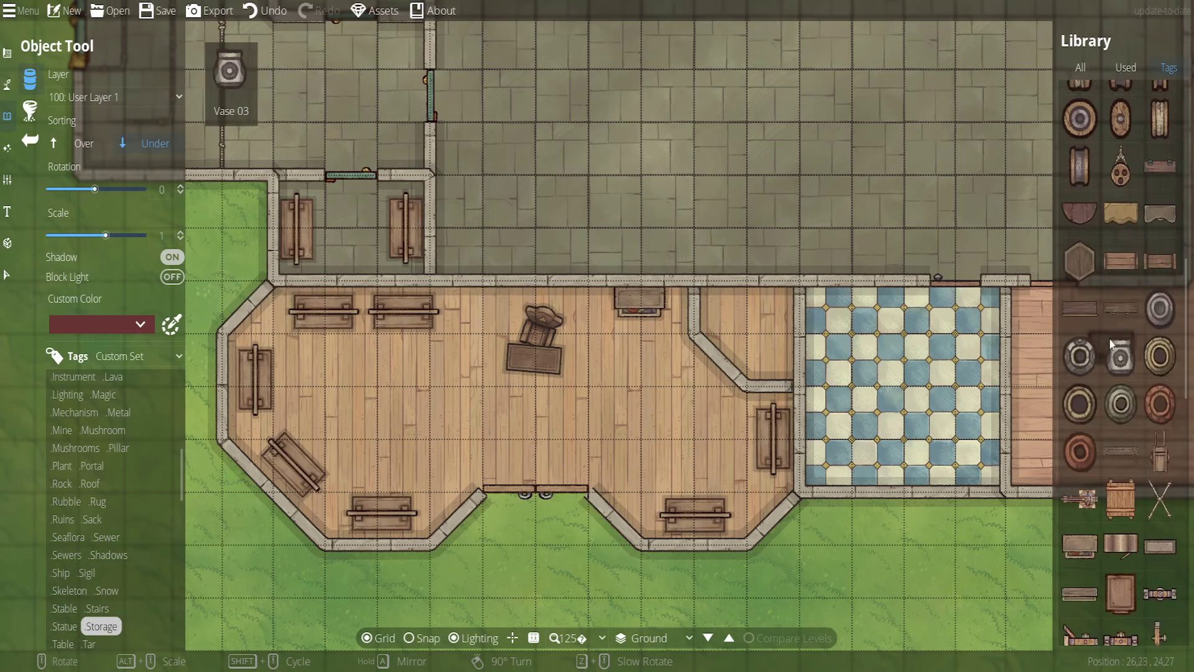
Turn the grid off and try out the hexagonal piece and the long storage cabinets in the wooden room
left_click(1081, 261)
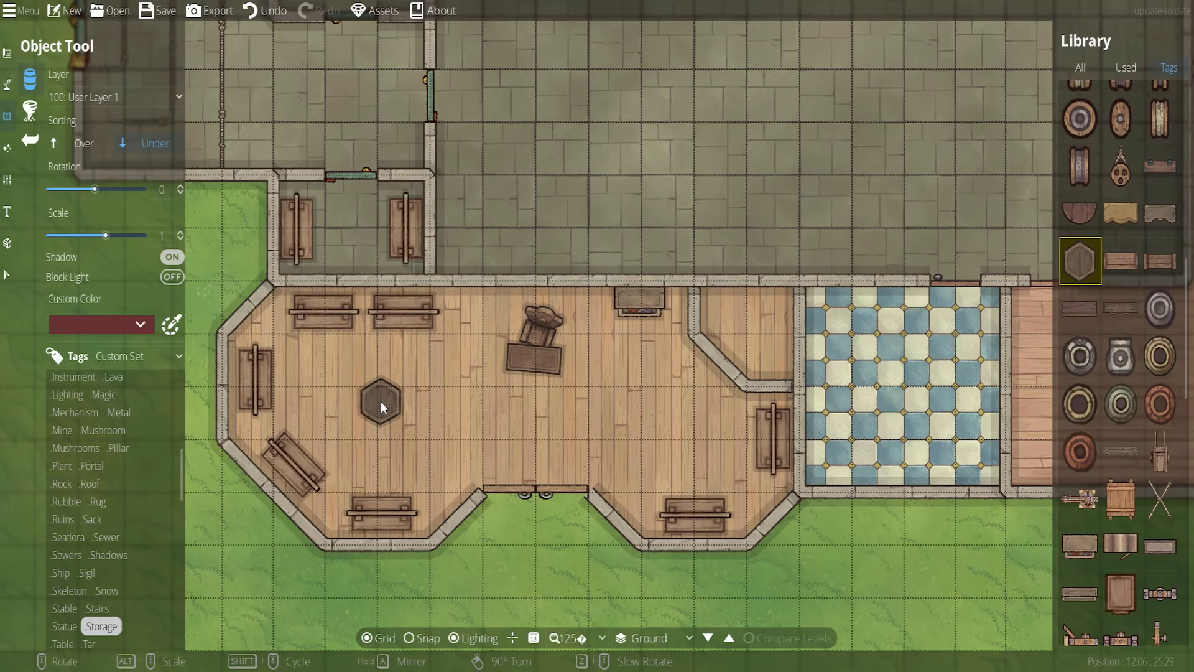
left_click(376, 638)
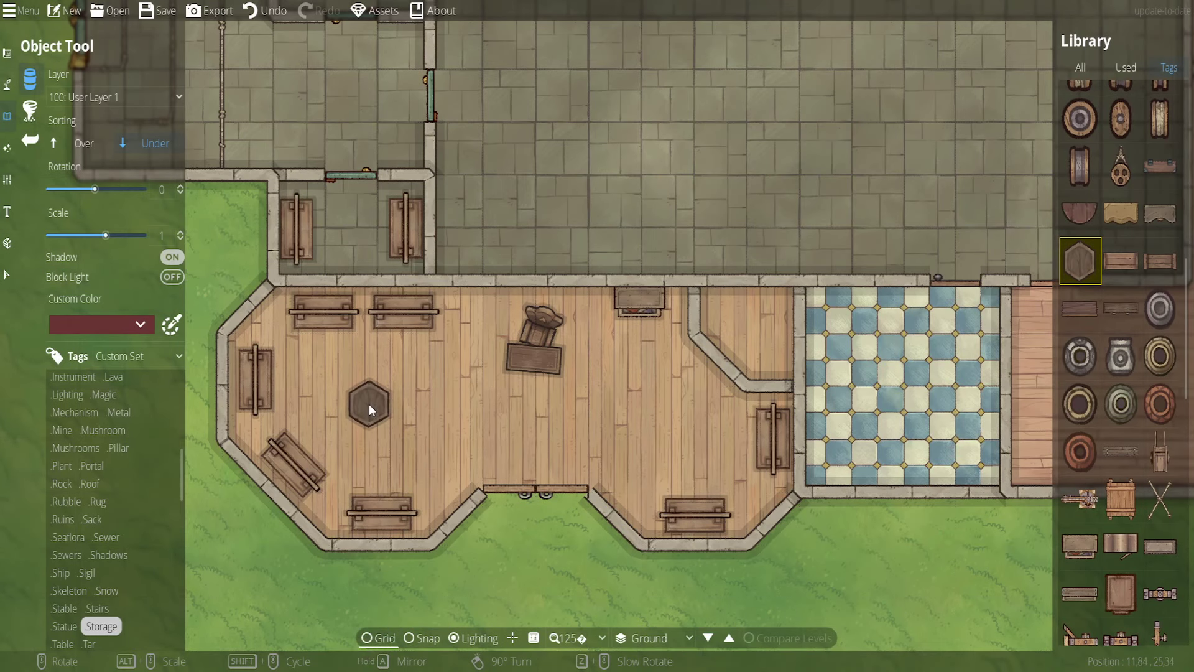
scroll(1130, 454, "down", 3)
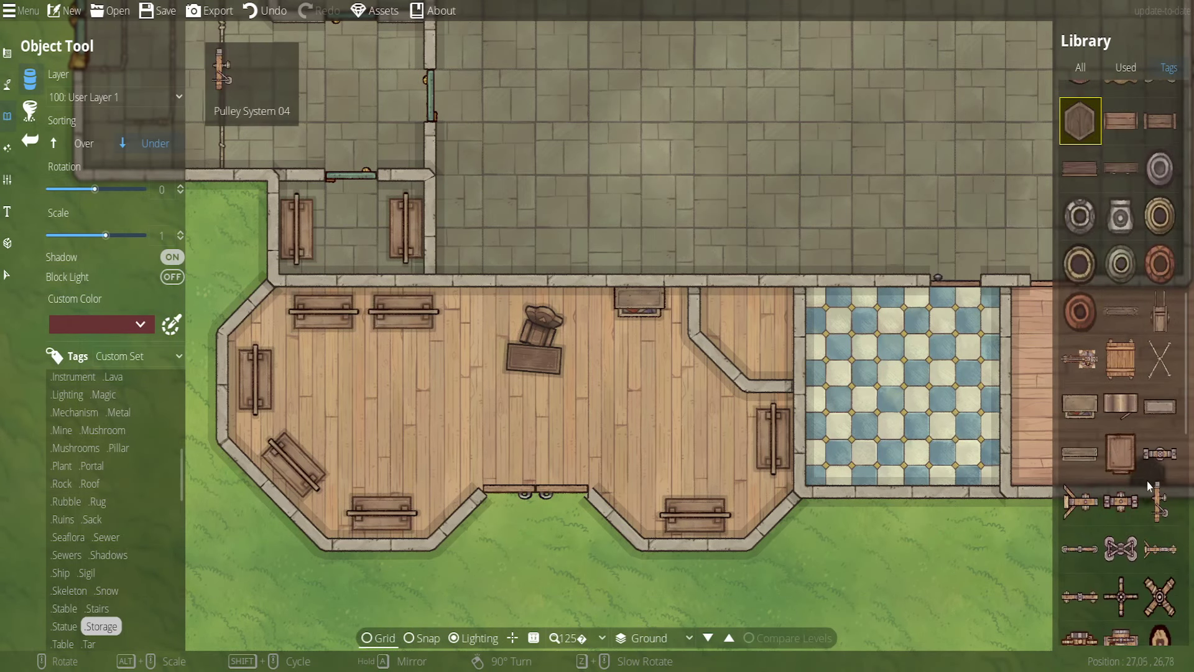
scroll(1111, 463, "up", 1)
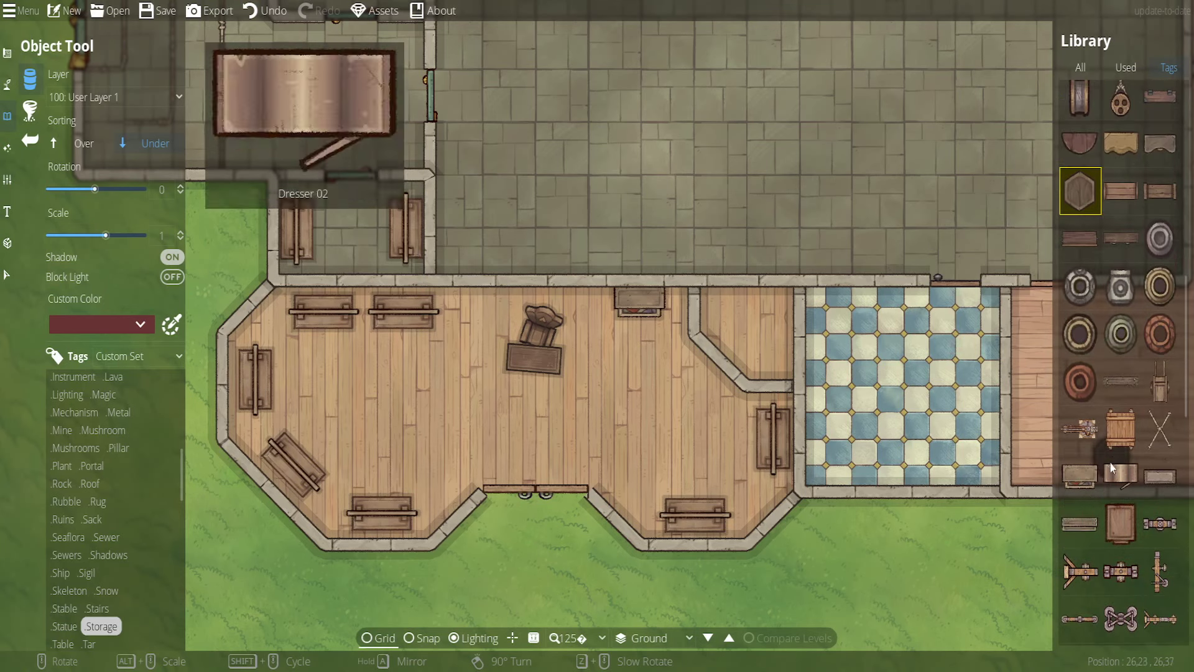
left_click(1080, 528)
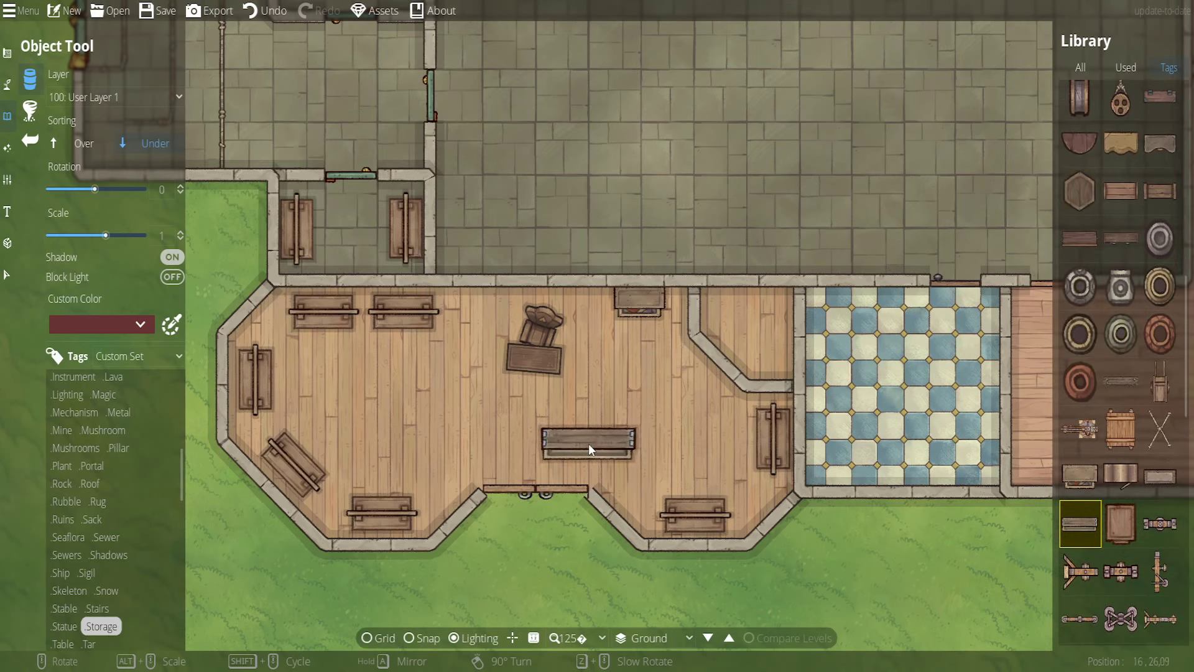
scroll(1118, 401, "up", 3)
left_click(1132, 377)
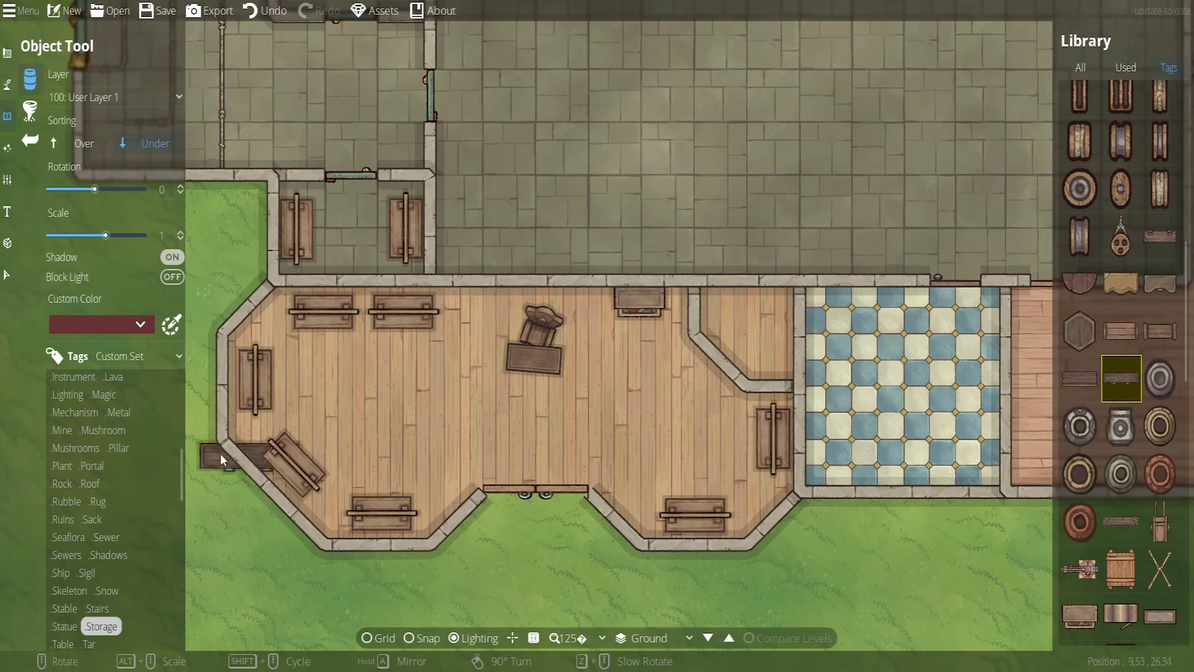
Delete the two mirrors standing side by side along the wooden room's north wall
left_click(7, 274)
left_click(342, 313)
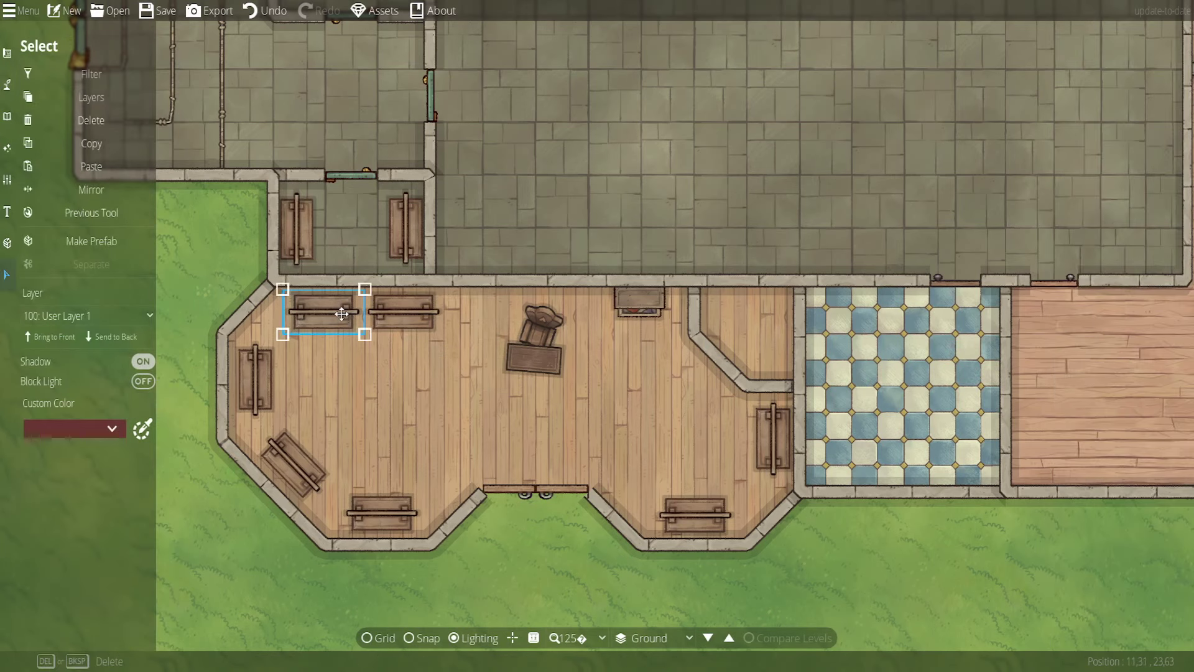
key("Delete")
left_click(411, 311)
key("Delete")
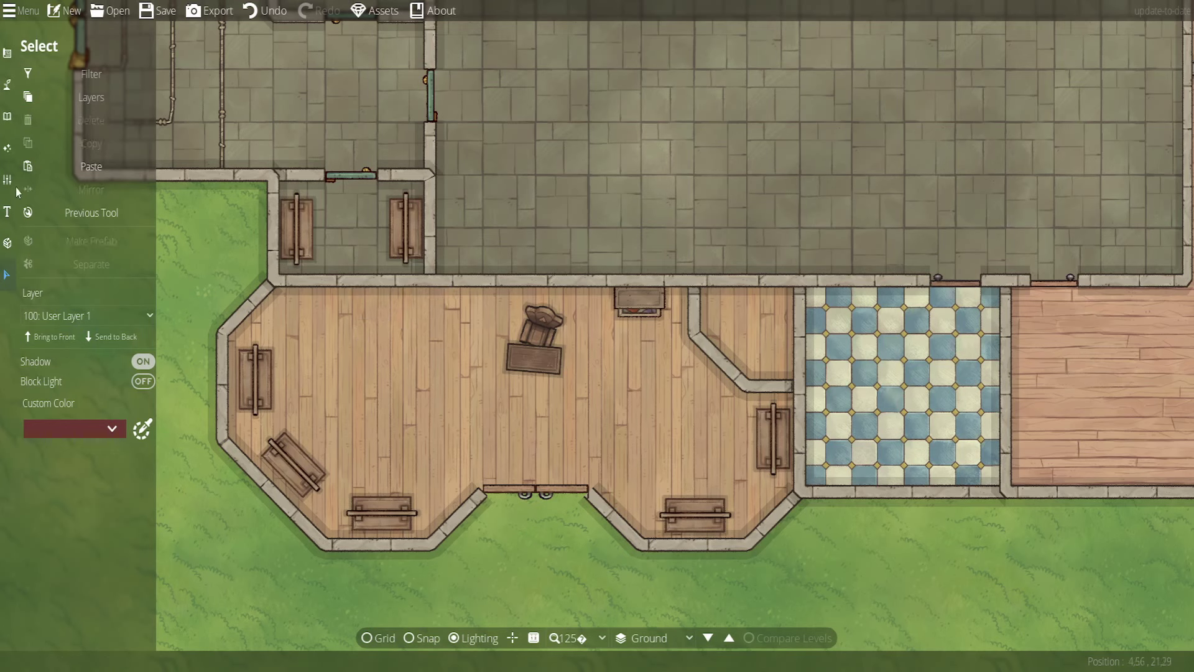
Place the long dark wooden cabinet at 0 degrees against the west end of the room's north wall
left_click(90, 212)
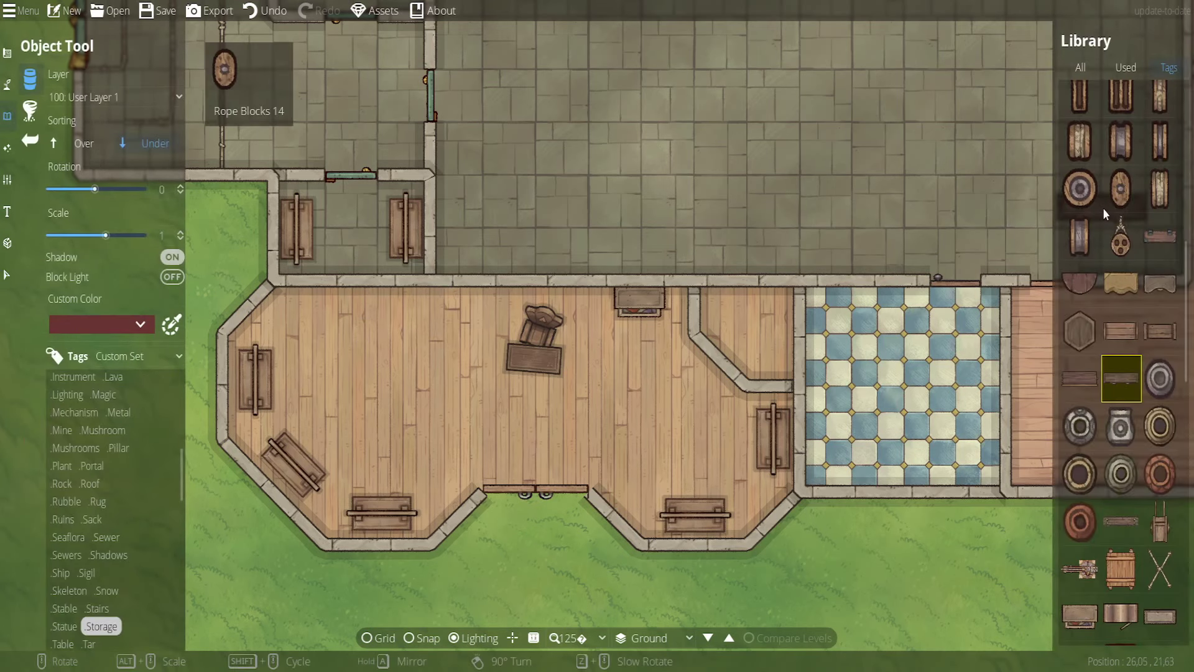
left_click(1121, 379)
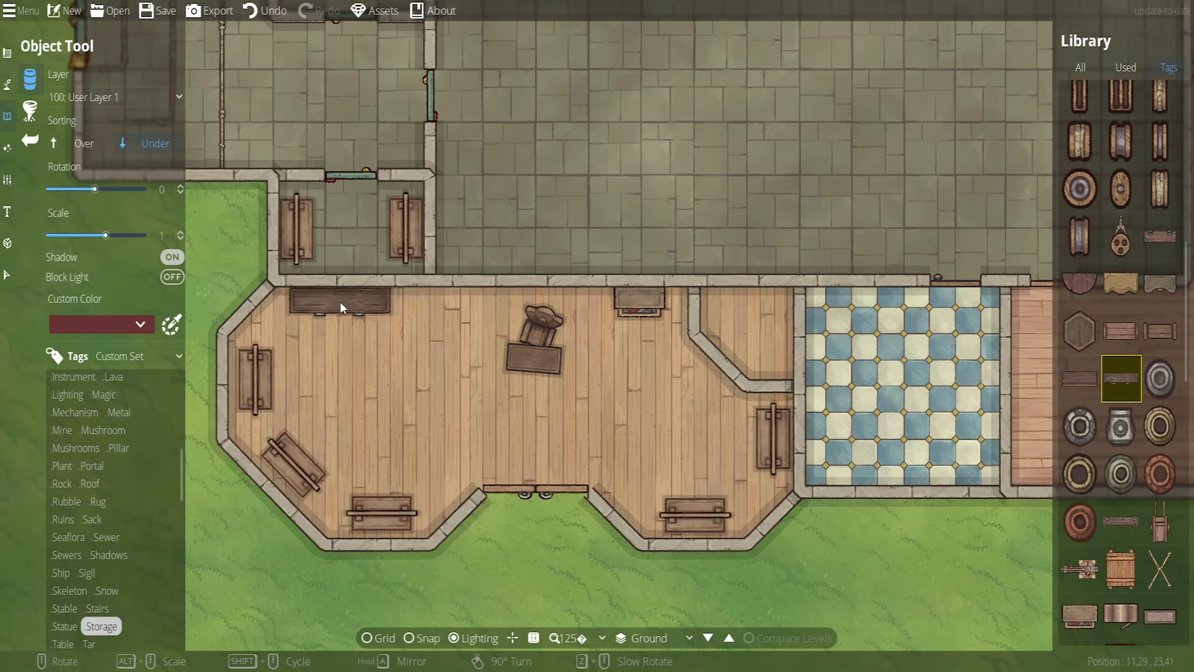
left_click(340, 301)
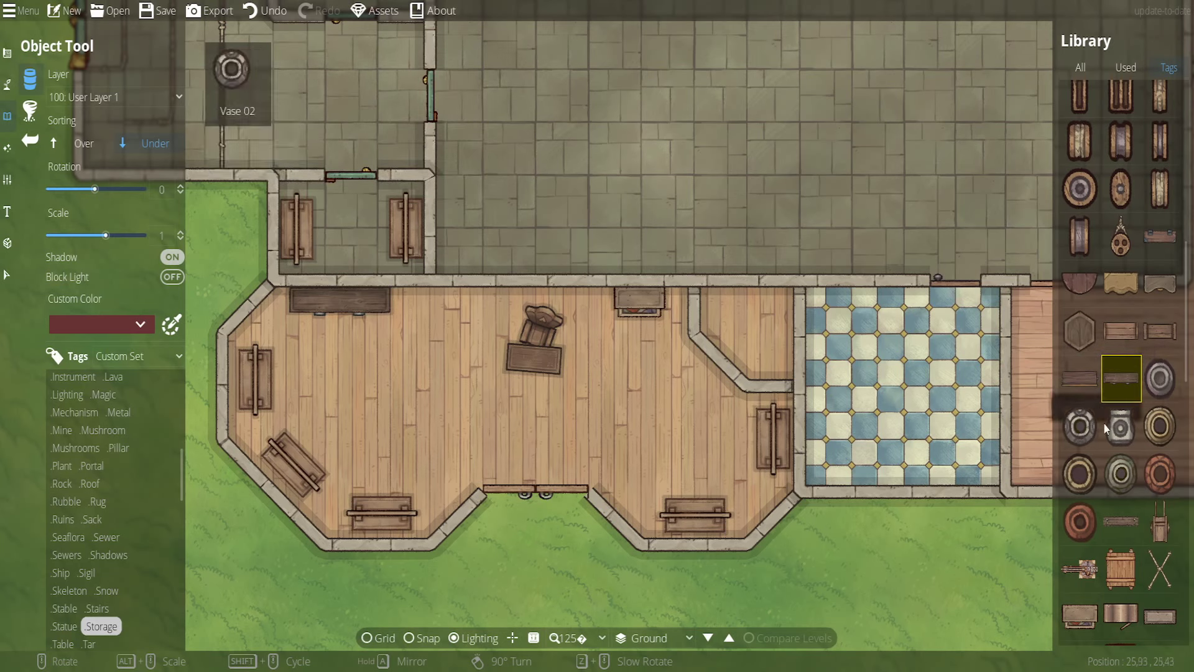
Place a small wooden chest from the storage objects against the north wall, between the long cabinet and the chair
scroll(1144, 436, "down", 3)
scroll(1143, 474, "up", 5)
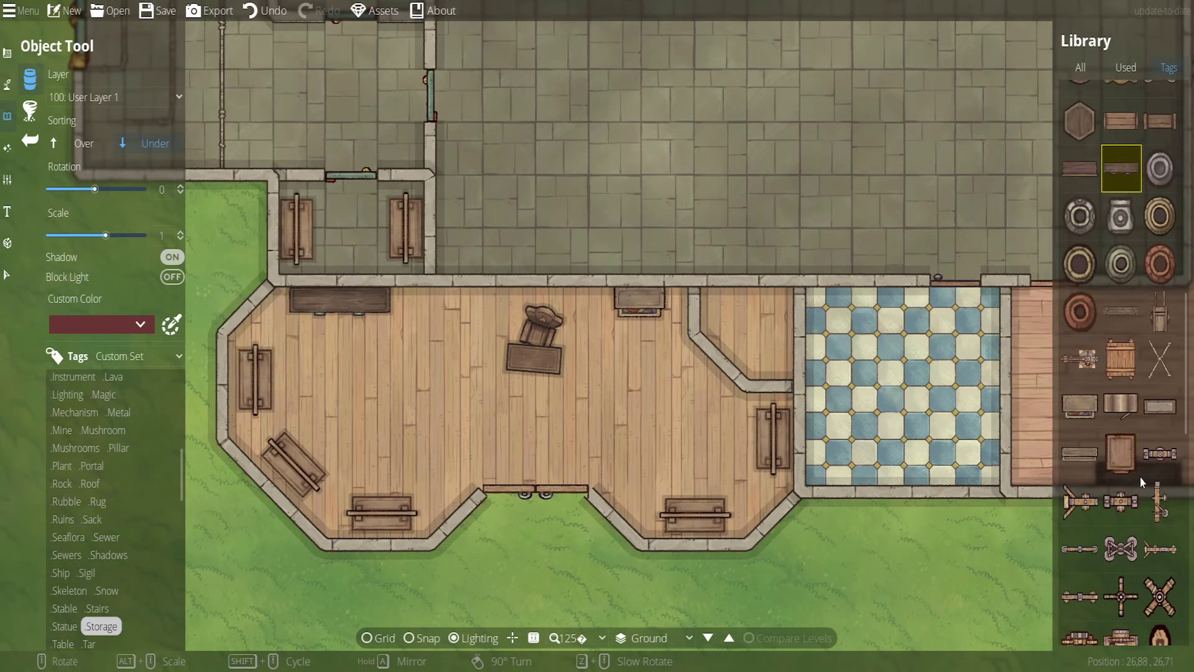
scroll(1148, 329, "up", 7)
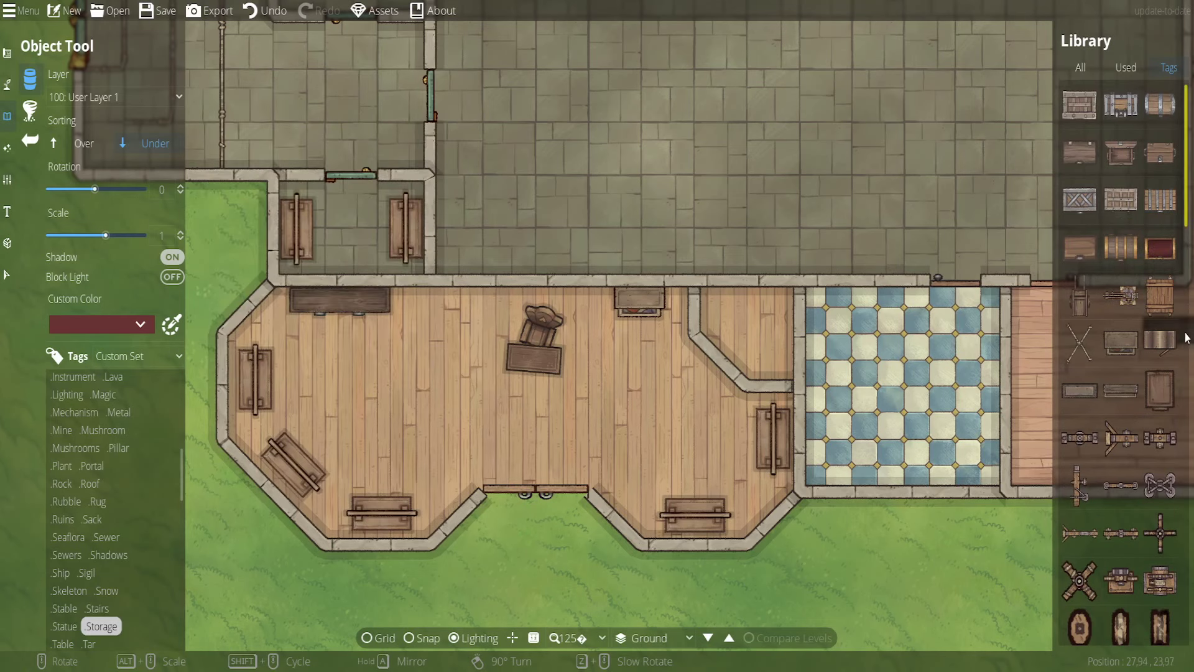
left_click(1165, 356)
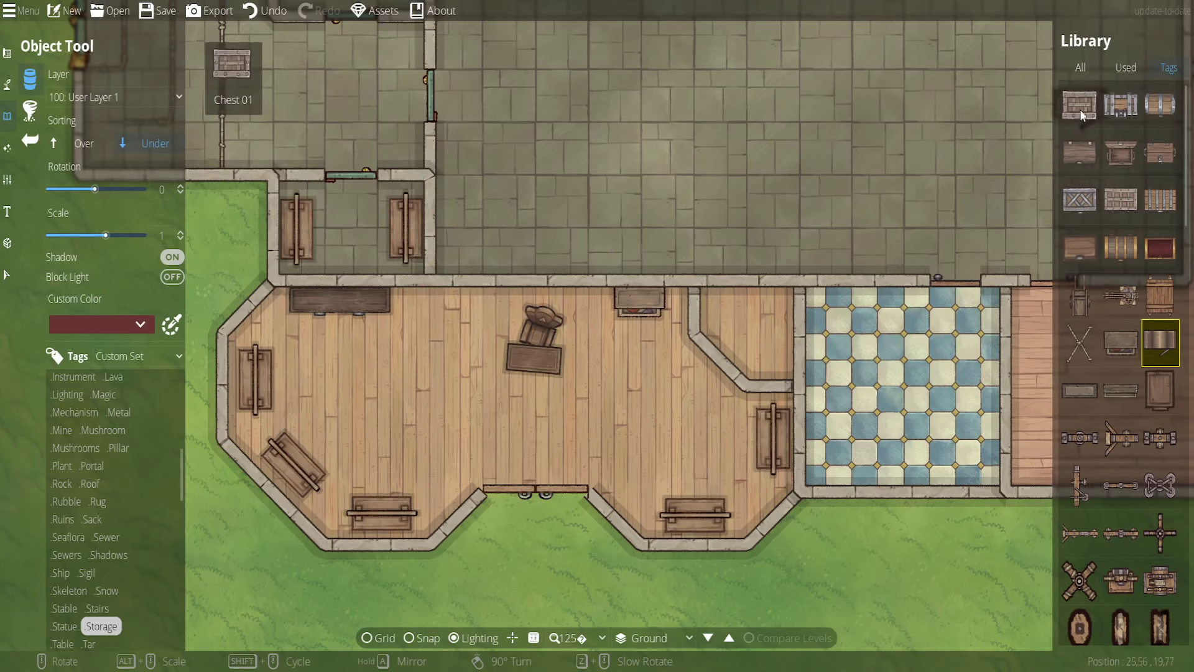
left_click(1159, 158)
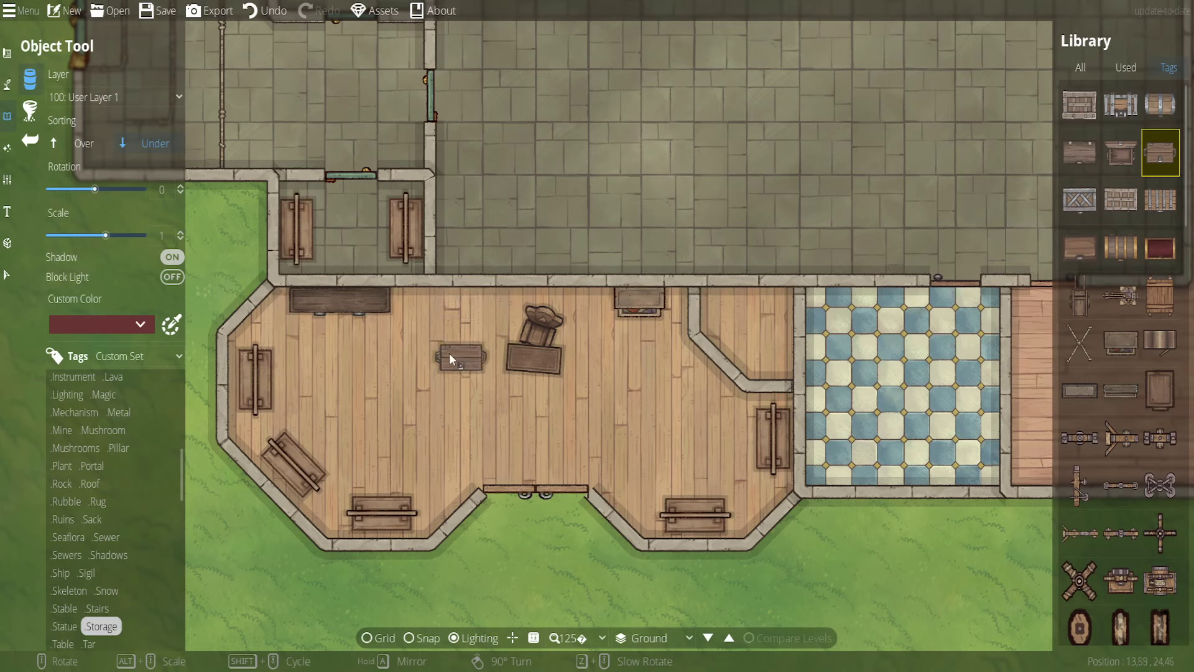
mouse_move(458, 307)
left_mouse_down()
mouse_move(488, 329)
mouse_move(480, 306)
left_mouse_up()
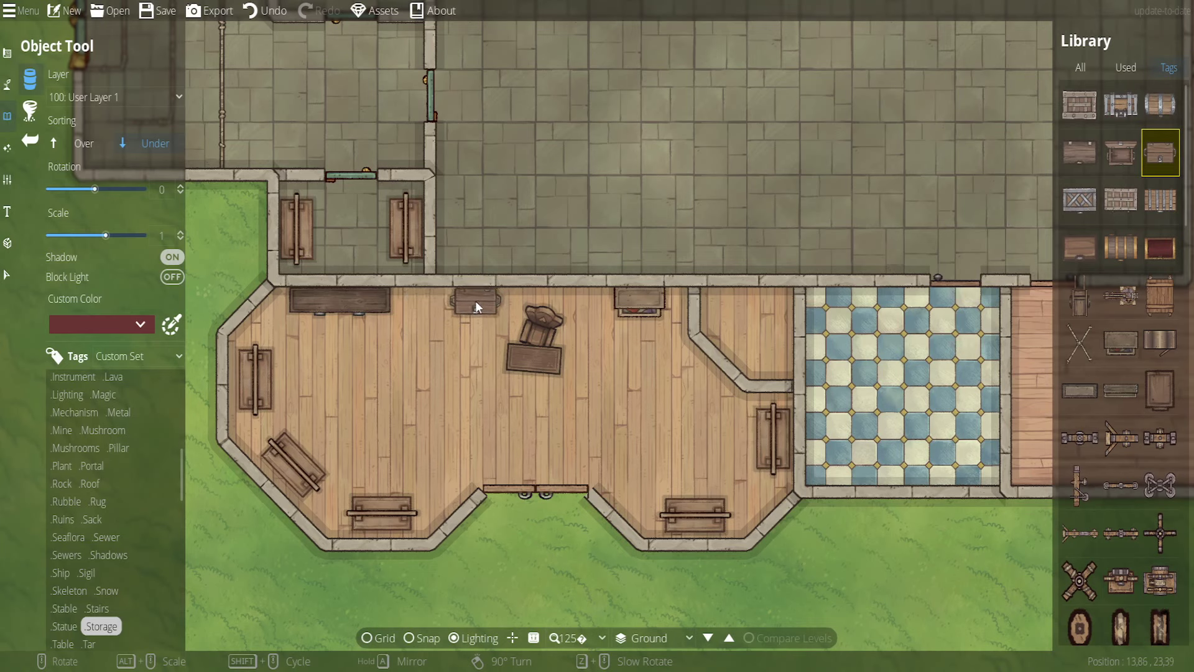
Delete the desk in front of the chair in the wooden room
left_click(6, 275)
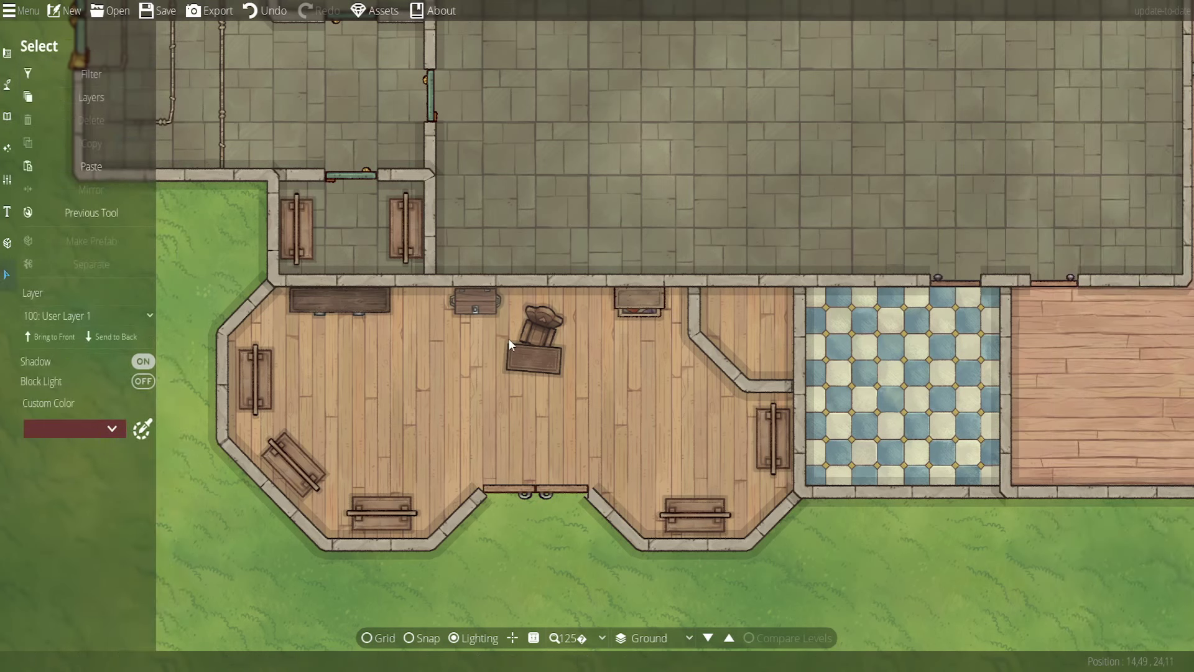
left_click(519, 351)
key("Delete")
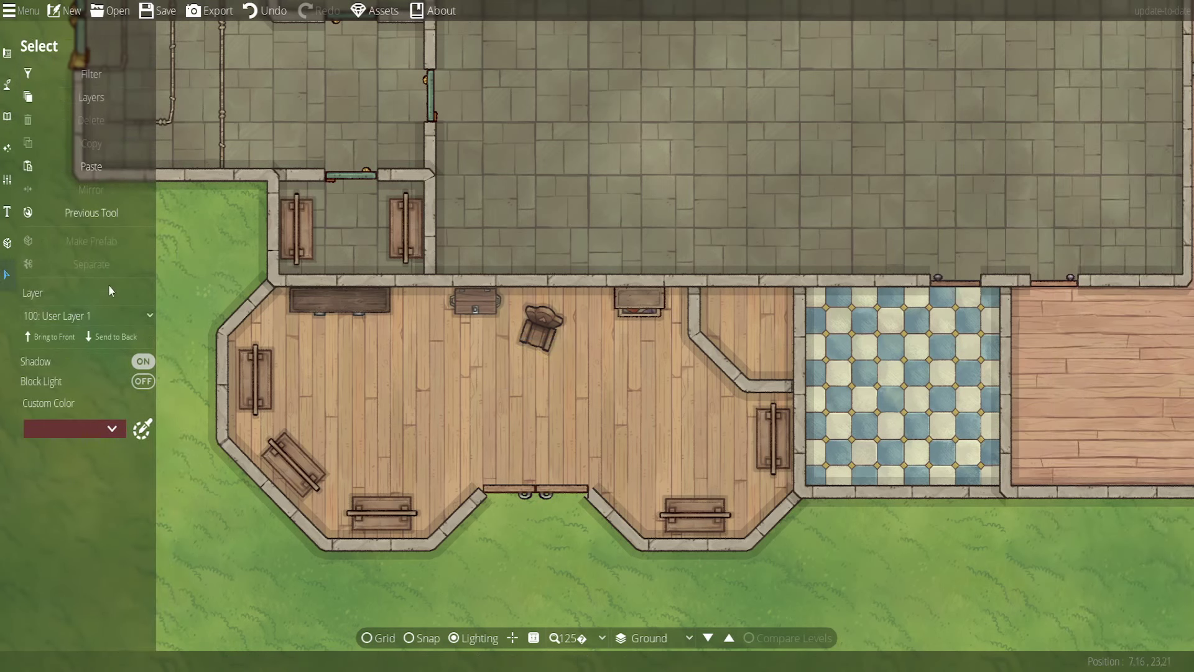
Start placing objects and filter the object library by the Desk tag
left_click(7, 52)
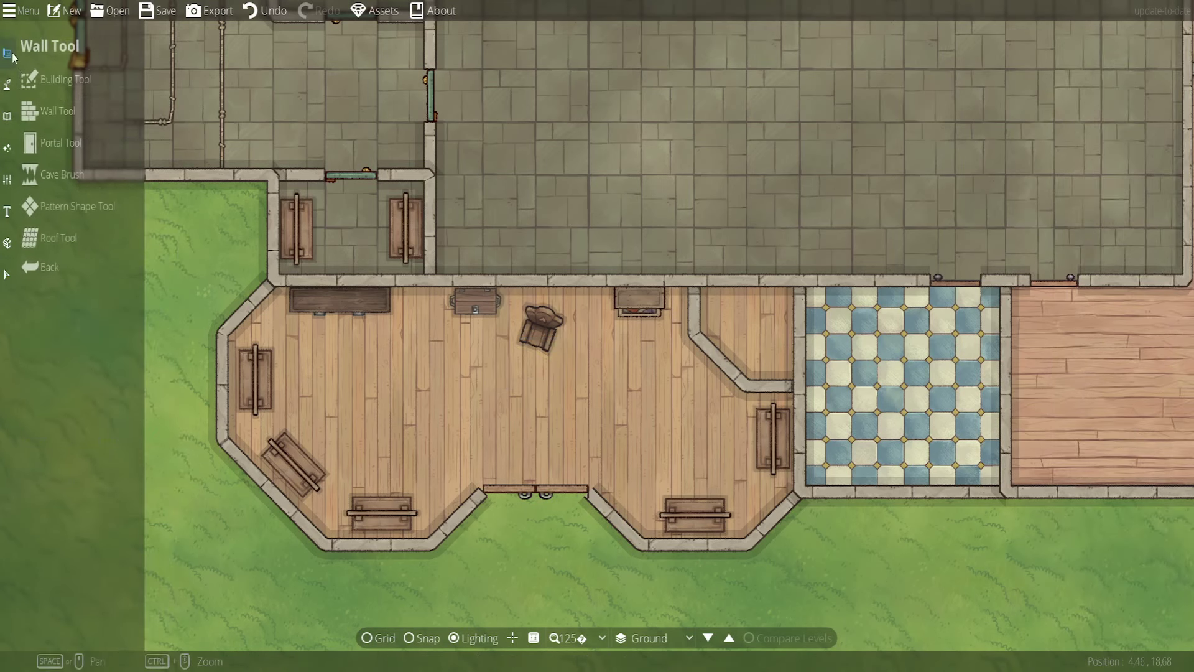
left_click(65, 227)
left_click(53, 136)
left_click(6, 117)
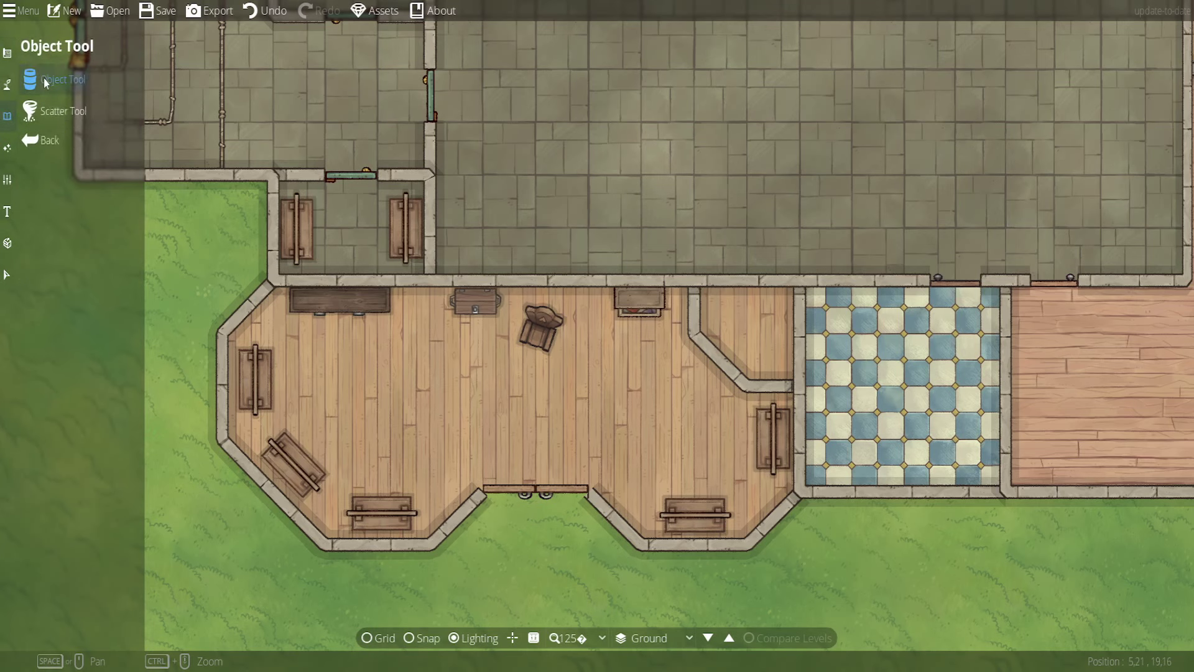
left_click(44, 78)
scroll(112, 442, "down", 3)
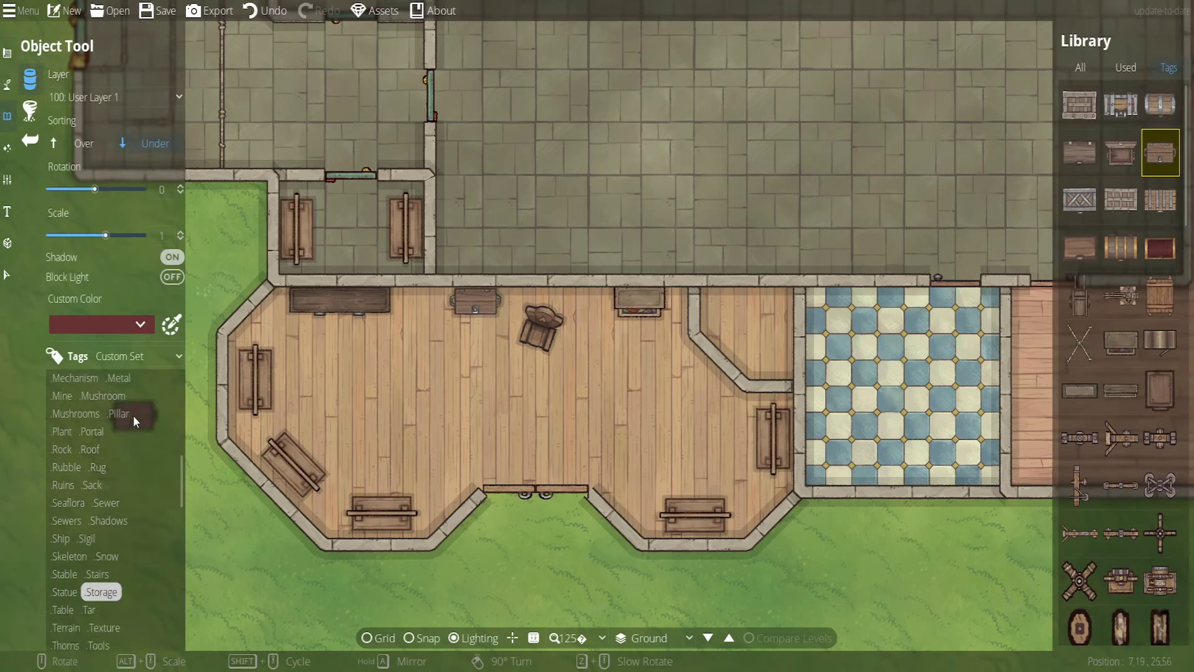
scroll(138, 445, "up", 8)
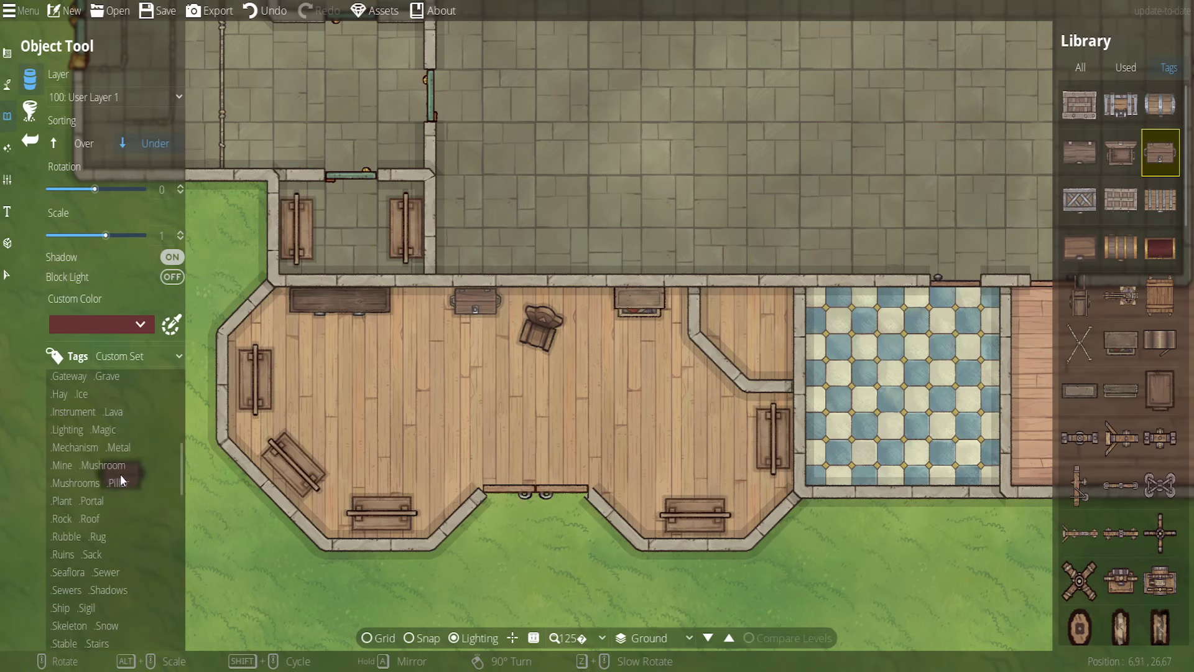
scroll(120, 474, "up", 2)
left_click(104, 509)
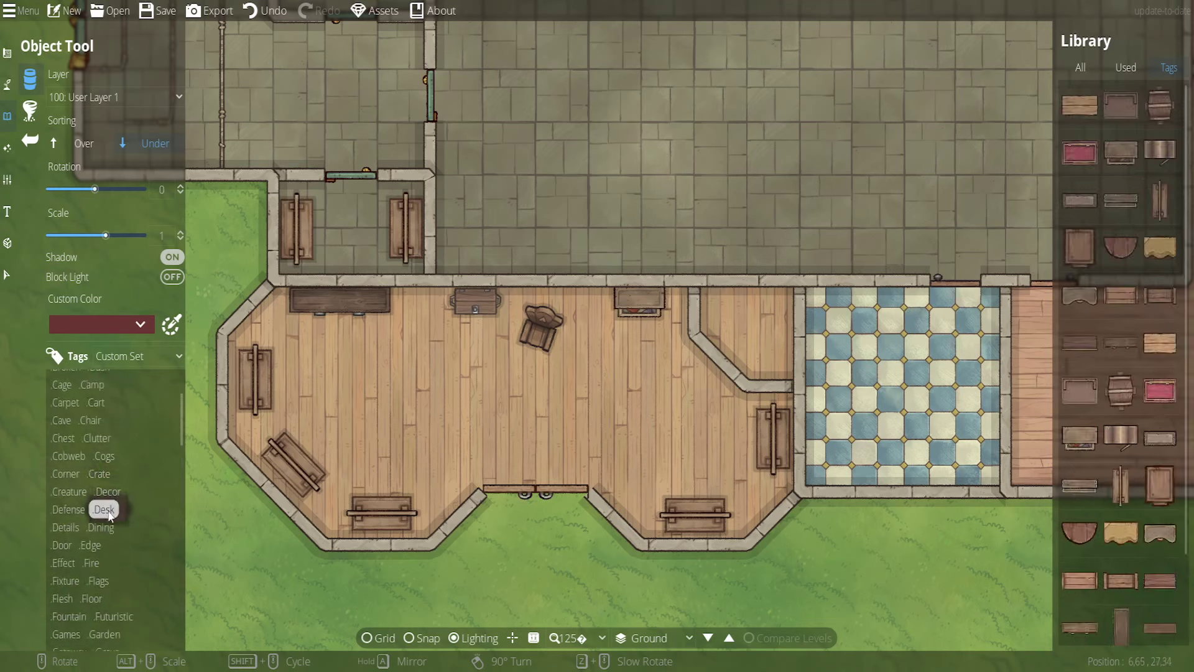
mouse_move(1158, 394)
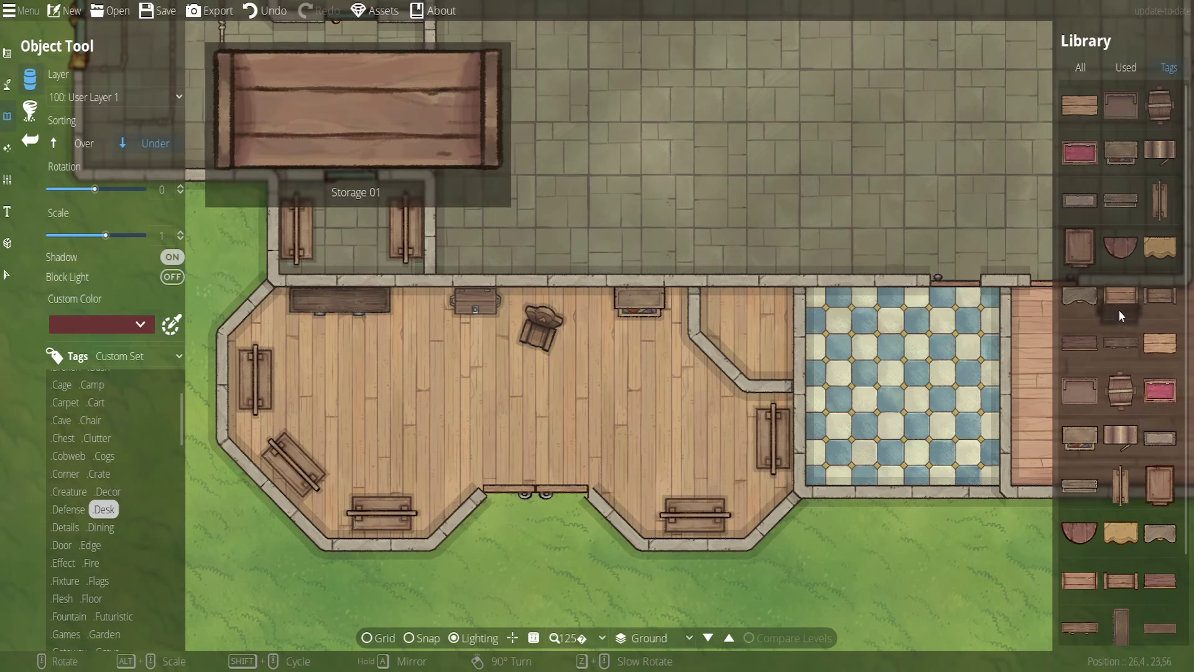
mouse_move(1158, 301)
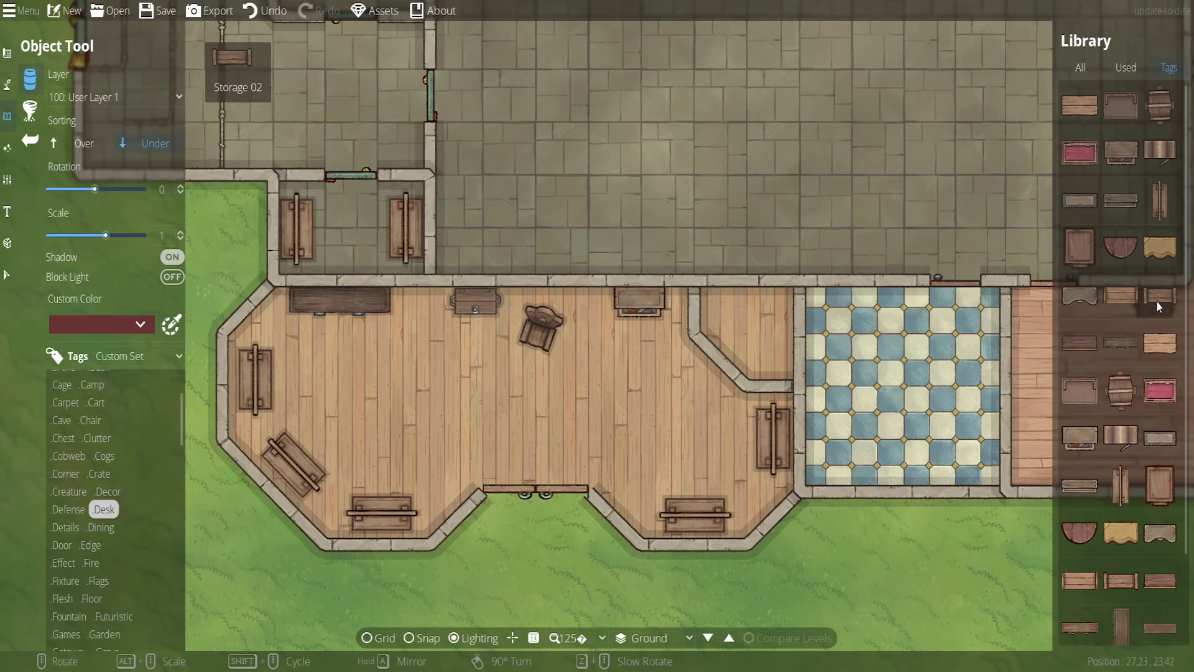
left_click(1086, 151)
scroll(575, 410, "up", 4)
scroll(573, 398, "up", 8)
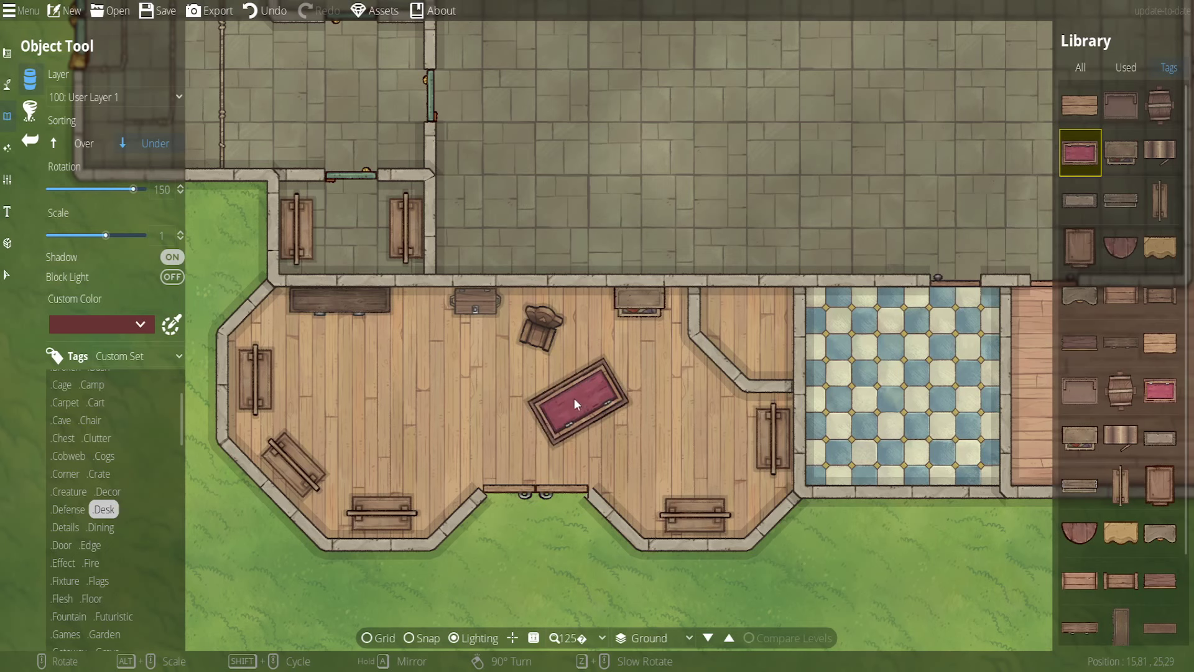
Set object sorting to Over and try desk pieces at 0 degrees in front of the chair
left_click(84, 143)
scroll(1141, 416, "down", 2)
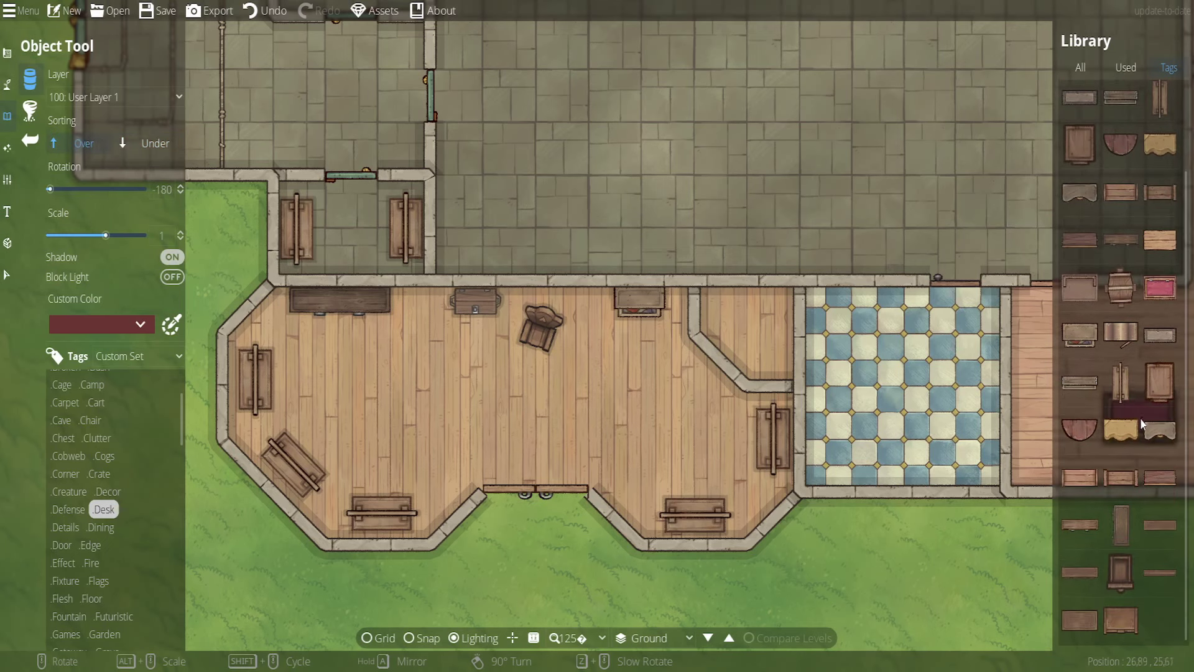
left_click(1084, 625)
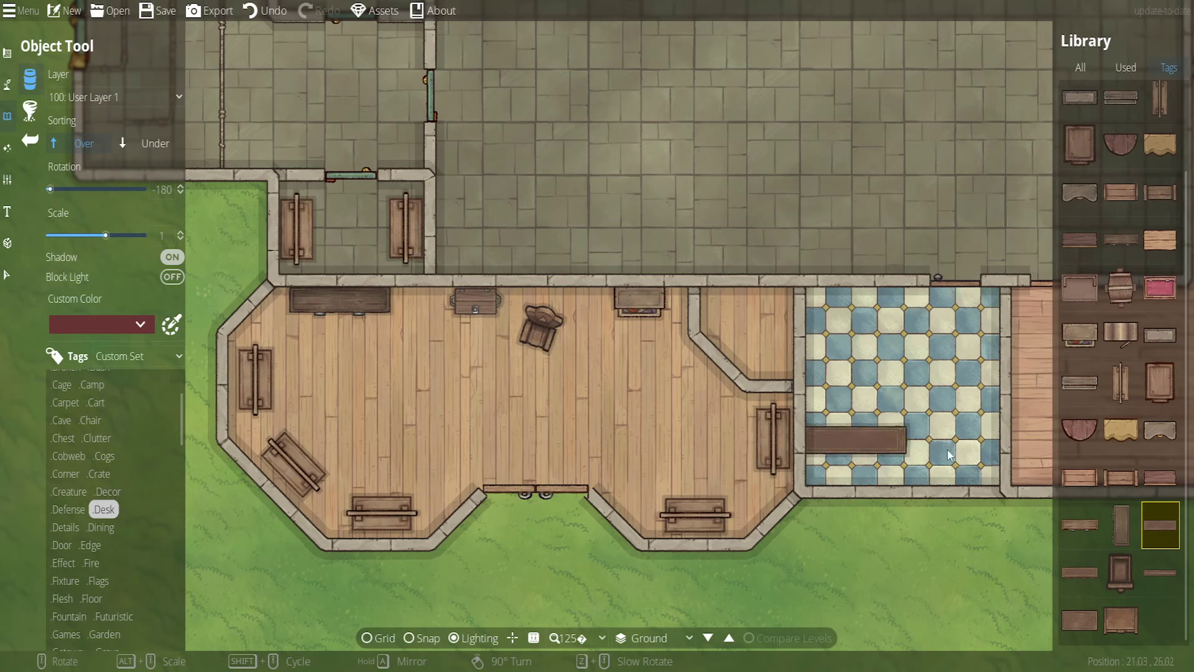
mouse_move(1123, 429)
scroll(1132, 412, "up", 2)
left_click(1089, 346)
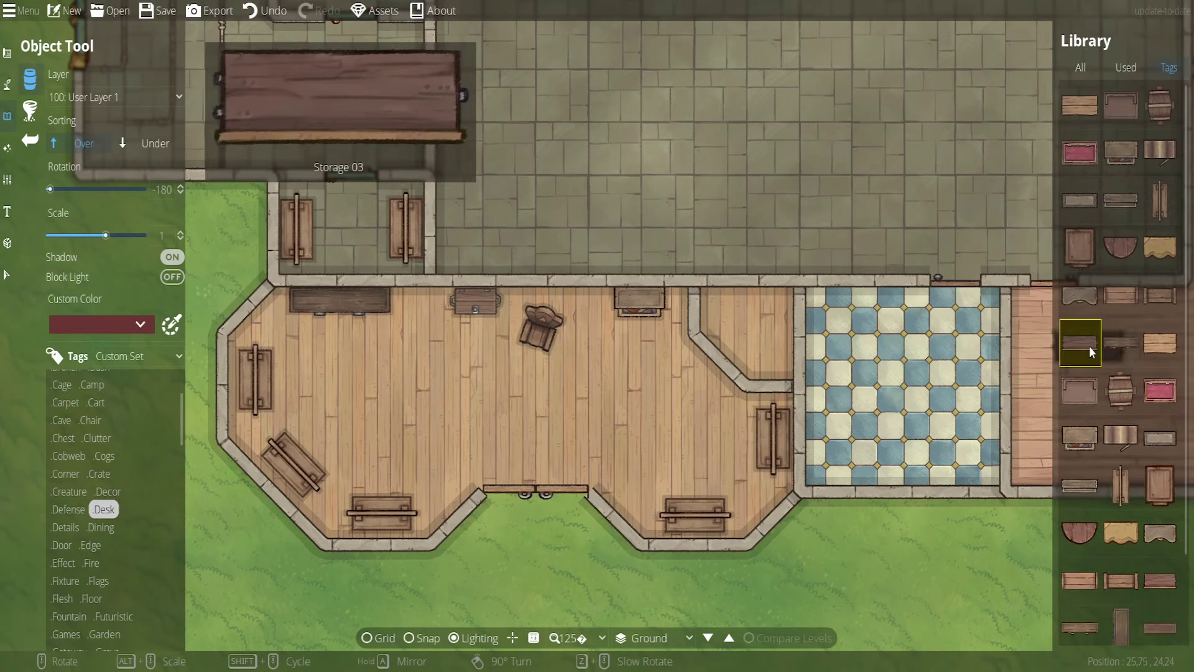
scroll(525, 365, "up", 12)
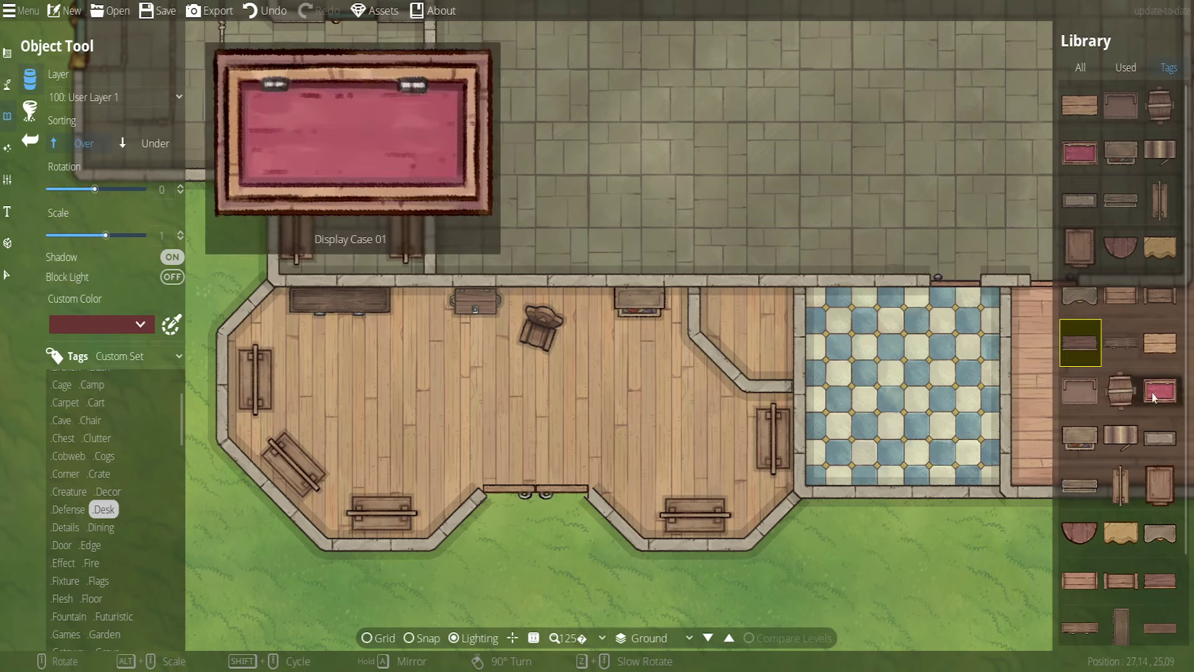
scroll(1155, 492, "down", 2)
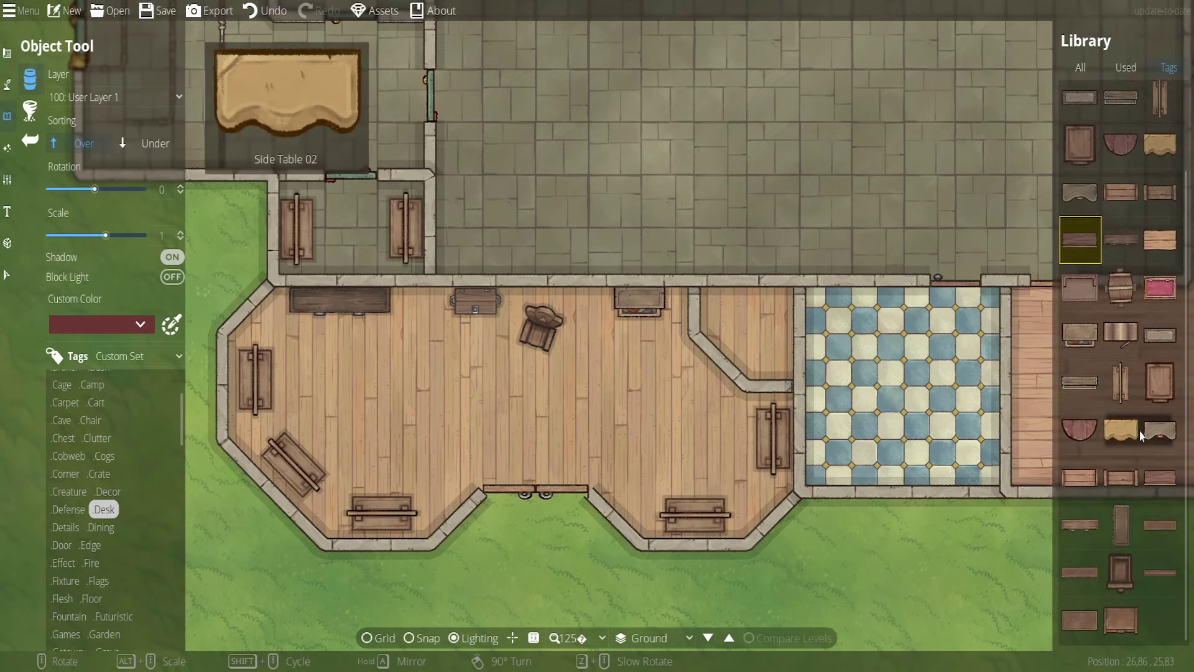
left_click(1163, 528)
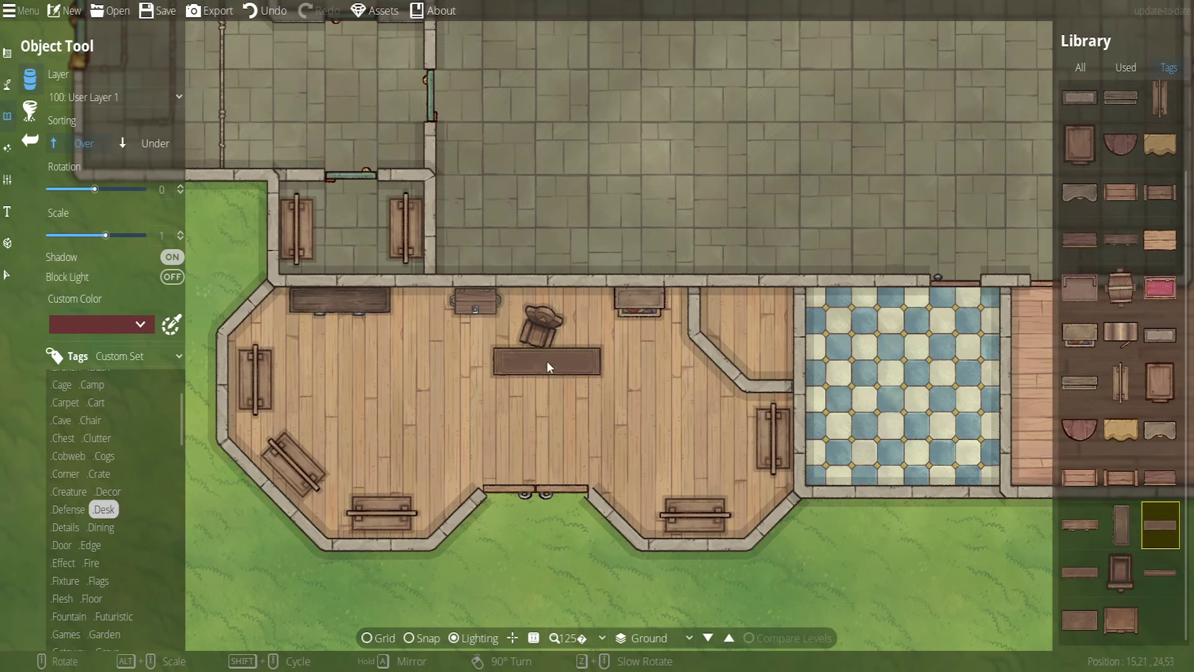
Place the narrow wooden counter at 90 degrees against the north wall, between the long cabinet and the small chest
left_click(1169, 592)
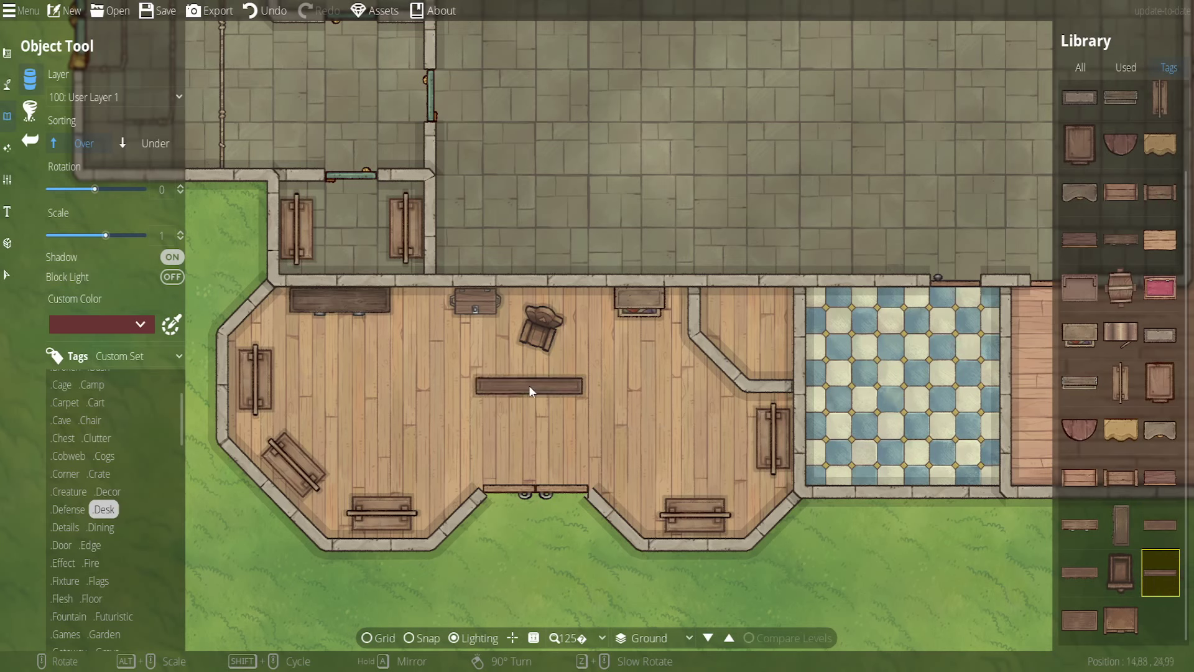
scroll(479, 359, "down", 6)
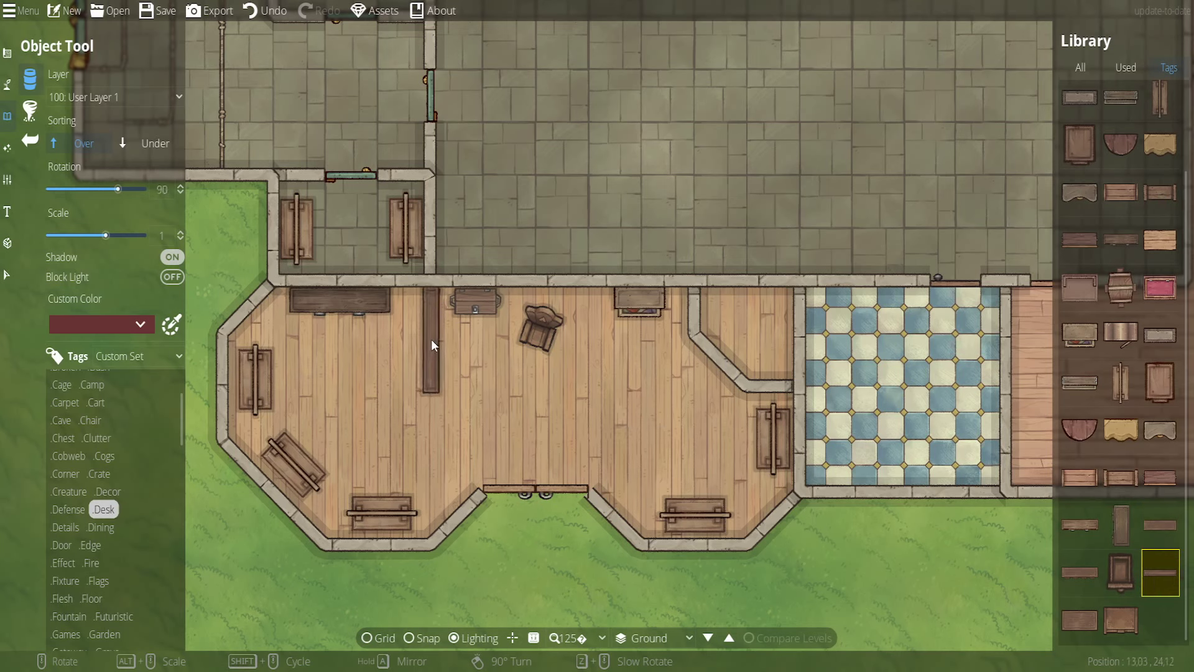
left_click(435, 338)
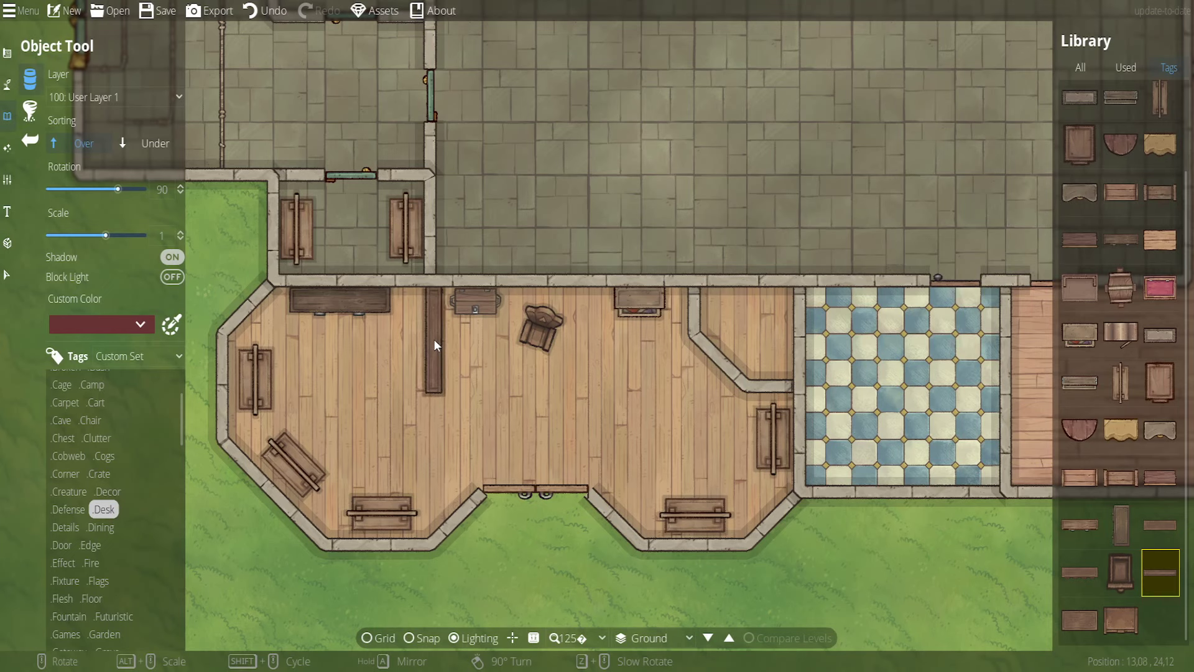
Place the wider wooden desk at 0 degrees against the narrow counter's south end, forming an L in front of the chair
left_click(1163, 531)
scroll(511, 370, "up", 6)
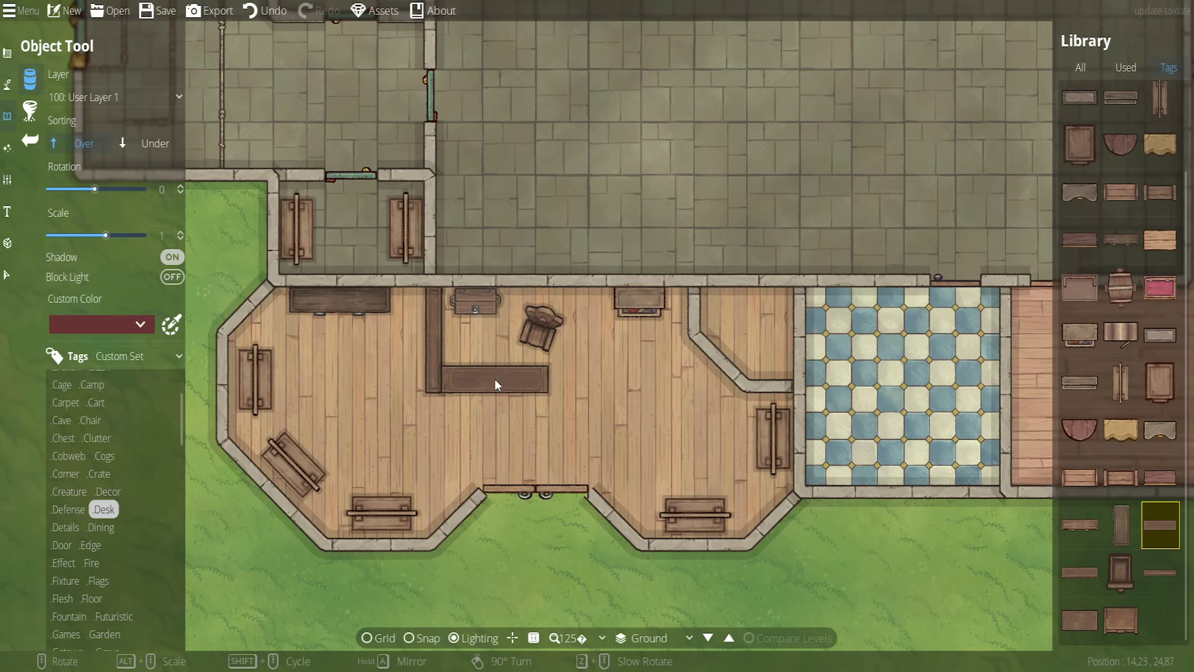
left_click(495, 379)
Set the sorting for newly placed objects to Under
mouse_move(1109, 540)
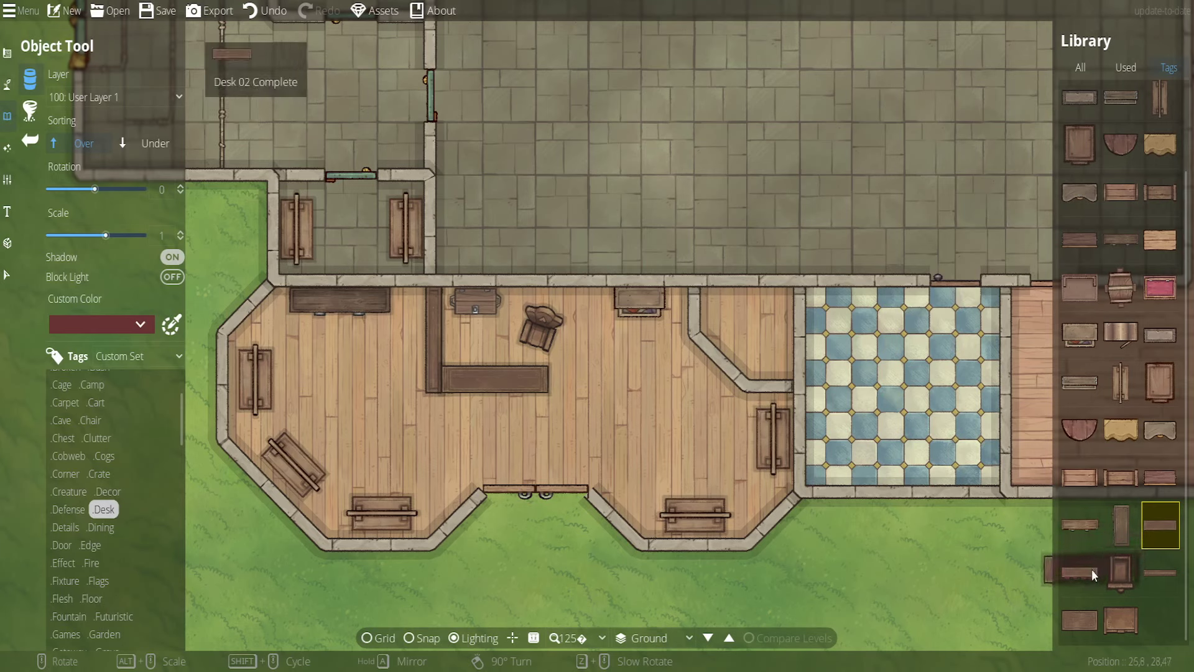
scroll(614, 367, "down", 2)
scroll(603, 369, "up", 2)
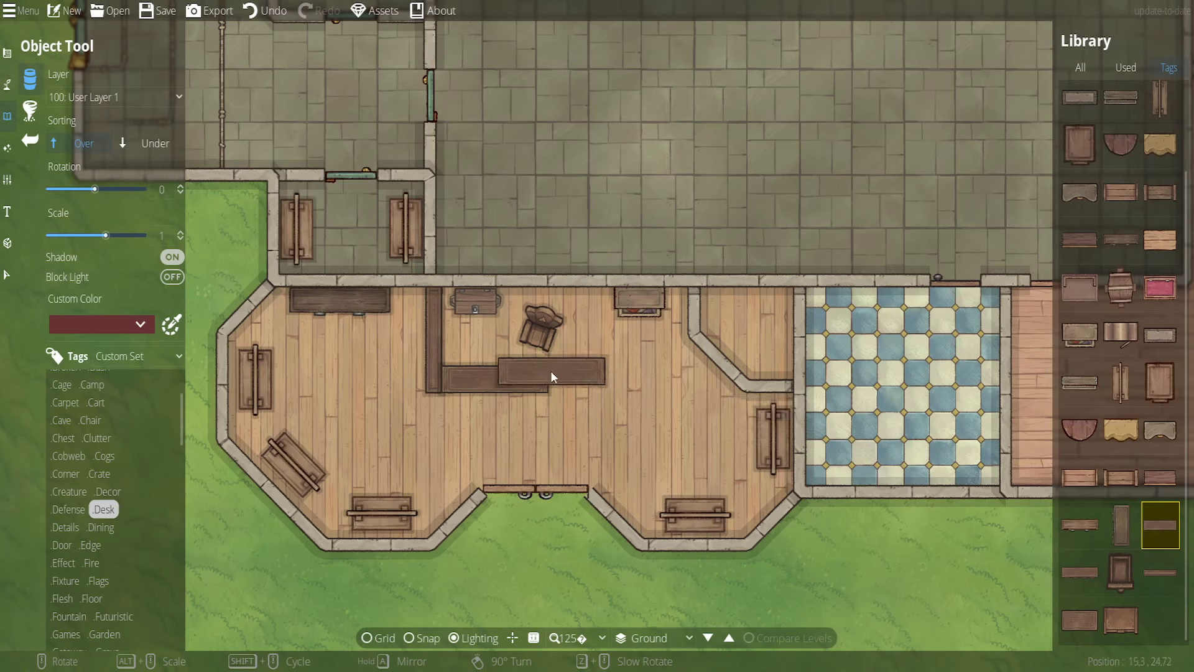
left_click(135, 143)
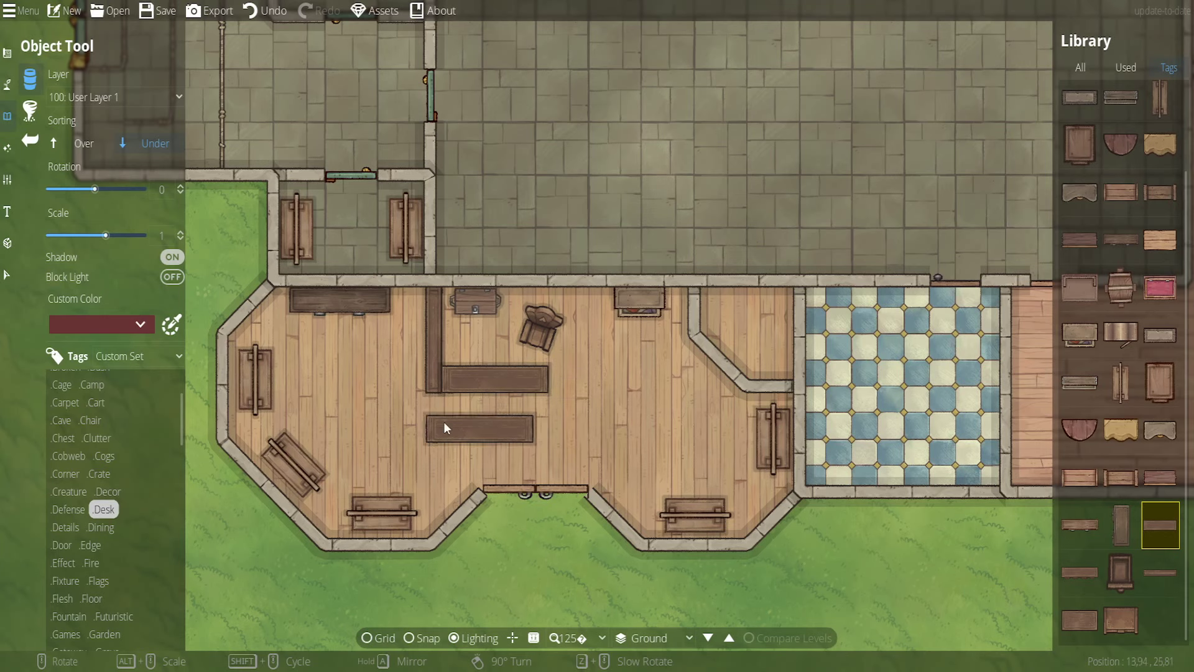
Move the small chest out from behind the counter onto the open floor southeast of the chair
left_click(7, 275)
left_click(478, 311)
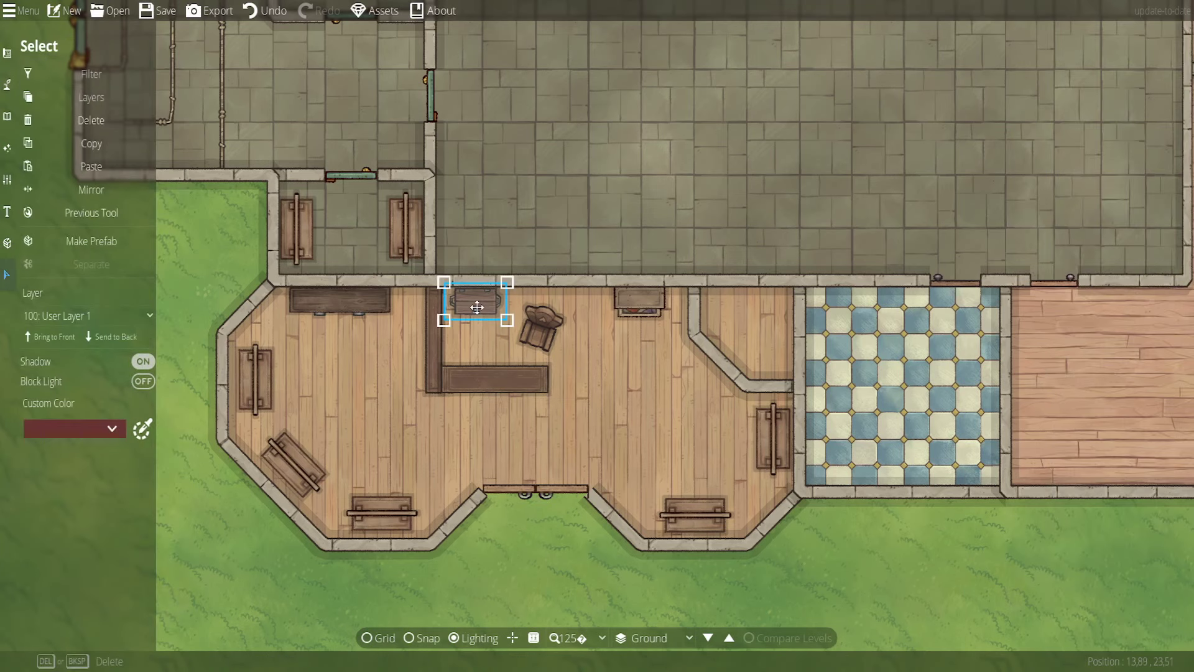
left_click_drag(478, 311, 652, 391)
left_click_drag(400, 405, 510, 378)
key("Escape")
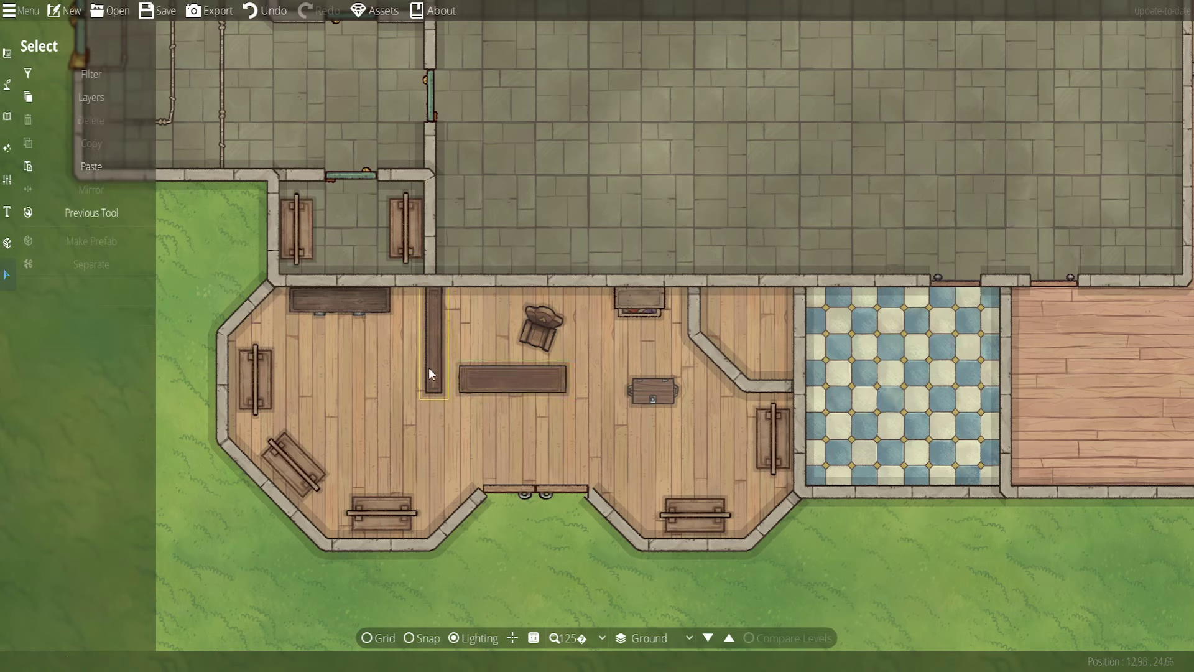
left_click(269, 12)
Select both pieces of the L-shaped counter and move them together a short distance east, closer to the chair
left_click_drag(375, 433, 489, 311)
left_click(493, 384, "shift")
left_click_drag(492, 384, 533, 385)
left_click(610, 386)
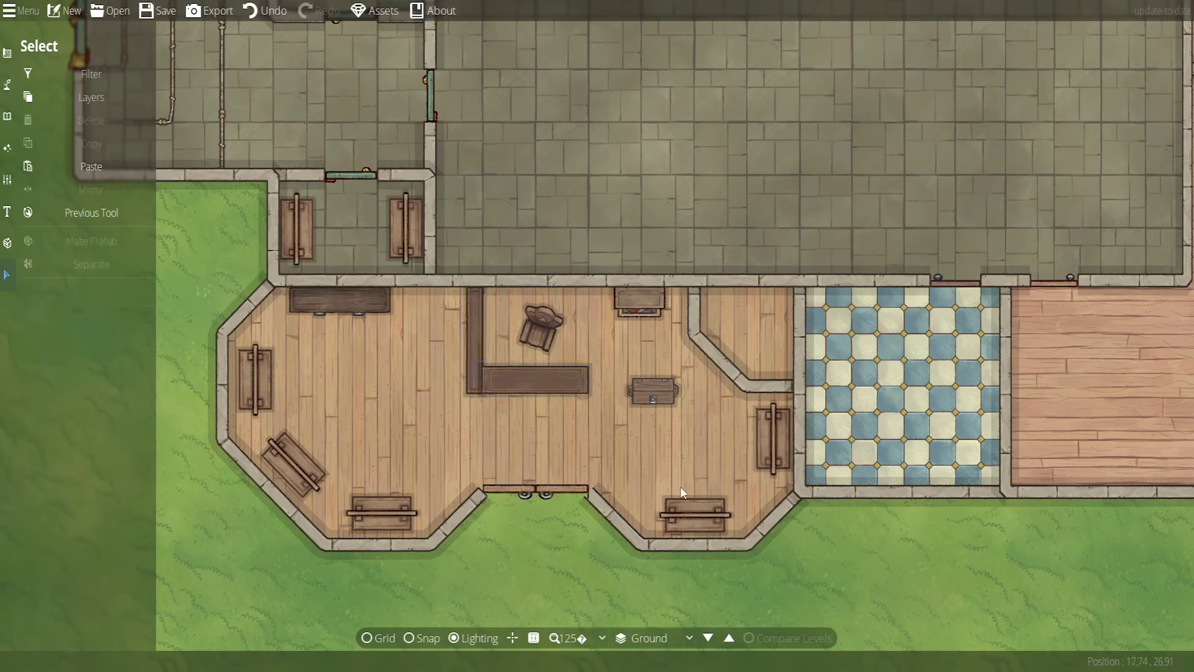
Move the small drawer cabinet down beside the entrance doors, and put the chest against the north wall east of the chair
left_click(655, 304)
left_click_drag(655, 303, 648, 477)
left_click(655, 396)
left_click_drag(655, 396, 601, 311)
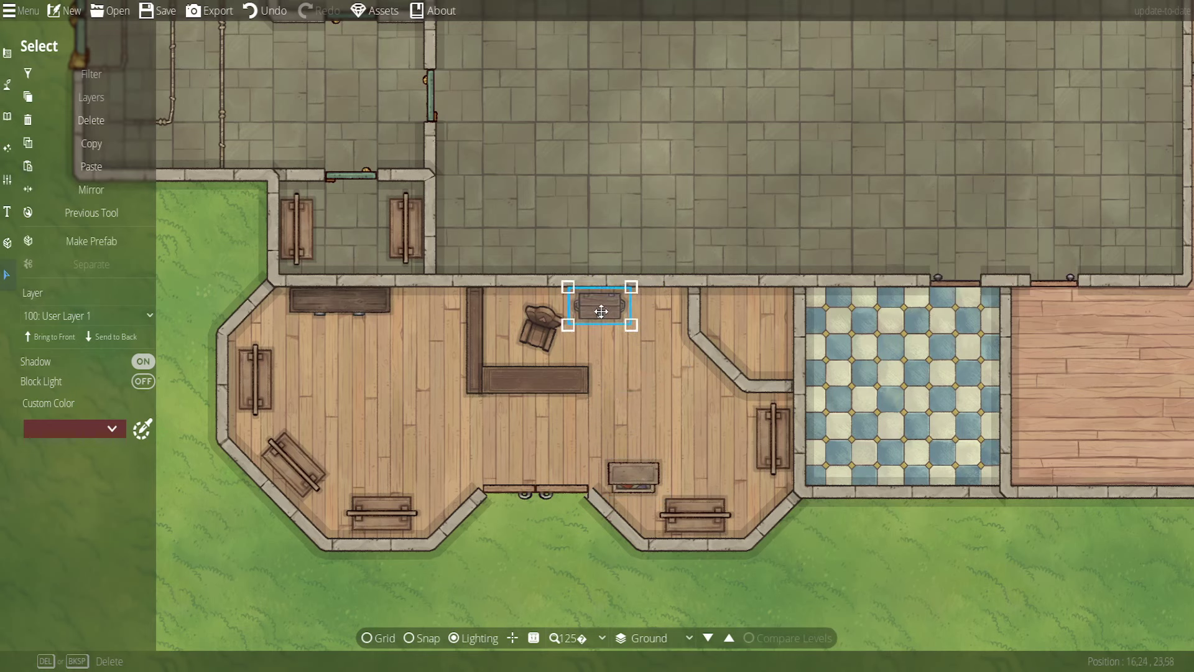
left_click(642, 377)
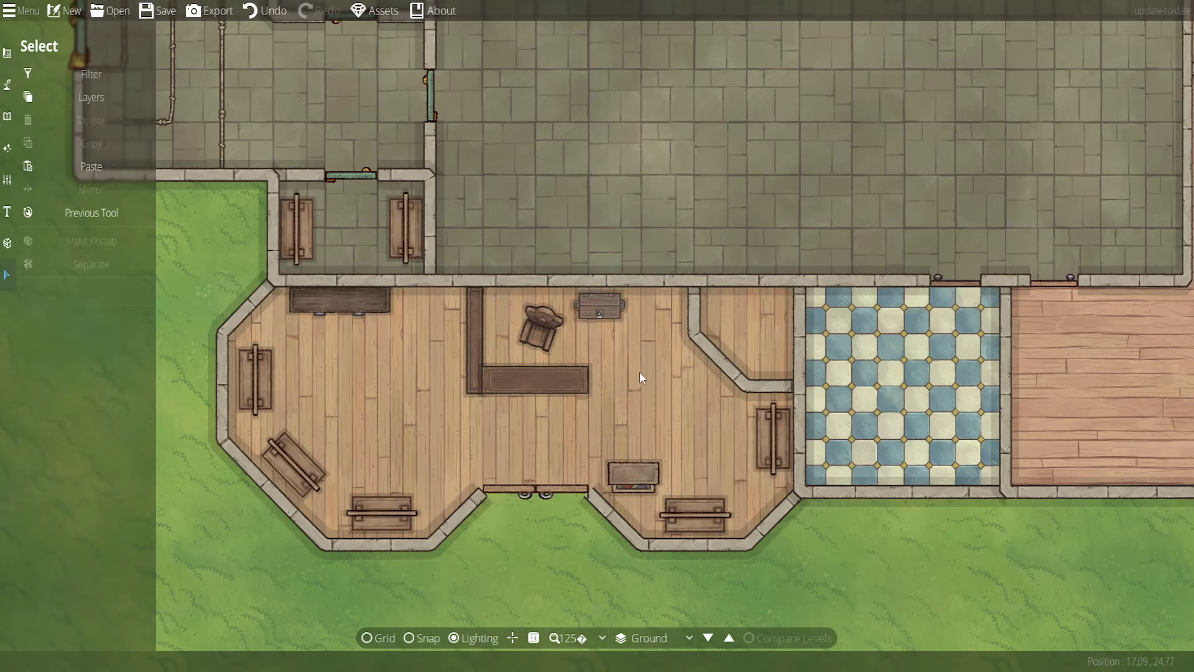
Shift the chair slightly west behind the counter and nudge the small chest tight against the north wall
left_click(542, 325)
left_click_drag(542, 324, 529, 329)
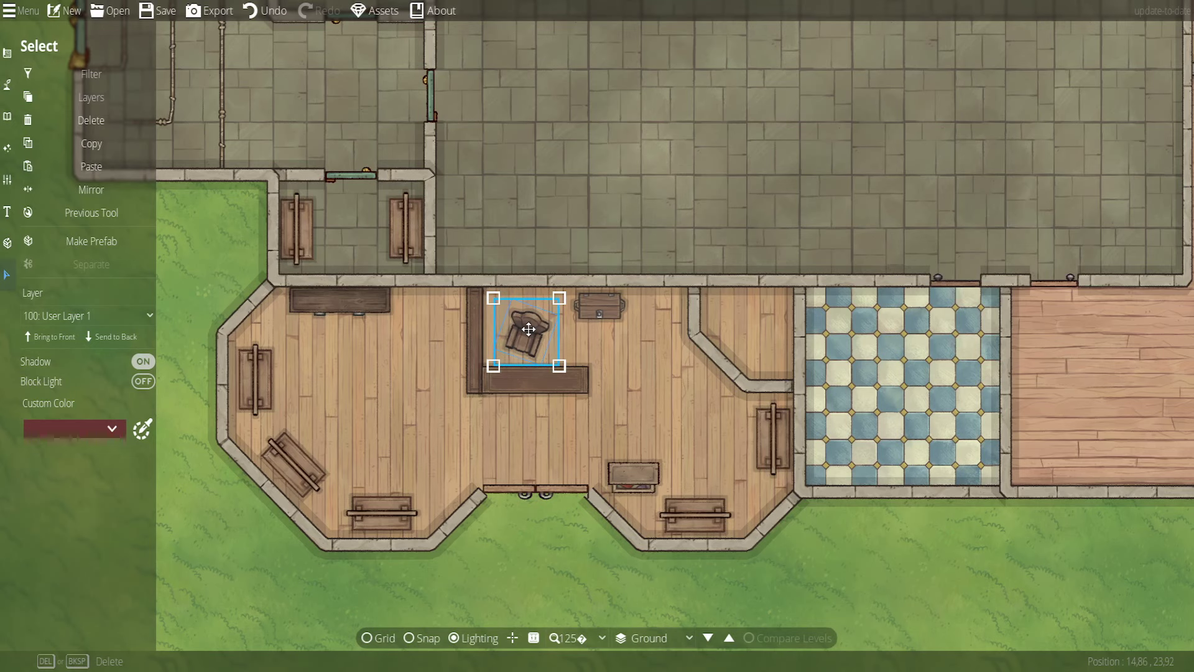
left_click(621, 342)
left_click(592, 305)
left_click(596, 316)
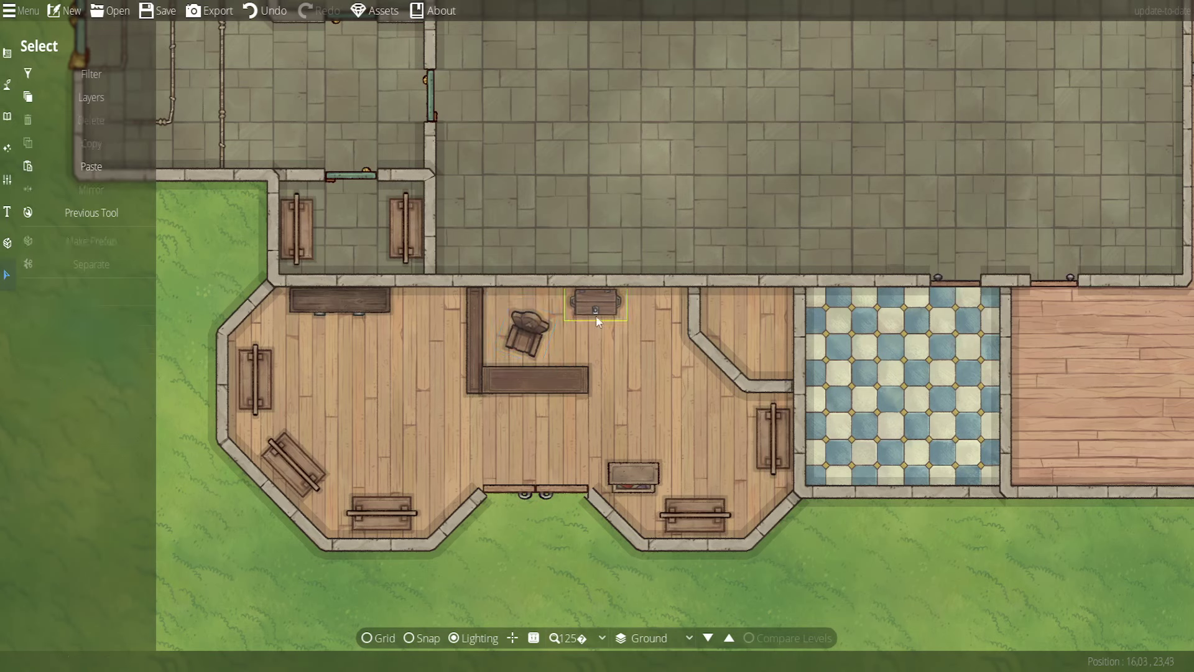
Move the drawer cabinet to the north wall beside the corner partition, and the chair onto the floor south of it
left_click_drag(640, 470, 642, 457)
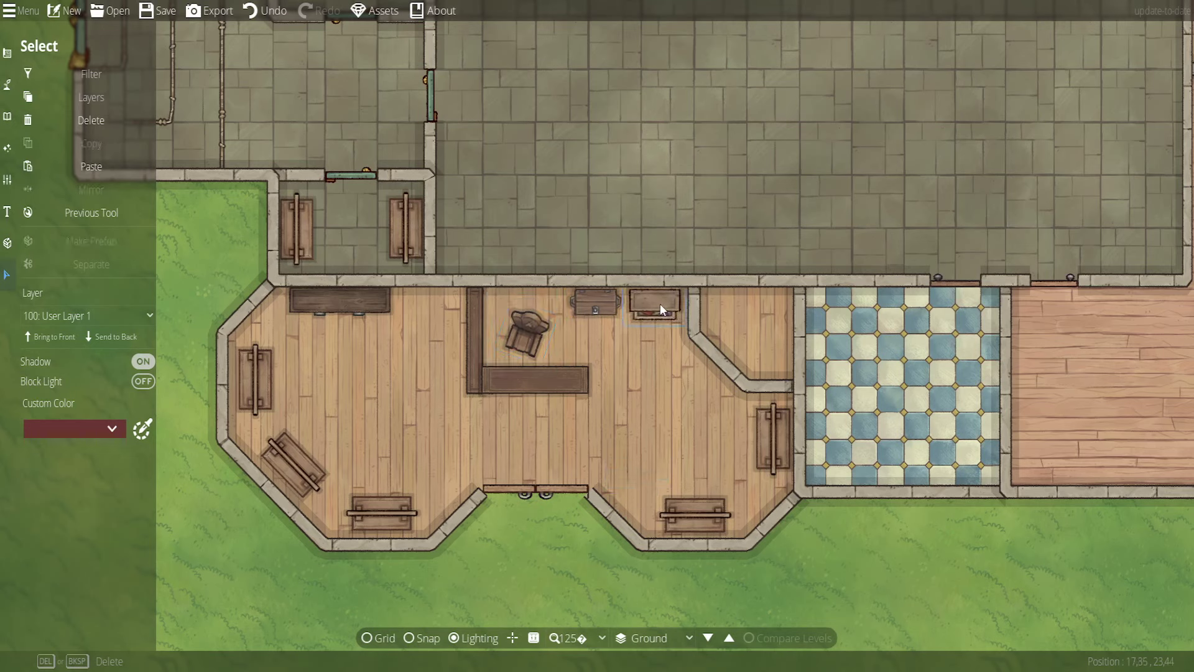
left_click(661, 329)
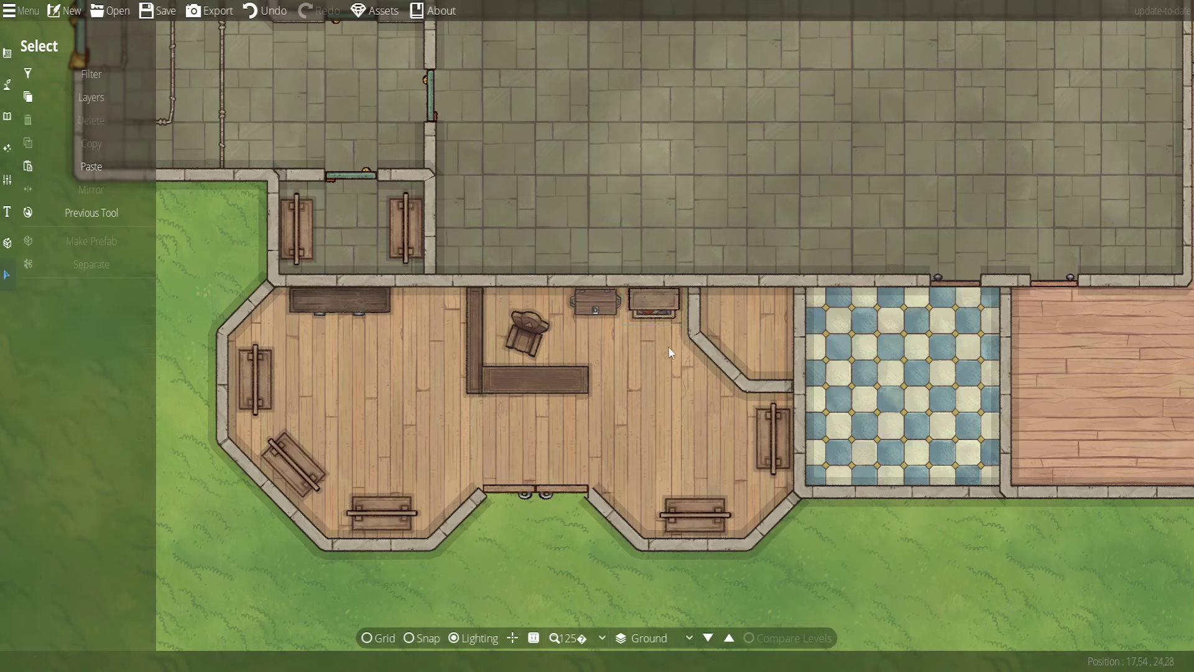
left_click(524, 327)
left_click_drag(525, 328, 653, 361)
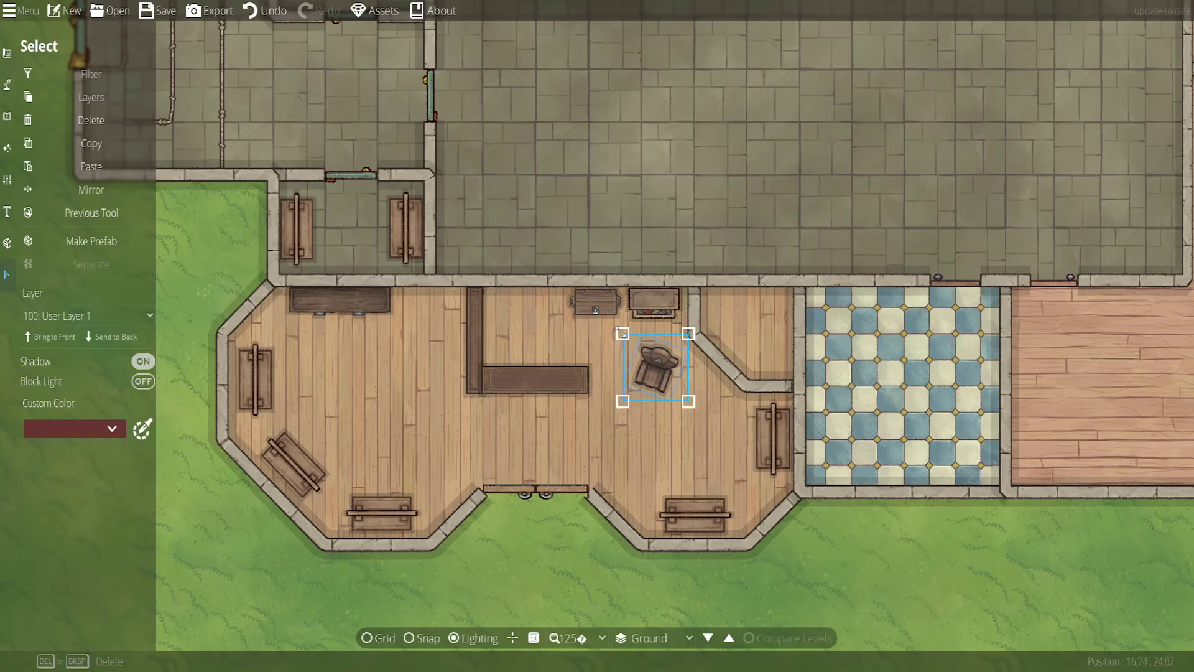
scroll(618, 432, "down", 1)
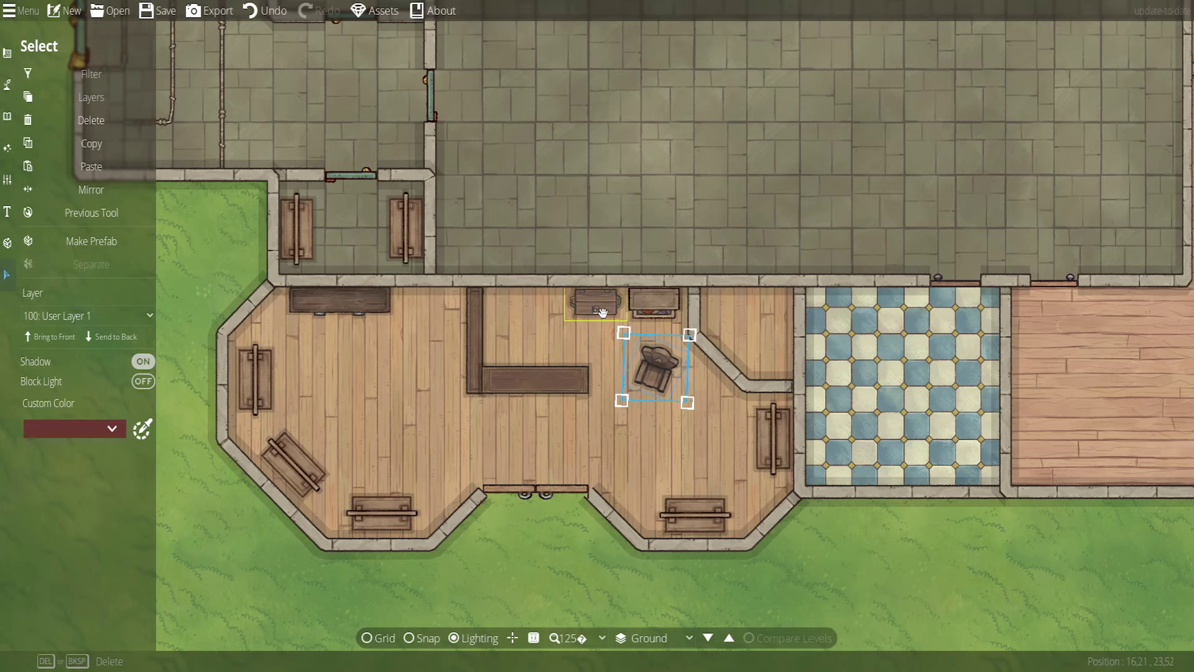
Move the small chest into the counter's northwest corner and rotate it a quarter turn, flush against the narrow counter with its clasp facing east
left_click(537, 331)
left_click(592, 301)
left_click_drag(592, 302, 501, 311)
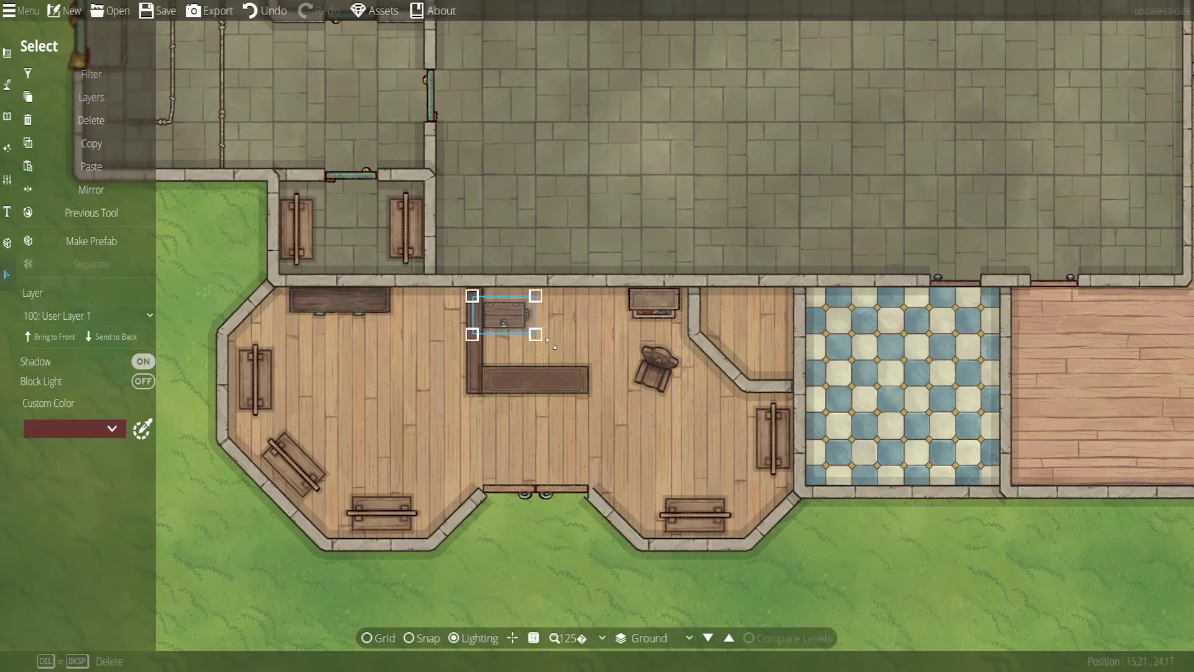
left_click_drag(551, 344, 550, 252)
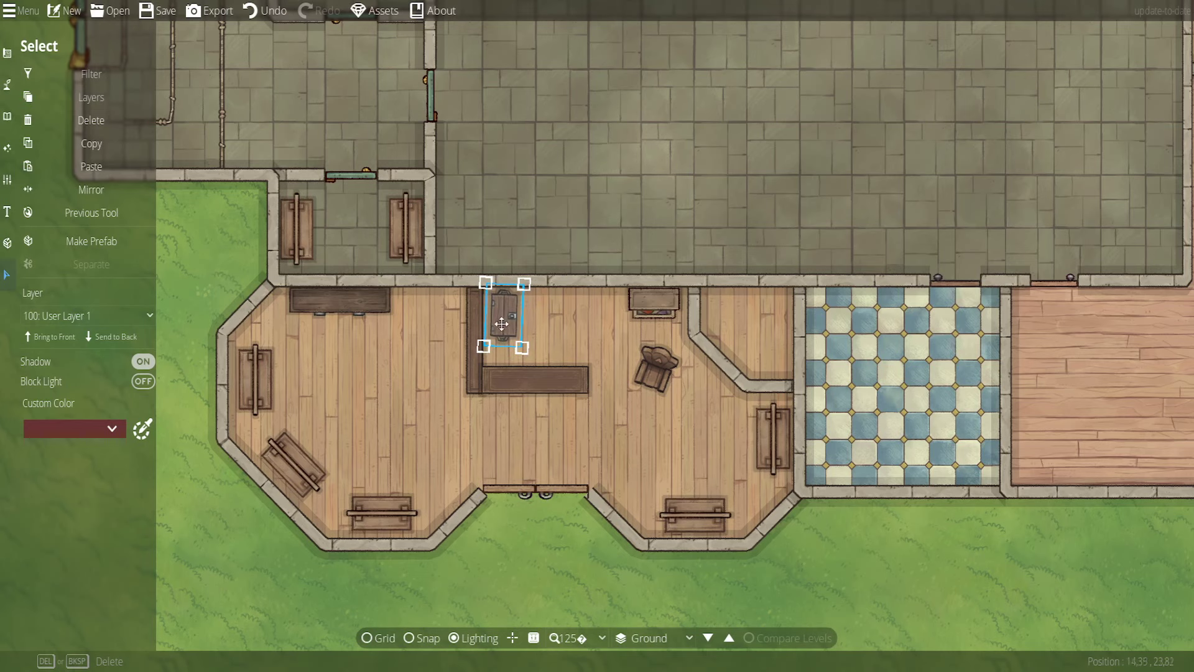
left_click_drag(502, 323, 496, 324)
left_click(591, 337)
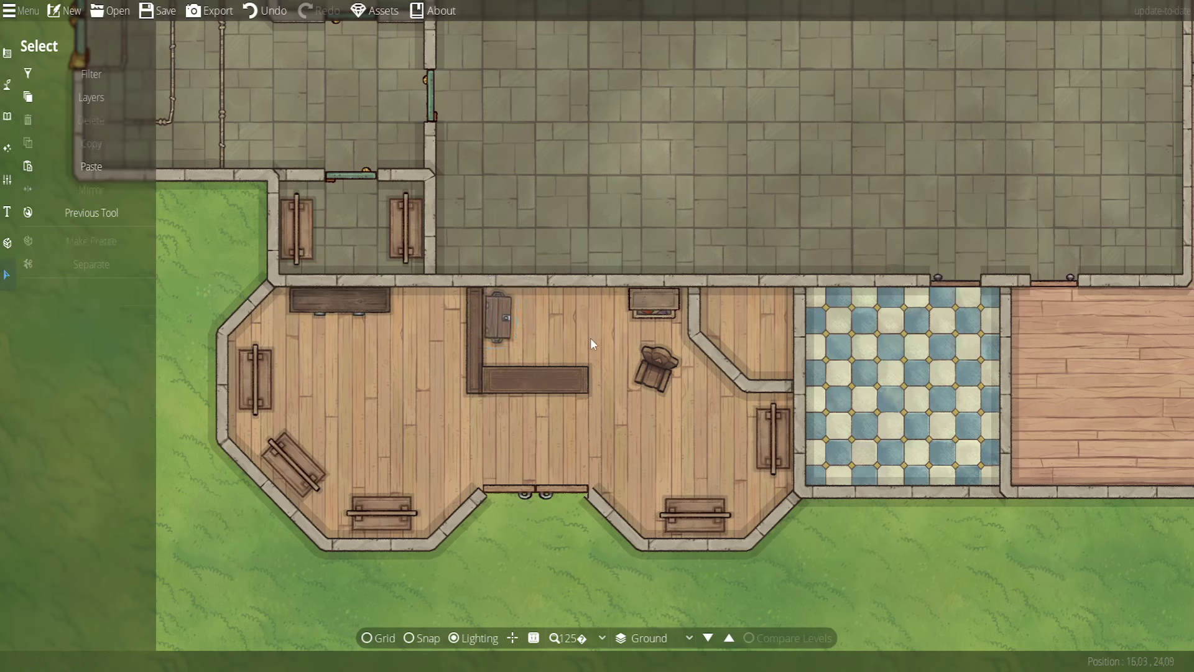
Move the chair in behind the L-shaped counter and shift the drawer cabinet slightly west along the north wall
left_click_drag(657, 369, 604, 343)
left_click(605, 342)
left_click_drag(651, 302, 639, 309)
left_click(643, 401)
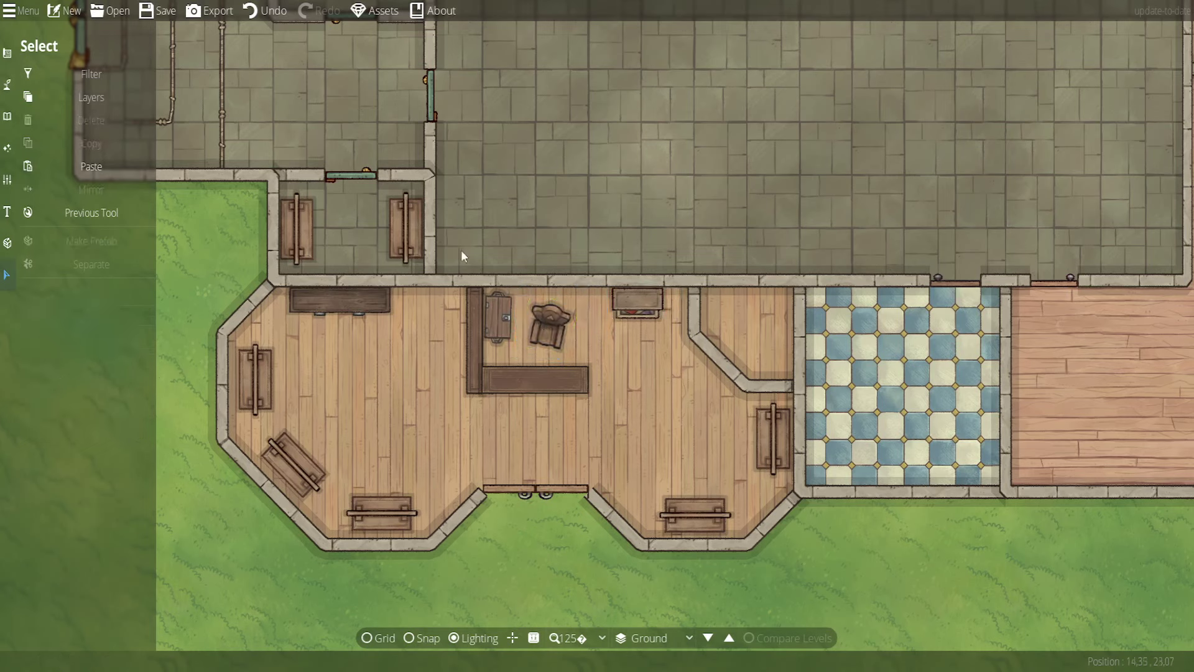
Shift the long dark cabinet west of the counter slightly east along the north wall, and save the map
left_click(174, 17)
left_click(346, 315)
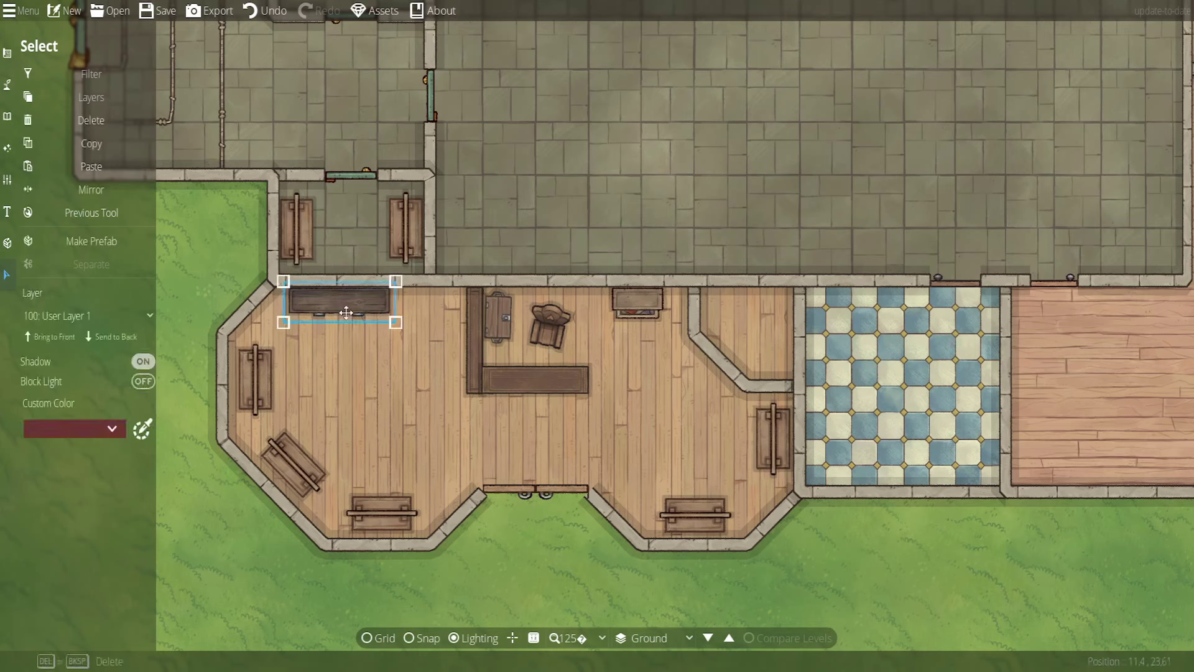
left_click_drag(348, 308, 370, 307)
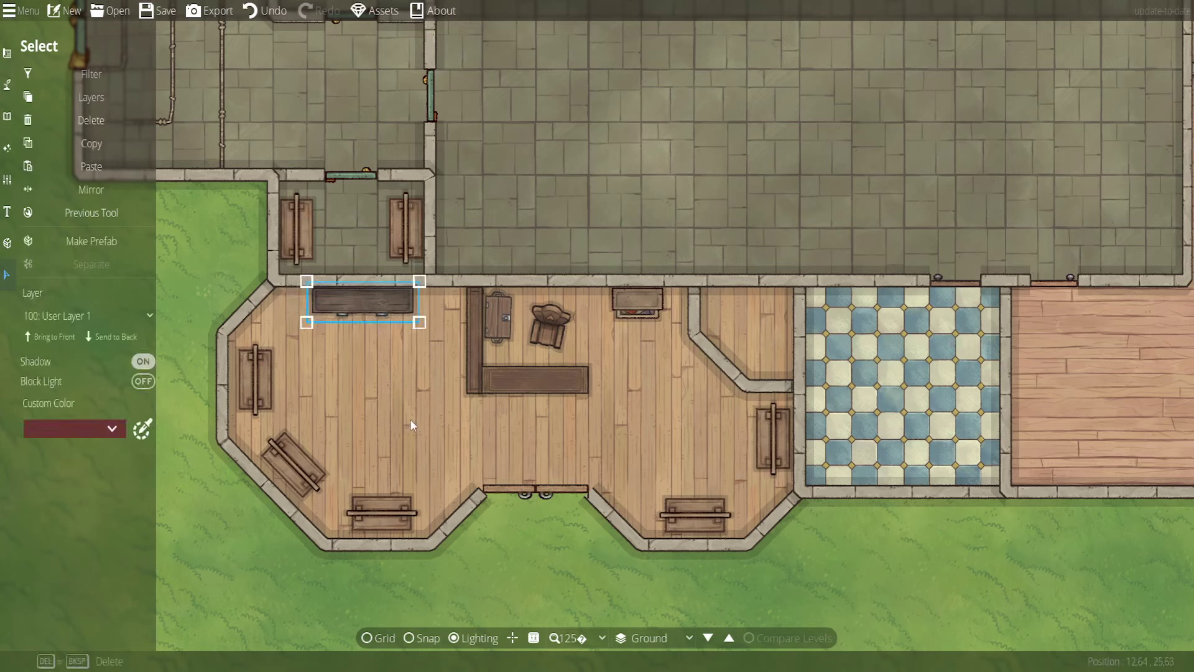
left_click(715, 459)
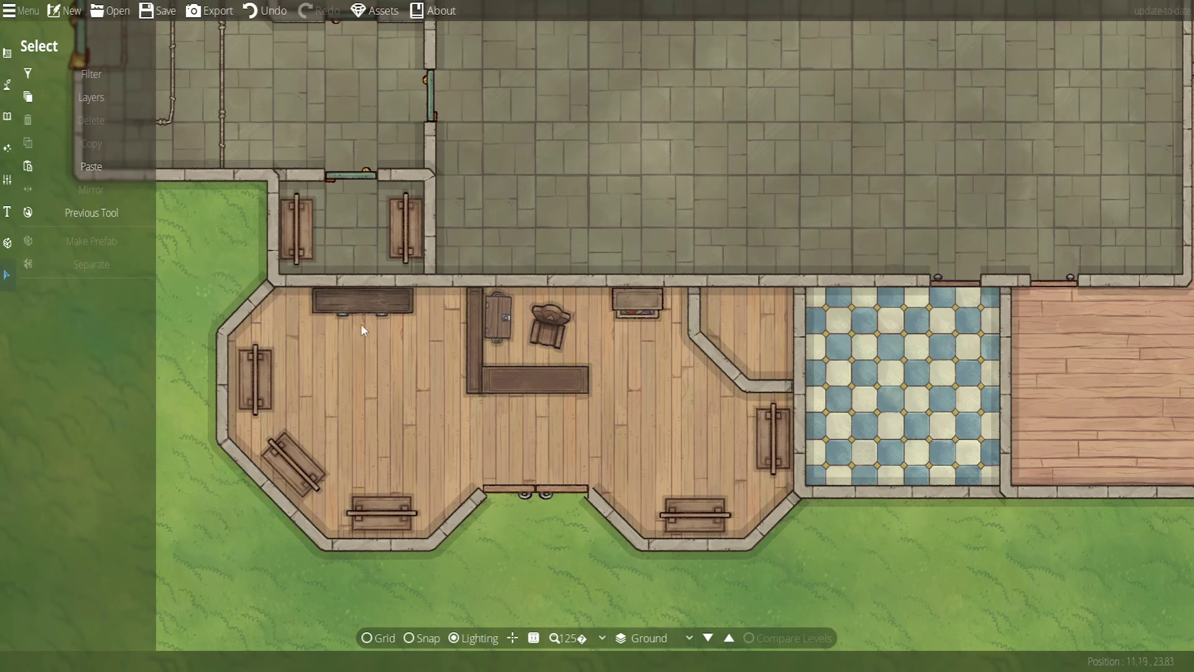
left_click(533, 392)
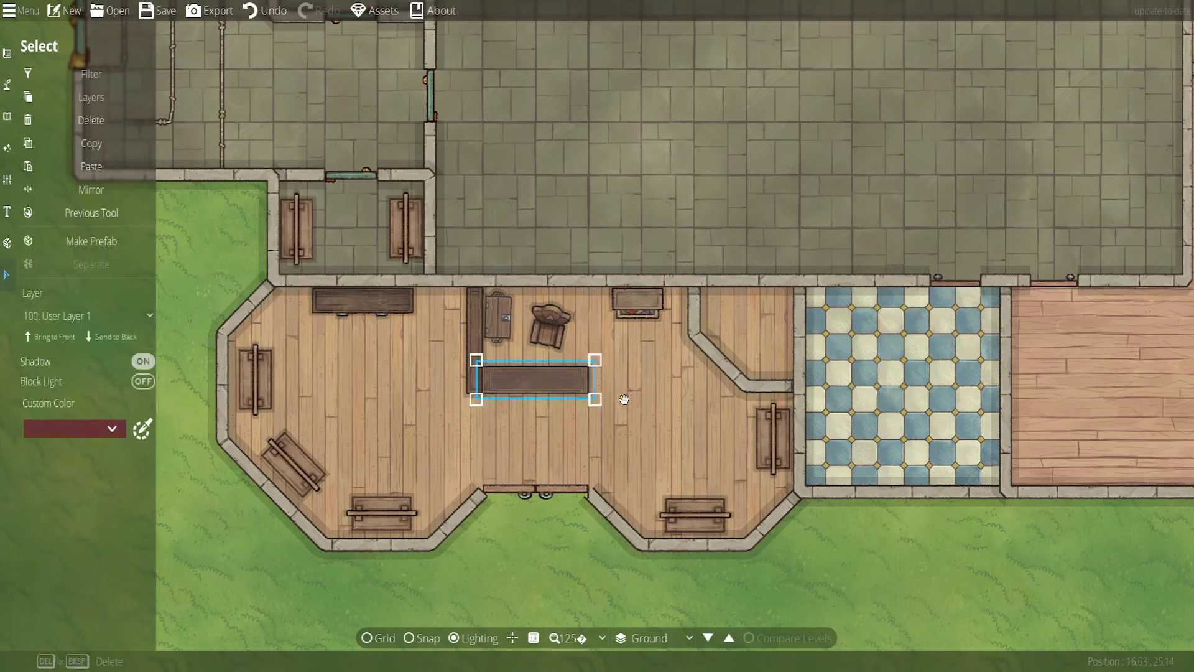
left_click(650, 400)
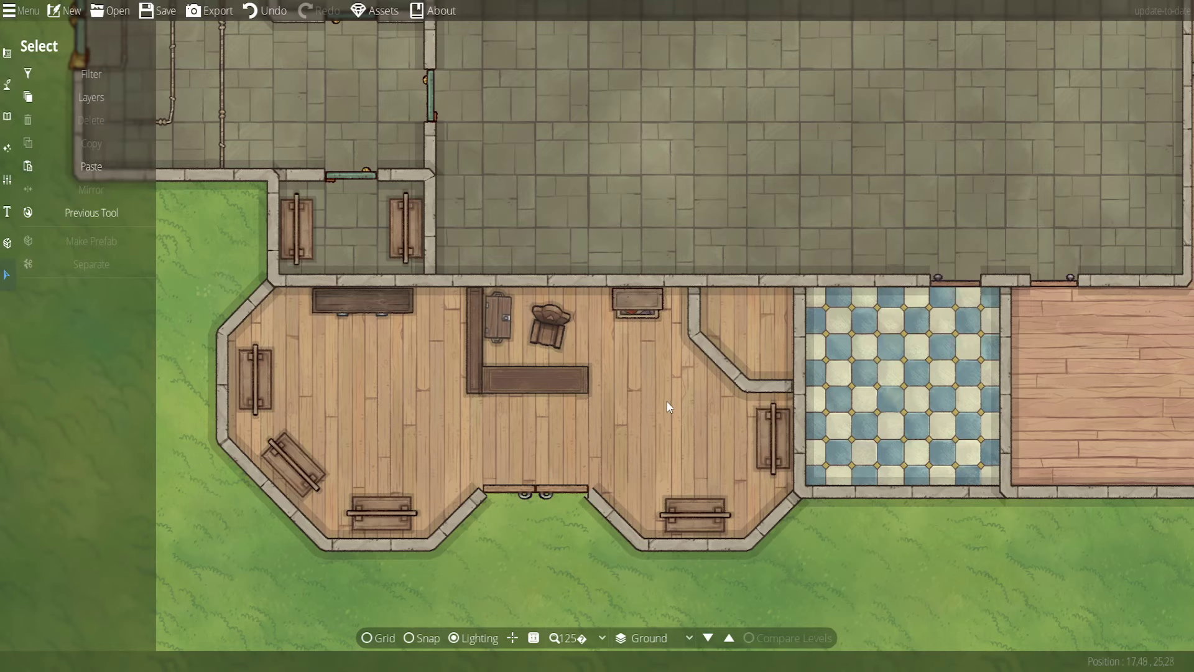
left_click_drag(655, 400, 643, 394)
left_click(163, 12)
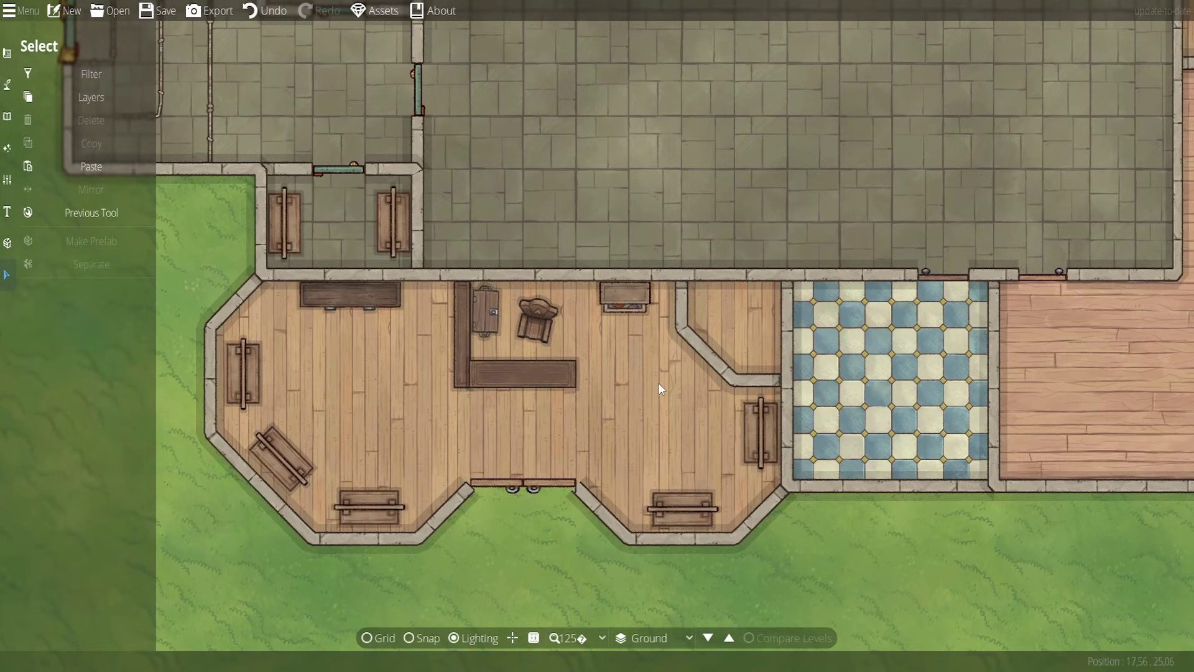
Examine the counter's east end and the entrance doorway up close
scroll(556, 395, "up", 4)
scroll(617, 415, "up", 3)
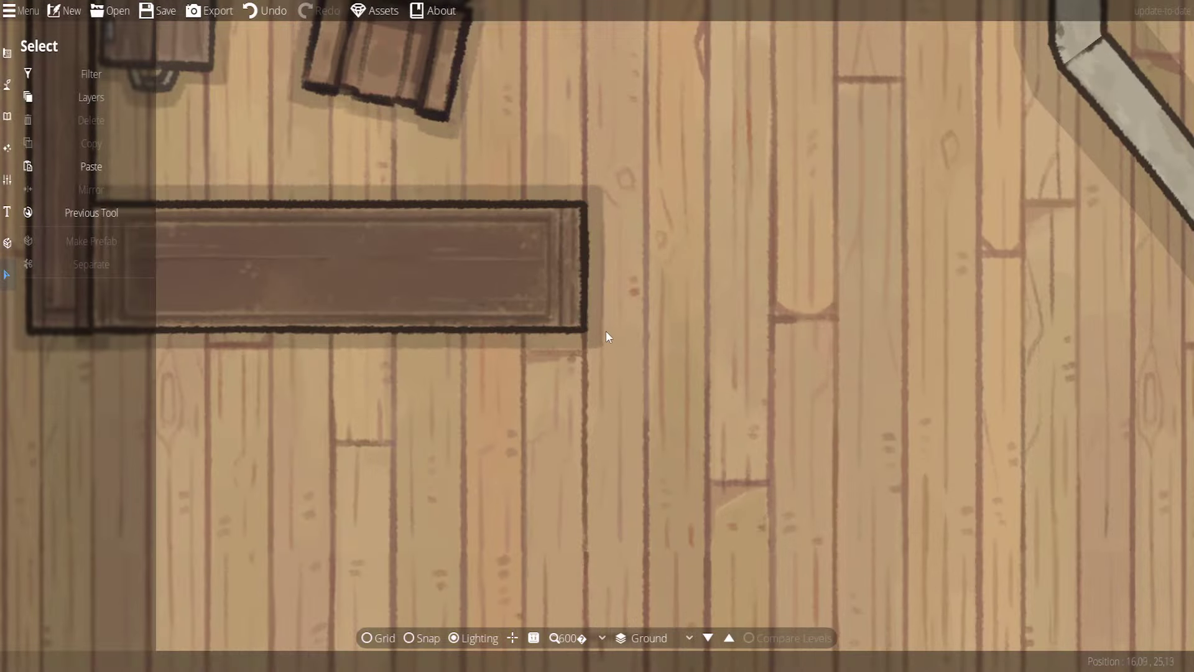
left_click_drag(730, 454, 792, 250)
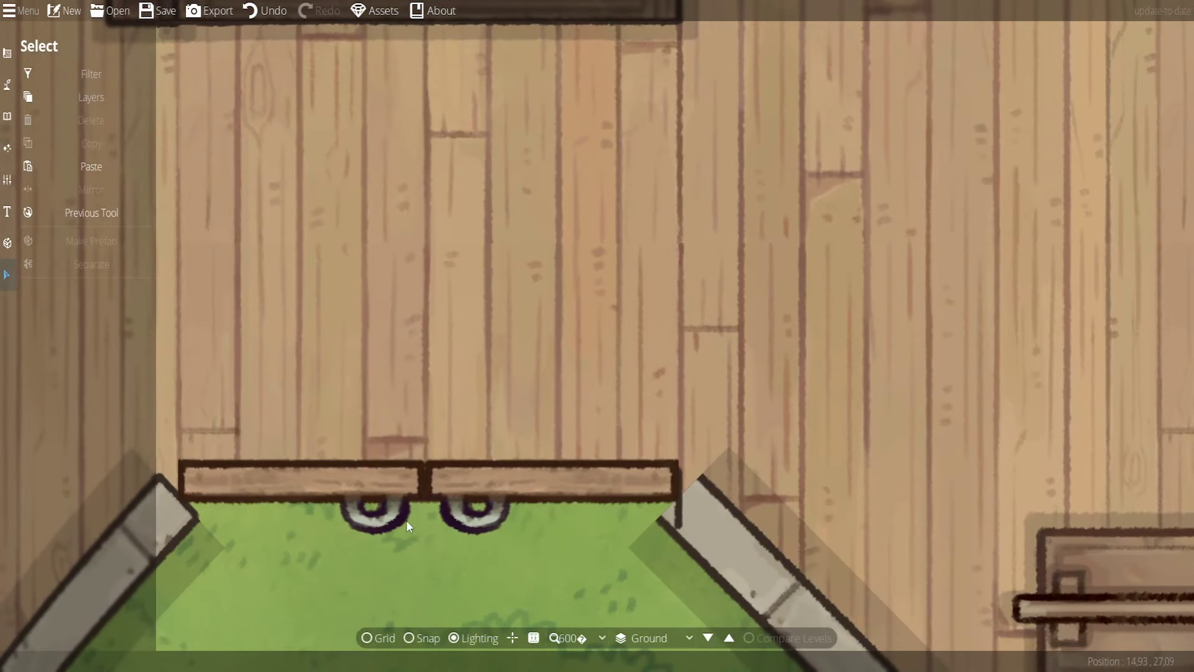
scroll(626, 301, "down", 5)
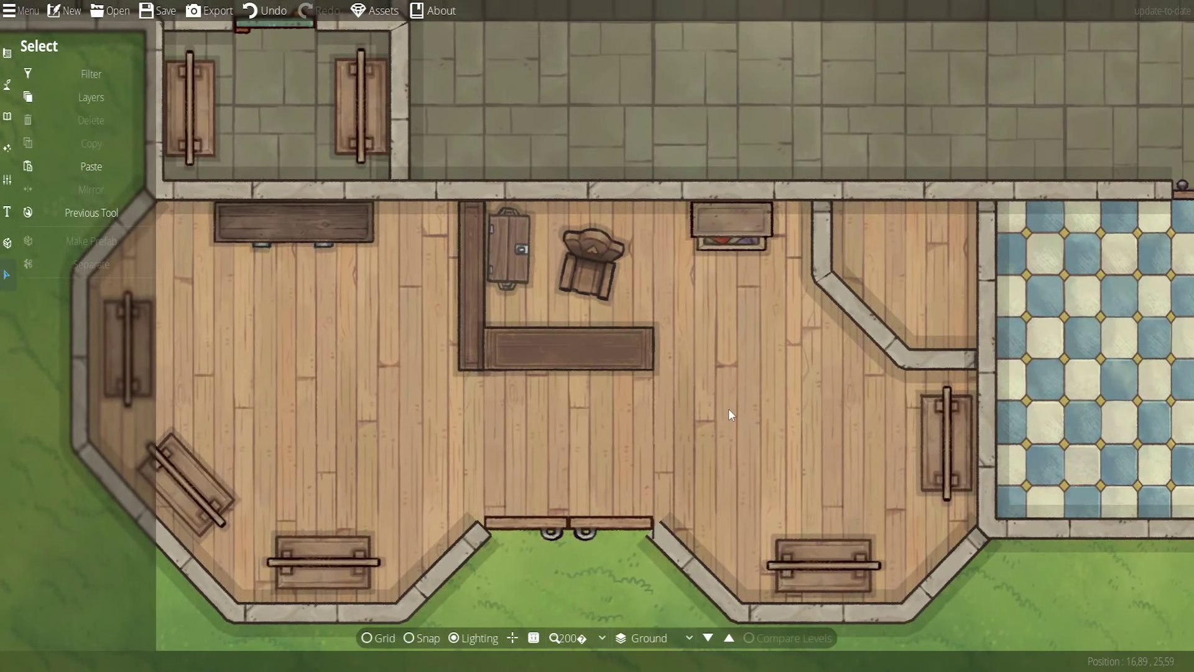
scroll(723, 381, "up", 5)
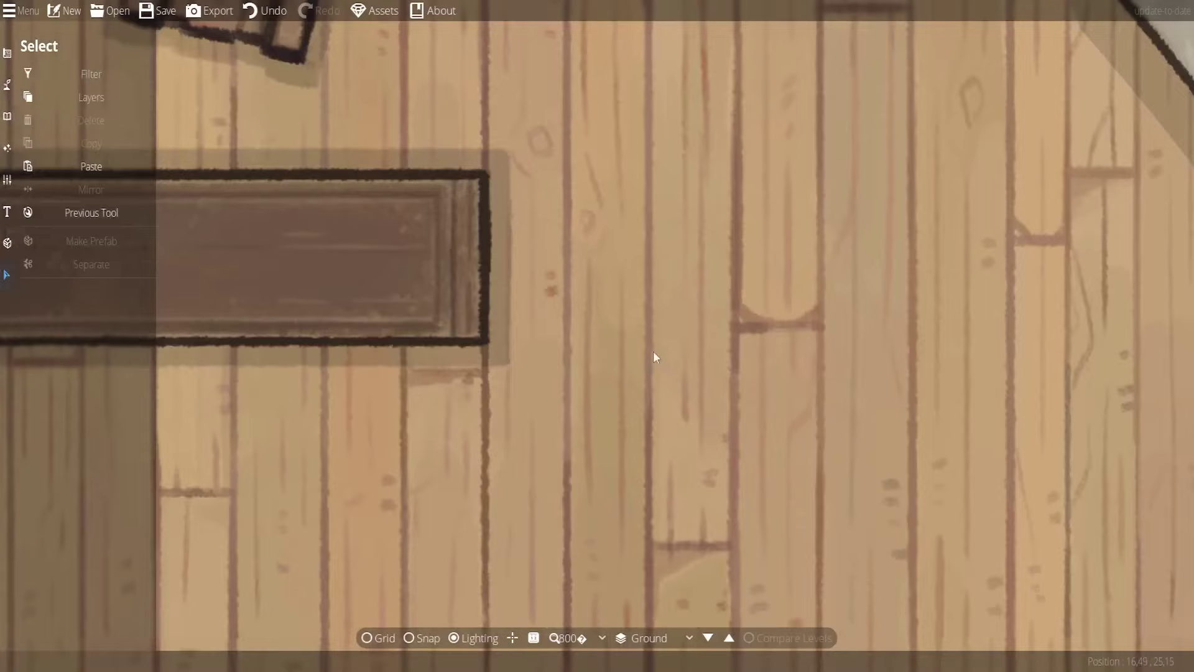
scroll(667, 318, "down", 4)
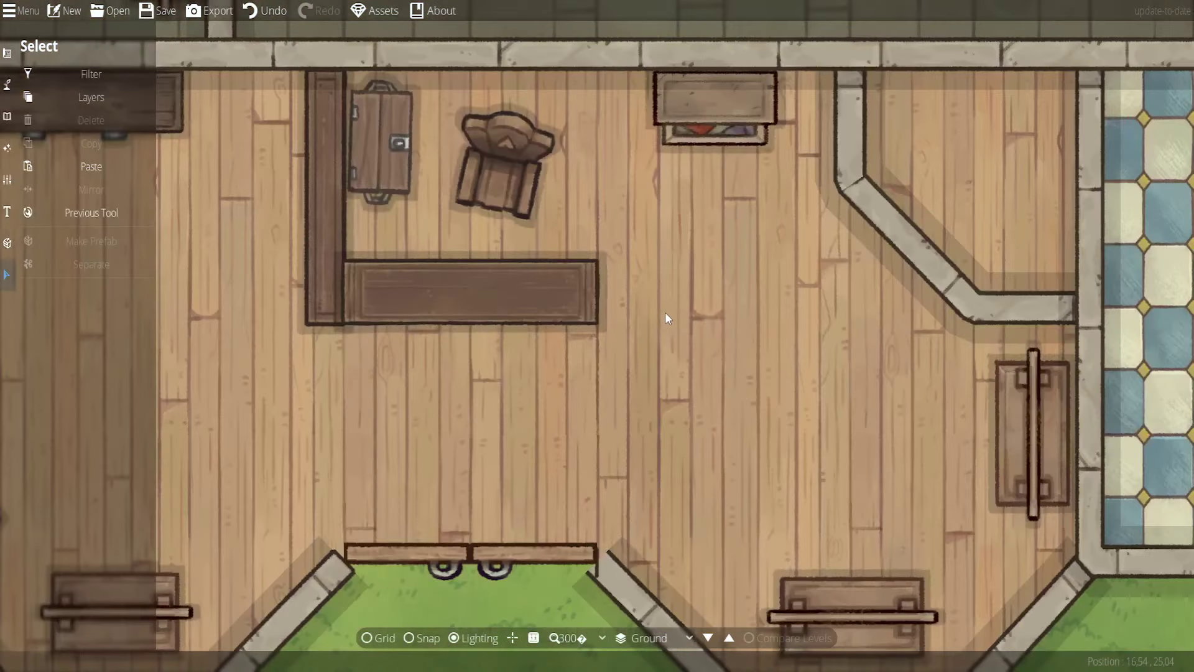
scroll(666, 311, "down", 3)
left_click_drag(654, 274, 654, 323)
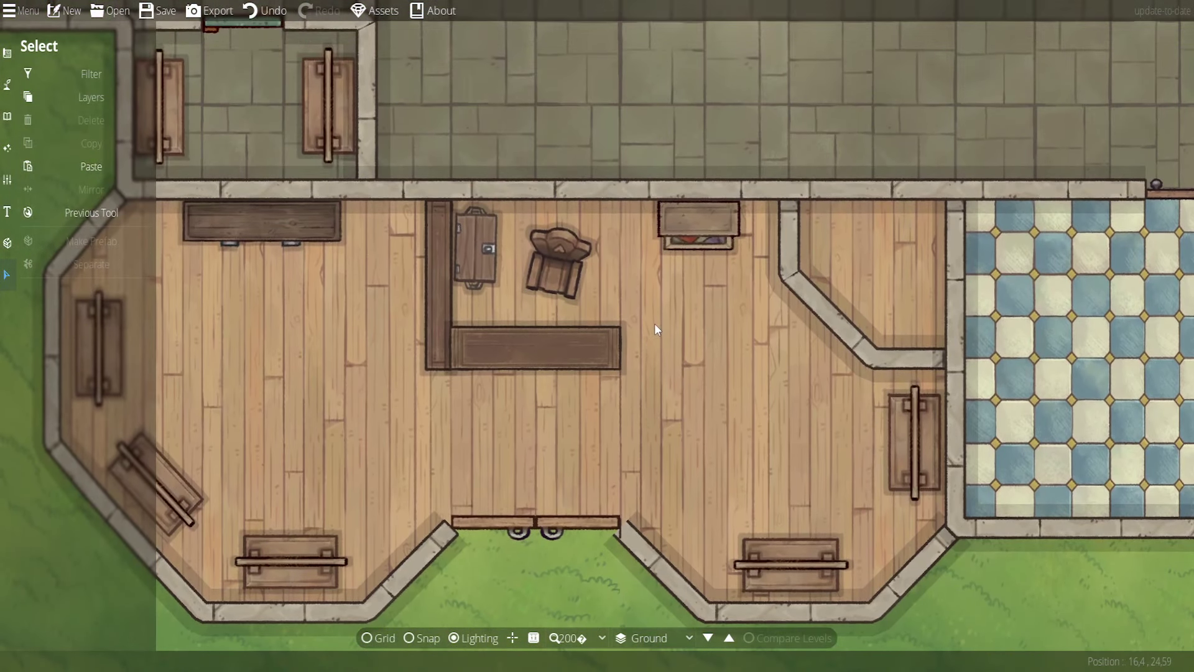
Nudge the drawer cabinet a little further west along the north wall, away from the corner partition
scroll(655, 322, "up", 3)
left_click_drag(704, 226, 692, 227)
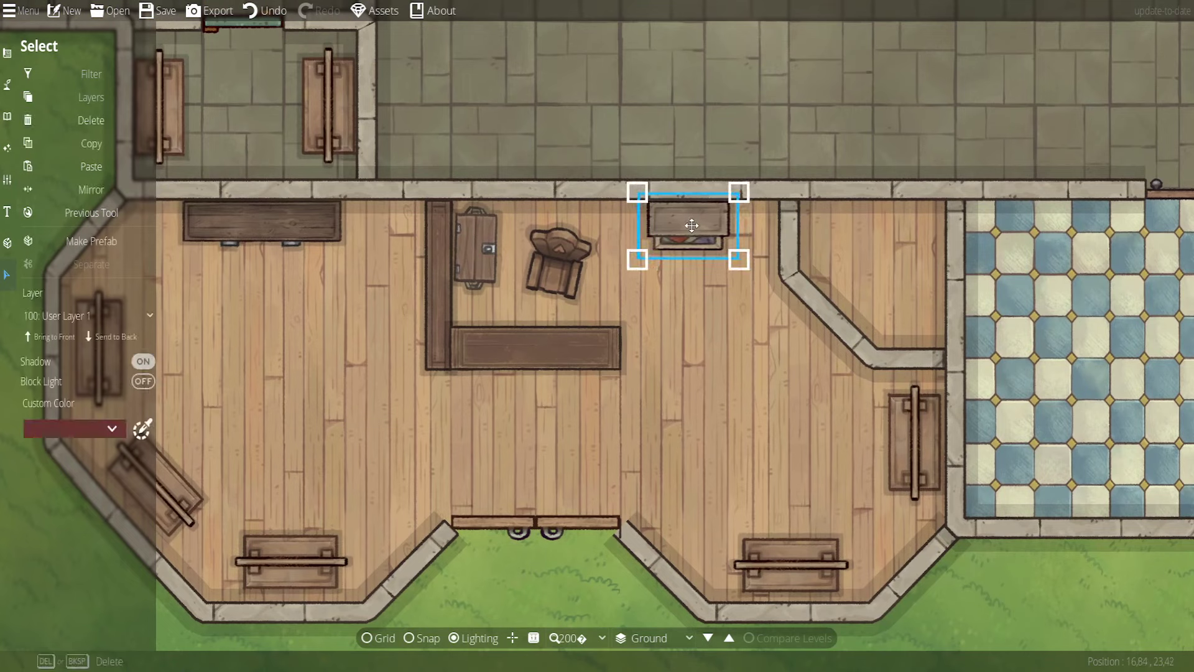
left_click(700, 372)
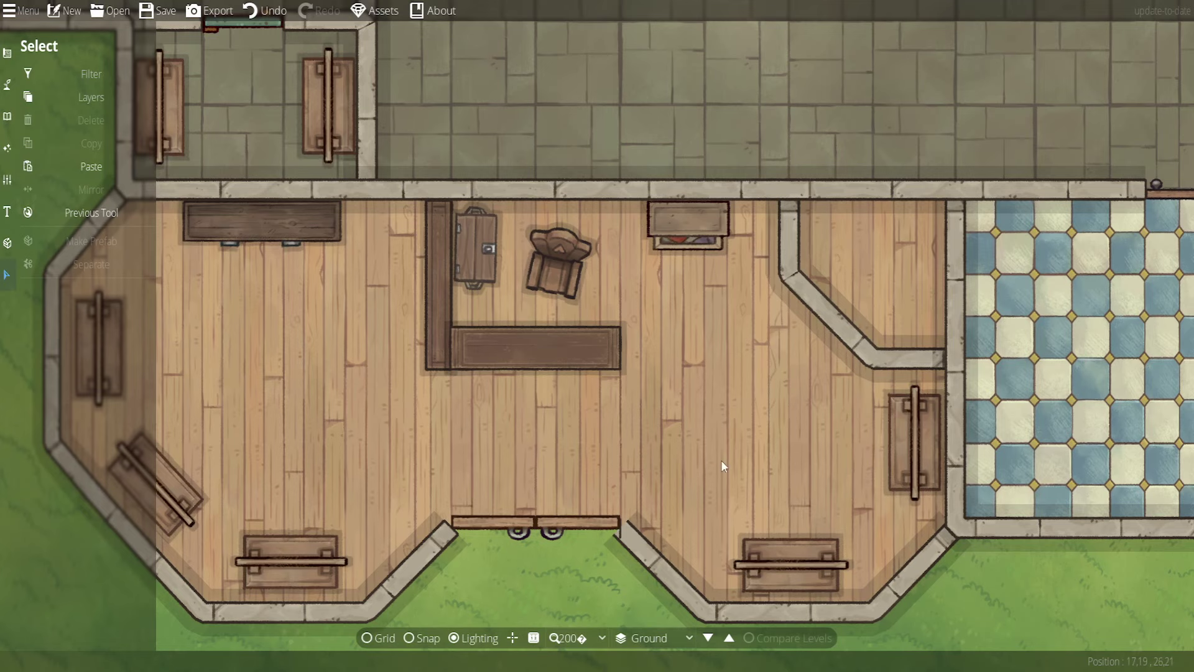
Delete the wooden chair behind the L-shaped counter
scroll(712, 389, "down", 2)
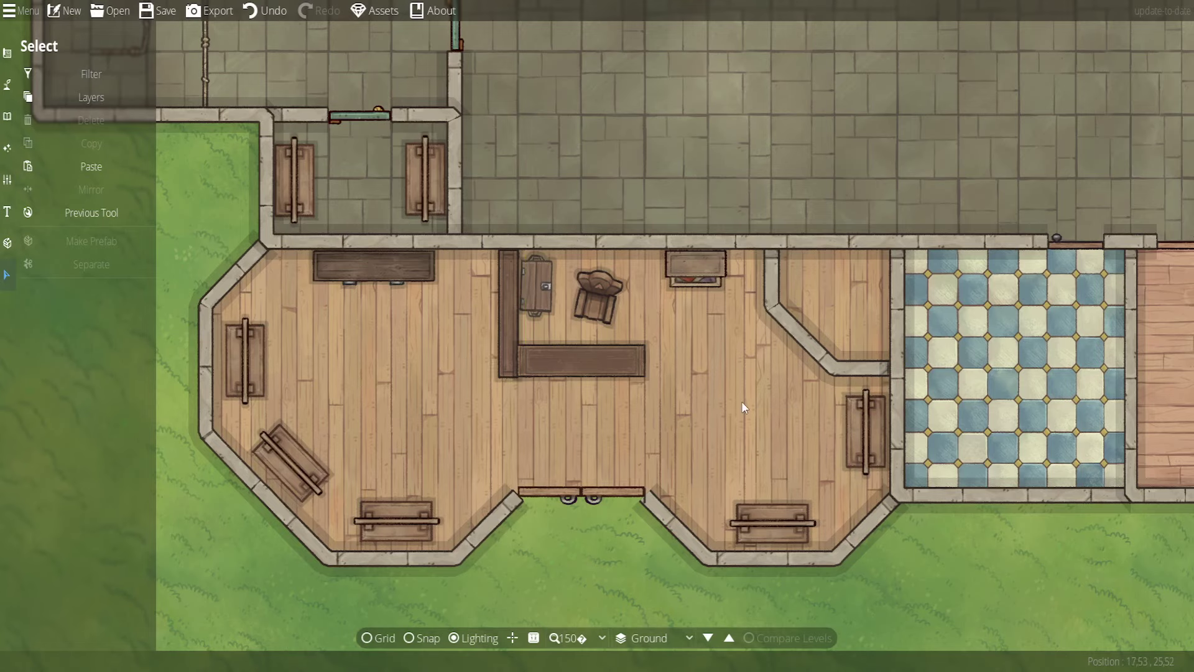
left_click_drag(742, 401, 684, 412)
scroll(682, 406, "down", 1)
left_click(562, 333)
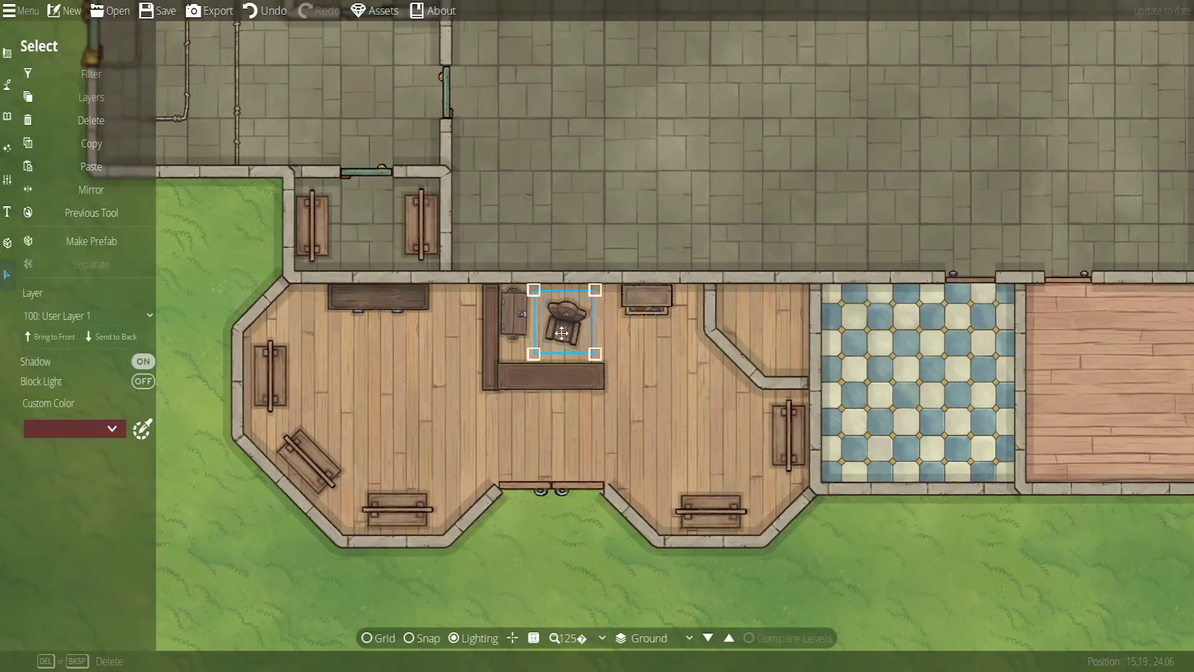
key("Delete")
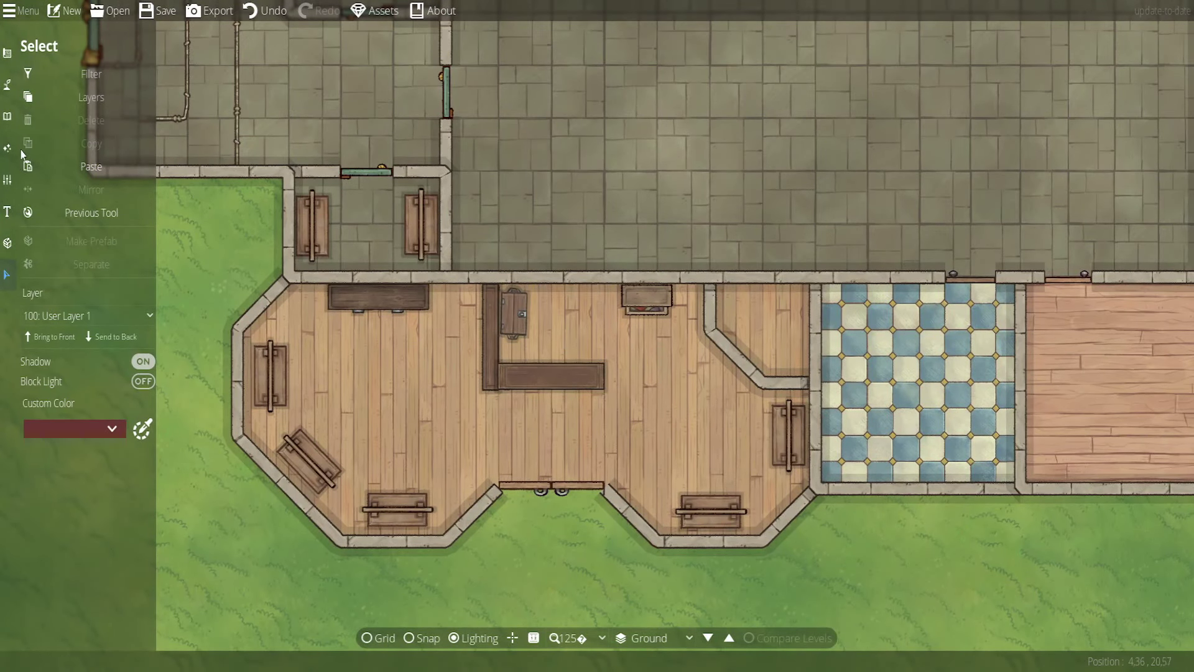
Place a dark red upholstered armchair from the Chair tag behind the counter, rotated 15 degrees
left_click(7, 117)
mouse_move(1151, 306)
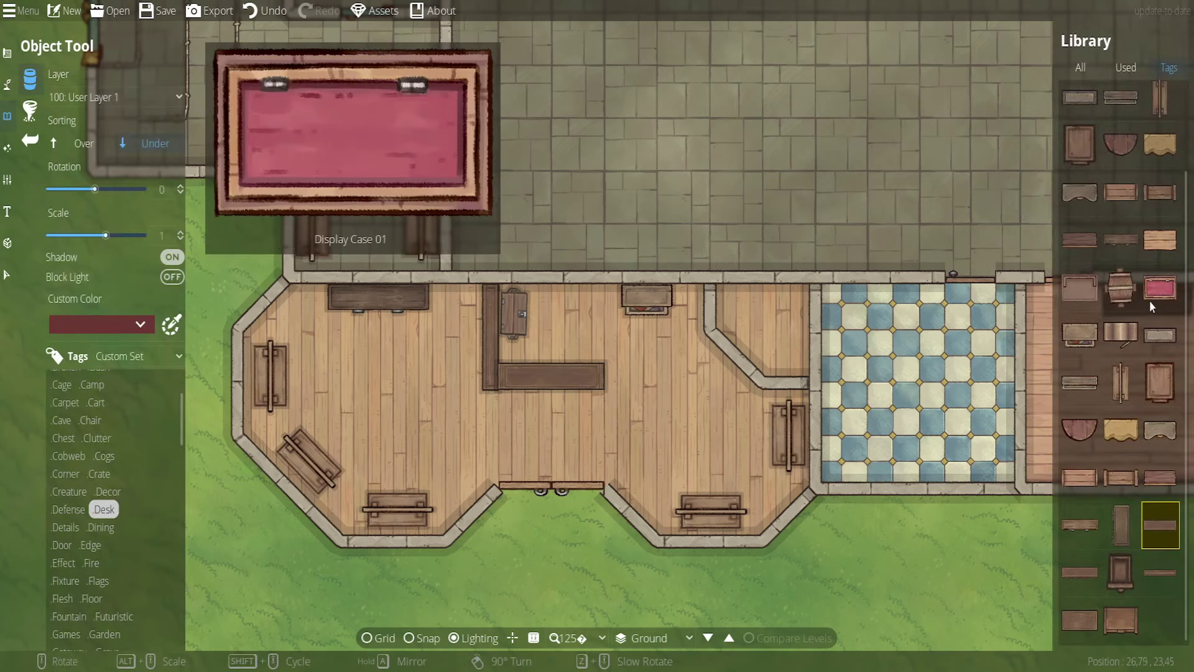
scroll(1152, 306, "up", 2)
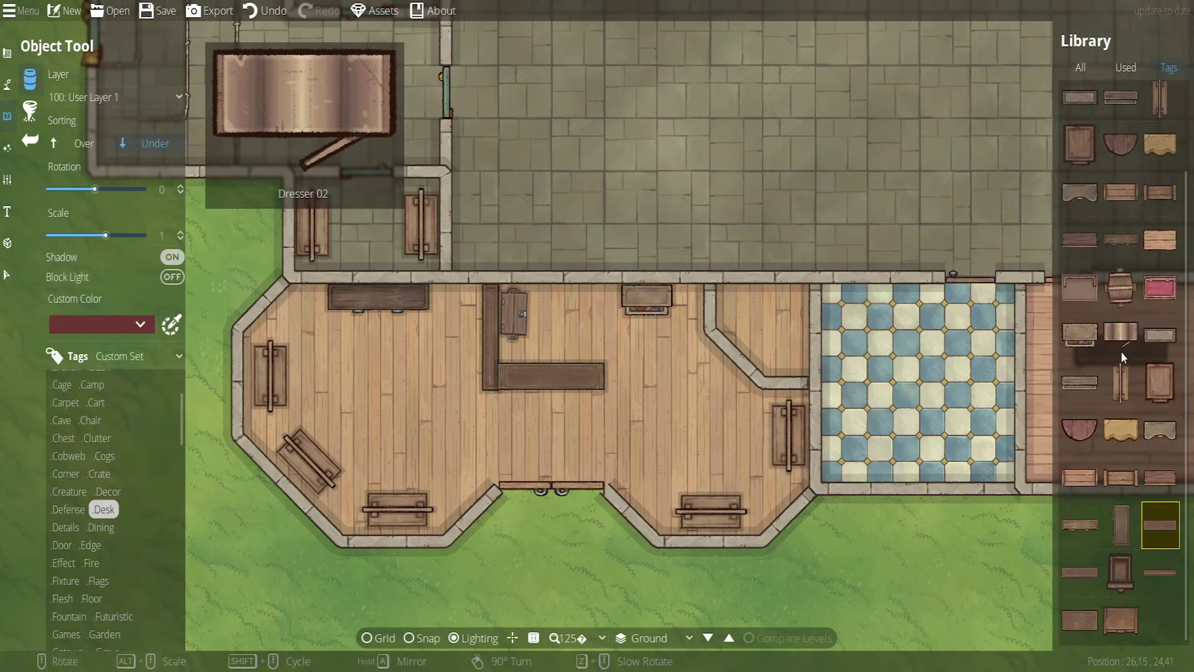
left_click(82, 423)
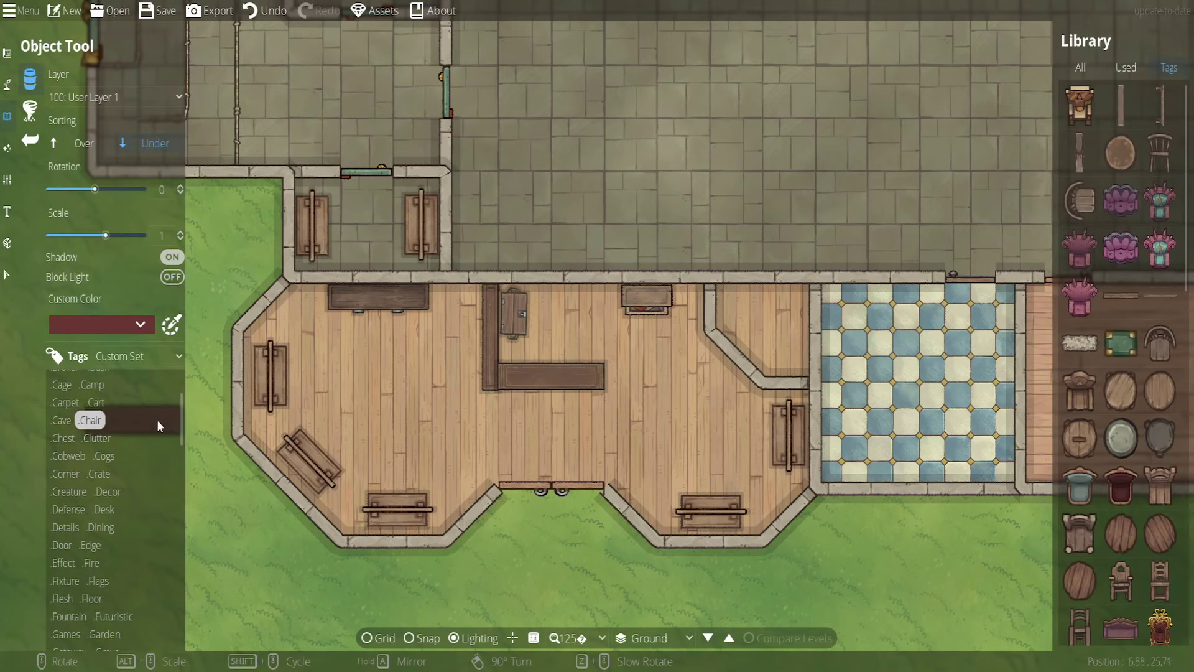
left_click(1124, 491)
scroll(566, 320, "up", 1)
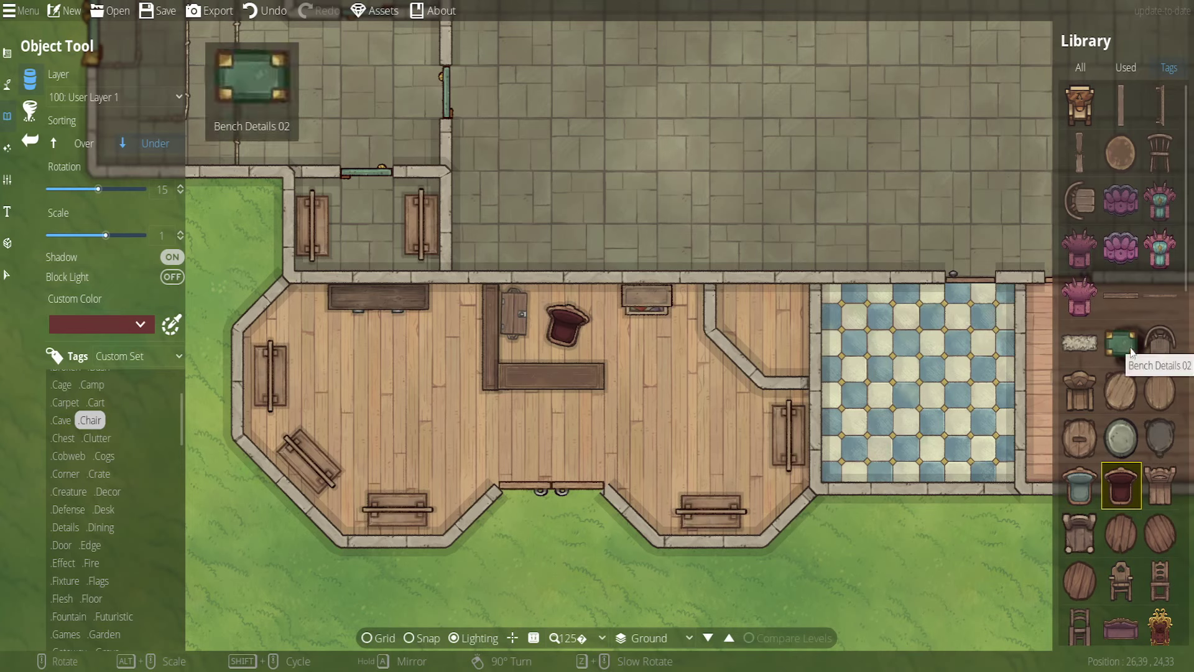
Try an angled dark red armchair near the mirrors in the southeast bay, and undo its placement
scroll(703, 455, "down", 7)
scroll(665, 462, "down", 2)
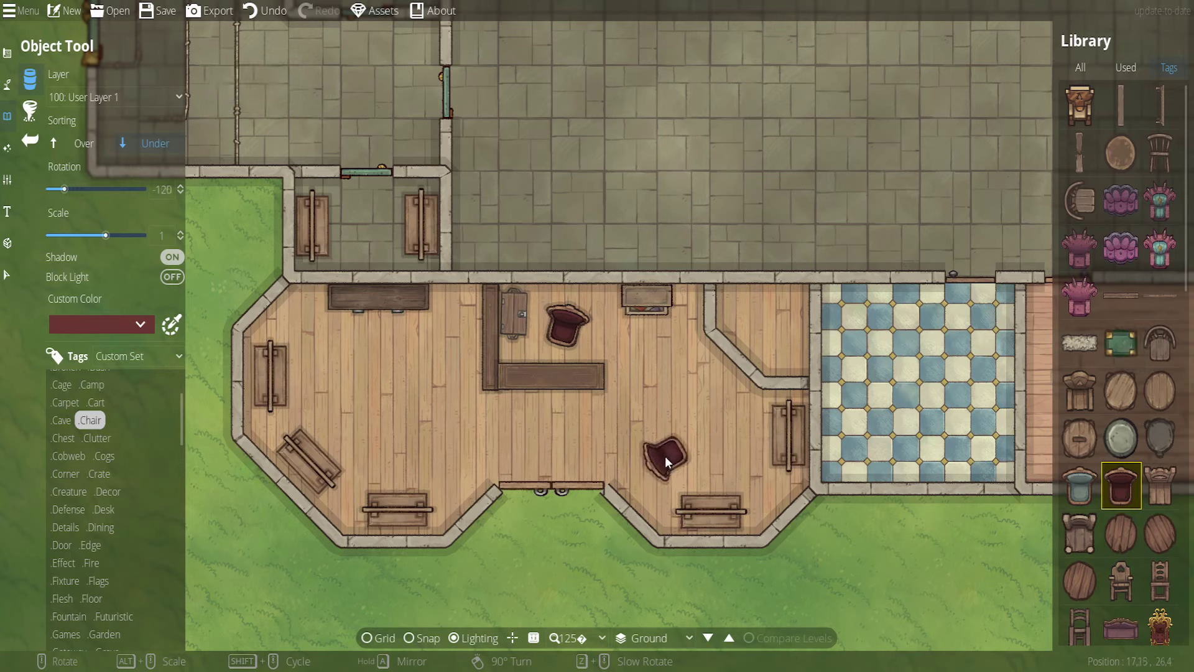
scroll(660, 461, "down", 1)
scroll(712, 475, "down", 1)
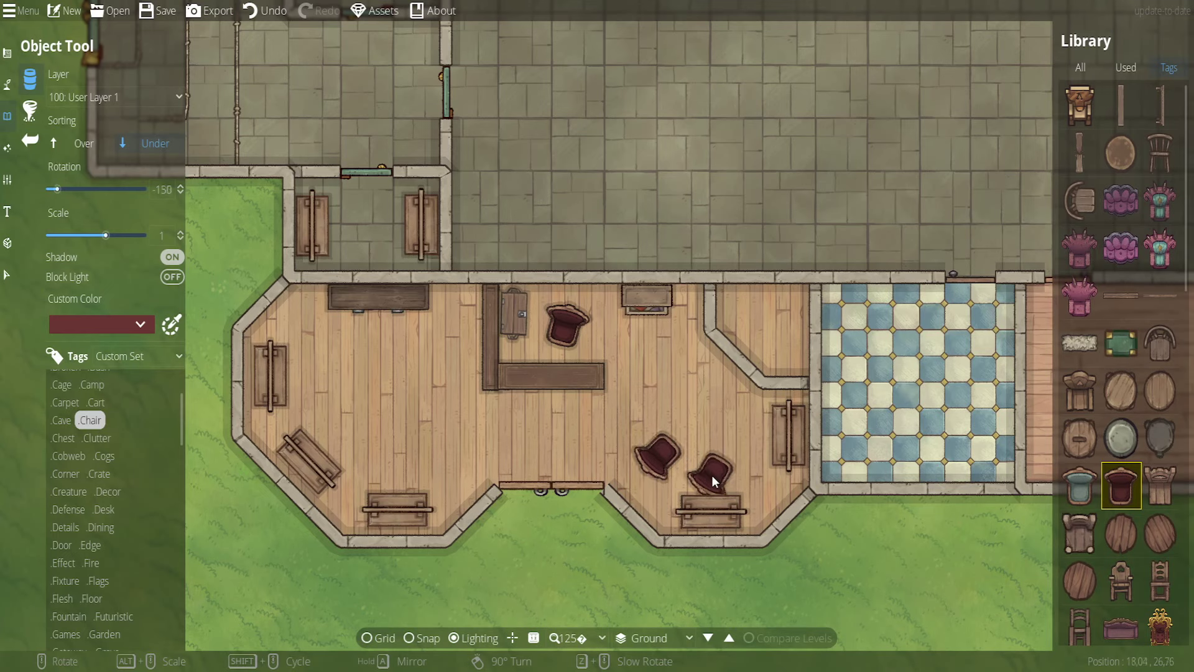
scroll(711, 475, "down", 1)
left_click(264, 11)
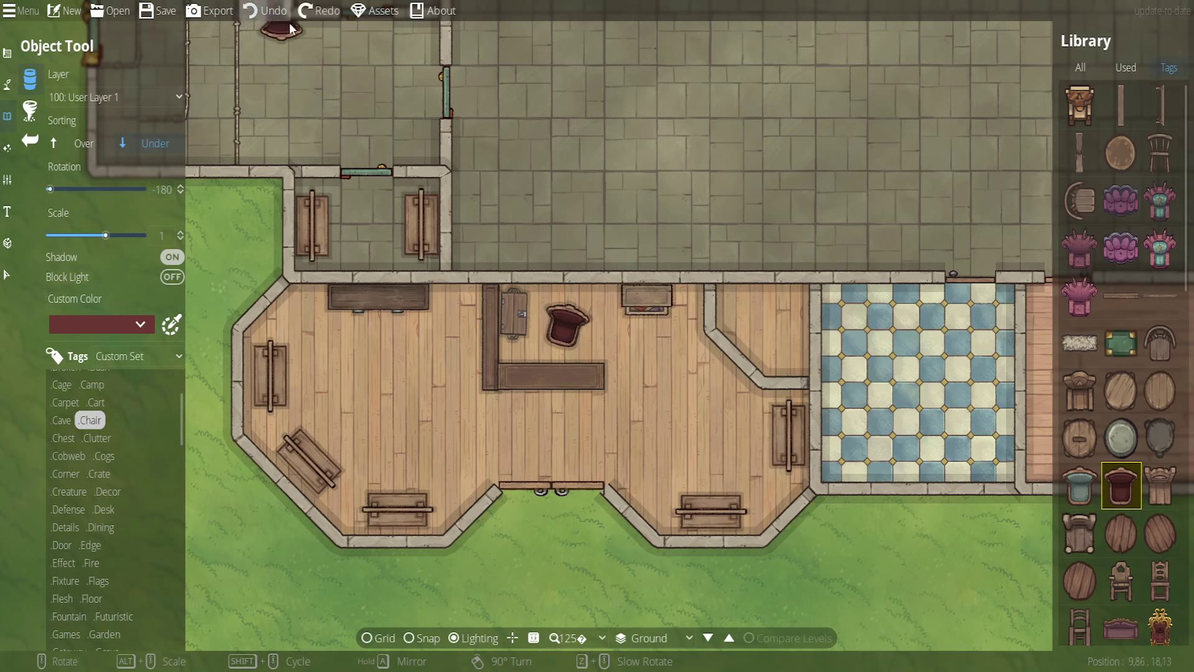
scroll(1126, 439, "down", 3)
left_click(1118, 483)
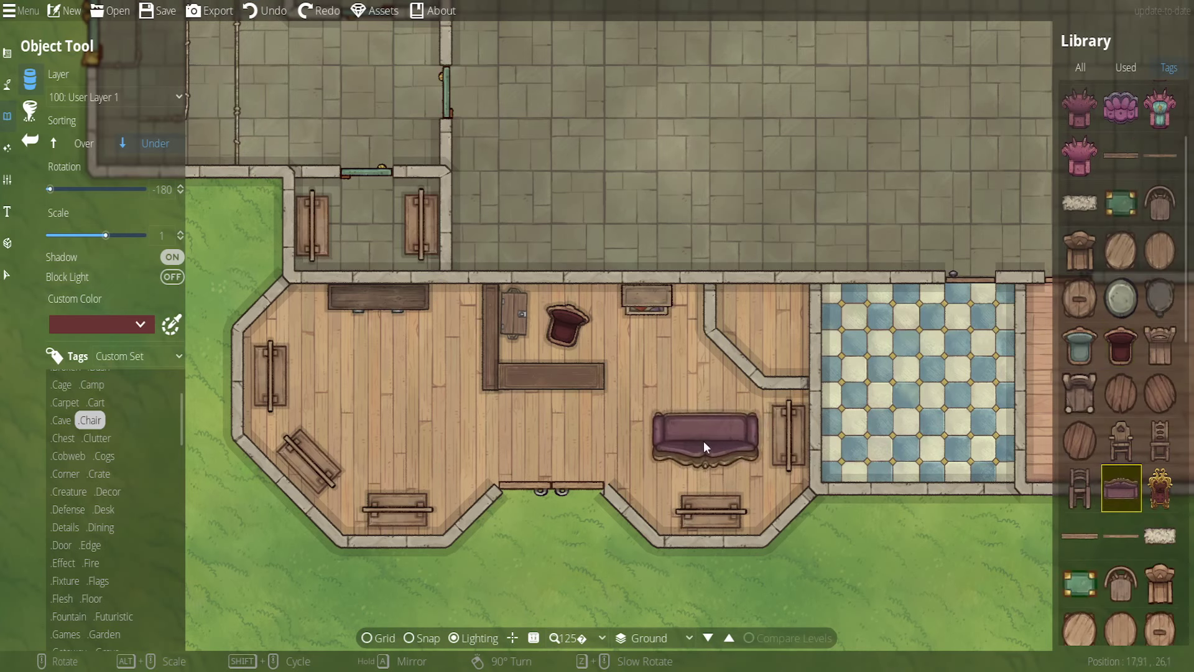
scroll(697, 445, "up", 4)
scroll(689, 448, "down", 4)
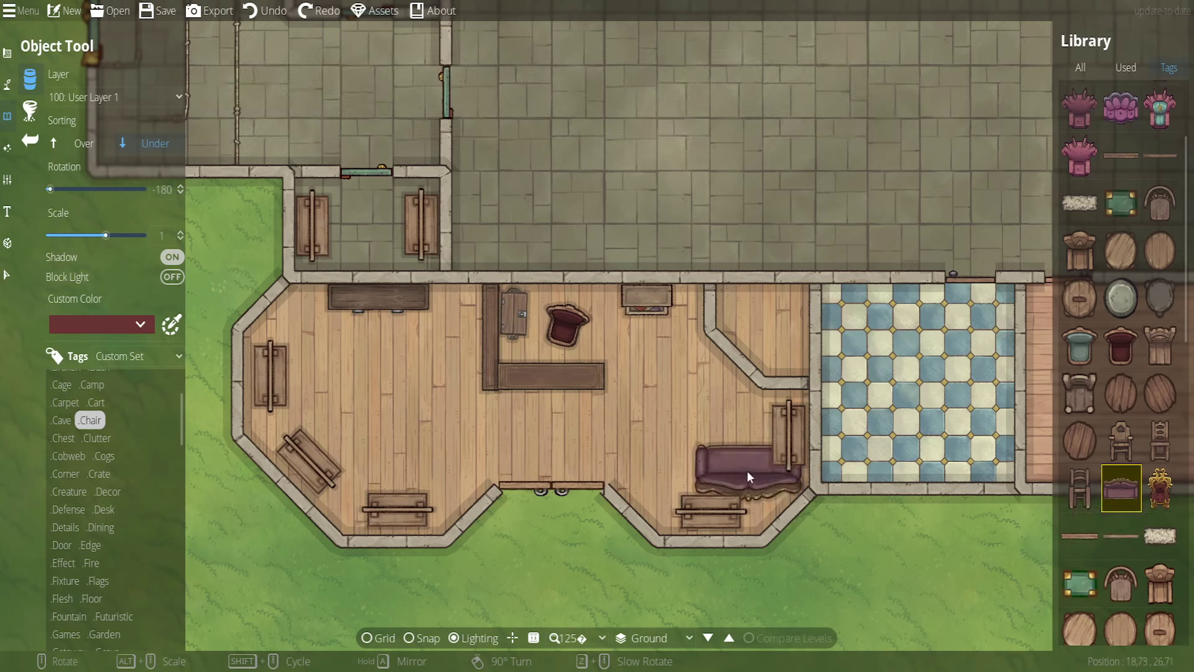
scroll(761, 436, "down", 4)
scroll(763, 442, "down", 10)
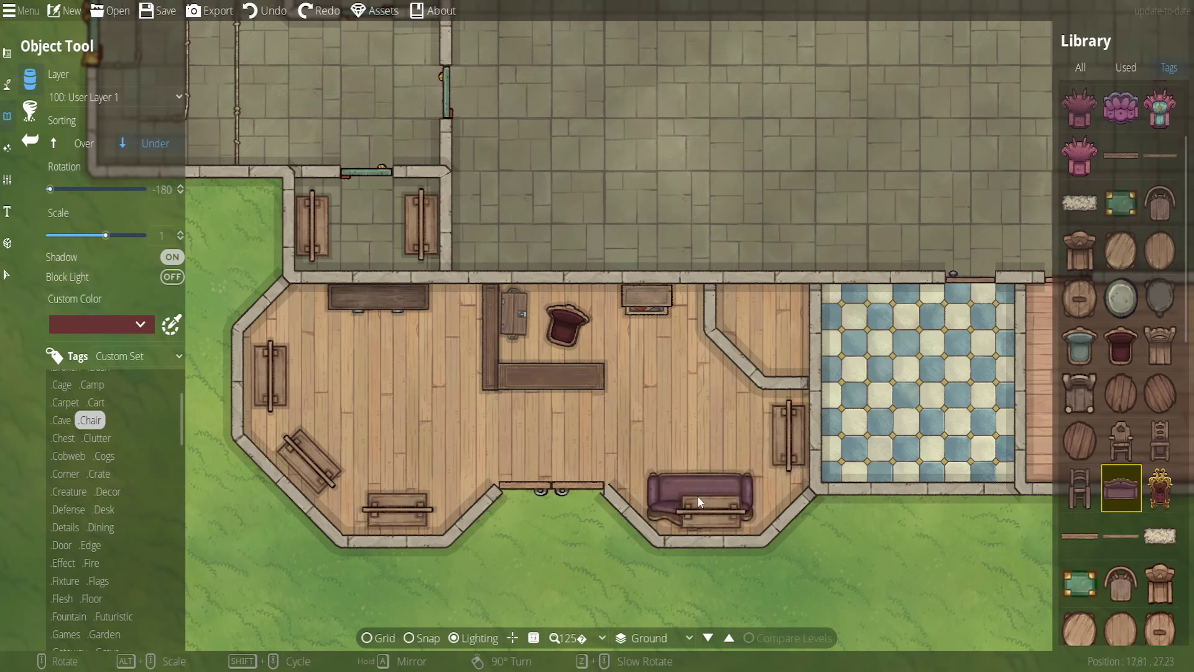
scroll(690, 468, "up", 3)
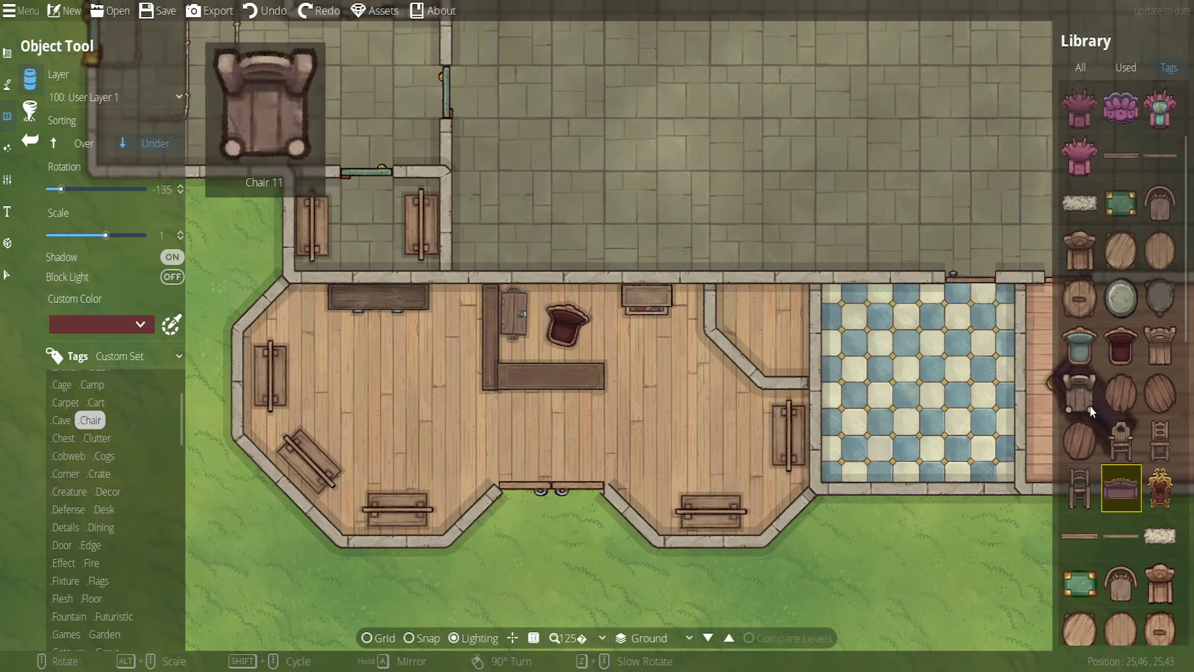
Place the recolourable Chair 09 in magenta, rotated to -180, just north of the southeast bay's south mirror
mouse_move(1116, 483)
scroll(1119, 510, "down", 3)
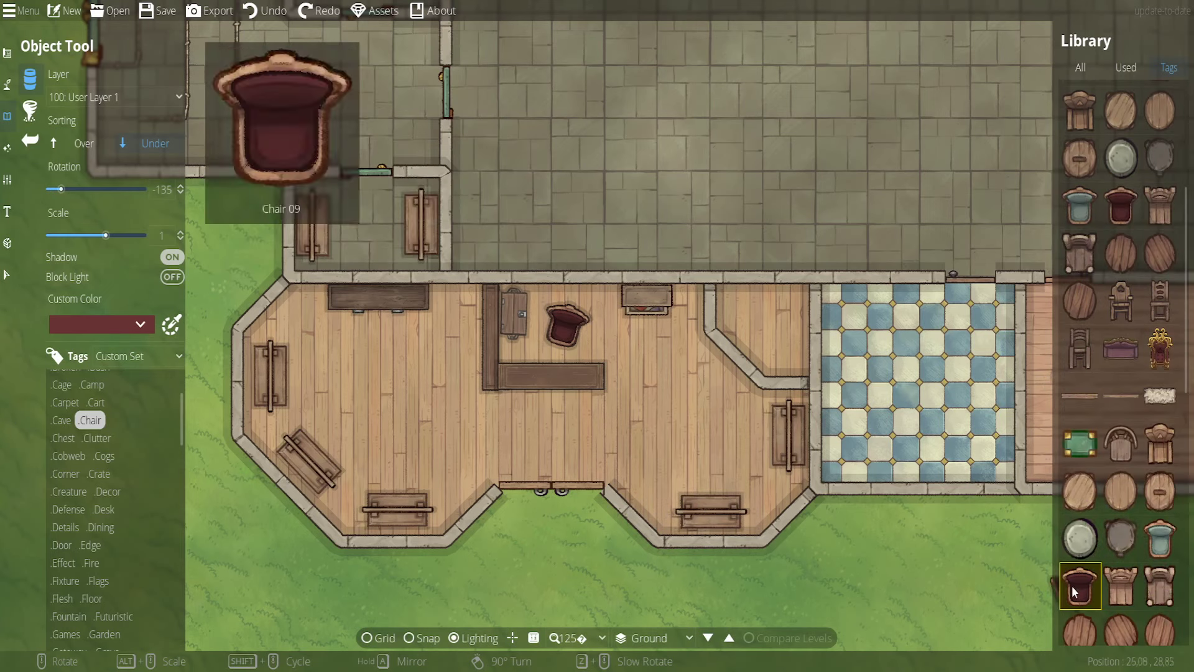
left_click(1076, 585)
left_click(96, 324)
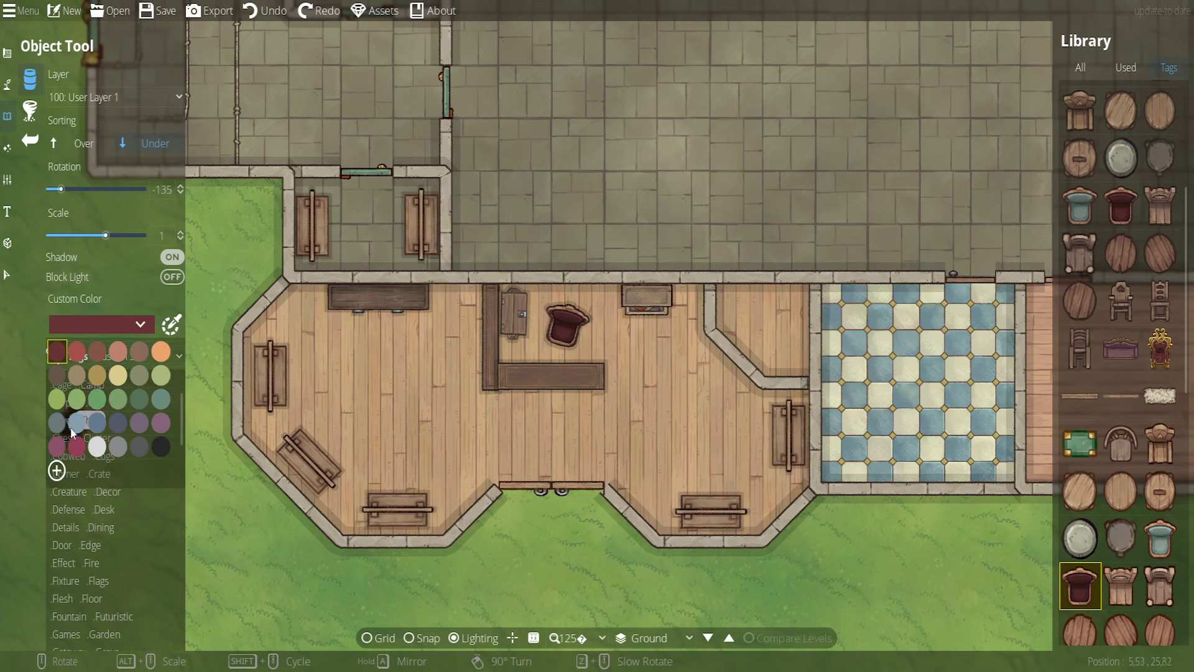
left_click(78, 379)
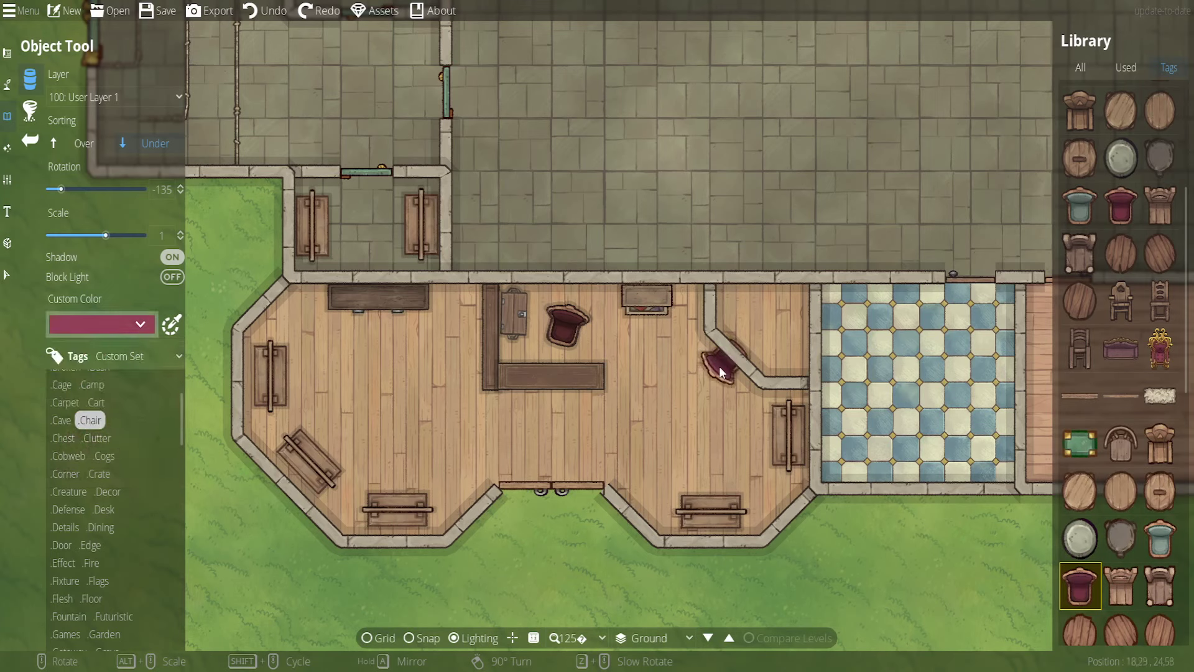
scroll(678, 462, "down", 2)
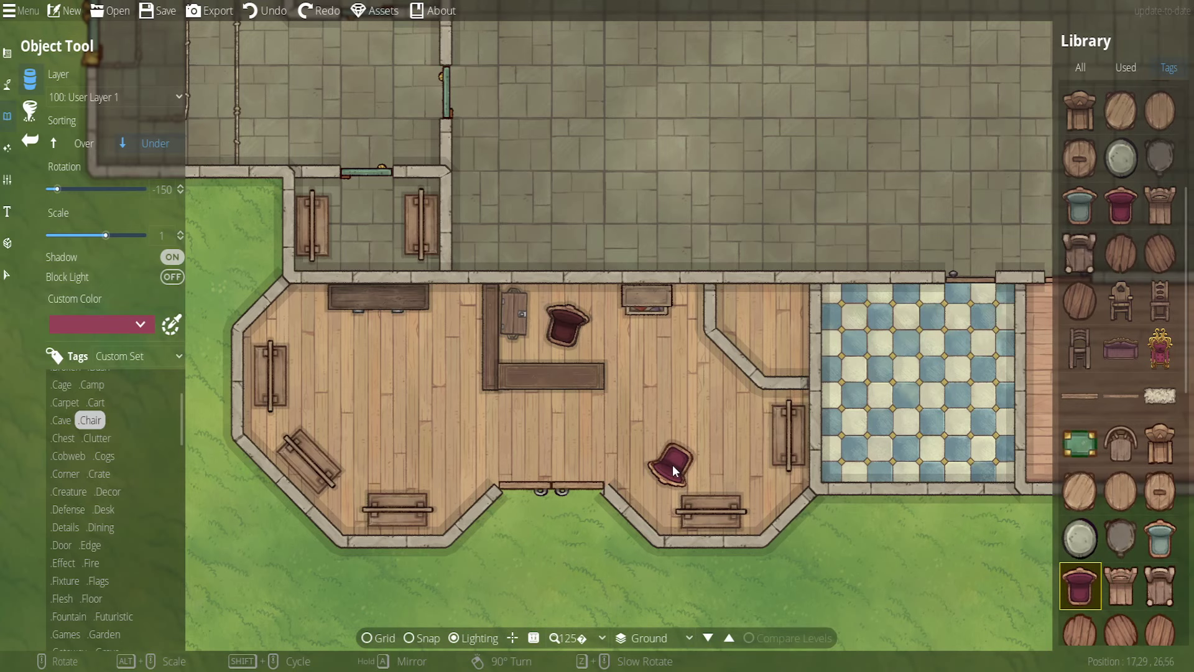
scroll(731, 472, "down", 1)
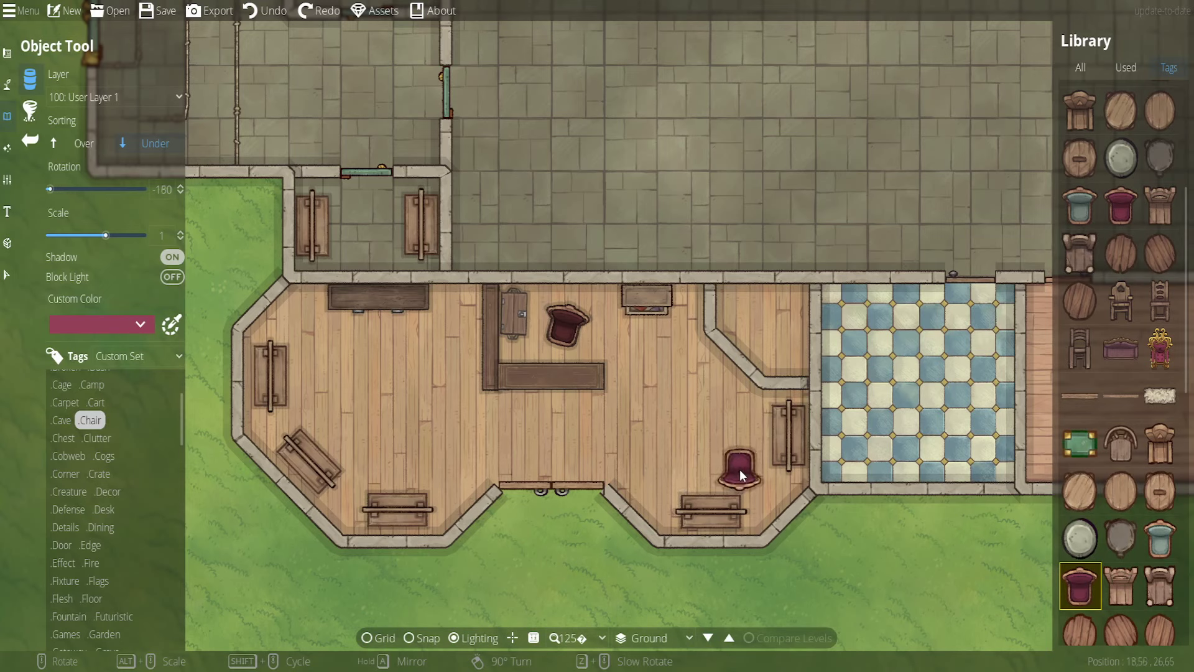
left_click(739, 464)
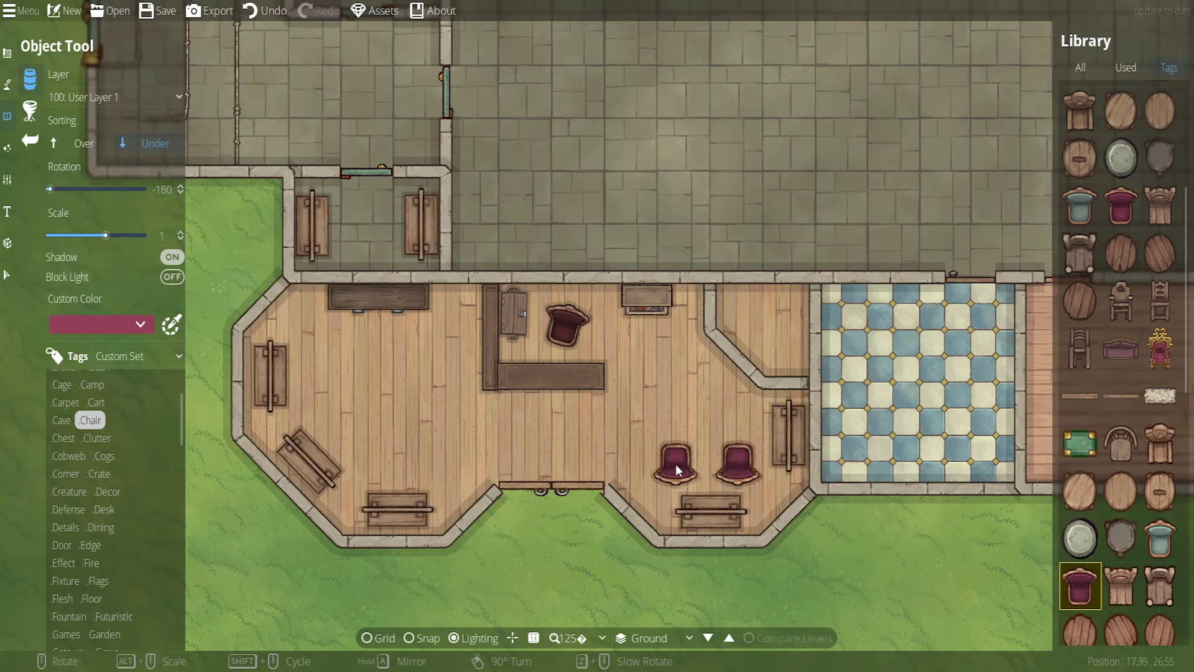
Try a second magenta Chair 09 west of the first in the southeast bay, and undo both chair placements
left_click(682, 464)
scroll(645, 464, "up", 3)
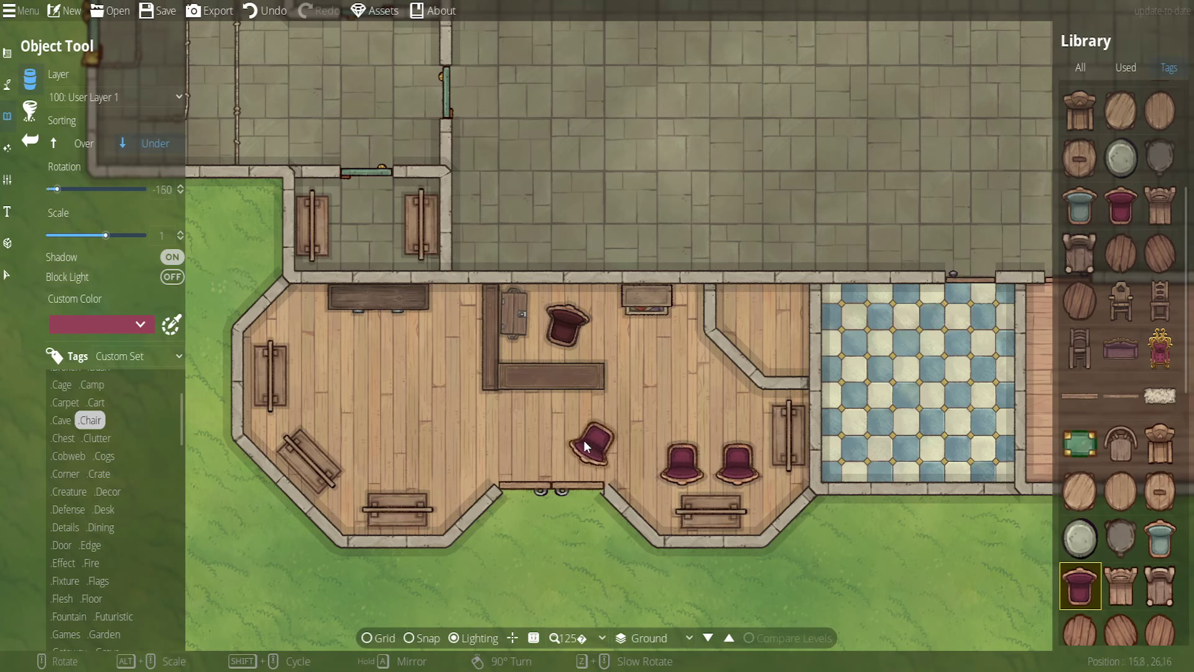
left_click(265, 10)
left_click(264, 11)
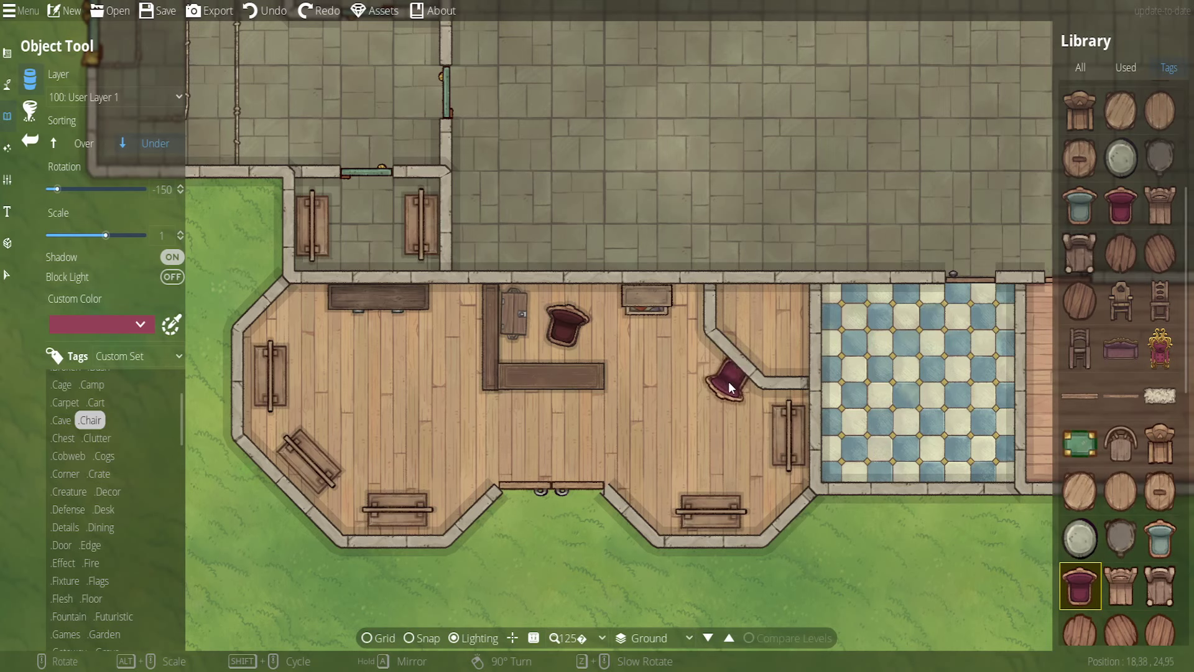
Add a single wooden door to the small corner room's diagonal wall, with snapping on and Rotate 180 off
left_click(9, 55)
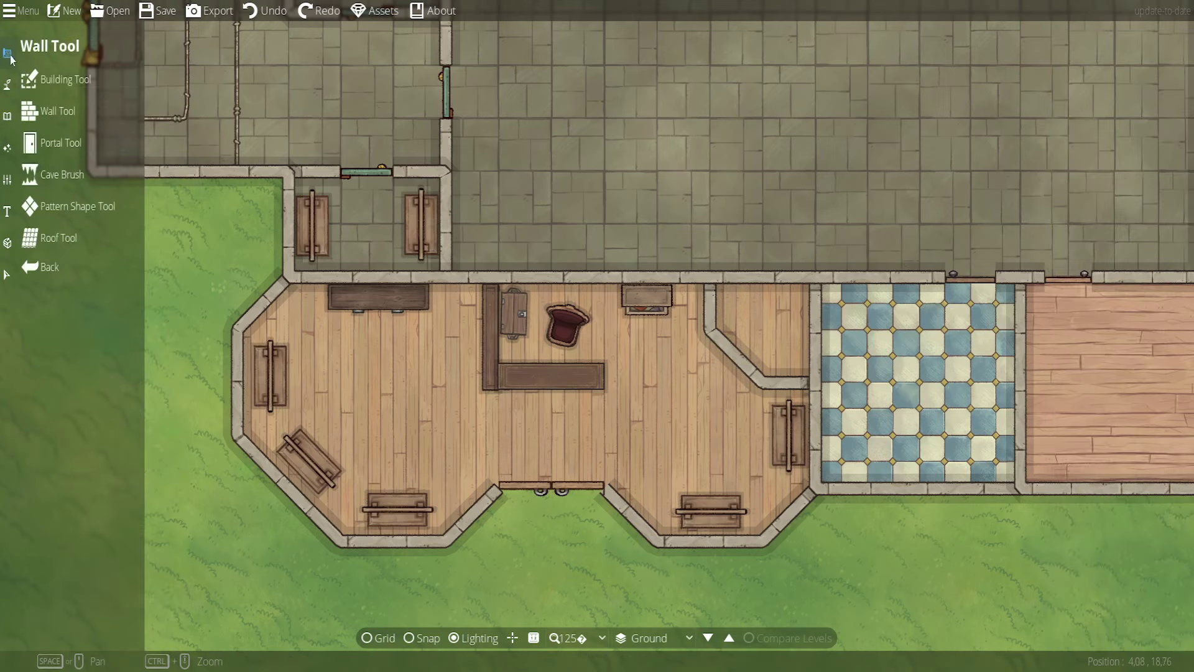
left_click(60, 143)
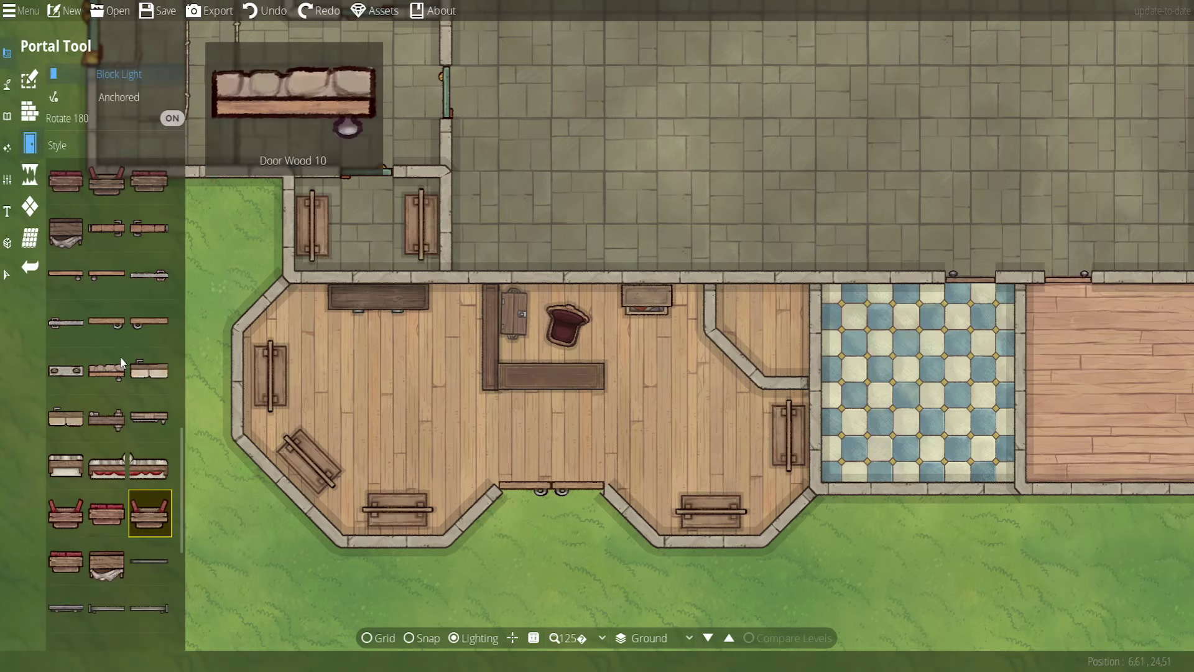
left_click(107, 279)
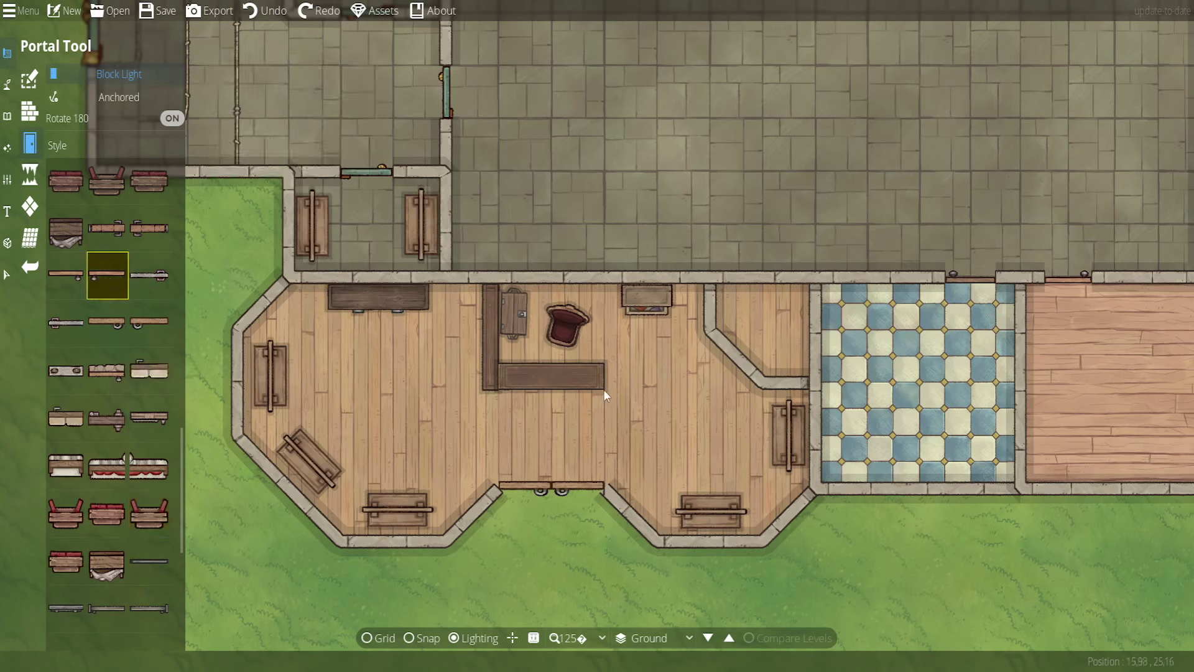
left_click(424, 638)
left_click(166, 118)
left_click(740, 358)
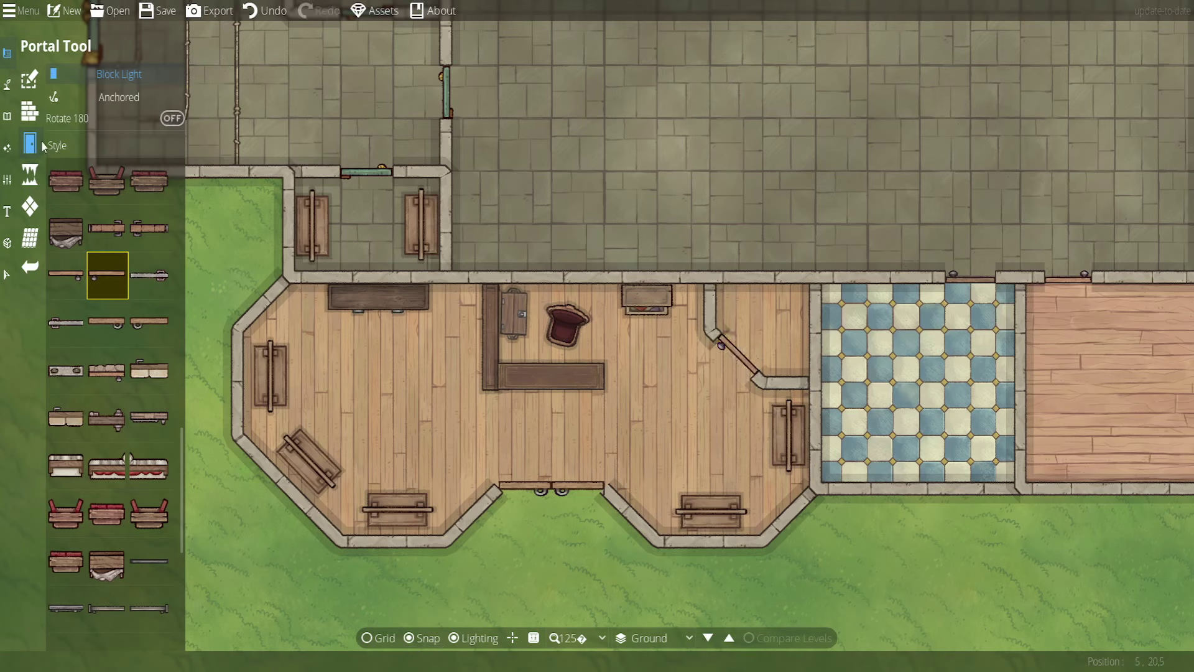
left_click(8, 116)
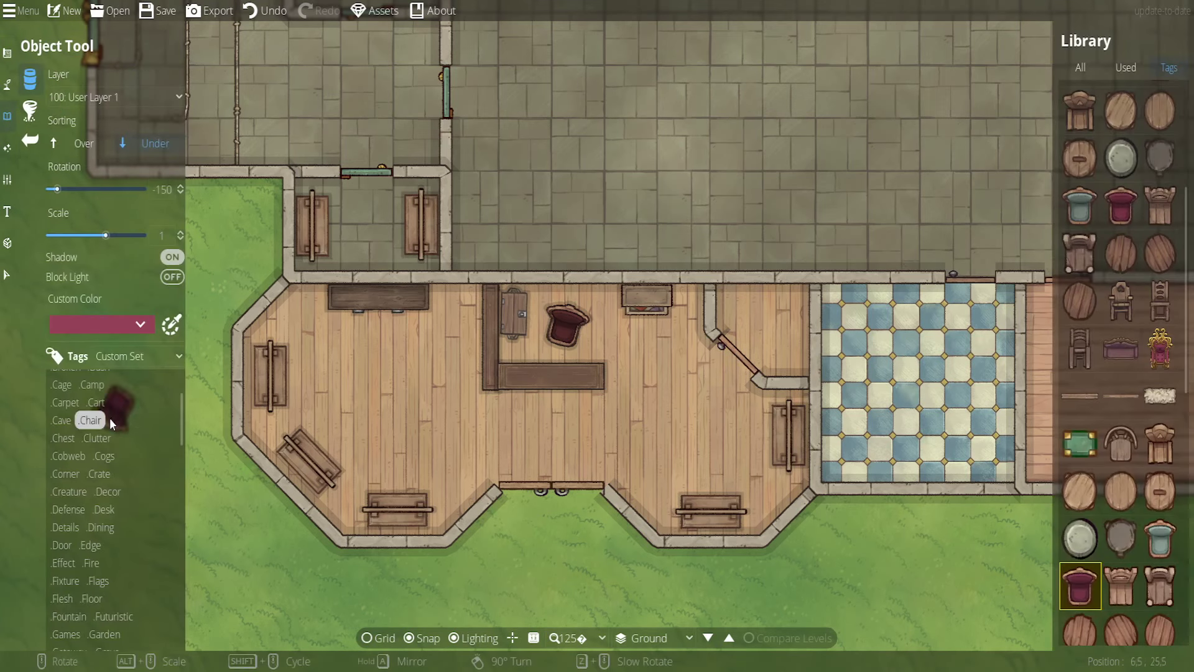
scroll(735, 306, "up", 2)
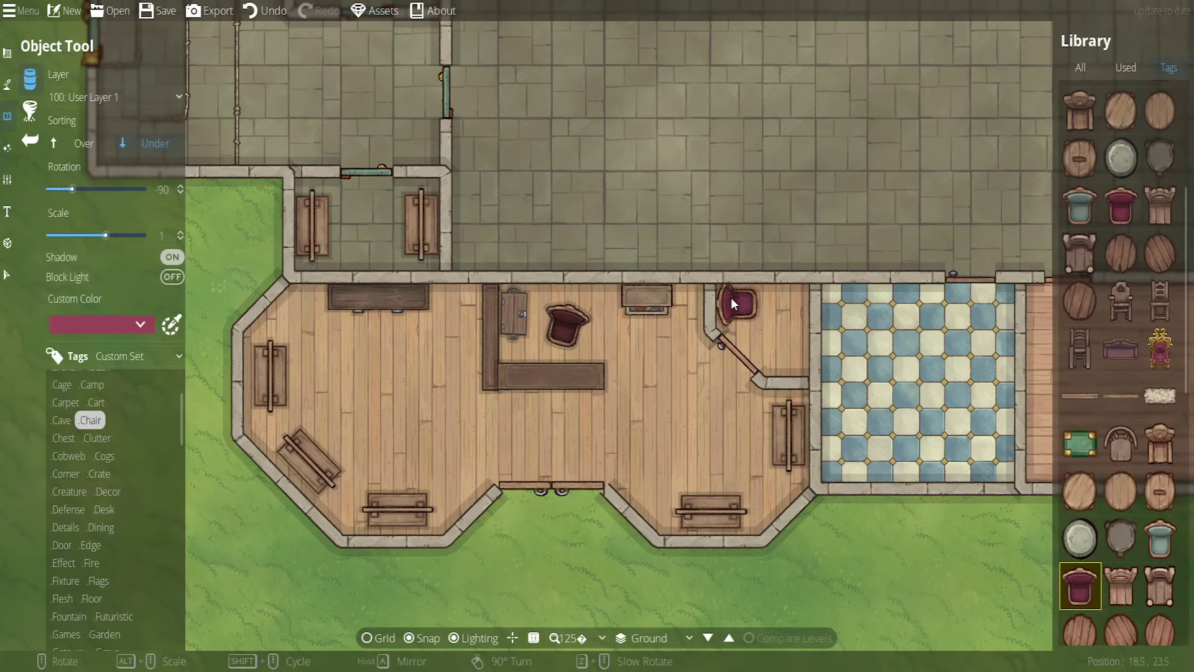
scroll(758, 311, "up", 6)
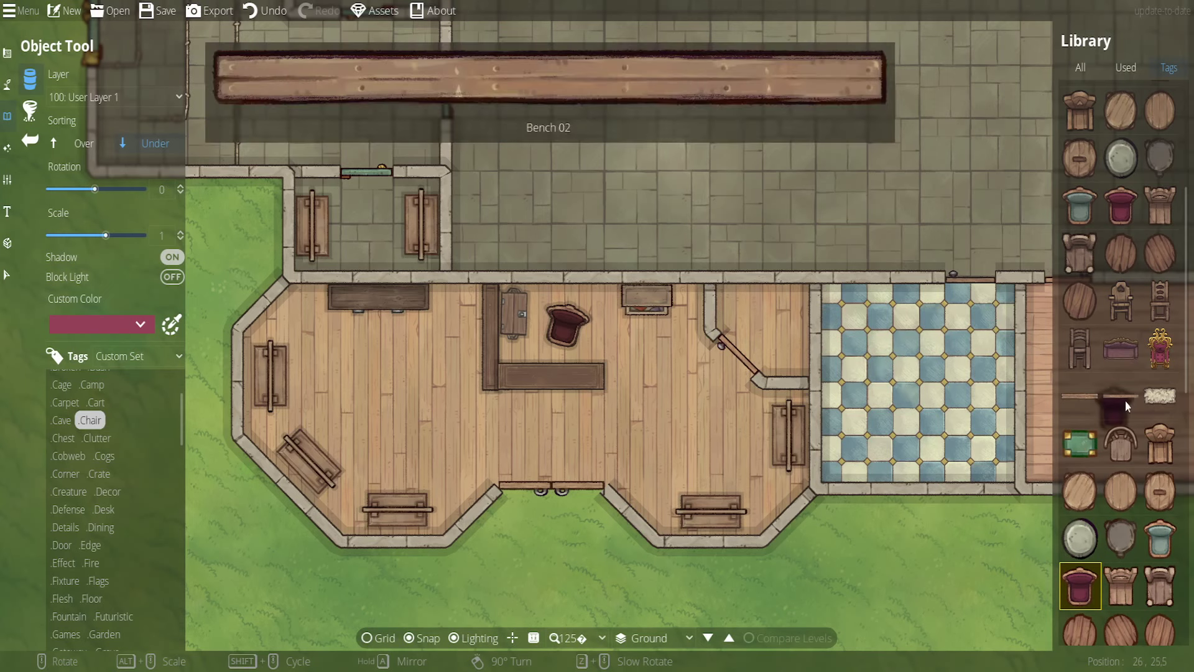
left_click(1091, 394)
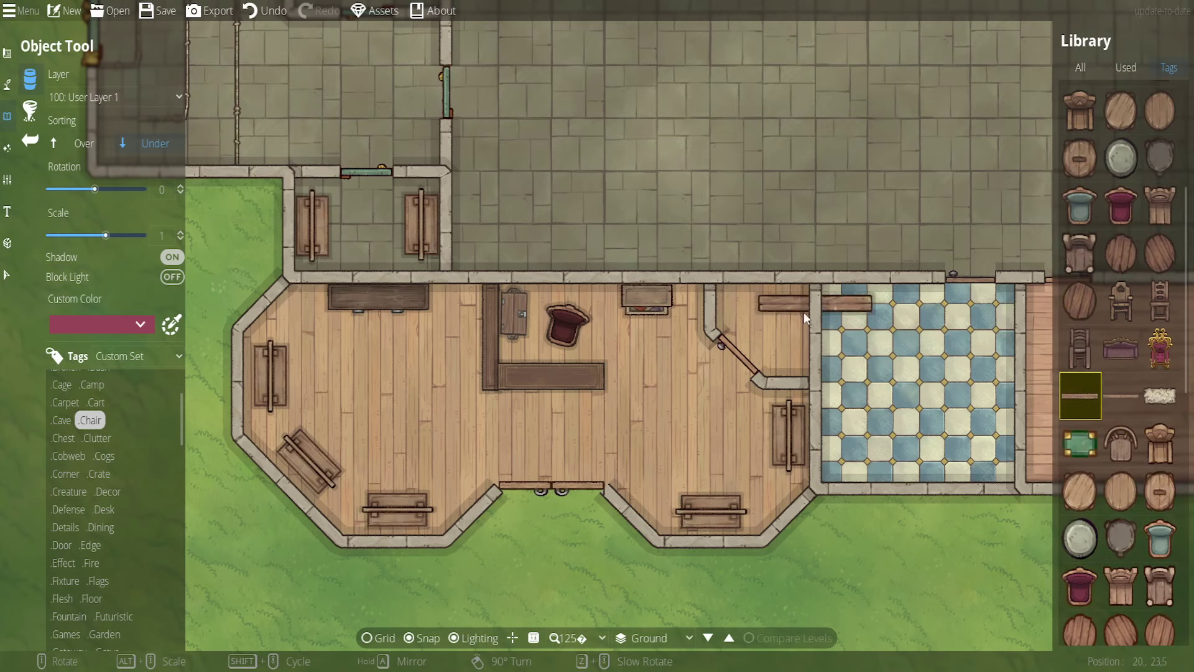
left_click(345, 288)
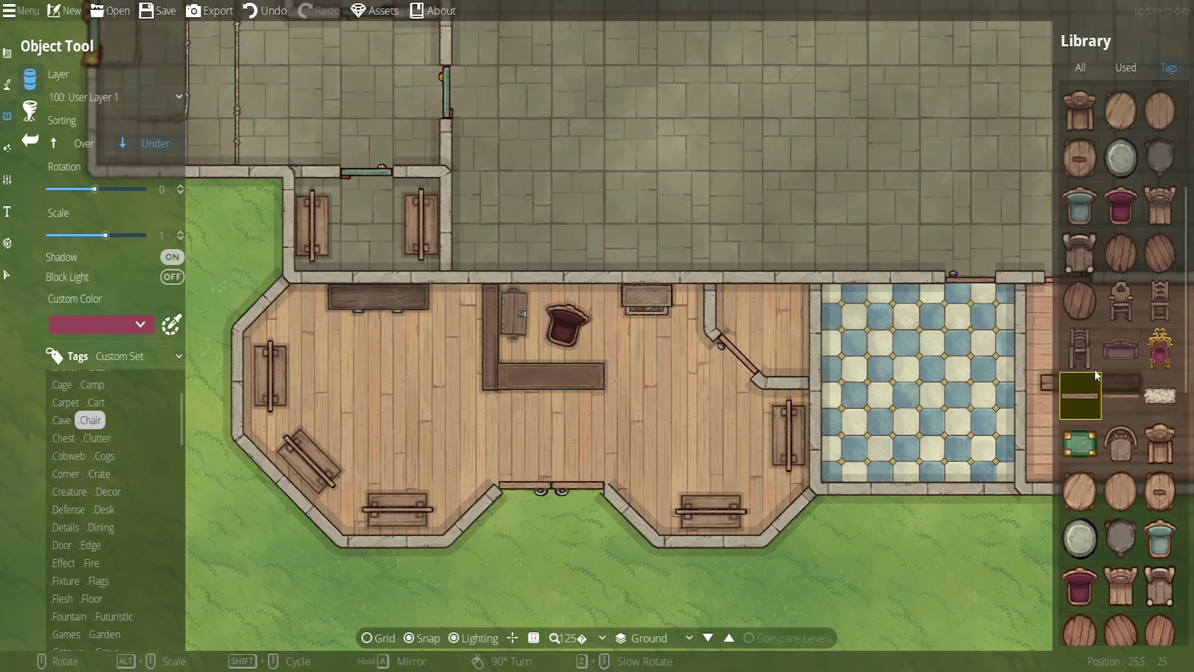
left_click(1122, 392)
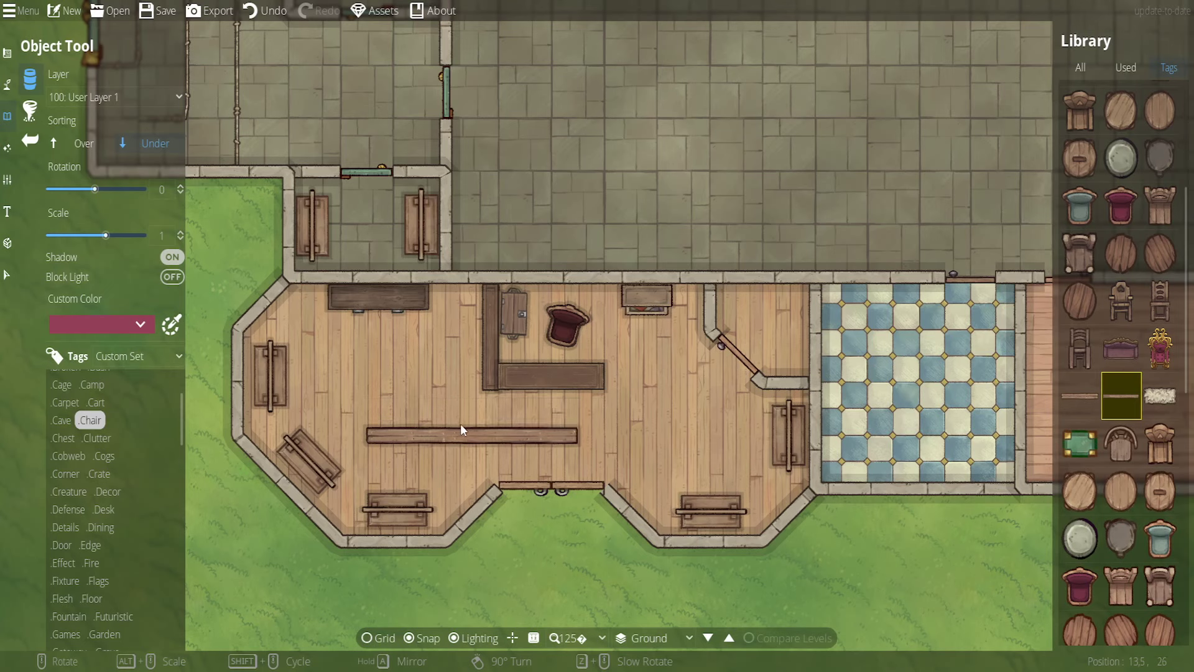
Choose Couch 01 from the Chair tag and rotate it to -180 for the southeast bay
mouse_move(1121, 348)
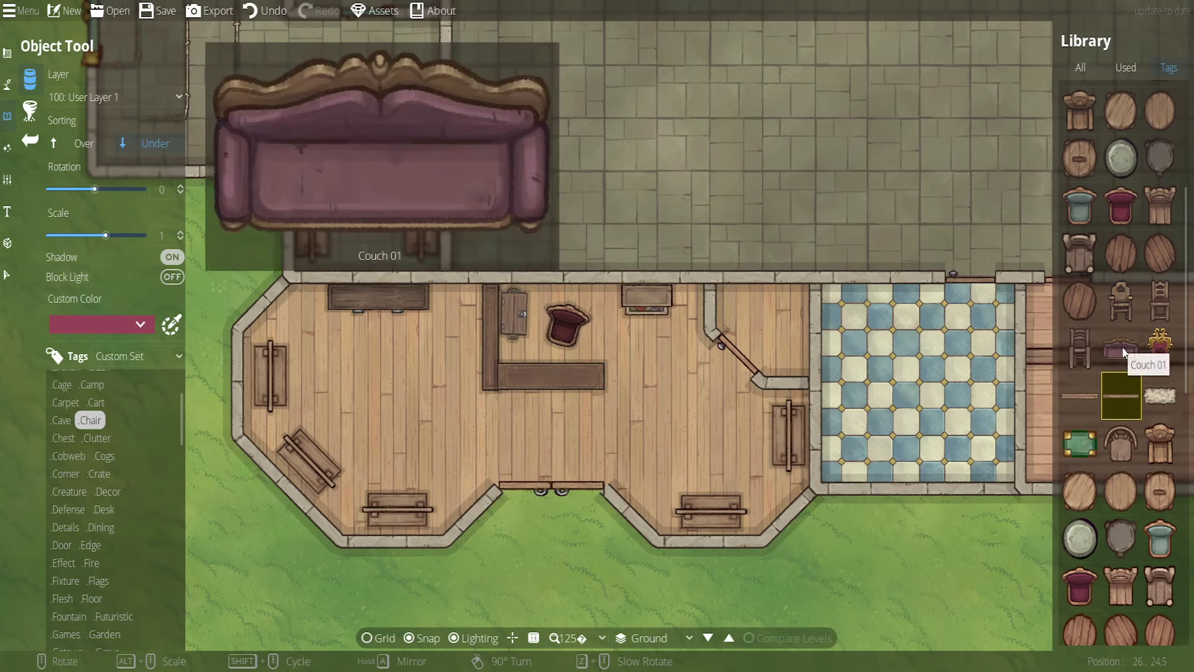
left_click(1124, 352)
scroll(658, 412, "down", 8)
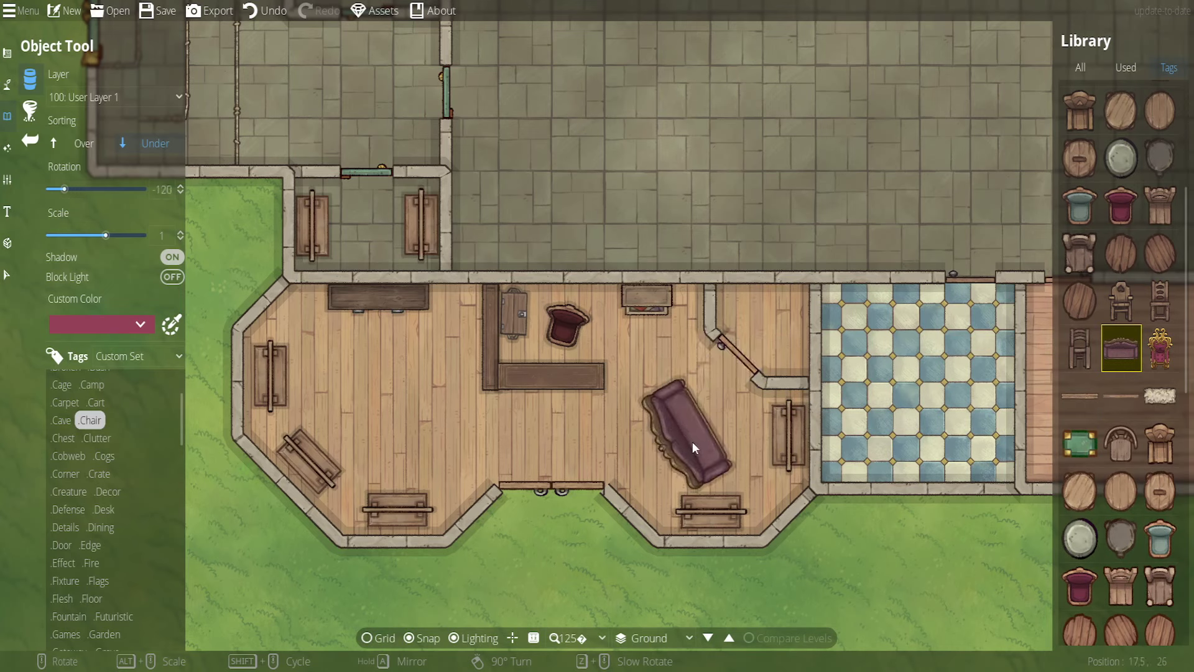
scroll(696, 454, "down", 4)
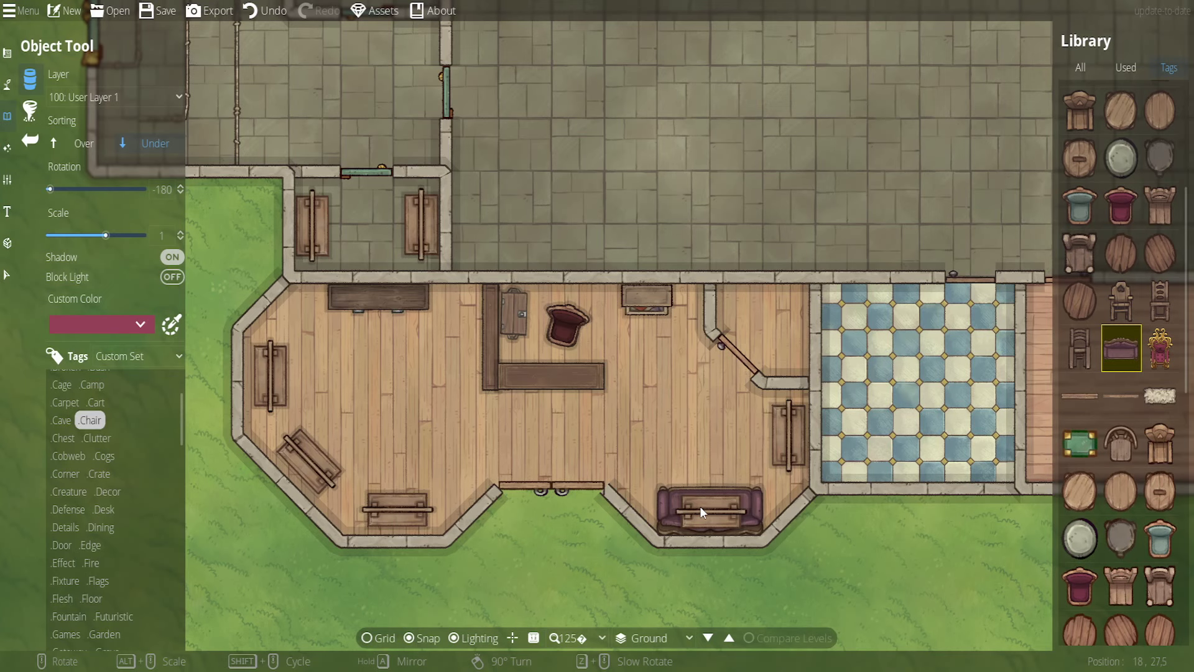
left_click_drag(700, 415, 677, 373)
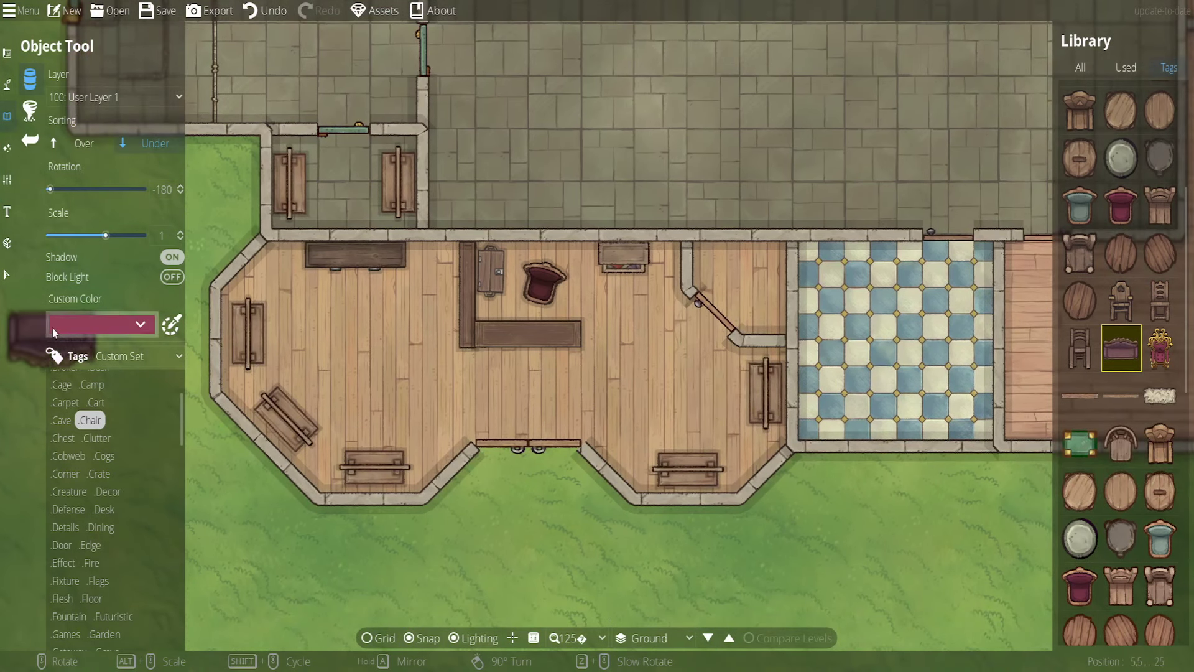
Delete the mirror along the southeast bay's south wall
left_click(8, 275)
left_click(666, 467)
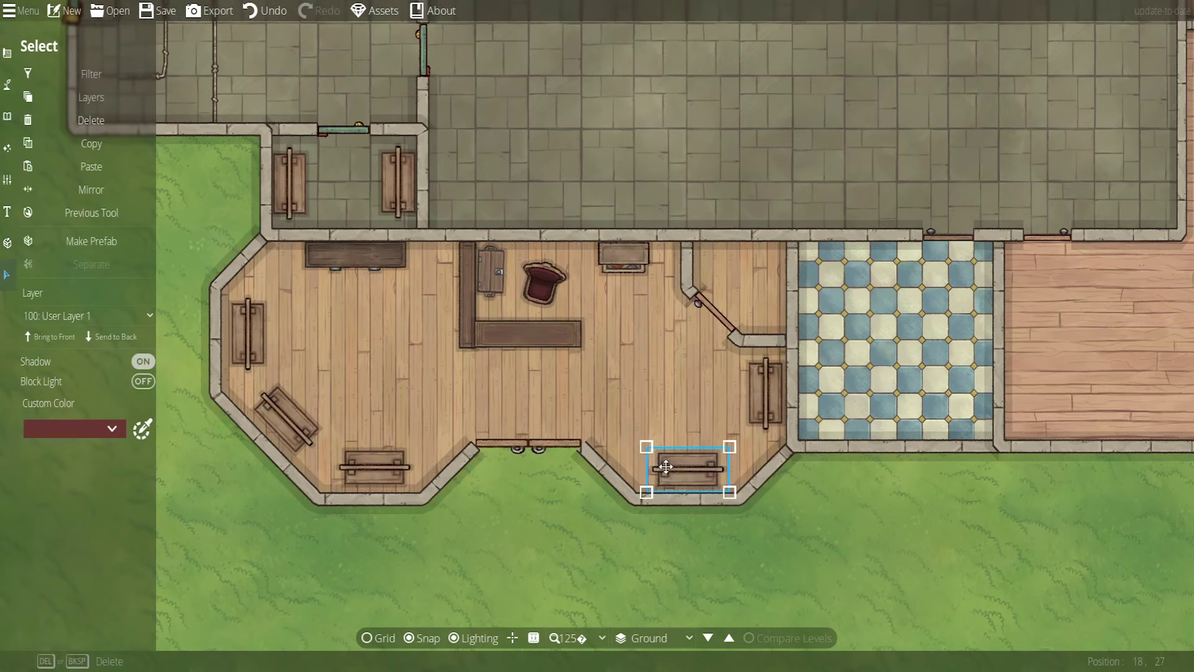
key("Escape")
Return to placing Couch 01 with the Object Tool and set the custom colour to salmon pink
left_click(7, 116)
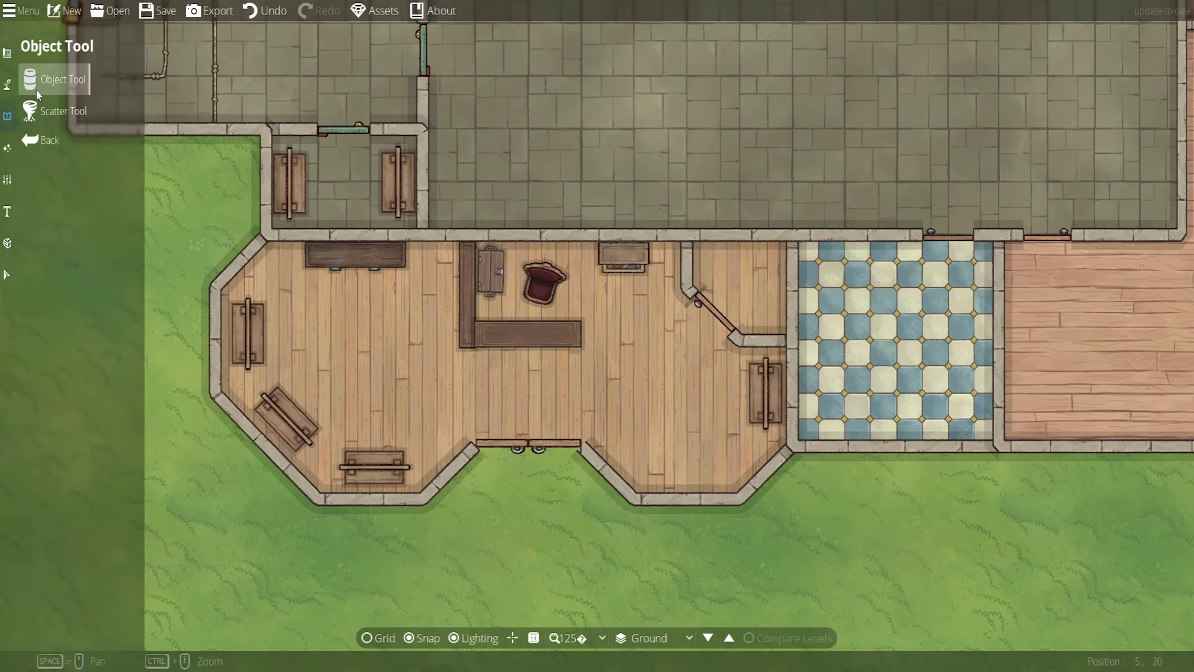
left_click(36, 90)
left_click(143, 324)
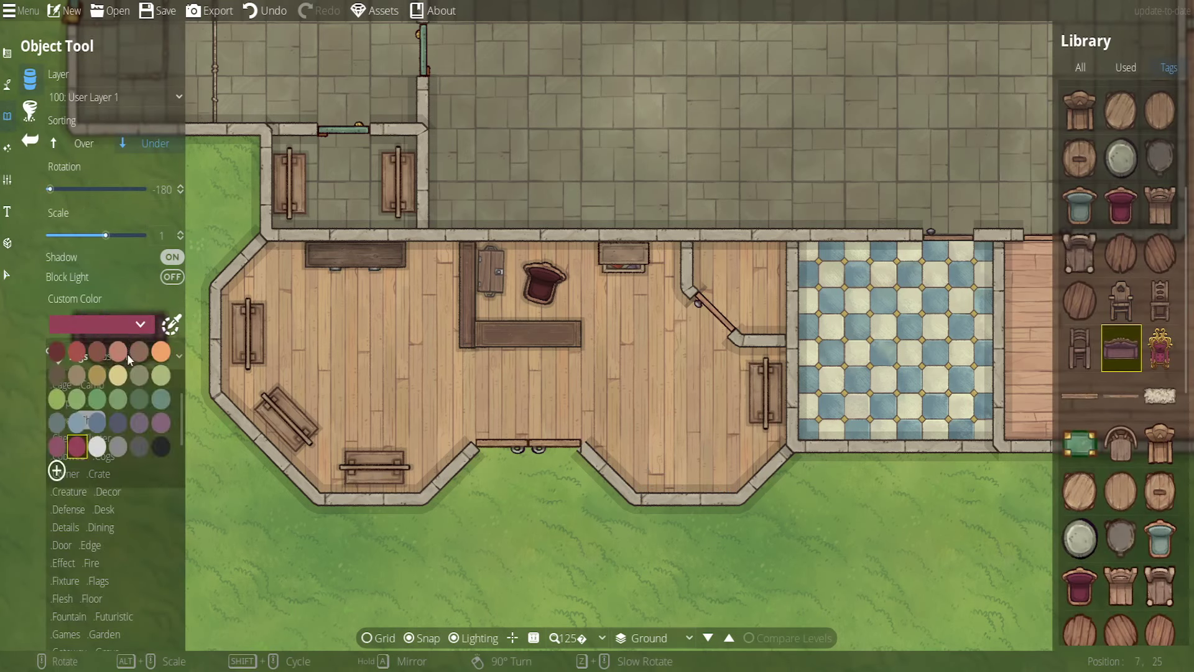
left_click(117, 352)
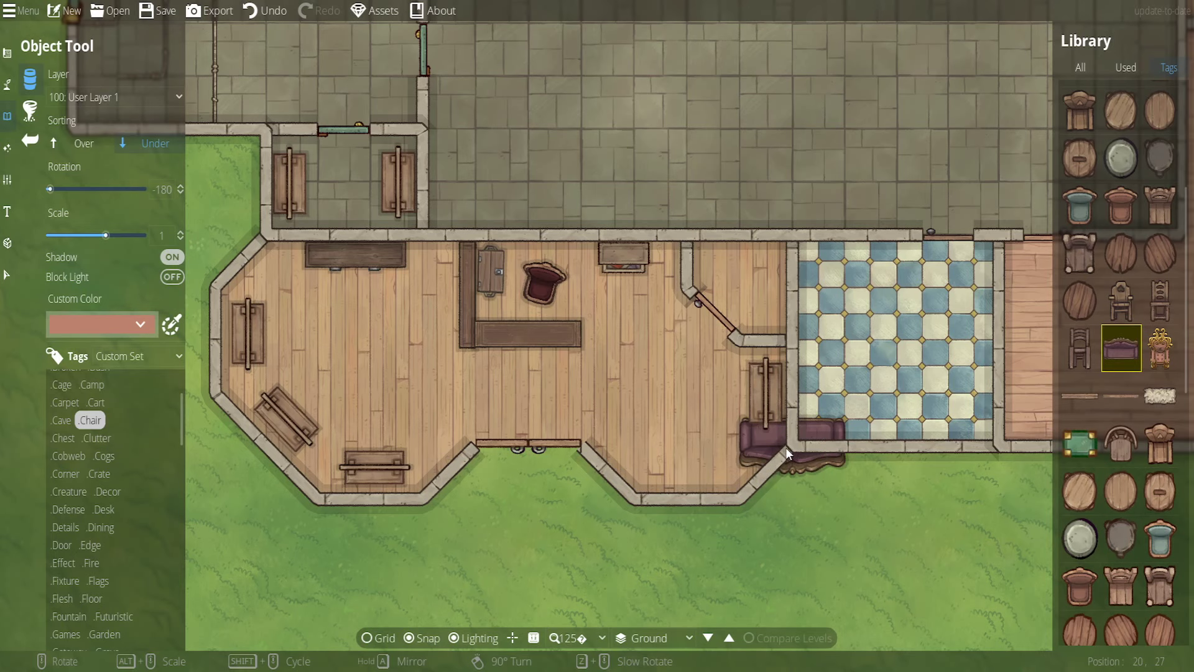
Place Couch 01 centred near the southeast bay's south wall, rotated to -180 with snapping off
scroll(1154, 462, "down", 5)
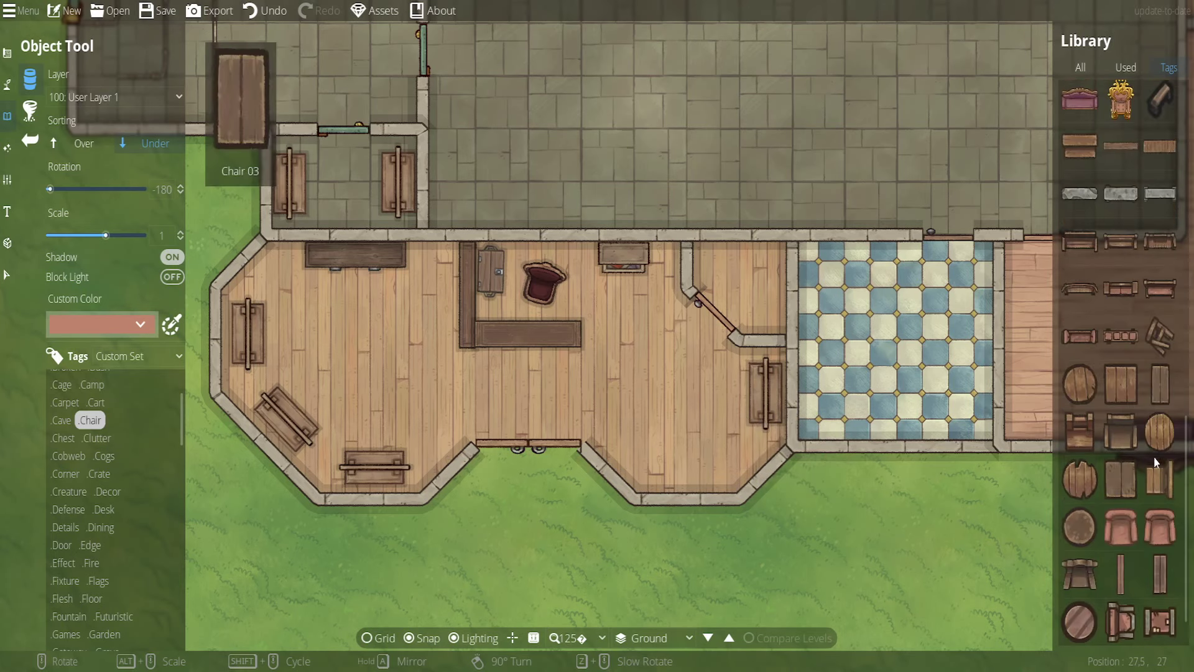
scroll(1143, 487, "up", 5)
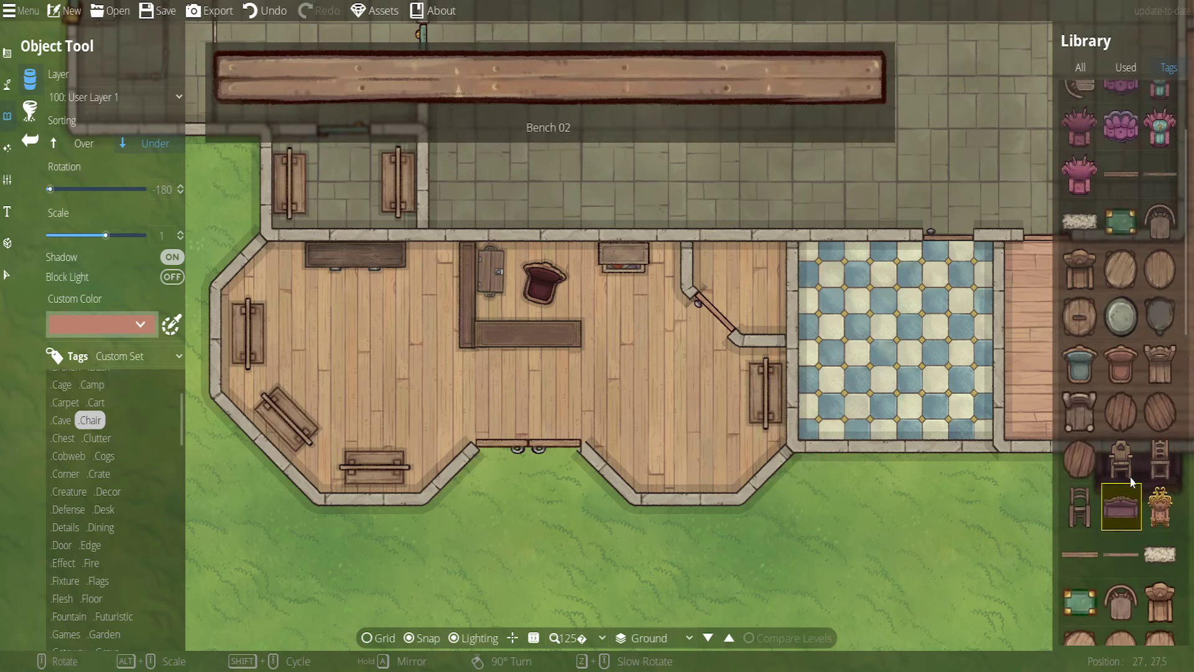
scroll(1130, 460, "up", 2)
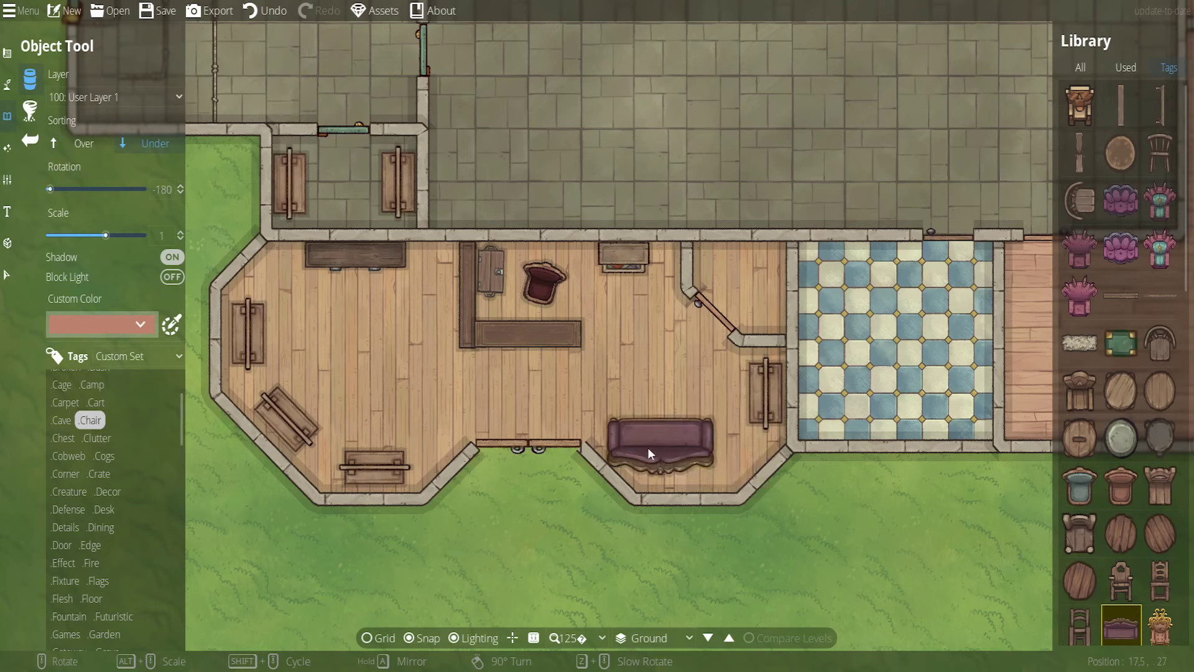
left_click(416, 639)
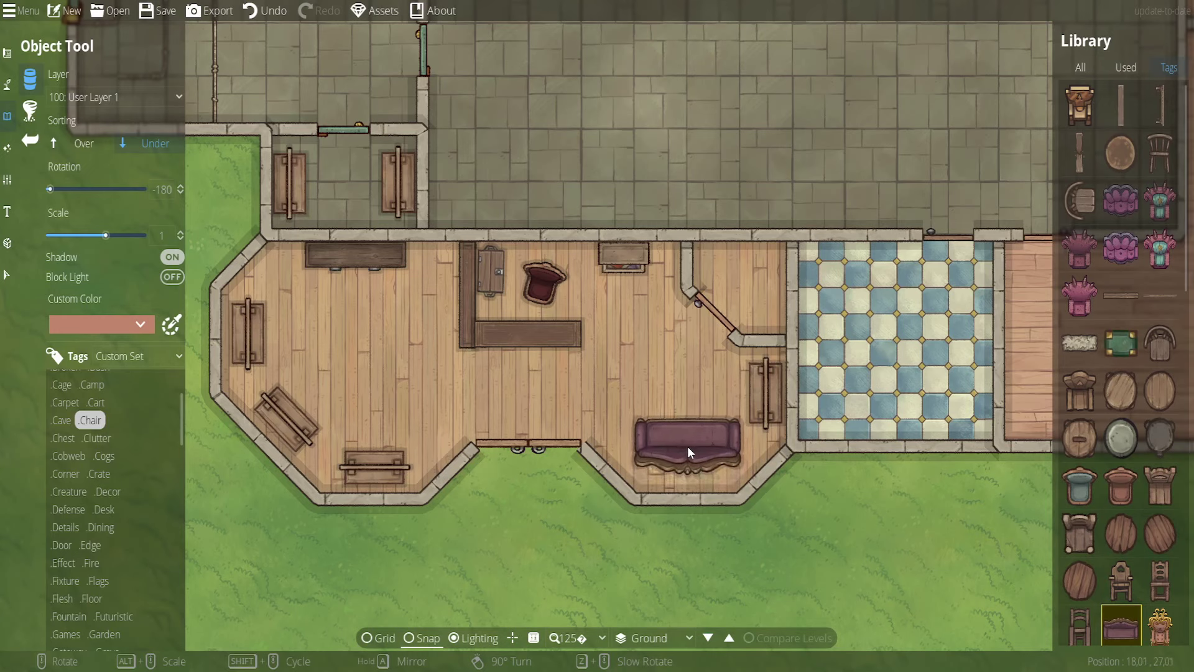
left_click(687, 443)
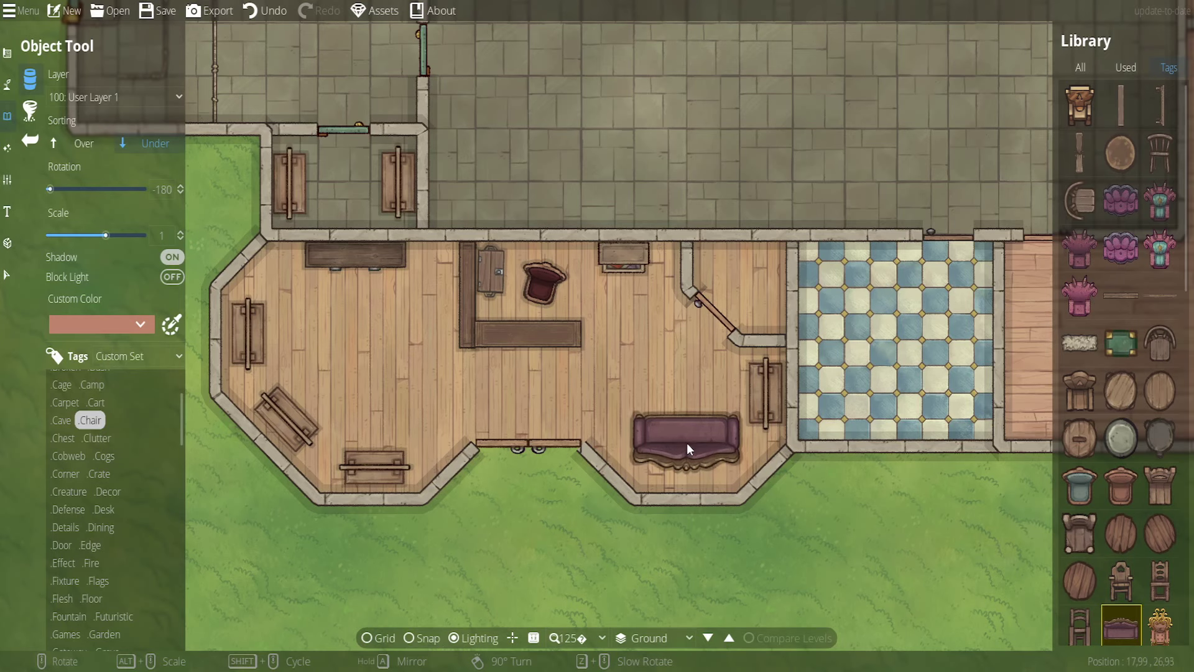
Place two short white benches from the Chair tag end to end, just north of the couch
scroll(1123, 458, "down", 5)
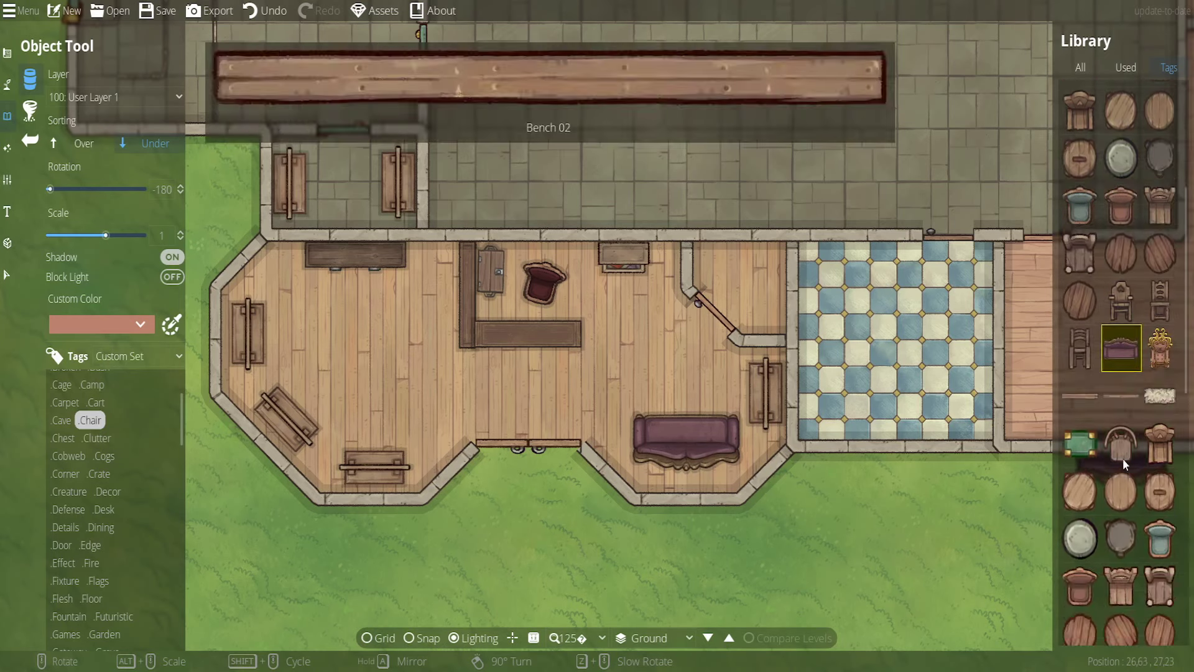
left_click(1161, 326)
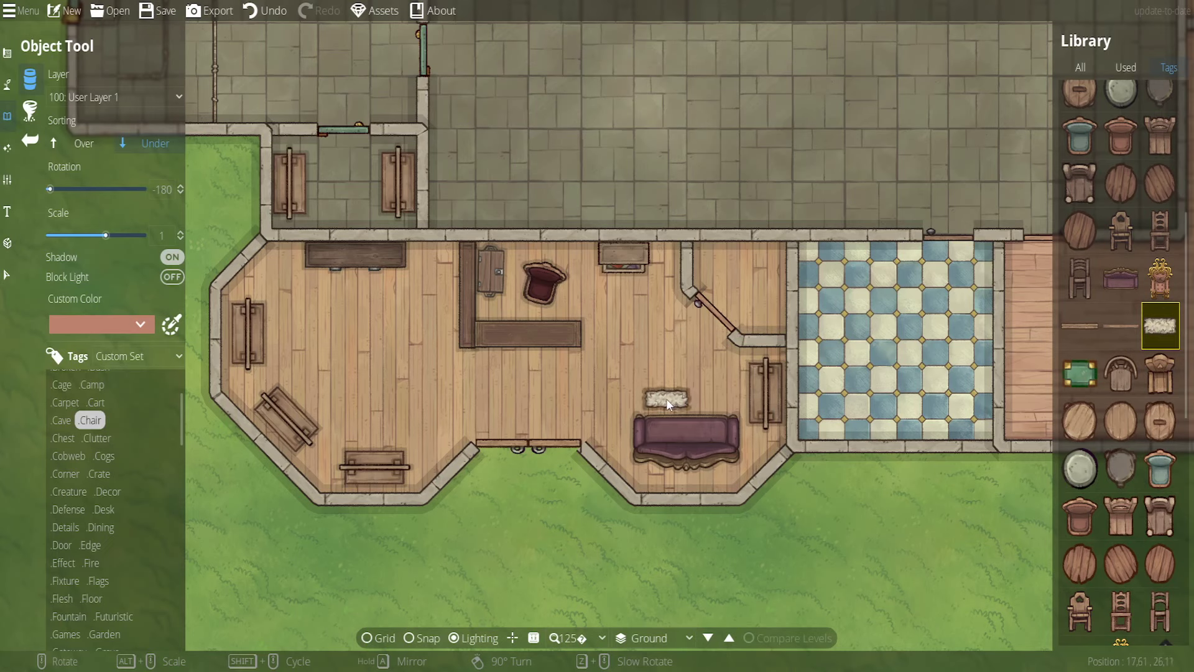
left_click(667, 400)
left_click(709, 398)
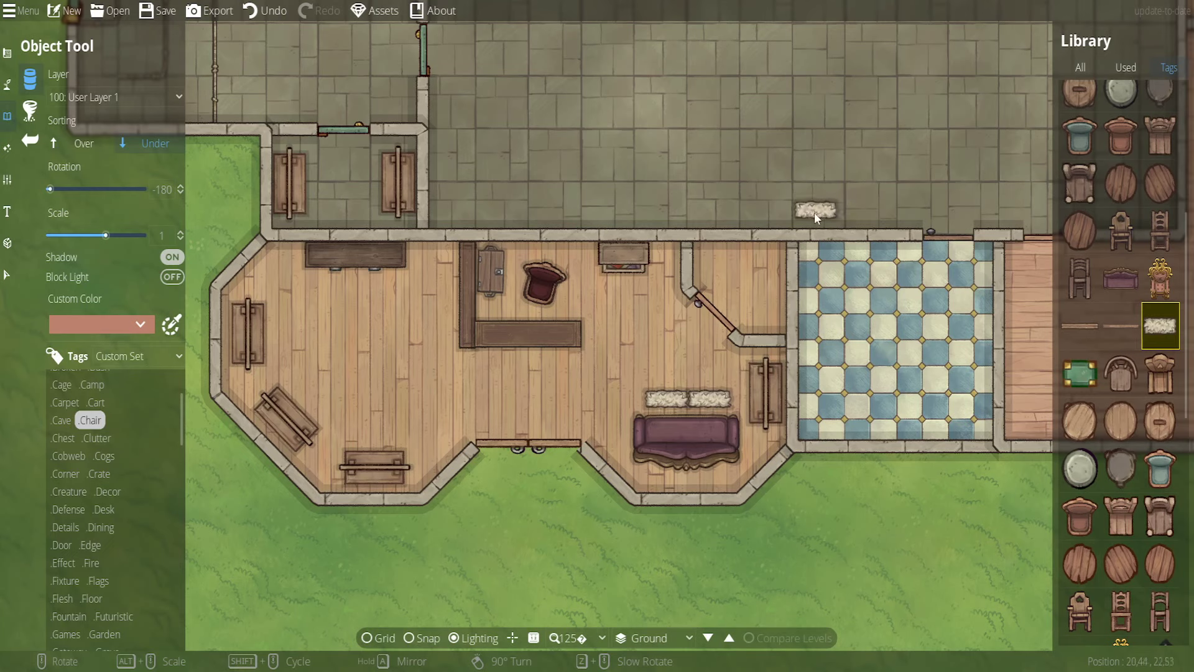
left_click(1161, 373)
scroll(733, 271, "up", 1)
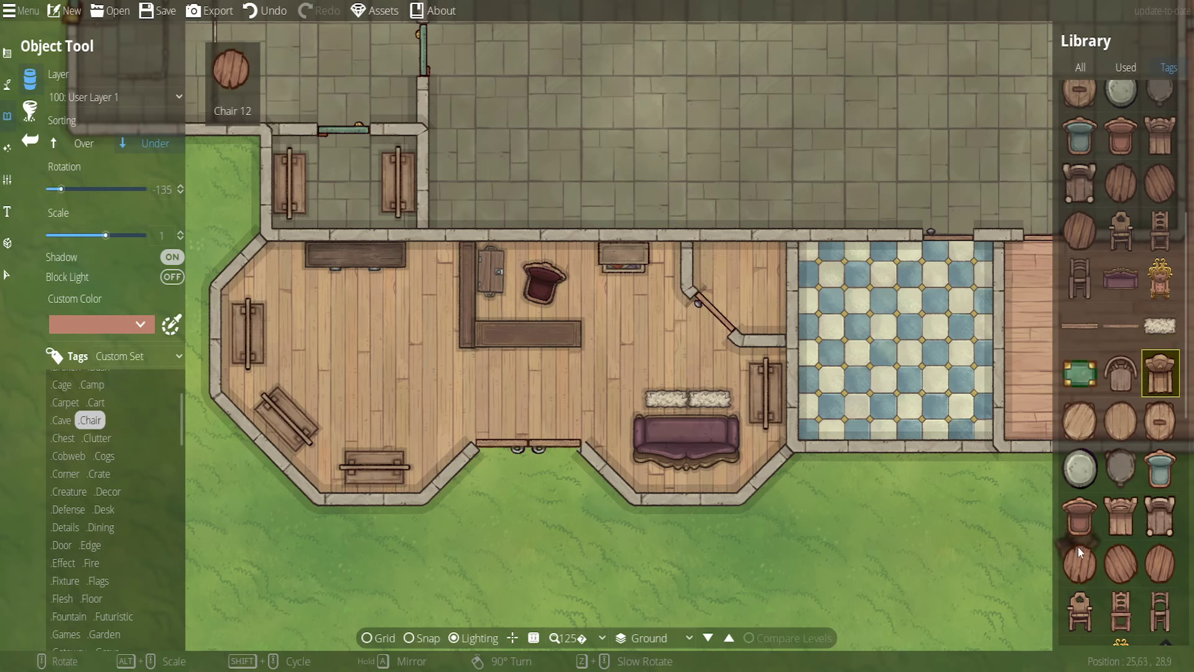
left_click(1161, 468)
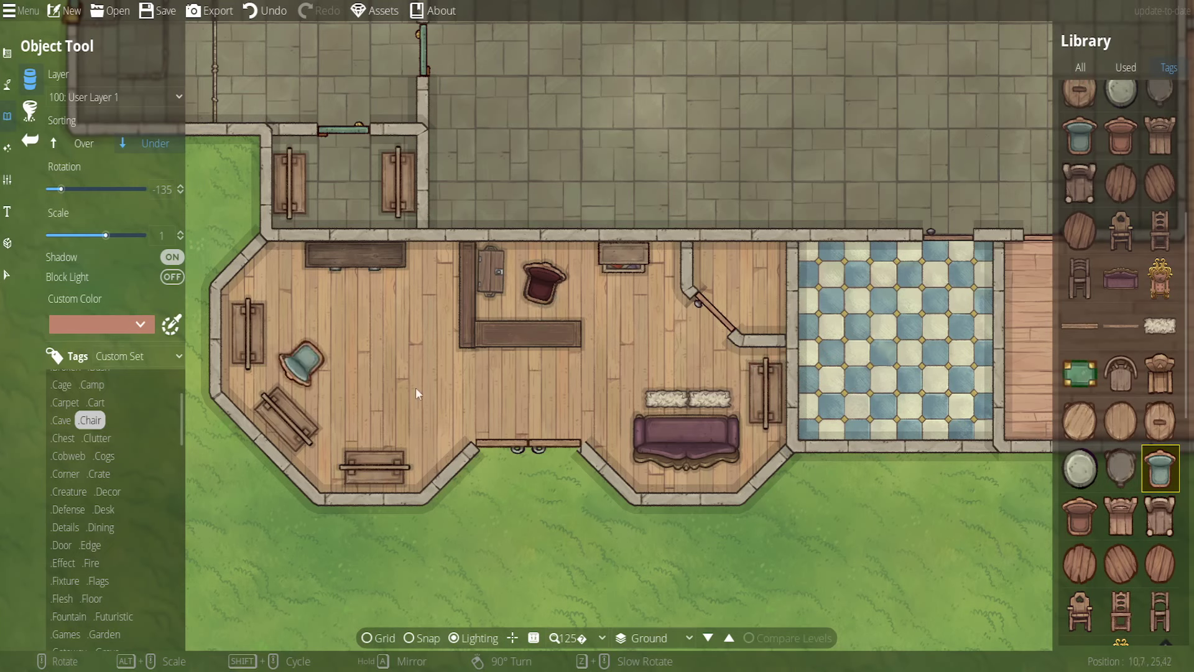
Choose the upholstered armchair with the rounded back from the Chair tag and set its custom colour to magenta-purple
left_click(1080, 516)
left_click(141, 324)
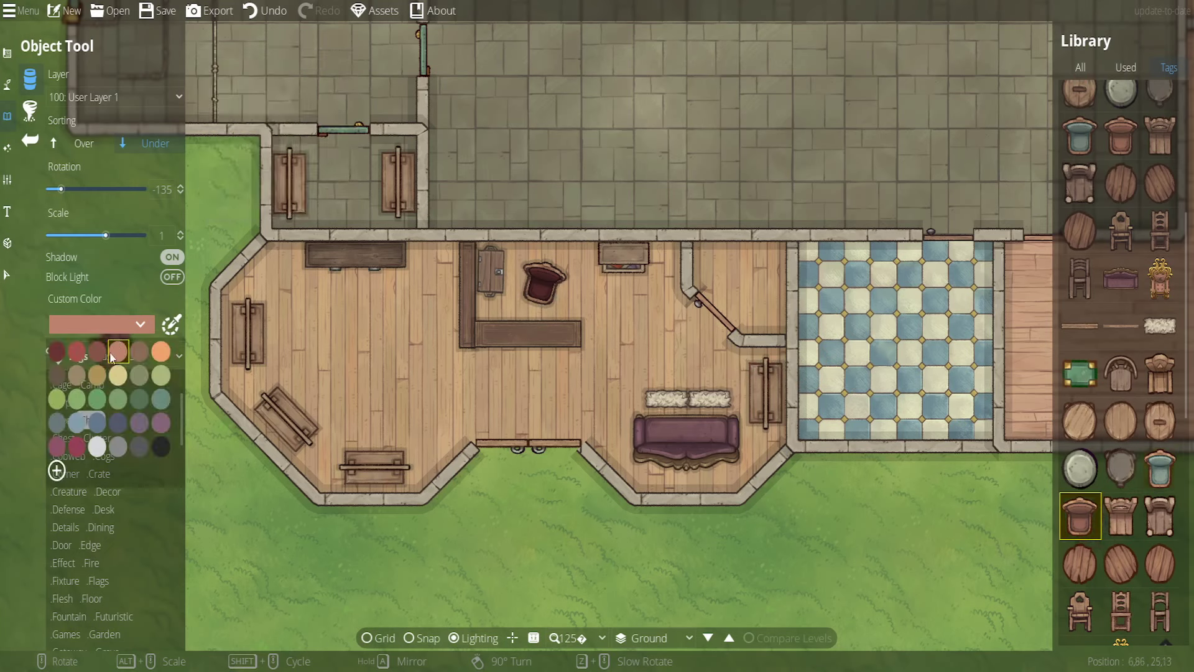
left_click(75, 447)
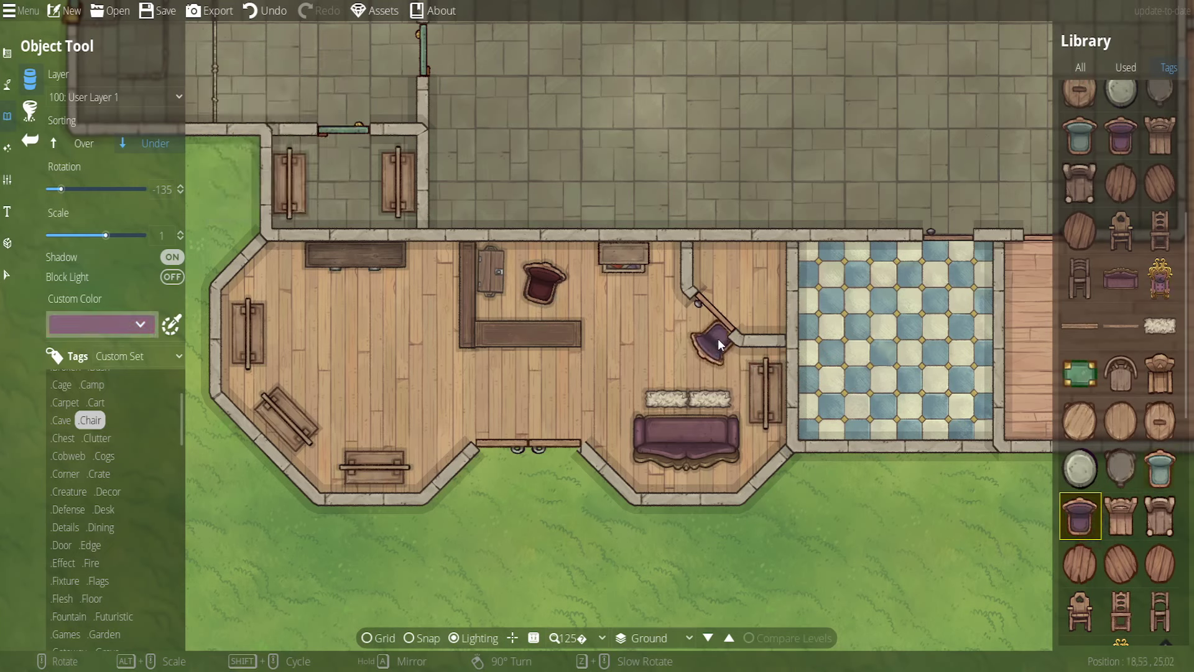
left_click(98, 327)
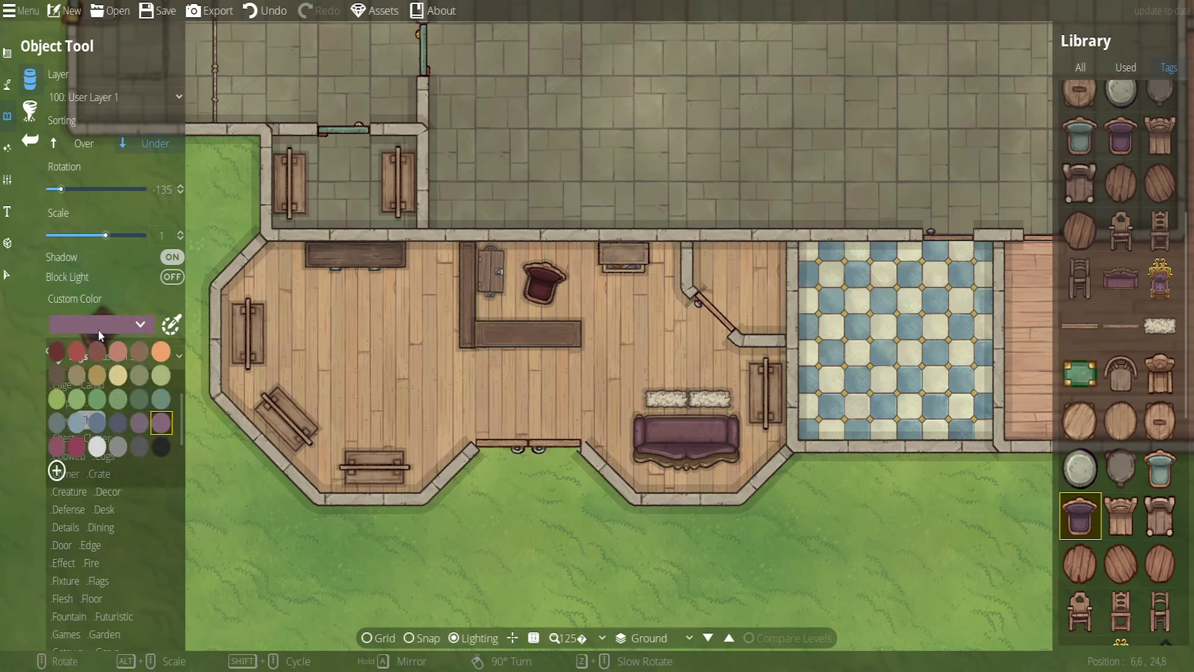
left_click(54, 446)
Place the armchair in the northwest corner of the small corner room, angled to face into the room
scroll(728, 281, "up", 3)
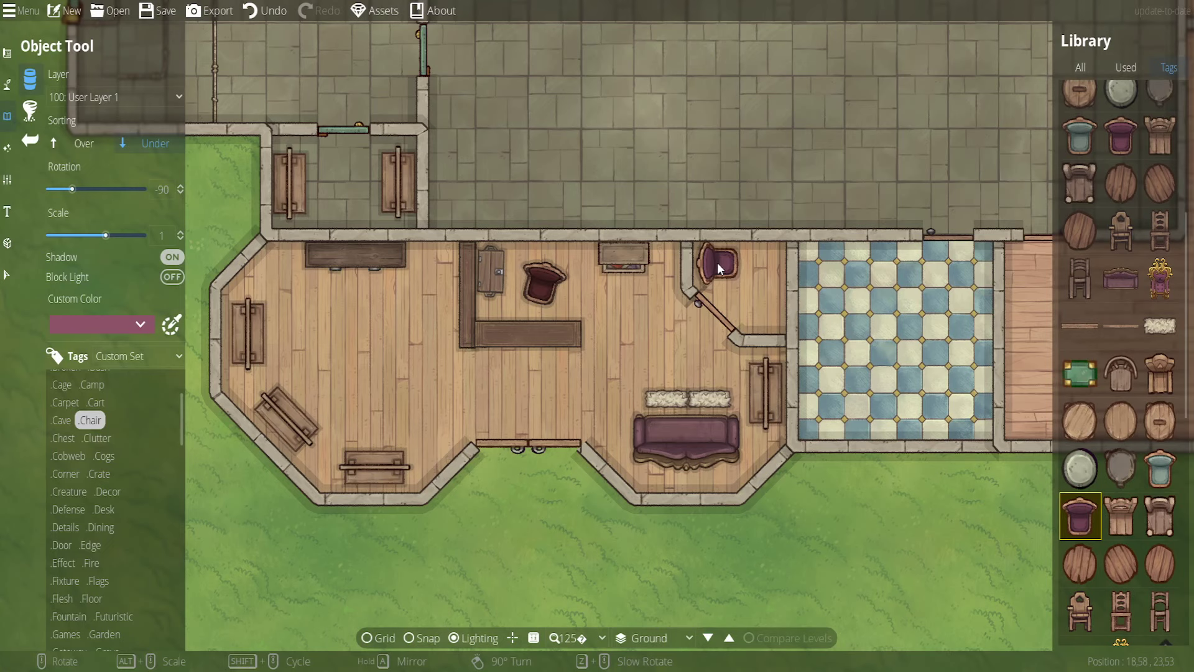
scroll(717, 262, "up", 6)
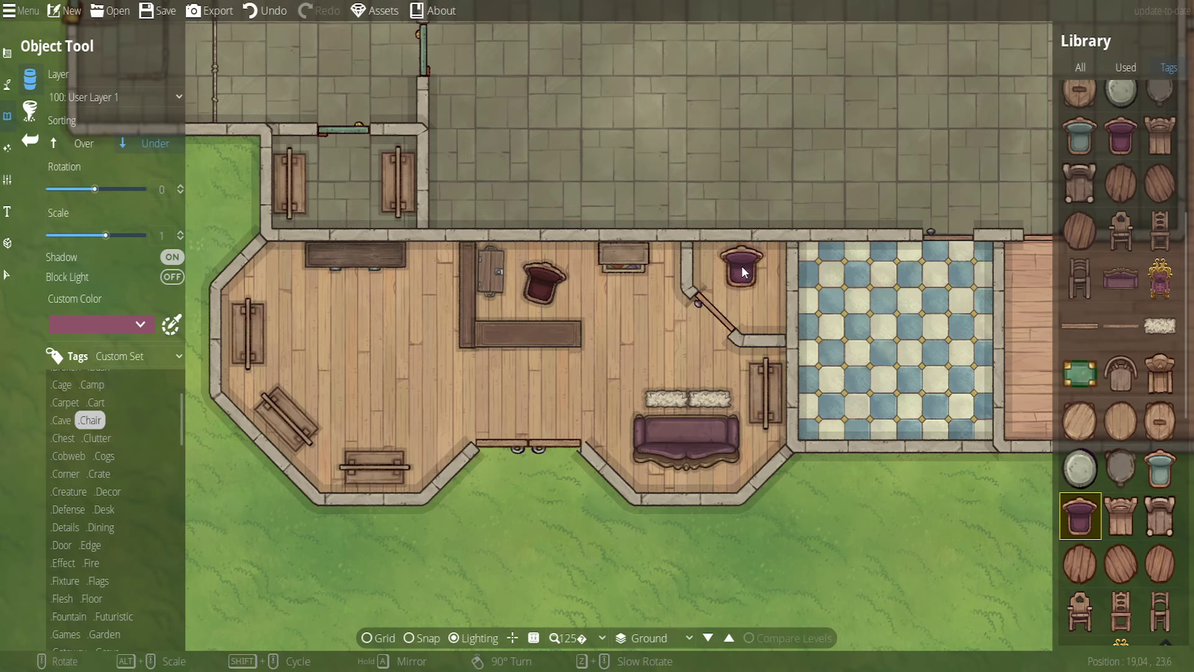
scroll(722, 267, "down", 2)
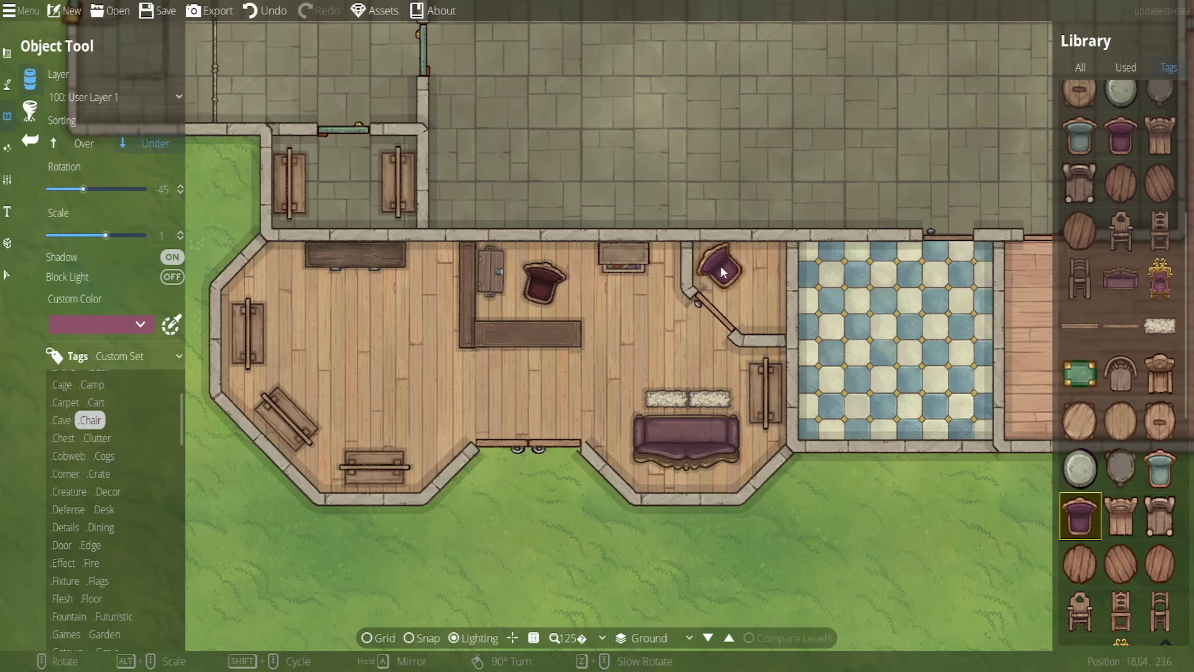
scroll(722, 270, "down", 9)
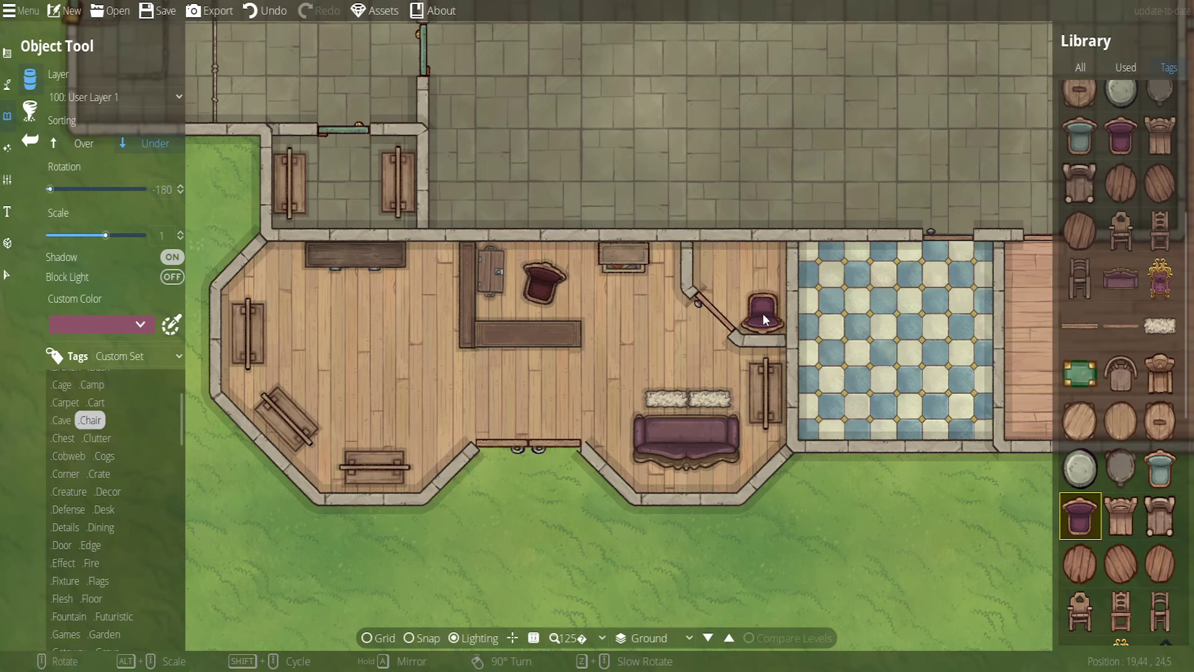
scroll(763, 312, "up", 6)
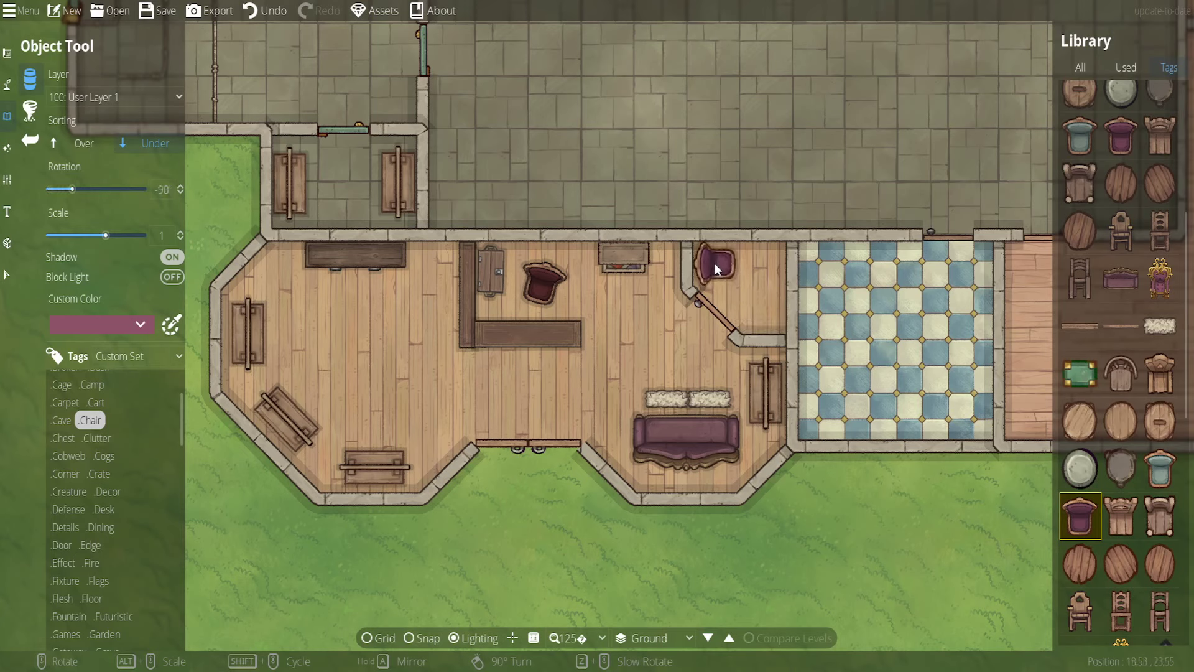
Choose Wall Painting 02 from the Decor tag and rotate it to 90
scroll(109, 475, "up", 3)
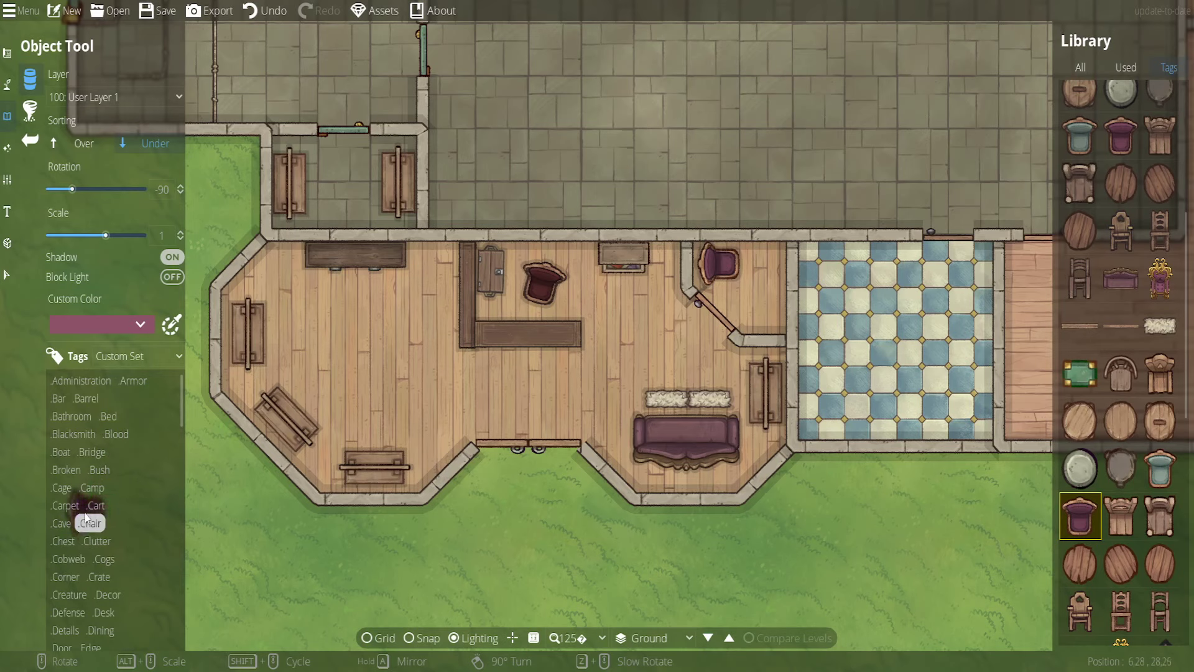
left_click(106, 593)
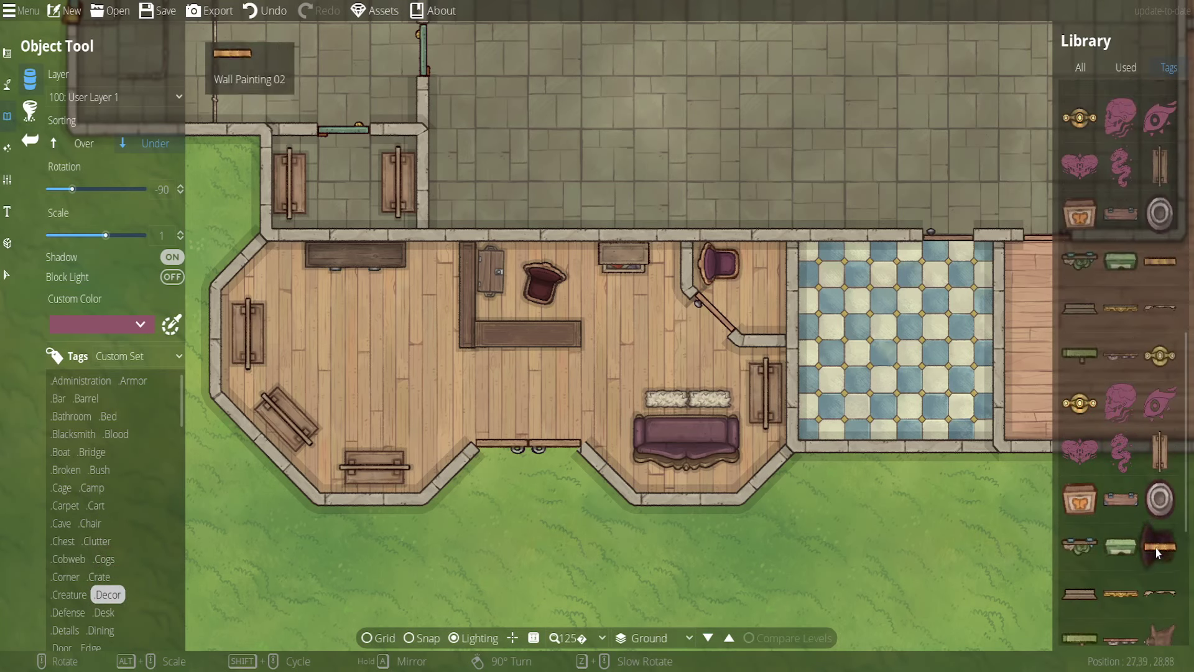
left_click(1156, 548)
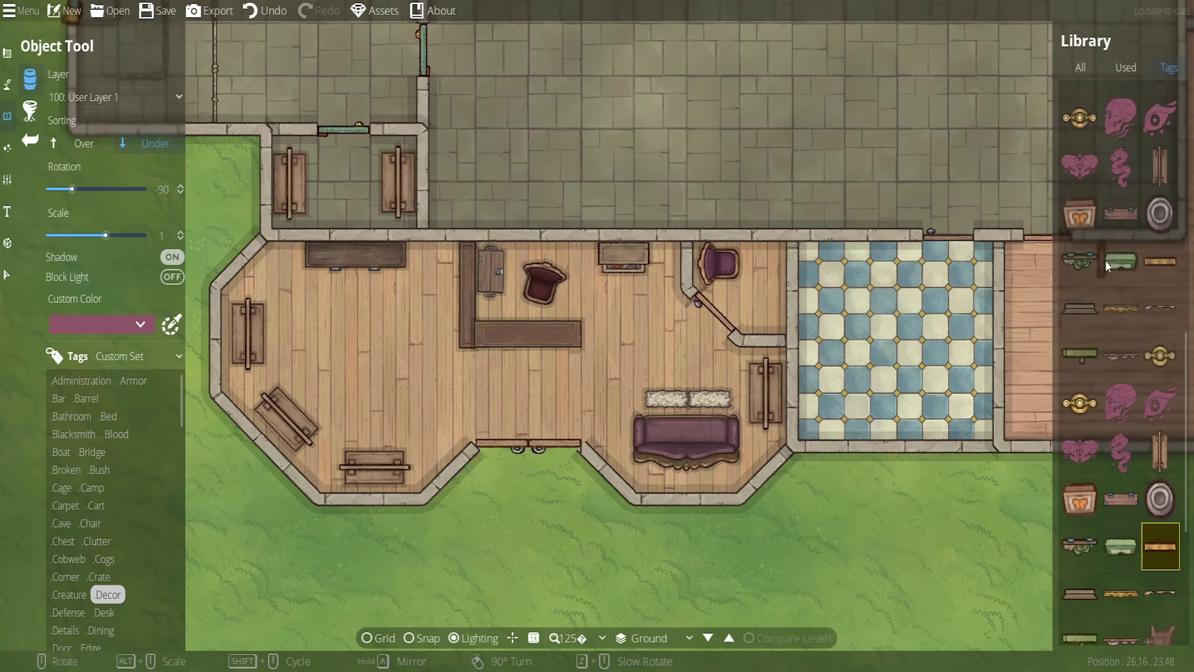
left_click(1161, 262)
left_click(1121, 307)
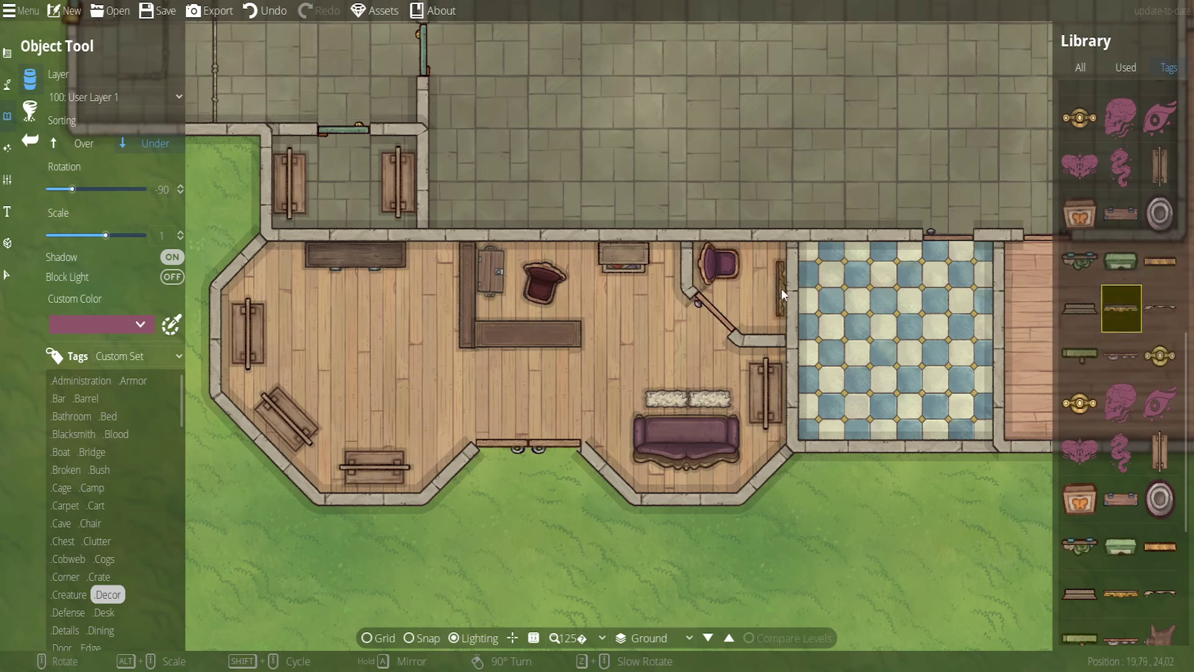
scroll(780, 288, "up", 11)
scroll(774, 286, "up", 1)
left_click(1162, 546)
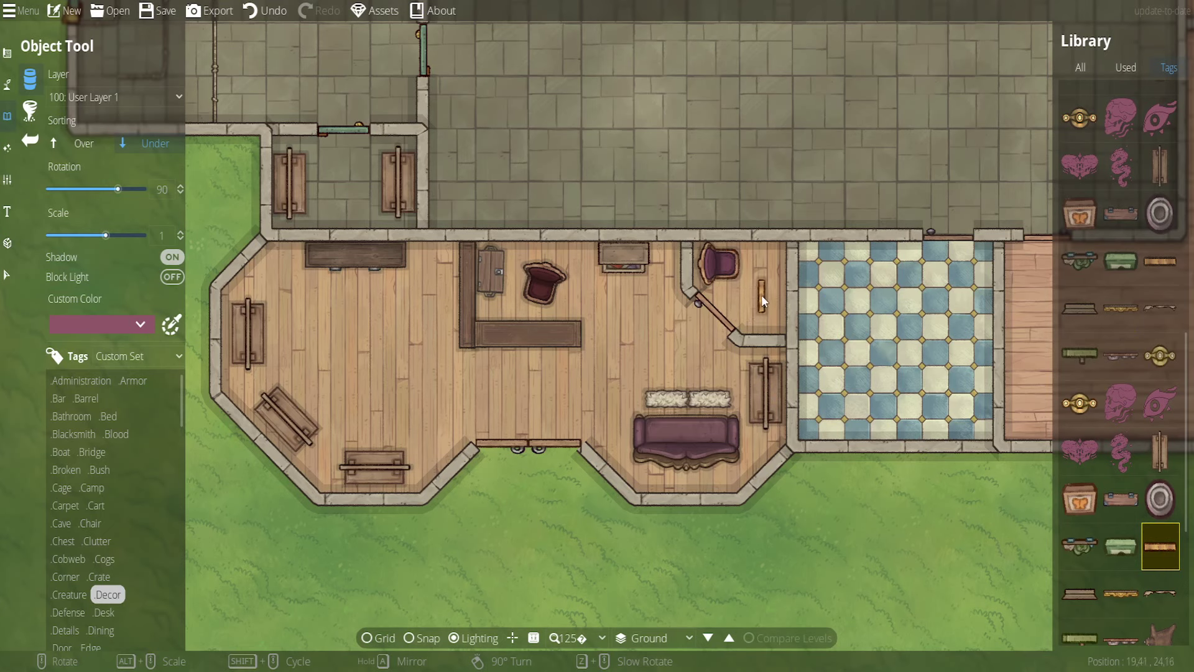
Set the scale to 1.5 and place the wall painting against the small corner room's east wall
scroll(1129, 483, "down", 3)
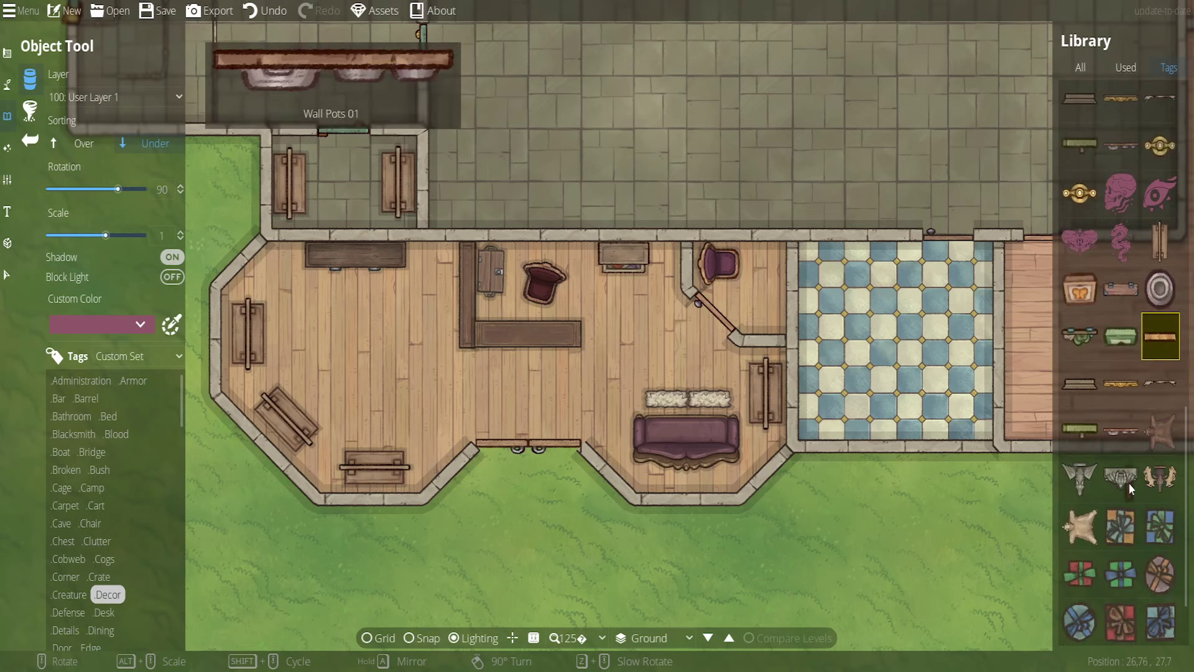
double_click(161, 235)
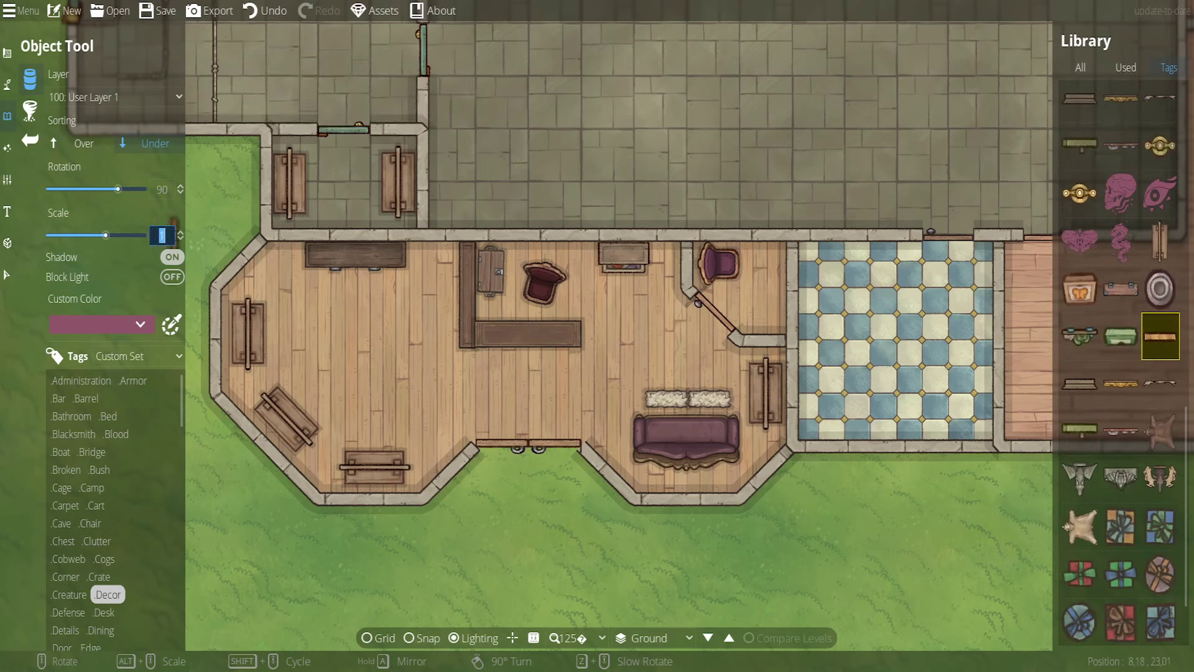
key("Return")
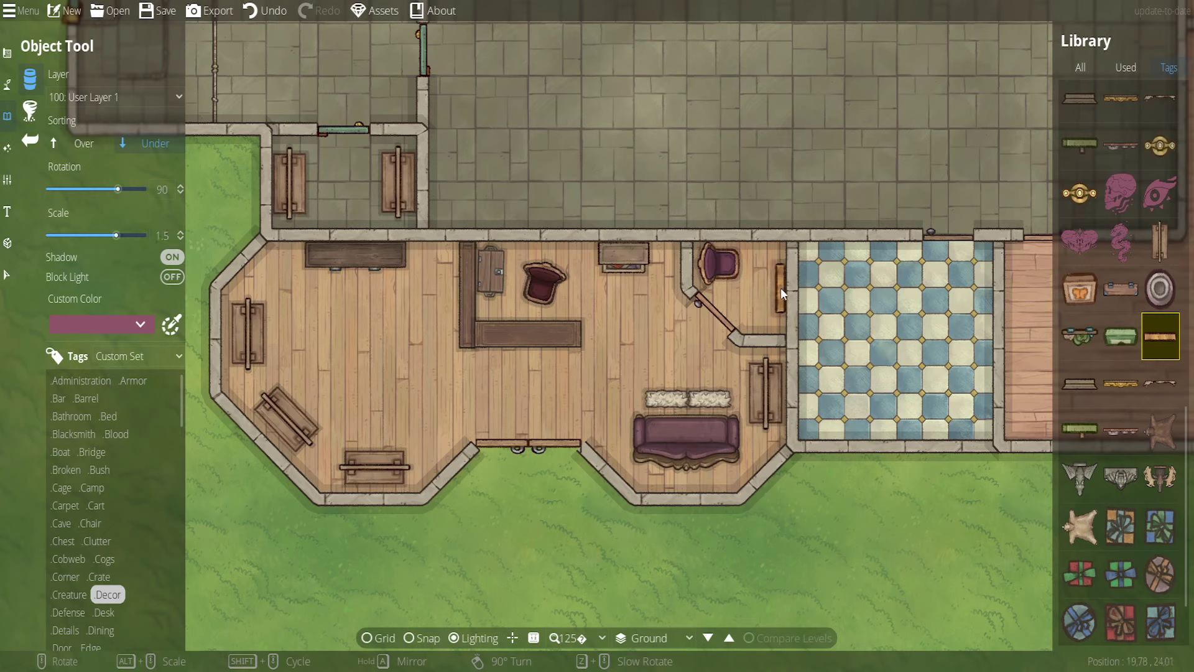
scroll(779, 304, "down", 3)
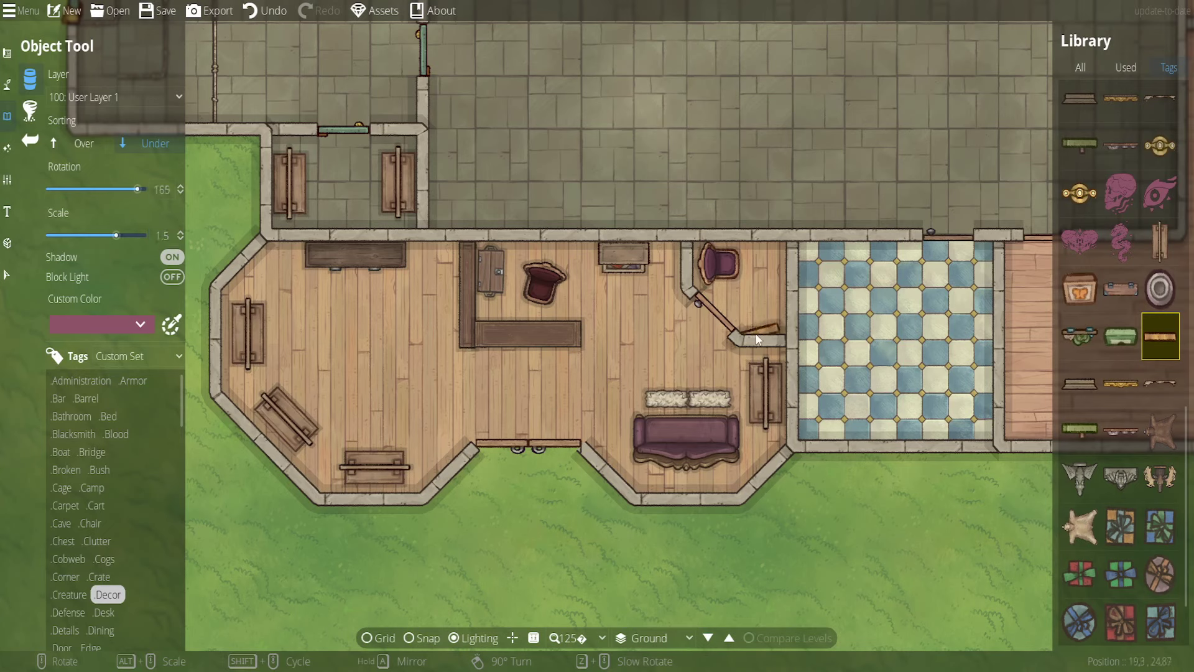
scroll(786, 293, "up", 3)
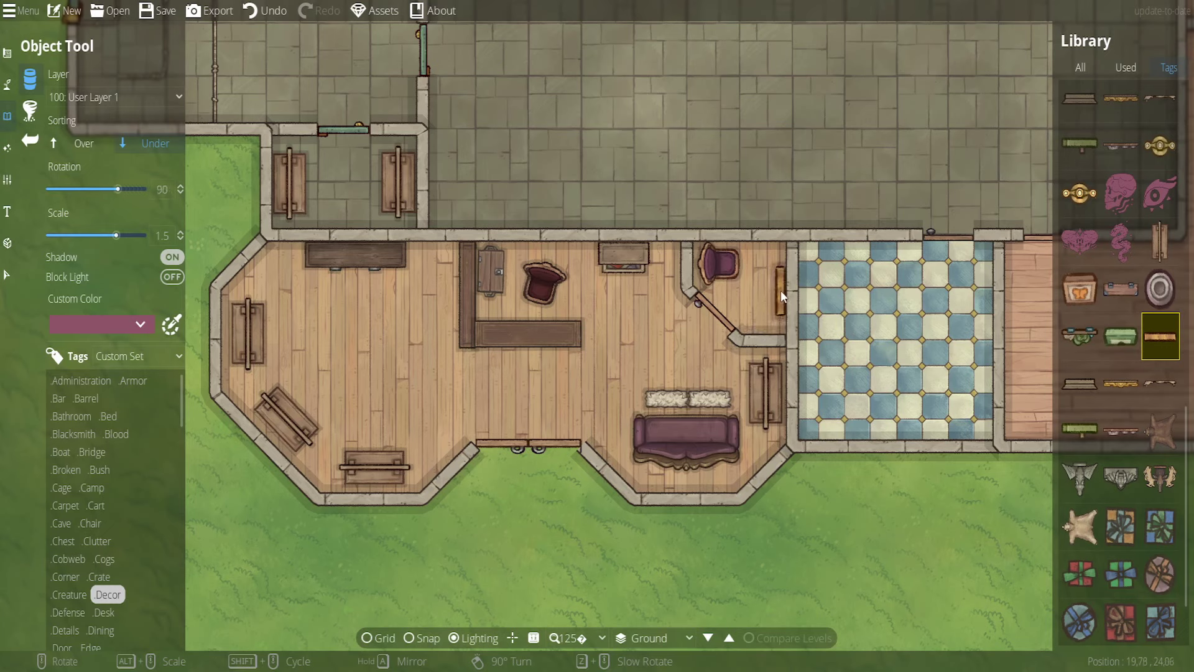
left_click(781, 289)
Select the armchair in the small corner room, nudge it slightly southwest and deselect it
left_click(6, 275)
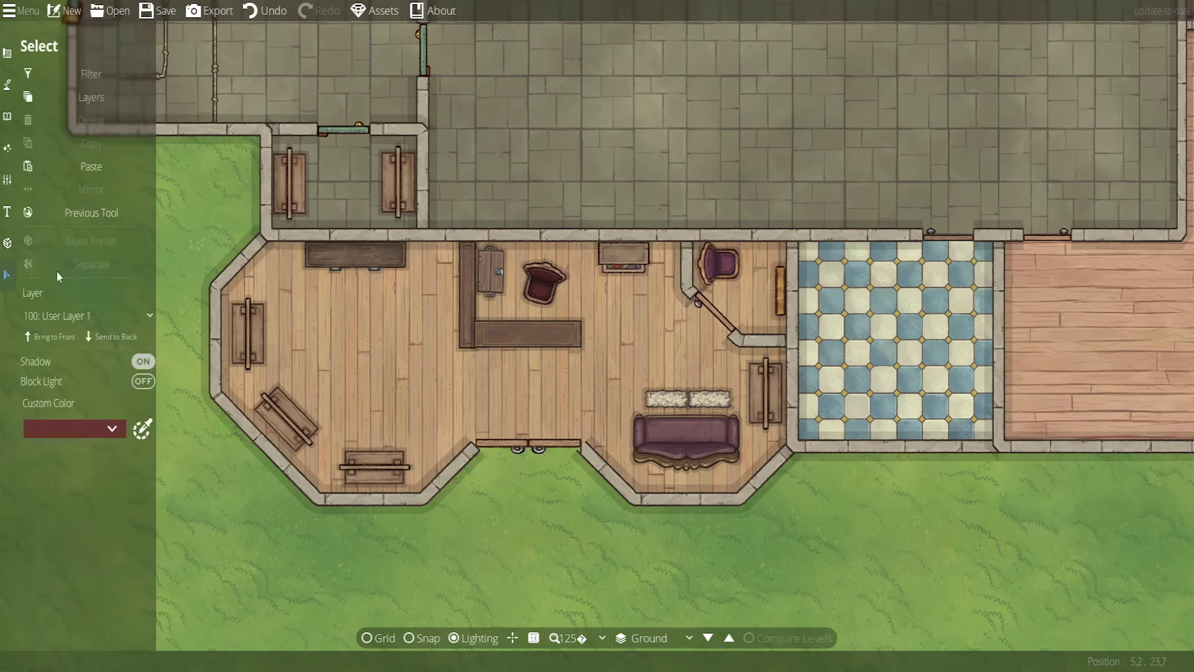
left_click(754, 277)
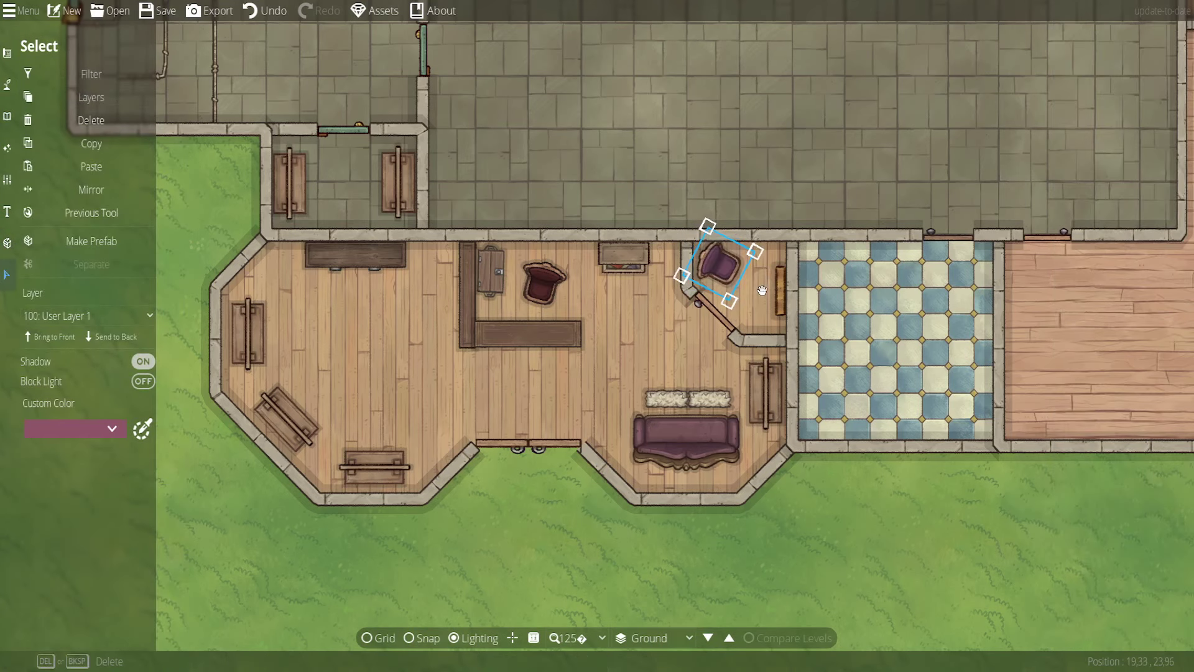
left_click_drag(714, 261, 712, 264)
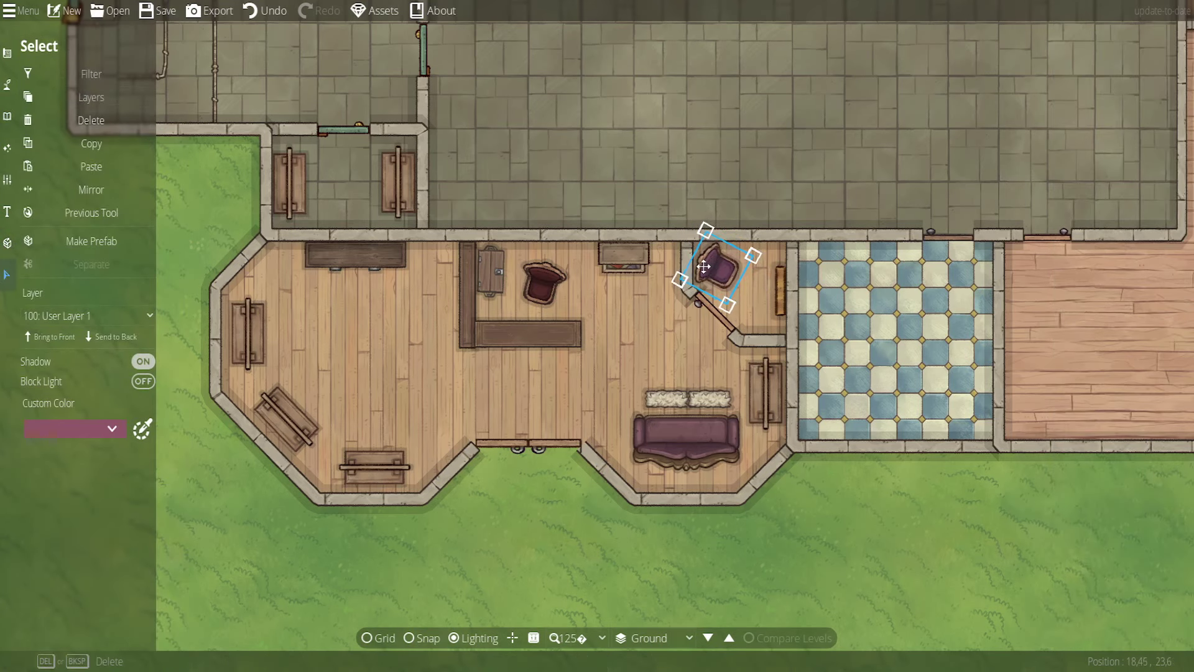
left_click(567, 303)
left_click(715, 259)
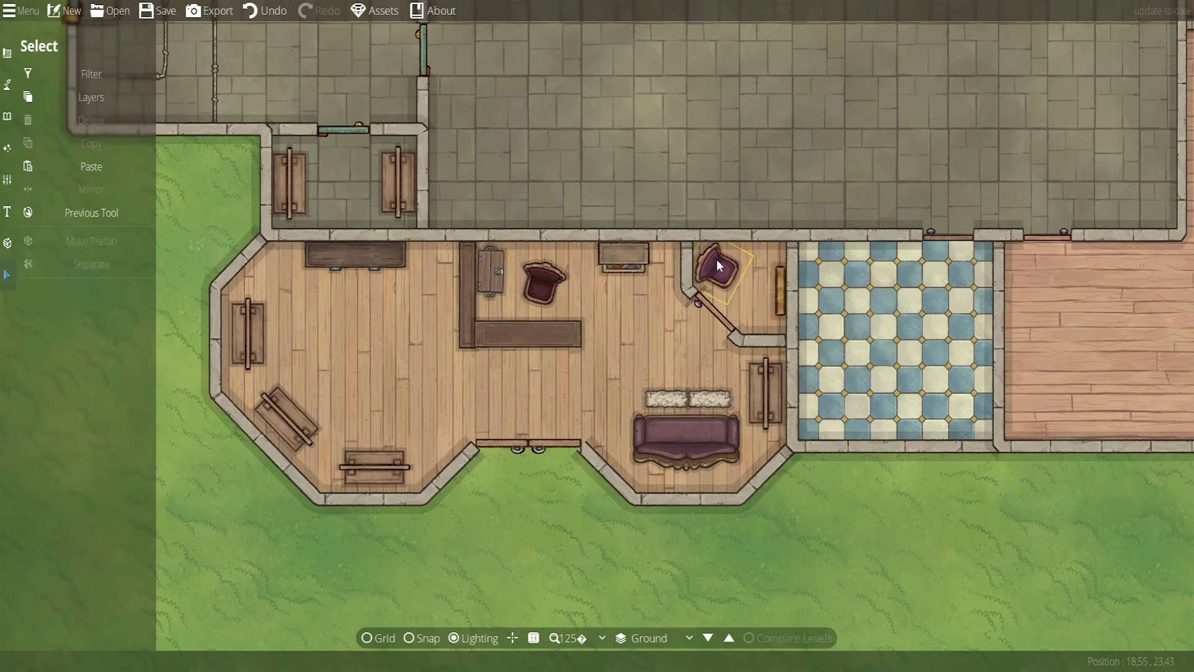
key("Escape")
Save the map with the newly furnished entrance area
scroll(756, 403, "down", 1)
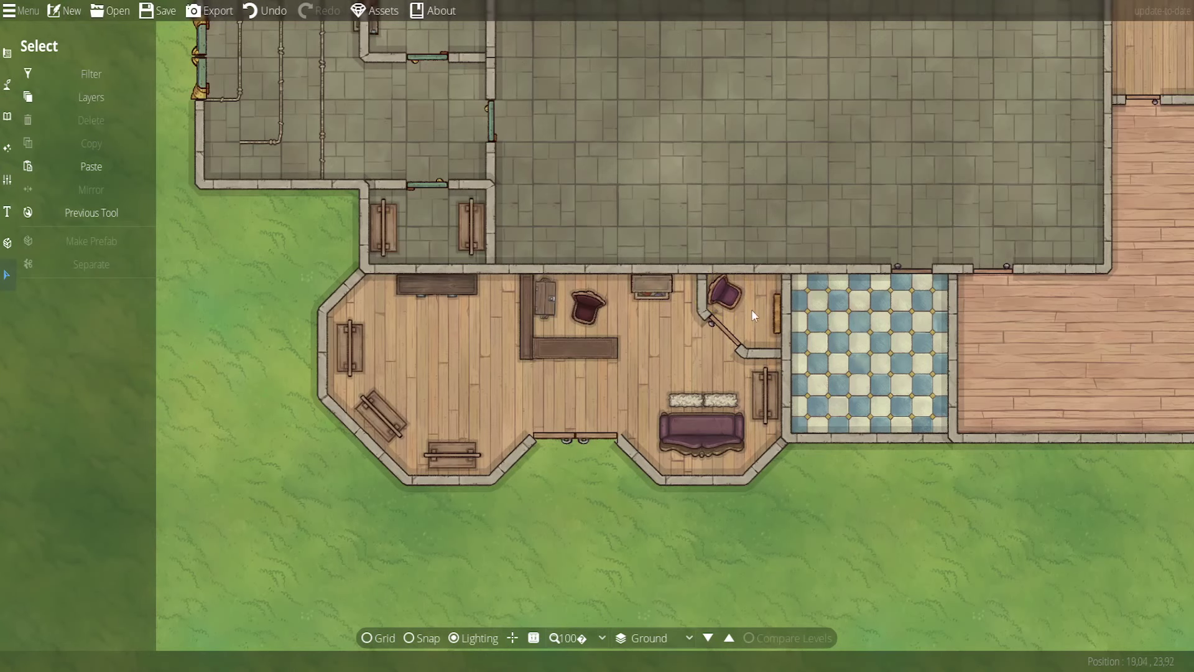
left_click_drag(853, 487, 807, 509)
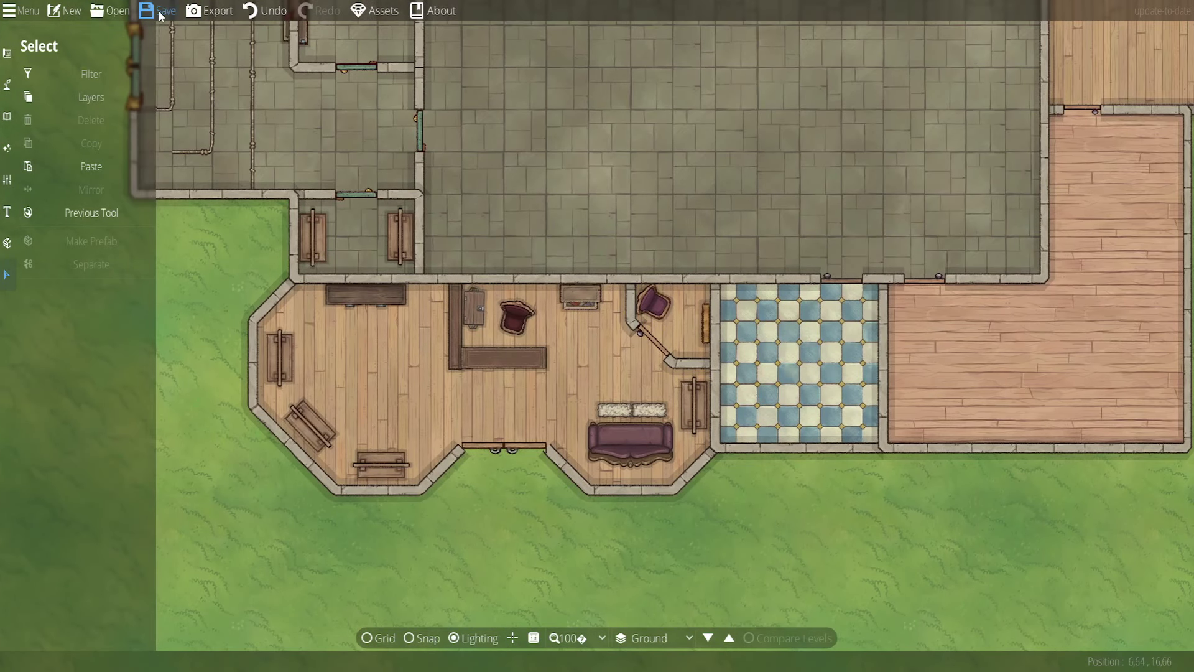
left_click(160, 14)
Return to the Object Tool, choose the folded bundle from the Administration tag and set its custom colour to pale yellow
scroll(747, 545, "up", 5)
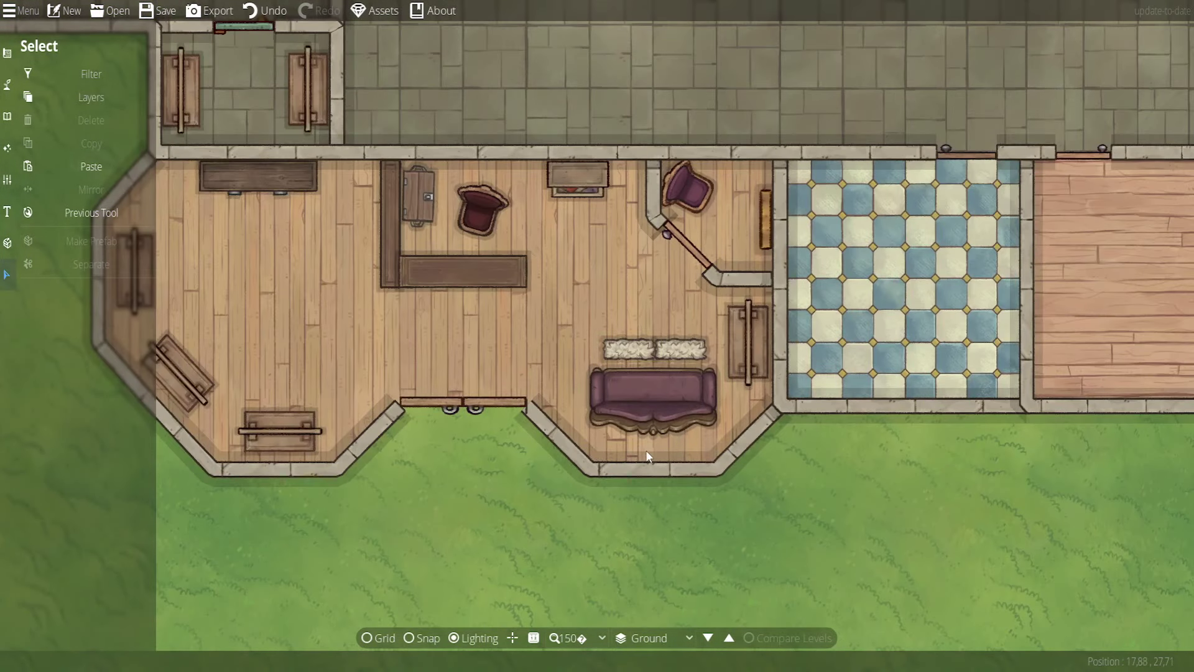
scroll(554, 459, "down", 2)
scroll(439, 355, "up", 2)
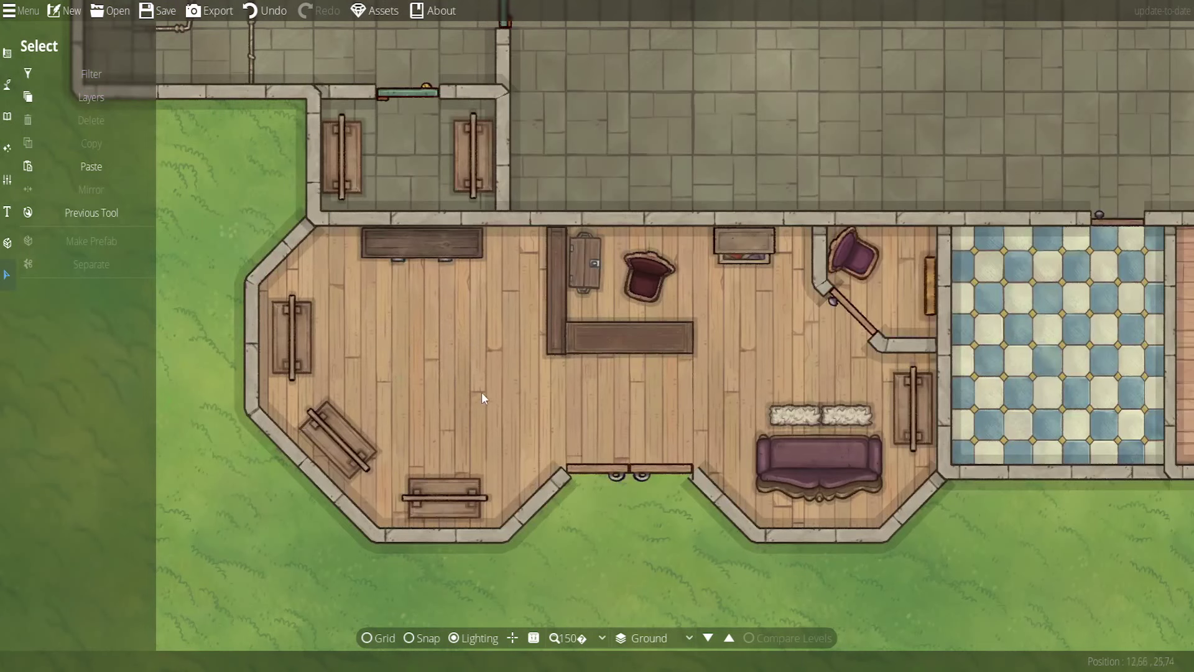
left_click(7, 116)
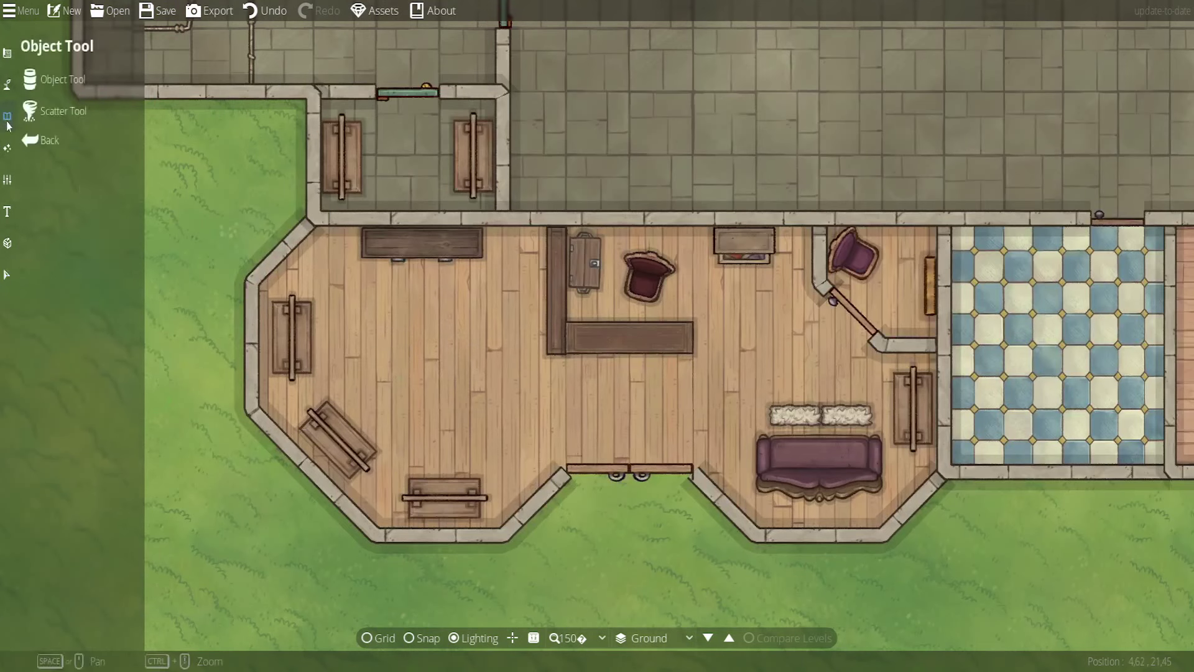
left_click(34, 87)
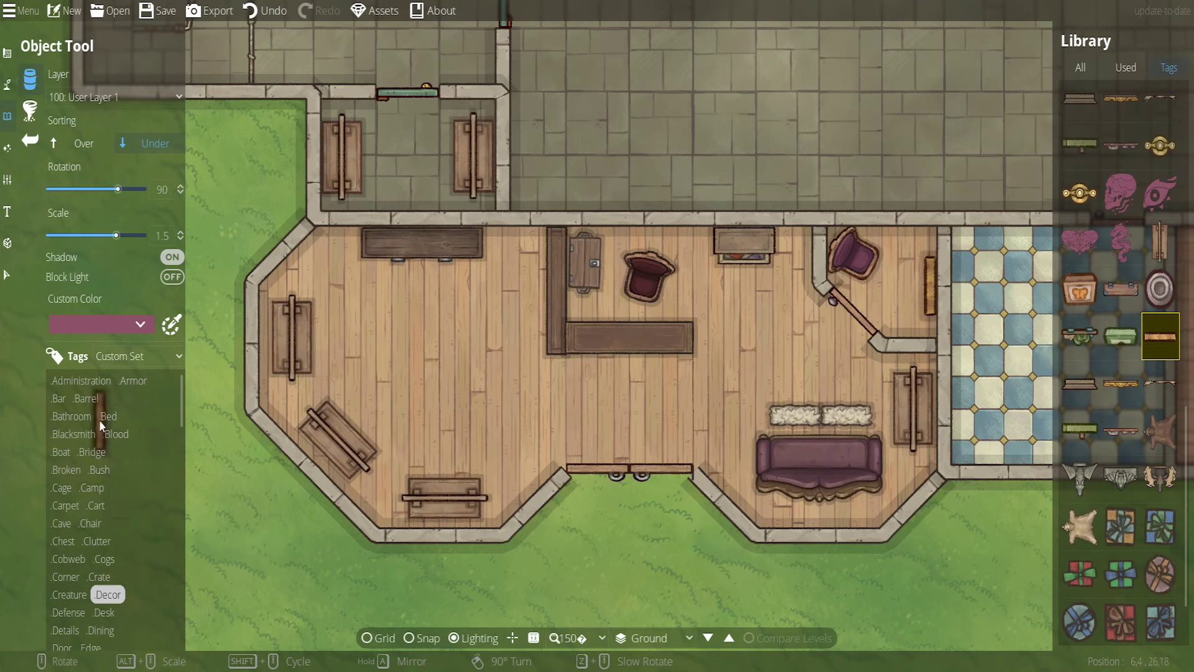
left_click(82, 381)
scroll(1100, 381, "down", 5)
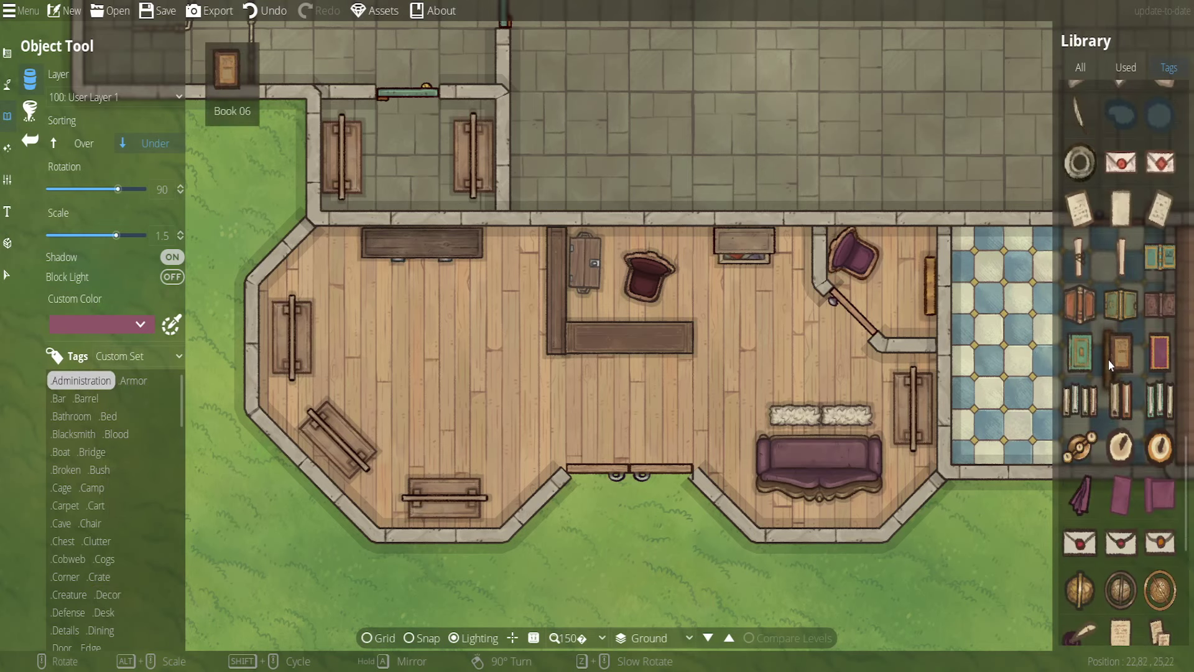
scroll(1099, 381, "up", 3)
left_click(1080, 285)
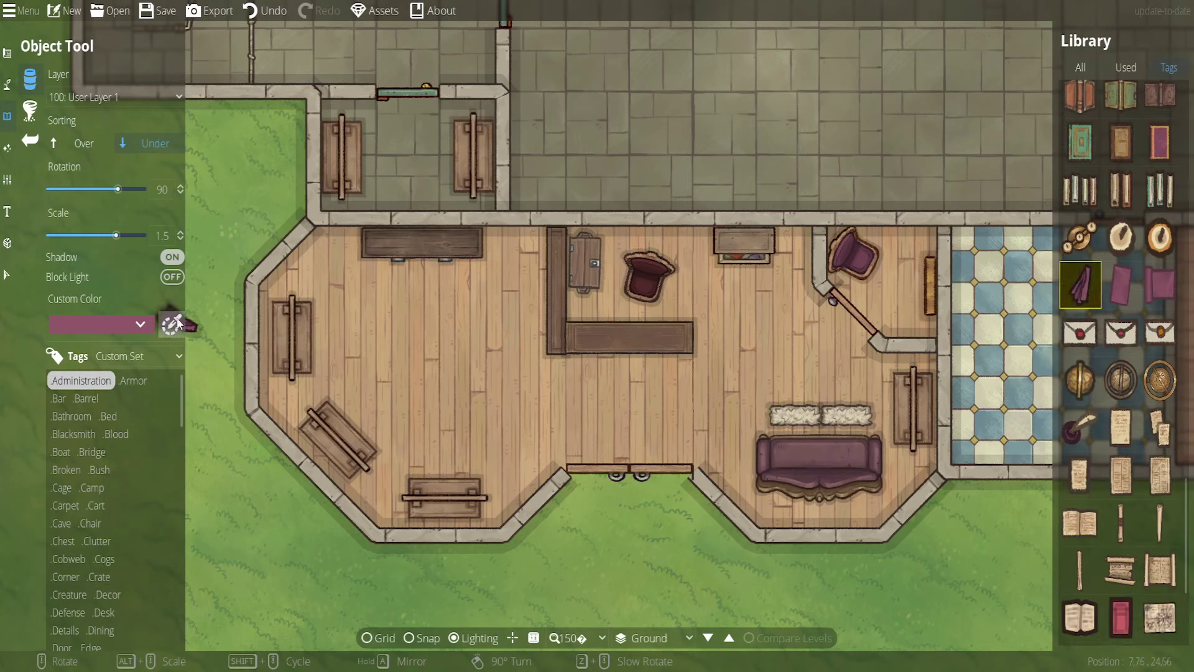
left_click(139, 329)
left_click(117, 375)
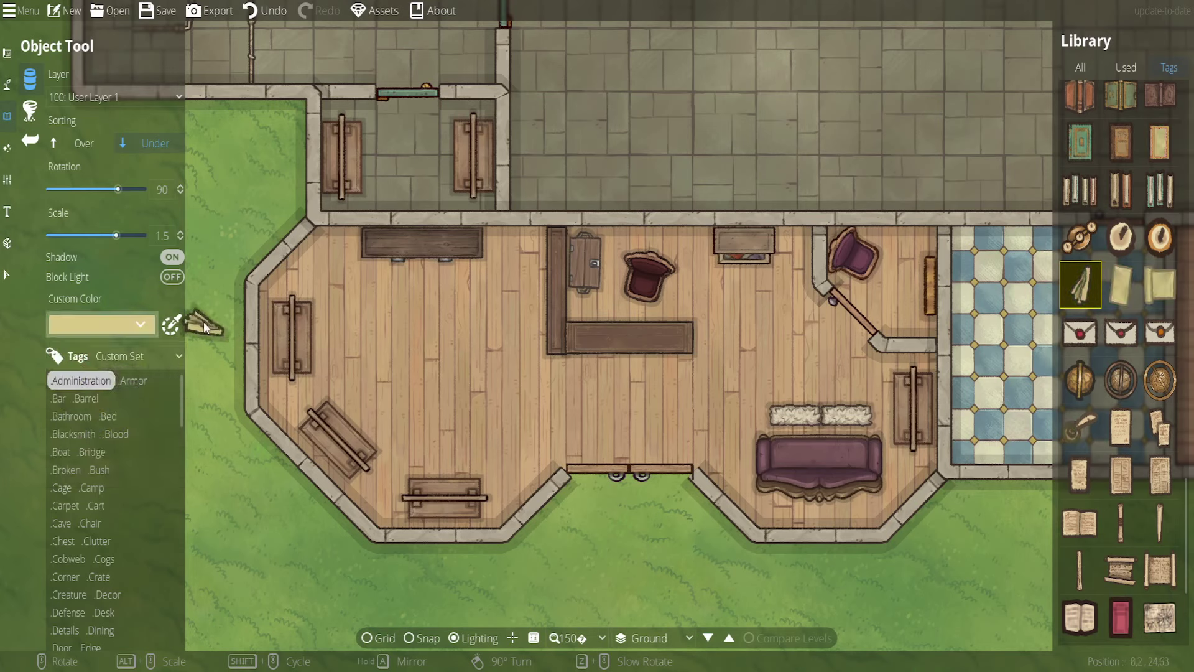
Set the object sorting to Over and try out different rotations of the folded bundle above the west bench
left_click(77, 140)
scroll(297, 329, "down", 9)
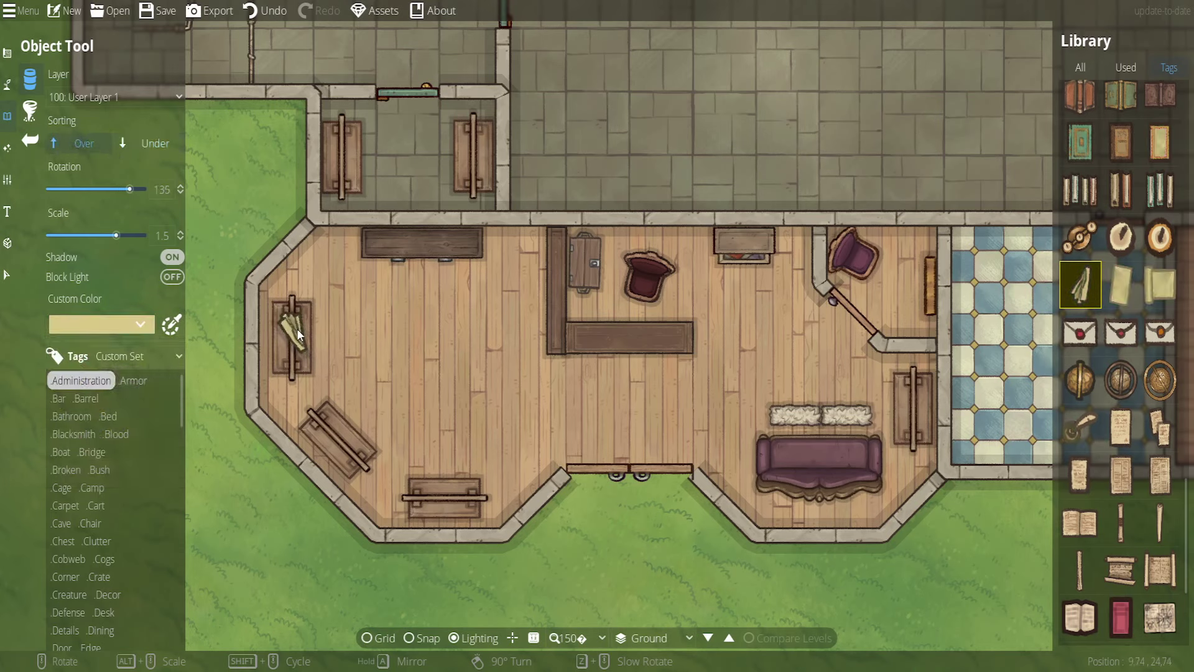
scroll(296, 337, "down", 2)
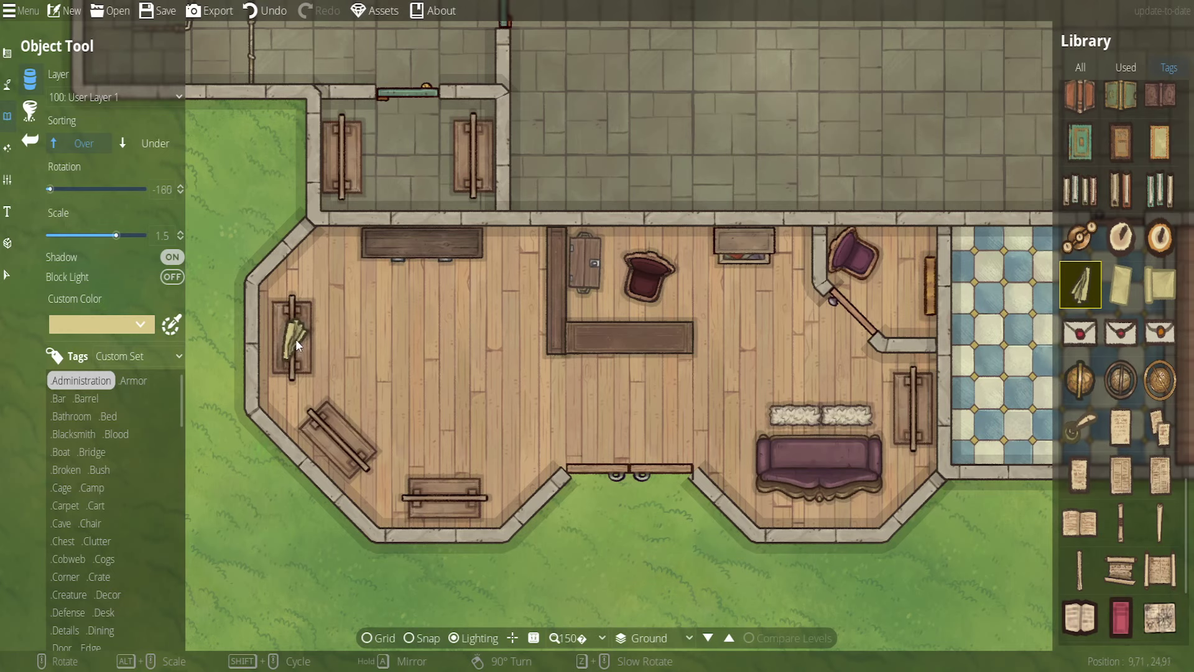
scroll(297, 336, "down", 3)
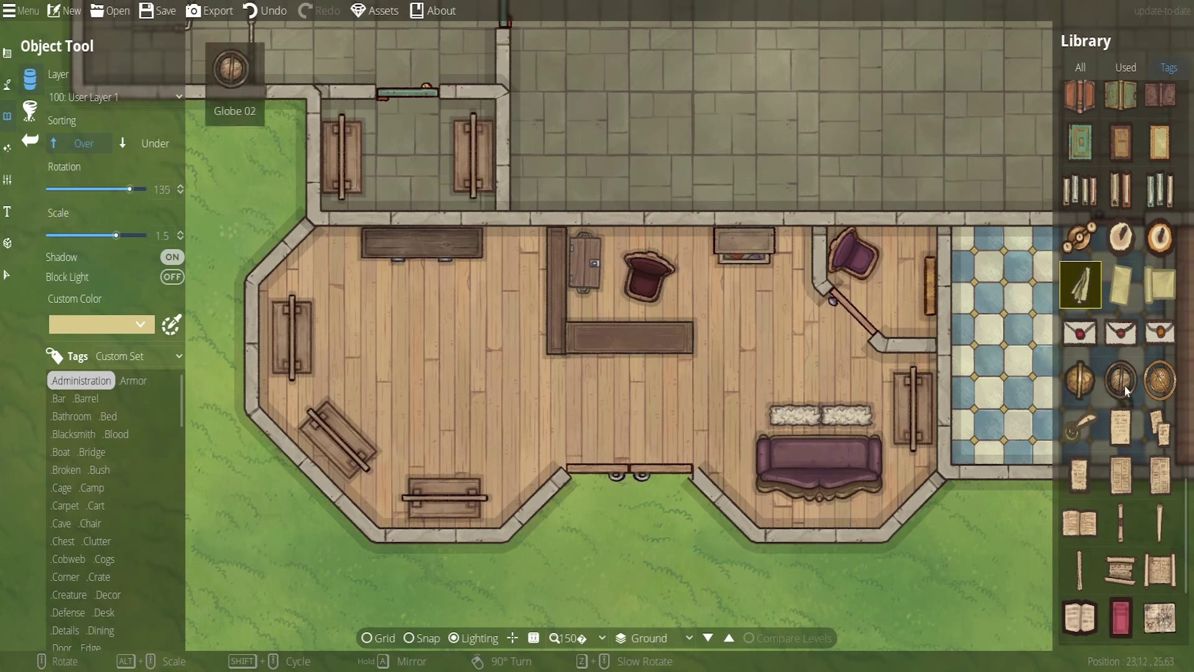
Choose Cloth 02 from the Administration objects, set its scale to 1 and rotate it to 90 over the north wall sideboard
scroll(1152, 298, "down", 4)
scroll(1150, 324, "down", 2)
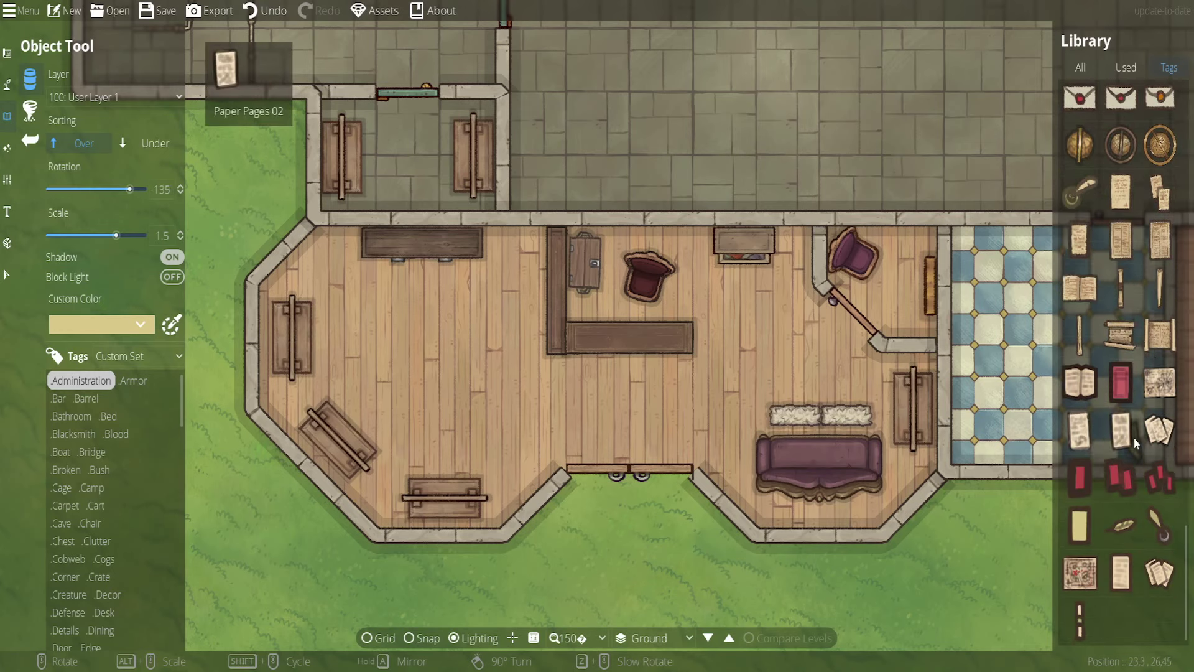
scroll(1135, 429, "down", 5)
scroll(1132, 399, "down", 8)
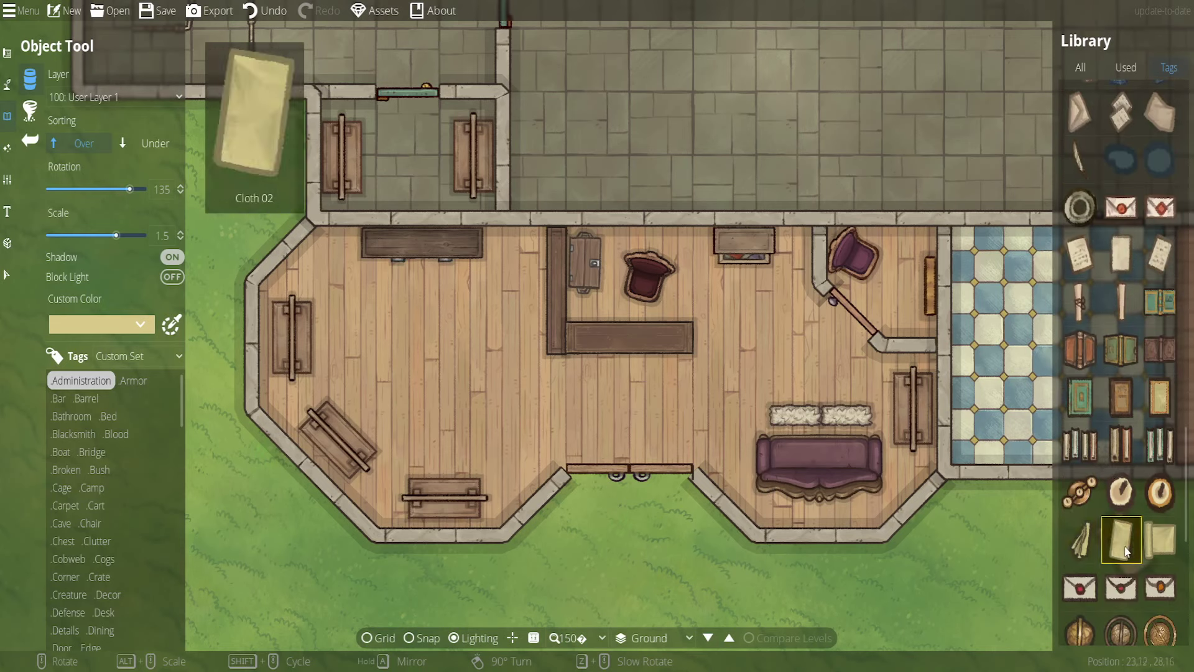
left_click(1129, 545)
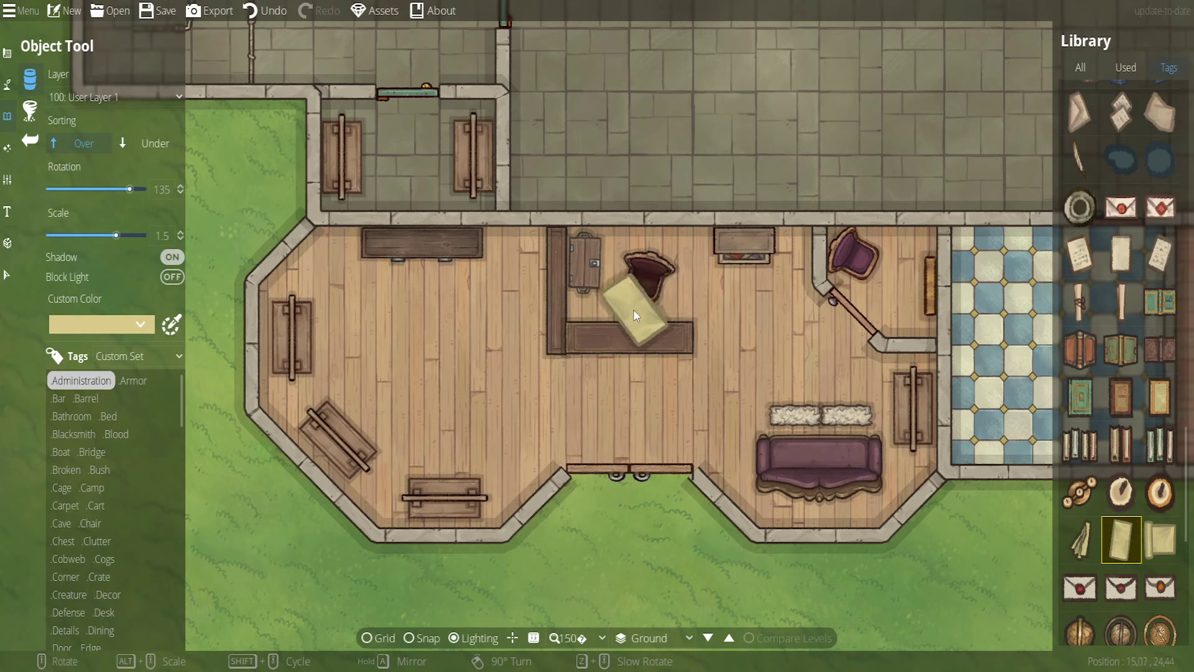
left_click(162, 236)
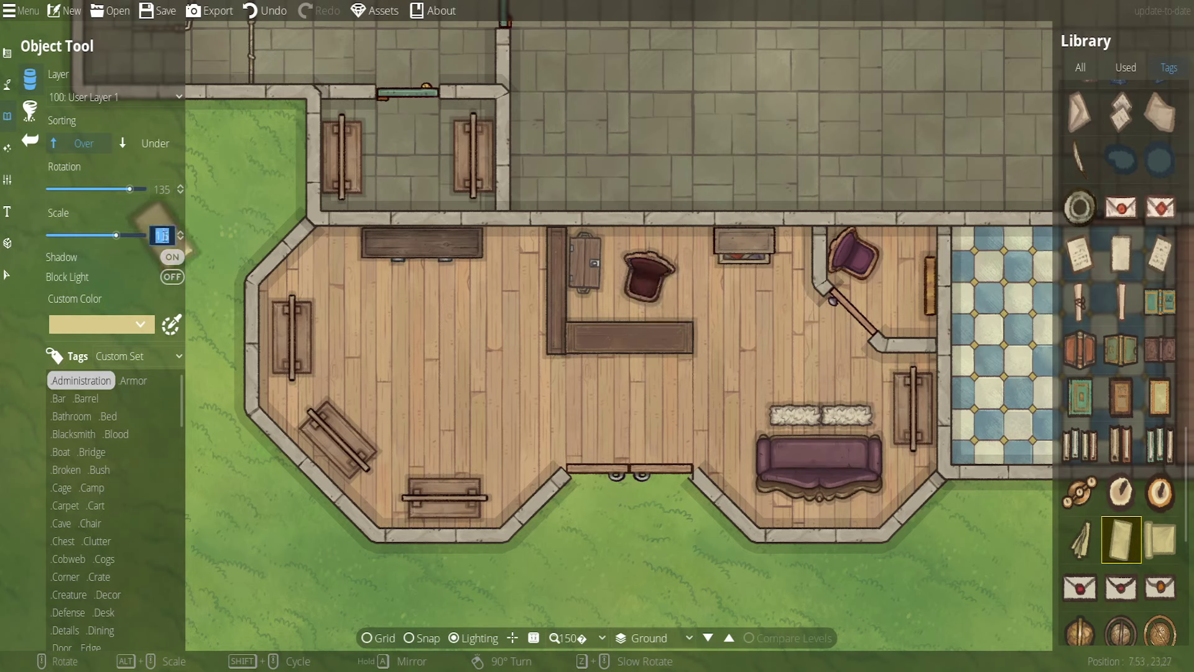
type("1")
key("Return")
scroll(445, 246, "down", 3)
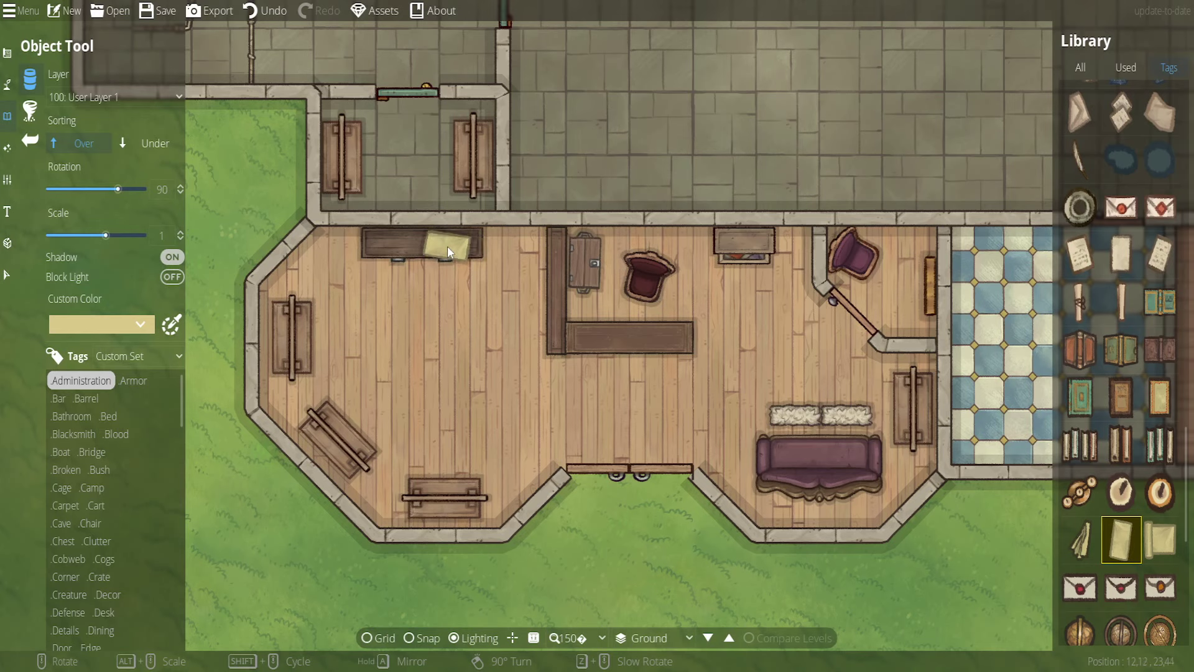
scroll(1099, 450, "down", 8)
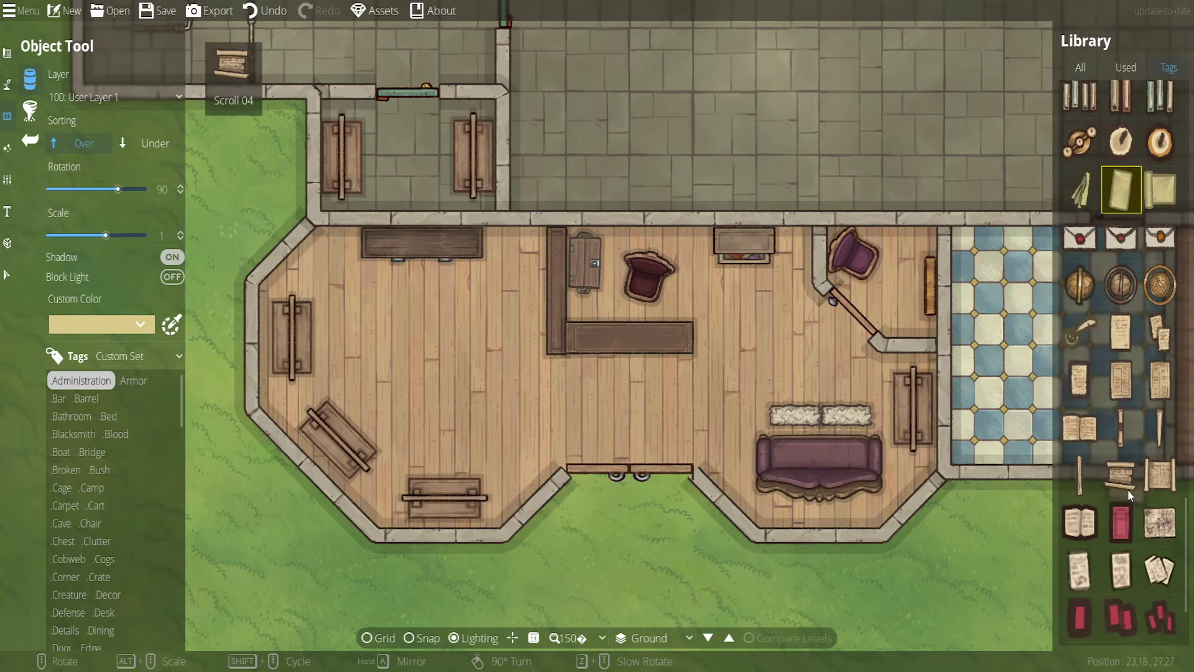
scroll(1141, 502, "up", 8)
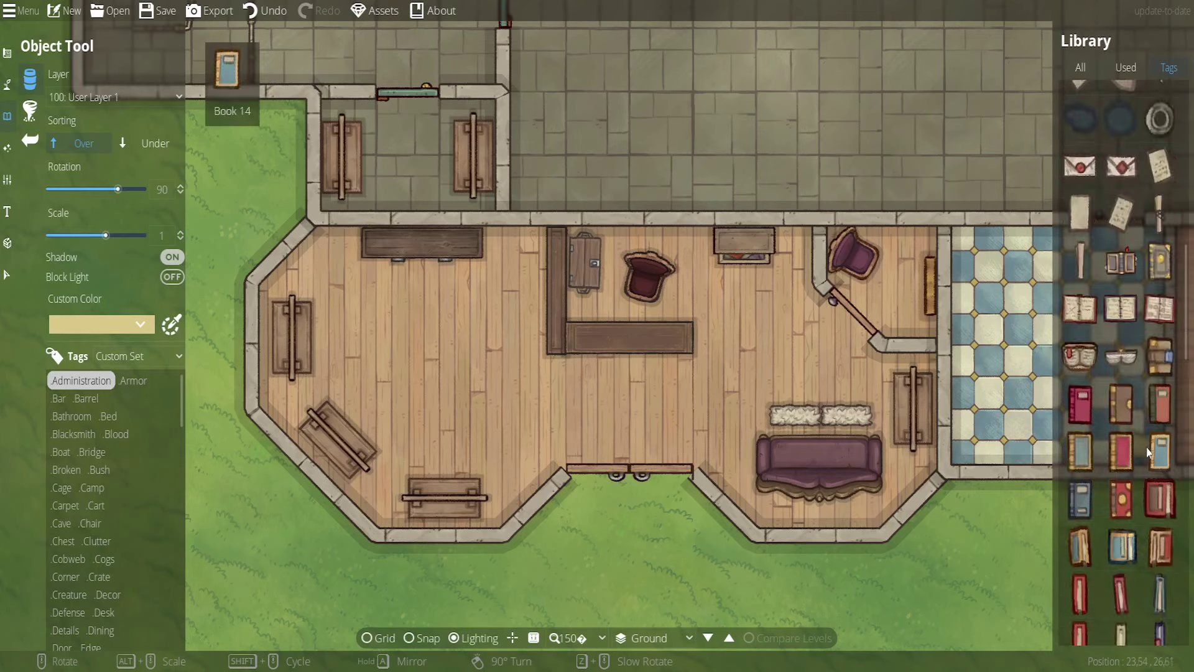
scroll(1137, 427, "up", 8)
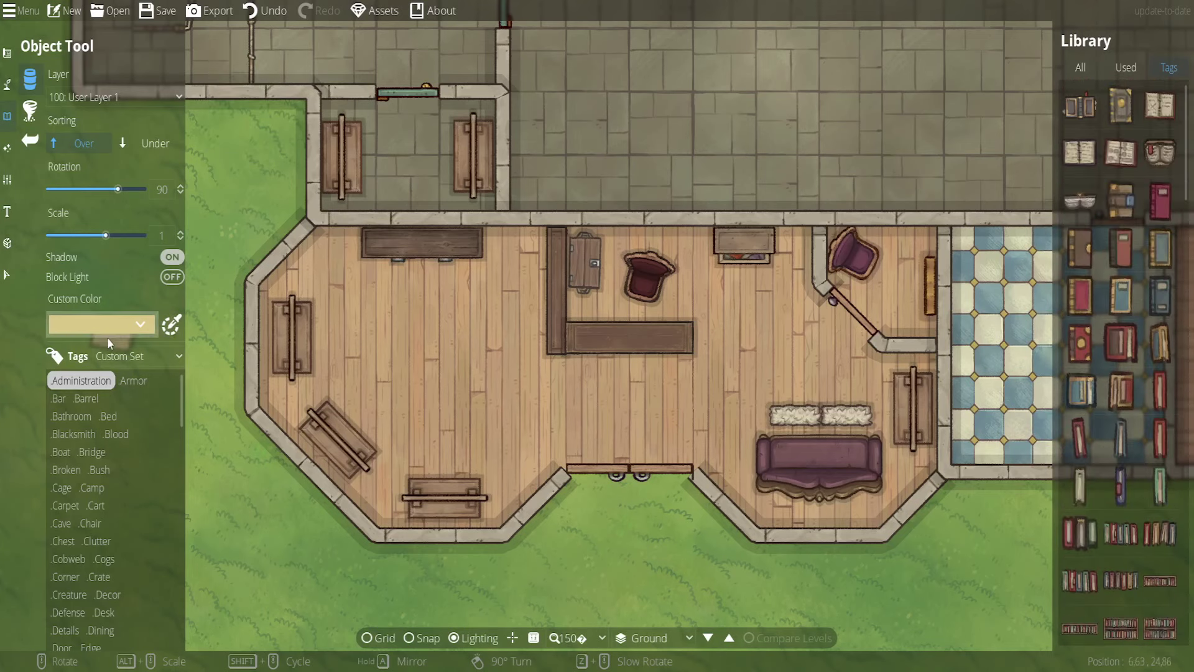
left_click(4, 276)
key("Right")
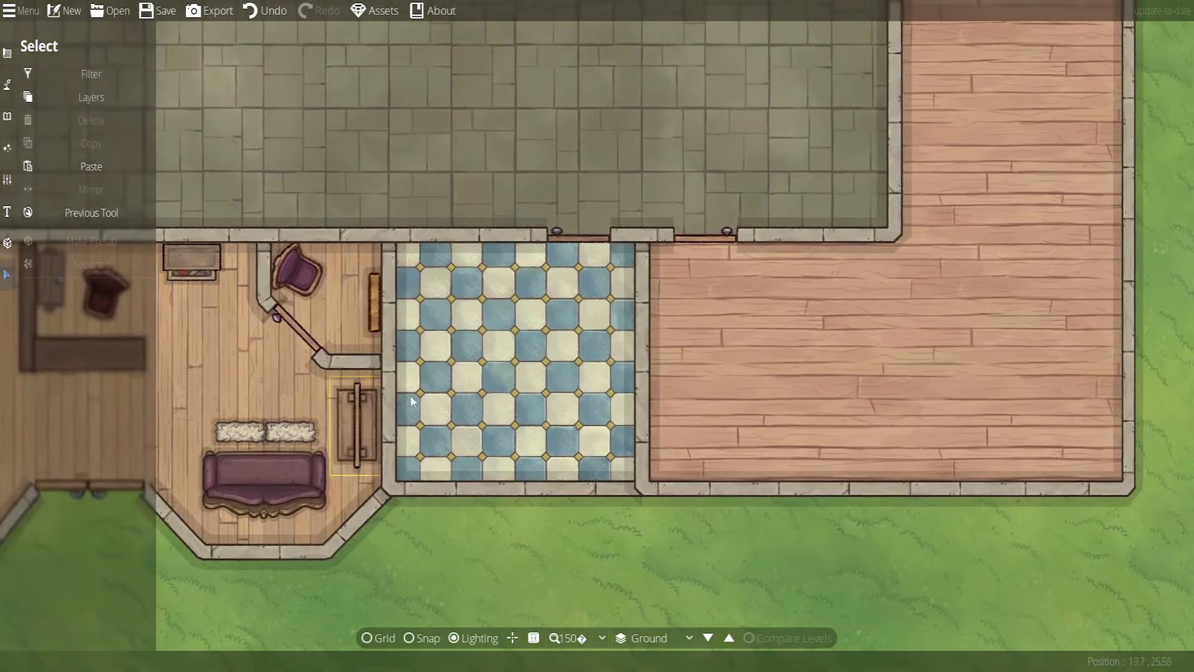
key("Up")
scroll(639, 480, "down", 3)
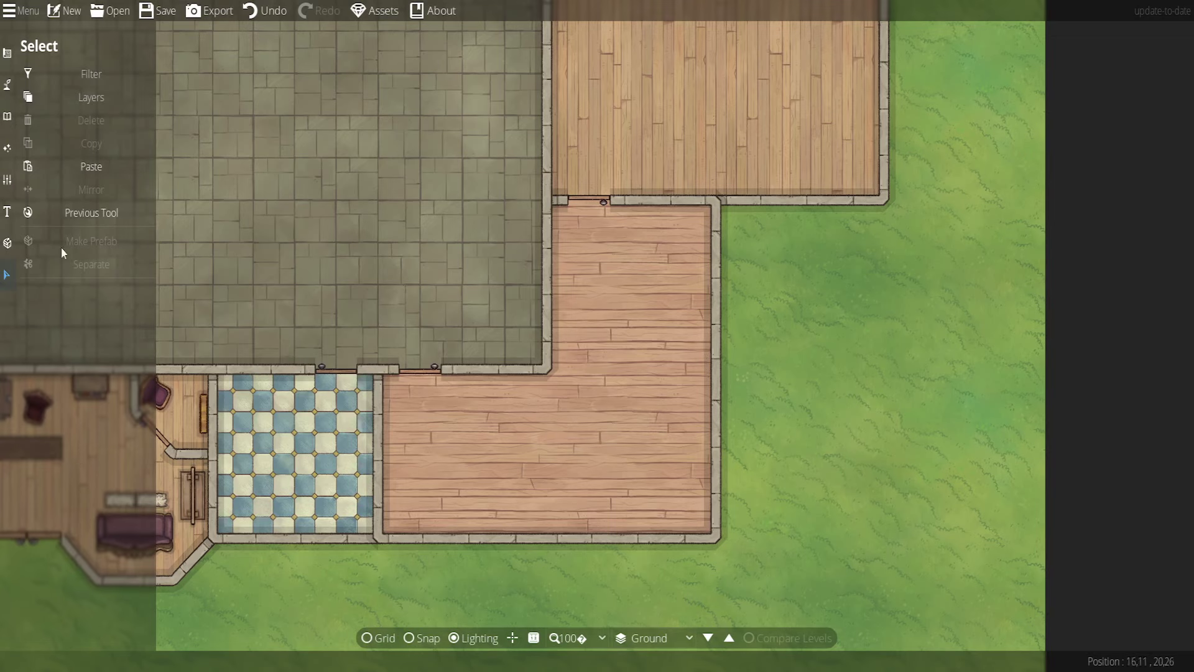
Turn on Snap and Grid and place a wooden door in the east outer wall of the reddish-floored room
left_click(44, 85)
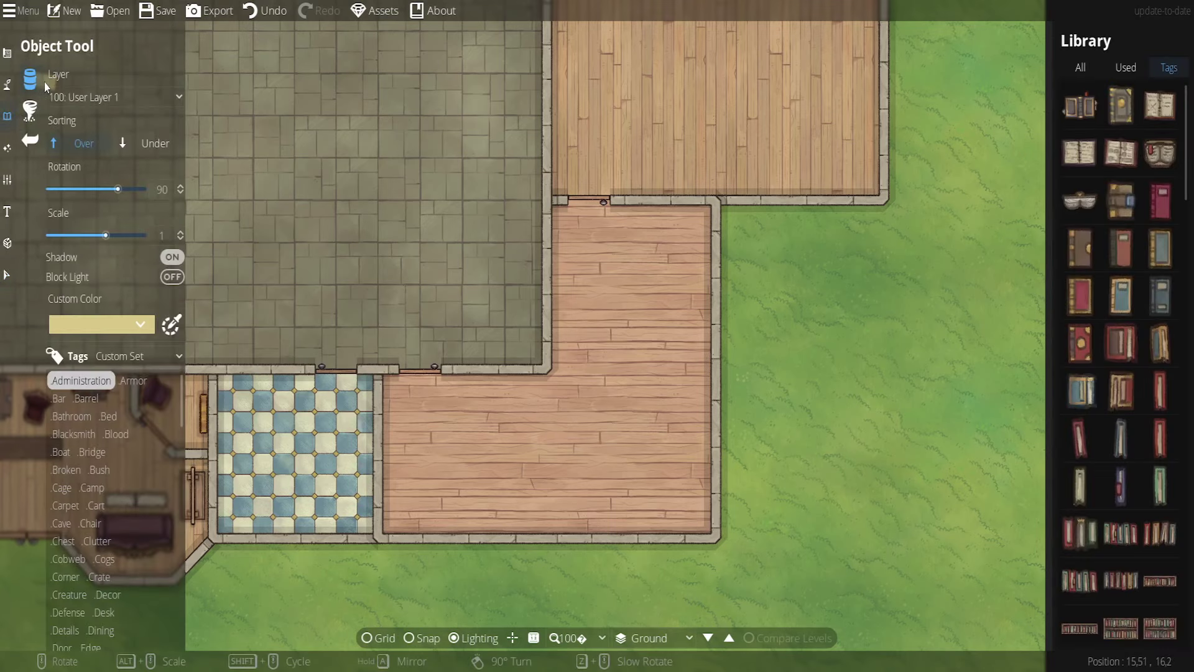
left_click(7, 53)
left_click(63, 142)
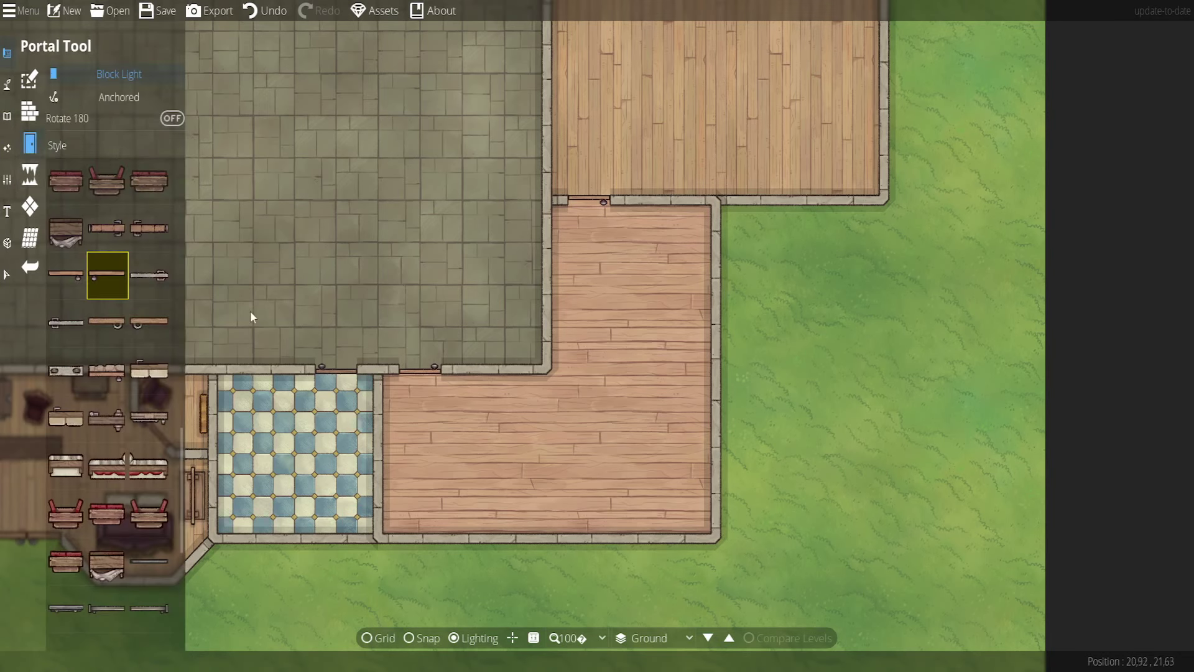
left_click_drag(336, 317, 673, 318)
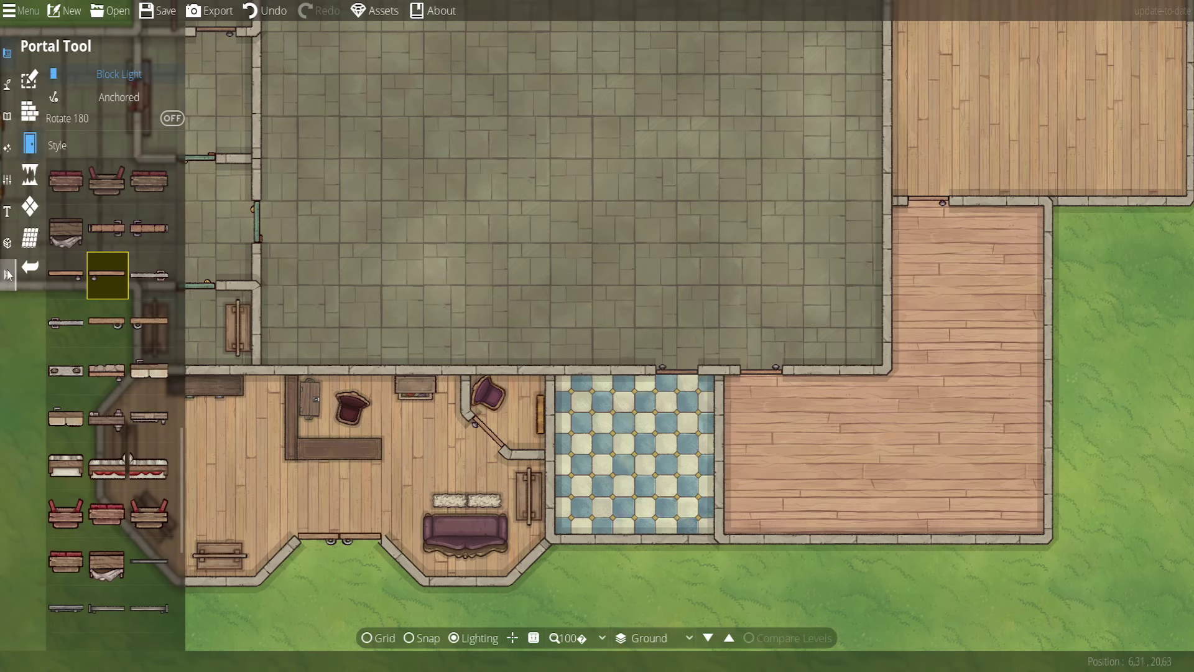
left_click_drag(845, 336, 575, 379)
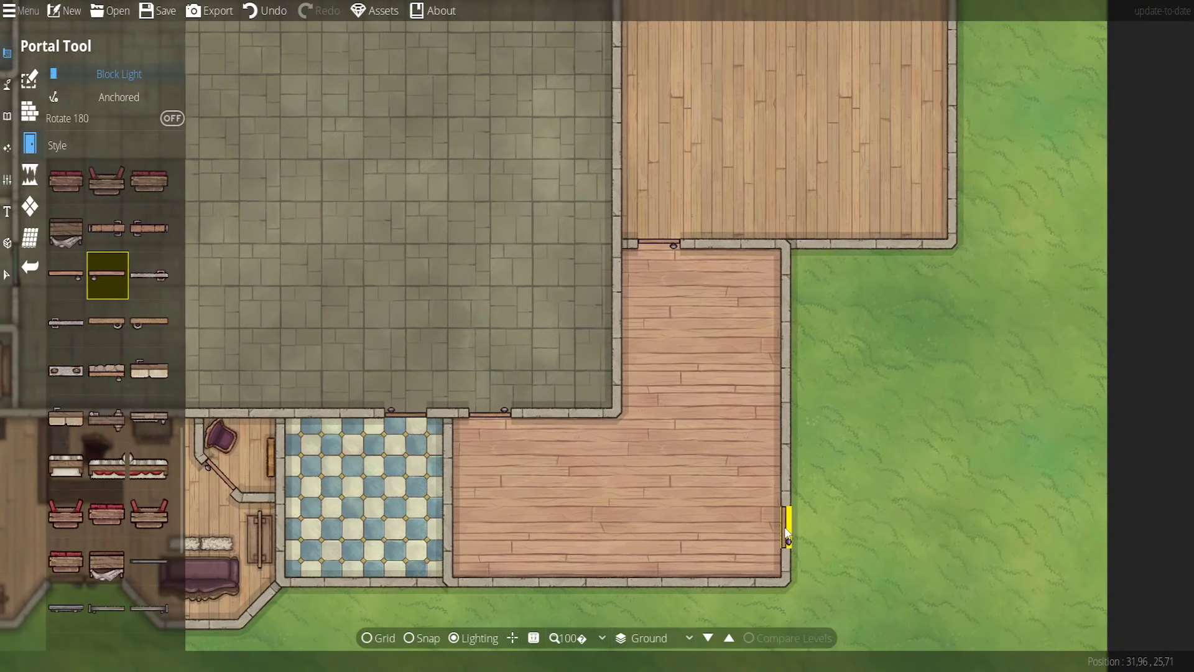
left_click(415, 638)
left_click(381, 638)
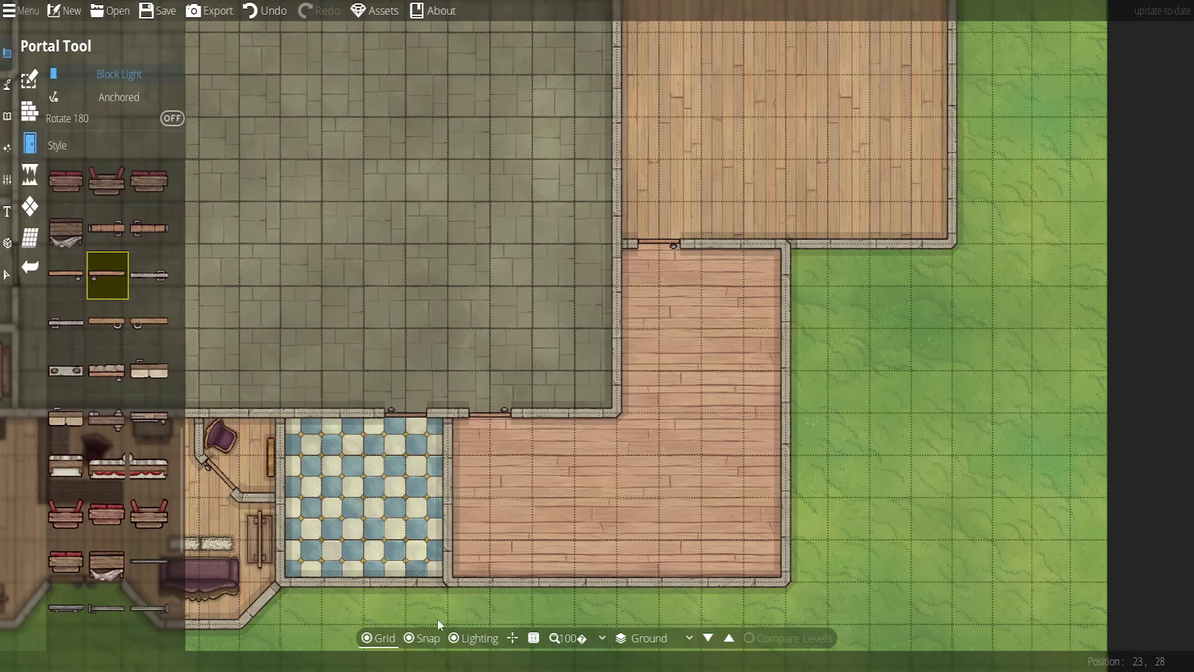
left_click(788, 498)
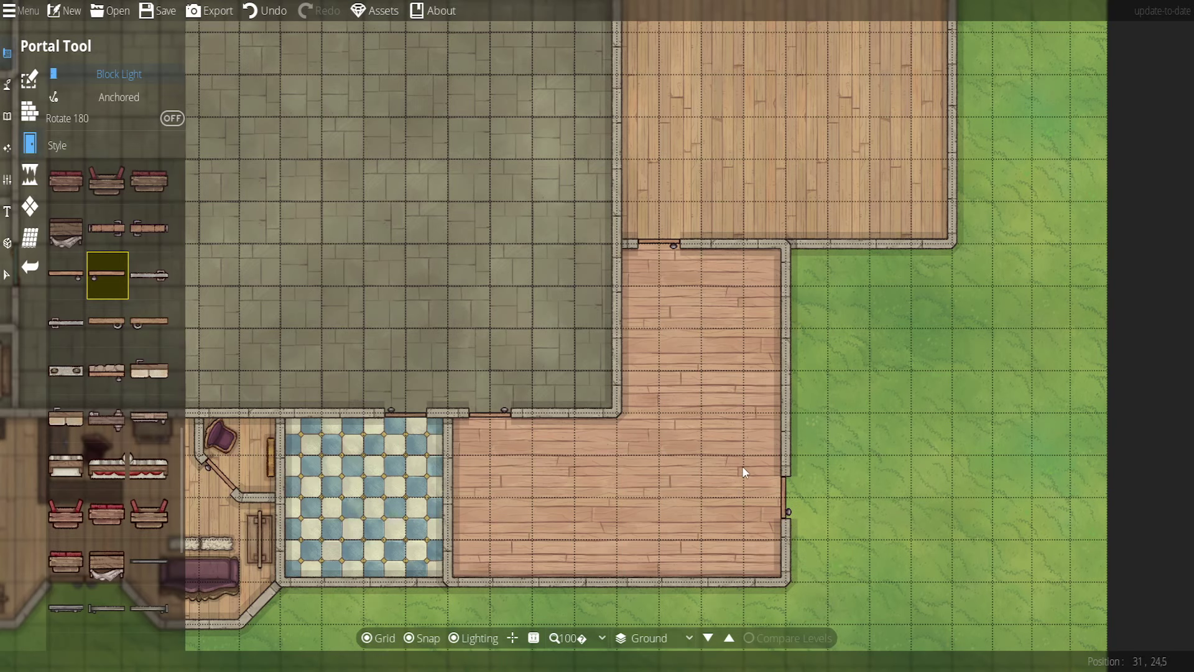
Save the map with the new east door
left_click_drag(694, 428, 825, 432)
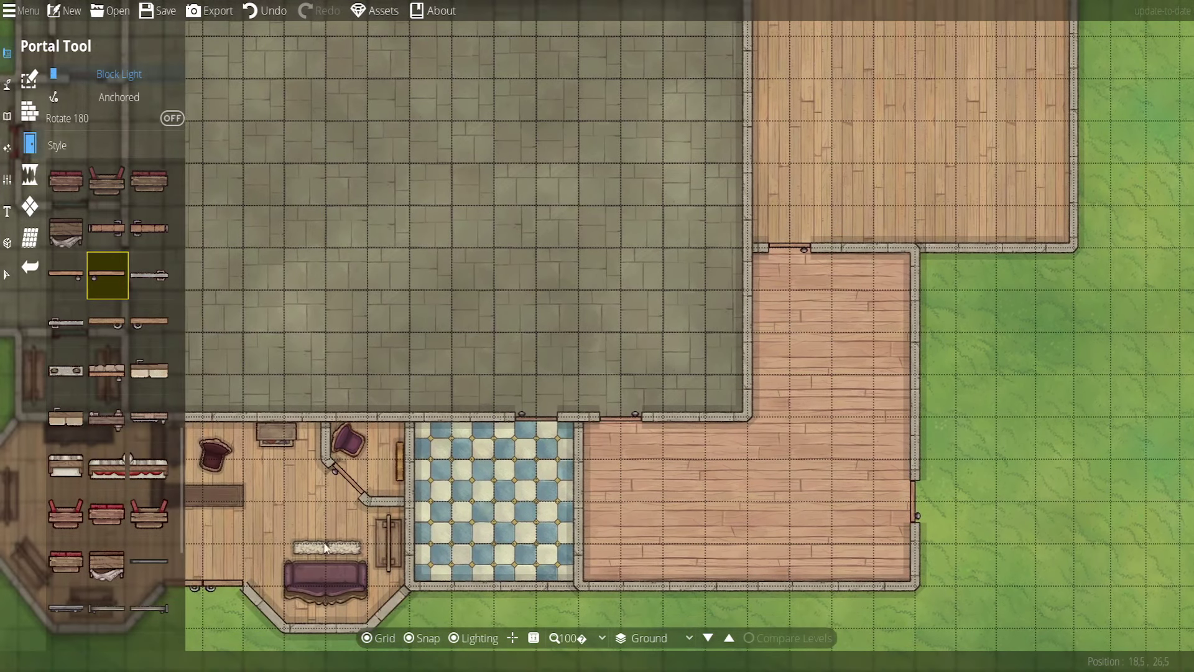
left_click(163, 15)
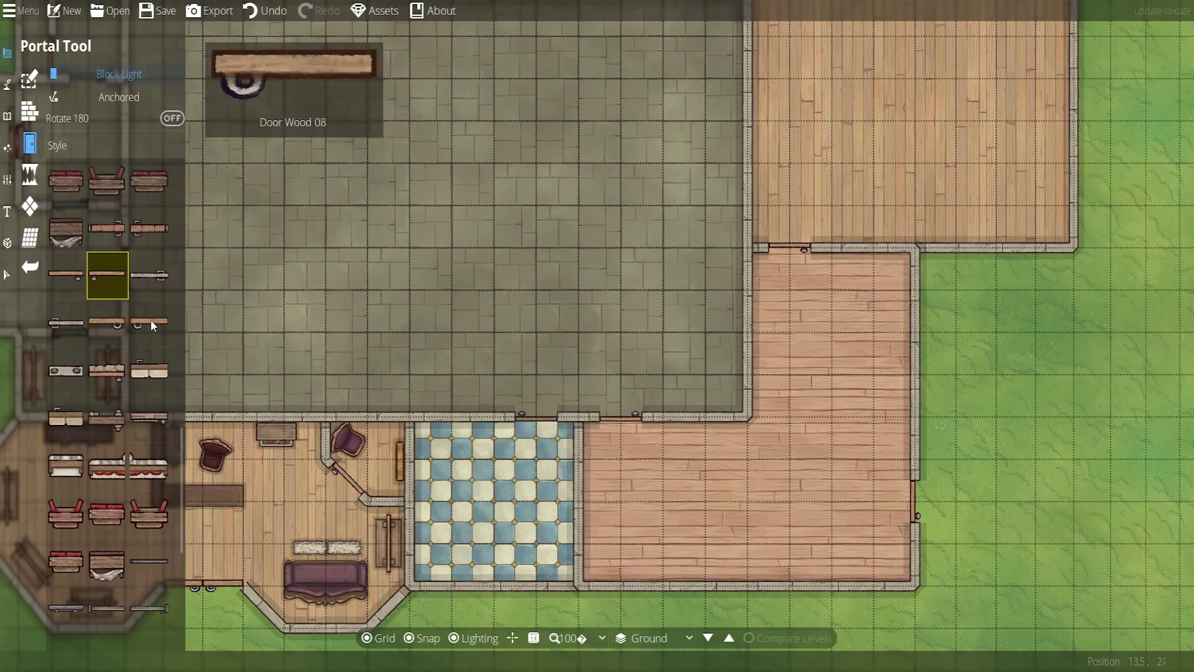
Examine the chest behind the L-shaped counter in the entrance room by selecting it, and leave it deselected
left_click_drag(554, 405, 802, 398)
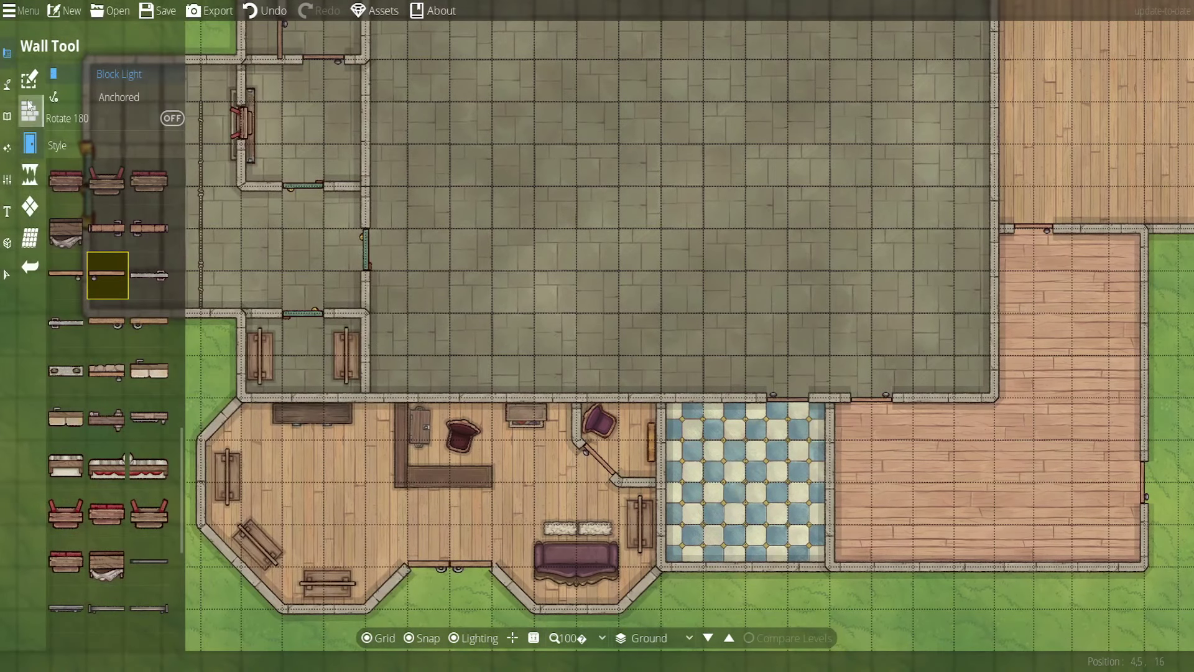
left_click(7, 278)
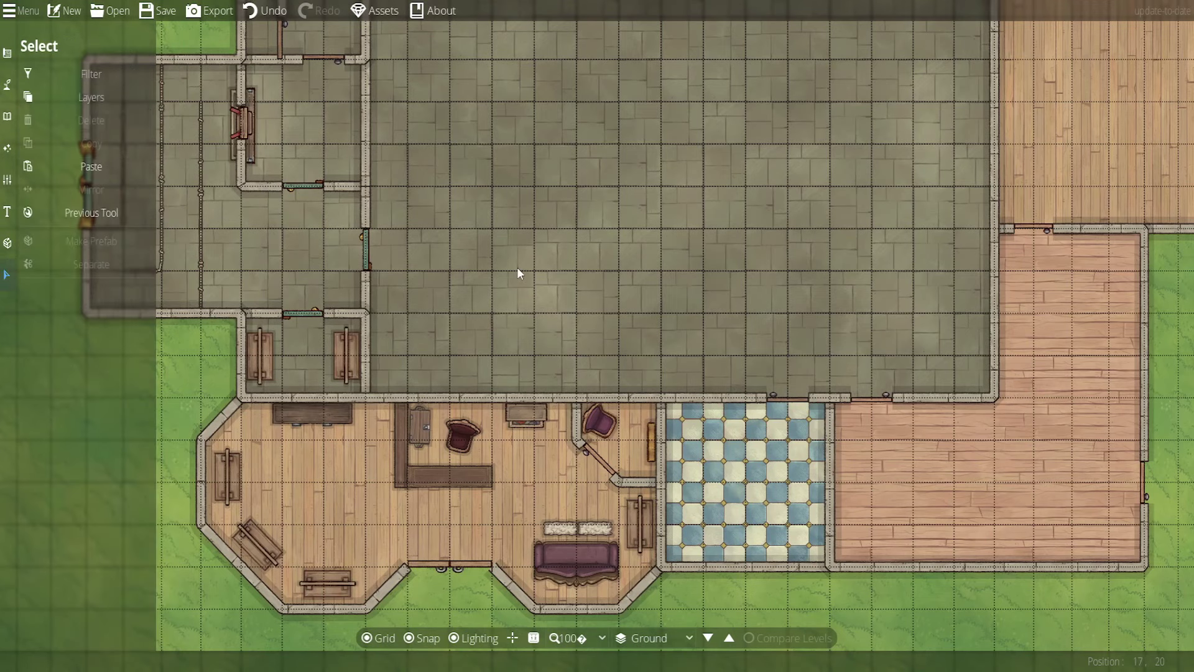
key("Down")
key("Left")
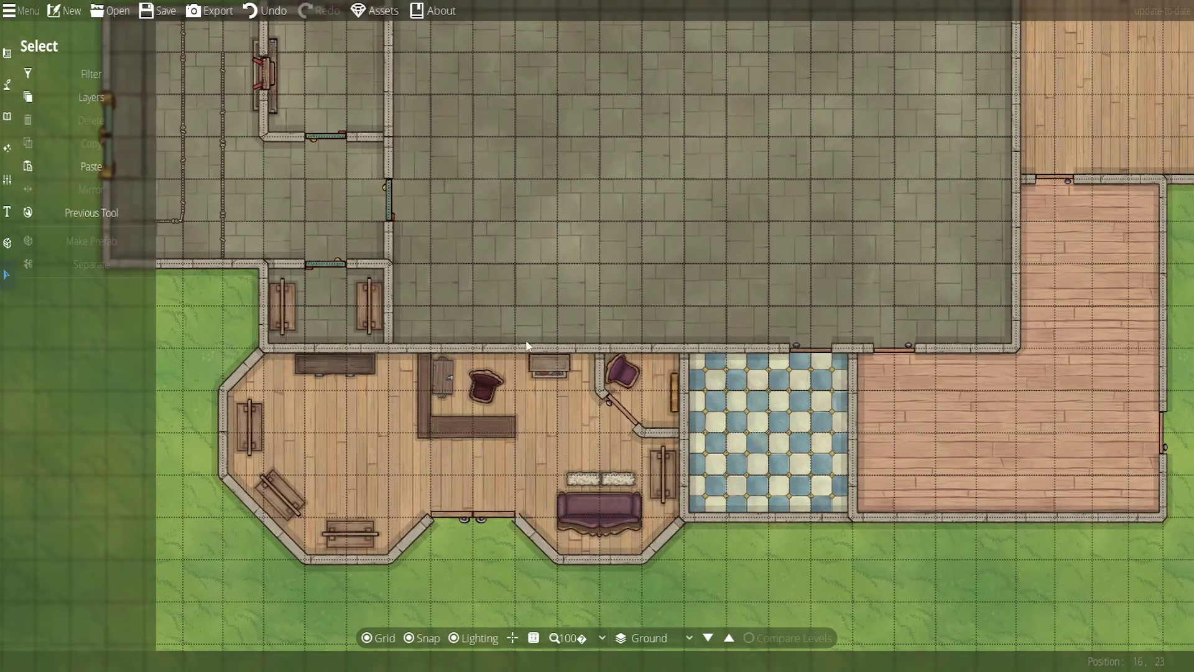
left_click(448, 381)
scroll(509, 307, "up", 2)
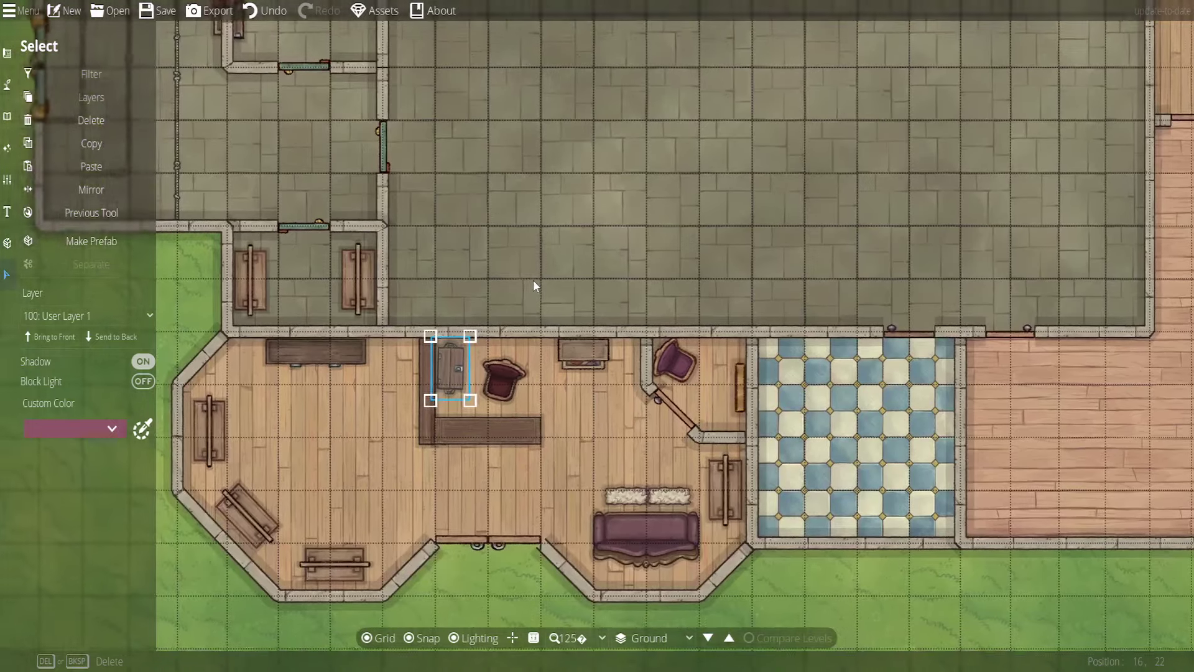
scroll(444, 383, "up", 3)
left_click_drag(444, 383, 441, 379)
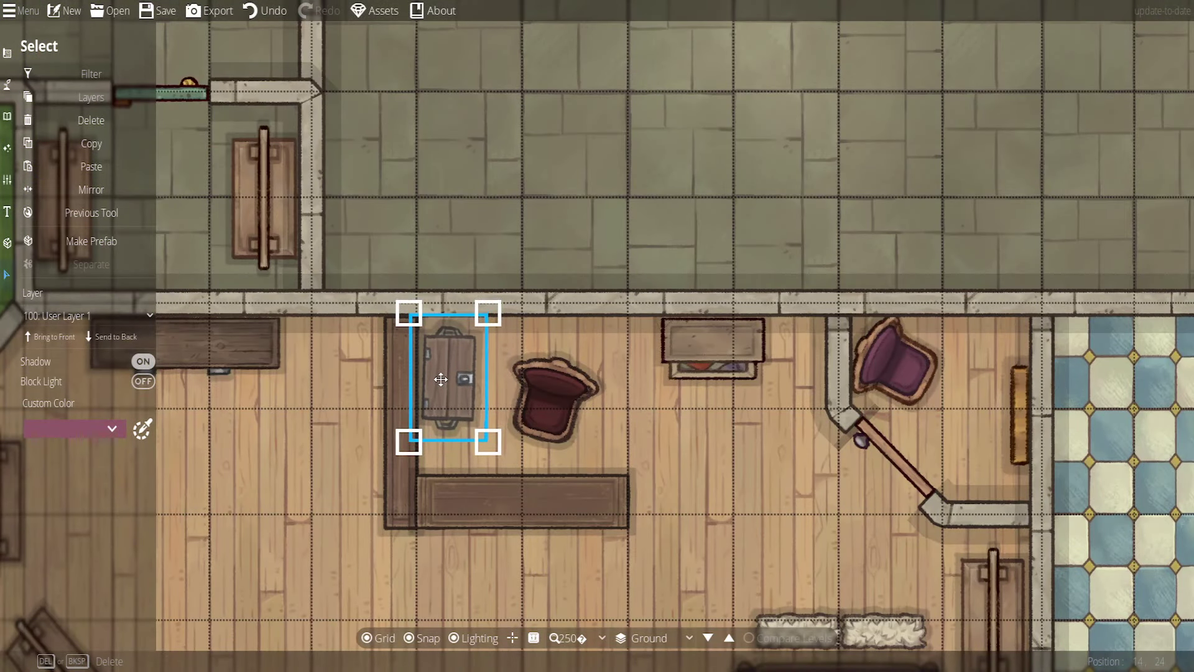
scroll(543, 241, "down", 5)
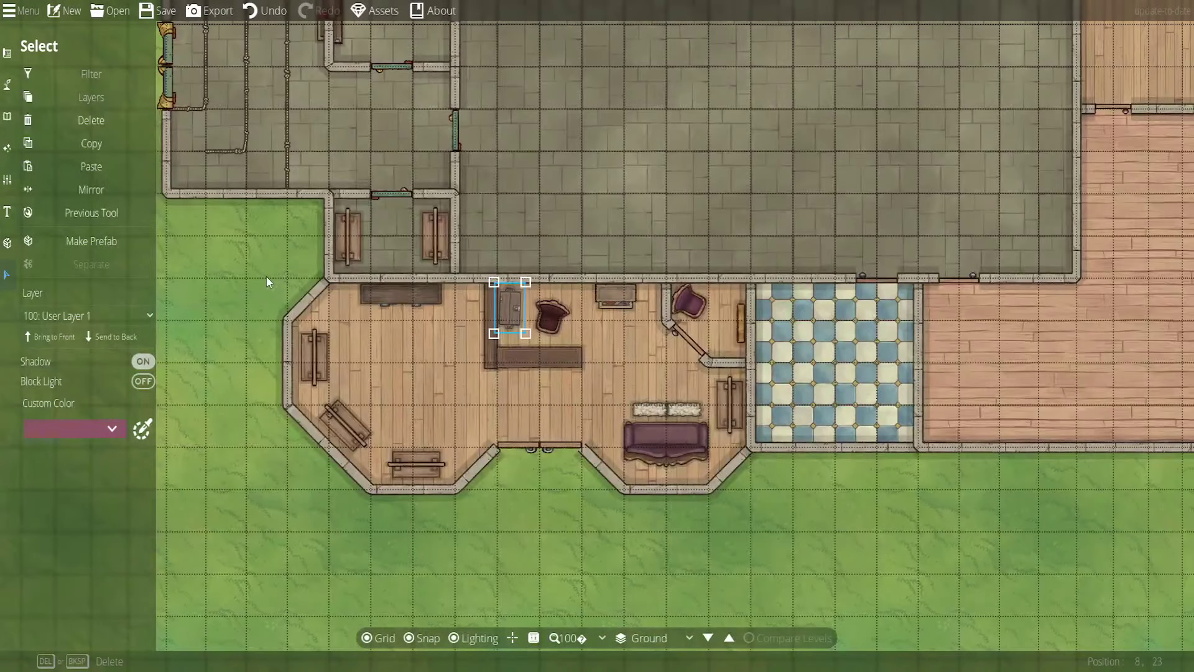
left_click(268, 282)
scroll(491, 327, "up", 5)
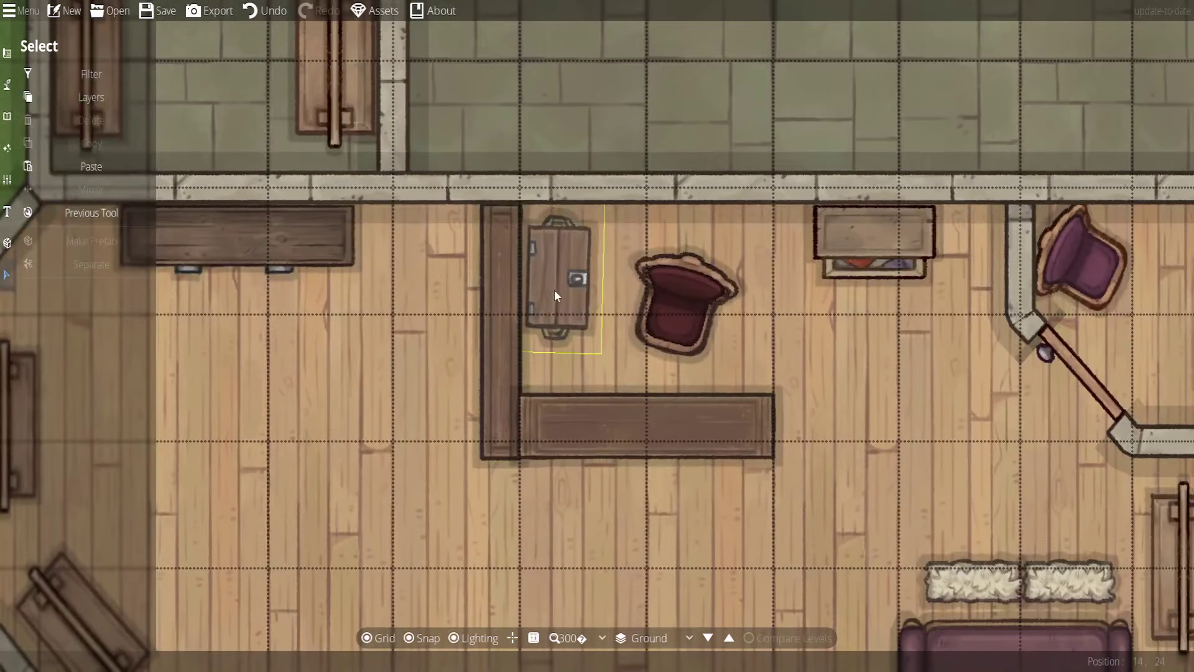
left_click(556, 294)
left_click(553, 121)
scroll(553, 121, "down", 3)
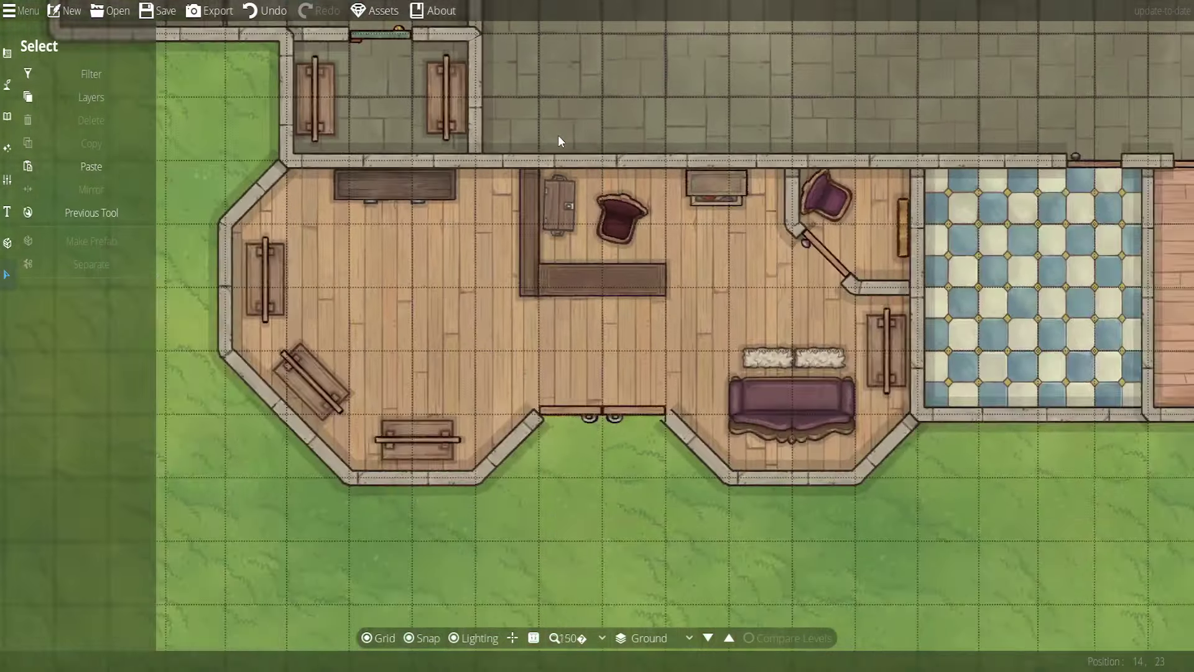
left_click_drag(739, 278, 599, 330)
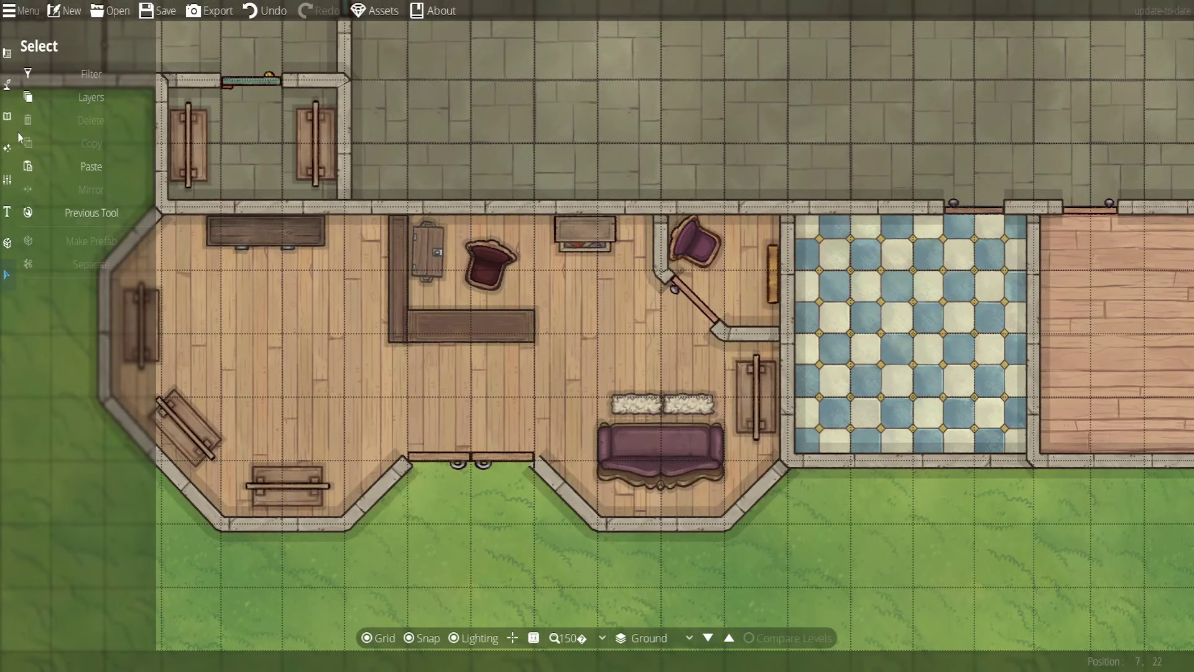
left_click(7, 53)
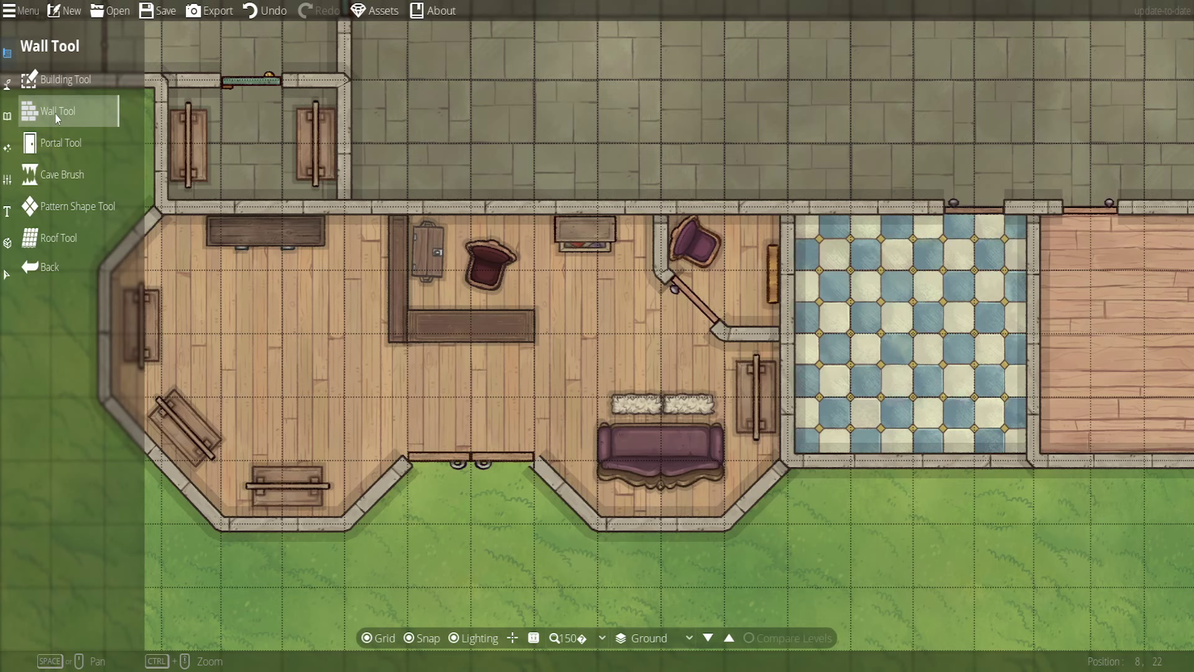
left_click(60, 143)
left_click(7, 84)
left_click(81, 149)
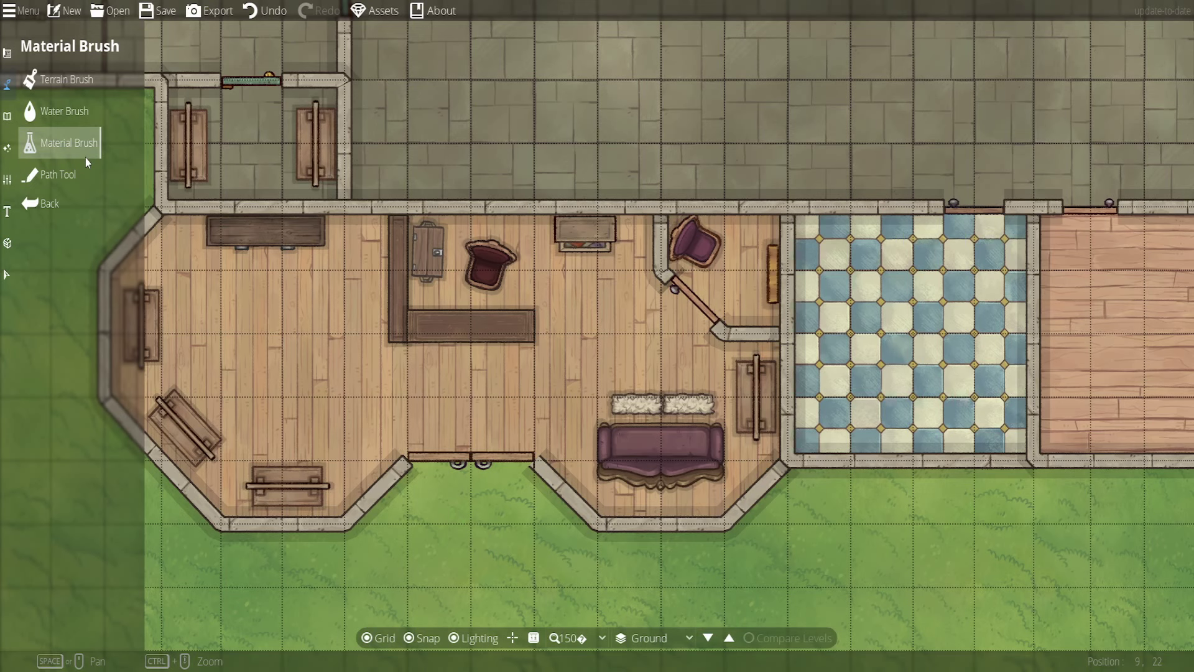
Activate the Object Tool and look through the Administration objects in the library
left_click(7, 116)
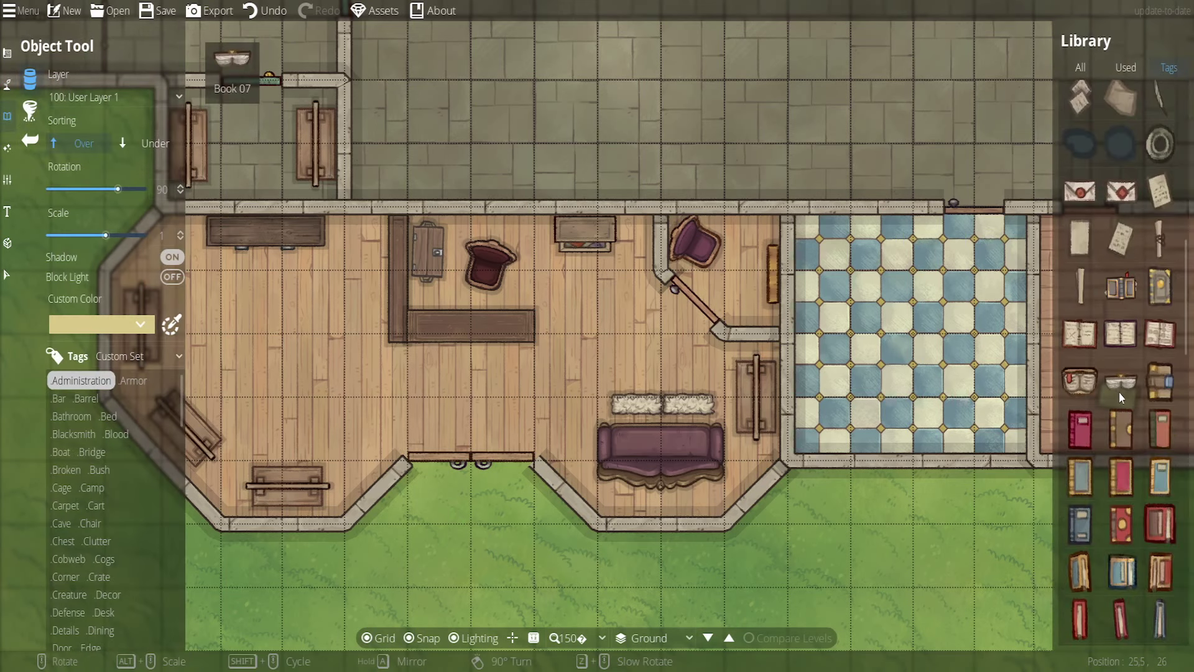
scroll(1120, 398, "down", 10)
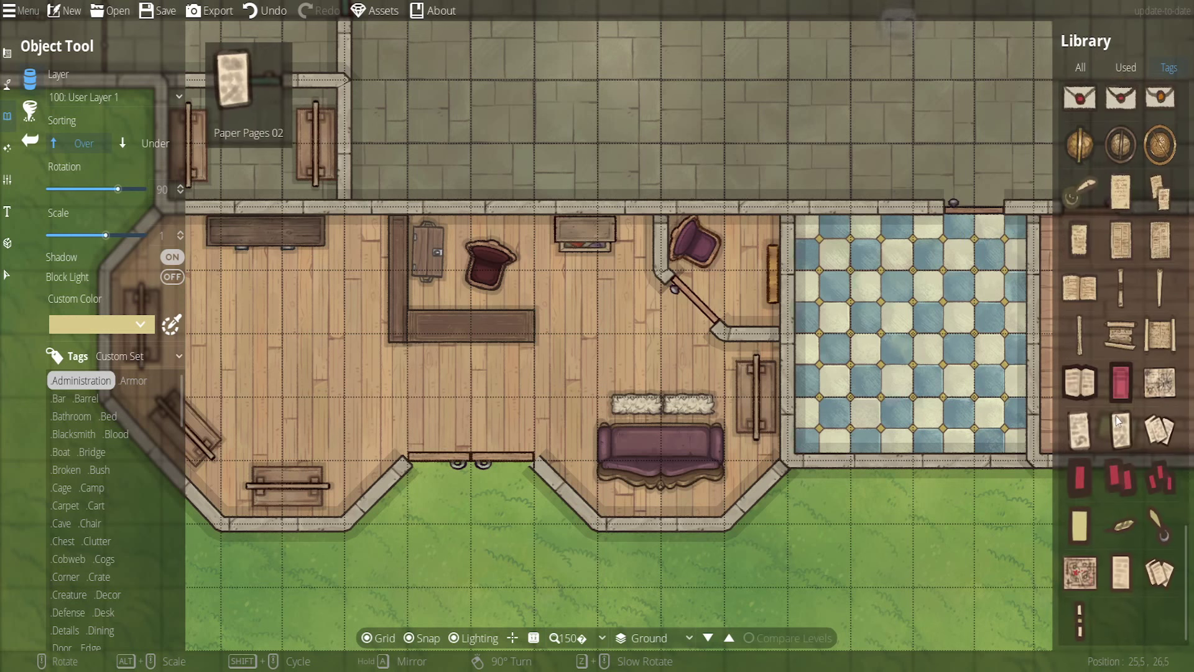
left_click(1132, 453)
key("d")
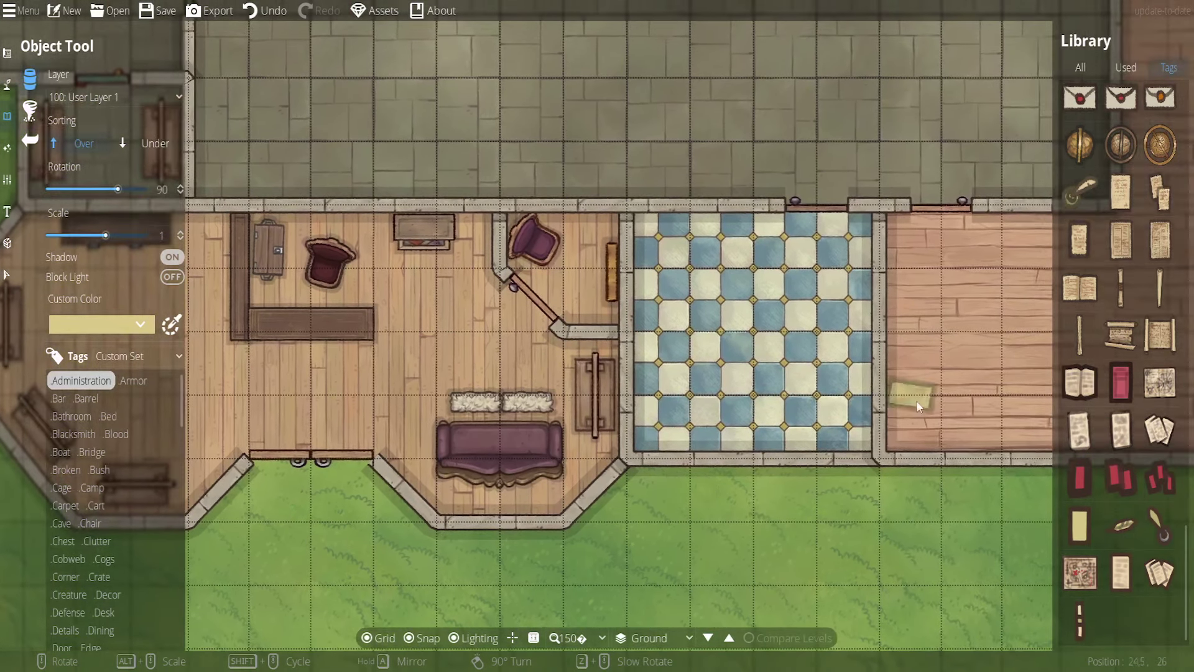
scroll(1096, 253, "up", 3)
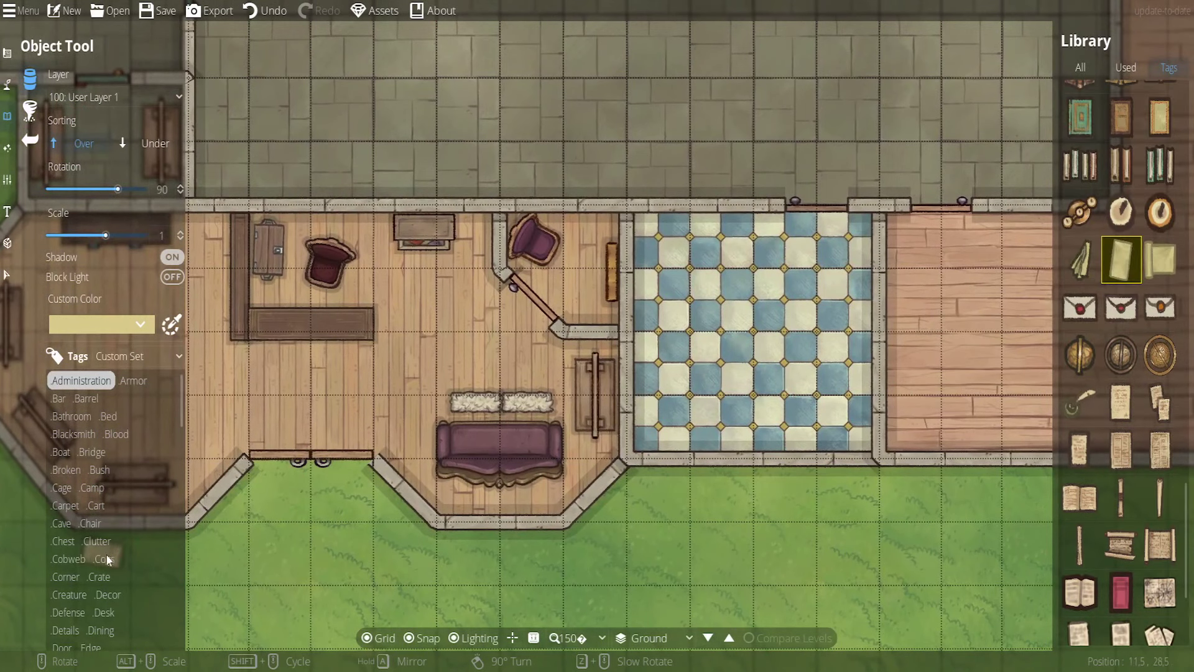
Try Tribal 05 from the Decor objects at a rotation of 90 around the west wall bench
left_click(108, 594)
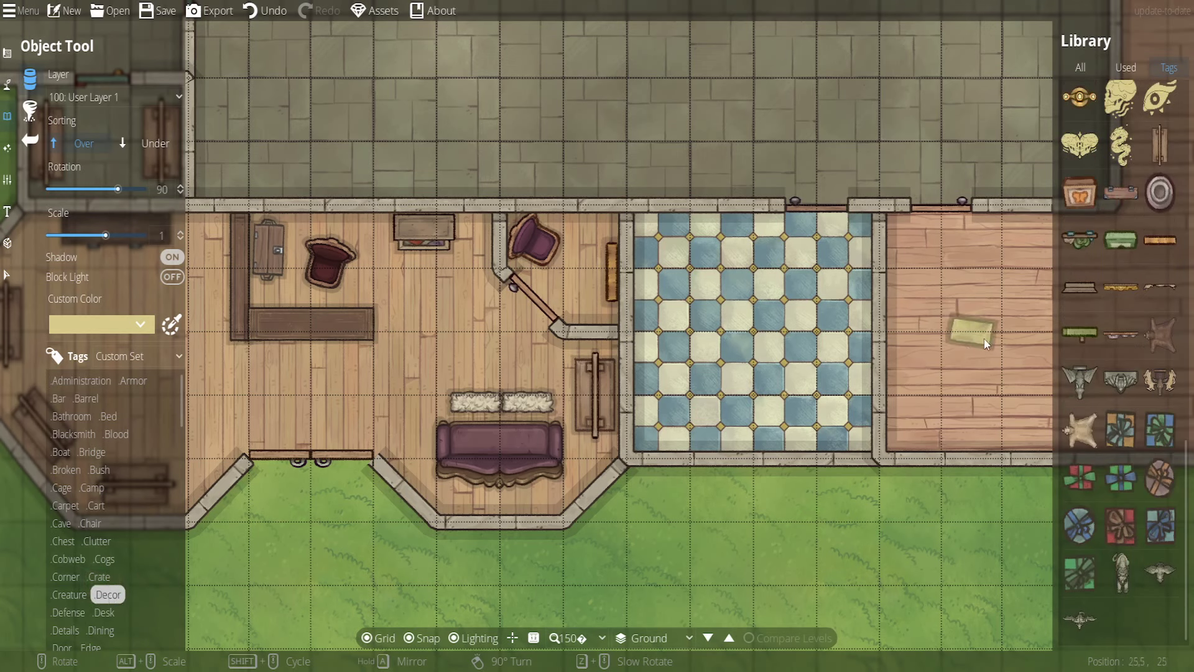
scroll(1117, 242, "up", 5)
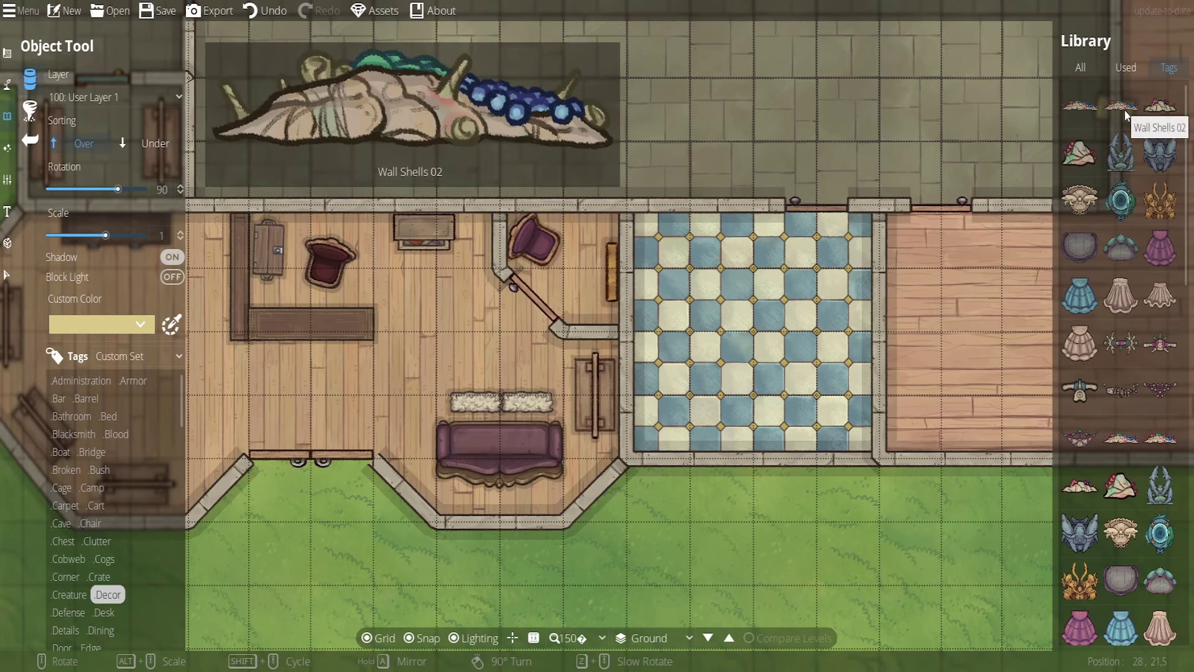
scroll(1136, 311, "down", 5)
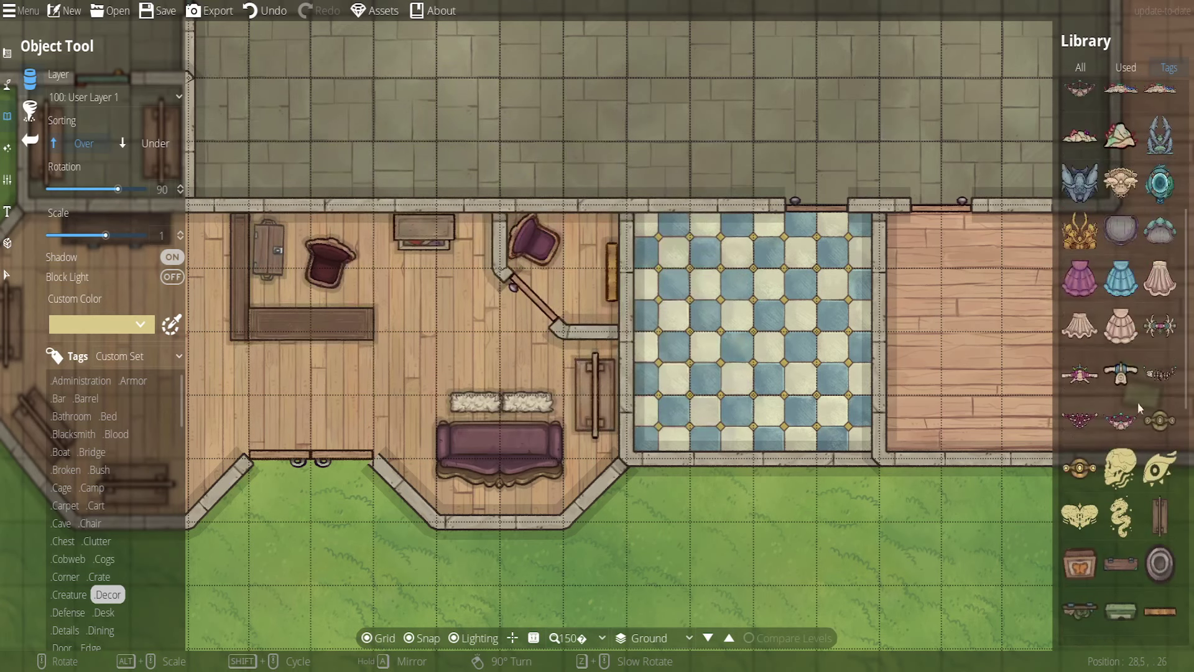
left_click(1083, 426)
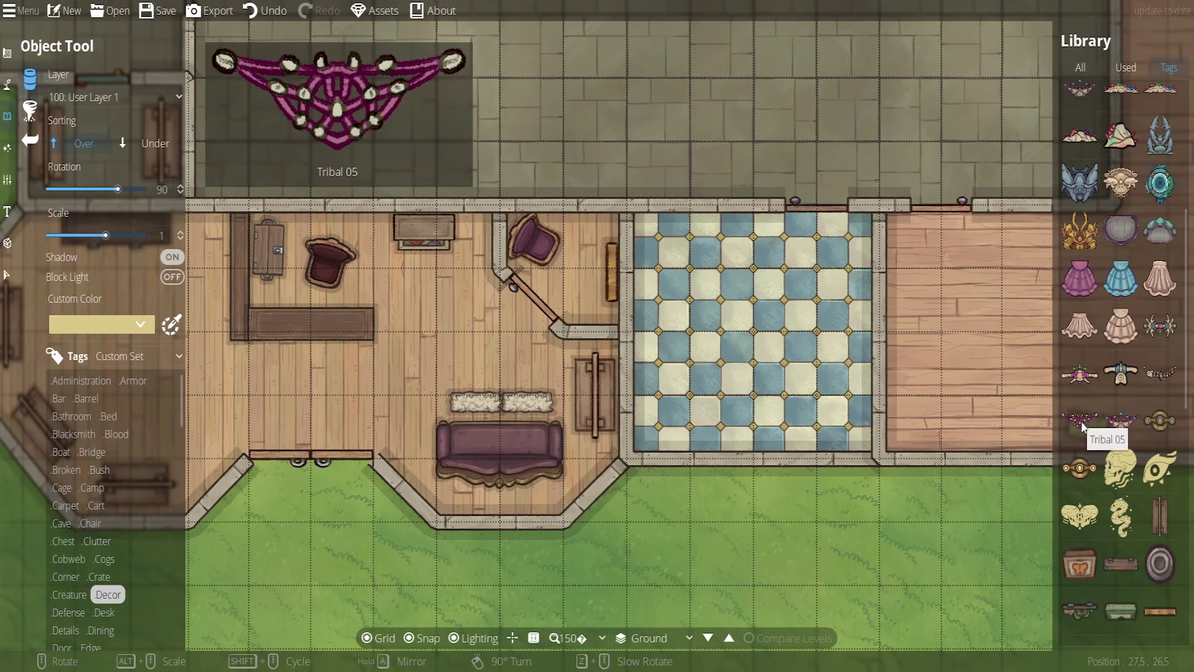
left_click_drag(399, 343, 737, 389)
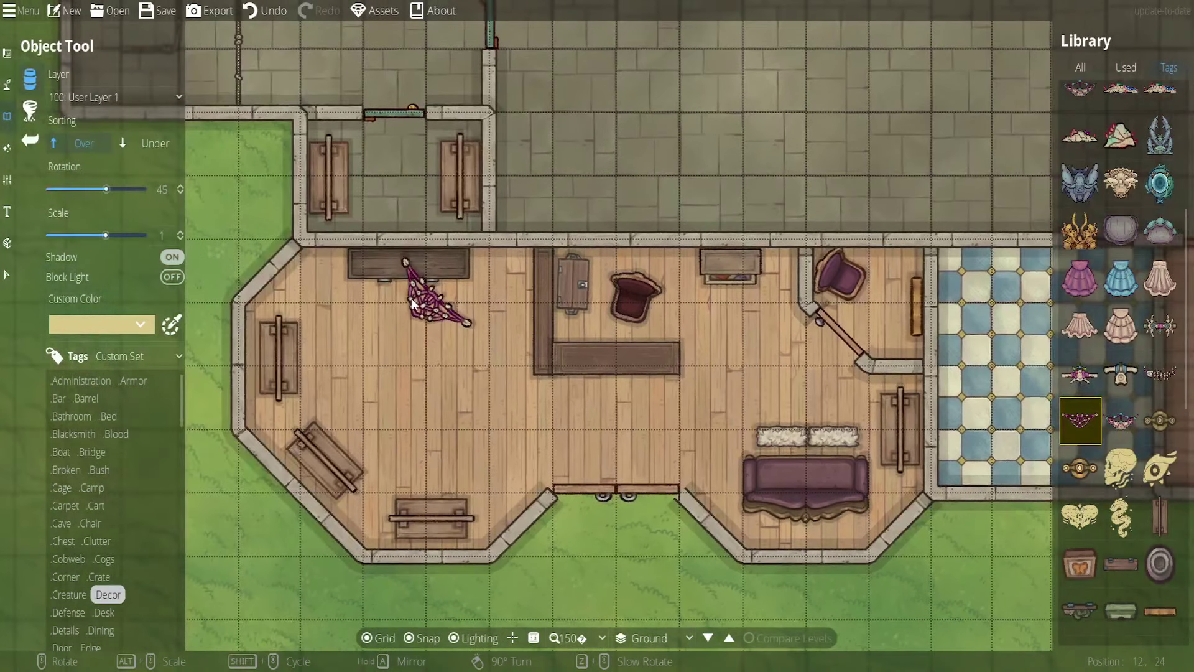
scroll(411, 280, "down", 1)
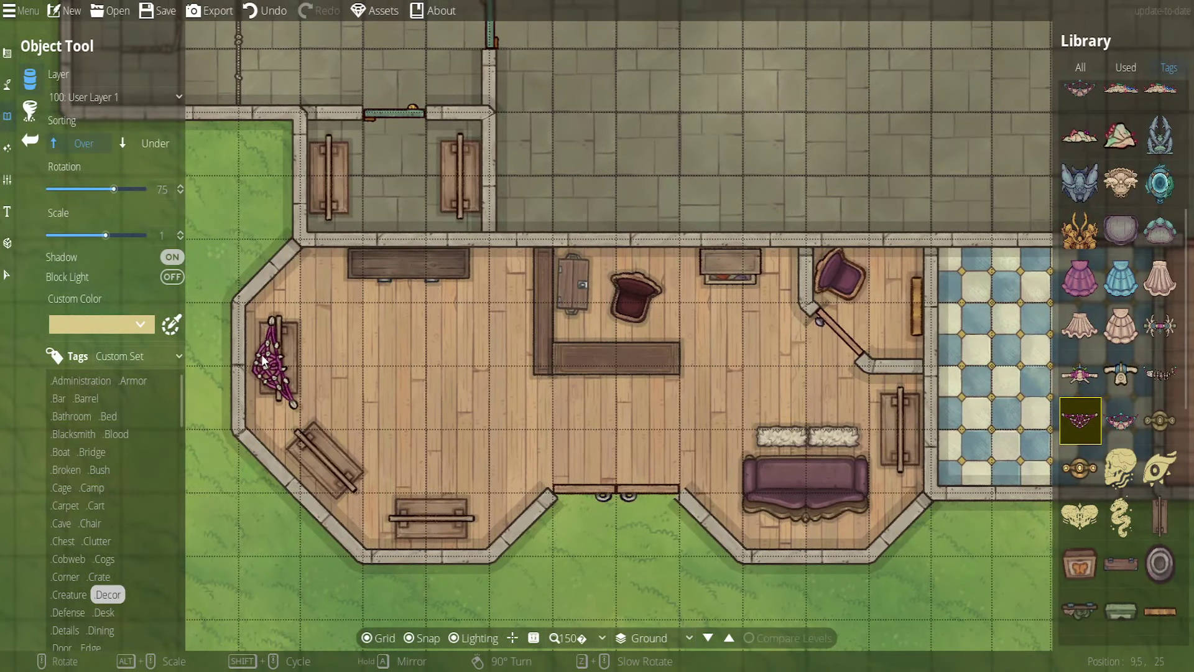
scroll(260, 357, "up", 1)
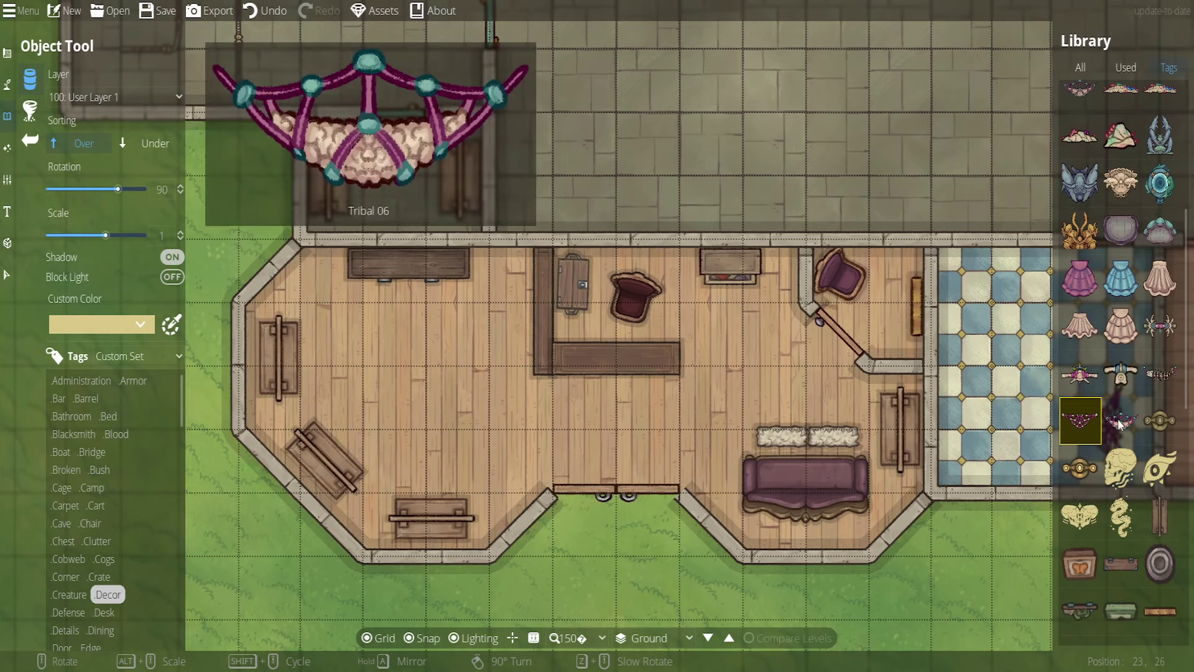
Check the remaining Decor objects, return to the Administration objects and choose the folded cloth
scroll(1114, 429, "down", 5)
scroll(1122, 443, "down", 1)
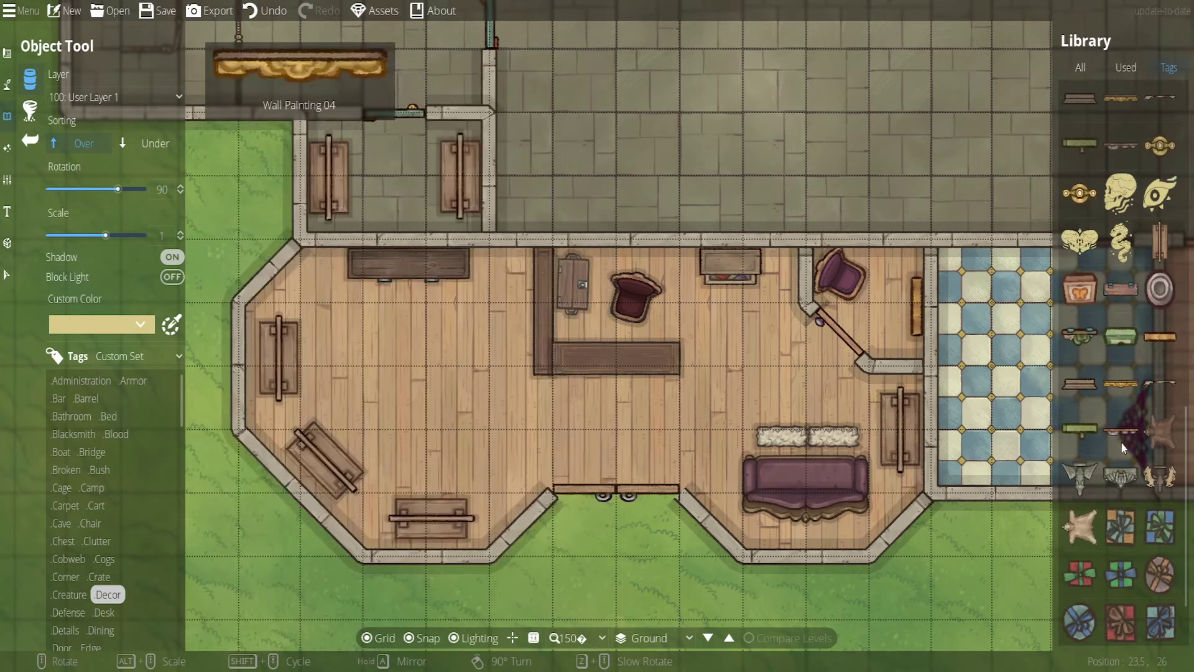
scroll(1139, 460, "down", 5)
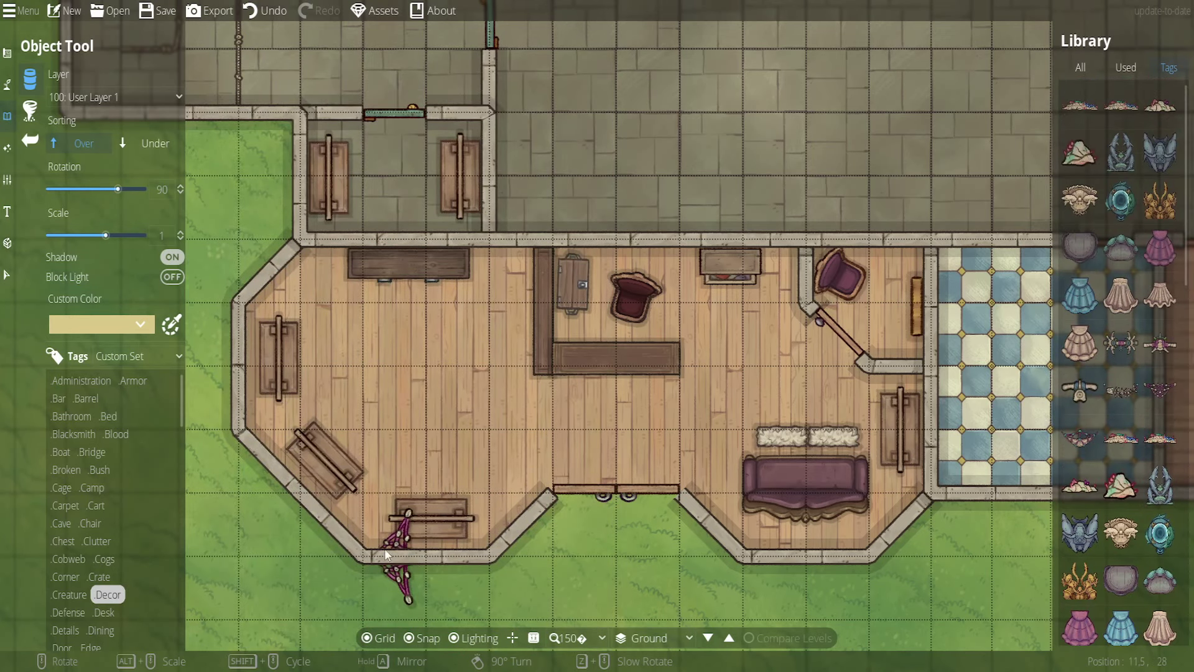
left_click(82, 380)
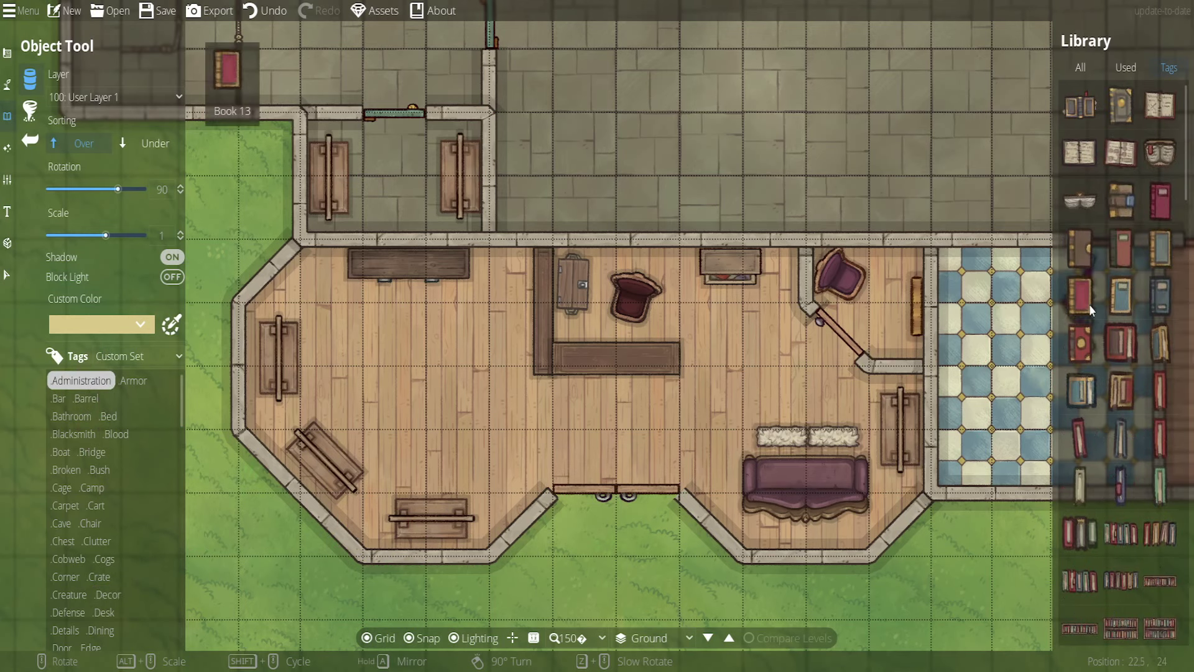
scroll(1090, 329, "down", 5)
scroll(1097, 353, "down", 5)
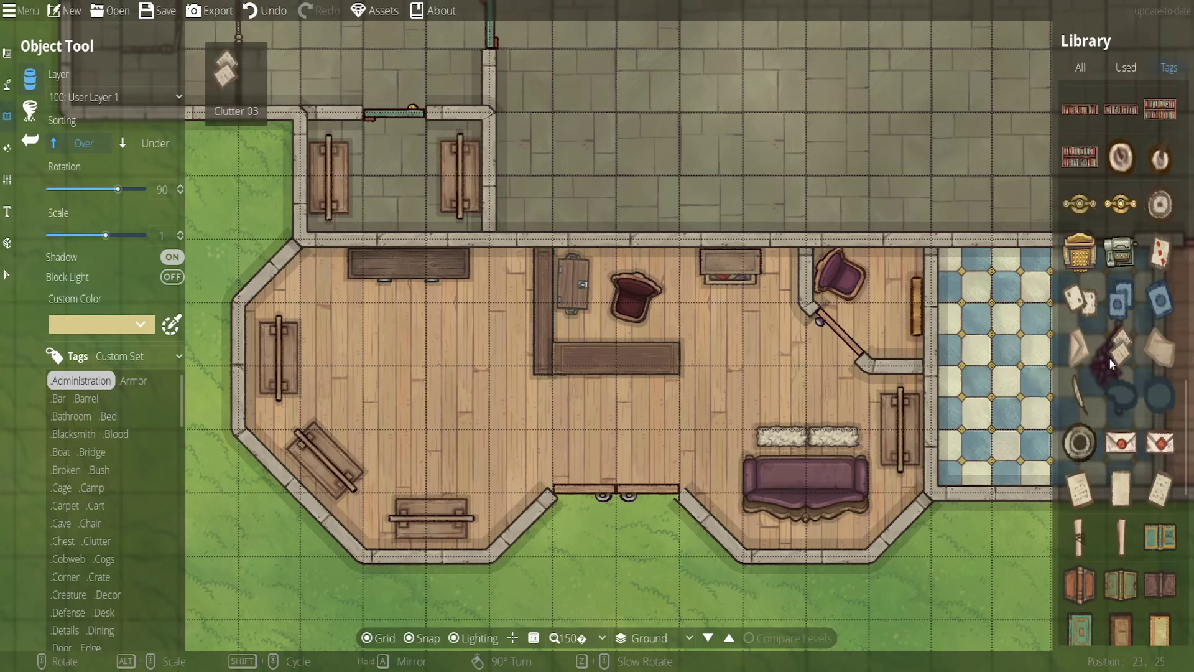
scroll(1098, 518, "down", 3)
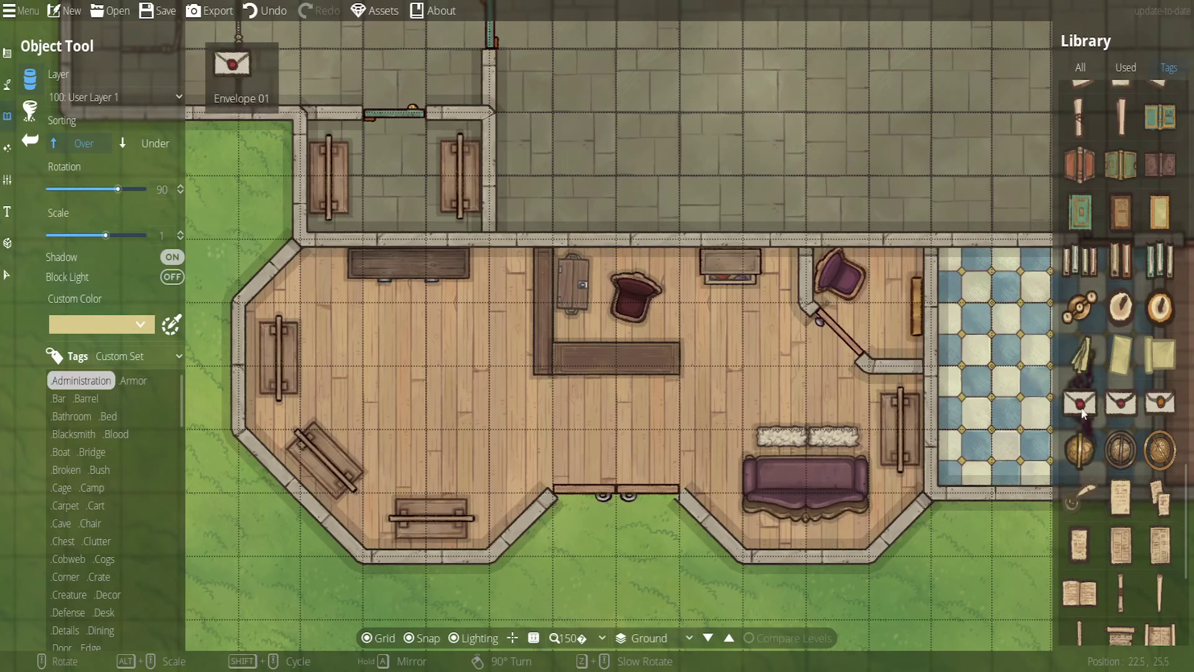
left_click(1064, 360)
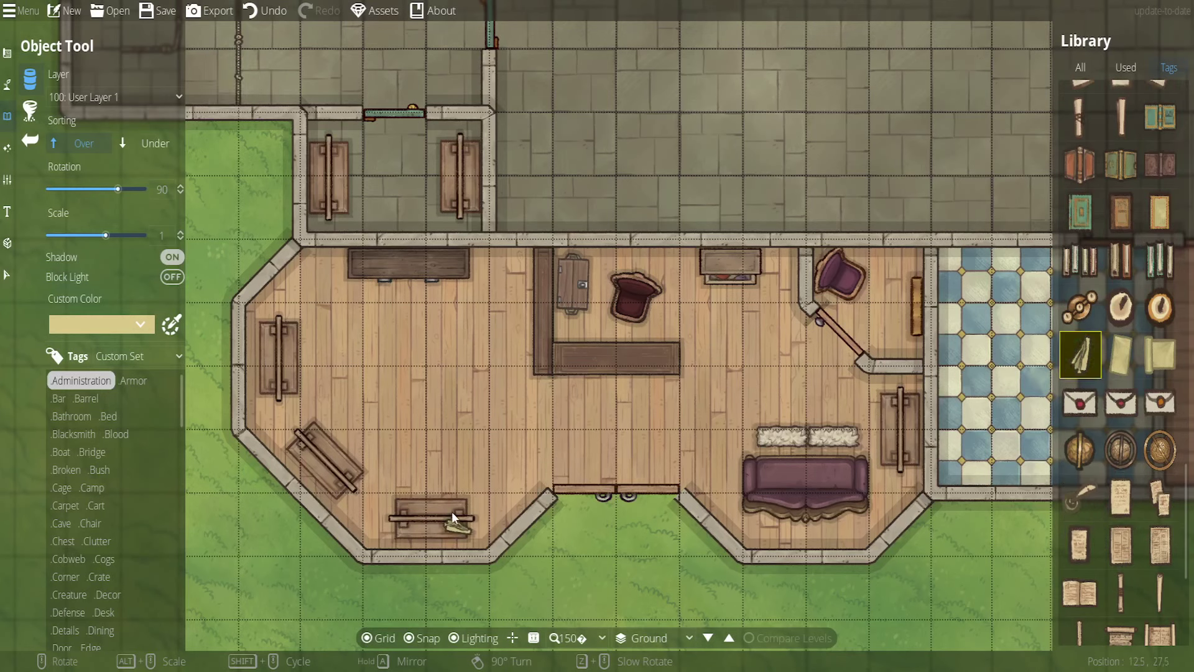
Look through the remaining Administration objects and the objects tagged Bed, Effect, Hay and Rug
scroll(1129, 485, "down", 4)
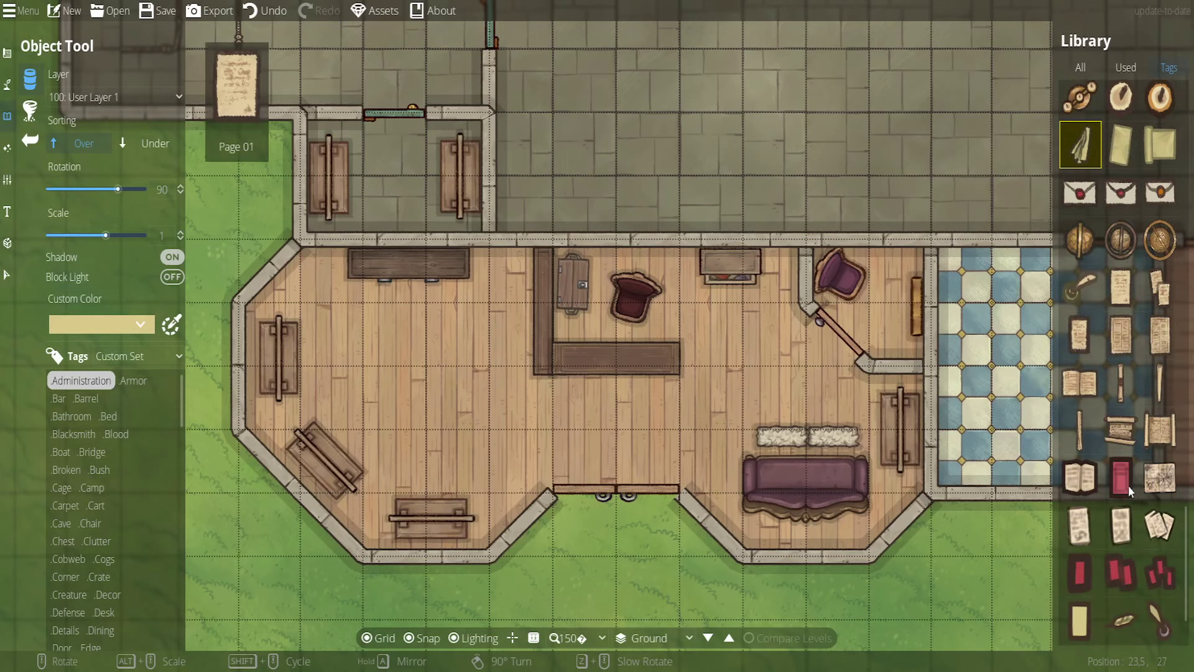
scroll(1129, 485, "down", 2)
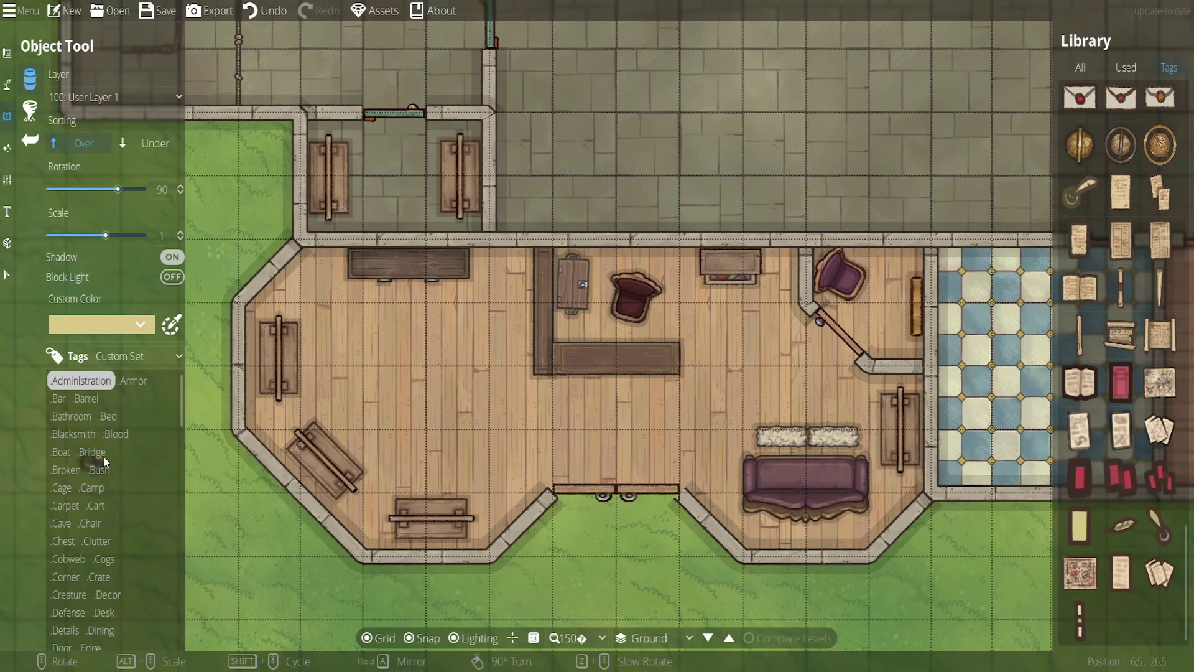
scroll(106, 457, "down", 1)
left_click(108, 382)
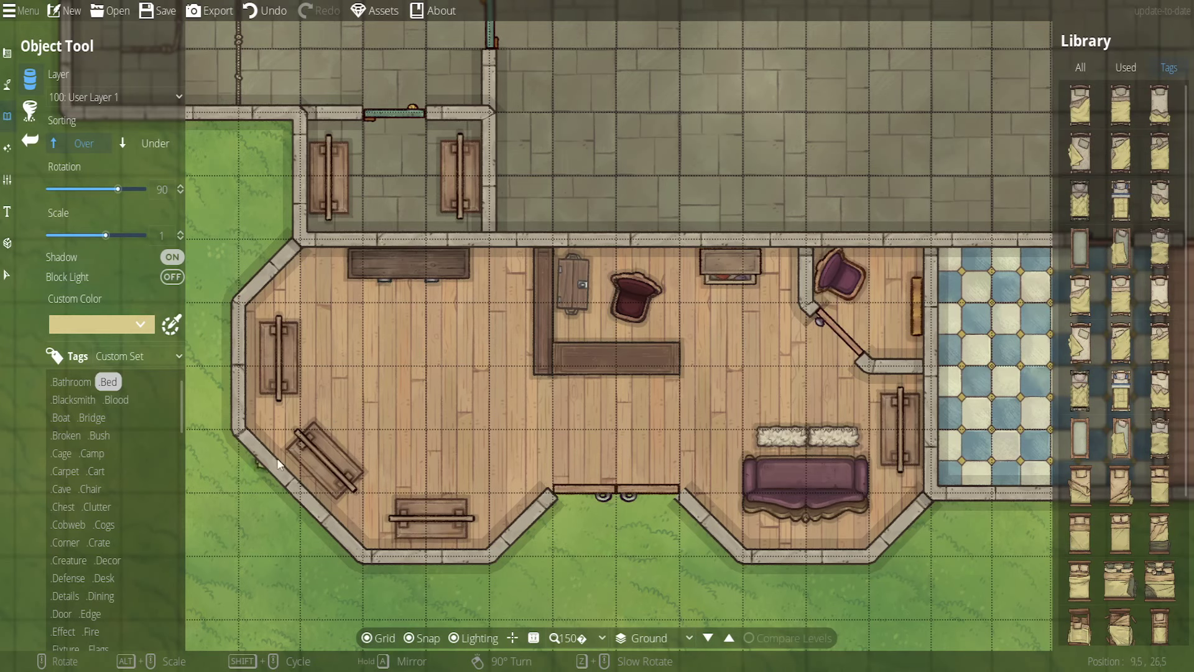
scroll(120, 457, "down", 2)
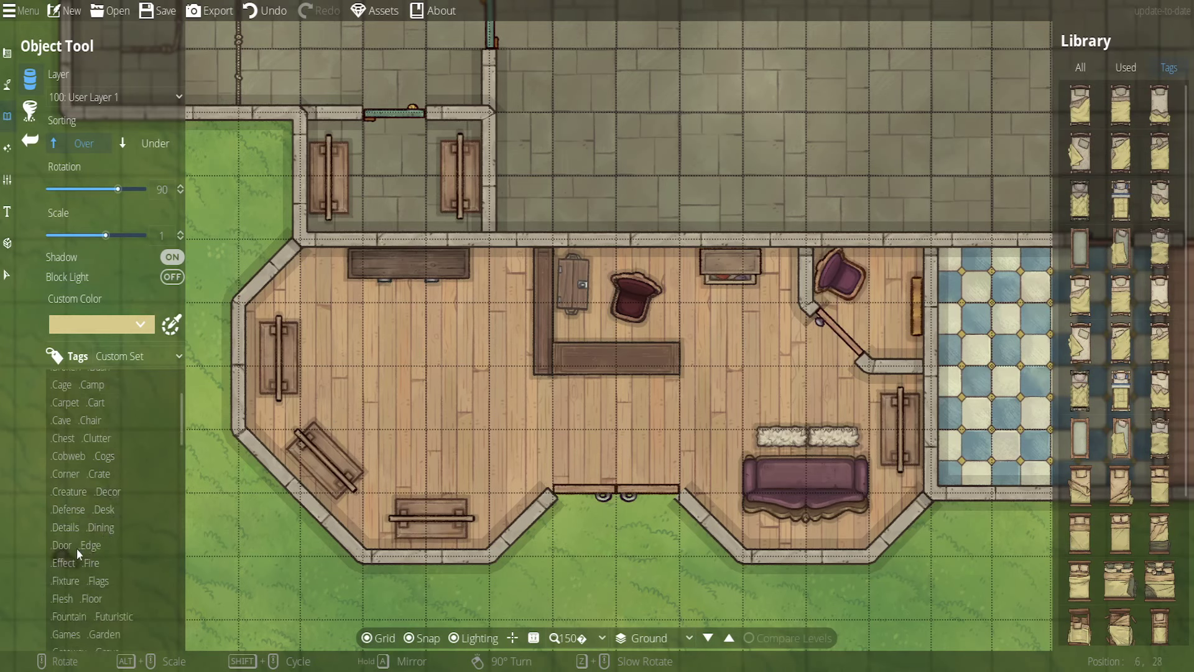
left_click(65, 563)
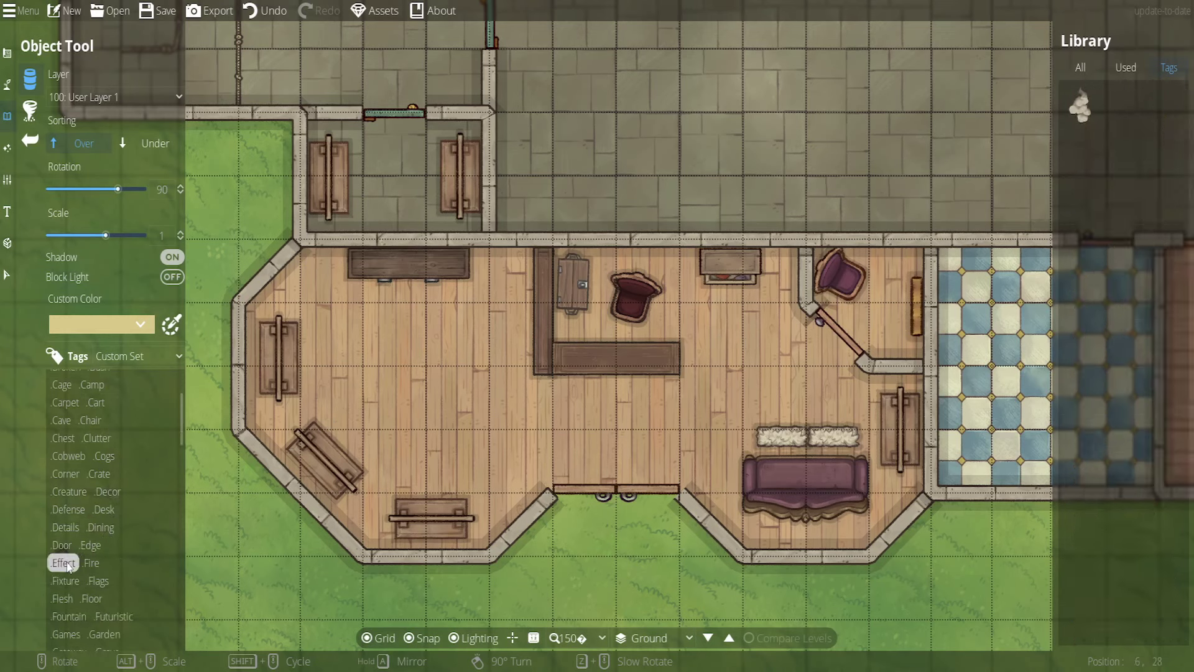
scroll(93, 575, "down", 3)
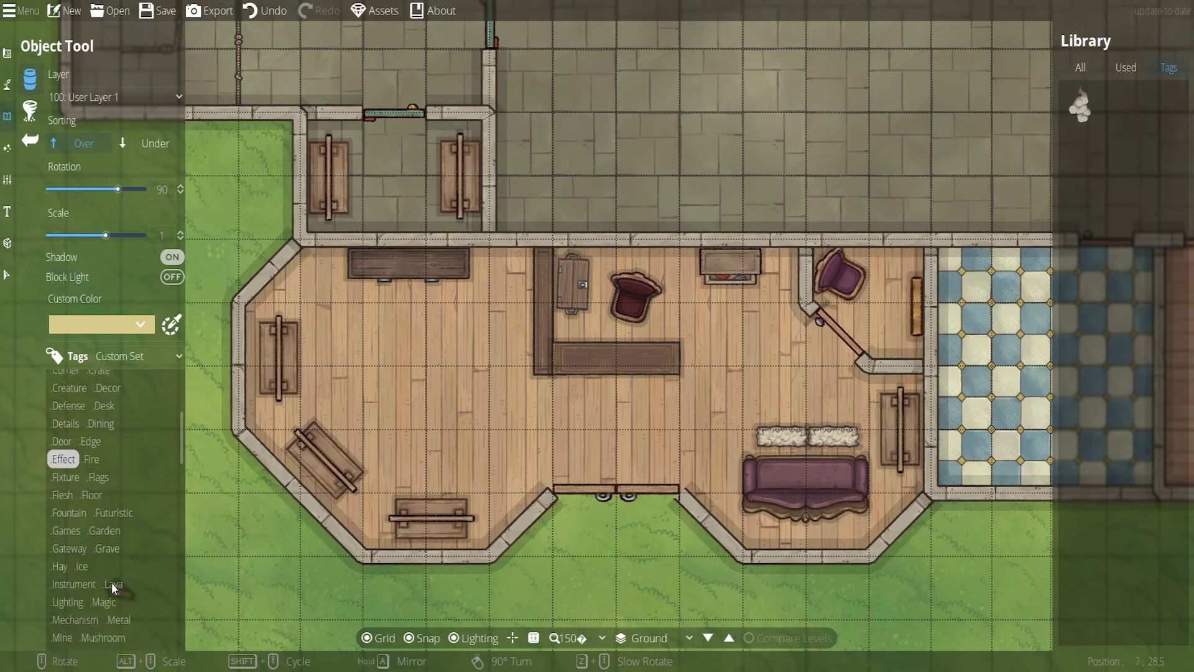
scroll(118, 547, "down", 3)
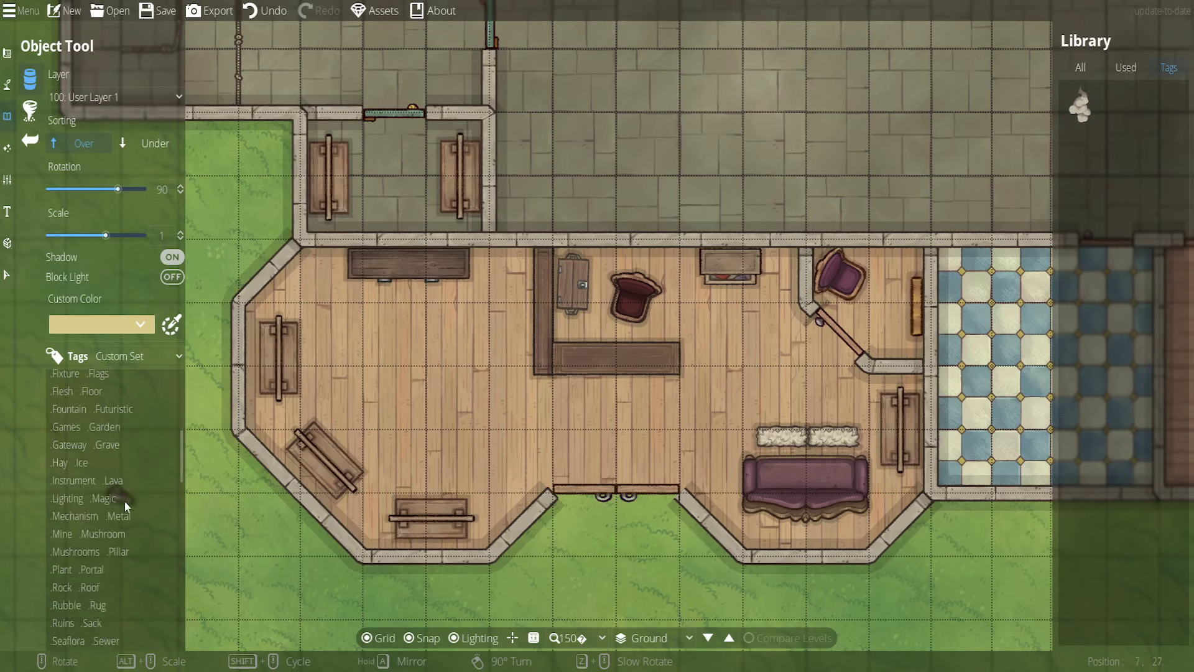
left_click(59, 464)
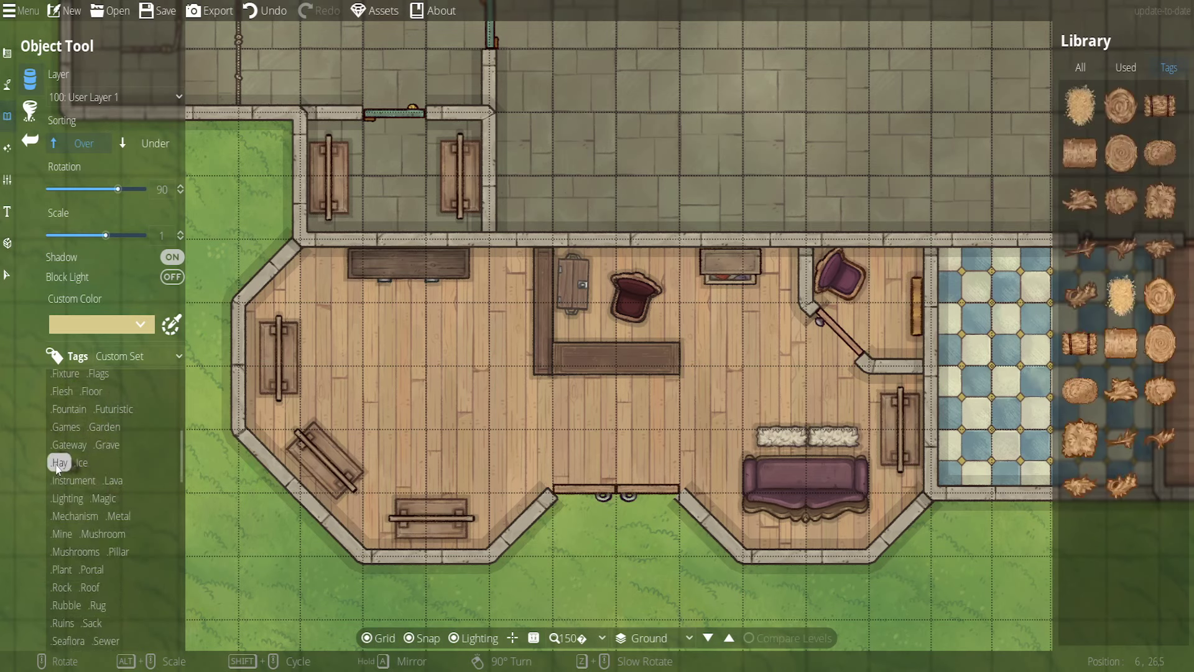
scroll(106, 502, "down", 1)
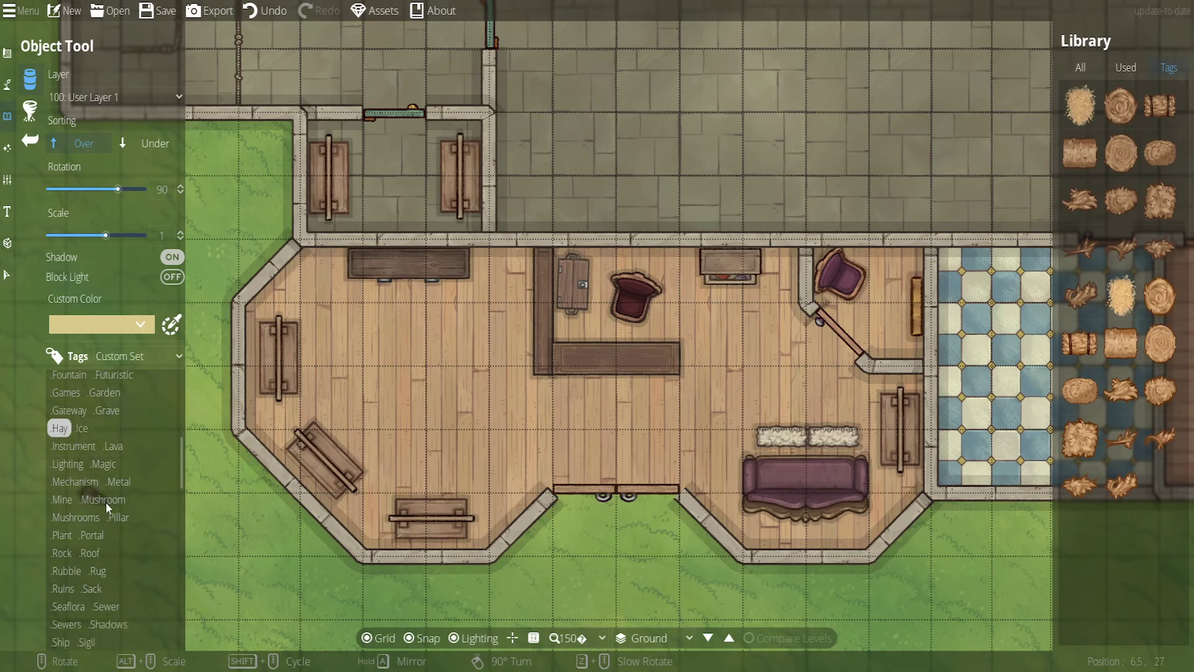
left_click(97, 572)
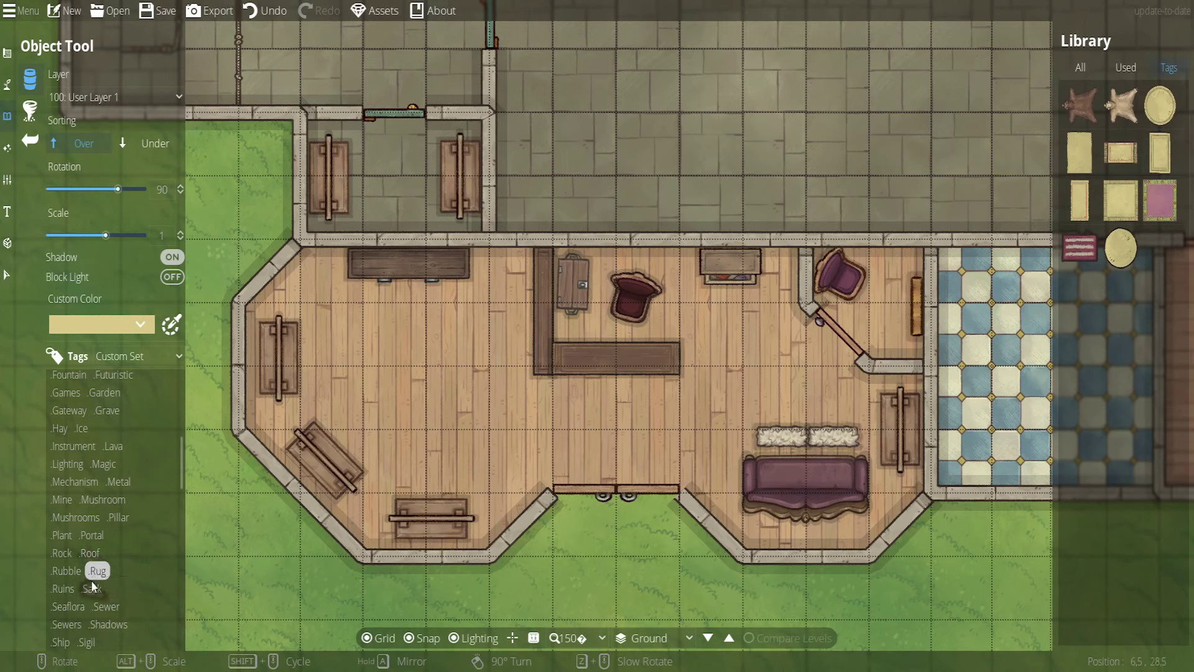
Browse the Ruins objects down to the broken pillars, including Pillar Broken 13
left_click(64, 588)
scroll(94, 573, "down", 2)
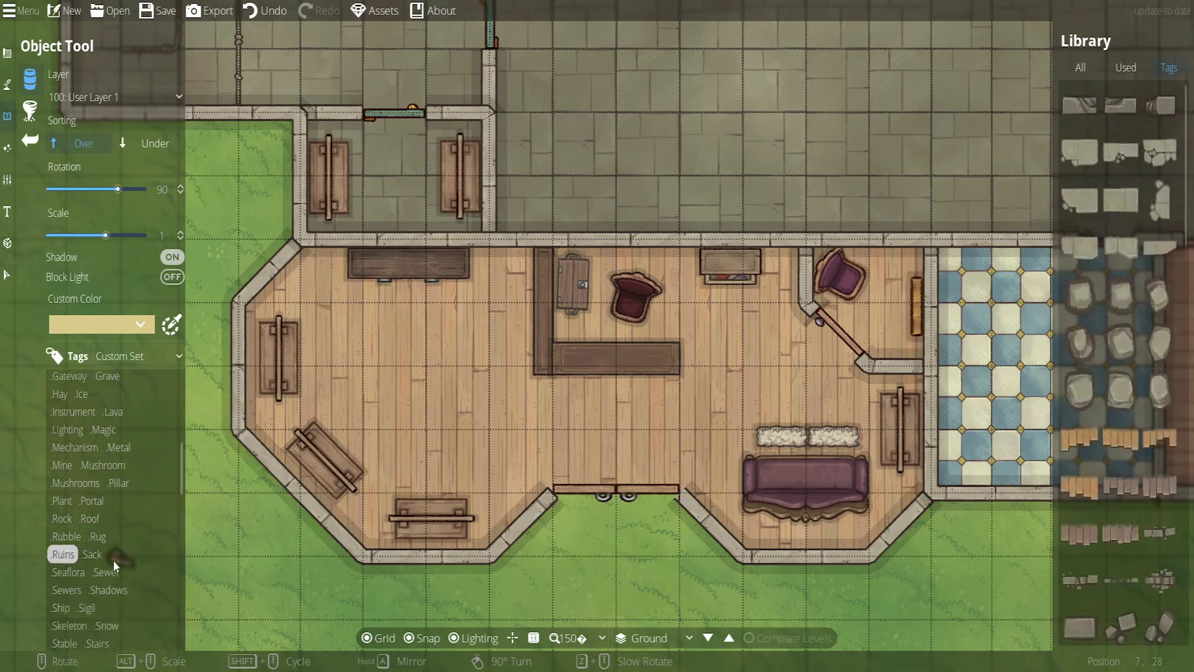
scroll(1115, 420, "down", 5)
scroll(1115, 420, "down", 2)
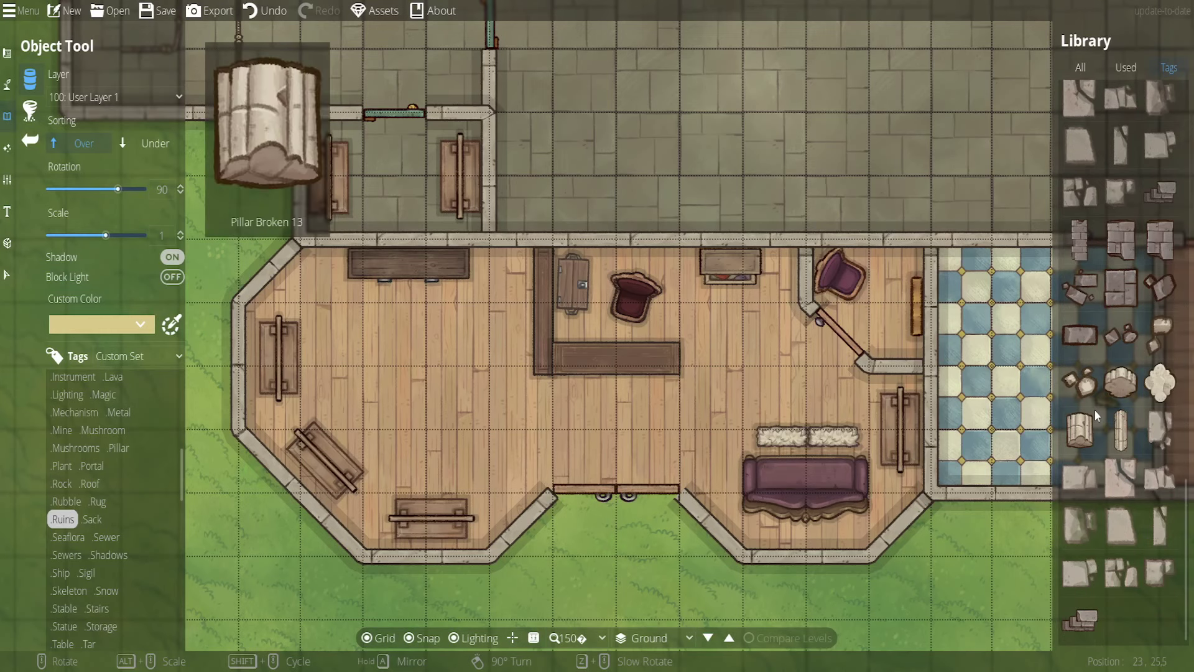
left_click(1085, 424)
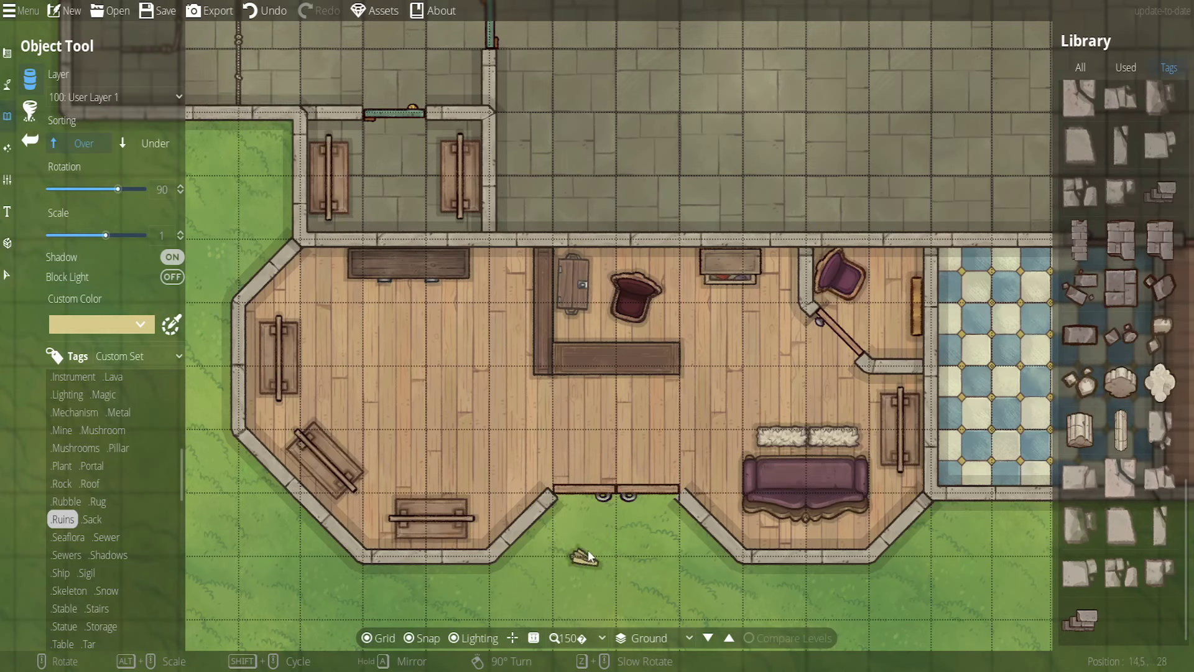
Look through the list of object tags and the available custom tag sets
scroll(151, 449, "down", 3)
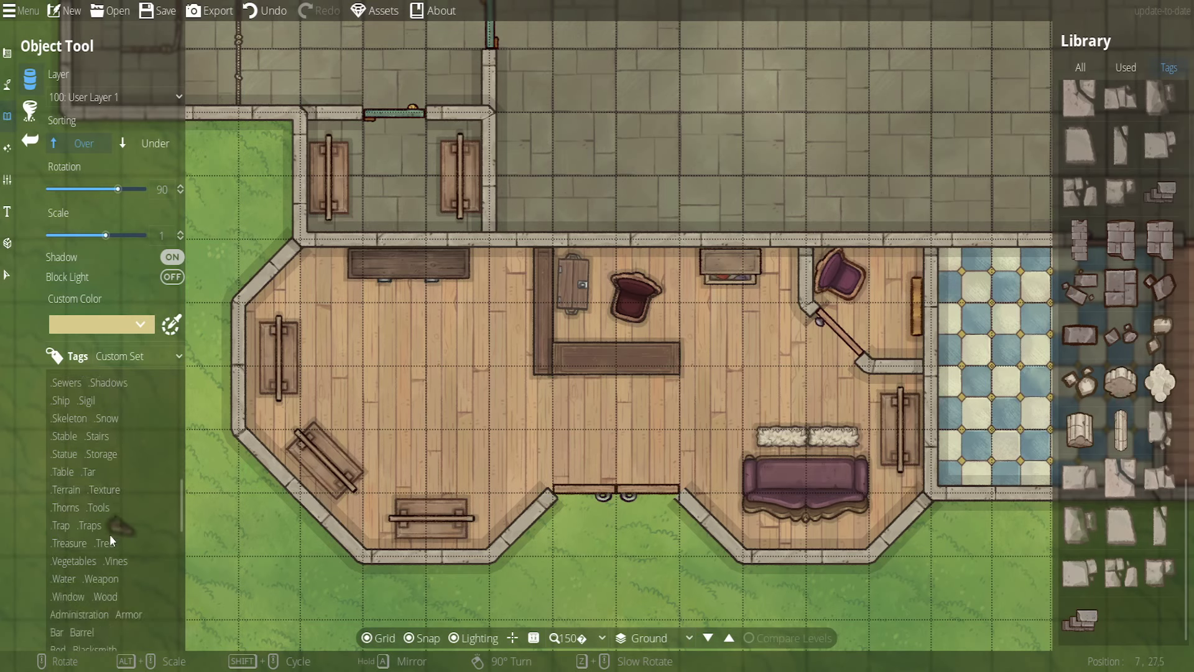
scroll(131, 529, "down", 2)
scroll(132, 526, "up", 1)
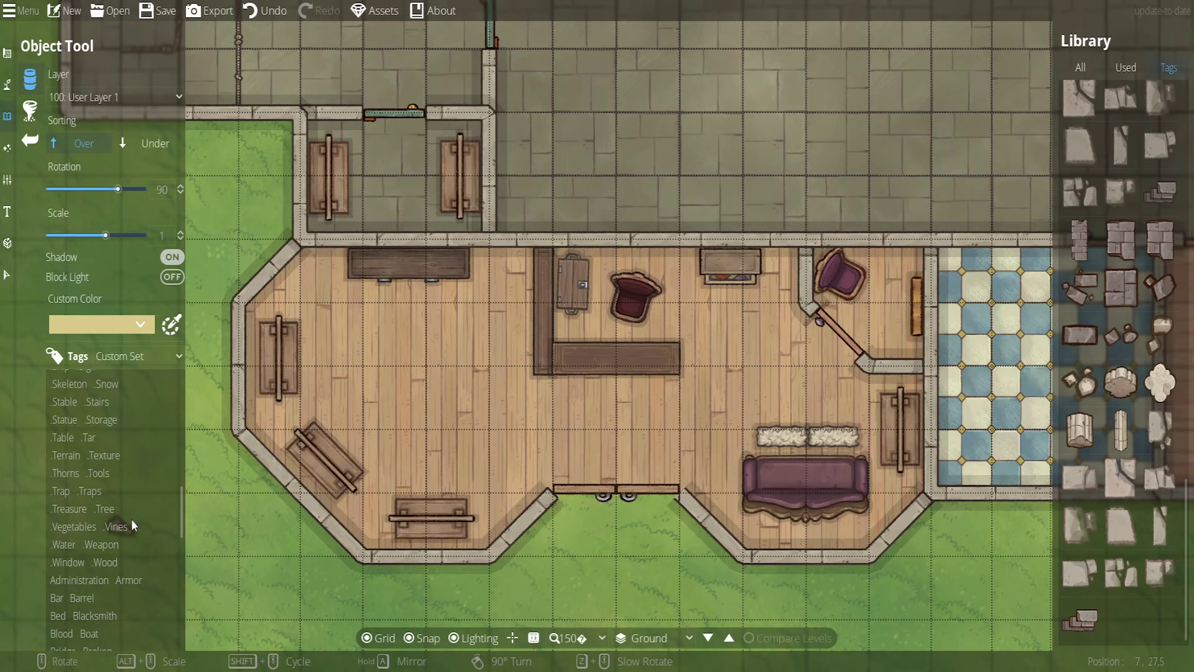
scroll(128, 505, "up", 10)
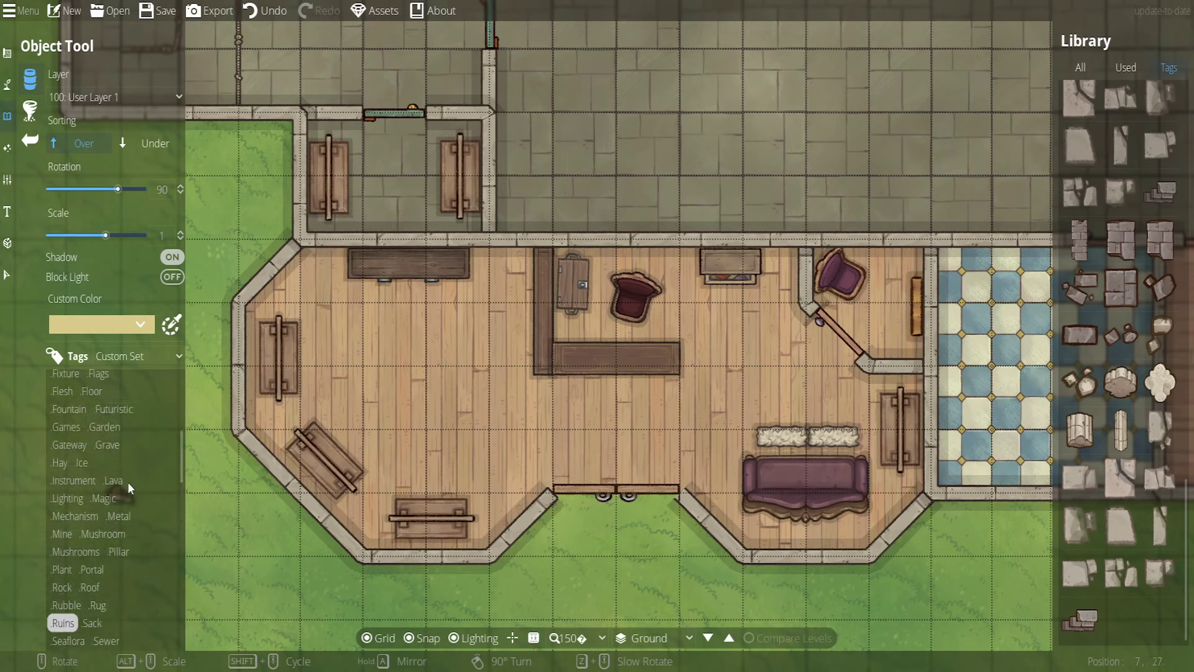
scroll(128, 482, "up", 5)
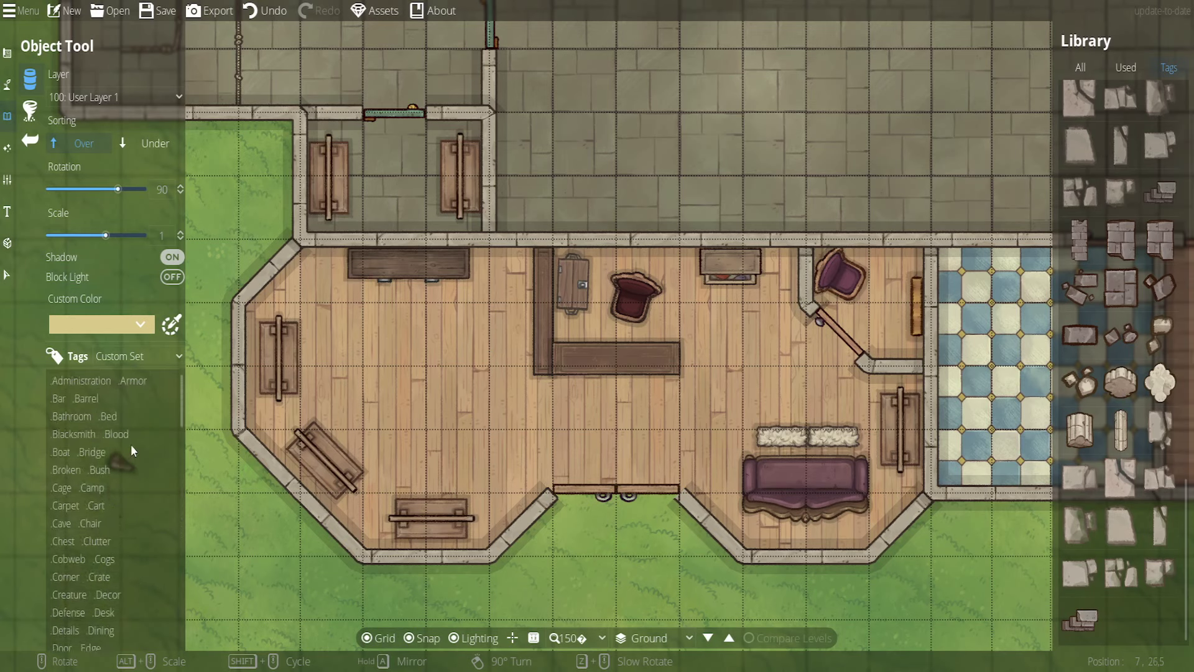
left_click(162, 357)
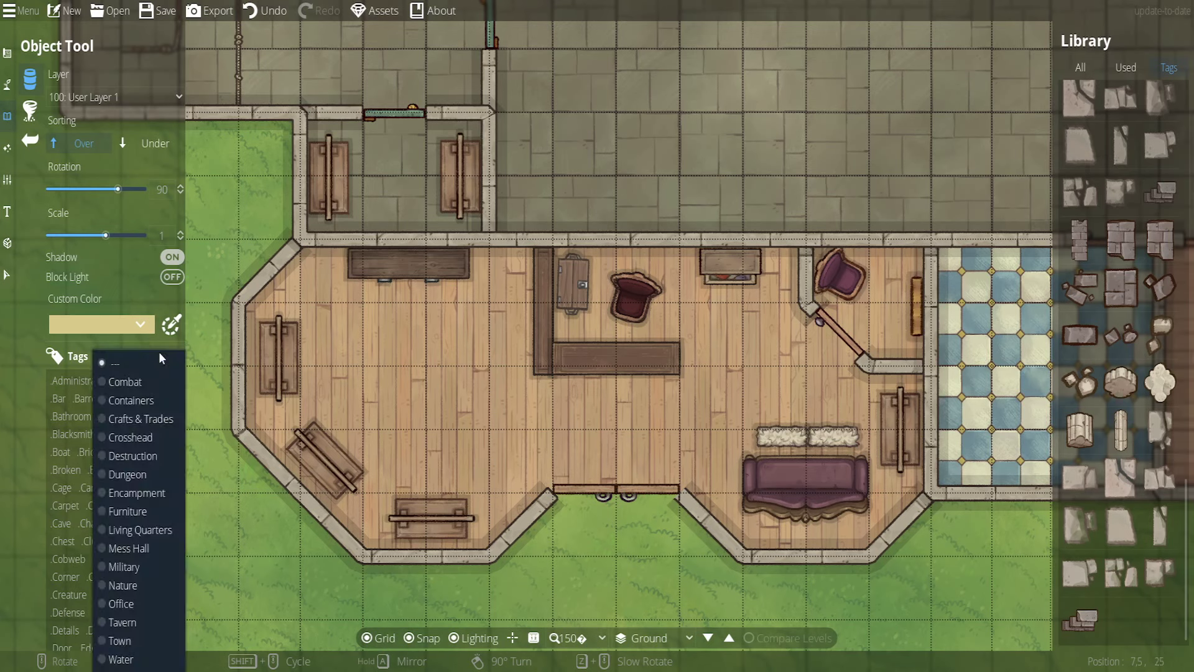
left_click(72, 391)
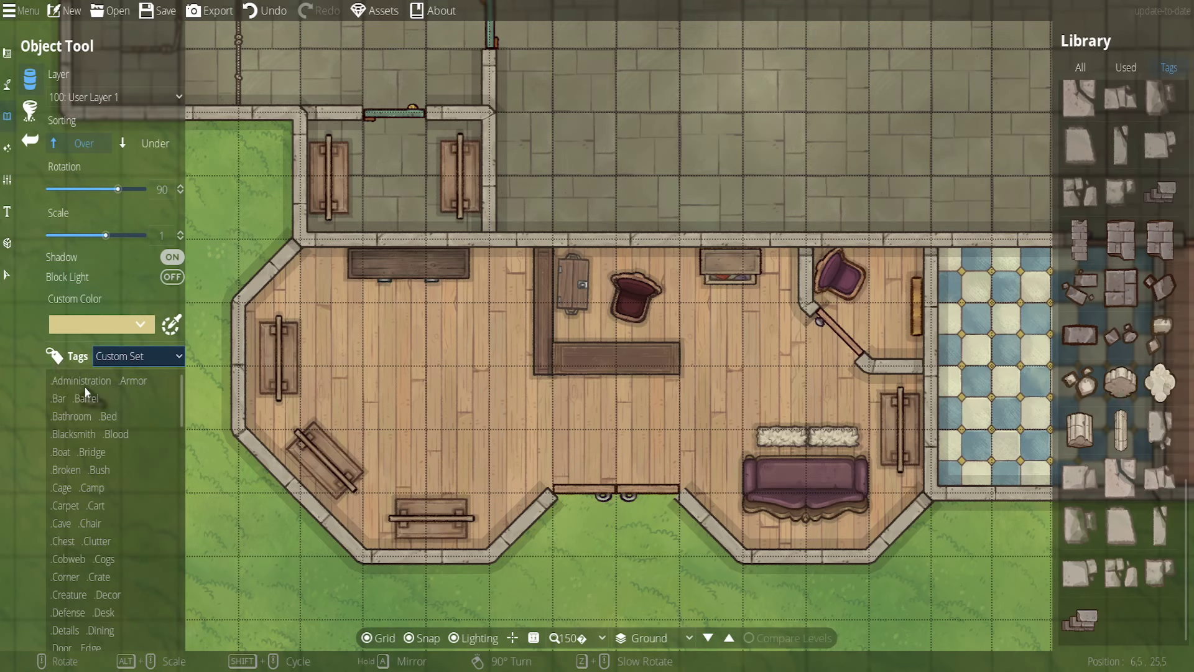
Look through the objects tagged Administration, Armor and Bed
left_click(84, 385)
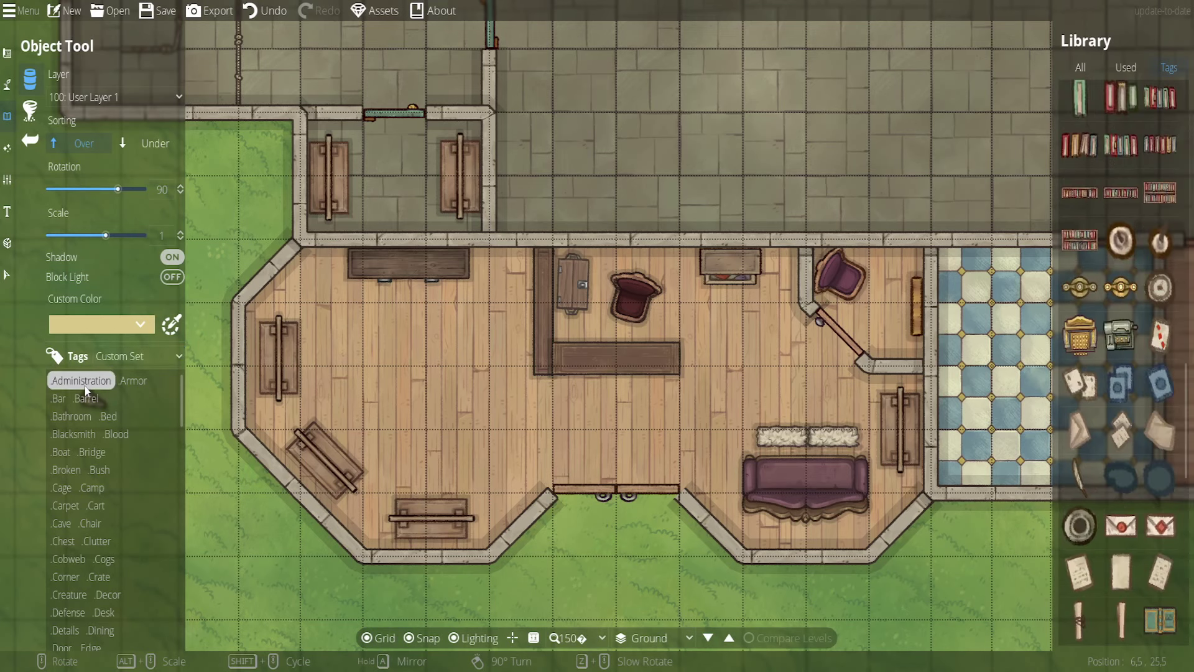
left_click(134, 378)
left_click(110, 419)
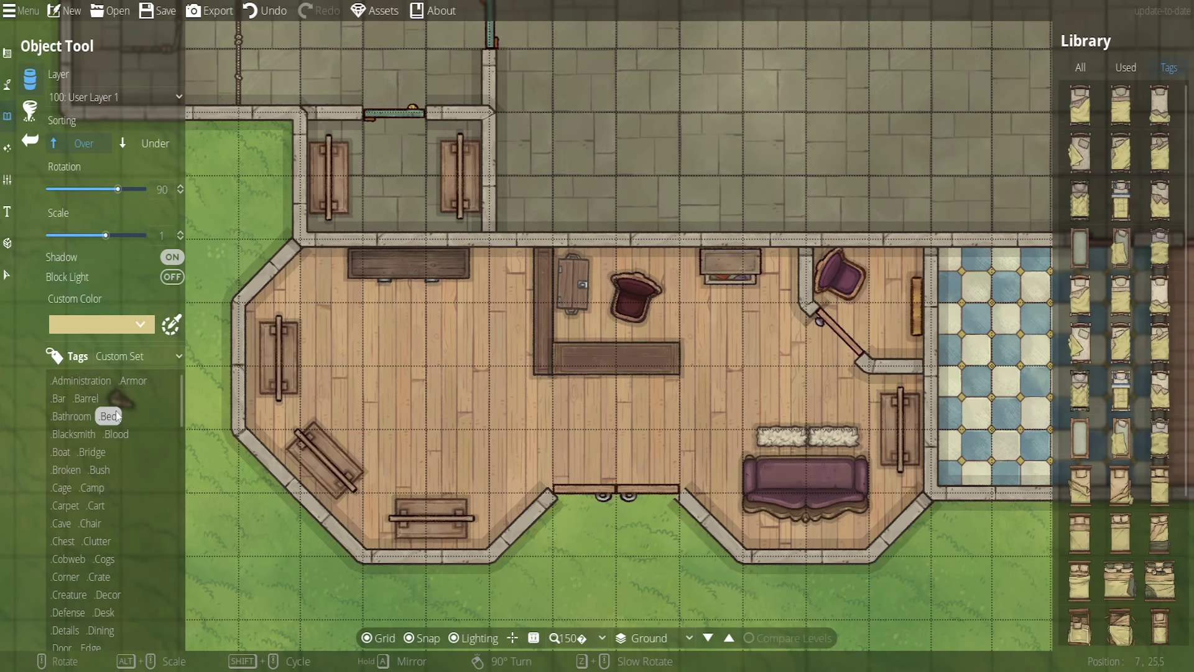
left_click(107, 445)
scroll(108, 444, "down", 3)
scroll(107, 443, "down", 5)
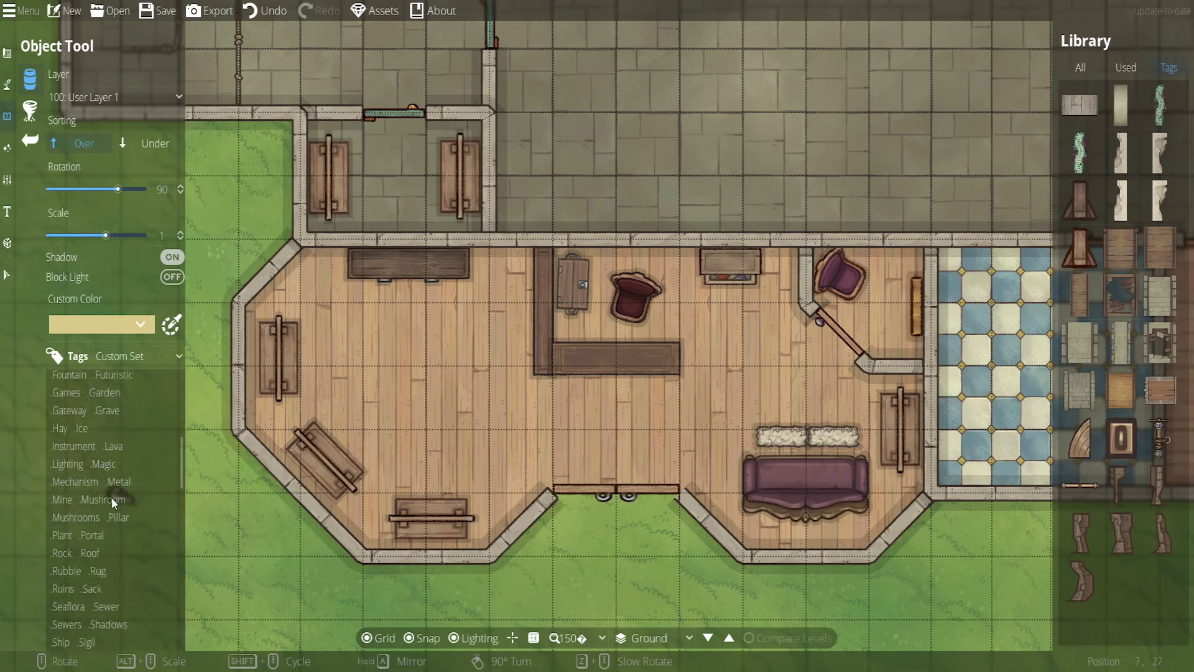
scroll(117, 499, "down", 8)
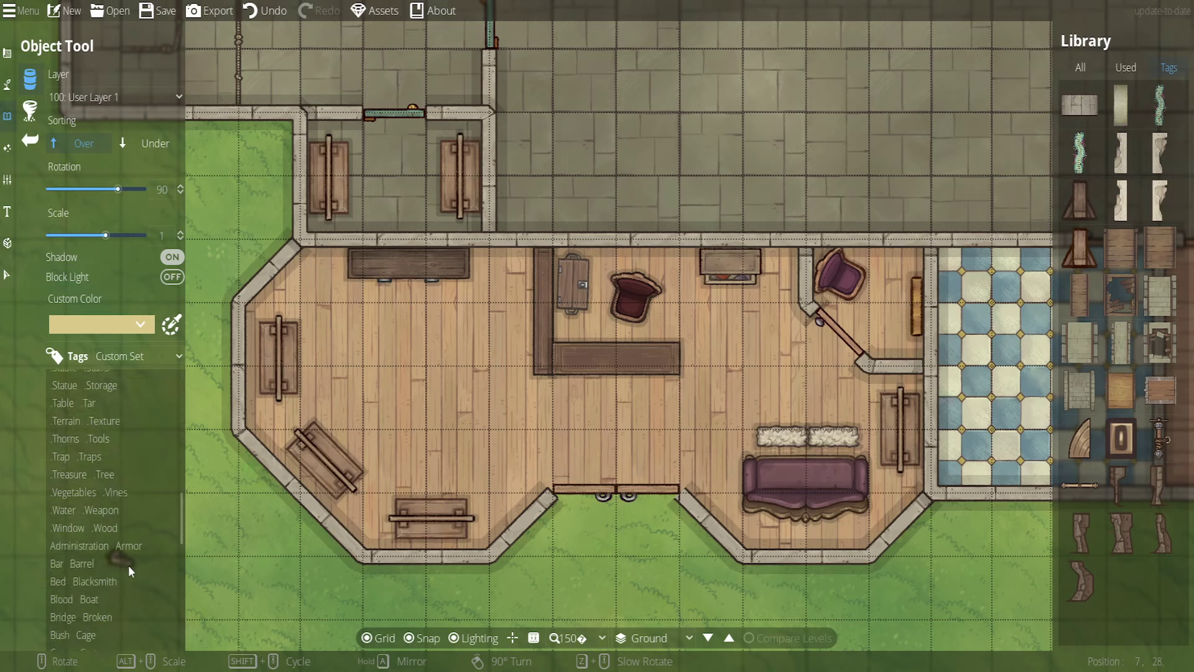
Look through the objects tagged Water, Weapon, Vines, Administration and Vegetables
left_click(63, 475)
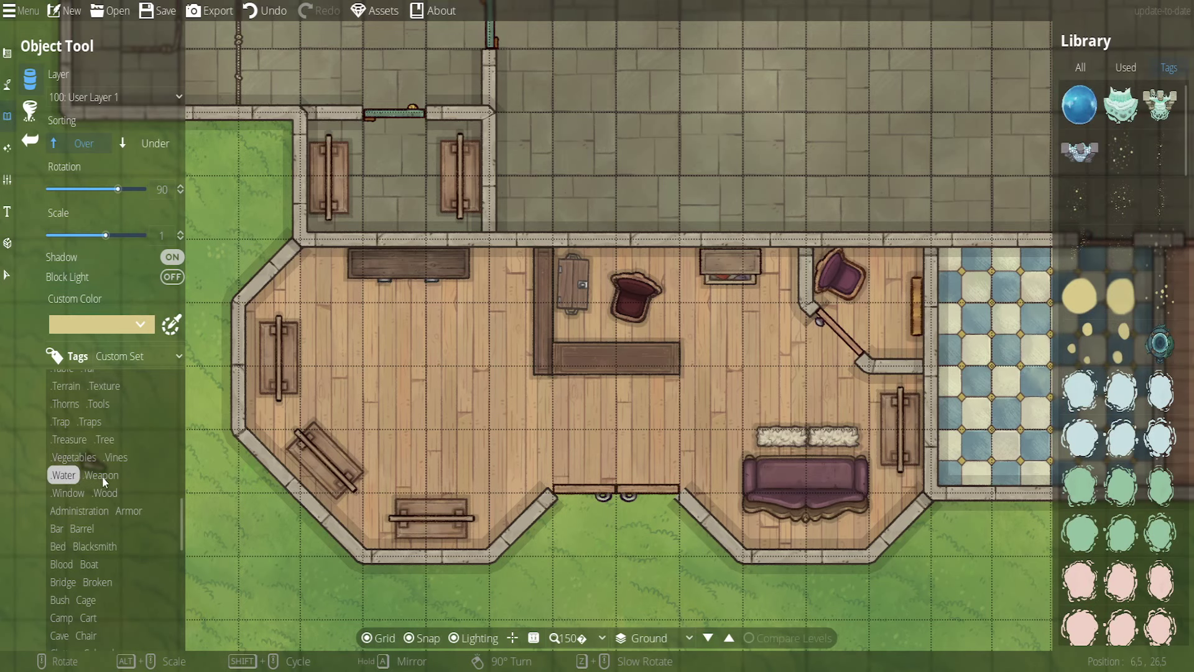
left_click(102, 475)
left_click(116, 457)
left_click(80, 493)
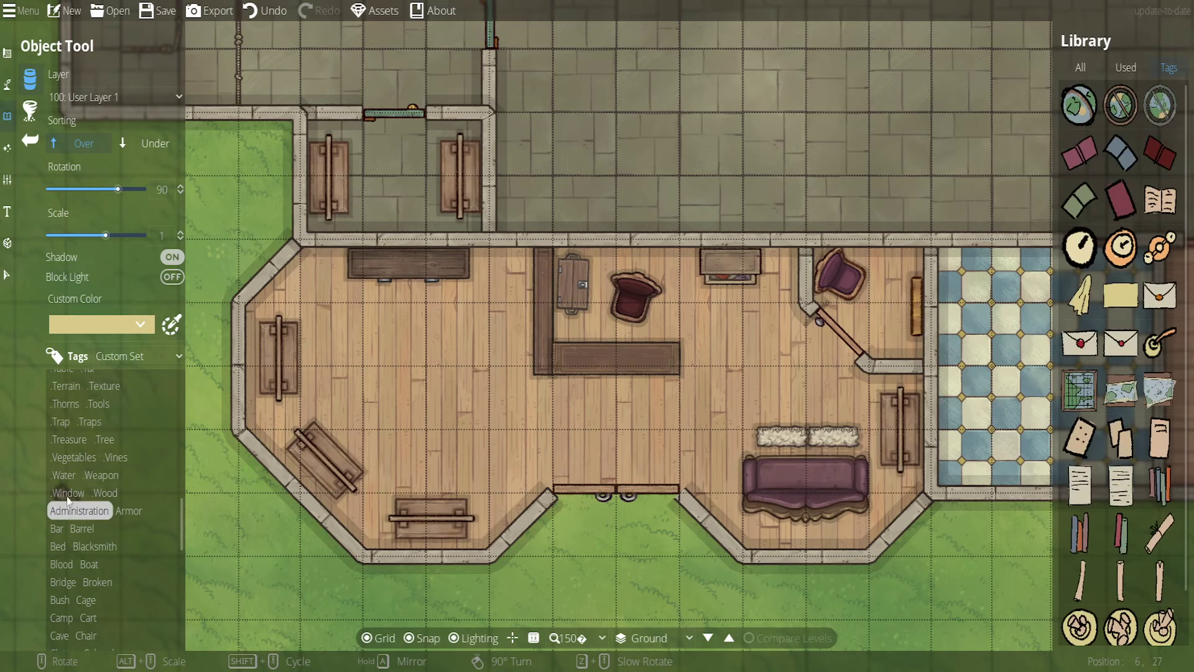
left_click(73, 458)
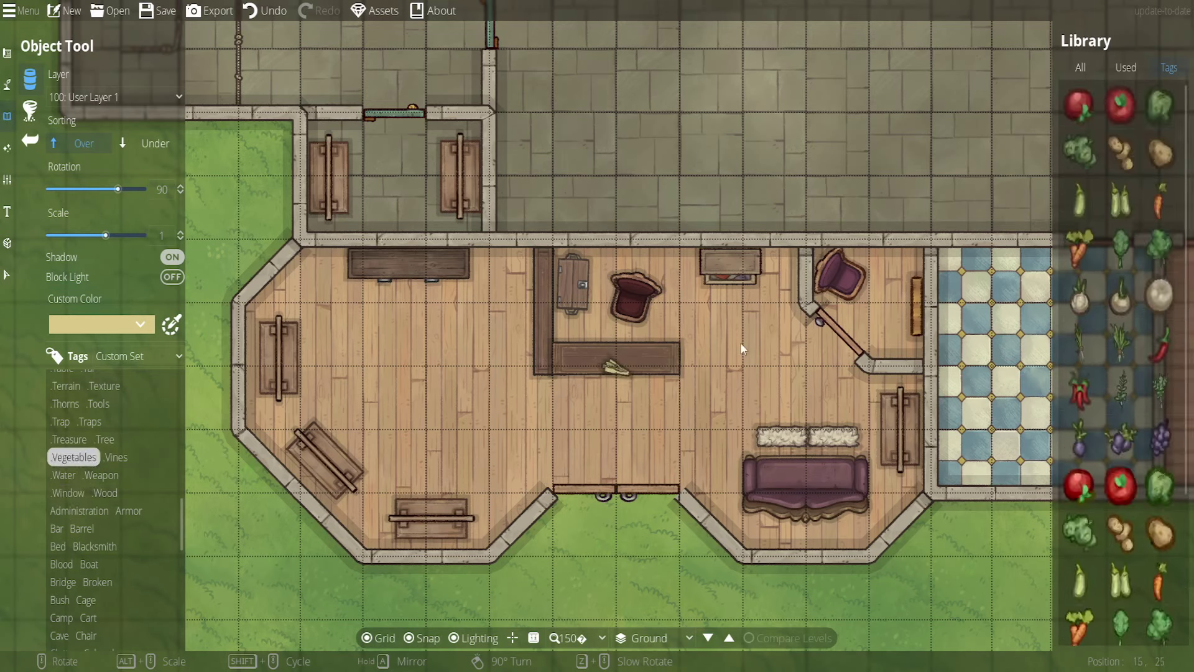
scroll(1084, 337, "down", 3)
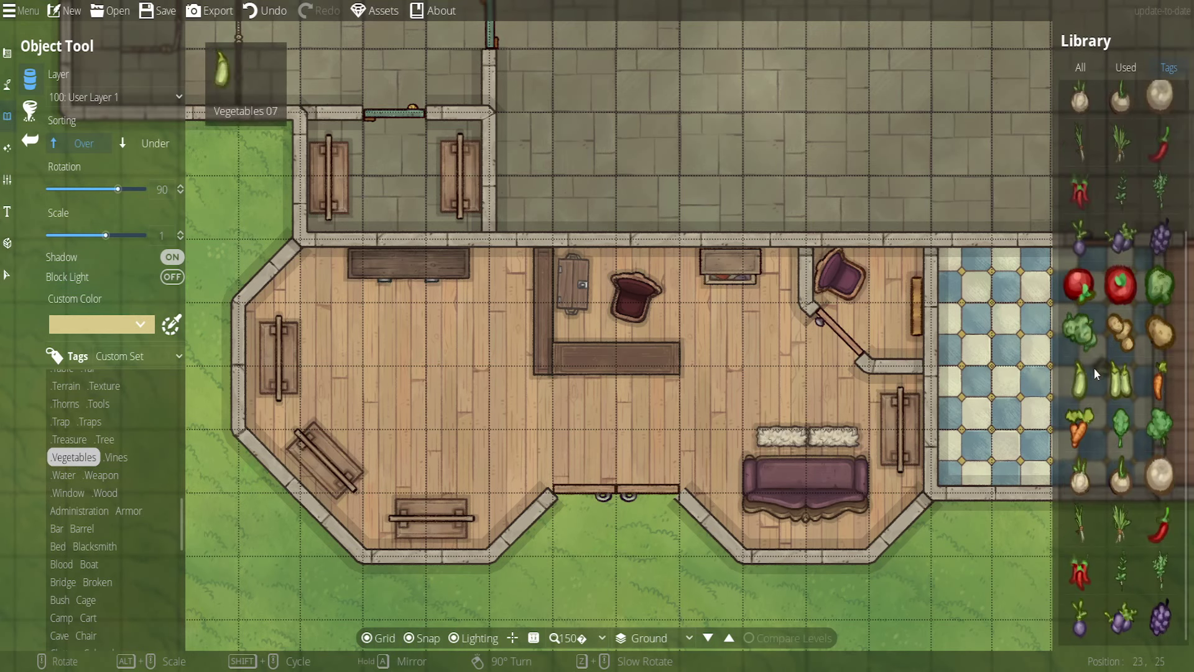
Look through the Treasure objects and check the objects tagged Trap
left_click(67, 438)
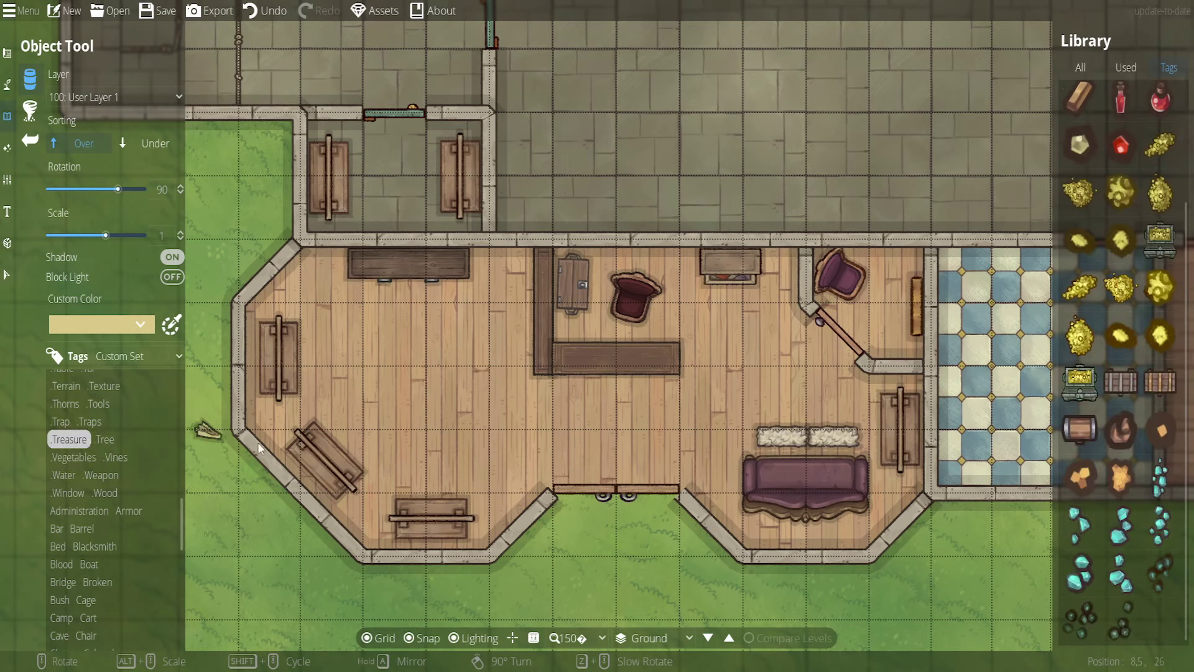
scroll(1120, 317, "up", 3)
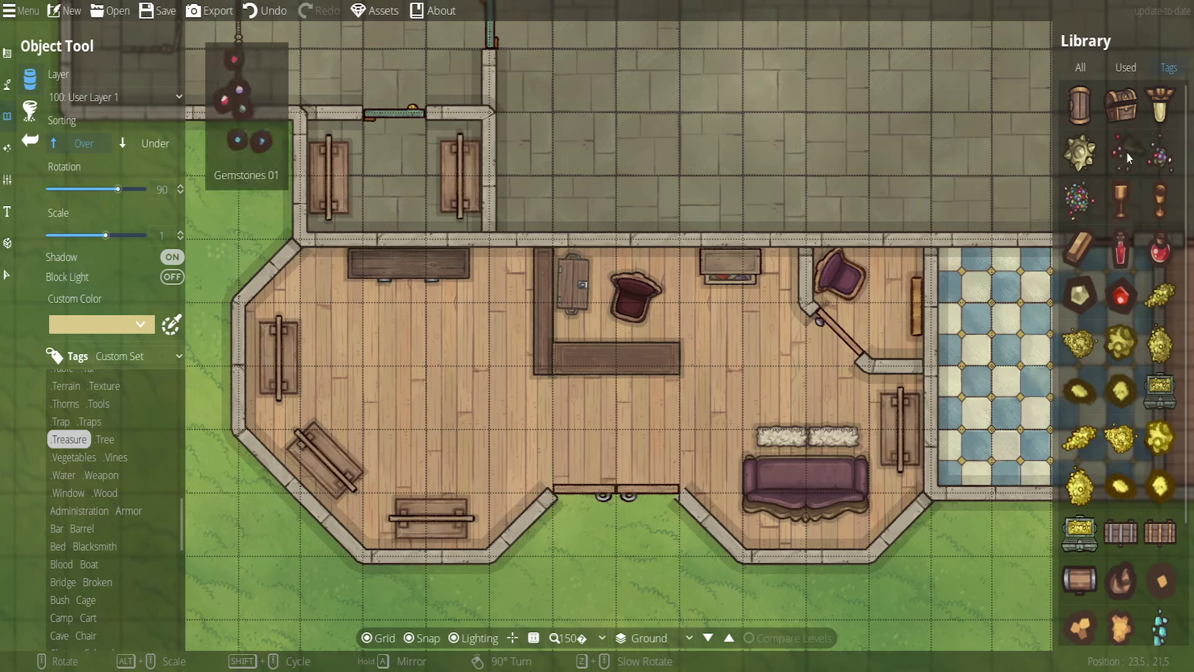
scroll(1114, 230, "down", 3)
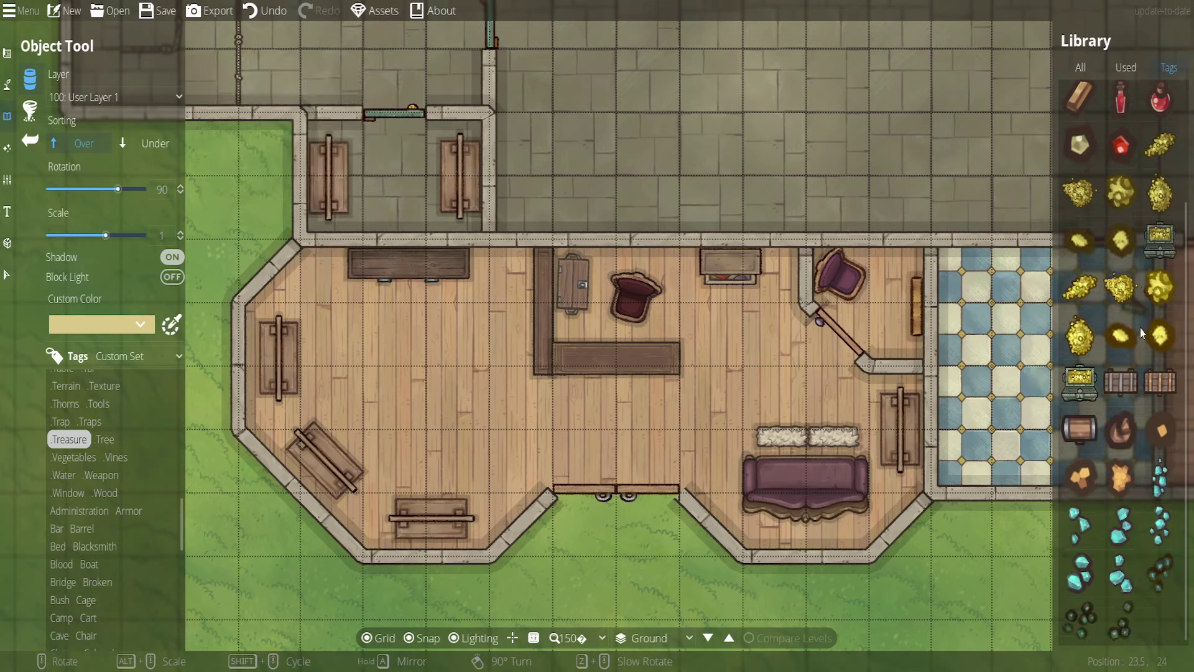
left_click(60, 422)
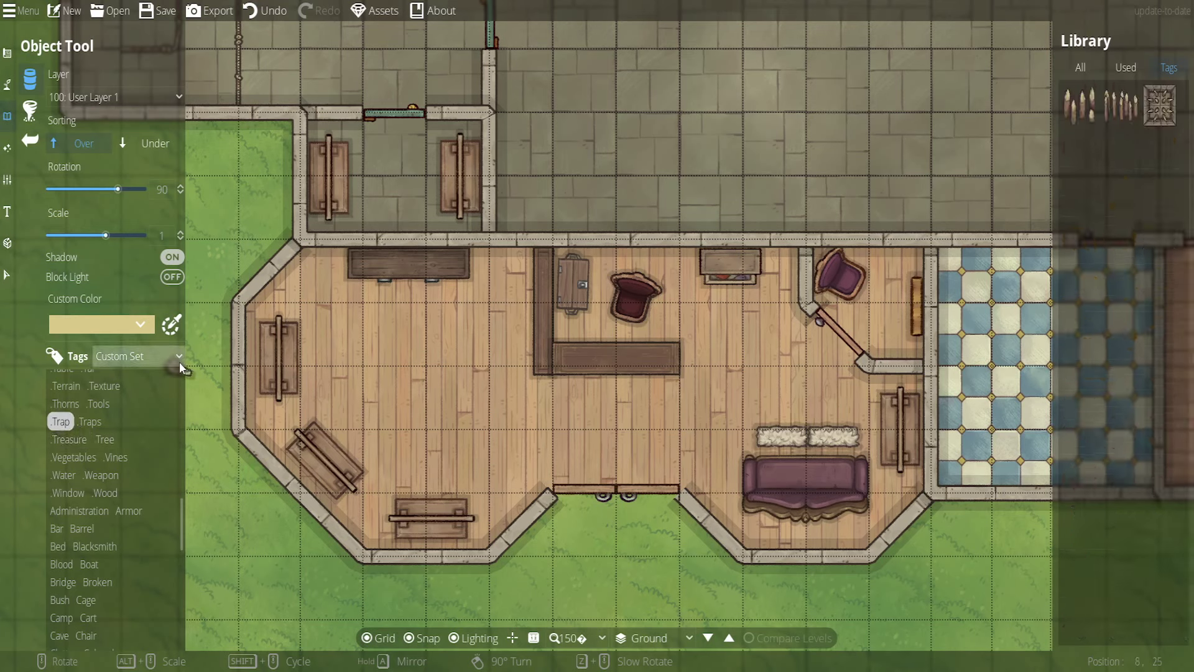
Filter the library to Crate objects and browse the crates, lids, boxes and crate contents
scroll(125, 446, "up", 1)
scroll(128, 452, "up", 7)
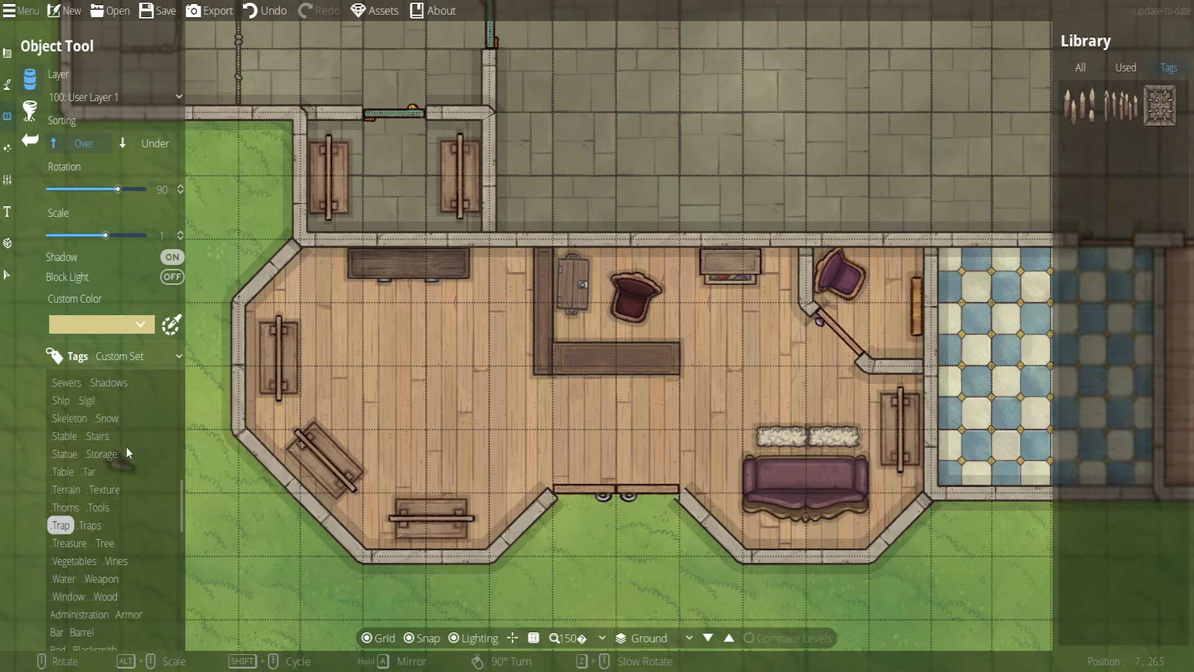
scroll(126, 446, "up", 7)
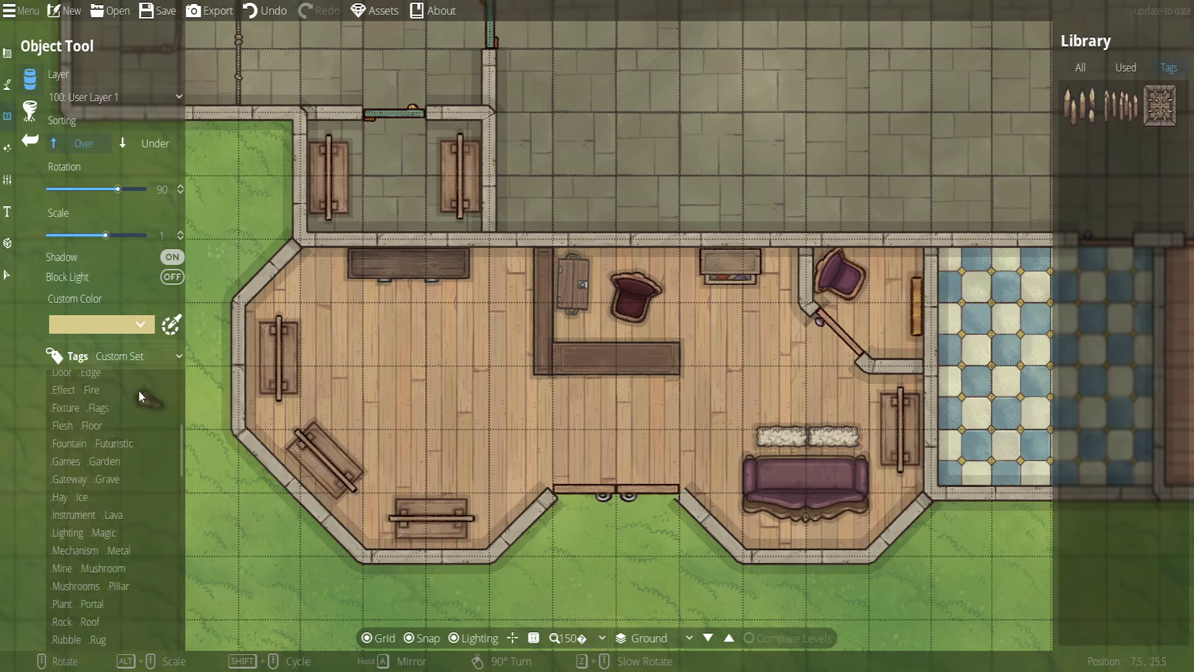
left_click(99, 405)
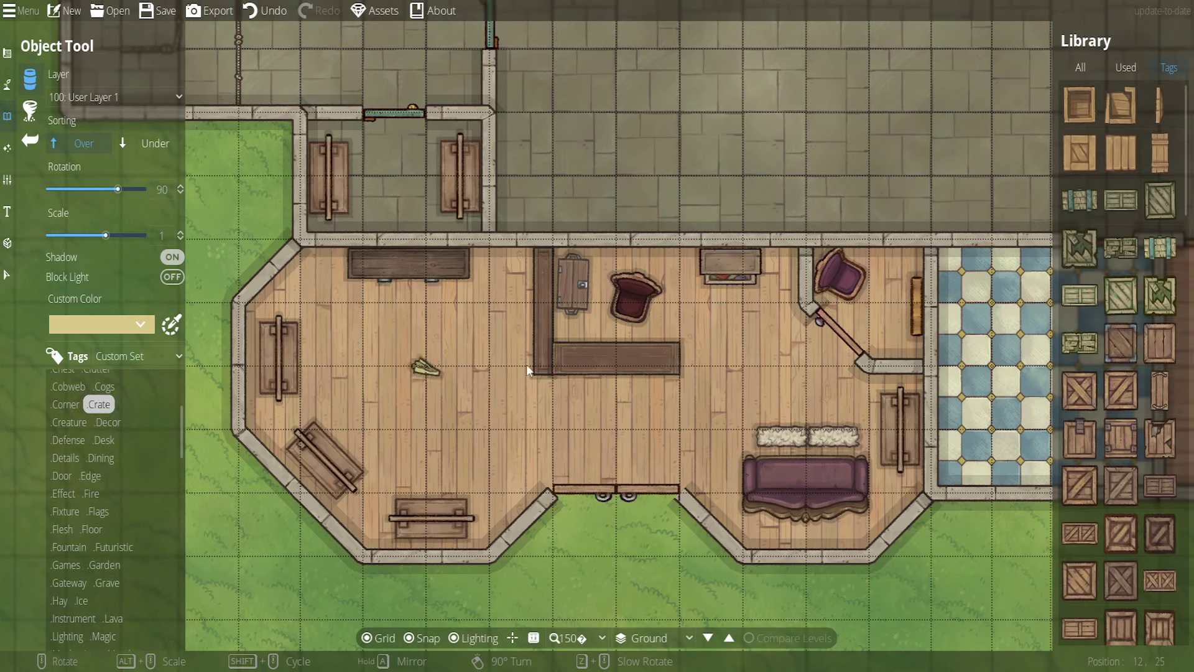
scroll(1136, 387, "up", 10)
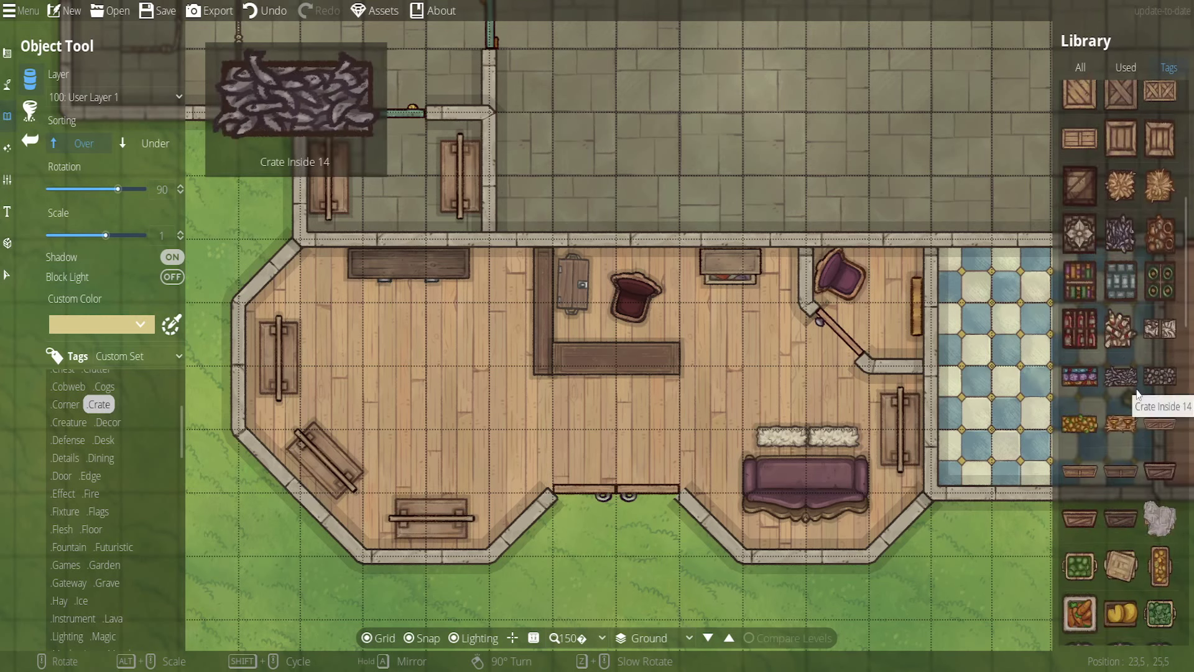
scroll(1132, 477, "down", 8)
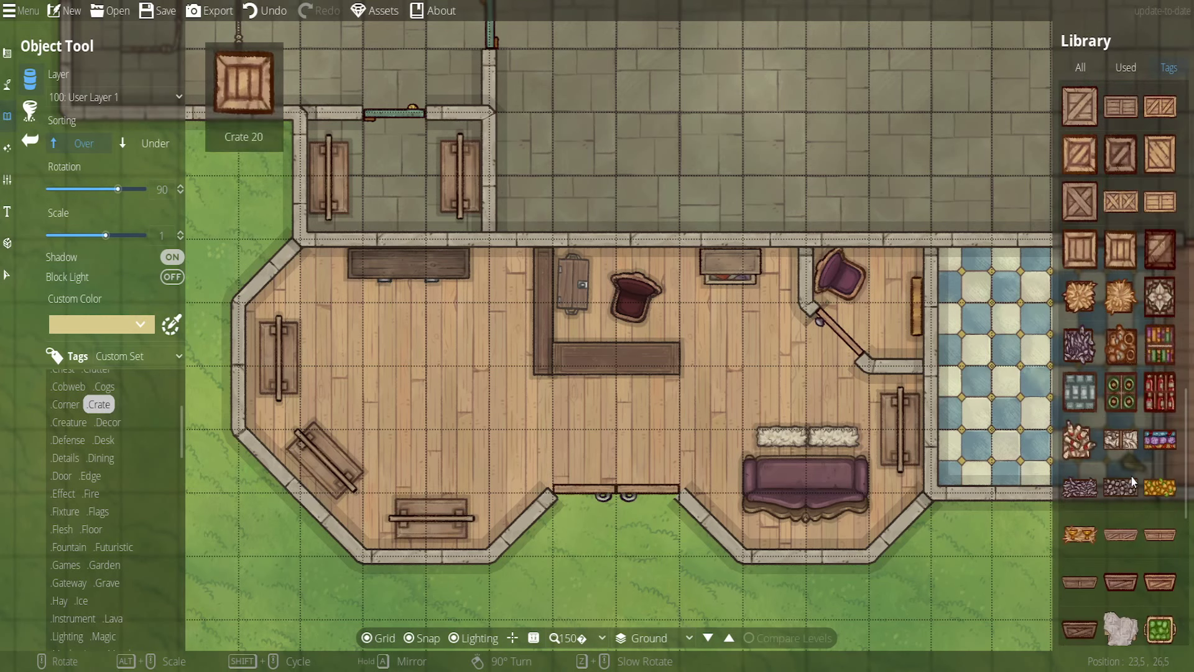
scroll(1141, 377, "down", 6)
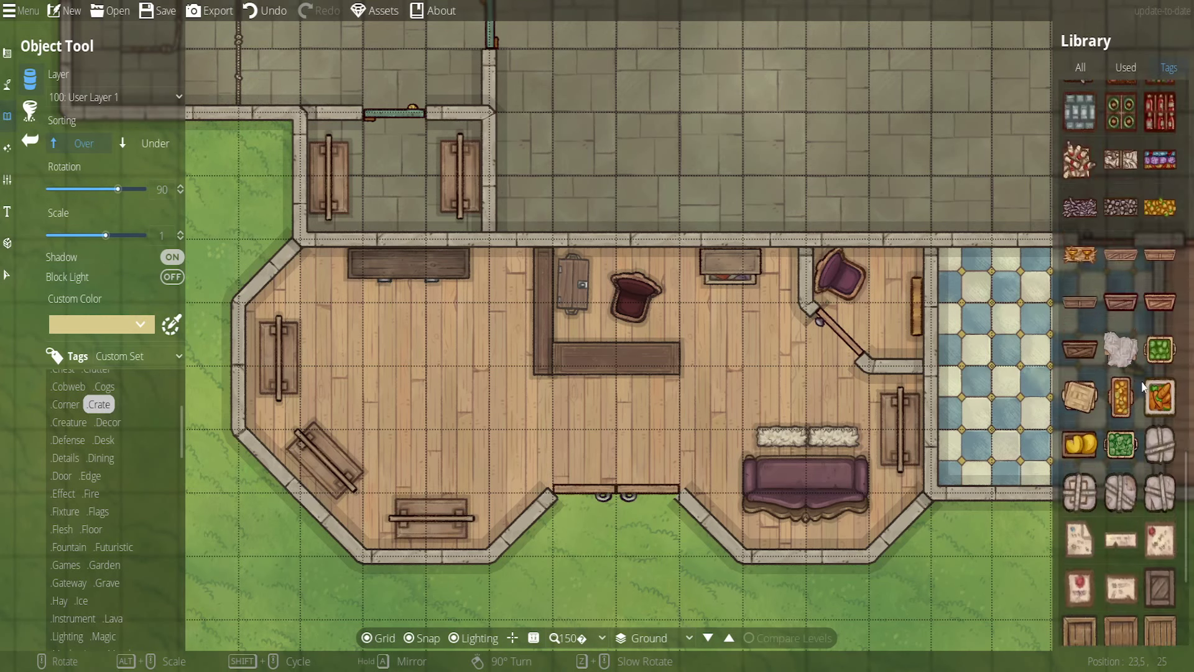
scroll(1120, 510, "down", 4)
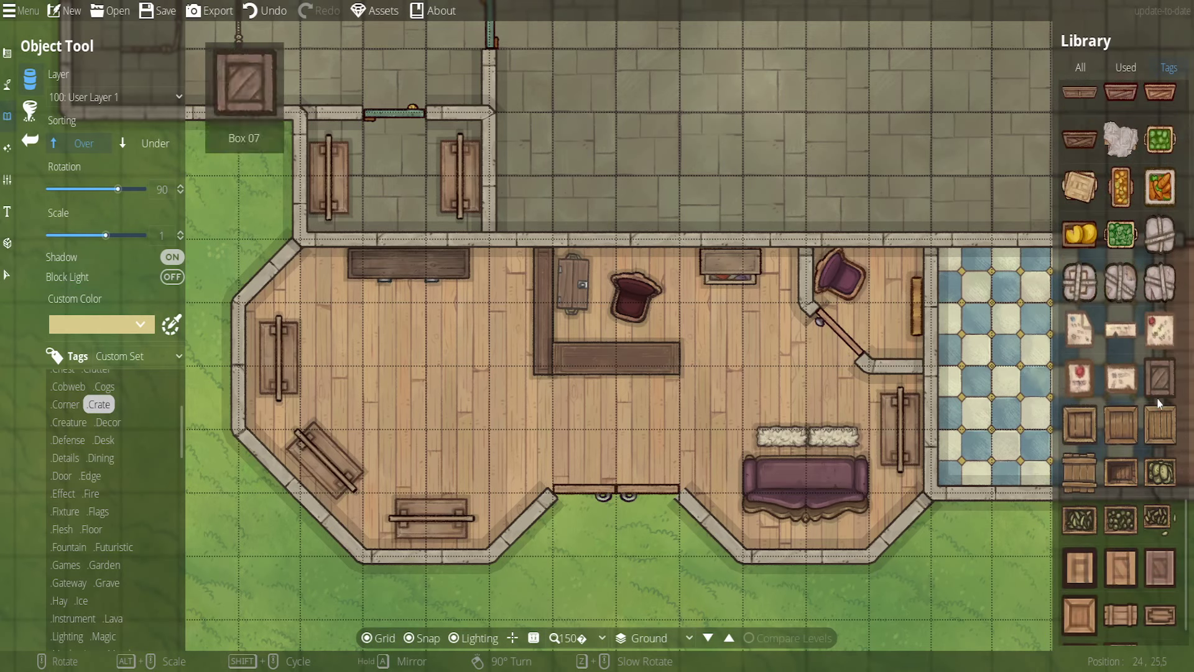
scroll(1132, 439, "down", 5)
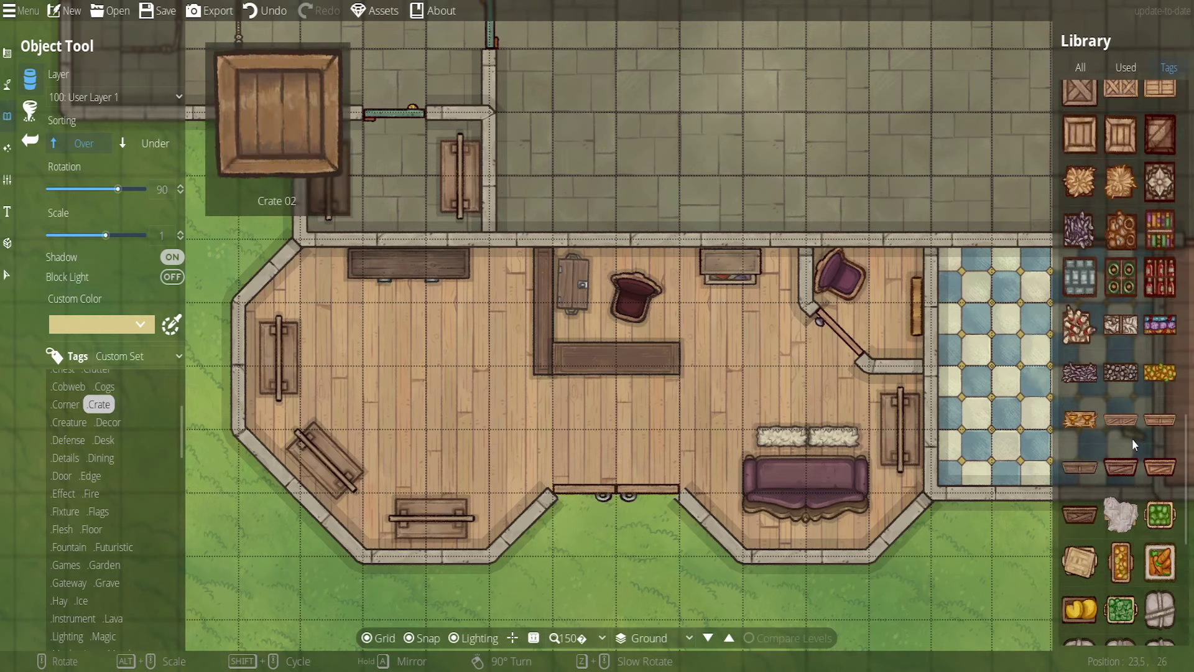
scroll(1111, 328, "up", 10)
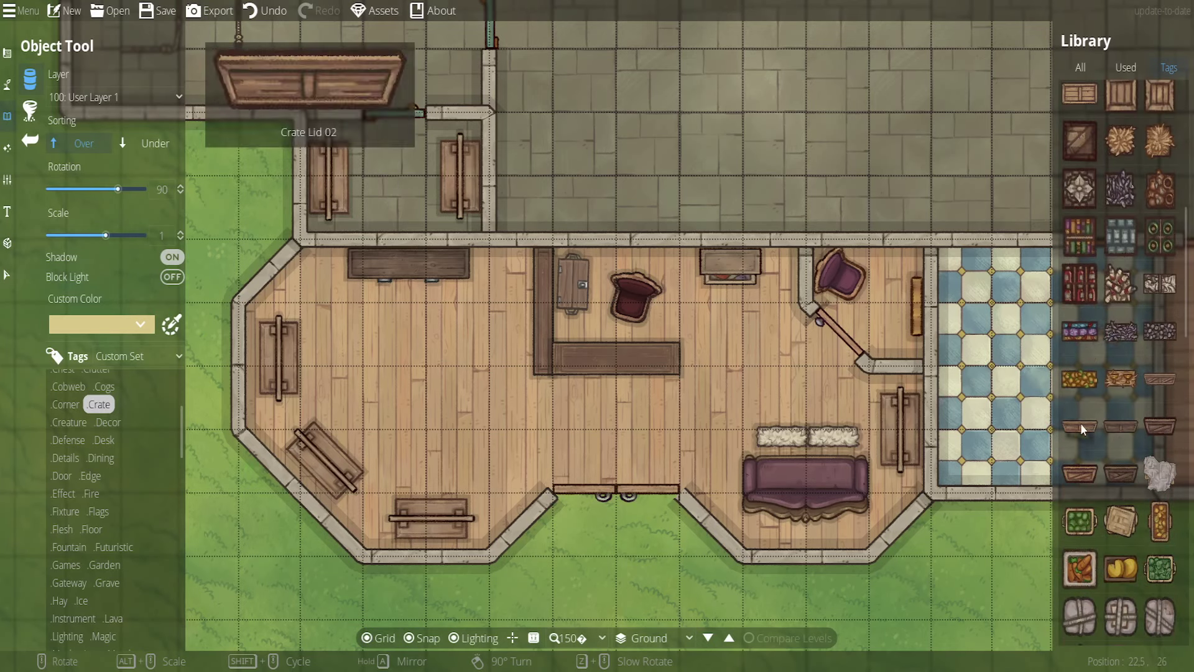
scroll(1106, 387, "up", 9)
scroll(1110, 385, "up", 2)
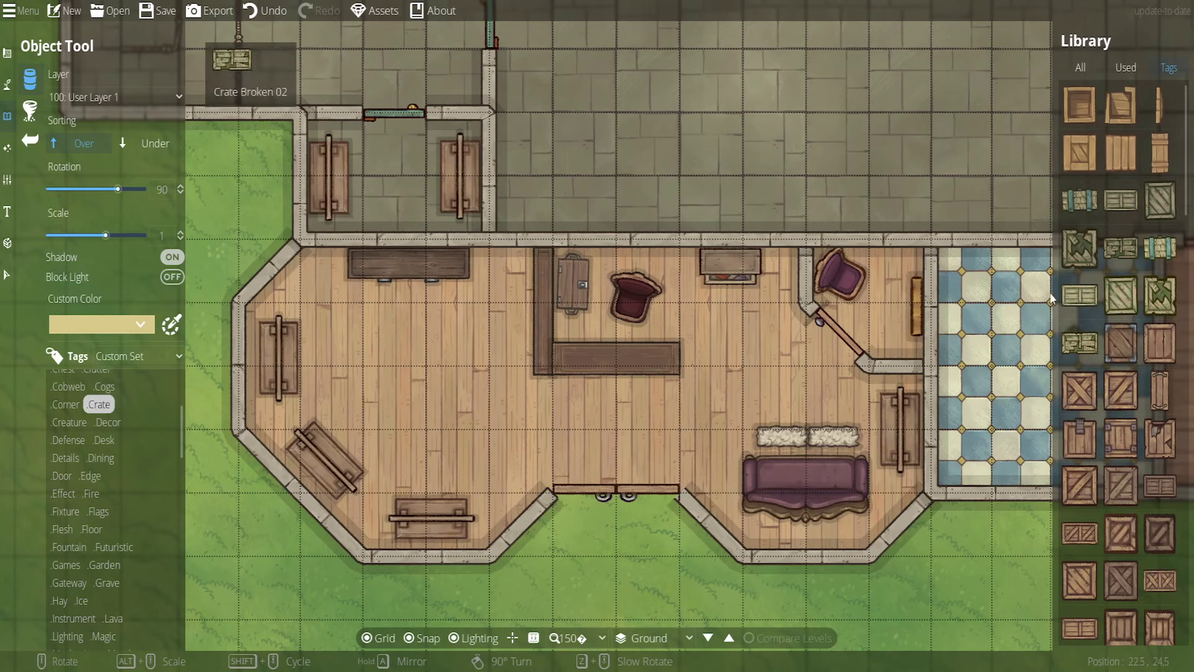
Choose Crate Inside 17 from the Crate objects
left_click_drag(949, 177, 726, 241)
scroll(1129, 336, "down", 7)
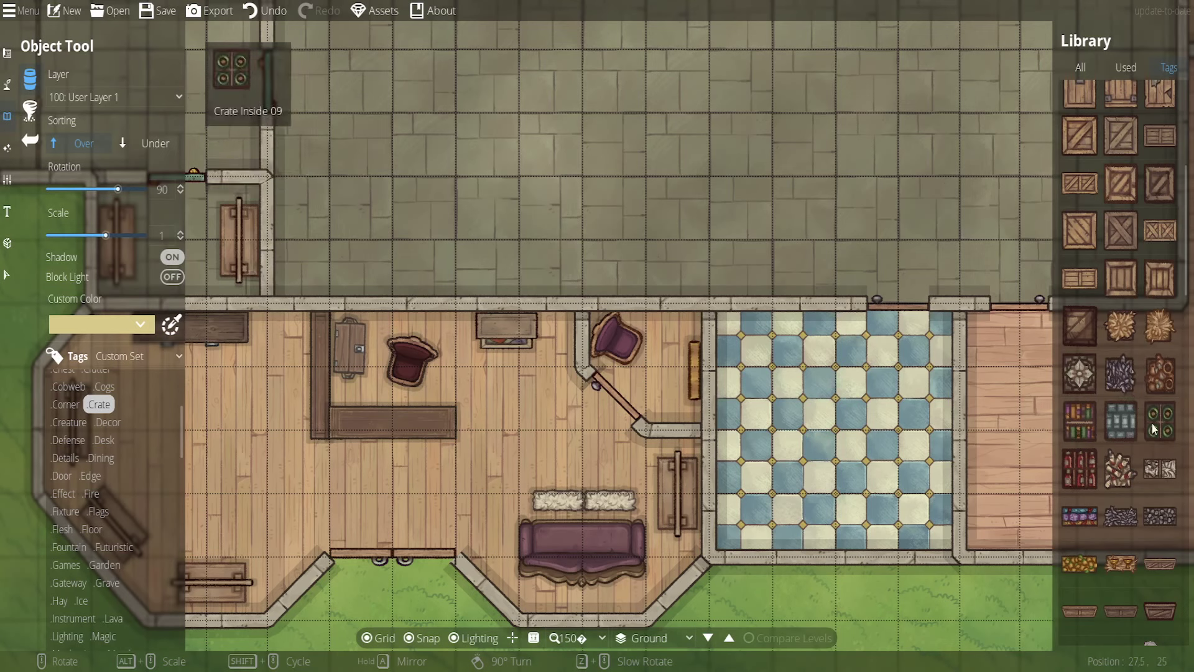
scroll(1146, 437, "down", 3)
left_click(1121, 424)
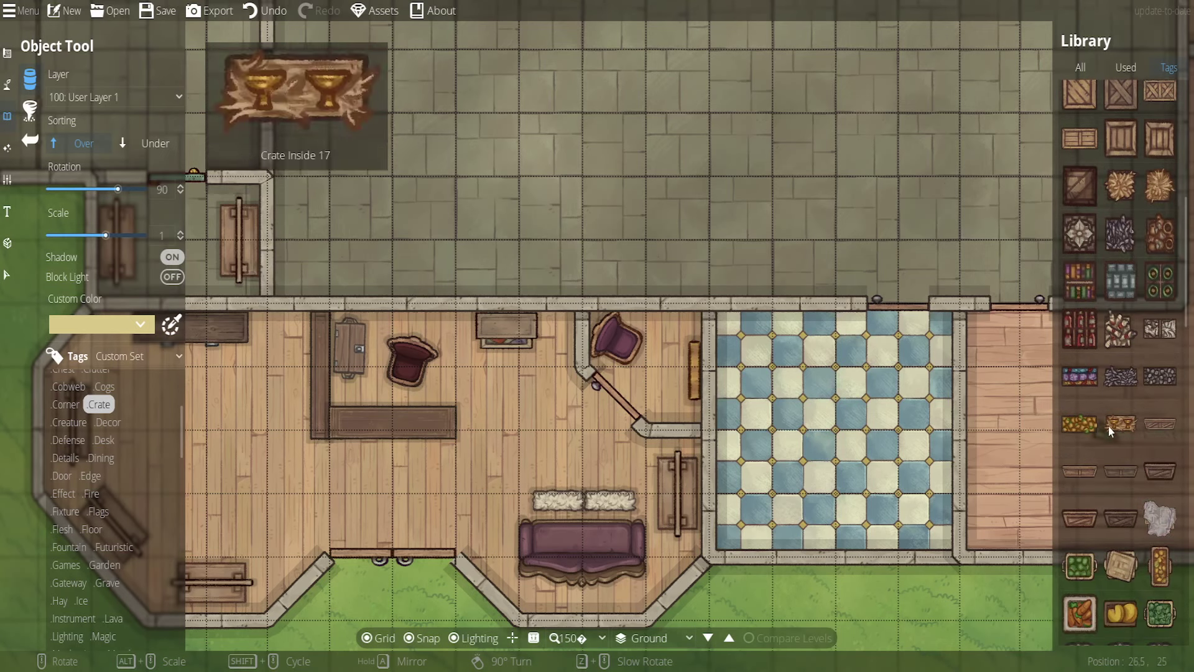
Browse the remaining Crate objects and choose the blue, purple and red crate contents, trying them near the small cabinet on the reception's north wall
scroll(836, 254, "down", 6)
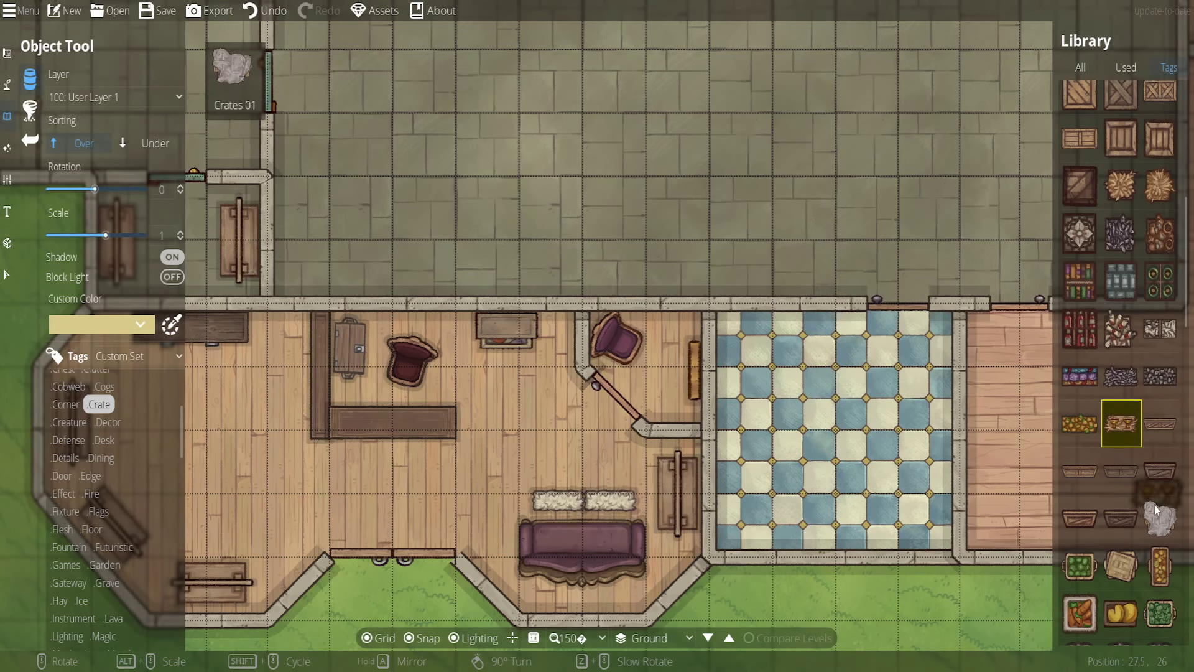
scroll(1154, 505, "down", 4)
scroll(1114, 373, "down", 10)
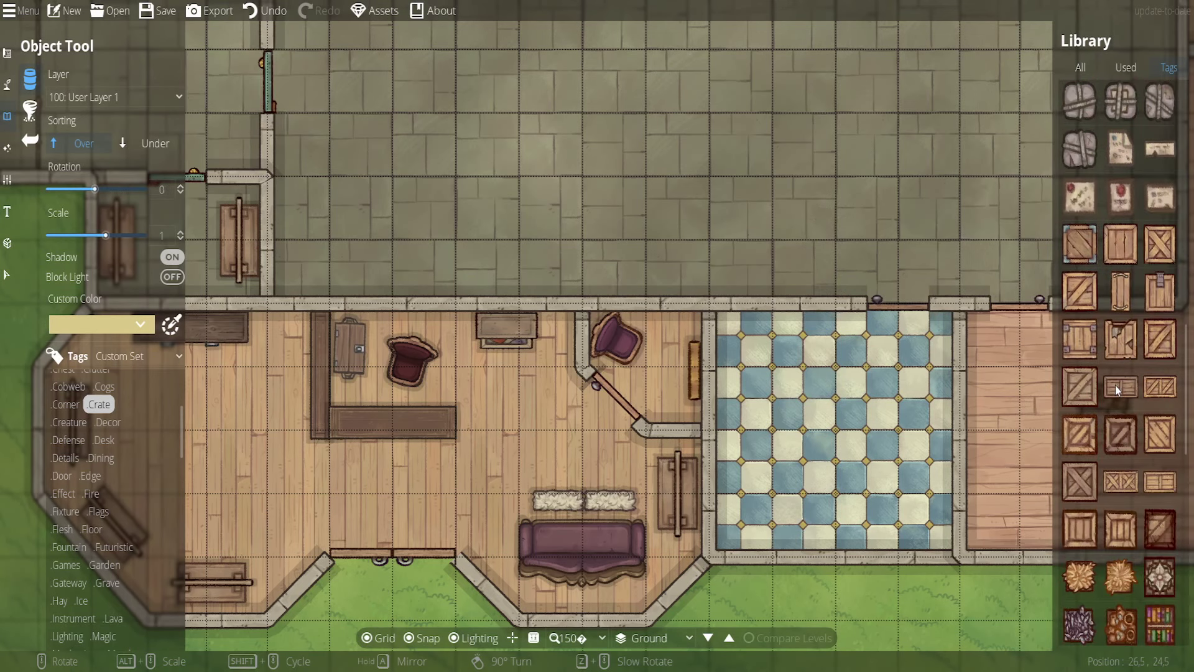
scroll(1115, 393, "down", 3)
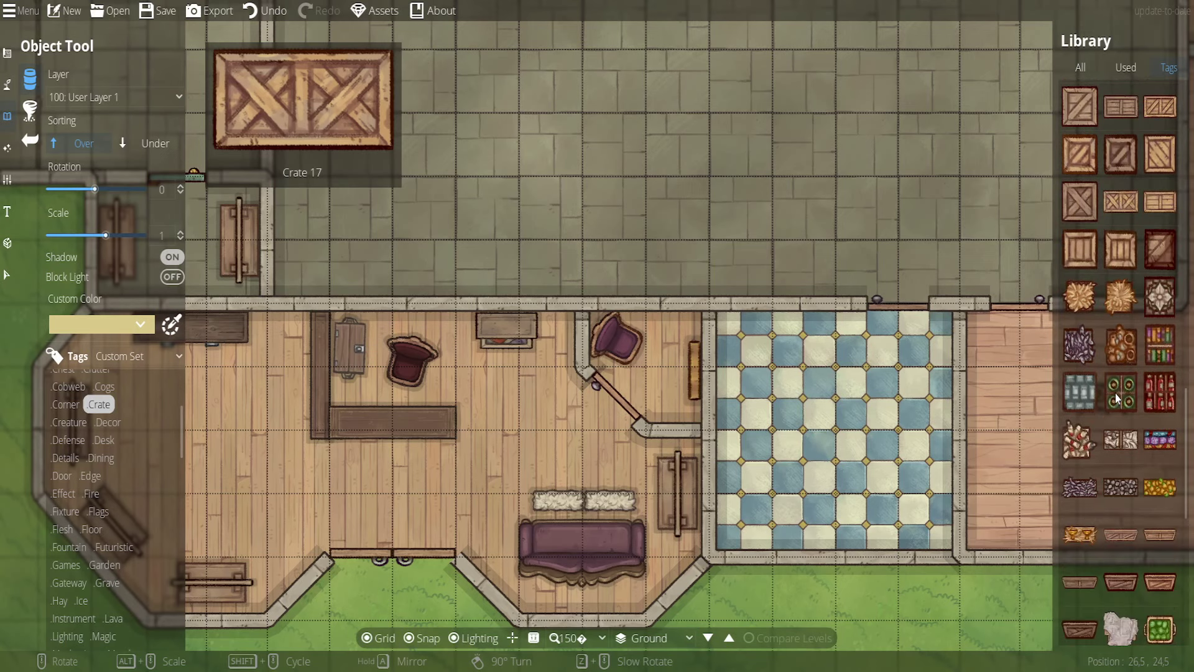
left_click(1161, 443)
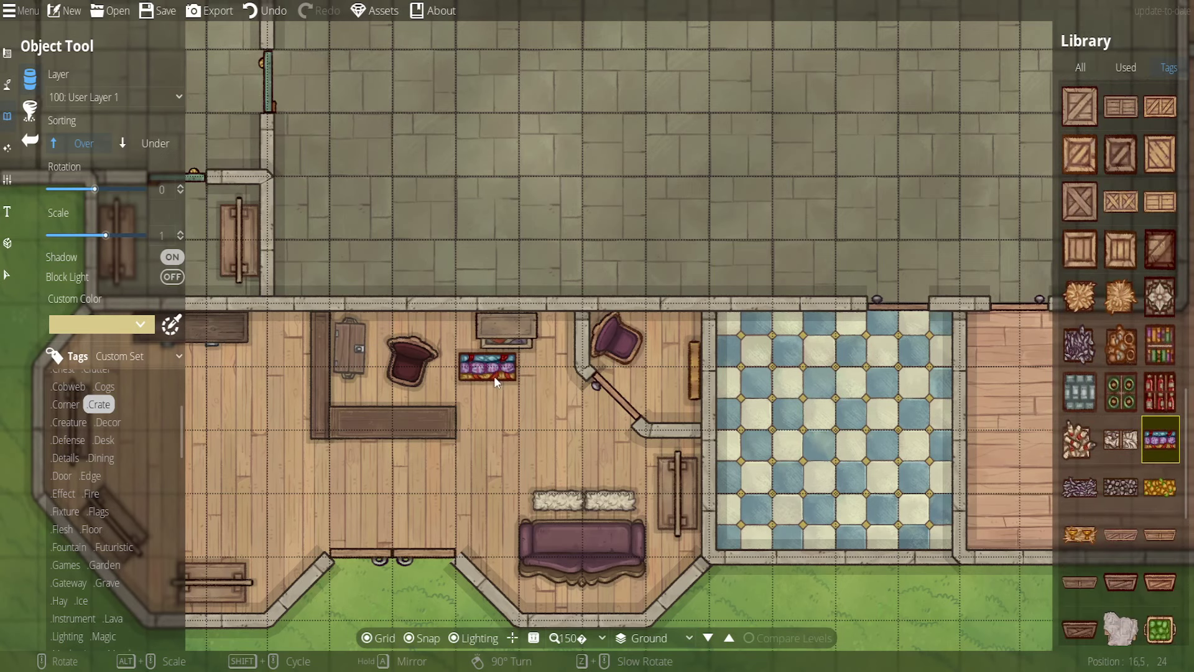
left_click_drag(494, 376, 726, 408)
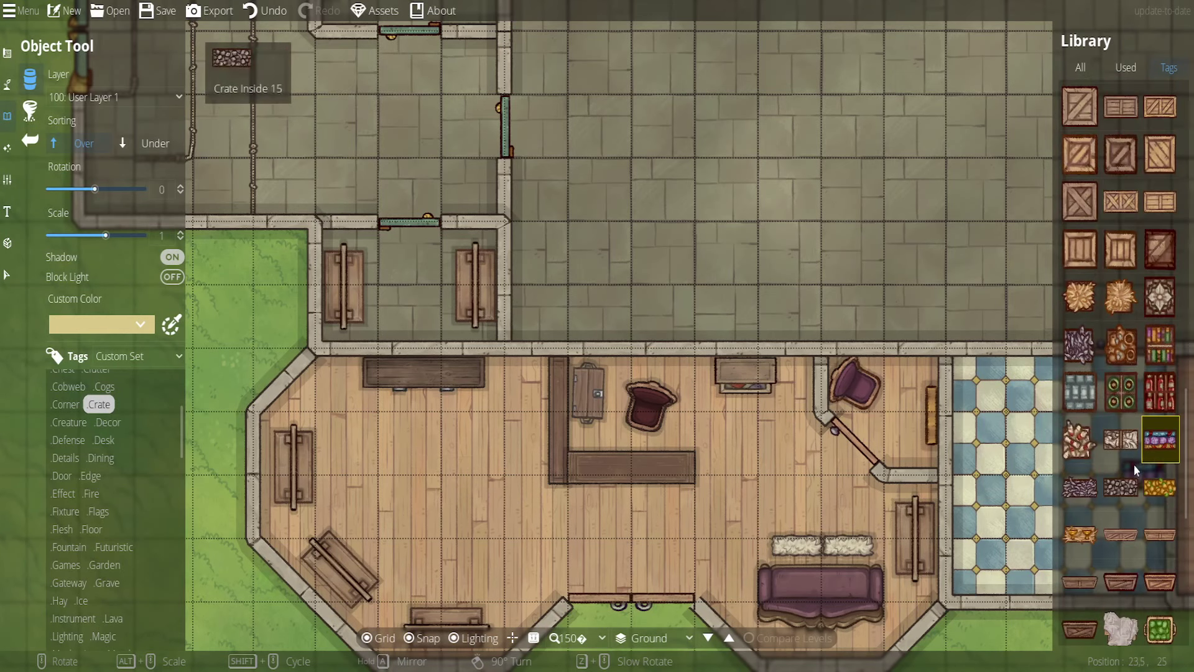
Place Crate 02 on the open floor west of the reception counter
scroll(1133, 464, "down", 5)
scroll(1133, 466, "down", 4)
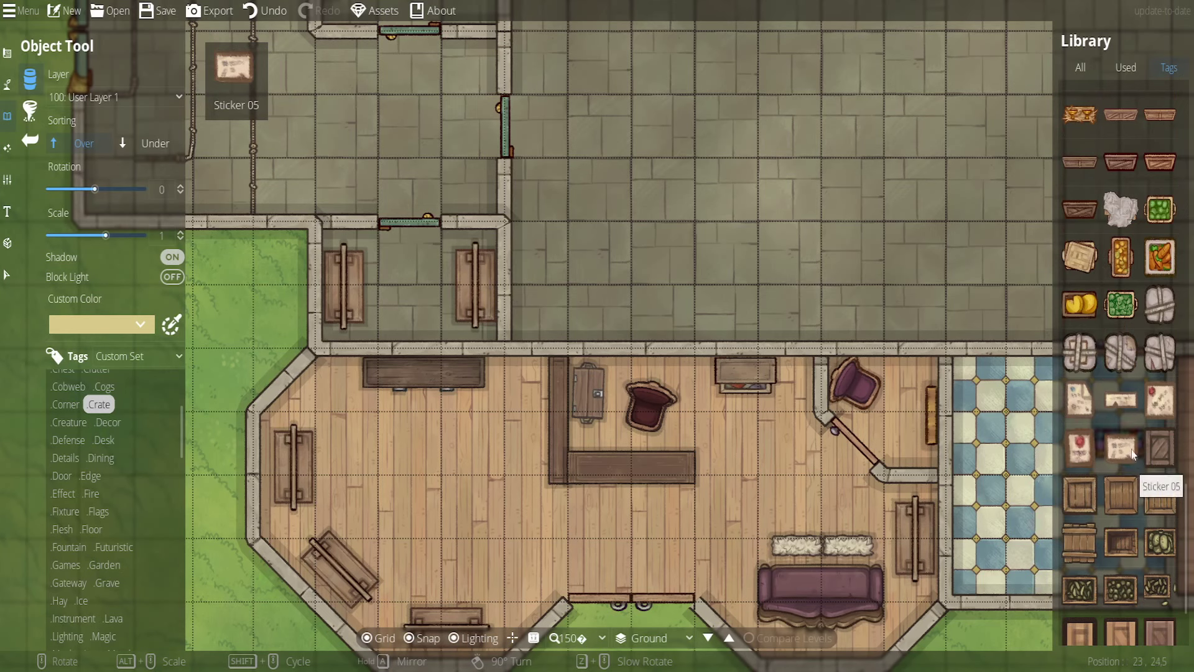
left_click(1161, 570)
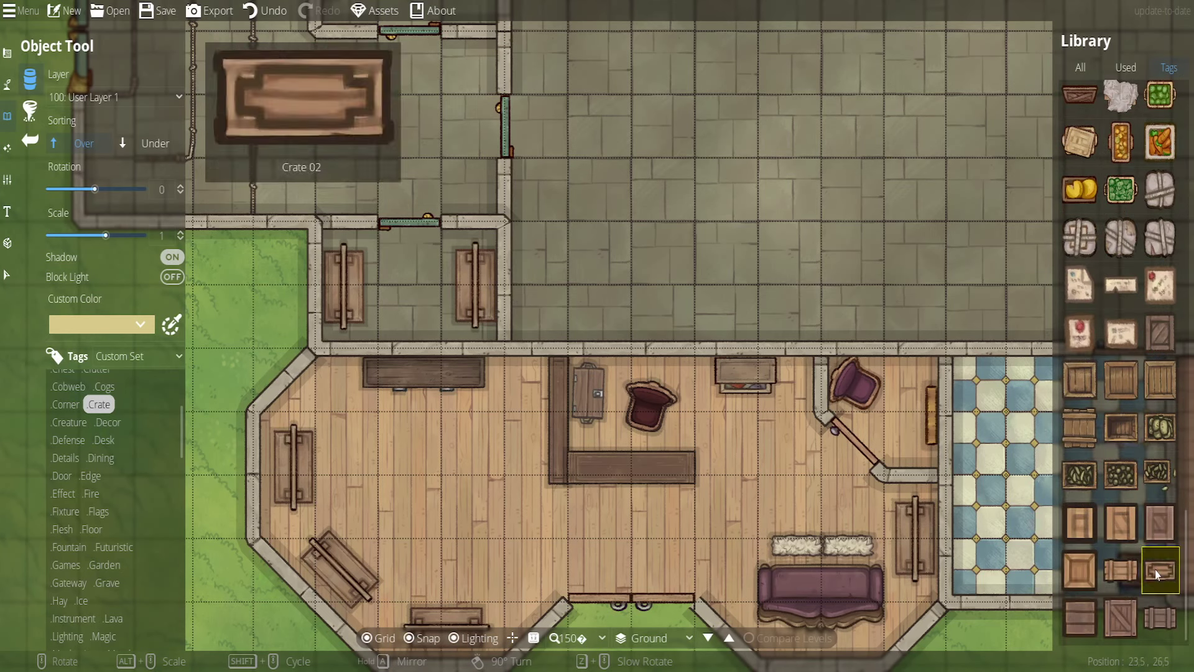
left_click(484, 449)
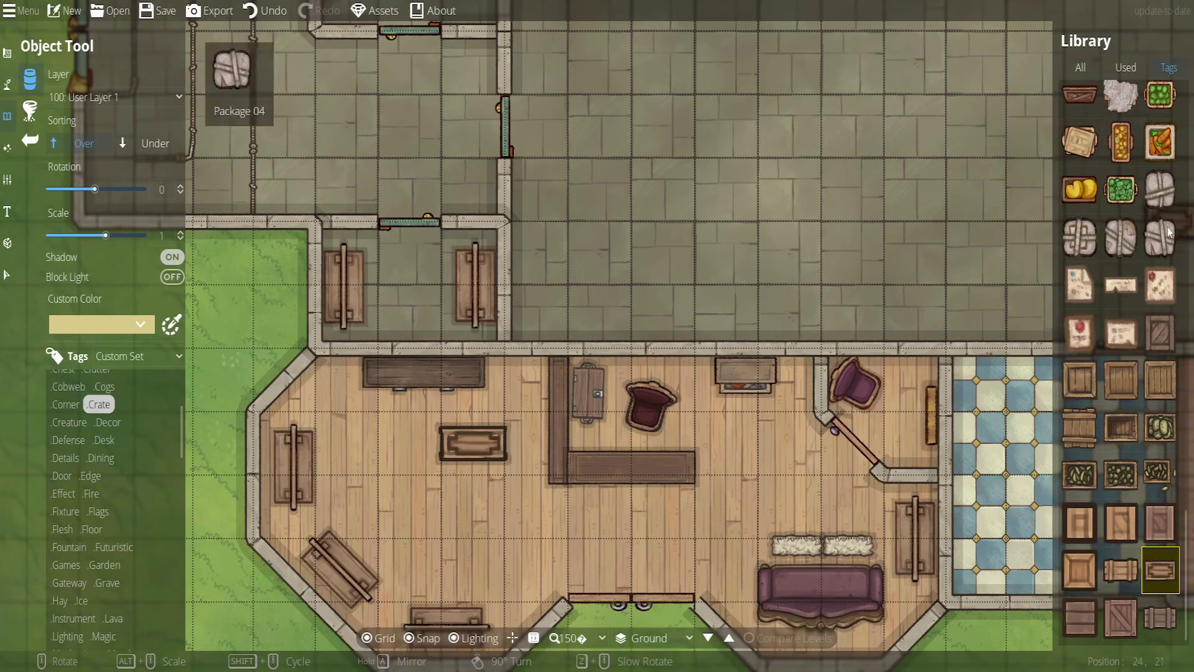
Place Crate 18 on the floor west of Crate 02 and fill it with the blue, purple and red crate contents
scroll(1147, 345, "up", 4)
scroll(1149, 345, "up", 4)
left_click(1161, 324)
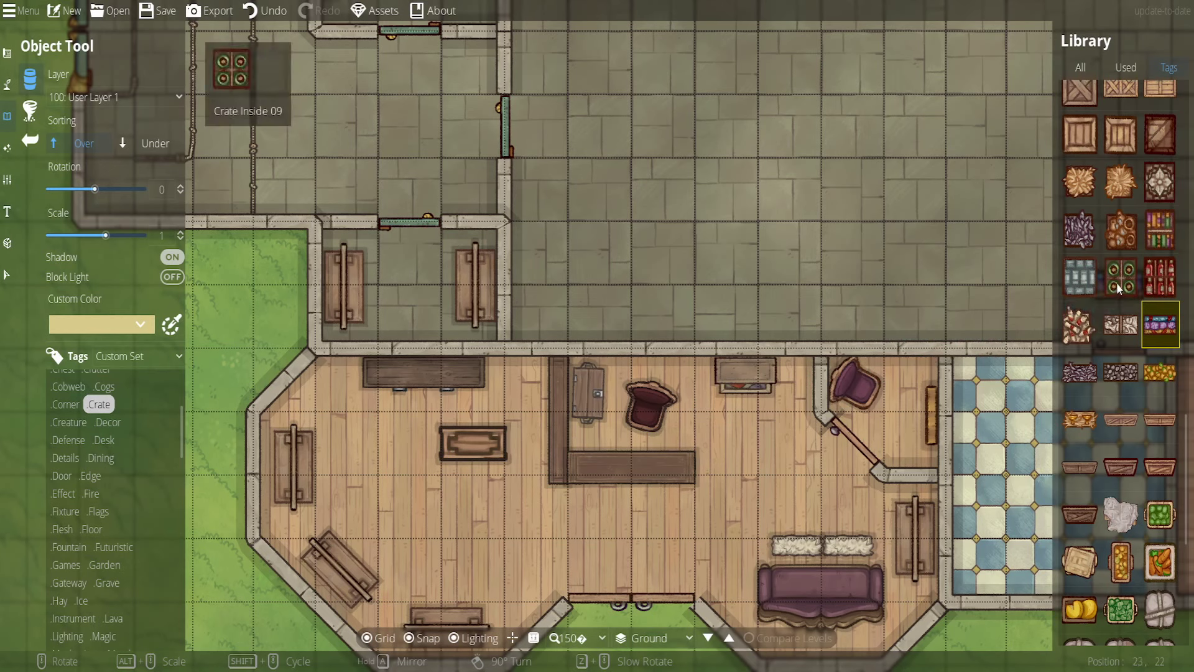
scroll(1120, 290, "up", 5)
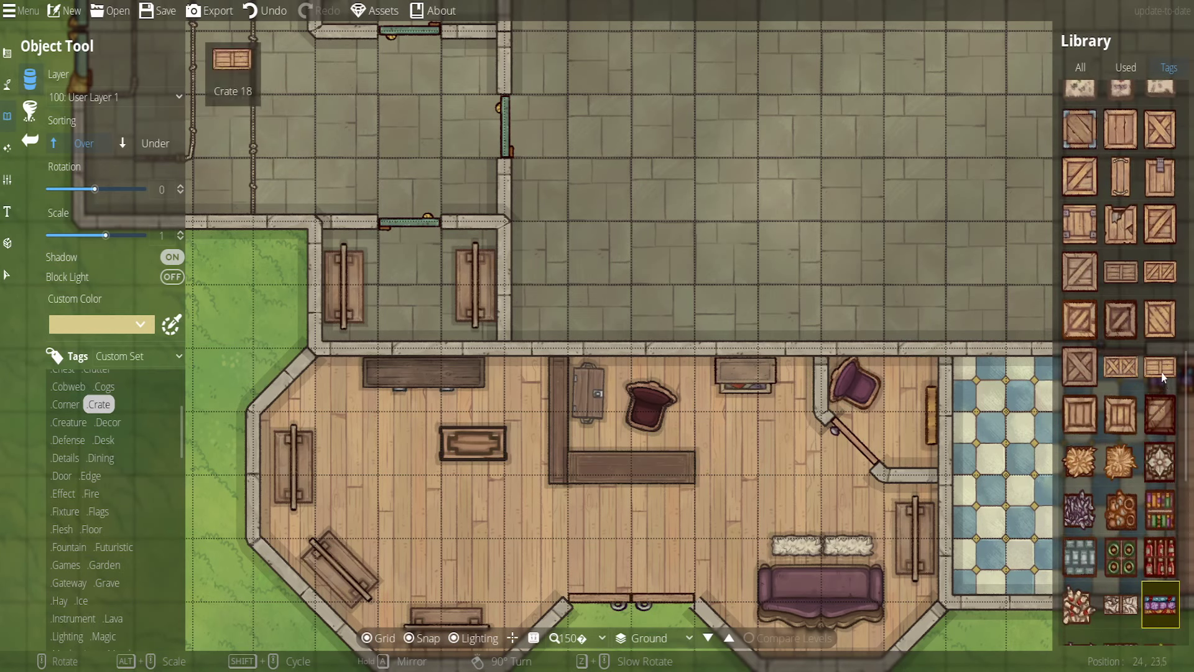
left_click(1162, 372)
left_click(374, 442)
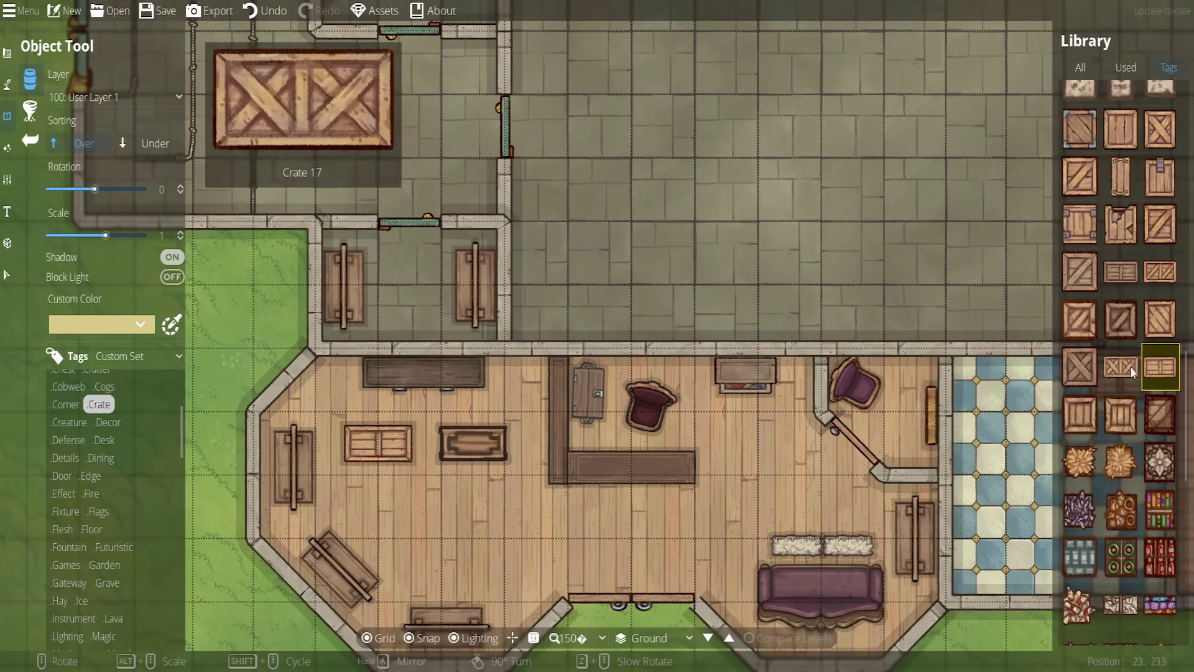
scroll(1159, 559, "down", 4)
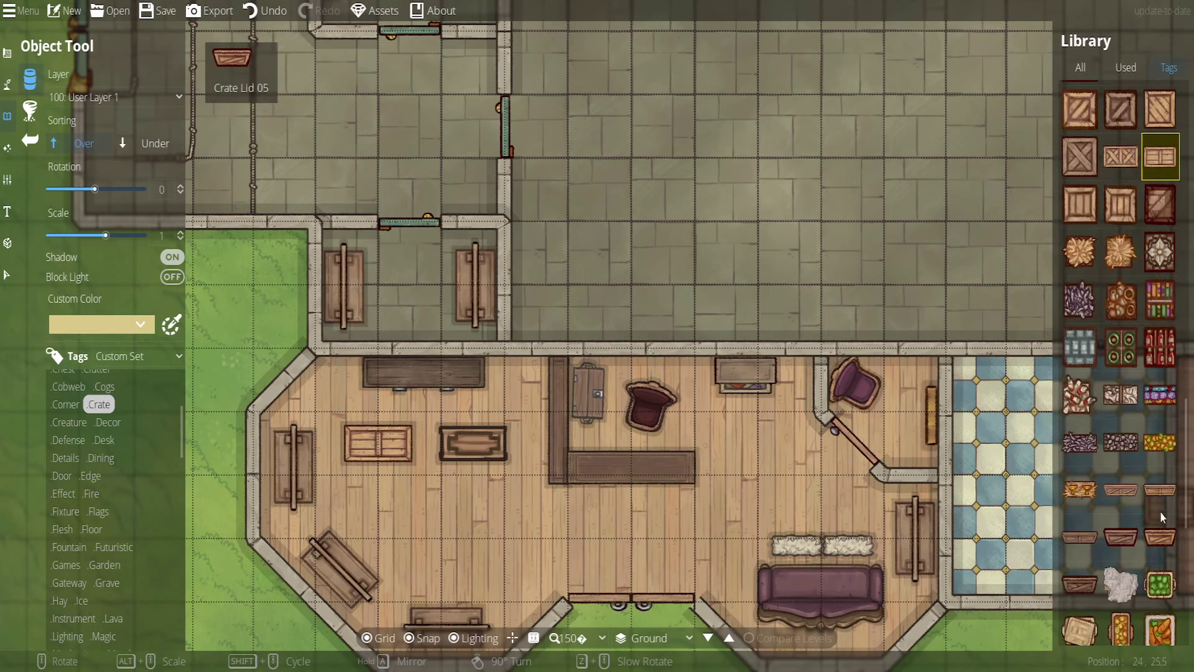
left_click(1160, 396)
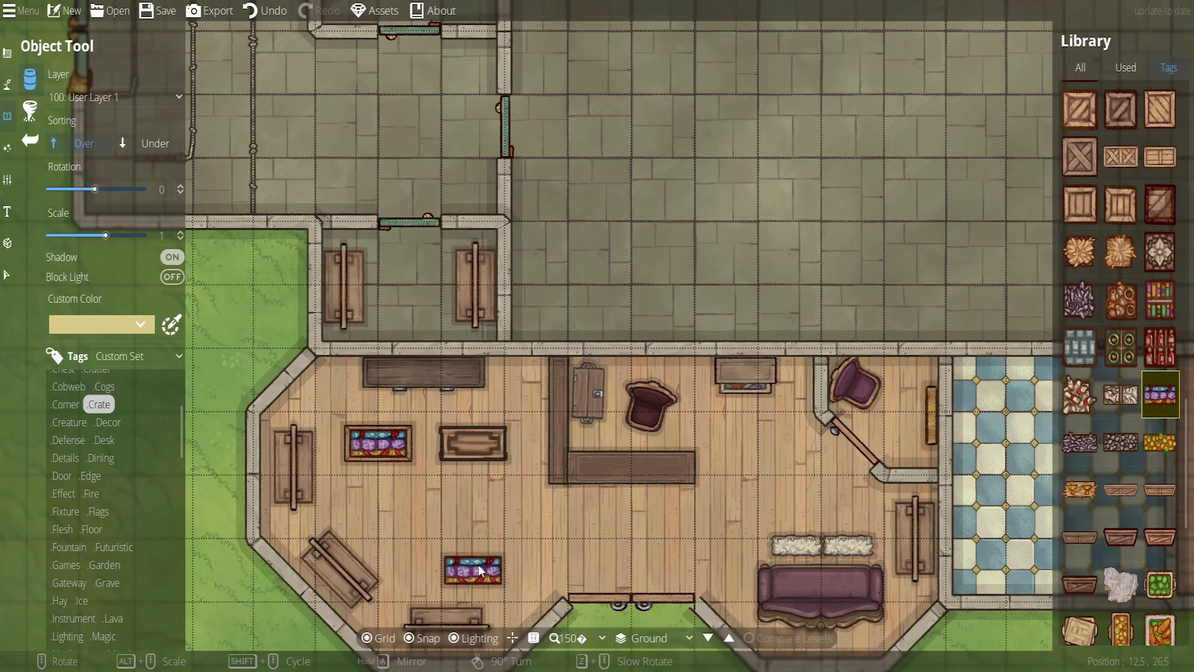
Delete Crate 02 and move the filled crate with its contents to the north wall beside the reception counter
left_click(7, 274)
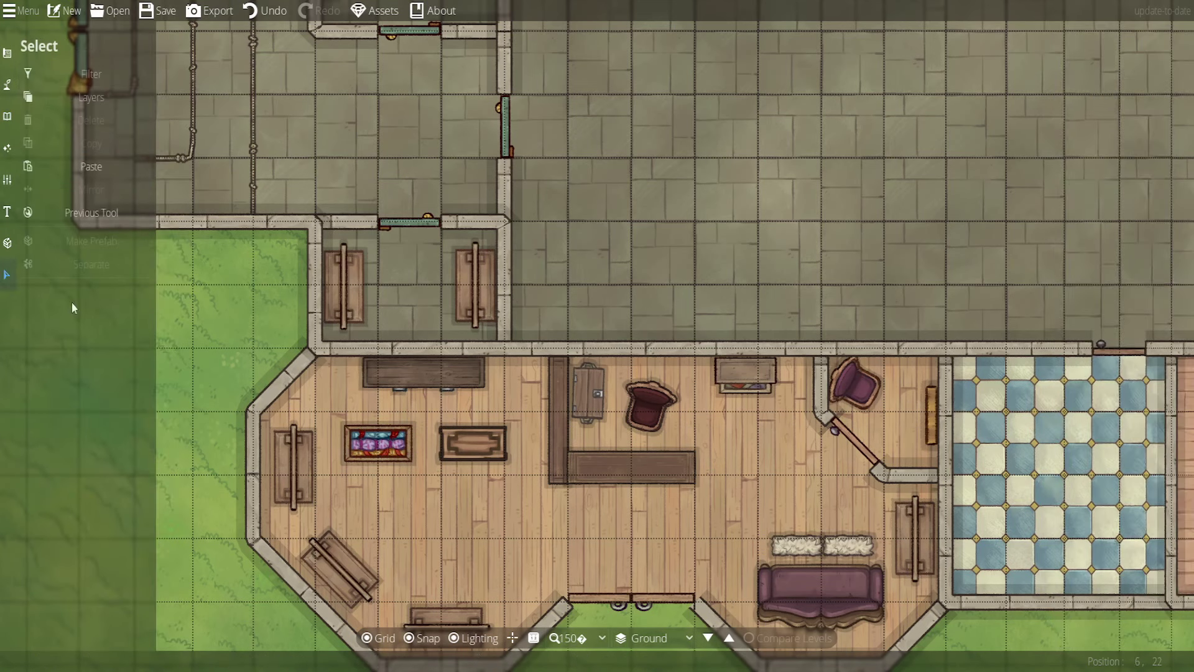
left_click(483, 450)
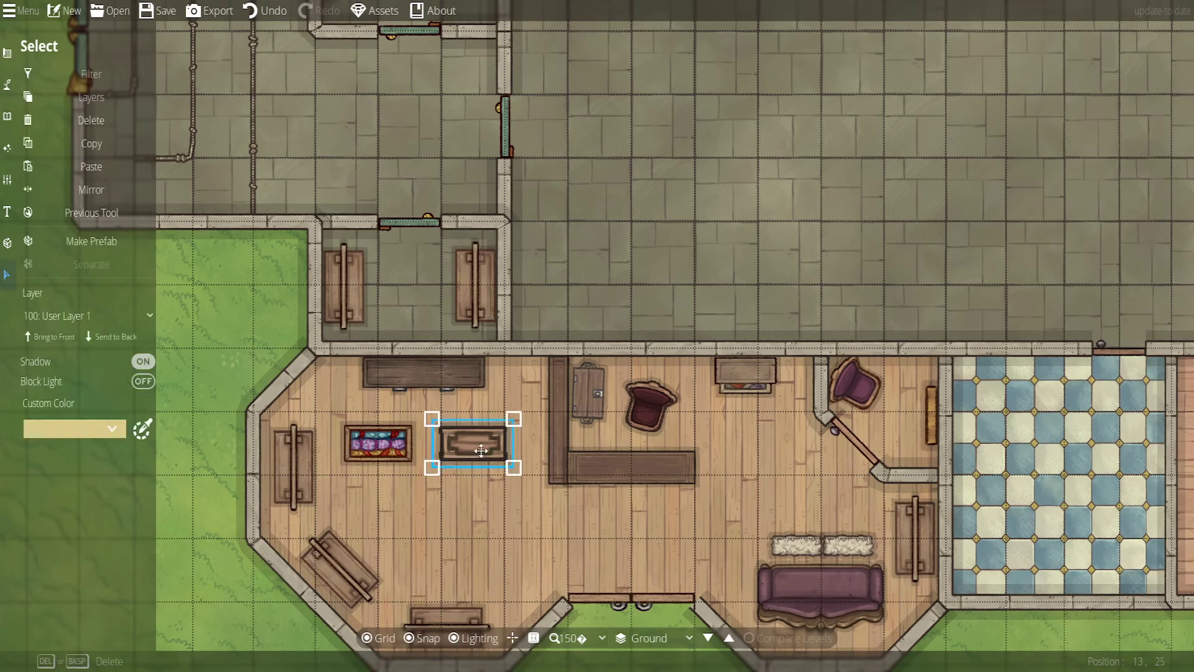
left_click(385, 443)
left_click_drag(386, 443, 505, 390)
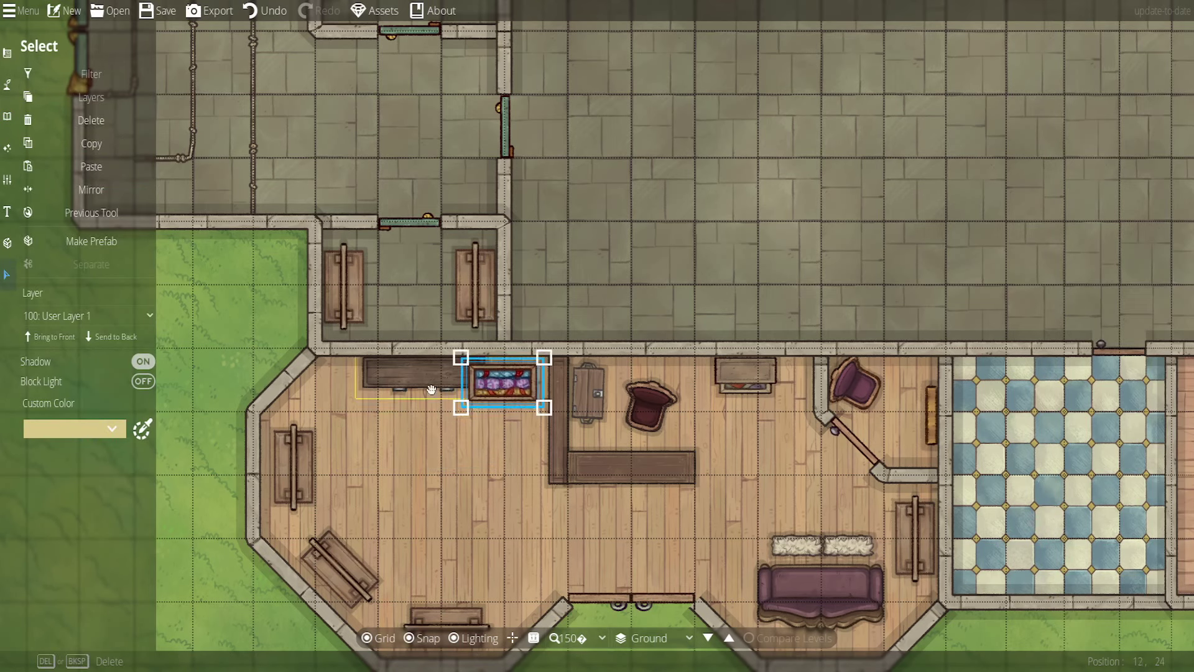
Shift the long cabinet west along the north wall and nudge the filled crate closer to the wall between cabinet and counter
left_click_drag(408, 376, 367, 377)
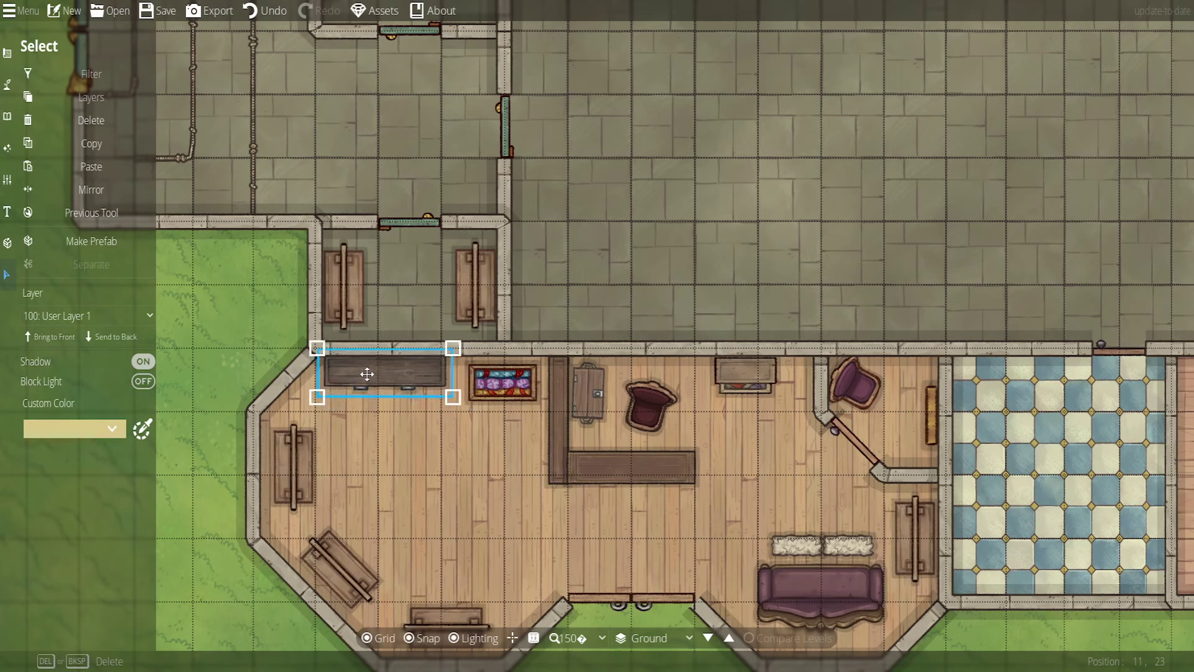
left_click(478, 435)
left_click(516, 372)
left_click_drag(516, 372, 504, 382)
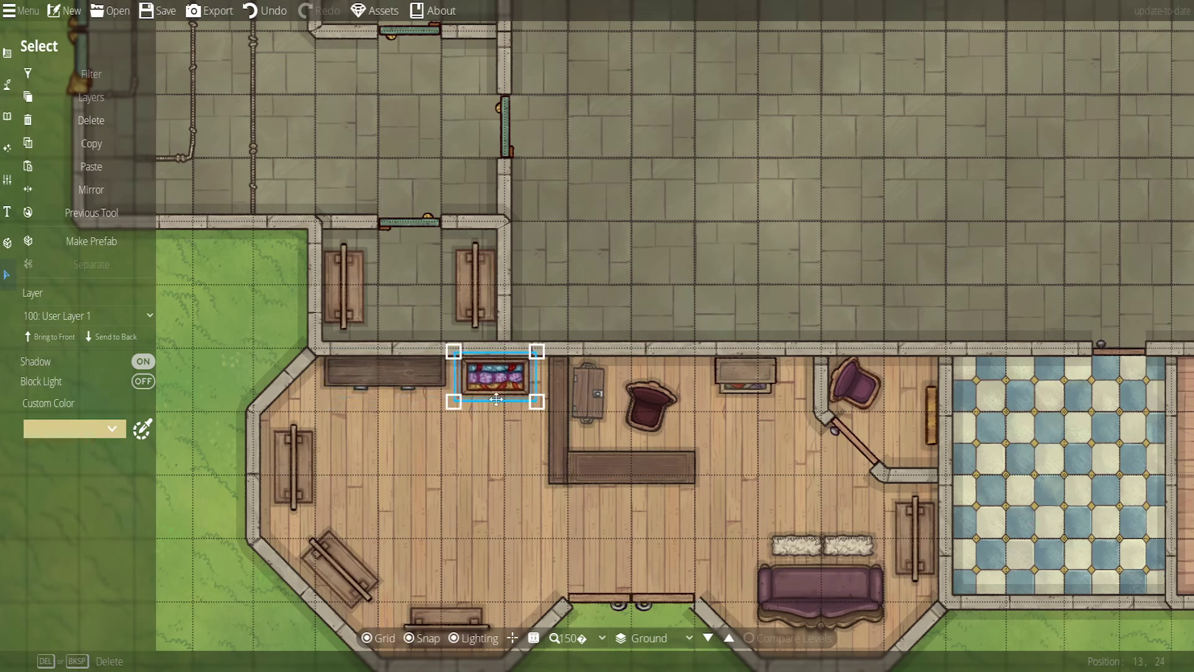
left_click(457, 491)
left_click_drag(570, 532, 391, 498)
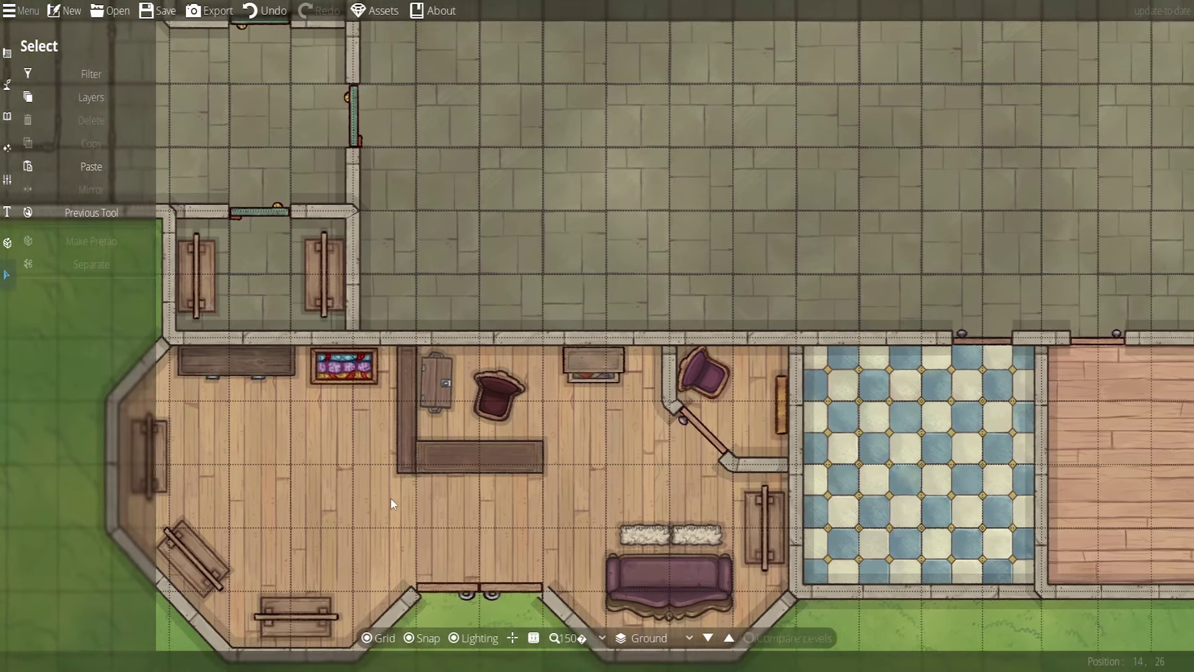
scroll(737, 345, "down", 1)
left_click_drag(812, 291, 428, 273)
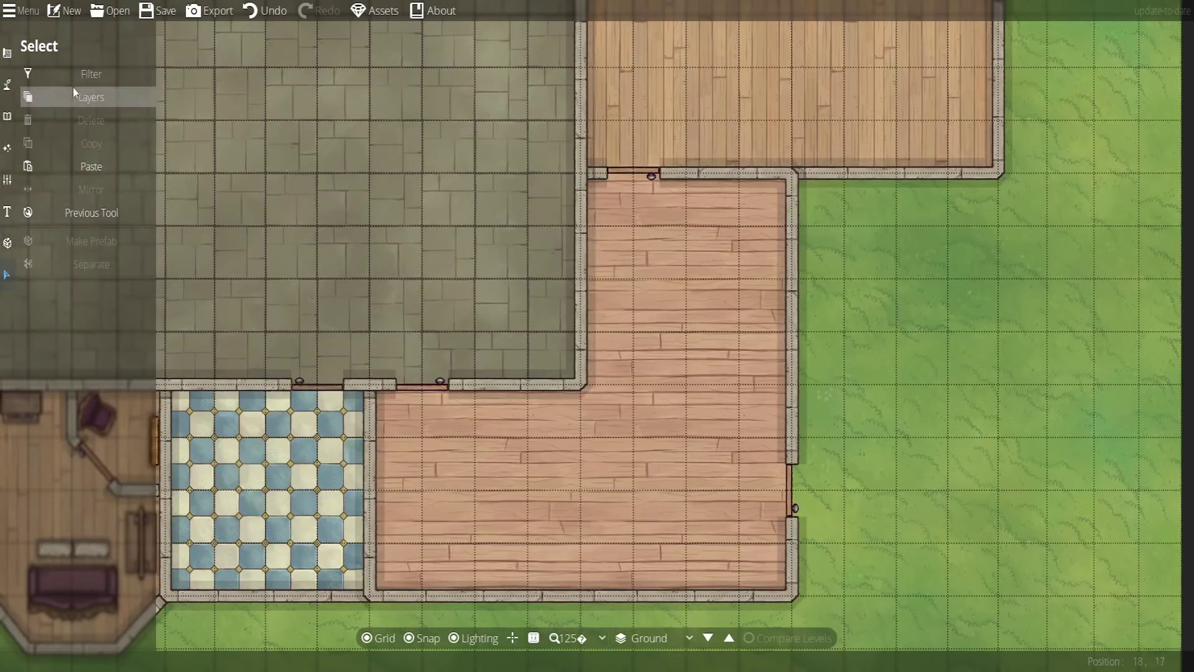
Examine the crate-tagged objects in the Object Tool library, including crates, lids, crate contents and food baskets
left_click(7, 117)
left_click(39, 93)
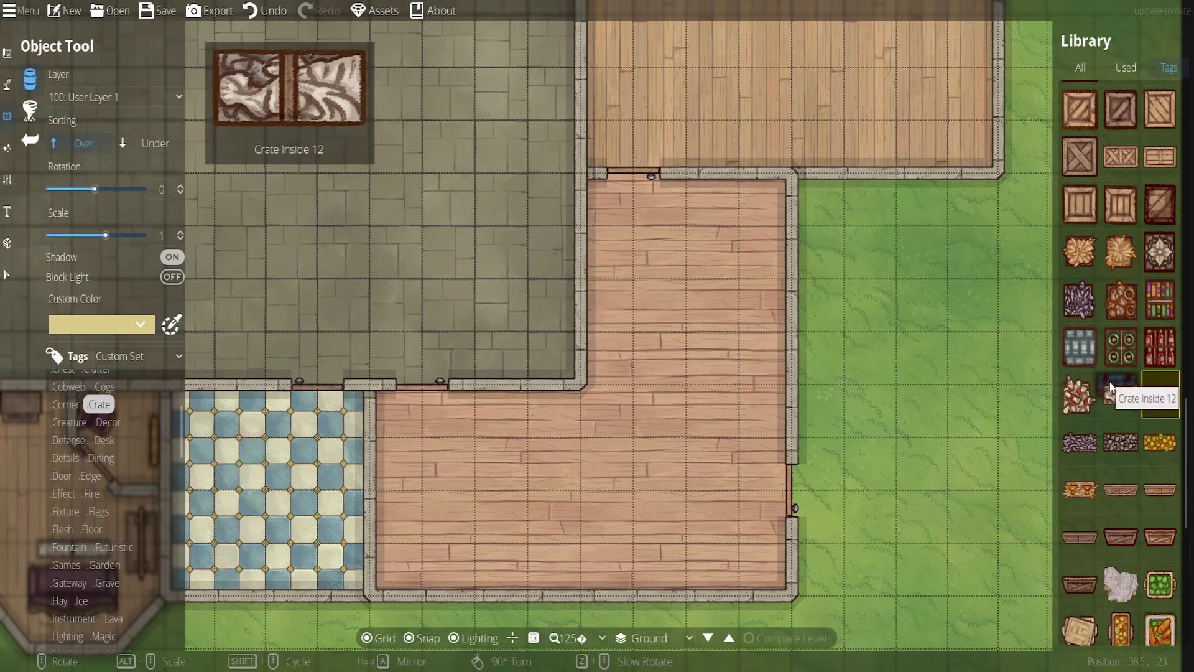
left_click_drag(1113, 389, 1114, 409)
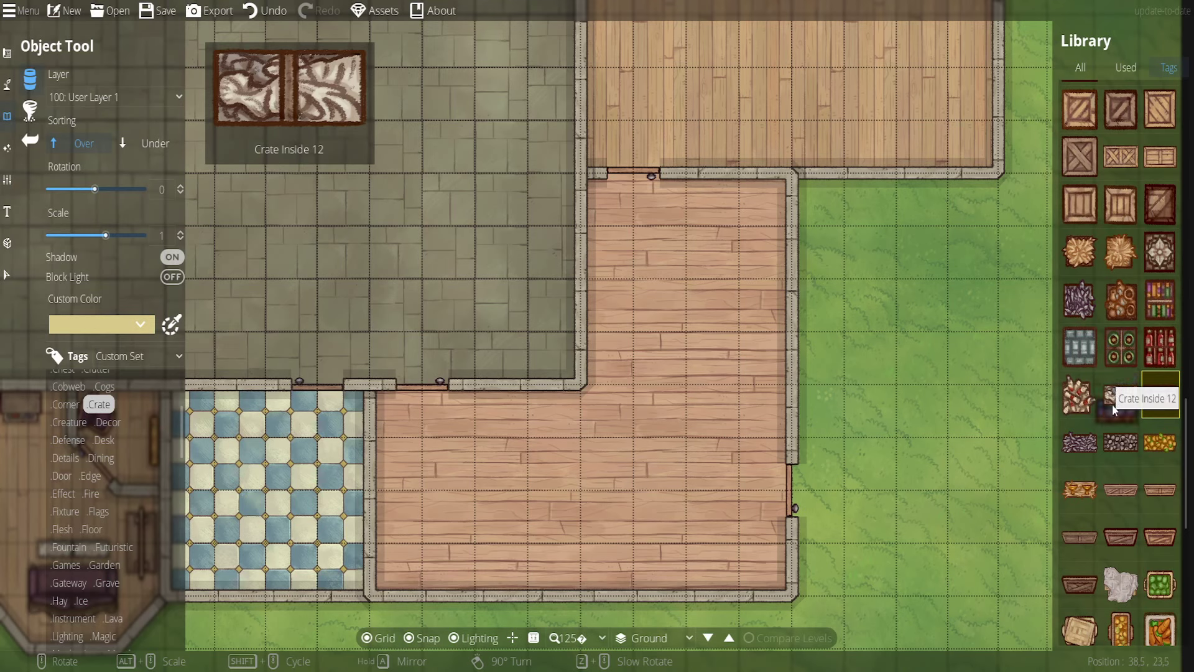
left_click_drag(1114, 409, 1116, 373)
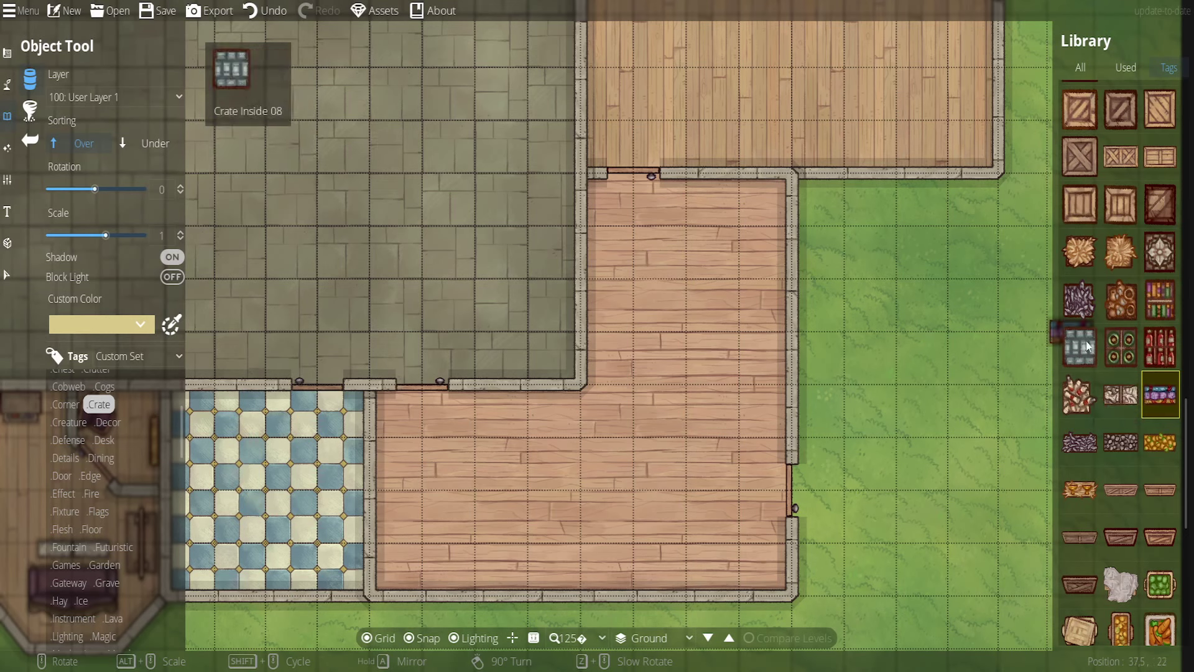
scroll(1118, 361, "down", 3)
scroll(1120, 373, "up", 5)
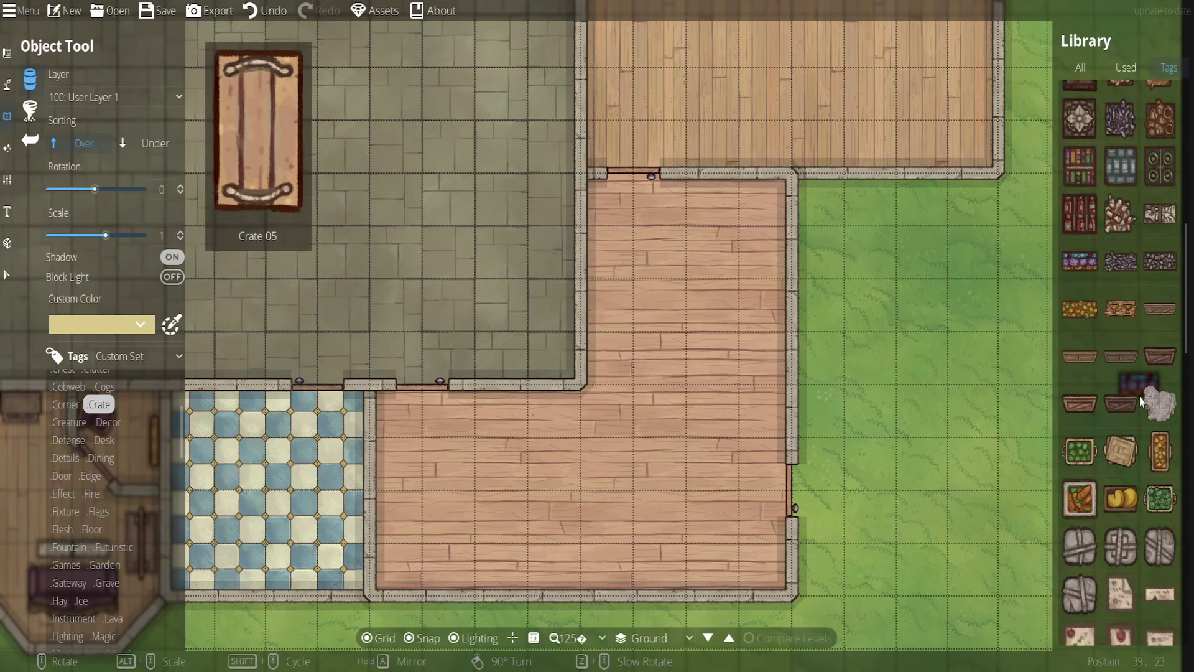
scroll(1137, 396, "up", 4)
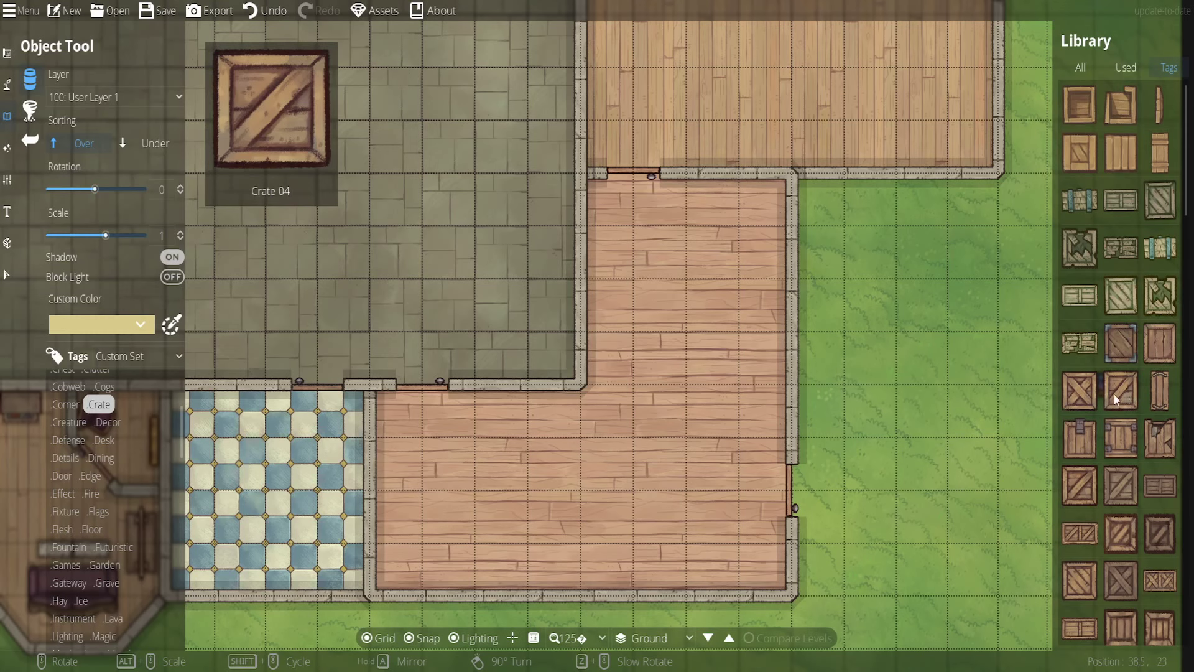
scroll(1126, 457, "down", 5)
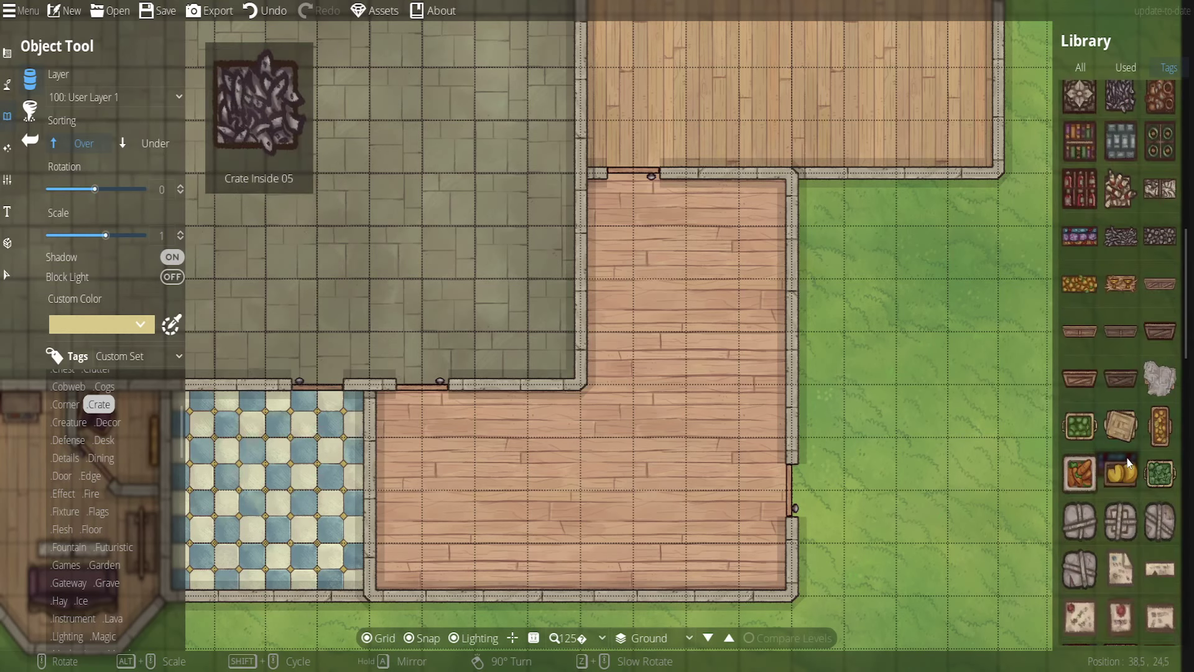
scroll(1114, 457, "down", 4)
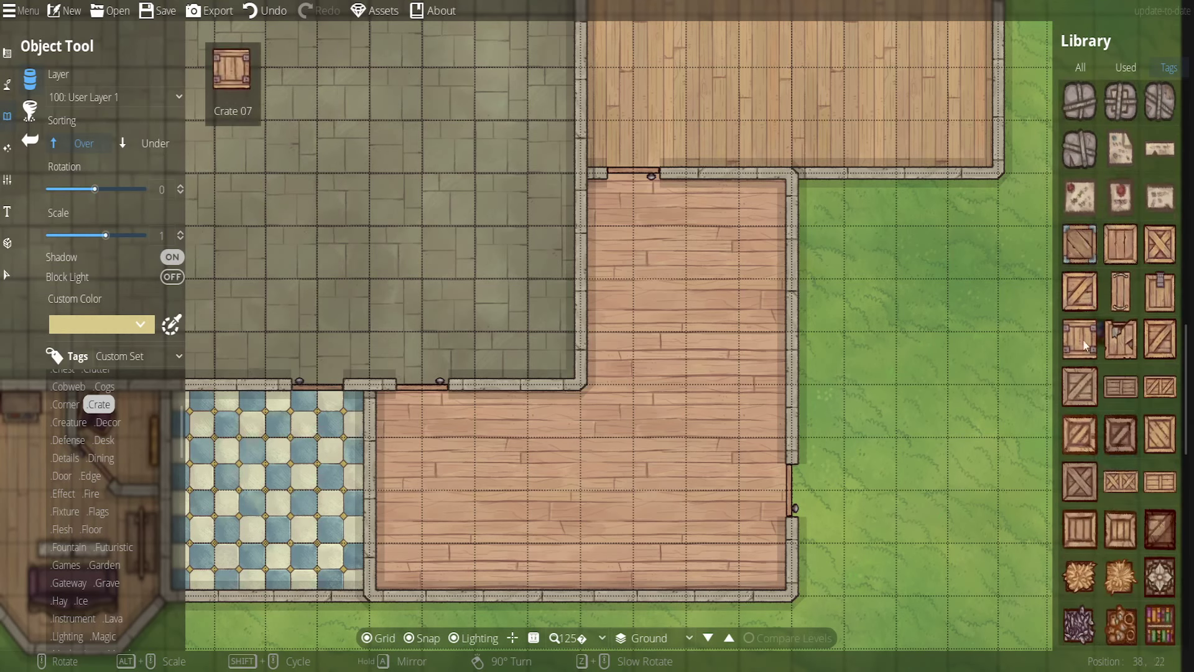
scroll(1113, 412, "up", 6)
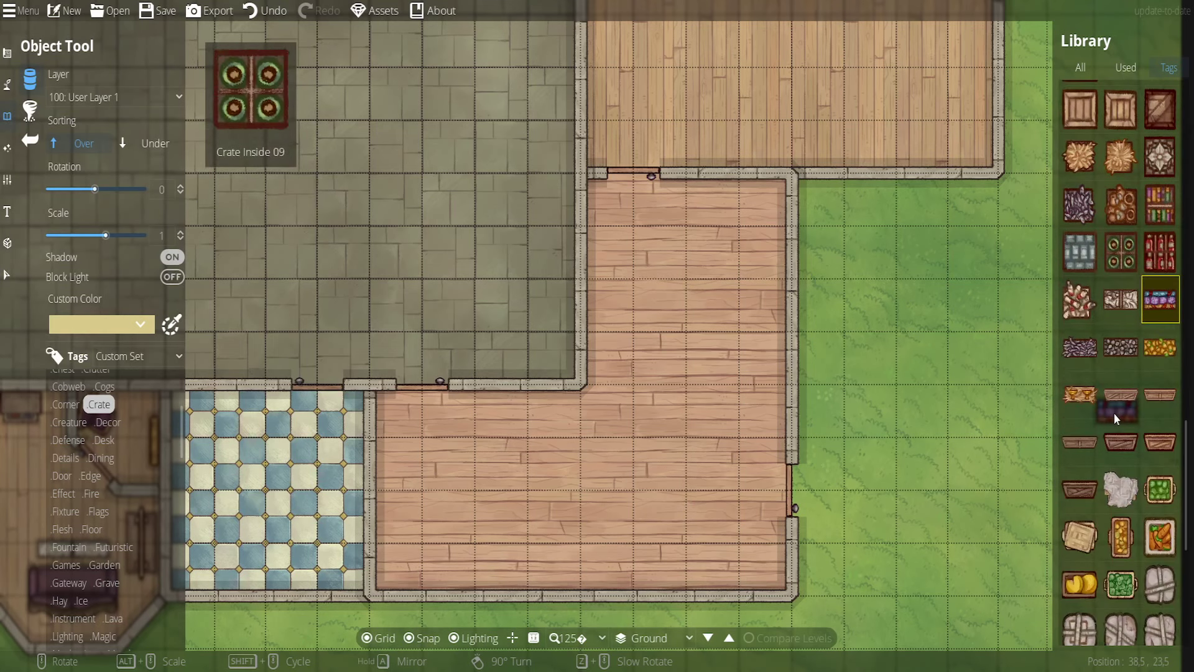
scroll(1116, 418, "down", 4)
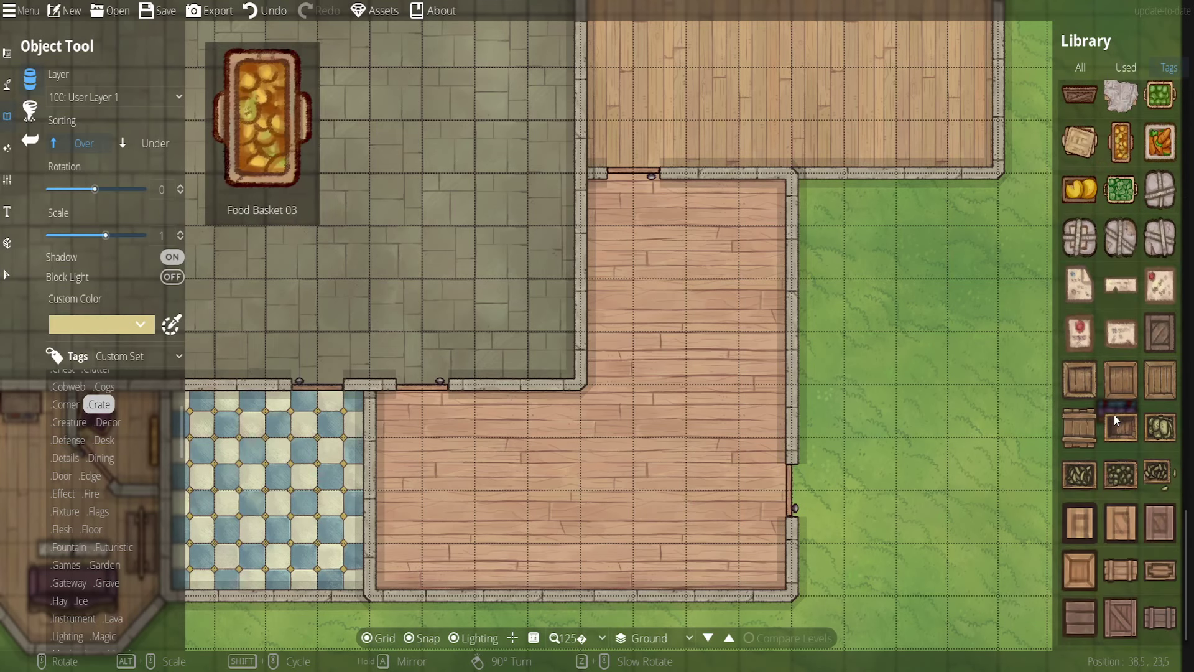
left_click(1115, 416)
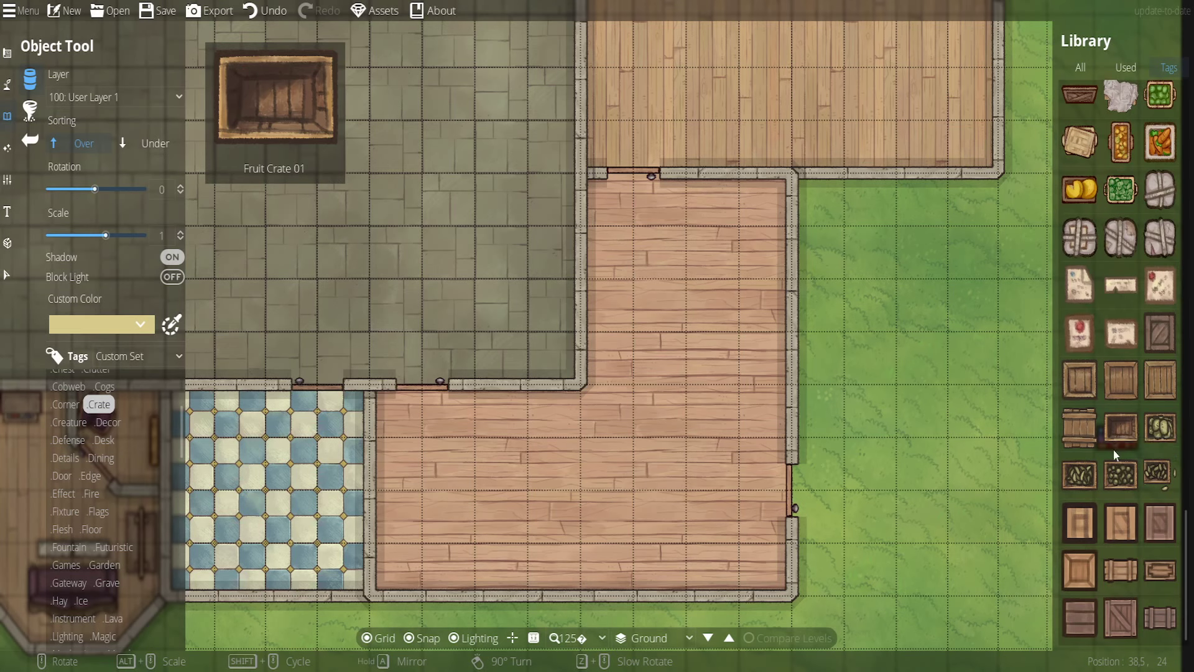
scroll(1113, 450, "up", 5)
scroll(1090, 382, "down", 6)
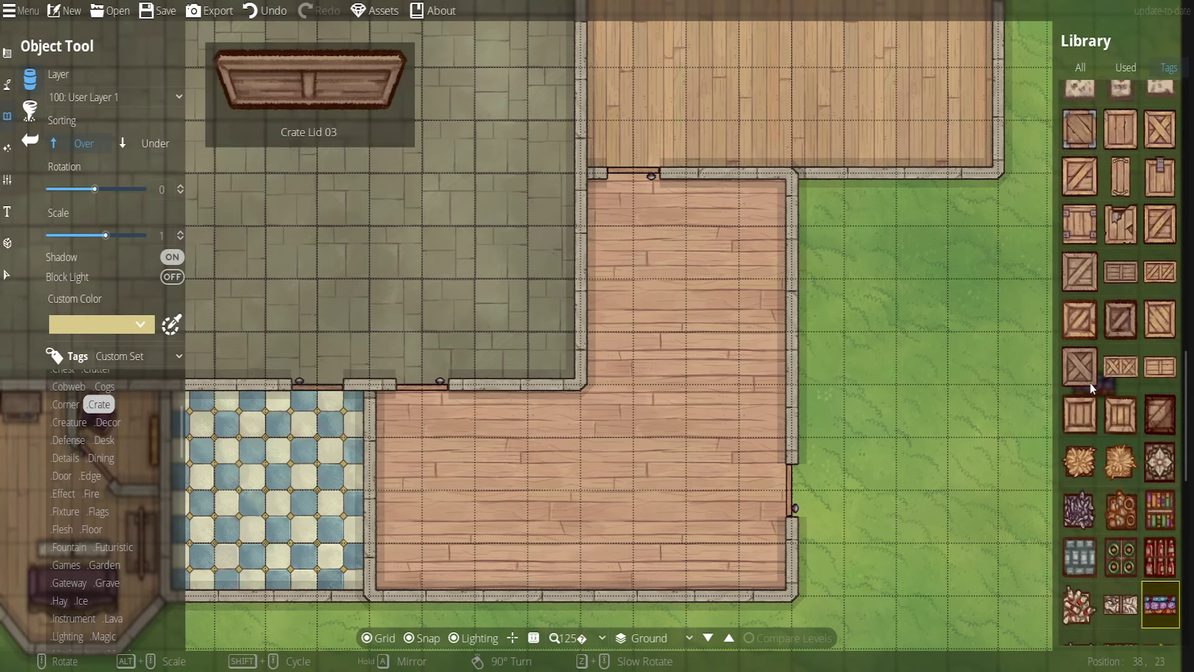
scroll(1099, 411, "up", 5)
scroll(1103, 361, "down", 6)
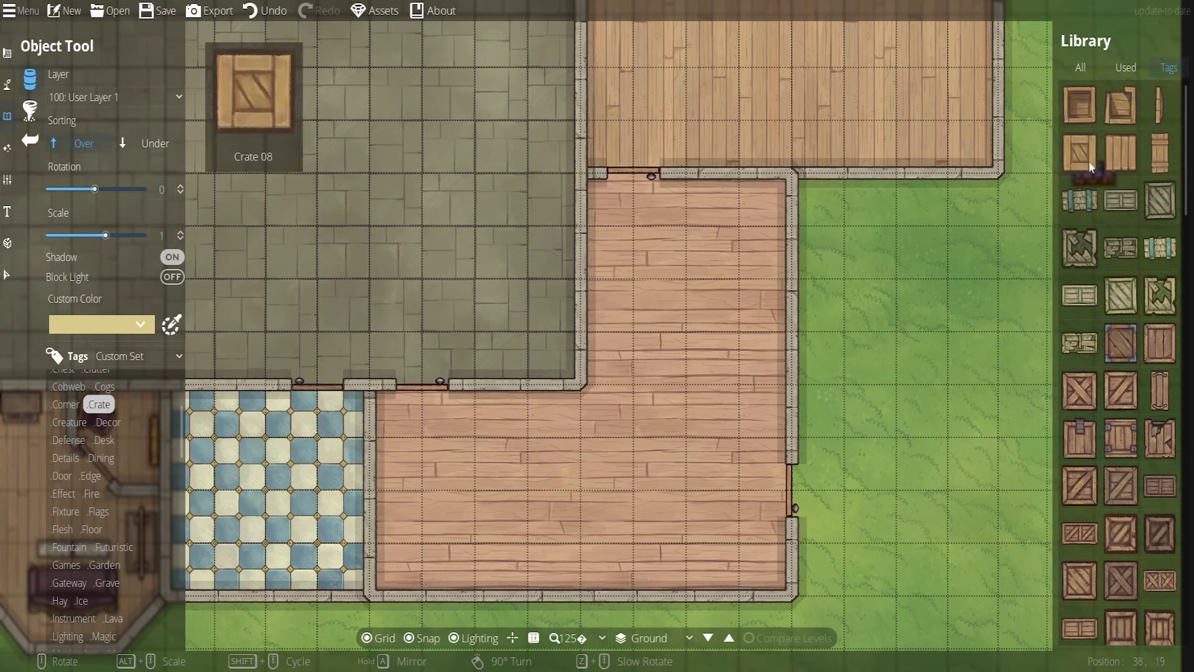
Preview an open crate, a dark crate, a small double crate and Crate Inside 12 from the object library
left_click(1080, 104)
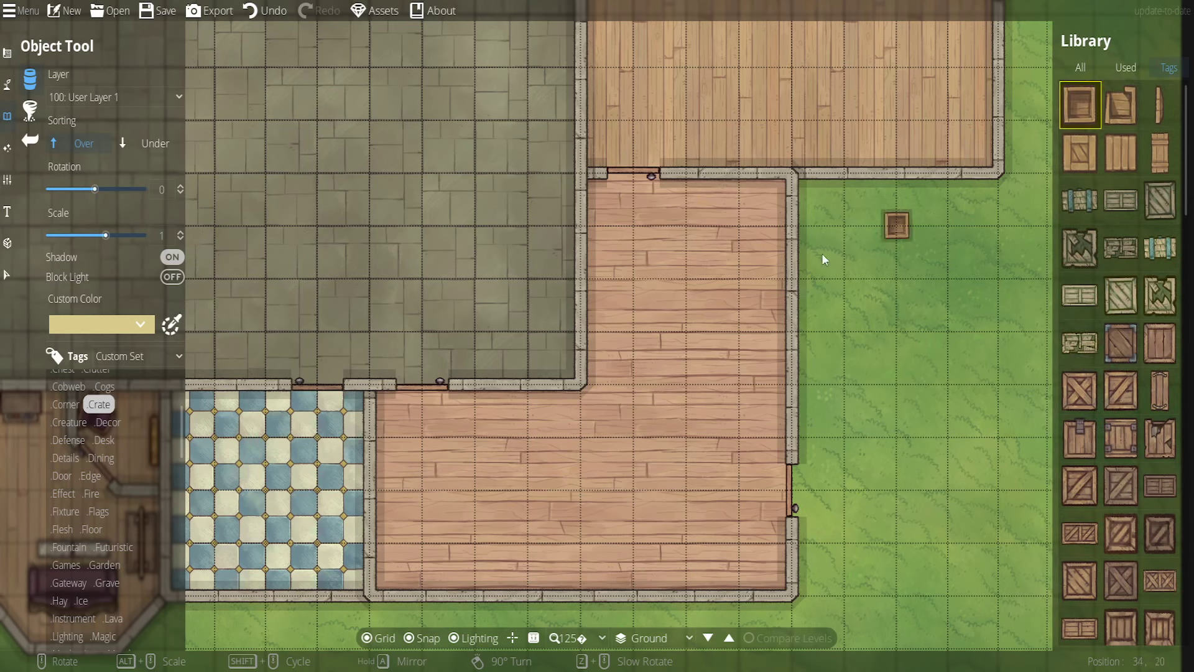
scroll(1083, 392, "down", 5)
left_click(1089, 395)
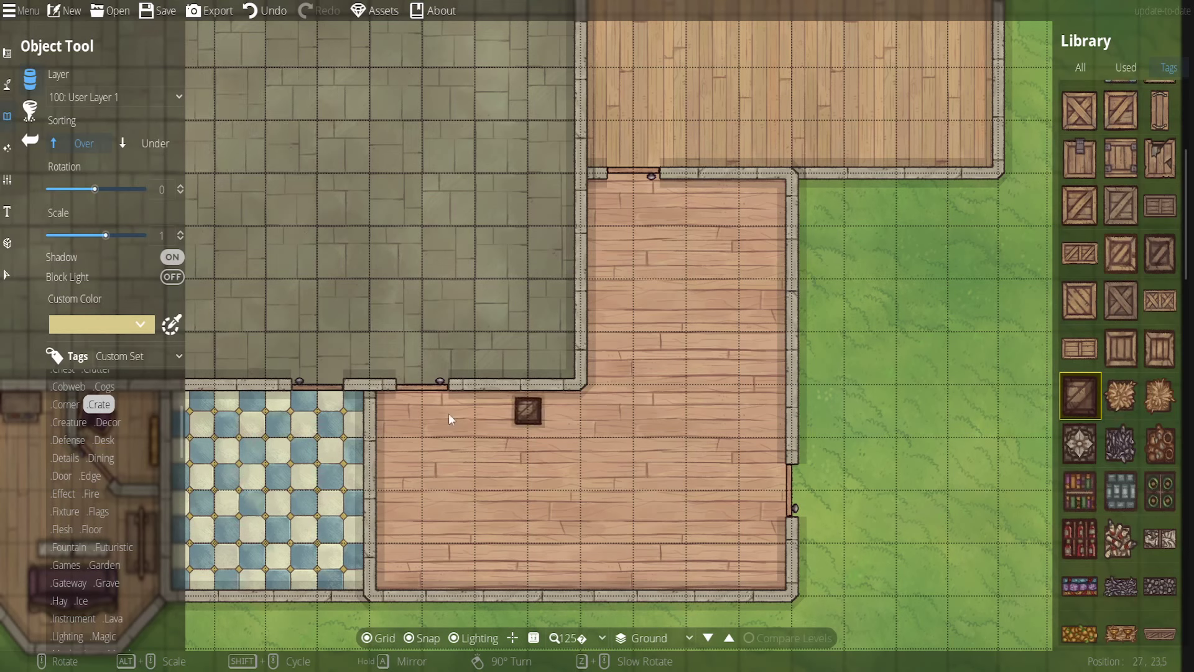
scroll(1152, 506, "up", 6)
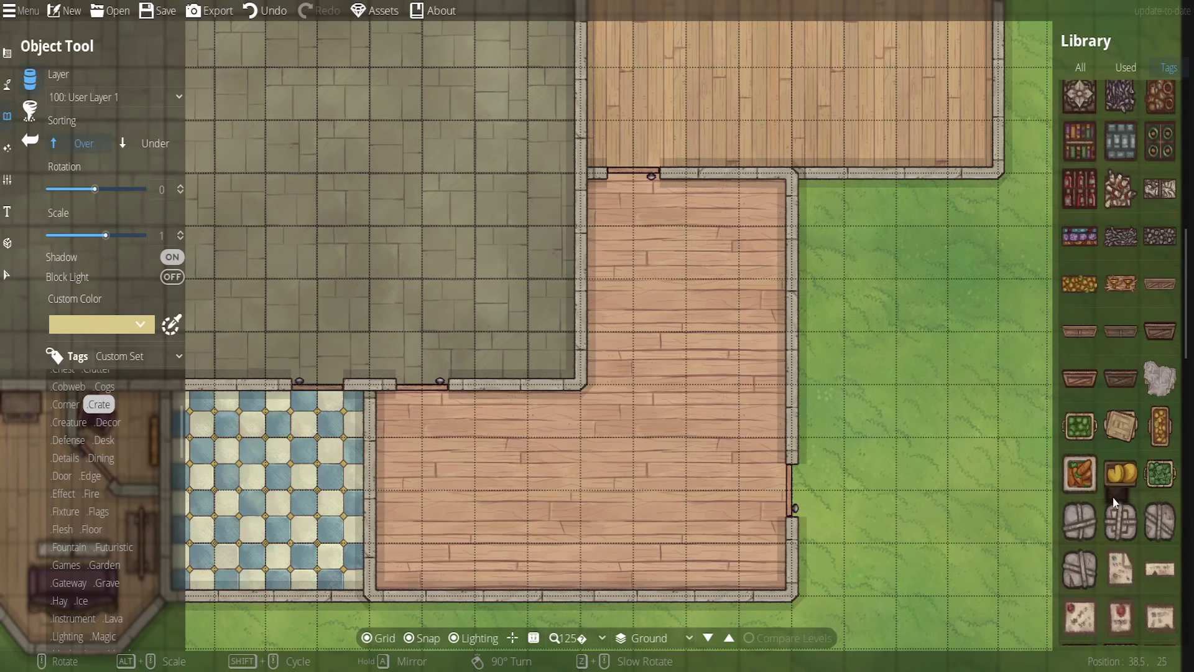
scroll(1116, 503, "down", 3)
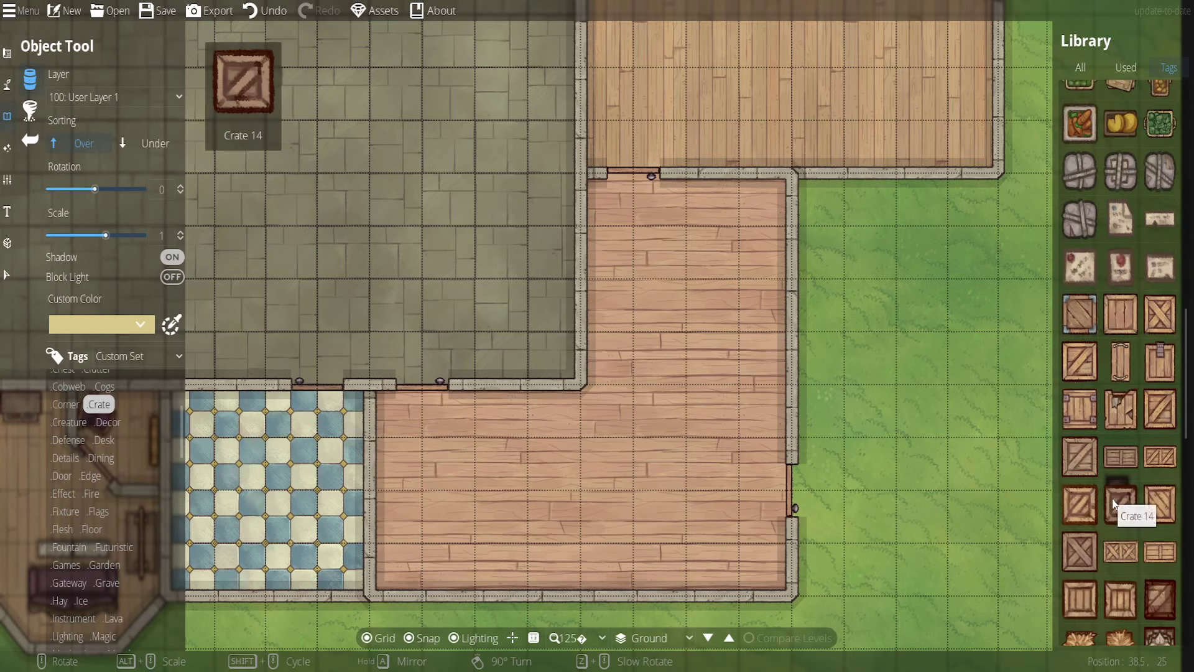
left_click(1121, 551)
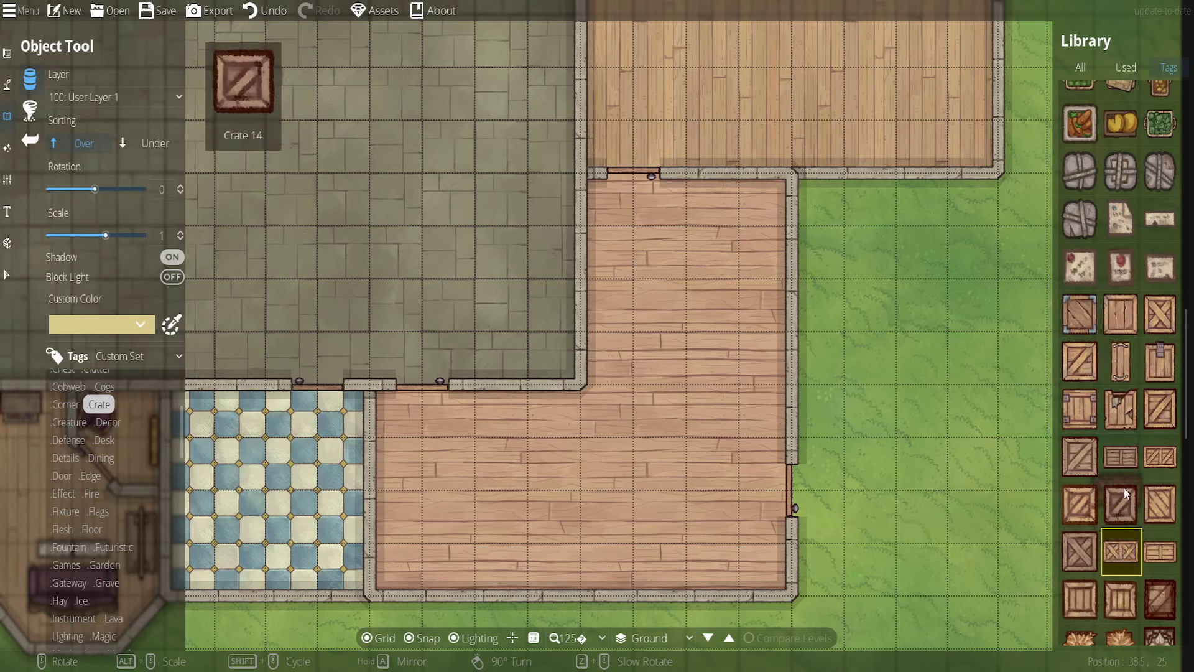
scroll(1123, 507, "down", 6)
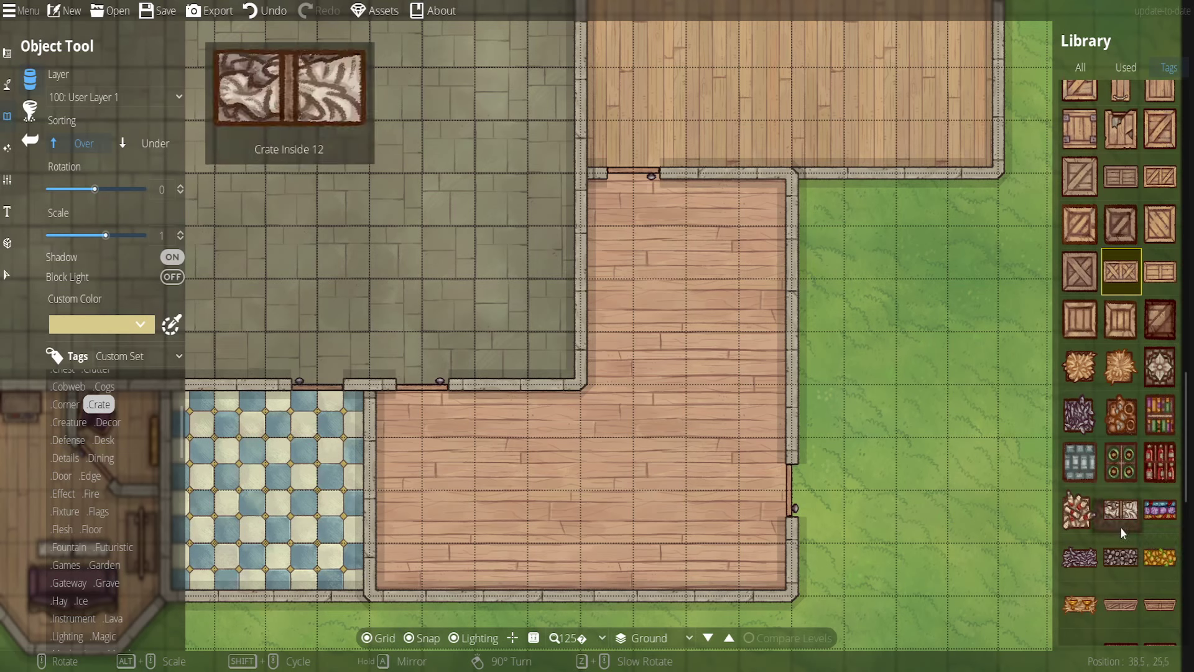
left_click(1121, 510)
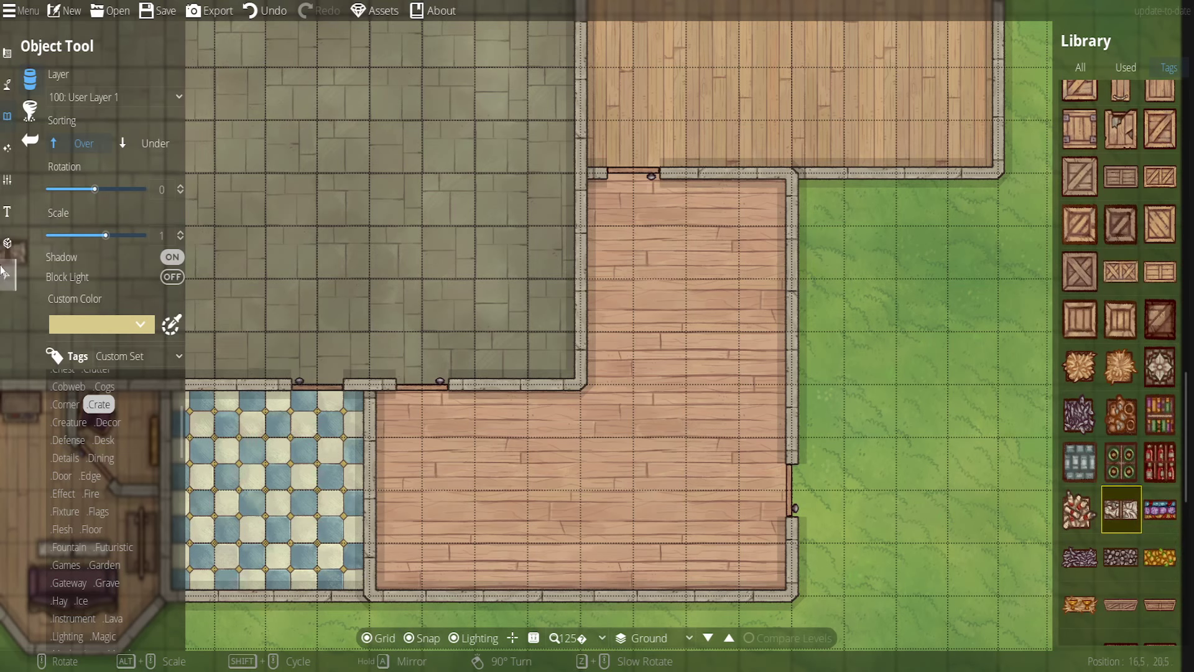
left_click(7, 274)
key("s")
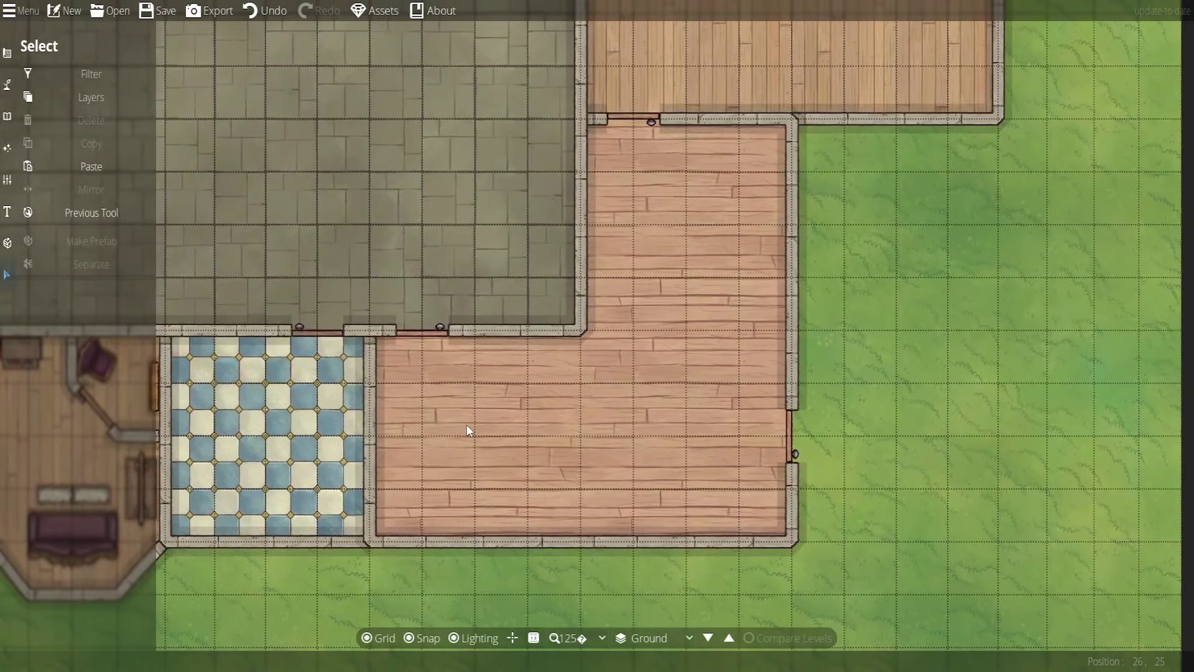
left_click(44, 99)
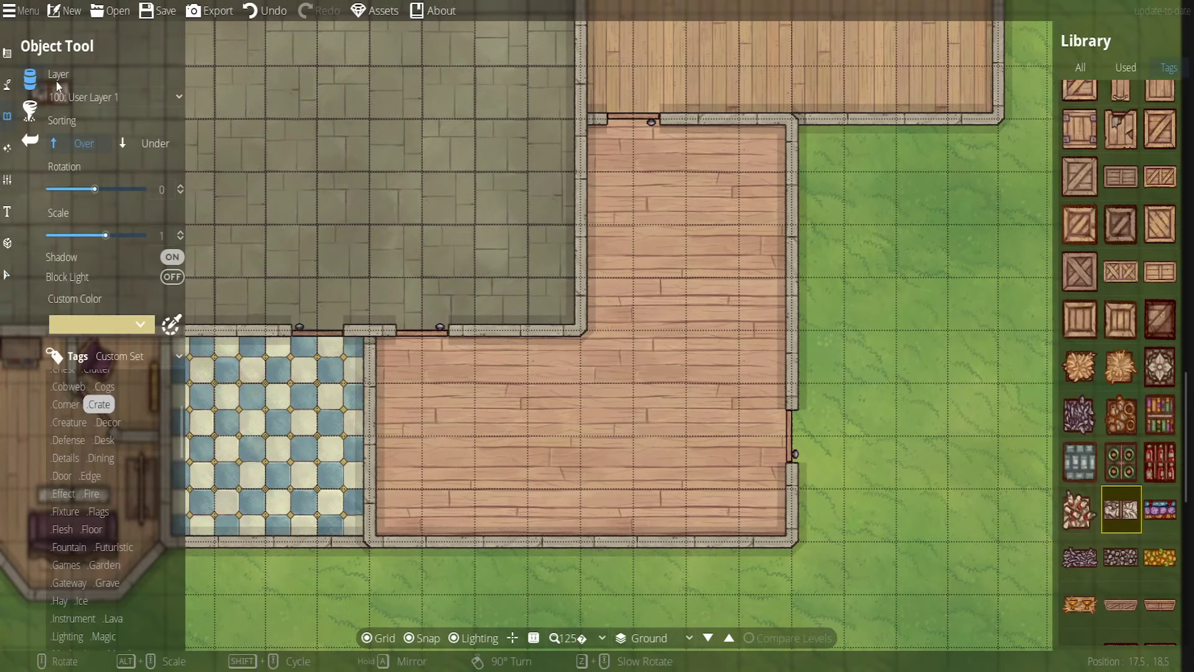
Filter the object library by the Storage tag
scroll(1096, 412, "down", 6)
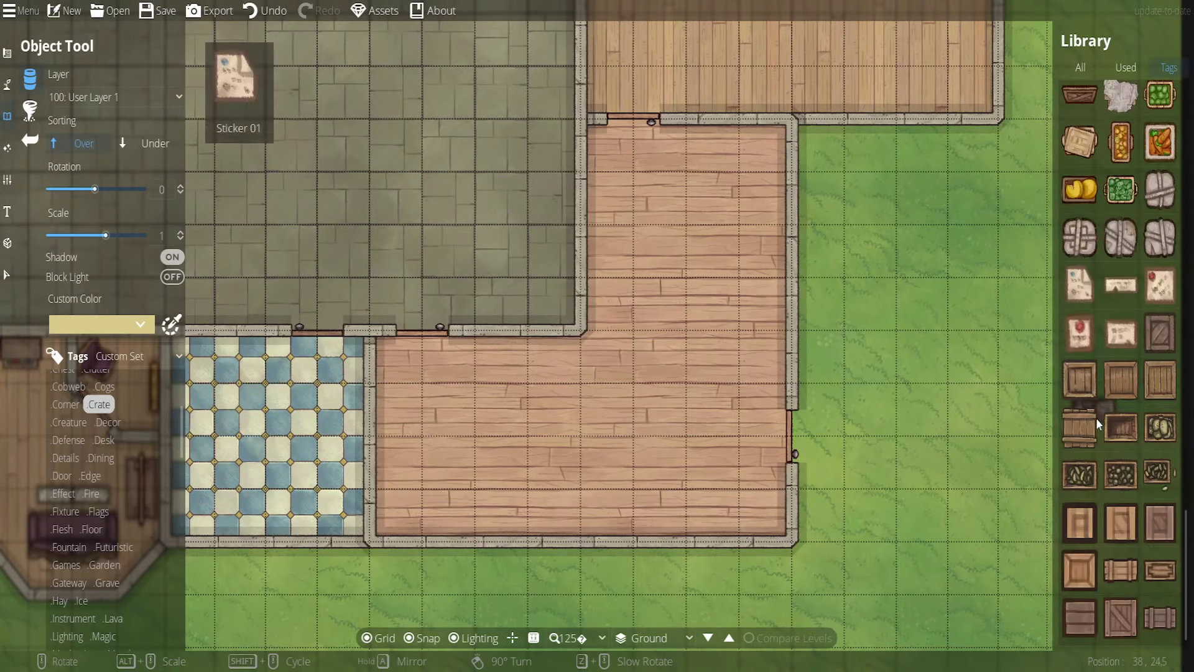
scroll(108, 507, "down", 2)
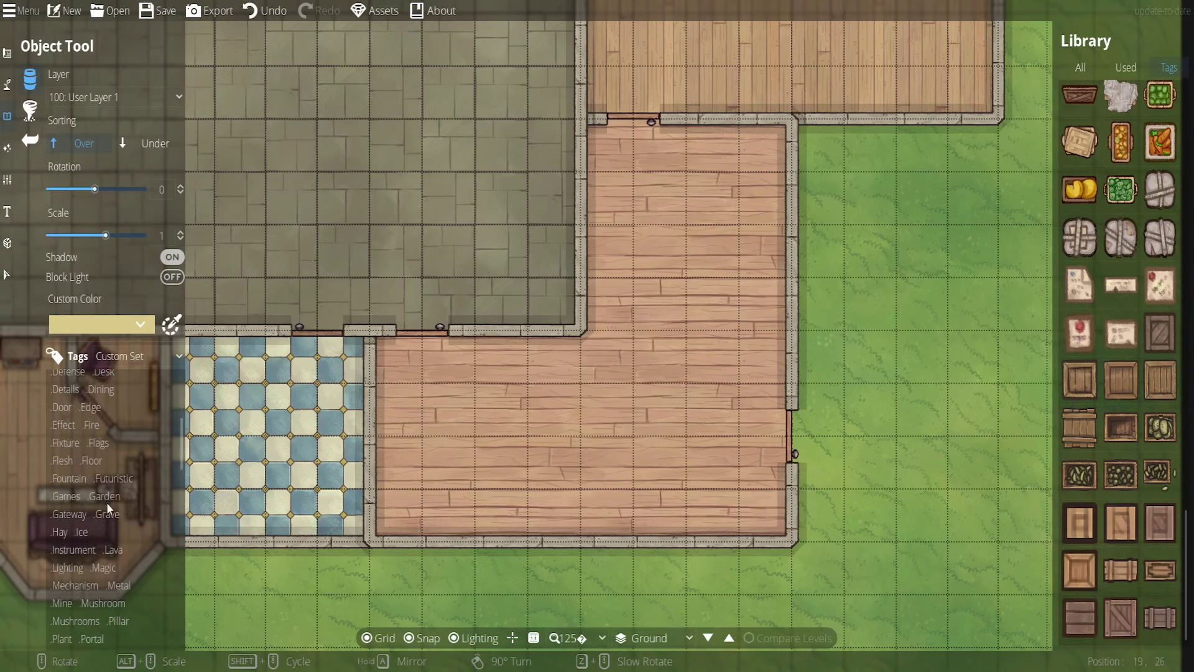
scroll(67, 481, "down", 6)
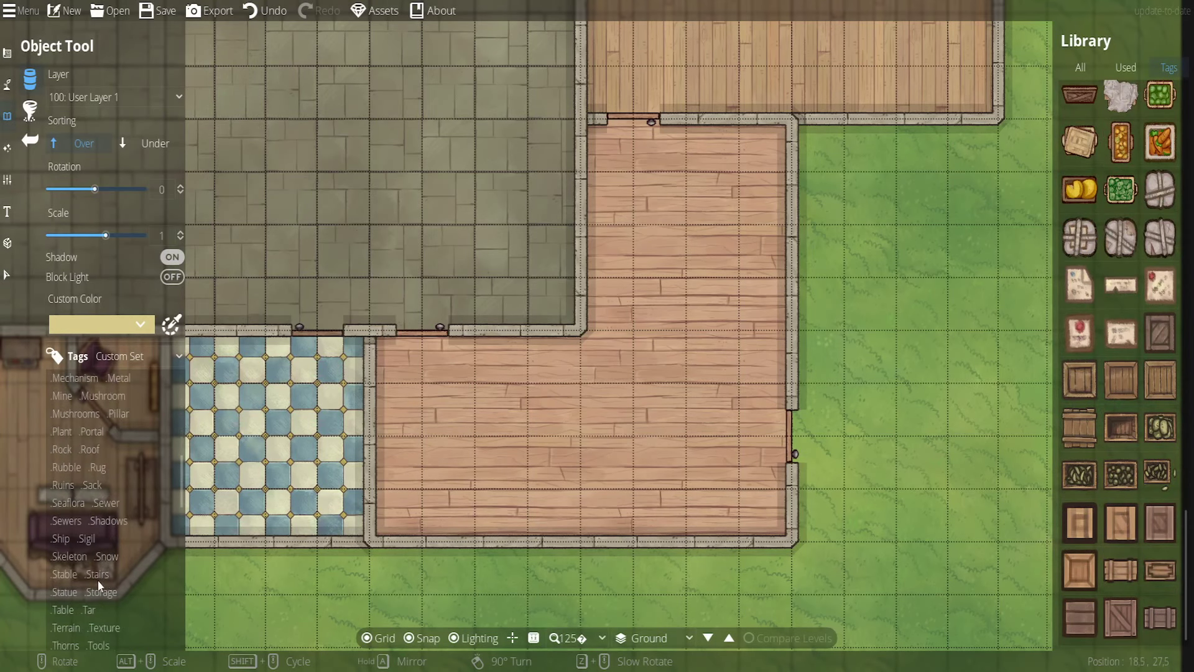
scroll(113, 583, "down", 1)
left_click(104, 560)
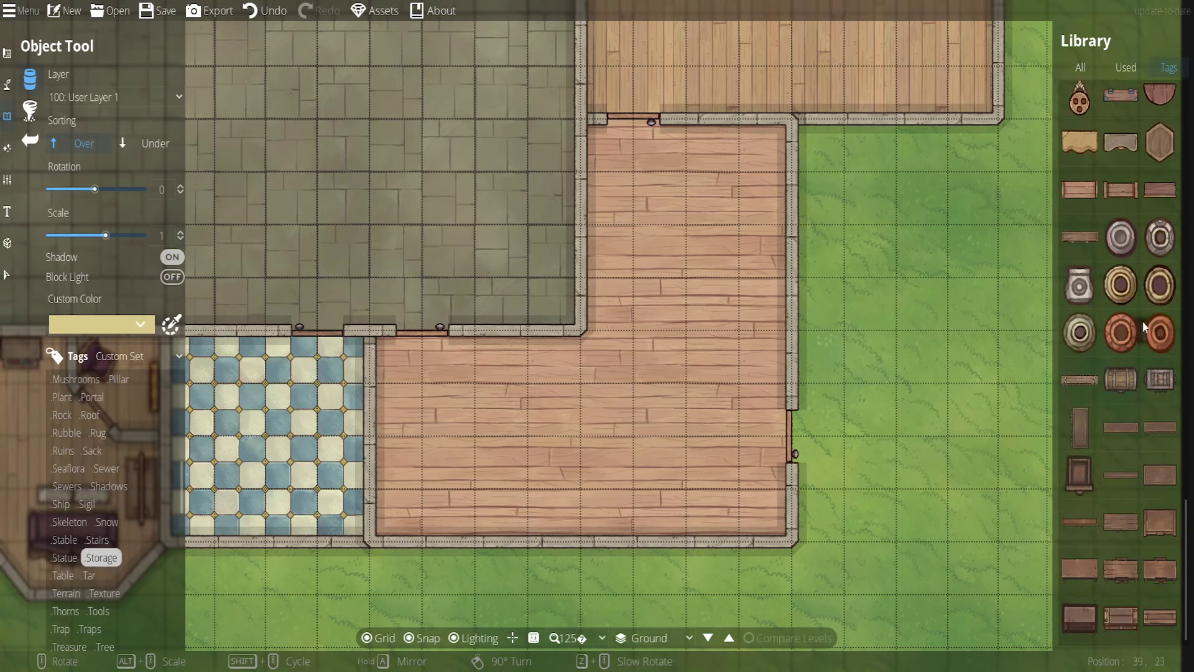
Examine the storage-tagged objects in the library, then return to the Select tool
scroll(1138, 324, "up", 10)
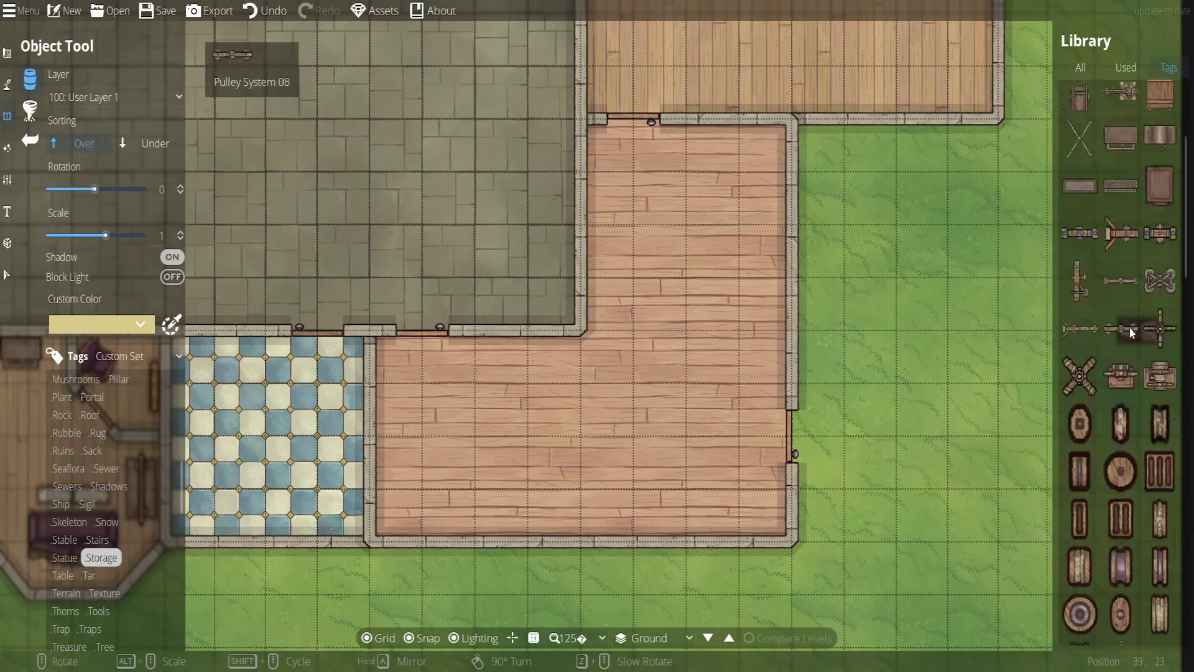
scroll(1105, 237, "down", 8)
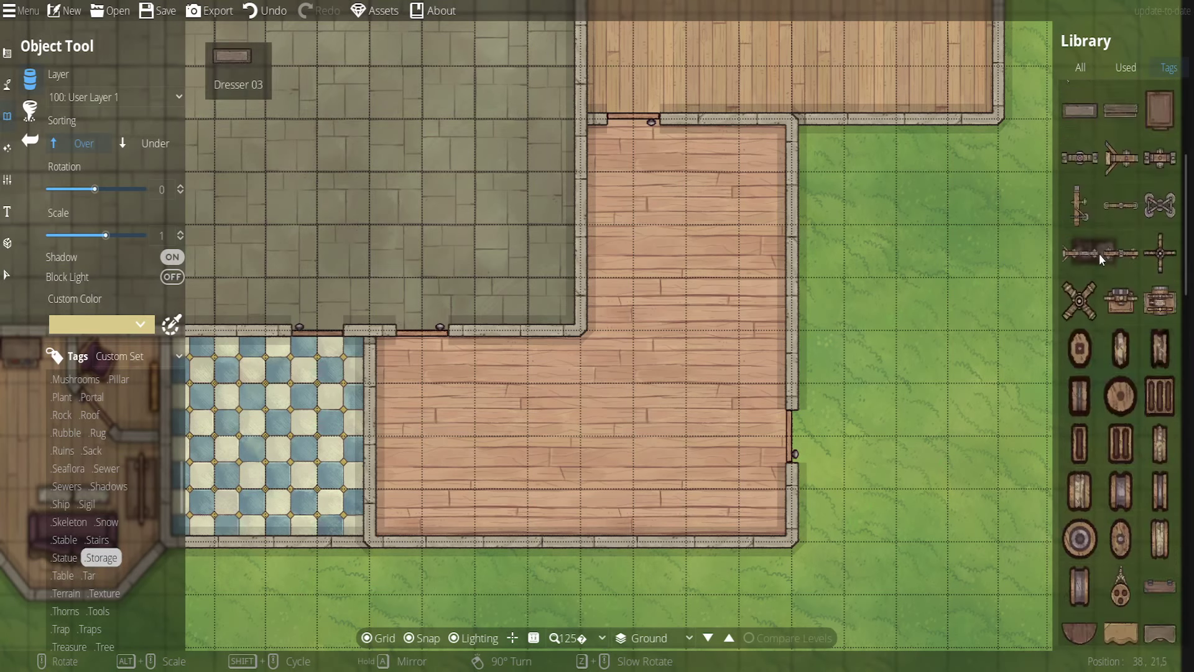
left_click_drag(1100, 253, 1124, 499)
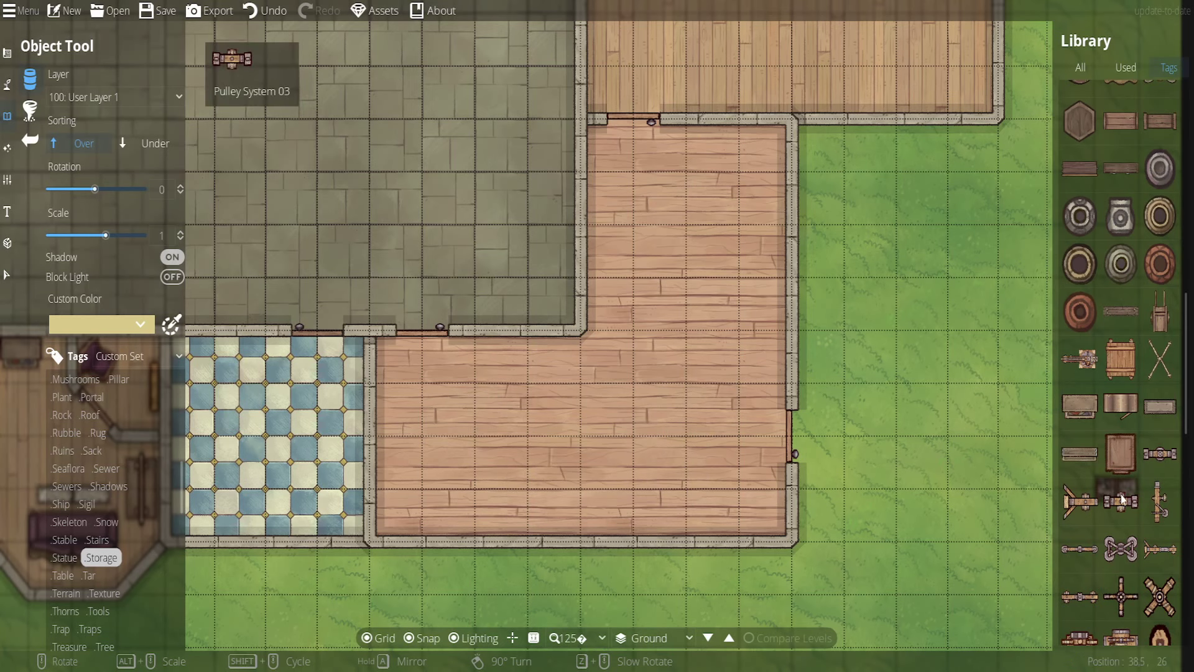
left_click(1123, 500)
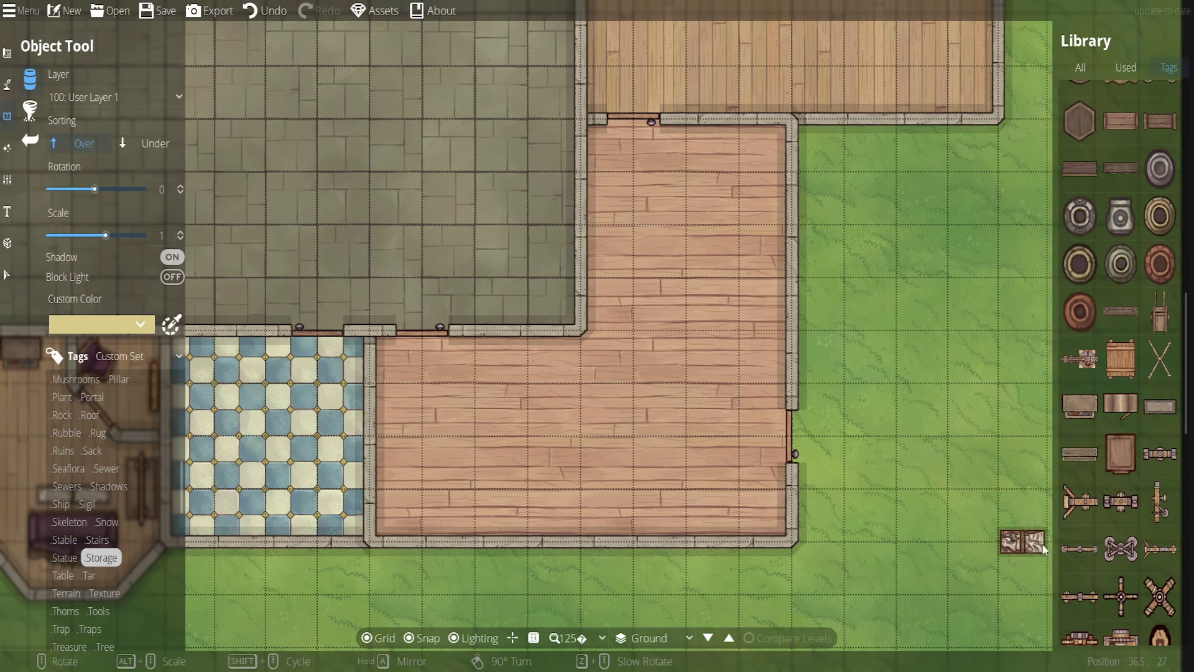
left_click(8, 276)
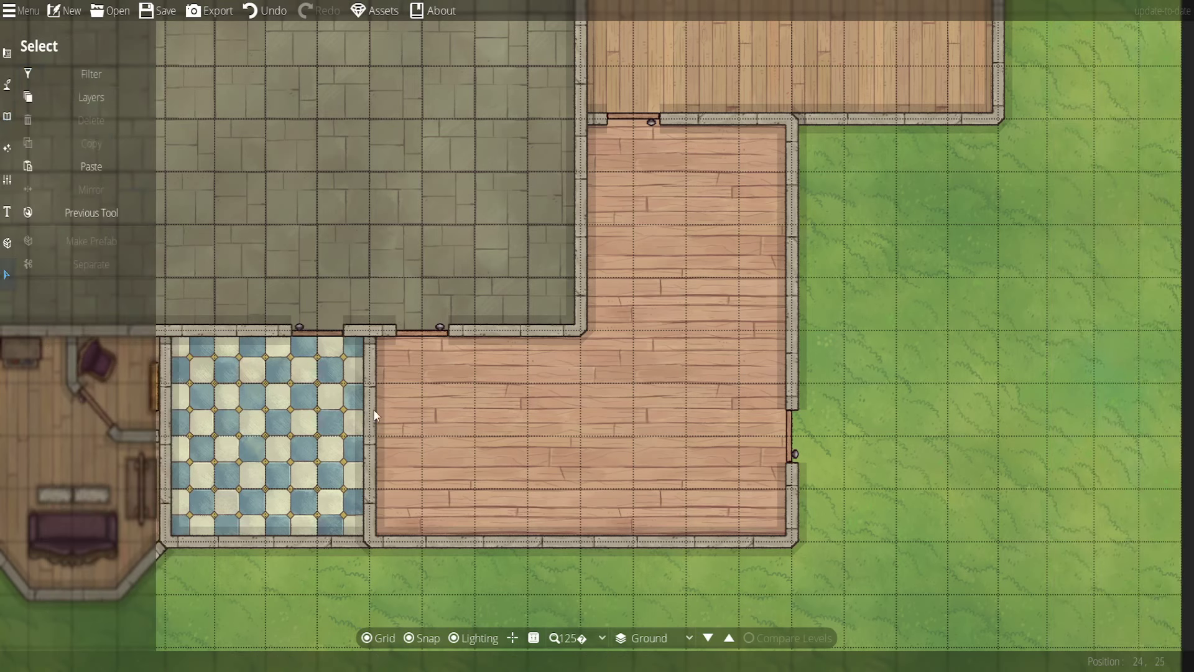
left_click_drag(424, 297, 454, 349)
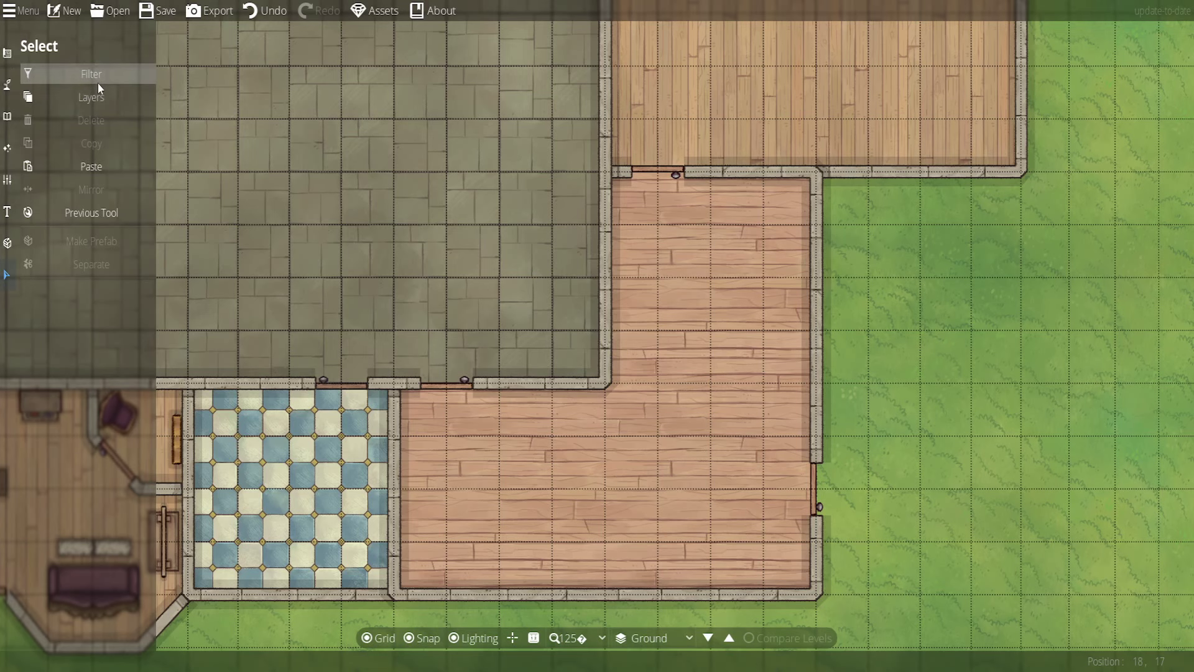
left_click(4, 54)
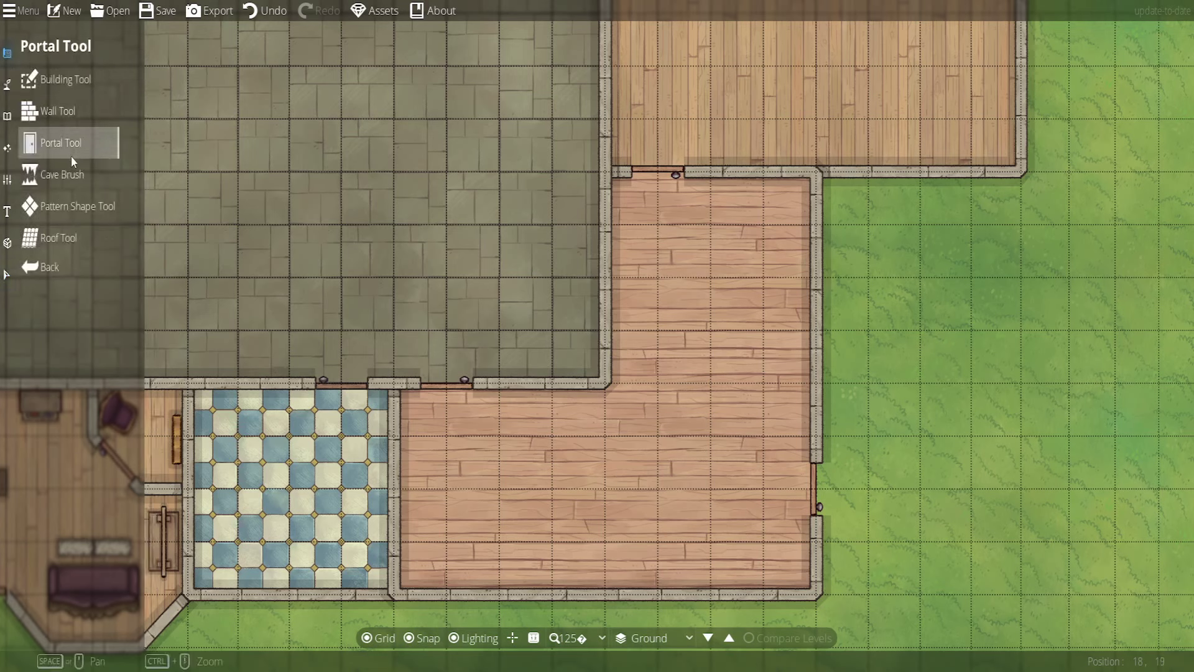
left_click(65, 112)
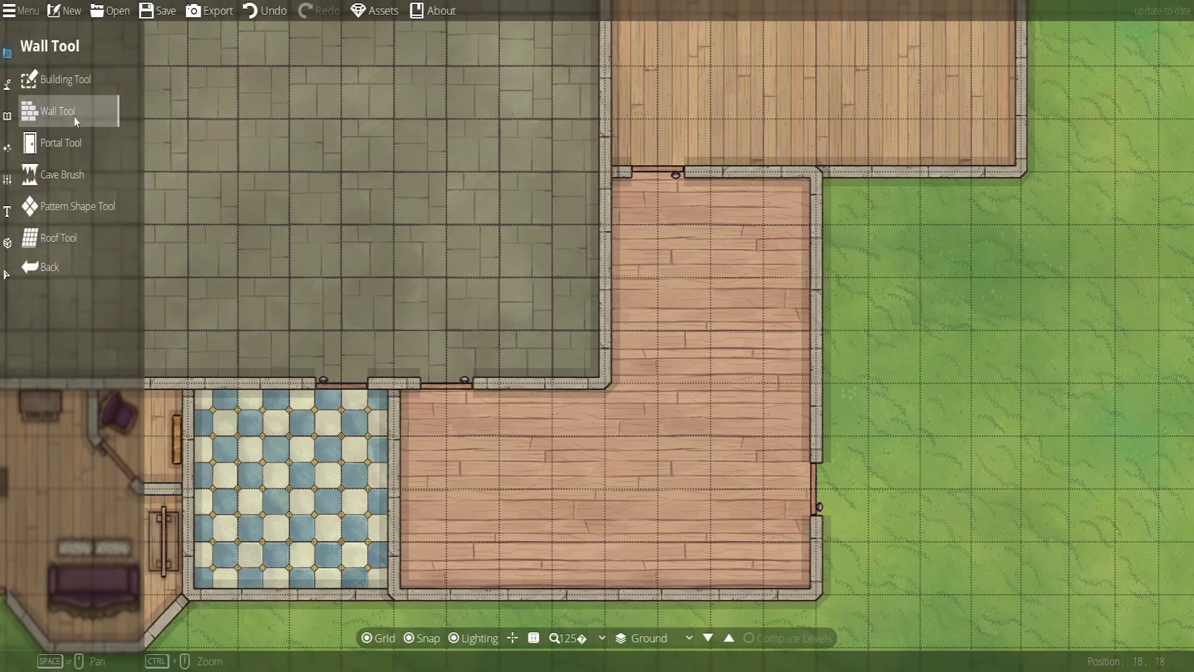
left_click(7, 117)
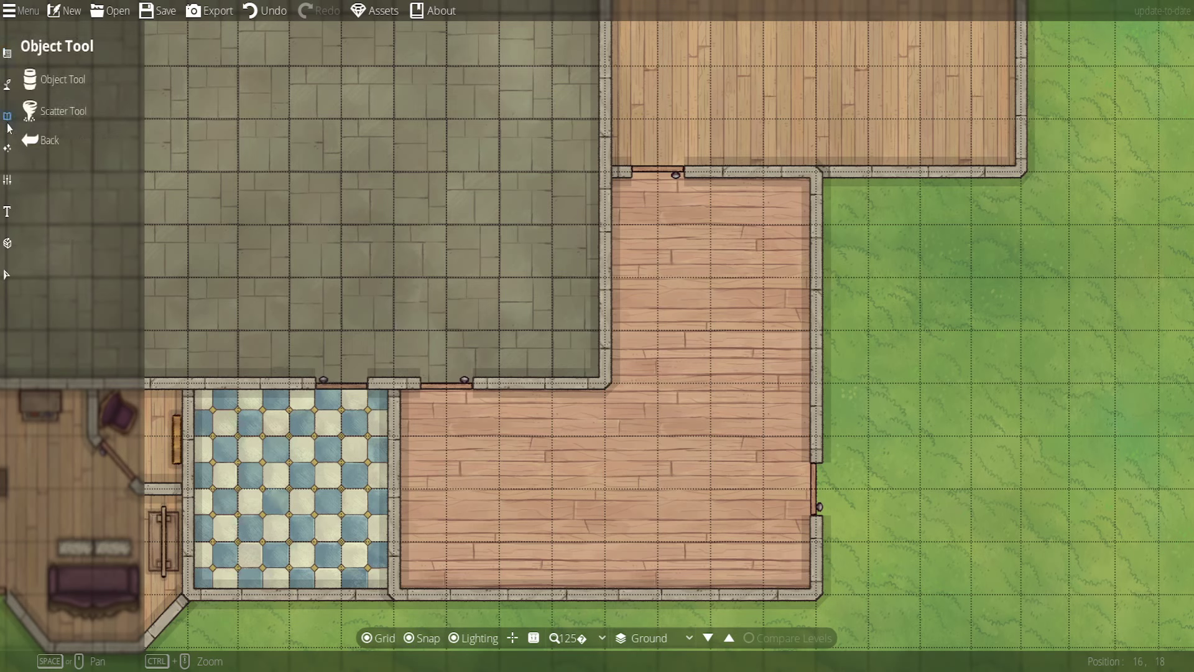
left_click(50, 112)
left_click(45, 87)
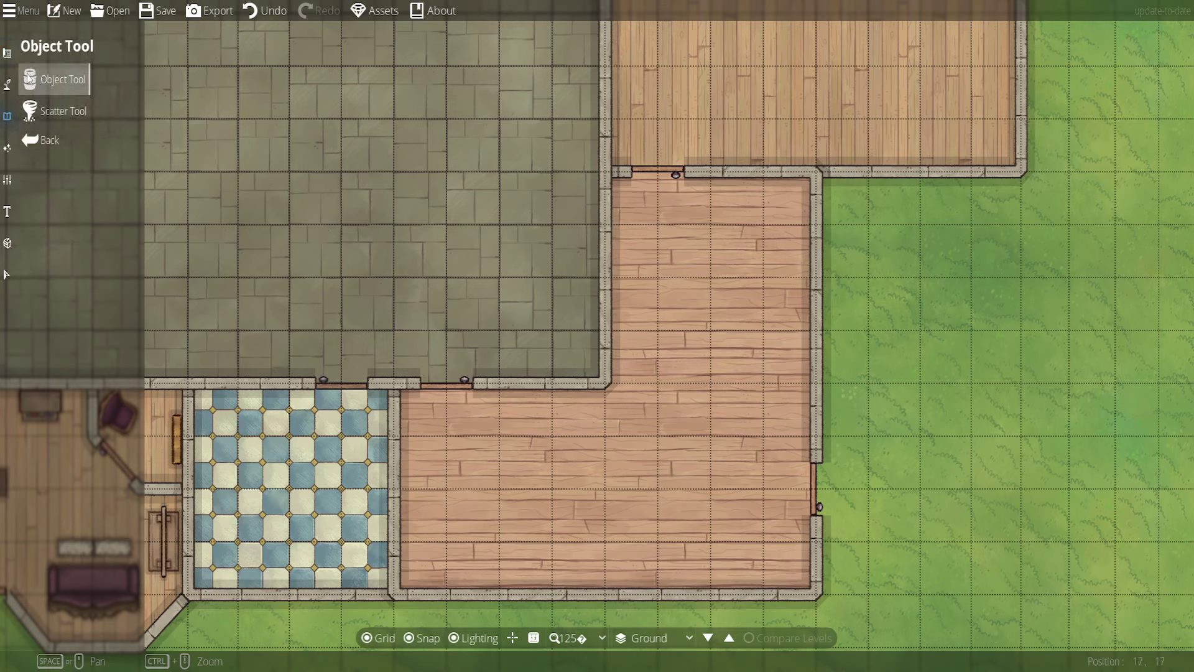
left_click(28, 77)
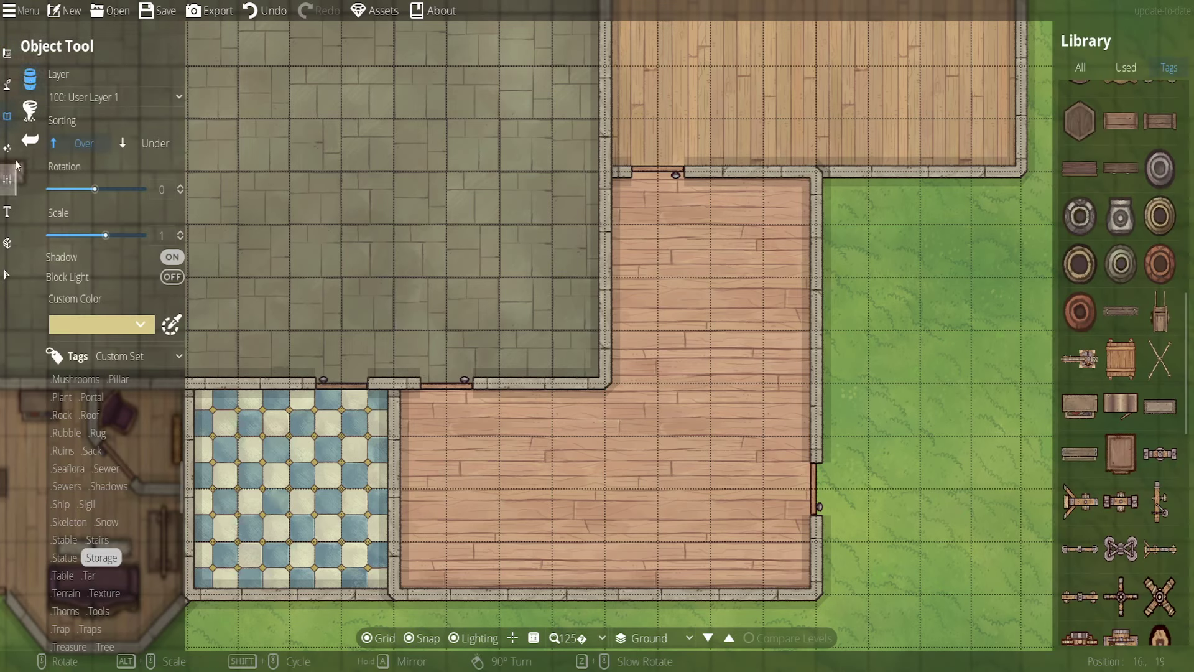
left_click(7, 53)
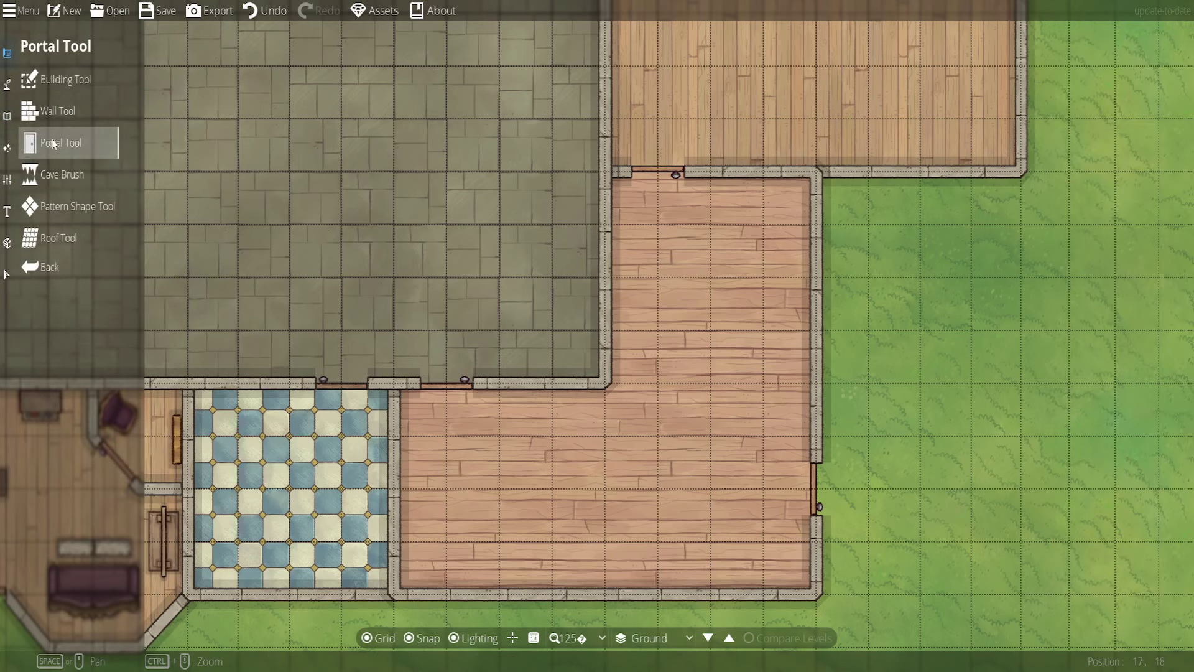
left_click(7, 84)
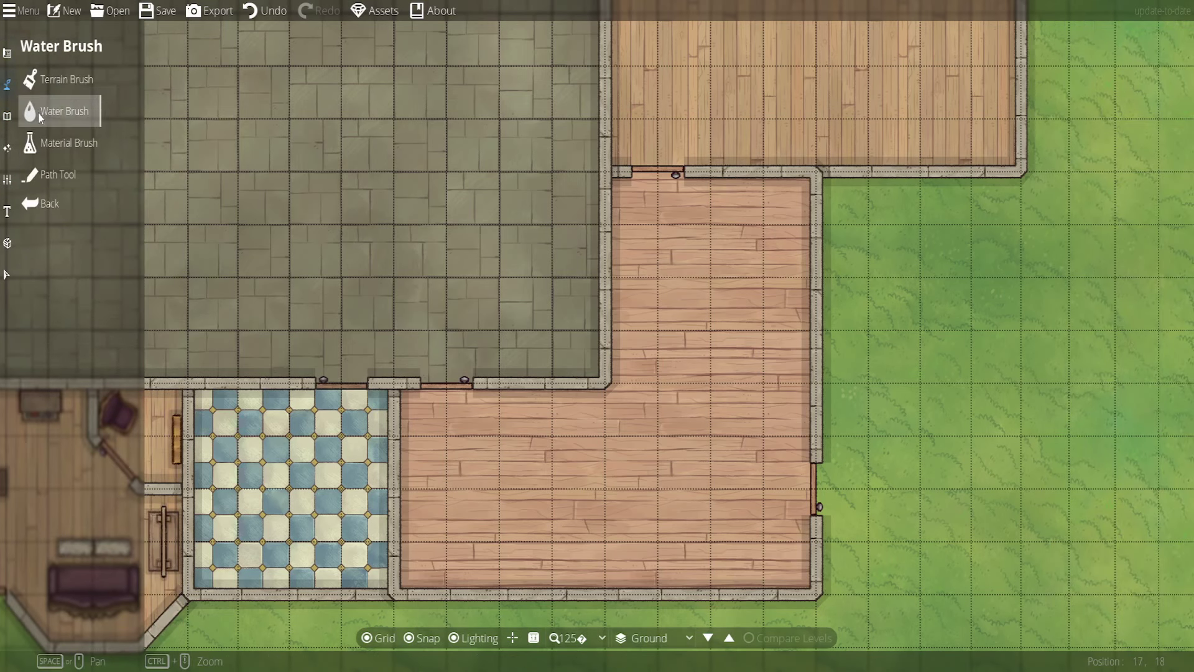
left_click(7, 116)
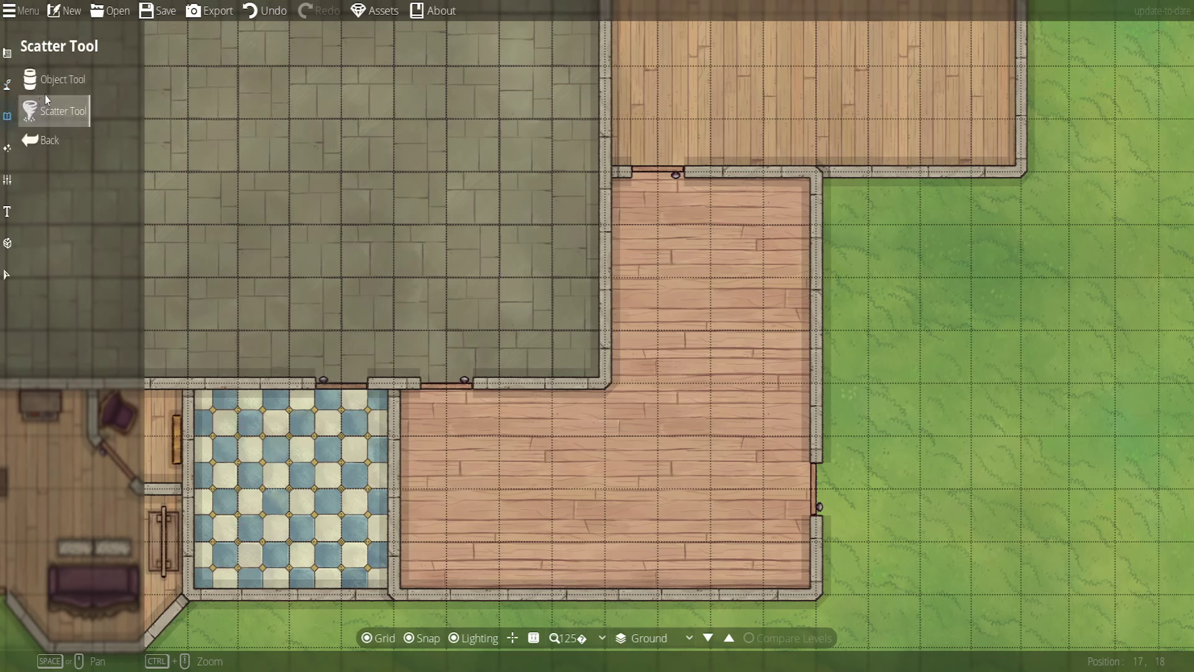
Examine the Object Tool's tag list and the storage-tagged objects in the library for suitable furnishings
left_click(49, 81)
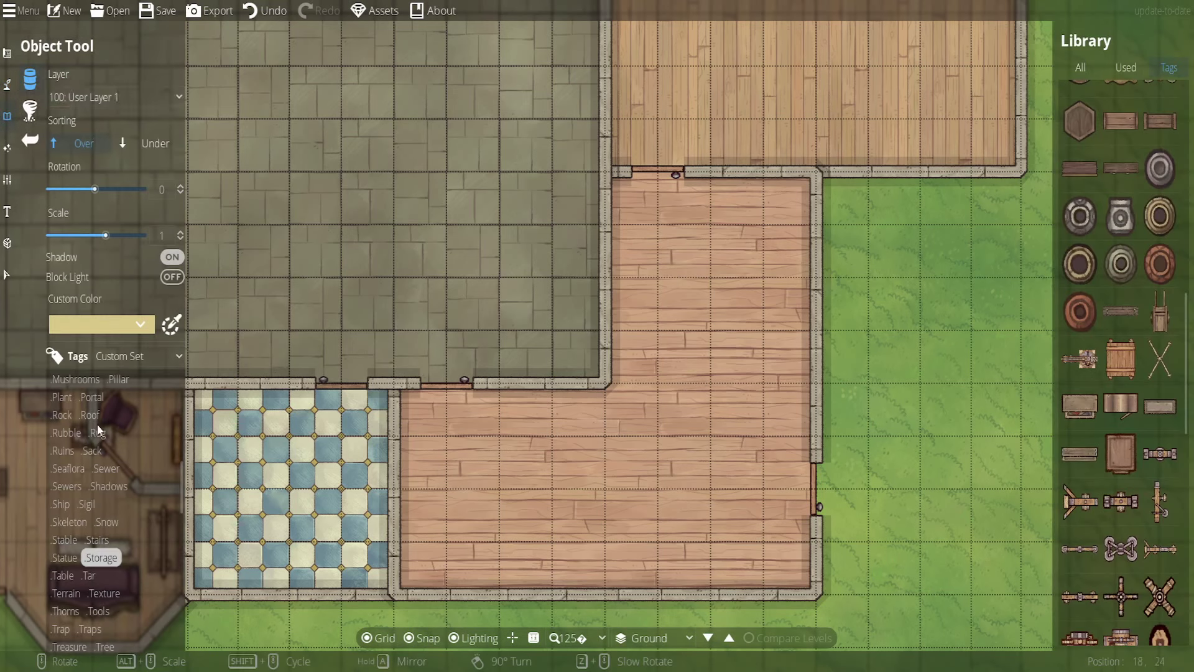
scroll(112, 448, "up", 4)
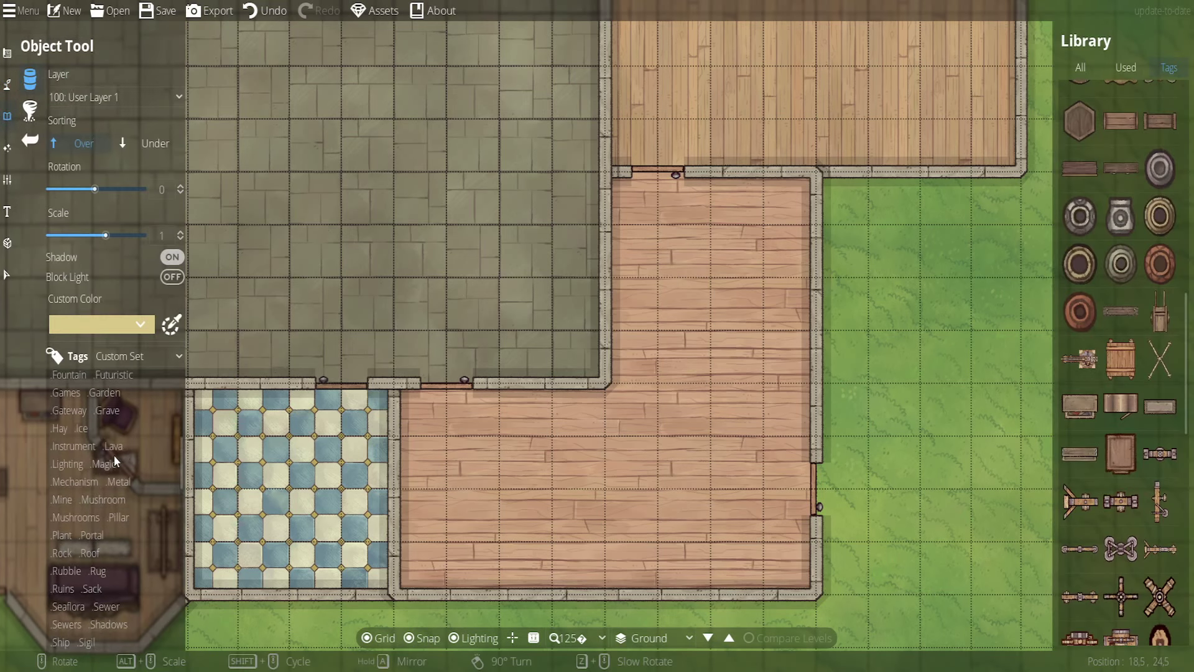
scroll(114, 460, "up", 2)
scroll(118, 469, "up", 3)
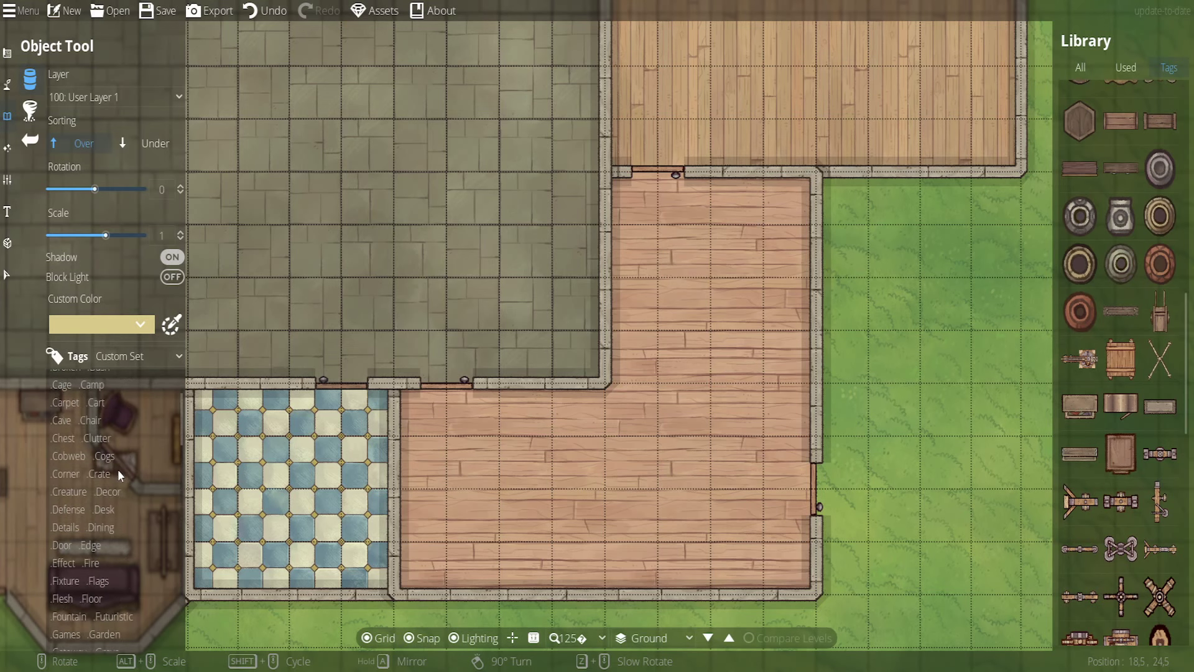
scroll(118, 460, "down", 1)
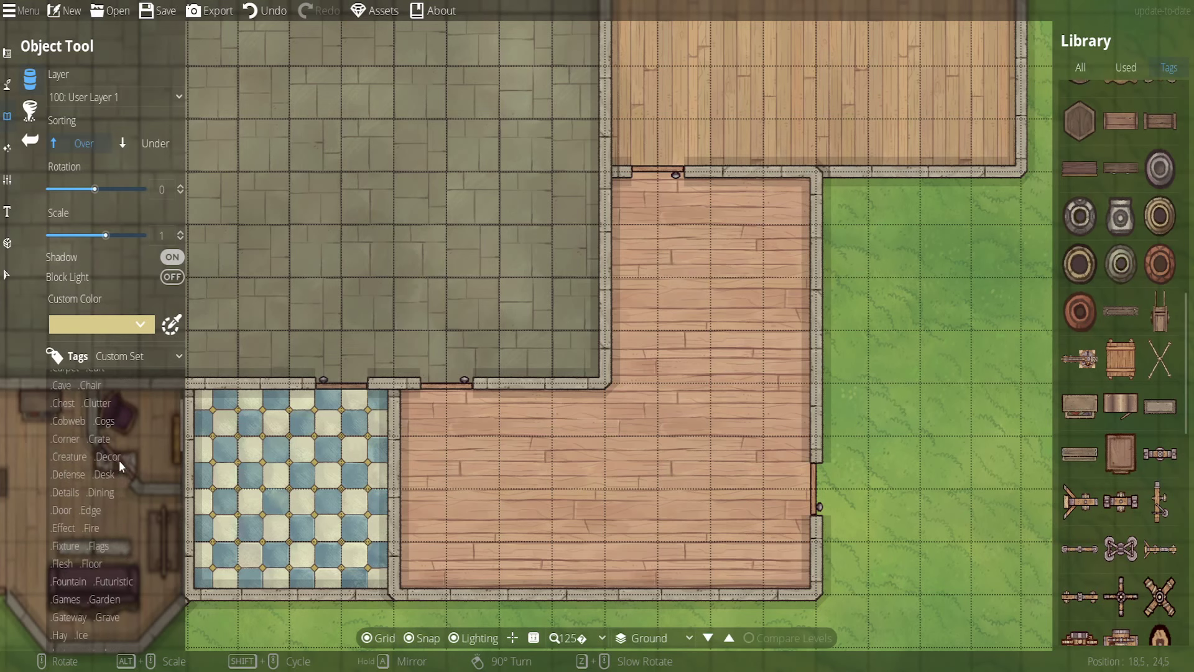
scroll(113, 464, "down", 3)
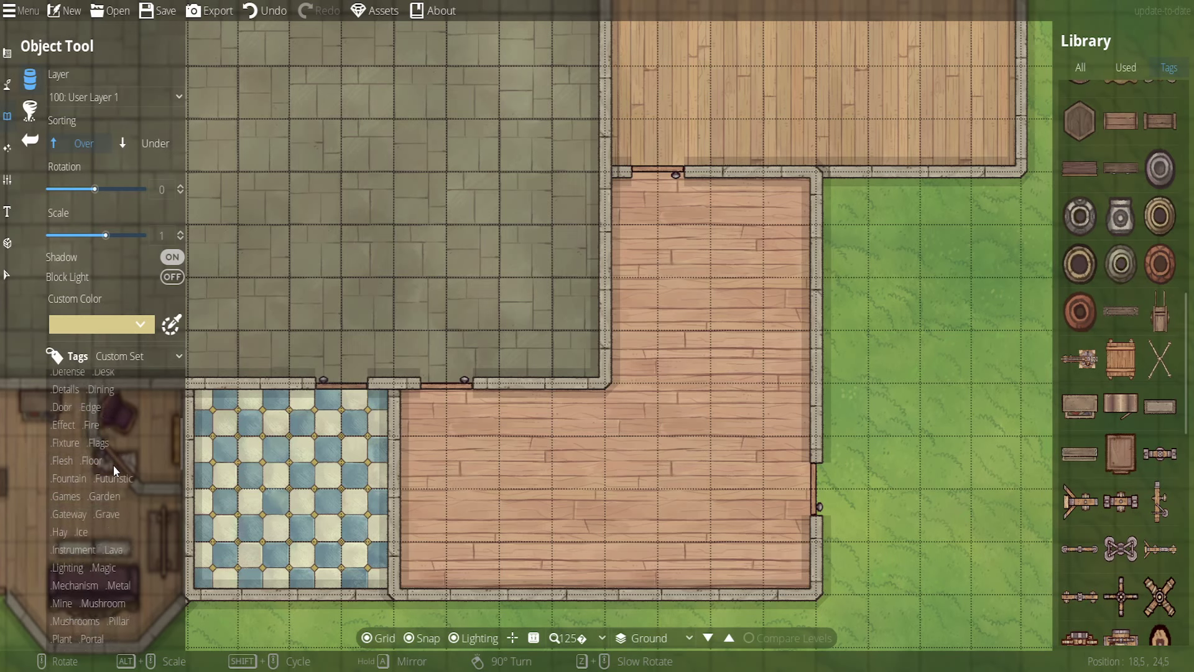
scroll(113, 465, "down", 1)
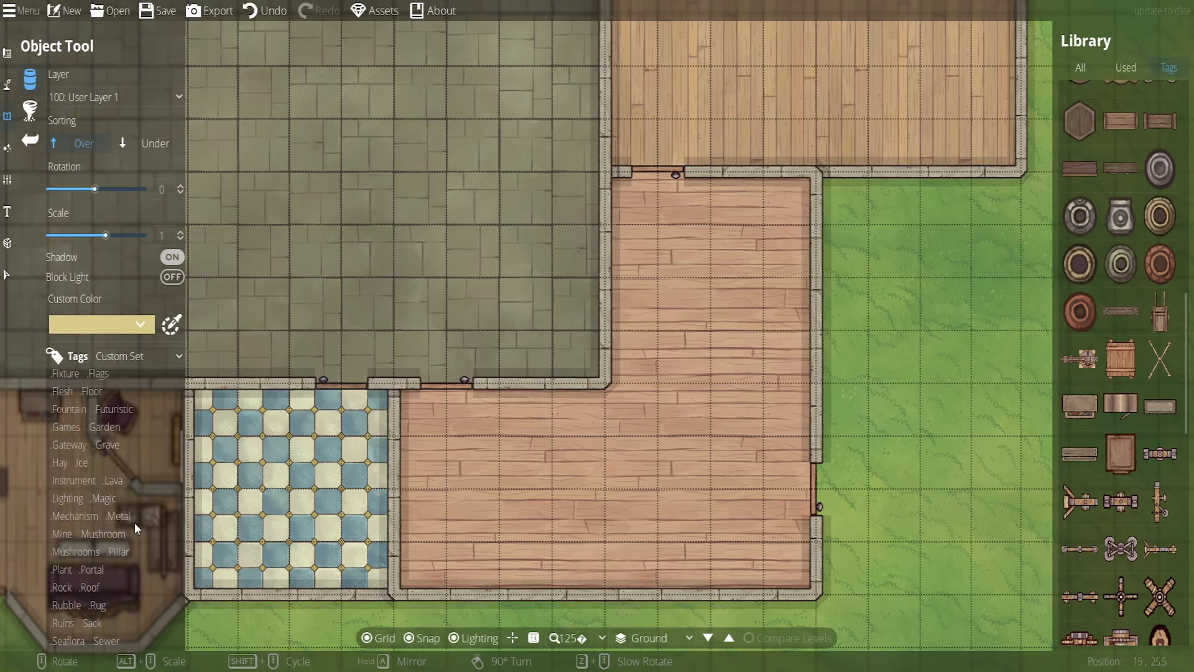
mouse_move(1073, 449)
scroll(1118, 494, "down", 5)
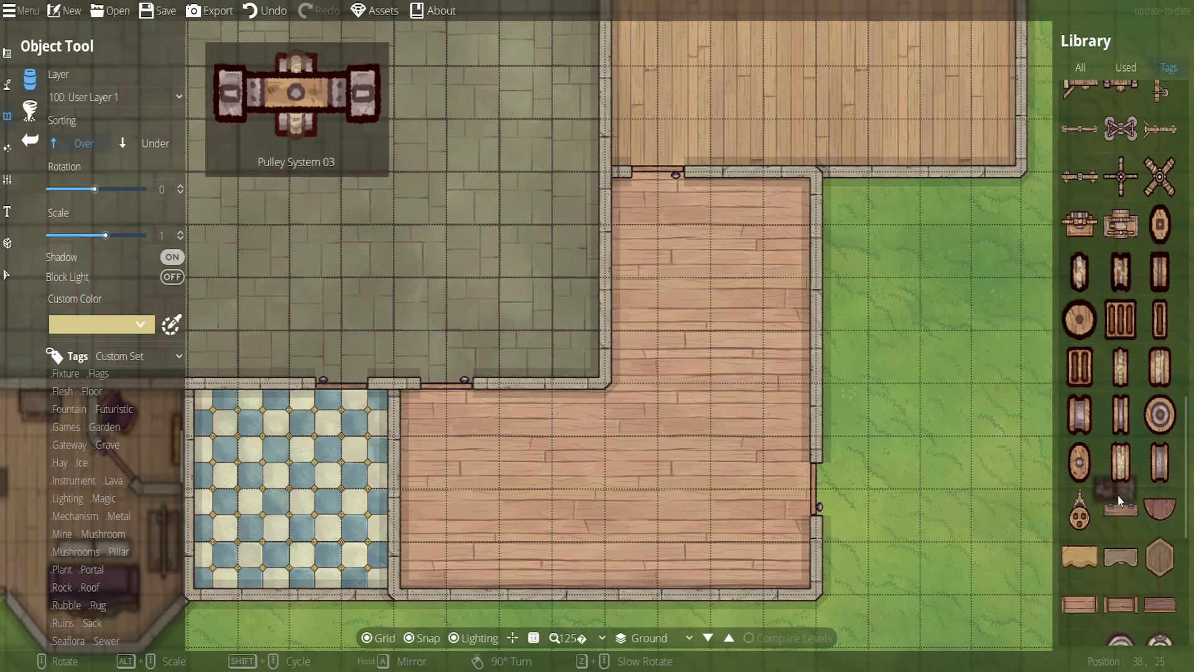
scroll(1113, 494, "down", 10)
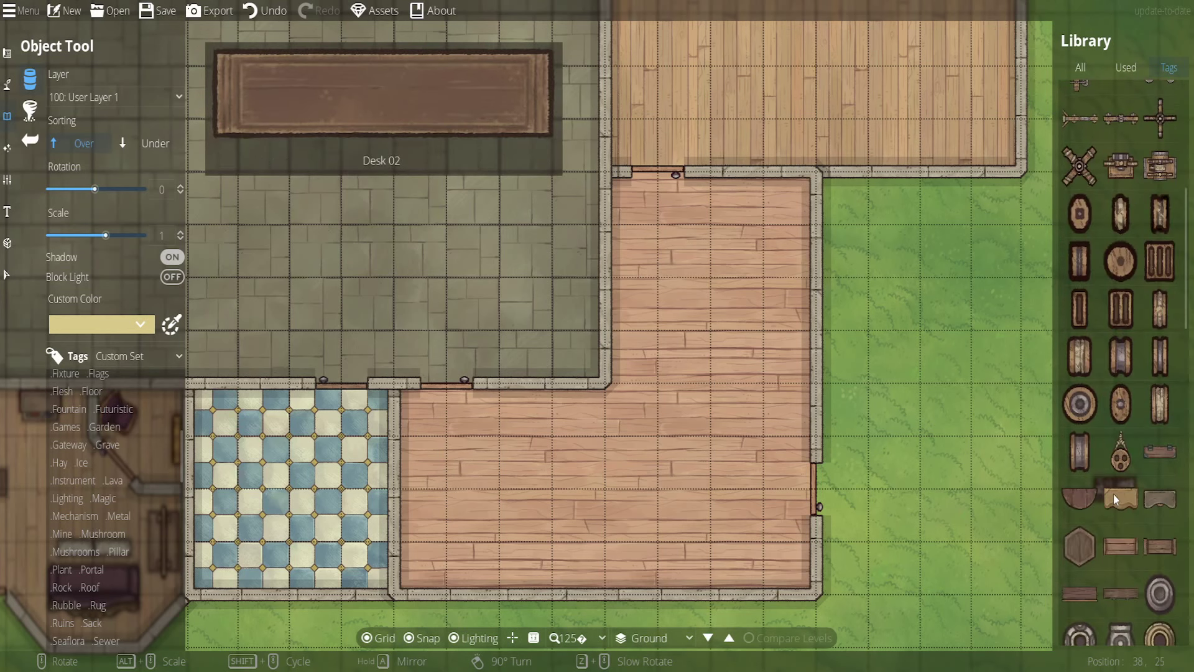
scroll(1114, 494, "down", 5)
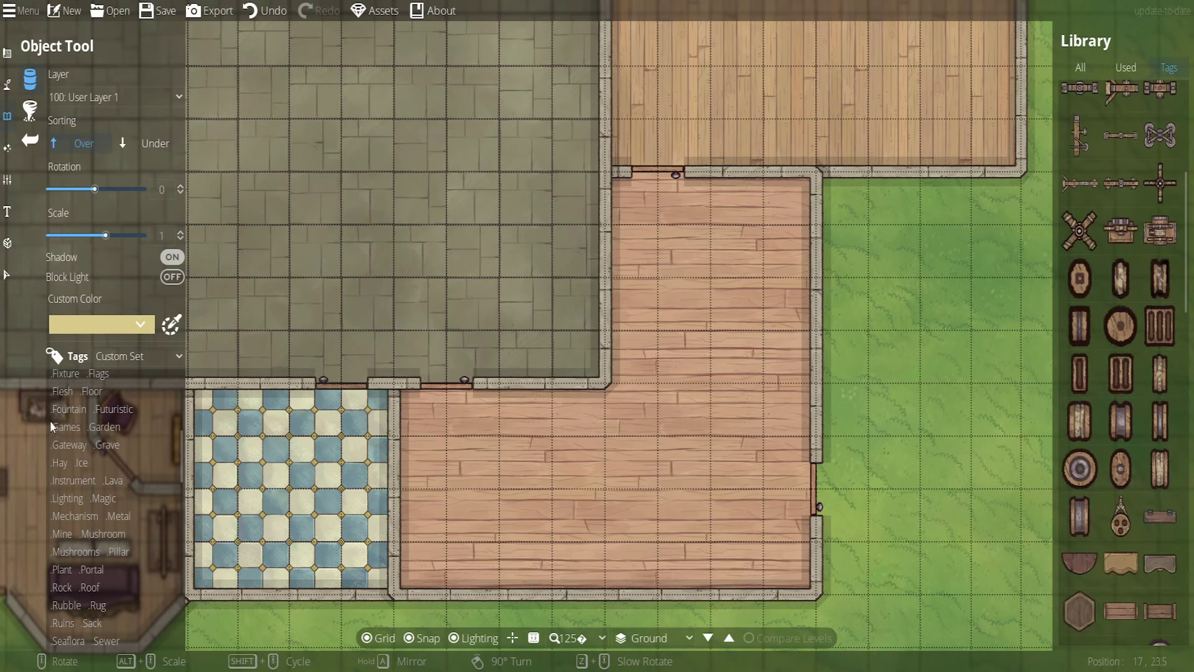
Filter the objects by the Administration tag and place a double-row bookcase rotated 90° against the upper wall of the pink-floored room's lower section
scroll(68, 428, "up", 10)
left_click(80, 380)
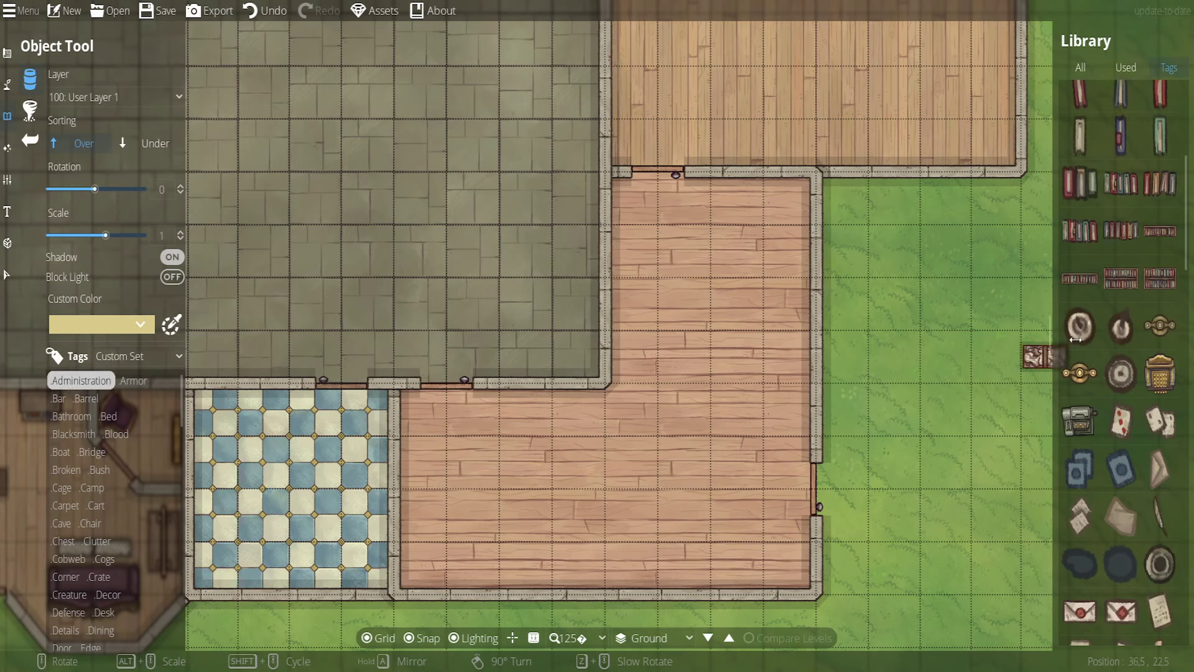
left_click(1122, 278)
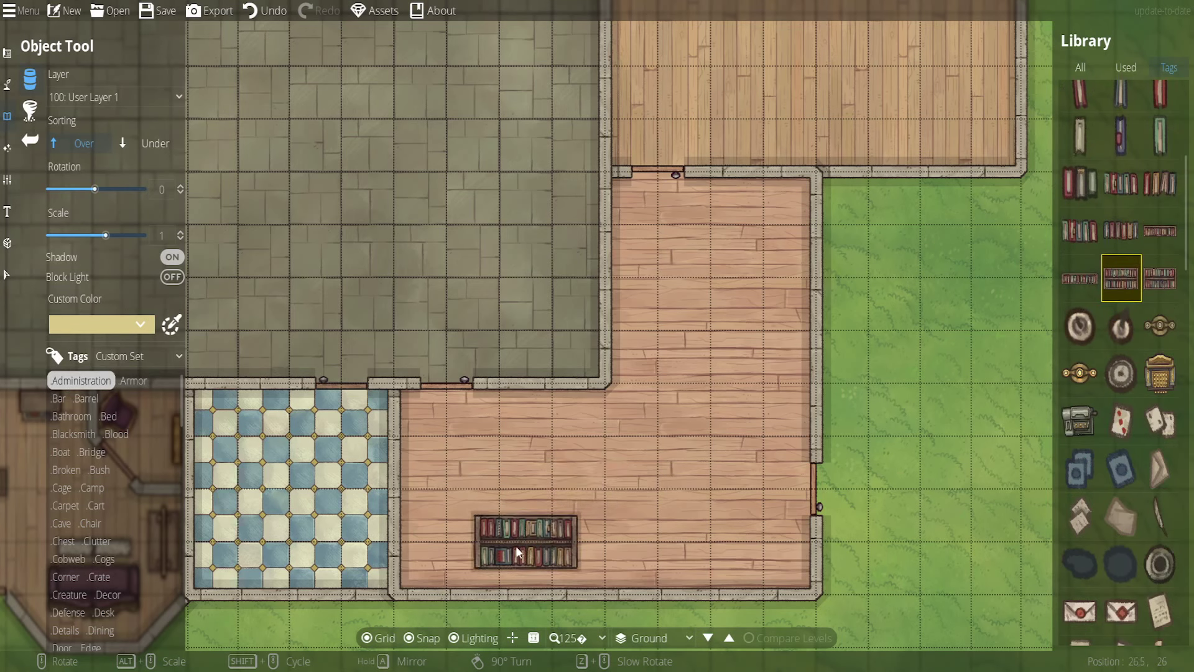
right_click(517, 545)
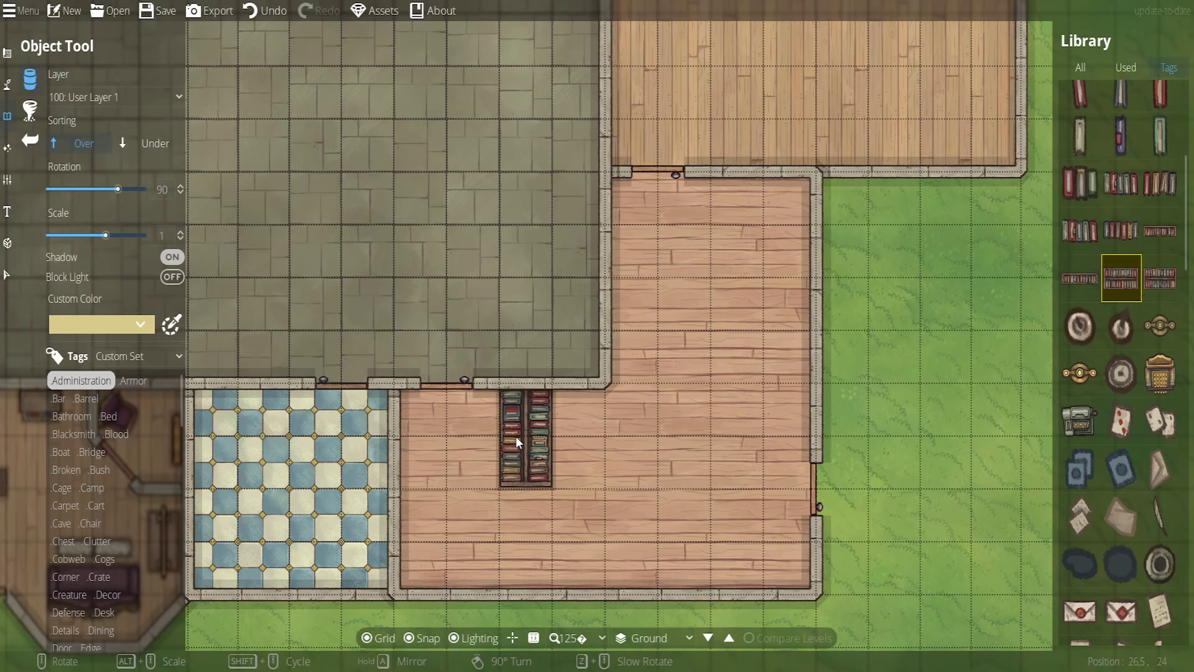
left_click(517, 435)
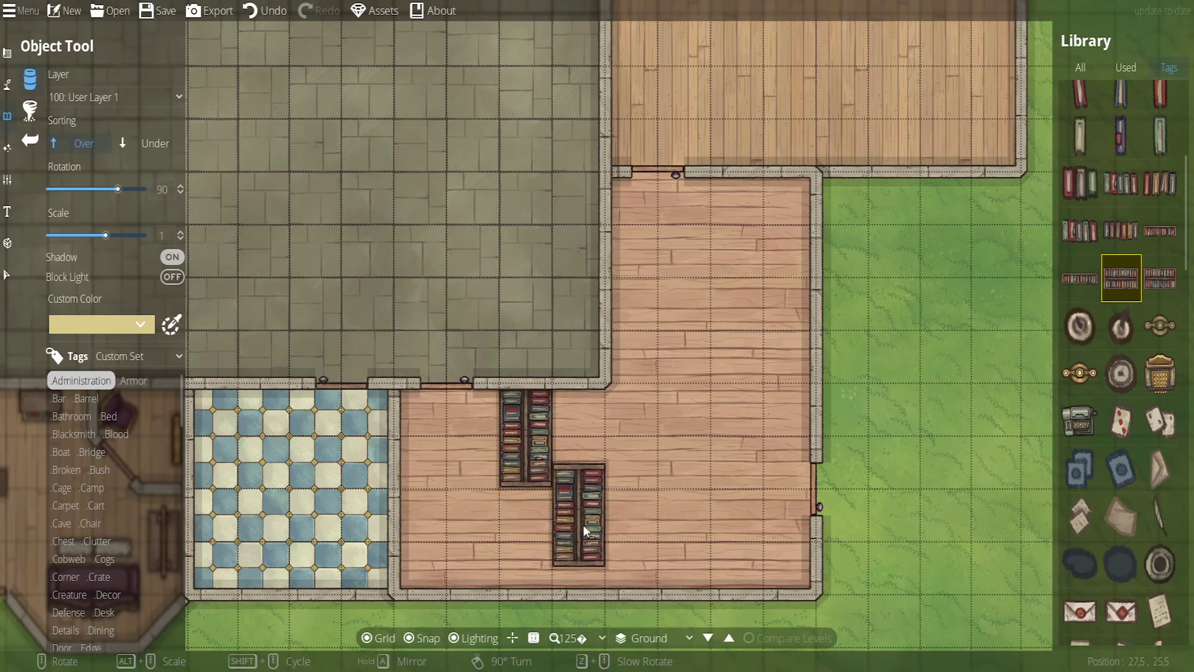
Place two more double-row bookcases rotated -90°, end to end along the middle of the pink-floored room's narrow upper section
scroll(578, 520, "up", 5)
scroll(576, 517, "up", 1)
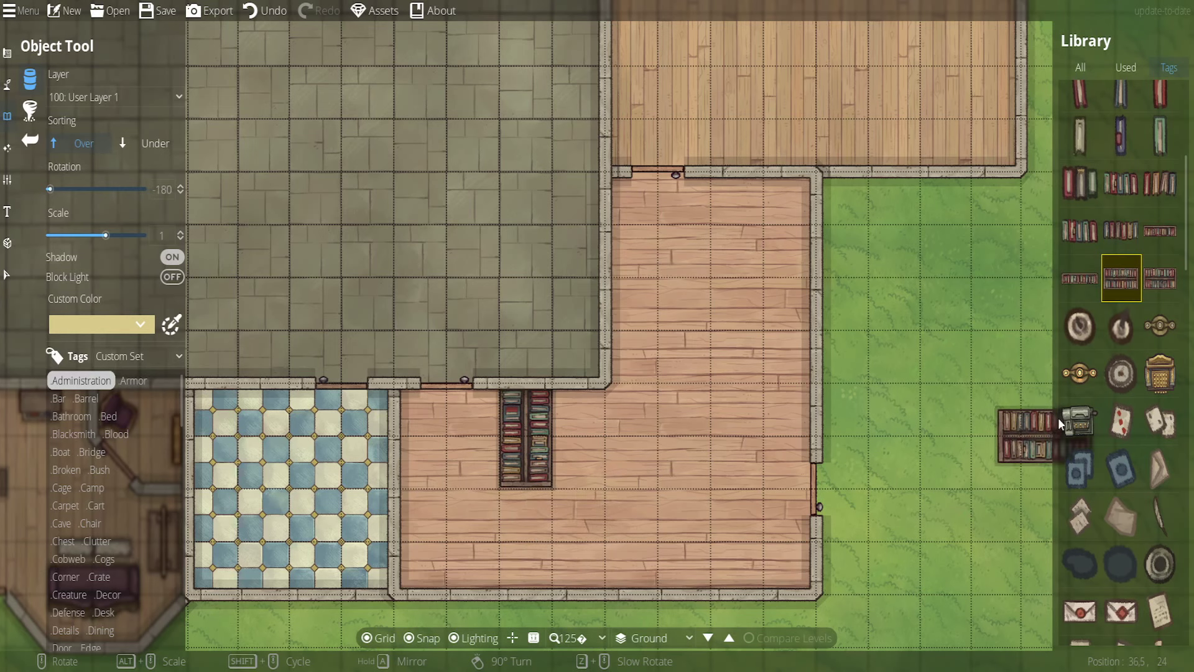
scroll(1104, 378, "down", 3)
scroll(1095, 402, "down", 4)
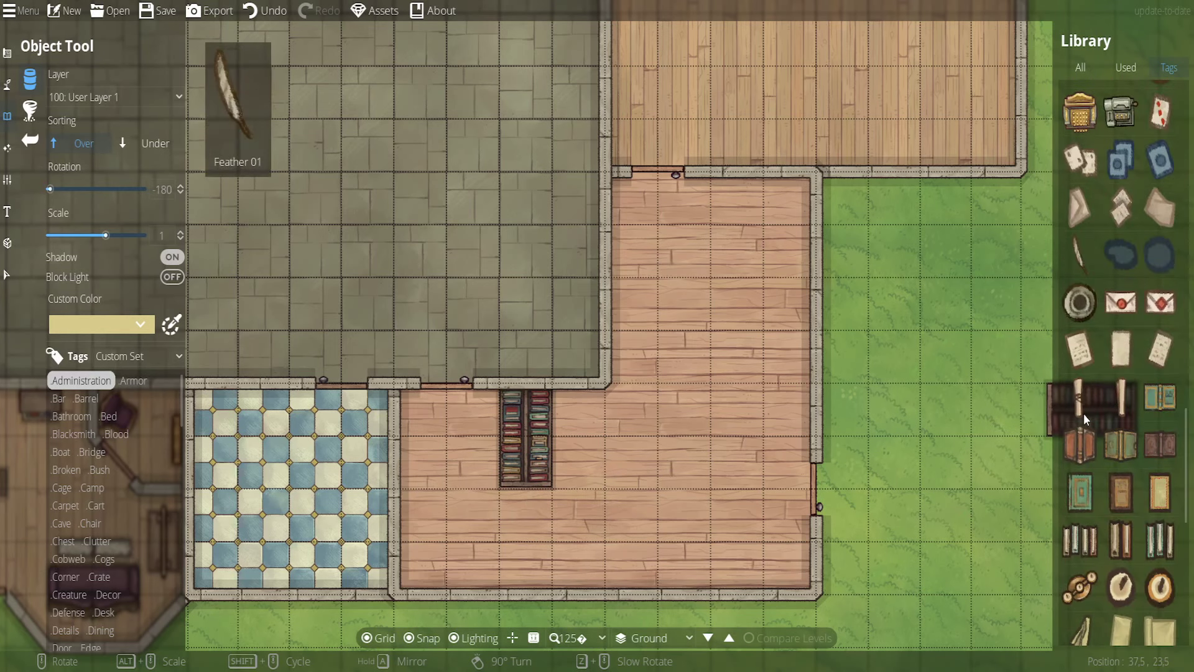
scroll(1083, 423, "down", 1)
scroll(752, 337, "up", 6)
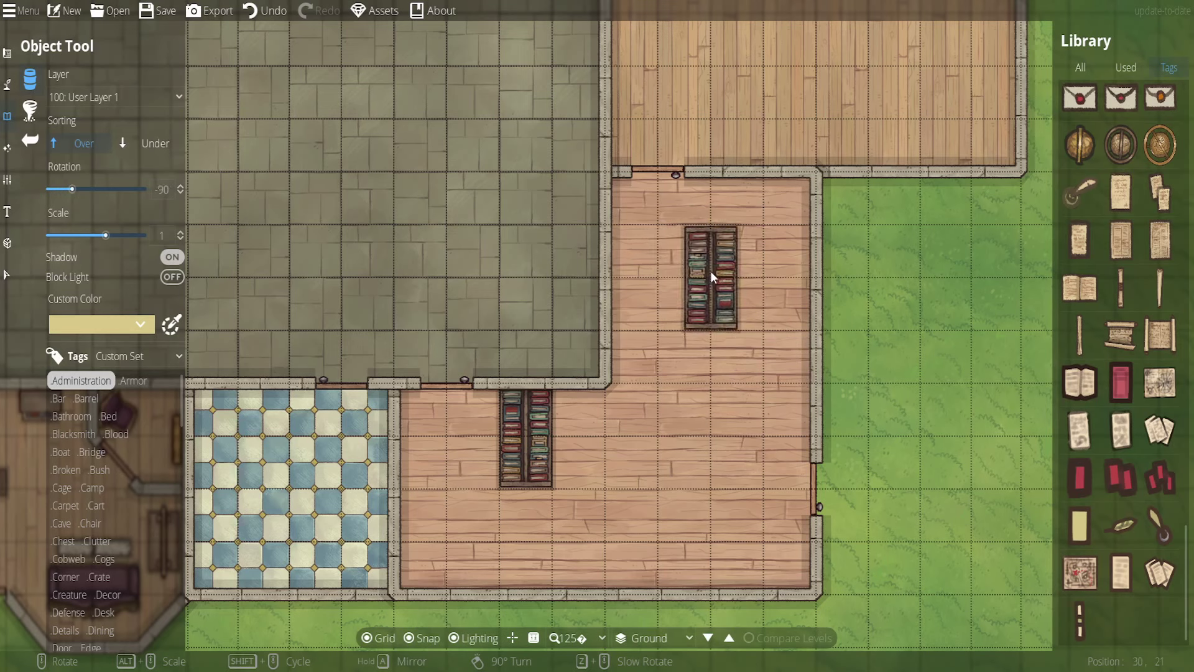
left_click(711, 273)
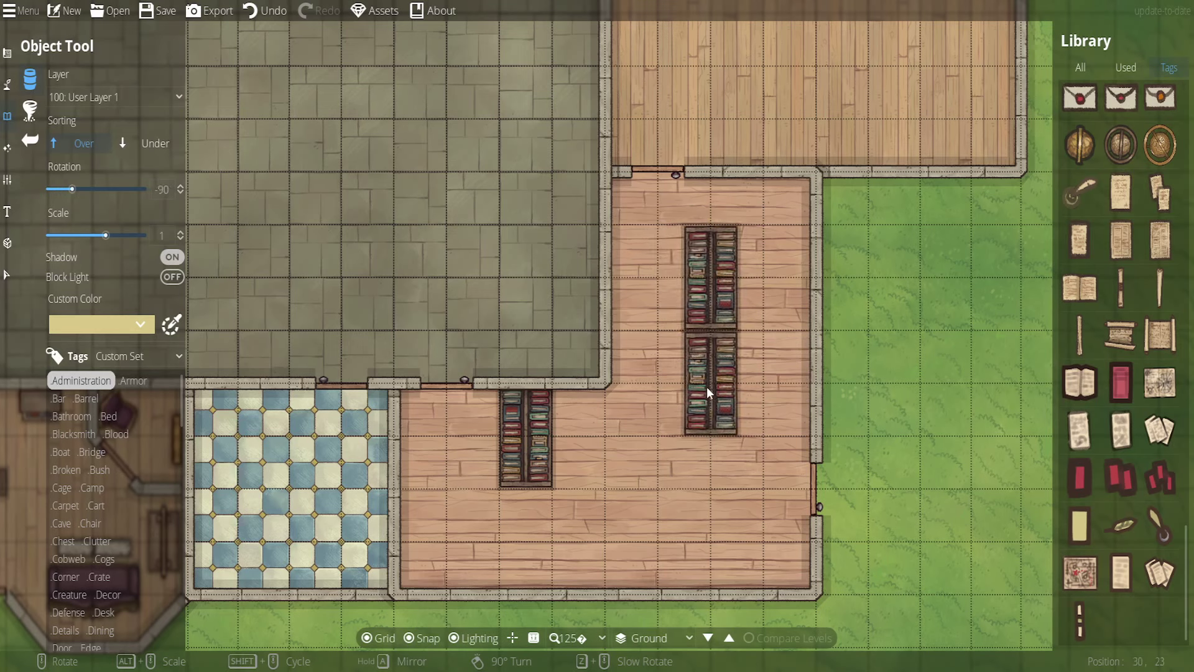
left_click(707, 385)
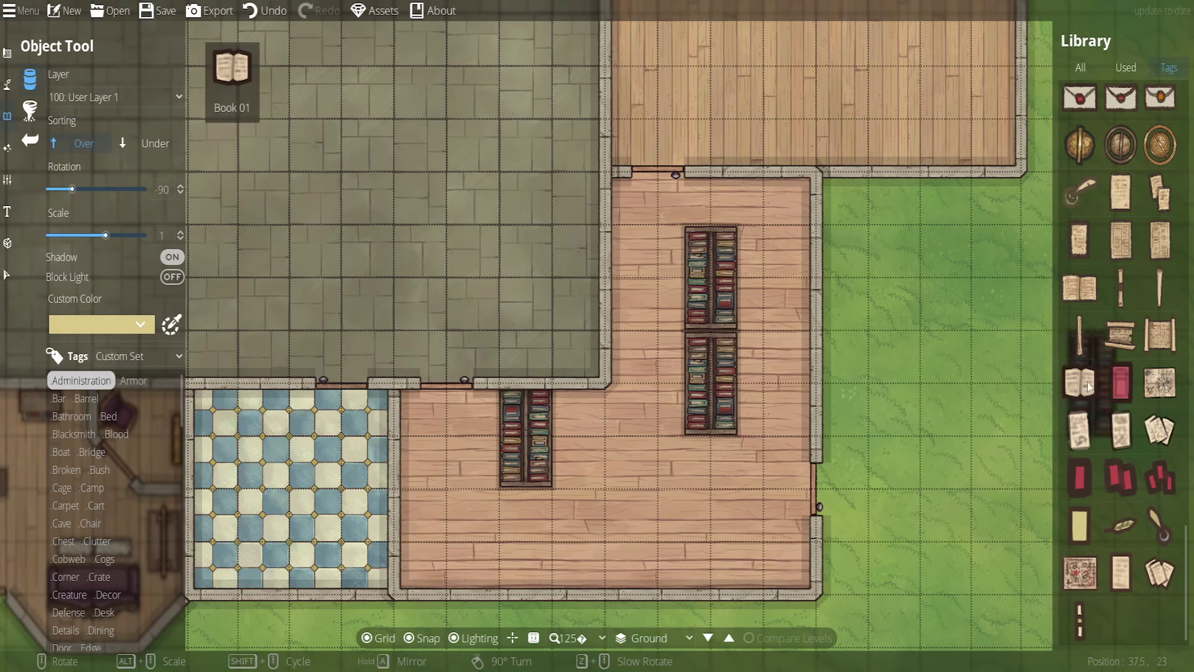
scroll(1108, 381, "up", 5)
scroll(1108, 381, "up", 6)
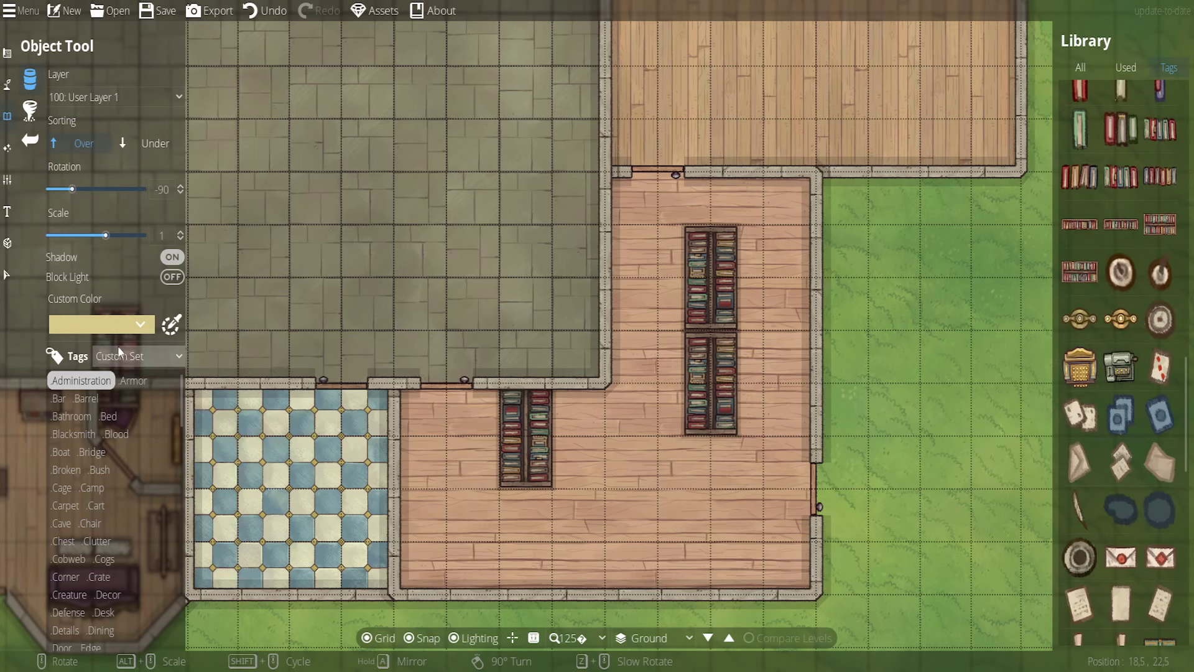
left_click(5, 277)
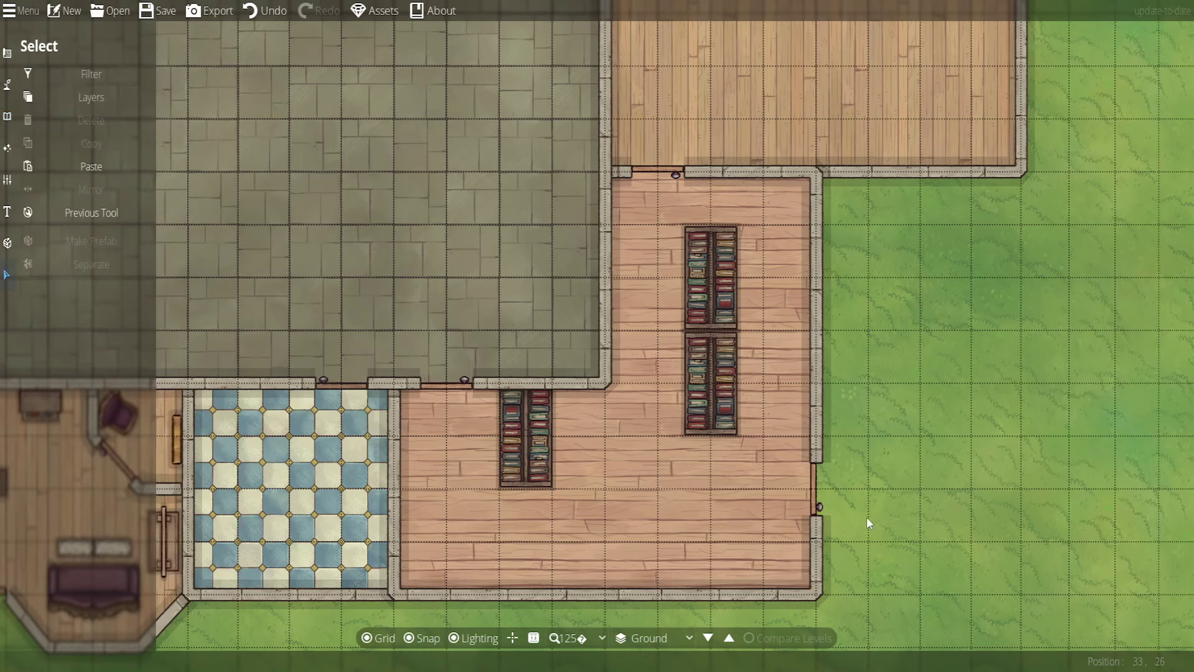
left_click_drag(875, 499, 834, 524)
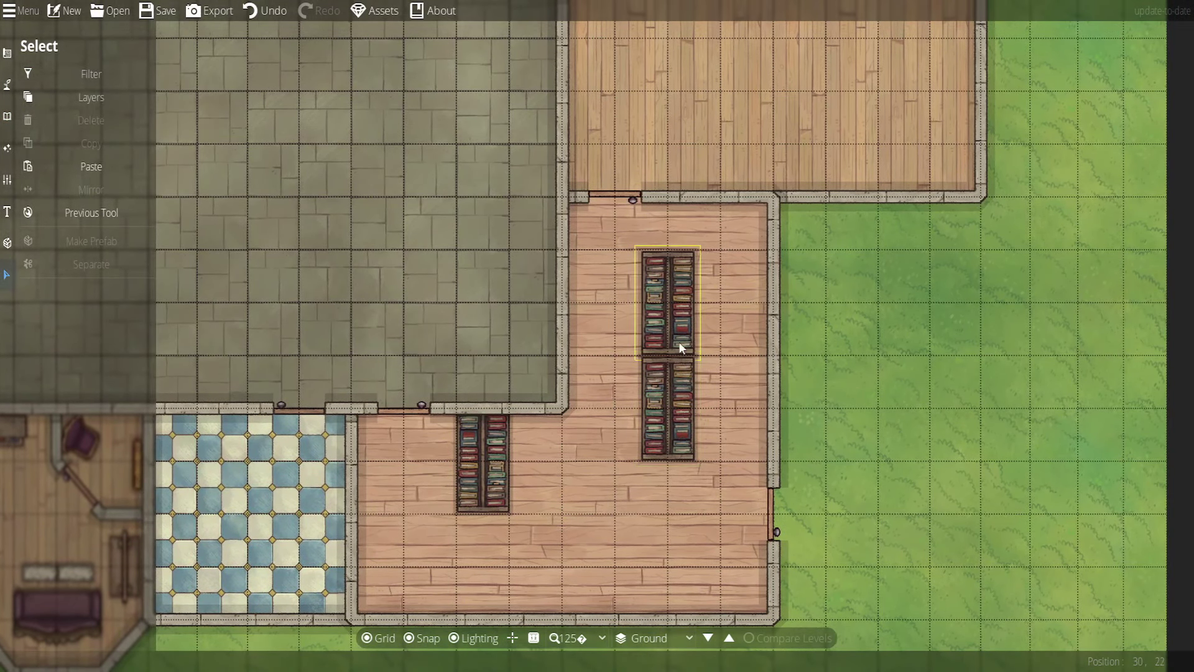
left_click(538, 463)
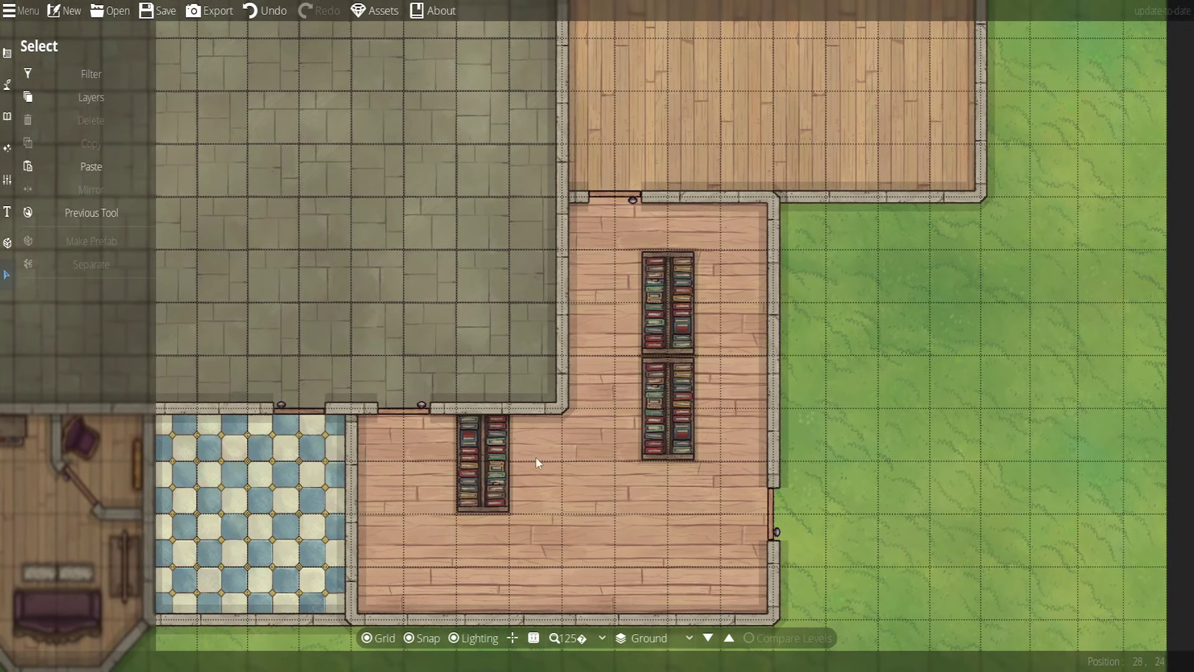
Return to the Object Tool, pick a single-row bookcase from the administration-tagged objects and set its rotation to 0
left_click(7, 115)
left_click(31, 88)
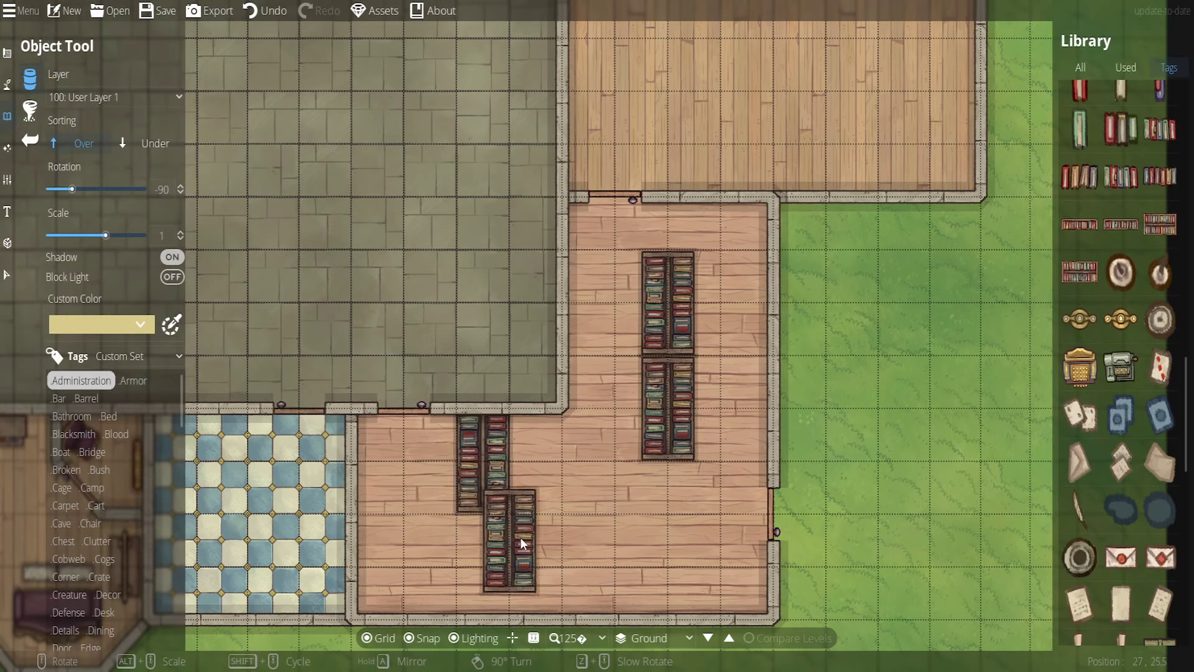
scroll(520, 537, "up", 5)
scroll(1134, 507, "up", 5)
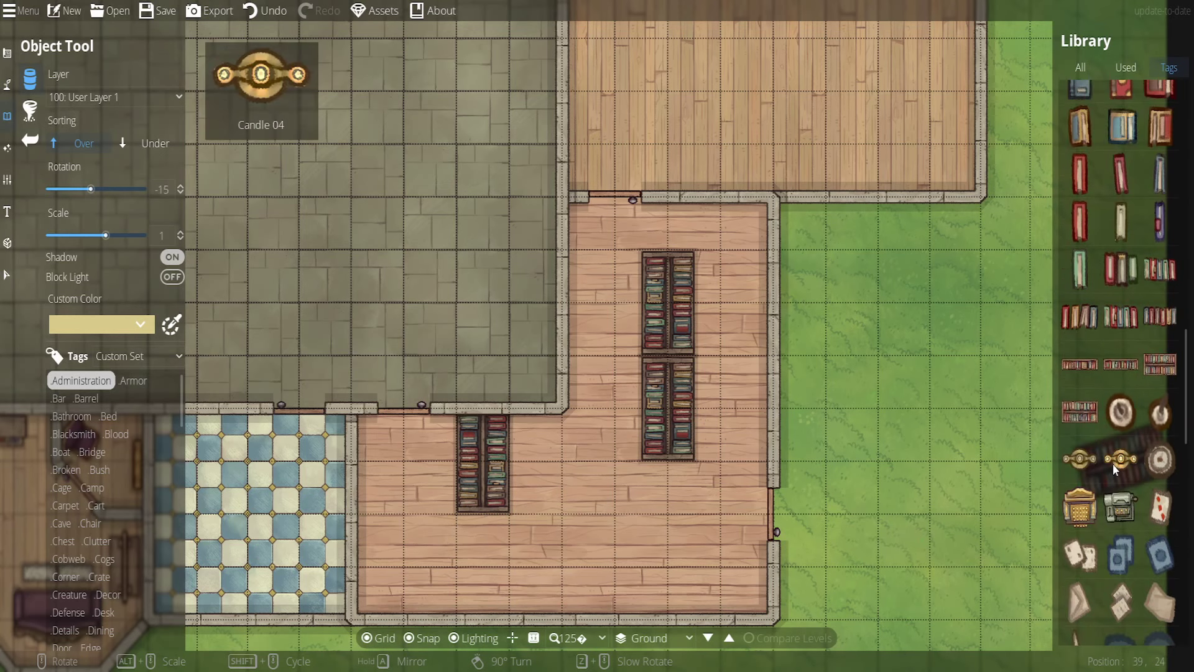
left_click(1122, 504)
scroll(487, 498, "up", 2)
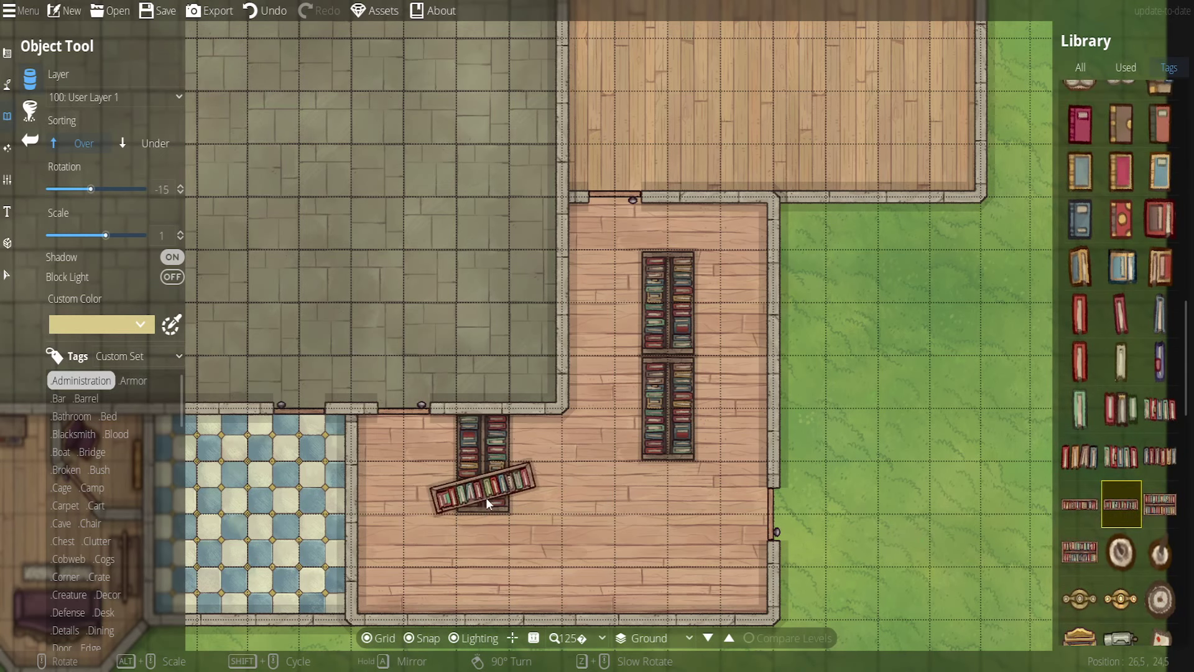
scroll(496, 523, "down", 1)
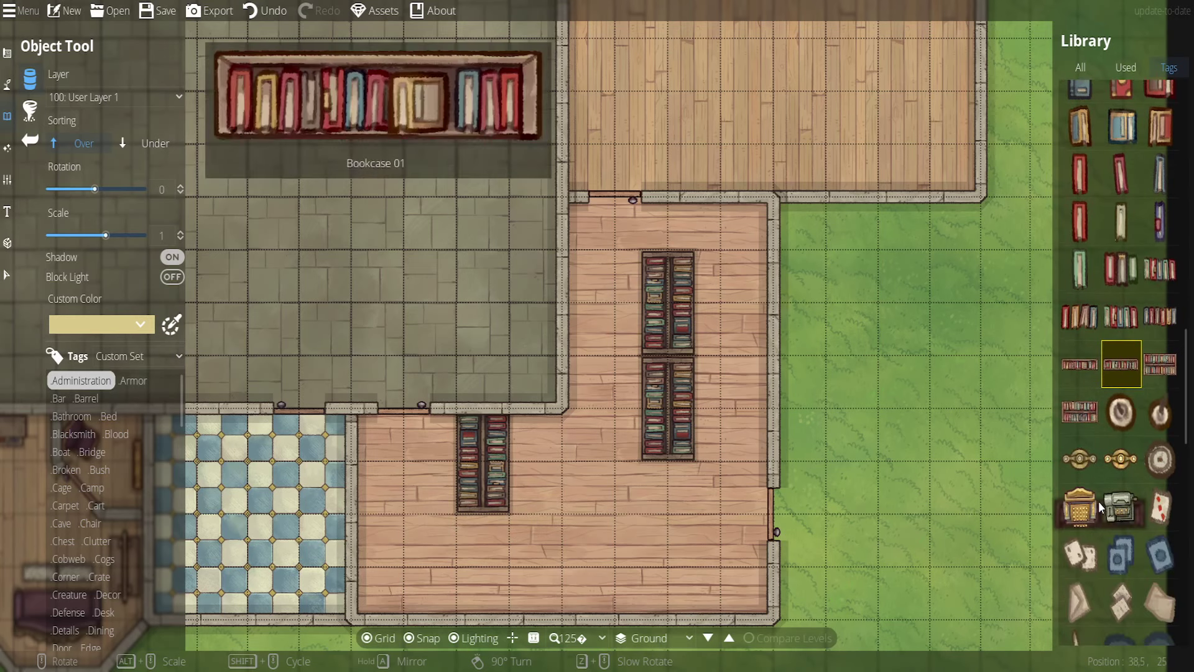
Examine the administration-tagged objects in the library for more furnishings for the pink-floored room
scroll(1098, 501, "down", 5)
scroll(1095, 504, "down", 3)
scroll(1095, 504, "down", 3)
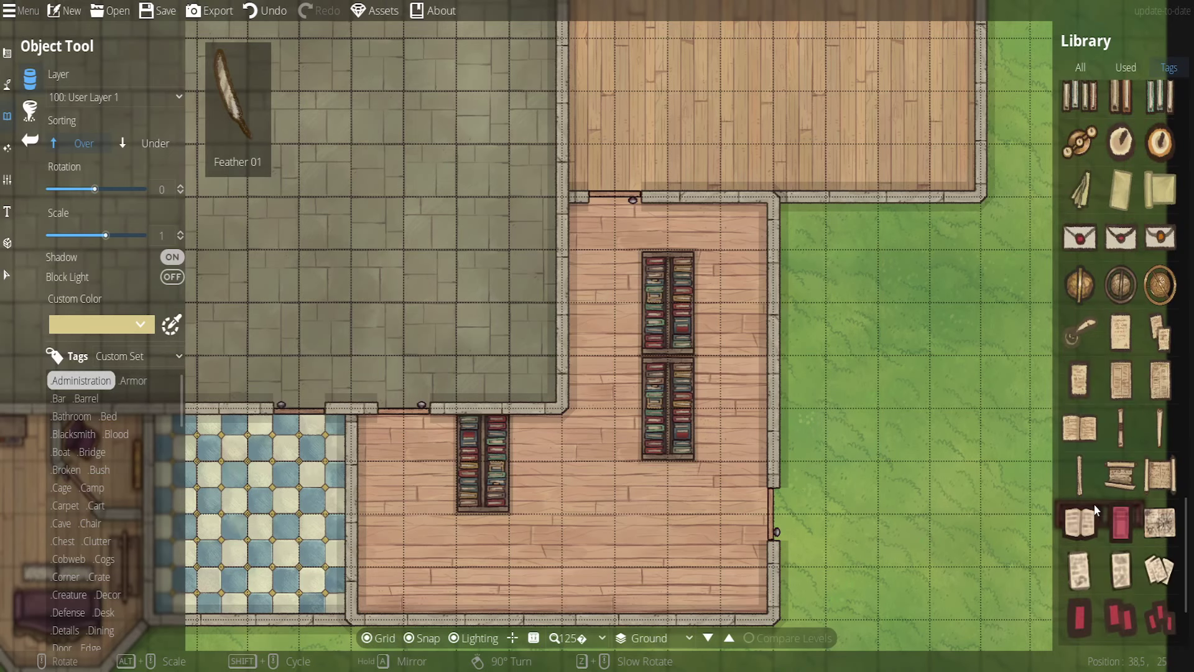
scroll(1089, 505, "down", 8)
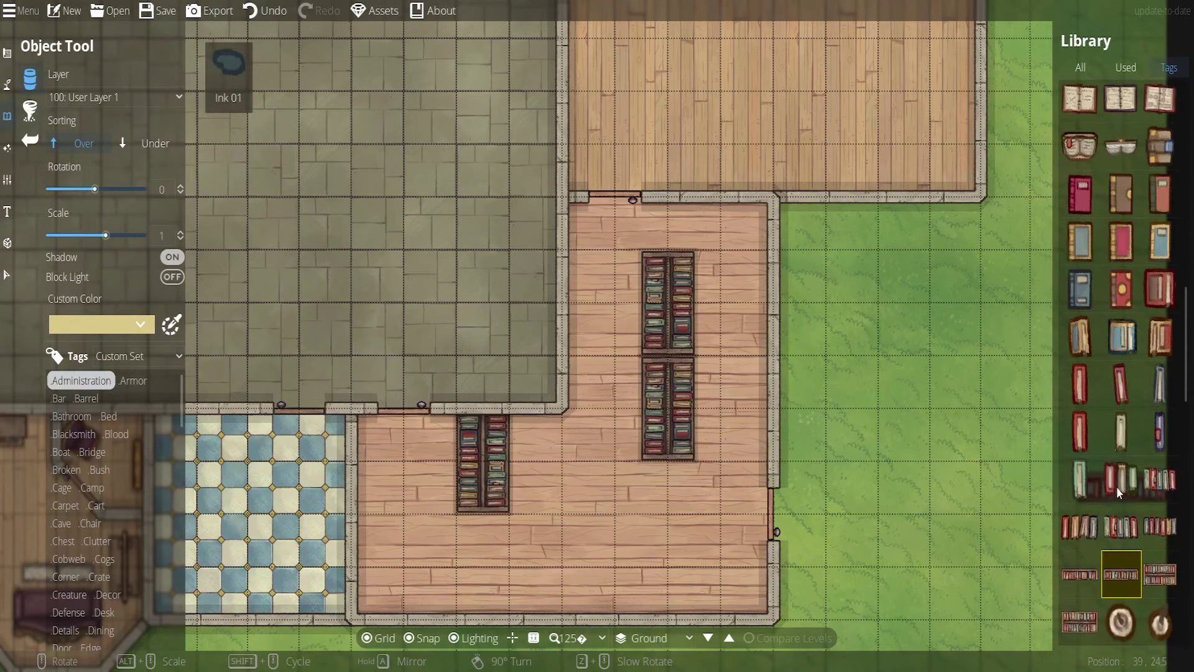
scroll(1118, 487, "down", 8)
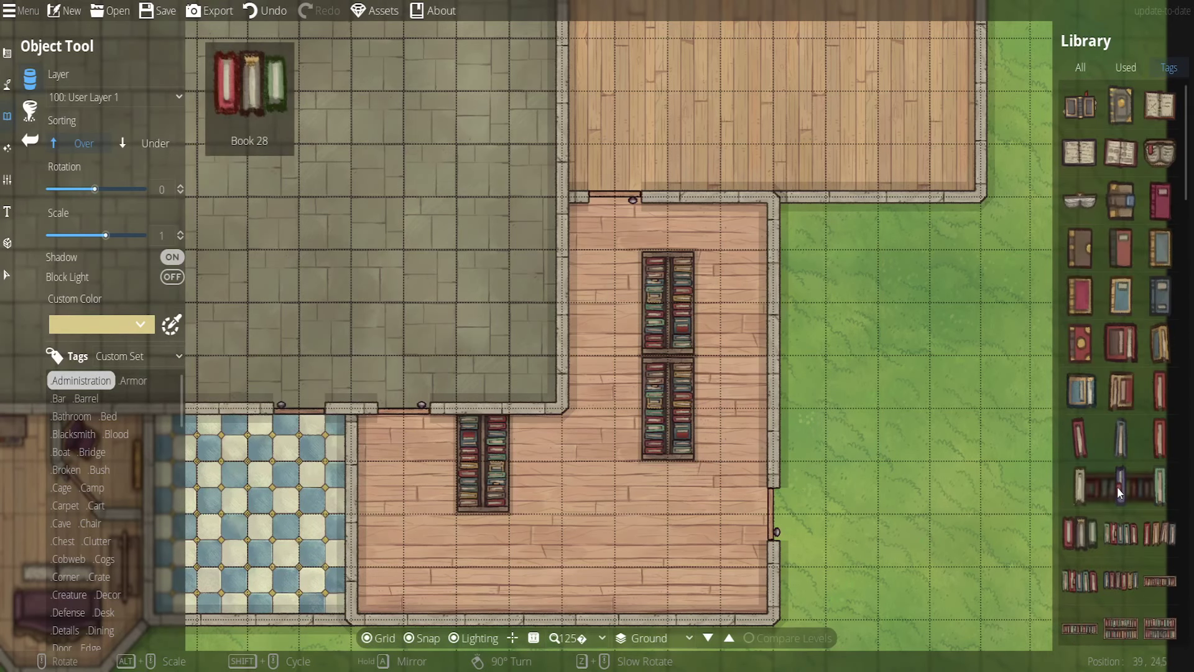
left_click(1116, 526)
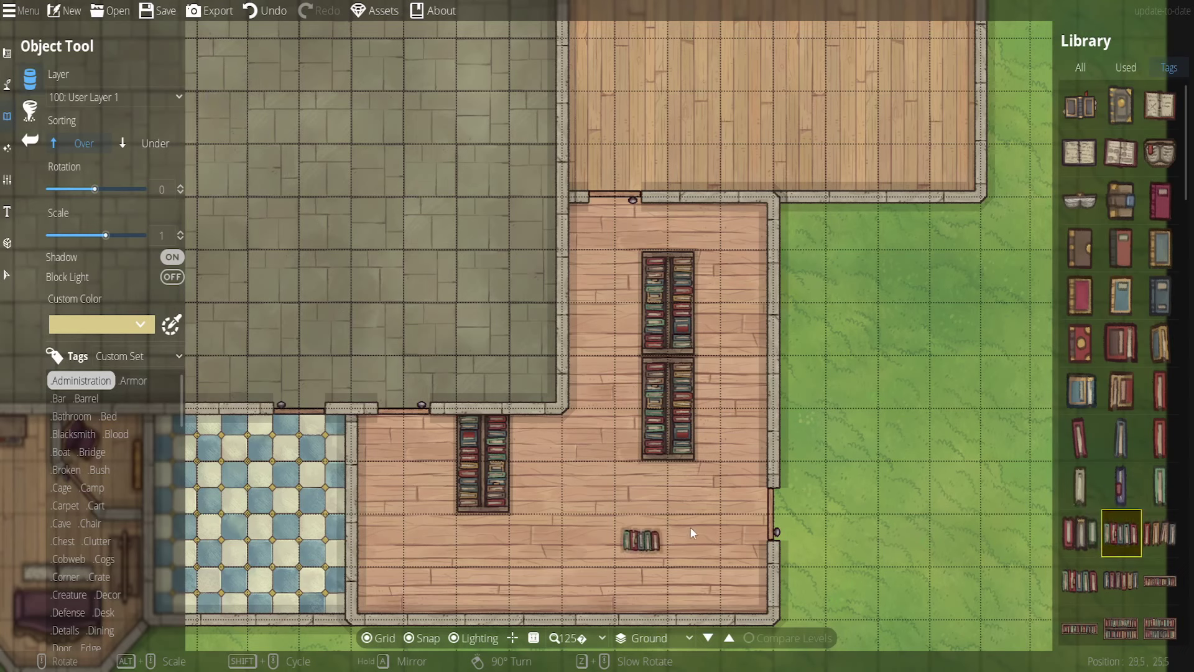
mouse_move(1073, 455)
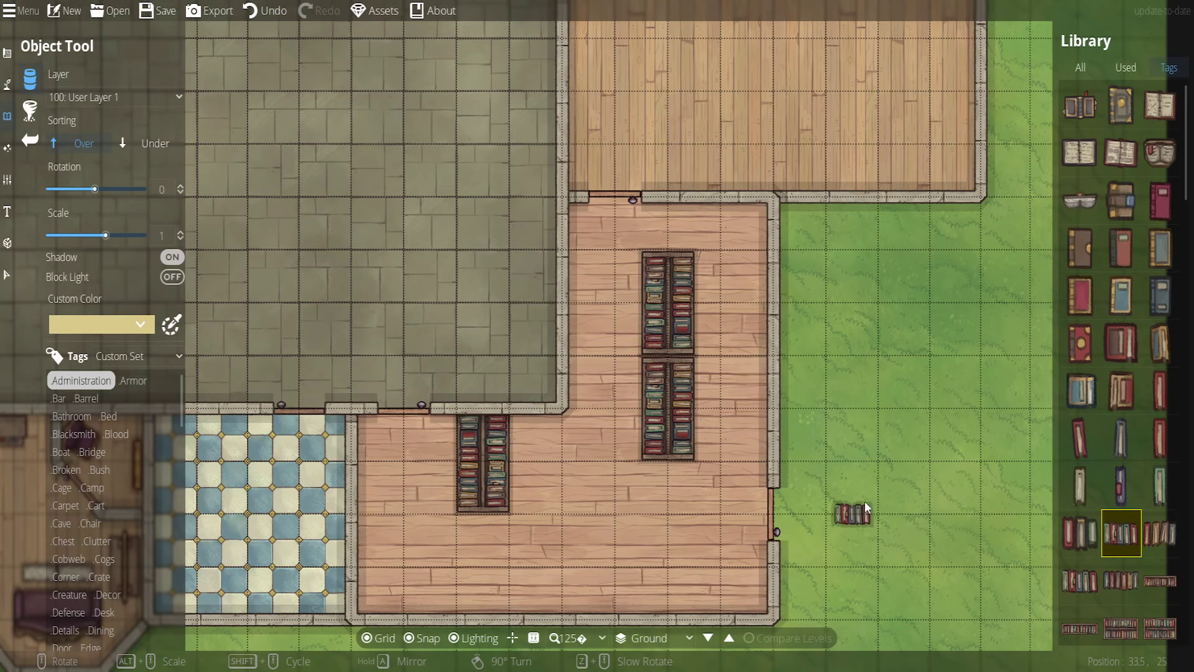
left_click_drag(853, 512, 823, 461)
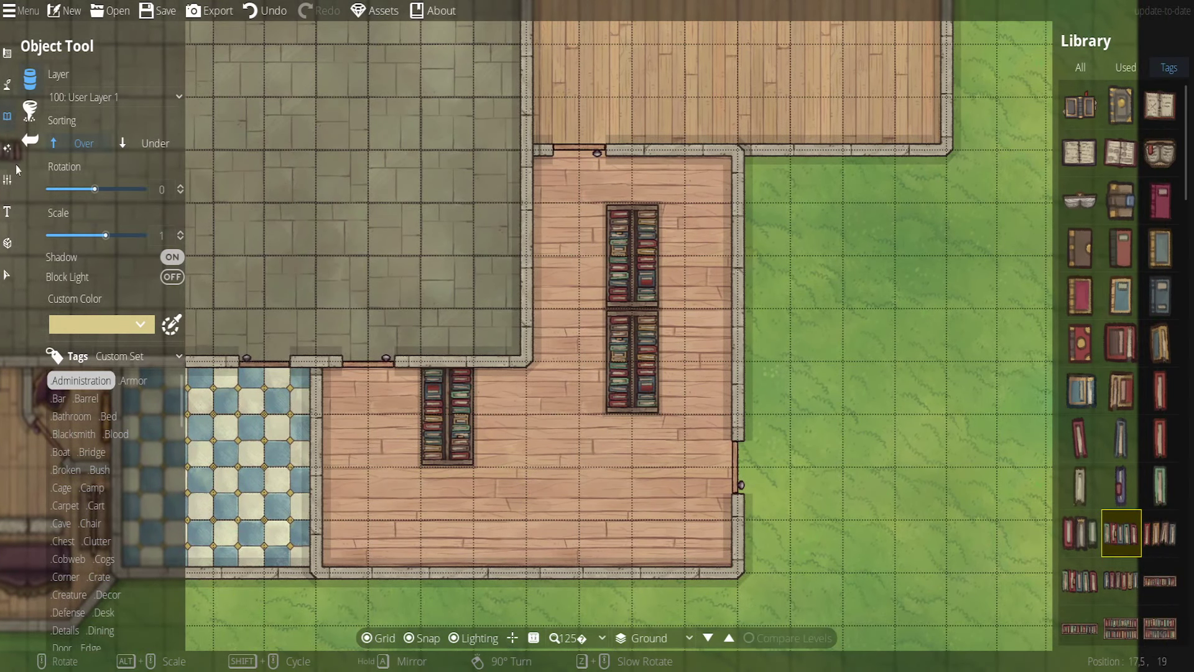
left_click(5, 275)
left_click(7, 52)
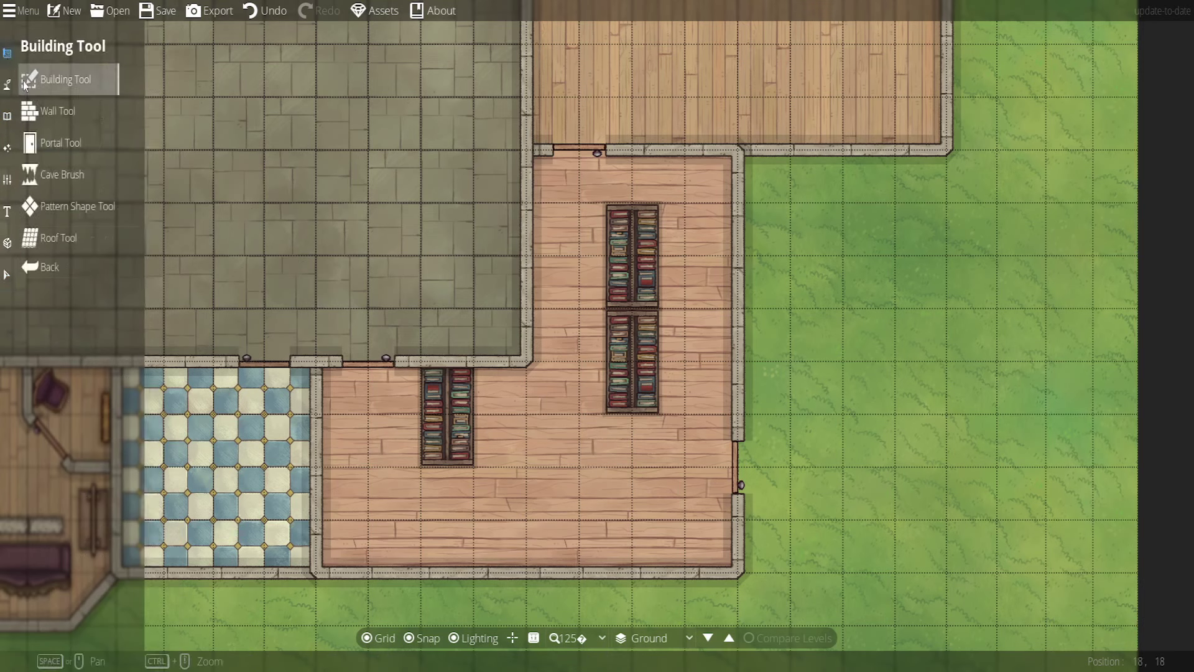
left_click(51, 119)
left_click(51, 138)
left_click(7, 115)
left_click(41, 82)
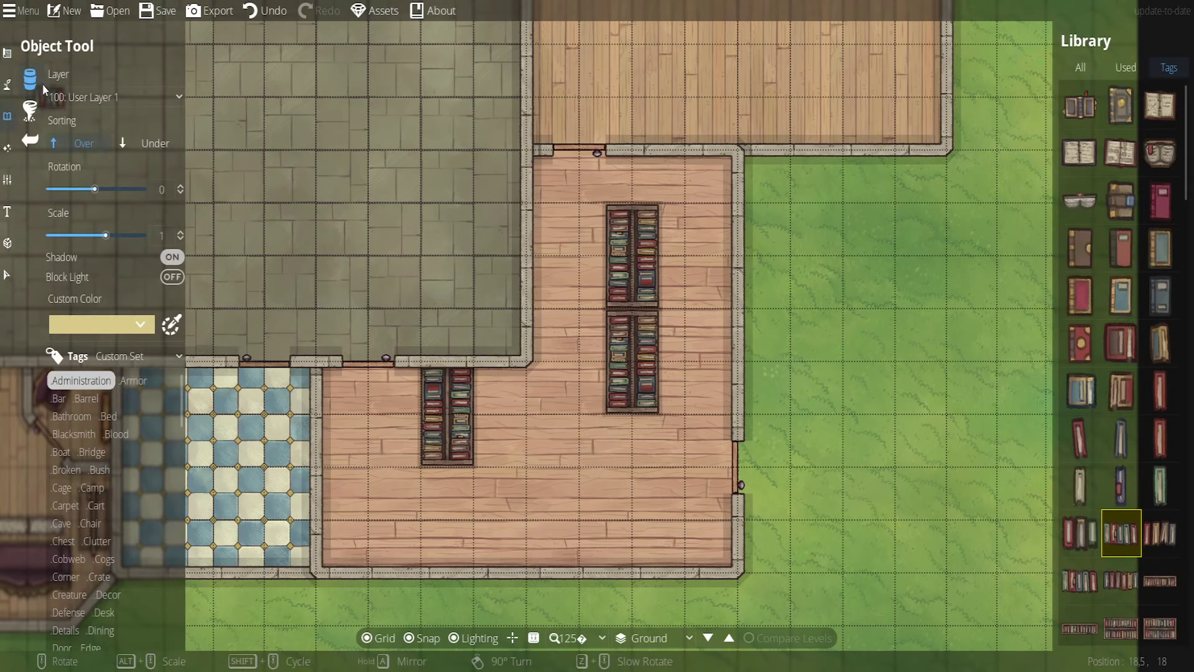
Filter the objects by the Fixture tag and pick the light wooden trapdoor
scroll(132, 451, "down", 5)
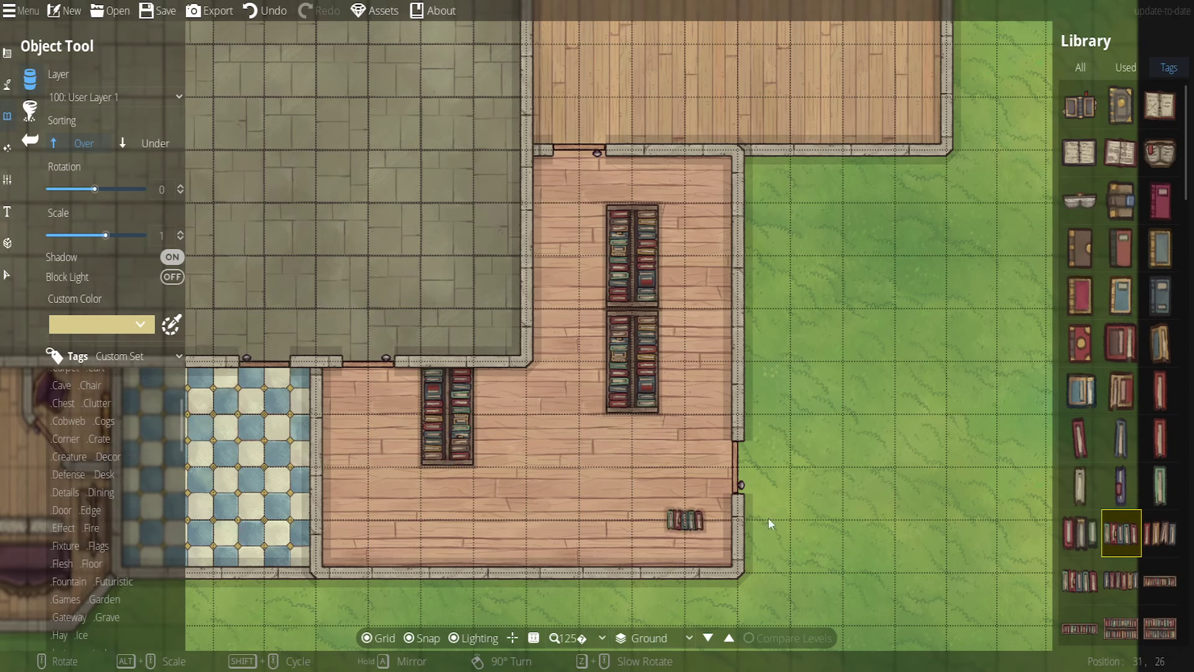
scroll(1123, 440, "down", 3)
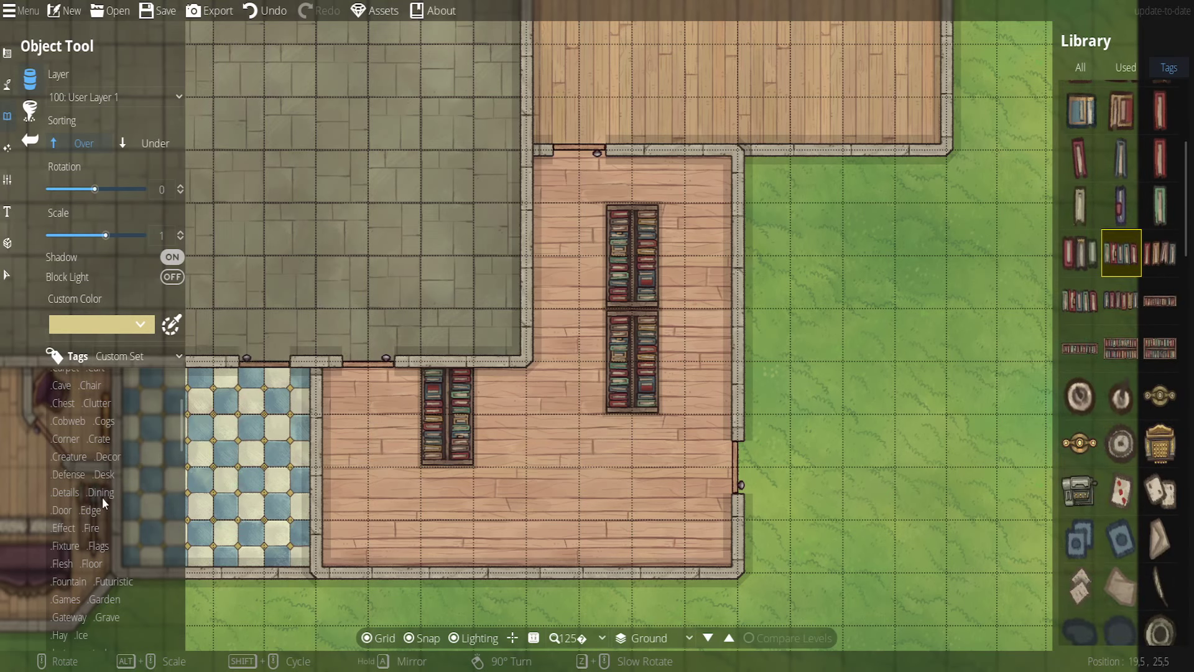
left_click(66, 546)
scroll(1130, 450, "down", 10)
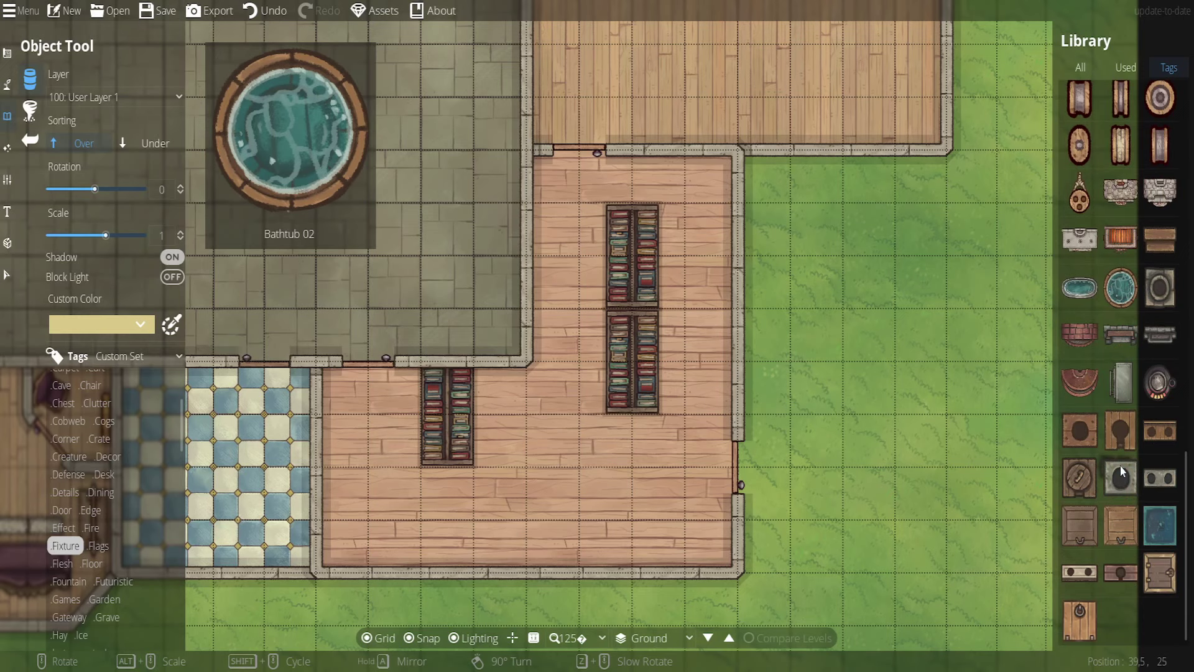
left_click(1121, 525)
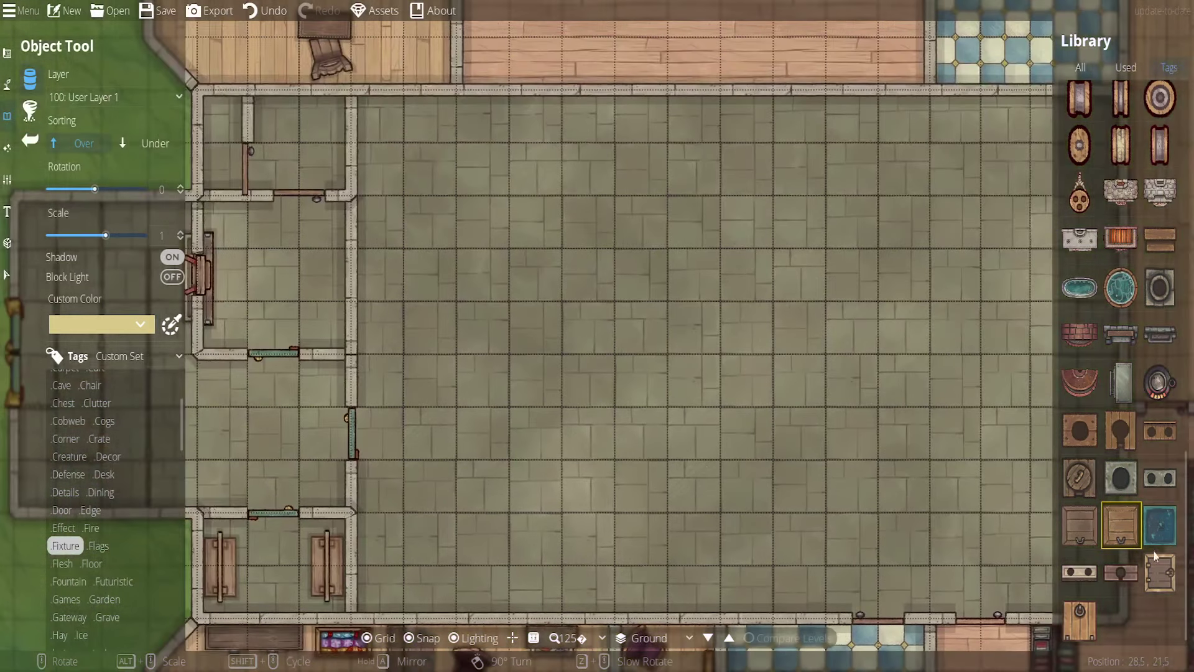
Rotate the trapdoor to -180 and turn its shadow off
left_click_drag(569, 419, 1054, 317)
scroll(750, 471, "up", 9)
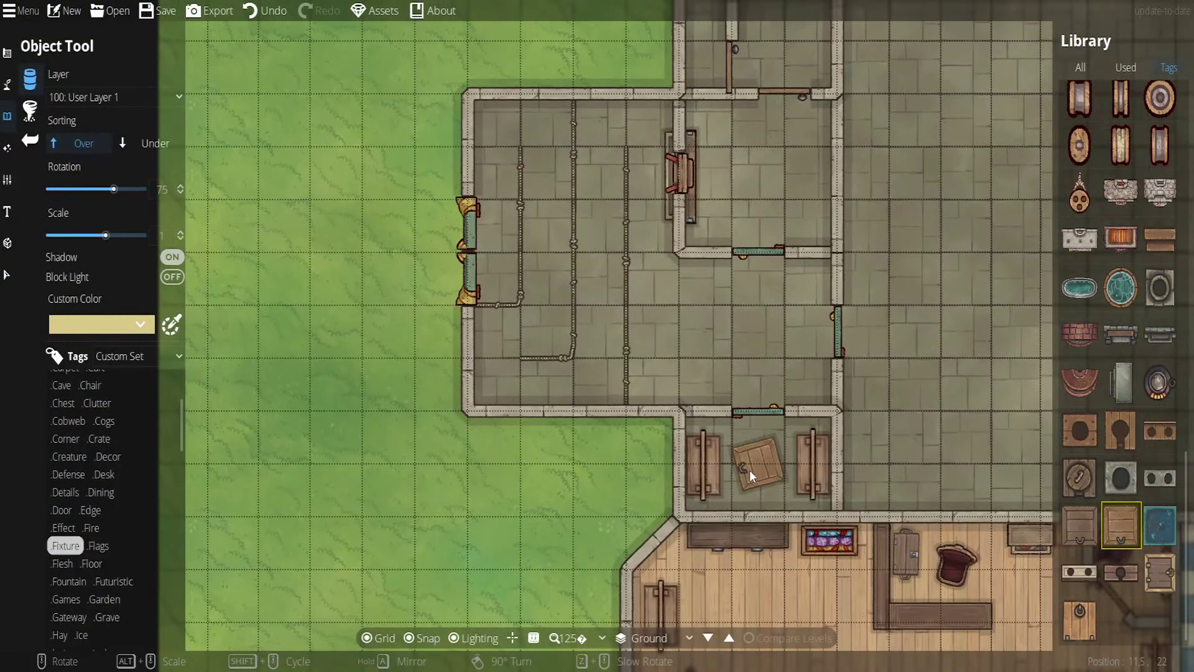
scroll(749, 469, "up", 1)
left_click_drag(749, 469, 629, 398)
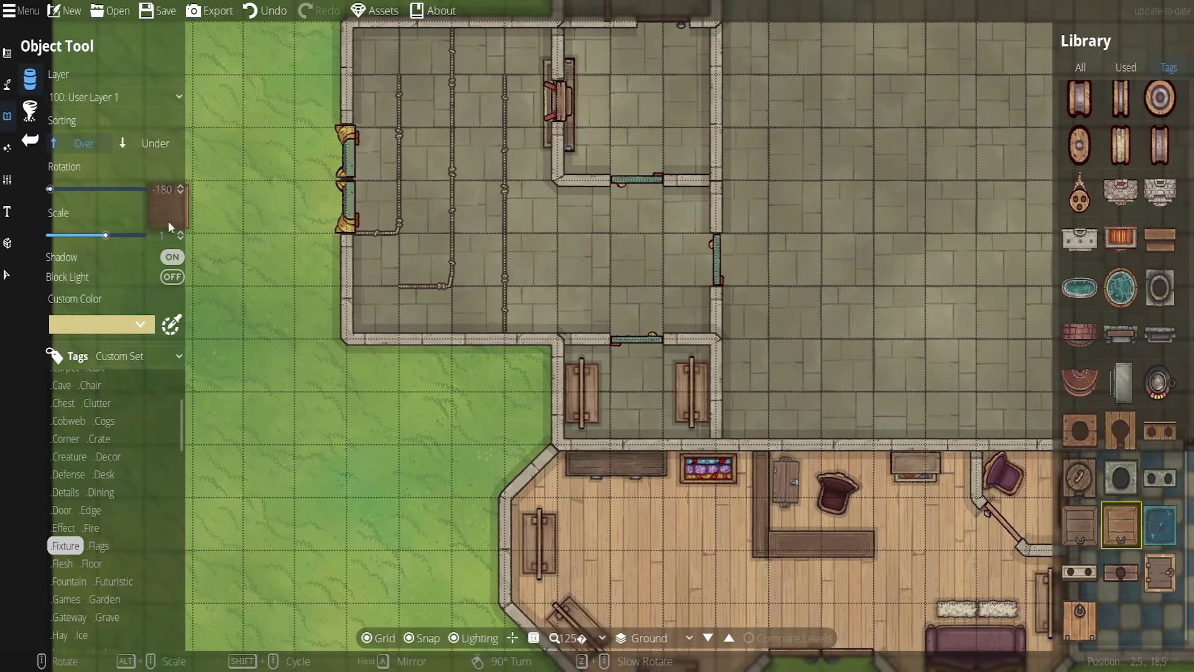
left_click(168, 258)
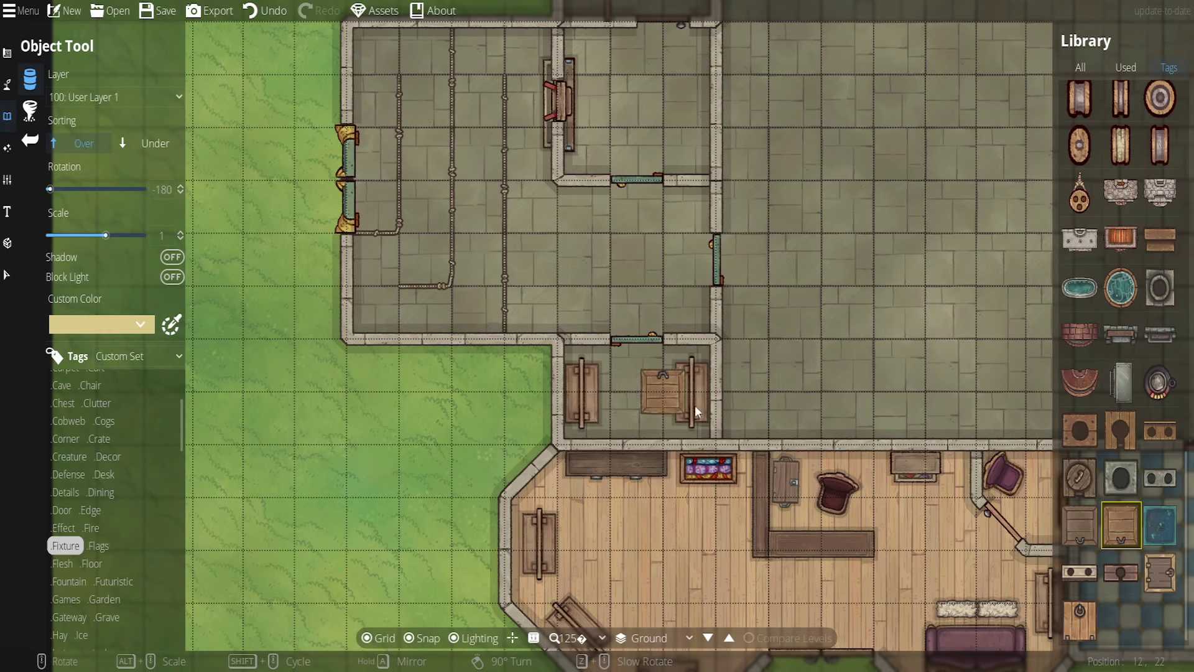
Try the darker trapdoor and the framed one rotated -90 between the two racks of the small stone-floored room
left_click(1082, 526)
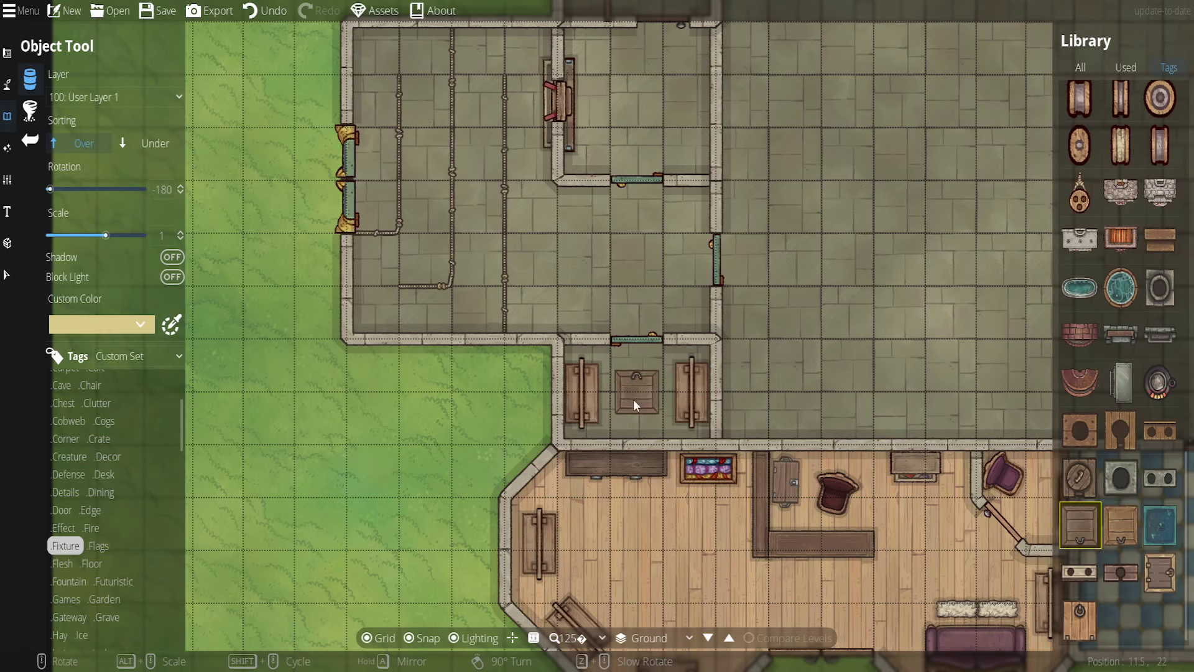
left_click(628, 402)
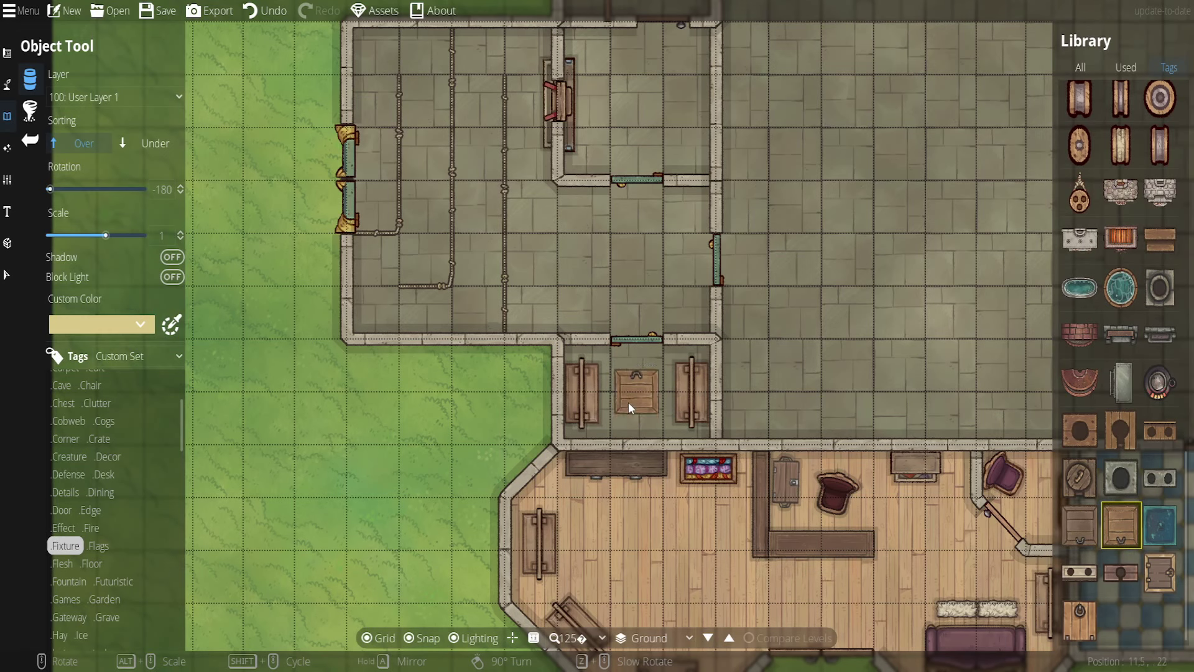
left_click(1080, 622)
left_click(1161, 573)
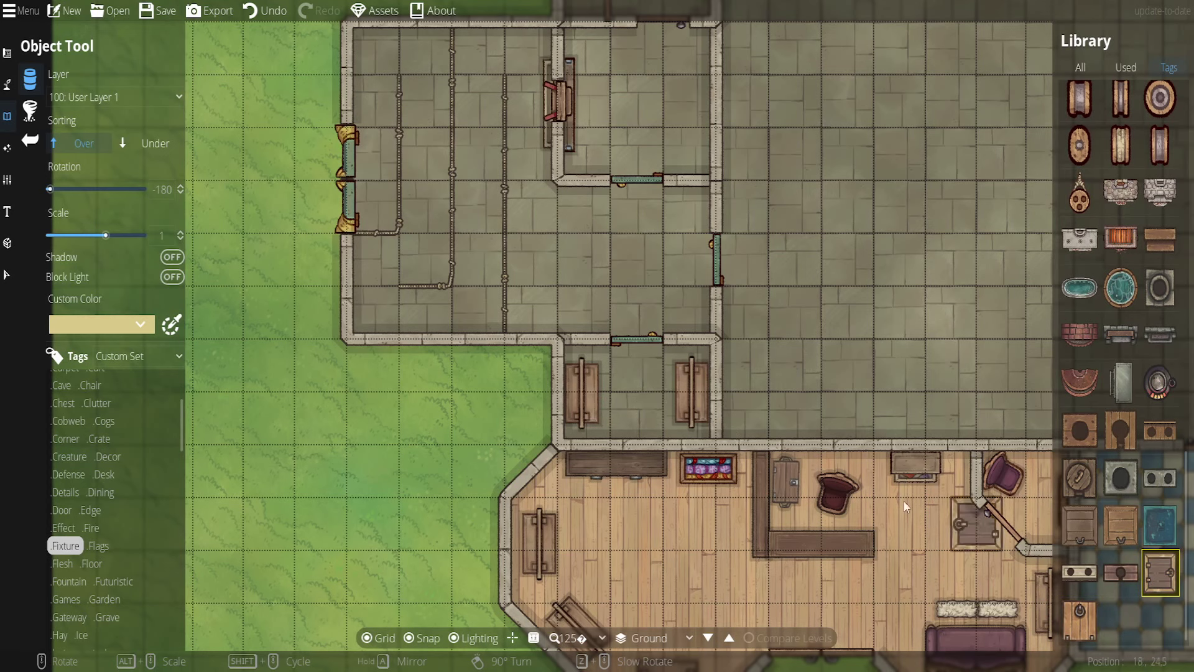
scroll(635, 401, "up", 3)
scroll(633, 394, "up", 3)
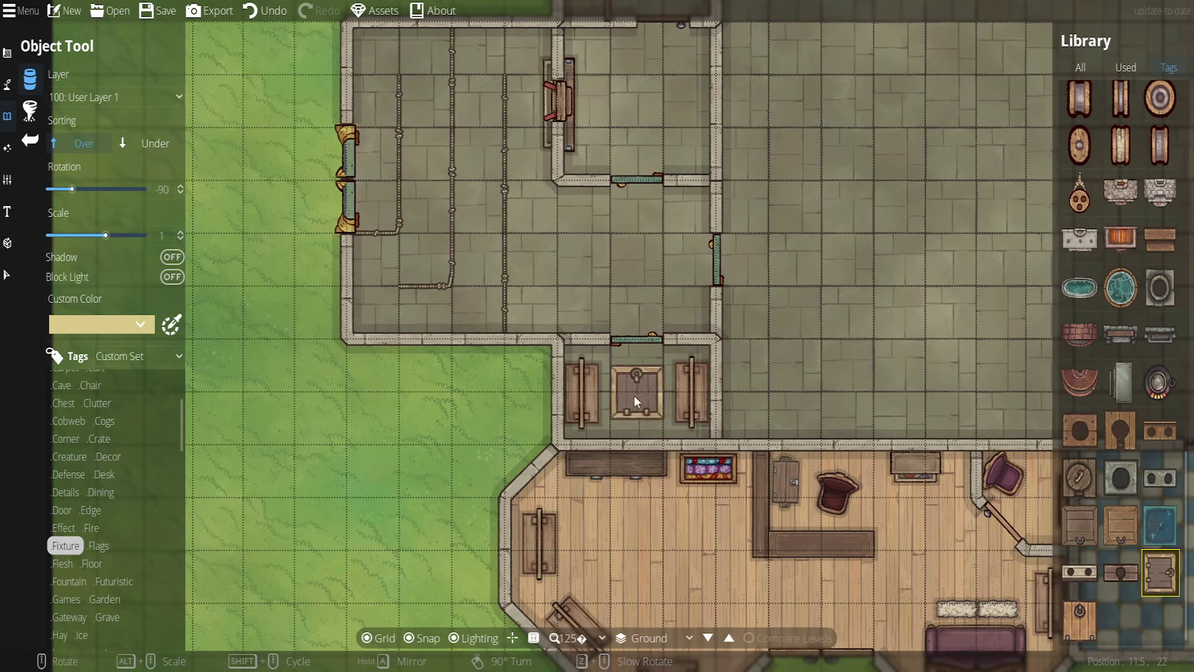
Place the light wooden trapdoor, rotated -180, midway between the two racks in the small stone-floored room
left_click(1119, 532)
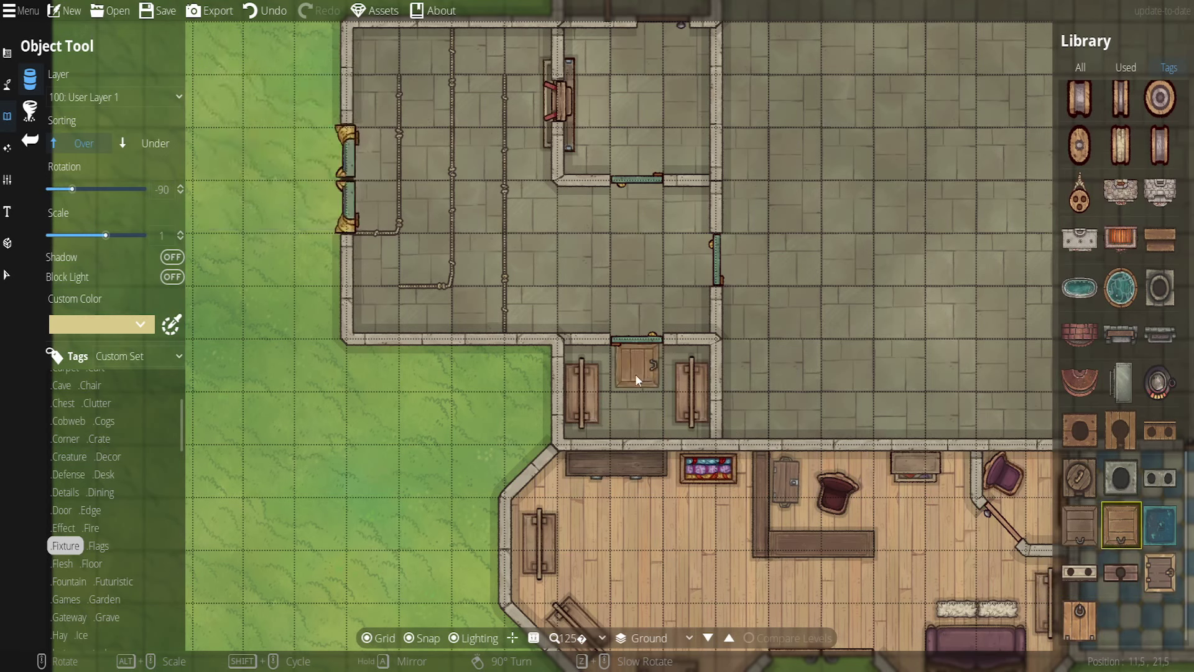
scroll(628, 398, "down", 6)
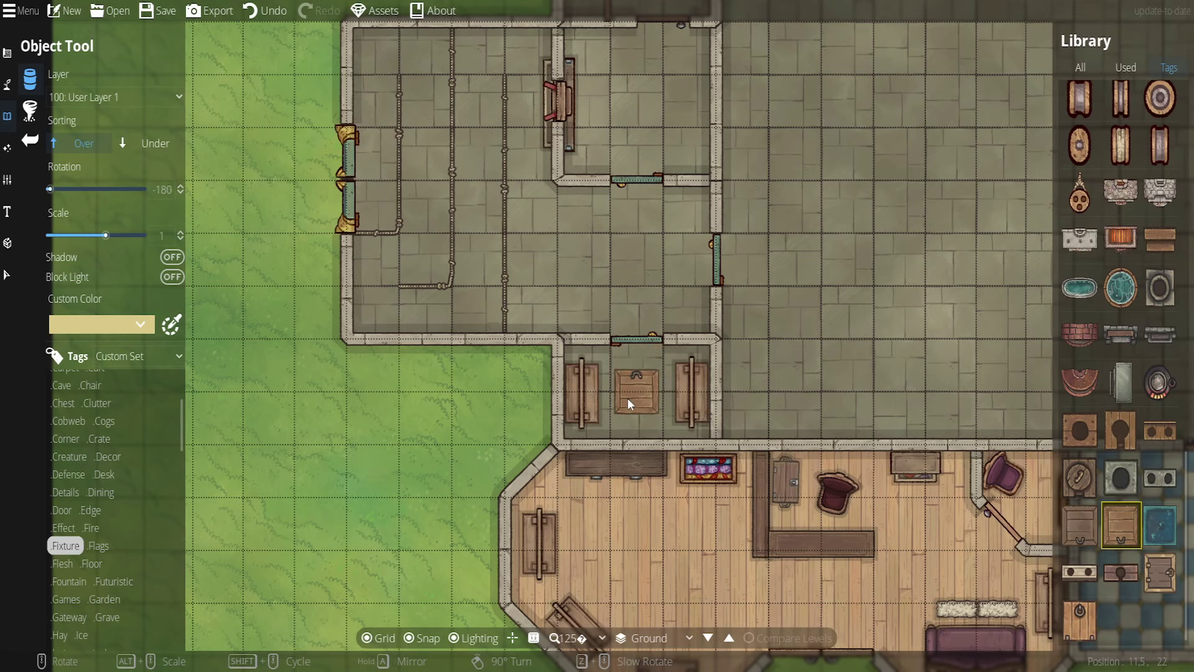
left_click(629, 398)
left_click_drag(846, 339, 637, 349)
left_click(7, 274)
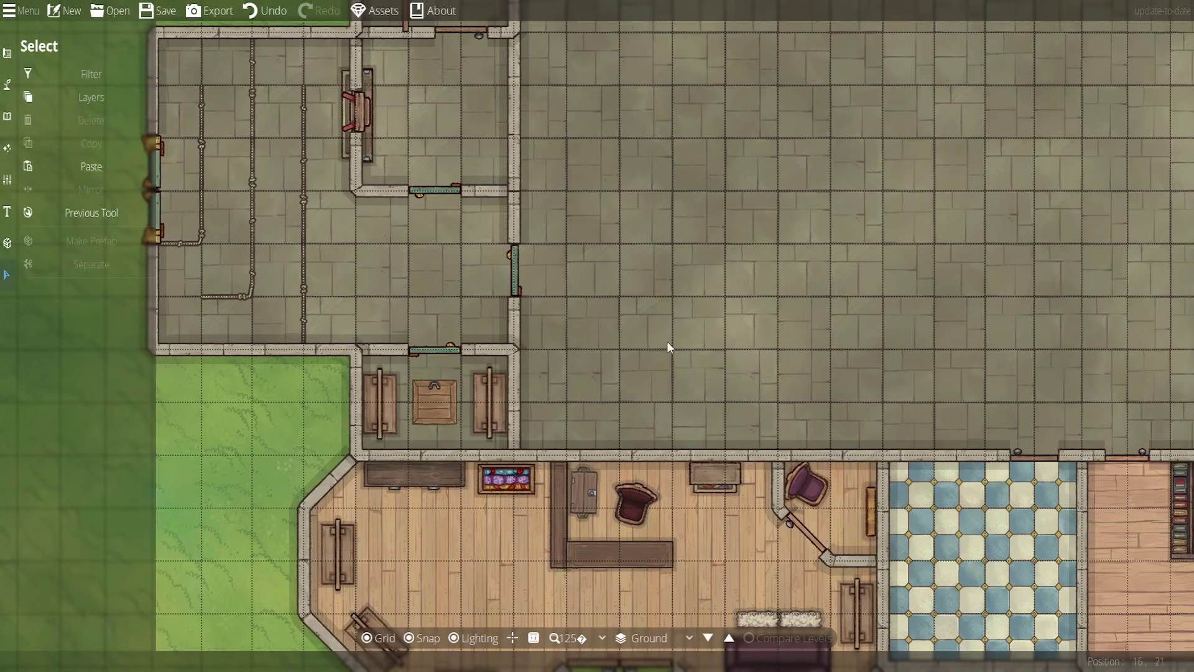
Return to the Object Tool, filter the objects by the Bathroom tag and pick the wooden loo with the blue bowl
key("w")
key("a")
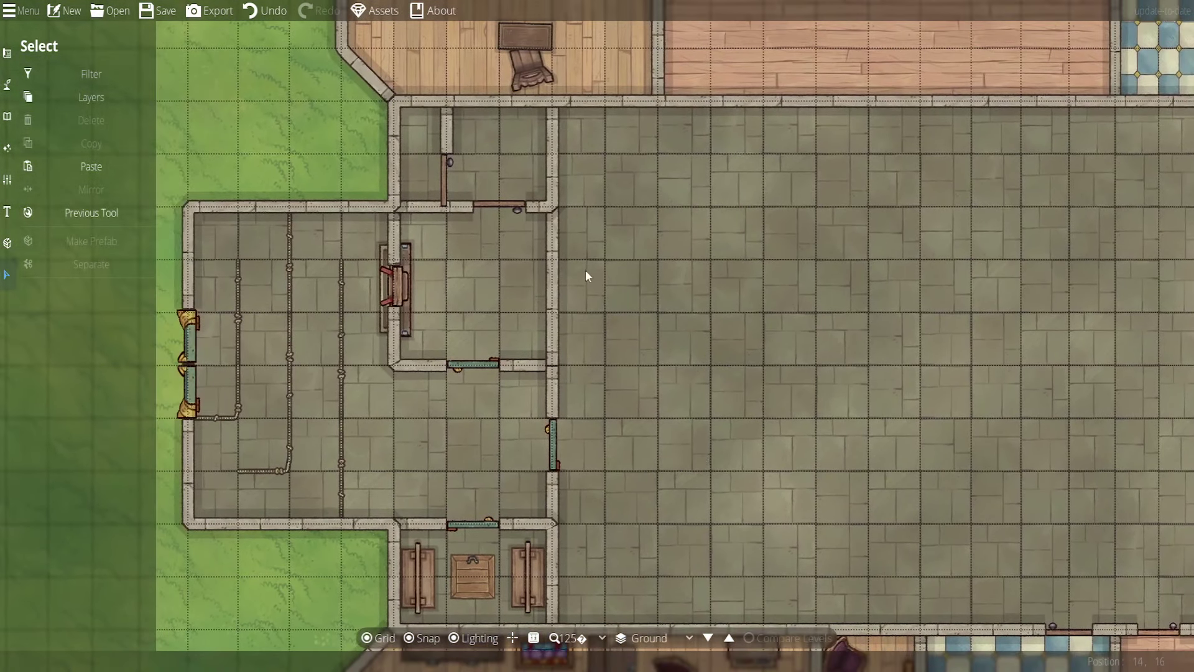
key("w")
key("a")
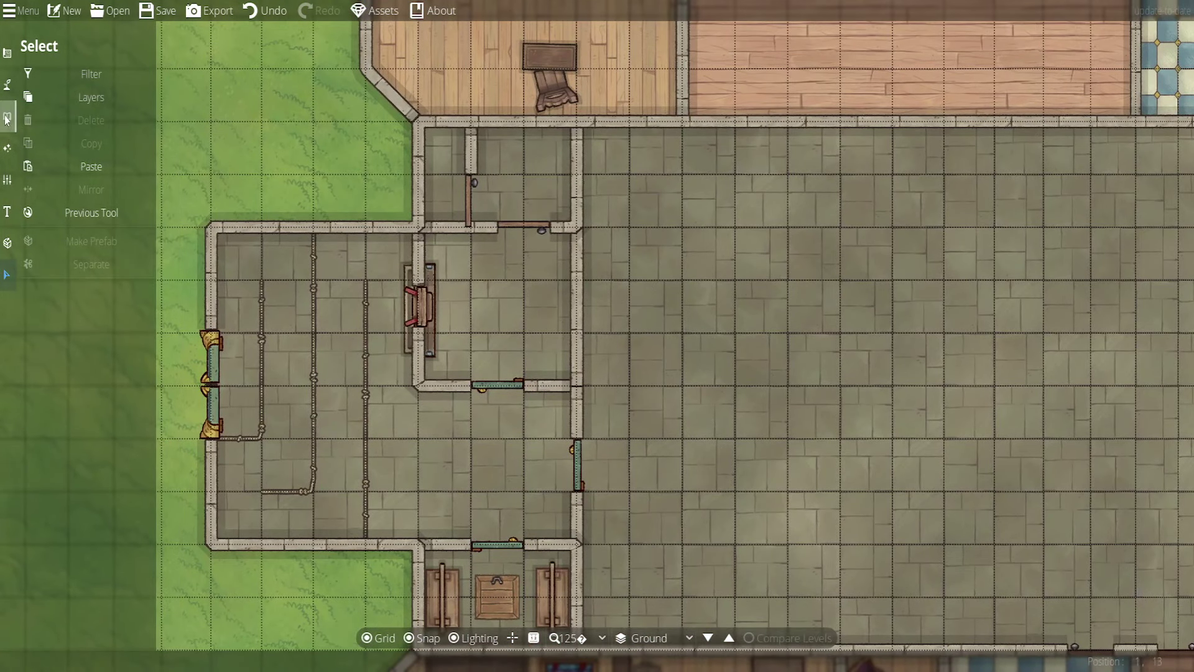
left_click(37, 91)
scroll(97, 471, "up", 3)
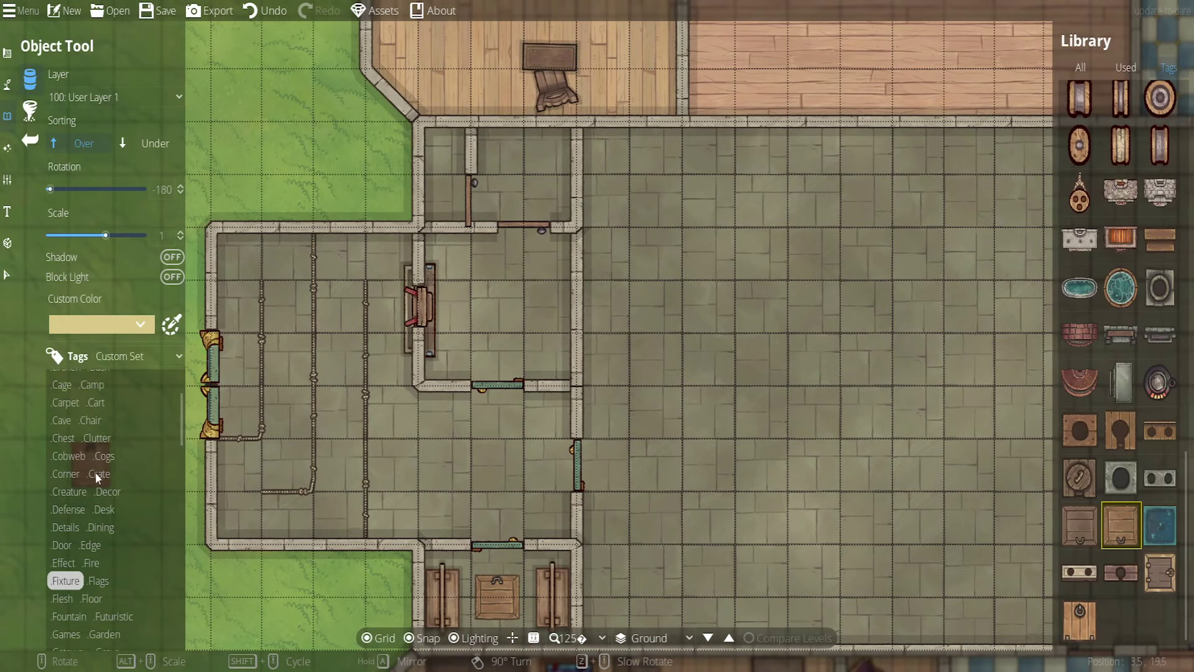
left_click(80, 382)
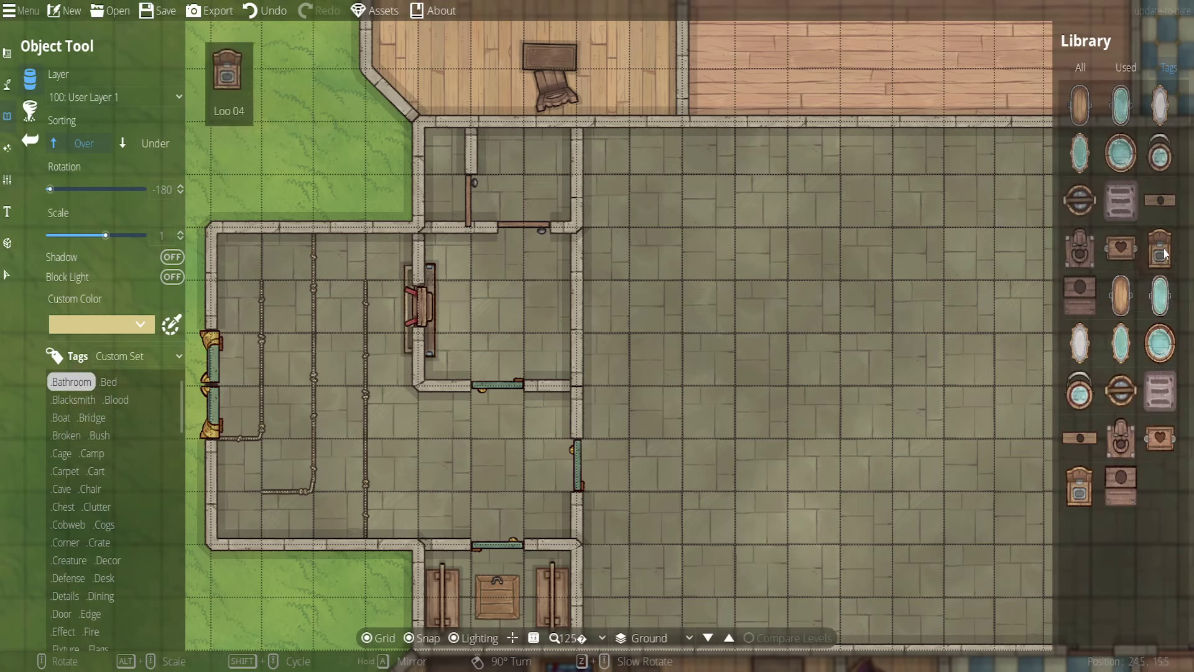
left_click(1080, 485)
Turn snapping off and place the loo at rotation 0 against the upper wall of the narrow cubicle
scroll(456, 168, "up", 12)
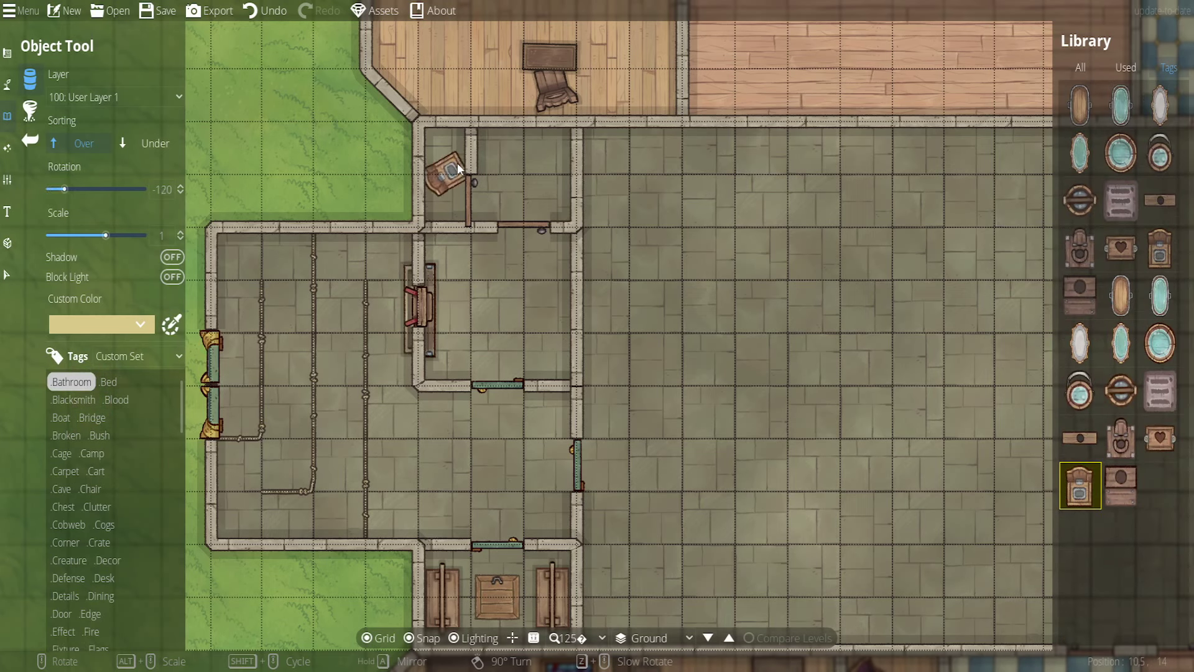
scroll(451, 150, "down", 2)
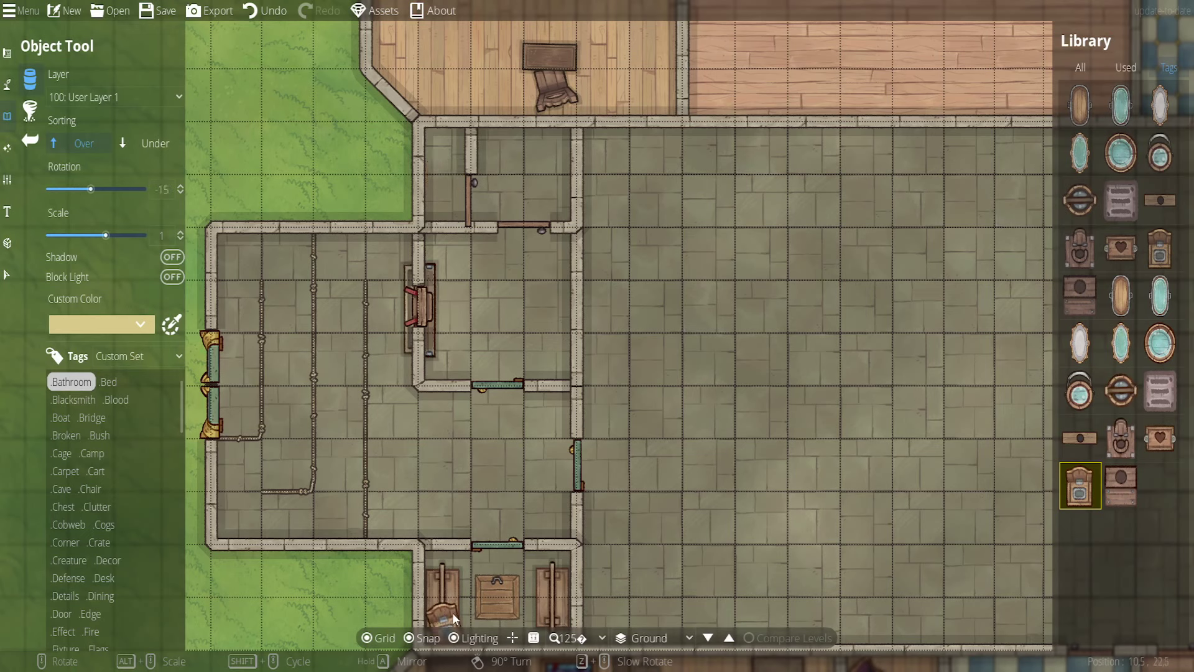
left_click(410, 638)
scroll(462, 112, "up", 1)
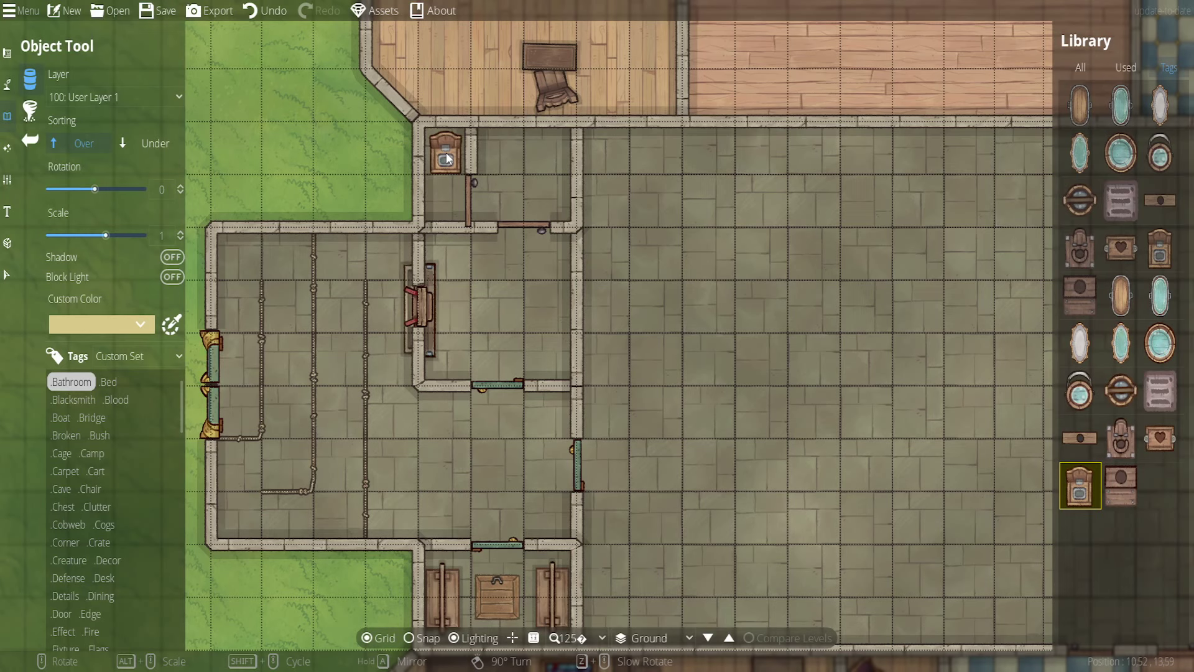
left_click(447, 159)
mouse_move(1150, 352)
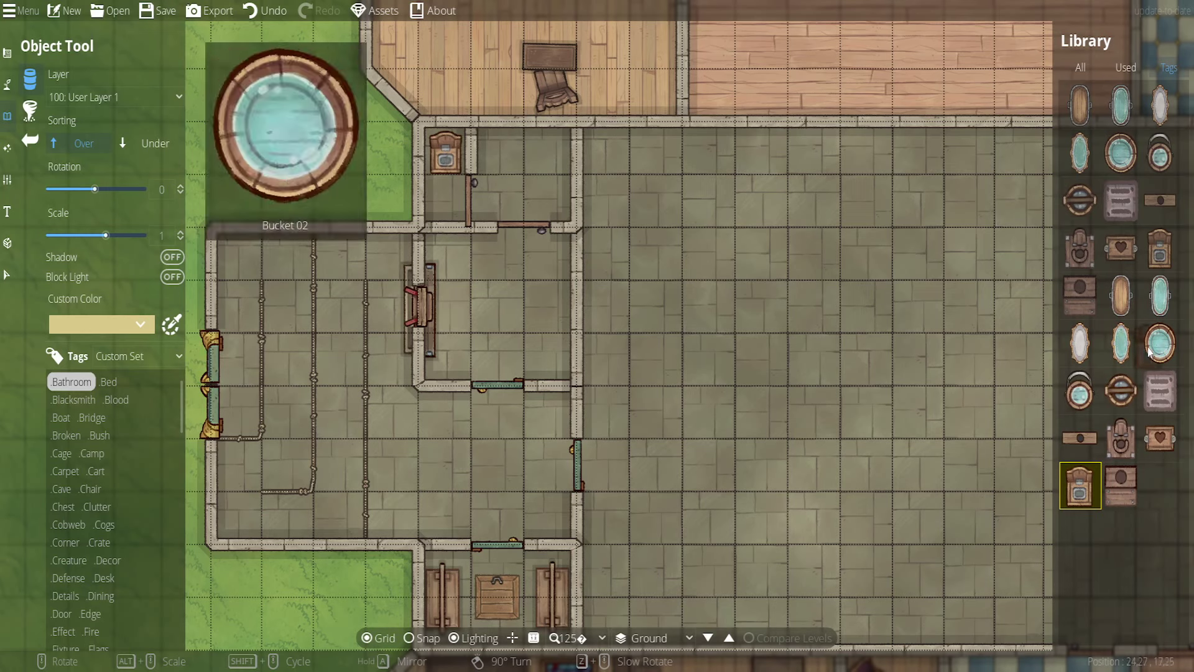
left_click_drag(647, 249, 521, 306)
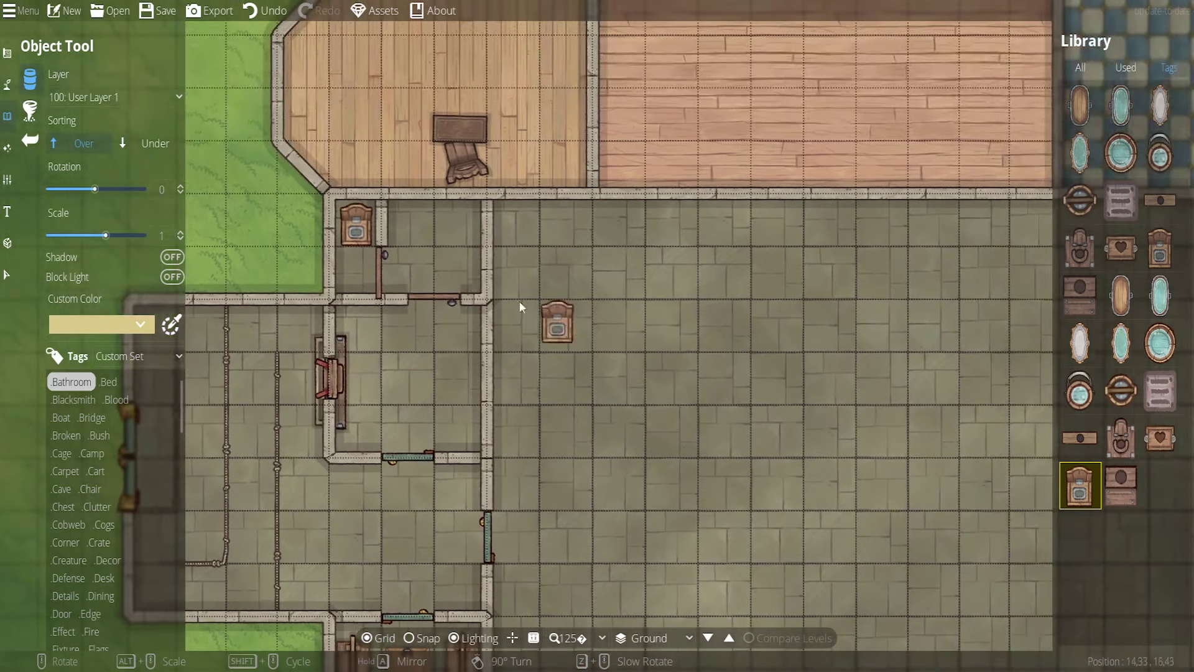
left_click(7, 275)
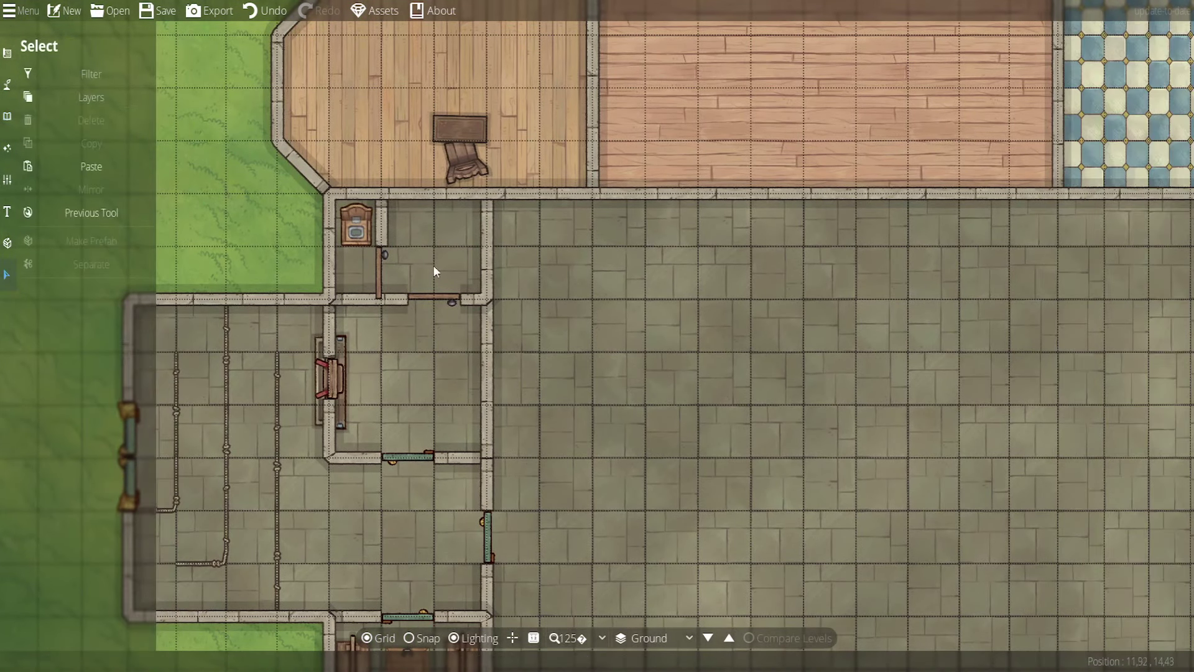
Return to the Object Tool and filter the objects by the Desk tag
left_click(6, 117)
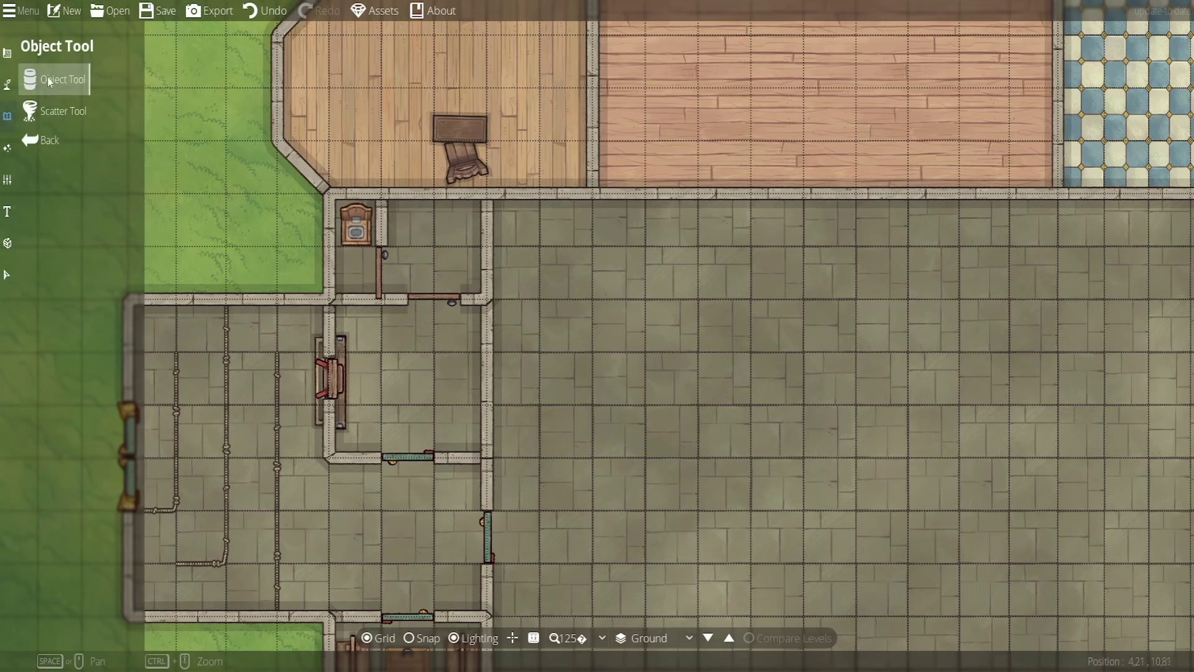
left_click(48, 77)
scroll(89, 485, "down", 1)
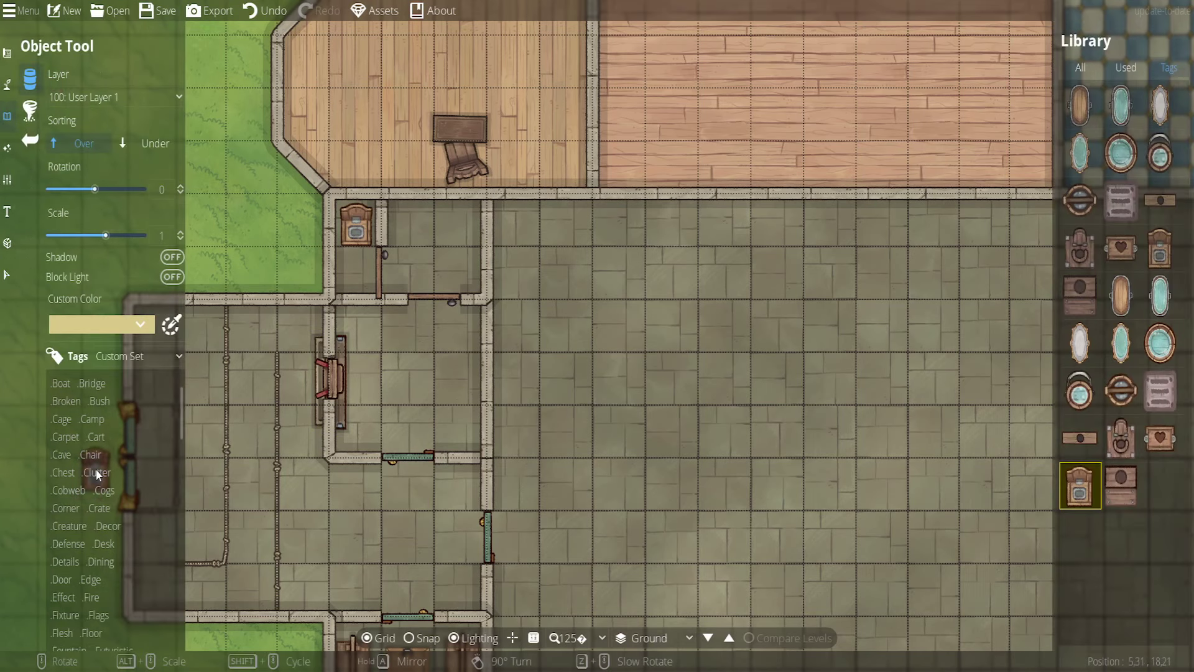
key("a")
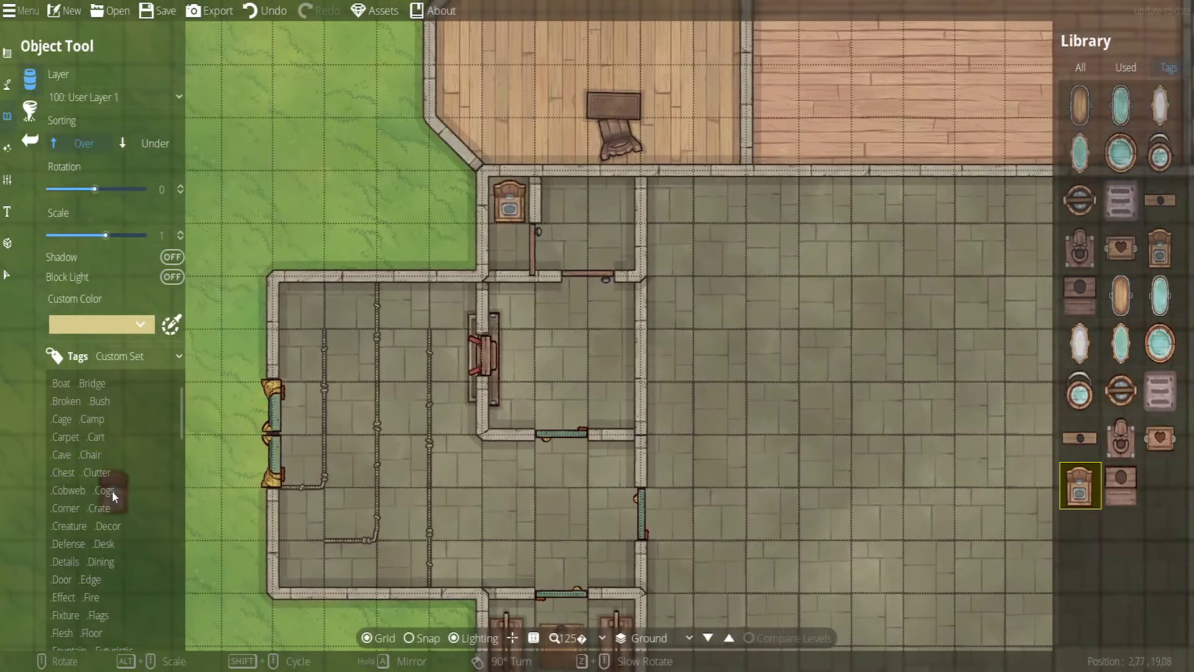
key("s")
key("d")
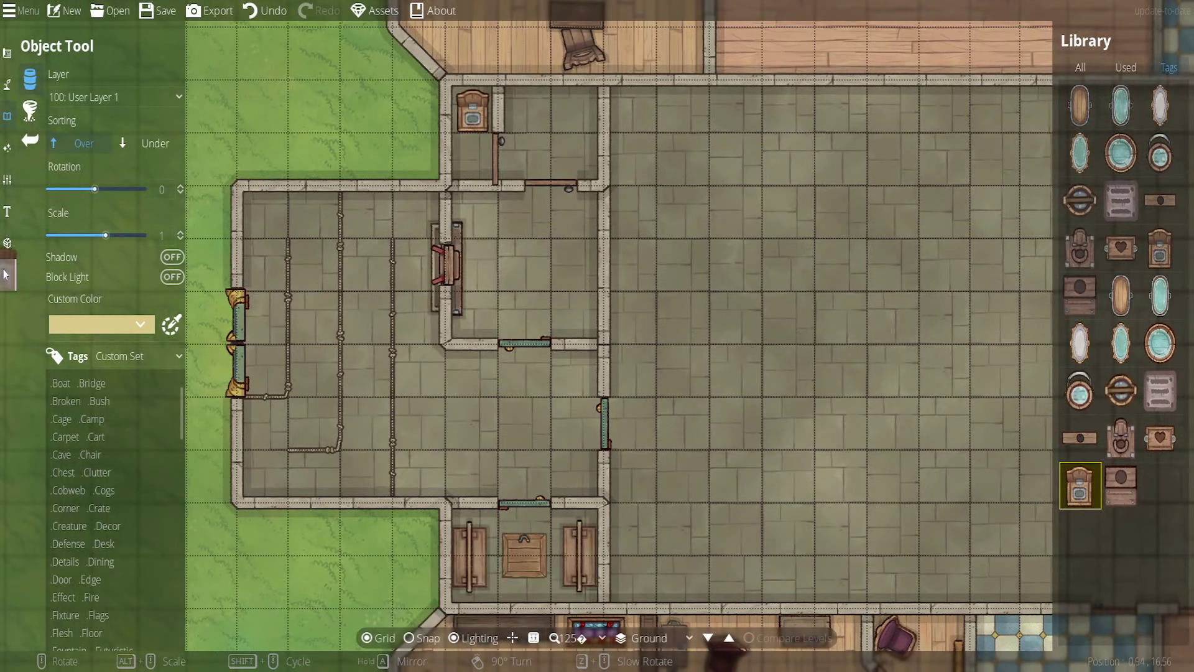
scroll(96, 488, "down", 2)
scroll(116, 534, "down", 1)
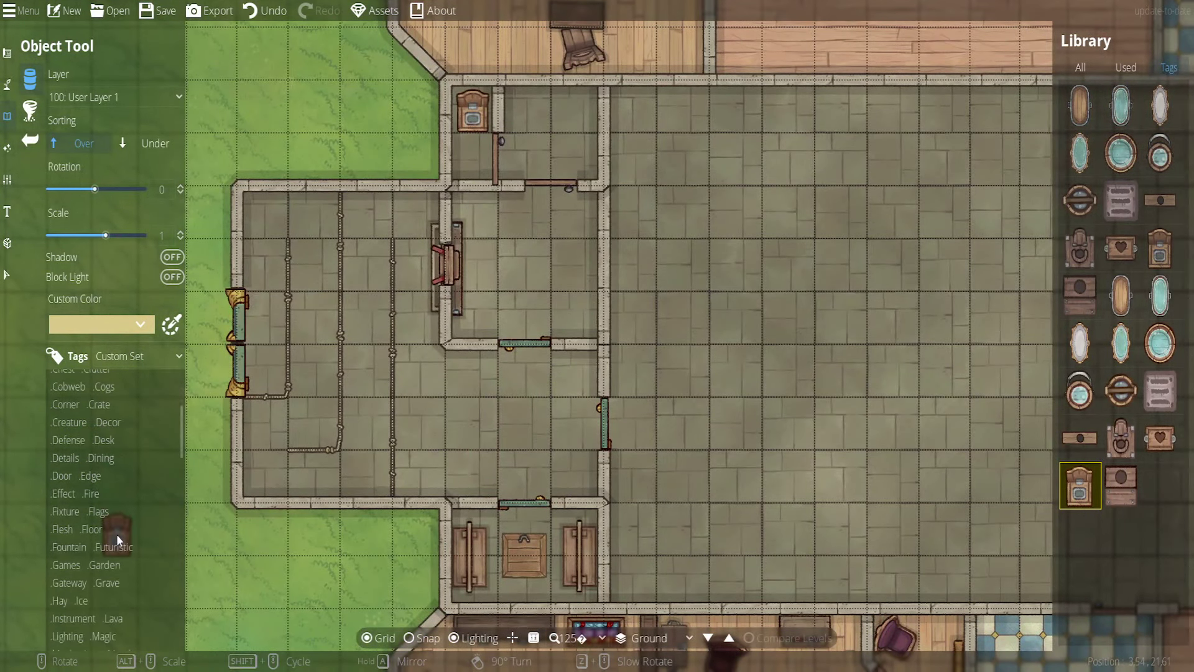
left_click(101, 440)
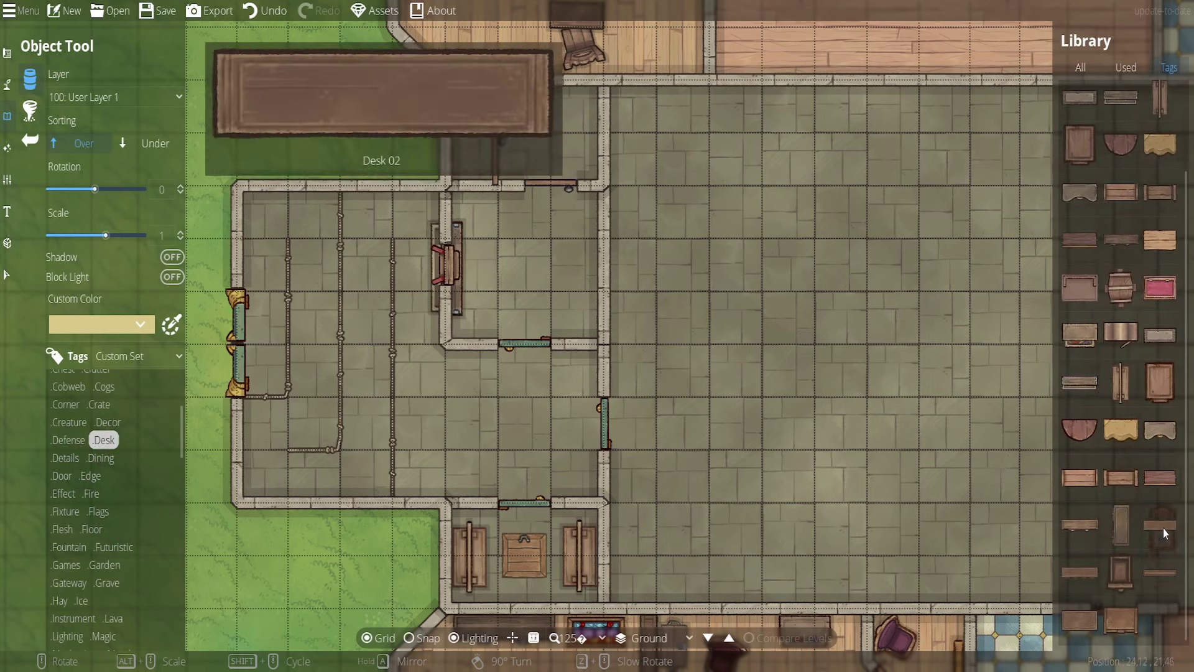
Set the rotation to 90 and try two long narrow desks below the corner of the inner stone wall
left_click(1163, 528)
scroll(479, 433, "down", 6)
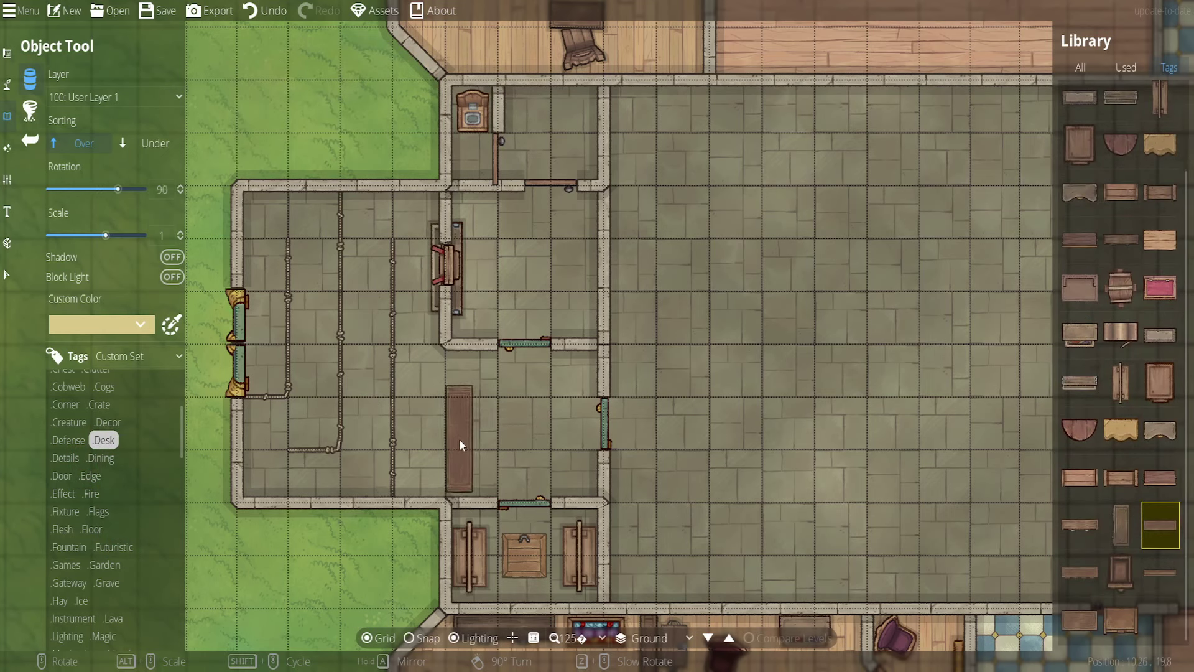
left_click(1161, 575)
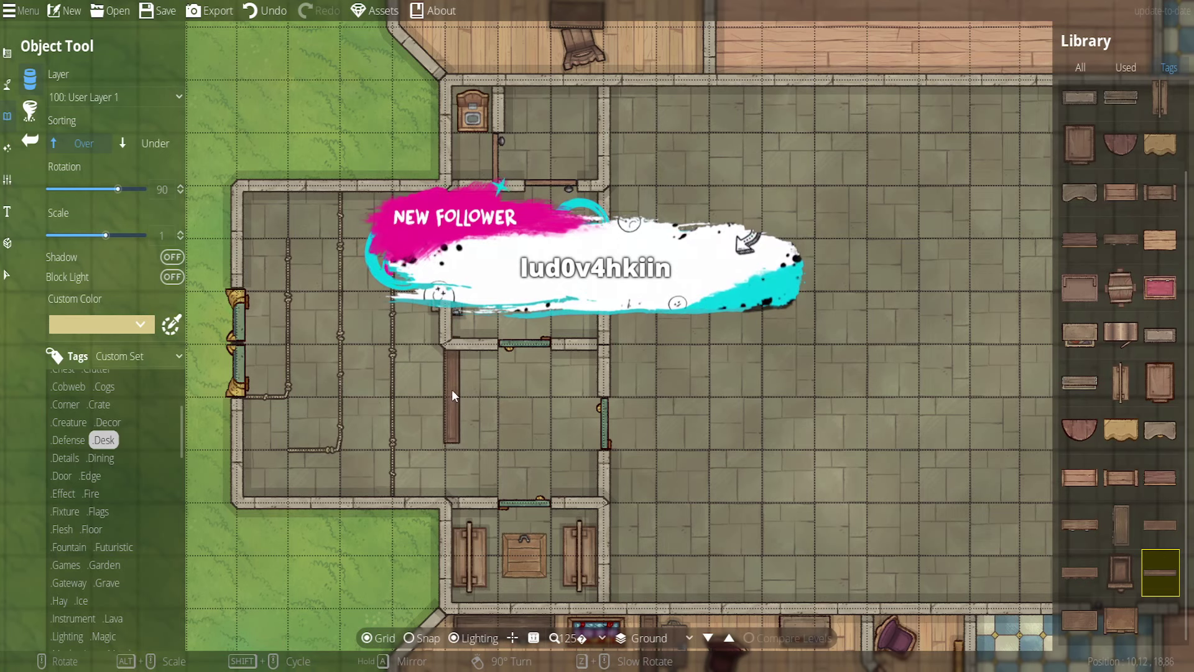
key("Left")
key("Down")
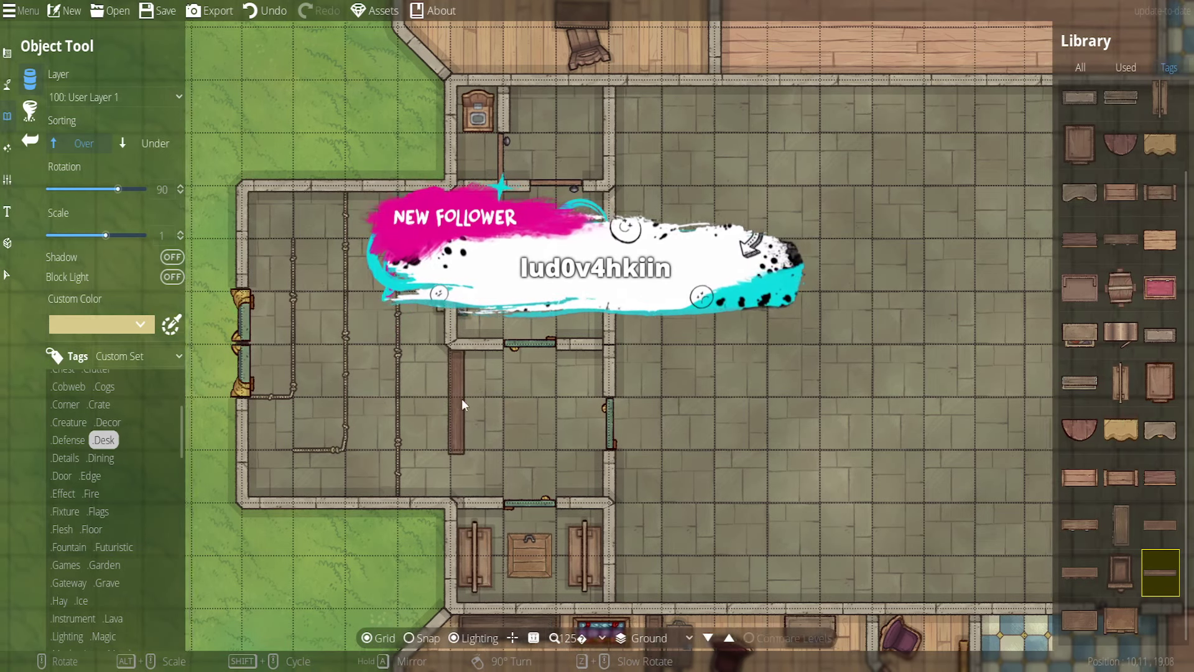
scroll(478, 390, "up", 1)
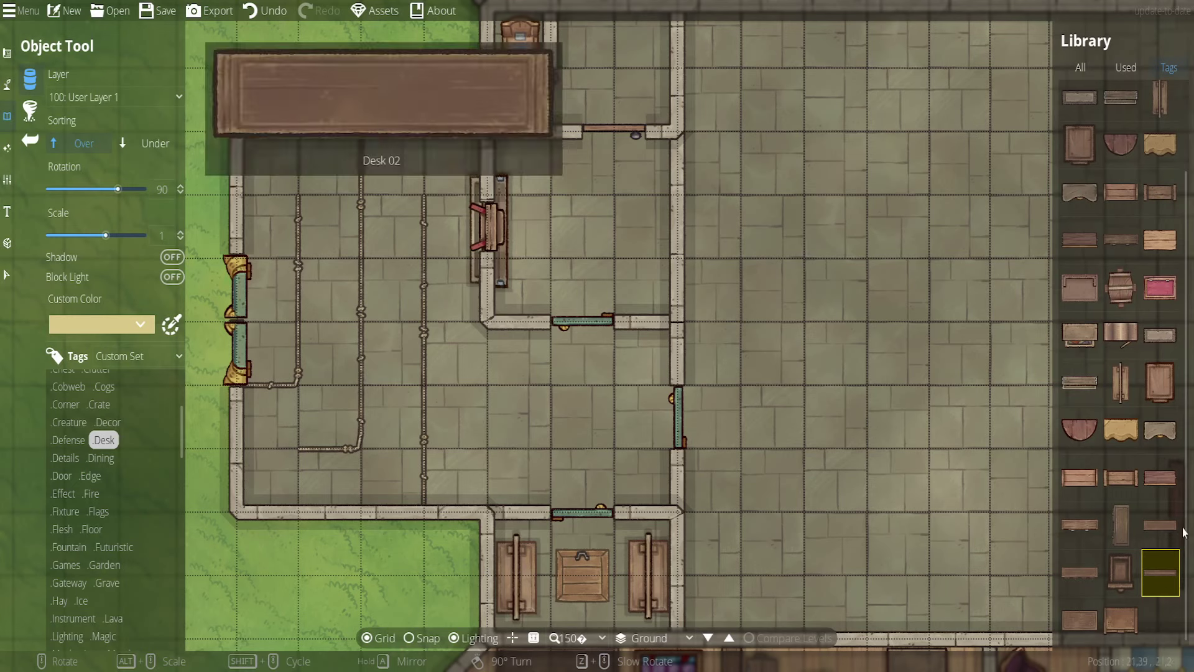
Place the dark plank desk at rotation 90 directly below the inner wall's corner, in line with that wall
left_click(1161, 525)
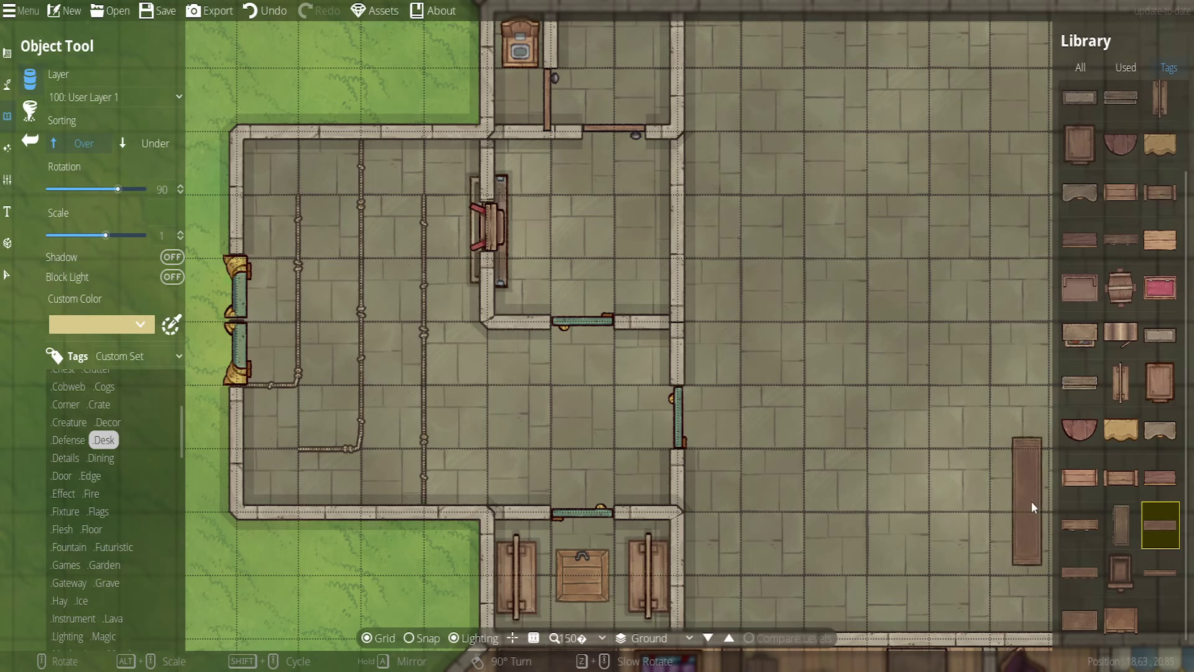
scroll(1106, 535, "up", 1)
scroll(1101, 485, "up", 1)
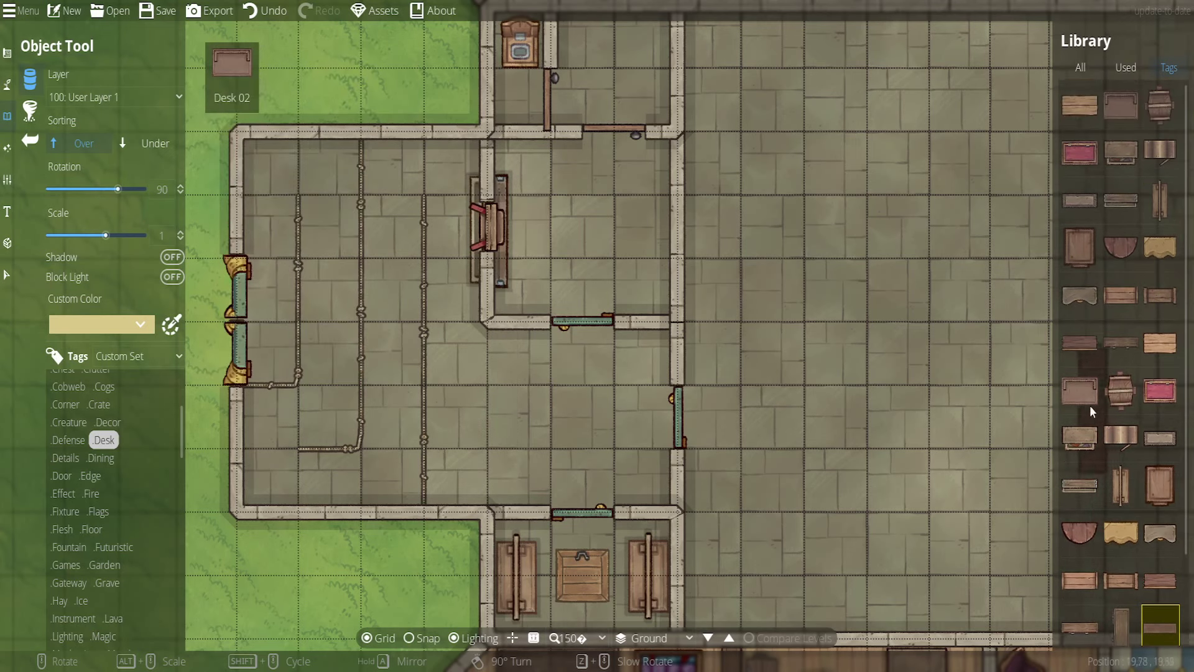
left_click(1080, 344)
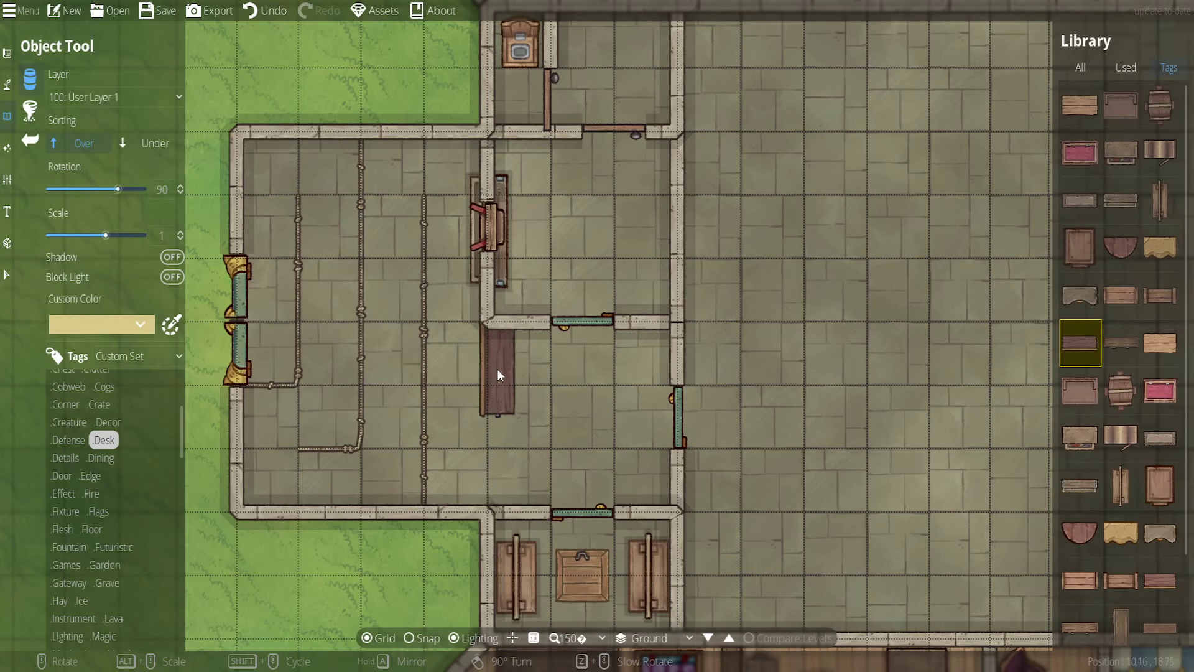
left_click(498, 368)
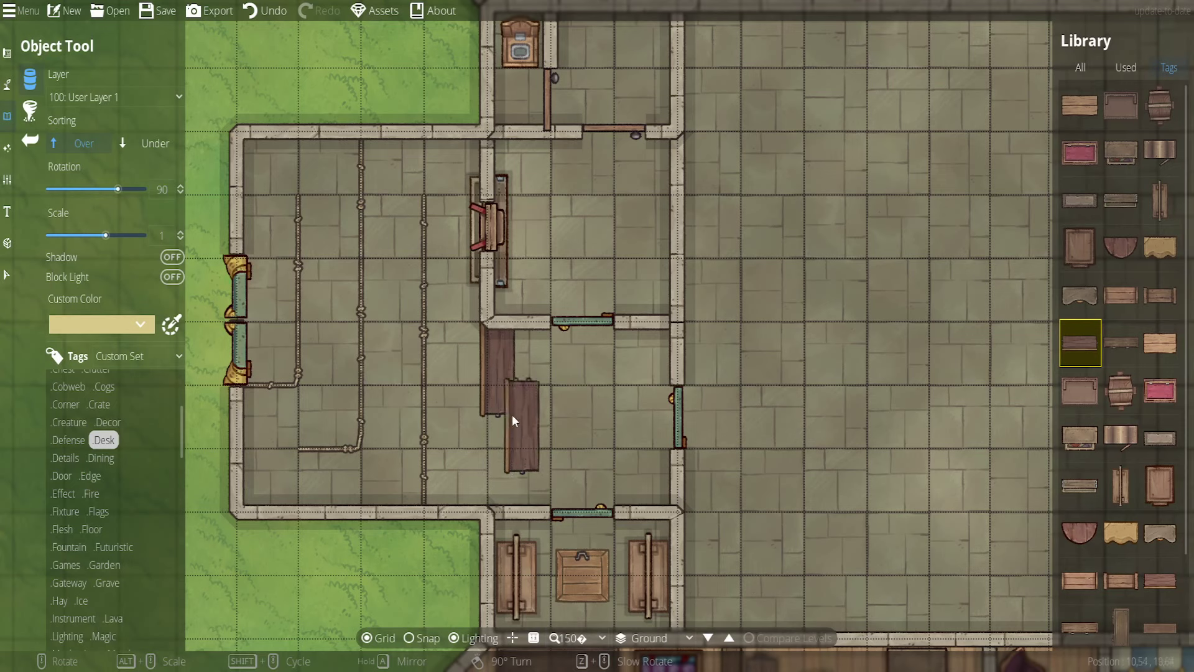
Place the brown wavy-edged side table at rotation 0 against the upper wall of the small room beside the loo
mouse_move(1136, 495)
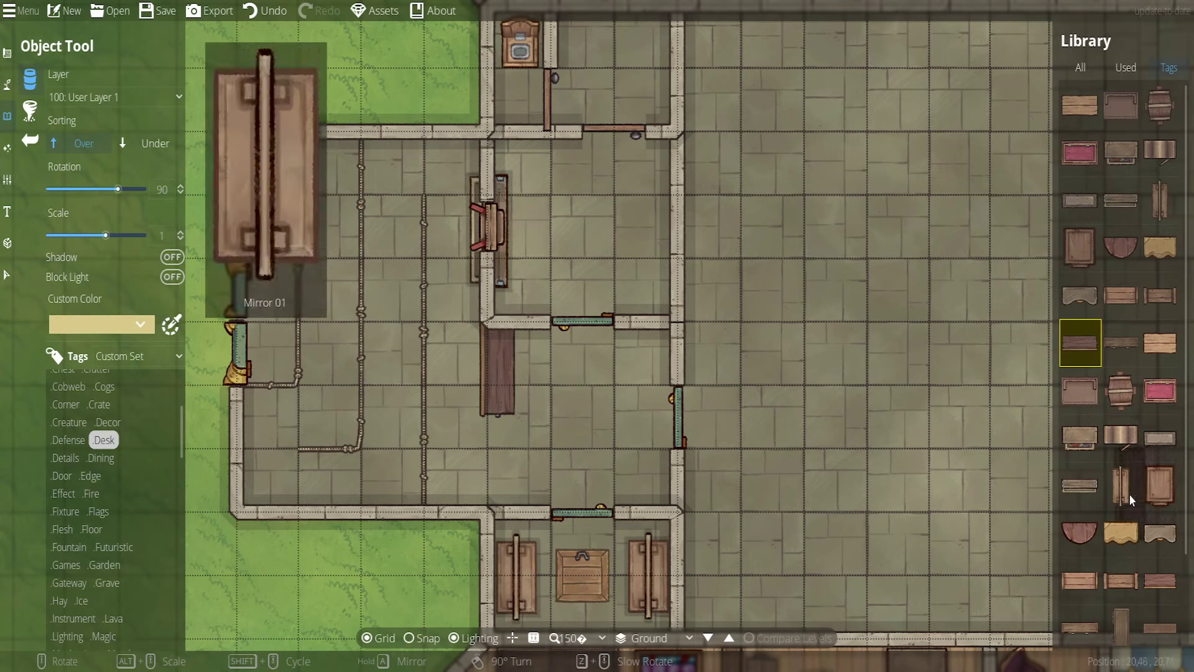
scroll(1129, 494, "down", 2)
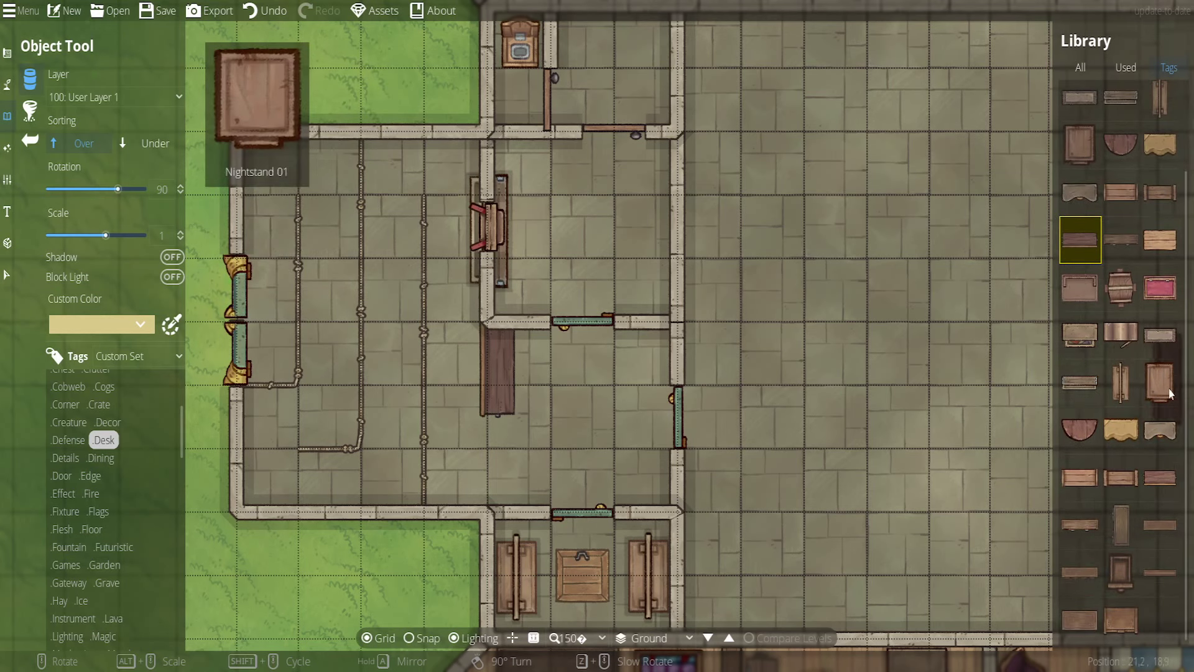
left_click(1161, 430)
left_click_drag(774, 200, 760, 539)
scroll(627, 398, "down", 6)
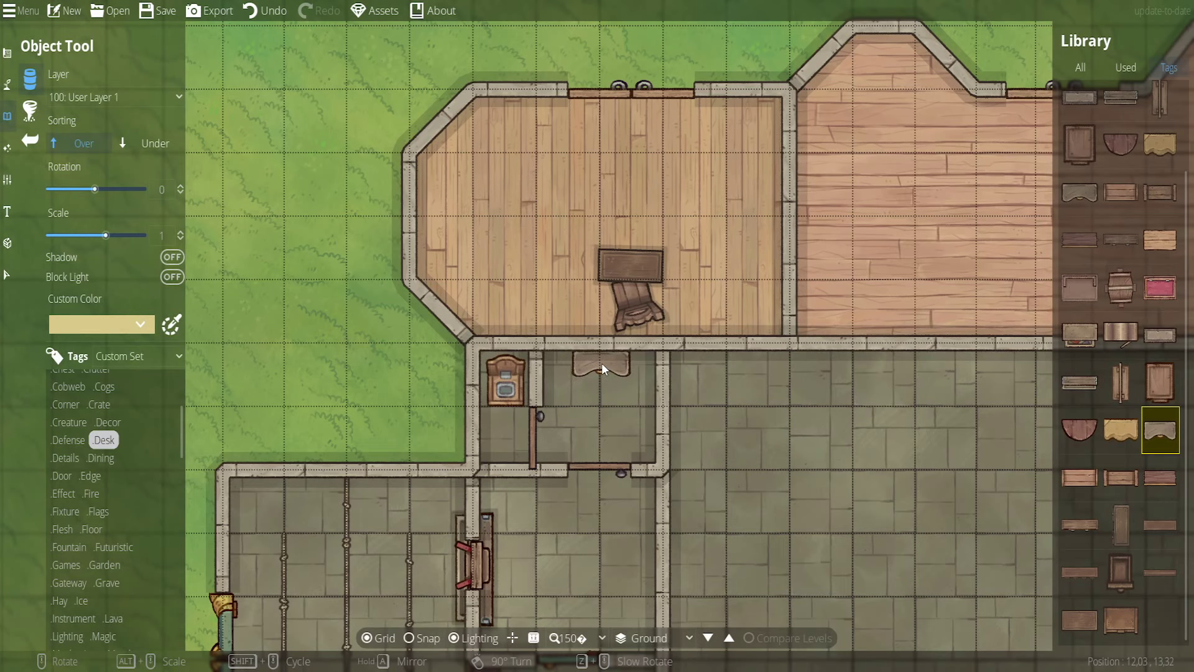
left_click(602, 363)
Try the half-round side table, and filter the objects by the Chair tag
left_click_drag(792, 552, 730, 372)
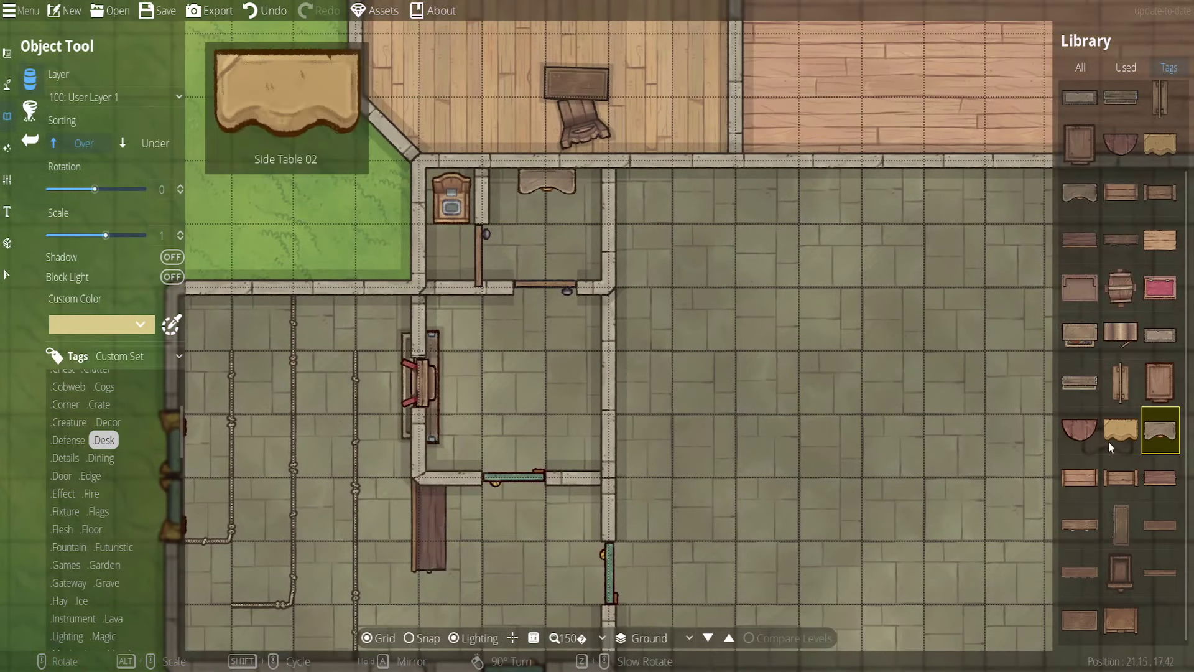
left_click(1085, 428)
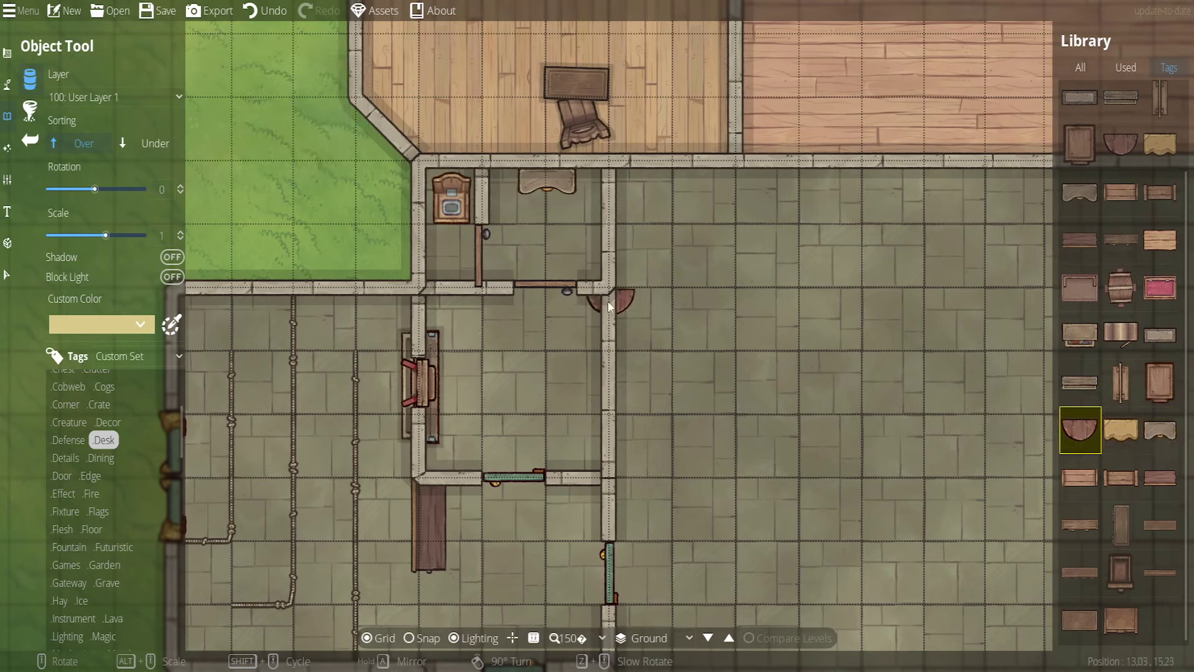
scroll(1126, 451, "up", 2)
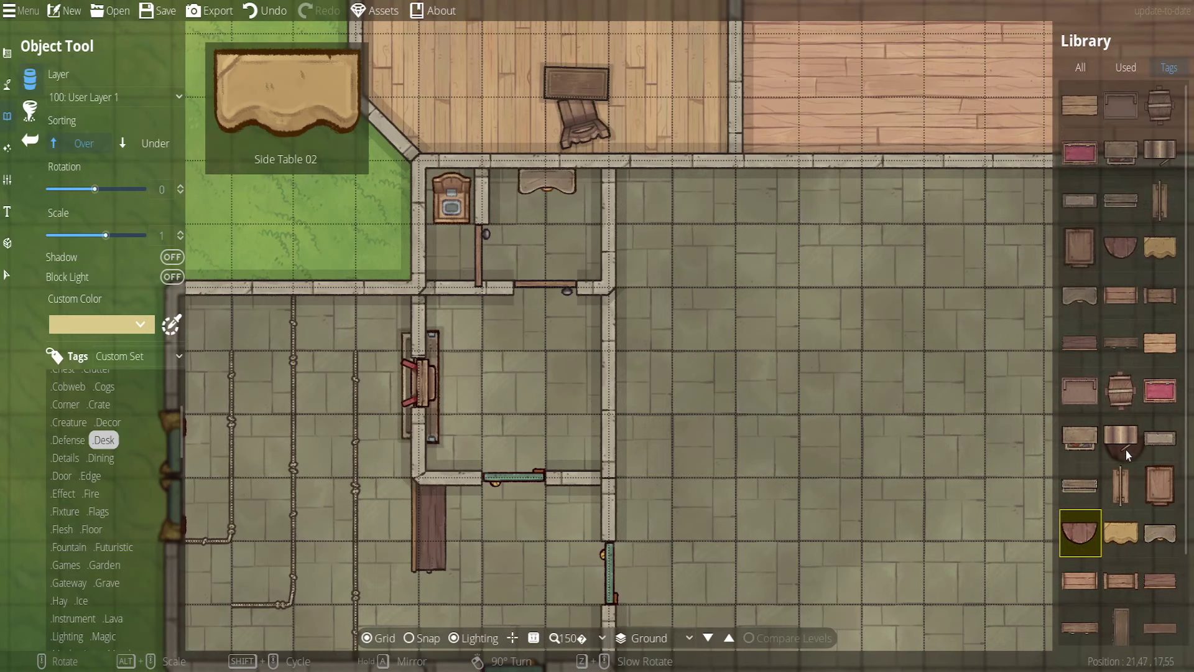
scroll(96, 454, "up", 3)
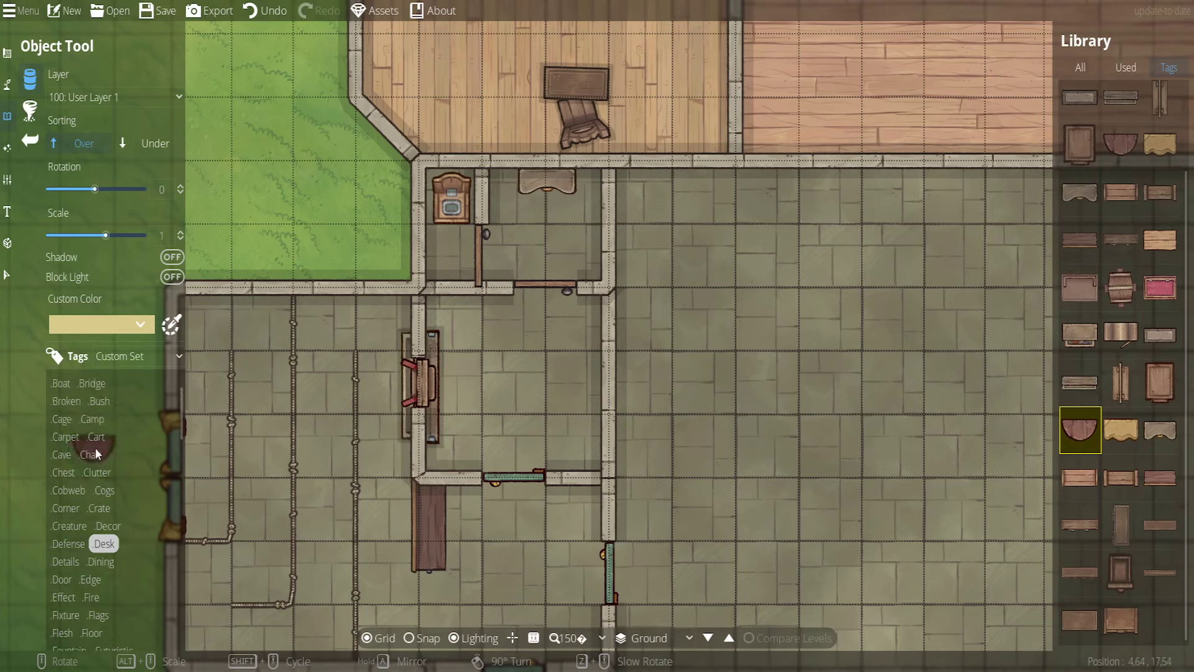
scroll(96, 443, "up", 2)
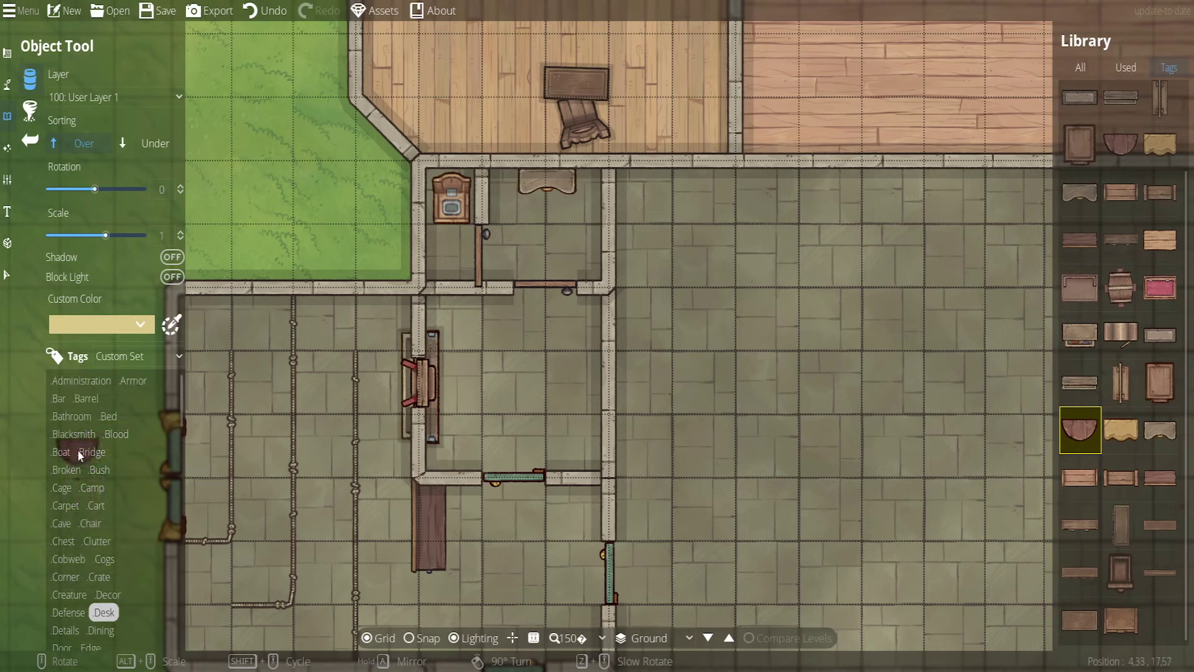
left_click(95, 523)
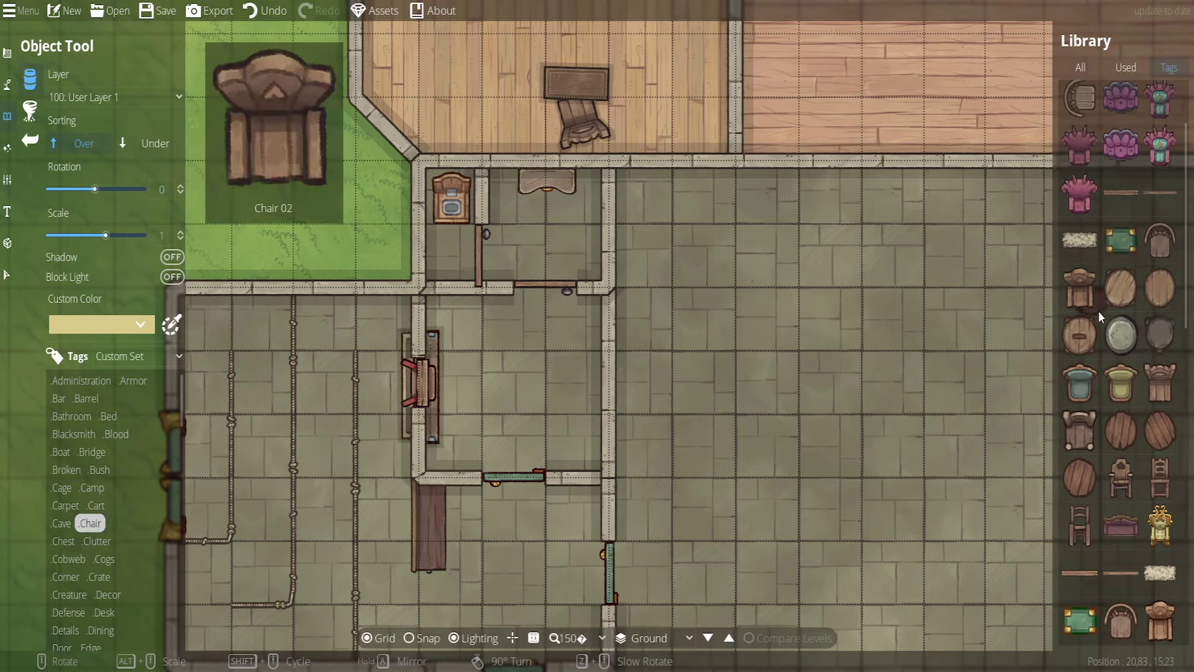
Pick the dark armchair with scrolled arms, rotate it to 45 and set its sorting to Under
left_click(1081, 432)
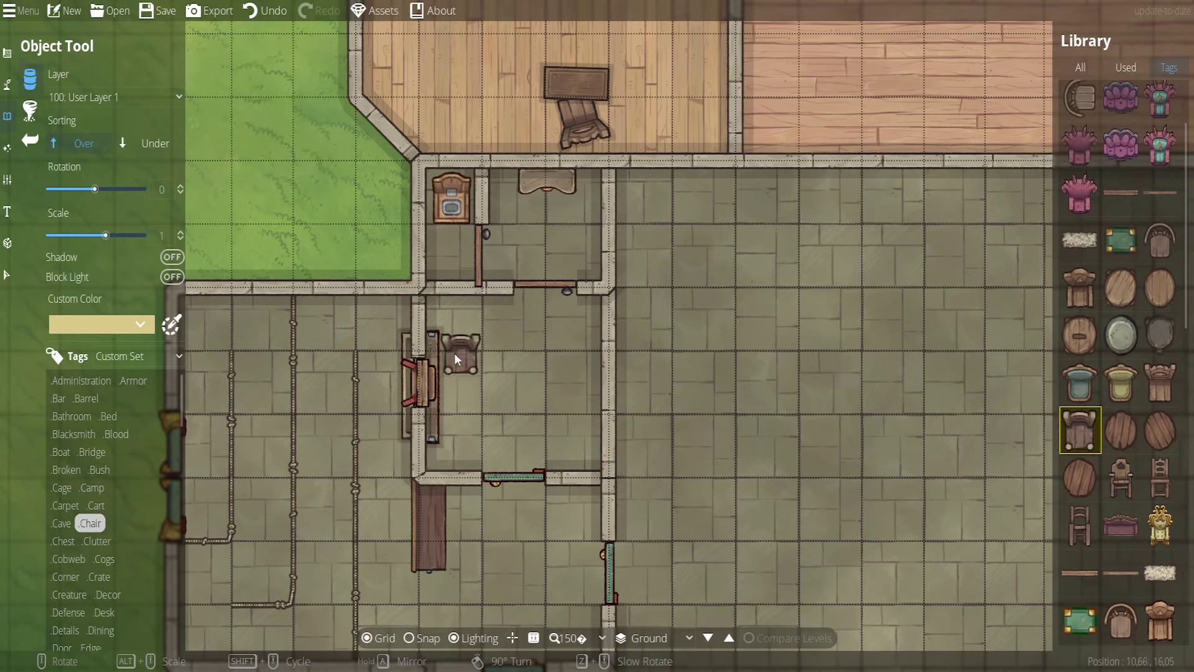
scroll(472, 361, "up", 3)
left_click(149, 143)
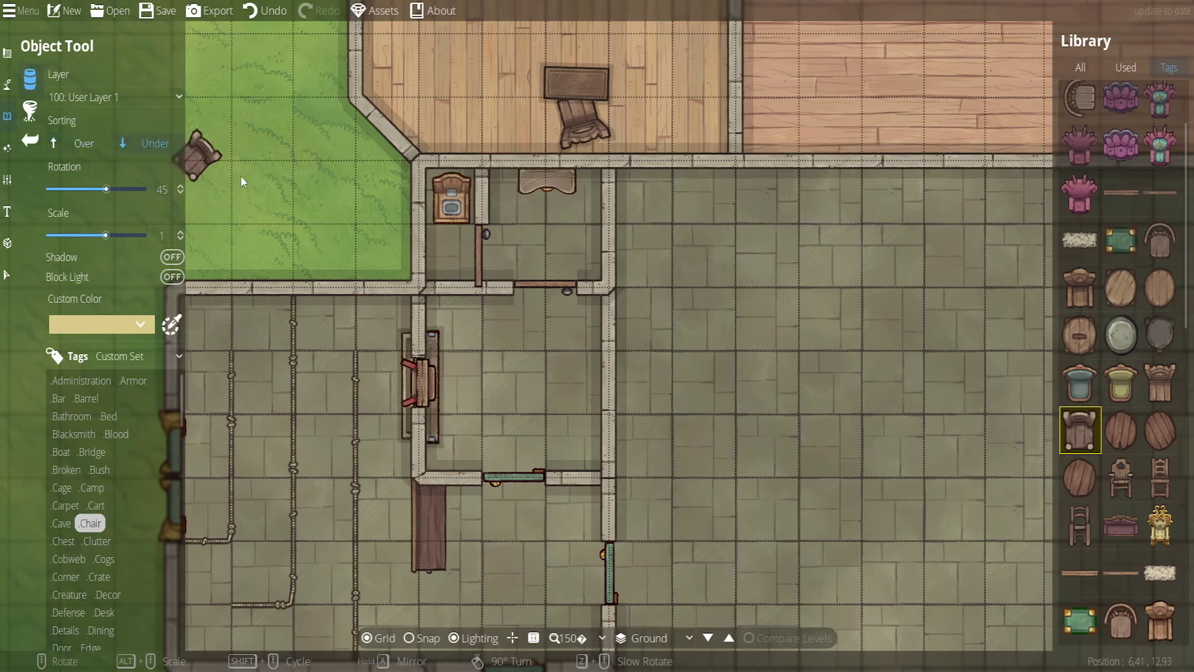
Try the brown high-backed chair and Chair 11 at rotation 45 beside the counter in the dividing wall
scroll(1161, 484, "down", 3)
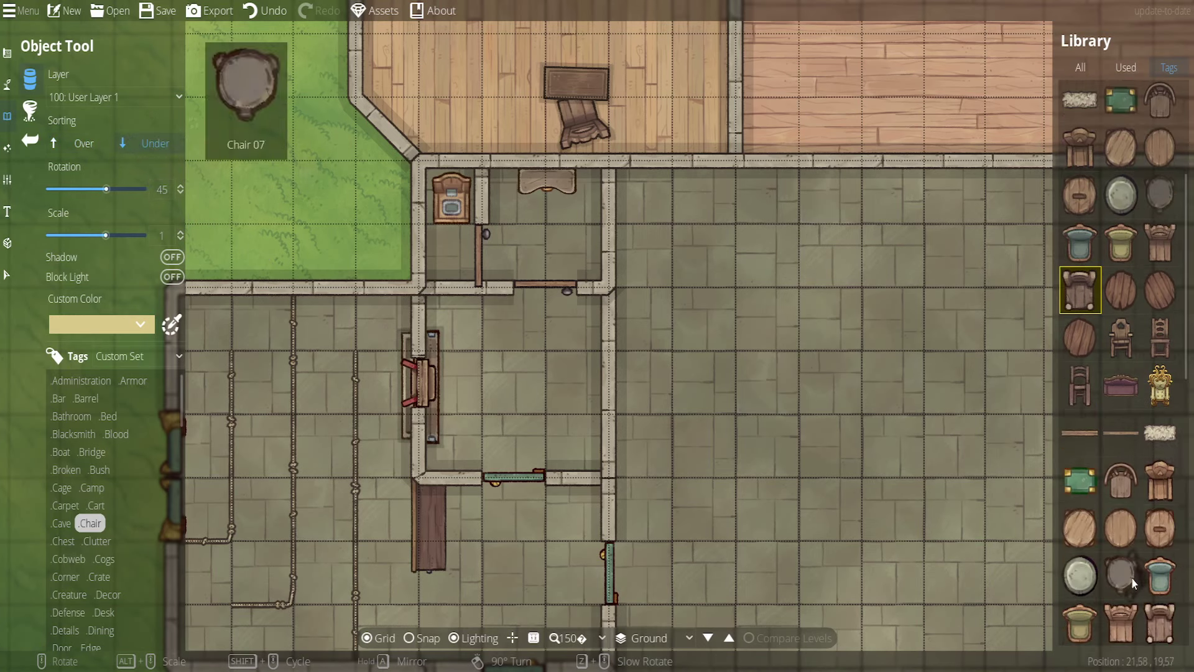
scroll(1148, 485, "down", 3)
left_click(1134, 487)
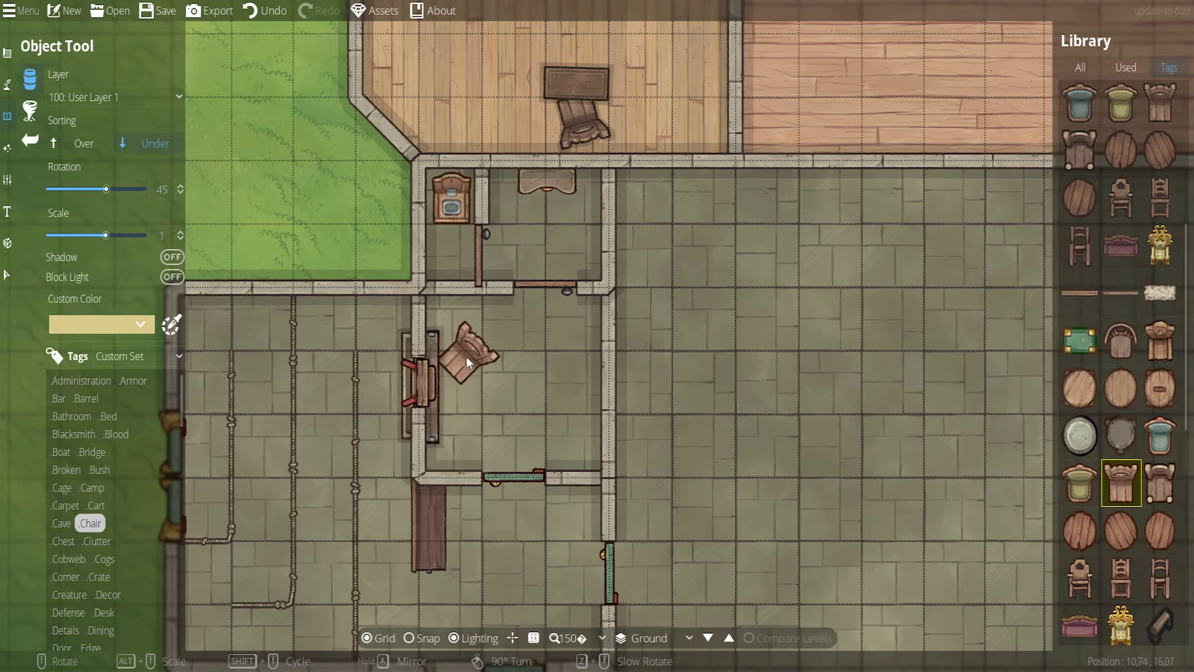
left_click(1160, 482)
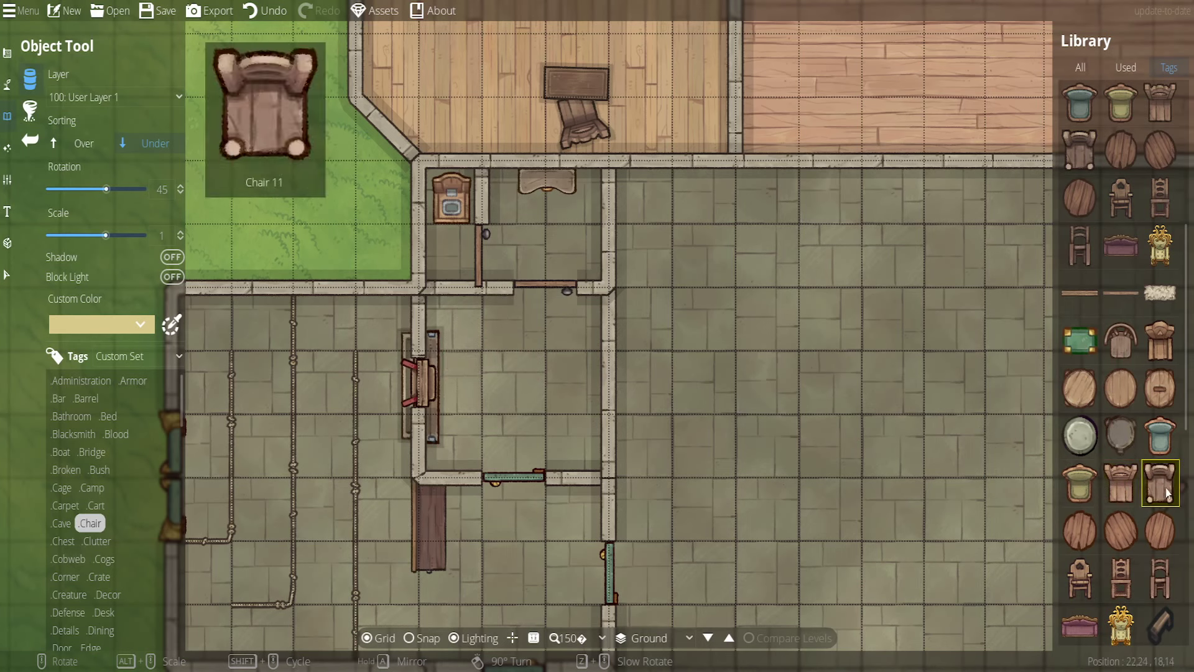
left_click(472, 360)
scroll(1151, 558, "down", 9)
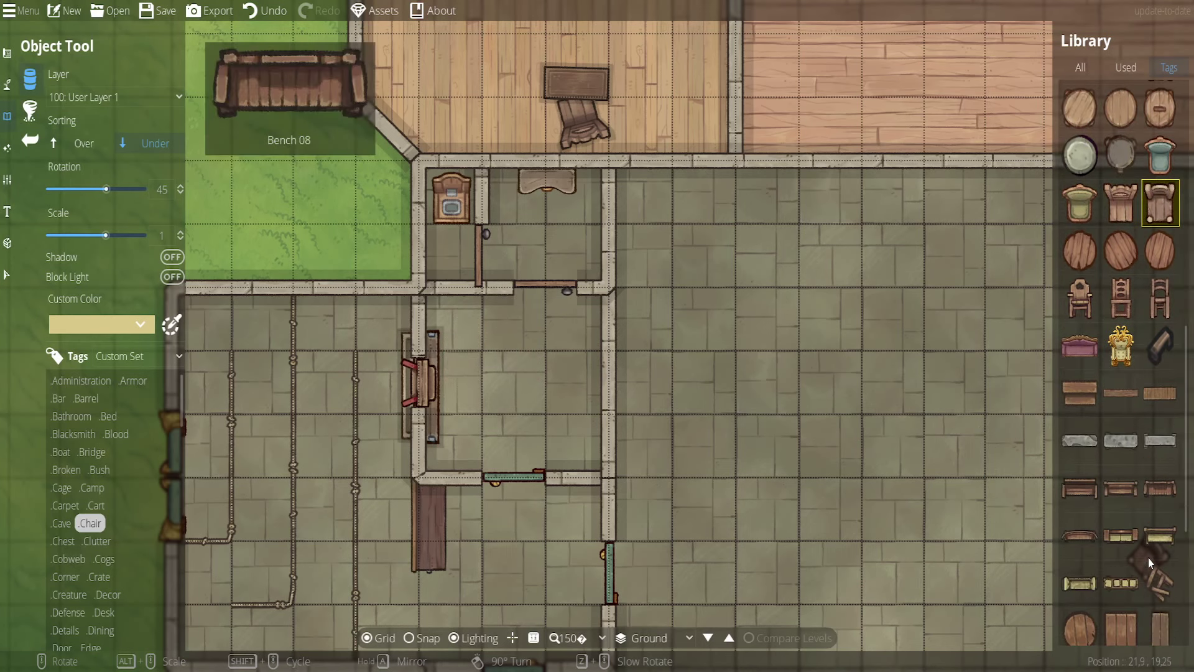
scroll(1145, 544, "down", 3)
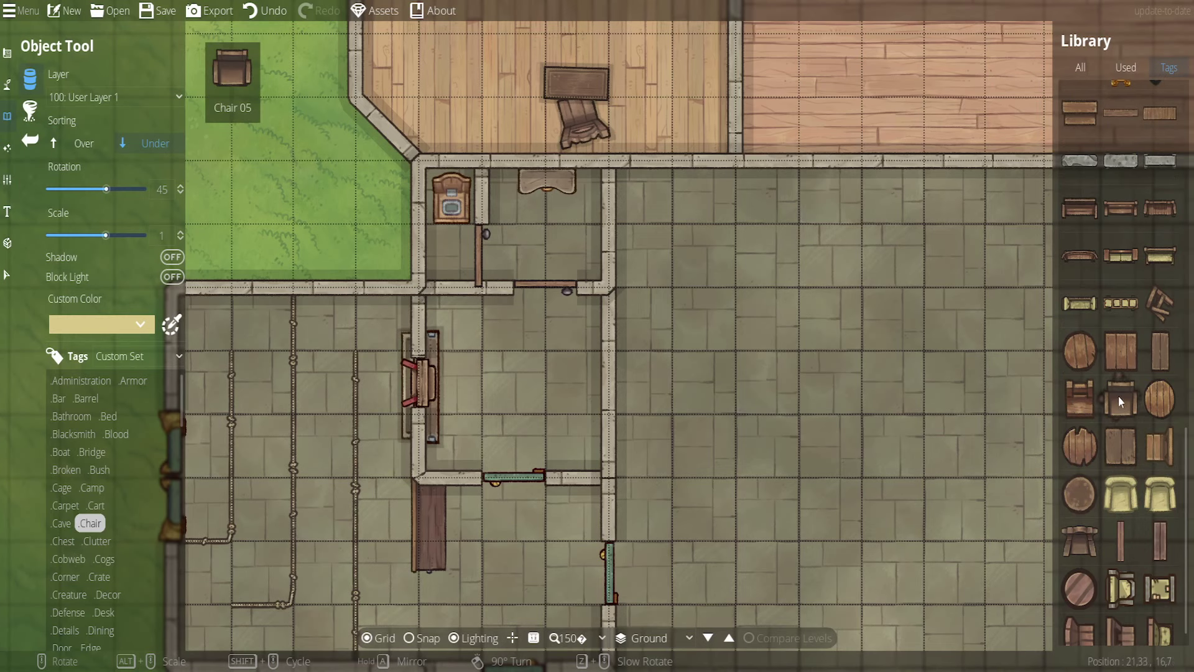
Pick Chair 05 and set its rotation to -180
left_click(1119, 395)
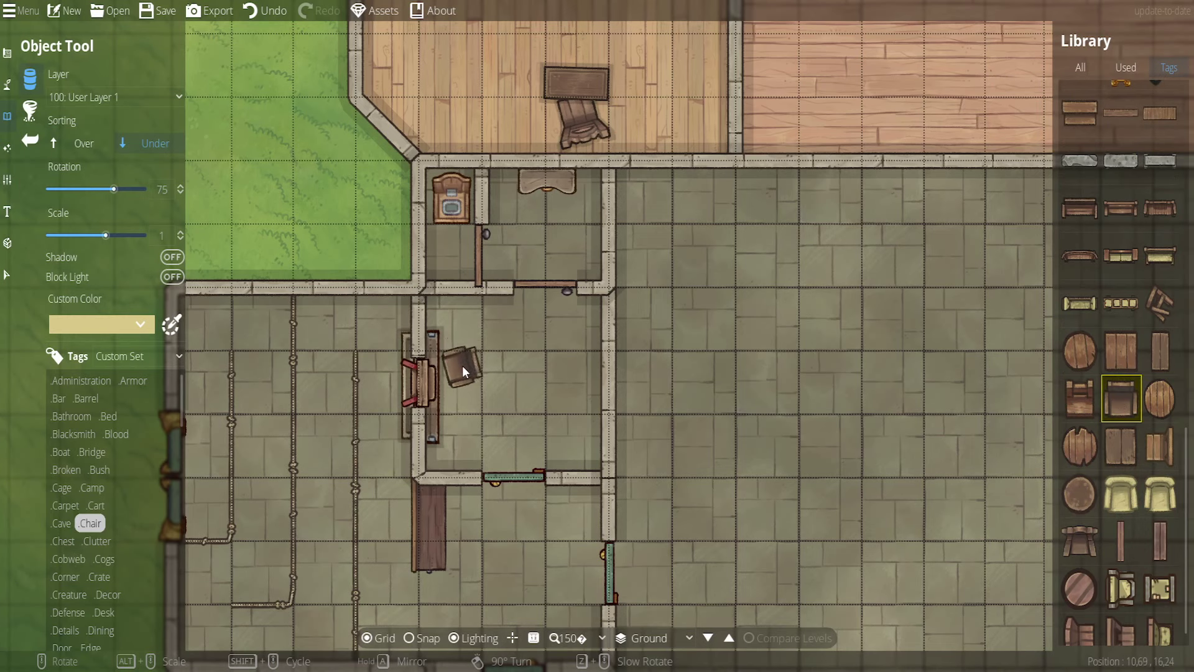
left_click_drag(469, 370, 554, 337)
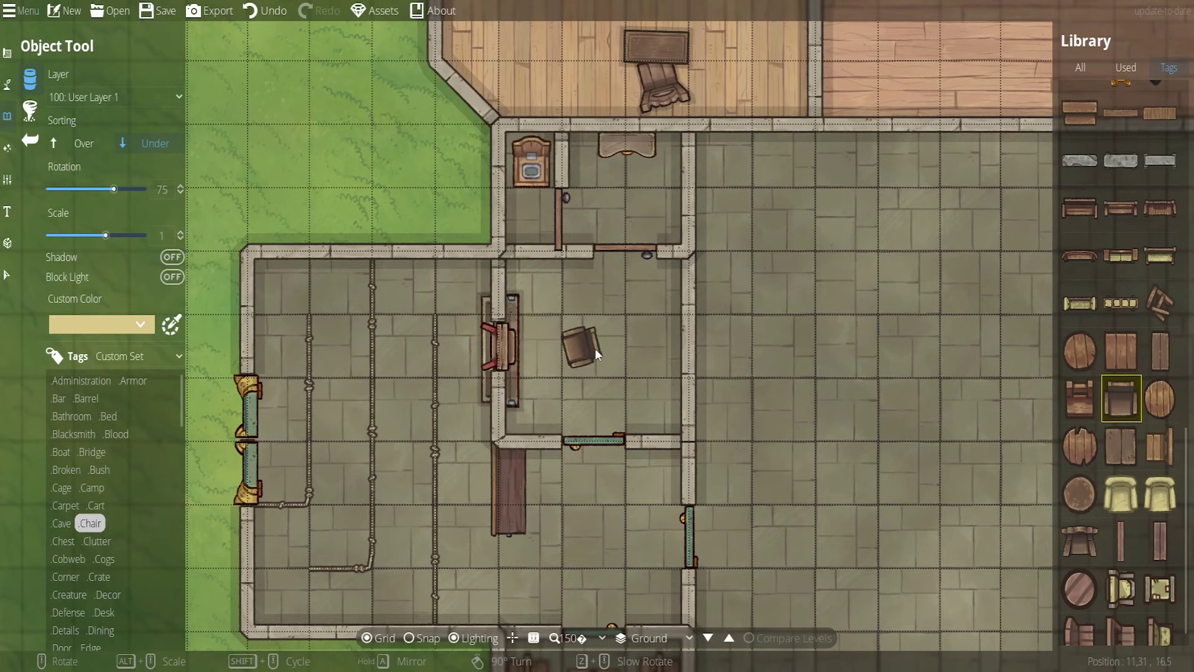
left_click_drag(724, 270, 650, 394)
scroll(629, 210, "up", 4)
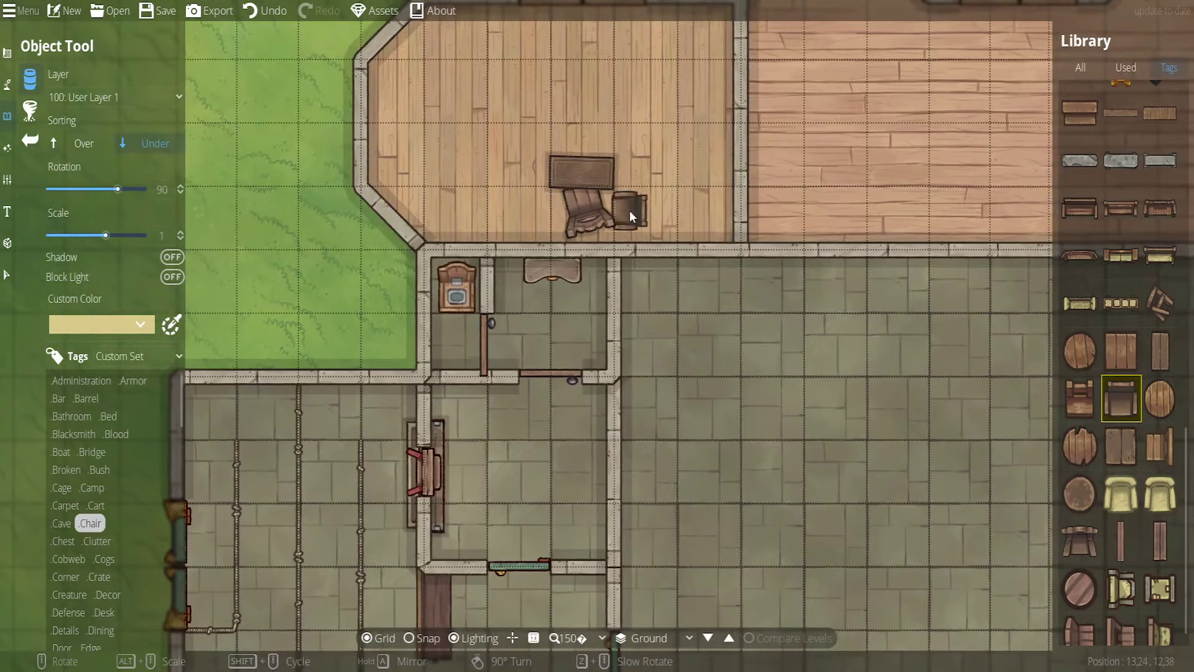
scroll(640, 211, "up", 3)
Set the chair's scale to 1.15 and place it at rotation 105 beside the counter in the dividing wall
left_click(162, 235)
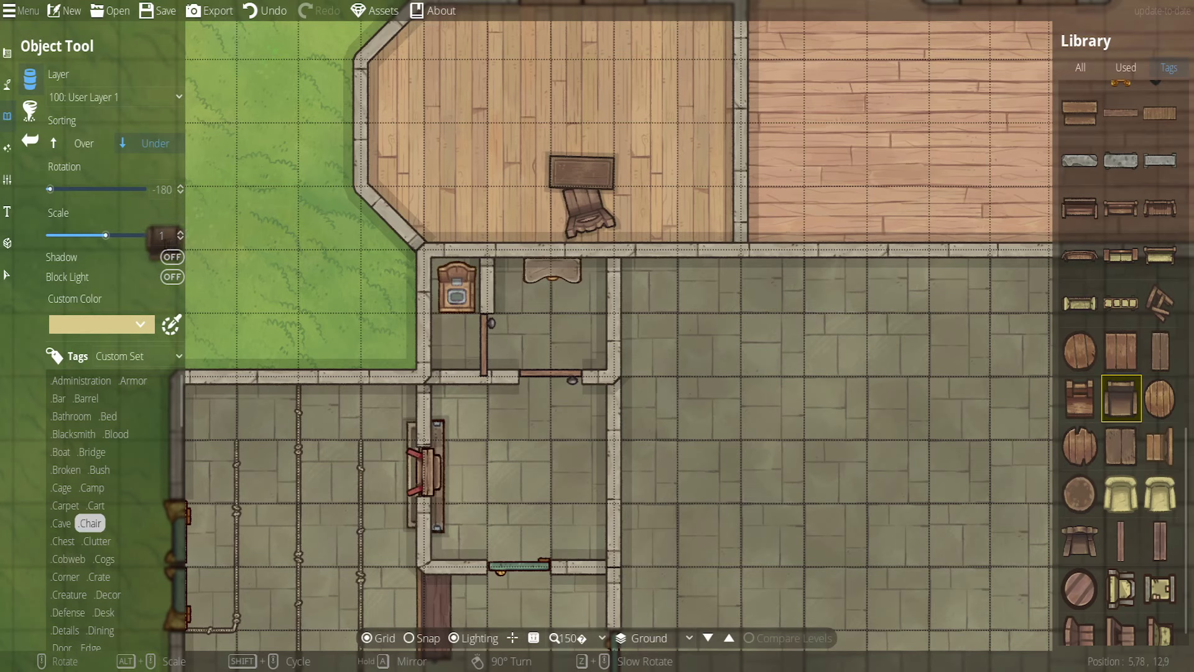
double_click(162, 235)
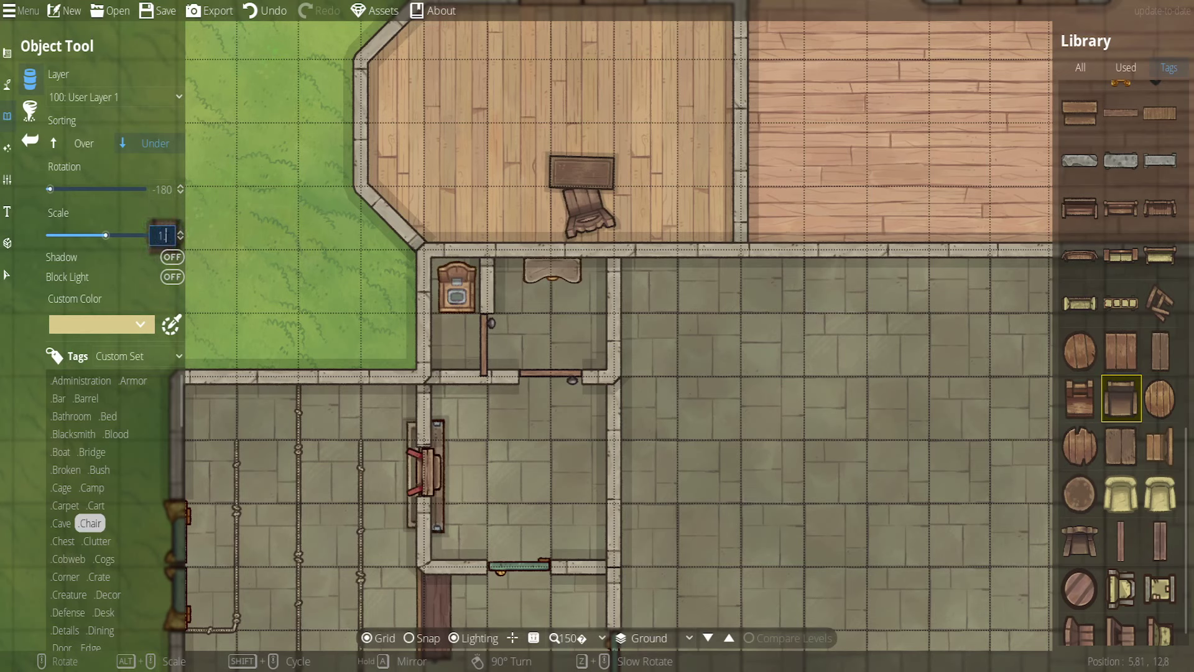
type("1.15")
key("Return")
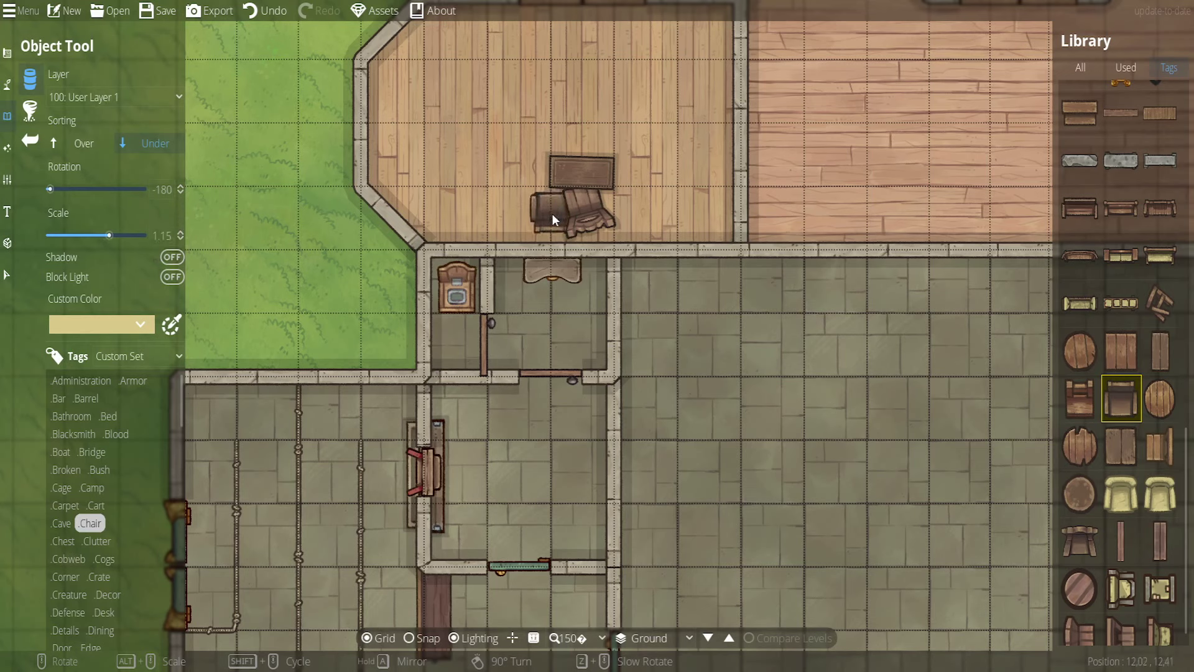
scroll(468, 457, "down", 6)
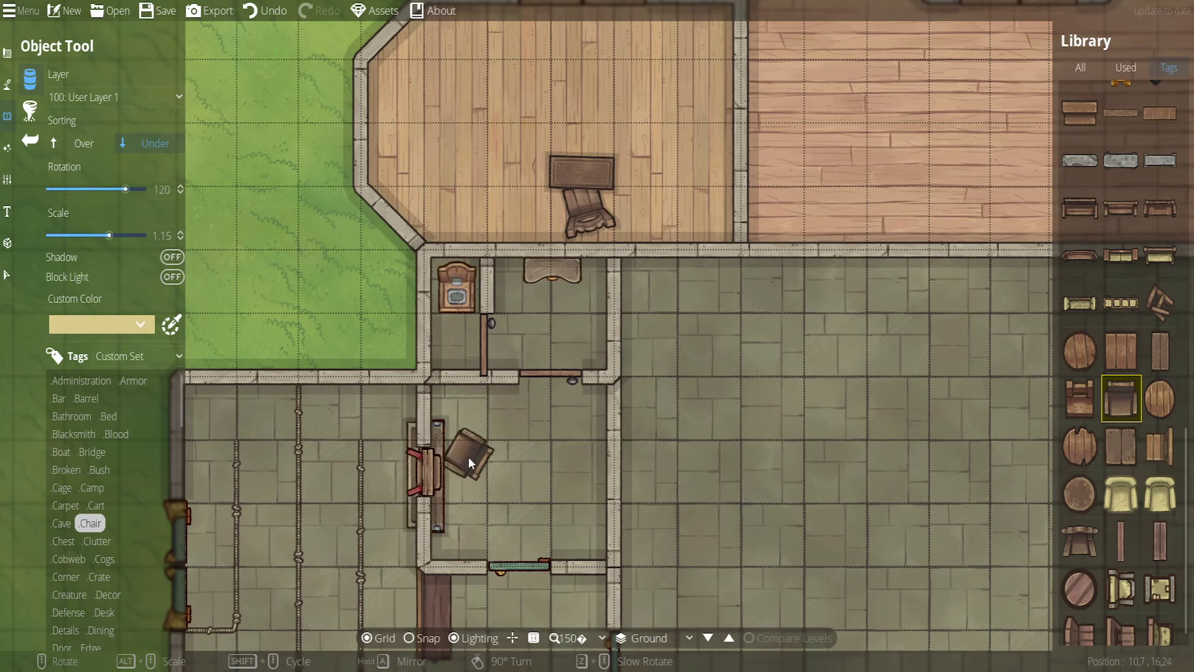
left_click_drag(475, 469, 545, 357)
scroll(545, 357, "up", 1)
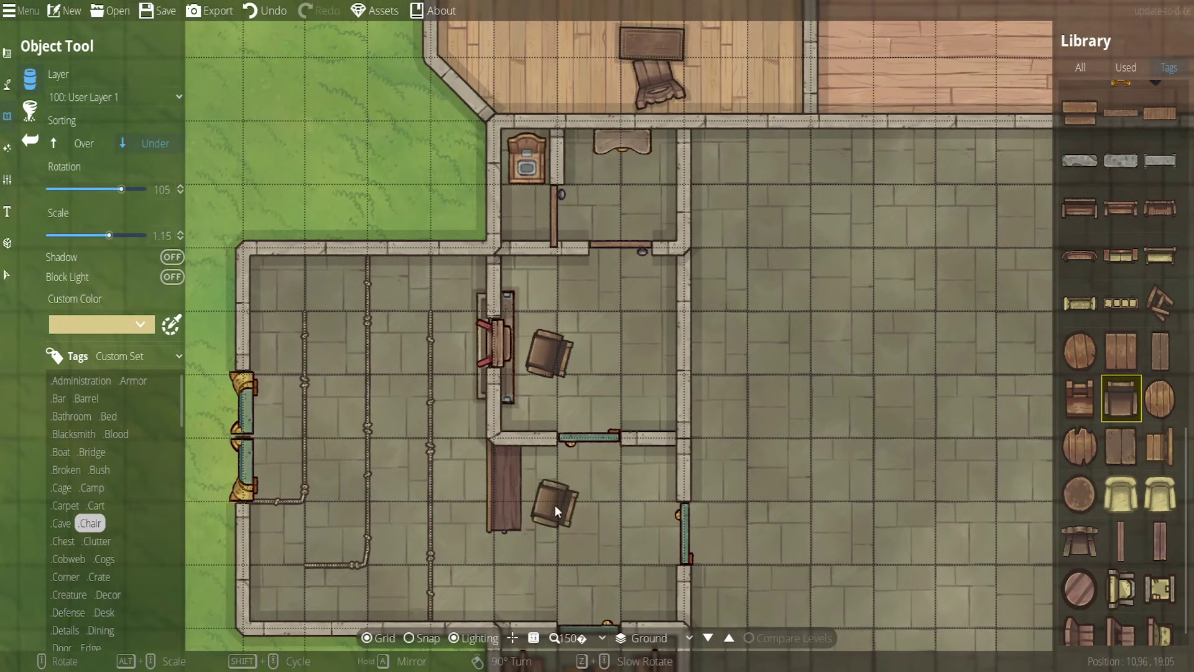
Place another copy of the chair at rotation 60 against the dark desk in the room below the counter
left_click_drag(555, 505, 580, 397)
scroll(555, 368, "down", 2)
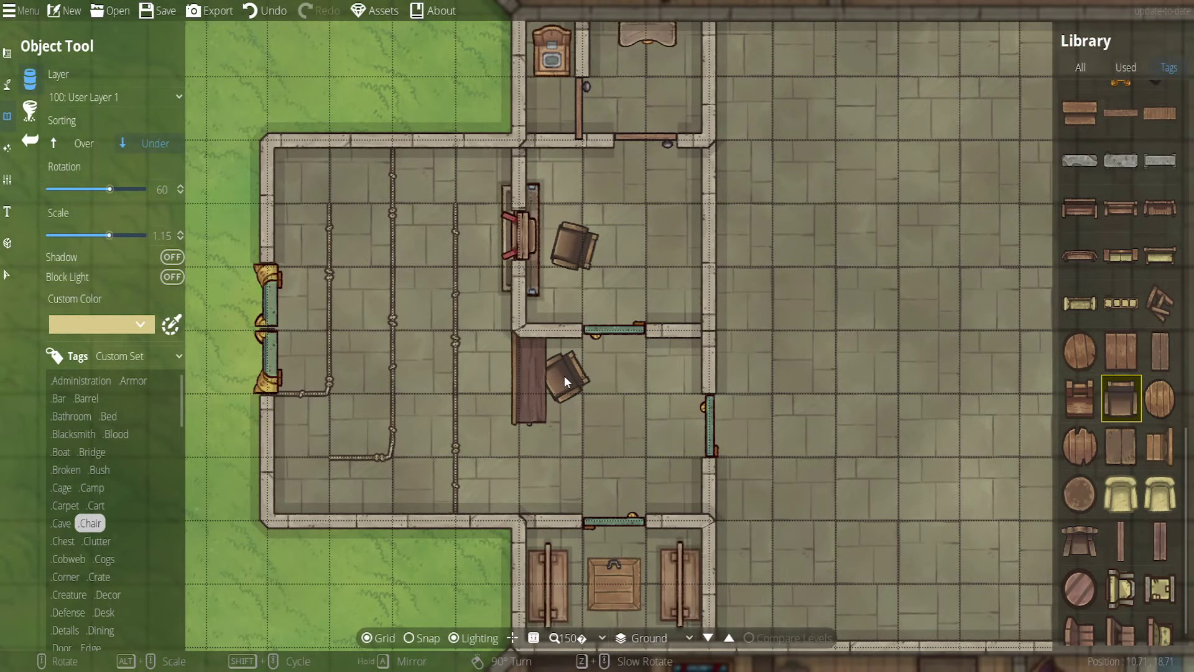
left_click(565, 375)
left_click_drag(631, 432, 533, 314)
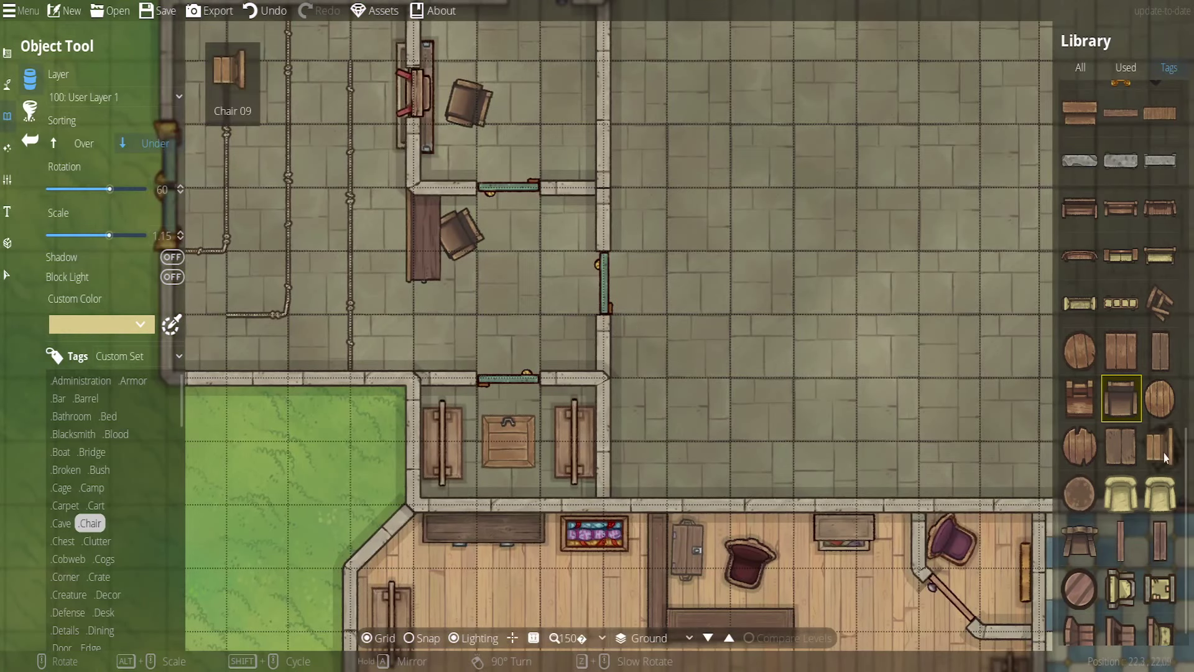
Save the map
scroll(1163, 453, "down", 1)
scroll(767, 291, "down", 5)
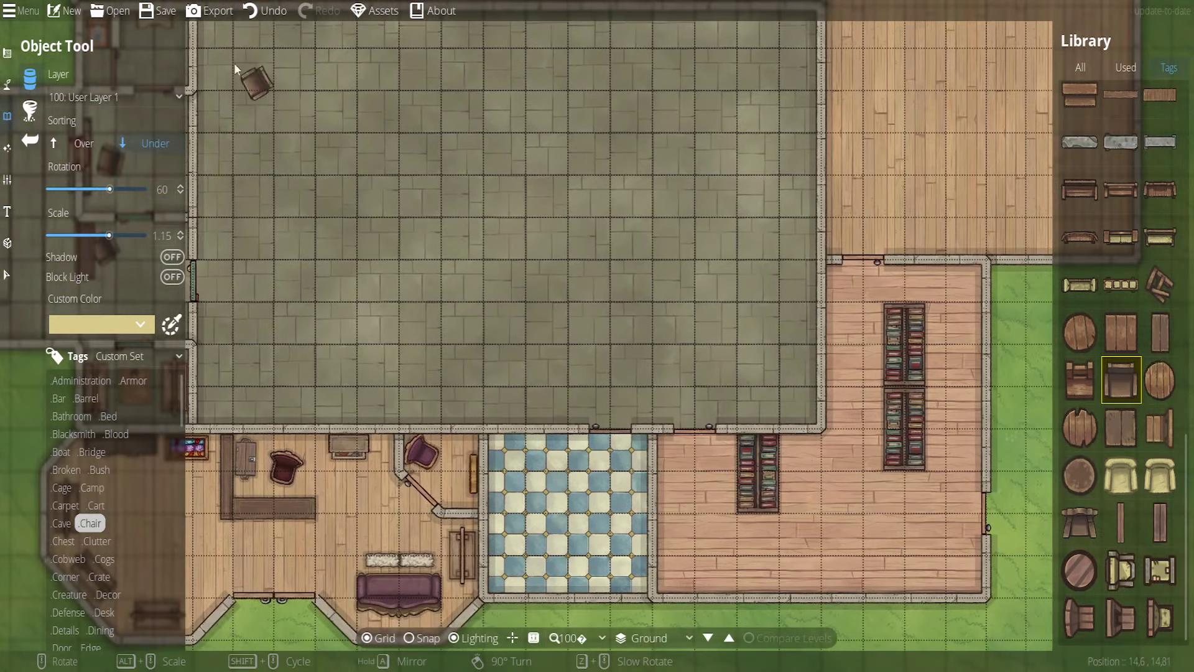
left_click(163, 15)
left_click_drag(349, 232, 367, 103)
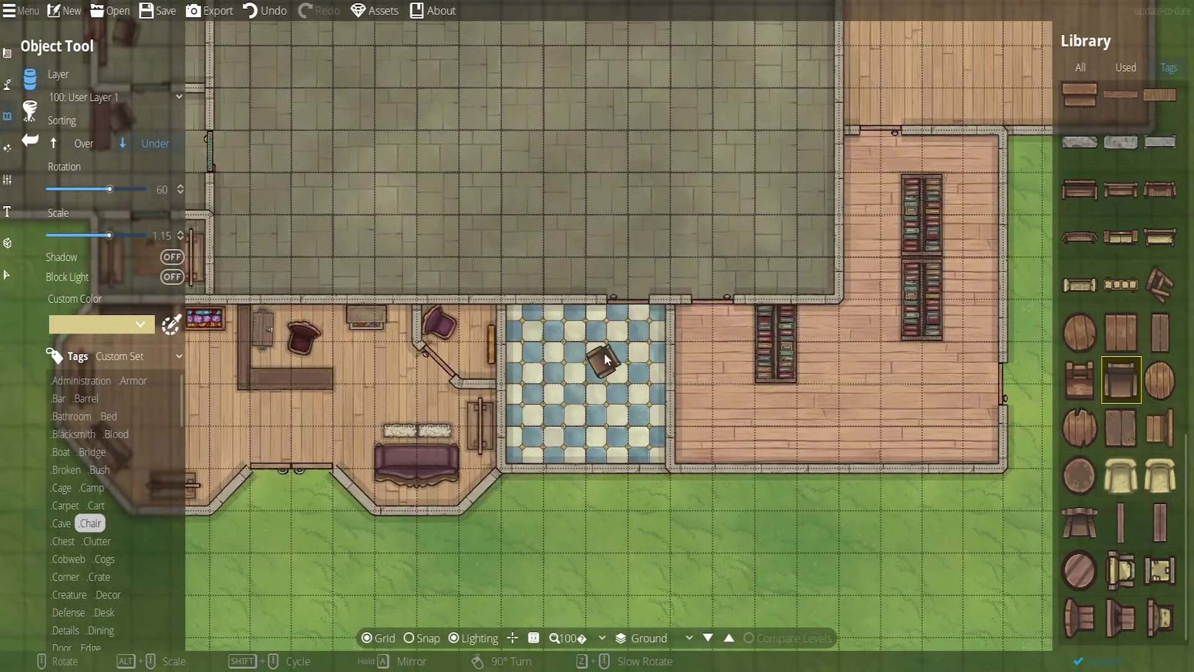
Draw a snapped stone wall down the middle of the blue-and-white tiled room, from its upper wall to its lower wall
scroll(584, 256, "up", 5)
left_click(5, 275)
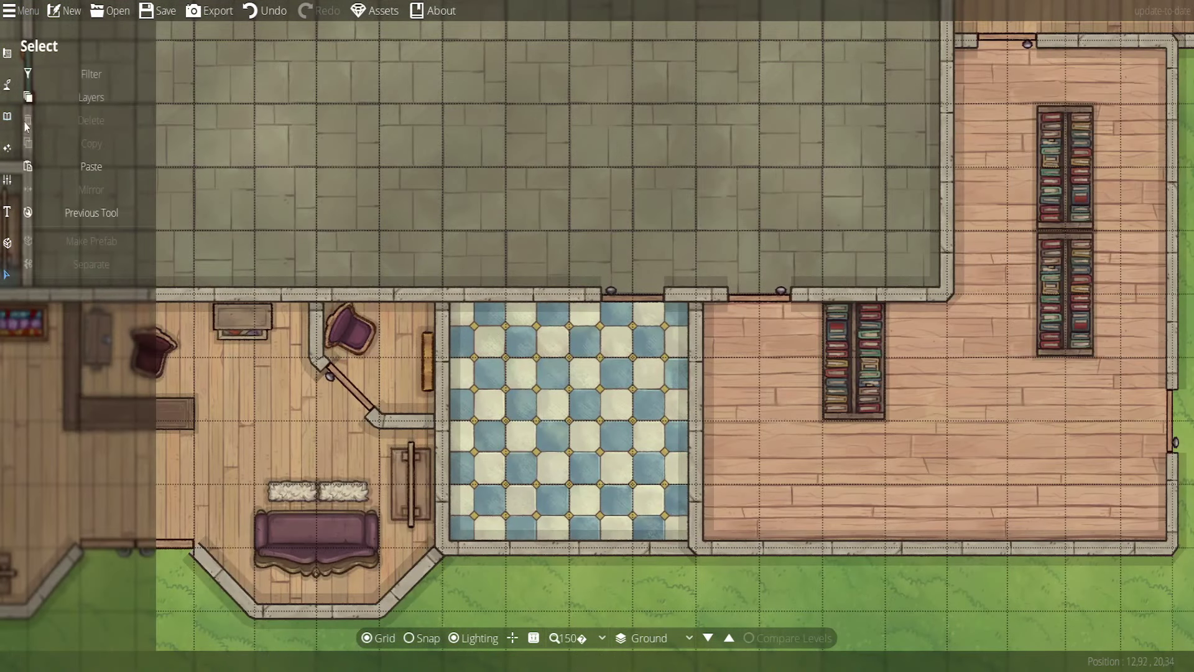
left_click(7, 84)
left_click(37, 142)
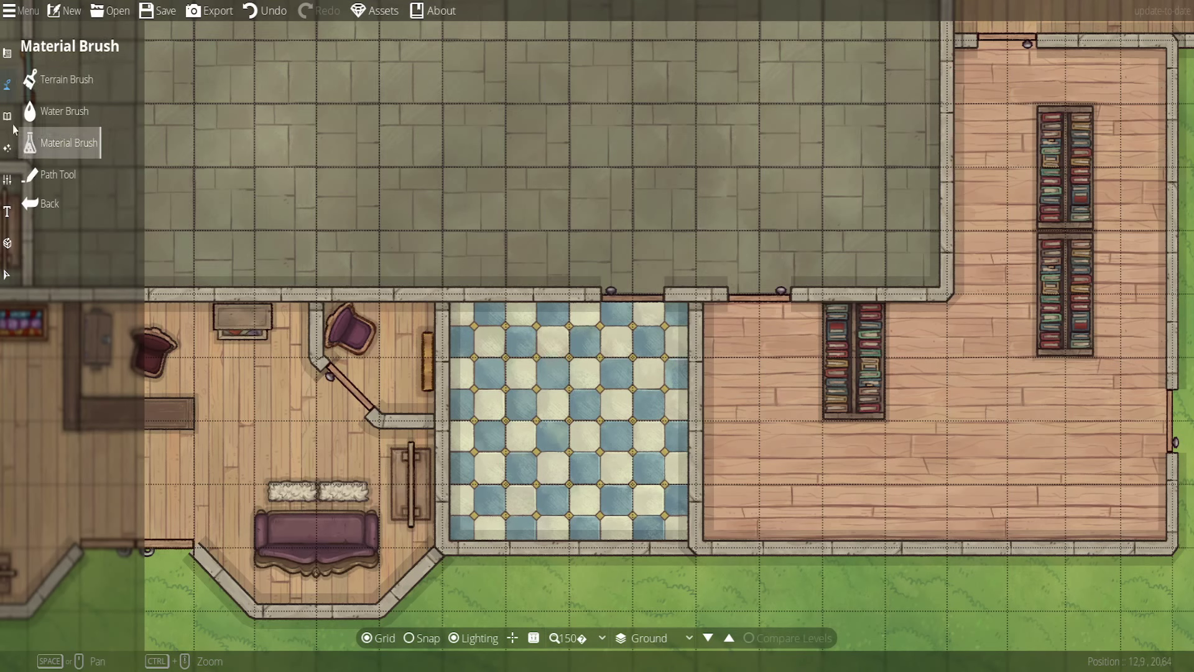
left_click(7, 53)
left_click(59, 110)
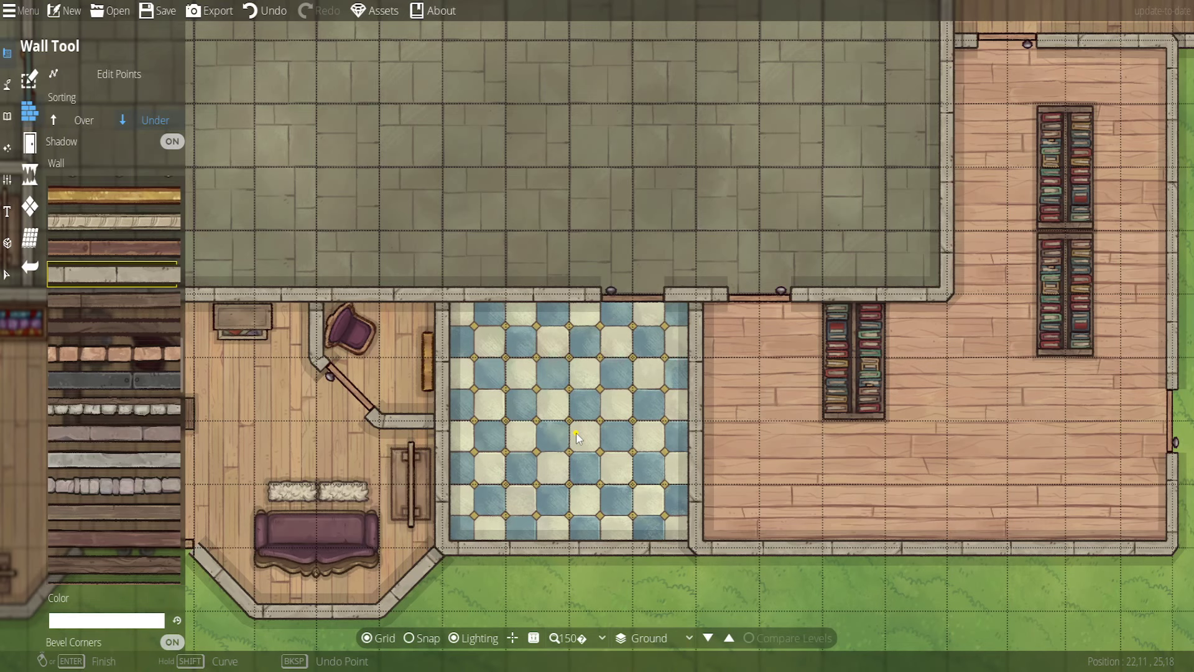
key("Left")
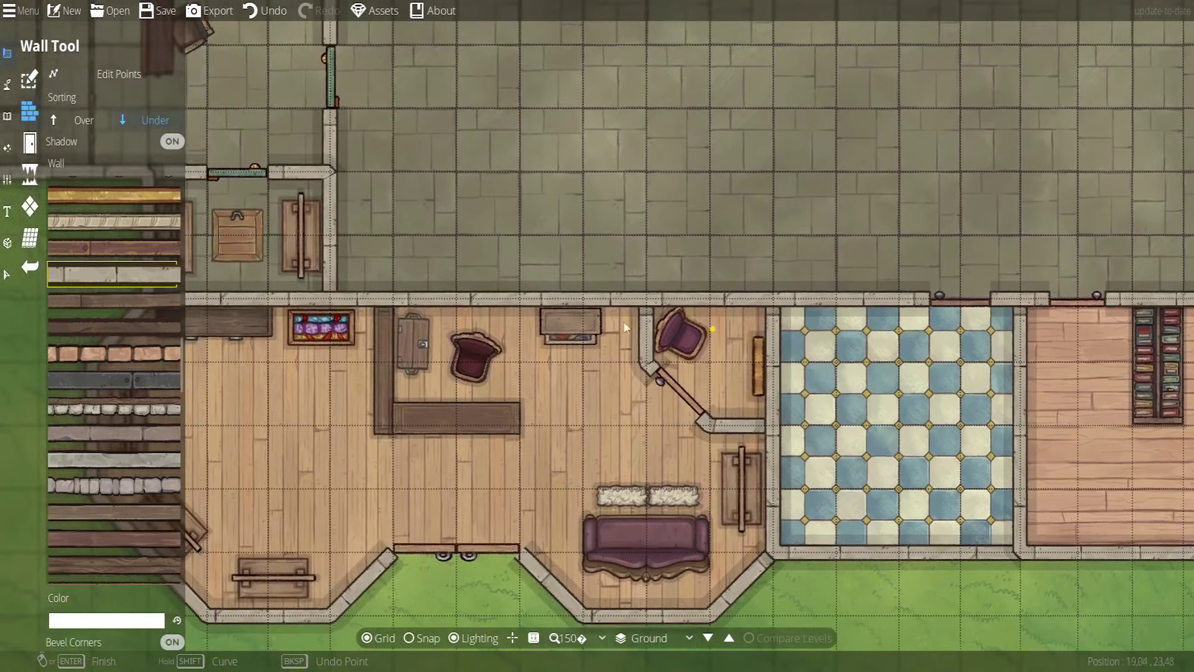
key("Up")
key("Left")
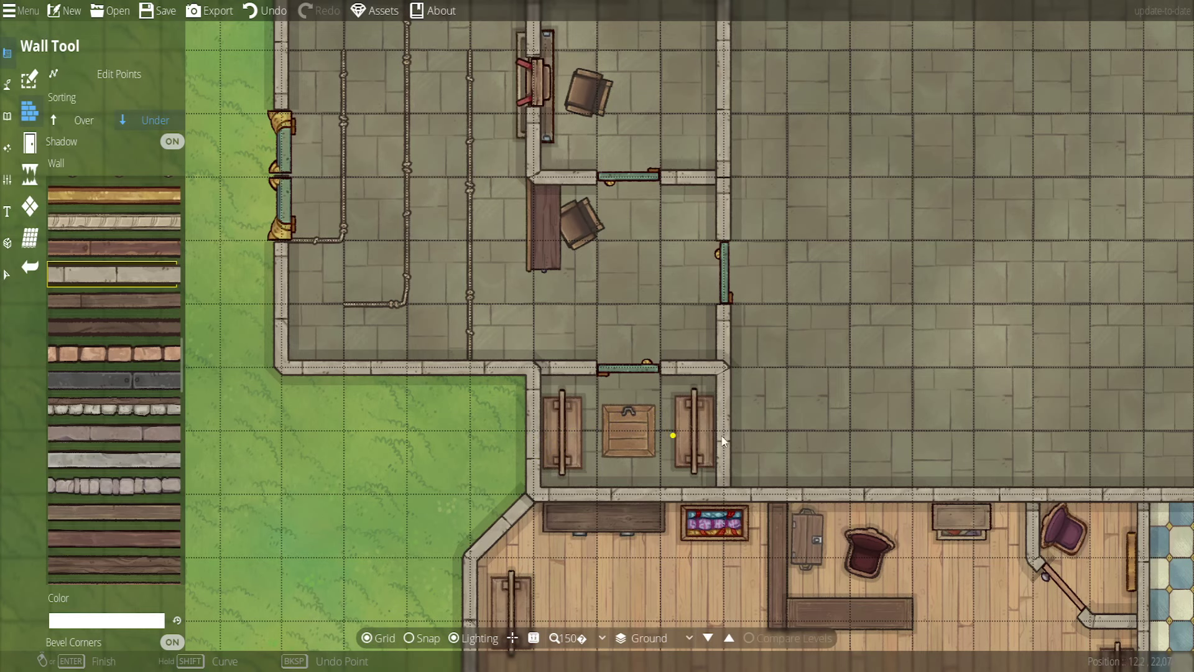
left_click_drag(876, 319, 313, 153)
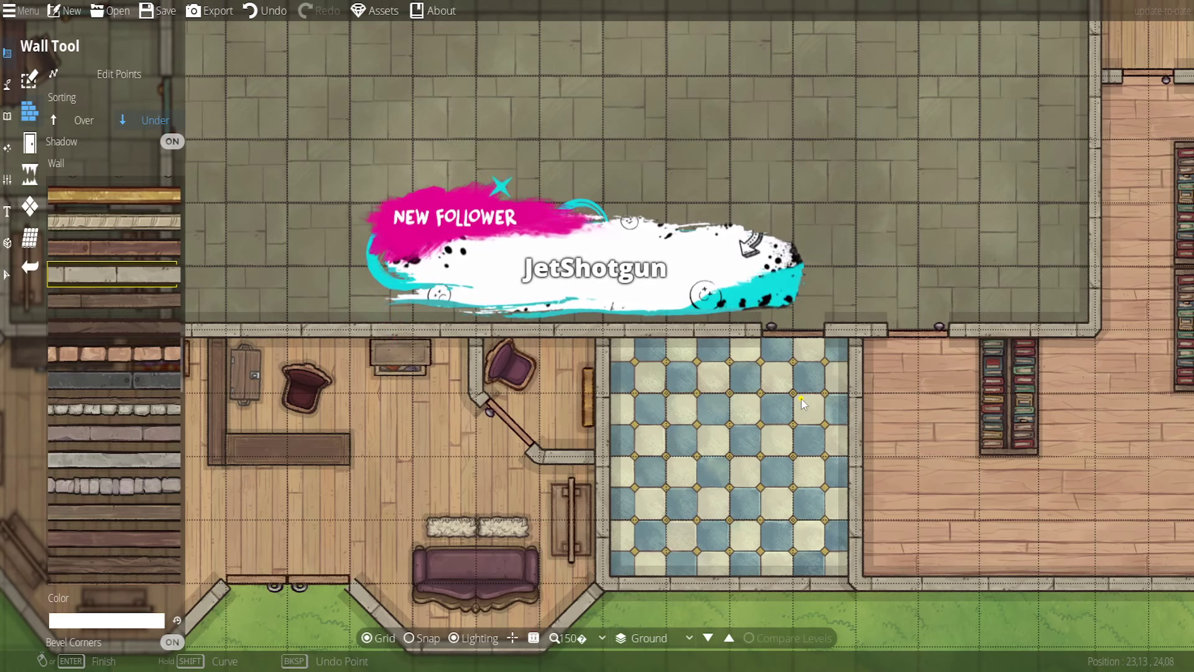
left_click_drag(692, 447, 556, 357)
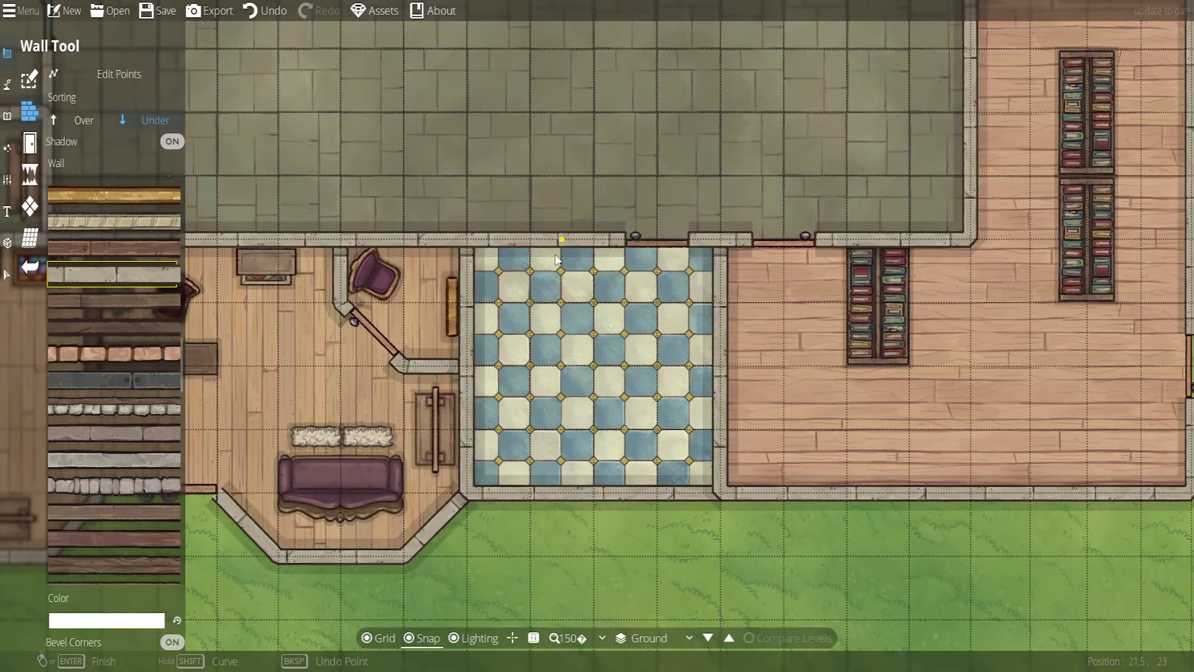
left_click_drag(584, 284, 492, 270)
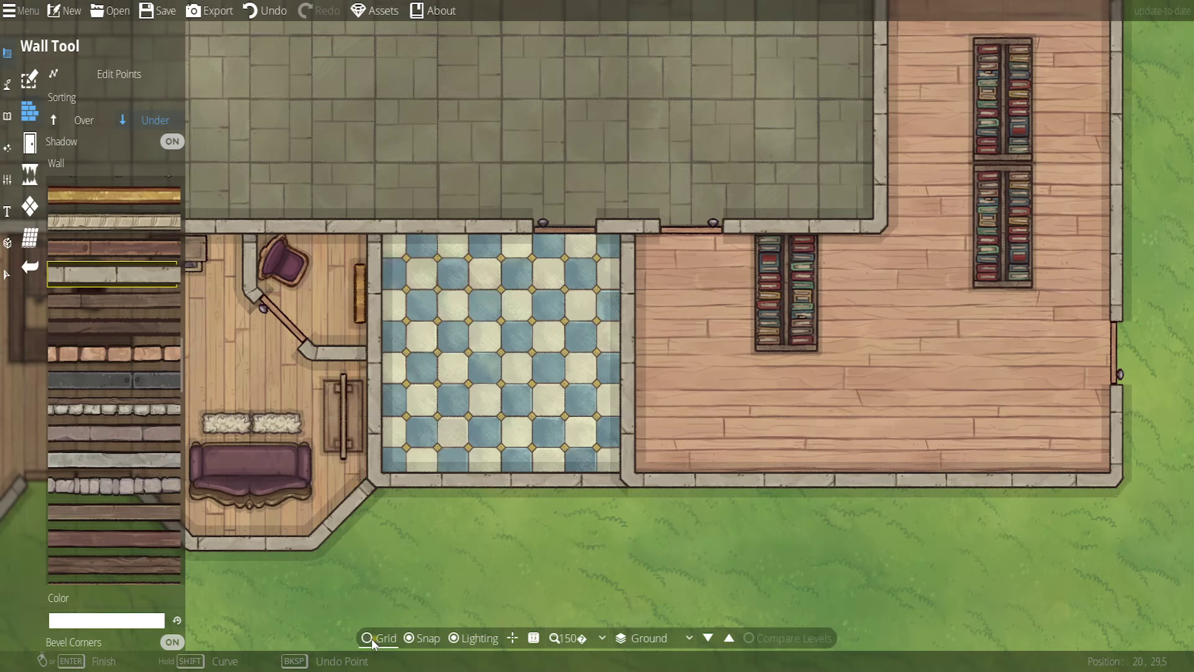
left_click(508, 234)
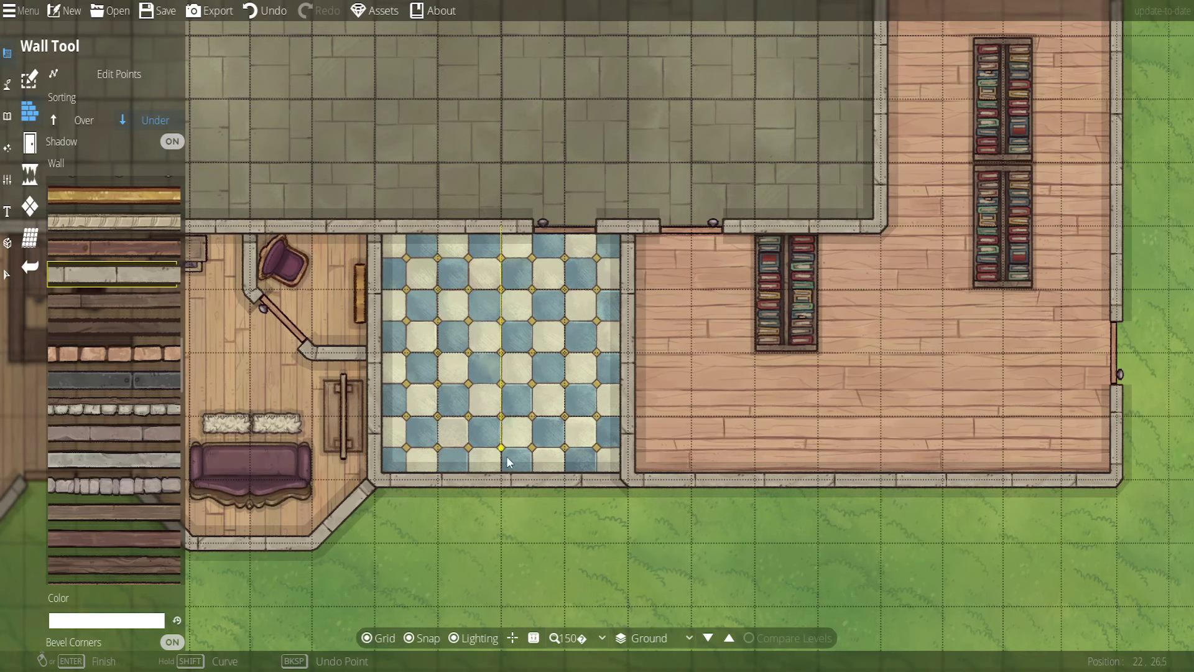
left_click(507, 483)
right_click(508, 483)
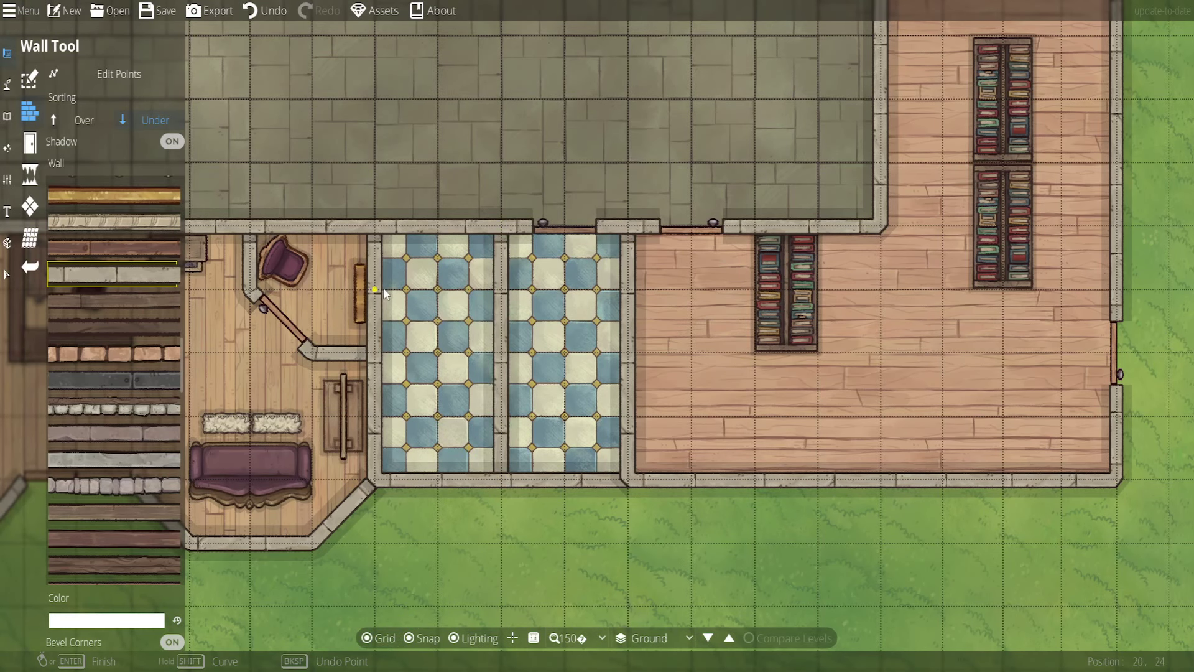
Draw three horizontal walls one grid square apart across the tiled room's left half, dividing it into four stalls
left_click(377, 416)
left_click(497, 416)
right_click(493, 415)
left_click(377, 353)
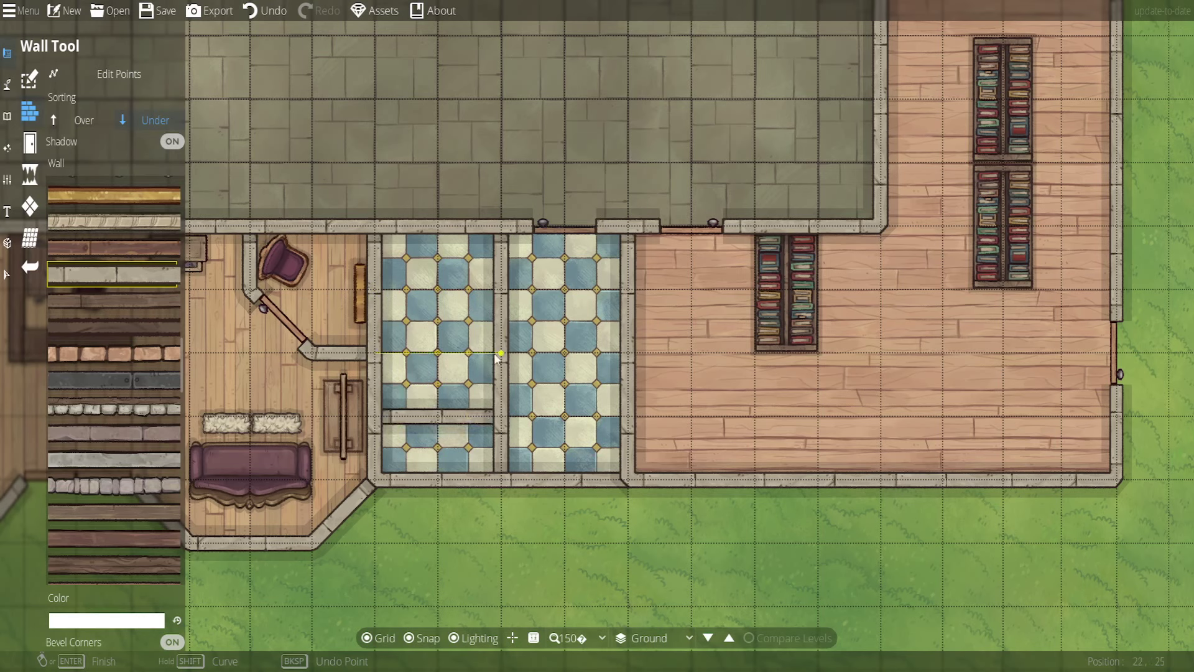
left_click(501, 353)
right_click(503, 354)
left_click(375, 289)
left_click(502, 289)
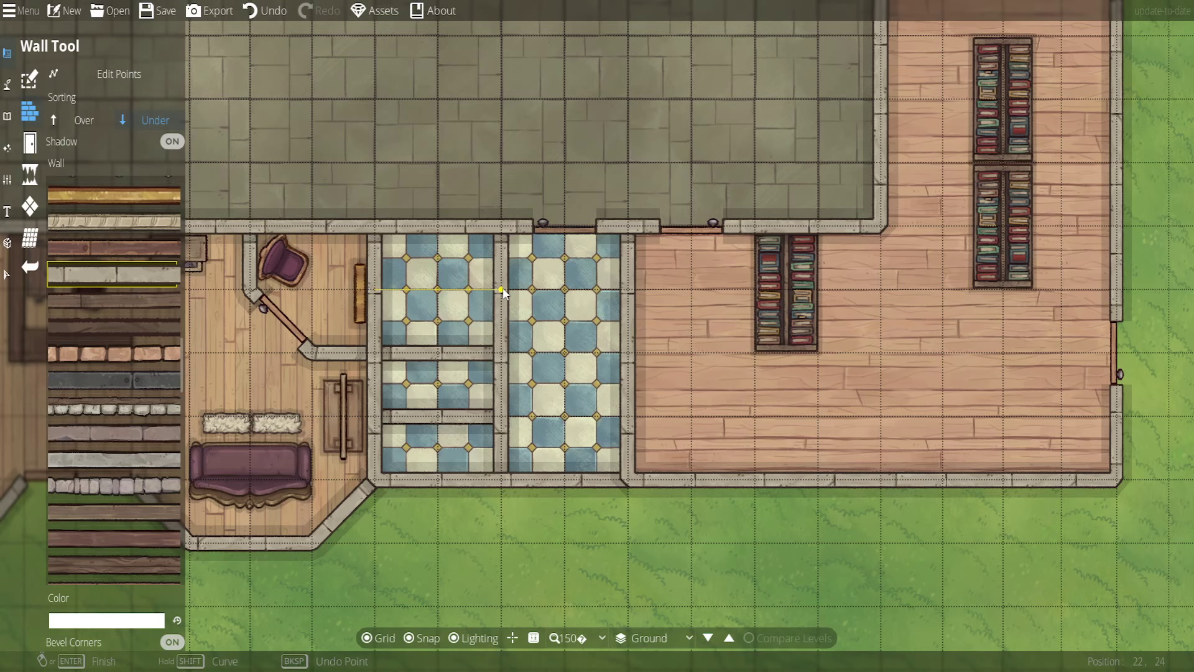
right_click(502, 291)
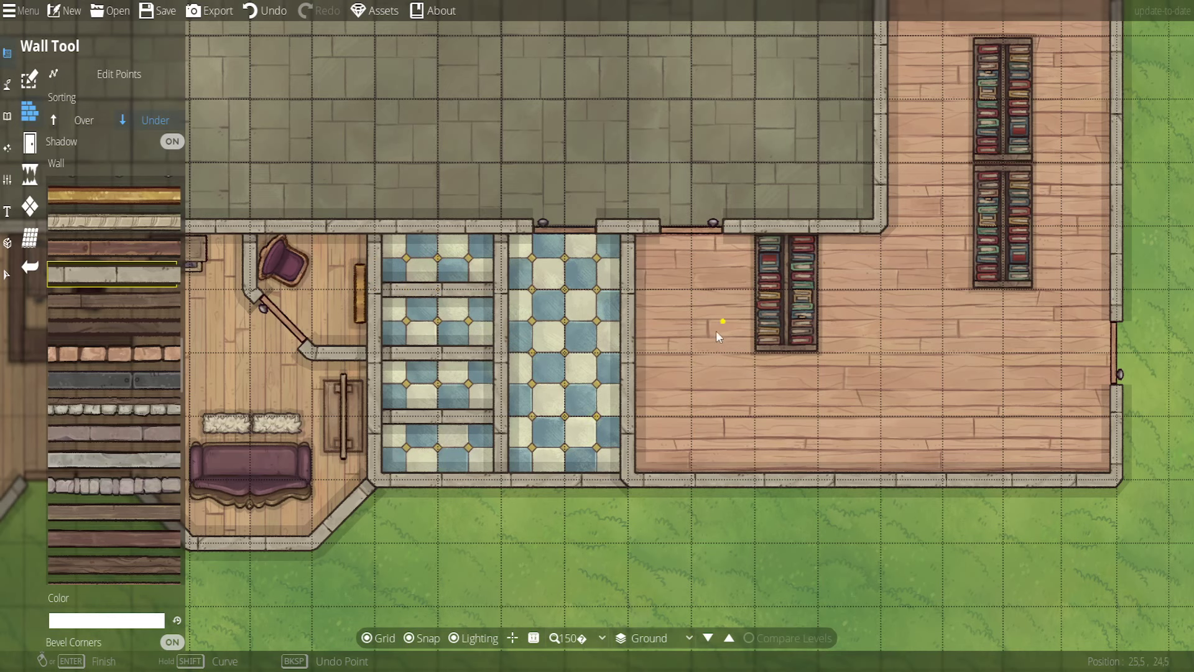
Return to the Object Tool and filter the library by the Bathroom tag
left_click(7, 116)
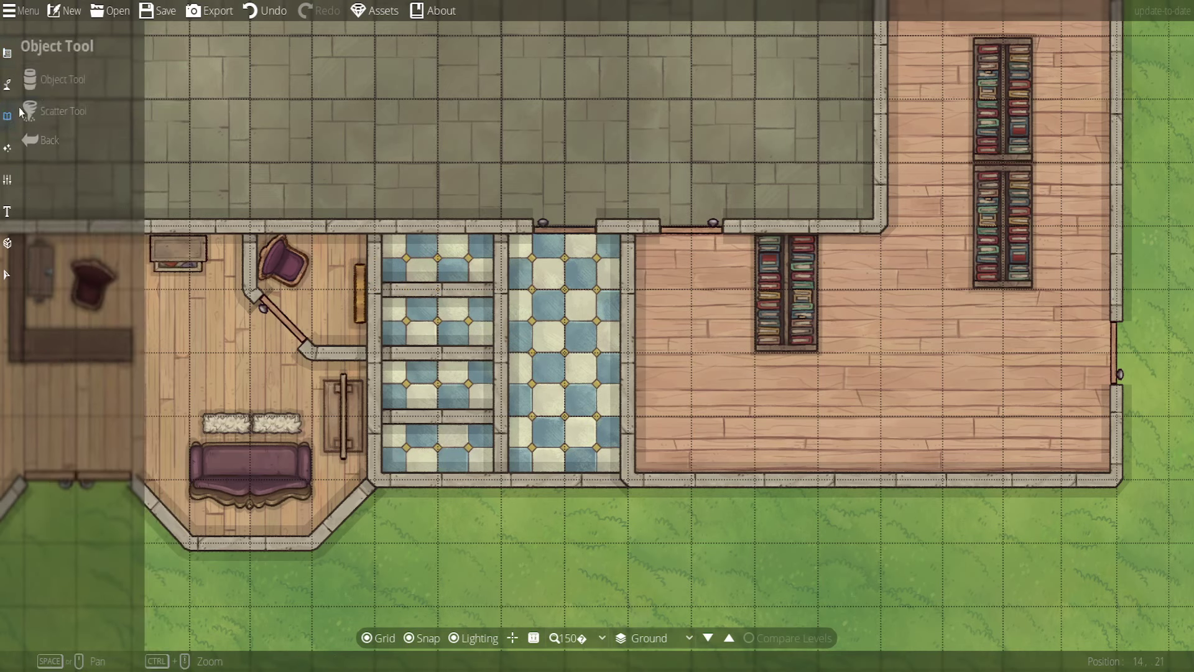
left_click(45, 86)
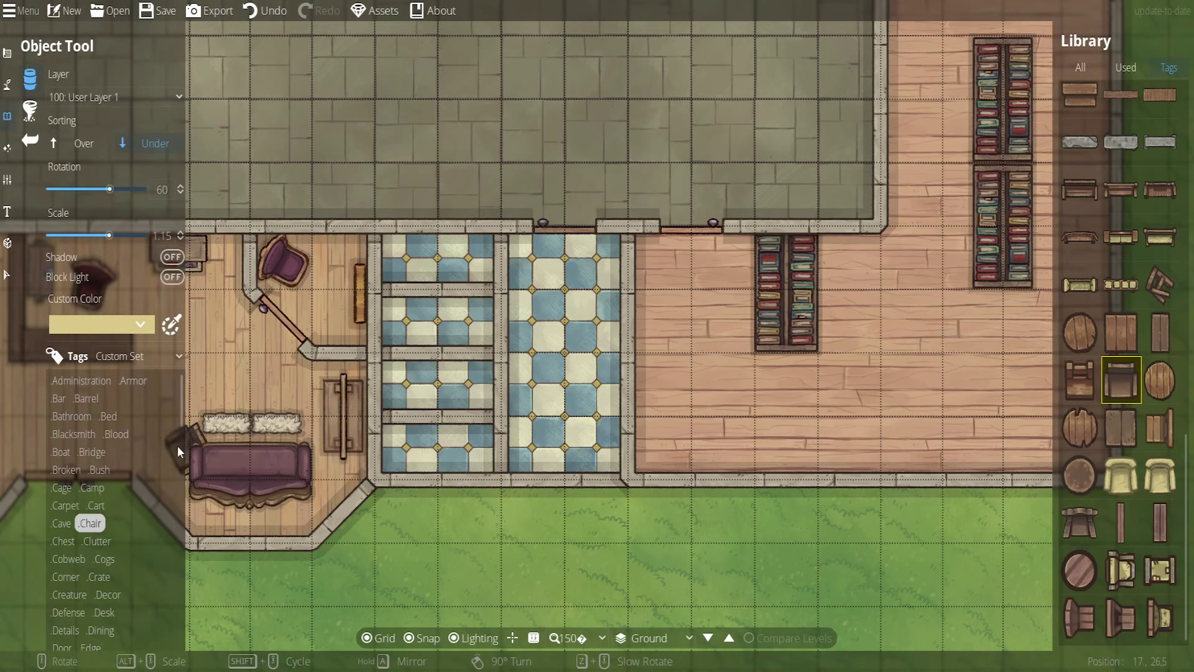
left_click(71, 416)
Place Loo 04 at rotation -90 and scale 1.15 against the left wall of each of the four stalls
left_click(1082, 495)
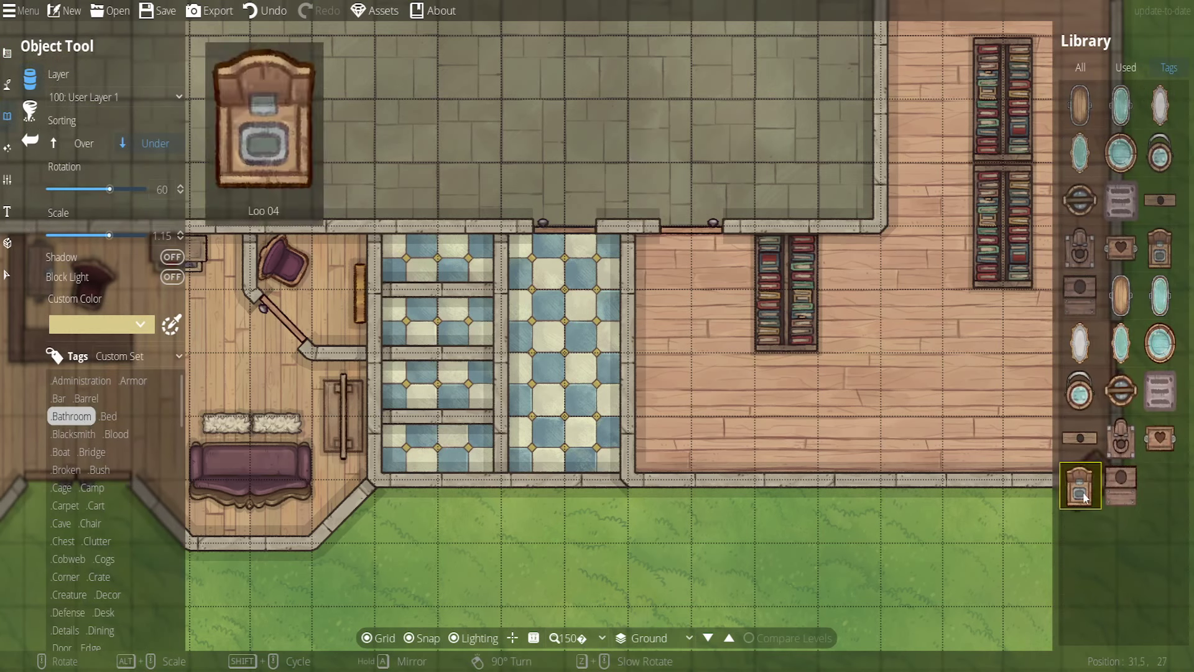
left_click_drag(562, 337, 705, 402)
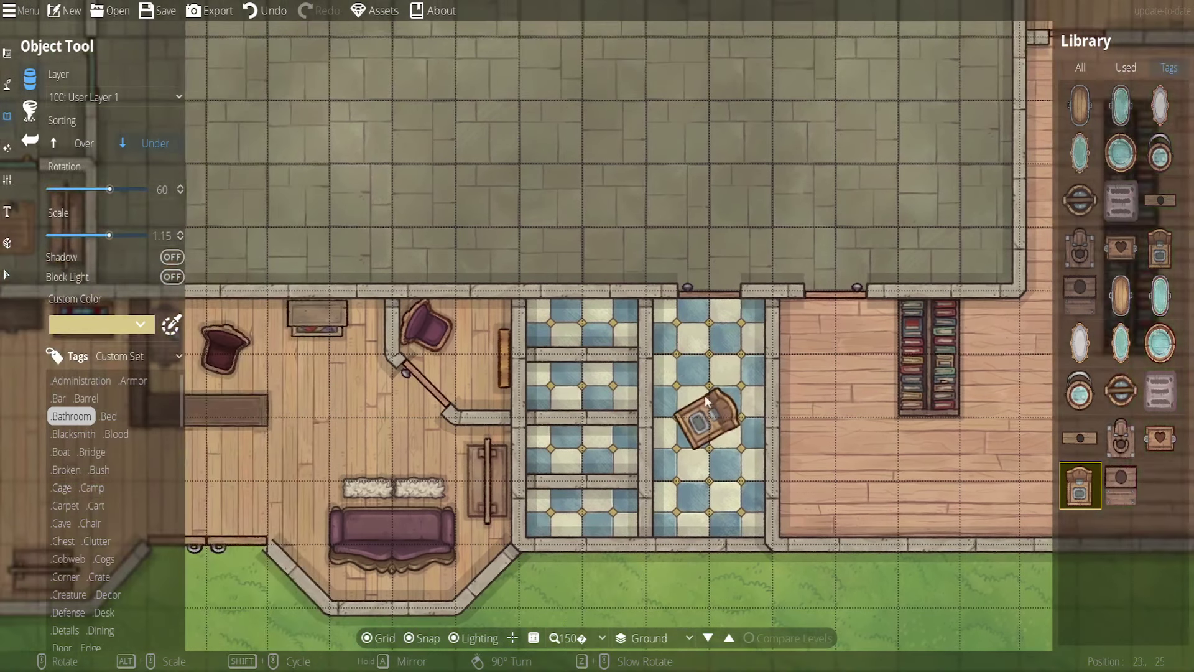
scroll(566, 338, "down", 10)
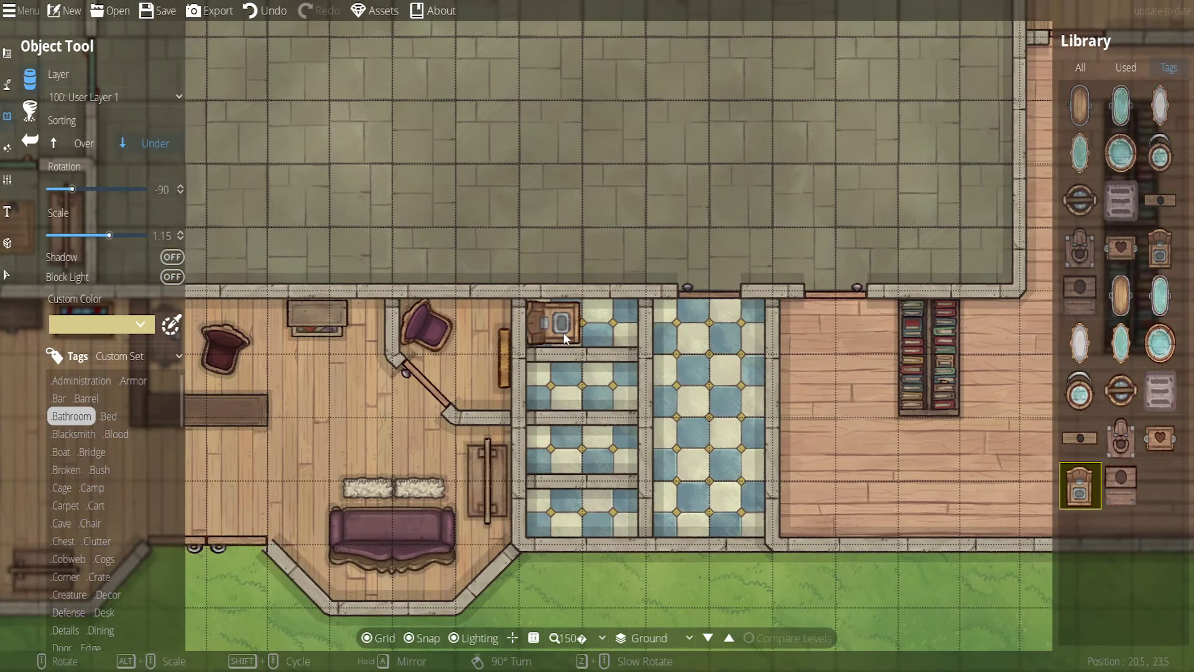
left_click(566, 337)
left_click(557, 413)
left_click(558, 445)
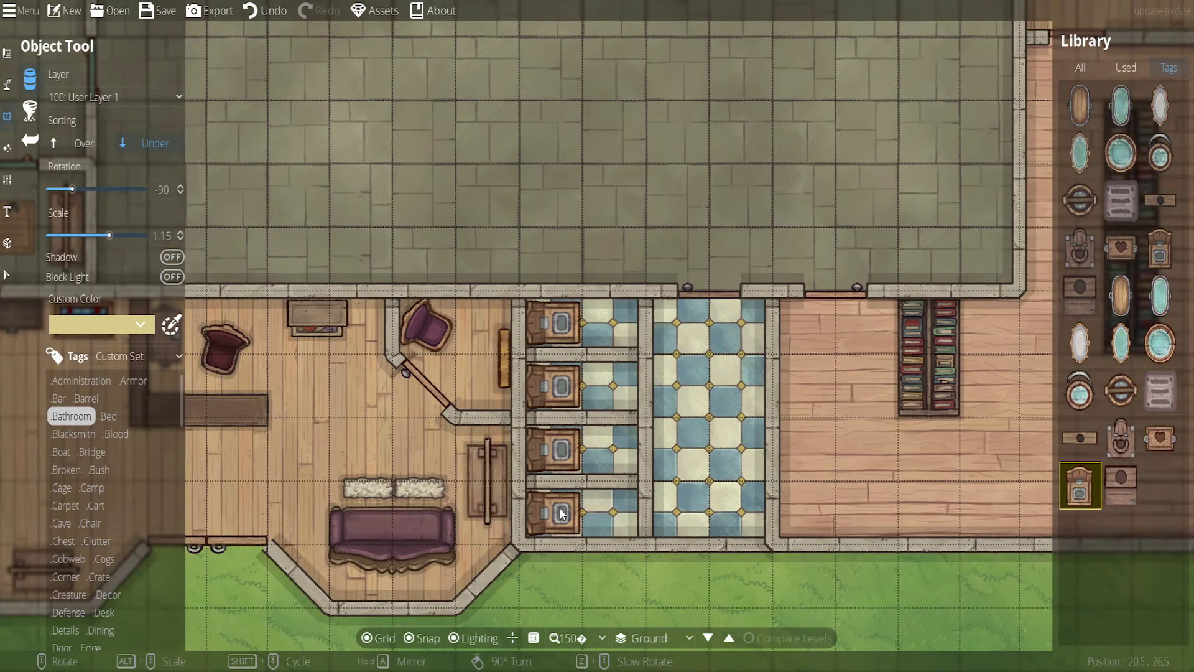
left_click(559, 477)
Pick the round water-filled basin from the bathroom objects and set its rotation to 75
left_click_drag(737, 445, 587, 435)
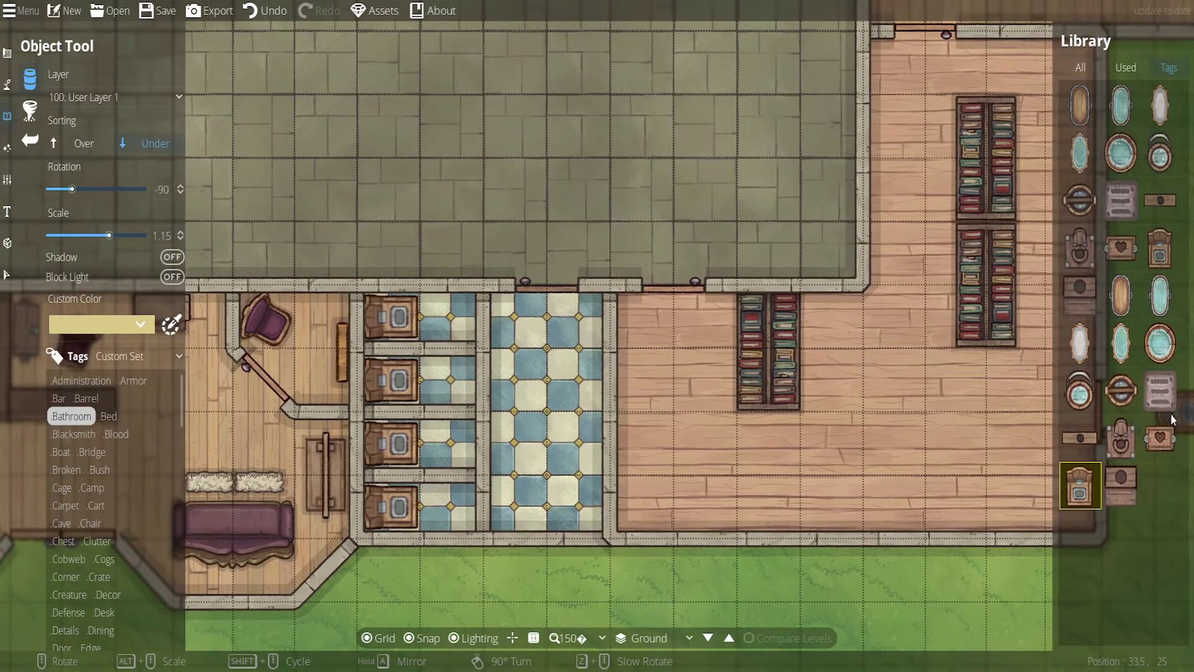
mouse_move(1133, 376)
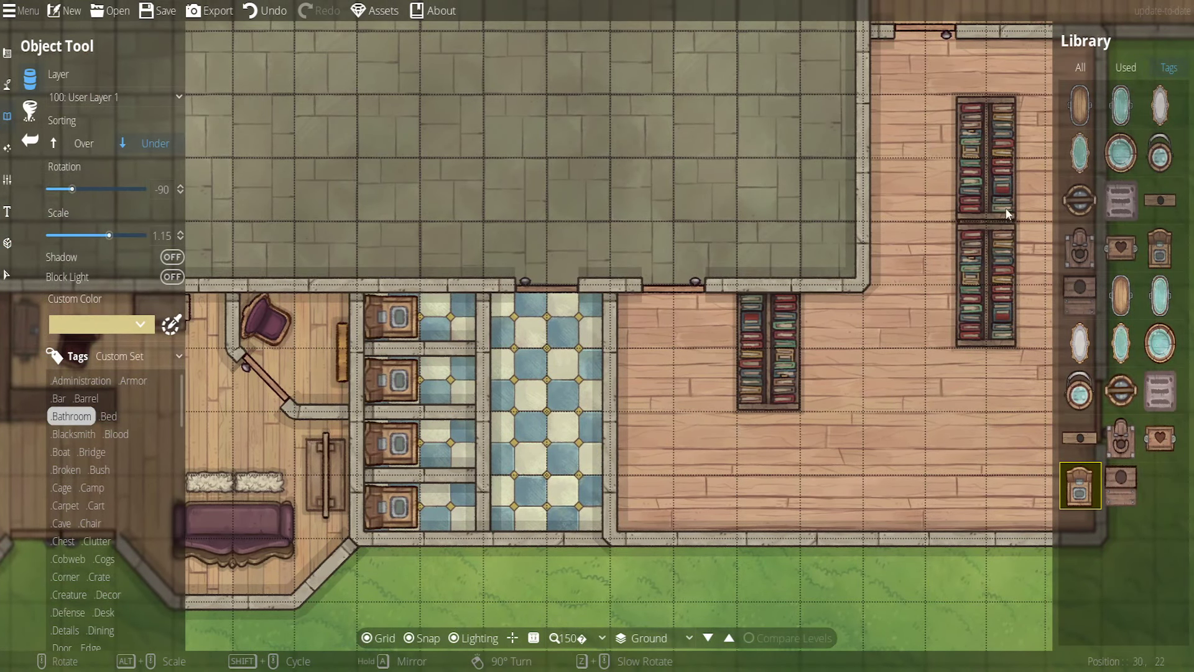
left_click(1158, 154)
mouse_move(419, 190)
left_mouse_down()
mouse_move(832, 547)
mouse_move(988, 598)
left_mouse_up()
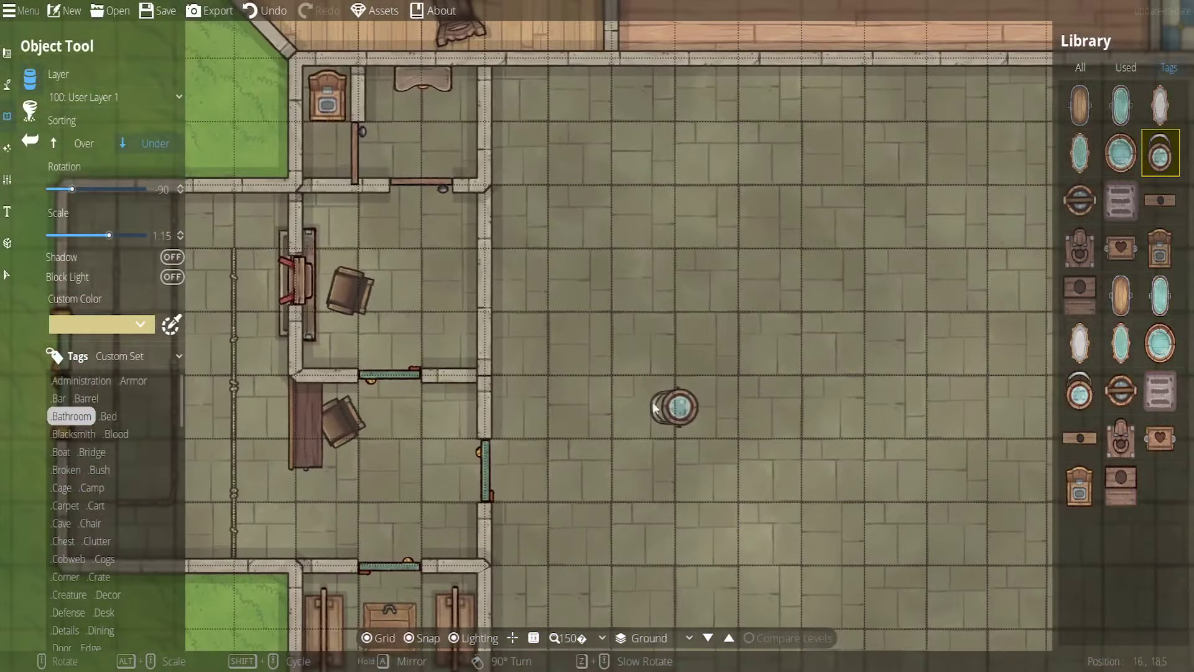
left_click_drag(678, 403, 819, 552)
scroll(594, 274, "up", 3)
scroll(627, 302, "up", 8)
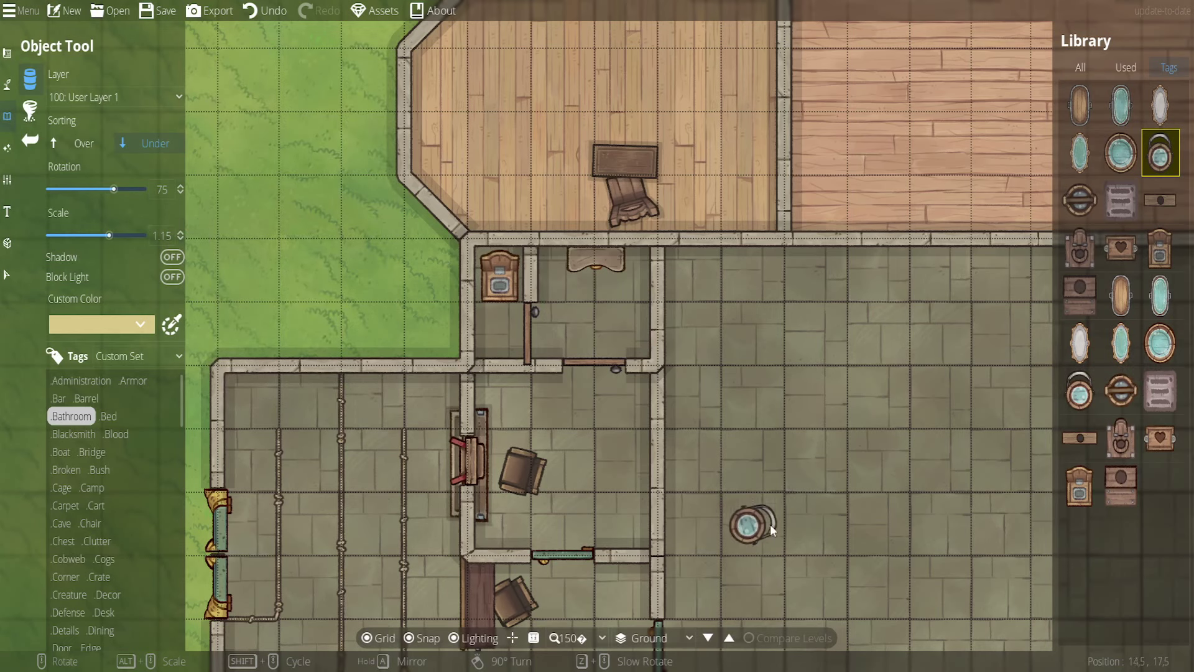
left_click_drag(780, 528, 433, 231)
left_click_drag(589, 421, 282, 126)
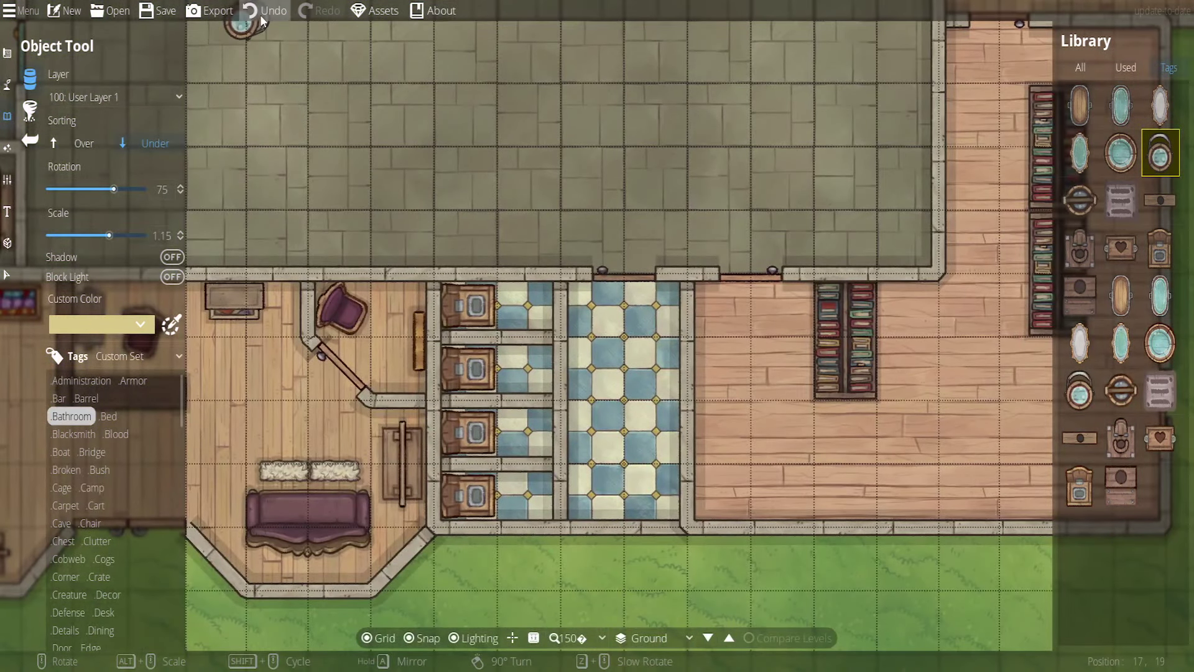
Undo the four loo placements in the stalls
left_click(264, 14)
left_click(264, 13)
left_click(264, 13)
left_click(263, 14)
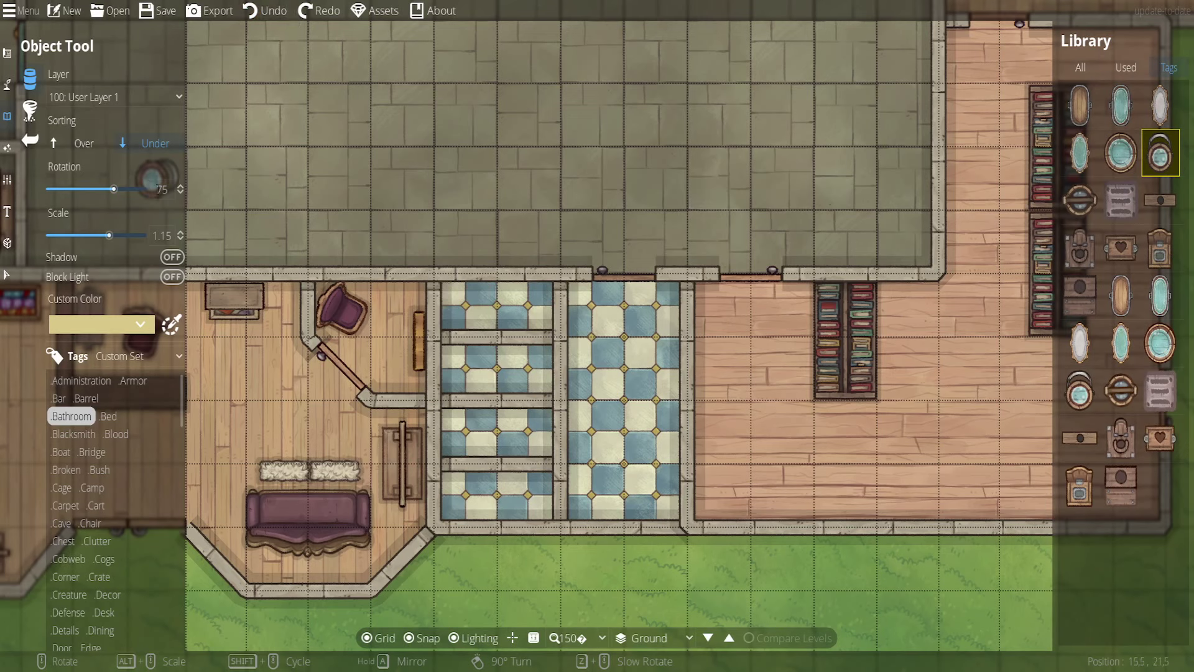
Set the object scale to 1
left_click(163, 235)
type("1")
key("Return")
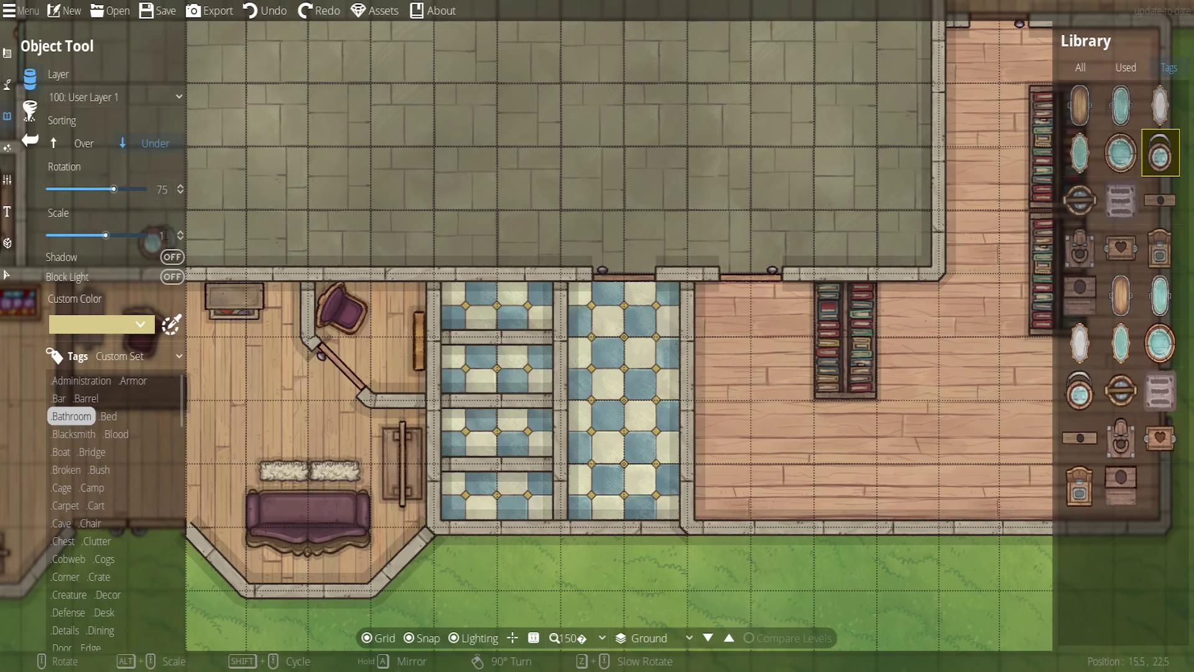
Turn off snapping and place the round basin at rotation -15 beside the small table in the washroom next to the single loo
left_click_drag(341, 179, 722, 426)
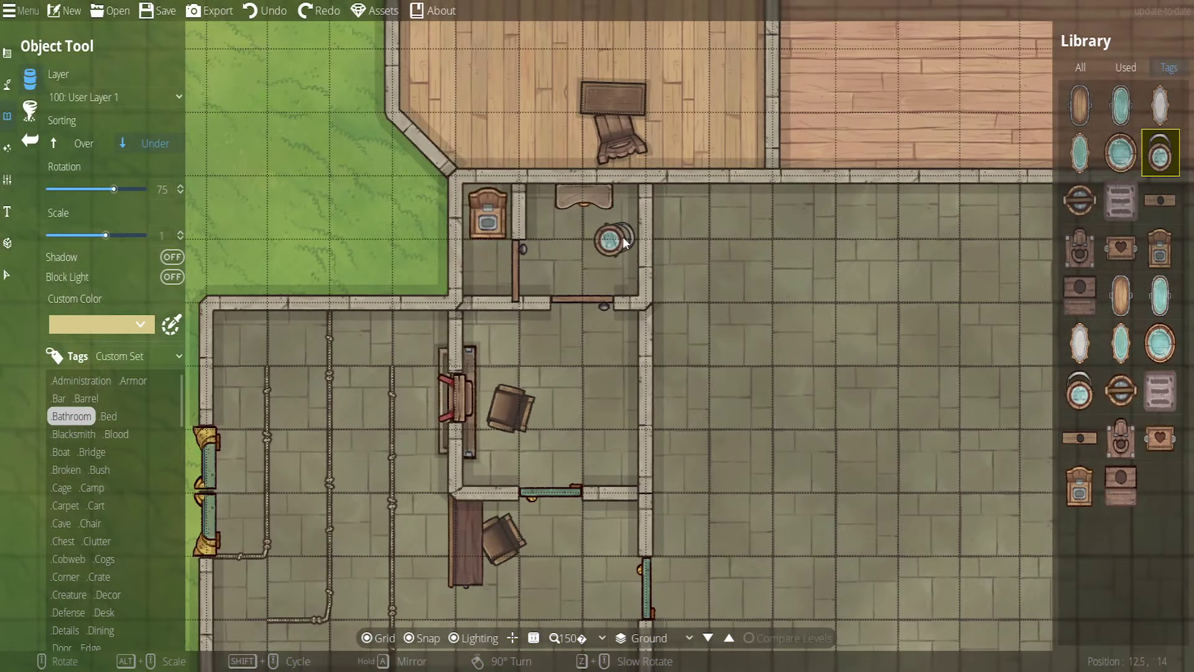
left_click(409, 638)
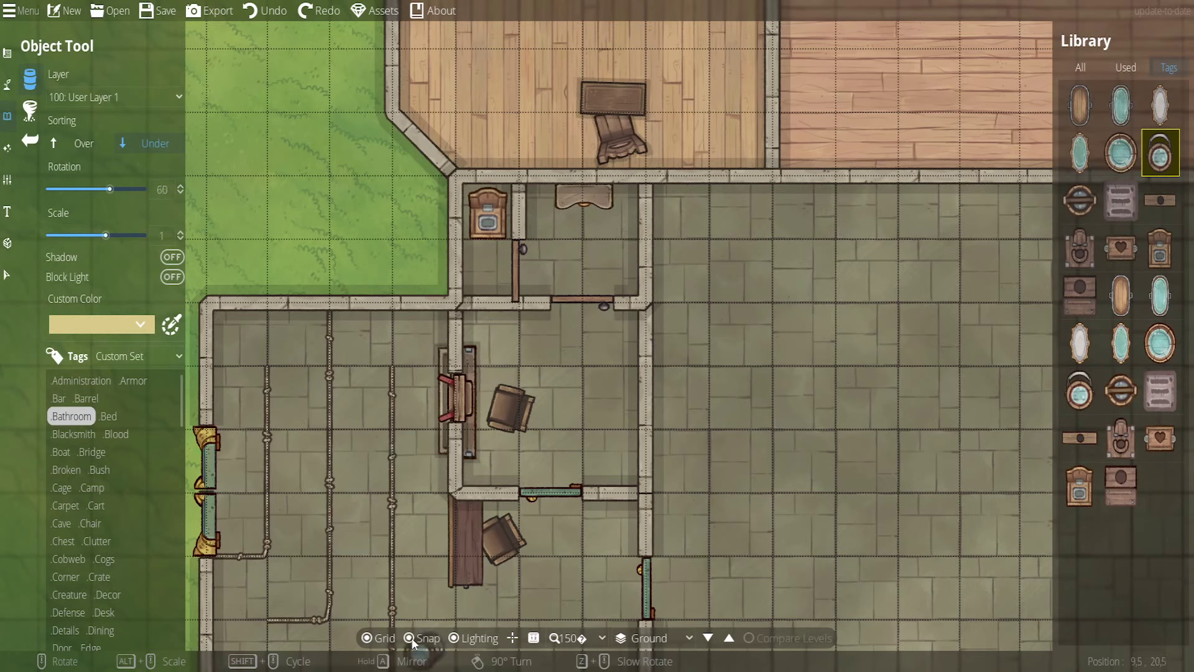
scroll(597, 230, "down", 5)
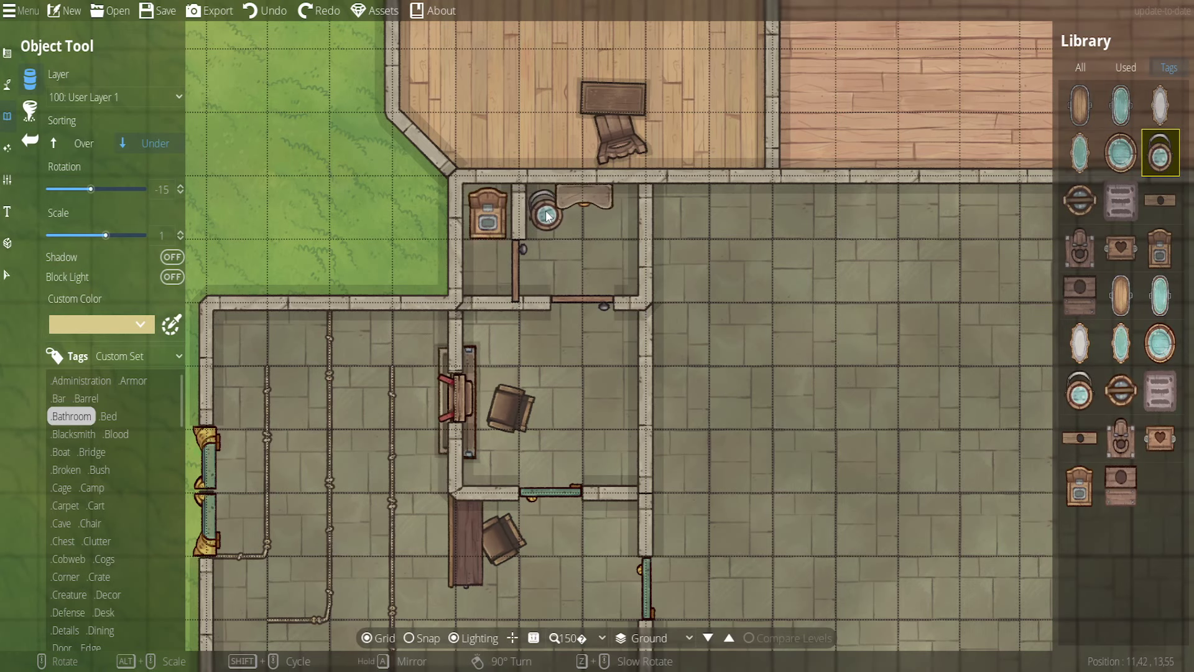
left_click(547, 217)
Shift the small washroom table along the wall, away from the round basin
left_click(7, 272)
left_click(580, 198)
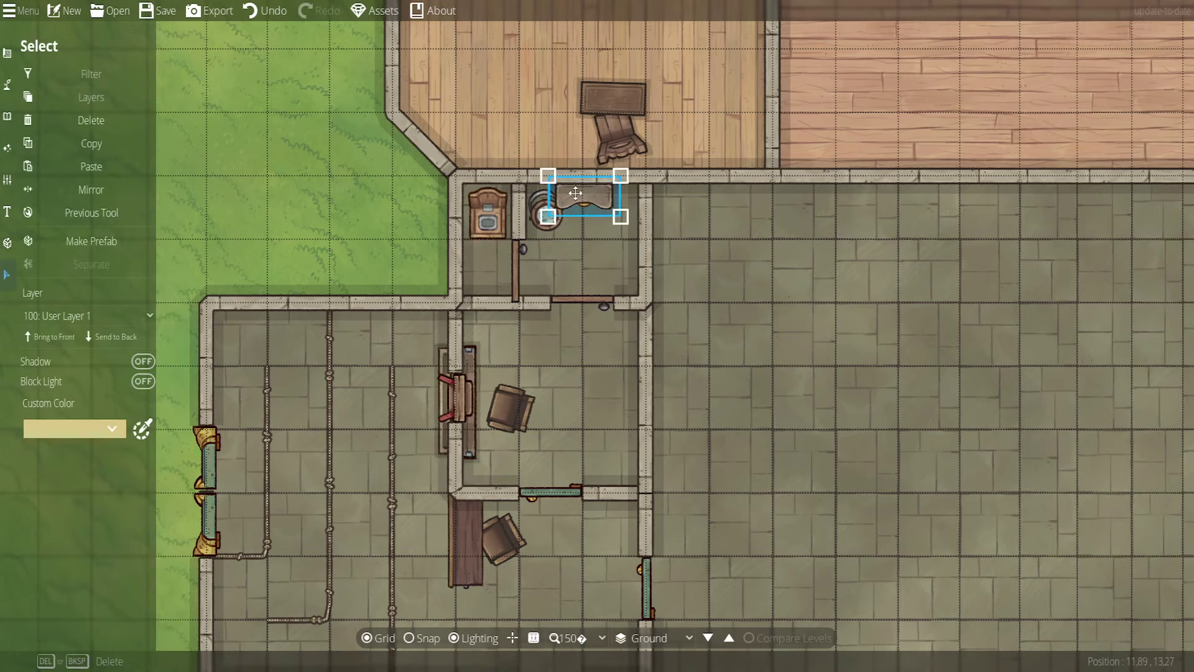
left_click_drag(579, 198, 591, 198)
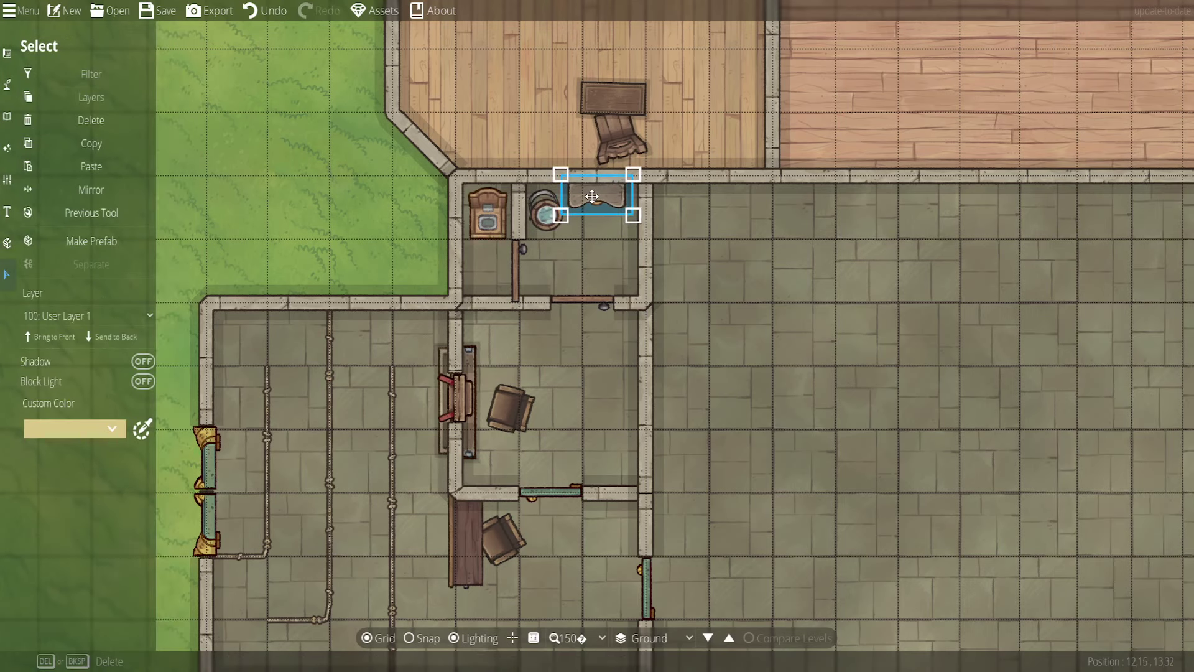
left_click(746, 328)
Turn snapping back on and place the wooden loo at rotation -90 and scale 1 in each of the four tiled stalls
left_click_drag(785, 510, 665, 270)
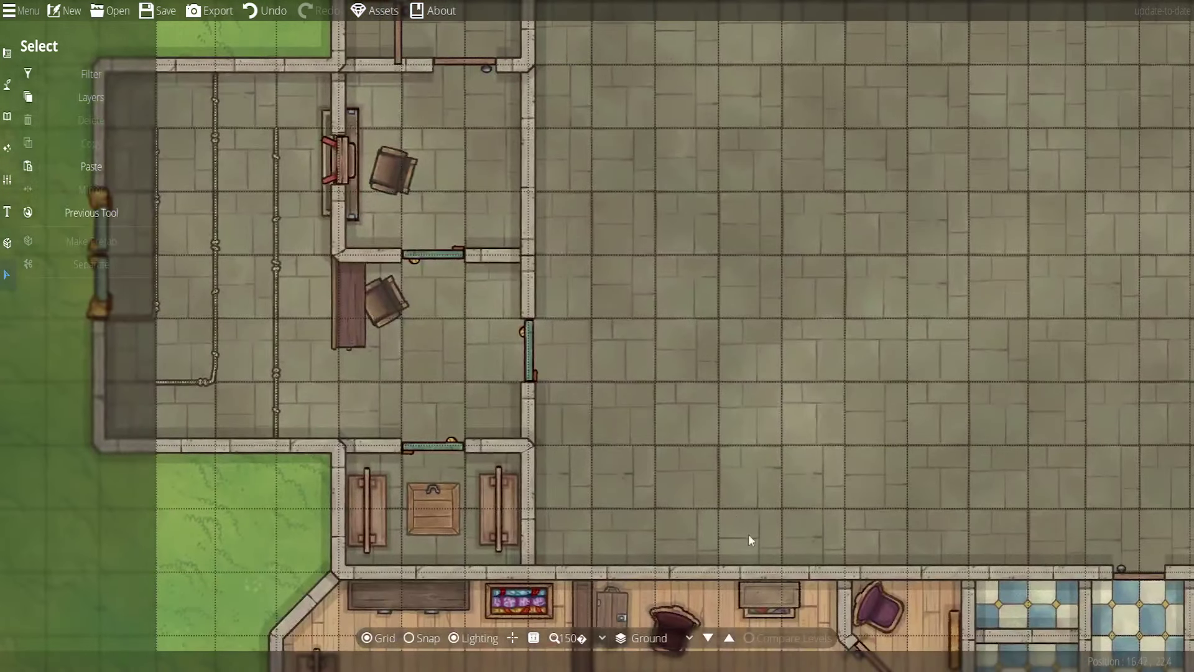
left_click_drag(748, 534, 480, 212)
left_click_drag(791, 353, 561, 348)
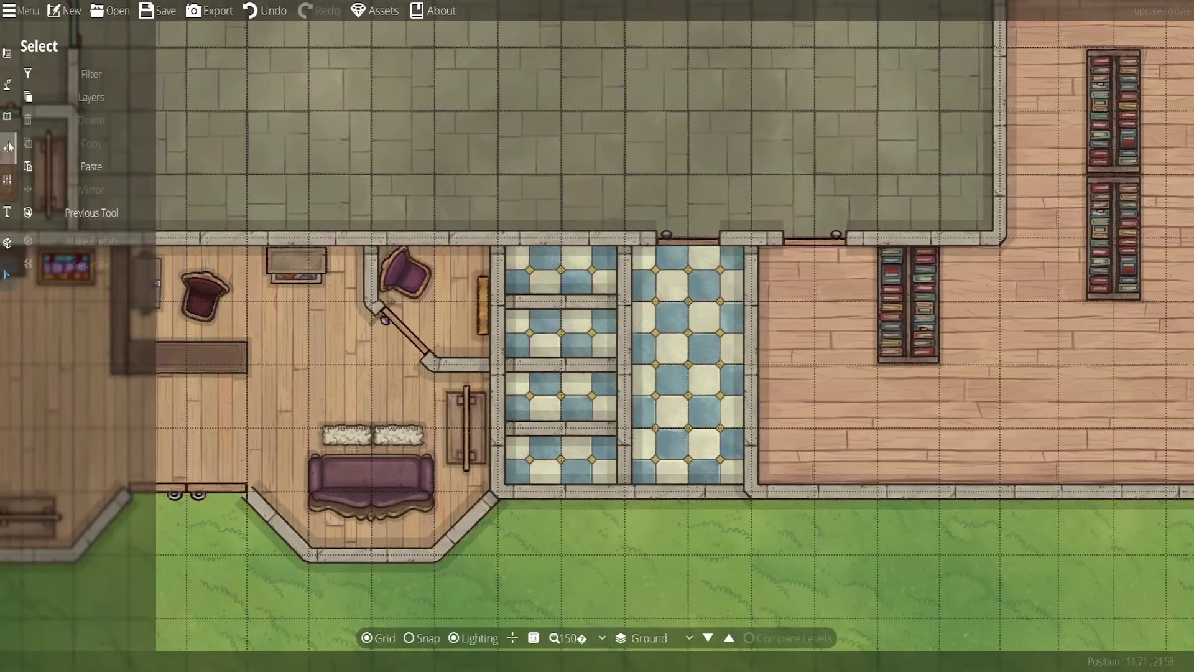
left_click(7, 115)
left_click(69, 83)
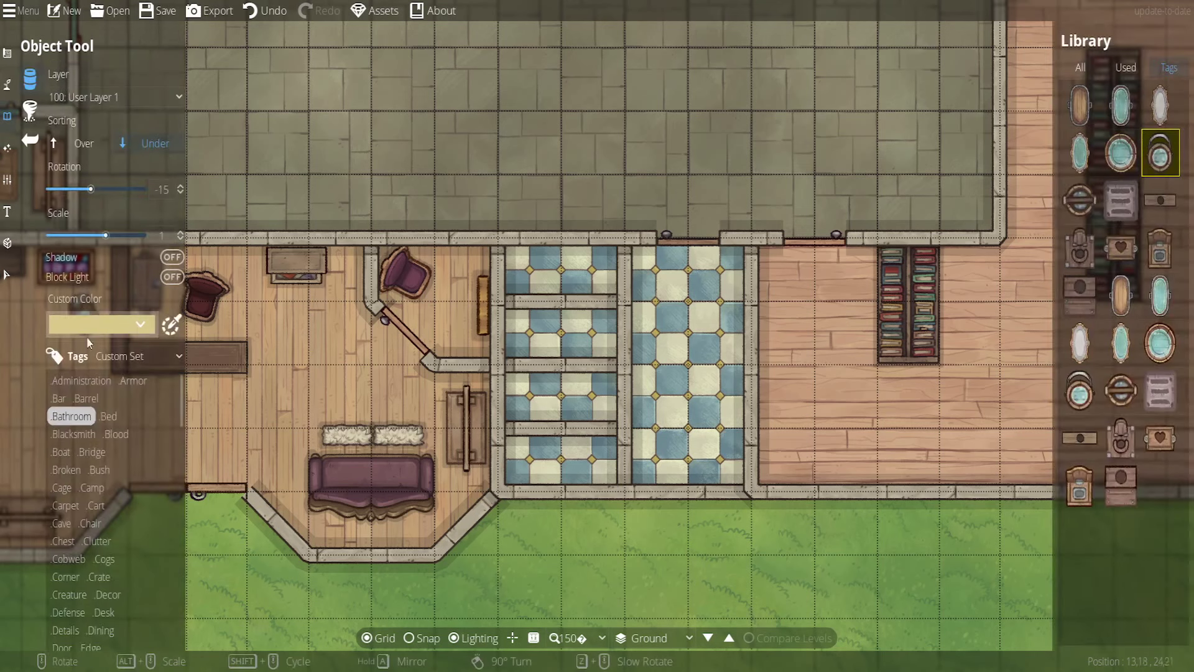
mouse_move(1112, 386)
left_click(1080, 486)
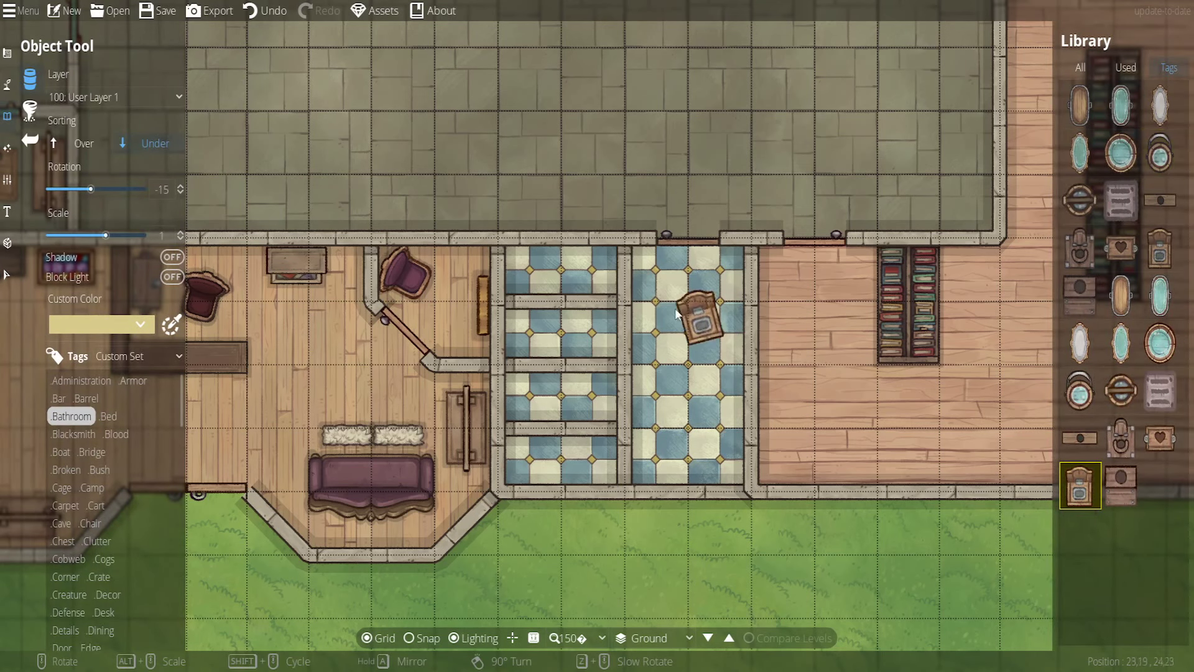
scroll(525, 329, "down", 5)
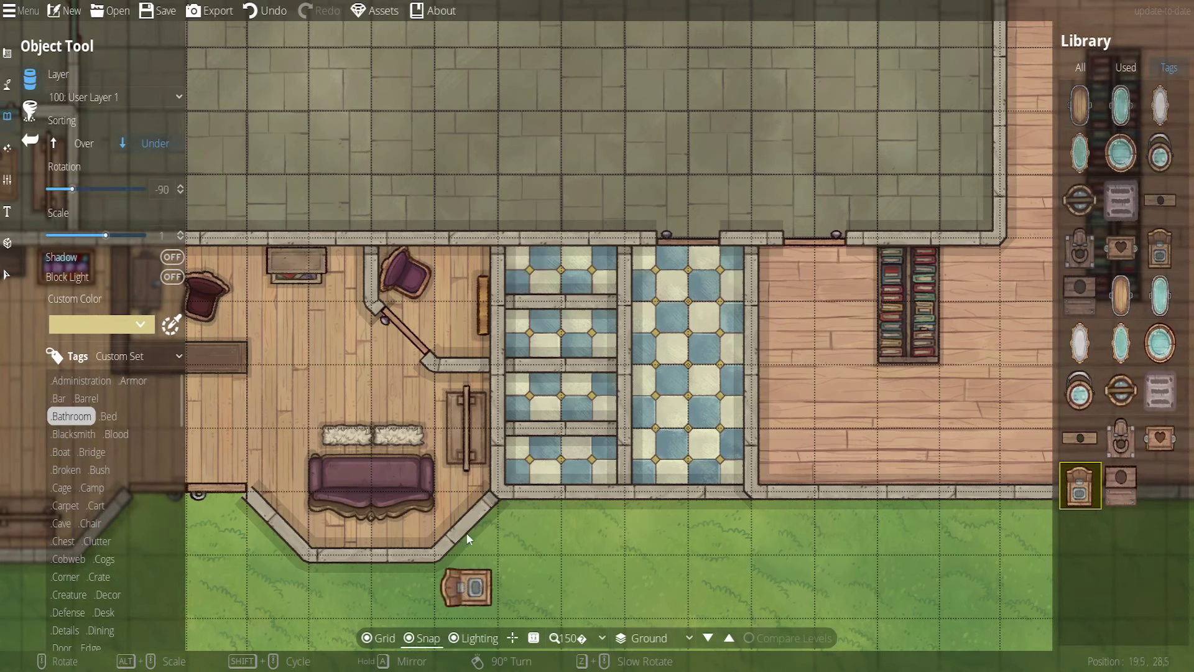
left_click(532, 274)
left_click(532, 335)
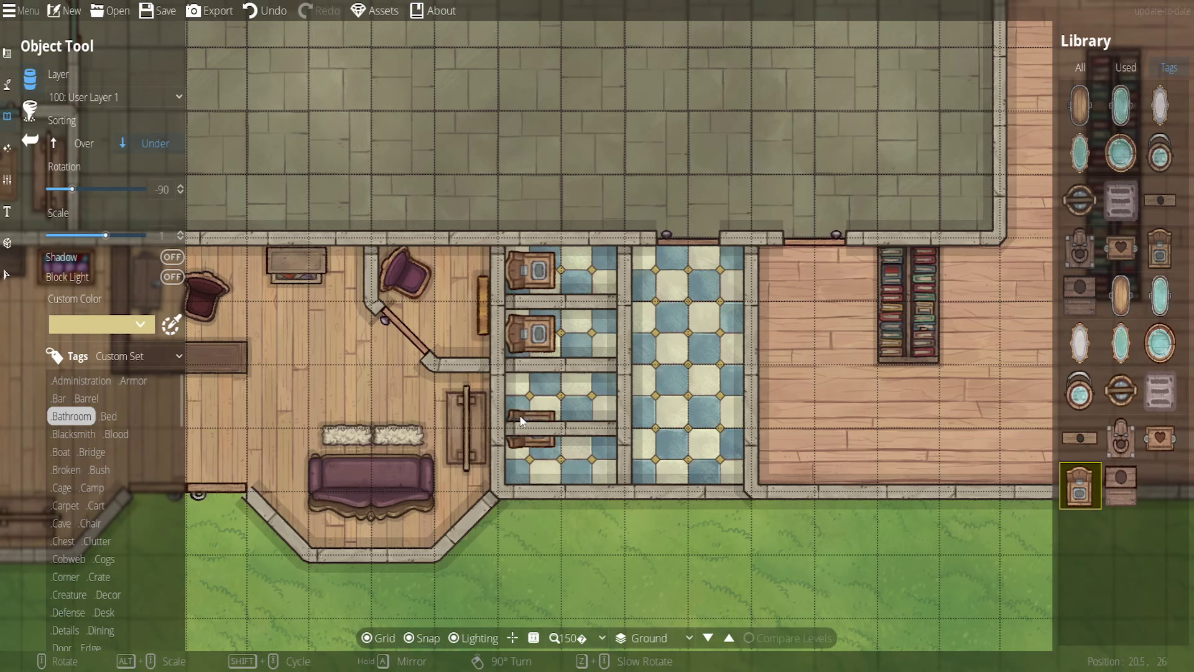
left_click(531, 398)
left_click(532, 459)
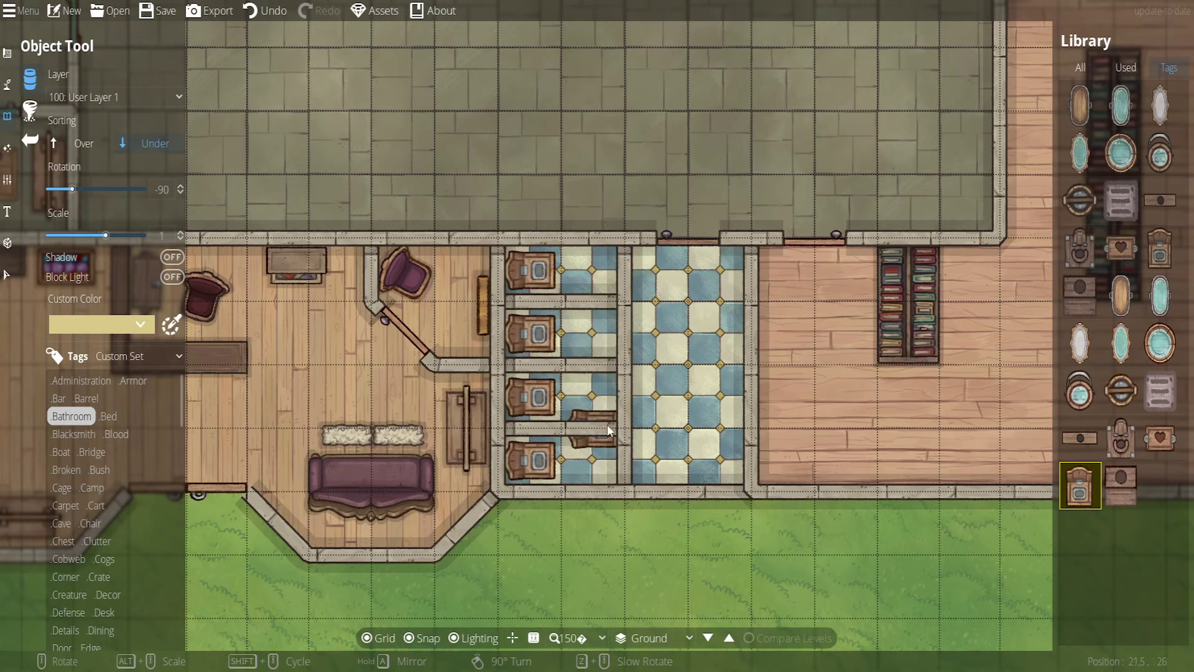
Try thin wooden doors rotated 180 on the first two stalls, and undo both placements
left_click(9, 57)
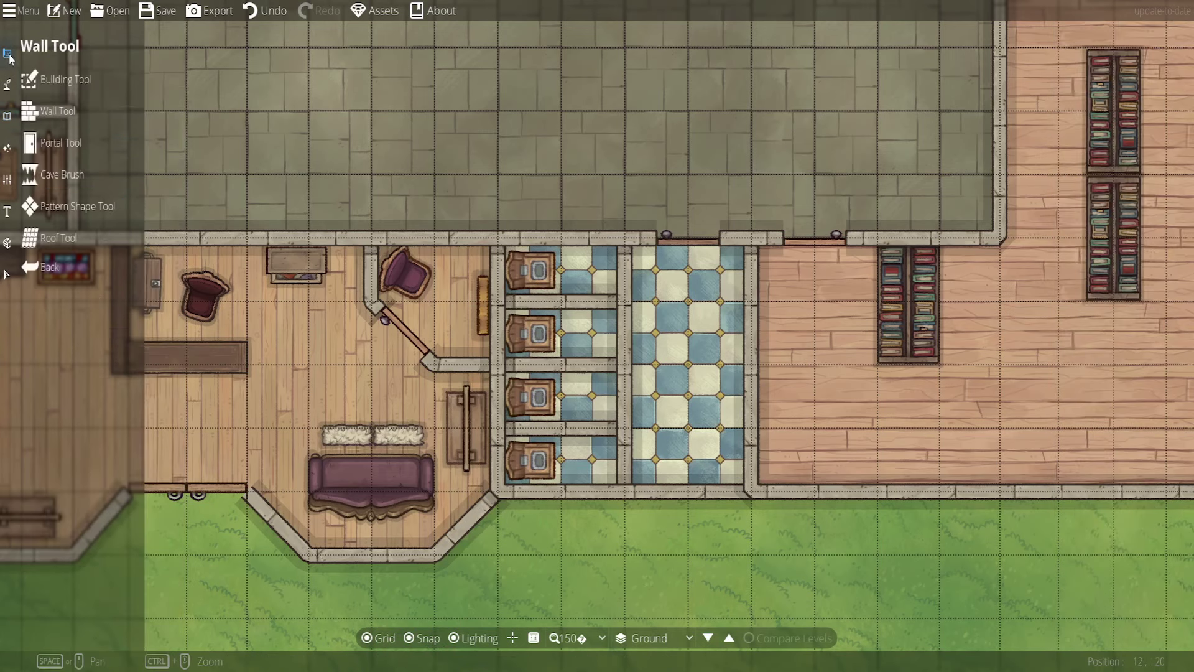
left_click(35, 118)
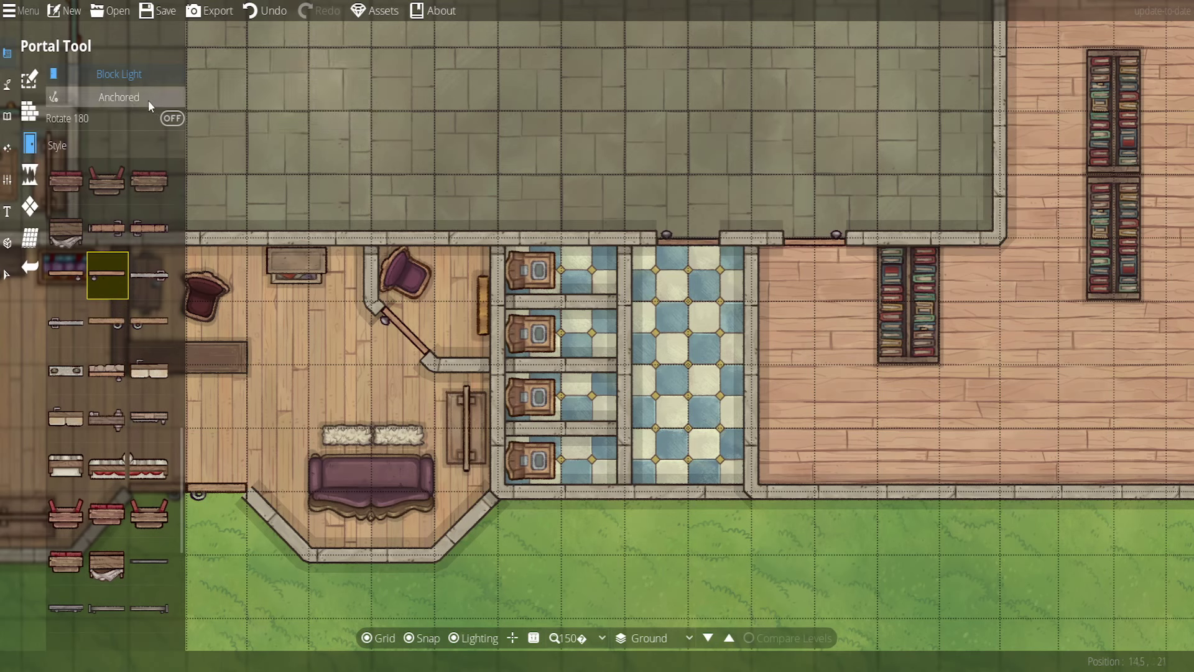
left_click(171, 122)
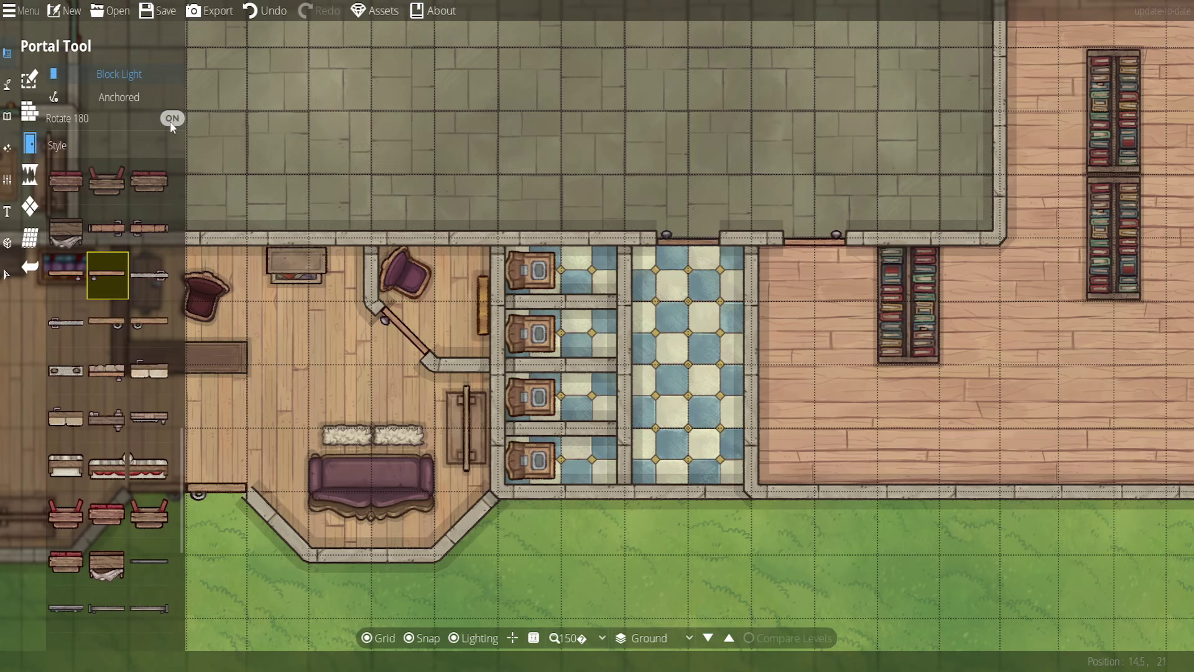
left_click(621, 278)
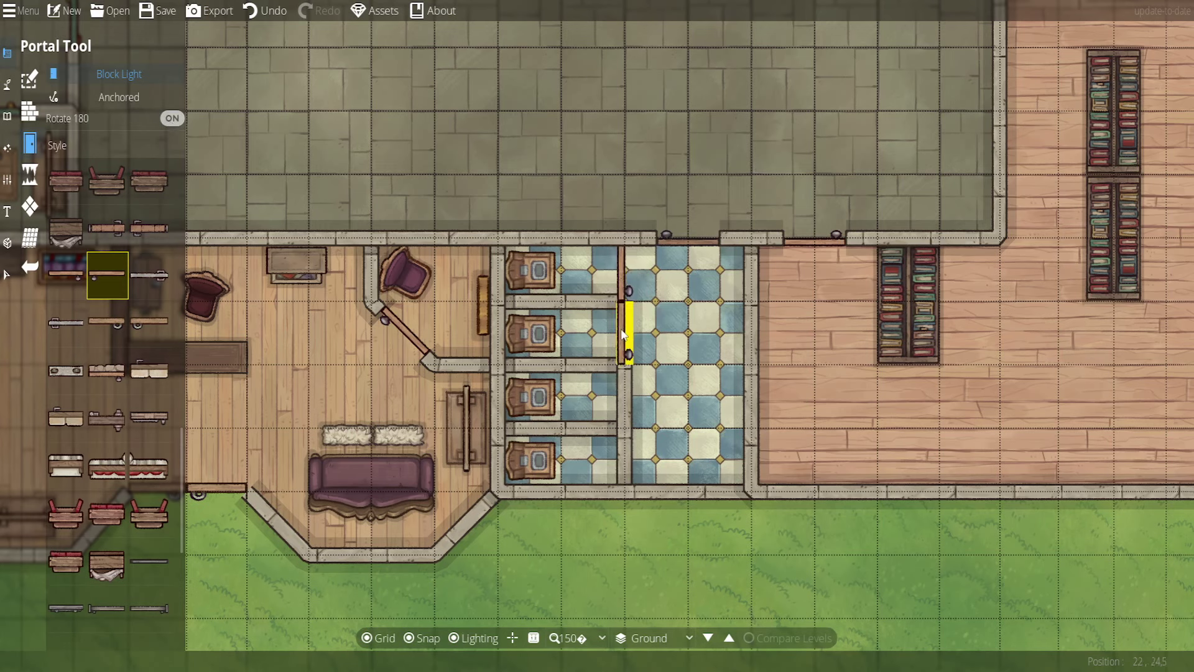
left_click(622, 334)
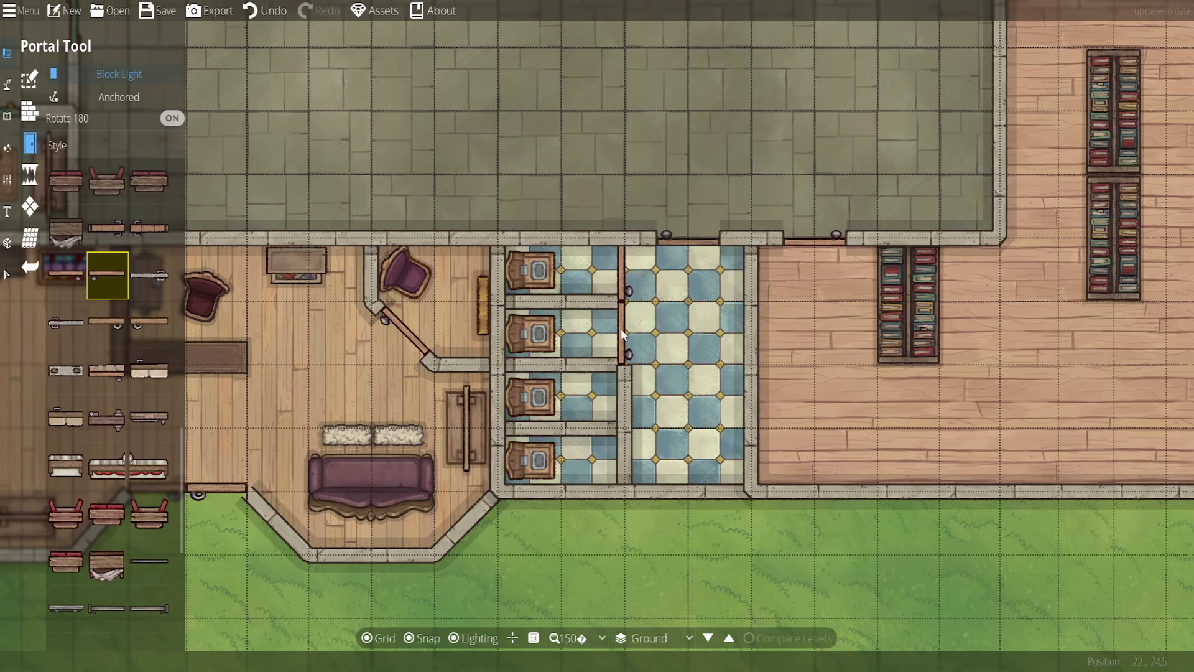
left_click(265, 10)
left_click(264, 10)
Place a thicker wooden door, without the 180 rotation, on each of the four toilet stalls
left_click(149, 418)
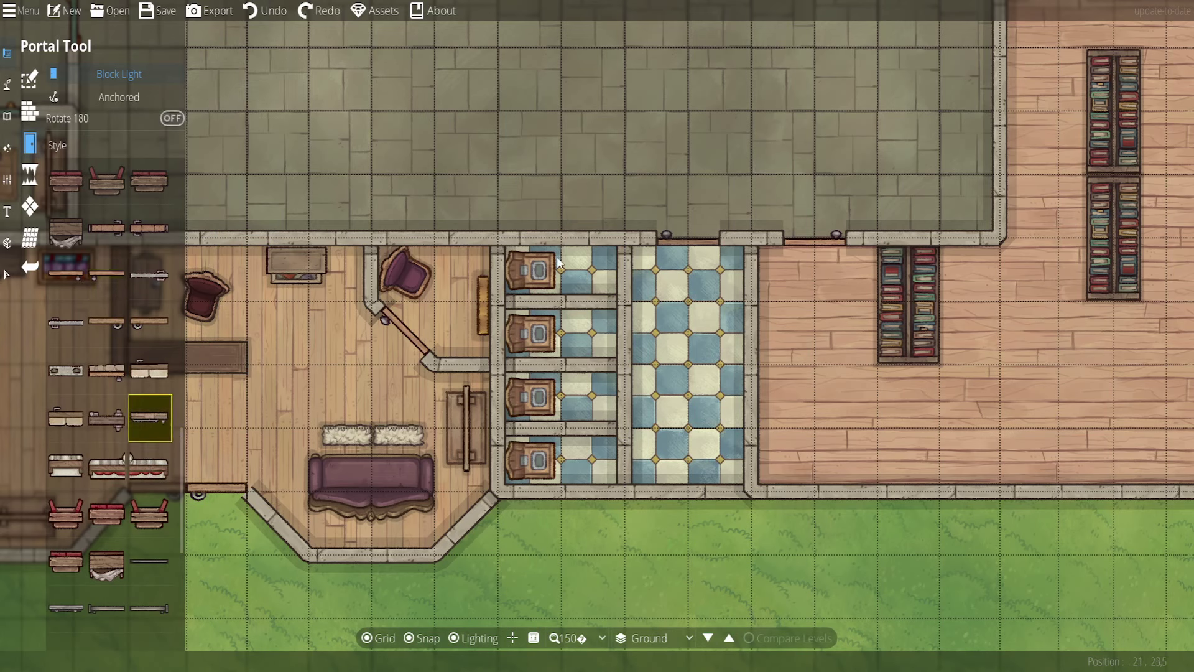
left_click(622, 286)
left_click(629, 346)
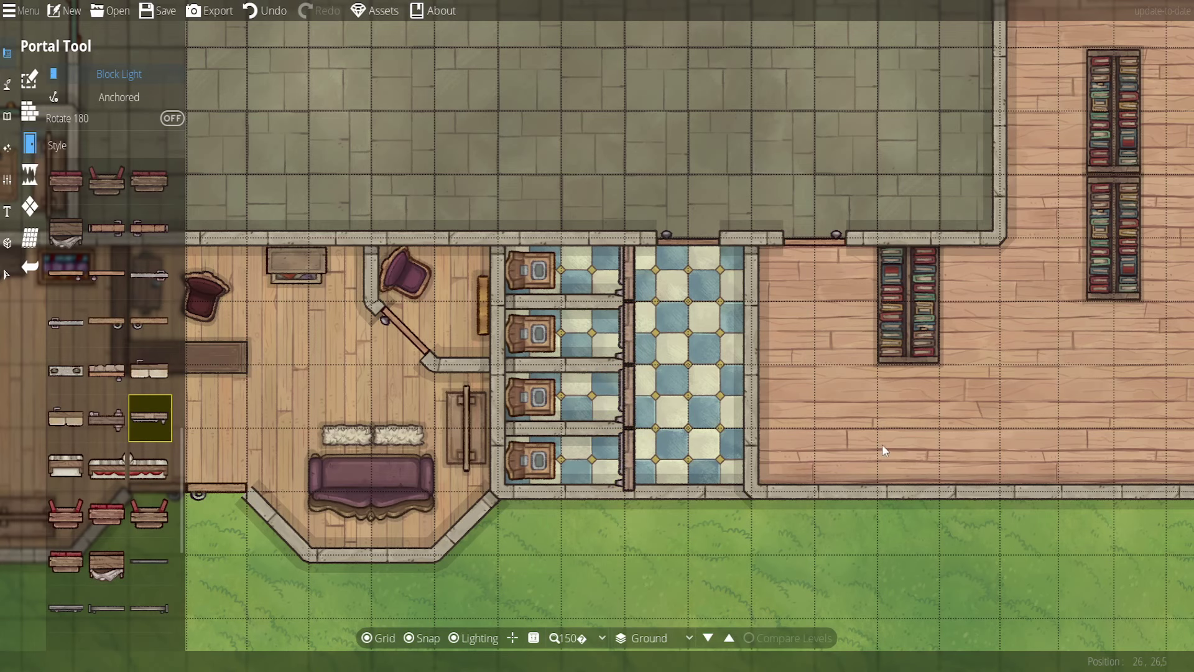
left_click_drag(882, 444, 782, 447)
scroll(775, 441, "down", 1)
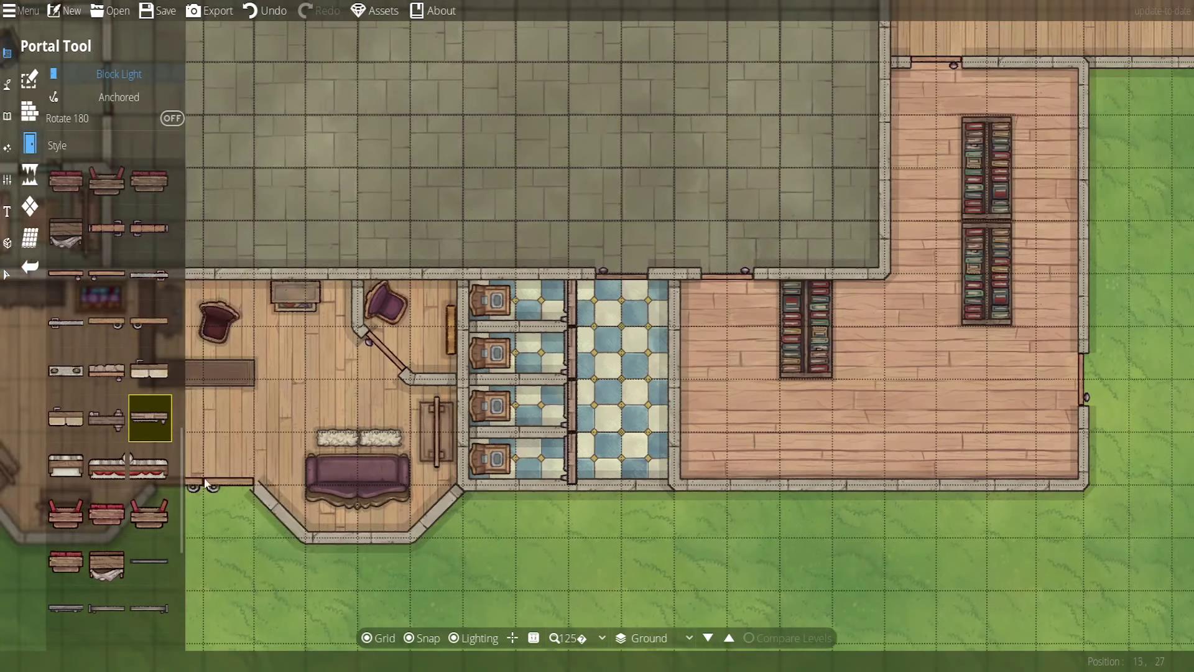
Undo the four thicker door placements on the stalls
left_click(264, 10)
left_click(263, 10)
left_click(264, 10)
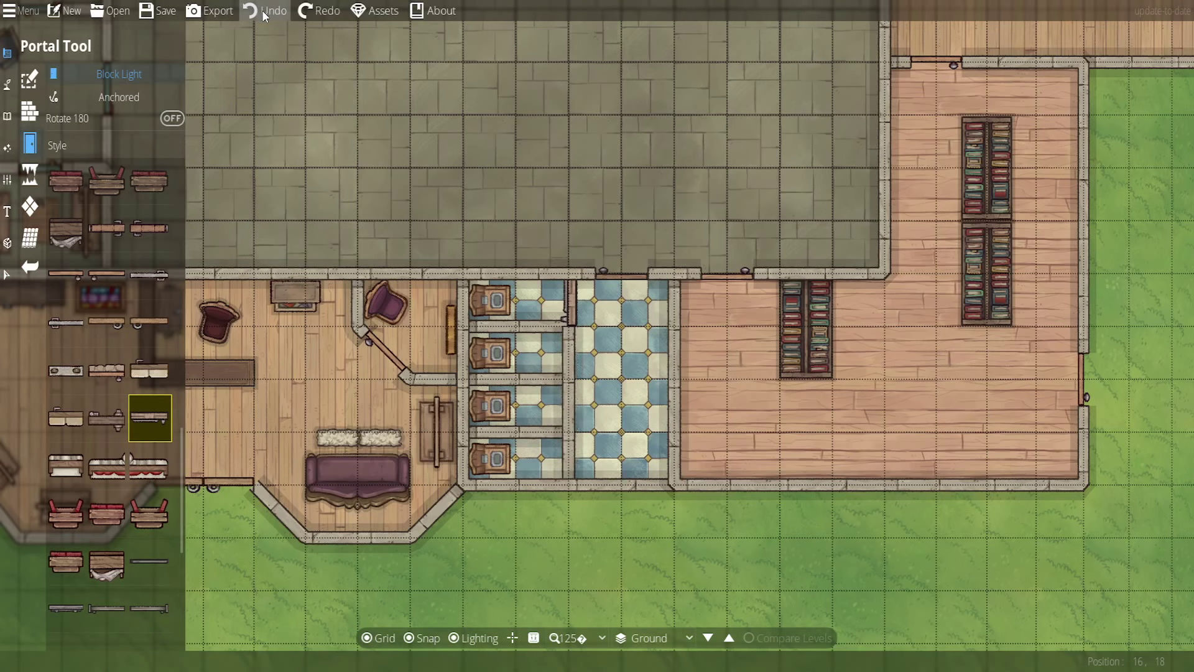
left_click(263, 10)
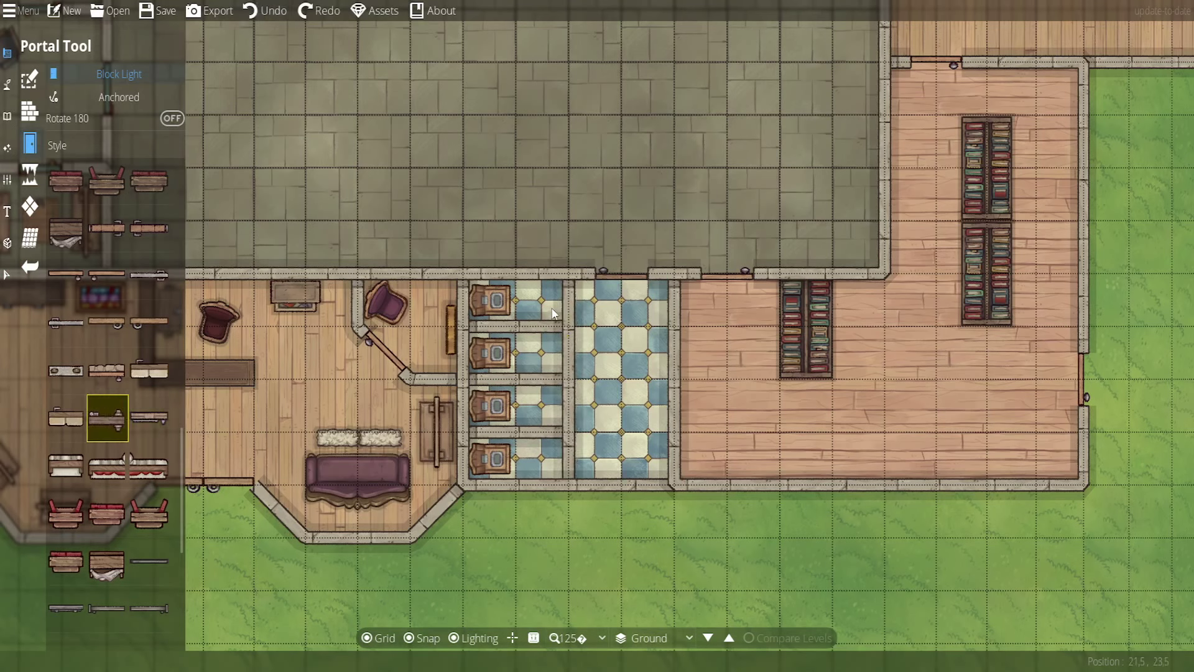
Place the dark wooden door with the large handle, rotated 180, on each of the four toilet stalls
left_click(168, 118)
left_click(573, 301)
left_click(575, 350)
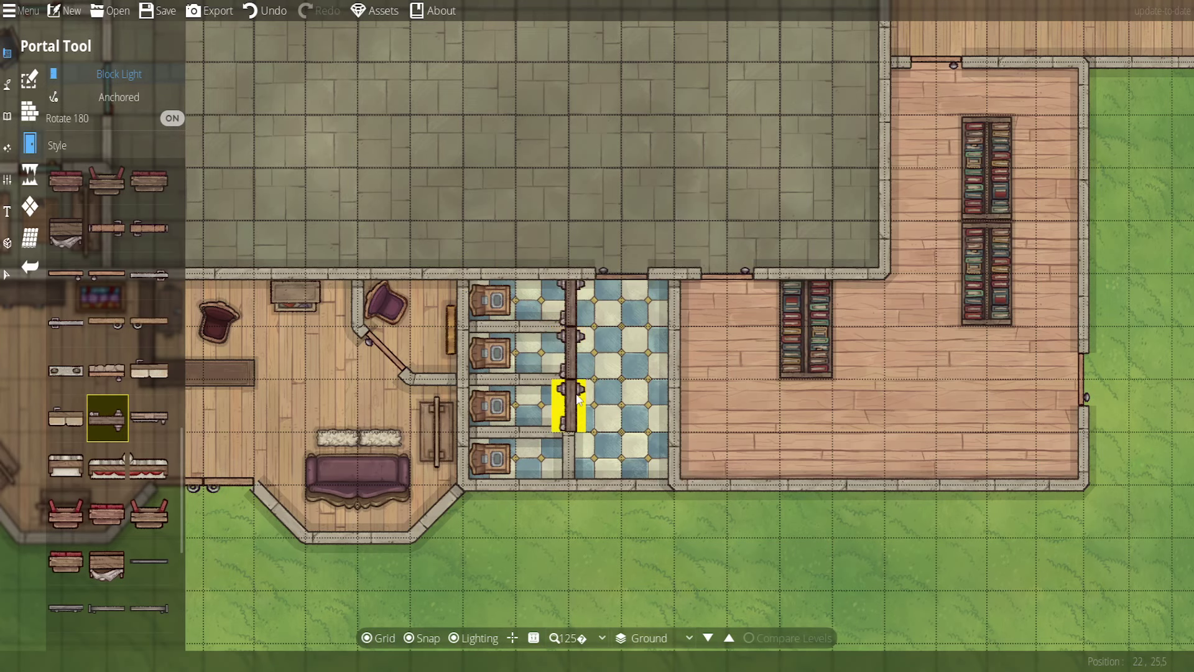
left_click(577, 403)
left_click(574, 457)
Save the map with the finished toilet stalls
scroll(691, 434, "up", 3)
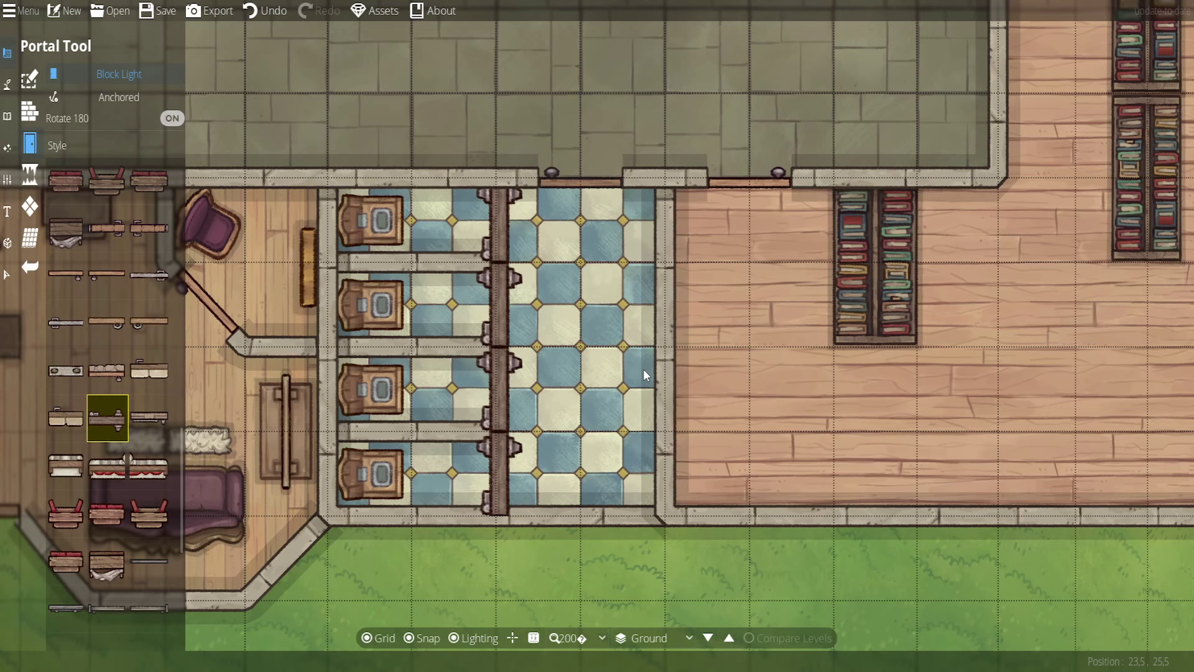
scroll(562, 305, "down", 2)
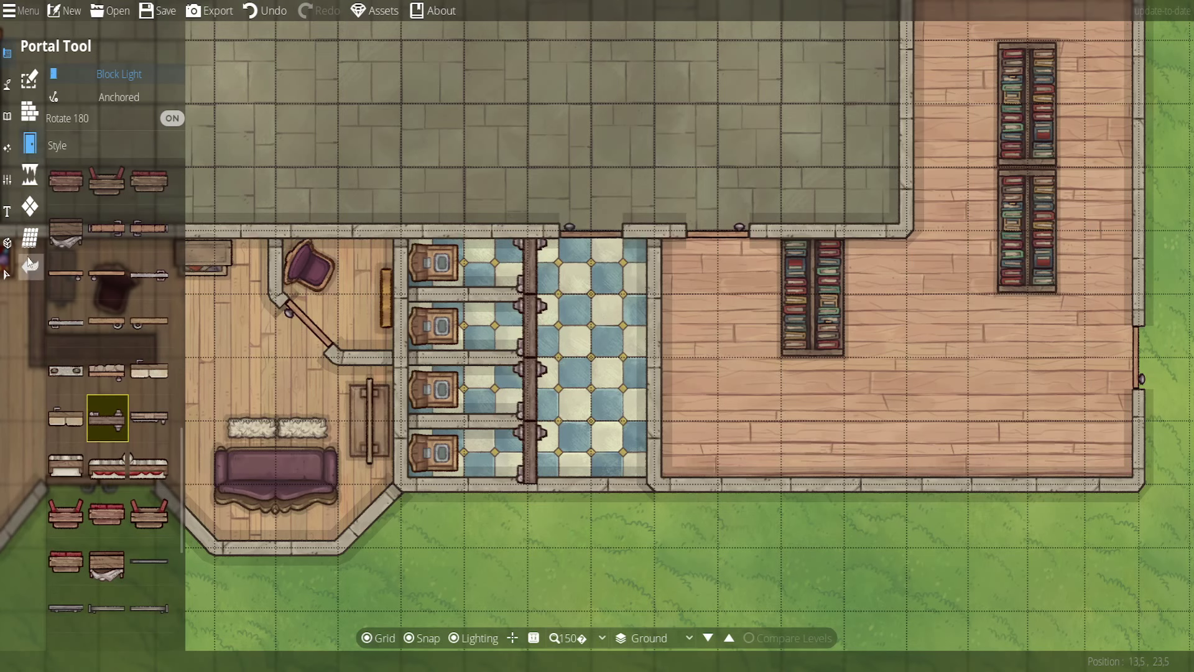
left_click(163, 11)
scroll(640, 379, "down", 2)
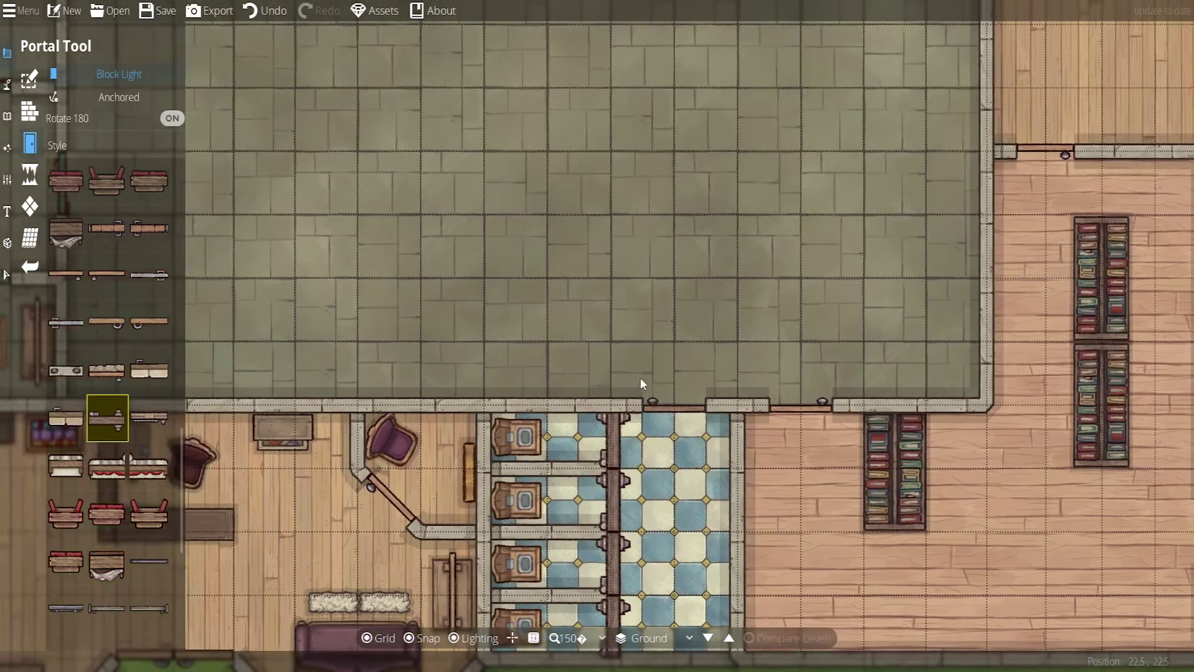
scroll(406, 244, "down", 2)
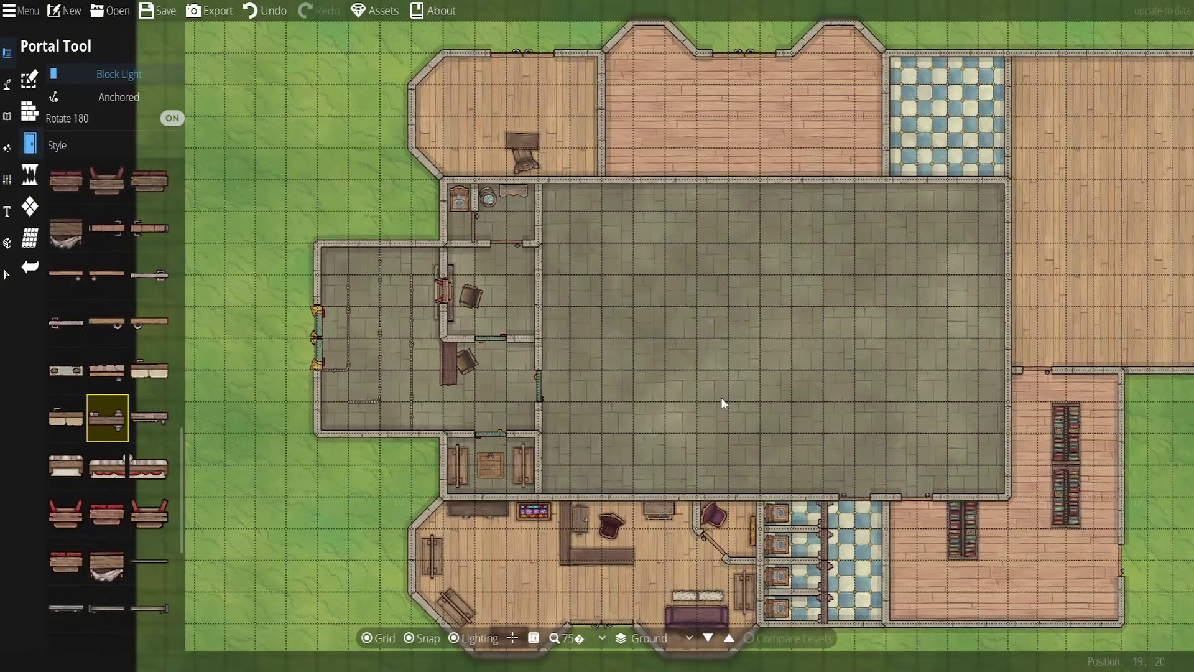
left_click_drag(725, 403, 571, 319)
scroll(731, 492, "up", 2)
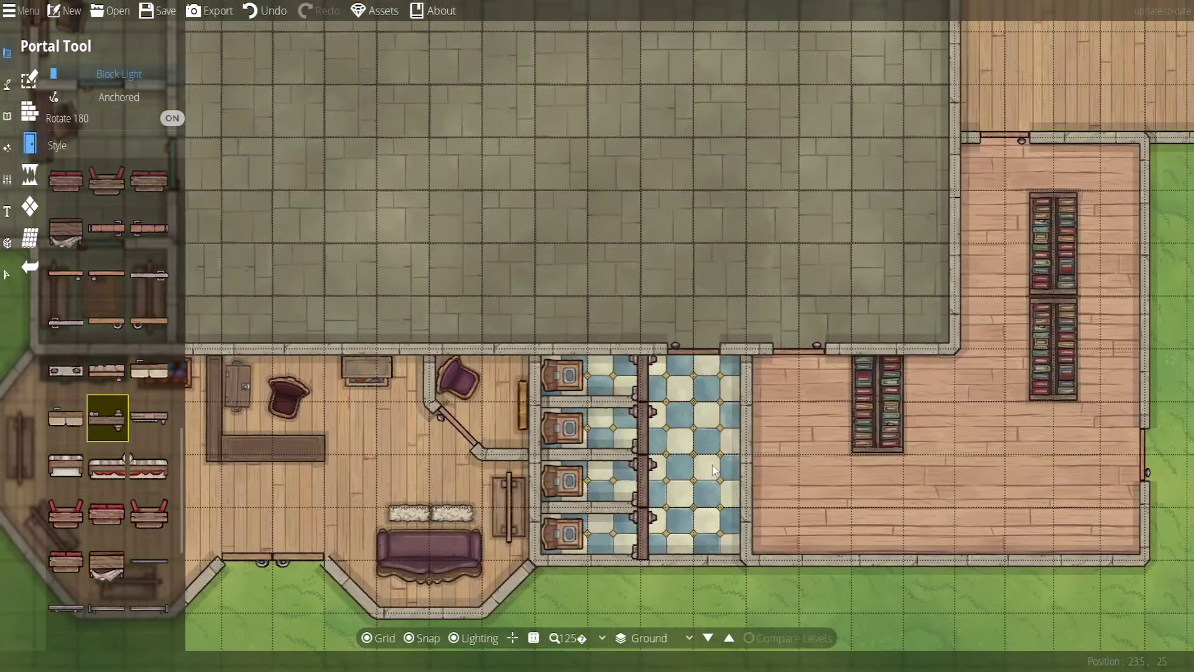
left_click_drag(712, 464, 602, 402)
scroll(602, 401, "up", 1)
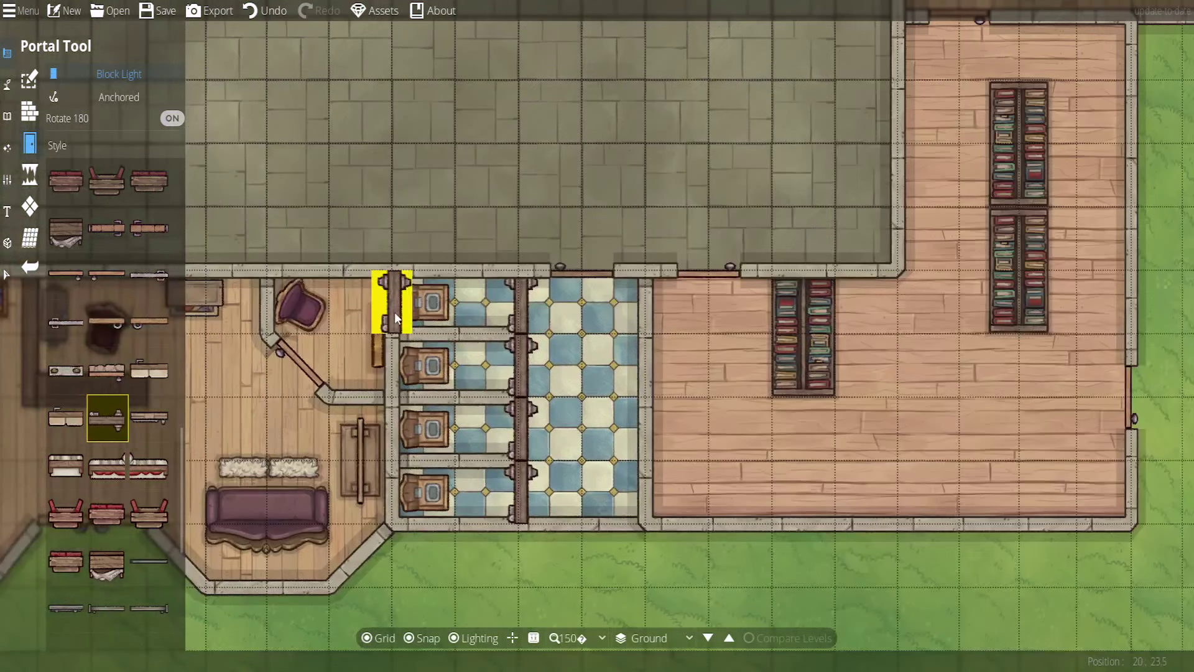
Pick the long plain dark wooden desk from the Desk objects for the tiled washroom and turn off snapping
left_click(6, 274)
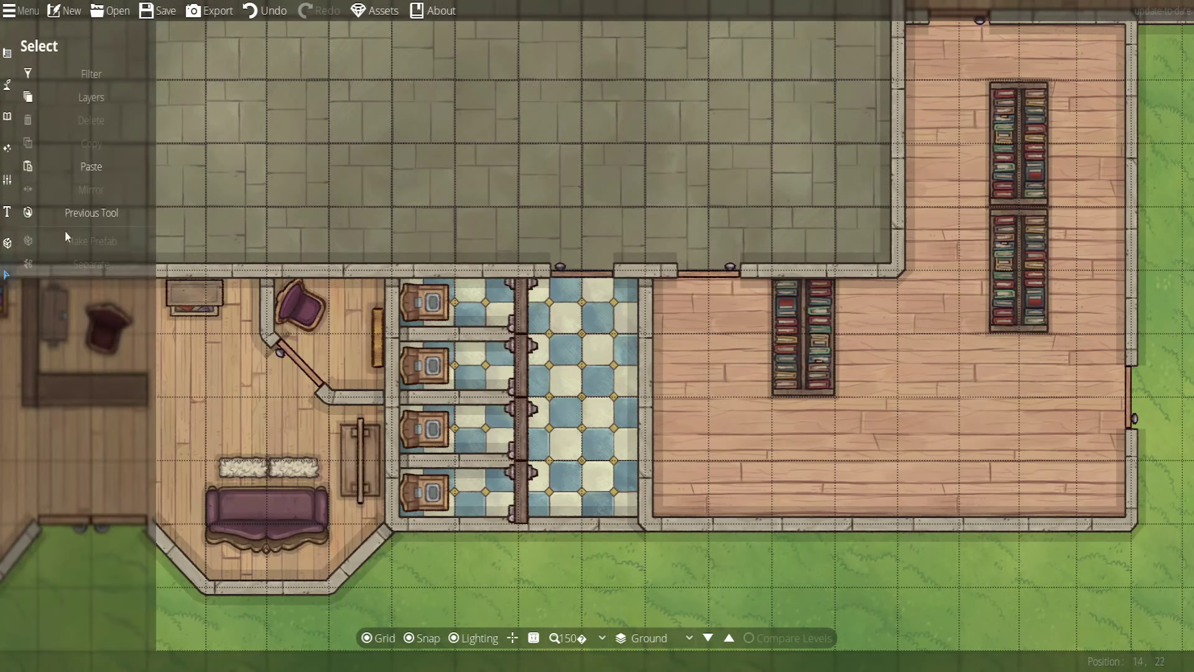
left_click(7, 116)
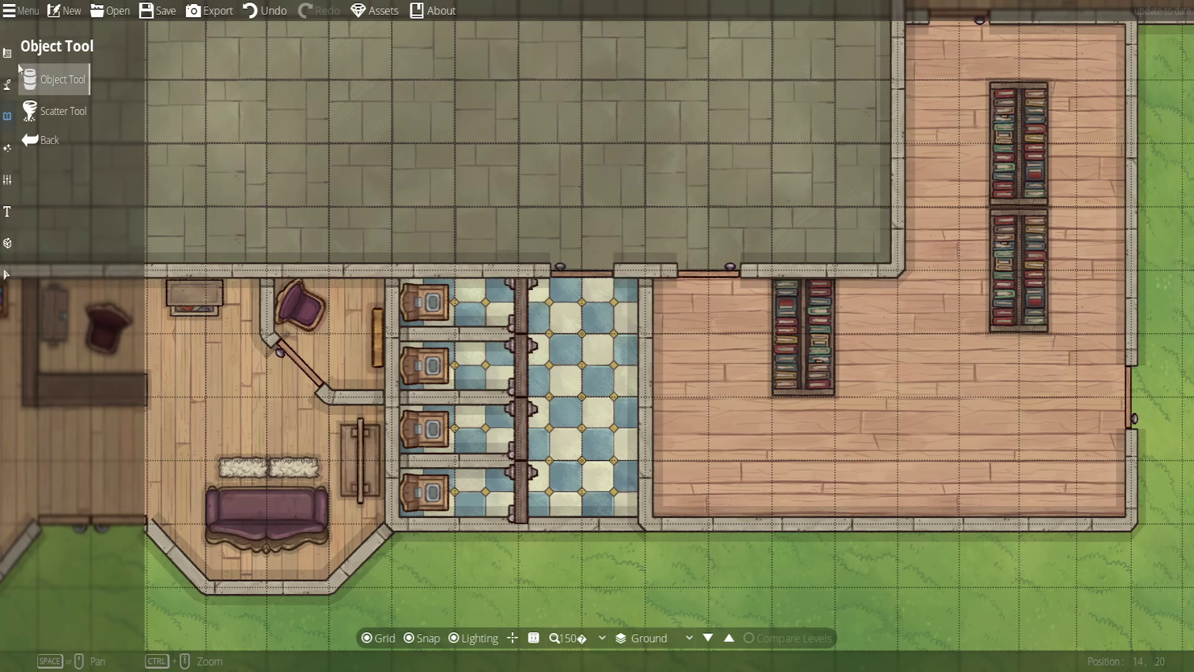
left_click(37, 76)
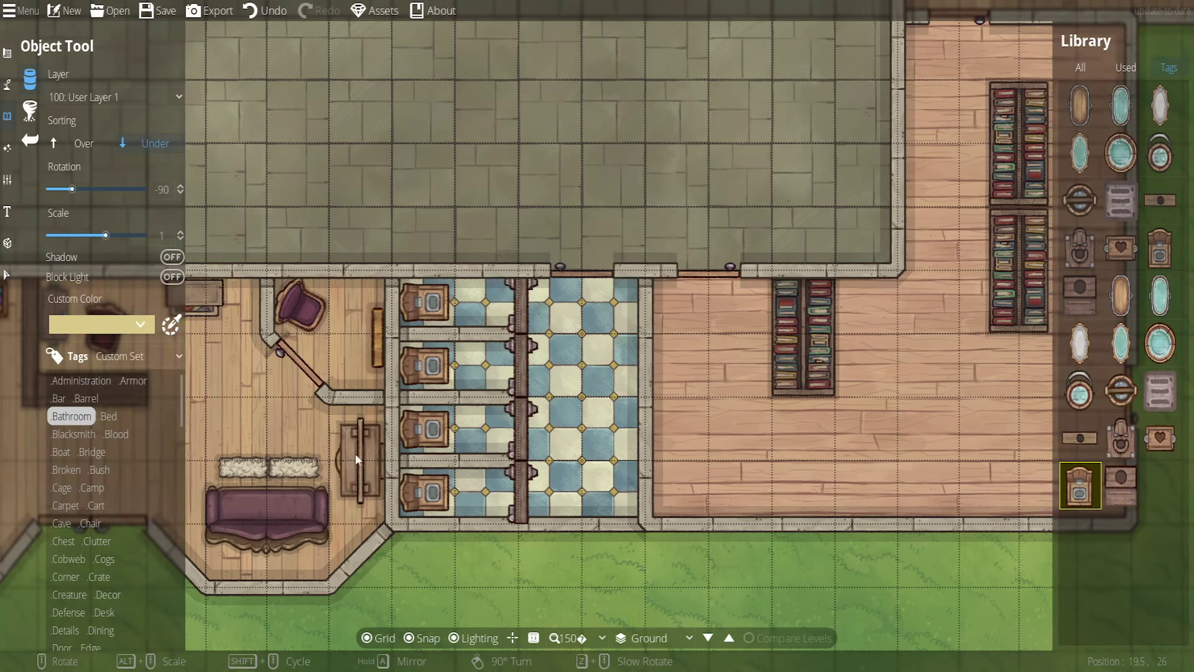
left_click_drag(285, 458, 678, 434)
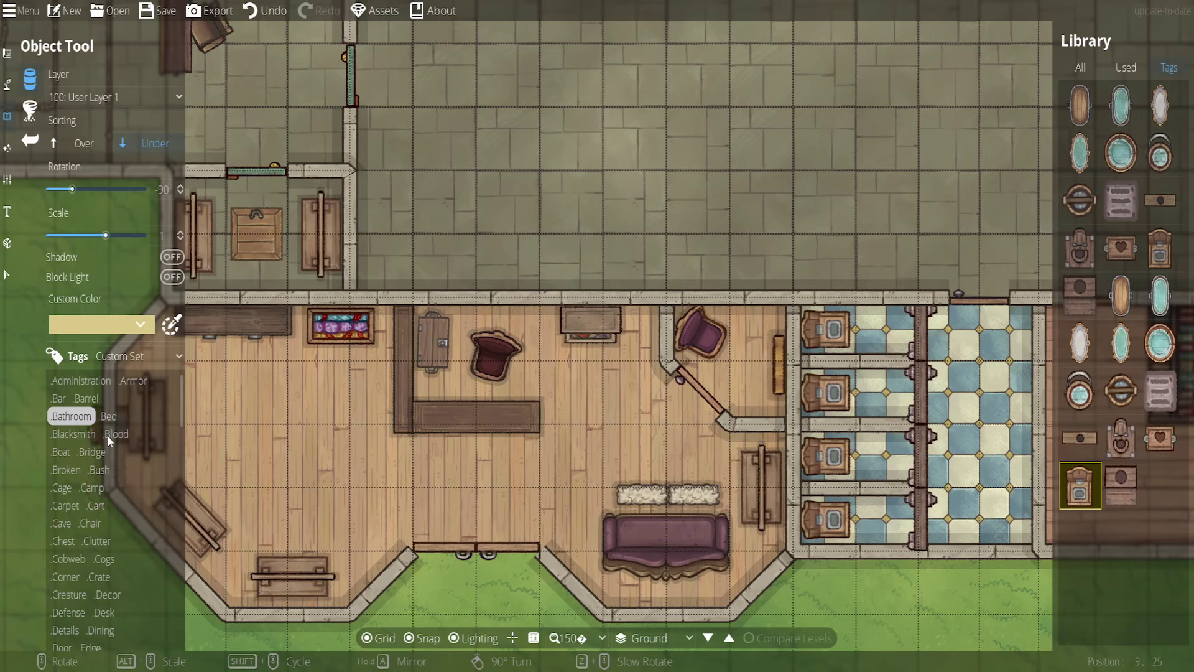
scroll(126, 521, "down", 2)
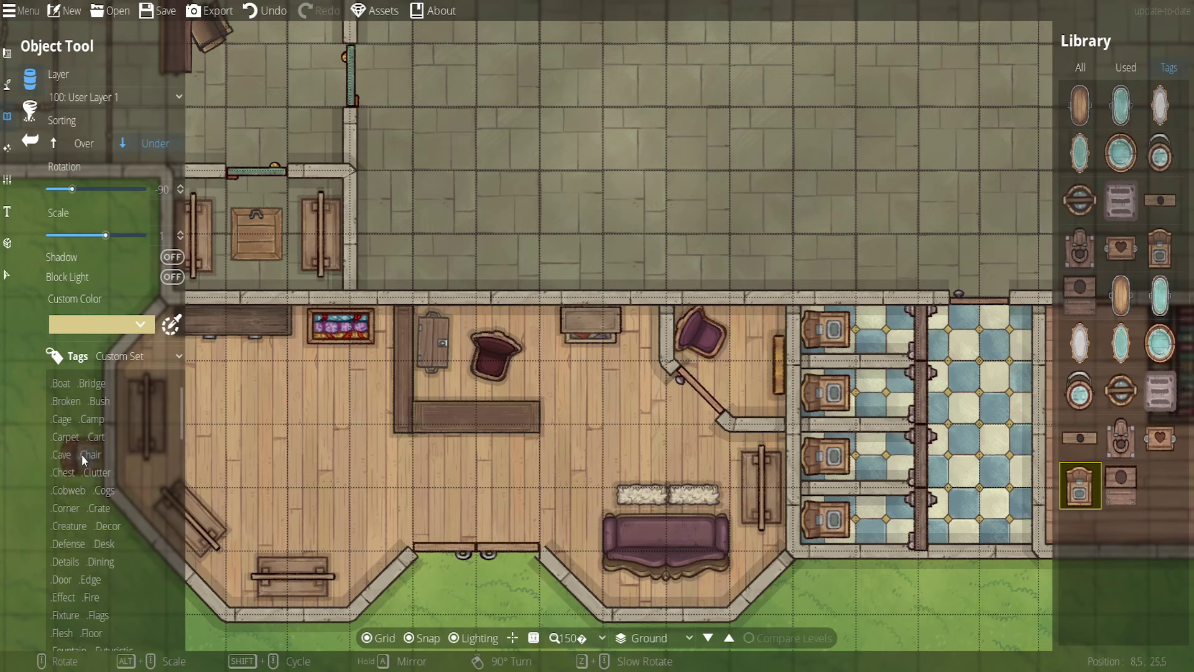
scroll(82, 456, "down", 3)
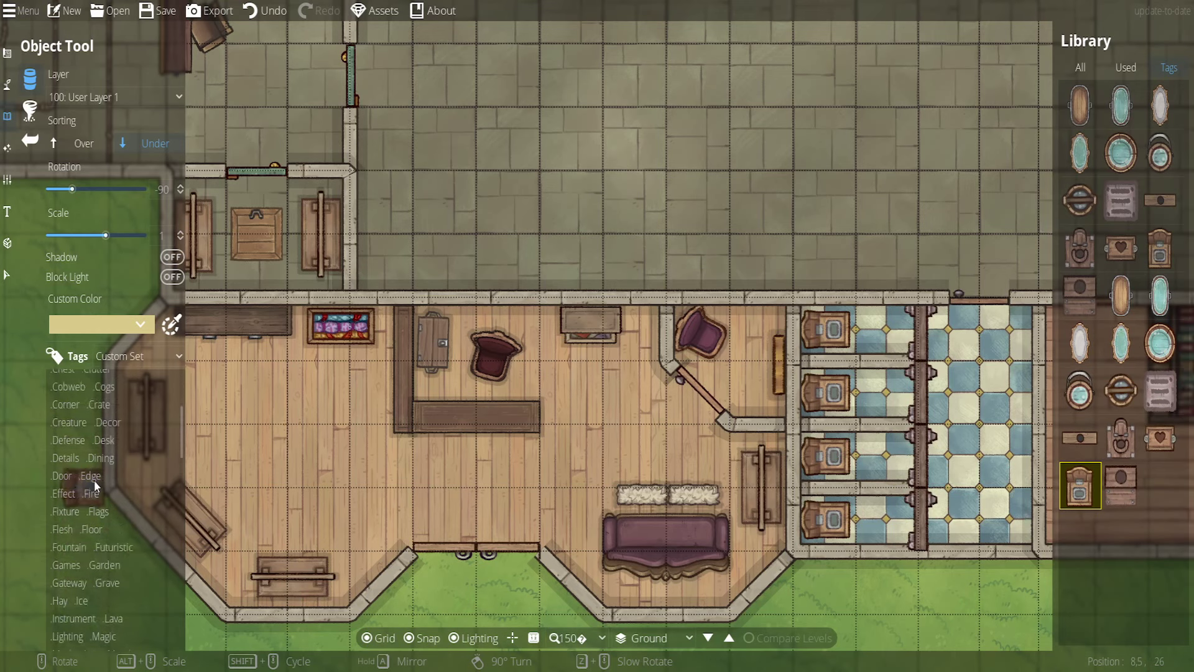
left_click(104, 440)
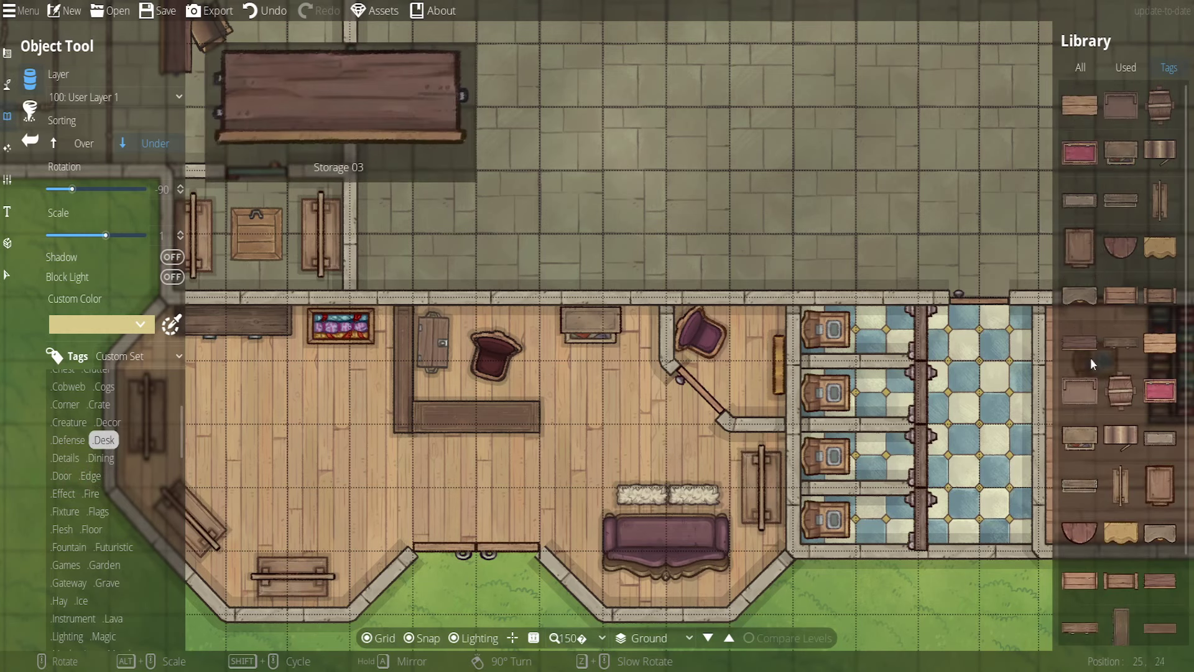
left_click(1161, 625)
left_click_drag(890, 392, 375, 271)
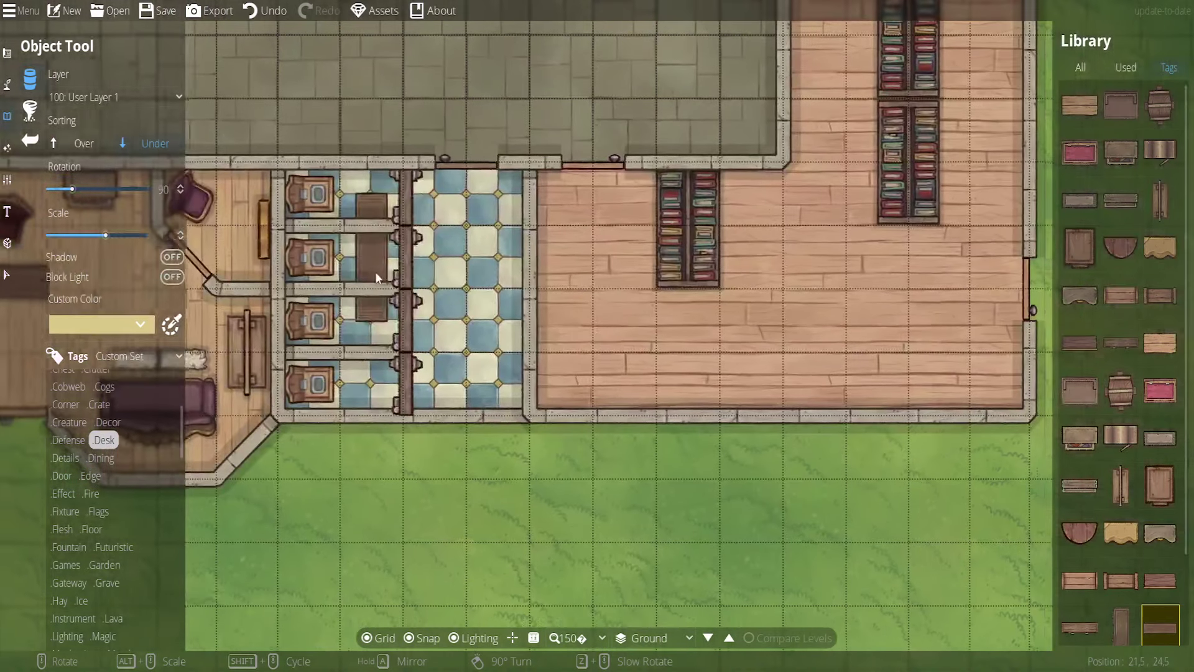
left_click_drag(507, 233, 606, 318)
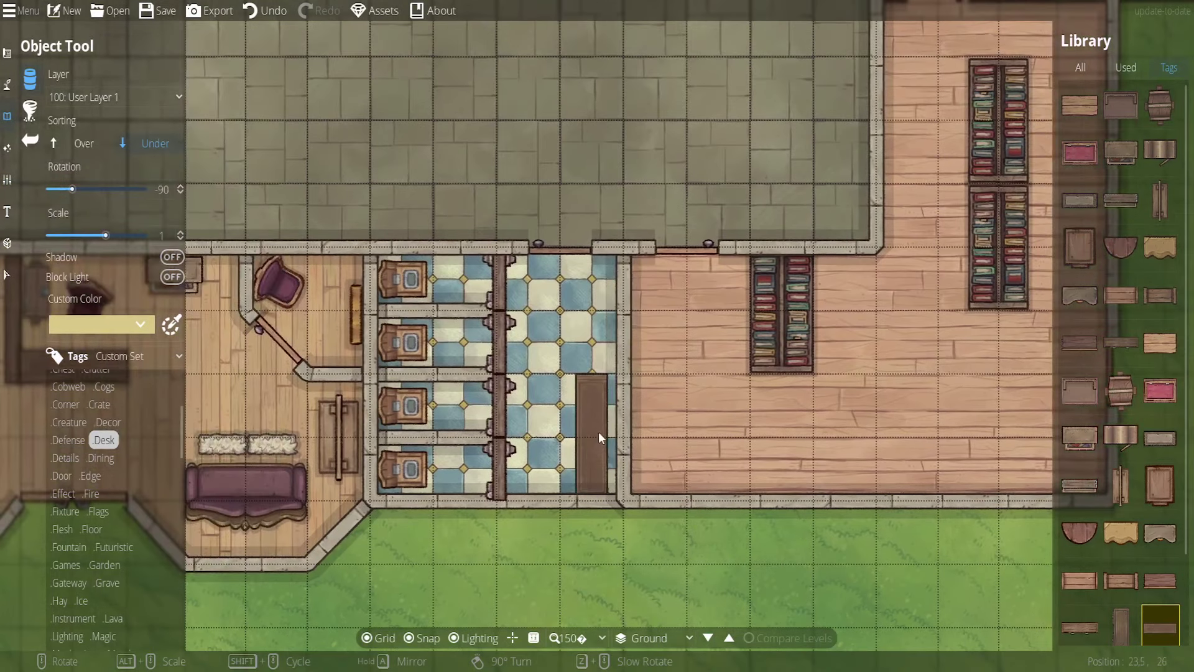
left_click(423, 638)
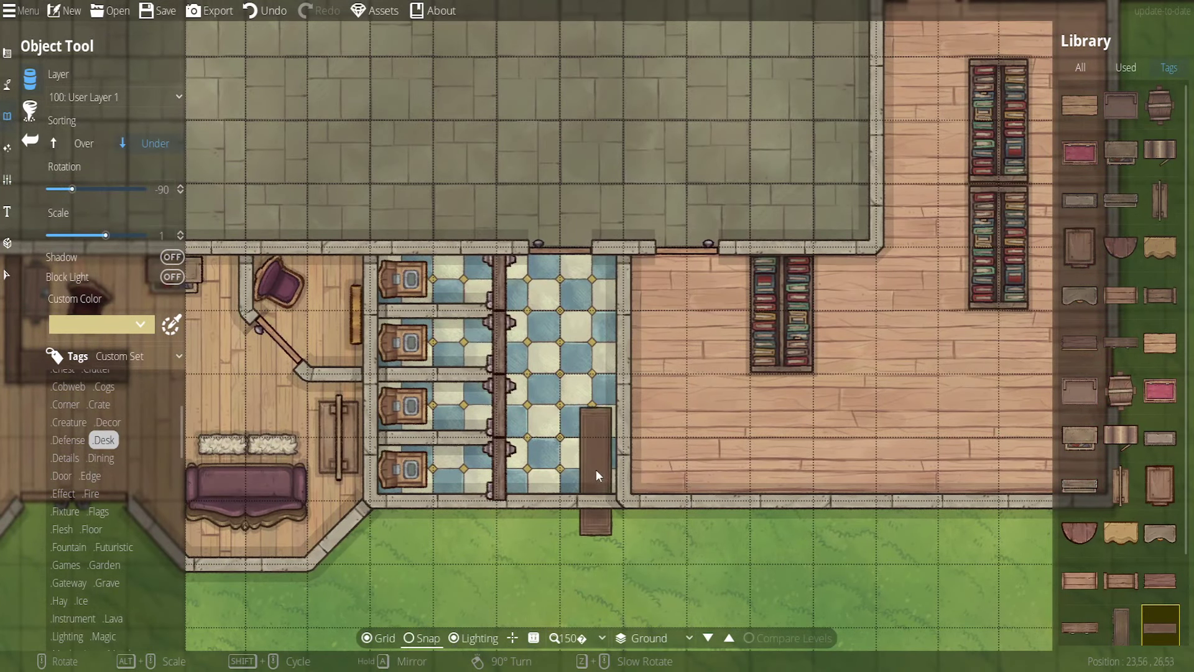
Try the long desk without a shadow against the tiled washroom's east wall and undo the placement
left_click(602, 431)
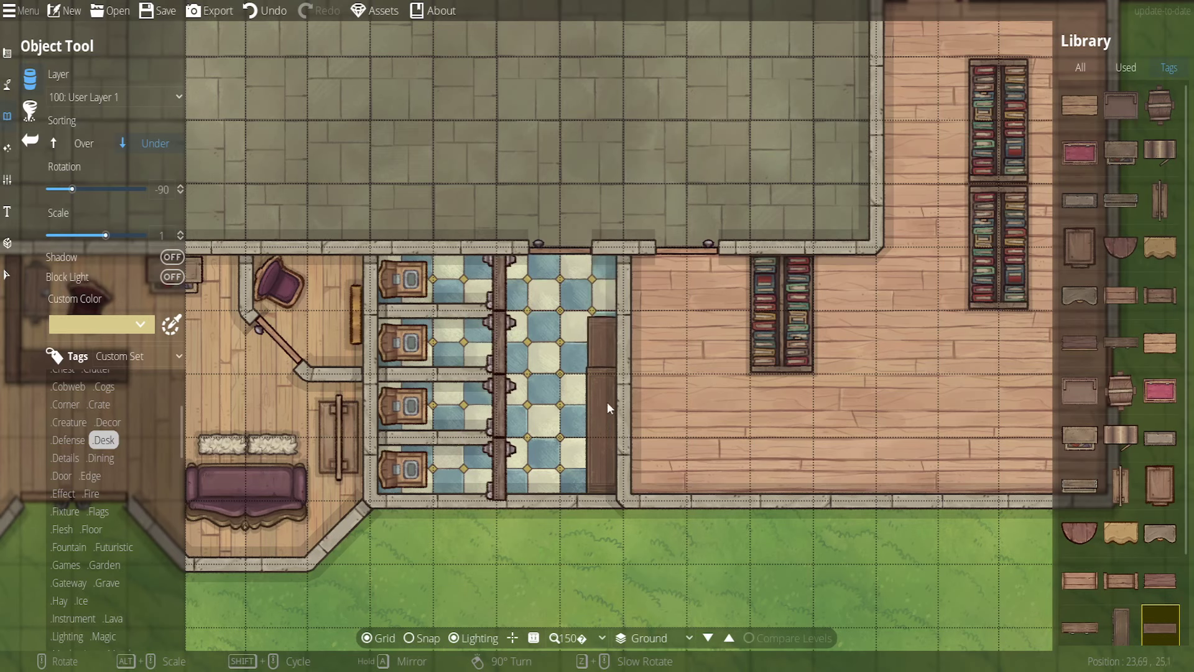
left_click(266, 10)
Select the loos in all four toilet stalls together and turn their shadow on
left_click_drag(371, 149, 591, 236)
left_click(7, 274)
left_click(624, 366)
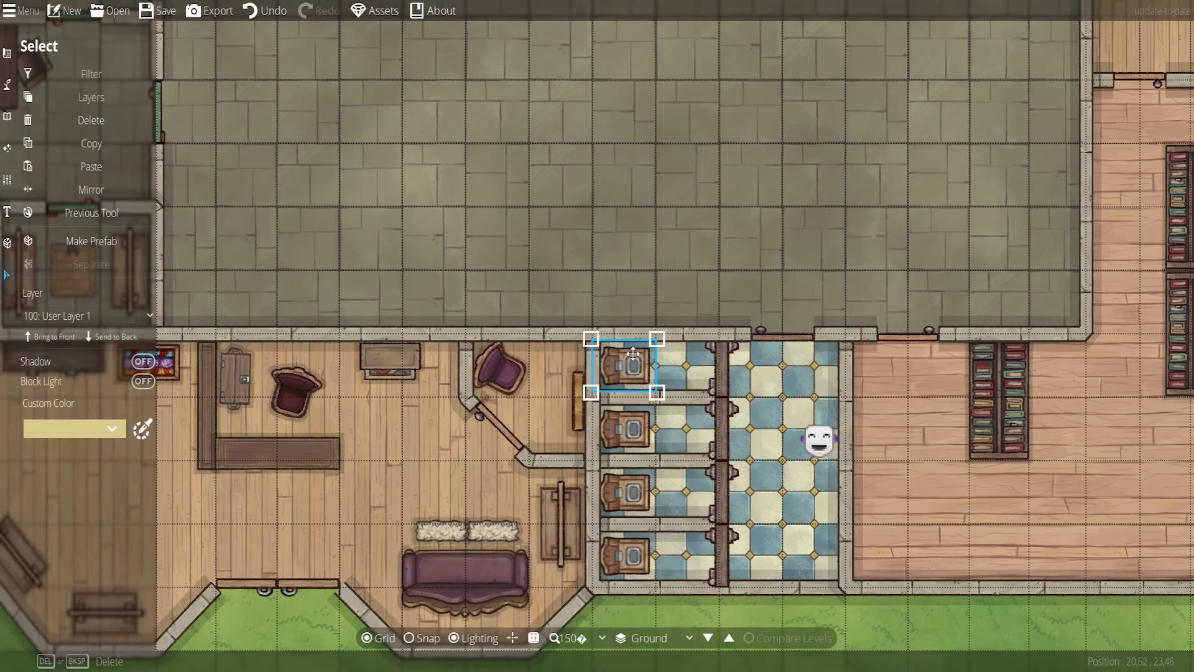
left_click(635, 253)
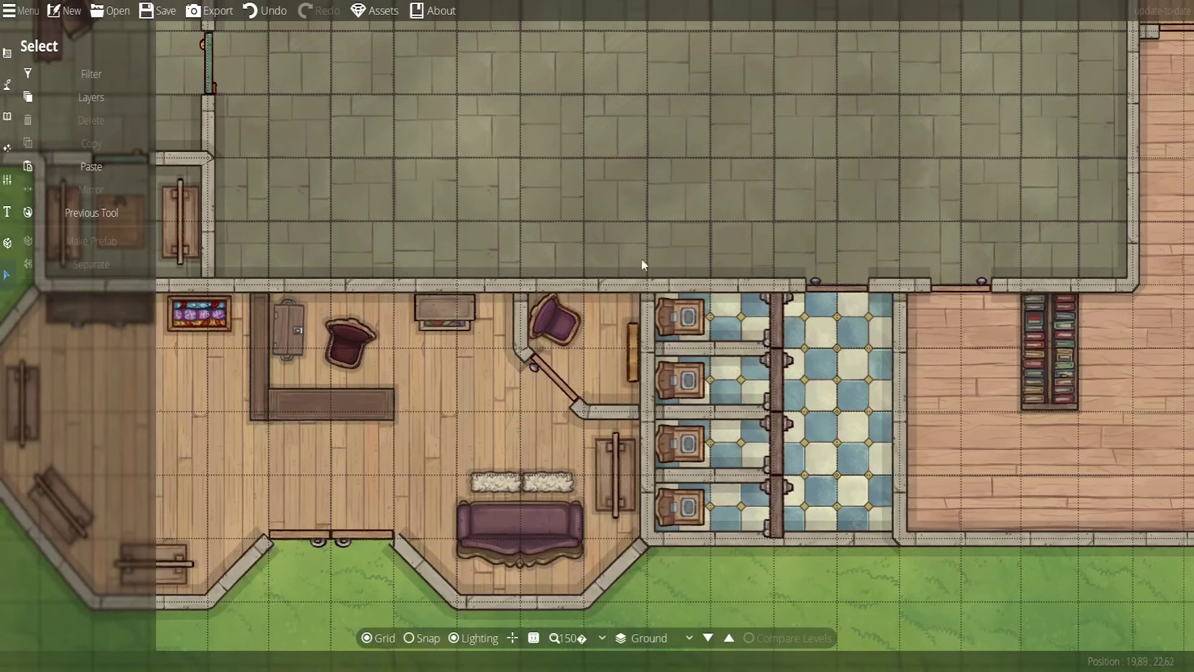
left_click_drag(642, 261, 735, 548)
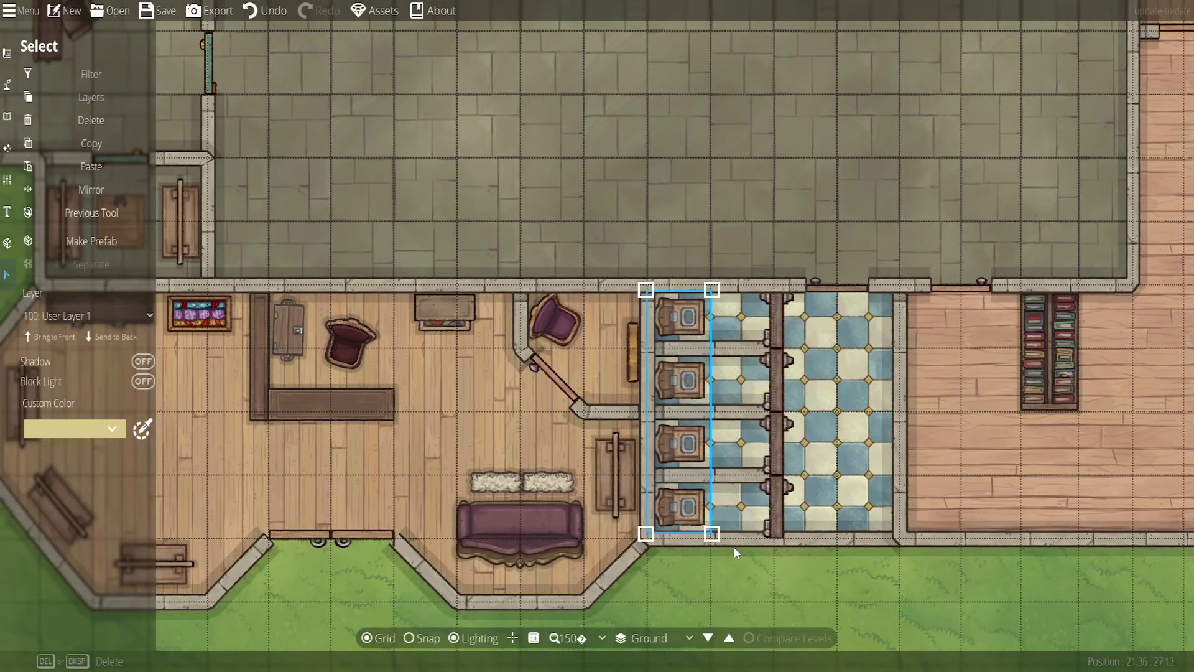
left_click(143, 360)
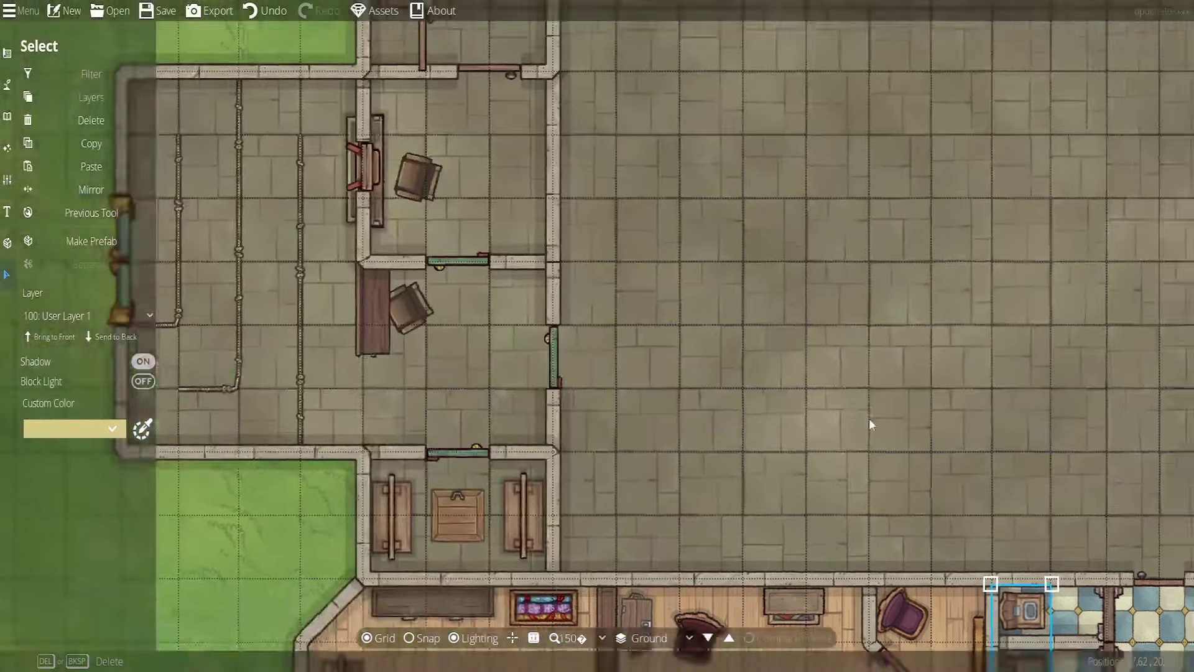
Select the desks and chairs in the two small rooms beside the roped hall and set their shadow to on
left_click_drag(870, 425, 932, 434)
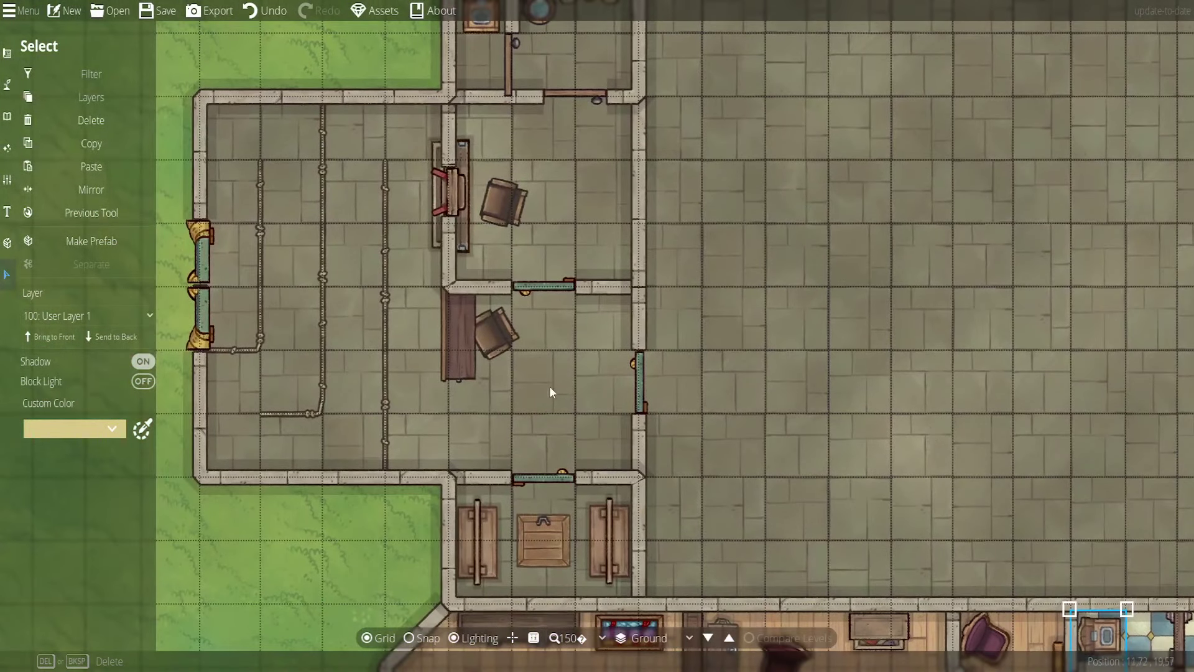
left_click_drag(424, 411, 565, 155)
left_click(143, 361)
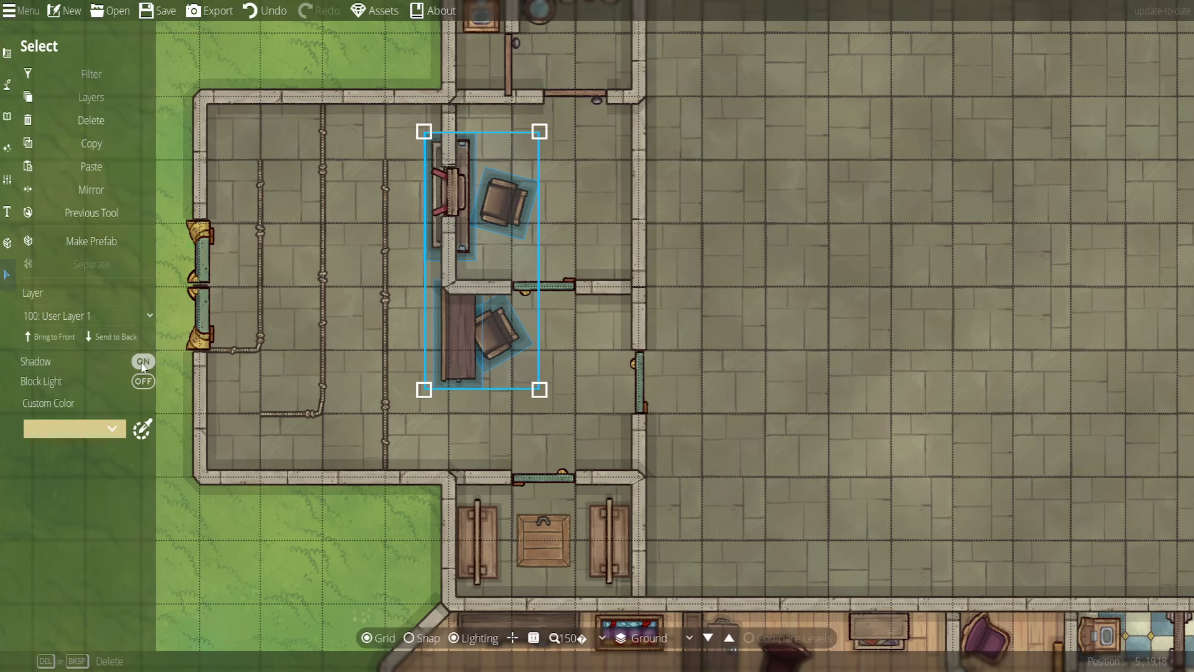
left_click(143, 361)
left_click(142, 363)
Select the loo, round basin and small table in the small northern washroom and turn their shadow on
left_click_drag(599, 231, 683, 521)
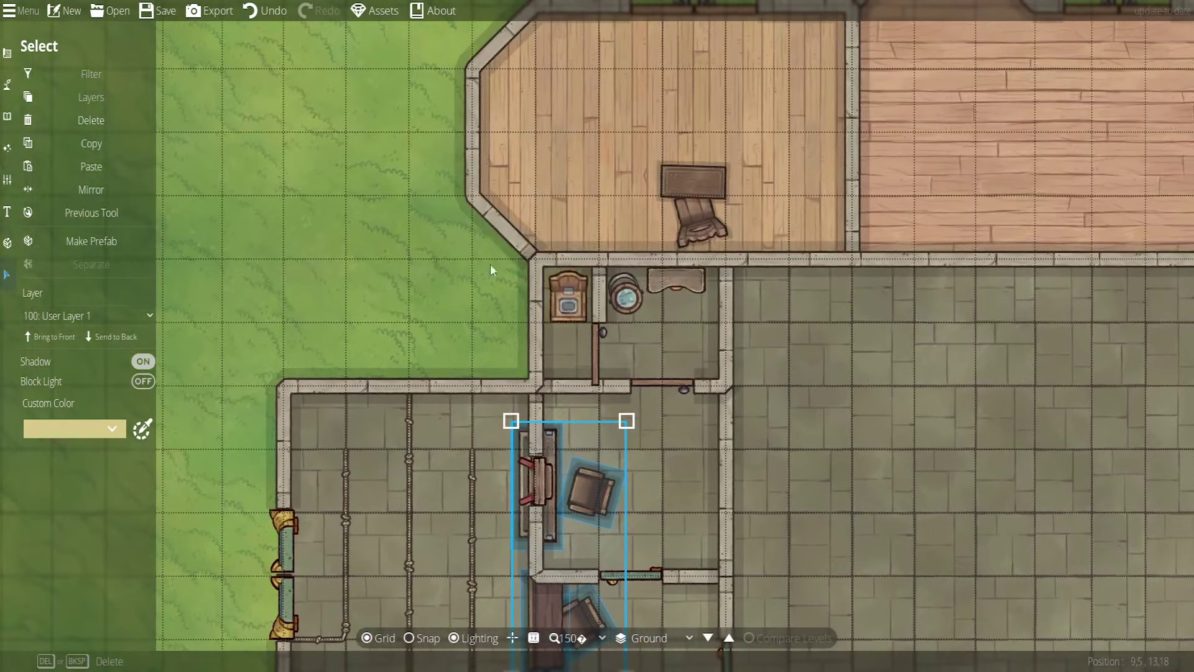
left_click_drag(423, 295, 759, 278)
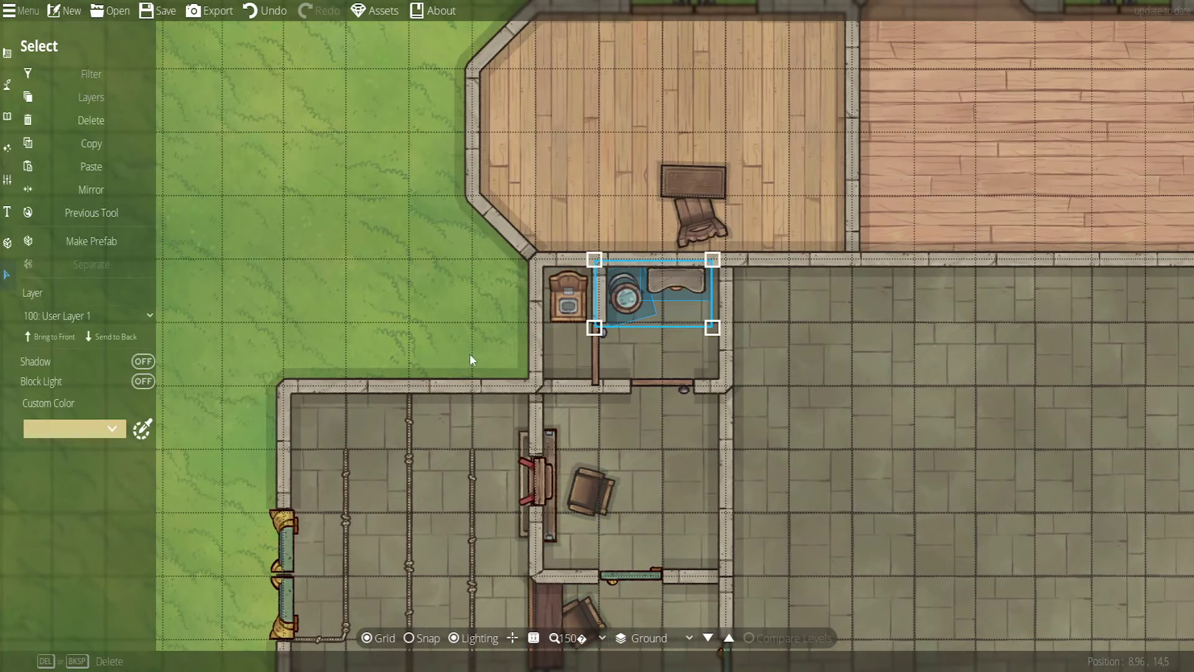
left_click_drag(462, 335, 715, 283)
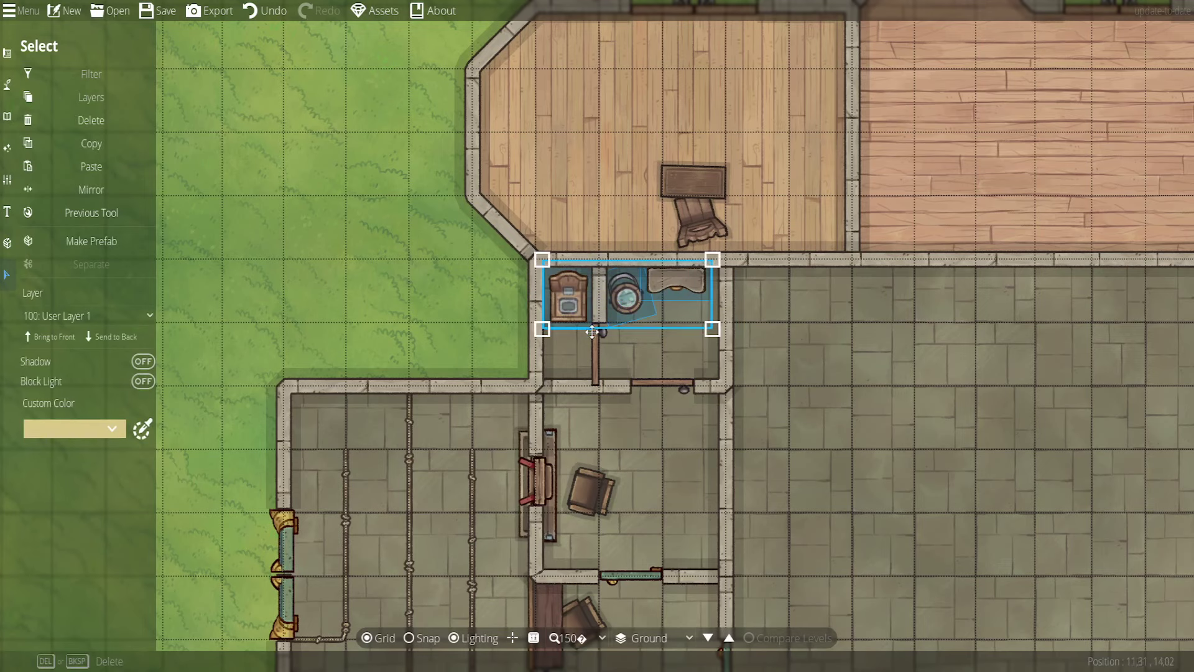
left_click(143, 362)
left_click(805, 405)
Return to the Object Tool with the long desk still chosen and turn on its shadow
key("Down")
key("Right")
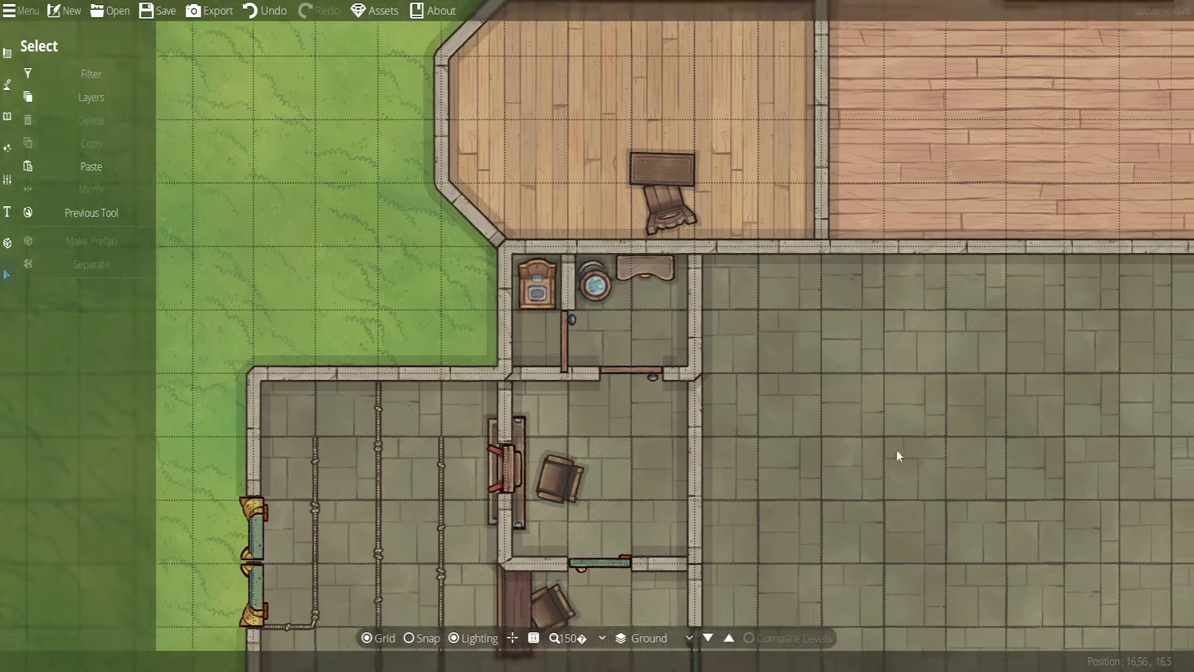
left_click_drag(802, 427, 439, 57)
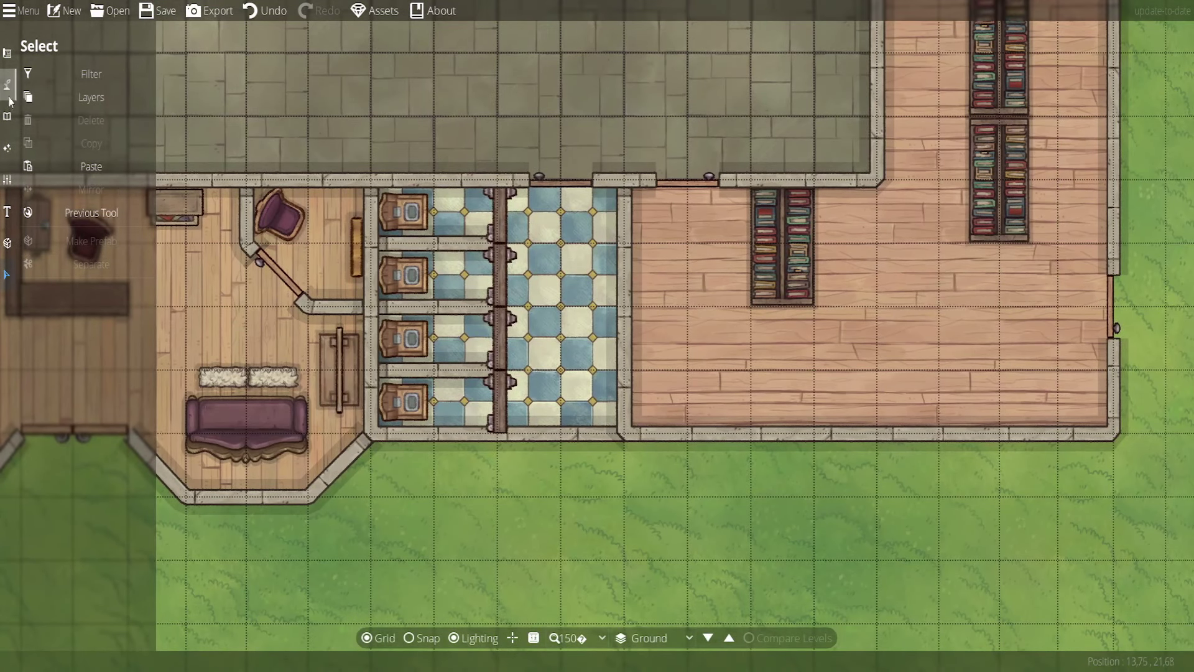
left_click(7, 85)
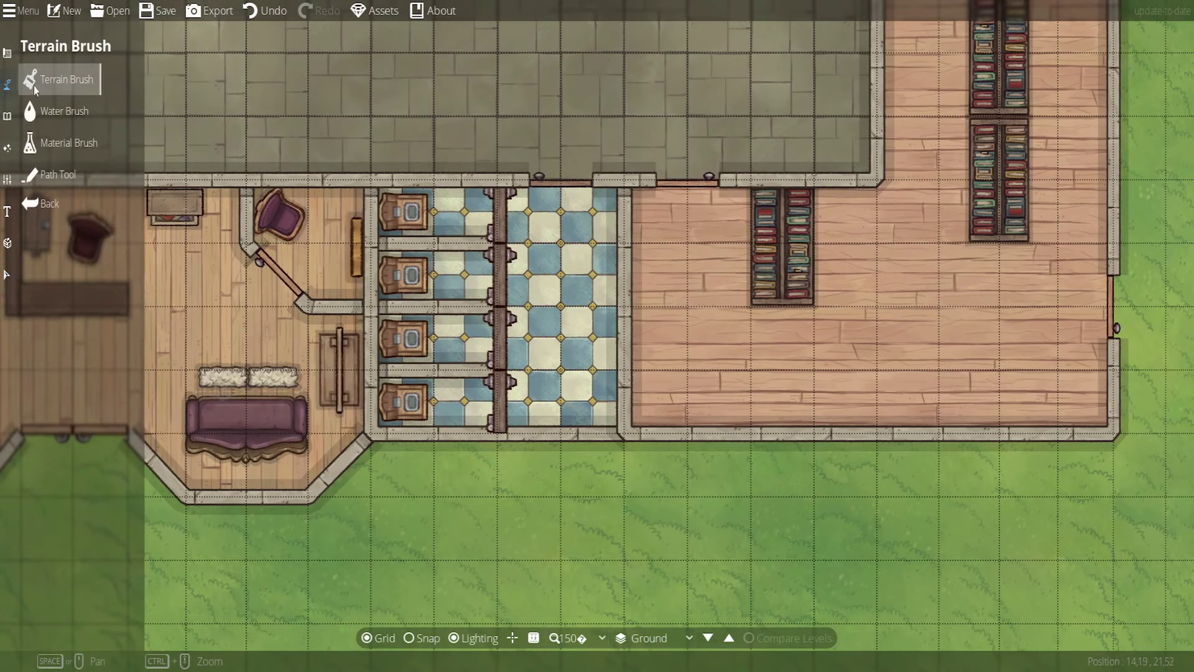
left_click(57, 174)
left_click(7, 116)
left_click(61, 142)
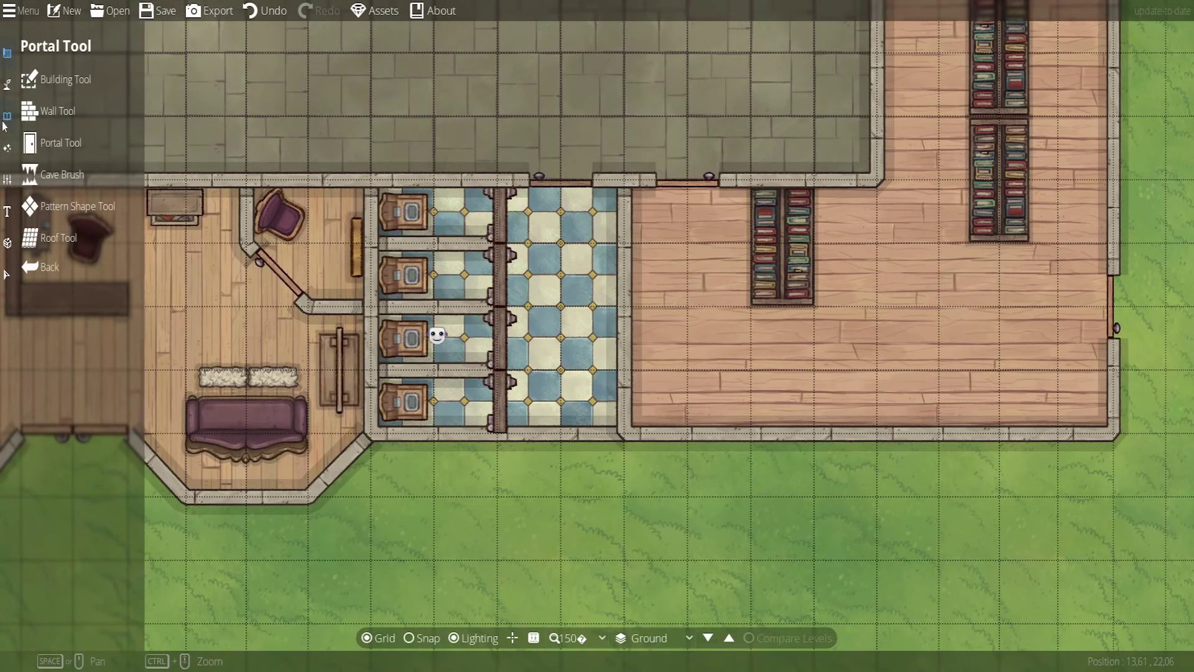
left_click(7, 147)
left_click(41, 84)
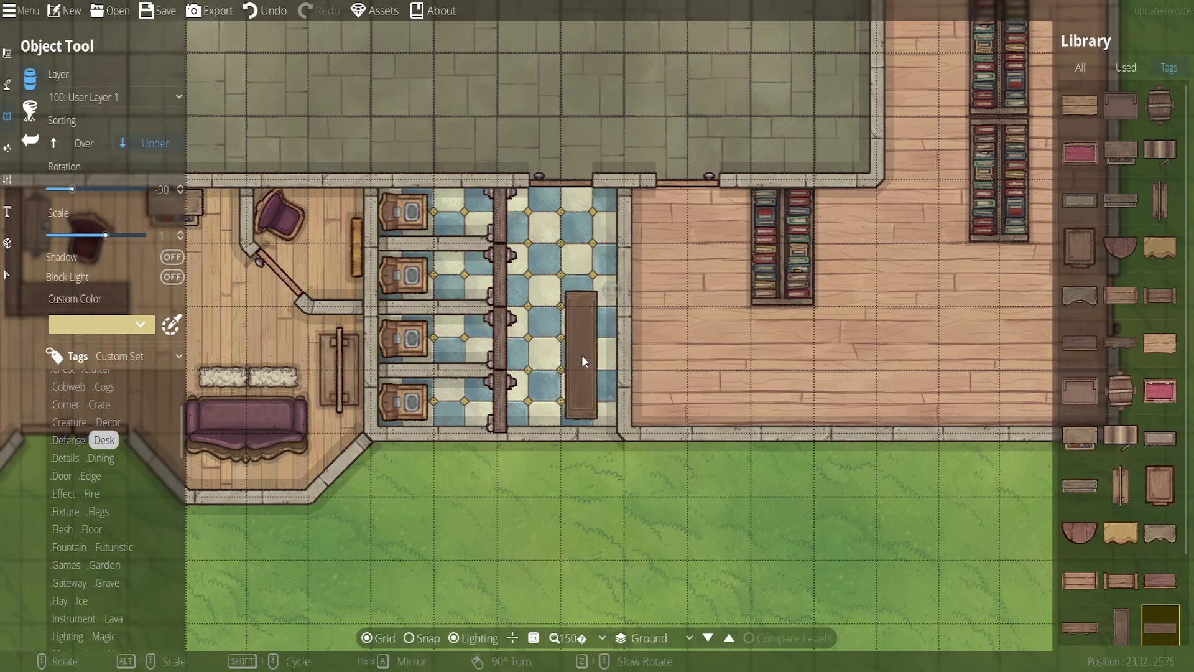
left_click(170, 260)
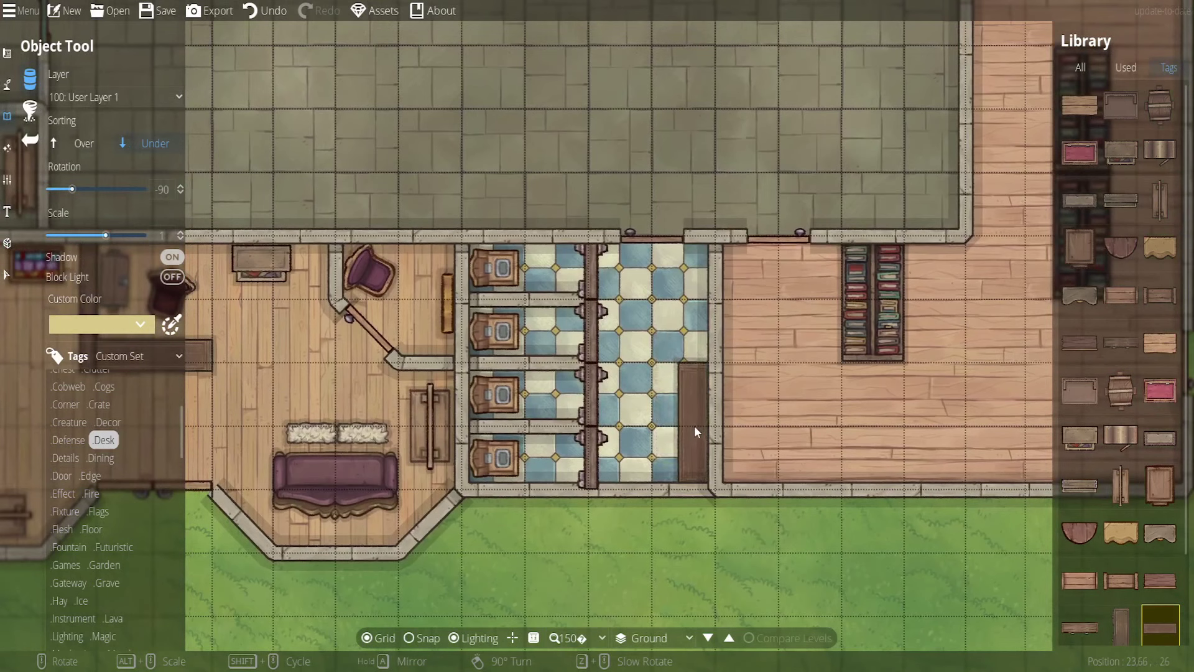
Place the long desk against the tiled washroom's east wall, replacing a first placement in the corner with one midway along the wall
left_click(694, 425)
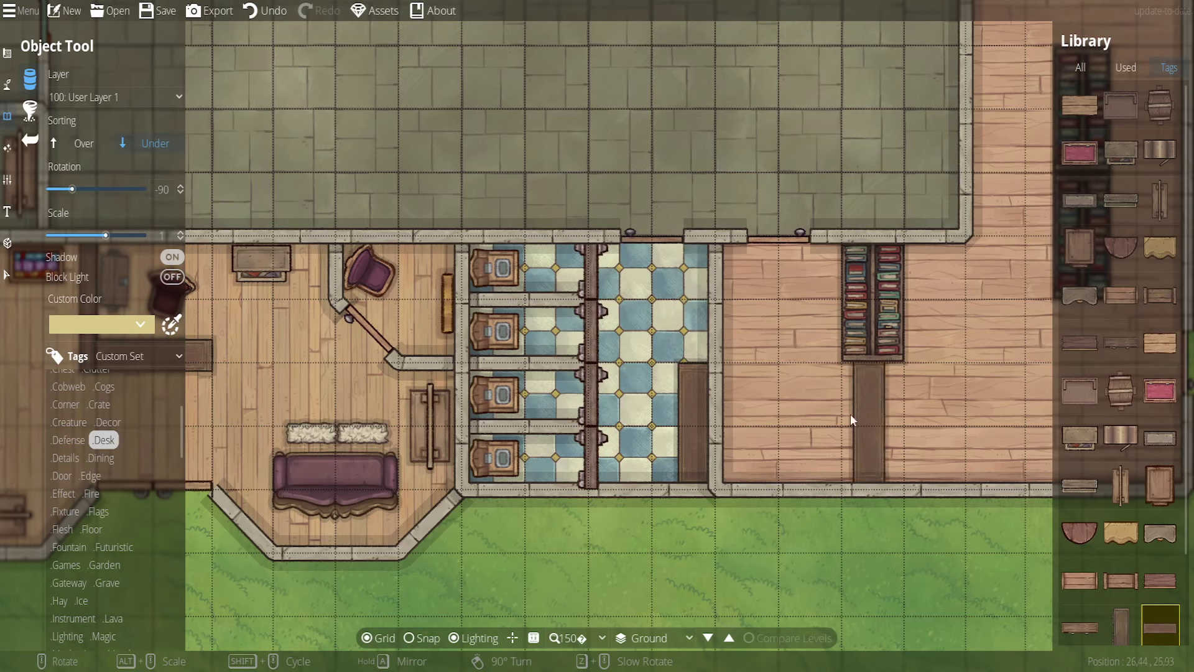
left_click(264, 11)
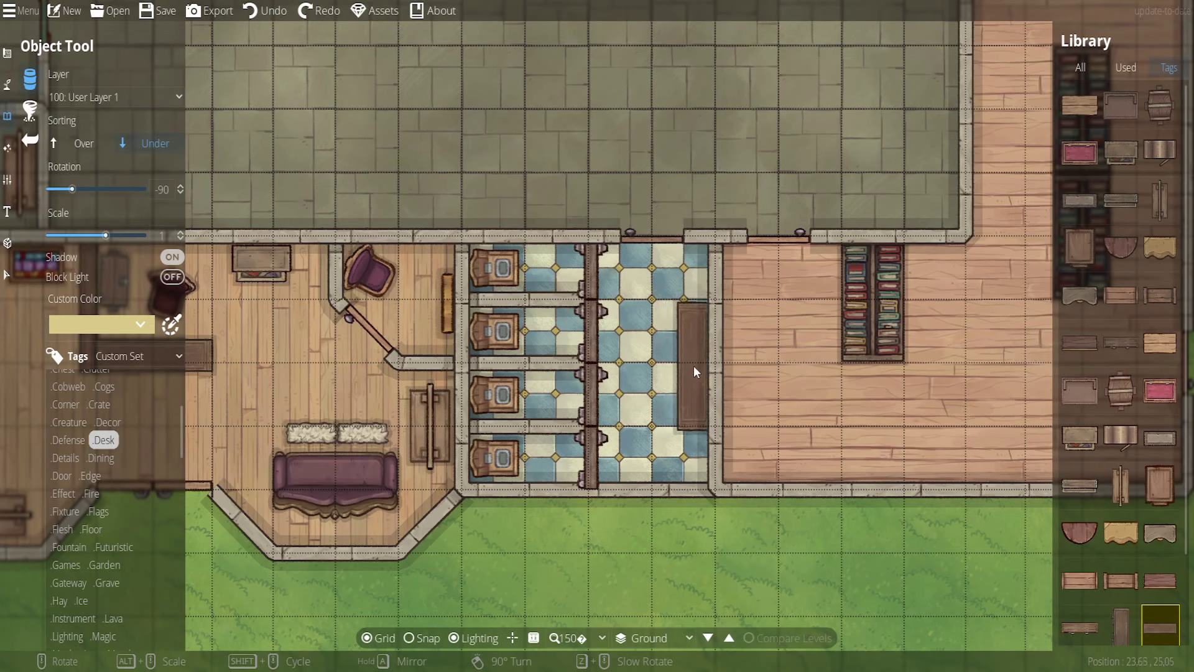
left_click(694, 367)
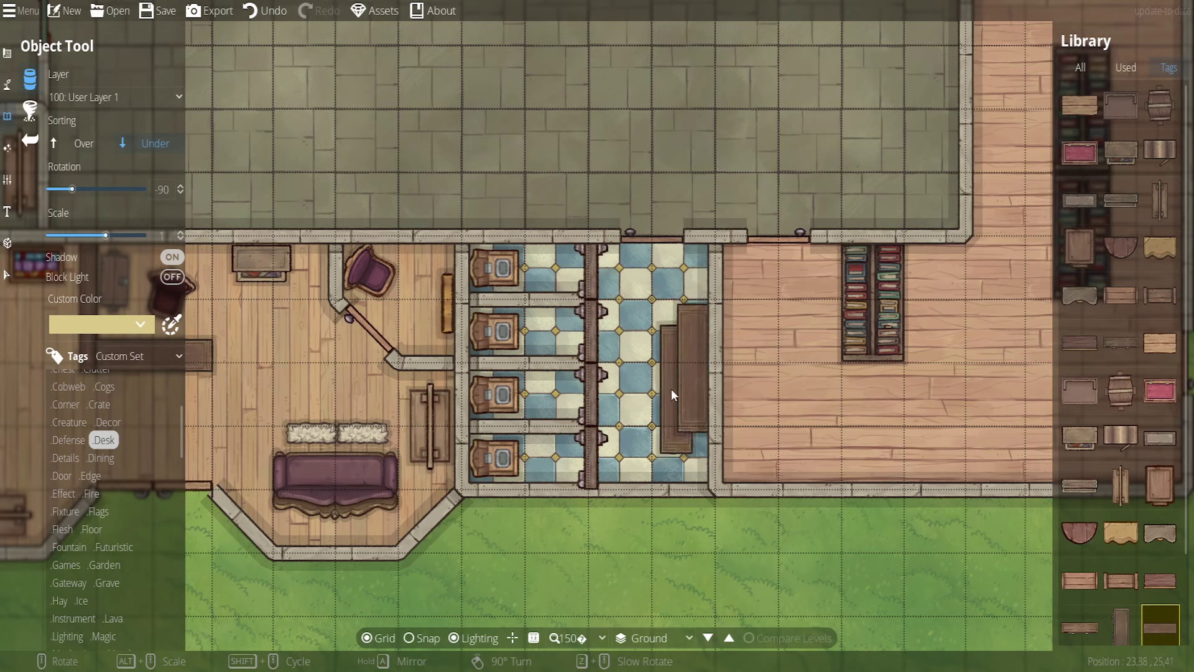
Copy the round basin from the small northern washroom and place the copy on the upper half of the long desk
left_click(7, 274)
left_click_drag(347, 196, 830, 453)
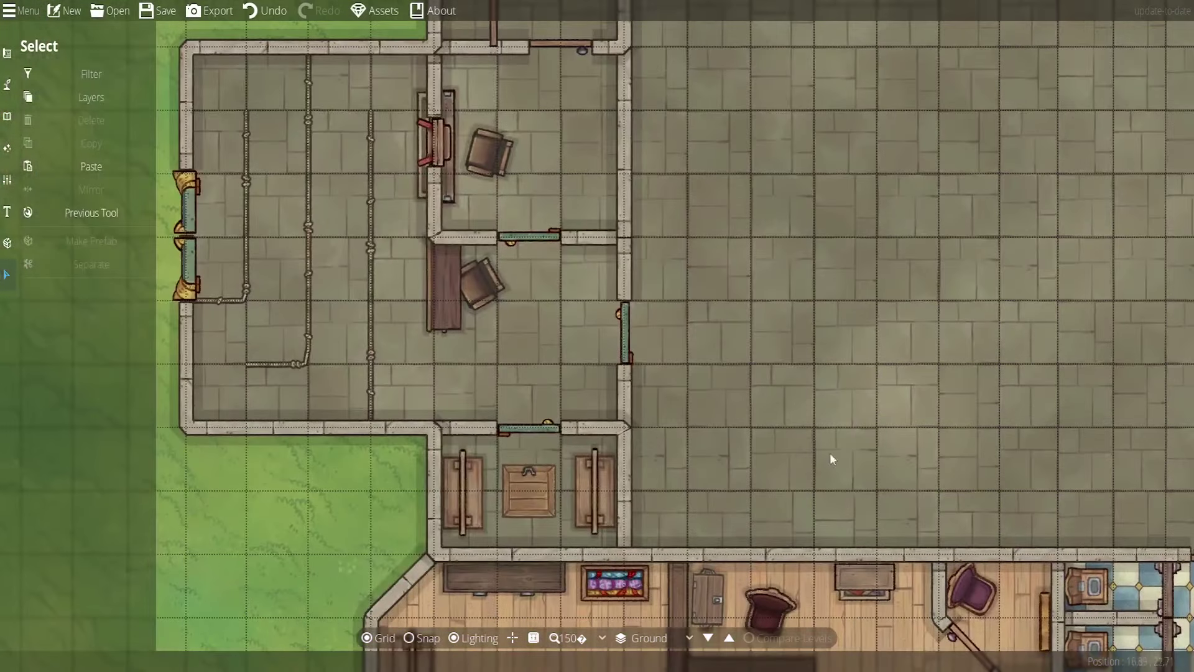
key("w")
left_click(518, 186)
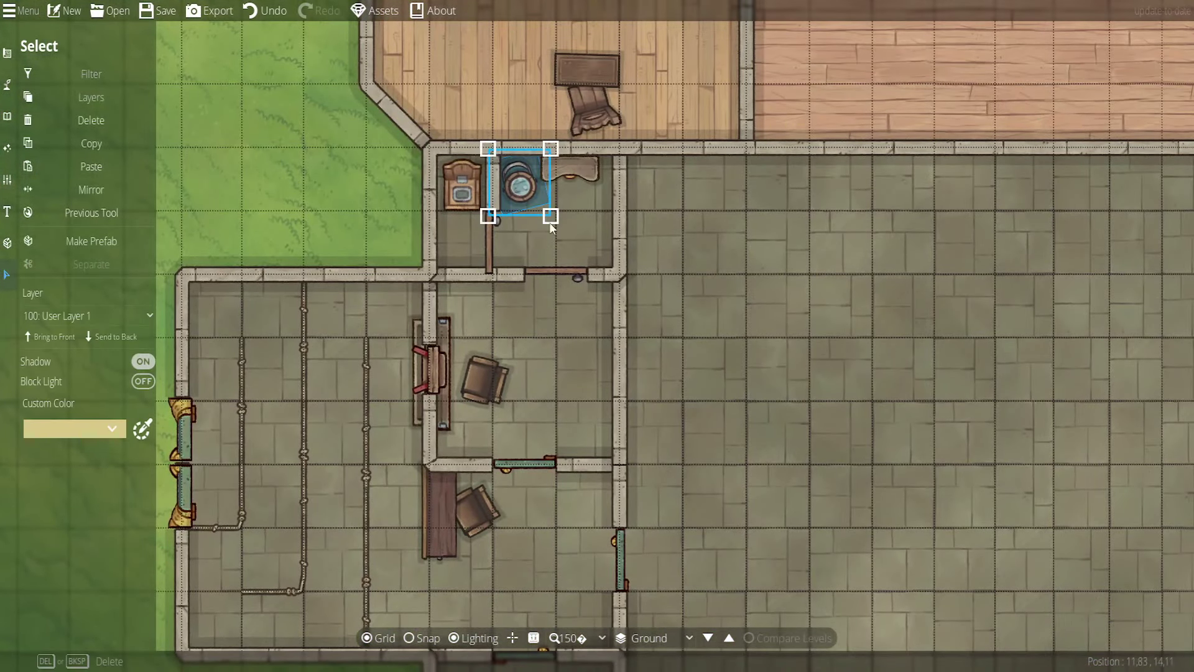
key("s")
key("d")
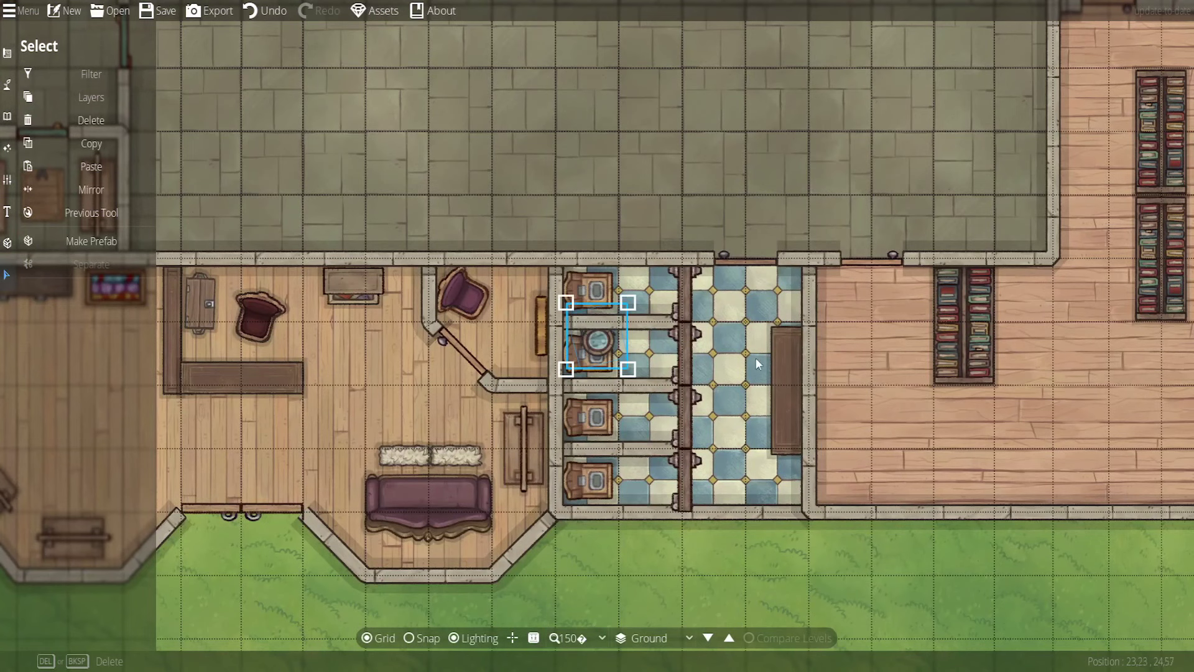
left_click_drag(595, 345, 784, 310)
left_click_drag(753, 268, 782, 352)
Paste a second round basin, move it onto the lower half of the long desk and rotate it
key("ctrl+v")
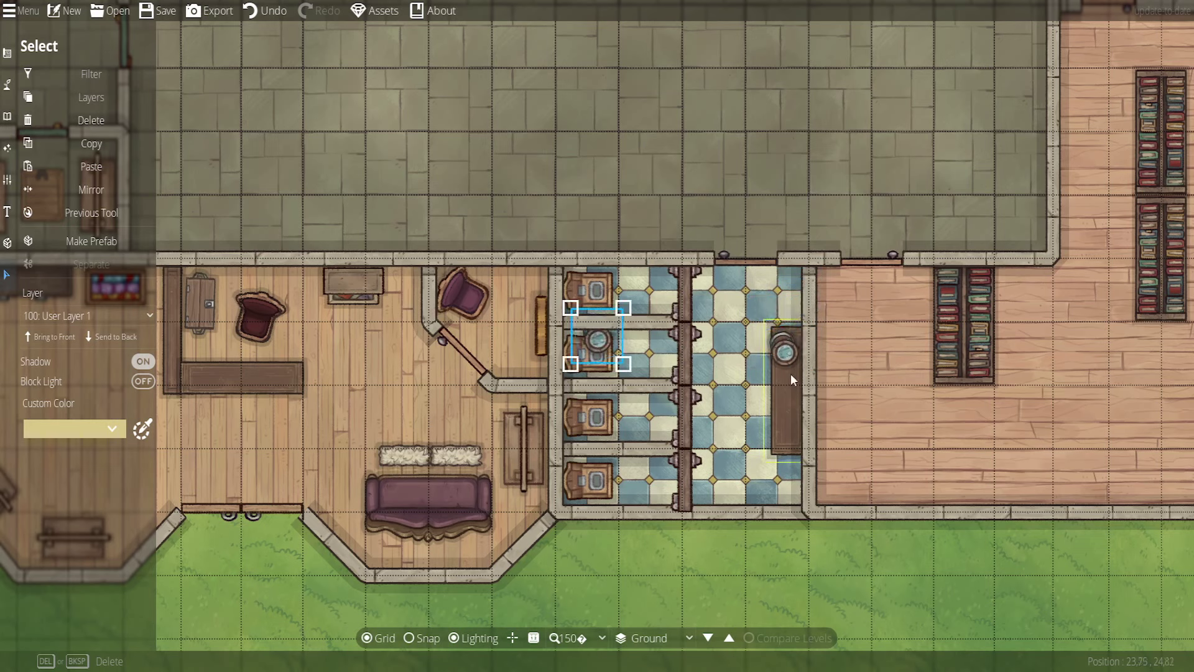
left_click_drag(608, 339, 785, 409)
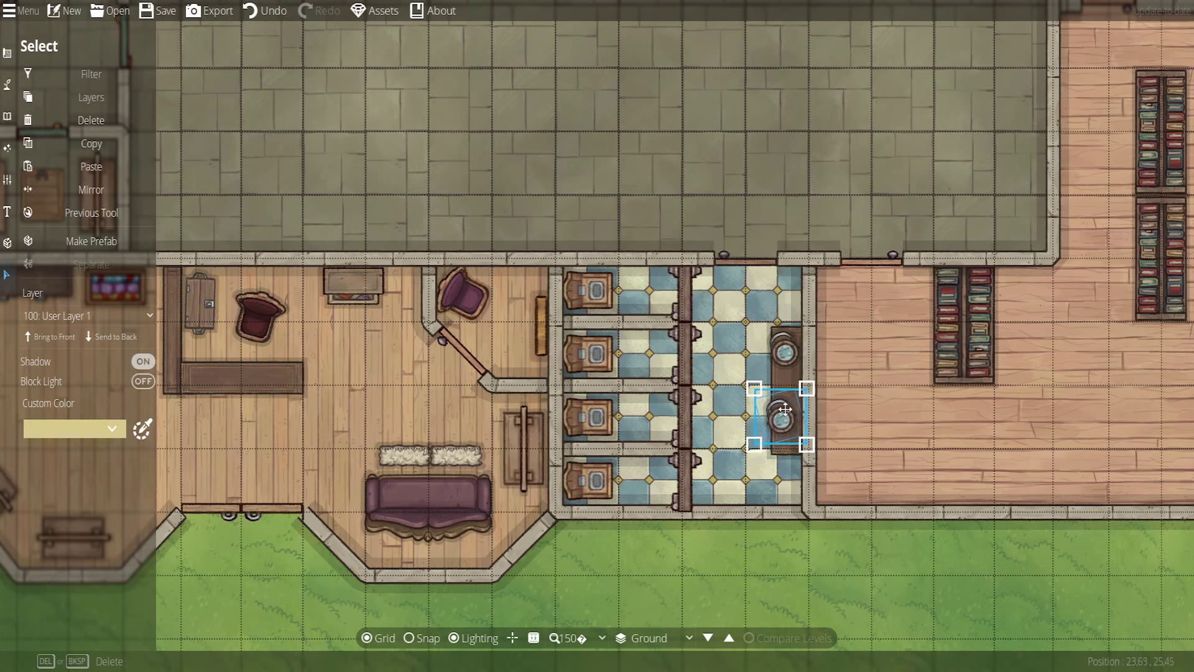
left_click_drag(753, 367, 771, 517)
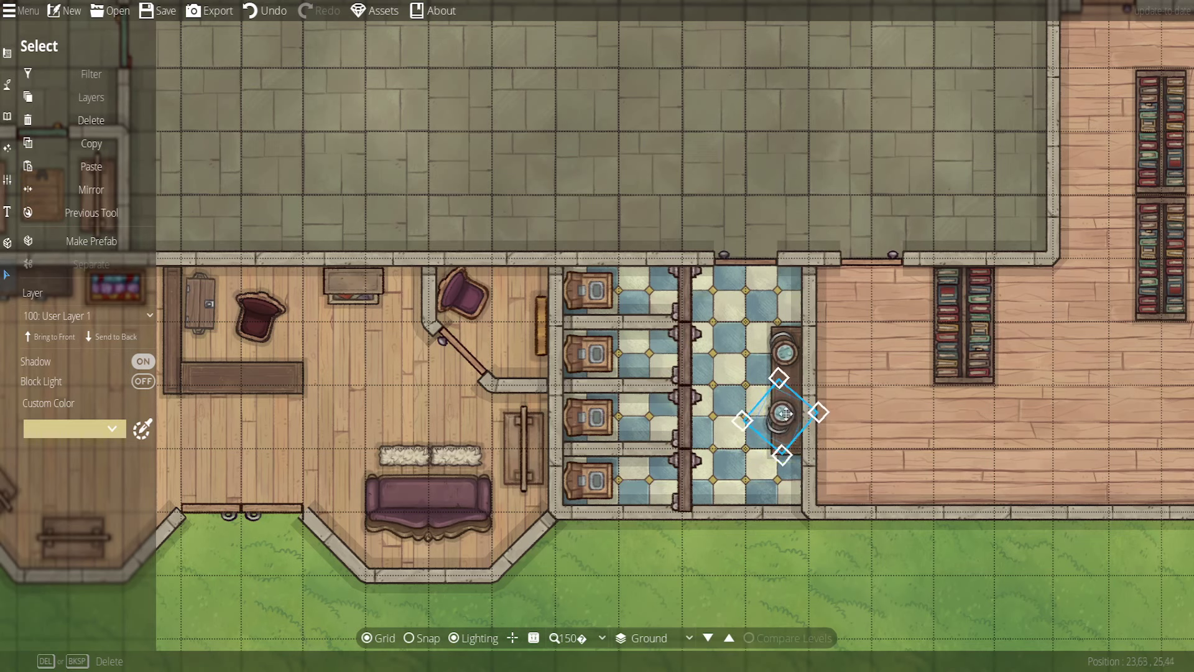
Copy the narrow gold-framed wall piece from the small room's east wall and place two copies along the tiled washroom's east wall behind the basins
left_click(538, 325)
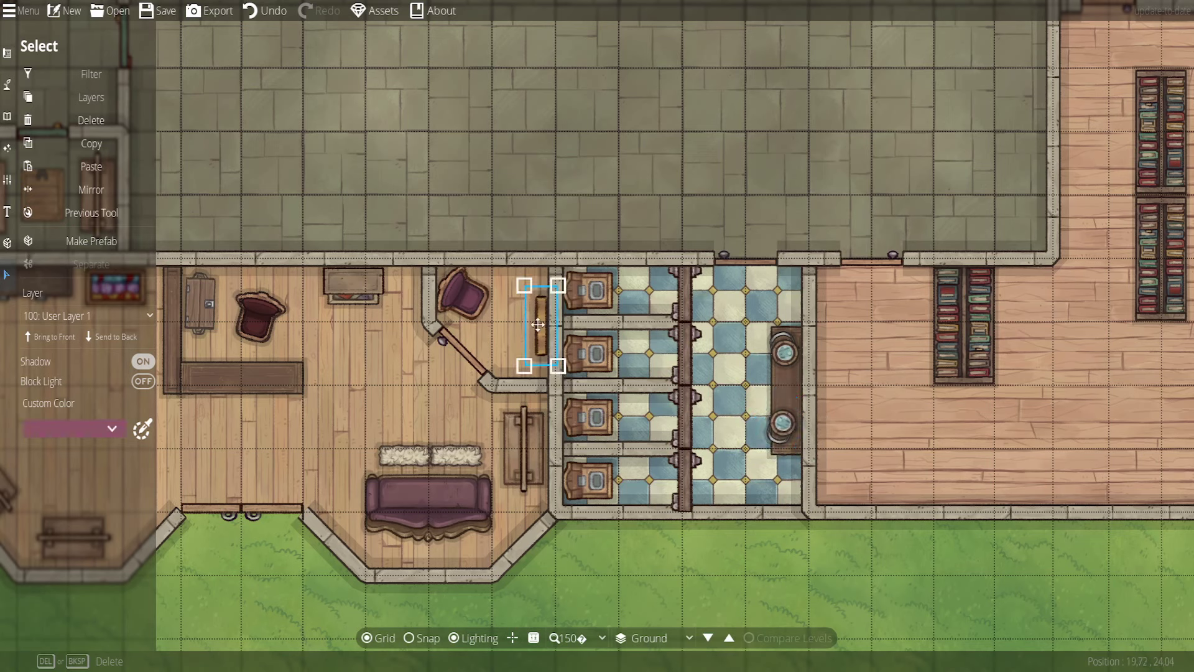
key("ctrl+c")
key("ctrl+v")
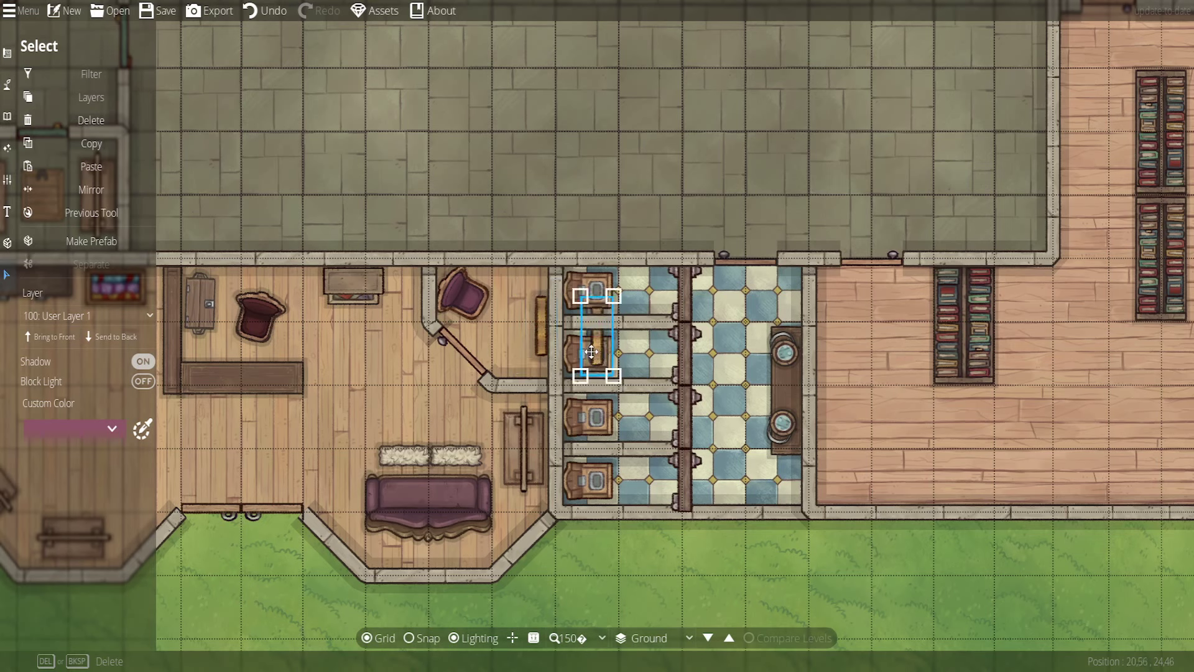
left_click_drag(591, 351, 792, 376)
key("ctrl+v")
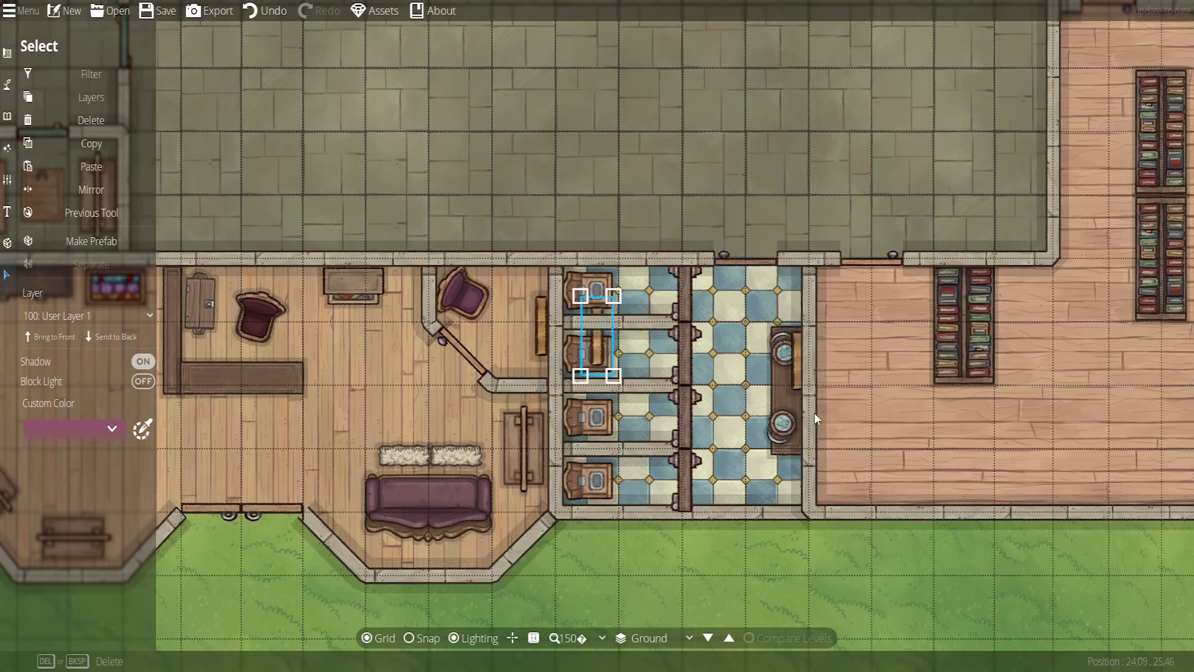
left_click_drag(605, 344, 802, 429)
left_click(781, 322)
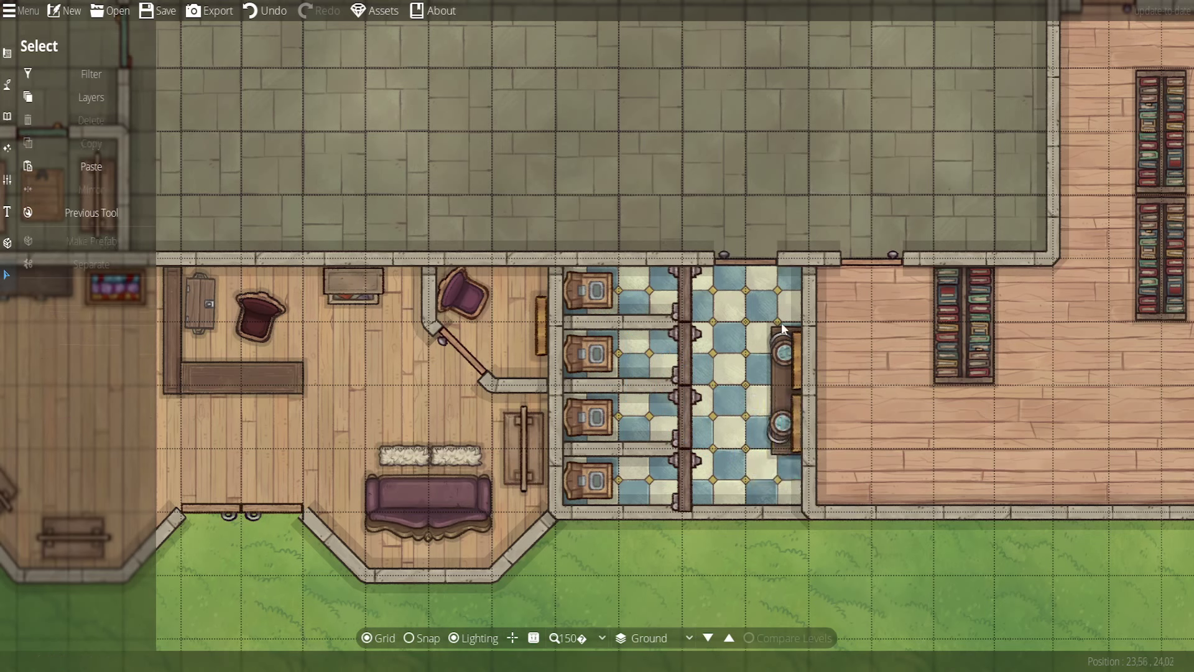
Move the two round basins off the long desk, placing one beyond its south end and the other beyond its north end
left_click(777, 387)
left_click_drag(777, 387, 780, 346)
left_click(906, 429)
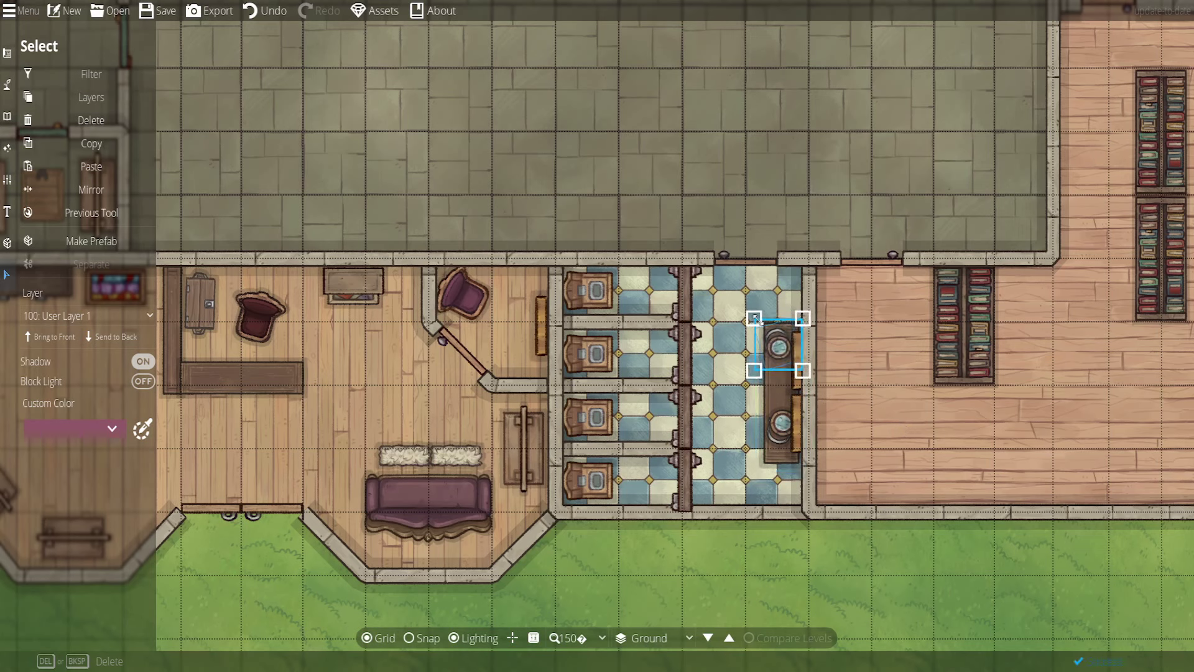
left_click(760, 437)
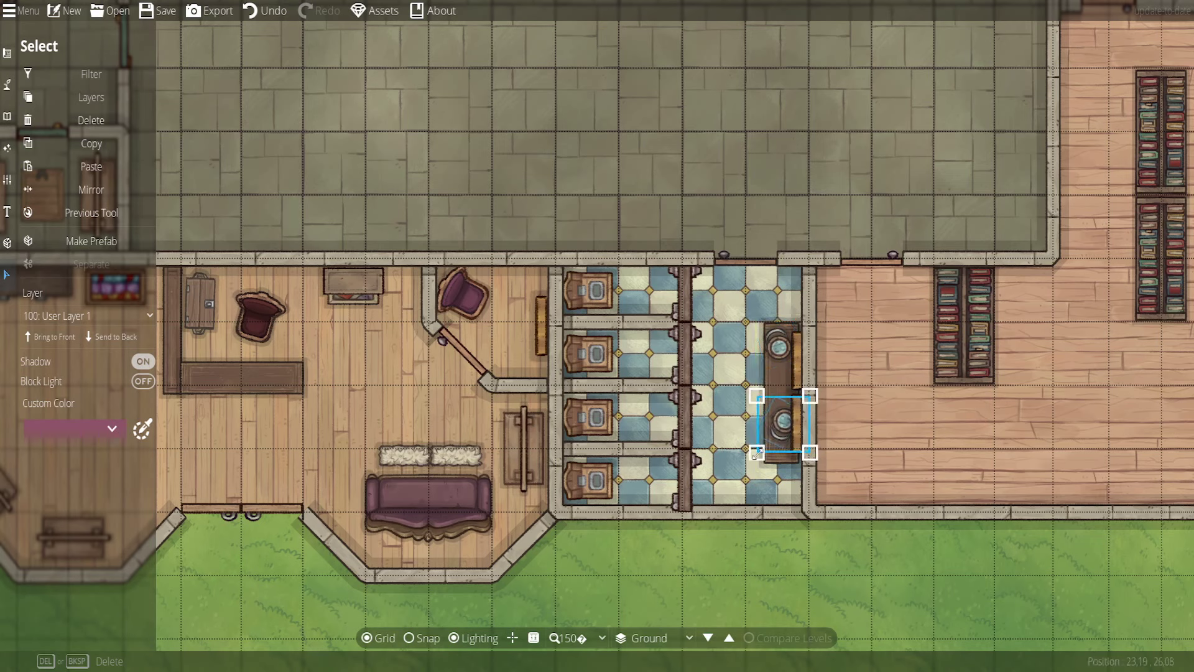
left_click_drag(783, 423, 780, 483)
left_click(855, 377)
left_click_drag(781, 350, 760, 314)
Set the long desk between the two basins in front of the framed wall pieces, align the lower basin and shift the arrangement slightly south
left_click(767, 394)
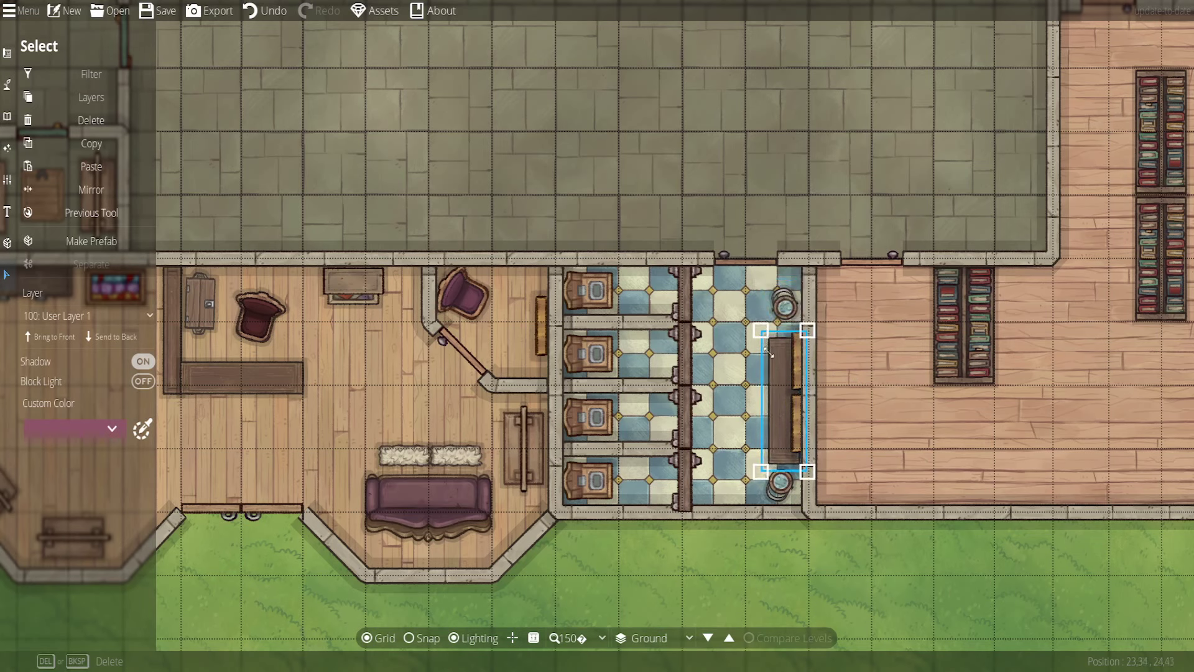
left_click_drag(774, 372, 774, 362)
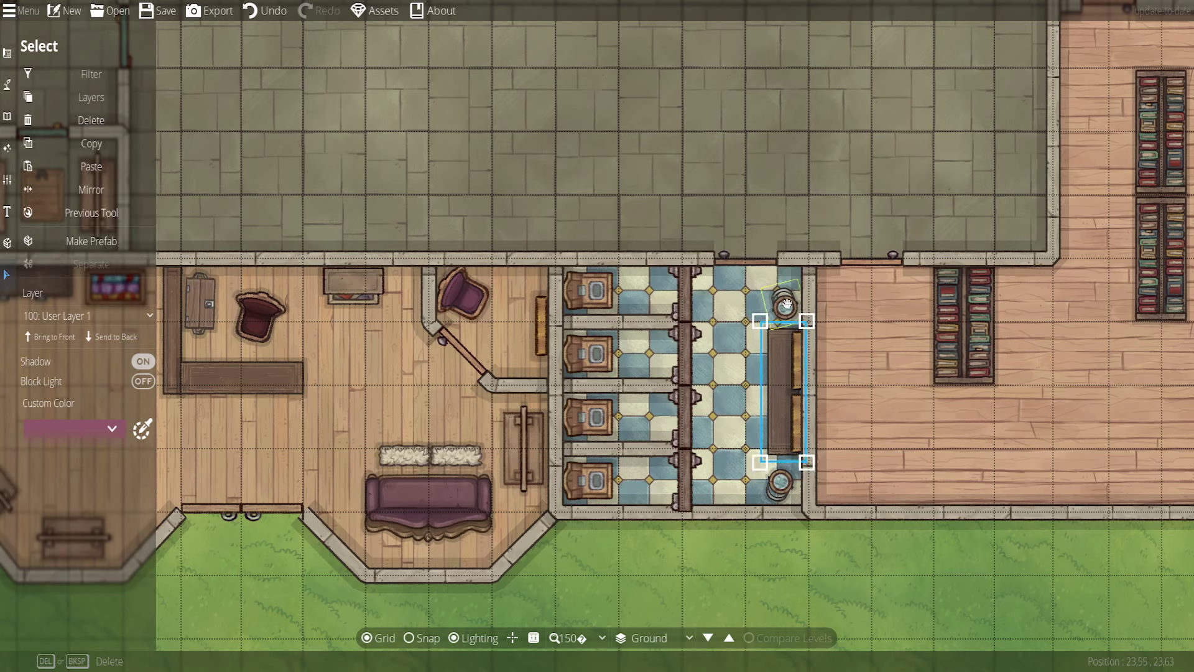
left_click(853, 328)
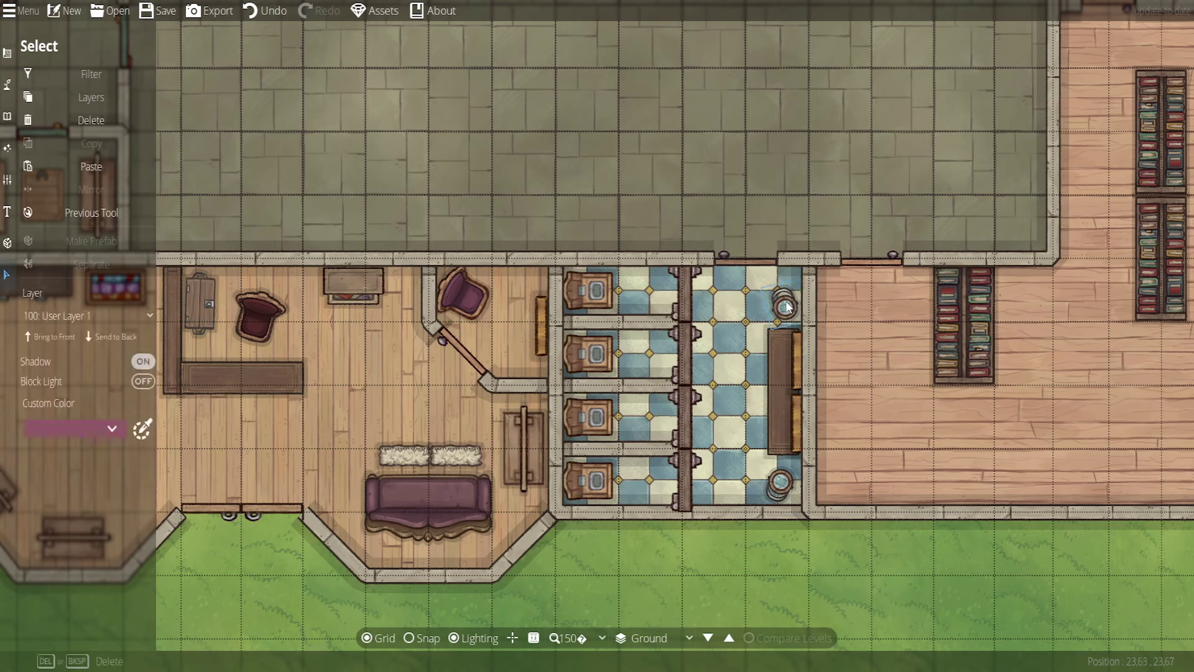
left_click_drag(779, 480, 784, 473)
left_click(737, 321)
left_click_drag(739, 275, 821, 517)
left_click(868, 429)
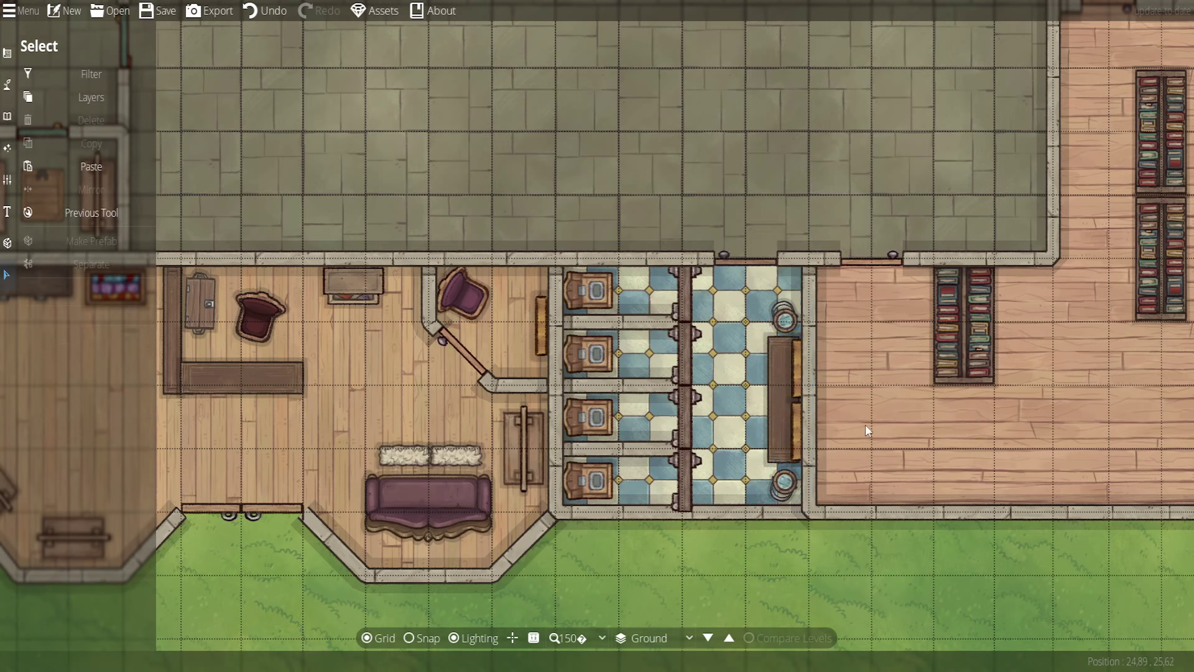
left_click_drag(893, 352, 615, 369)
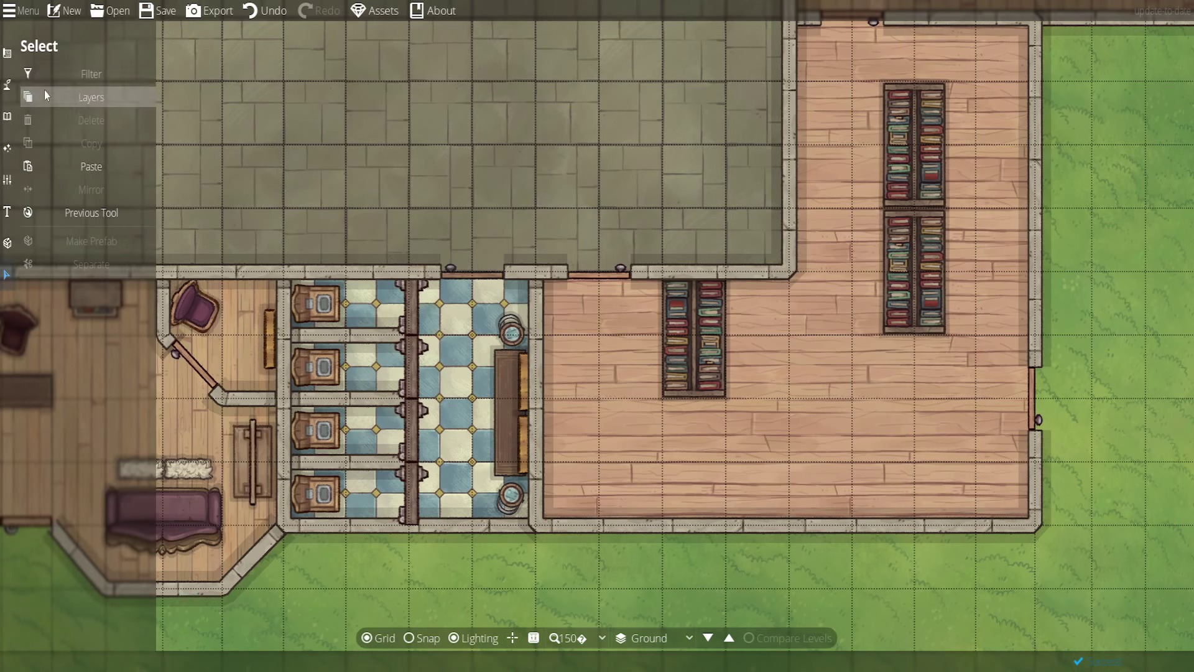
left_click(7, 117)
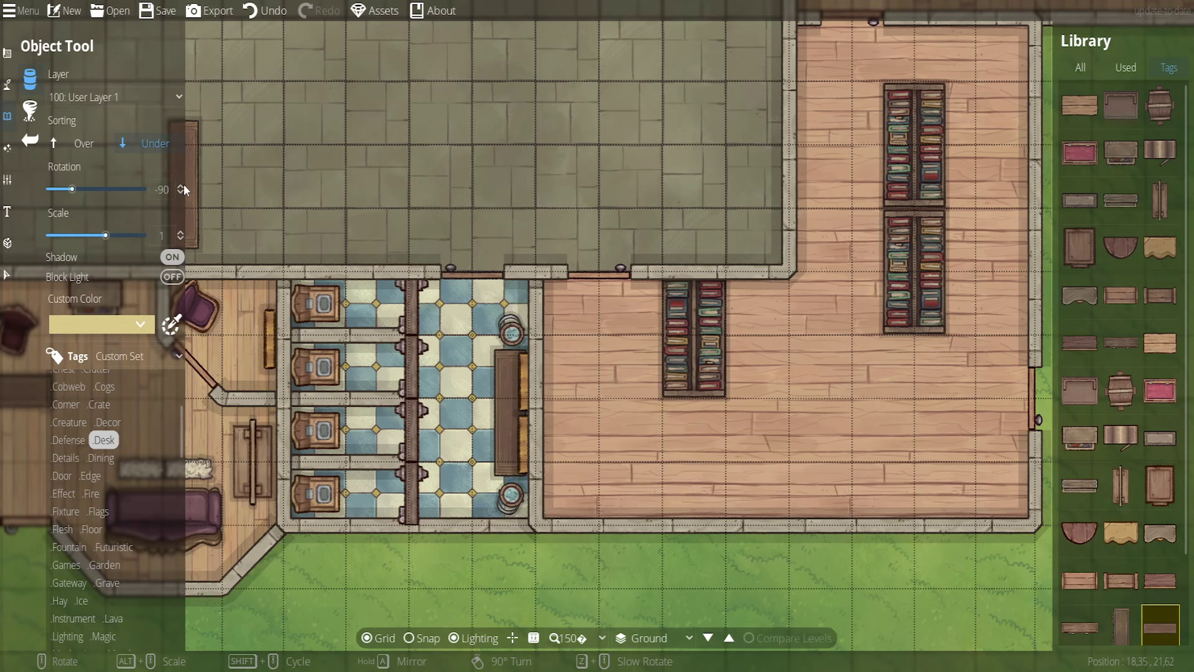
key("Right")
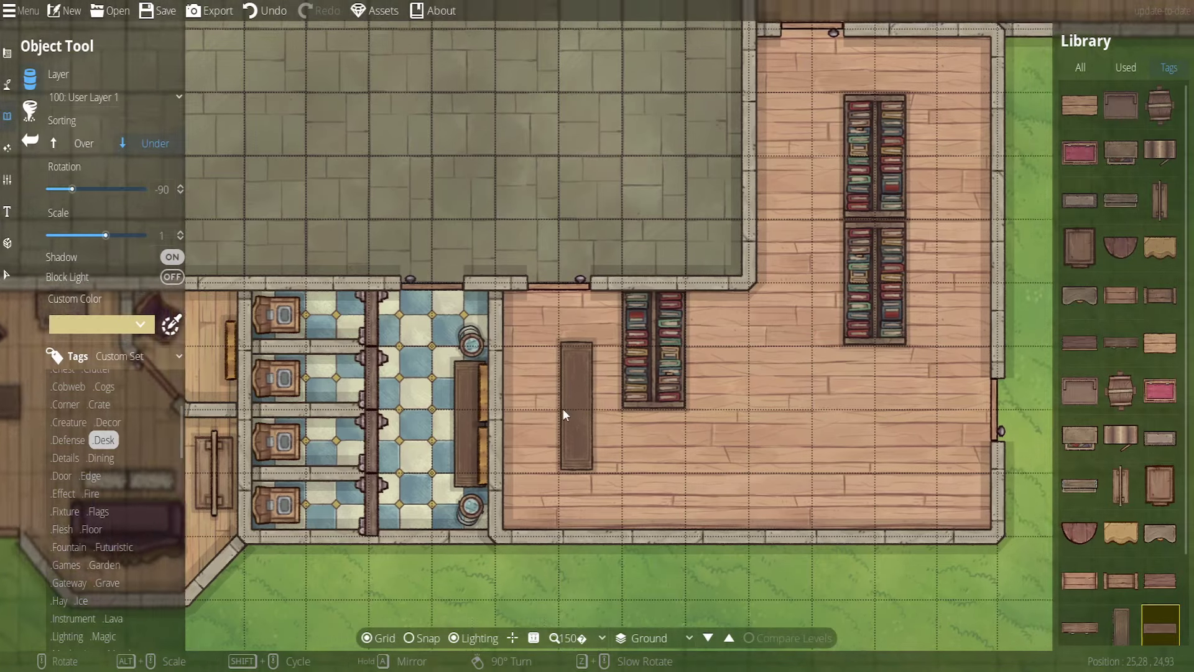
left_click(7, 274)
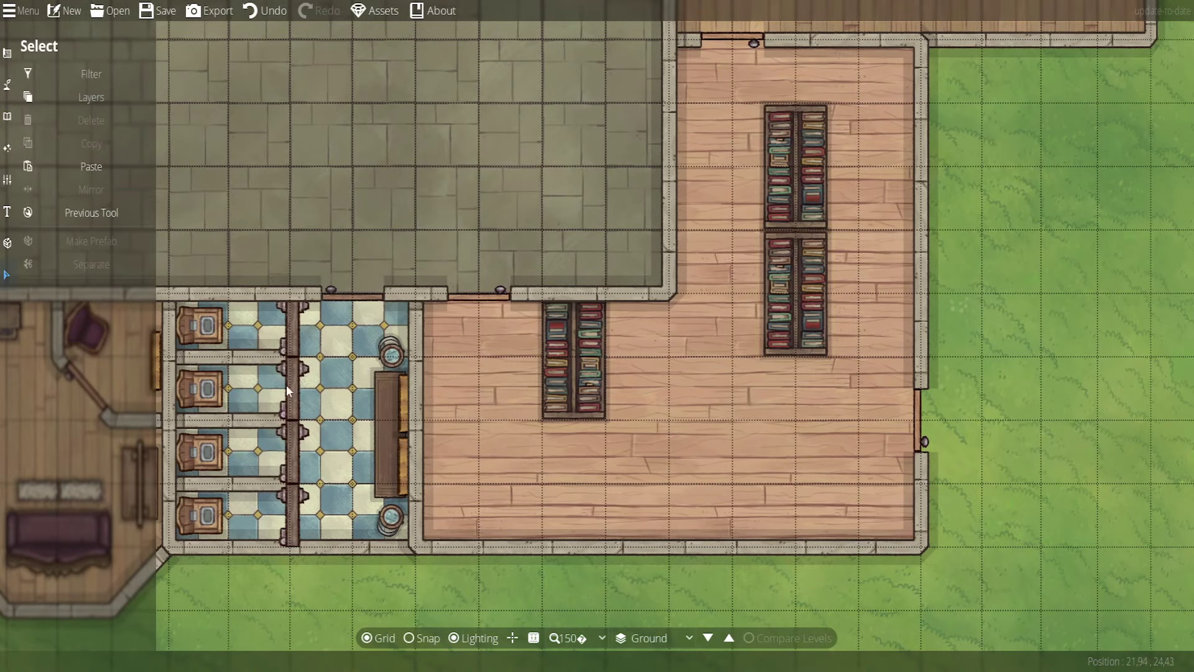
Place Desk 02 Top, rotated 90 degrees, running north from the bookshelf room's south wall, a little west of the east door
left_click(7, 116)
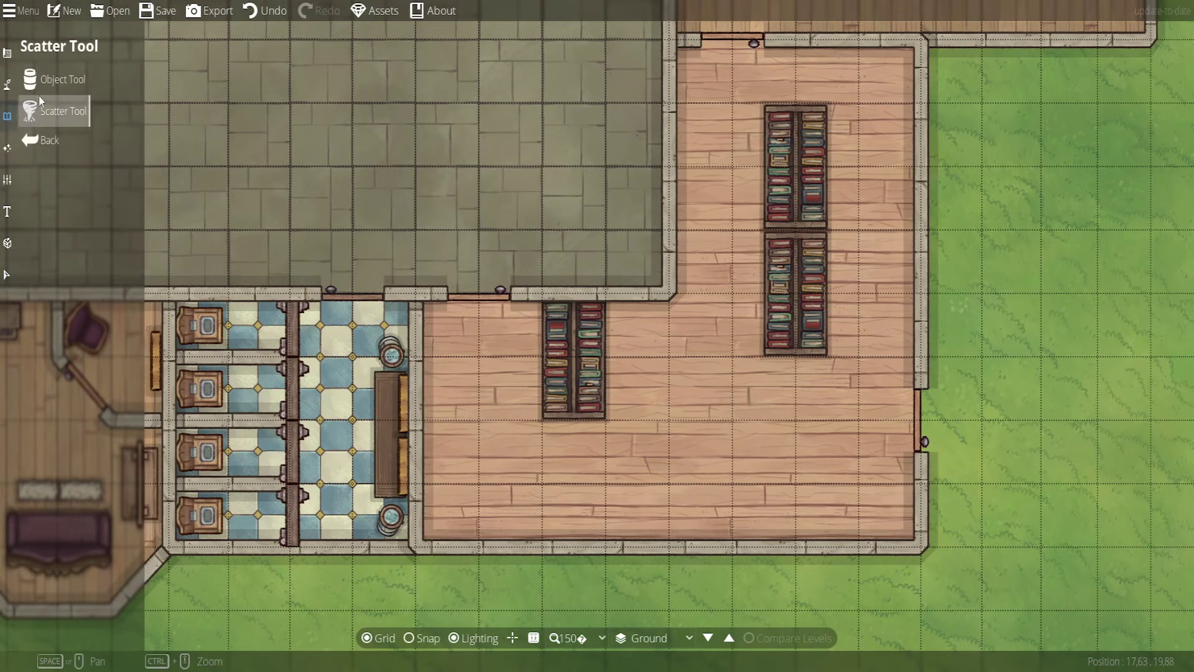
left_click(38, 80)
scroll(1119, 459, "down", 3)
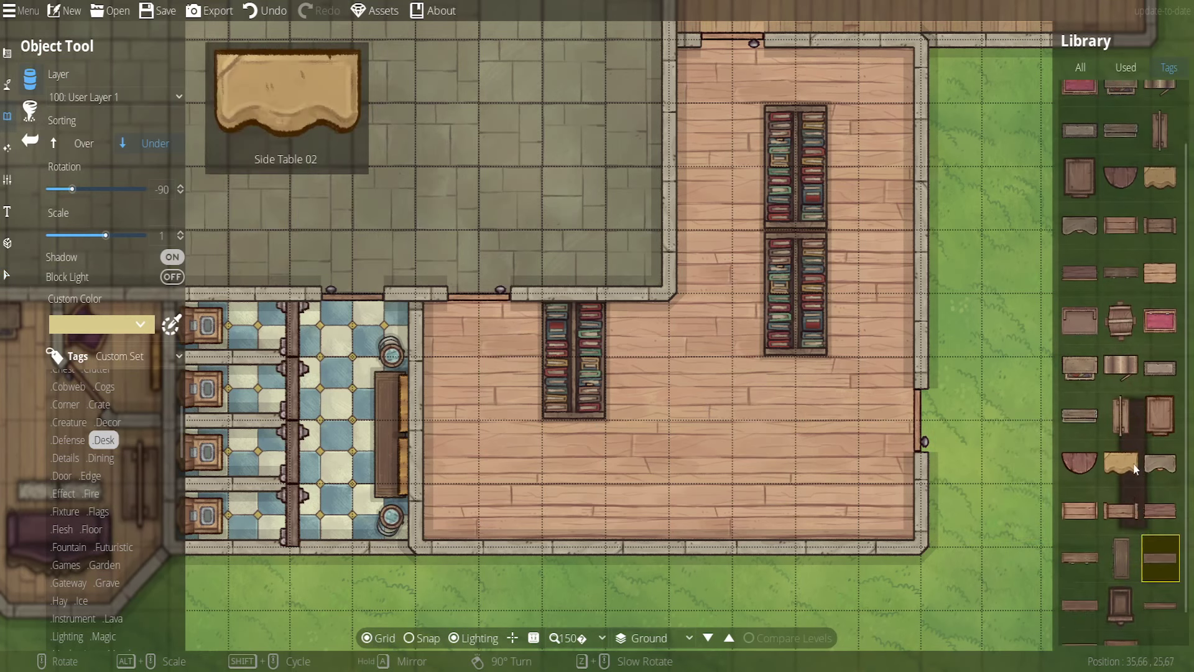
left_click_drag(859, 437, 675, 400)
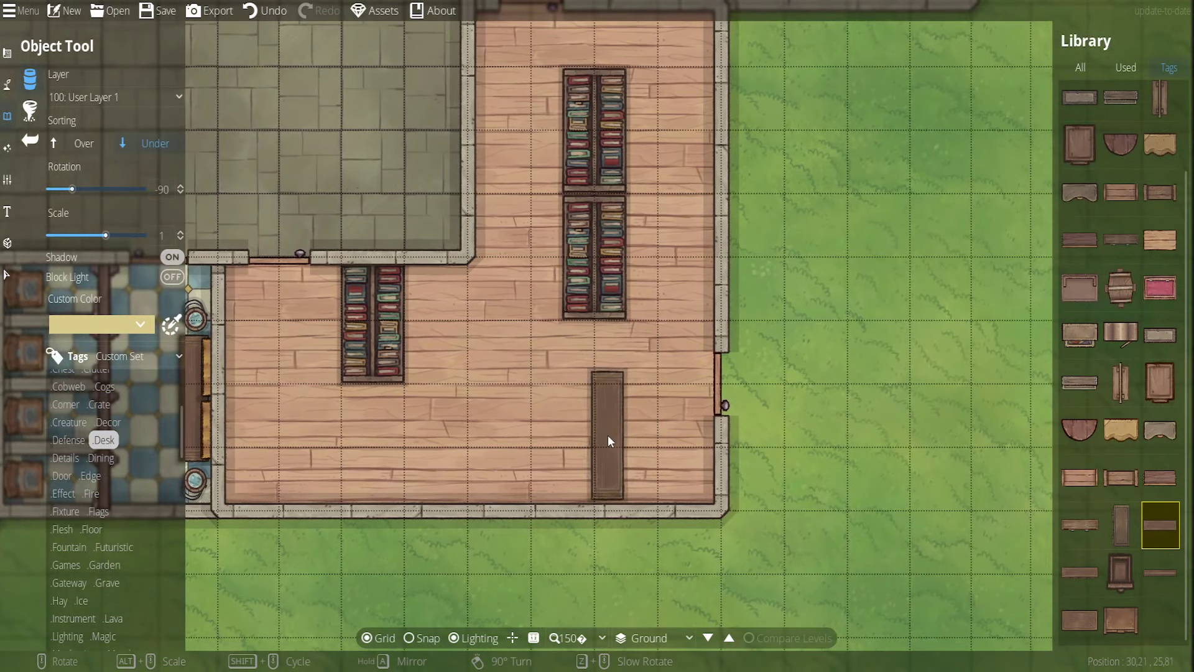
scroll(607, 435, "up", 6)
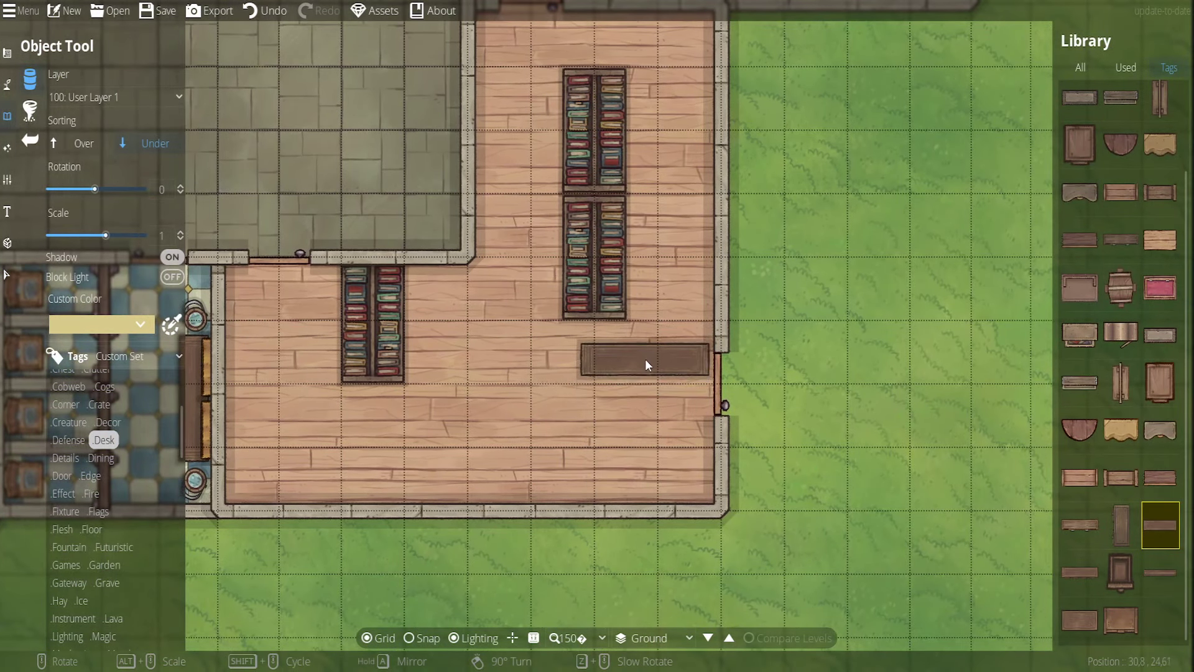
left_click_drag(642, 359, 723, 405)
left_click(1156, 576)
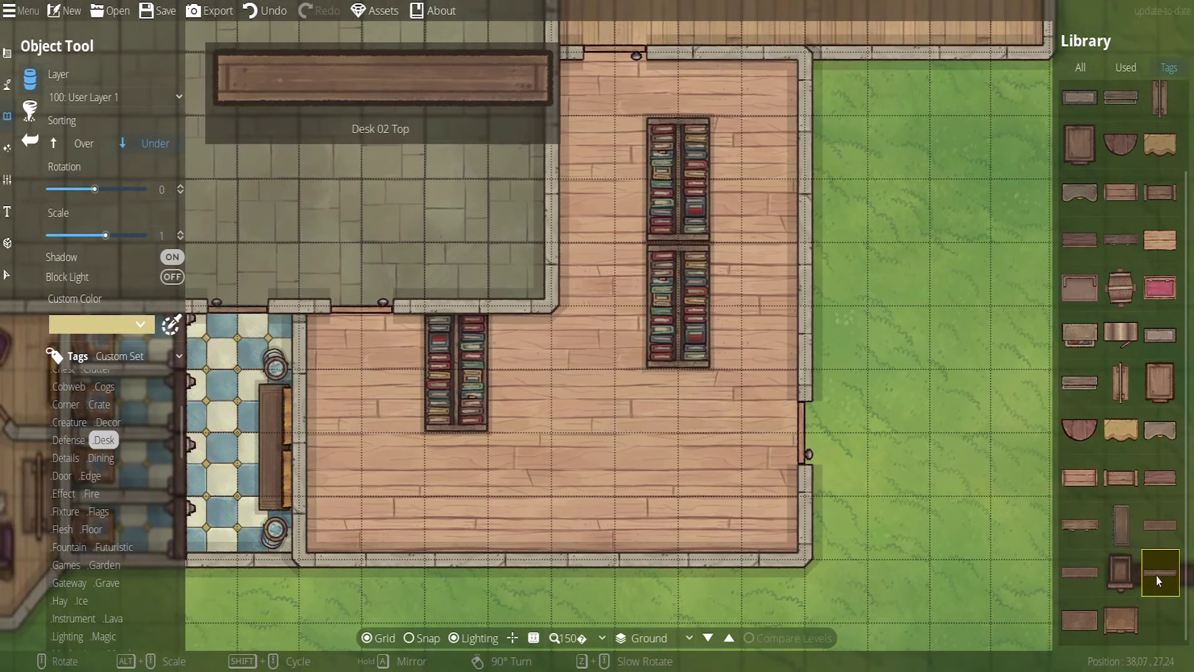
scroll(658, 474, "up", 3)
scroll(658, 474, "up", 3)
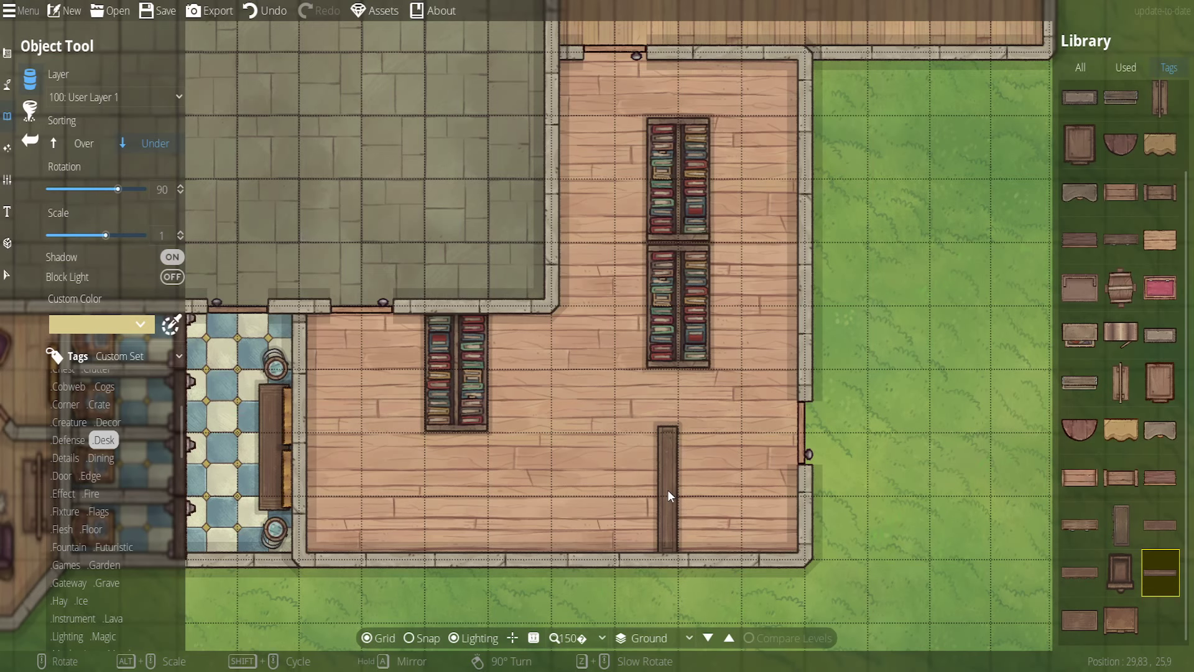
left_click(668, 495)
Place the wider long desk at rotation -180 across the narrow desk's north end, extending east to form an L-shaped counter
mouse_move(1160, 532)
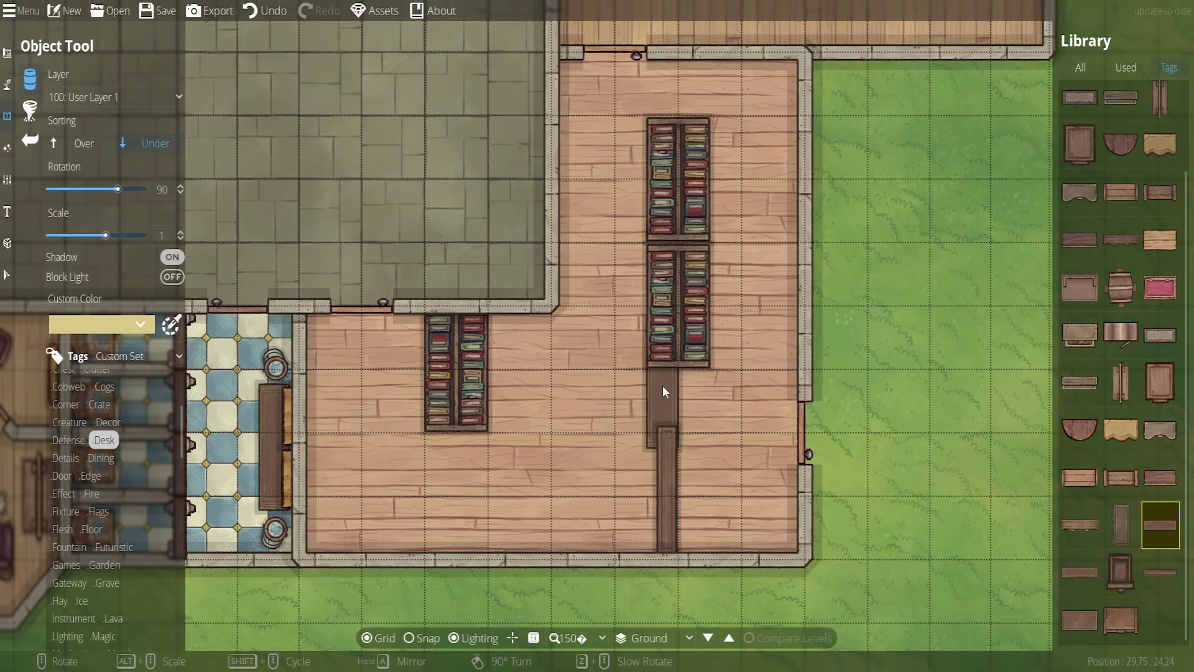
scroll(689, 390, "up", 6)
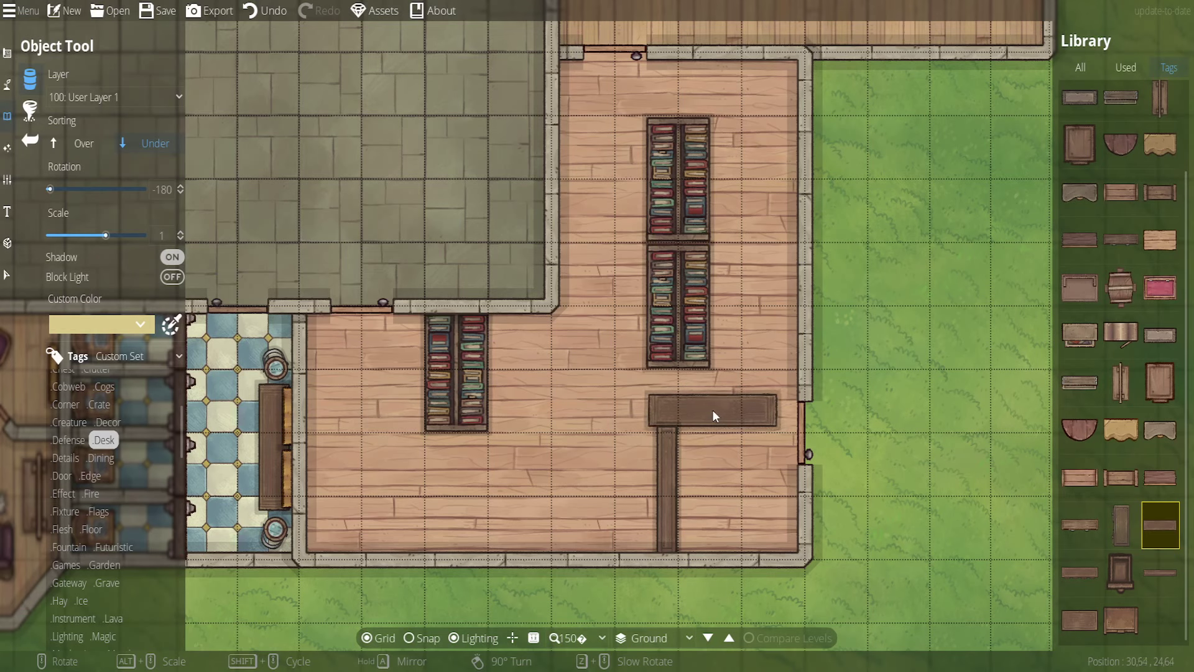
left_click(713, 410)
Limit the selection filter to Portals and delete the door in the bookshelf room's east wall
left_click(6, 275)
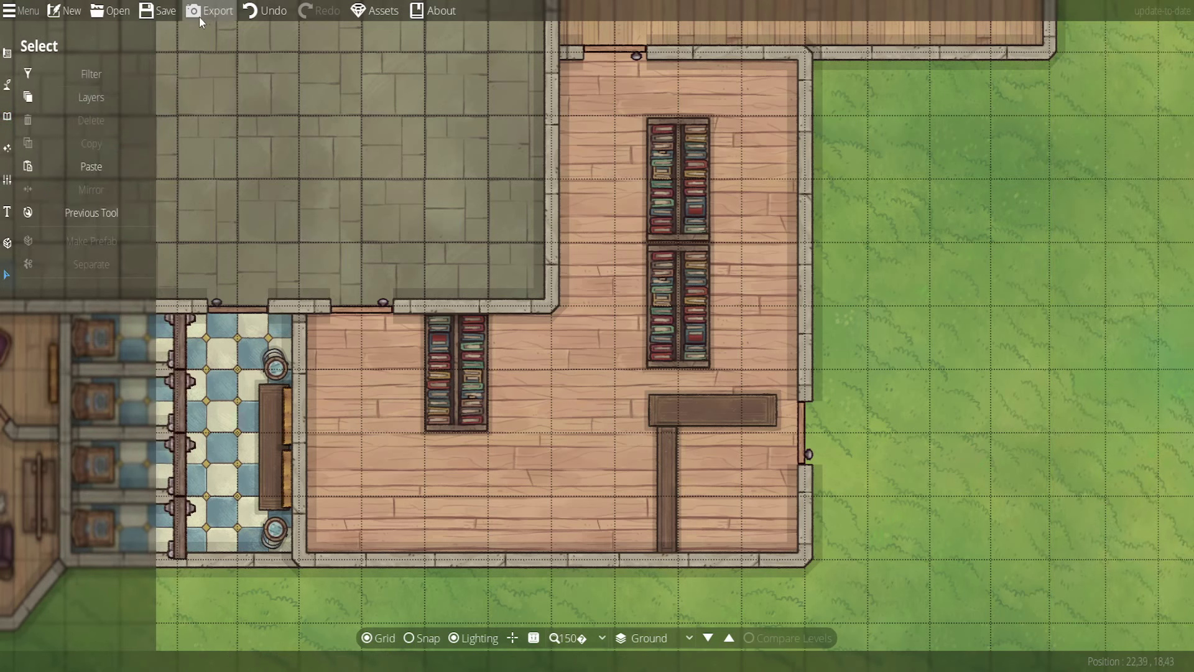
left_click(24, 99)
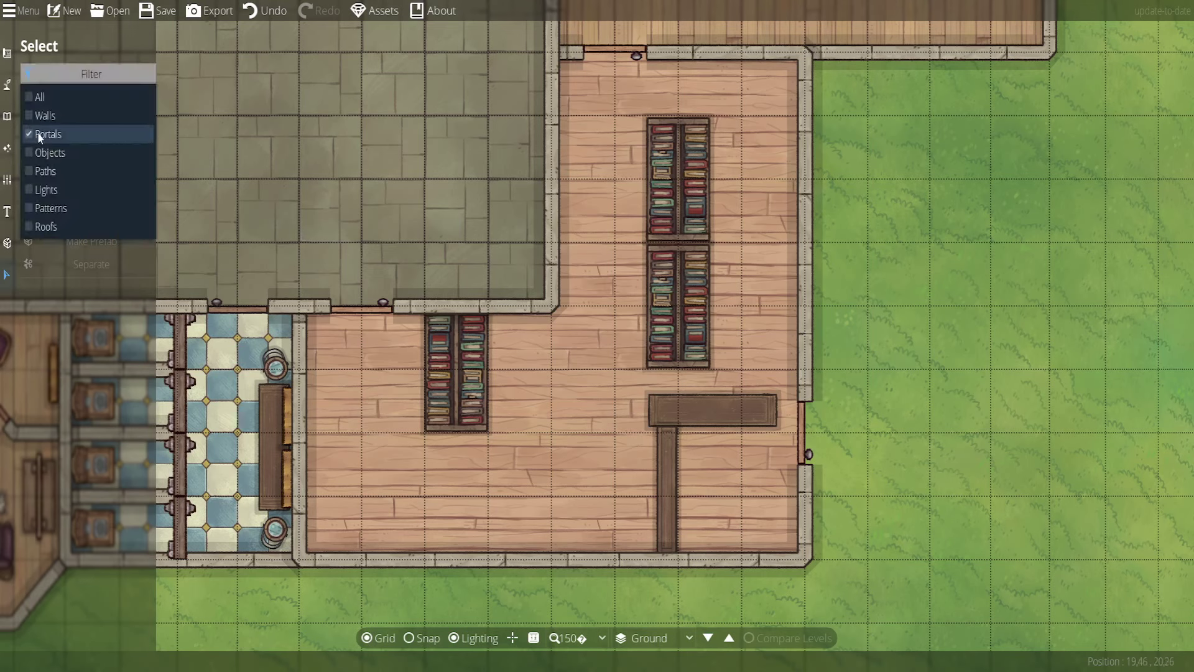
left_click(804, 454)
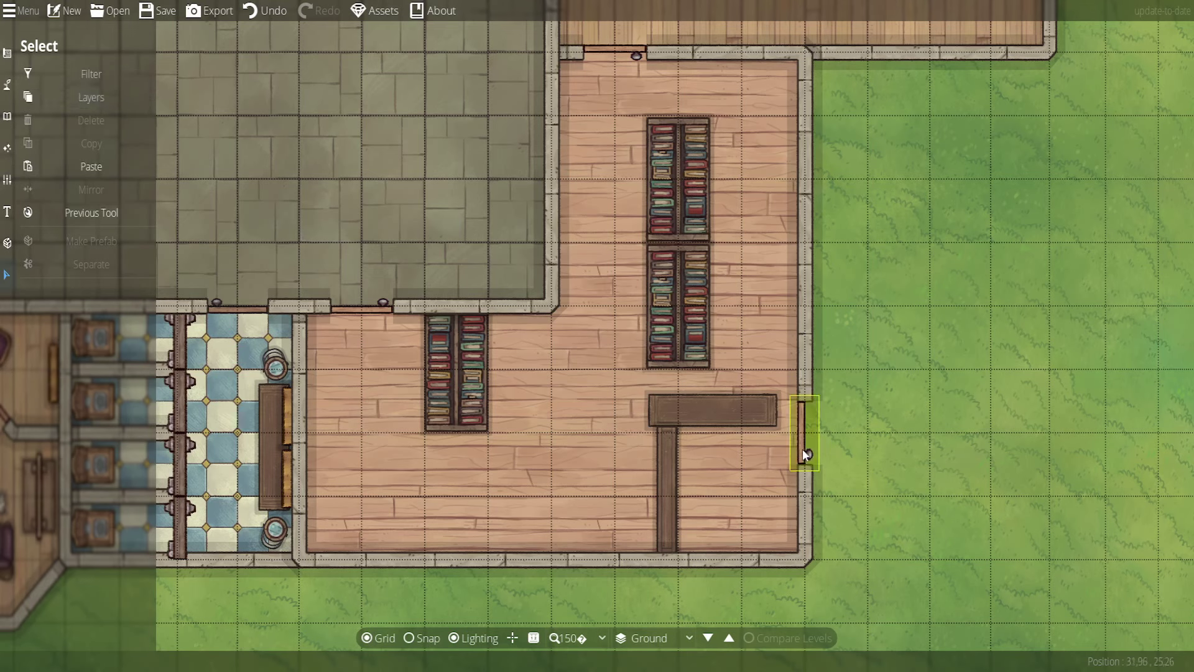
left_click(802, 449)
key("Delete")
Limit the selection filter to Objects and move the two eastern double bookcases south, the lower one meeting the L-shaped counter and the upper one just above it
left_click(99, 74)
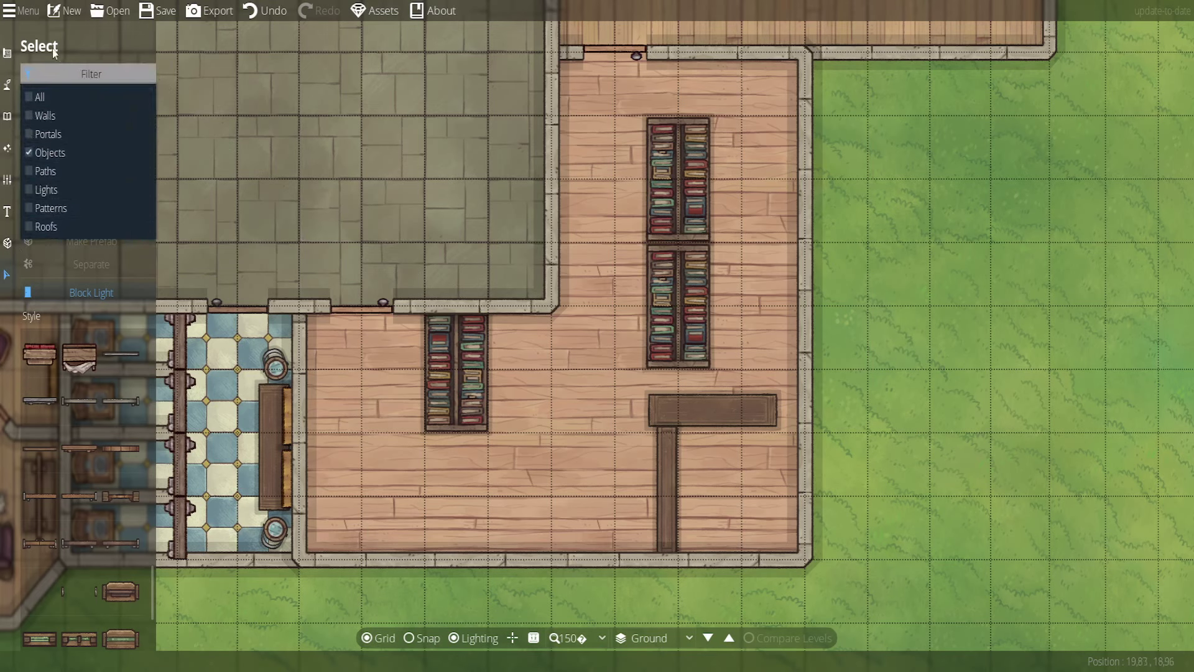
key("Up")
key("Left")
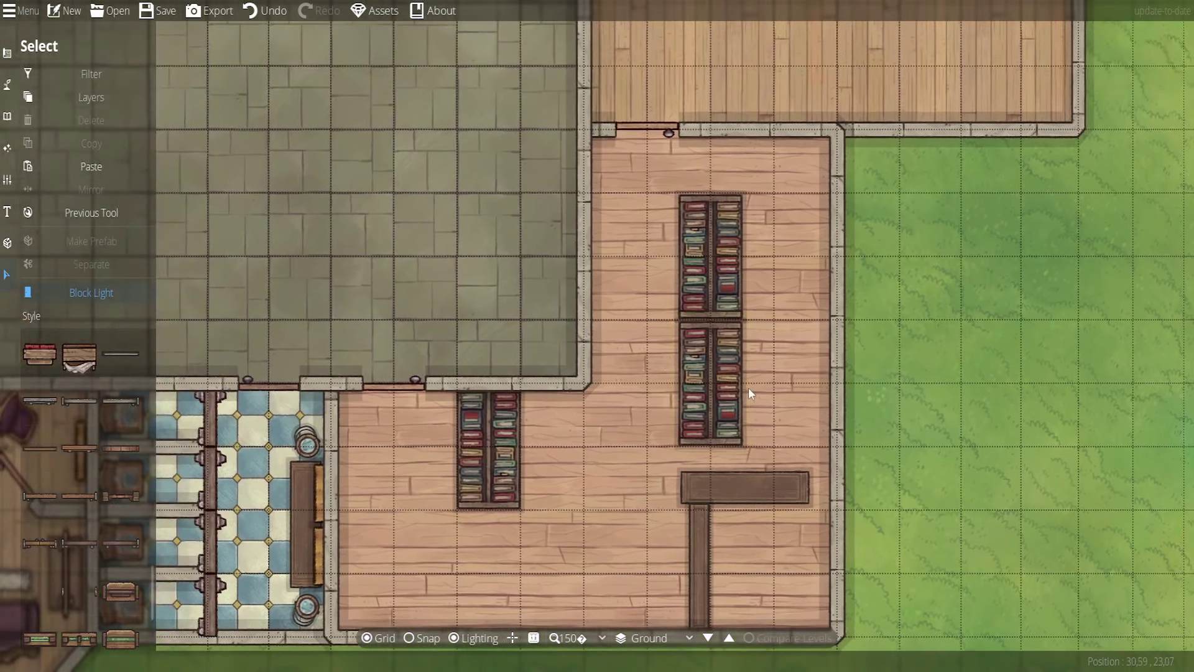
left_click(724, 328)
left_click(719, 373)
left_click_drag(707, 378, 688, 406)
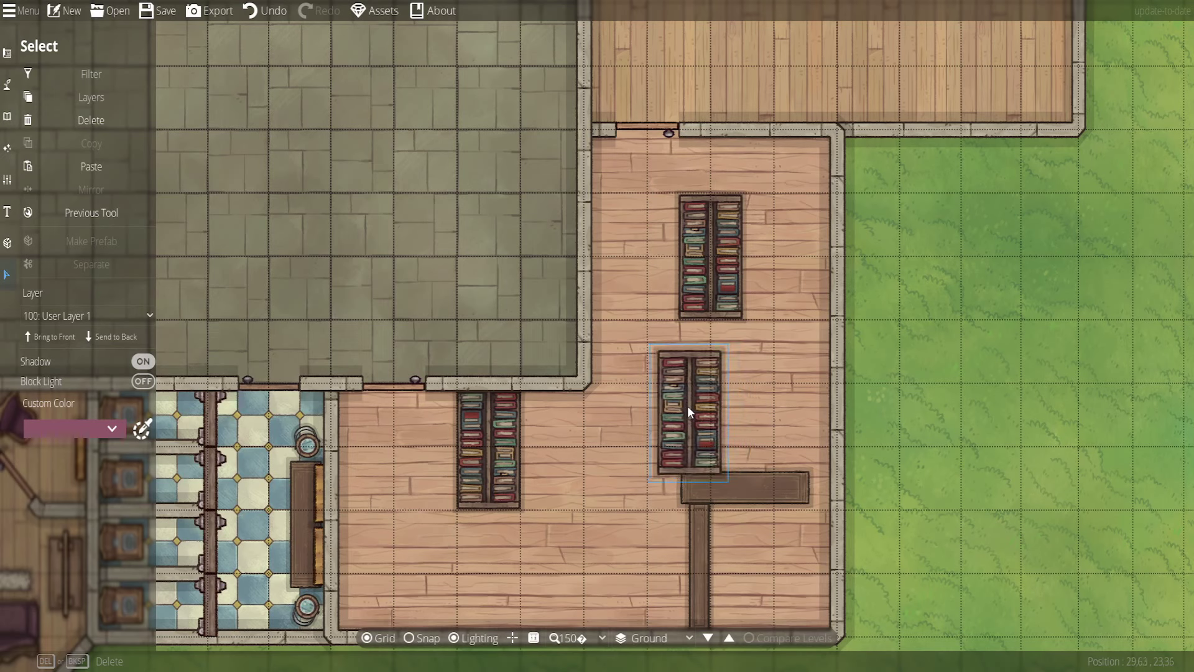
left_click(700, 309)
left_click_drag(719, 265, 724, 298)
left_click(919, 364)
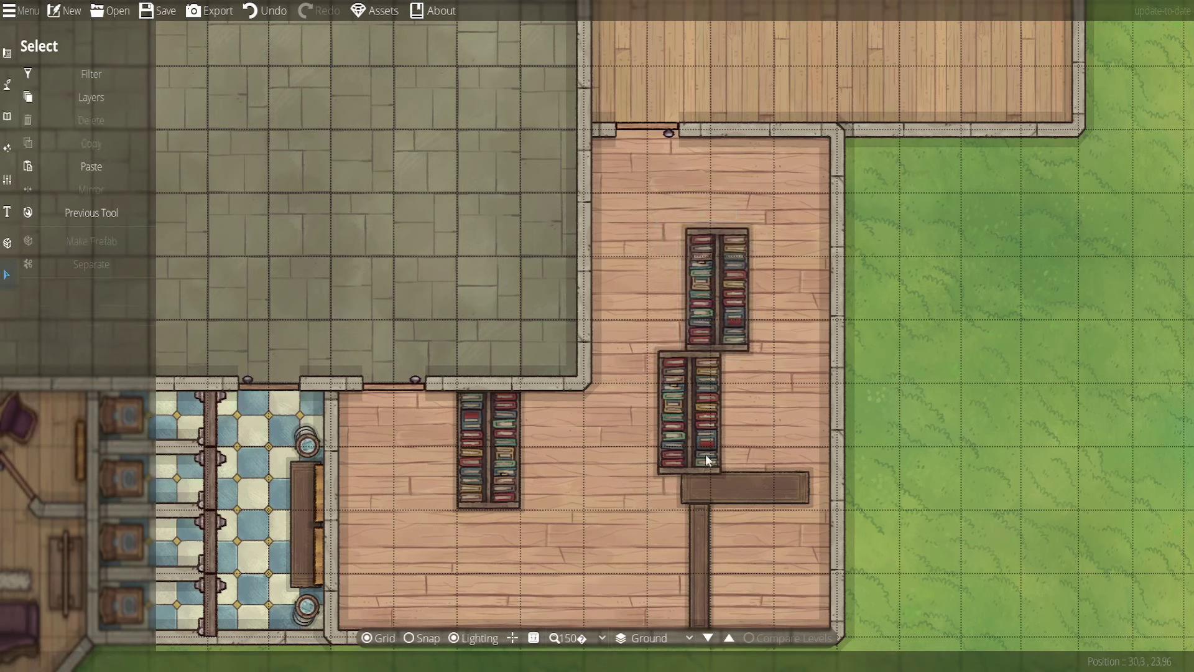
left_click_drag(692, 408, 701, 408)
left_click(893, 475)
With snapping on, place a wooden single door in the bookshelf room's east wall, just north of the L-shaped counter
left_click_drag(828, 477, 856, 348)
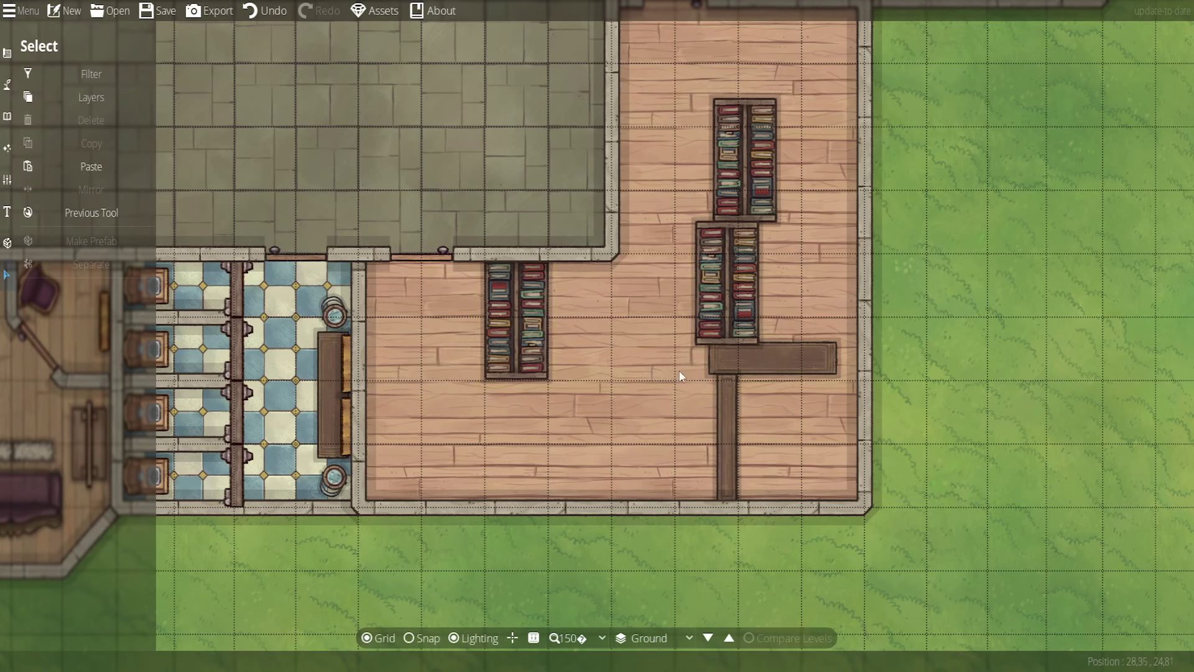
left_click_drag(911, 271, 758, 459)
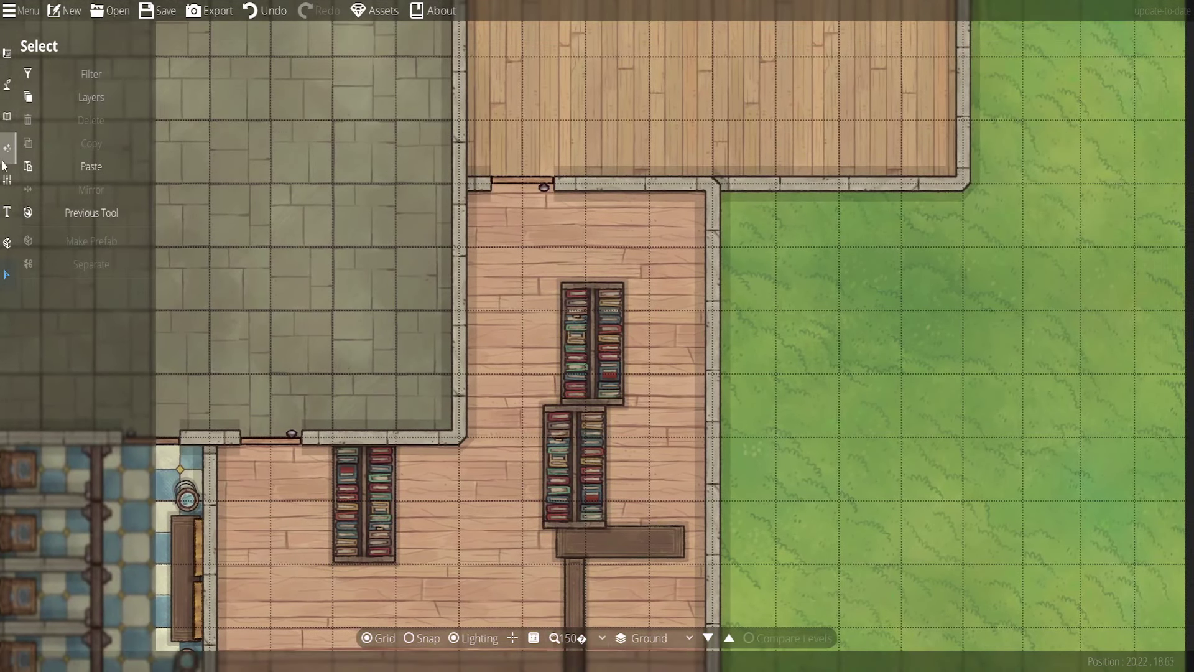
left_click(7, 116)
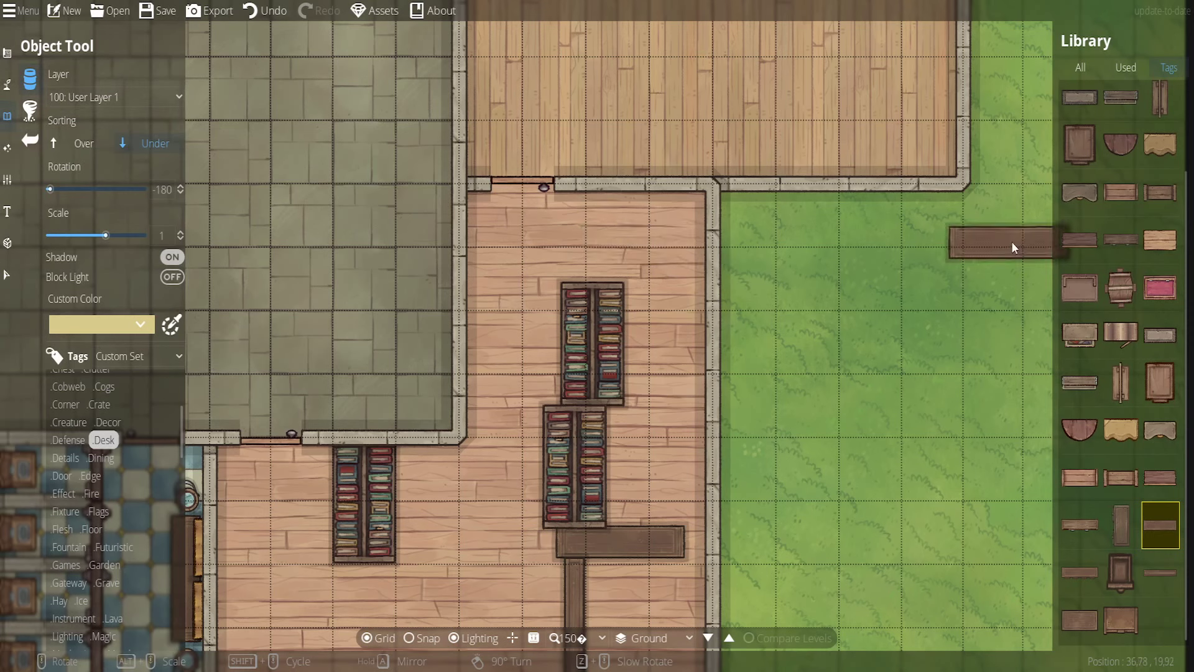
left_click(11, 59)
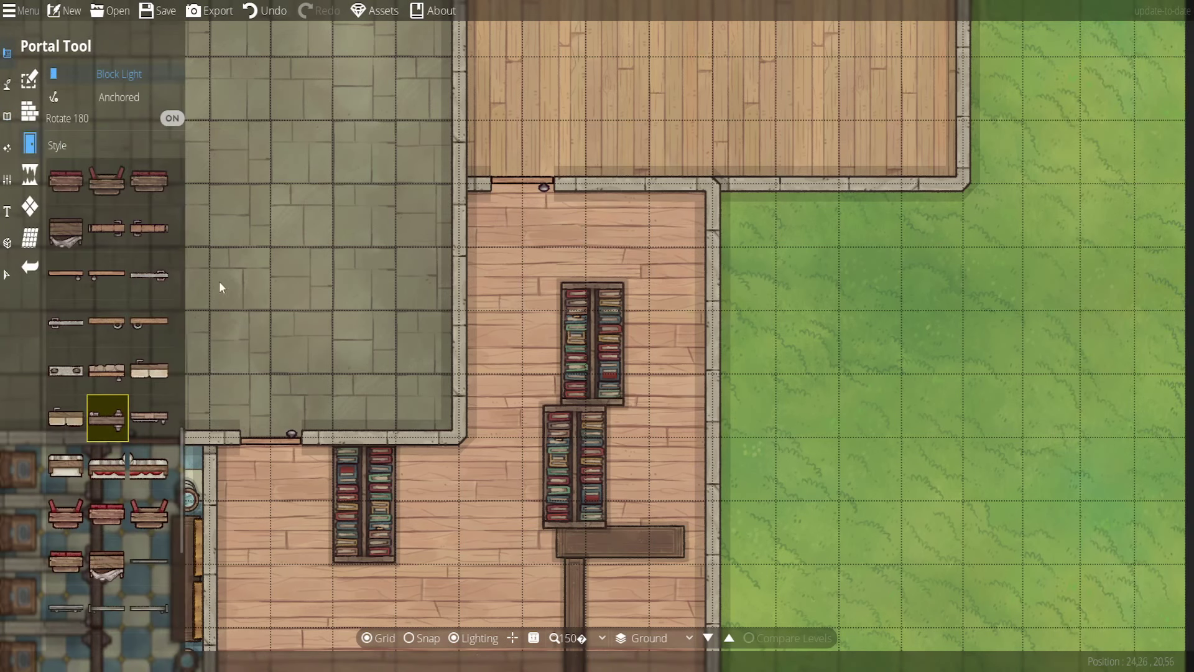
mouse_move(93, 278)
left_click(141, 323)
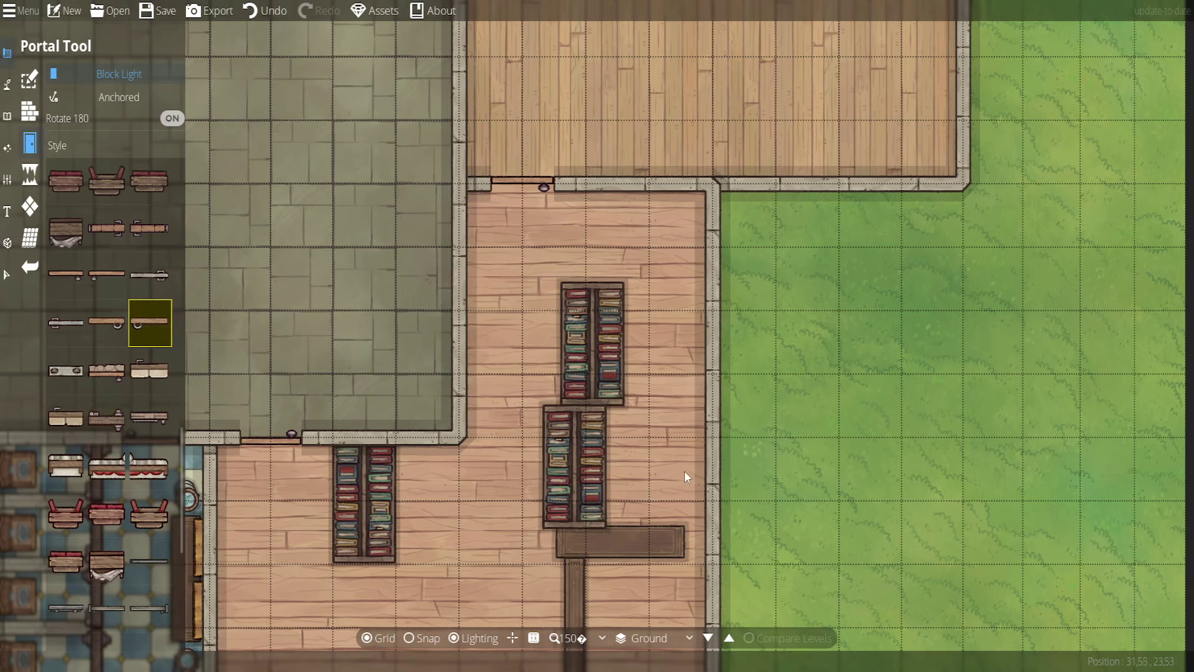
left_click_drag(717, 456, 771, 389)
scroll(773, 393, "down", 1)
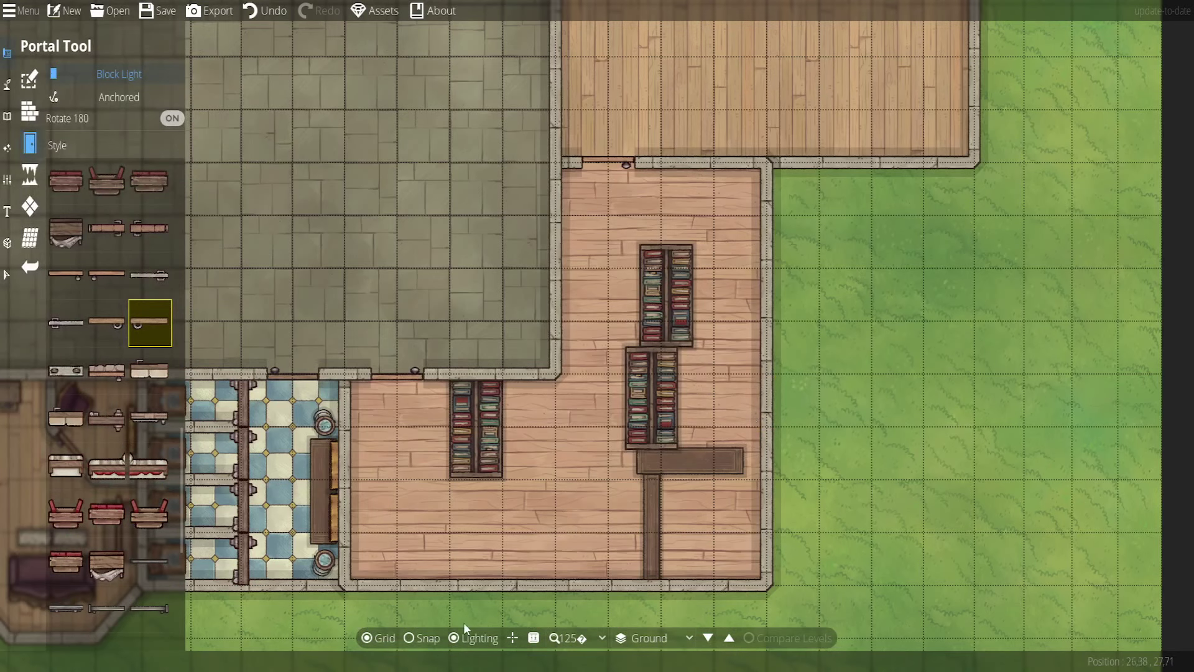
left_click(416, 638)
left_click(766, 391)
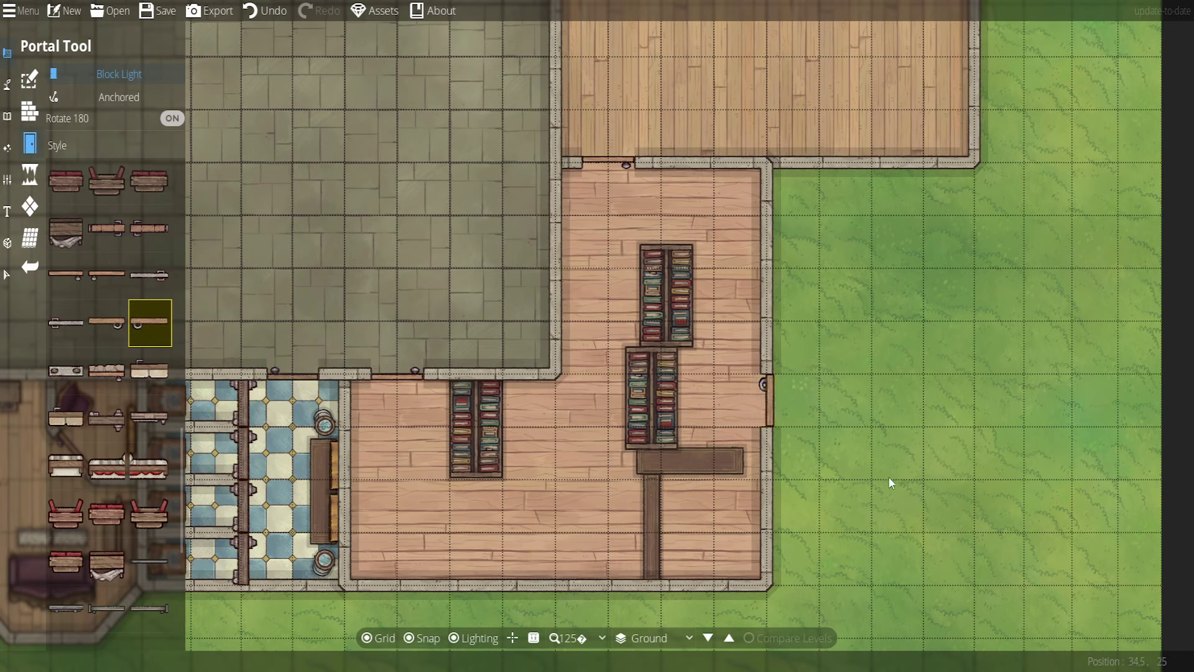
Copy the chair from the northwestern wood-floored room and place the copy behind the bookshelf room's L-shaped counter
left_click(20, 275)
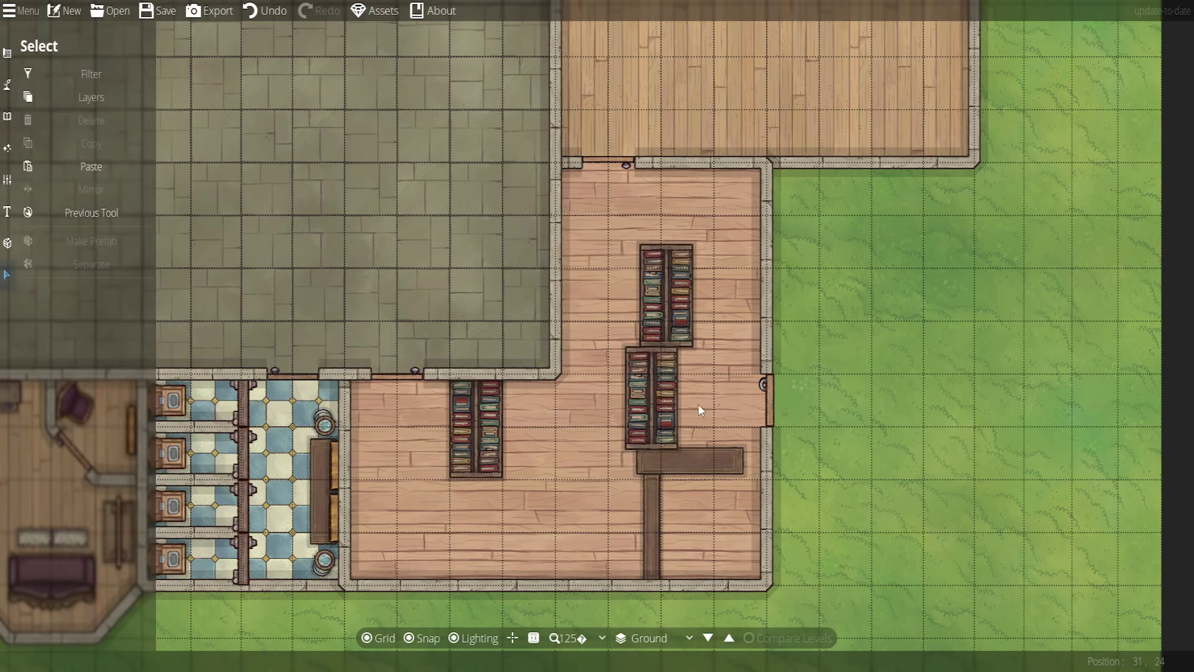
left_click_drag(878, 419, 657, 432)
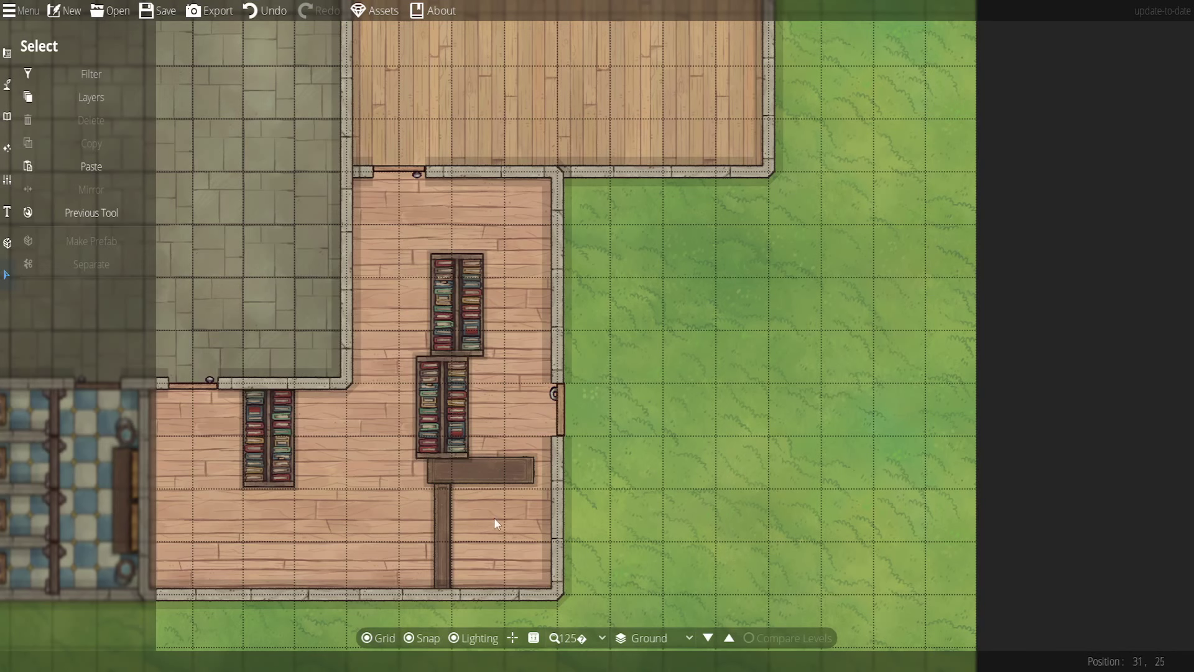
left_click_drag(632, 465, 775, 443)
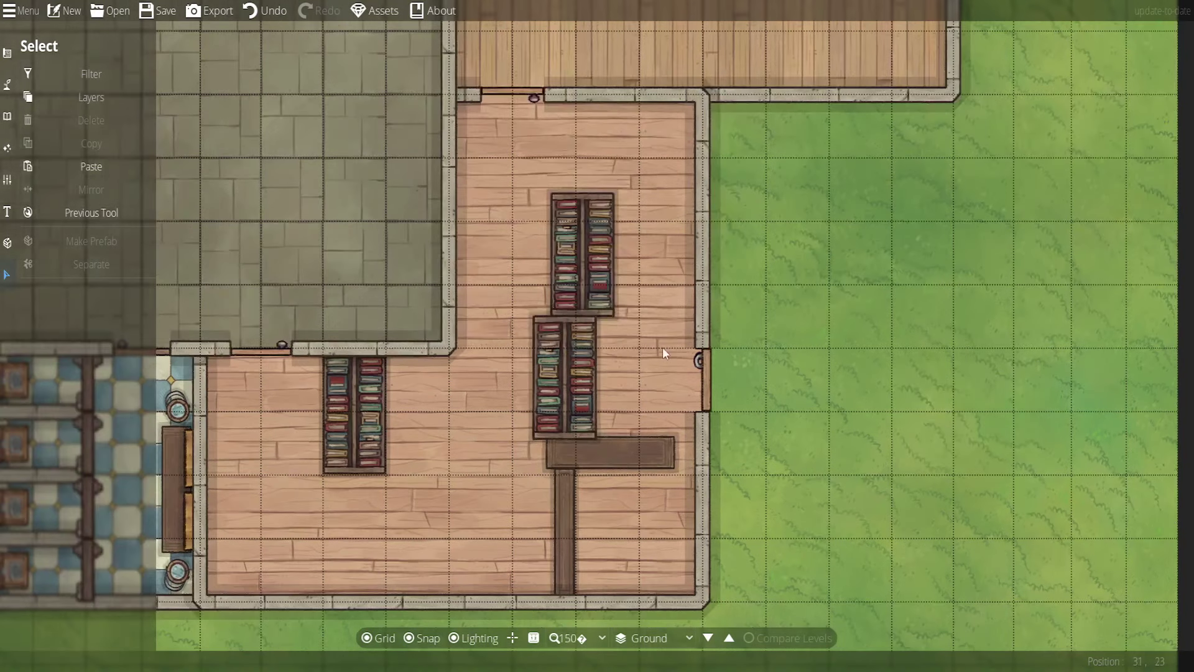
scroll(661, 347, "up", 3)
scroll(647, 306, "down", 3)
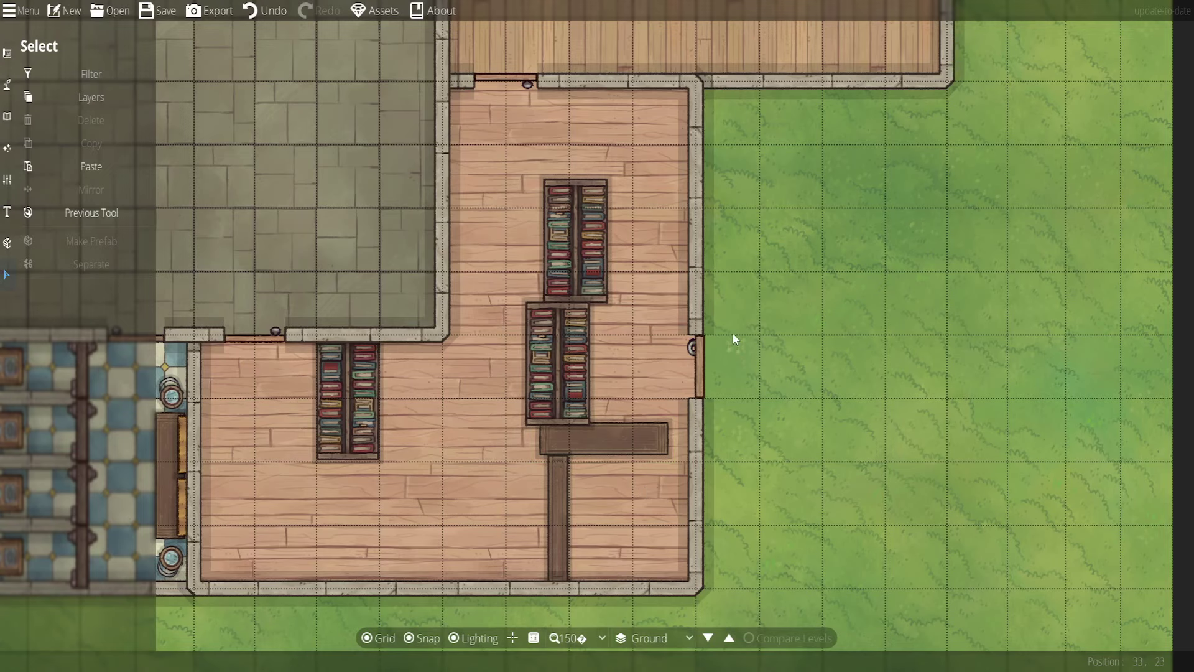
scroll(798, 376, "down", 2)
left_click_drag(560, 418, 856, 396)
left_click_drag(651, 185, 879, 550)
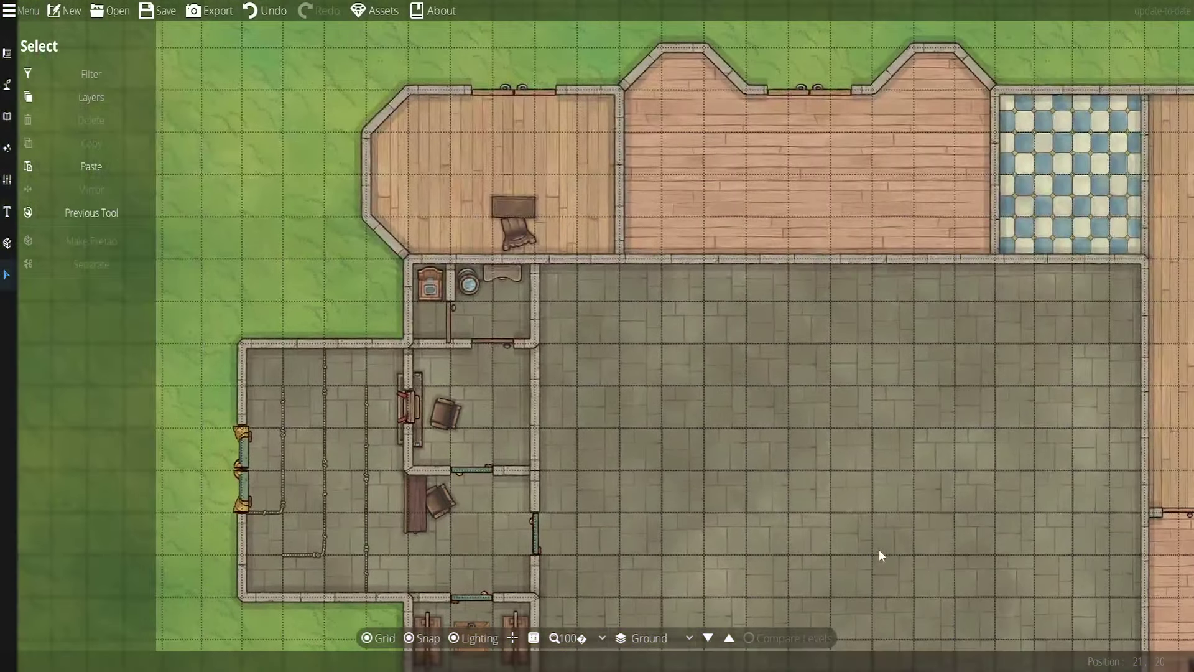
left_click(532, 237)
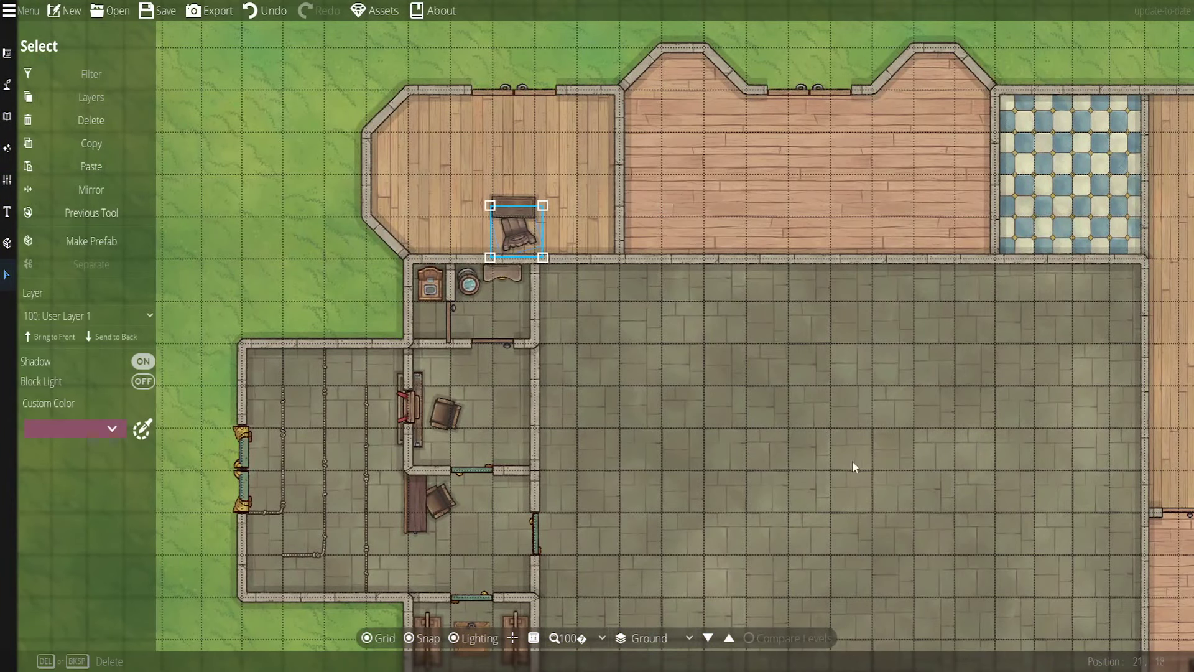
left_click_drag(853, 467, 408, 208)
key("ctrl+v")
left_click_drag(596, 341, 779, 517)
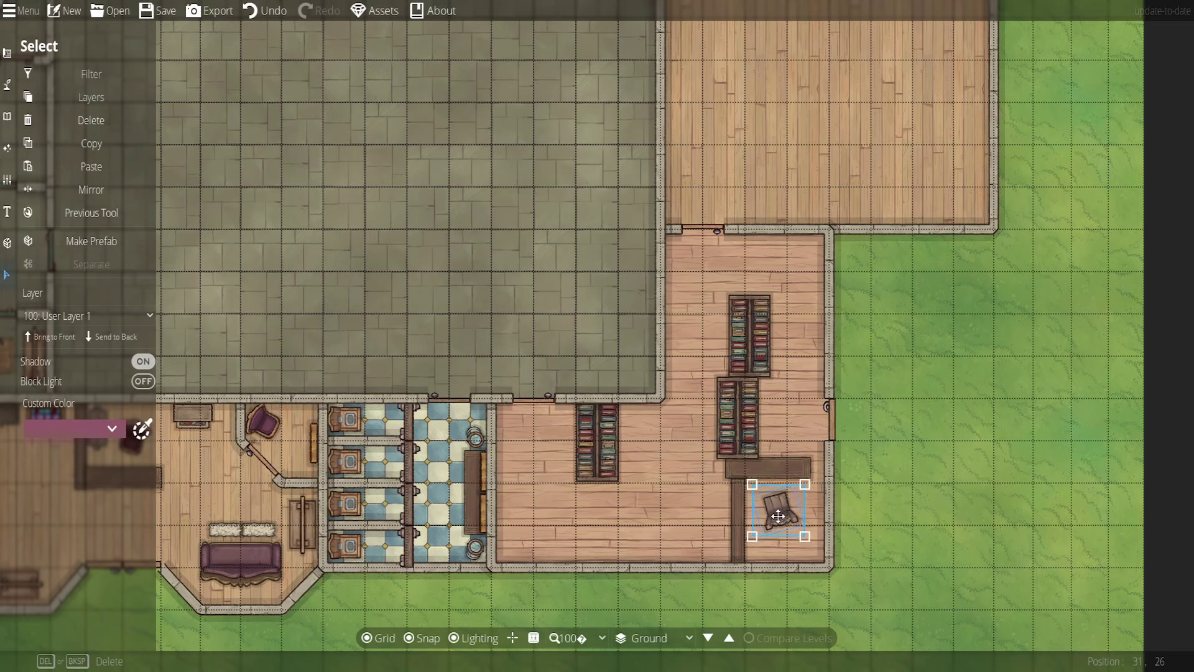
left_click(920, 514)
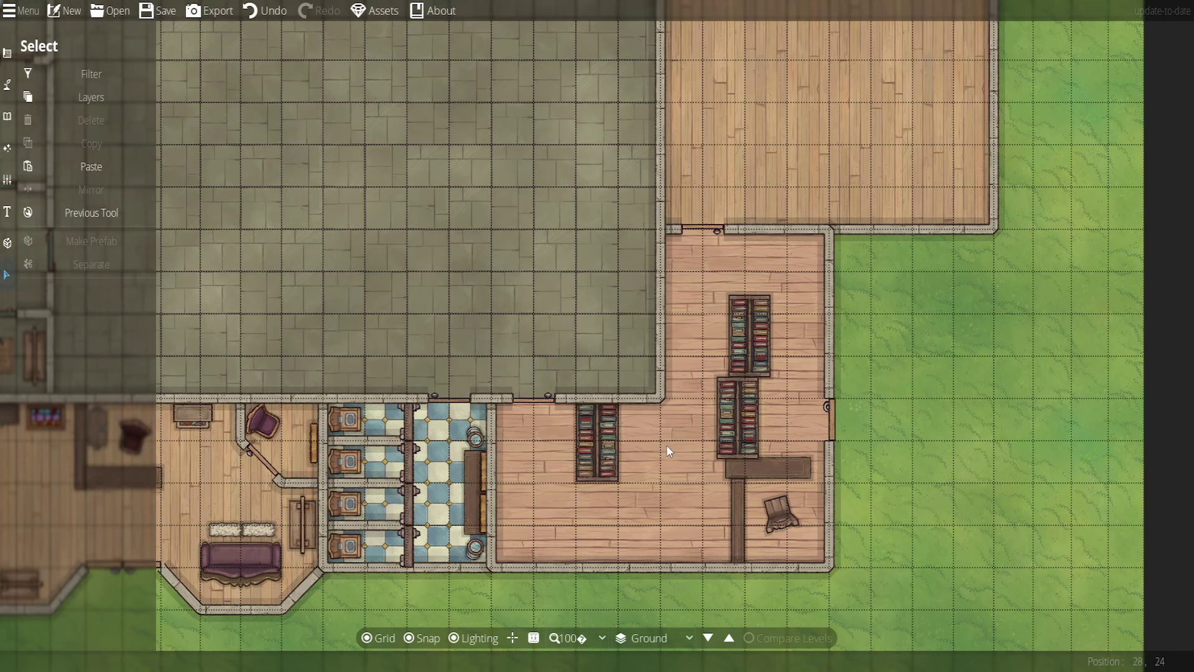
With snapping off, place short desks at rotation -180 against the western double bookcase's south end and the upper eastern bookcase's north end
left_click_drag(667, 446, 722, 420)
left_click(8, 117)
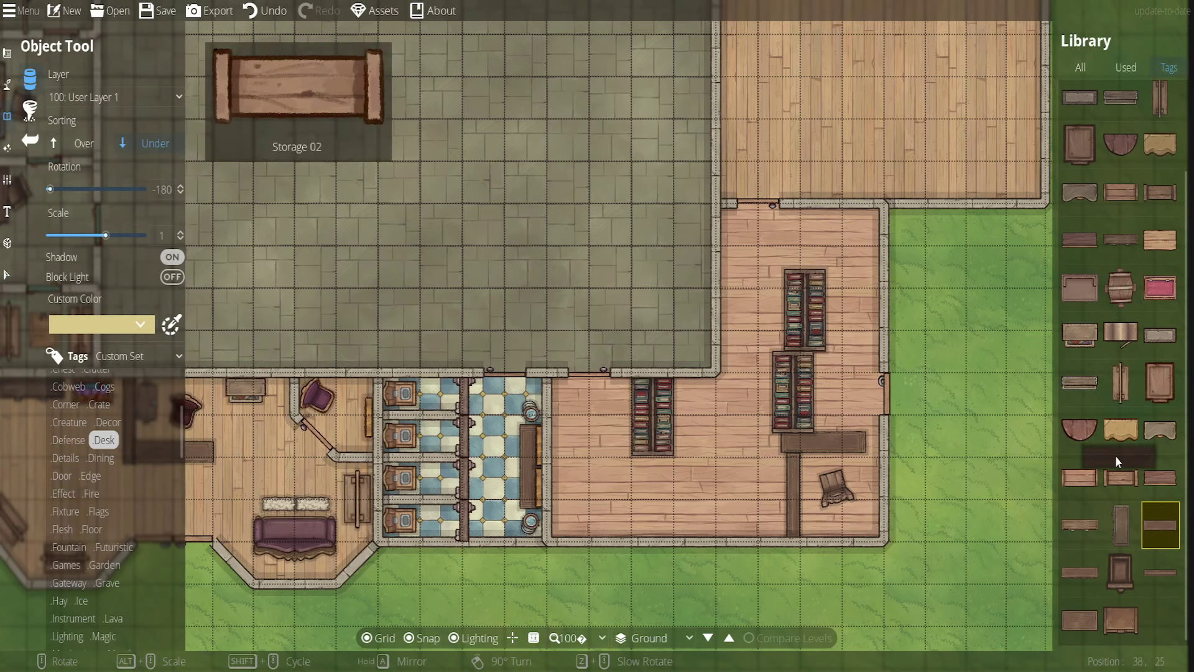
mouse_move(1093, 438)
left_click(1080, 620)
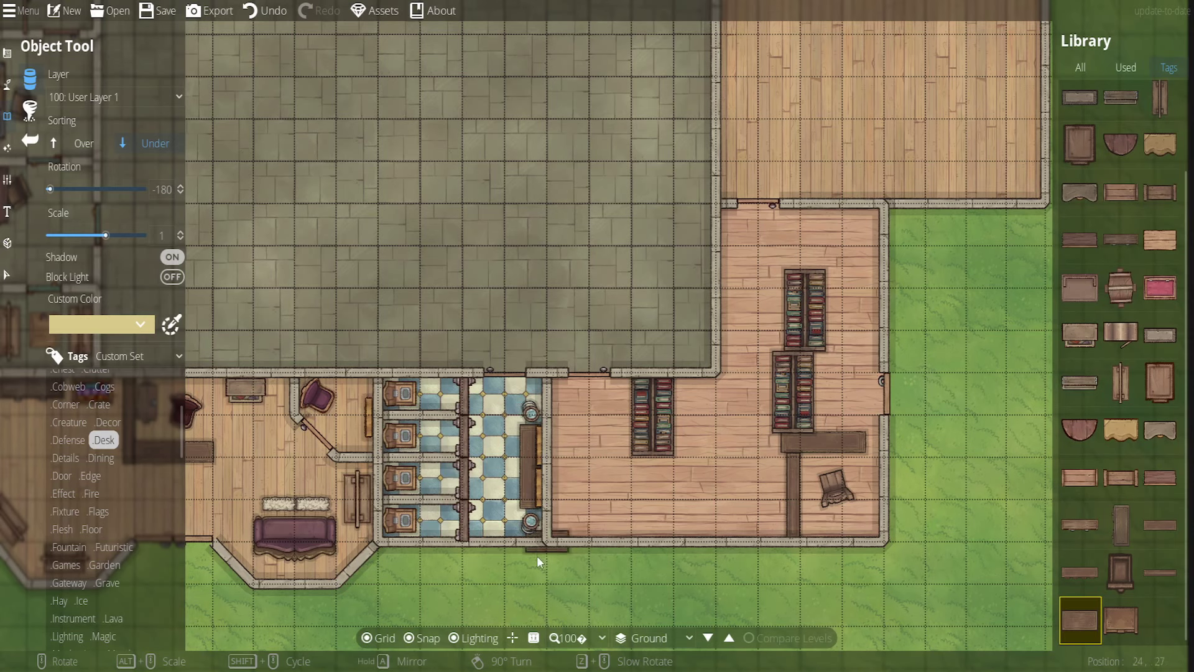
left_click(416, 639)
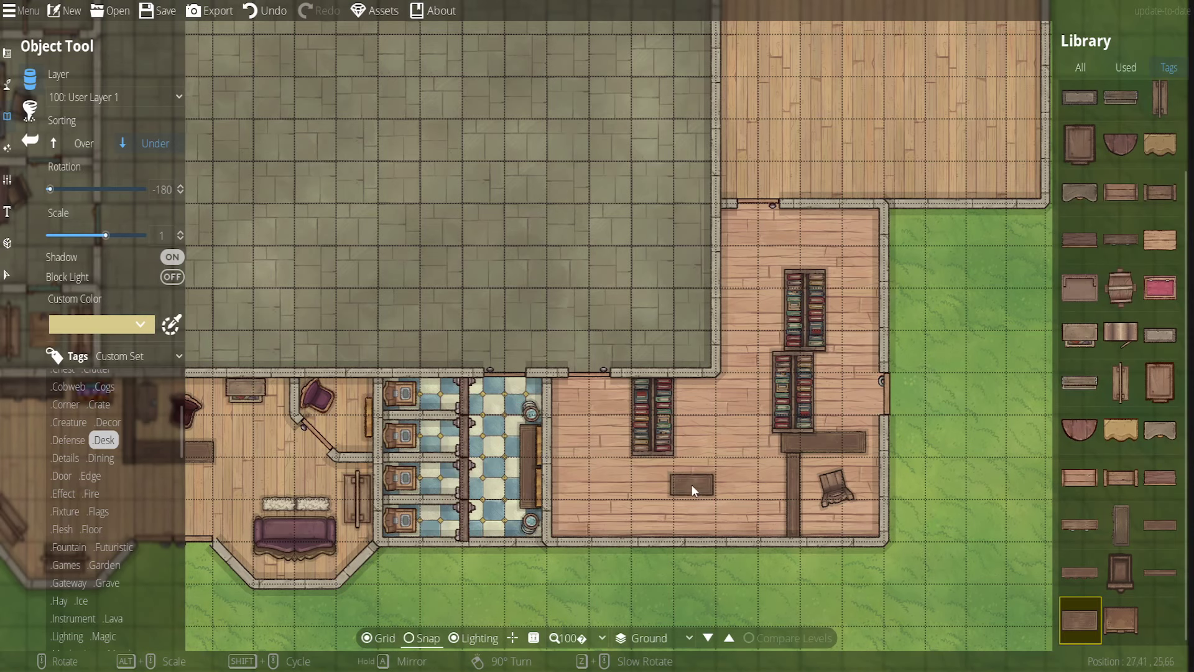
scroll(692, 484, "up", 2)
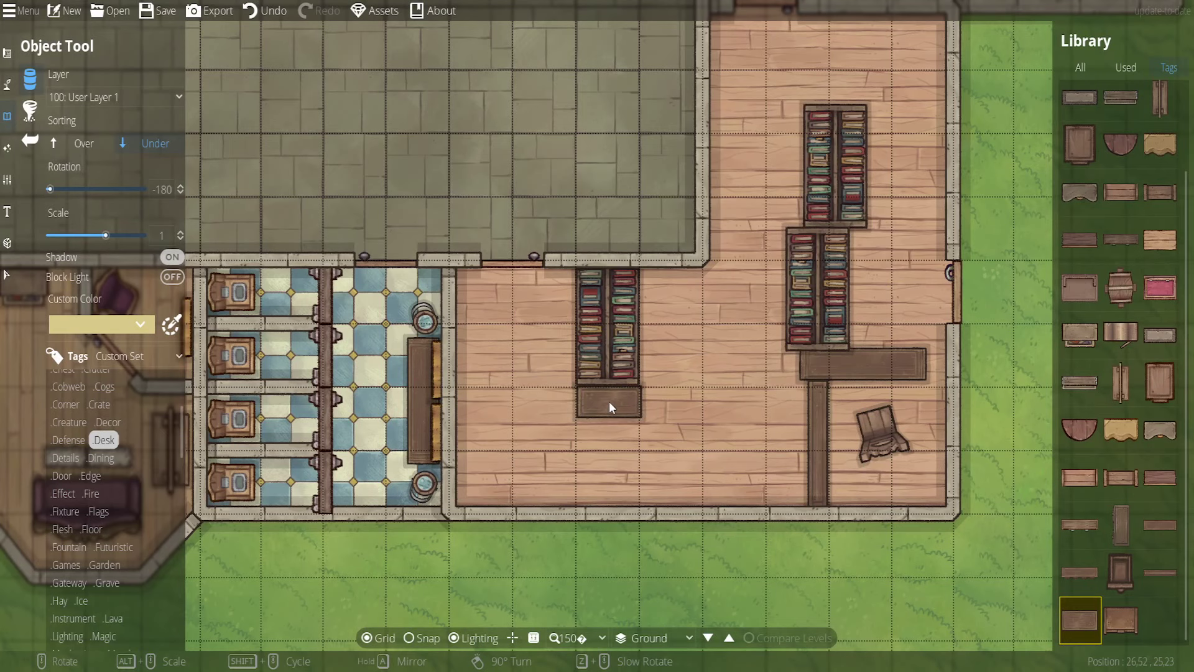
key("Up")
key("Right")
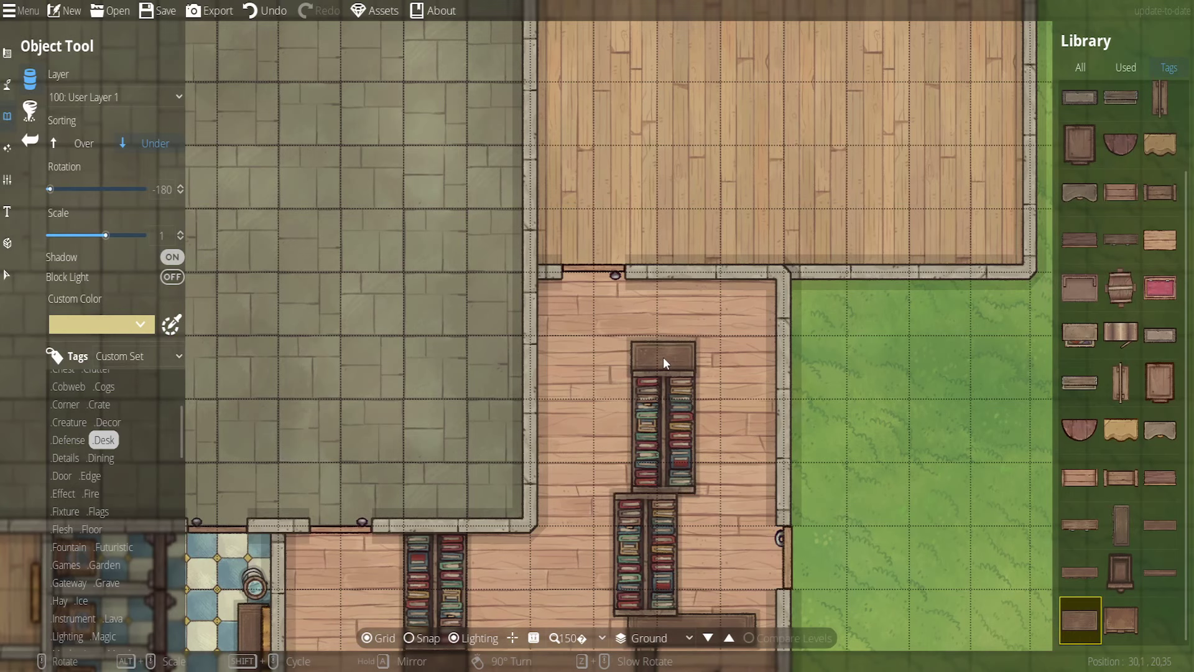
left_click(663, 358)
Place the wider long desk at rotation -90 along the west wall of the bookshelf room's northern arm
scroll(715, 330, "up", 6)
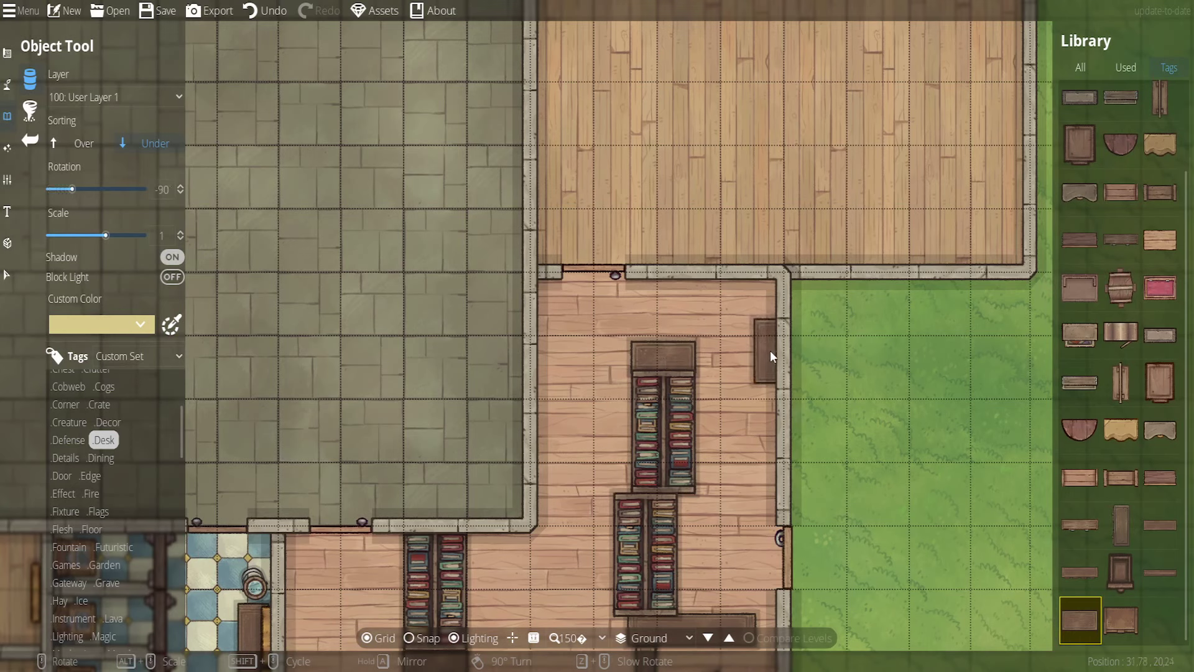
left_click(1161, 526)
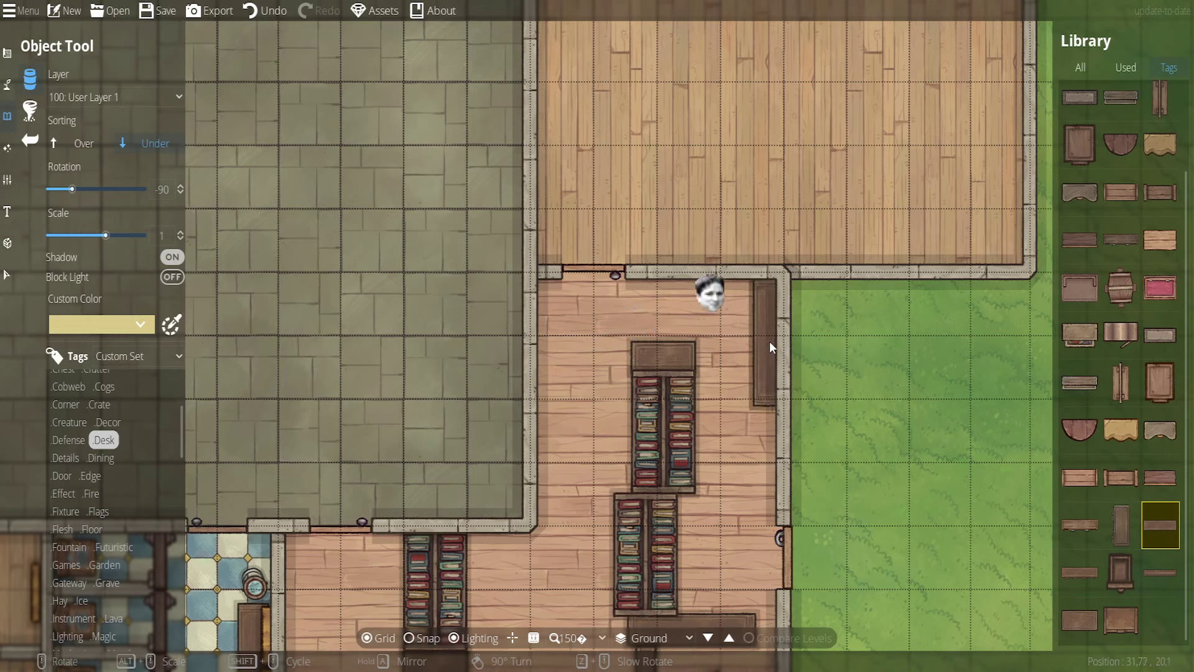
left_click(770, 341)
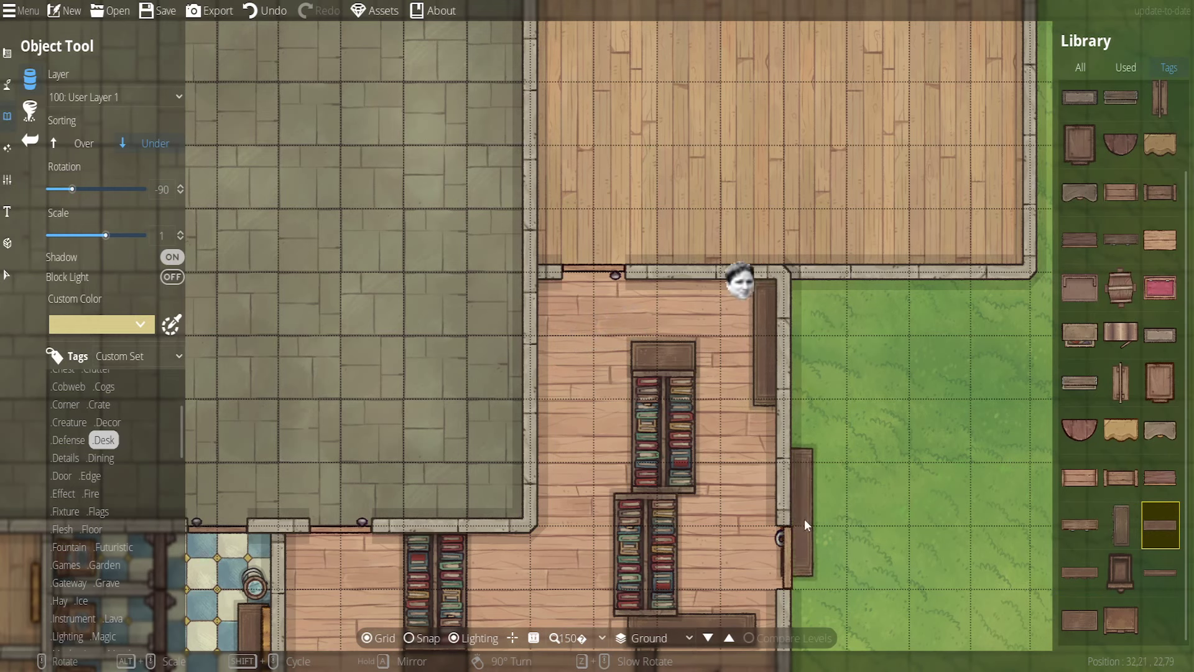
left_click(249, 10)
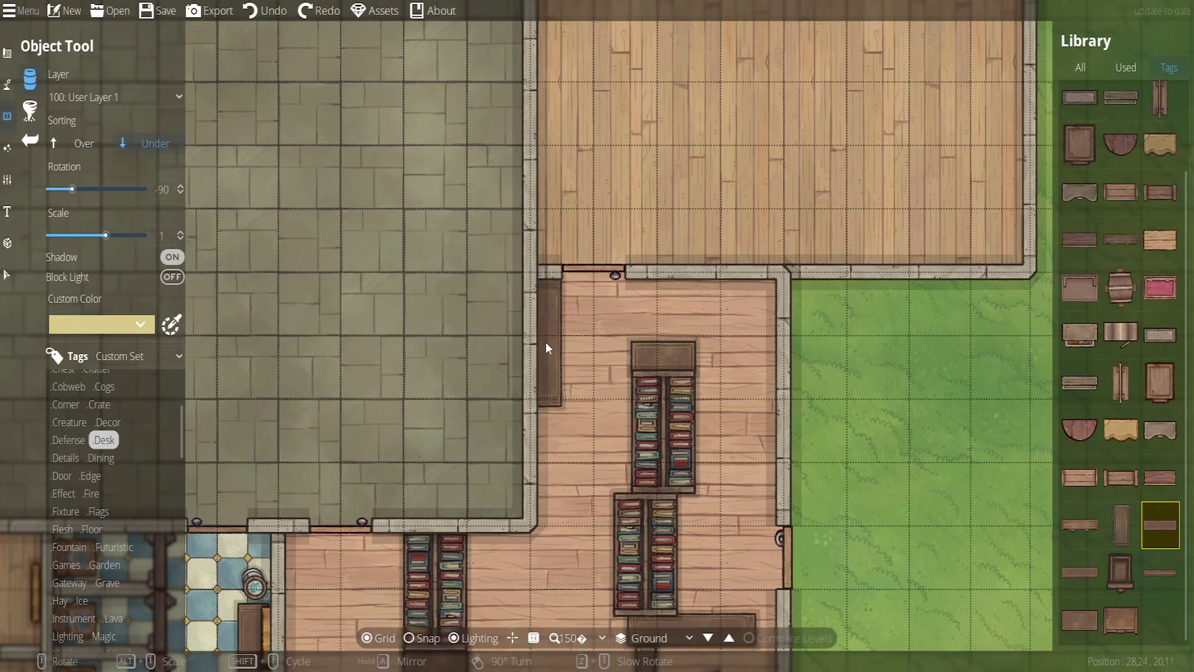
left_click(548, 404)
Nudge the upper eastern bookcase and its end desk slightly northeast, and shift the lower eastern bookcase slightly east
left_click(7, 274)
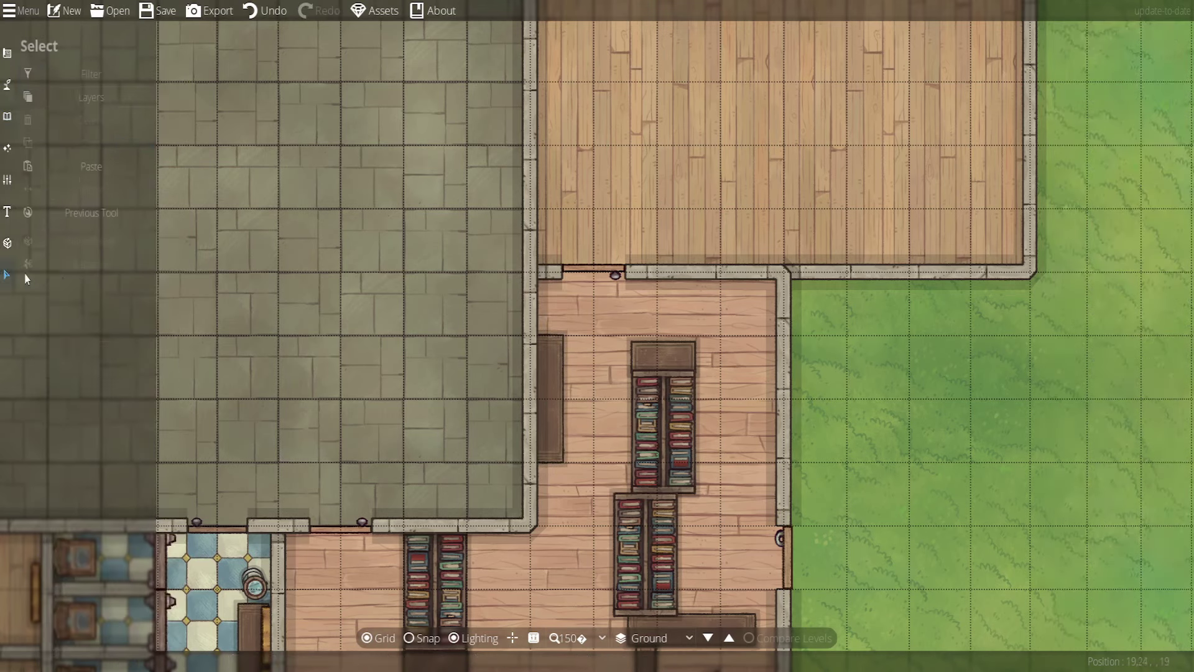
left_click_drag(684, 452, 691, 447)
left_click(863, 486)
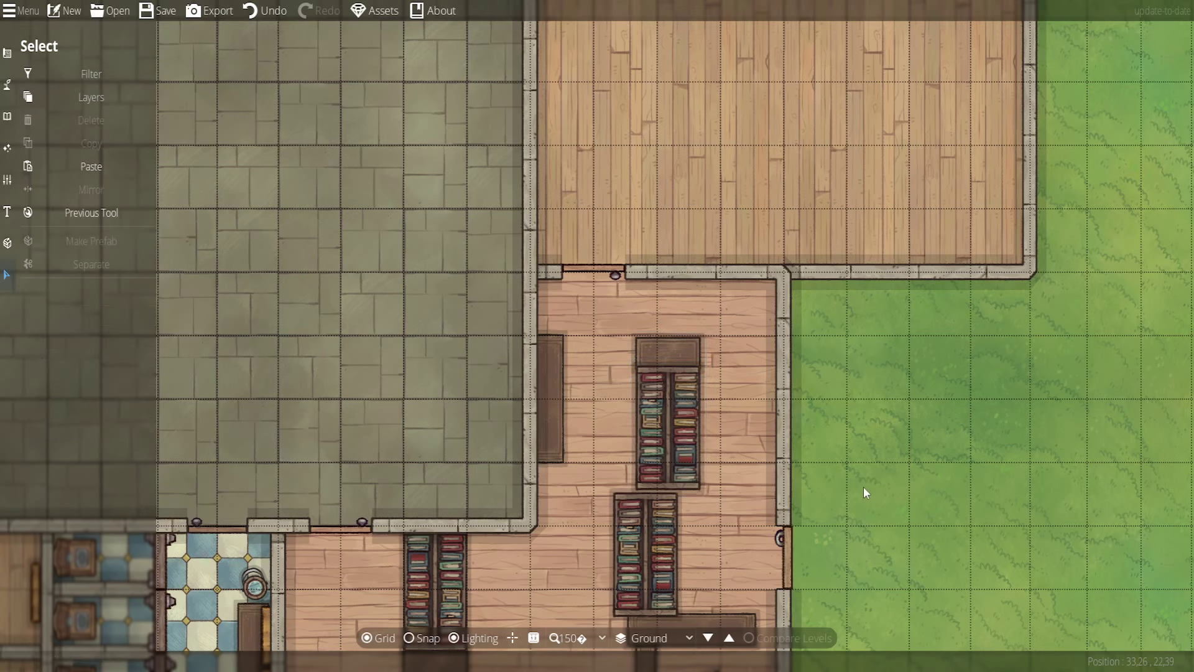
left_click_drag(863, 487, 1004, 353)
left_click_drag(811, 371, 815, 375)
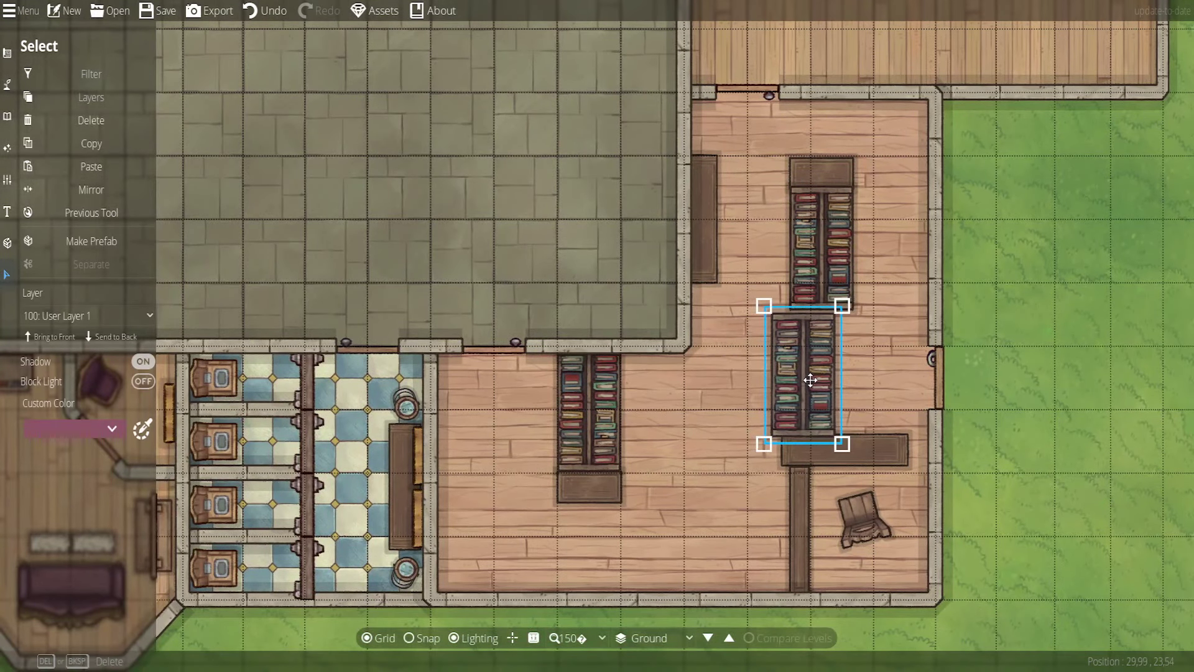
left_click(1049, 476)
Duplicate the western bookcase's end desk, place the copy against the north wall just east of that bookcase, and send it to back
left_click_drag(983, 511, 917, 428)
left_click(526, 404)
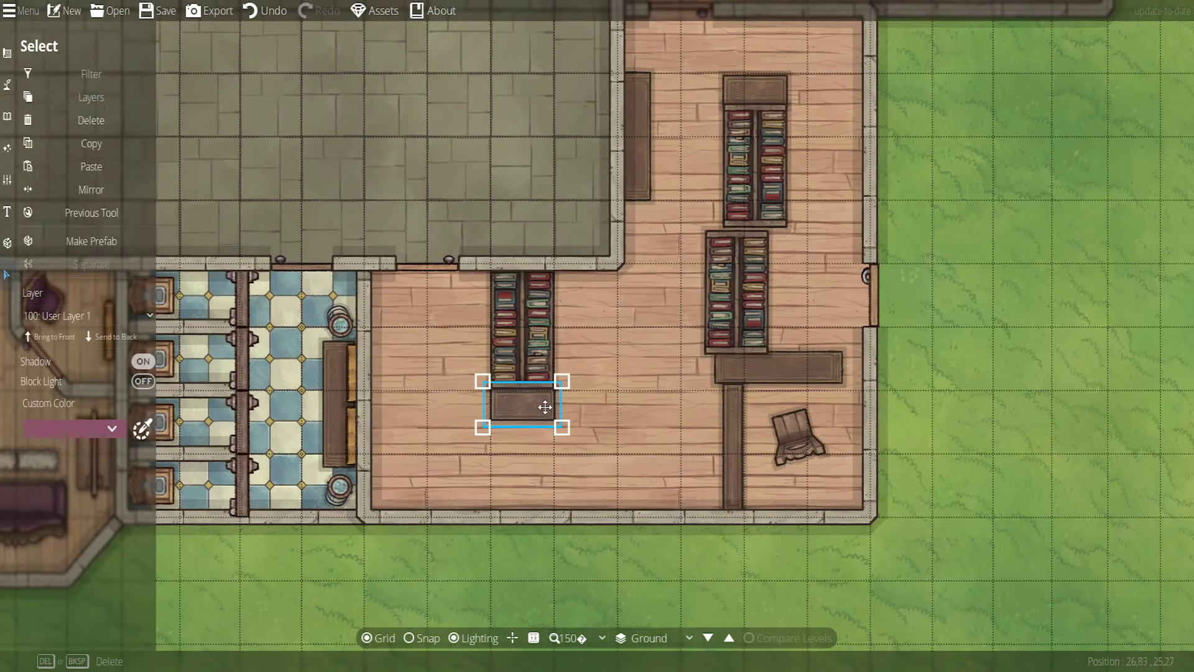
key("ctrl+d")
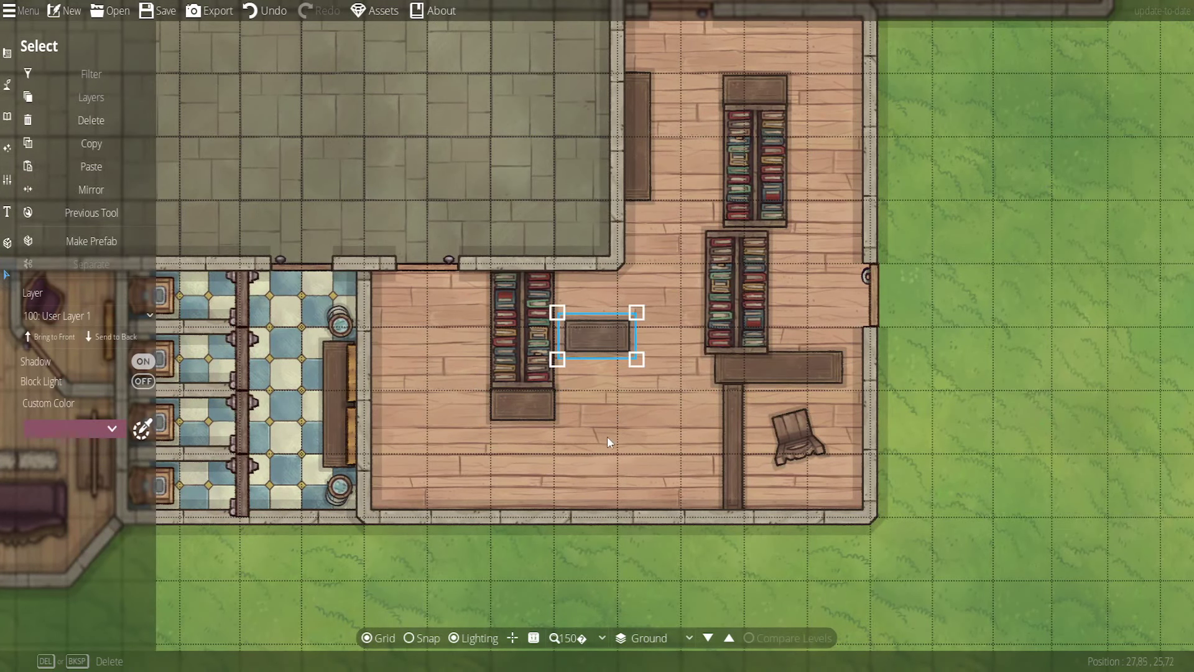
left_click_drag(594, 351, 584, 286)
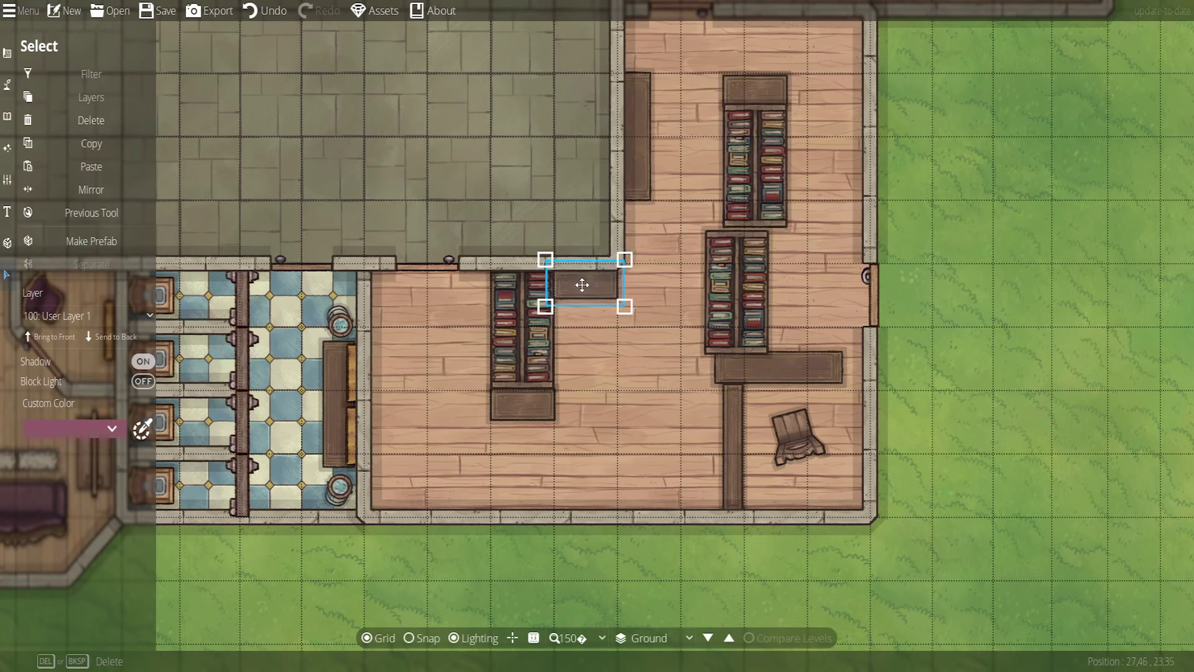
left_click(117, 336)
left_click_drag(568, 286, 586, 288)
left_click(899, 384)
Move the upper eastern bookcase slightly south to meet the lower one, and bring its short end desk down against it
key("Up")
key("Right")
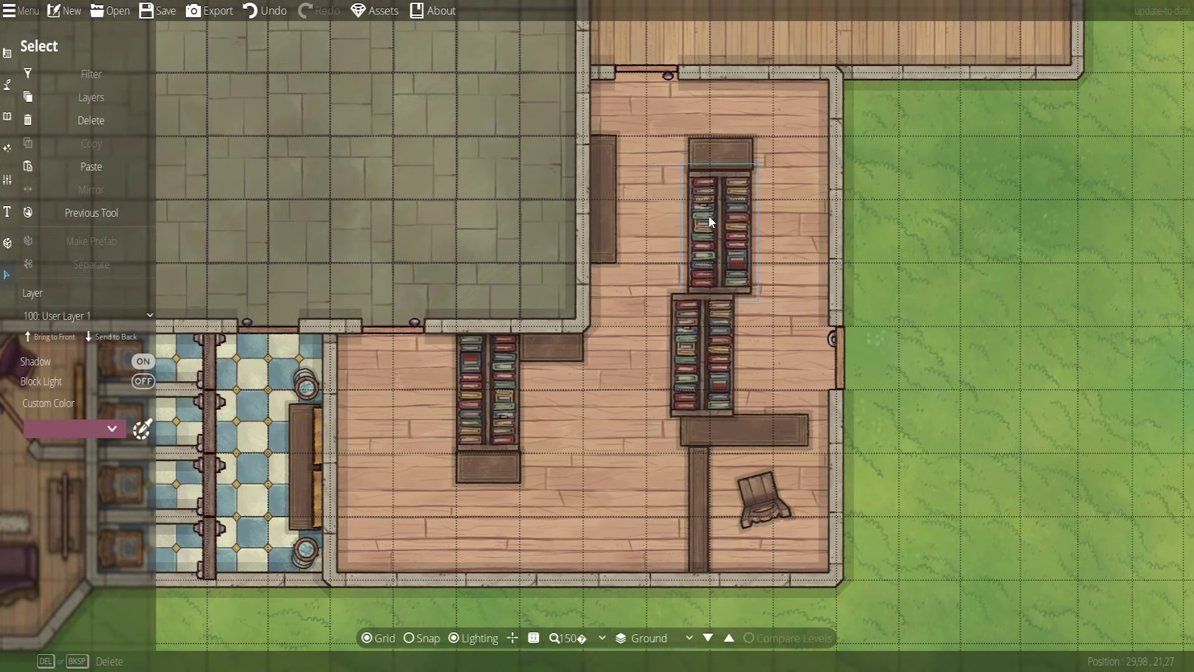
left_click(881, 241)
left_click(720, 150)
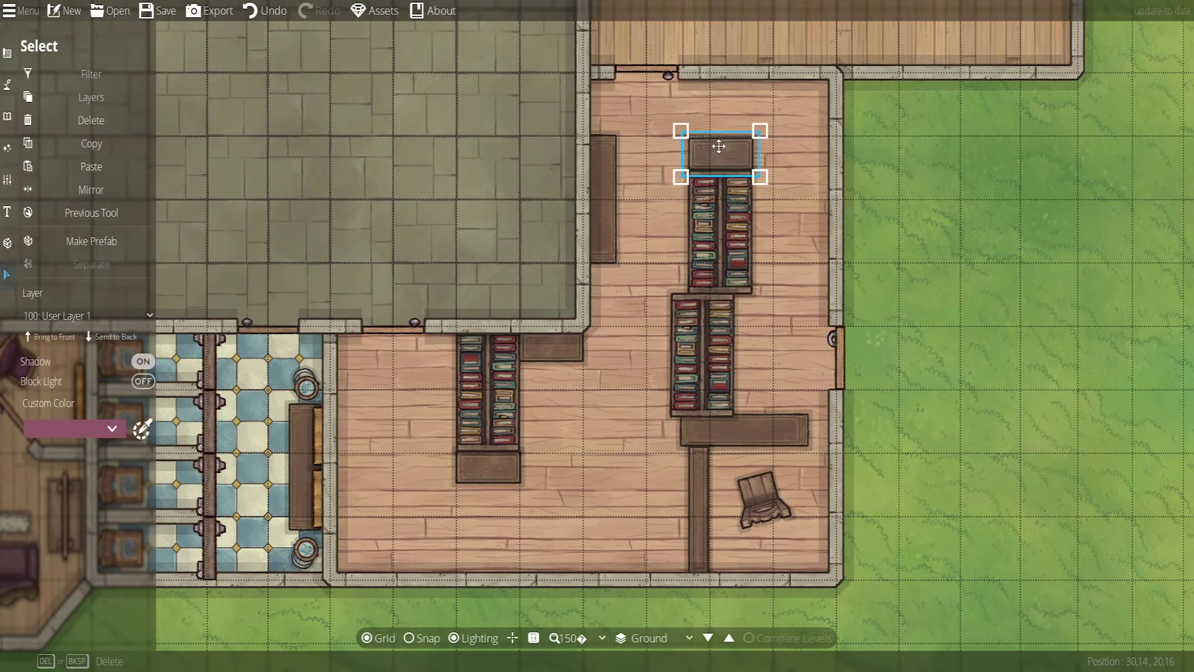
left_click(900, 229)
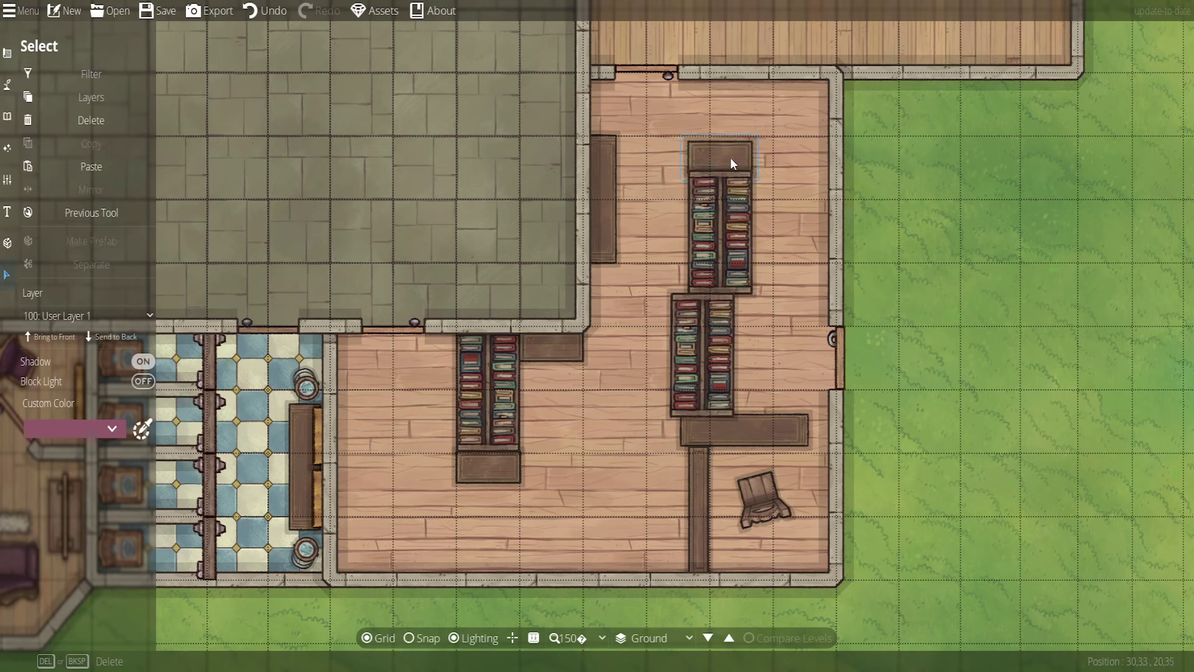
left_click(984, 242)
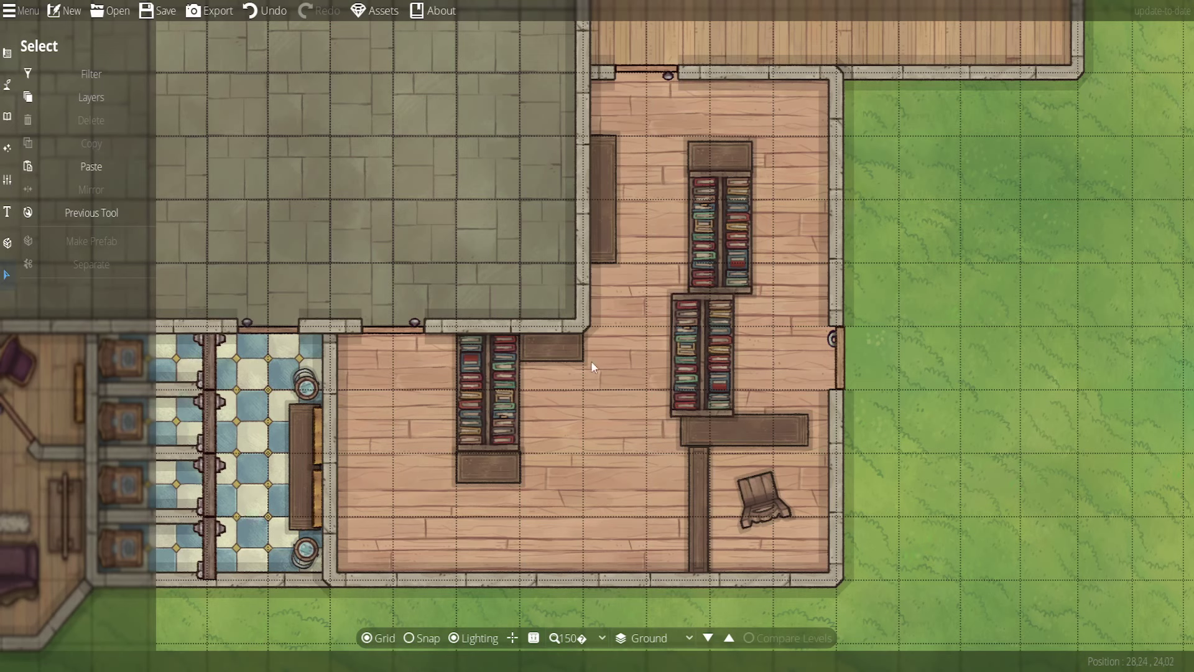
scroll(941, 367, "down", 2)
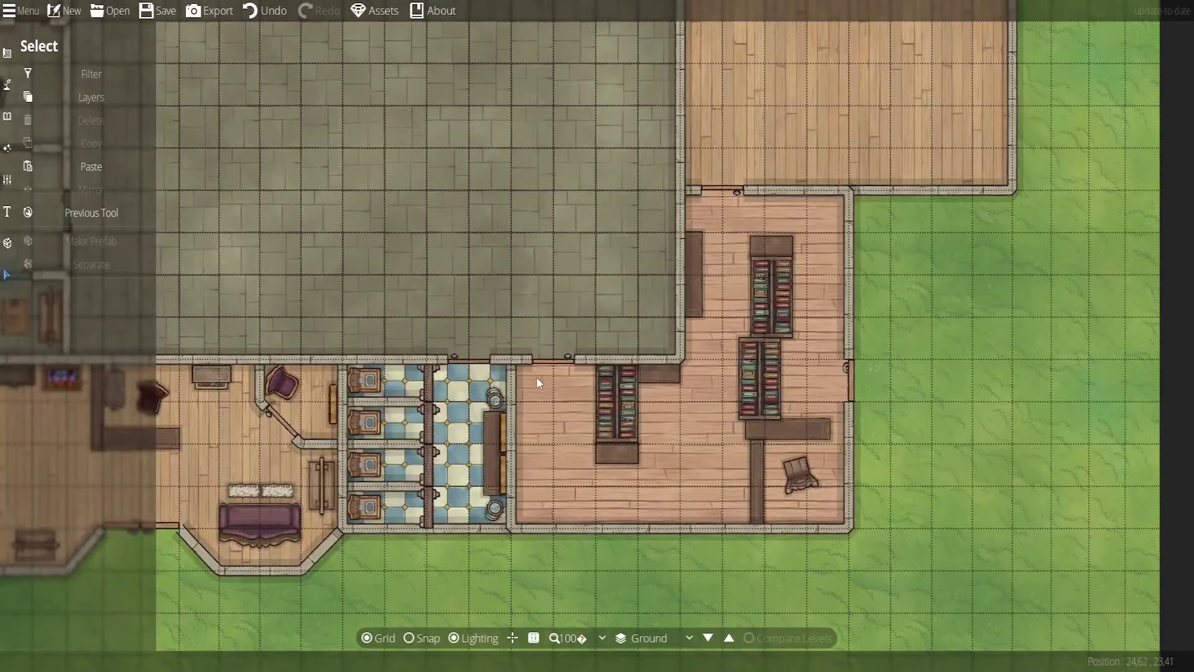
Save the map with the bookshelf room's current furniture layout
left_click_drag(890, 348, 763, 399)
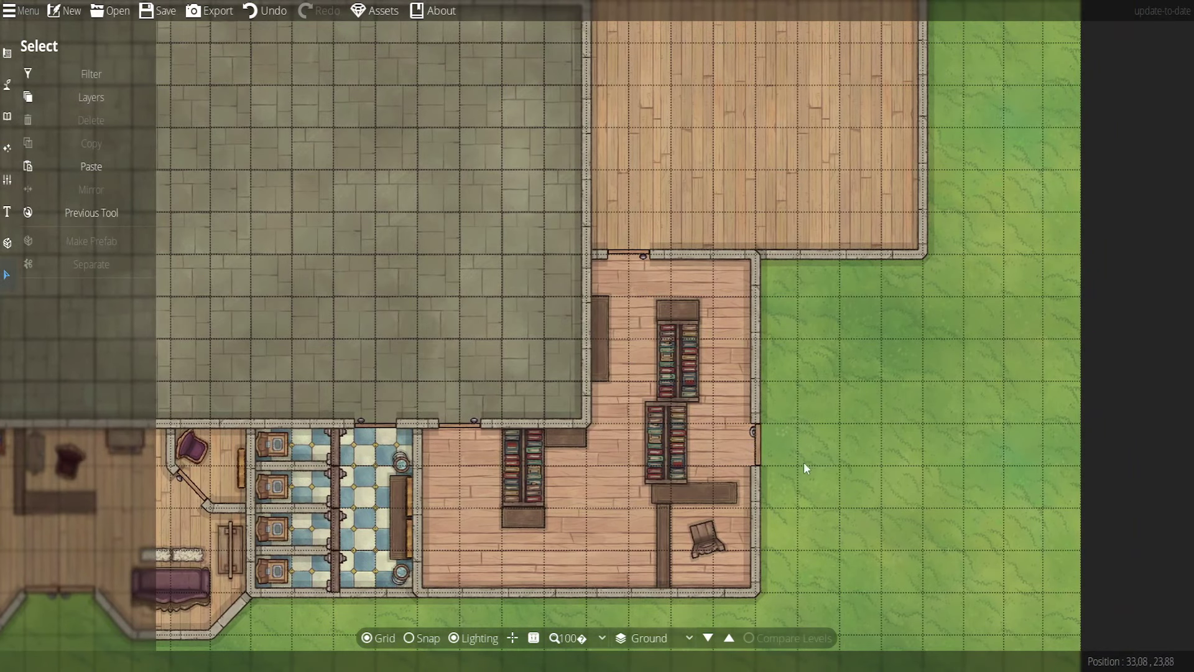
left_click_drag(804, 462, 766, 474)
left_click_drag(733, 544, 762, 484)
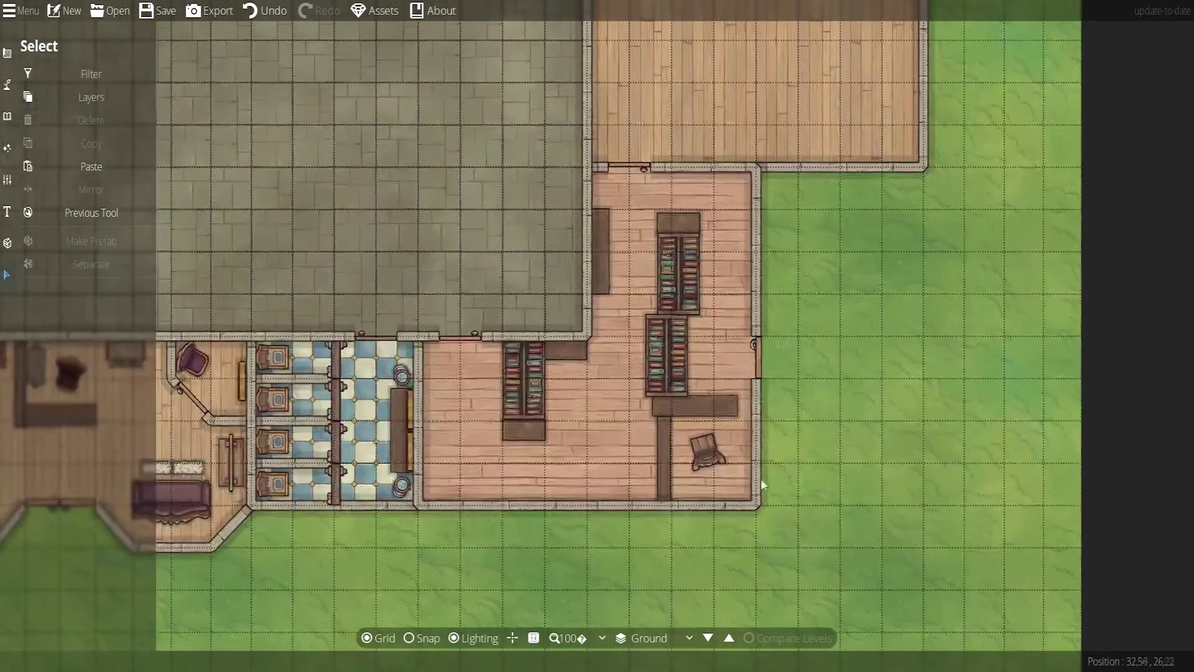
scroll(760, 479, "up", 2)
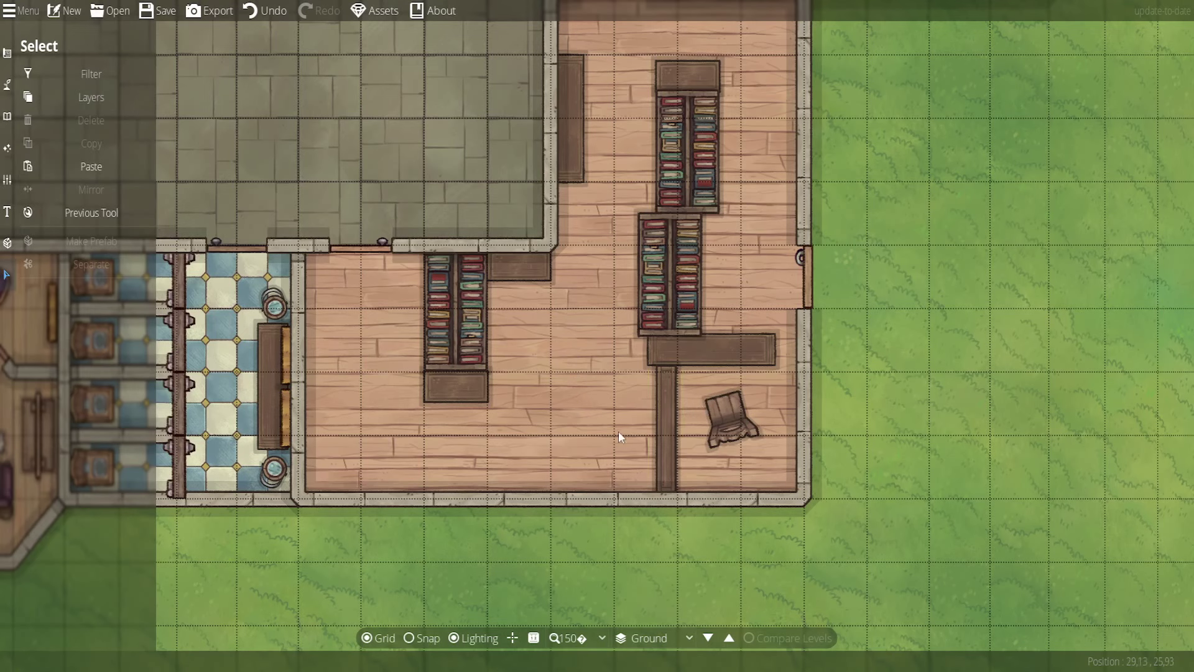
left_click_drag(835, 179, 837, 234)
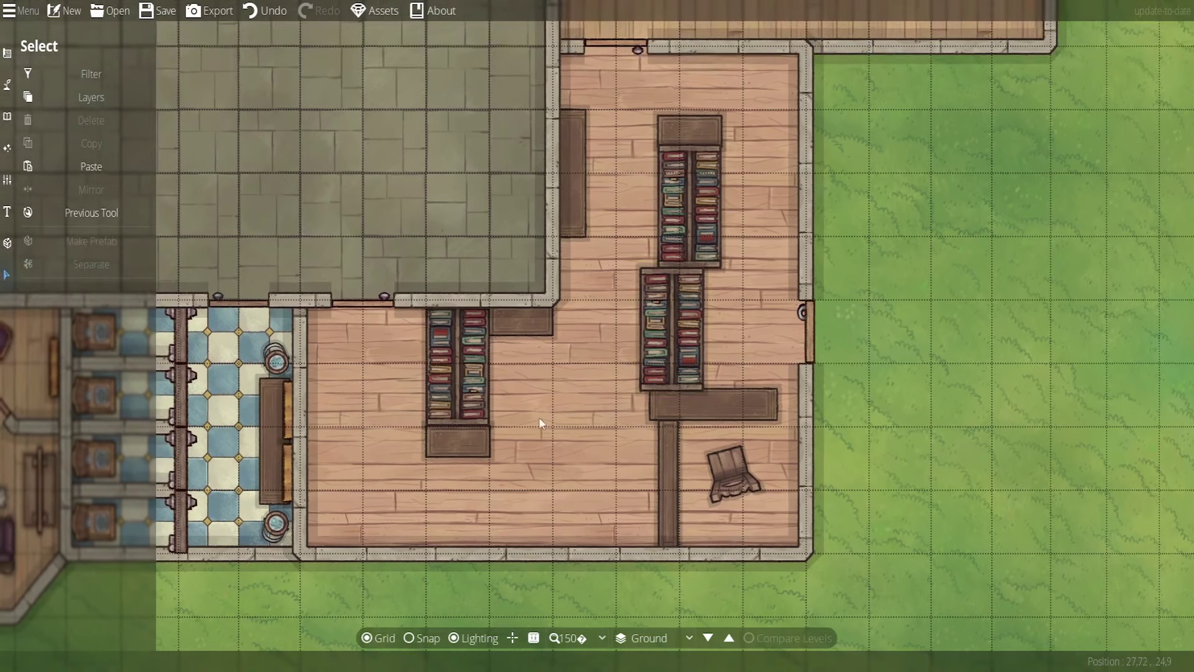
left_click(721, 473)
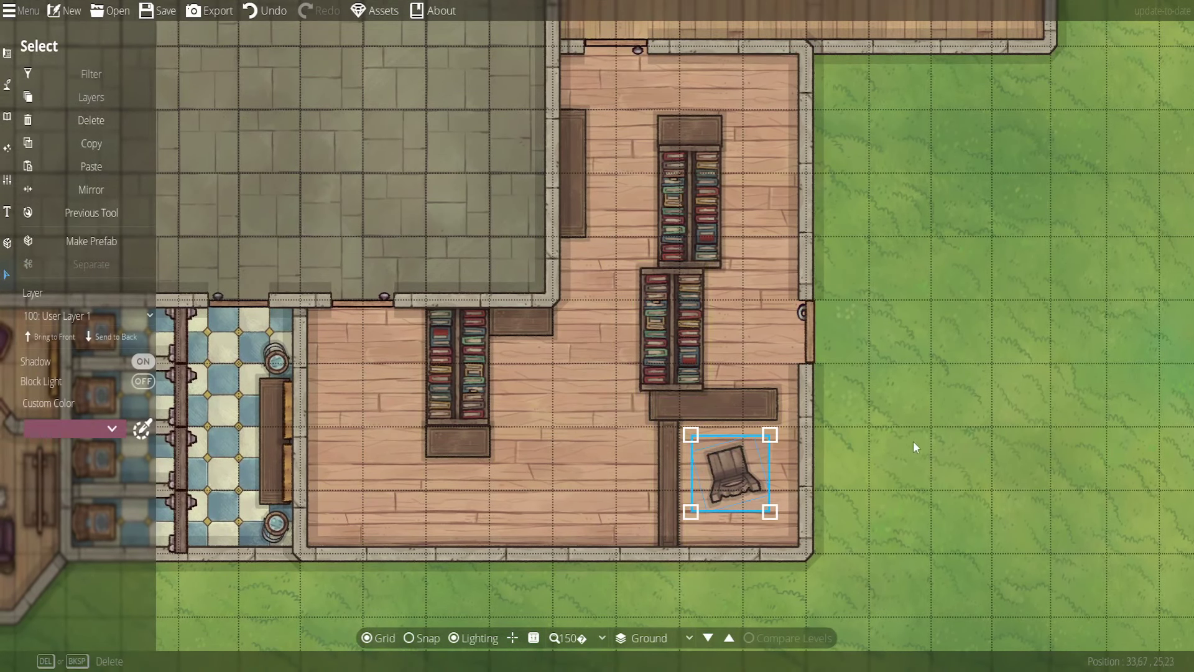
left_click(896, 434)
scroll(895, 434, "down", 2)
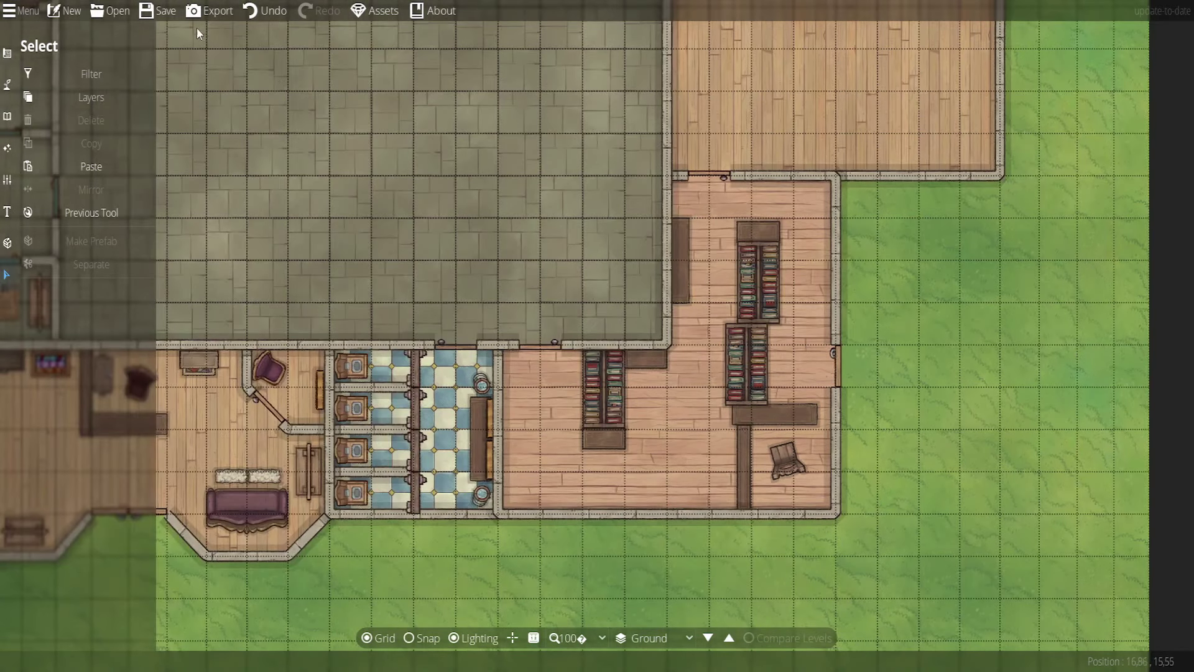
left_click(161, 11)
Look over the Ground level, comparing the southern rooms with the northern rooms, the eastern wooden room and the central stone hall
left_click_drag(931, 319, 907, 348)
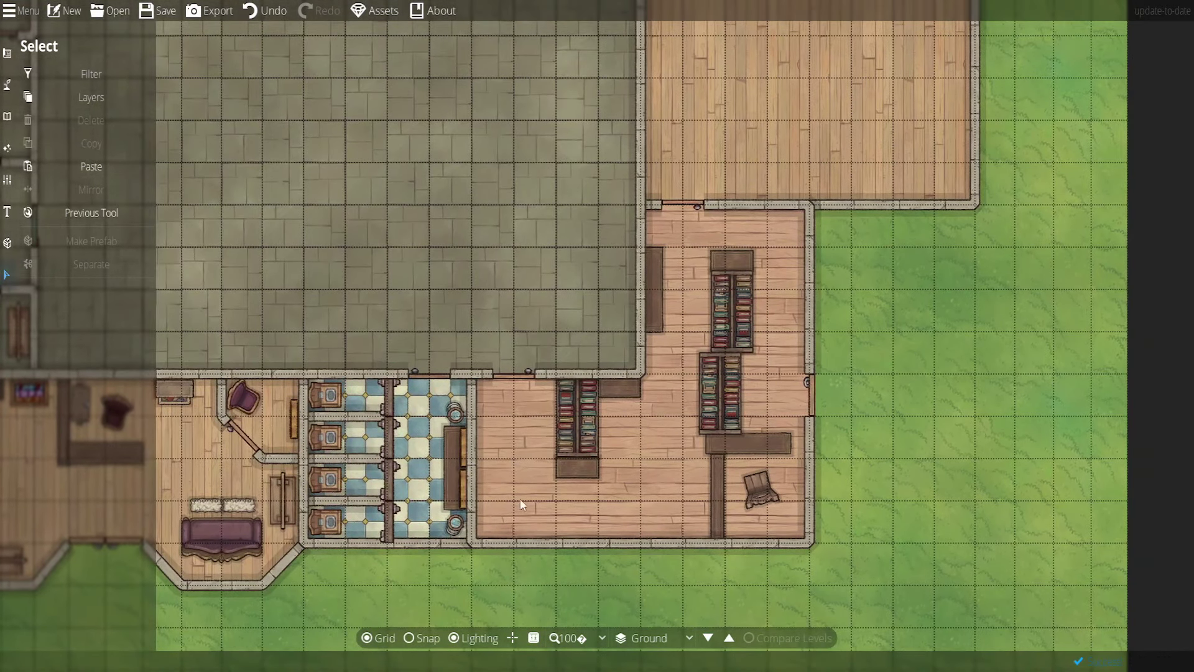
key("Left")
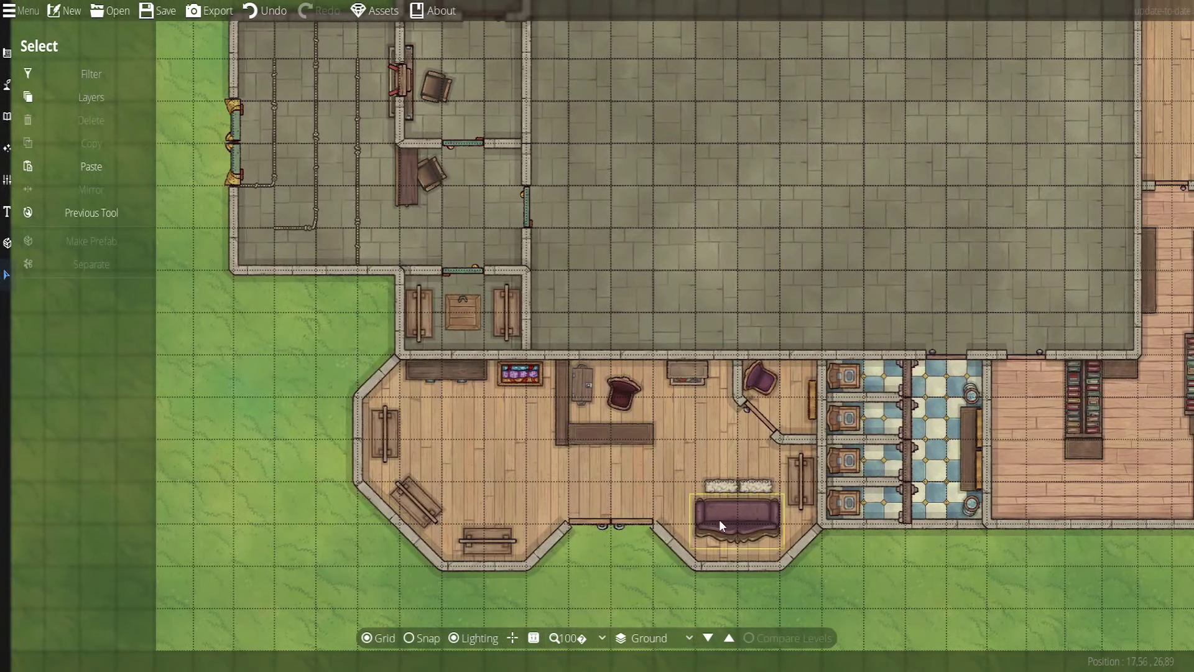
left_click_drag(868, 573, 465, 592)
left_click_drag(982, 317, 699, 665)
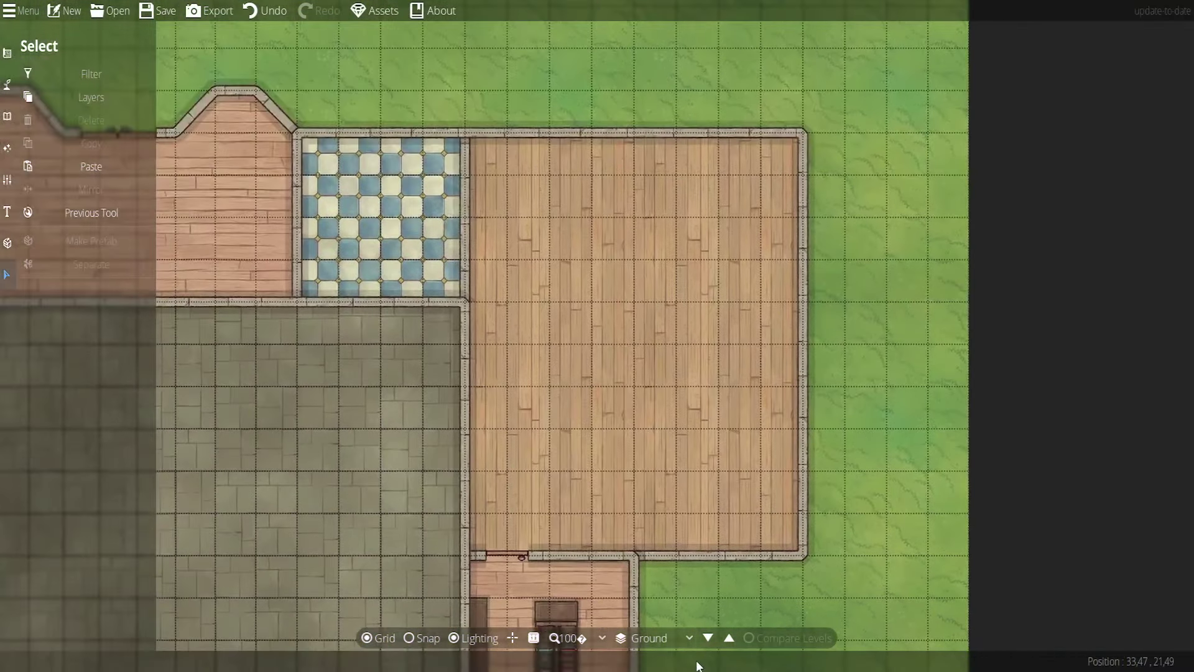
left_click_drag(506, 306, 864, 411)
left_click_drag(375, 342, 645, 316)
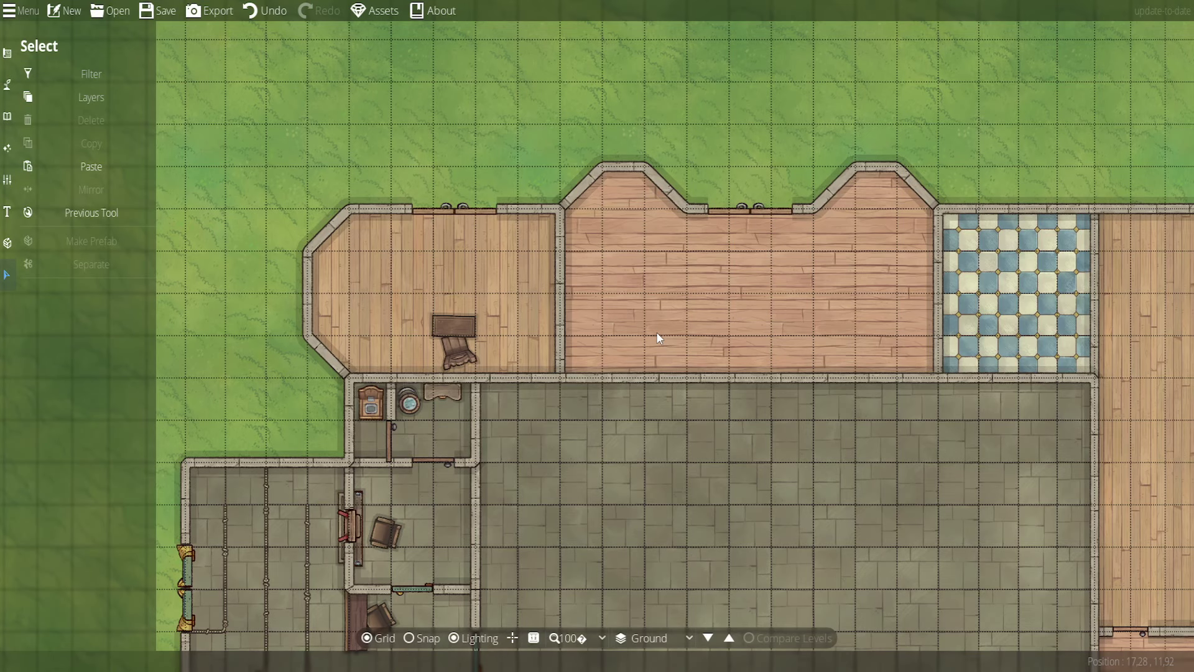
left_click_drag(853, 474, 758, 383)
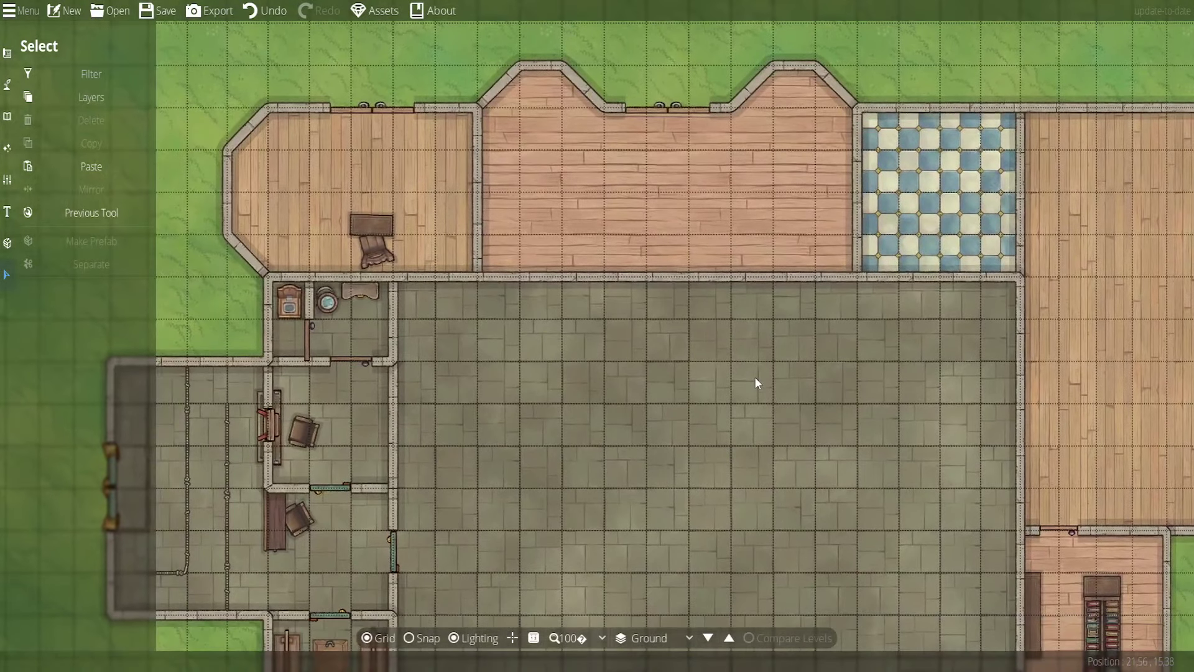
scroll(623, 285, "down", 2)
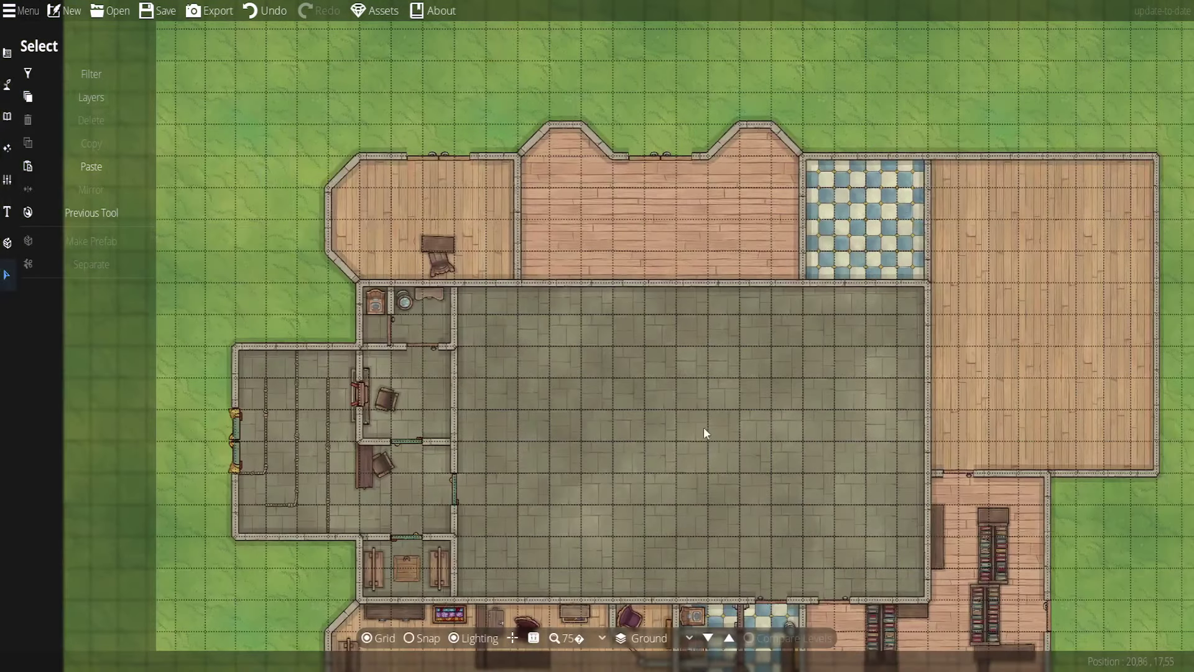
left_click_drag(703, 427, 670, 386)
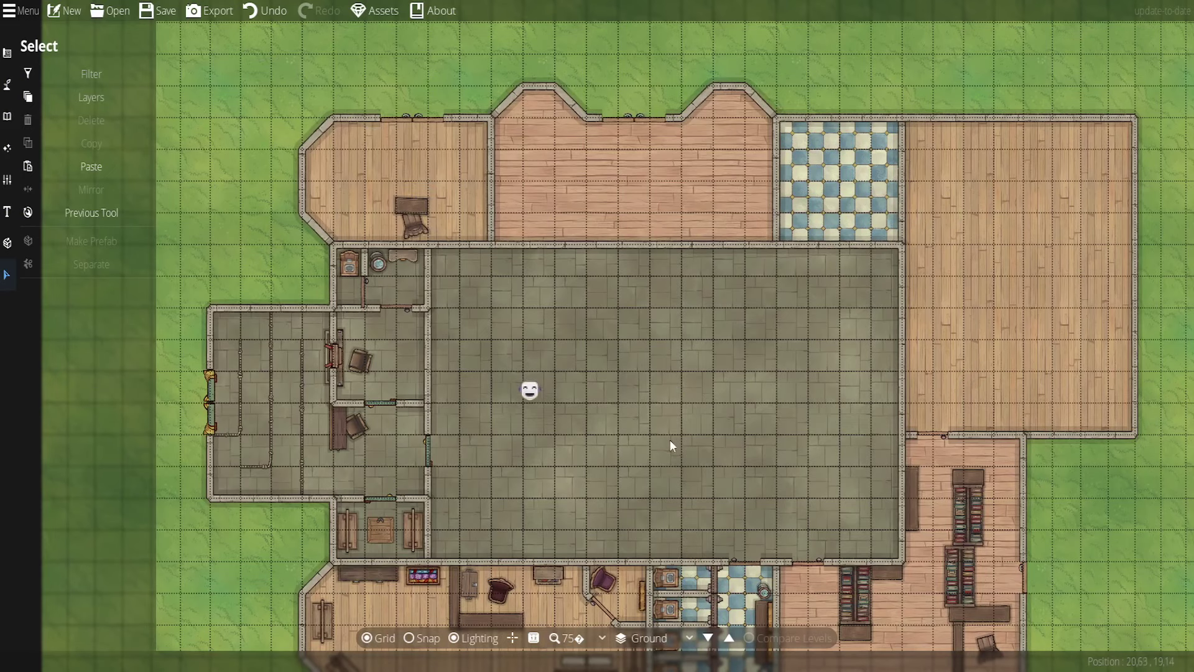
left_click_drag(670, 439, 539, 275)
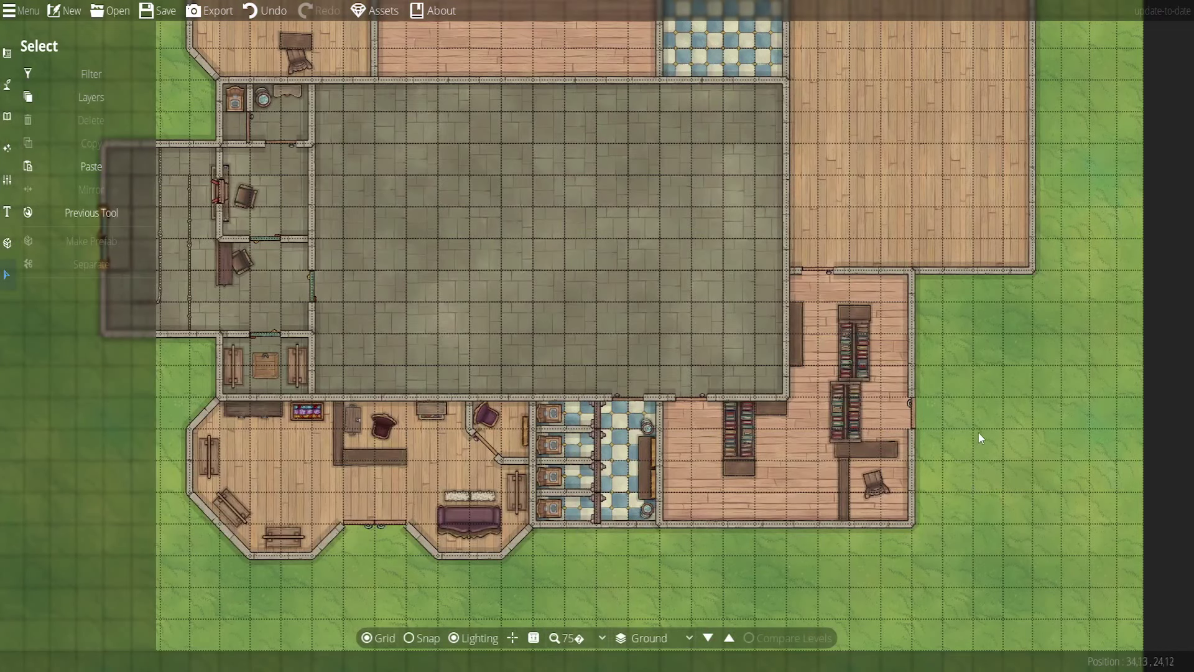
Shift the counter's wide desk slightly west to line up with the lower eastern bookcase in the bookshelf room
left_click_drag(979, 435, 853, 419)
scroll(850, 464, "up", 1)
scroll(805, 473, "up", 1)
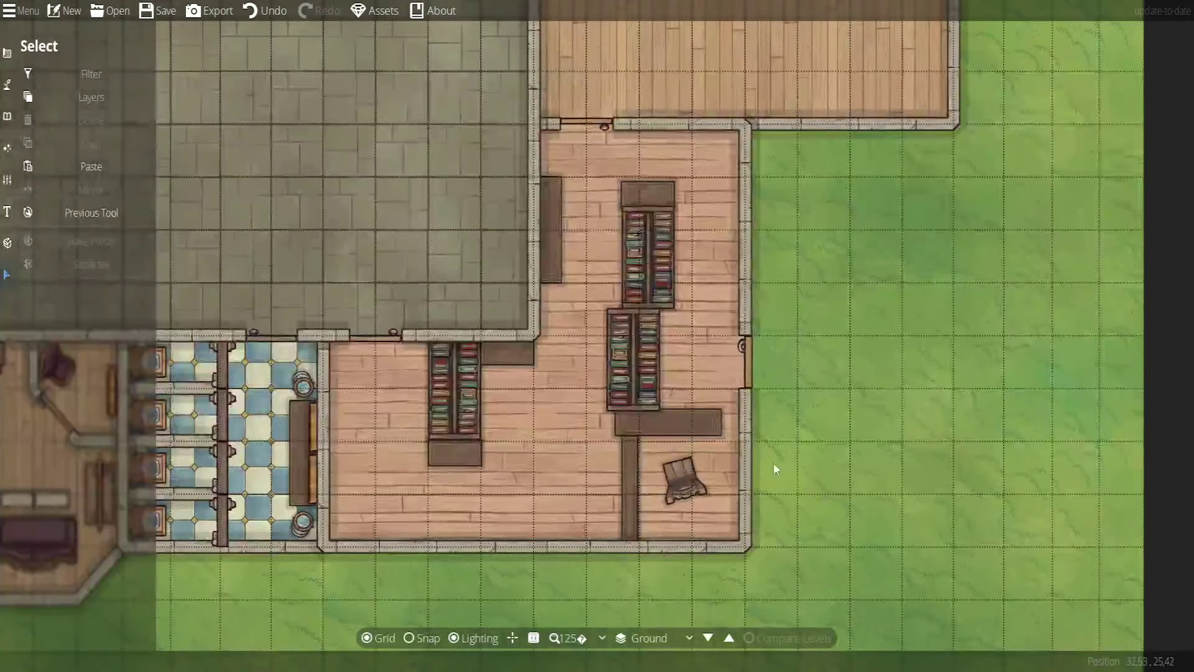
scroll(694, 433, "up", 1)
left_click(687, 417)
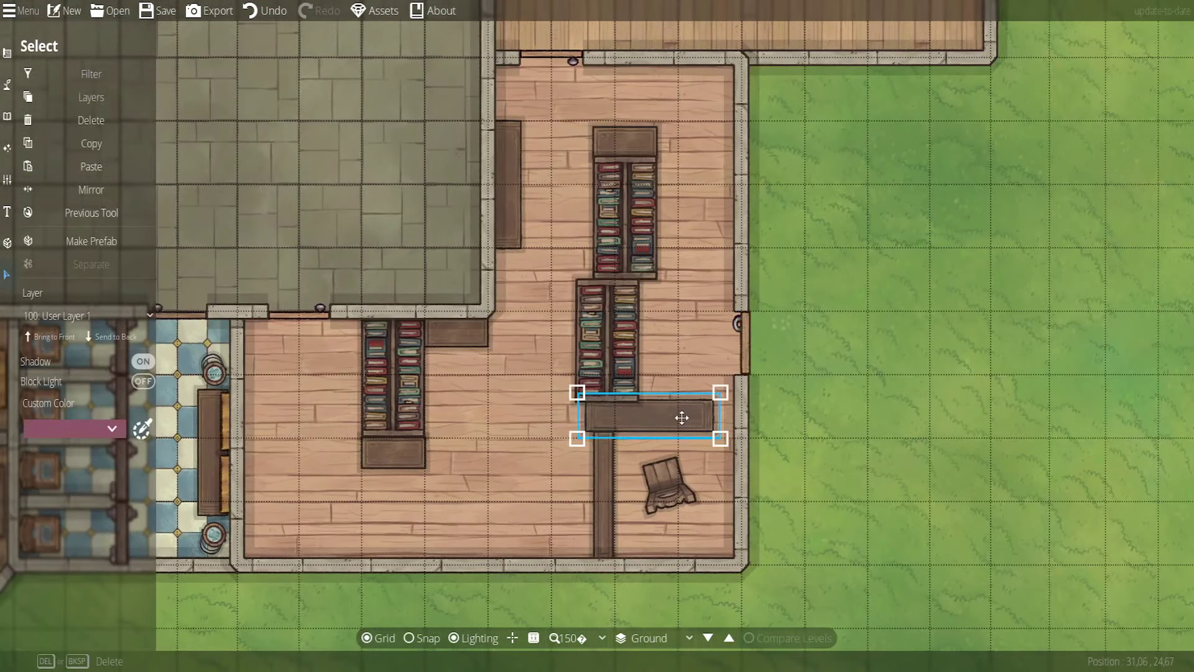
left_click_drag(683, 416, 673, 418)
left_click(801, 464)
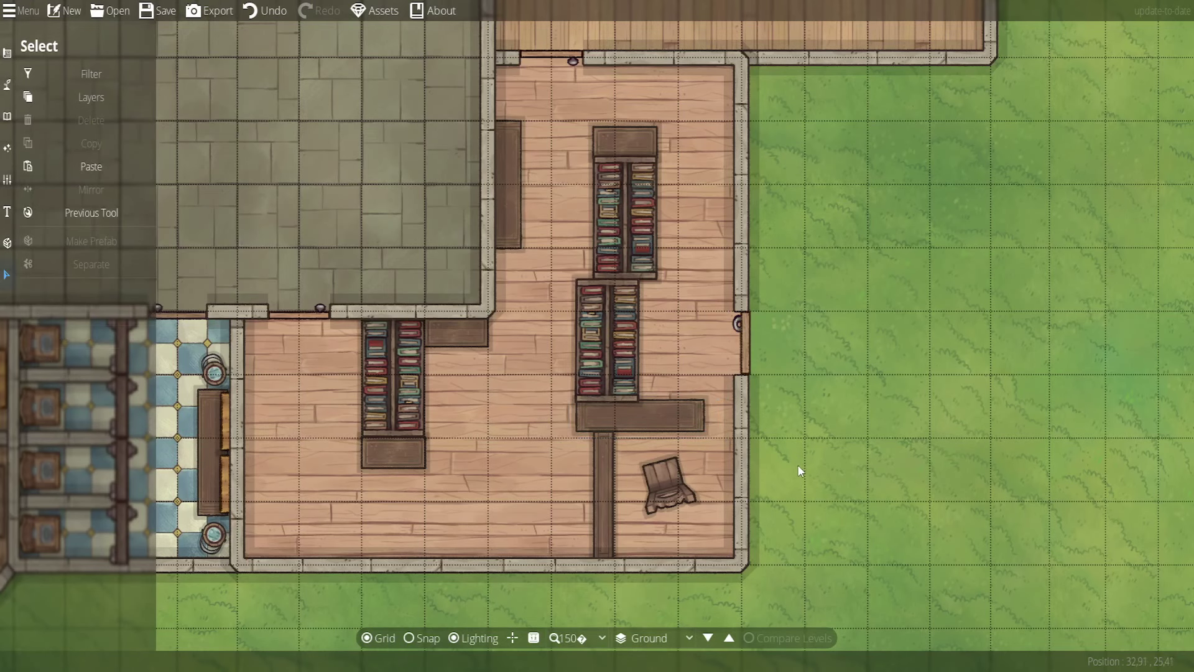
Move the counter's wide desk against the east wall and align the narrow desk beneath its west end
scroll(799, 464, "up", 4)
left_click_drag(583, 385, 630, 387)
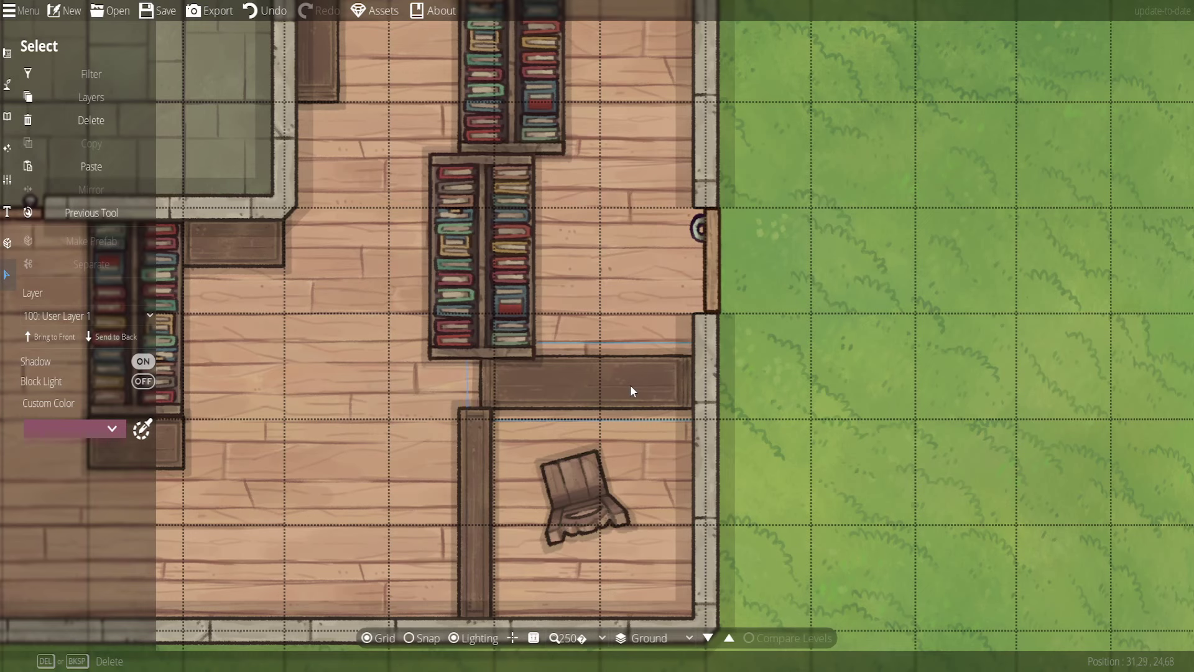
left_click(841, 469)
left_click(466, 495)
left_click_drag(468, 497, 489, 494)
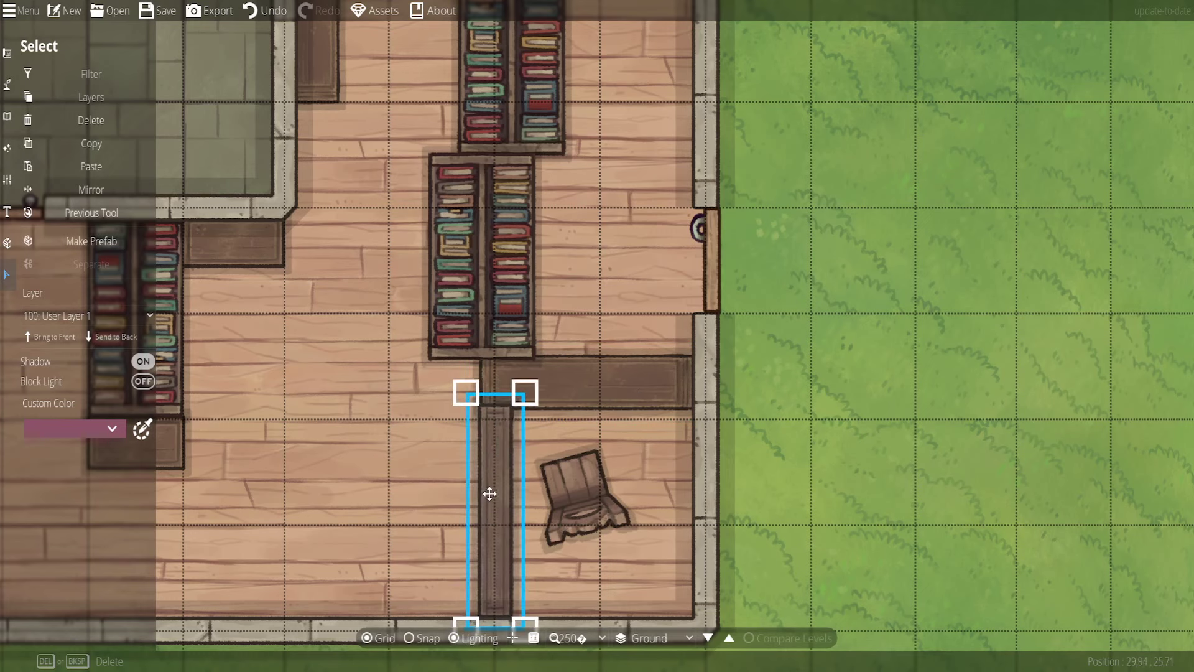
left_click(736, 526)
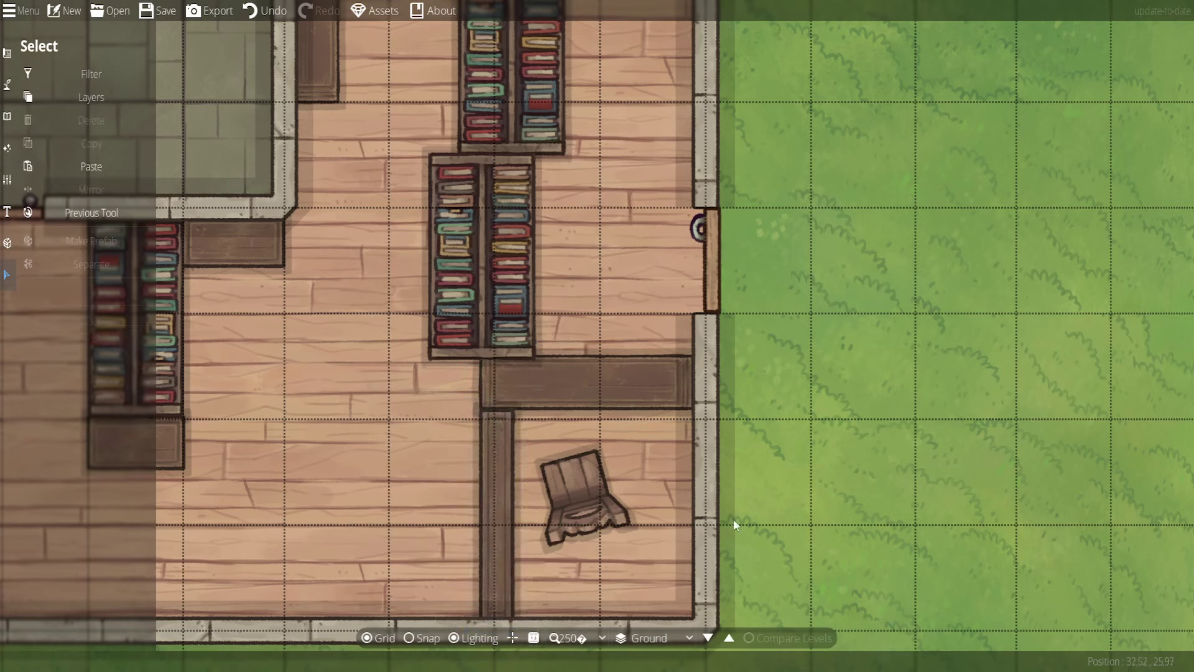
Move the counter's wide desk west to leave a gap at the east wall, and nudge the chair slightly northeast
left_click_drag(587, 390, 555, 393)
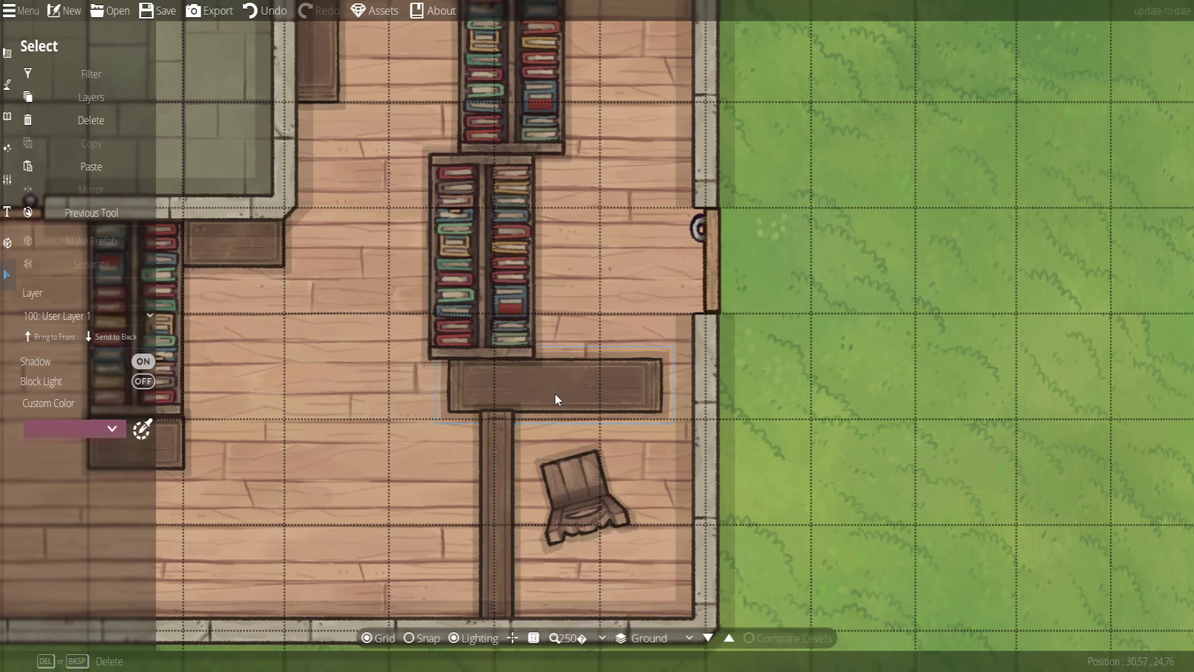
left_click(666, 402)
left_click(586, 487)
left_click_drag(586, 488, 599, 482)
left_click(525, 475)
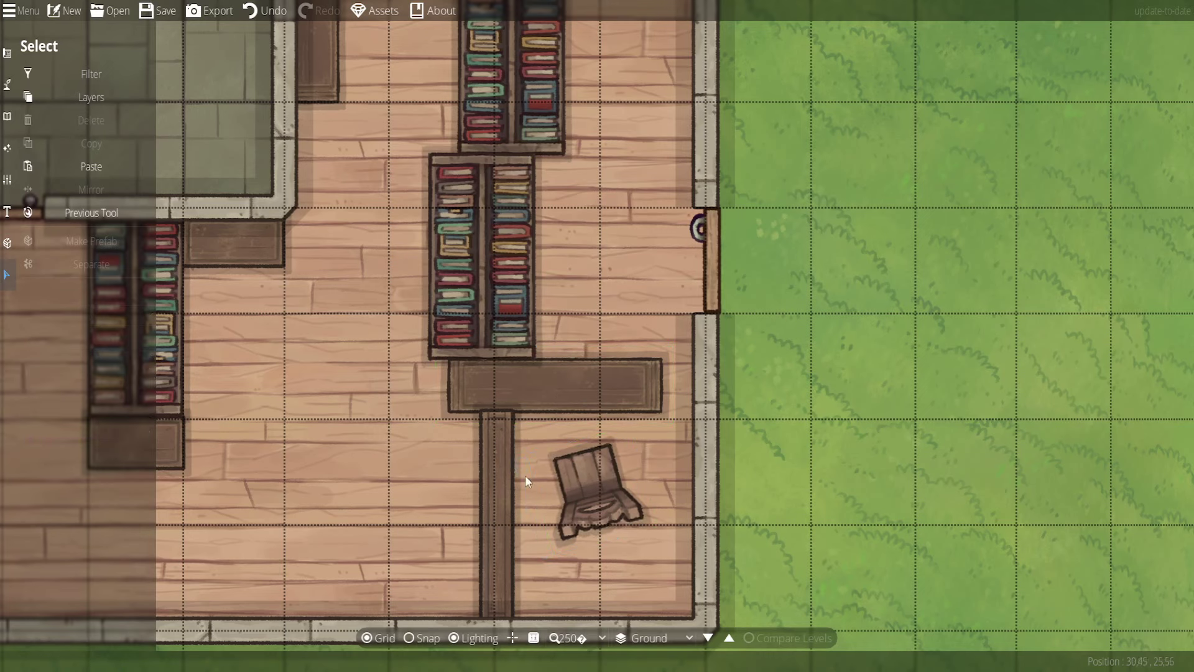
Shift the counter's narrow vertical desk slightly west, keeping it beneath the western end of the wide desk
left_click_drag(483, 480, 464, 481)
left_click(921, 491)
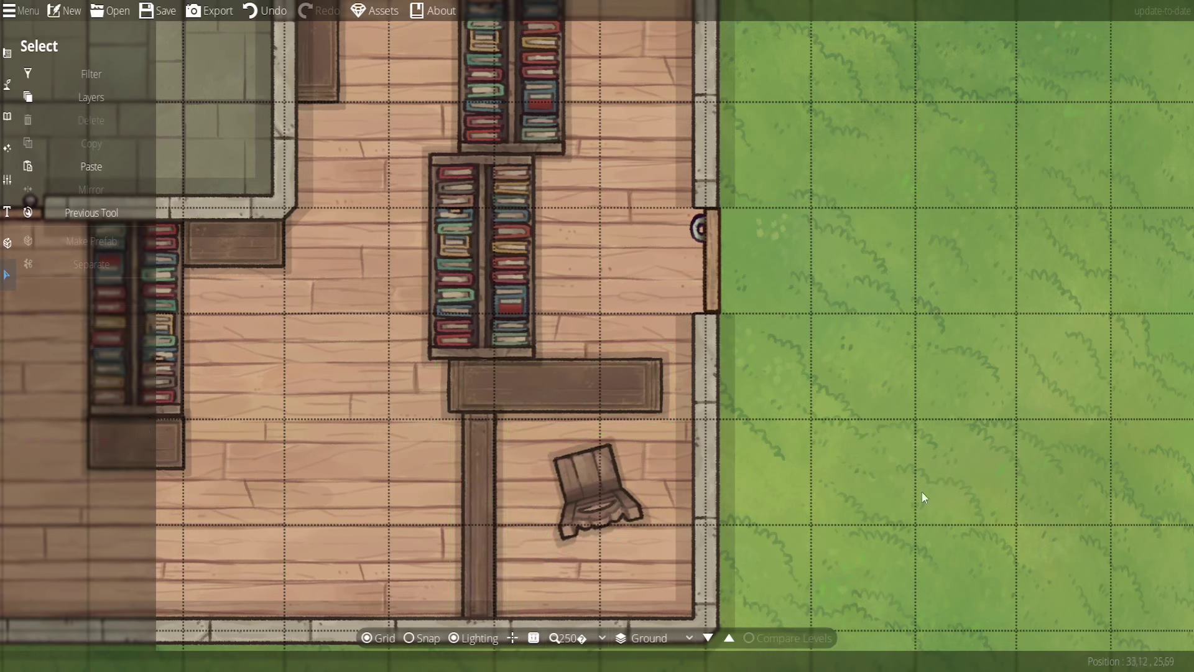
scroll(830, 435, "down", 5)
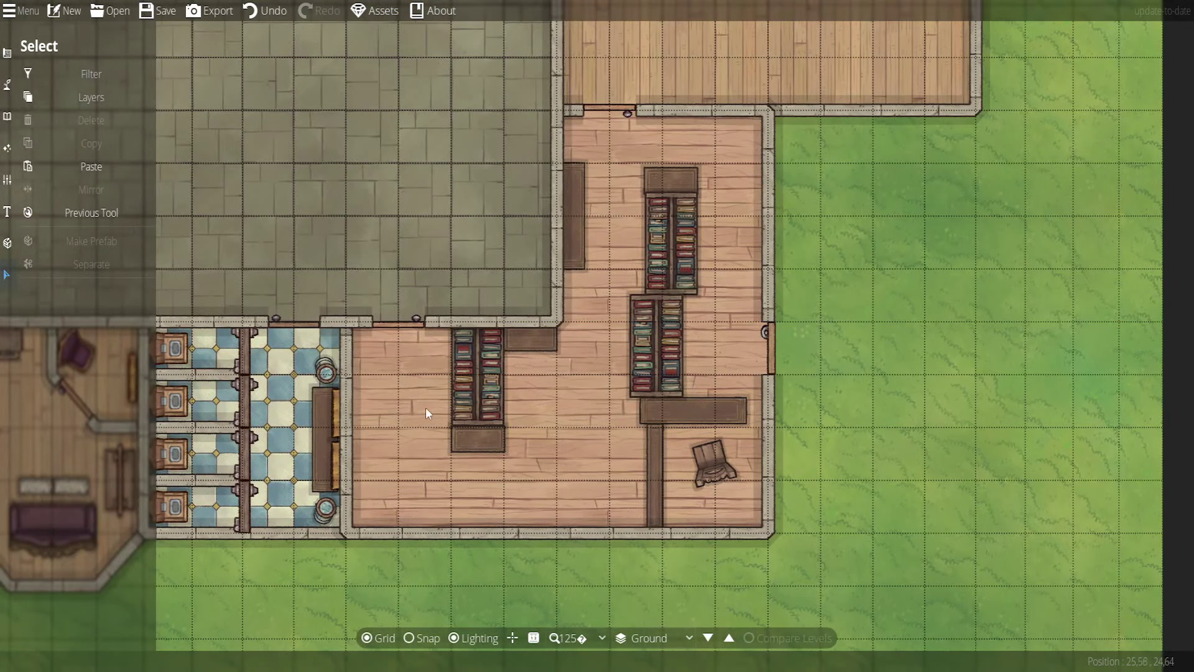
Place the Storage 04 object at rotation -90 against the west wall of the northwest room with the angled corners
left_click_drag(875, 274, 897, 426)
scroll(898, 400, "down", 1)
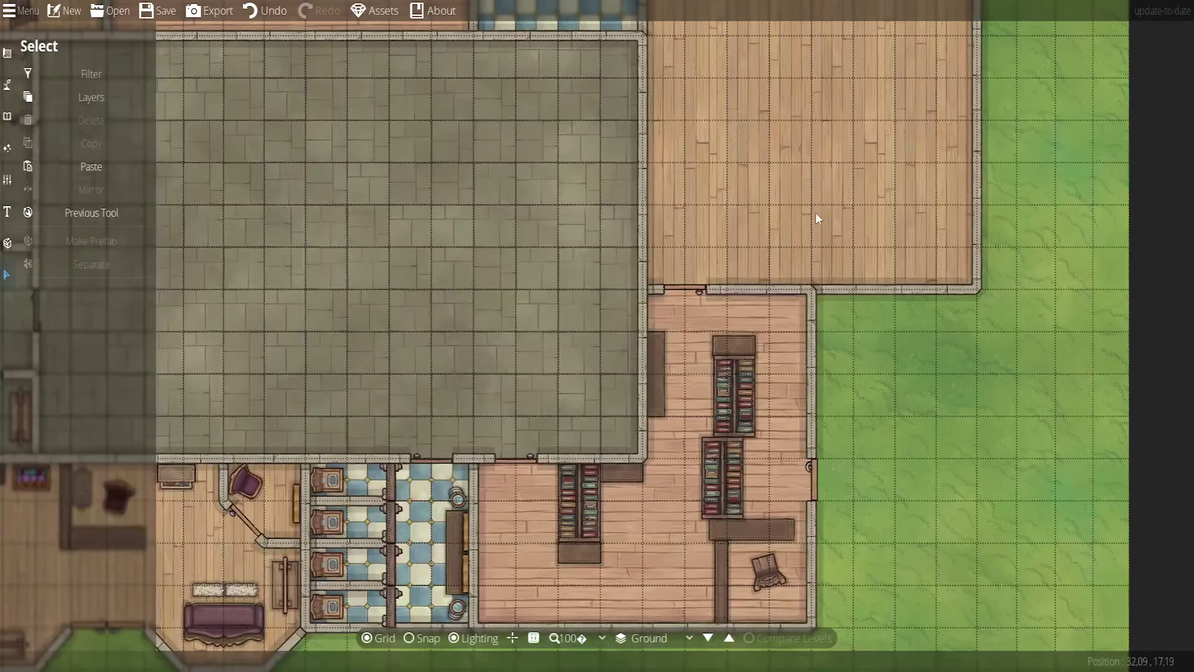
left_click_drag(816, 211, 634, 361)
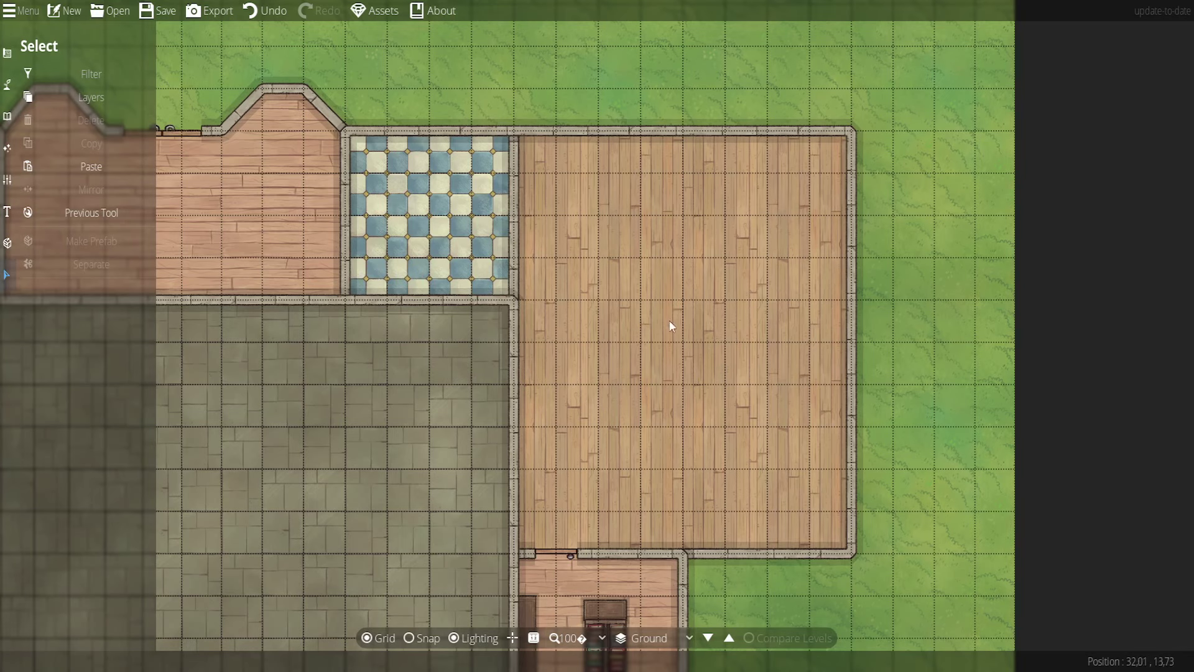
left_click_drag(430, 350, 1024, 445)
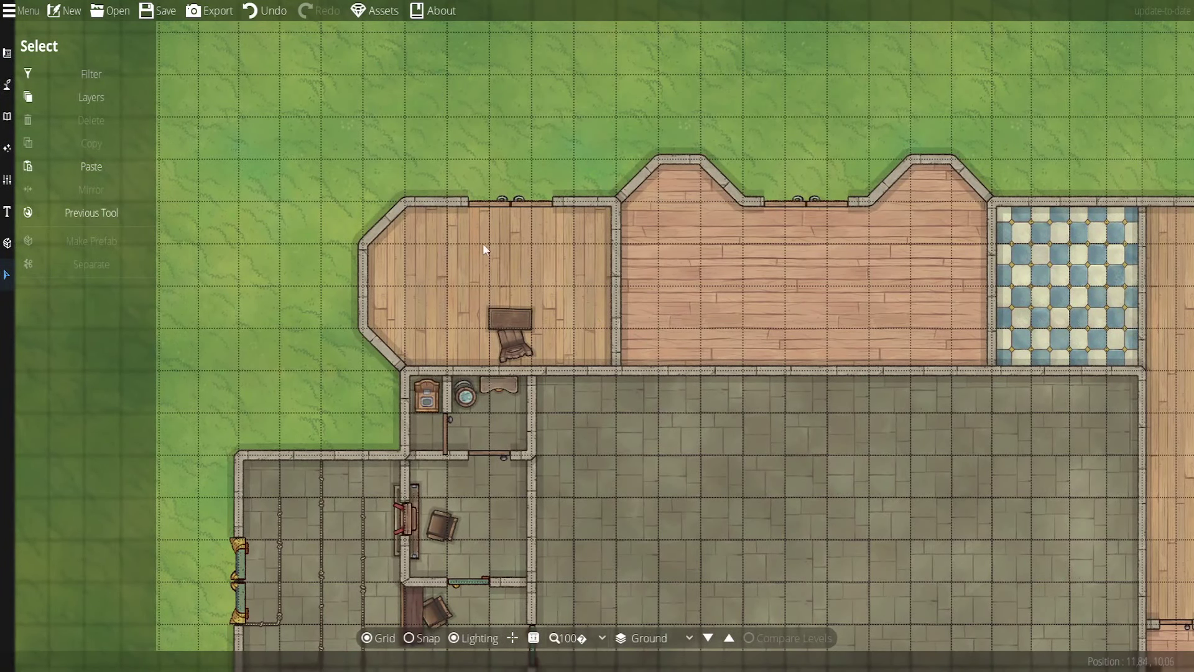
scroll(505, 281, "up", 1)
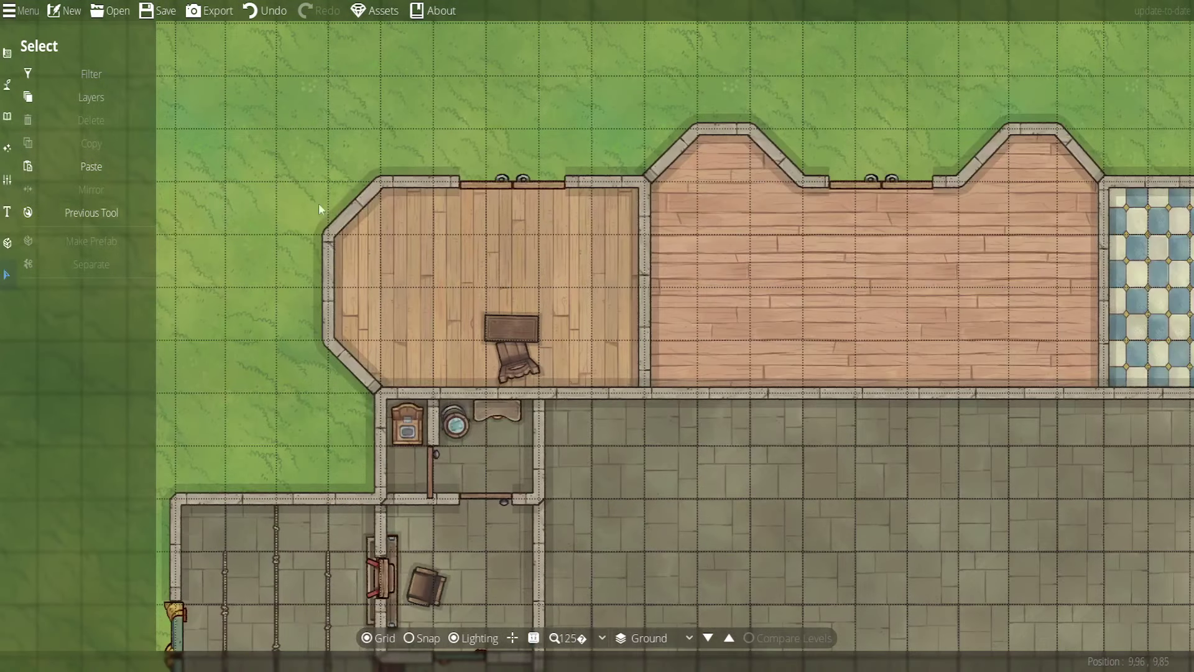
left_click(7, 118)
left_click(59, 76)
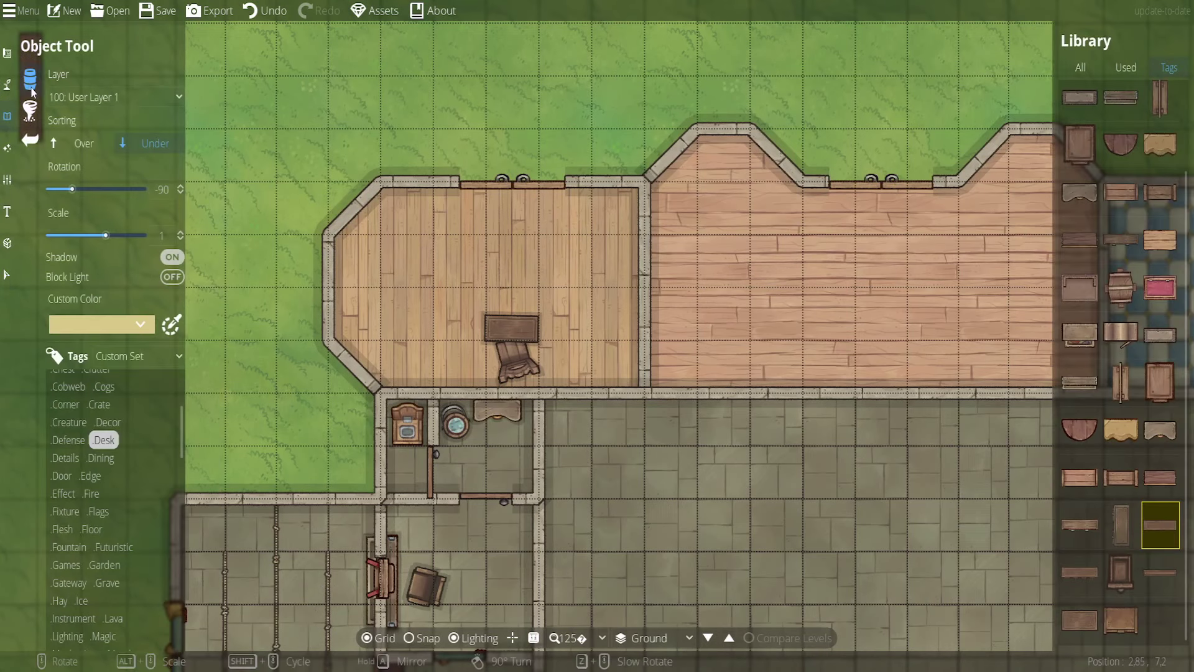
left_click(1136, 249)
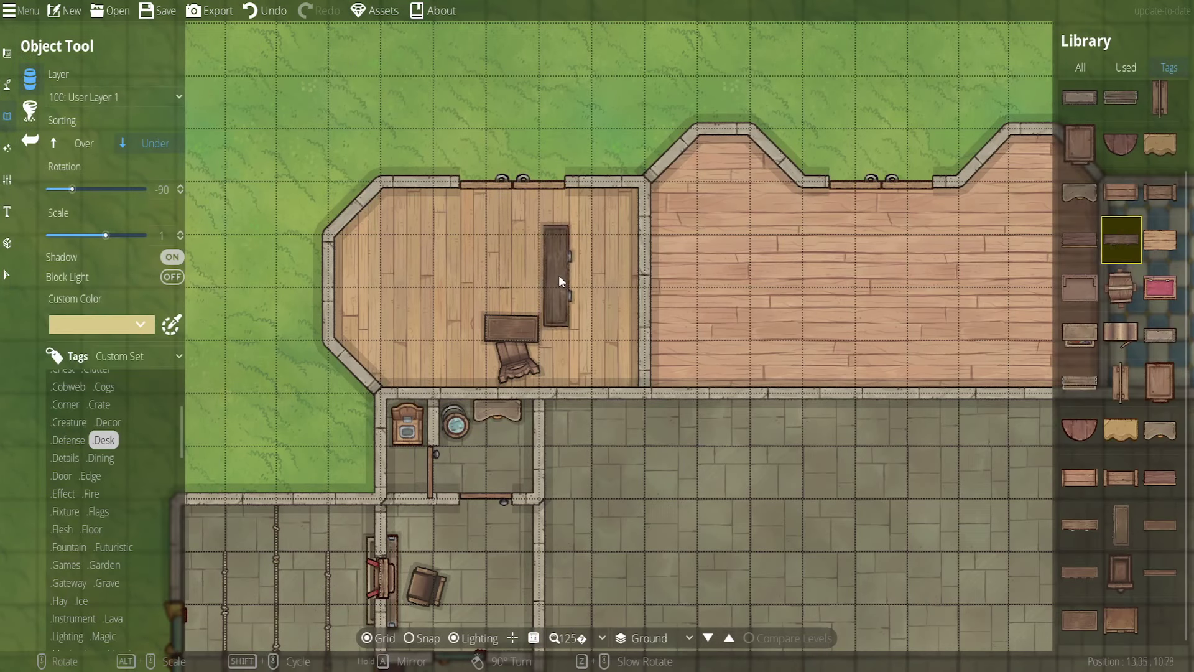
mouse_move(1106, 438)
scroll(1134, 473, "up", 2)
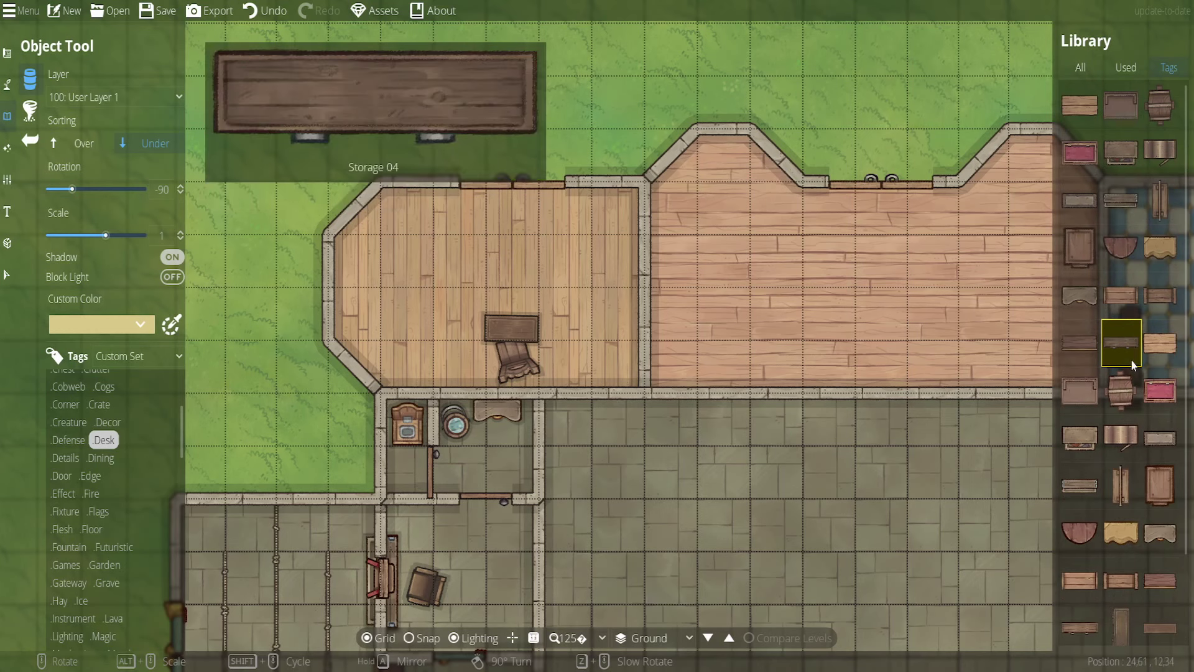
scroll(426, 273, "up", 4)
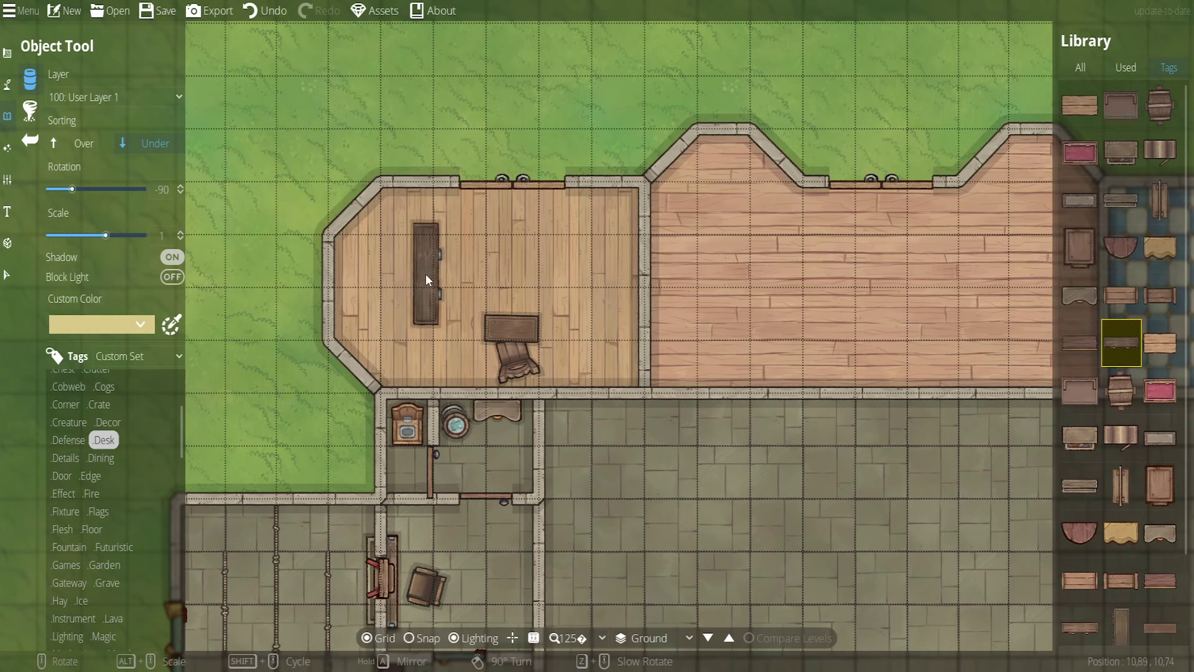
scroll(398, 280, "down", 4)
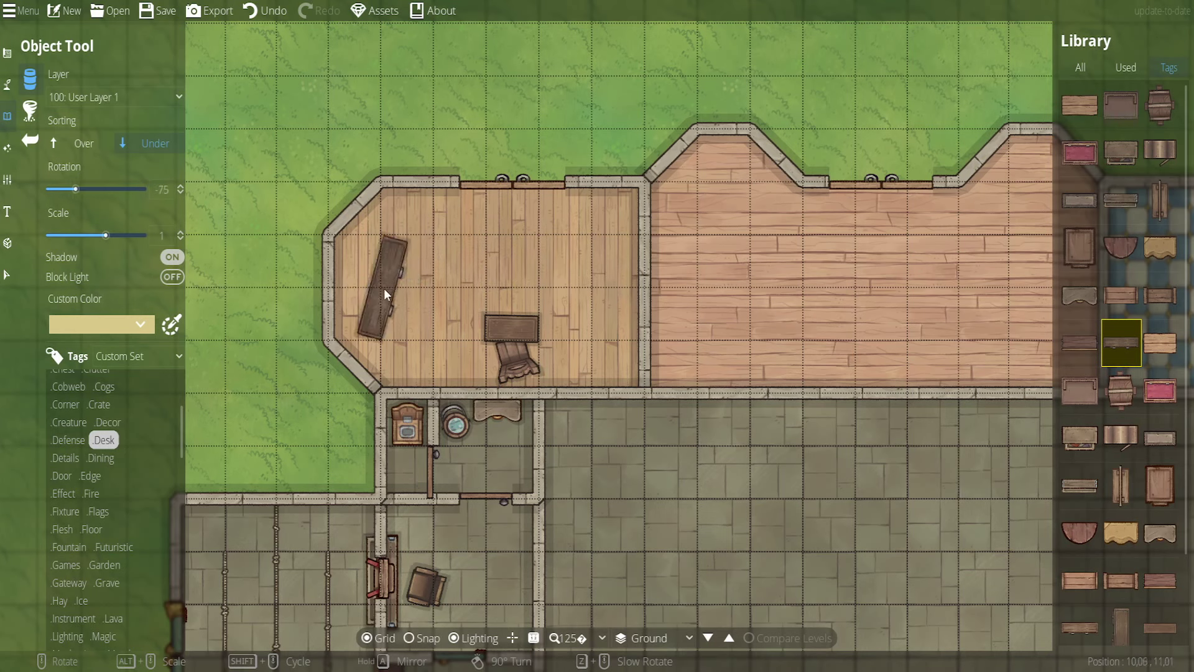
left_click(351, 289)
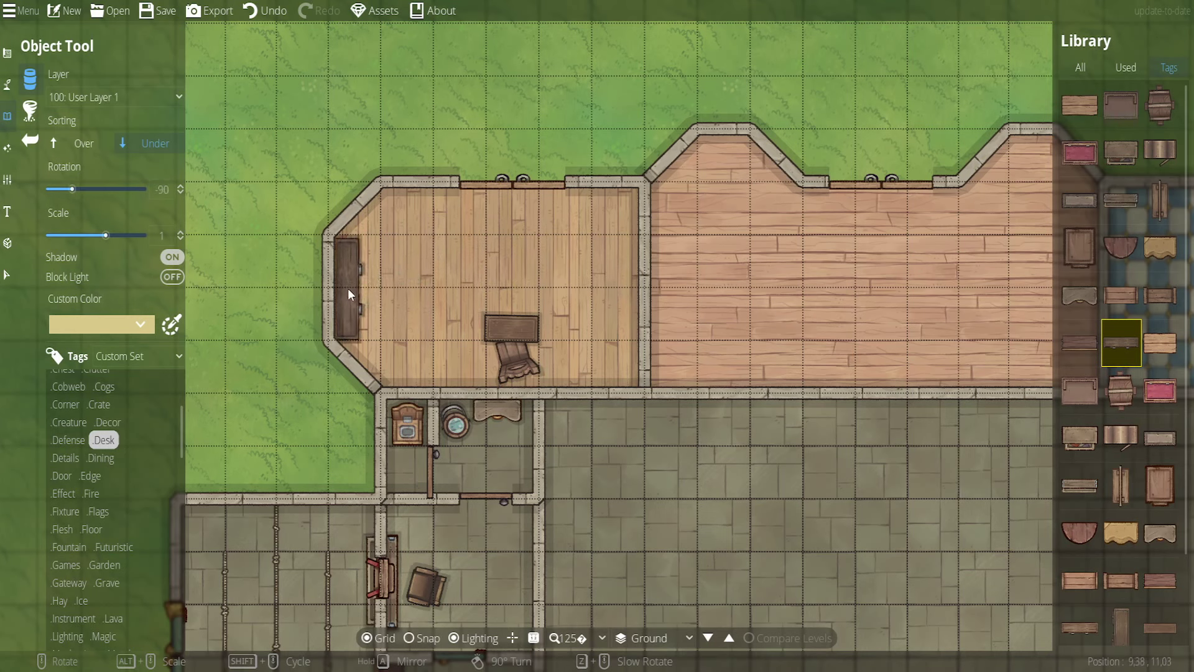
Place two short desks with end panels at rotation 0 against the northwest room's north wall, one on each side of the double window
left_click(1161, 295)
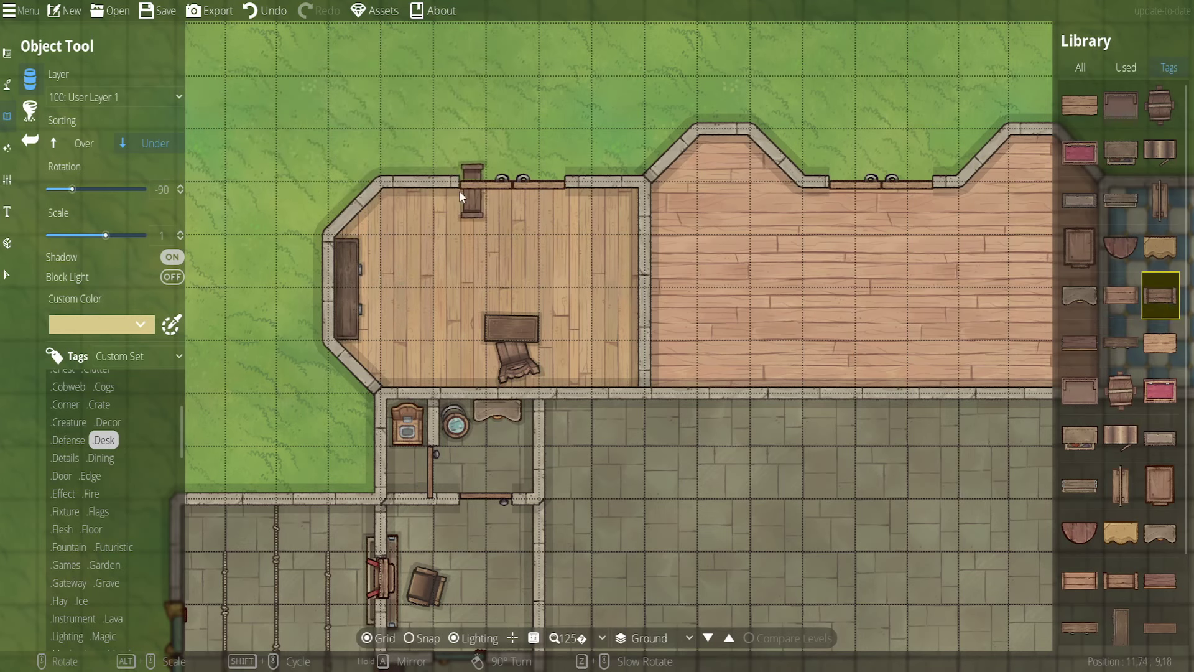
scroll(405, 196, "up", 3)
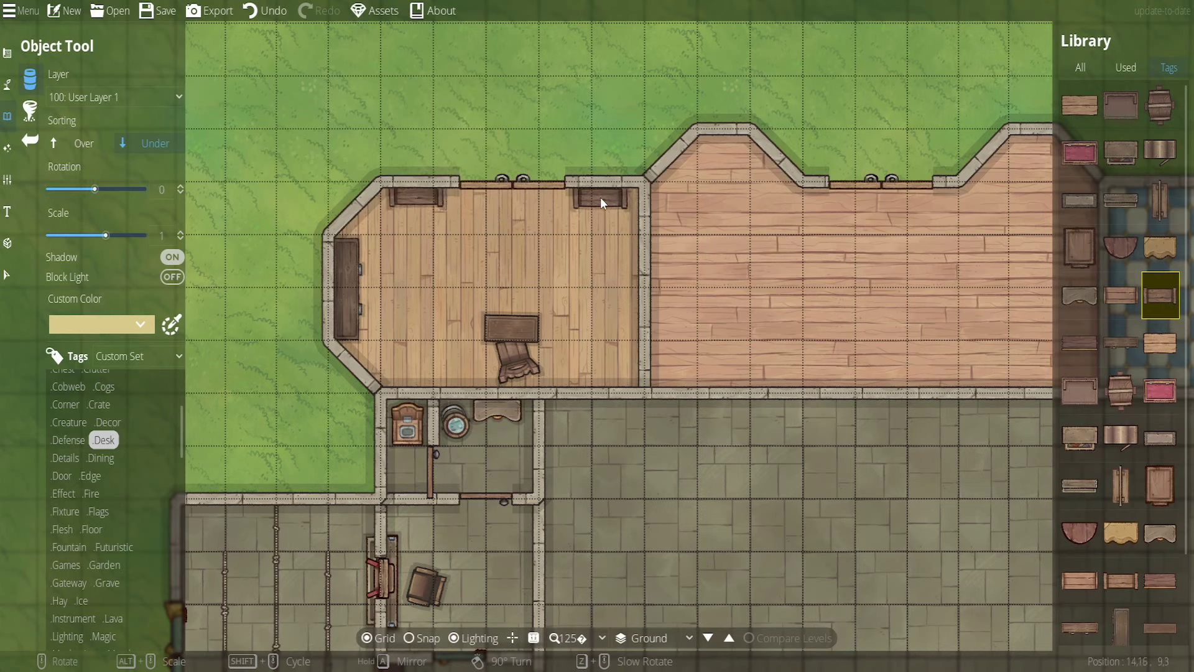
left_click(603, 196)
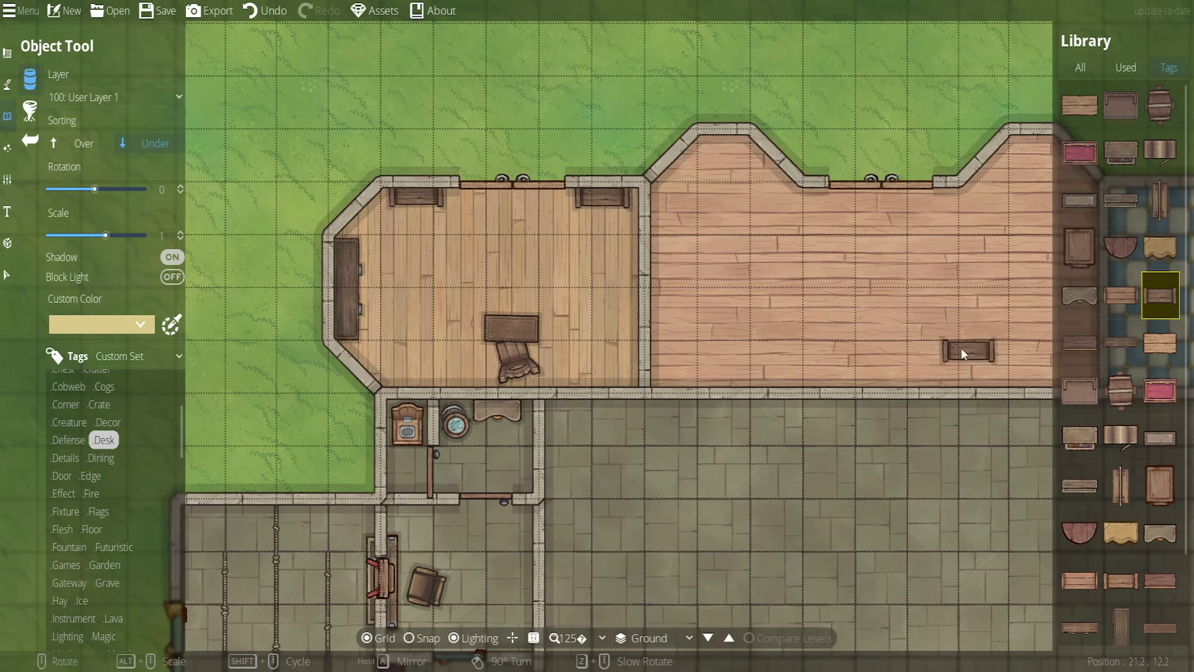
left_click(1119, 344)
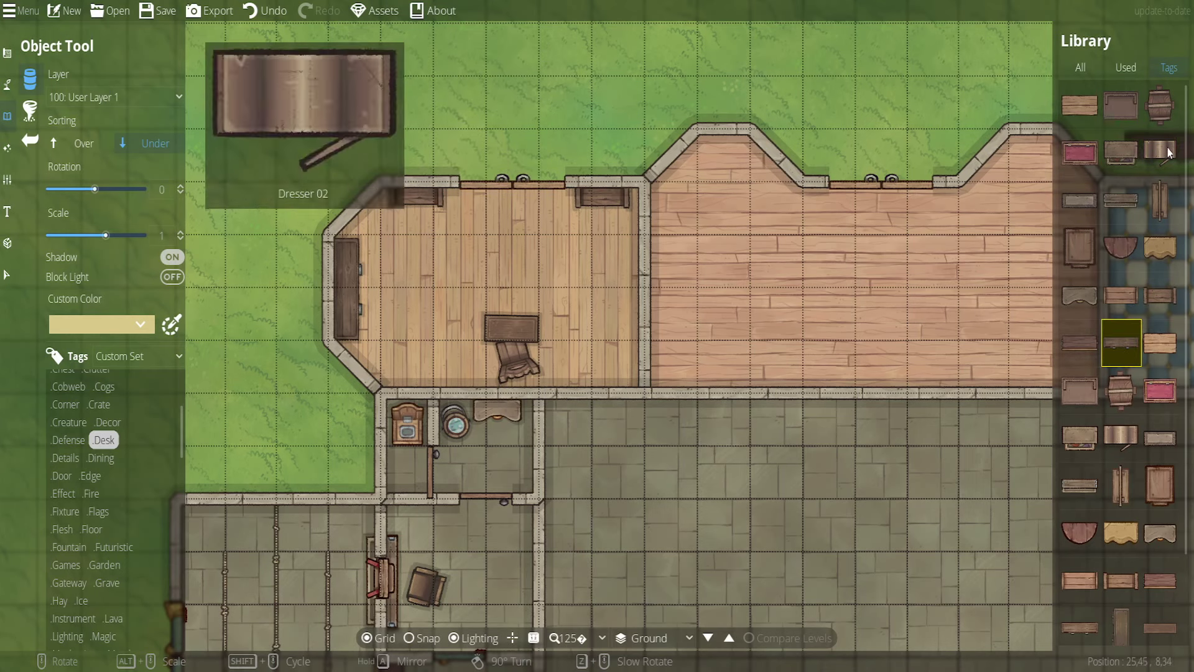
scroll(567, 315, "up", 6)
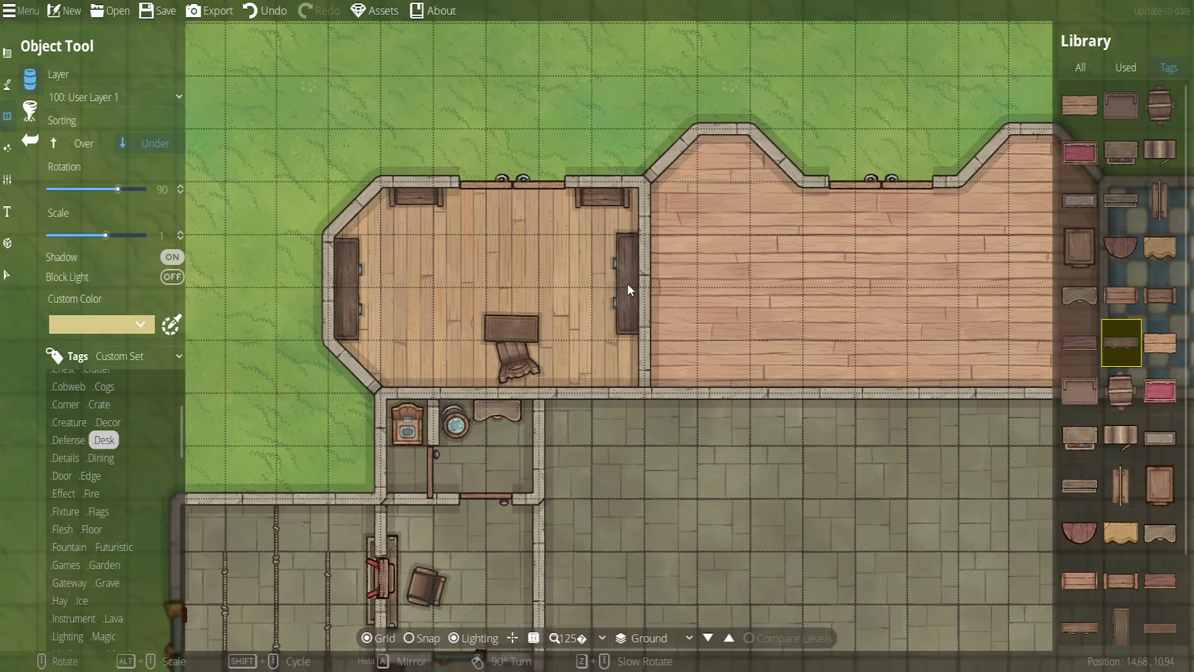
scroll(1108, 402, "down", 2)
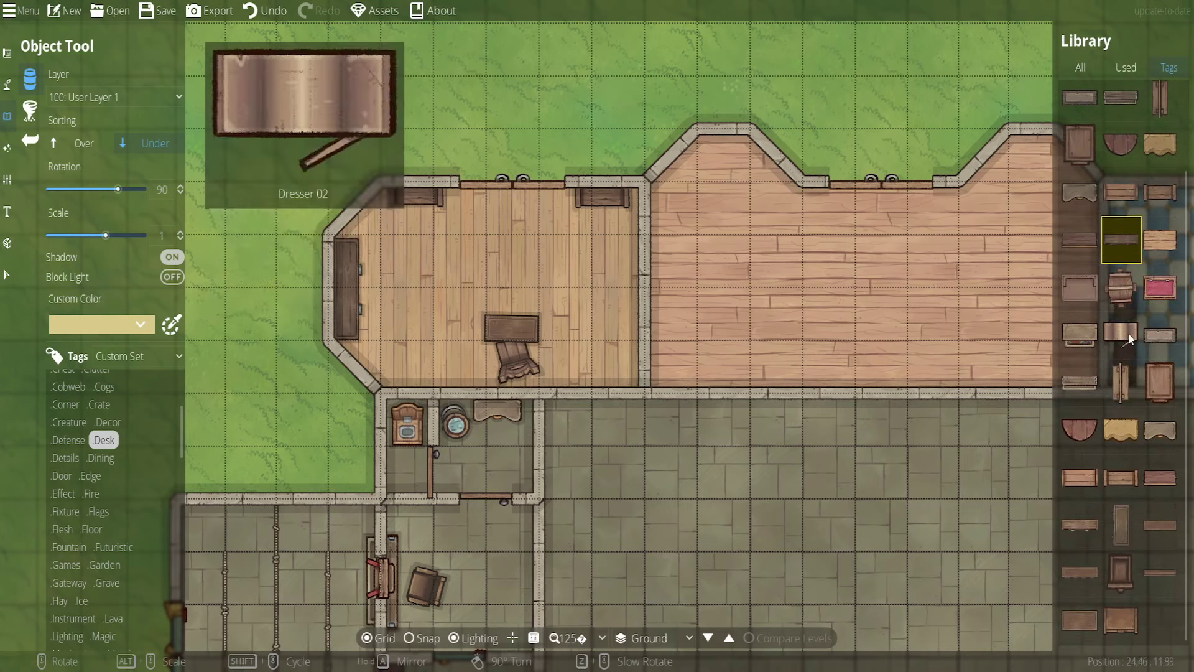
Place the small square cabinet at rotation -180 against the northwest room's south wall, just west of the chair
left_click(1163, 337)
left_click(1163, 373)
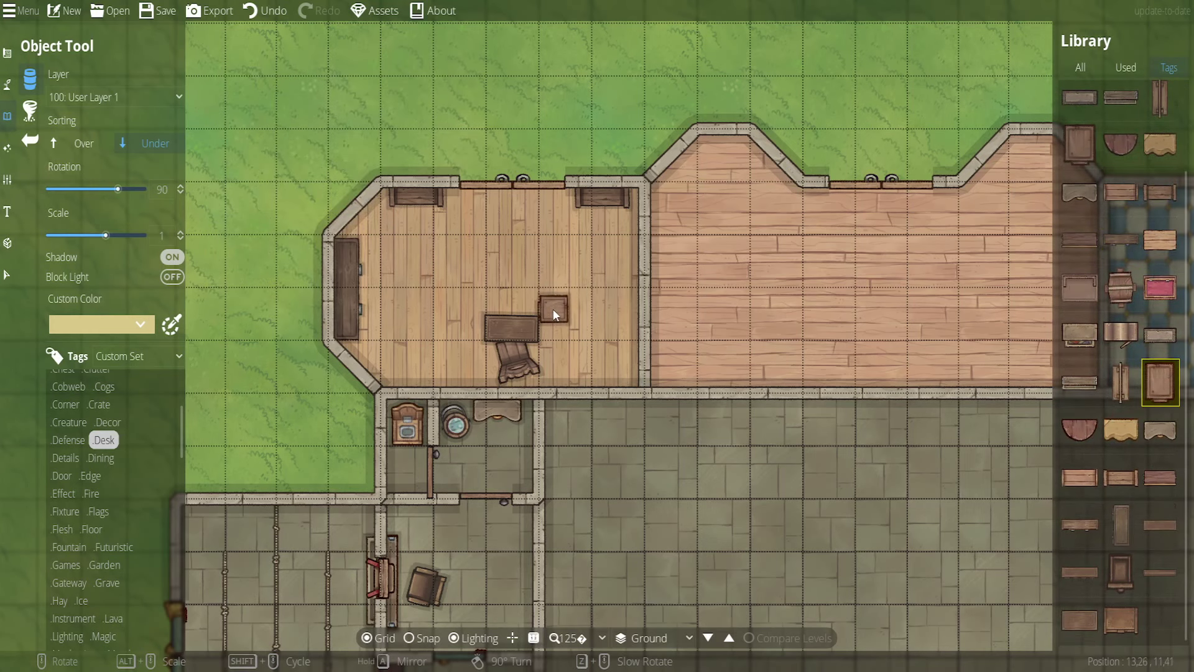
scroll(443, 317, "up", 8)
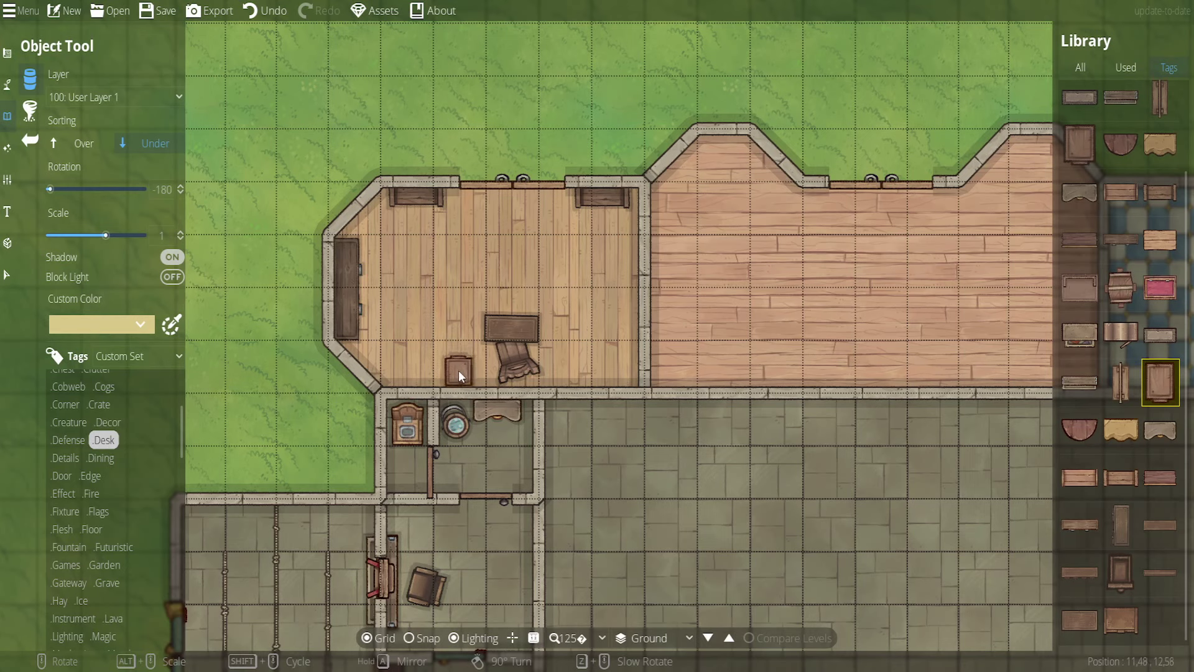
left_click(458, 371)
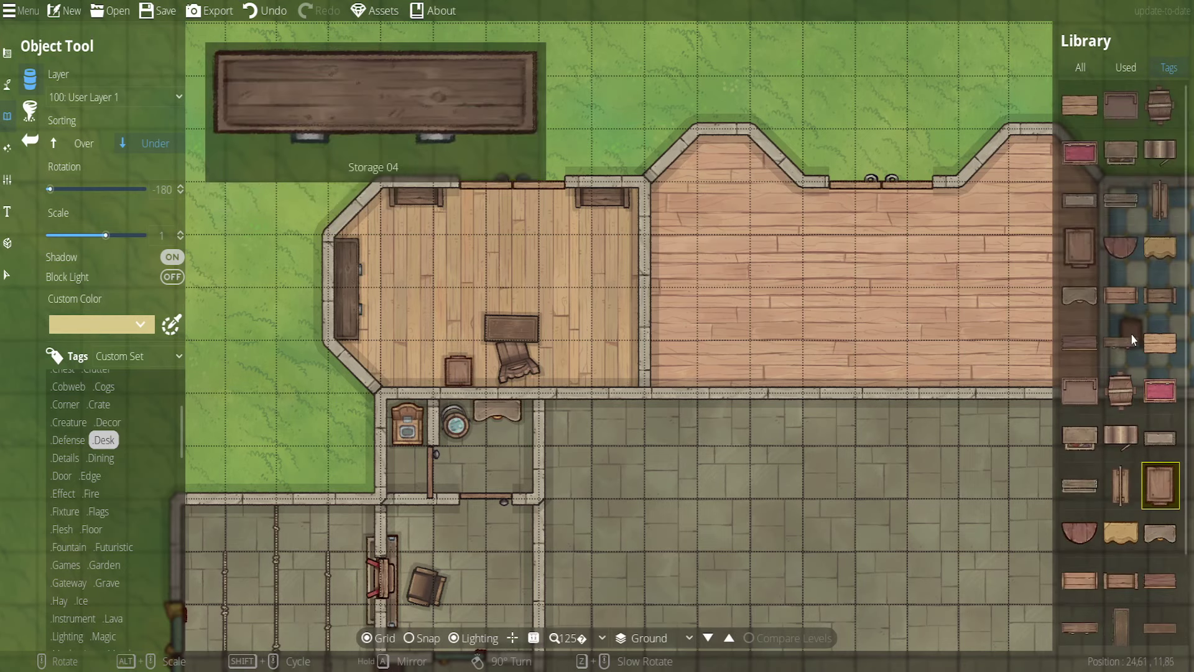
Place the Desk 02 Complete object at rotation 90 against the east wall of the northwest room
left_click(1081, 621)
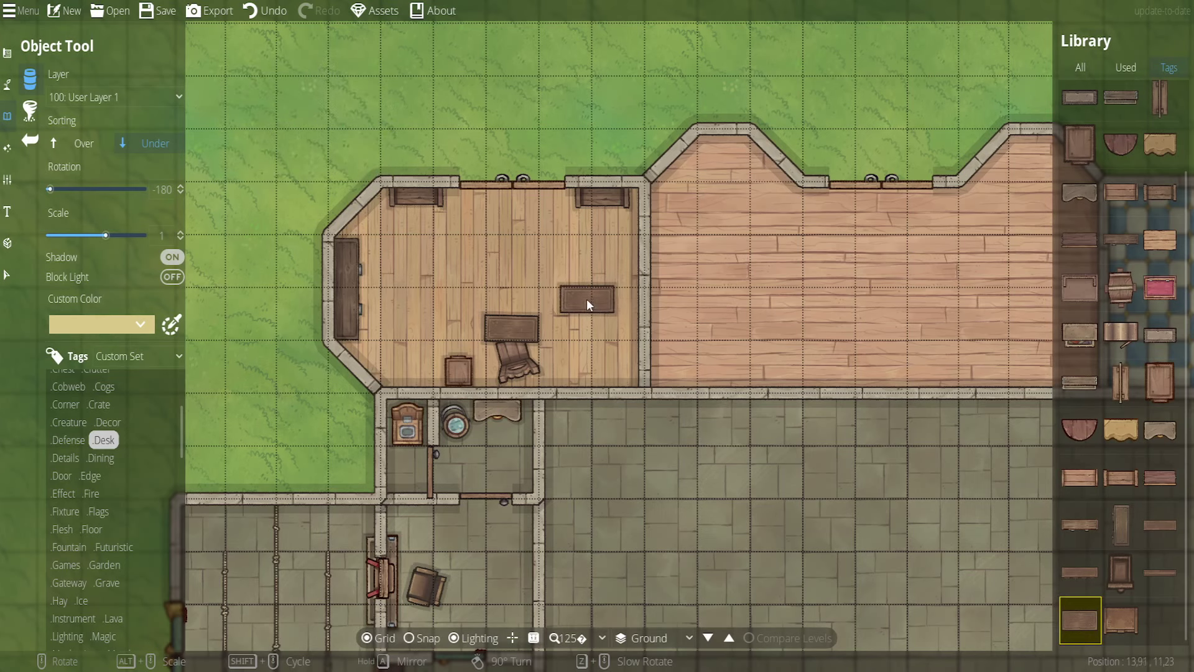
left_click(1080, 572)
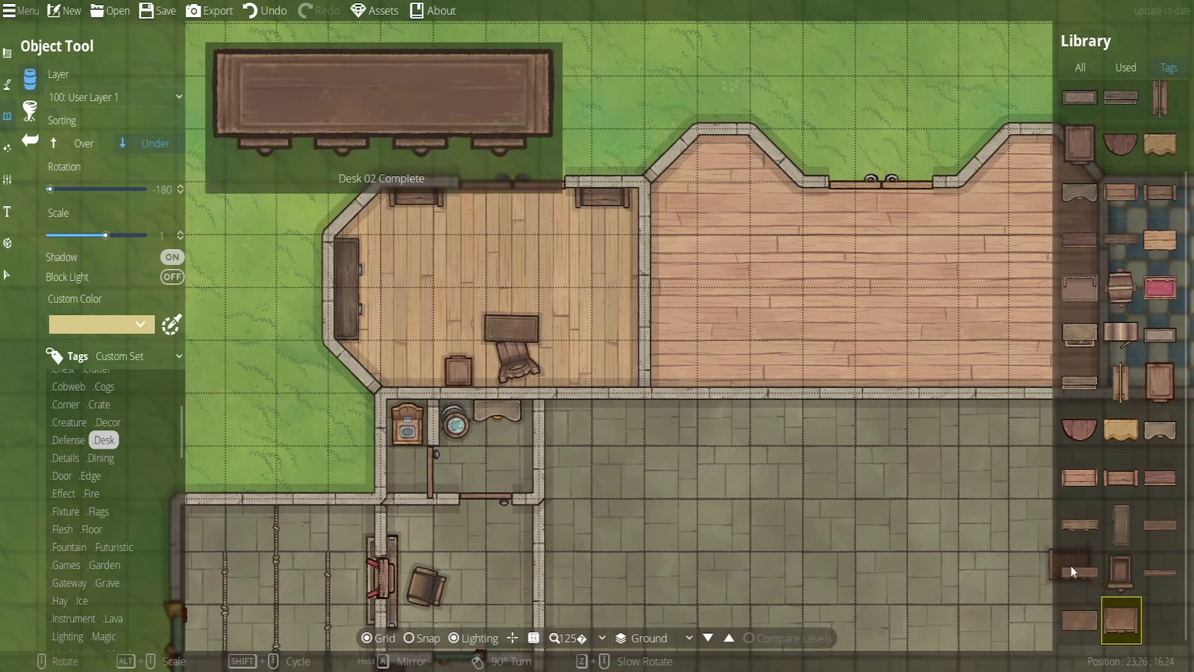
scroll(576, 310, "down", 5)
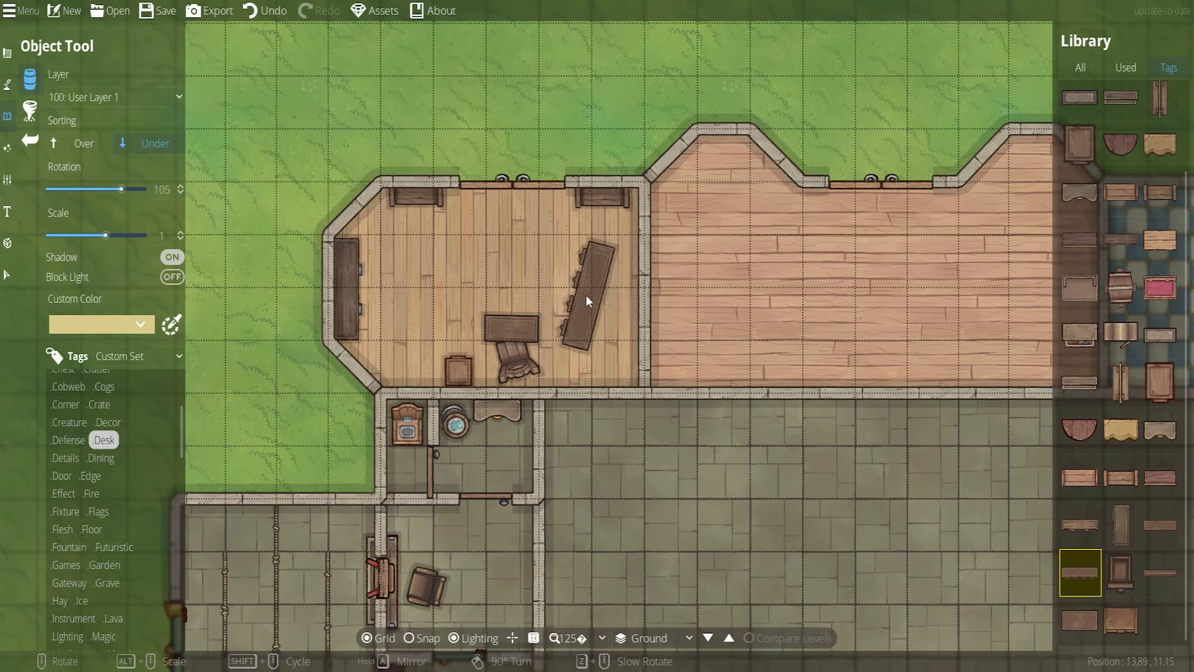
scroll(666, 282, "up", 3)
scroll(668, 282, "down", 1)
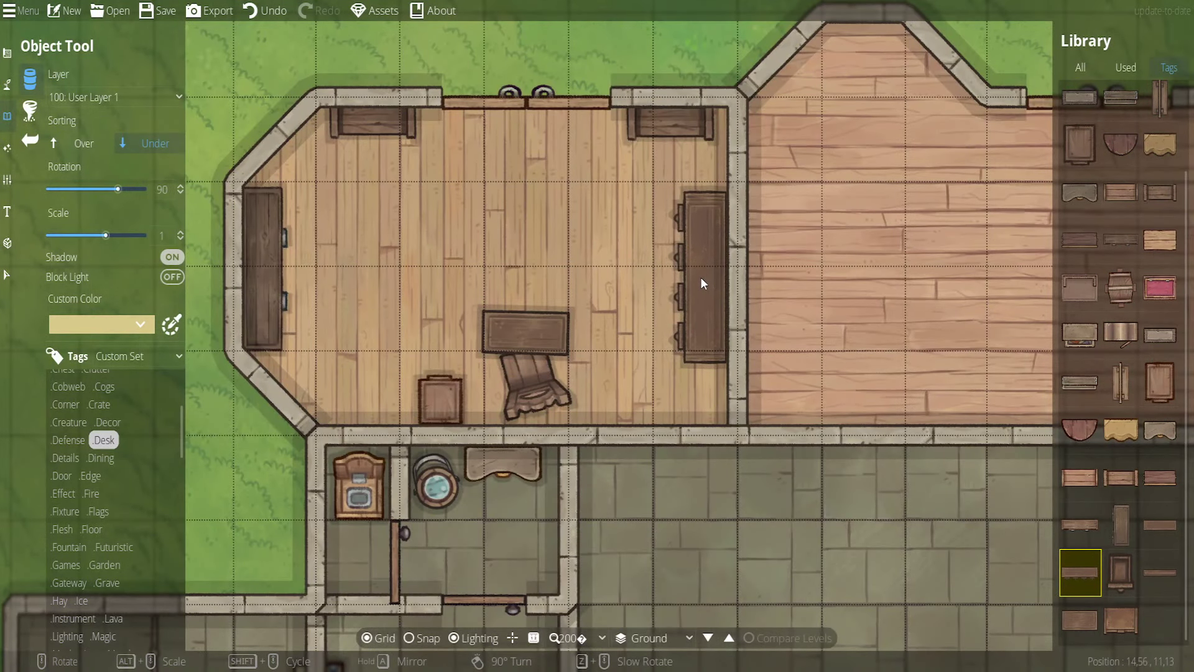
left_click(700, 276)
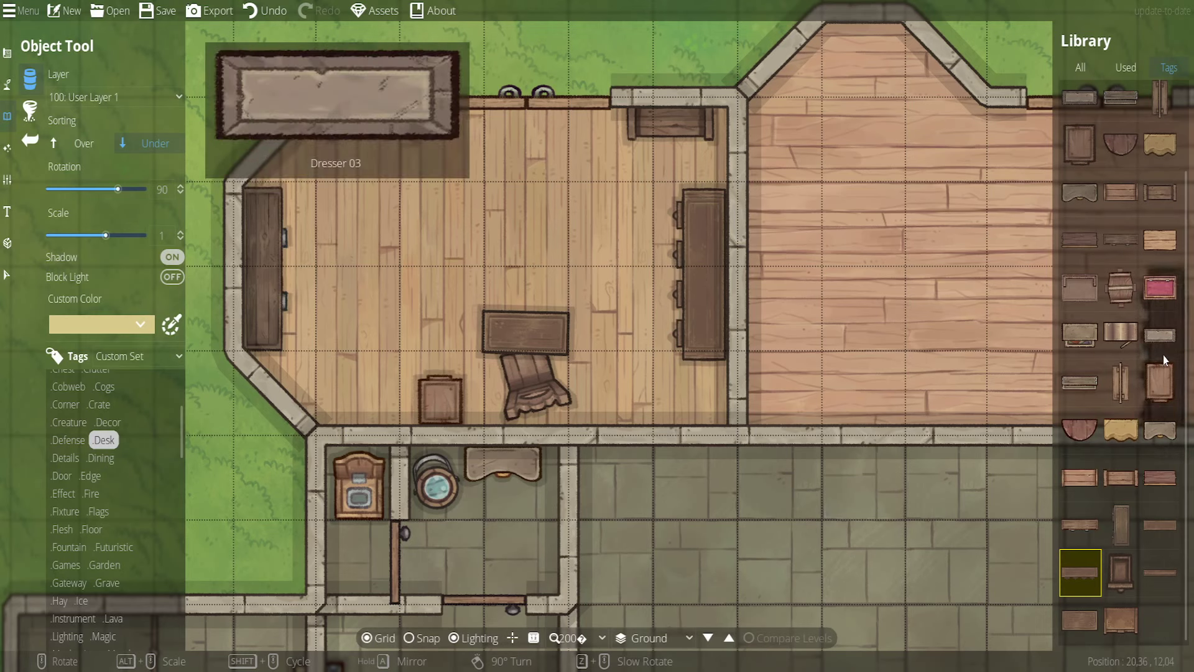
Place the wide wooden desk with end panels at rotation 0 in the southwest part of the room, against the south wall
scroll(1157, 373, "up", 2)
left_click(1119, 264)
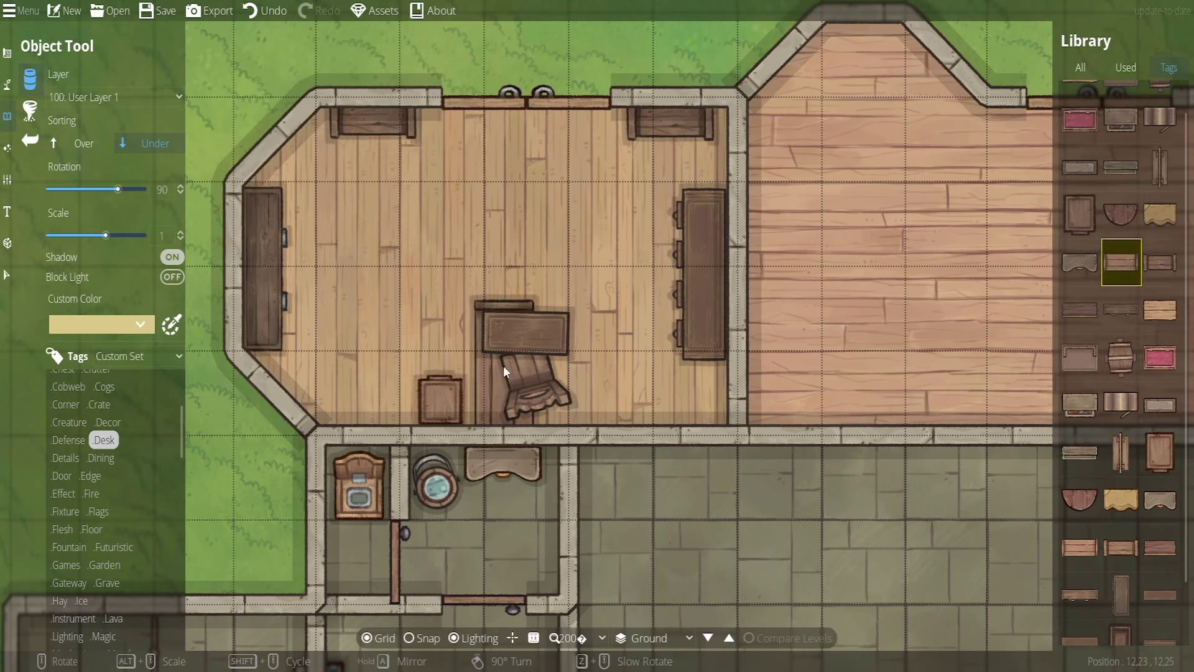
left_click(1160, 262)
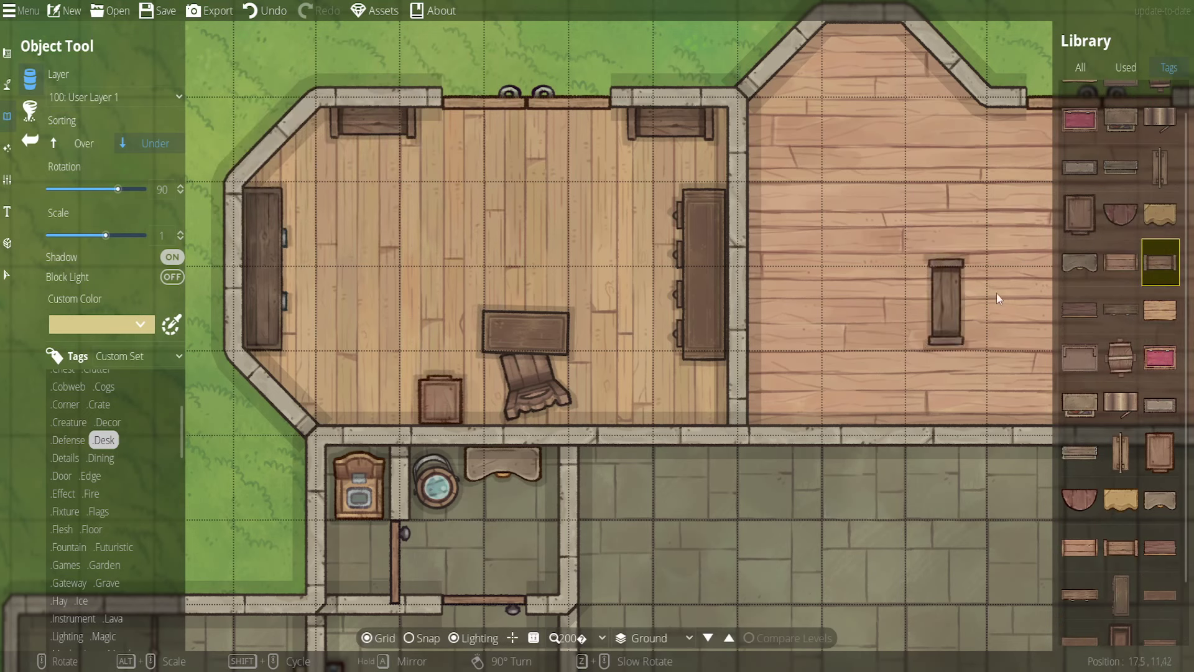
left_click(1120, 264)
scroll(640, 342, "down", 4)
scroll(625, 369, "down", 2)
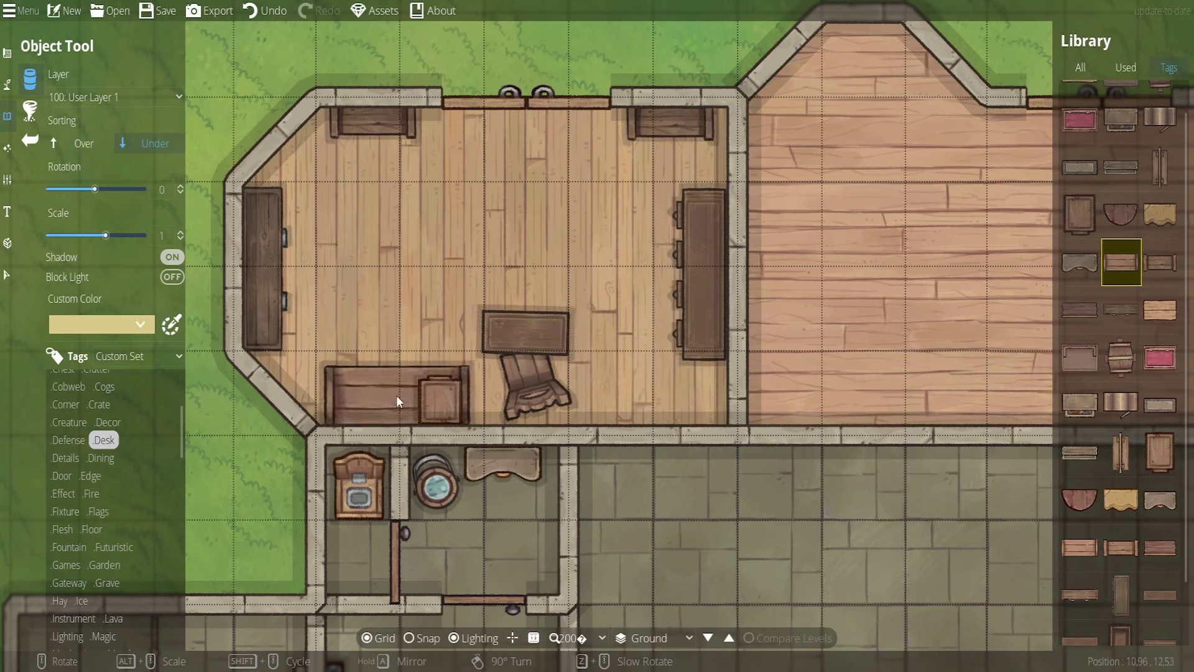
left_click(397, 394)
Move the small square cabinet from the wide desk to the south wall east of the chair
left_click(6, 274)
left_click(456, 401)
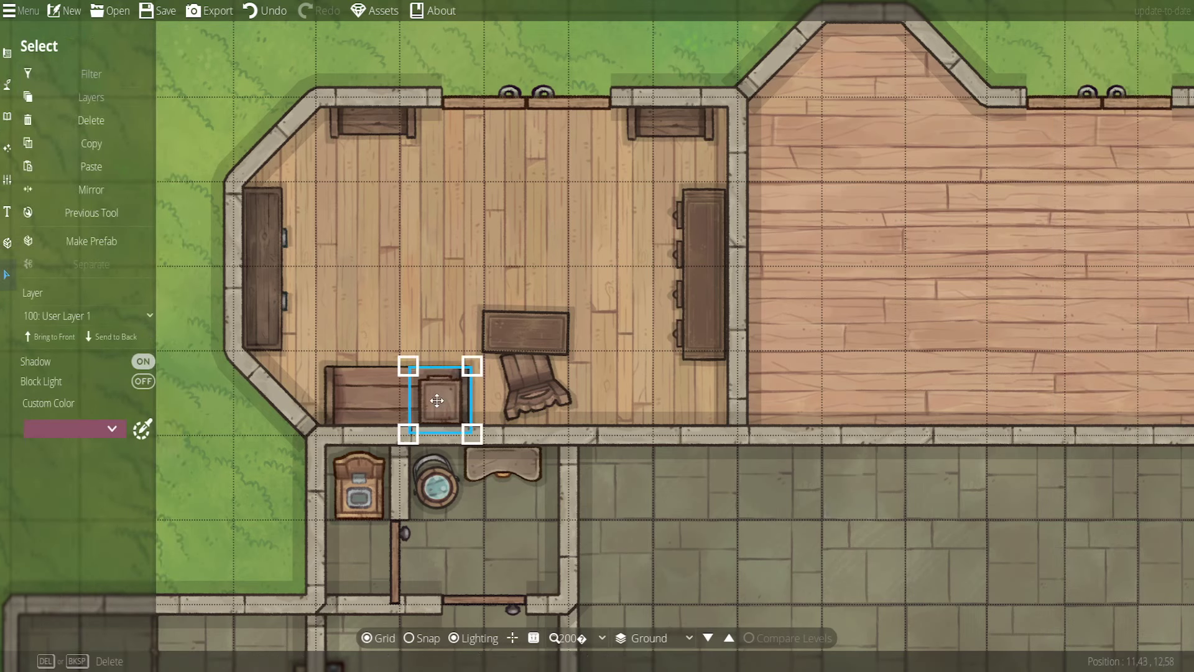
left_click_drag(456, 401, 614, 403)
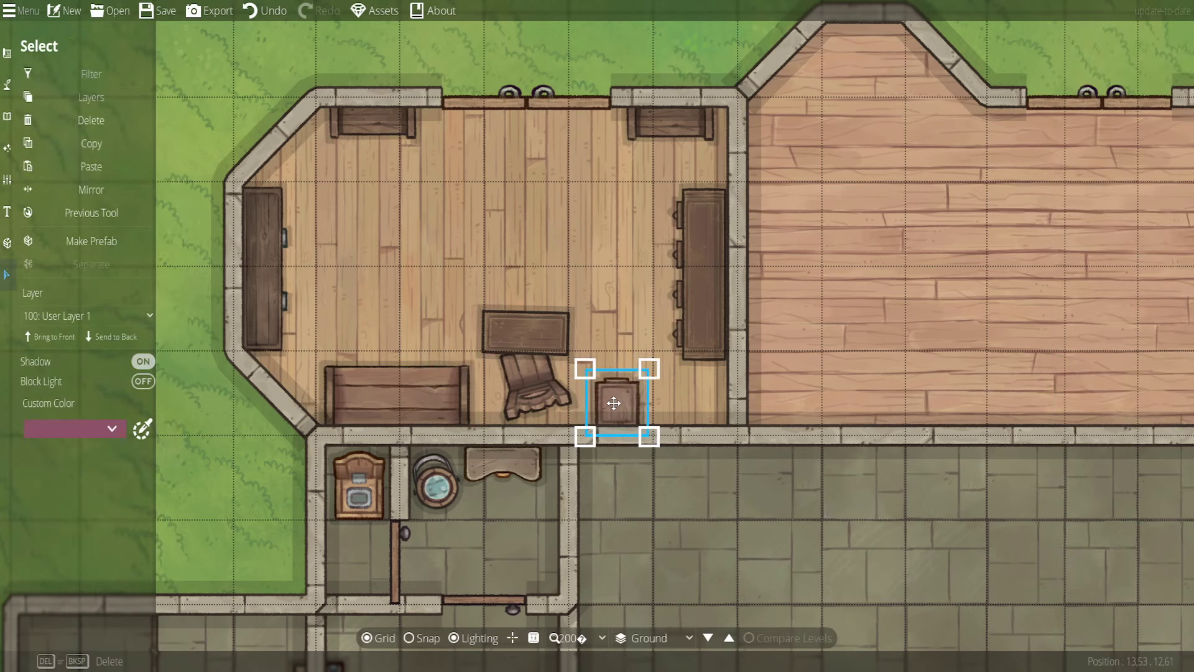
left_click(767, 405)
Enlarge the freestanding desk north of the chair and move it slightly north, away from the chair
left_click_drag(828, 345, 932, 429)
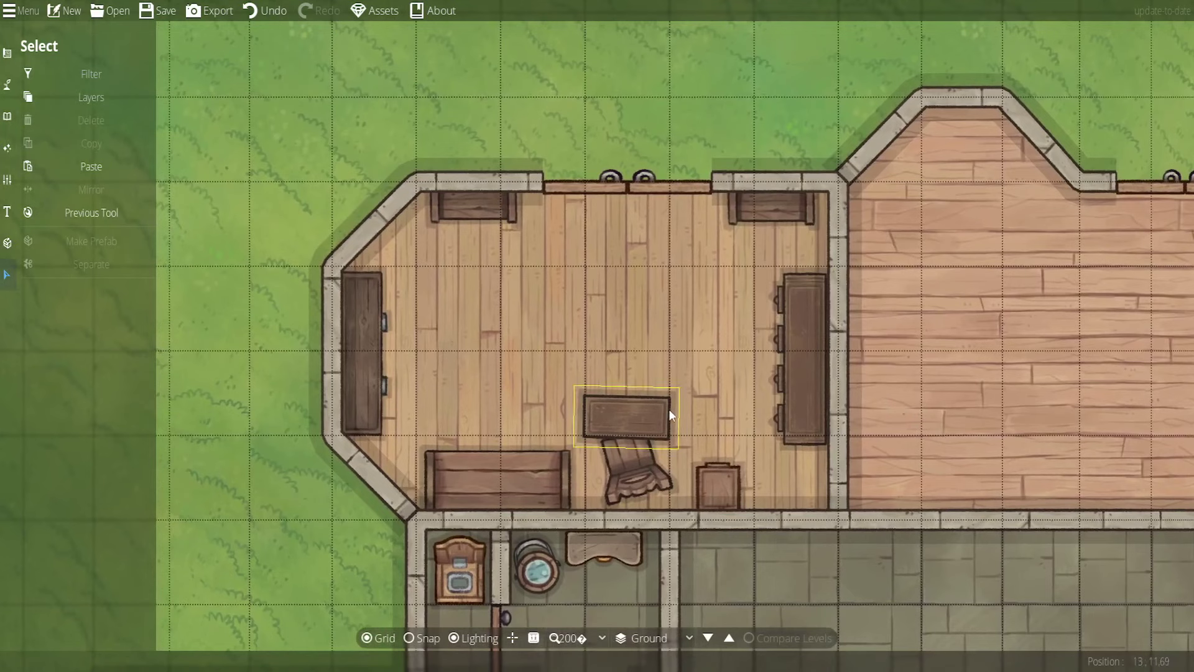
left_click(655, 416)
left_click_drag(680, 387, 701, 368)
left_click_drag(656, 408, 635, 379)
scroll(651, 367, "up", 1)
scroll(628, 379, "down", 1)
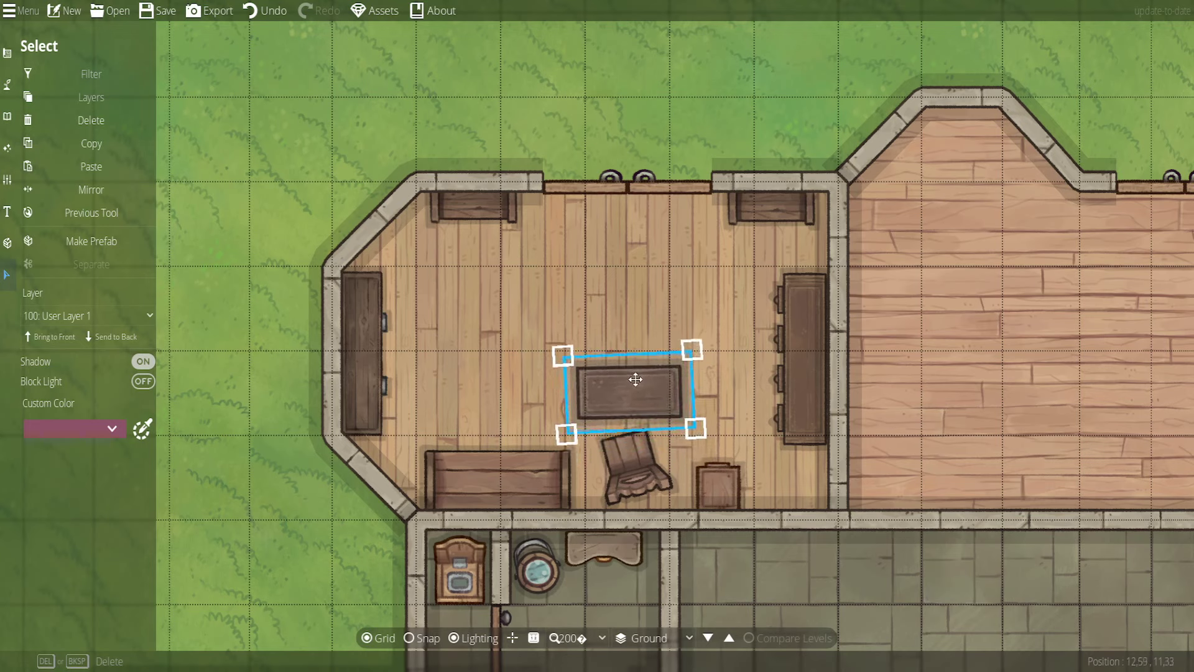
Slightly adjust the chair south of the freestanding desk and save the map
left_click(675, 470)
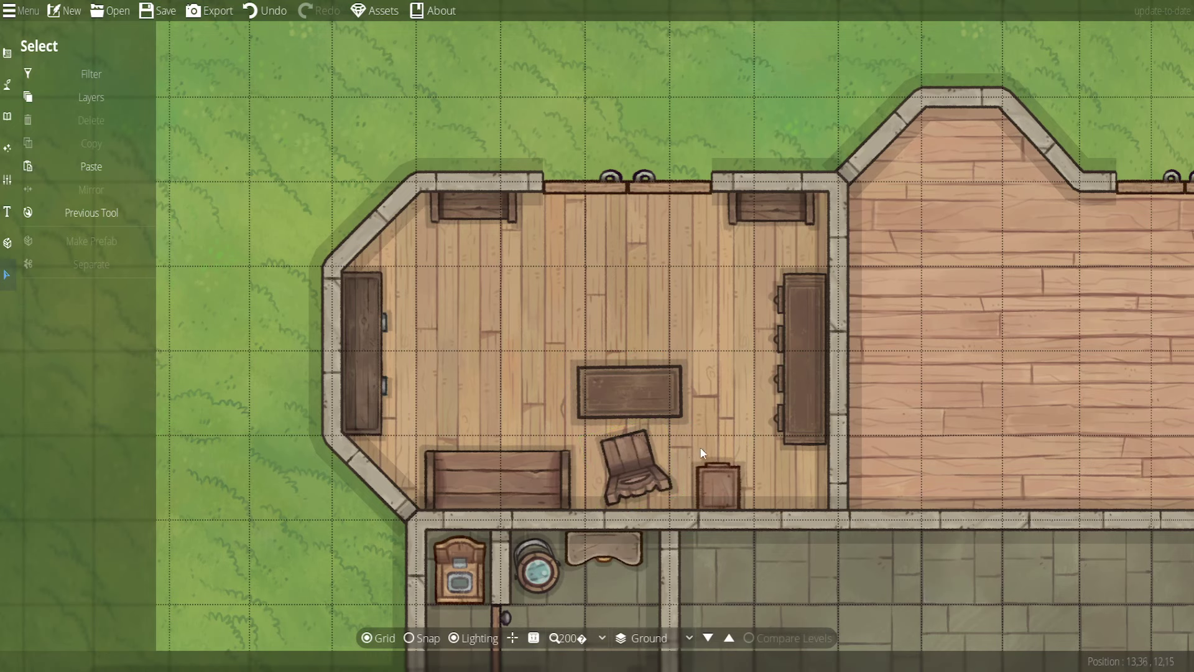
left_click(678, 457)
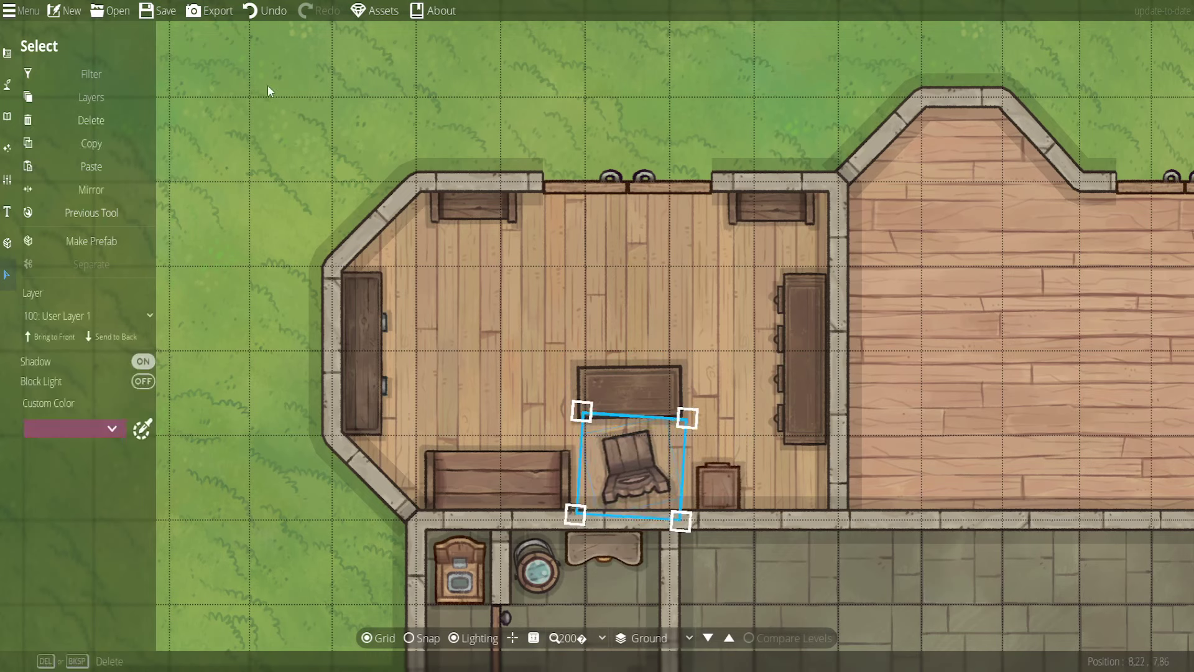
left_click(156, 10)
left_click(542, 301)
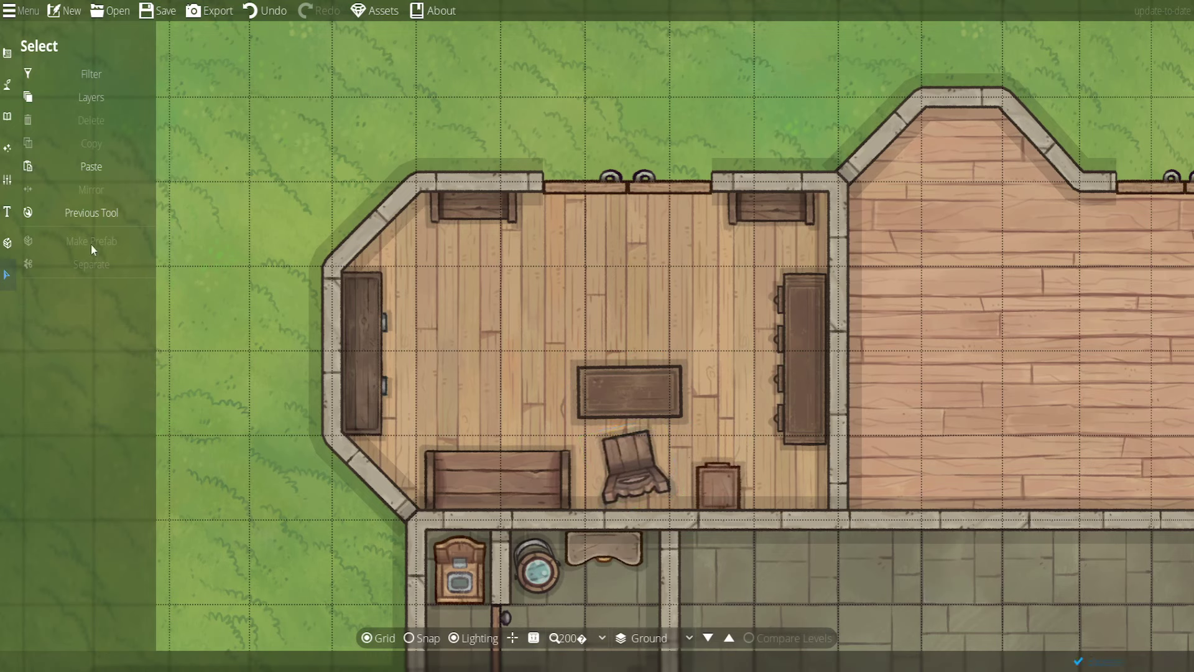
Return to the Object Tool, filter the library by the Dining tag, and set object sorting to Over
mouse_move(7, 117)
left_click(25, 82)
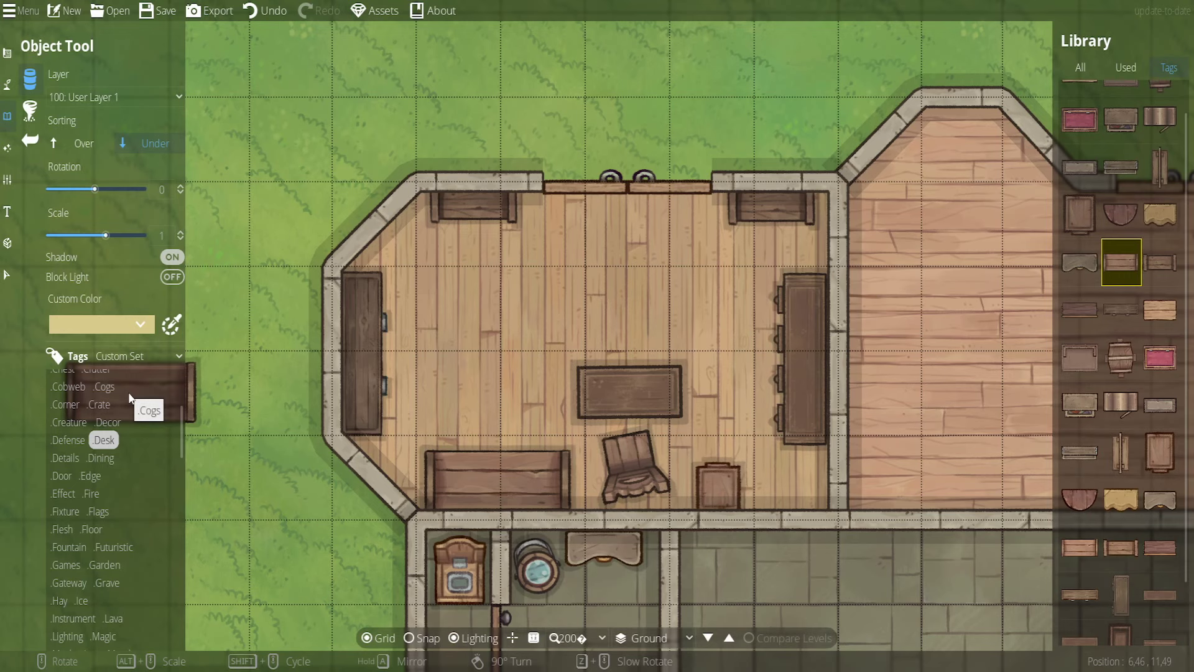
scroll(1102, 435, "down", 1)
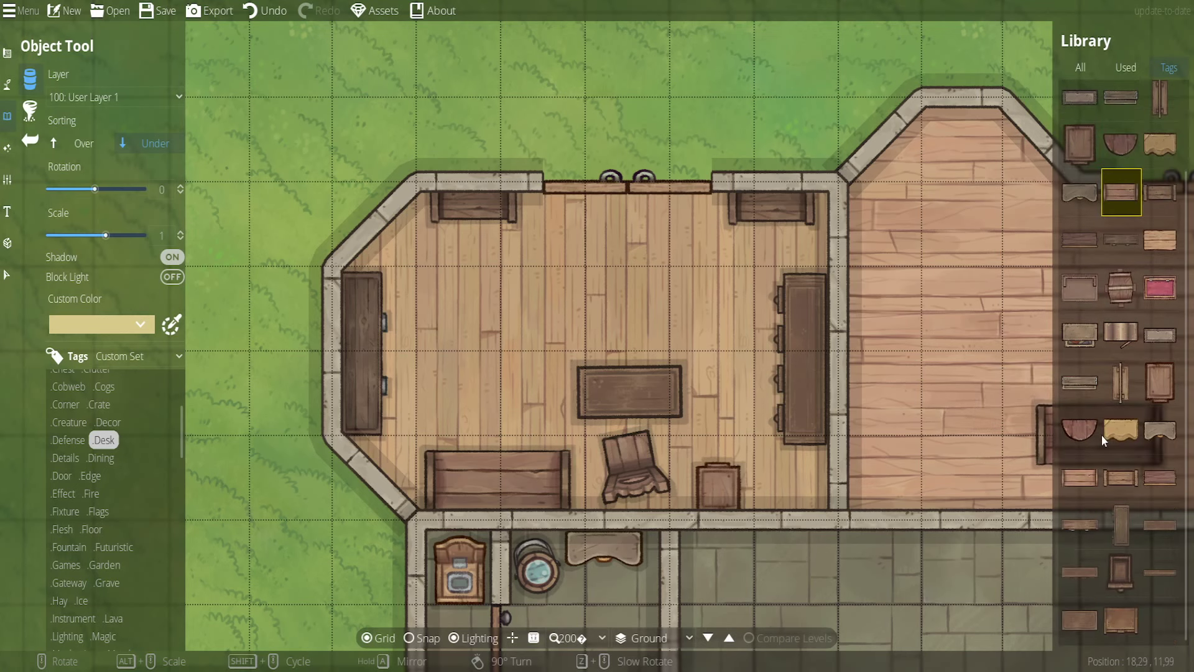
left_click(97, 460)
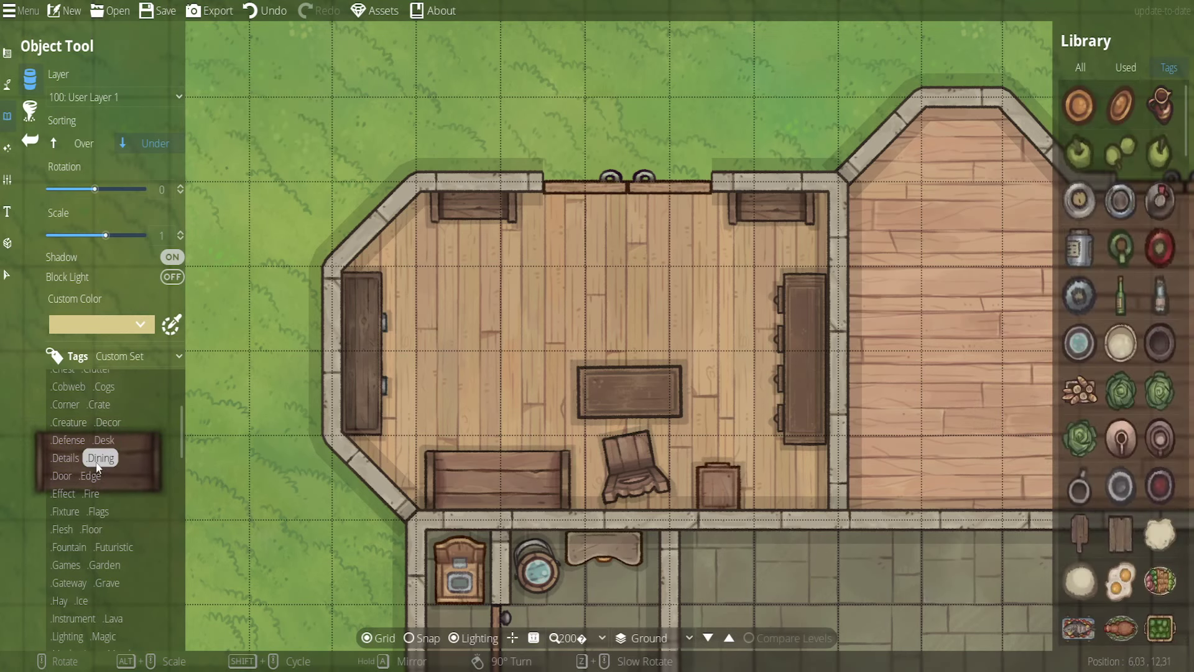
left_click(1160, 247)
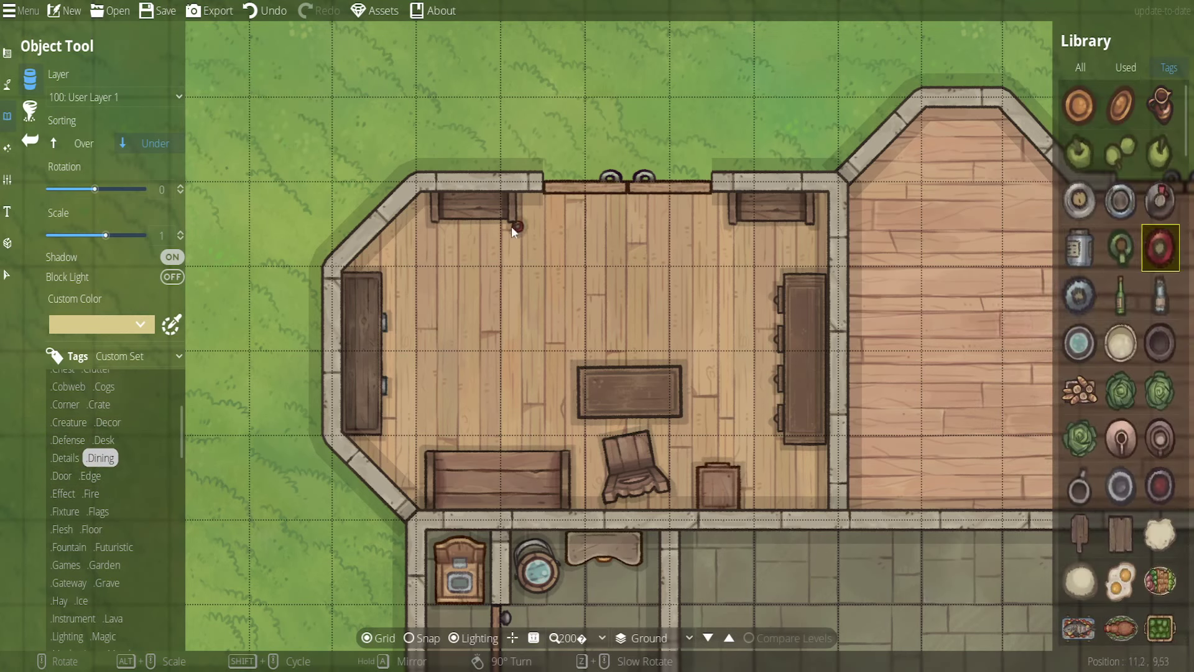
left_click(73, 138)
Browse the Dining objects in the library and preview Cask 01 on the long cabinet along the east wall
scroll(1125, 482, "up", 5)
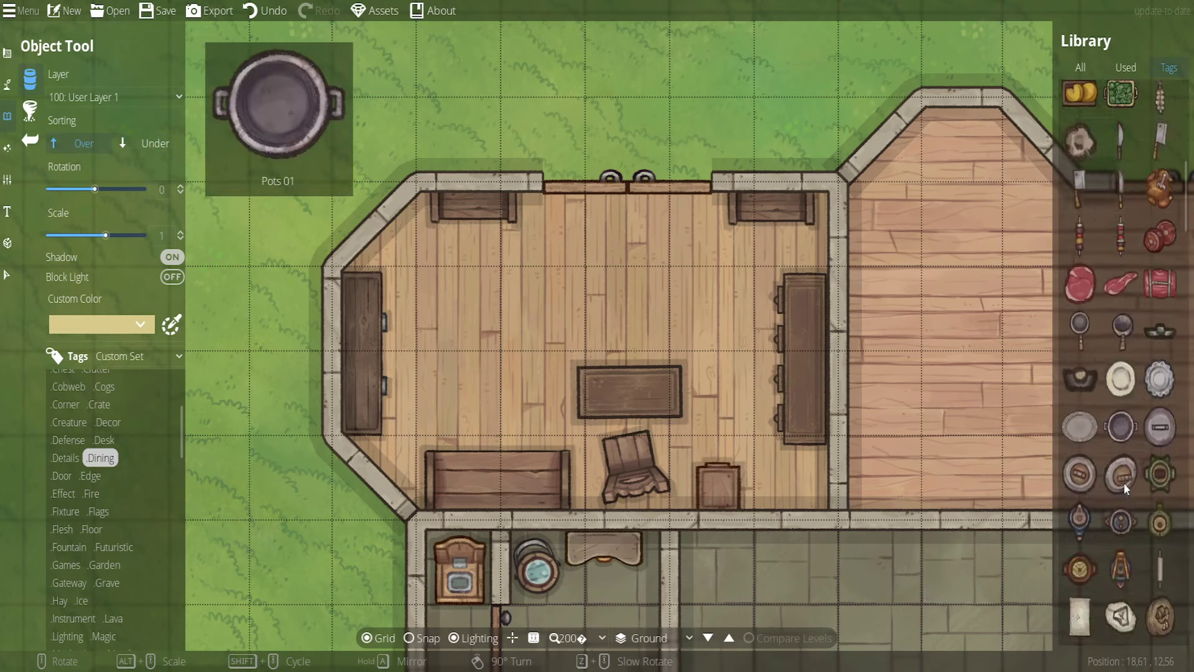
scroll(1120, 496, "up", 6)
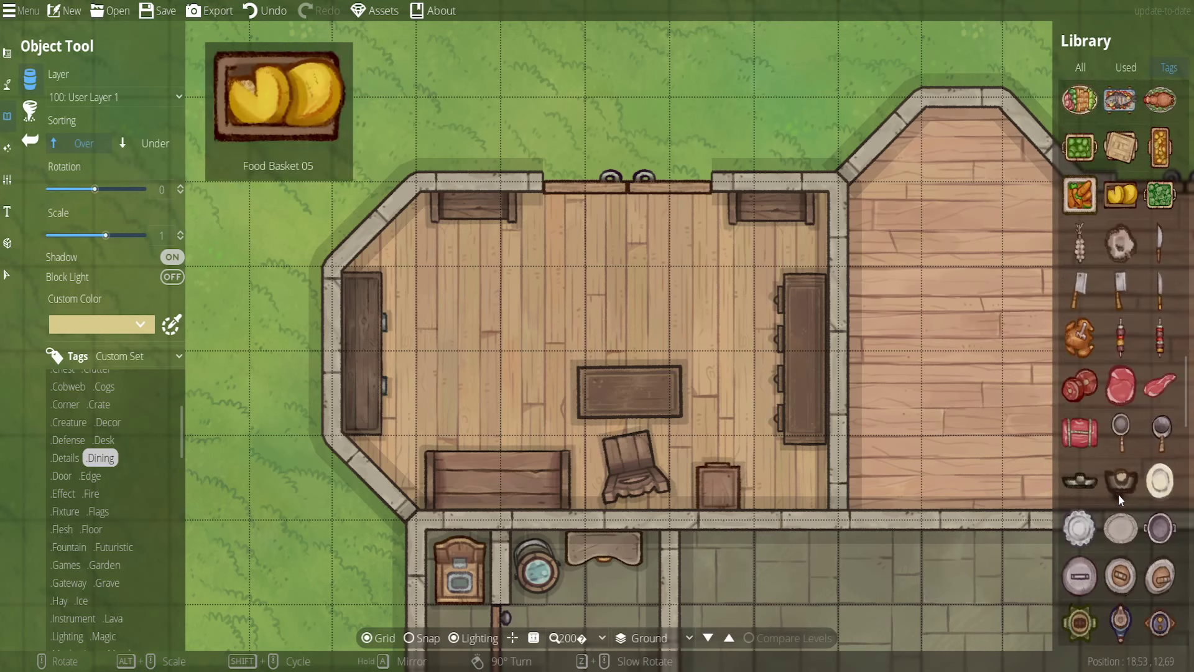
scroll(1119, 494, "down", 10)
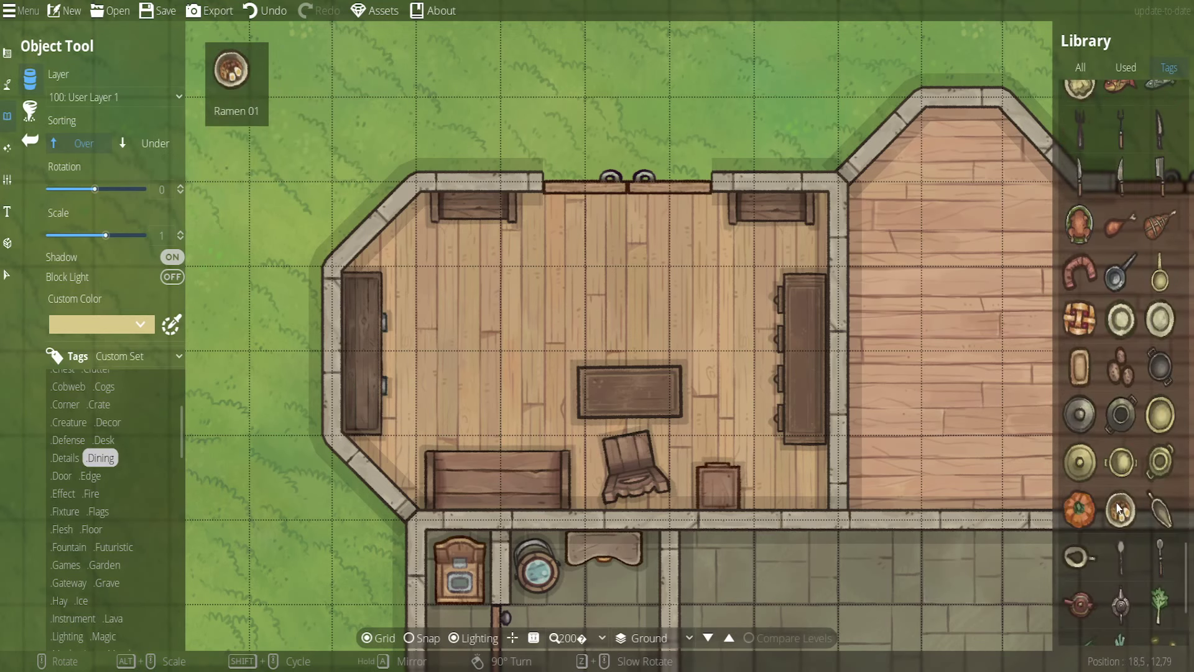
scroll(1143, 498, "up", 6)
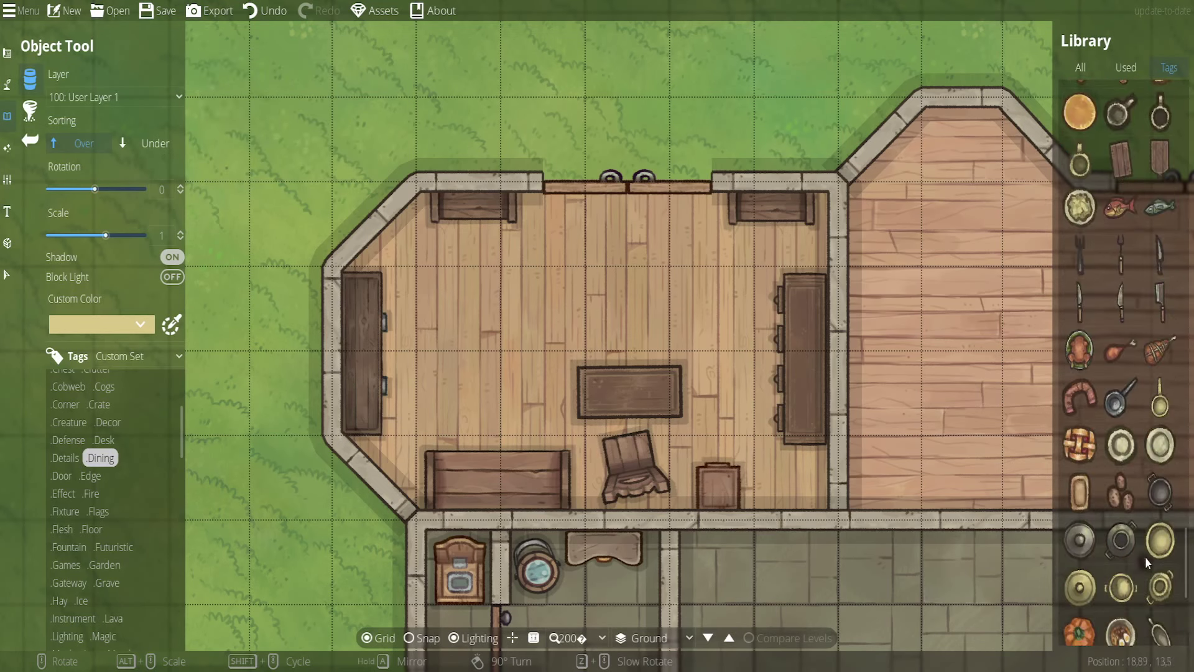
scroll(1143, 459, "down", 8)
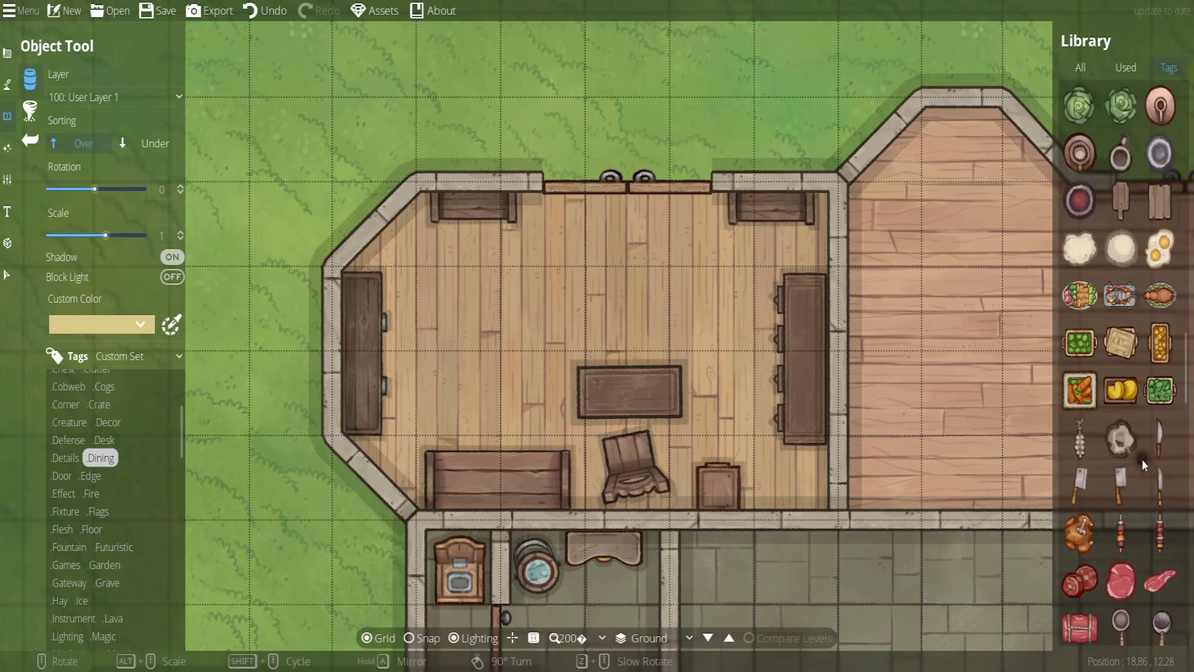
scroll(1142, 459, "down", 3)
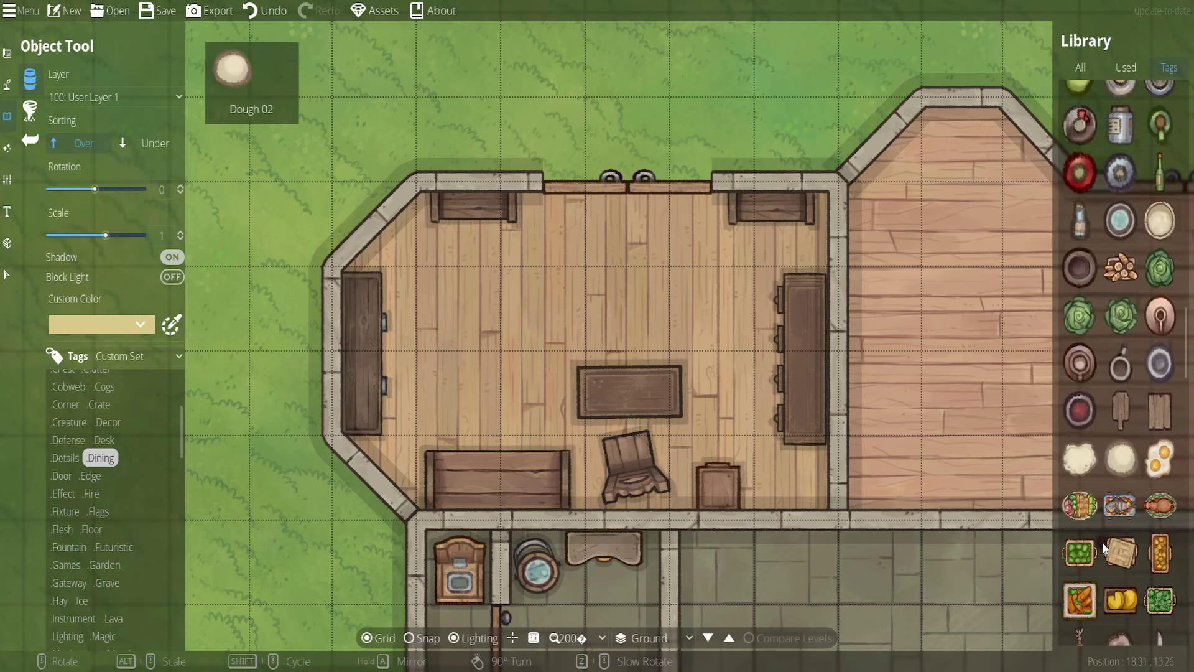
left_click(1160, 316)
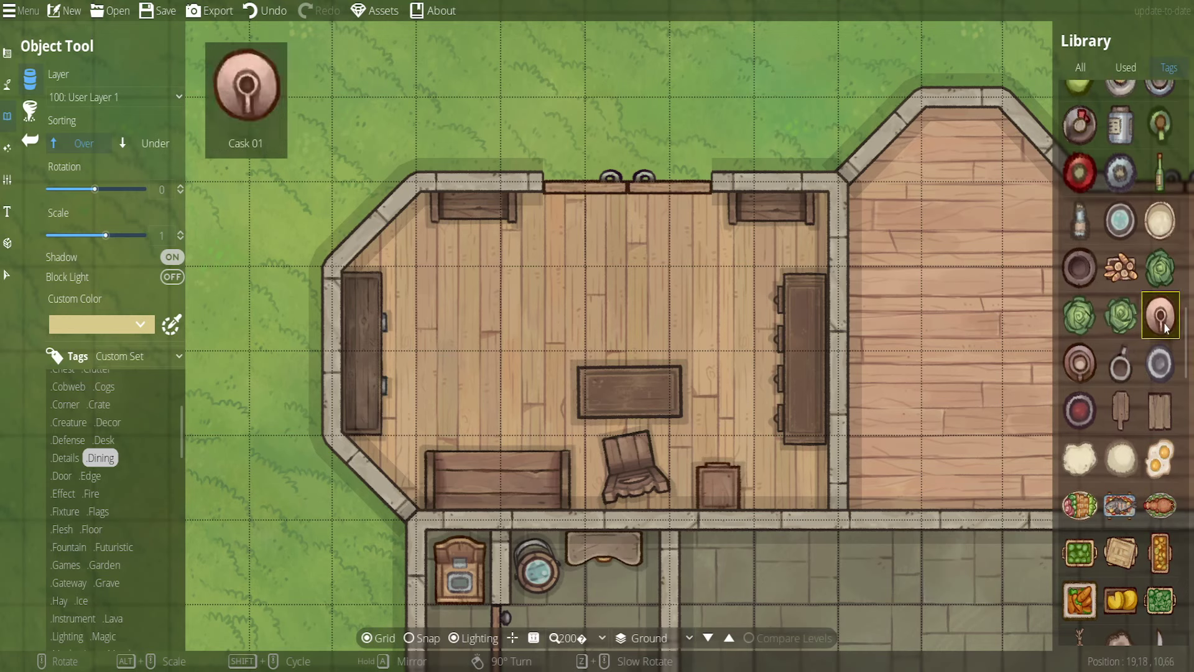
scroll(801, 424, "up", 1)
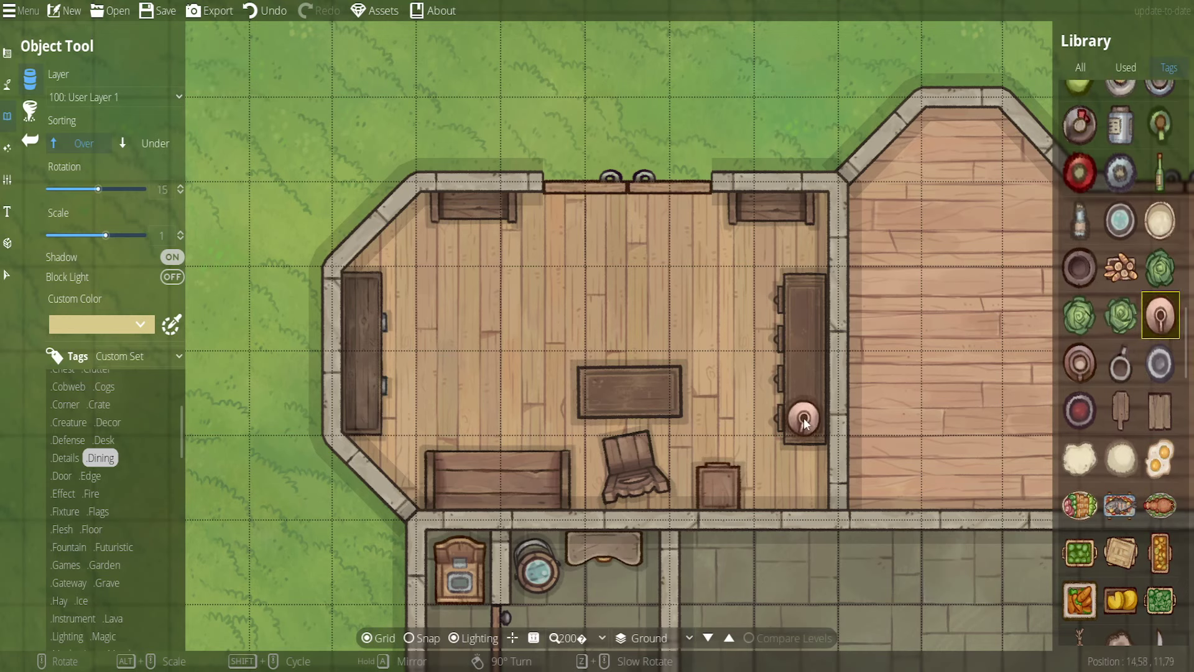
scroll(1136, 410, "up", 1)
Place the round red bottle on the west half of the northwest shelf, rotated 15° at scale 1
scroll(1133, 409, "up", 3)
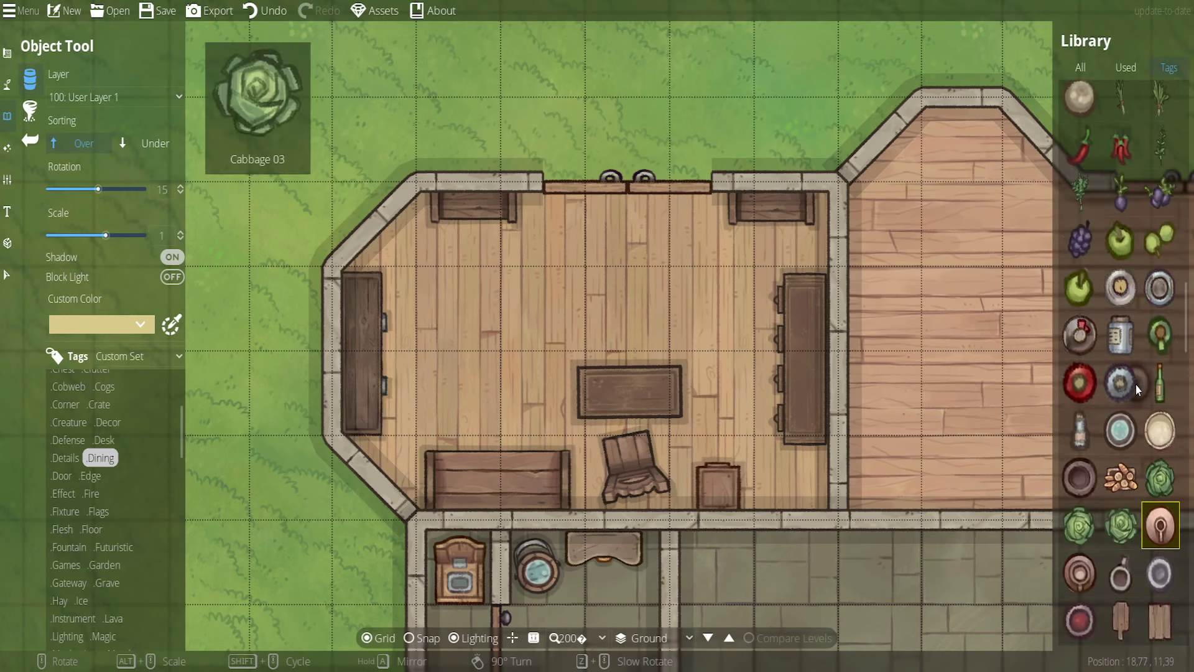
left_click(1081, 382)
scroll(589, 265, "up", 4)
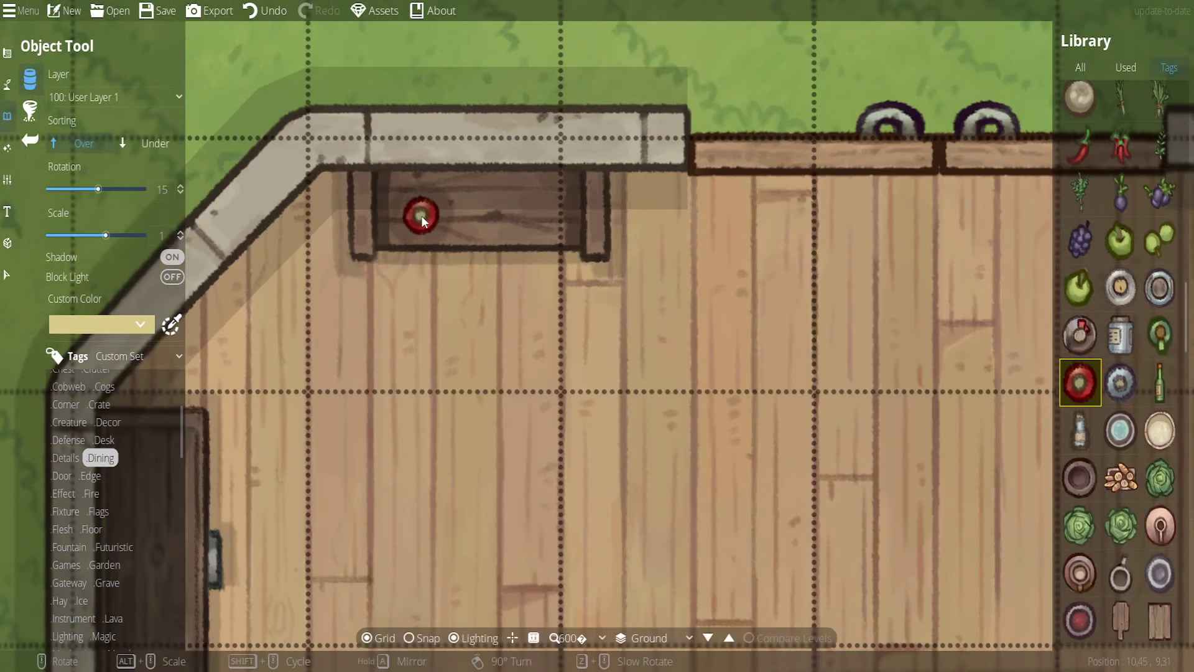
left_click(420, 216)
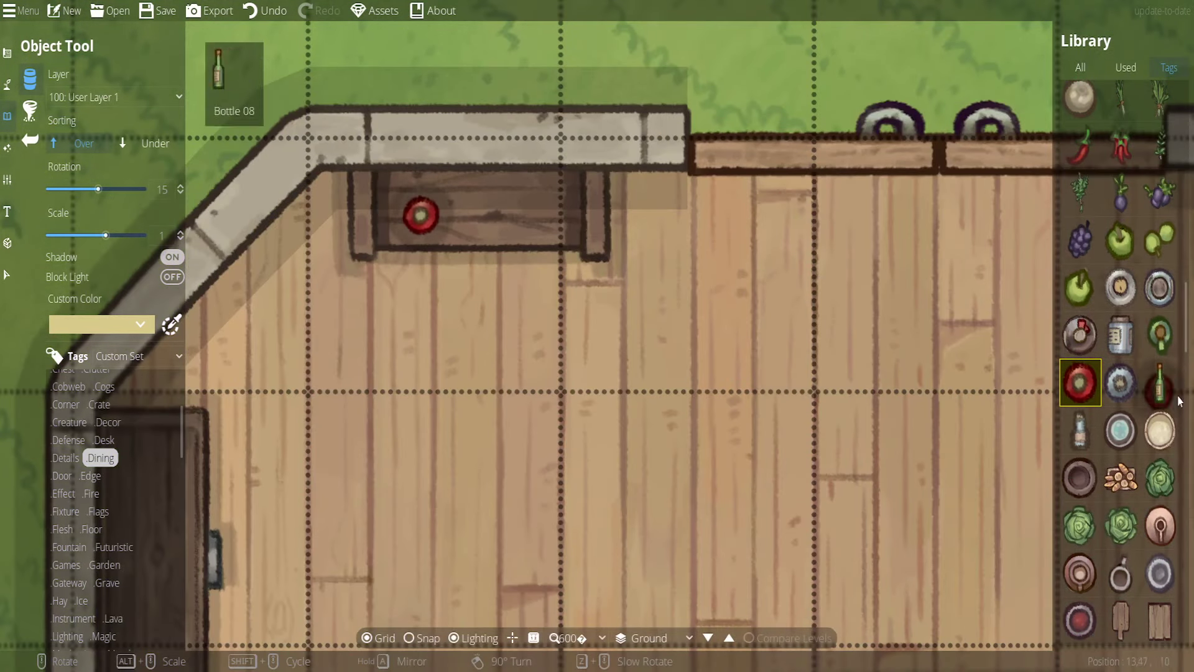
Place the round grey object with the red ribbon beside the red bottle on the northwest shelf, at scale 0.69 and rotation 45°
left_click(1081, 334)
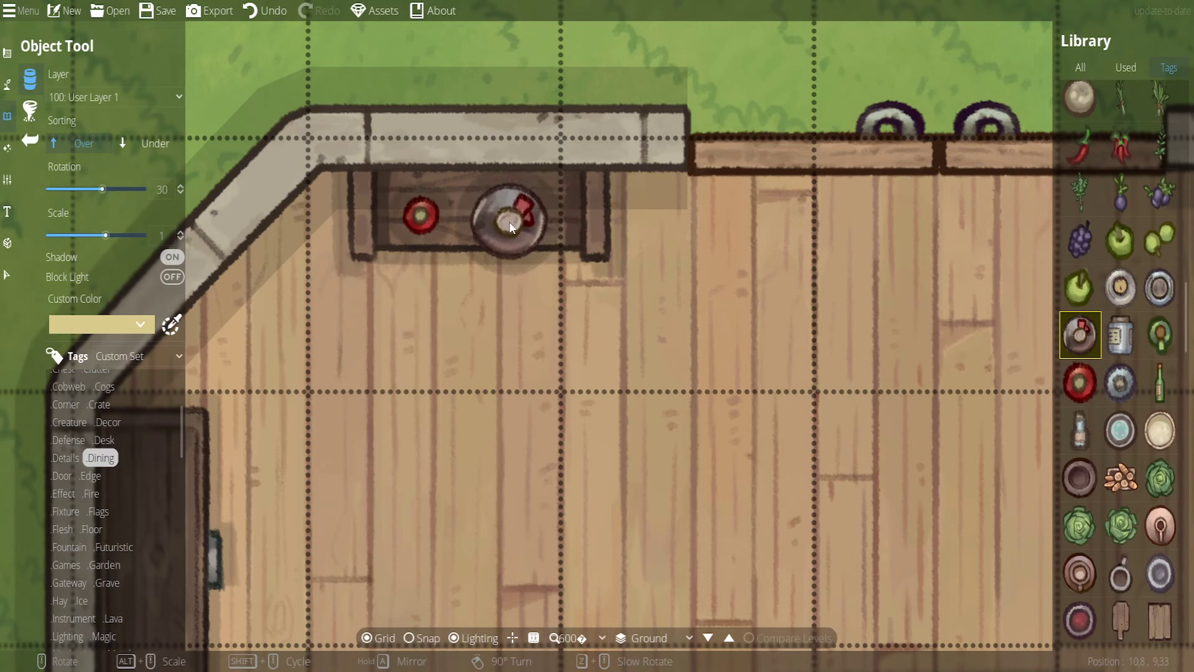
scroll(510, 227, "down", 4)
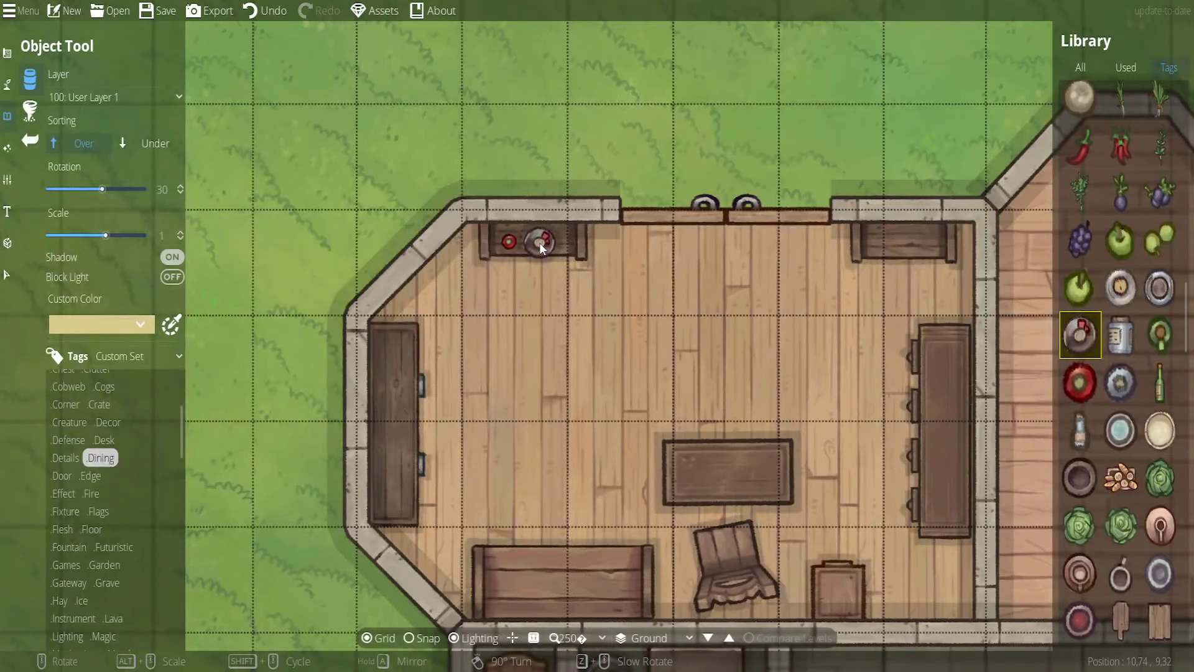
left_click_drag(106, 235, 100, 235)
left_click(543, 240)
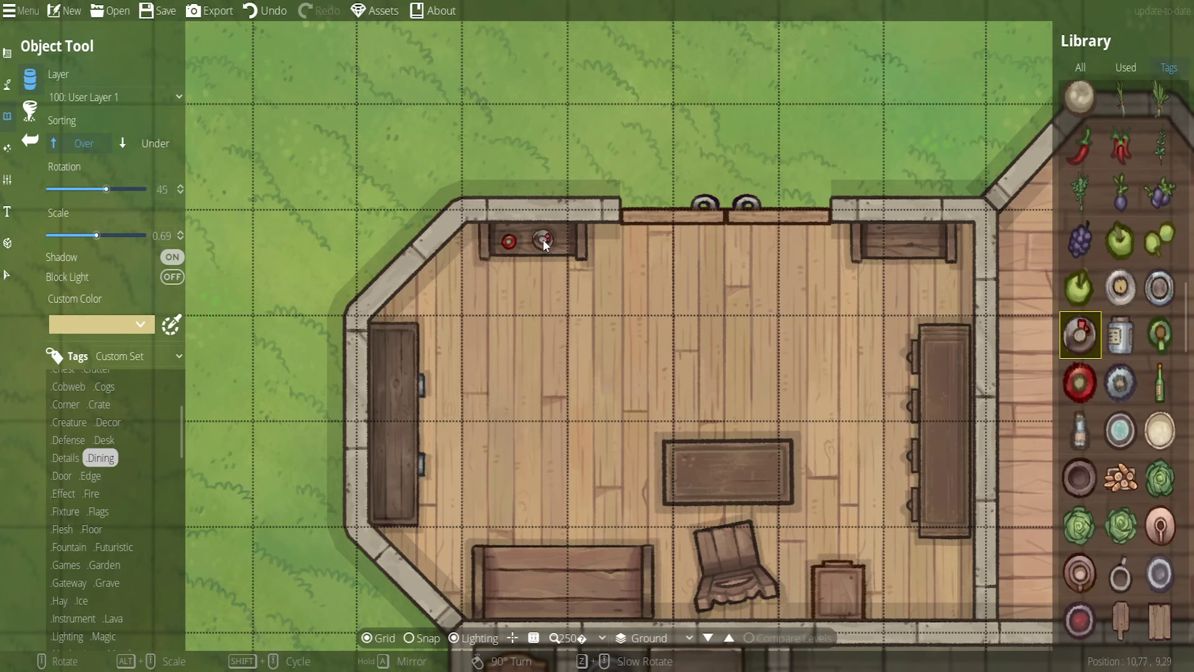
Place the labelled jar on the northeast shelf, rotated 30° at scale 0.69, and add the round green bottle beside it at scale 1
left_click(1126, 346)
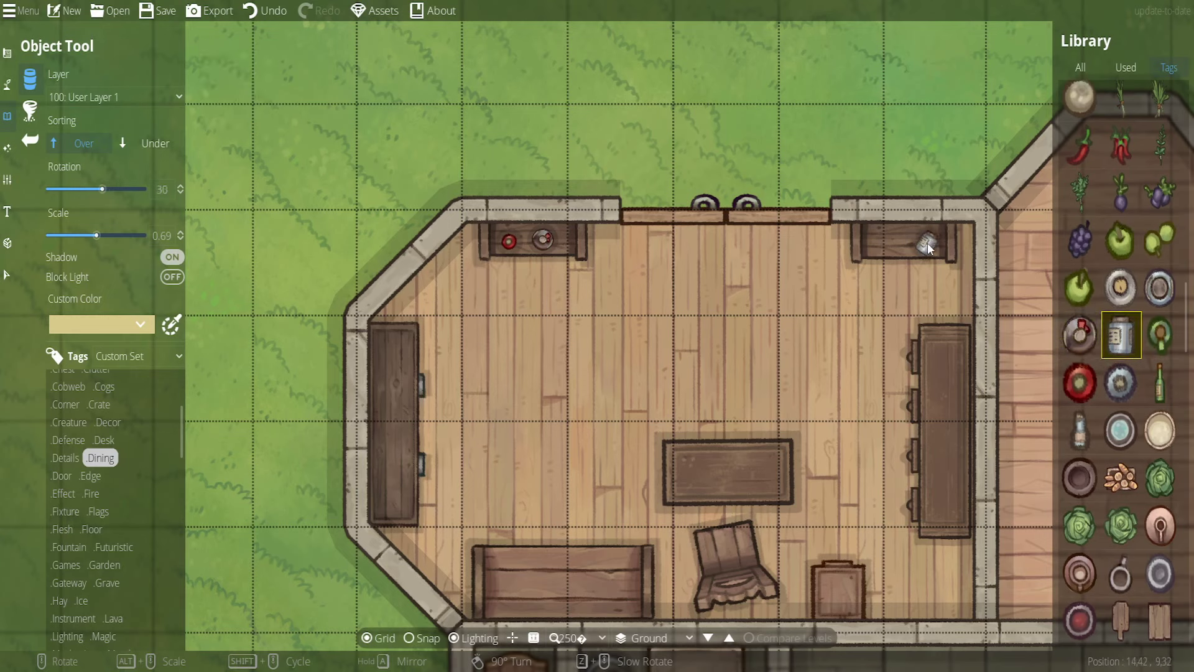
left_click(930, 249)
left_click(1153, 334)
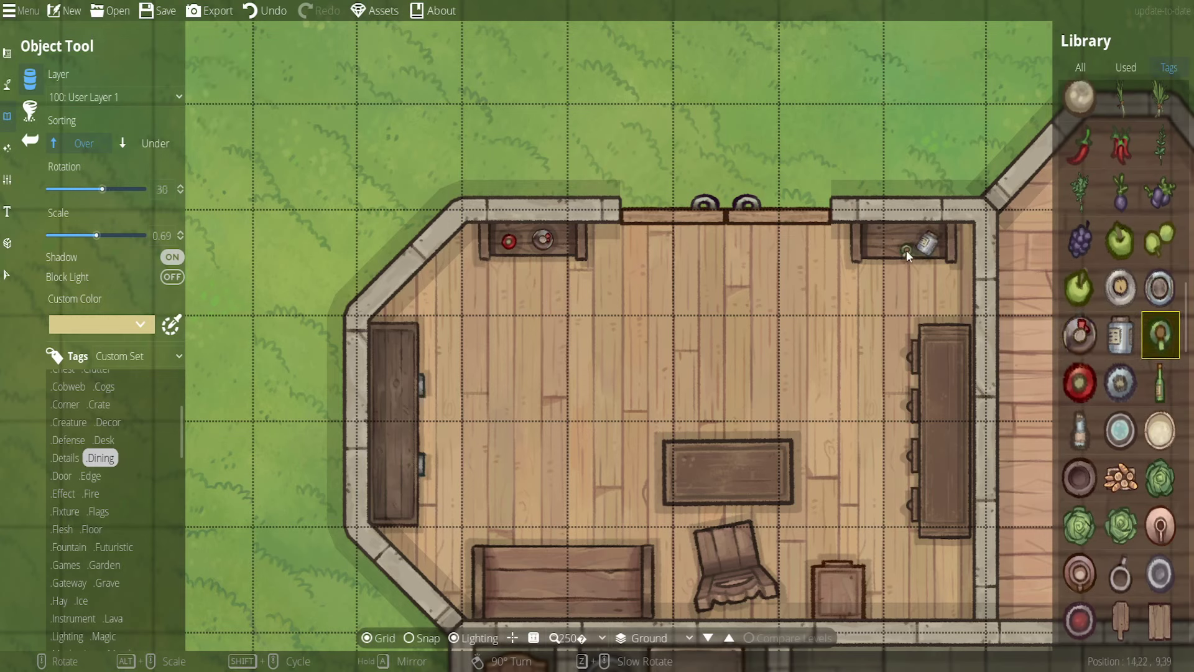
left_click(162, 235)
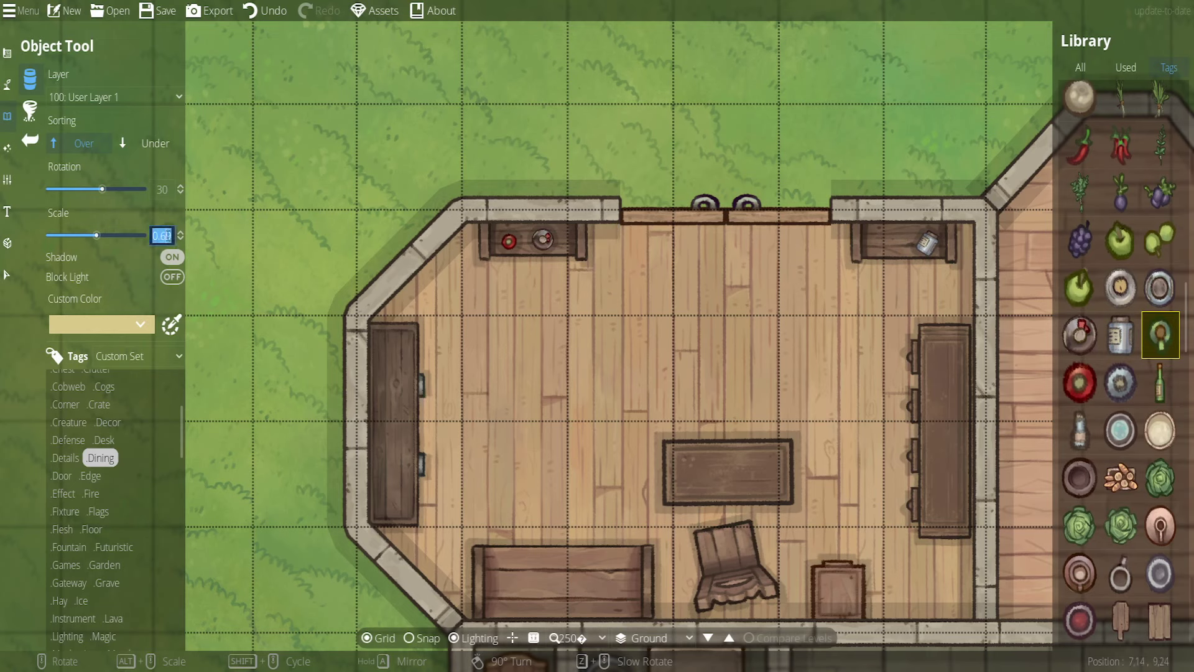
type("1")
key("Return")
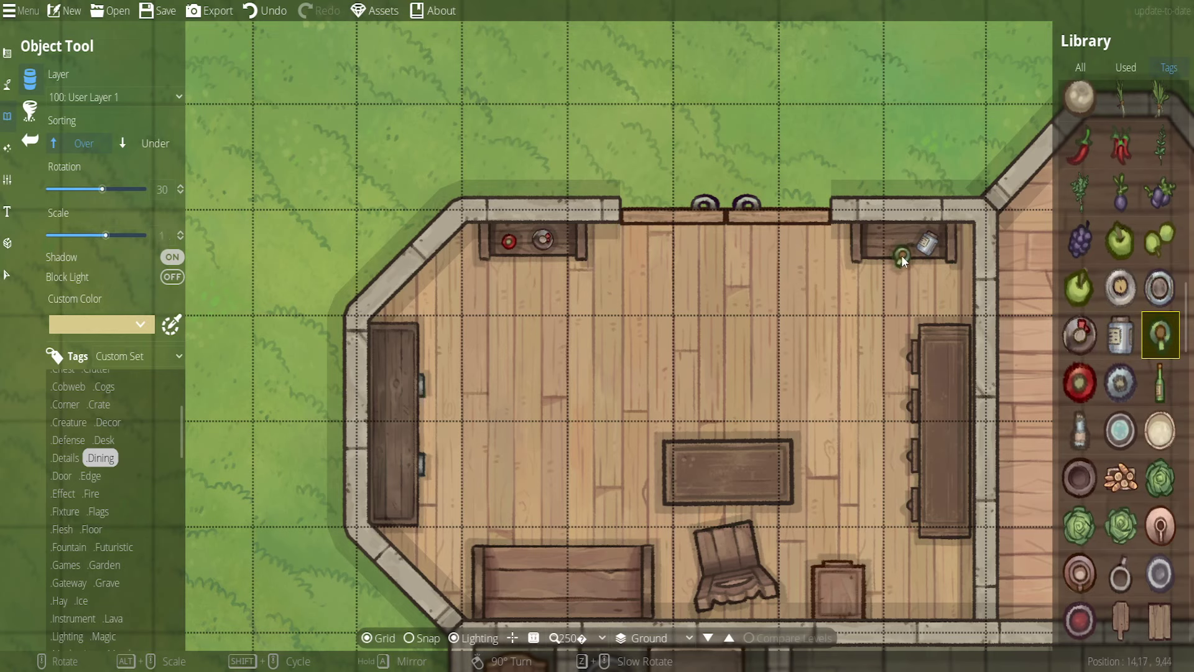
Place the round green bottle on the shelf east of the double doors and the small clear bottle, rotated 135°, on the small side table
scroll(888, 241, "down", 3)
left_click(889, 242)
mouse_move(1114, 324)
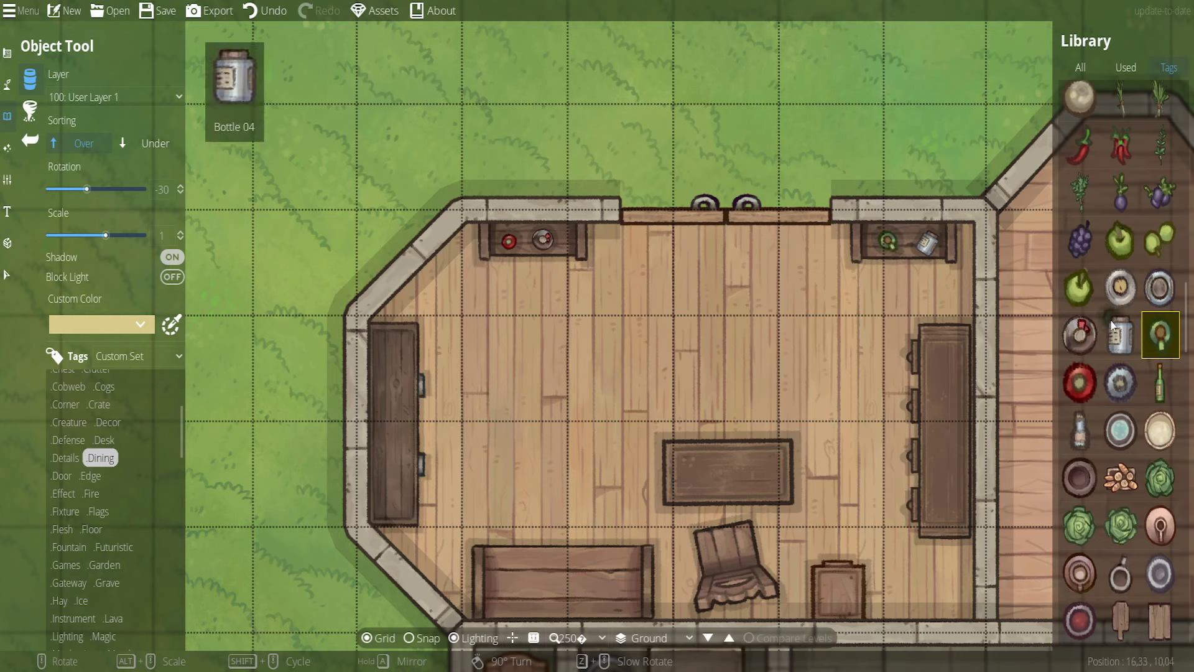
left_click(1081, 429)
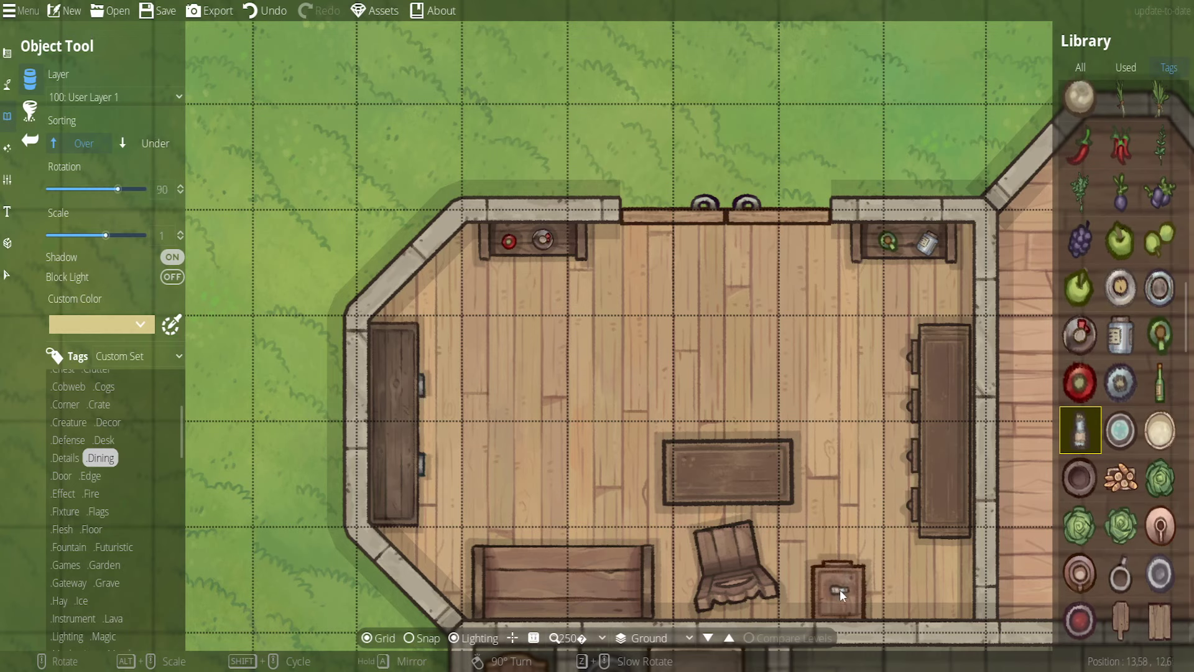
left_click(838, 591)
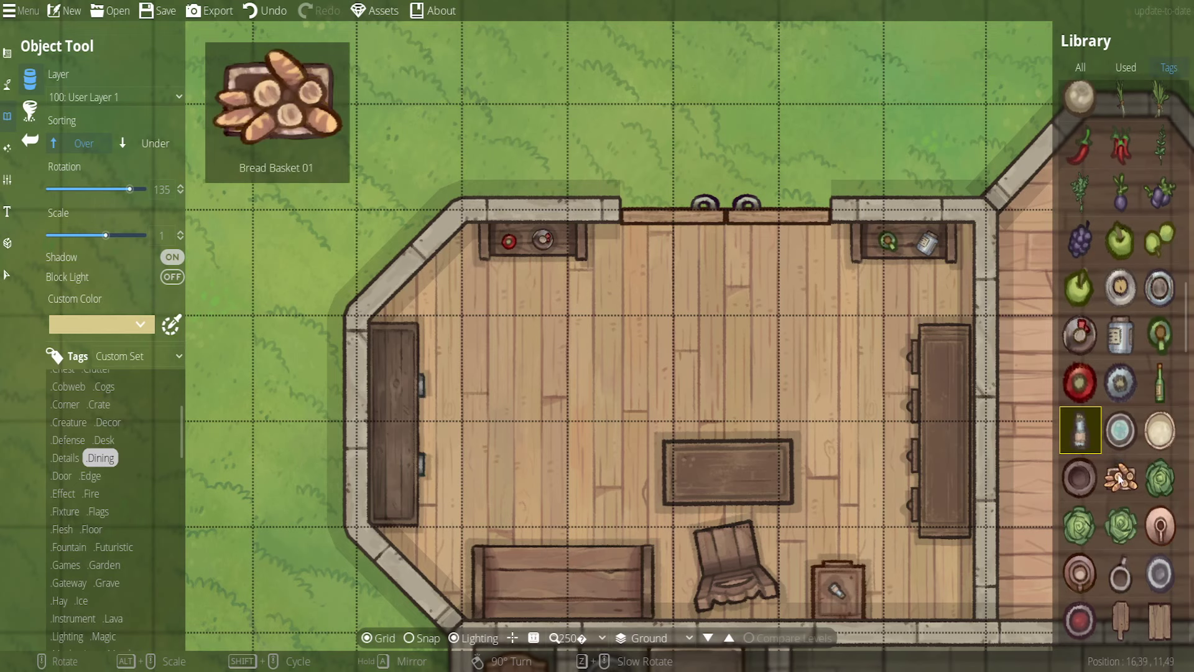
Place the blue spouted pot, rotated 150°, on the southern end of the long cabinet along the room's east wall
mouse_move(1159, 404)
scroll(1160, 404, "up", 3)
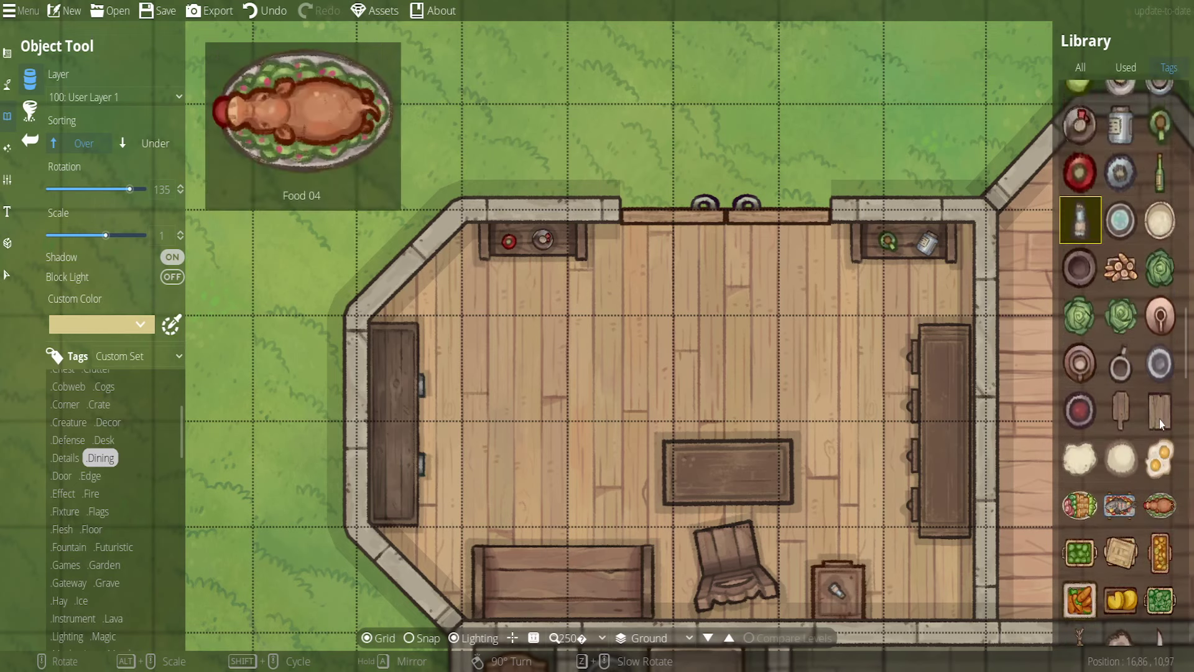
scroll(1161, 425, "up", 5)
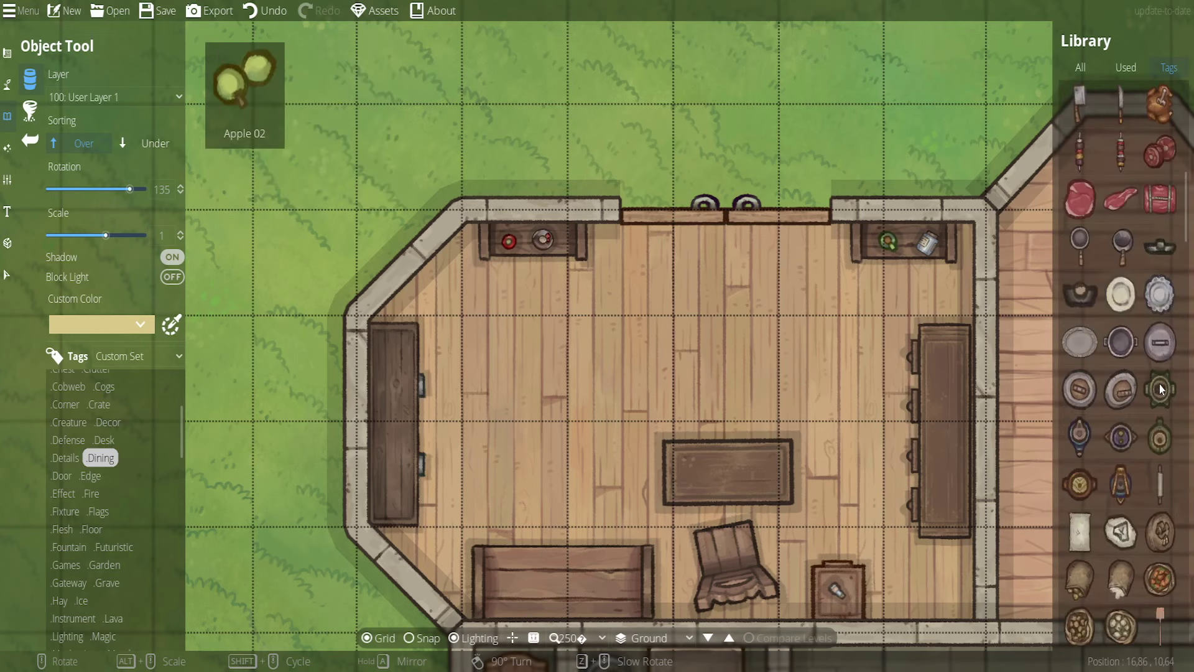
left_click(1080, 436)
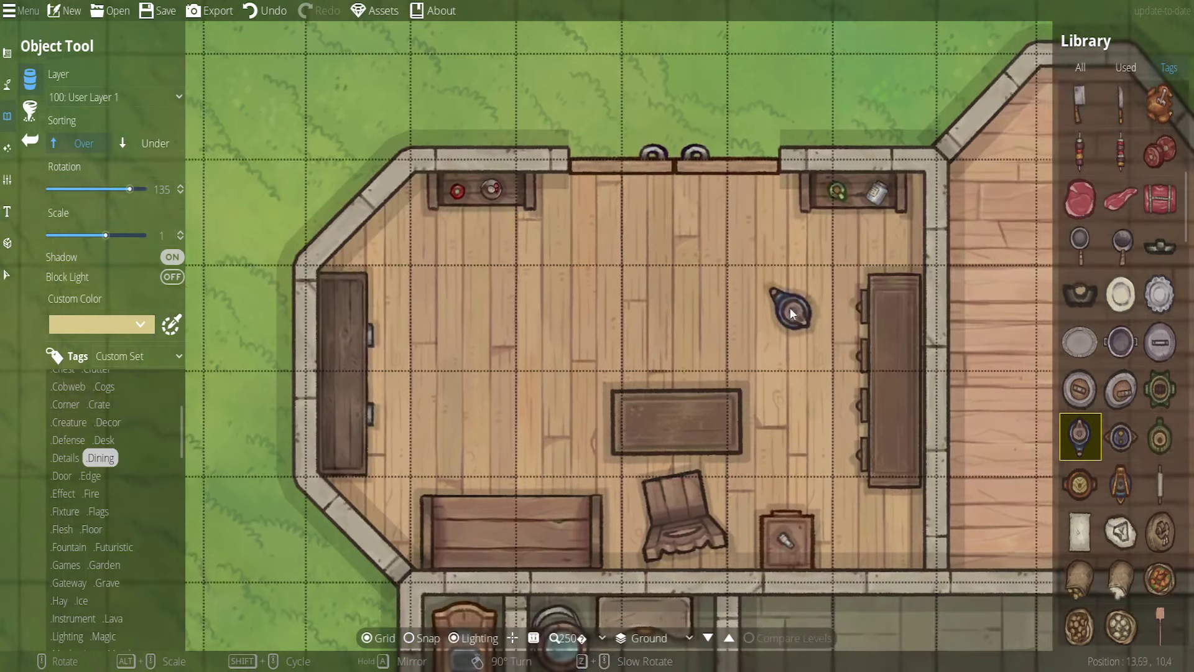
scroll(784, 398, "up", 4)
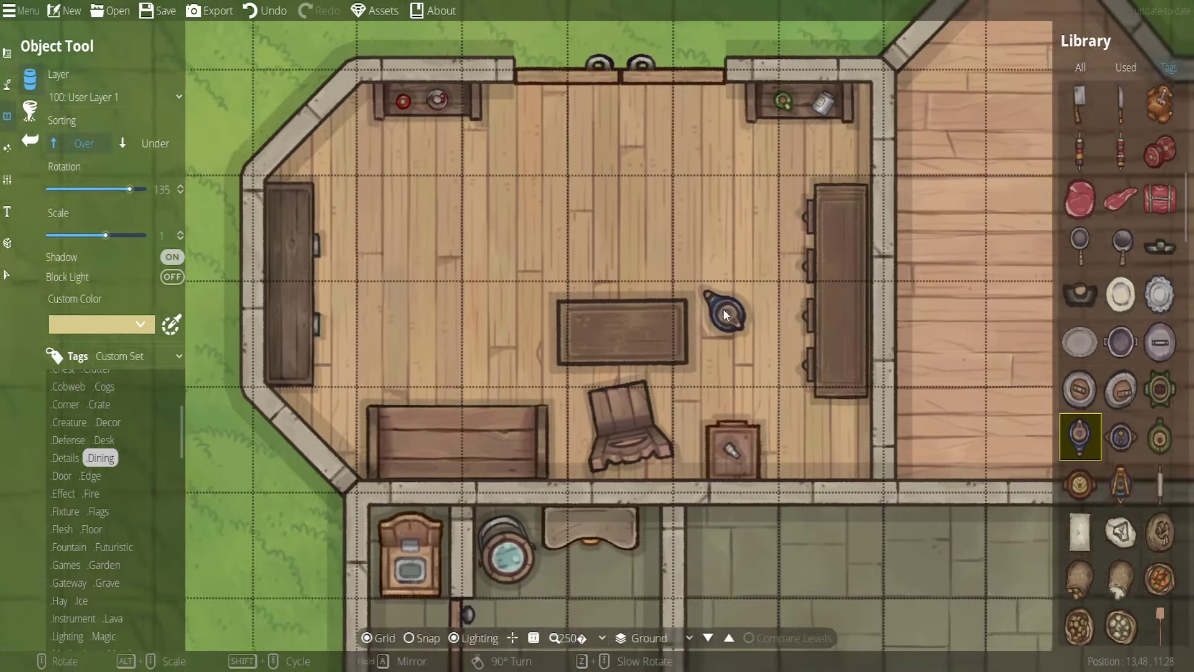
scroll(773, 323, "up", 3)
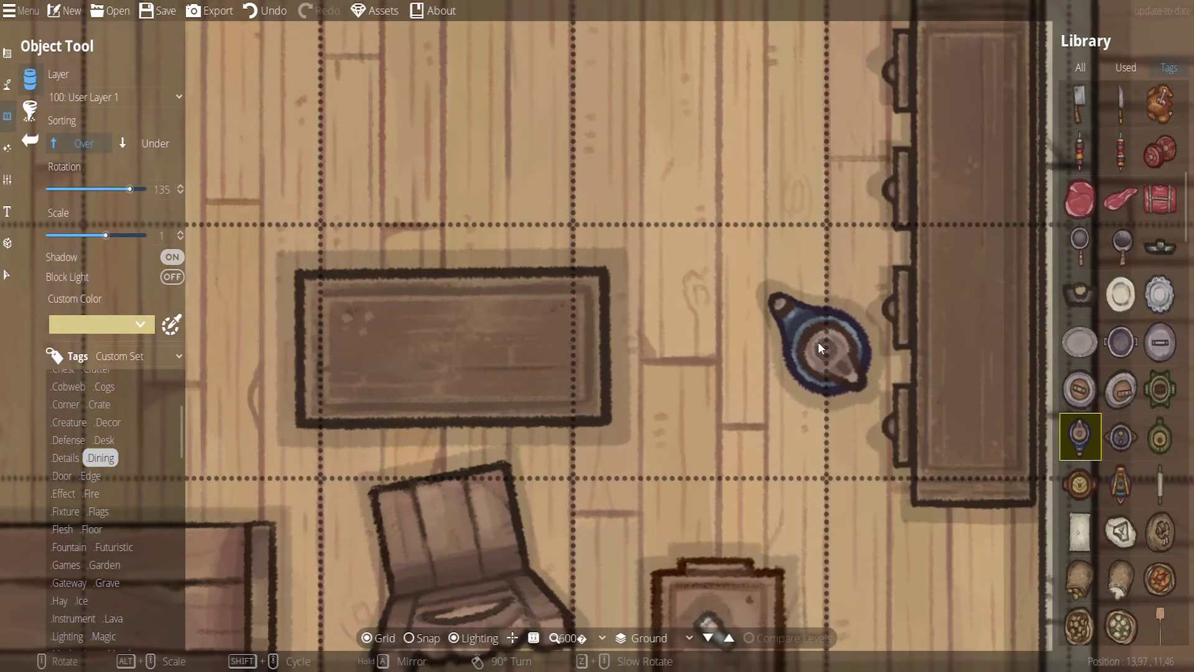
scroll(948, 381, "down", 1)
scroll(949, 380, "down", 2)
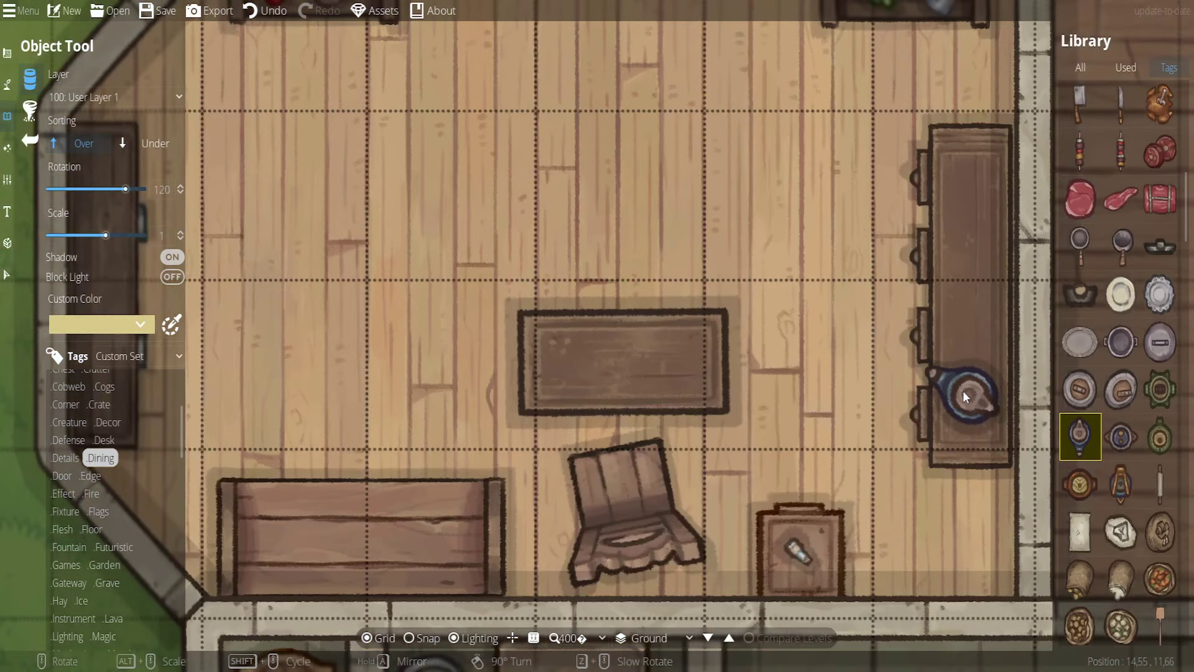
scroll(969, 391, "up", 2)
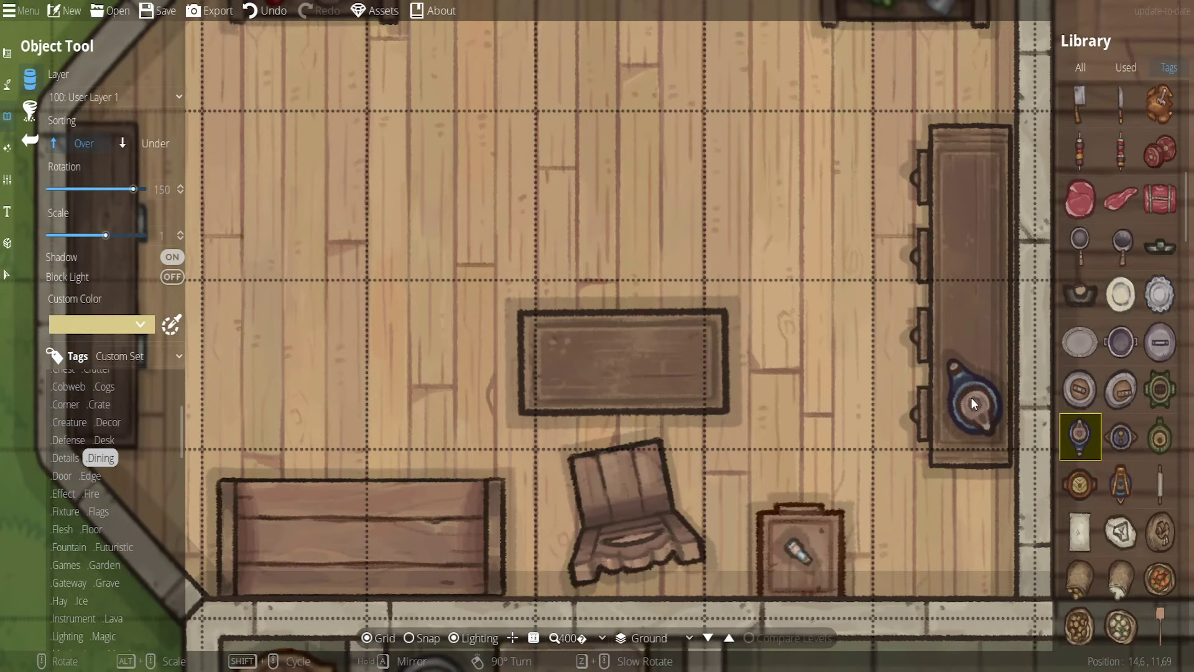
left_click(972, 397)
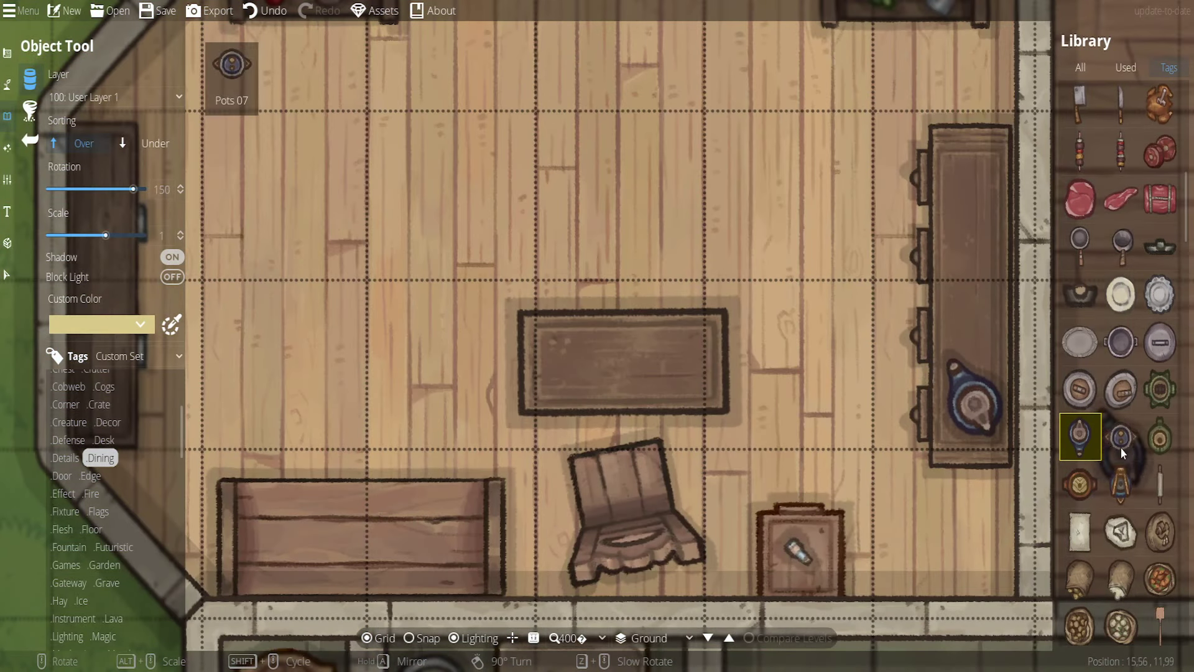
Place the round brown two-handled pot, rotated 75°, on the northern end of the cabinet along the west wall
left_click(1080, 486)
key("Left")
key("Up")
scroll(485, 267, "down", 3)
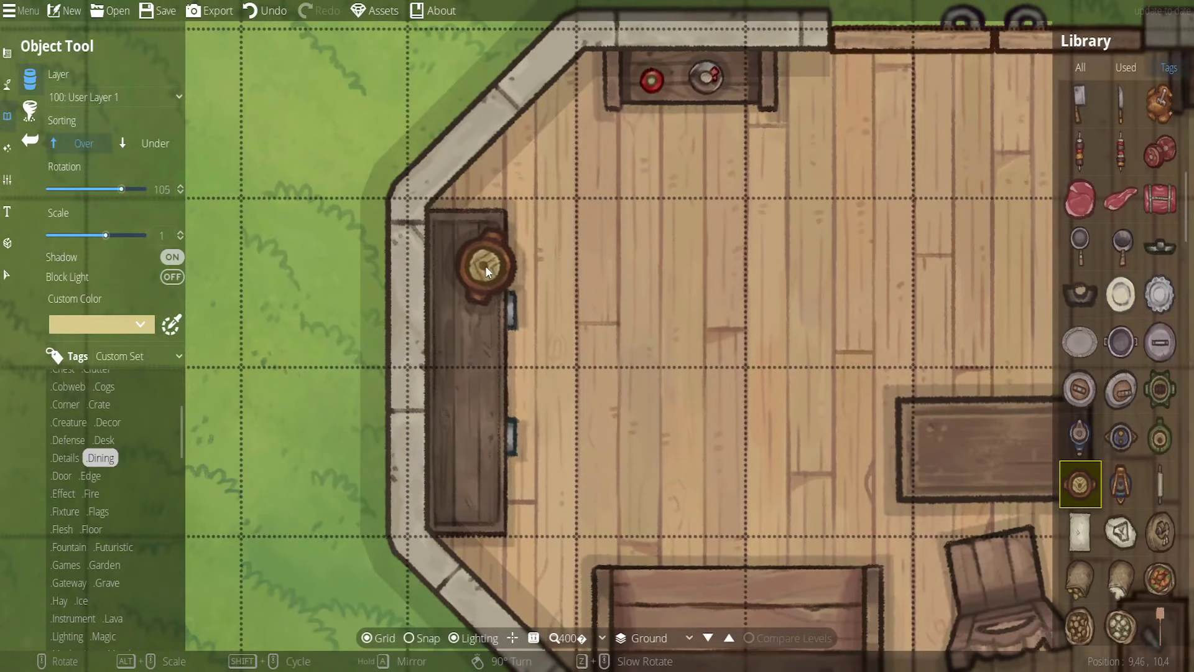
scroll(470, 267, "down", 2)
left_click(466, 266)
Place Pots 10, rotated 45°, on the southern end of the west wall cabinet
left_click(1122, 489)
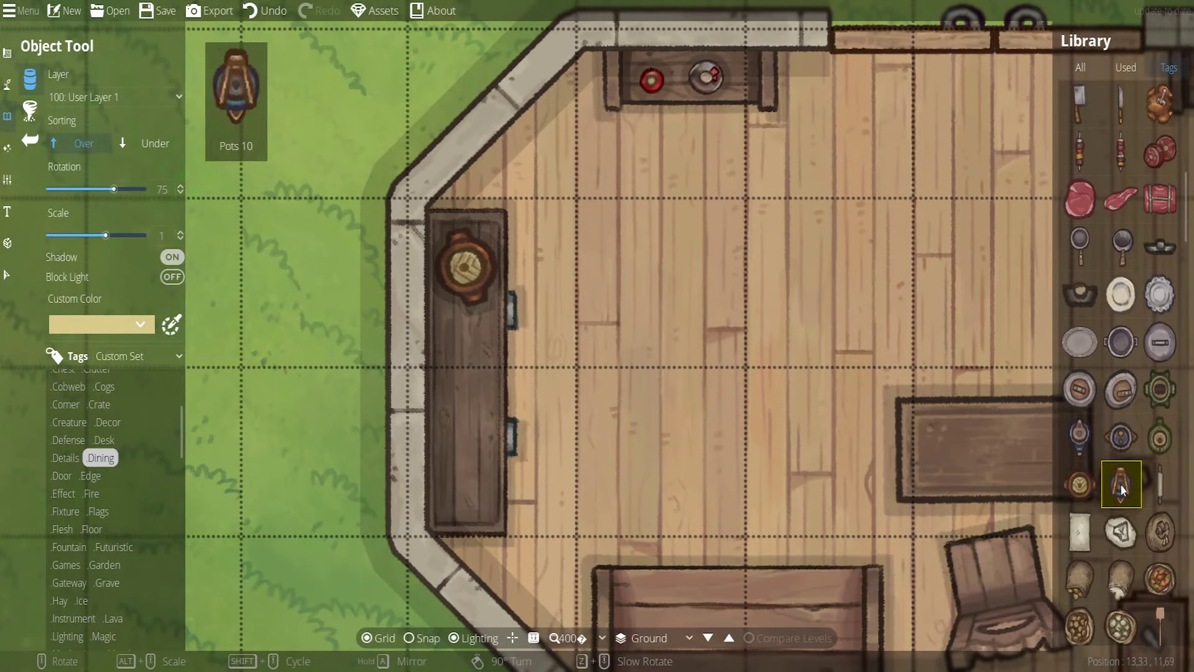
scroll(469, 391, "down", 2)
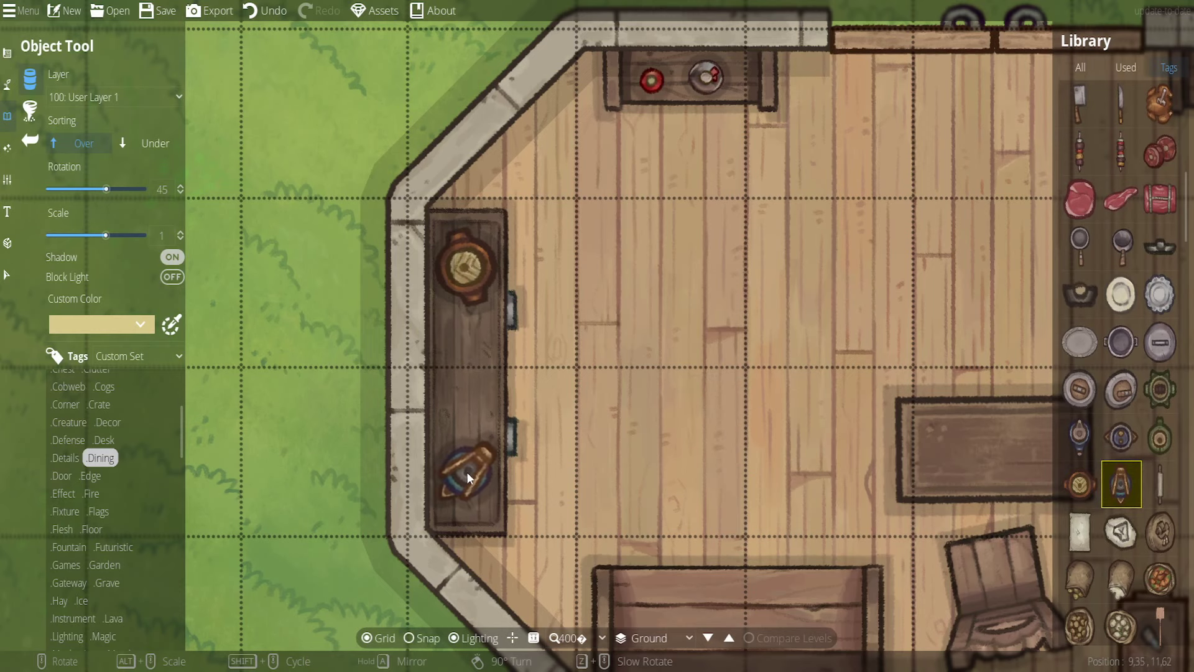
left_click(468, 473)
Place Bottle 07 and two round red bottles, rotated 45°, between the two pots on the west wall cabinet
key("Right")
key("Down")
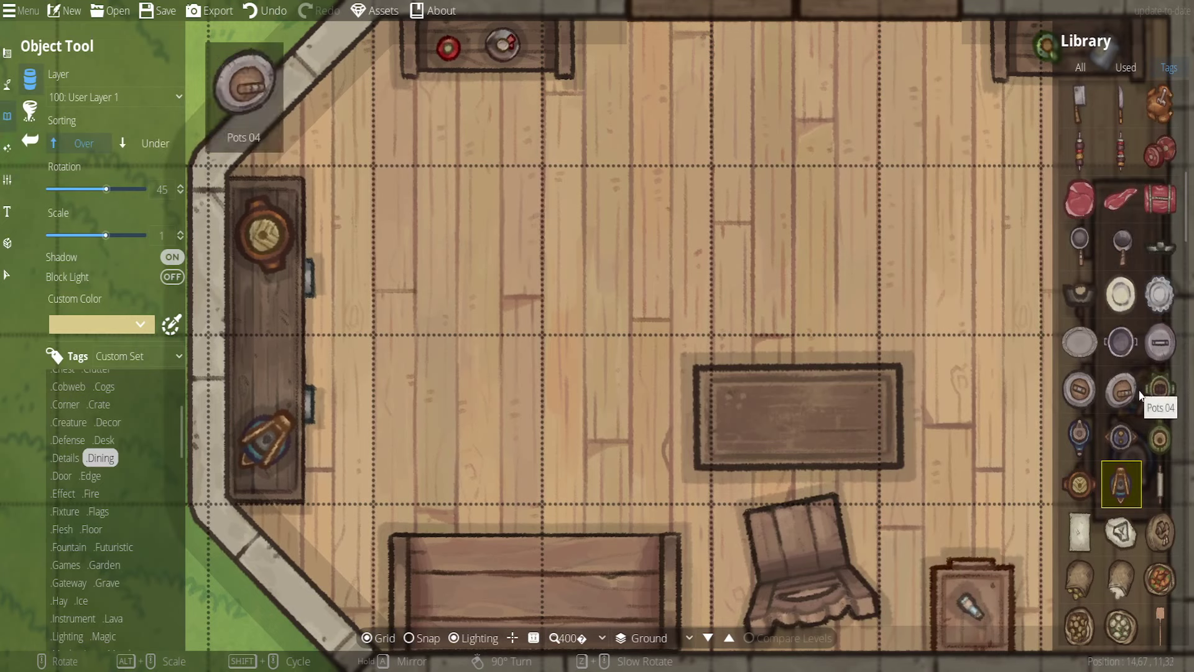
scroll(1141, 395, "down", 8)
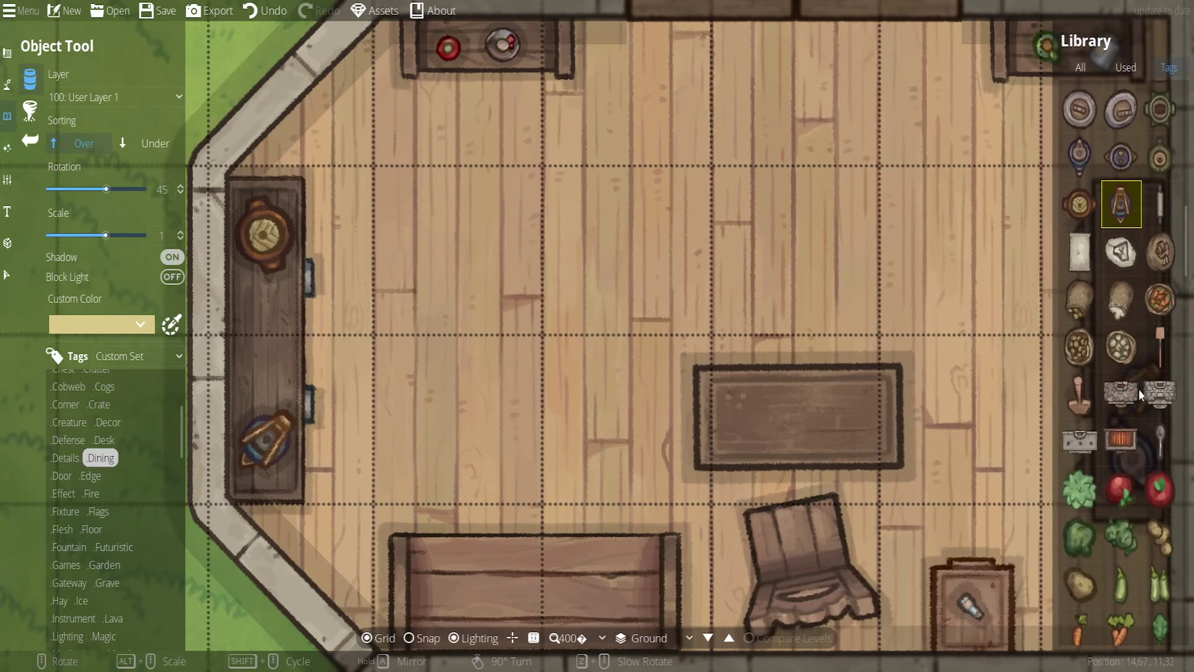
scroll(1133, 394, "down", 5)
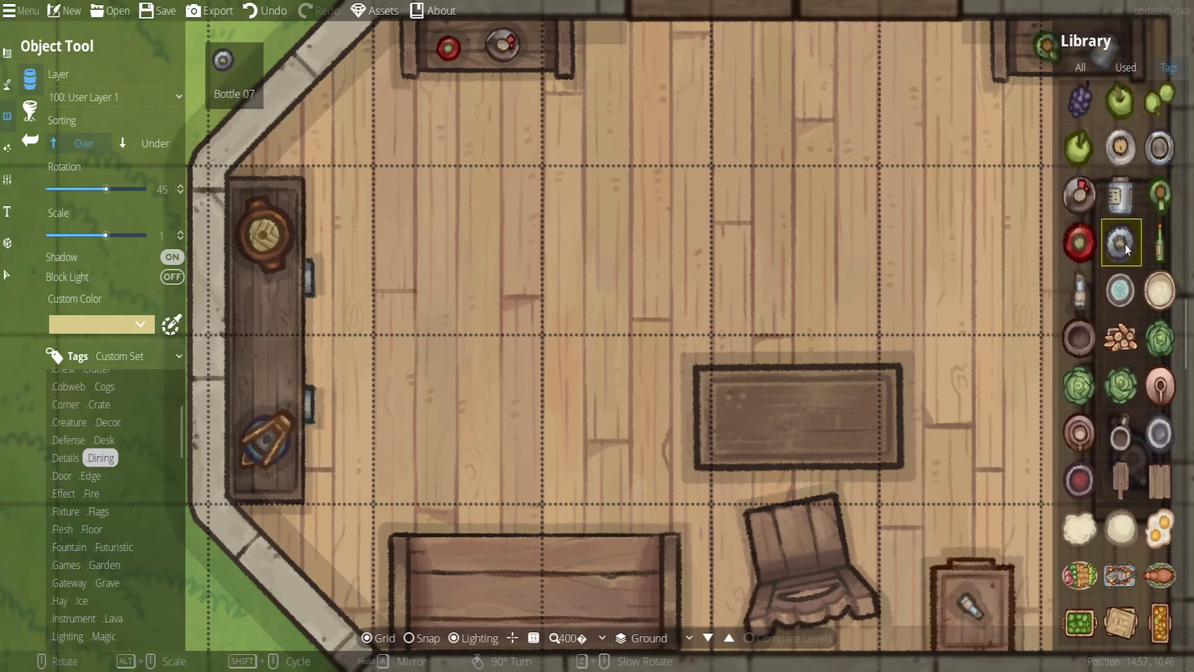
left_click(1125, 246)
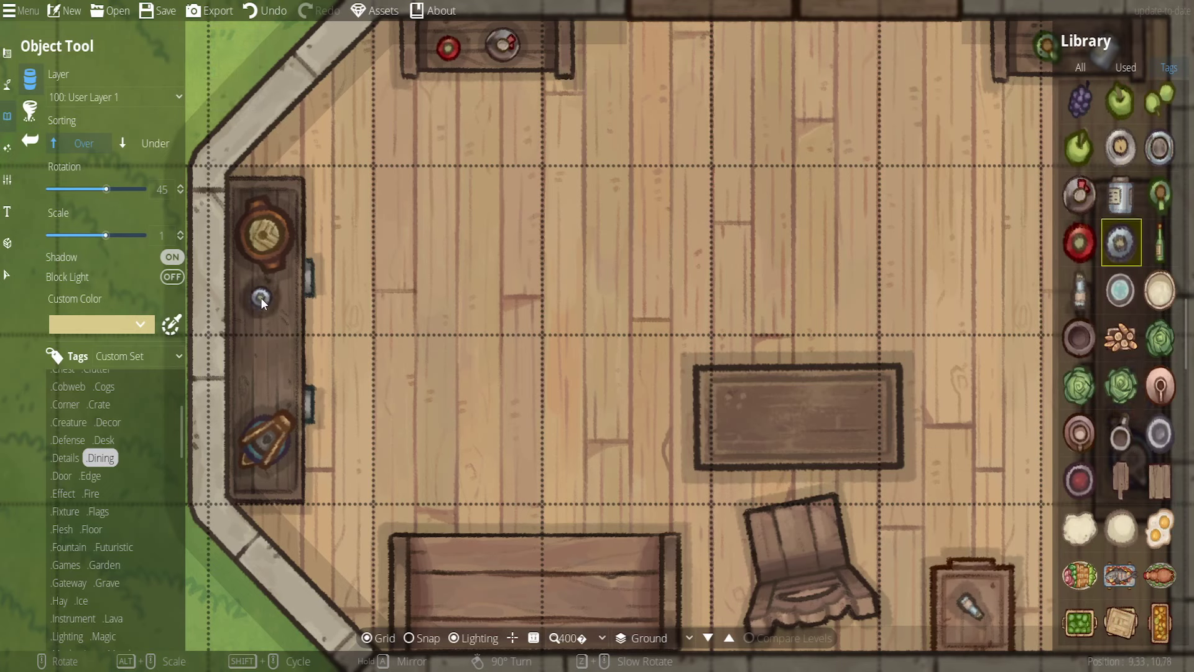
left_click(261, 302)
left_click(1080, 242)
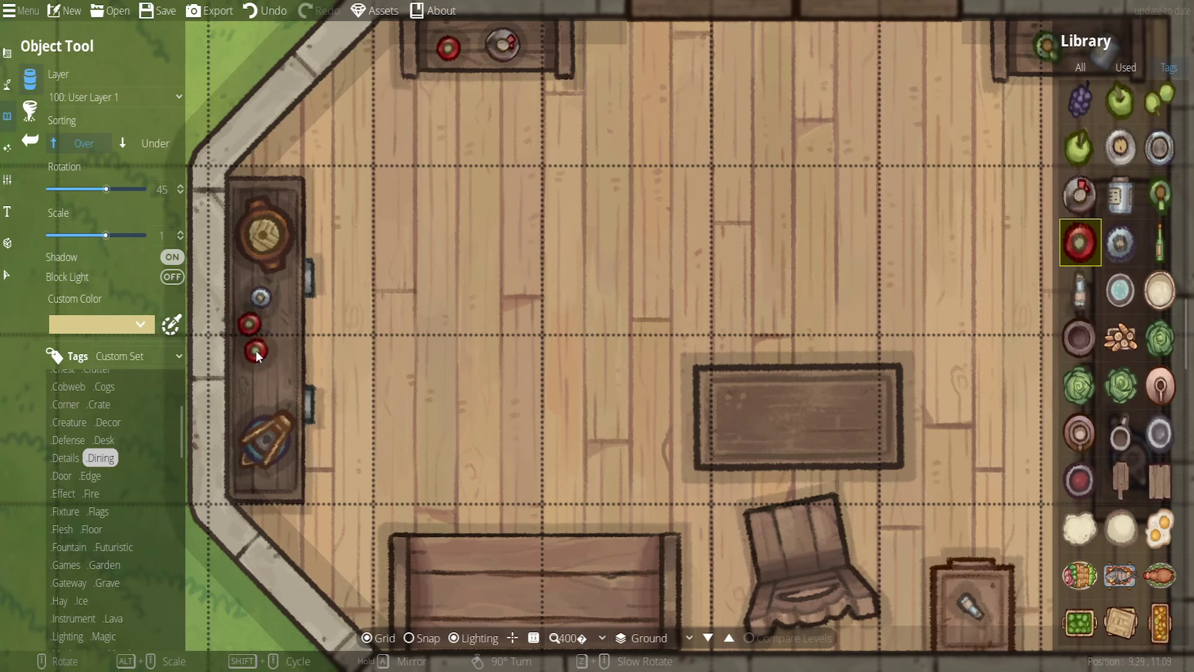
left_click(258, 350)
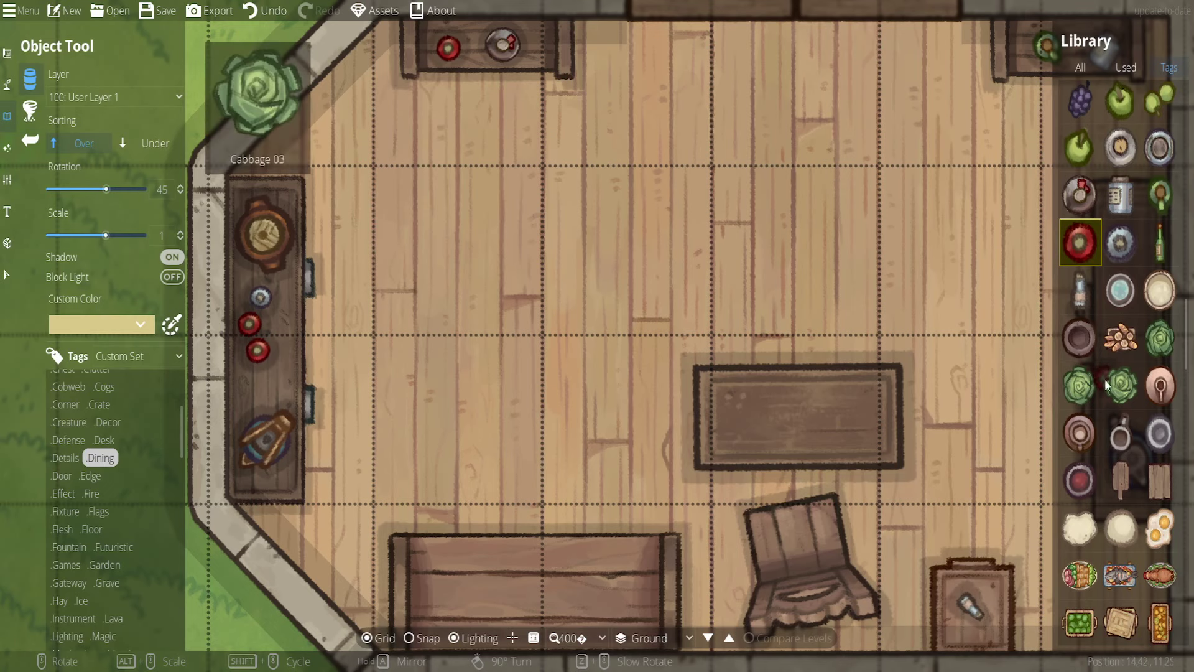
Place the grey corked bottle at 30° and the neighbouring grey-rimmed vessel at 60° on the northern half of the east wall cabinet
scroll(1137, 334, "up", 1)
left_click(1160, 315)
key("d")
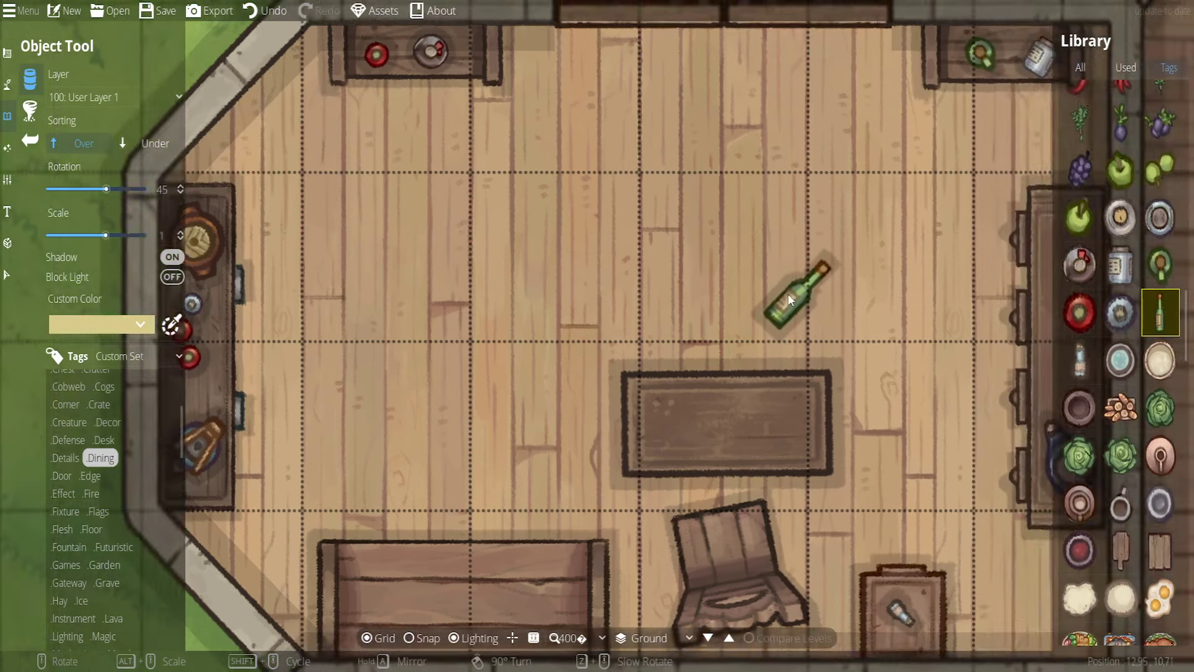
left_click(1122, 218)
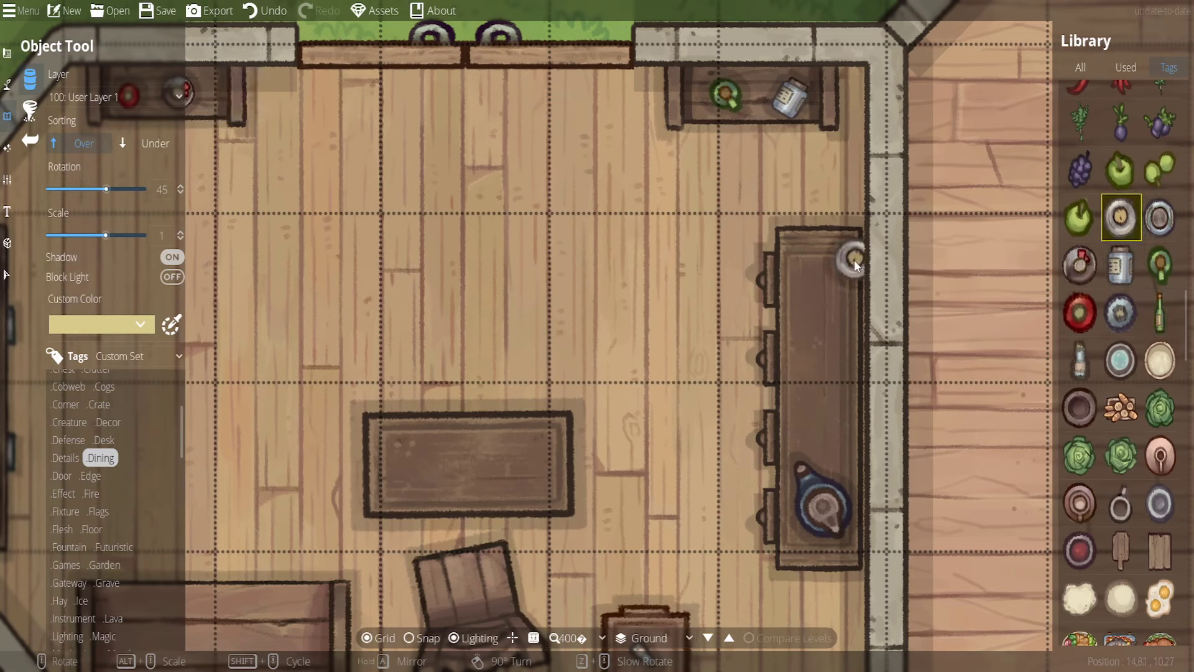
scroll(815, 274, "down", 1)
left_click(815, 274)
left_click(1159, 218)
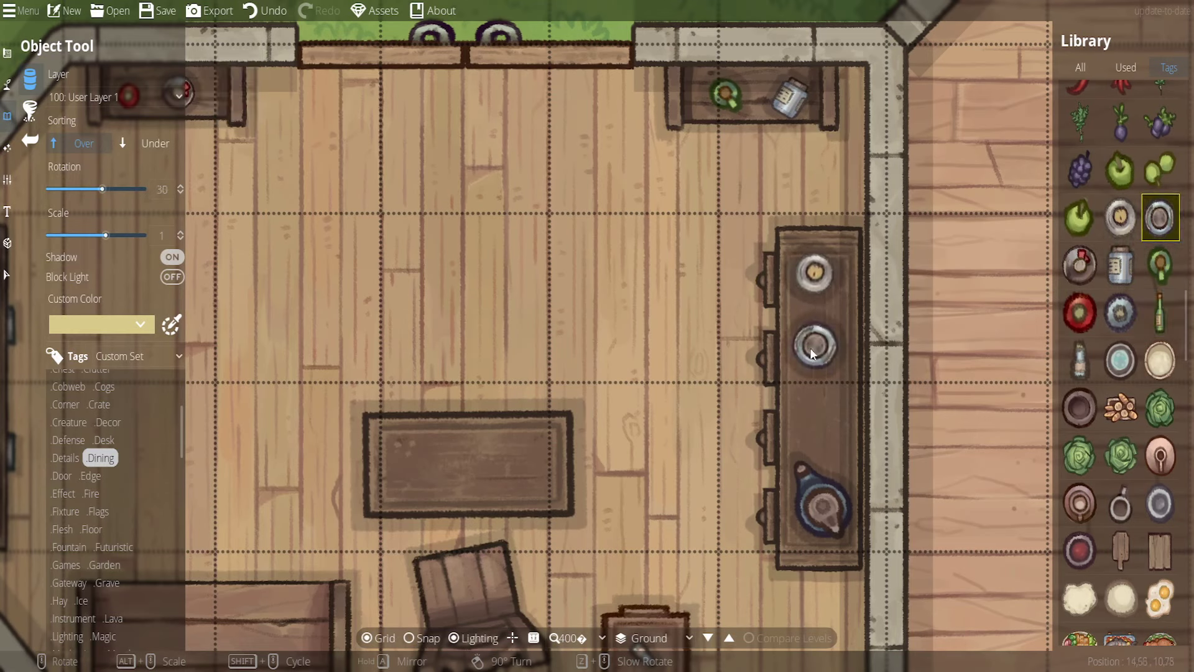
scroll(804, 347, "up", 2)
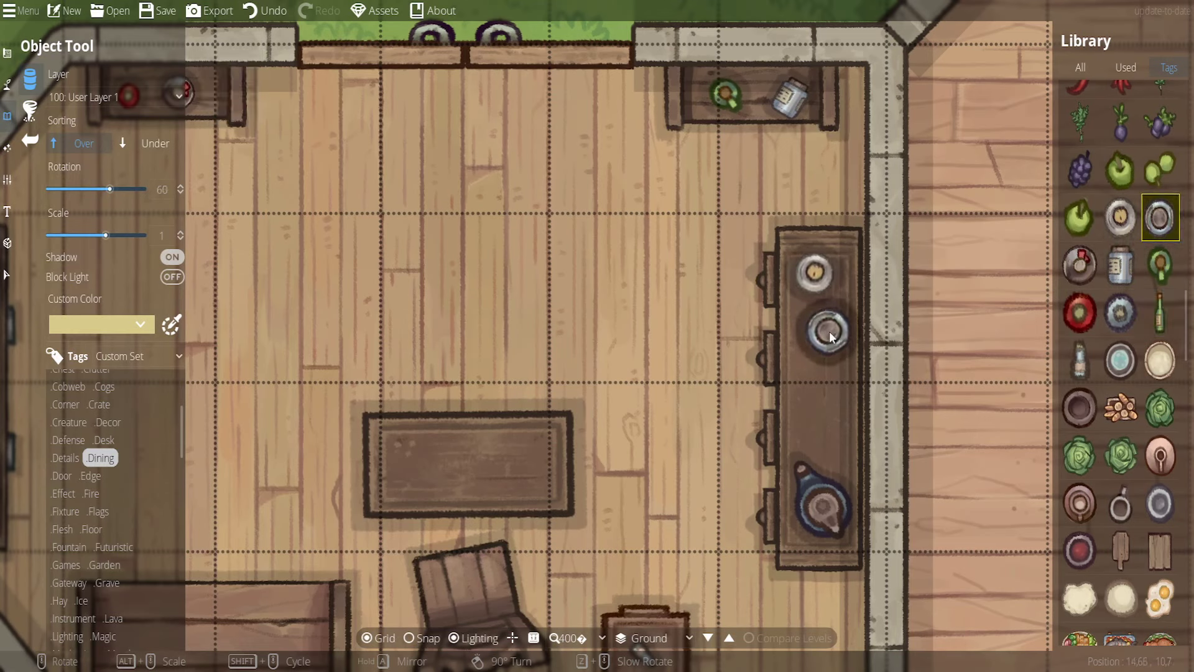
left_click(830, 331)
Place the green single-handled pot, rotated 30°, just north of the blue pot on the east wall cabinet
scroll(1110, 336, "down", 3)
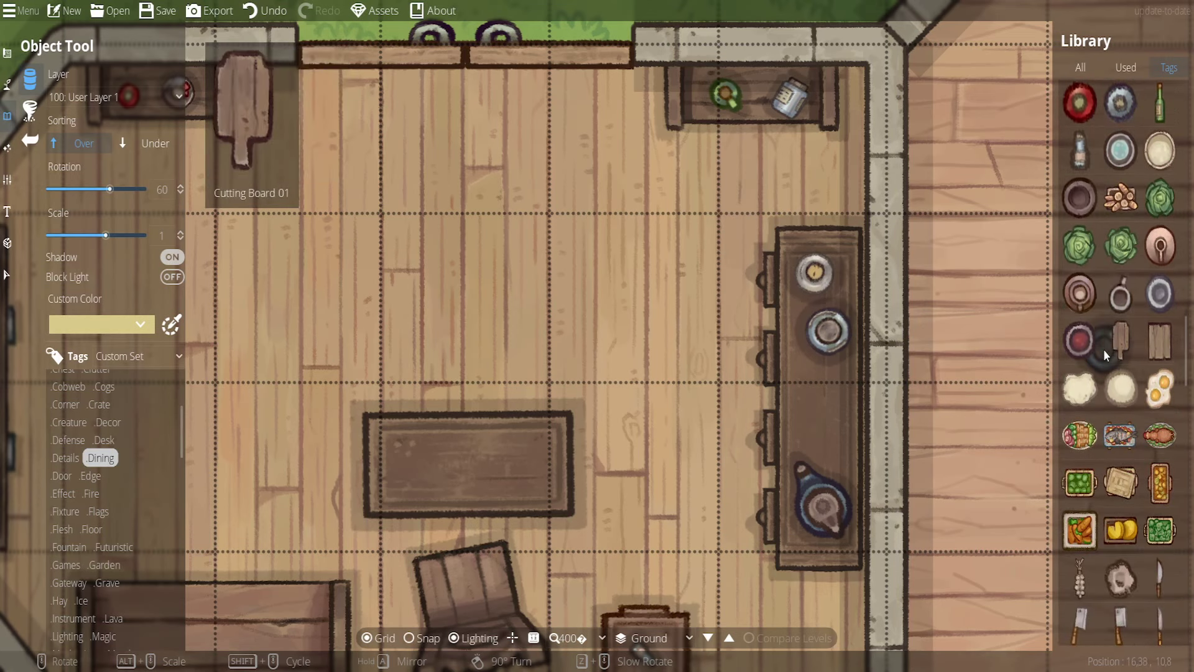
scroll(1104, 353, "down", 5)
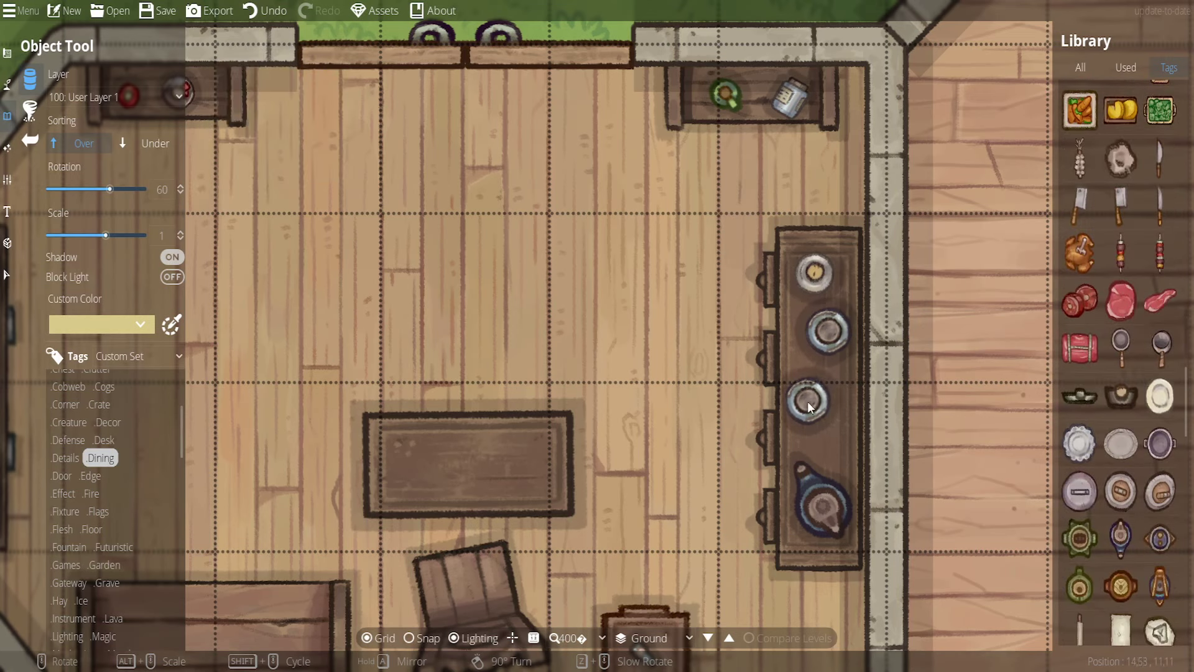
scroll(1070, 498, "down", 3)
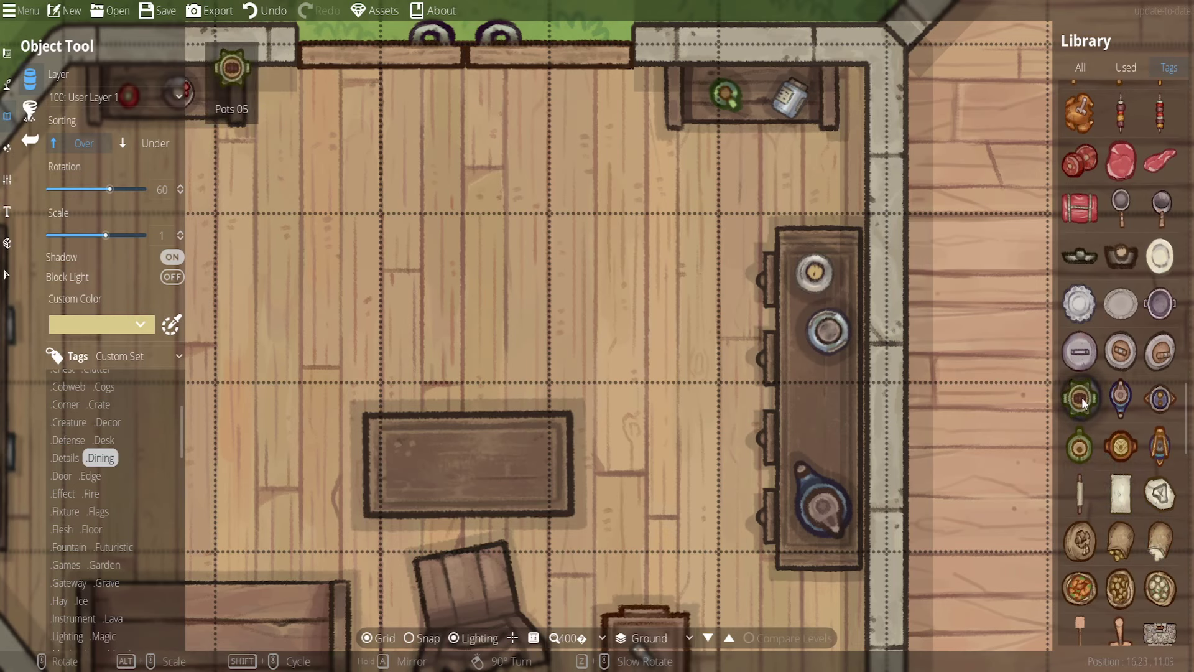
left_click(1082, 443)
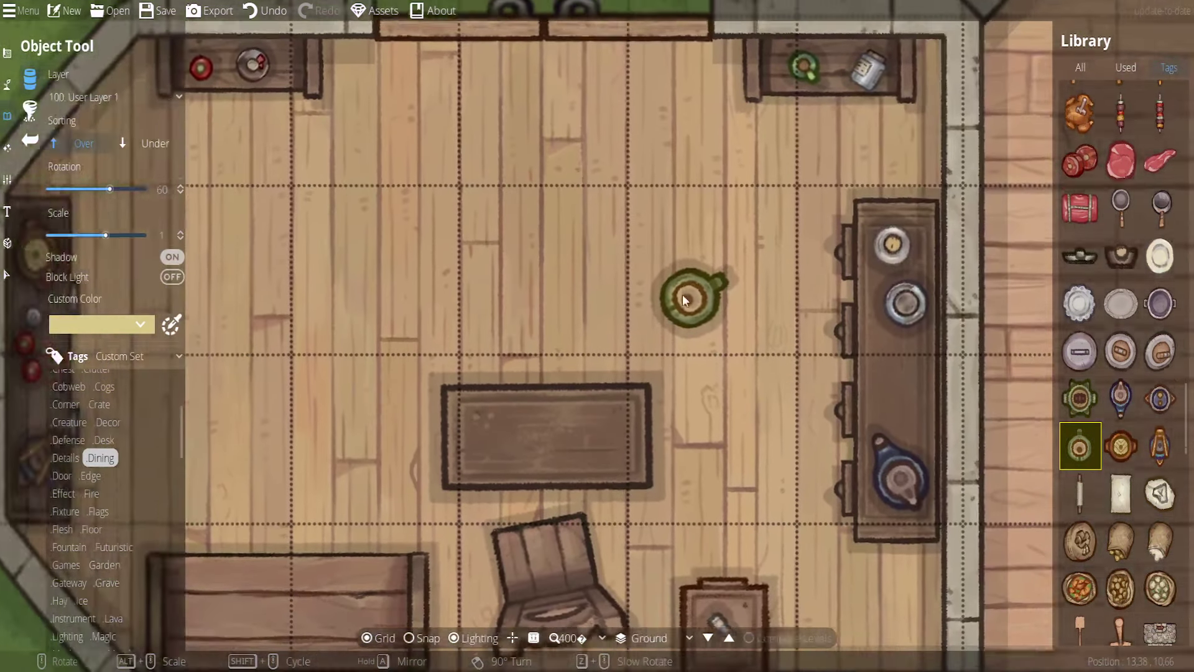
scroll(834, 381, "up", 5)
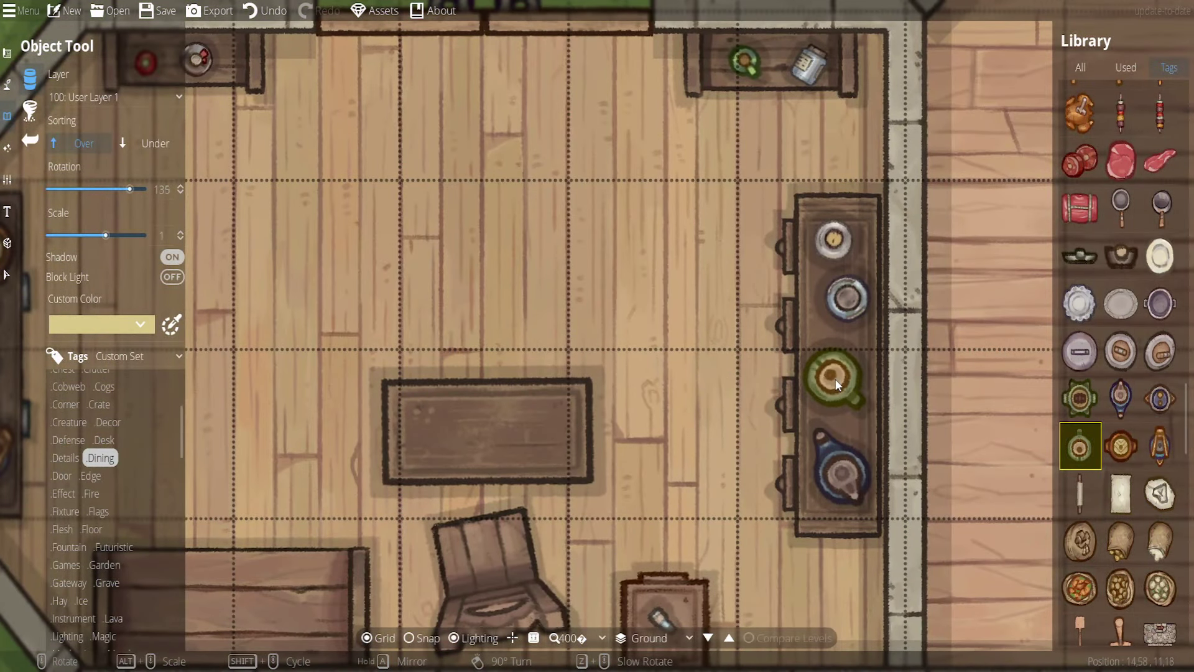
scroll(838, 382, "down", 6)
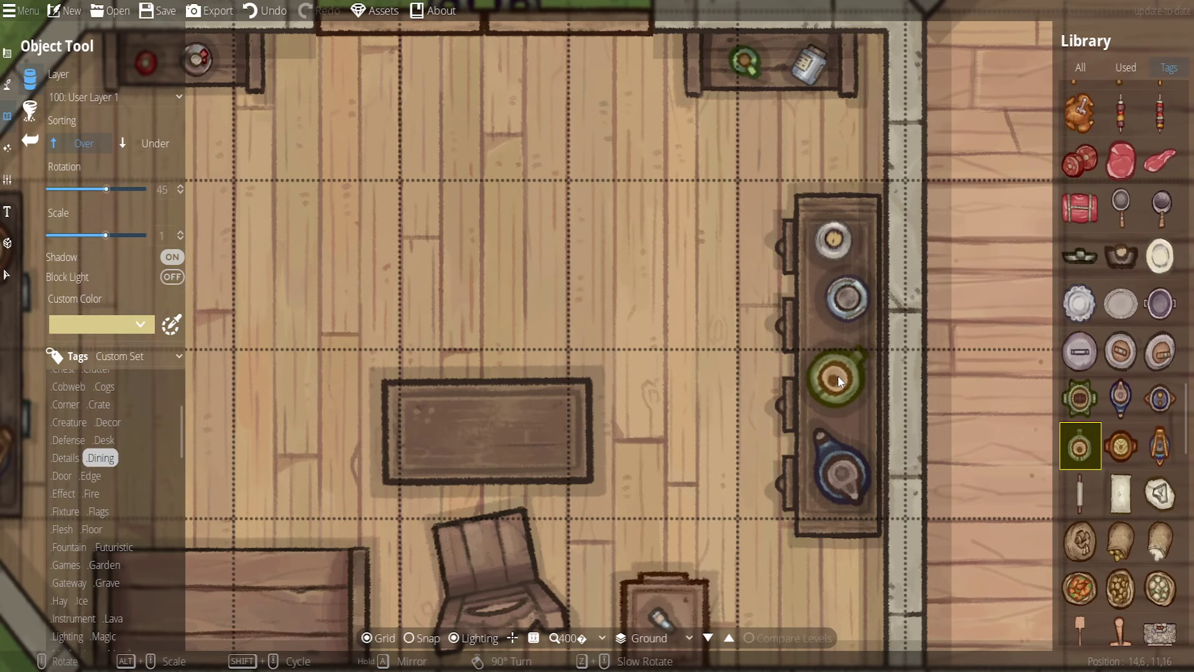
scroll(838, 375, "down", 1)
Hide the grid, switch to the Select tool, and select and deselect the jar on the shelf east of the double doors
scroll(741, 296, "down", 3)
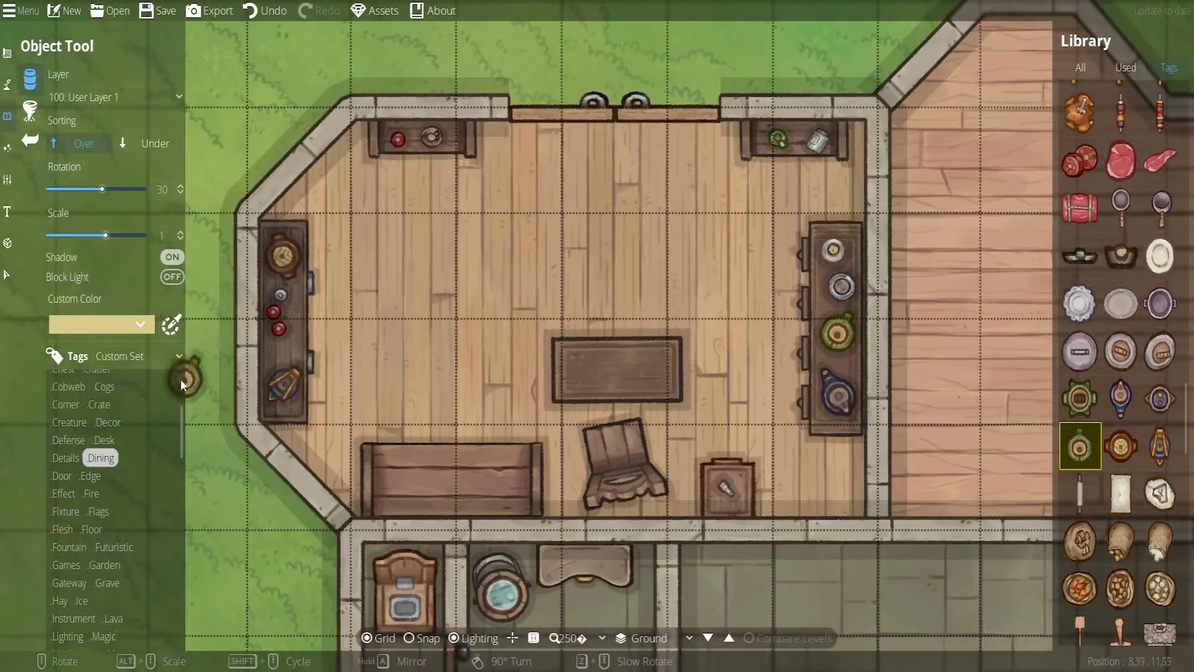
left_click(375, 637)
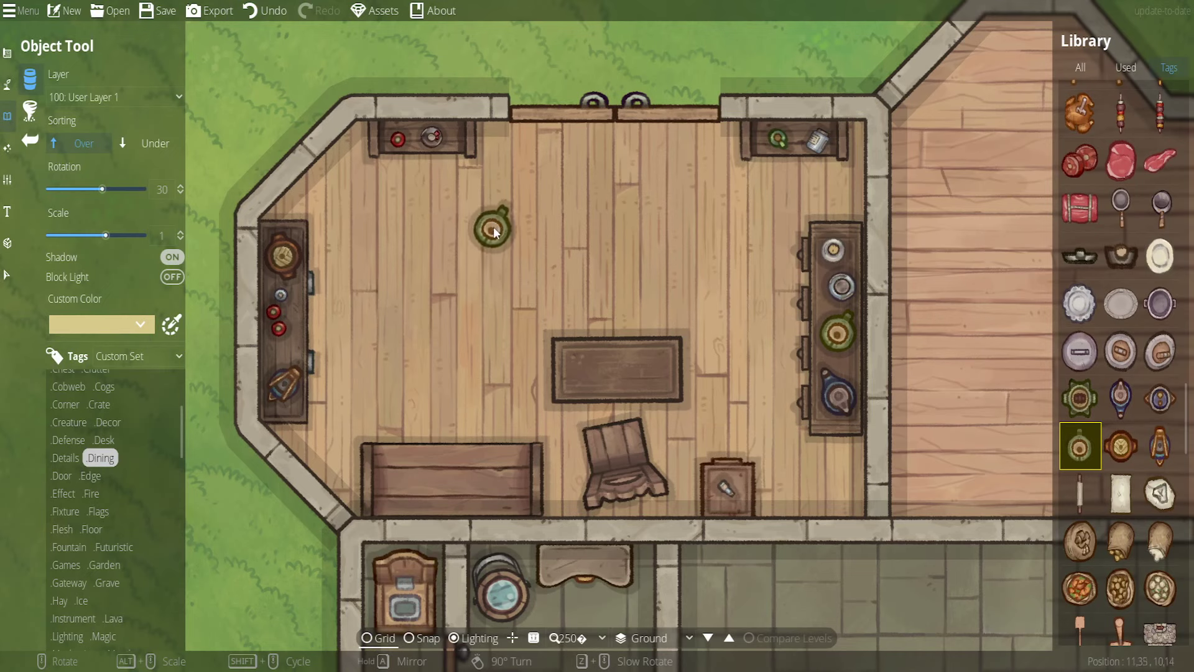
left_click(6, 274)
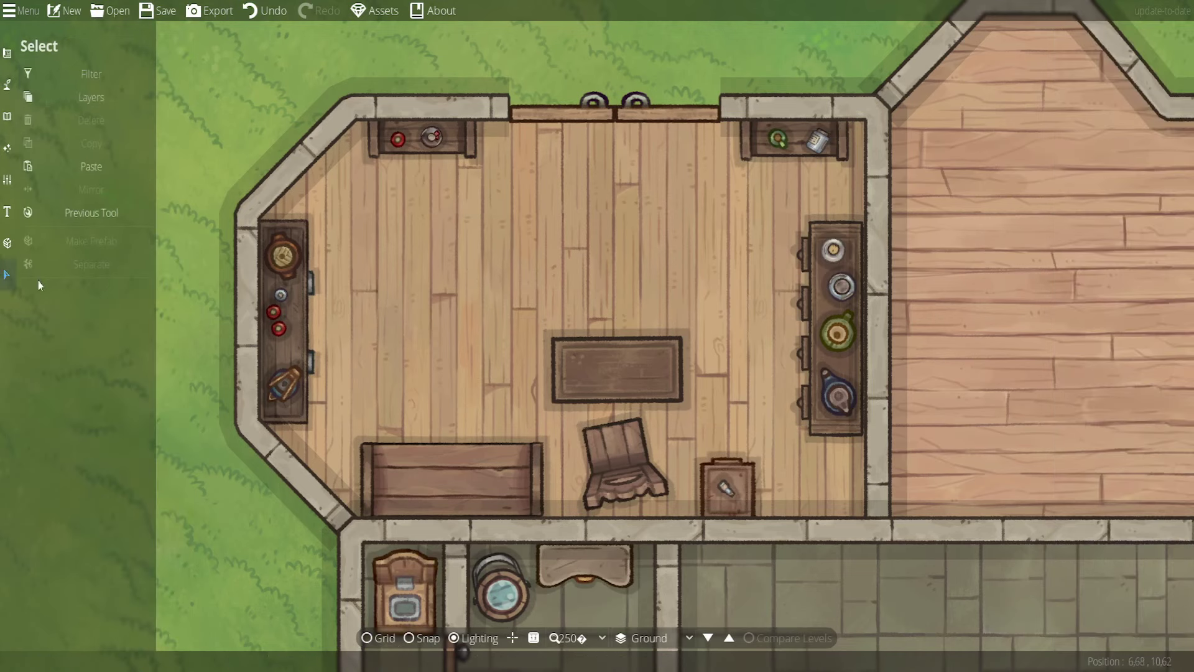
left_click(813, 145)
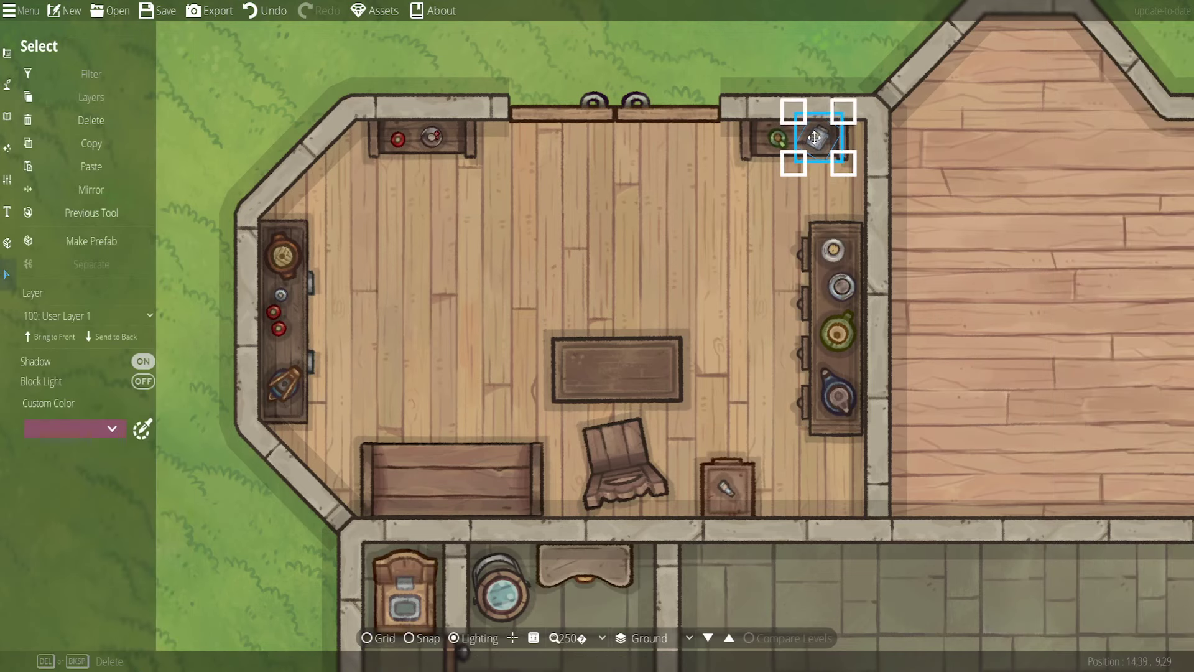
left_click(572, 170)
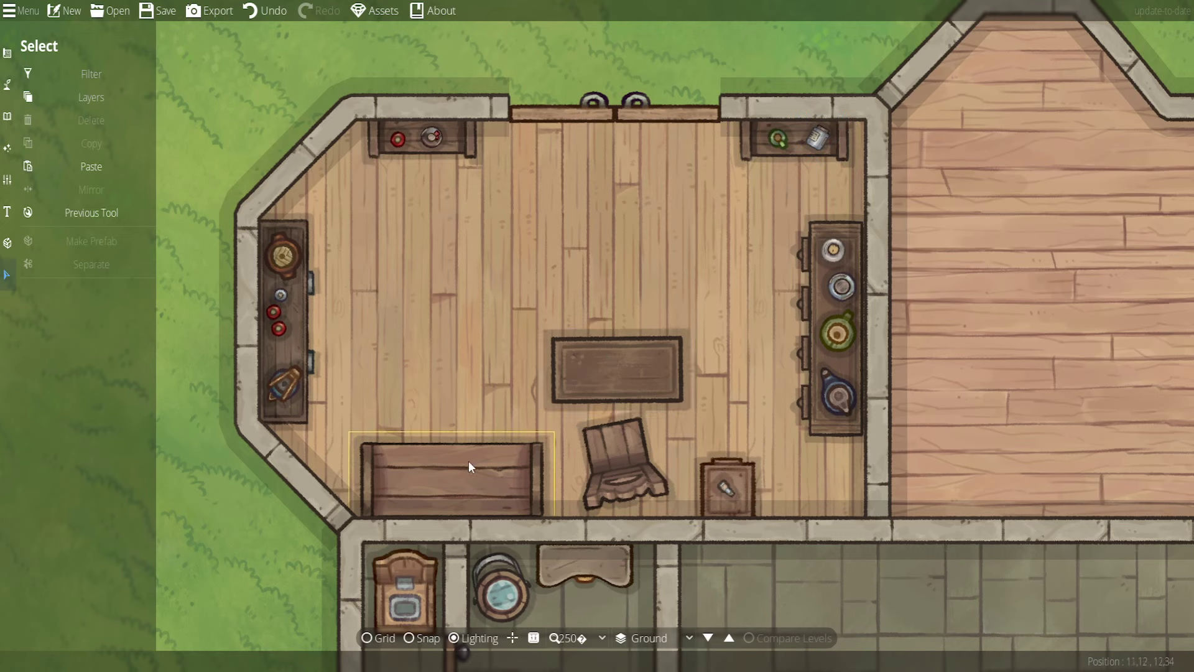
Place the blue two-handled pot, rotated 30°, on the western half of the long wooden bench against the south wall
left_click(6, 118)
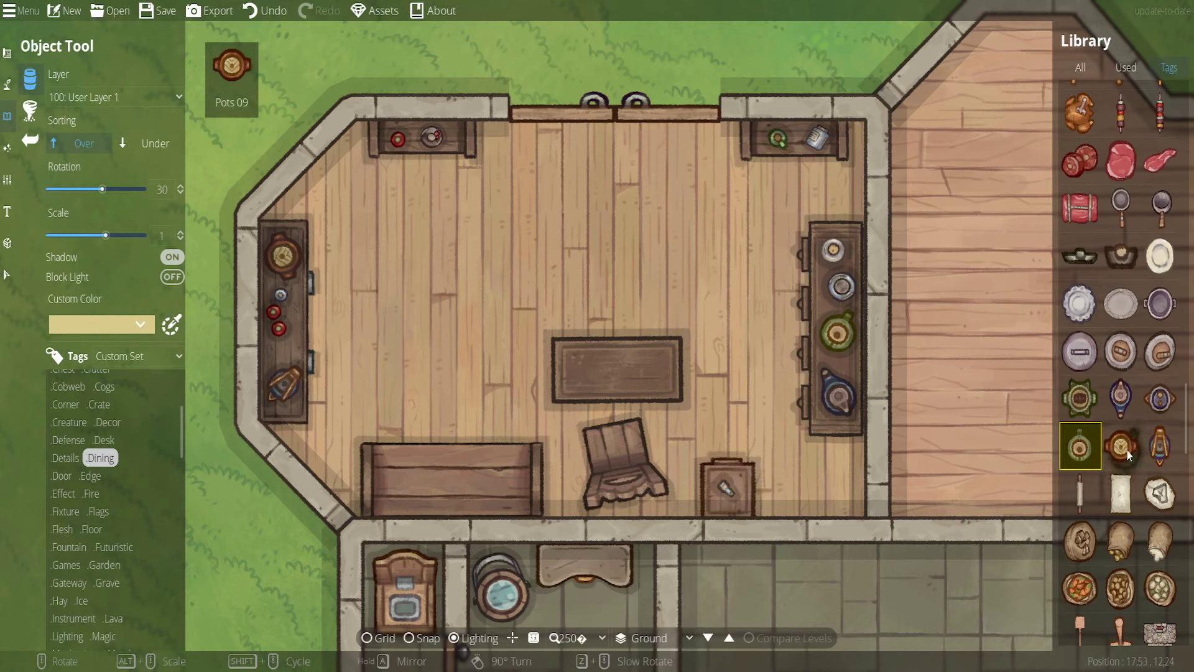
scroll(1129, 453, "down", 2)
scroll(1129, 452, "down", 3)
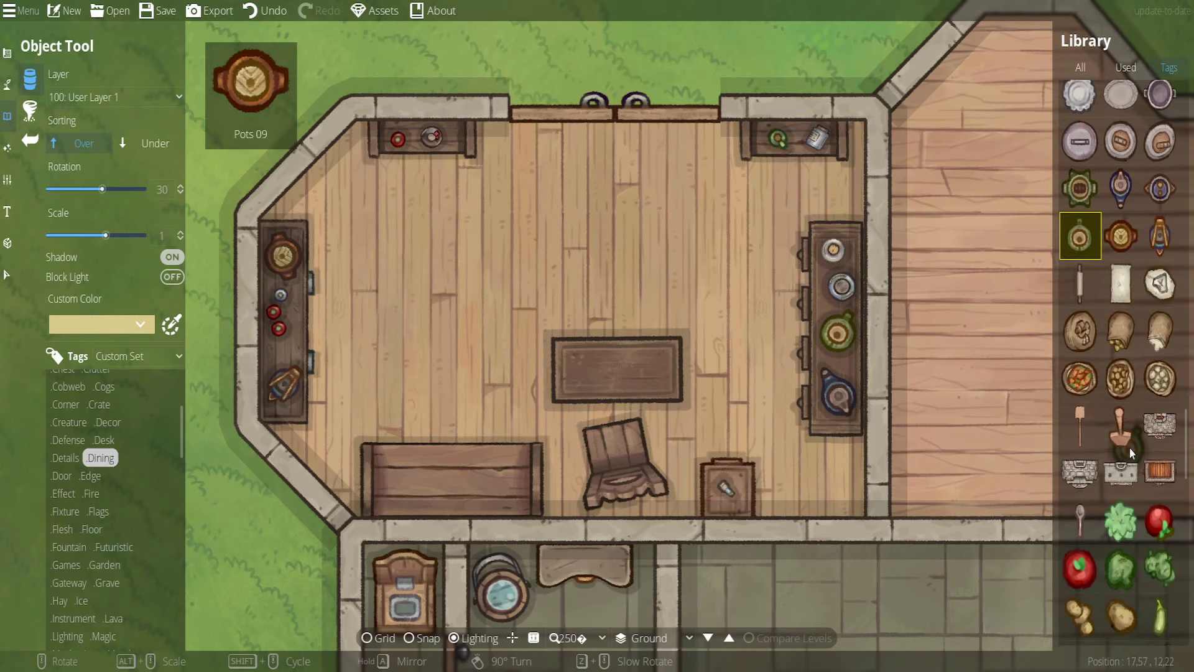
scroll(1129, 447, "up", 6)
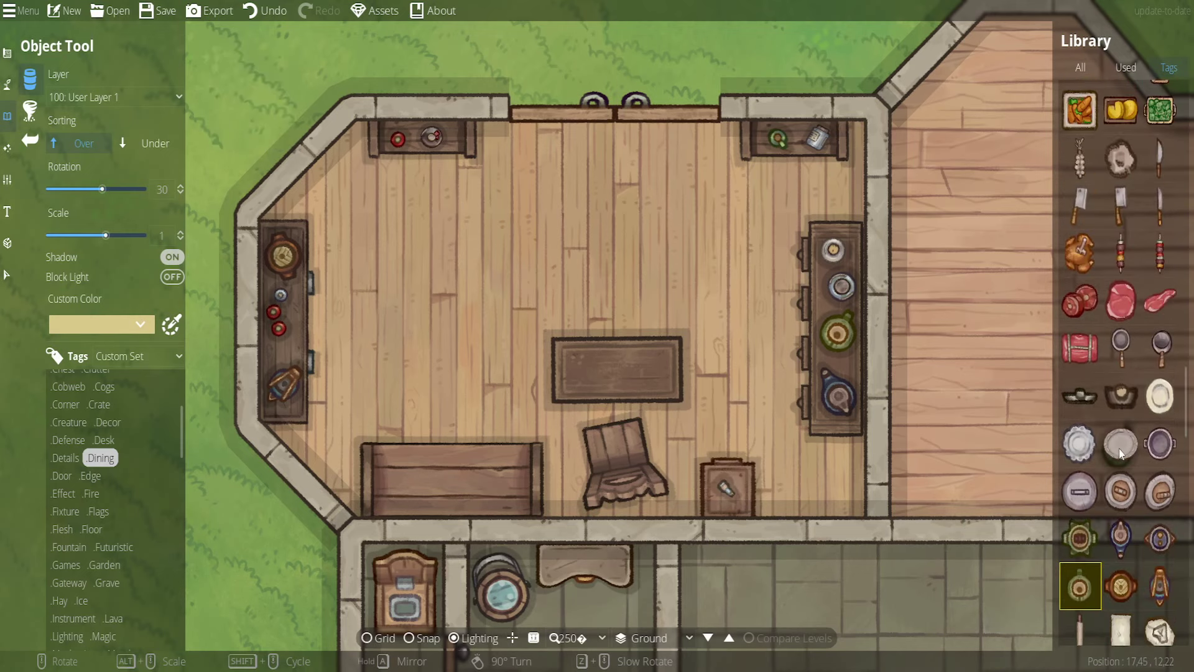
scroll(1119, 452, "up", 10)
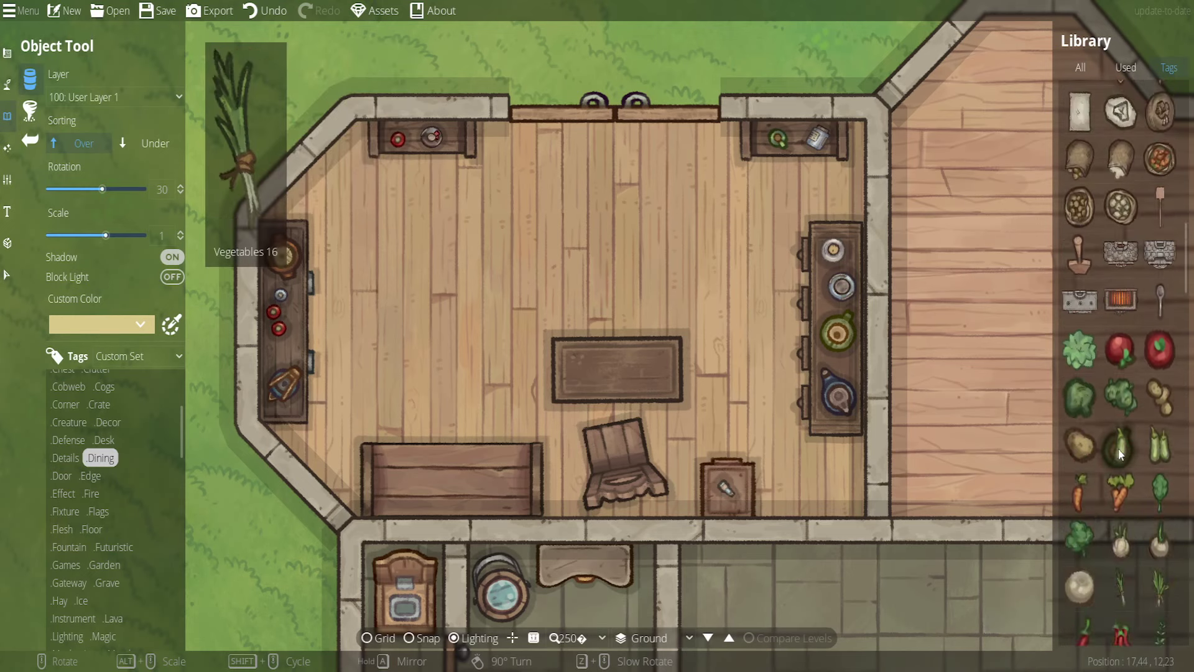
scroll(1117, 453, "down", 5)
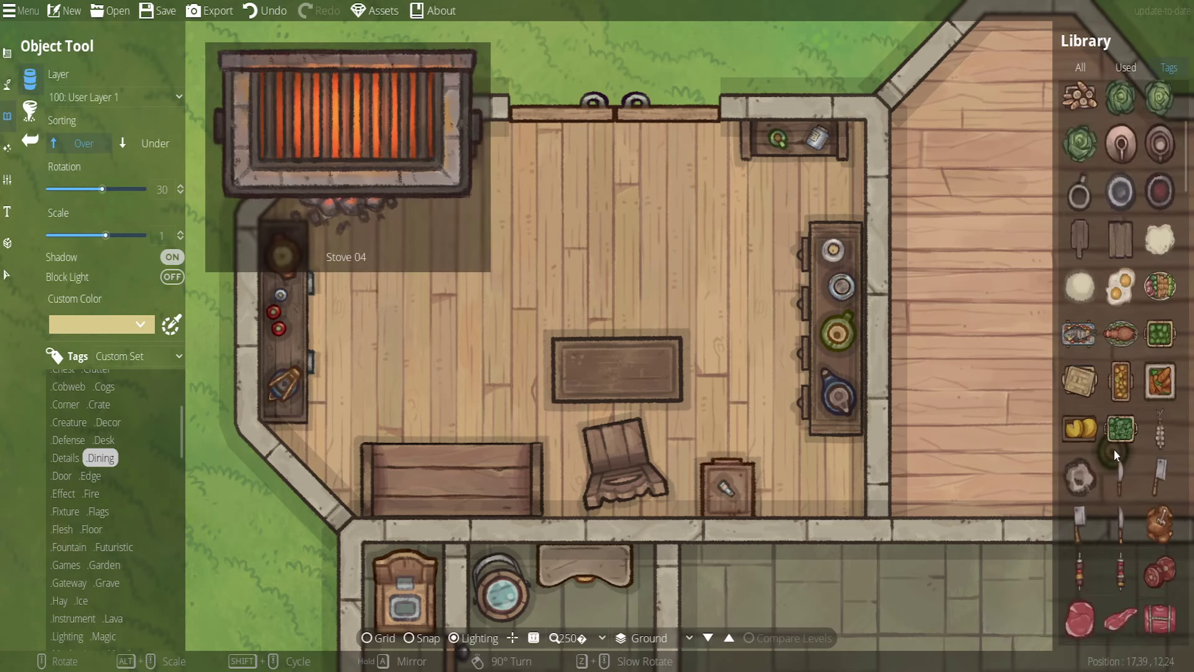
scroll(1114, 450, "up", 7)
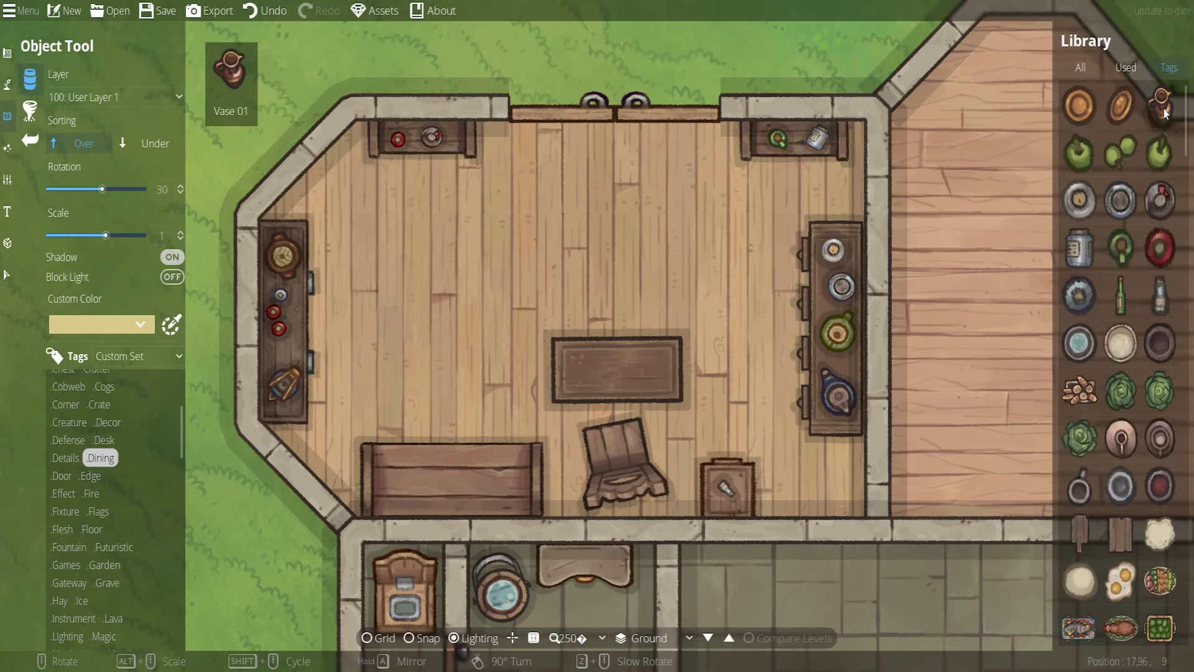
scroll(1115, 376, "down", 3)
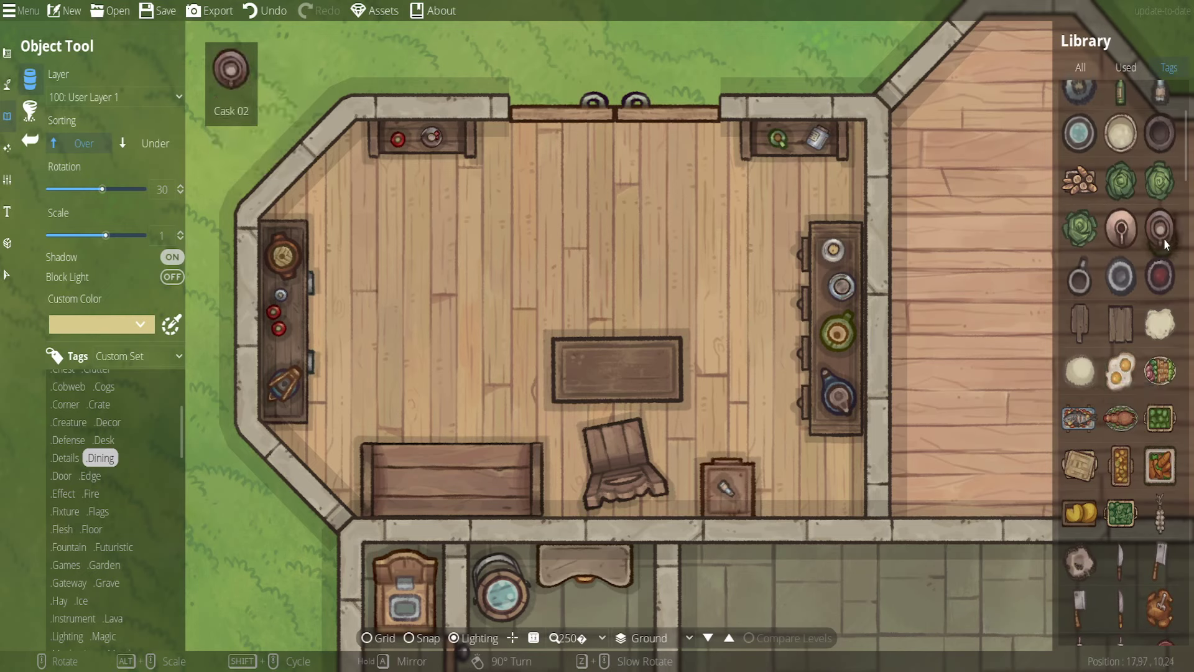
scroll(1167, 245, "down", 8)
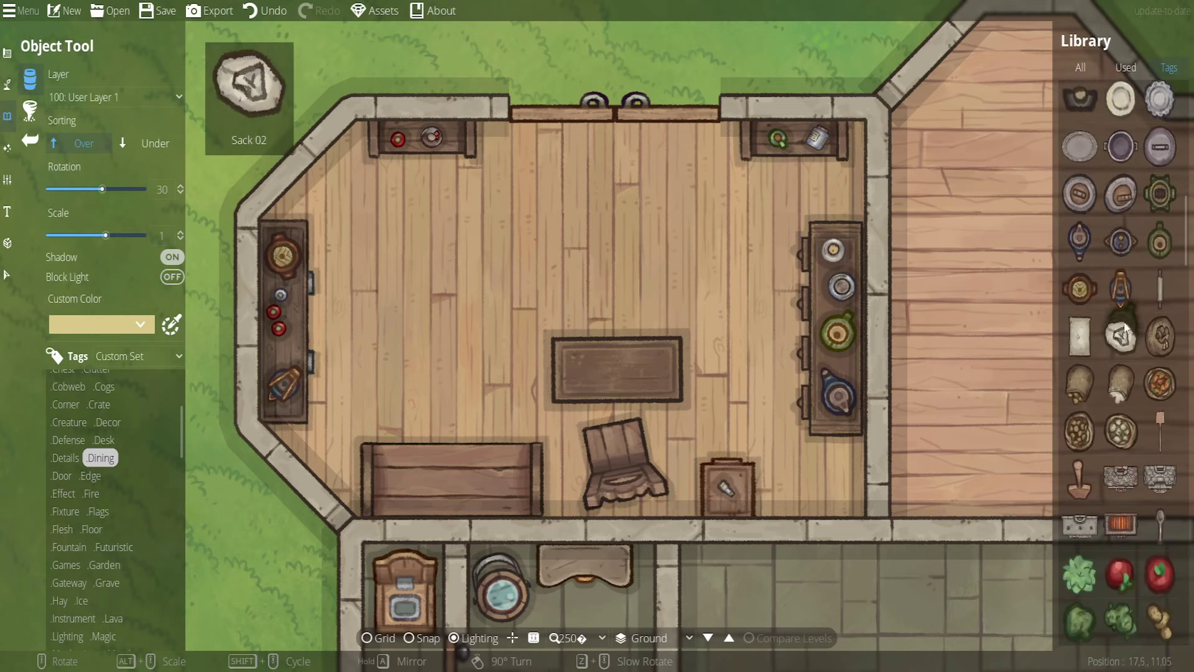
left_click(1121, 241)
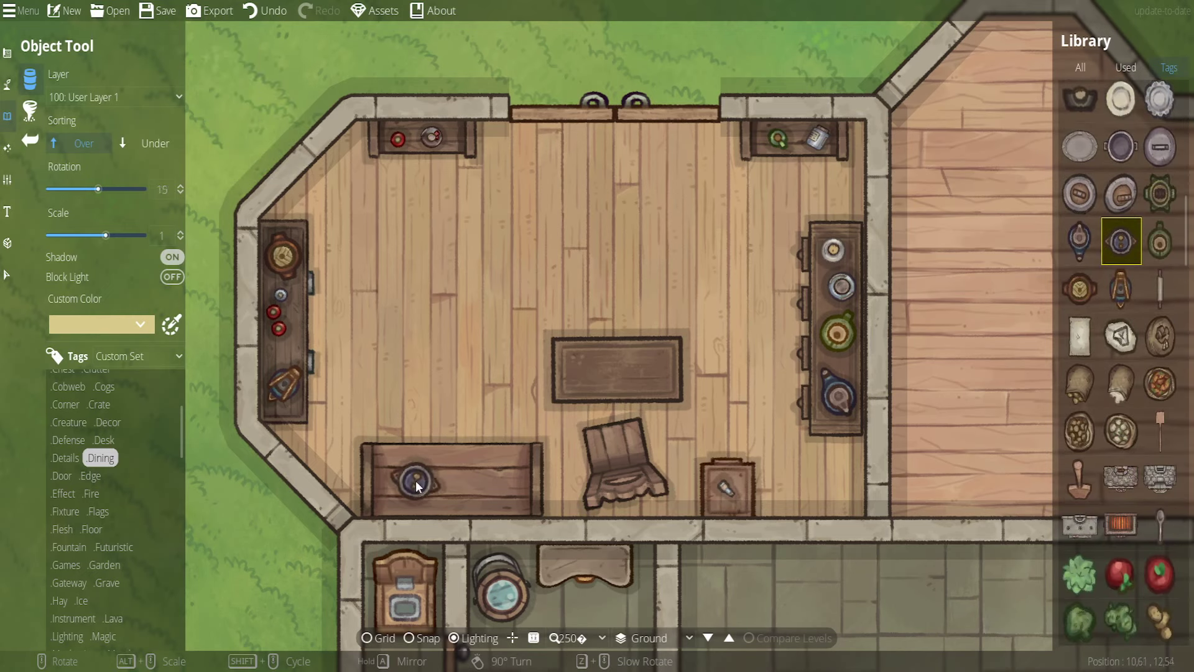
scroll(415, 484, "up", 1)
left_click(407, 482)
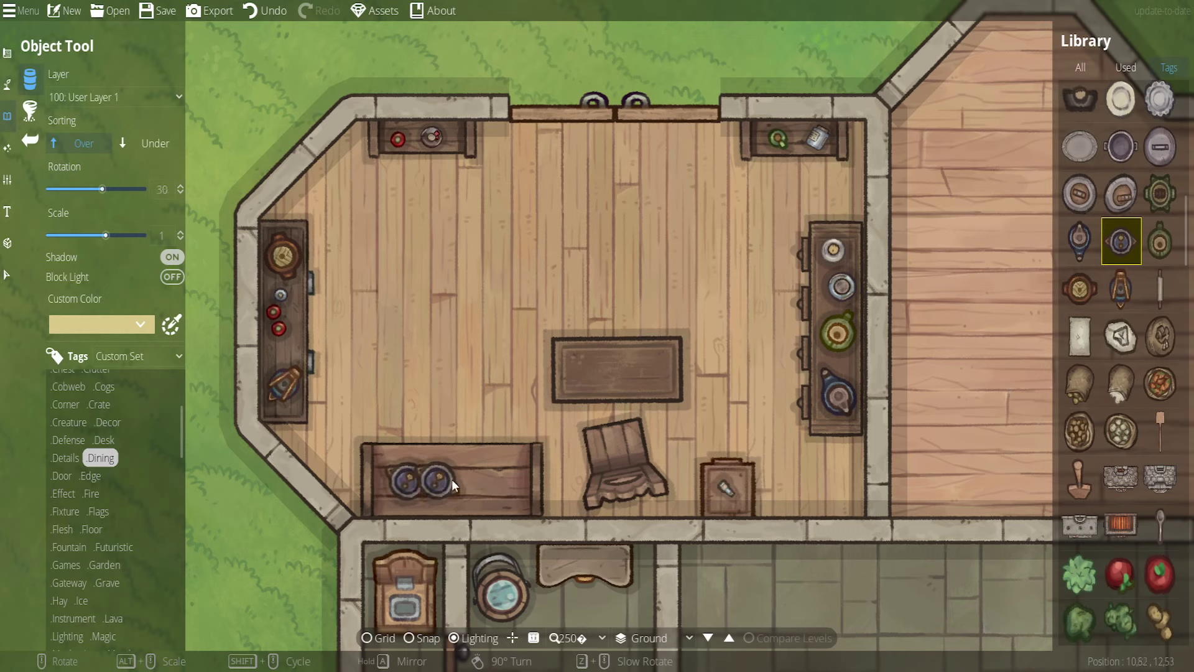
Place the green pot on the bench's eastern half and a round red bottle between the two pots, both rotated -15°
left_click(1161, 195)
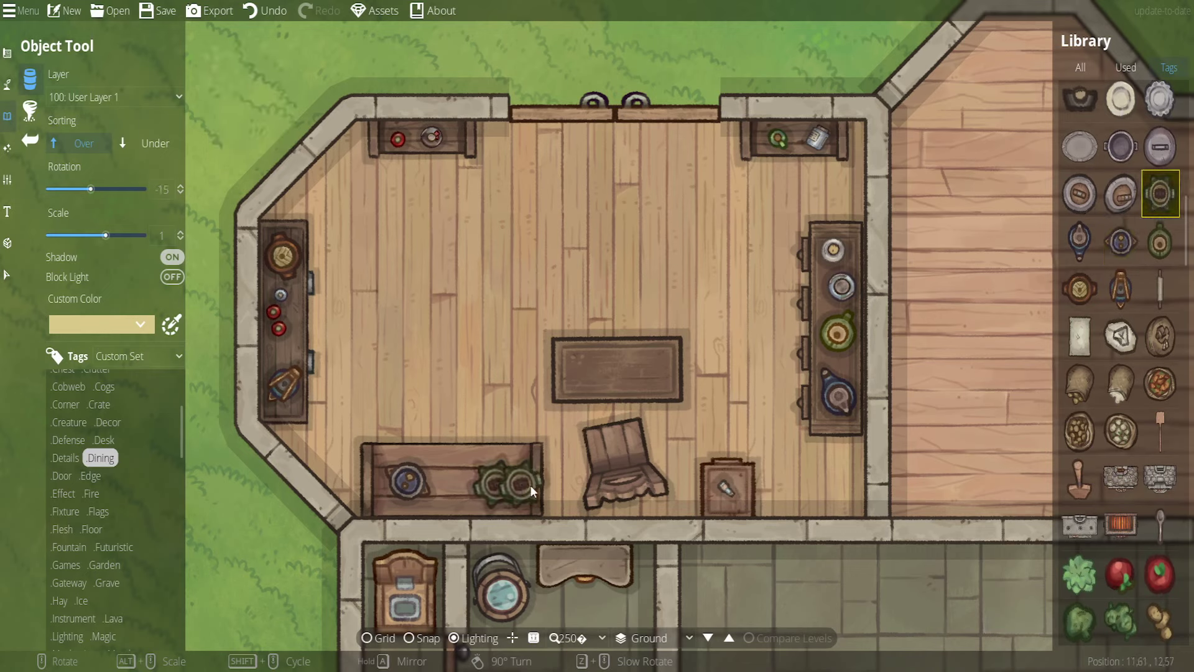
scroll(1118, 417, "up", 3)
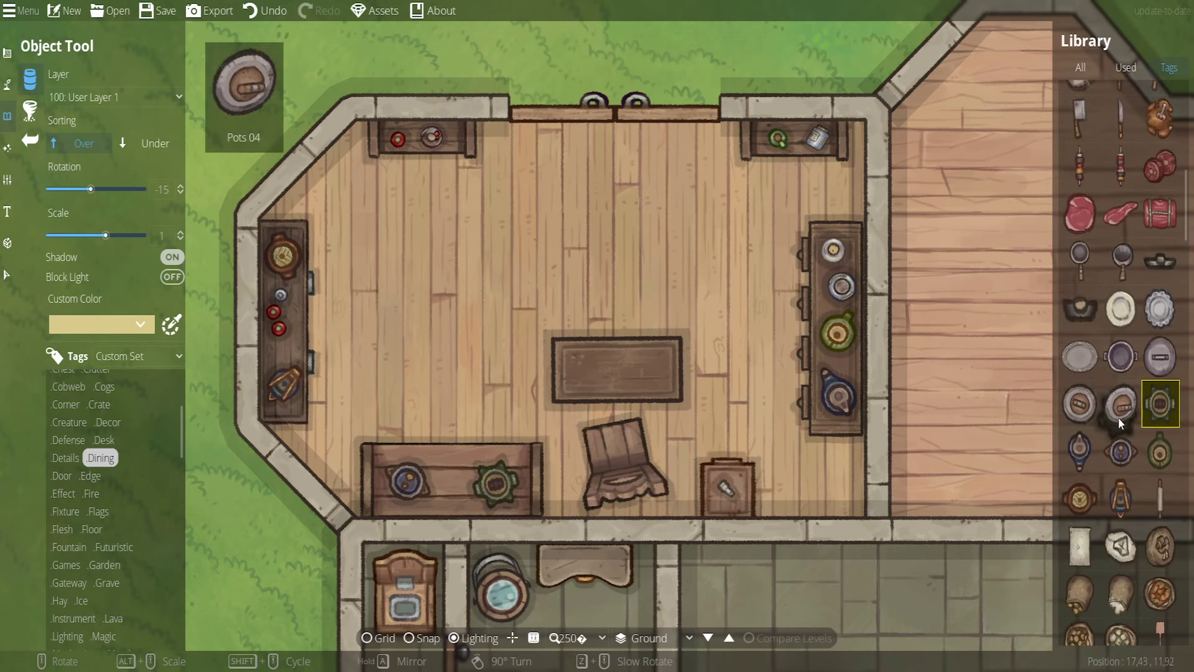
left_click(1122, 453)
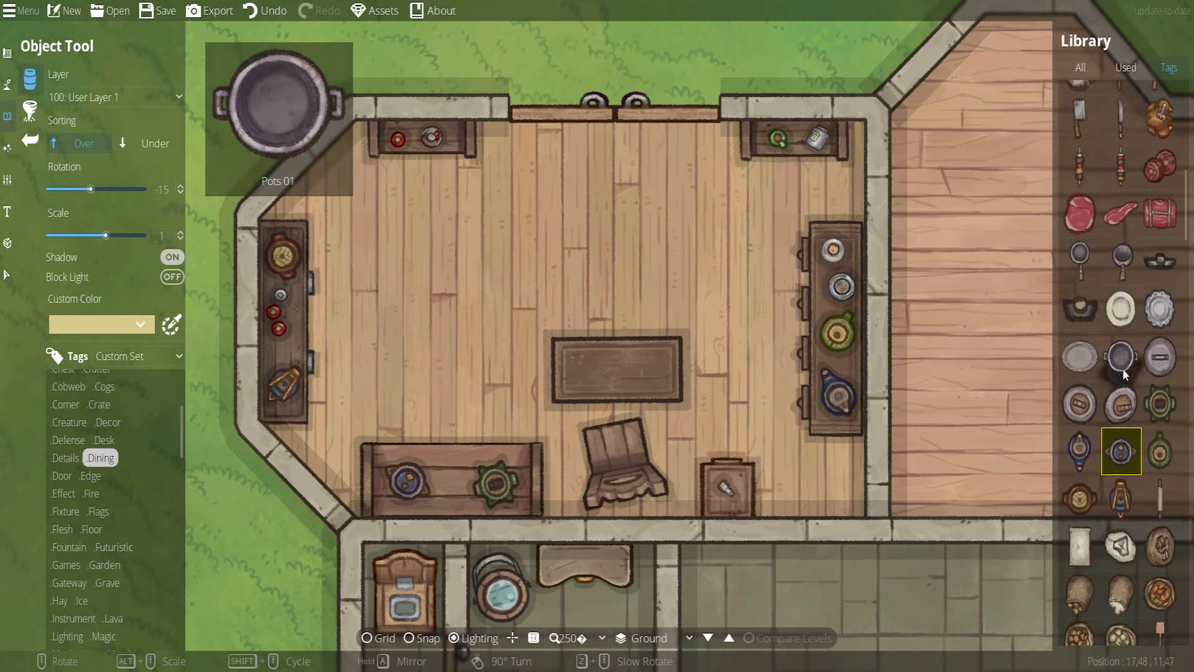
scroll(1127, 379, "up", 5)
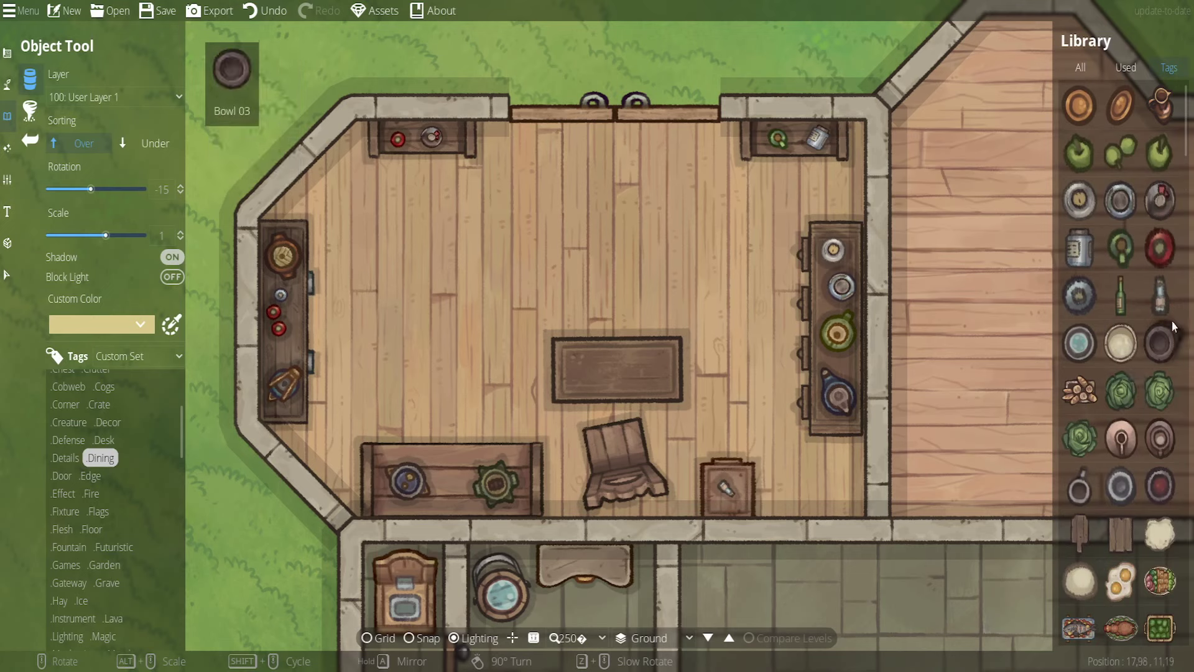
left_click(1160, 247)
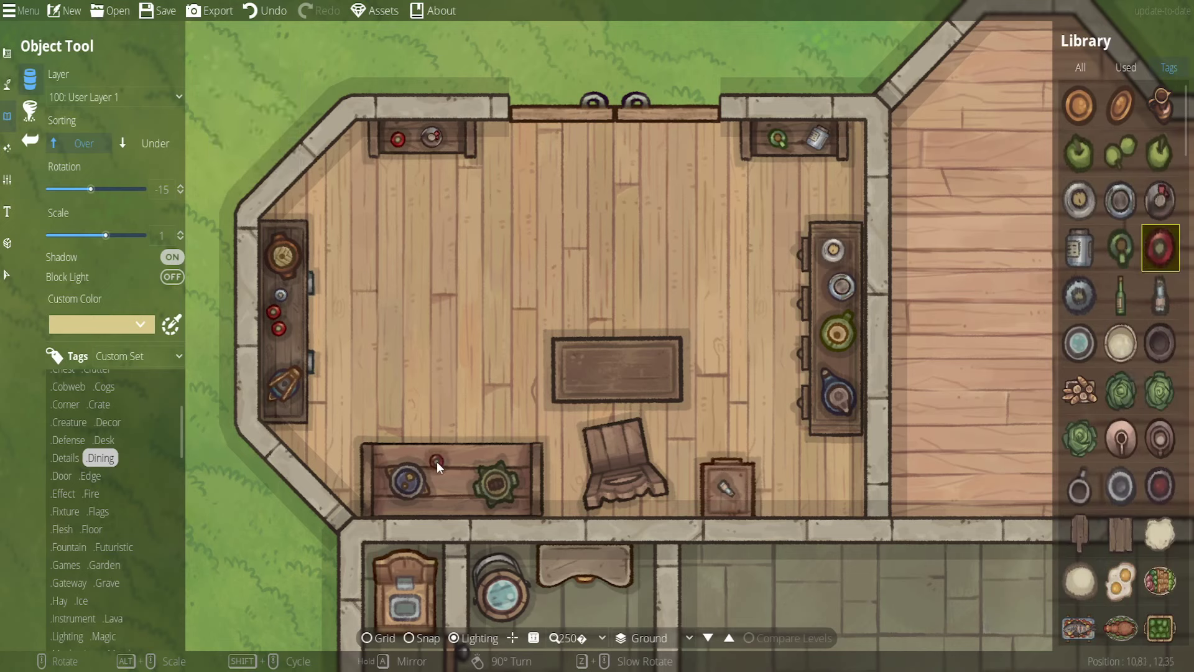
Place the small blue-grey round bottle, rotated 15°, on the bench between the red bottle and the green pot
left_click(1122, 247)
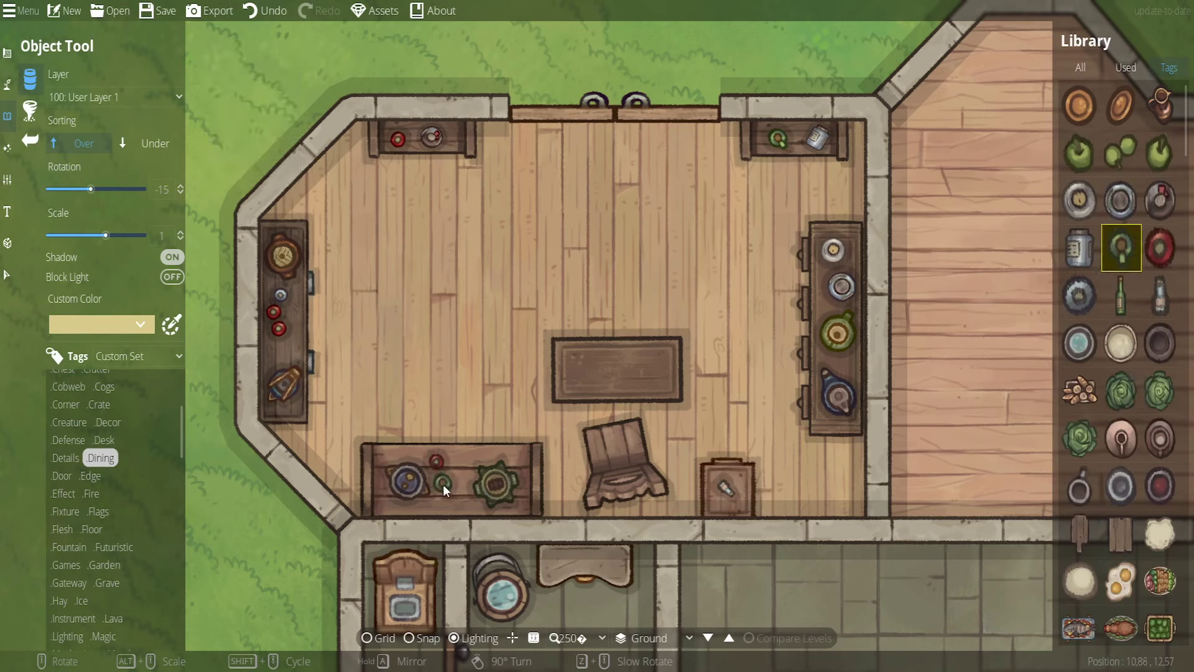
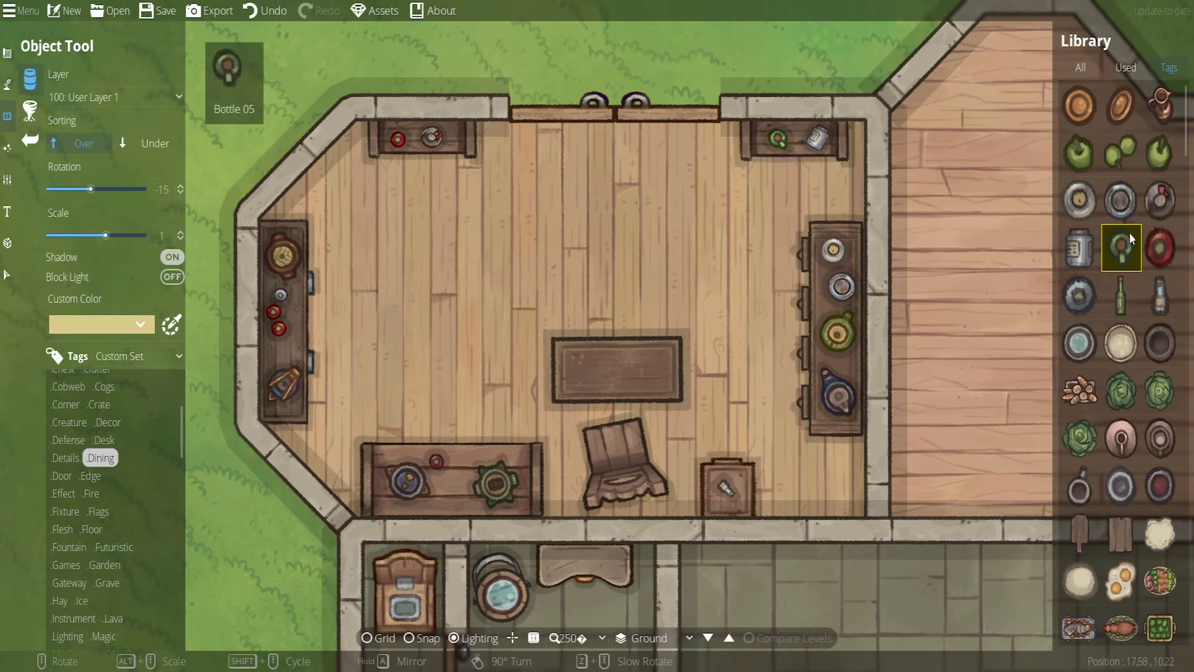
left_click(1120, 206)
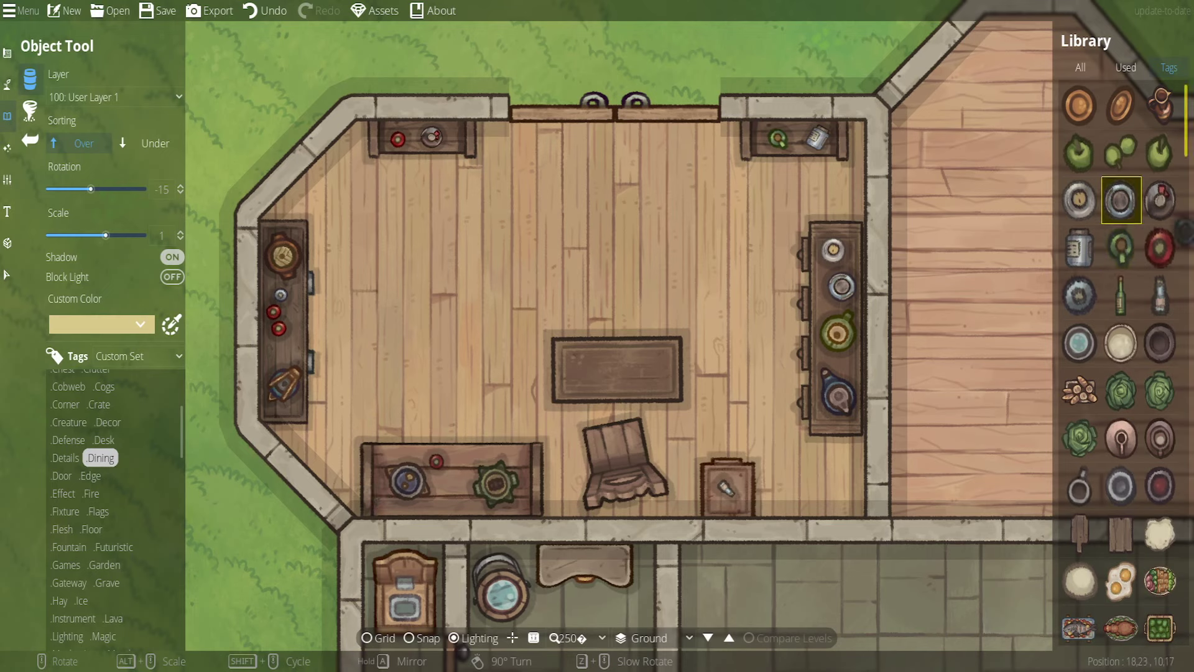
left_click(1080, 248)
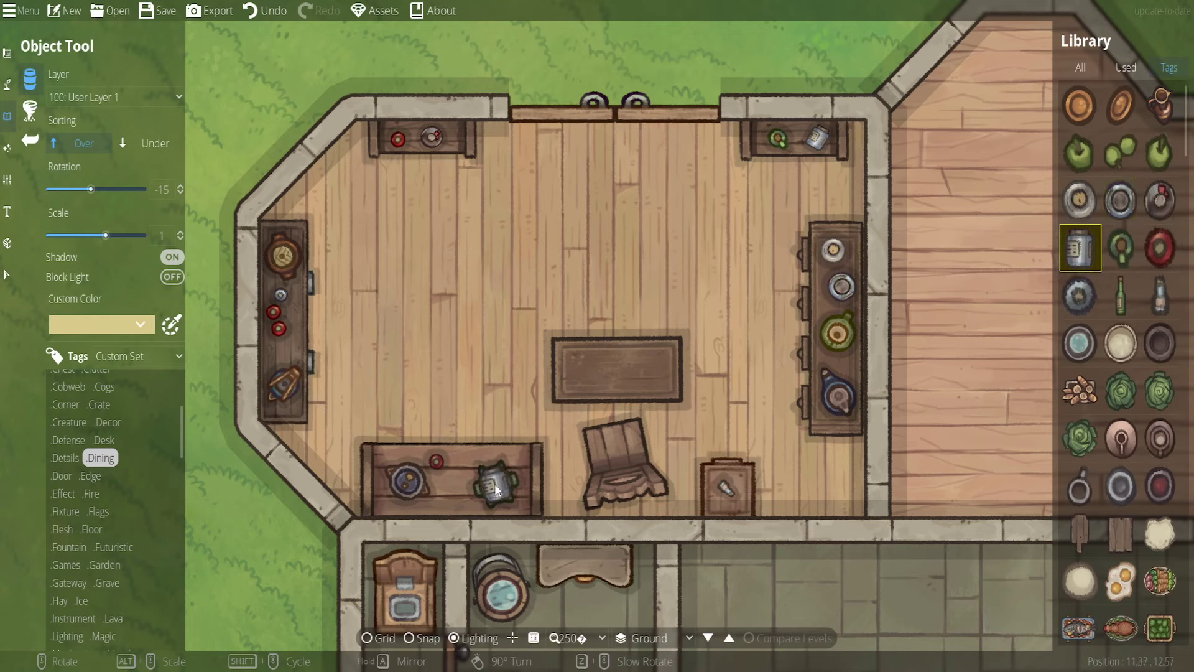
scroll(473, 491, "up", 3)
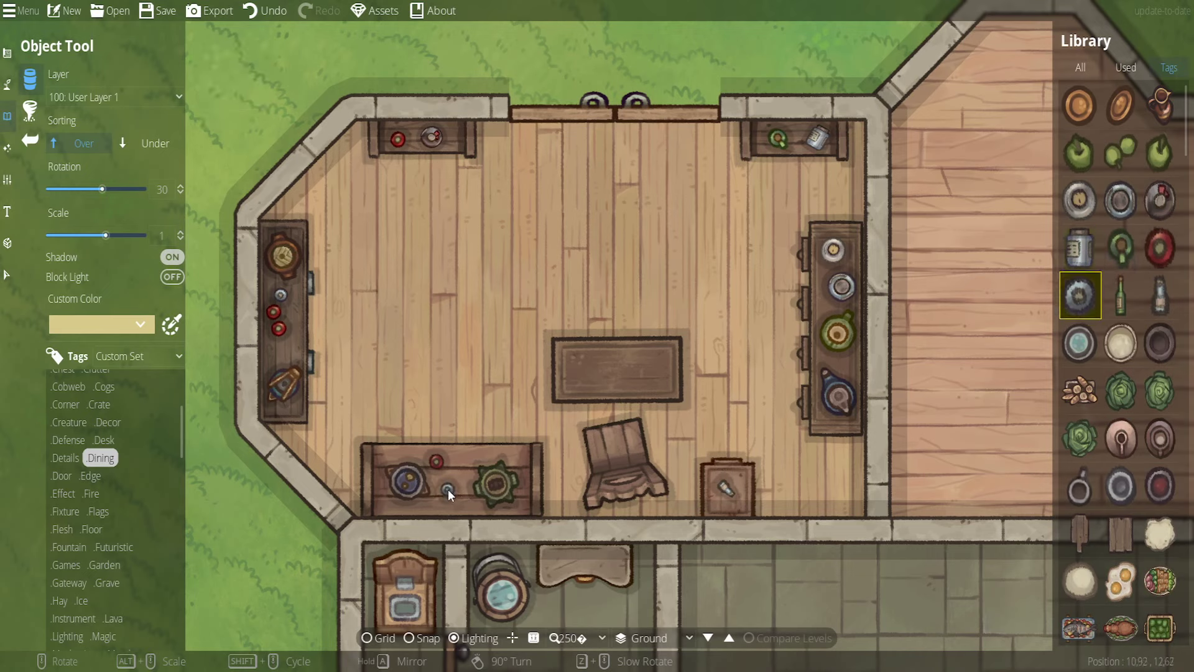
scroll(449, 491, "down", 1)
left_click(459, 476)
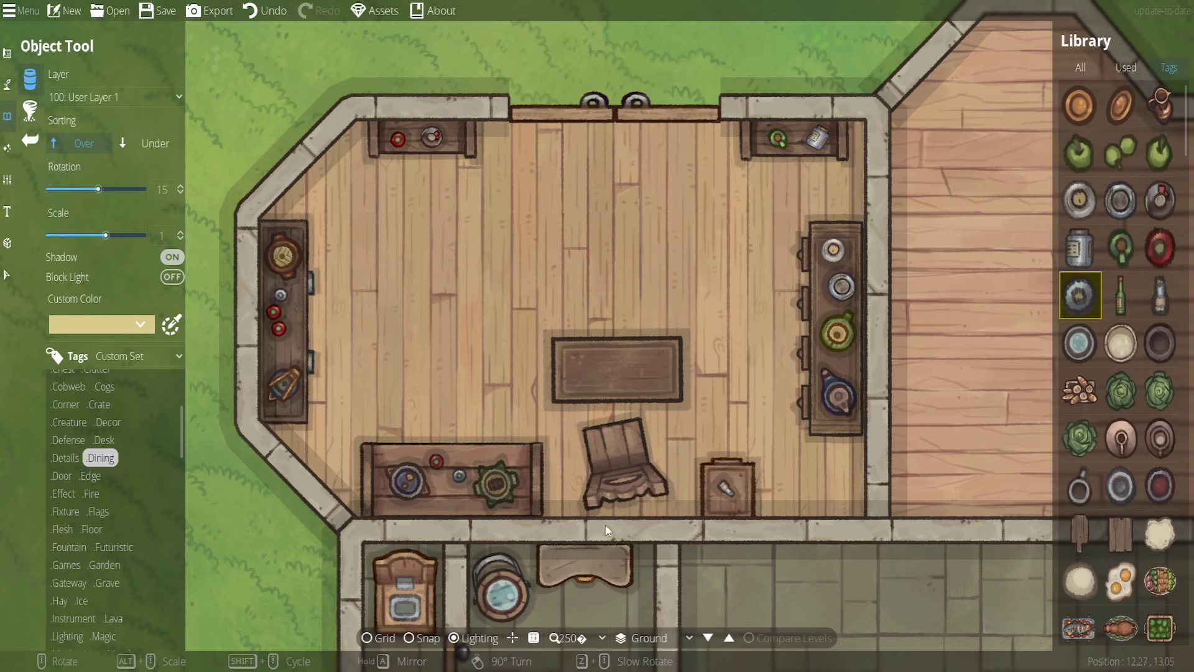
Switch to the Select tool and save the map
left_click(6, 274)
scroll(725, 269, "down", 5)
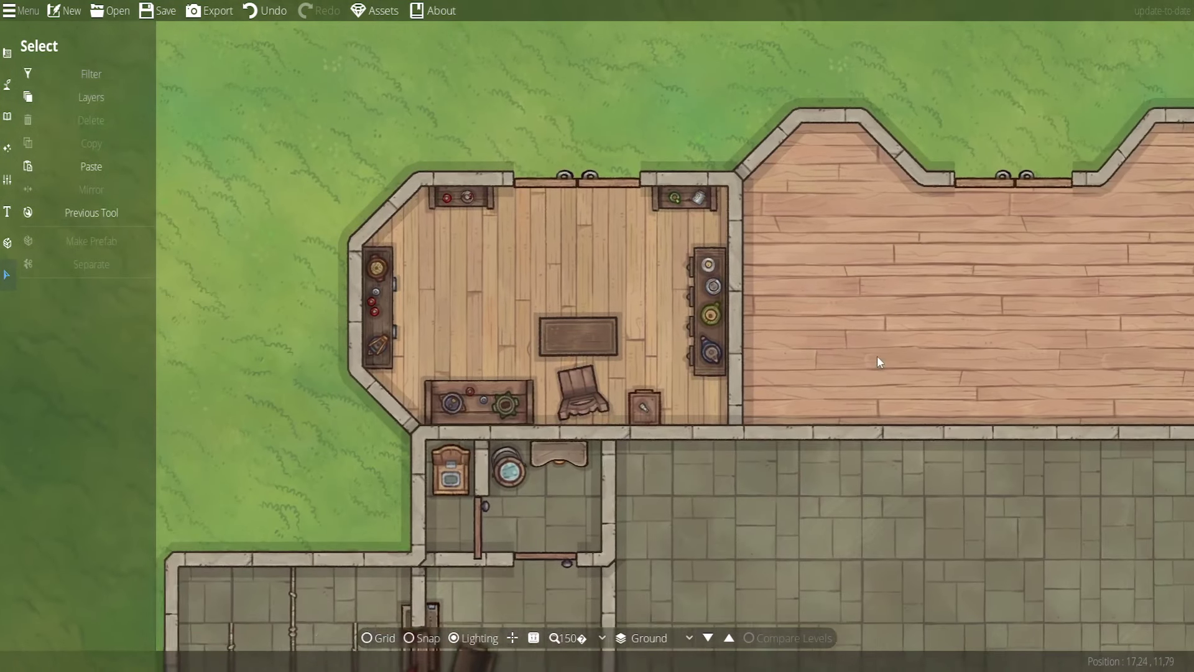
left_click_drag(877, 356, 829, 362)
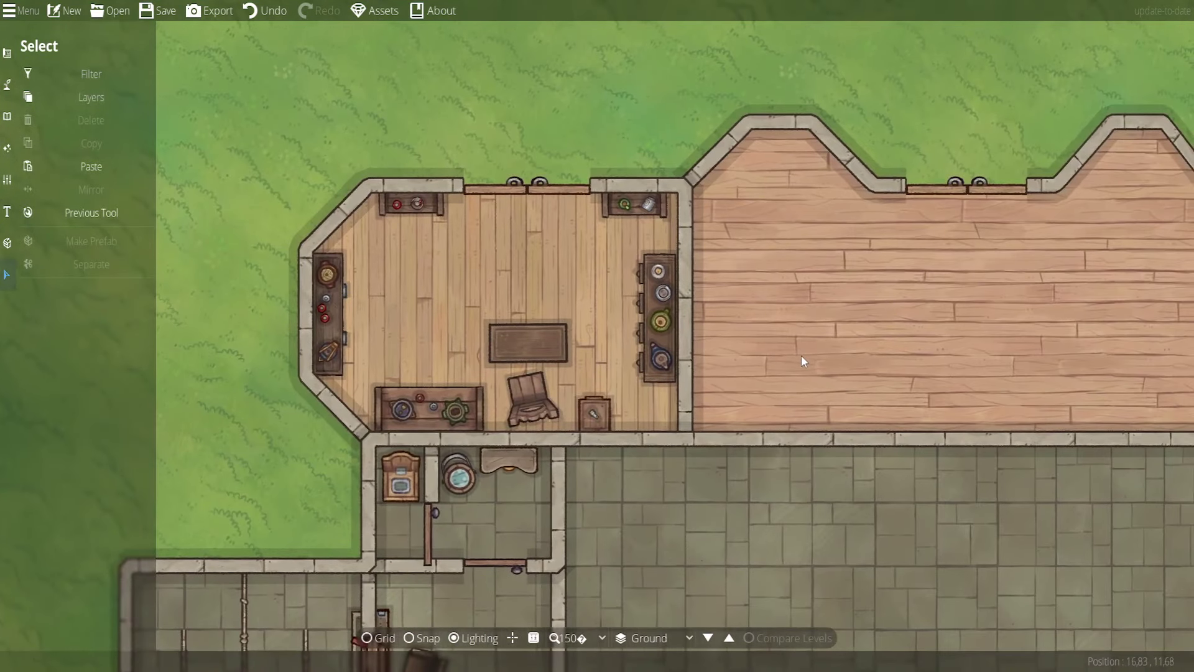
left_click(163, 12)
Filter the object library by the Garden tag and look through its plants, flower beds and mushrooms
left_click_drag(837, 294, 447, 309)
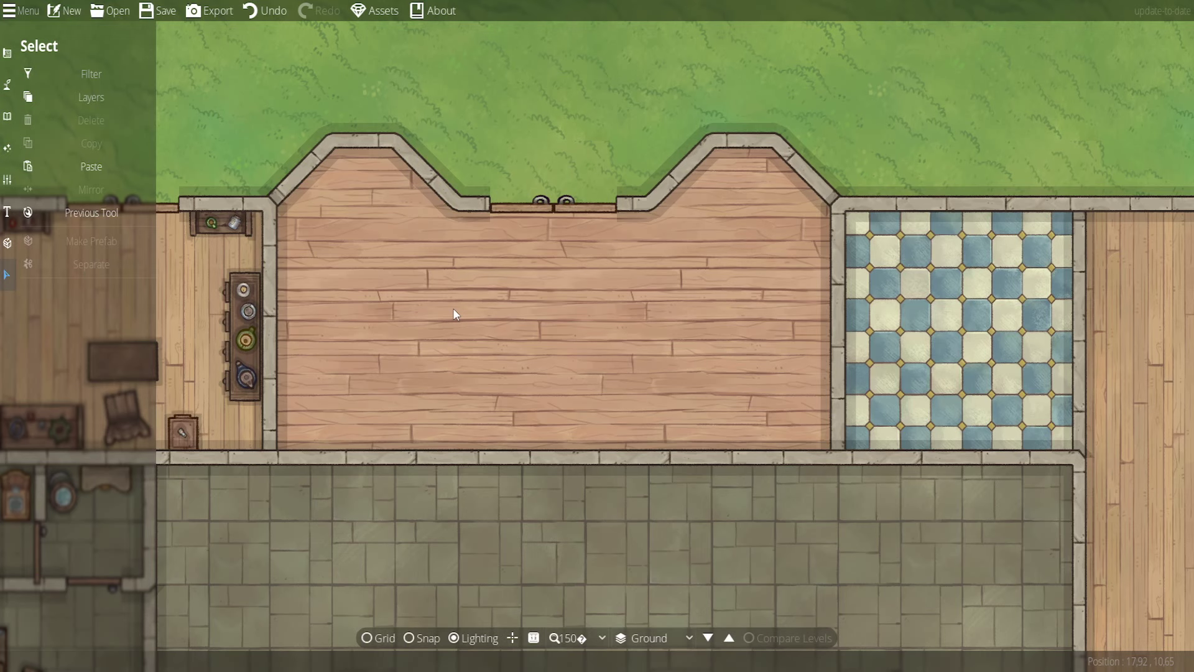
left_click_drag(416, 307, 745, 289)
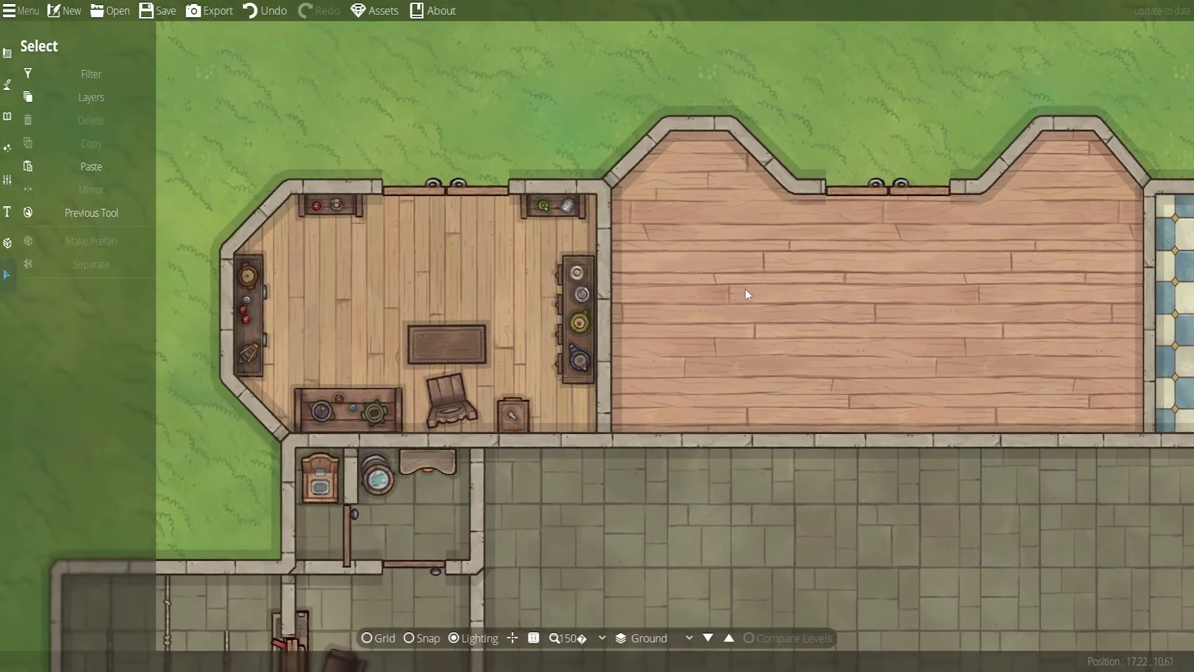
left_click(7, 116)
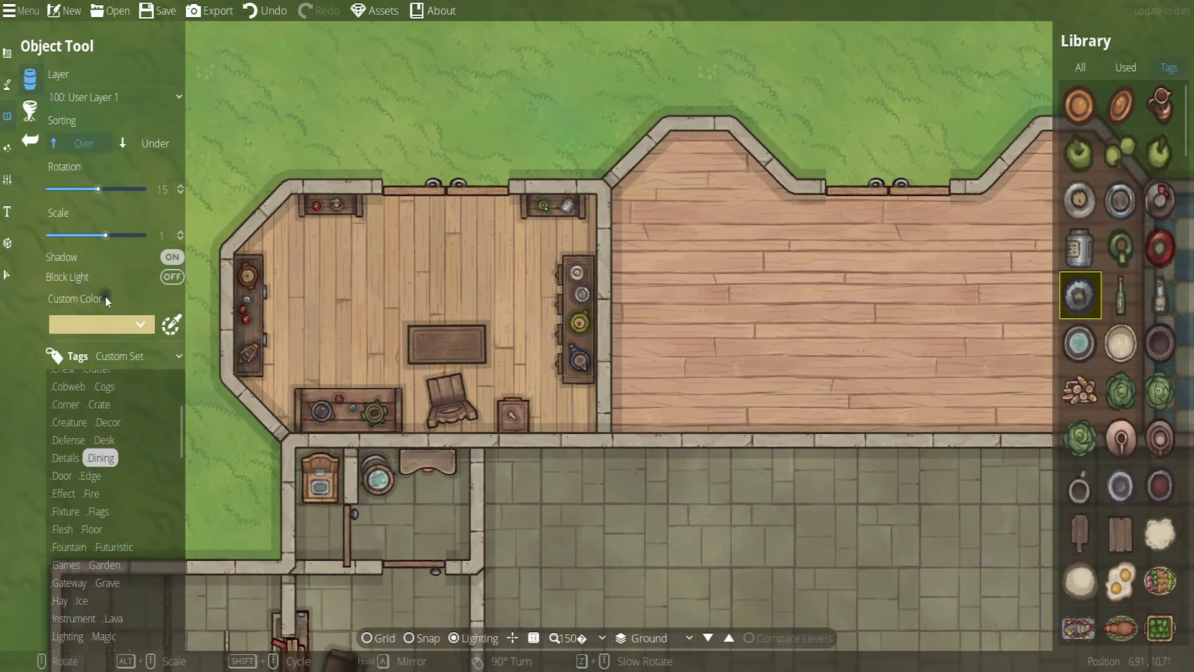
scroll(111, 536, "down", 3)
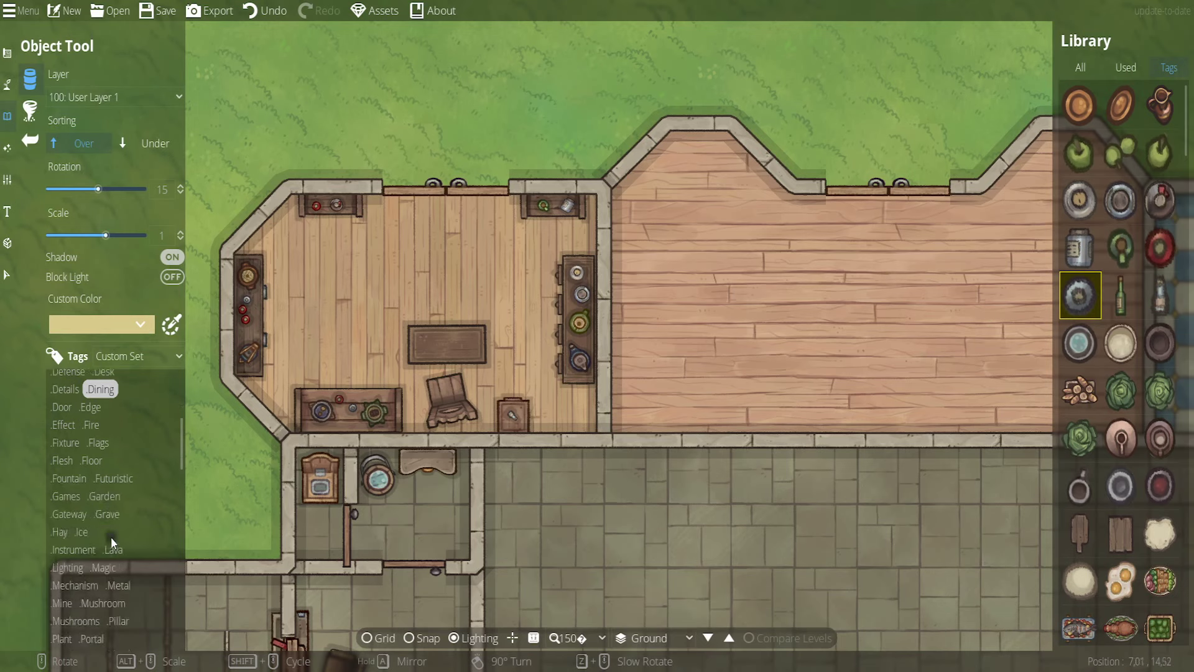
left_click(106, 498)
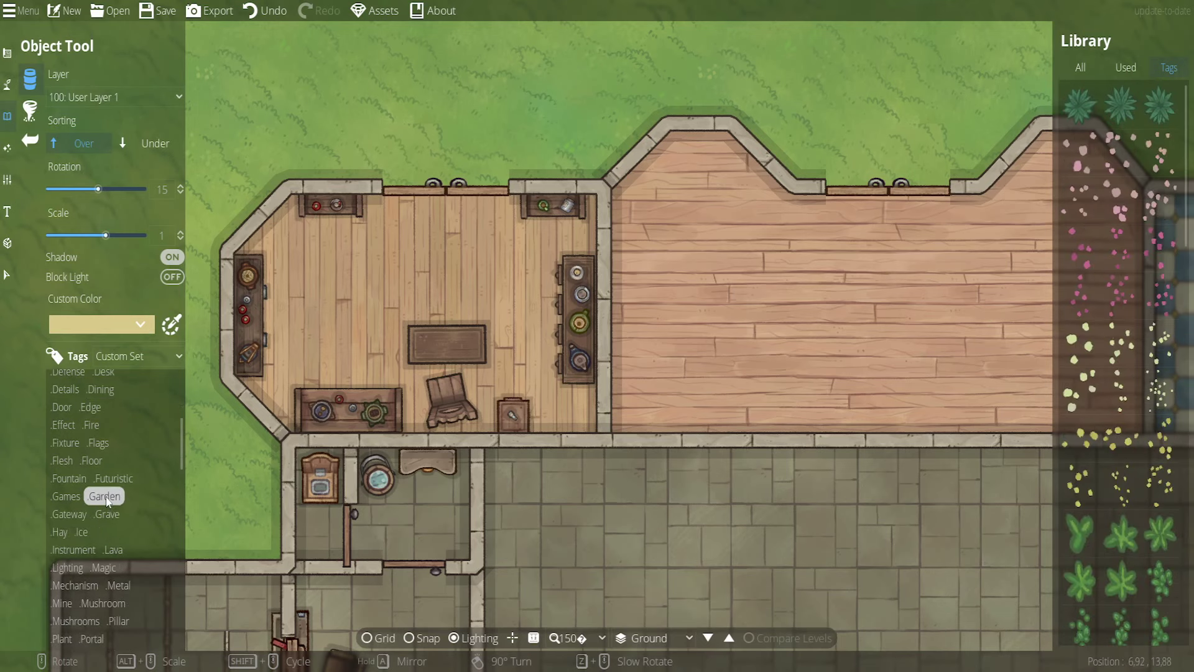
scroll(1125, 387, "down", 5)
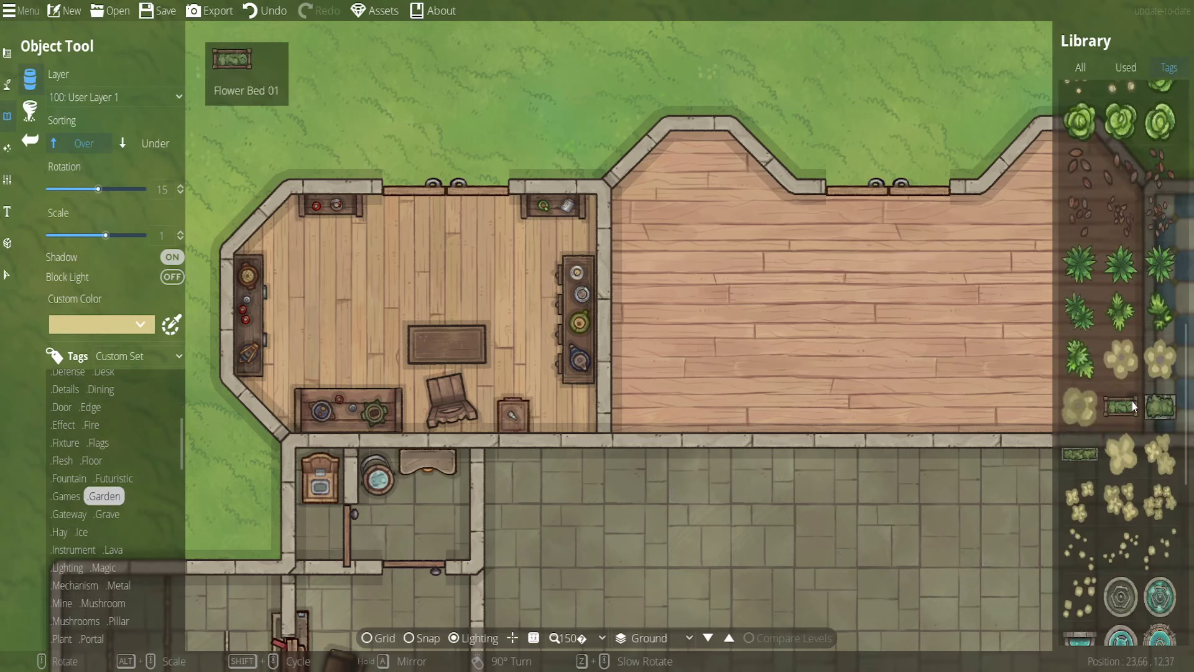
left_click(1126, 412)
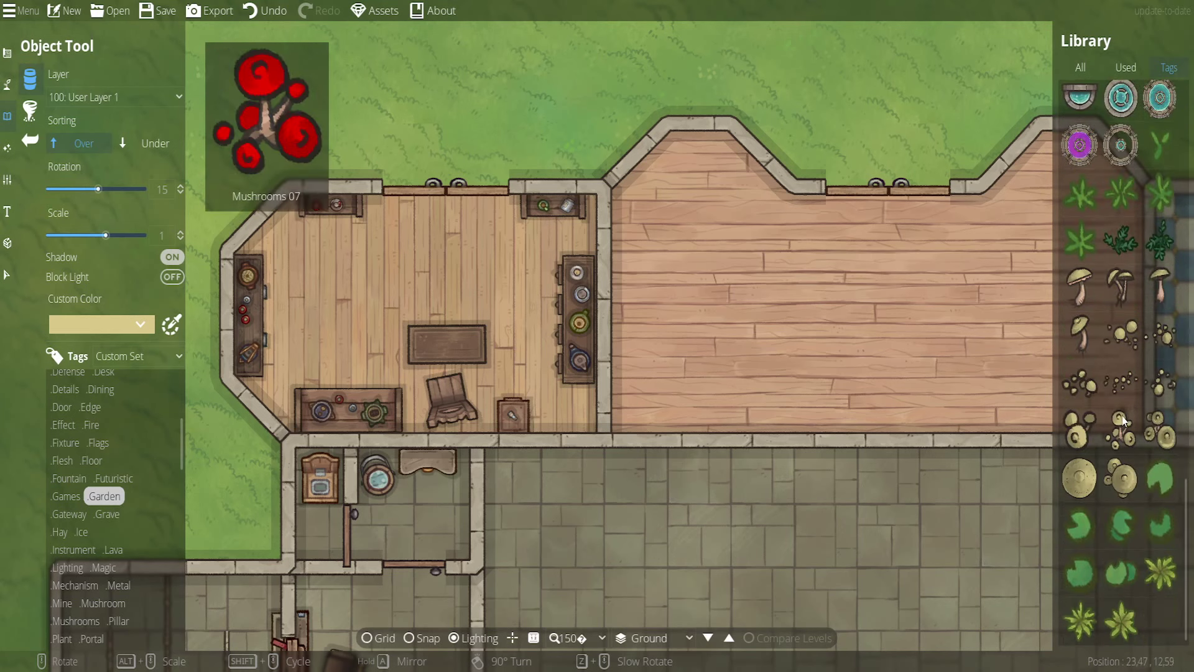
Filter the object library by the Plant tag and look through its greenery, bushes and flowers
scroll(103, 494, "down", 6)
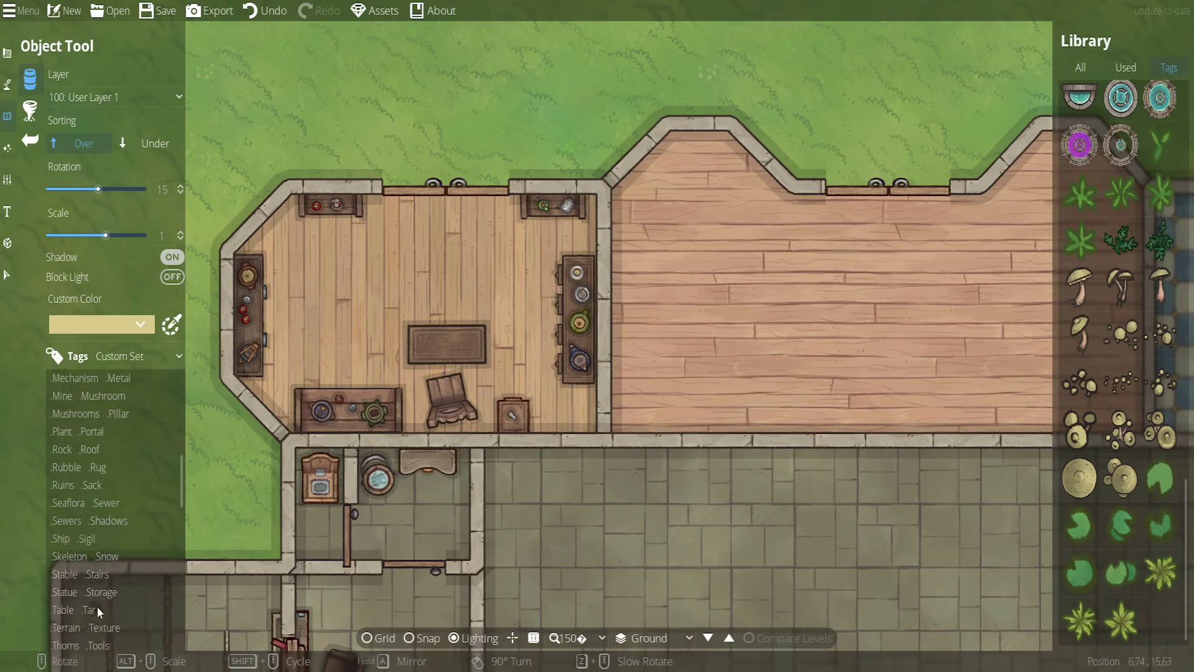
scroll(105, 595, "down", 4)
scroll(113, 600, "down", 6)
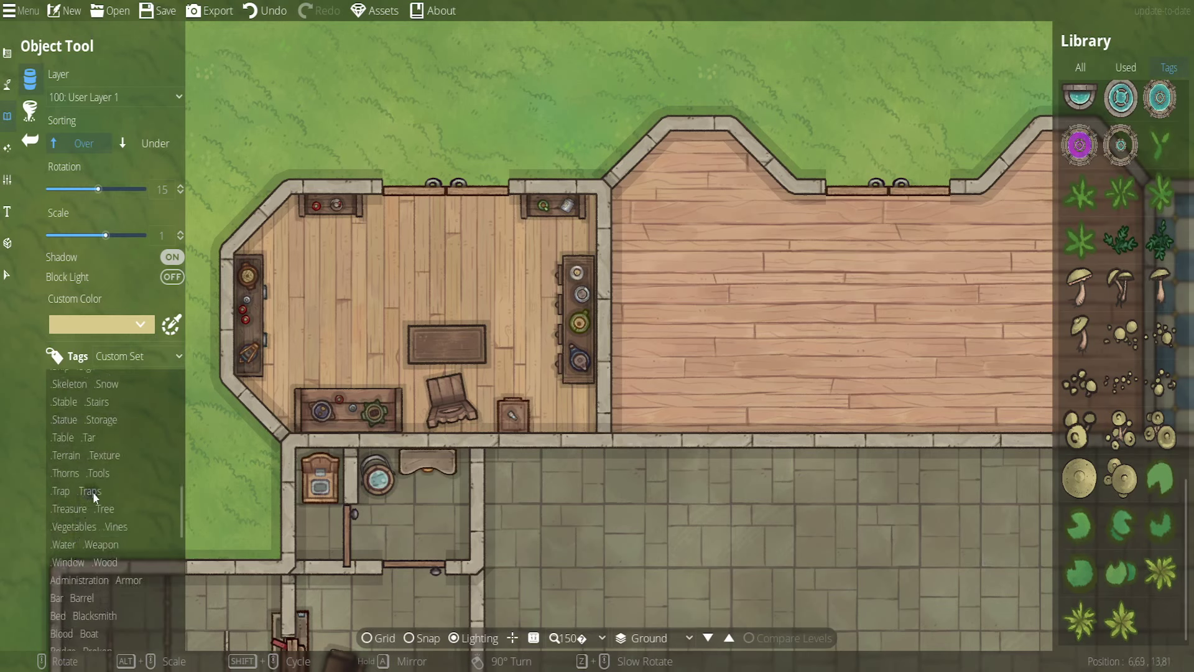
scroll(96, 494, "up", 8)
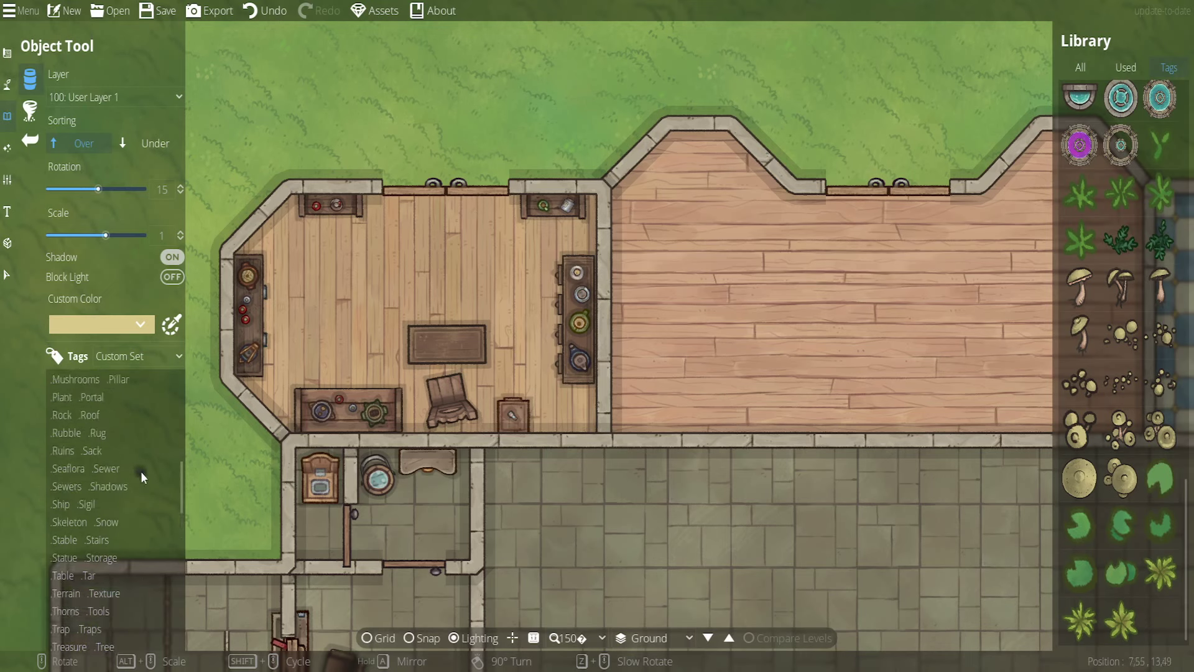
left_click(61, 397)
scroll(1094, 359, "down", 5)
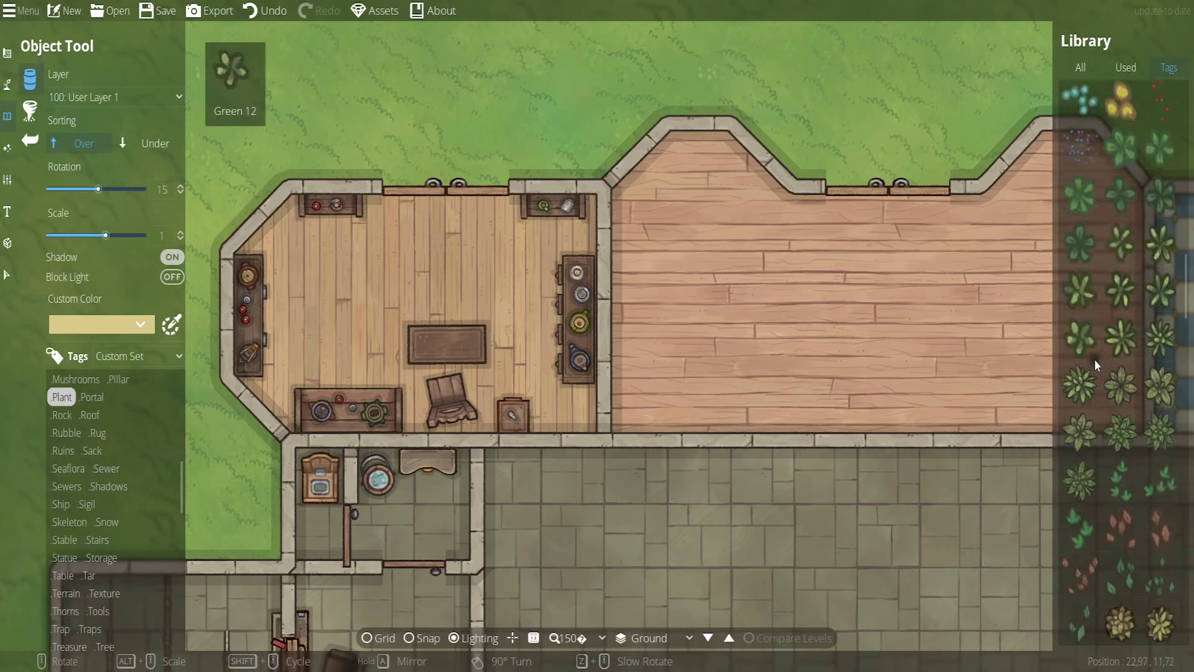
scroll(1097, 421, "down", 5)
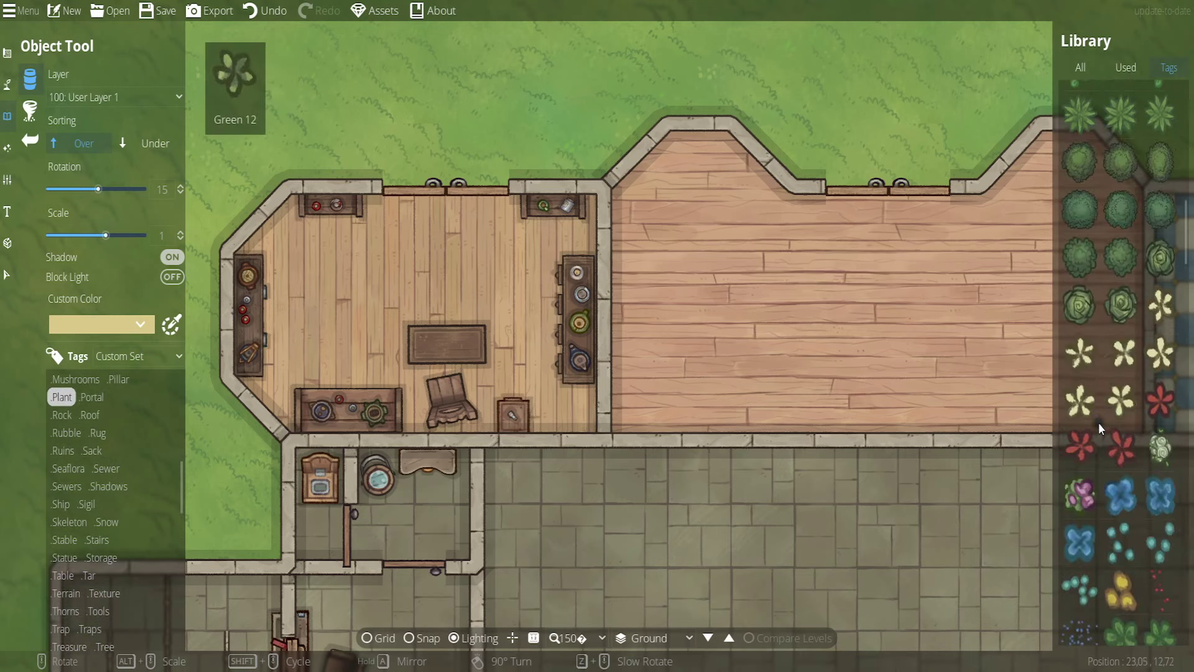
Compare the library's plants, previewing the pink flower cluster and the rectangular green planter over the rooms
left_click(1076, 498)
scroll(428, 345, "down", 1)
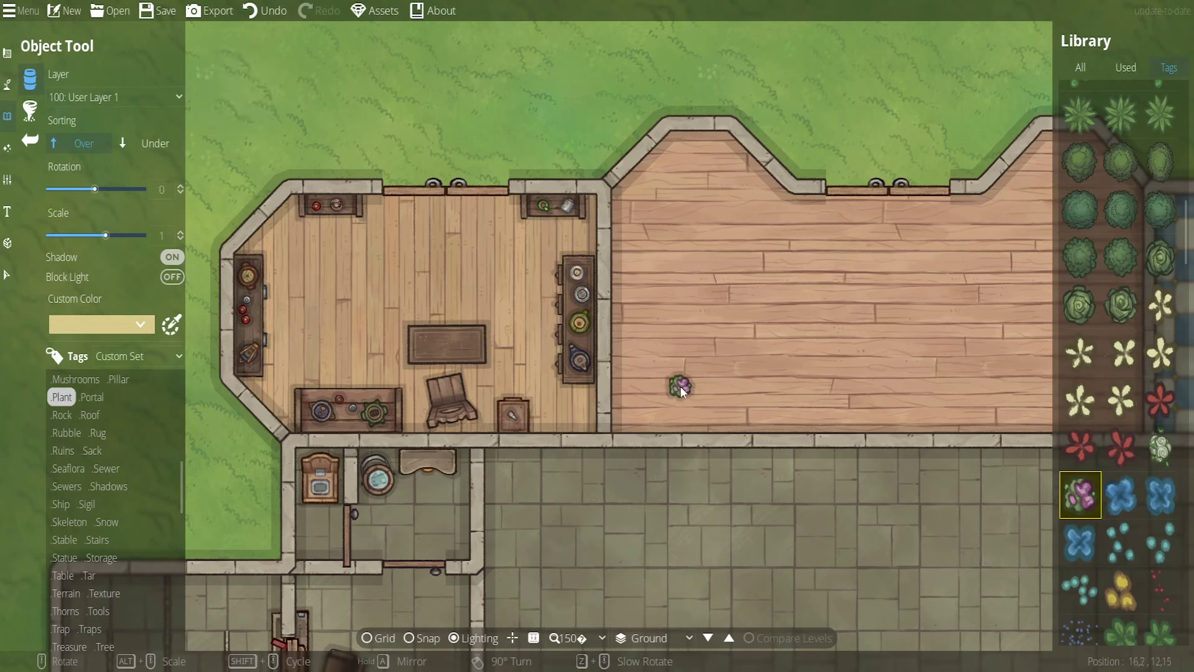
scroll(1117, 430, "up", 4)
scroll(1113, 462, "down", 4)
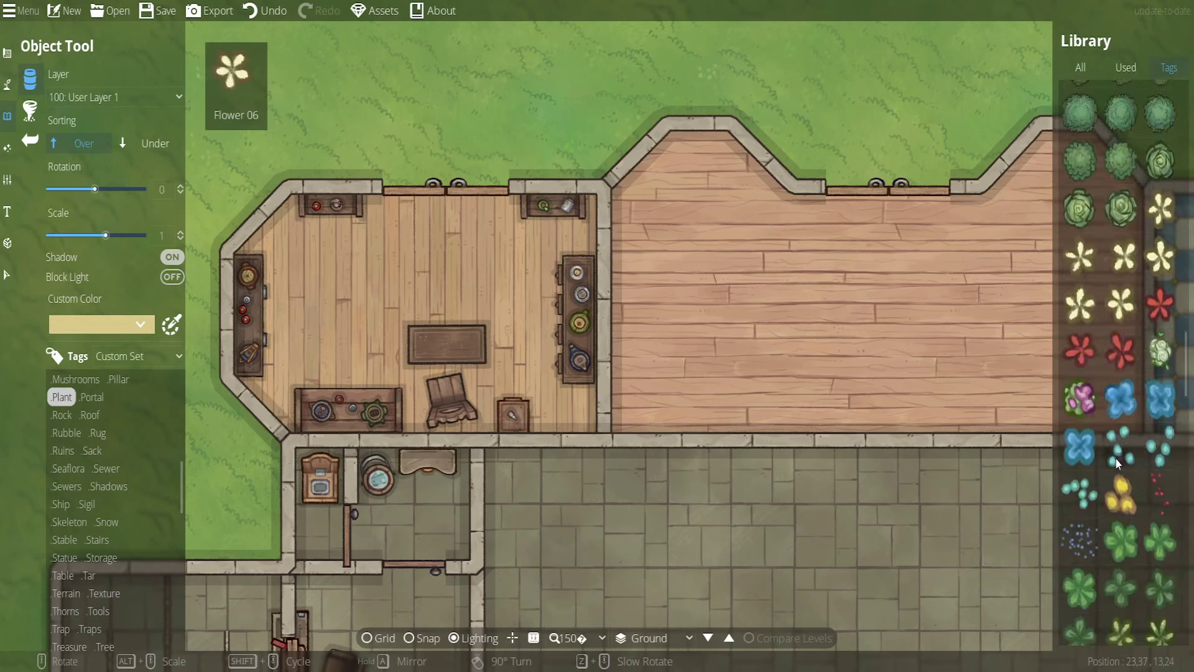
scroll(1114, 461, "up", 10)
scroll(1103, 462, "down", 5)
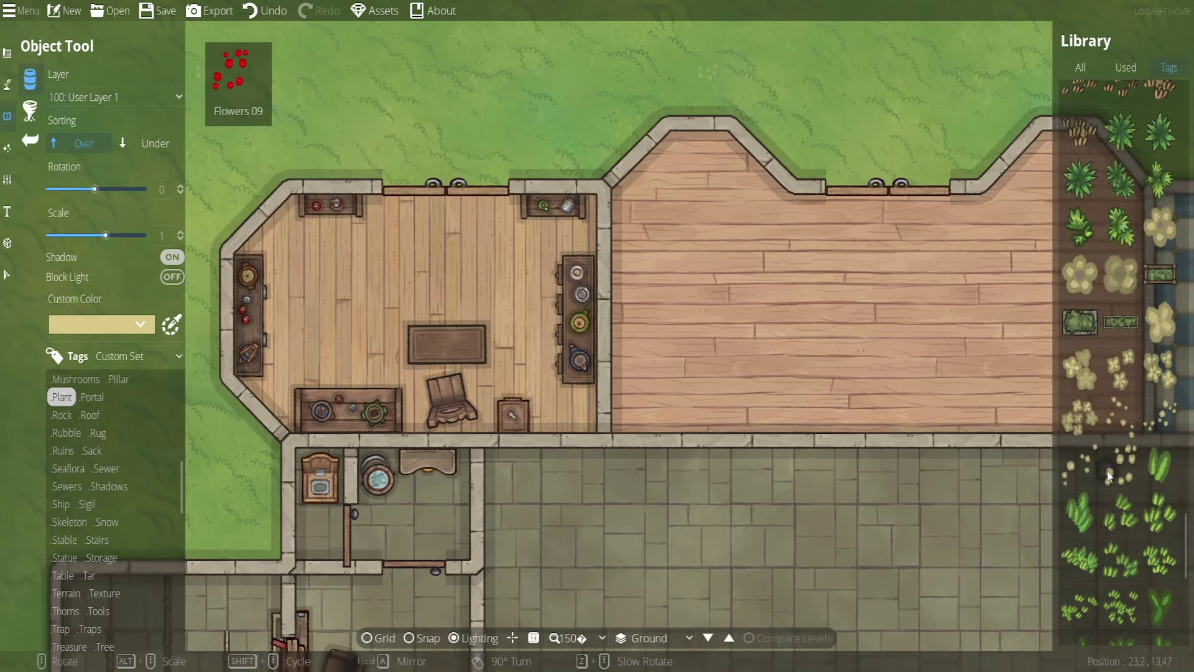
left_click(1091, 326)
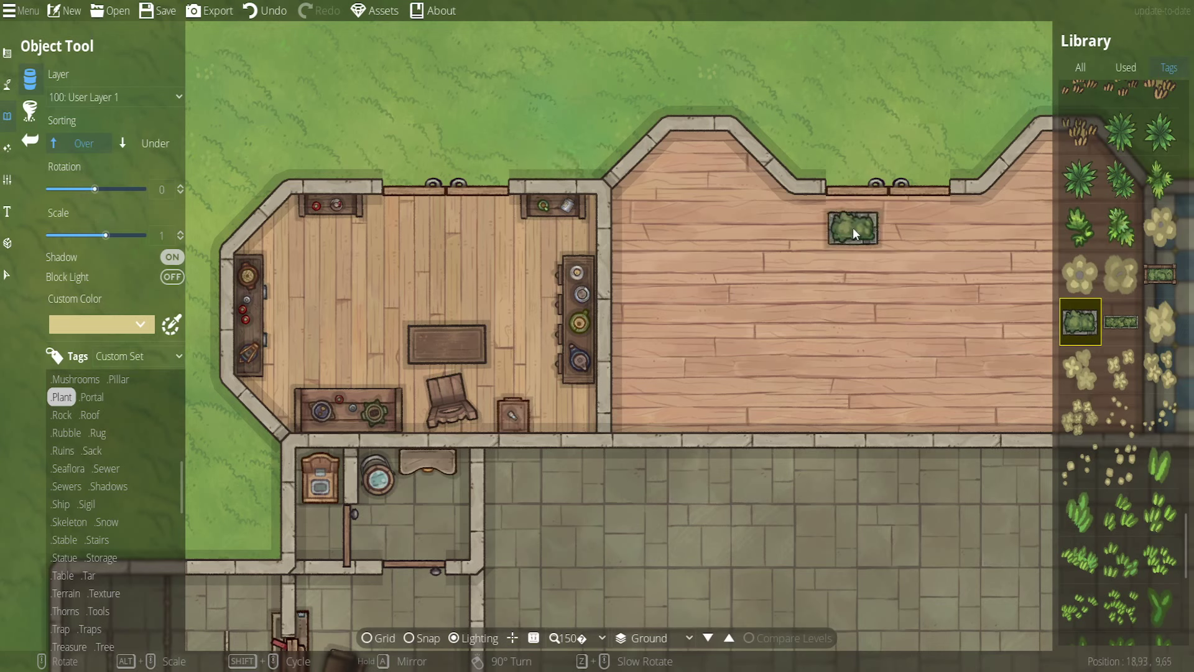
scroll(1117, 305, "up", 5)
scroll(1116, 308, "down", 8)
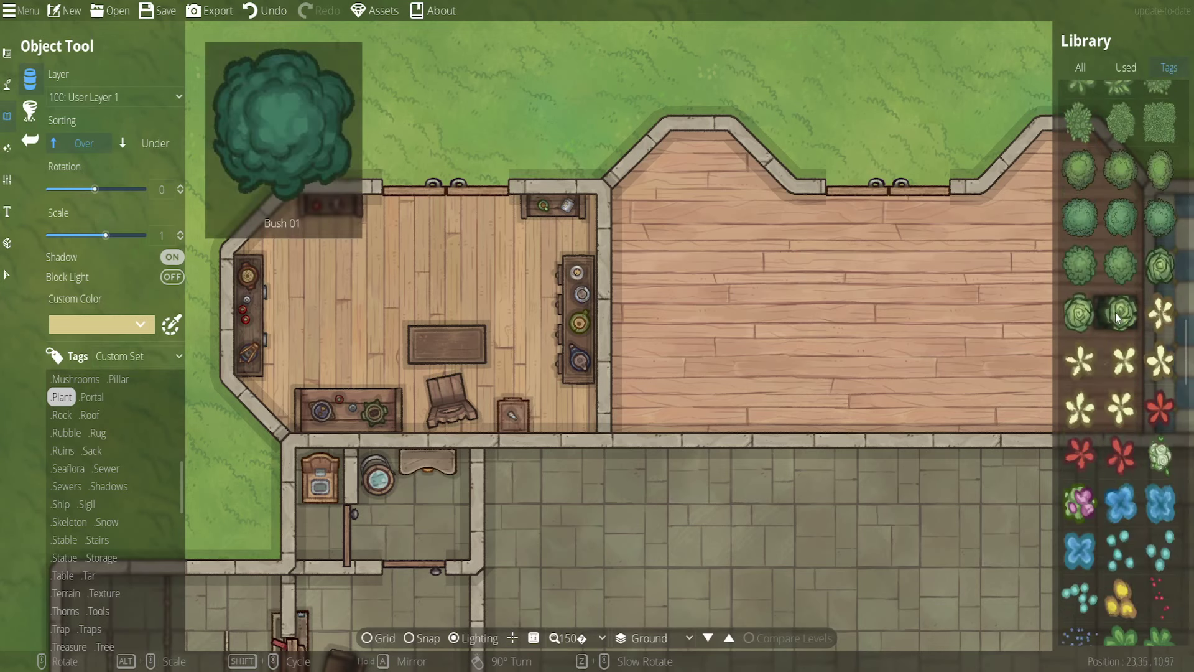
left_click(1078, 509)
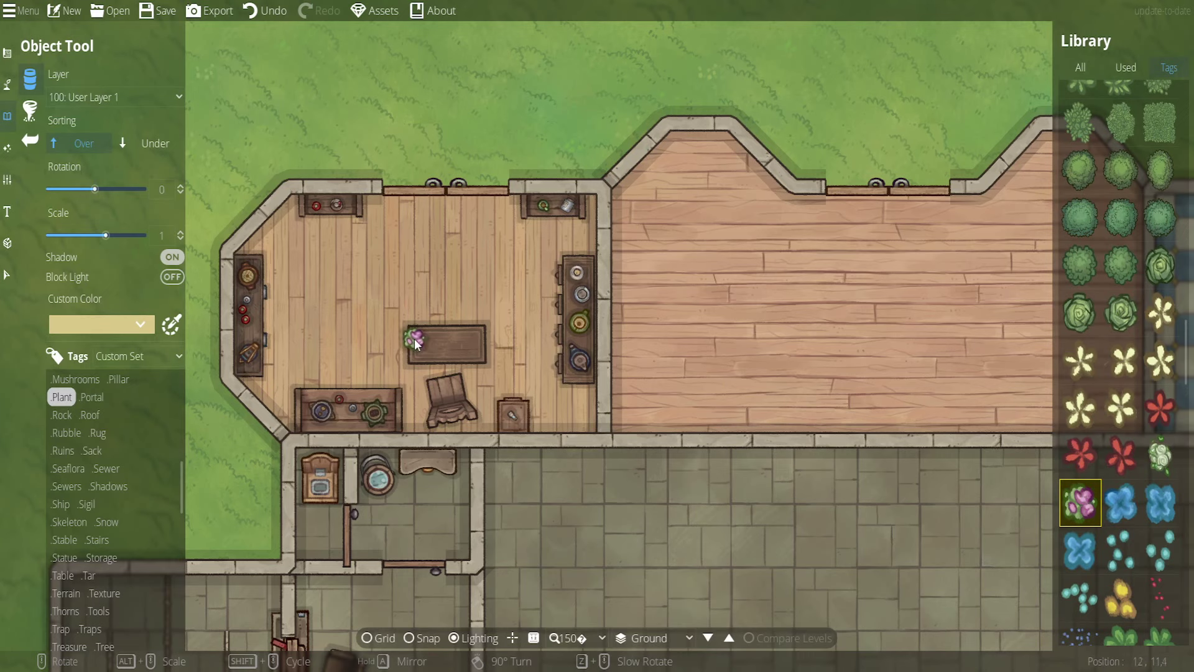
scroll(451, 343, "down", 1)
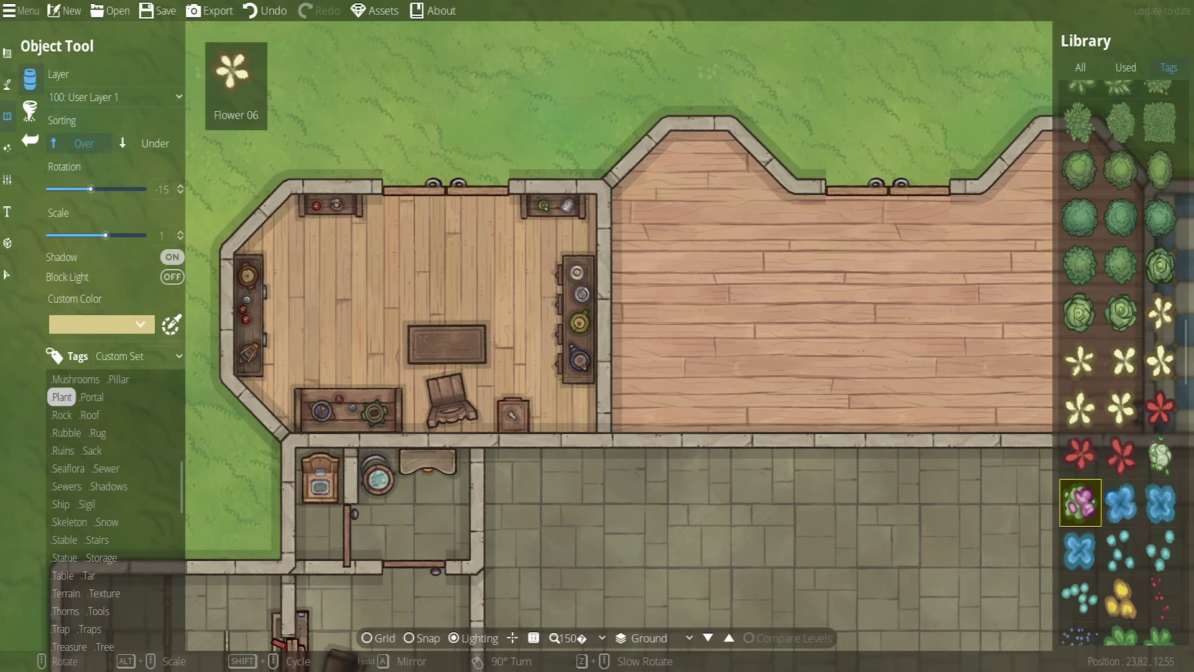
Turn off object shadows and place a pale yellow flower, rotated -30°, at the small table's northwest corner
left_click(1164, 315)
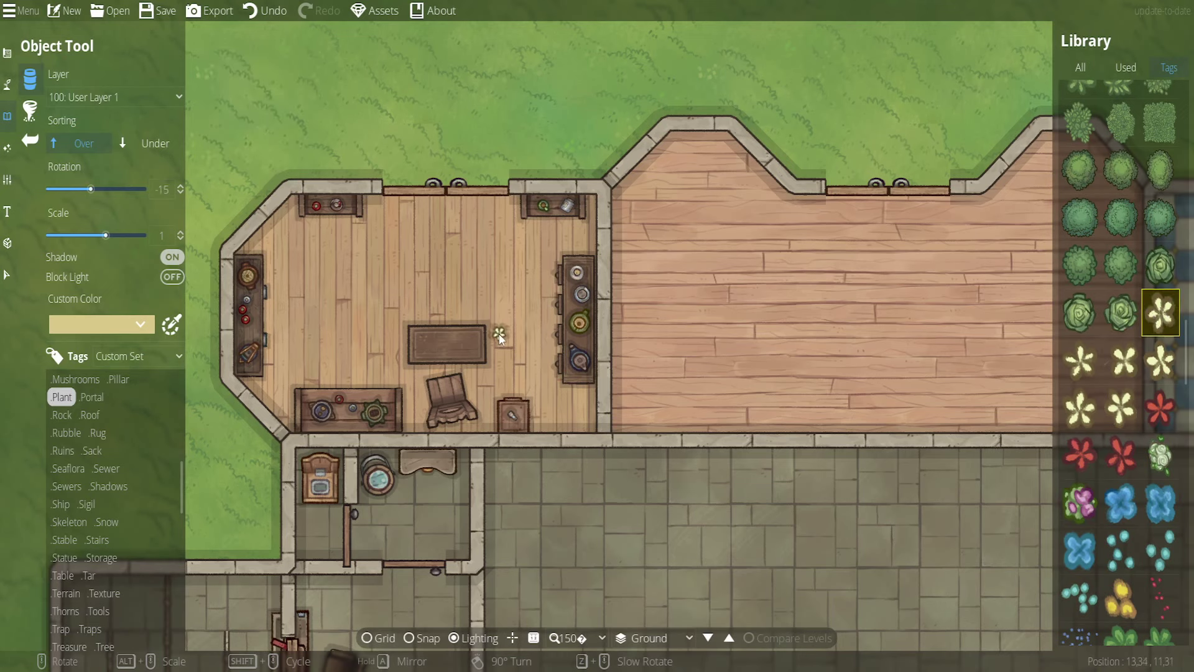
scroll(501, 330, "up", 3)
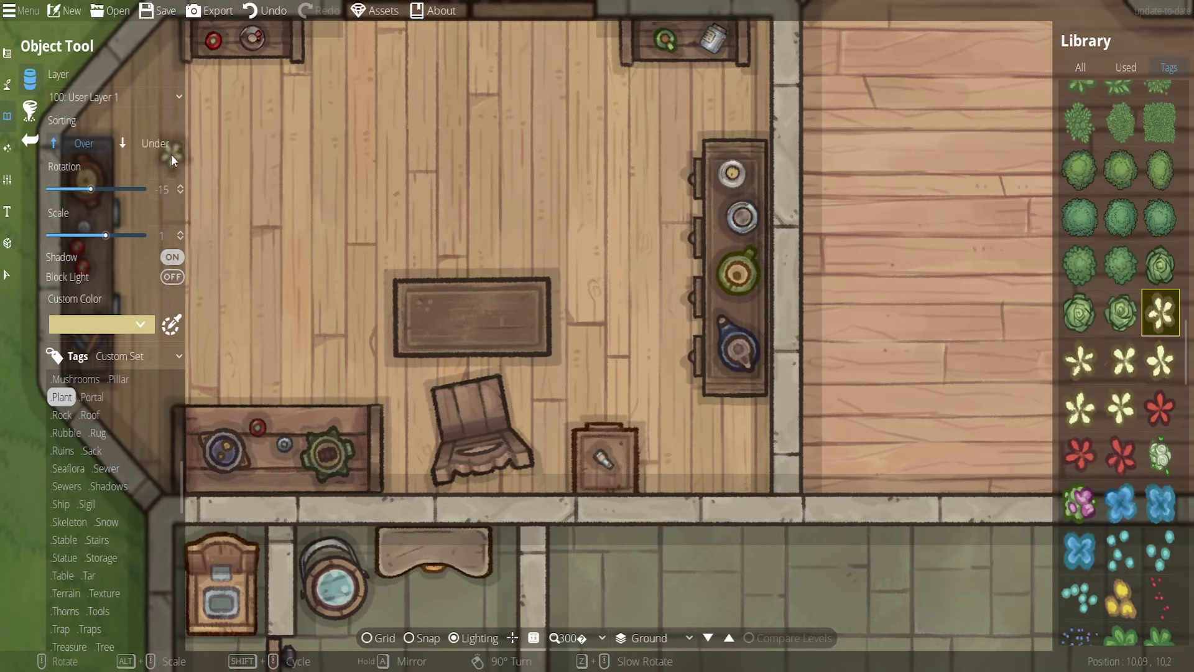
left_click(172, 257)
scroll(420, 308, "down", 1)
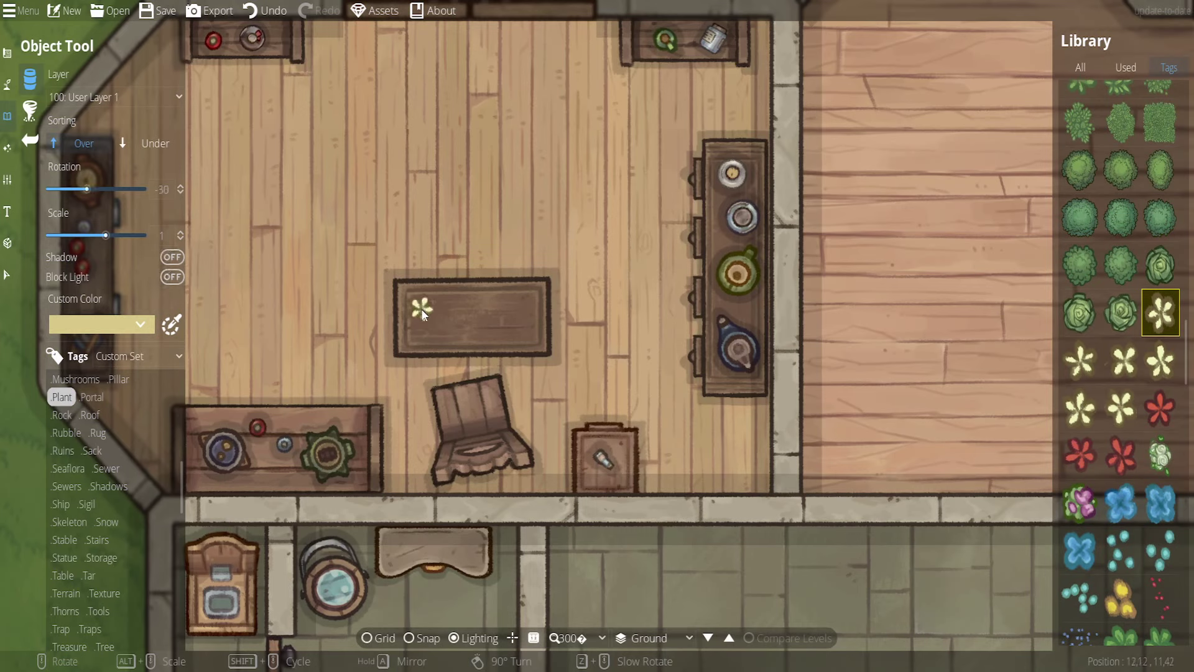
left_click(438, 309)
Place a red flower at 0° rotation on the table, just southeast of the pale yellow flower
left_click(1161, 408)
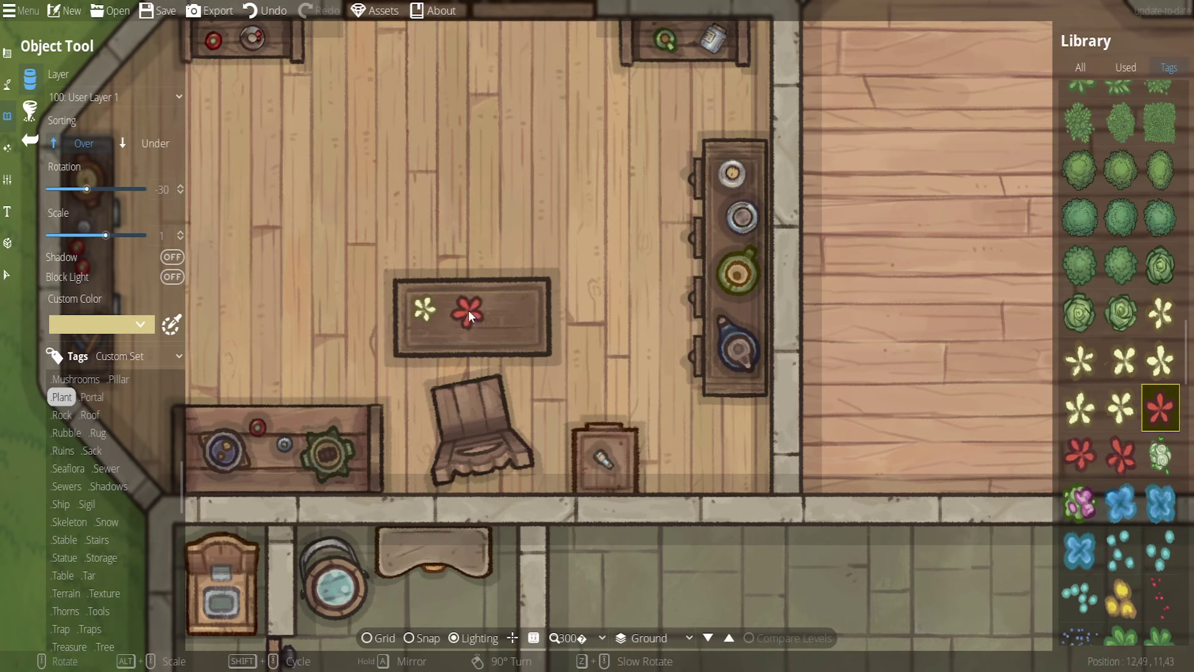
scroll(438, 323, "up", 2)
left_click(440, 322)
left_click(1081, 359)
left_click(489, 302)
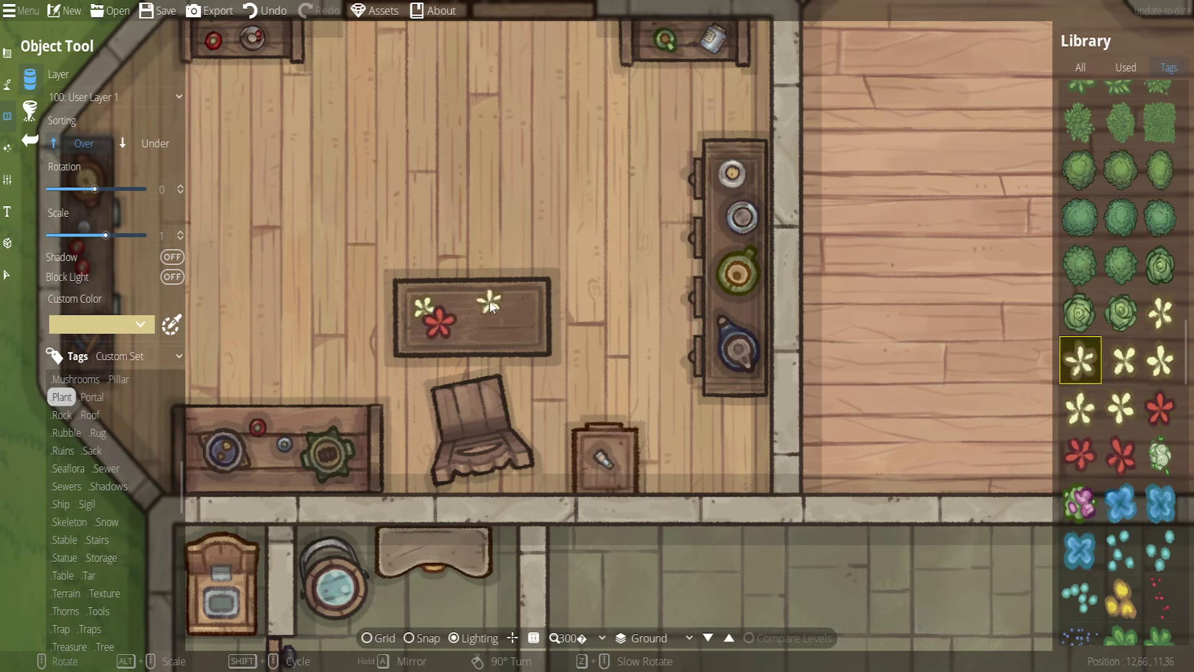
left_click(265, 10)
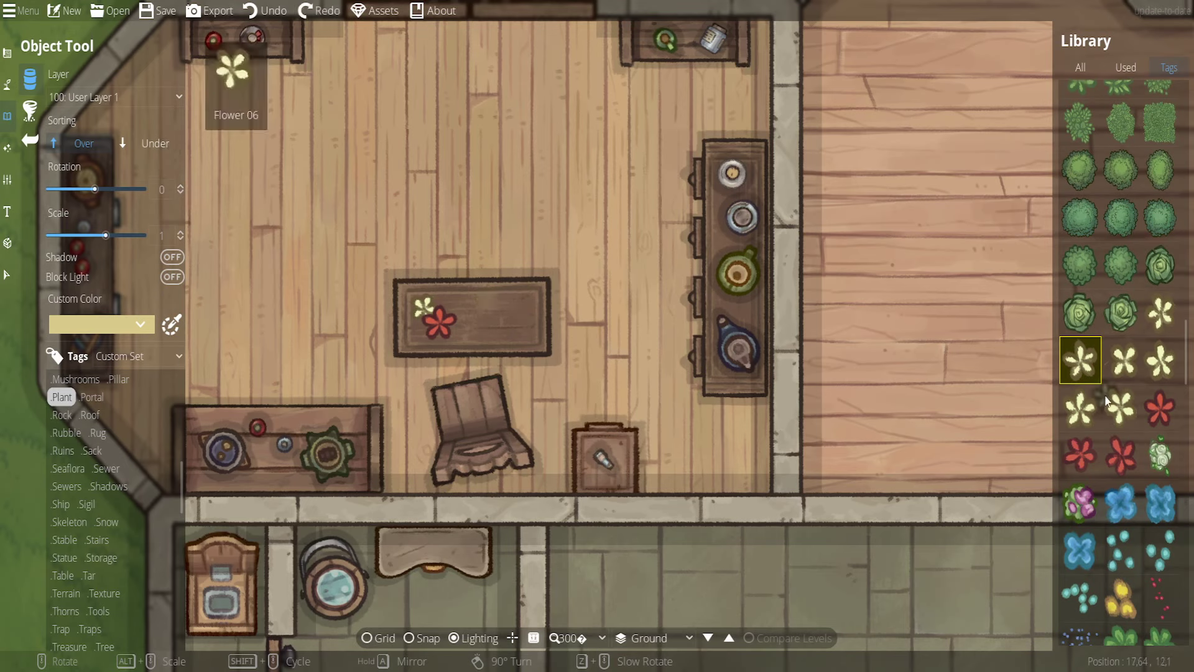
Place a second pale yellow flower, rotated -30°, at the table's southwest corner, completing the cluster around the red flower
left_click(1080, 407)
scroll(423, 331, "down", 2)
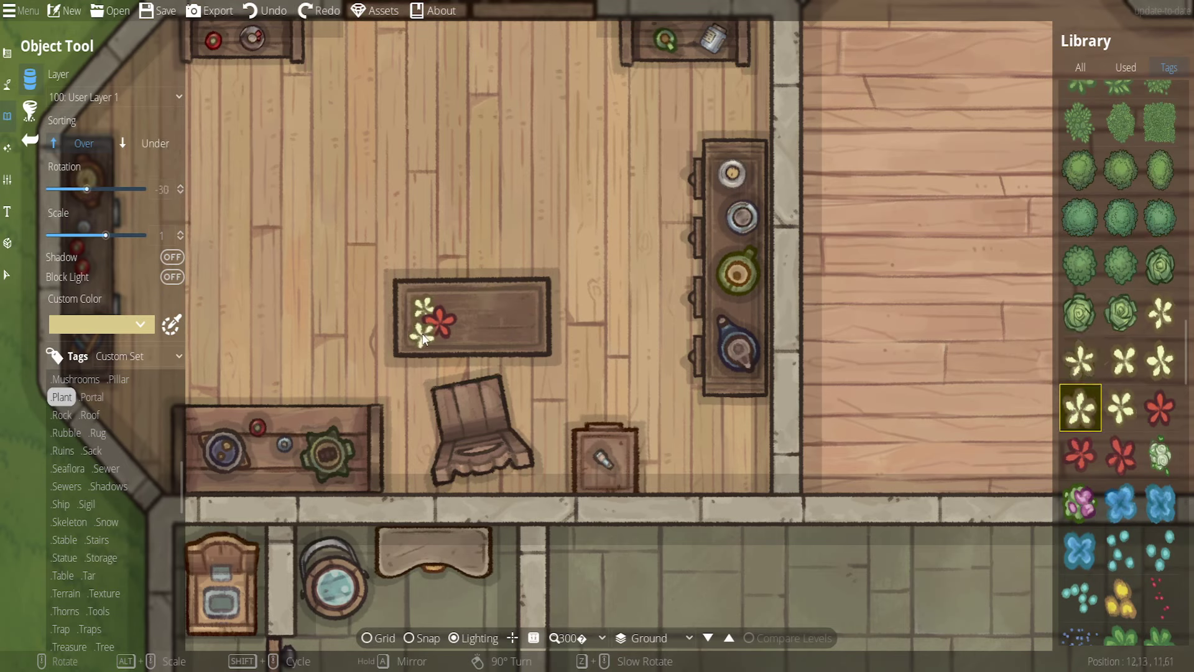
left_click(415, 336)
Look over the remaining flowers in the library and save the map
scroll(799, 364, "down", 3)
left_click_drag(860, 333, 659, 272)
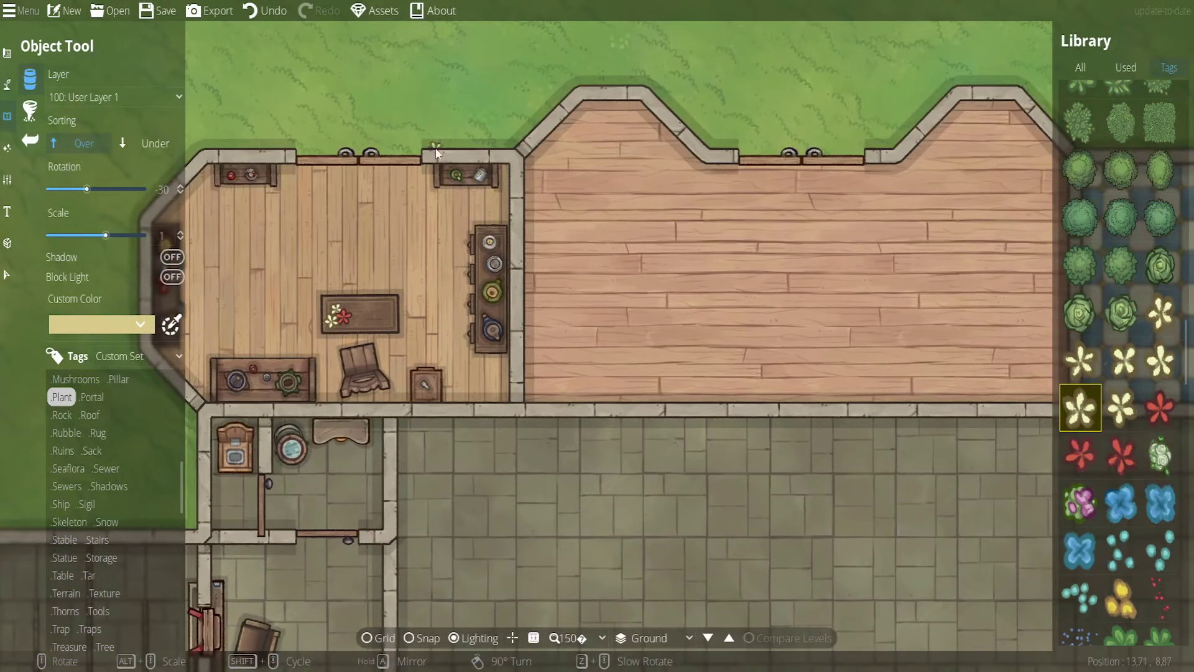
scroll(1126, 368, "down", 3)
scroll(1126, 368, "down", 2)
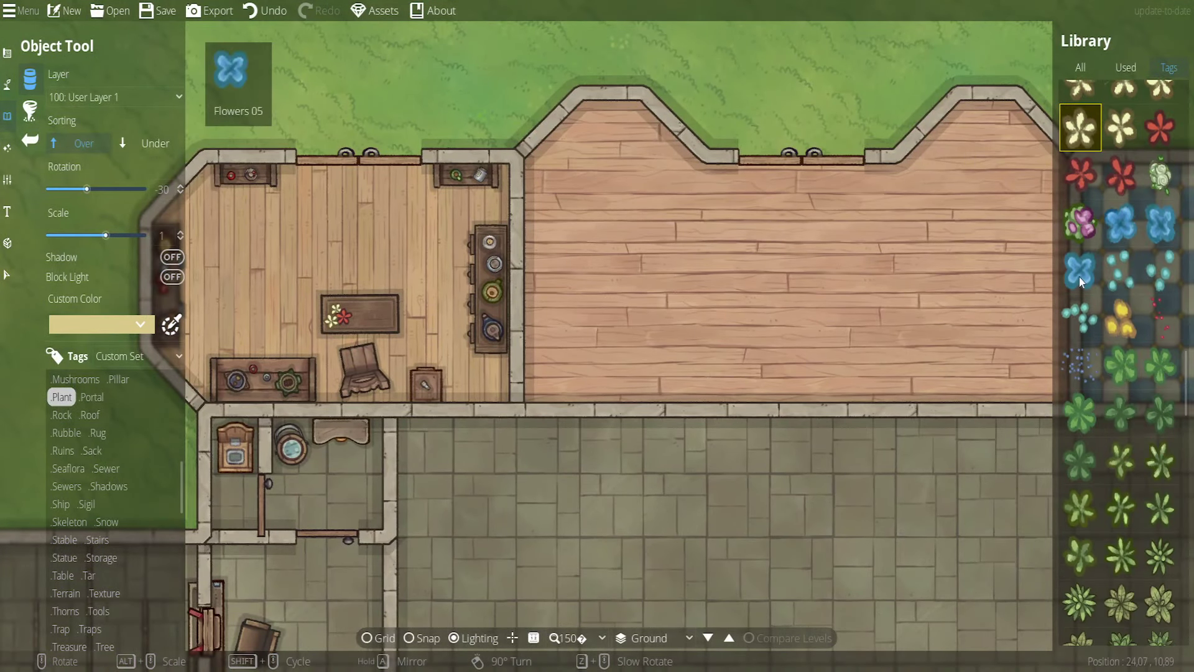
left_click(151, 13)
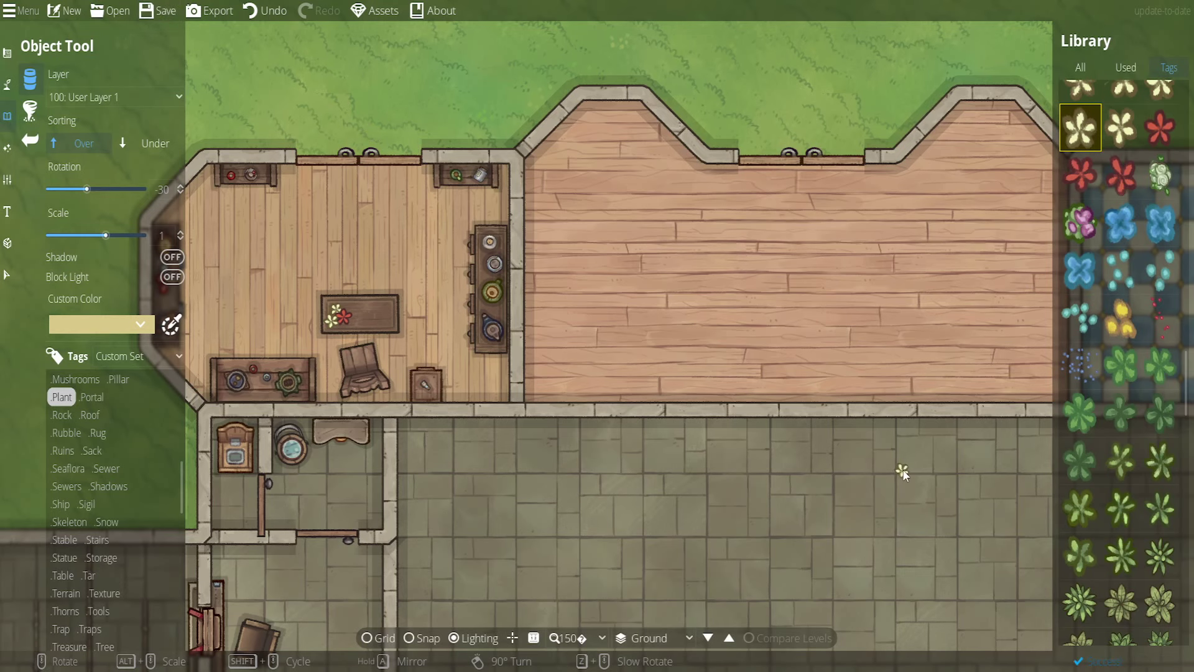
Examine the building's other rooms, from the bay-walled hall to the library and offices, for places needing furnishing
scroll(873, 447, "down", 1)
scroll(870, 451, "down", 1)
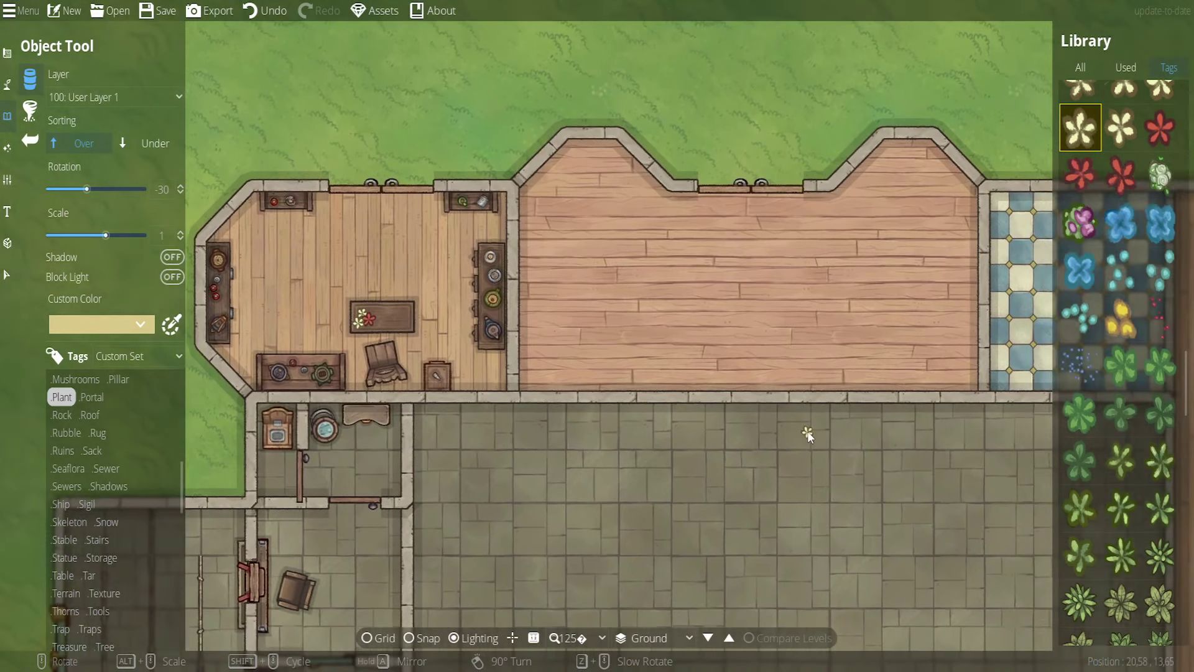
left_click_drag(801, 436, 789, 439)
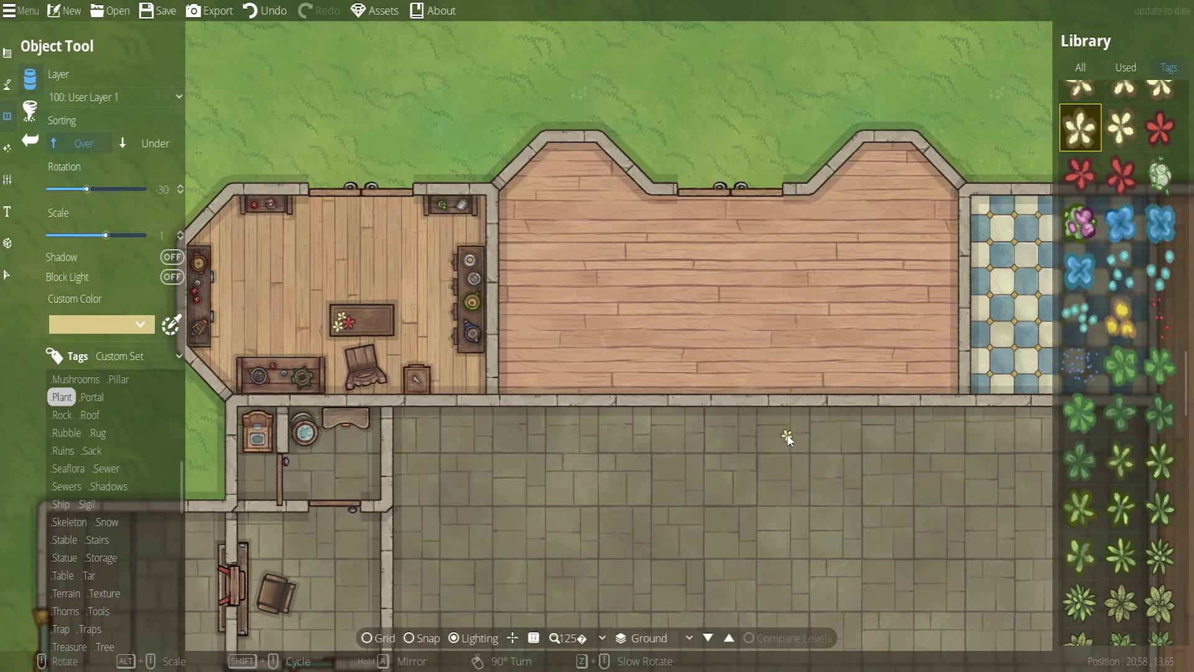
left_click_drag(789, 440, 621, 410)
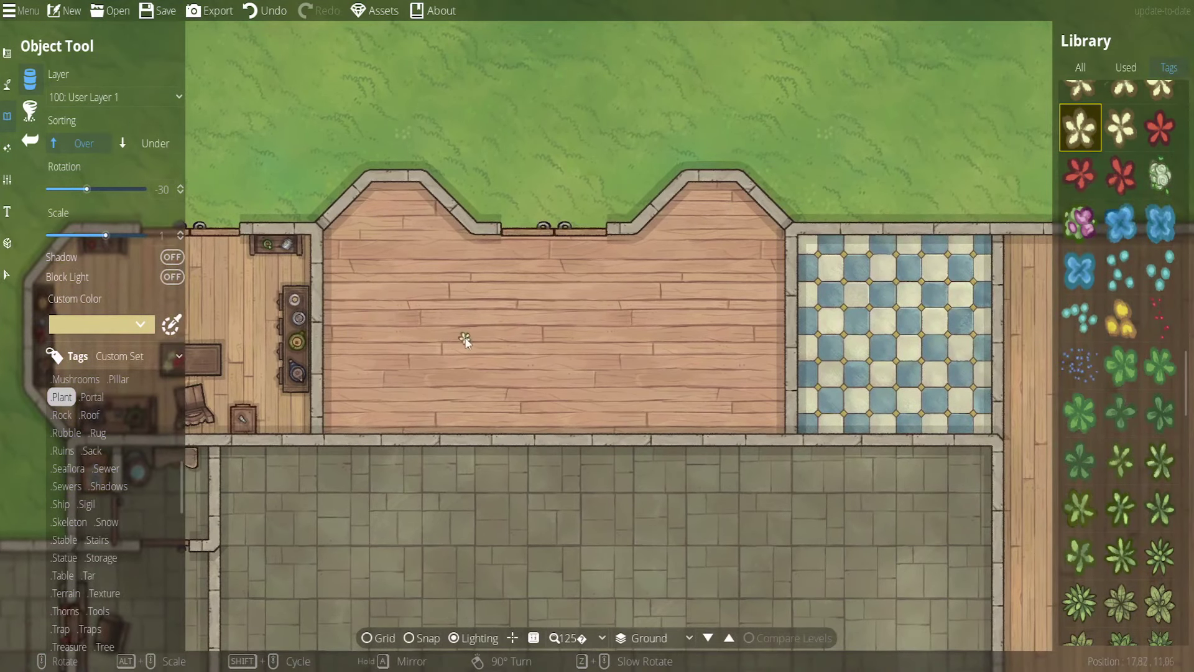
scroll(1101, 299, "down", 4)
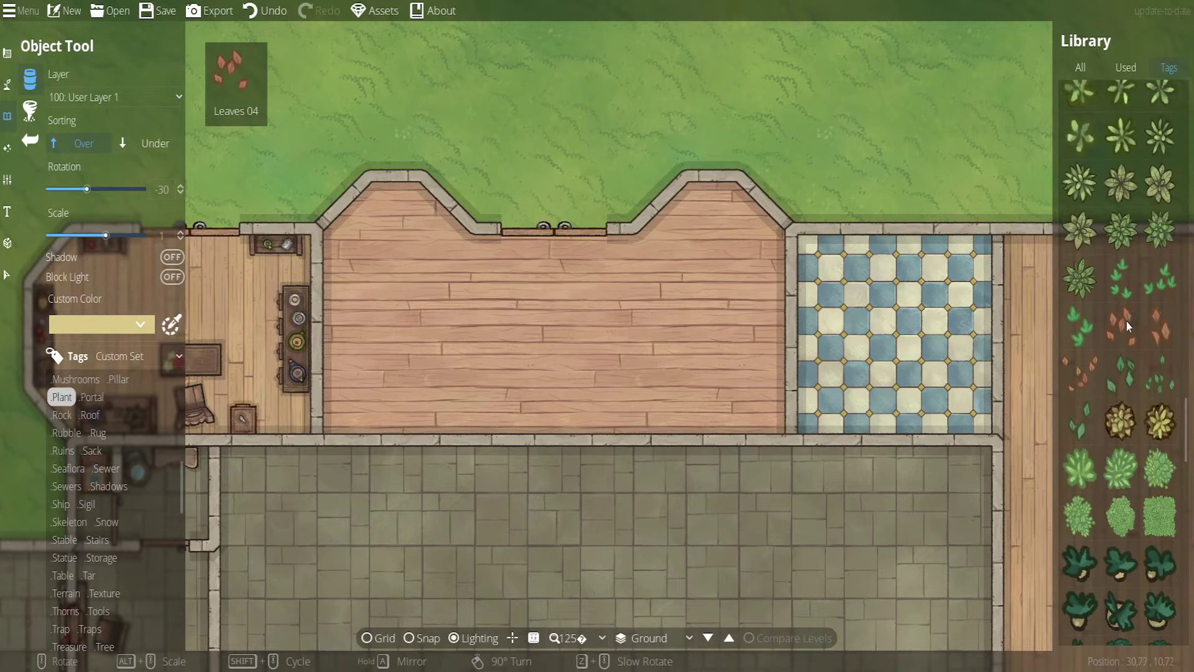
left_click_drag(685, 444, 555, 206)
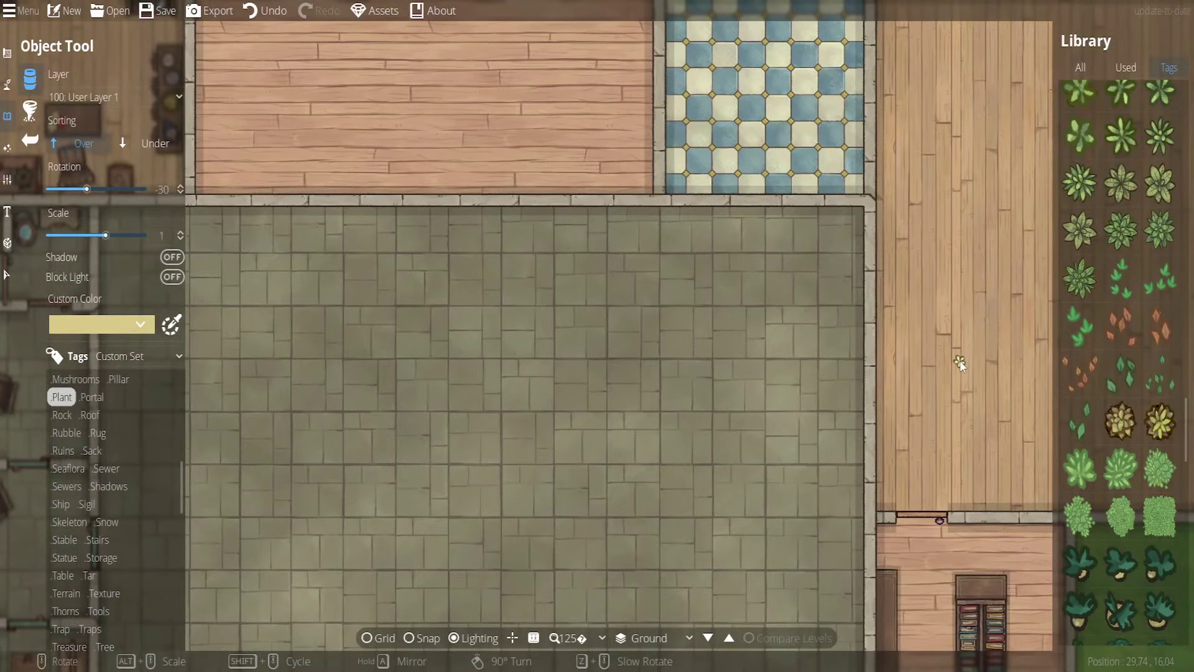
left_click_drag(960, 360, 928, 180)
left_click_drag(646, 275, 731, 169)
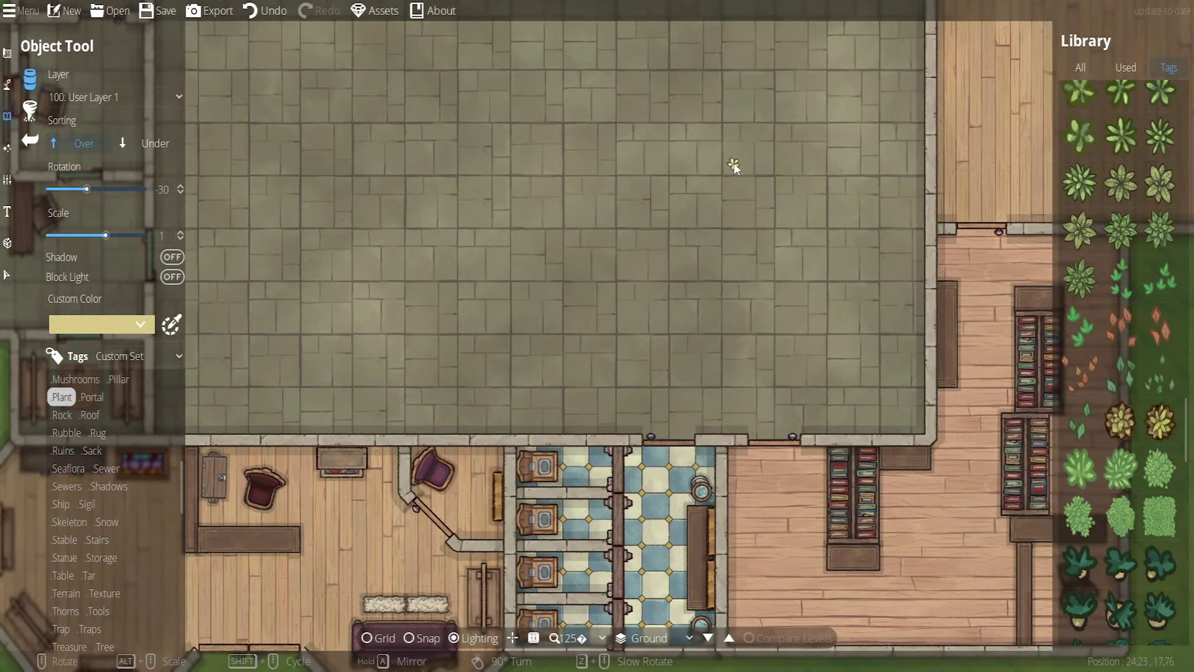
left_click_drag(608, 166, 378, 154)
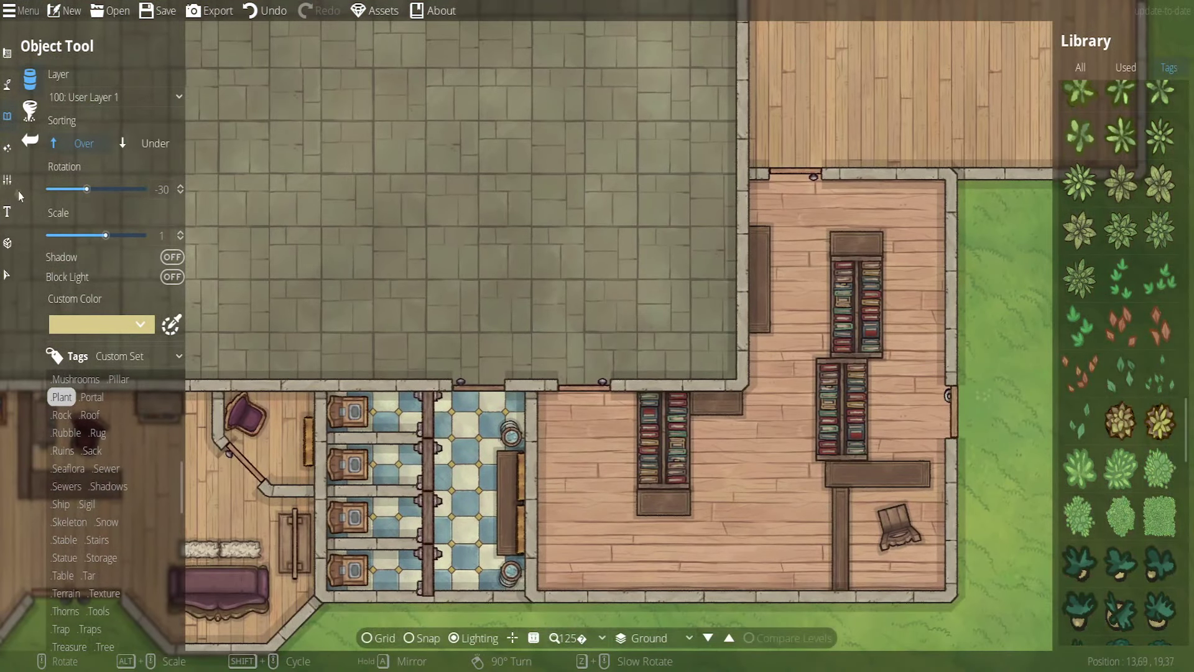
left_click_drag(293, 192, 742, 239)
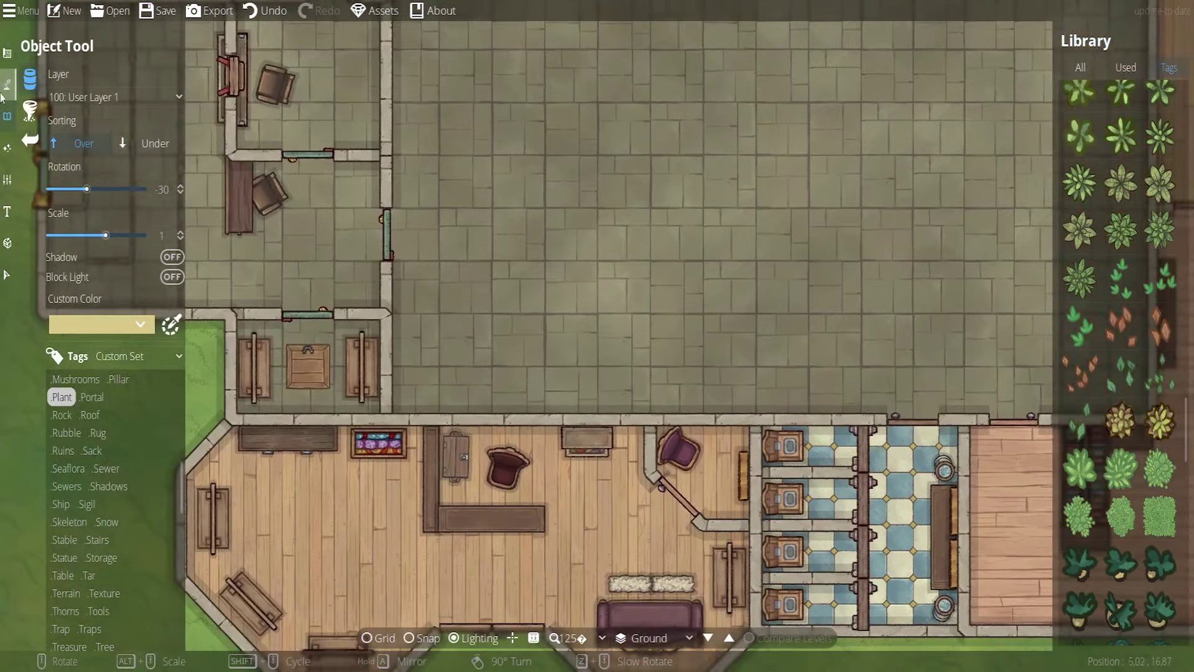
Return to the Object Tool and filter the object library by the Storage tag
left_click(8, 52)
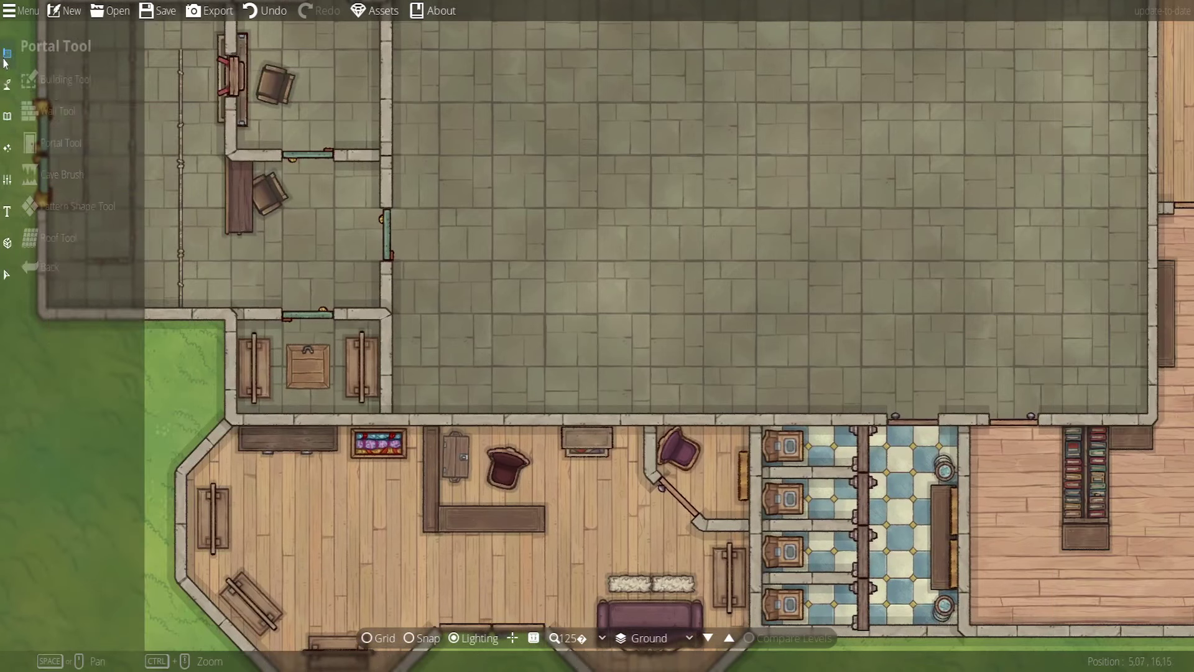
left_click(7, 116)
scroll(106, 471, "down", 10)
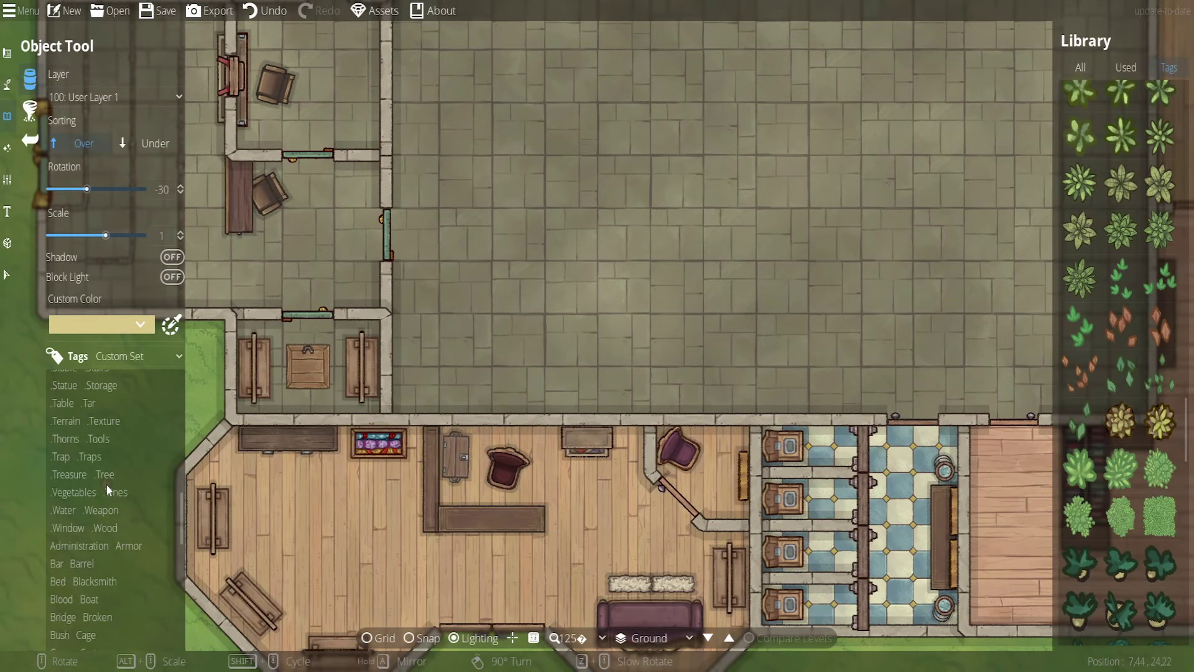
scroll(88, 574, "down", 5)
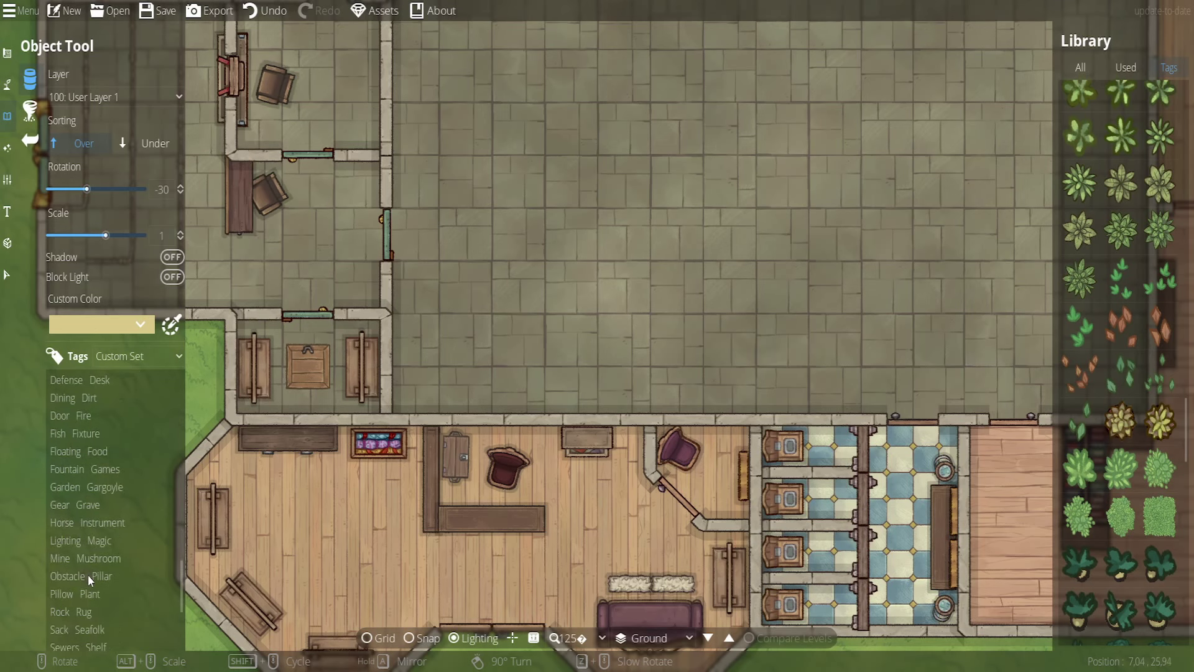
left_click(65, 580)
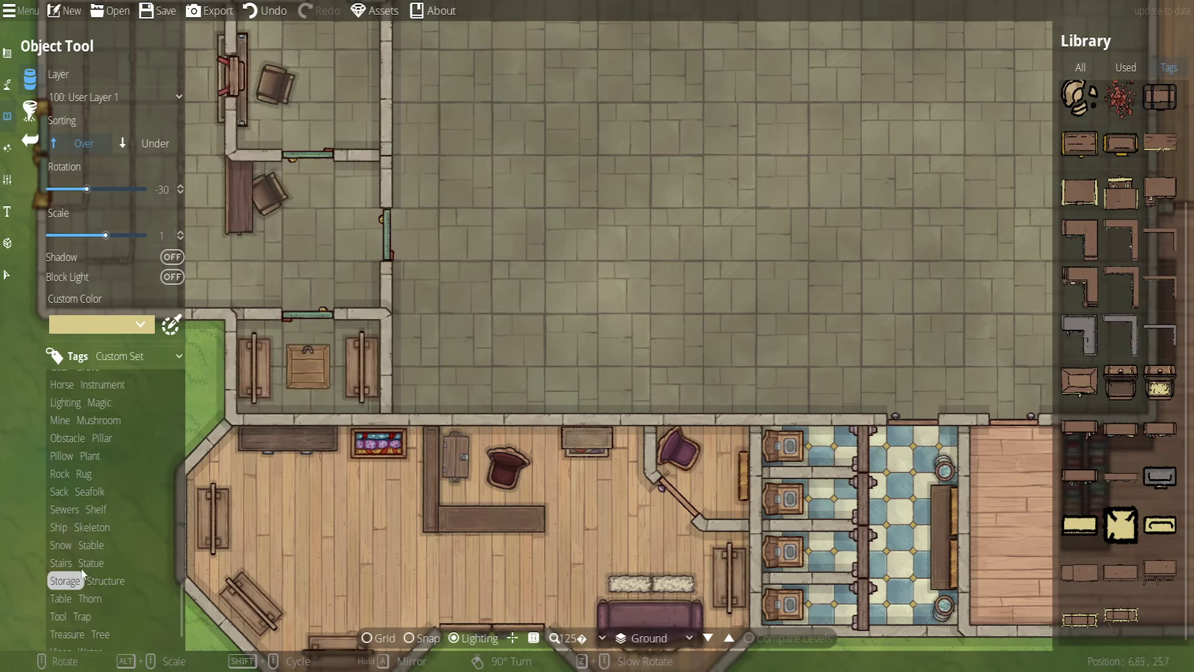
scroll(78, 510, "up", 8)
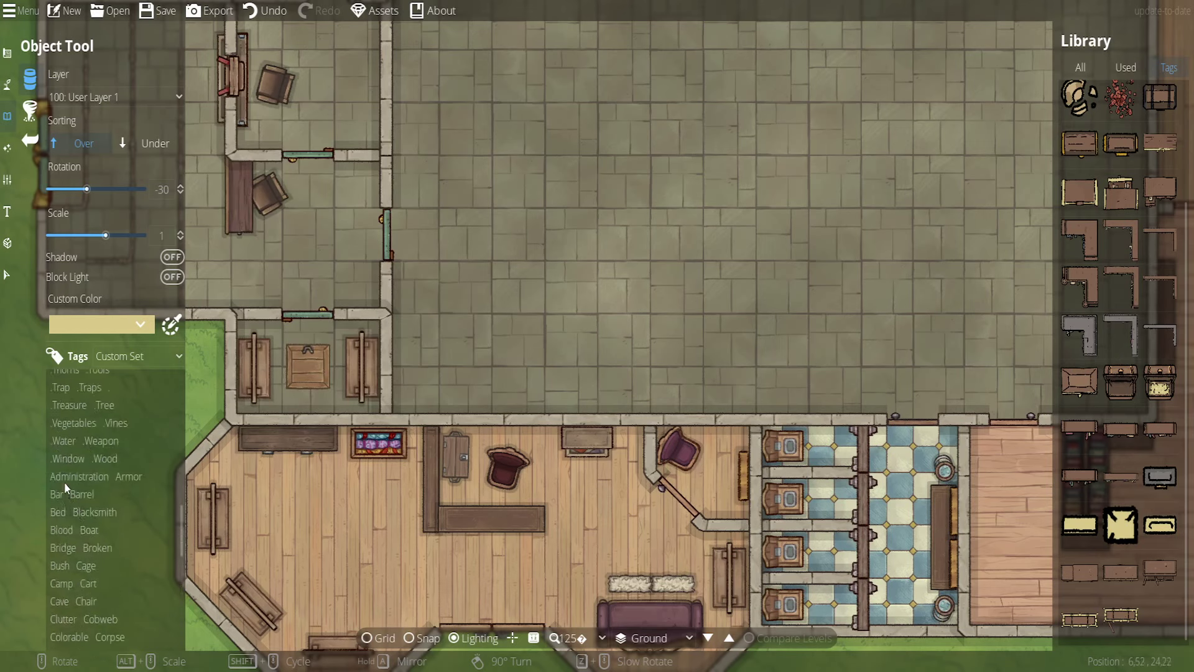
Filter the object library by the Storage tag and look over its chests
scroll(74, 482, "up", 2)
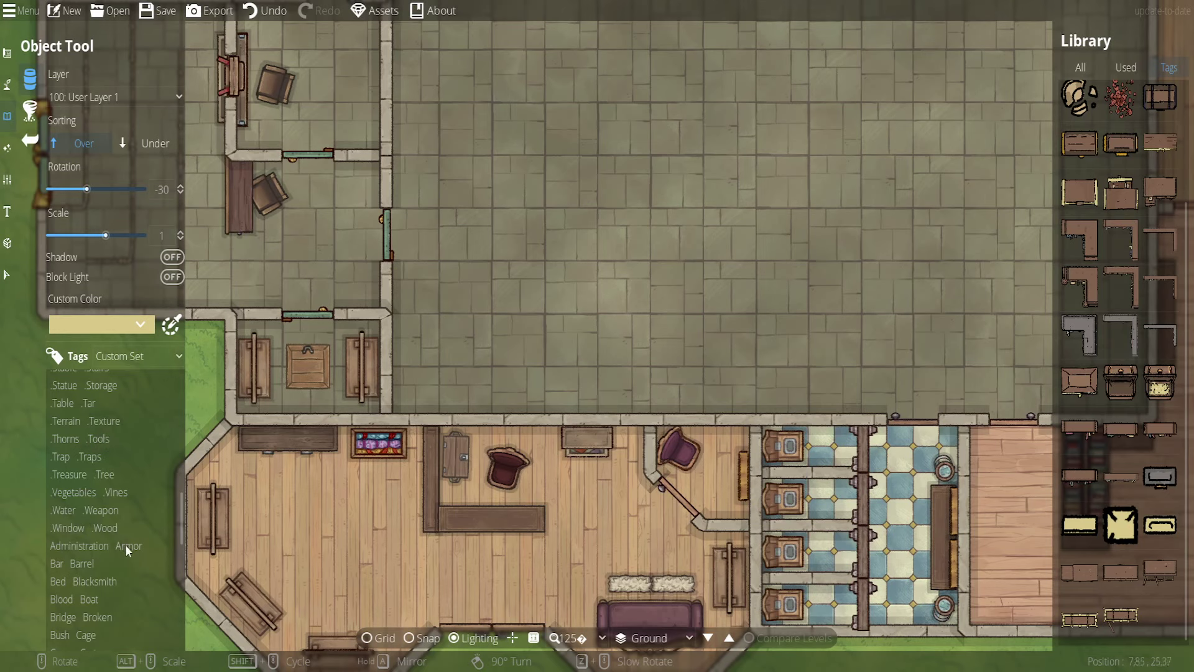
scroll(112, 498, "up", 1)
scroll(107, 480, "up", 1)
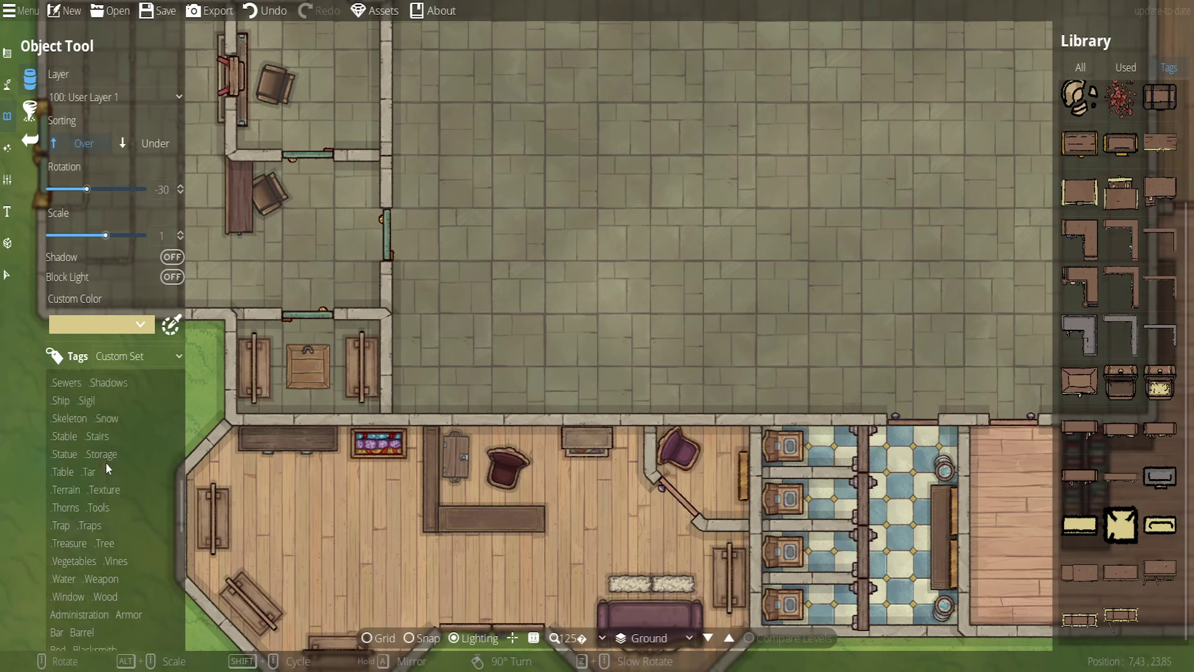
left_click(106, 461)
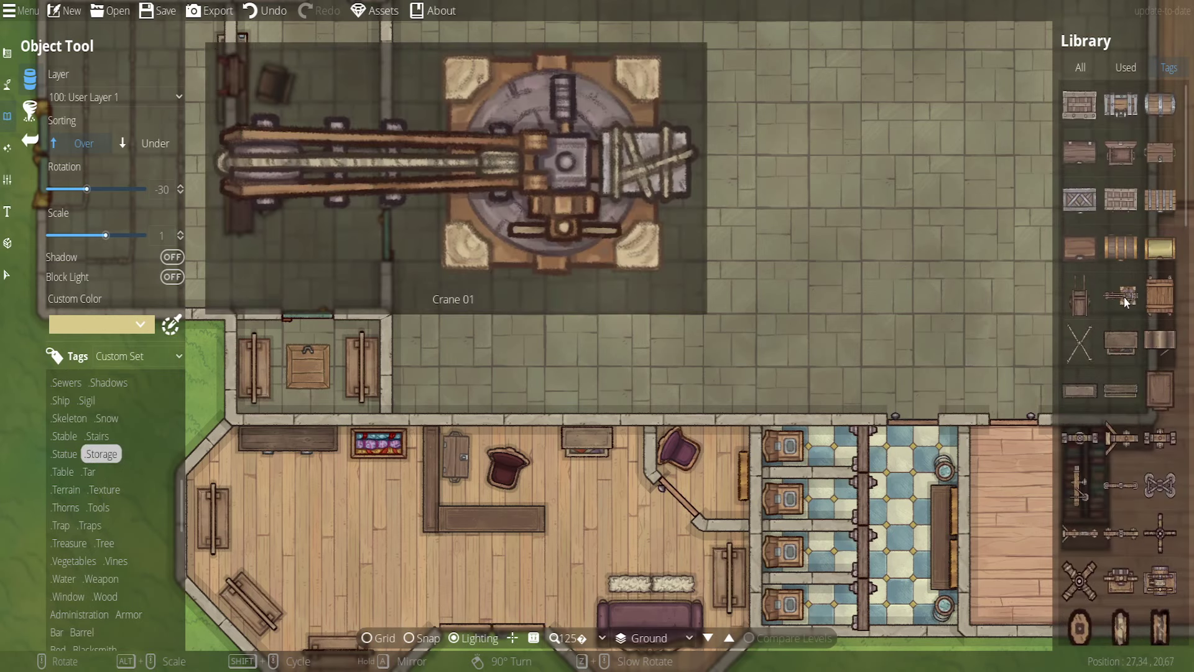
scroll(1126, 296, "up", 3)
Try different chests over the bay-walled room's table and choose the colourable gold-edged chest
left_click(1081, 154)
left_click_drag(594, 215, 932, 532)
left_click_drag(780, 167, 670, 379)
scroll(664, 381, "up", 4)
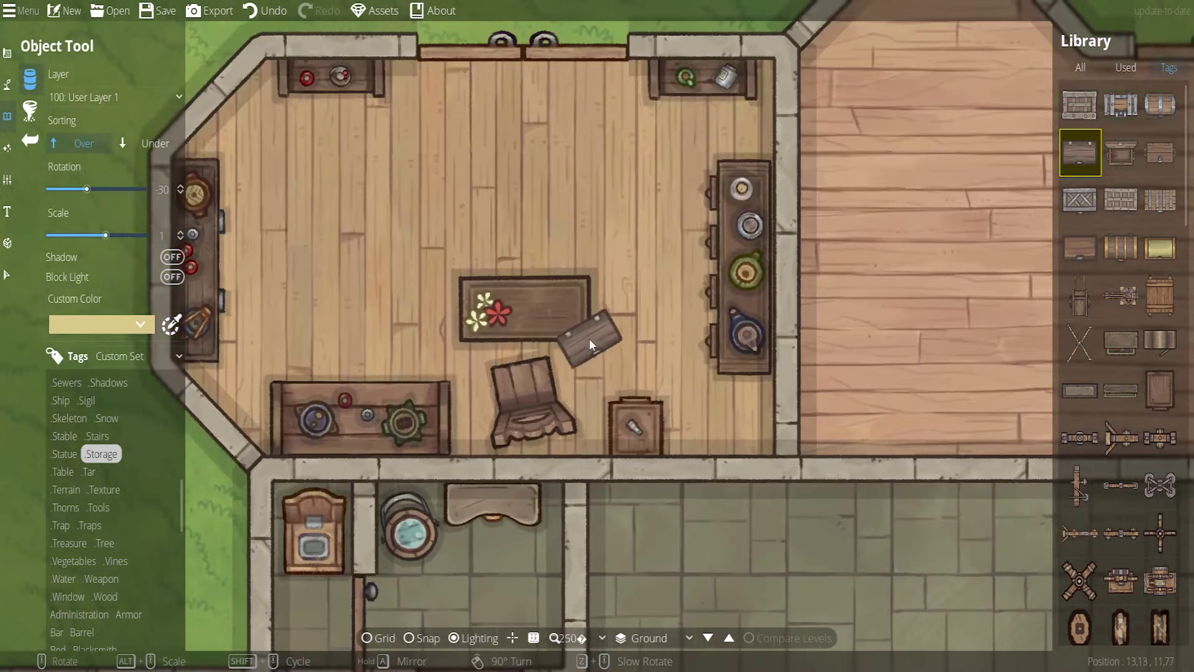
scroll(588, 337, "down", 2)
scroll(641, 351, "down", 11)
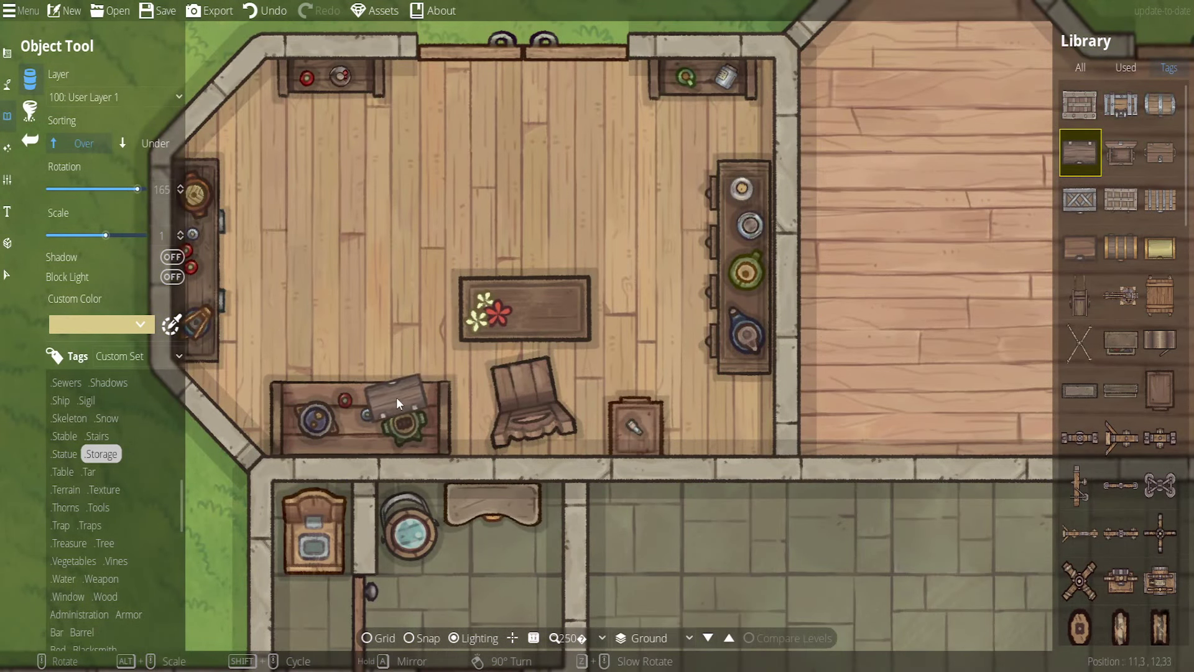
scroll(560, 328, "up", 1)
left_click(1121, 247)
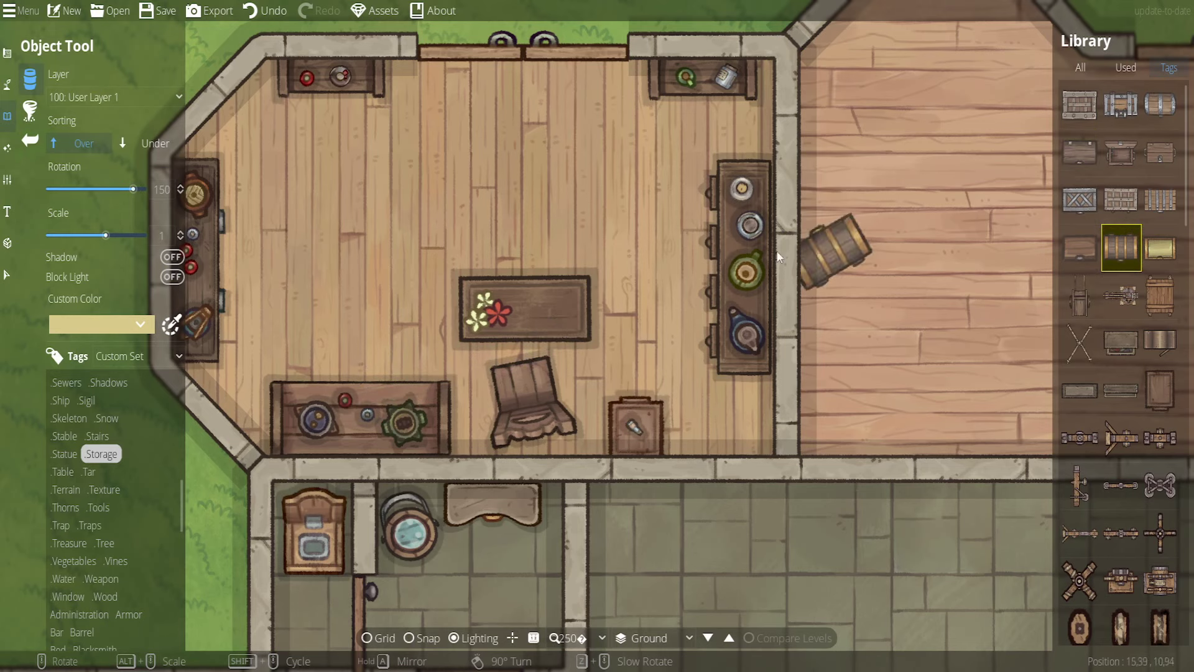
scroll(227, 54, "down", 1, "shift")
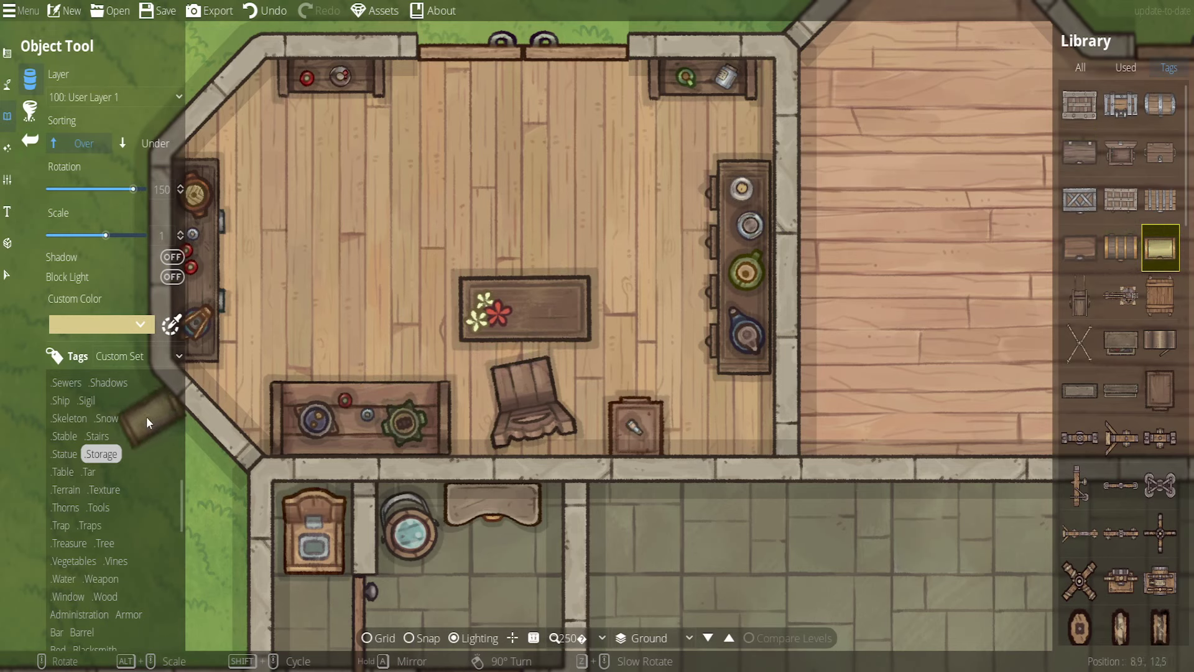
Set the custom colour to red and place the gold-edged chest, rotated 30°, on the east end of the flower table
left_click(123, 332)
left_click(67, 367)
scroll(555, 296, "up", 7)
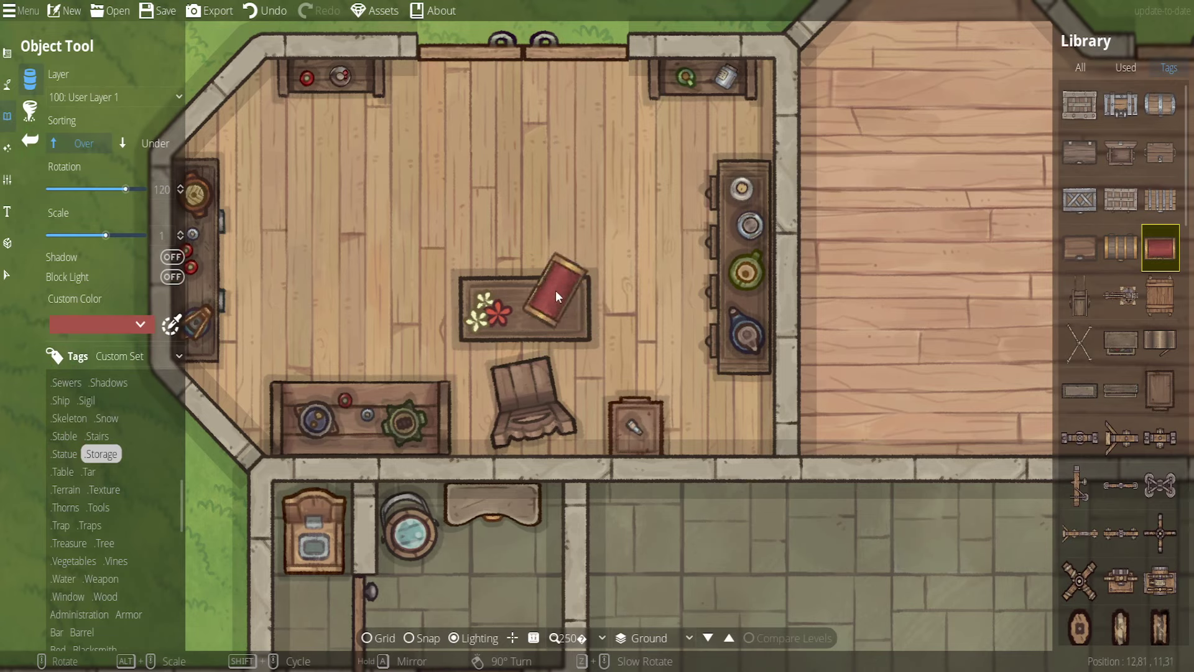
scroll(556, 293, "up", 2)
scroll(558, 296, "down", 1)
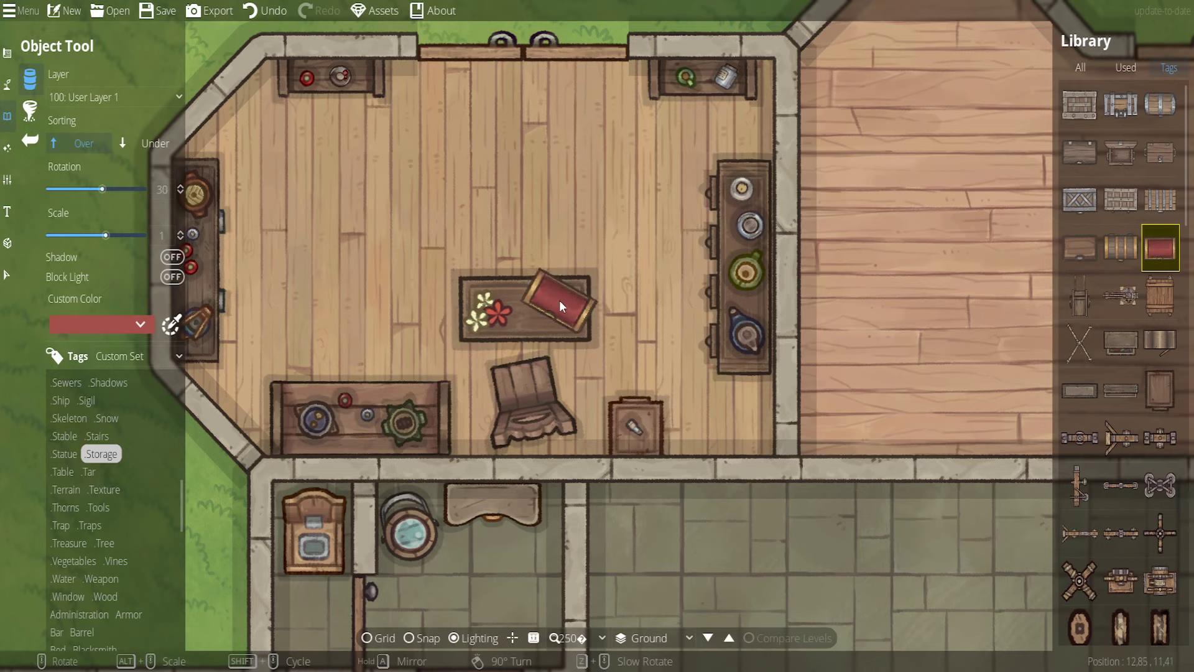
left_click(555, 305)
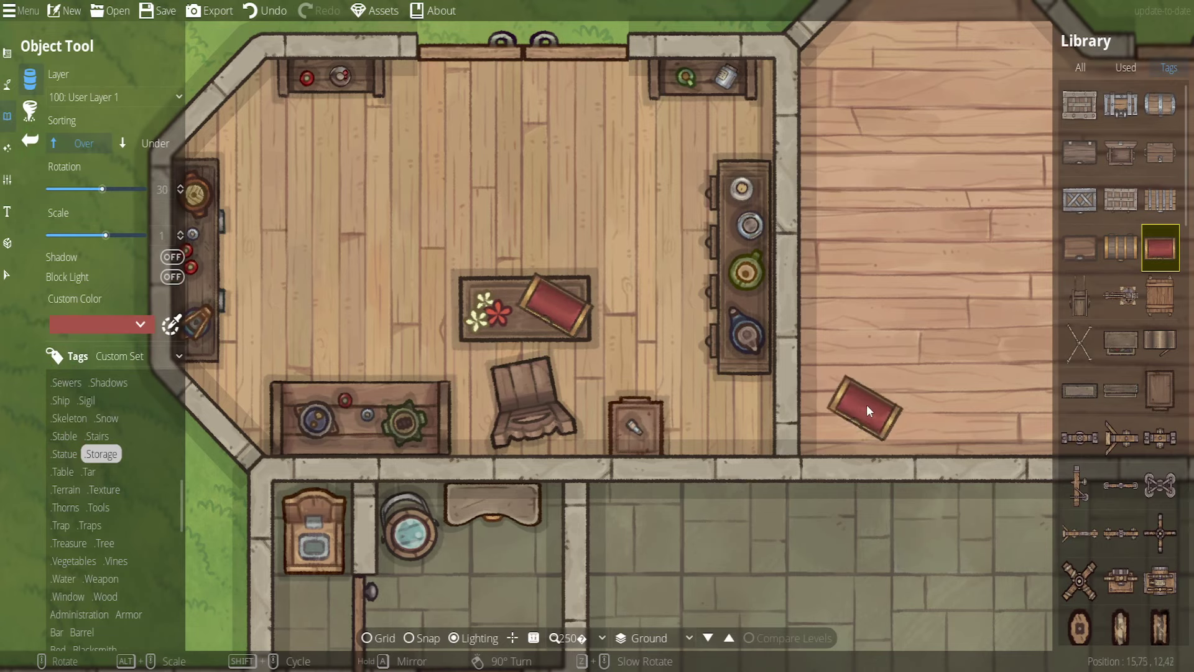
Place a closed plank chest at 0° rotation in the southeast corner of the bay-walled room
scroll(723, 379, "down", 4)
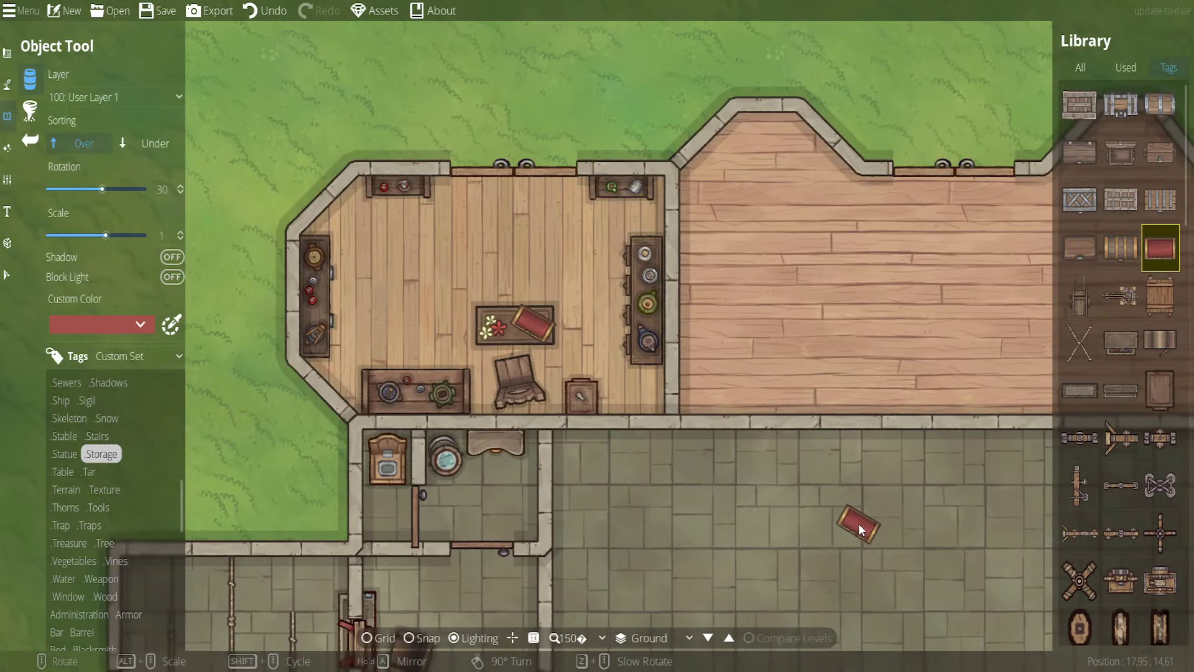
left_click_drag(860, 526, 800, 476)
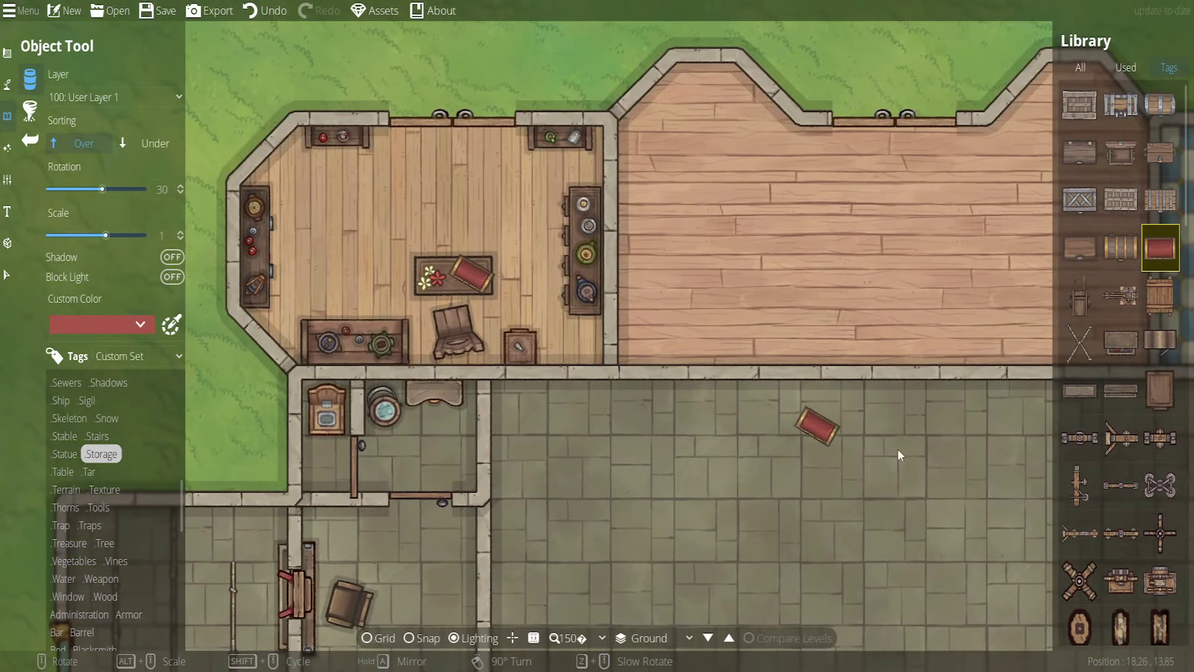
mouse_move(1082, 191)
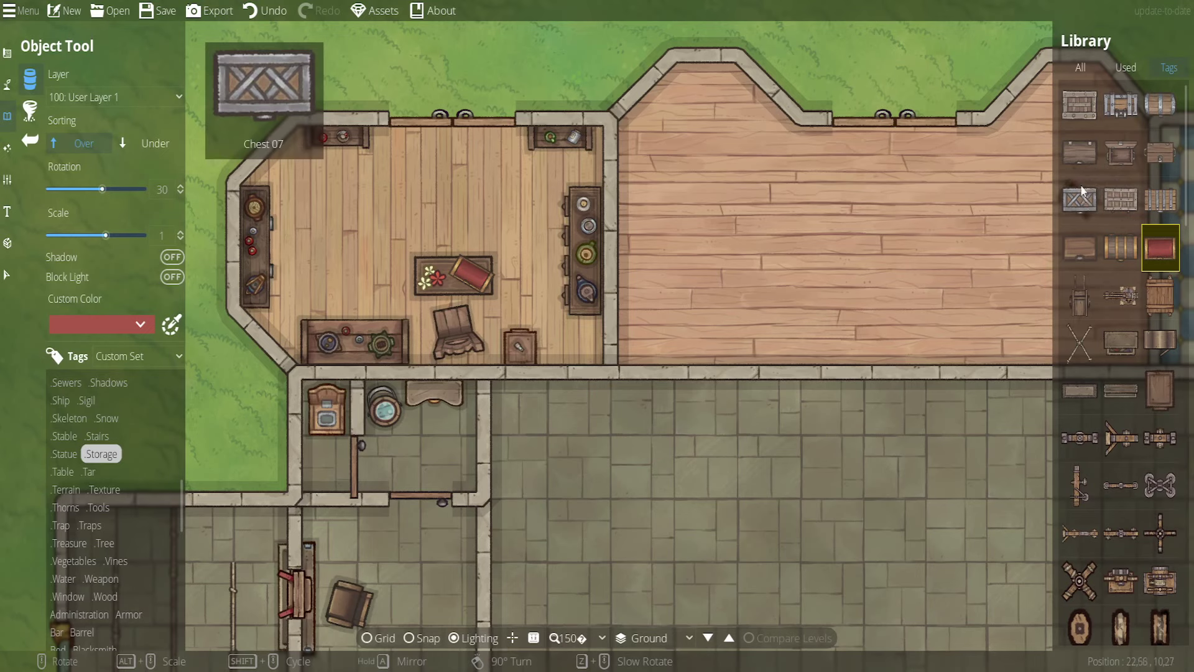
left_click(1079, 101)
scroll(574, 343, "down", 2)
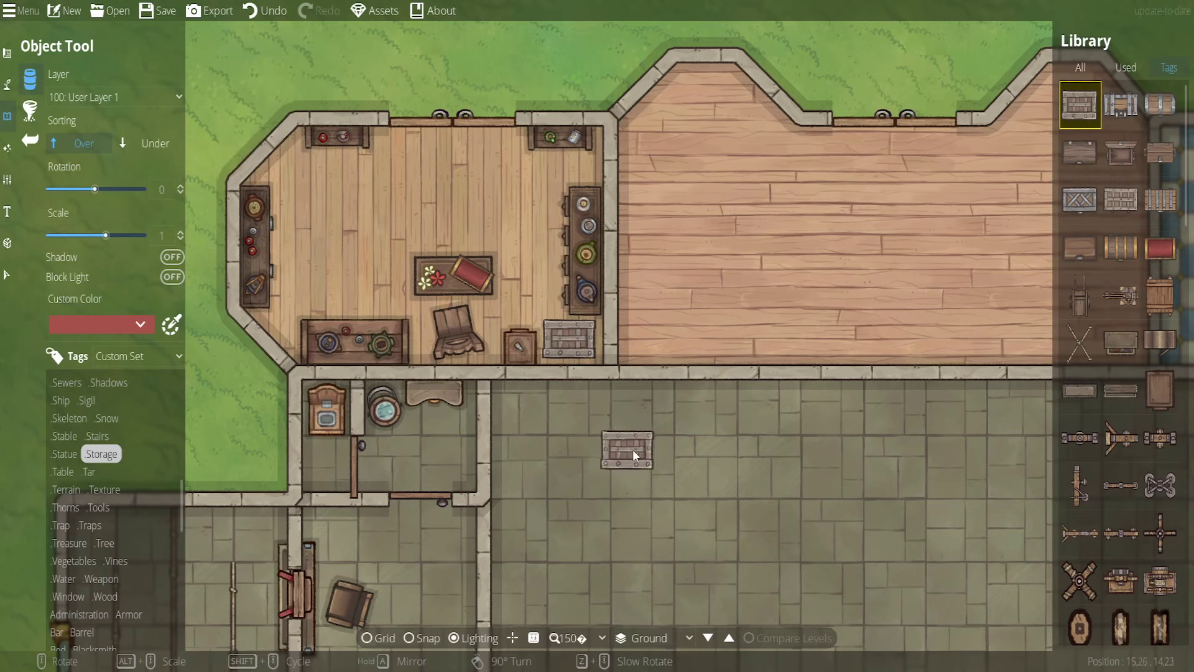
Place a gold-banded wooden chest, rotated 165°, below the chair in the library's southeast corner and save the map
key("Down")
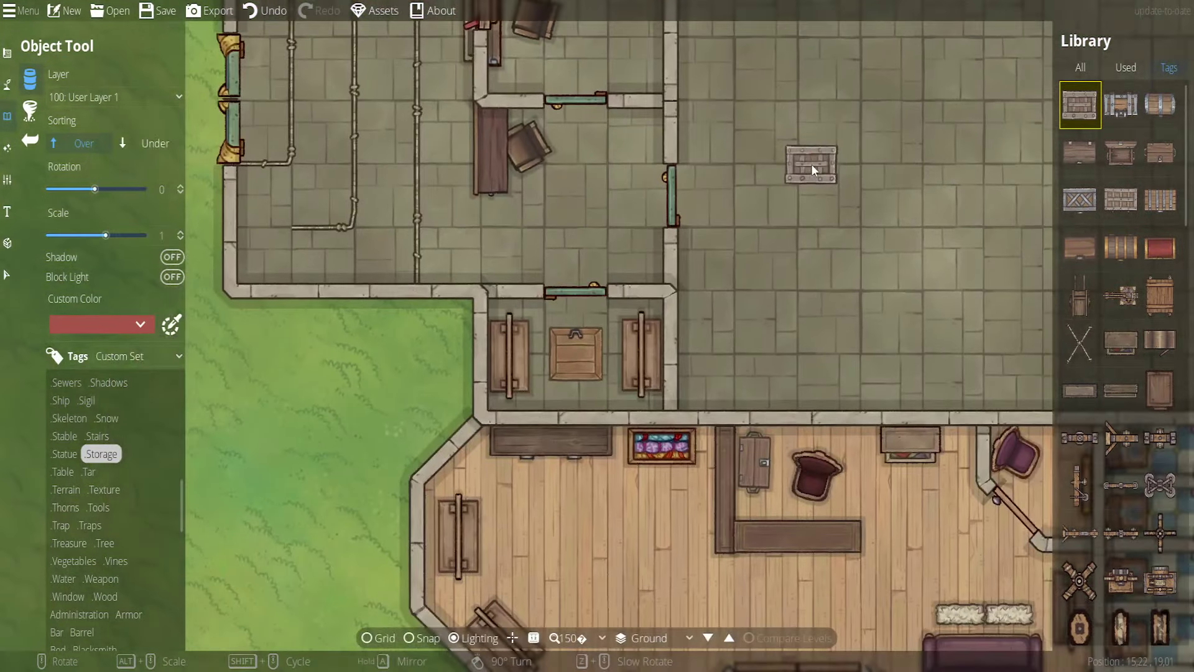
key("Right")
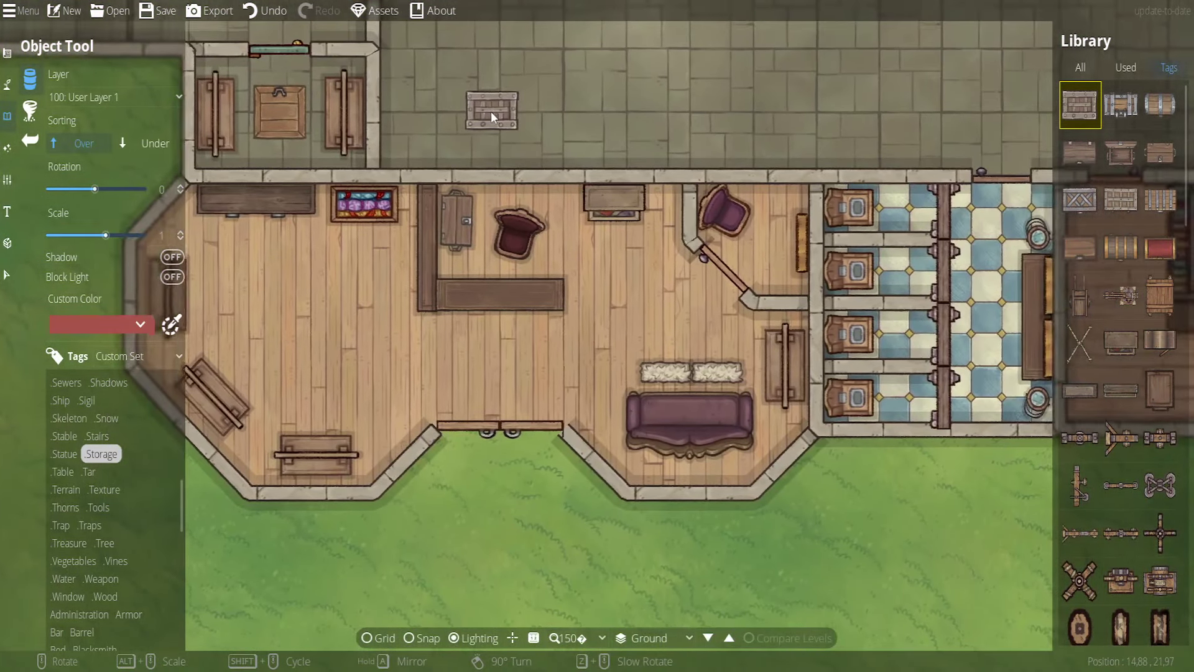
key("Right")
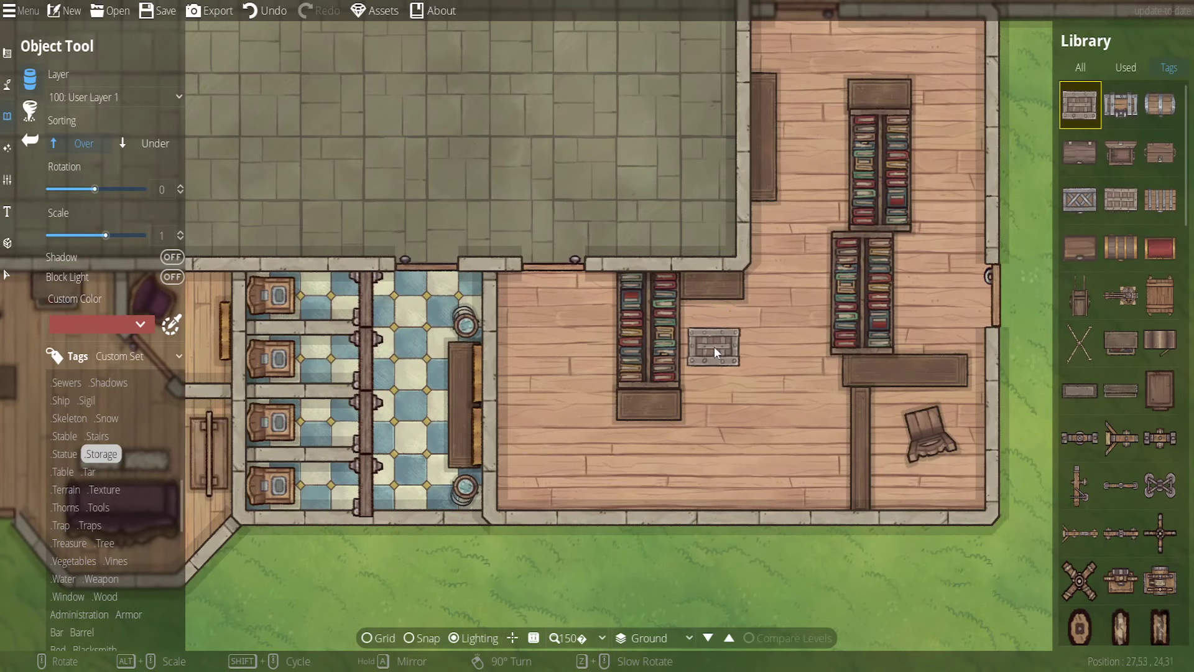
mouse_move(1155, 390)
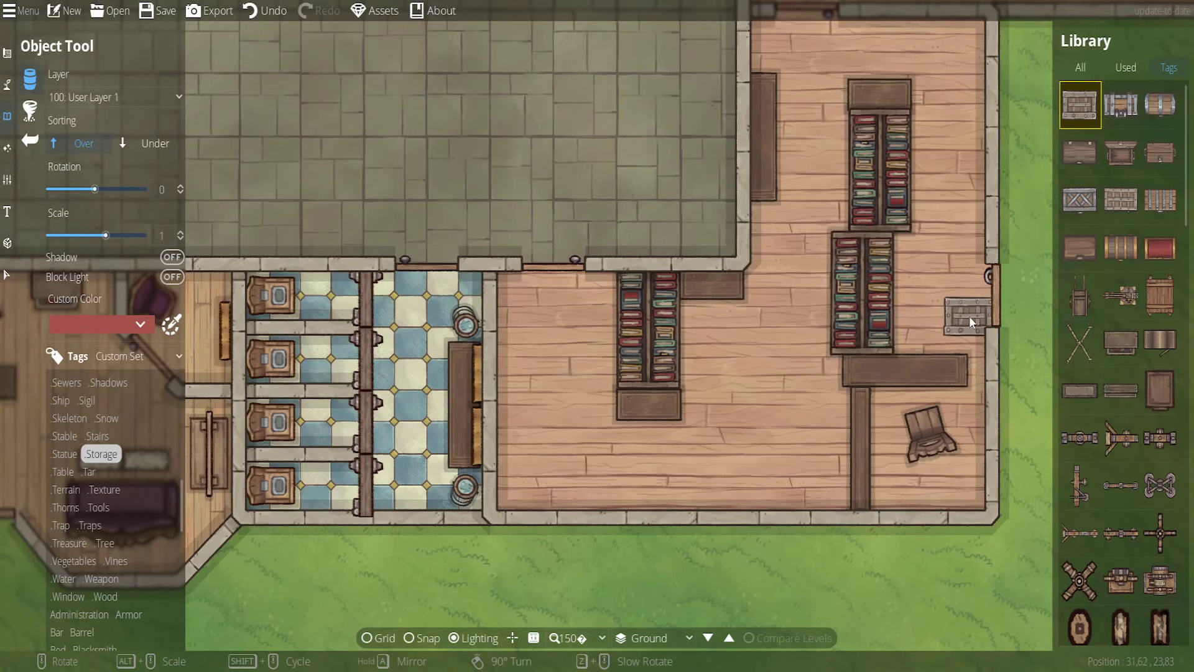
key("Right")
left_click(1121, 247)
scroll(765, 451, "down", 11)
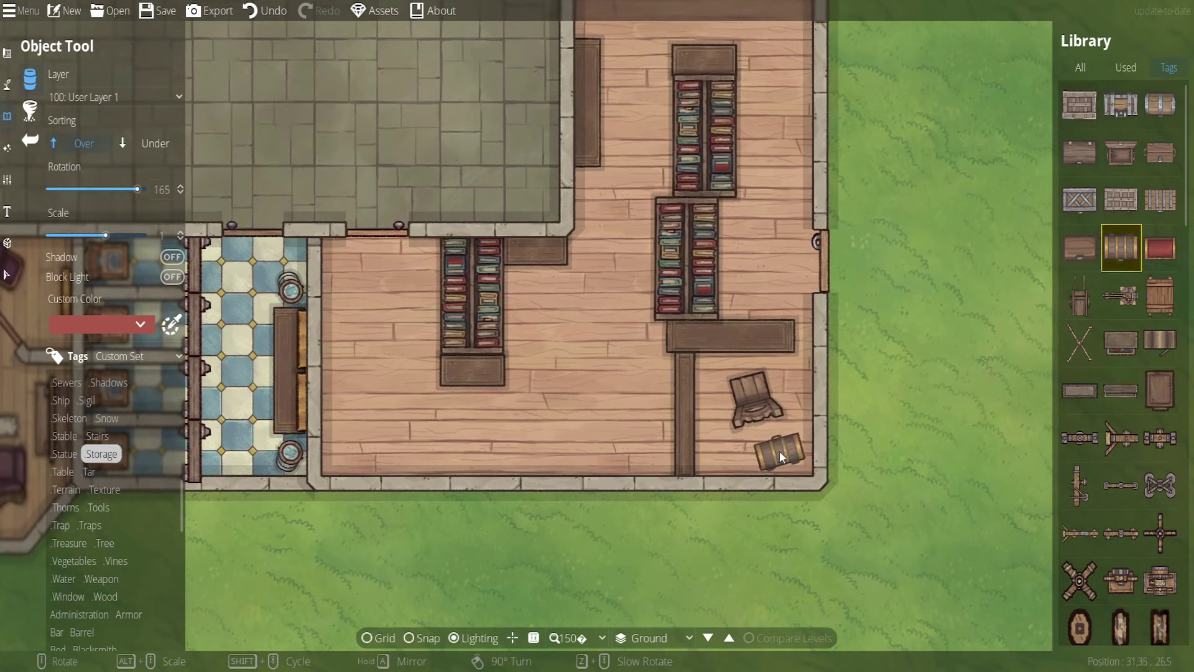
left_click(779, 450)
scroll(1082, 438, "down", 3)
mouse_move(1087, 438)
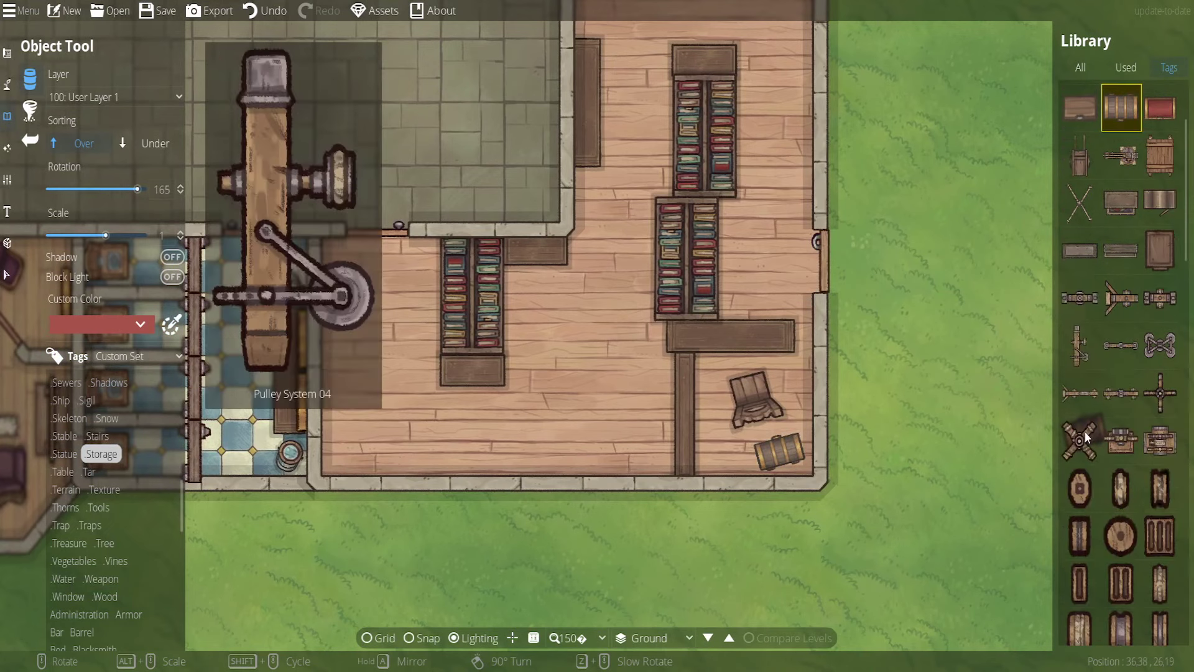
key("ctrl+s")
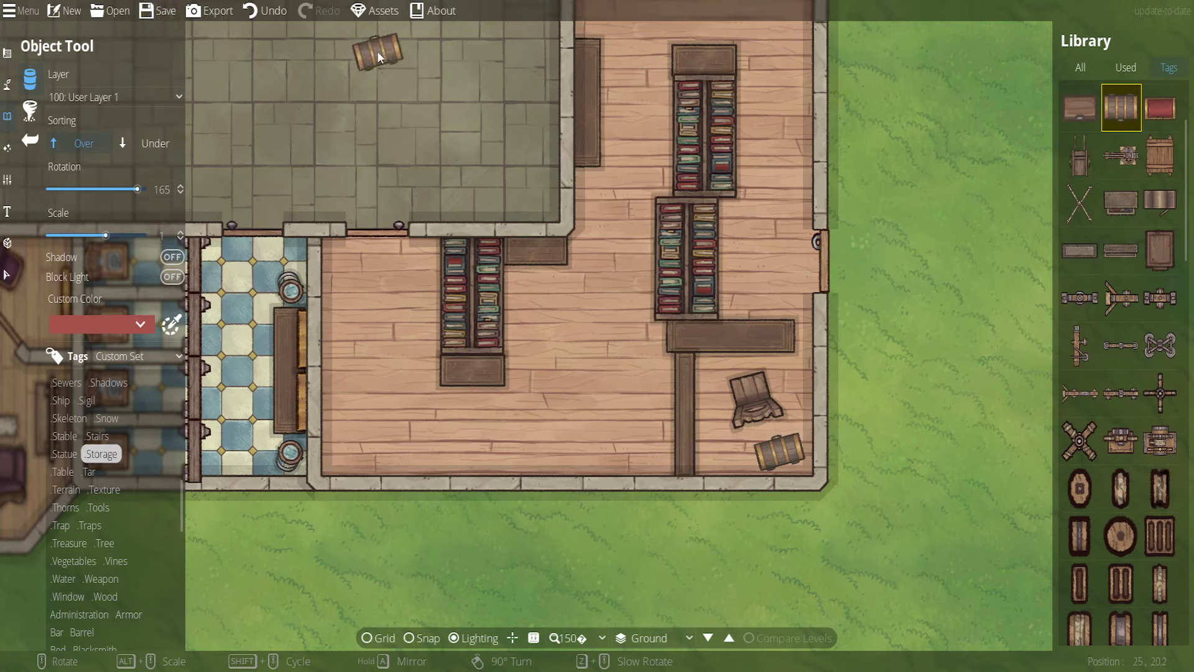
Place an open wooden chest, rotated -180°, against the library's south wall just west of the narrow vertical counter
scroll(1133, 481, "down", 5)
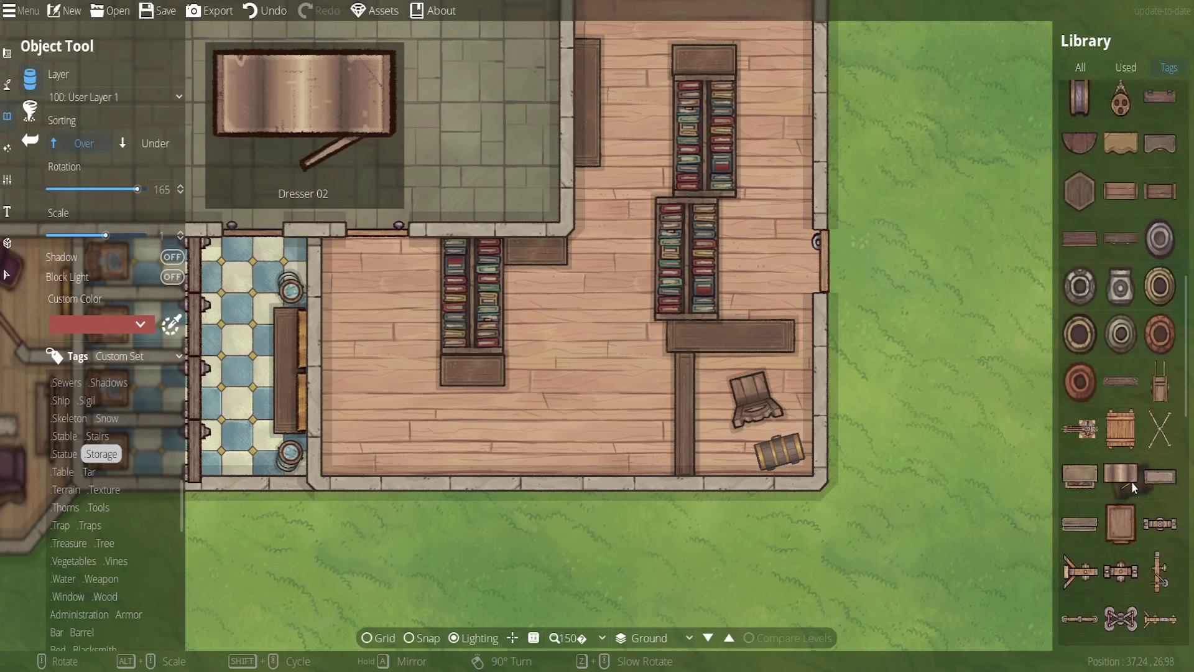
scroll(1117, 319, "up", 4)
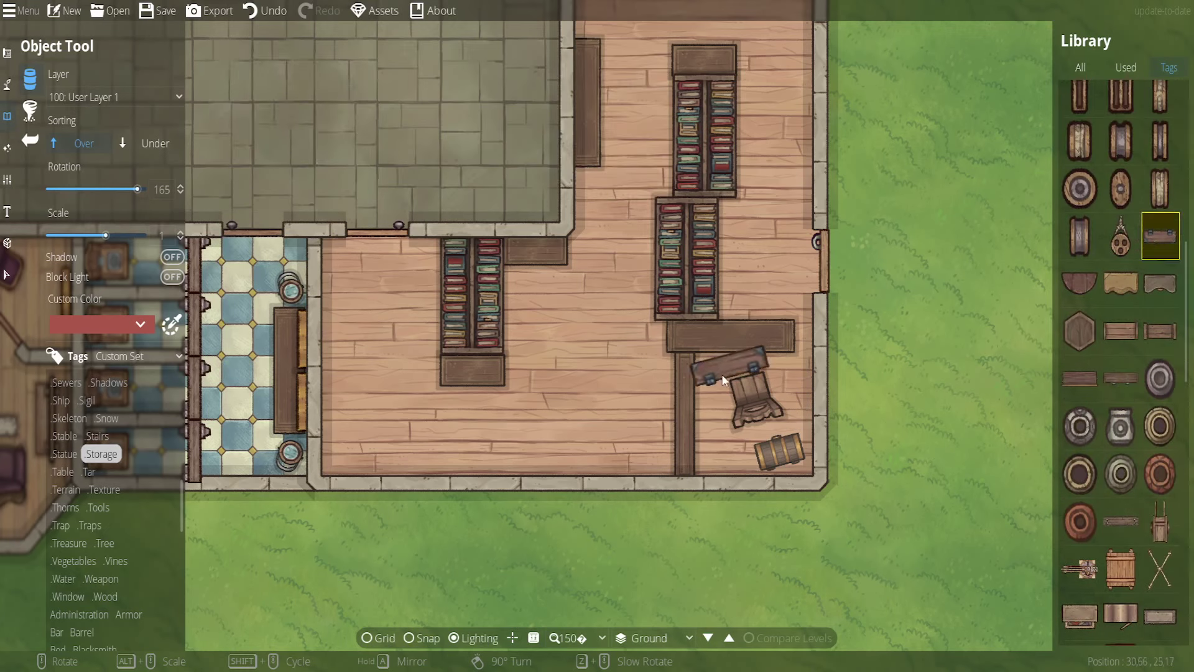
scroll(570, 443, "up", 1)
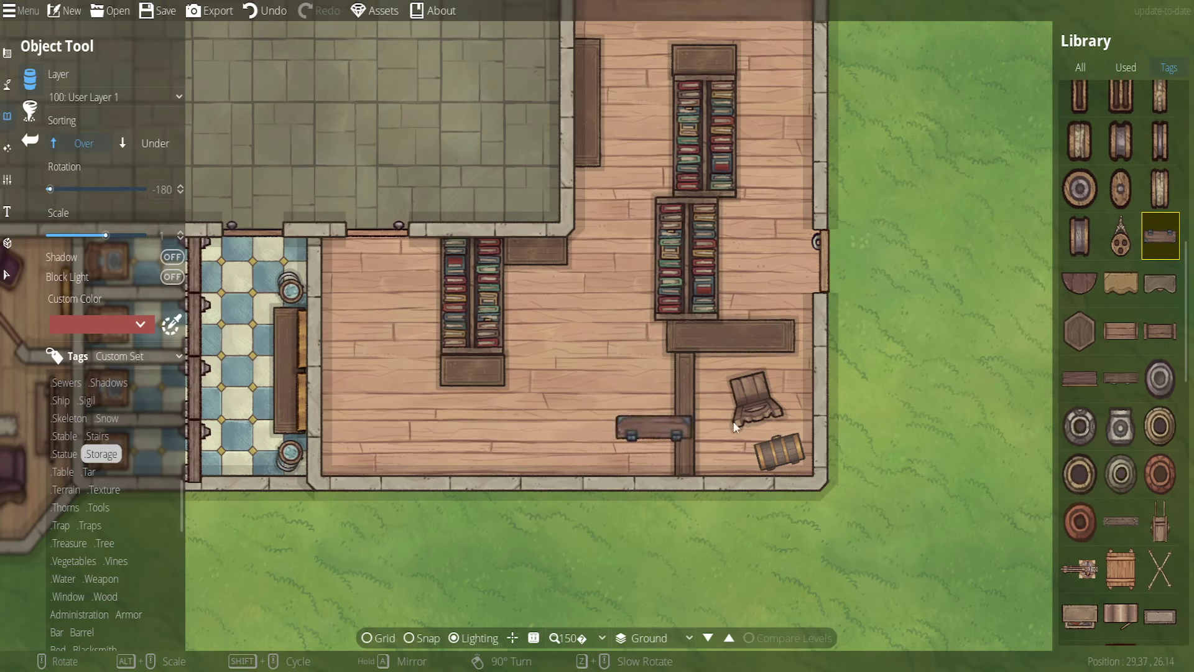
scroll(1148, 313, "down", 5)
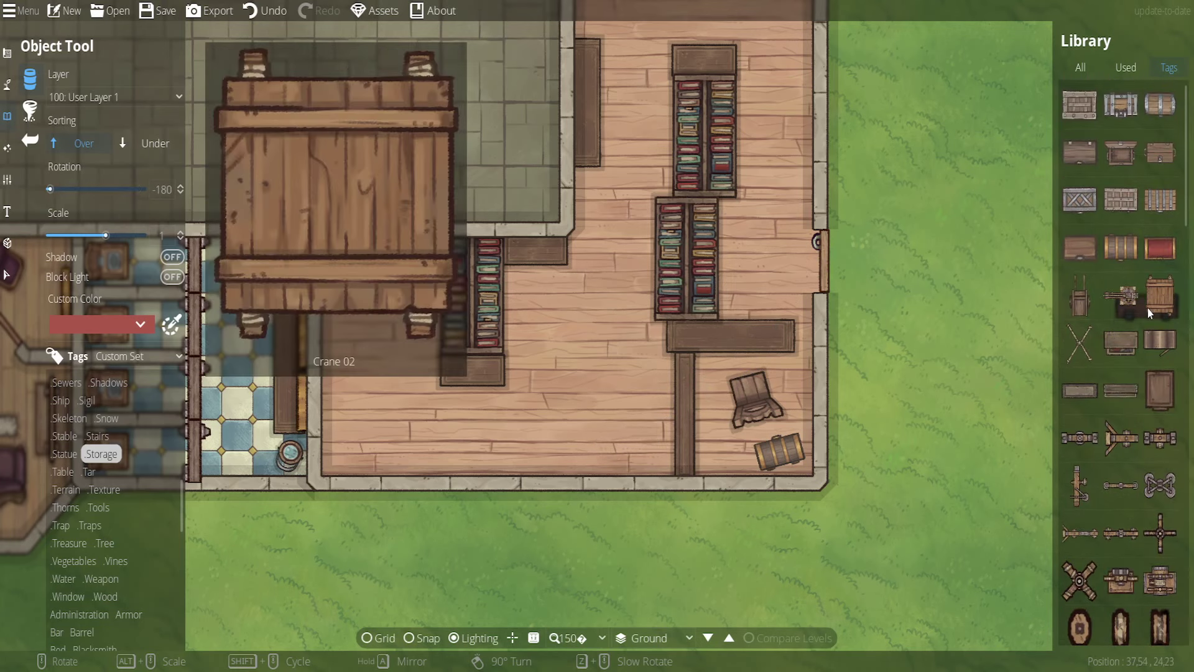
left_click(1121, 153)
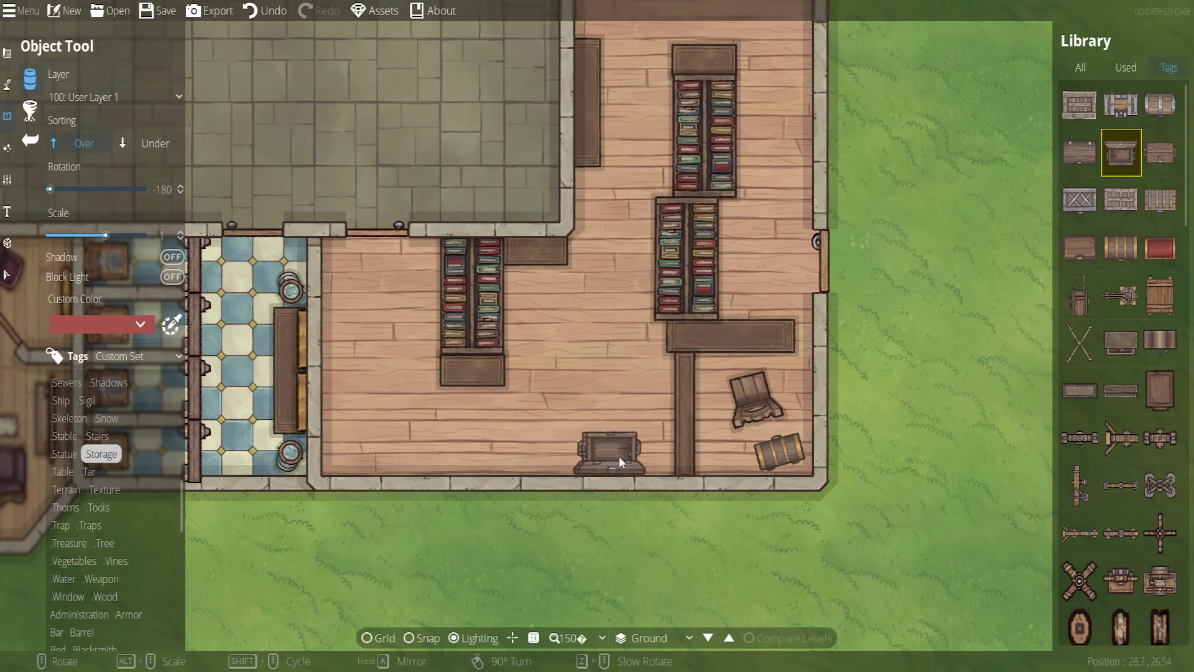
left_click(618, 456)
Place Storage 04, rotated -90° and sorted Under, along the library's narrow vertical counter with its handles facing the chair
scroll(1123, 403, "down", 5)
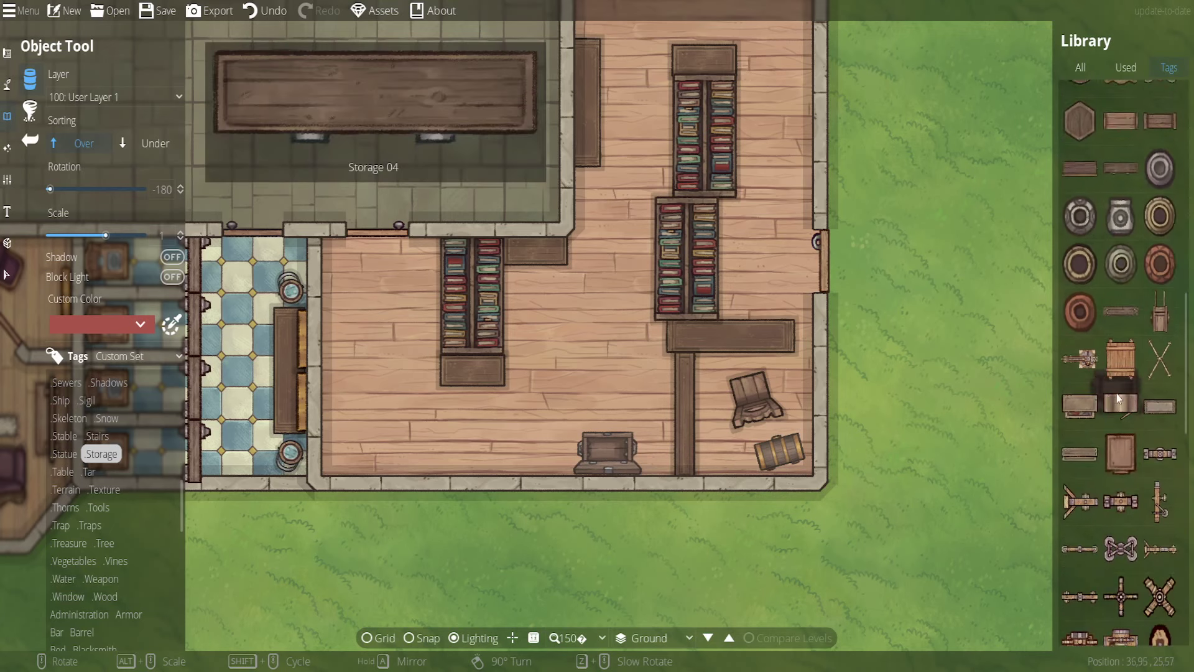
scroll(1129, 435, "down", 5)
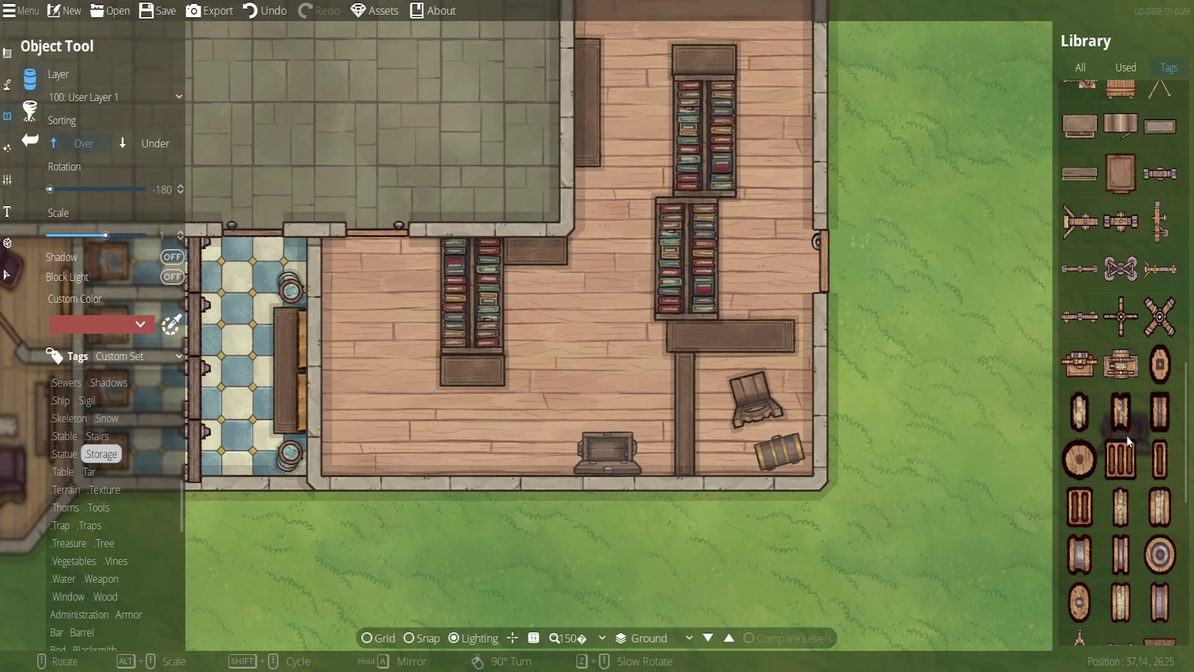
scroll(1126, 435, "down", 5)
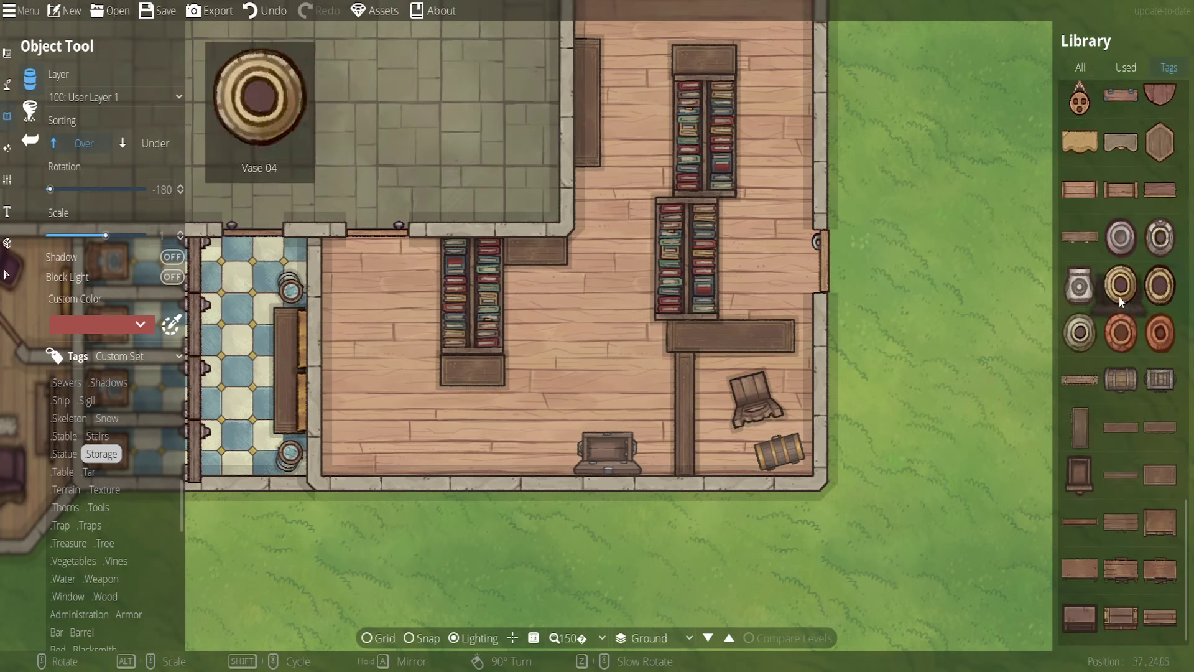
scroll(1117, 336, "up", 3)
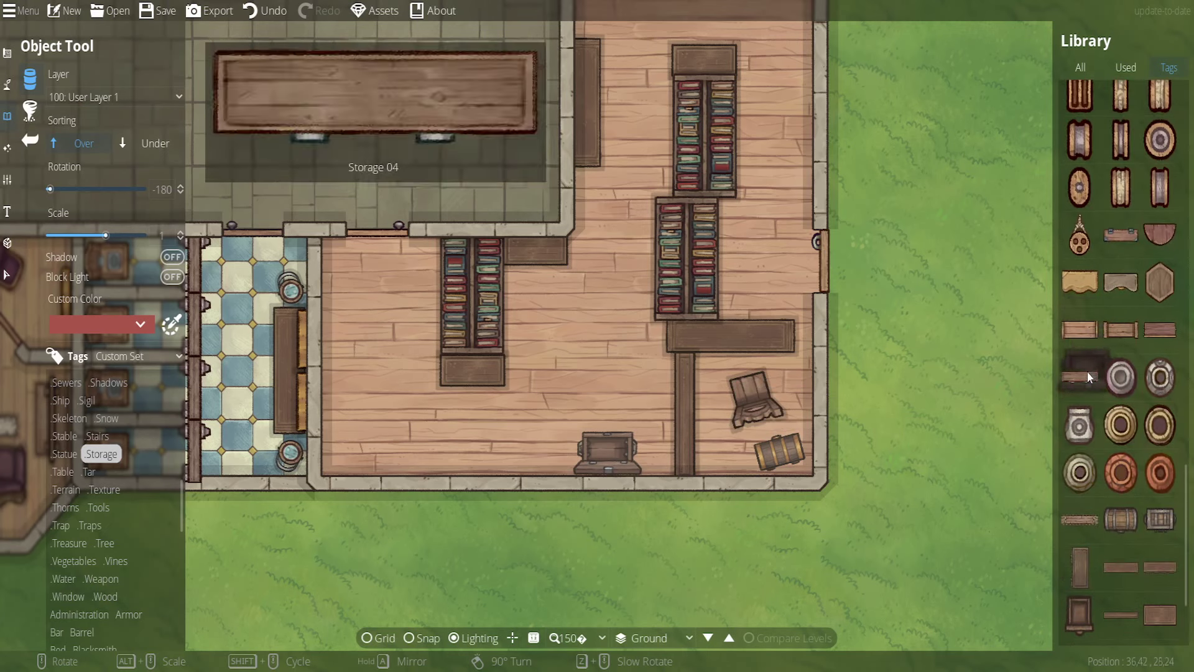
left_click(1086, 375)
scroll(597, 360, "down", 6)
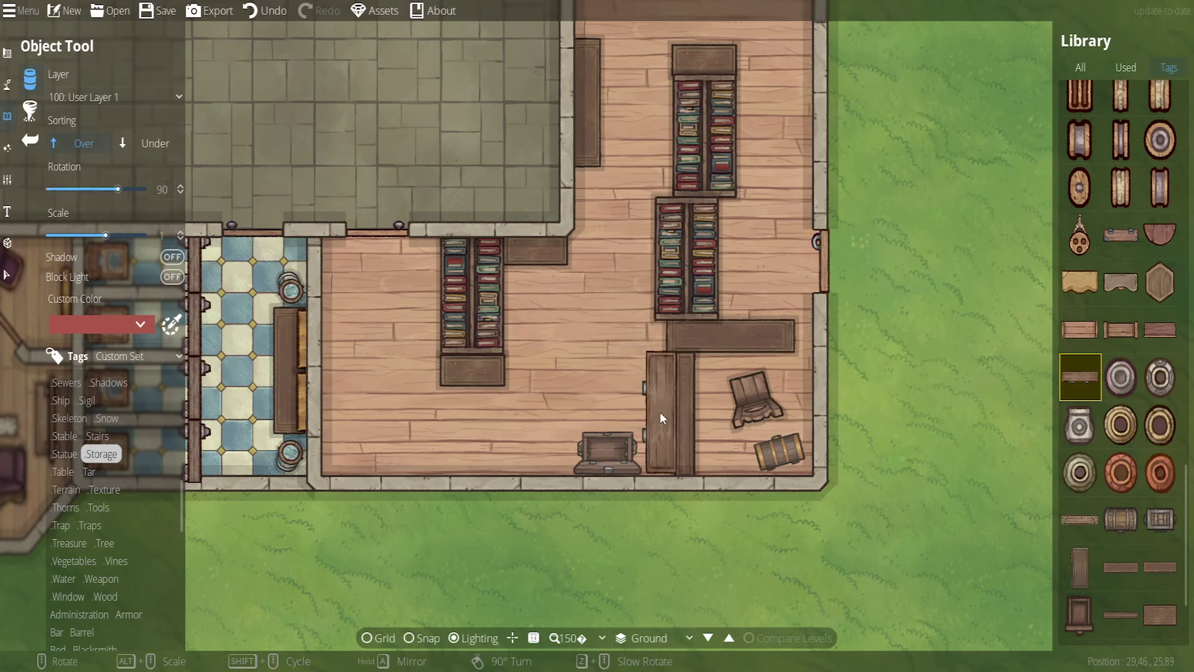
scroll(672, 409, "down", 14)
left_click(155, 145)
scroll(156, 146, "up", 2)
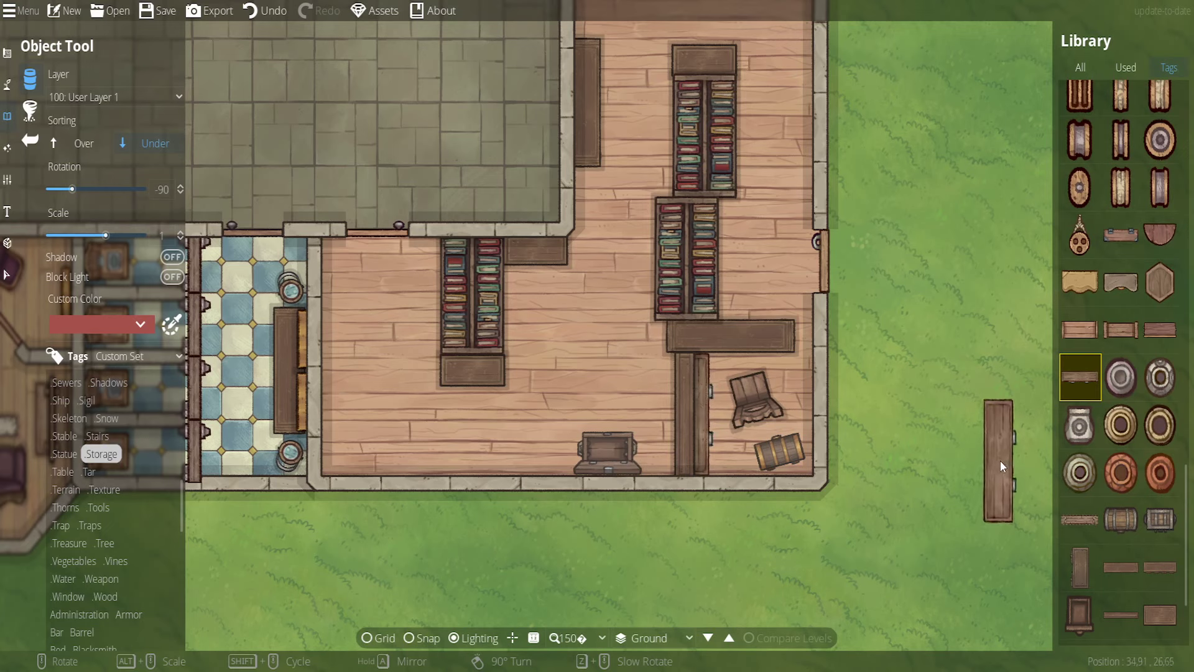
Place Storage 02, rotated -90° and sorted Over, against the library's west wall in its northwest corner
mouse_move(1104, 482)
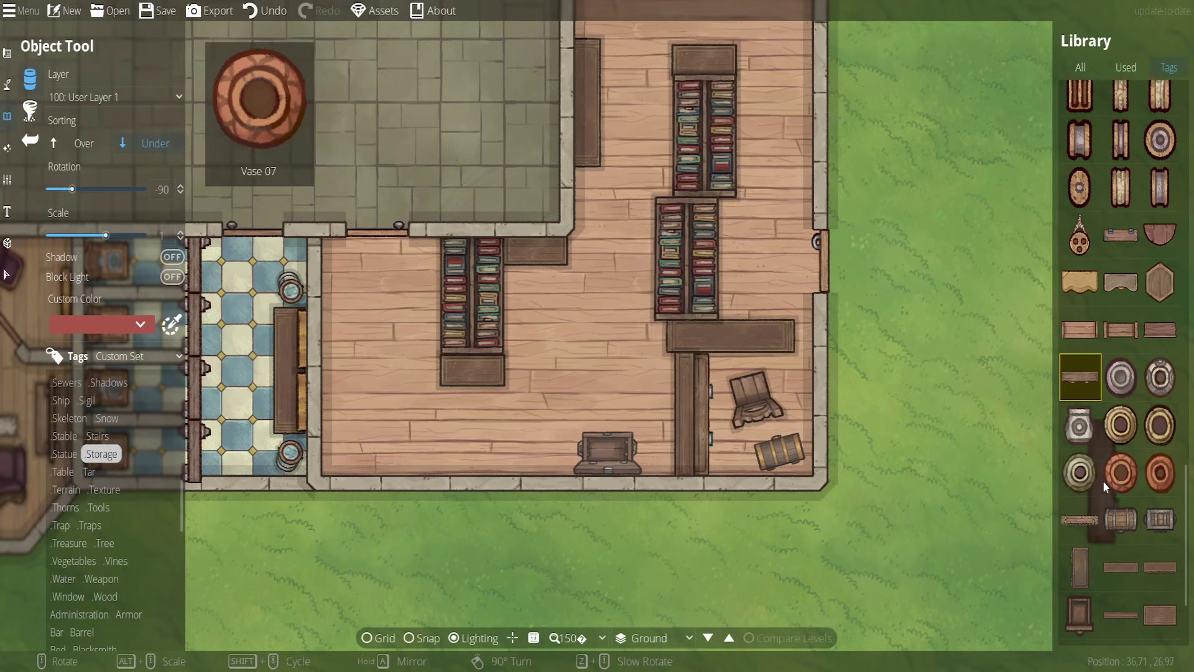
left_click(1159, 471)
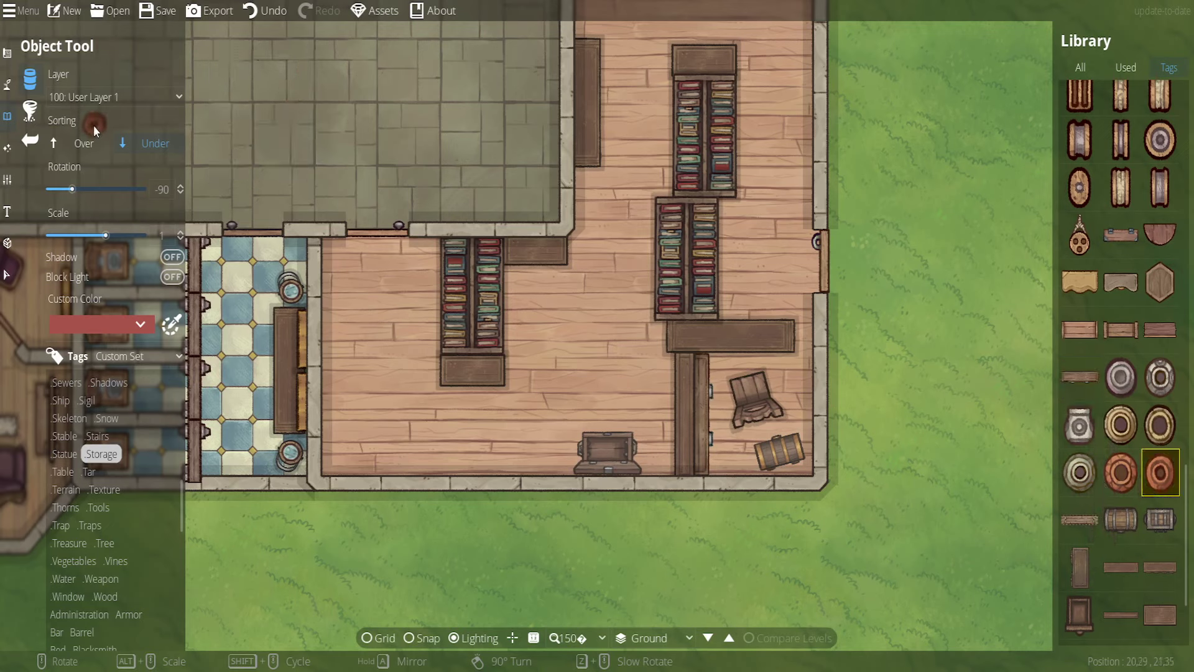
left_click(81, 143)
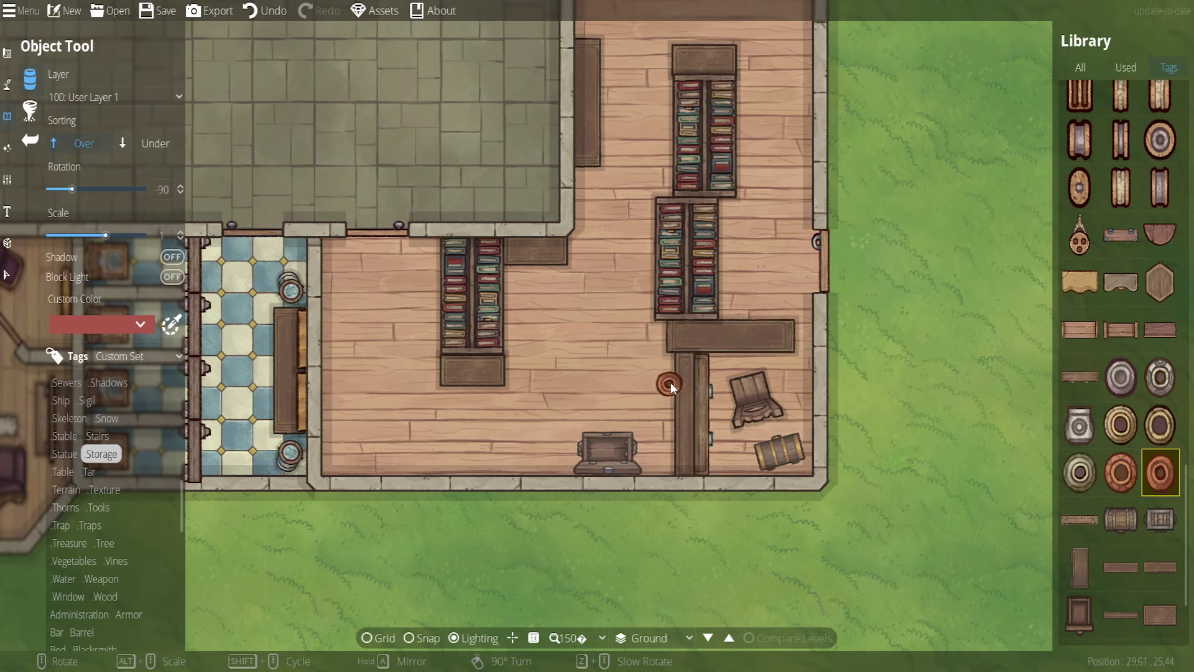
mouse_move(1086, 428)
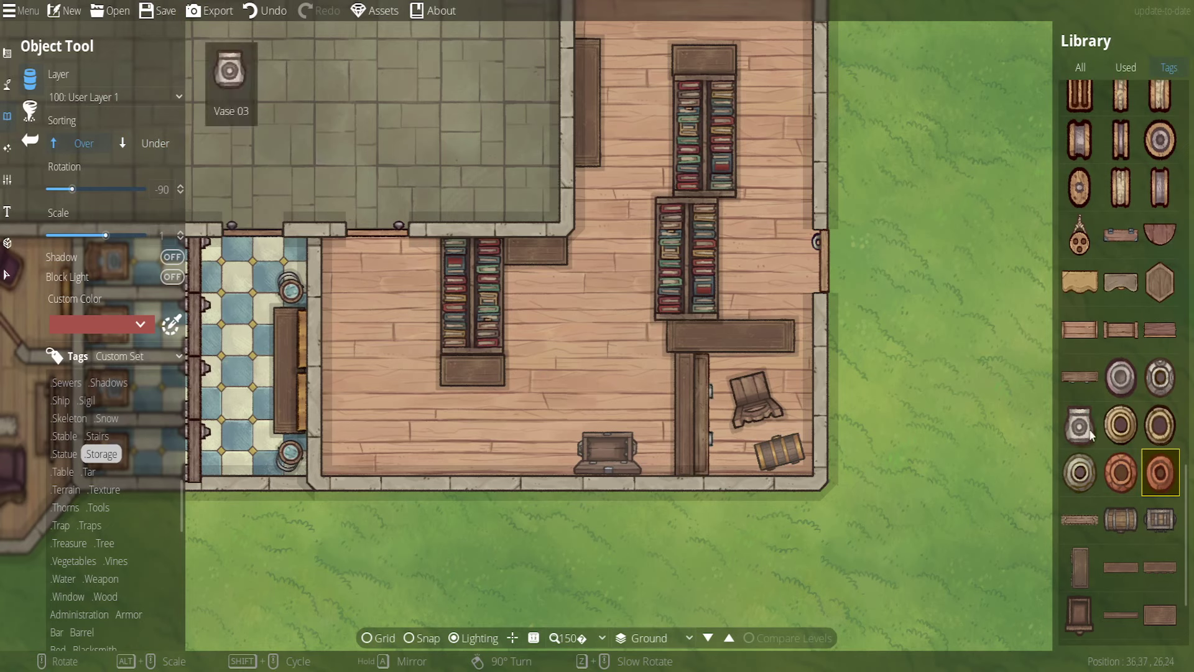
scroll(1096, 427, "up", 1)
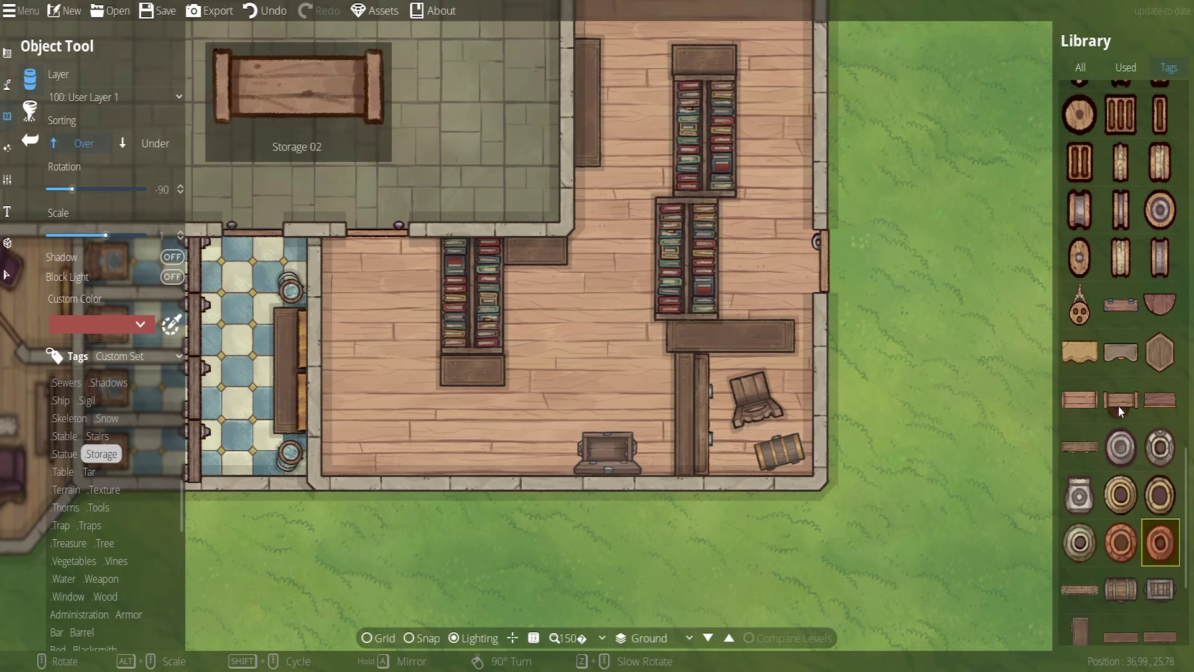
mouse_move(1080, 394)
left_click(1156, 402)
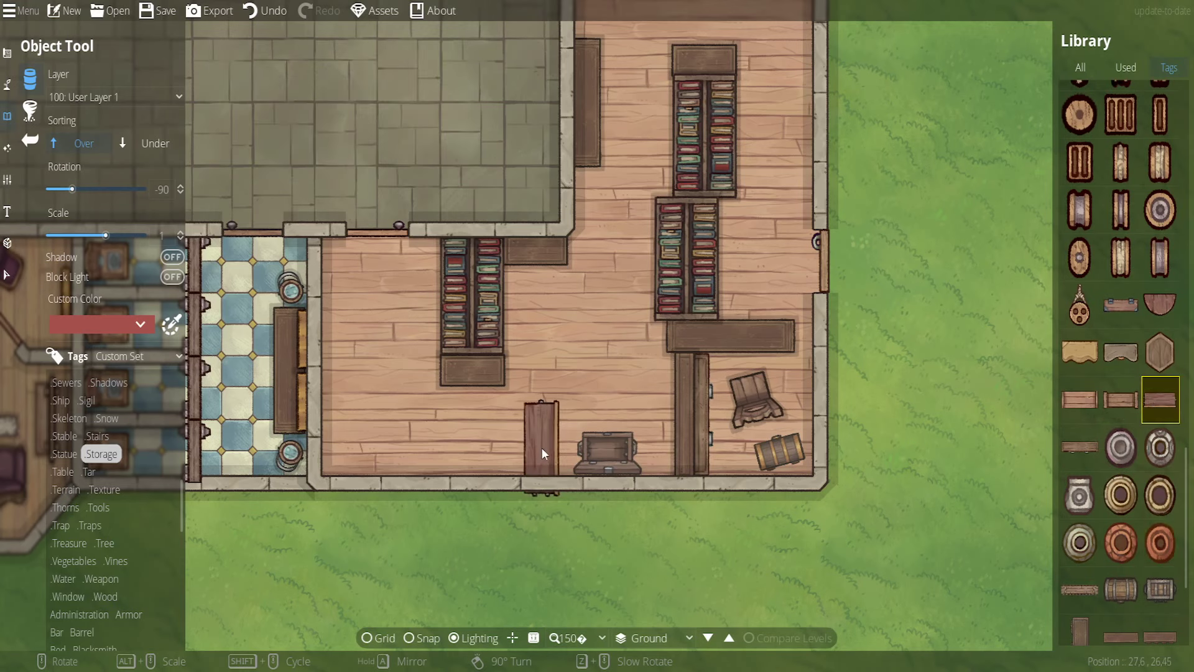
scroll(517, 428, "down", 4)
scroll(1129, 370, "up", 3)
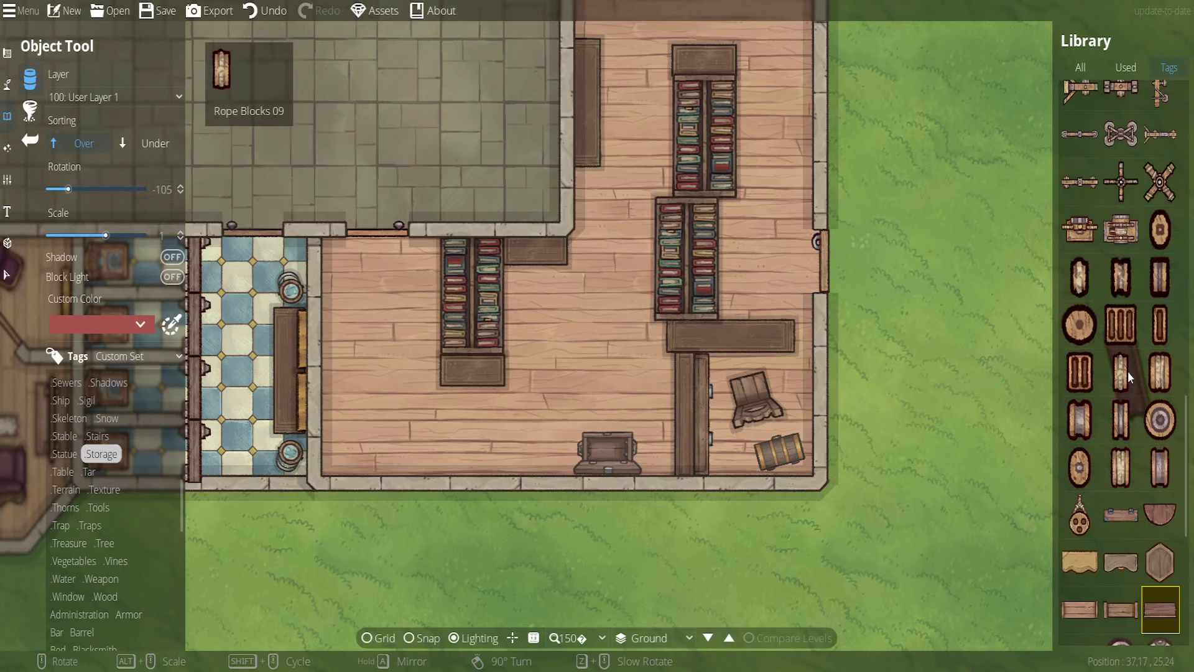
mouse_move(1140, 451)
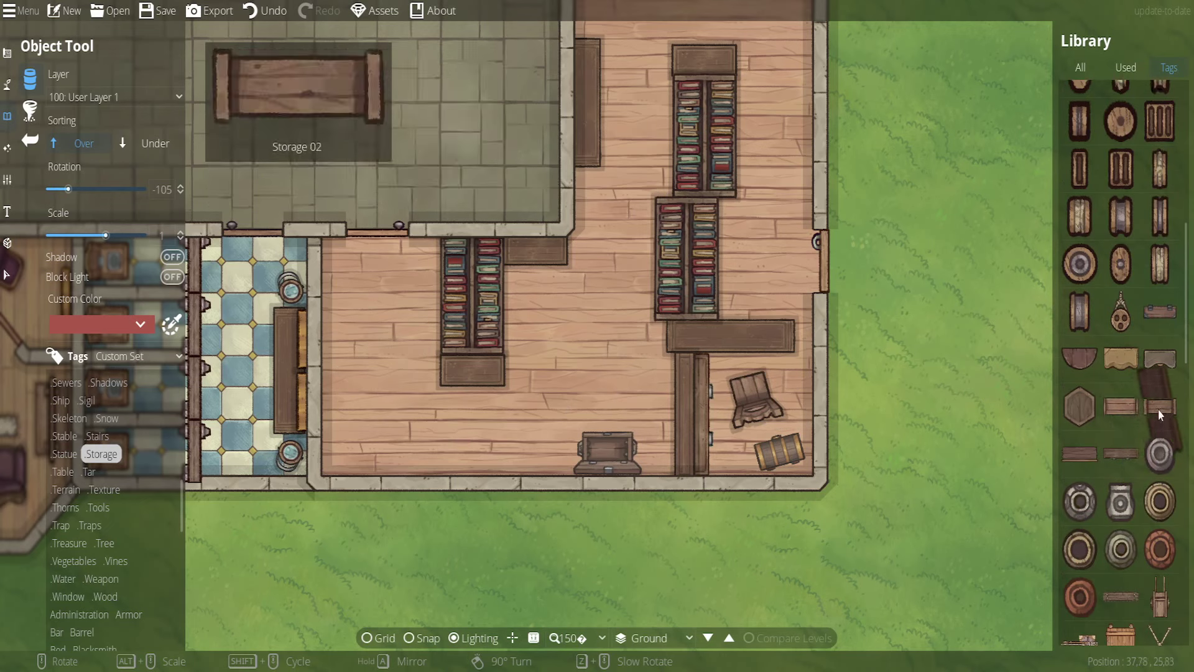
scroll(350, 332, "up", 2)
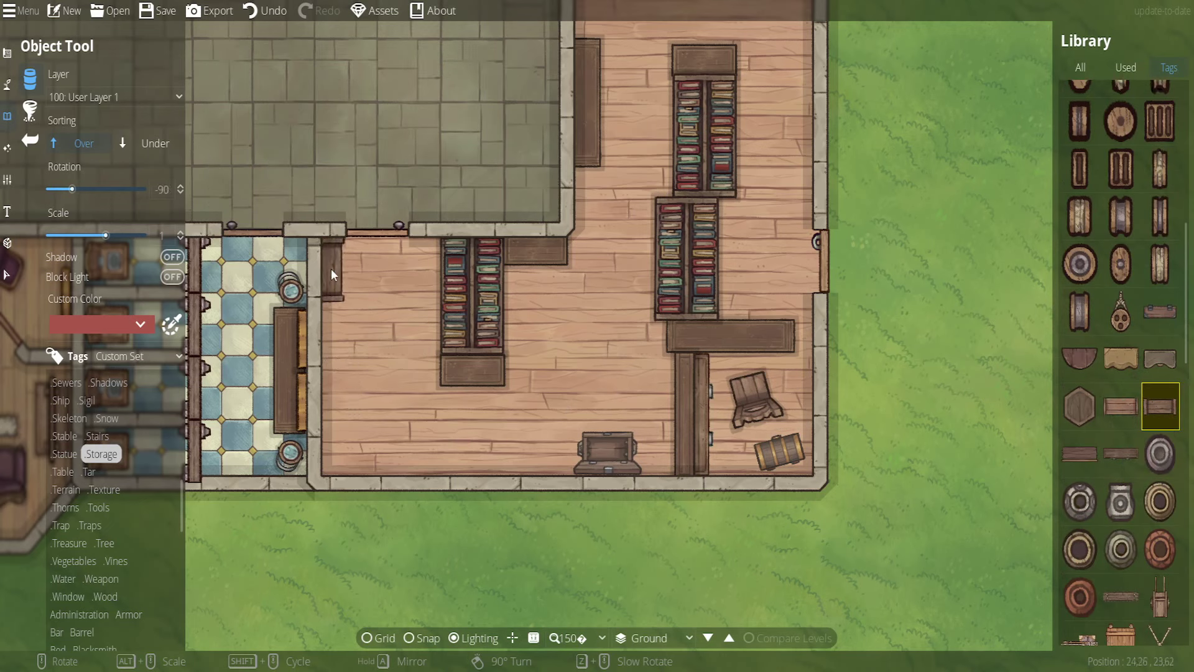
left_click(331, 267)
scroll(338, 439, "up", 2)
left_click(333, 402)
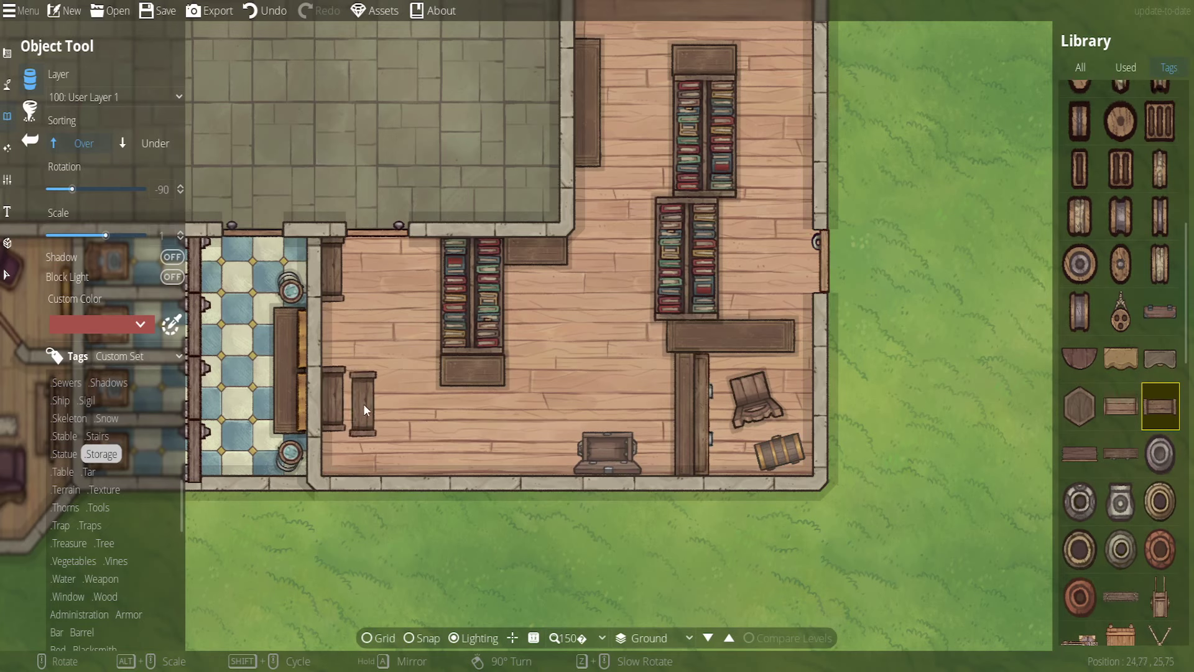
left_click(268, 14)
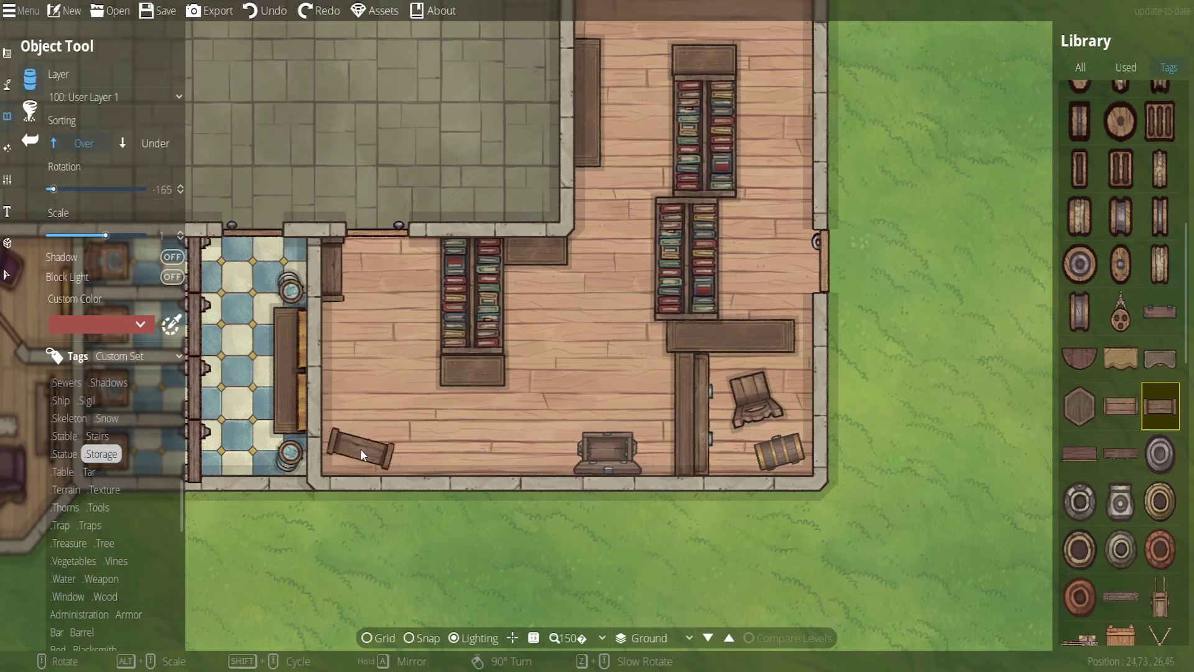
Place another Storage 02, rotated -180°, against the western part of the library's south wall
scroll(379, 465, "up", 4)
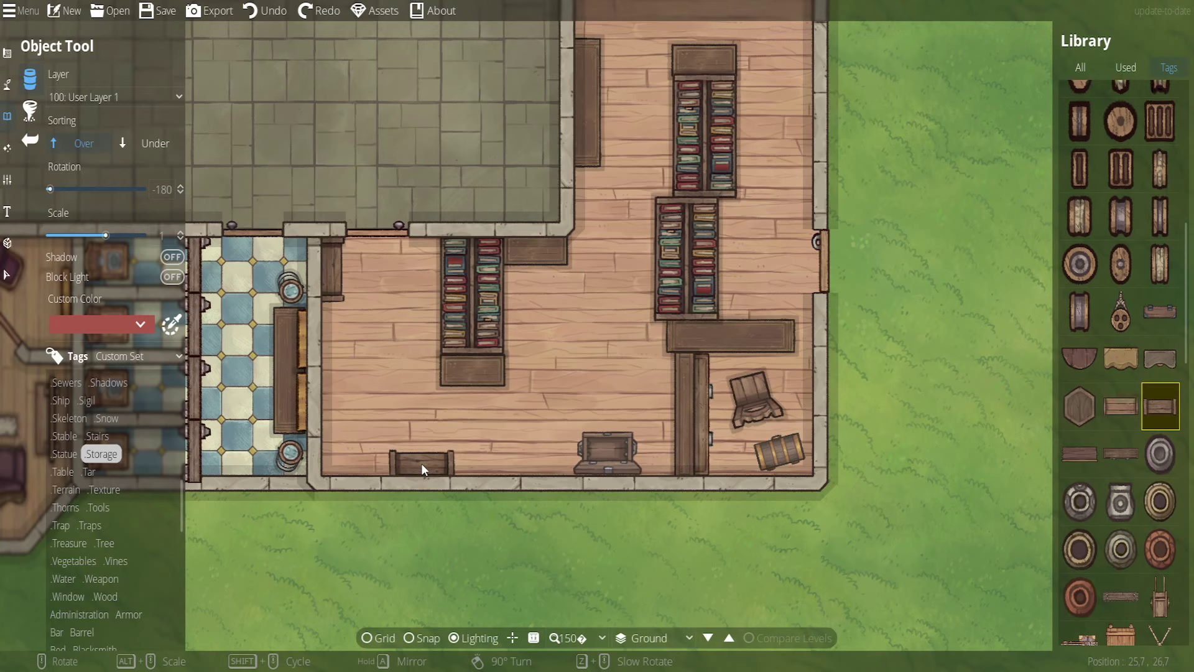
left_click(421, 463)
left_click(1119, 451)
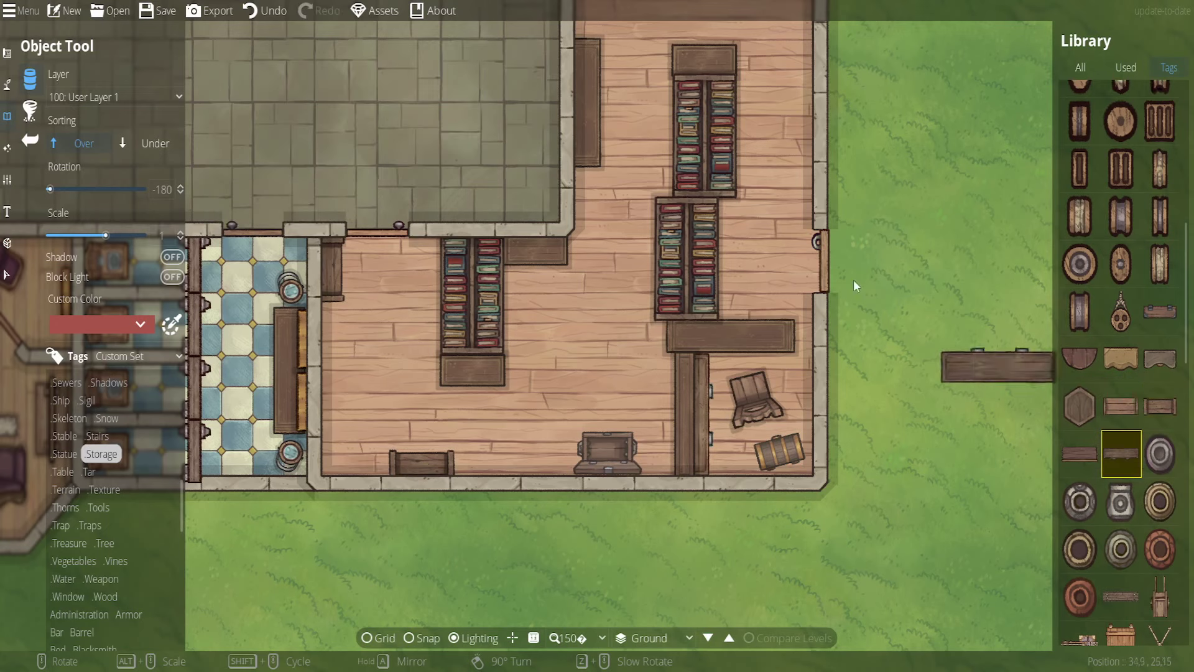
scroll(693, 255, "up", 14)
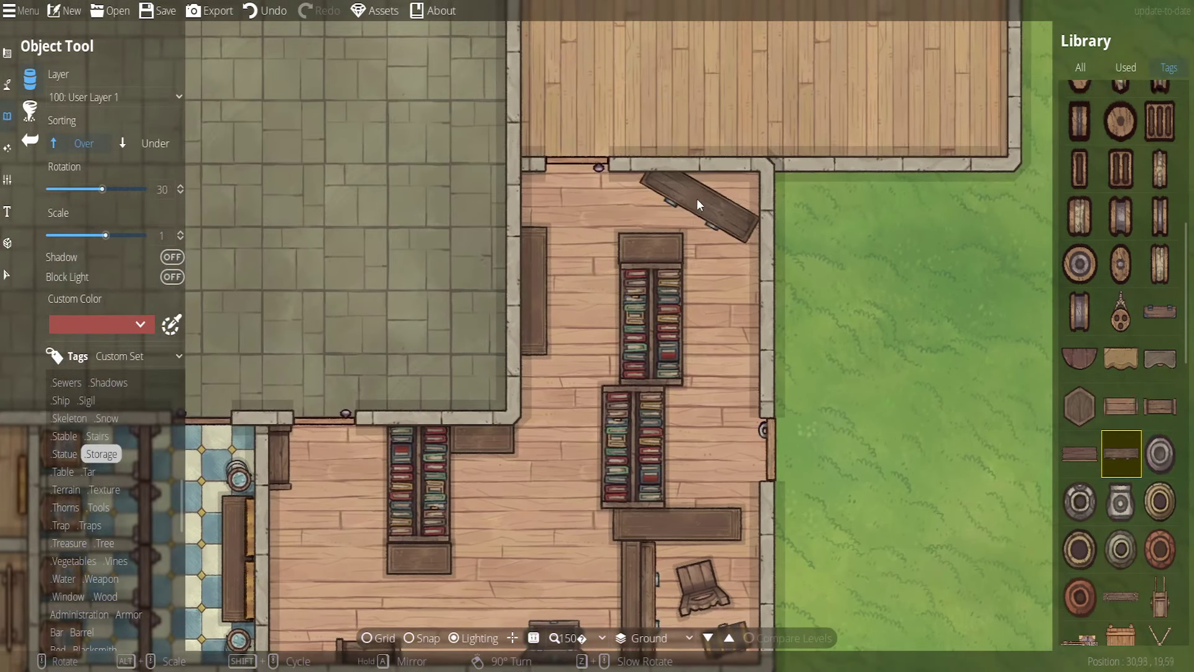
scroll(689, 186, "down", 3)
Place Vase 06, rotated -15°, on the counter at the south end of the library's western bookcase
scroll(1133, 435, "down", 5)
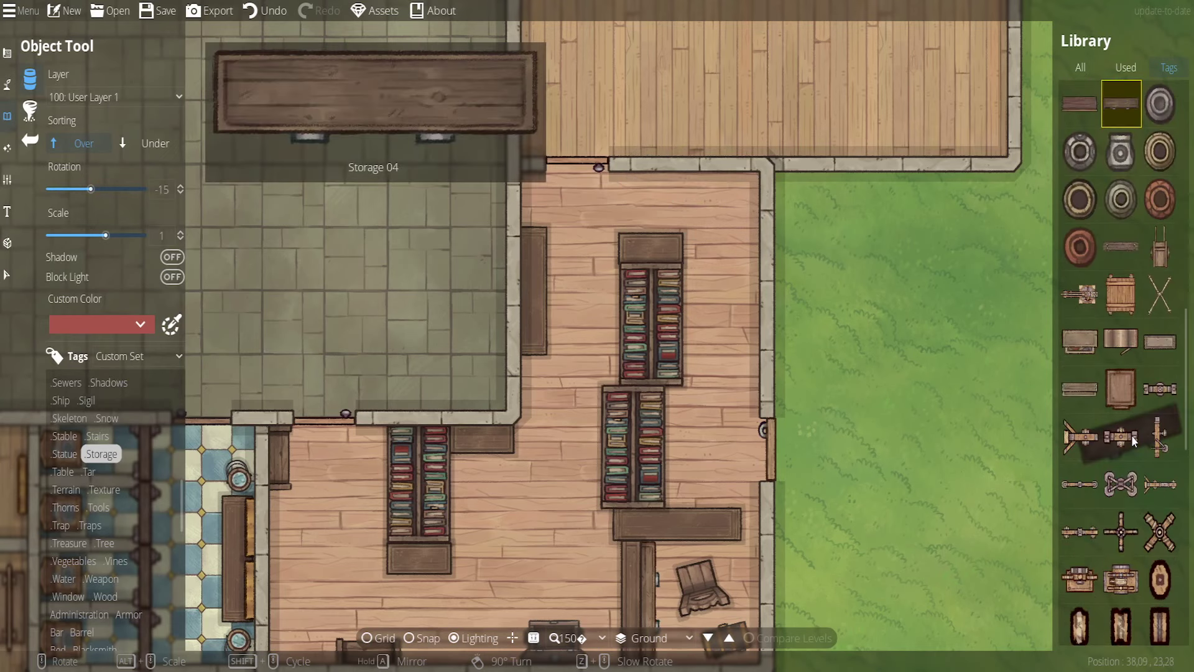
scroll(1131, 438, "down", 10)
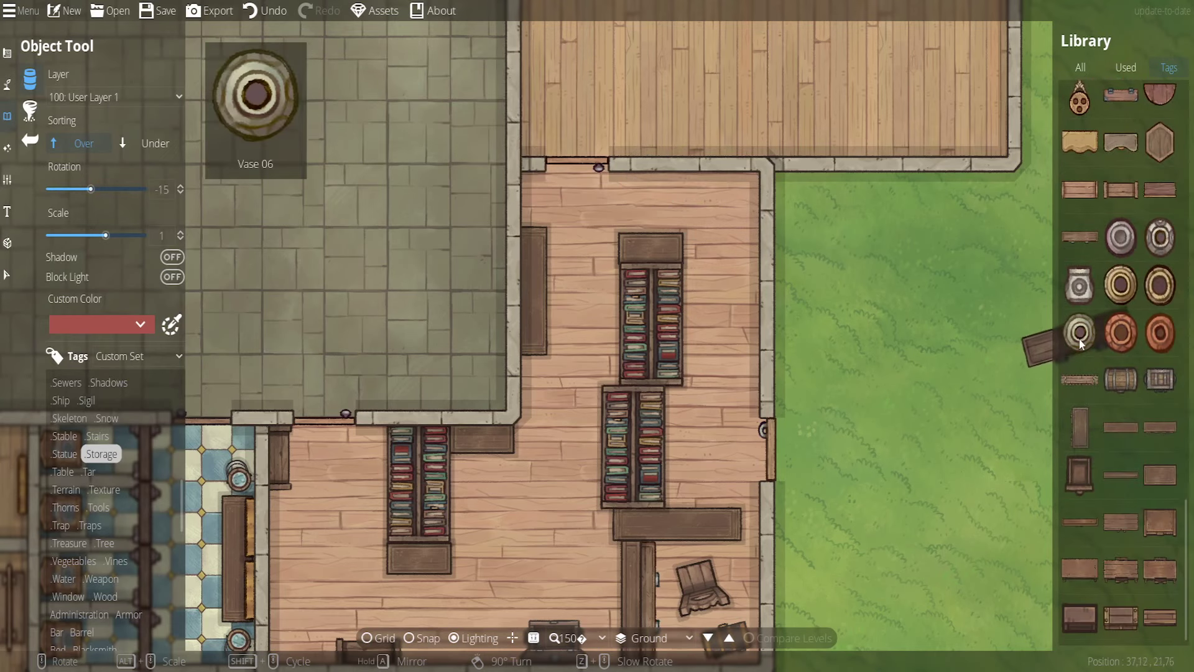
left_click(1081, 333)
key("Left")
key("Down")
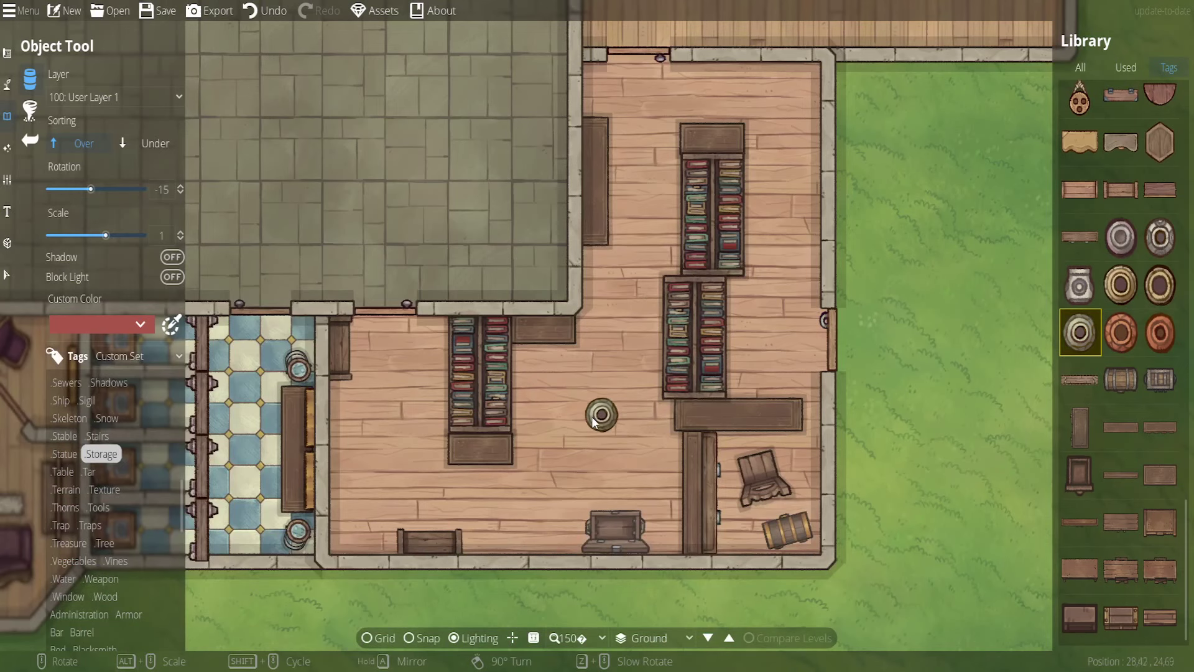
key("Left")
key("Down")
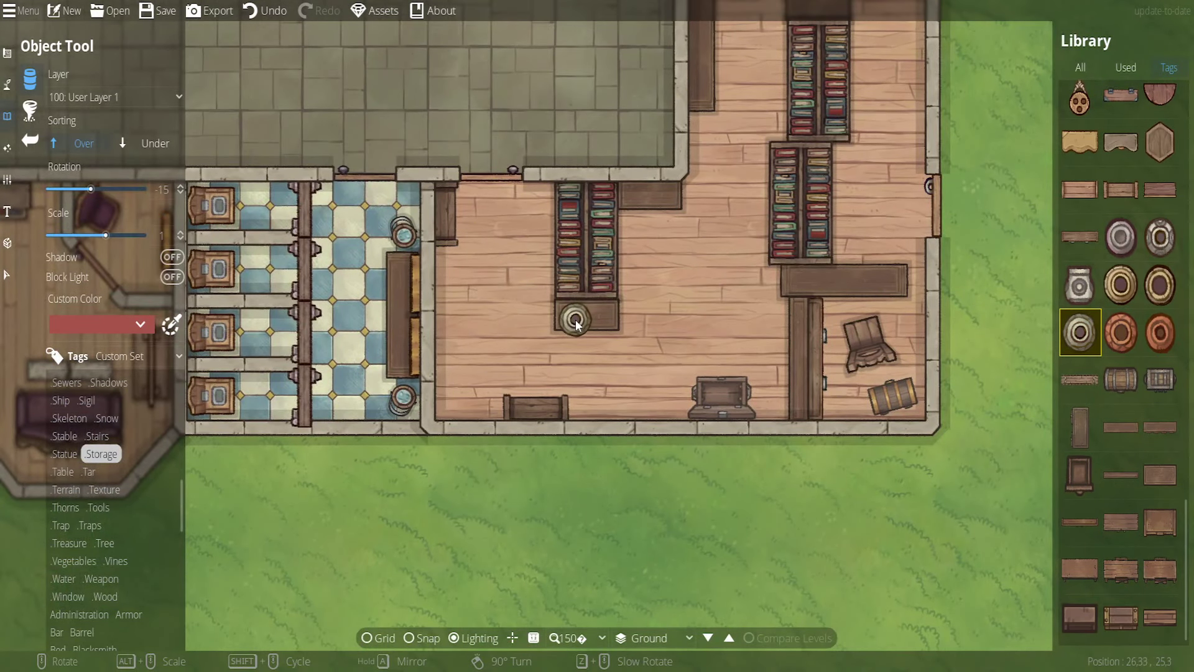
left_click(587, 321)
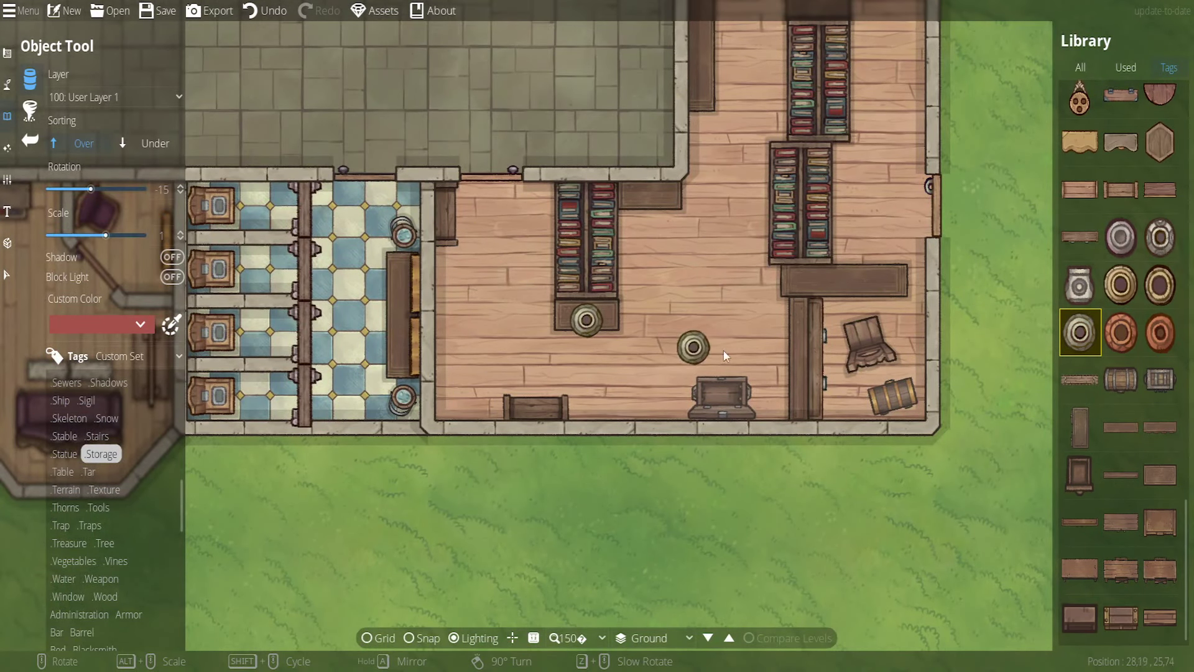
Place Vase 07, rotated -15°, on the counter at the north end of the library's eastern bookcases
left_click(1122, 332)
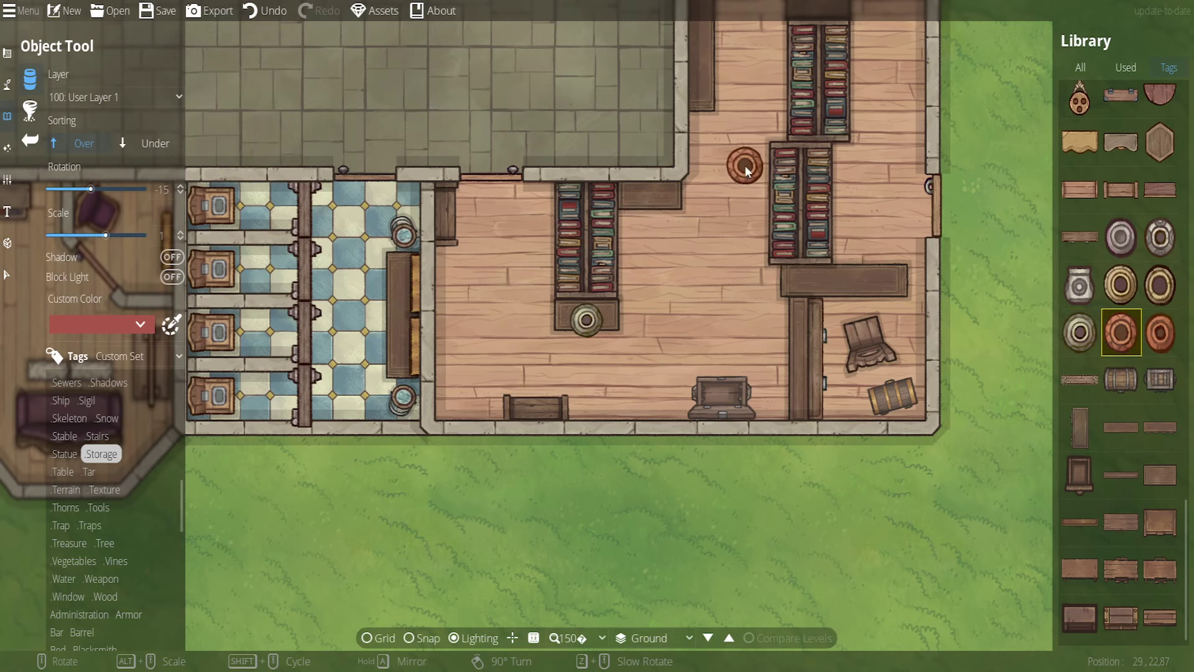
key("Right")
key("Up")
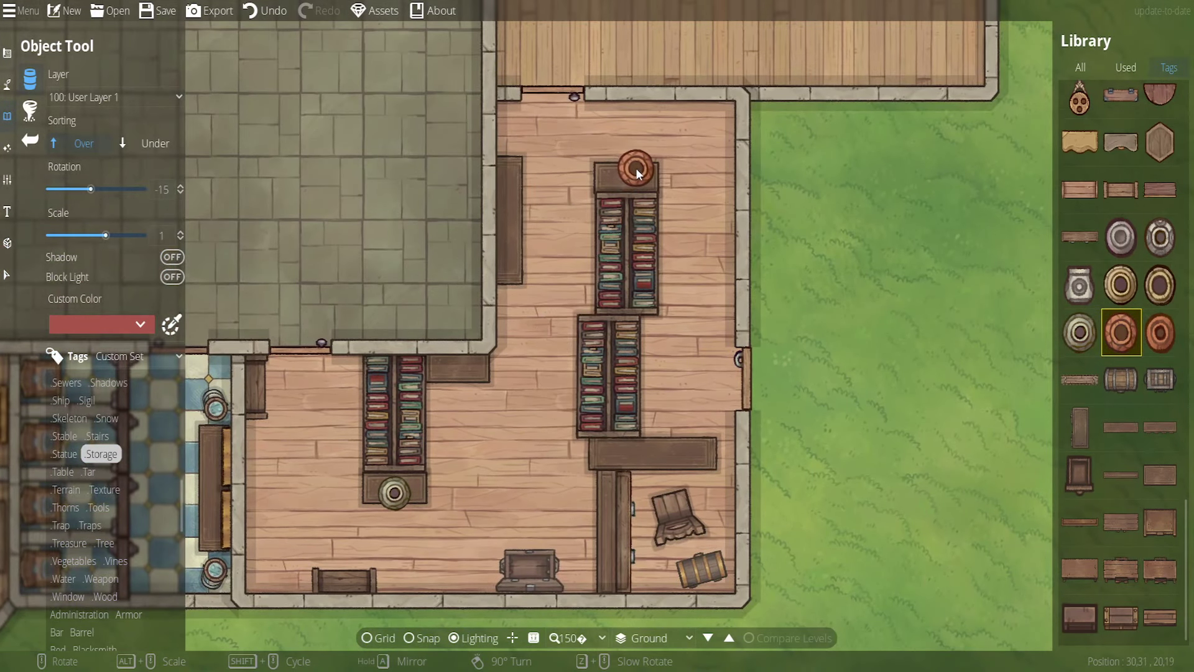
left_click(630, 172)
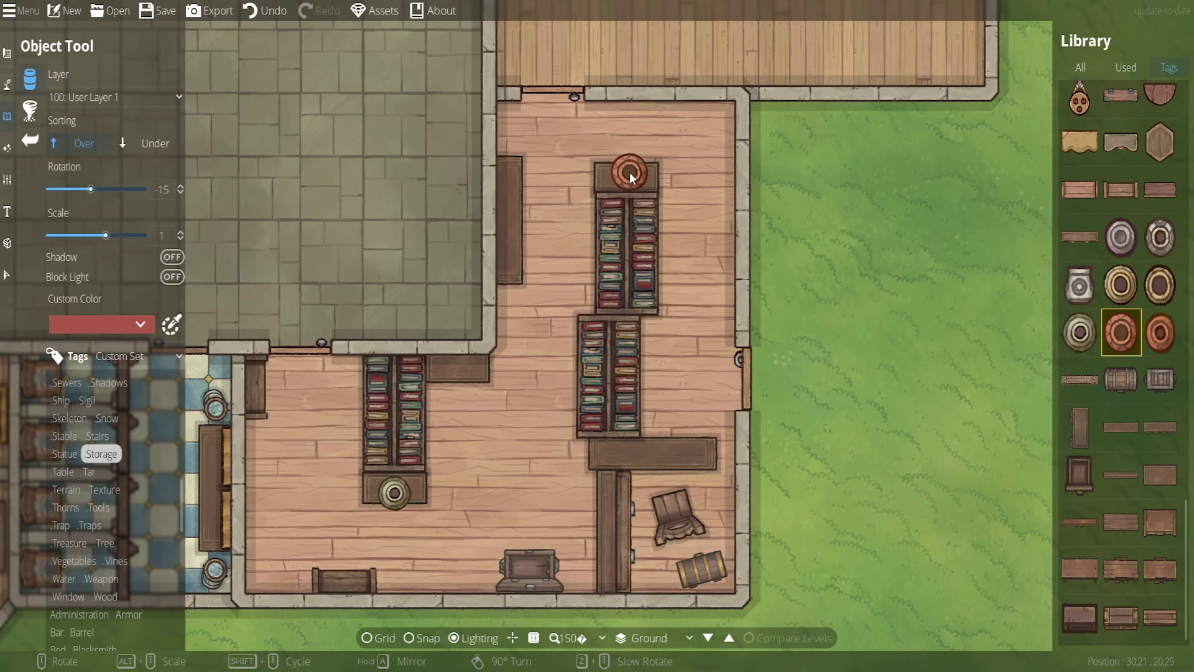
Place a small ornate silver vase and Vase 03 south of it on the long counter along the library's northern west wall
left_click(1161, 243)
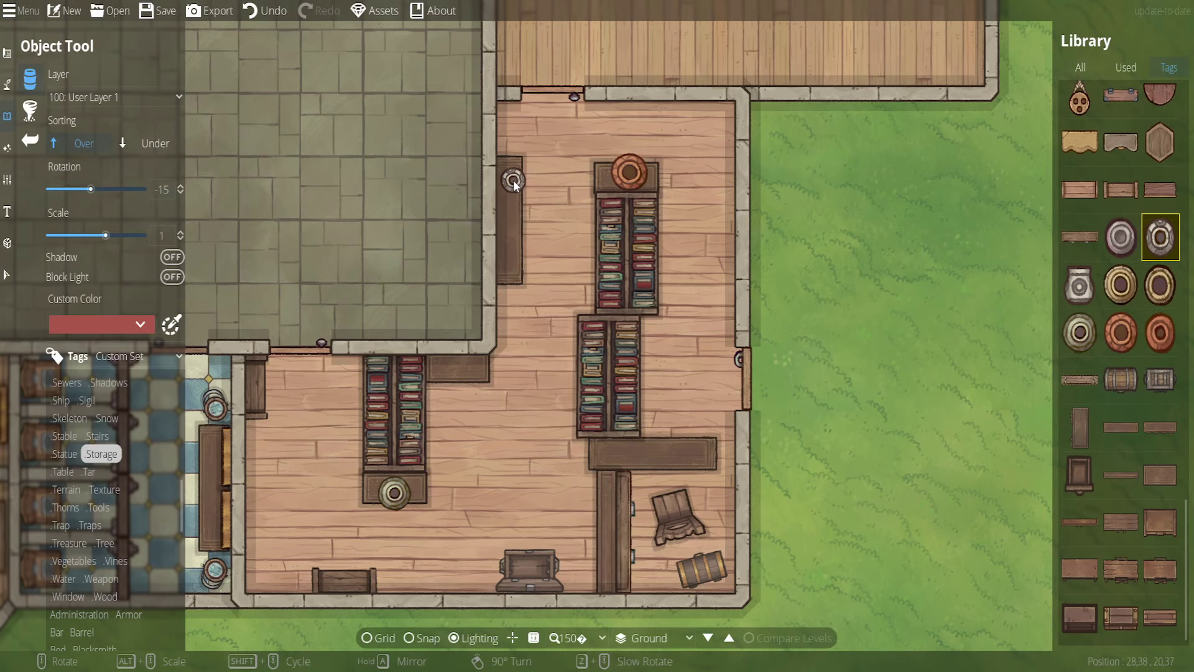
left_click(513, 184)
left_click(1080, 285)
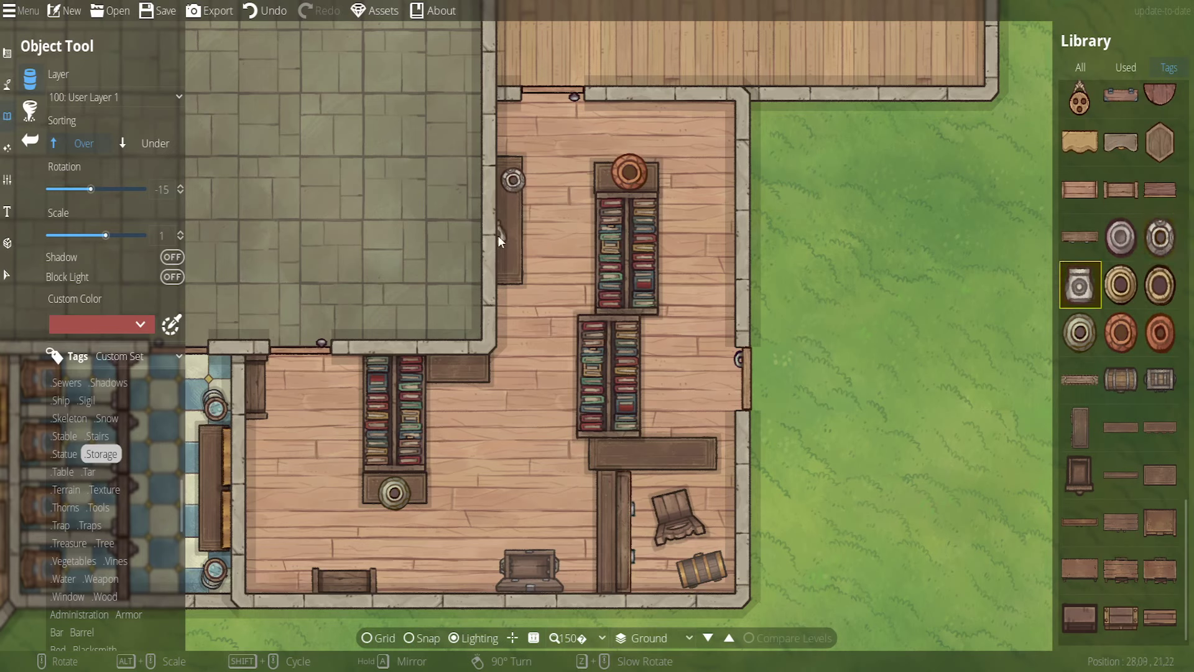
scroll(502, 239, "up", 2)
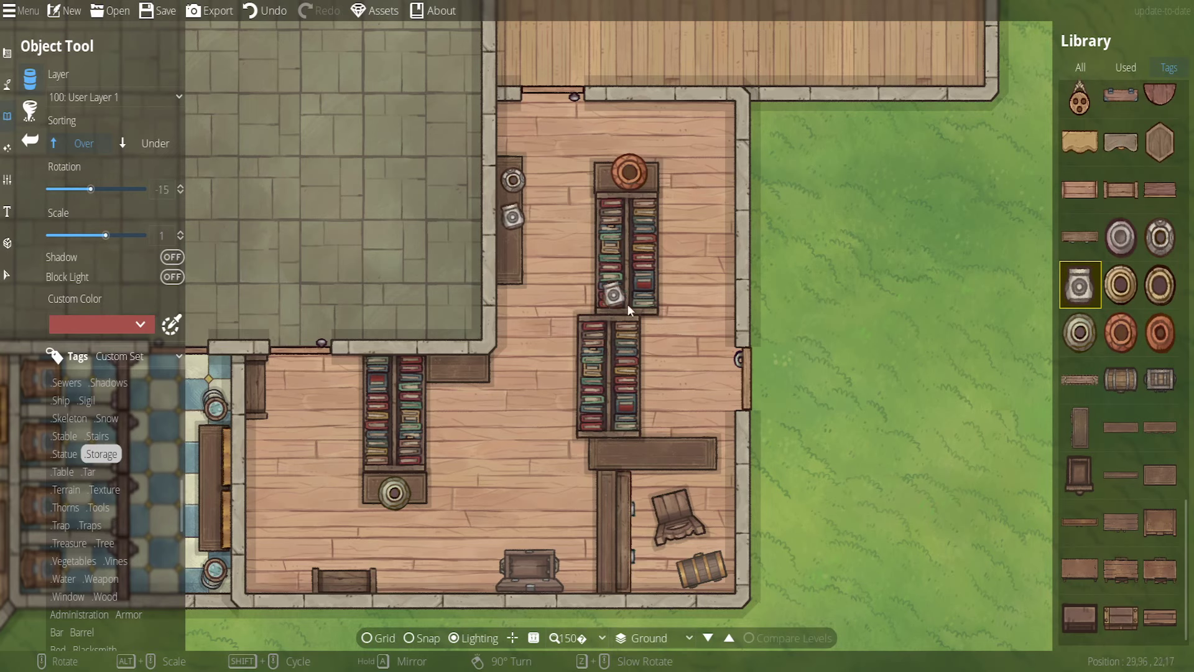
Place a small plain grey vase on the short counter beside the western bookcase and a gold vase south of Vase 03, both at 0° rotation
left_click(1121, 237)
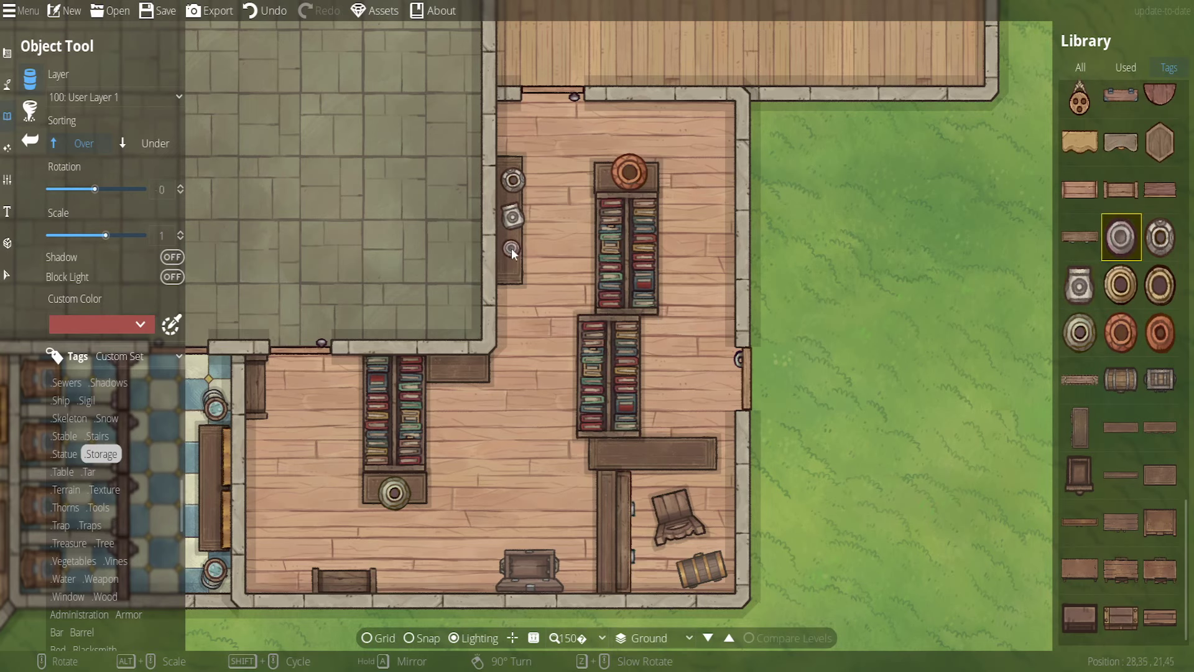
left_click(475, 373)
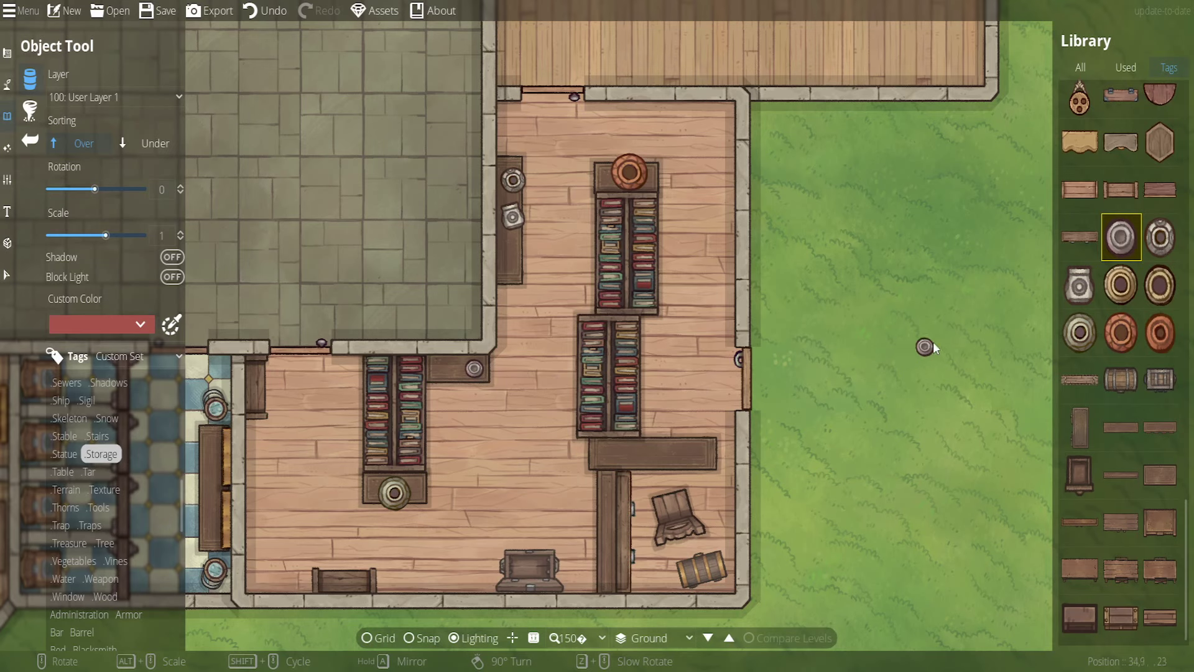
left_click(1121, 285)
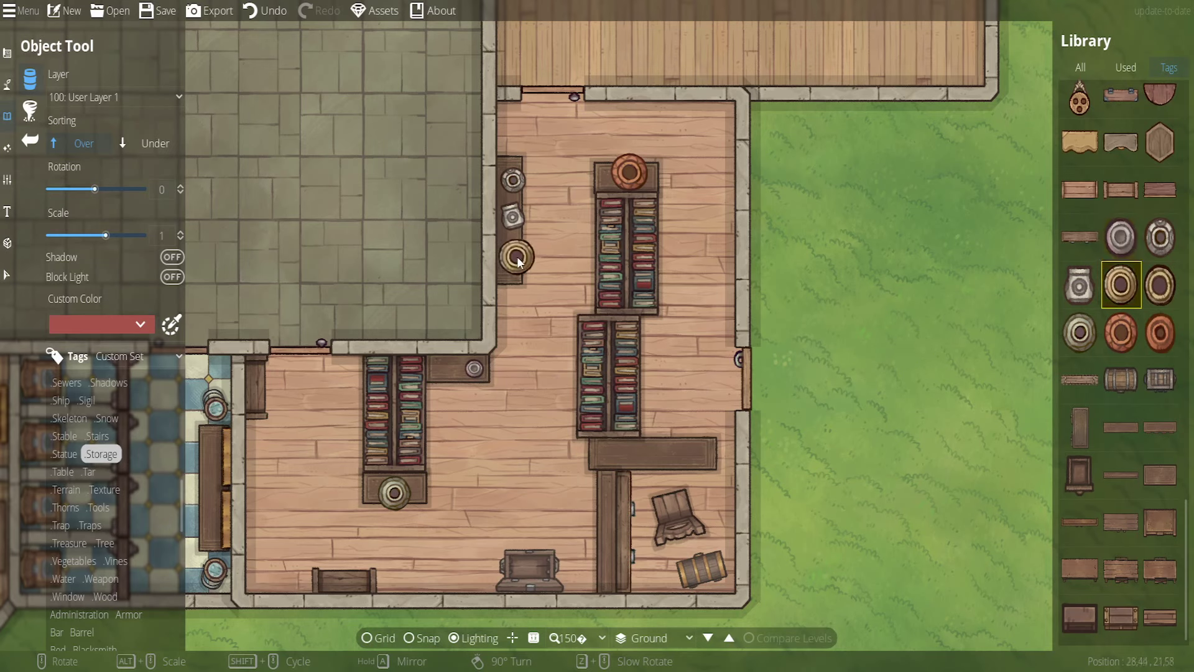
left_click(515, 257)
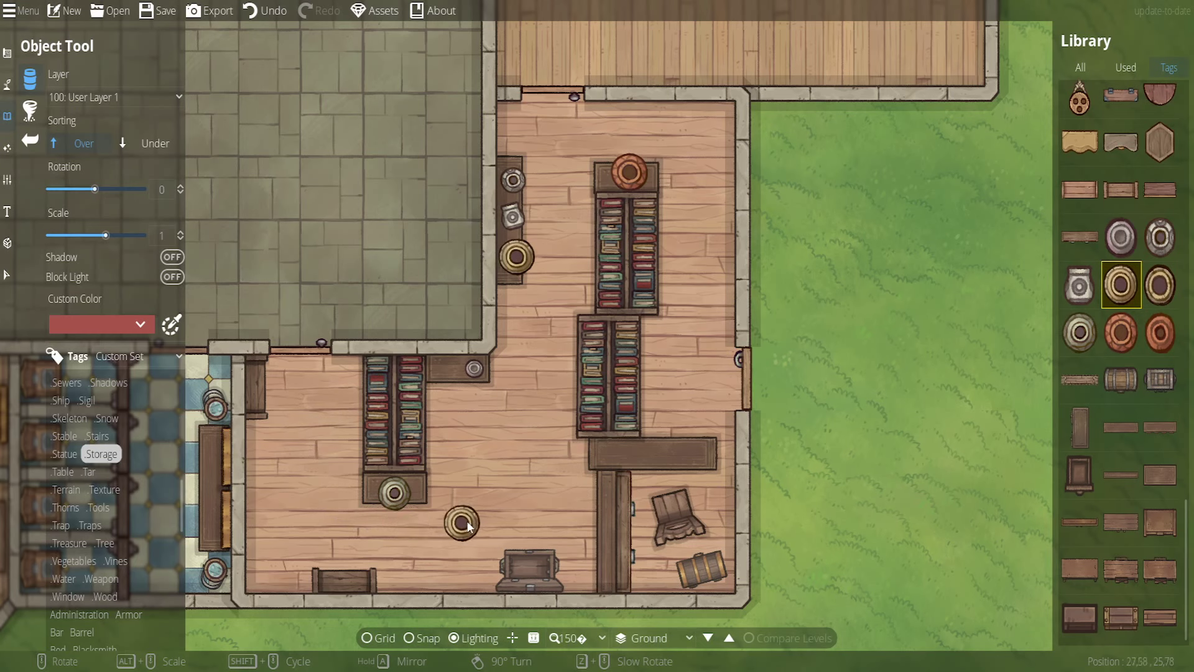
Place Vase 07 at 0° rotation by the library's south wall, just west of the open chest
left_click_drag(542, 485, 640, 416)
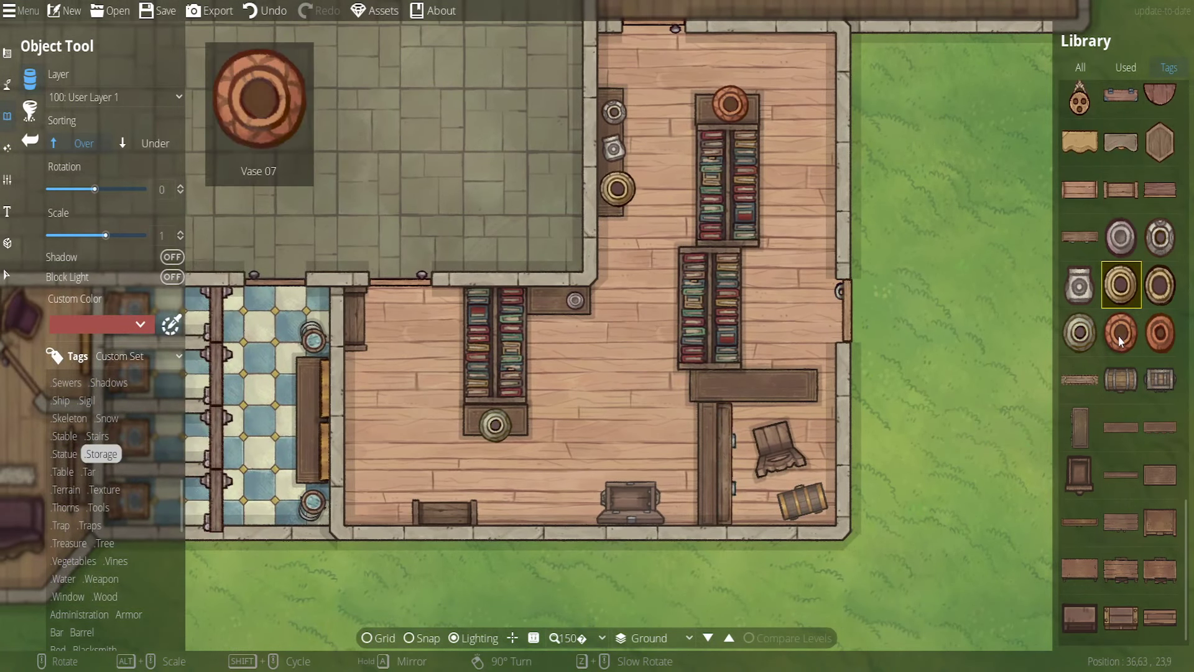
scroll(1110, 353, "up", 1)
left_click(1120, 401)
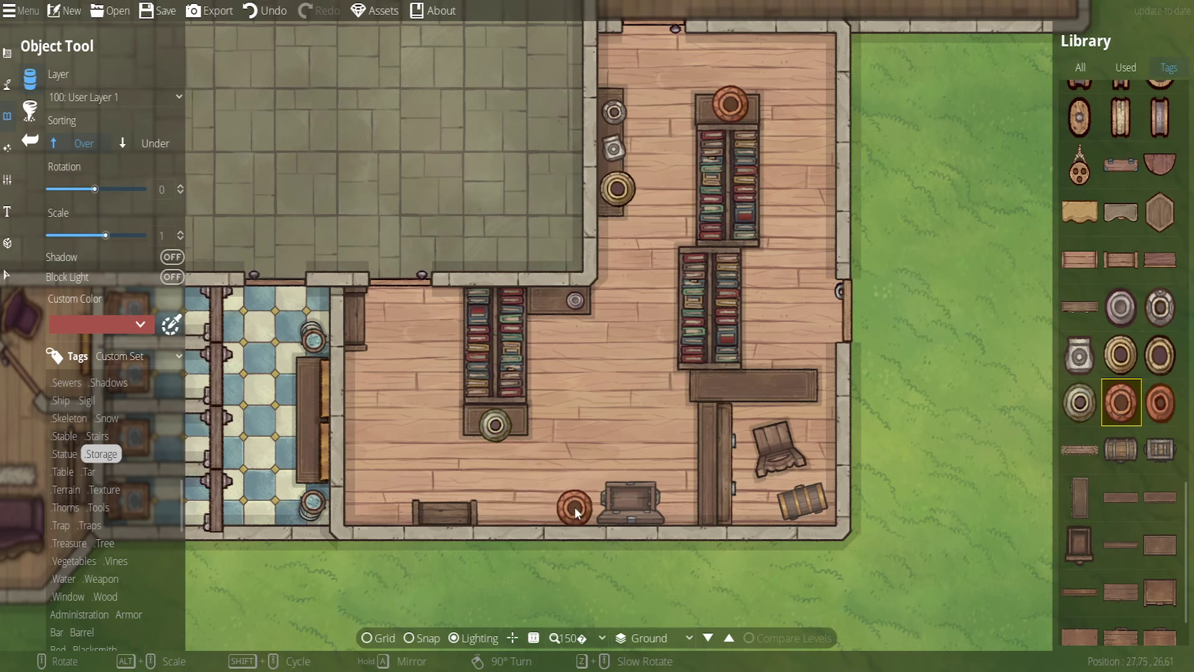
left_click(576, 513)
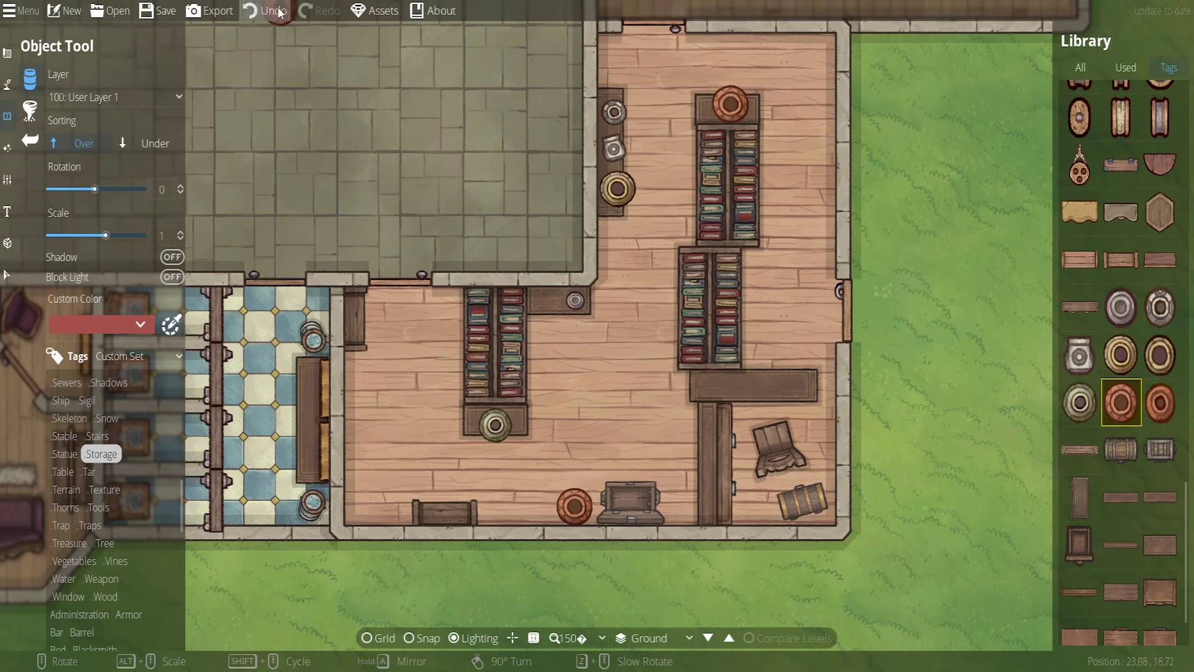
left_click(280, 13)
left_click(570, 502)
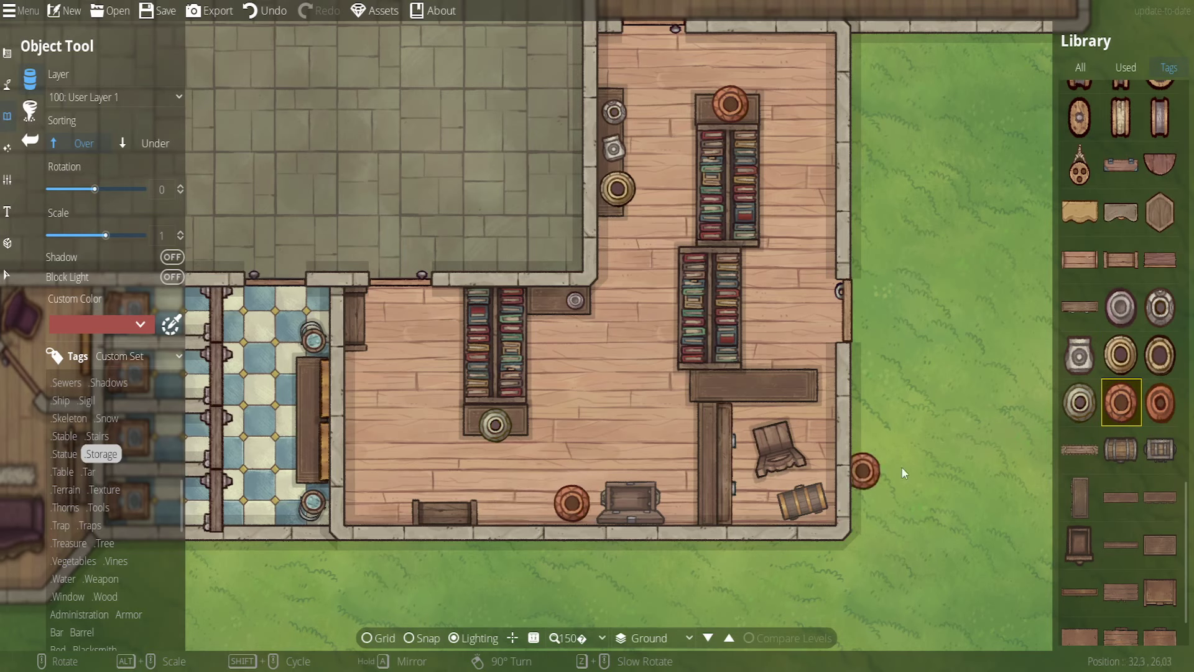
Place a small terracotta vase and a small ornate silver vase by the library's south wall, between the wooden cabinet and Vase 07
left_click(1161, 402)
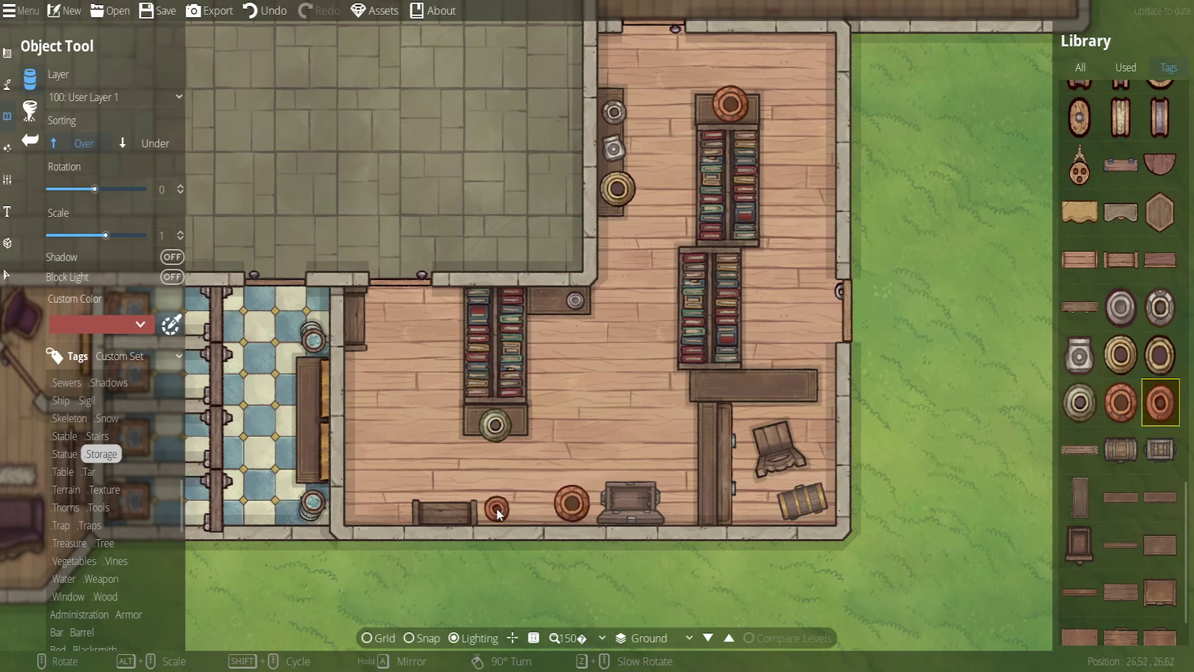
left_click(496, 509)
left_click(1161, 308)
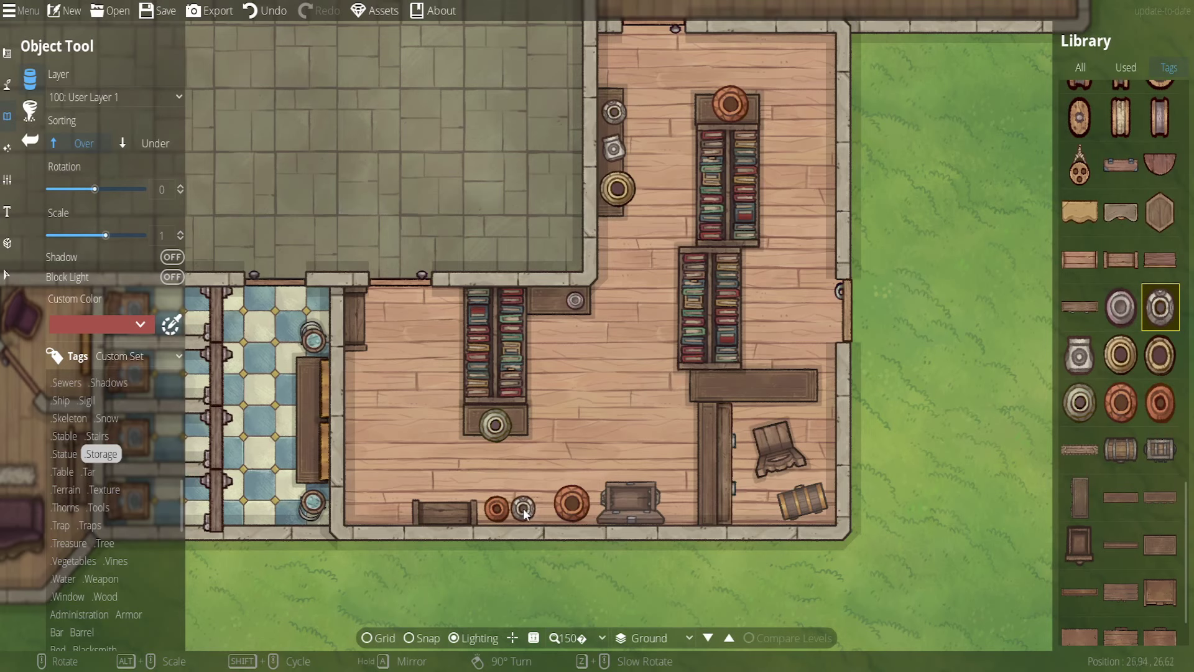
left_click(525, 510)
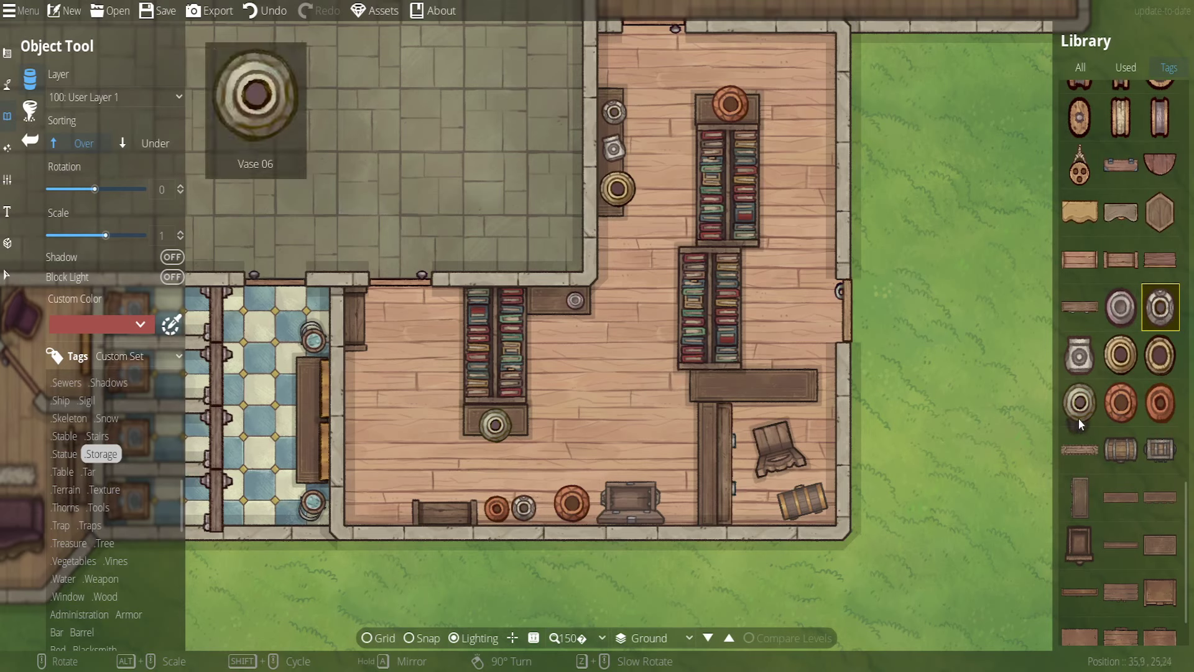
Place Vase 03, rotated -30°, on the short counter beside the western bookcase, west of the plain grey vase
left_click(1080, 354)
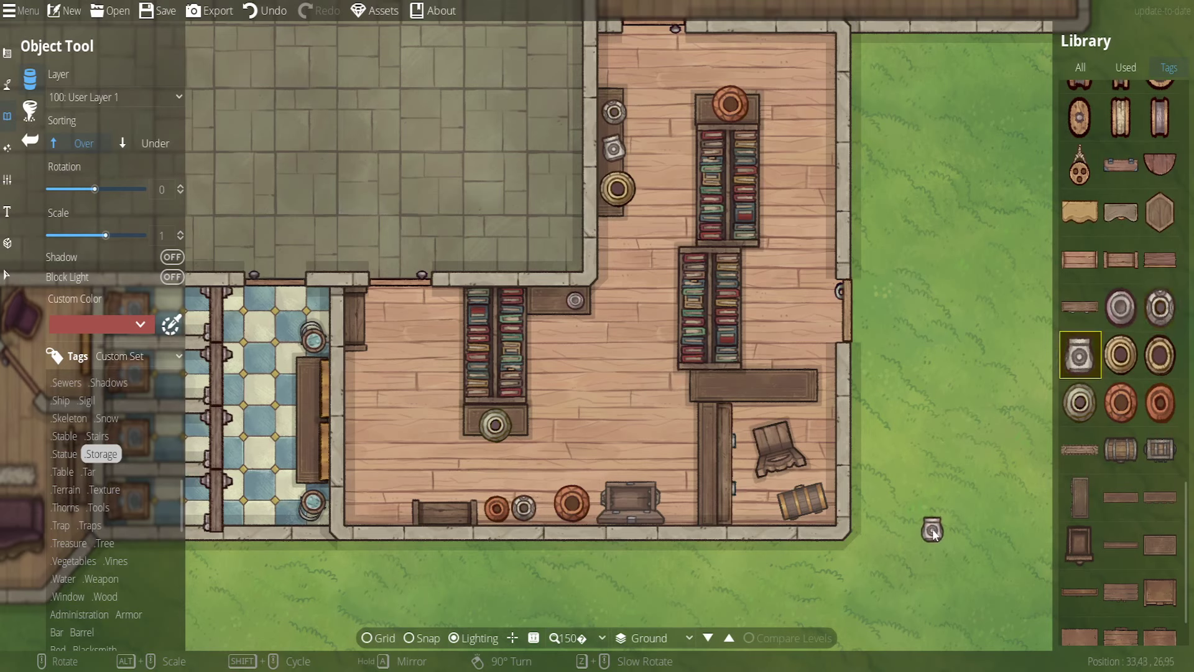
scroll(728, 457, "down", 1)
scroll(700, 380, "down", 2)
scroll(532, 307, "down", 3)
scroll(1164, 320, "down", 1)
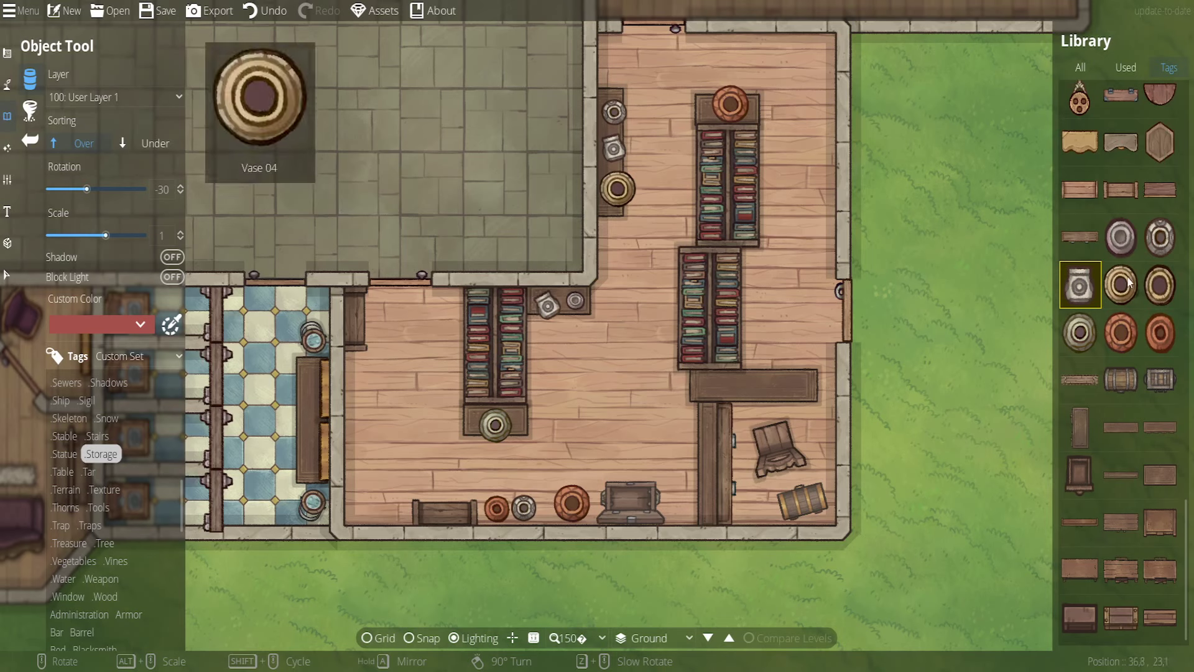
Place Chest 09, rotated -90°, against the southern part of the library's west wall
scroll(1123, 287, "up", 4)
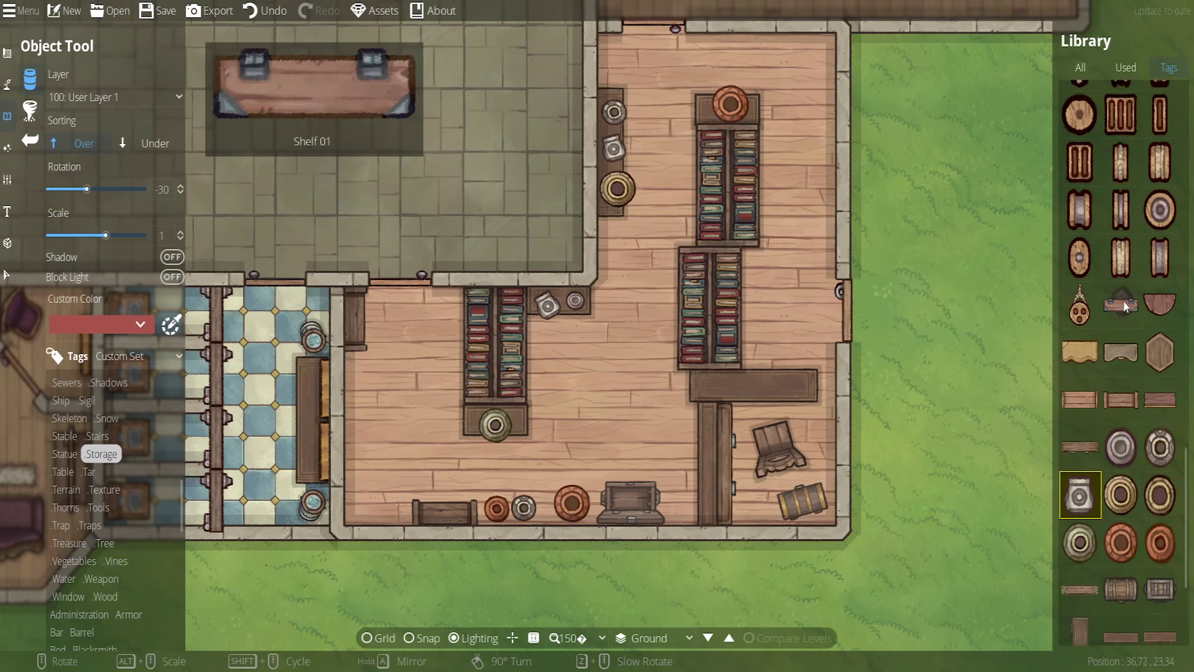
scroll(1120, 386, "up", 3)
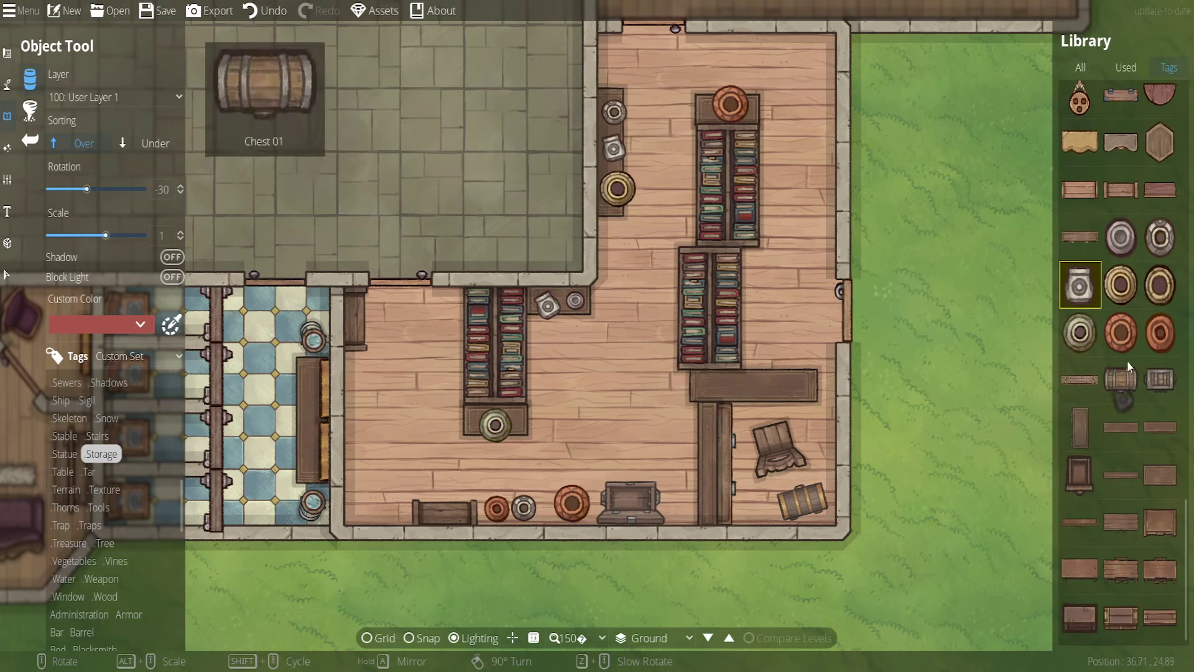
scroll(1133, 387, "down", 3)
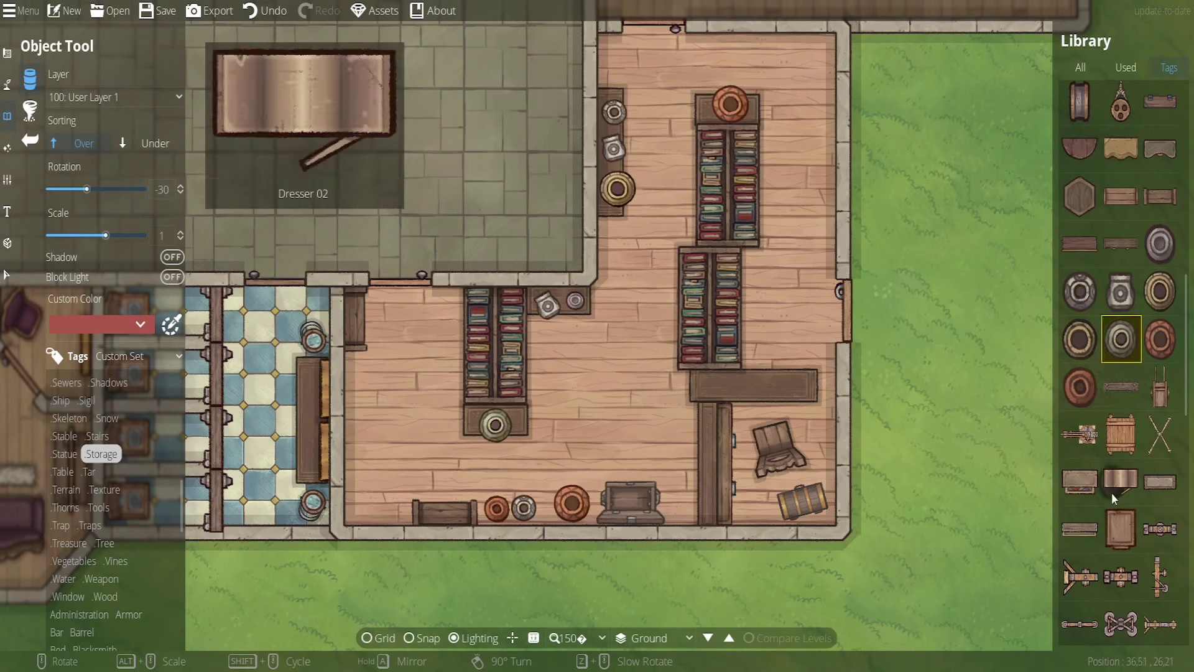
scroll(1111, 493, "down", 2)
scroll(1099, 531, "down", 1)
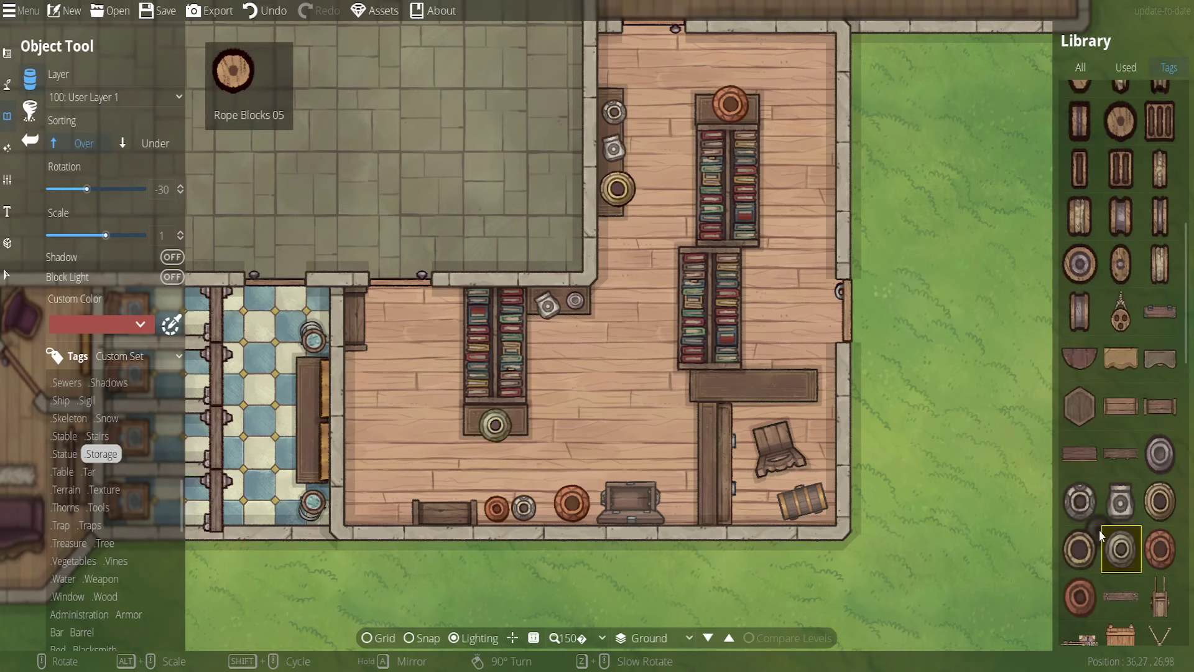
scroll(1110, 389, "up", 5)
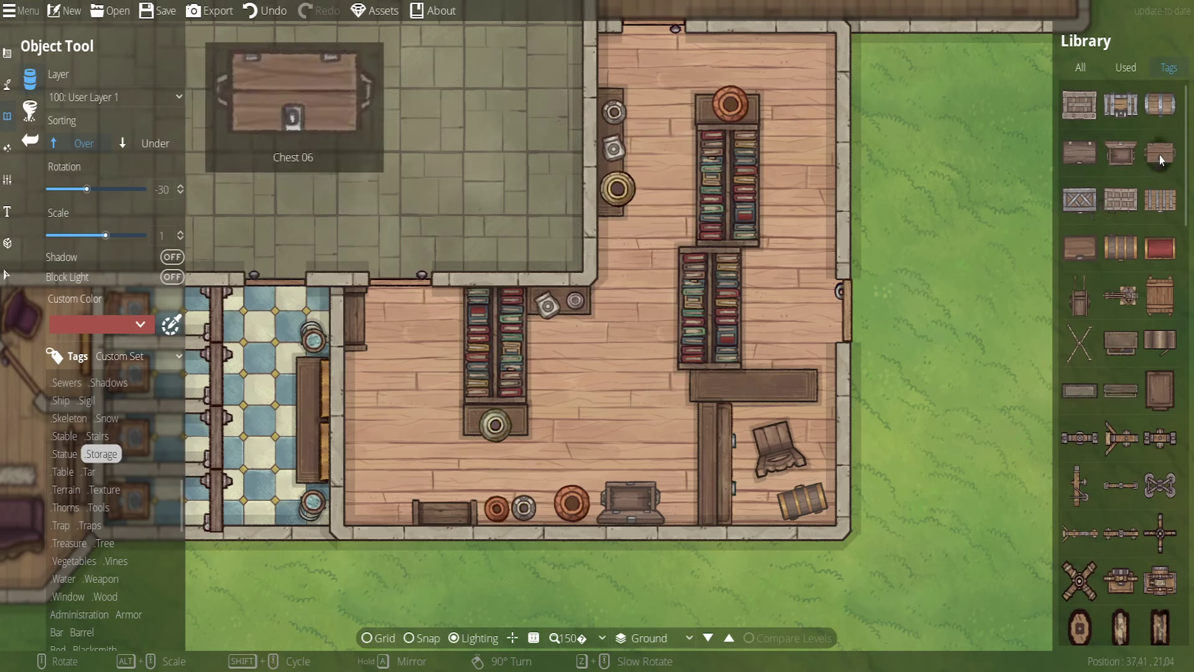
left_click(1161, 104)
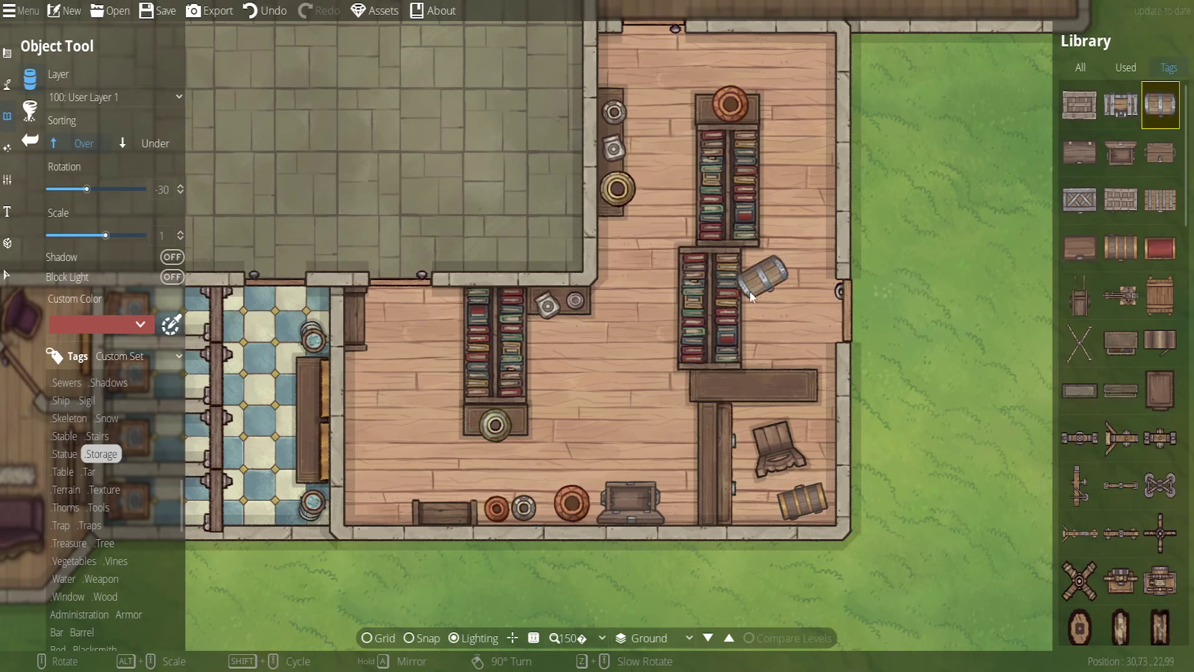
scroll(716, 286, "down", 1)
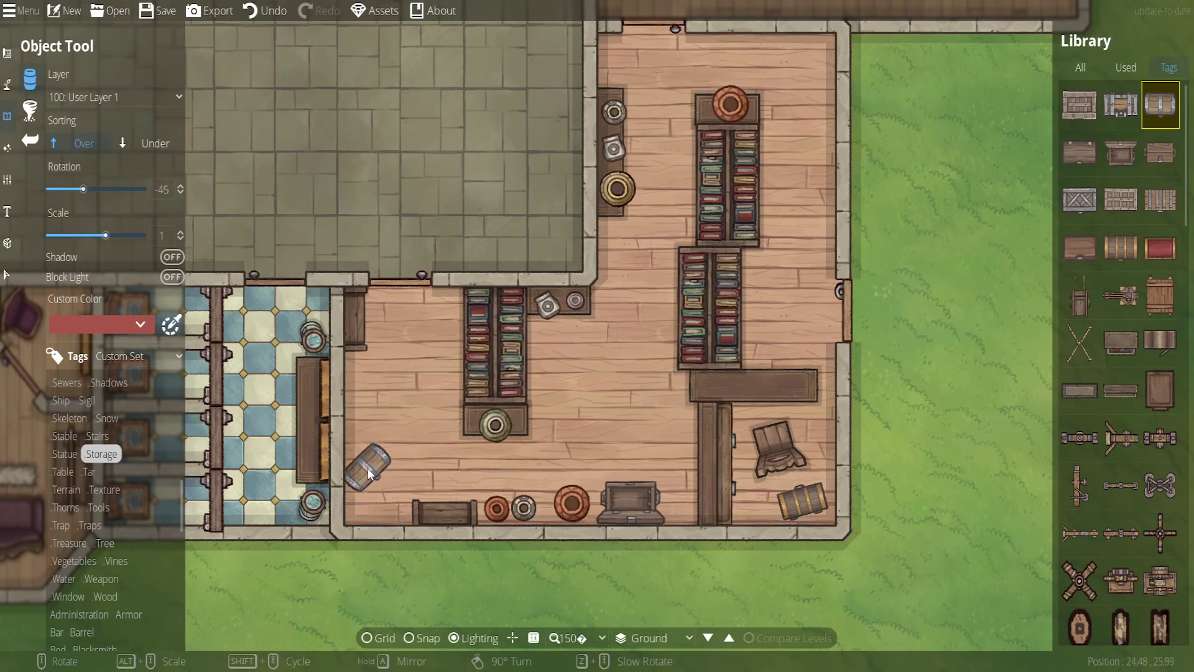
scroll(369, 474, "down", 3)
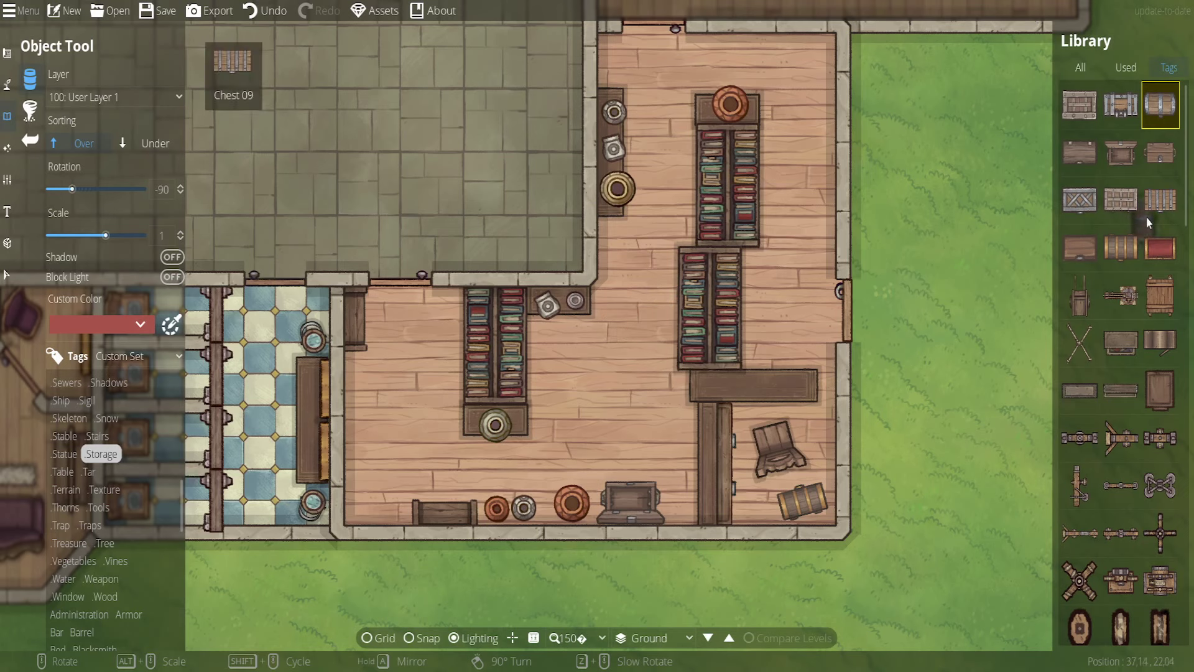
left_click(1161, 200)
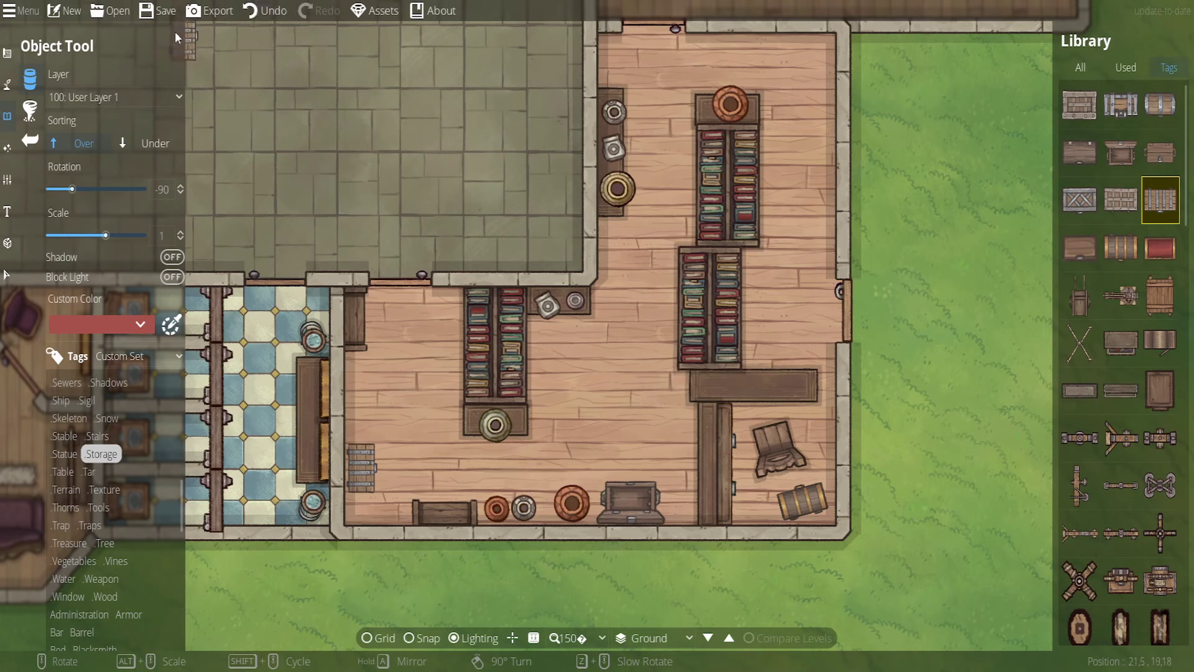
Turn on shadows for the furniture along the library's west wall and the furniture and vases along its south wall
left_click(8, 278)
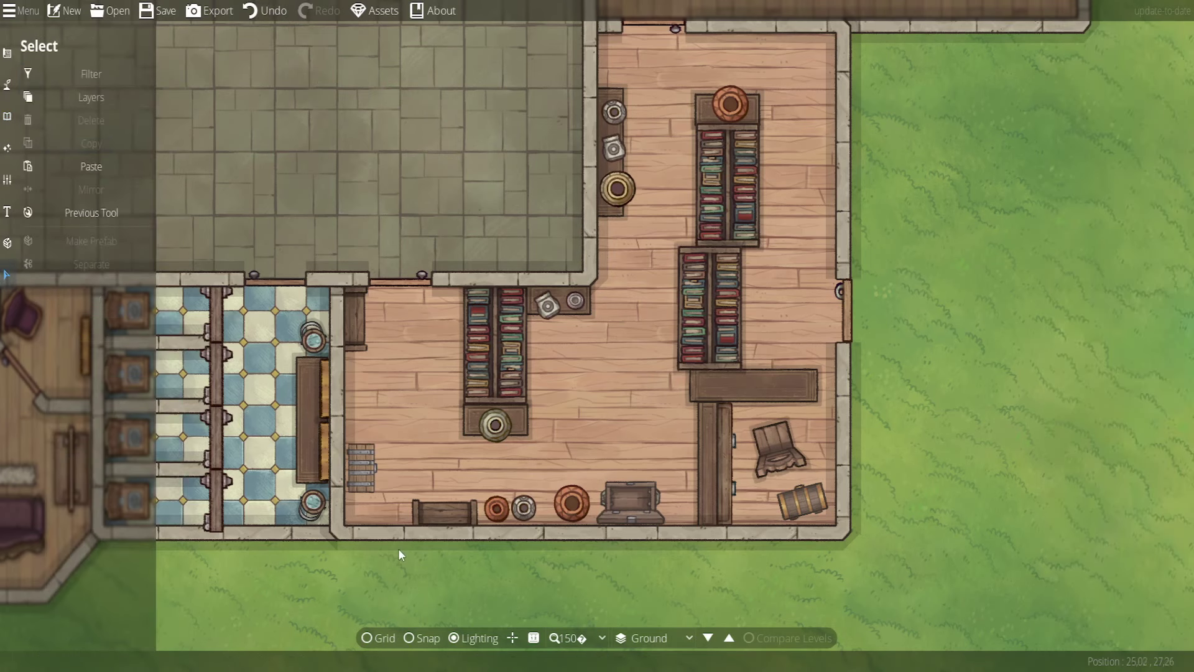
left_click_drag(353, 569, 442, 291)
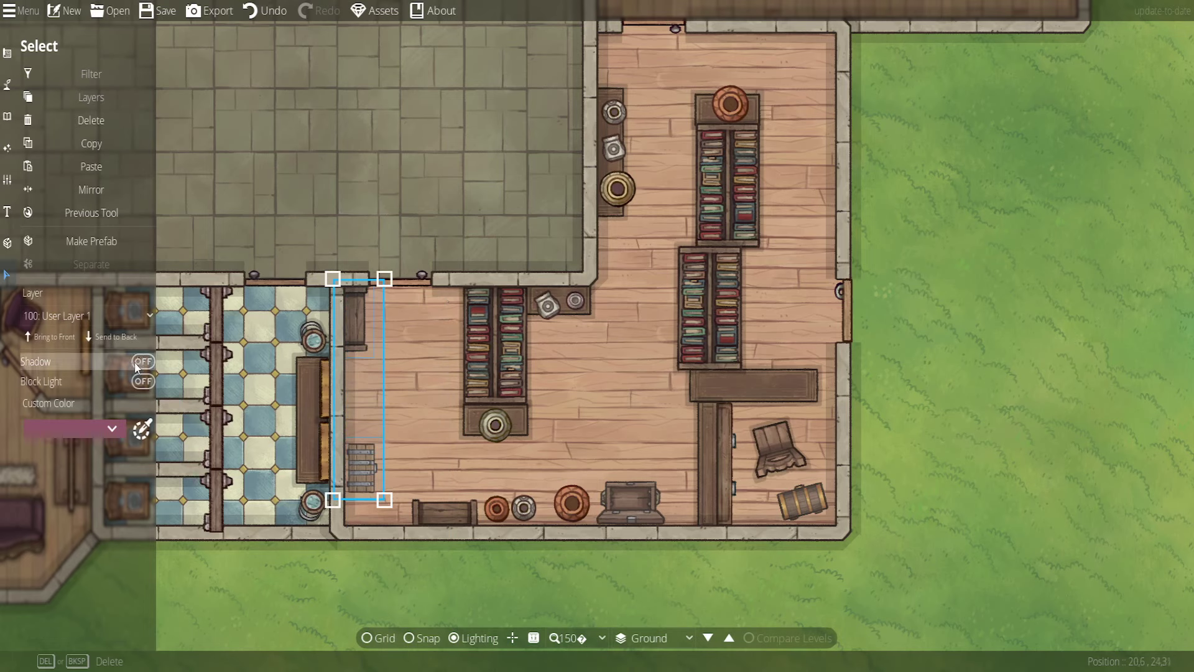
left_click(448, 473)
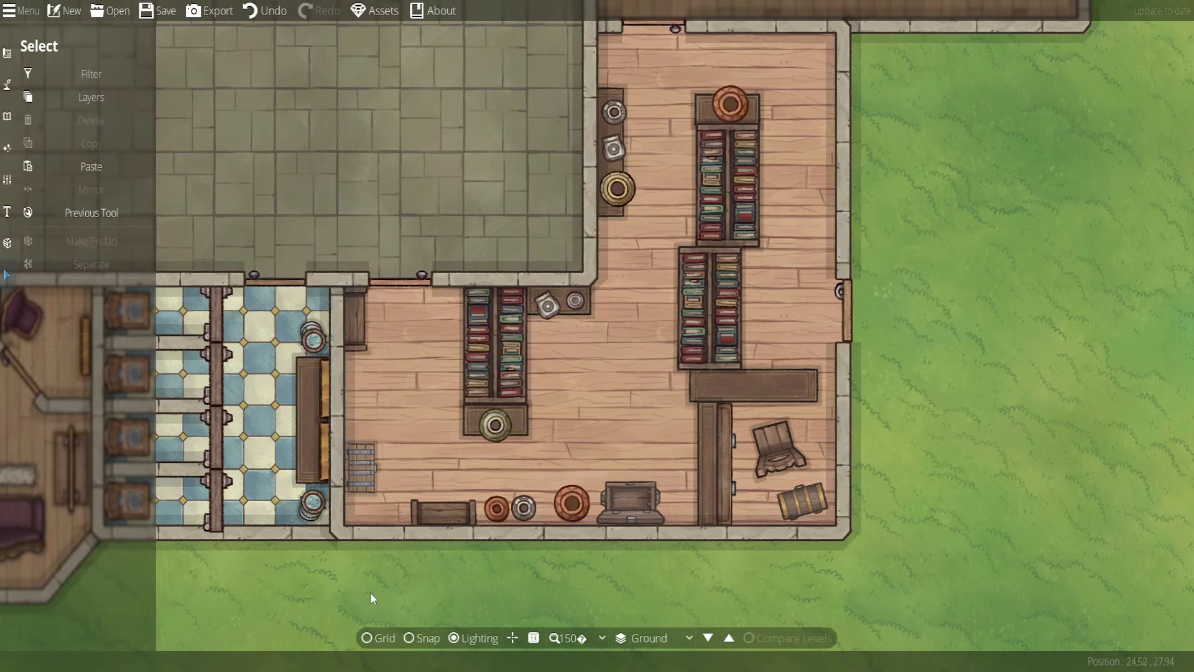
left_click_drag(370, 592, 684, 473)
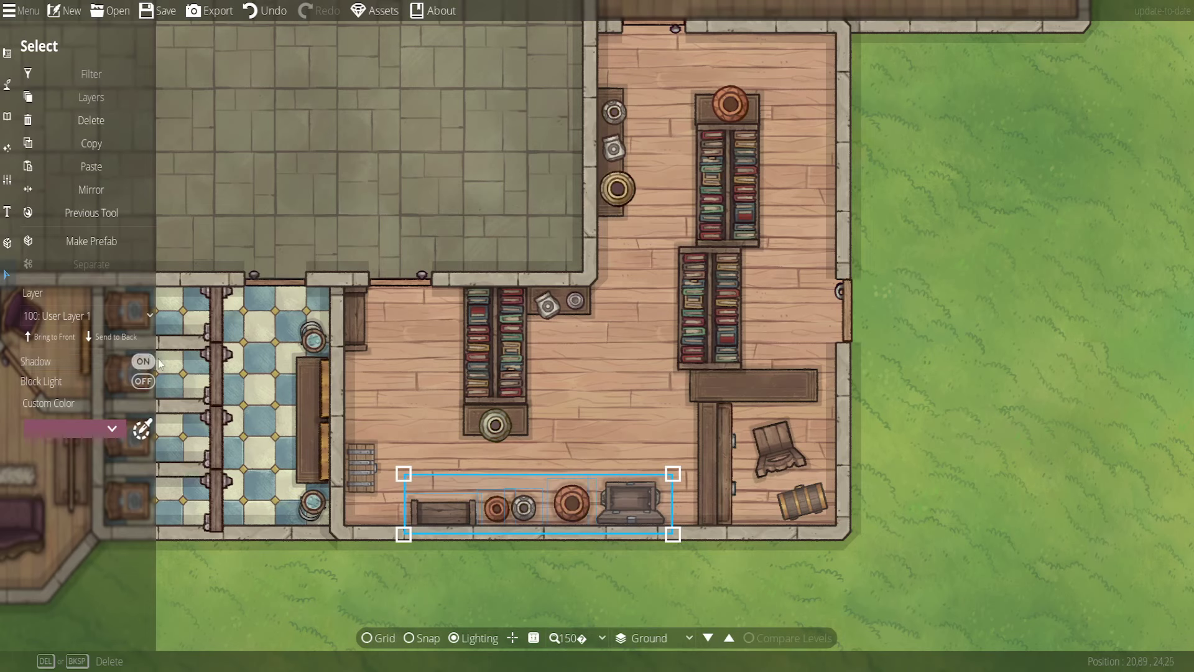
Turn on shadows for the vase south of the western bookcase and for the library's northern counters, vases and eastern bookcases
left_click(504, 438)
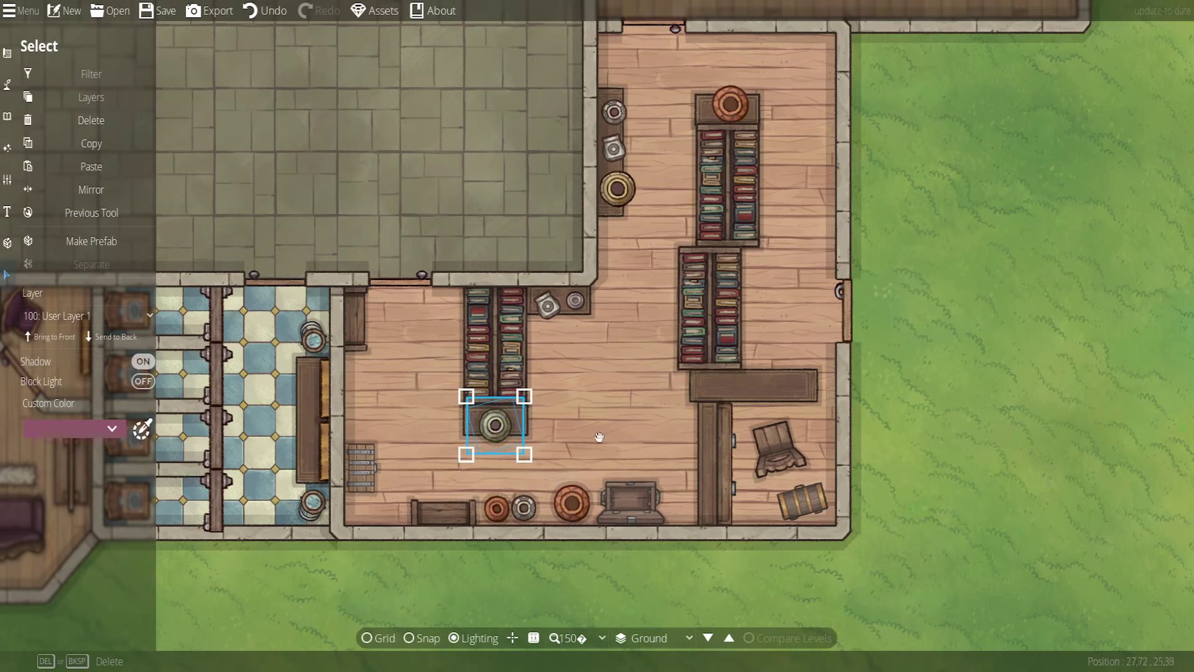
left_click(577, 434)
left_click_drag(593, 428, 475, 508)
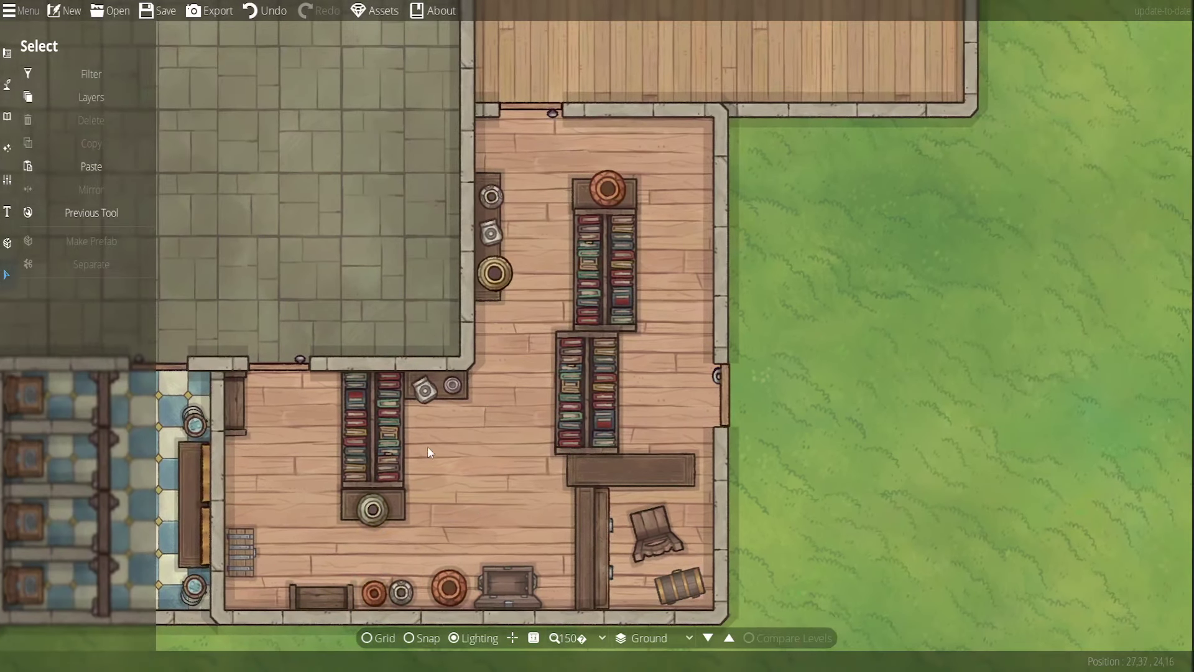
left_click_drag(422, 452, 699, 145)
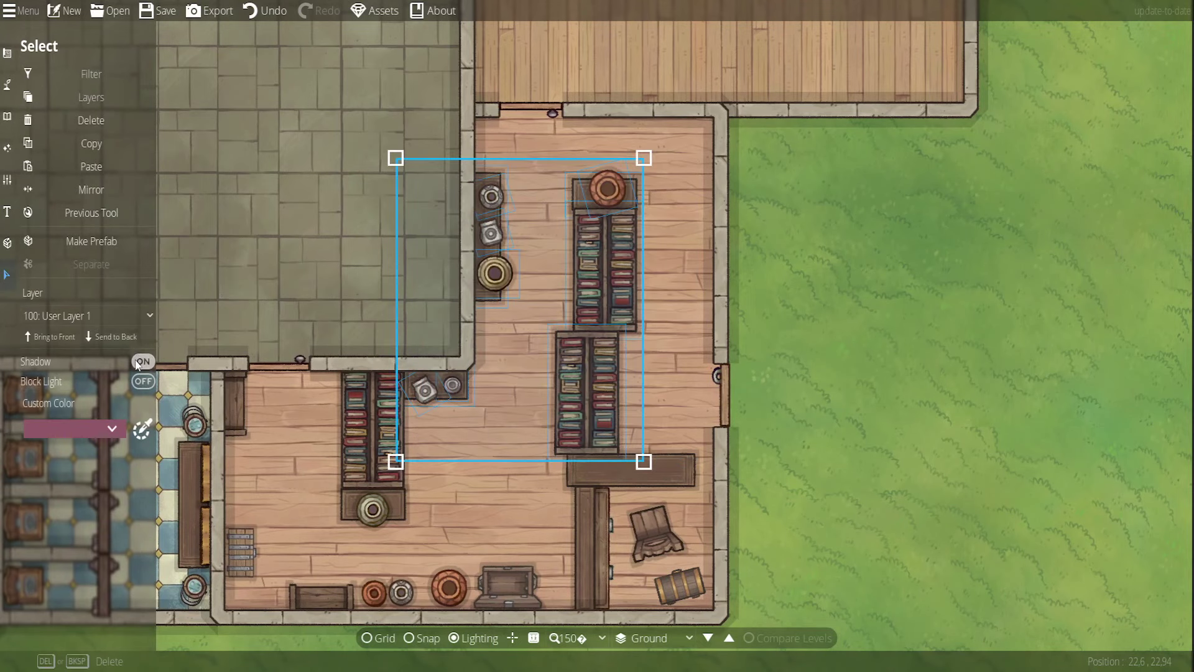
left_click(861, 447)
Turn on shadows for the rounded chest and the long north-south counter in the library's southeast corner
key("Left")
key("Down")
left_click(724, 523)
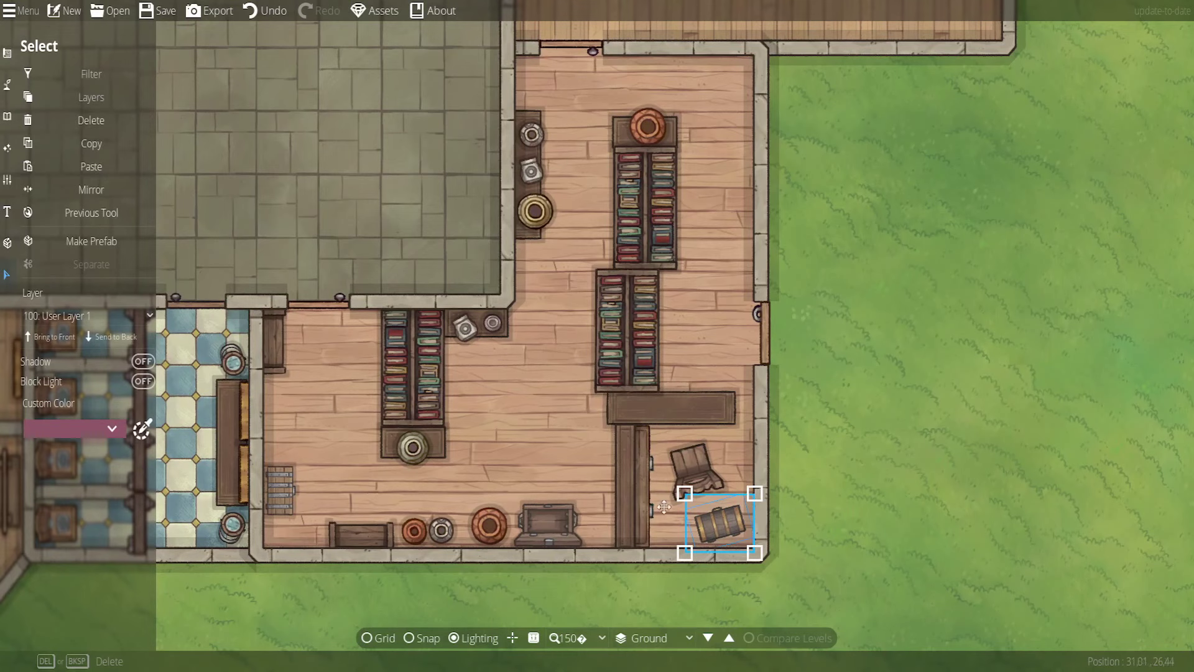
left_click(826, 499)
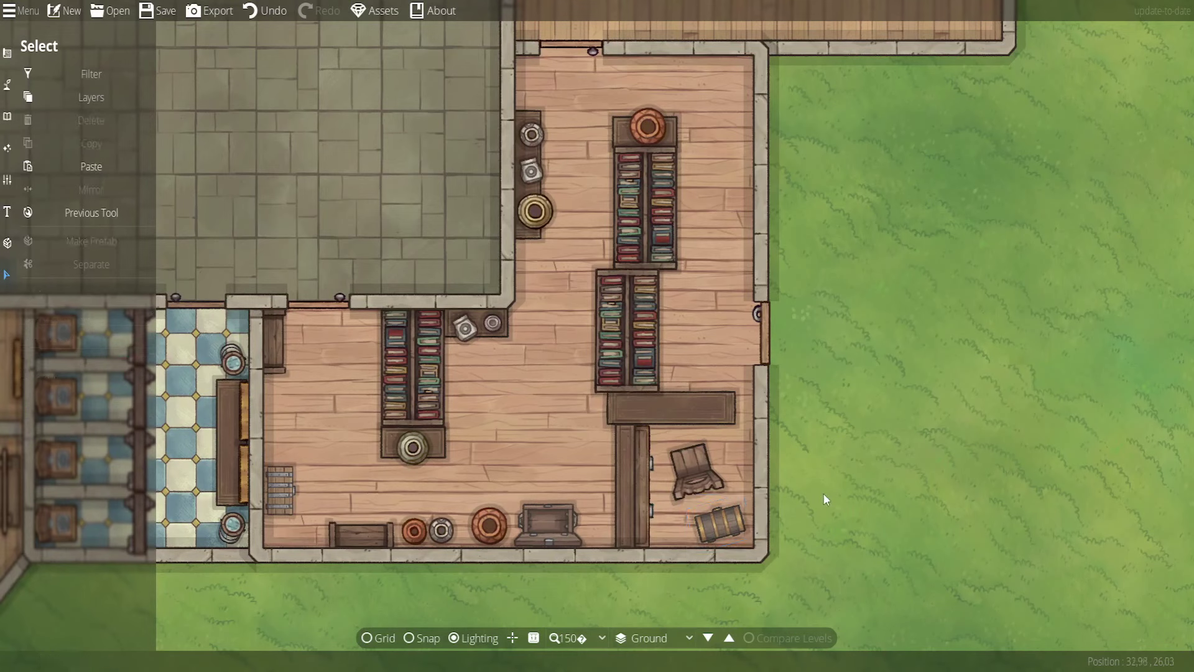
left_click(641, 479)
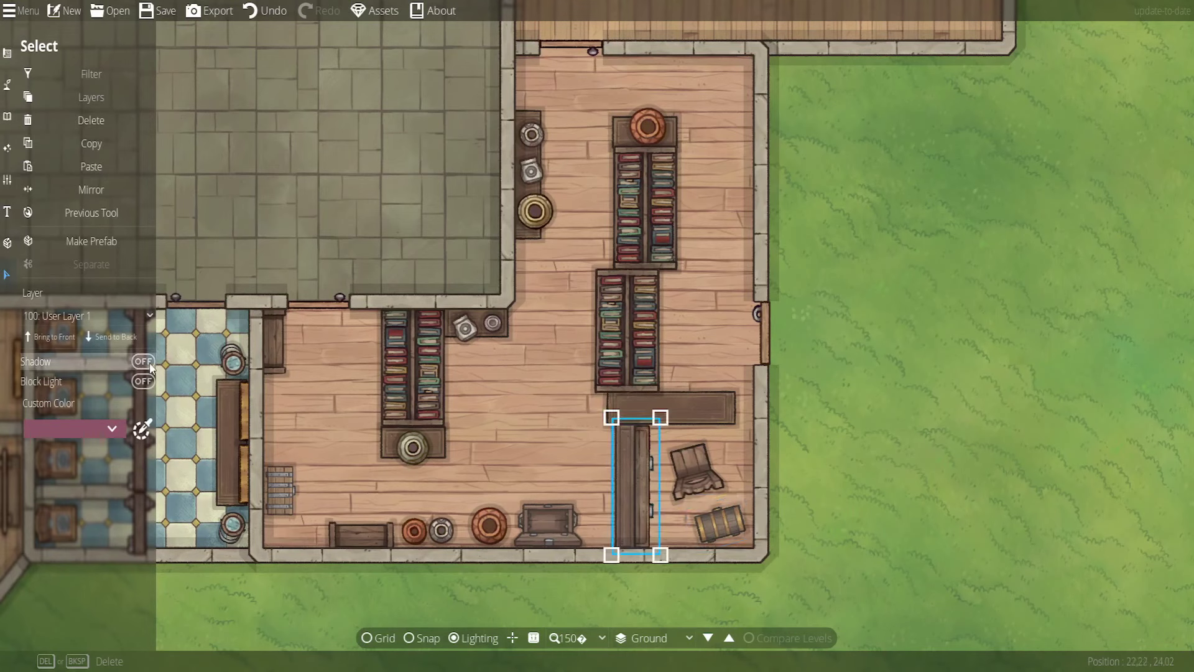
left_click(843, 473)
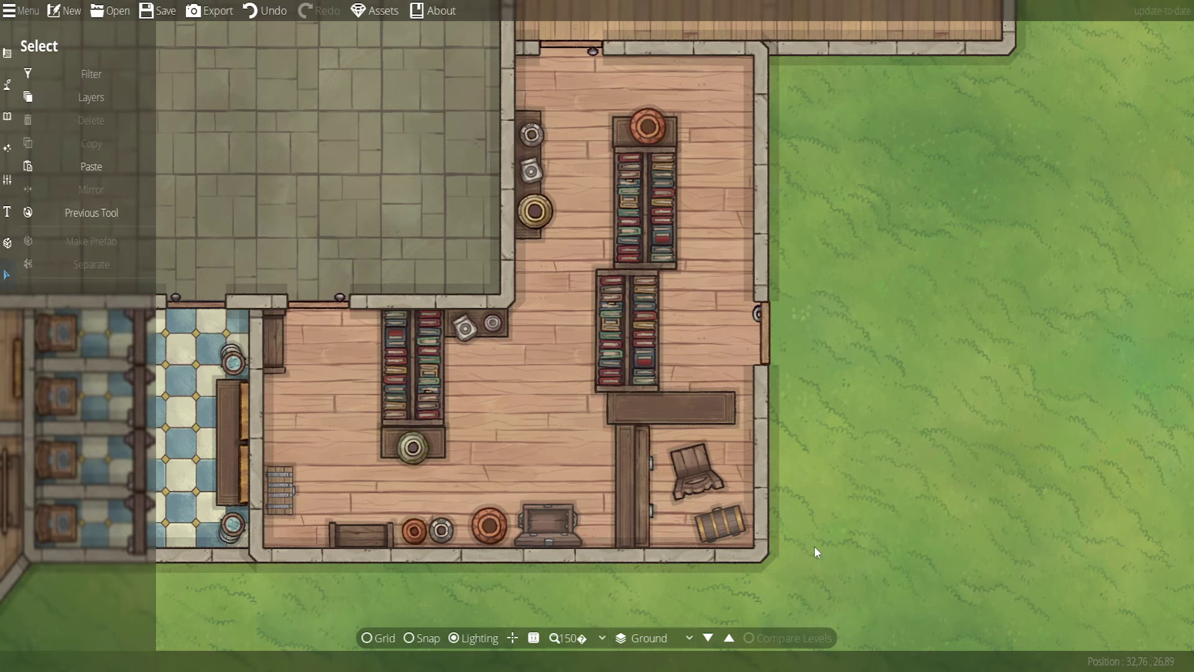
Turn on shadows for the red chest on the table and the metal-banded chest in the northwest room's southeast corner
left_click_drag(815, 546, 961, 533)
left_click_drag(479, 155, 1051, 659)
left_click_drag(664, 429, 840, 666)
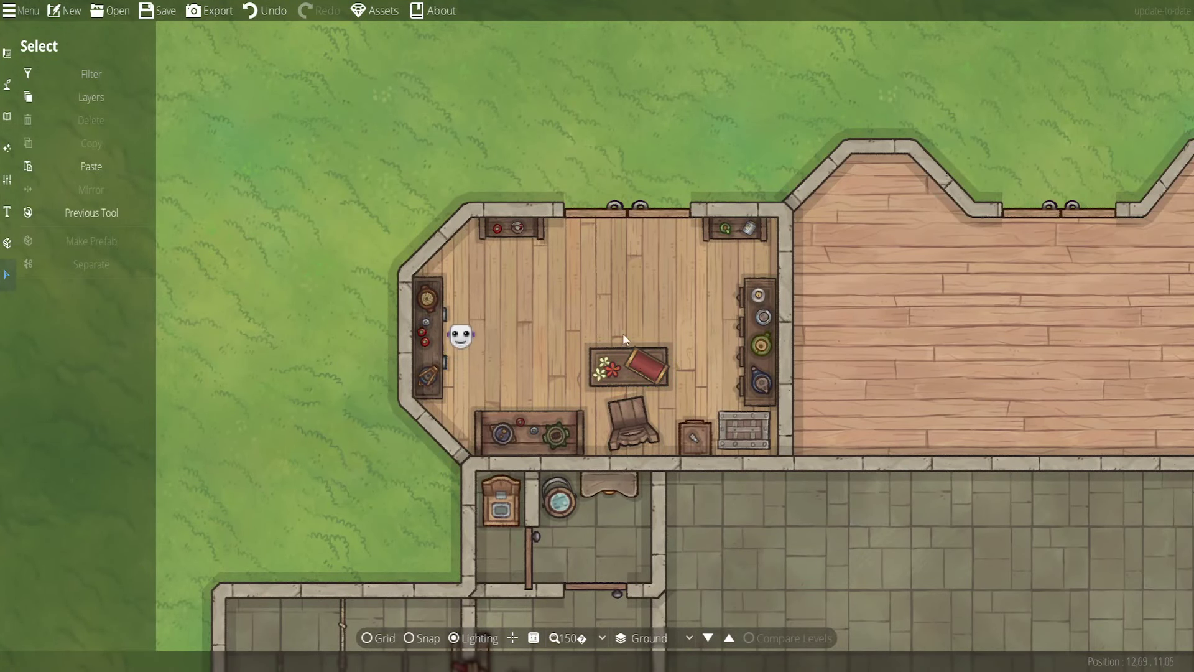
left_click(645, 372)
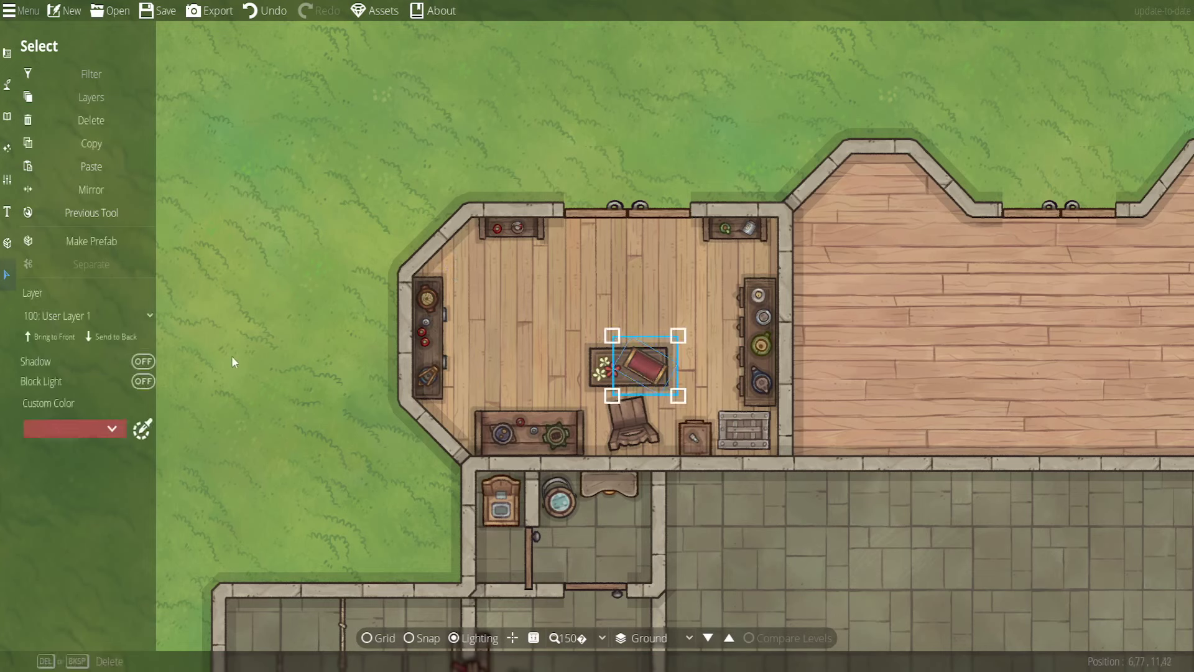
left_click(751, 443)
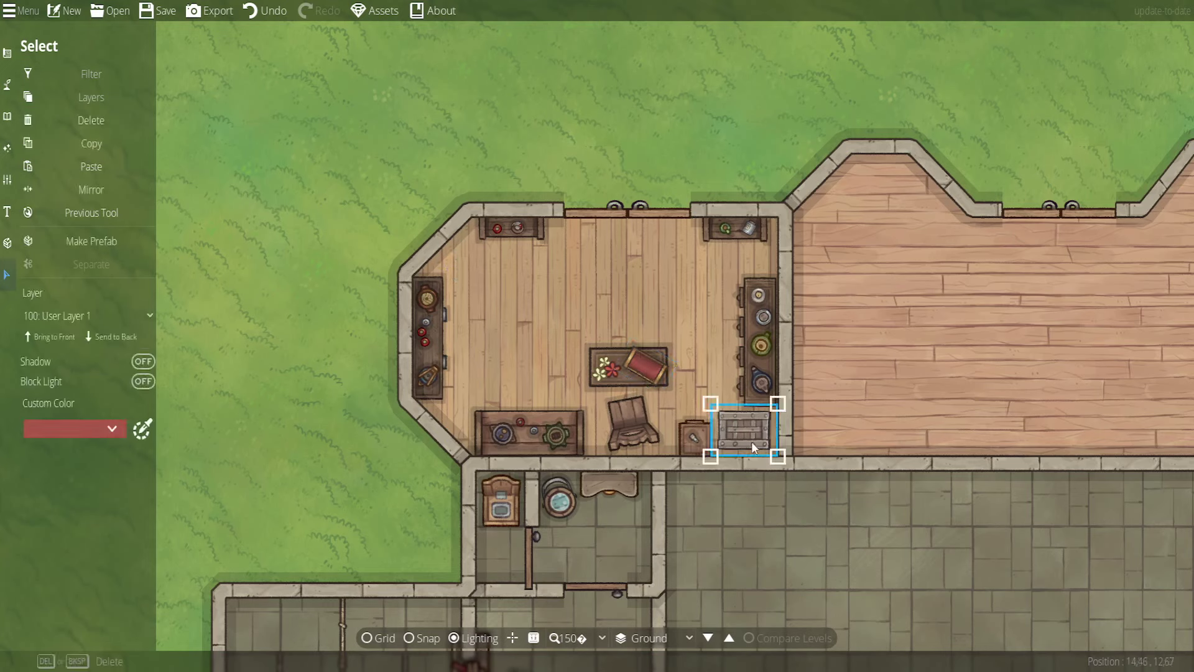
left_click(265, 413)
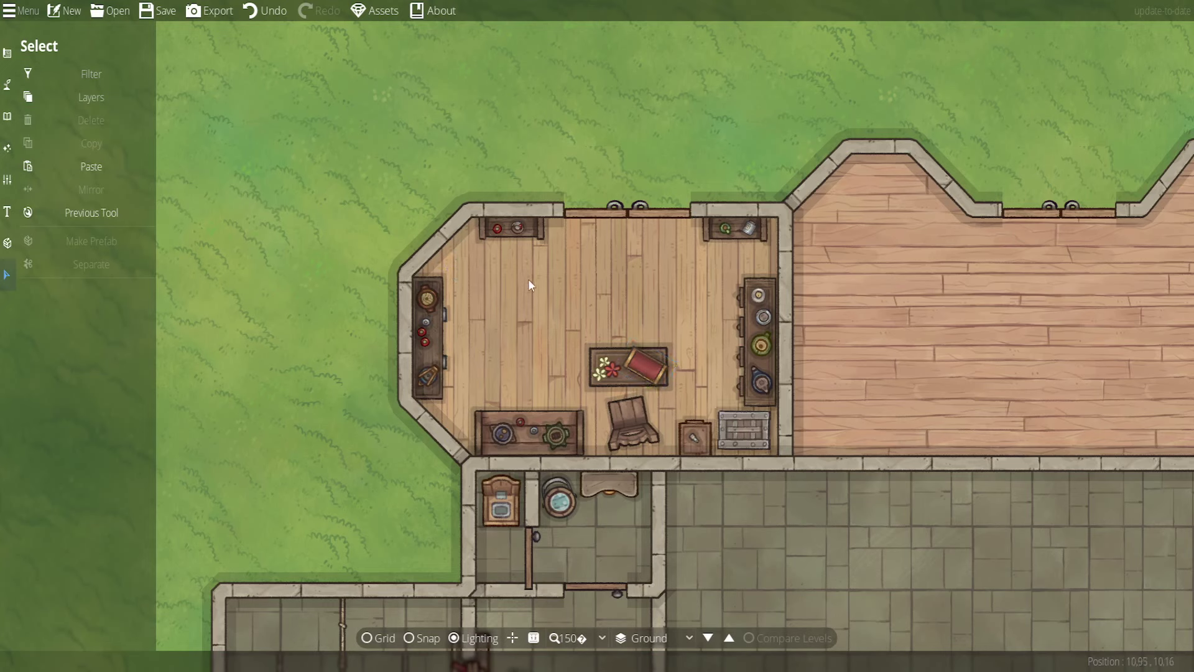
Check the rooms between the northwest room and the library, and save the map
key("s")
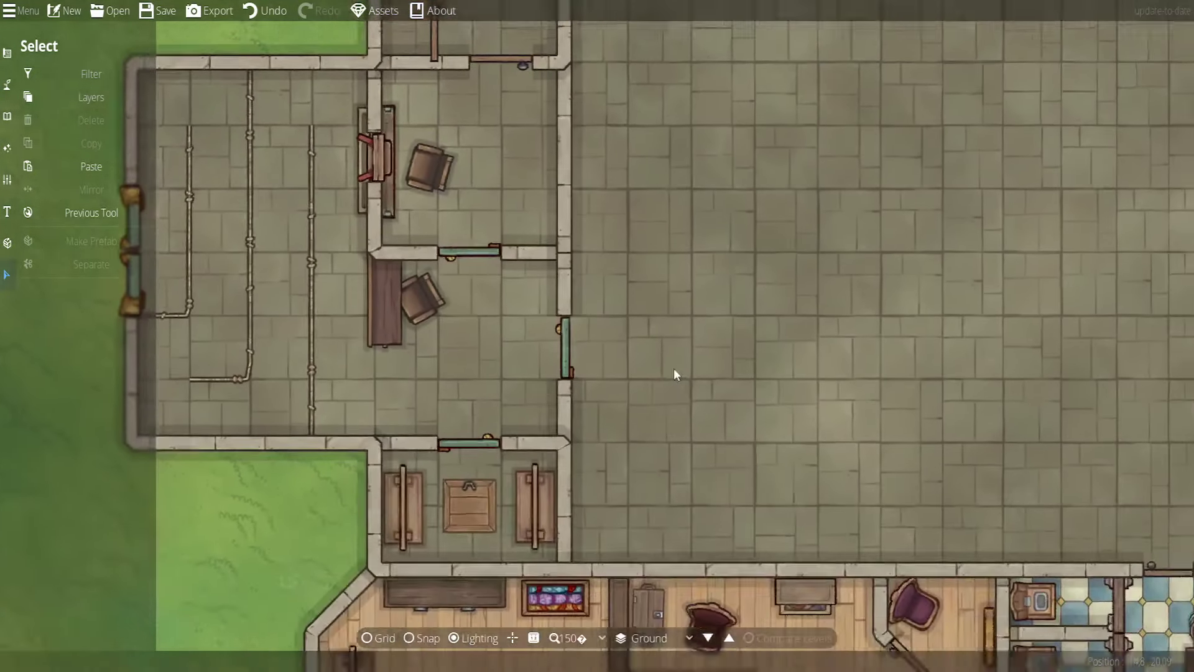
key("s")
left_click_drag(750, 546, 108, 396)
left_click_drag(825, 387, 612, 456)
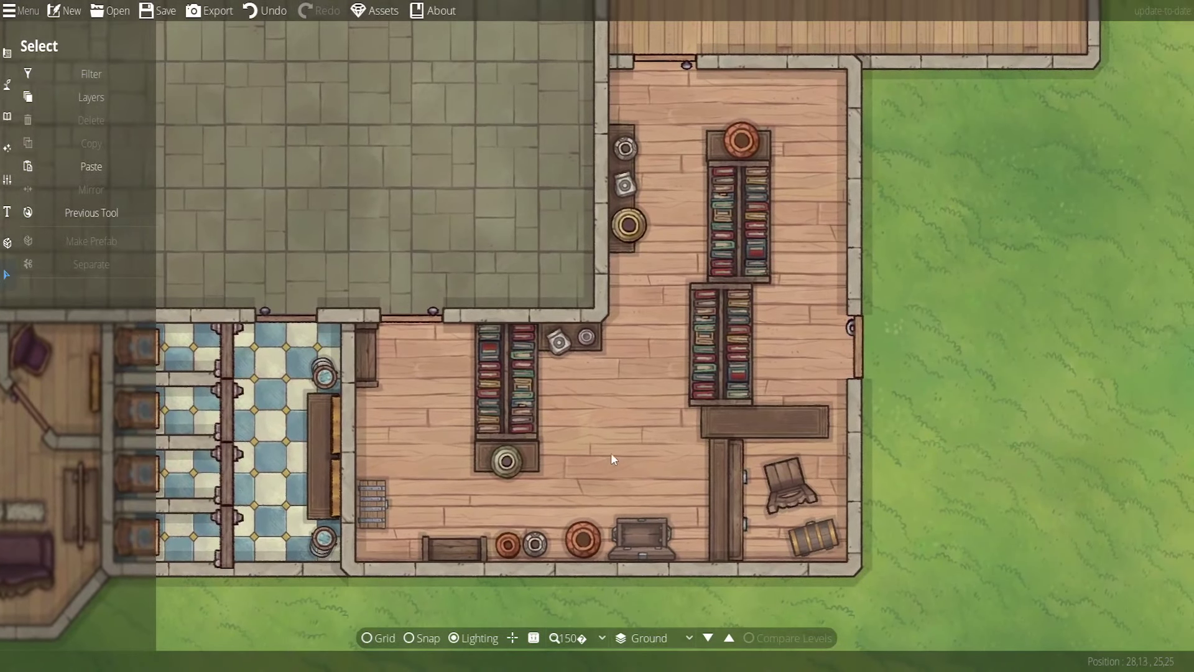
left_click(165, 11)
Place a small open drawer from the Storage objects beneath the south edge of the library's southeastern east-west counter, sorted Under at rotation 0
key("w")
key("d")
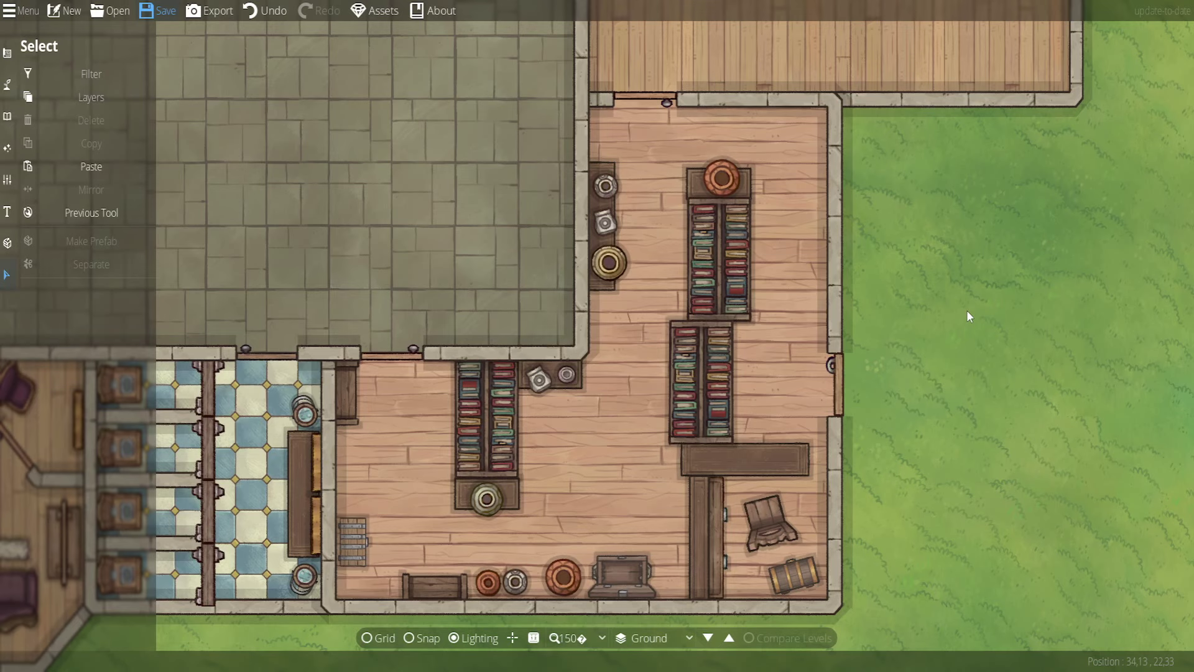
left_click_drag(621, 453, 724, 370)
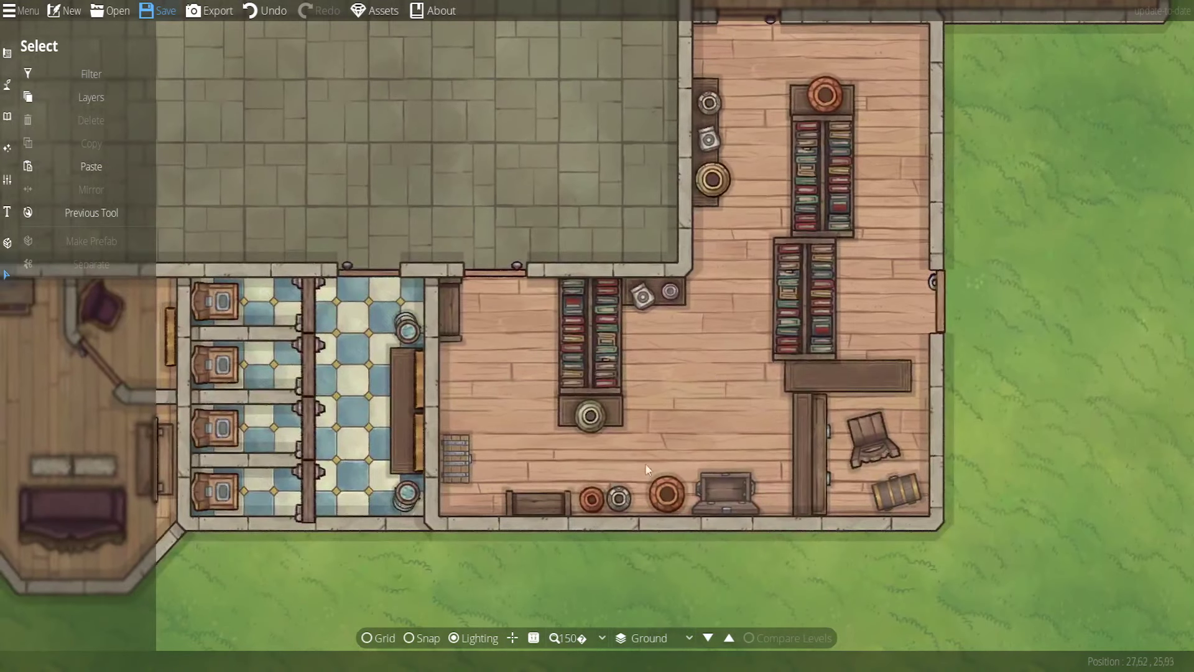
left_click(9, 118)
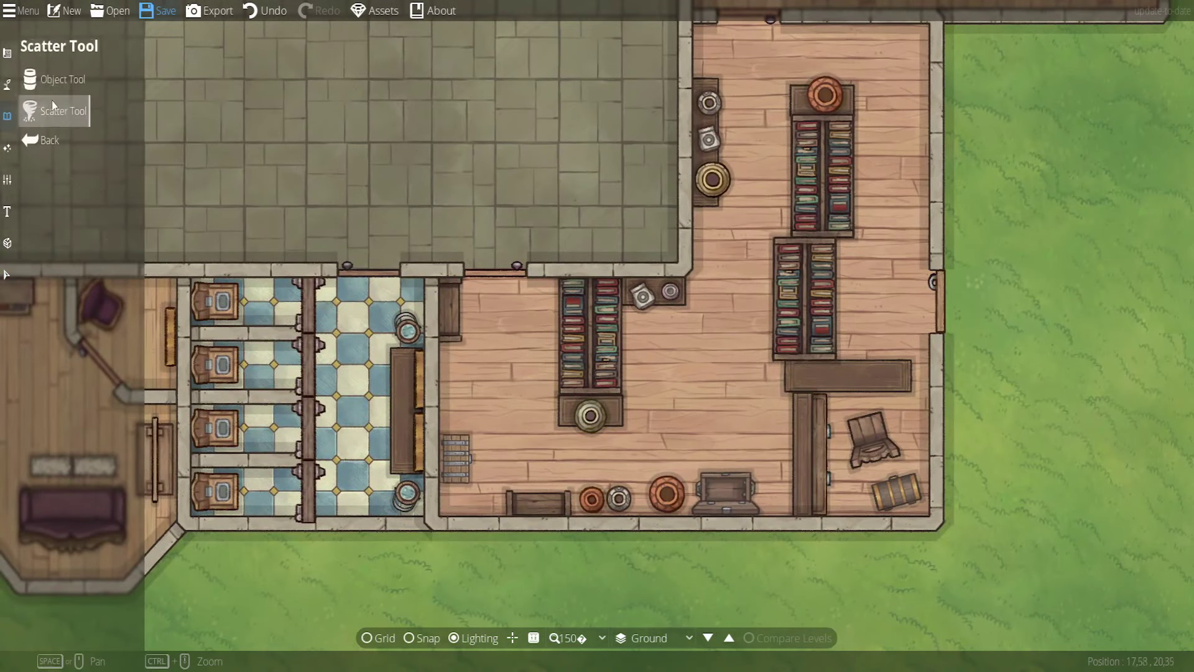
left_click(67, 80)
mouse_move(1137, 285)
scroll(1128, 326, "down", 10)
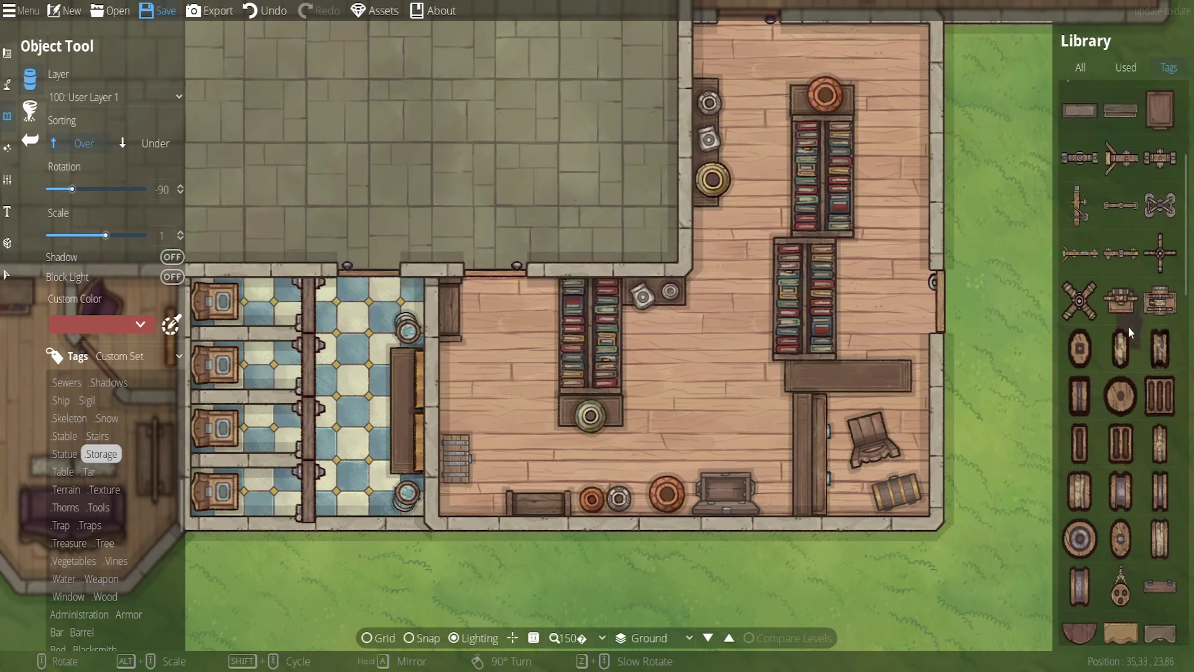
scroll(1114, 374, "down", 5)
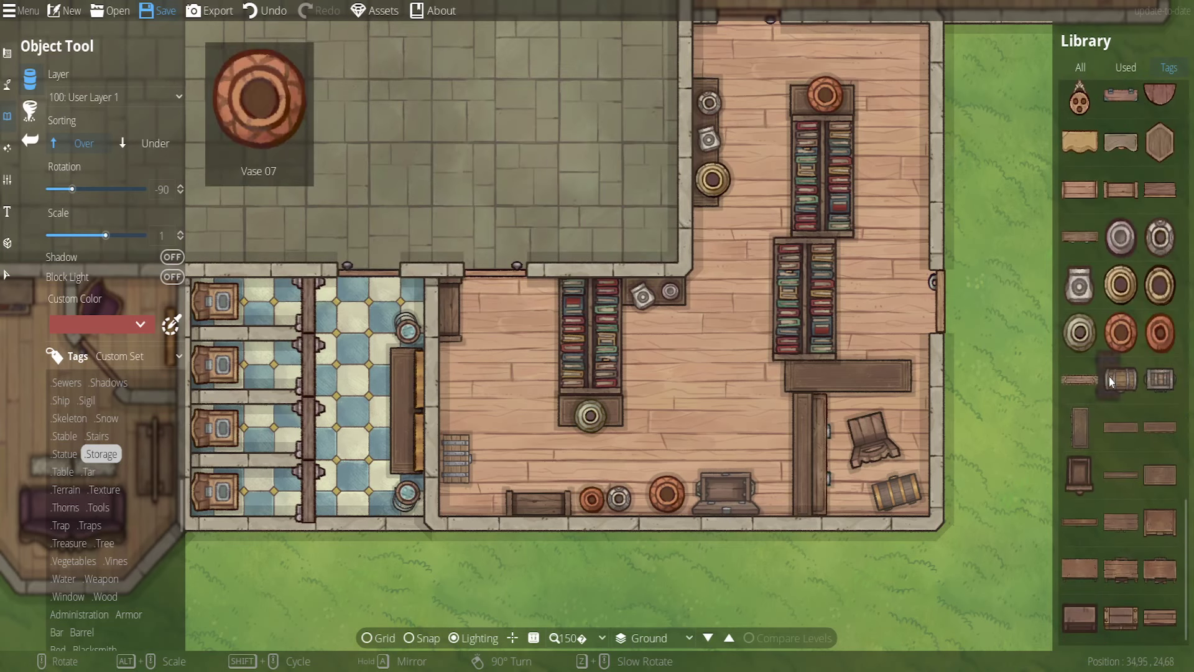
left_click(1080, 477)
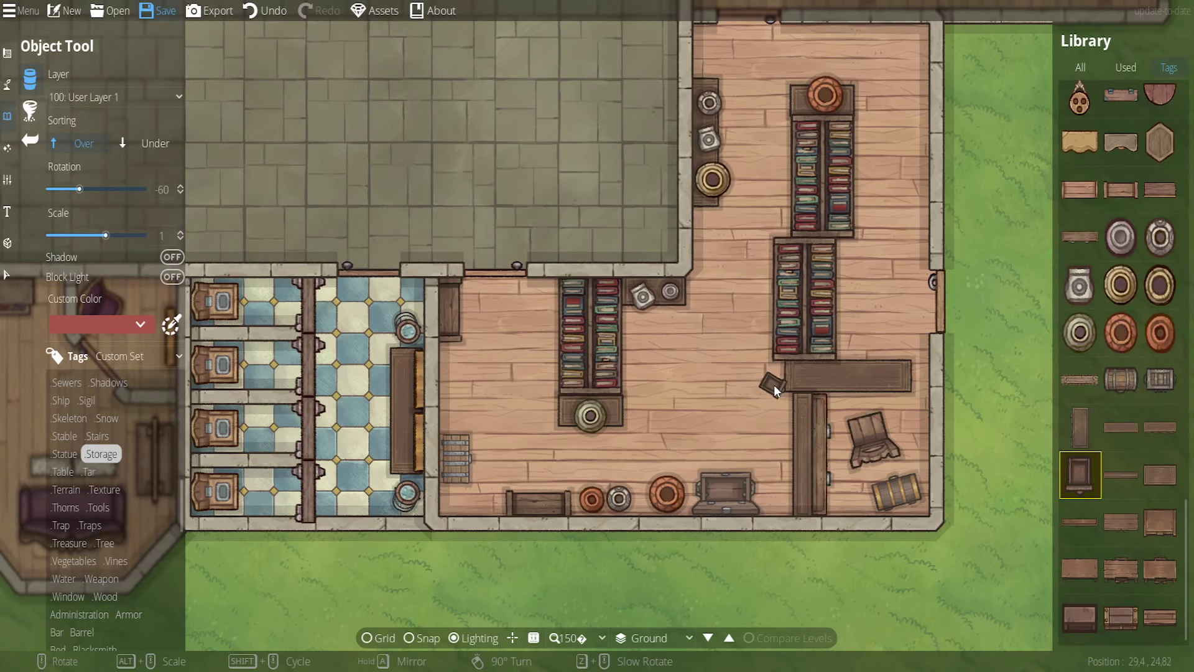
scroll(885, 397, "up", 1)
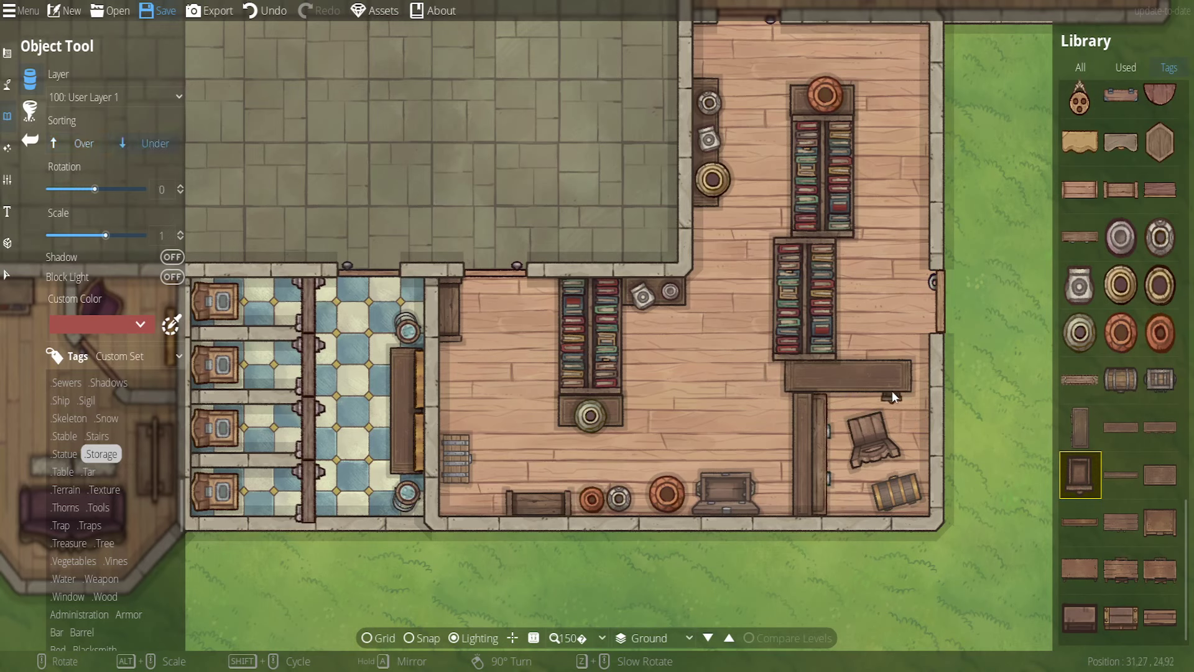
left_click(891, 389)
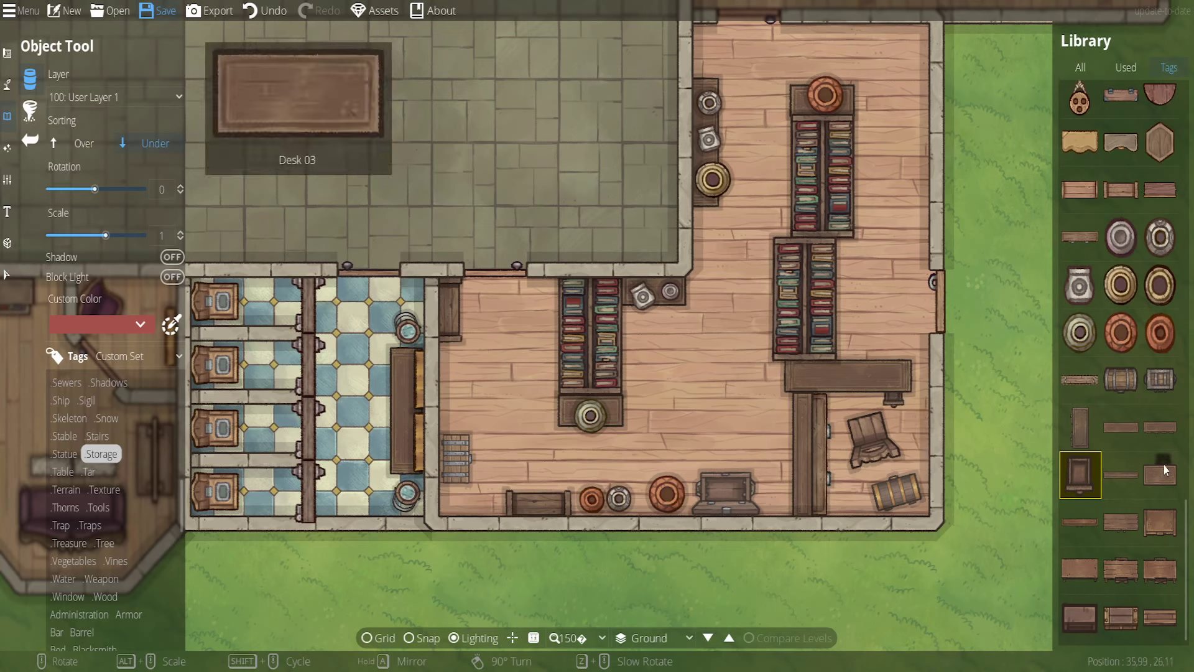
left_click(1163, 433)
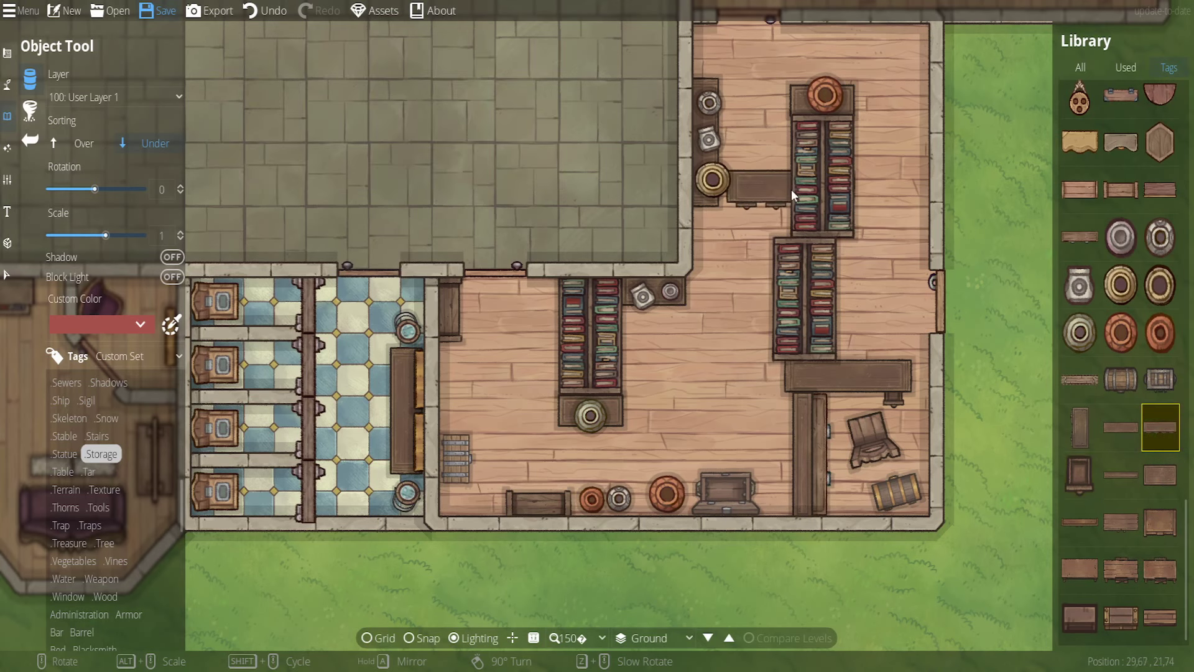
left_click_drag(791, 189, 704, 320)
scroll(1109, 359, "down", 10)
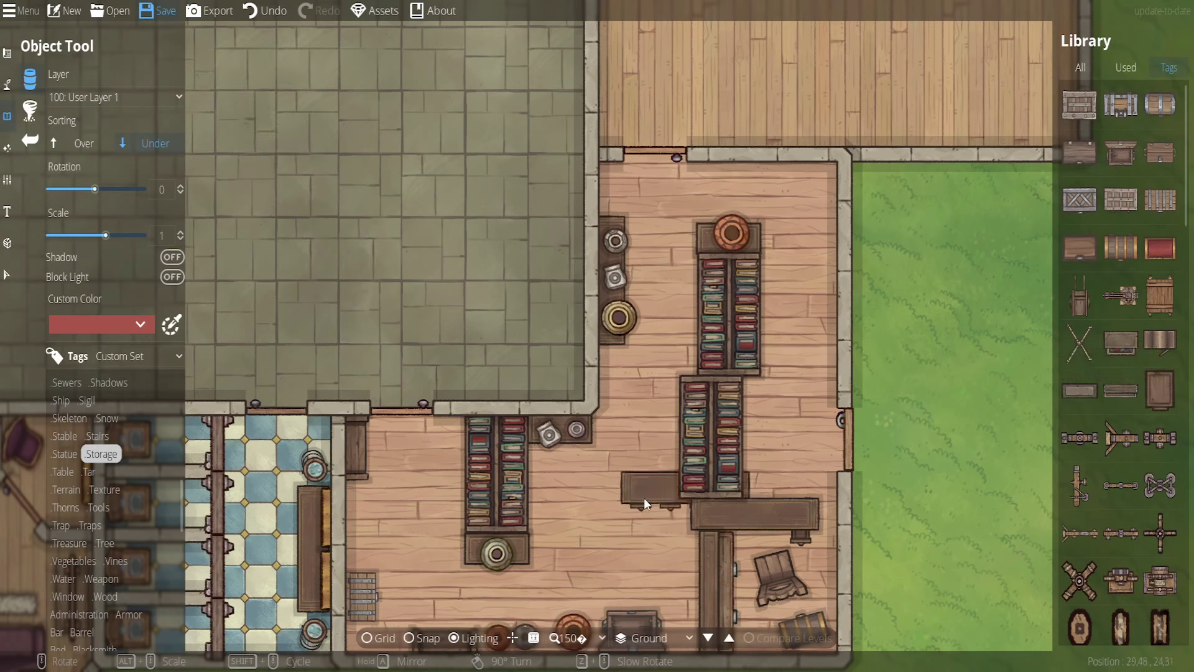
left_click_drag(528, 499, 536, 423)
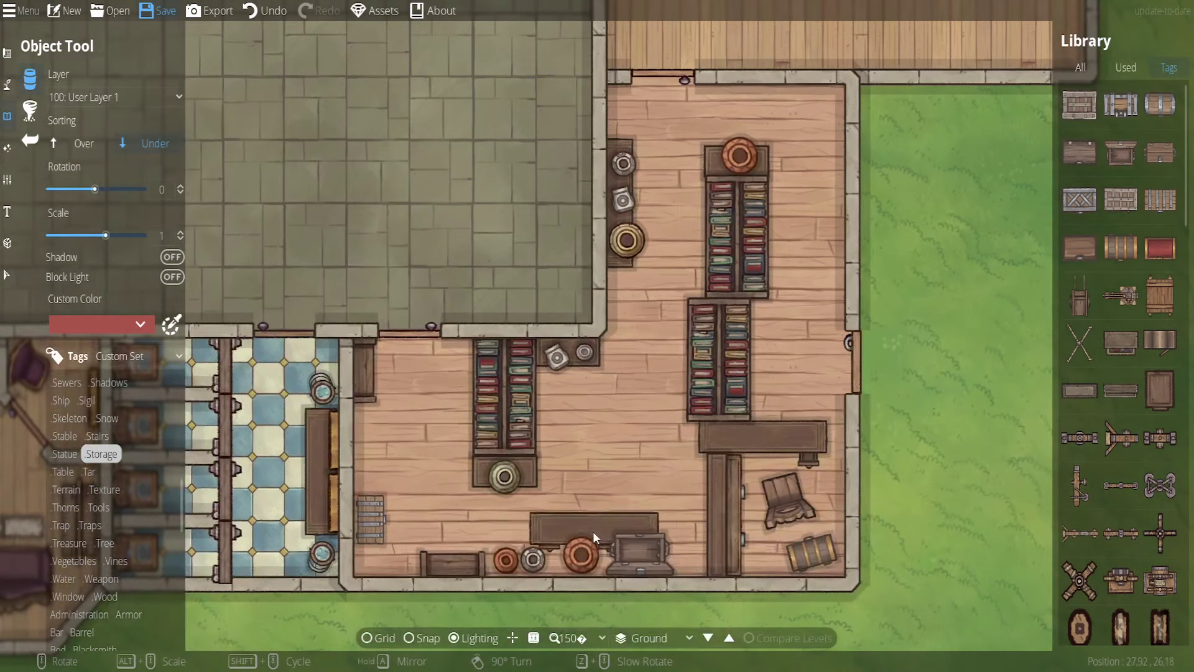
left_click(8, 278)
left_click(8, 116)
left_click(41, 81)
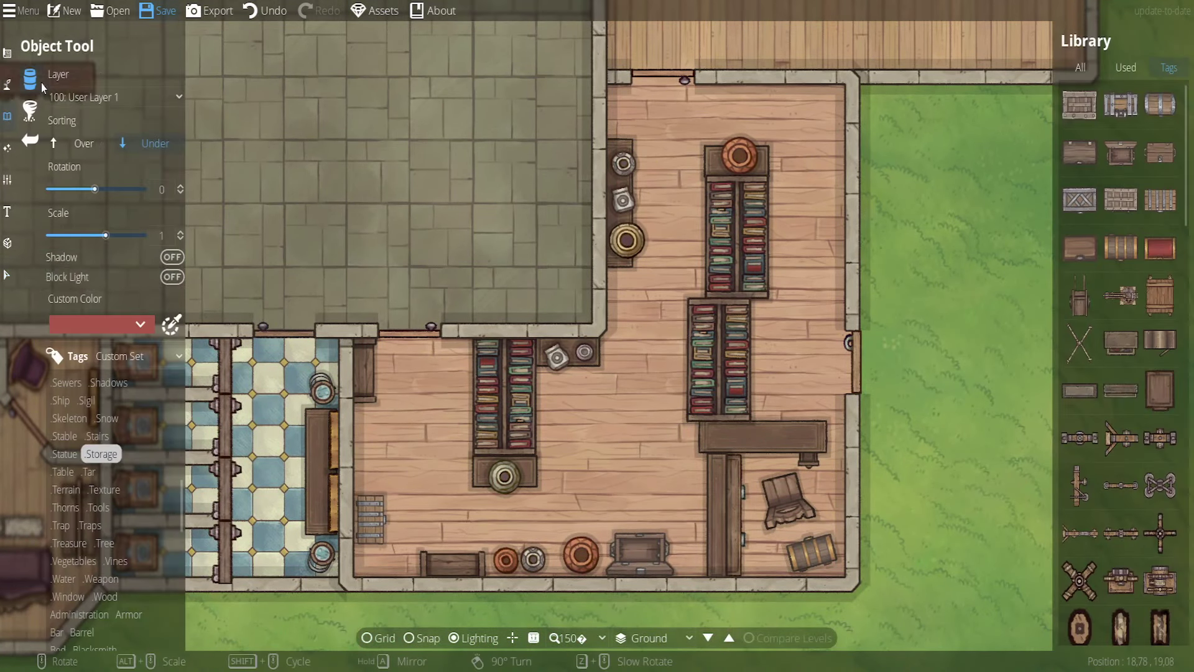
Place a tall and a round red potion bottle from the Treasure objects inside the open chest by the library's south wall
scroll(133, 481, "up", 5)
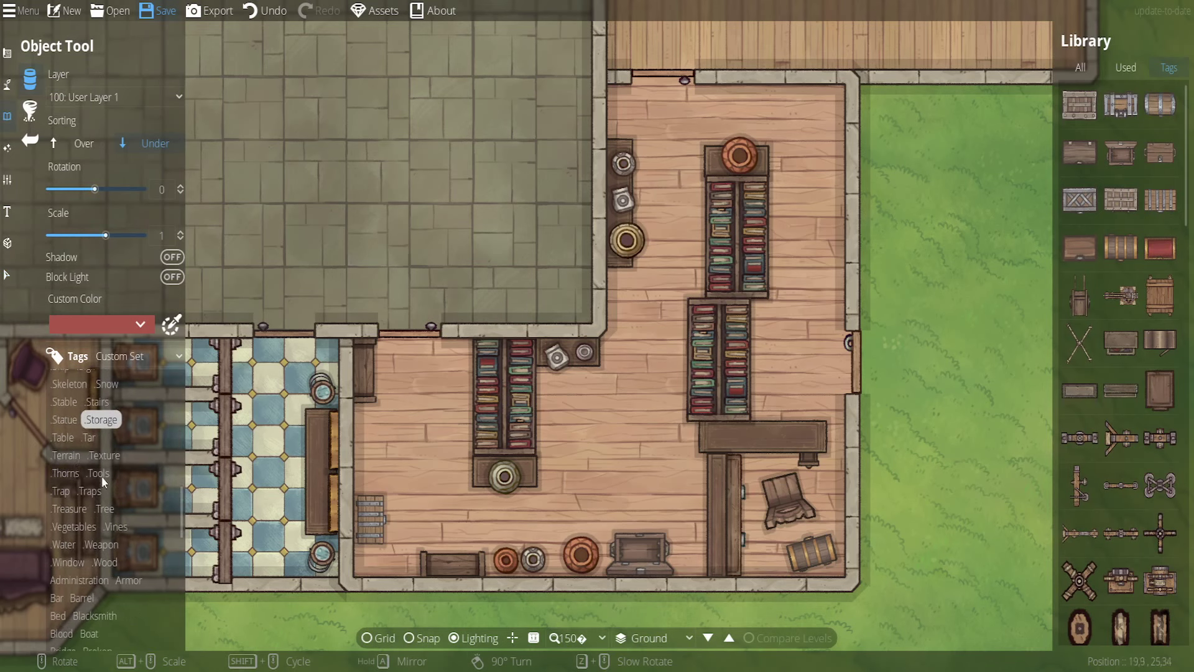
left_click(101, 456)
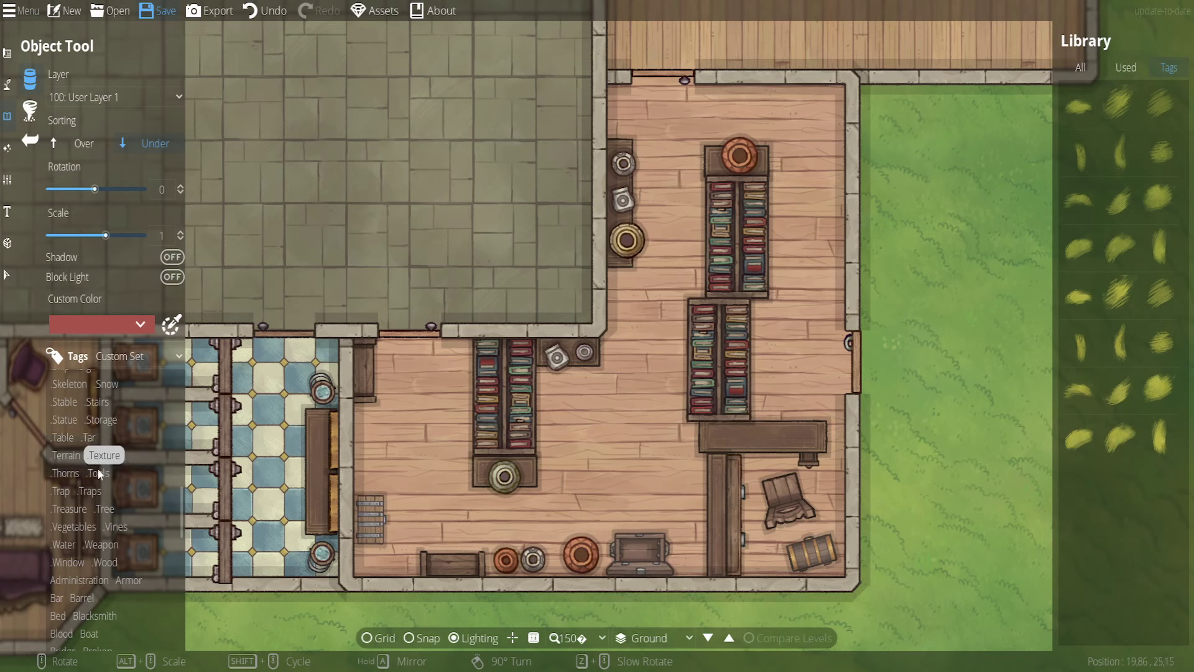
left_click(68, 508)
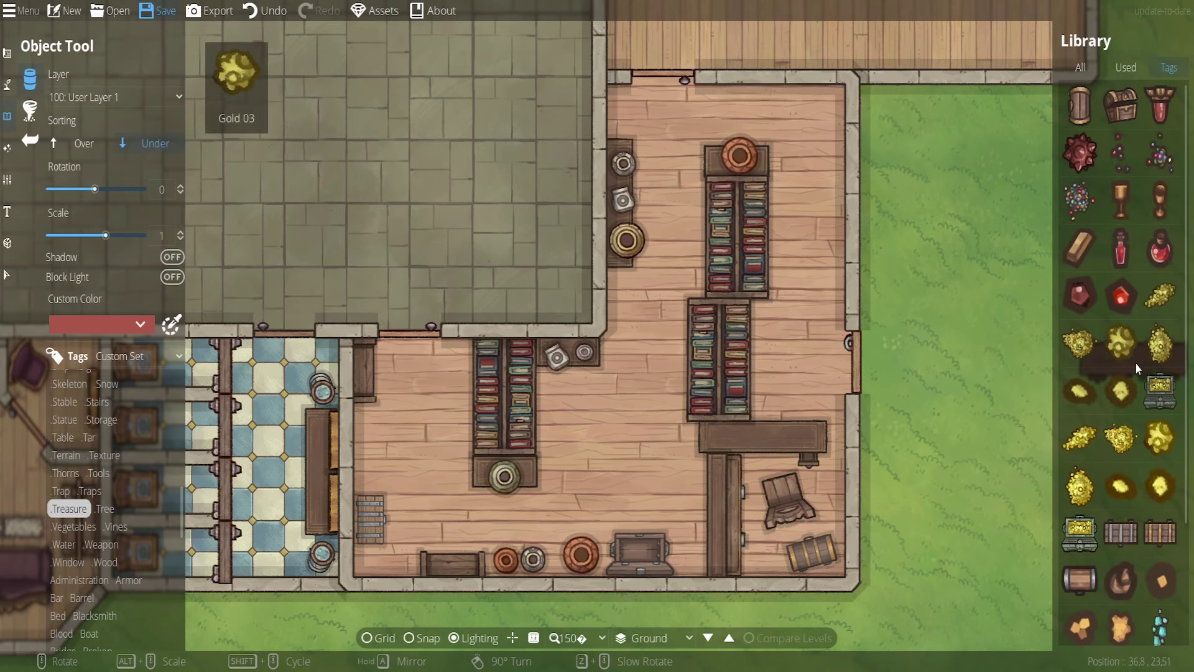
left_click(1121, 249)
left_click_drag(648, 545, 635, 480)
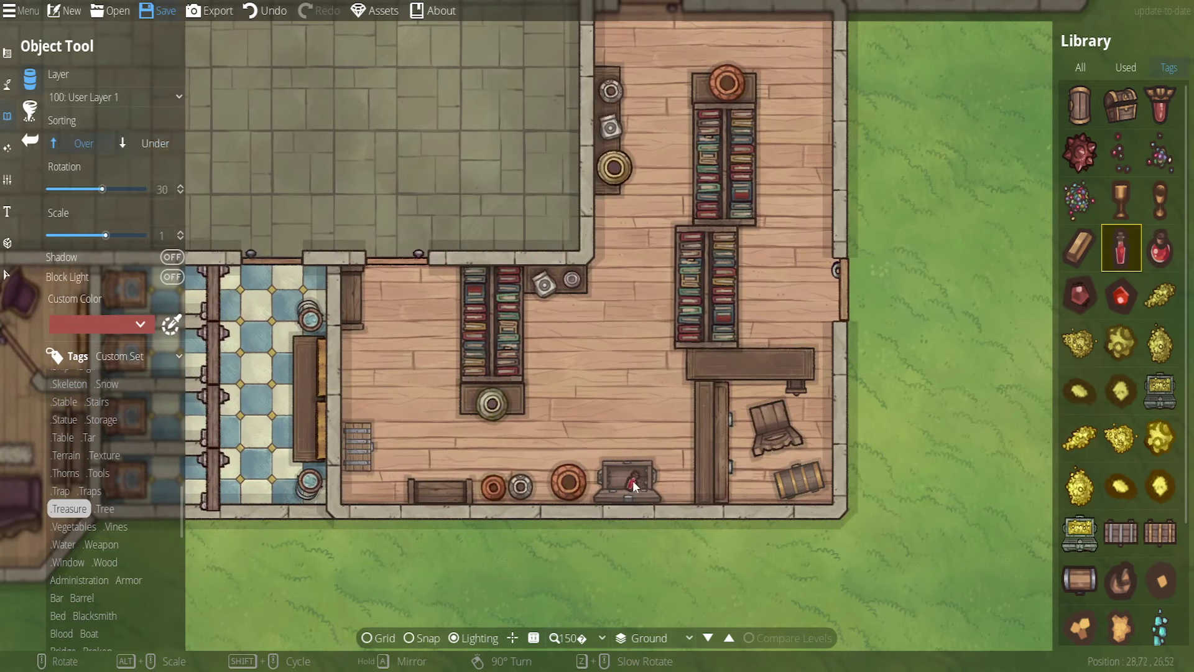
left_click(1161, 249)
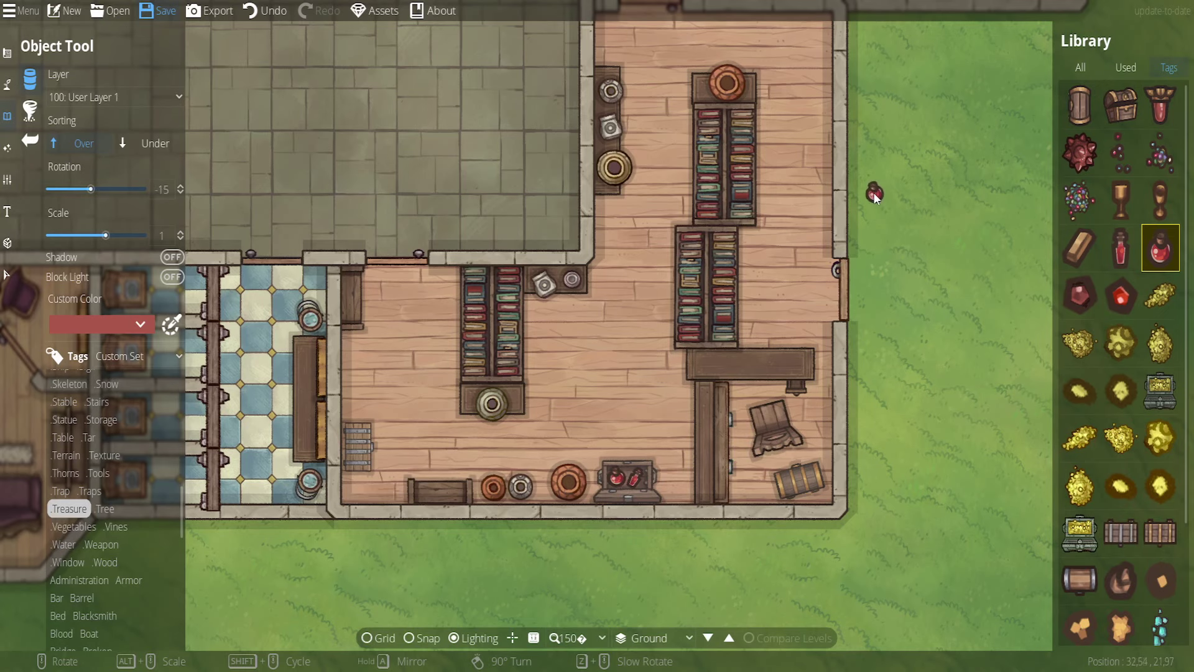
Set a round red potion and a tall one rotated -30 on the narrow table in the library's northwest corner
left_click_drag(873, 193, 864, 214)
left_click_drag(764, 339, 821, 315)
scroll(734, 336, "up", 2)
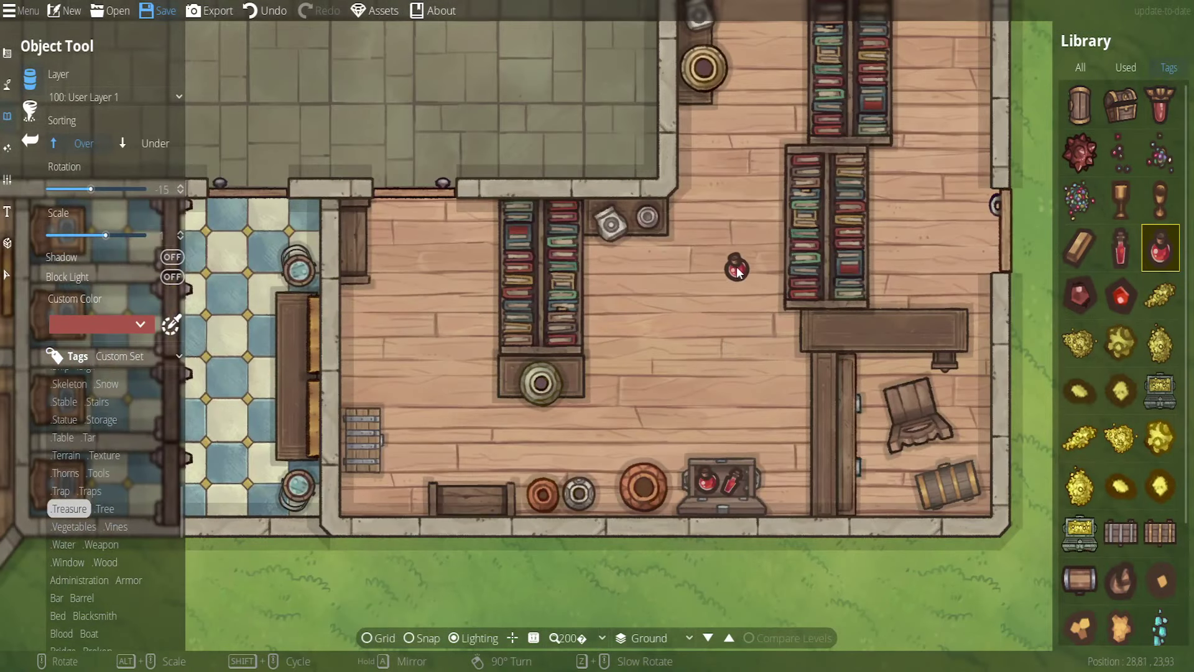
left_click_drag(737, 272, 833, 300)
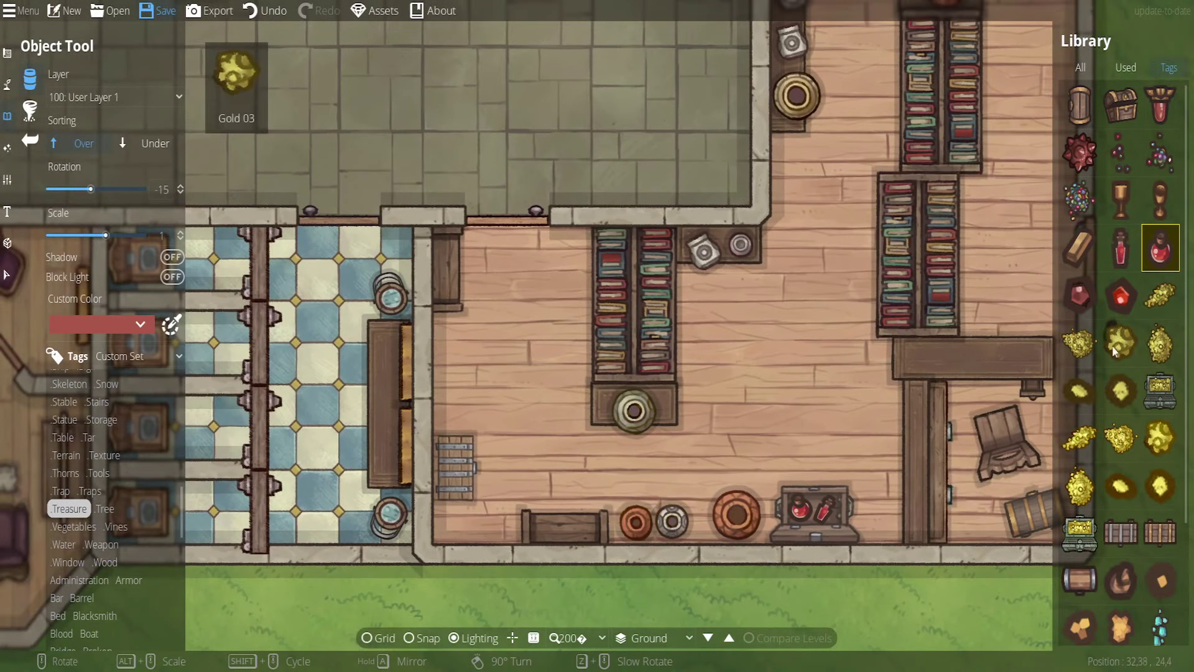
left_click(449, 248)
left_click(1121, 248)
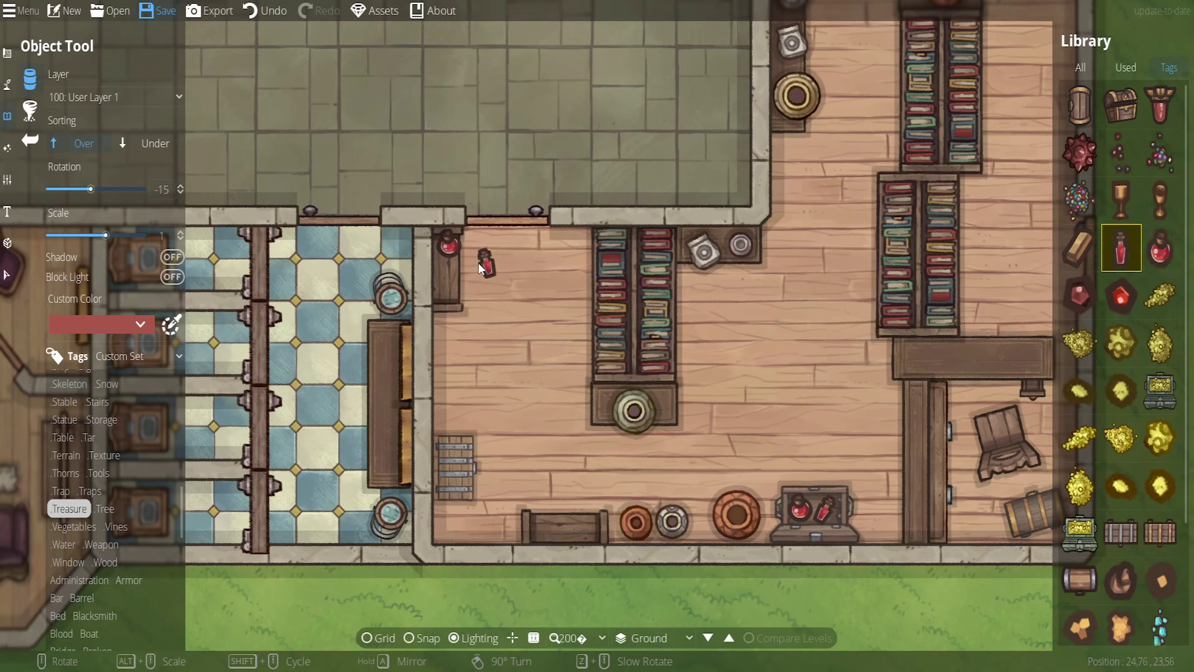
left_click(452, 285)
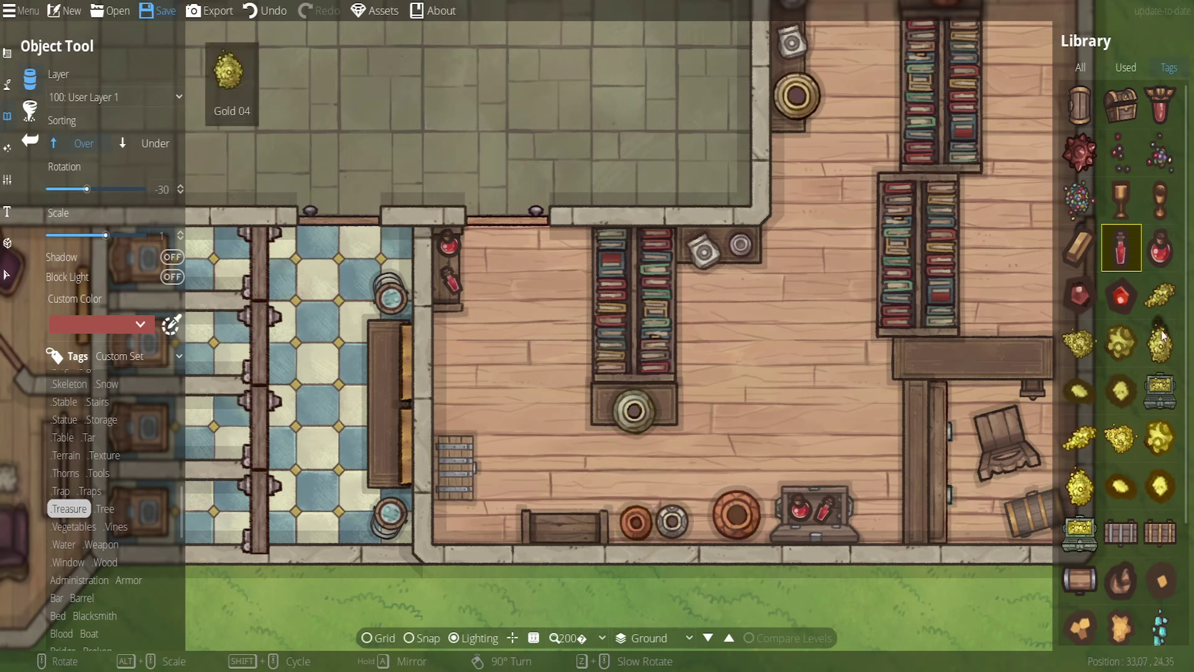
Place an upright goblet at the west end of the low wooden shelf by the library's south wall
left_click(1161, 199)
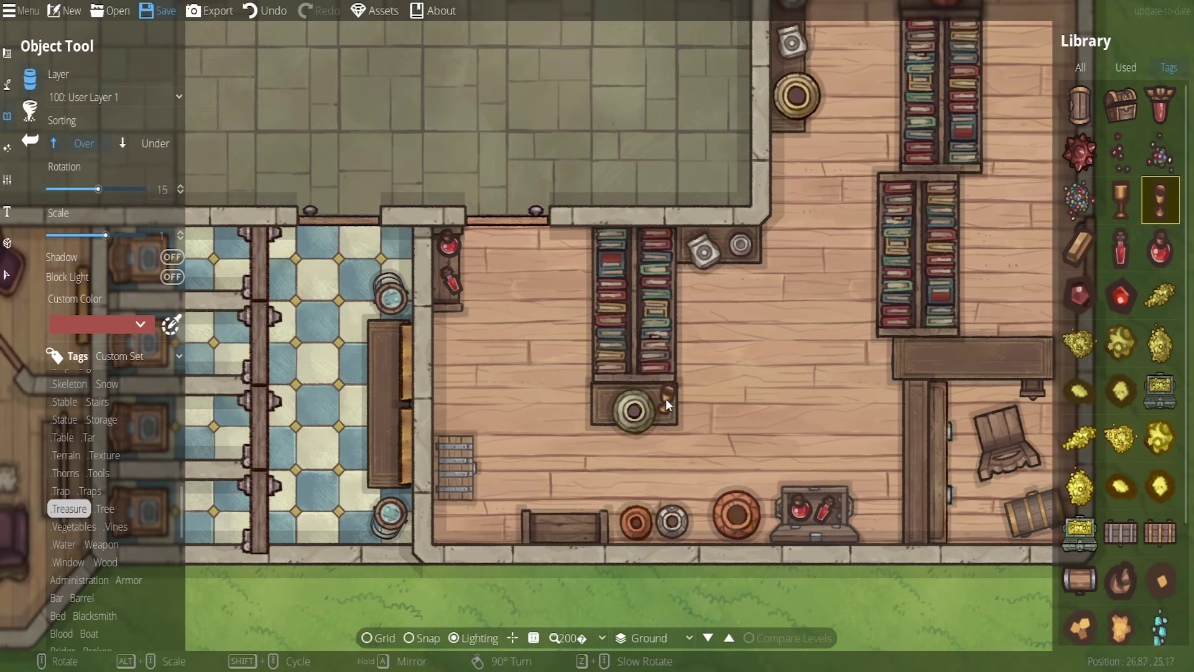
scroll(667, 400, "down", 1)
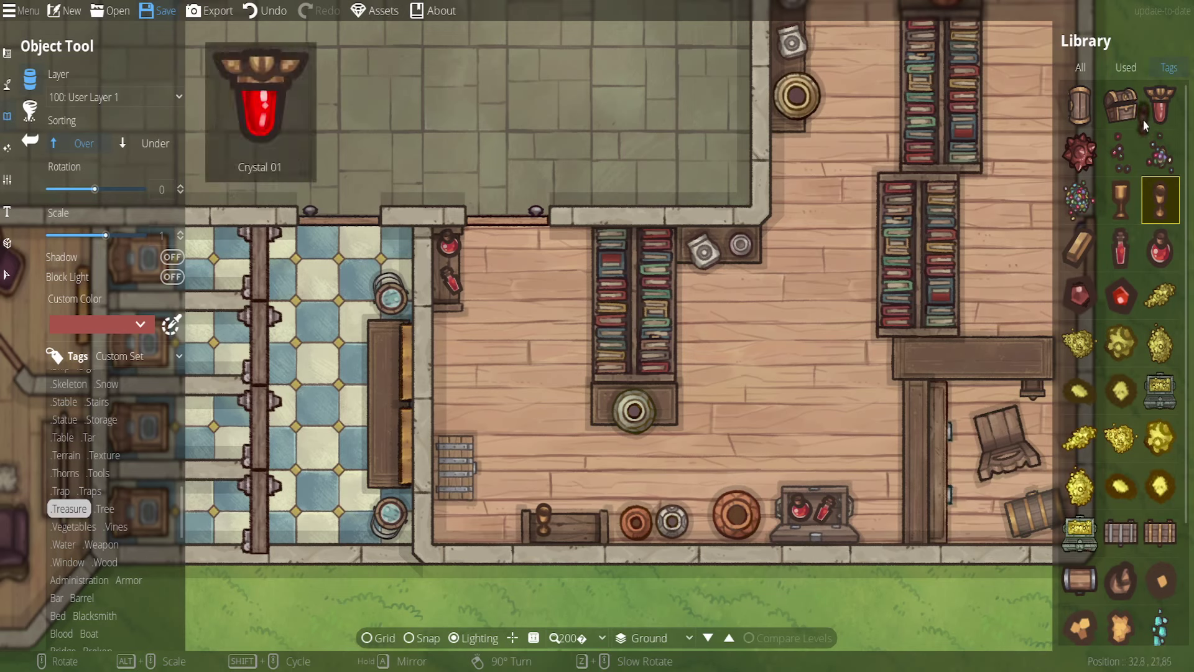
scroll(1144, 161, "down", 3)
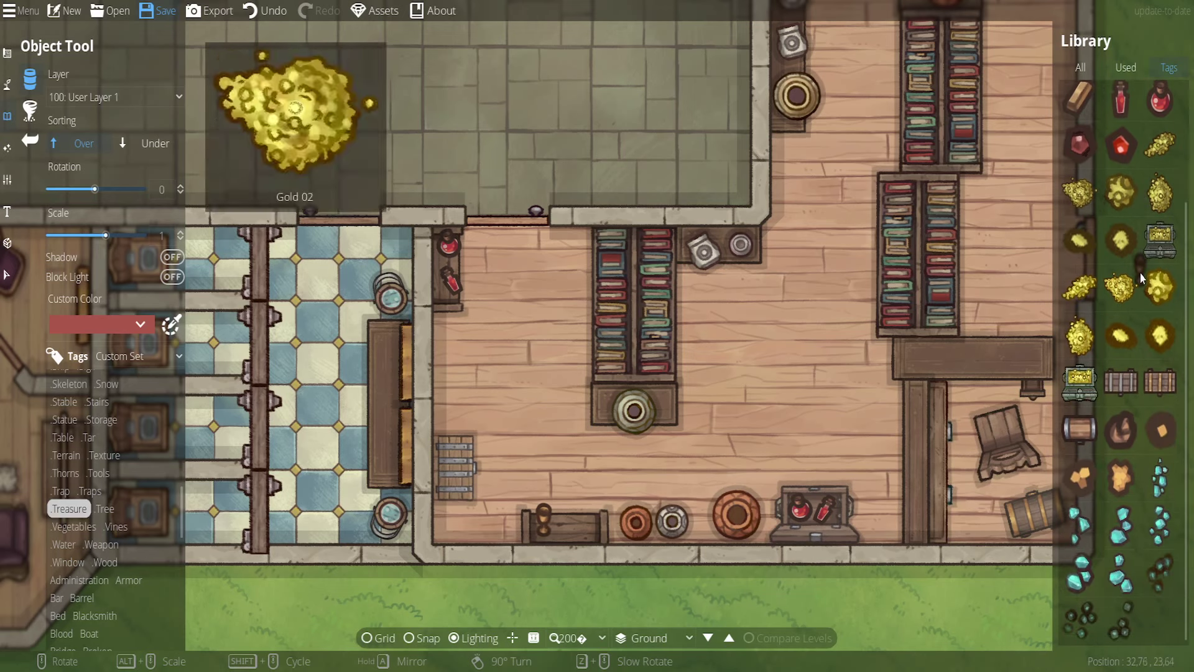
left_click(1124, 521)
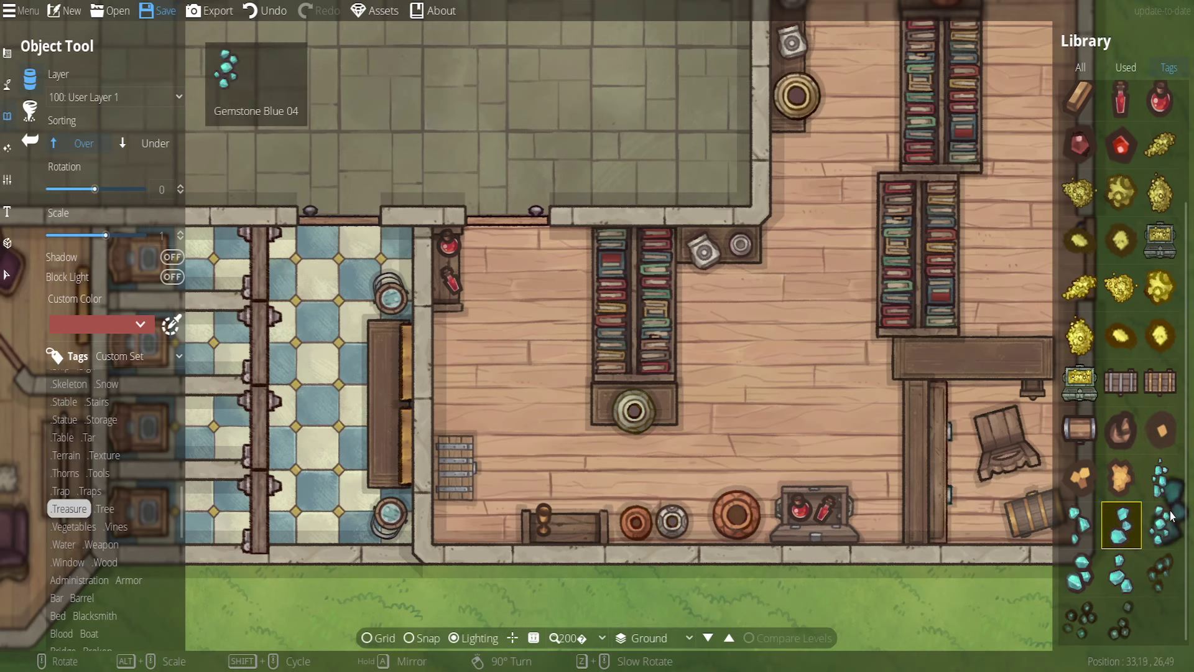
scroll(1129, 434, "up", 3)
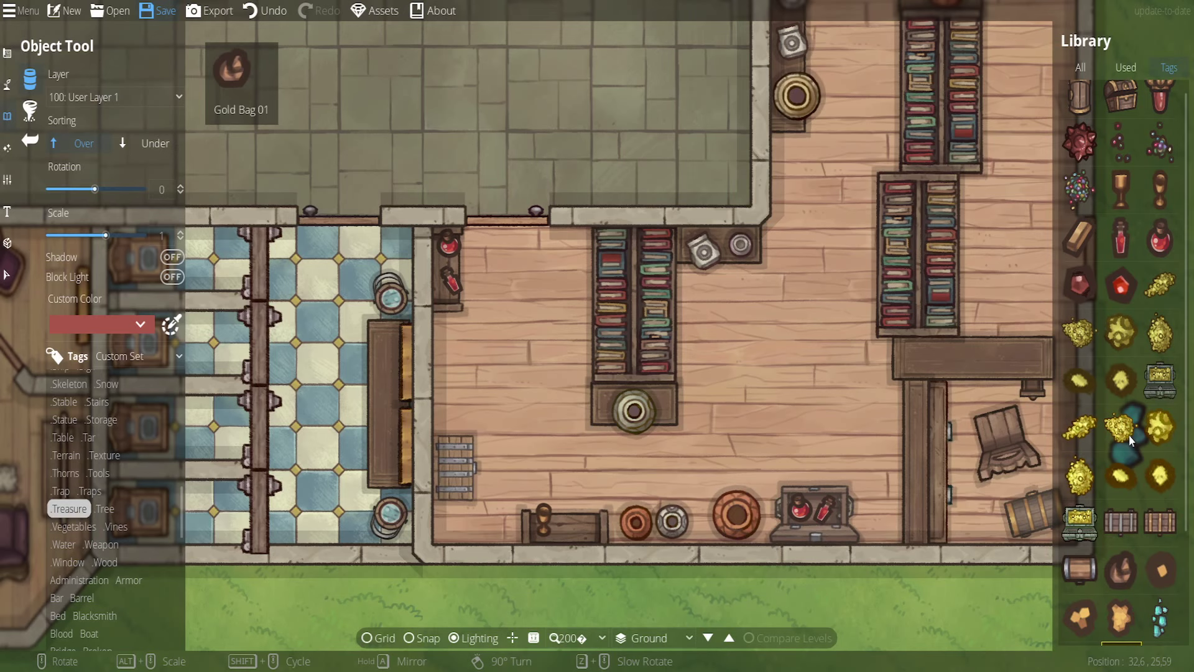
scroll(1129, 435, "up", 1)
left_click(1119, 170)
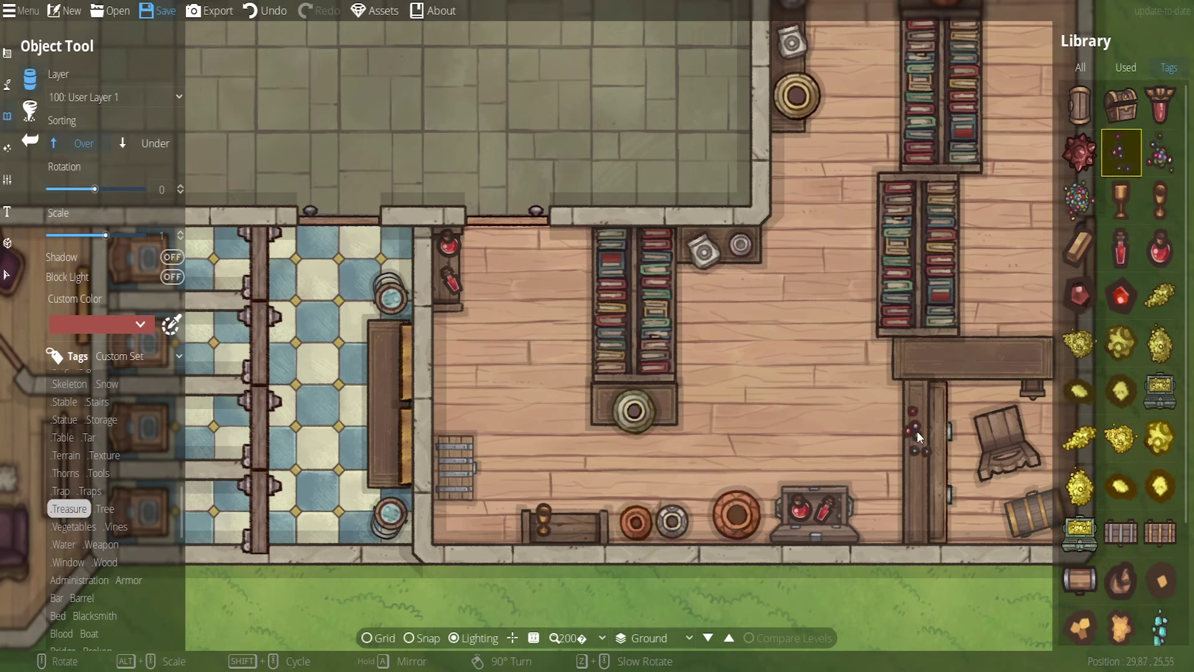
right_click(917, 355)
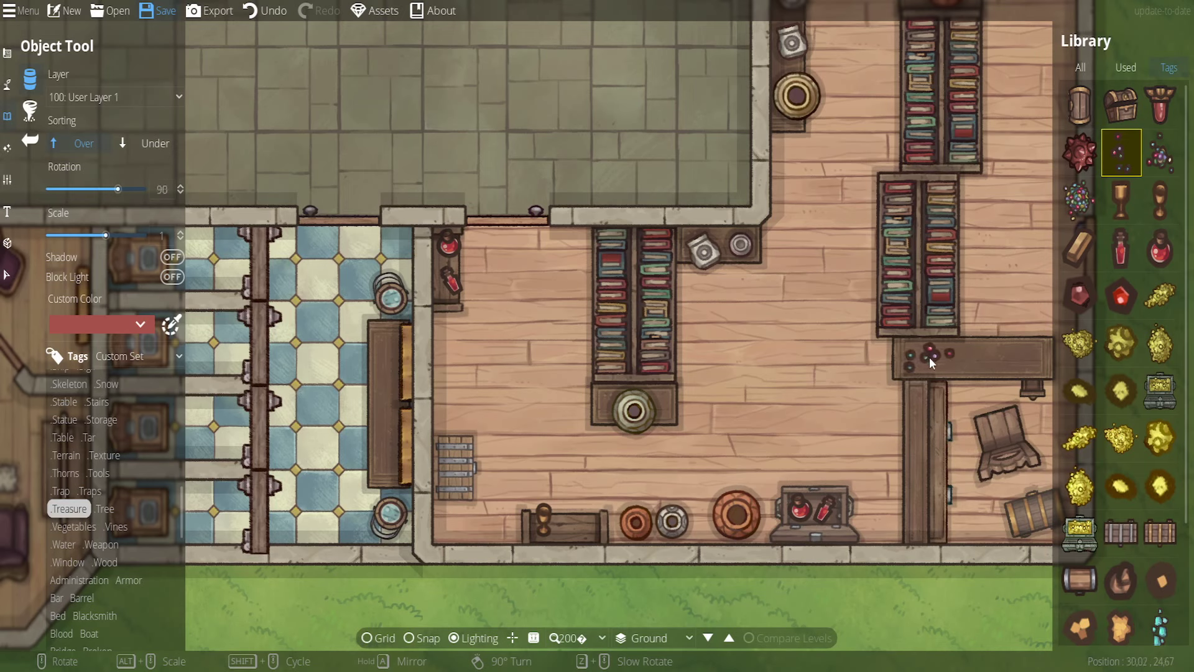
left_click(1161, 152)
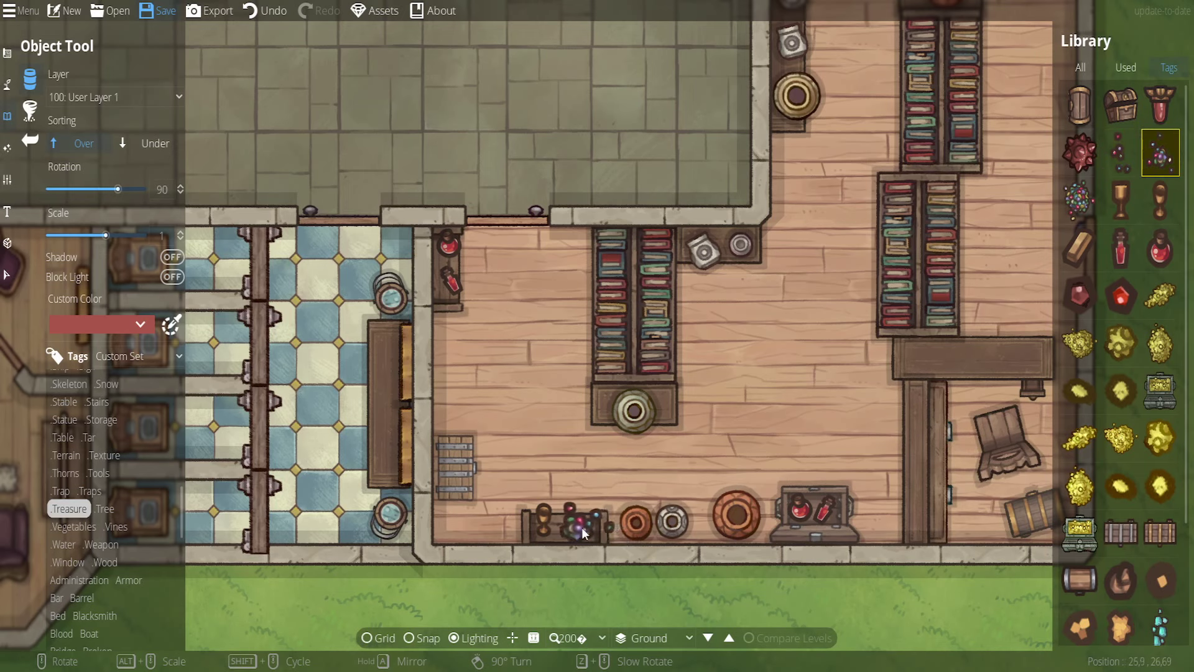
scroll(1164, 471, "down", 3)
left_click(1161, 429)
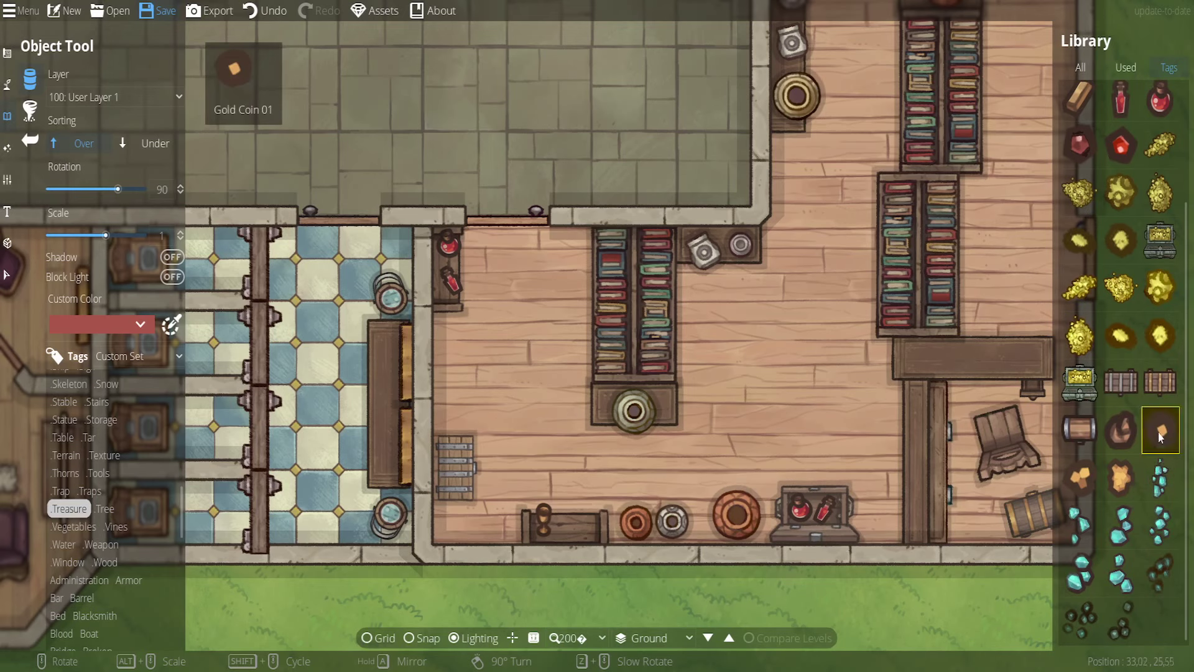
scroll(583, 527, "down", 1, "shift")
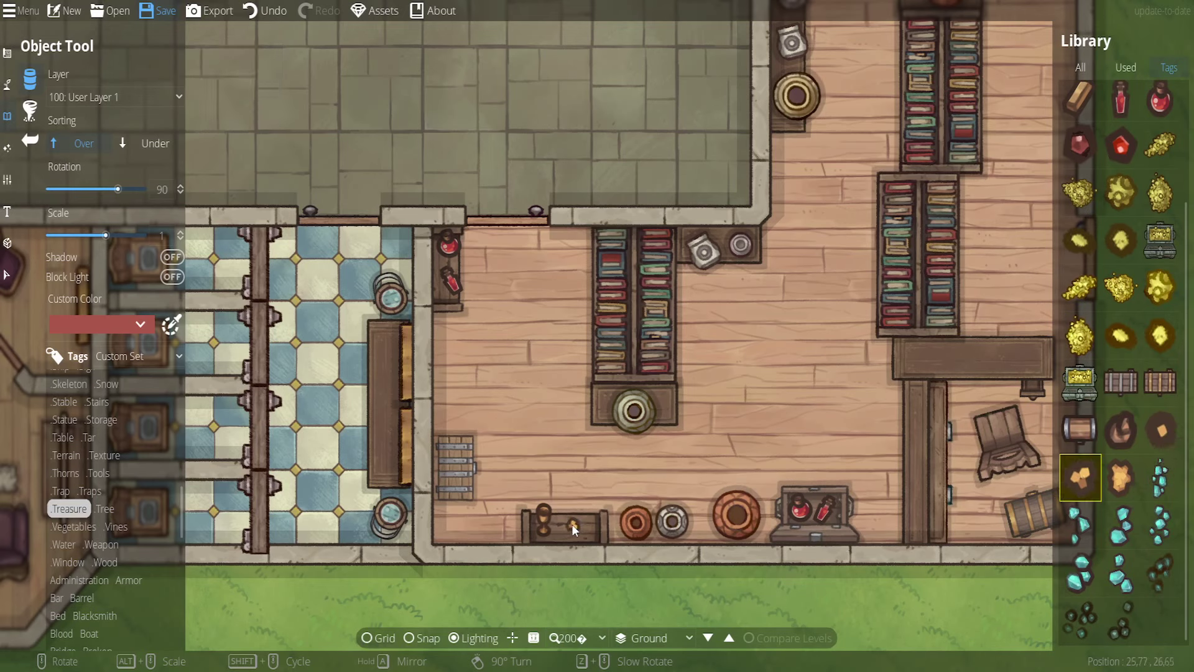
Add a scatter of small dark green gemstones beside the goblet on the low shelf by the south wall
left_click(1157, 571)
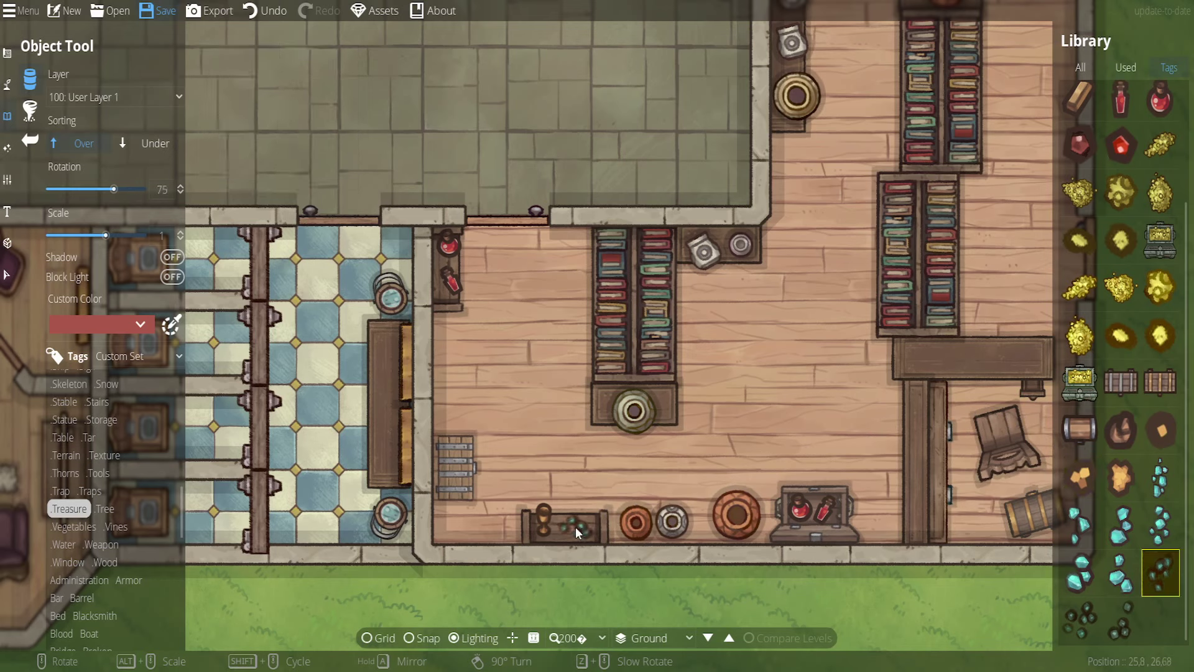
scroll(652, 419, "up", 10, "shift")
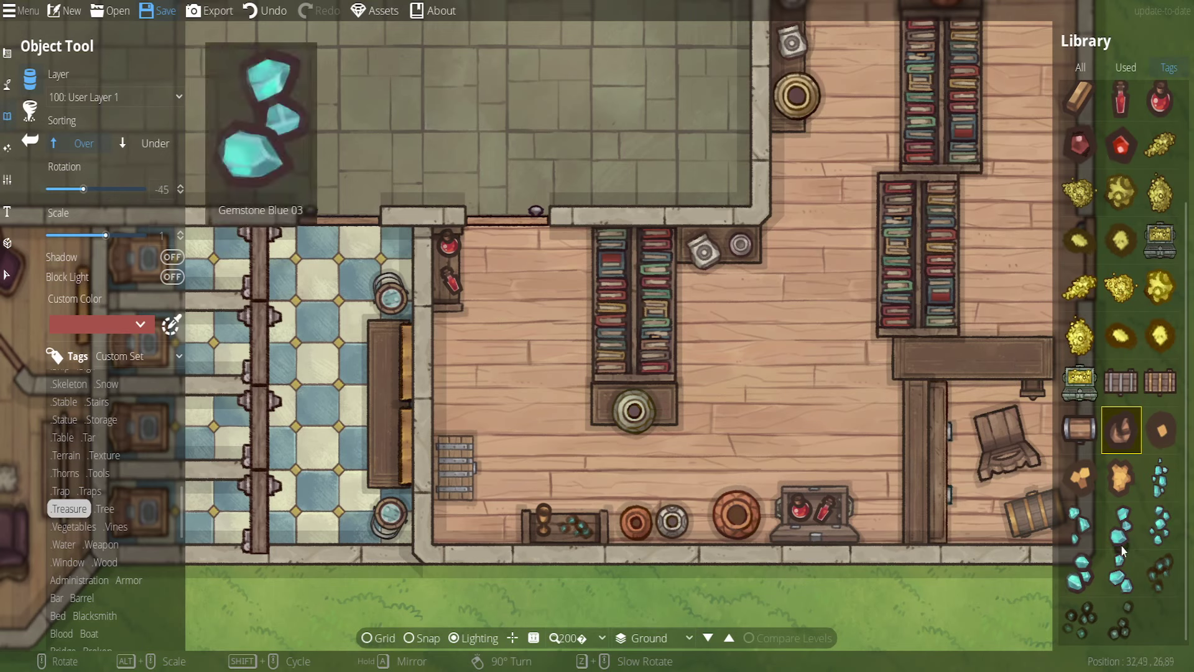
Browse the Treasure objects, previewing the closed wooden chest, Gemstone Blue 03 and the multicoloured Gemstones 03 pile against the library's furniture
scroll(1121, 543, "up", 3)
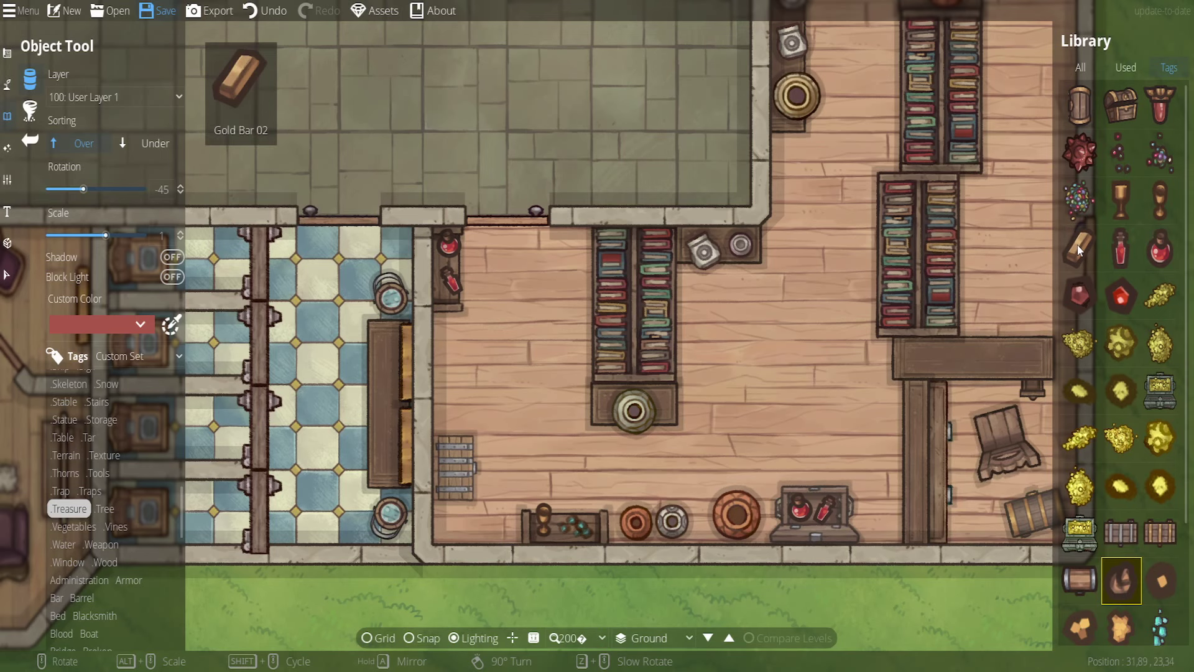
left_click(1081, 117)
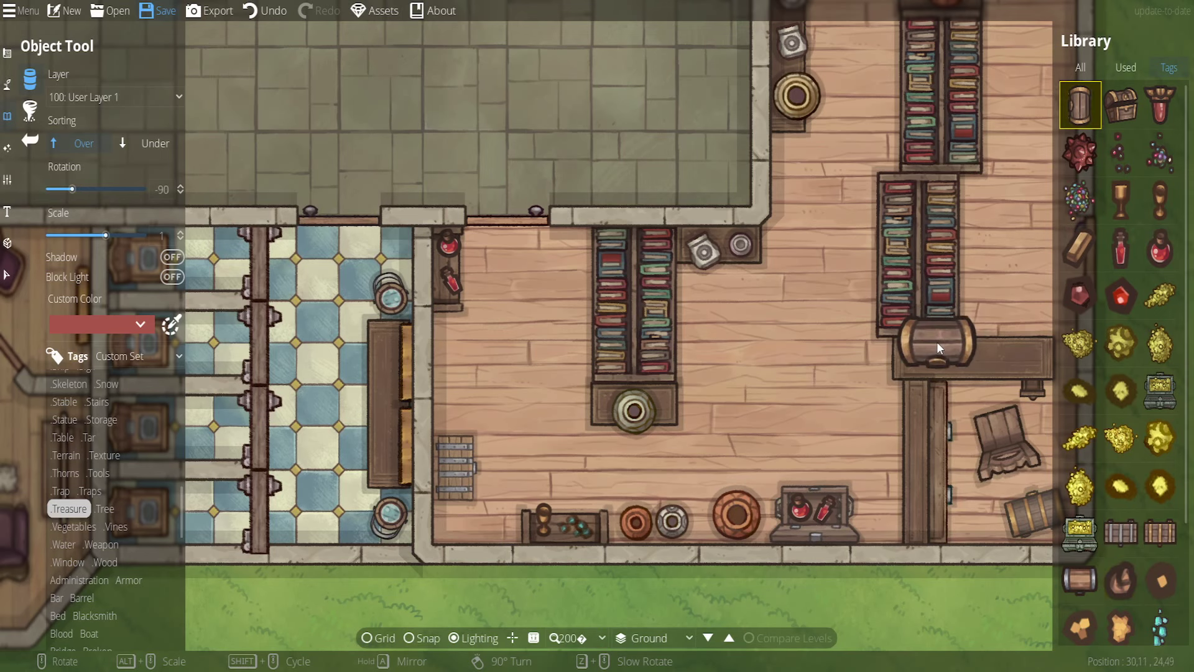
scroll(937, 341, "down", 2)
key("Right")
key("Down")
scroll(1128, 311, "down", 3)
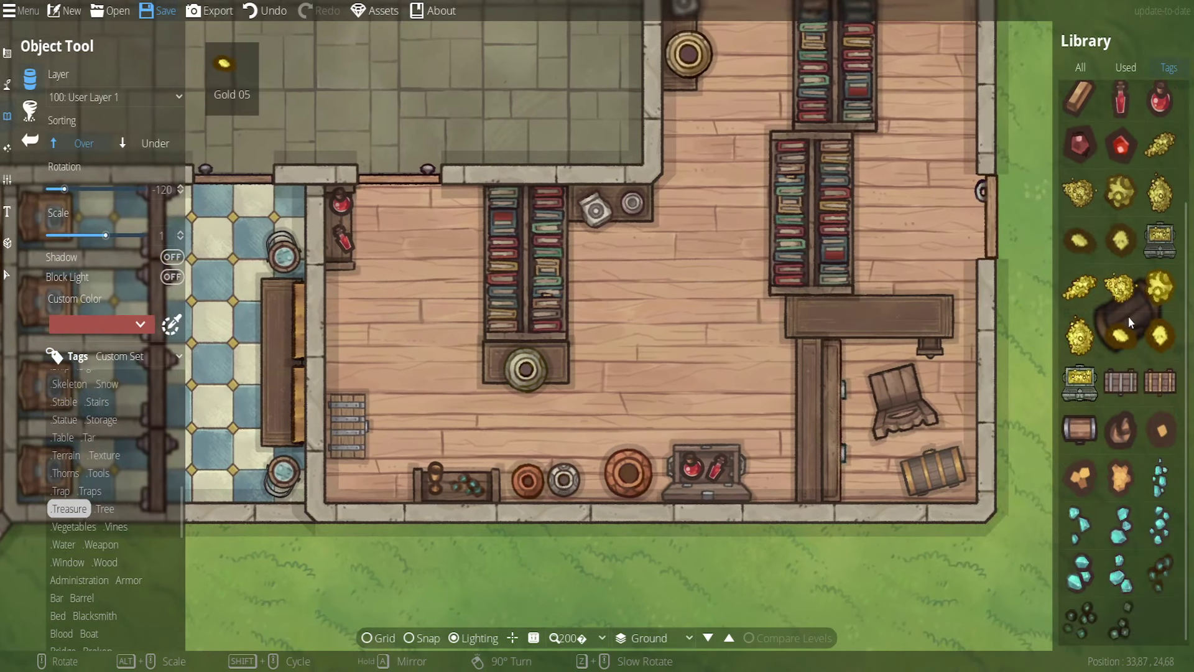
left_click(1122, 525)
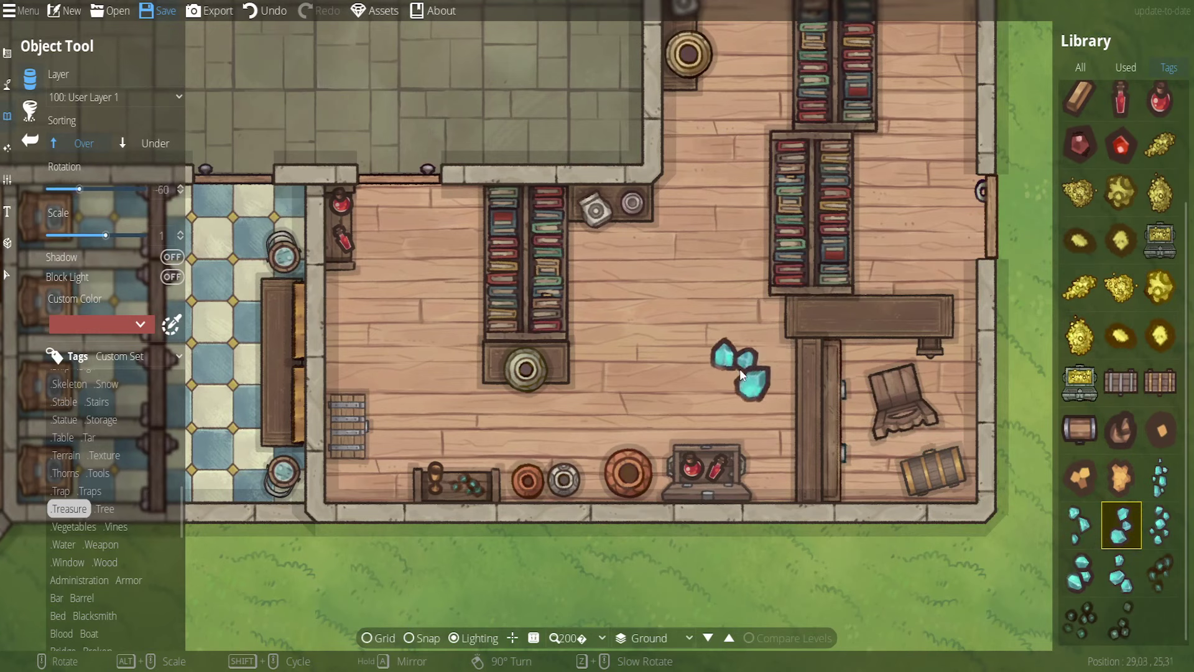
scroll(637, 304, "down", 3)
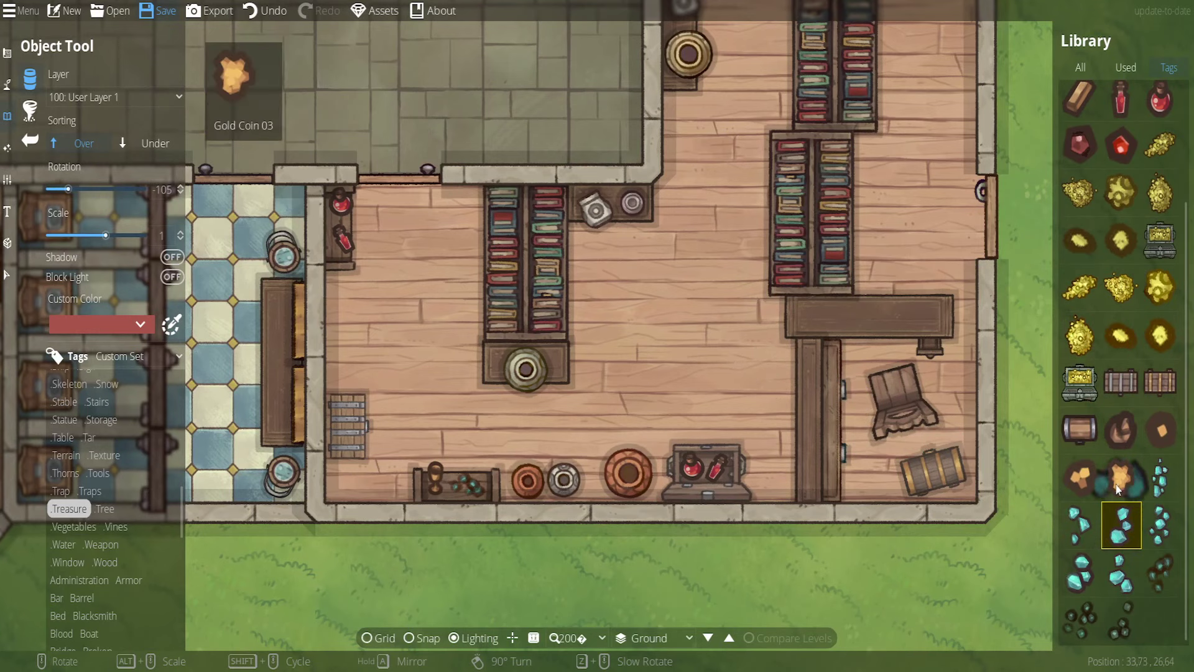
scroll(1142, 473, "up", 3)
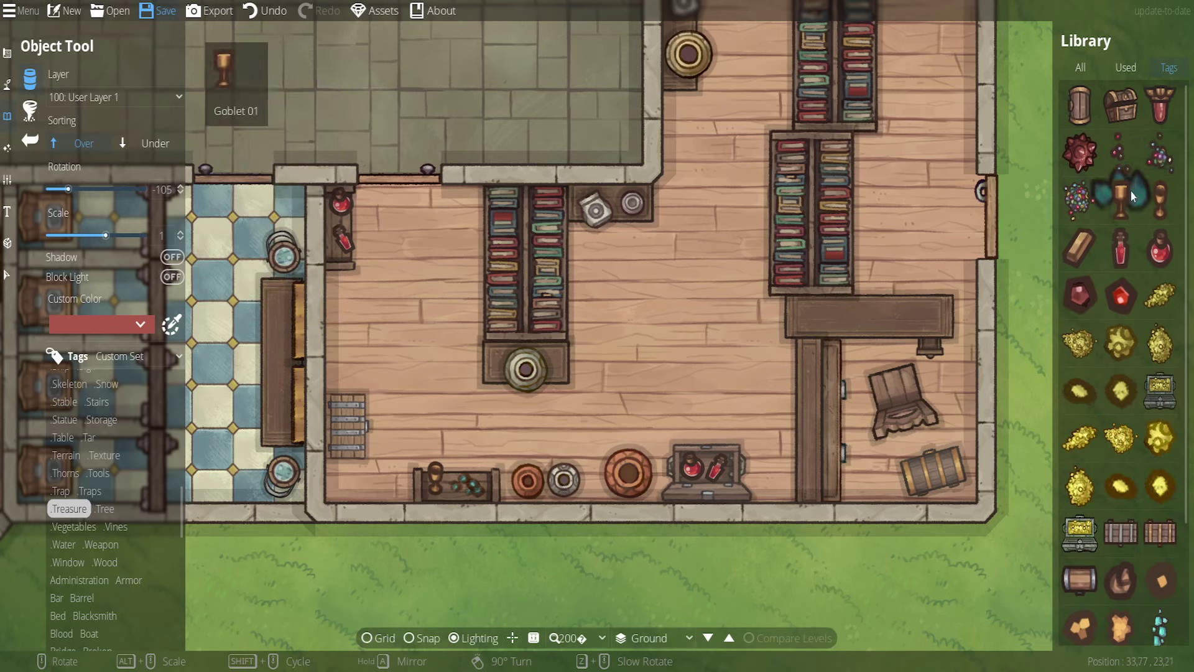
left_click(1156, 158)
left_click(1081, 199)
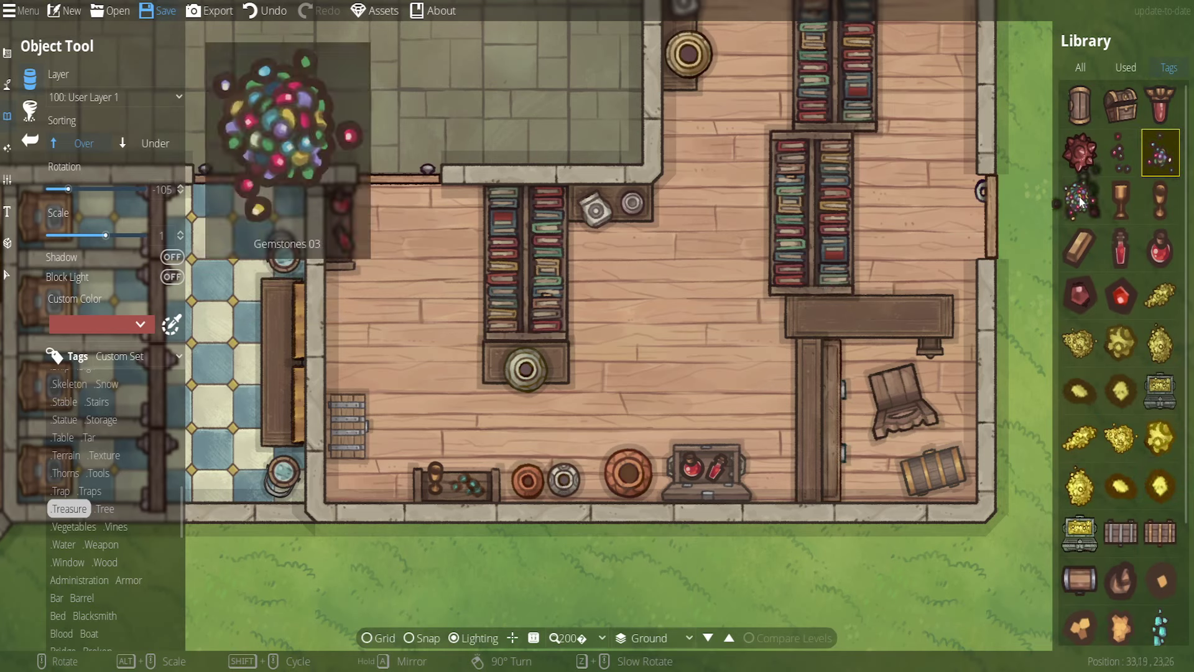
scroll(376, 326, "down", 1)
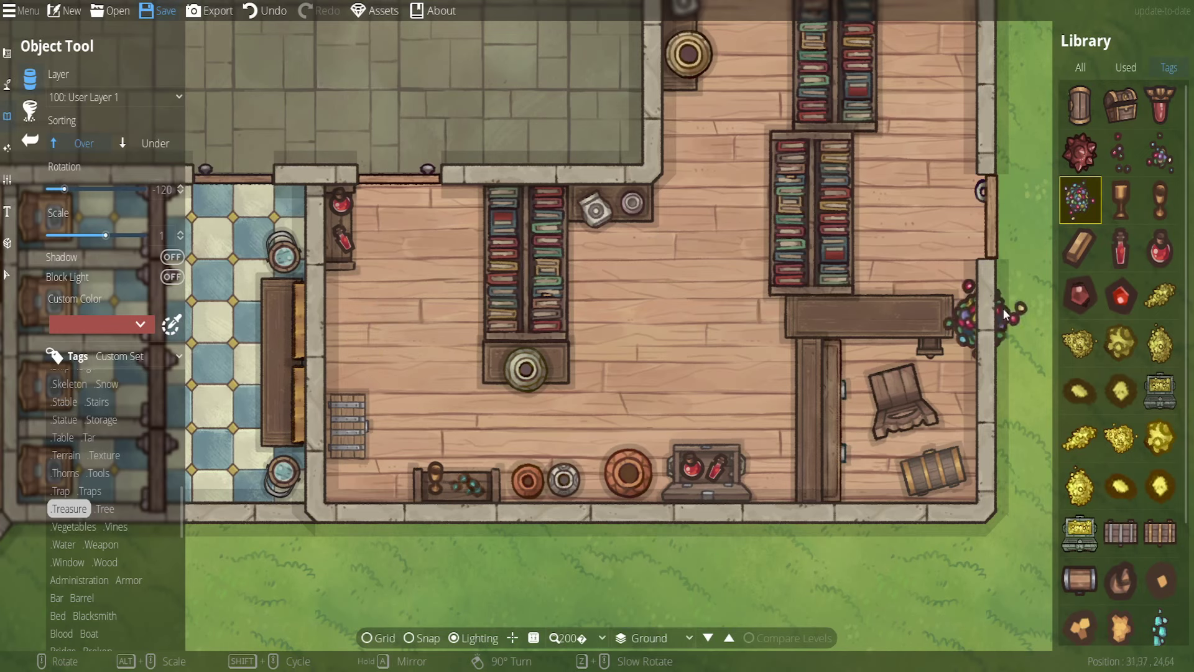
Preview the Gemstones 01 scatter at different rotations around the low shelf and the banded chest in the library's southwest corner
left_click(1121, 156)
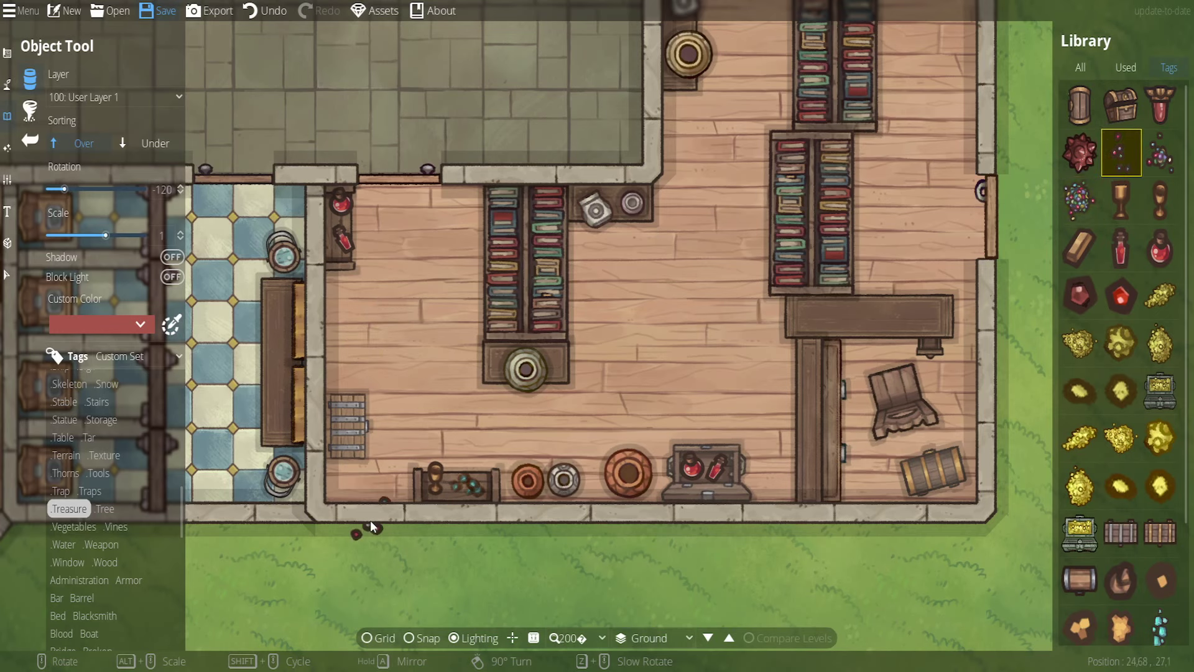
scroll(374, 479, "up", 4)
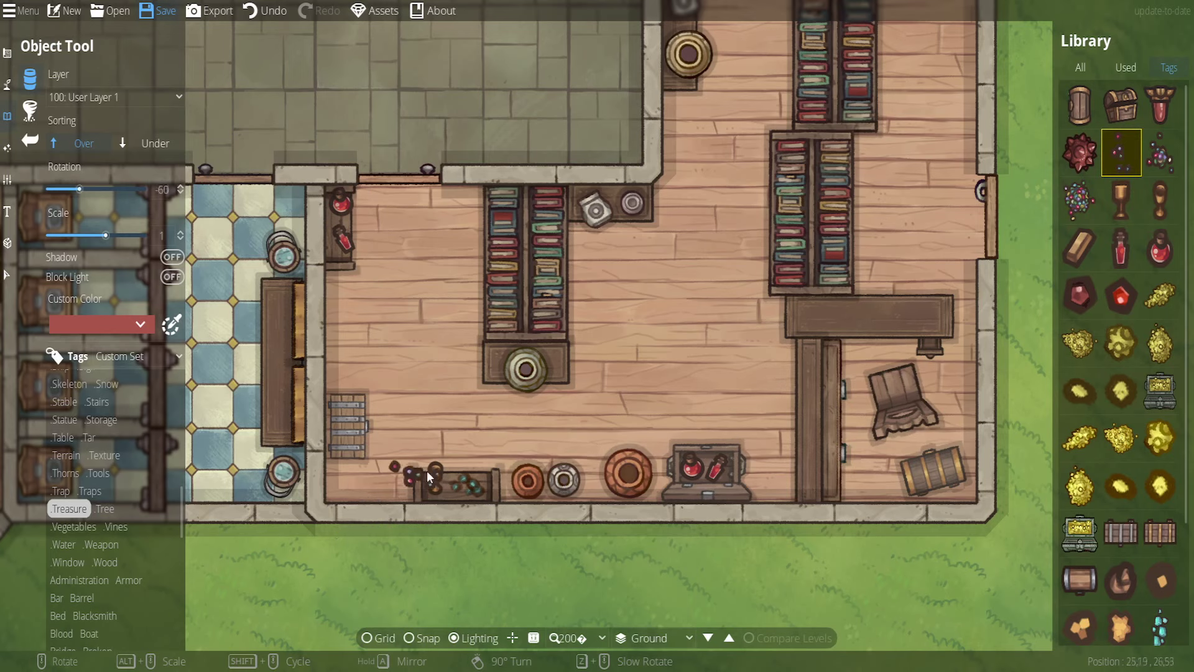
scroll(719, 447, "down", 5)
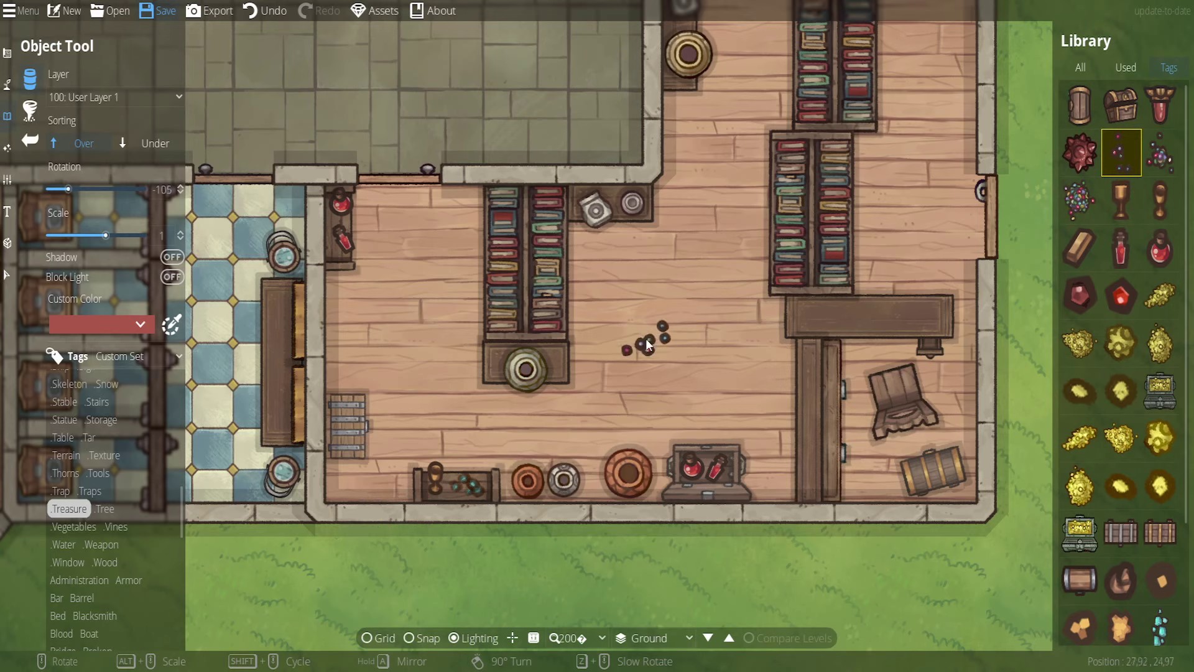
scroll(647, 299, "up", 4)
scroll(365, 296, "up", 5)
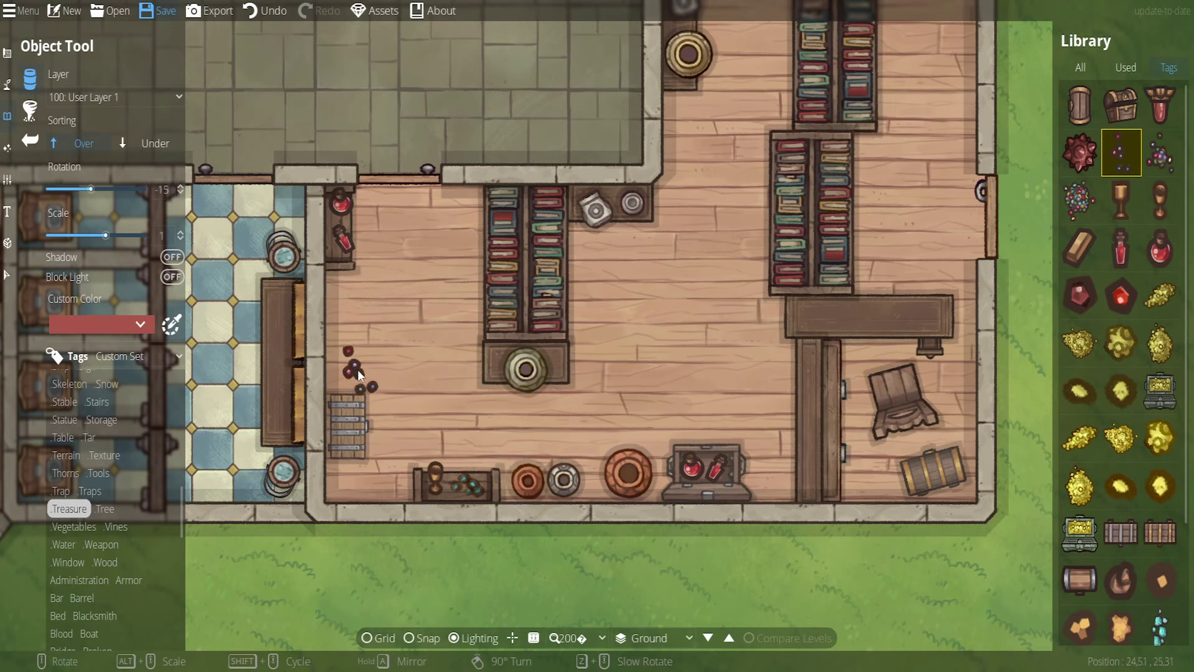
scroll(358, 374, "down", 2)
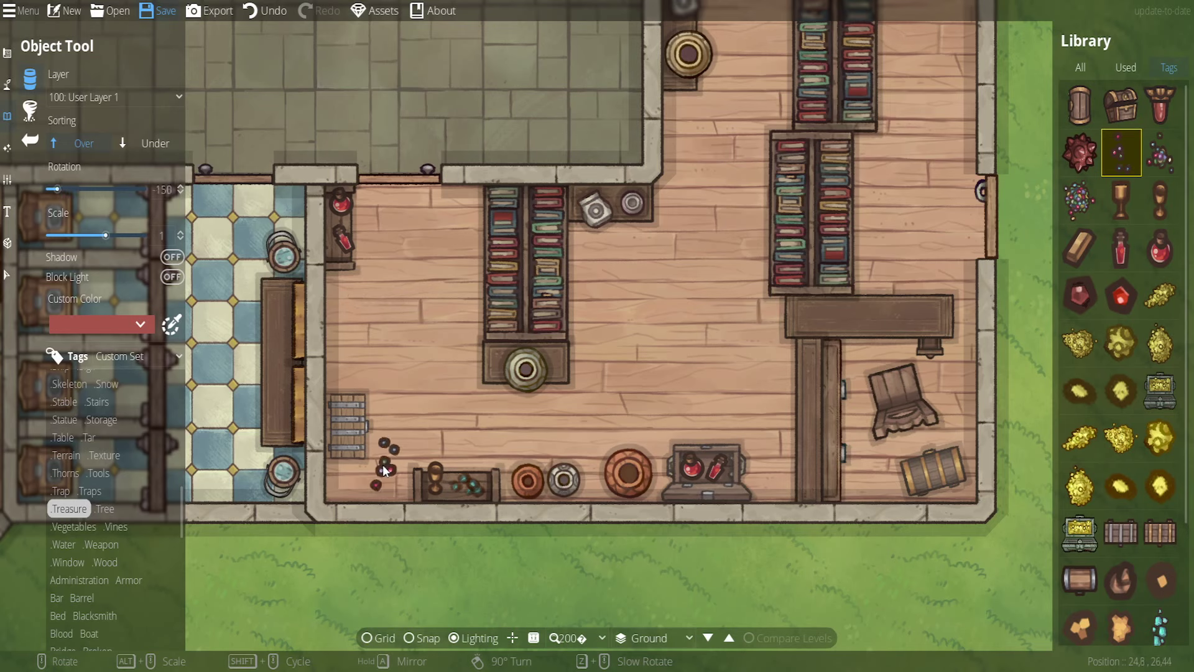
scroll(383, 470, "down", 1)
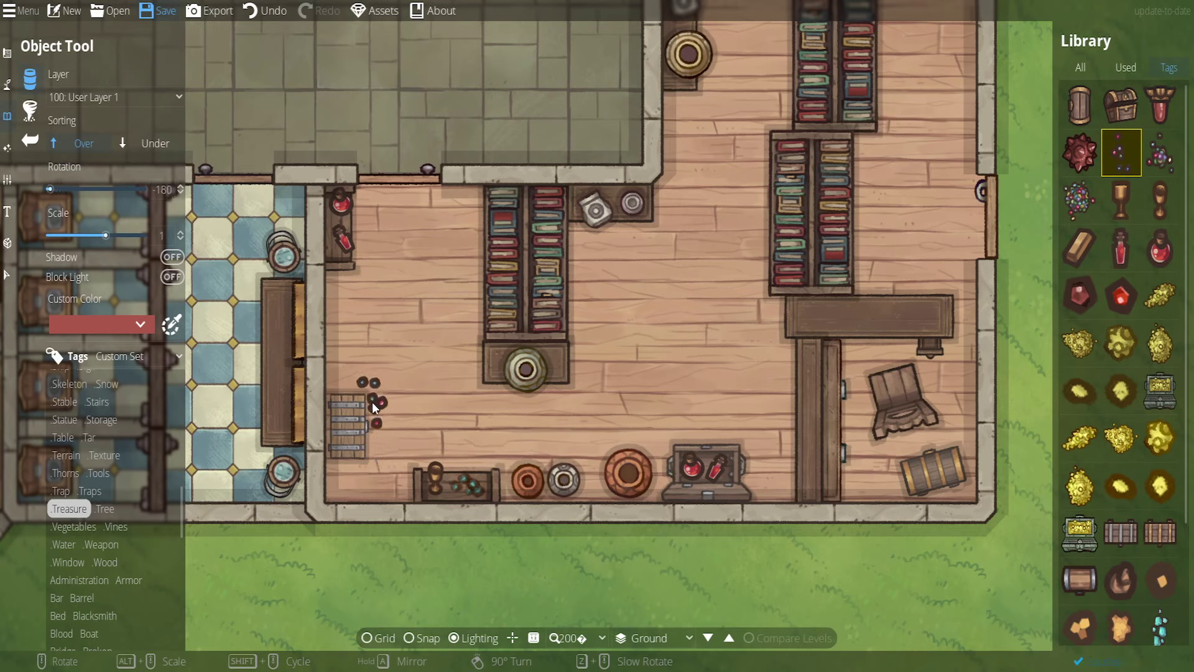
scroll(379, 403, "down", 1)
Preview gold piles, Gold Coin 03 and the open gold-filled chest near the banded chest by the library's west wall
left_click(1083, 392)
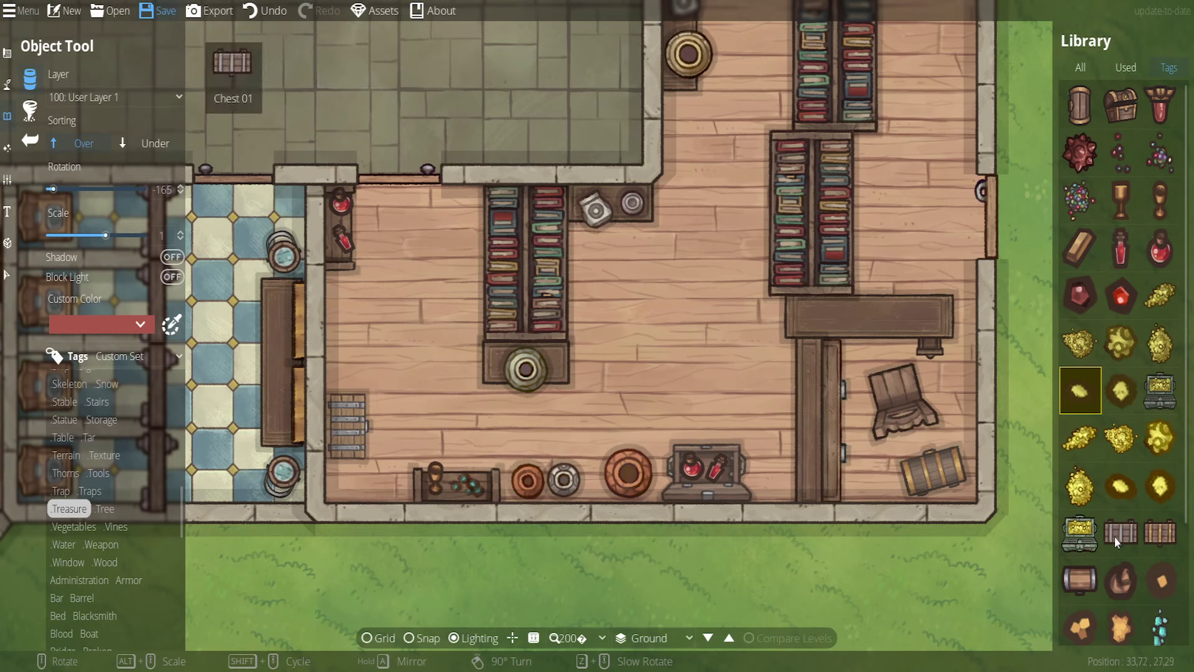
scroll(1115, 517, "down", 3)
left_click(1117, 482)
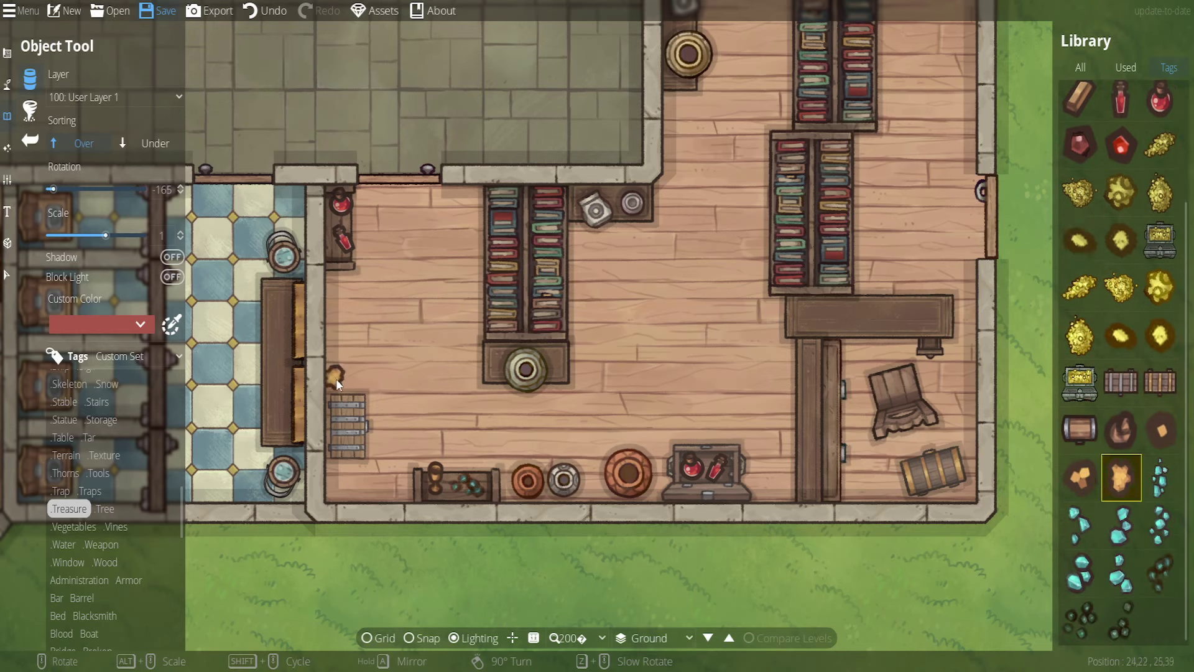
mouse_move(1120, 534)
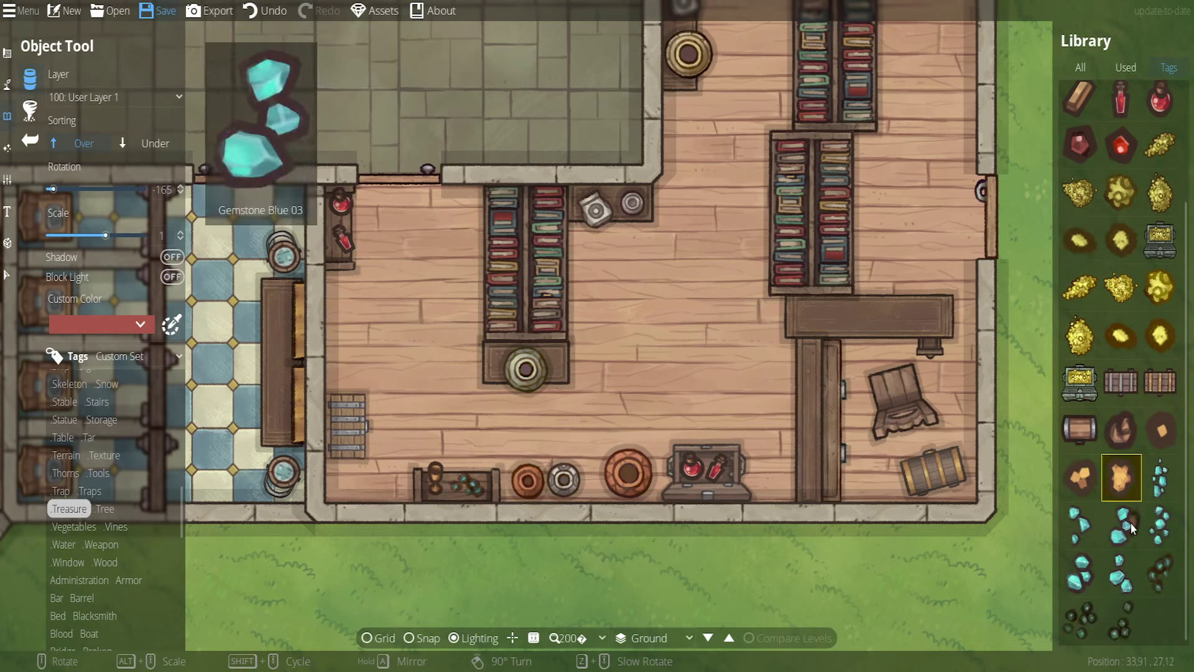
scroll(1132, 528, "up", 3)
left_click(1161, 379)
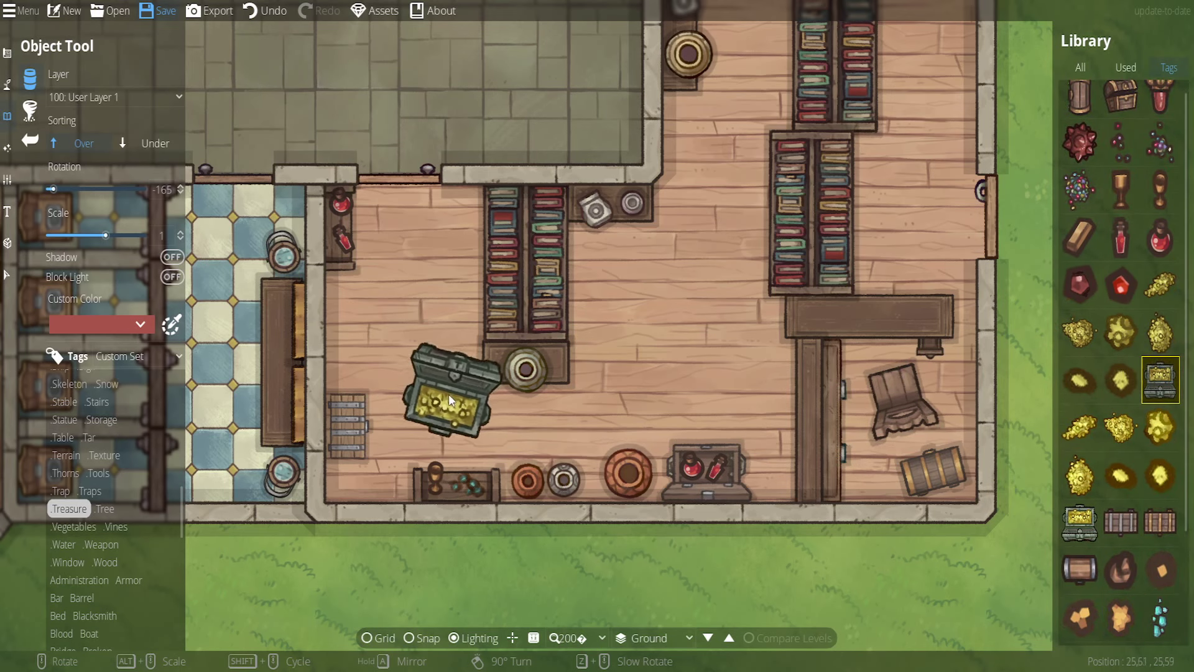
scroll(450, 394, "down", 3)
mouse_move(1100, 256)
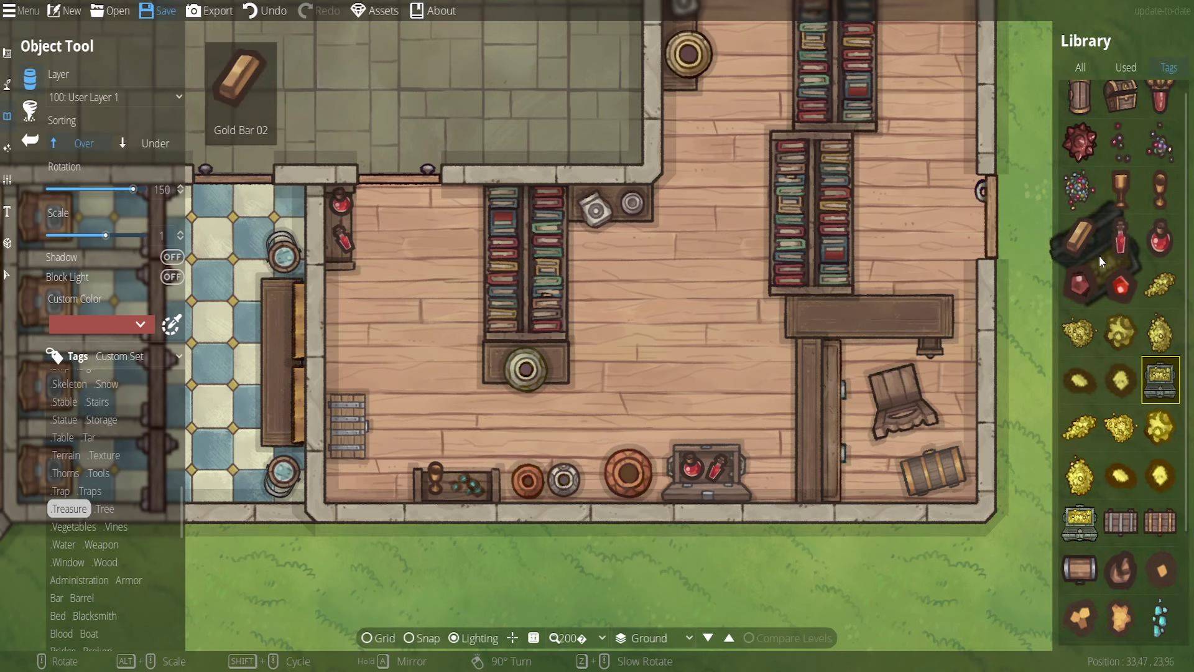
left_click(1085, 332)
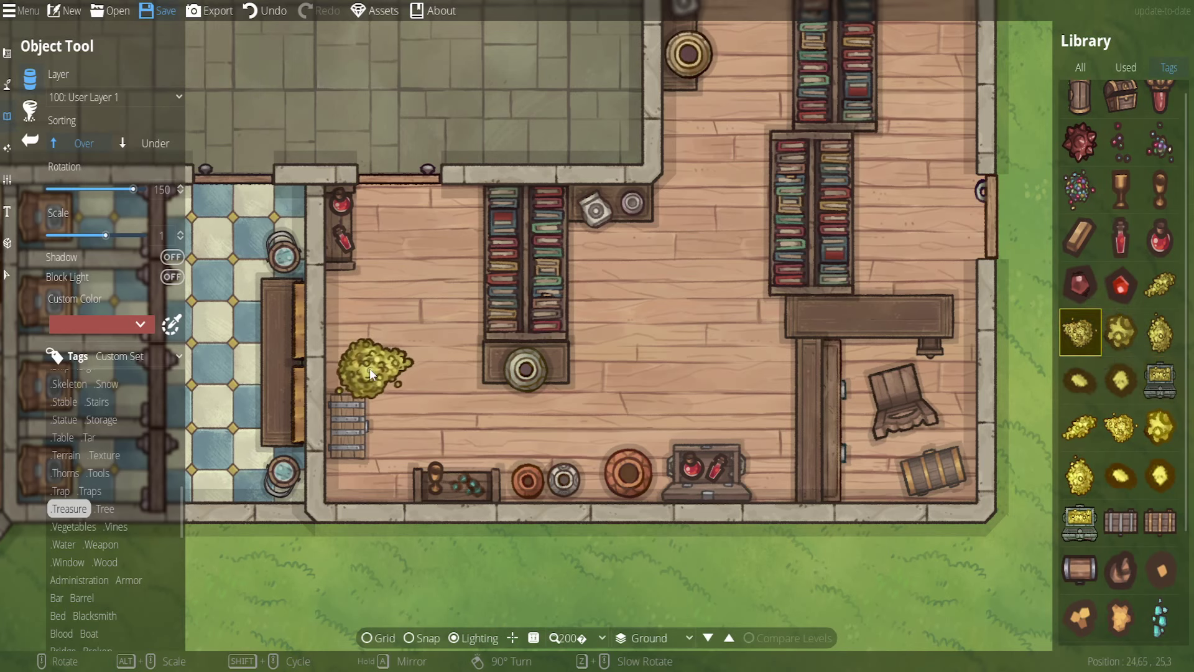
scroll(369, 369, "down", 3)
mouse_move(1122, 476)
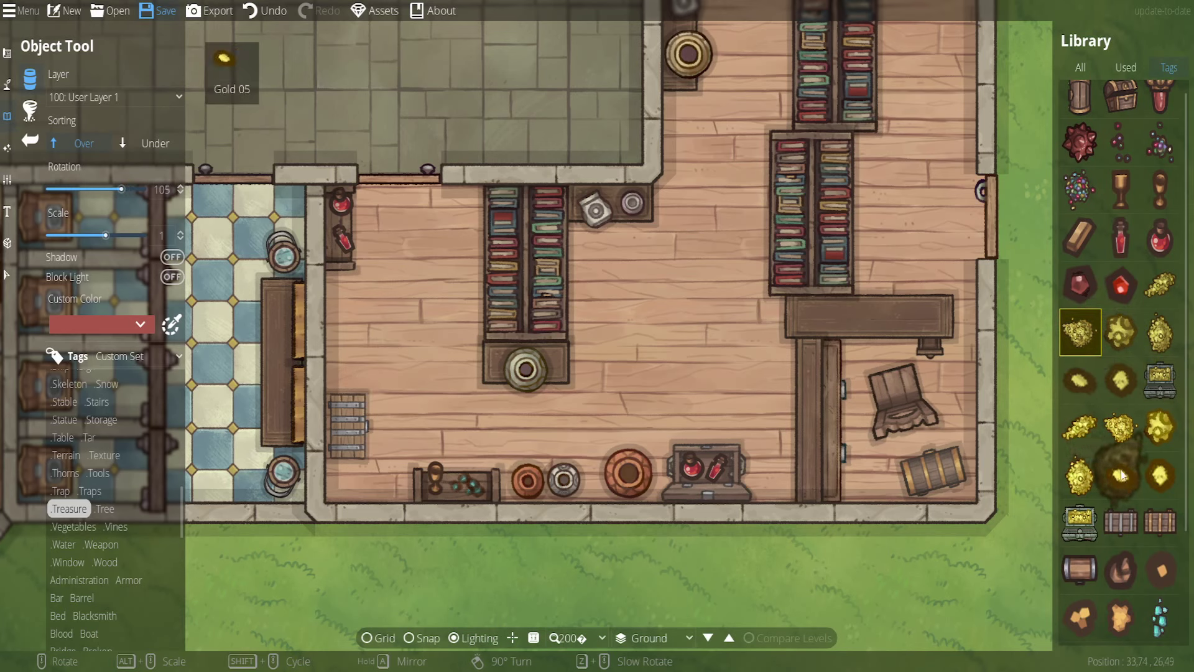
left_click(1086, 395)
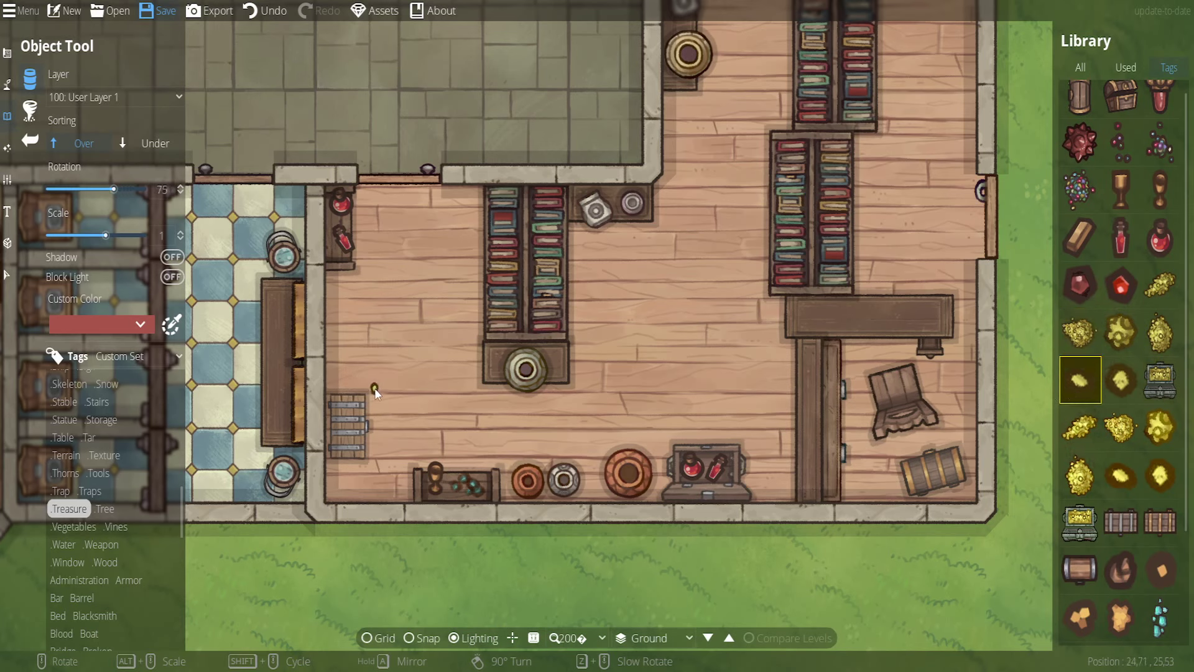
Preview the Gemstones 01 scatter over the banded chest again and look through the remaining Treasure objects
left_click(1160, 150)
left_click(1122, 152)
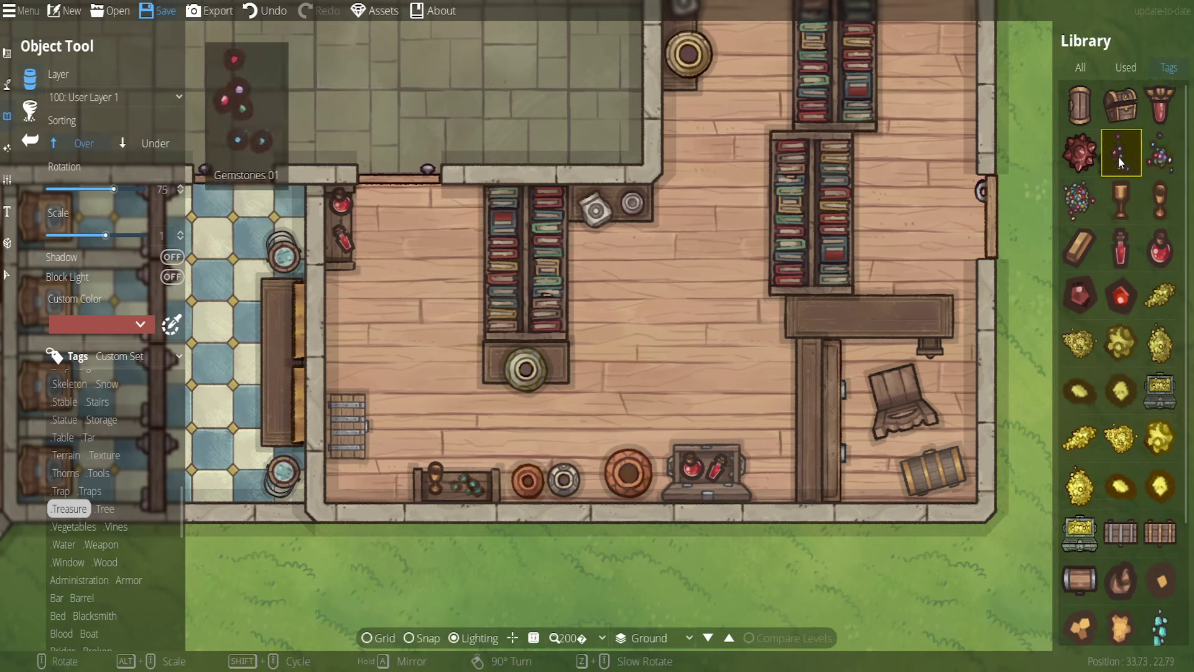
scroll(394, 398, "down", 5)
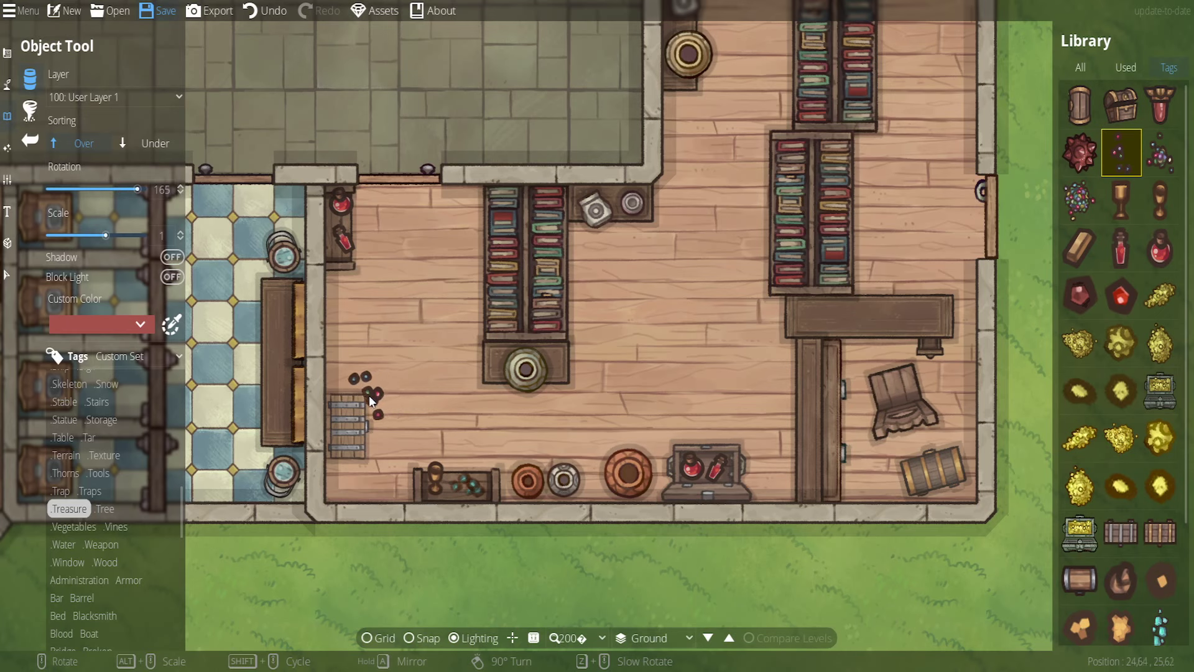
scroll(371, 396, "up", 1)
scroll(1120, 311, "down", 3)
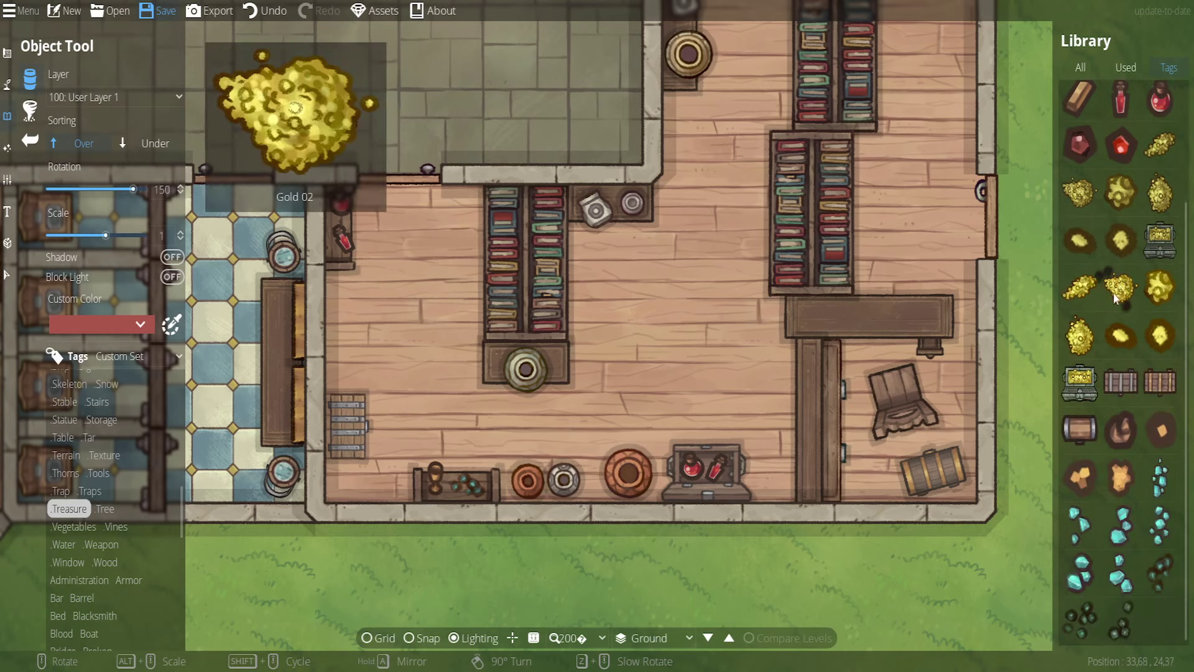
scroll(1108, 403, "up", 3)
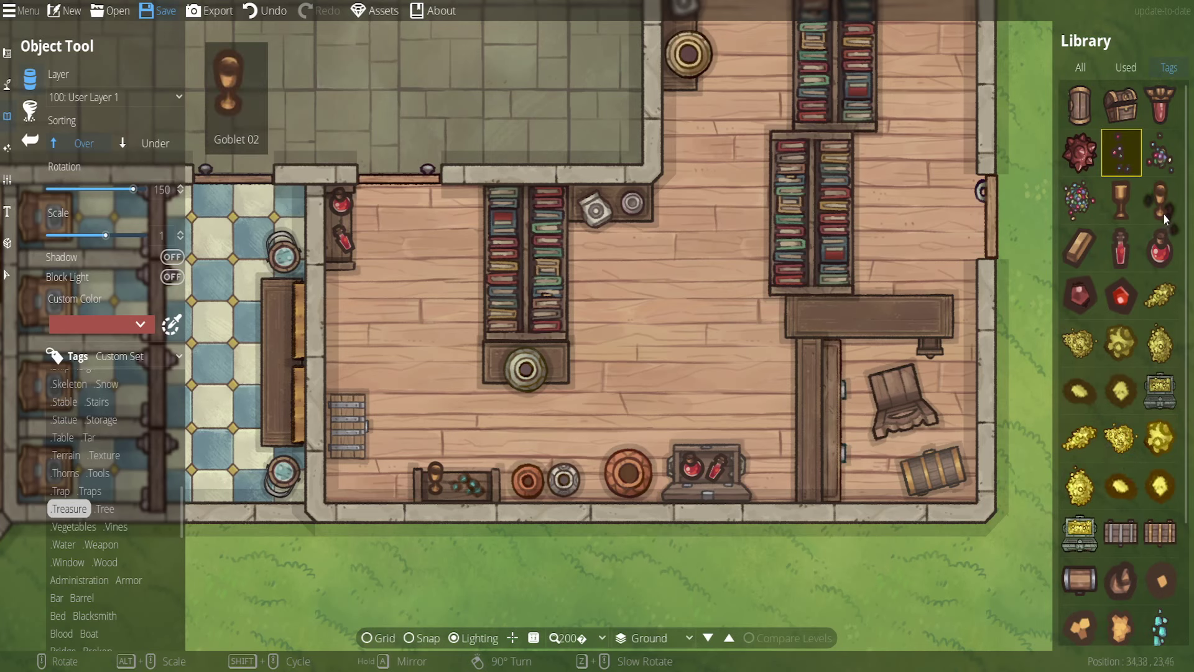
Try a Ruby 02 on the floor beside the banded chest, switch to the dark red ruby and undo the placed one
left_click(1121, 296)
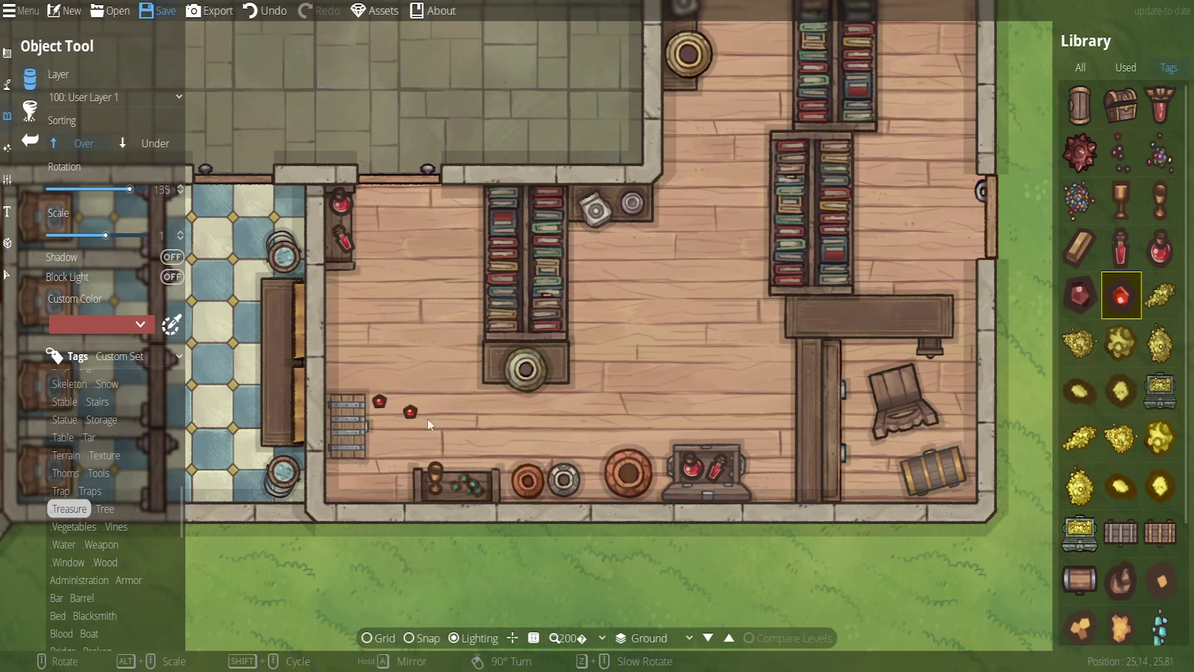
left_click(1080, 295)
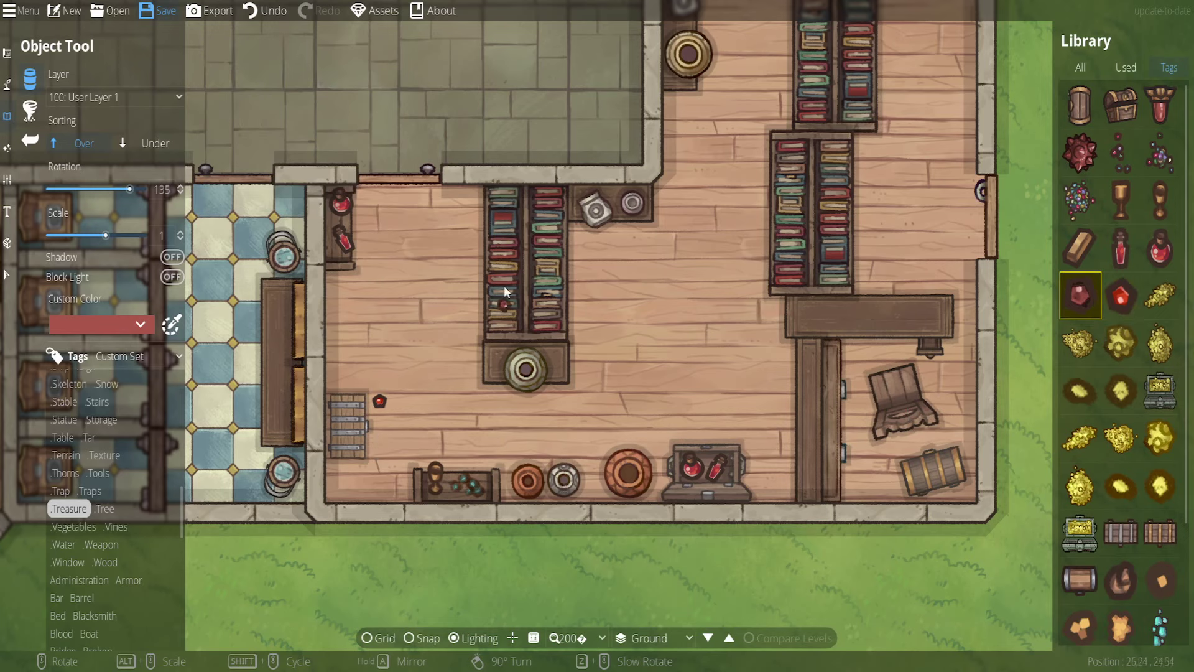
left_click(264, 11)
Set a dark red ruby at the northeast corner and a Ruby 02 at the southwest corner of the small table below the west bookcase, both rotated 120
scroll(429, 472, "up", 4)
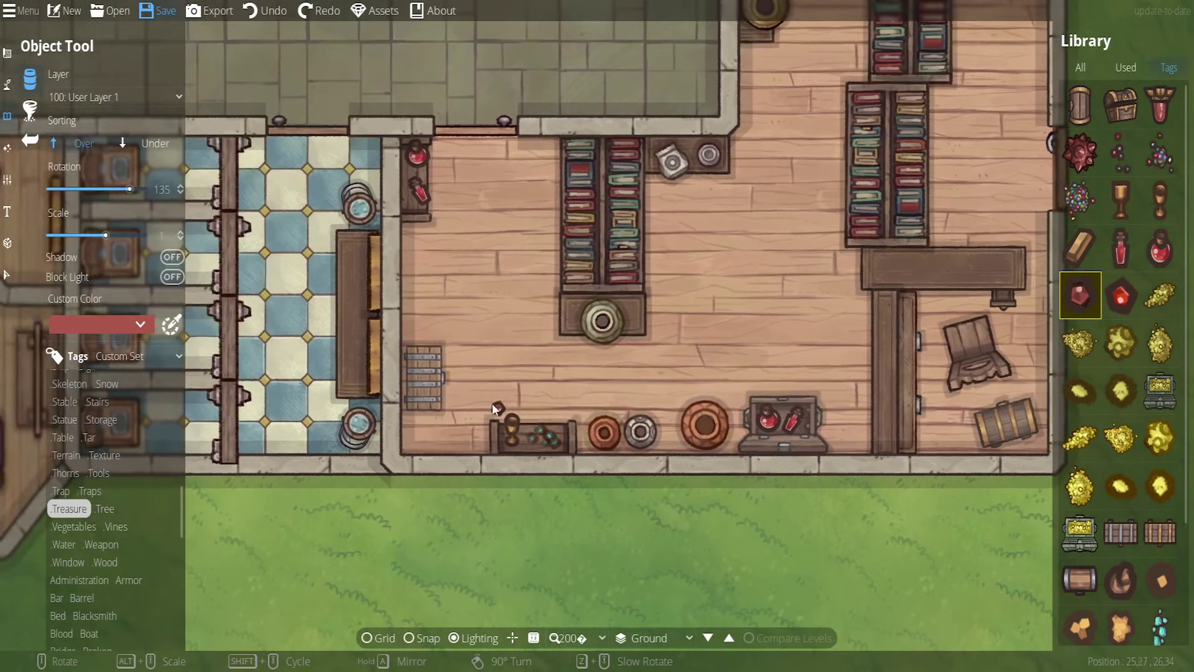
scroll(453, 381, "up", 4)
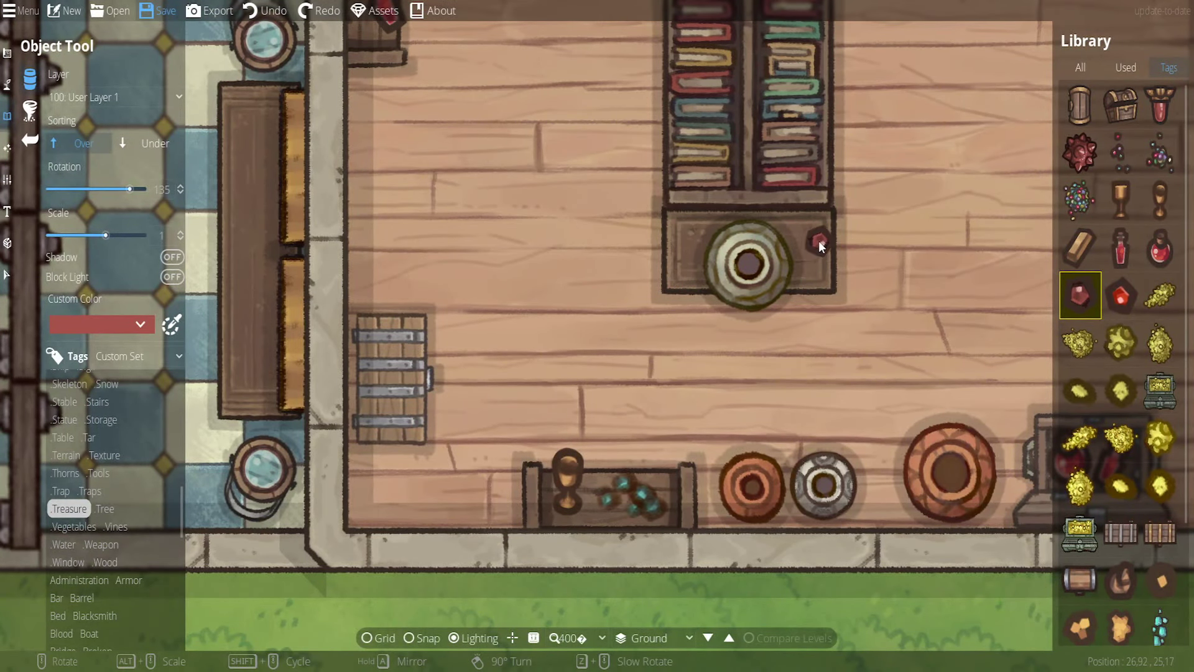
scroll(816, 235, "down", 1)
left_click(814, 240)
left_click(1122, 294)
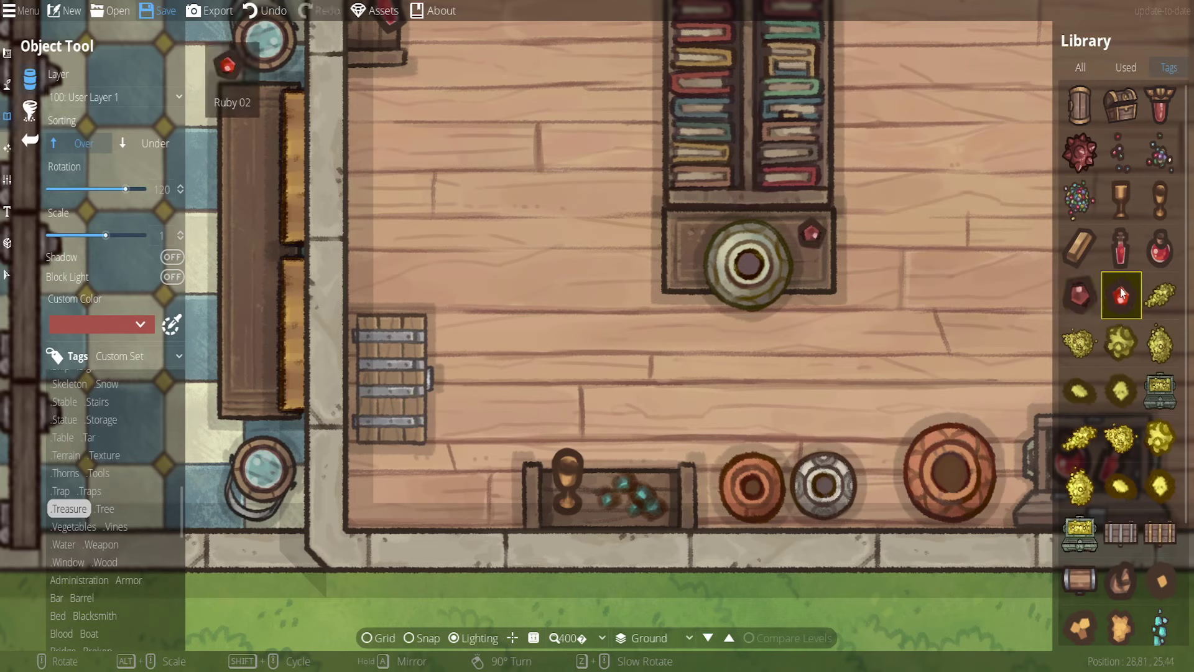
left_click(687, 274)
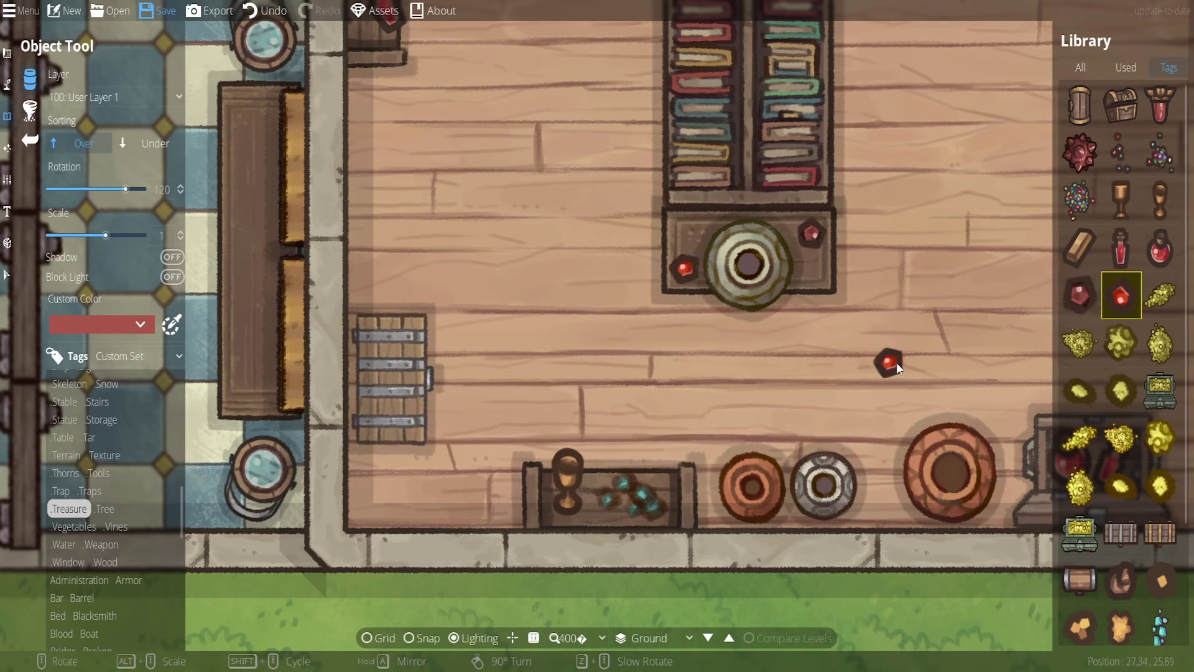
Look through the remaining Treasure objects and preview a gold nugget on the floor beside the banded chest
mouse_move(1160, 298)
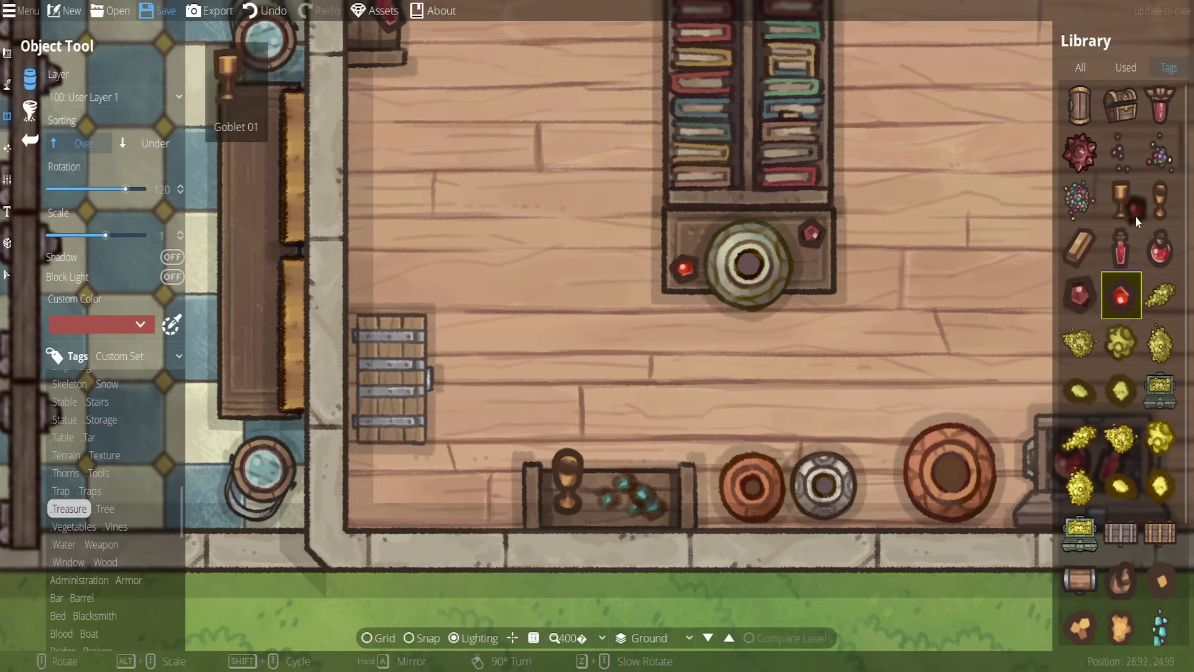
scroll(1160, 386, "down", 3)
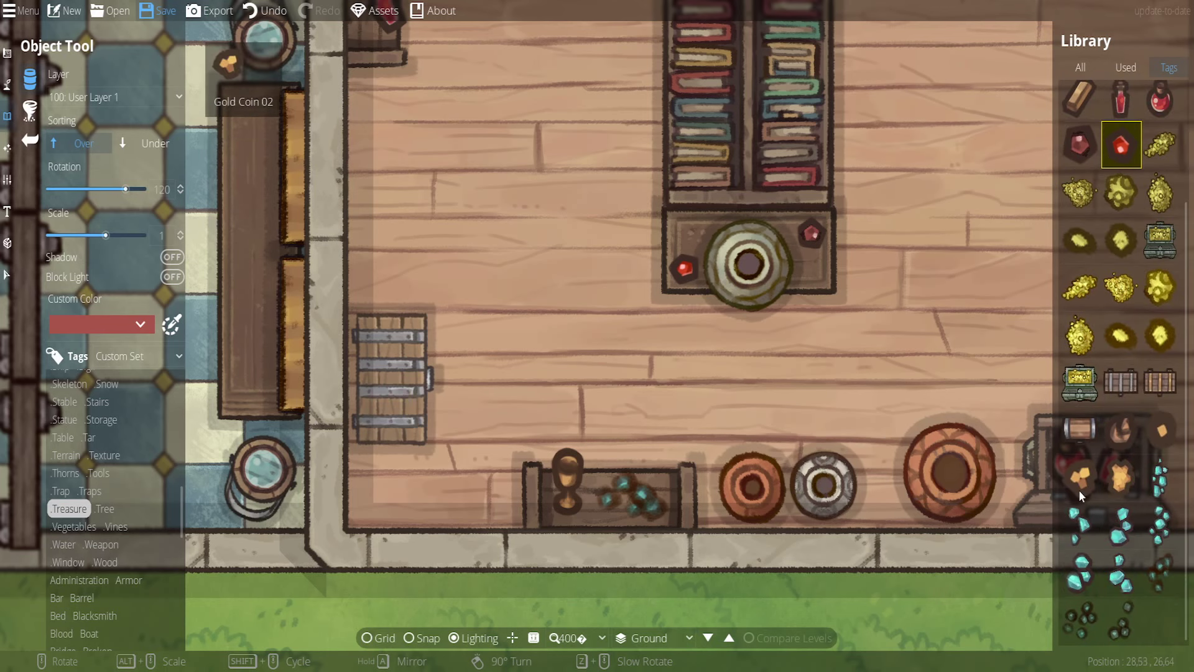
left_click_drag(774, 369, 719, 405)
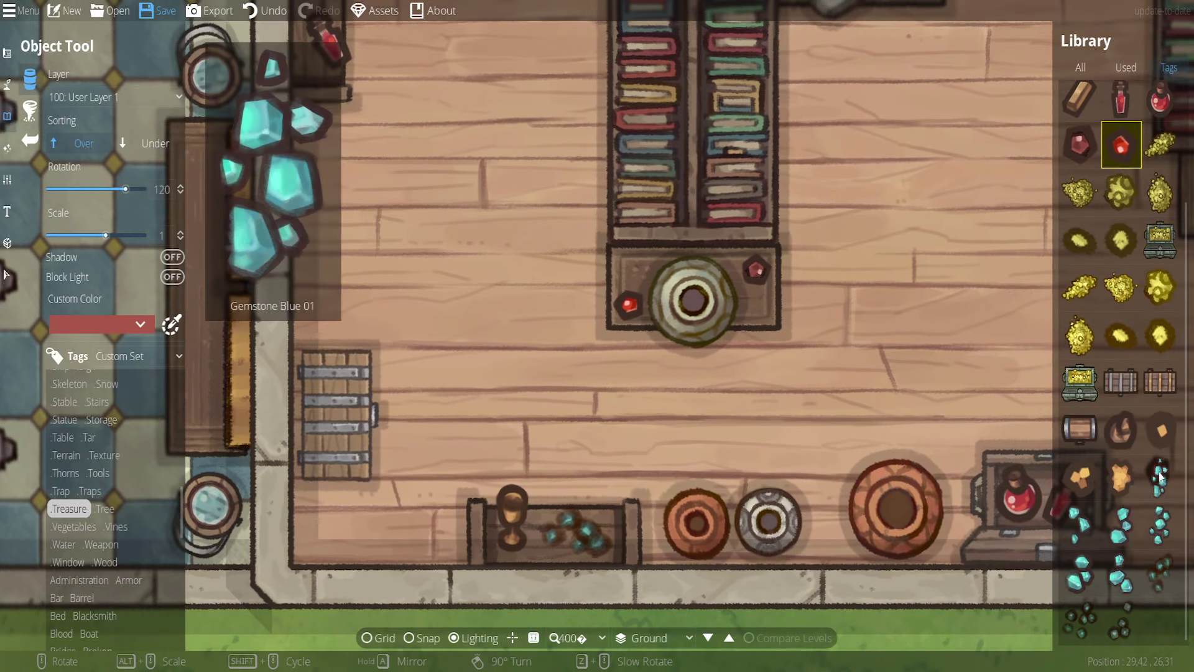
left_click(1123, 482)
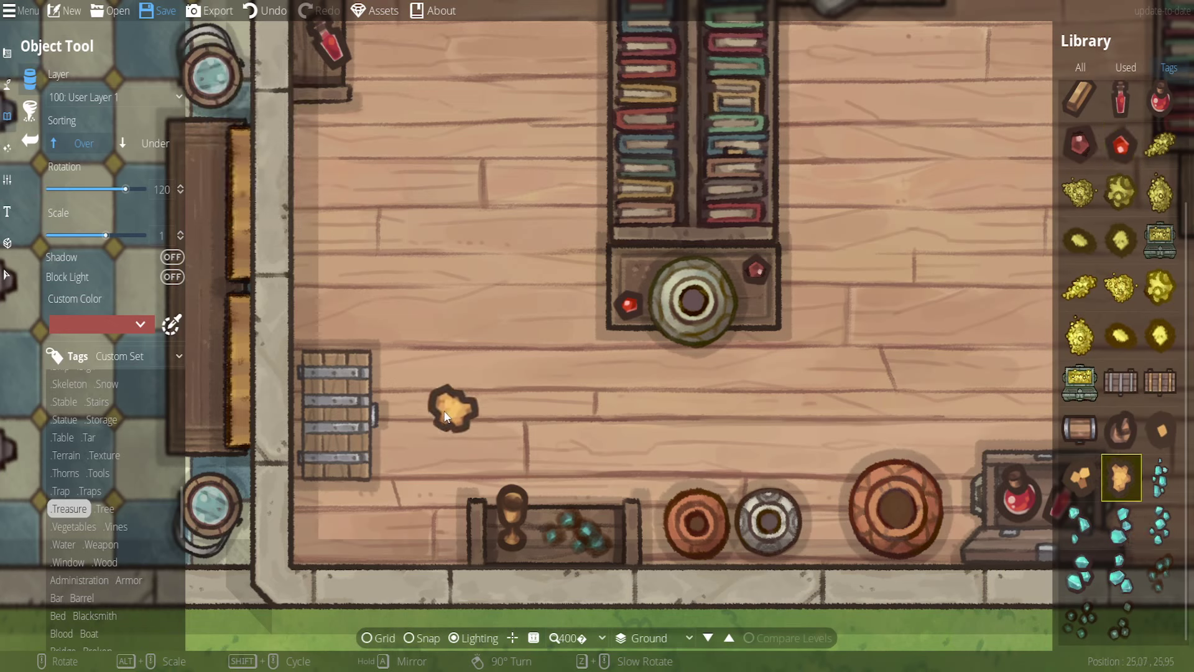
Try a gold pile rotated 105 and sorted Under beneath the banded chest by the library's west wall, and undo it
scroll(1114, 473, "up", 3)
left_click(1080, 437)
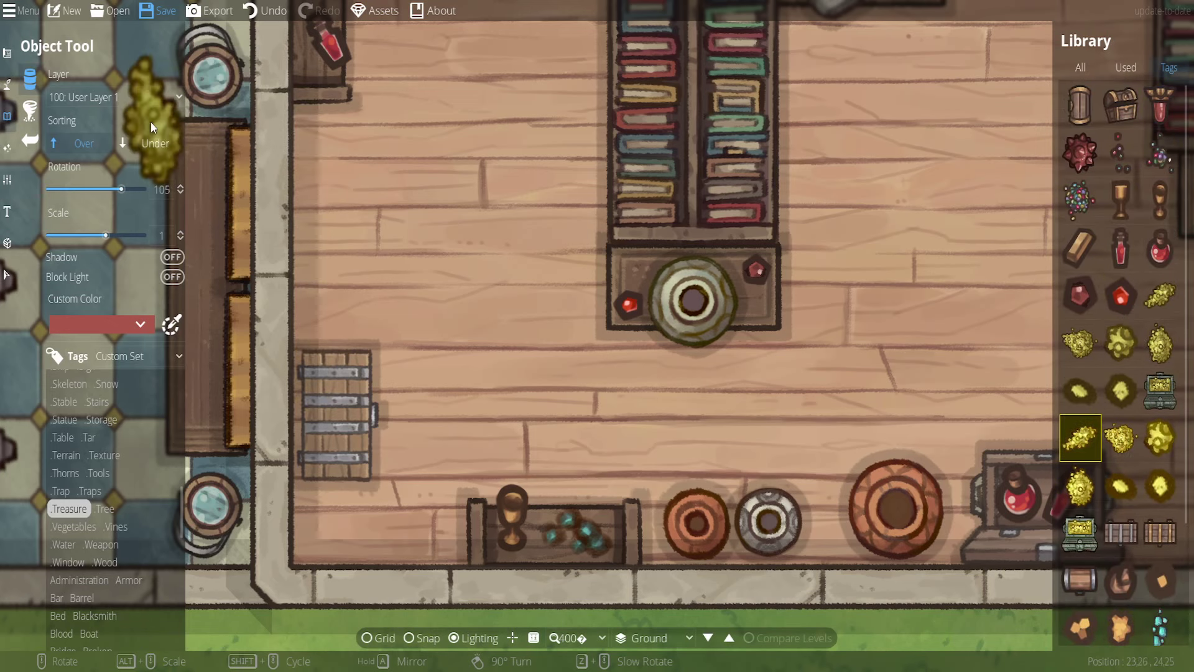
left_click(133, 150)
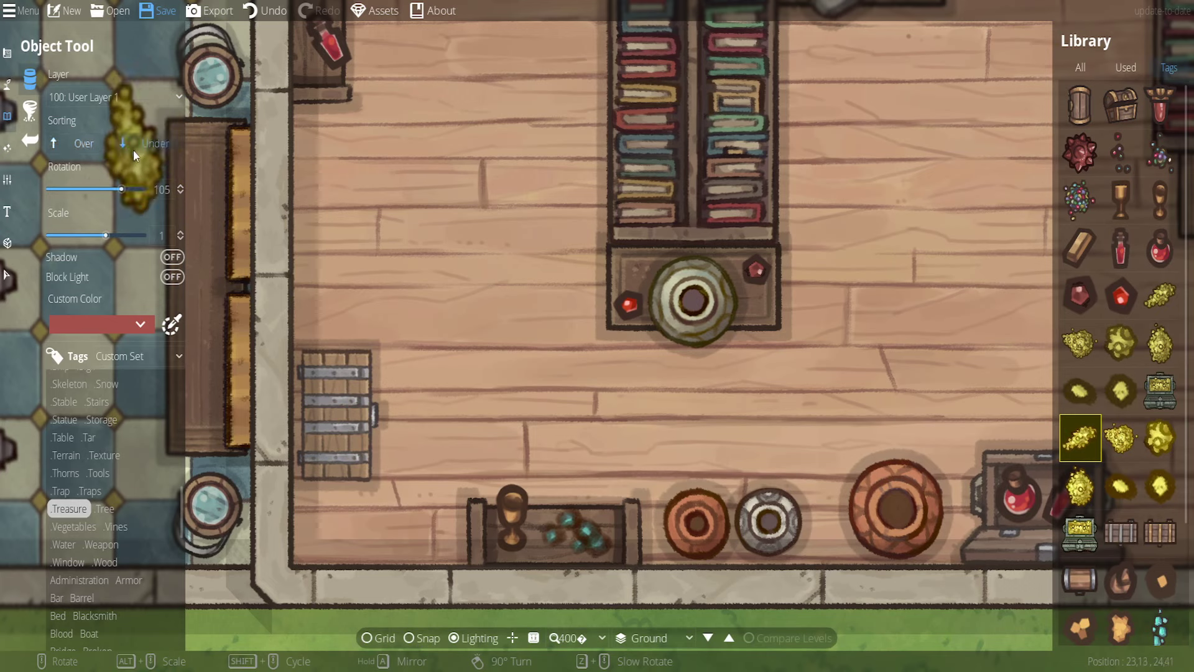
left_click(362, 385)
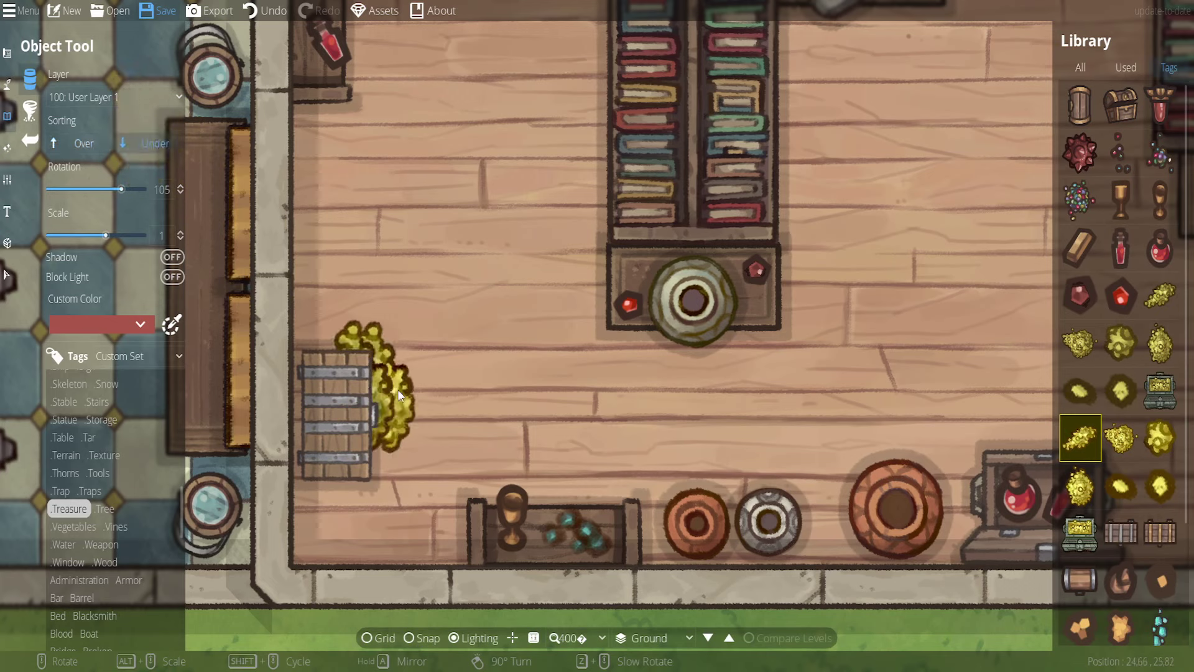
left_click(6, 274)
scroll(566, 402, "down", 10)
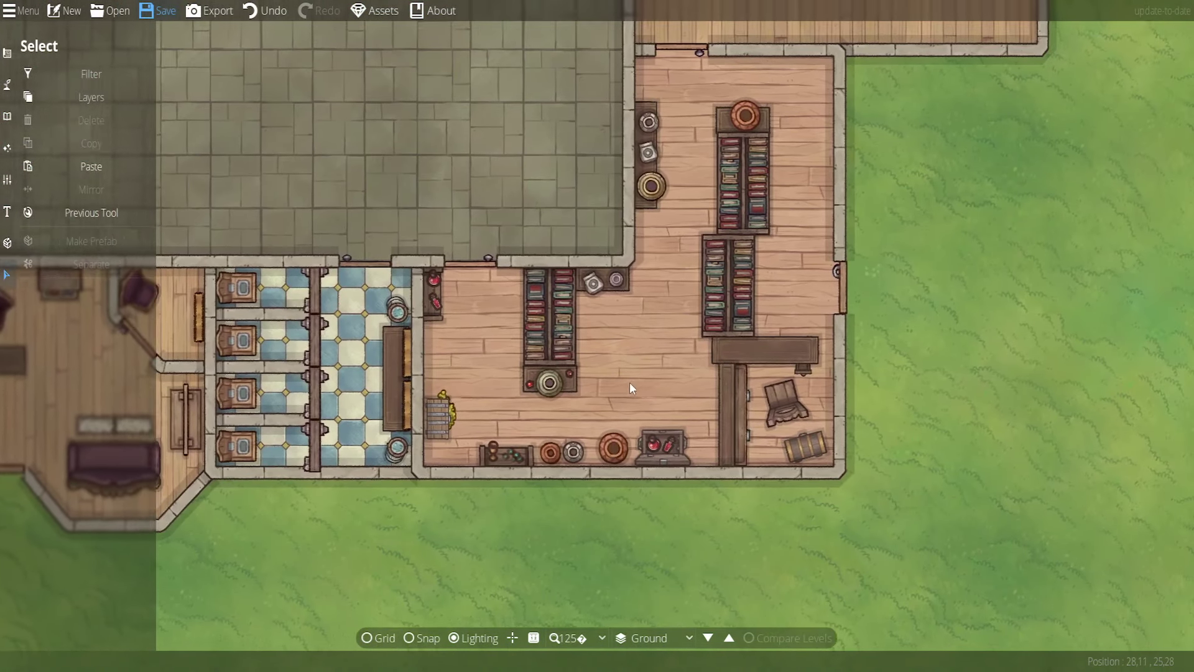
left_click_drag(631, 383, 614, 385)
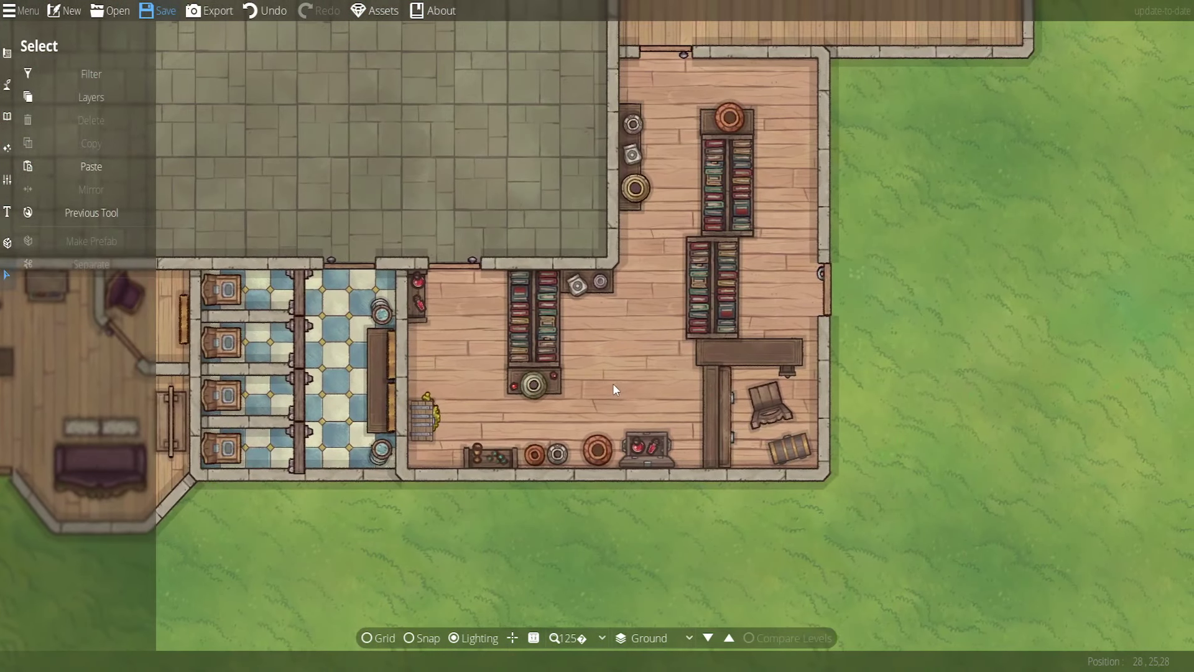
scroll(471, 427, "up", 12)
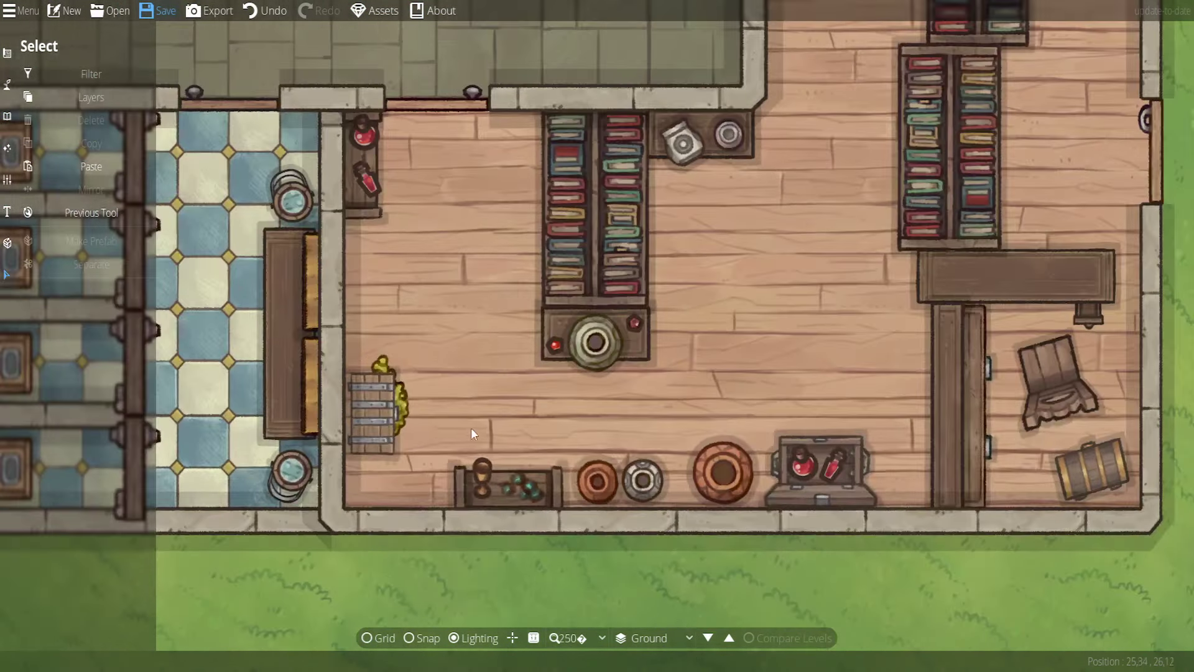
left_click(264, 10)
scroll(621, 392, "down", 6)
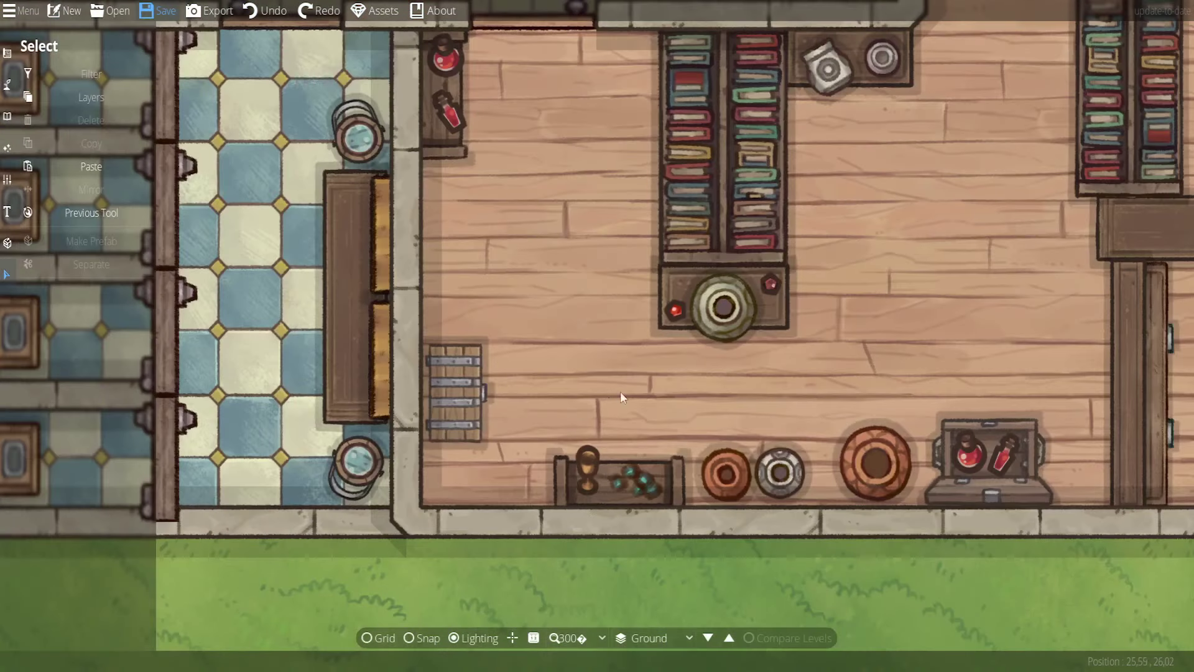
scroll(617, 407, "down", 4)
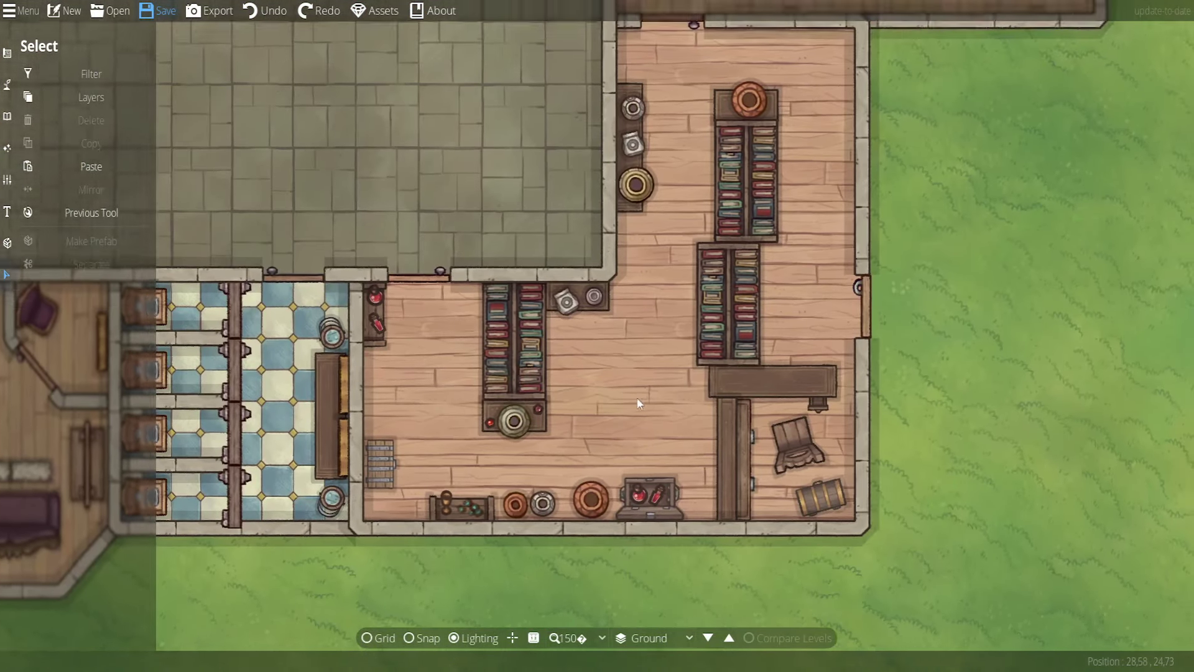
Place a slim red potion bottle rotated 135, sorted Over, between the pots on the northwest room's south table
left_click_drag(637, 398, 588, 437)
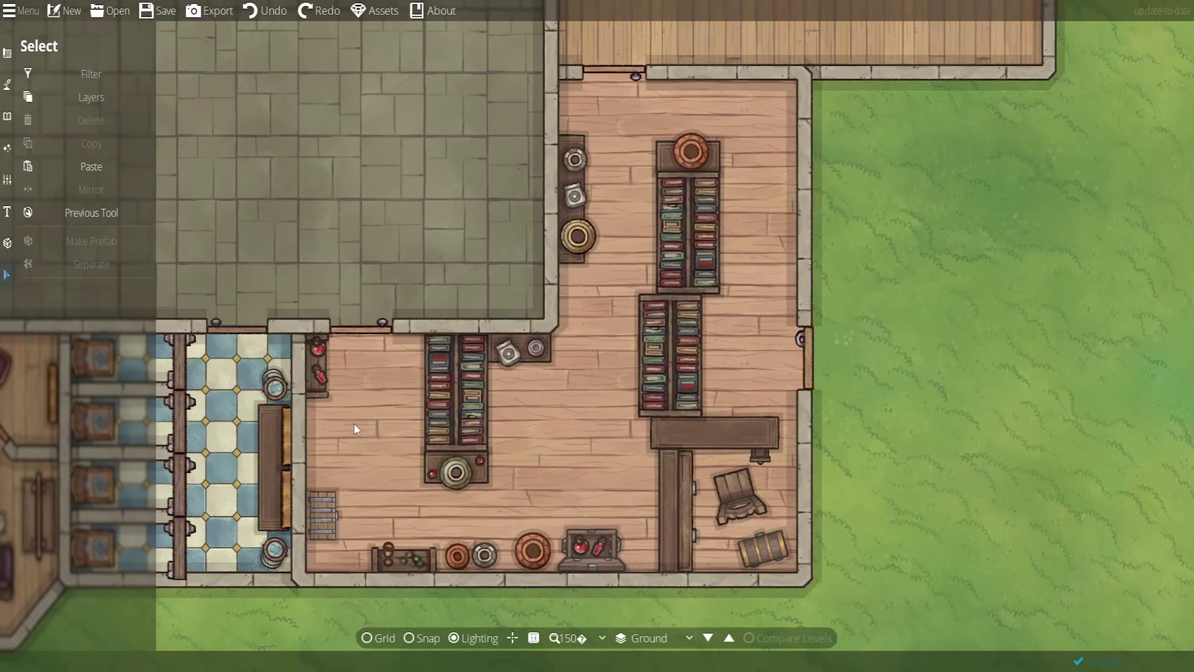
left_click_drag(354, 425, 938, 652)
scroll(558, 337, "up", 2)
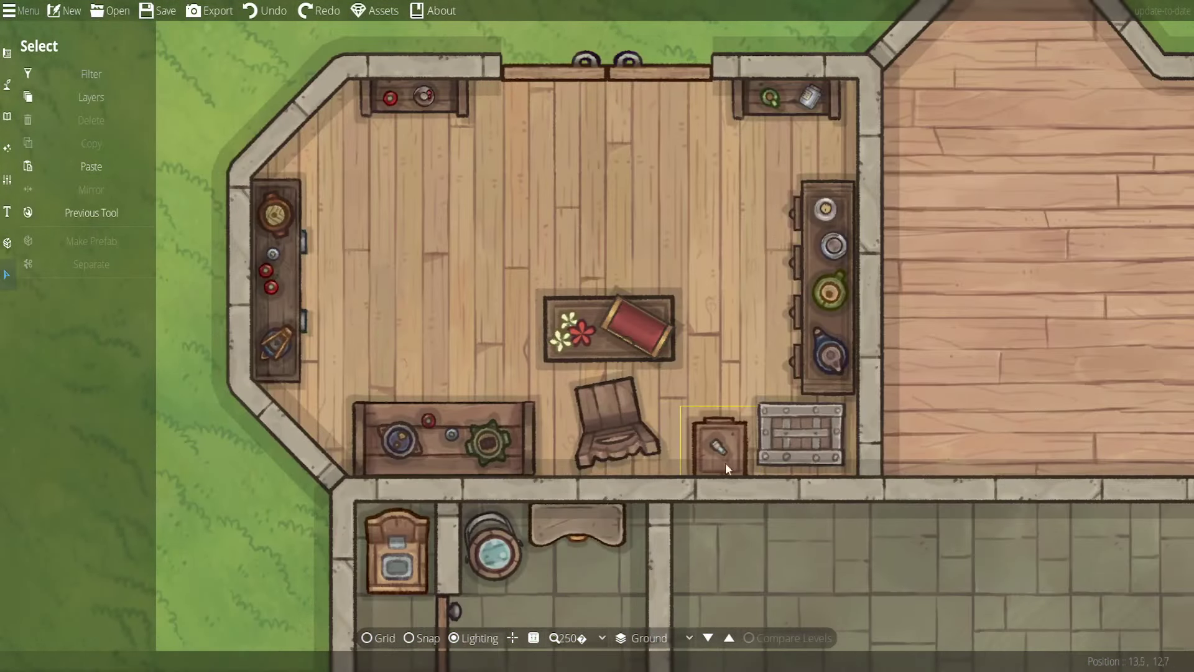
scroll(823, 525, "down", 2)
scroll(647, 414, "up", 2)
left_click_drag(661, 428, 194, 290)
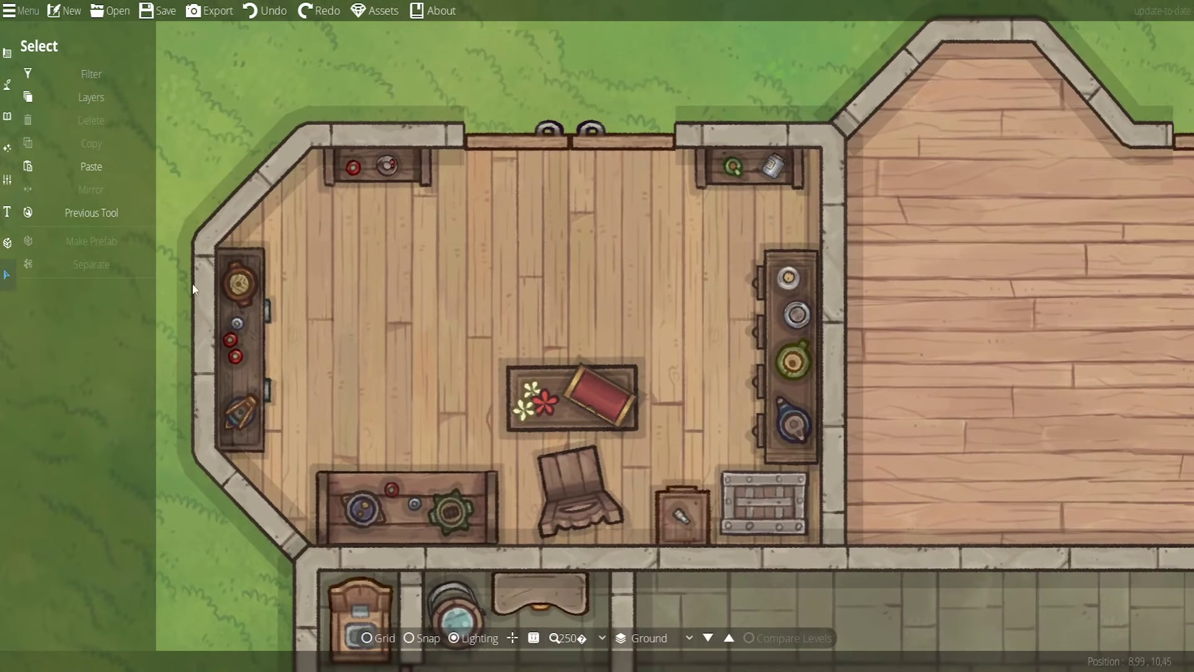
left_click(6, 115)
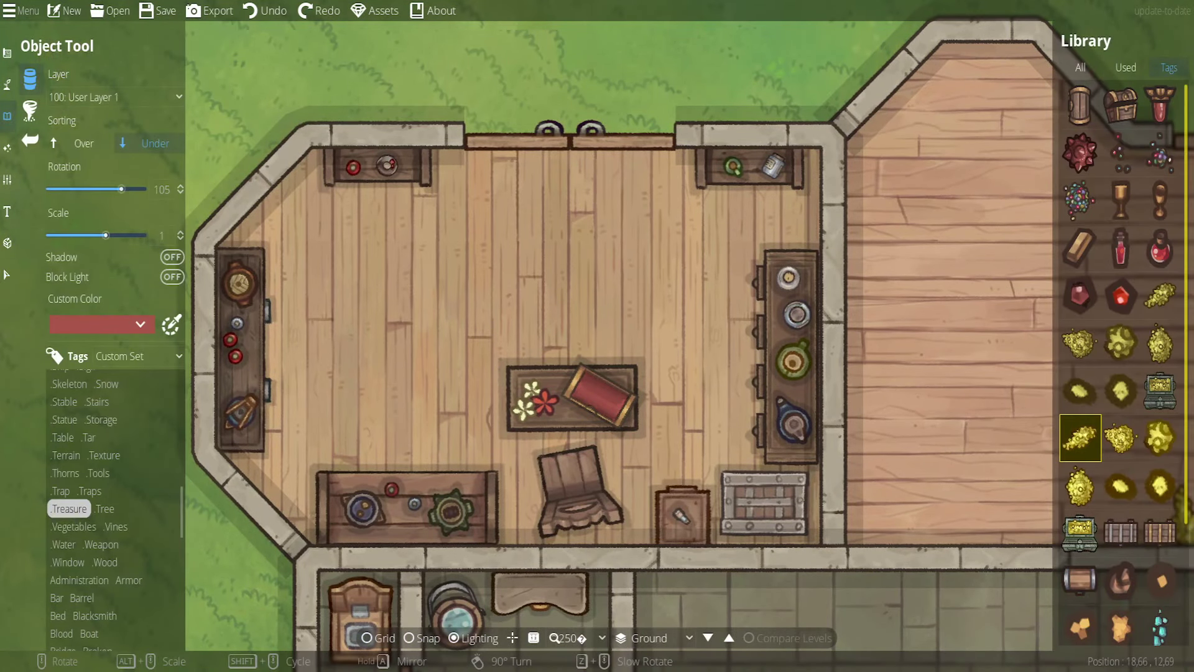
mouse_move(1103, 270)
left_click(1122, 247)
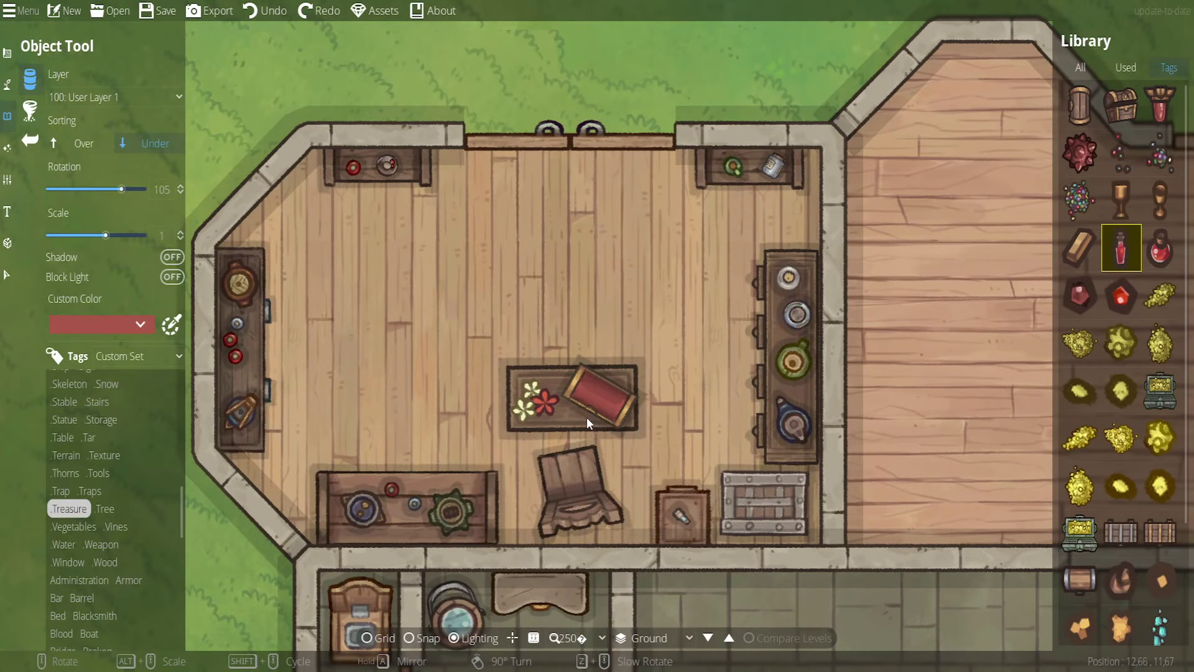
left_click(84, 143)
scroll(233, 373, "down", 1)
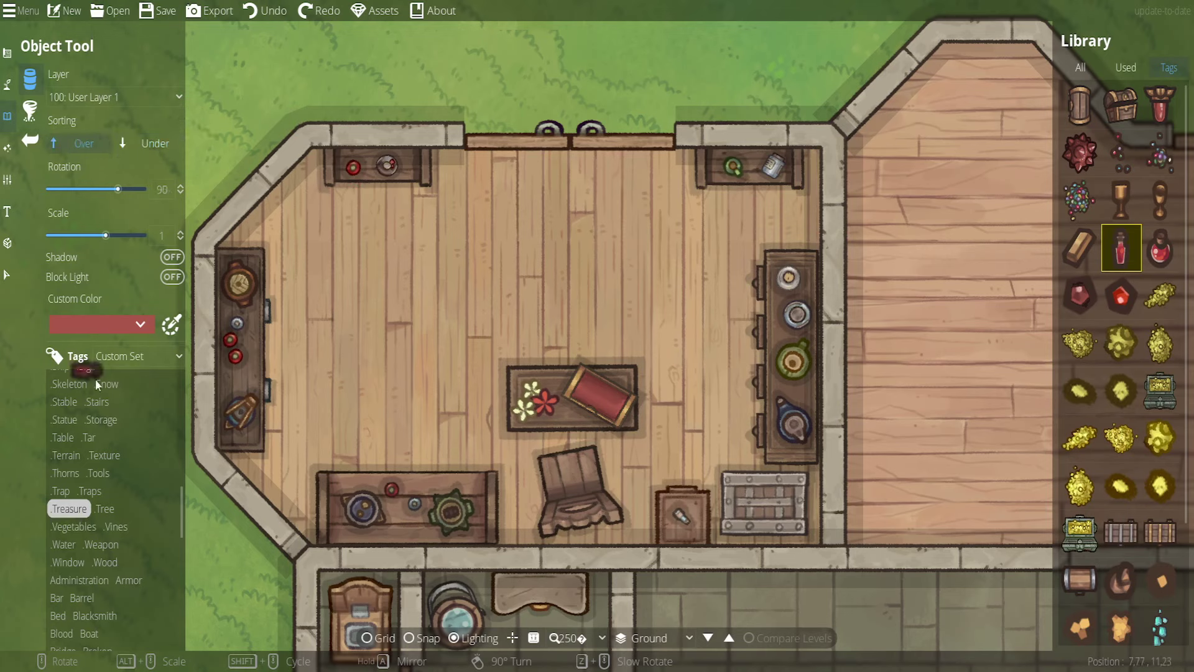
scroll(406, 532, "up", 1)
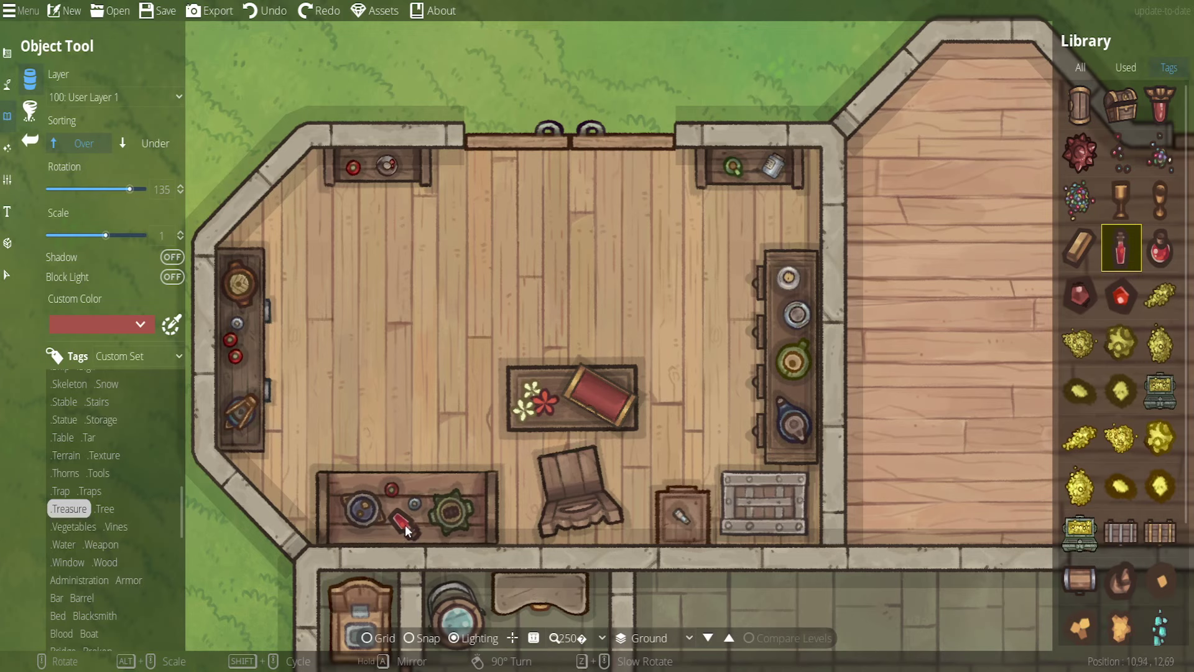
left_click(406, 533)
Place a round red potion rotated -30 on the west half of the metal-banded chest in the northwest room's southeast corner
left_click(1161, 248)
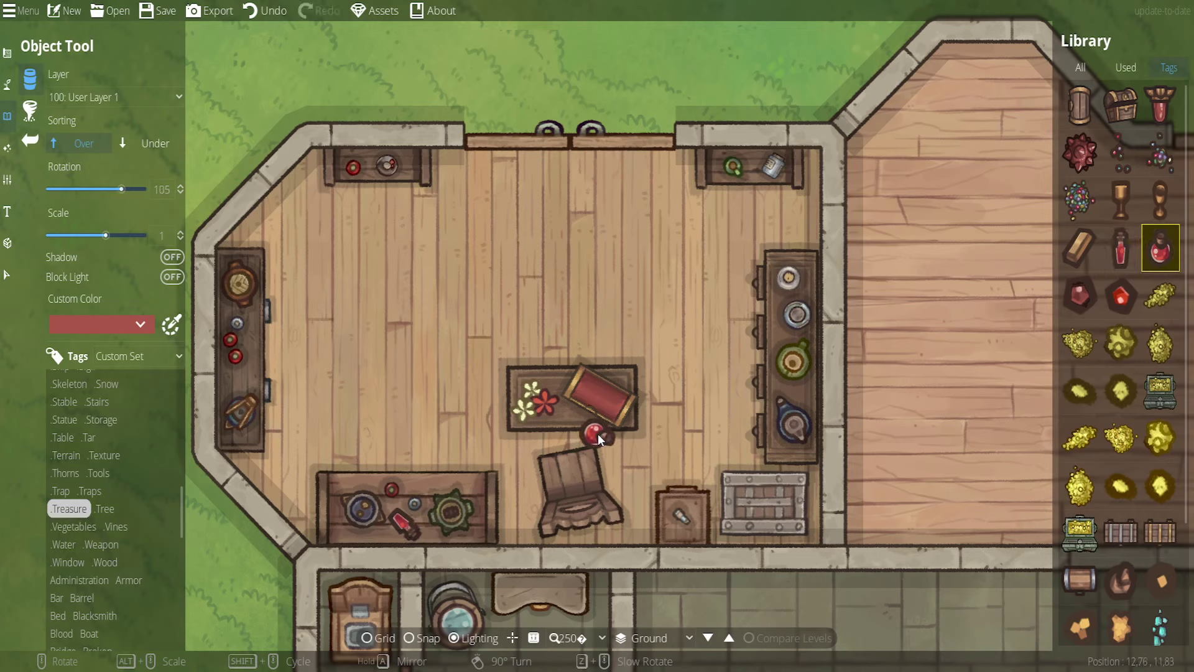
scroll(578, 411, "down", 5)
scroll(544, 400, "down", 7)
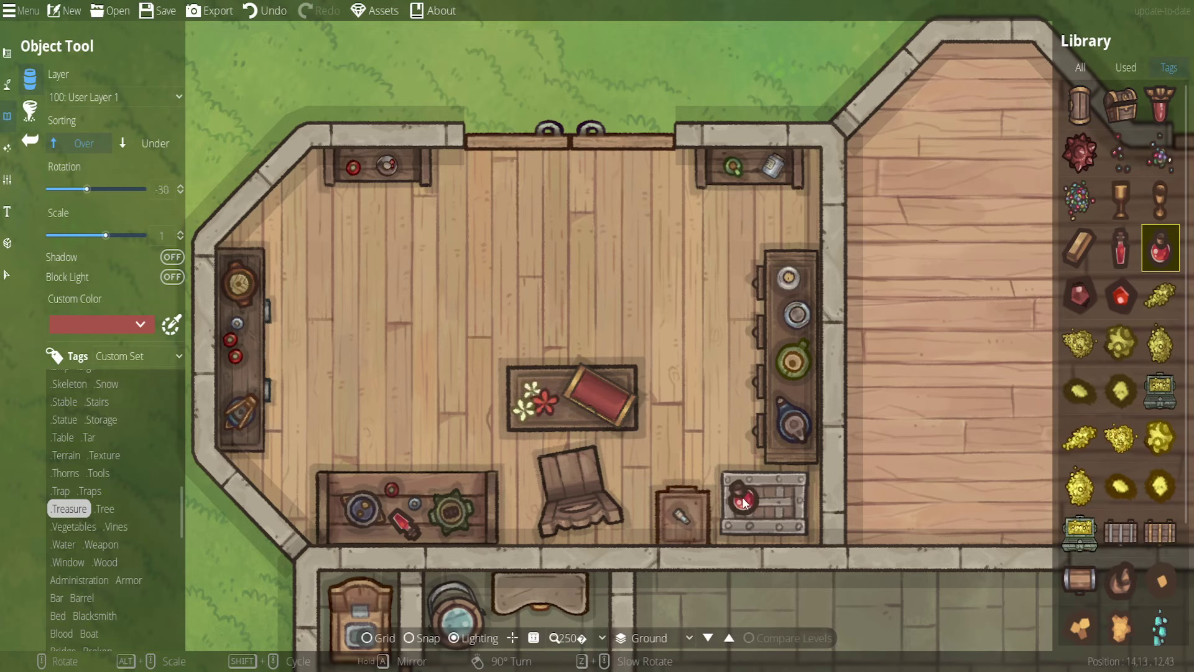
left_click(747, 505)
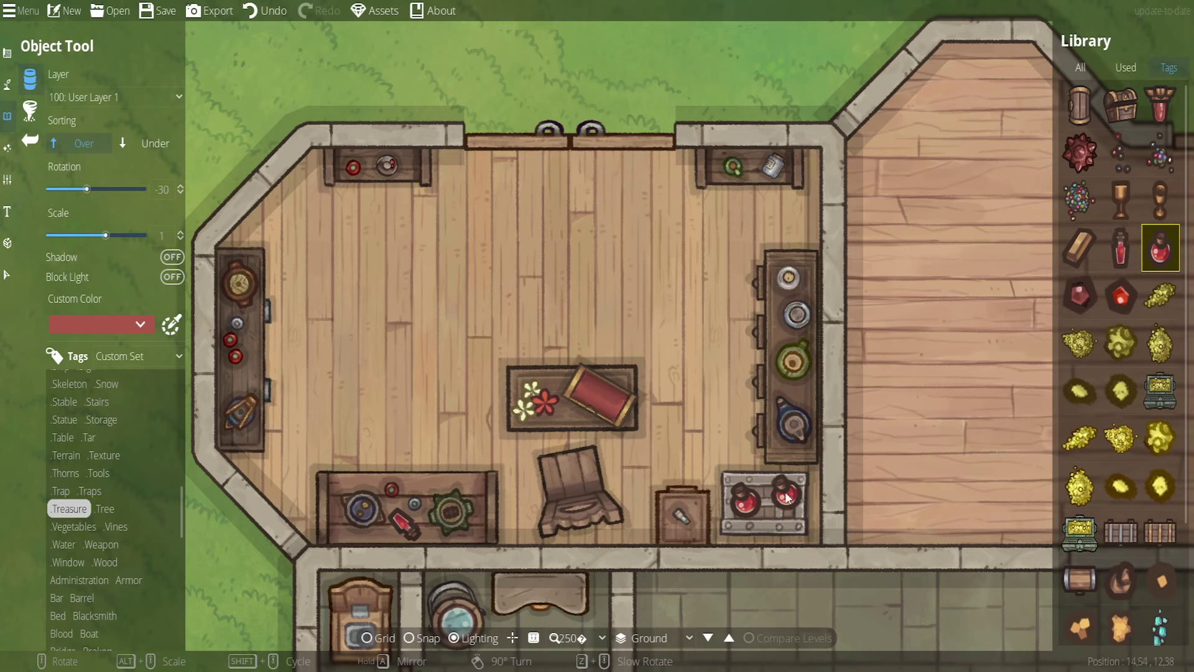
Place a slim red potion bottle rotated 30 on the east half of the same metal-banded chest
scroll(786, 498, "up", 3)
scroll(786, 497, "up", 2, "shift")
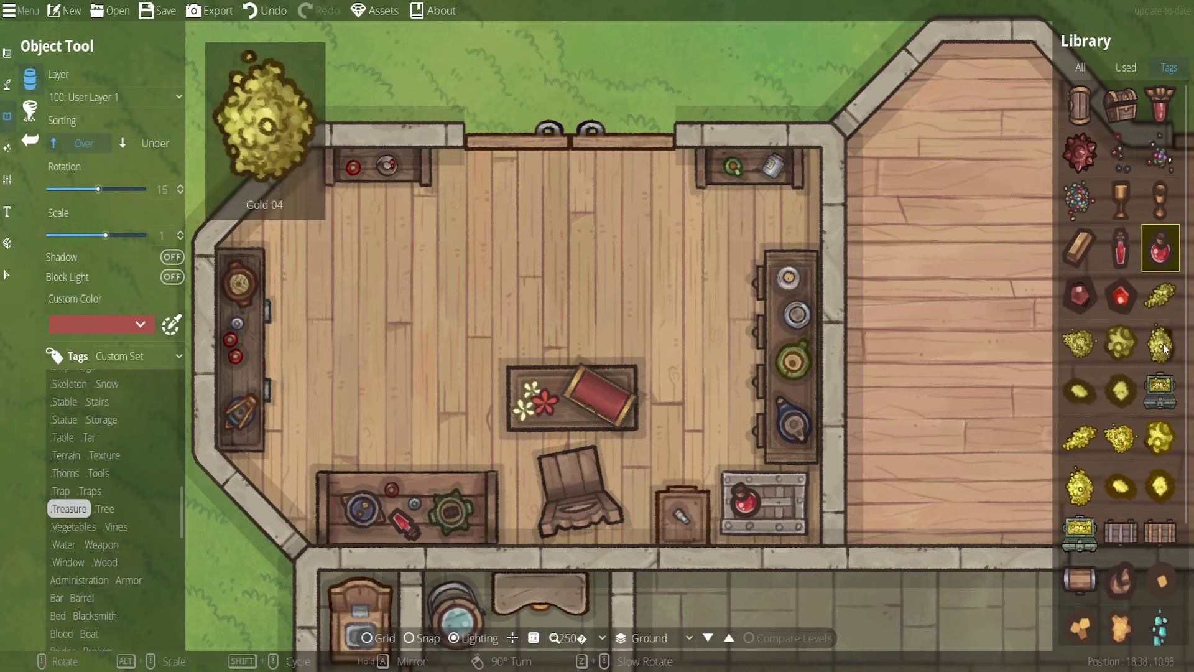
scroll(786, 521, "up", 1)
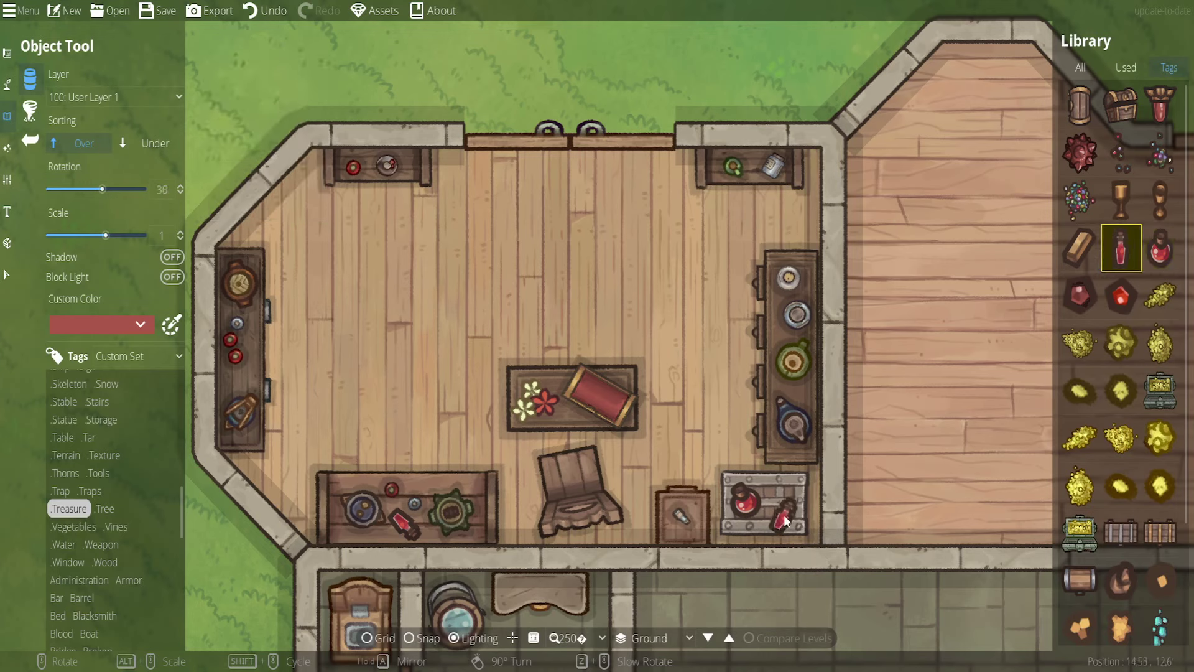
scroll(647, 358, "down", 2, "ctrl")
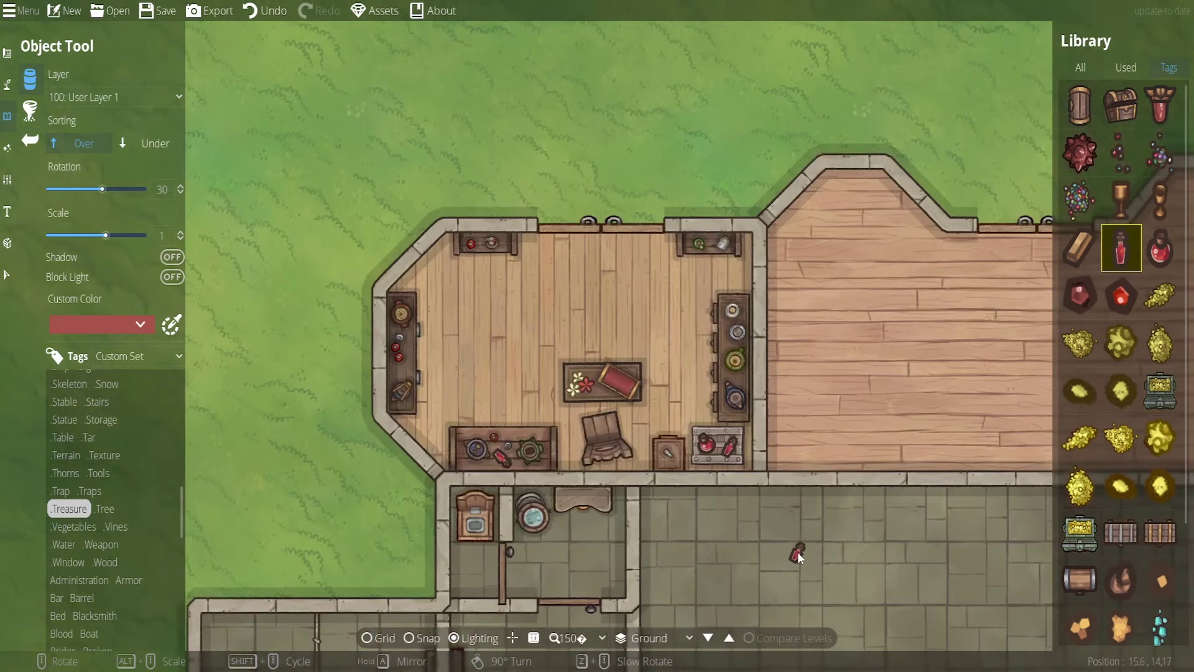
scroll(759, 510, "up", 5, "ctrl")
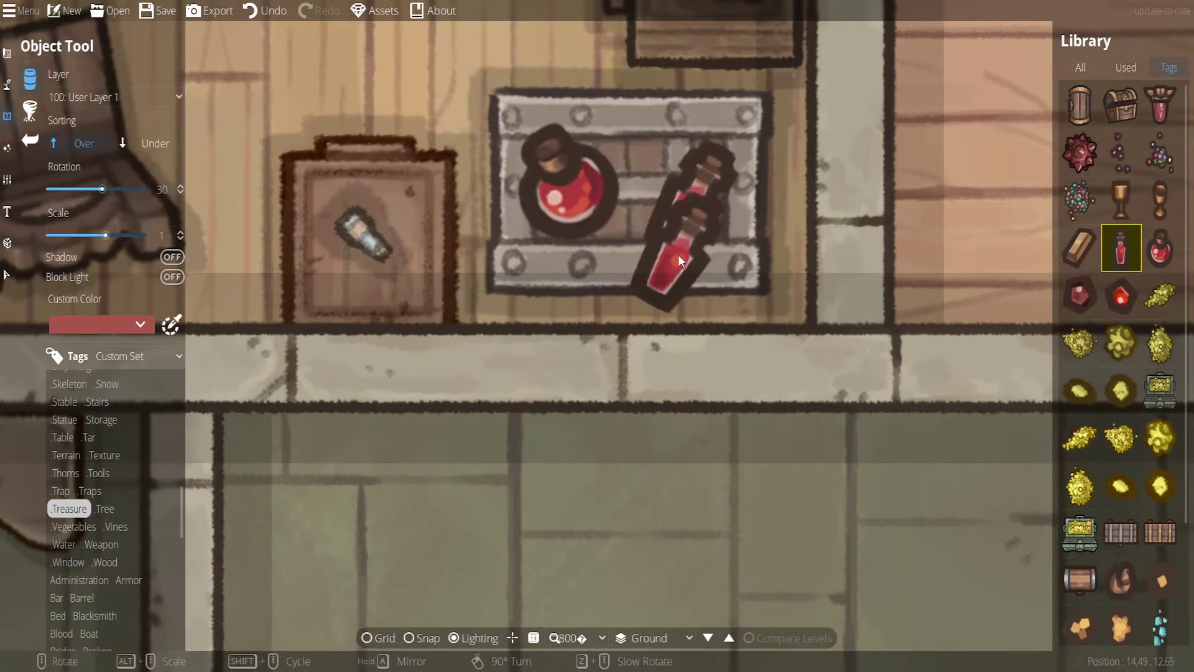
left_click_drag(671, 289, 672, 540)
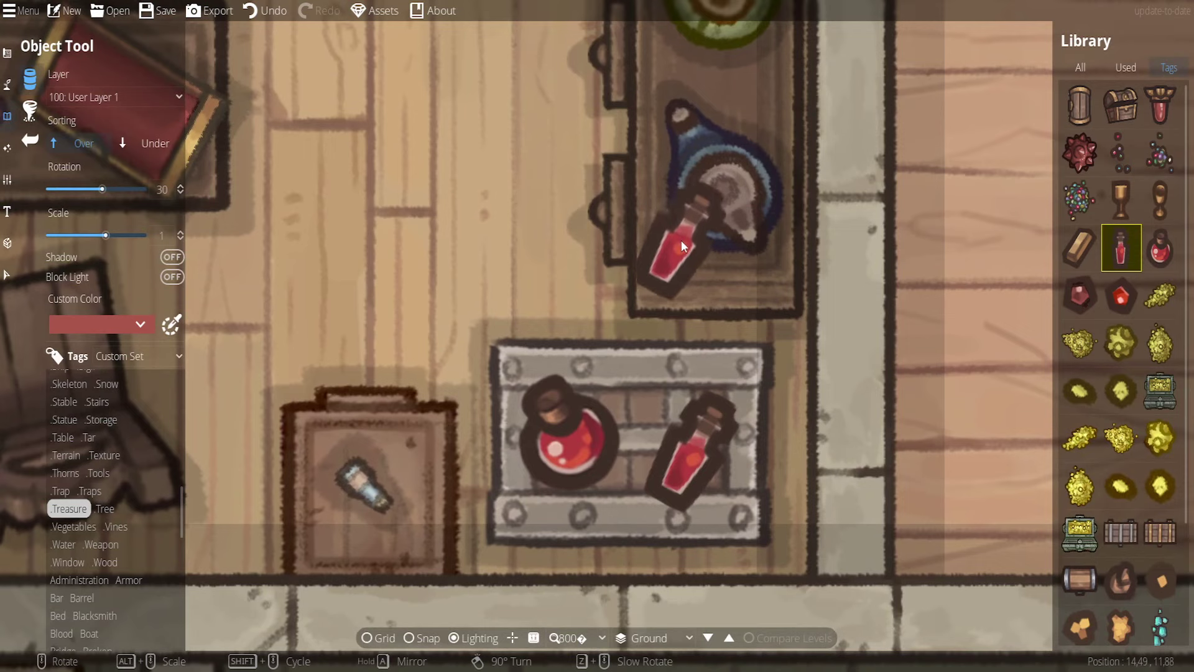
Look through more Treasure objects, save the map and leave object placement
scroll(681, 240, "down", 2, "ctrl")
scroll(1133, 390, "down", 3)
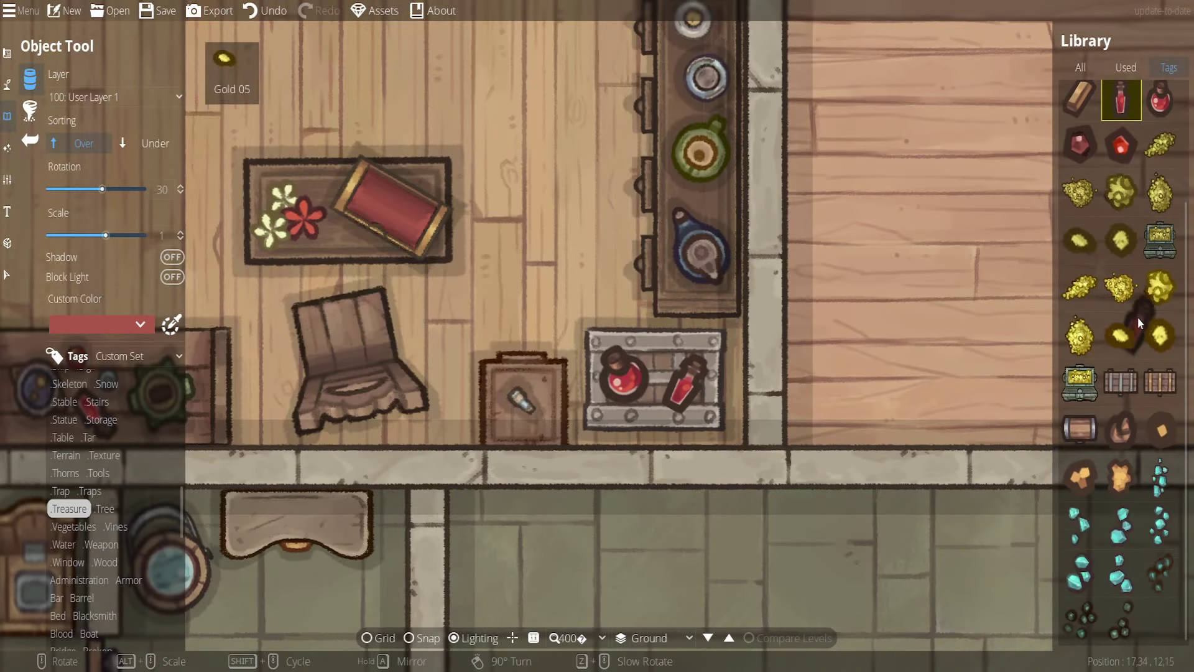
scroll(642, 419, "down", 2, "ctrl")
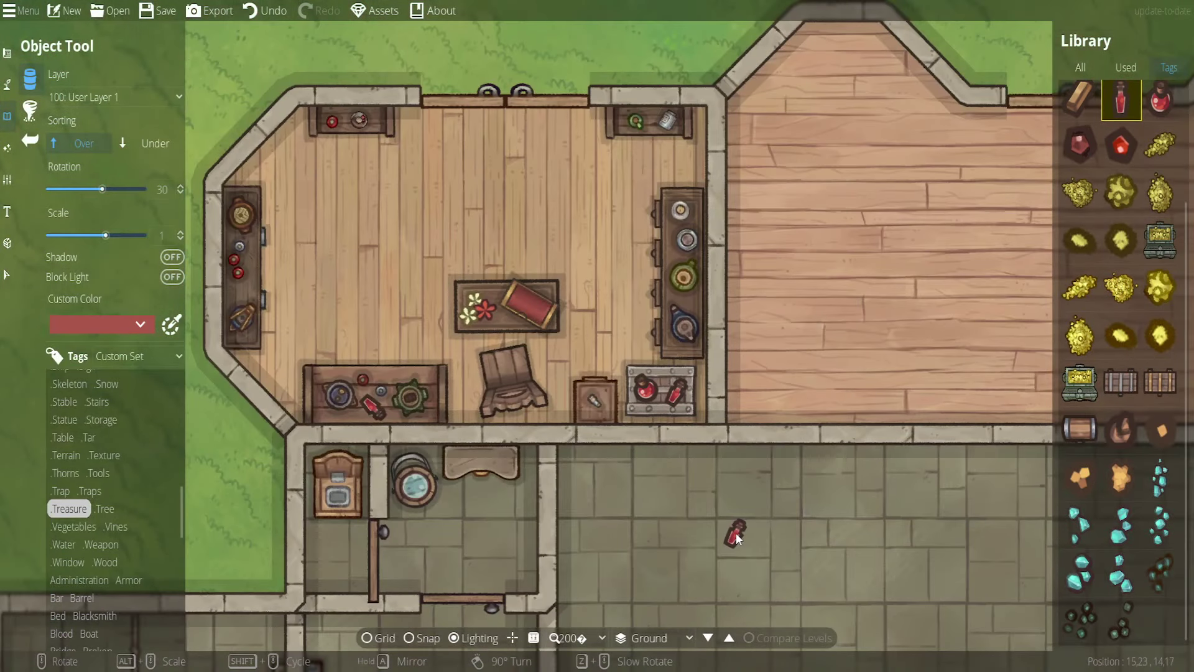
left_click(159, 11)
left_click(7, 274)
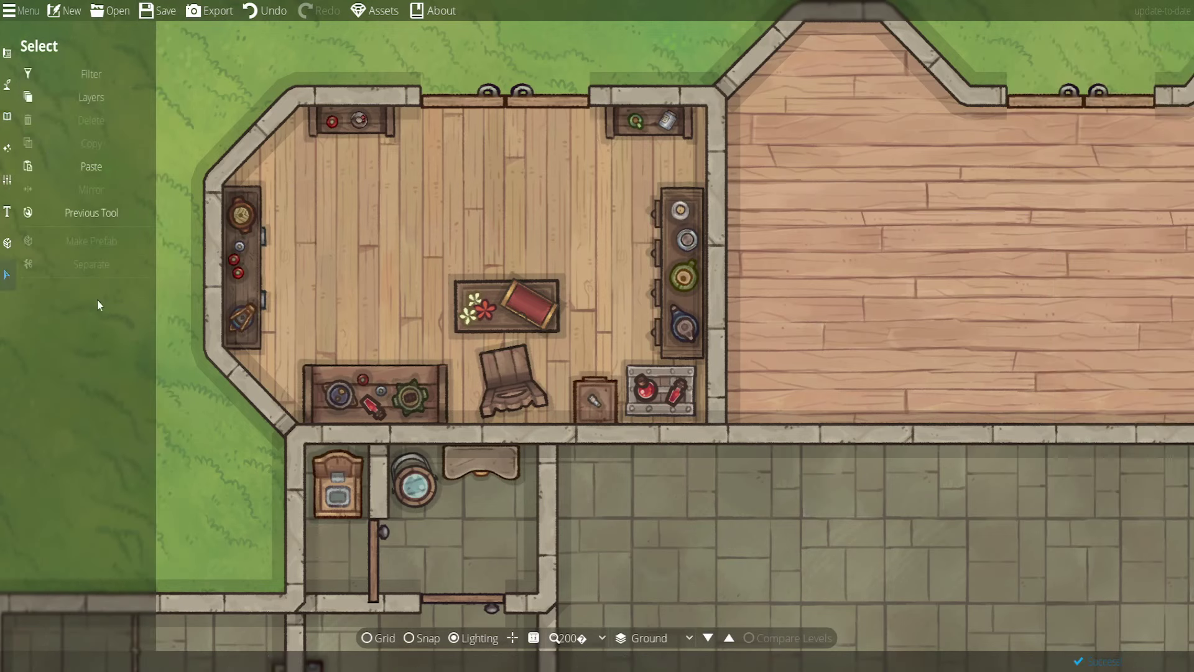
Resume placing Treasure objects on the Ground level
scroll(601, 484, "down", 2, "ctrl")
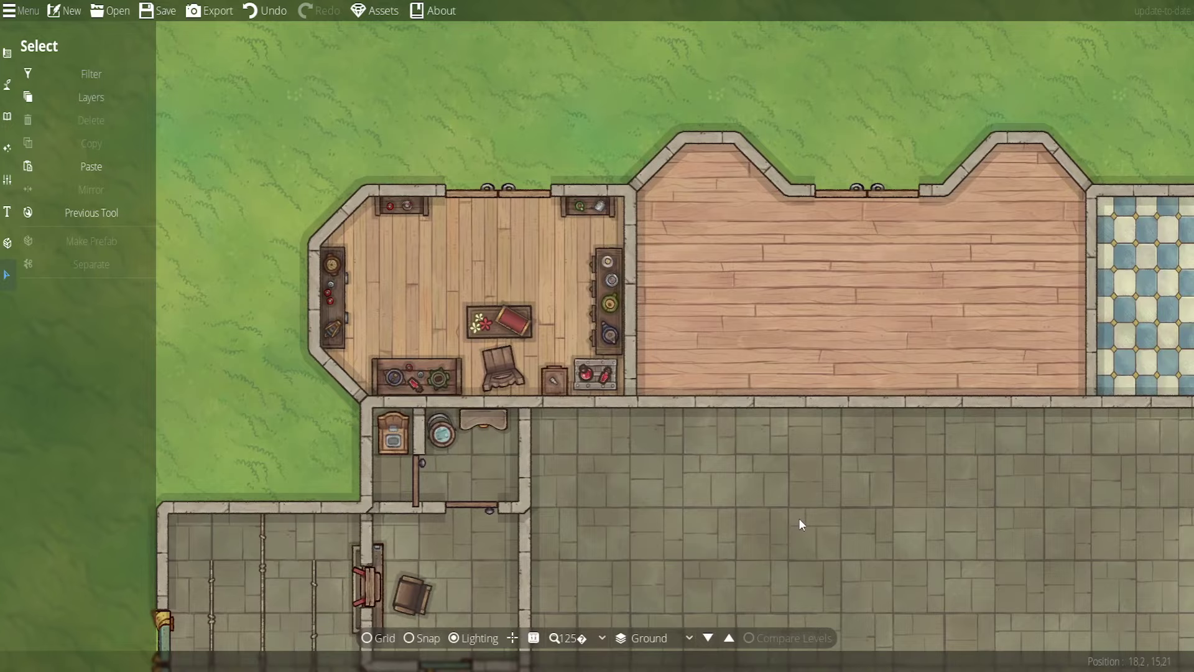
left_click_drag(799, 517, 607, 234)
scroll(606, 234, "down", 2)
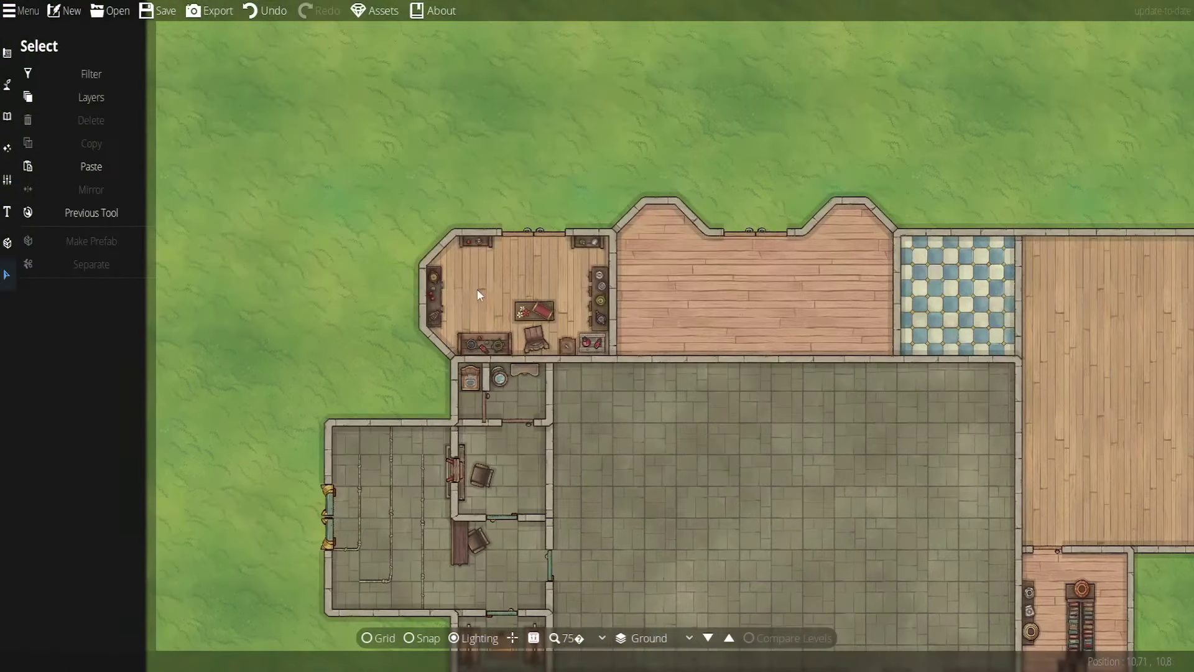
scroll(615, 401, "up", 5)
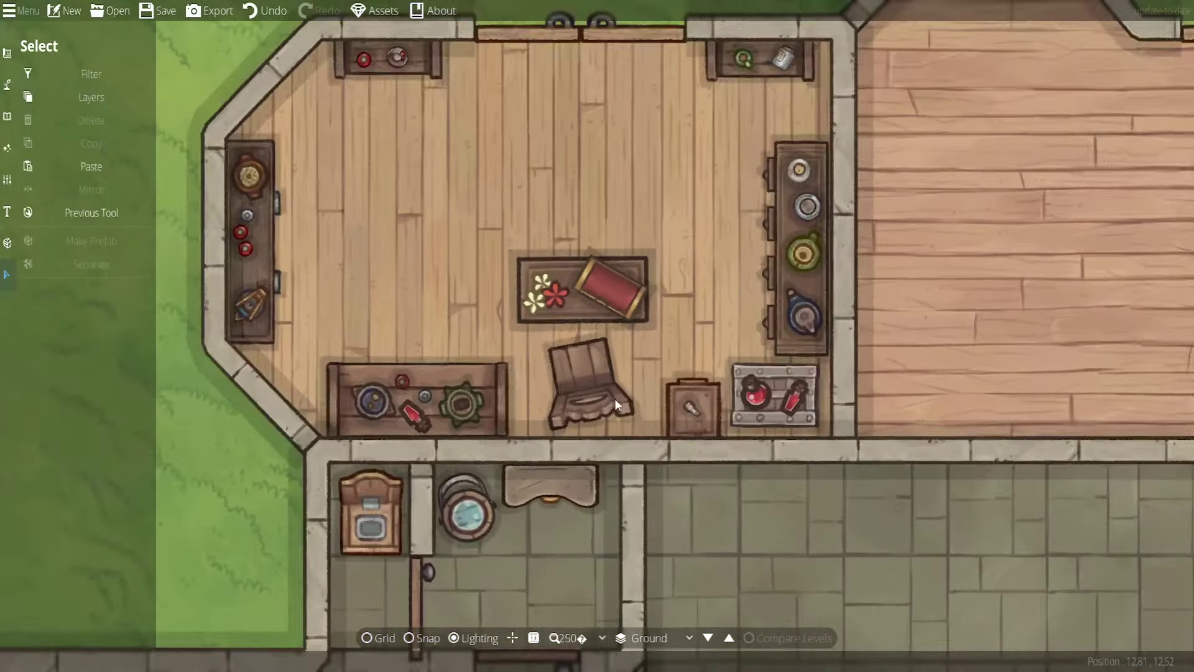
scroll(614, 401, "up", 1)
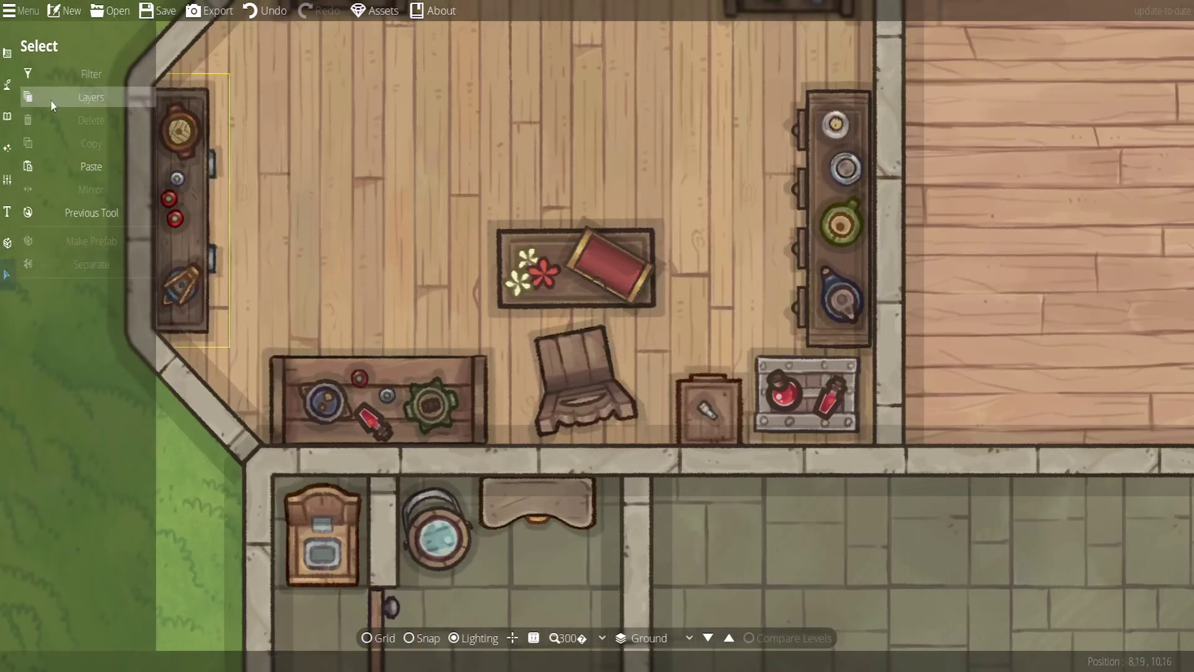
left_click(7, 116)
left_click(59, 77)
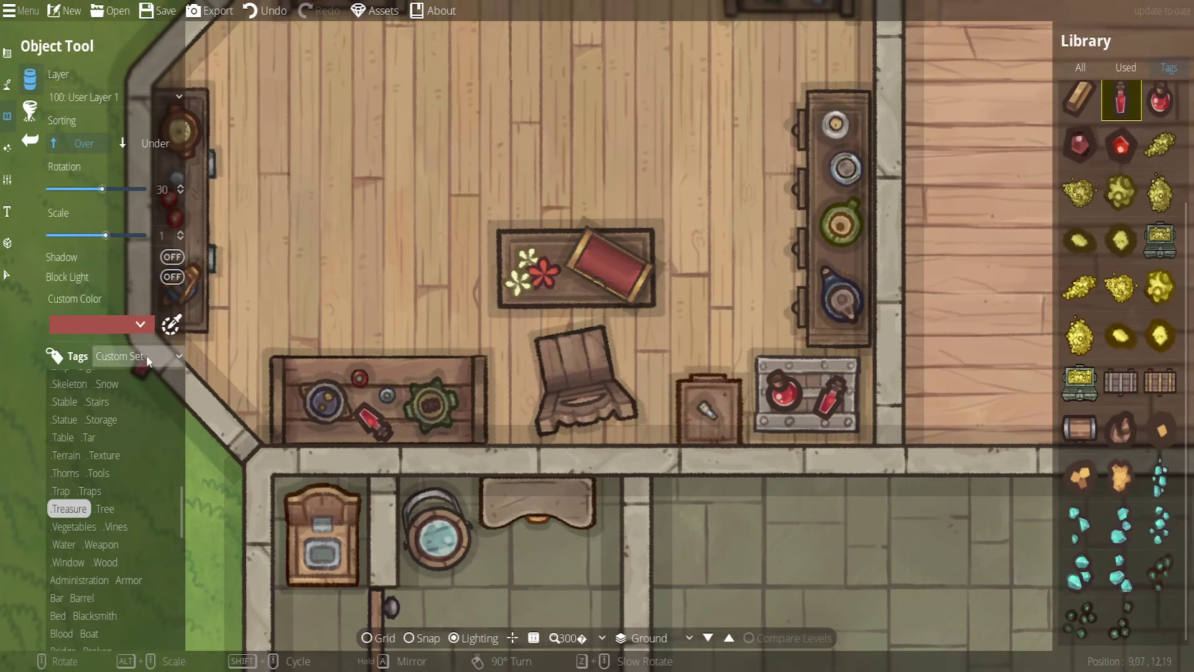
Try salmon, orange and teal custom colors on the Treasure objects
left_click(140, 323)
left_click(118, 349)
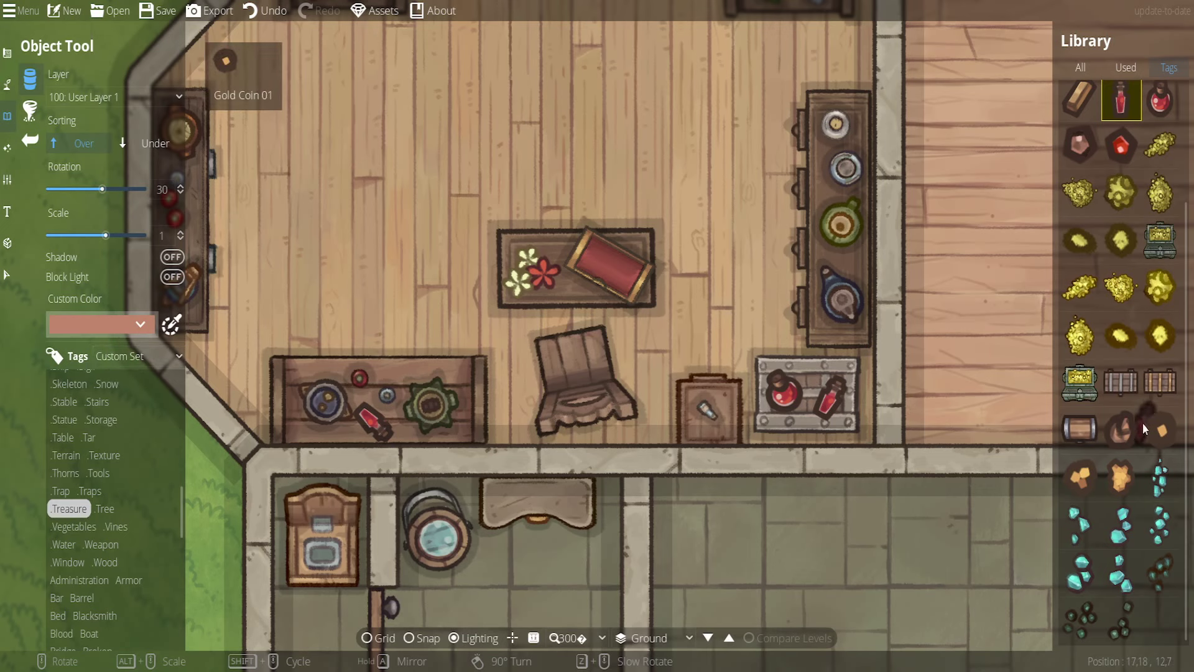
scroll(1143, 423, "up", 3)
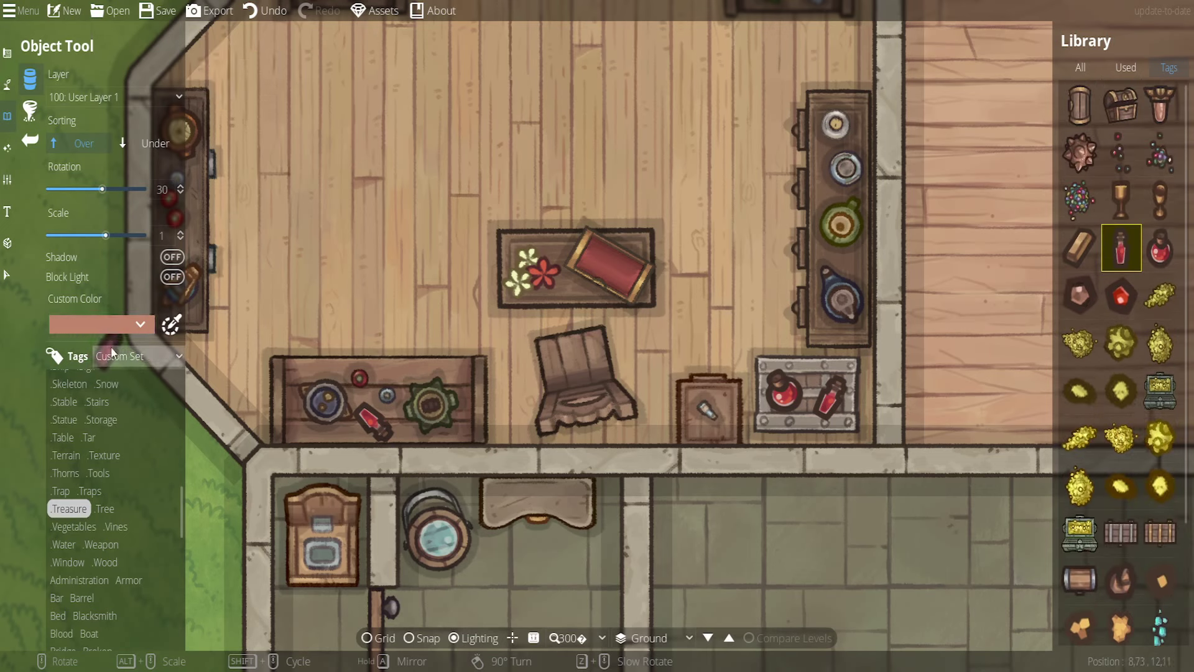
left_click(131, 324)
left_click(138, 358)
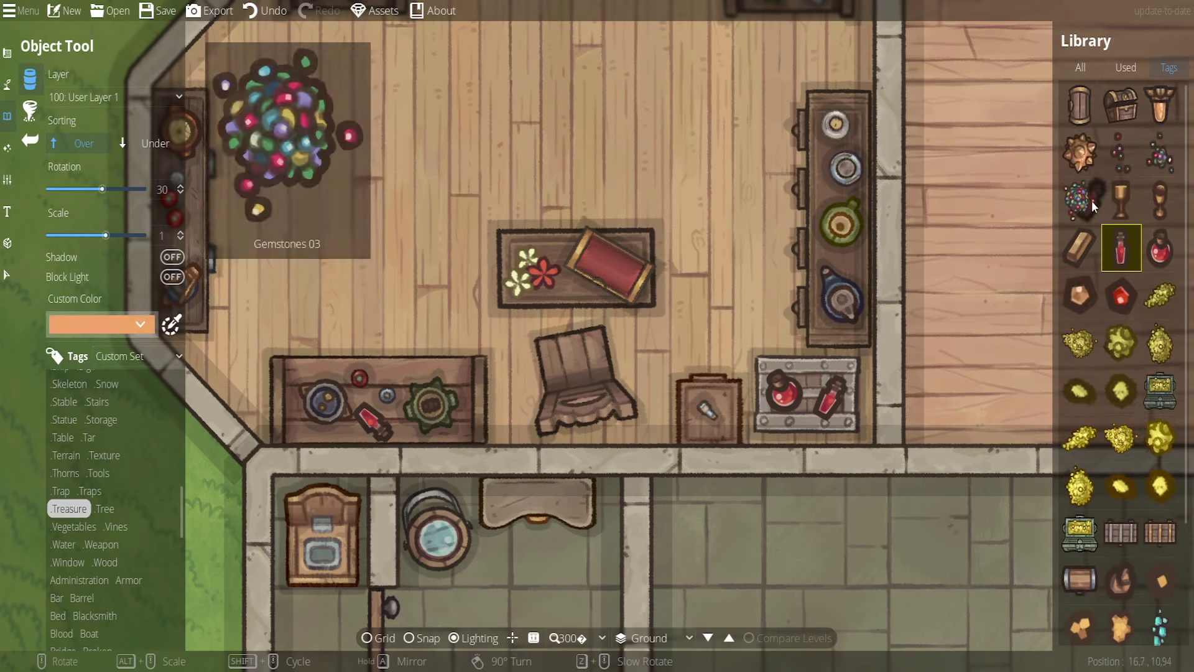
left_click(134, 324)
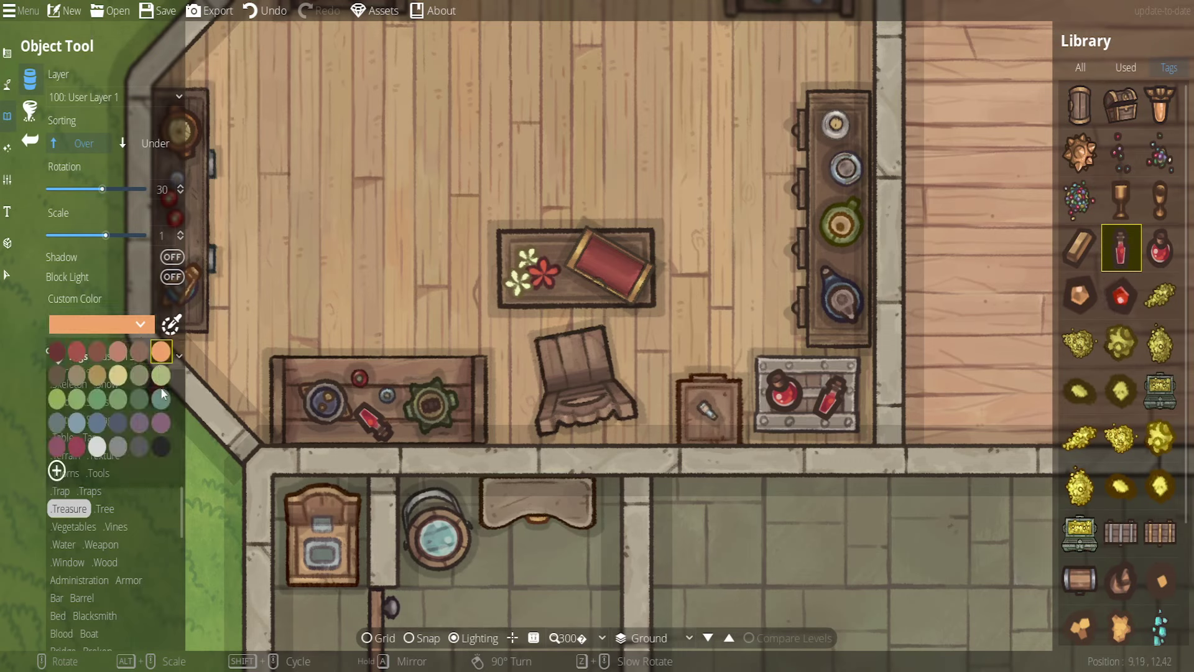
left_click(161, 396)
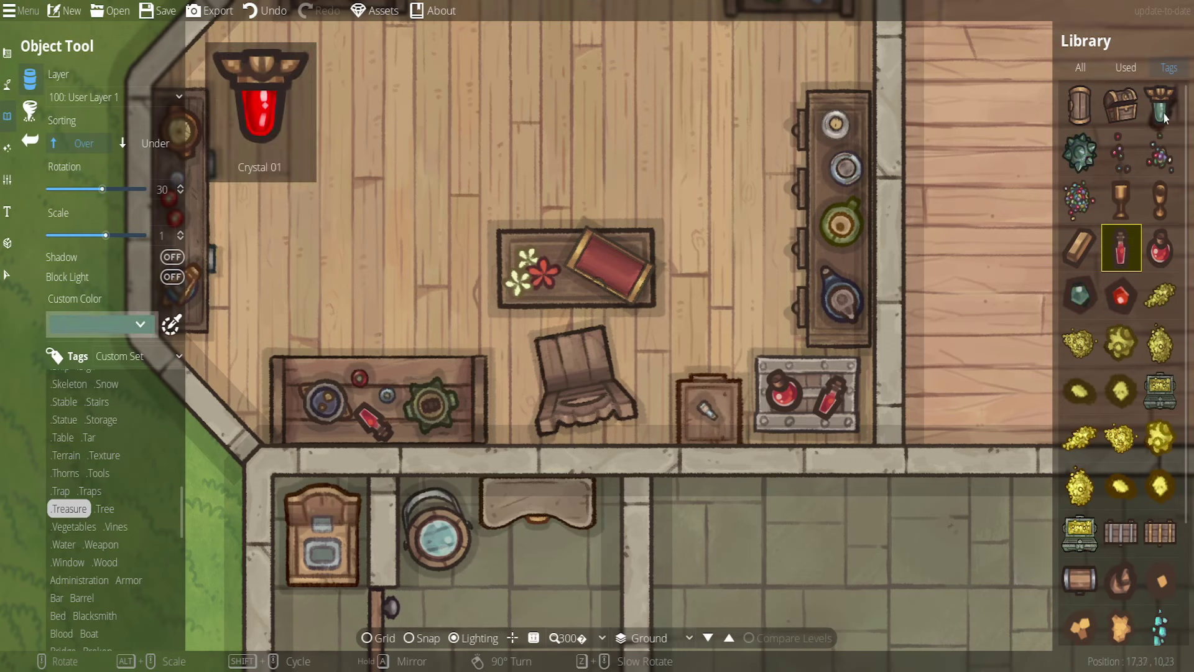
Look through the Treasure objects and inspect the library's tables, shelves and chest for spots to decorate
left_click_drag(920, 565, 488, 240)
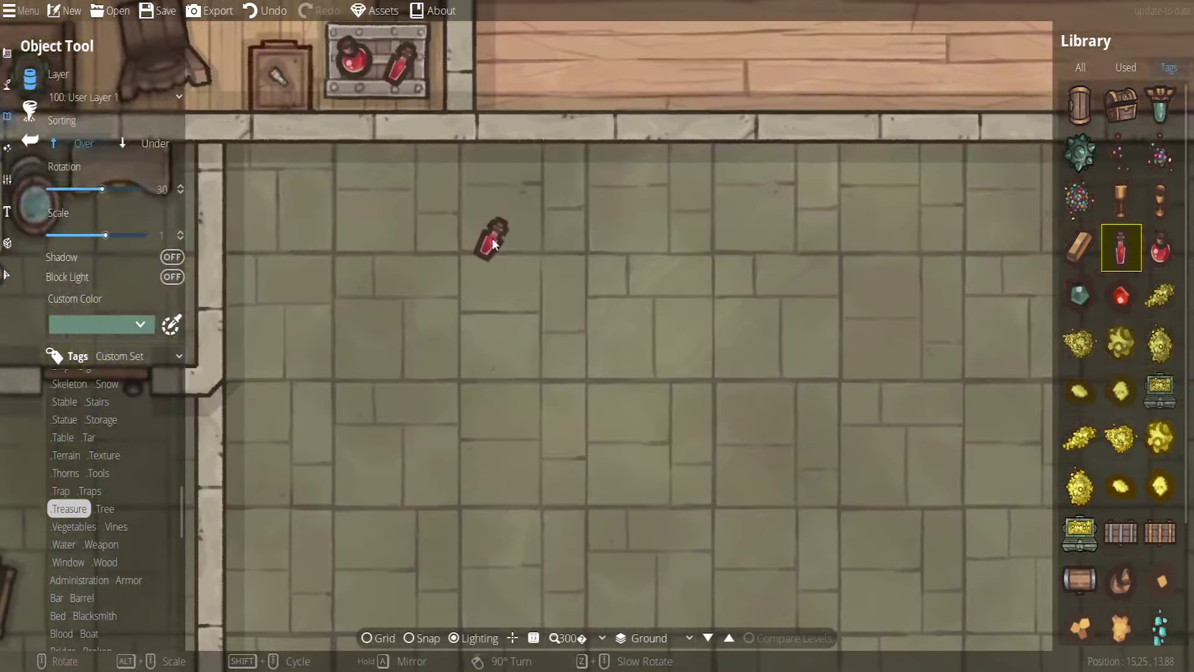
scroll(1114, 485, "down", 3)
scroll(773, 266, "down", 3)
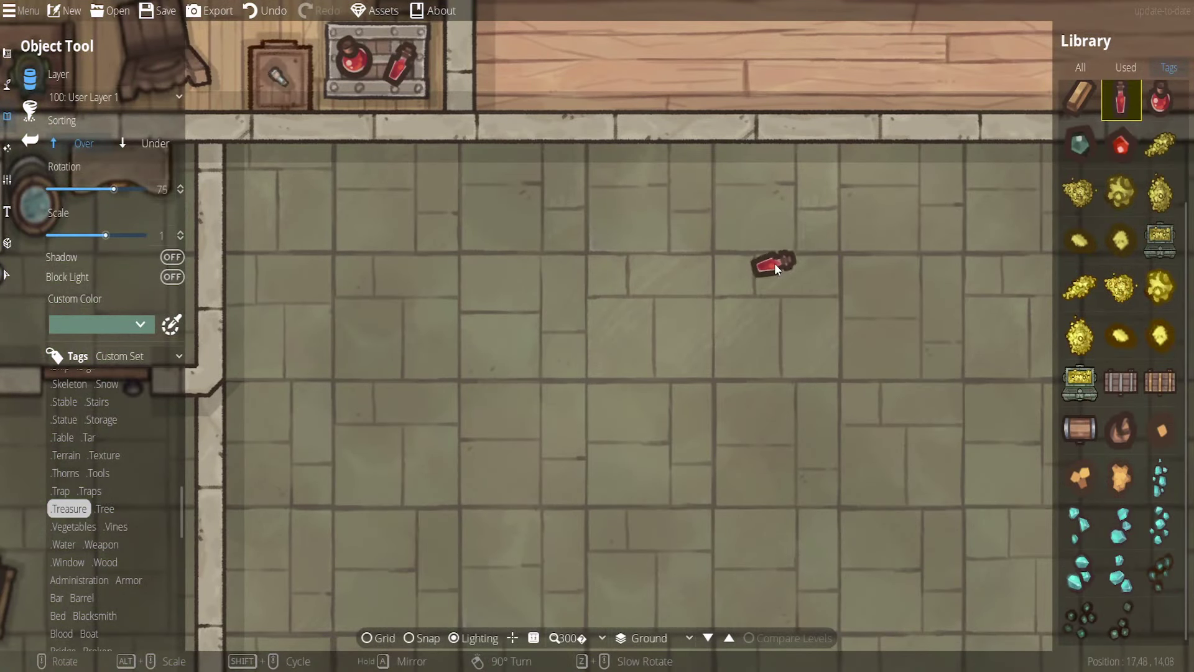
scroll(1150, 360, "up", 3)
key("d")
key("w")
scroll(435, 352, "up", 4)
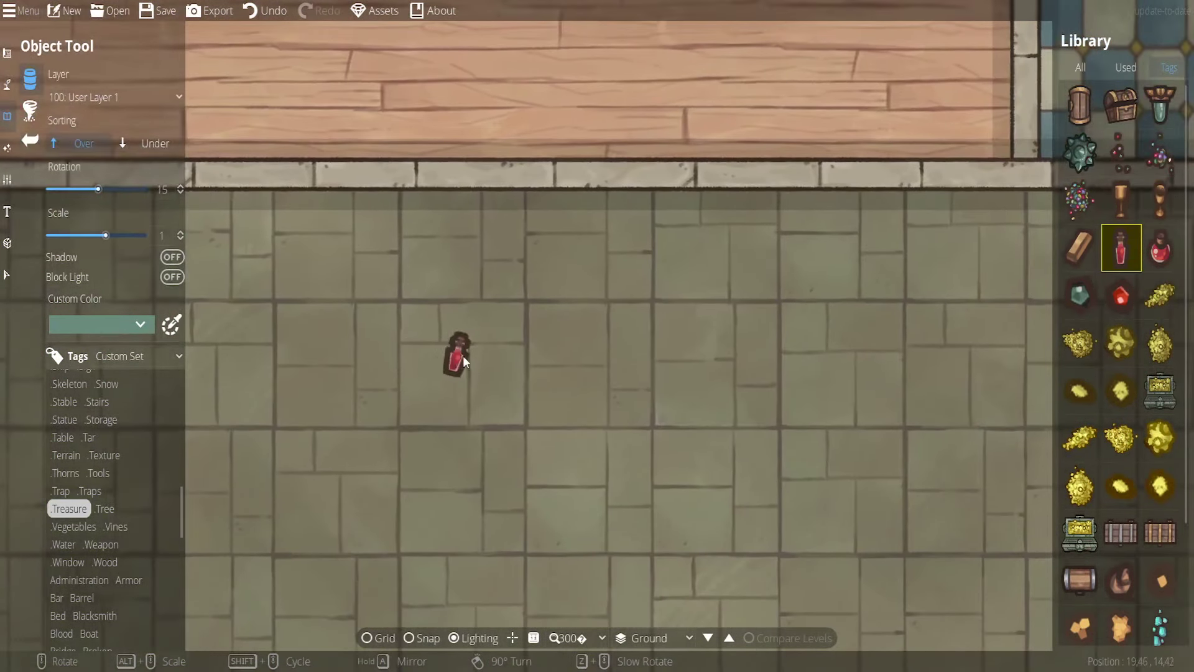
key("d")
key("s")
scroll(517, 311, "down", 2)
left_click_drag(808, 579, 344, 41)
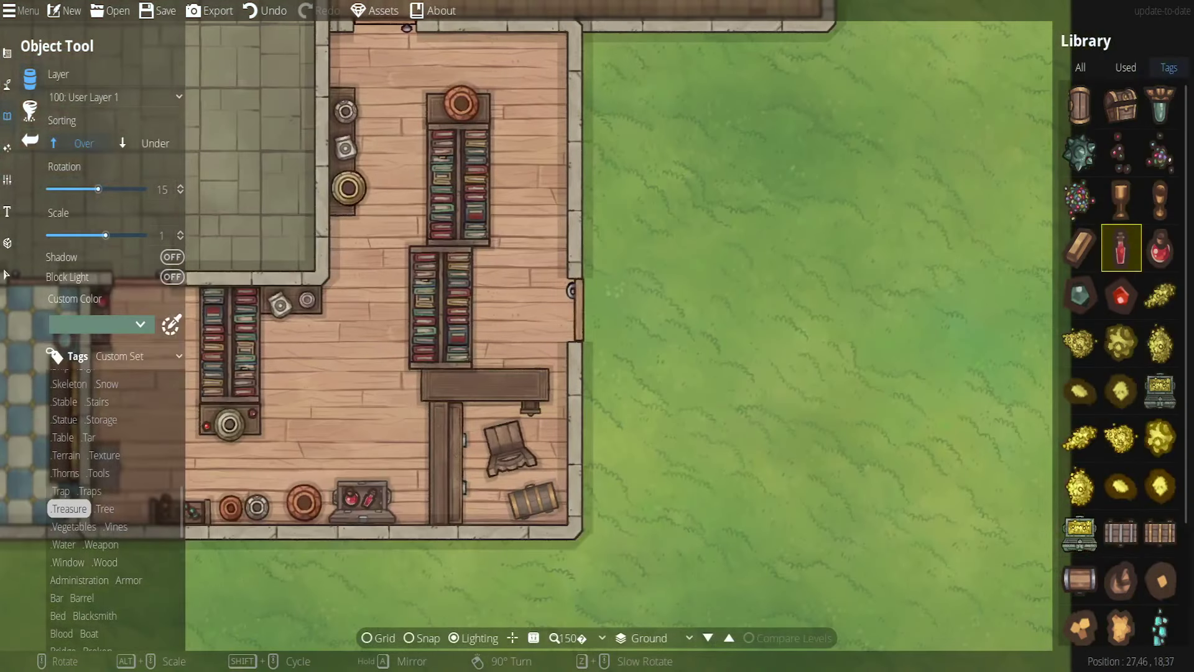
left_click_drag(387, 498, 793, 382)
scroll(542, 379, "up", 2)
Try dark pink and muted purple custom colors on the Treasure objects
left_click(104, 320)
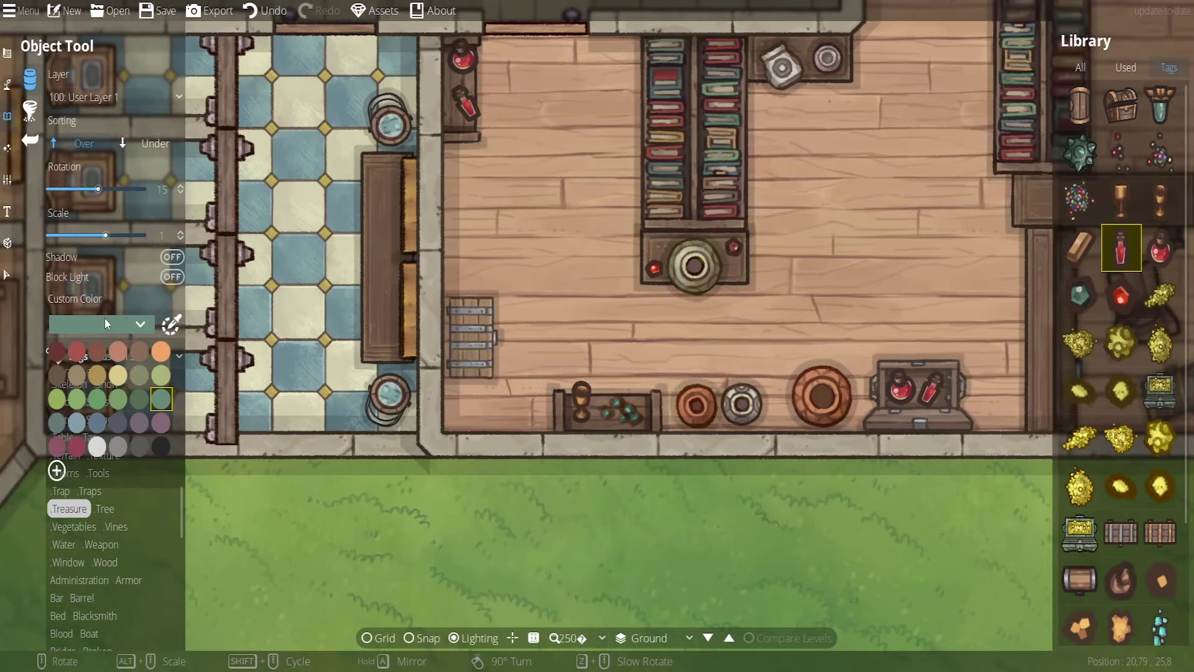
left_click(82, 445)
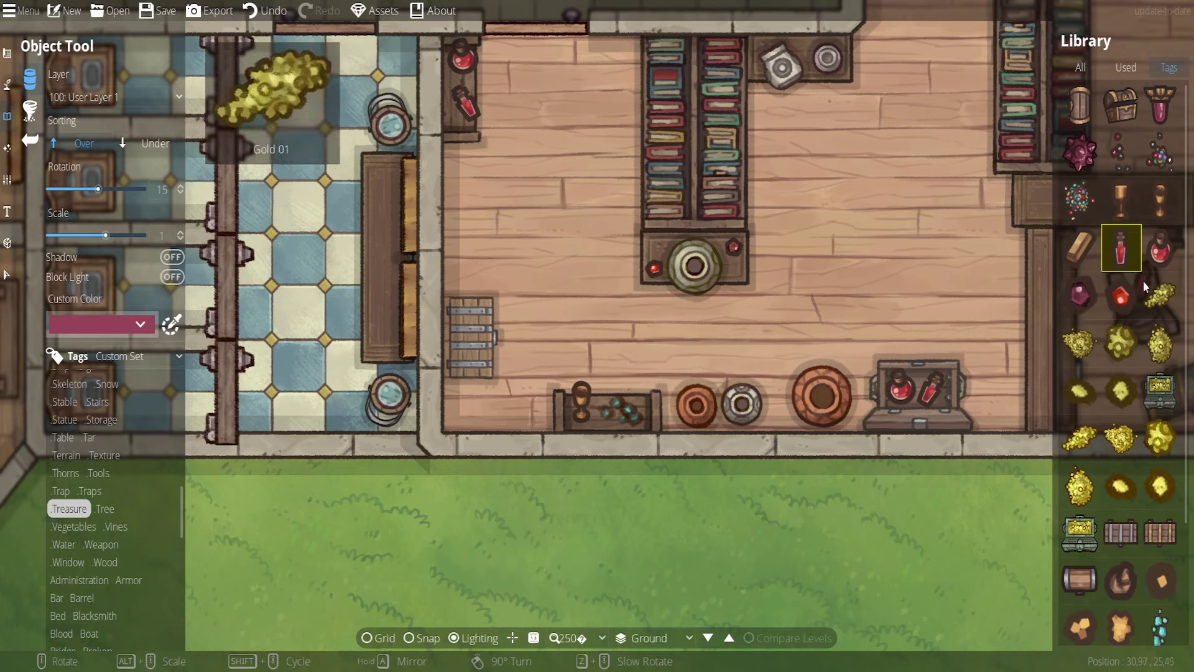
left_click(142, 326)
left_click(161, 424)
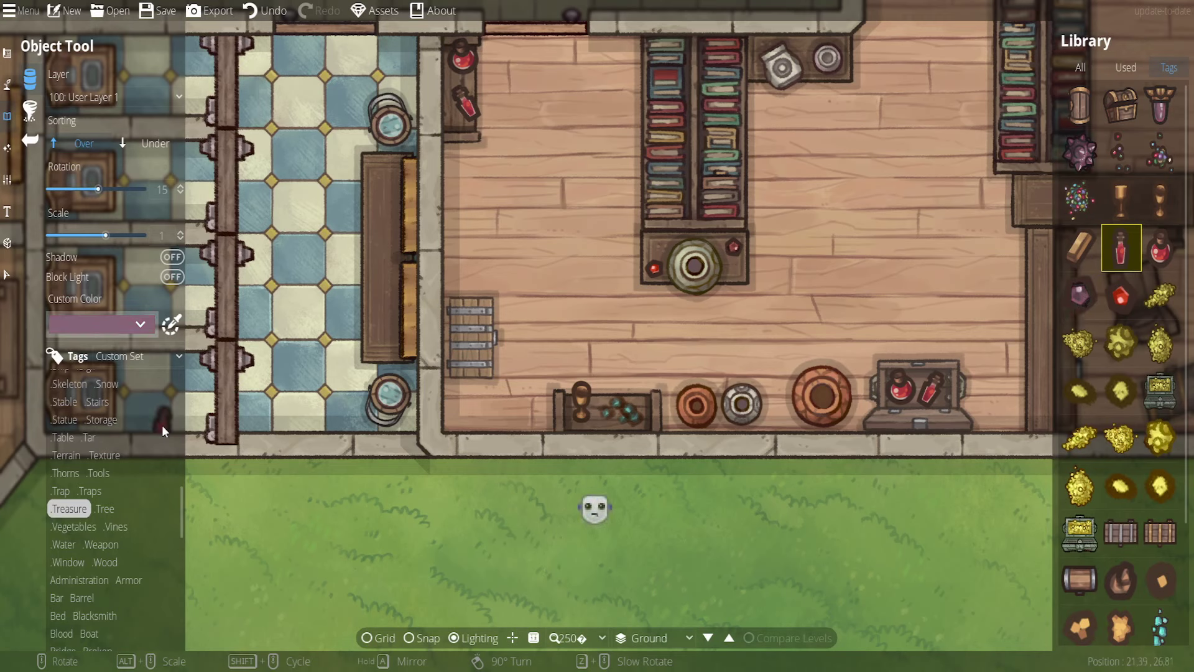
Add the bright pink custom color ff168a for the Treasure objects
left_click(140, 327)
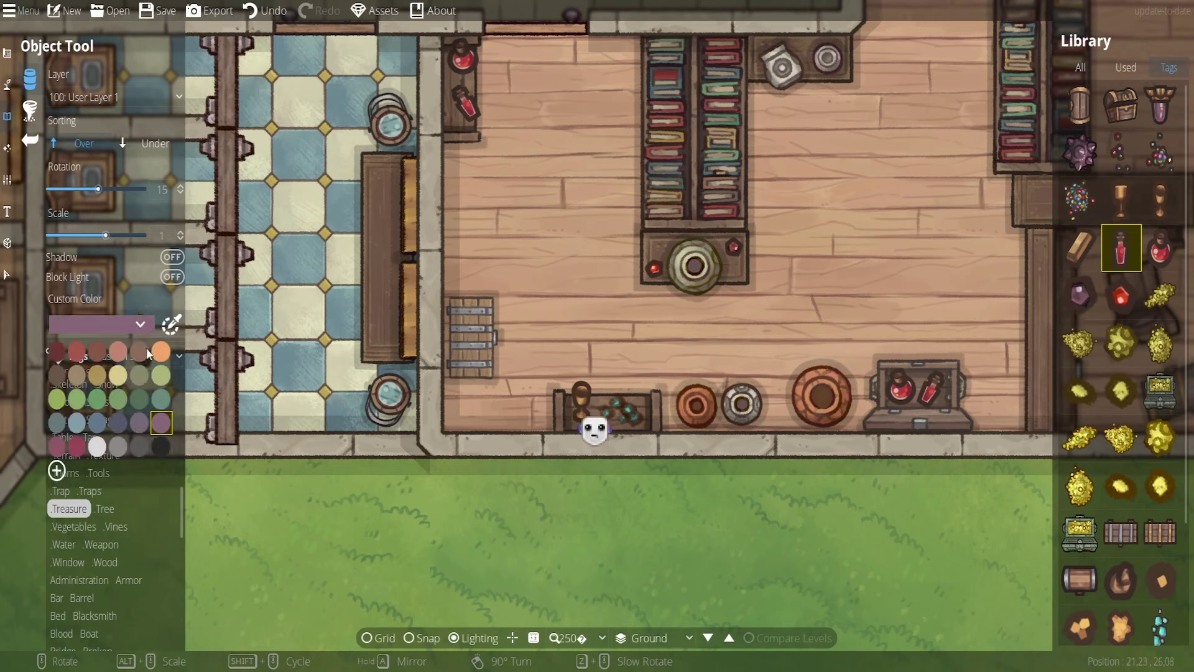
left_click(58, 472)
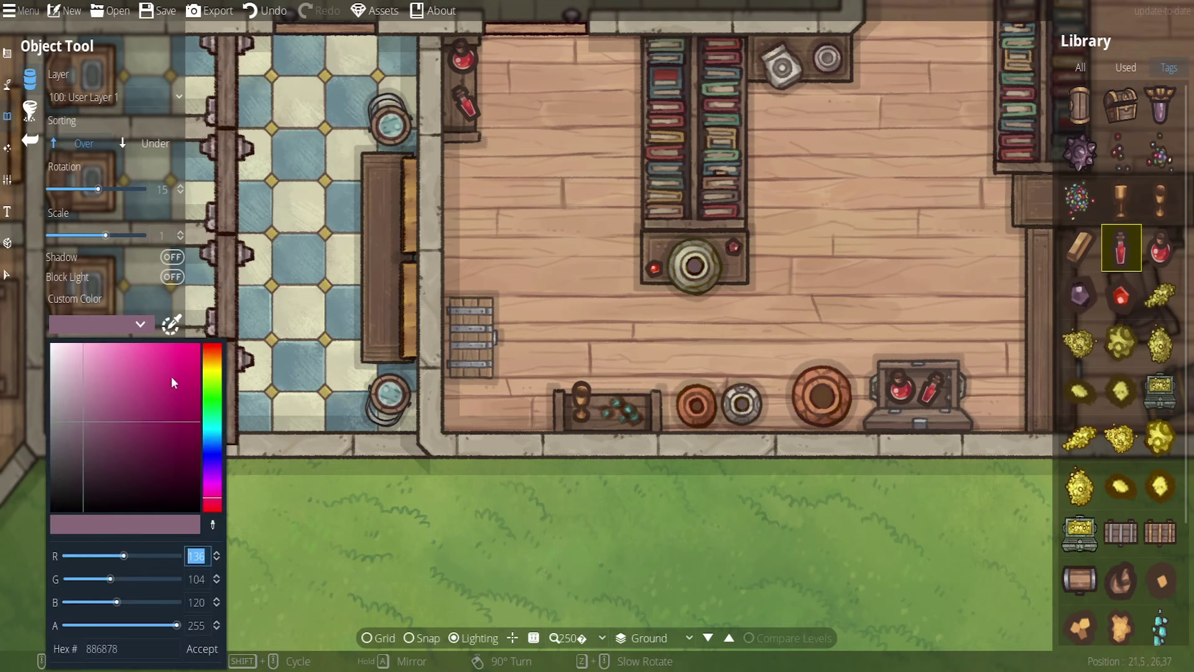
left_click(187, 344)
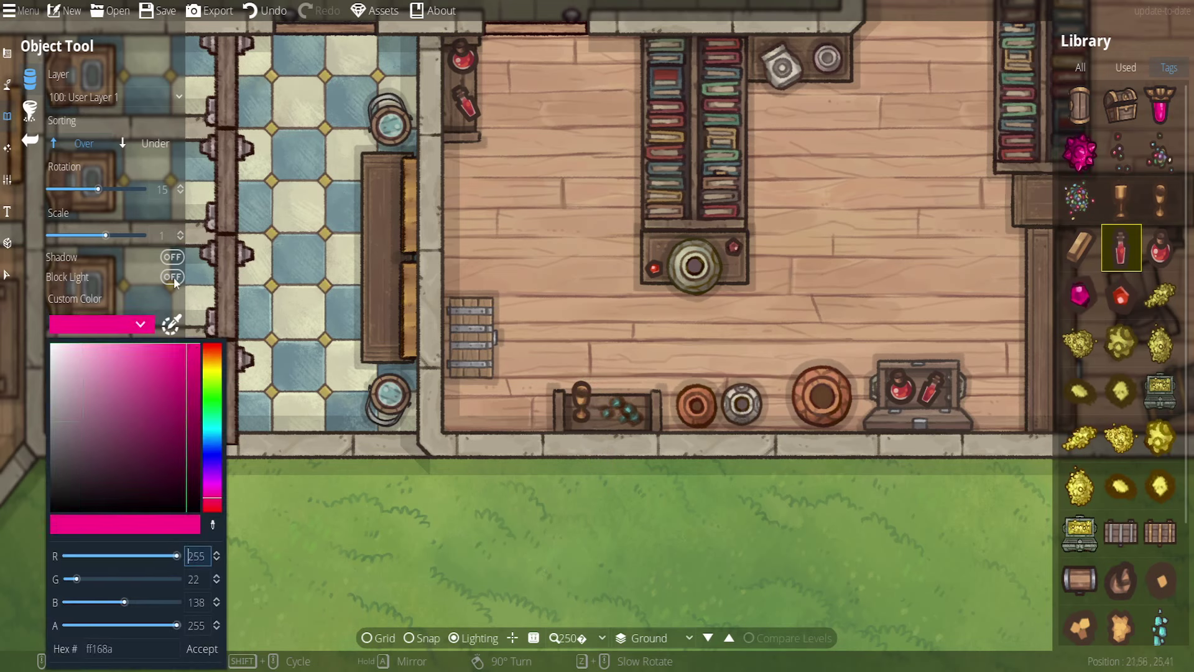
left_click(202, 648)
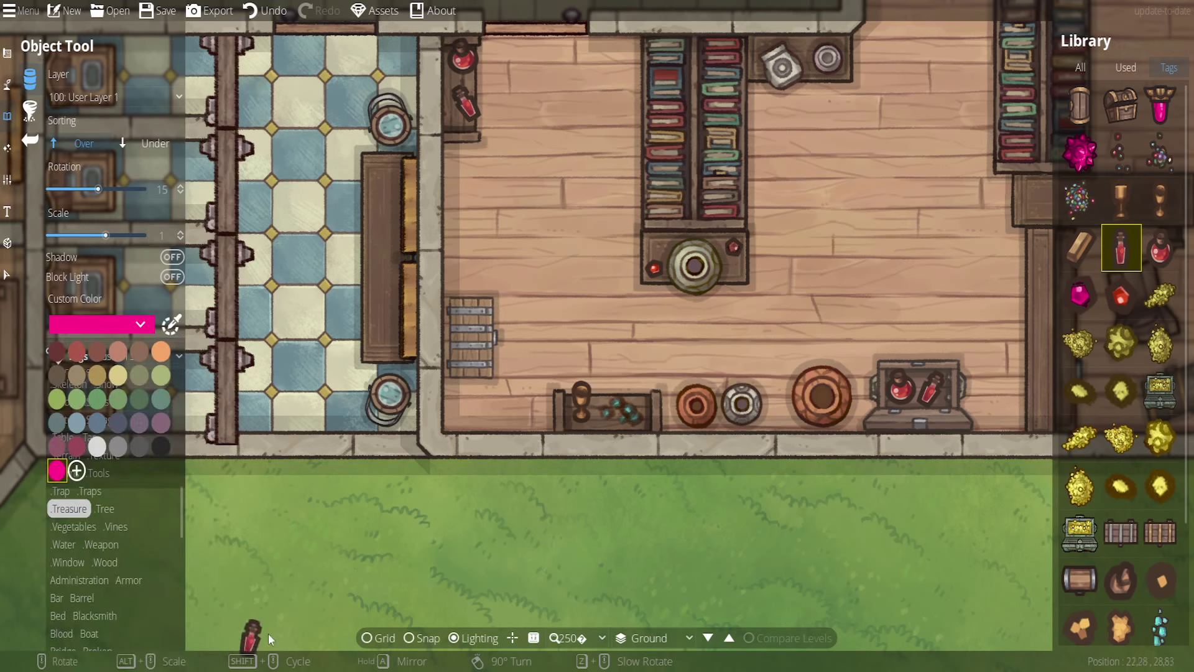
Place a bright pink gem rotated -15 on the west side of the small table north of the library's northeastern bookshelves
left_click(1086, 301)
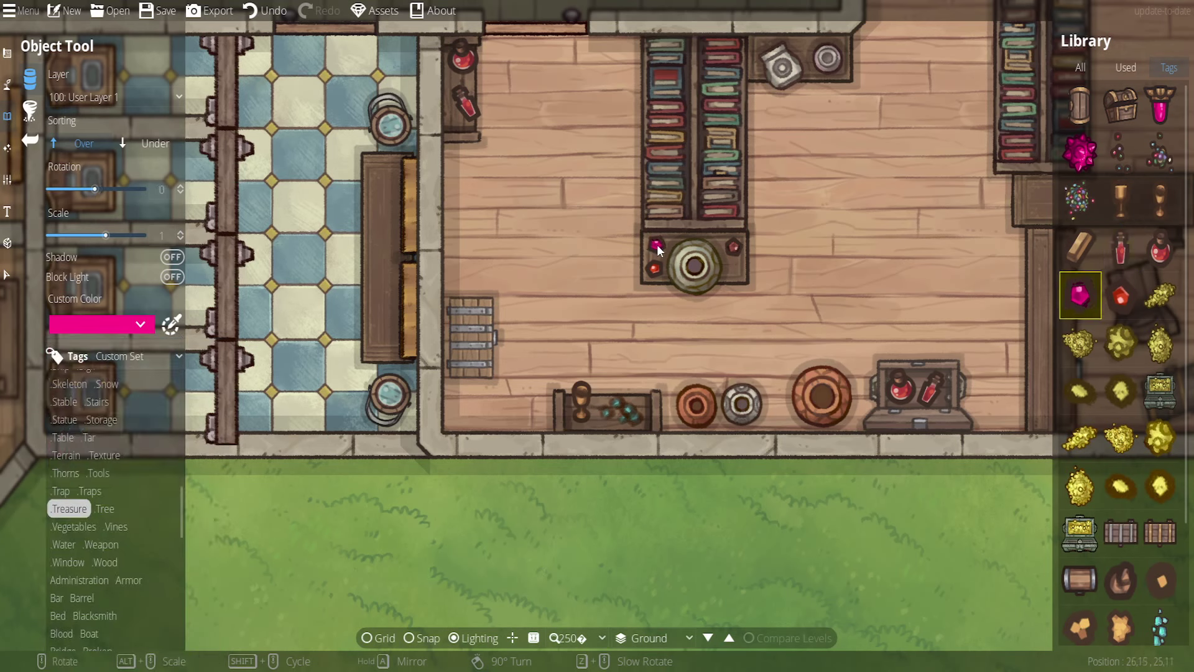
key("w+d")
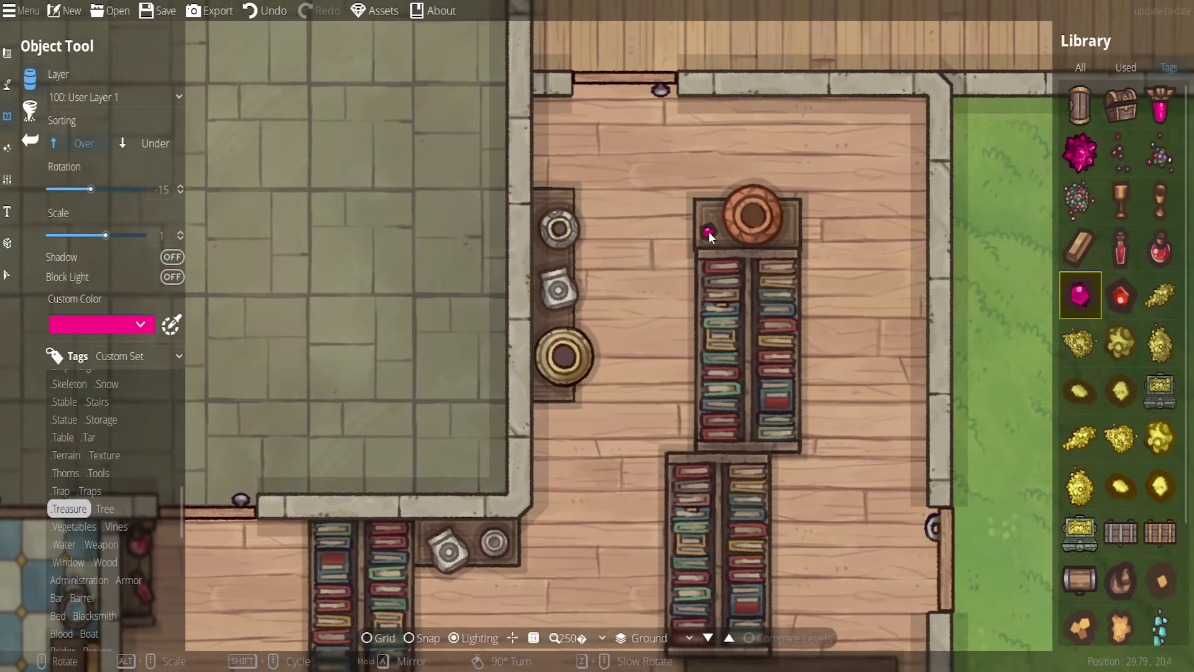
left_click(711, 237)
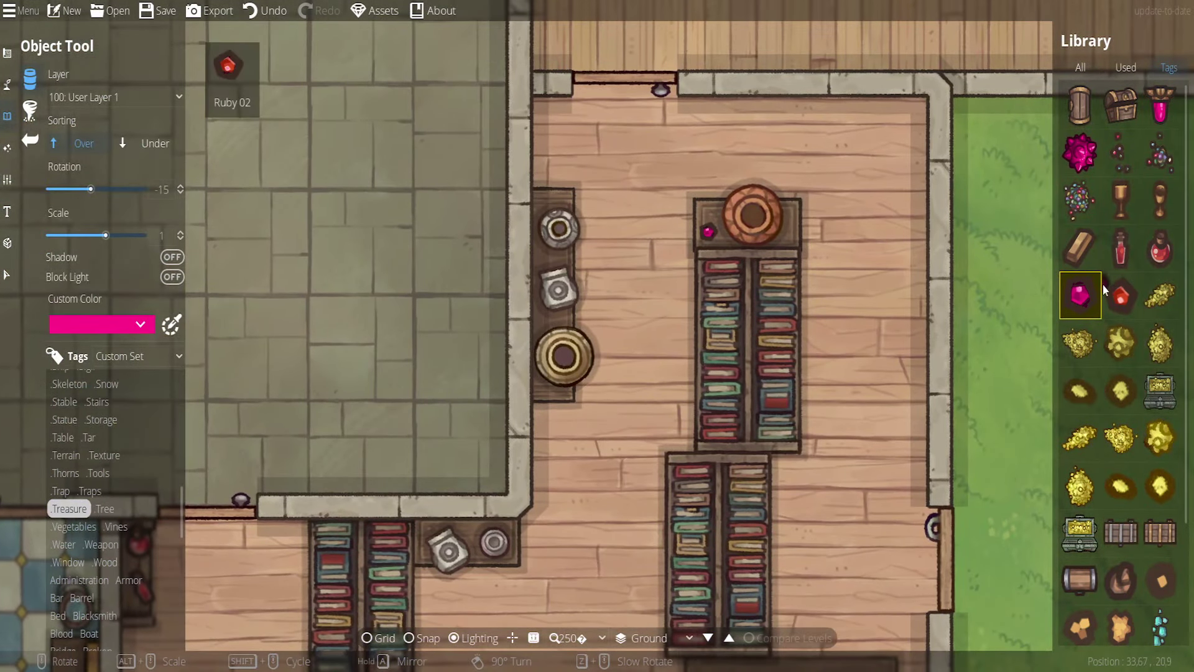
Place an orange gem with rotation 0 just north of the pink gem on the same table
left_click(141, 324)
left_click(163, 349)
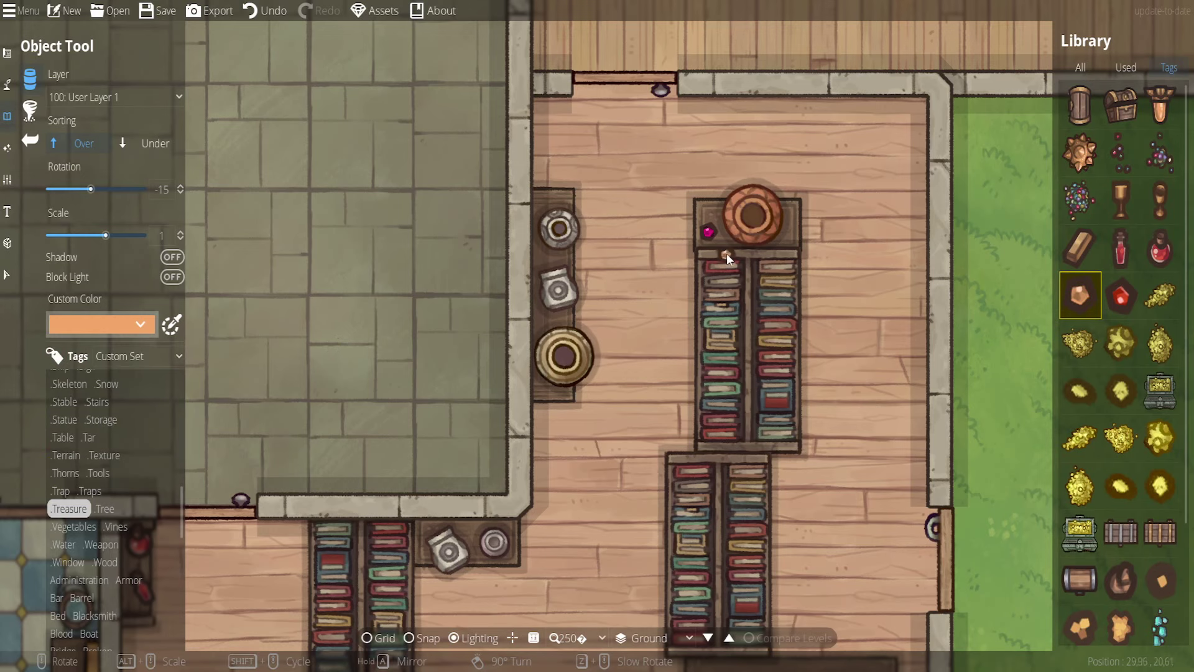
scroll(792, 231, "up", 1)
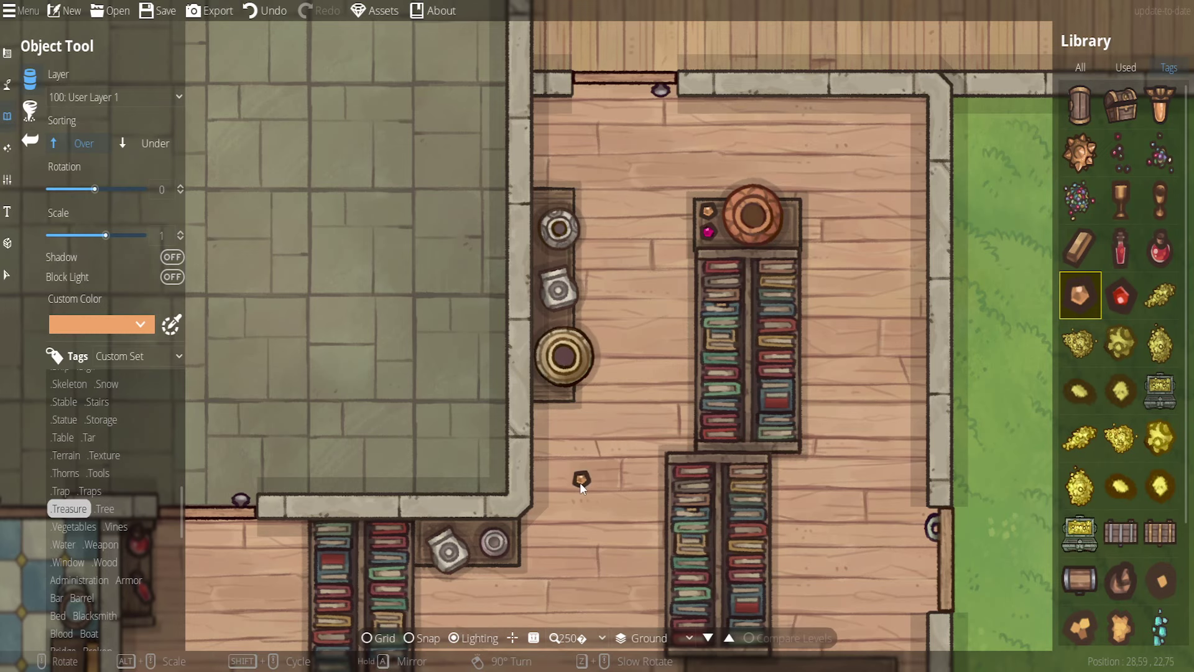
Check the library's decorations, leave object placement and review the whole building's rooms
left_click_drag(580, 482, 804, 259)
left_click_drag(733, 451, 743, 307)
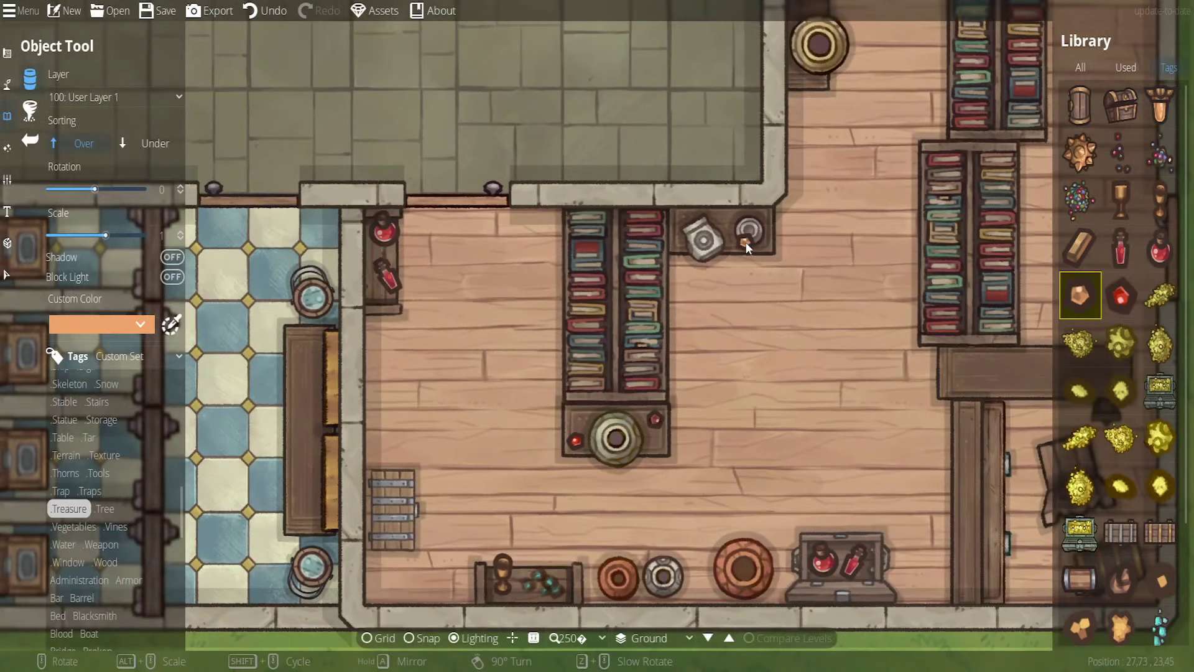
scroll(782, 395, "down", 3)
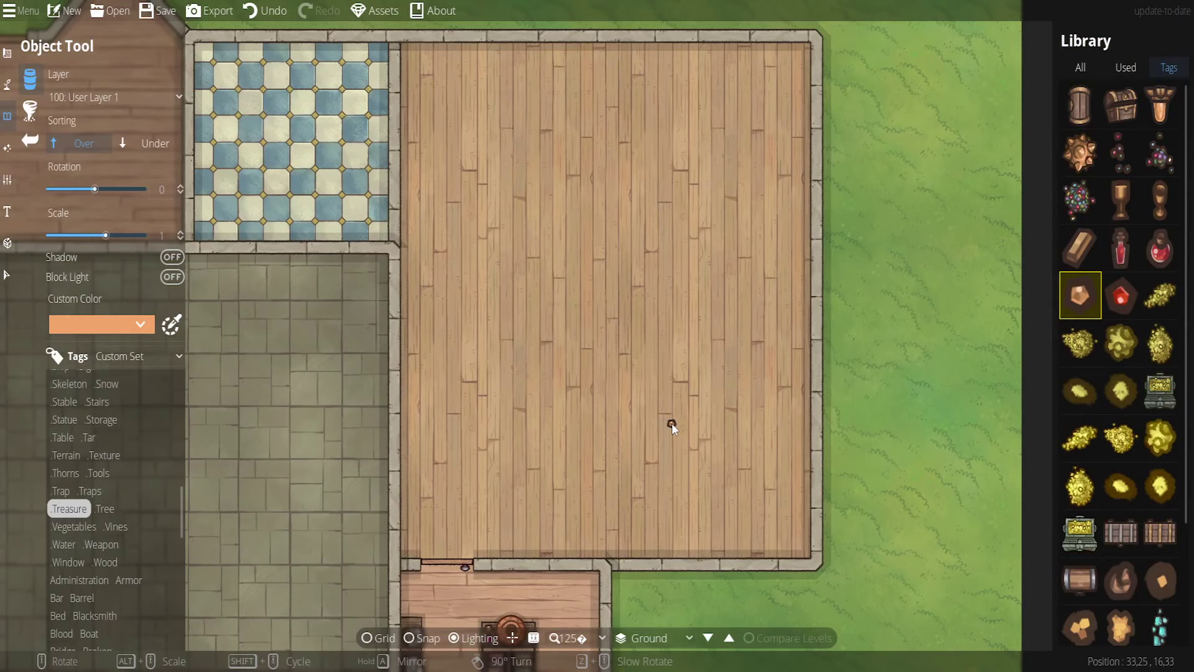
scroll(685, 360, "down", 5)
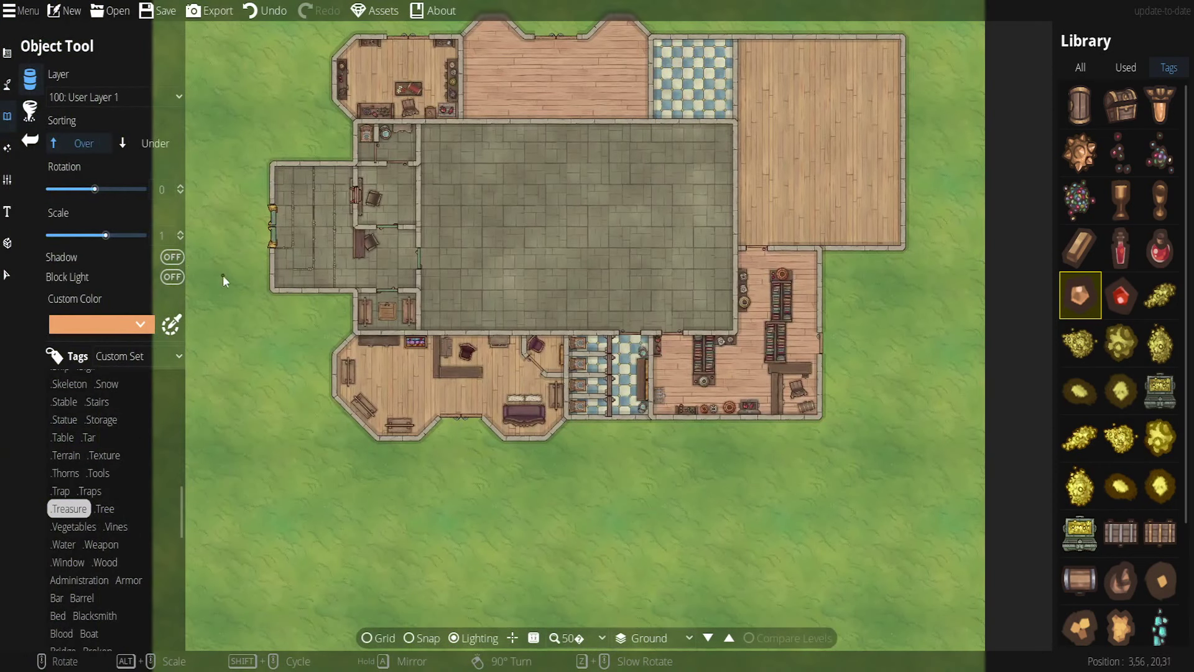
left_click(7, 275)
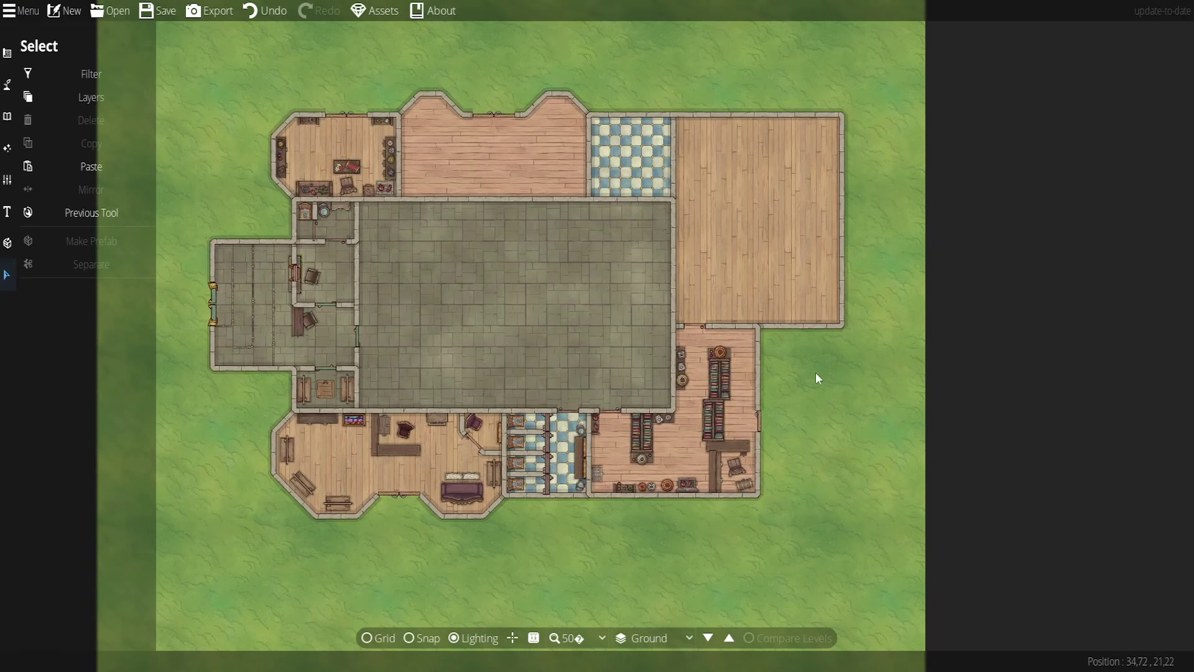
left_click_drag(798, 429, 765, 504)
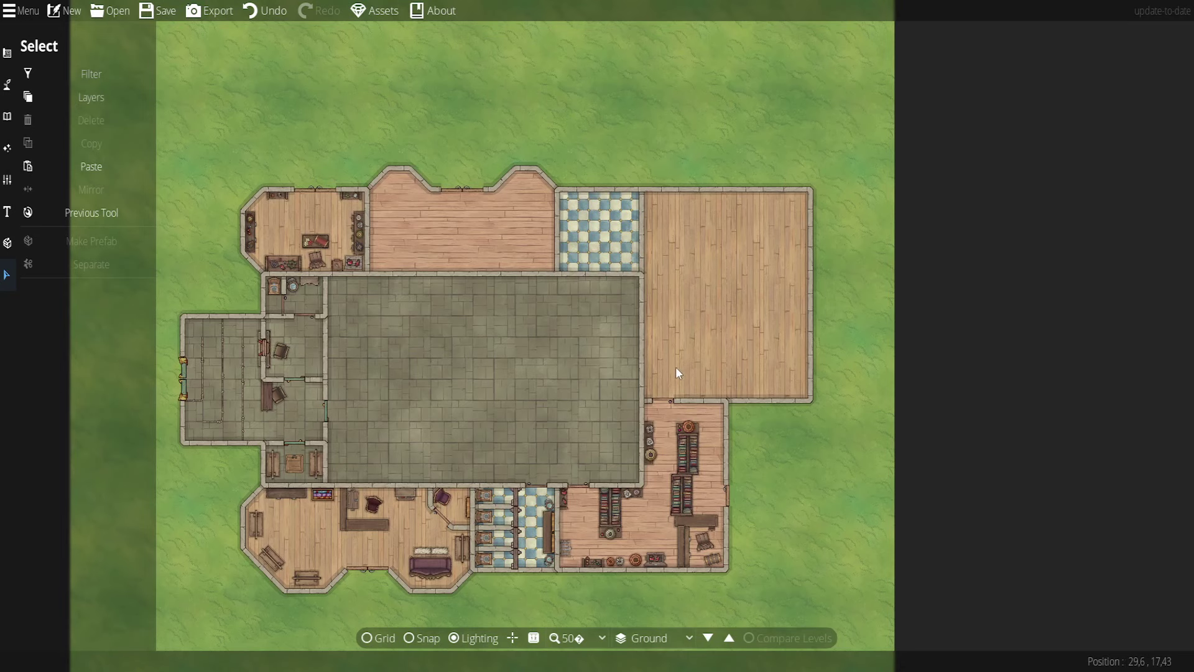
left_click_drag(769, 506, 772, 397)
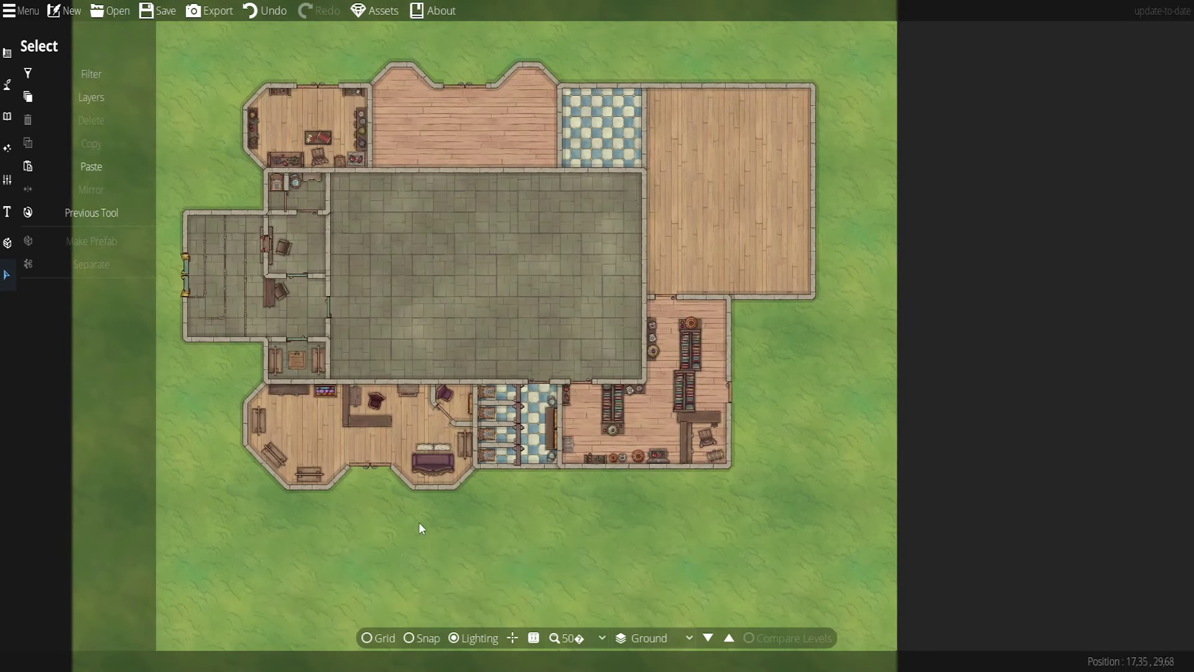
left_click_drag(435, 536, 513, 543)
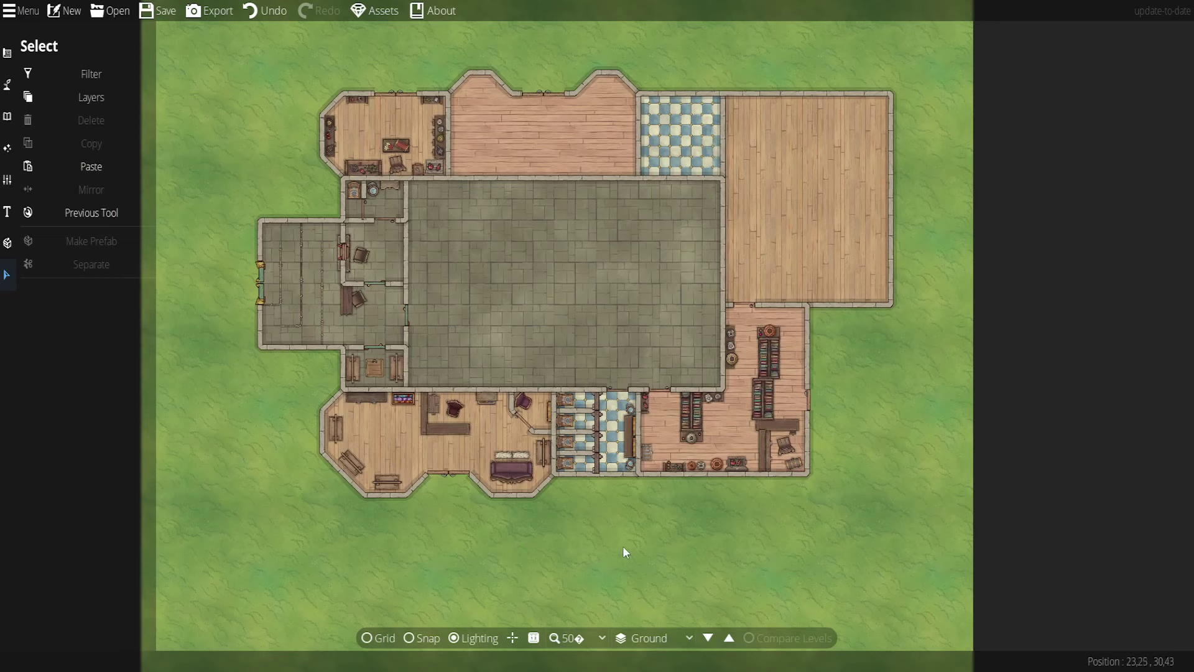
scroll(624, 548, "up", 1)
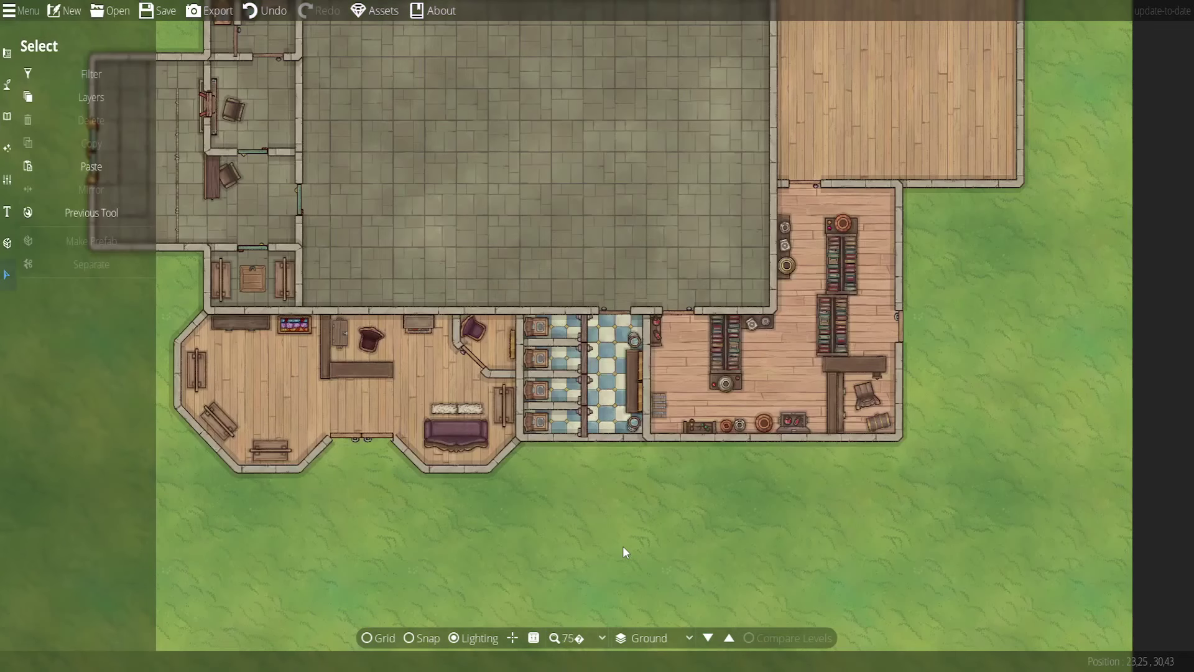
left_click_drag(472, 146, 618, 279)
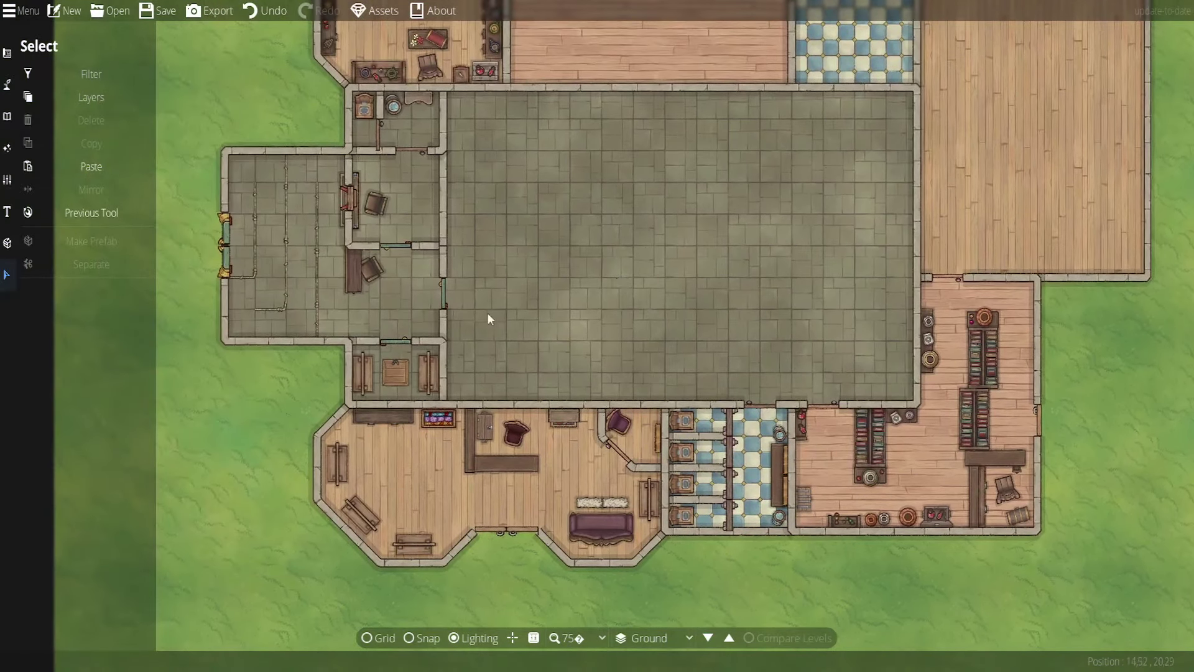
Review the large central stone hall and the rooms along the building's north side
left_click_drag(562, 219, 561, 334)
scroll(527, 323, "up", 1)
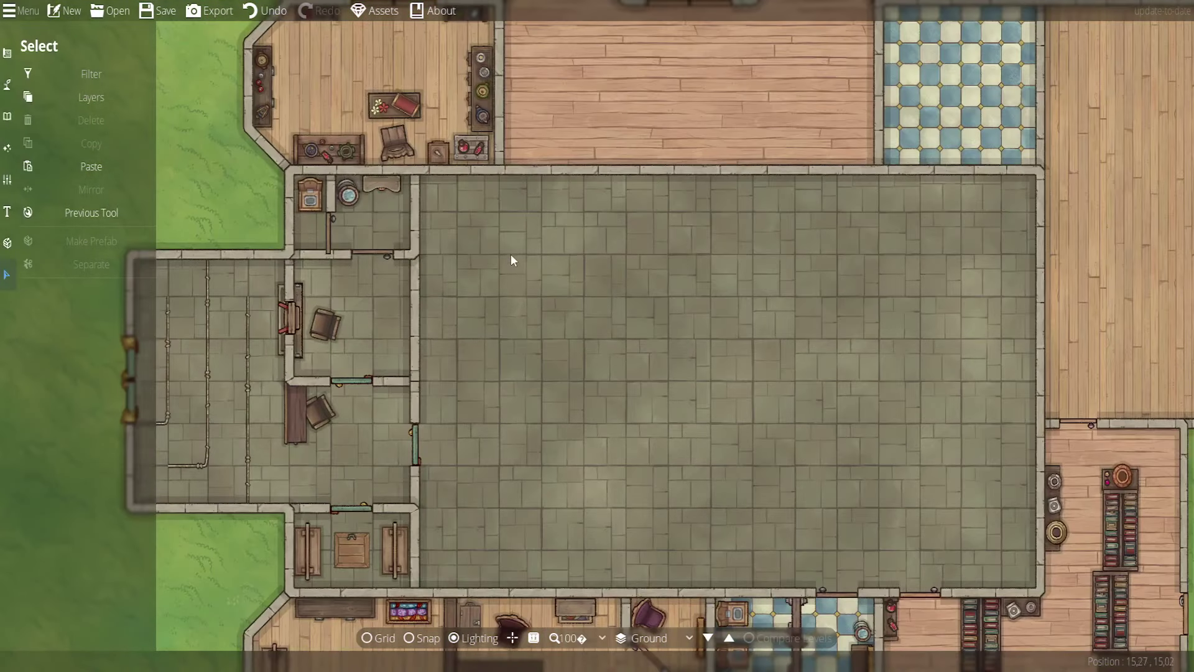
left_click_drag(512, 219, 437, 345)
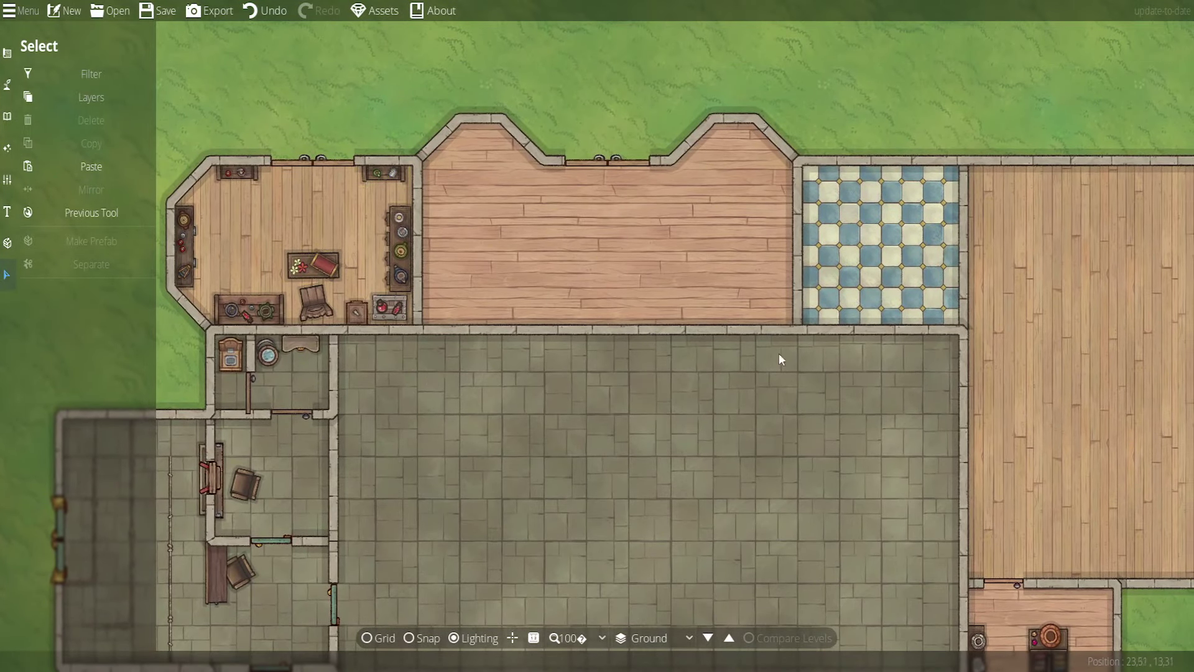
left_click_drag(781, 403, 613, 400)
scroll(613, 400, "down", 2)
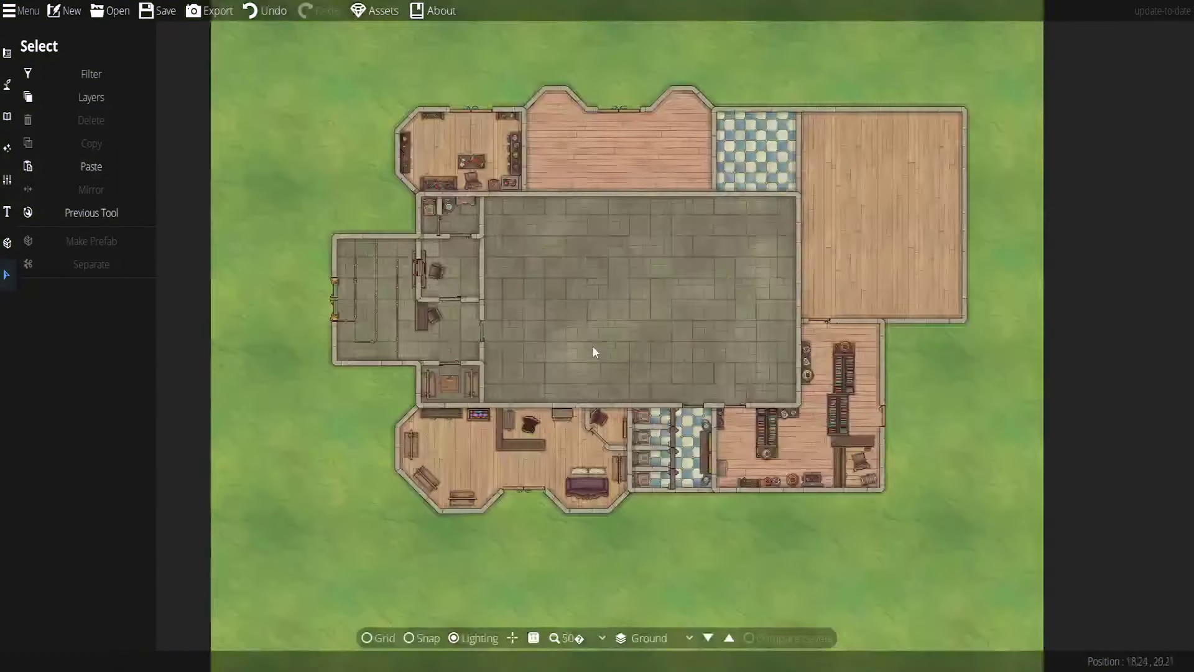
scroll(596, 345, "up", 1)
left_click_drag(695, 330, 652, 339)
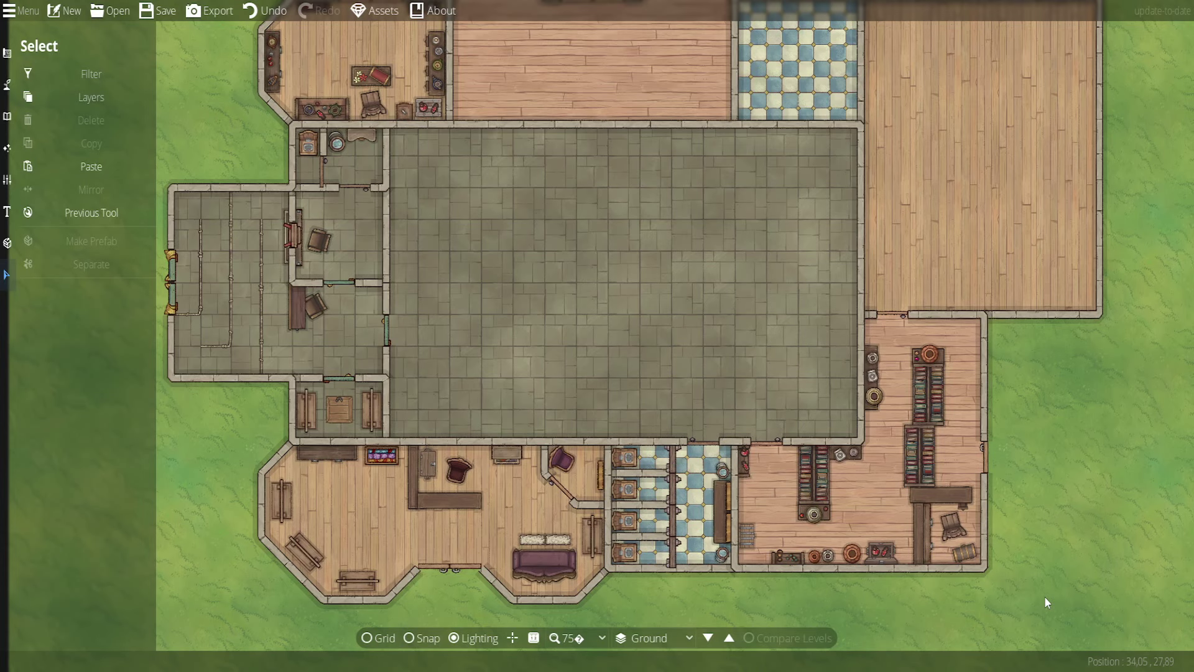
Examine the tiled toilet room and the furnished library on the building's south side
scroll(685, 513, "up", 2)
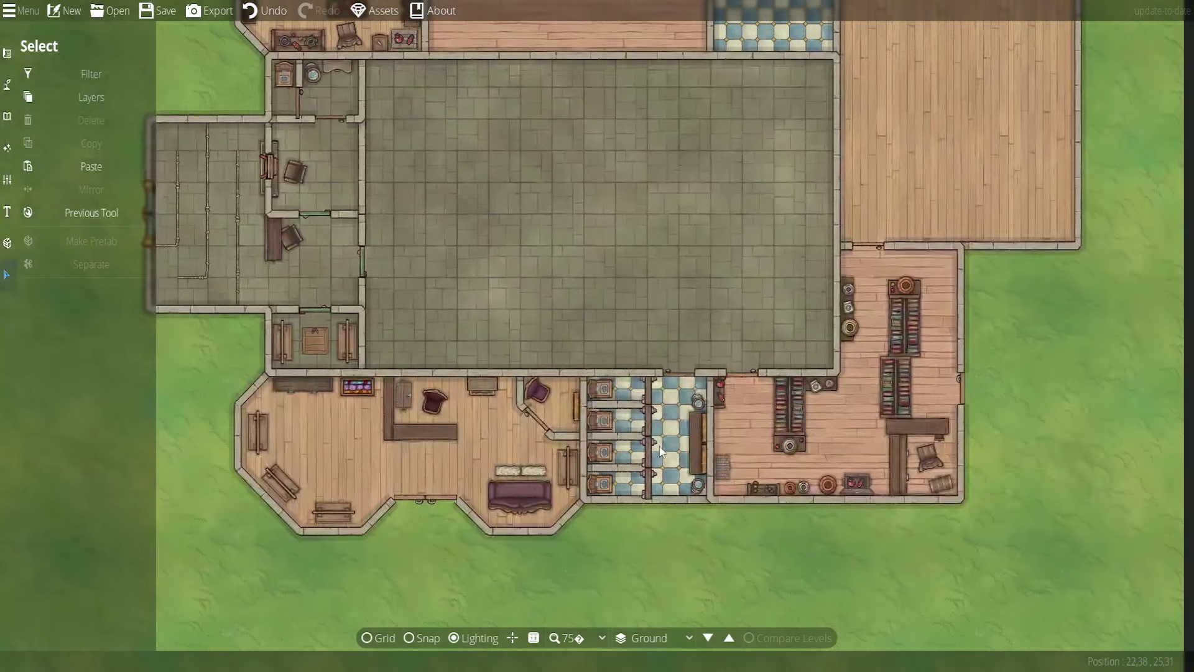
scroll(661, 474, "up", 2)
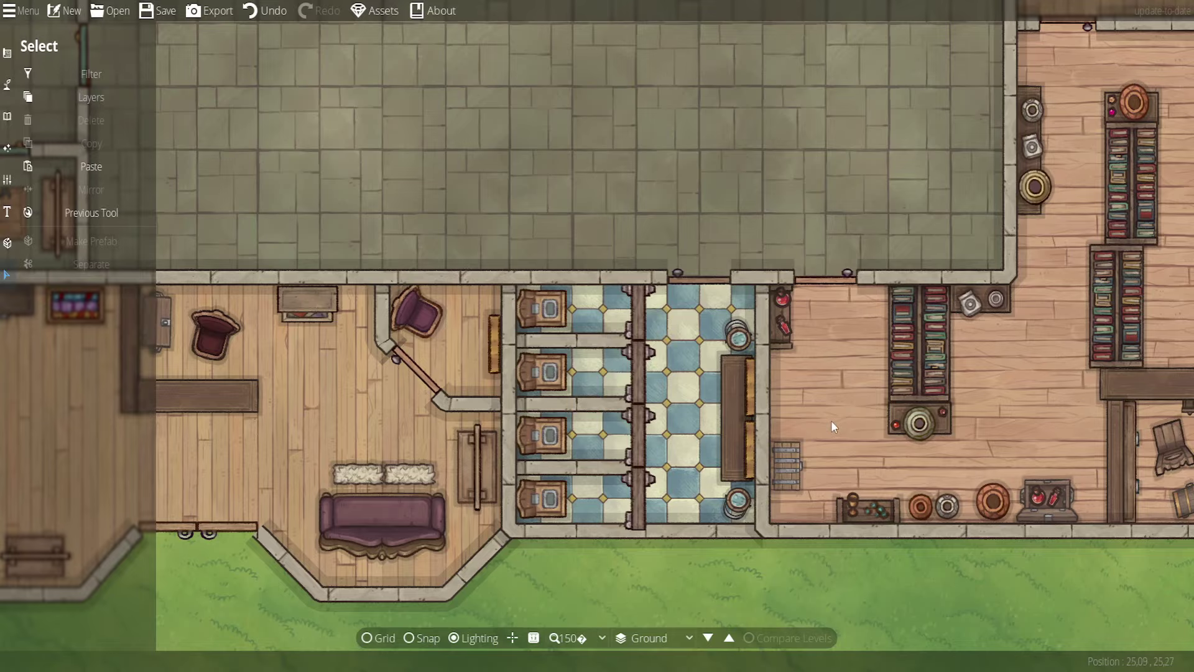
left_click_drag(831, 420, 706, 423)
scroll(706, 427, "up", 2)
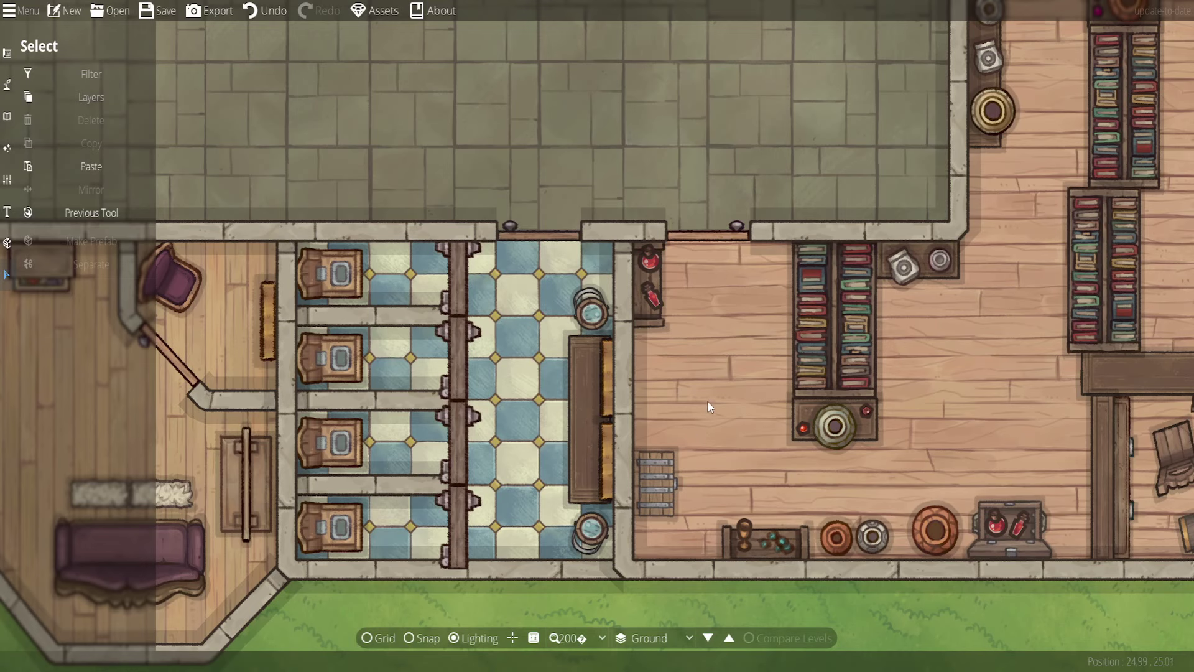
left_click_drag(705, 405, 621, 406)
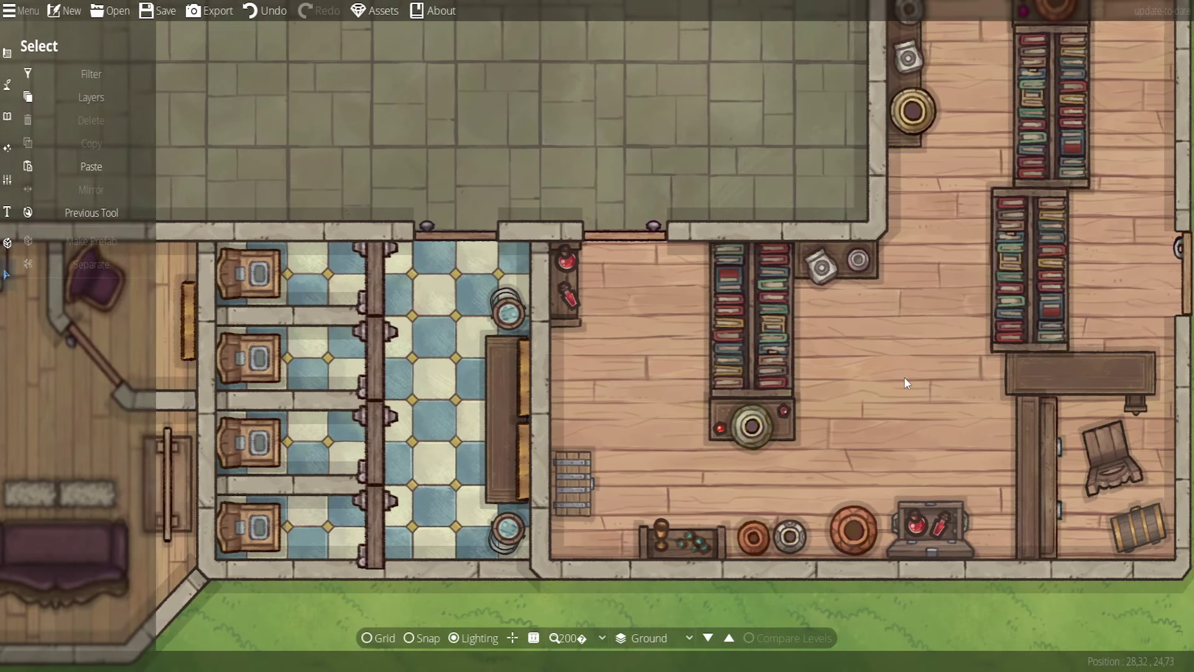
left_click_drag(904, 378, 766, 418)
scroll(766, 418, "down", 3)
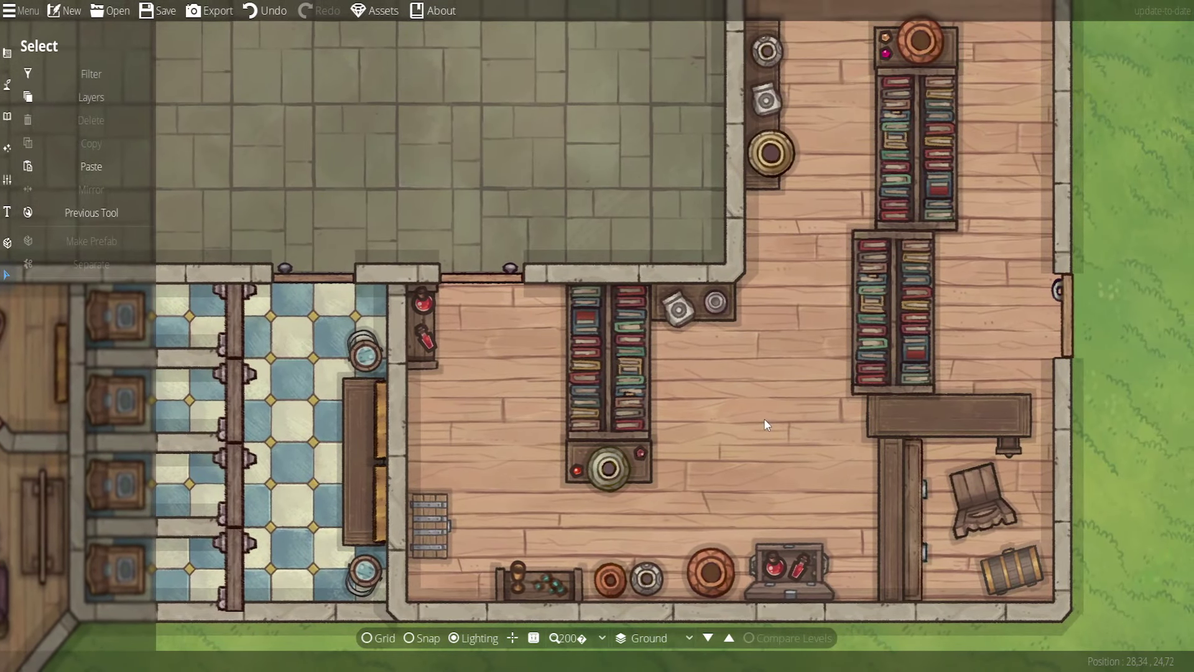
scroll(629, 288, "down", 1)
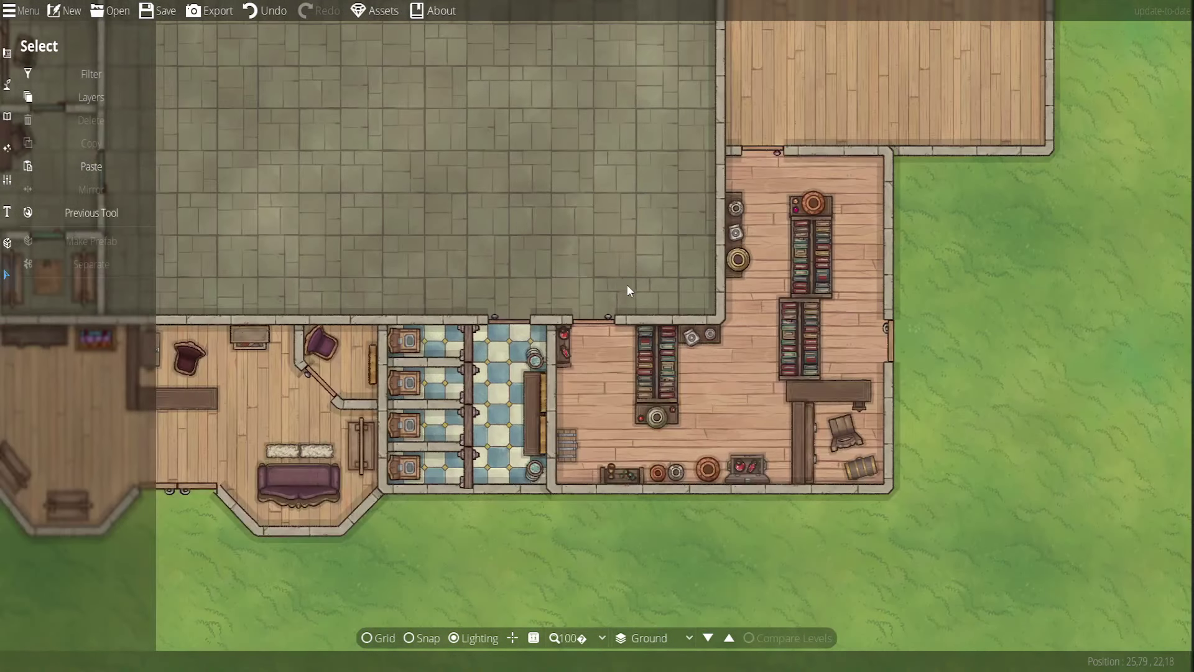
Inspect the central stone hall and the western entrance area with its rope barriers, desks and small side rooms
left_click_drag(571, 190, 660, 346)
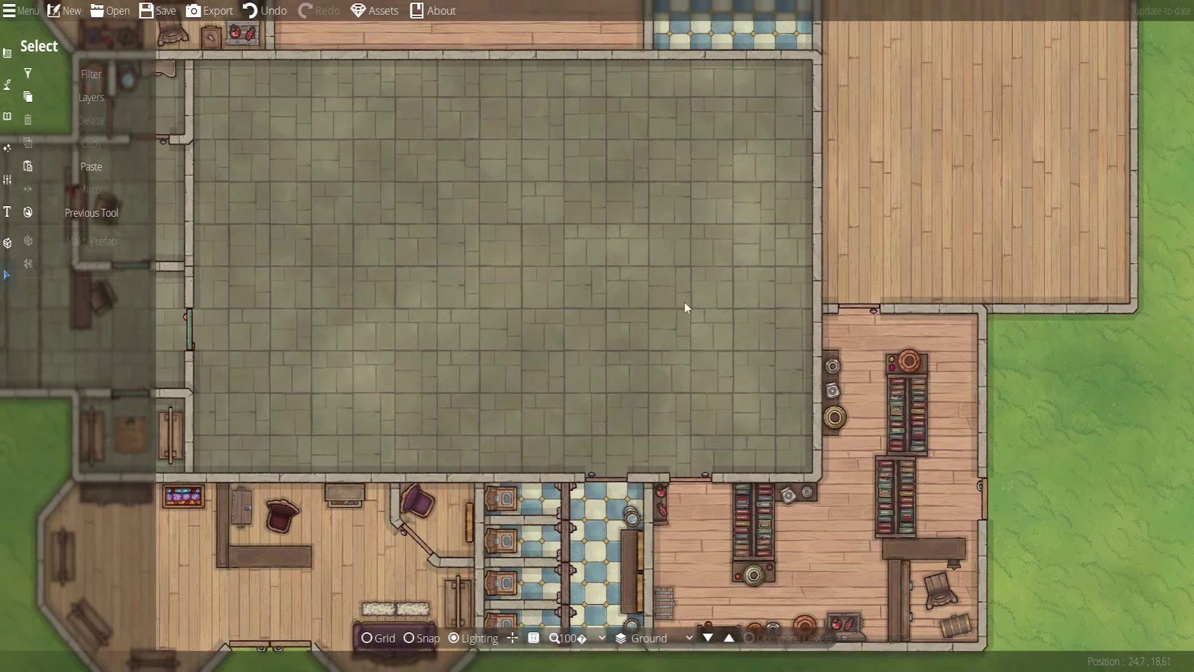
left_click_drag(688, 307, 741, 411)
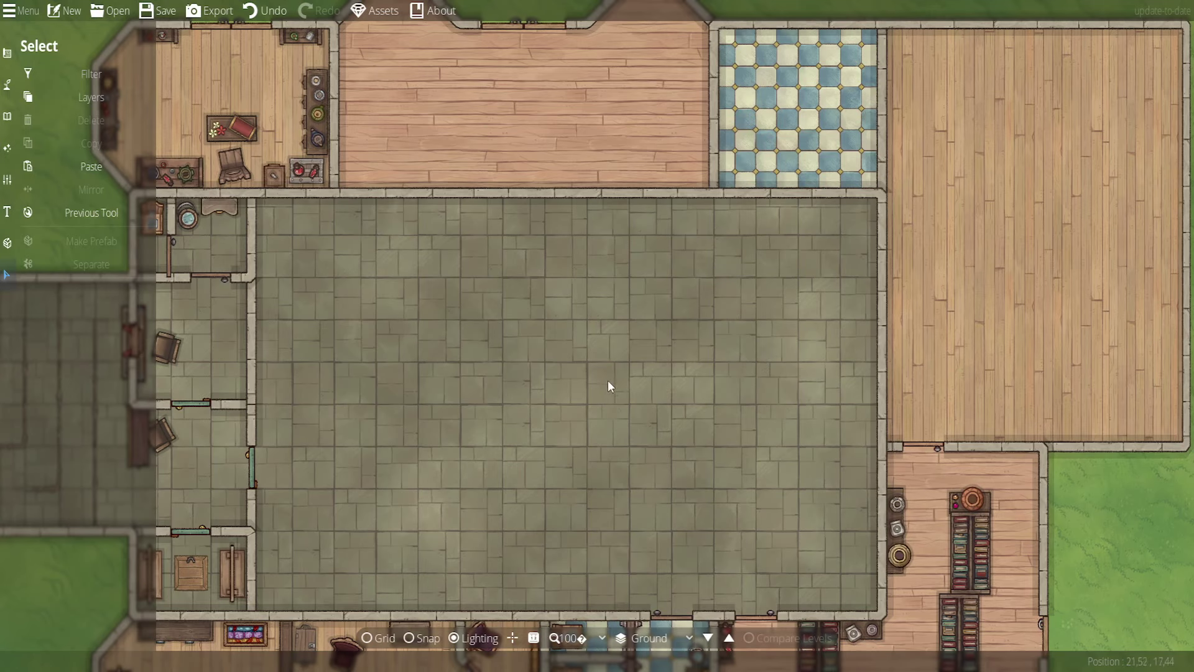
left_click_drag(637, 346, 725, 341)
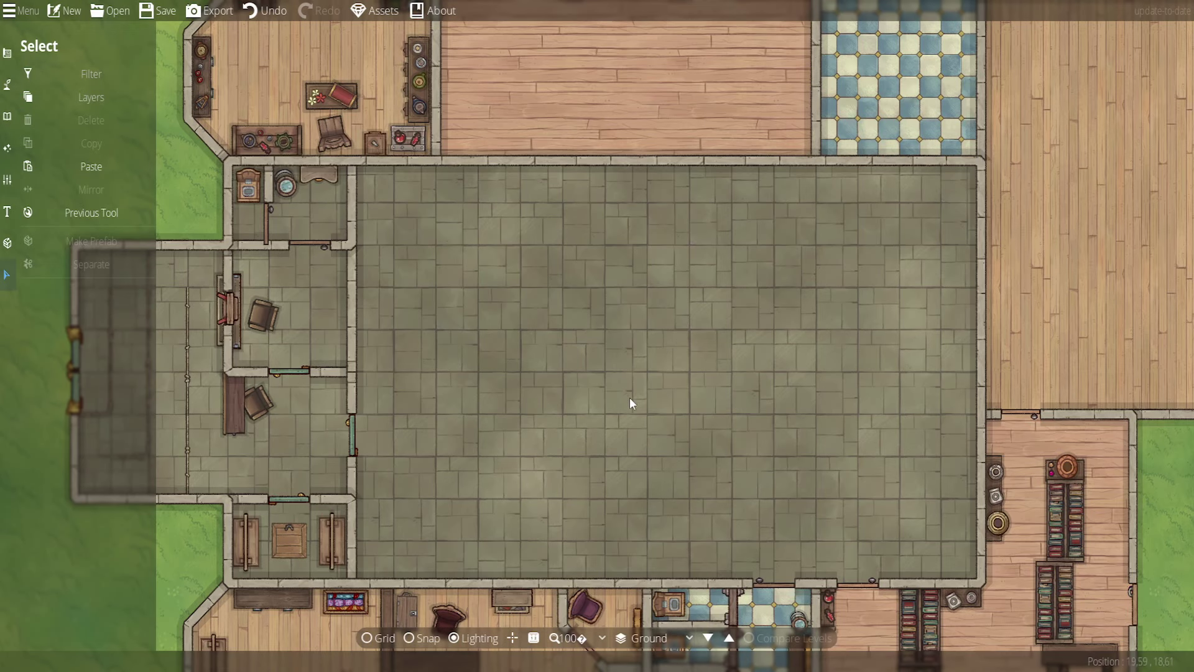
scroll(623, 408, "down", 5)
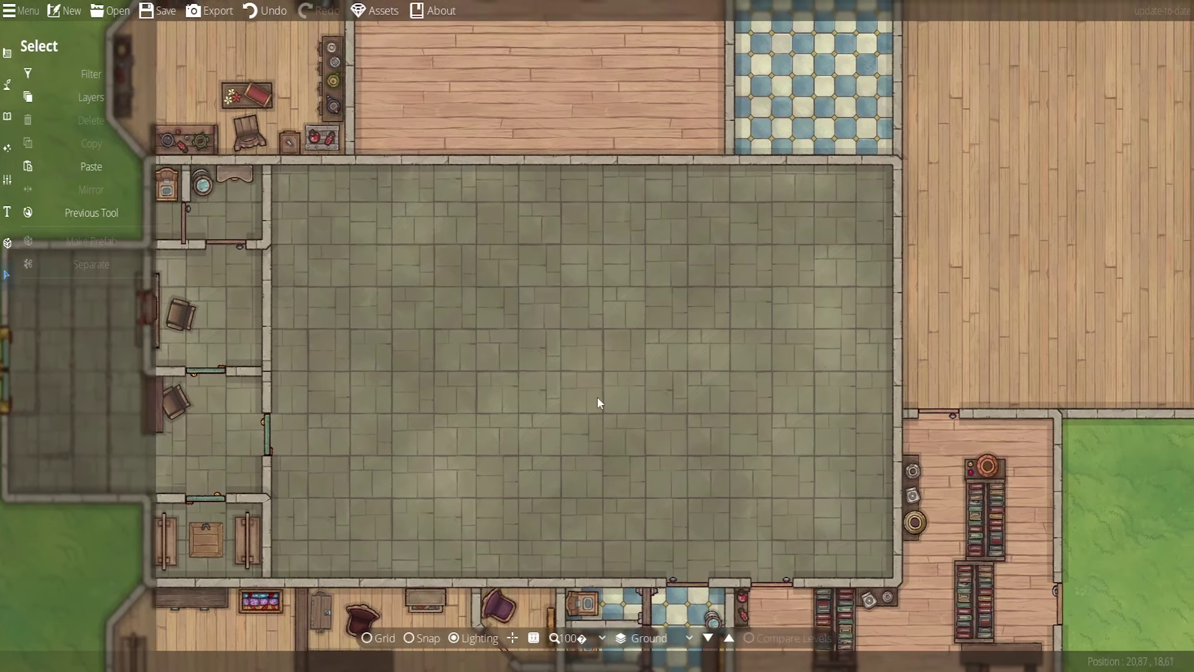
scroll(564, 372, "up", 3)
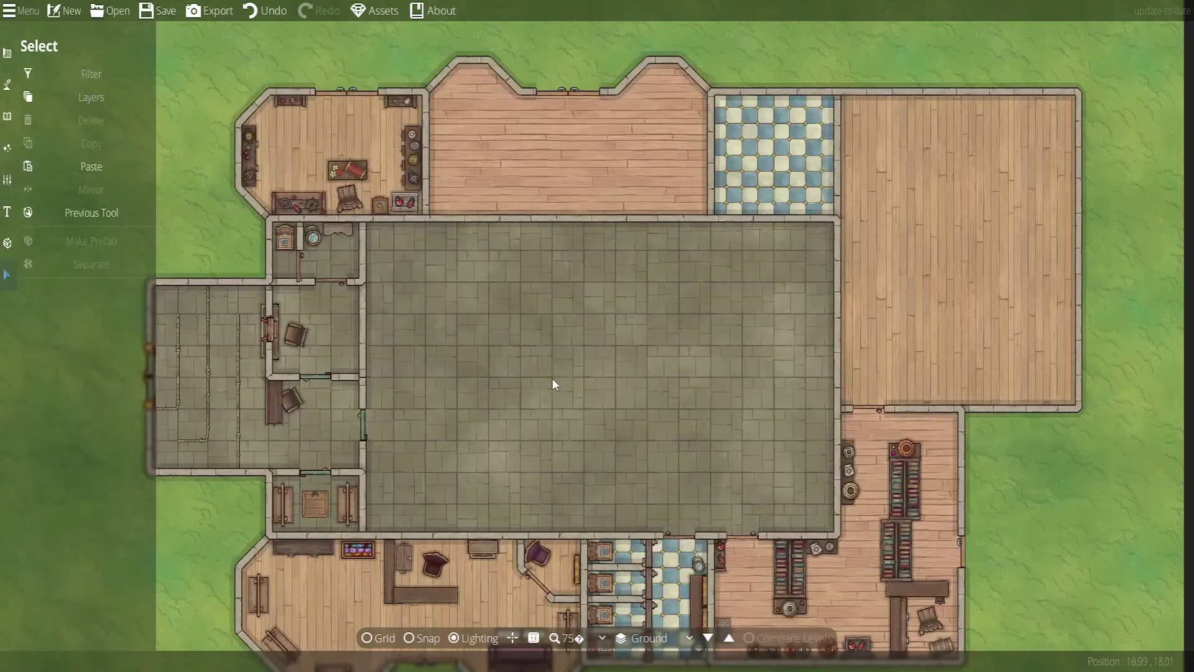
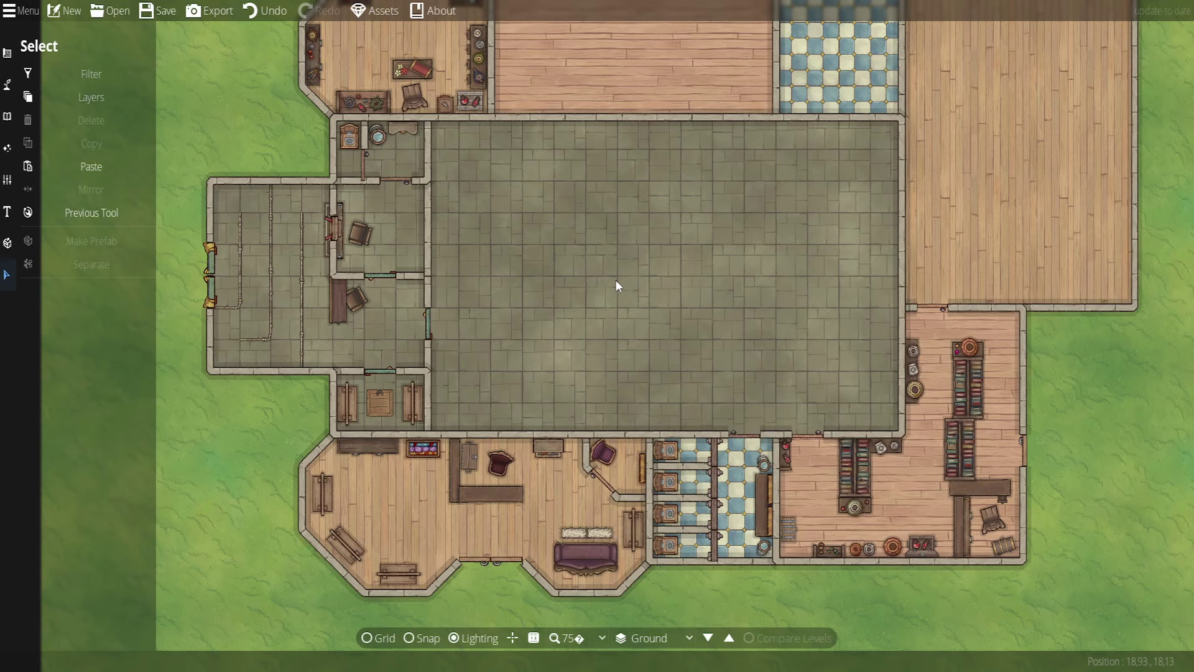
scroll(565, 301, "up", 3)
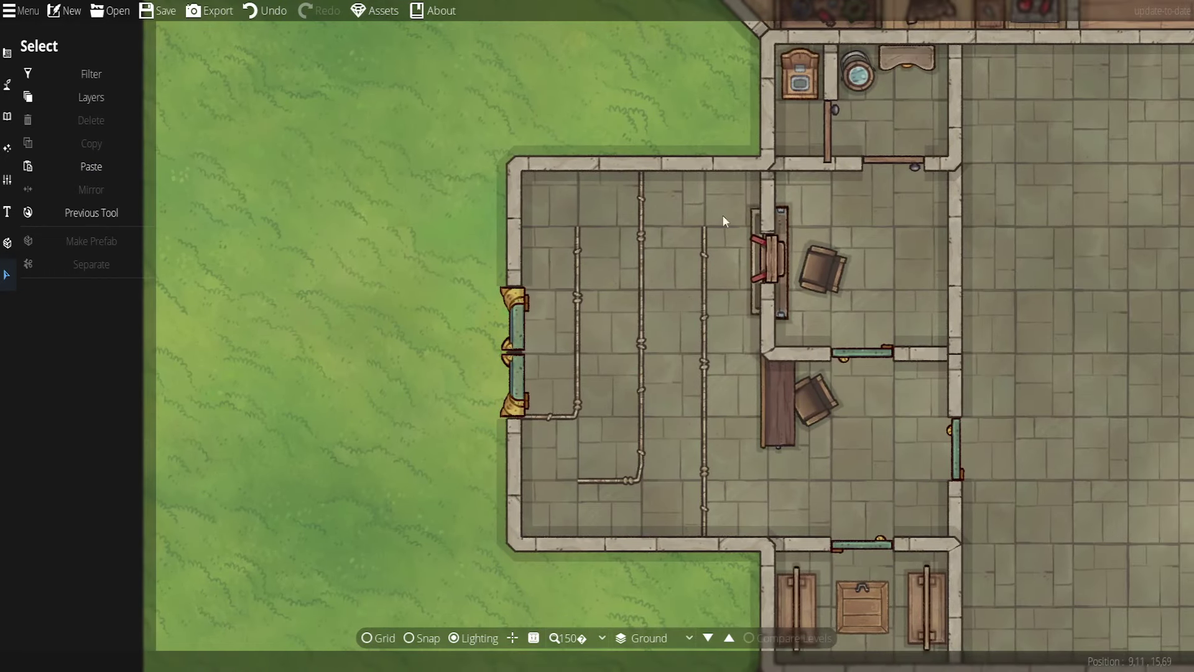
scroll(643, 267, "up", 2)
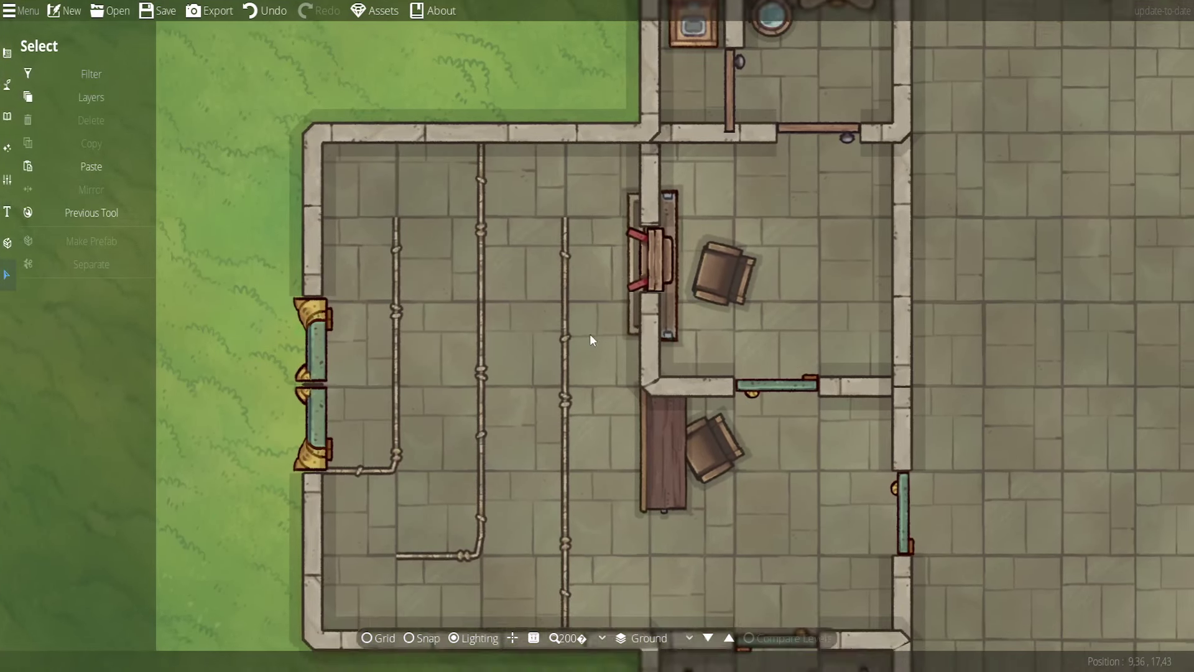
left_click_drag(590, 334, 526, 308)
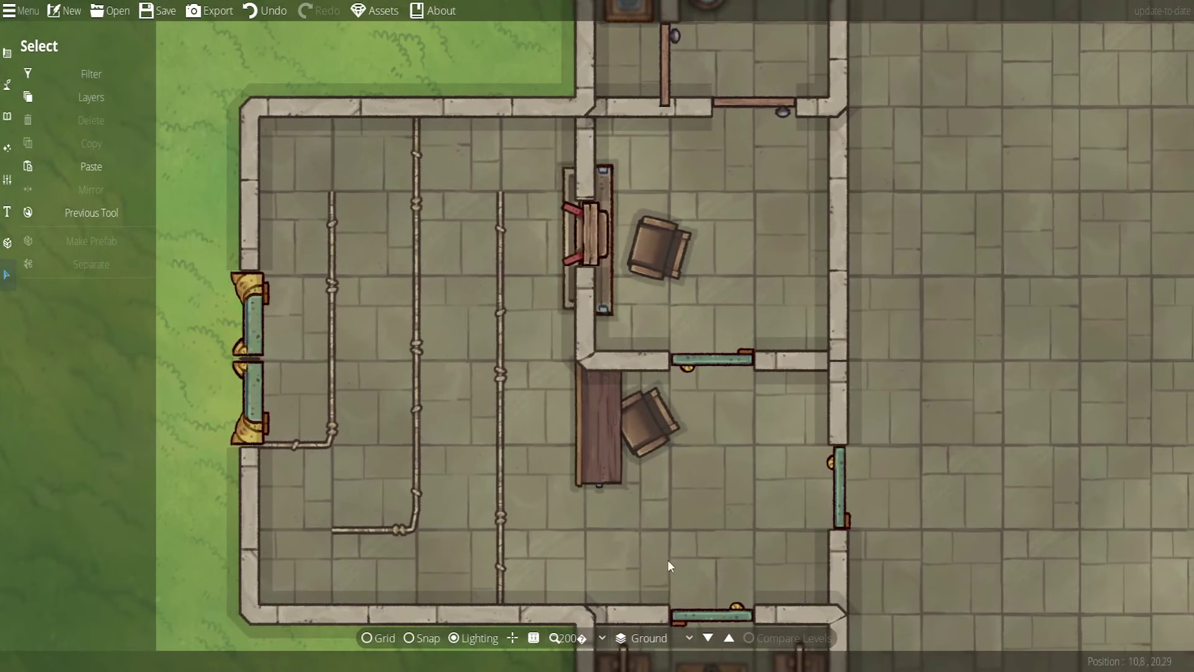
left_click_drag(670, 565, 592, 368)
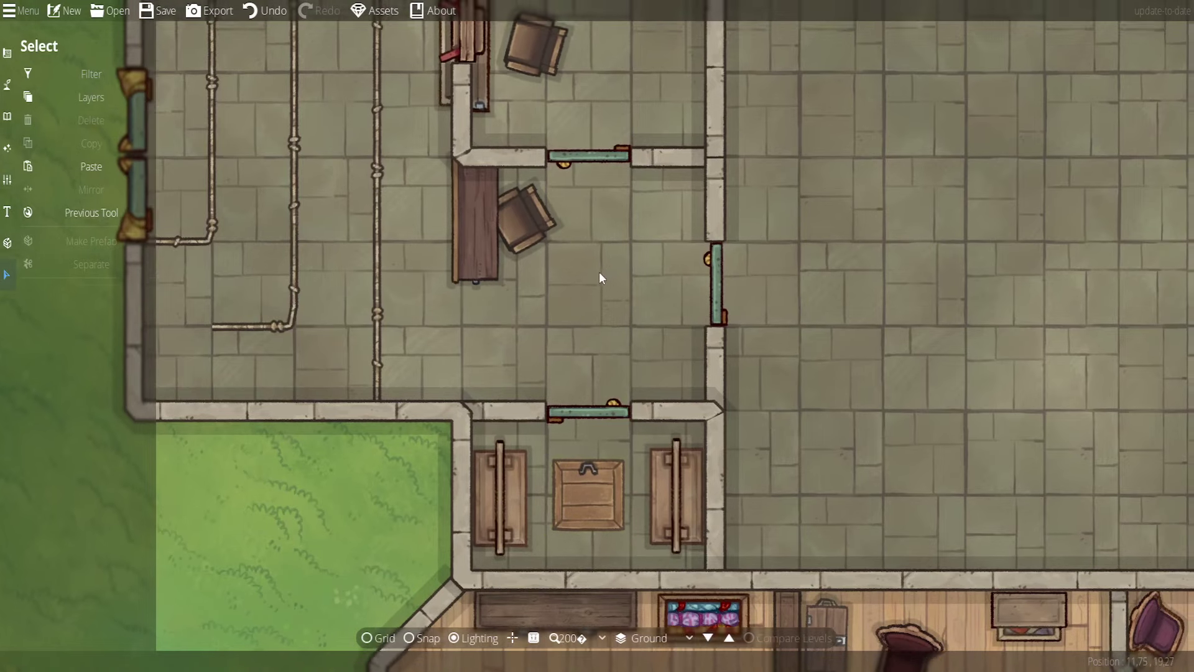
left_click_drag(601, 278, 463, 315)
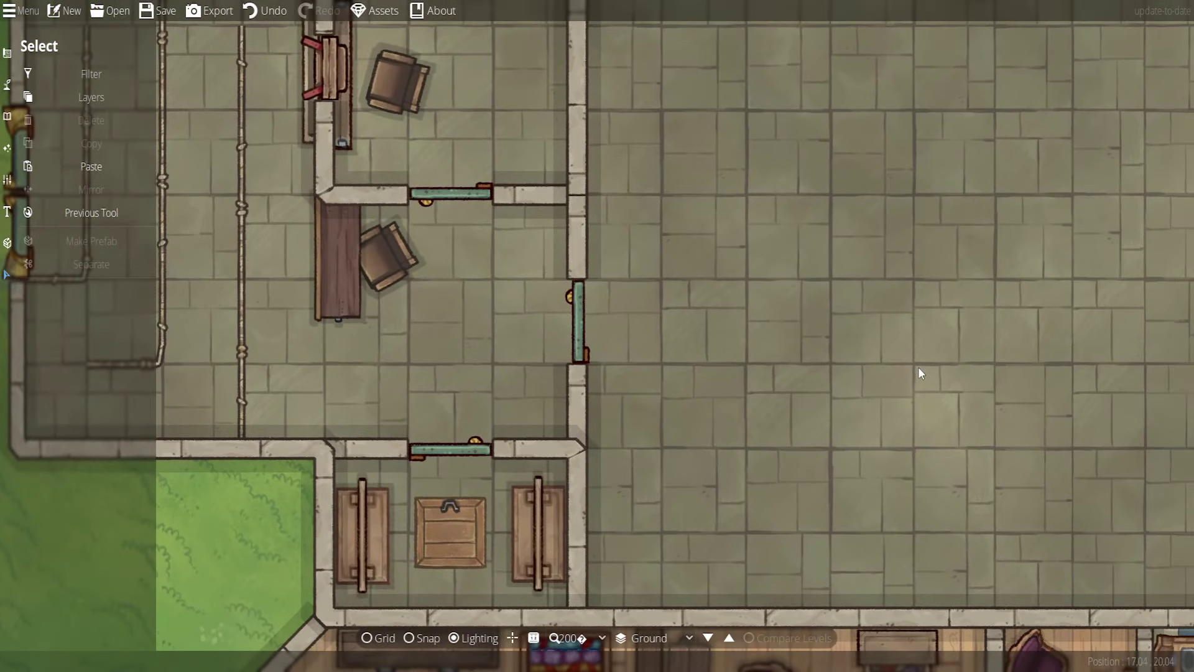
scroll(924, 372, "down", 3)
left_click_drag(950, 359, 677, 335)
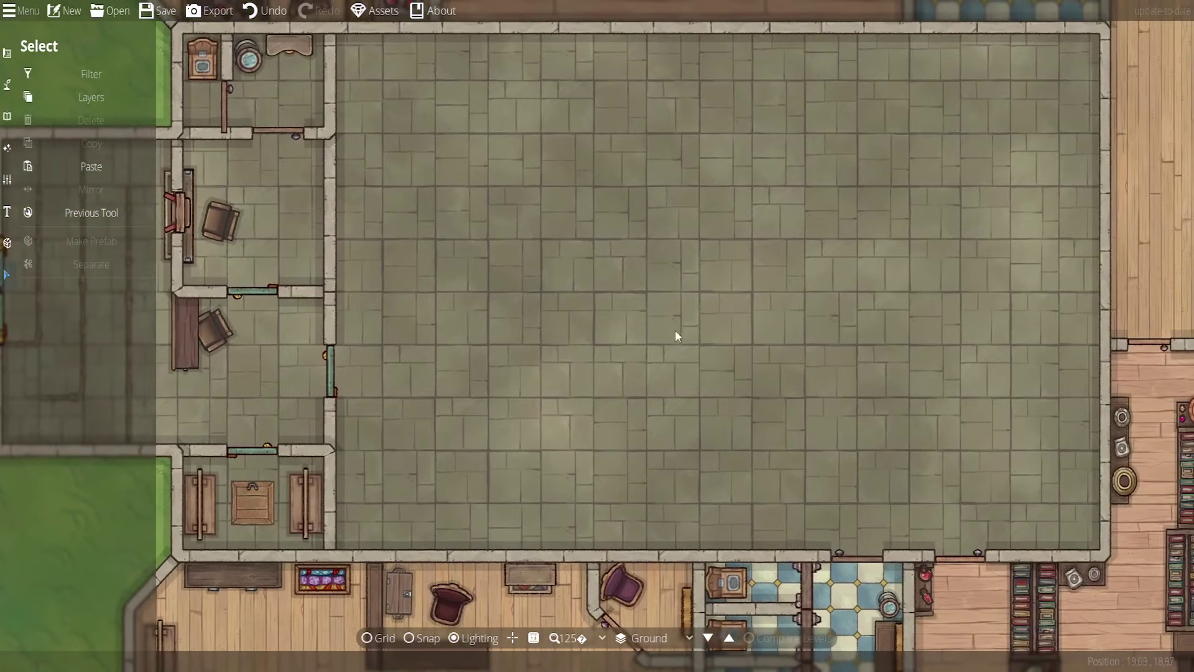
scroll(697, 278, "down", 5)
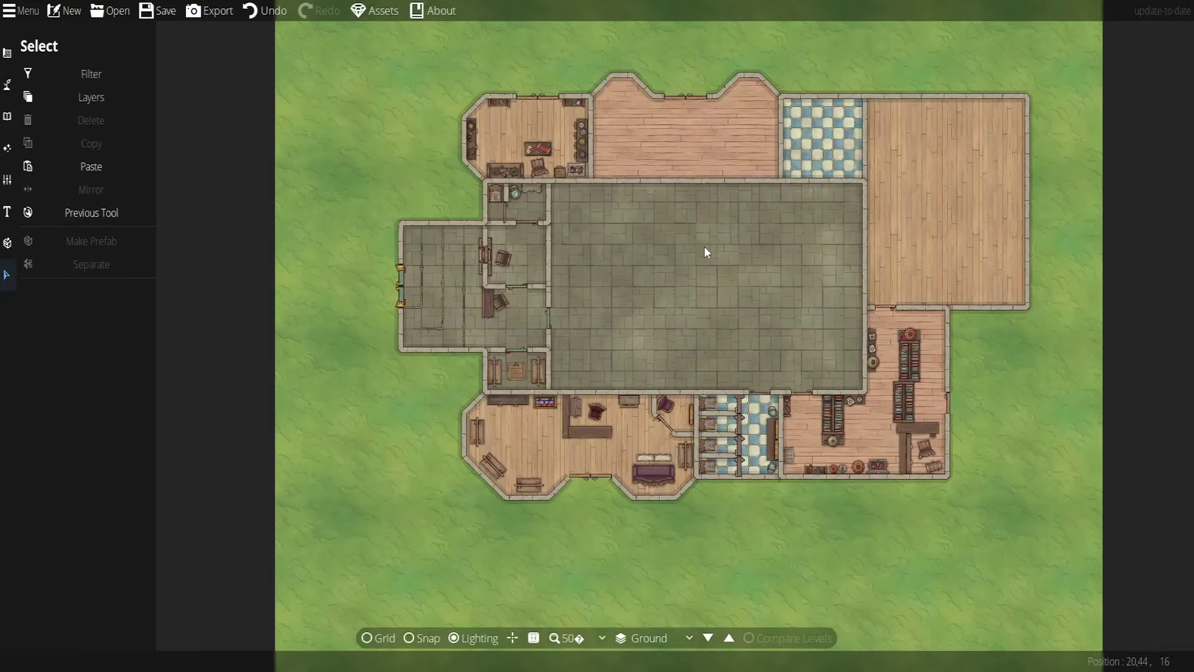
scroll(619, 284, "up", 1)
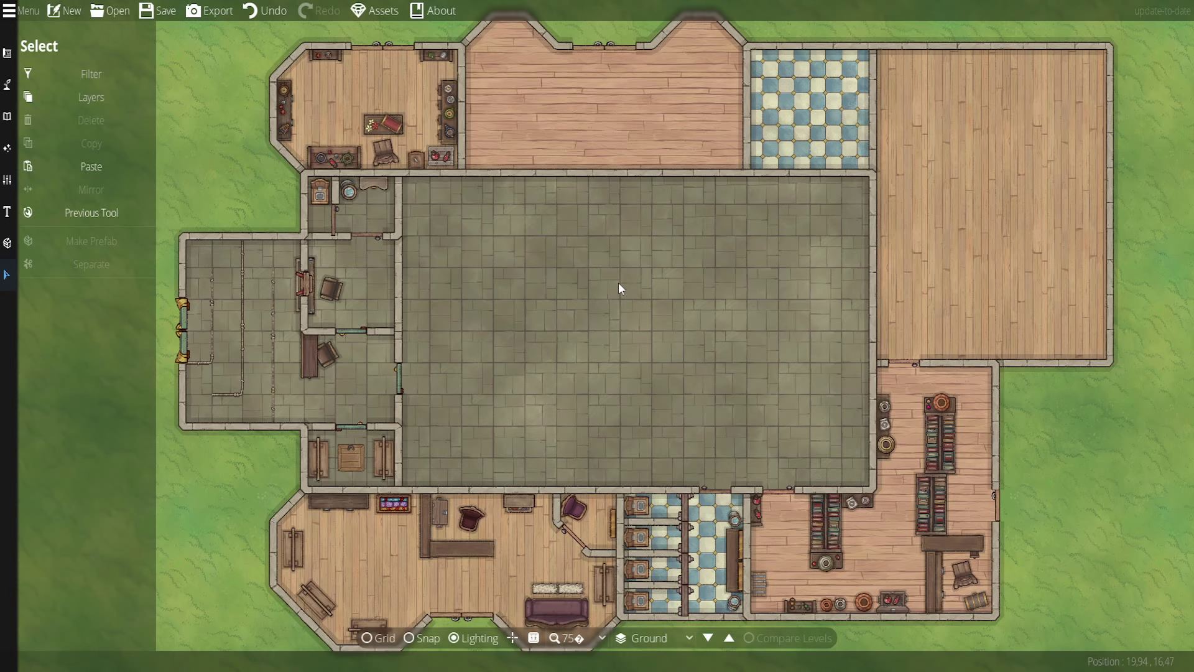
Look over the southern rooms from the lounge with the purple sofa to the library, and the adjoining western entrance
scroll(648, 294, "up", 5)
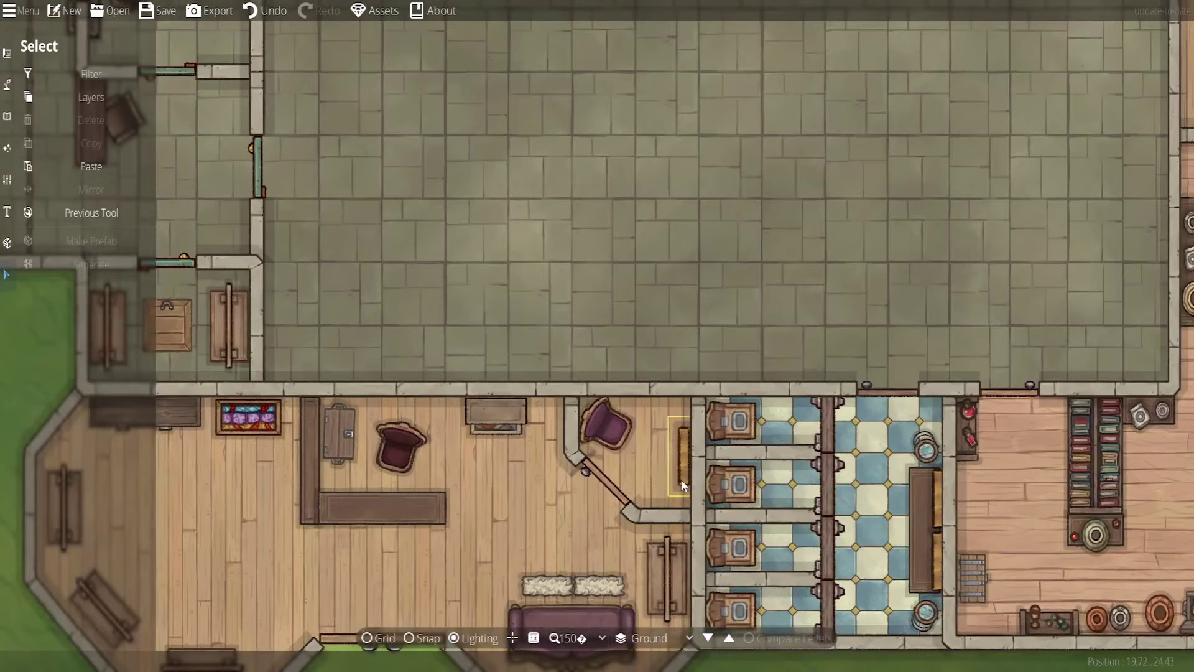
left_click_drag(639, 479, 593, 426)
left_click_drag(437, 460, 610, 488)
left_click_drag(858, 449, 610, 410)
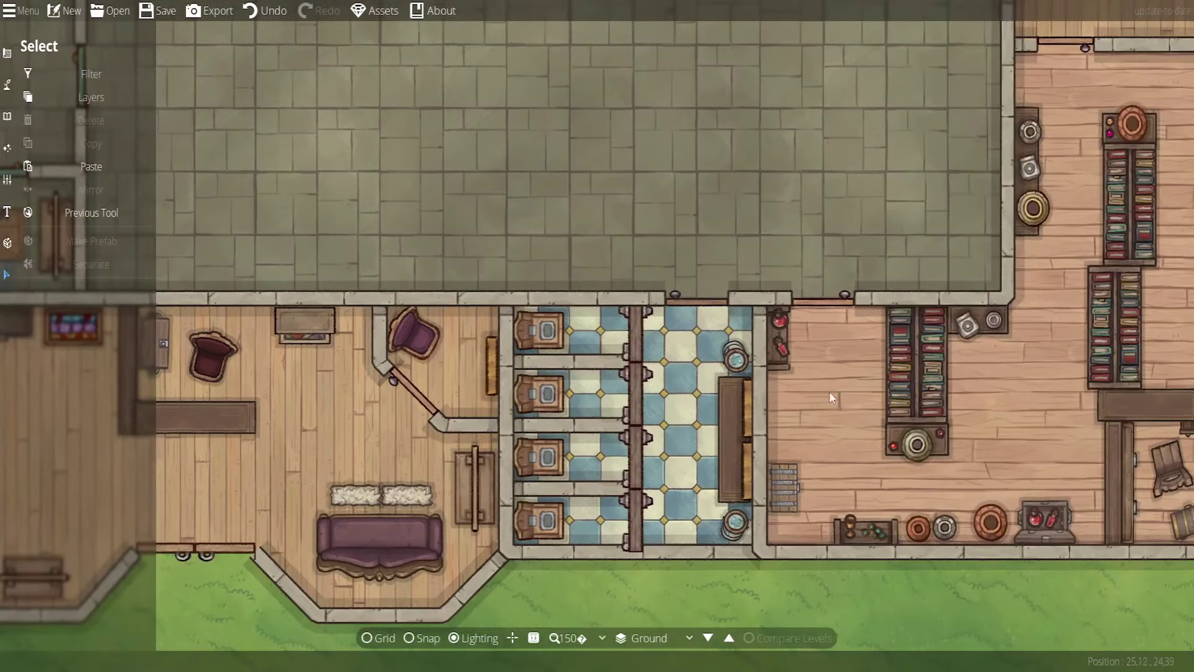
left_click_drag(826, 409, 977, 546)
left_click_drag(663, 337, 863, 386)
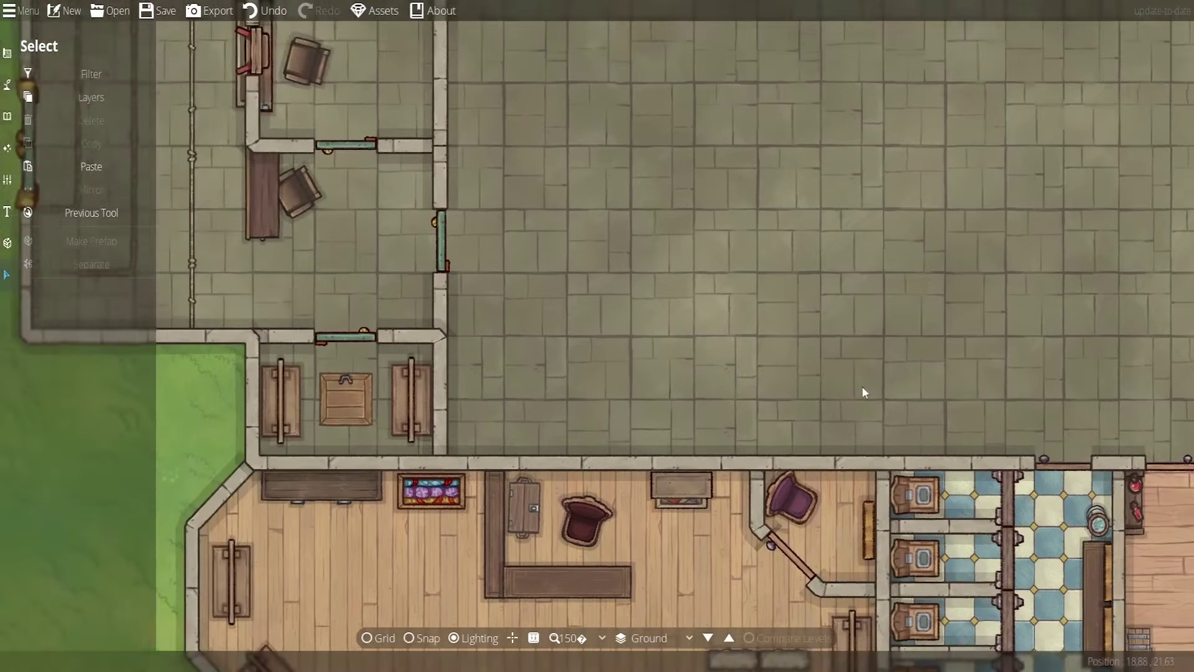
left_click_drag(377, 331, 570, 371)
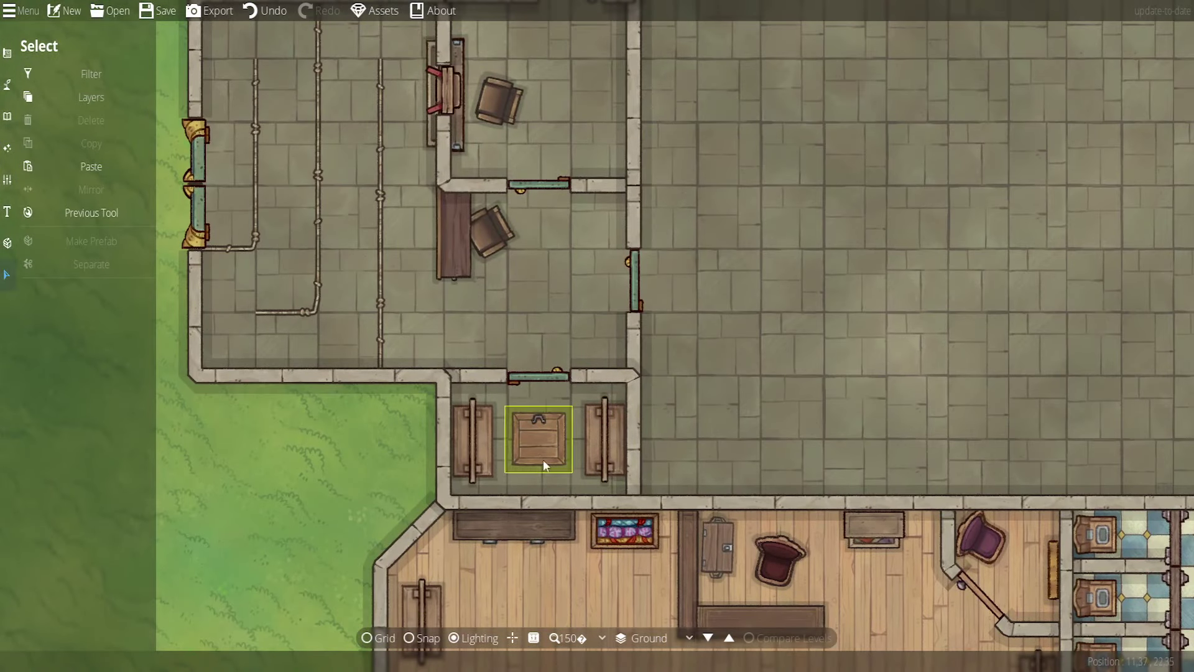
left_click_drag(578, 324, 599, 439)
scroll(596, 416, "down", 1)
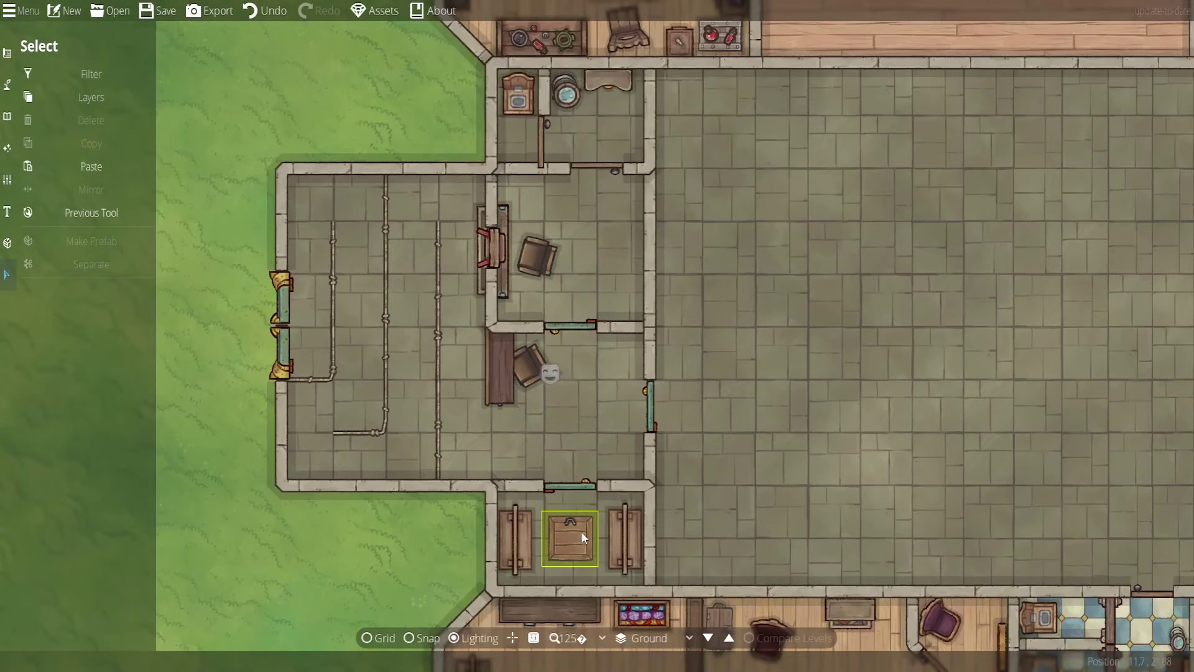
Examine the furnished northwest room and the unfurnished northern and northeastern rooms, including the blue-and-white tiled one
left_click_drag(783, 405, 787, 479)
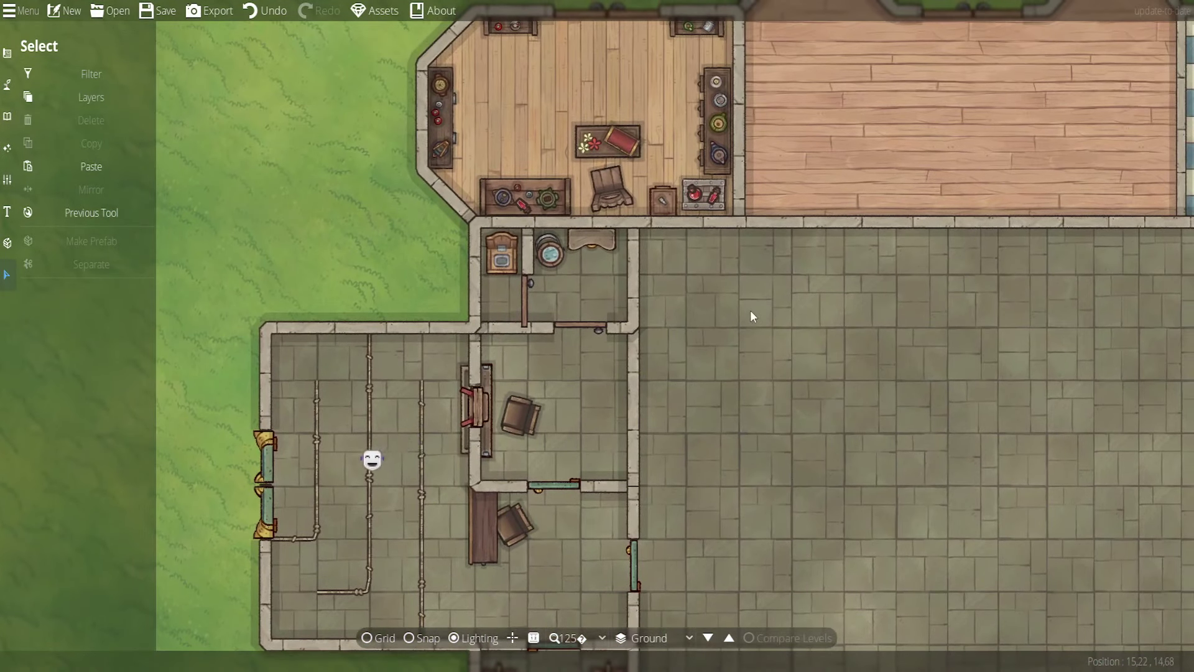
left_click_drag(751, 316, 694, 434)
scroll(494, 342, "up", 1)
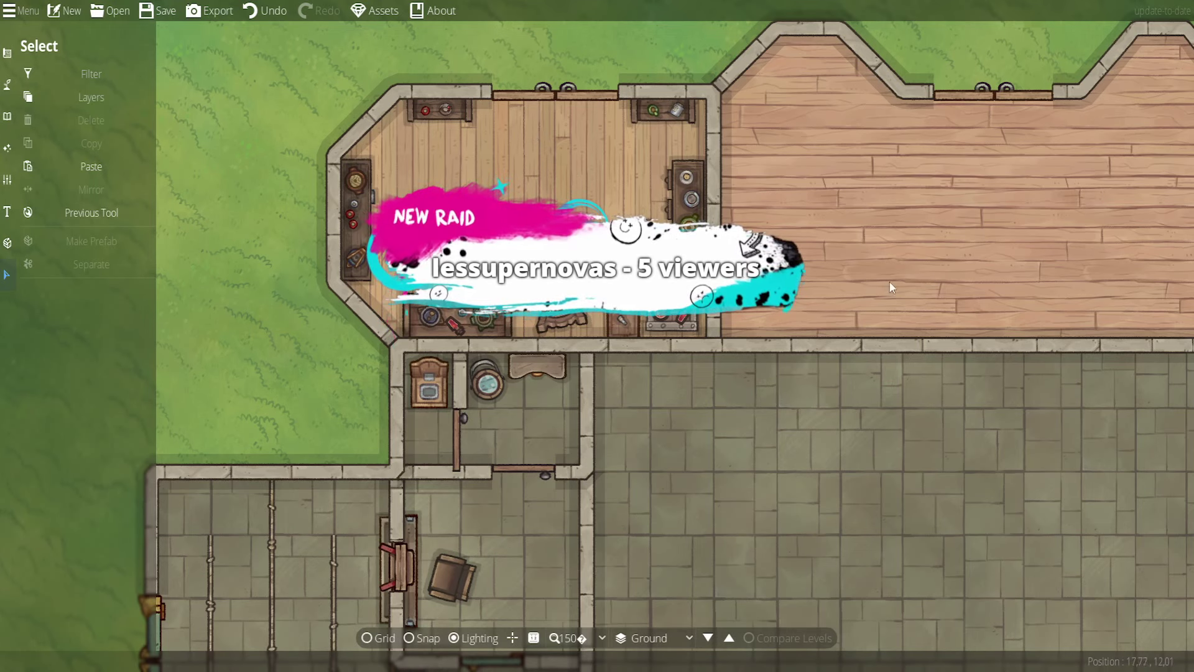
left_click_drag(892, 287, 563, 289)
scroll(654, 353, "down", 1)
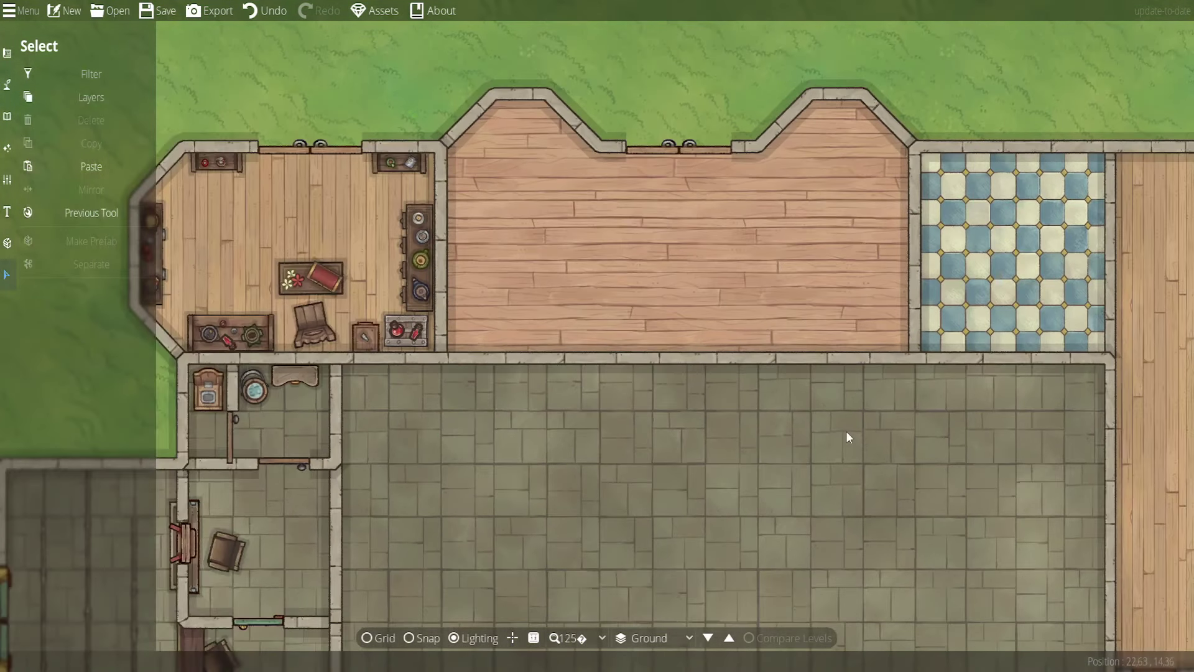
scroll(849, 437, "down", 1)
left_click_drag(866, 458, 815, 464)
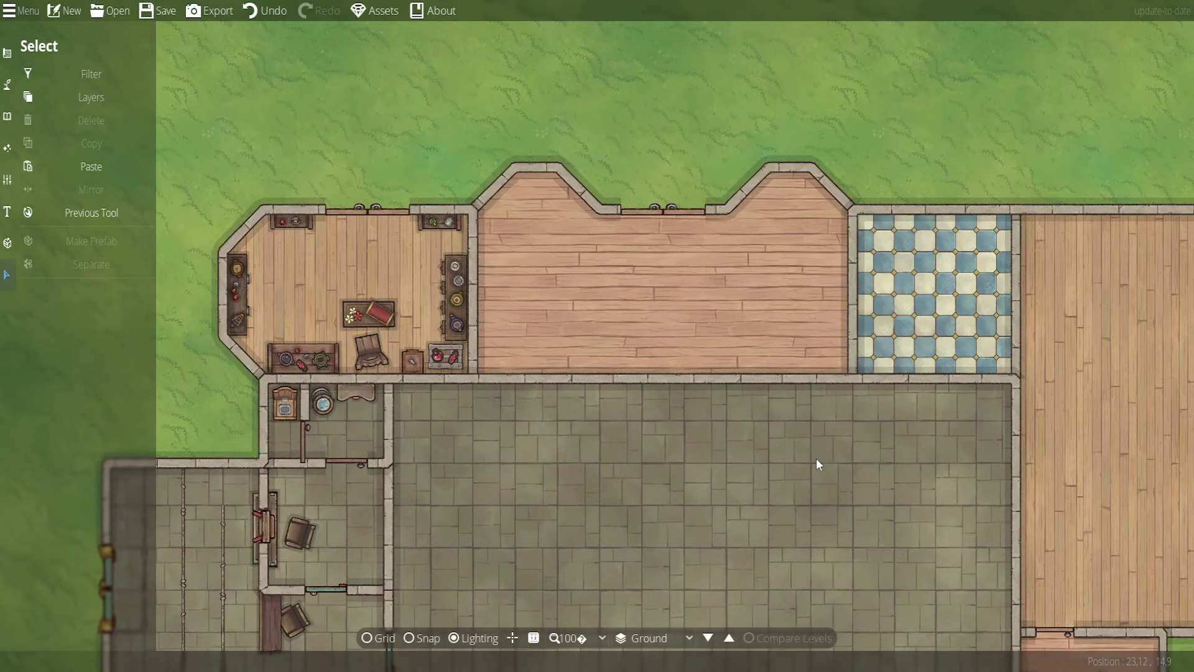
left_click_drag(811, 496, 577, 434)
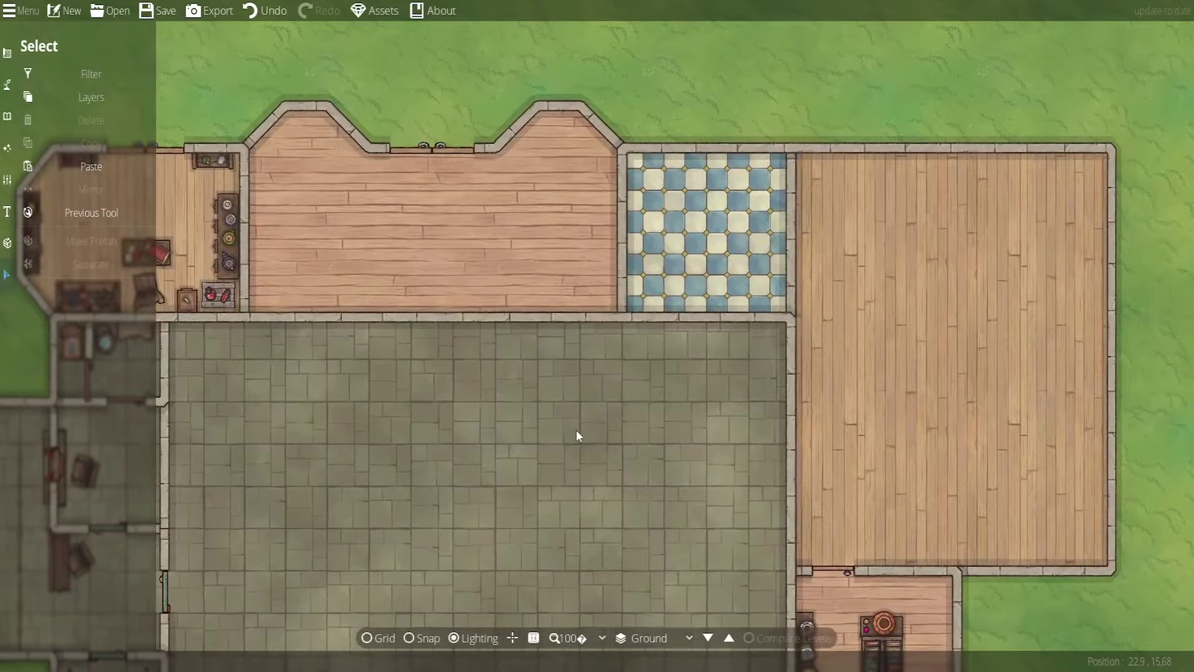
left_click_drag(867, 453, 736, 397)
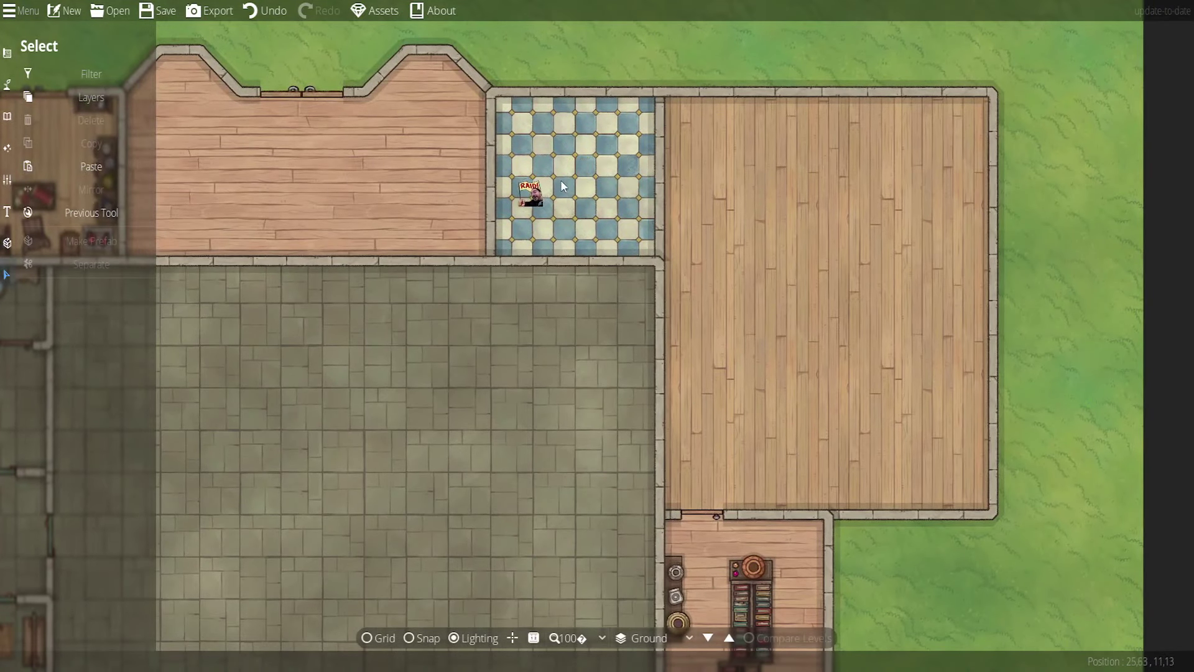
Review the whole ground floor, from the western entrance to the empty northern and eastern rooms, and save the map
scroll(802, 356, "down", 3)
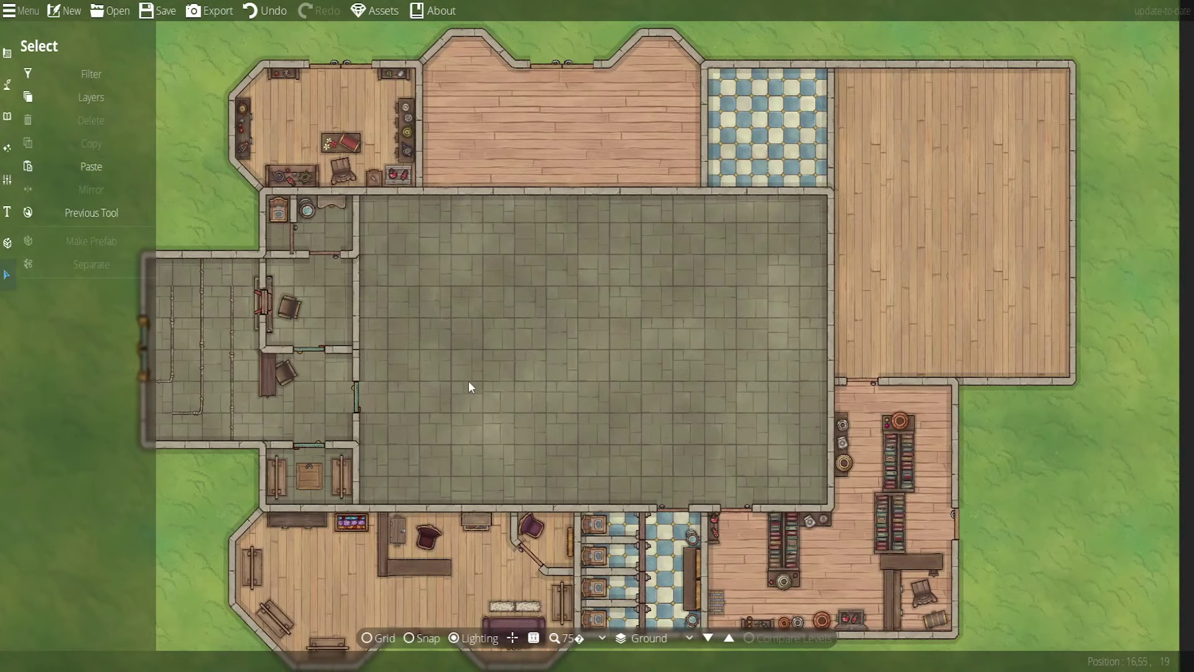
left_click_drag(551, 409, 584, 349)
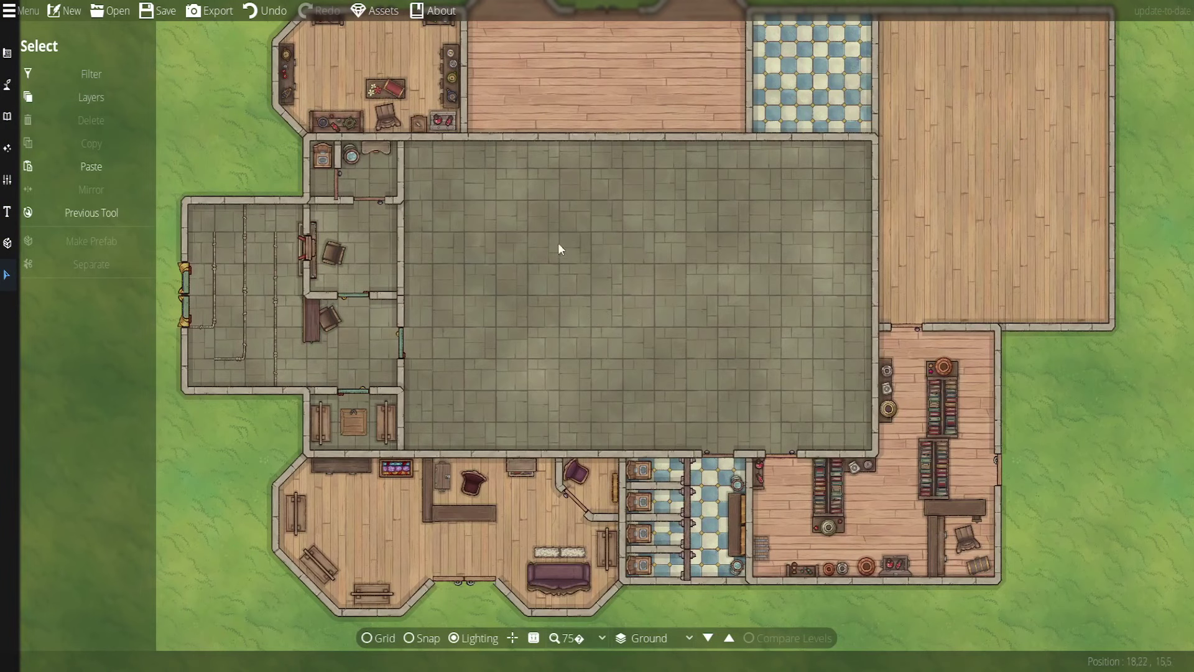
left_click_drag(595, 395, 589, 359)
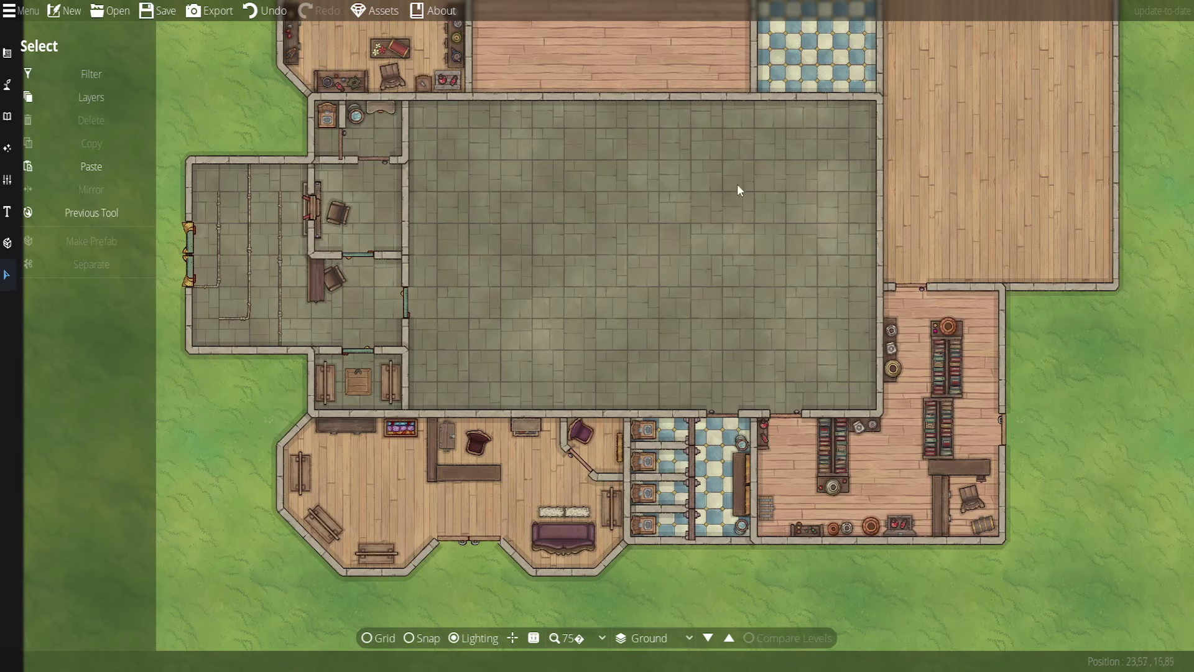
left_click_drag(580, 189, 540, 268)
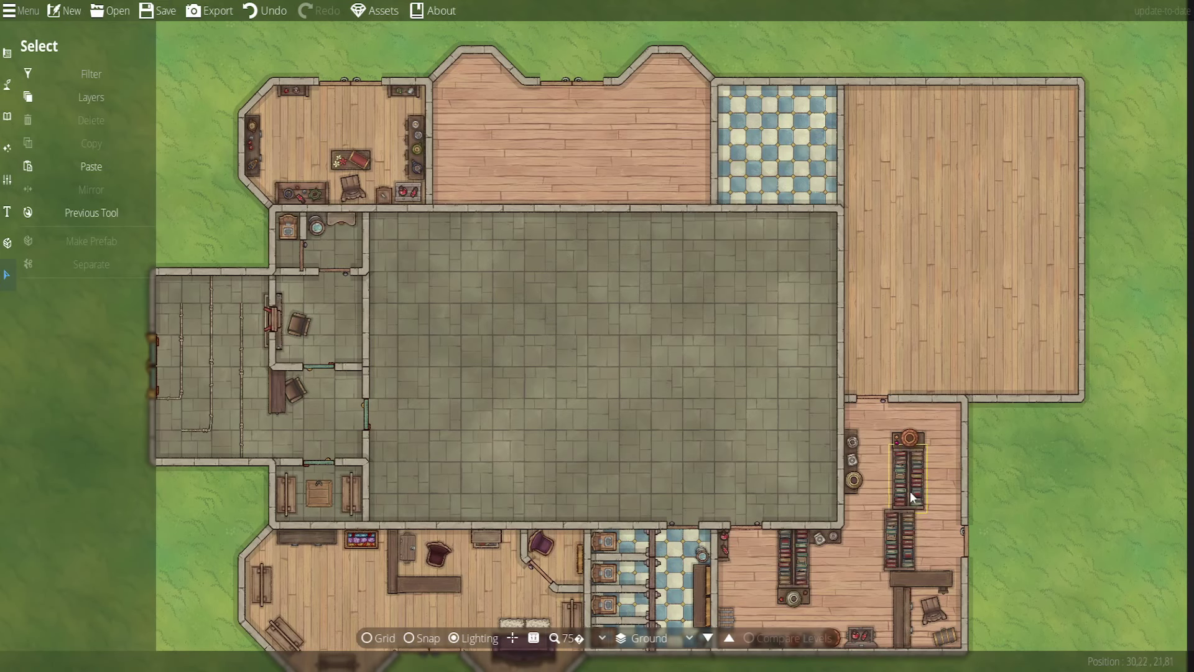
key("s")
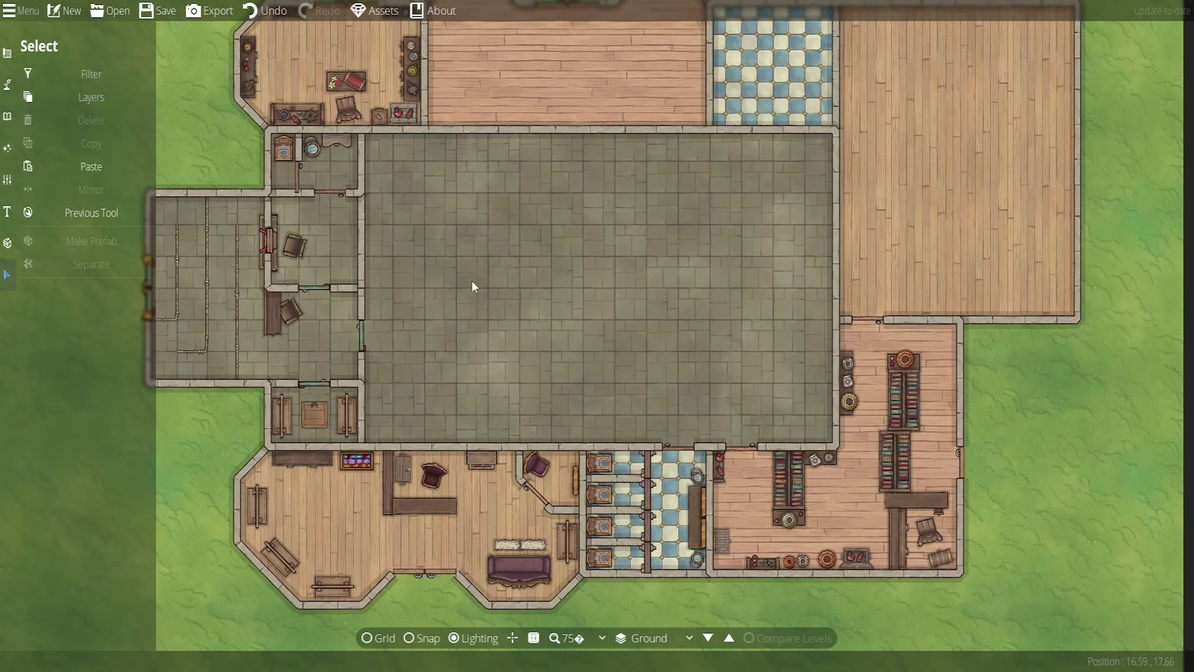
key("w+a")
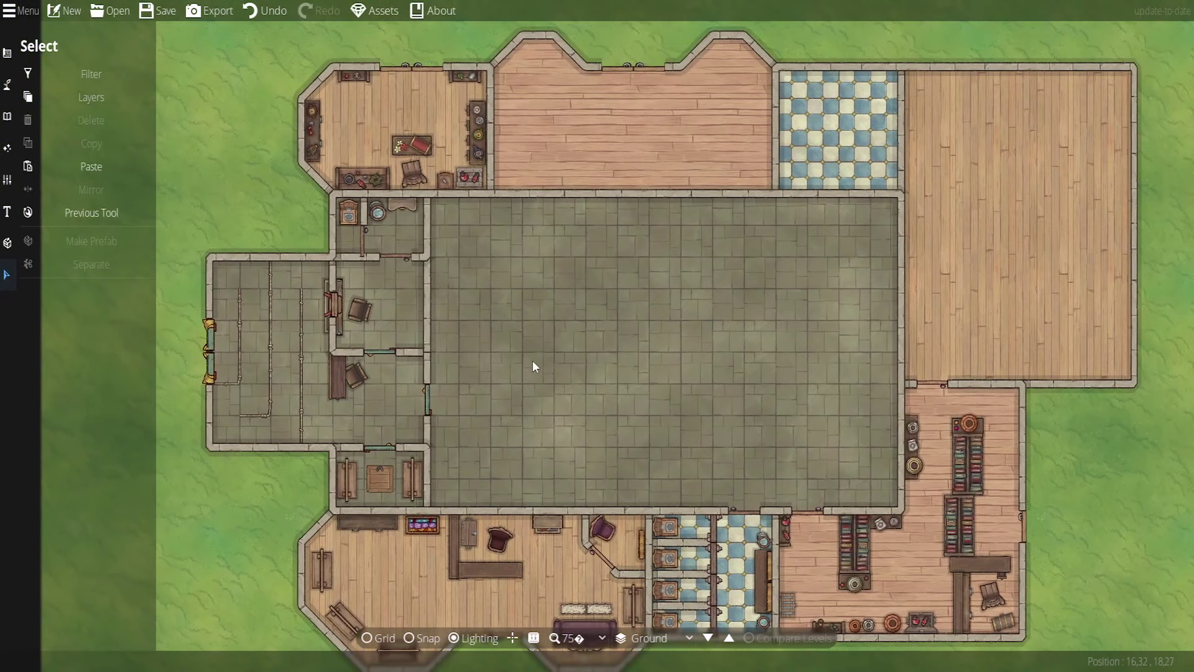
scroll(546, 362, "down", 2)
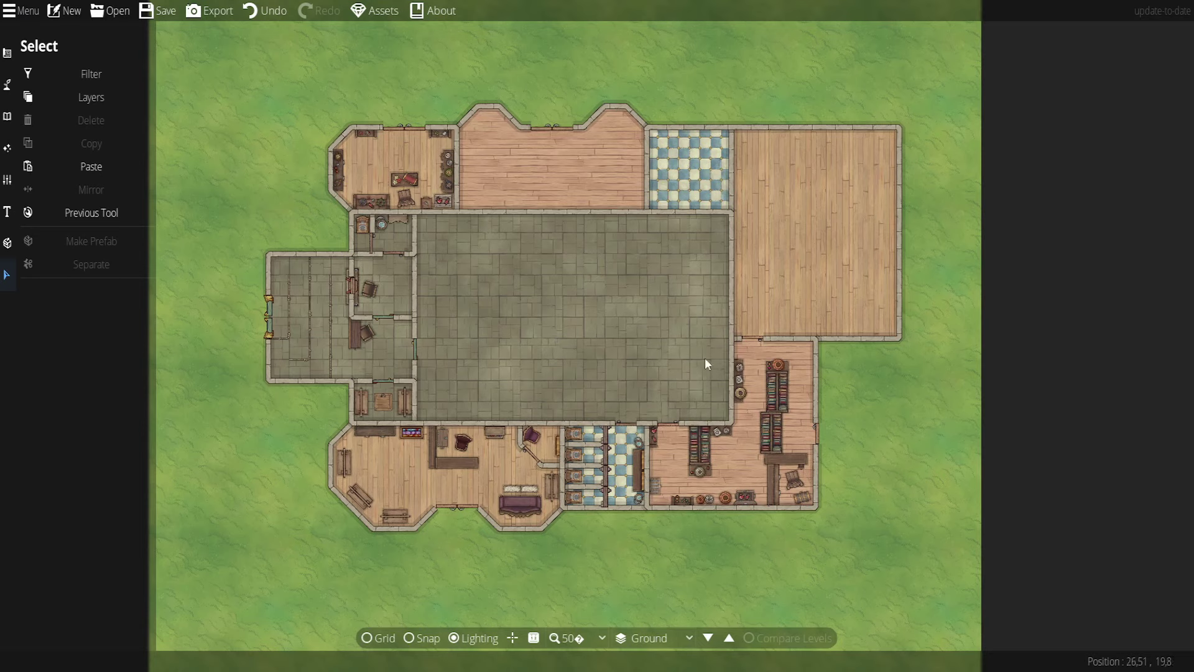
left_click(158, 11)
Examine the empty central stone hall together with the furnished southern rooms and the rooms along the north side
scroll(607, 527, "up", 2)
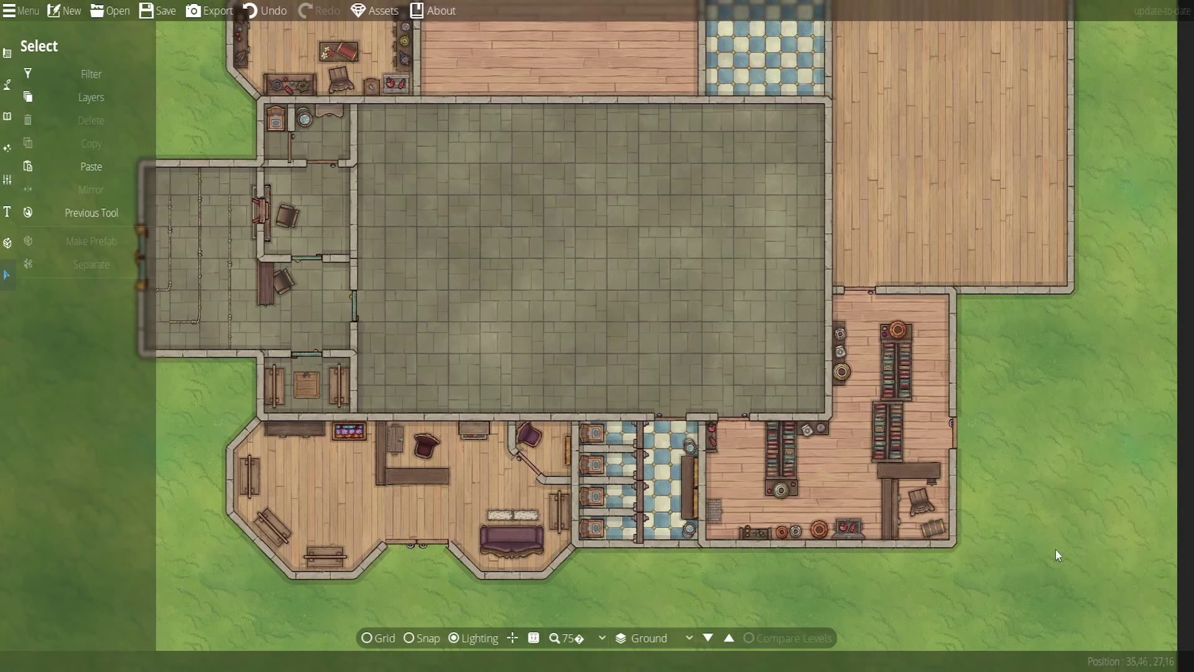
left_click_drag(1055, 550, 1032, 517)
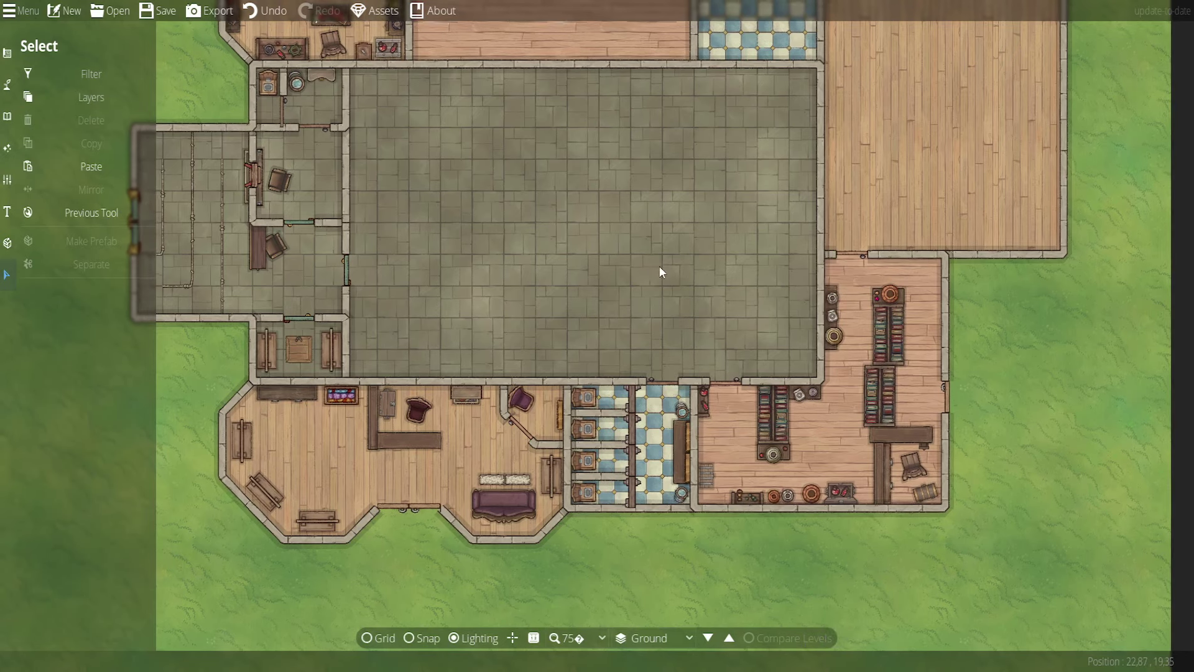
left_click_drag(658, 272, 736, 399)
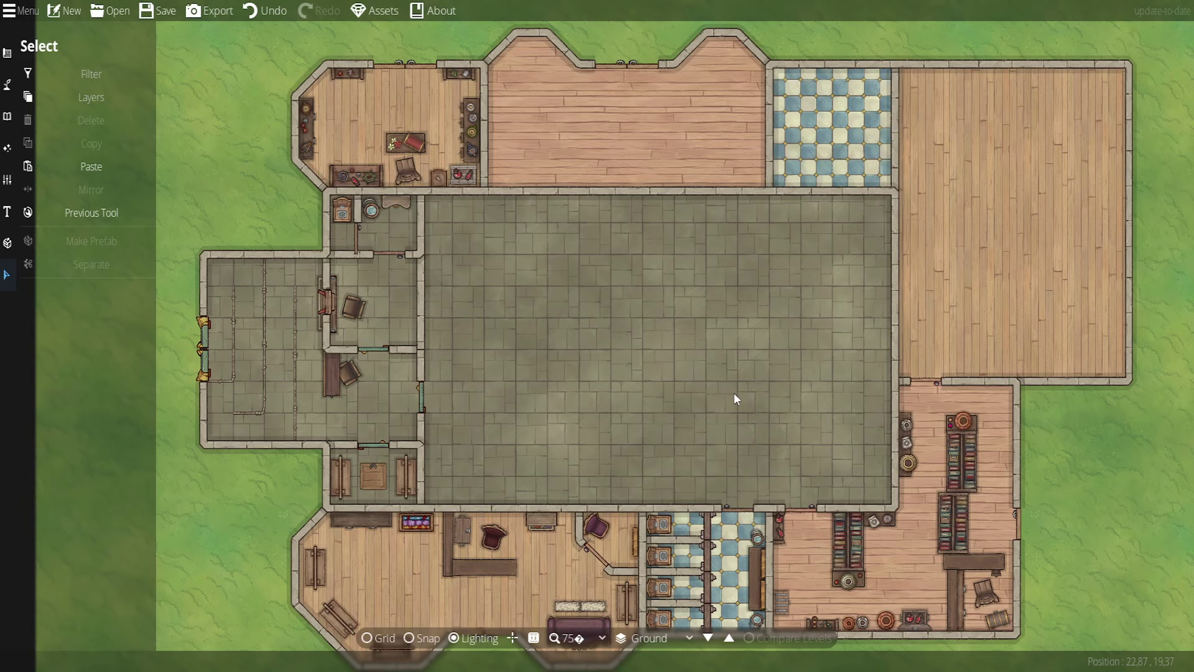
left_click_drag(674, 336, 600, 291)
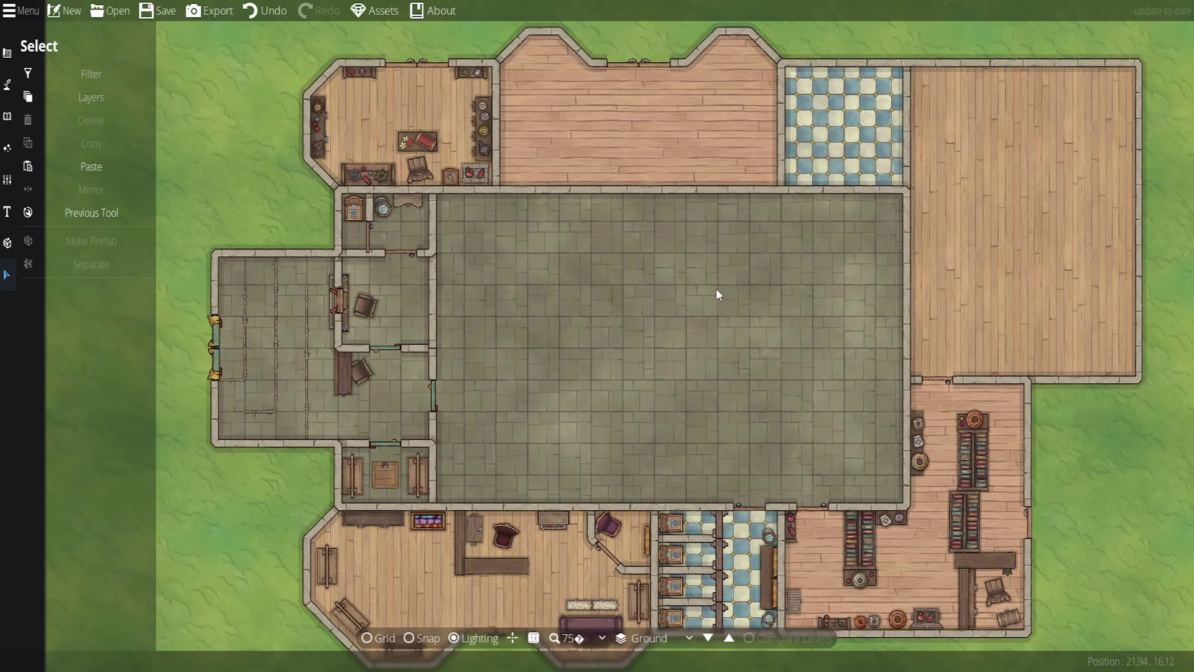
left_click_drag(722, 328, 714, 278)
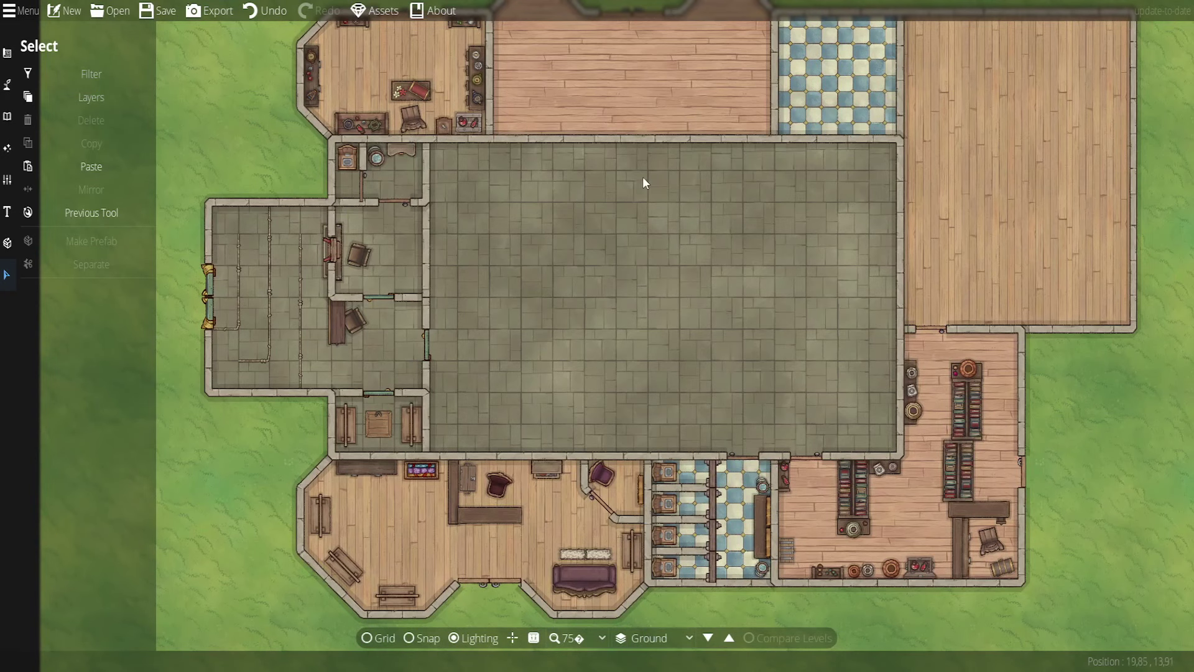
left_click_drag(697, 227, 690, 296)
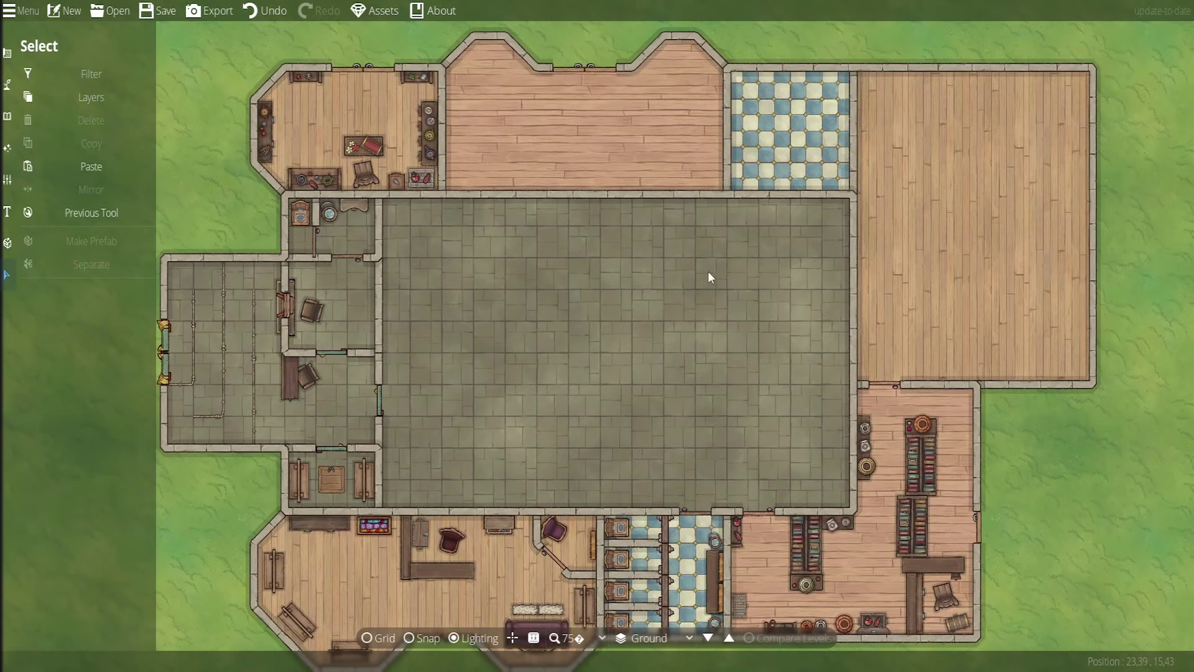